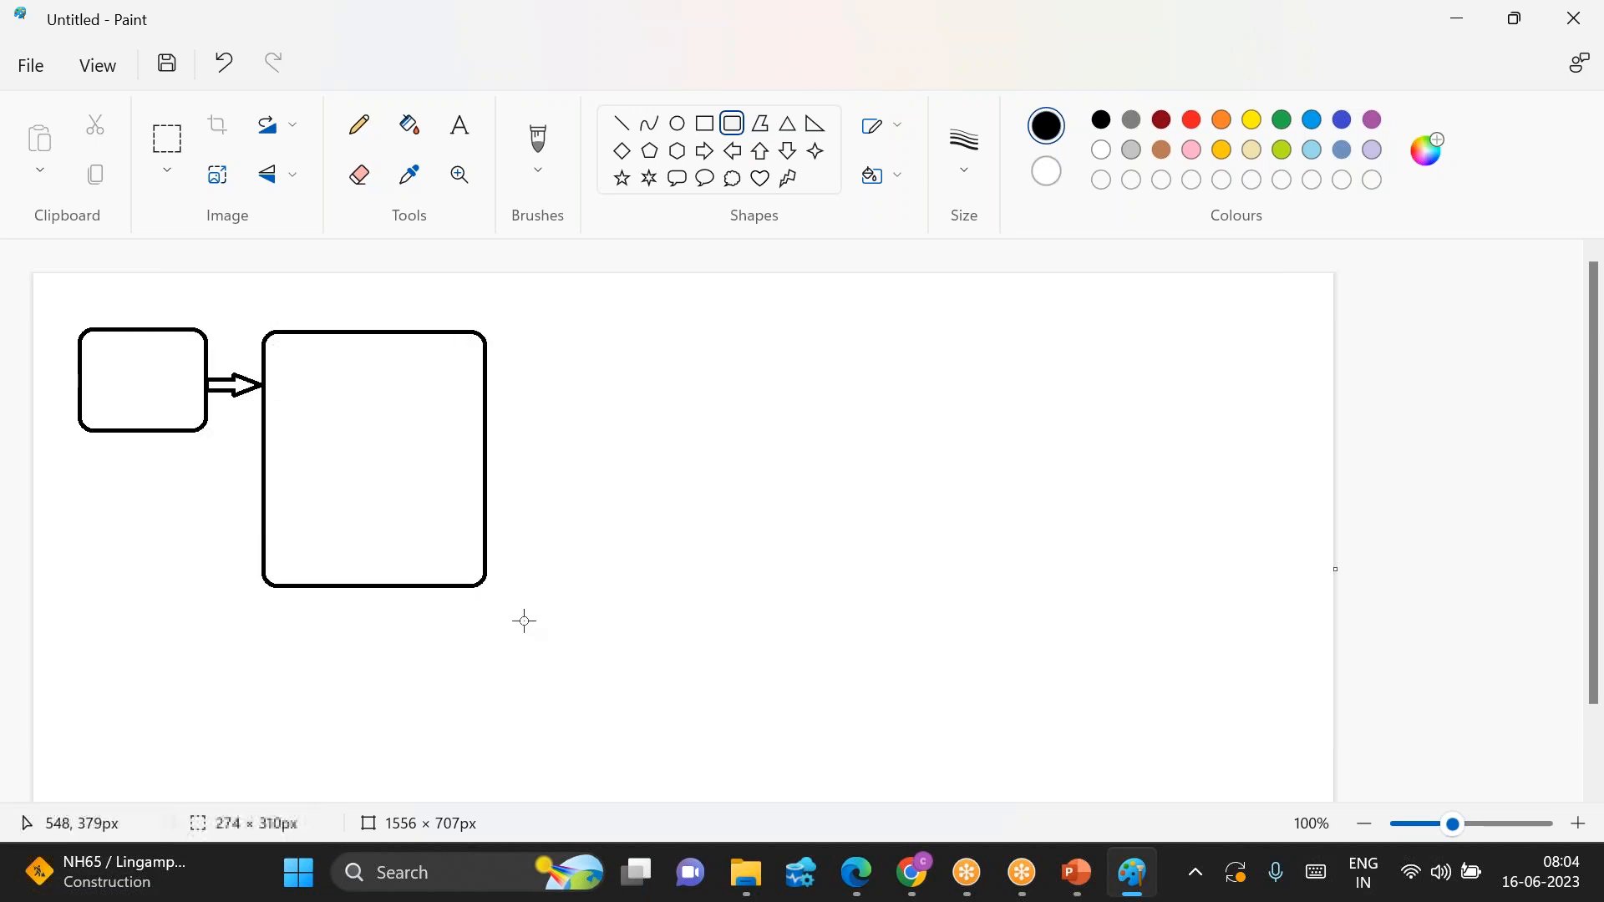
Step: Commit the enlarged container and sketch a small and a larger trial box inside it
click(789, 665)
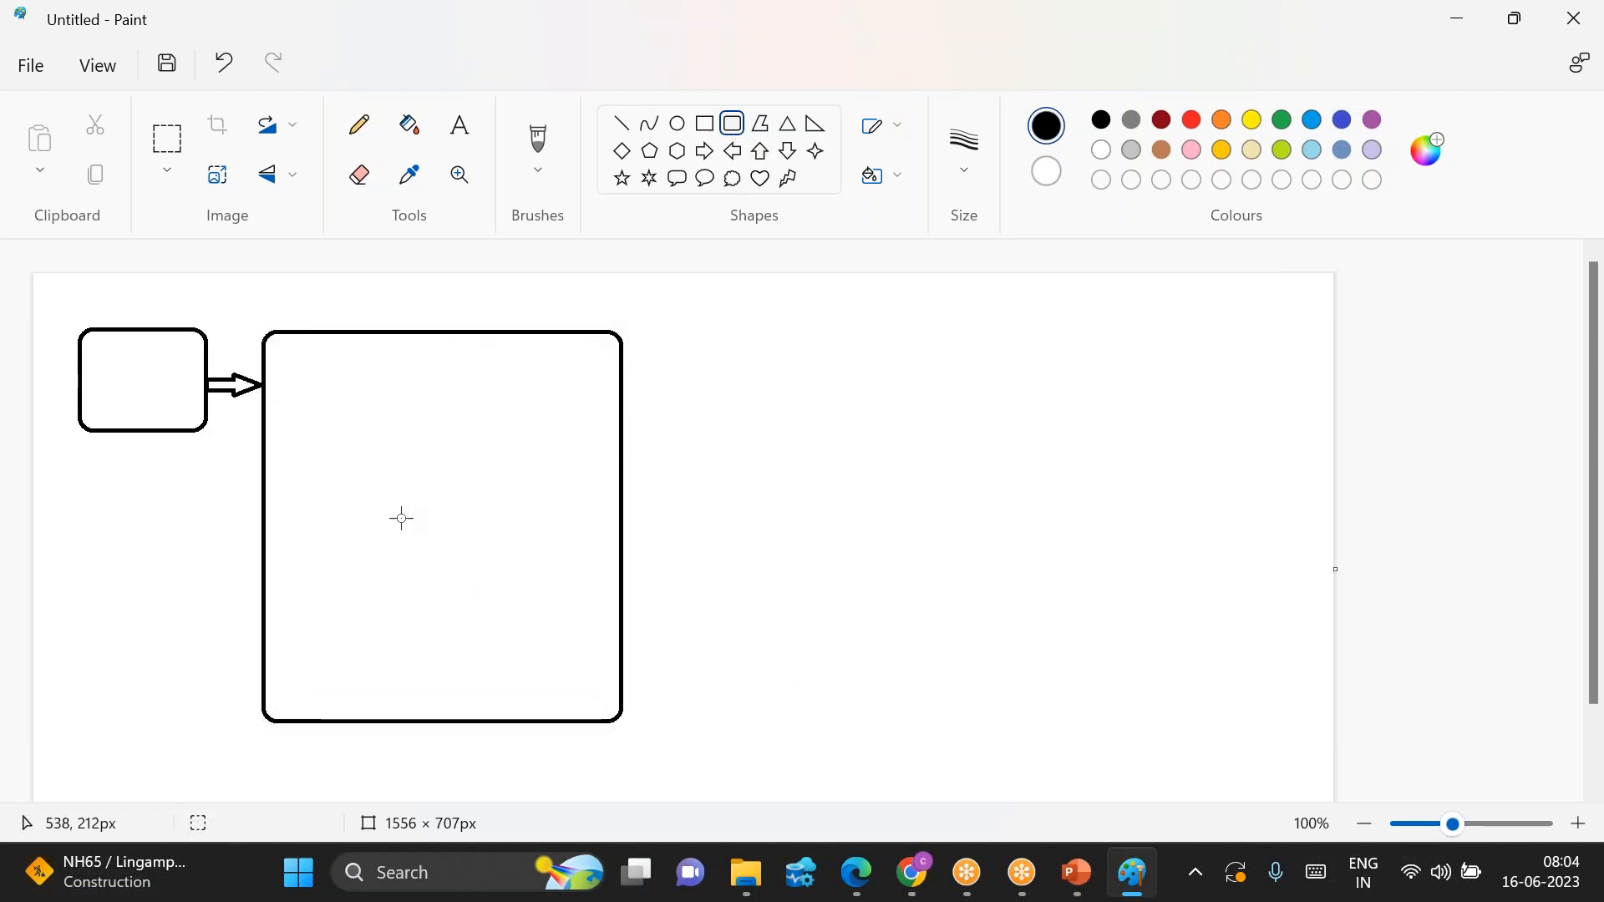
drag(292, 477, 373, 547)
click(476, 571)
drag(413, 473, 595, 674)
click(794, 625)
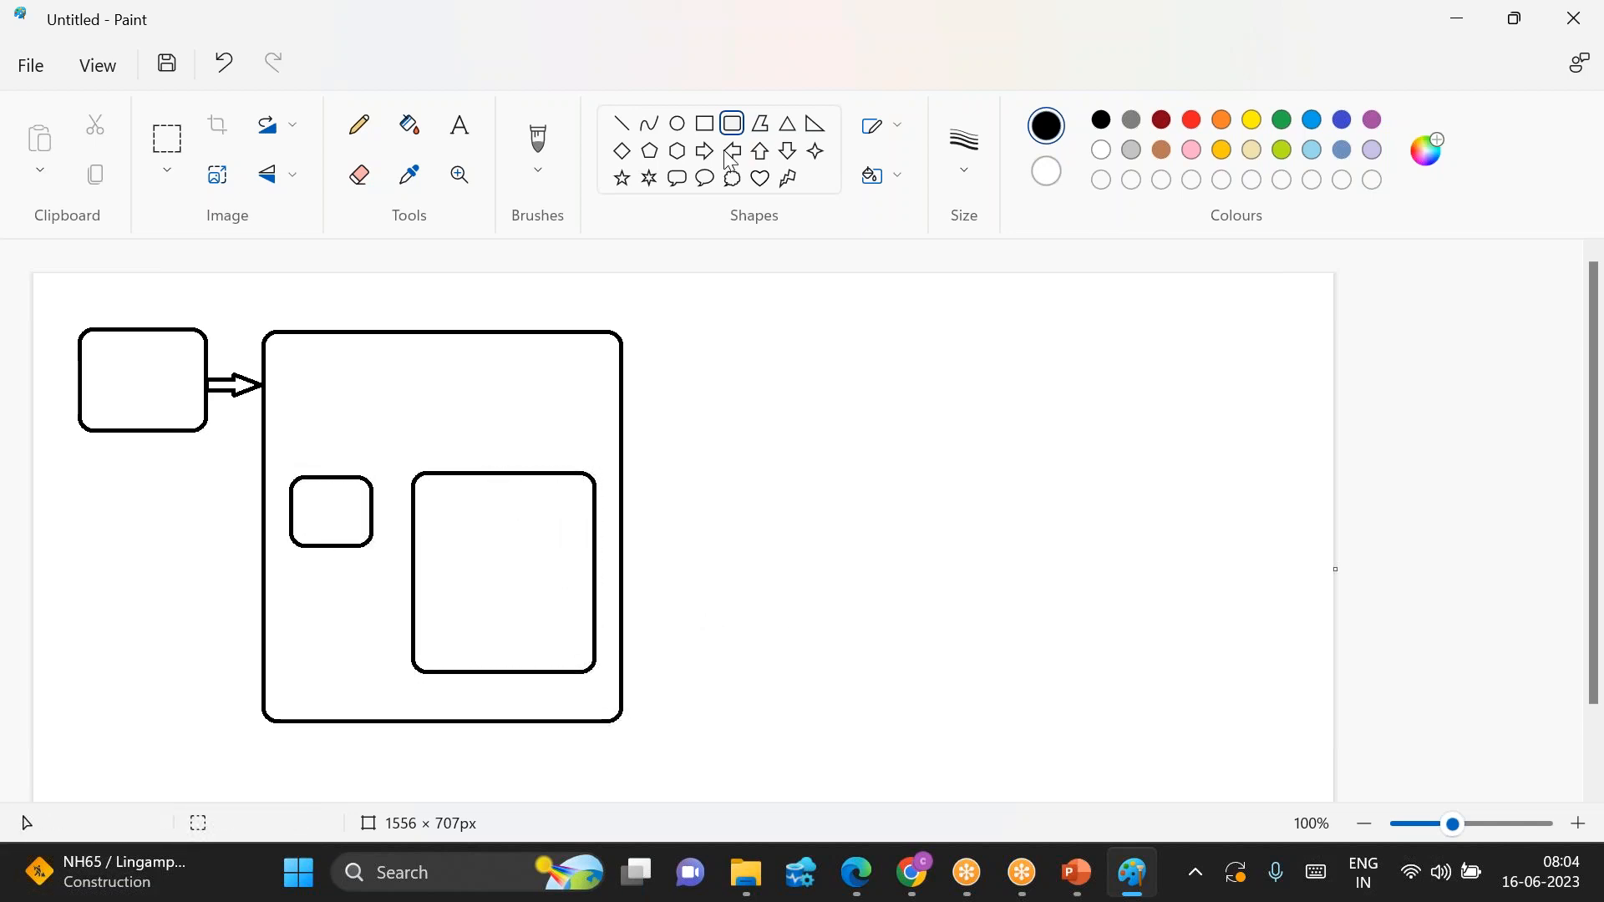
Step: Undo the trial inner boxes and draw a much wider rounded container right of the arrow
mouse_move(442, 498)
mouse_down()
mouse_move(554, 512)
mouse_move(585, 554)
mouse_move(492, 524)
mouse_up()
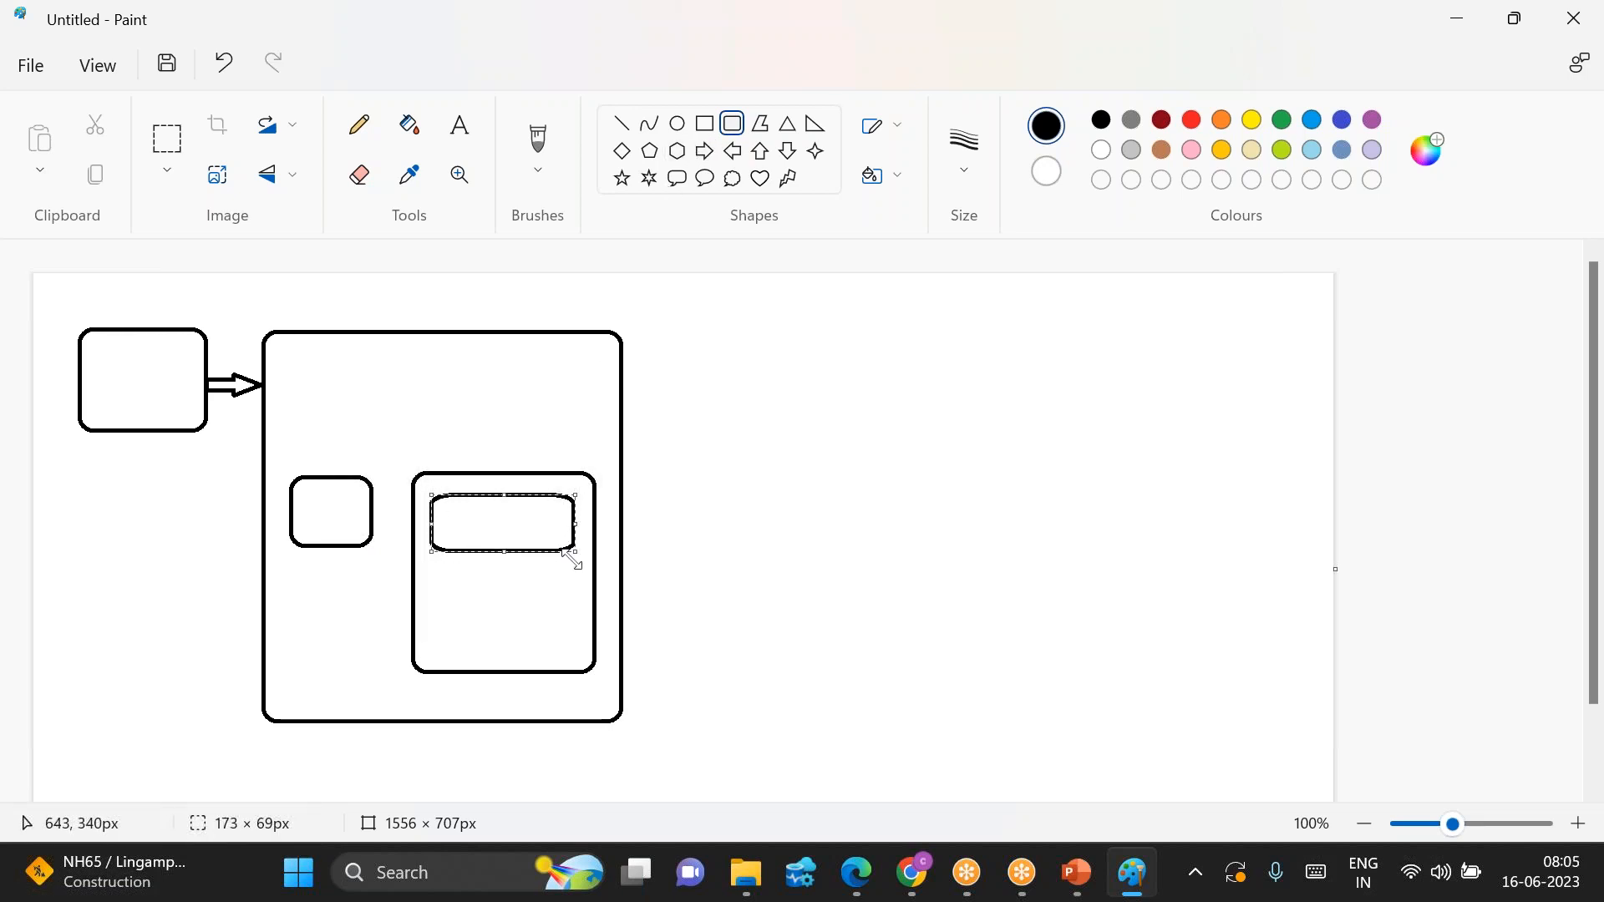
drag(584, 544, 582, 549)
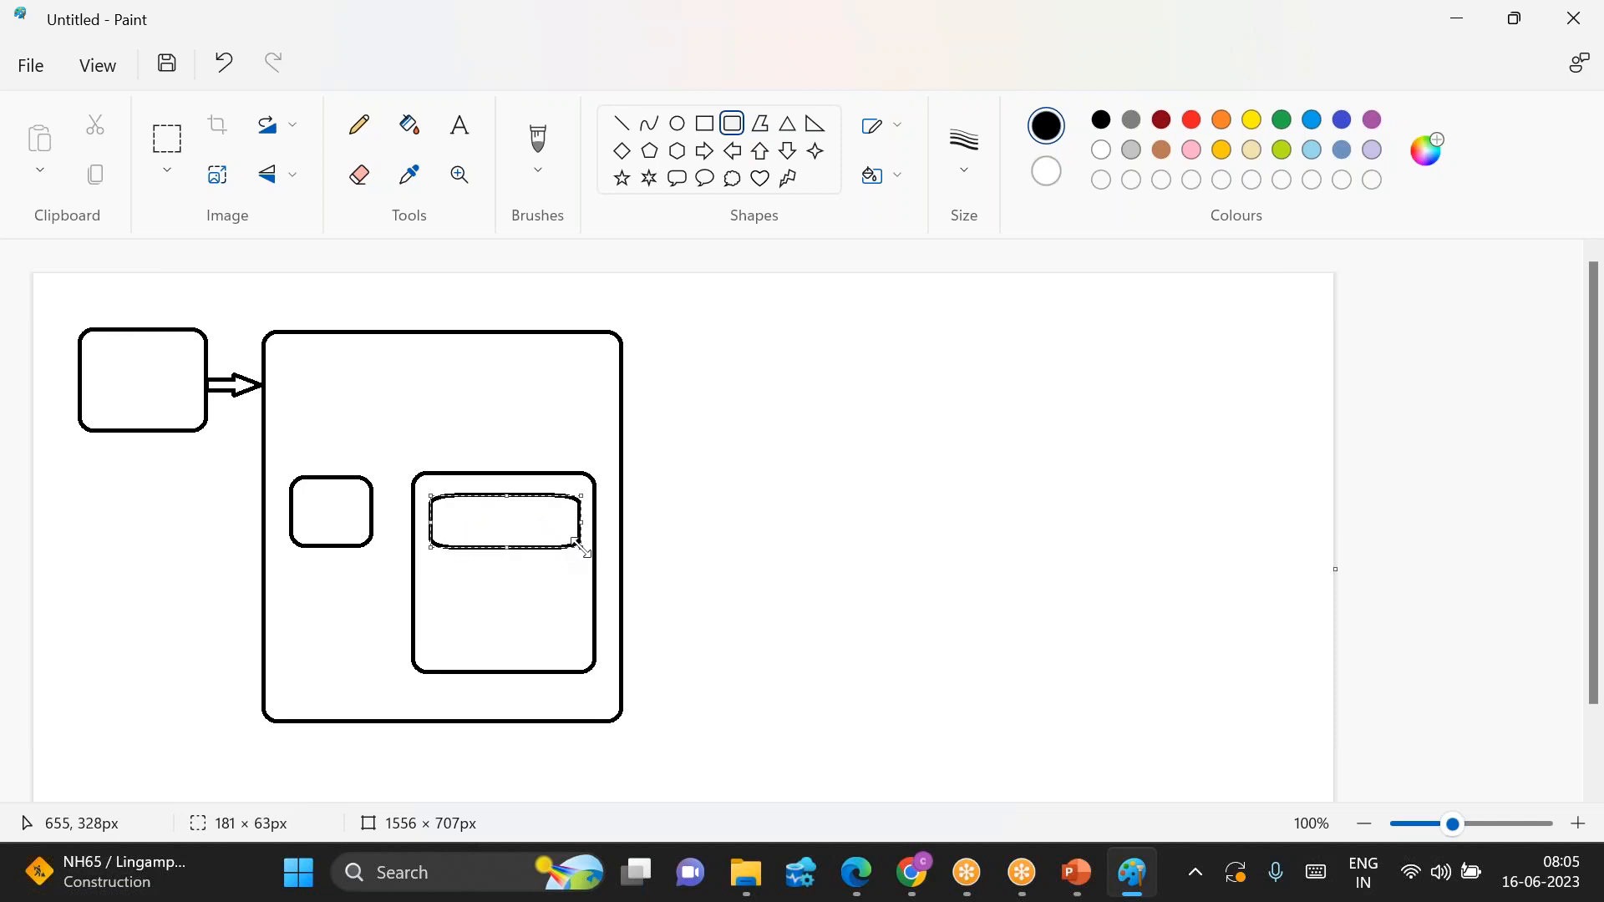
key(ctrl+z)
key(ctrl+z)
key(ctrl+z)
key(ctrl+z)
drag(247, 327, 882, 754)
Step: Finish sizing the wide container and draw a nested rounded box inside it
click(1024, 726)
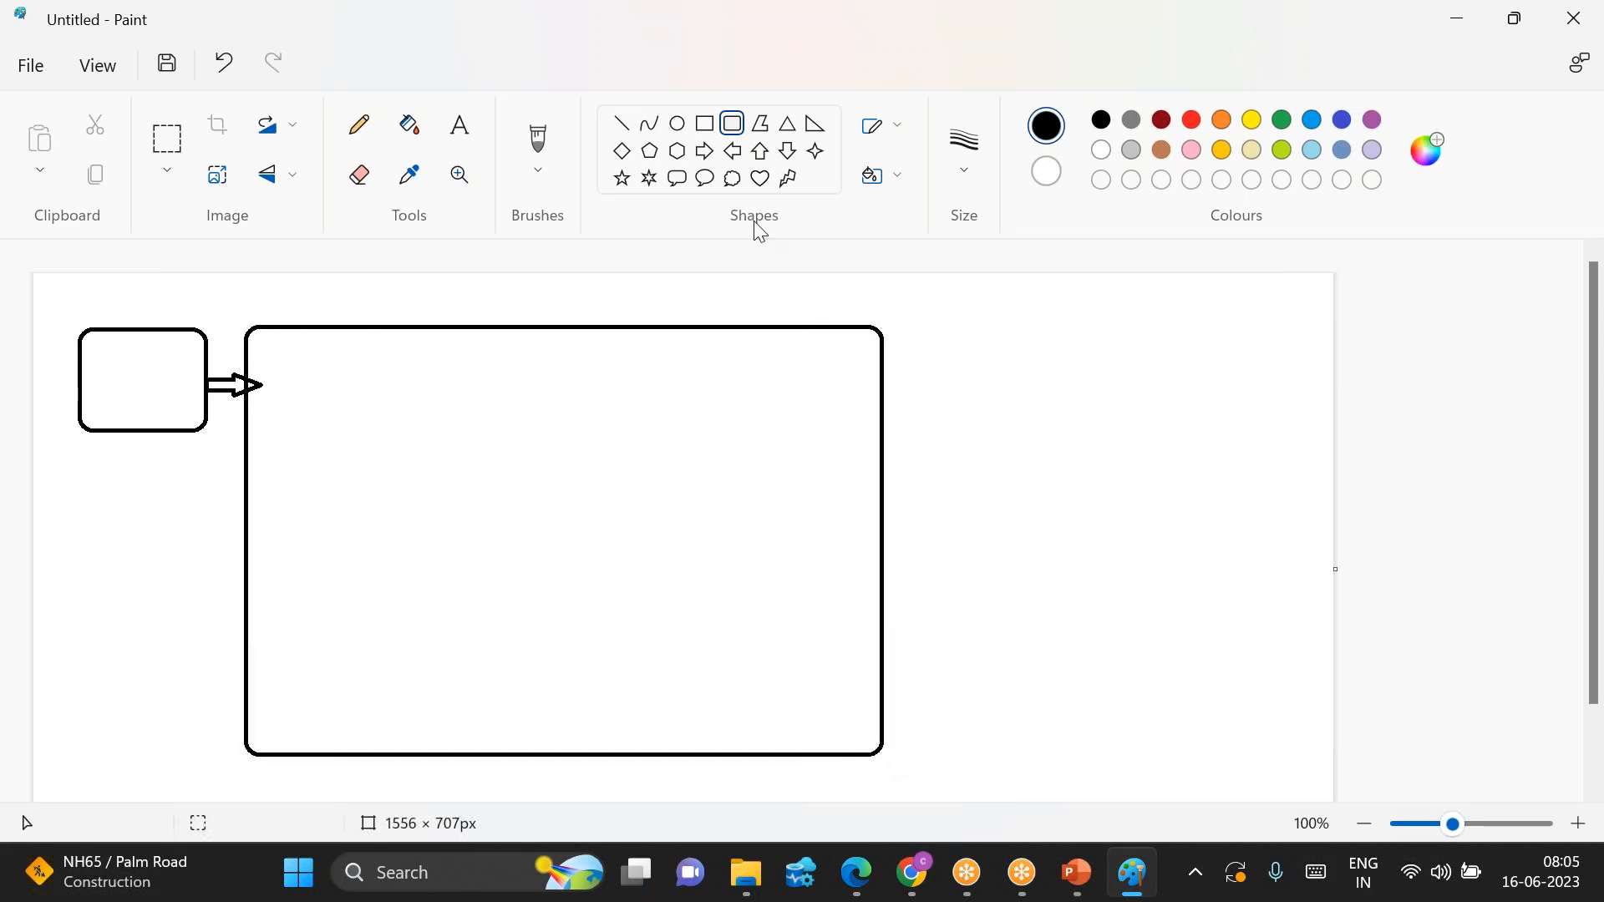
drag(277, 457, 833, 735)
click(455, 499)
Step: Draw upper and lower row boxes inside the inner frame with Rounded rectangle
click(709, 125)
click(730, 127)
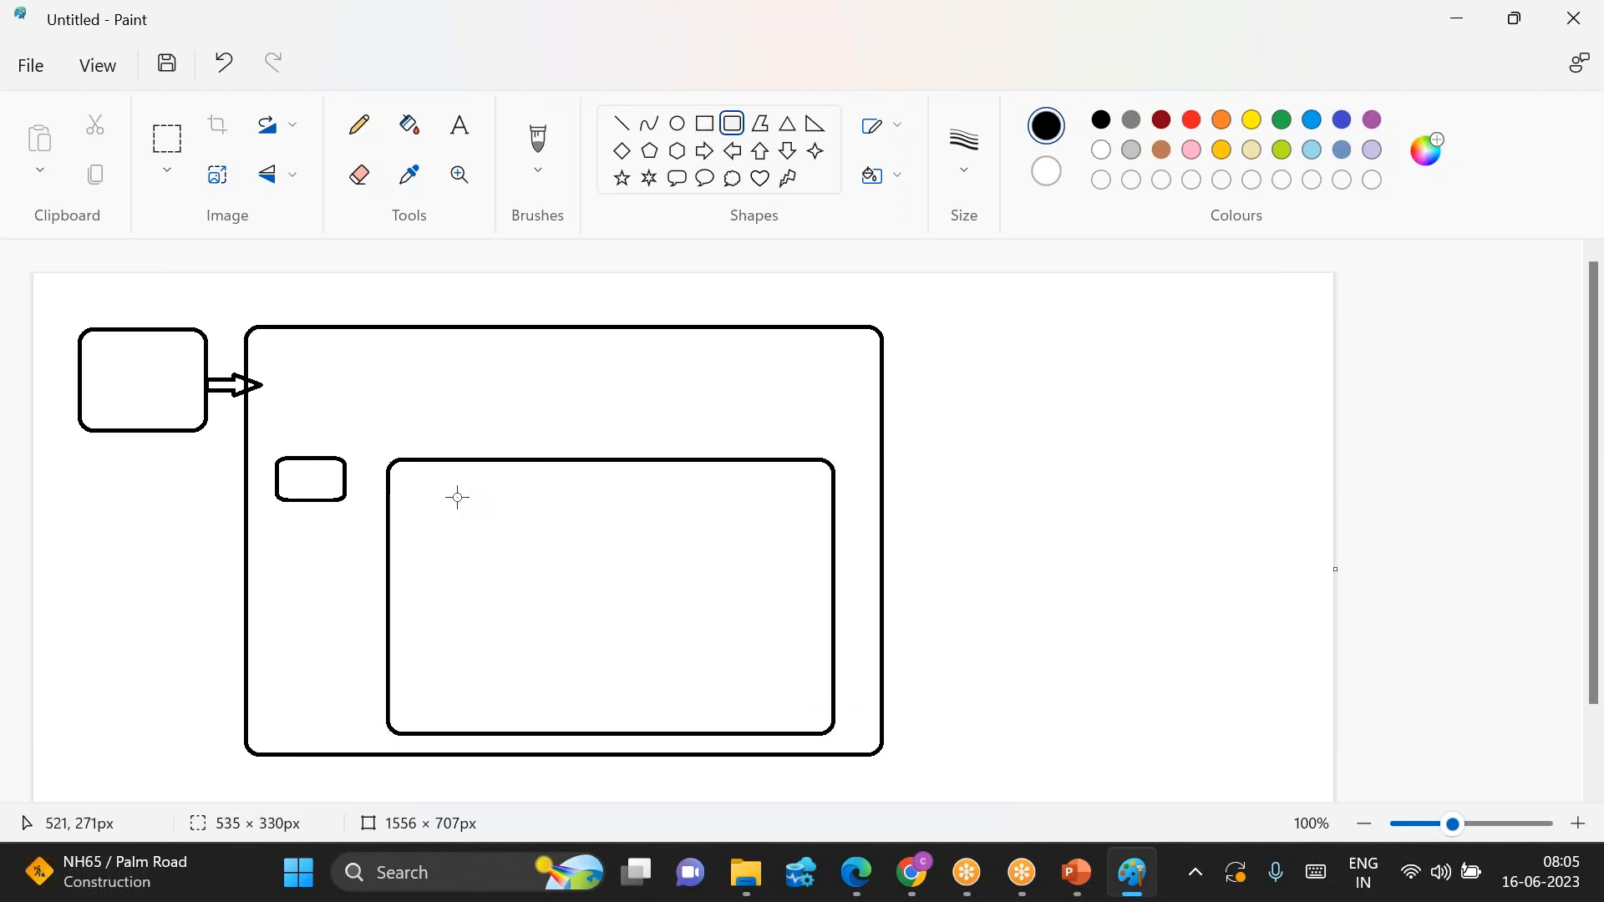
drag(426, 496, 798, 575)
drag(437, 610, 808, 695)
click(733, 128)
Step: Add a small box and two tiny stacked boxes in the upper row, plus a small box in the lower row
drag(478, 514, 564, 553)
click(701, 543)
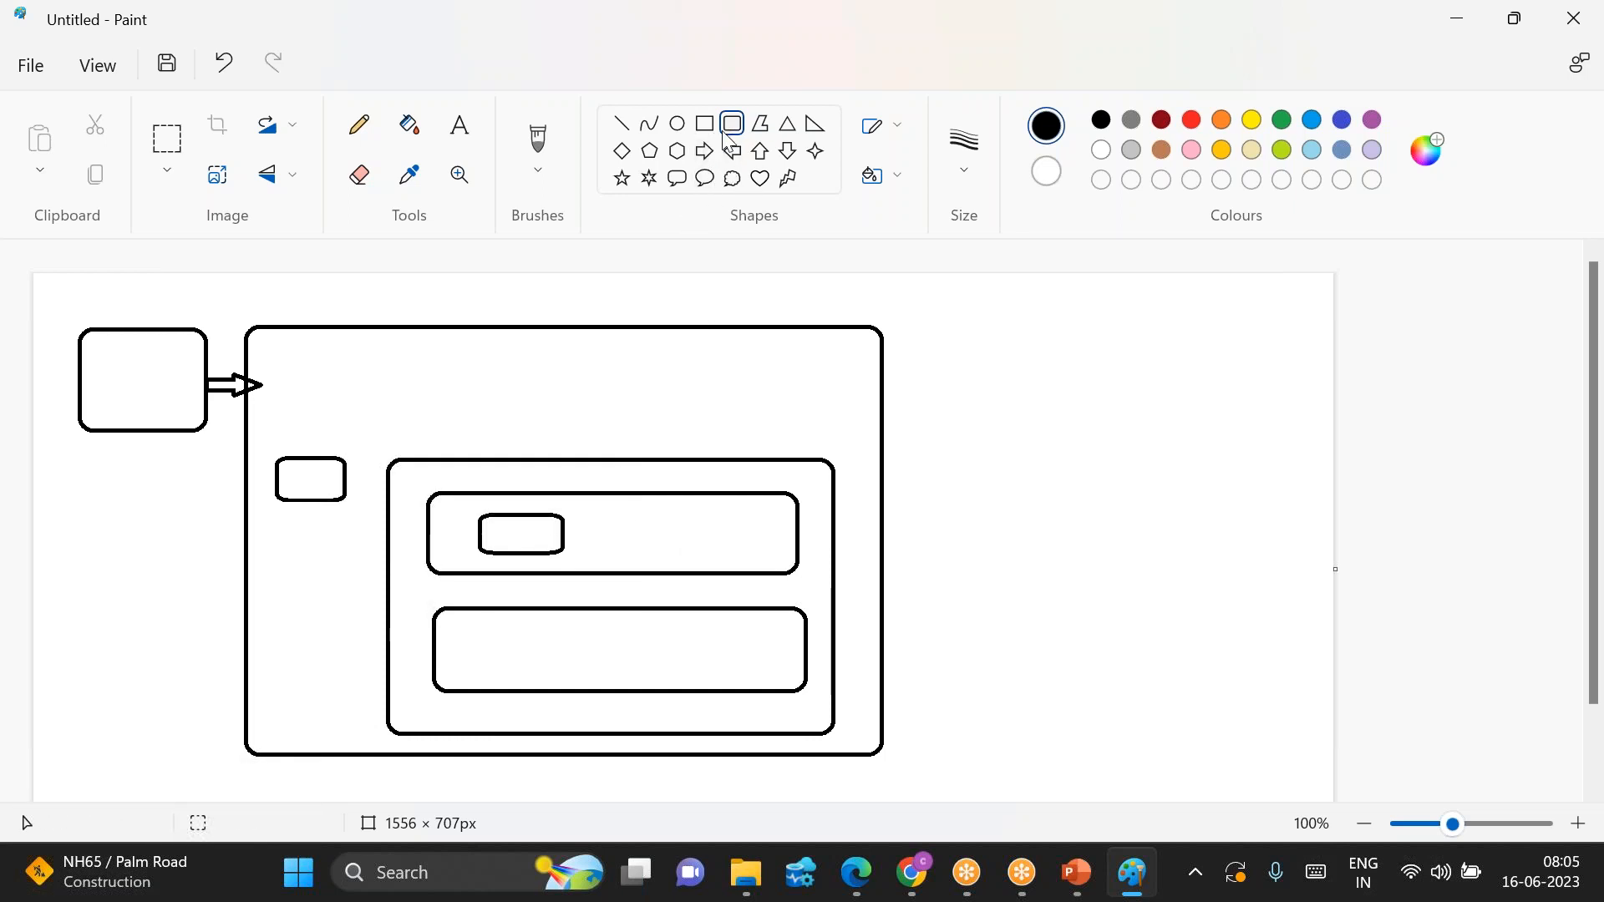
drag(595, 507, 660, 525)
click(950, 373)
drag(598, 539, 659, 564)
click(1065, 608)
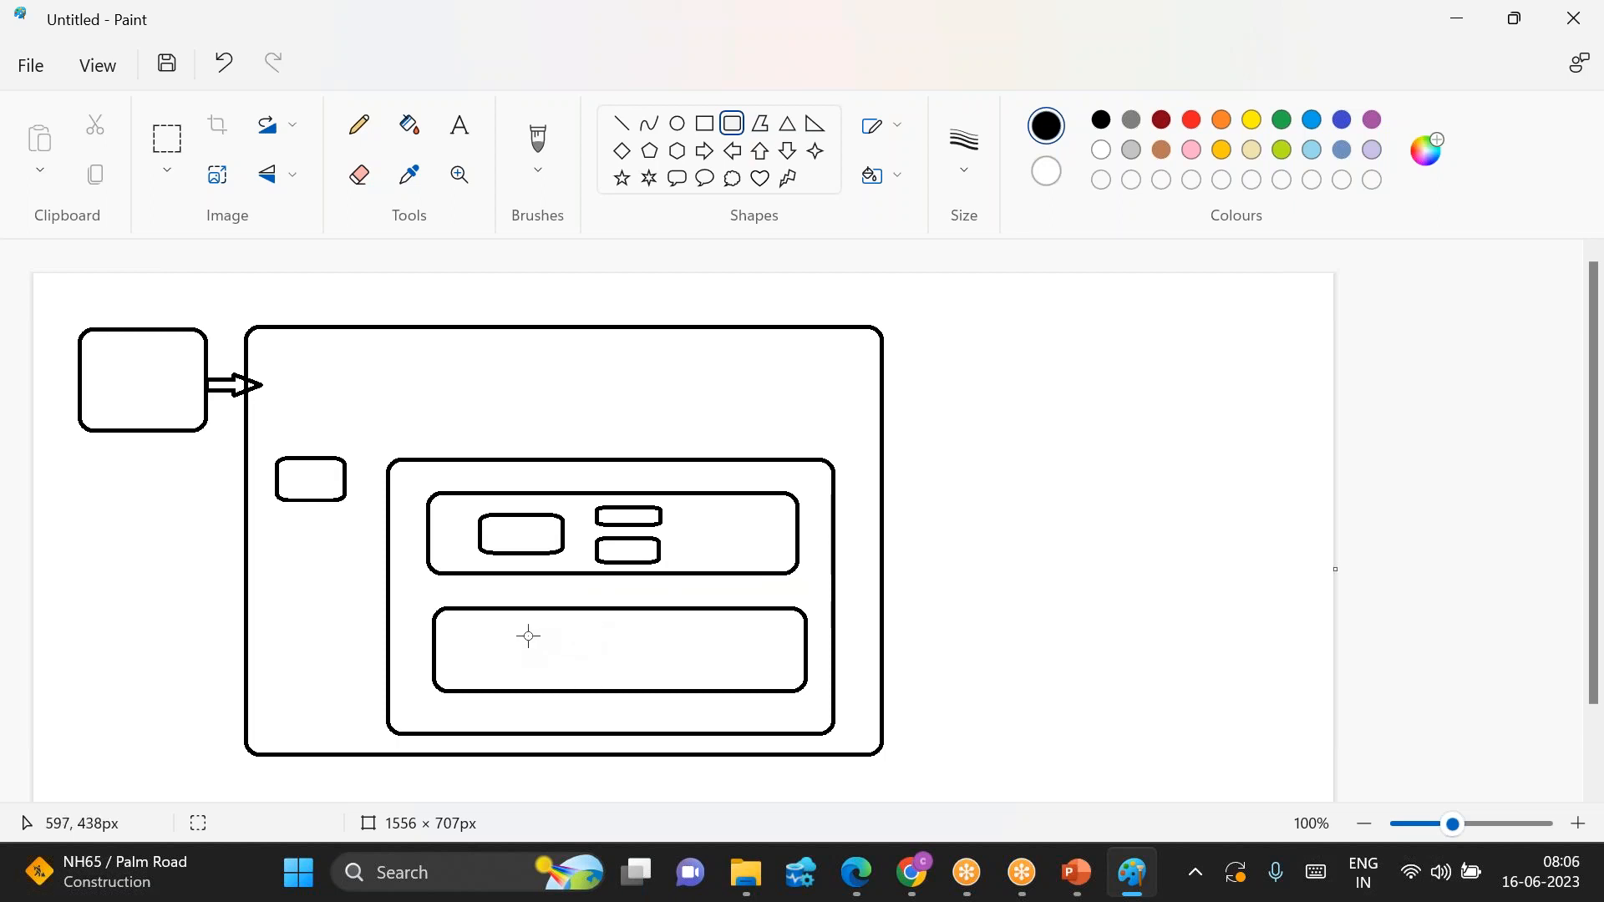
mouse_move(519, 633)
mouse_down()
mouse_move(631, 663)
mouse_move(619, 674)
mouse_up()
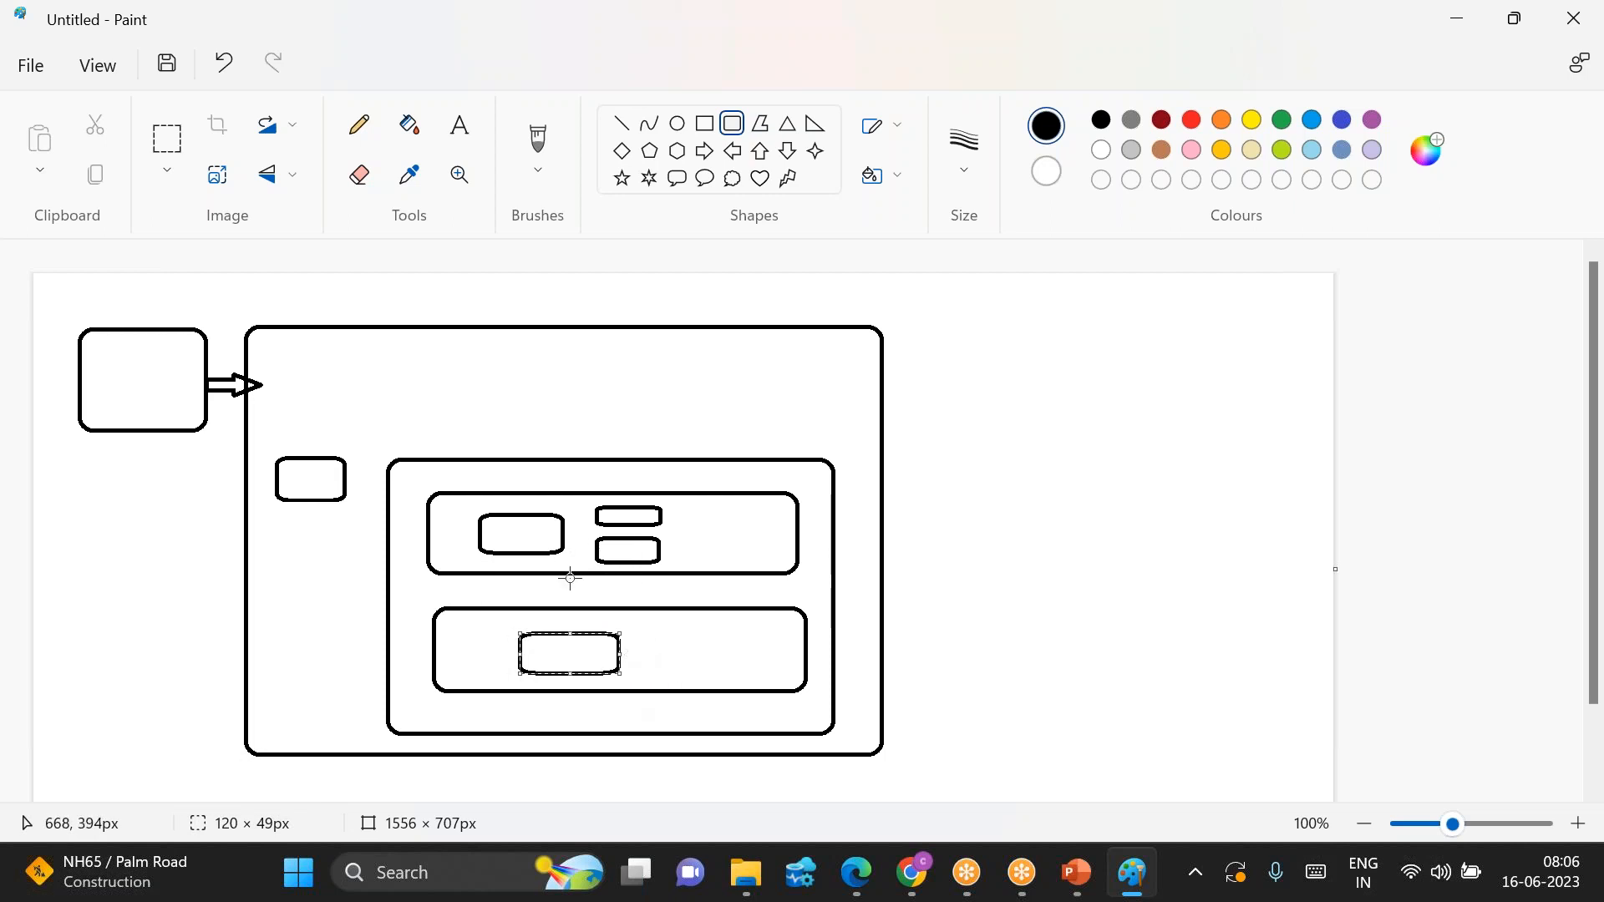
click(680, 630)
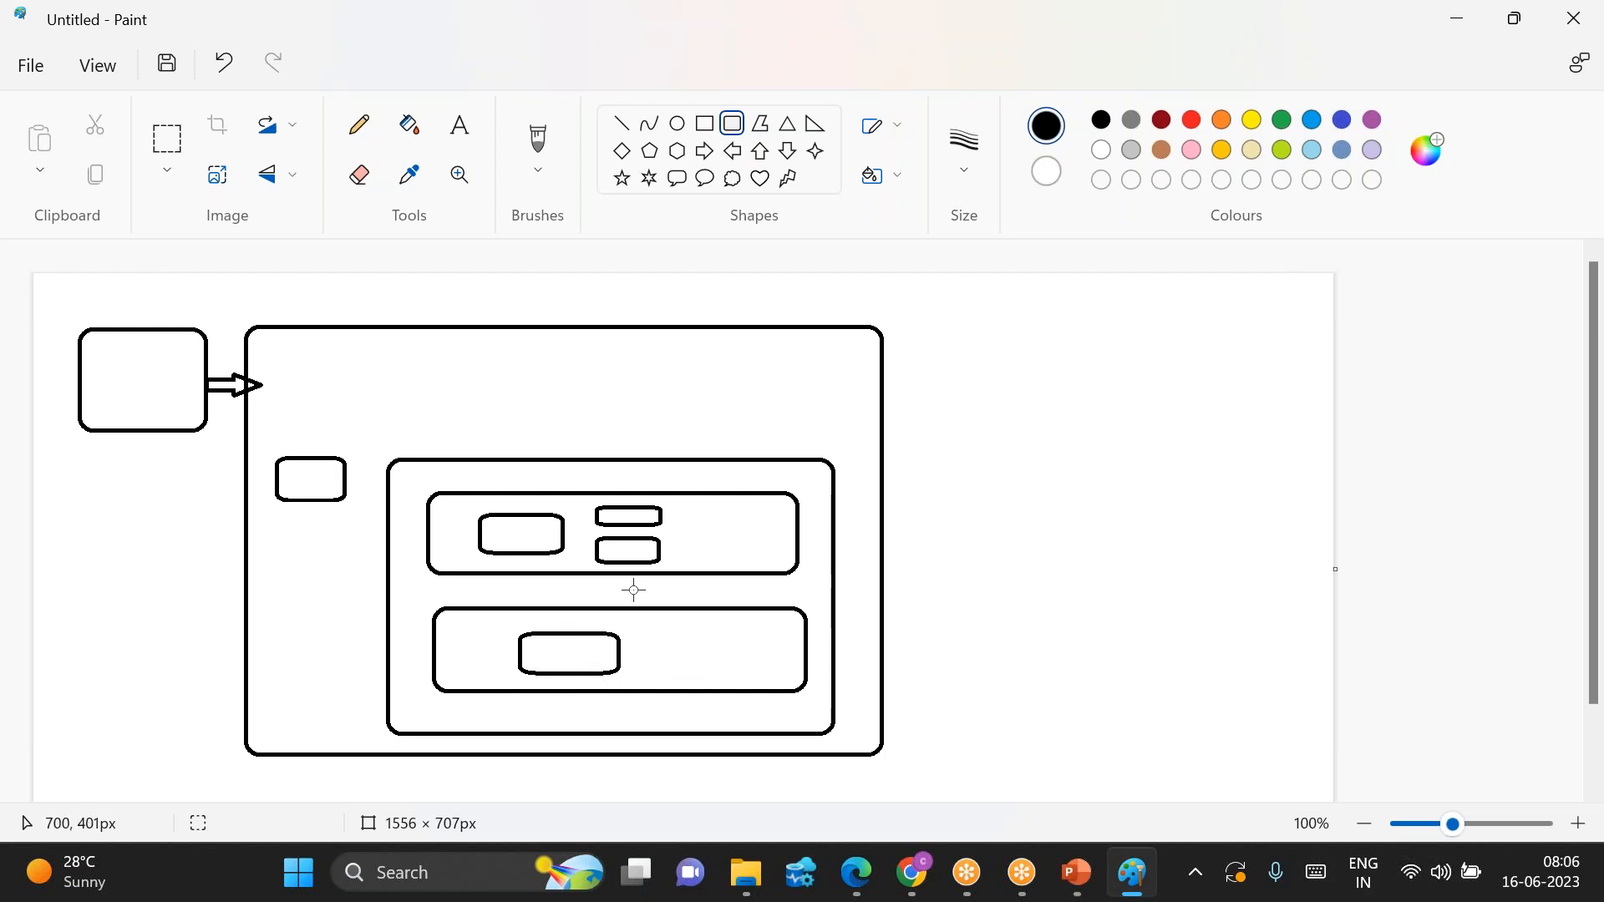
click(359, 124)
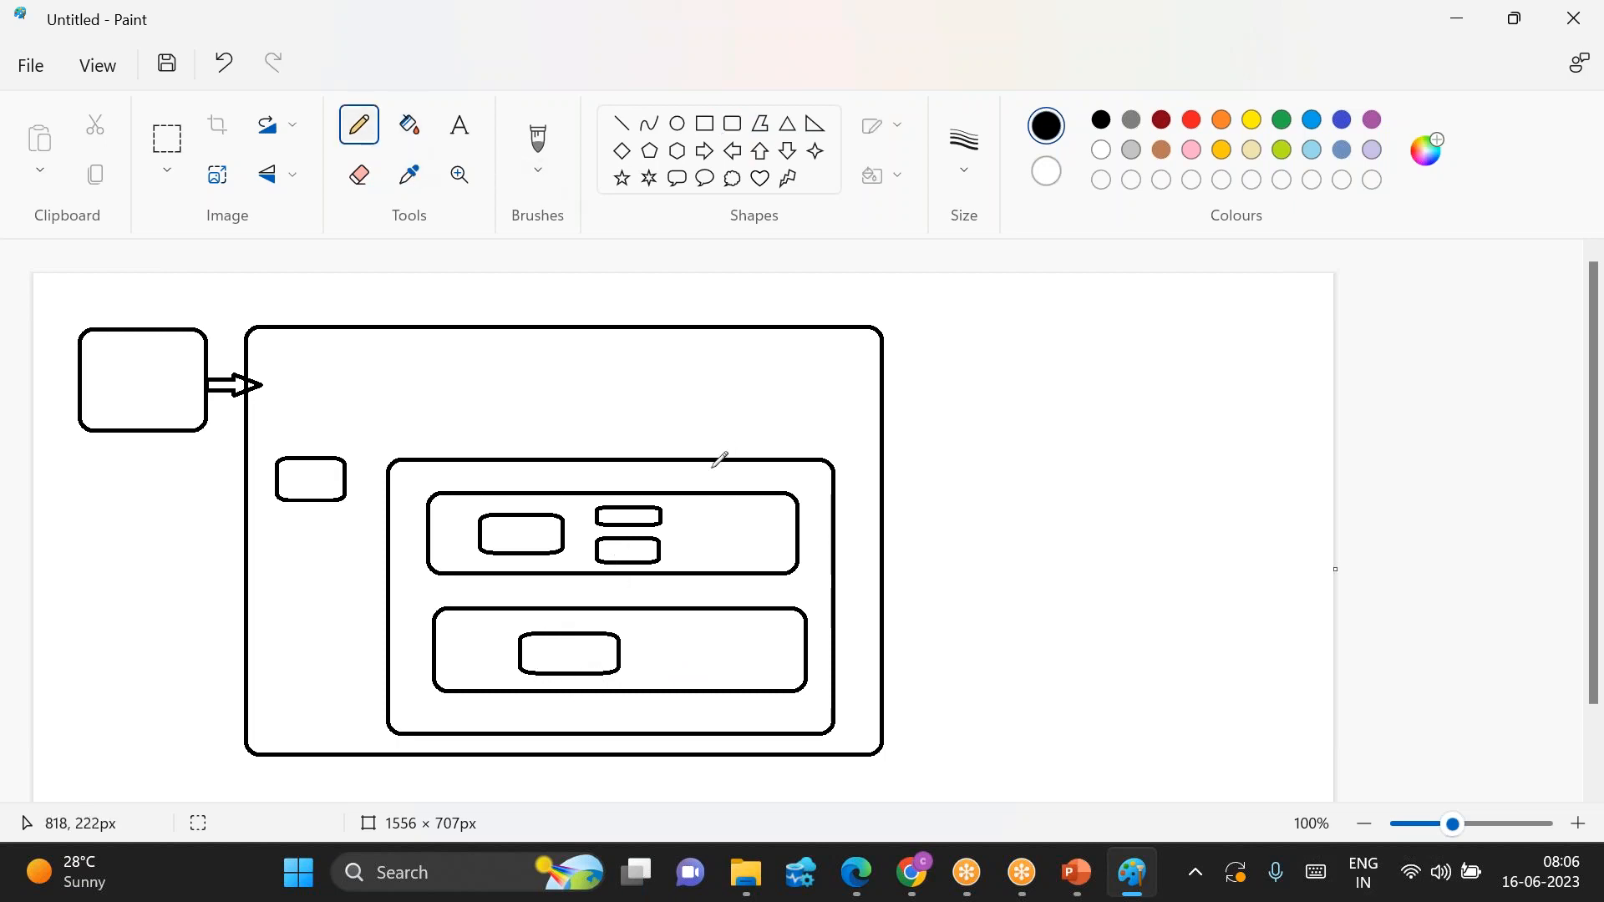
Step: Draw check marks in both rows and a right arrow leading off the container's right edge
drag(667, 552, 711, 503)
drag(635, 631, 675, 620)
click(704, 151)
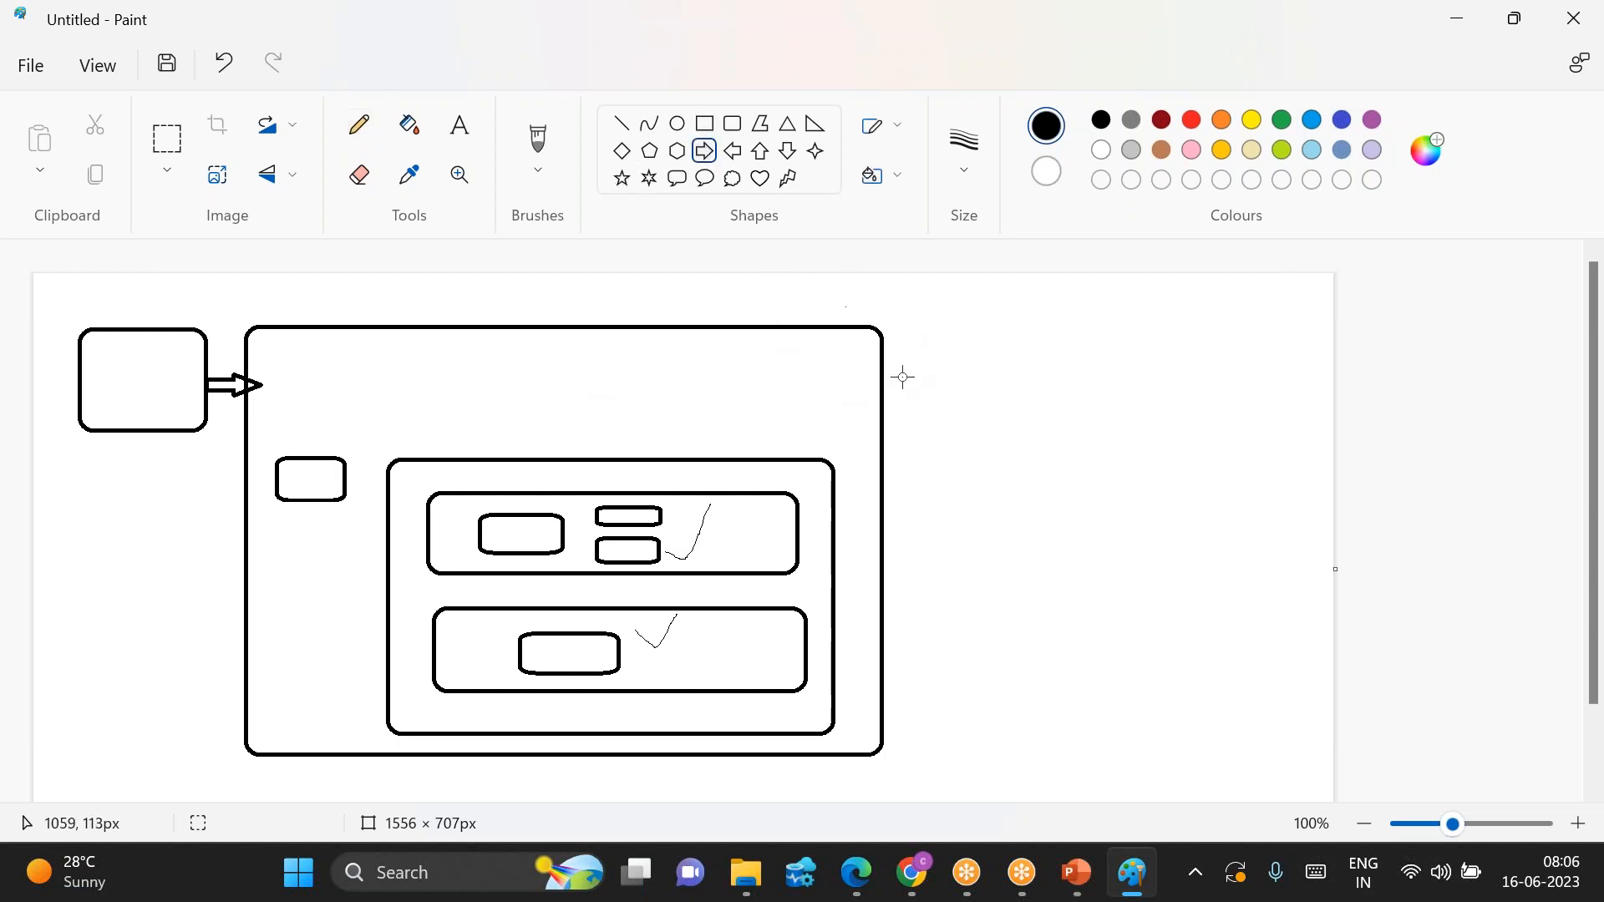
drag(880, 374, 908, 385)
click(988, 397)
key(ctrl+z)
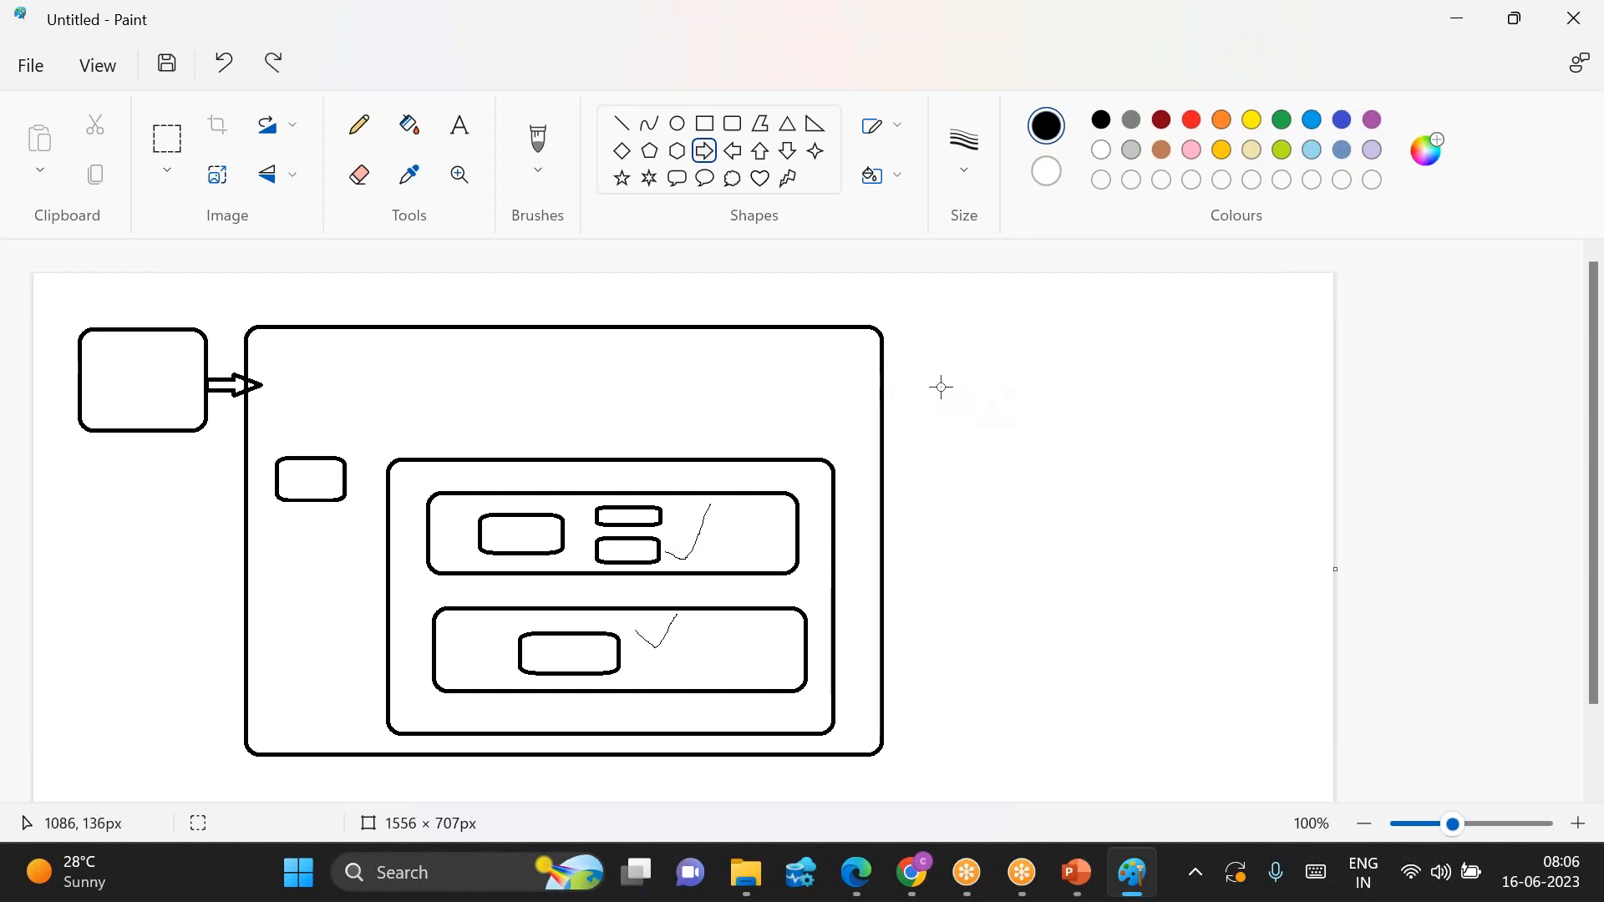
drag(885, 365, 938, 399)
click(952, 399)
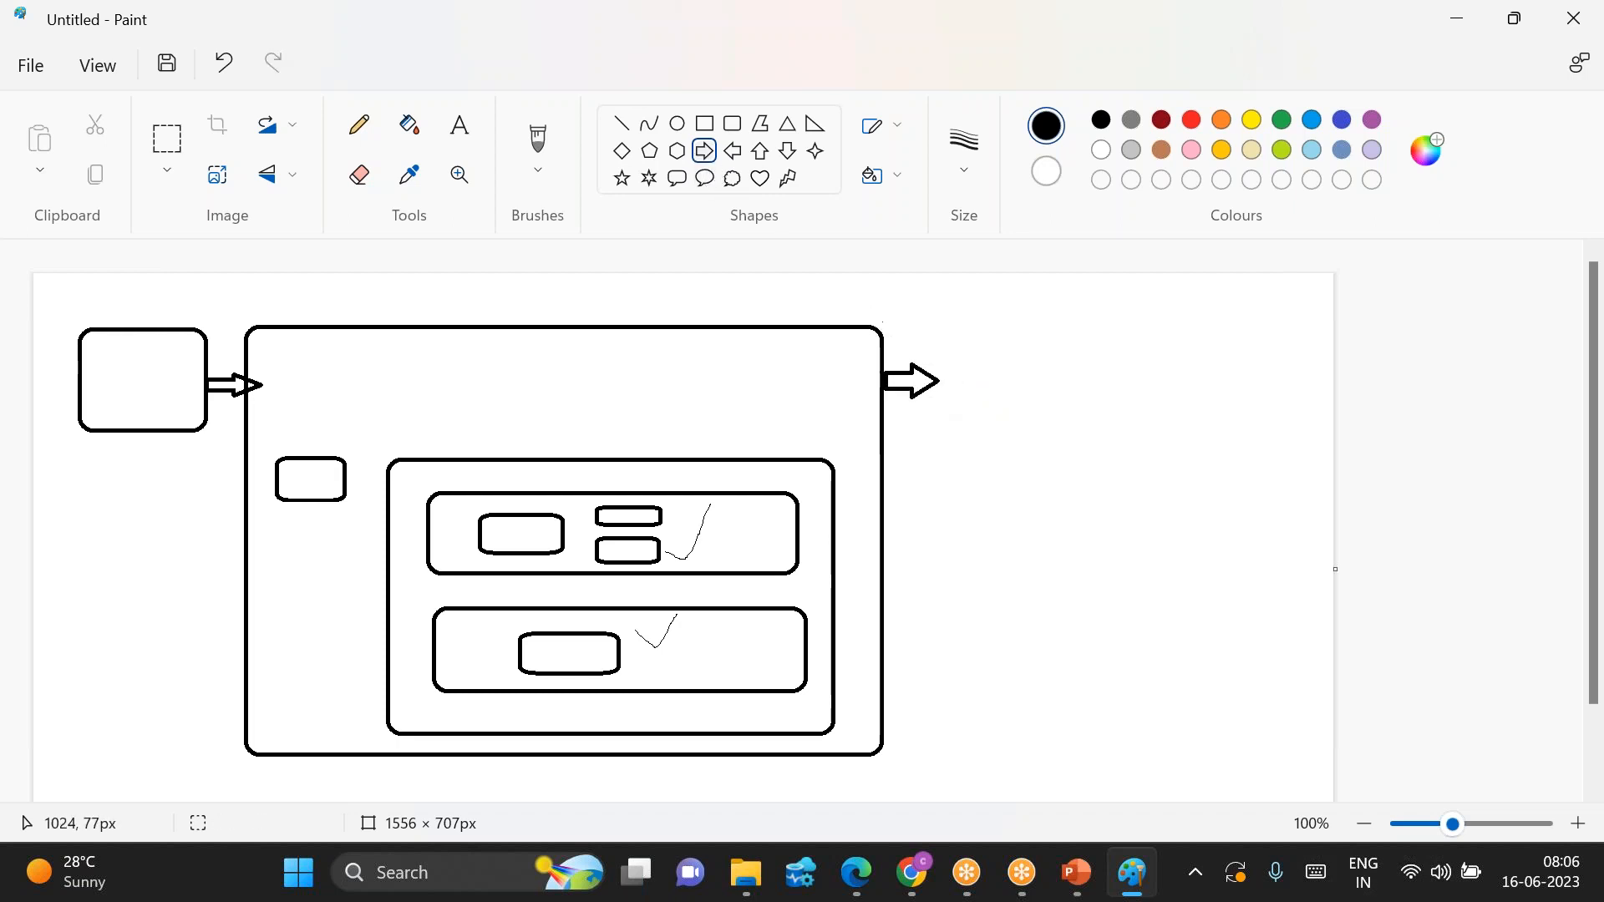
Step: Draw a small tall rounded box to the right of the new arrow
click(458, 134)
click(731, 124)
drag(938, 323, 1016, 443)
Step: Draw a large far-right box with two stacked inner boxes, linked from the small box by a right arrow
click(1075, 486)
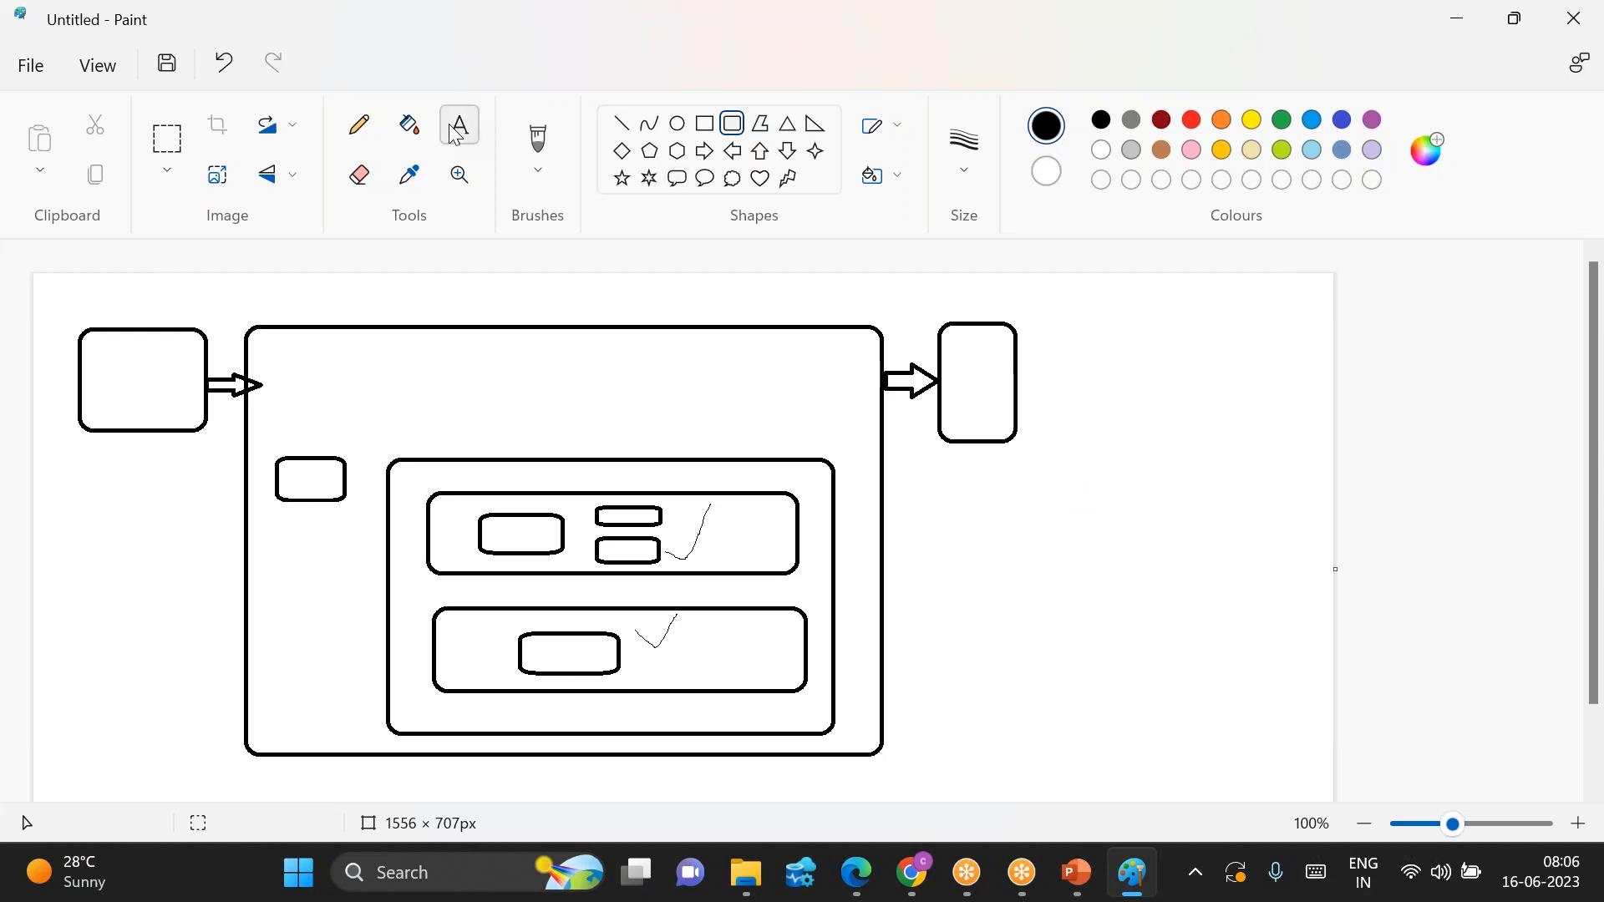
drag(1052, 328, 1327, 662)
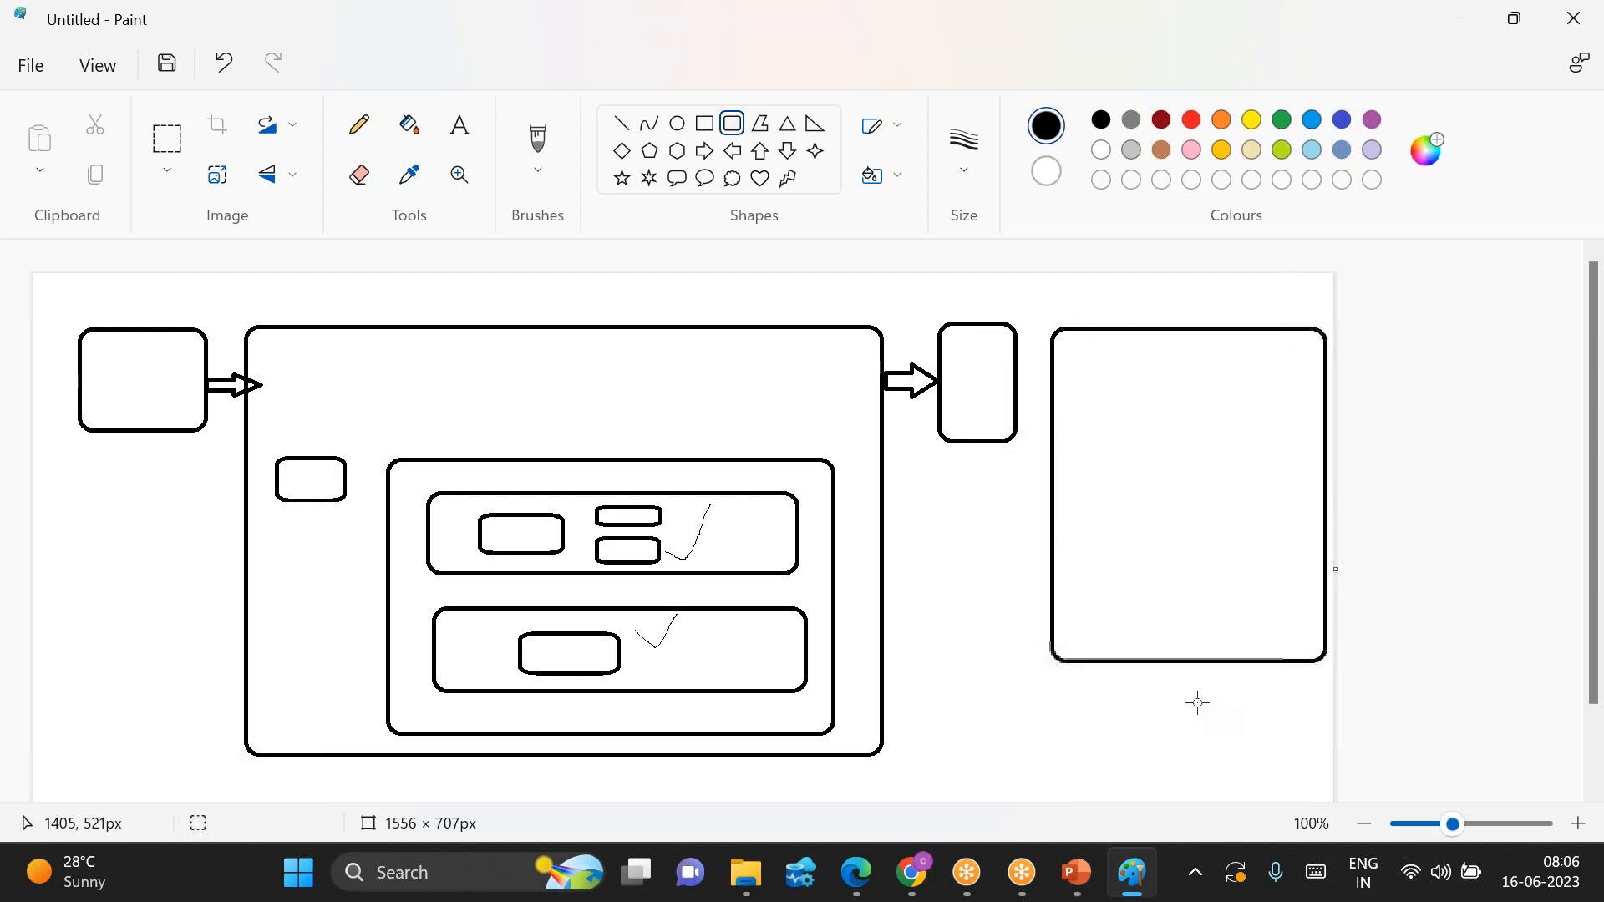
drag(1086, 354, 1304, 451)
drag(1097, 493, 1313, 593)
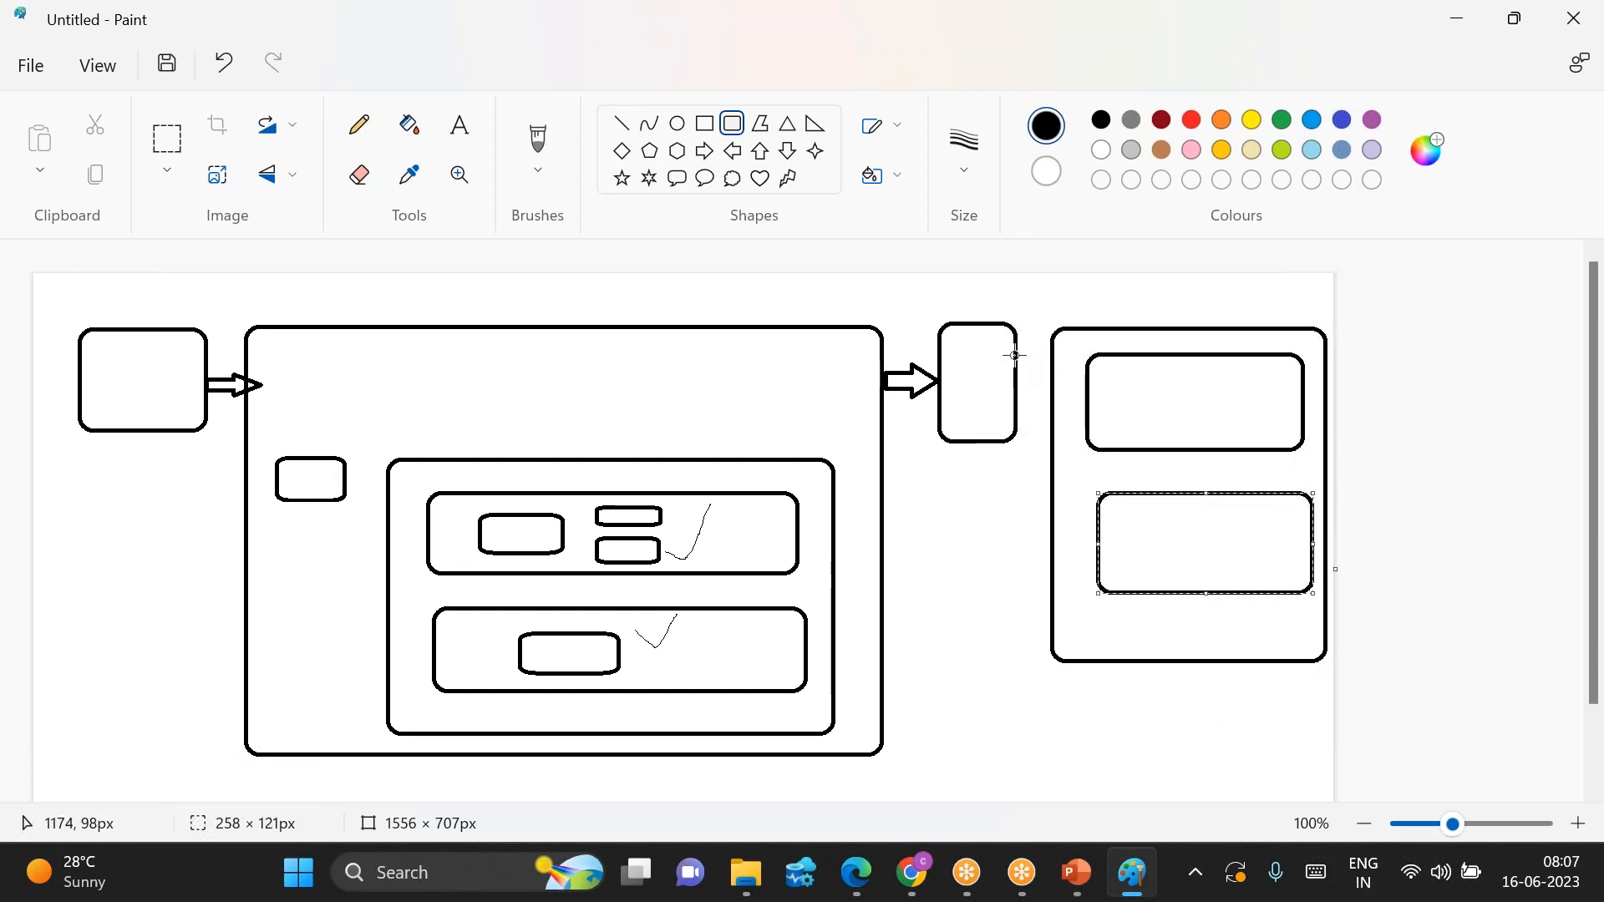
click(705, 150)
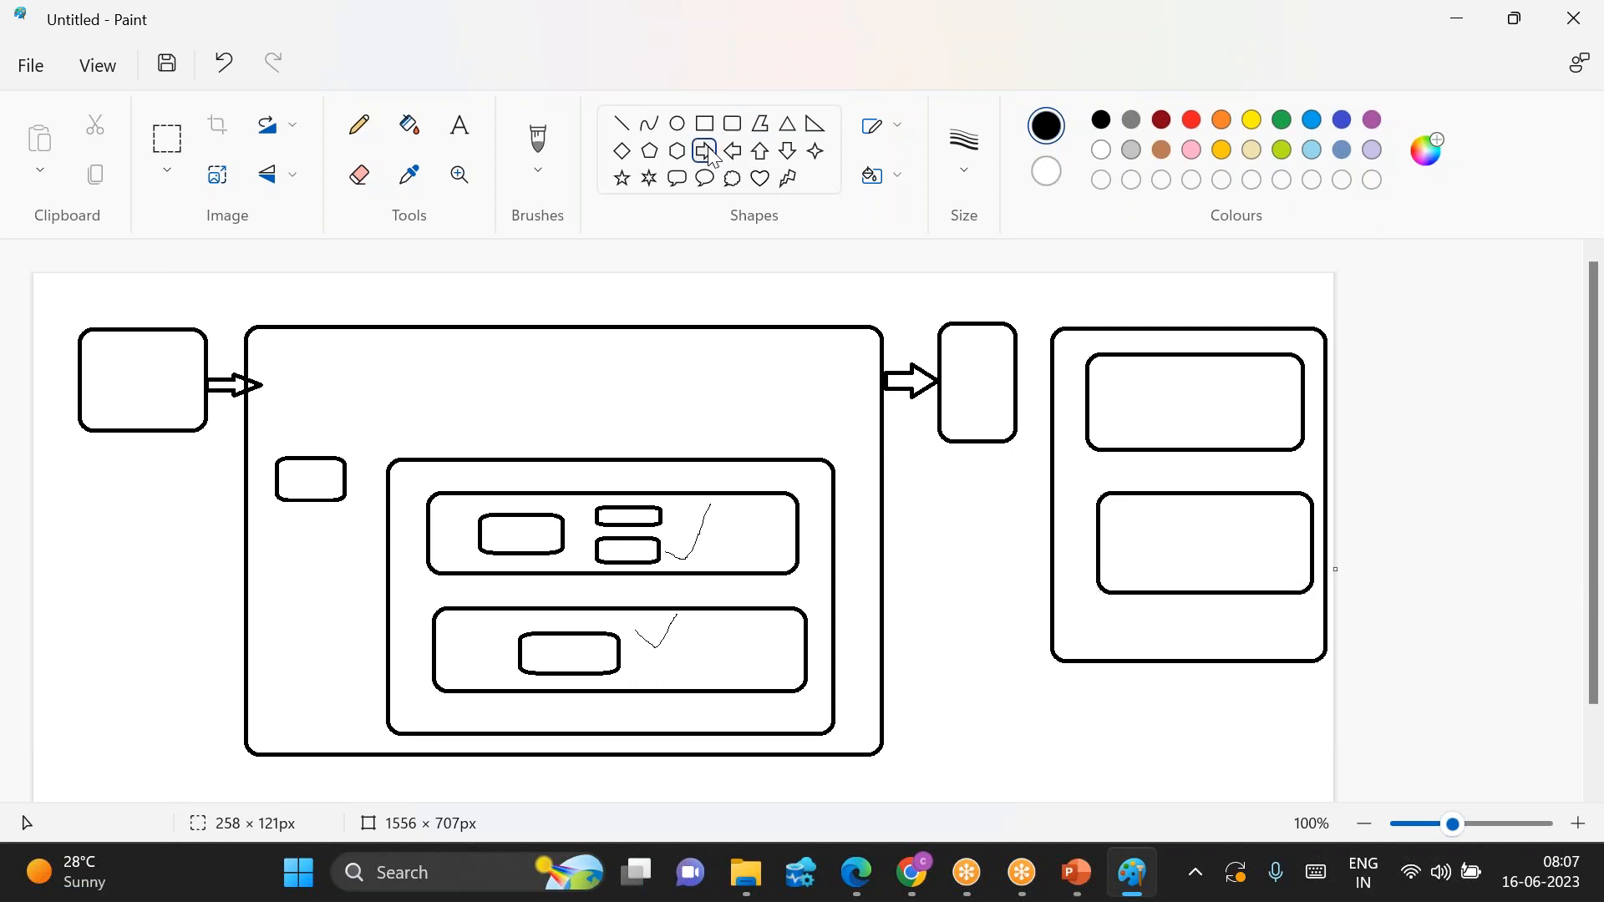
drag(1018, 370, 1053, 397)
Step: Add a small box inside the upper right box and label it Web
click(460, 125)
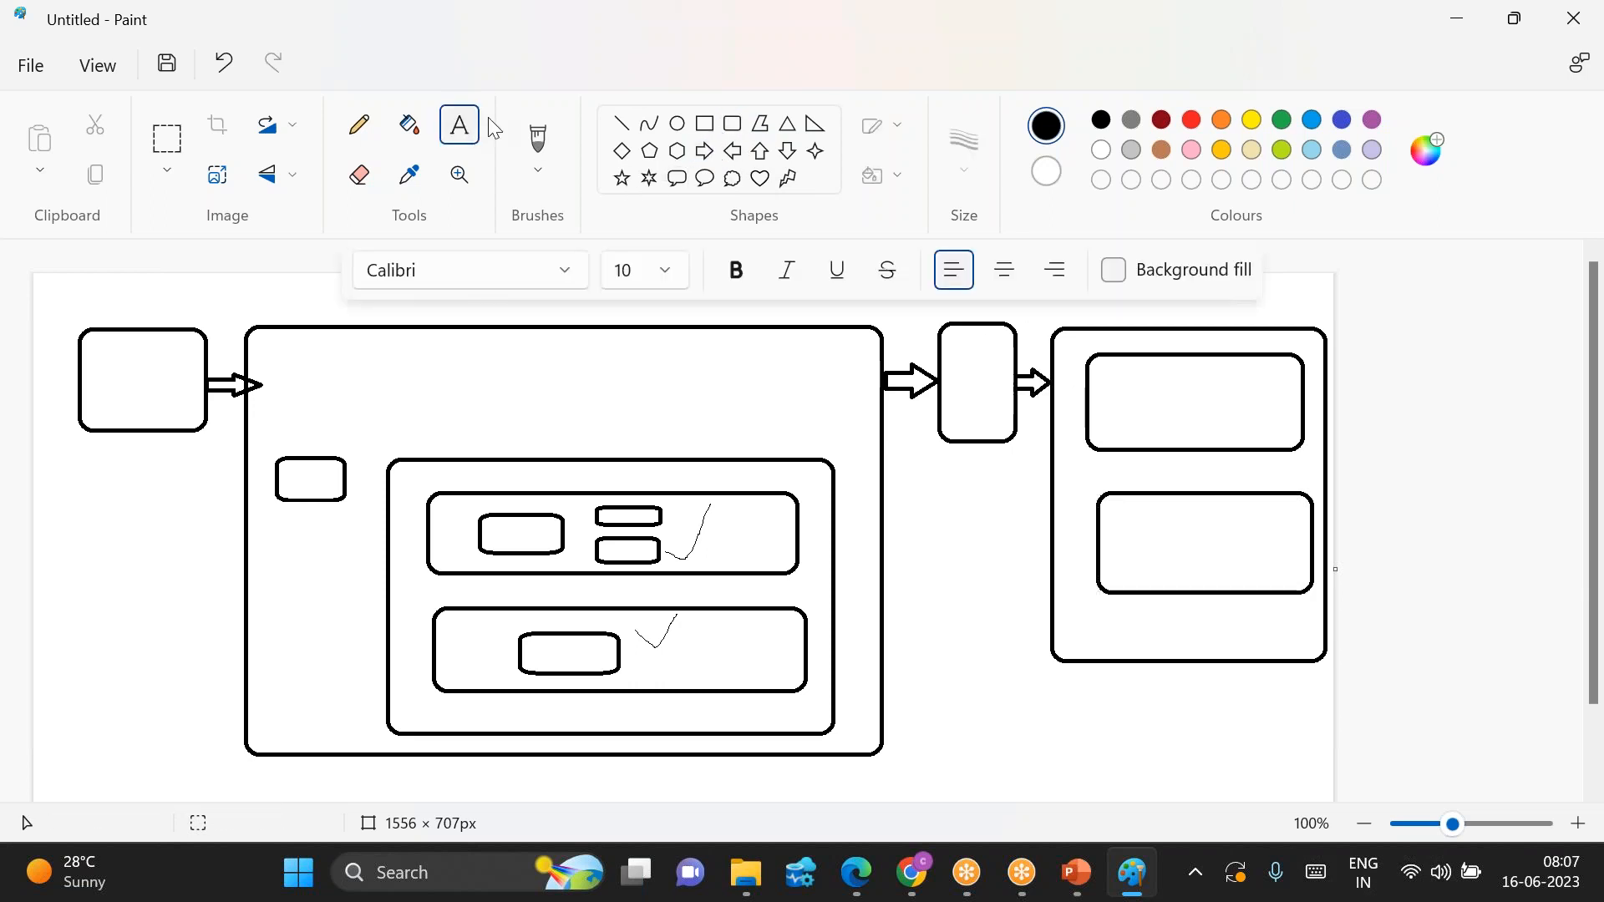
click(733, 124)
drag(1130, 377, 1241, 422)
click(460, 134)
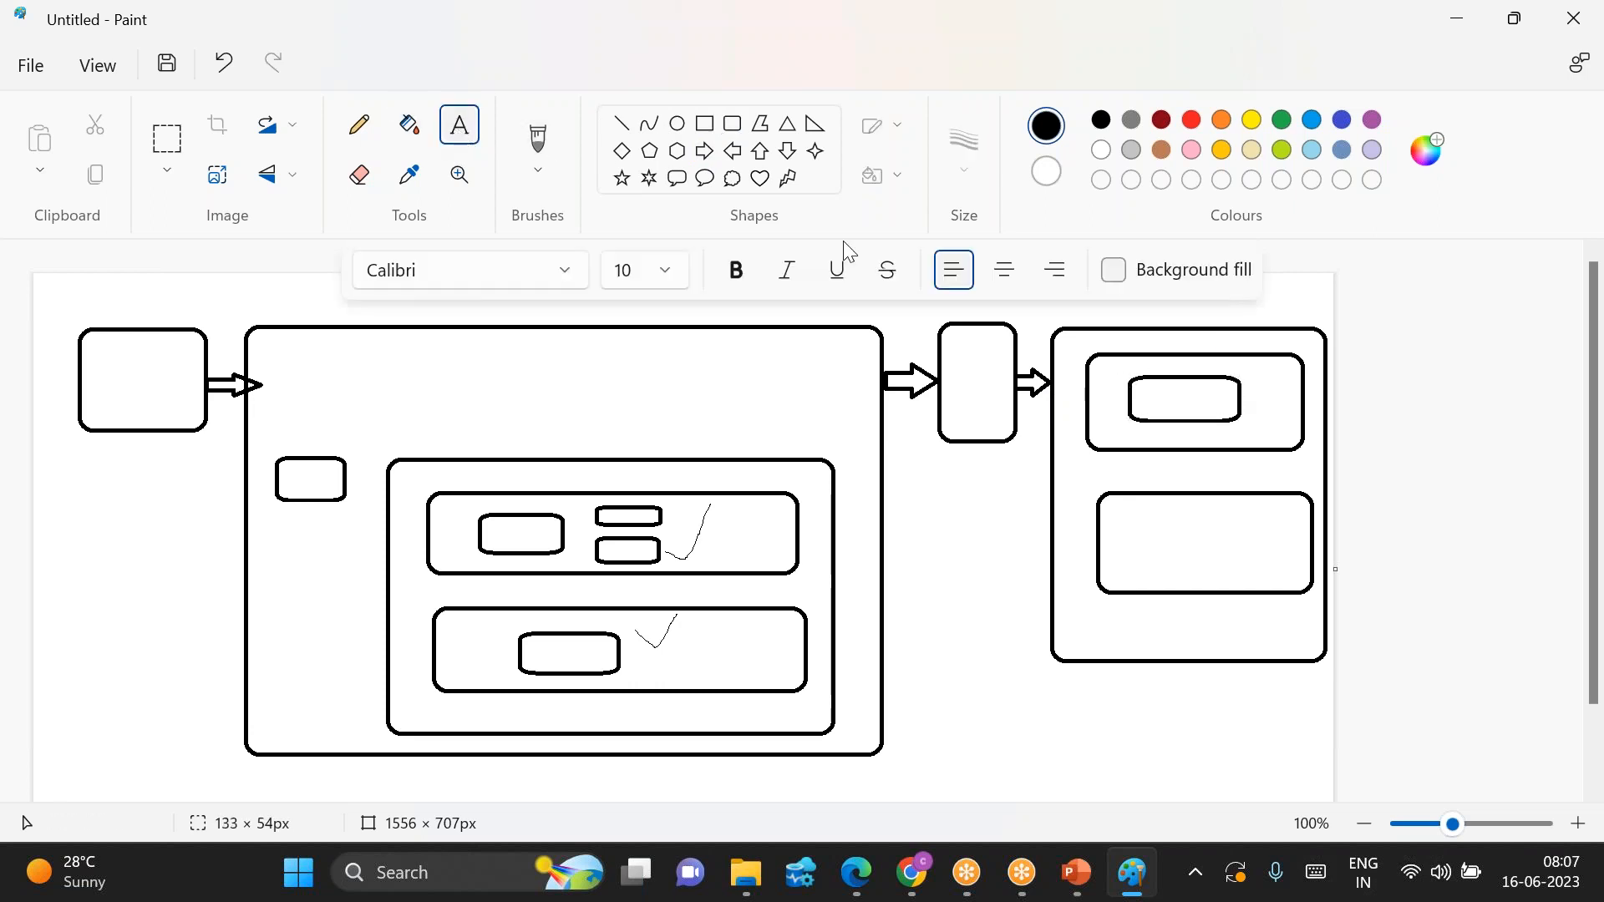
click(1157, 390)
text(Web)
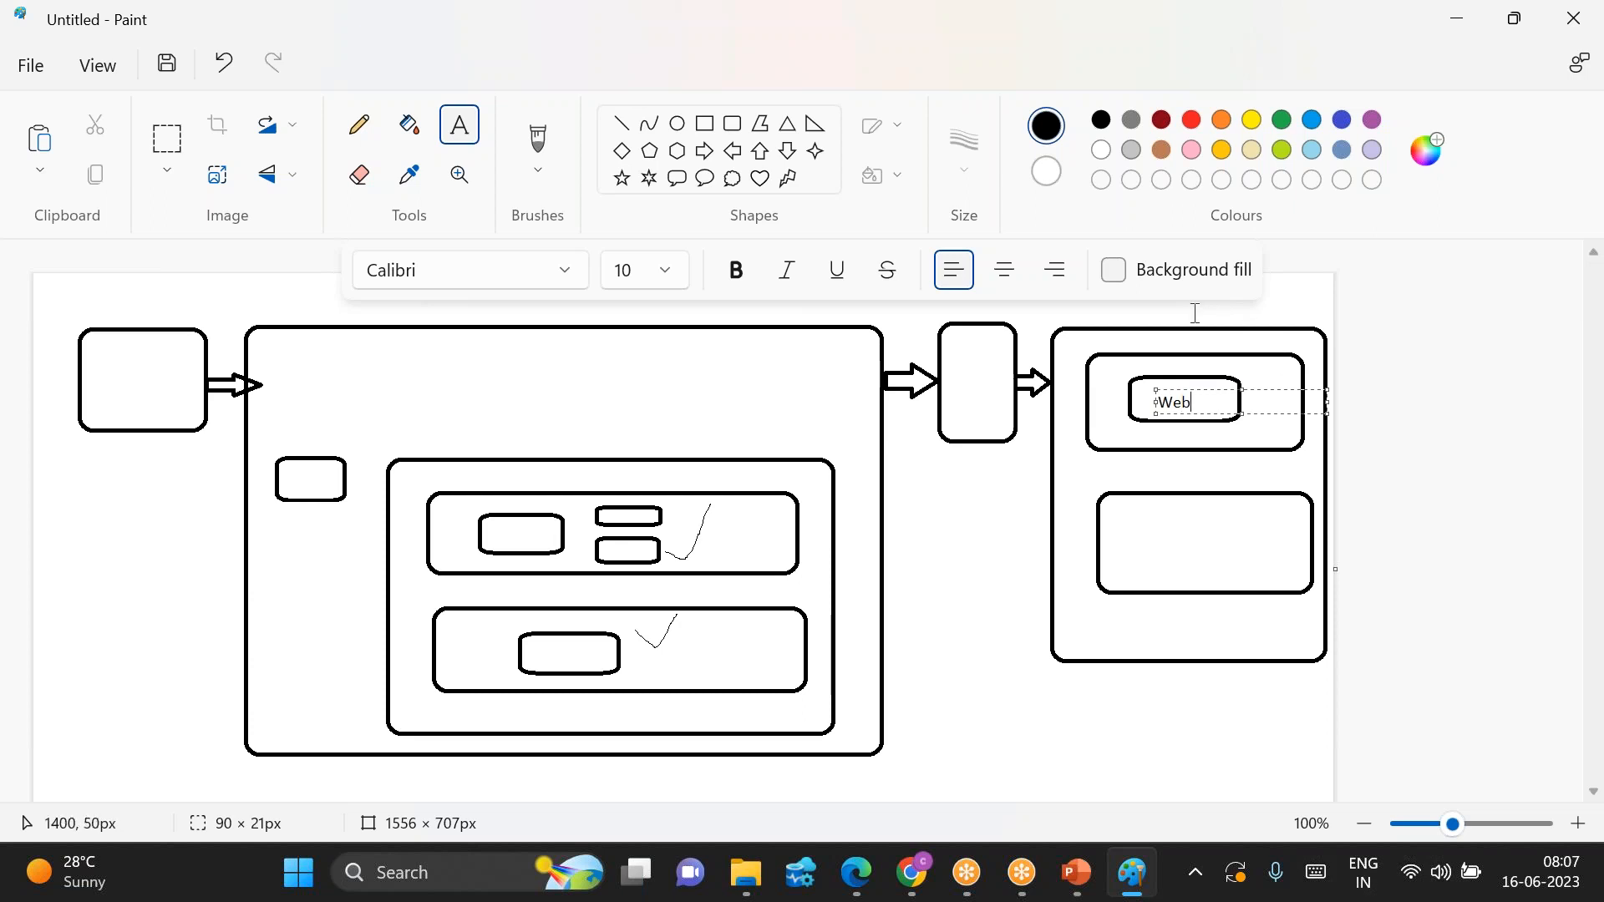
click(1194, 311)
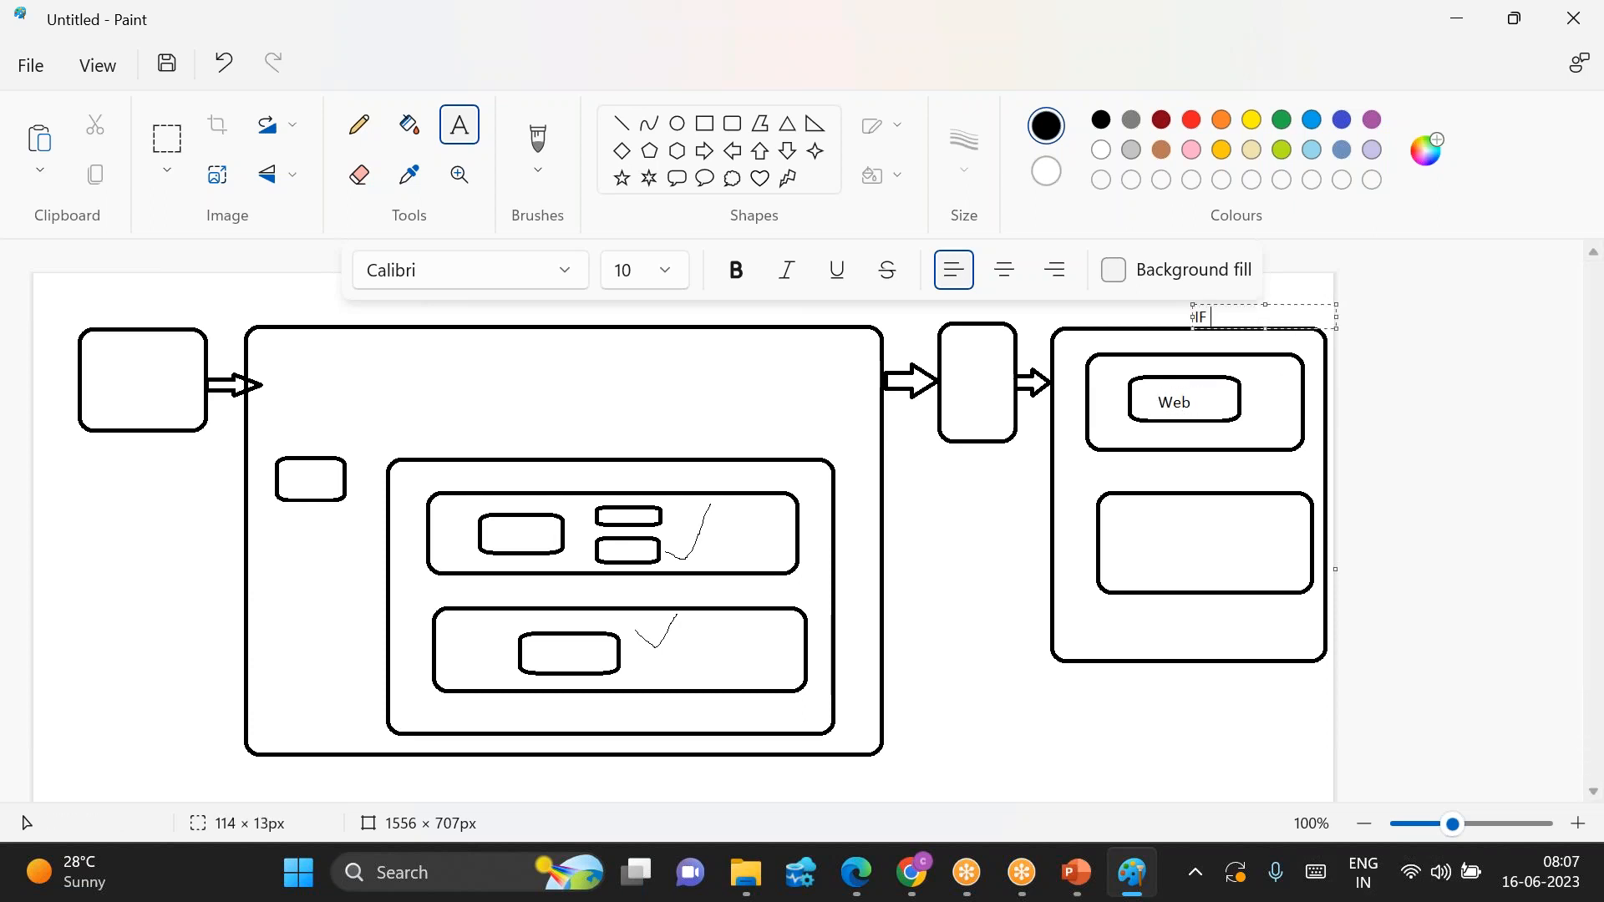
Step: Place the True and False labels in the right frame and the LKP label in the middle box
click(1217, 338)
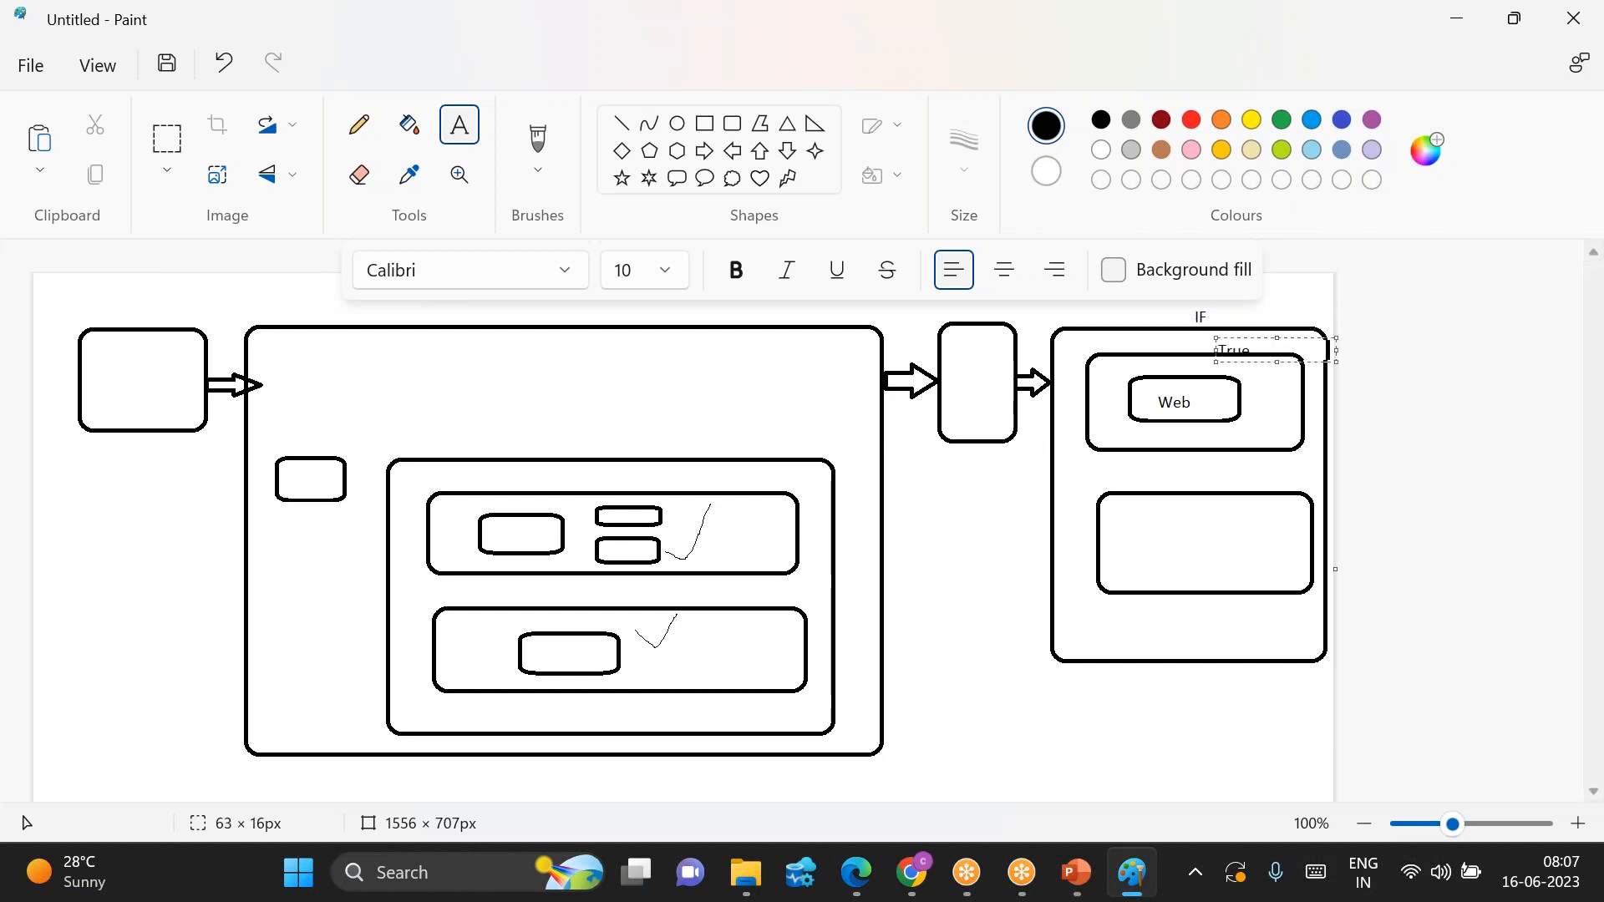
drag(1217, 339, 1215, 332)
click(1217, 464)
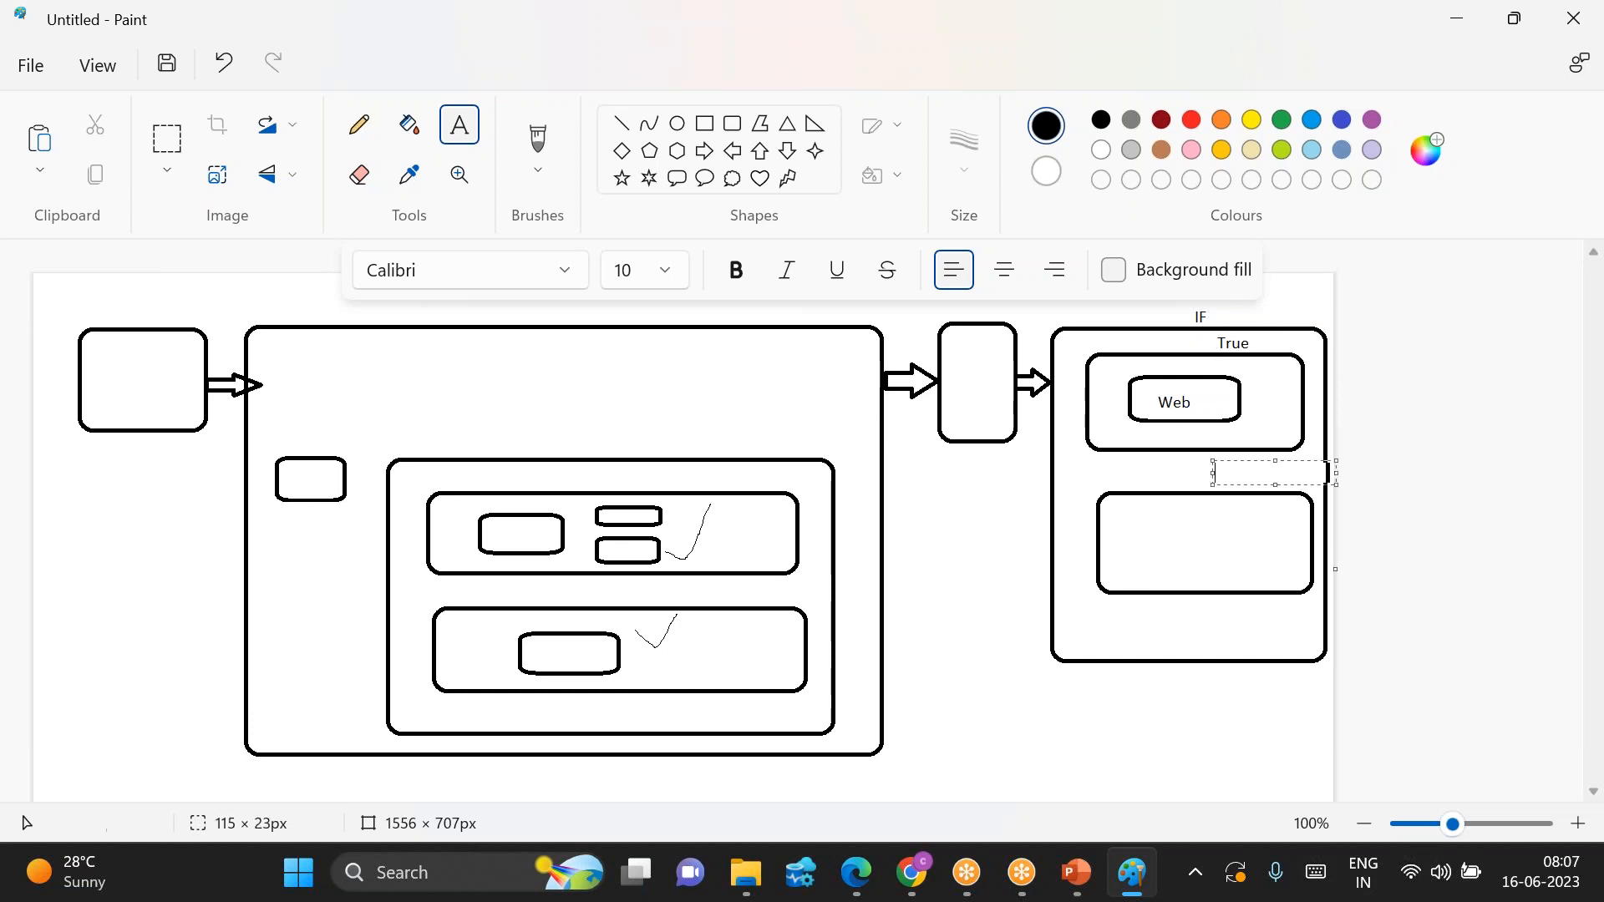
click(953, 354)
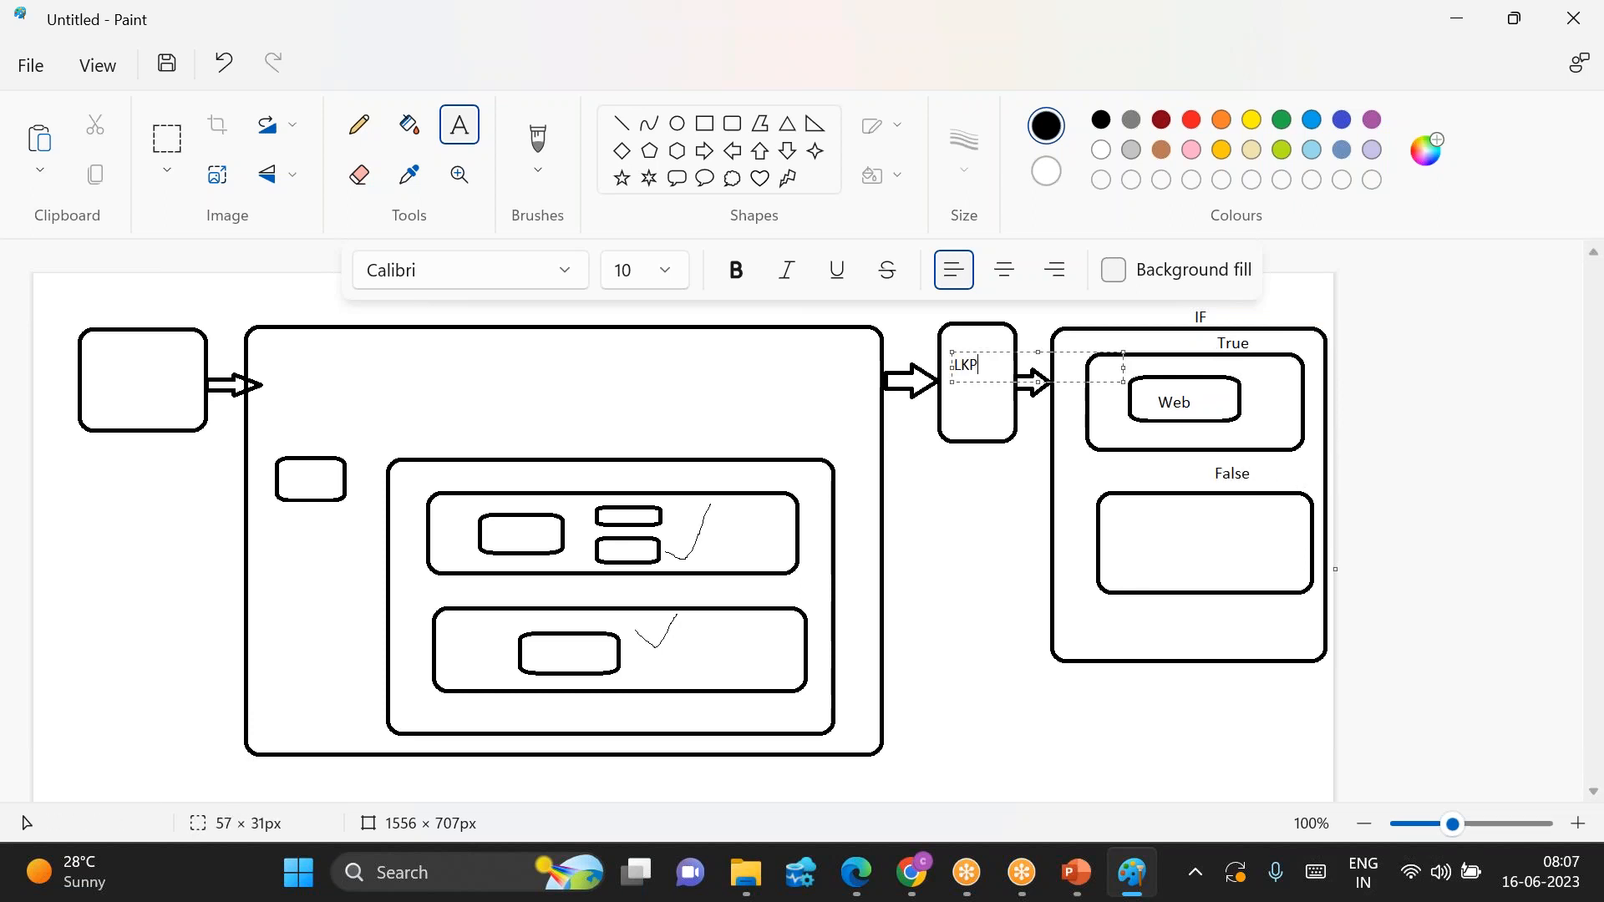
click(98, 354)
Step: Add the Foreach, GM, IF, Copy and success_sp labels around the nested panel
click(279, 290)
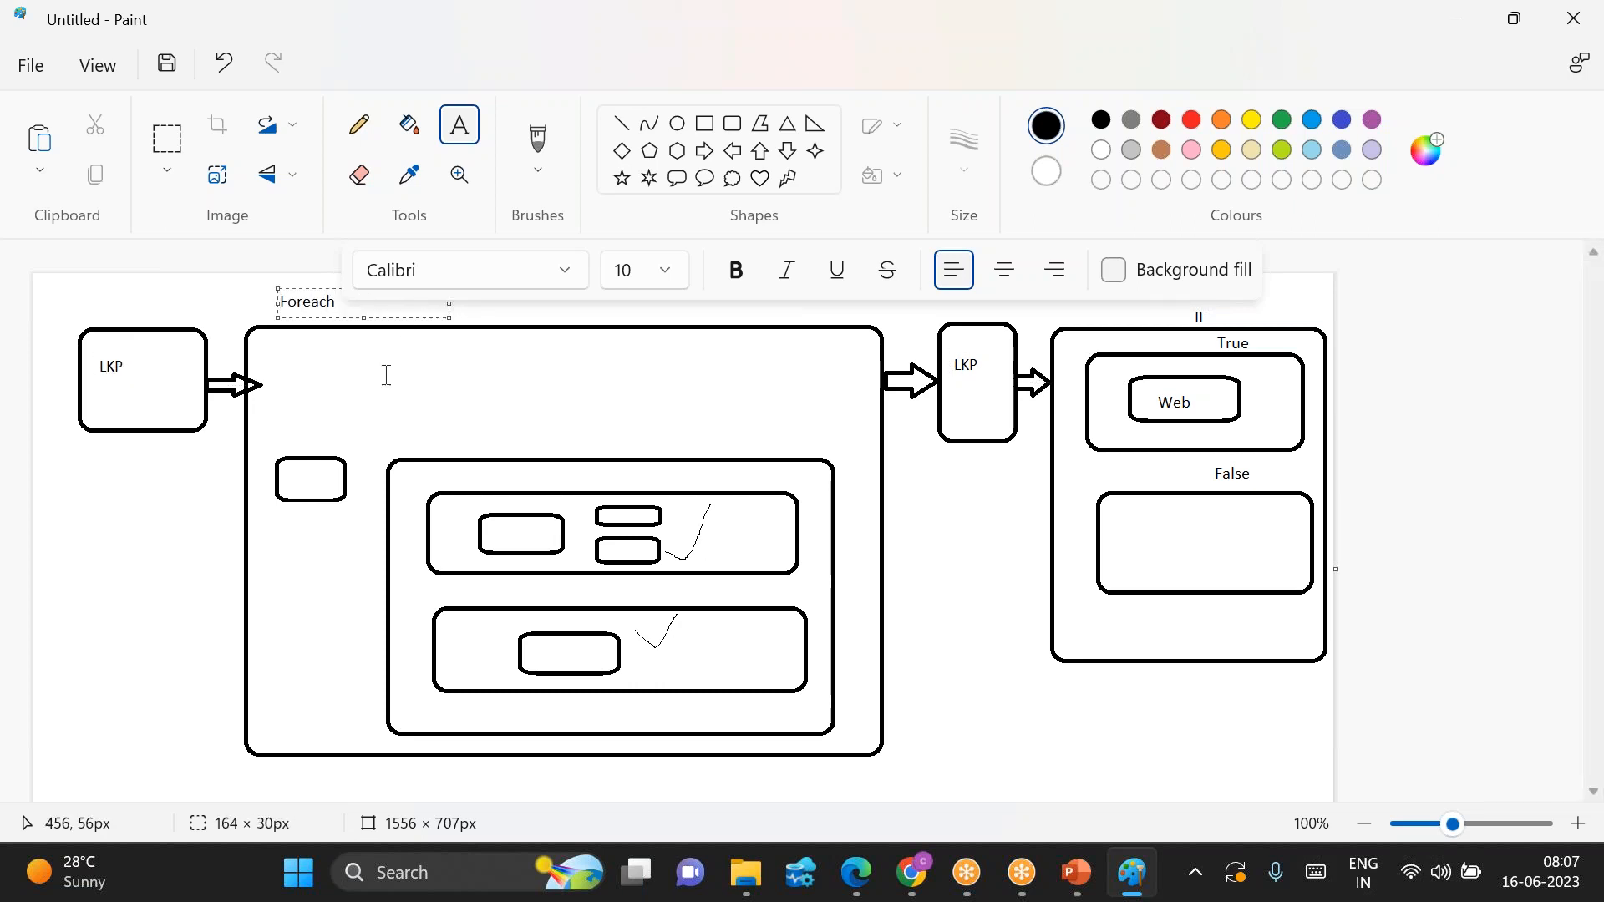
click(279, 436)
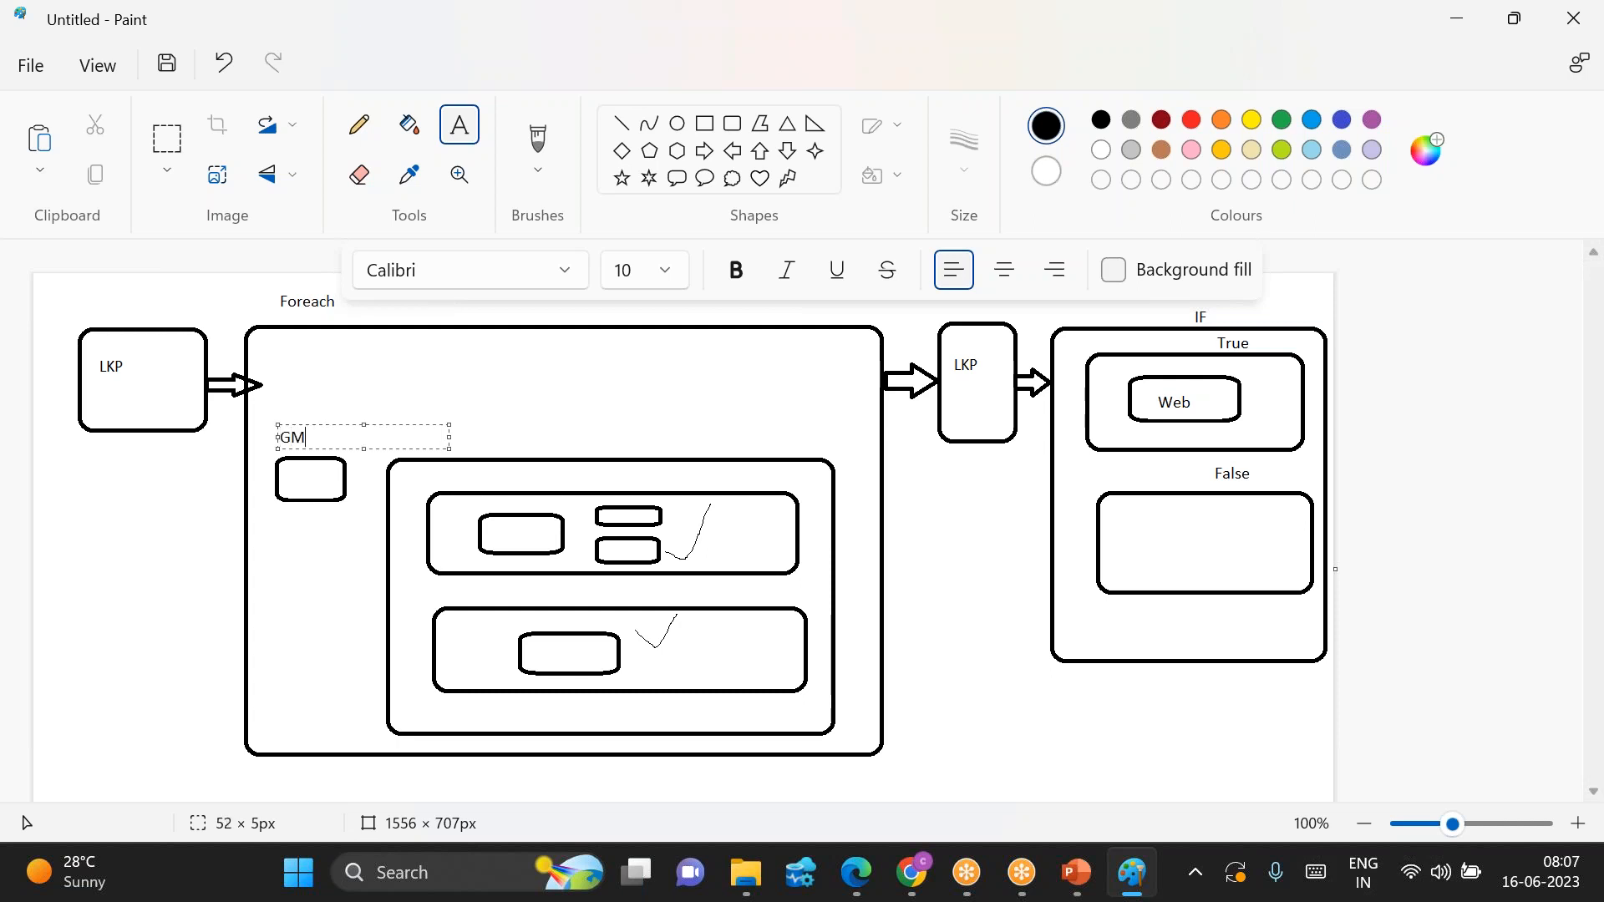
drag(536, 423, 708, 450)
drag(500, 528, 563, 540)
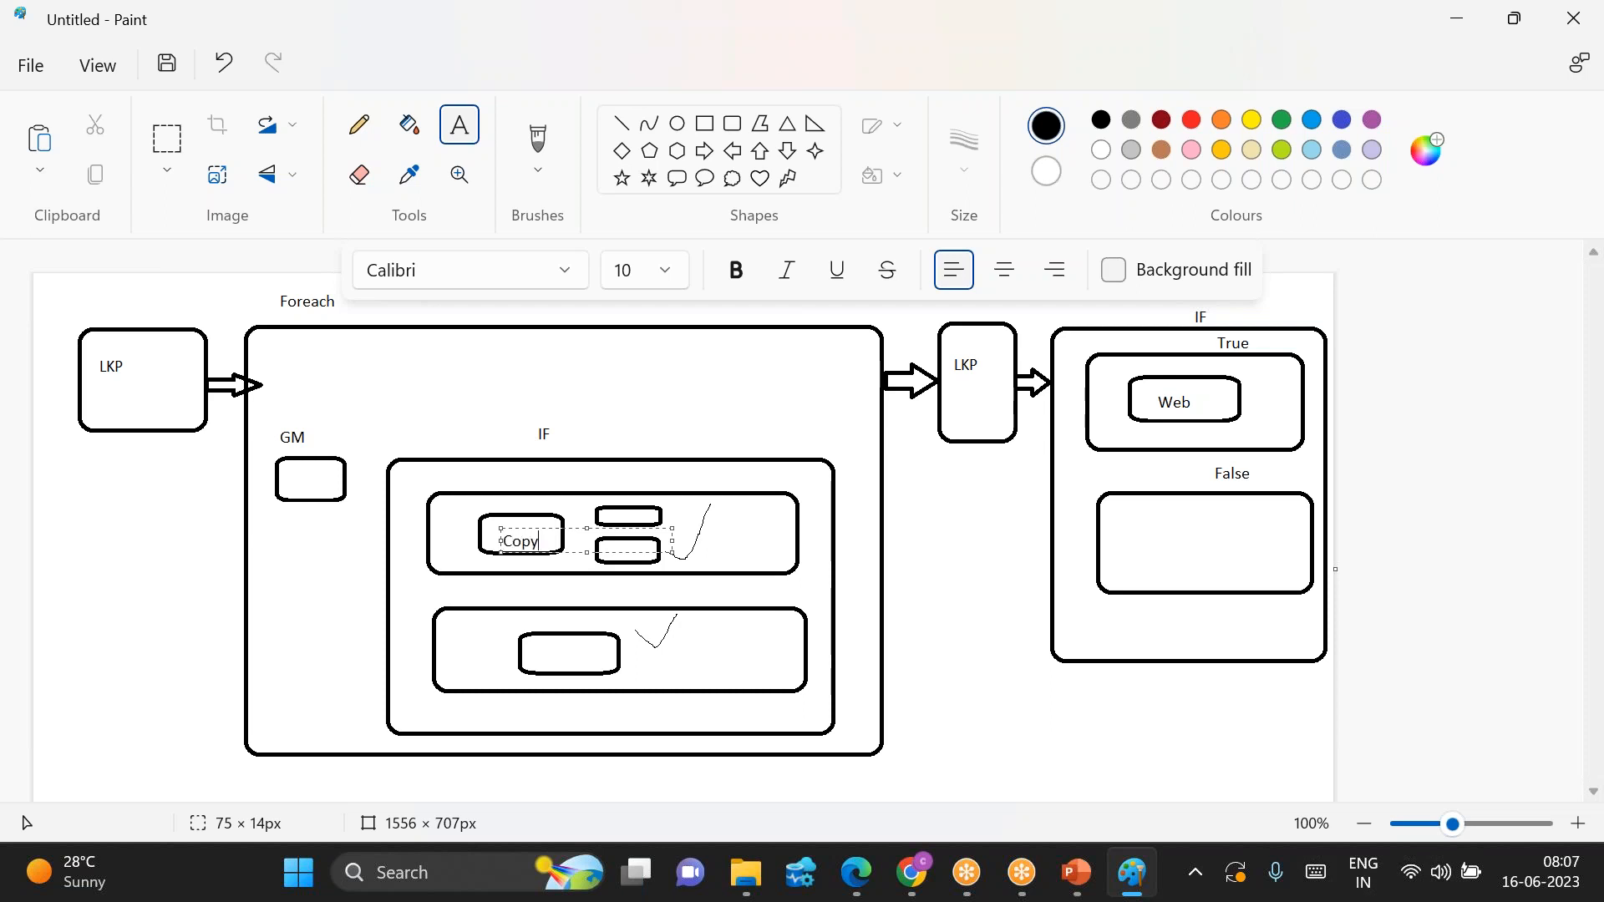
click(678, 502)
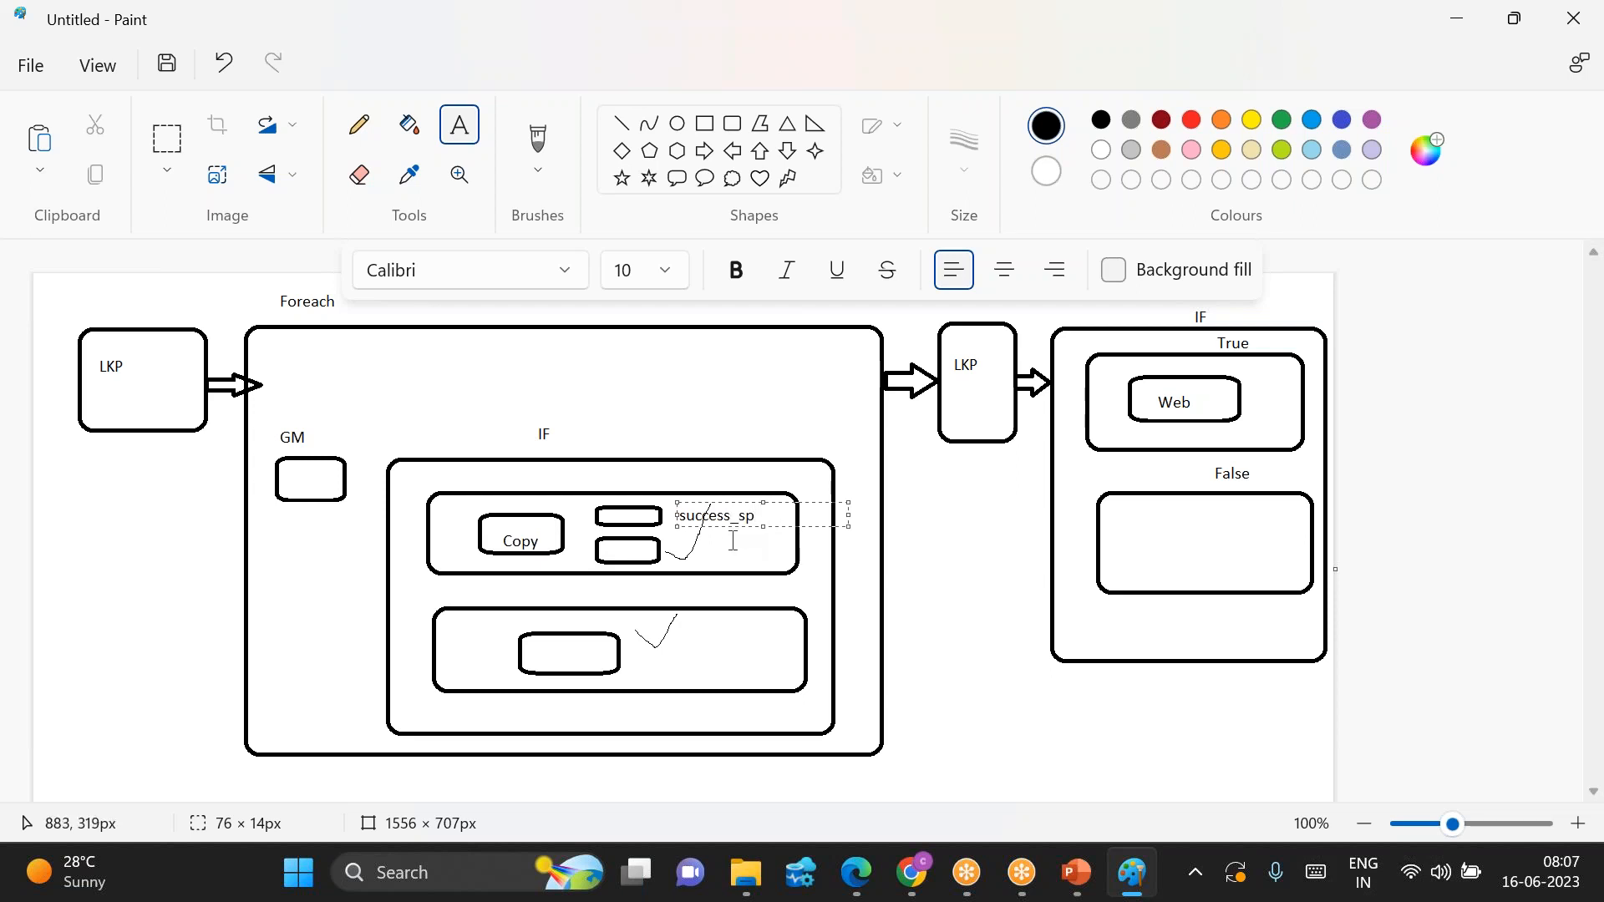
click(676, 541)
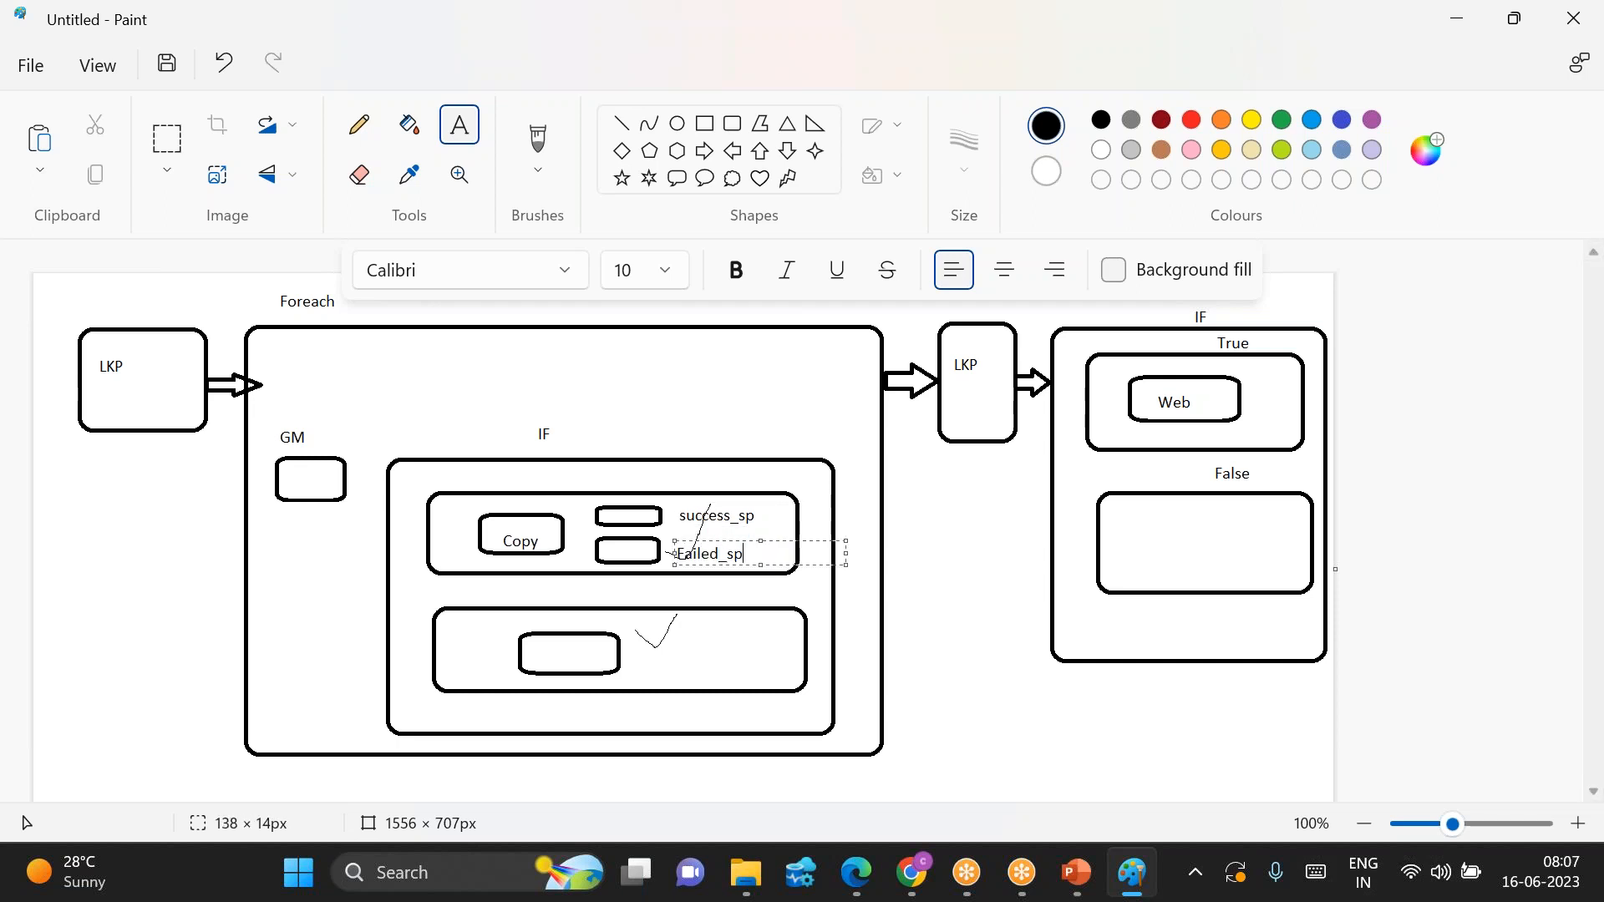
Step: Label the lower inner box Failed_sp, correcting the mistyped capitalisation
click(640, 642)
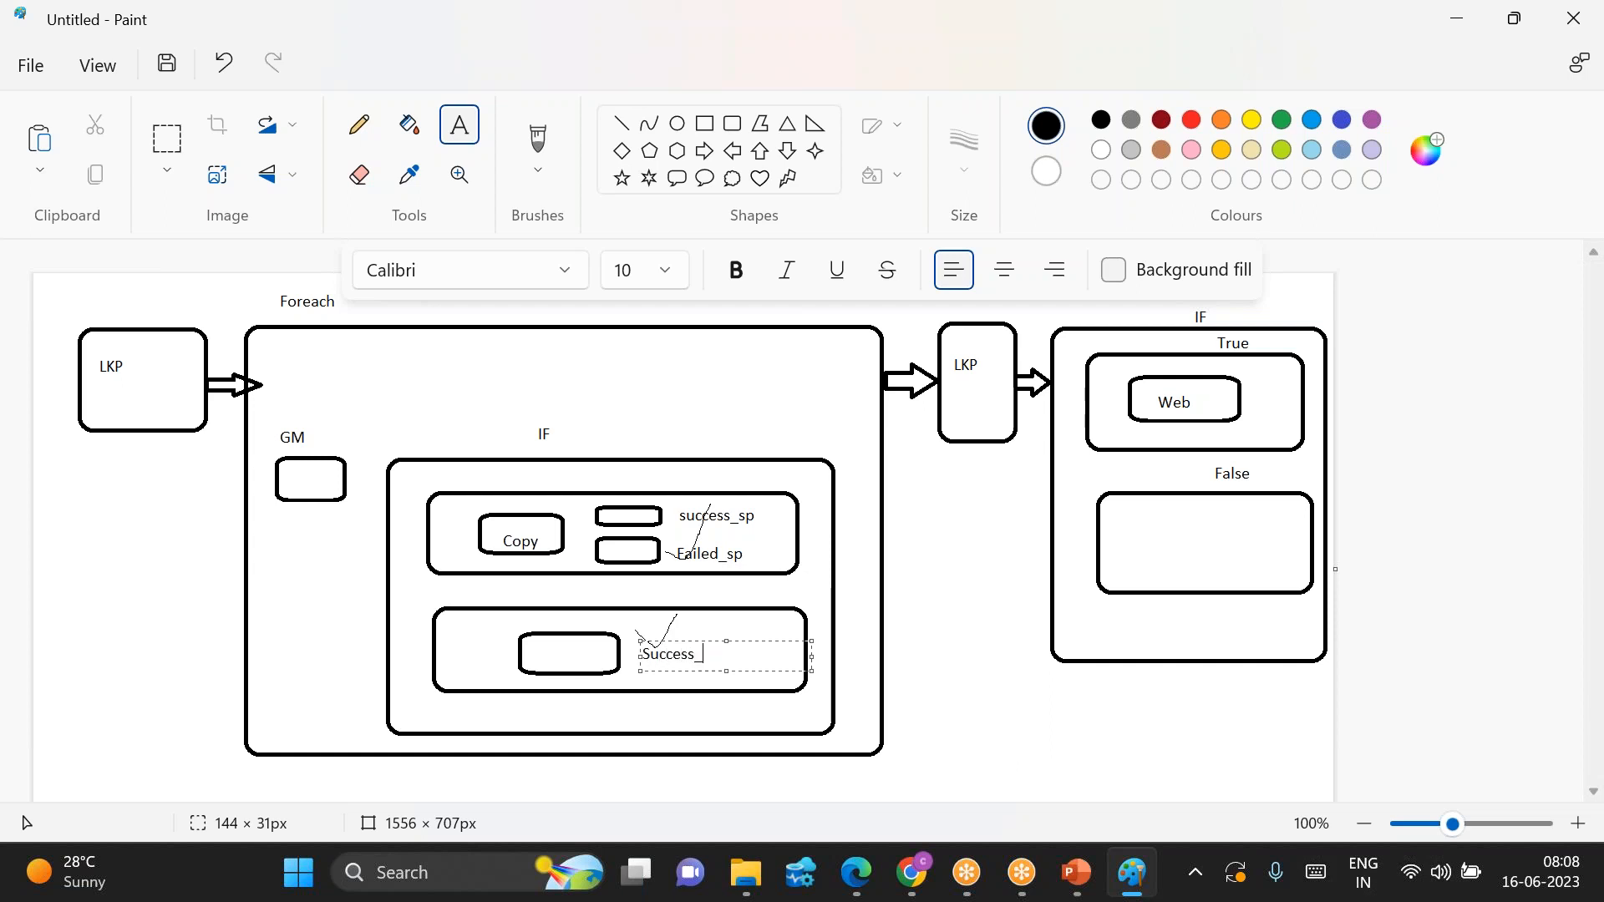
text(fAILE)
key(BackSpace)
key(BackSpace)
key(BackSpace)
key(BackSpace)
key(BackSpace)
text(F)
text(led_sp)
click(152, 618)
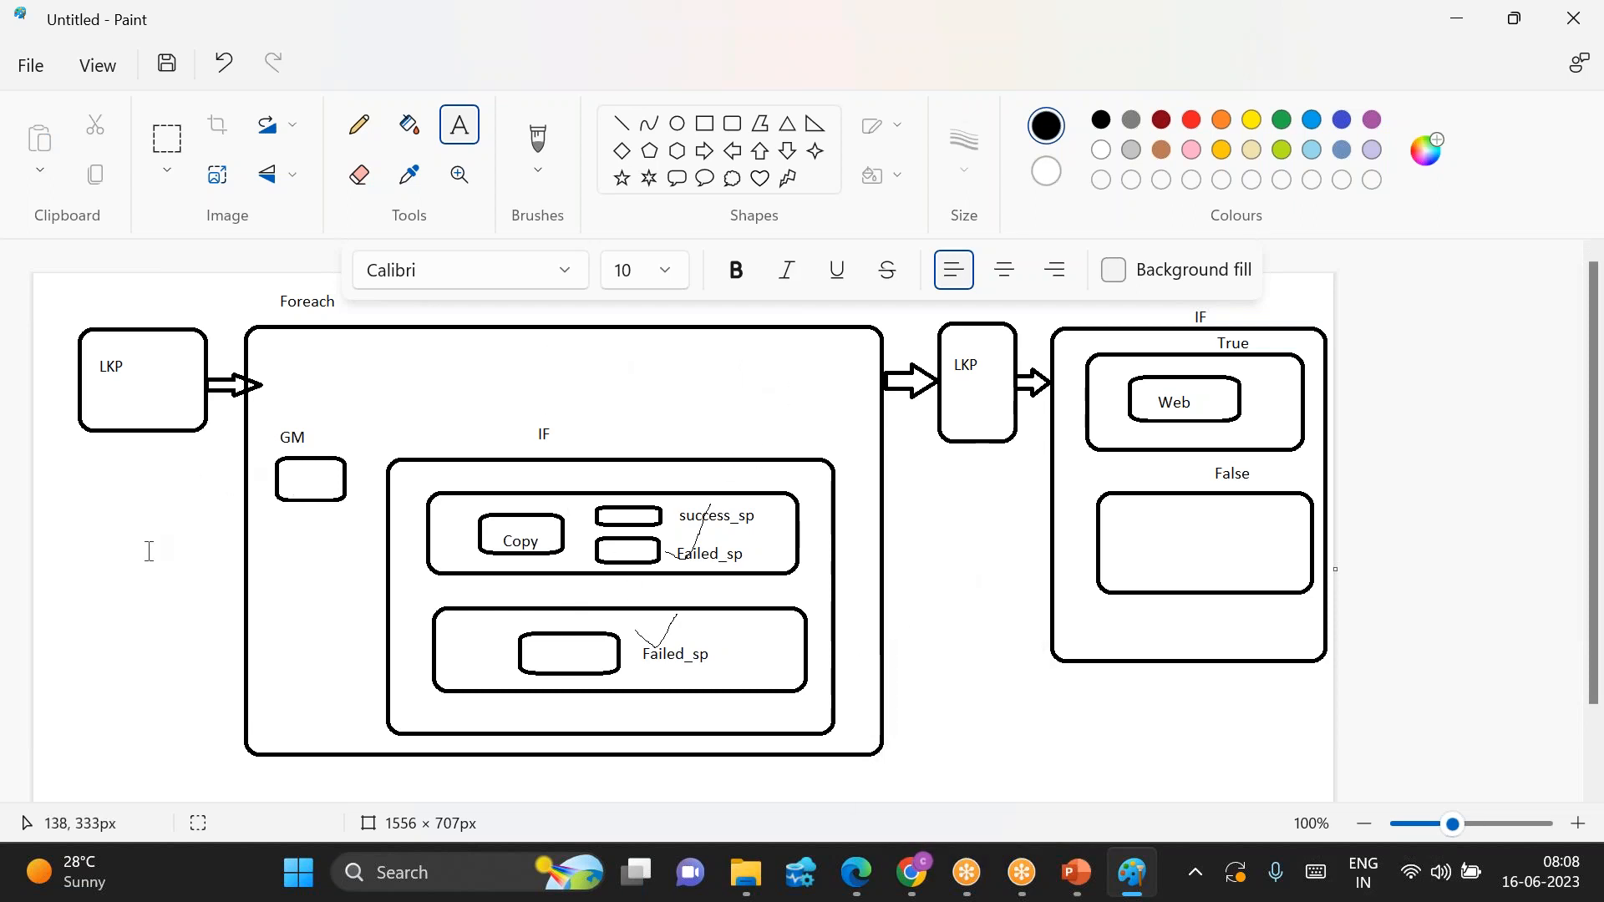
click(100, 433)
click(129, 574)
click(1109, 44)
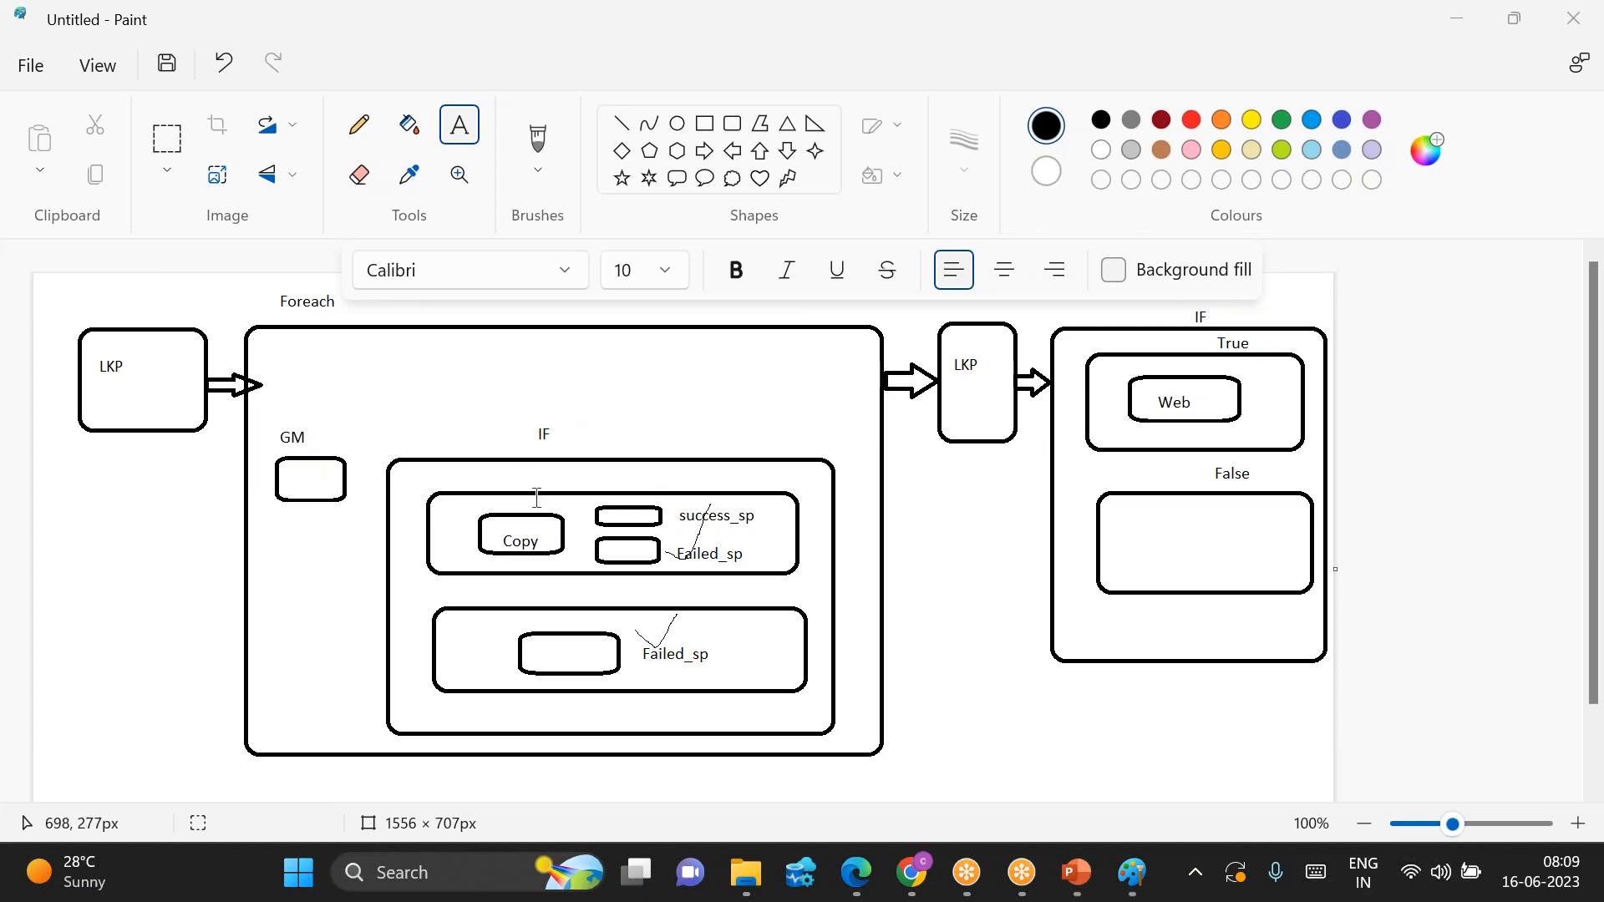
Step: Label the upper branch True and the lower branch False, replacing a mistyped Failed
drag(536, 465, 598, 486)
text(True)
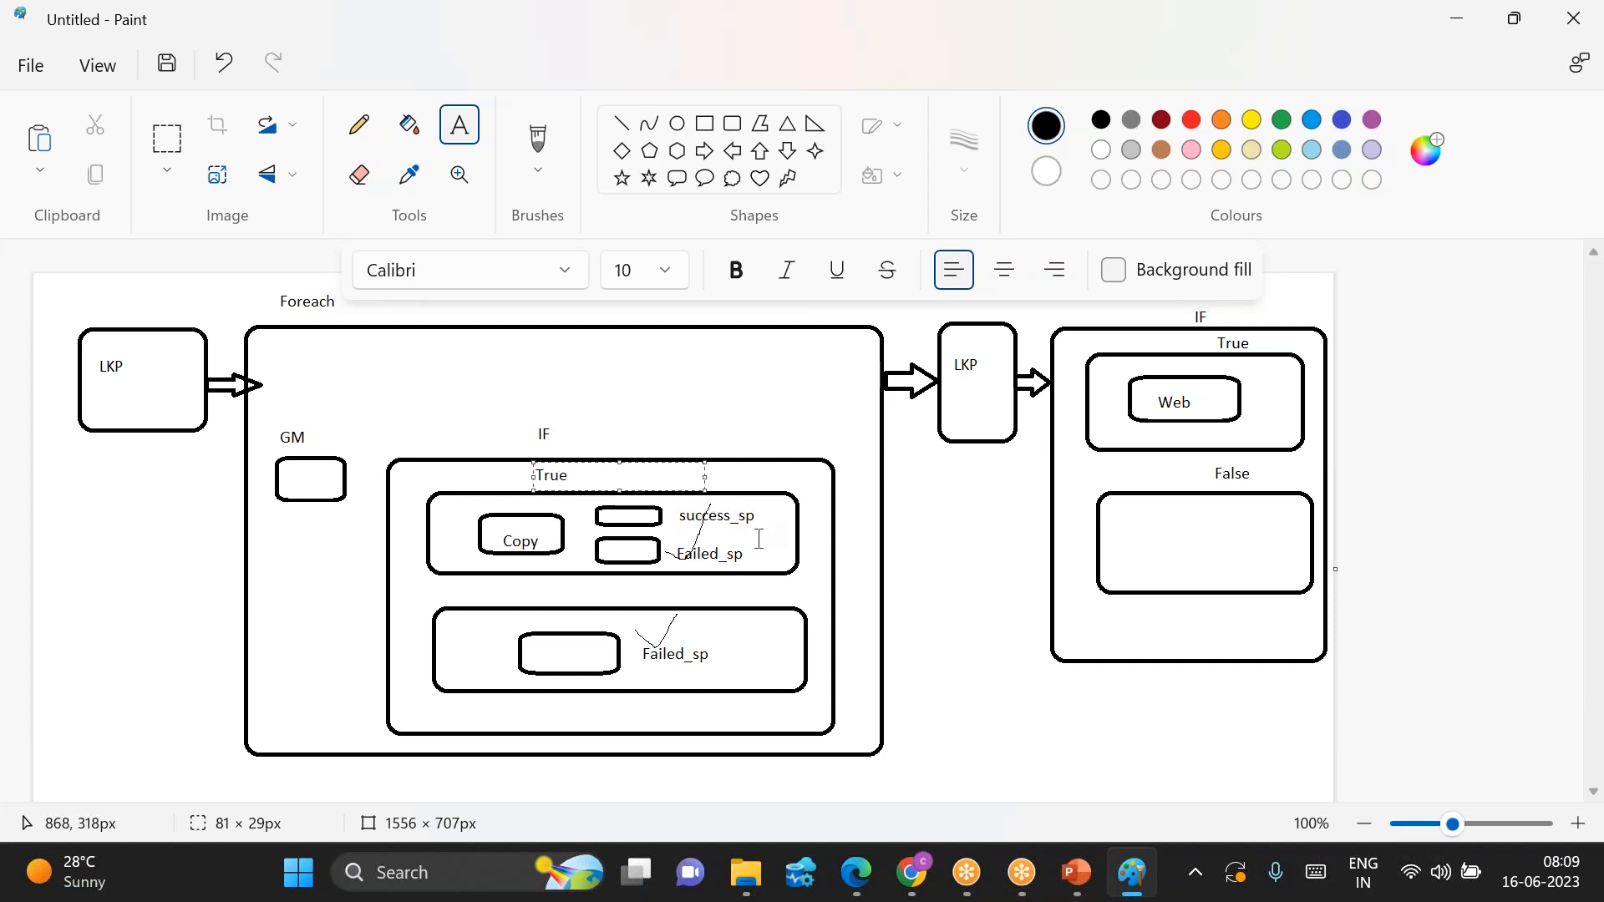
drag(535, 581, 609, 591)
text(Failed)
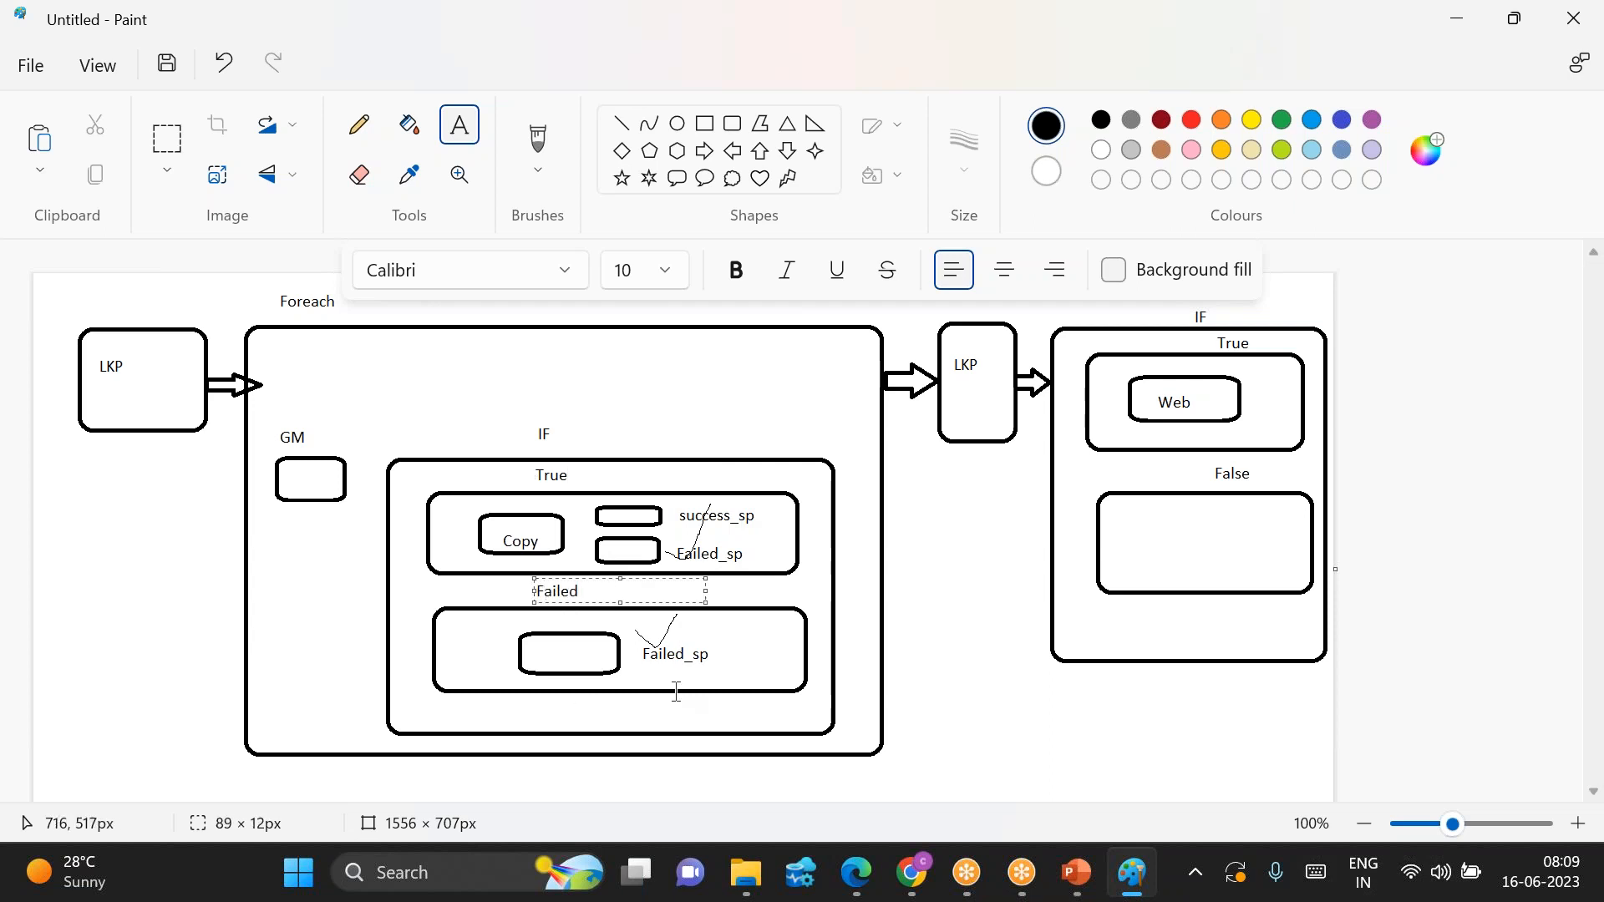
key(ctrl+a)
key(BackSpace)
text(False)
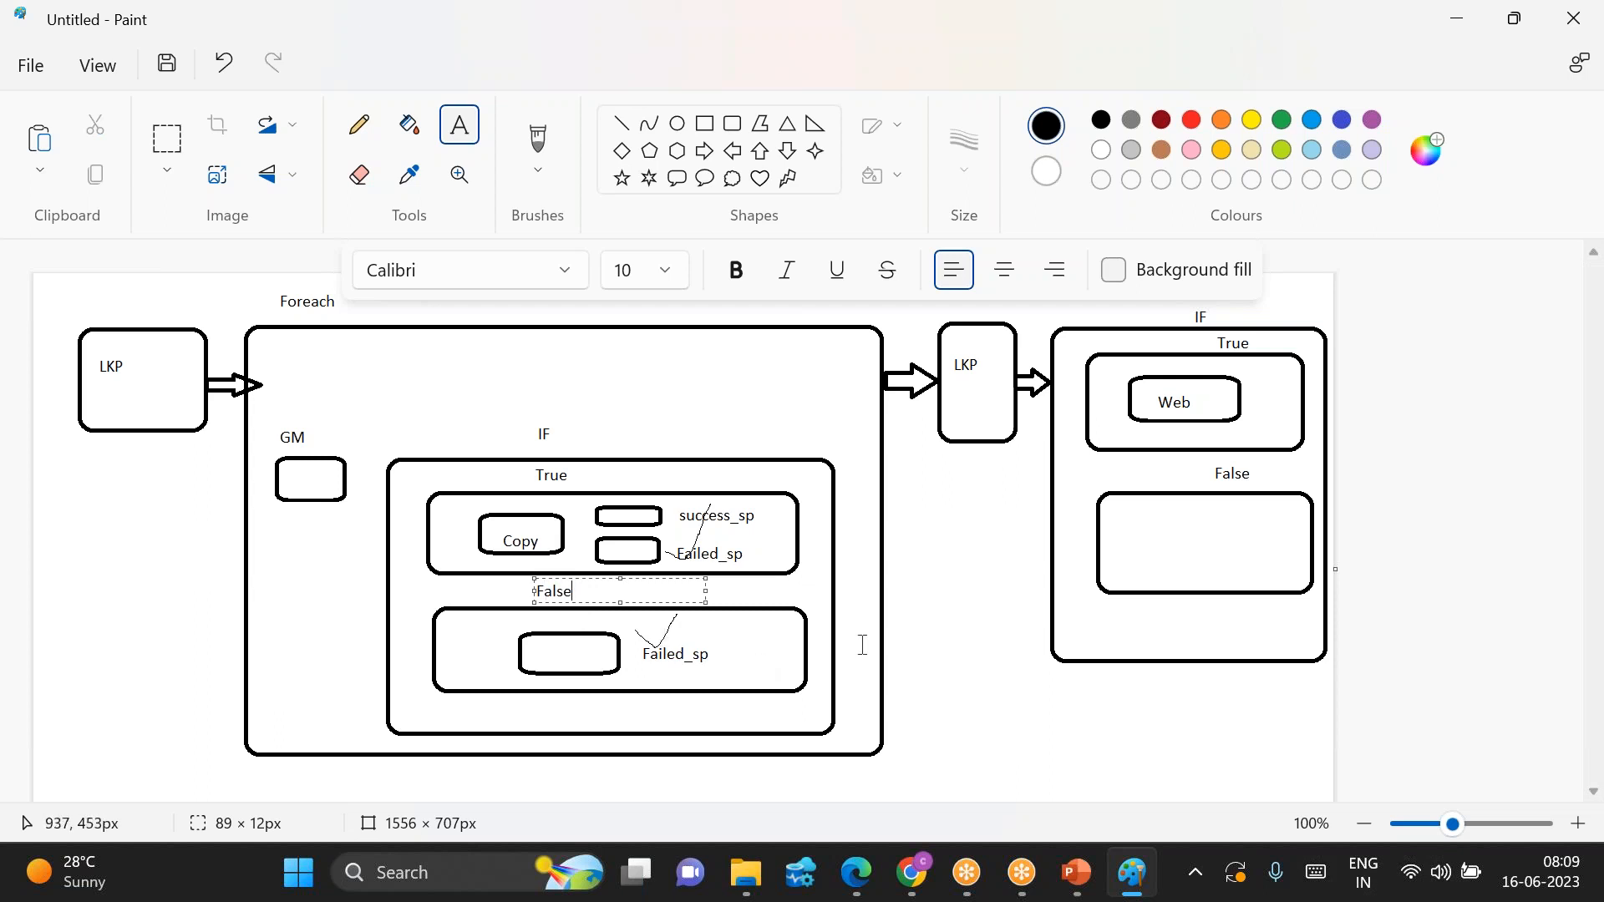
click(913, 676)
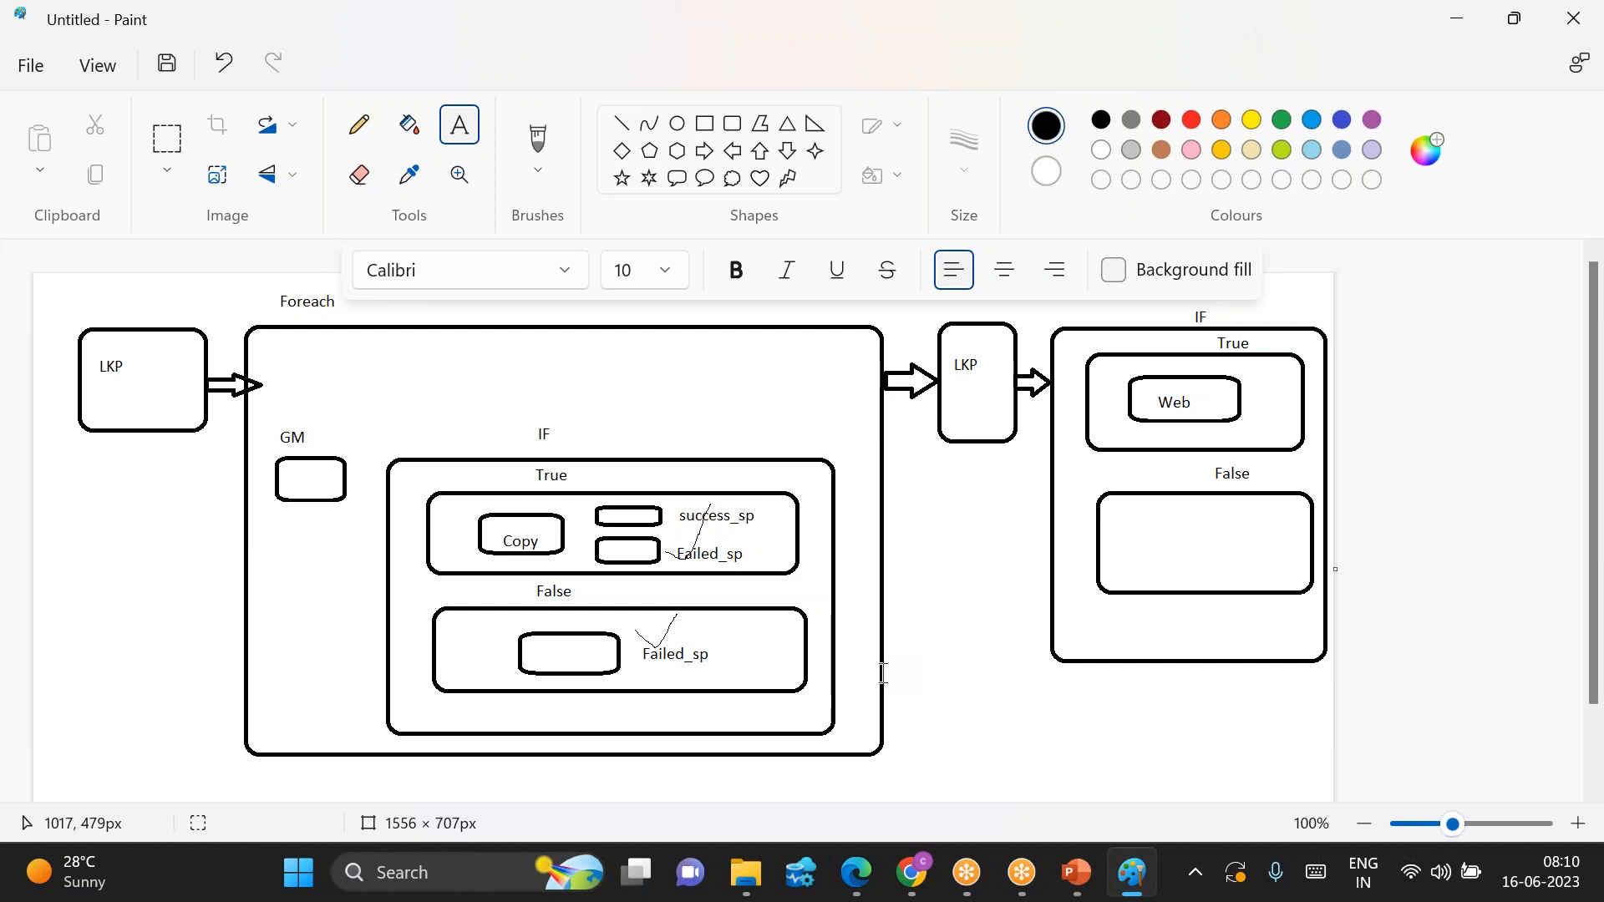
Step: Type a two-line pipeline_log note filtering status='failed' and the pipeline run id beside the LKP box
drag(908, 466, 1074, 511)
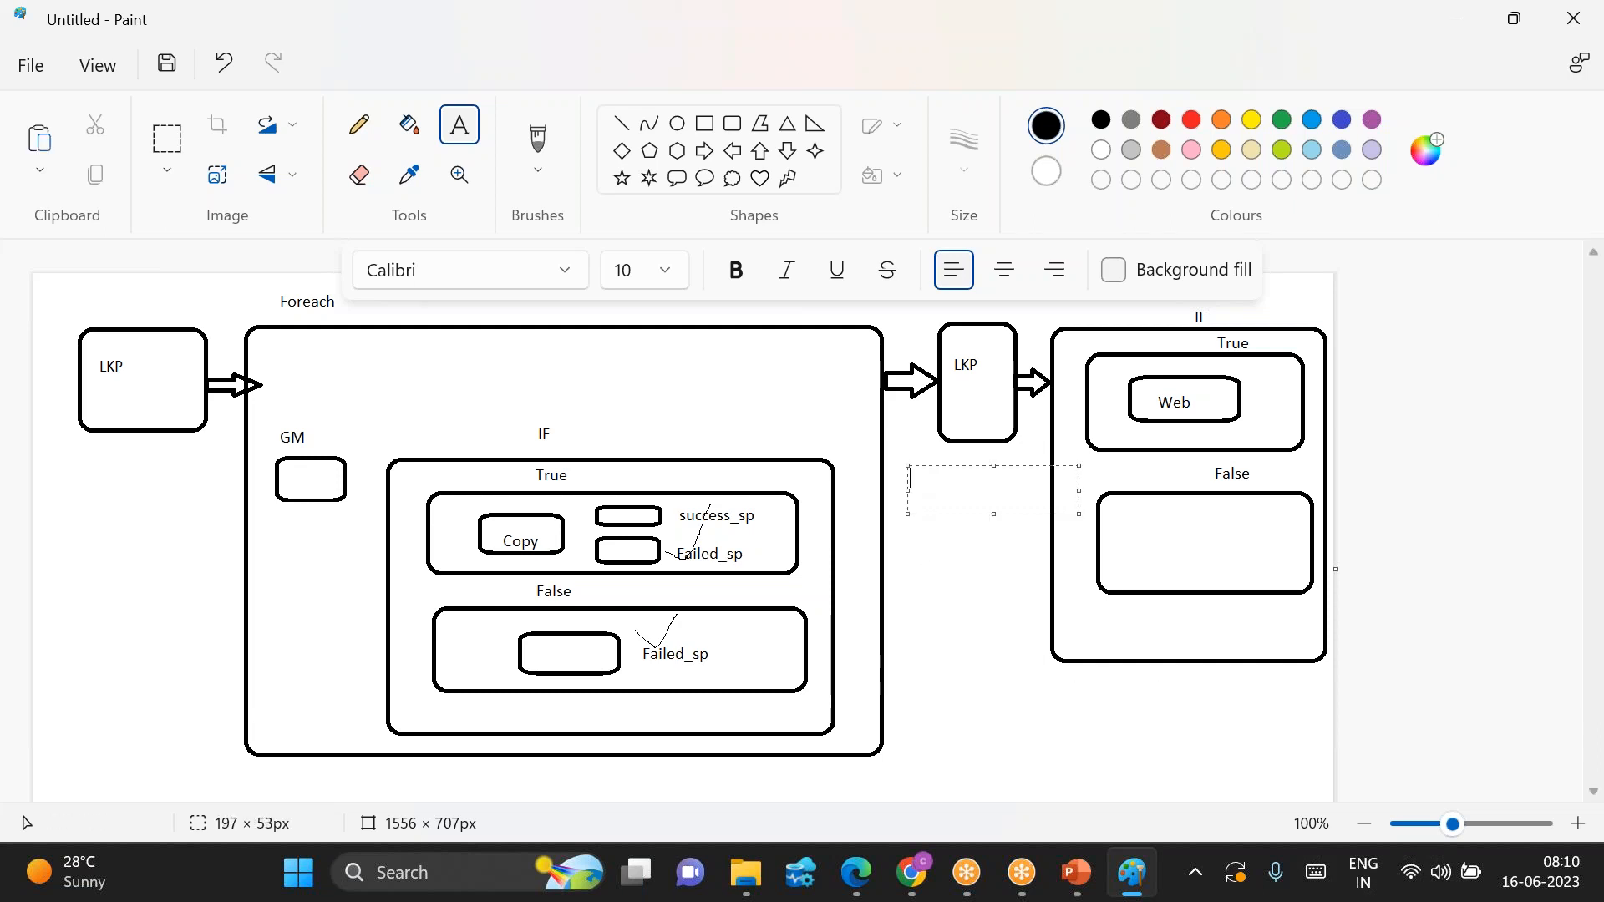
text(pipeline_log)
key(Return)
text(wherever)
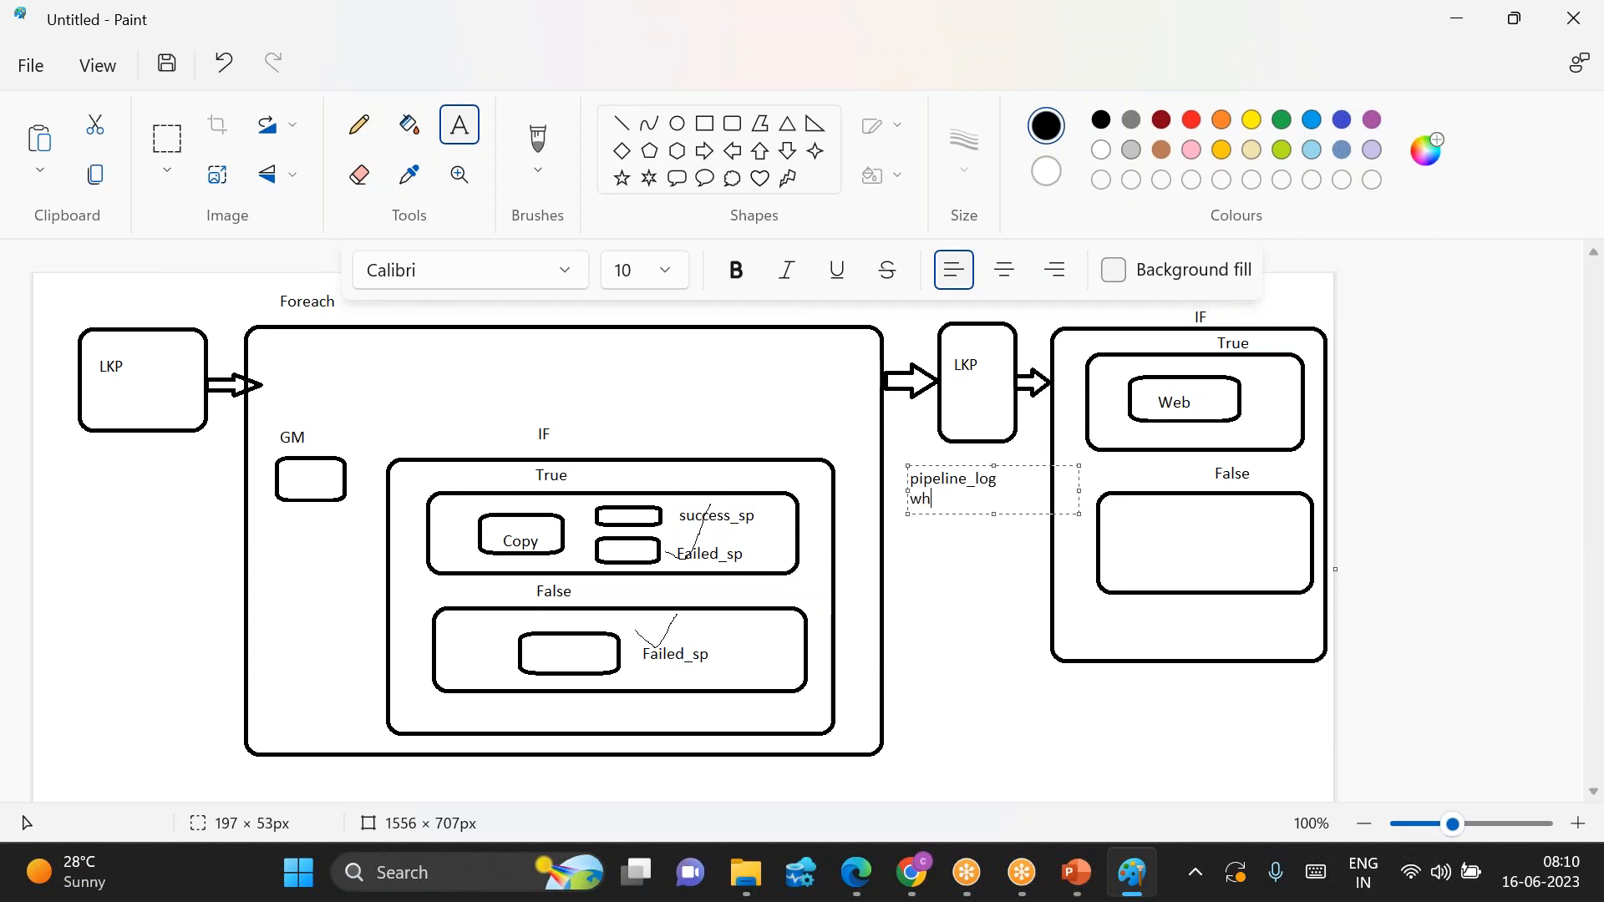
key(BackSpace)
key(BackSpace)
key(BackSpace)
text(status='faile)
key(BackSpace)
key(BackSpace)
key(BackSpace)
key(BackSpace)
key(BackSpace)
text(failed' and run)
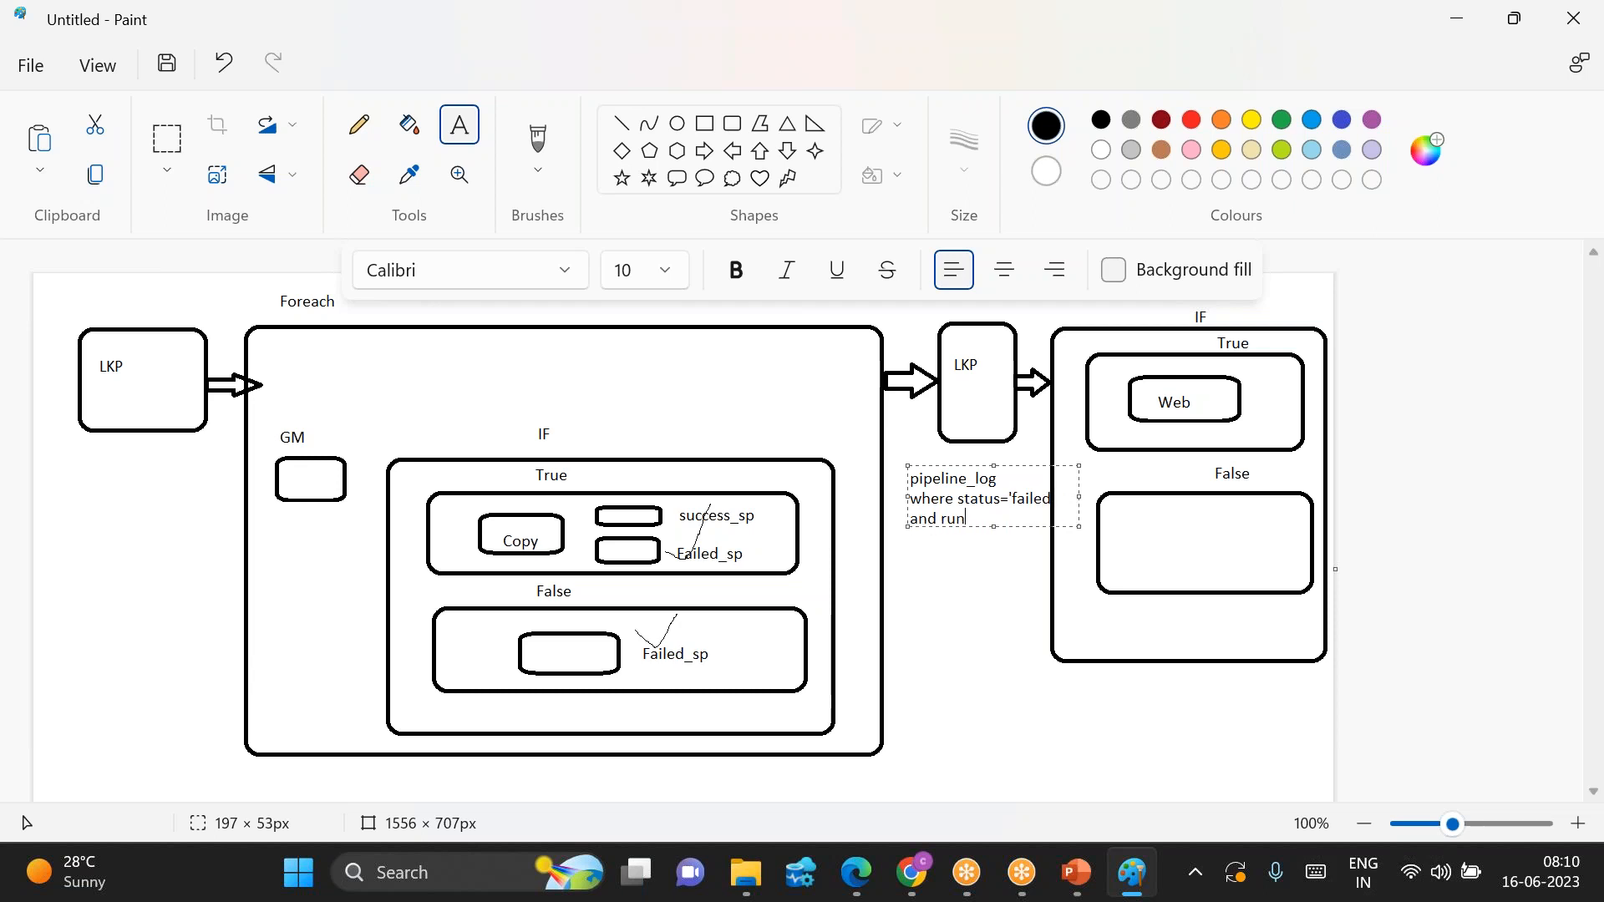
text(i==@pipeline.runid})
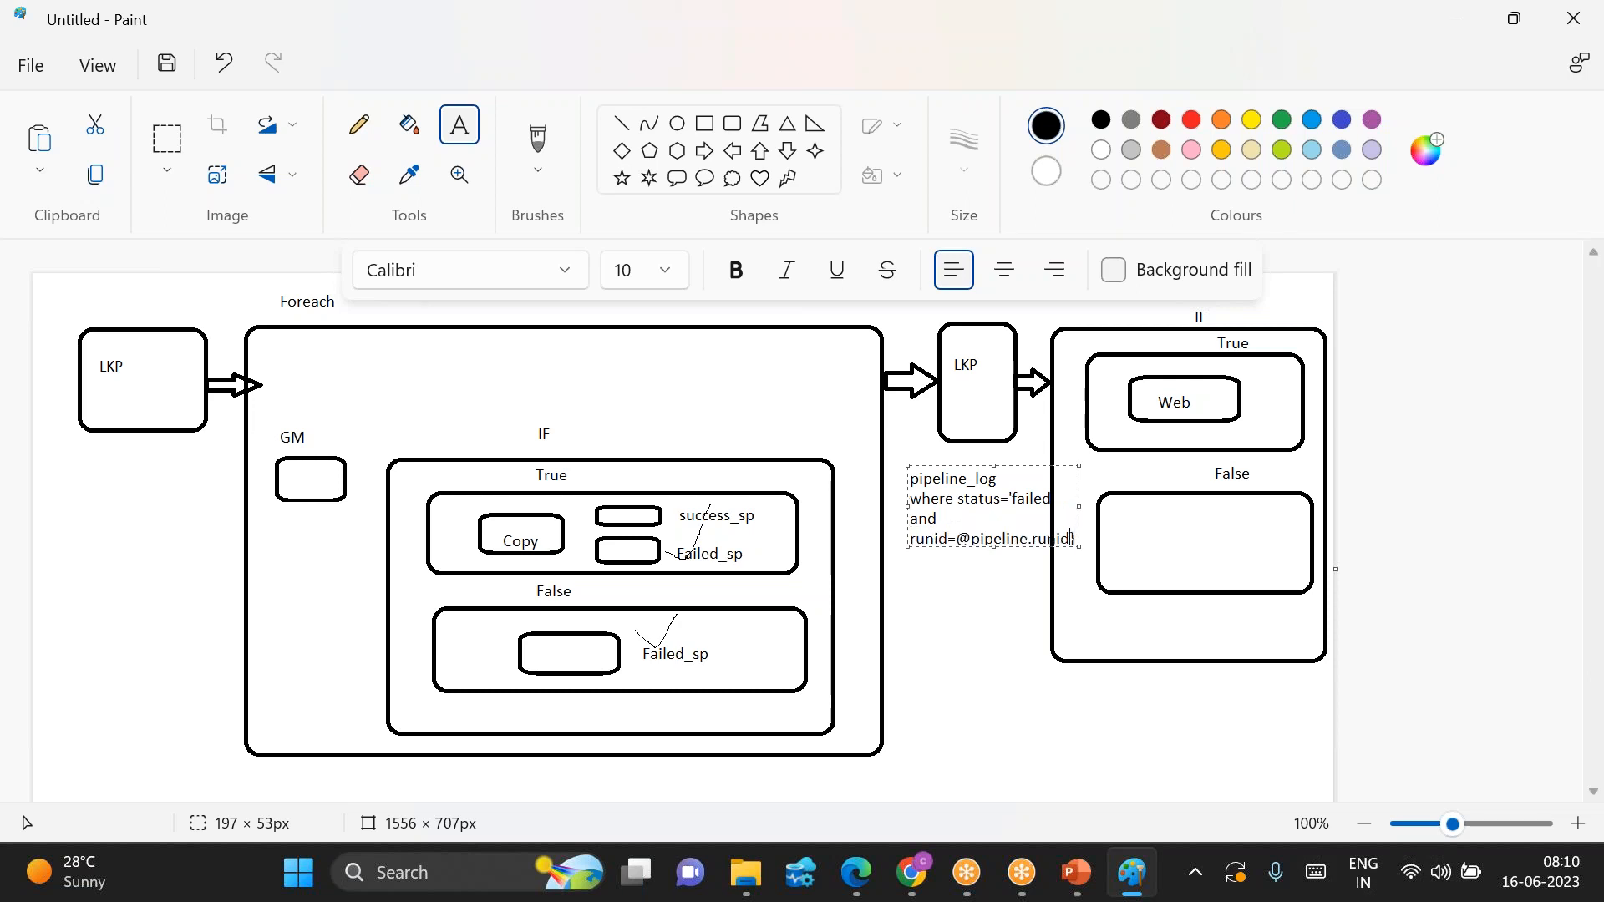
text({)
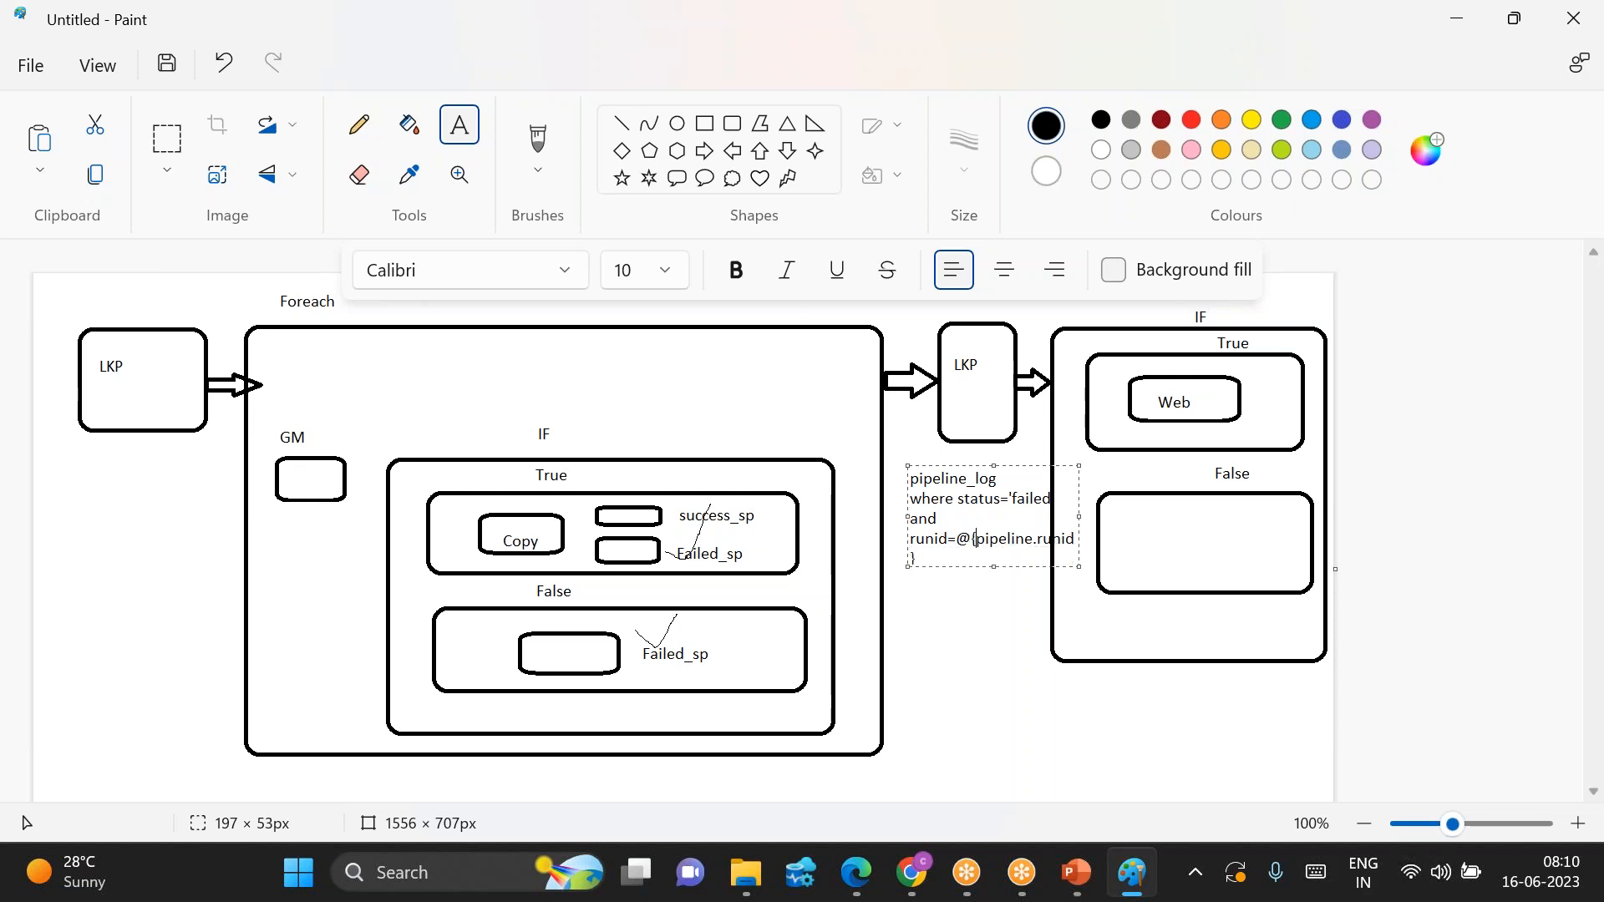
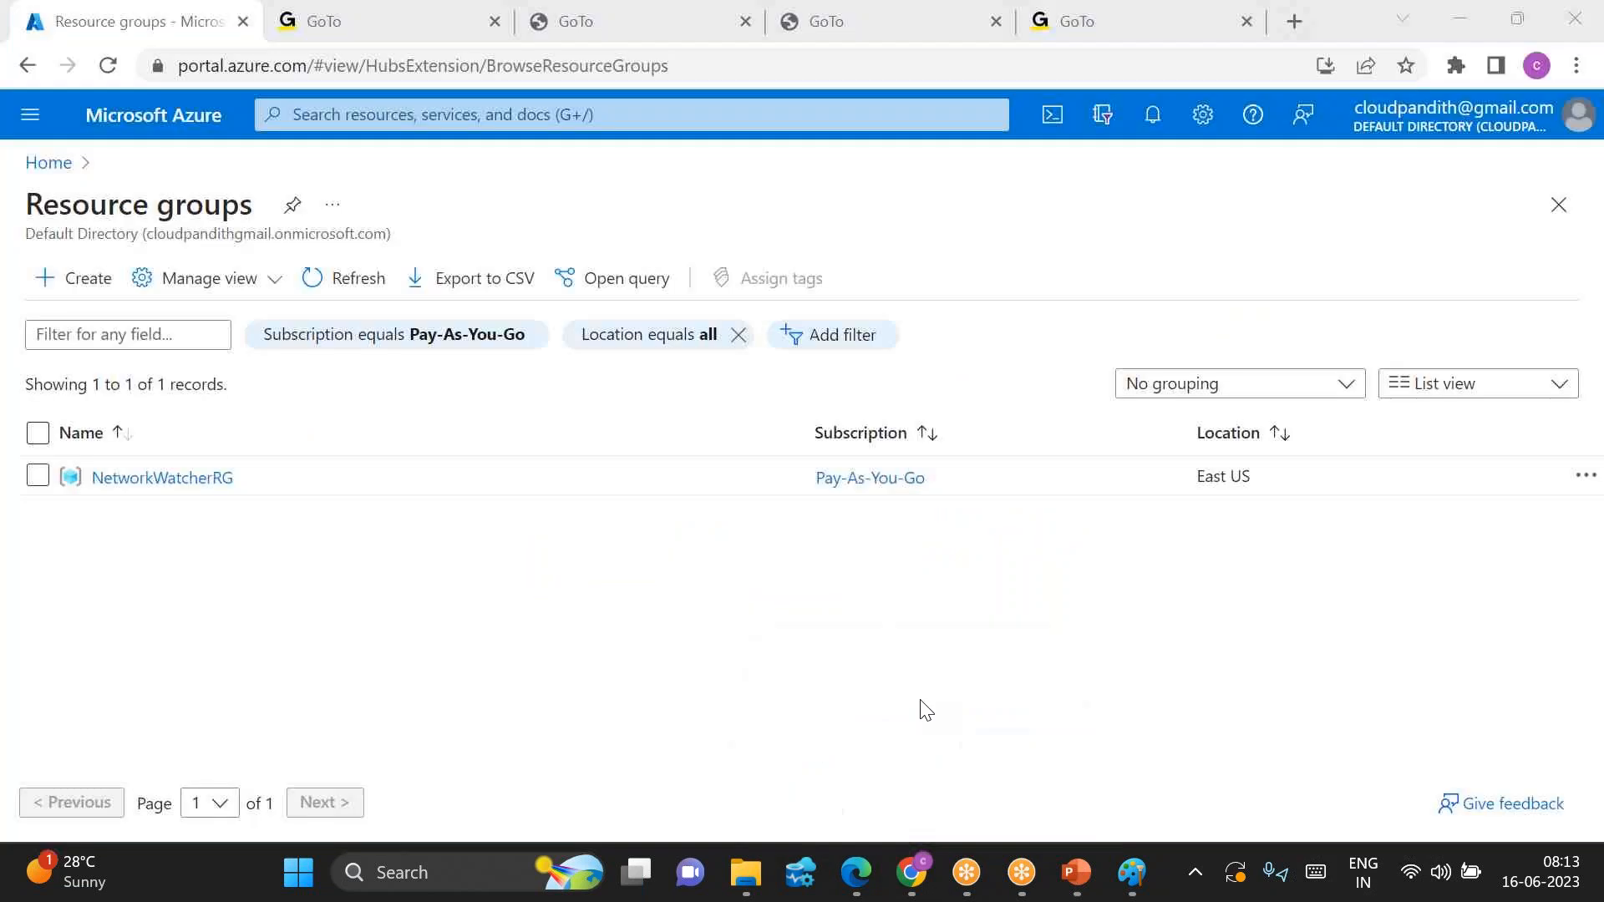
Step: Close the leftover Azure and GoTo tabs and load portal.azure.com in a new tab
click(243, 21)
click(248, 22)
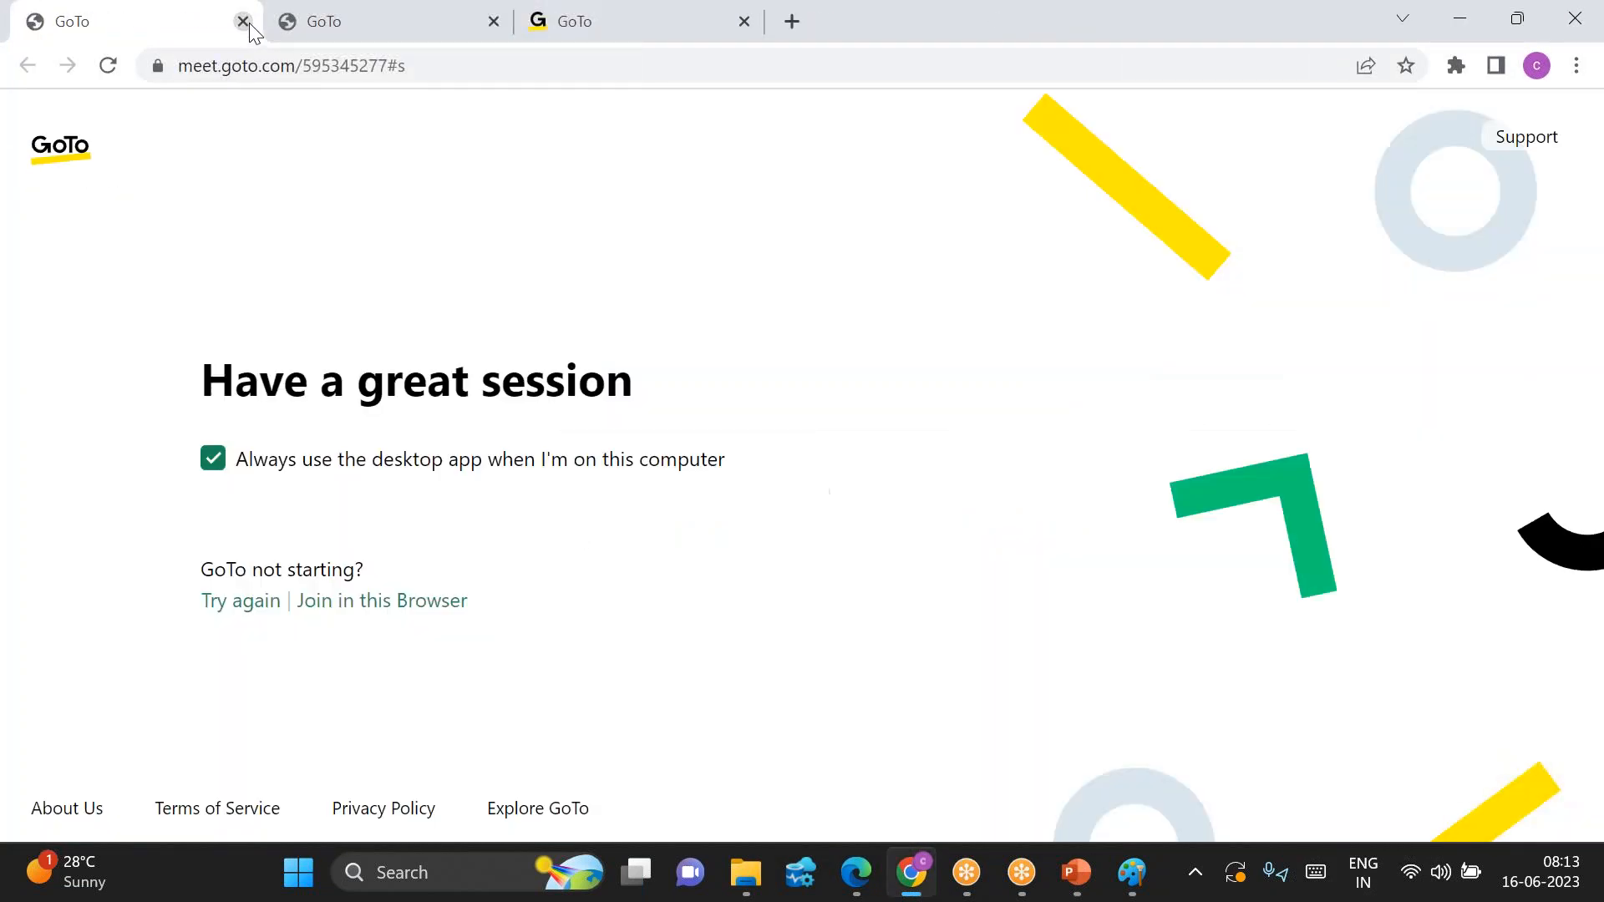
click(243, 22)
click(243, 21)
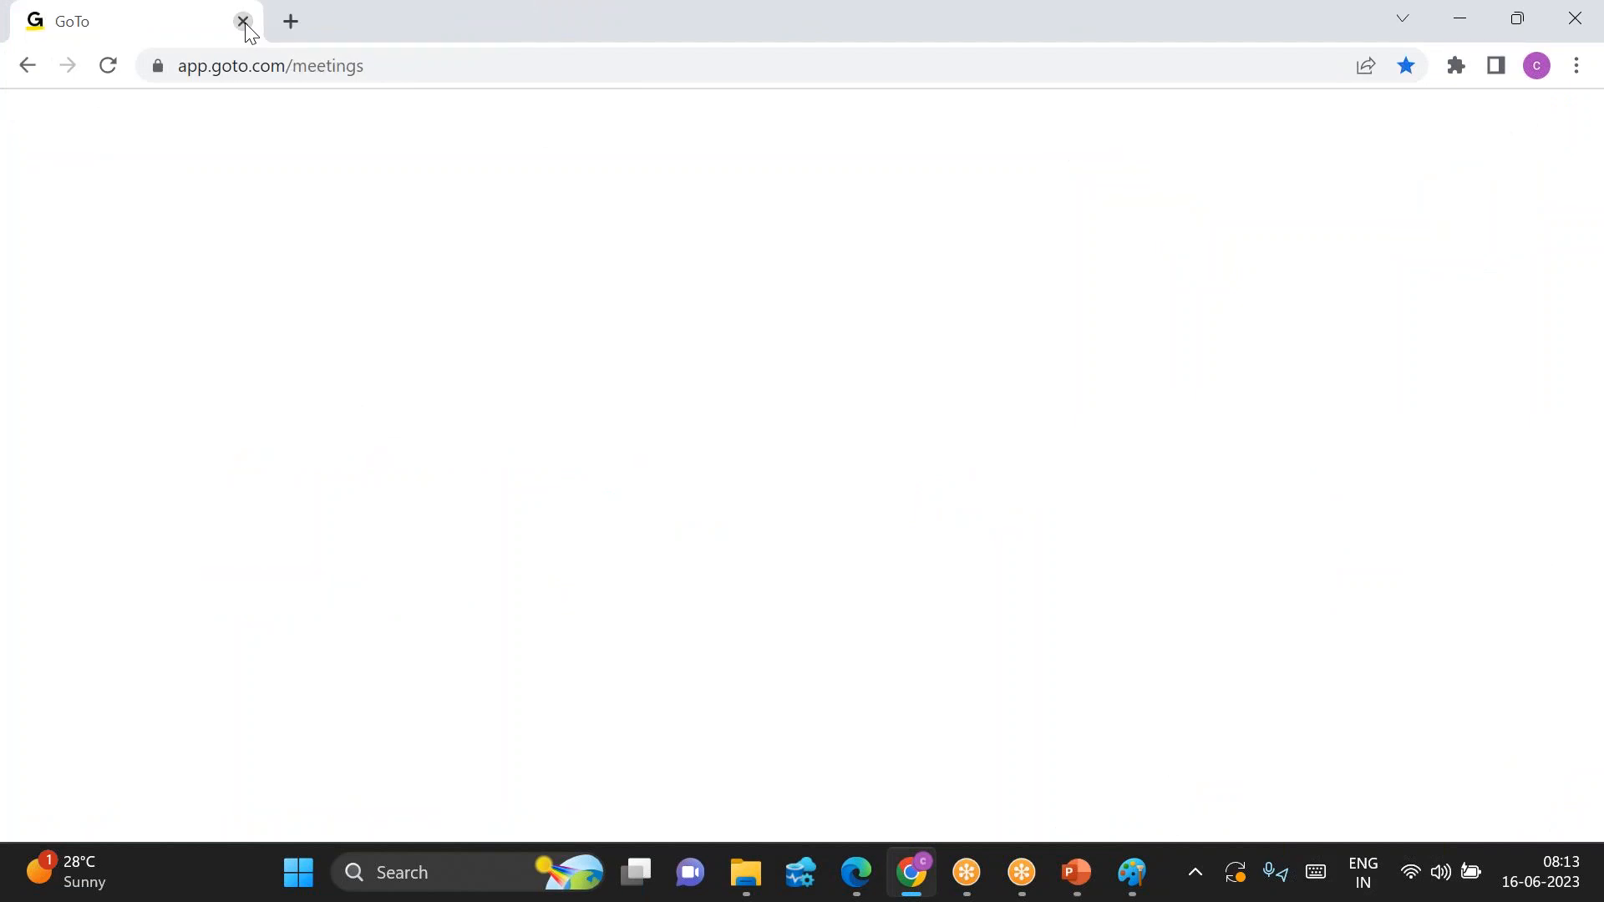
click(287, 21)
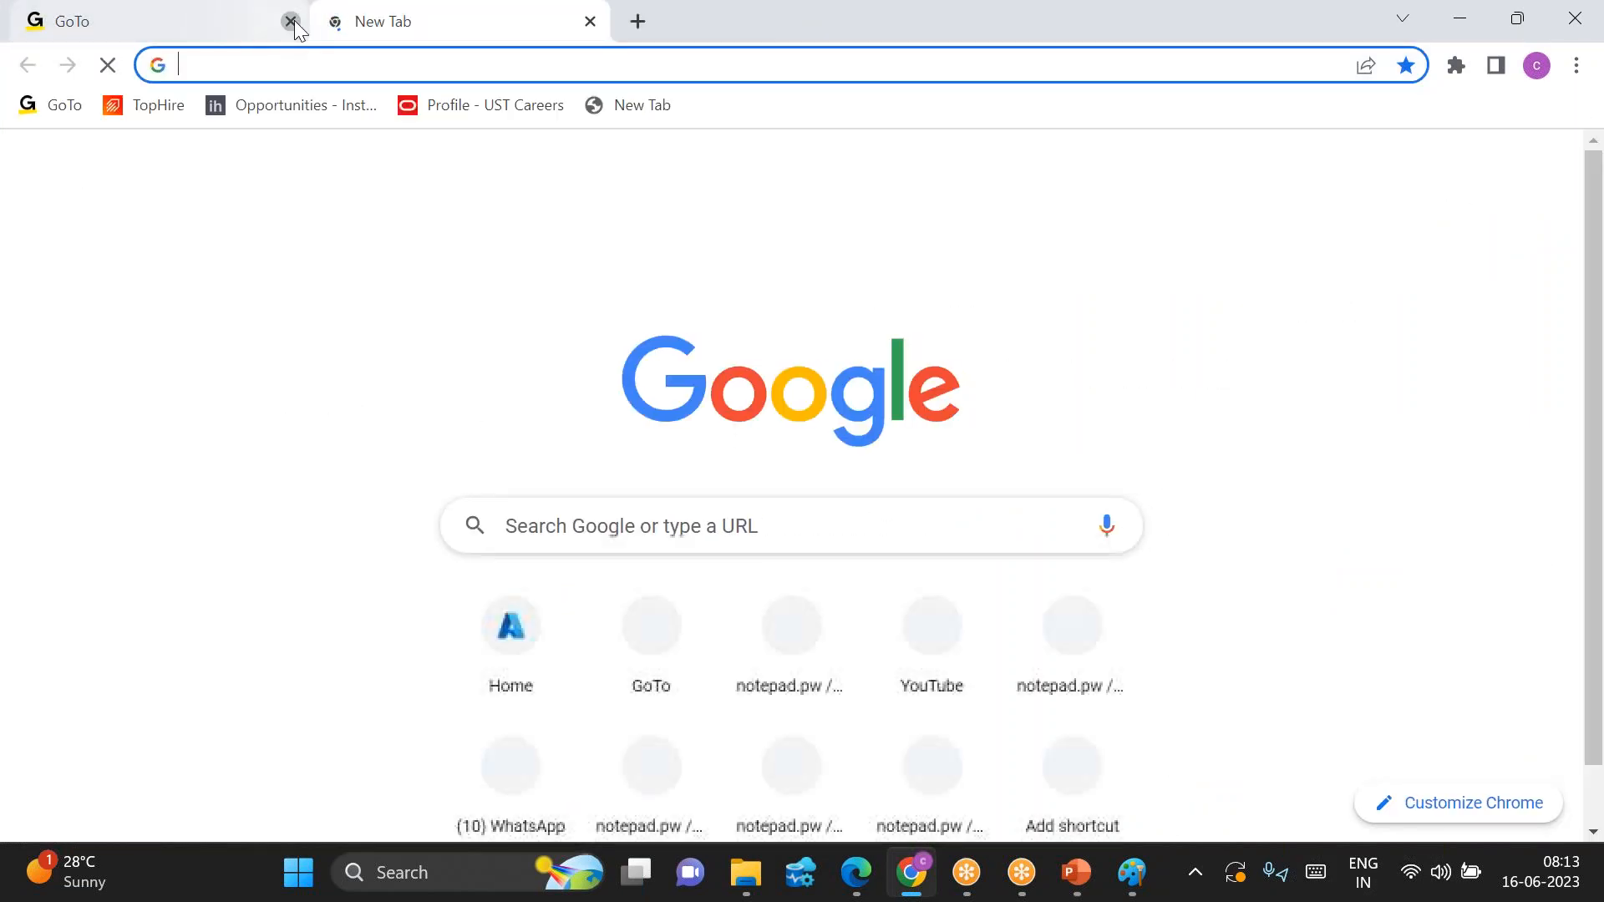
click(290, 20)
text(po)
key(Return)
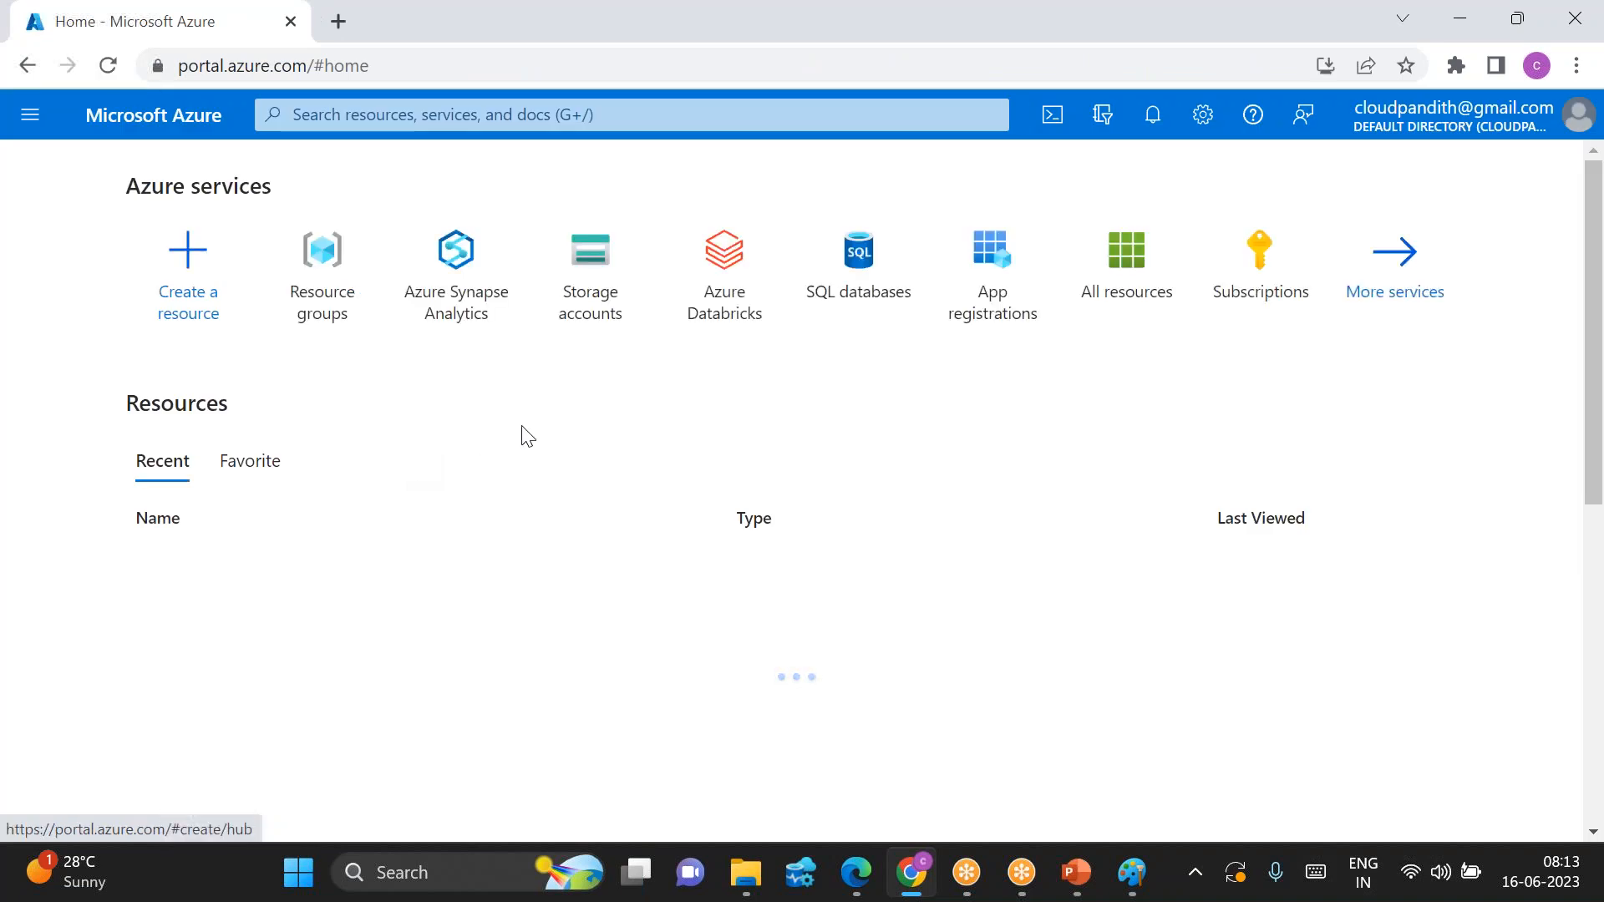
Step: Start a new SQL database and create the resource group cloudpandith-rg for it
click(858, 259)
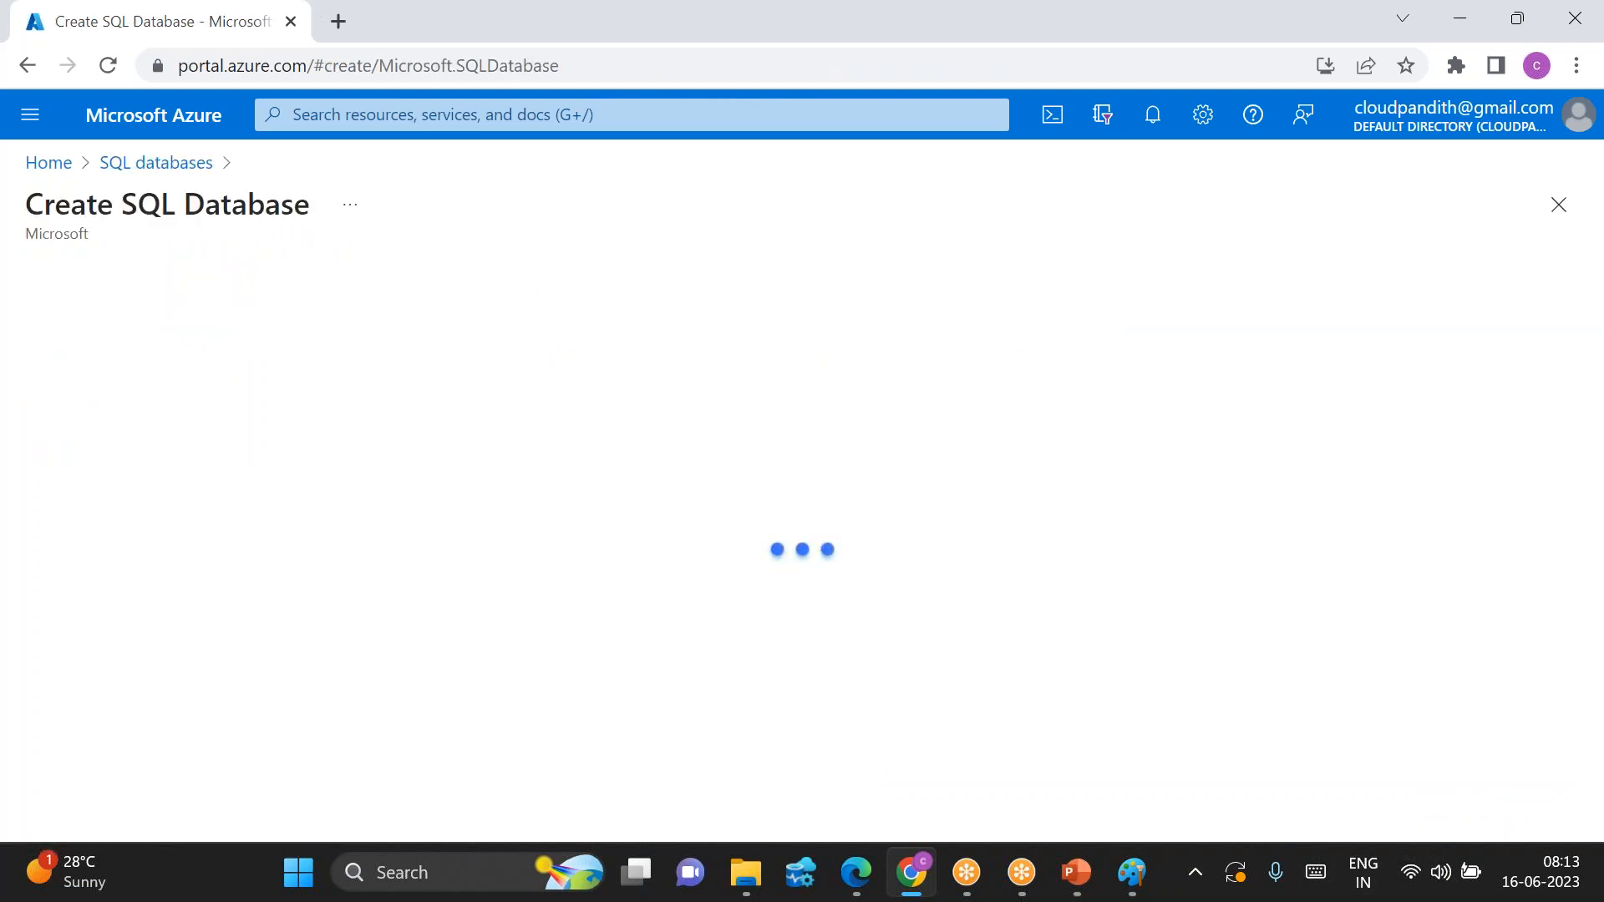
scroll(354, 468, down, 3)
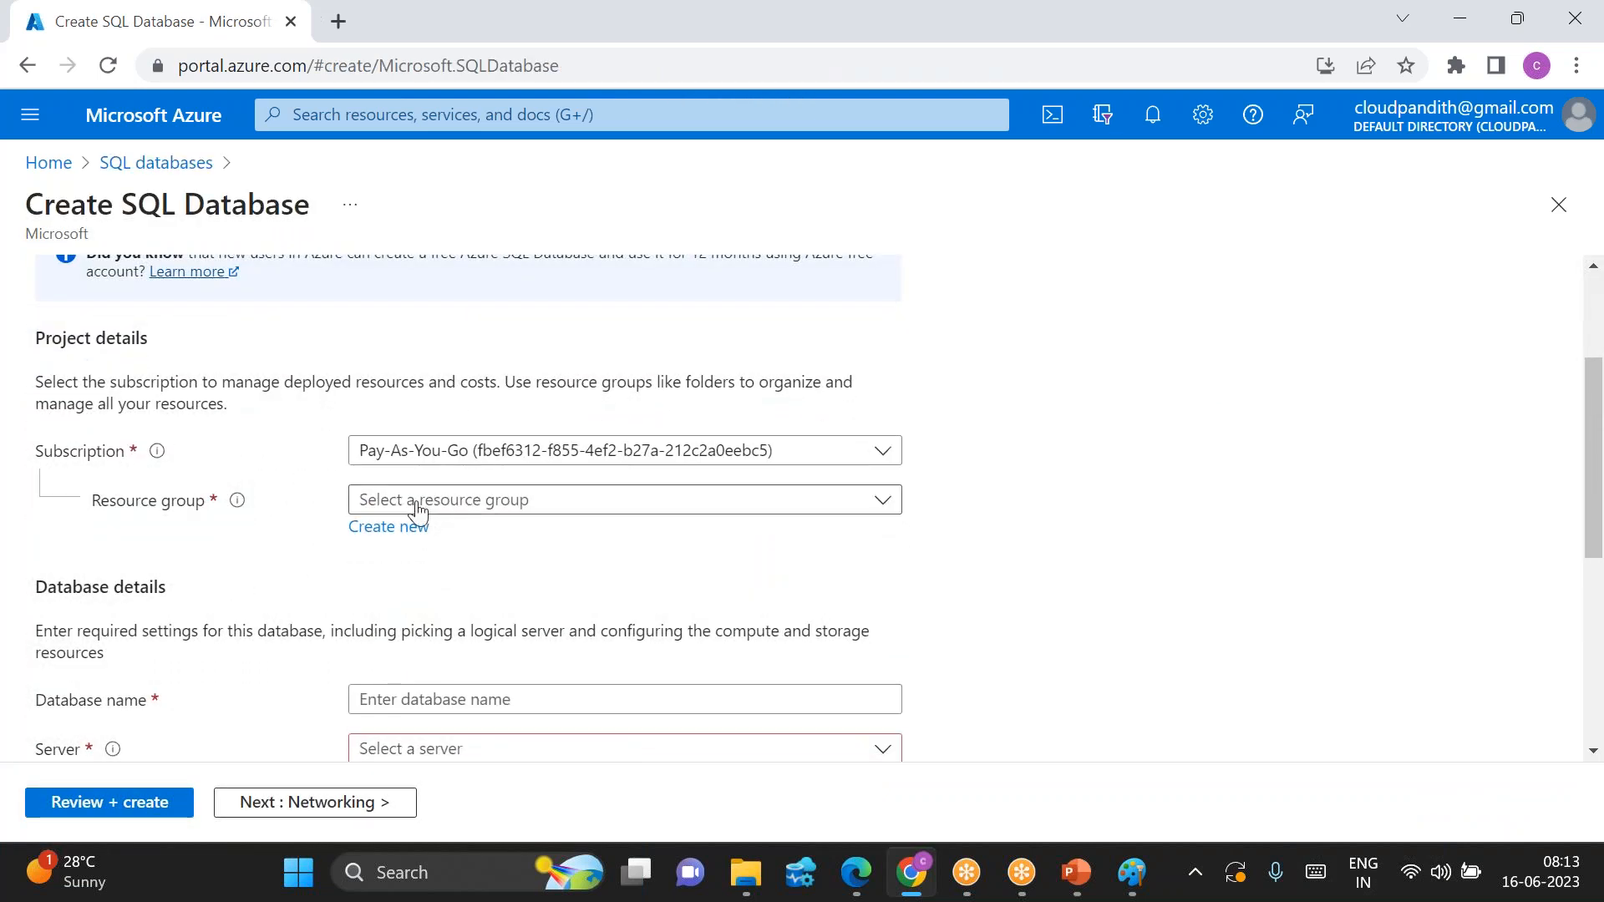
click(401, 505)
click(400, 506)
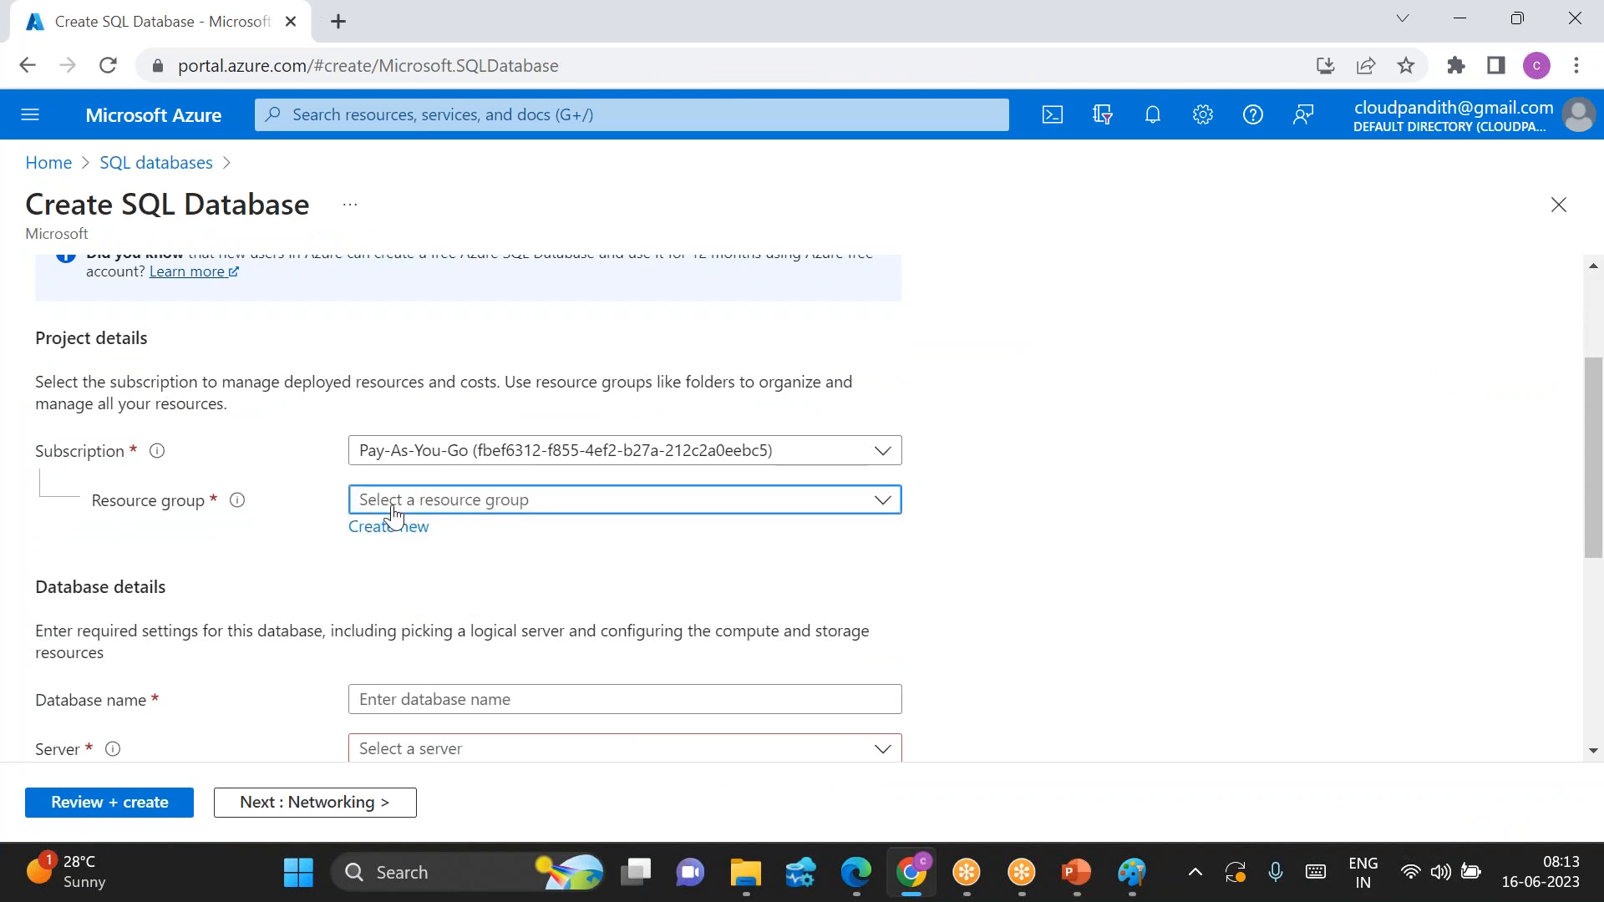
click(381, 535)
text(cloudp)
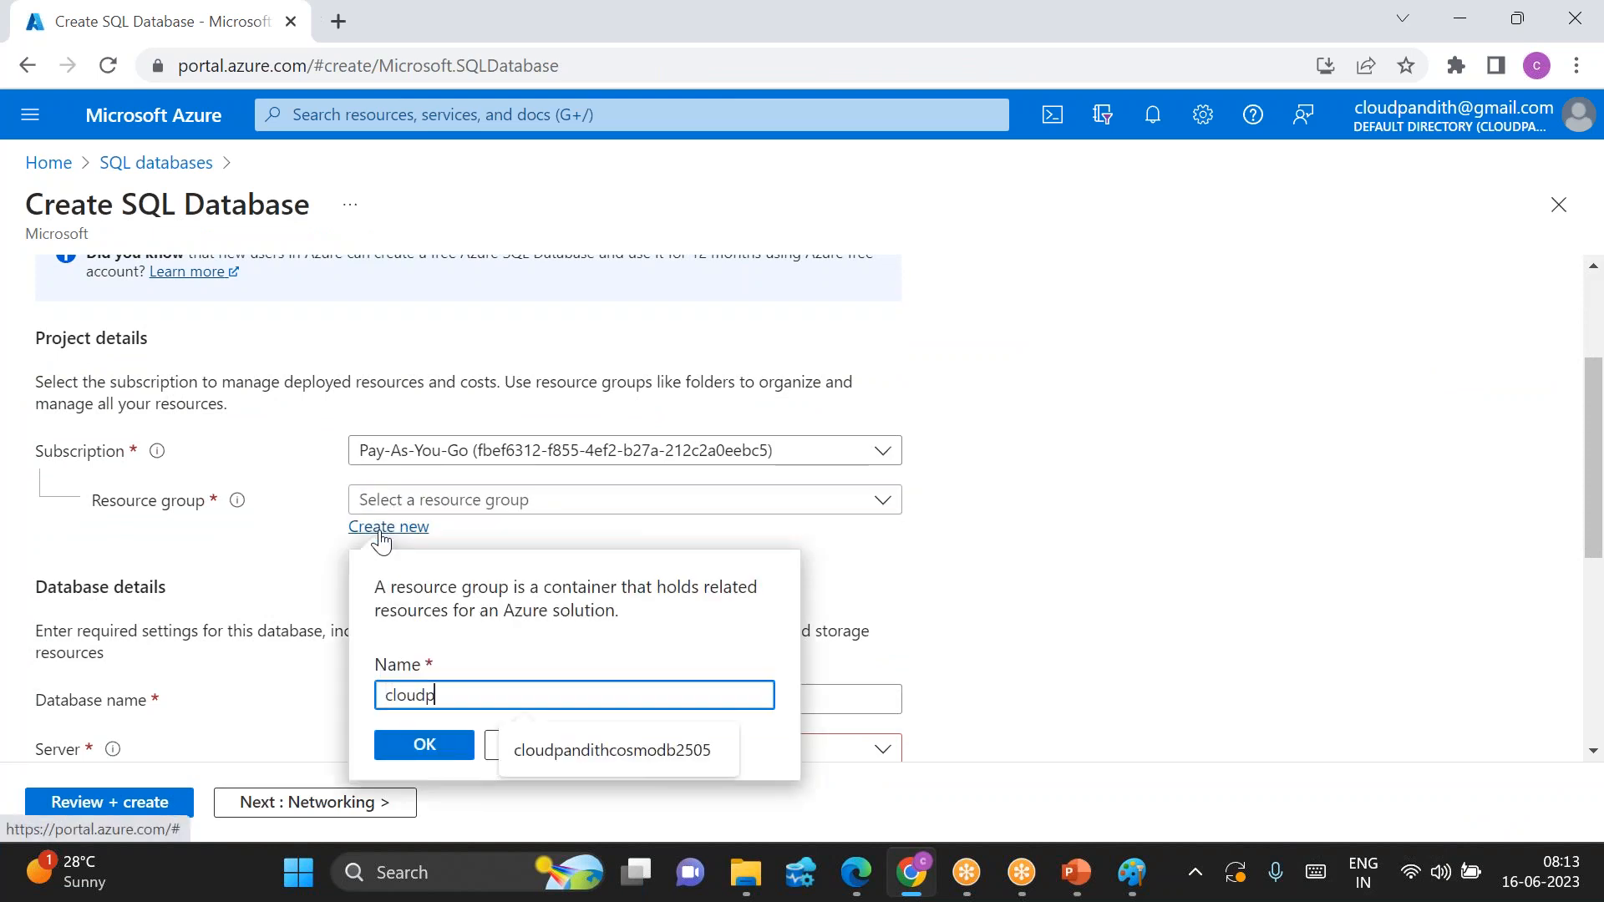
text(andith-rg)
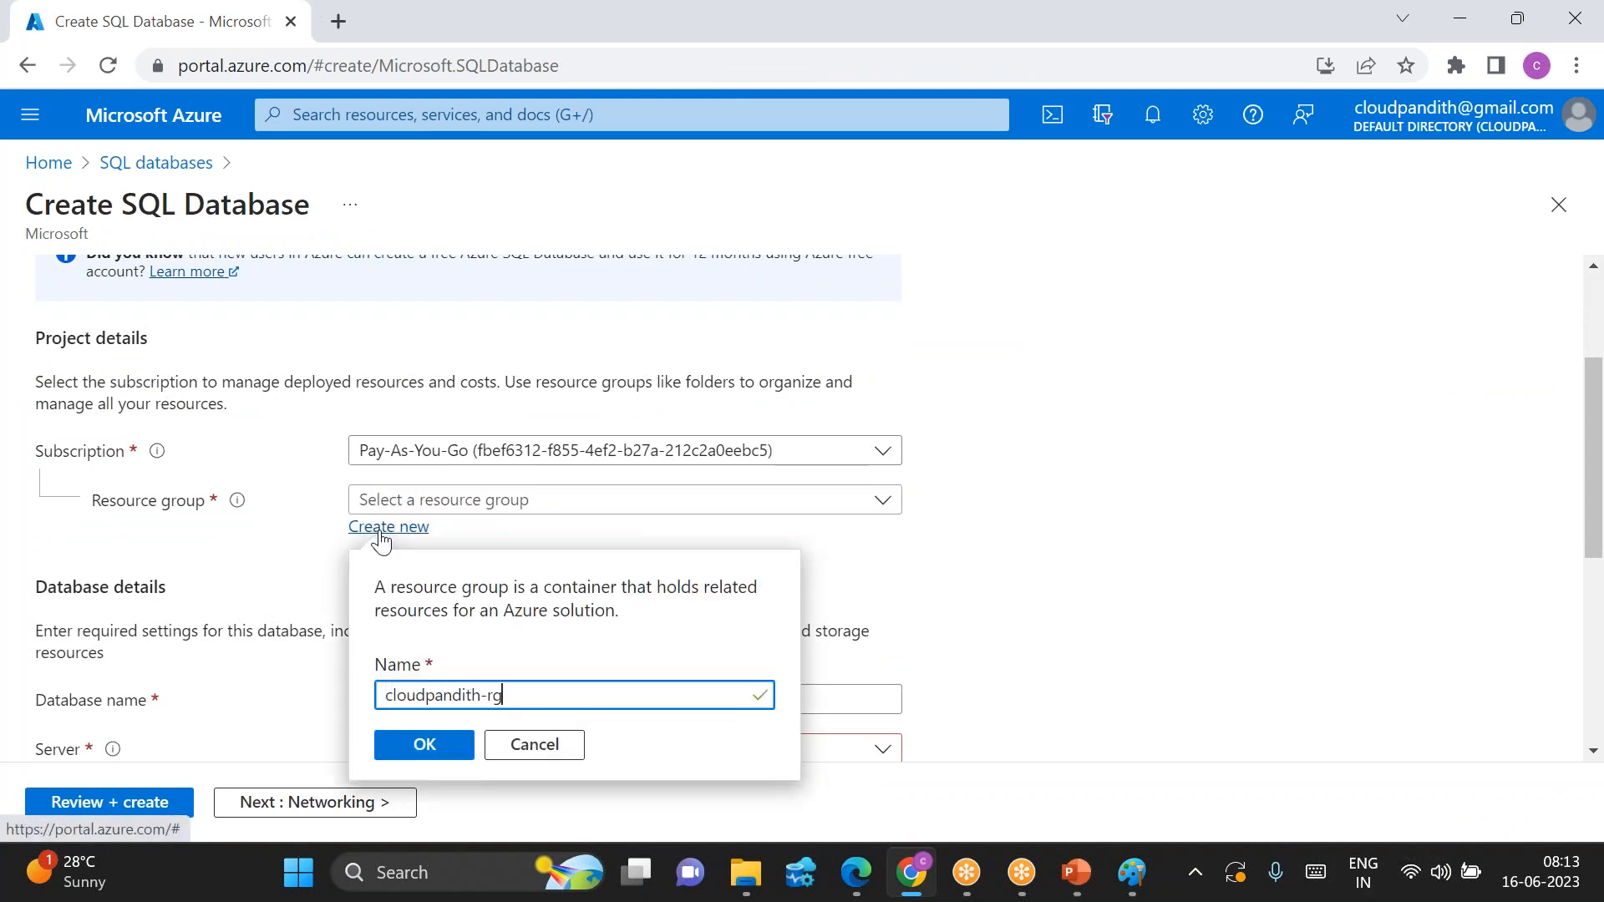
click(402, 746)
Step: Name the database cloudpandithsrcsqldb
scroll(514, 600, down, 1)
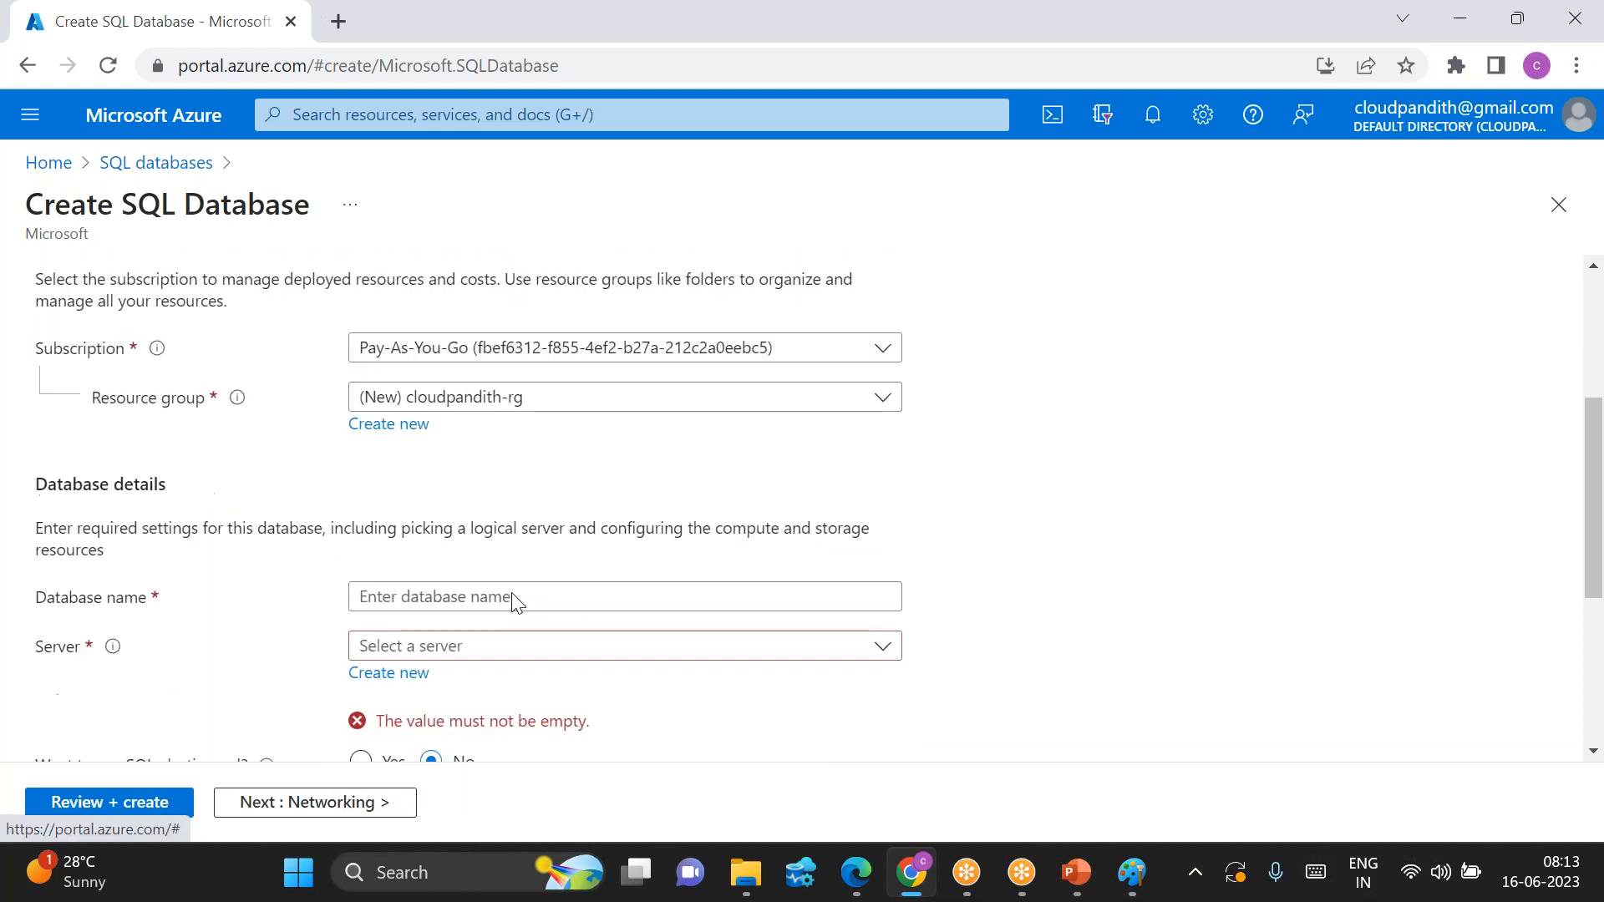
click(444, 568)
text(cloudp)
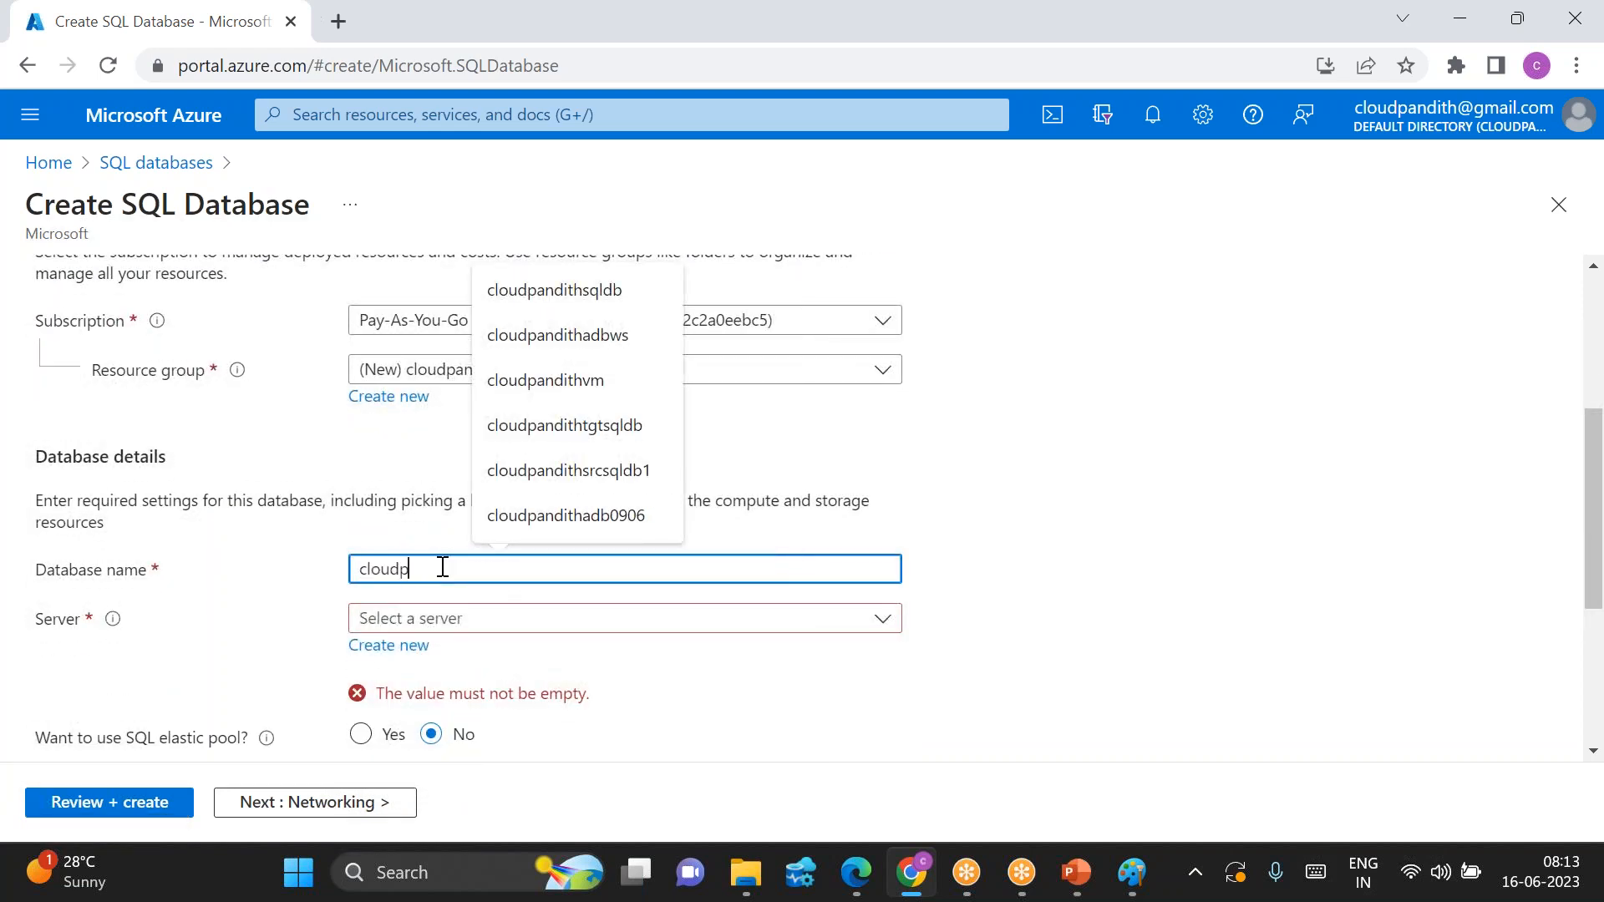
text(andithsql)
text(d)
key(BackSpace)
key(BackSpace)
key(BackSpace)
key(BackSpace)
text(srcsqldb)
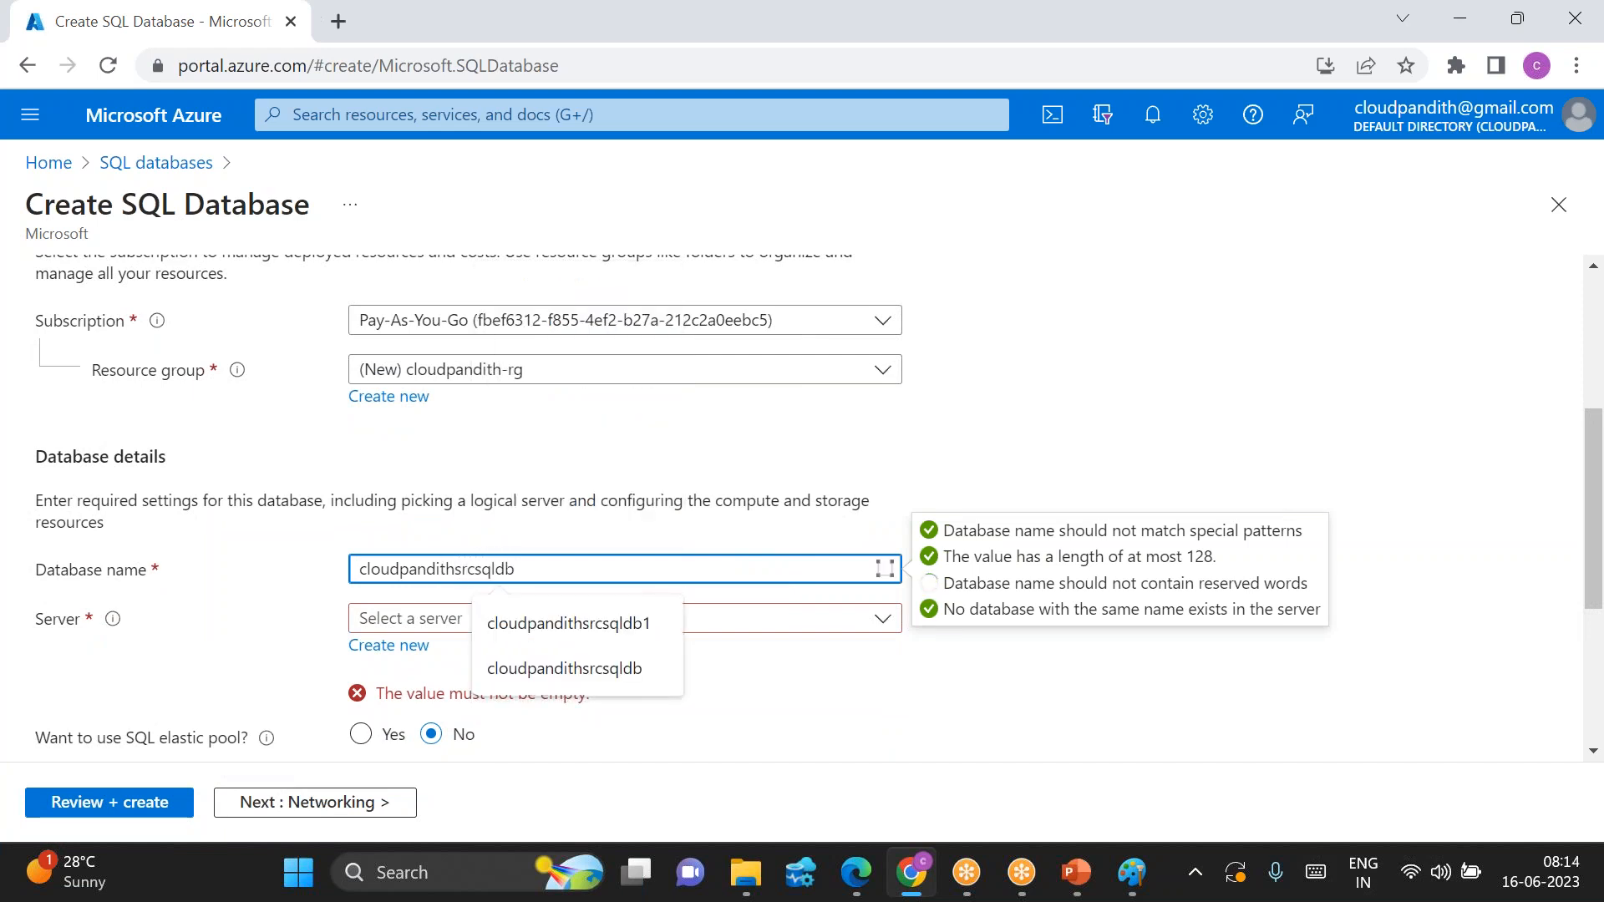
click(259, 651)
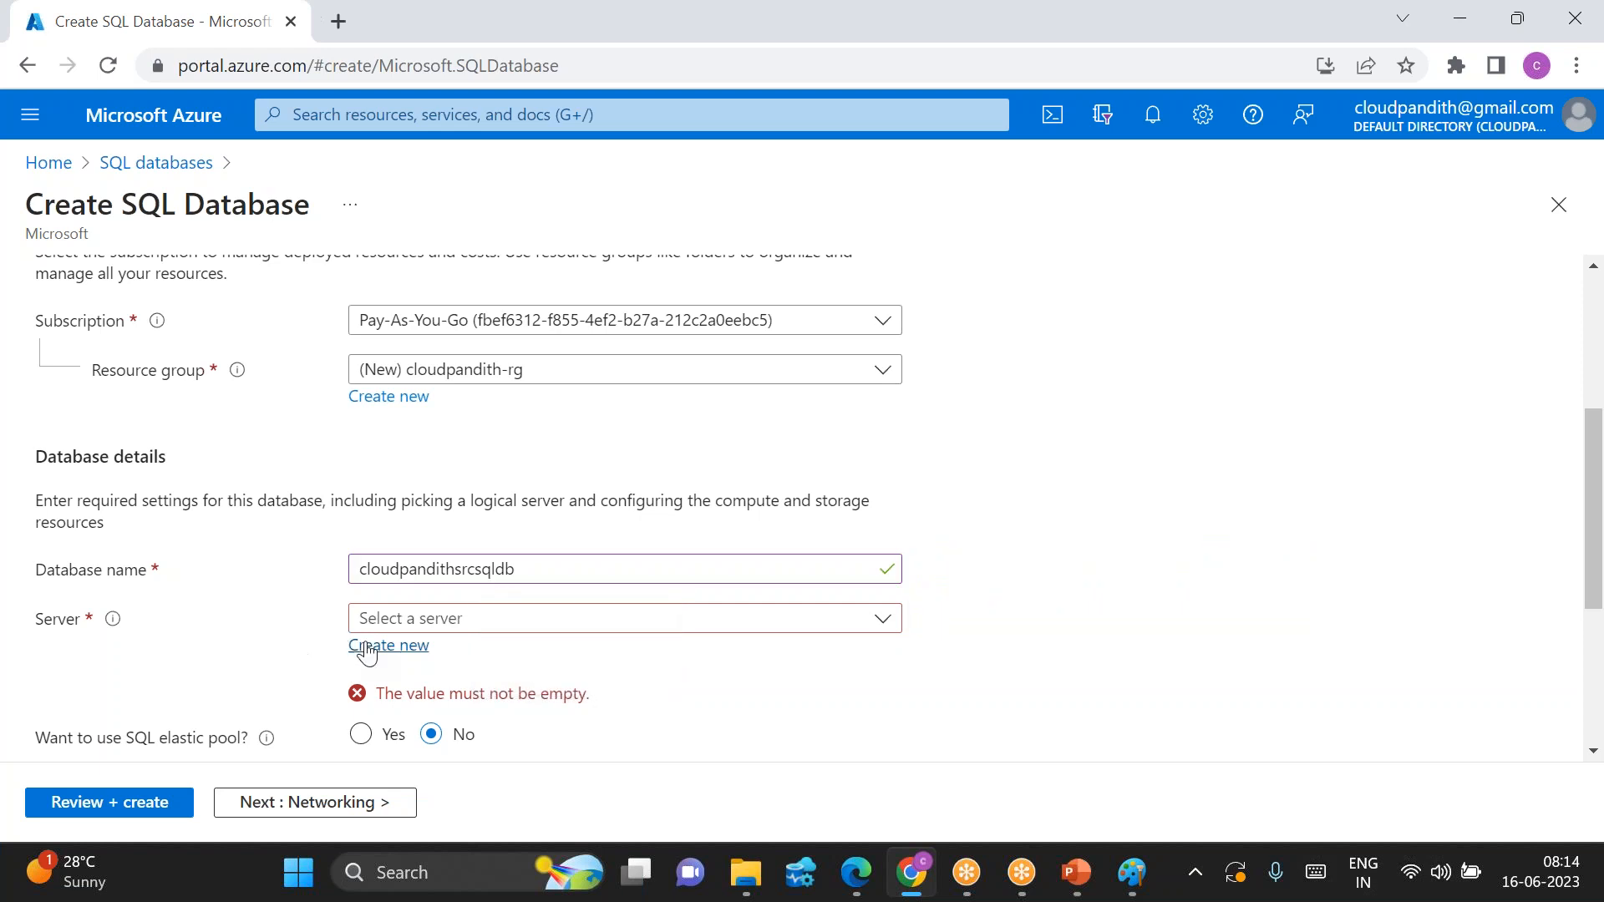
click(370, 648)
Step: Name the new East US server (cloudpandithsr…) and switch it to SQL authentication
text(c)
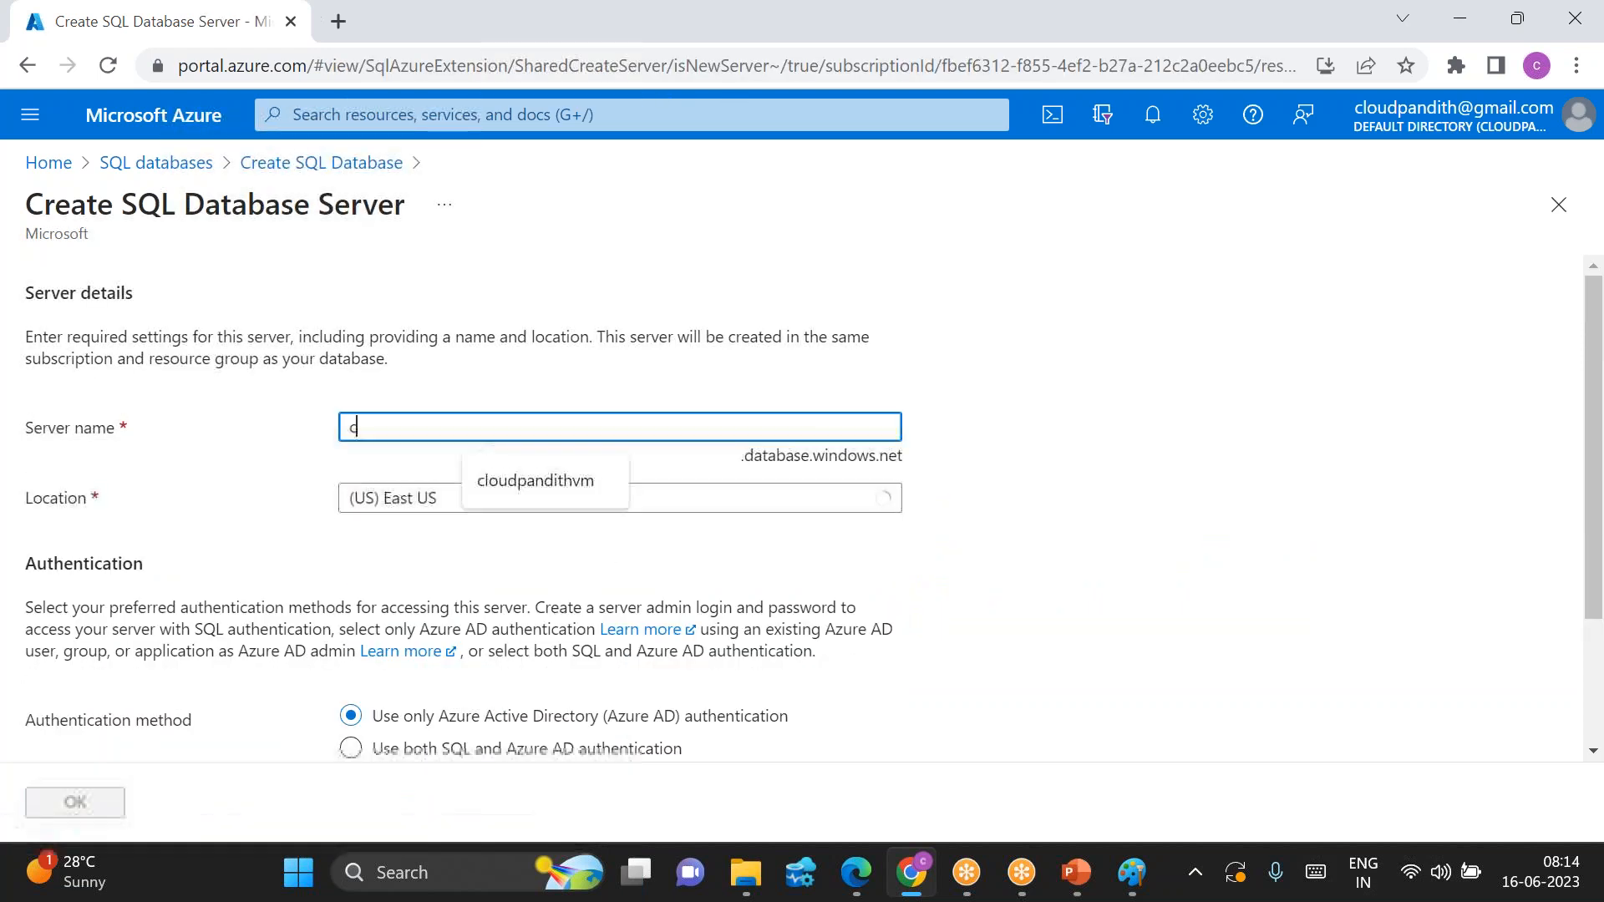
text(loudpandithsrcsqlserver)
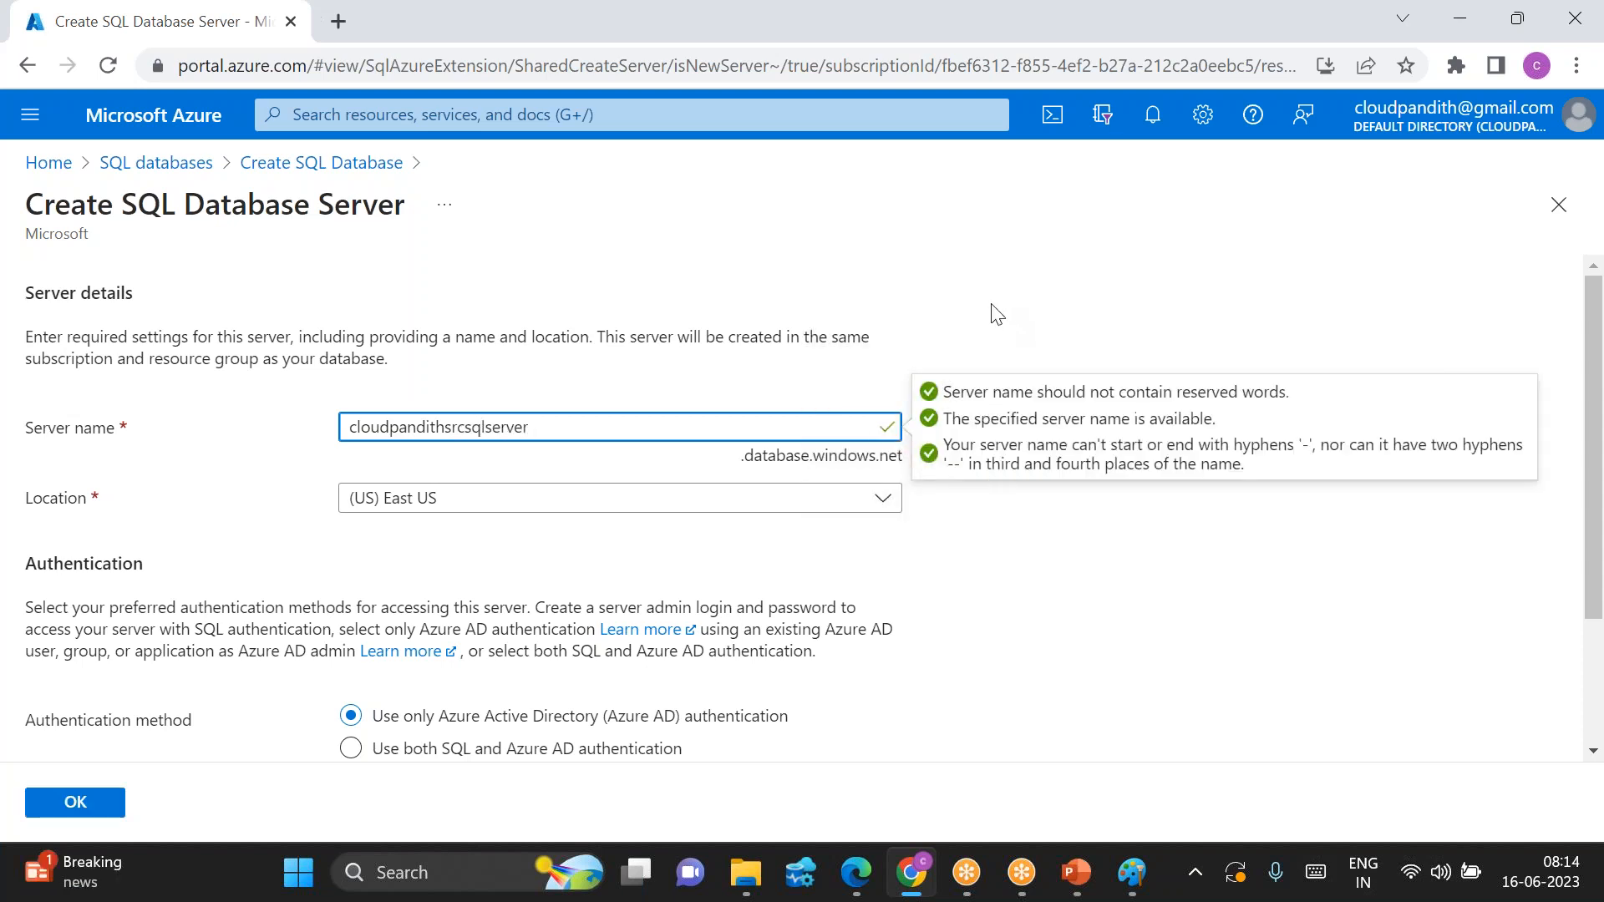
click(994, 315)
scroll(525, 564, down, 2)
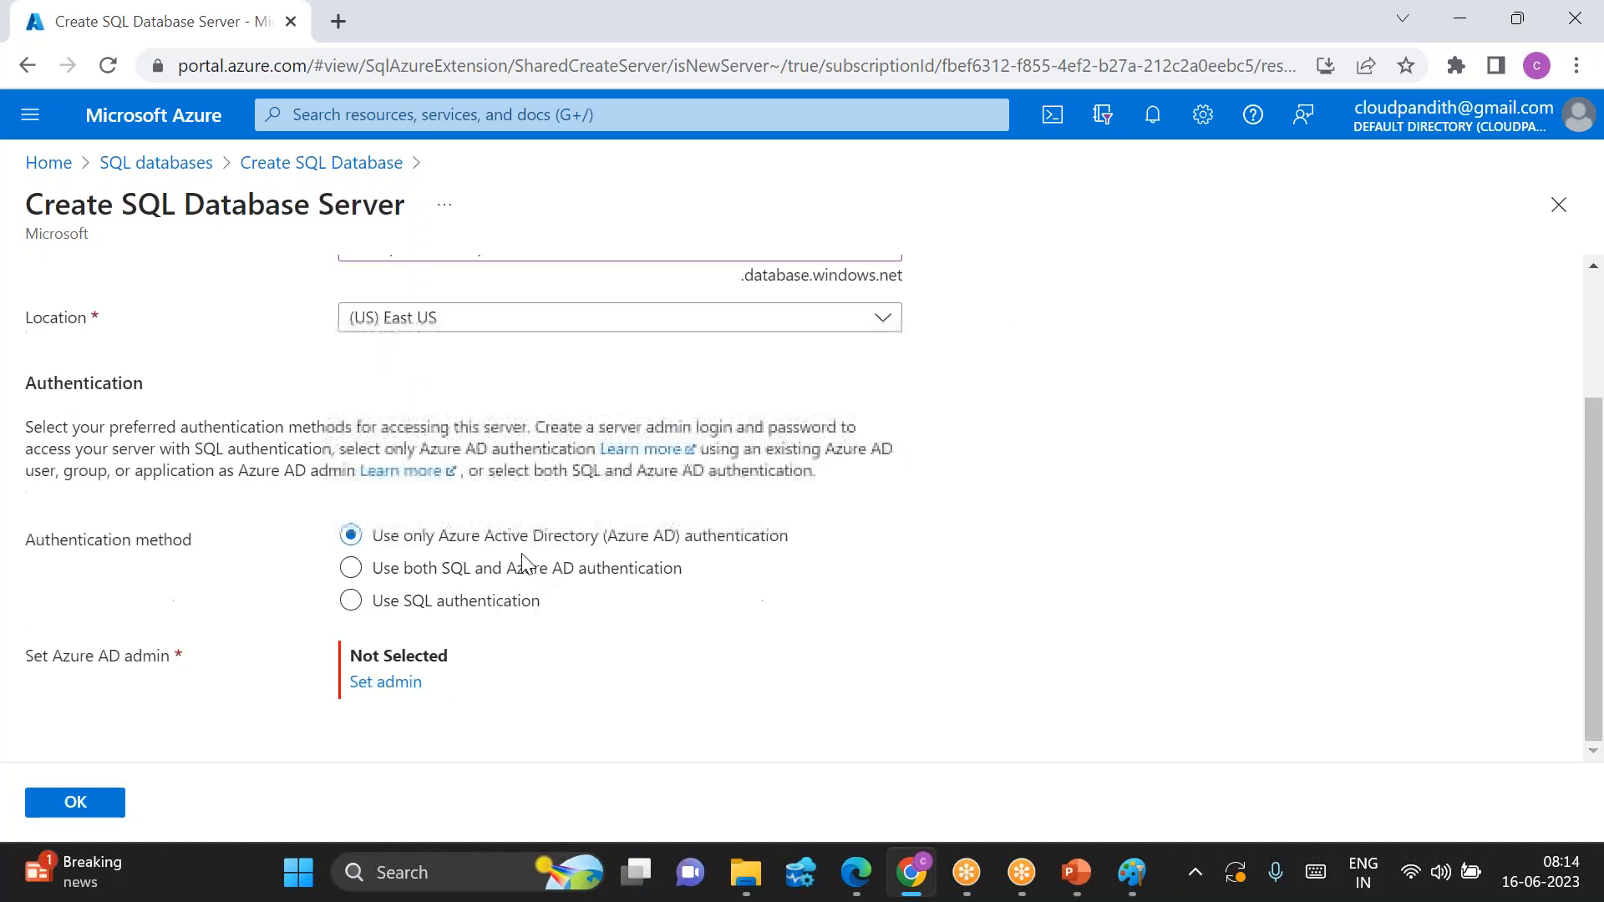
click(373, 600)
scroll(376, 602, down, 1)
Step: Enter the server admin login and password, confirm the password, and save the server
click(366, 575)
text(mallaiah)
key(Tab)
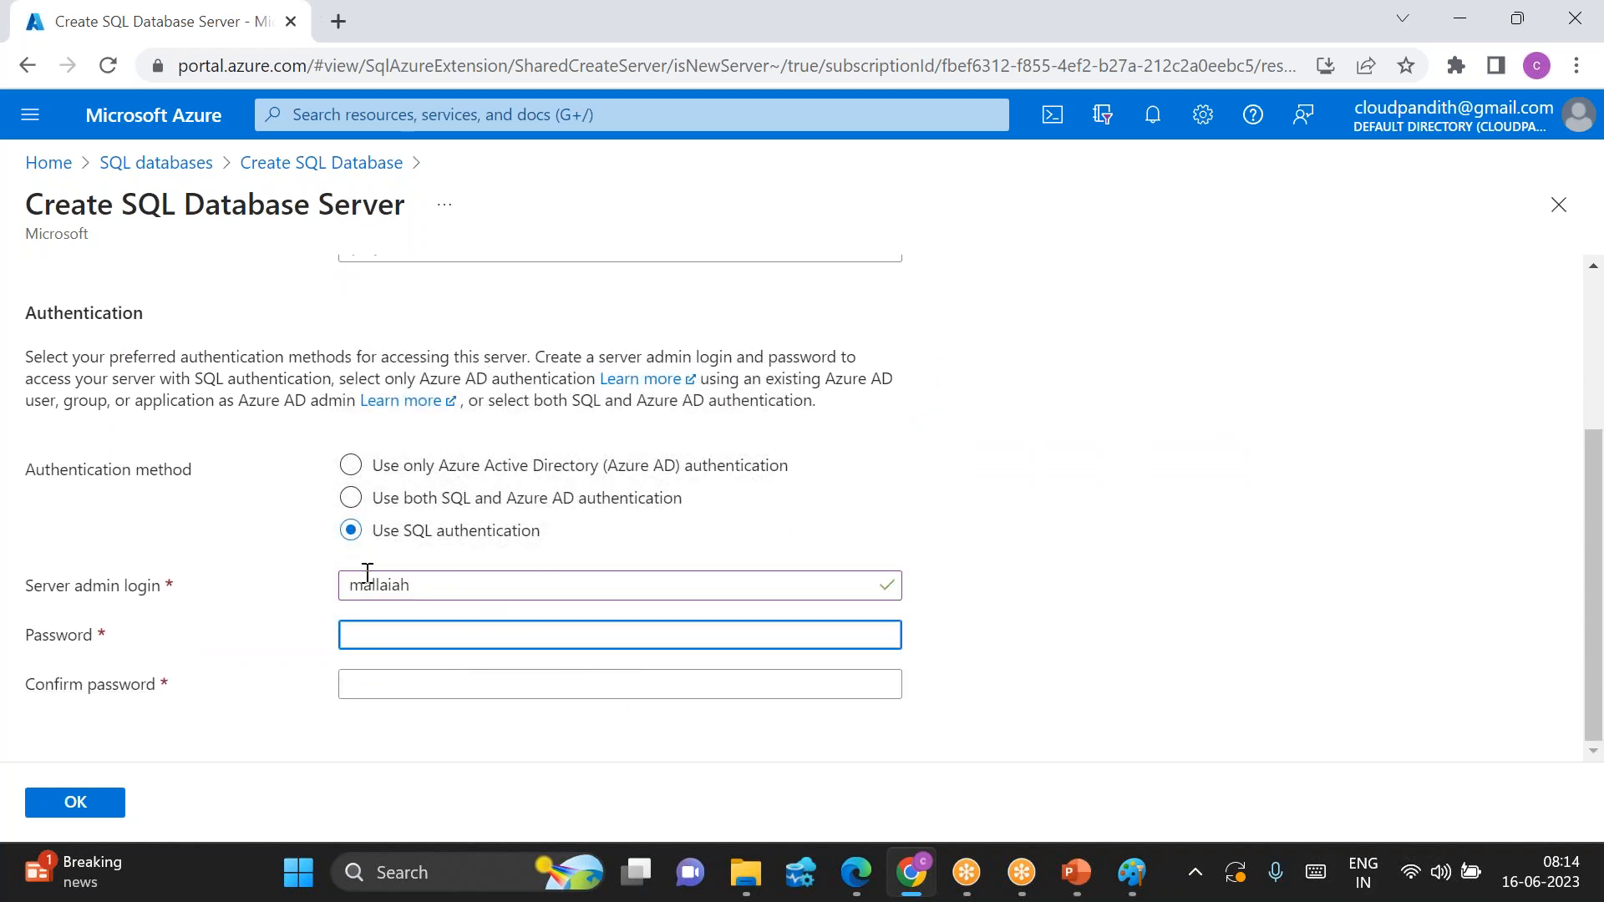
text(•••••••)
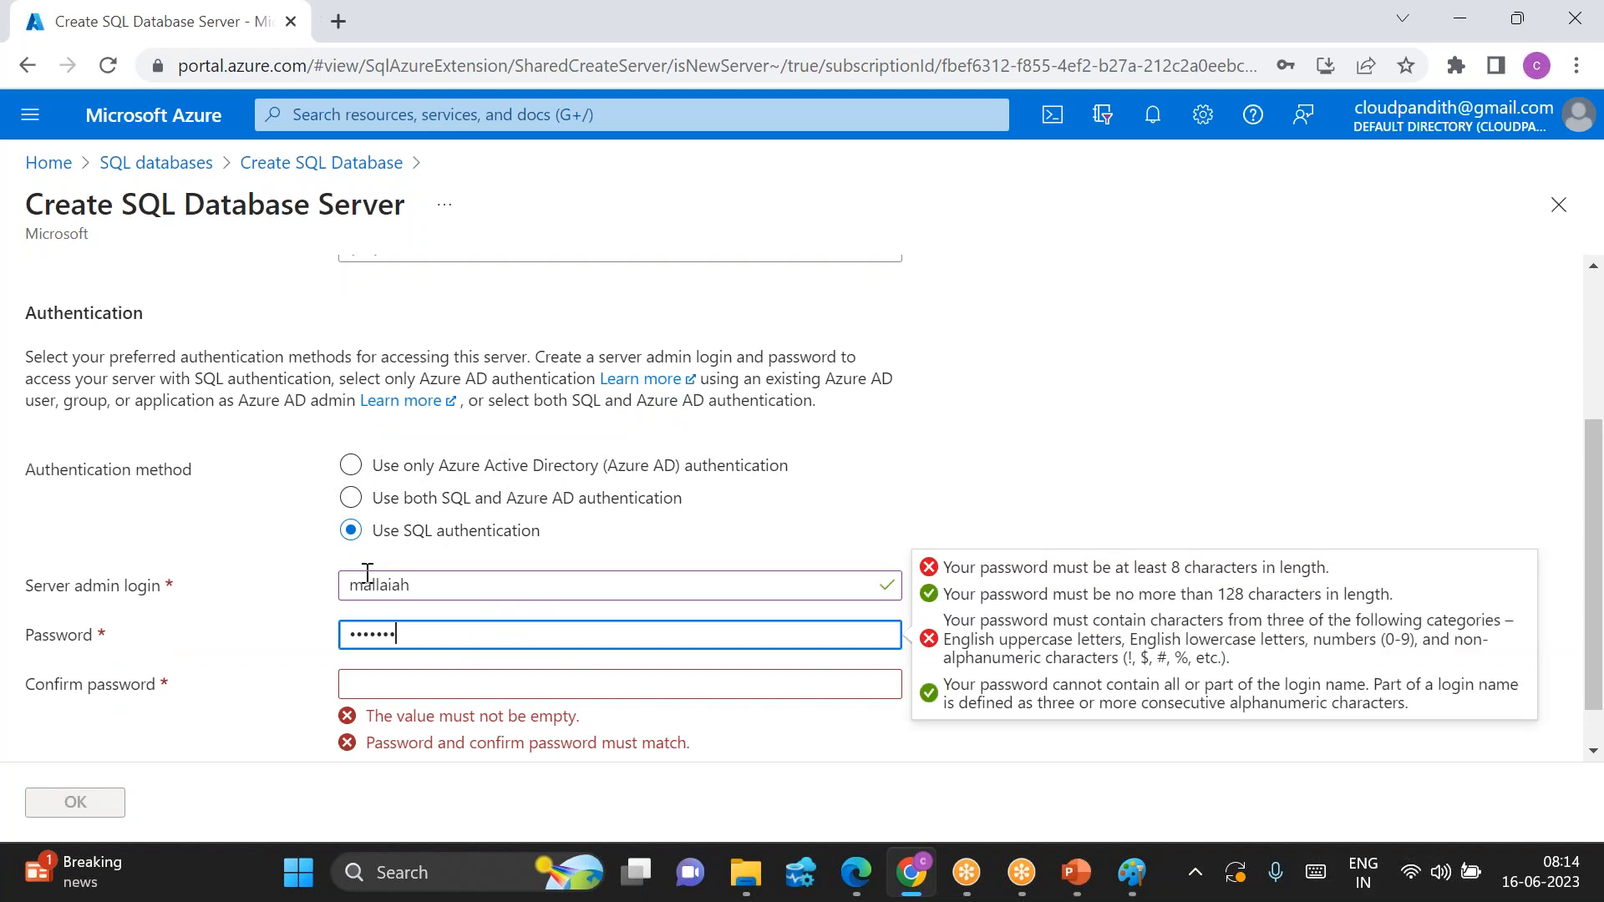
key(Tab)
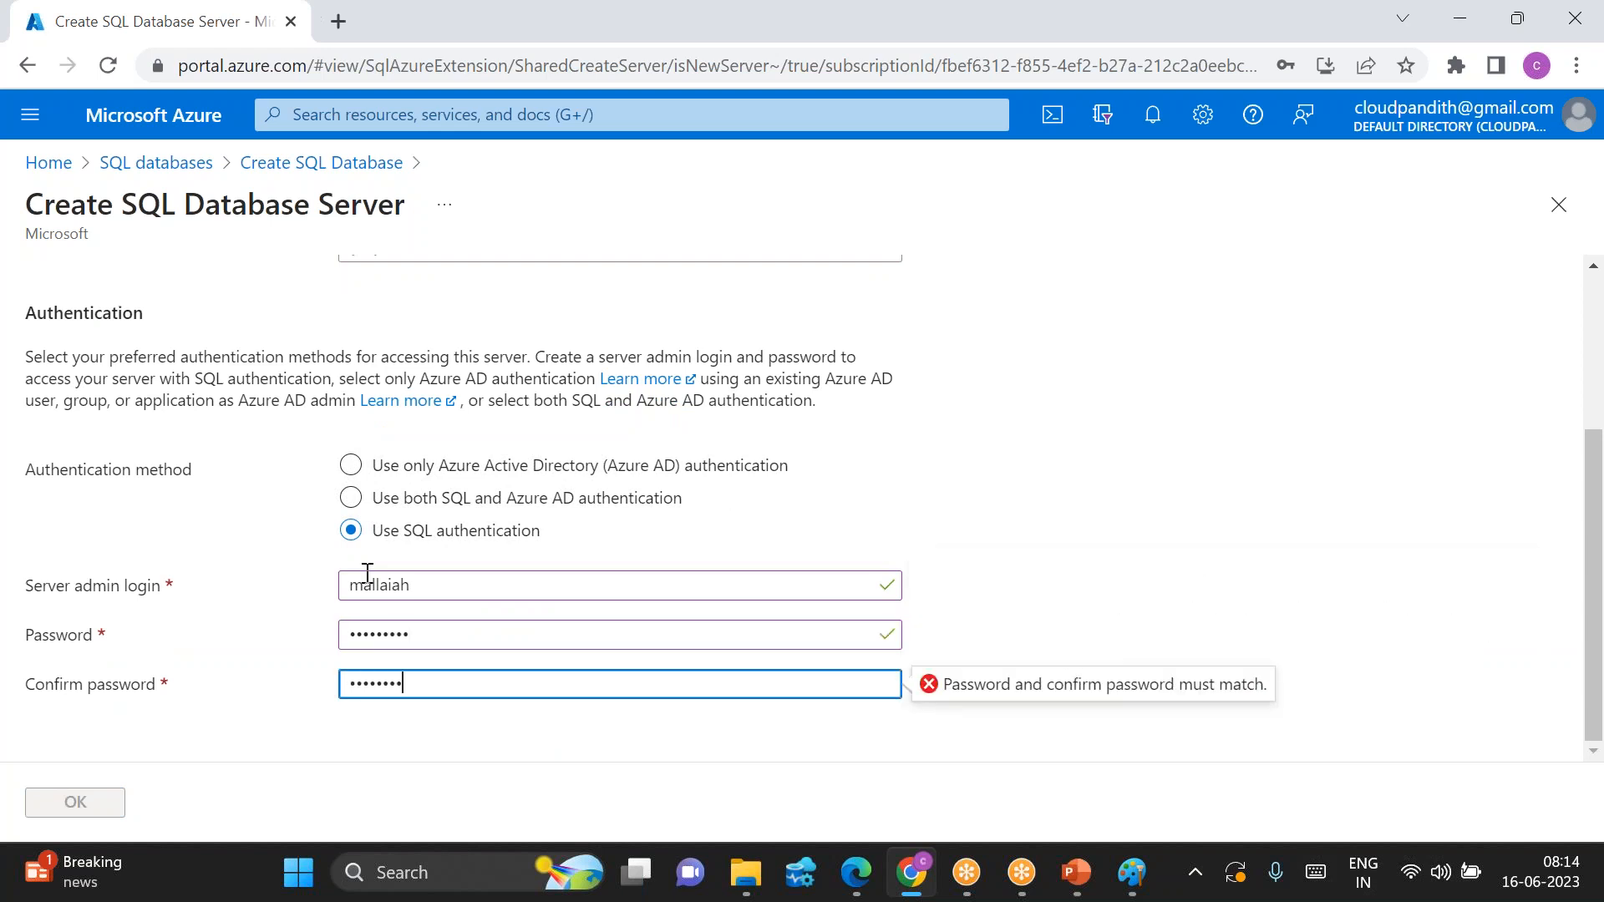
text(•••••••••)
click(67, 806)
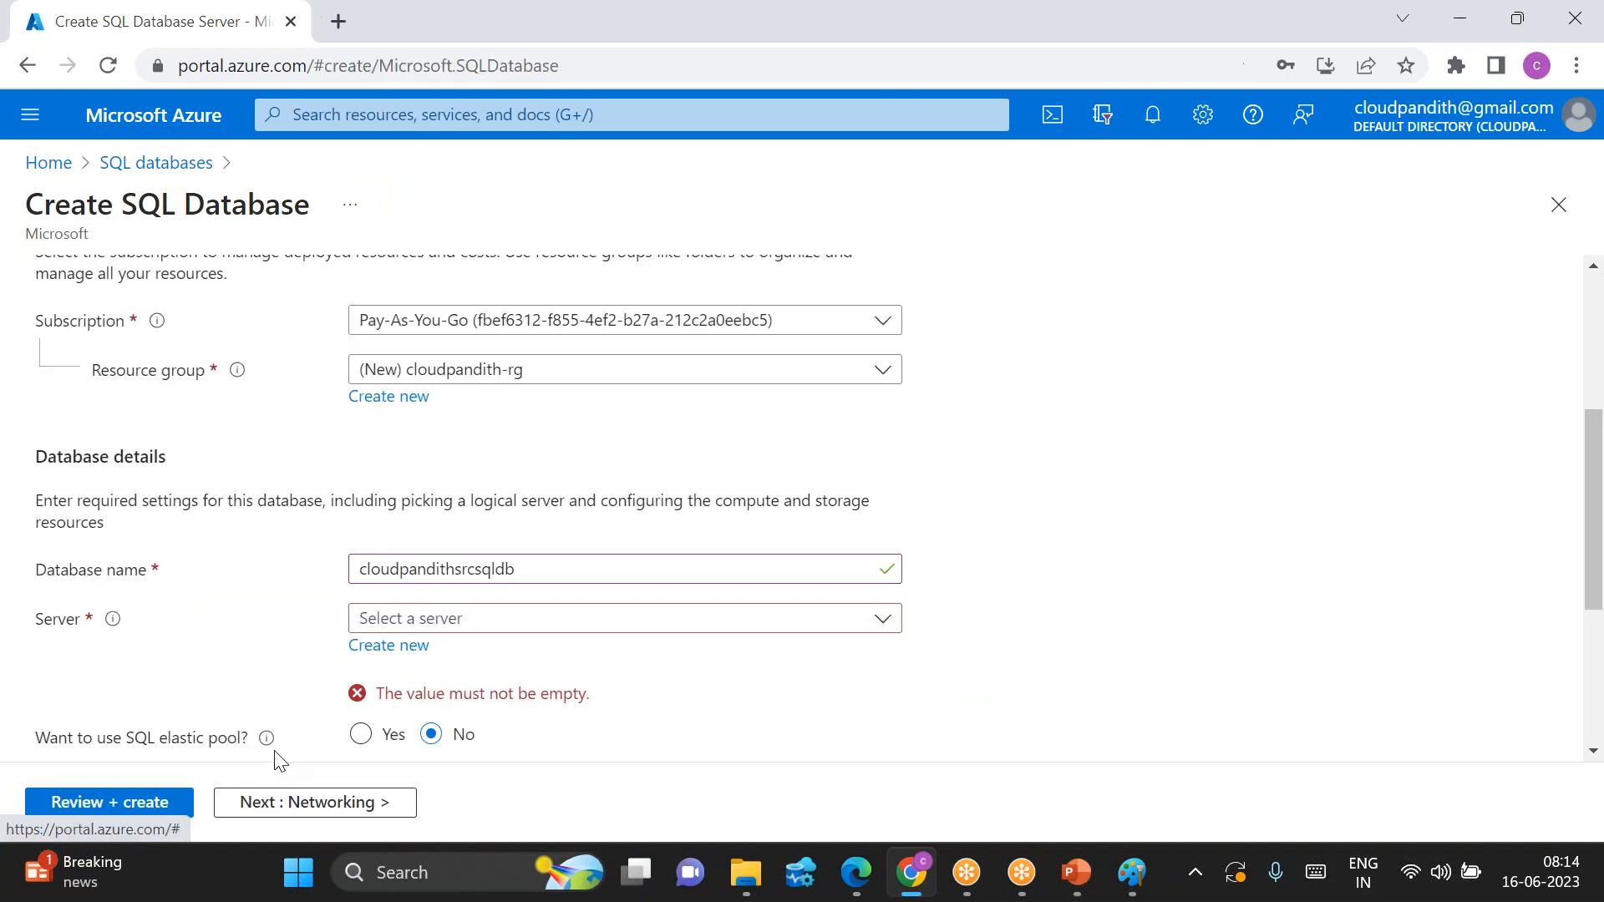
Step: Change the database compute to Standard S0 with 10 DTUs and 250 GB maximum size
scroll(407, 579, down, 3)
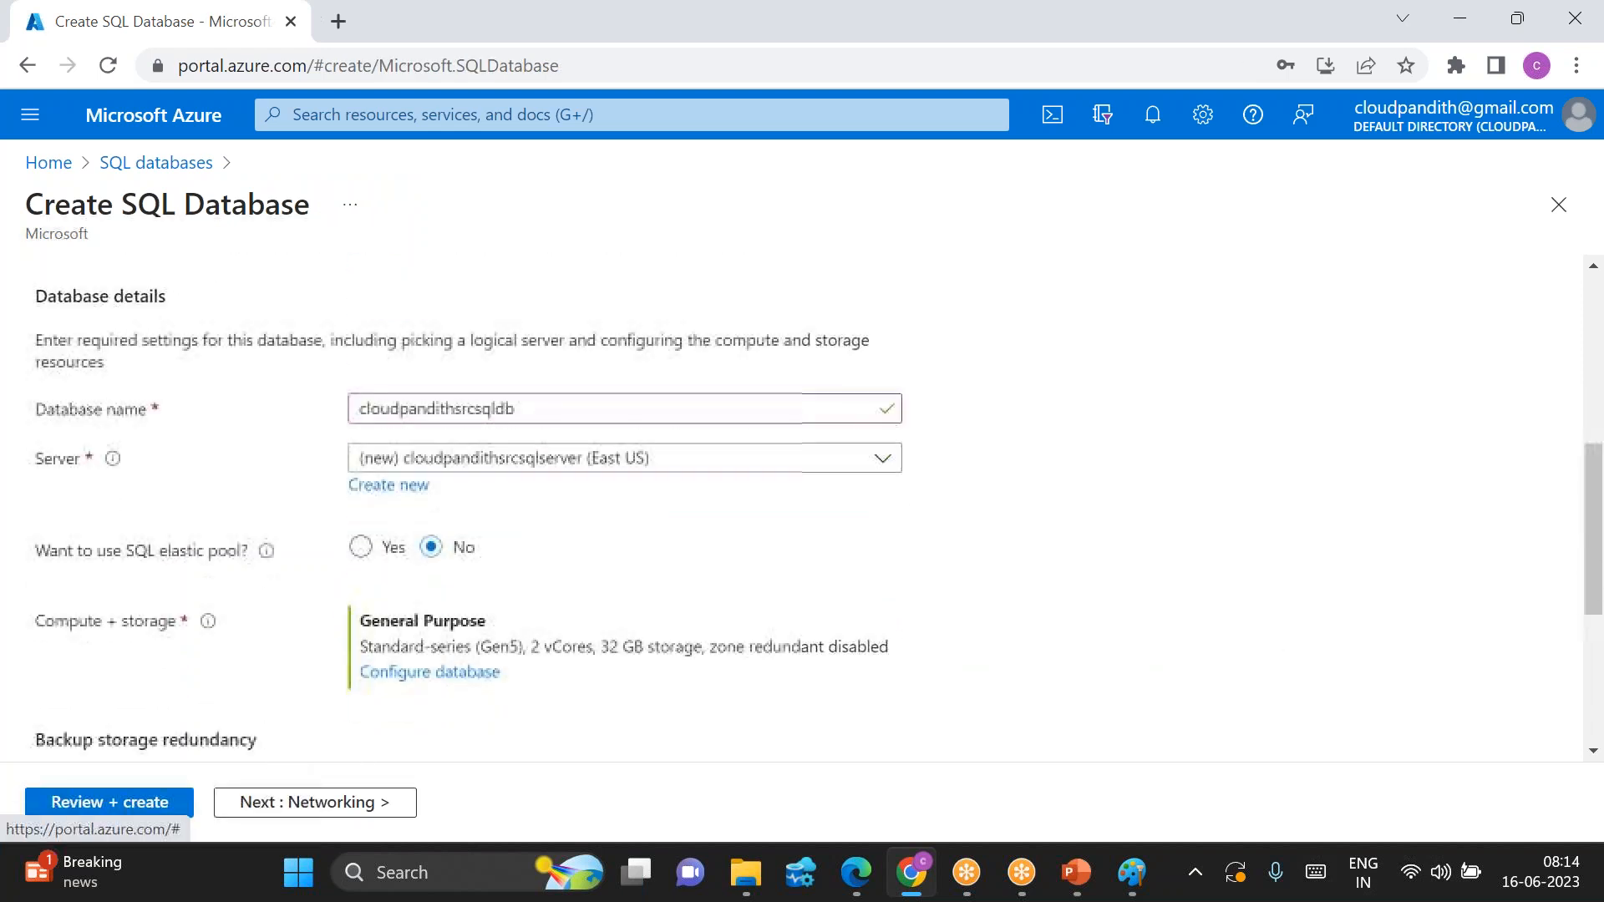
scroll(406, 579, down, 3)
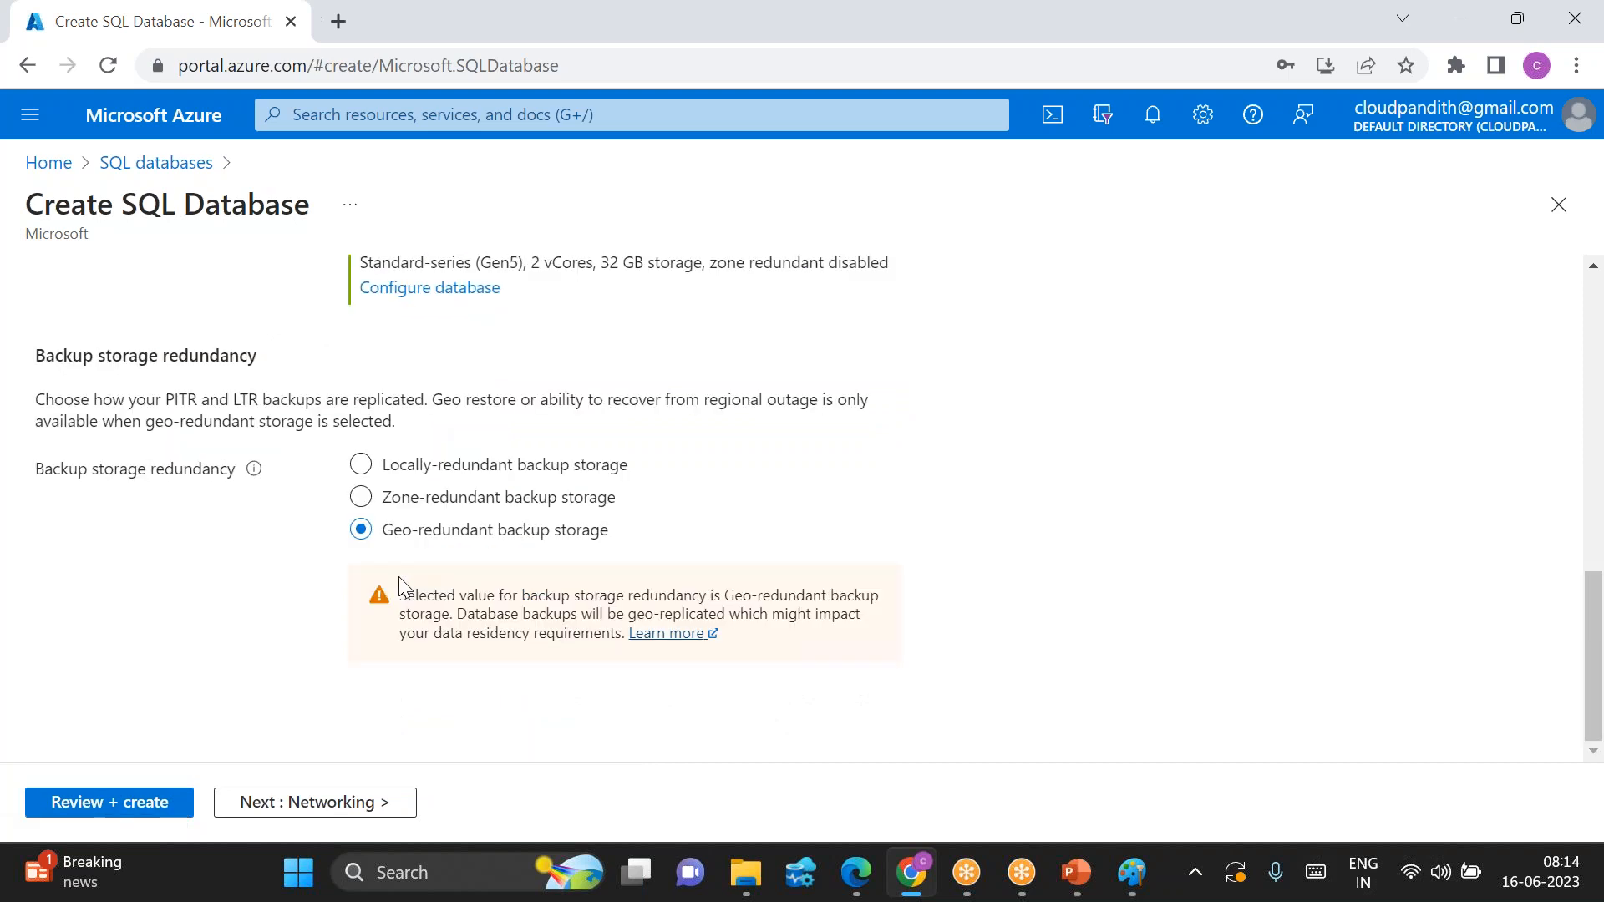
scroll(457, 558, up, 2)
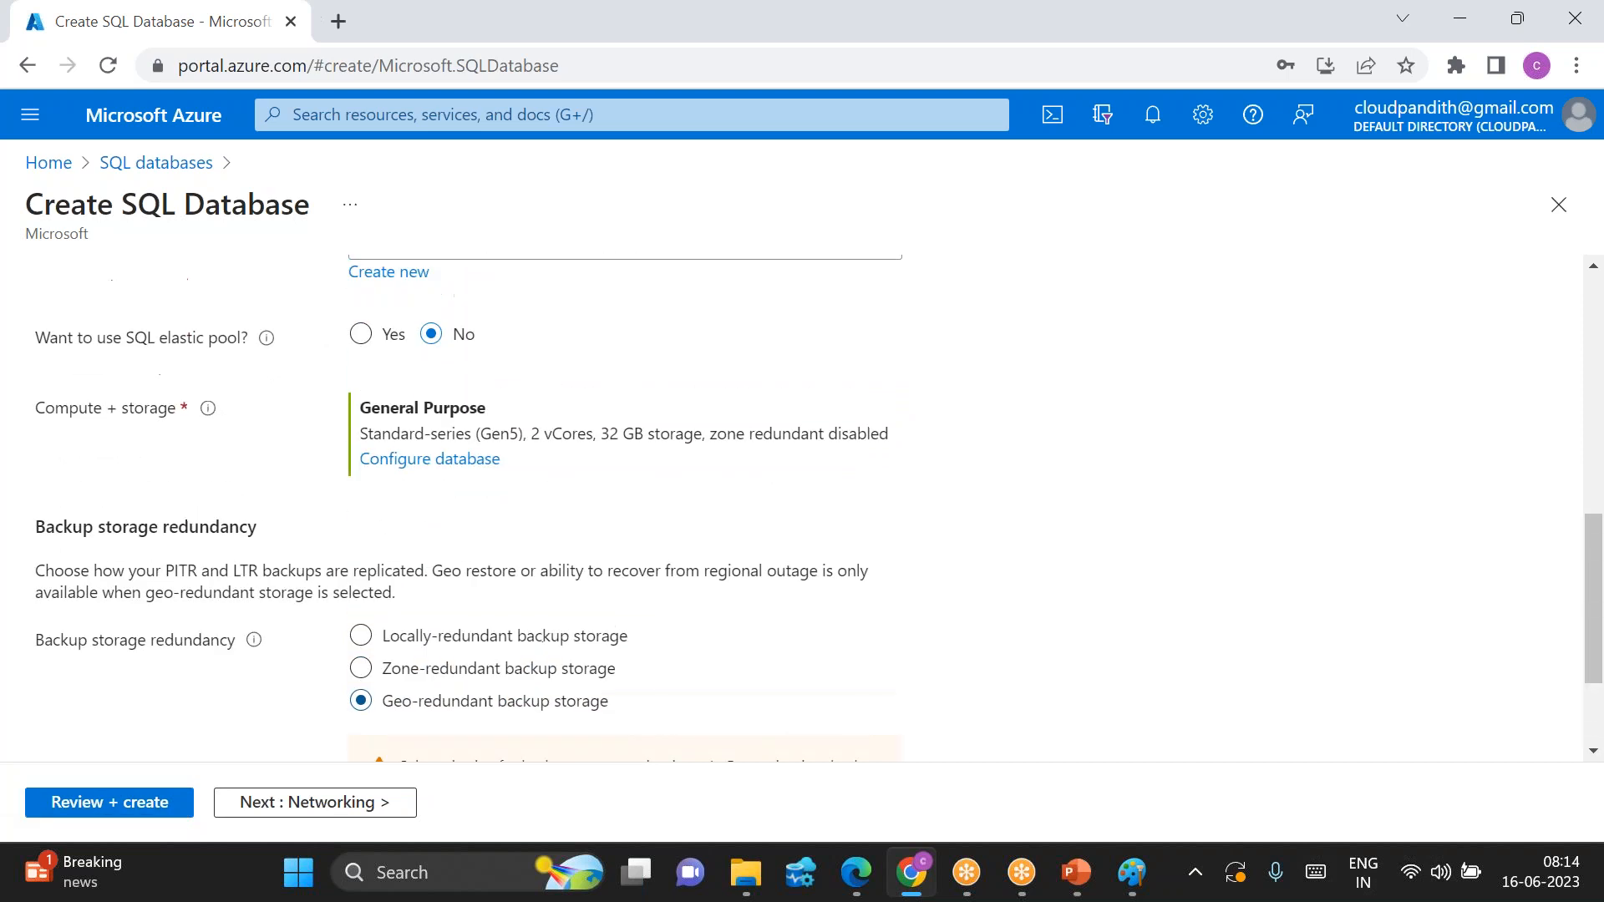
click(418, 470)
scroll(673, 524, down, 2)
scroll(673, 525, down, 1)
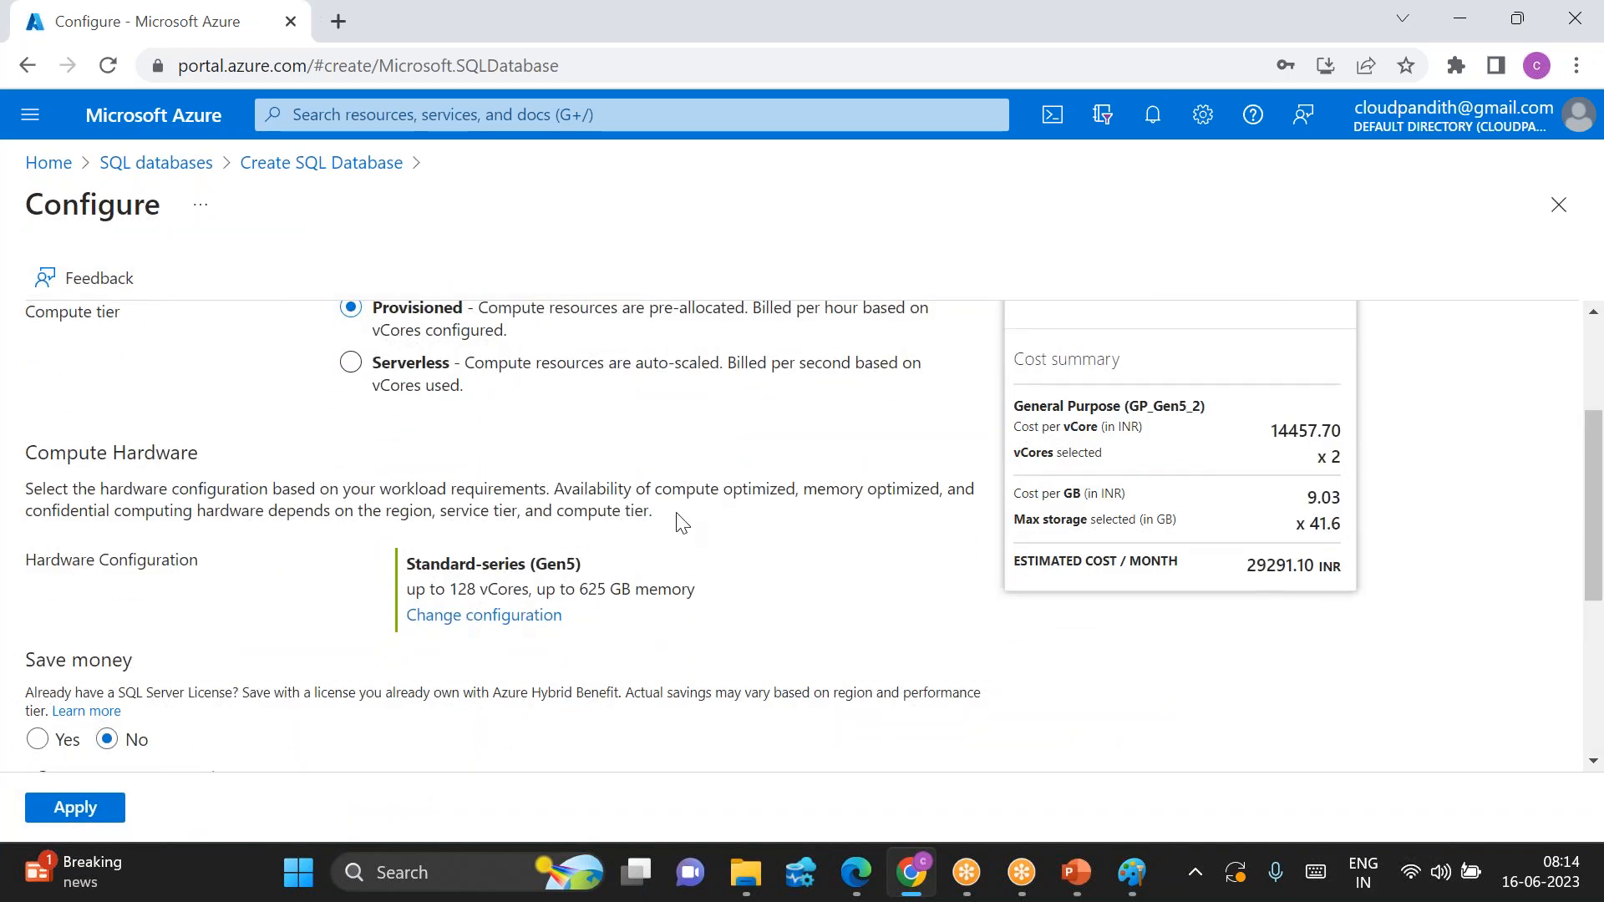
scroll(455, 386, up, 3)
click(544, 467)
click(465, 737)
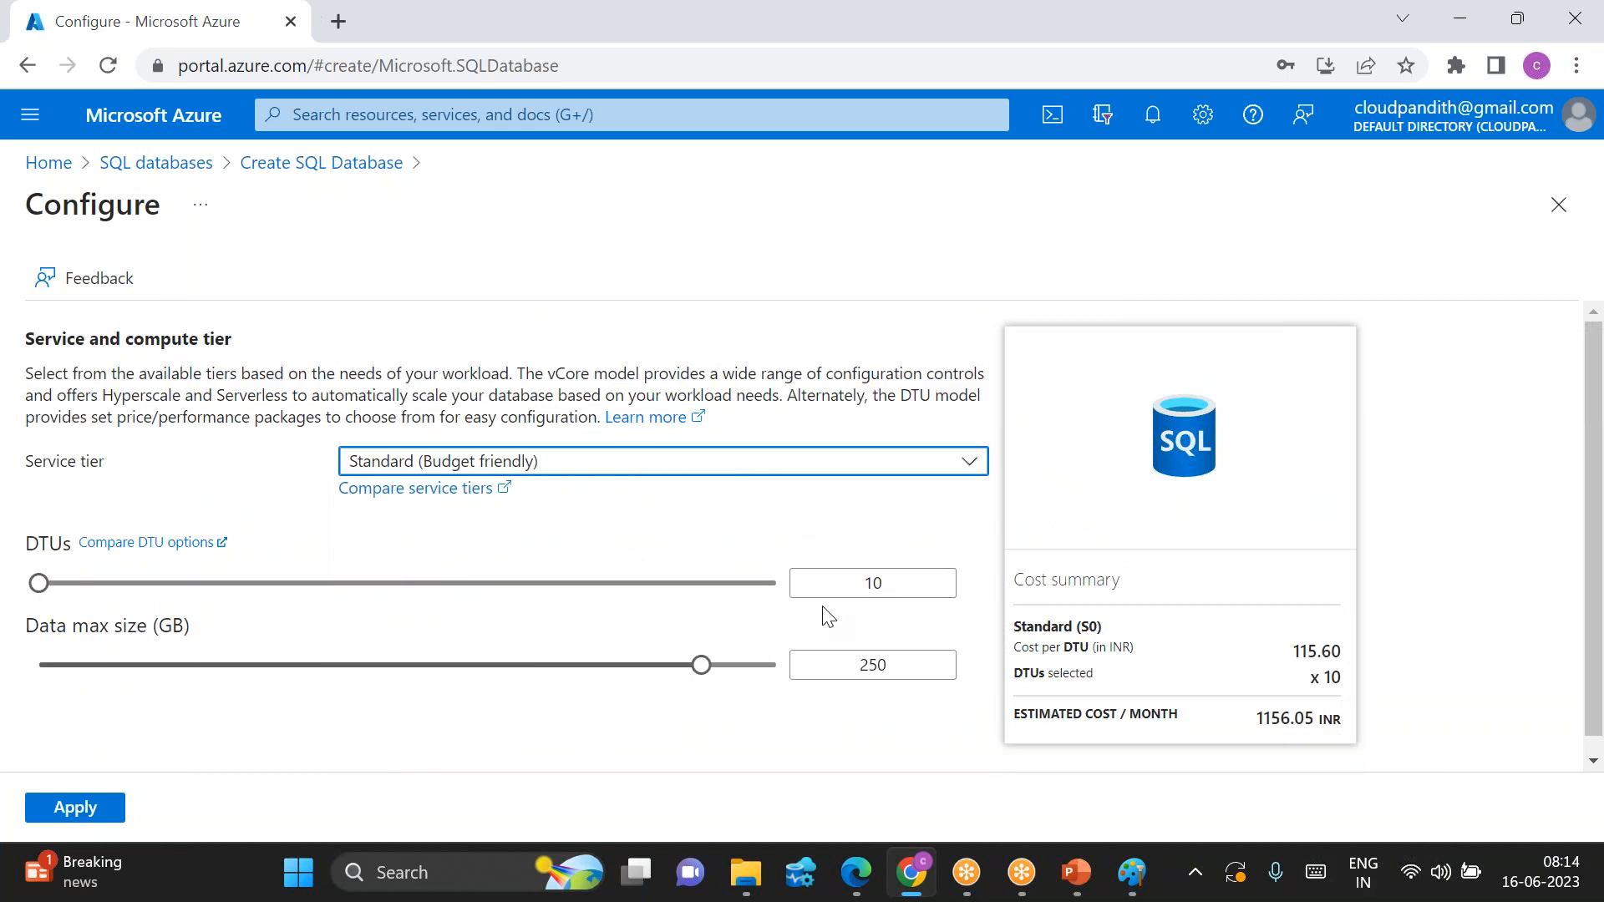
click(54, 811)
scroll(125, 693, up, 10)
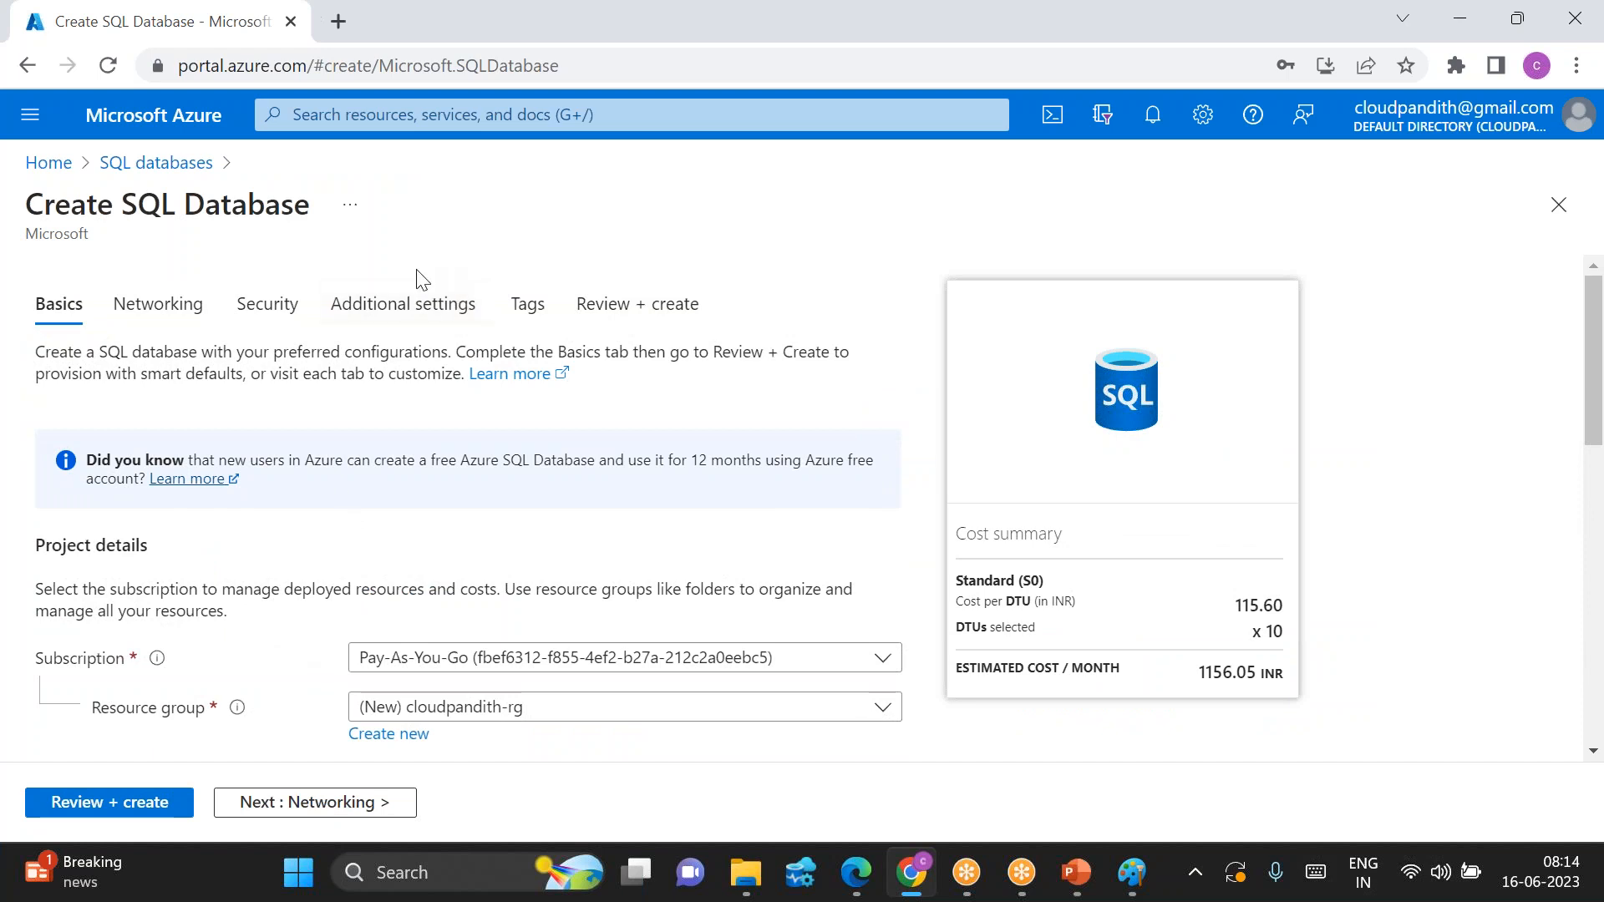
Step: Populate the database with AdventureWorksLT sample data, then review and create it
click(386, 308)
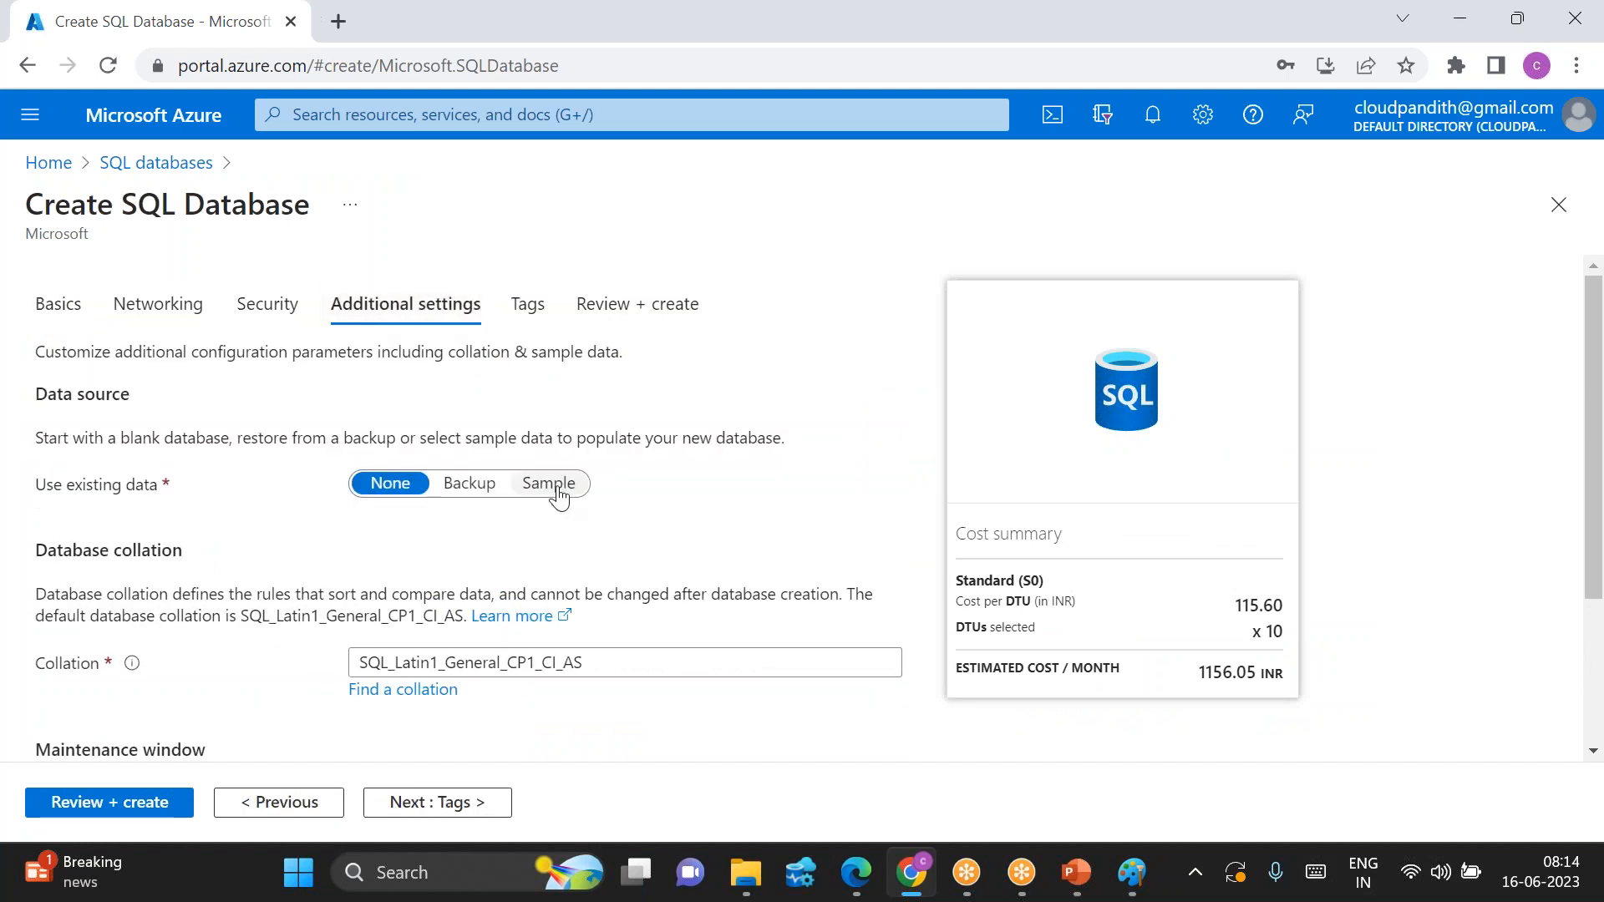
click(551, 489)
click(111, 805)
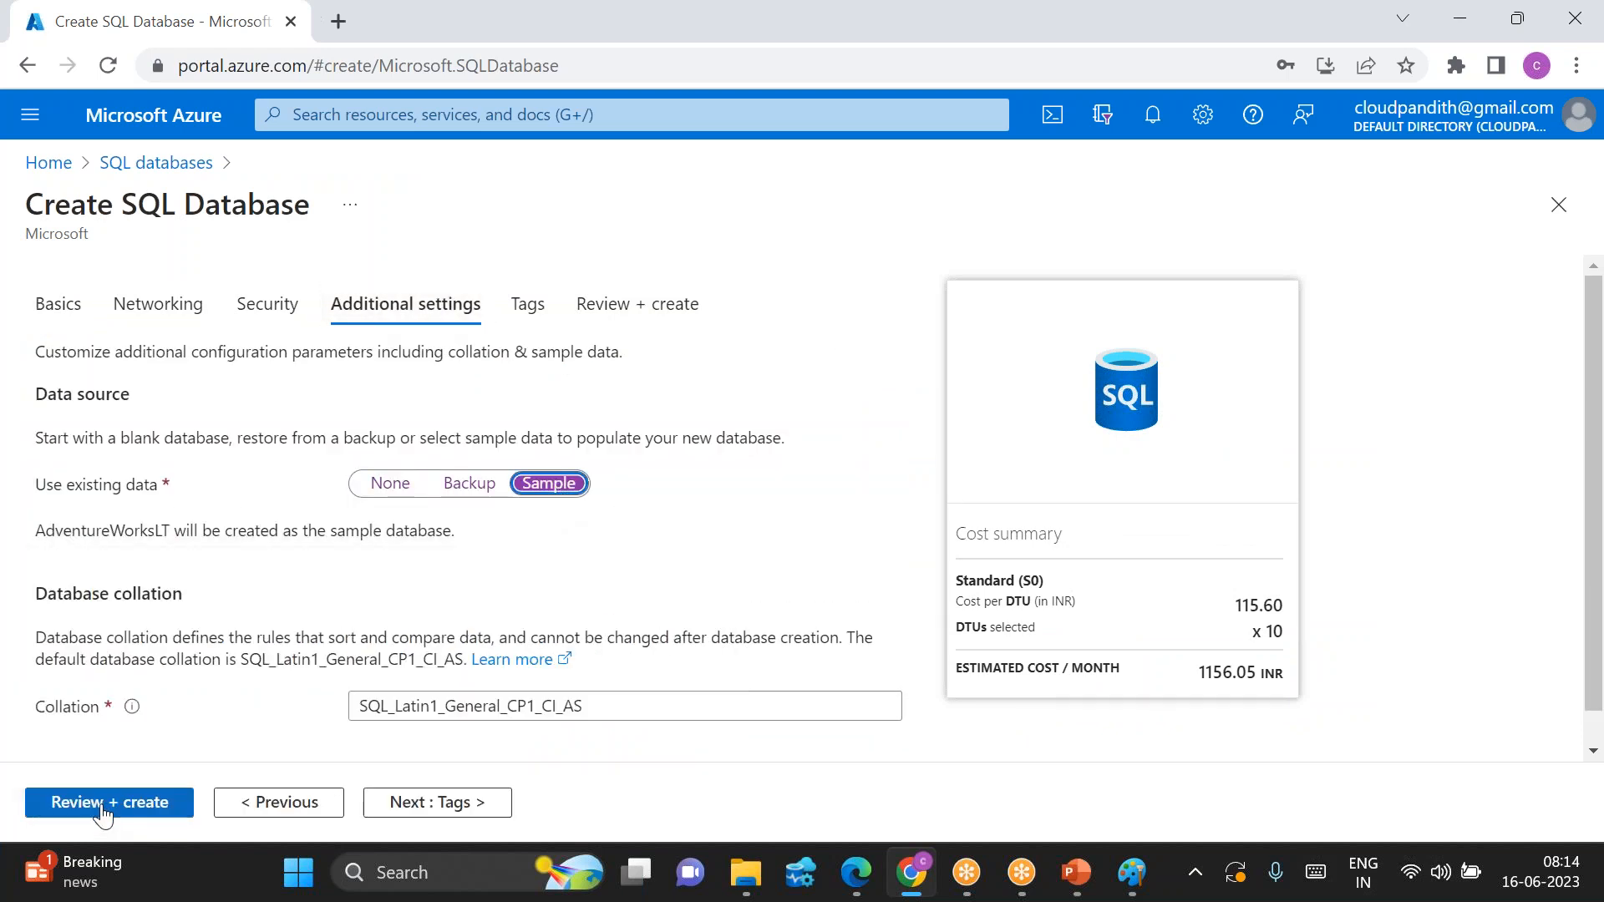
scroll(588, 562, down, 1)
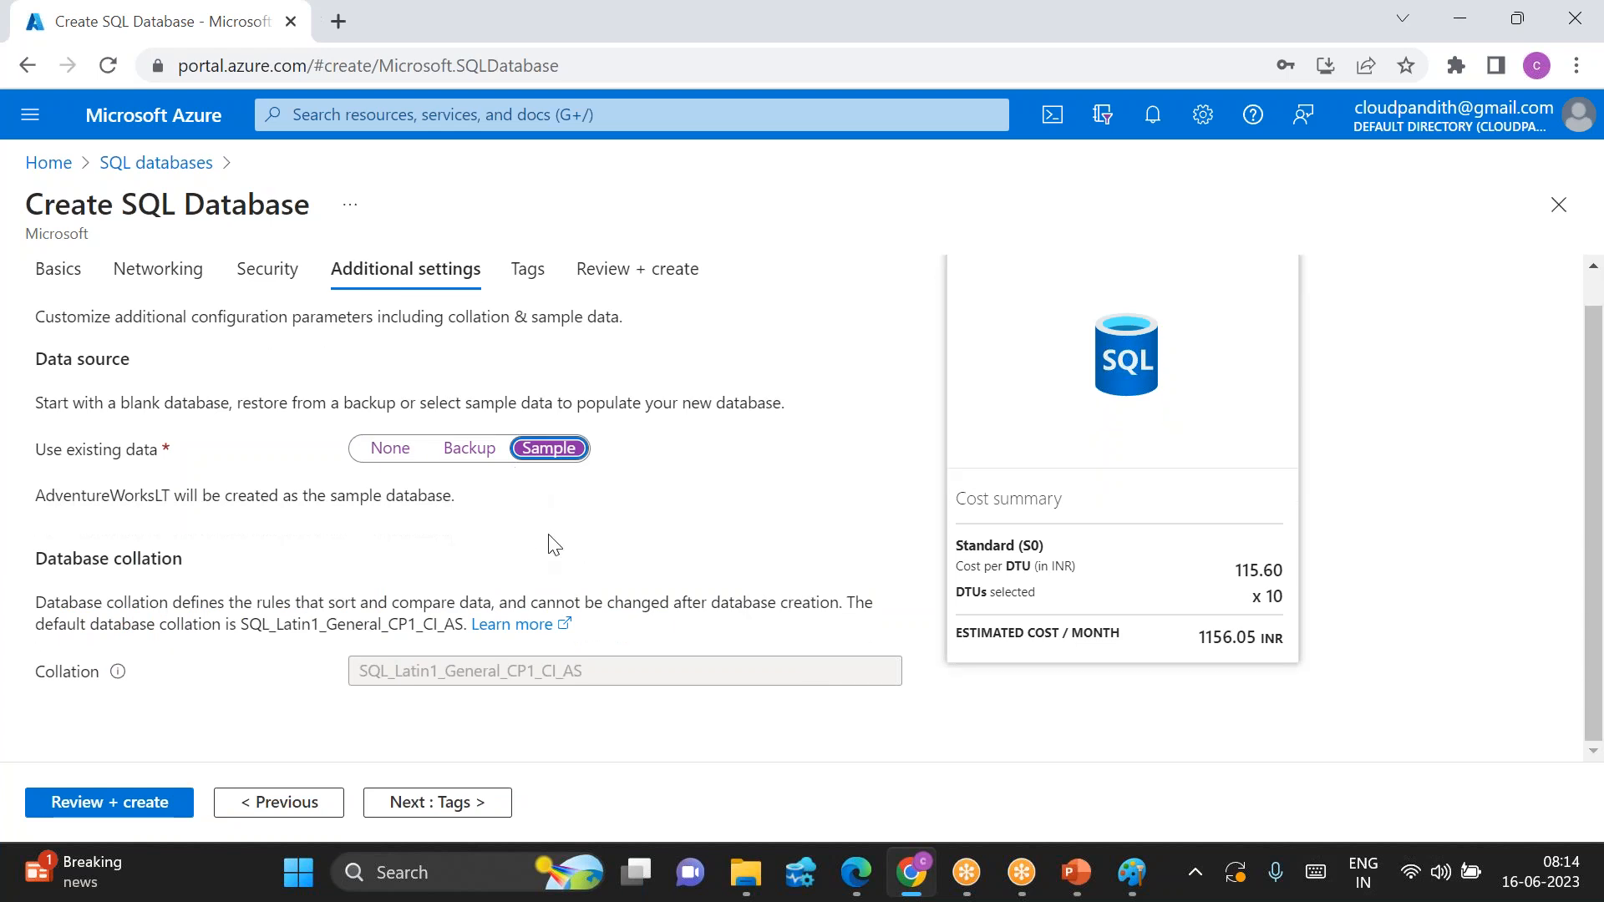
click(118, 804)
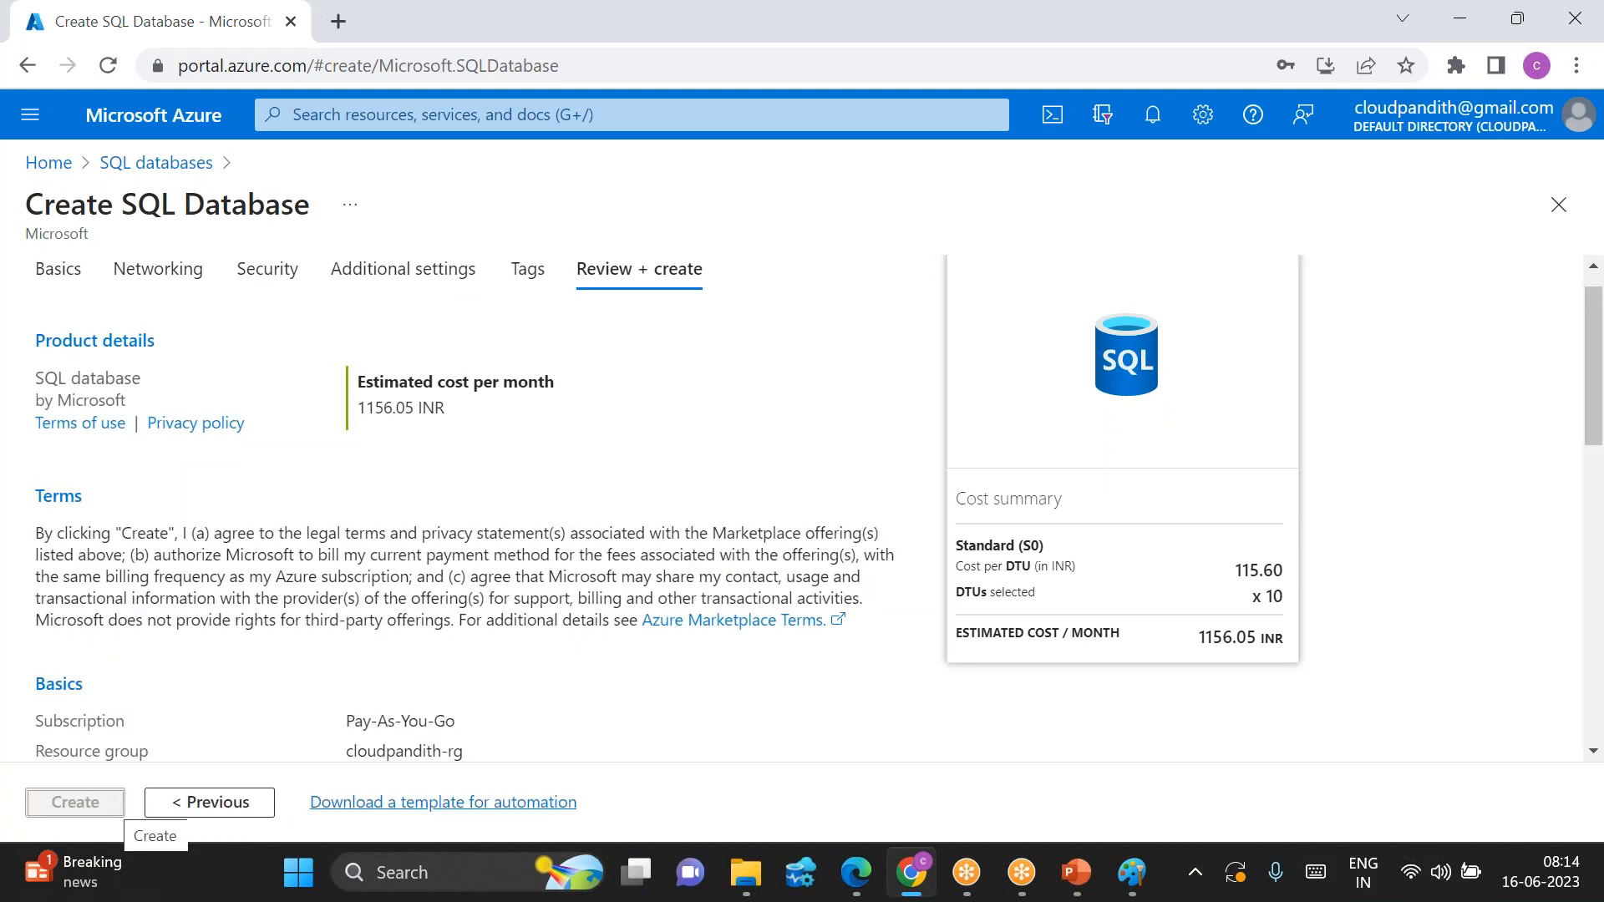
click(79, 802)
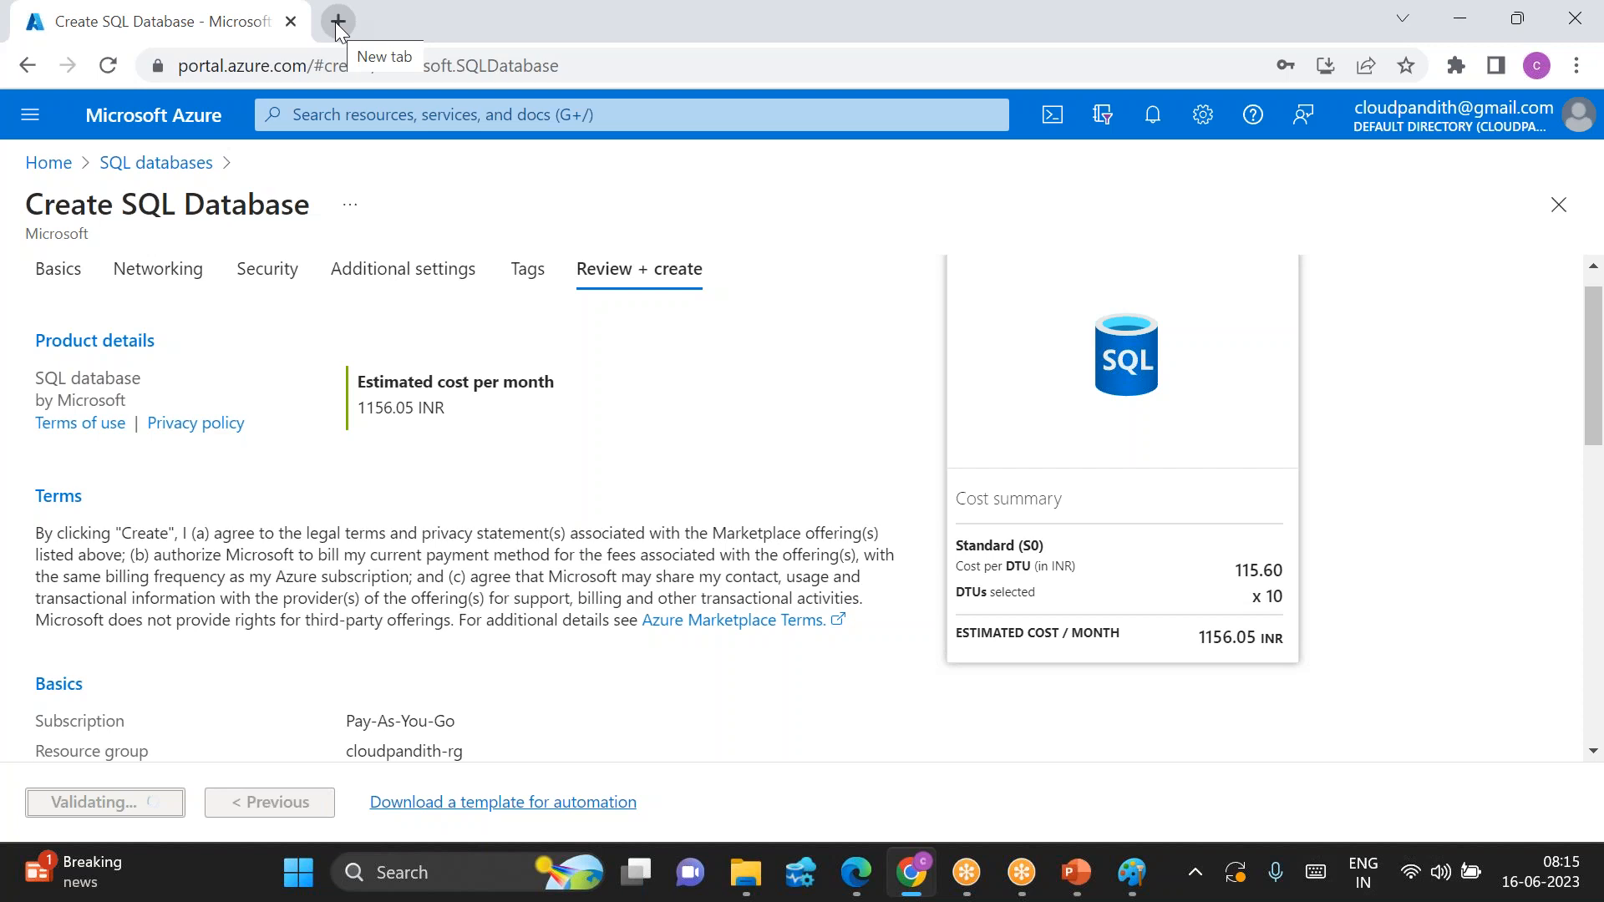
click(338, 23)
Step: Load the Azure portal and start creating another SQL database
text(portal.azure.com)
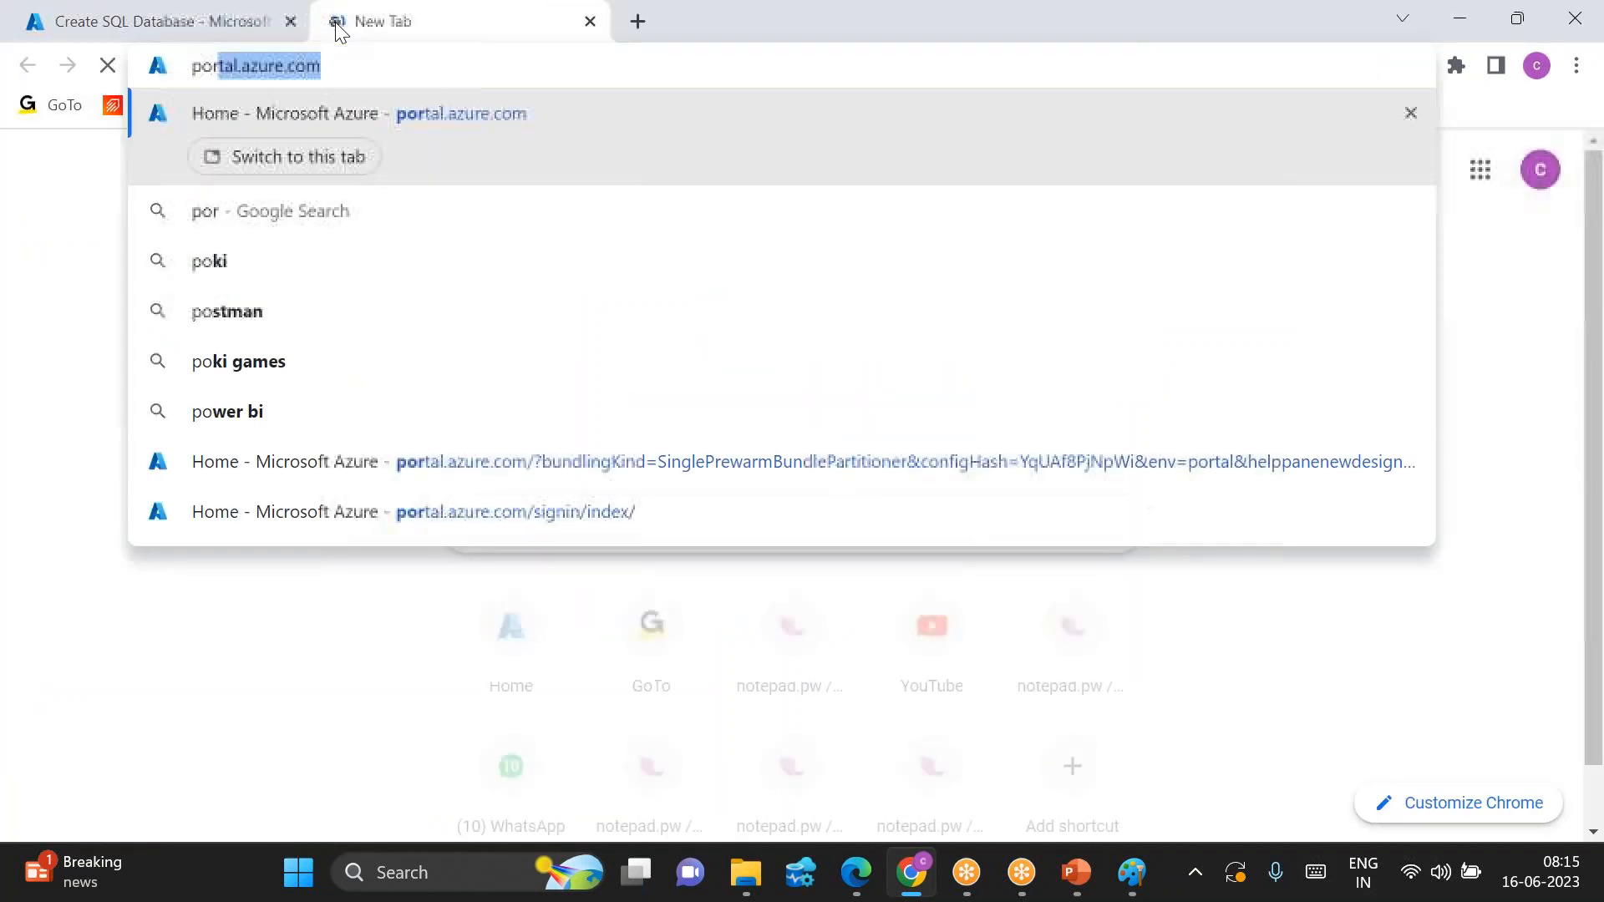
key(Return)
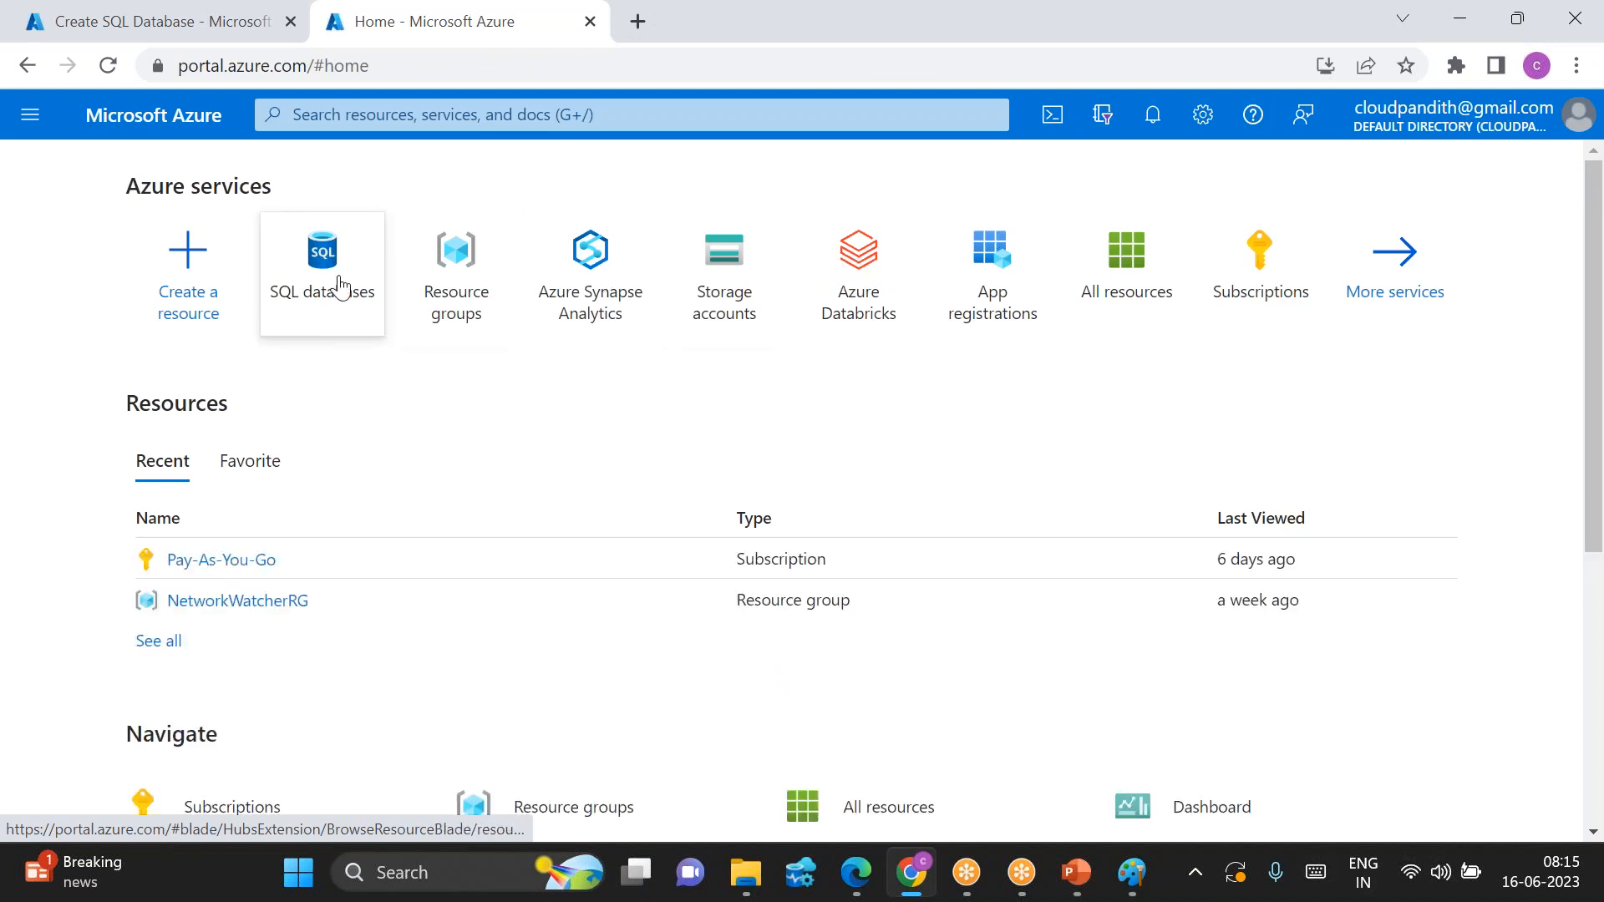
click(340, 285)
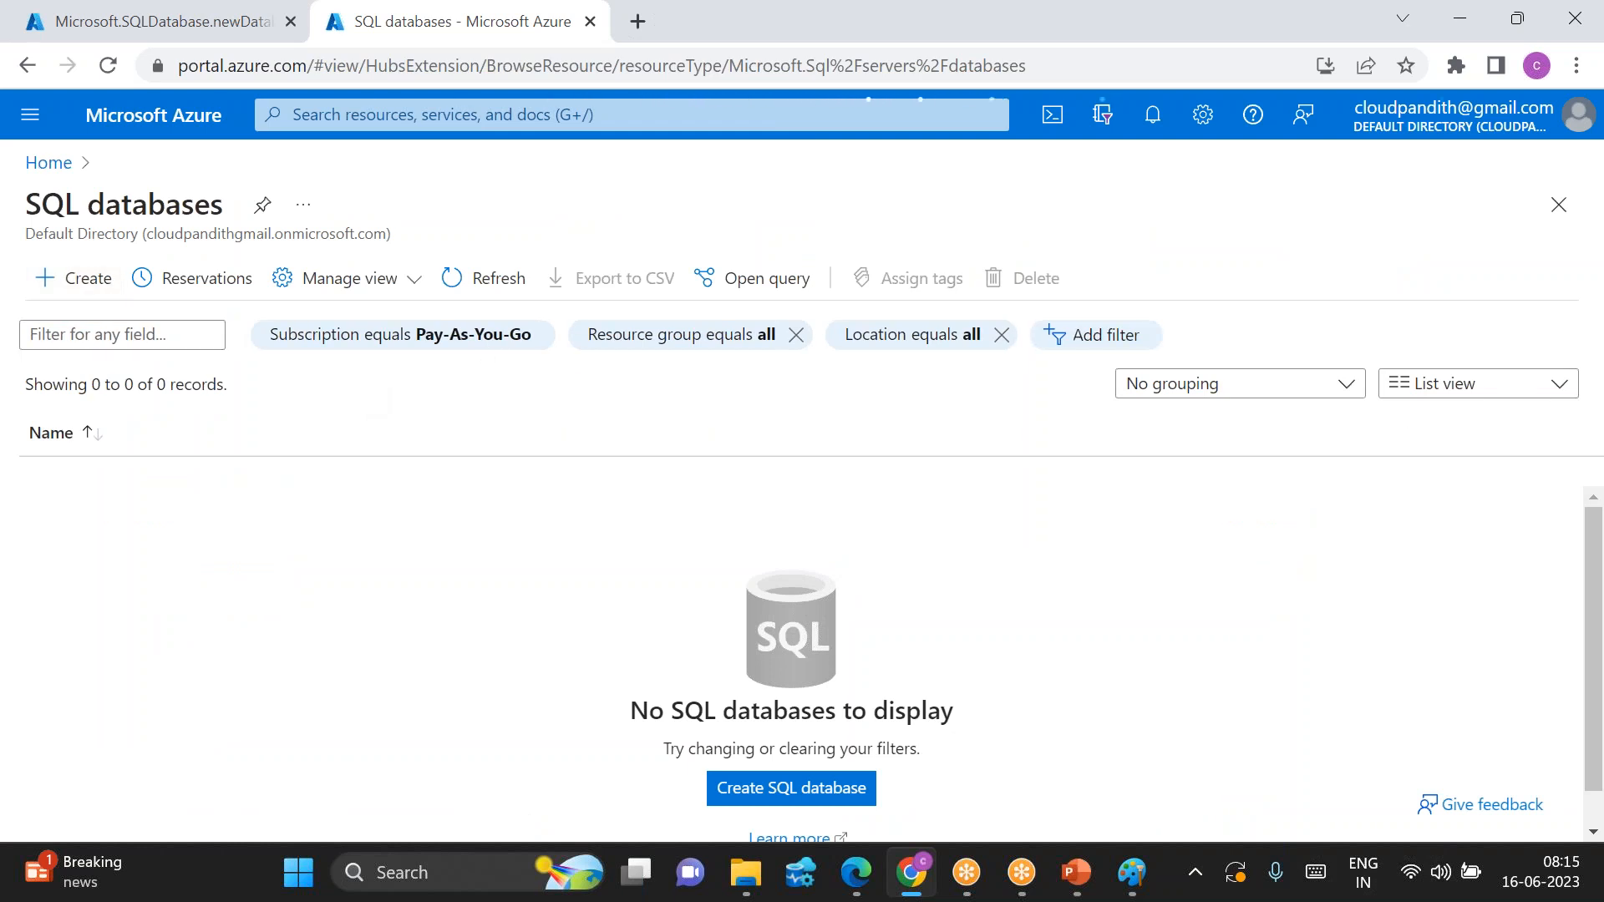
click(87, 278)
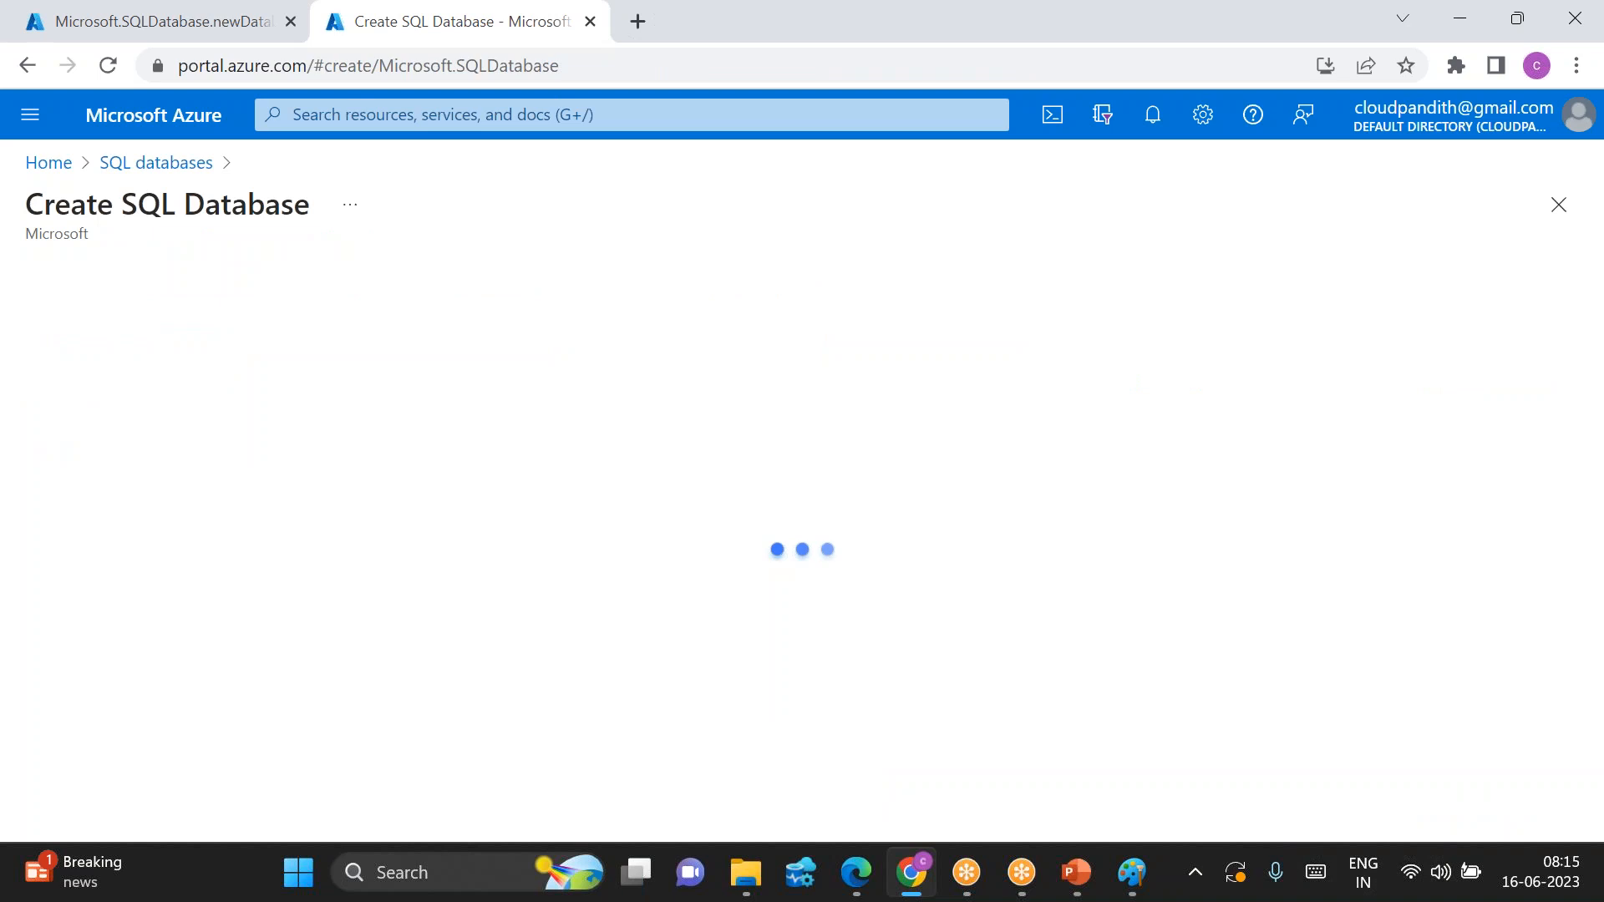
Step: Choose resource group cloudpandith-rg and name the database cloudpandithsinksqldb
scroll(802, 508, down, 3)
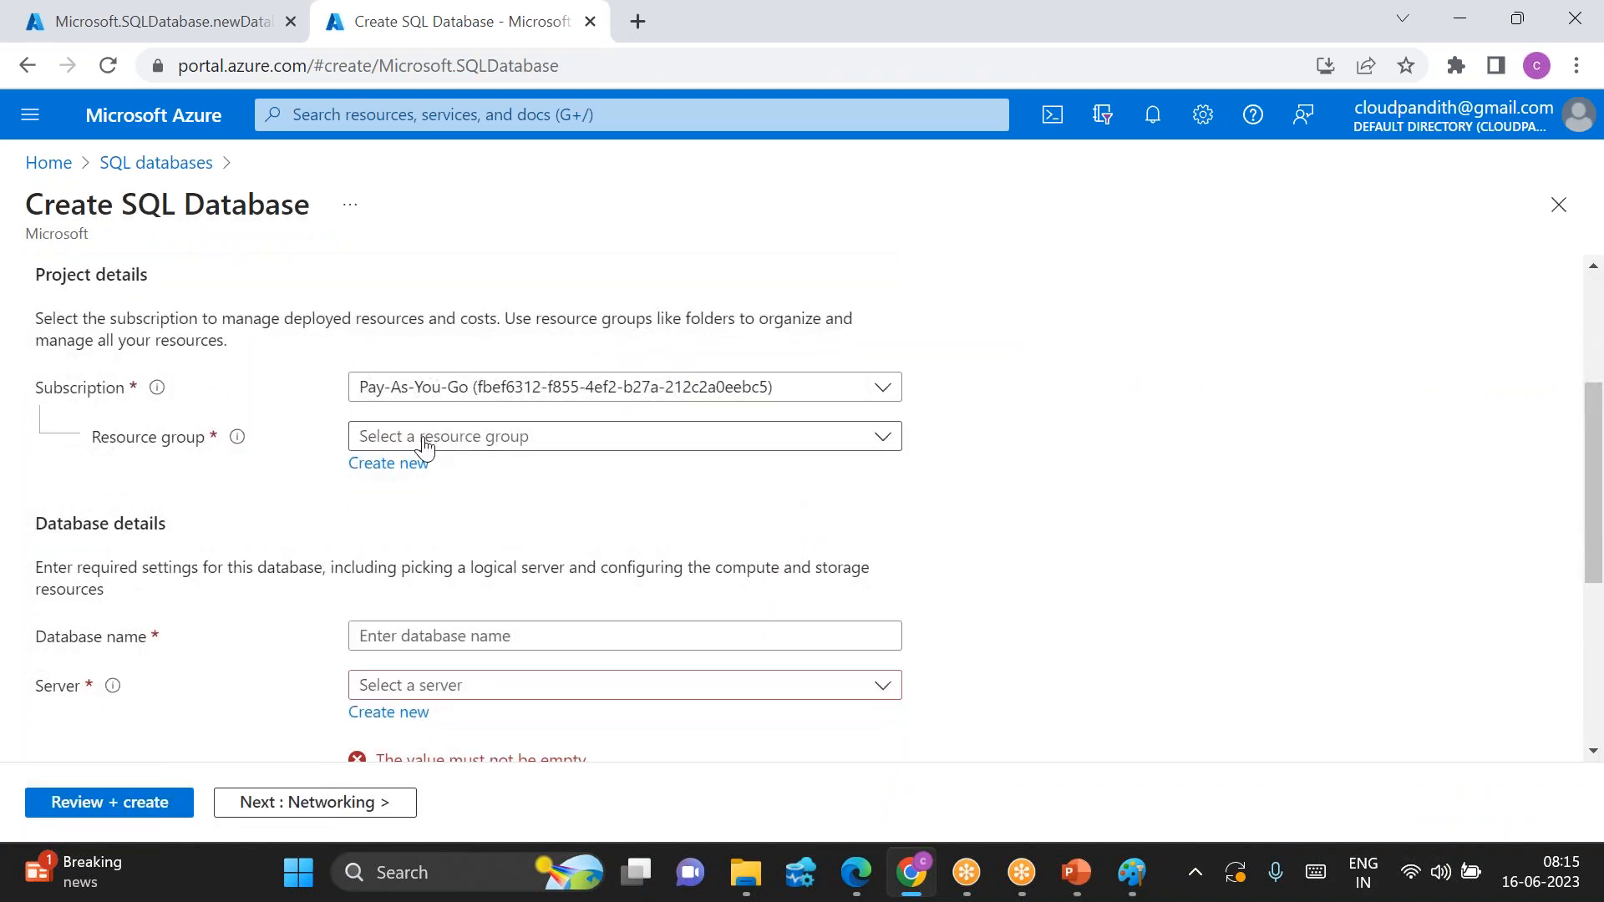
click(423, 438)
click(422, 526)
click(401, 637)
text(cloudpandithsinksqldb)
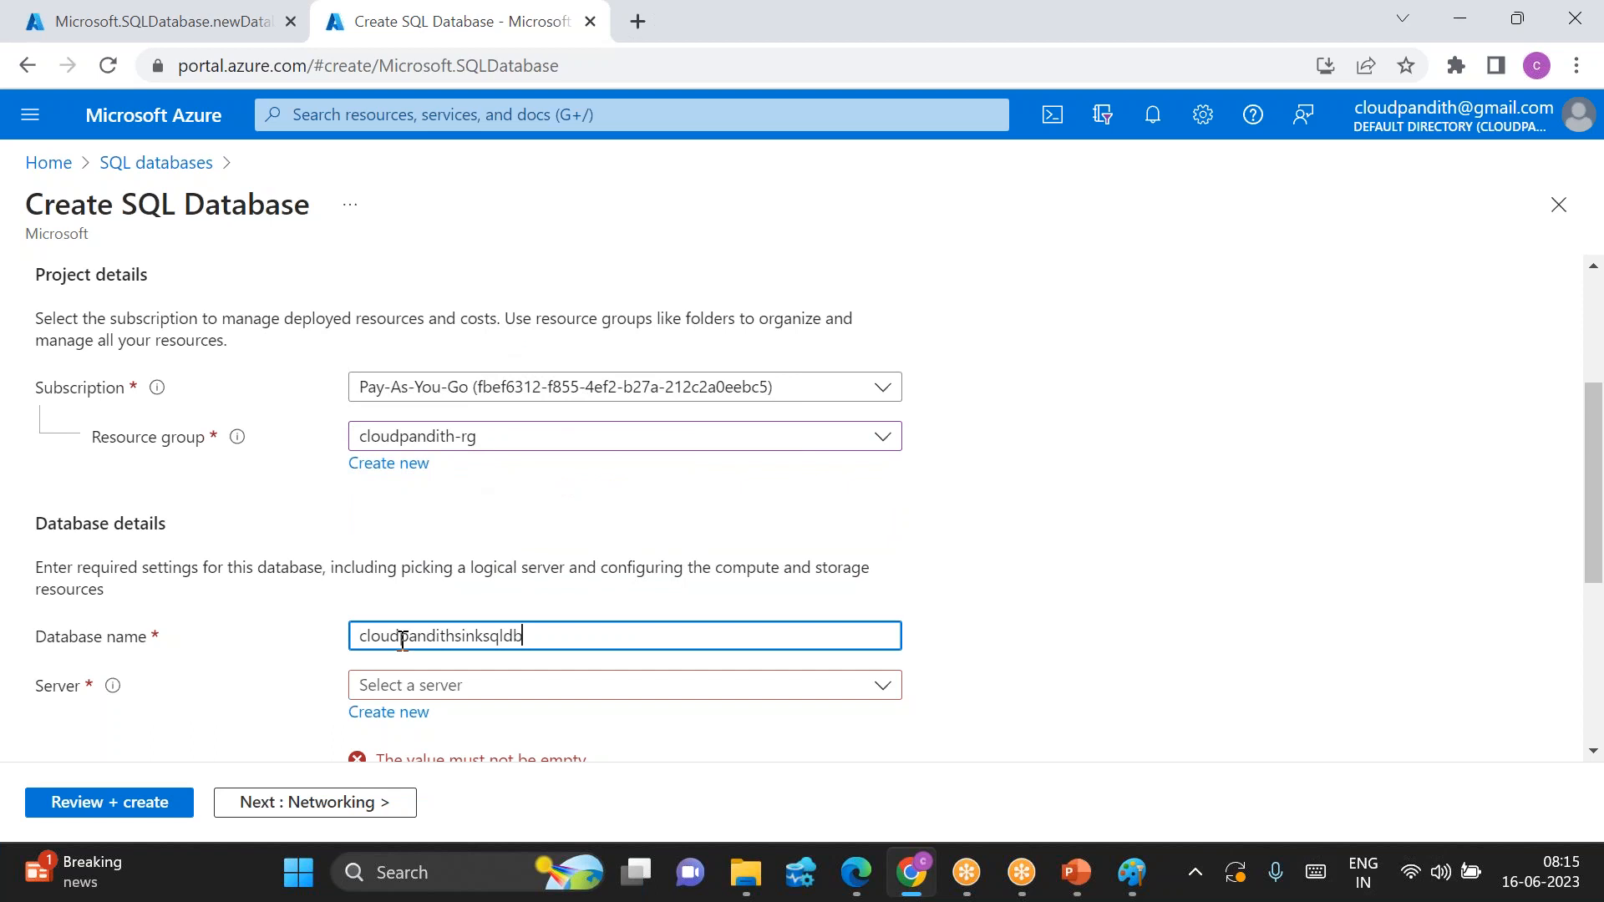
scroll(402, 641, down, 2)
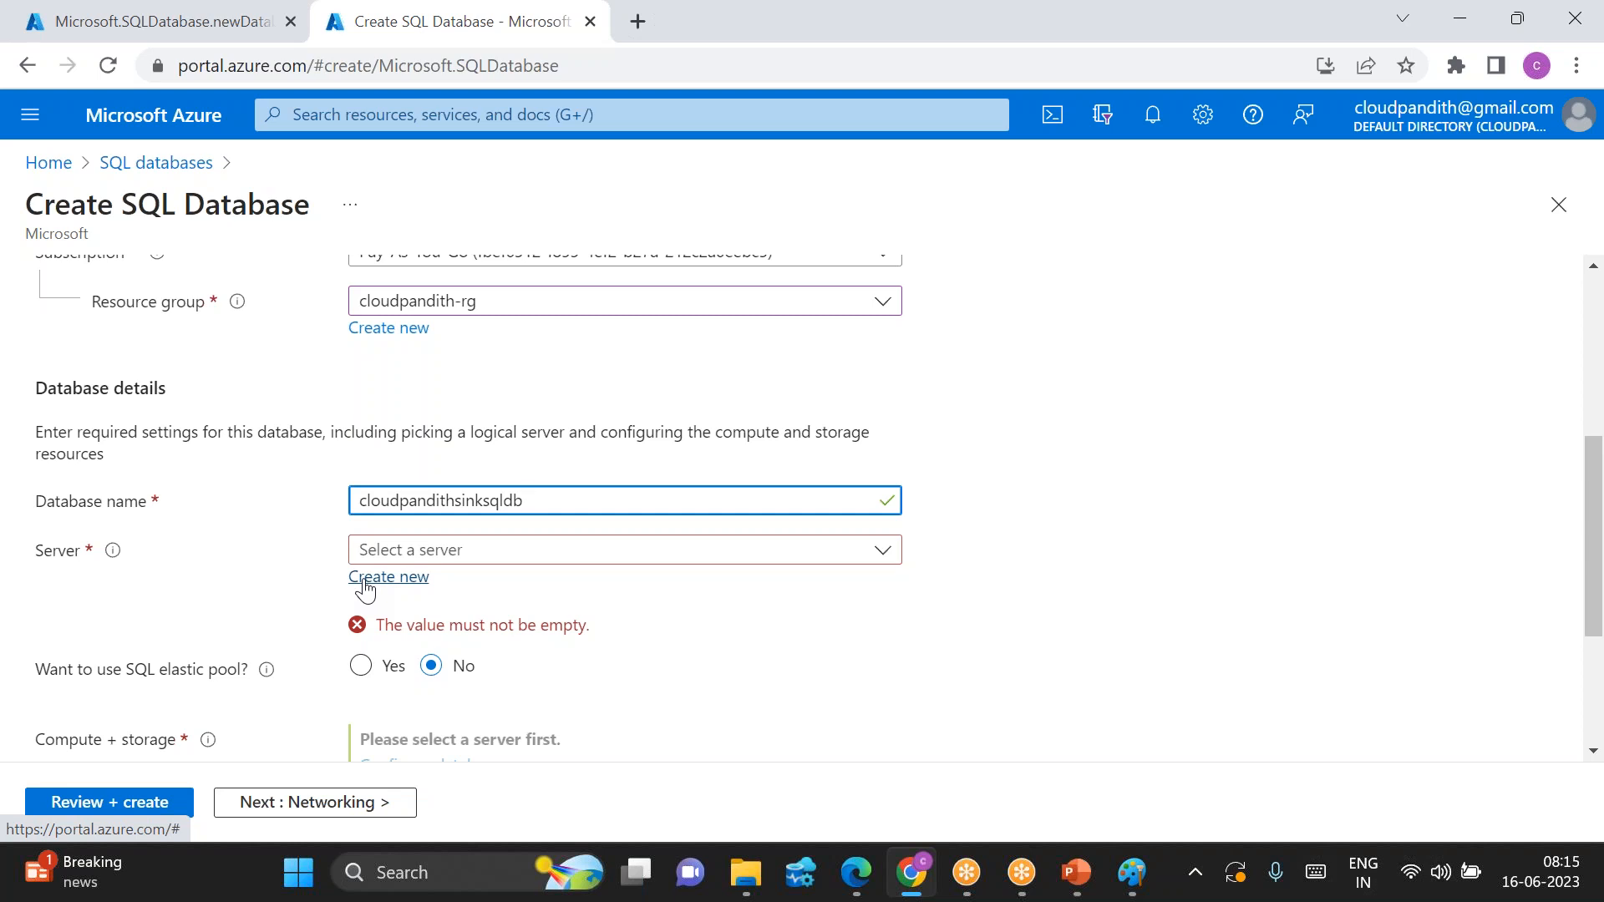
click(365, 585)
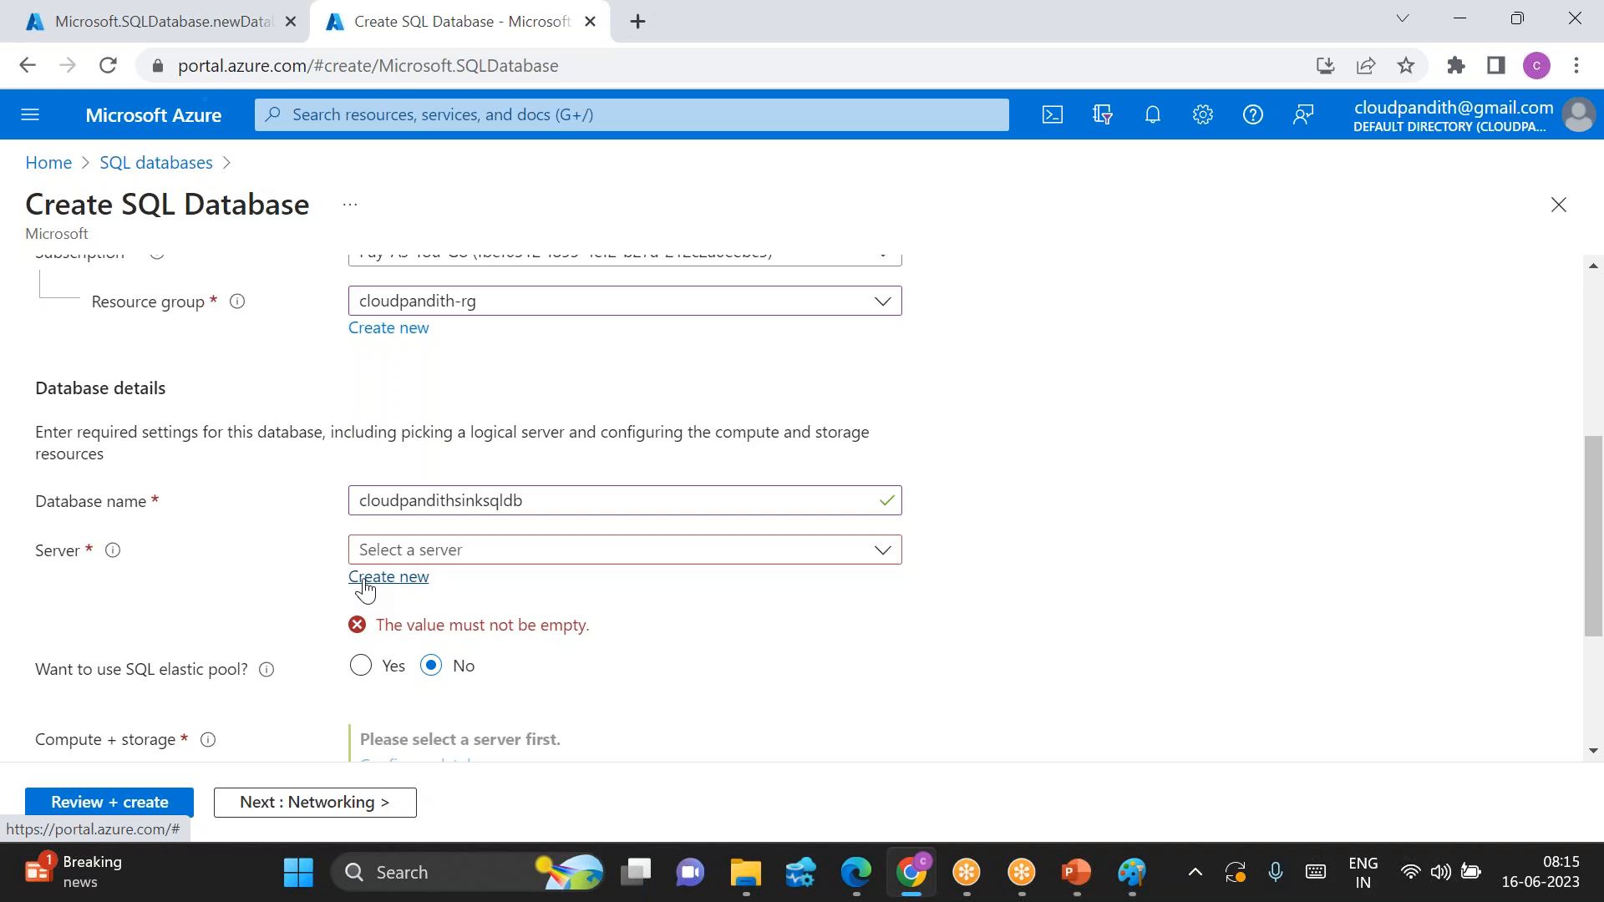
Step: Name the new server cloudpandithsinksqlserver and switch it to SQL authentication
text(cloudpandithsinksqlserver)
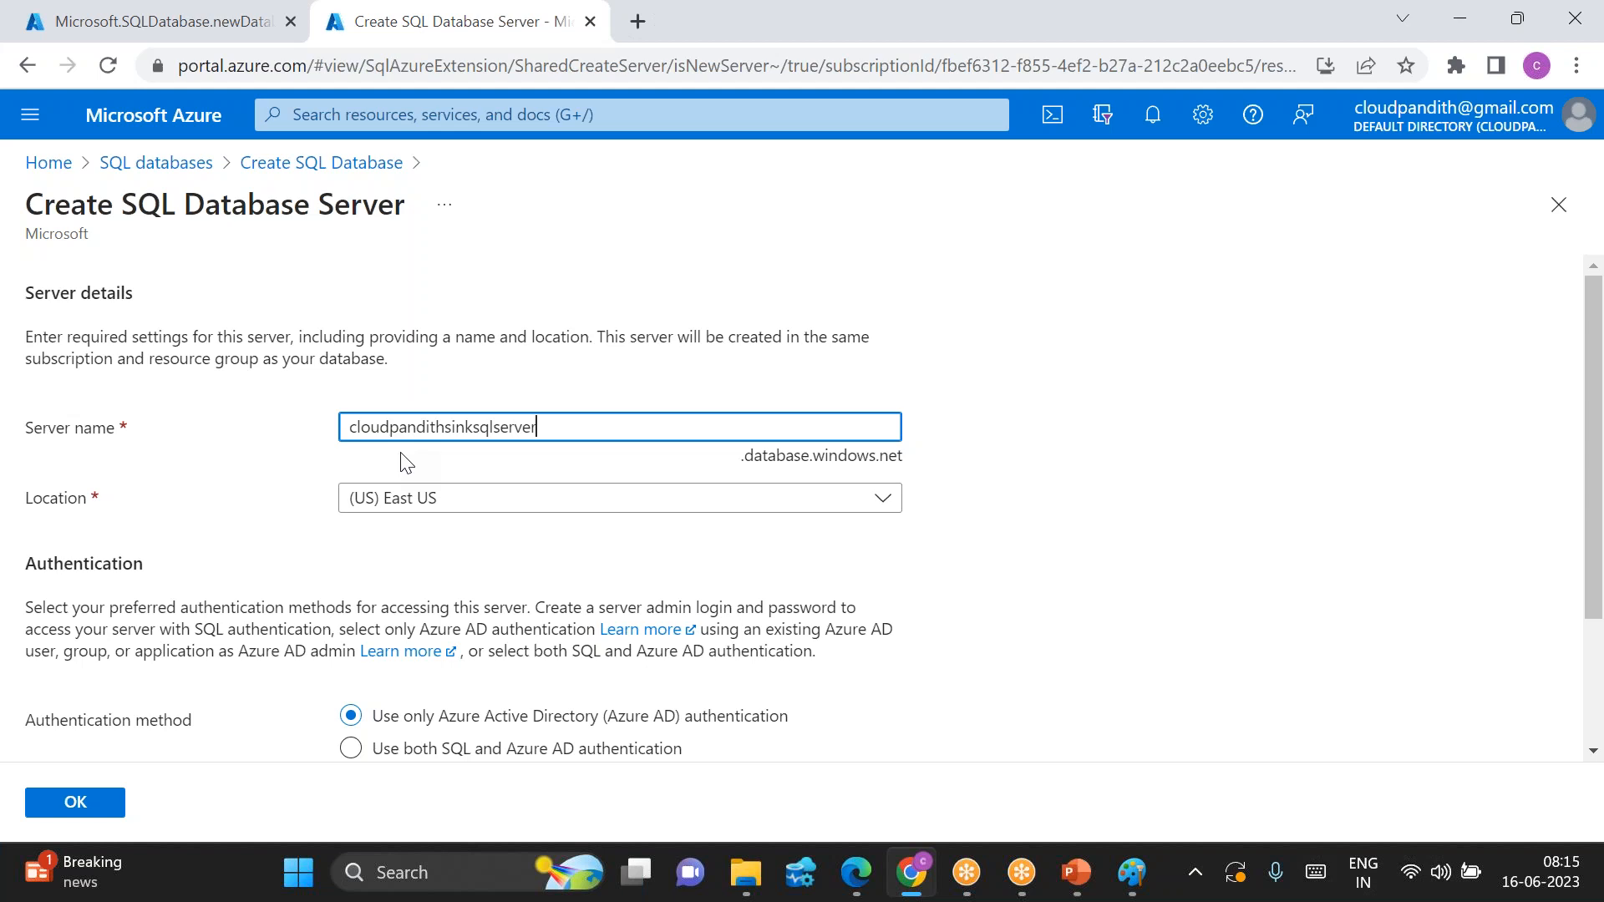
scroll(407, 463, down, 3)
click(422, 600)
scroll(387, 570, down, 1)
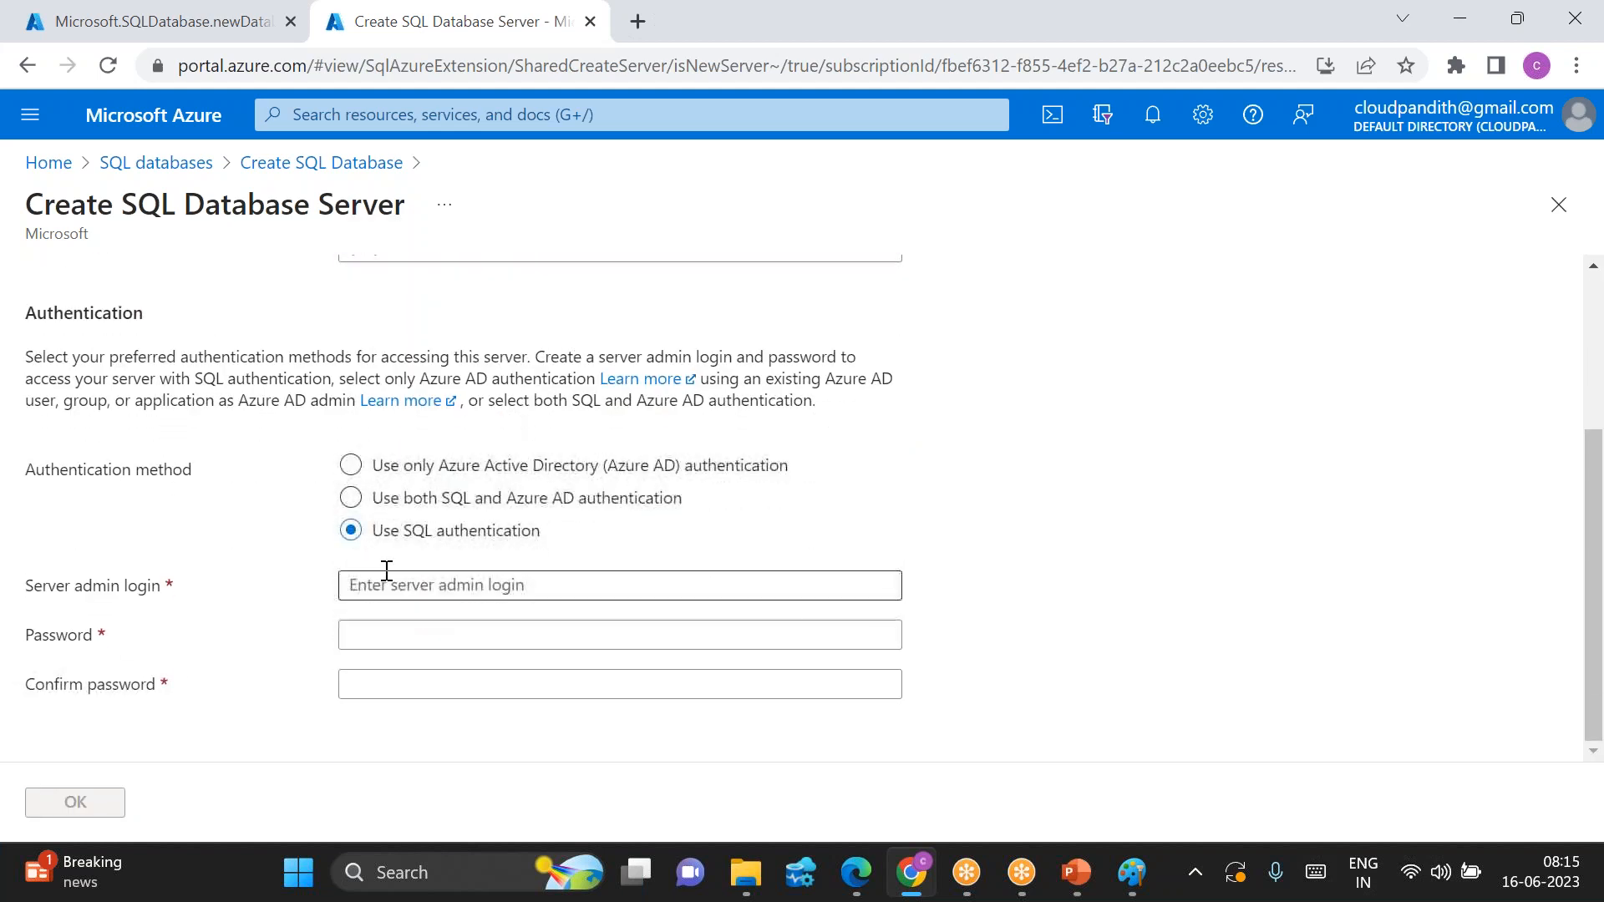
Step: Enter the server admin login and matching passwords, then confirm the server
click(372, 591)
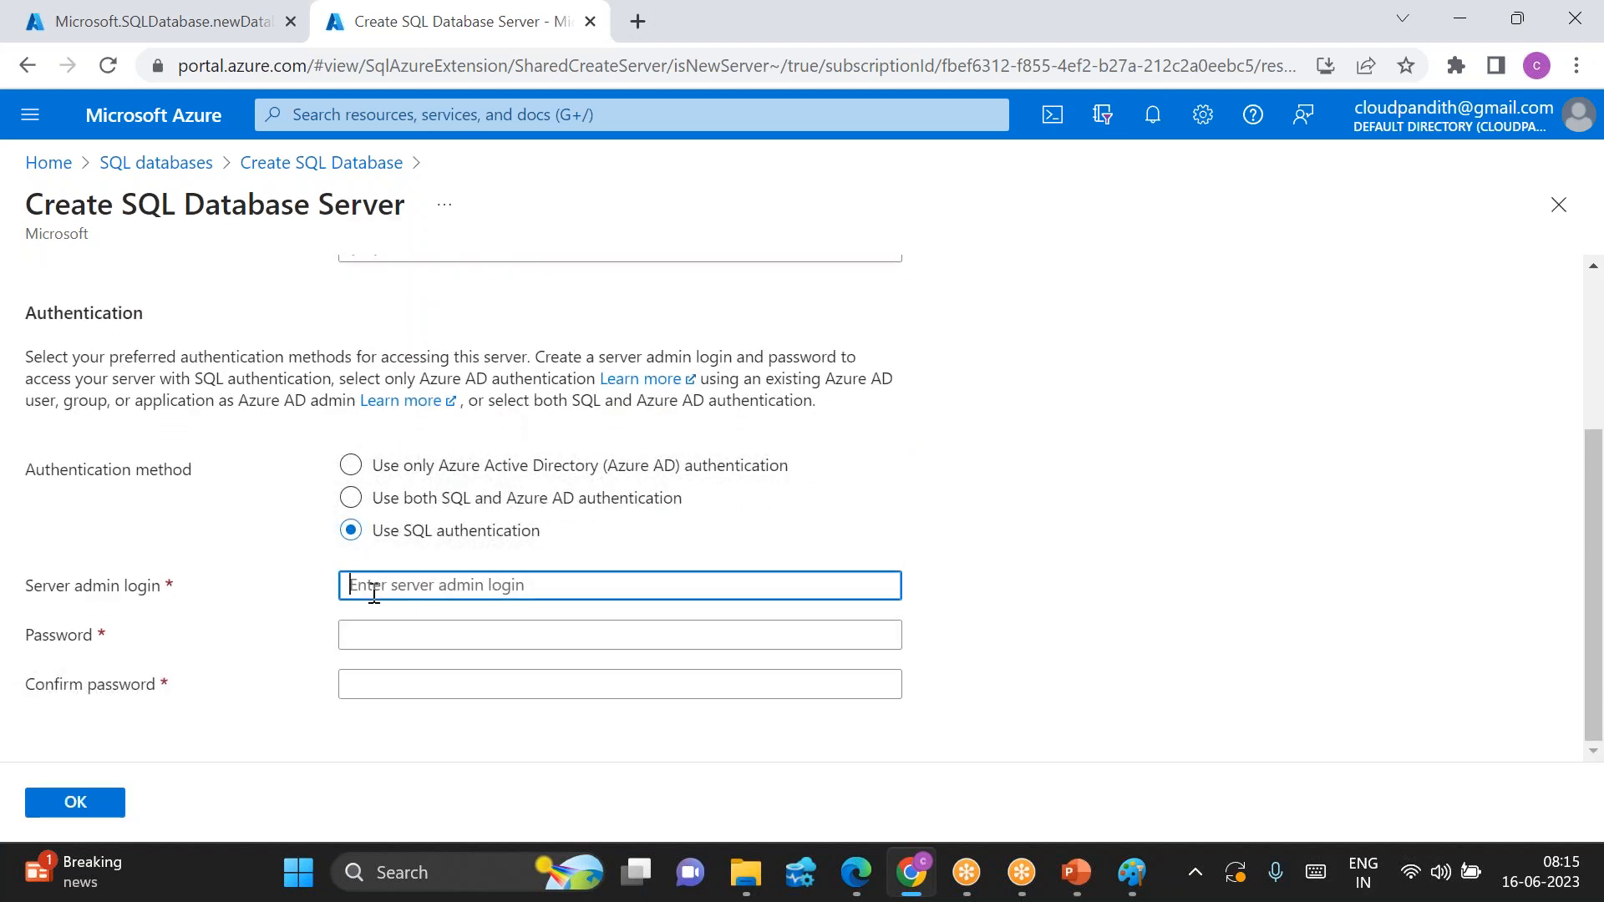
text(mallaiah)
key(Tab)
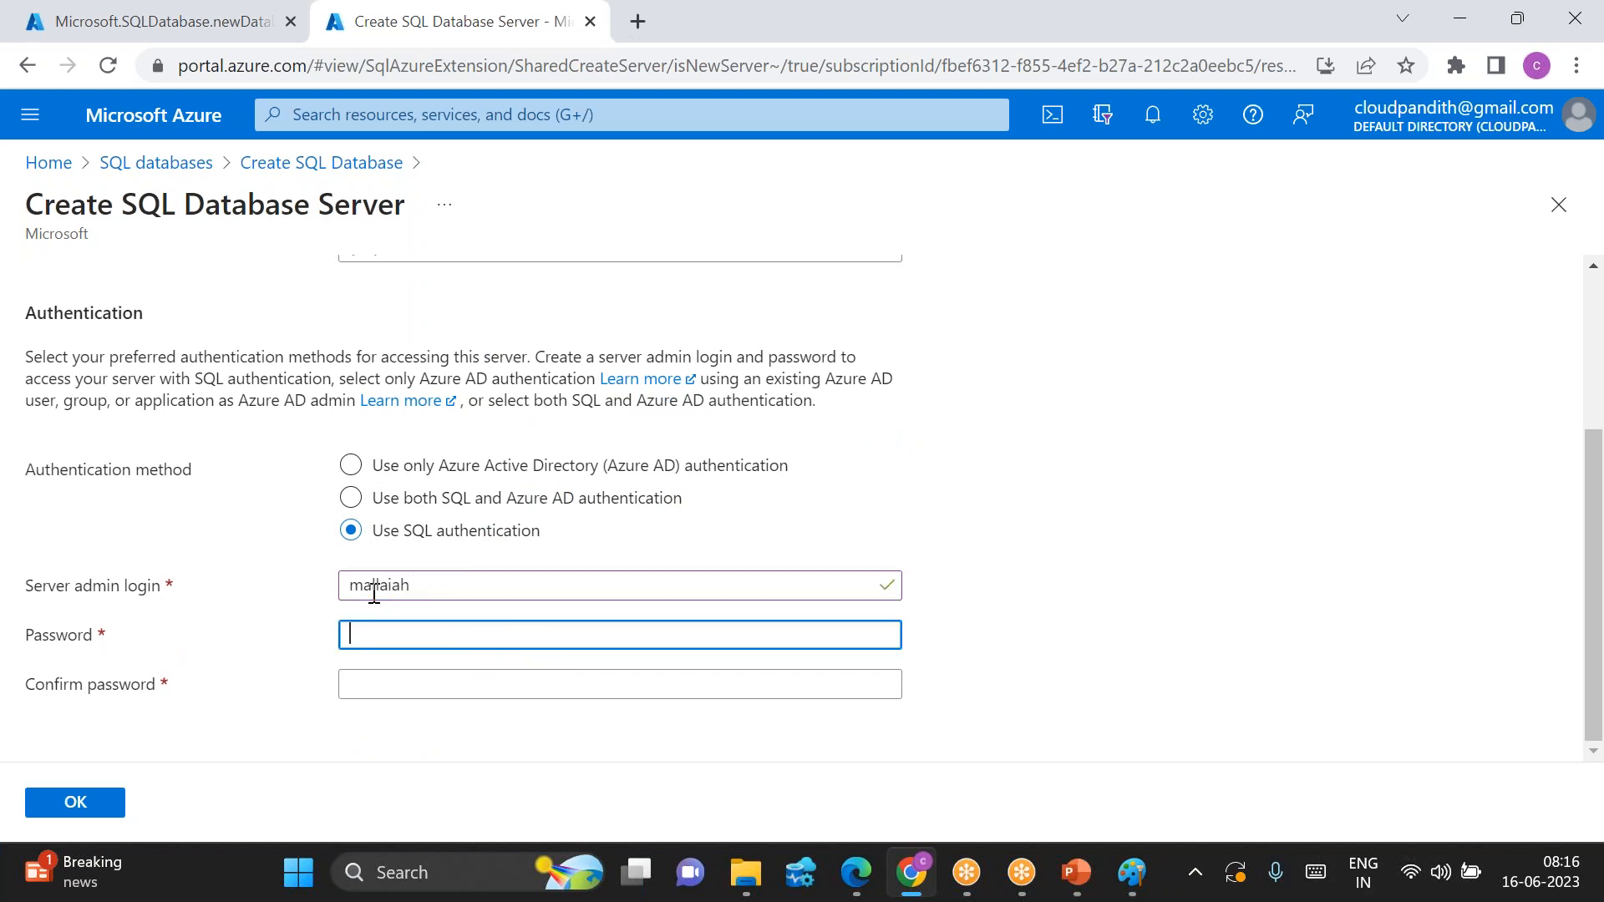
text(•••••)
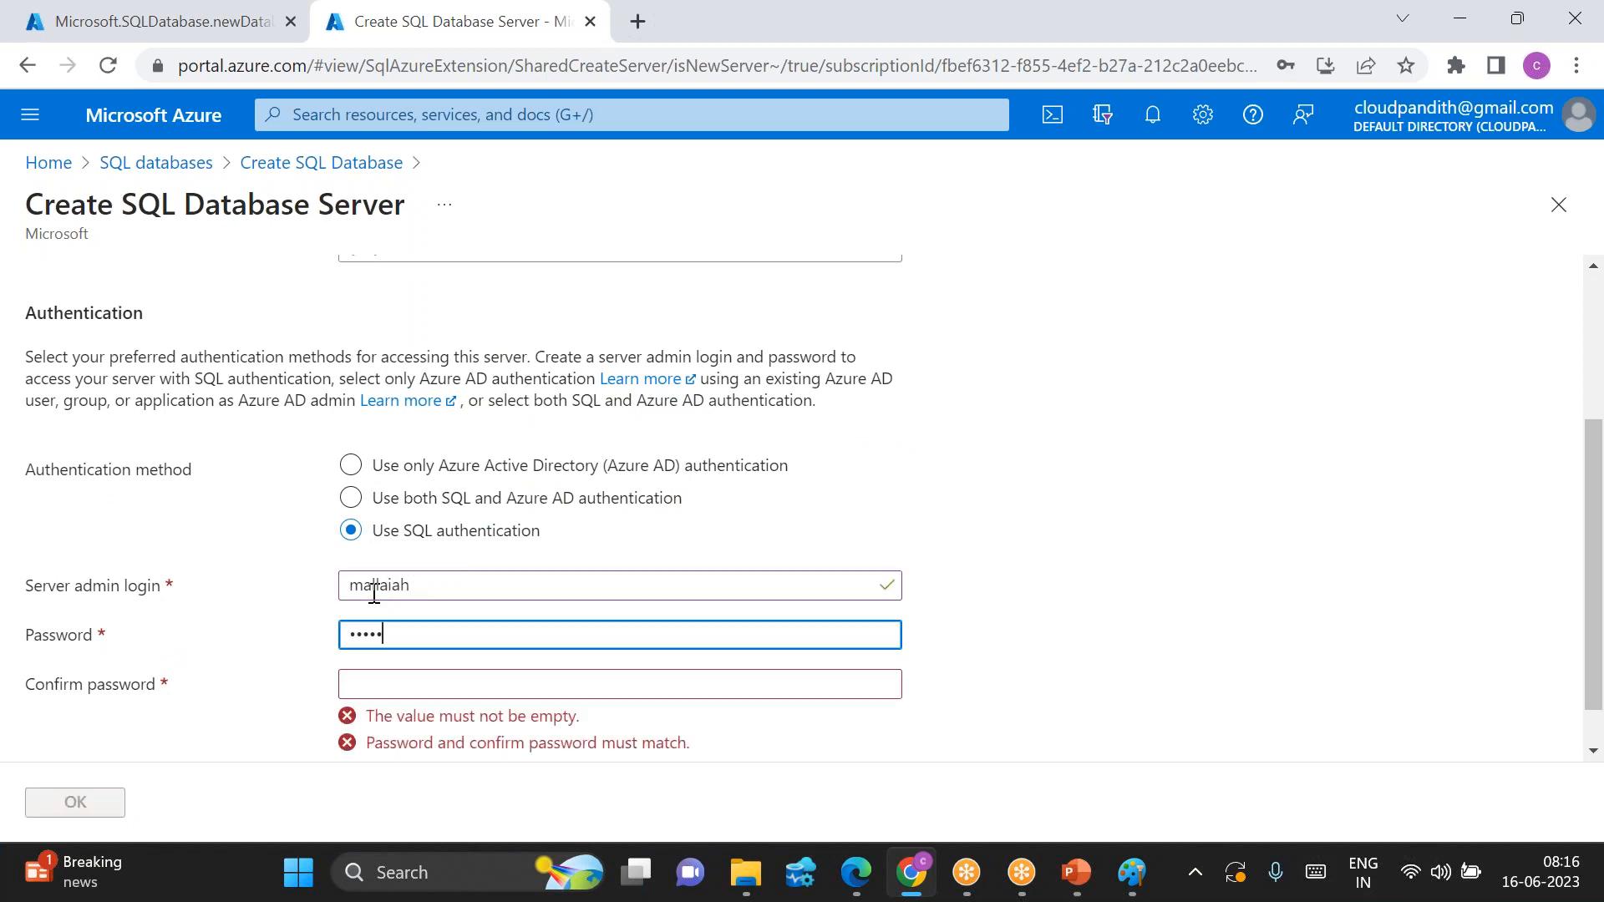
text(••••)
key(Tab)
text(••••••)
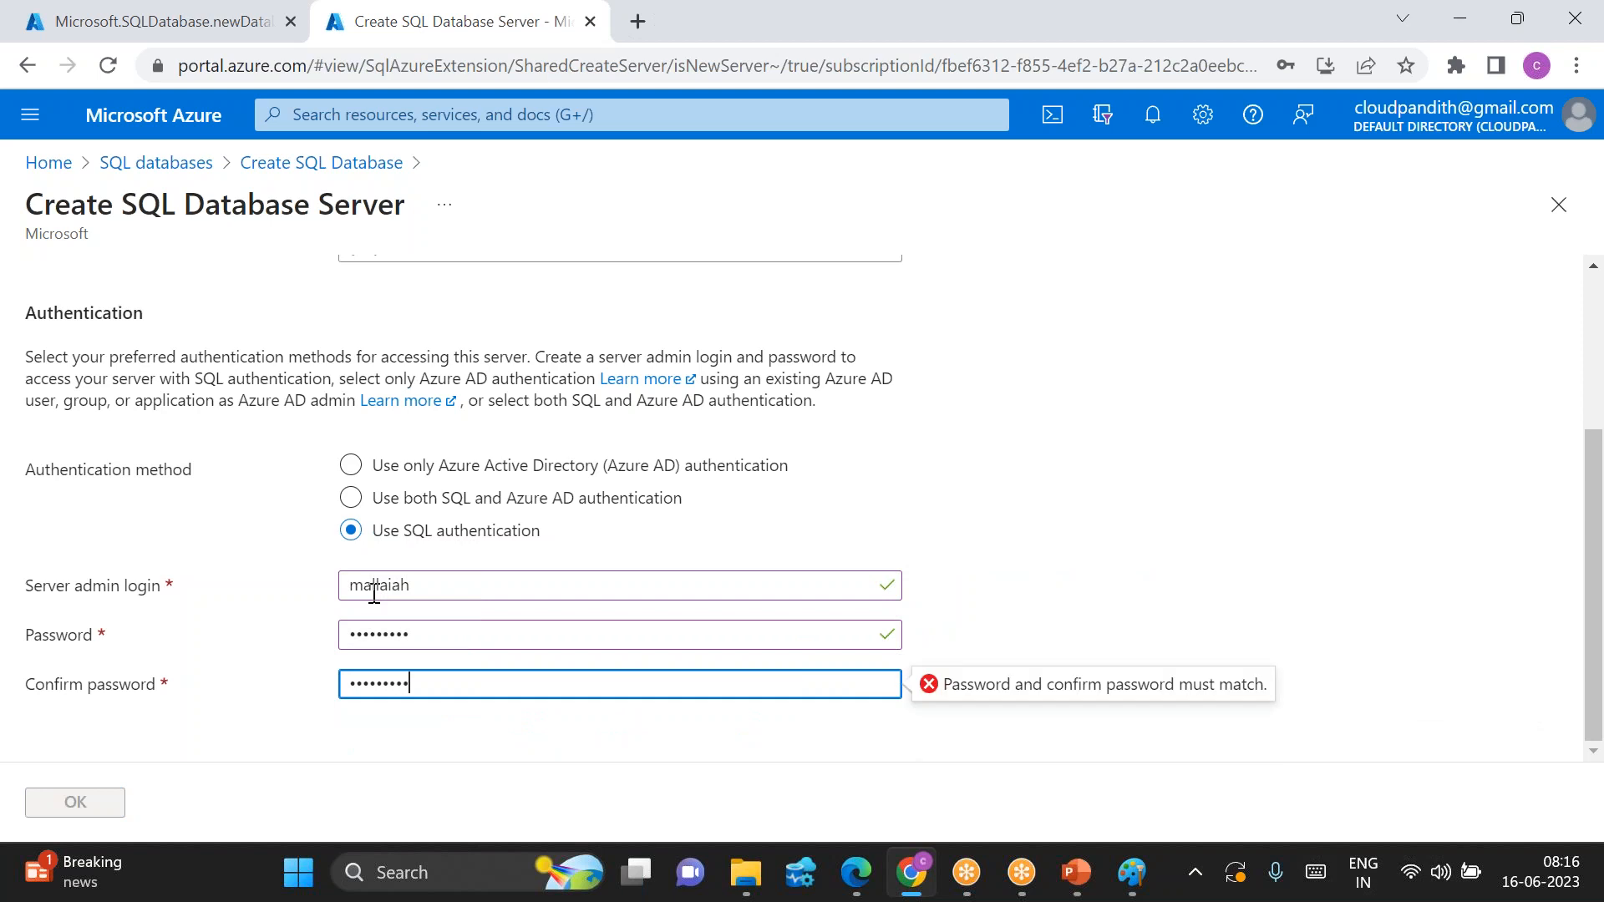
click(75, 802)
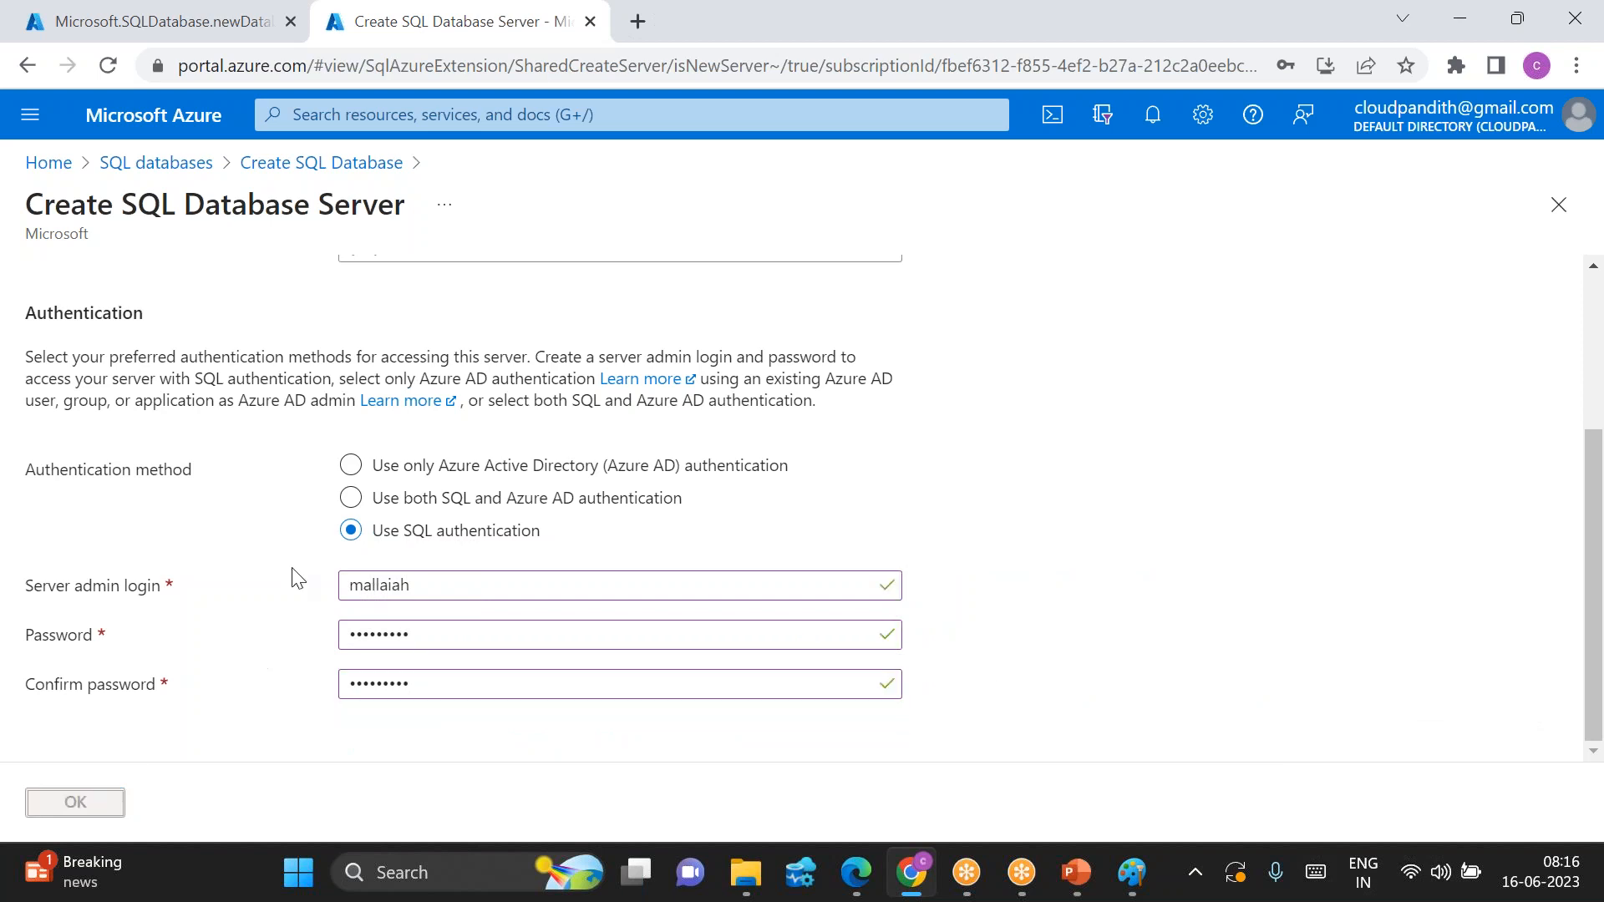
Step: Choose the Standard S0 tier (10 DTUs, 250 GB), then review and create the sink database
scroll(307, 575, down, 3)
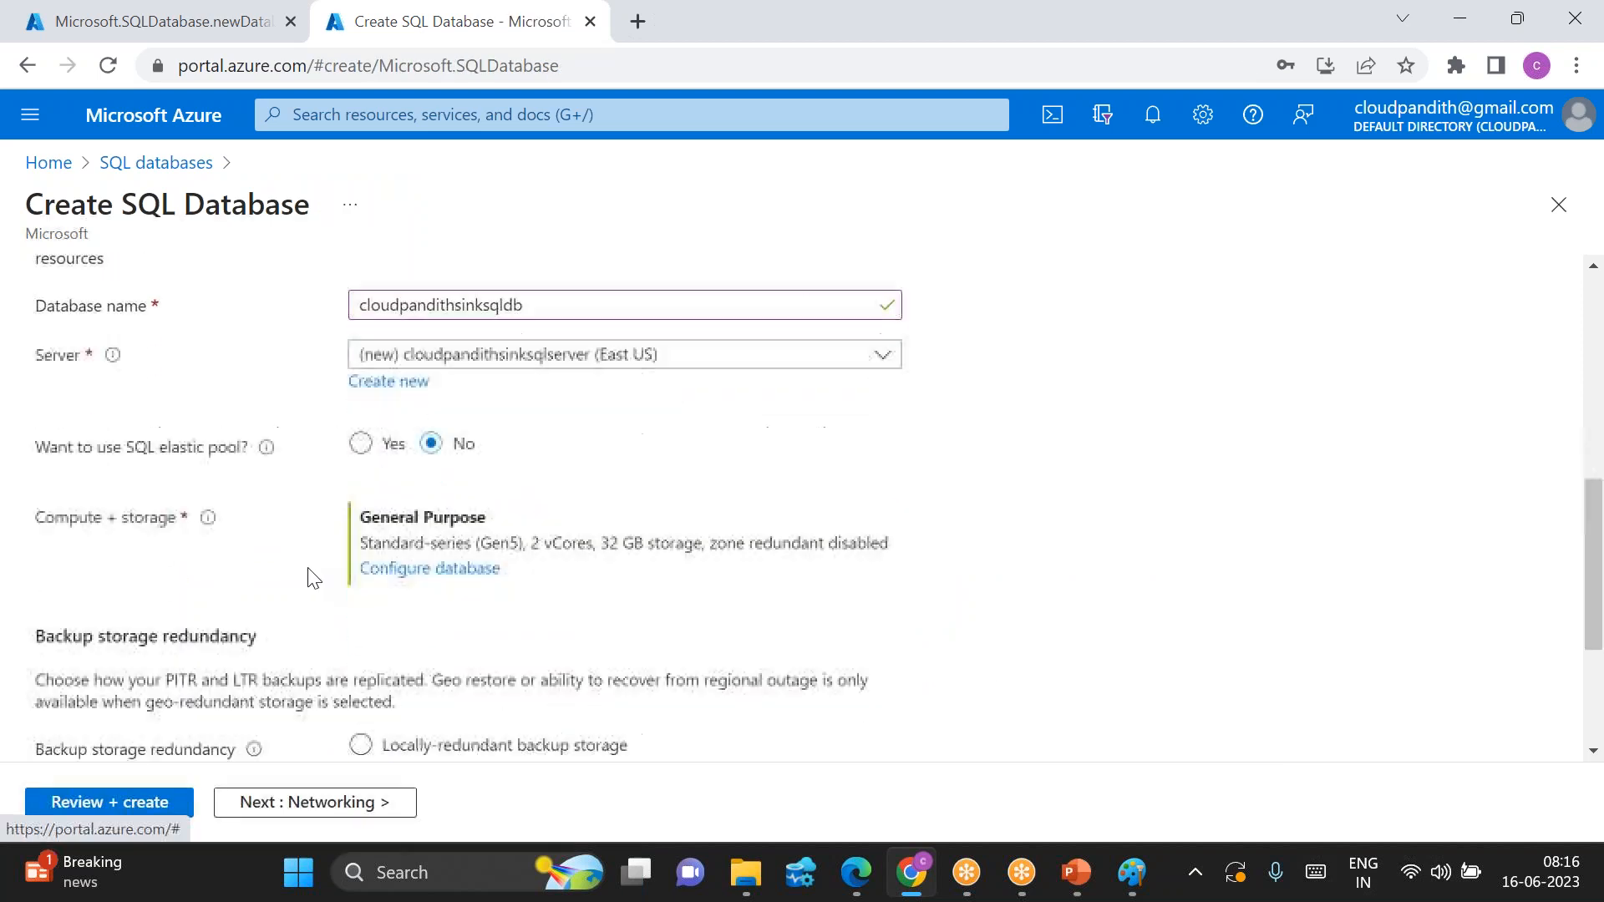
click(444, 565)
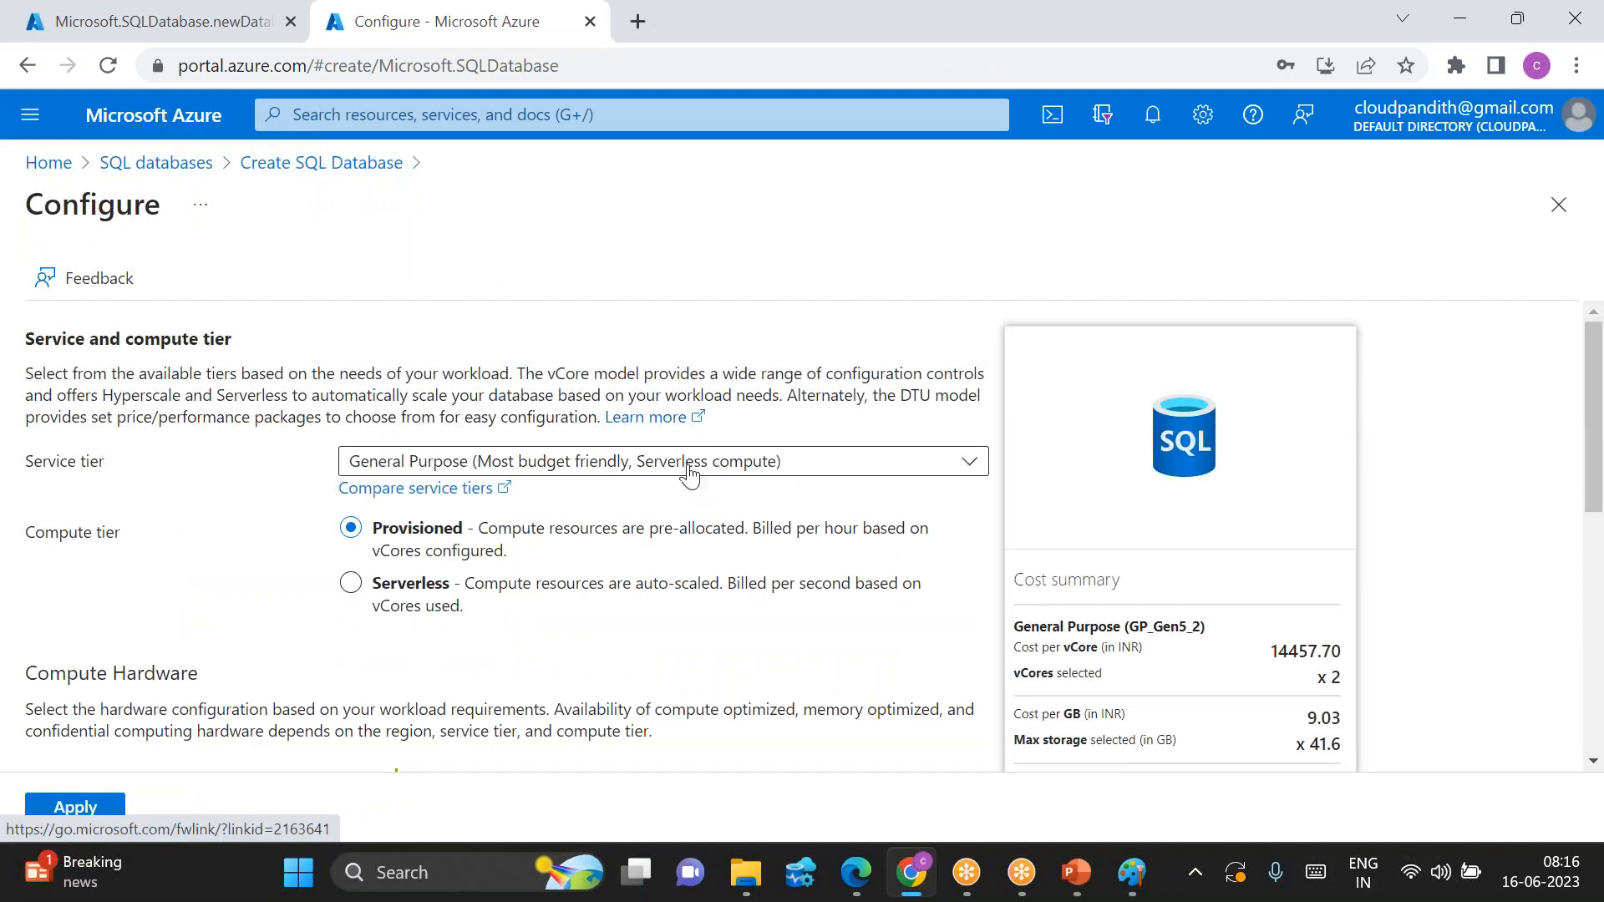
click(615, 465)
click(423, 741)
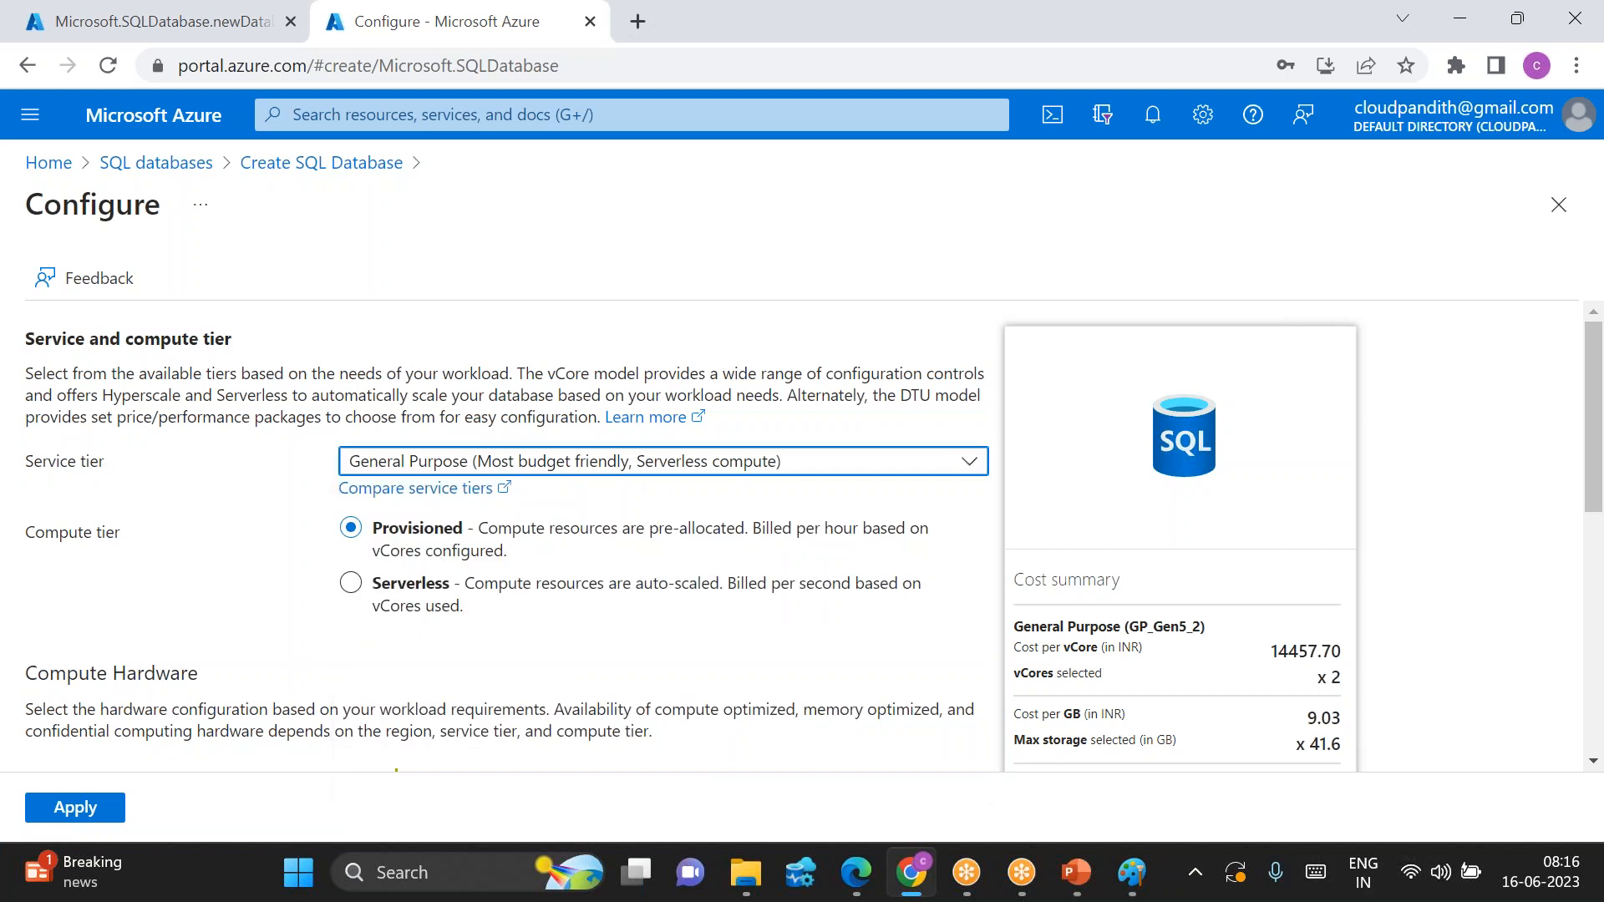
click(75, 809)
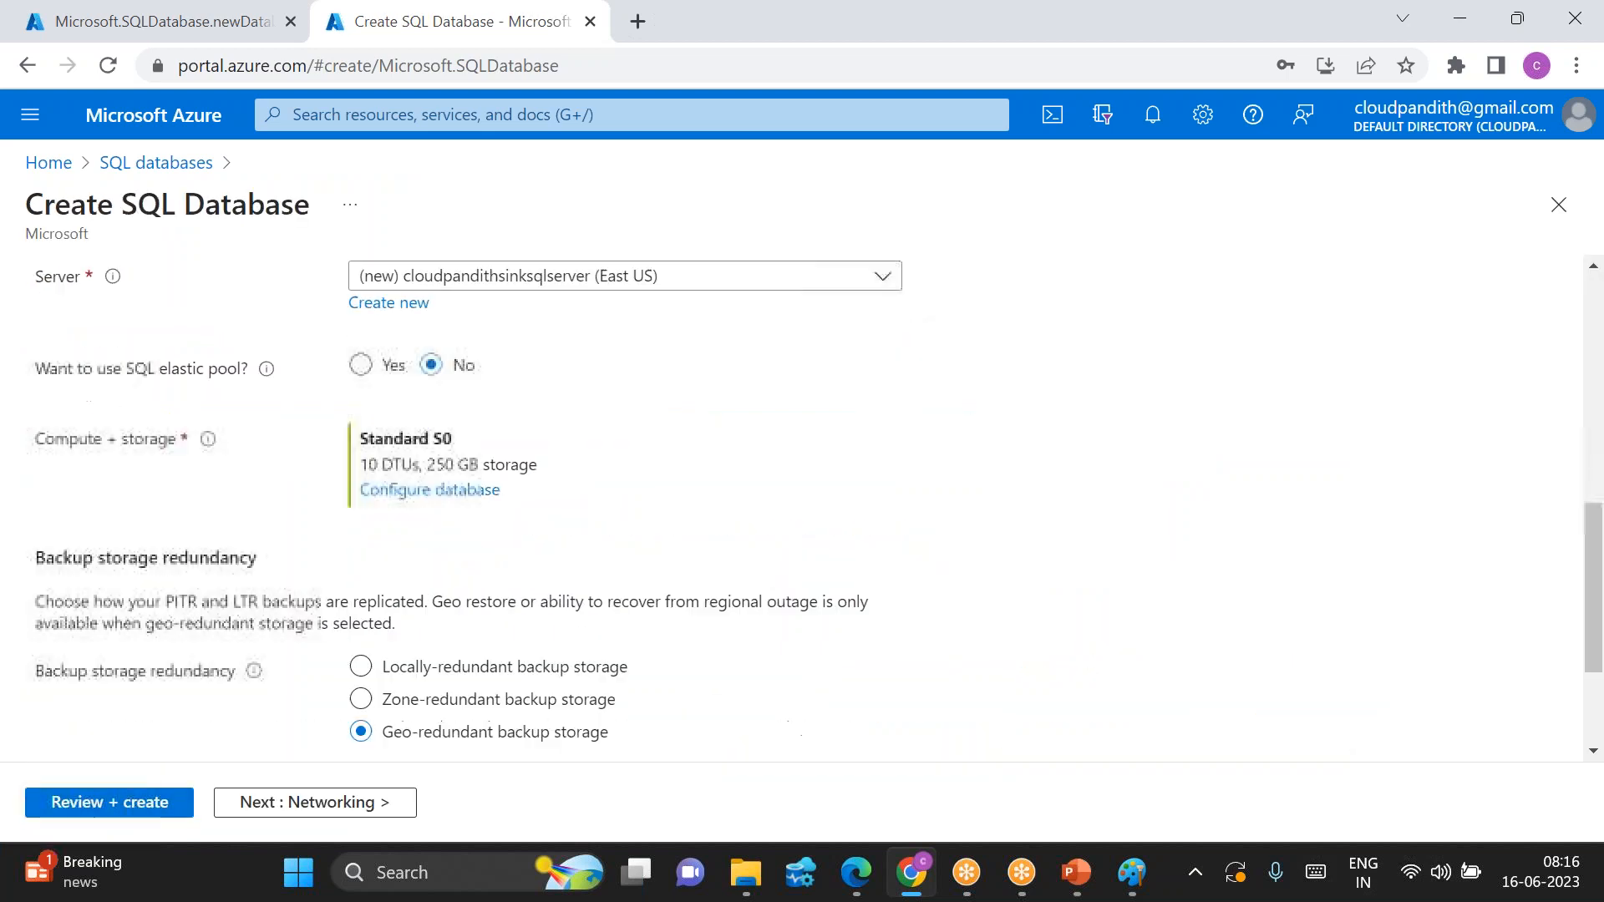
click(114, 810)
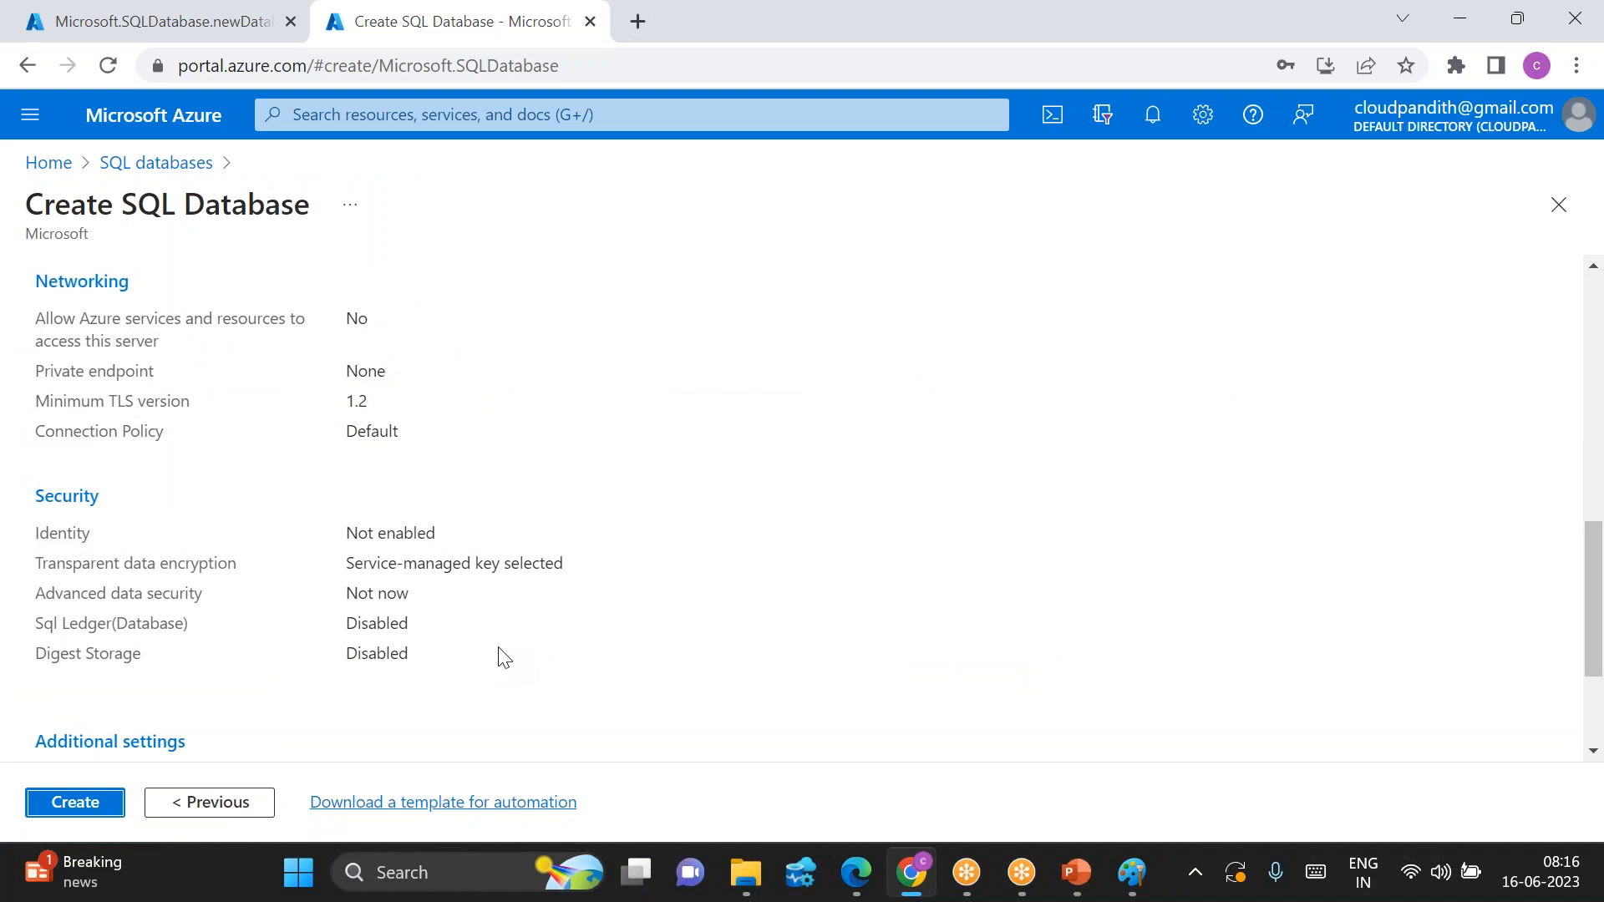
click(84, 803)
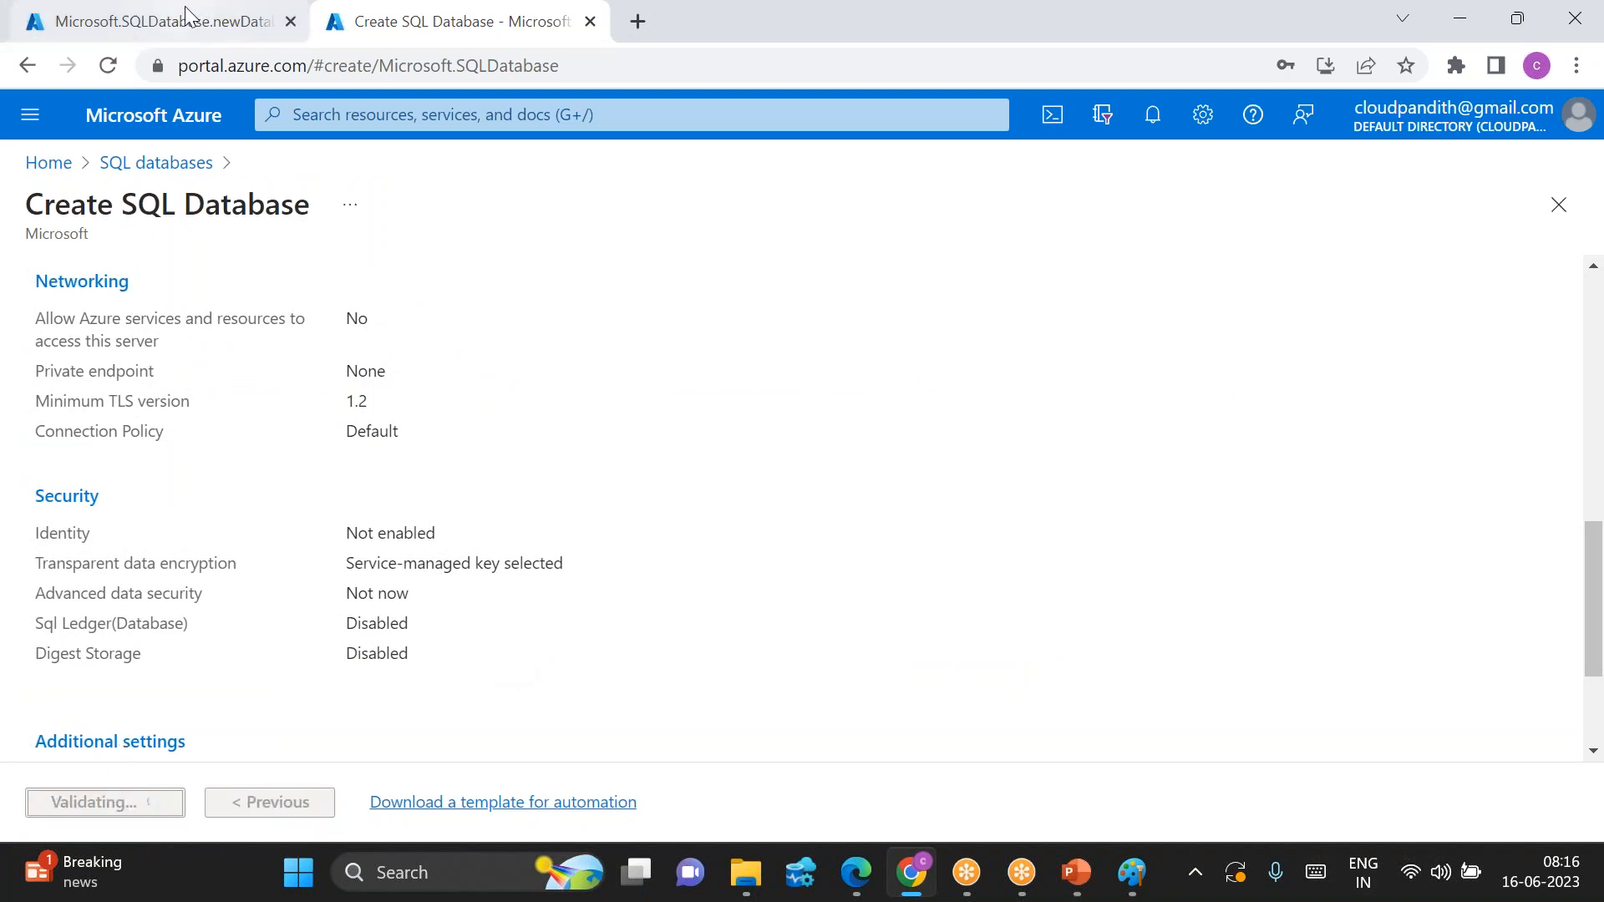
Step: Load portal.azure.com in a new tab and start creating an Azure Synapse Analytics workspace
click(637, 23)
text(po)
key(Return)
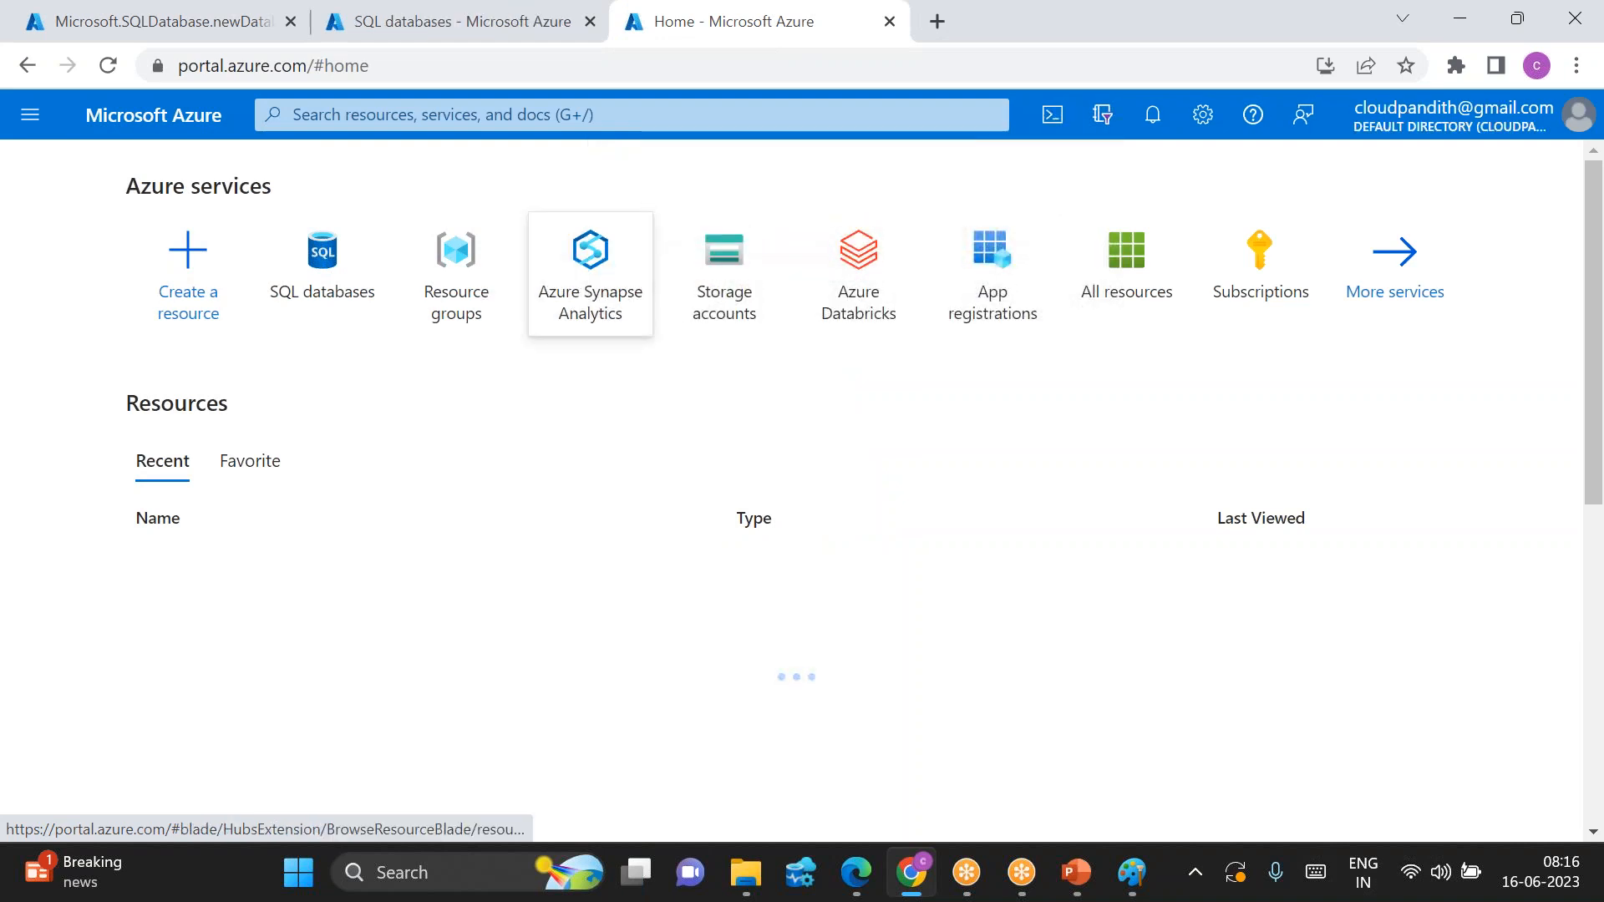
click(590, 266)
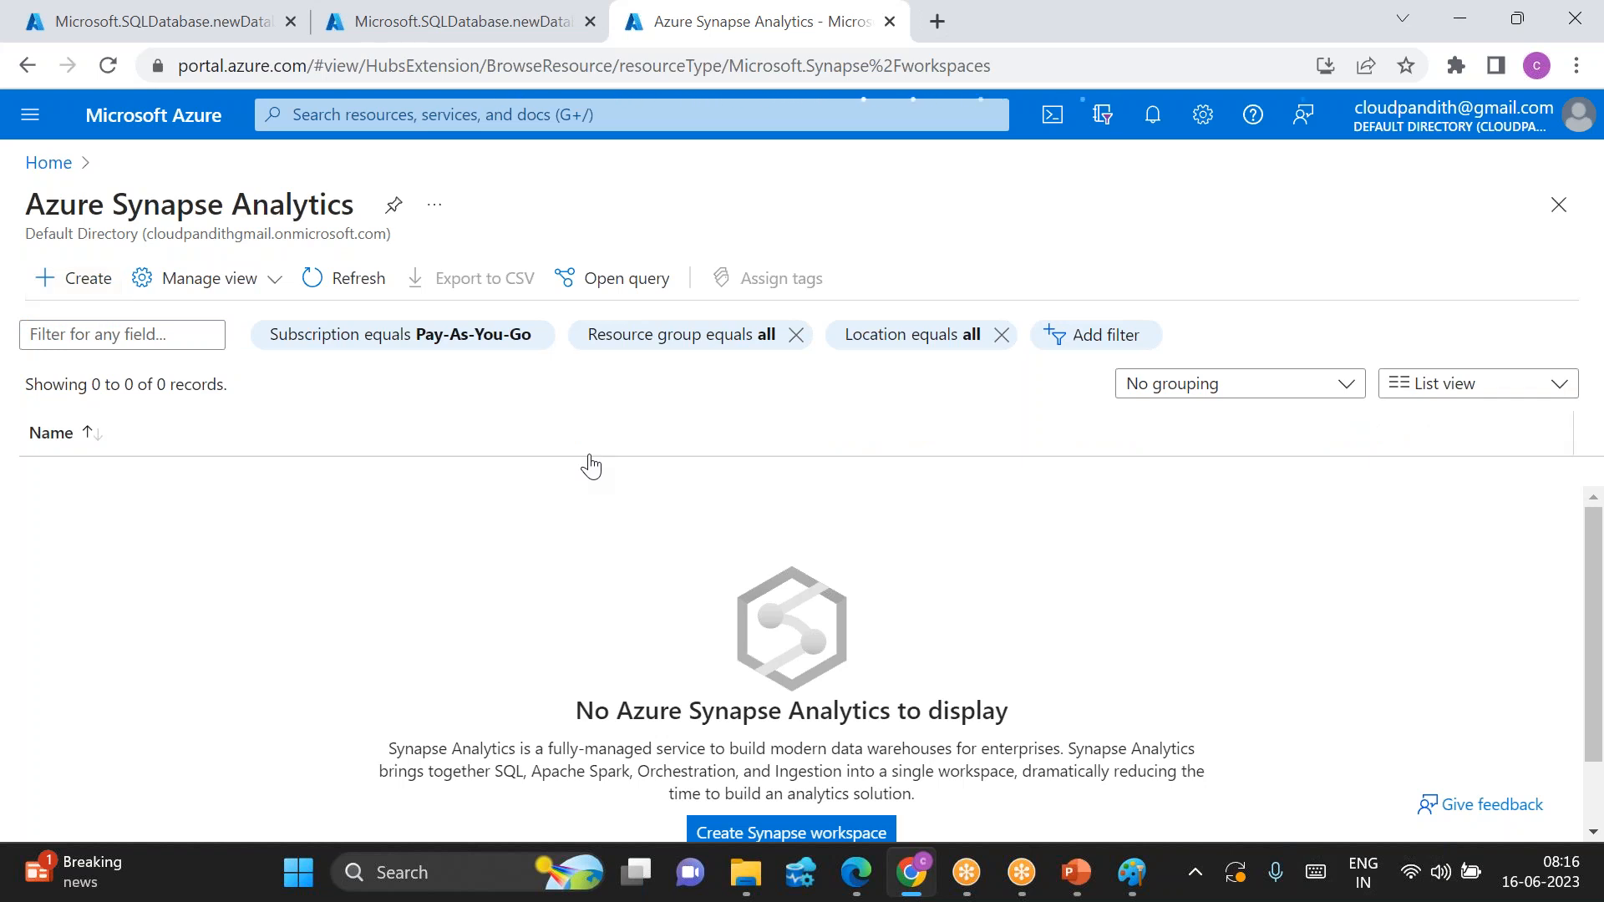
click(791, 832)
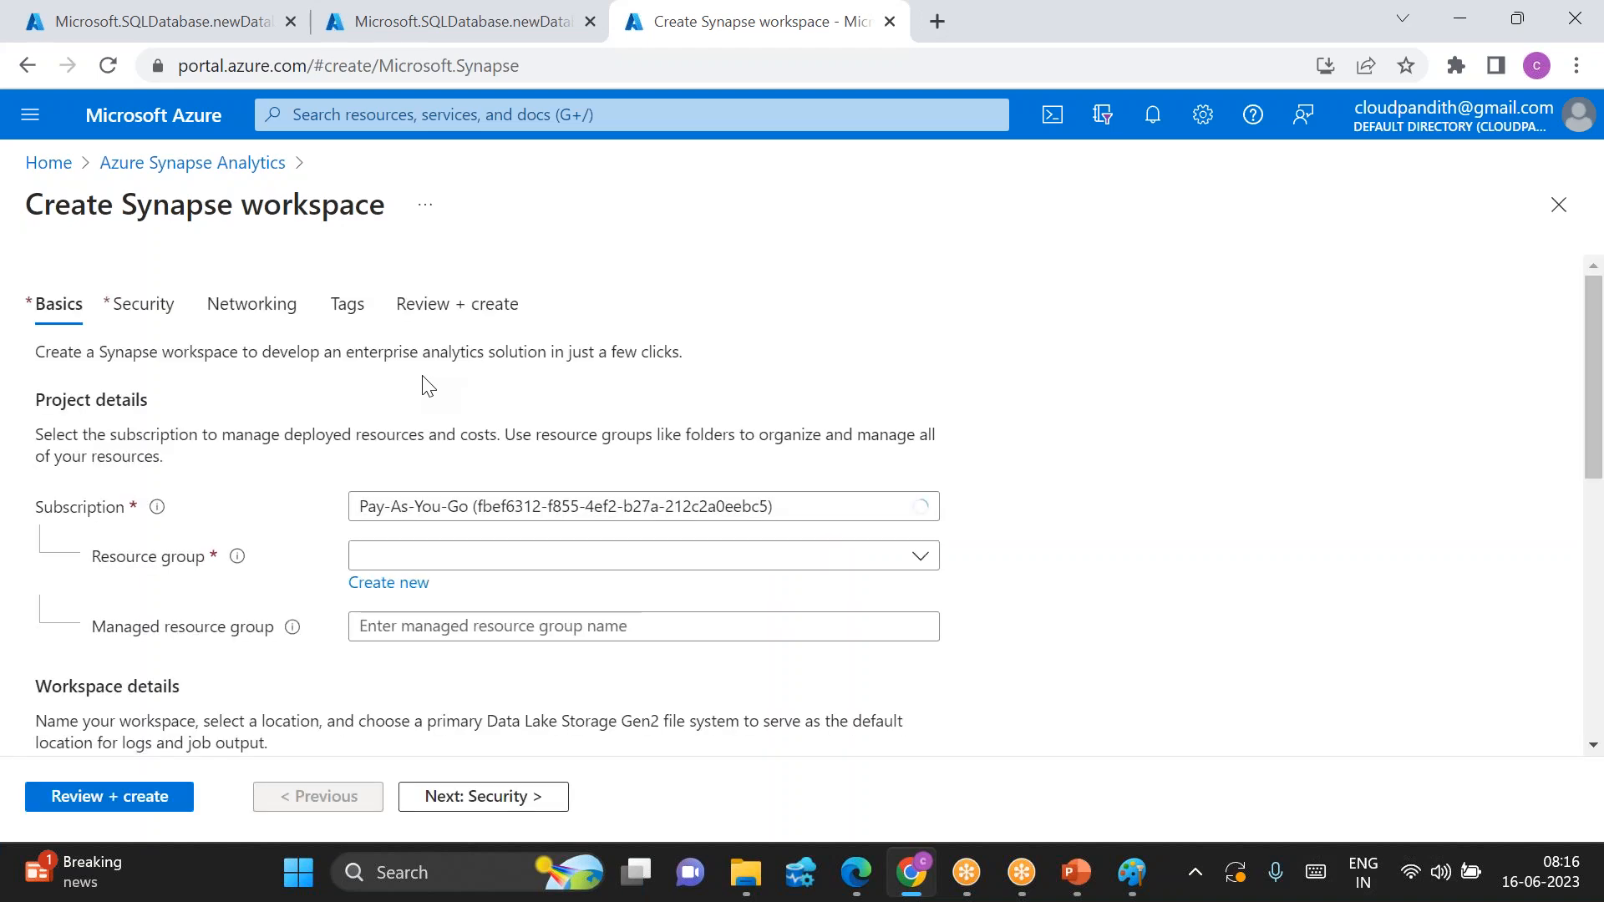
scroll(534, 483, down, 1)
Step: Put the workspace in cloudpandith-rg and name it cloudpandithsynws1606
click(450, 482)
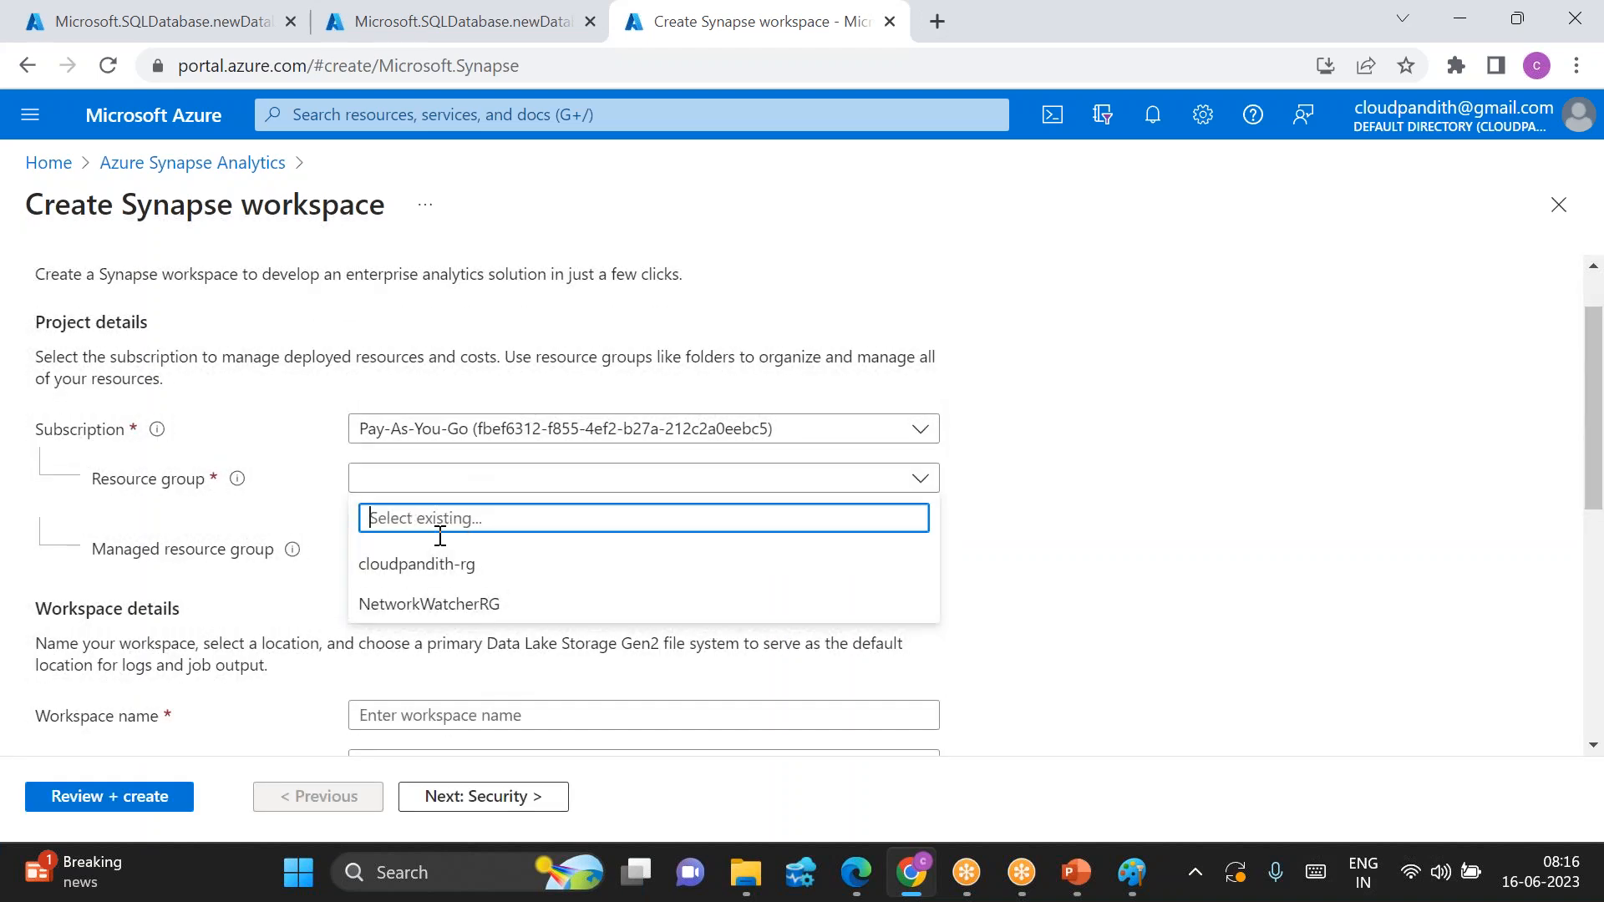
click(433, 576)
scroll(433, 576, down, 2)
click(416, 534)
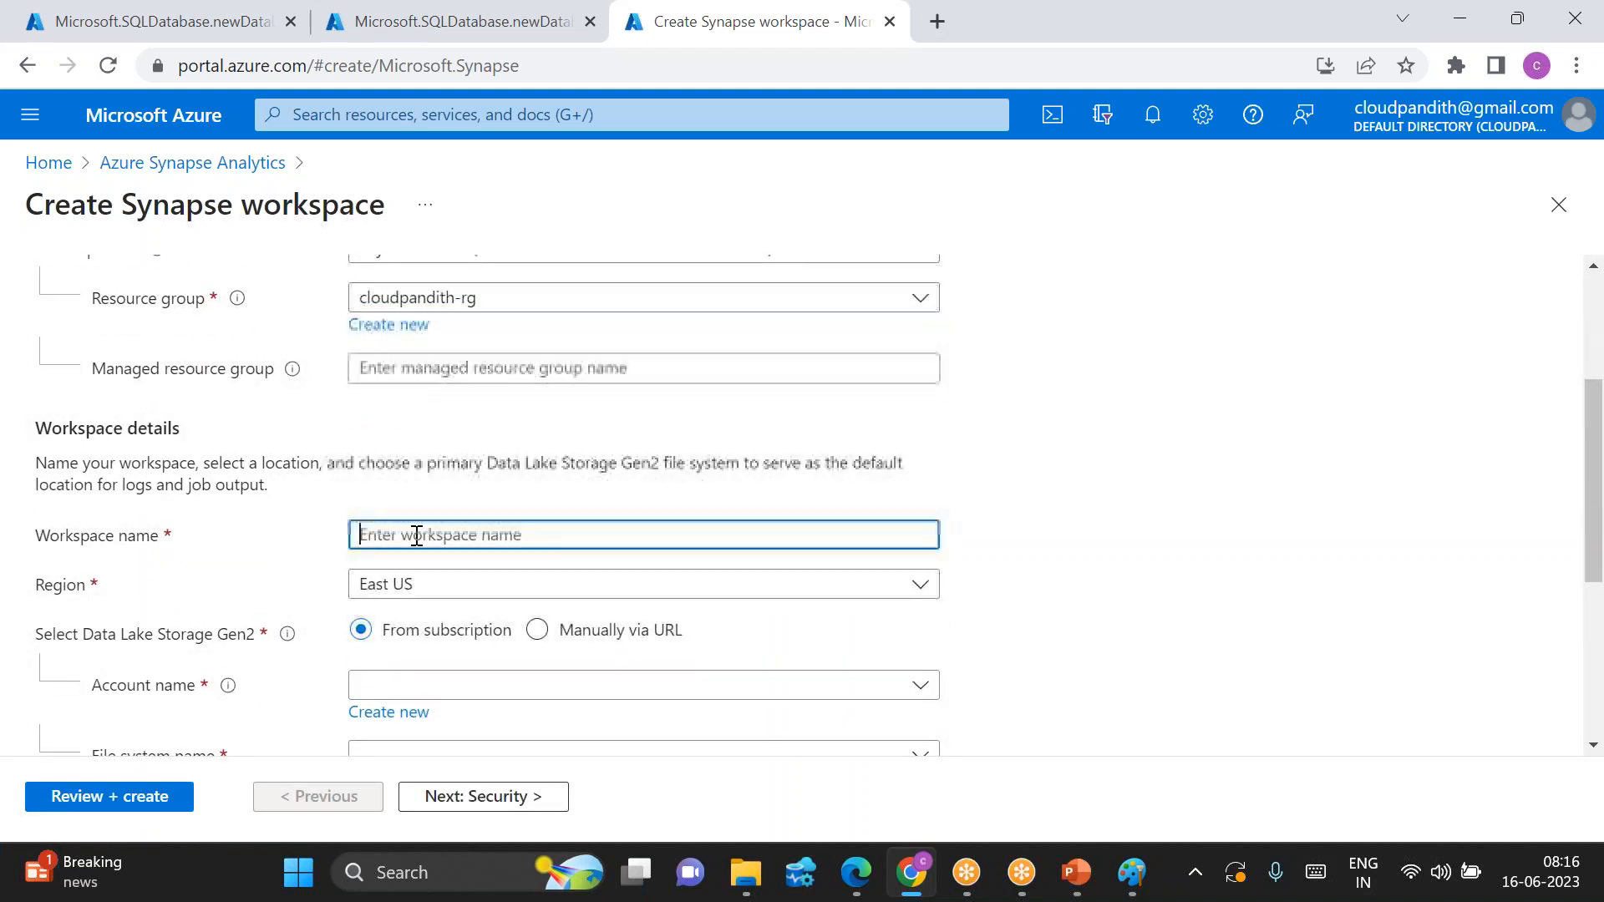
text(cloudpandith)
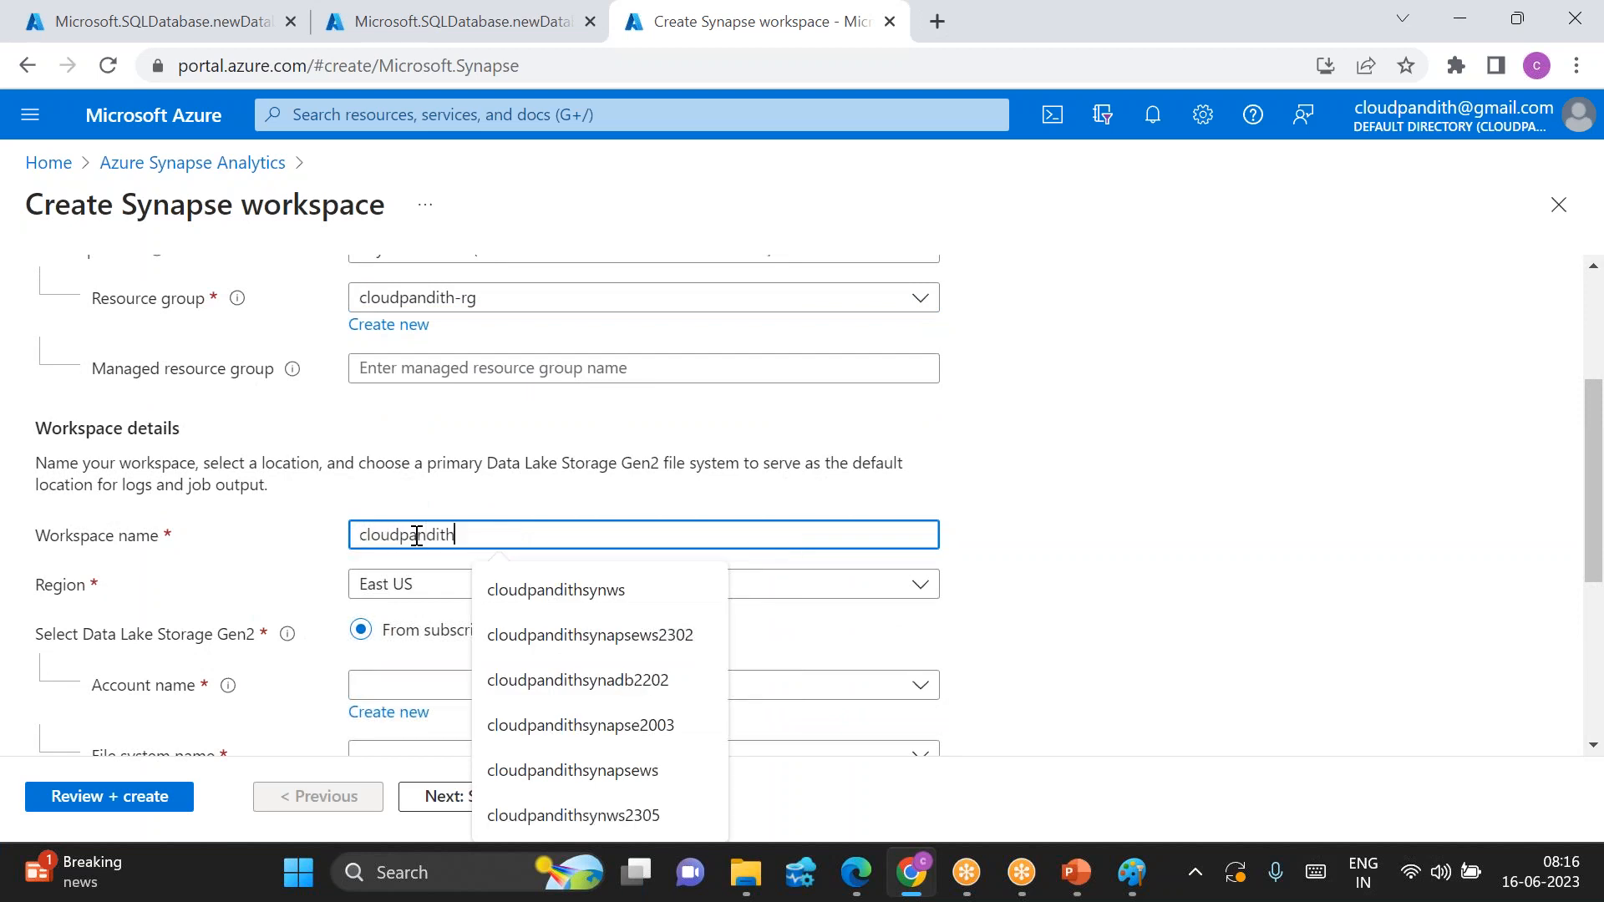
text(synws1606)
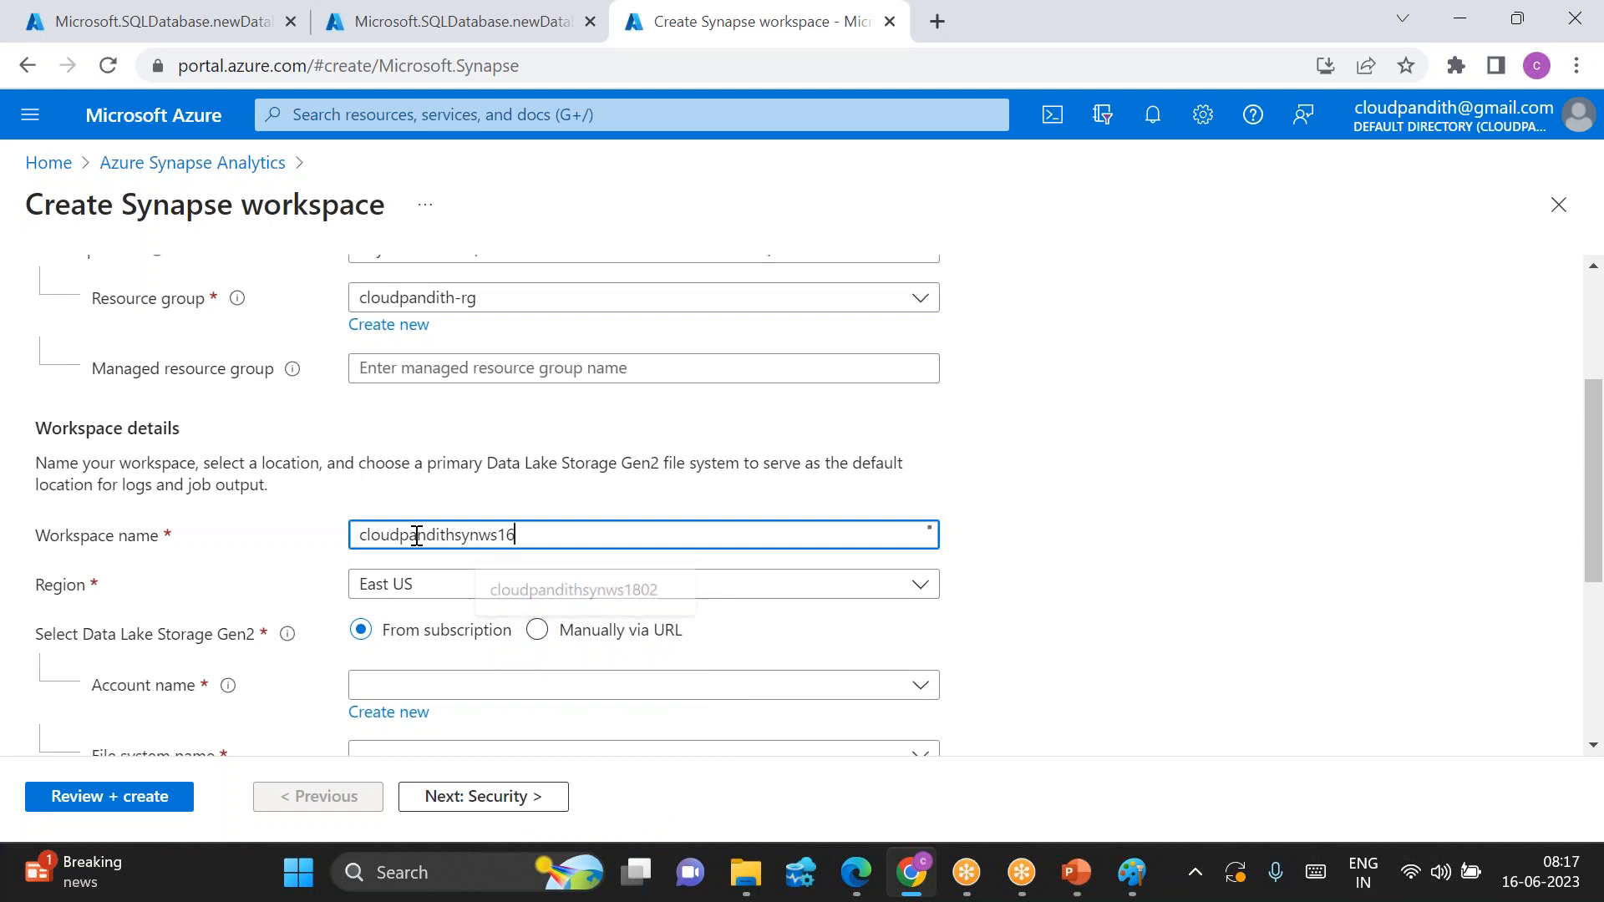
Step: Create Data Lake account cloudpandithadls1606 and file system global for the workspace
scroll(417, 534, down, 2)
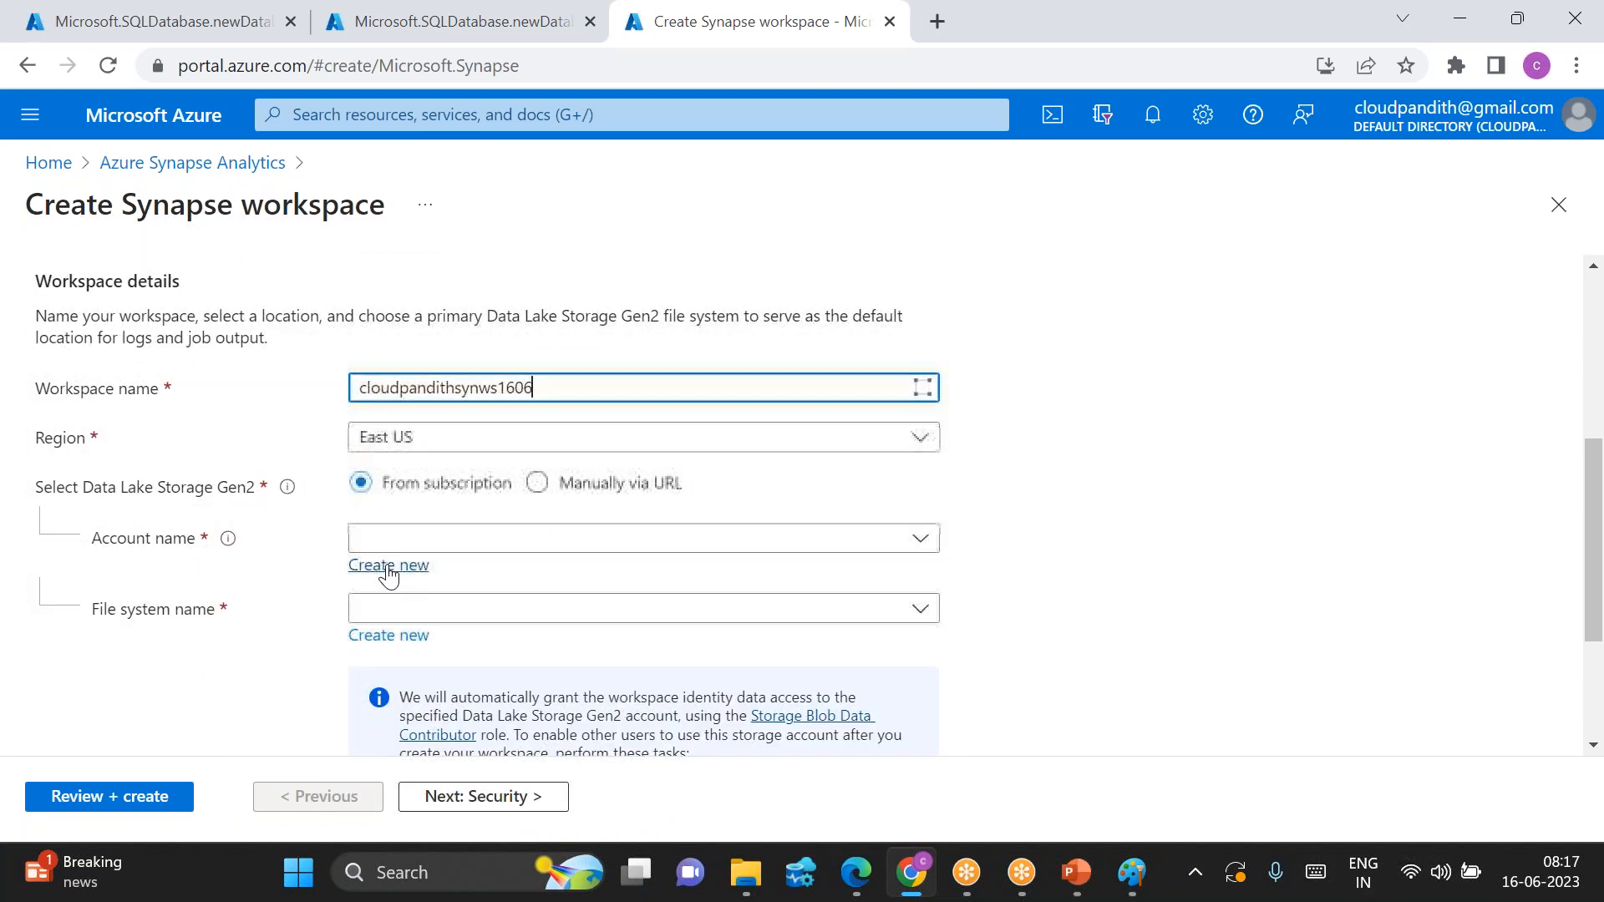
click(388, 567)
text(cloudpandithadls1606)
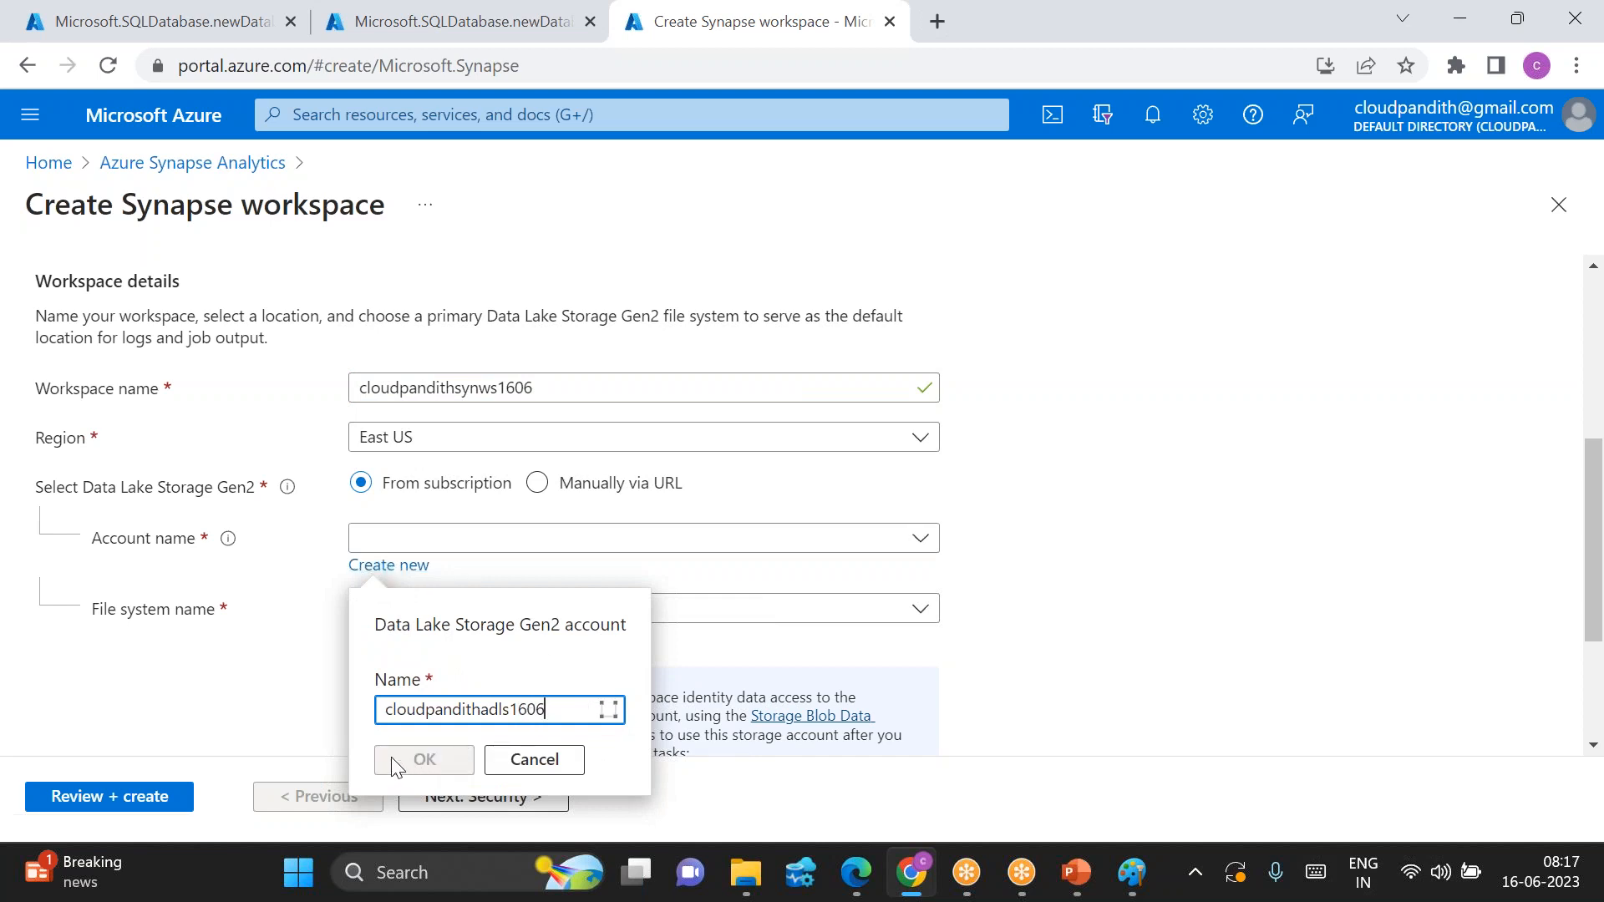
click(428, 759)
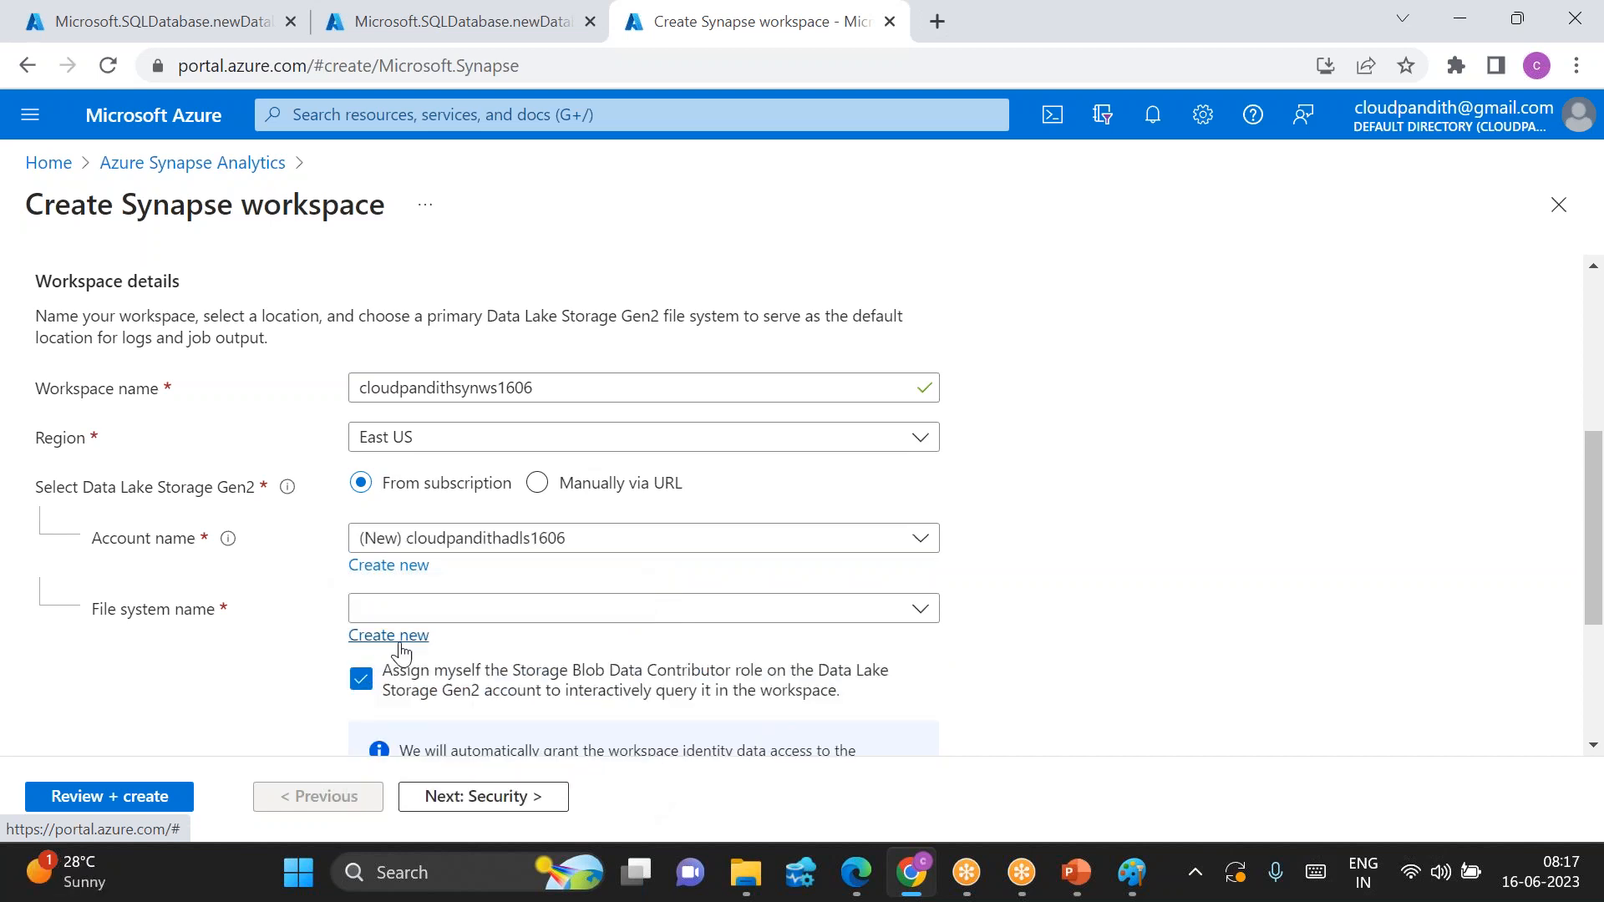
click(399, 639)
text(globa)
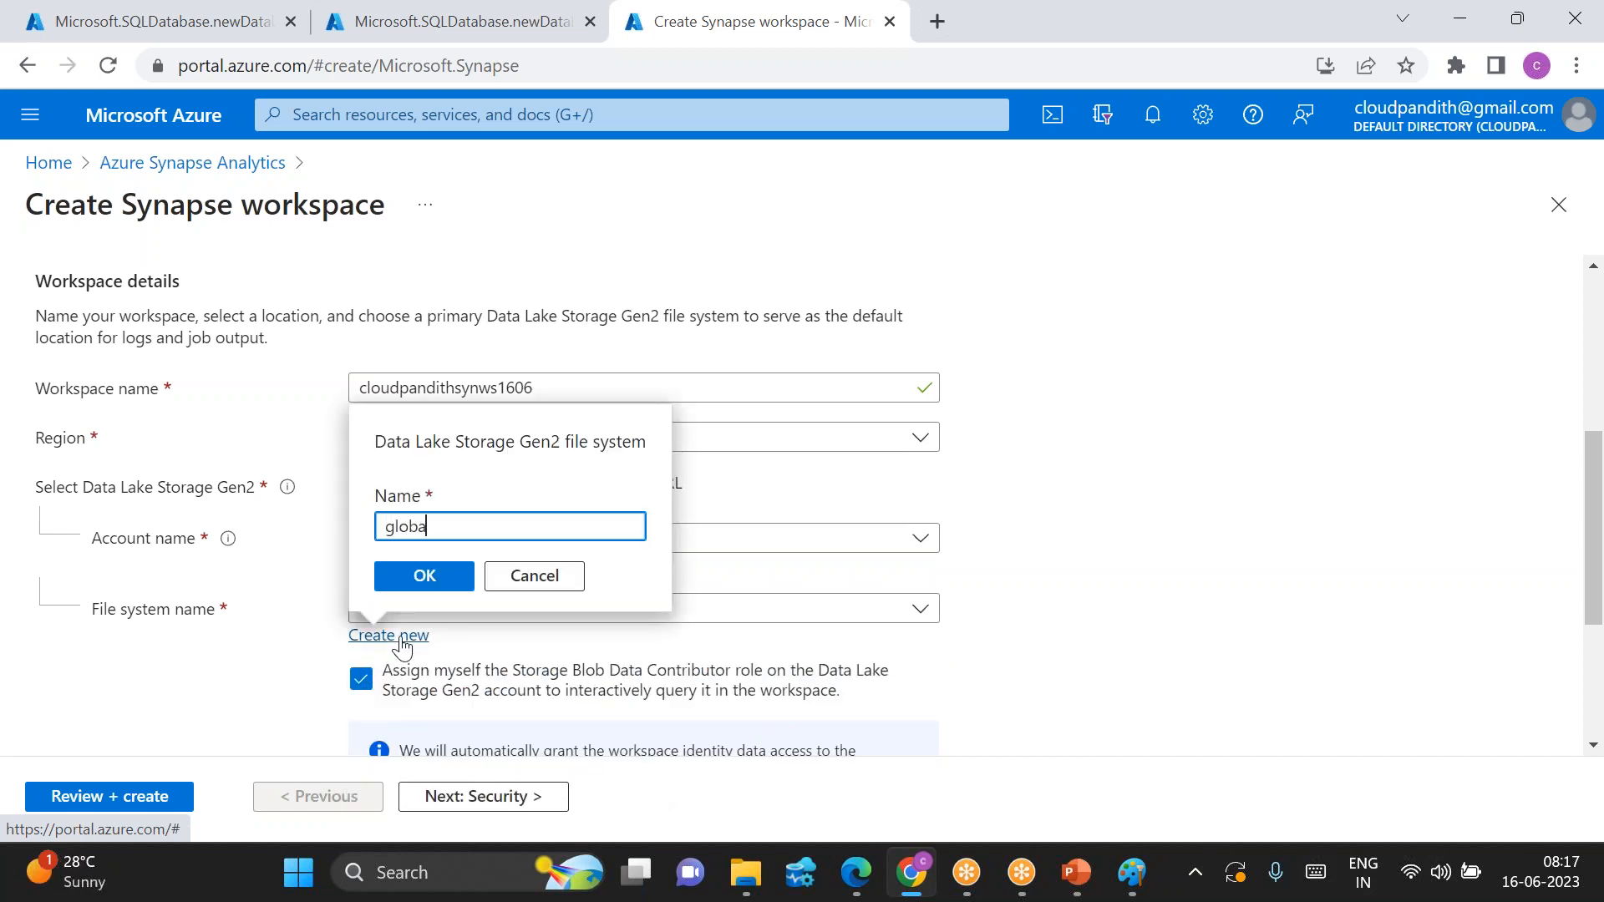
click(443, 575)
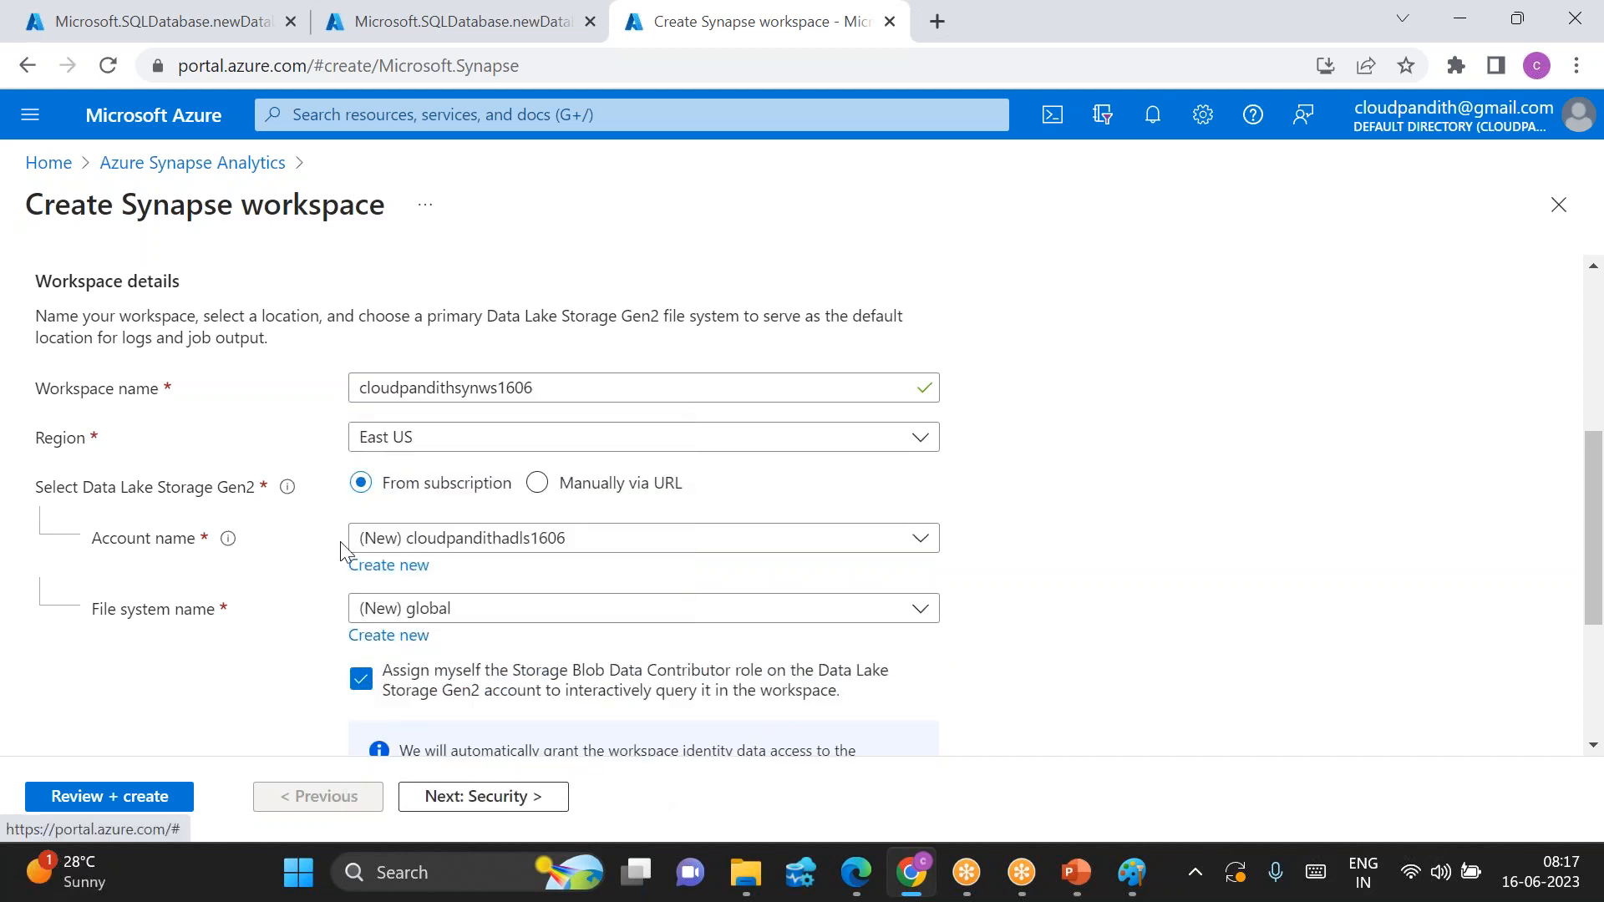
Step: Review the workspace settings and start its deployment
scroll(342, 552, up, 4)
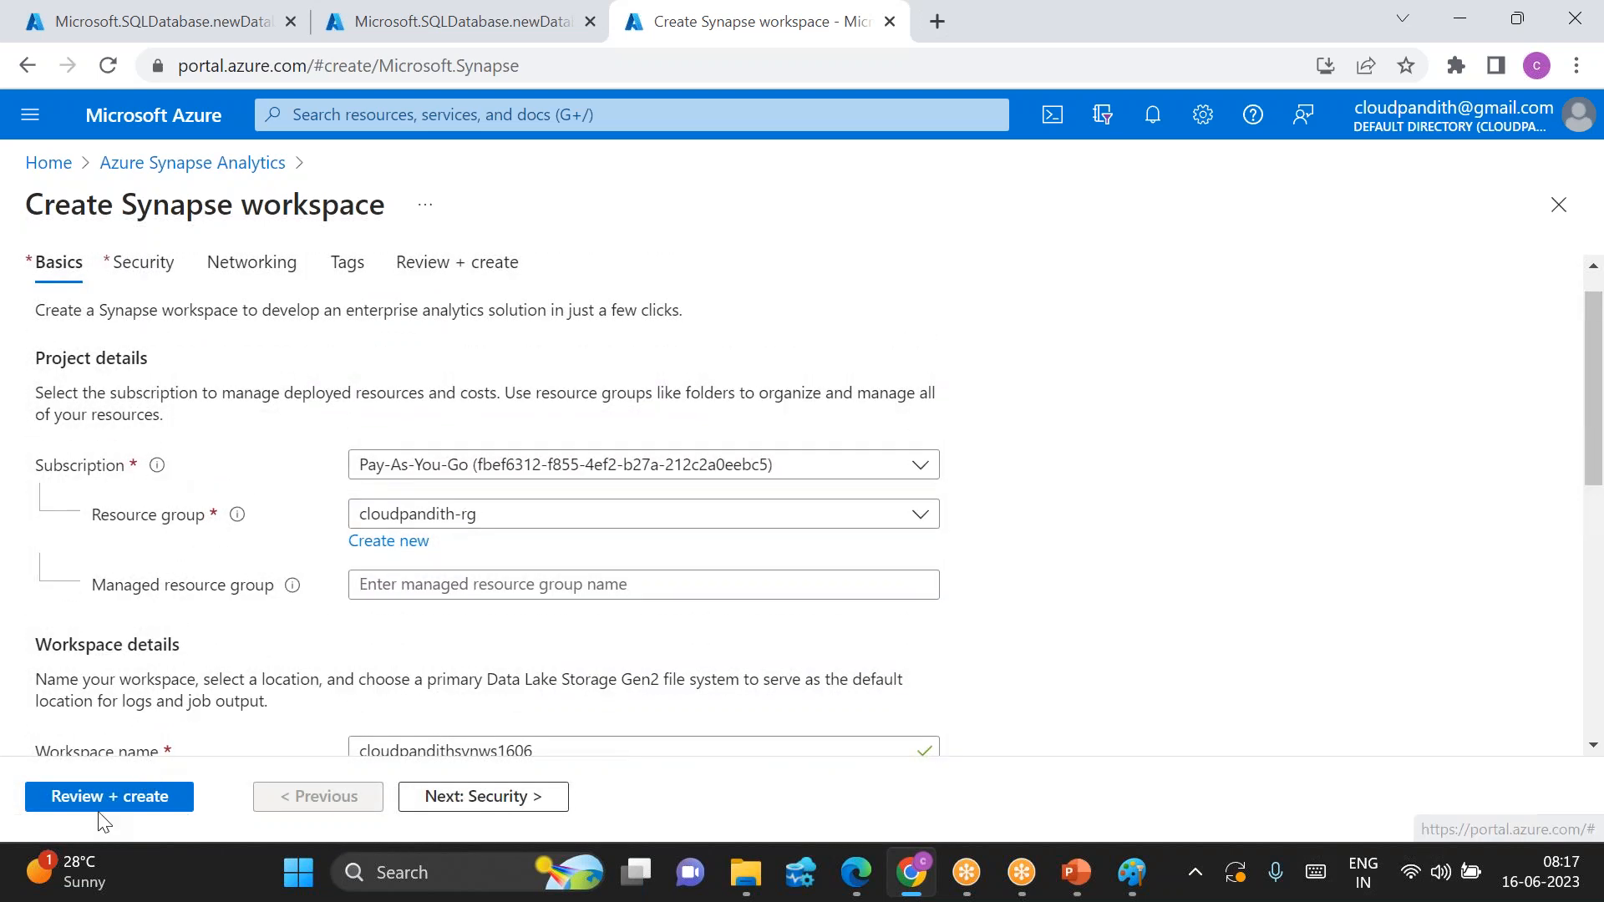
click(72, 795)
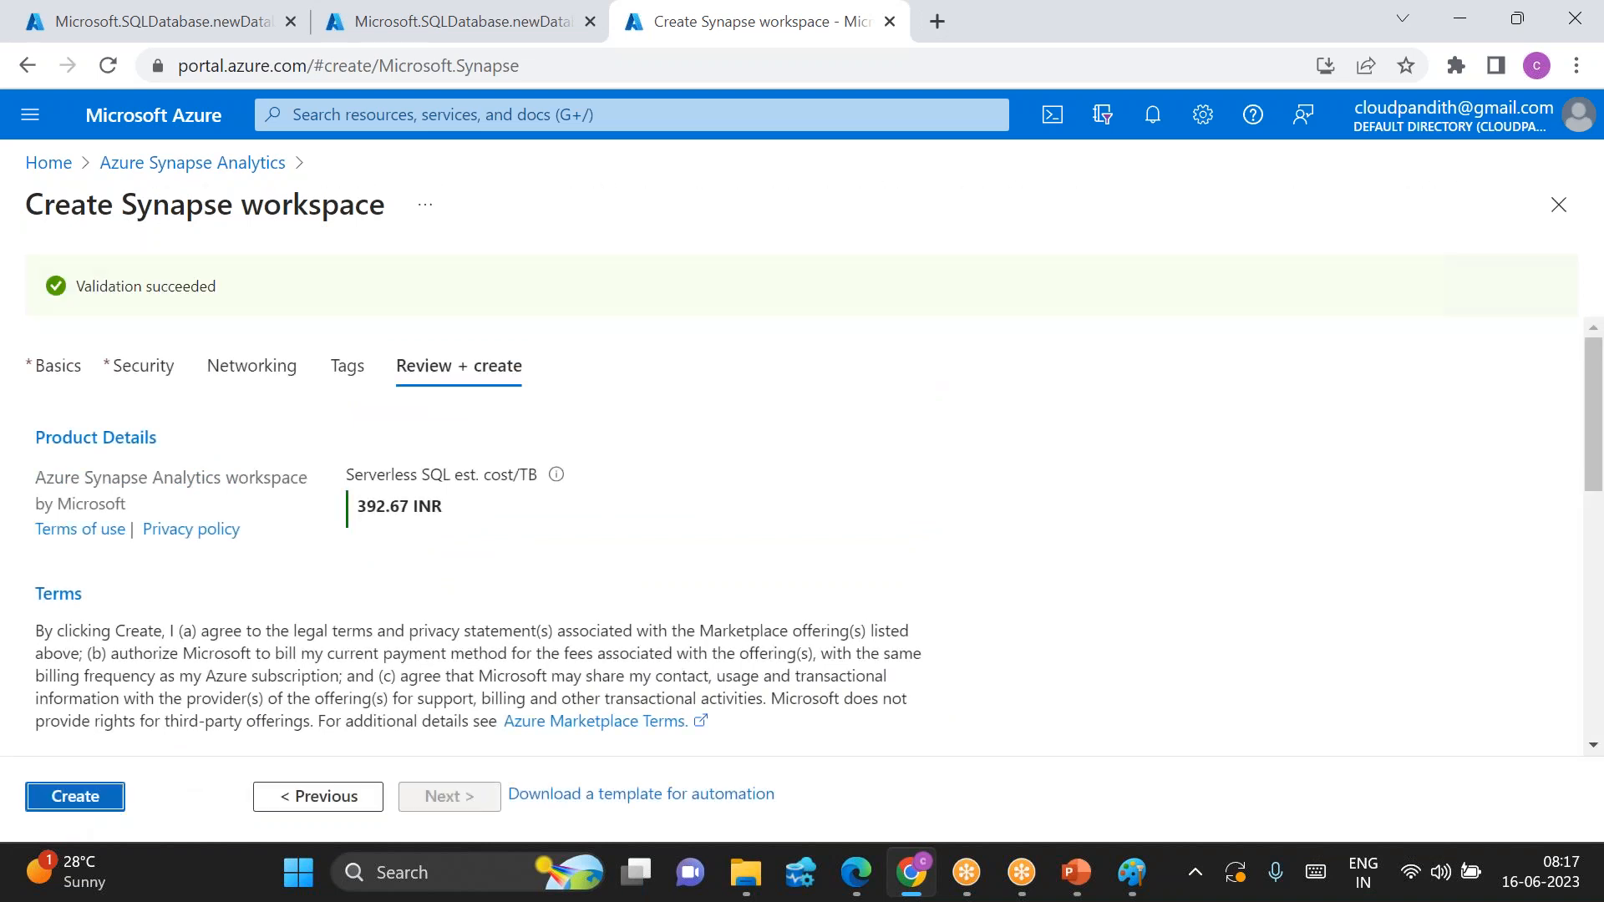
click(75, 796)
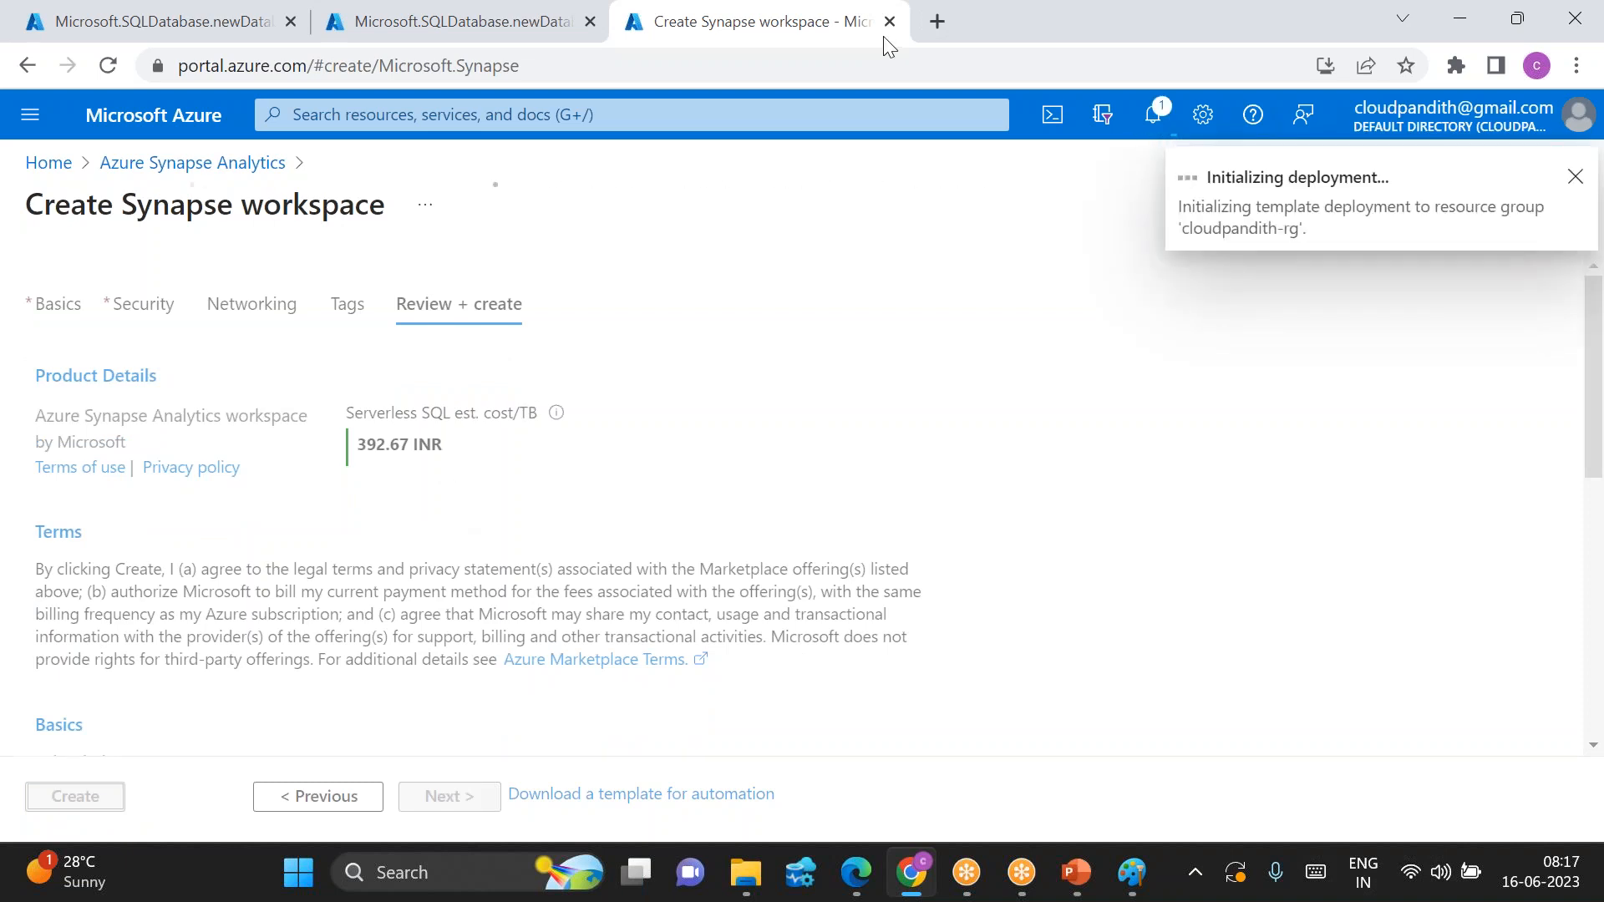
Step: Load the Azure portal in a new browser tab
click(935, 33)
text(portal)
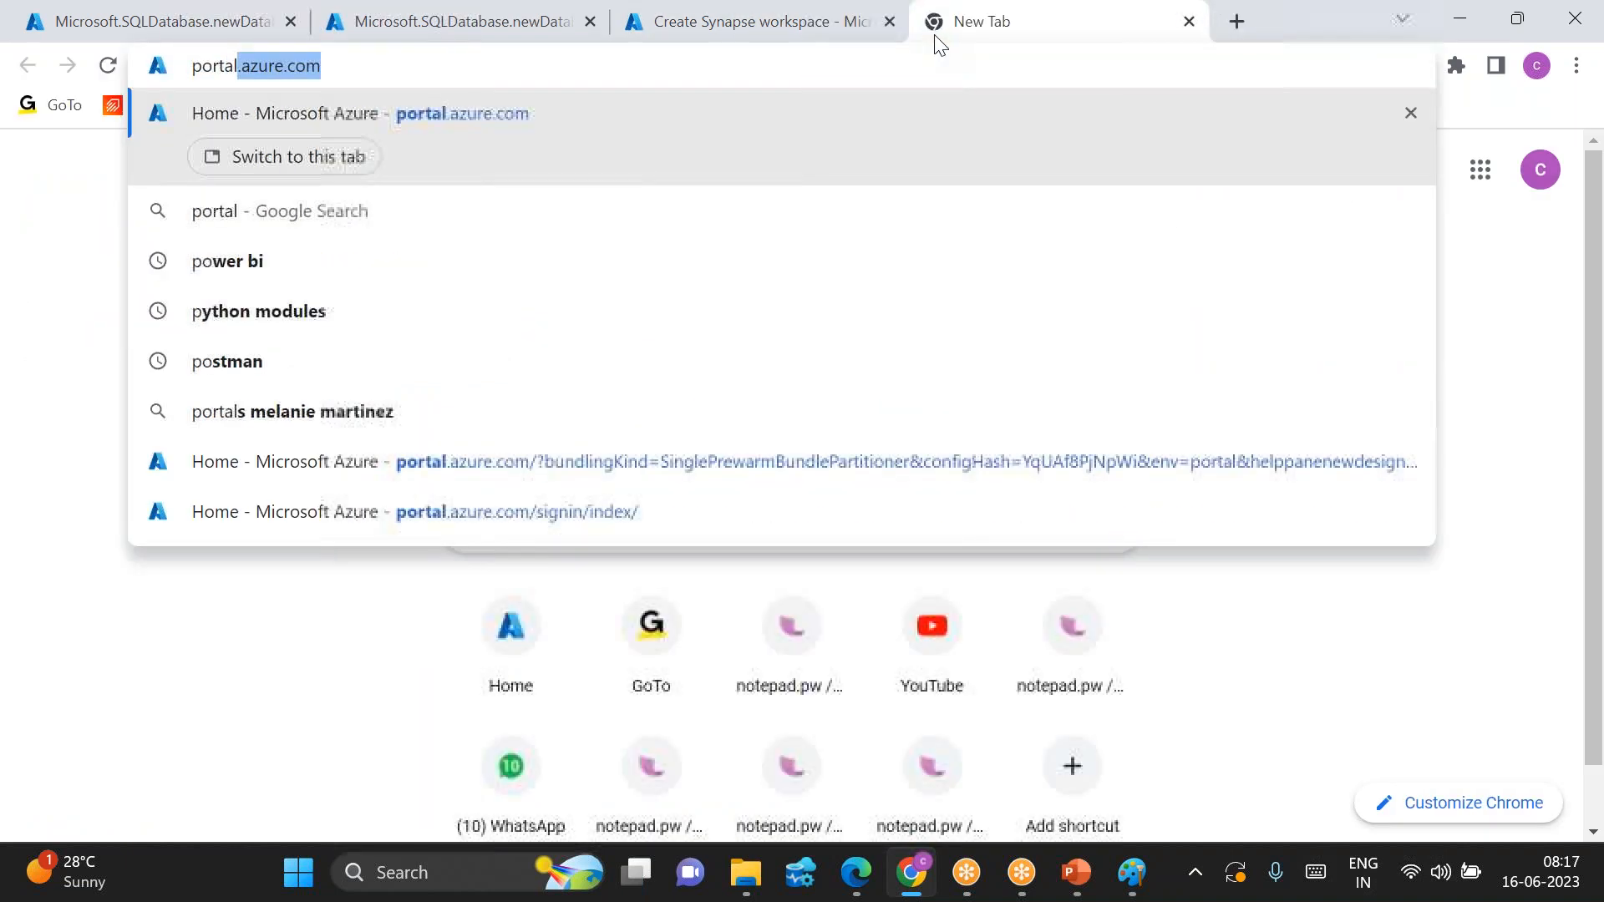
key(Return)
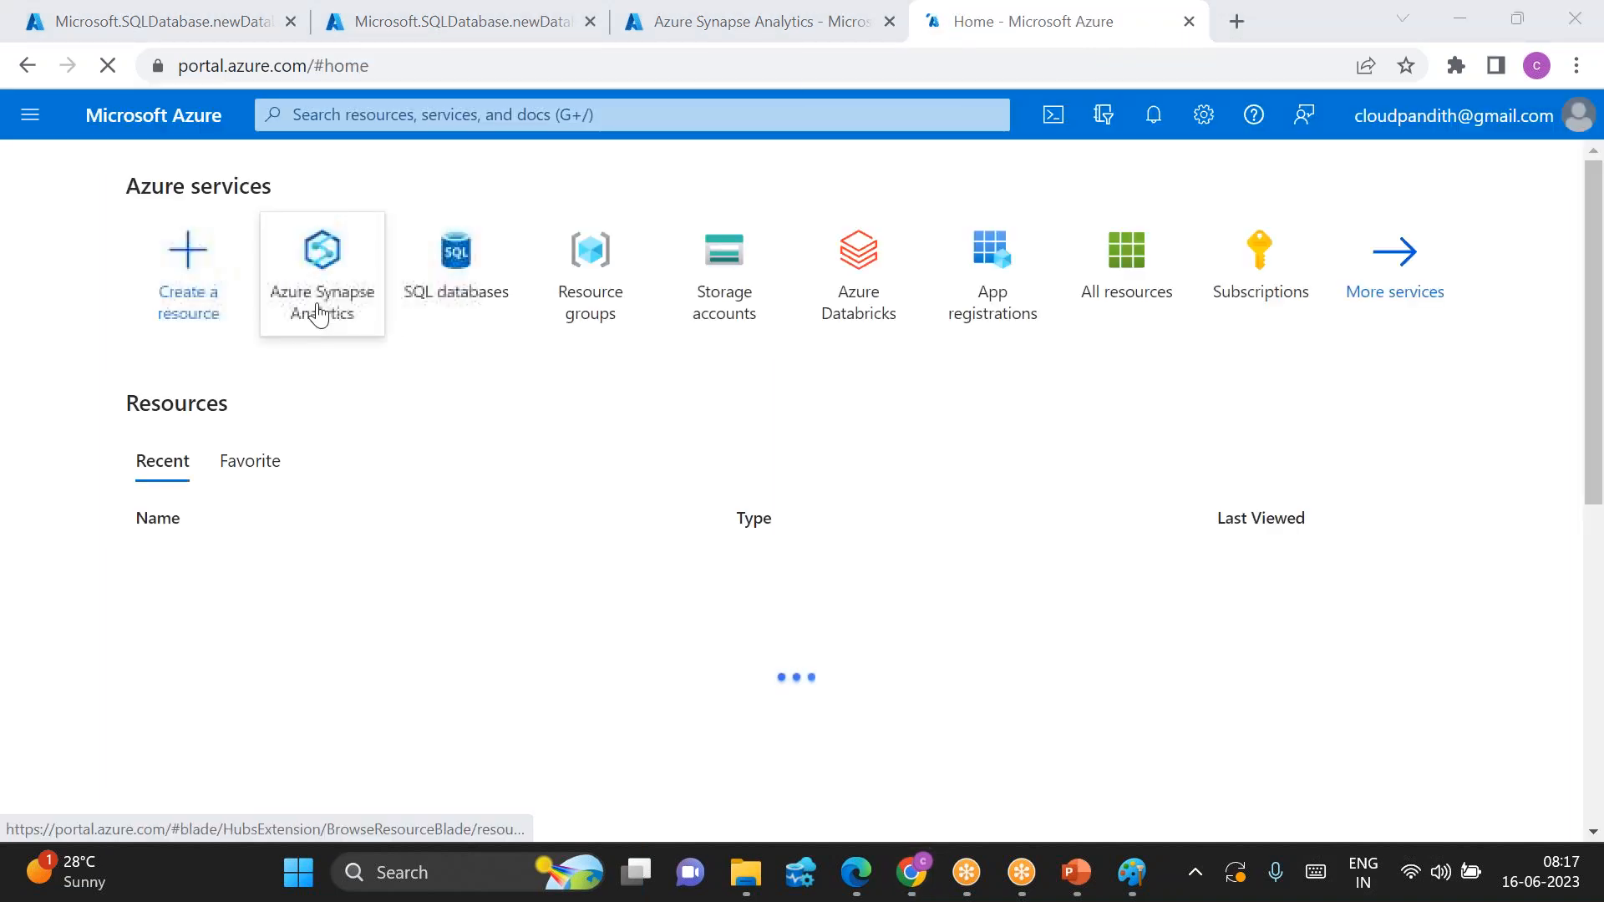
Step: Search for 'key vault' and open the Key vaults list, which is still empty
click(587, 116)
text(key vault)
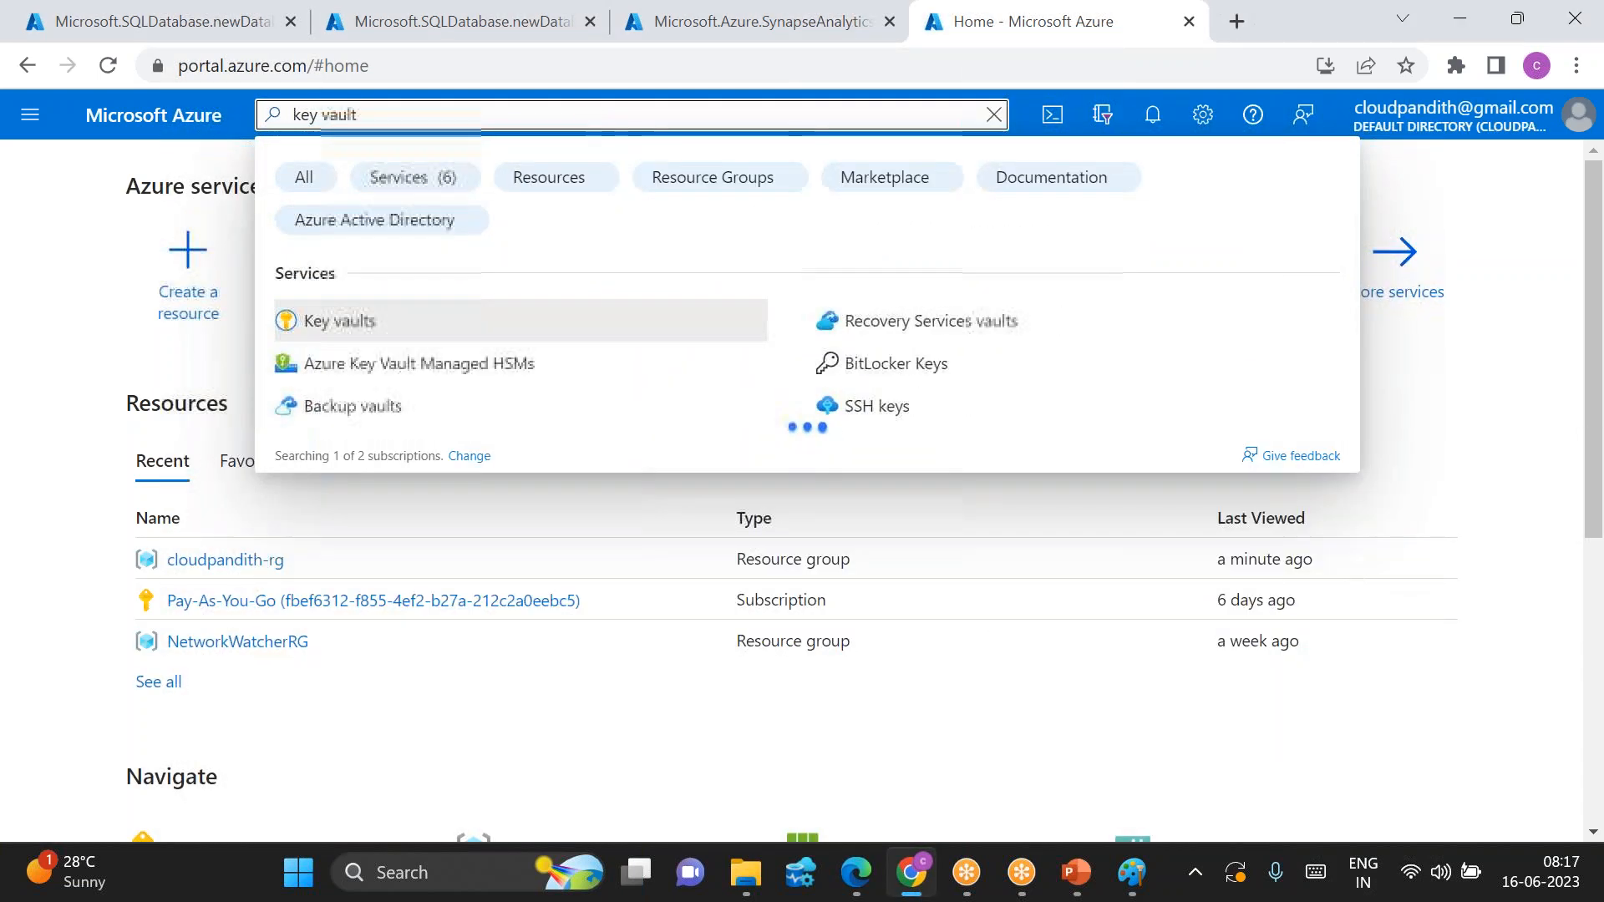
click(348, 323)
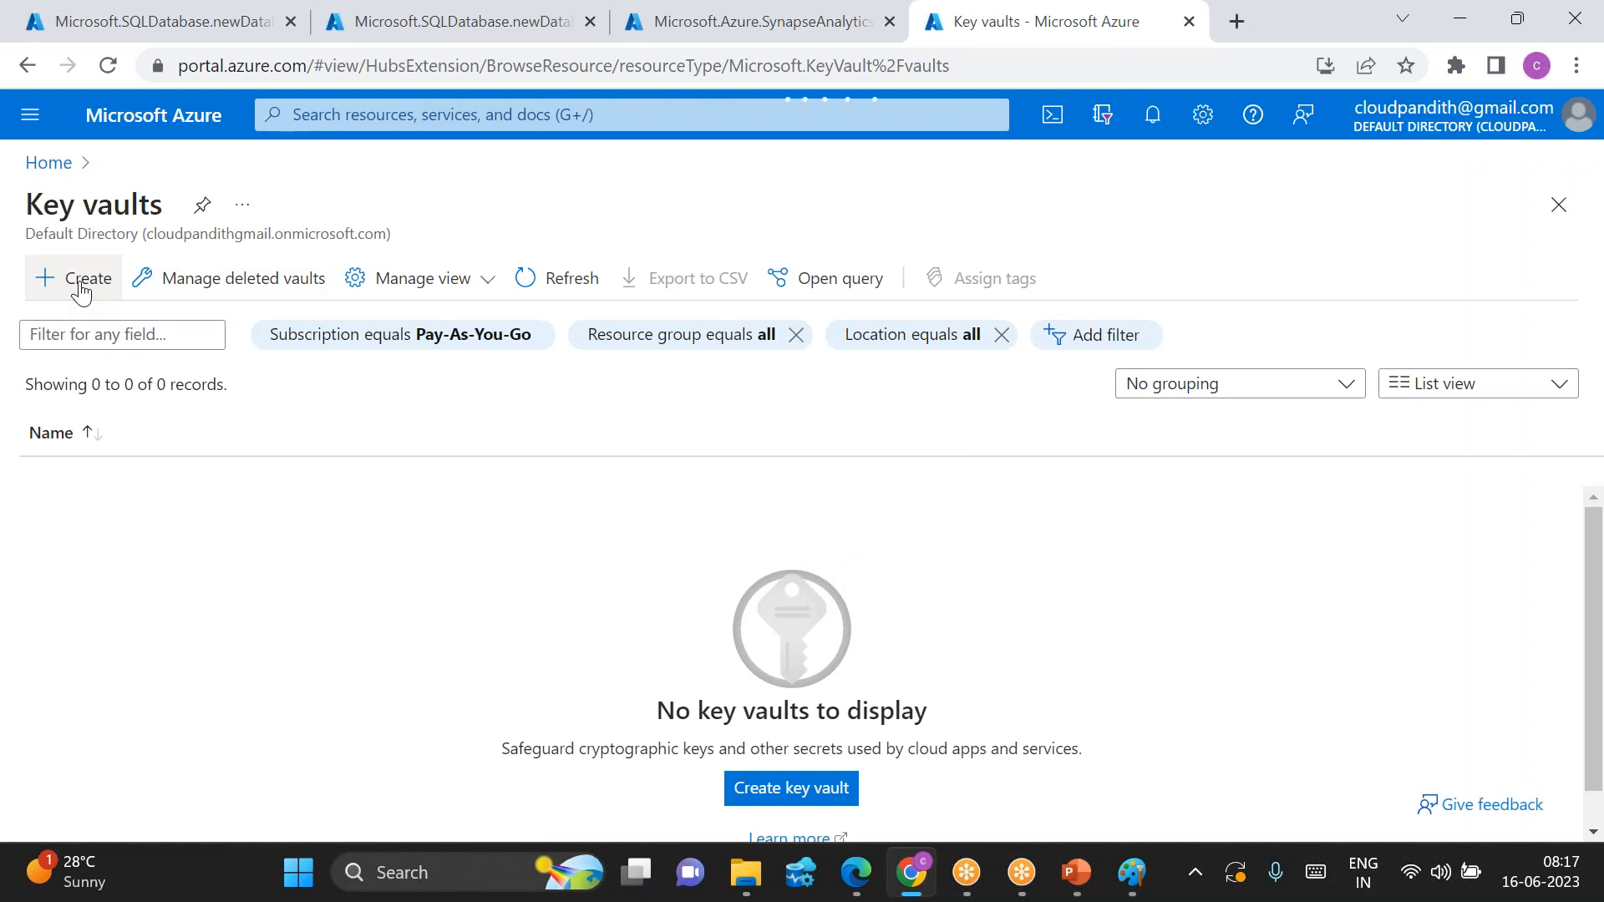
Step: Start a new key vault named cloudpandithakv1606 in resource group cloudpandith-rg
click(81, 291)
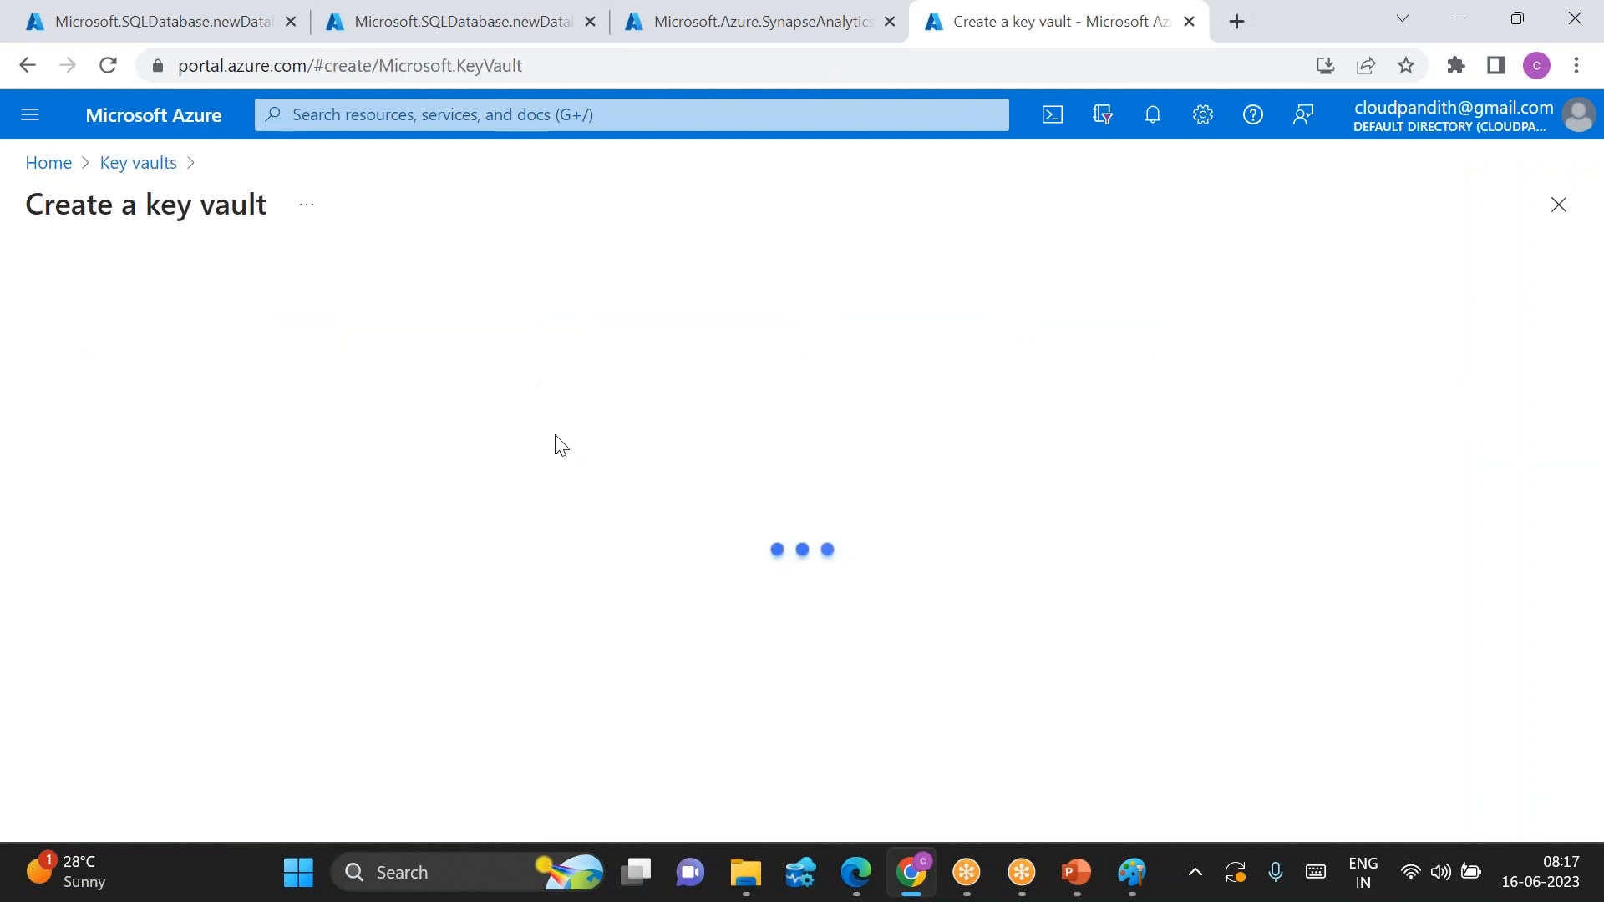
scroll(726, 551, down, 4)
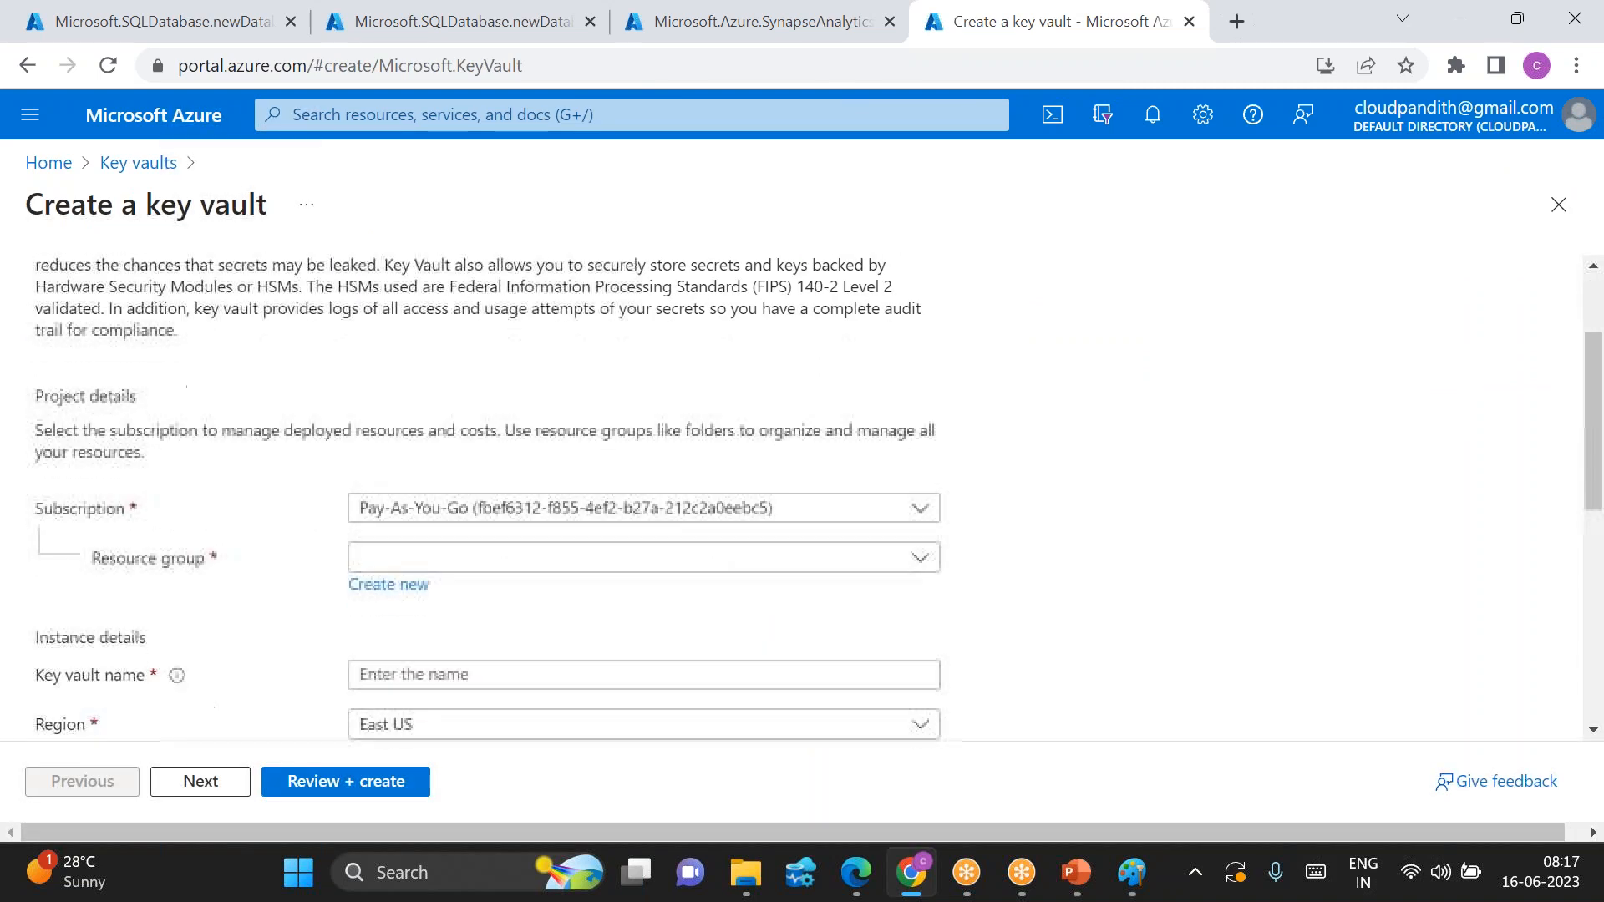
click(534, 557)
click(413, 644)
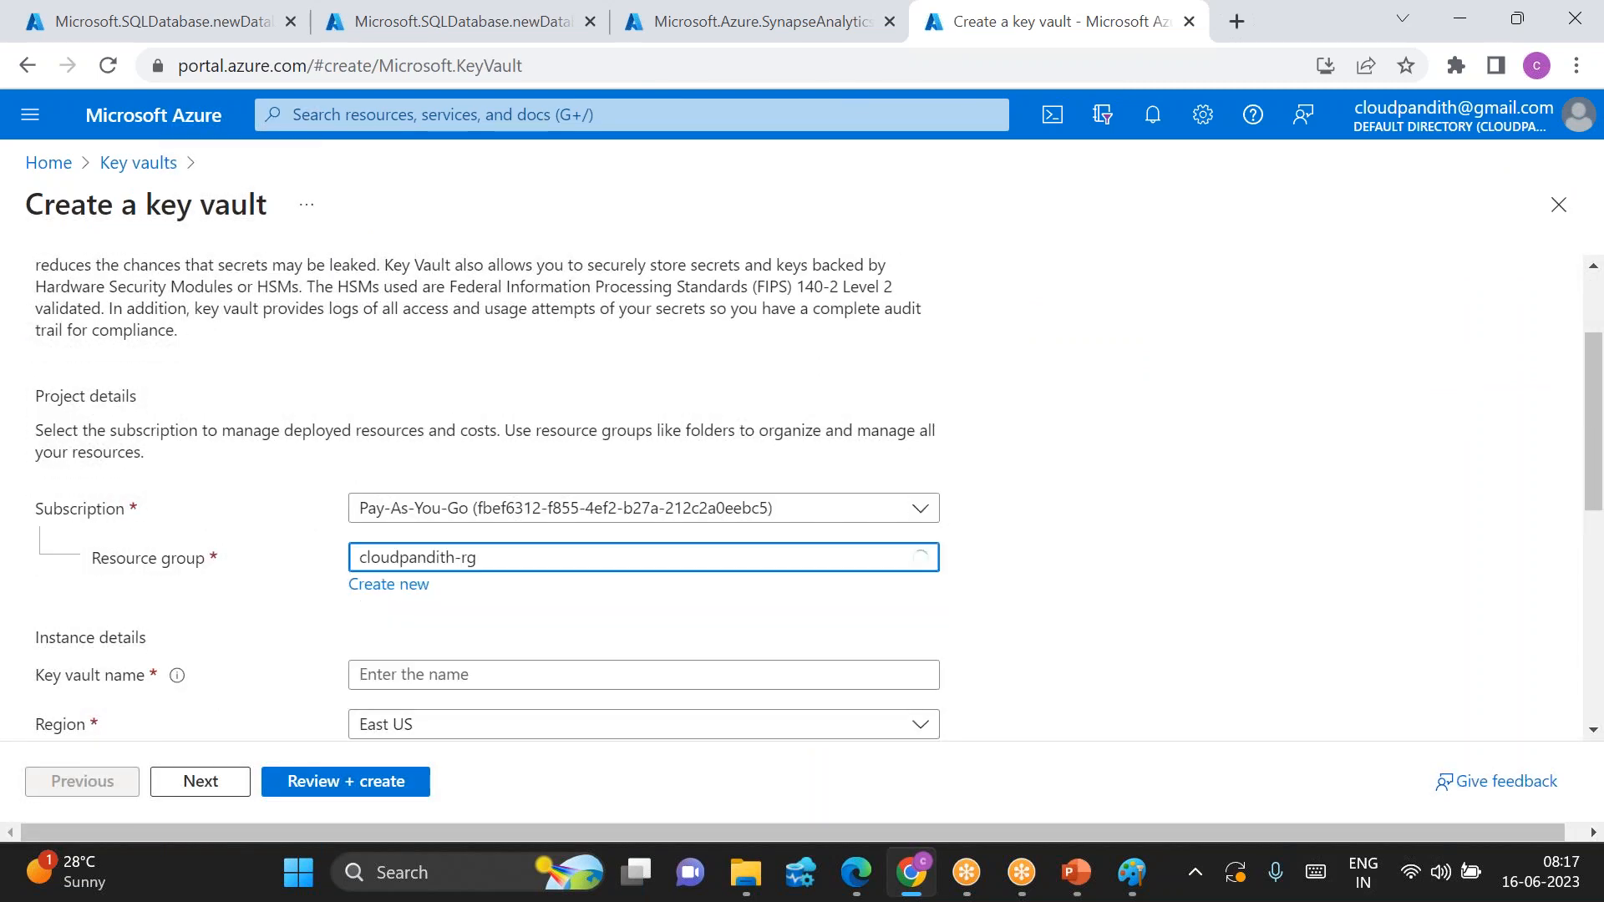
scroll(413, 645, down, 2)
click(359, 491)
text(c)
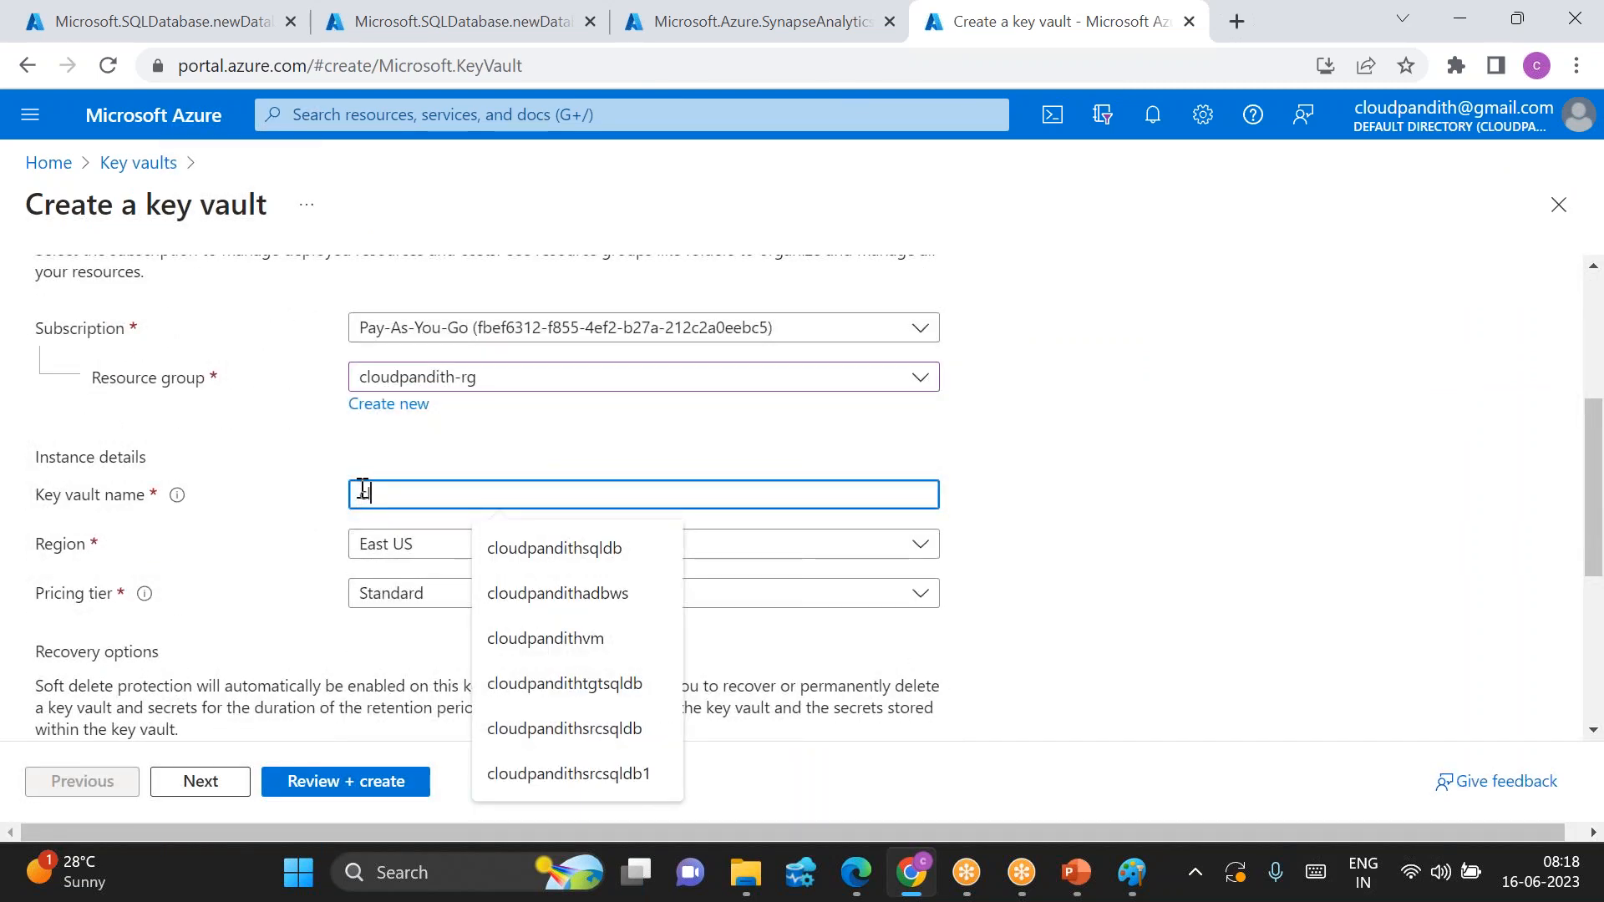
text(loudpandithakv)
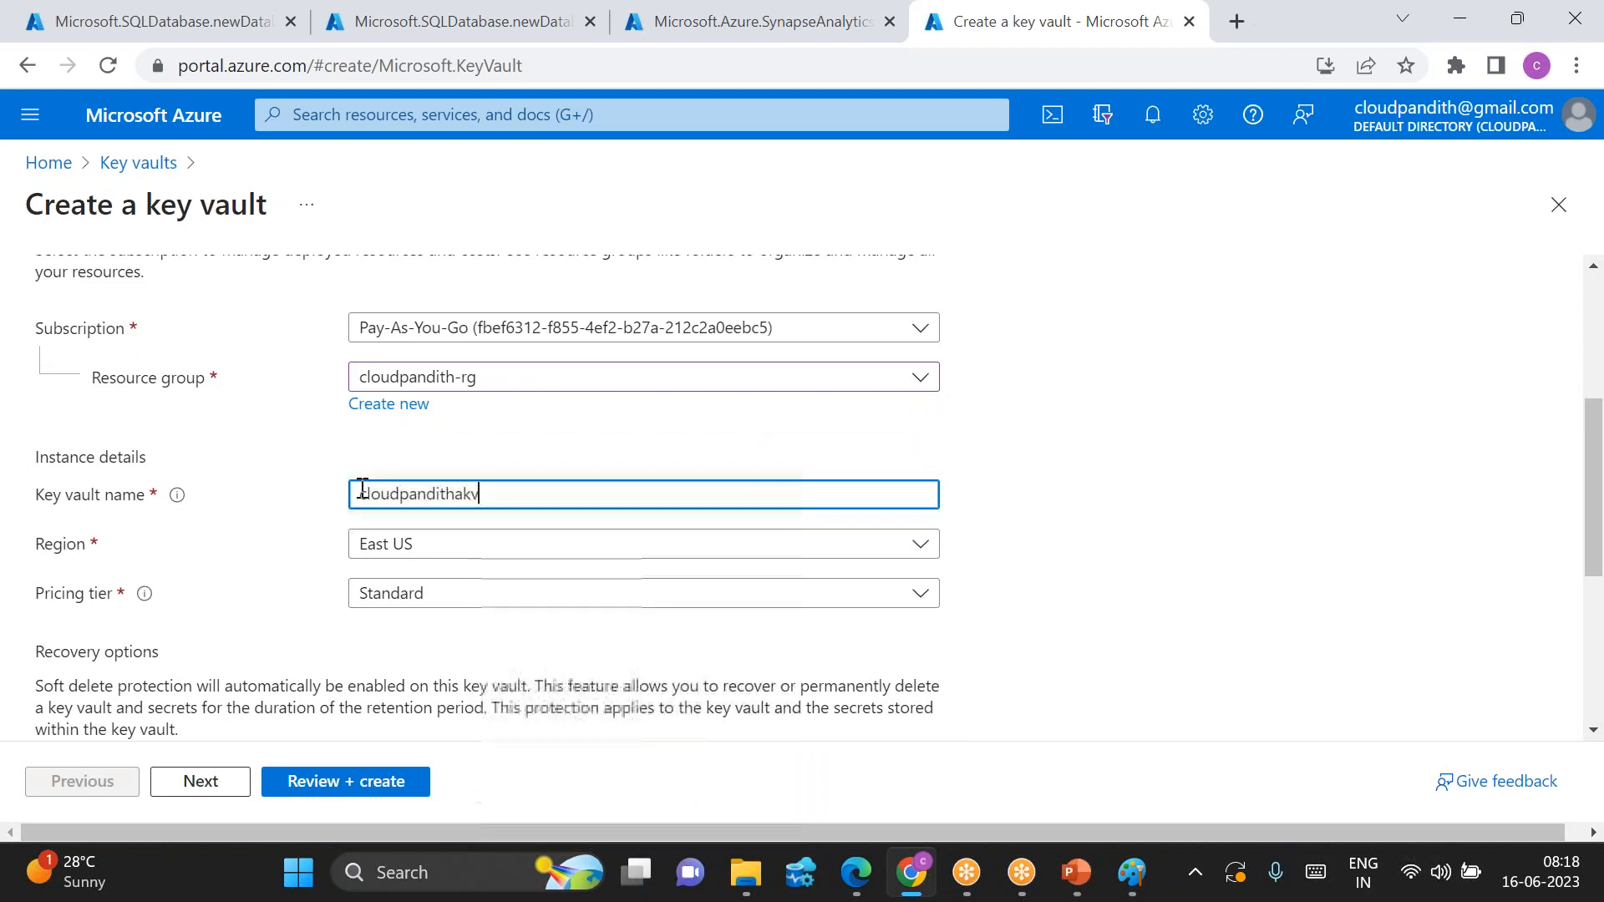
text(1606)
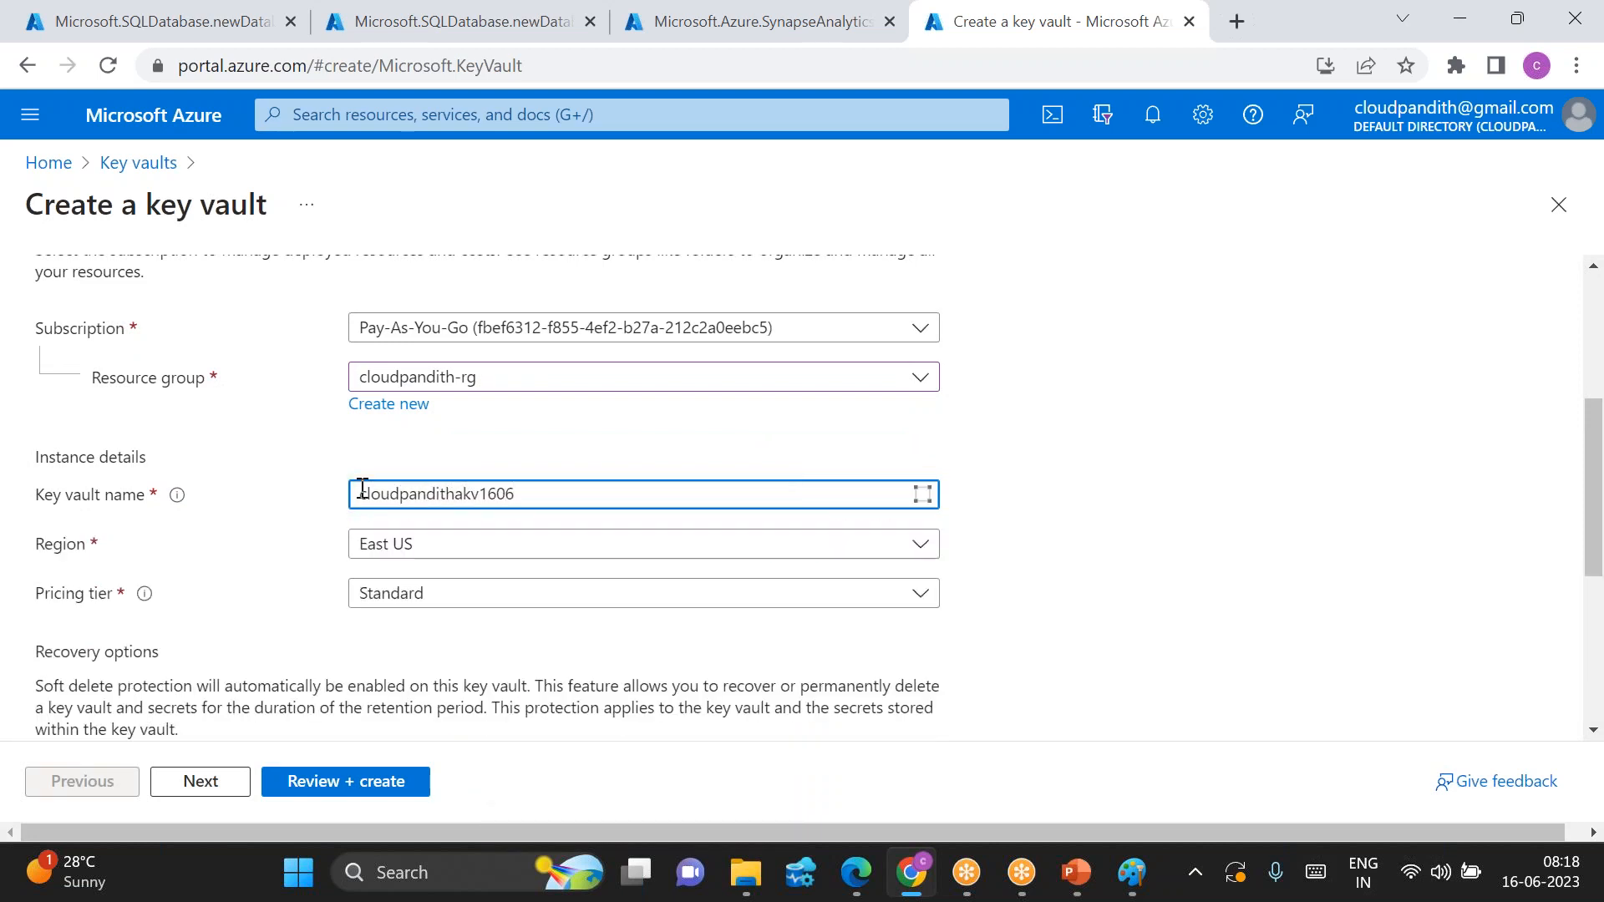
Step: Review the East US, Standard tier key vault settings and create it
scroll(362, 490, down, 2)
scroll(293, 669, down, 2)
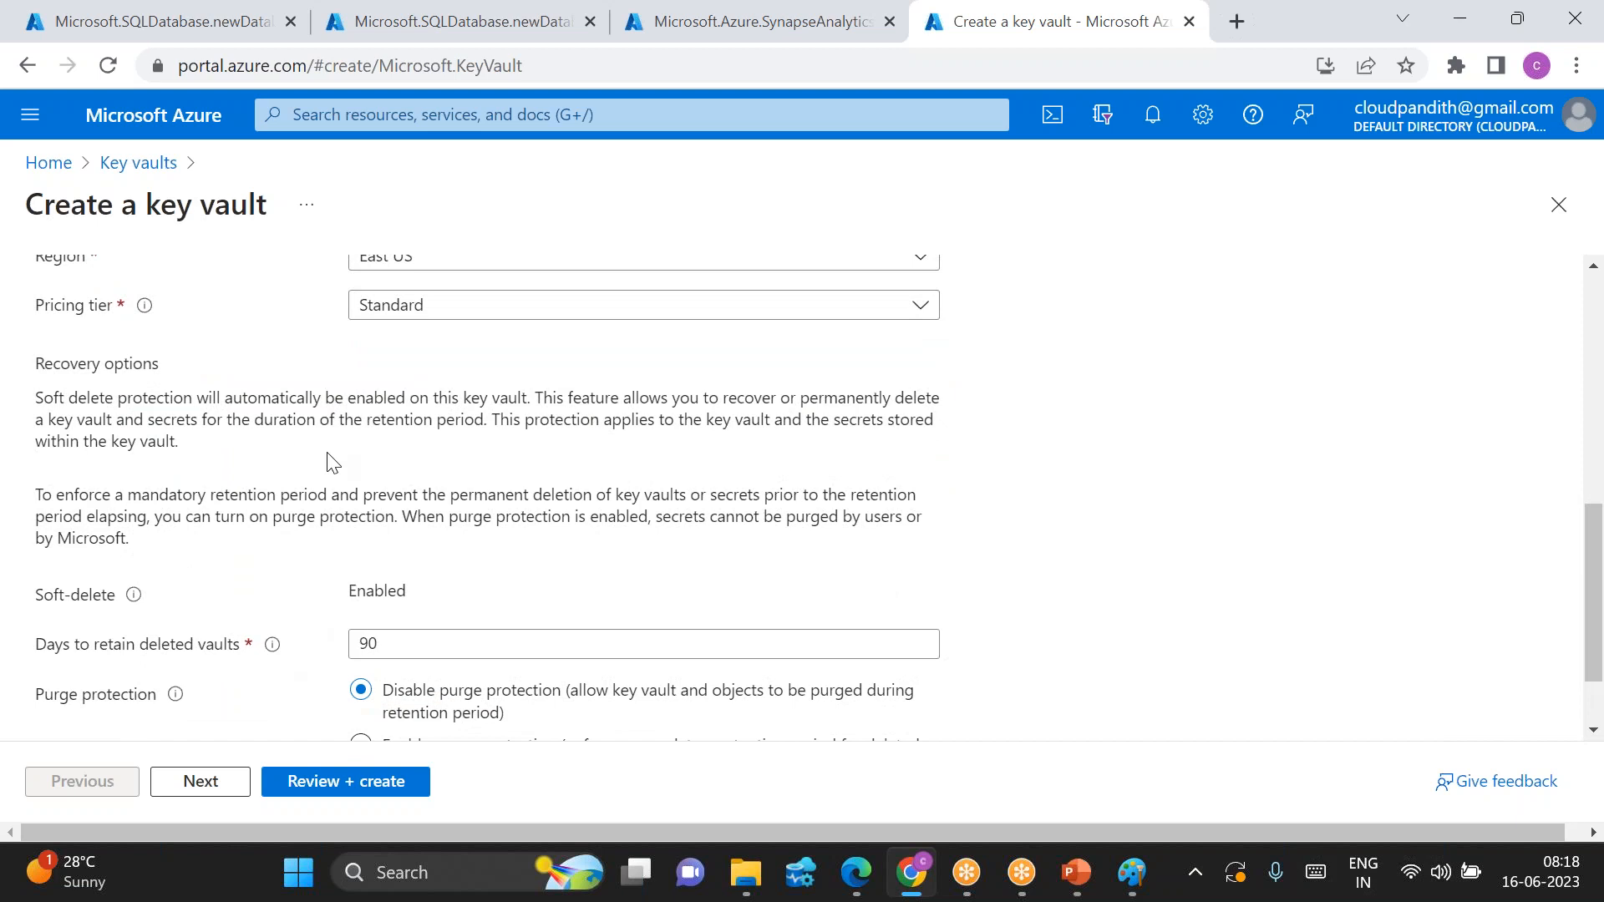
scroll(329, 459, down, 1)
click(323, 785)
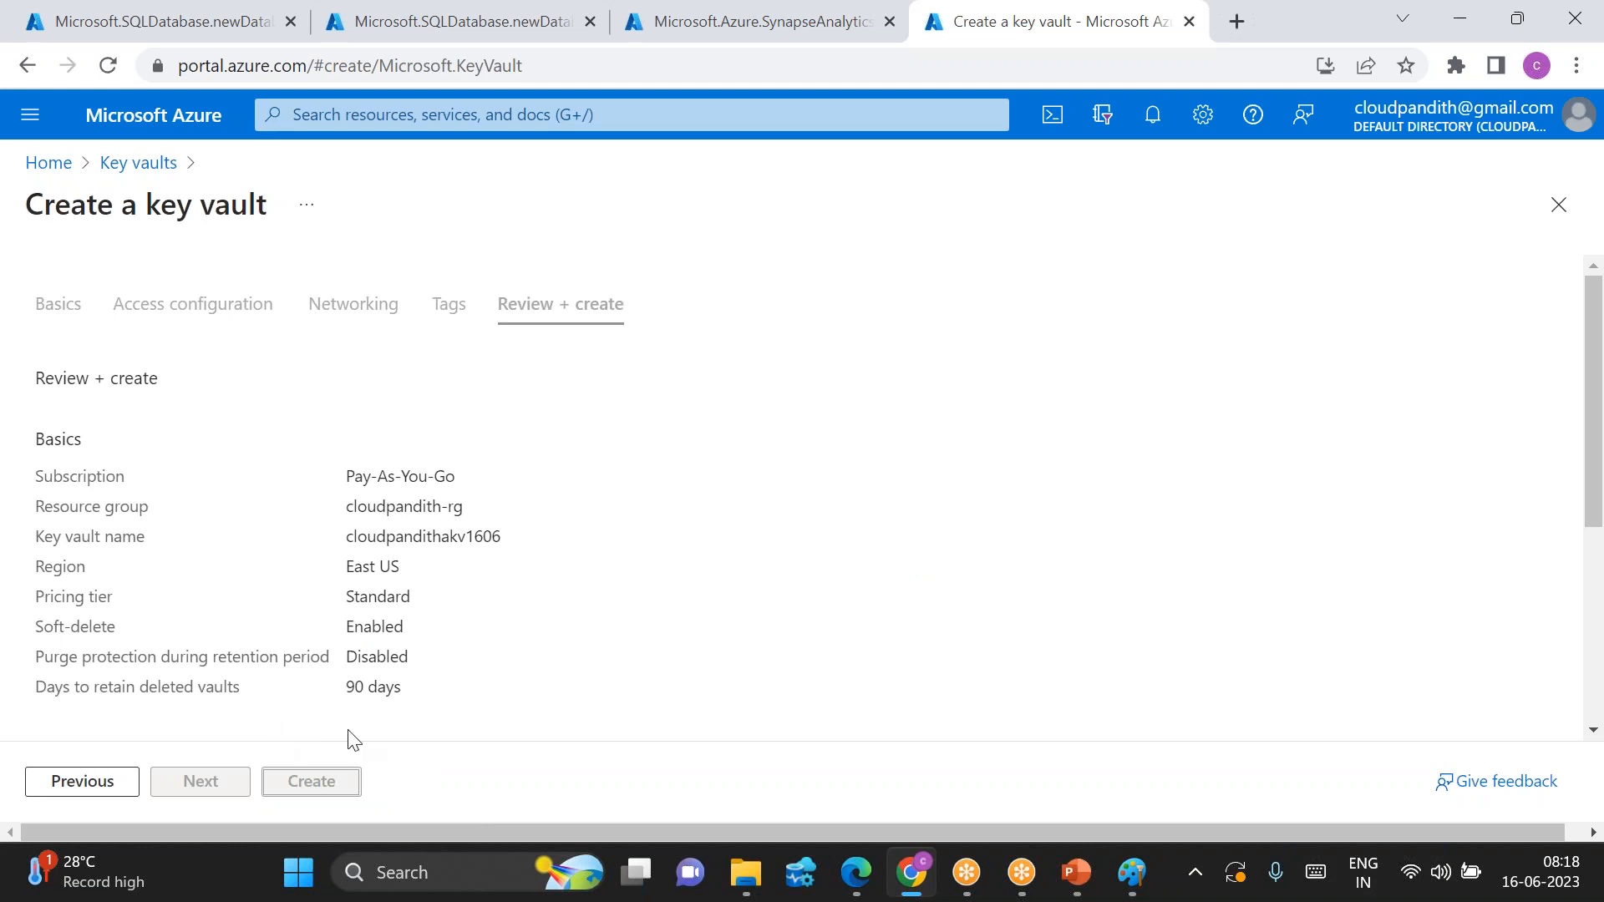
click(308, 782)
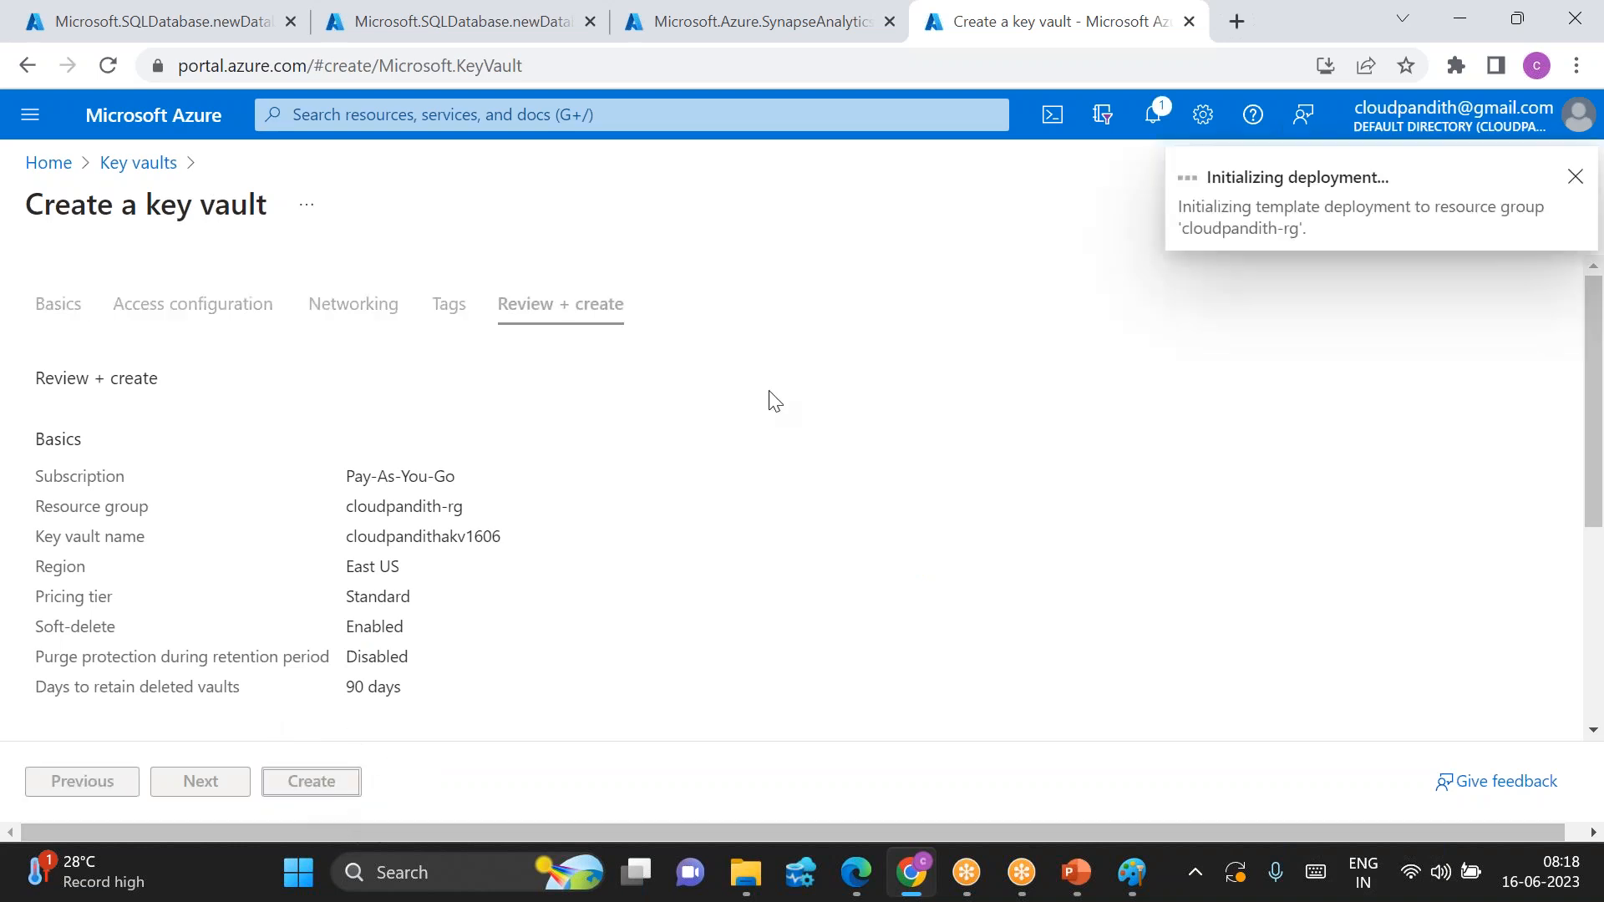
Step: Open the Azure portal in another tab and go to the Logic apps service
click(1236, 21)
text(p)
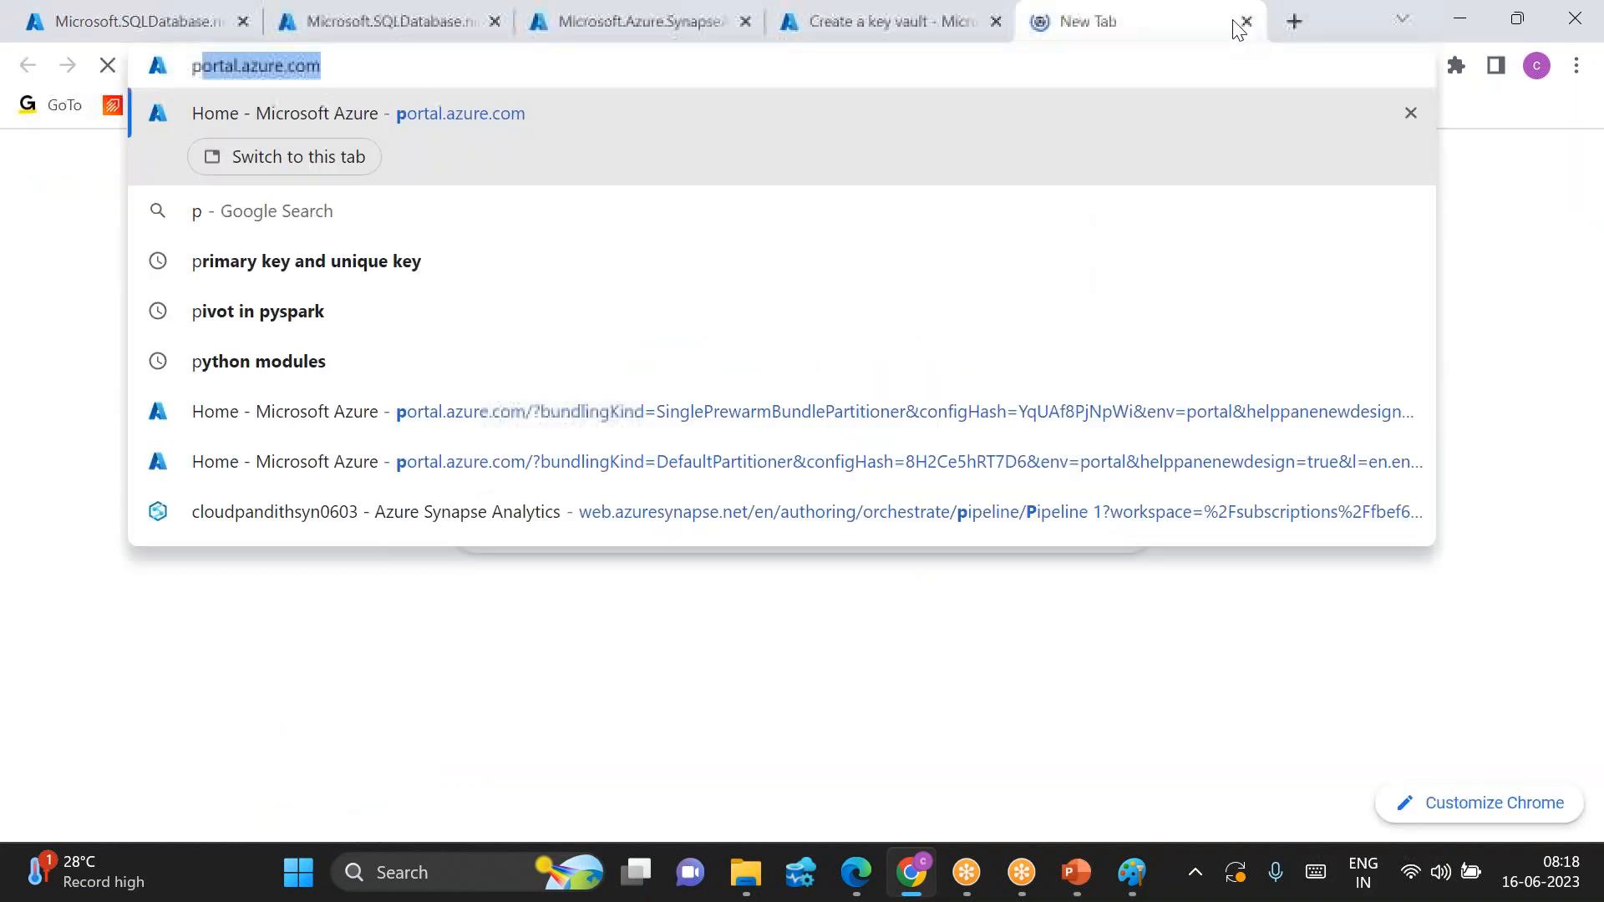
key(Return)
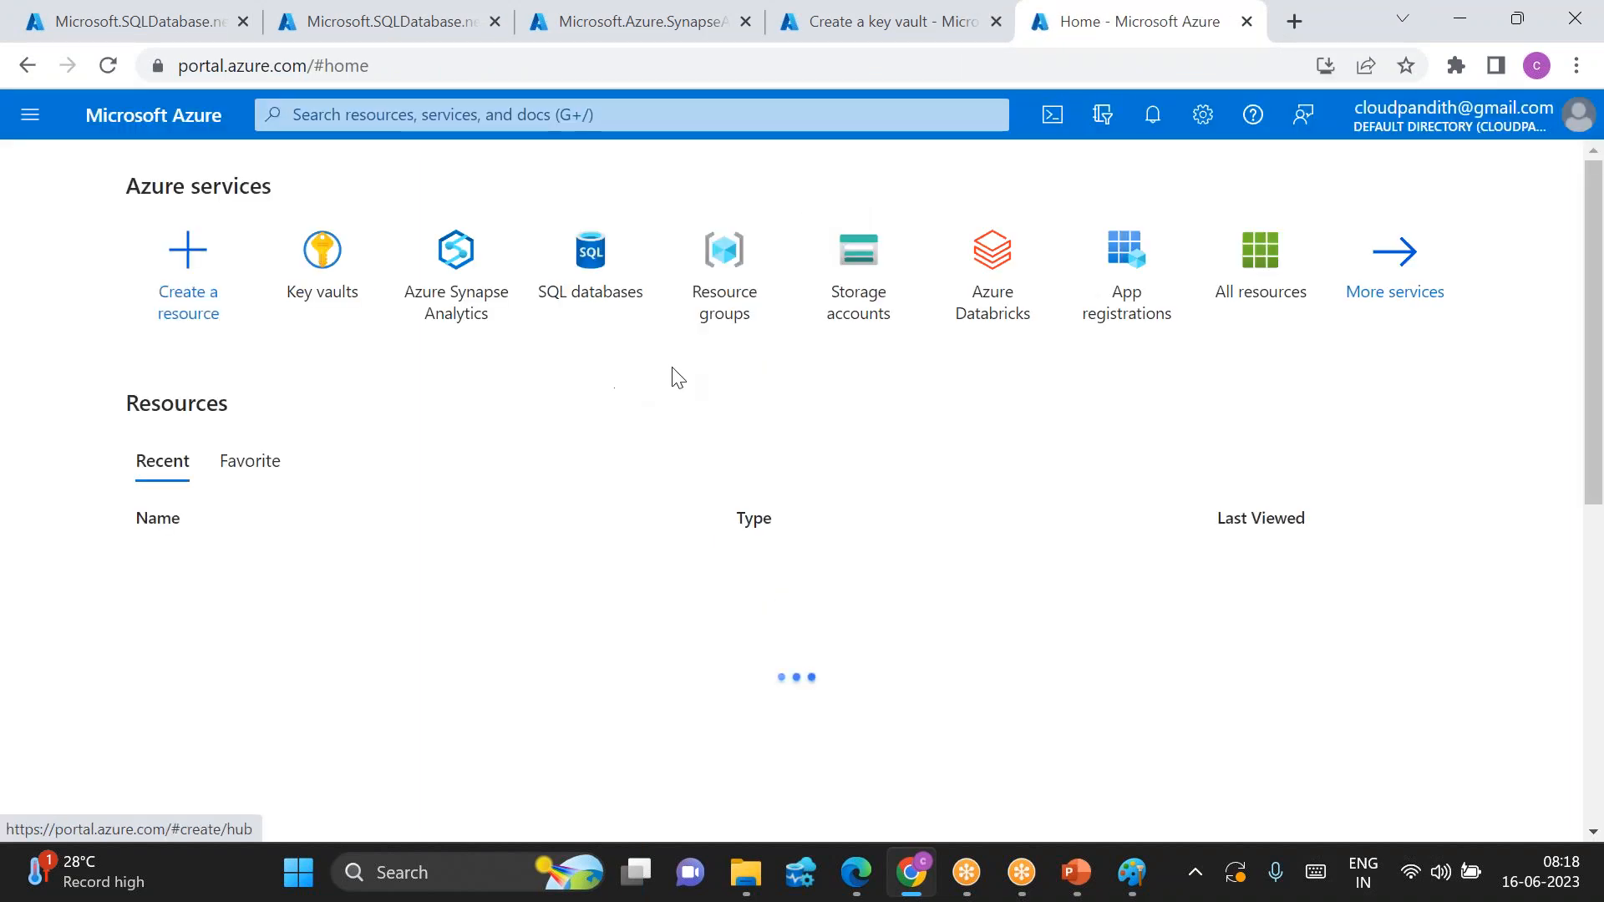
click(755, 114)
text(logic a)
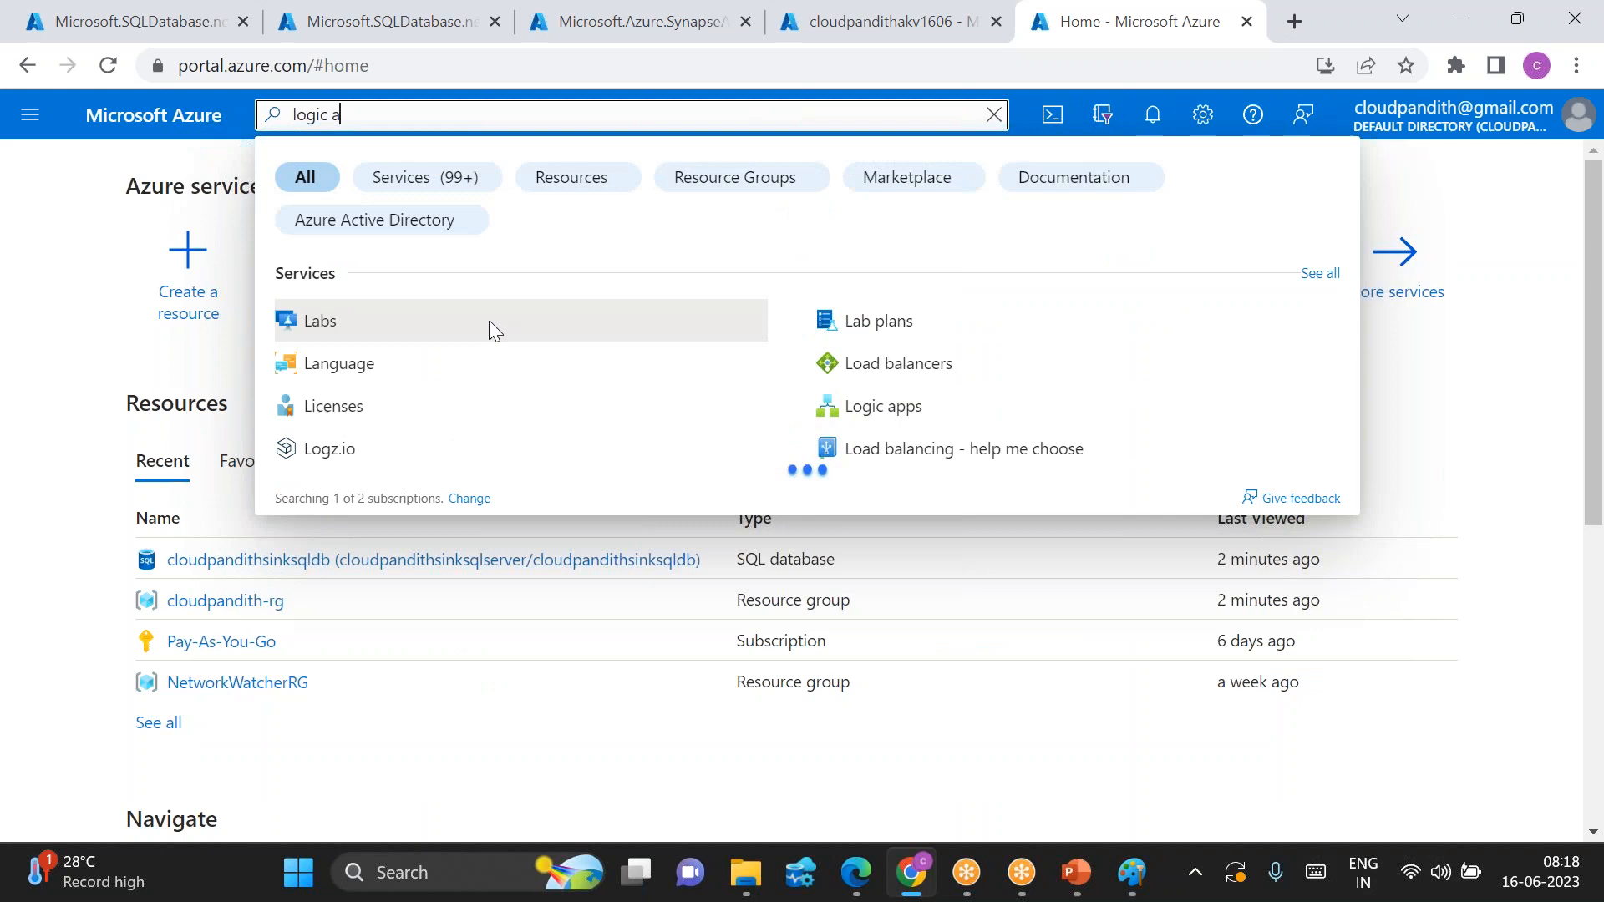
click(349, 321)
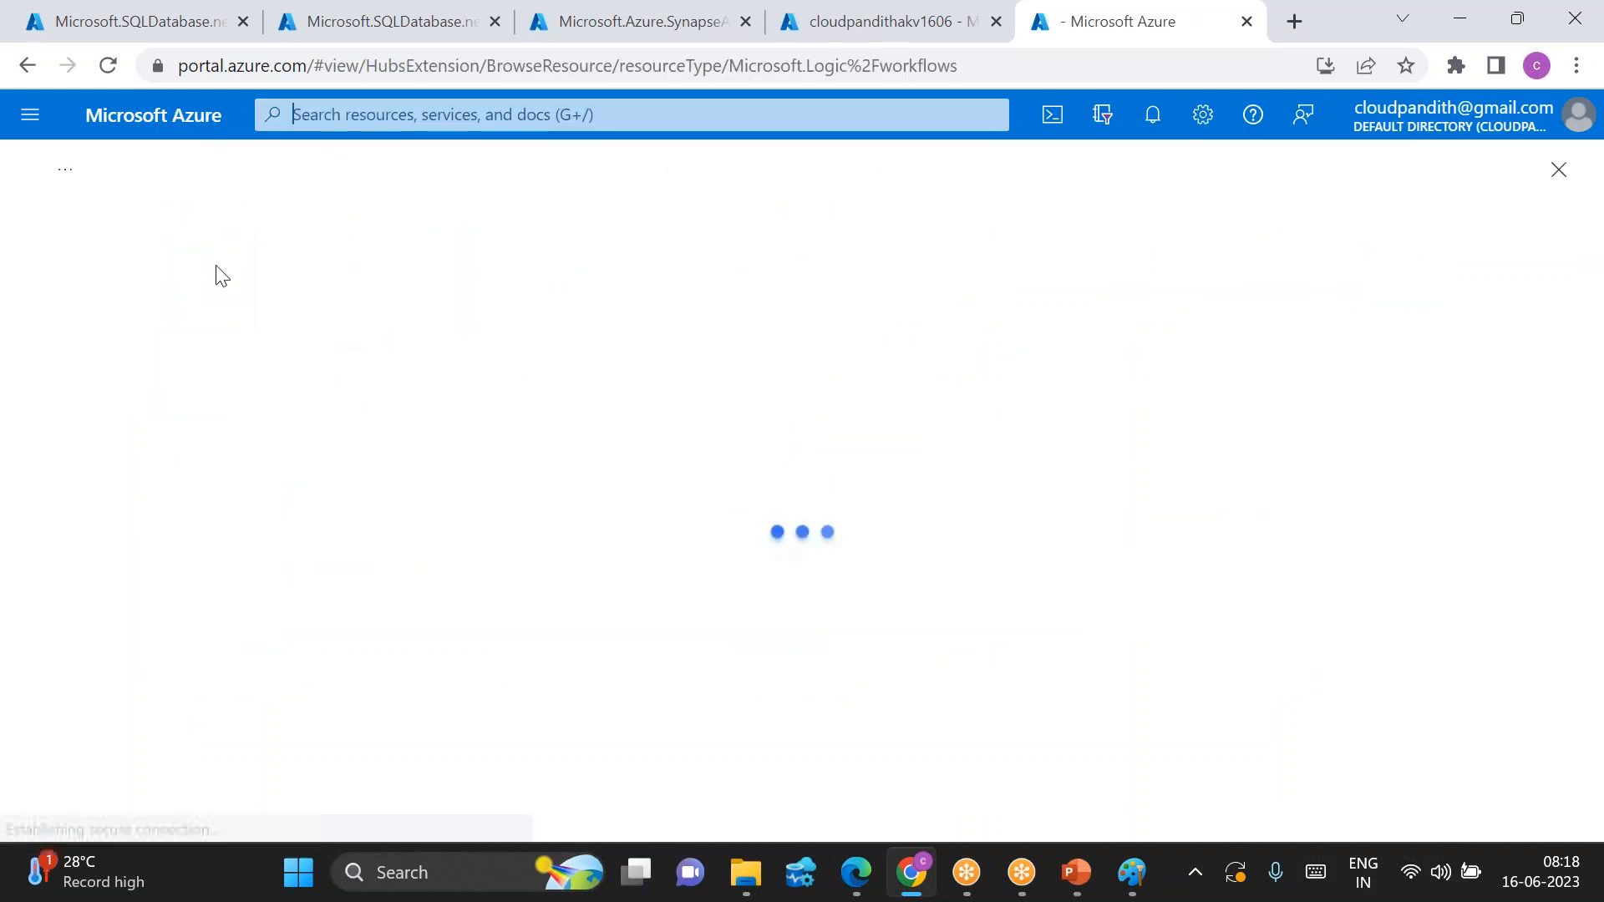
Step: Start a new logic app named cloudpandithlogicapp in resource group cloudpandith-rg
click(95, 280)
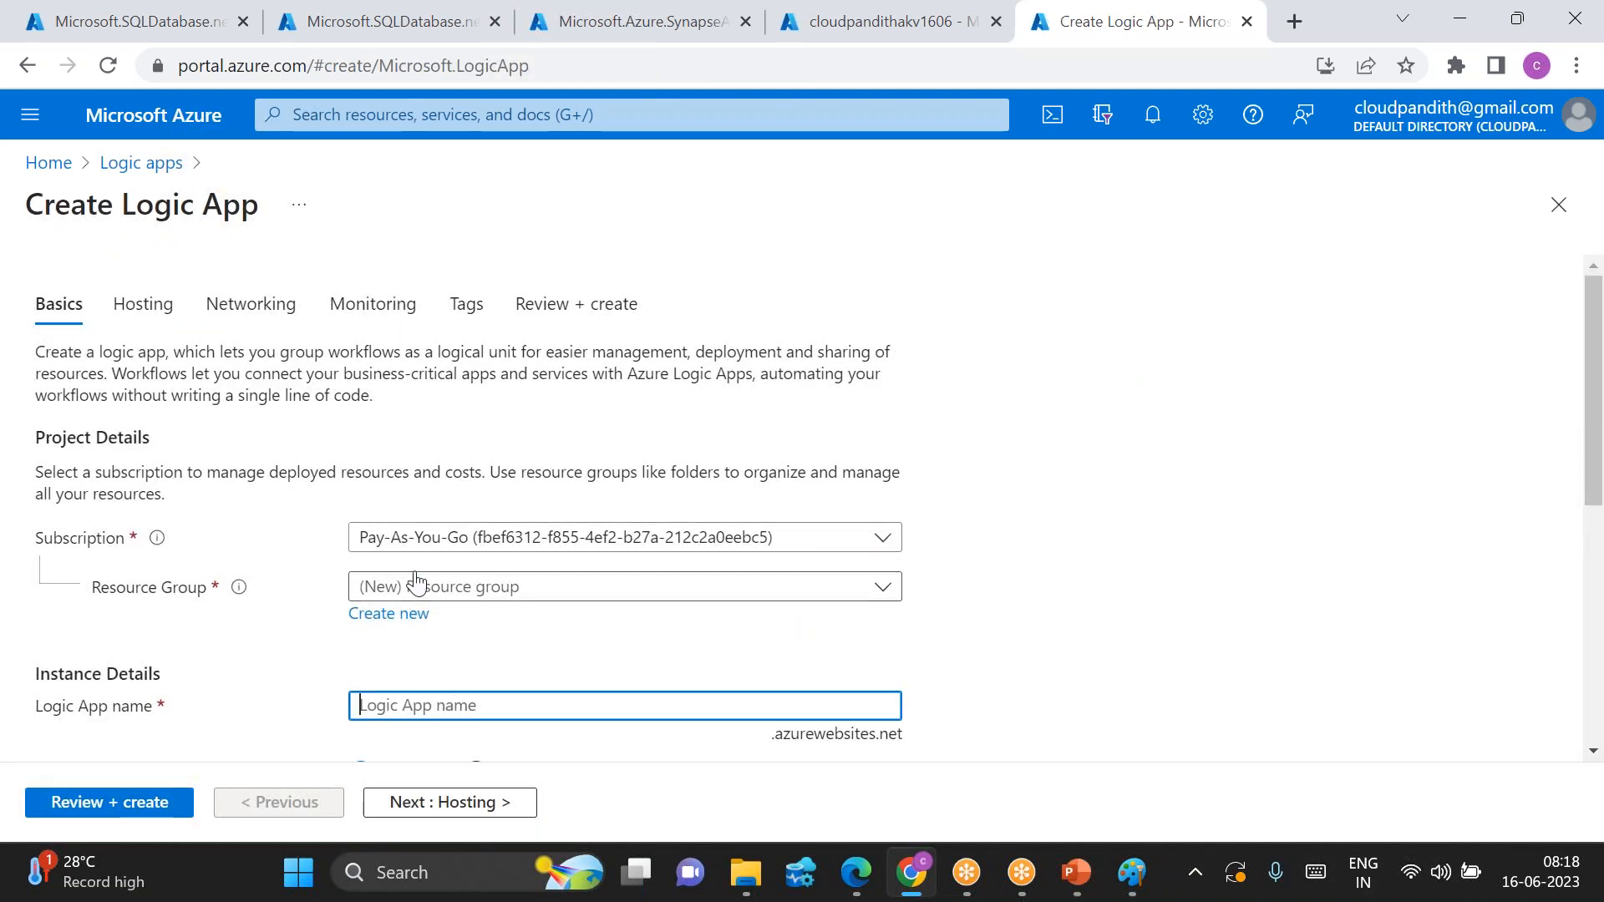
click(543, 595)
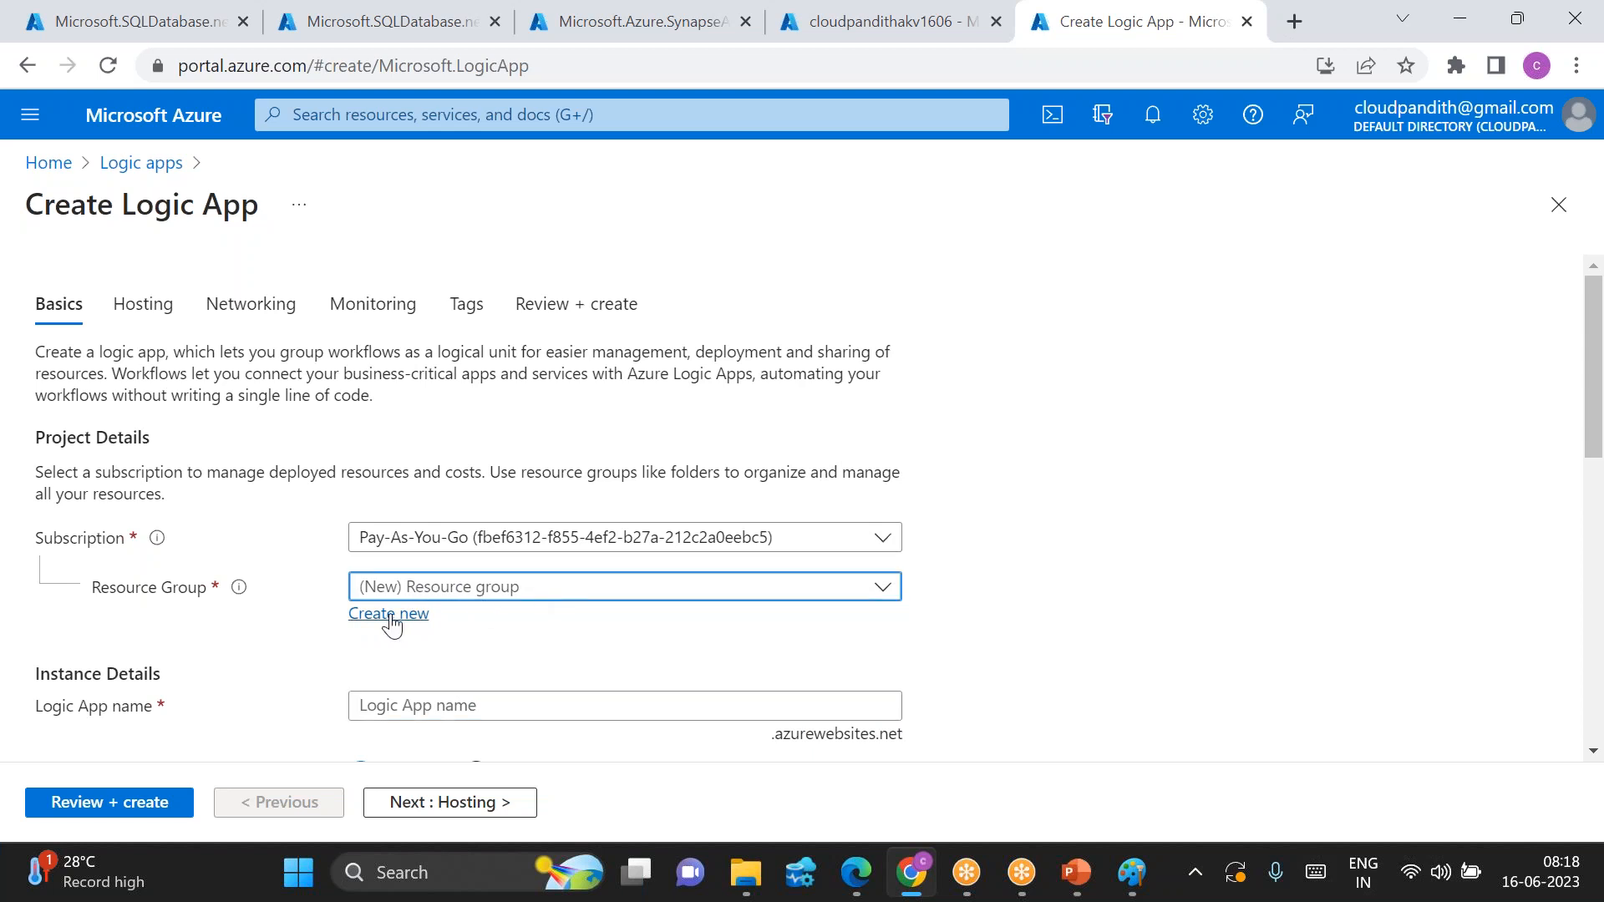
click(551, 582)
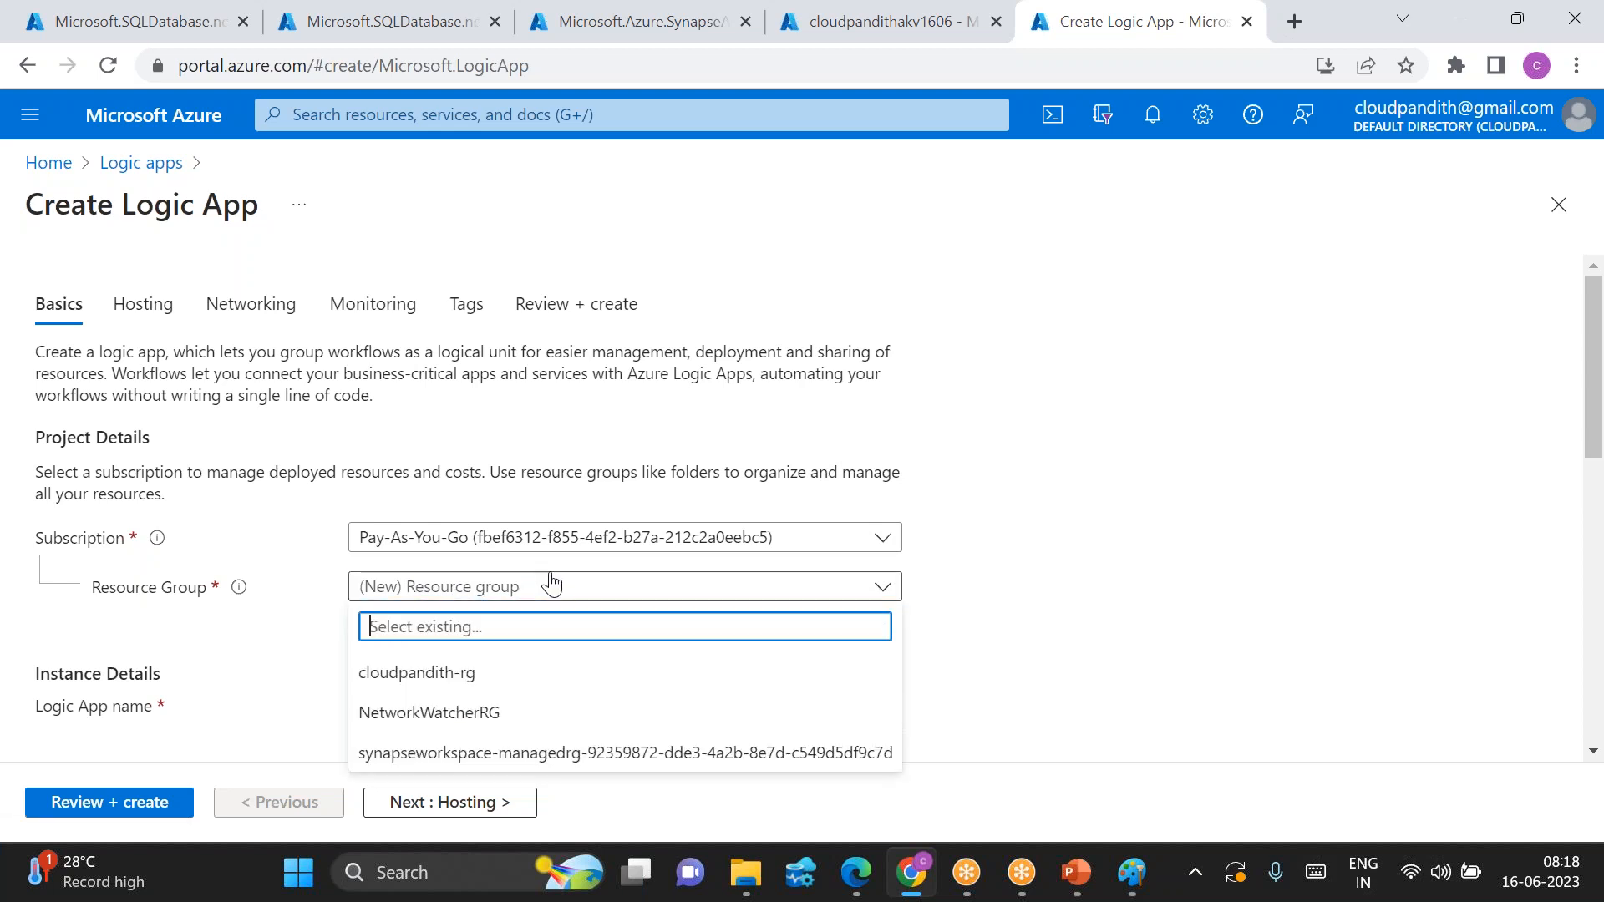
click(454, 672)
scroll(402, 677, down, 1)
click(391, 645)
text(cloudpandithl)
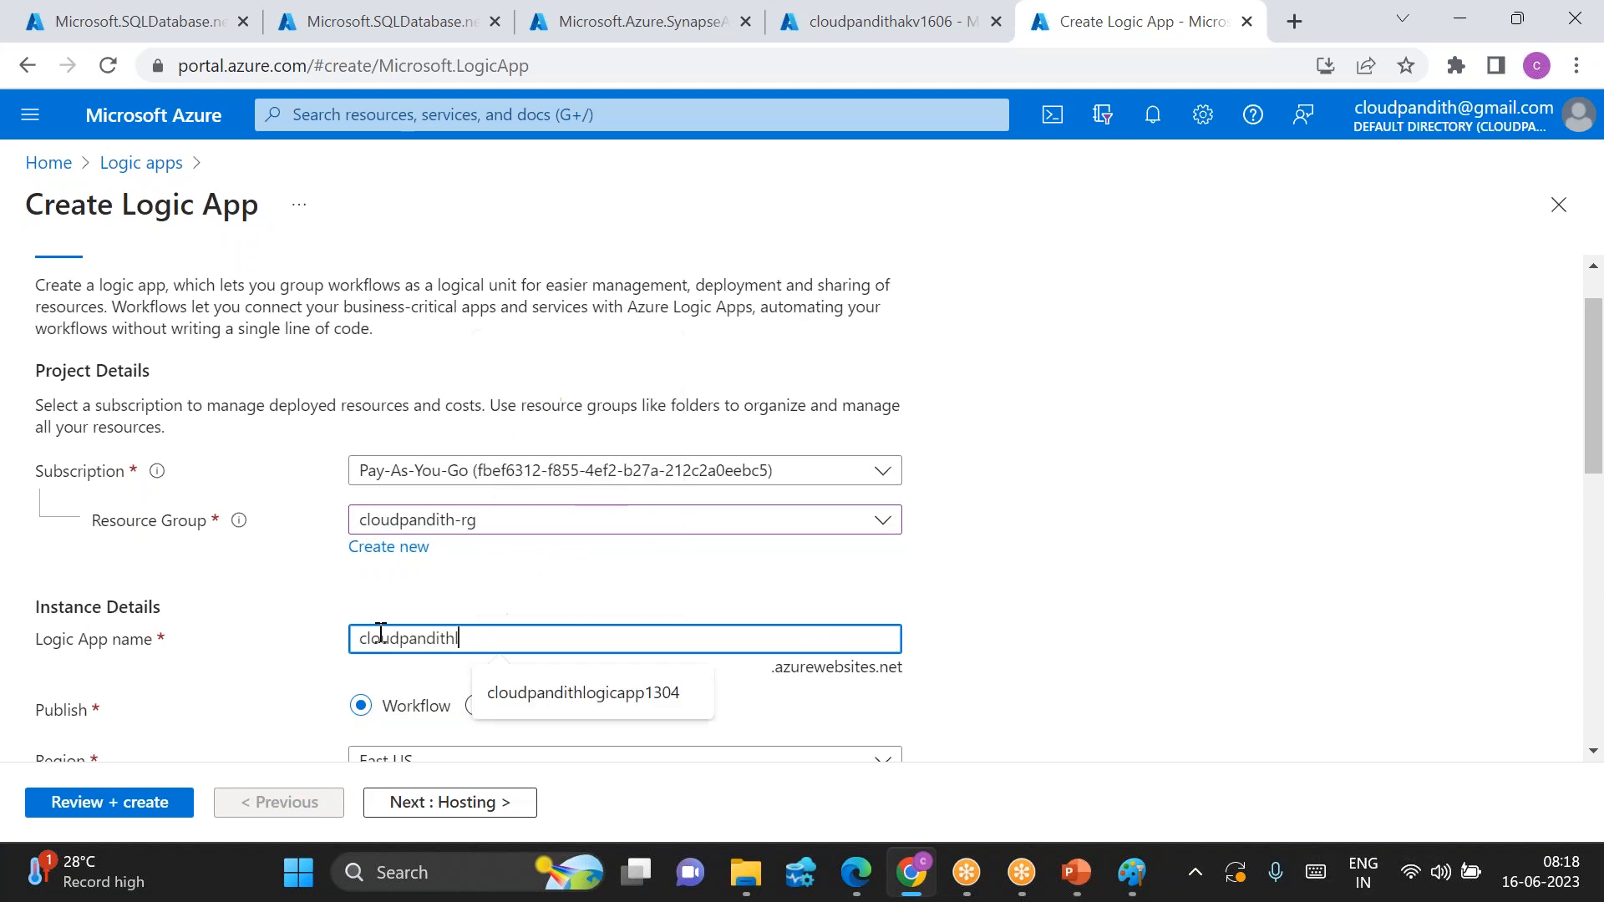
text(ogicapp)
Step: Choose the Consumption plan, review the logic app and start its deployment
scroll(483, 556, down, 2)
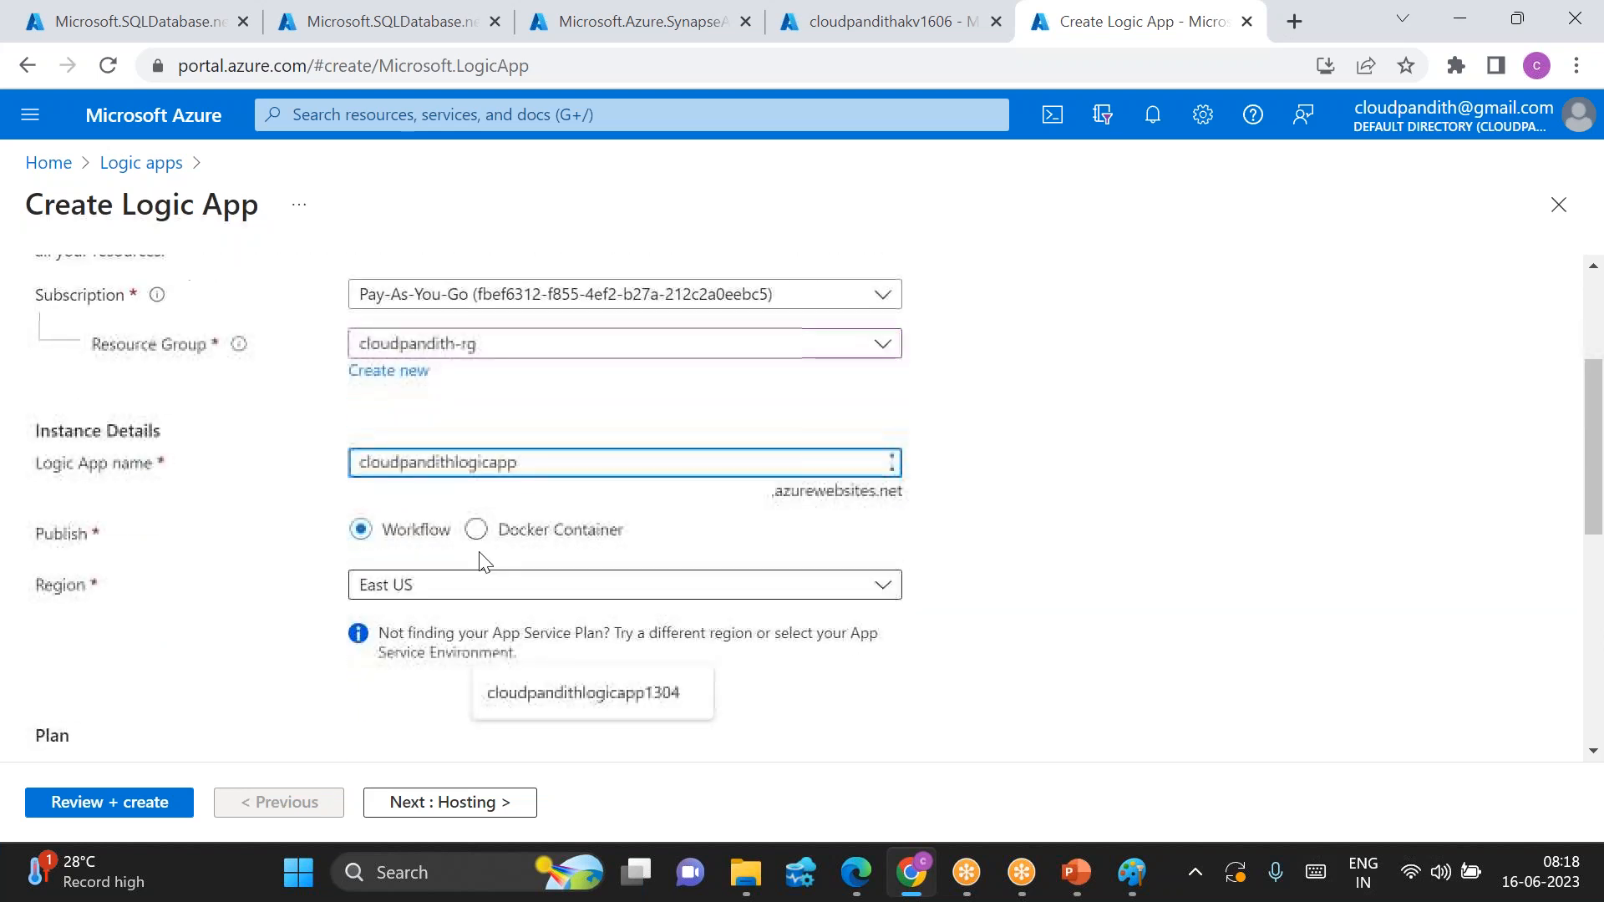
scroll(362, 551, down, 3)
click(361, 573)
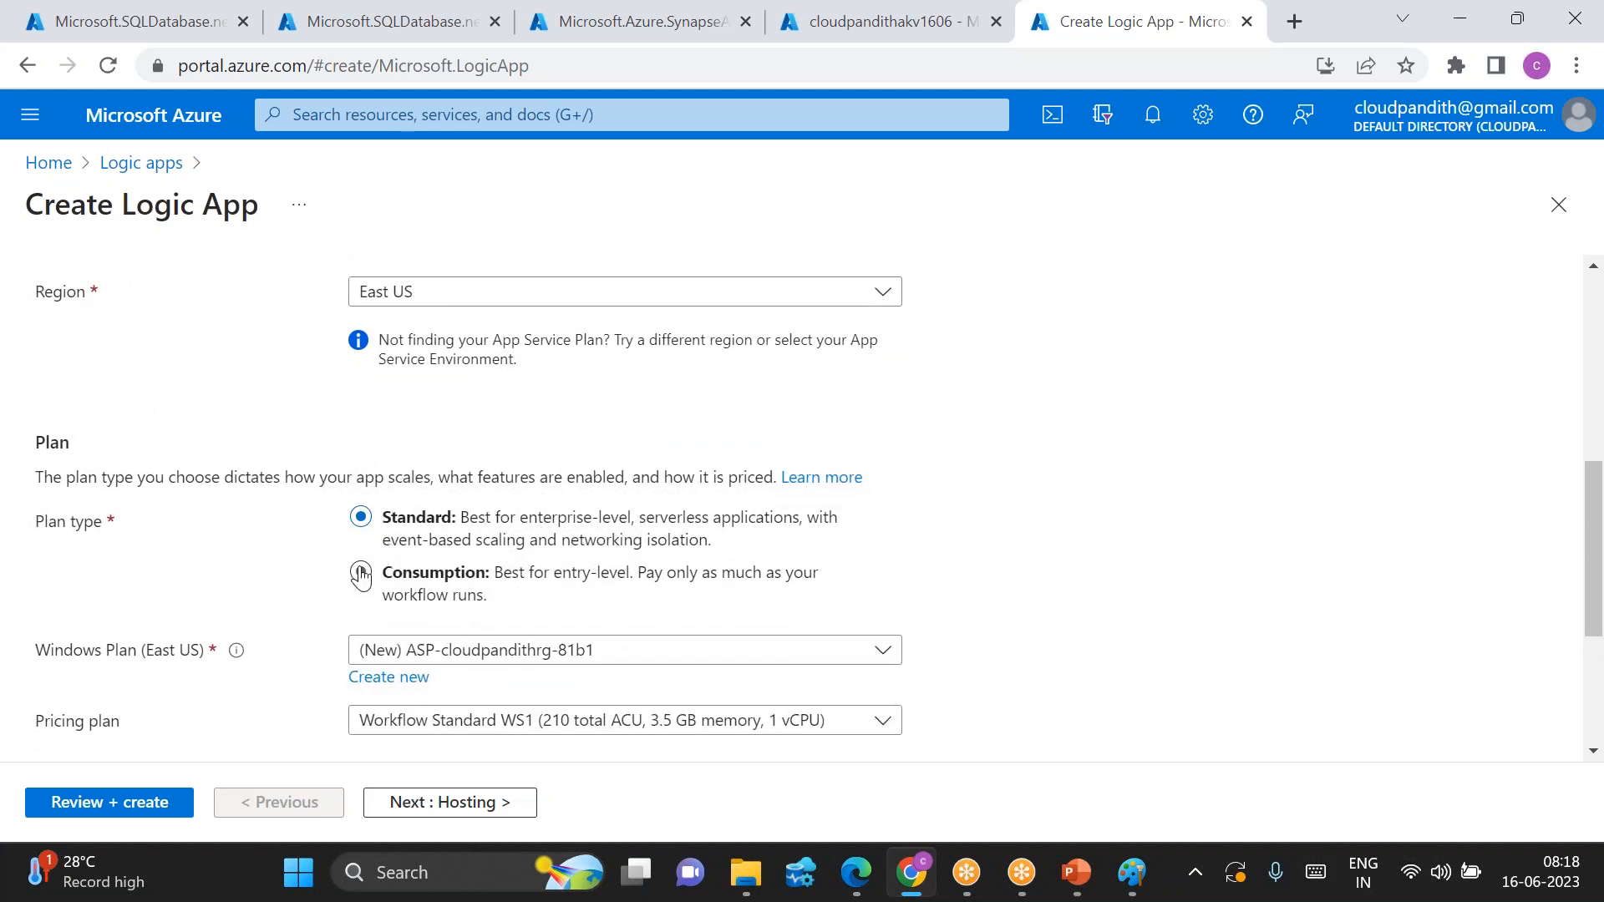
click(127, 804)
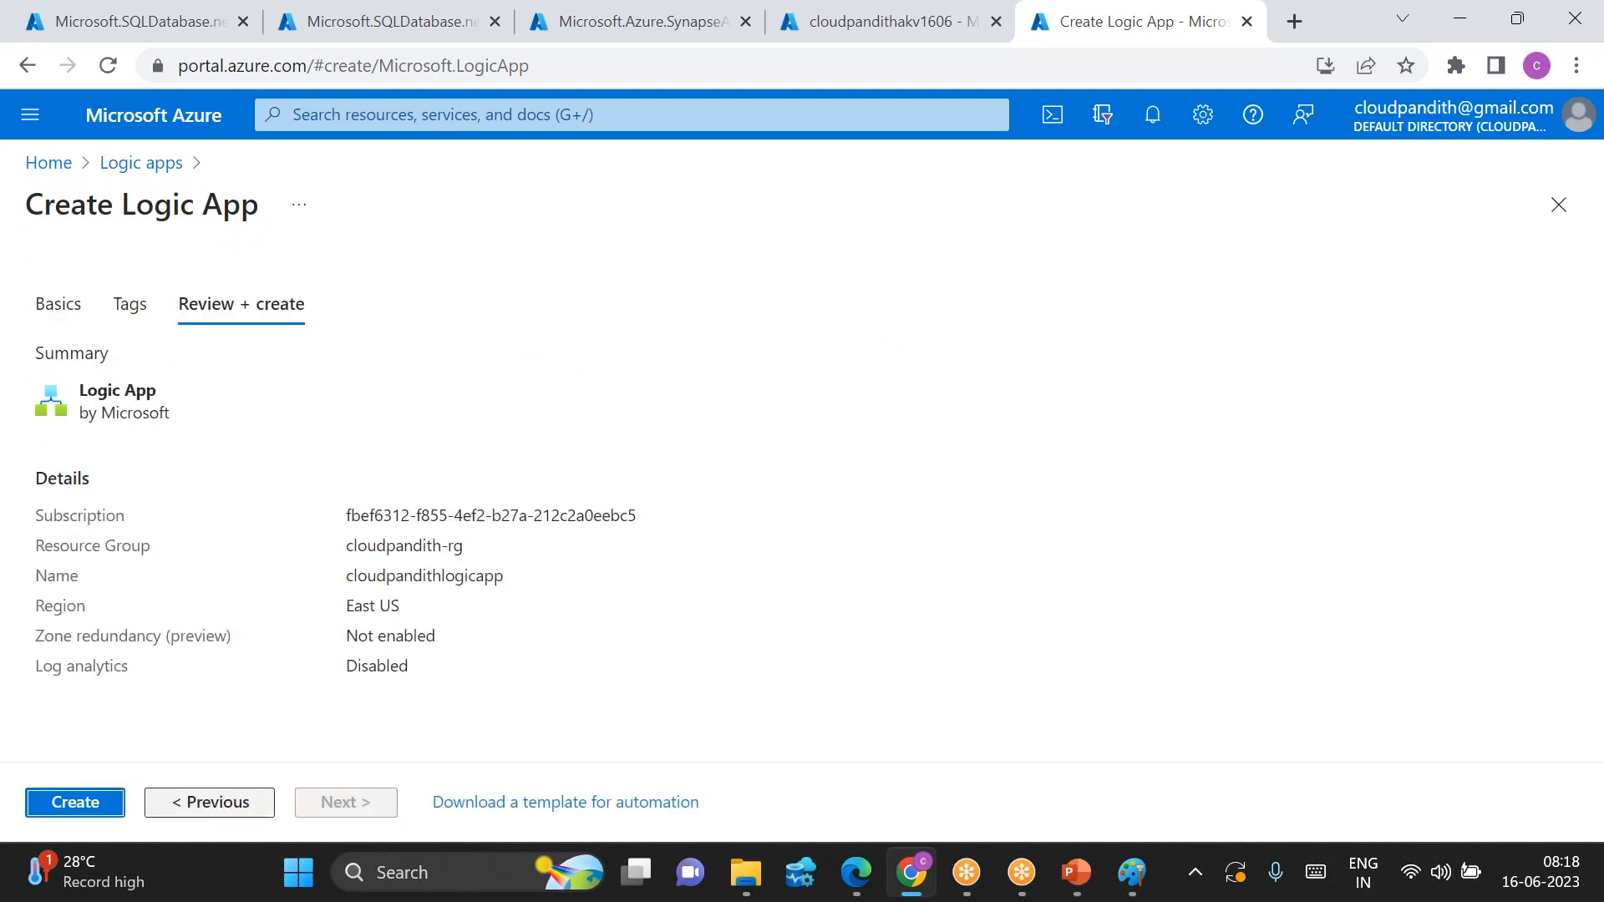
click(82, 804)
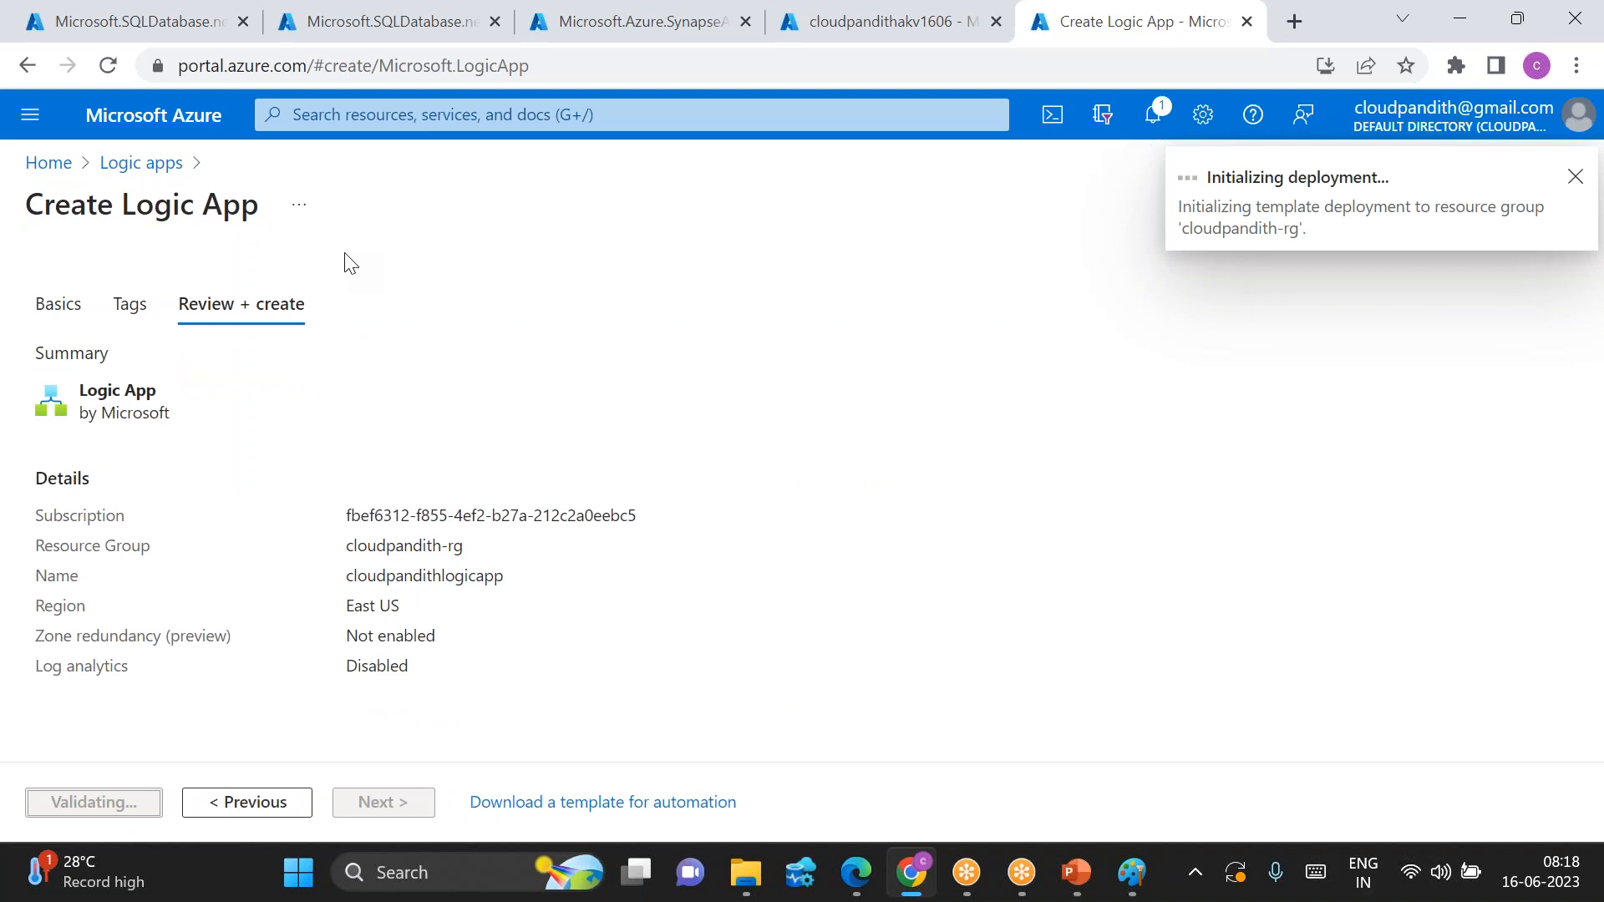
Step: Check both SQL database and Synapse workspace deployments, then open the cloudpandithsrcsqldb overview
click(159, 12)
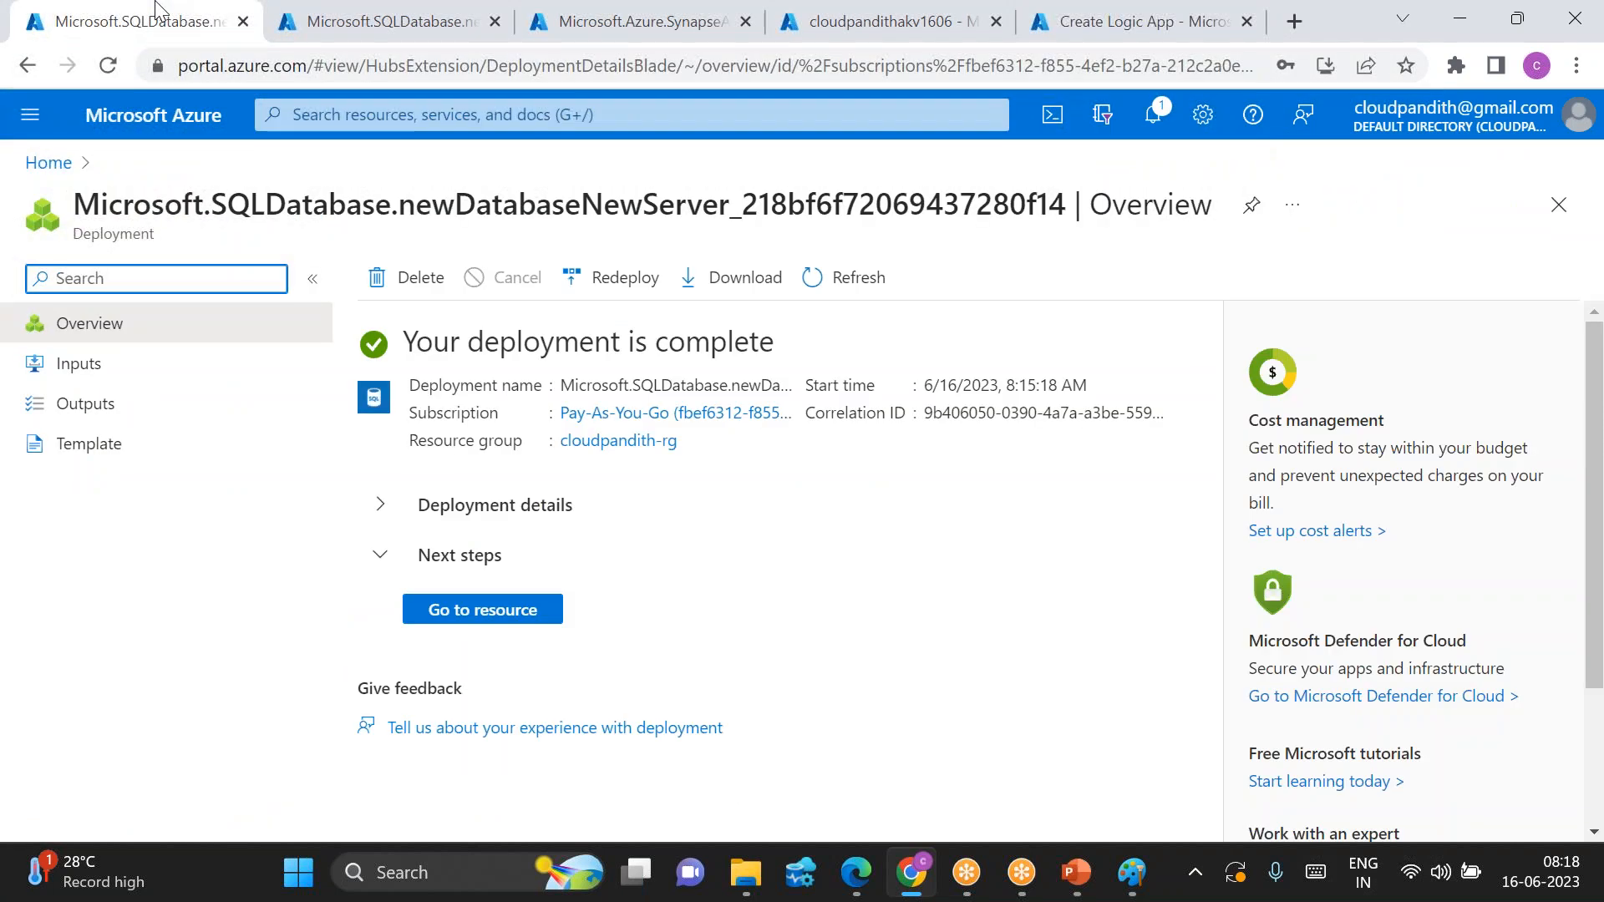
click(385, 10)
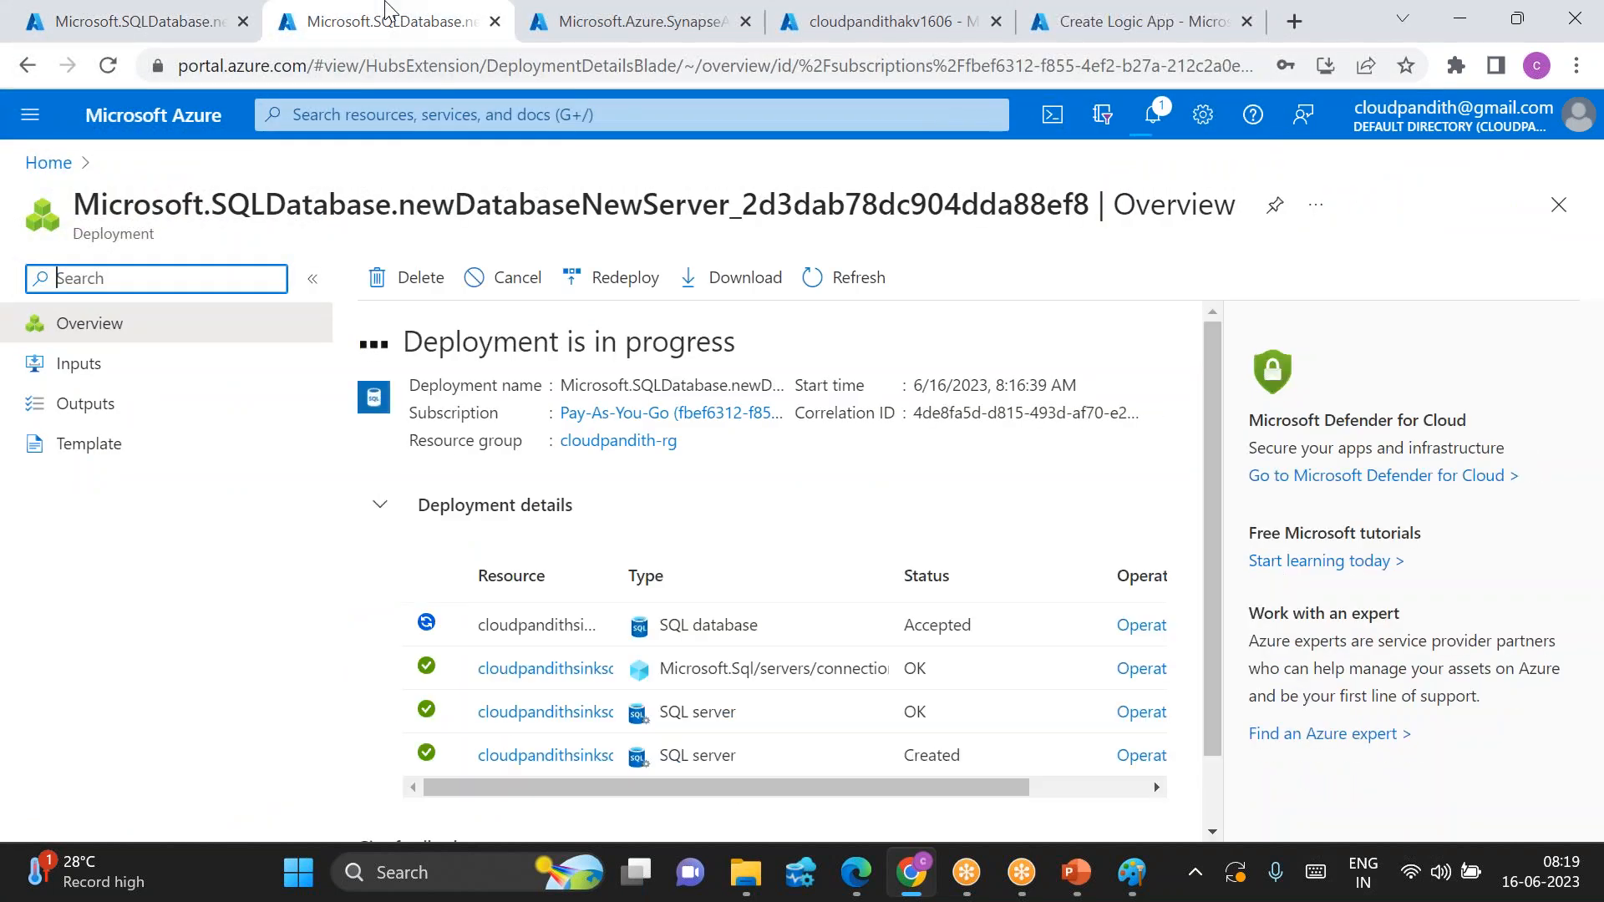
click(548, 37)
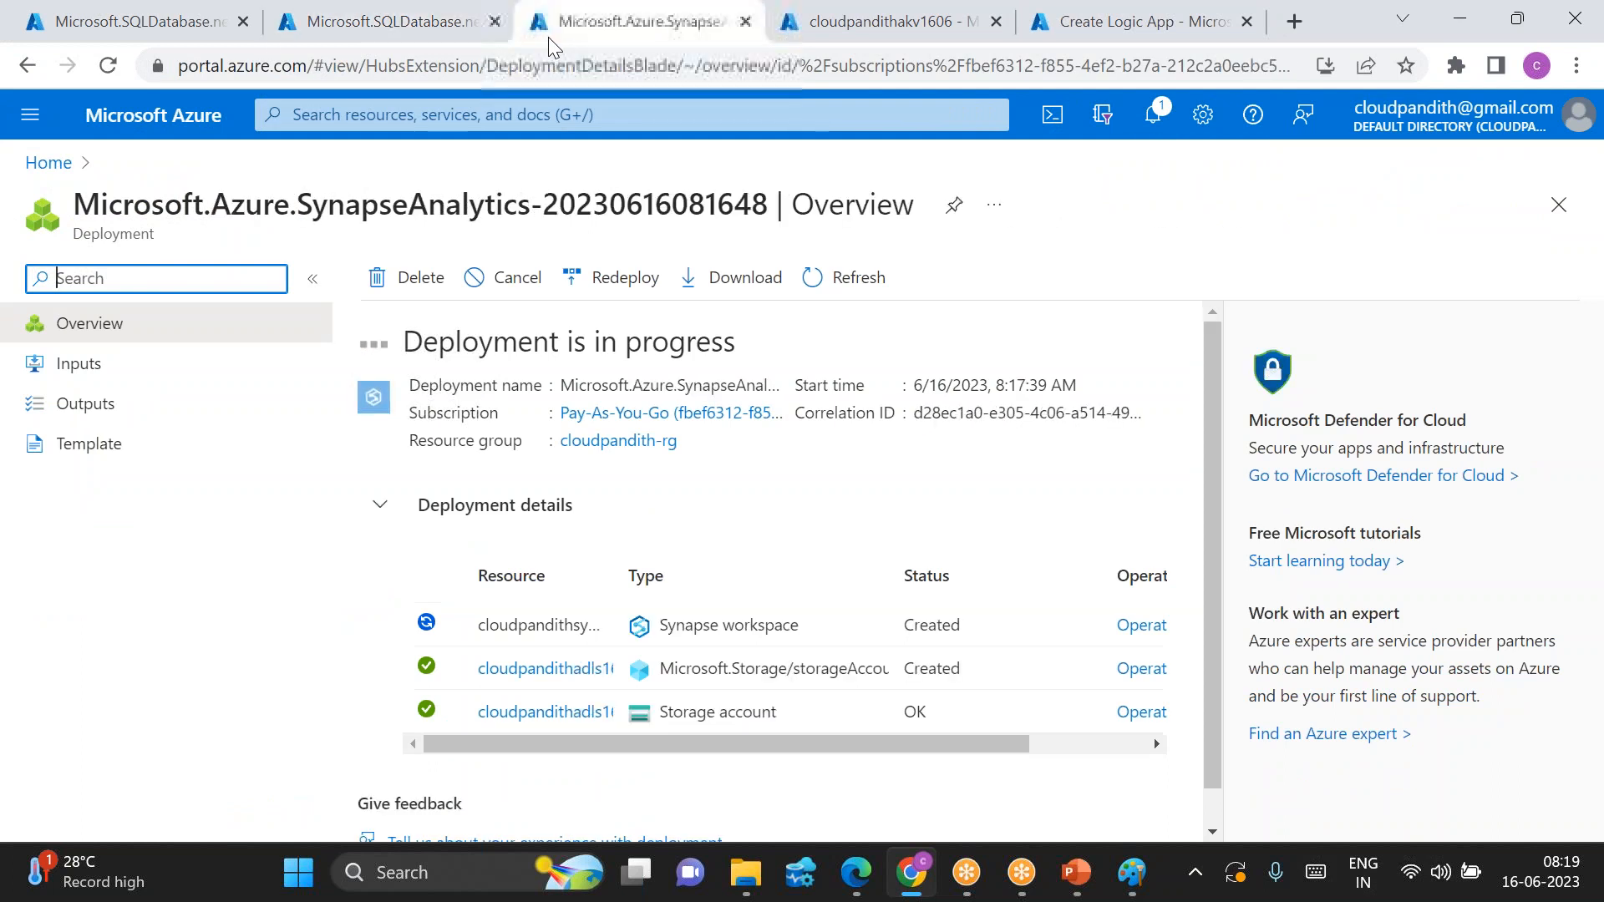
click(149, 31)
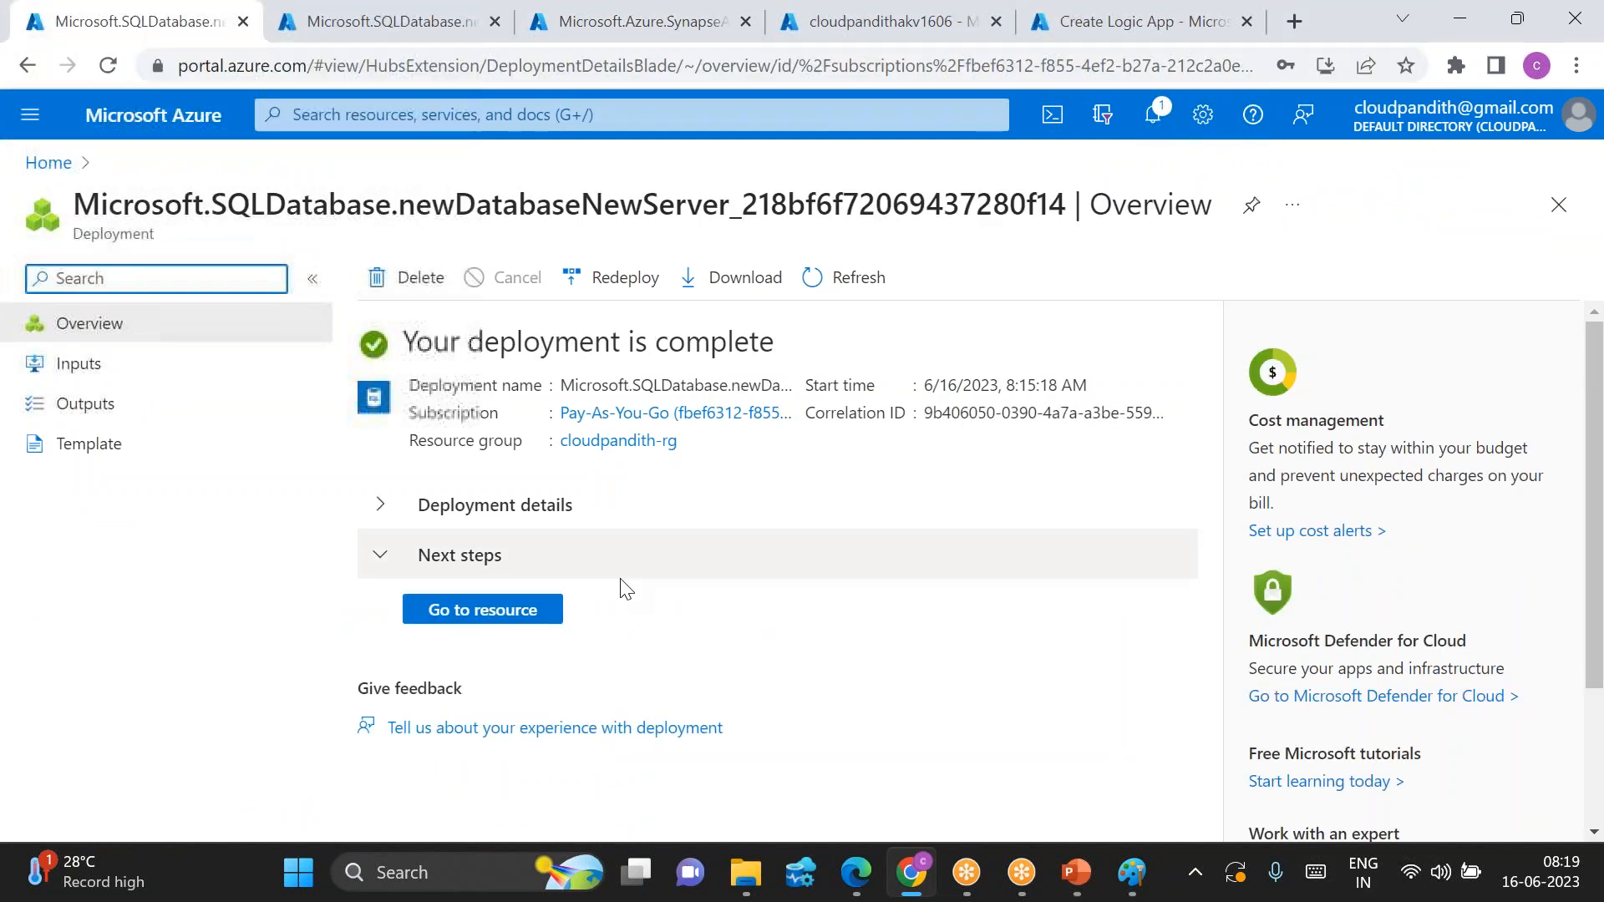
click(502, 616)
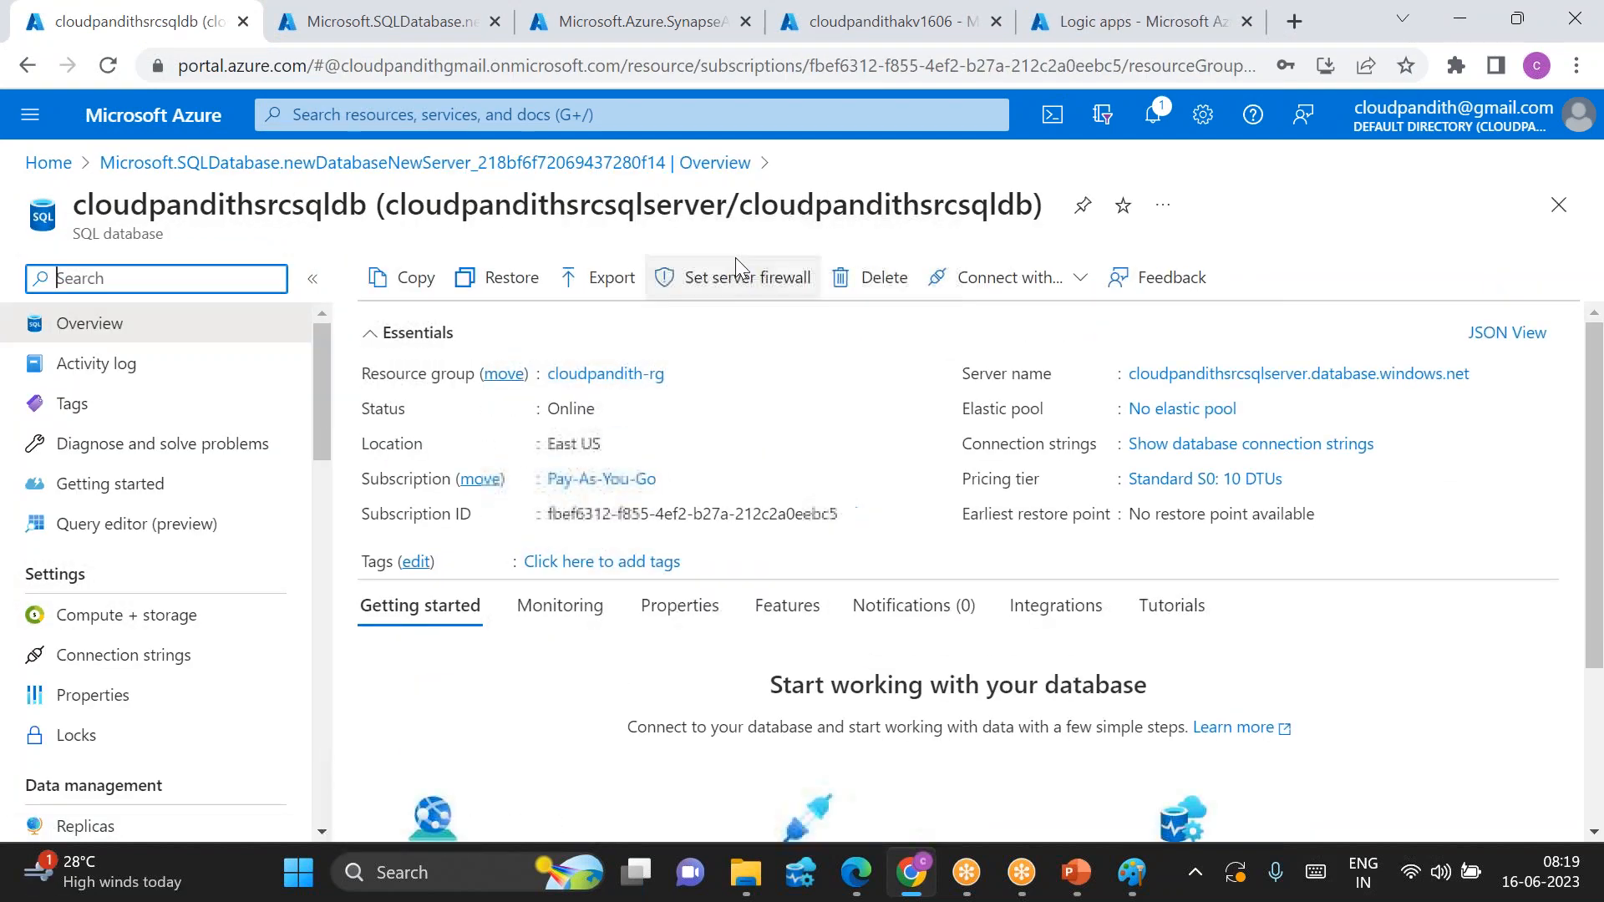
Step: Enable selected-networks access with a client-IP firewall rule and Azure services allowed, and save
click(735, 284)
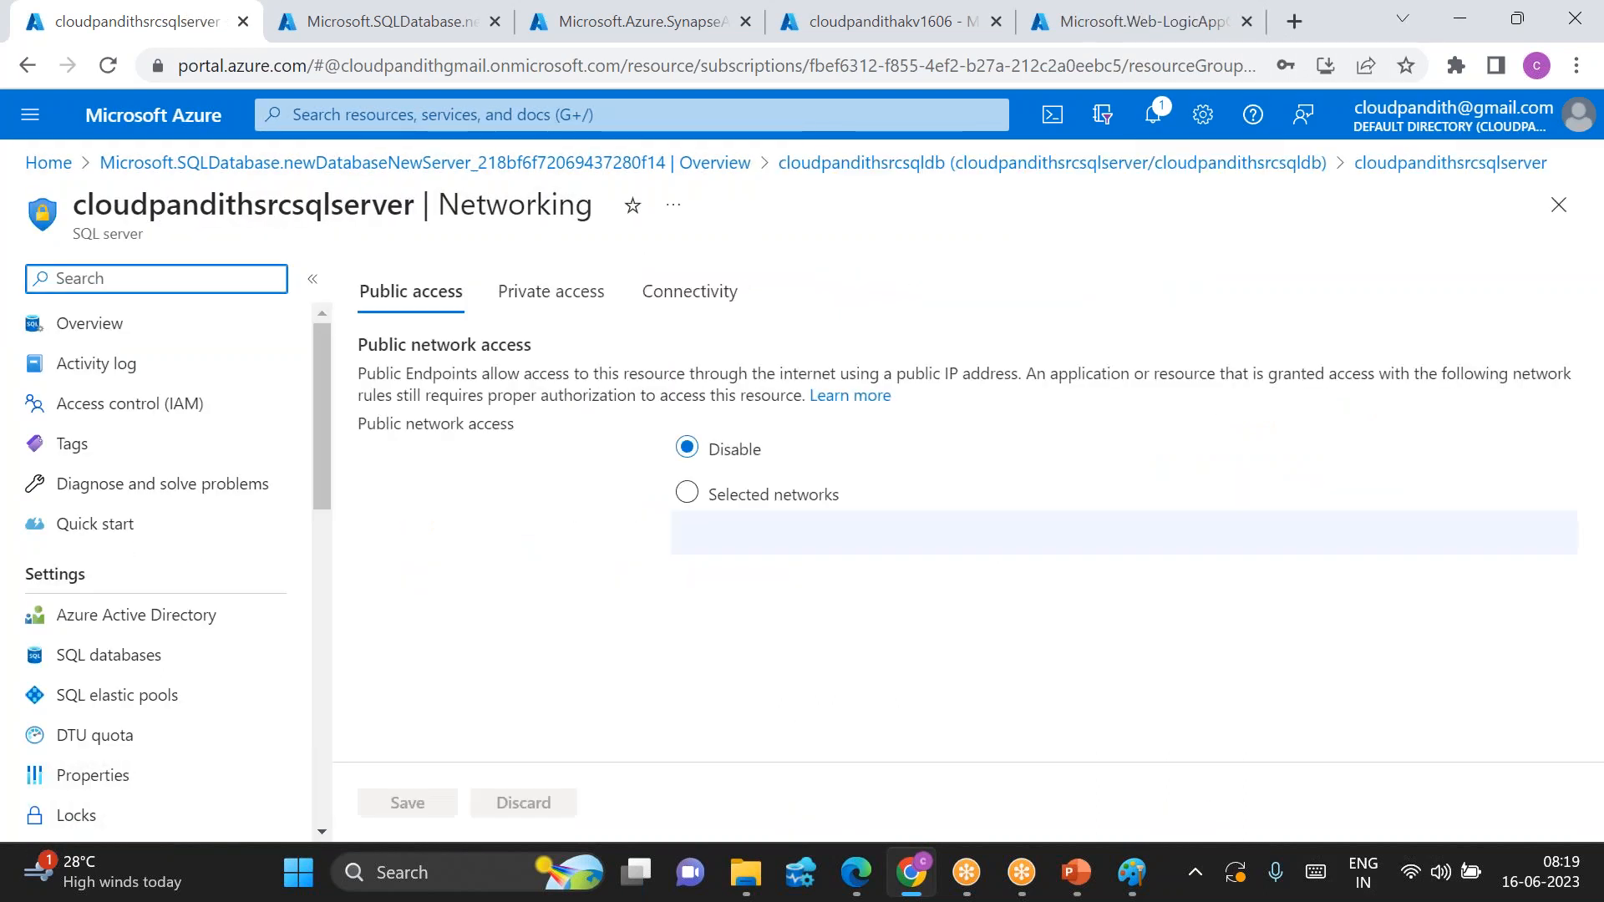
click(686, 550)
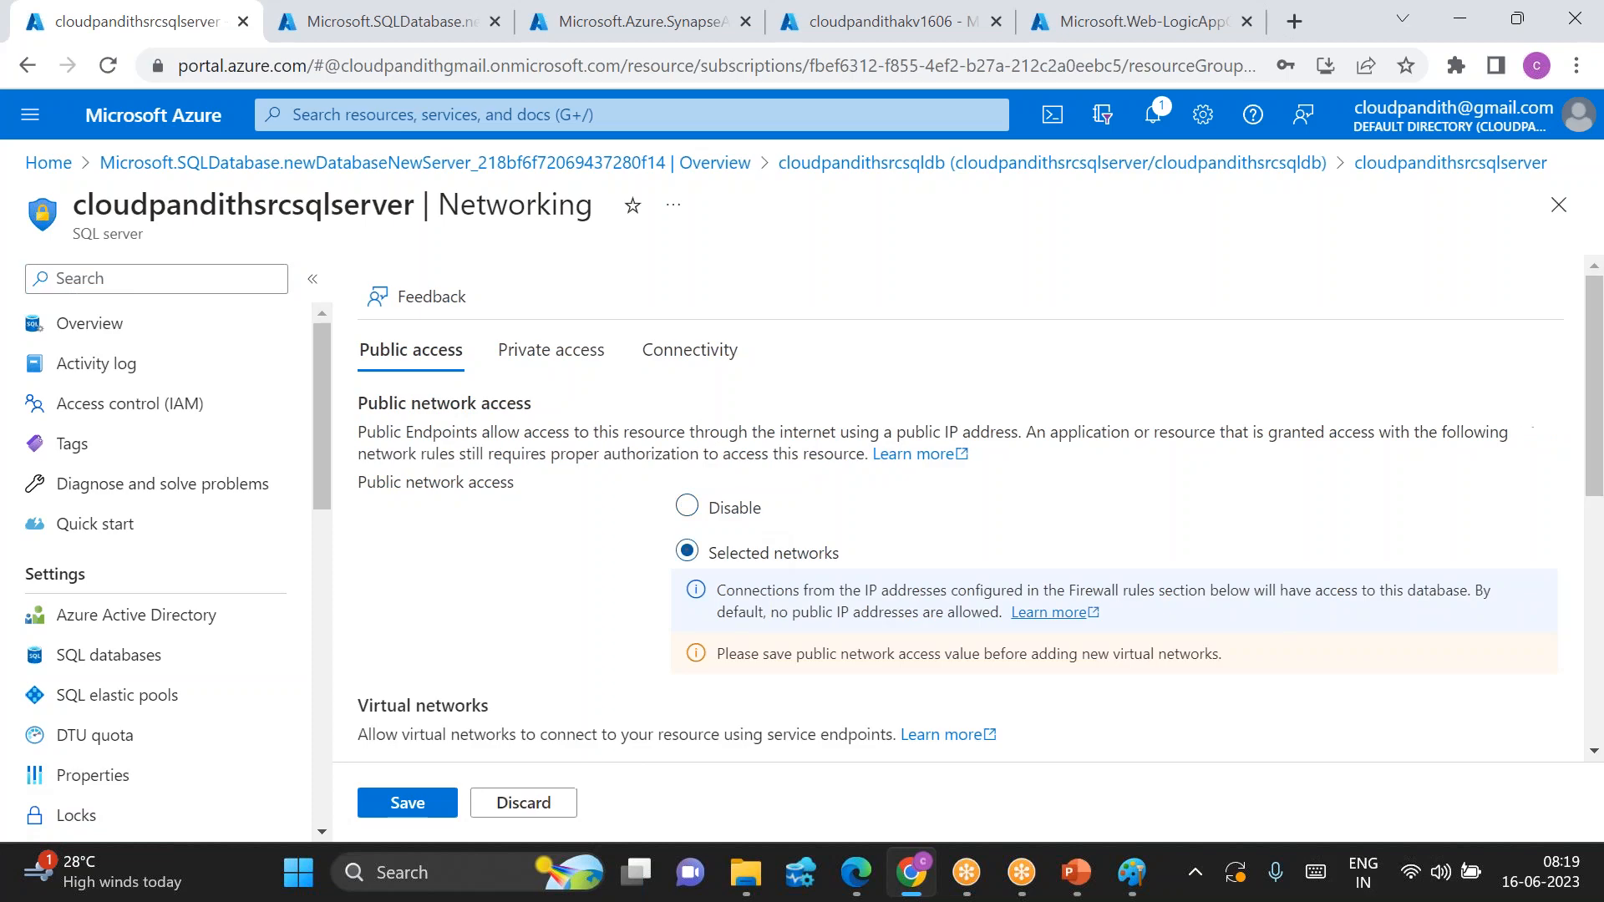
scroll(546, 506, down, 5)
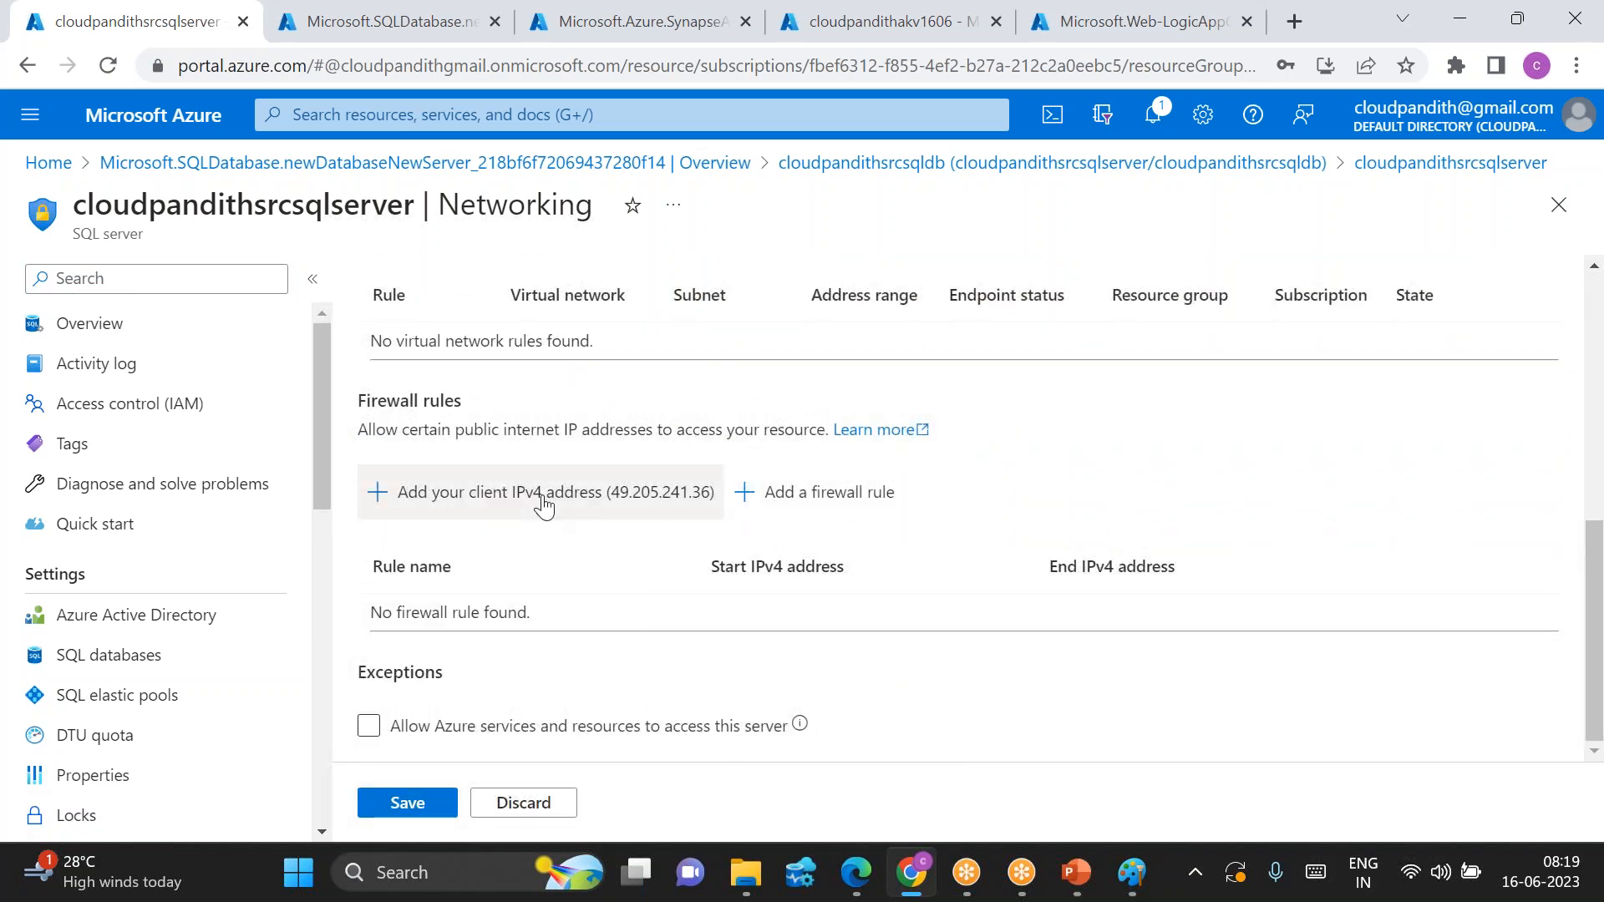
click(532, 501)
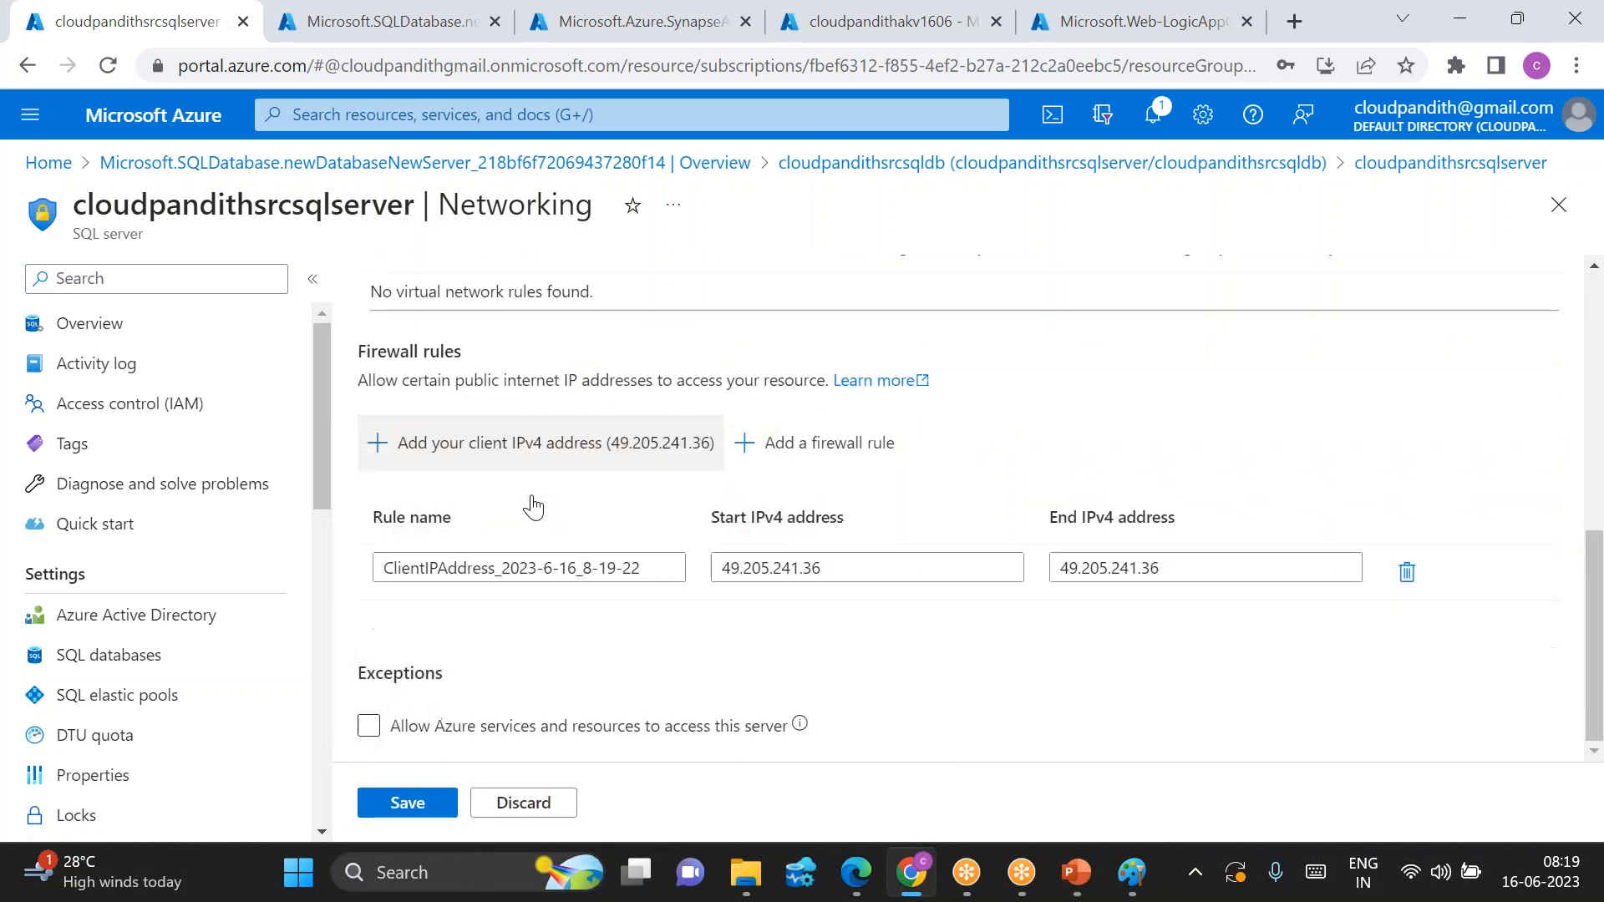
click(370, 727)
click(403, 804)
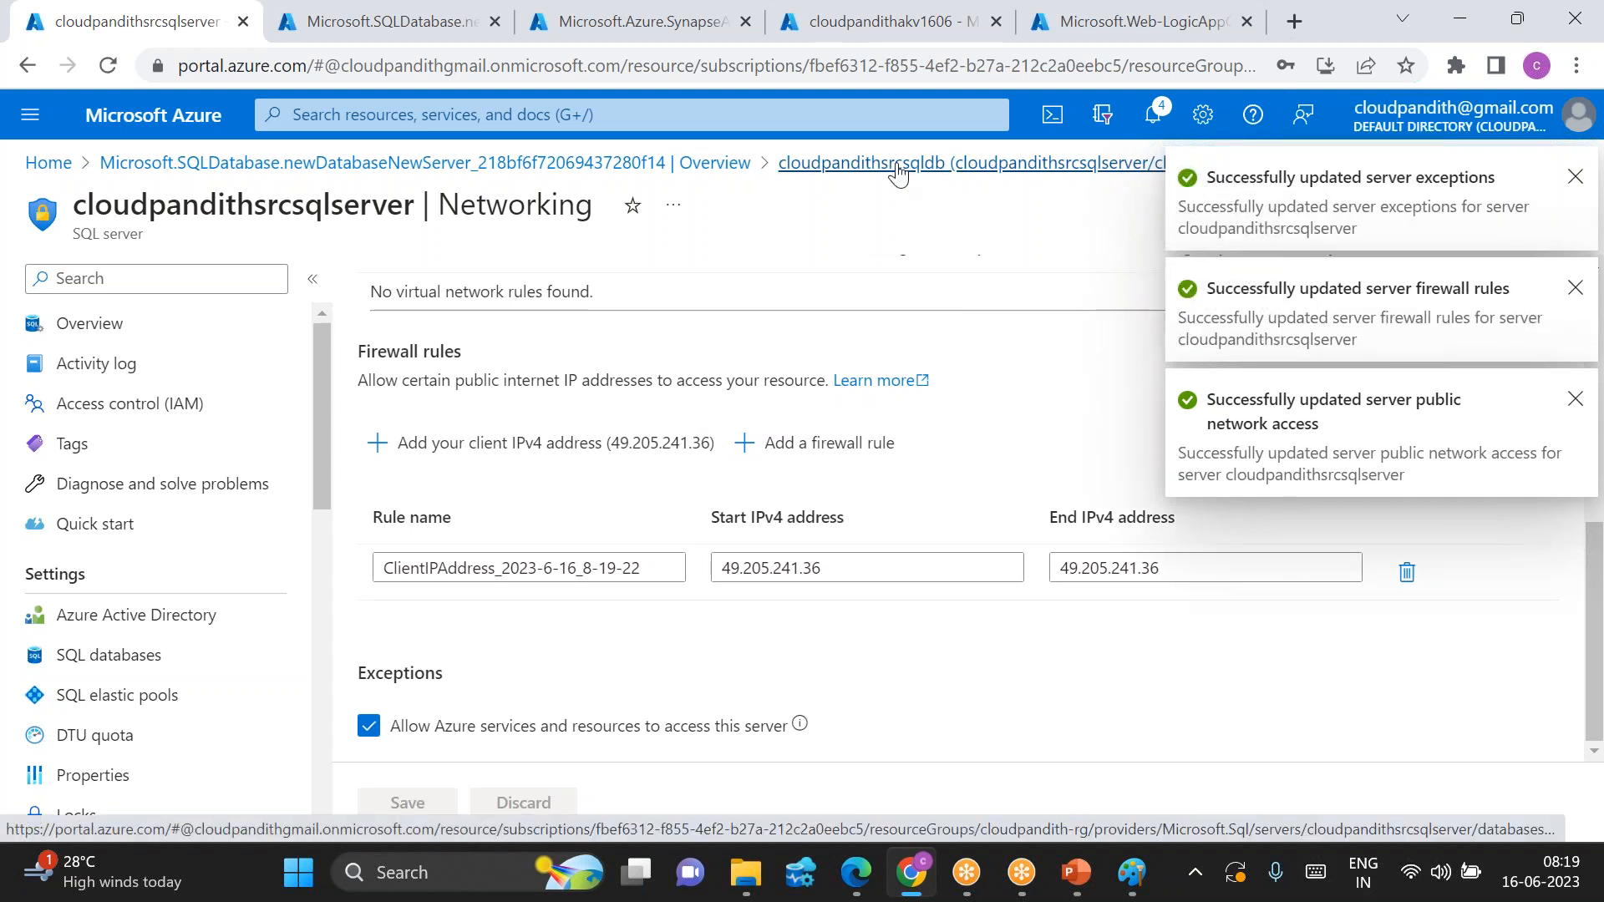
click(897, 164)
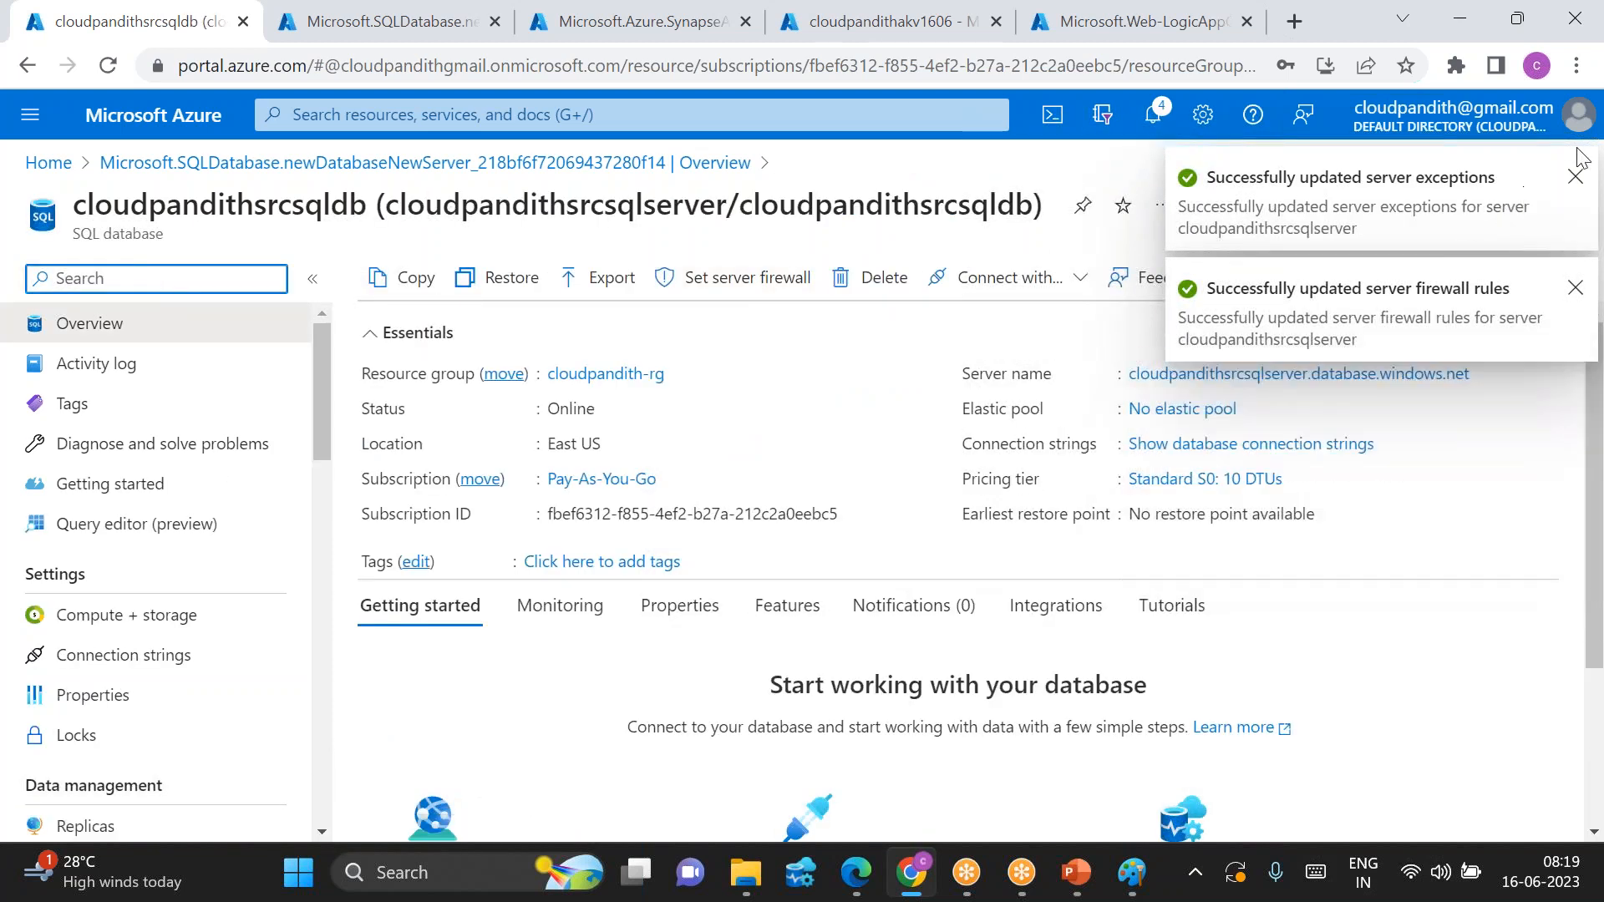
click(803, 870)
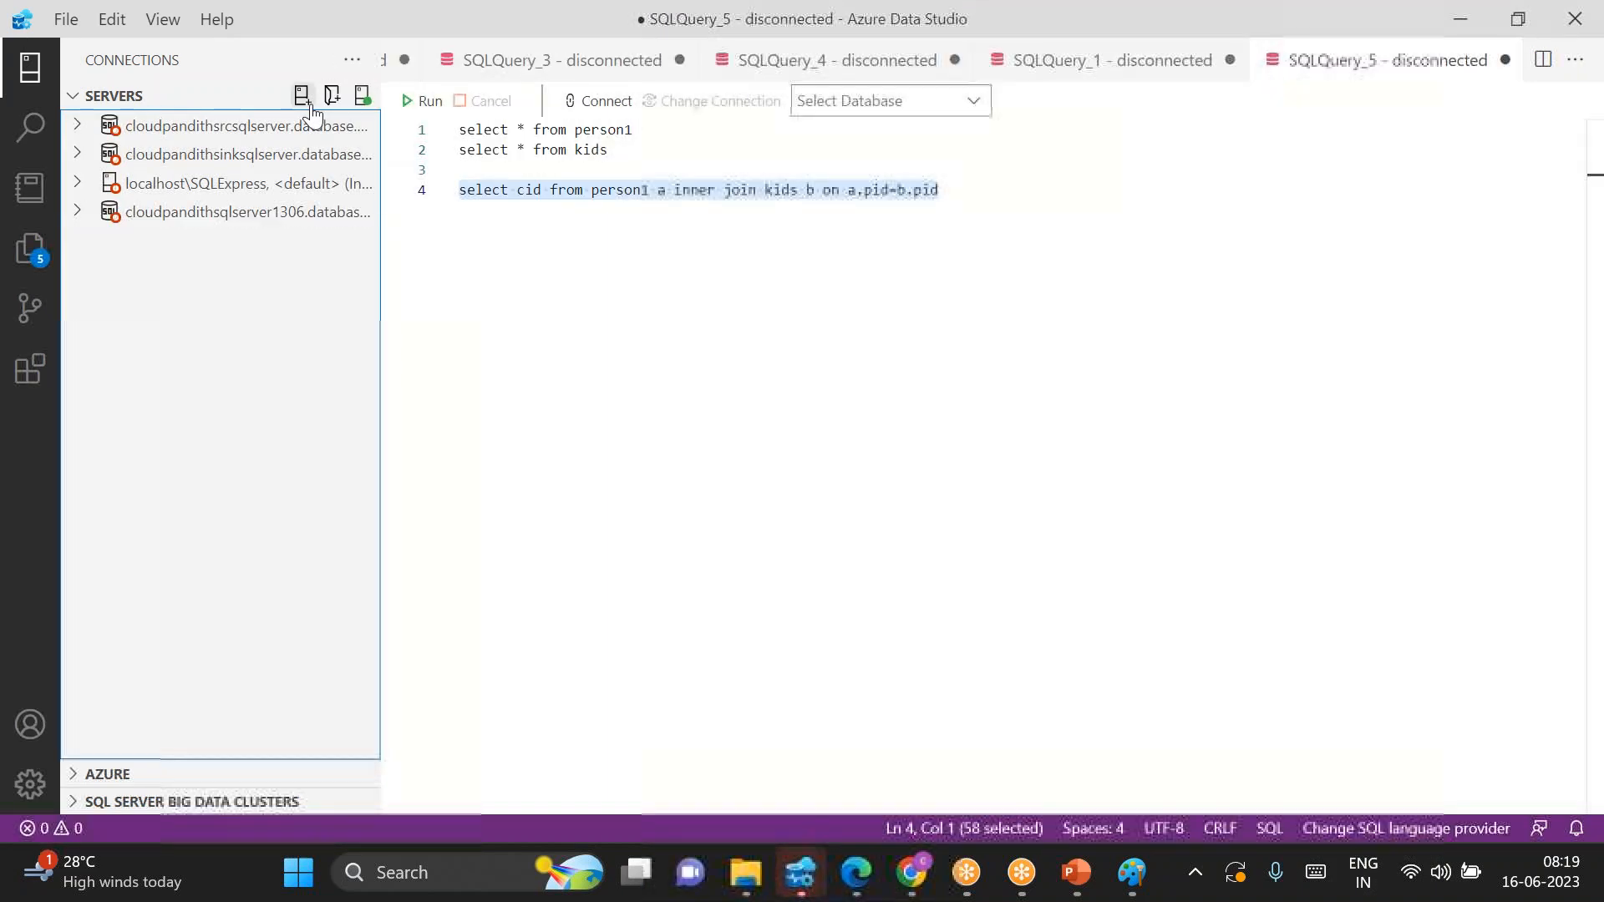
Step: Start a new connection with server cloudpandithsrcsqlserver.database.windows.net copied from the portal
click(302, 97)
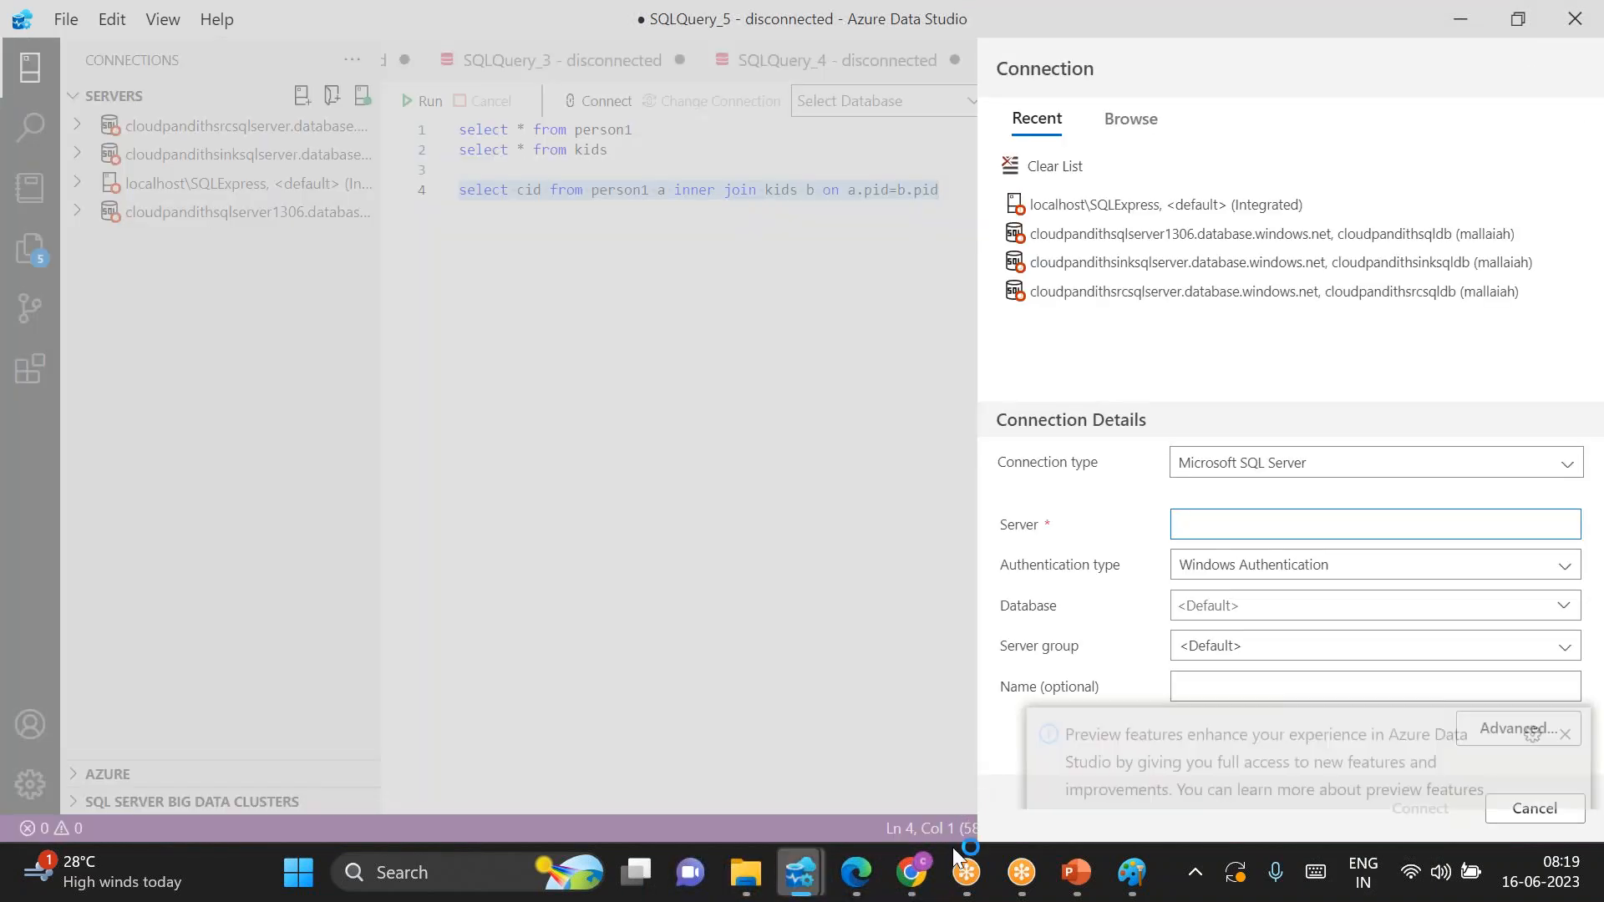
click(911, 872)
click(1484, 374)
key(alt+Tab)
click(1207, 513)
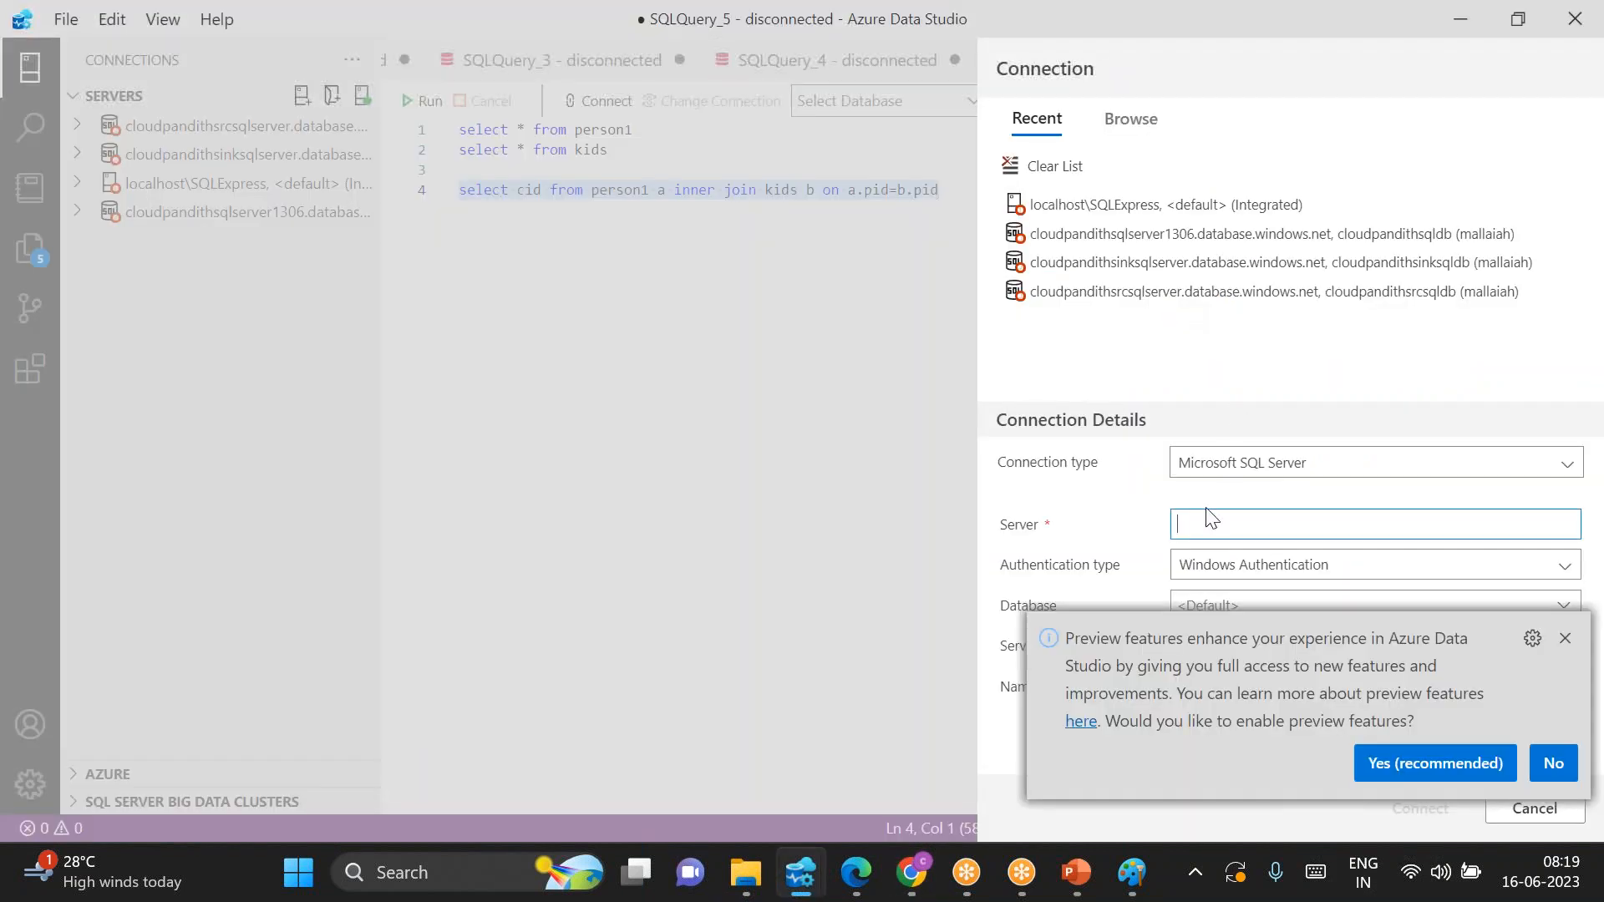
key(ctrl+v)
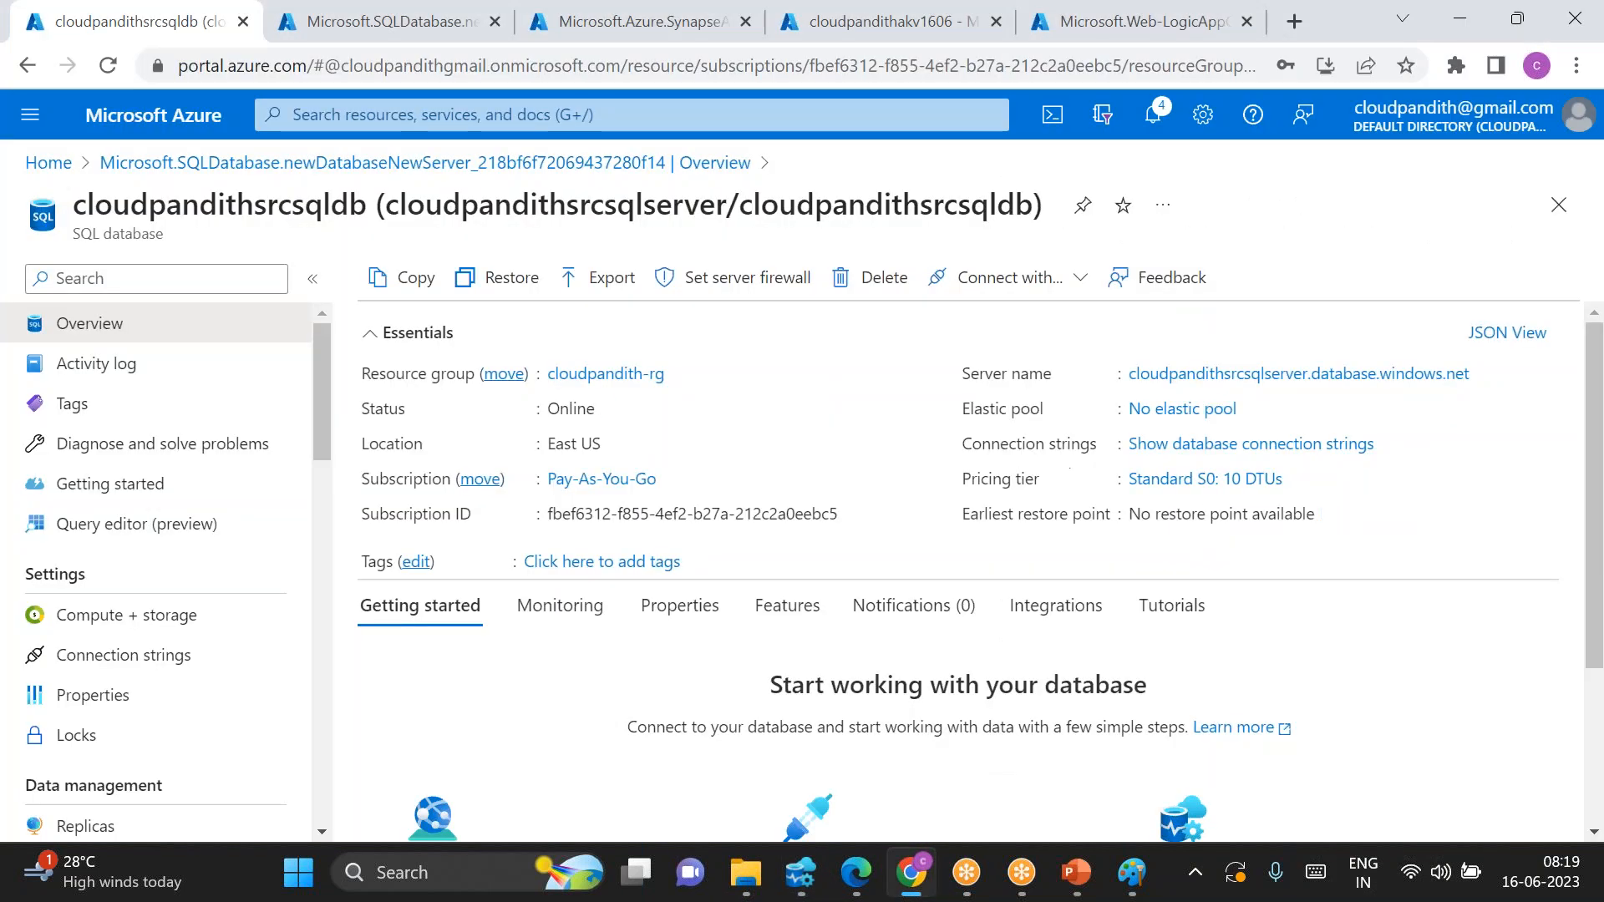
Step: Set authentication to SQL Login and the database to cloudpandithsrcsqldb
double_click(292, 202)
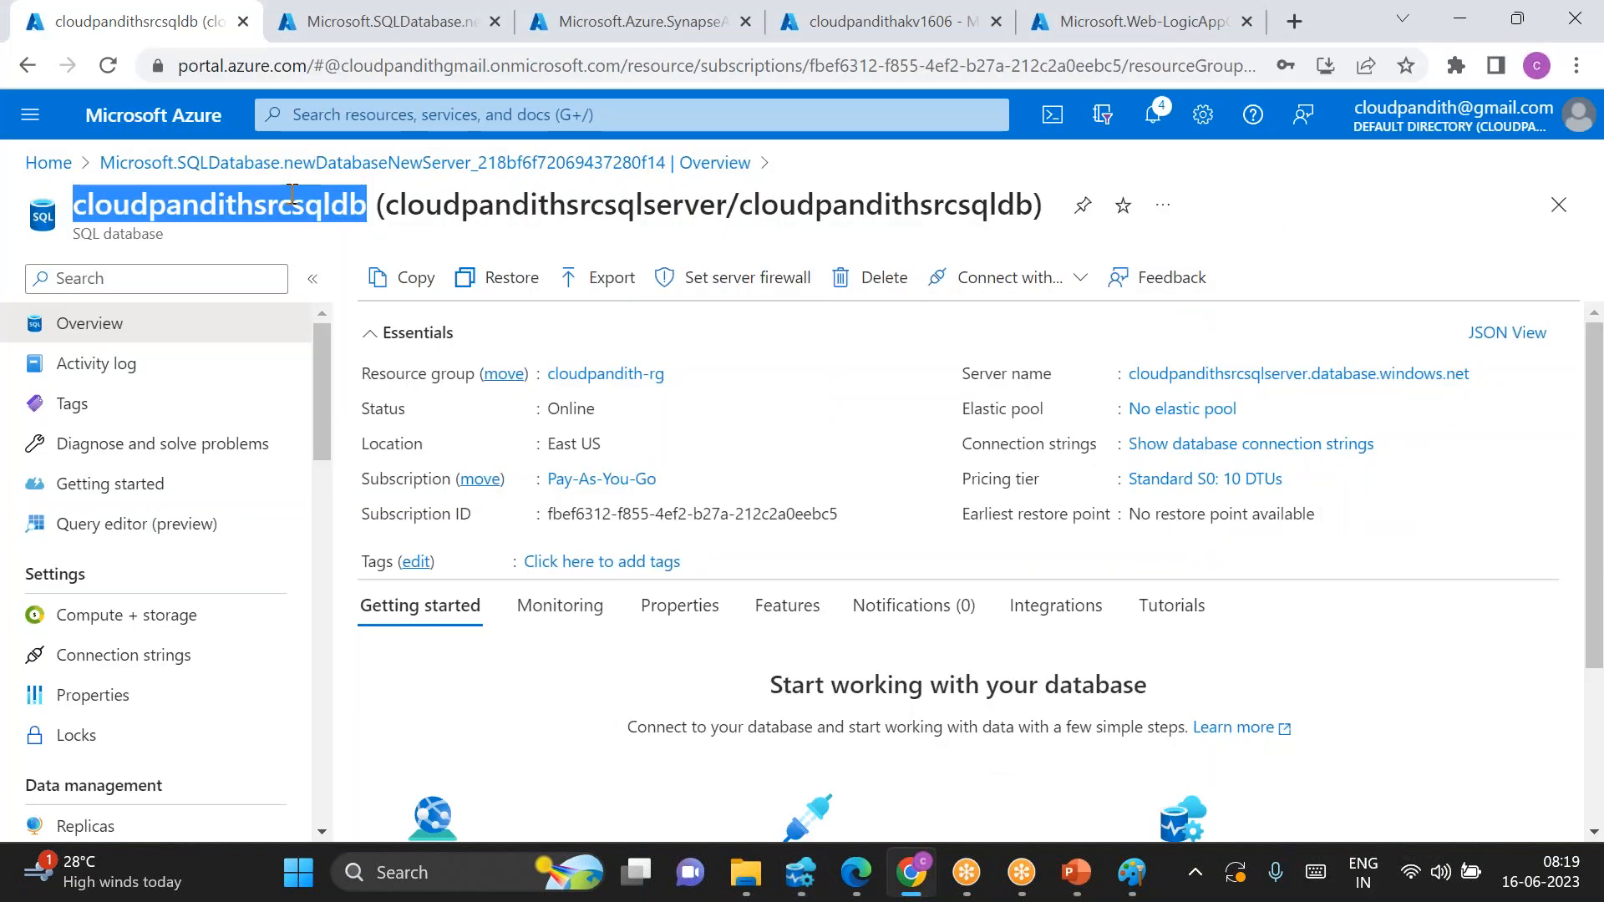
key(alt+Tab)
click(1576, 641)
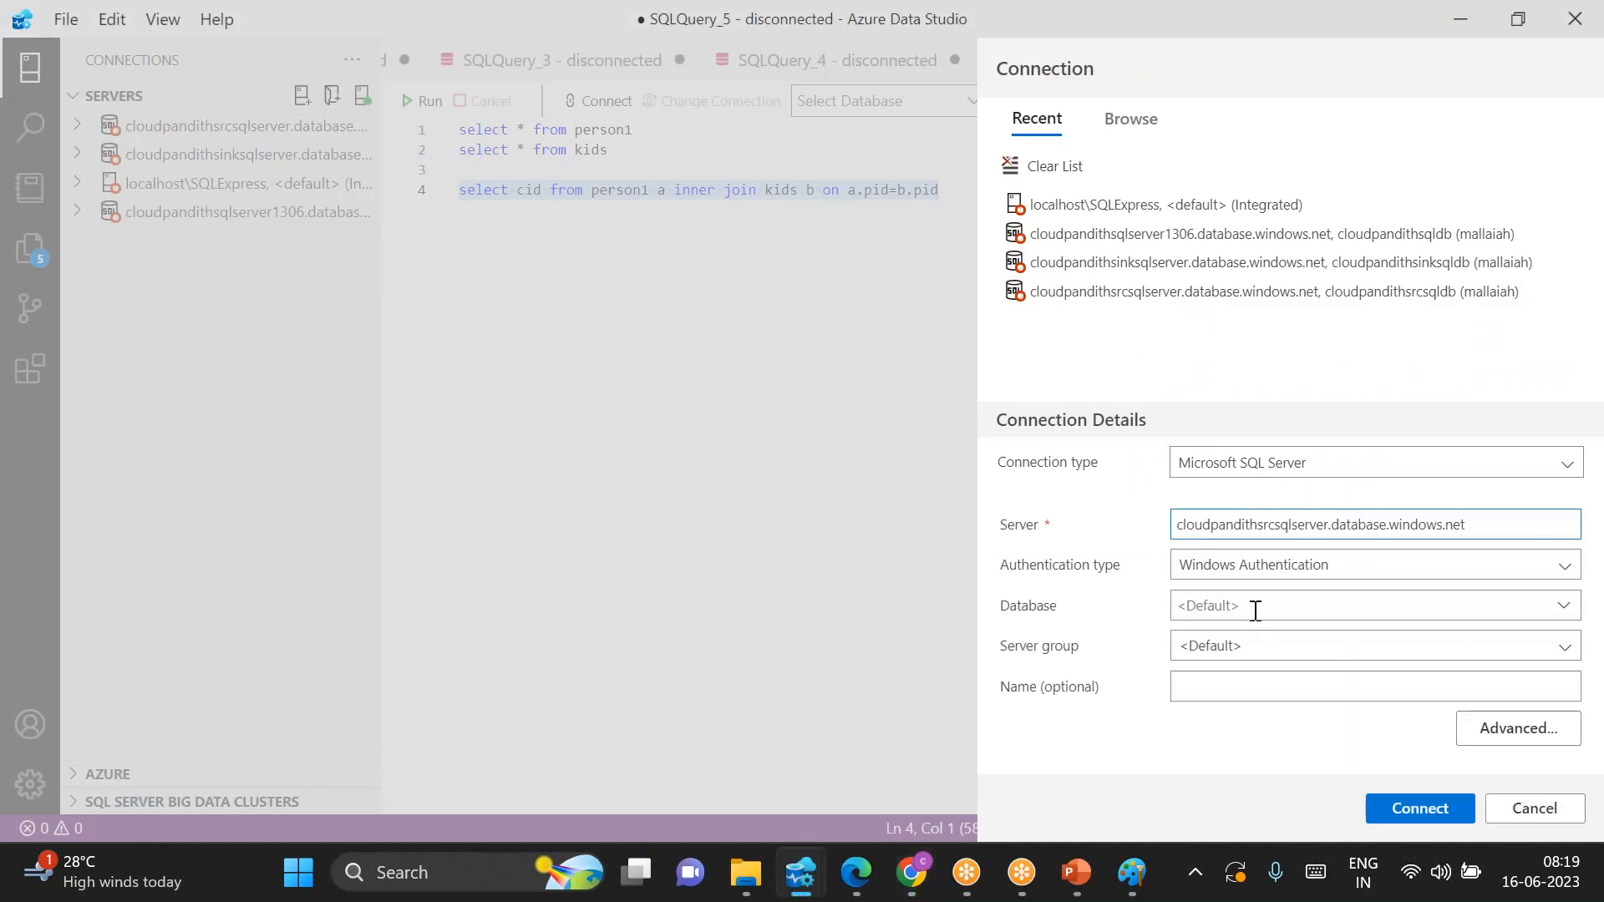
click(1211, 576)
click(1215, 592)
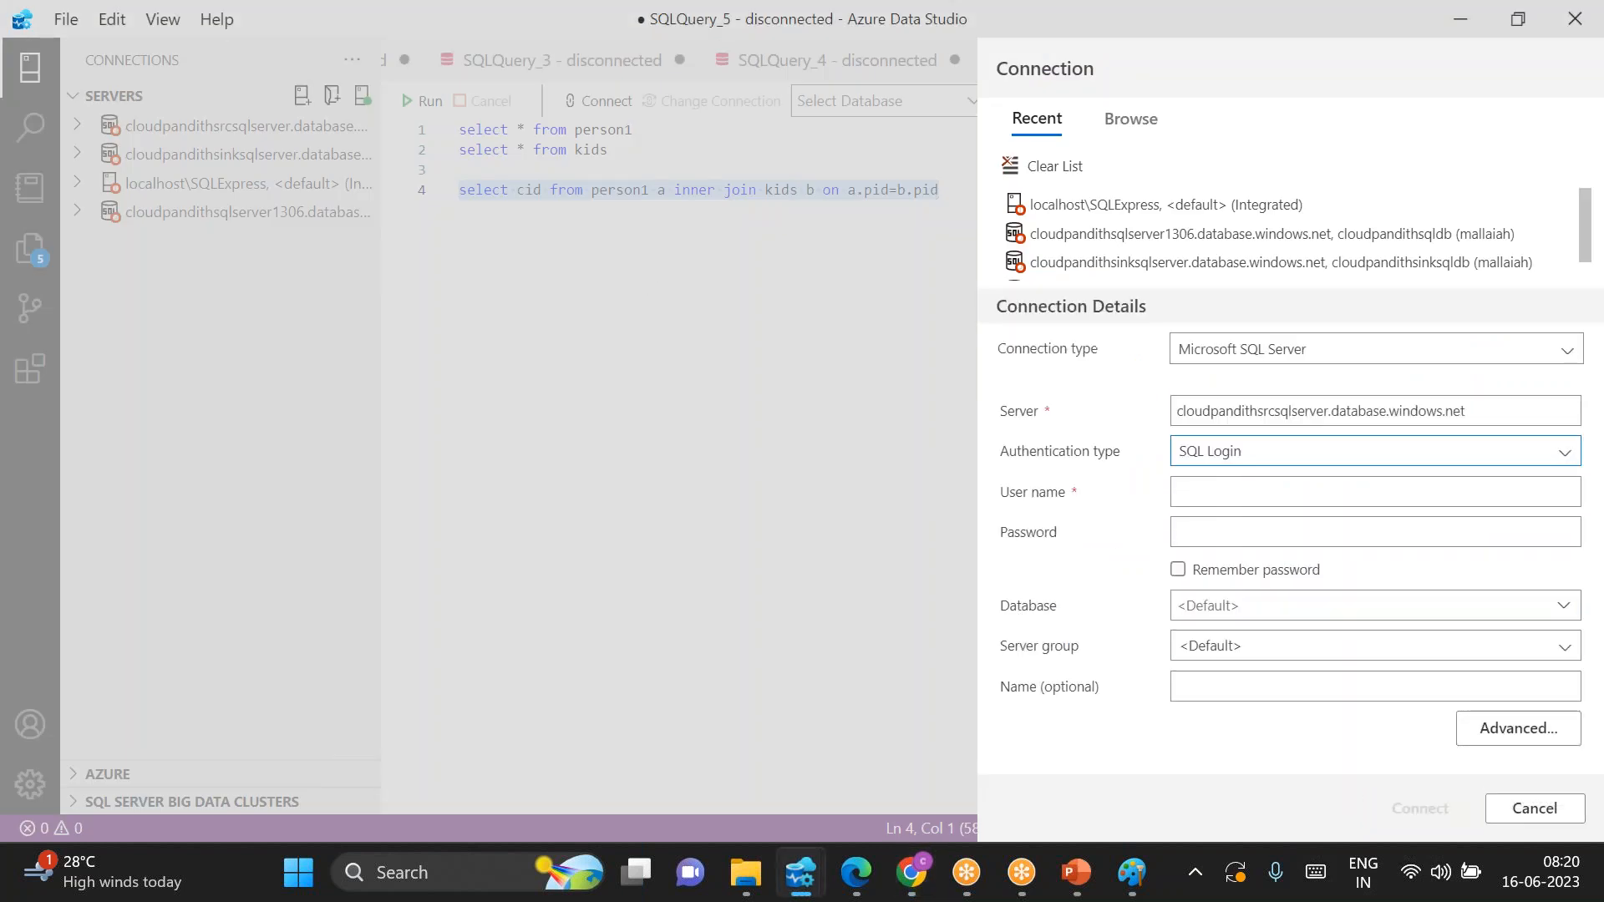
click(1198, 595)
key(ctrl+v)
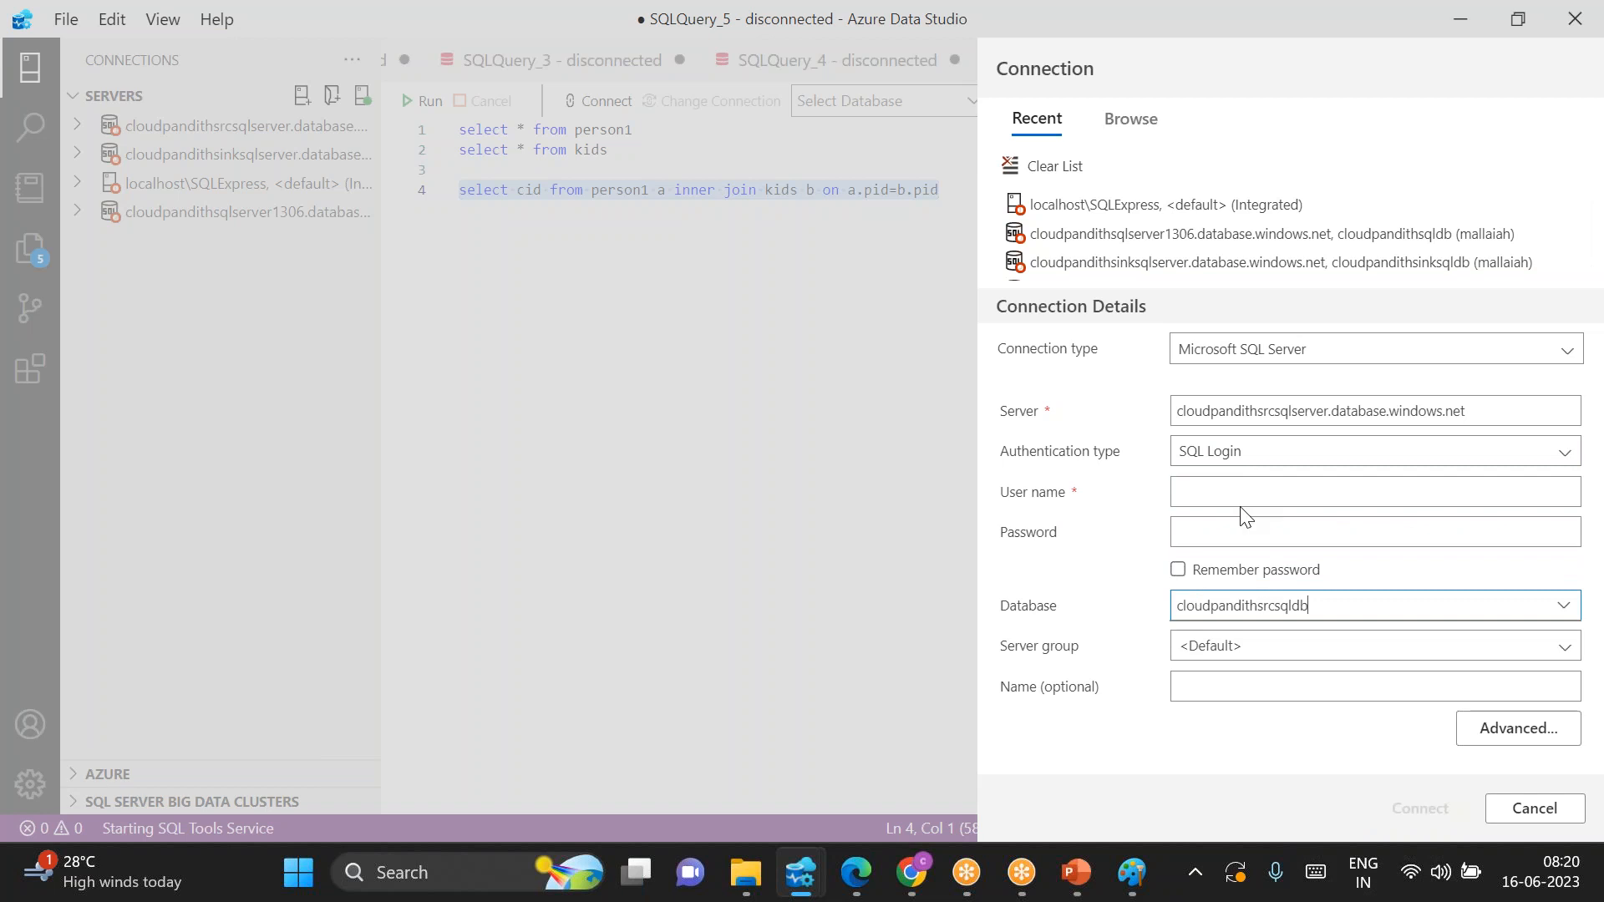
Step: Enter the SQL login user name and password, connect, and postpone the update prompt
click(1220, 487)
text(mallaiah)
key(Tab)
text(•••••)
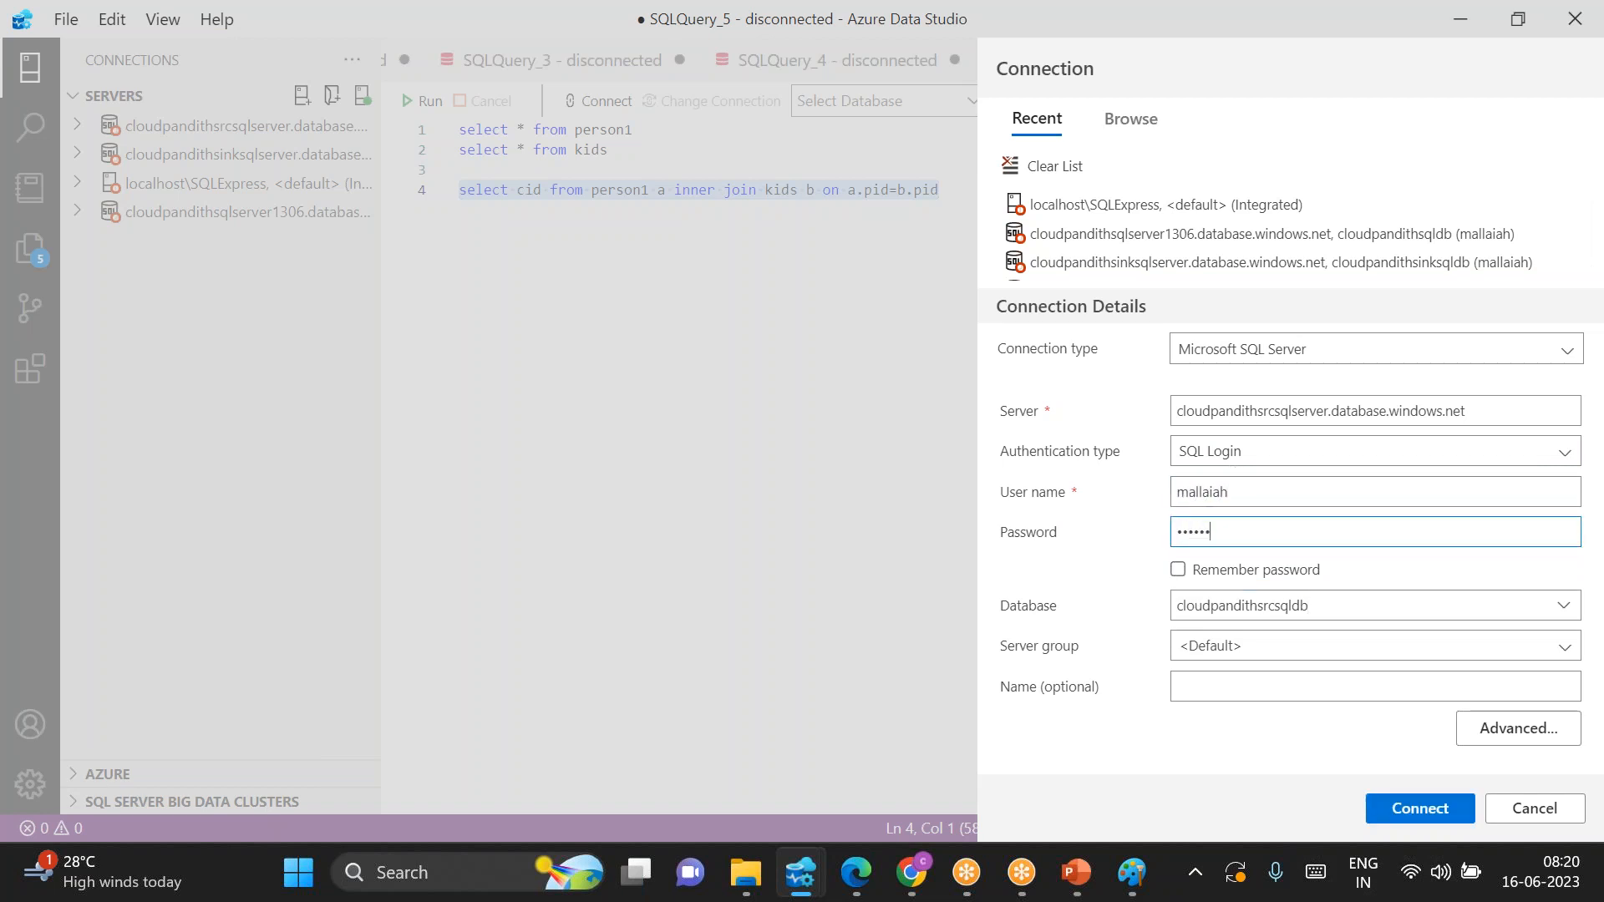
text(••••)
key(Return)
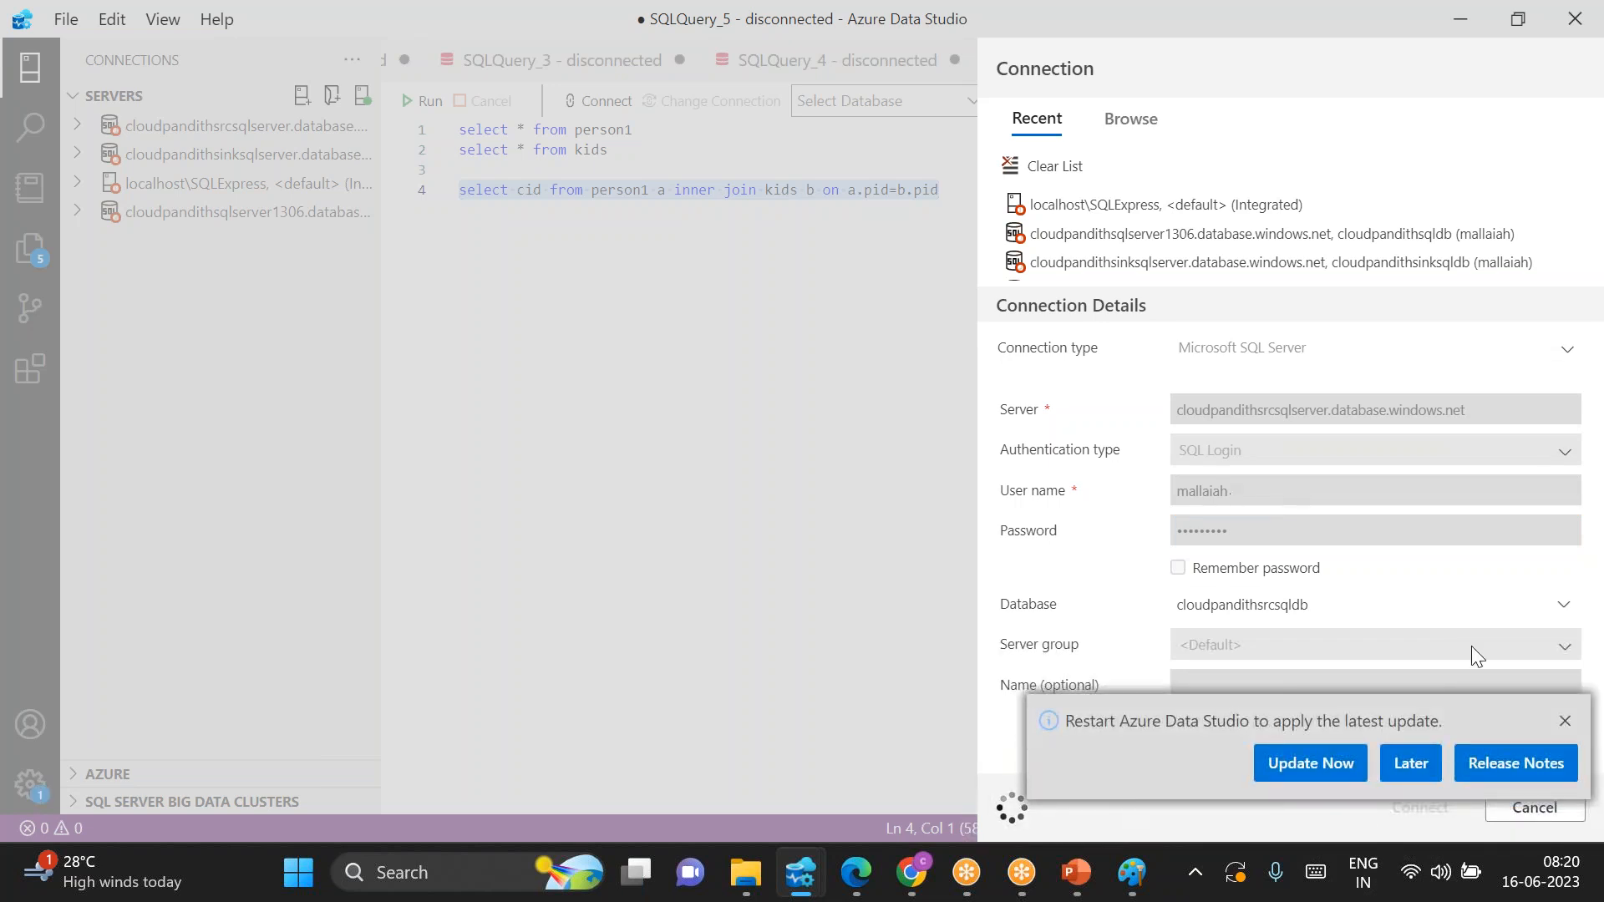
click(1411, 763)
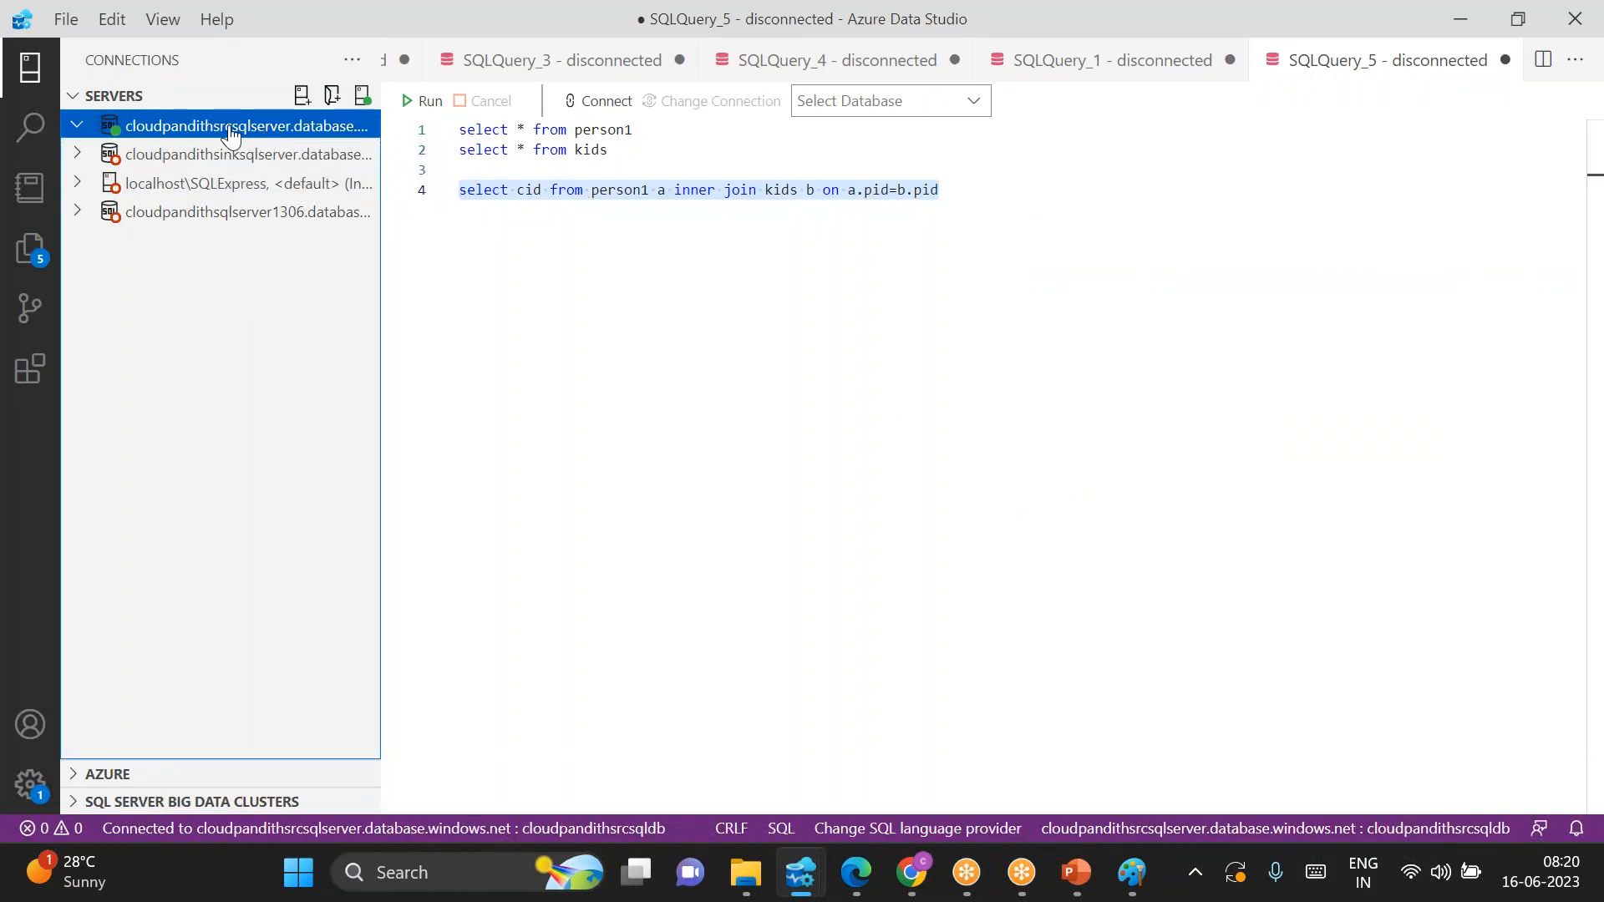
Step: Open query SQLQuery_7 on cloudpandithsrcsqldb and expand its Tables folder showing the SalesLT tables
right_click(130, 133)
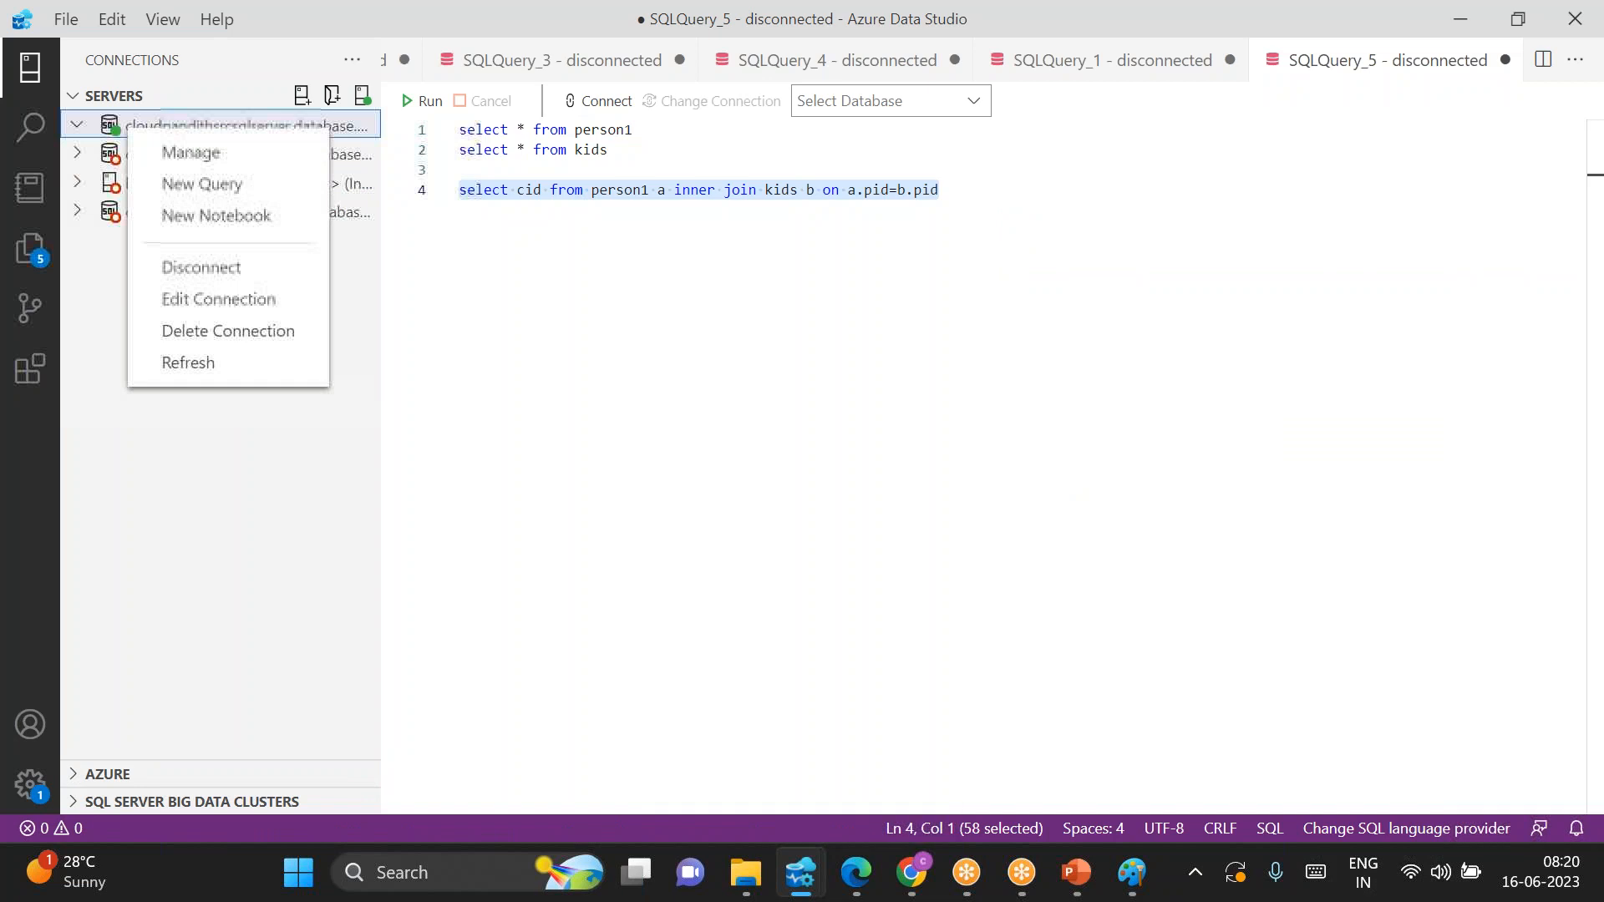
click(211, 189)
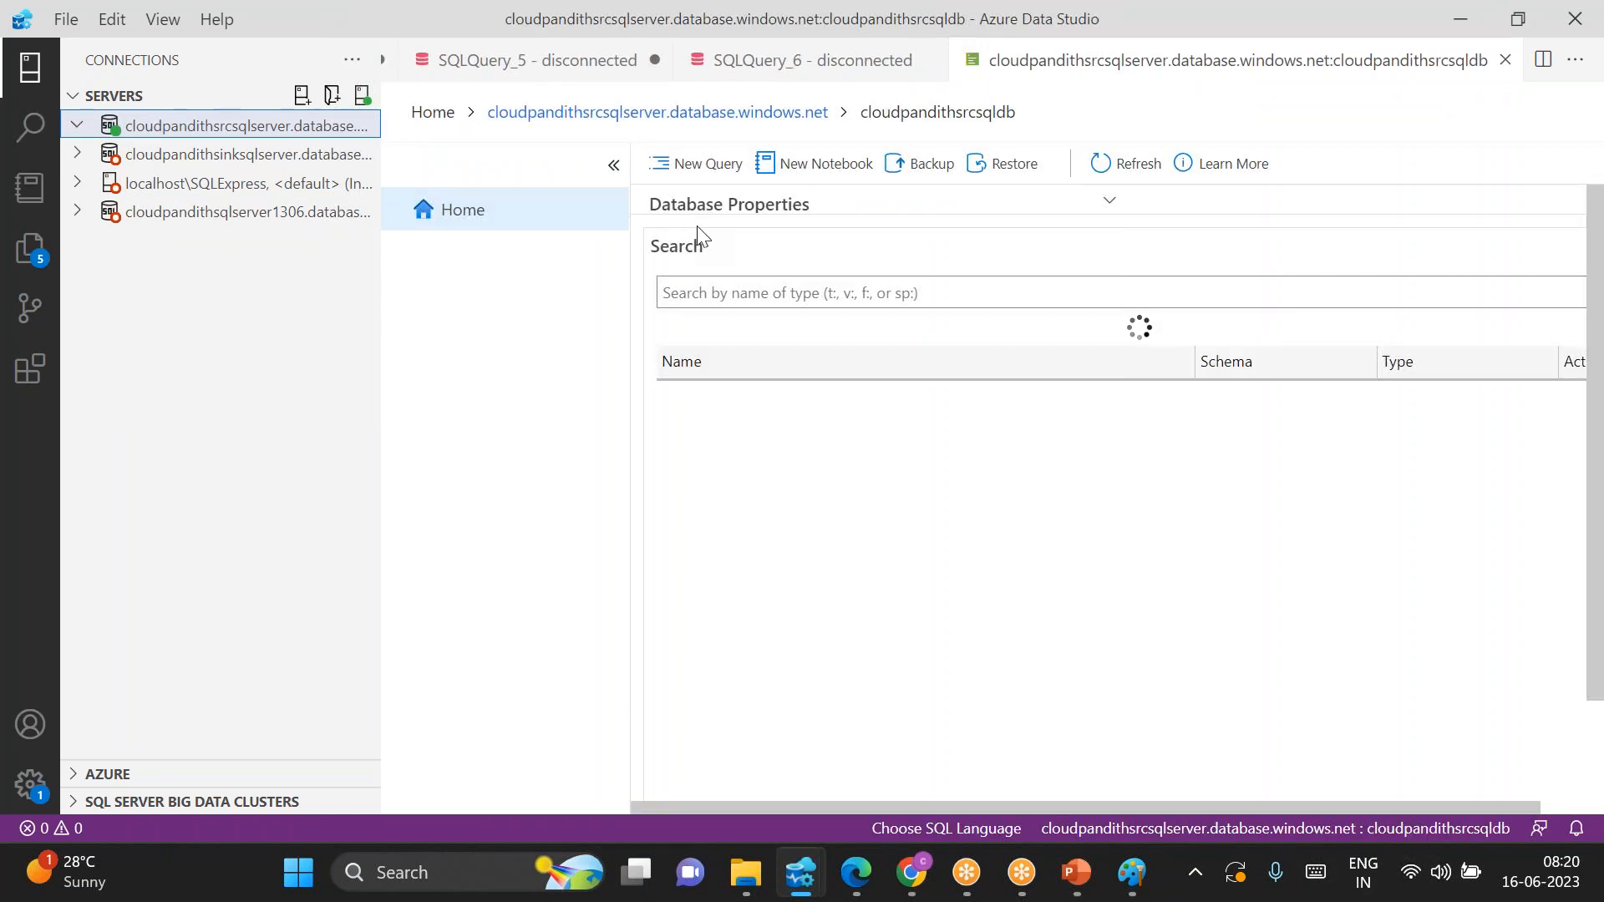
click(704, 165)
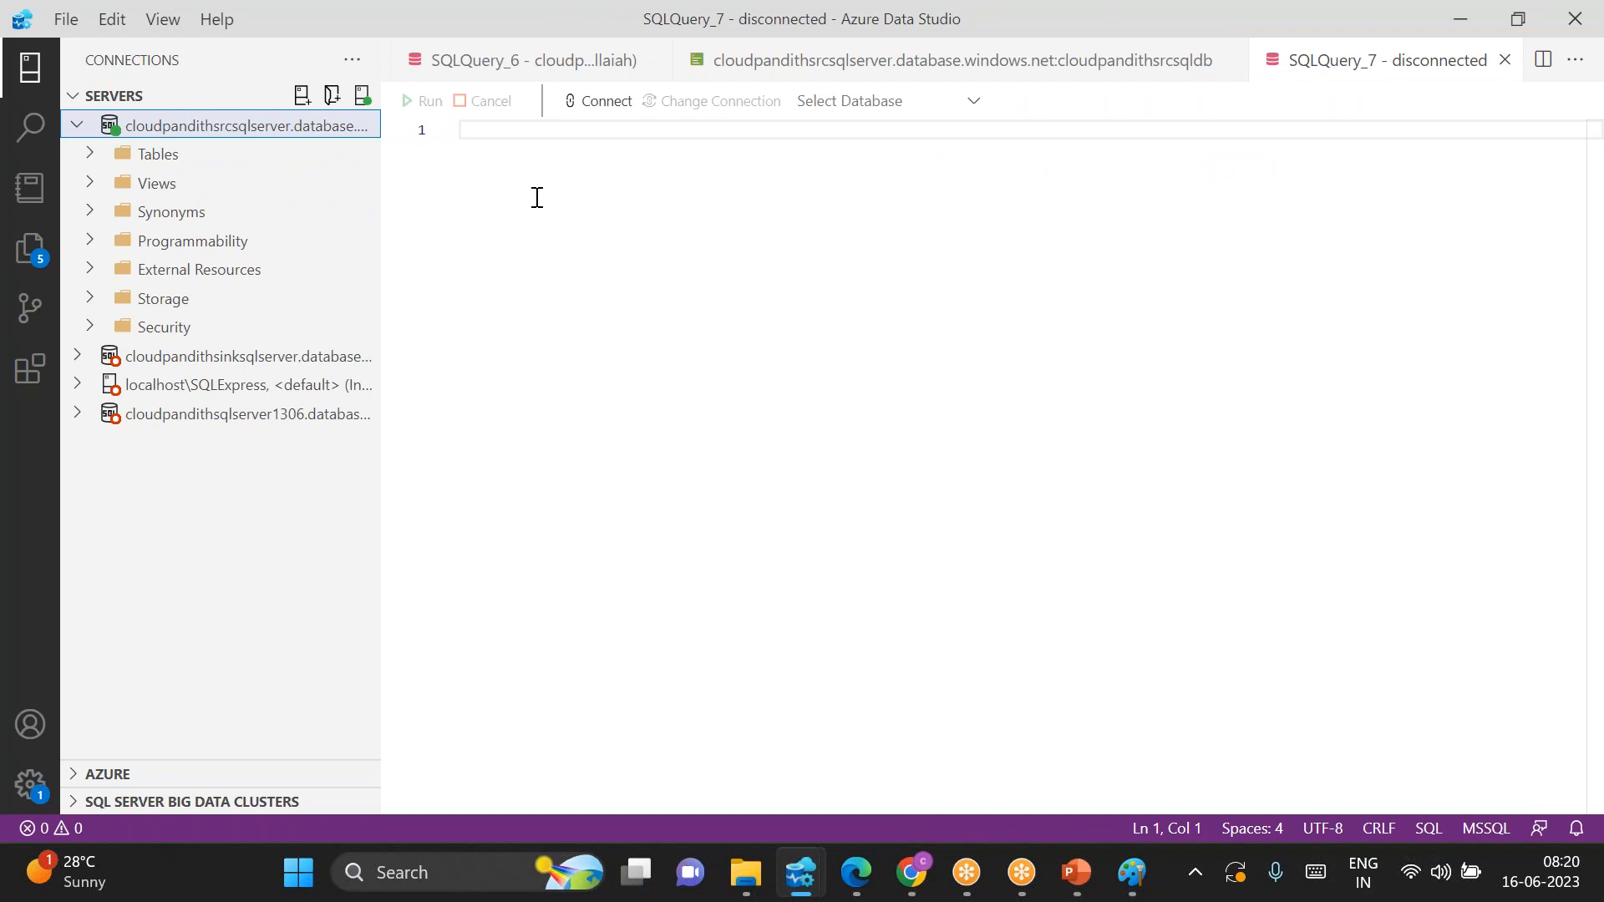
click(92, 155)
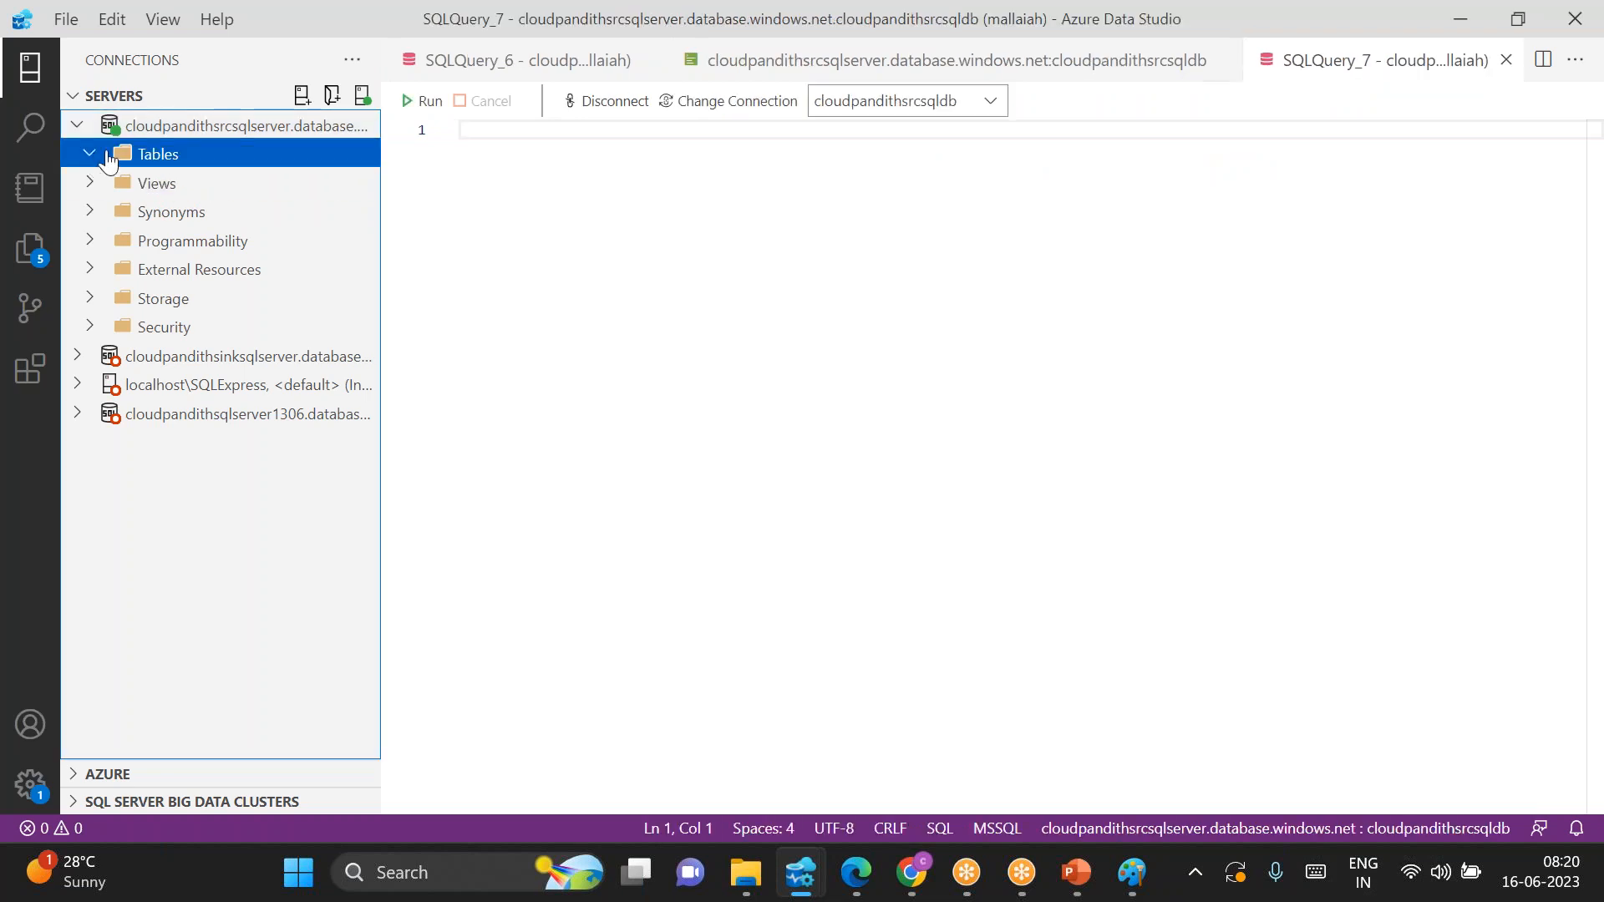
click(559, 231)
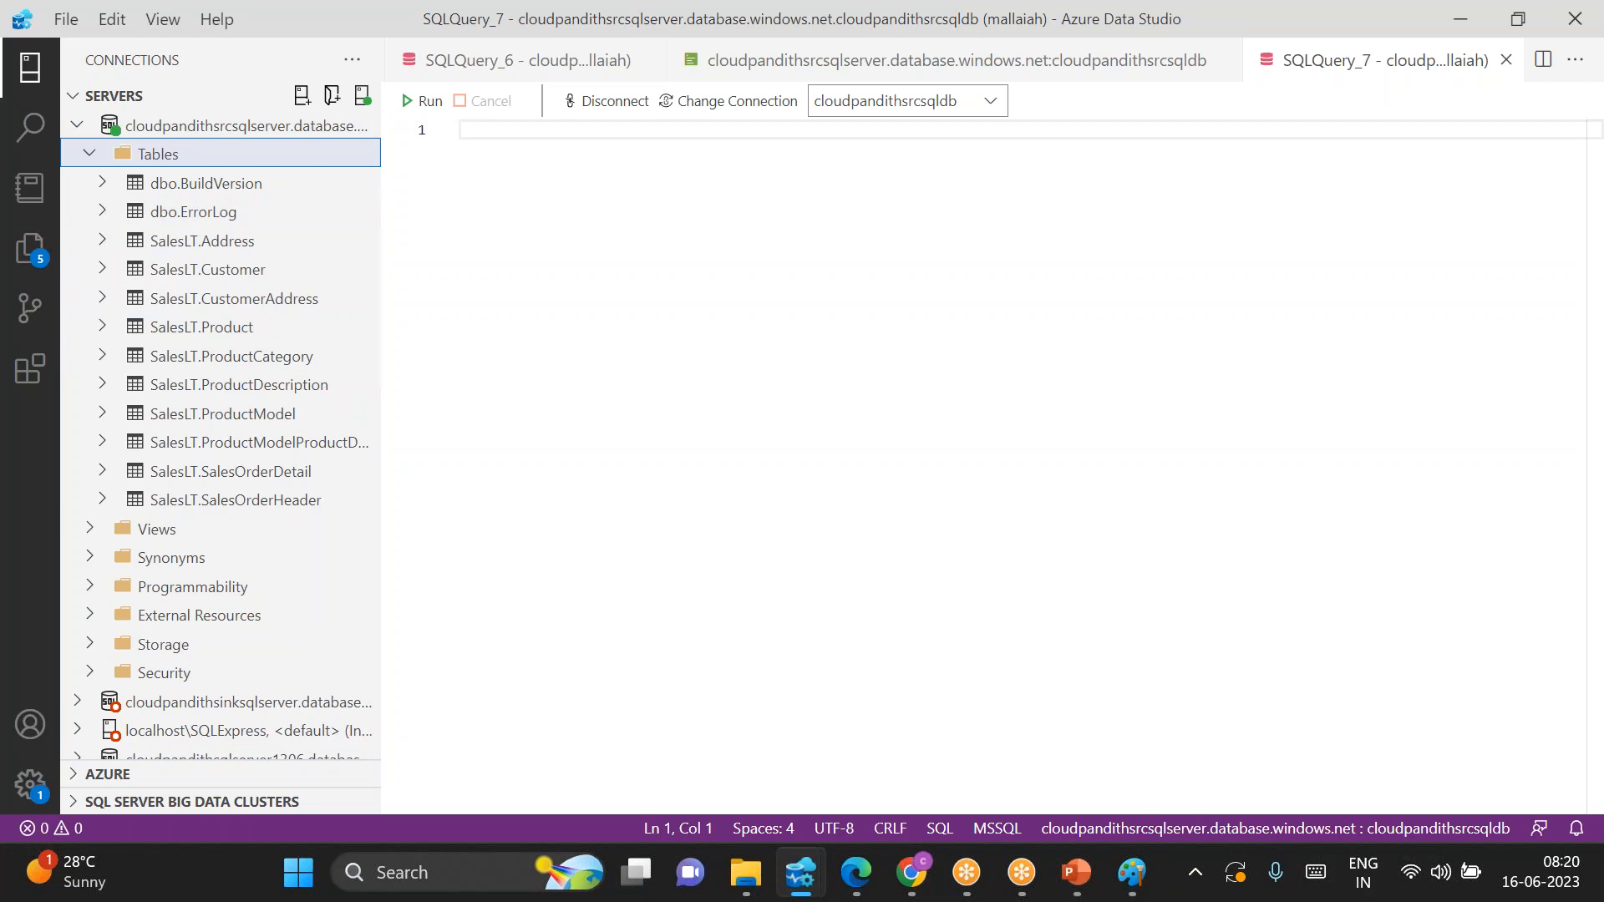
click(422, 869)
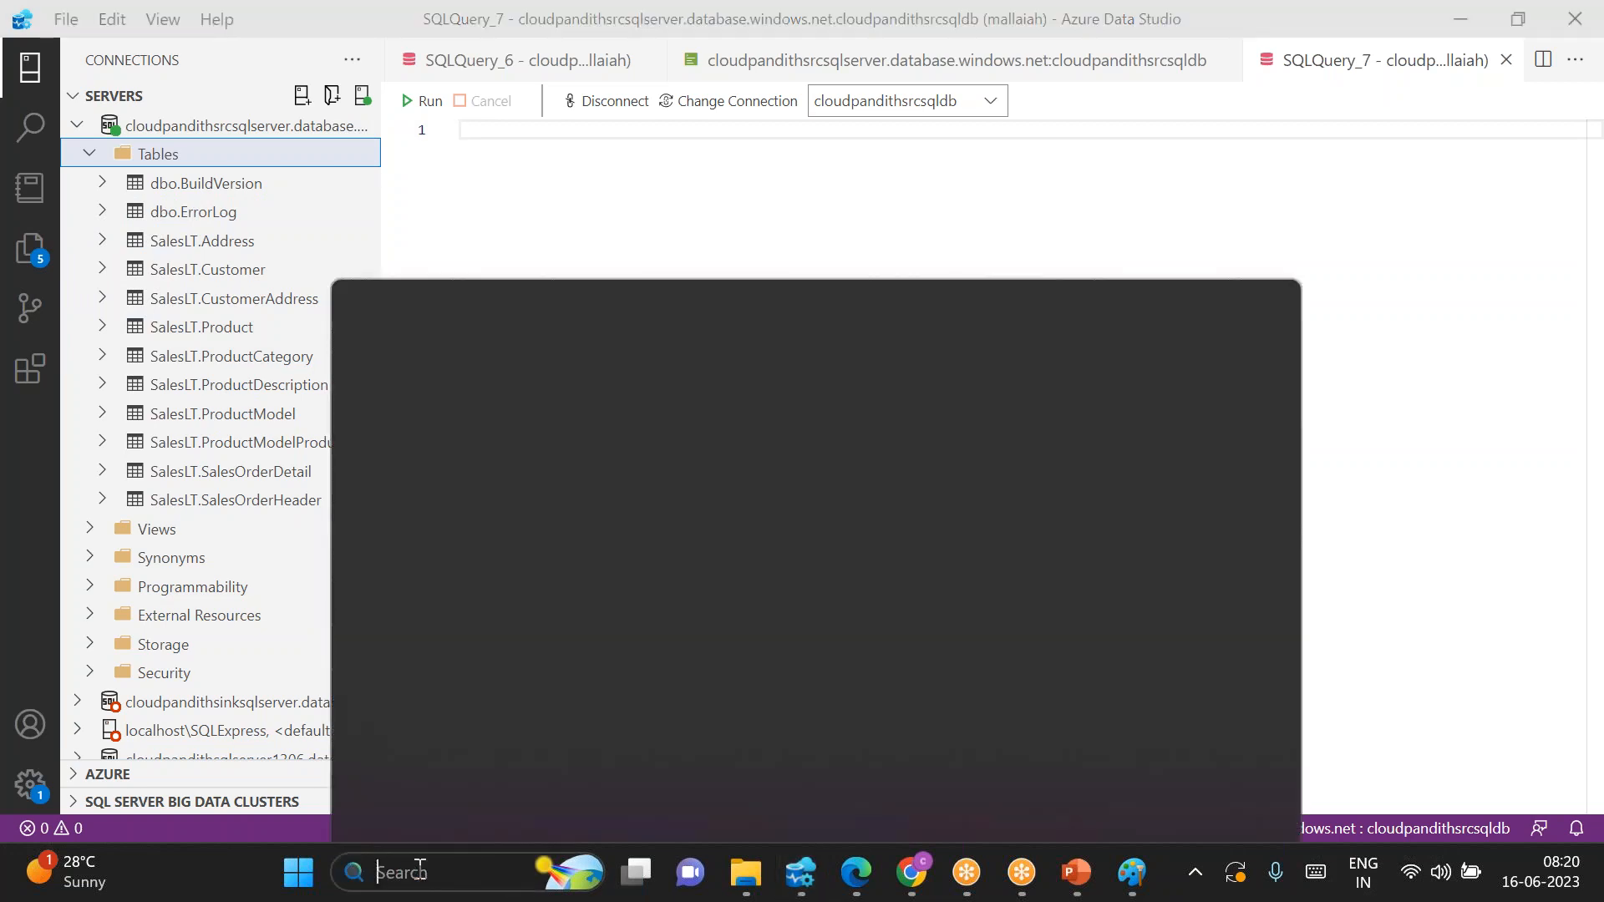
Step: Launch Notepad++ and scroll through the new 147 notes file
text(note)
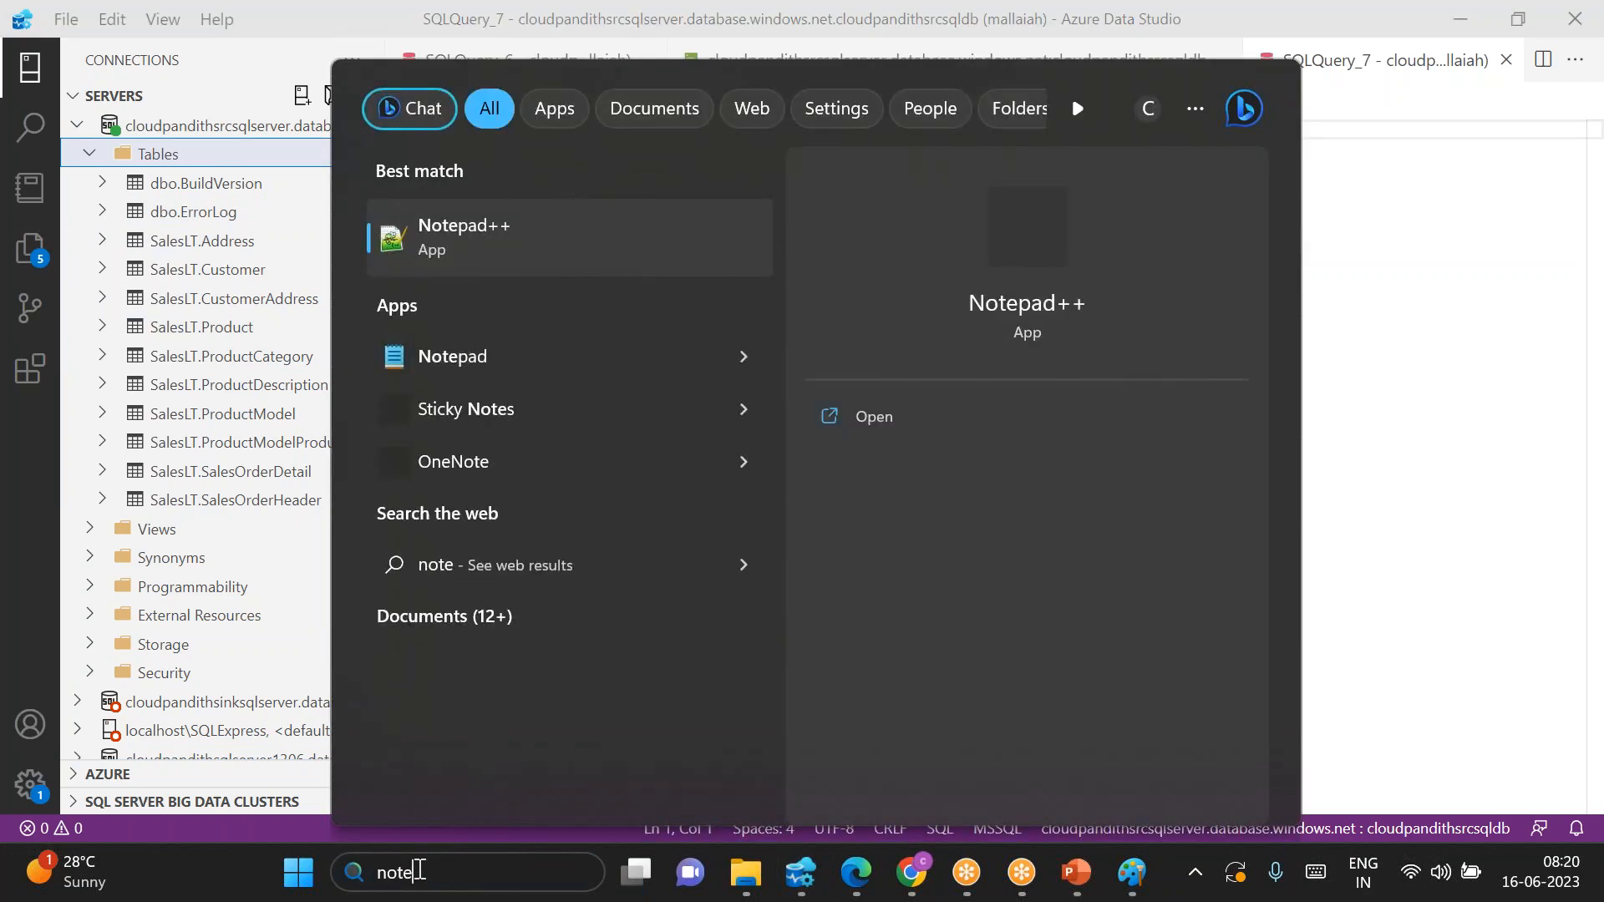
key(Return)
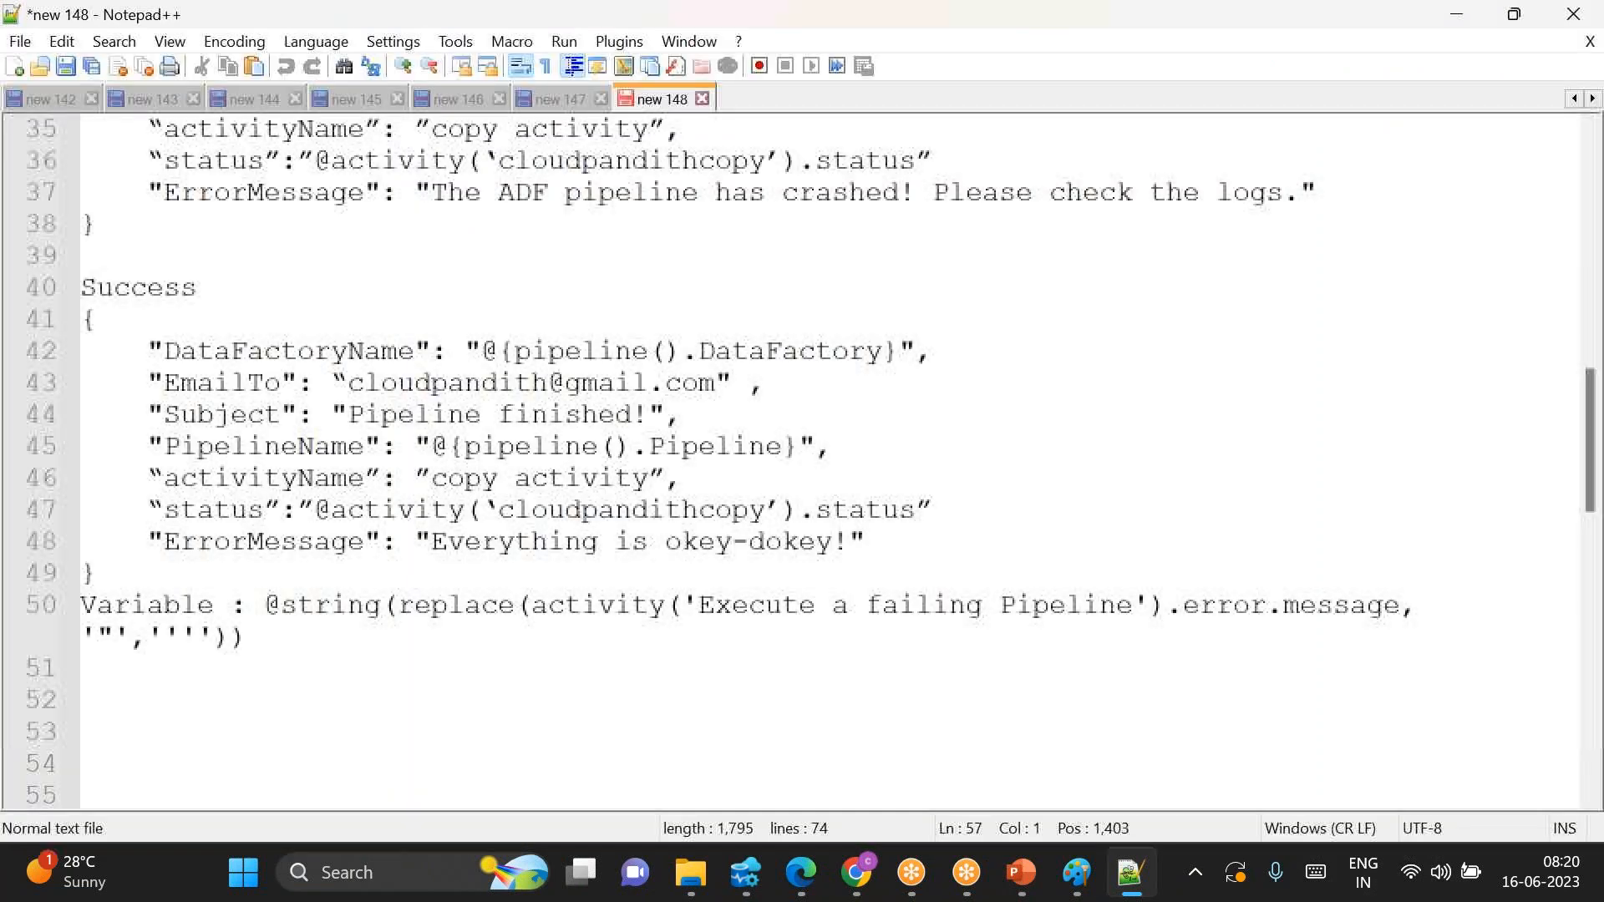
click(558, 97)
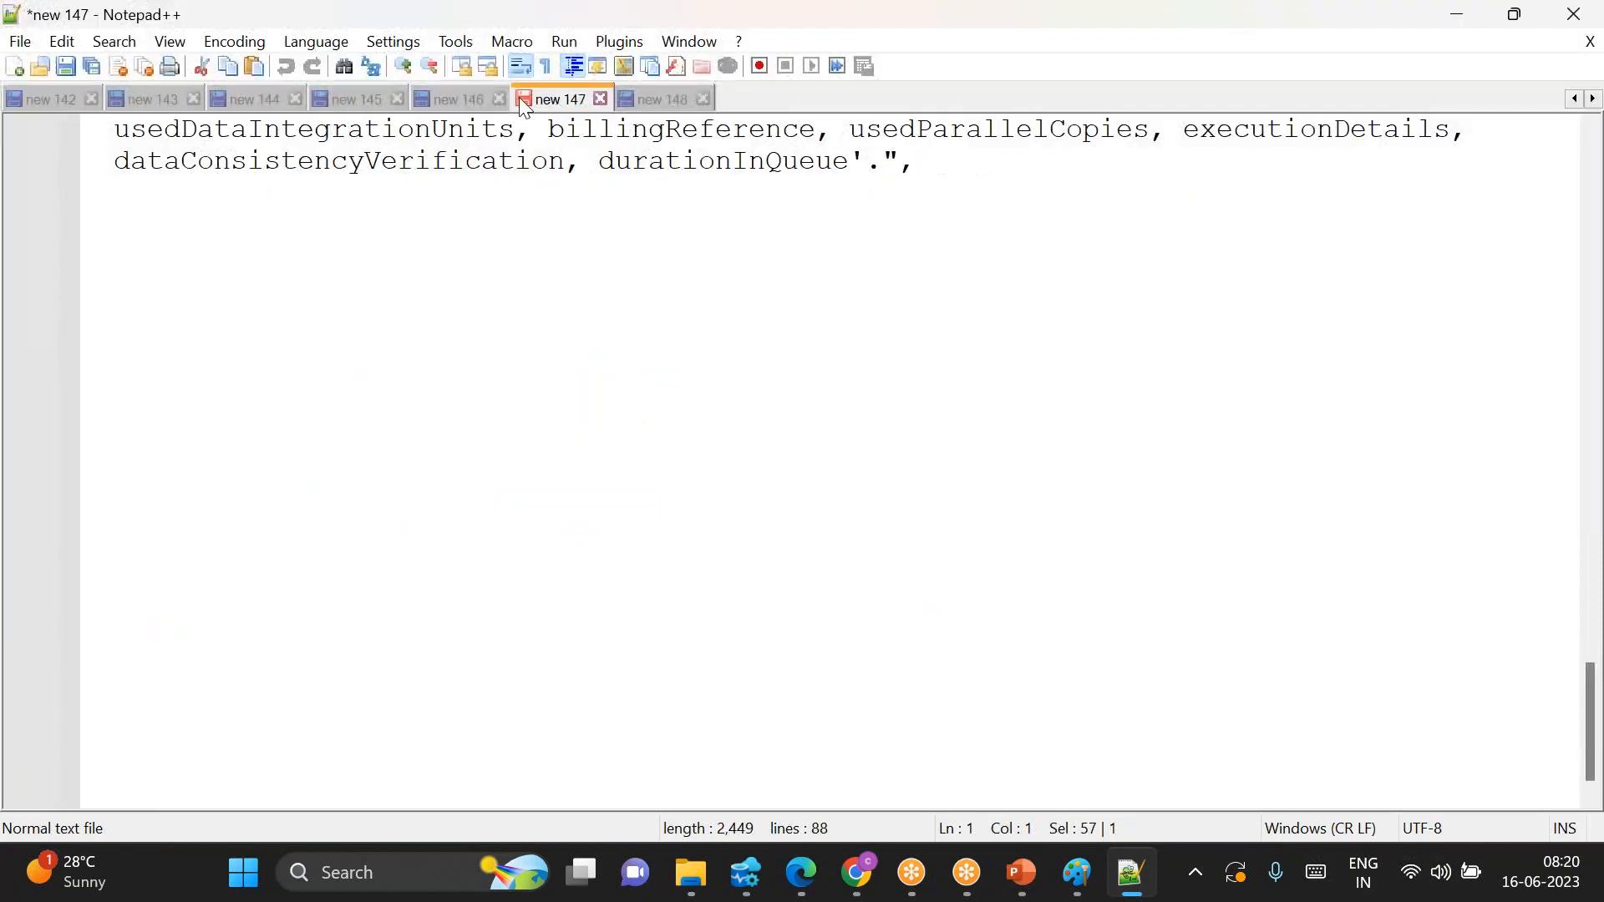
scroll(467, 211, down, 18)
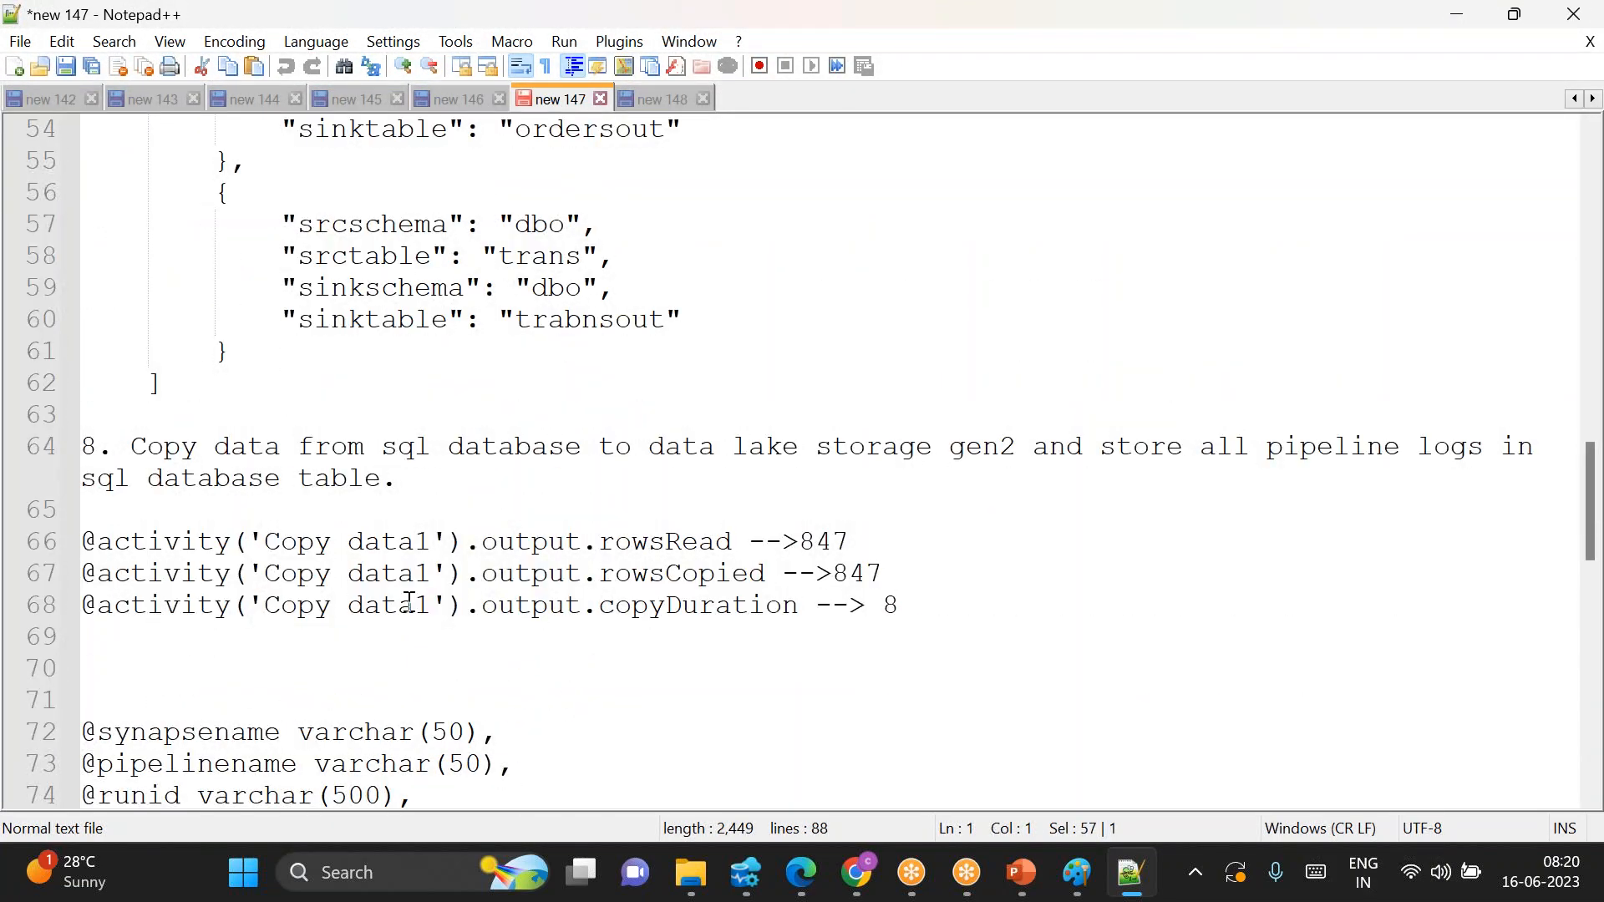
scroll(410, 601, down, 6)
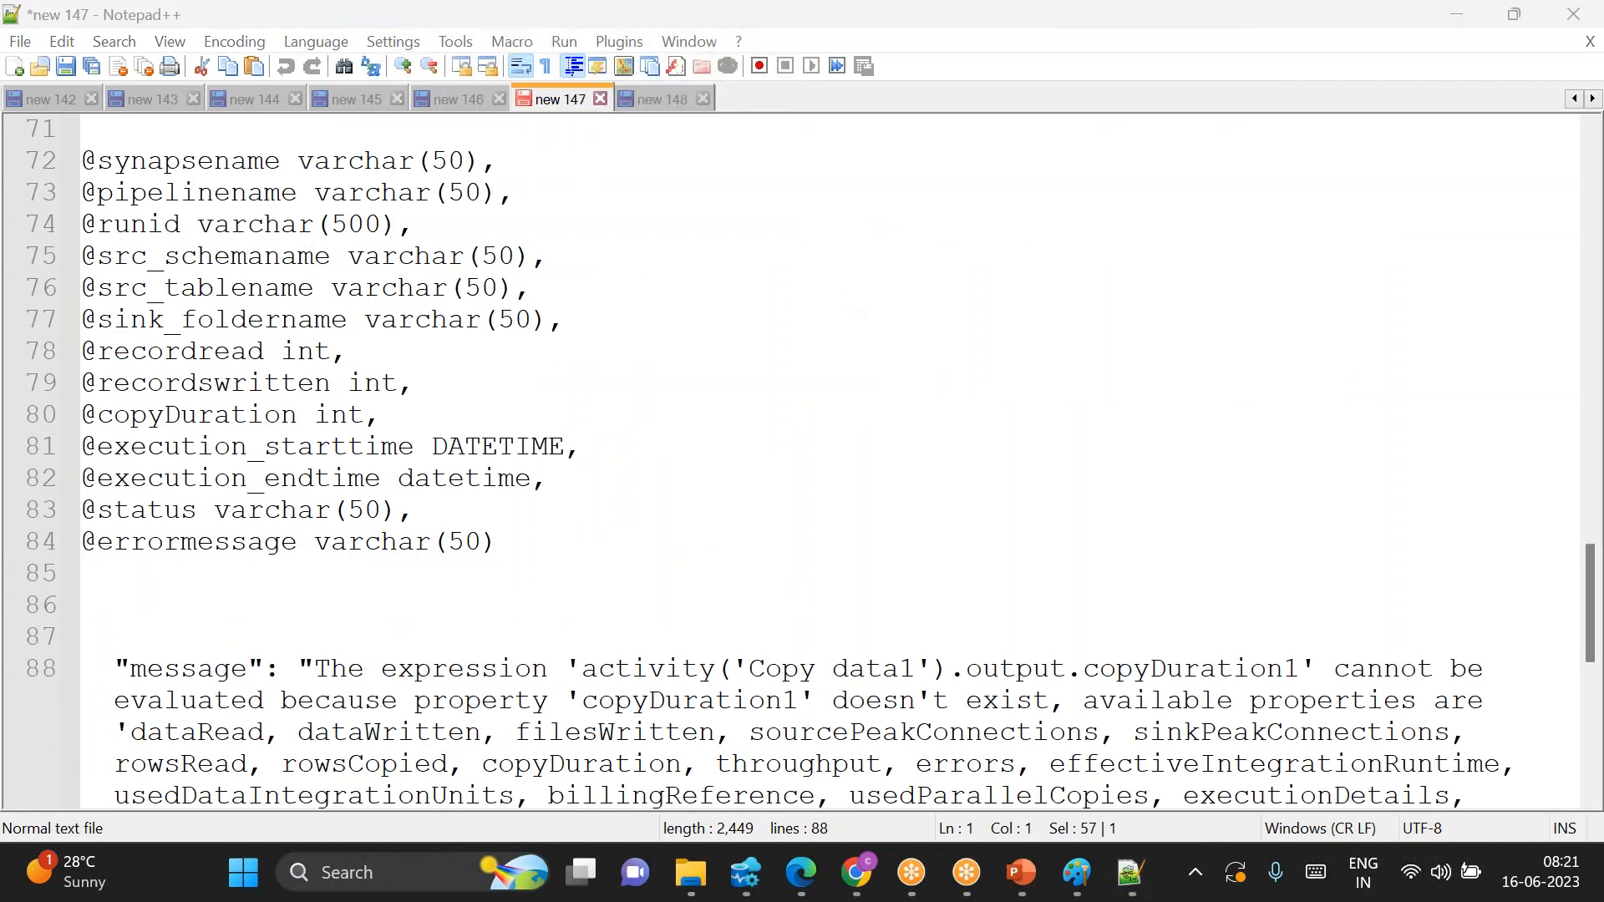
scroll(802, 459, up, 5)
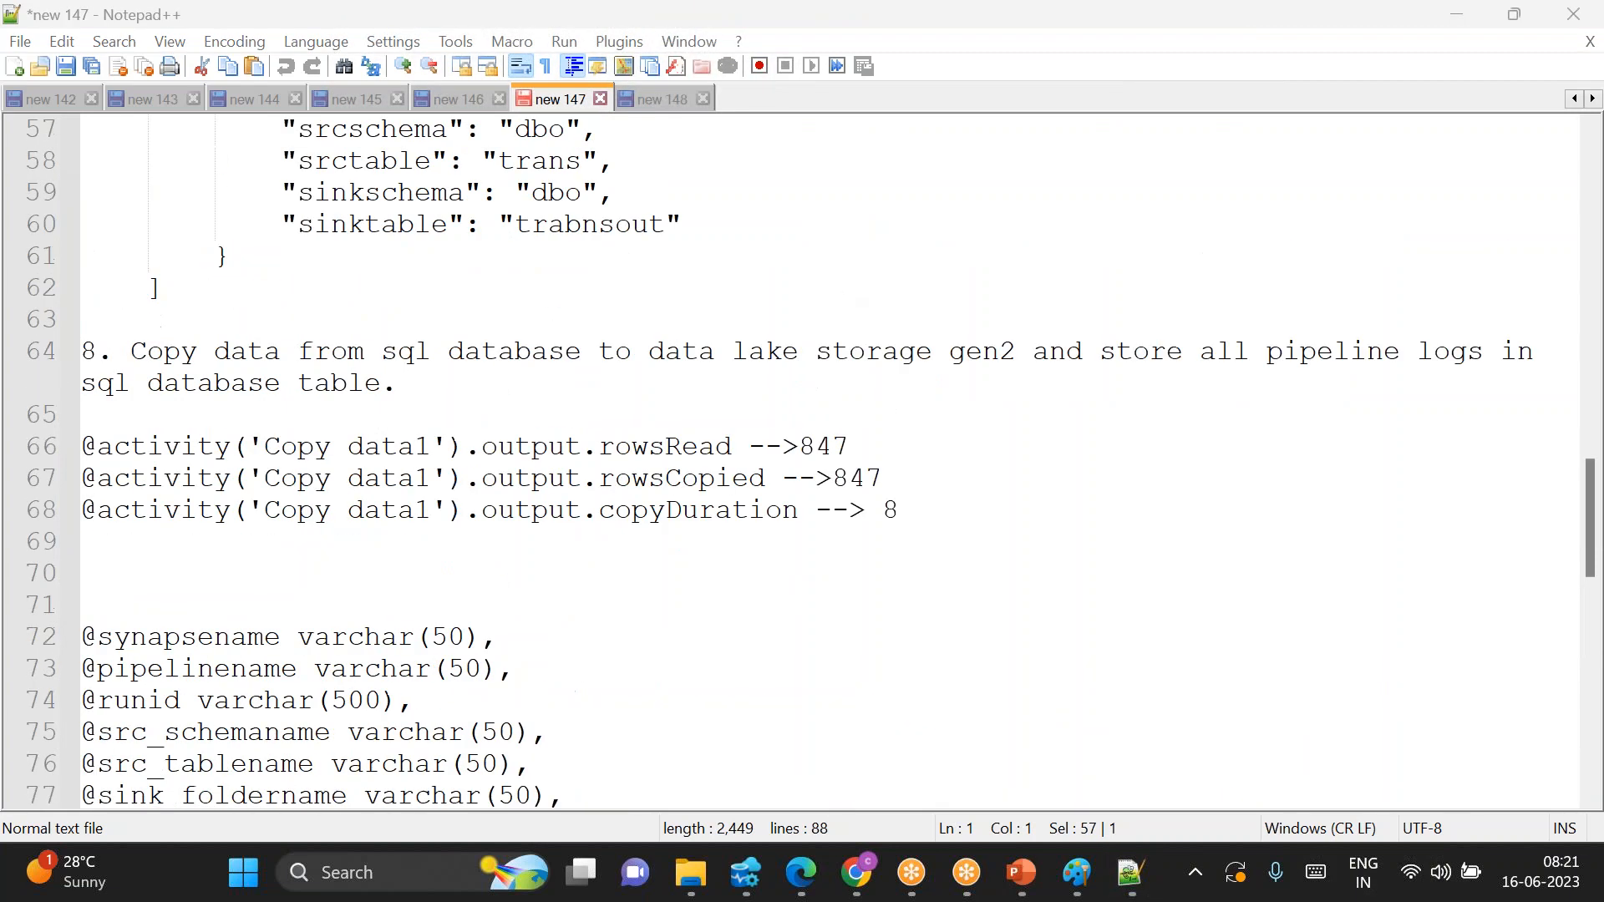
scroll(436, 700, down, 9)
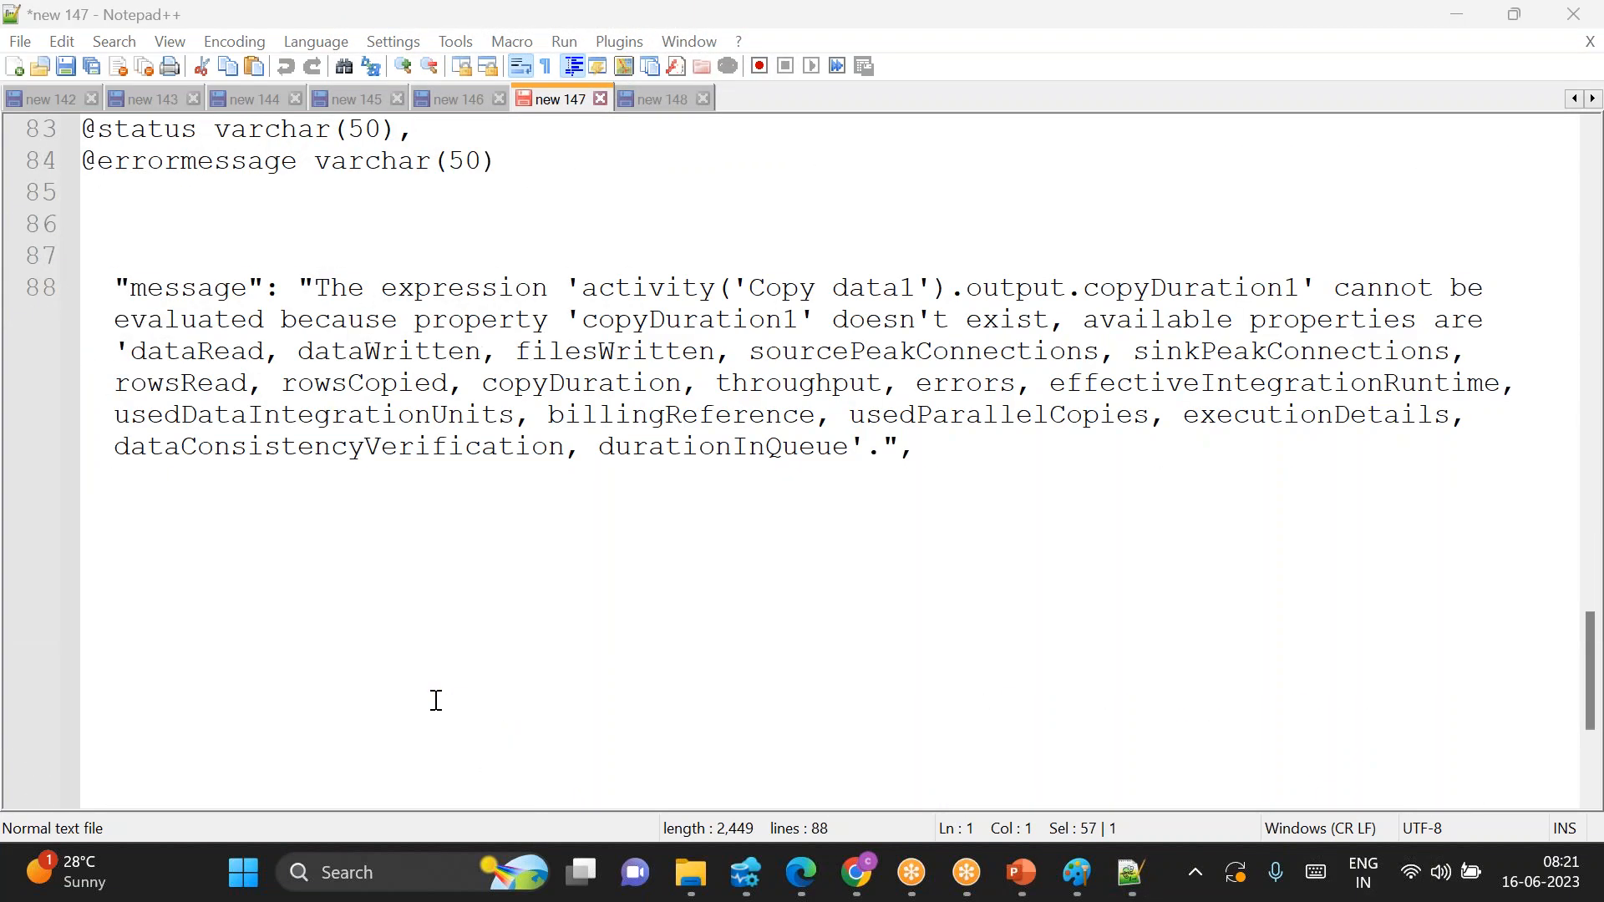
scroll(436, 700, up, 11)
scroll(436, 700, up, 17)
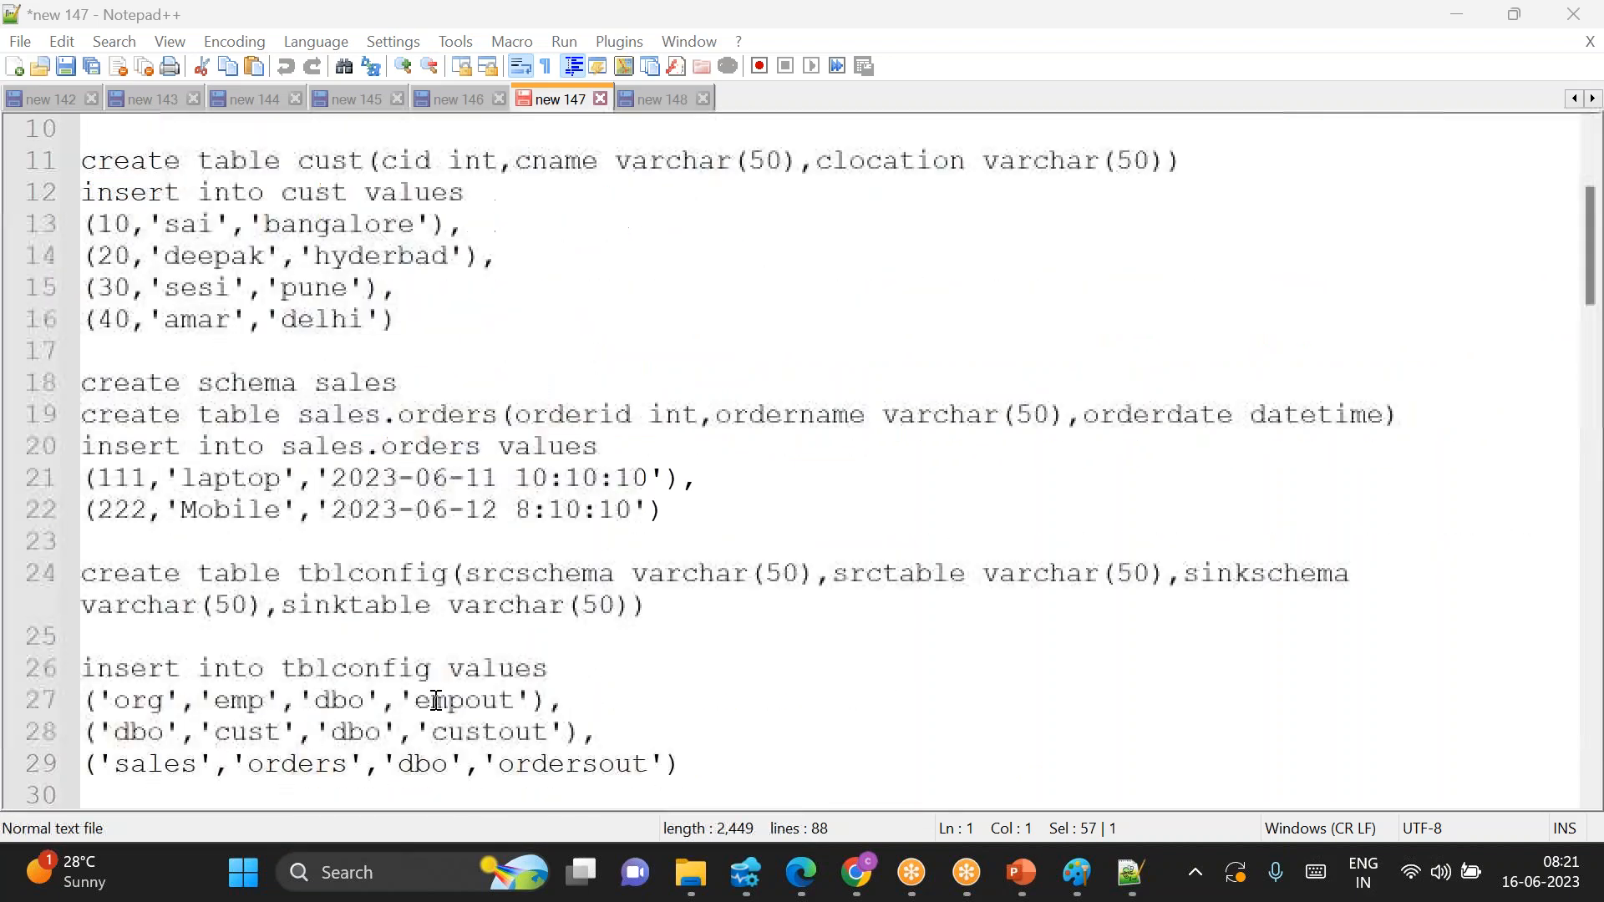
Step: Browse the new 146, new 145 and new 144 notes, settling on new 146's SQL queries
click(462, 99)
scroll(386, 472, down, 10)
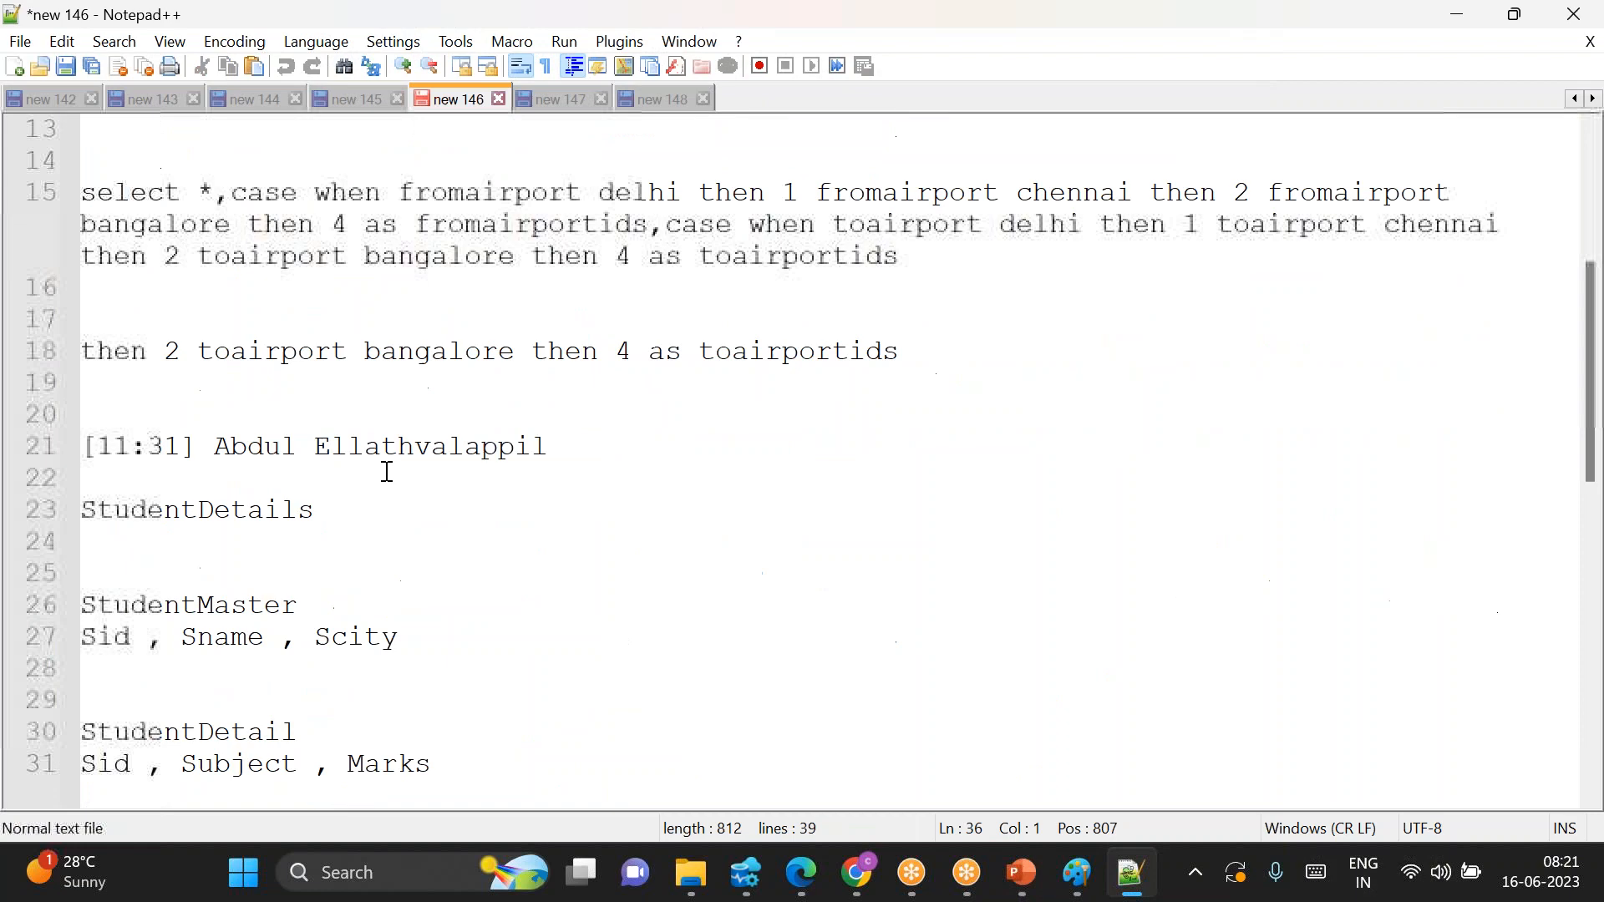
click(375, 103)
click(242, 99)
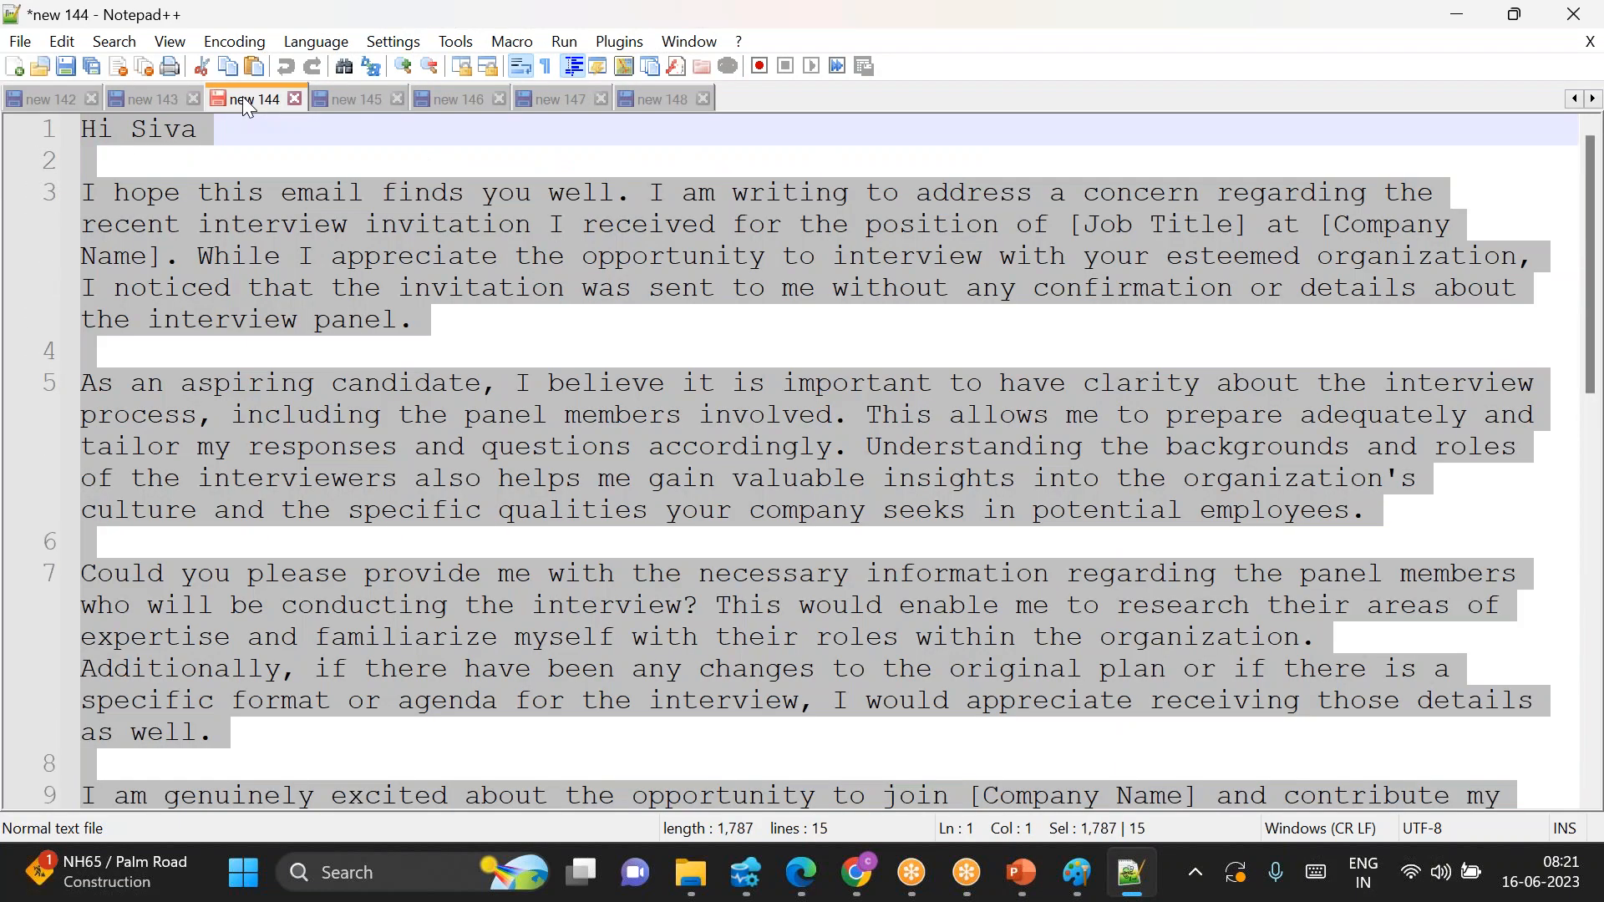
click(469, 96)
click(526, 448)
key(alt+Tab)
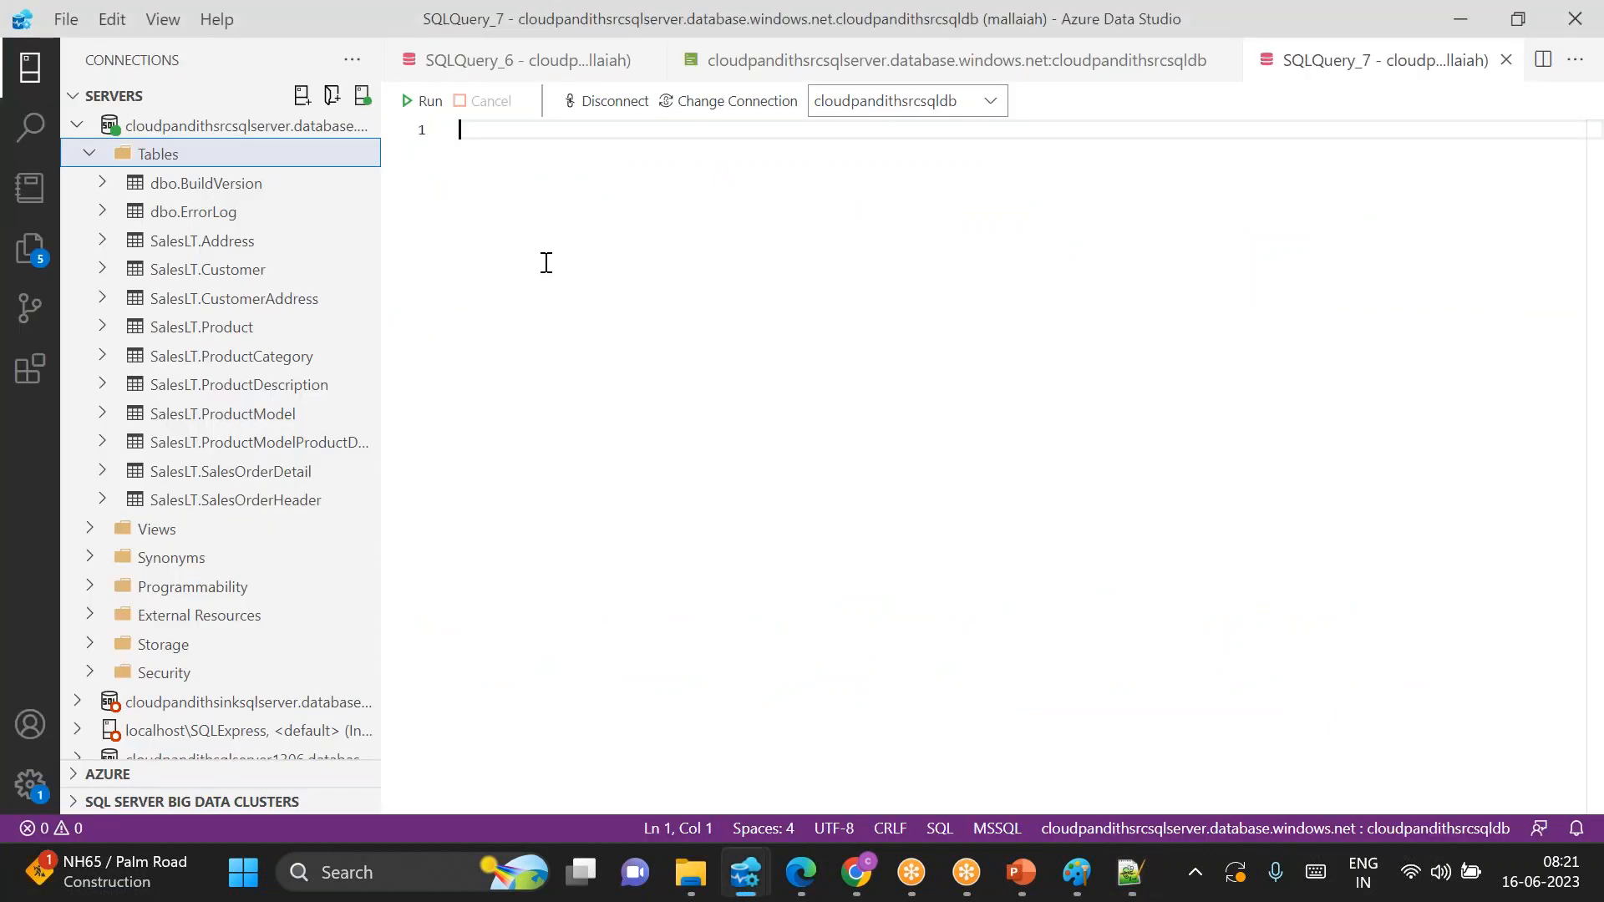
Step: Write CREATE TABLE tblconfig with srcschema, srctable, sinkschema, sinktable columns, then begin INSERT INTO tblconfig VALUES
text(creat)
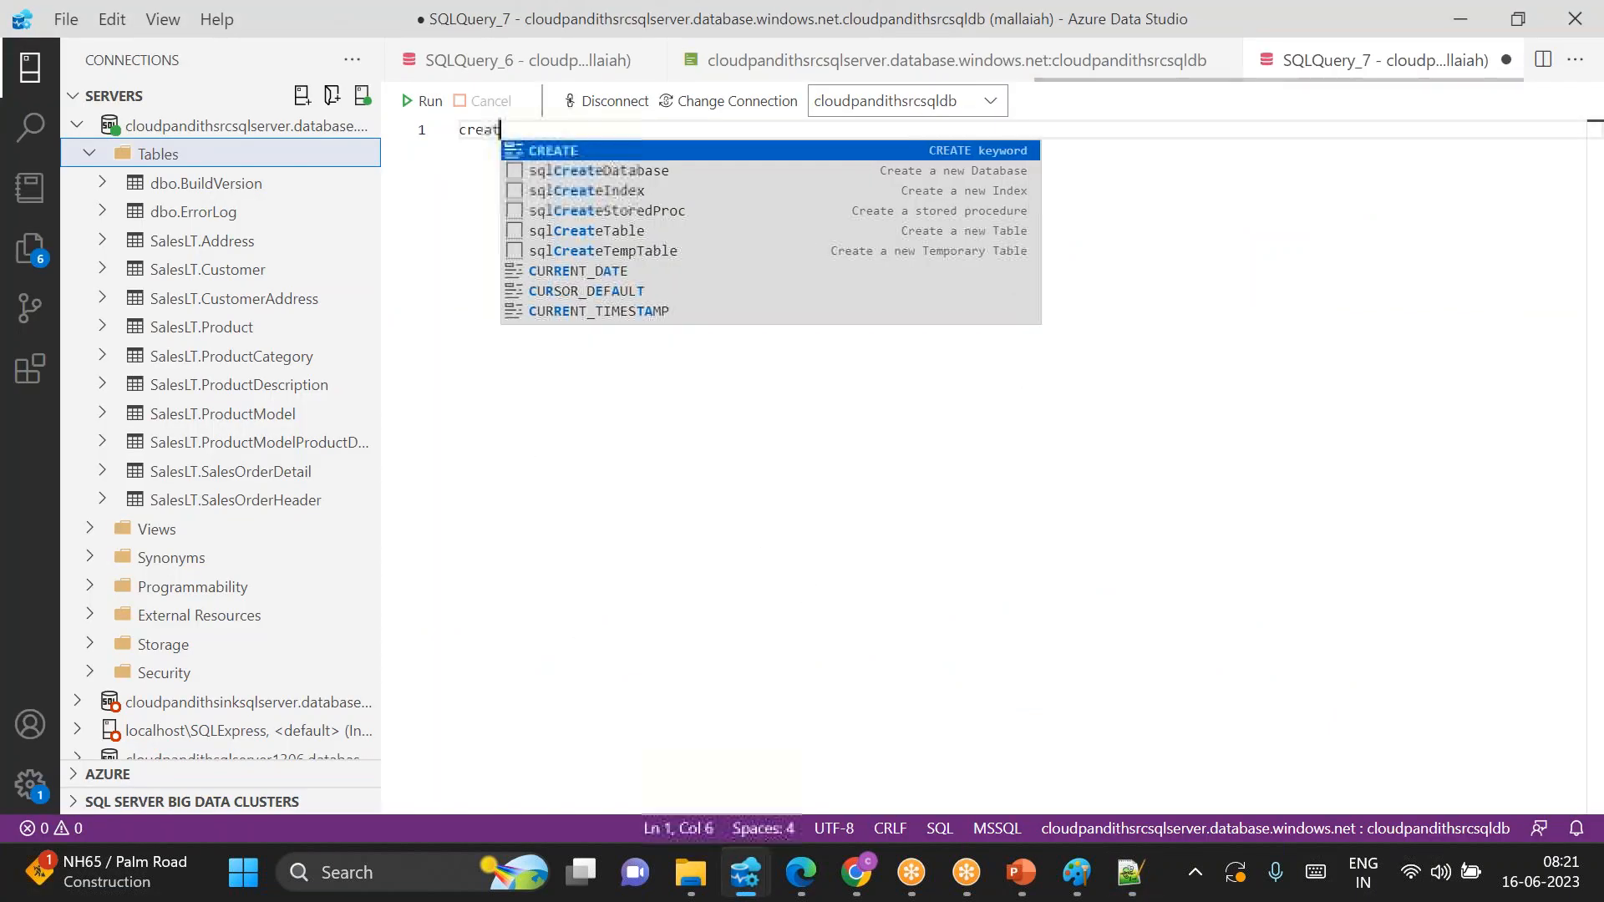
text(e table tblcof)
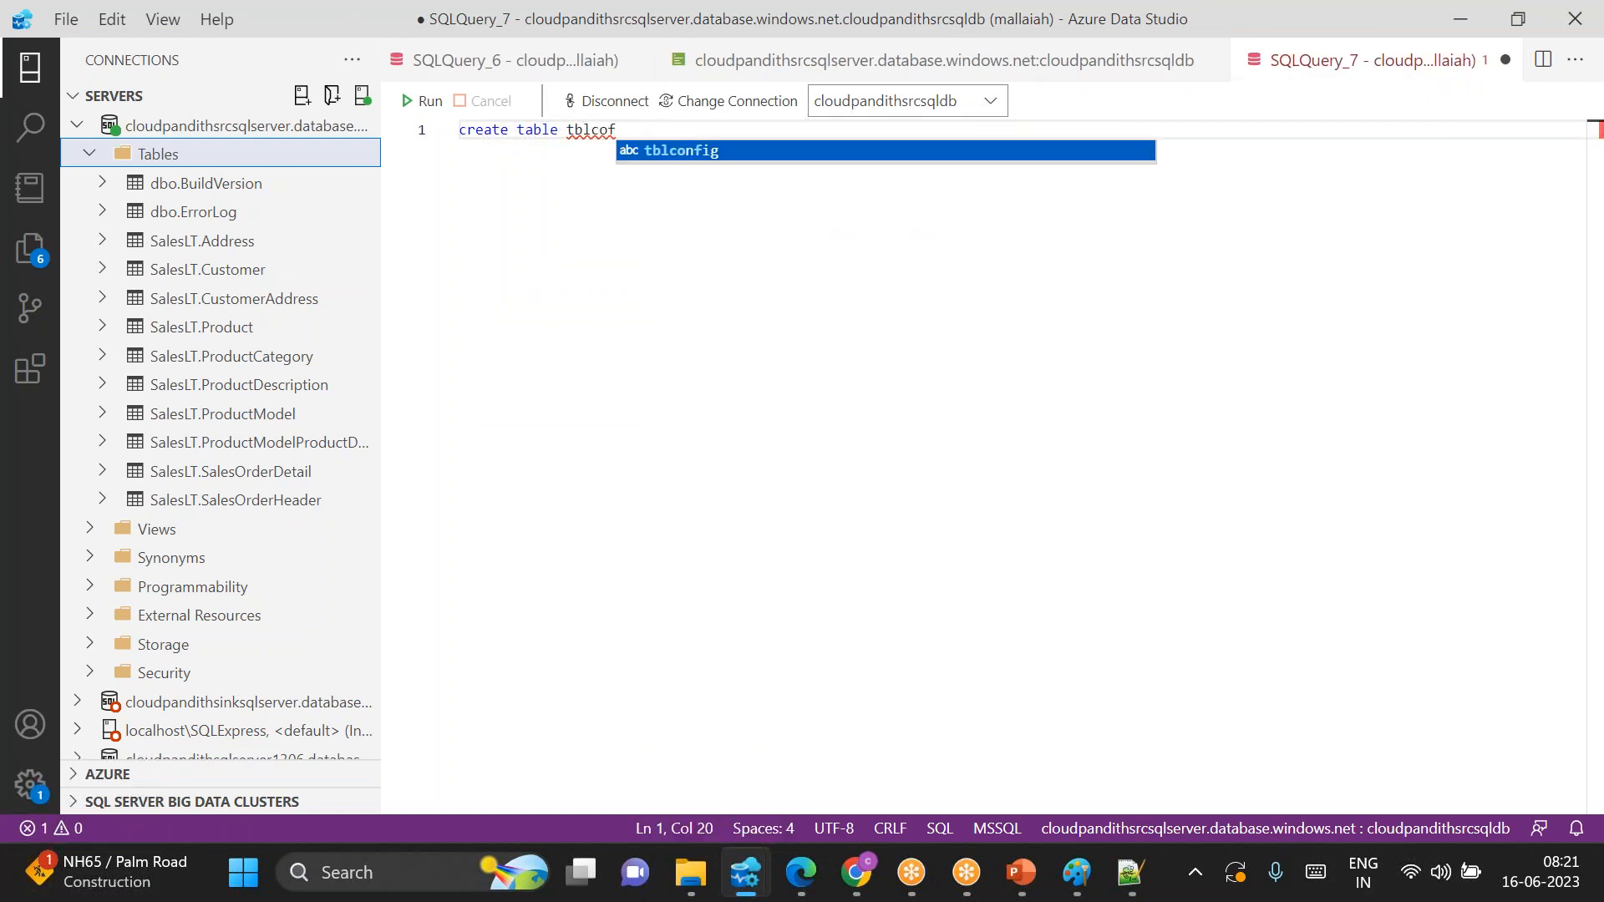
key(BackSpace)
text(nfig()
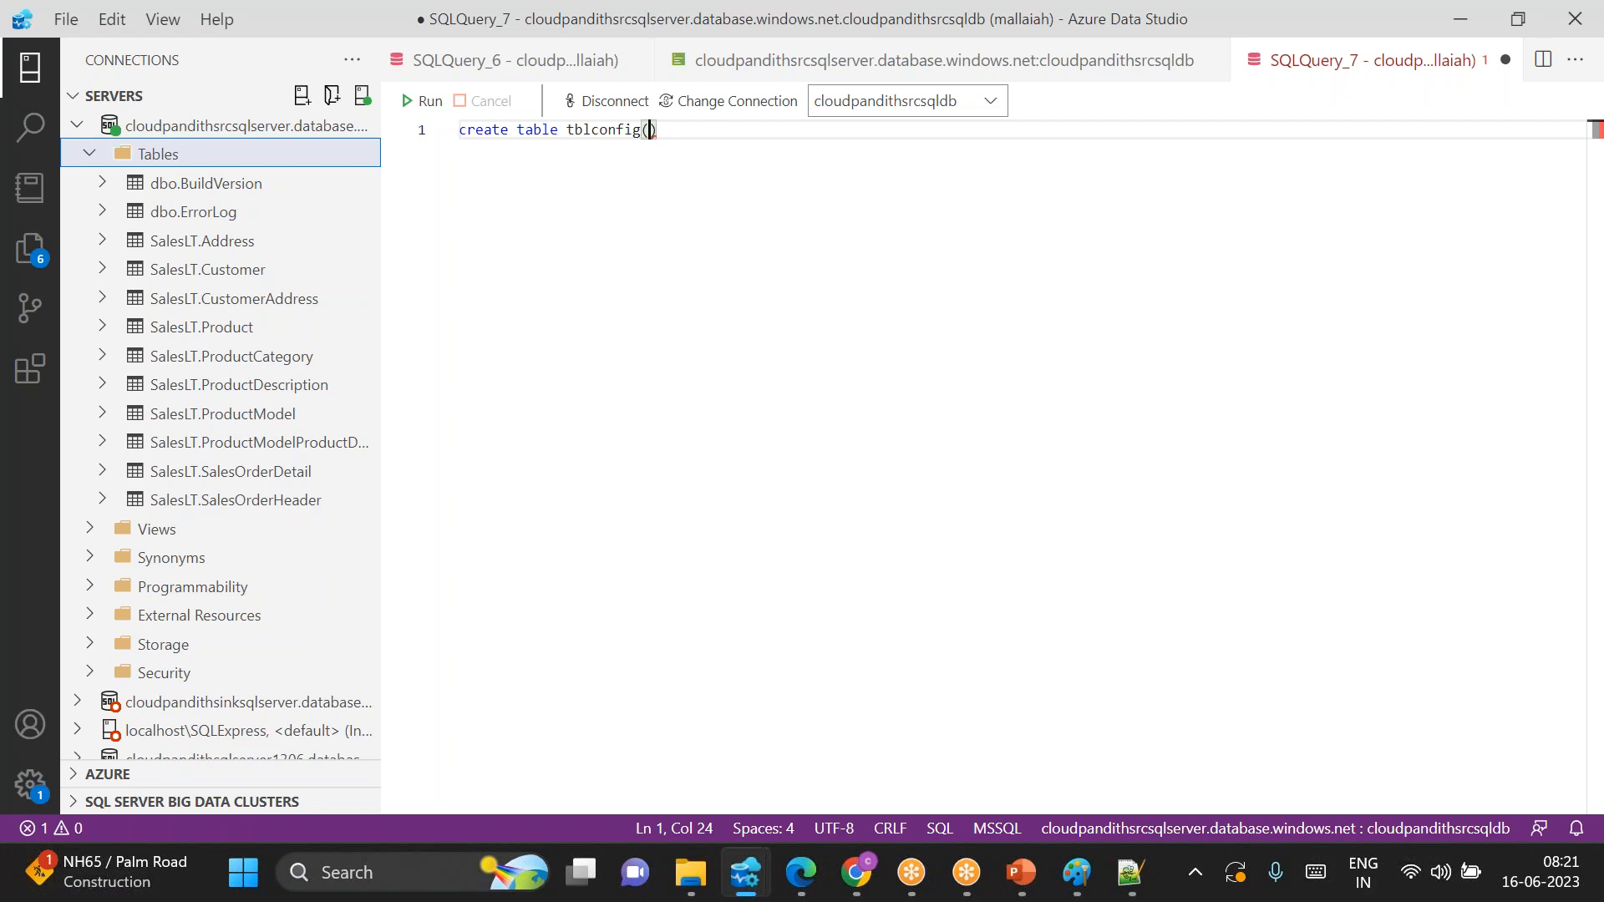
text(srcschem)
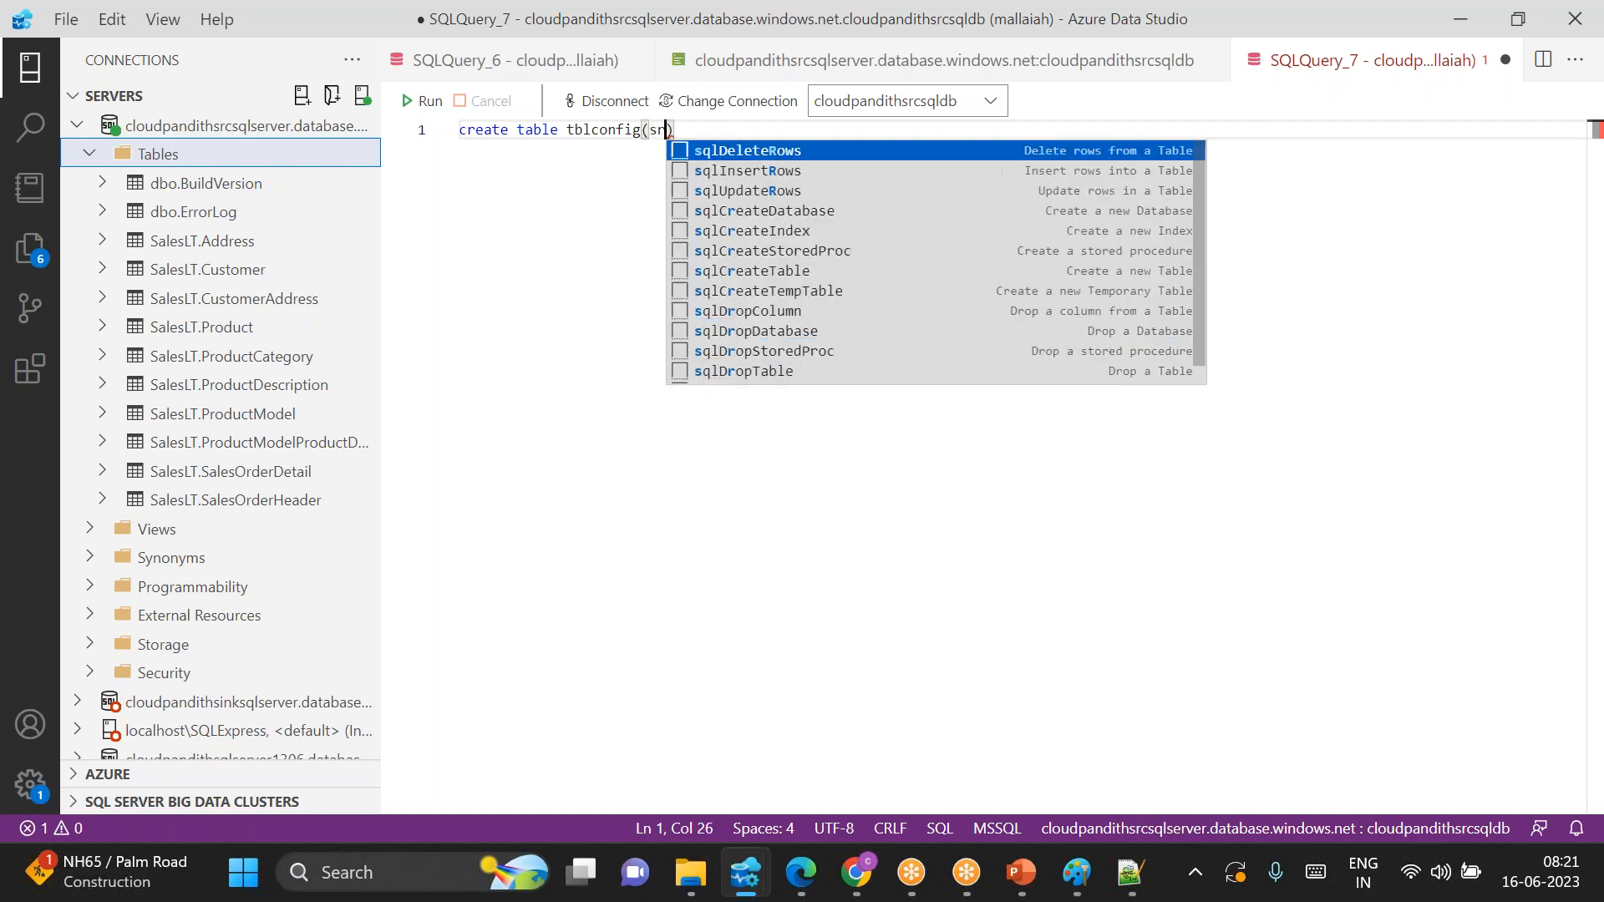
text(a varchar)
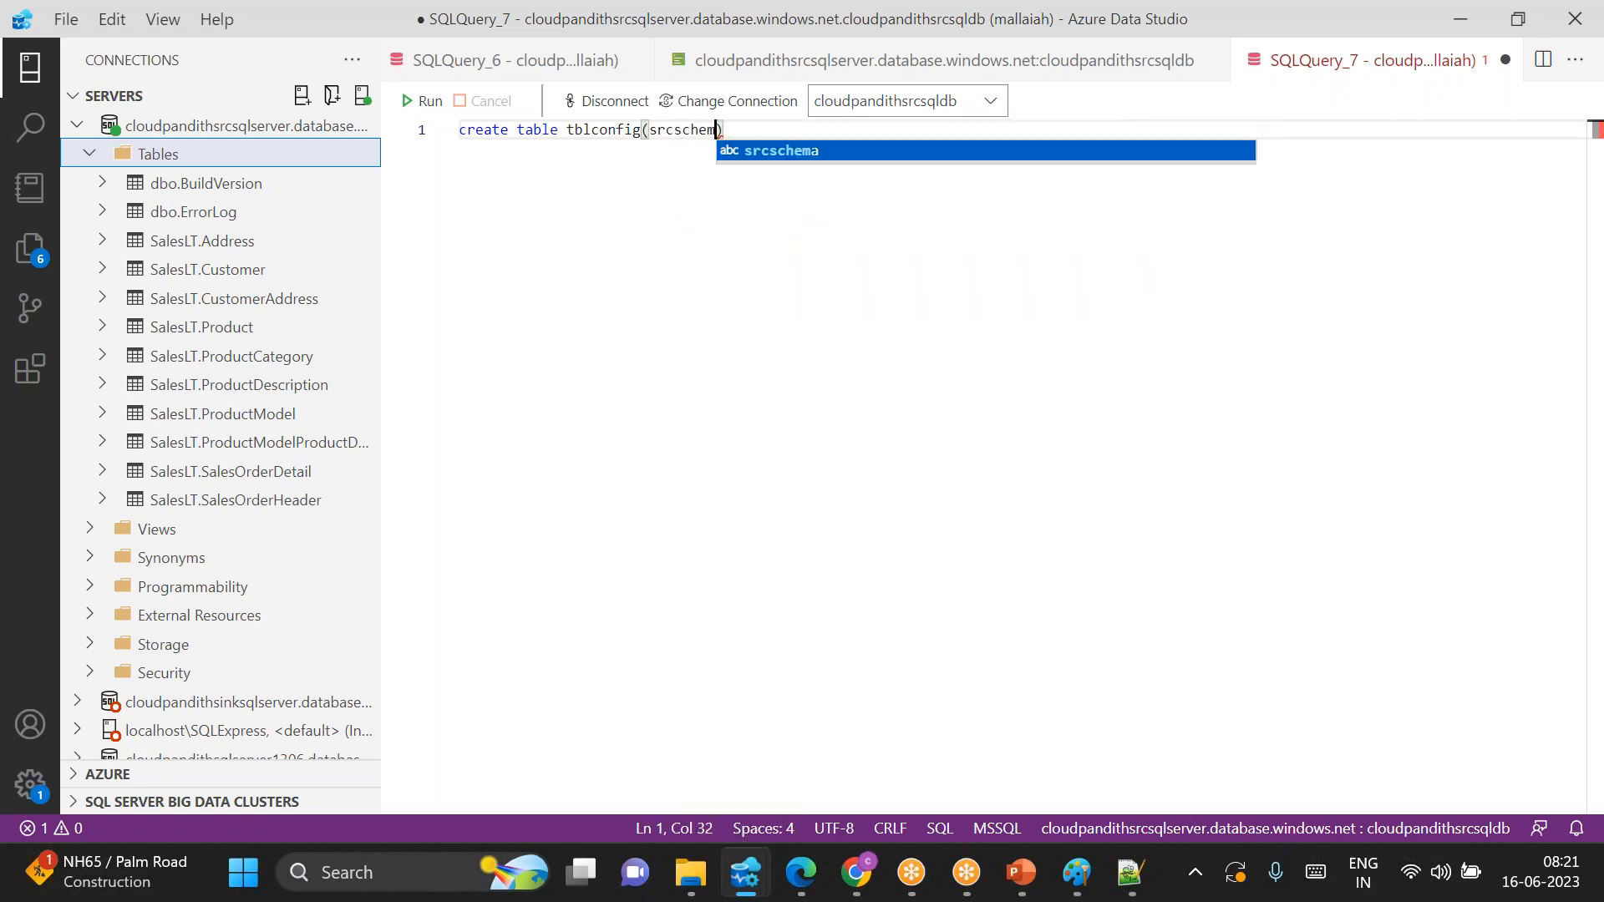
text((50))
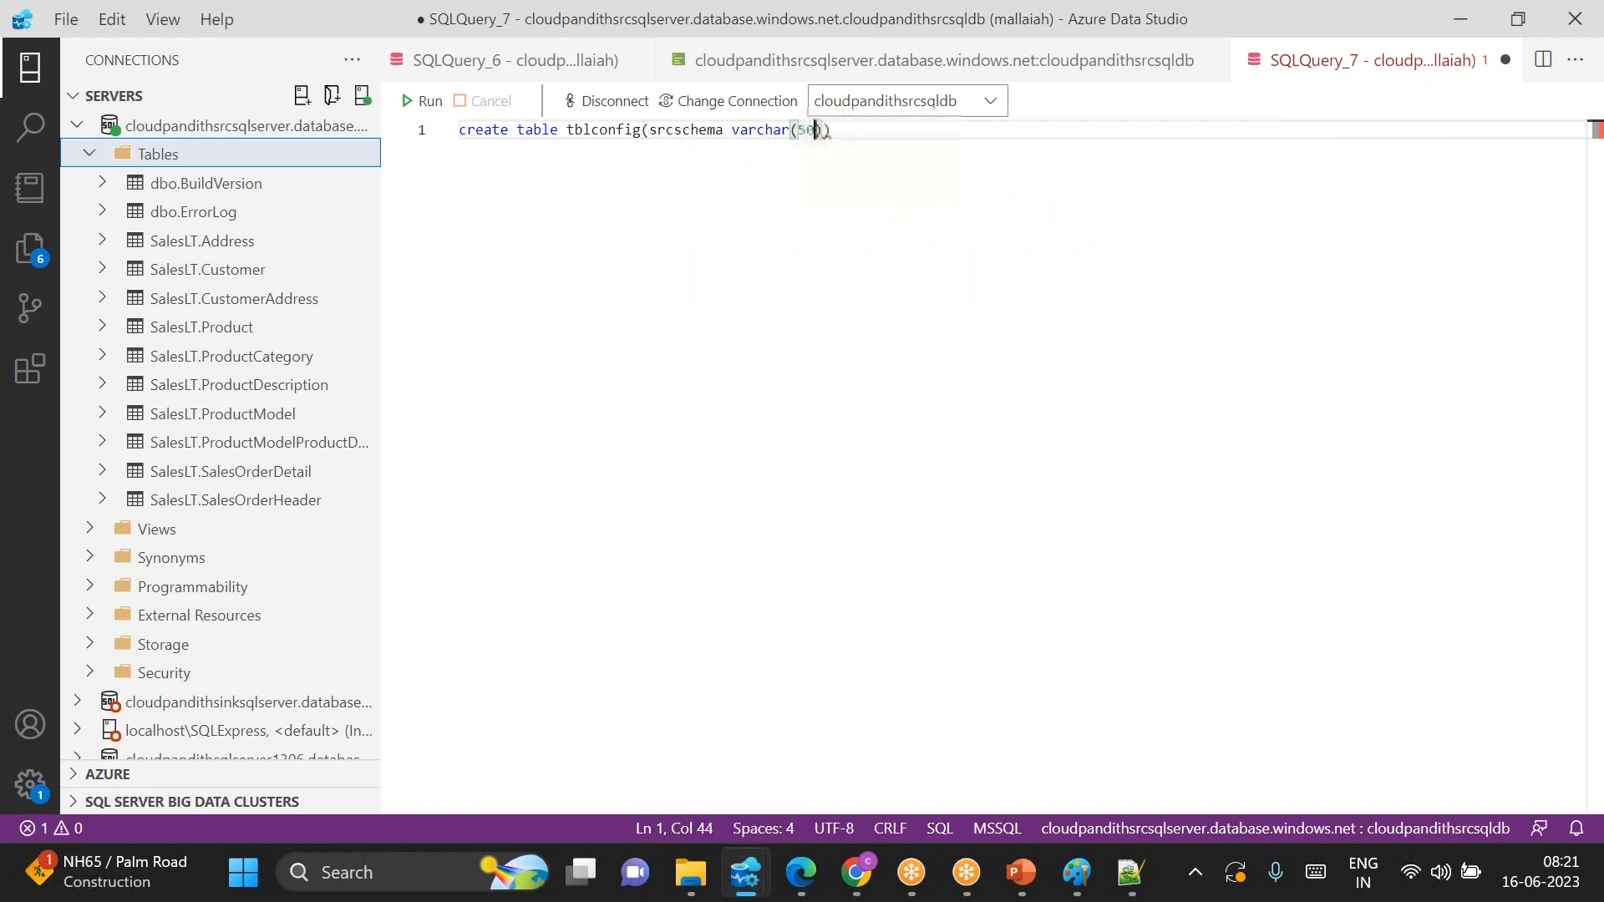
text(,srctable v)
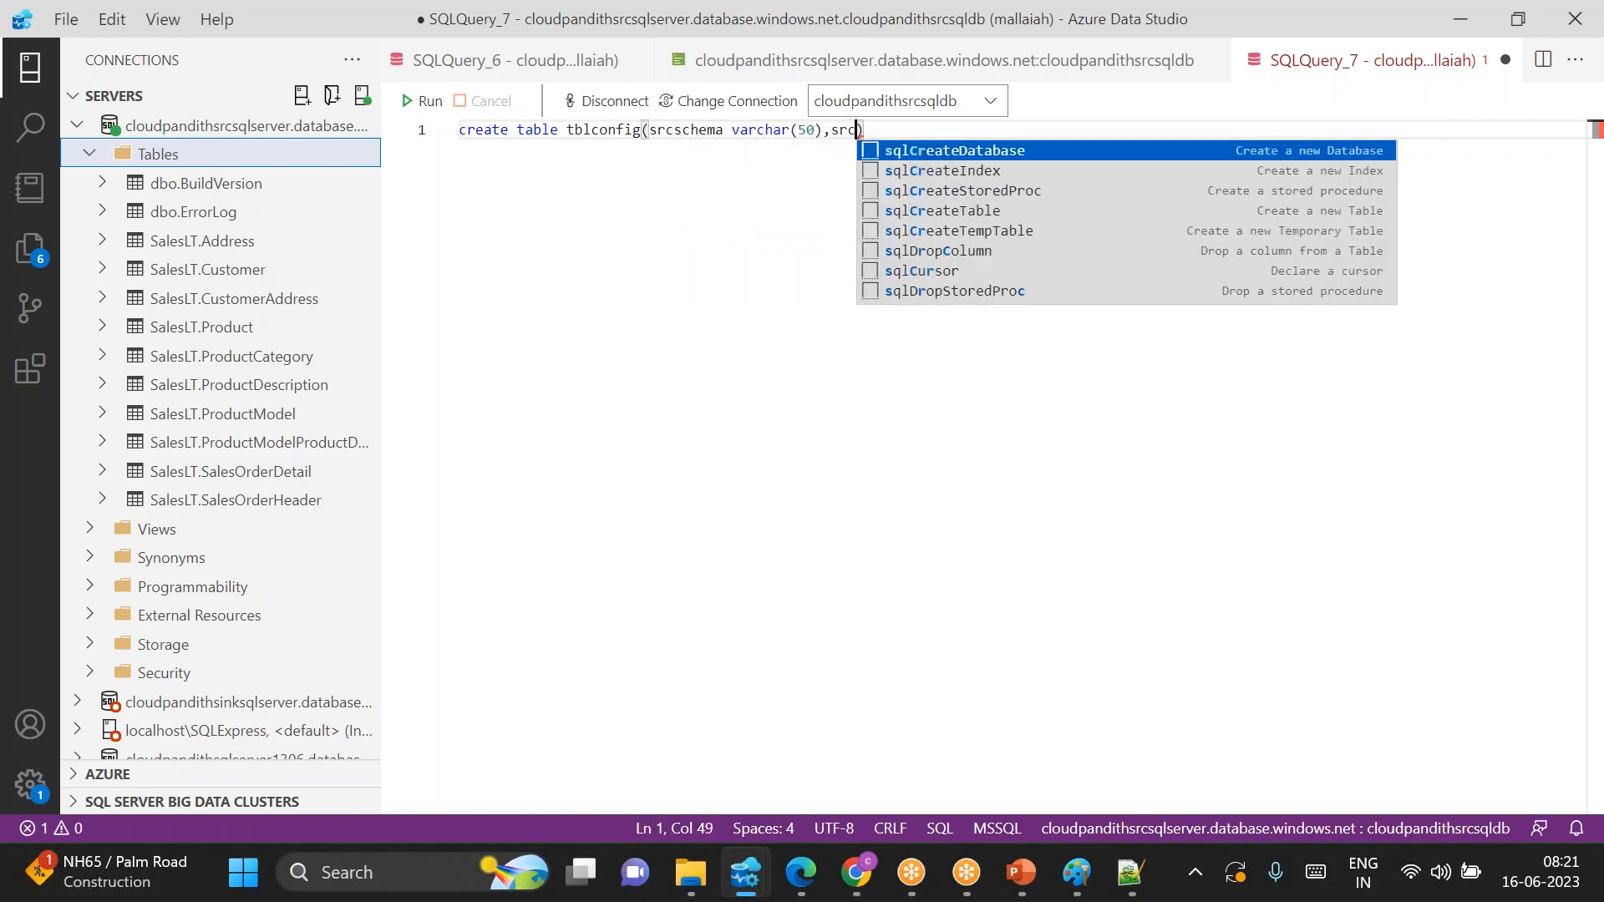
text(archar(50))
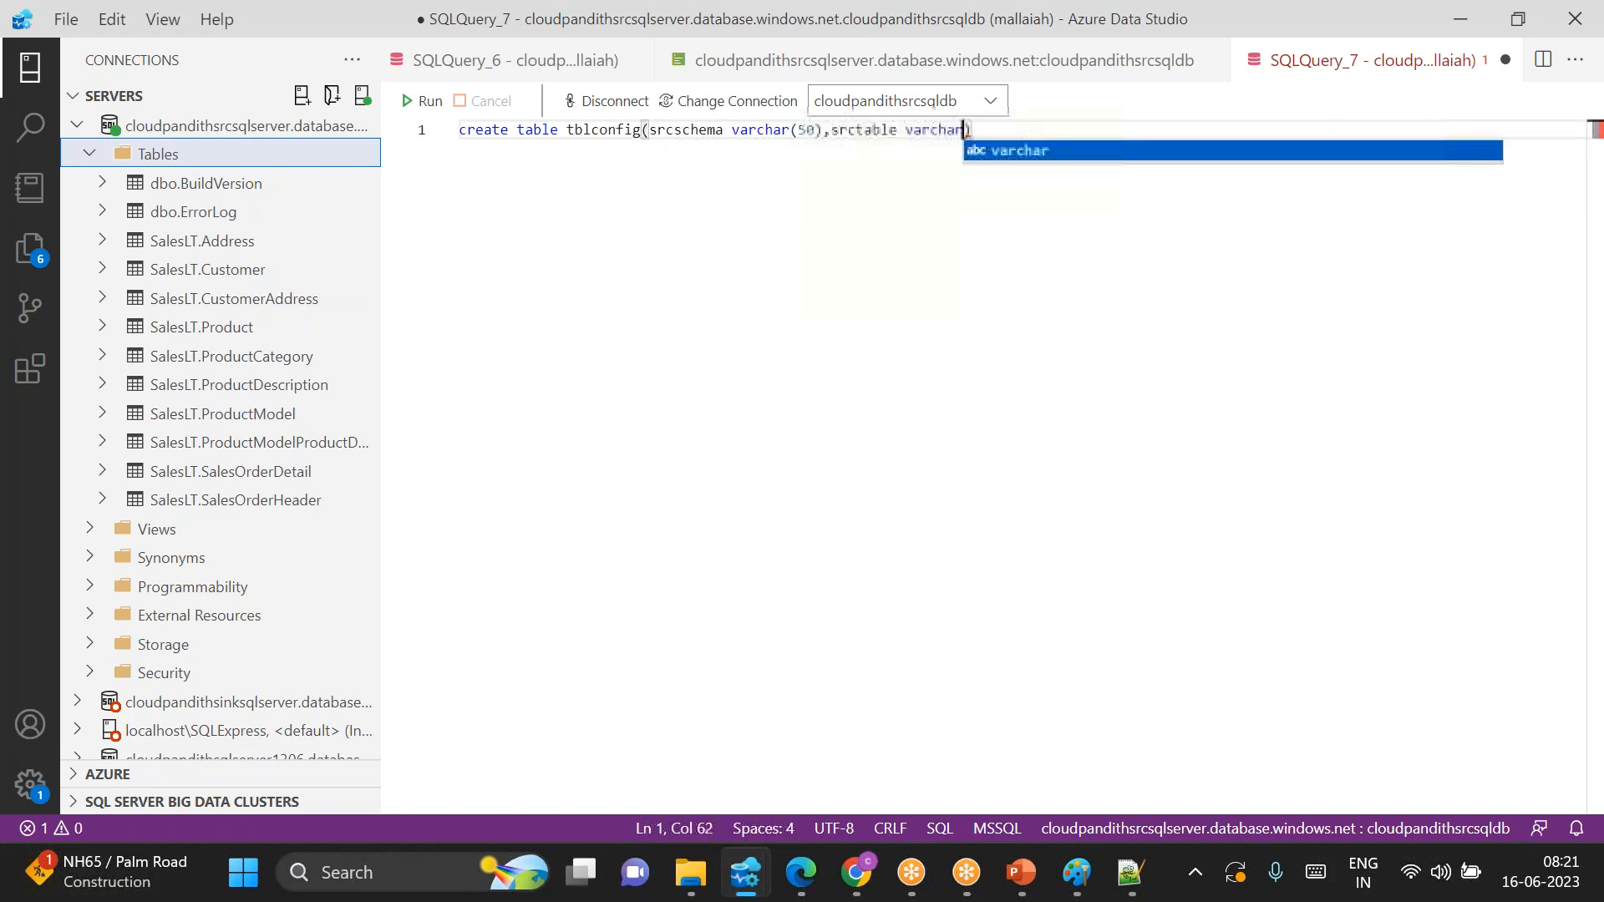
text(,sinkschema varchar)
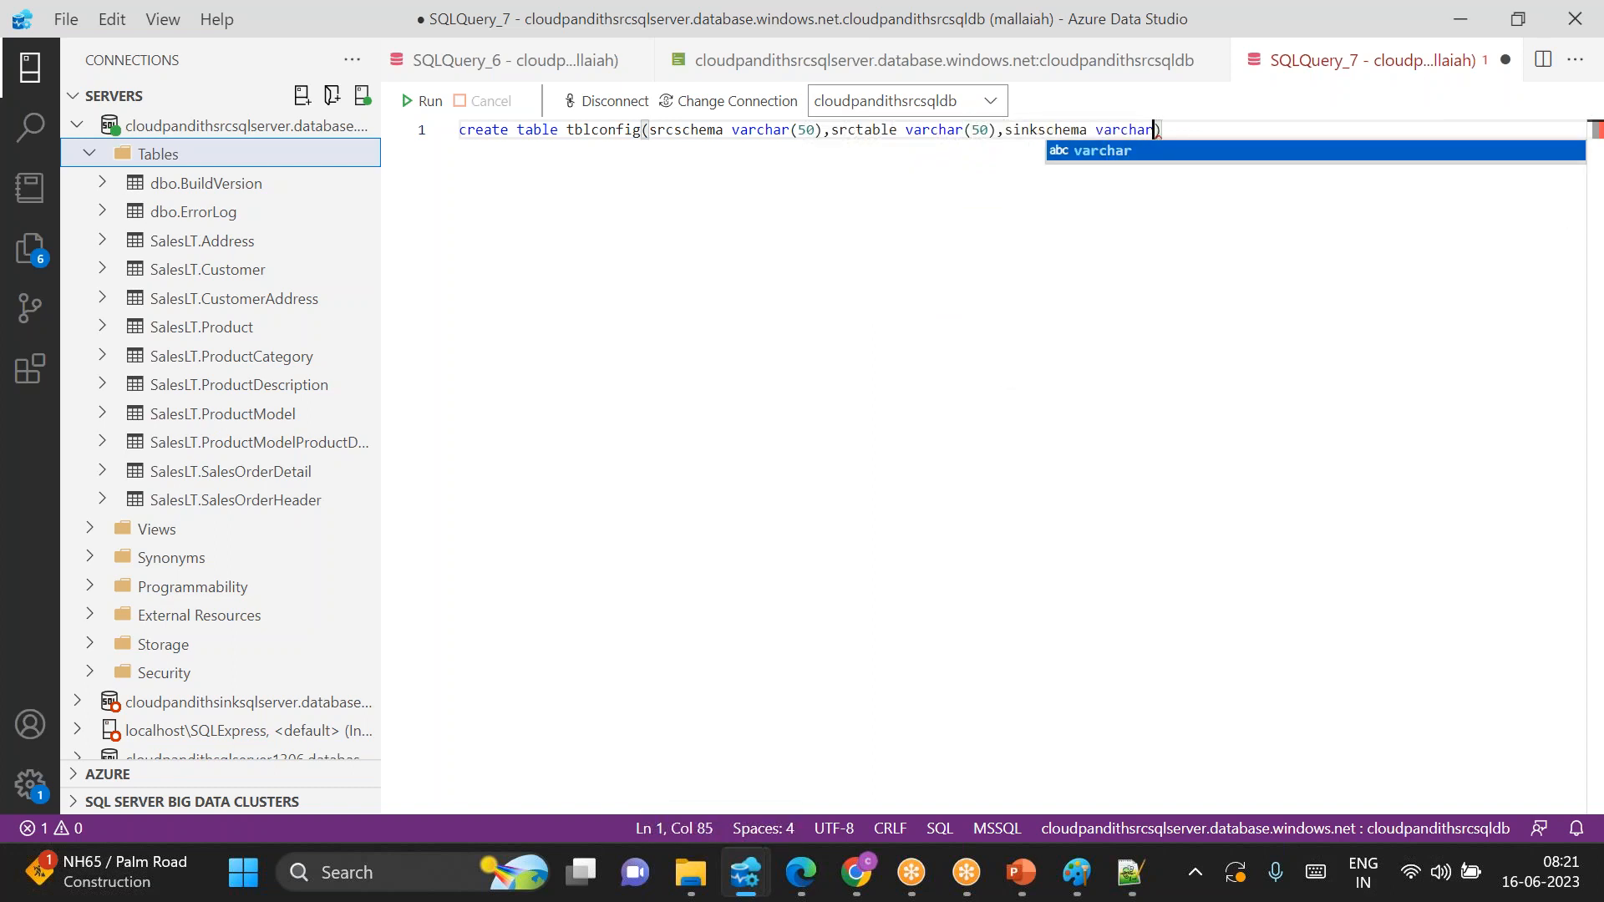
text((50),sinktable varchar)
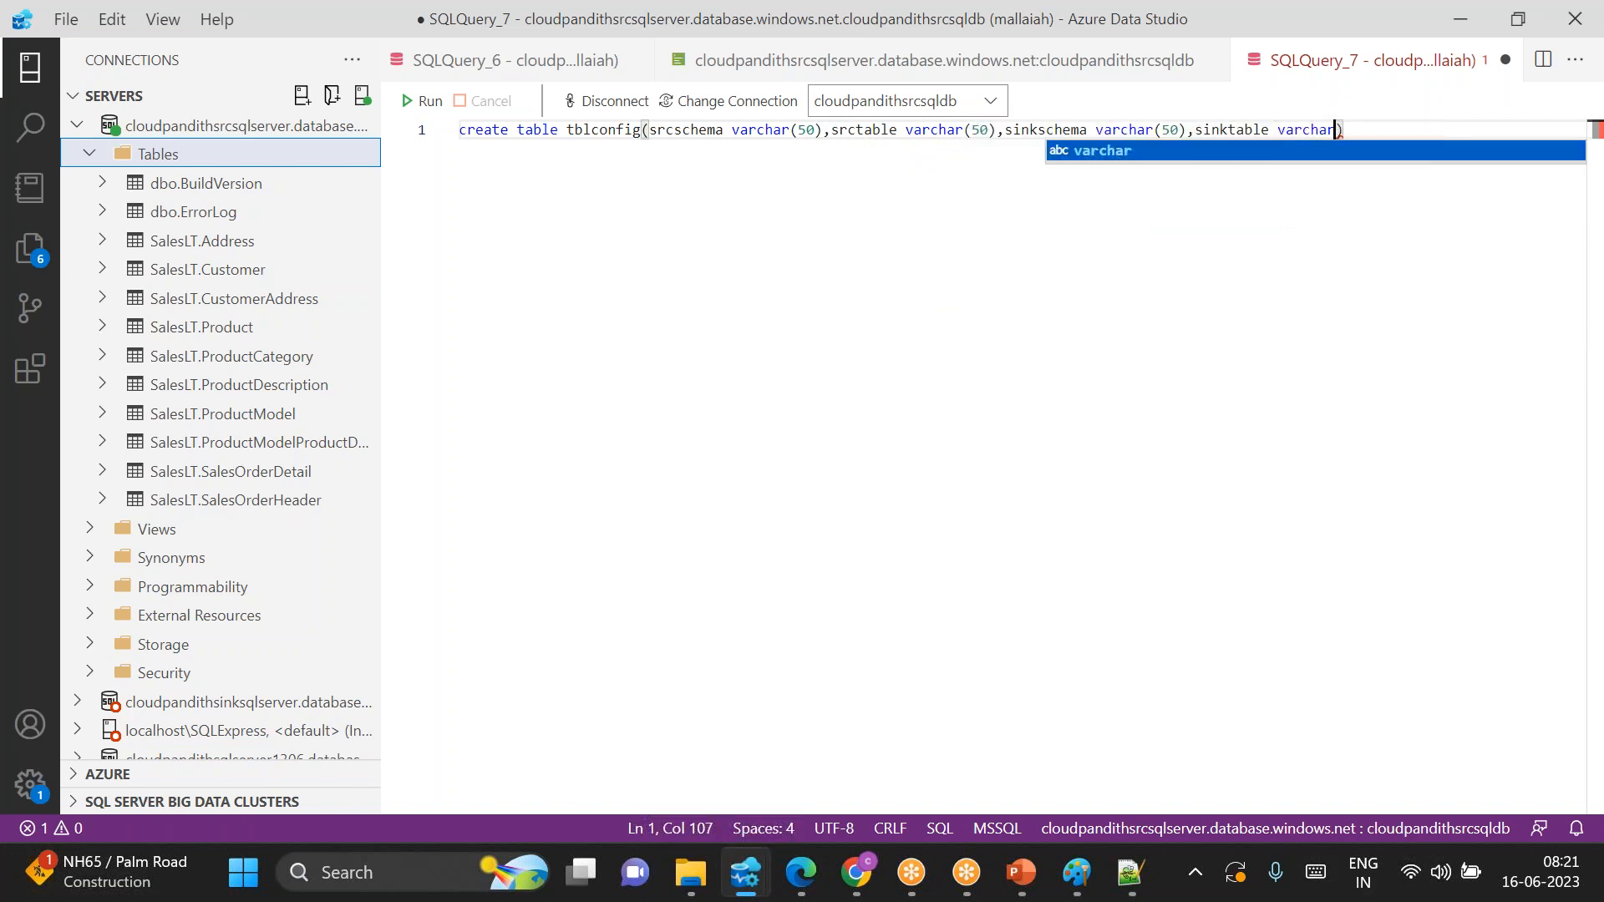
text((50),is)
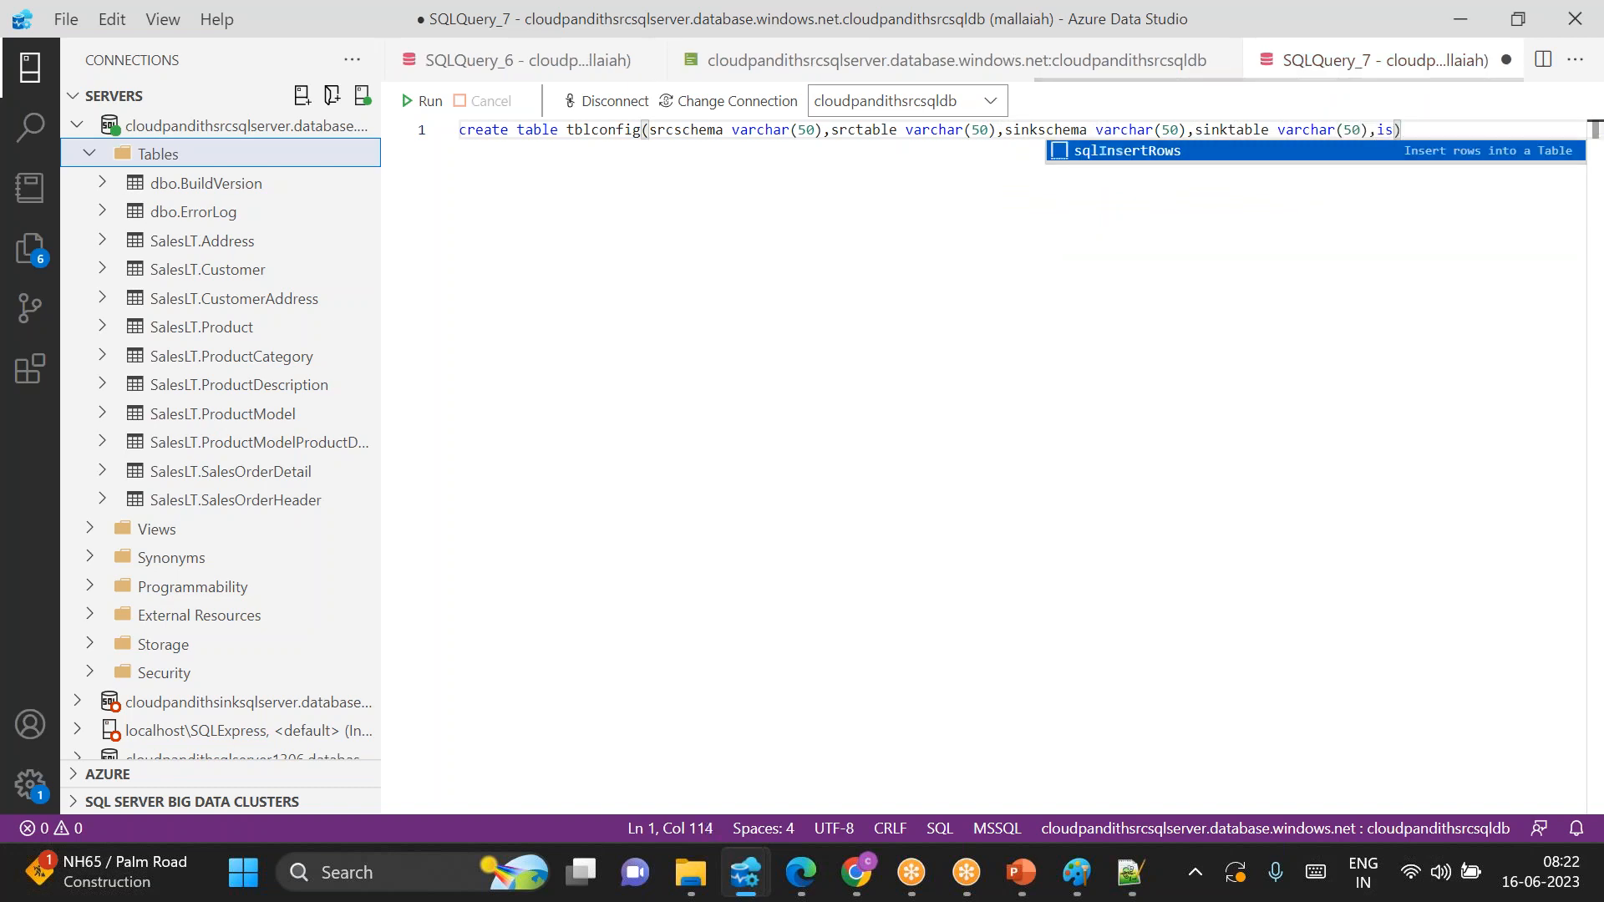
text(_active int,)
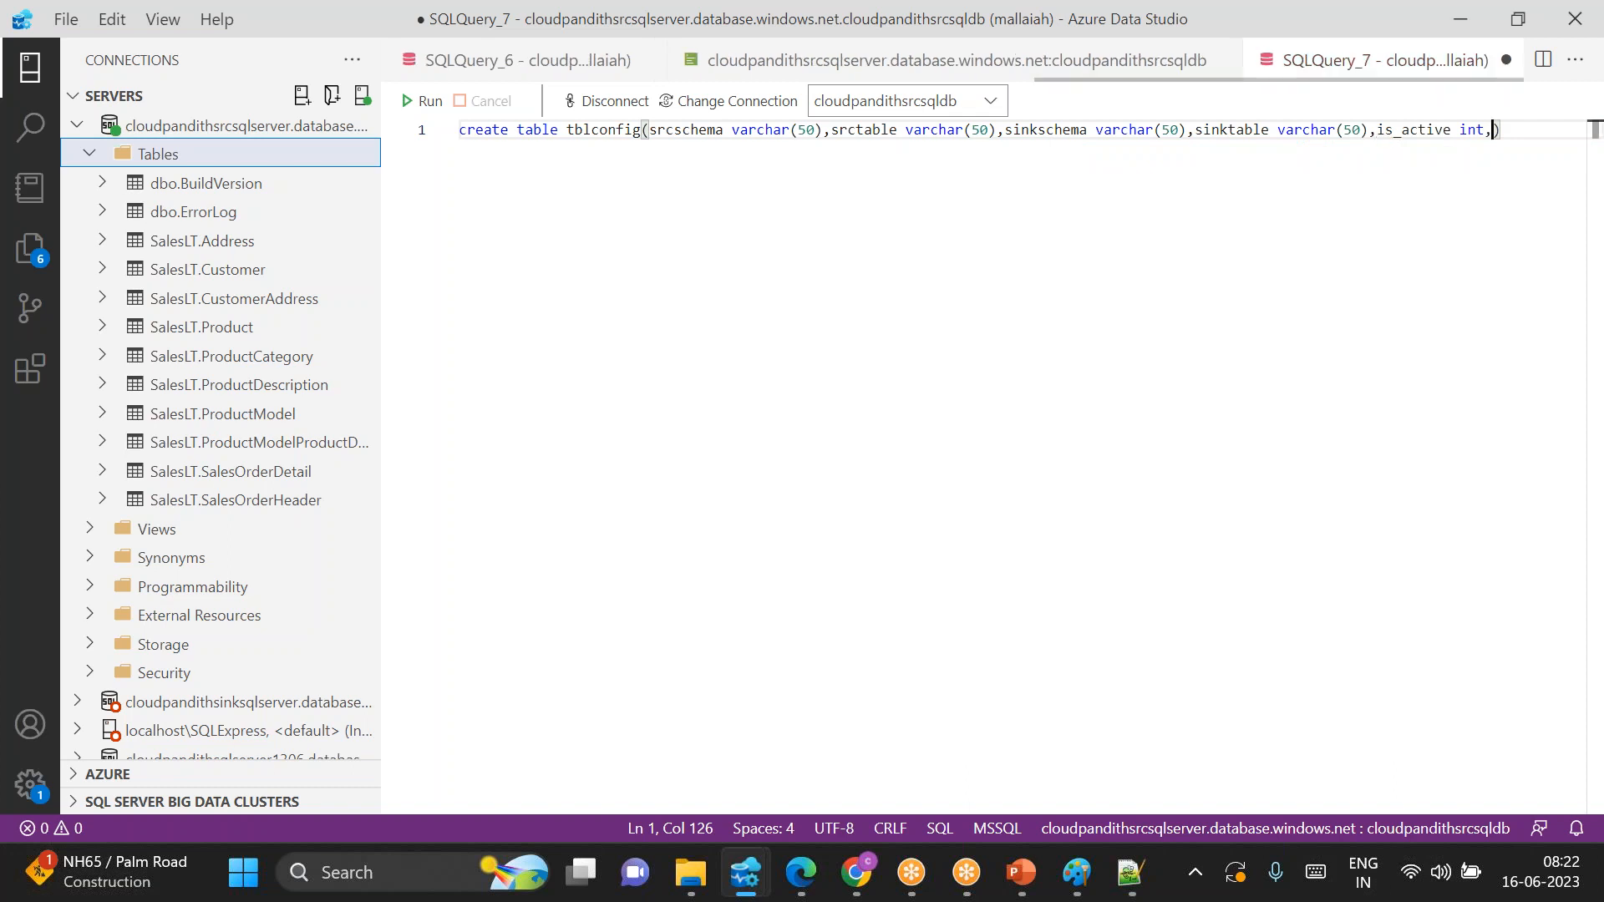
text(load_typ)
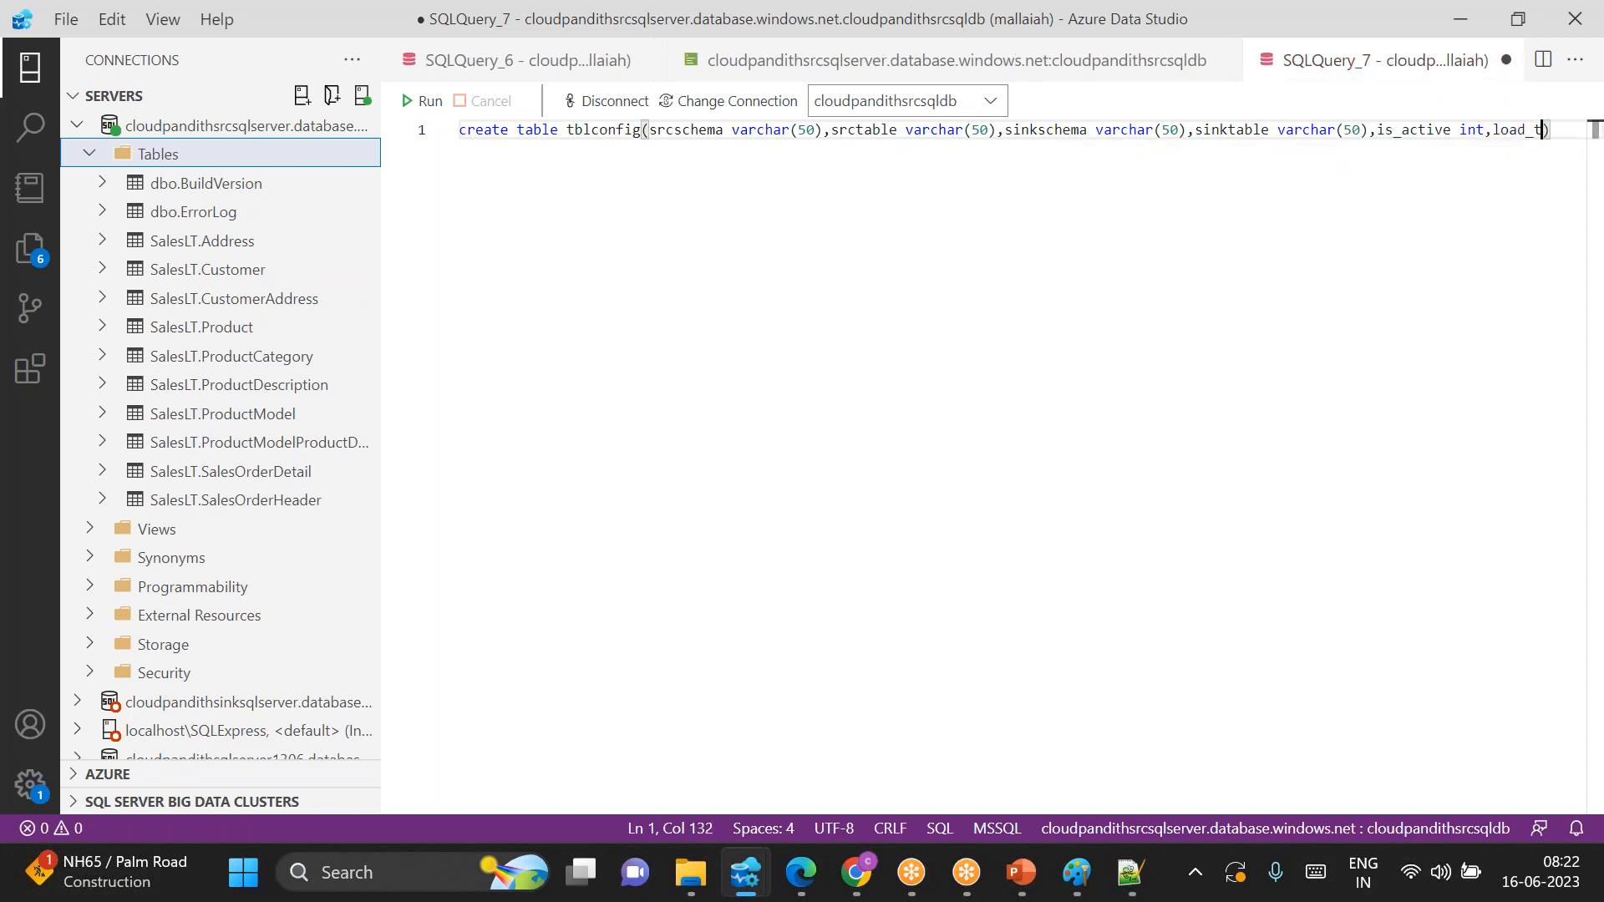
text(e varchar)
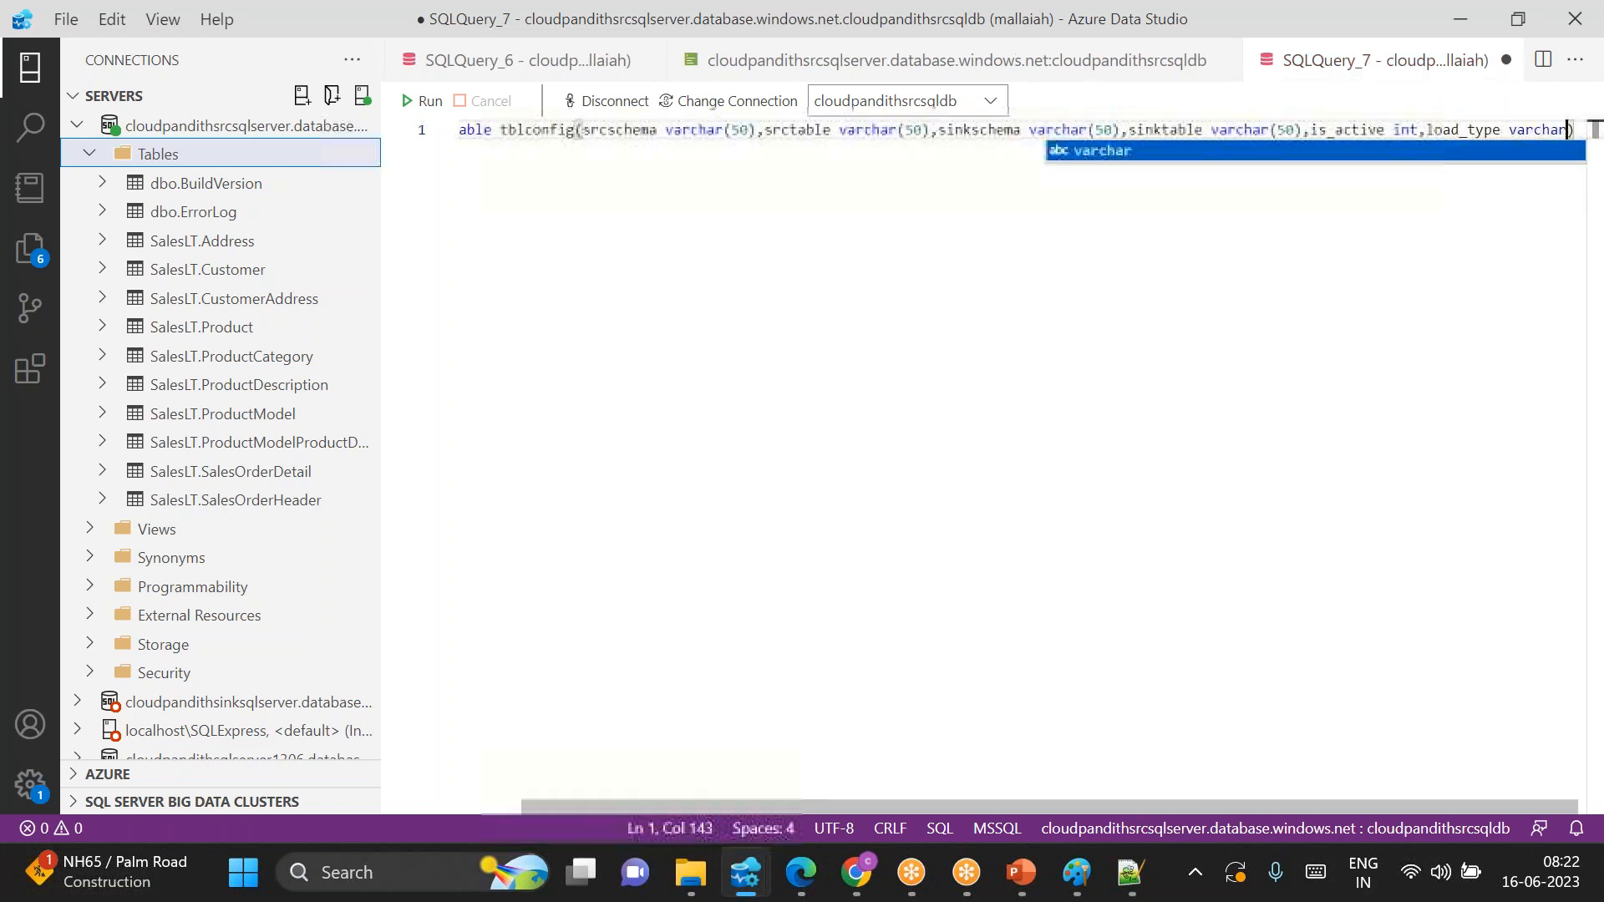
text((50)))
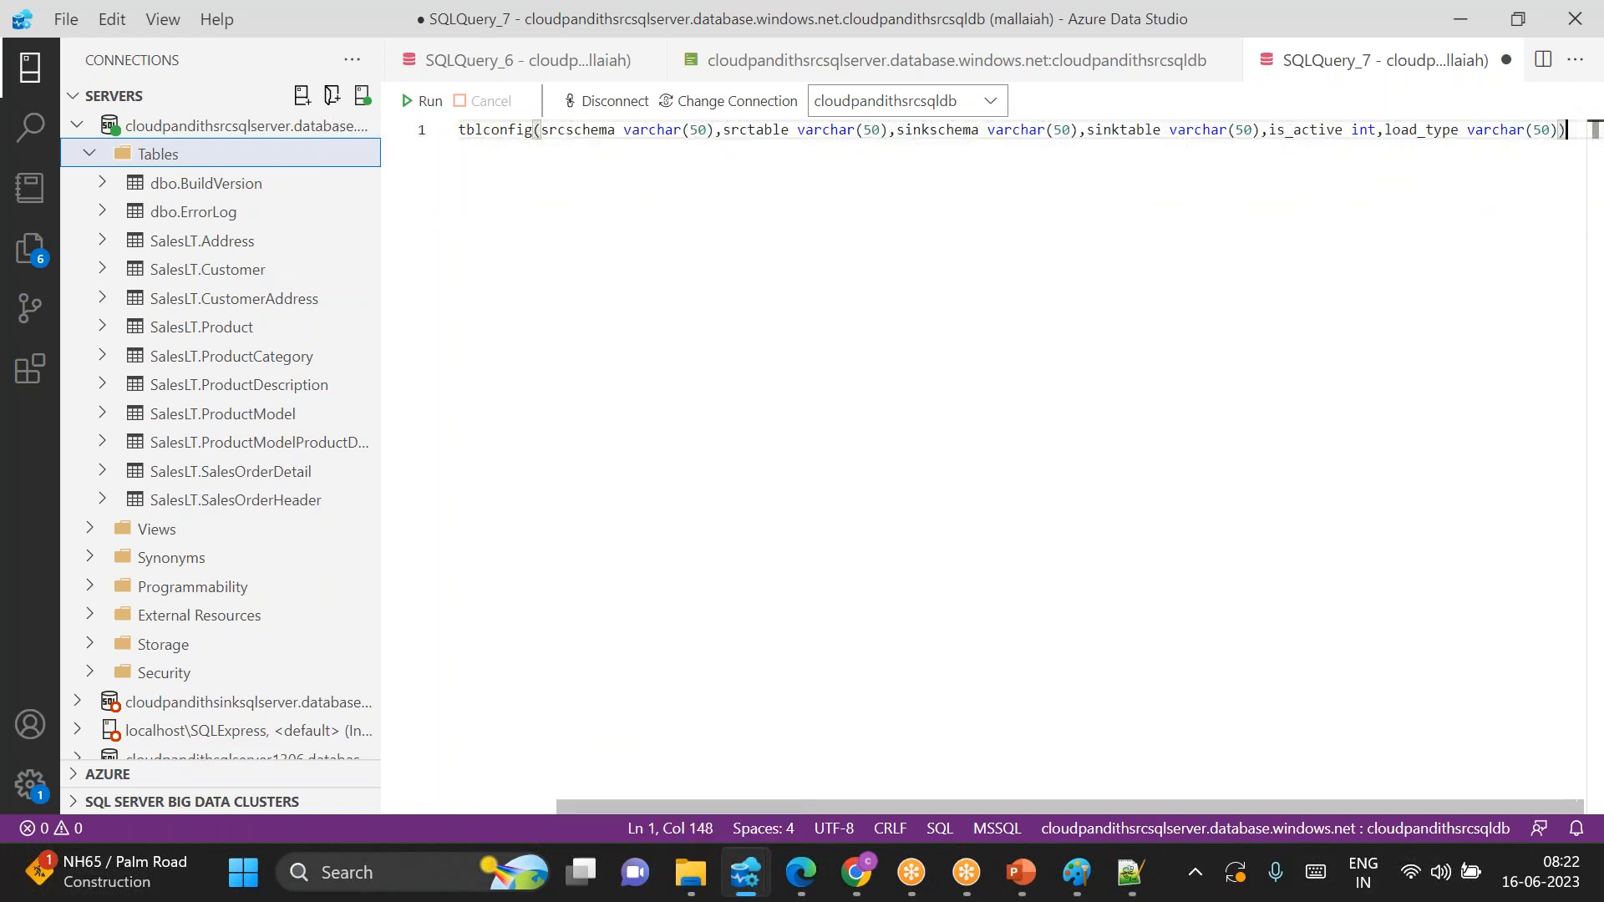
key(Return)
text(insert into tblconfig val)
key(Tab)
Step: Type the first values row: 'saleslt','customer','dbo','customer',1,'full_load'
key(Return)
text(()
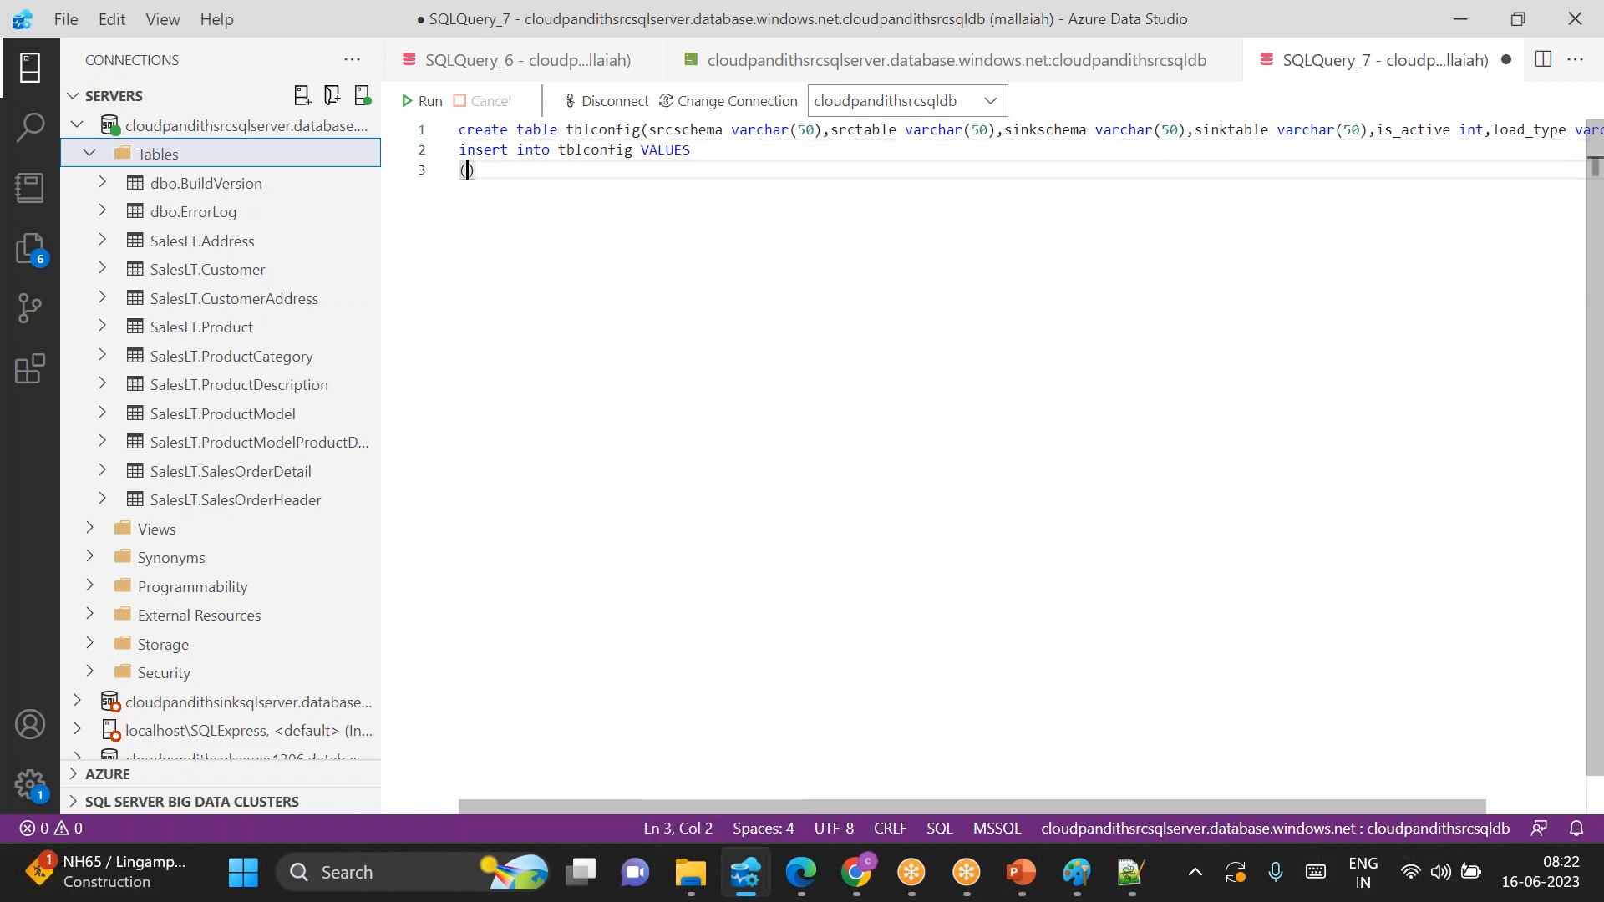
text('d)
key(BackSpace)
text(saleslty)
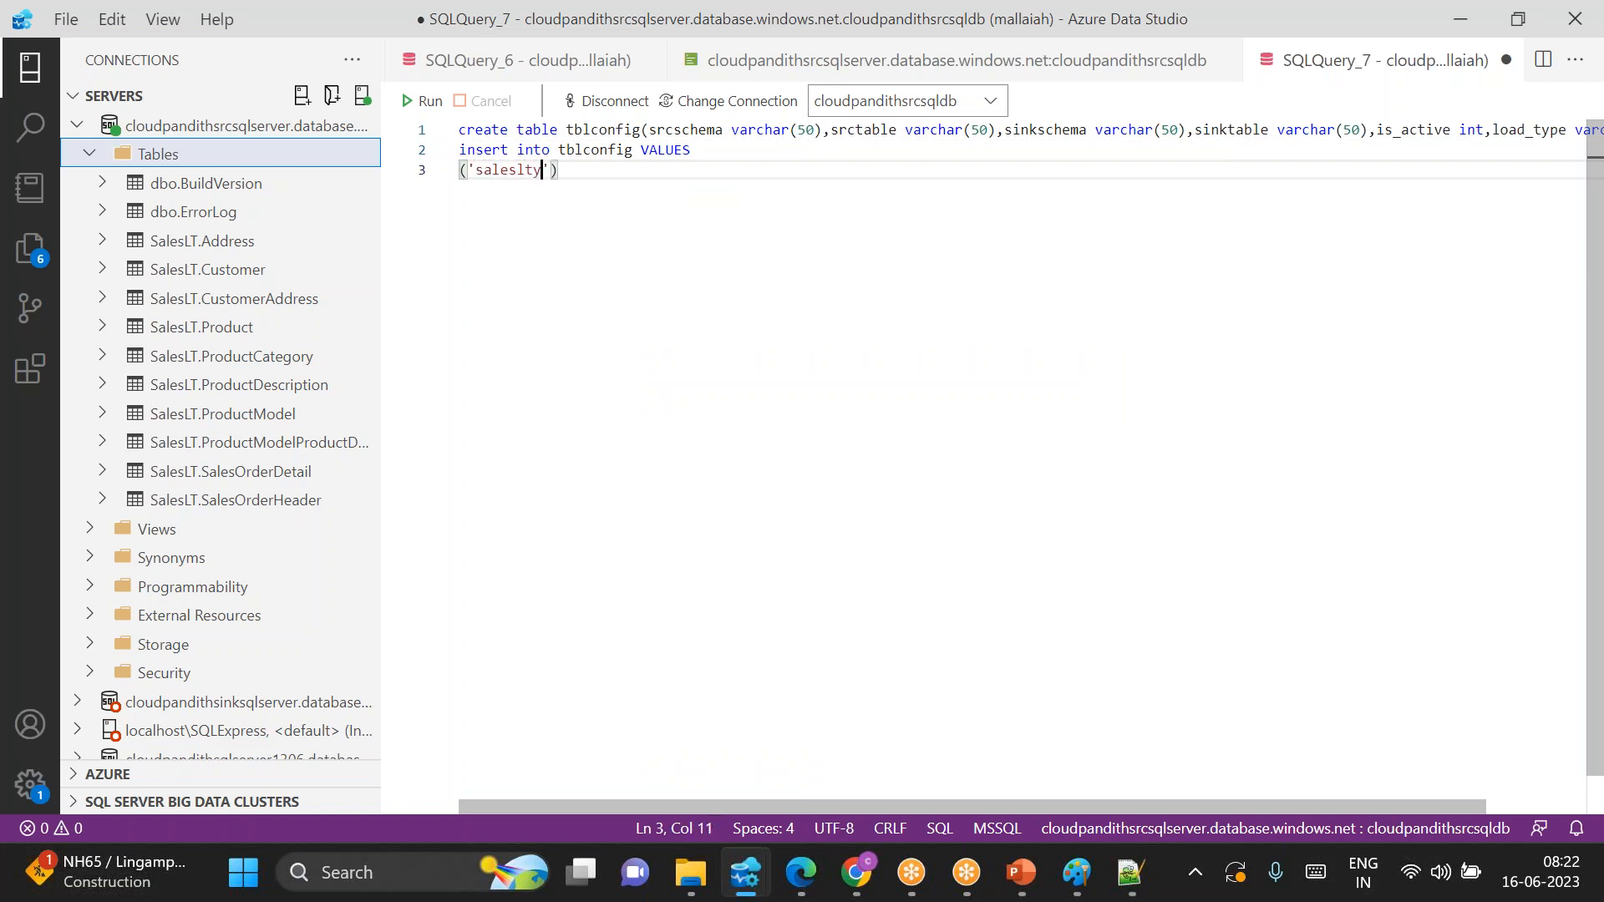
text(,';')
key(BackSpace)
text(customer')
text(,'dbo')
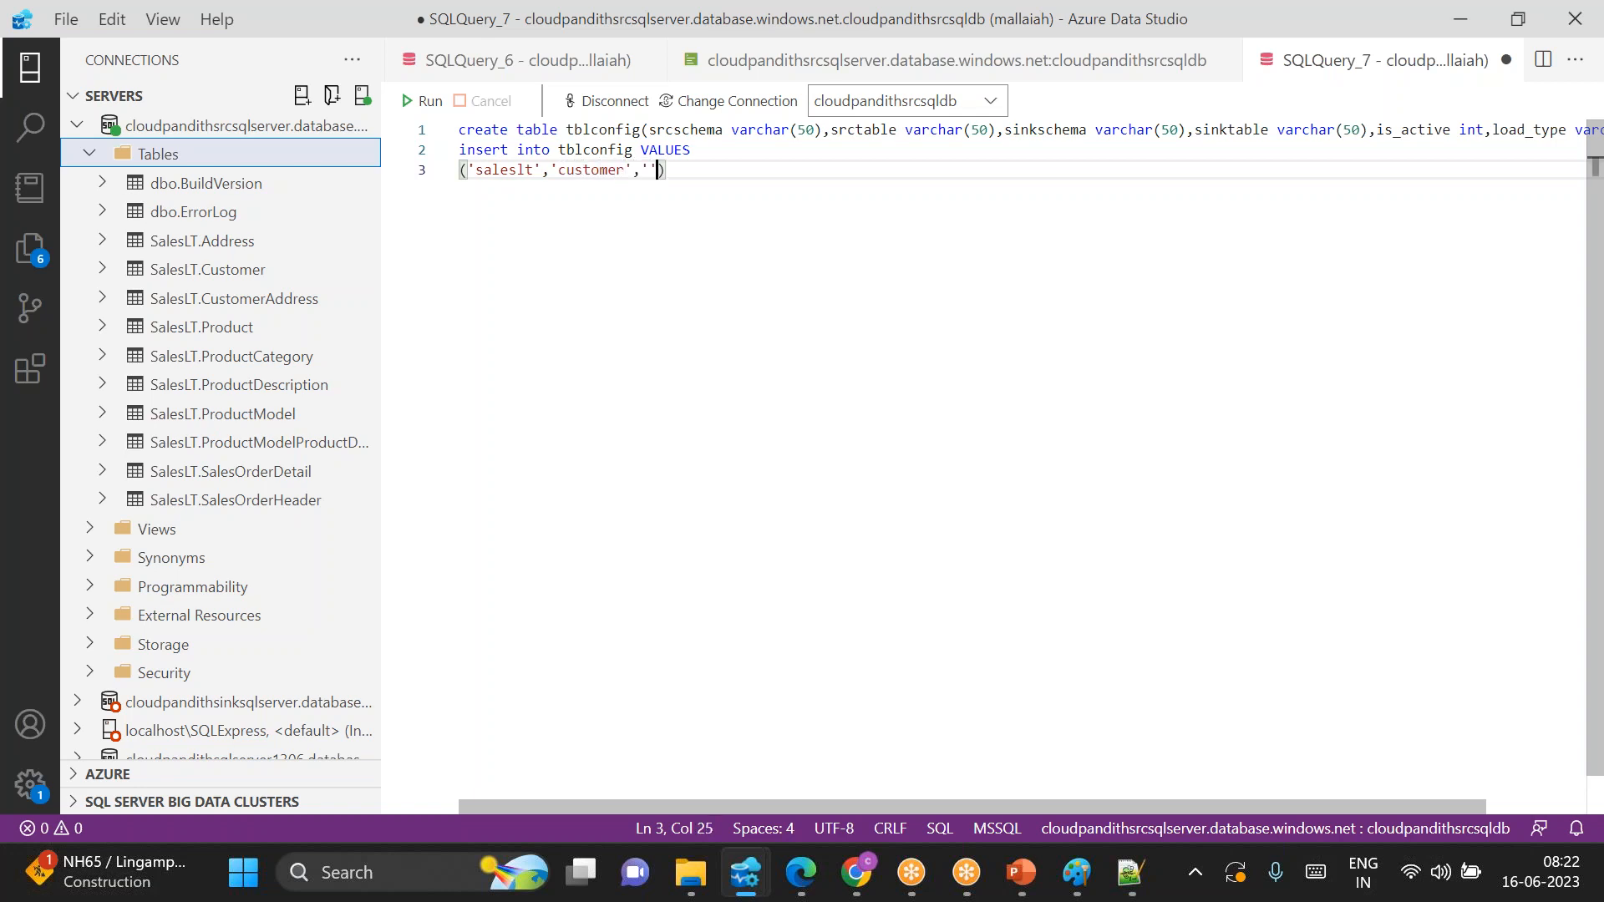
text(,'customer')
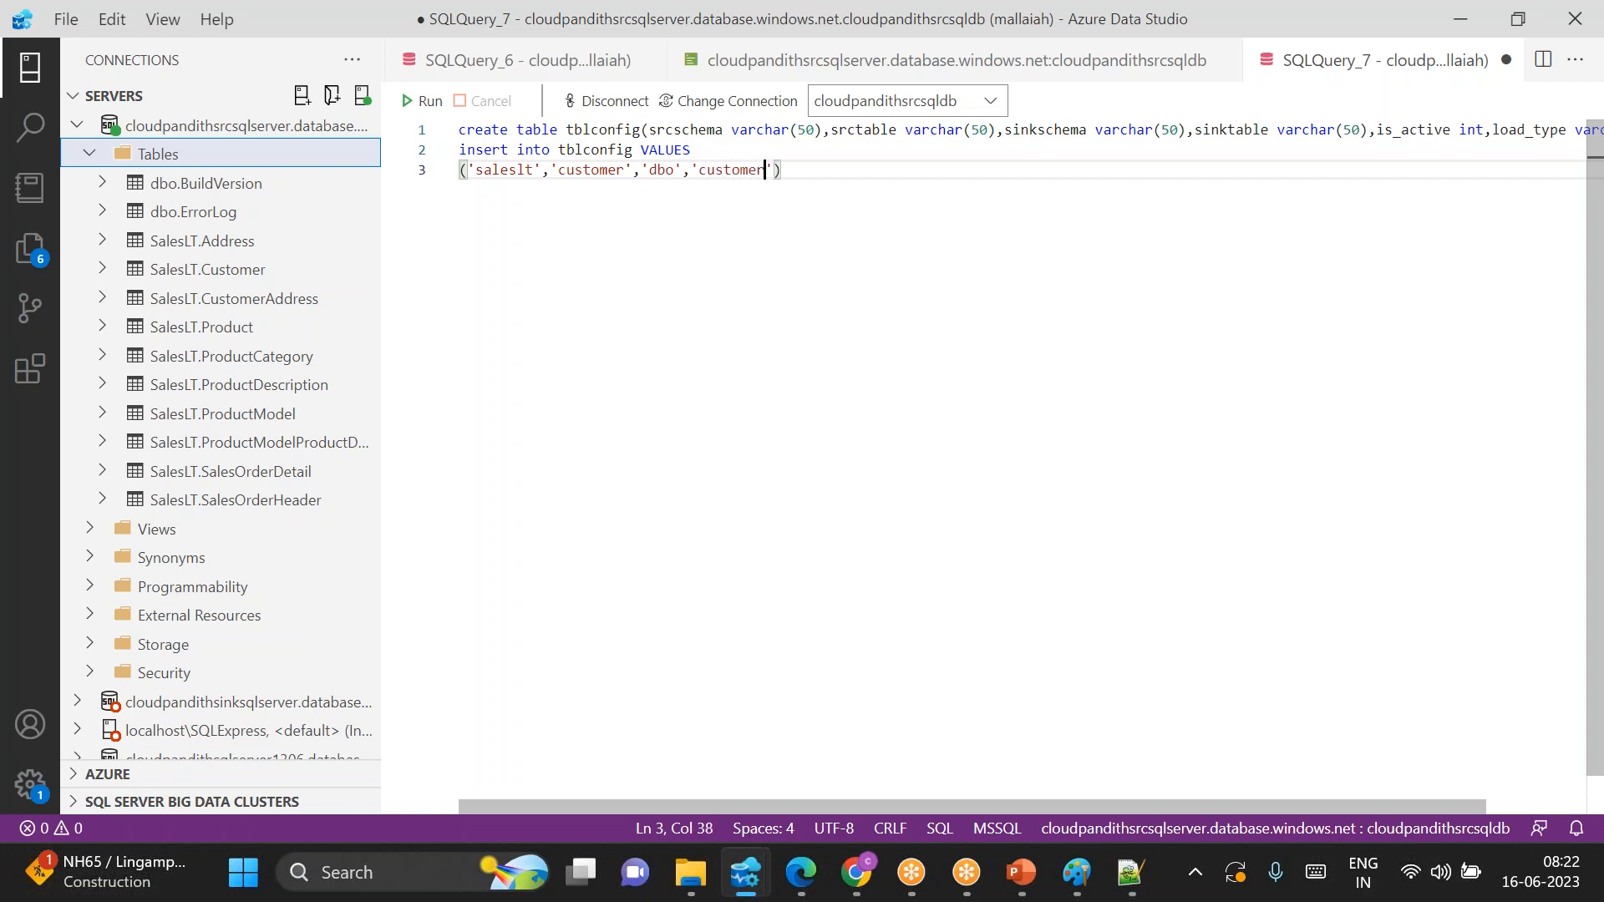
text(,1,'full_load)
Step: Duplicate the customer row four times on new lines below it
key(shift+Home)
key(ctrl+c)
key(End)
key(Return)
key(ctrl+v)
key(Return)
key(ctrl+v)
key(Return)
key(ctrl+v)
key(Return)
key(ctrl+v)
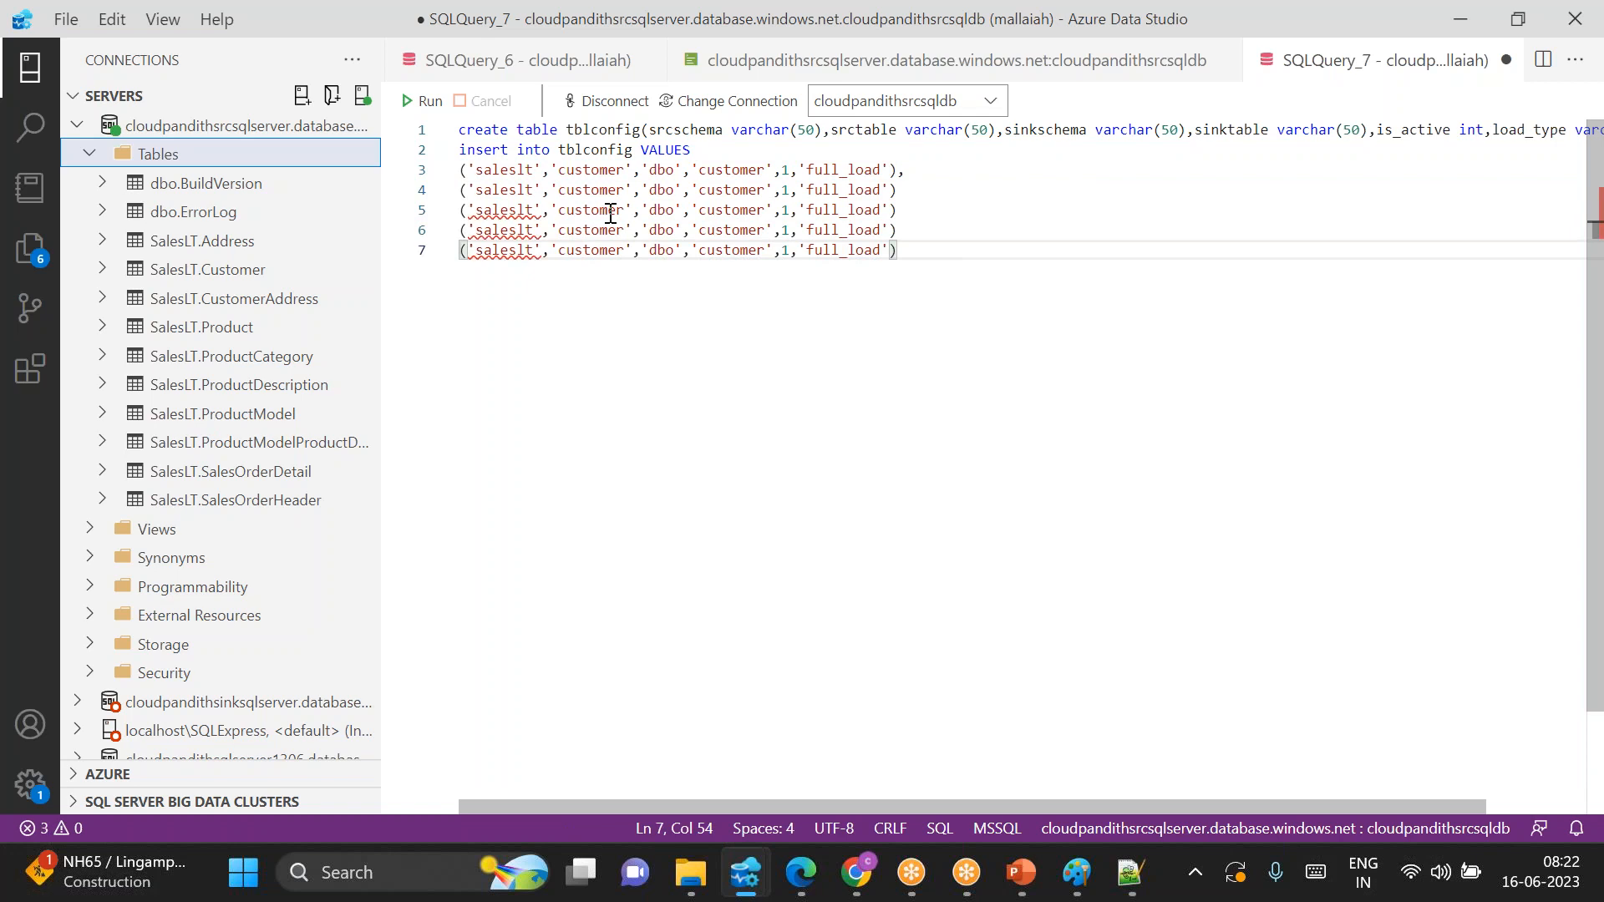
Step: Change rows 4 and 5 to product and productcategory for both source and sink tables
double_click(591, 190)
text(product)
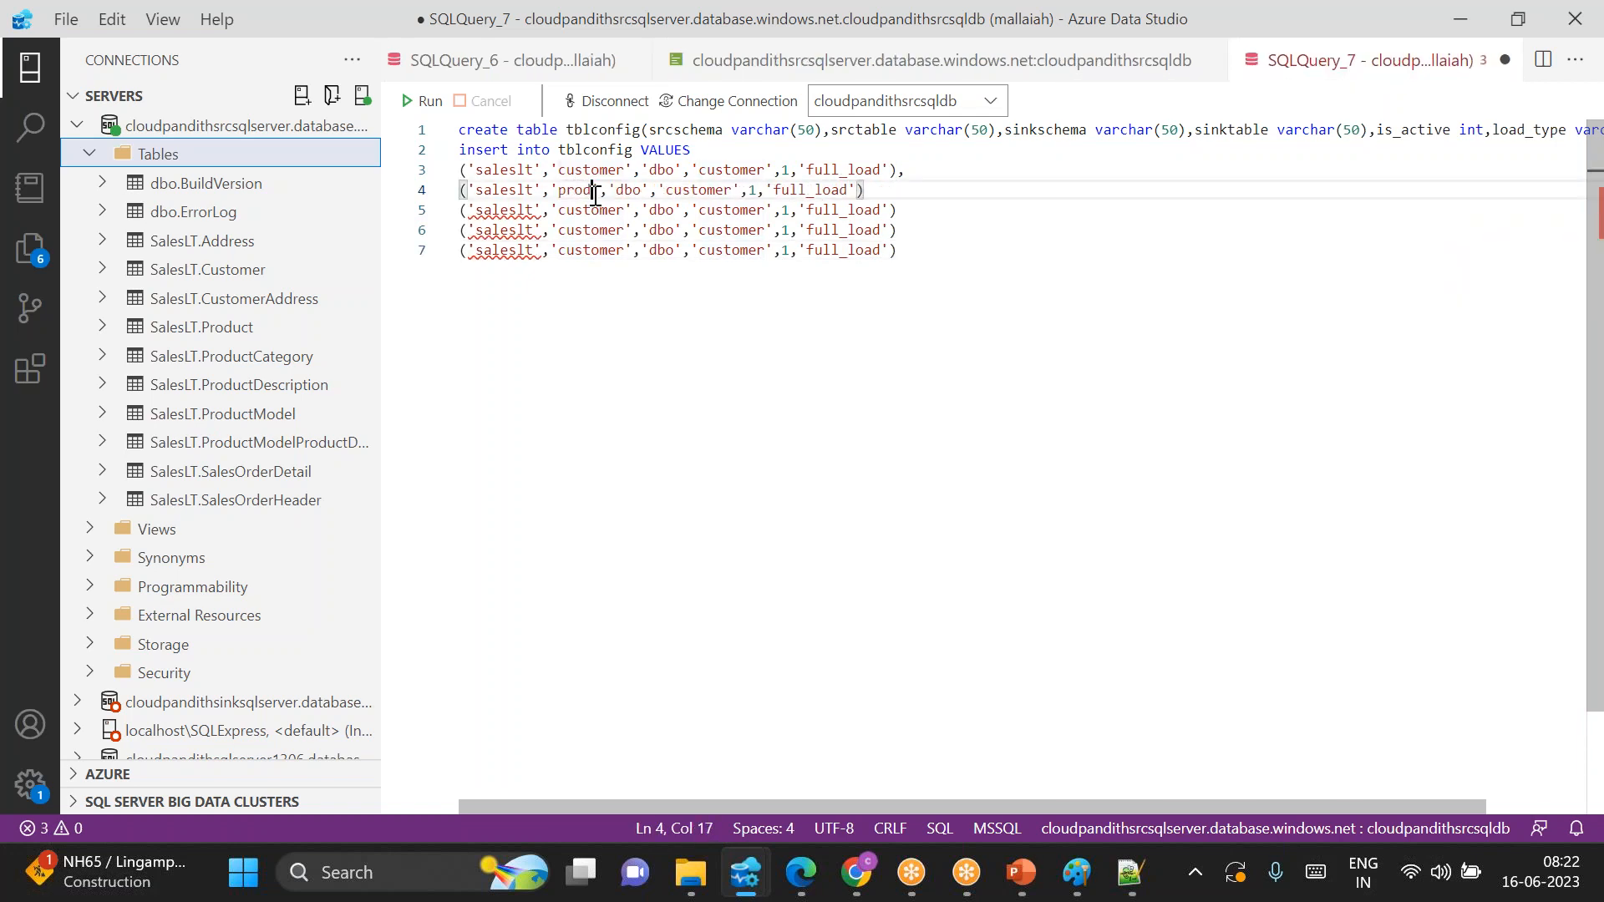
double_click(591, 210)
text(product)
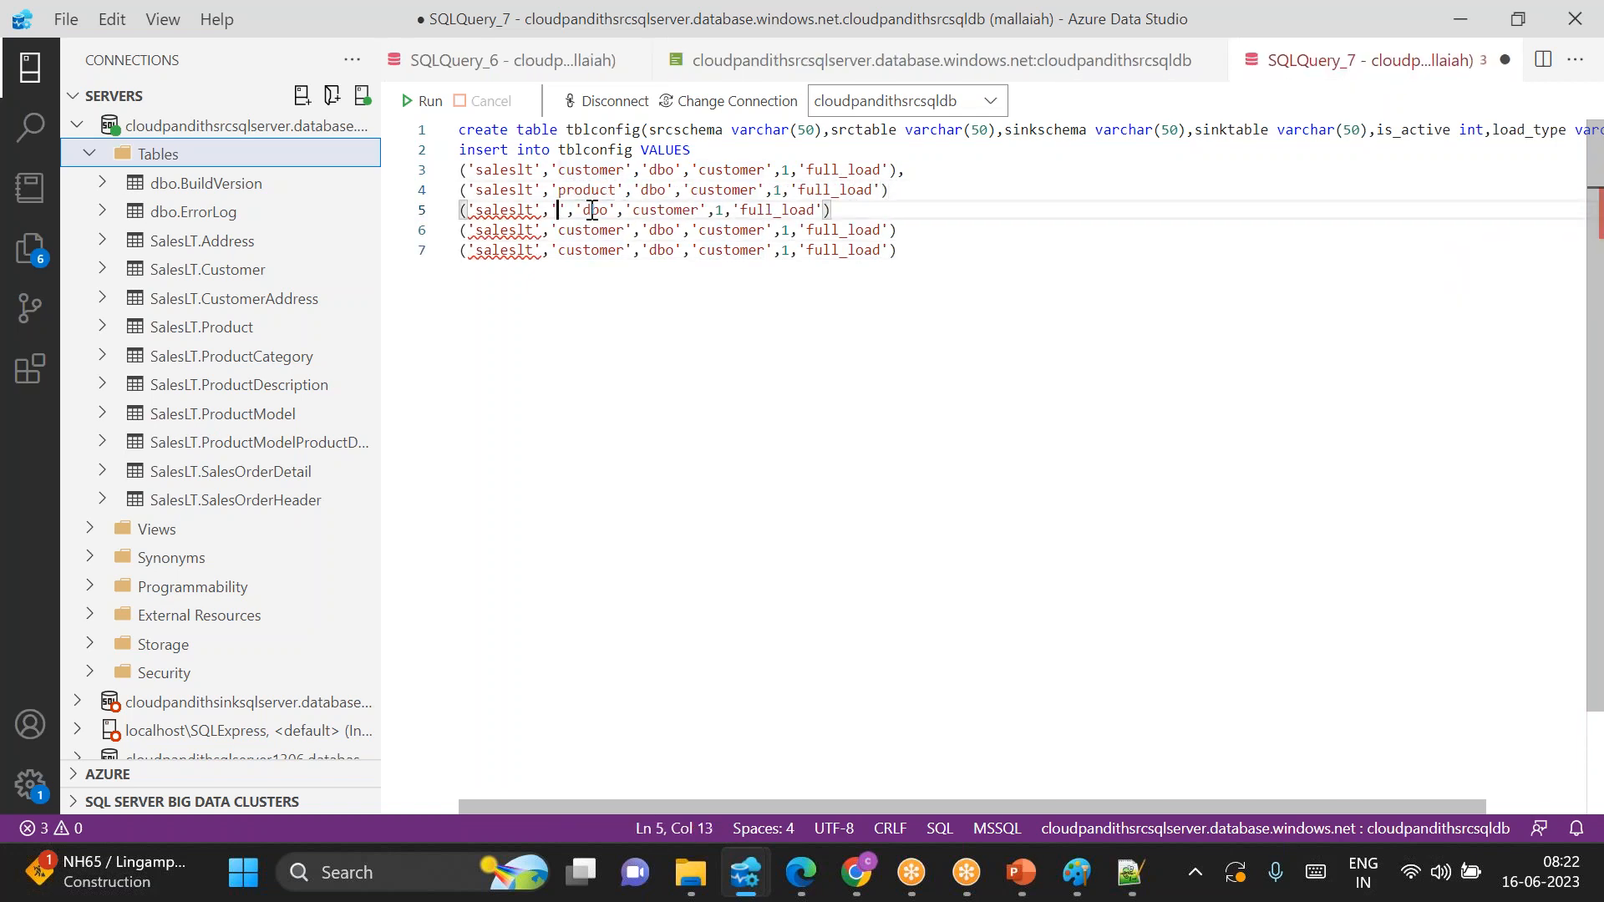
text(categpt)
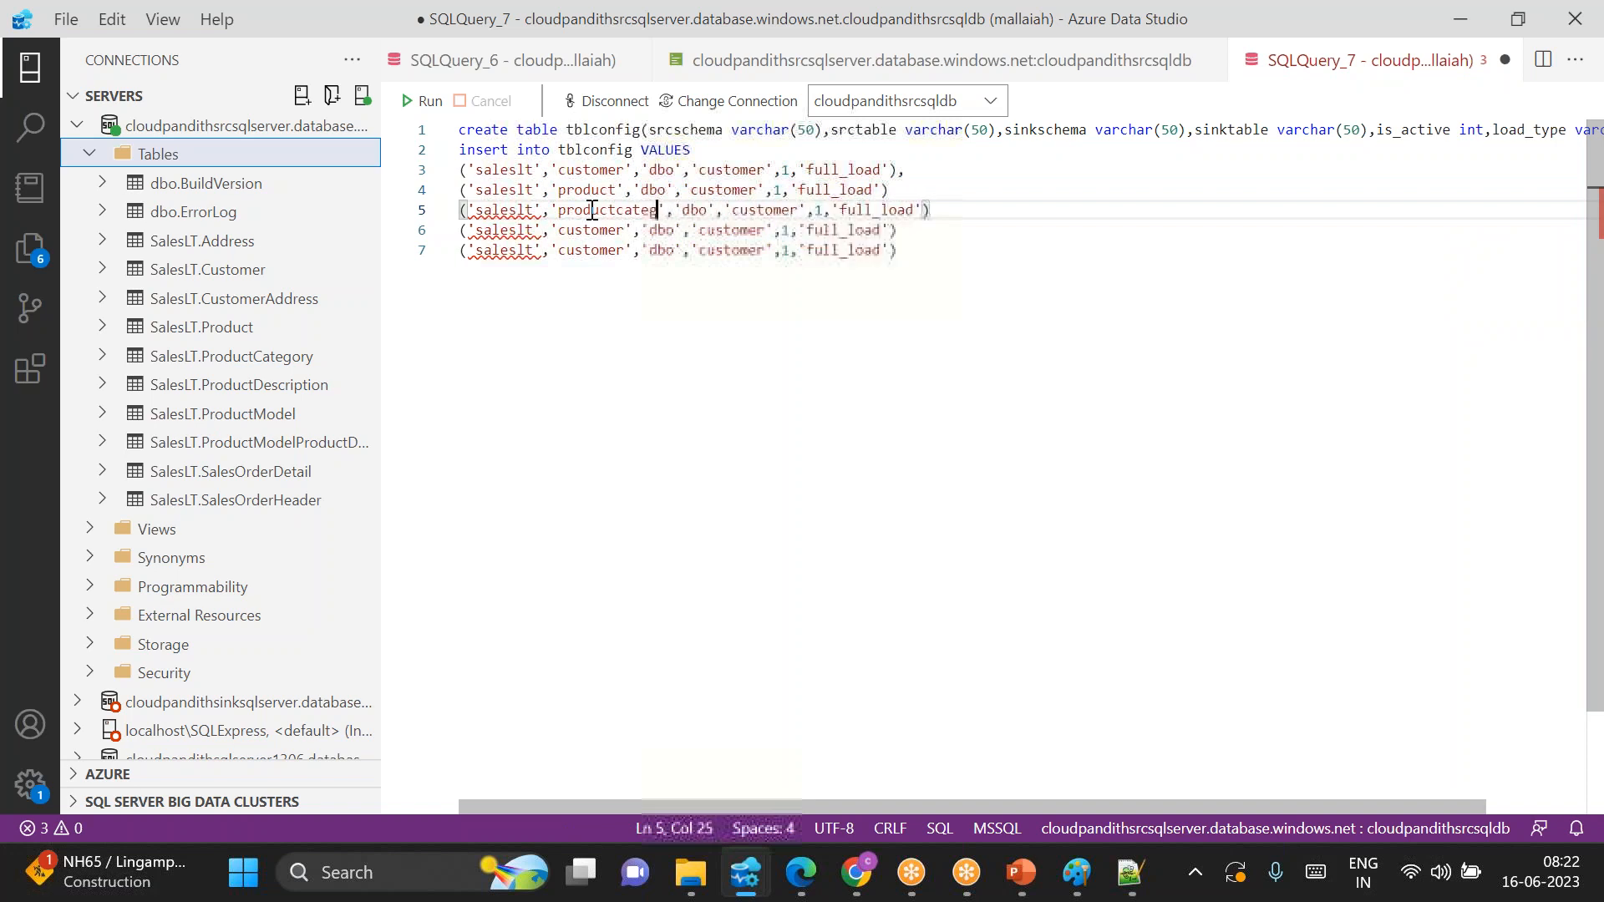
key(BackSpace)
key(BackSpace)
text(ory)
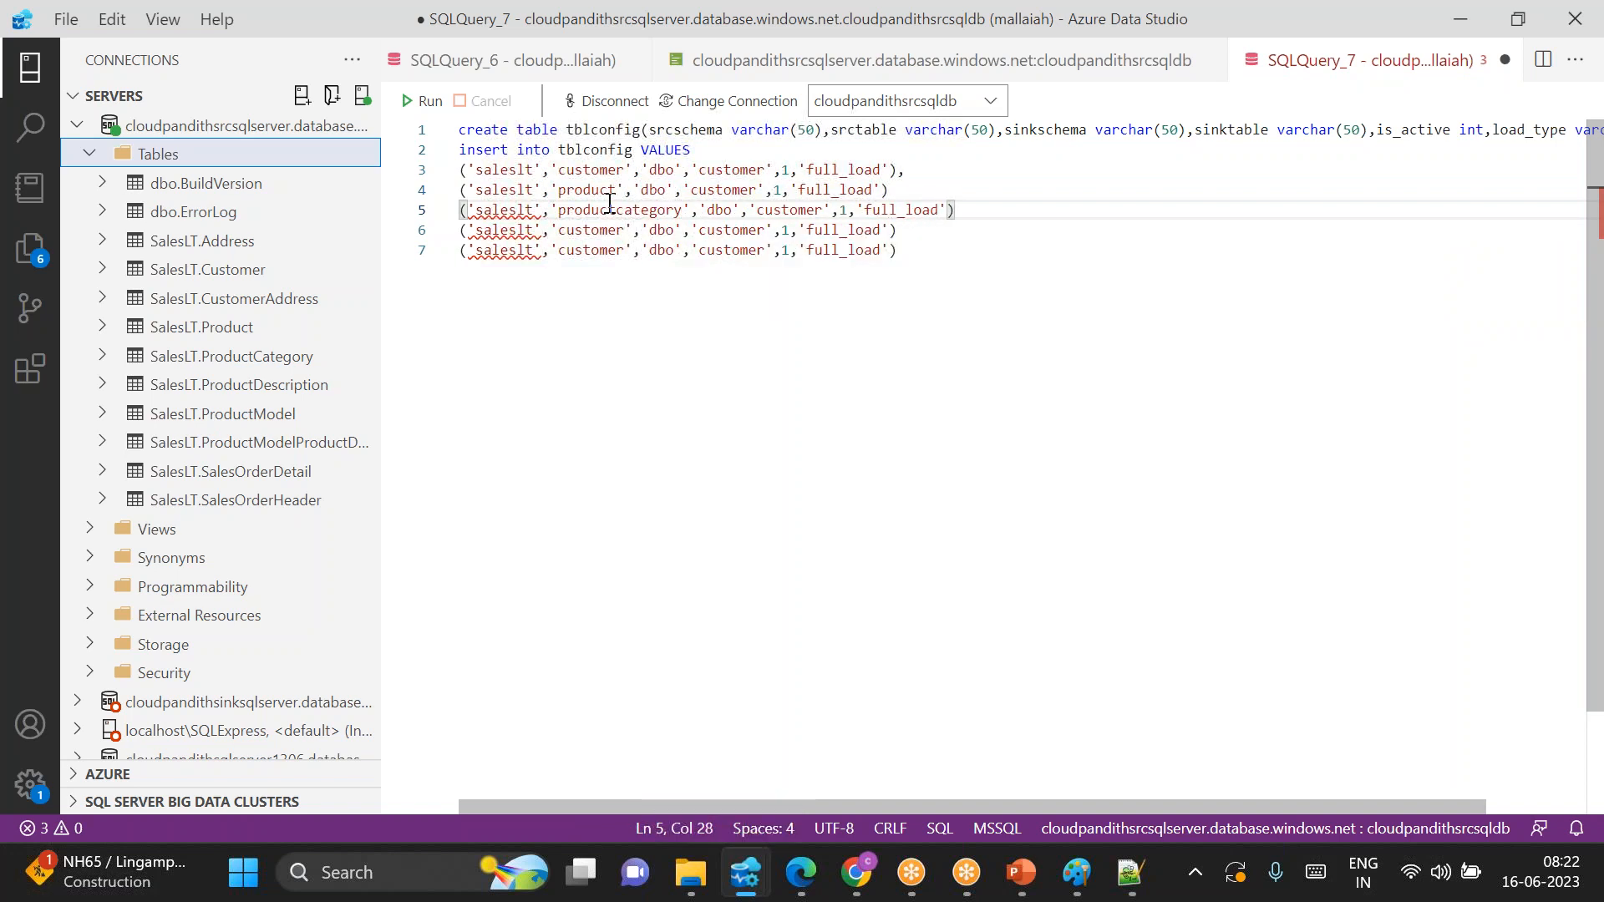
double_click(592, 191)
key(ctrl+c)
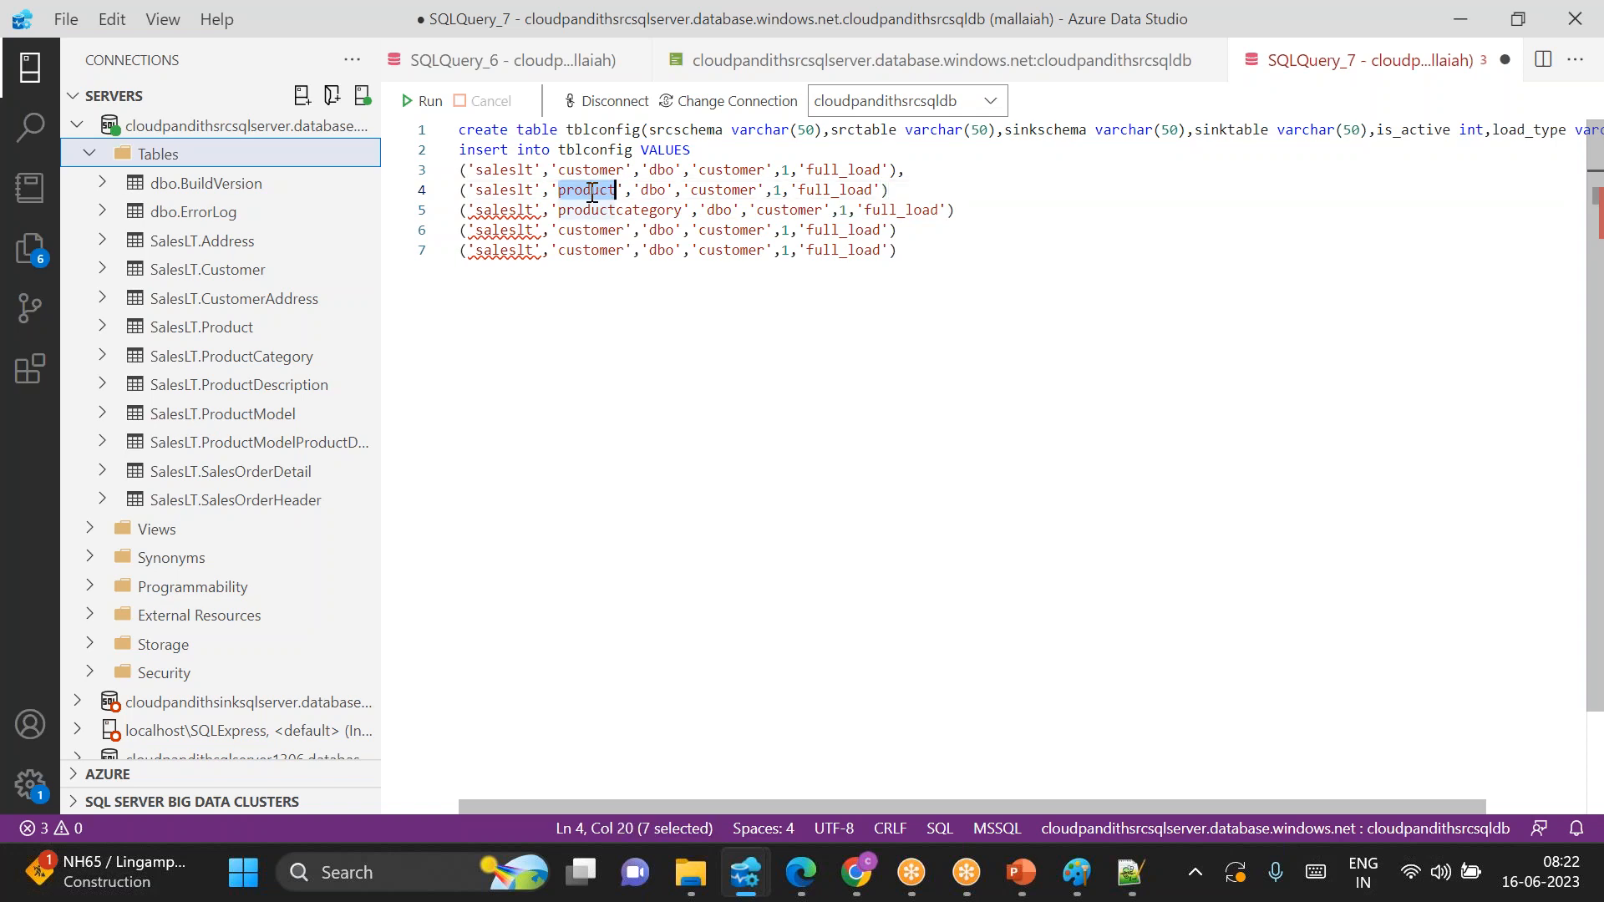
double_click(738, 191)
key(ctrl+v)
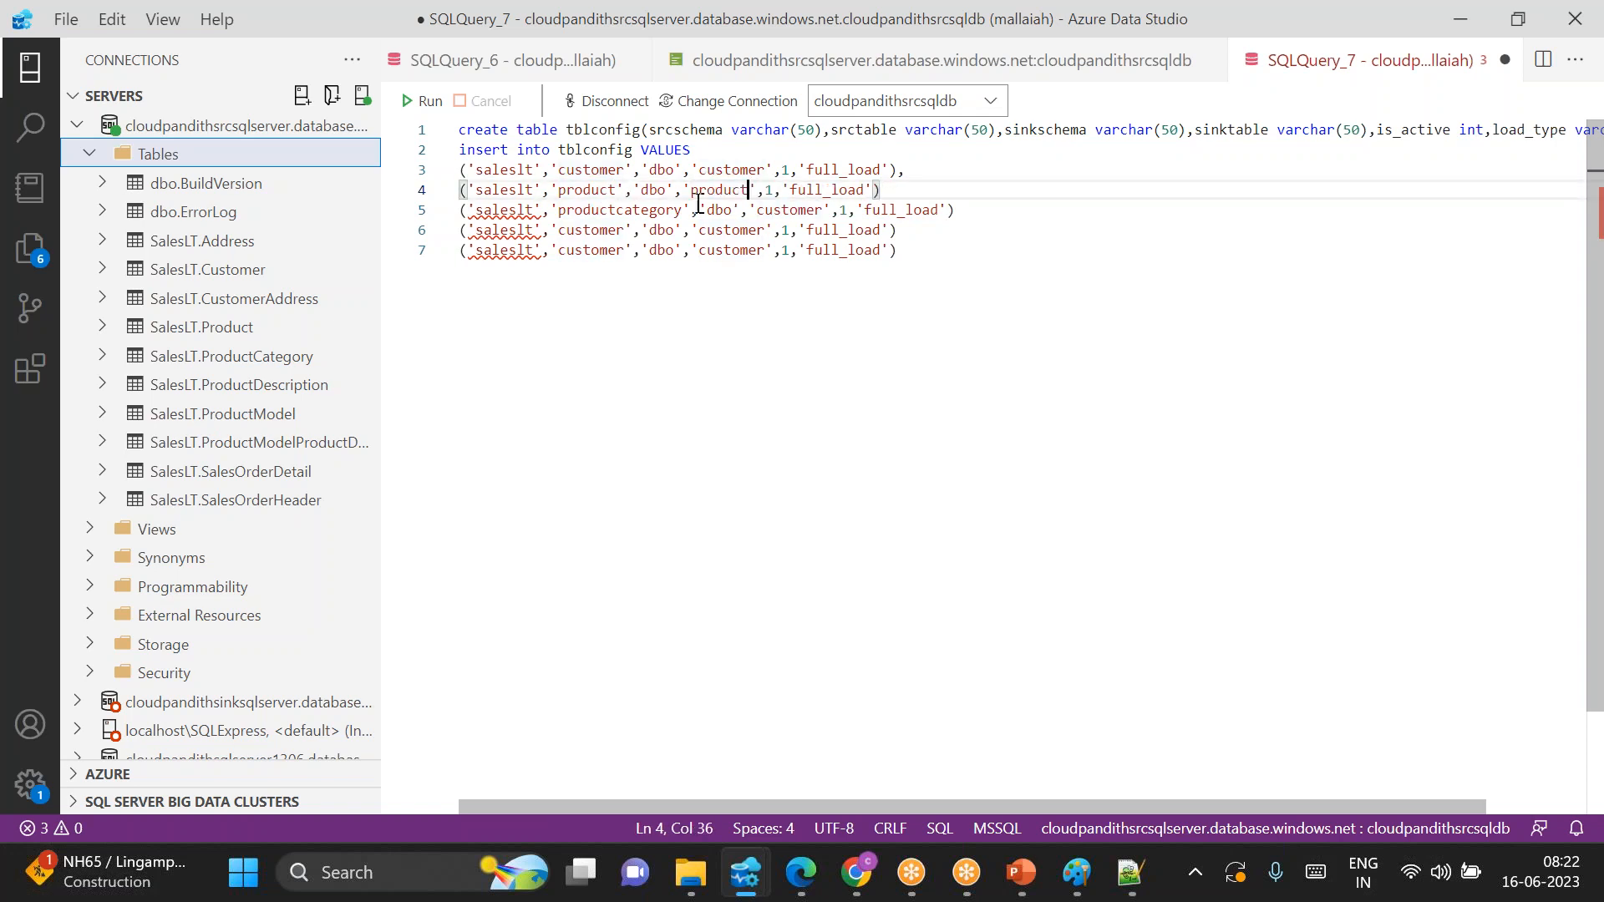
double_click(610, 210)
key(ctrl+c)
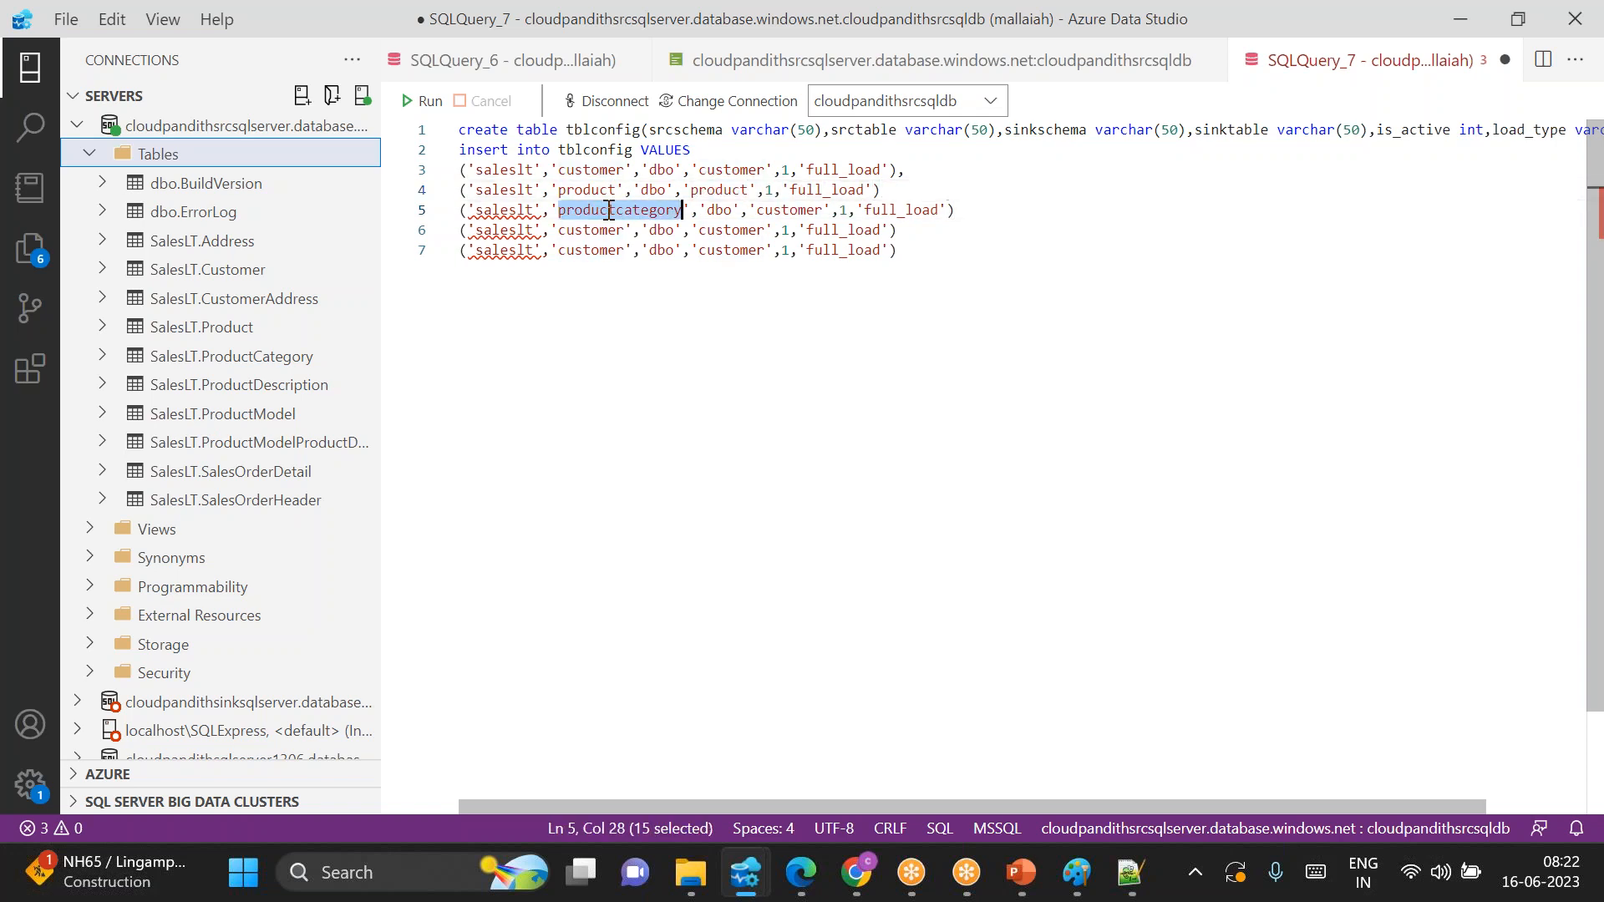
double_click(795, 216)
key(ctrl+v)
Step: Set row 6's source and sink table names to salesorderdetail
double_click(590, 228)
key(BackSpace)
text(salesorderdetail)
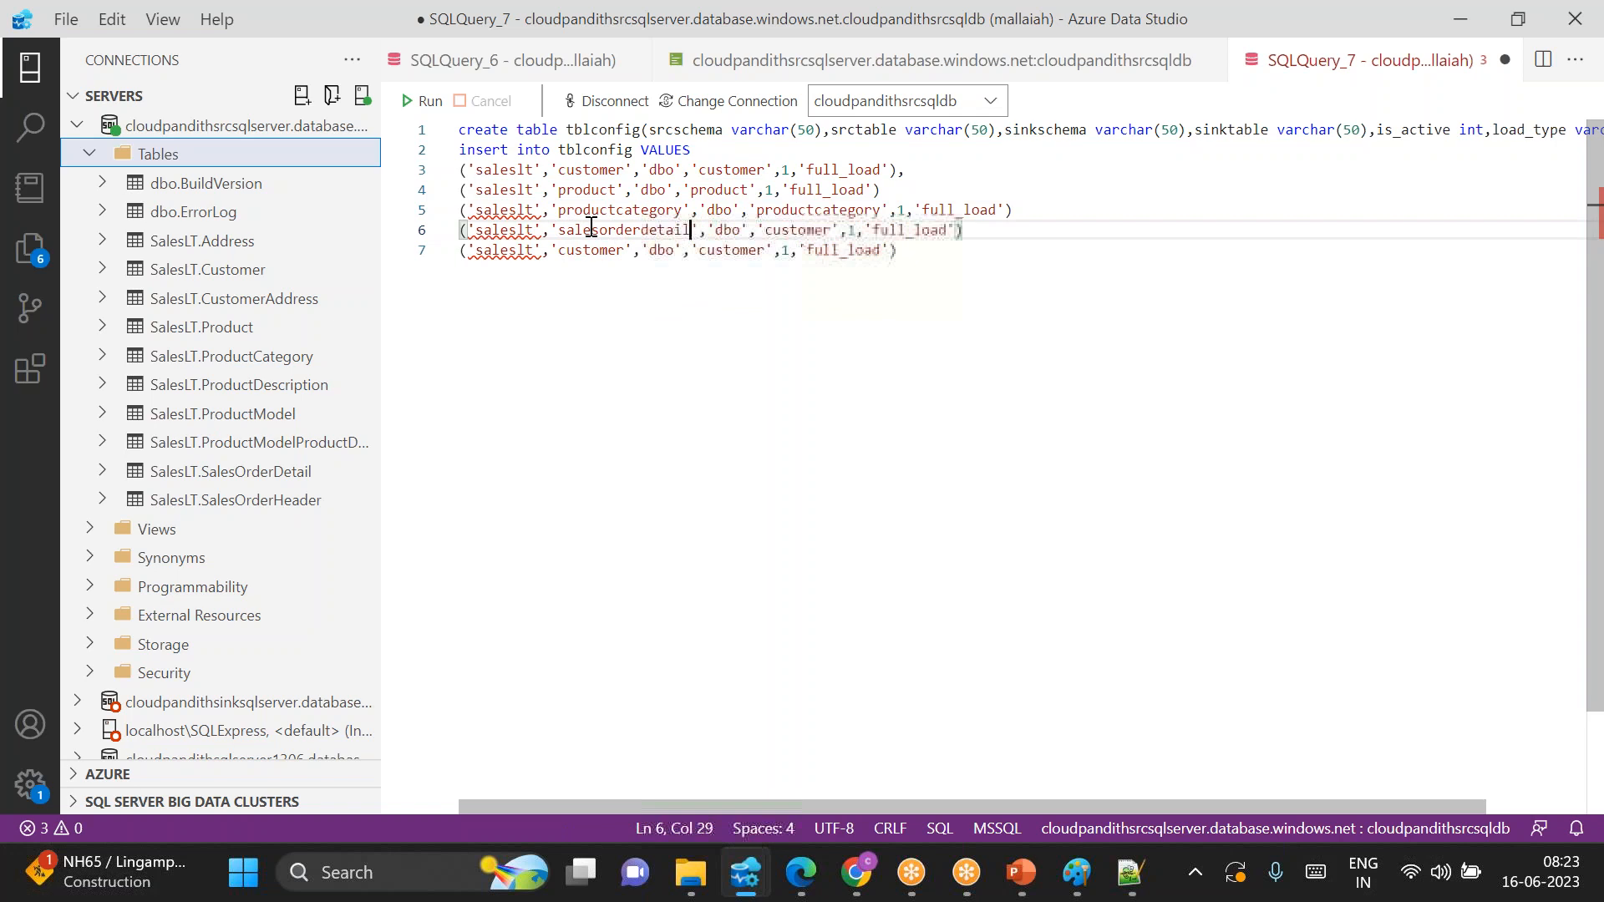
double_click(609, 227)
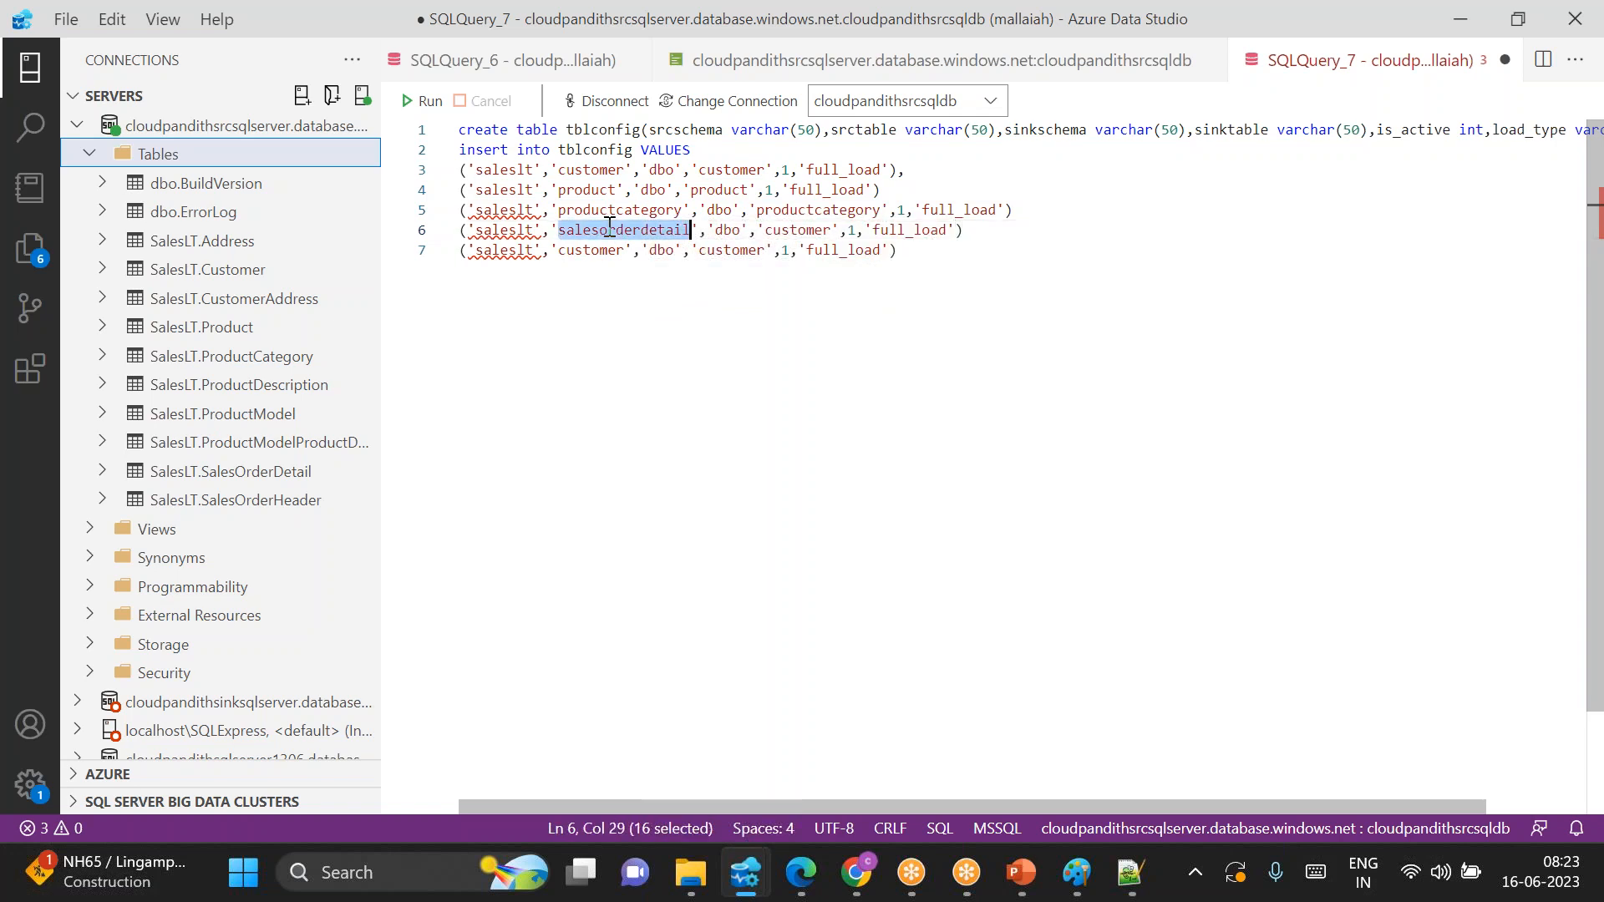
key(ctrl+c)
double_click(800, 230)
key(ctrl+v)
Step: Make row 7 map trans to sink table transout with its active flag set to 0
double_click(580, 251)
key(BackSpace)
text(trans)
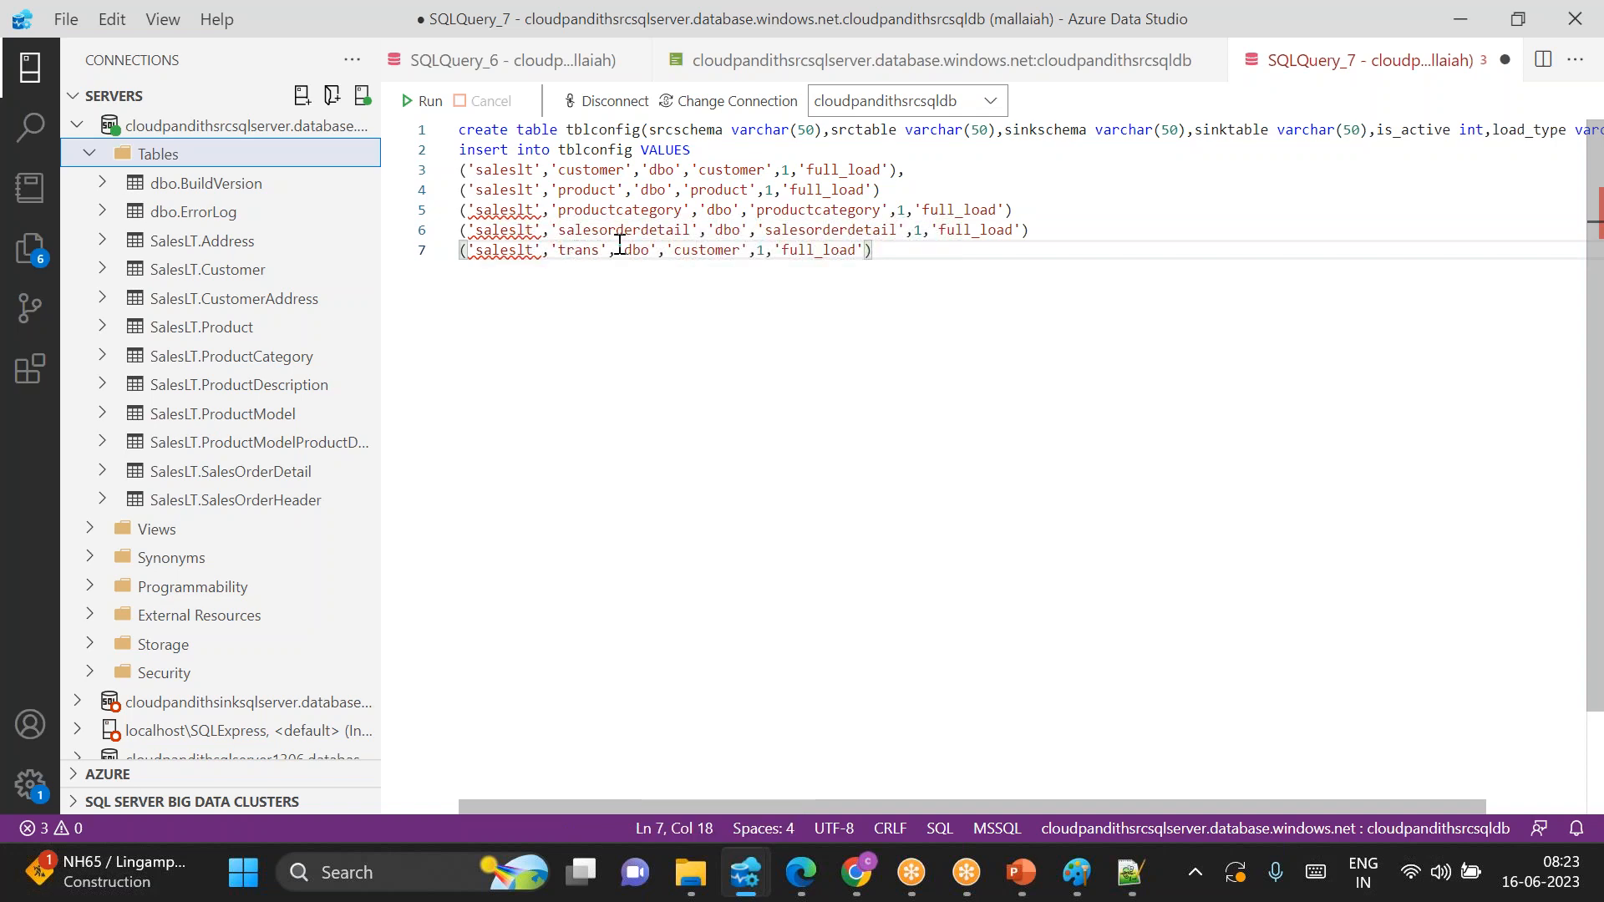
double_click(737, 252)
key(BackSpace)
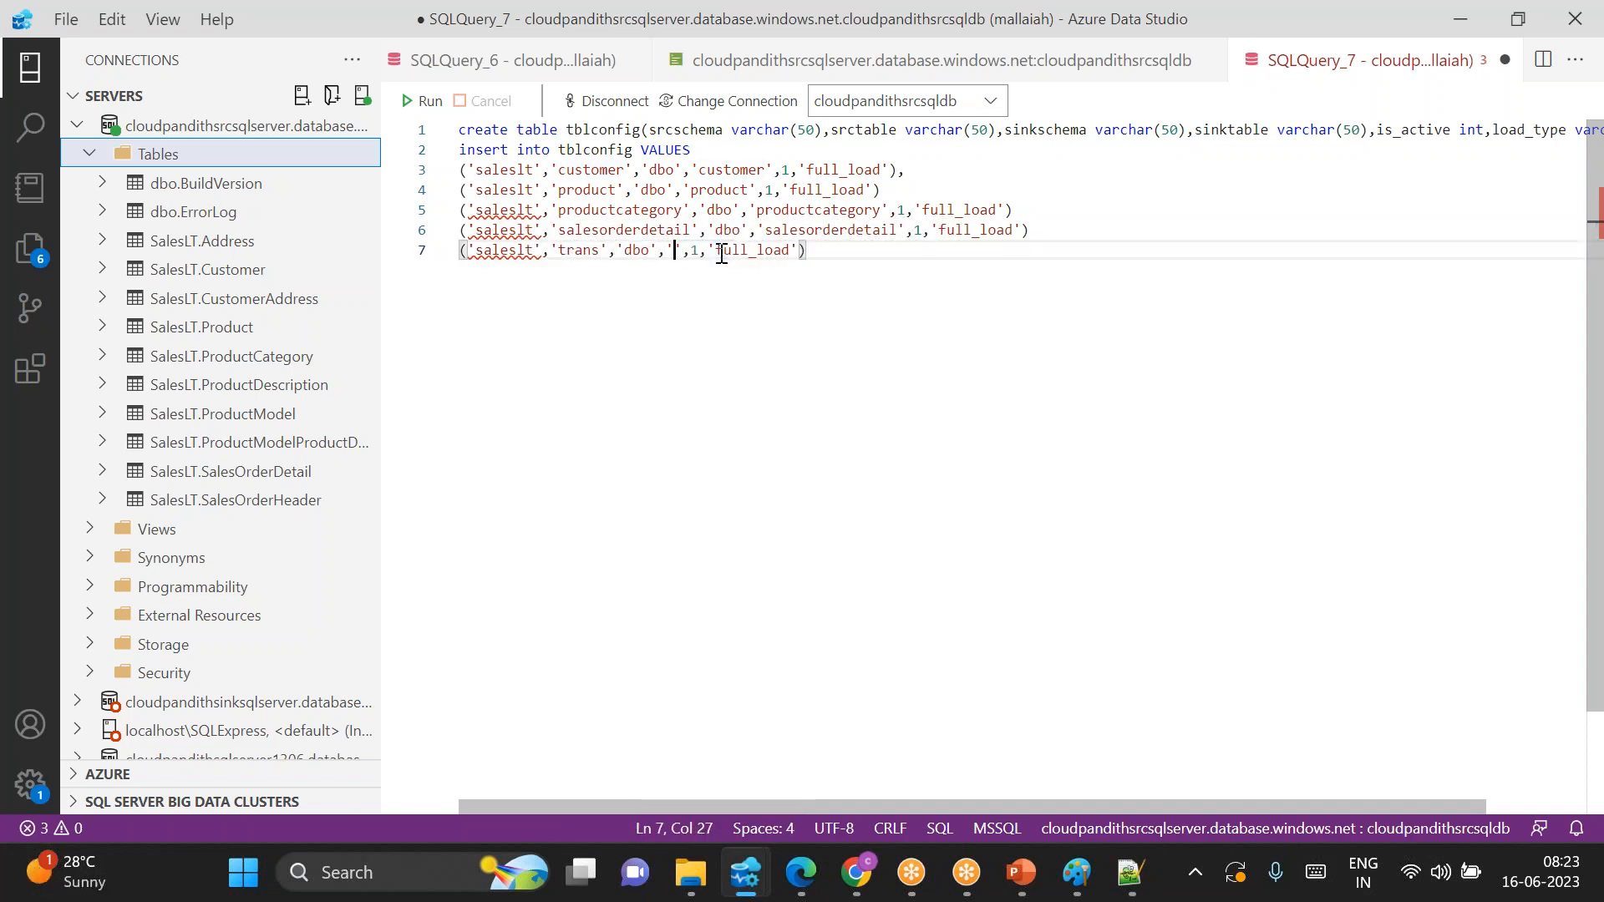
text(transout)
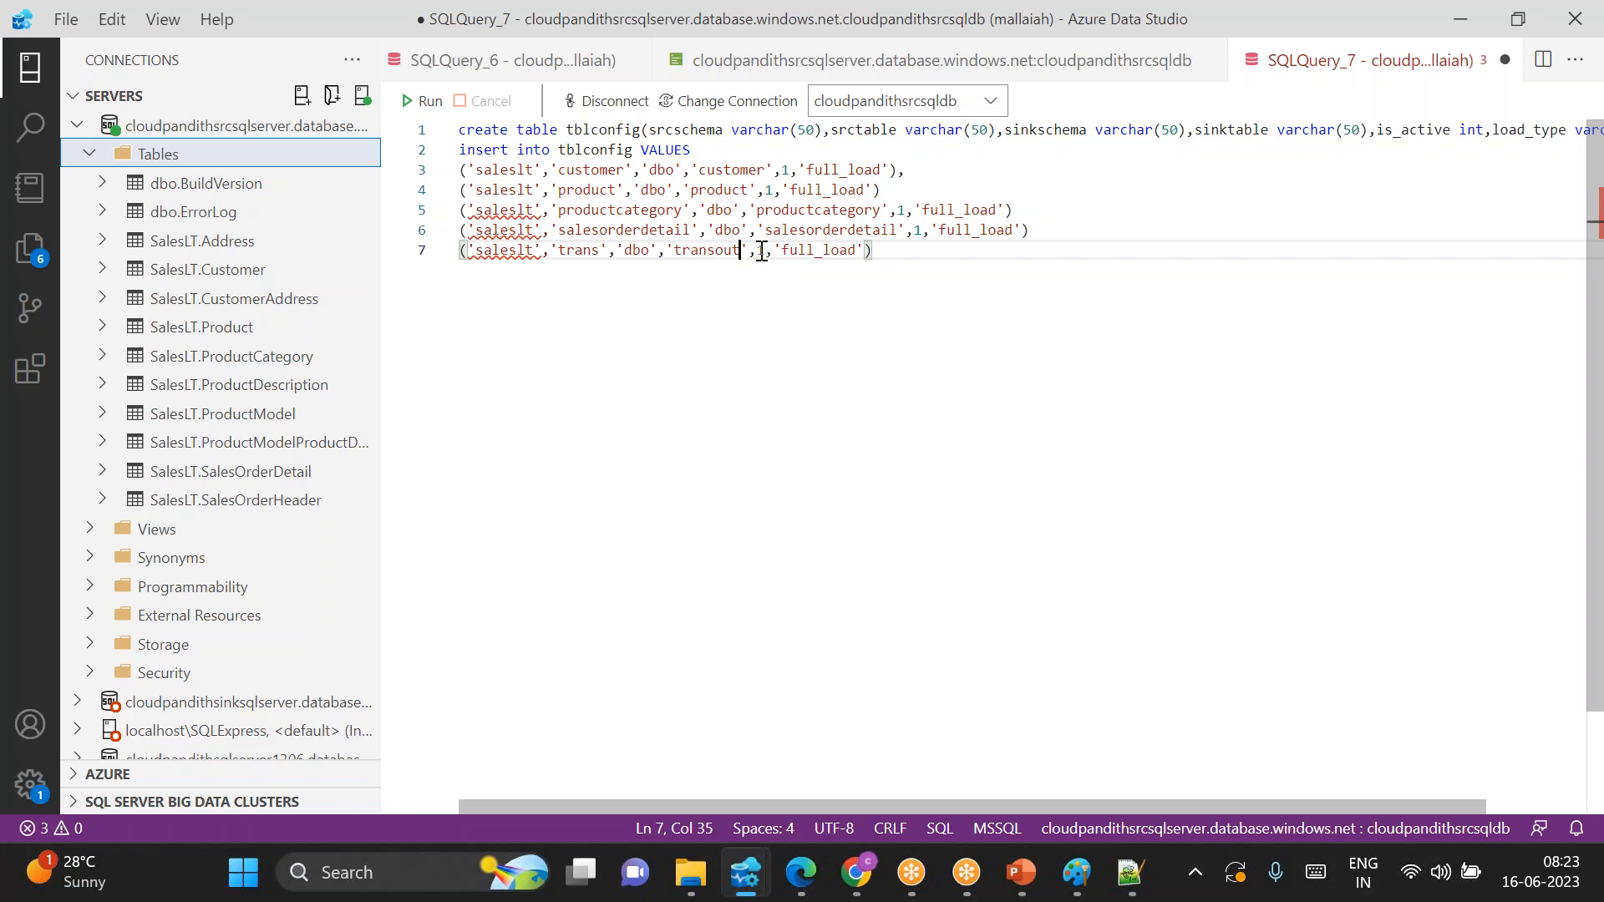
click(762, 252)
key(BackSpace)
text(0)
Step: Add separating commas at the ends of rows 4 and 5
click(900, 258)
click(909, 169)
click(901, 189)
text(,)
click(1046, 209)
text(,)
click(1038, 230)
Step: Add the final row comma and run the whole tblconfig script, getting 5 rows affected
text(,)
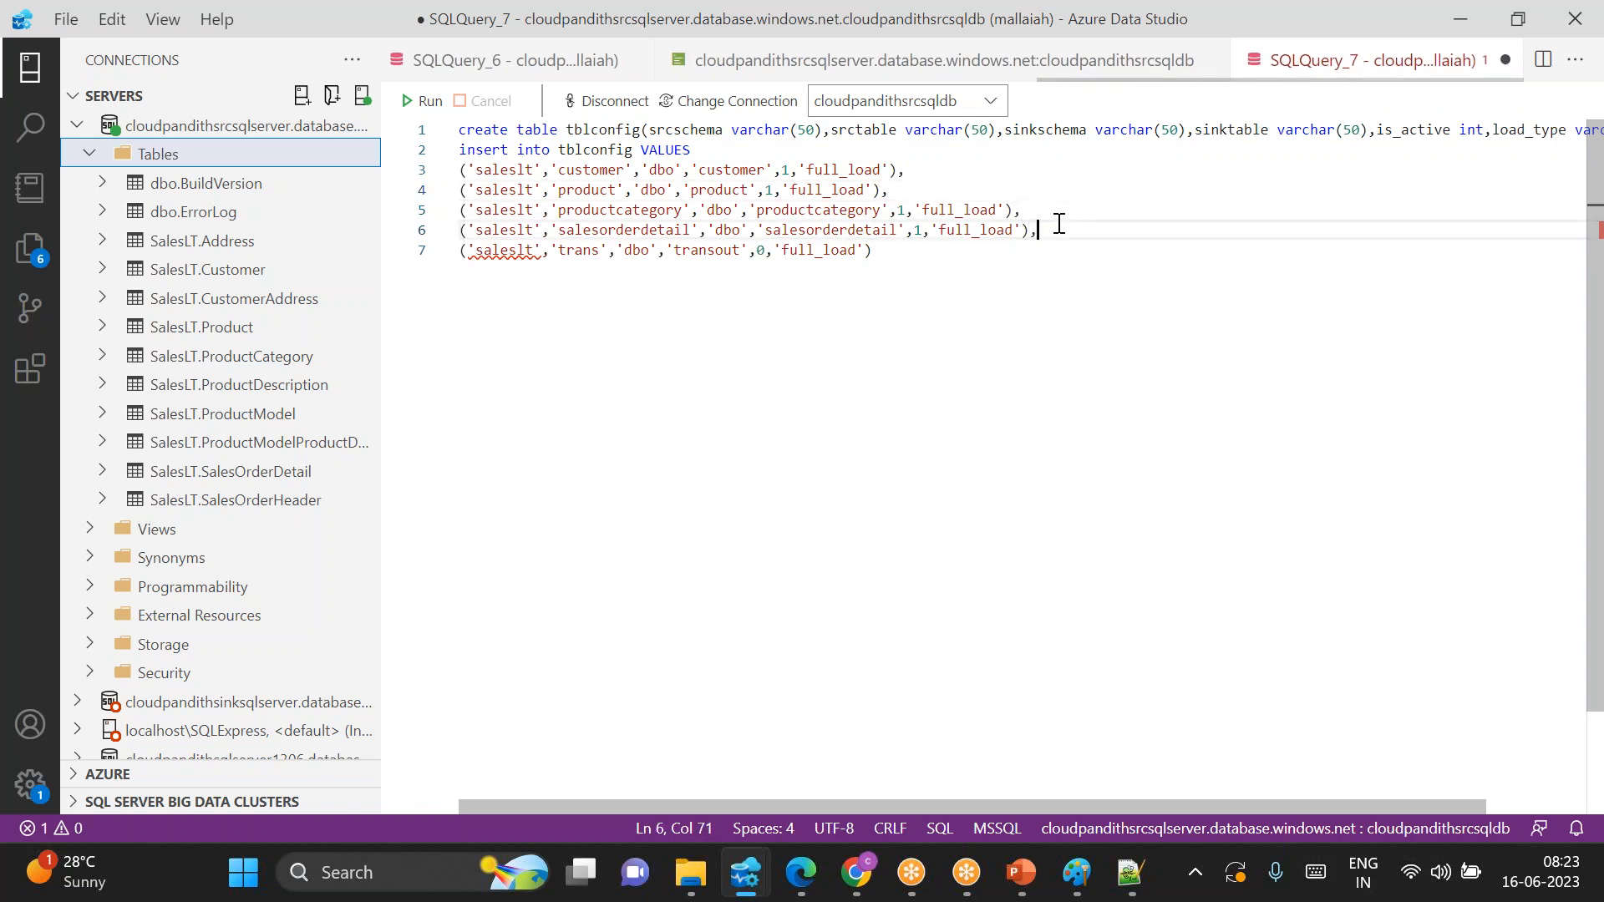
drag(919, 251, 414, 126)
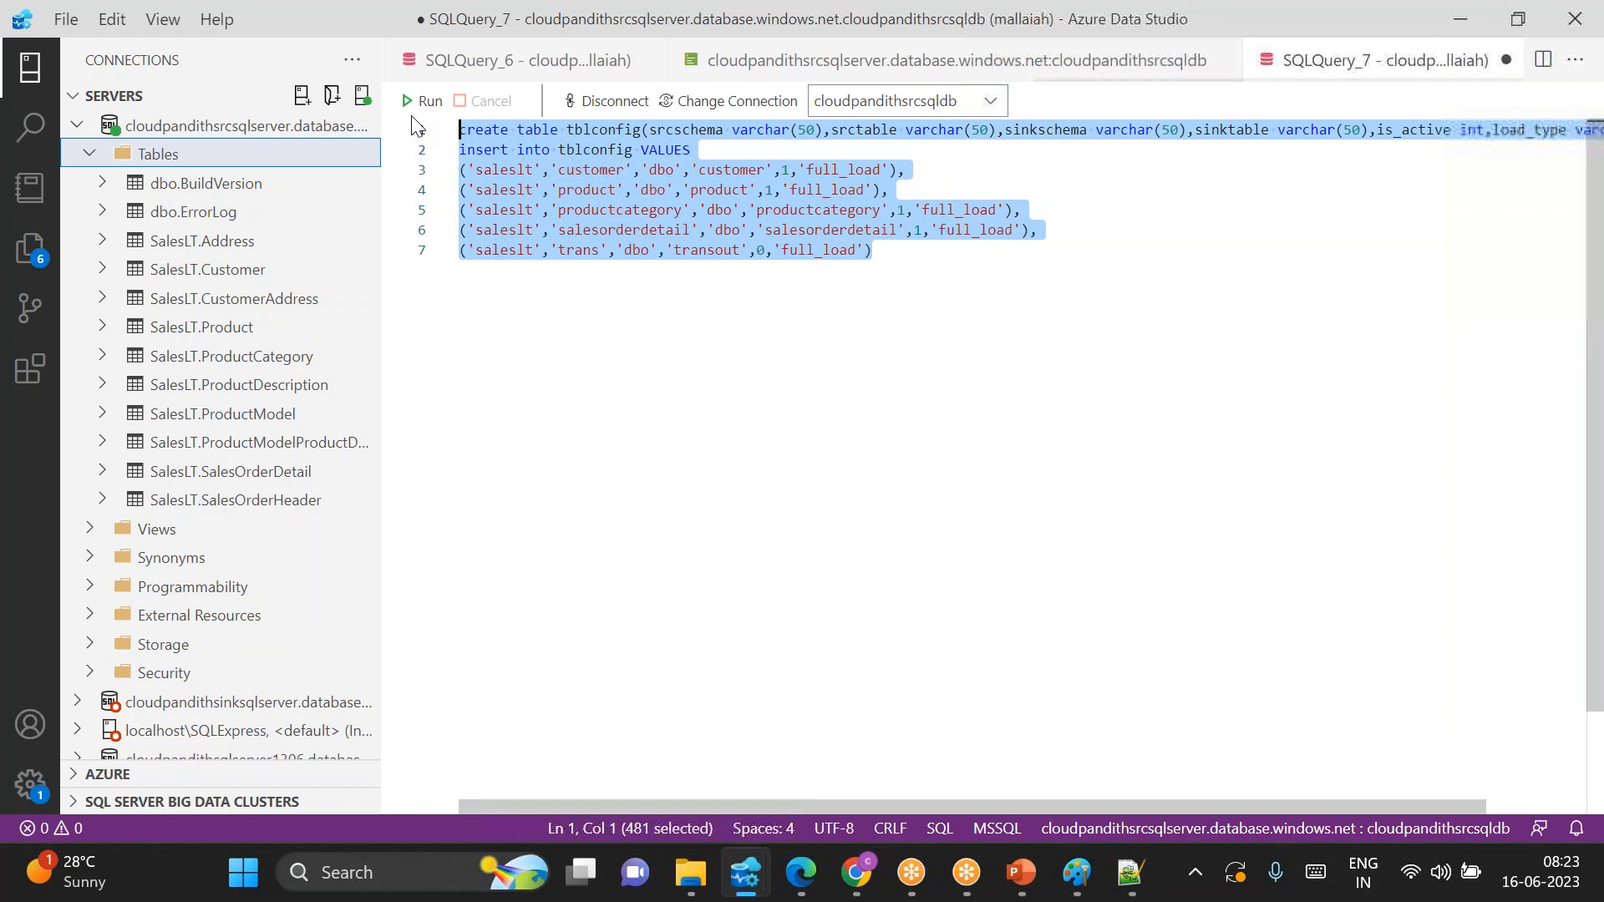
key(F5)
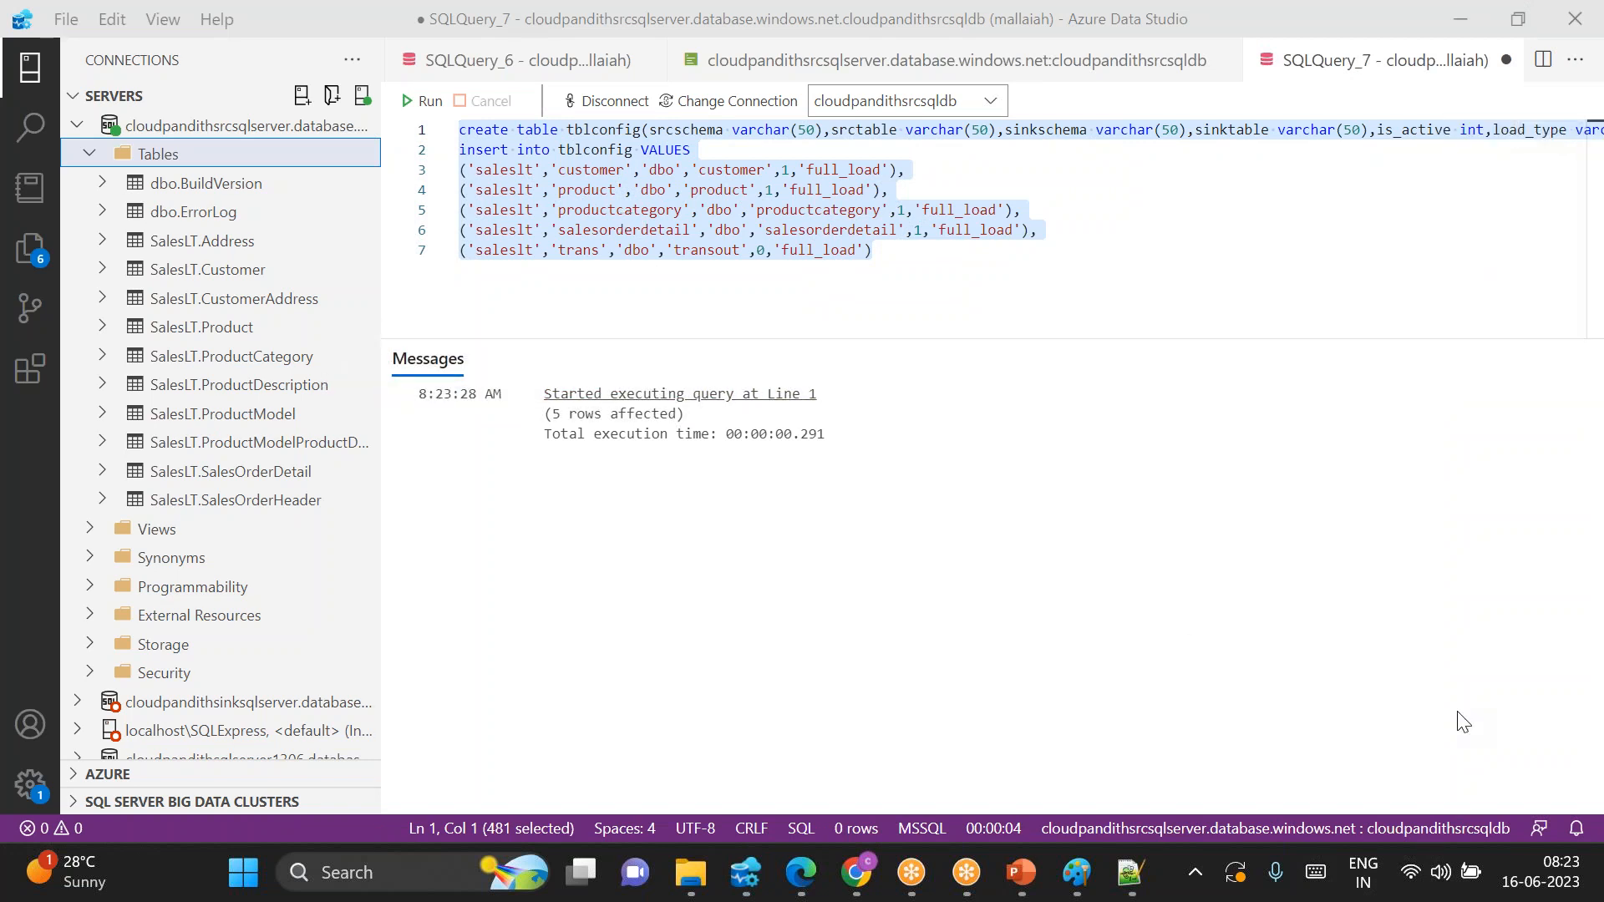
click(768, 251)
key(ctrl+a)
click(615, 313)
Step: Paste the create proc pipe_log_proc code below the insert statement
key(Return)
key(Return)
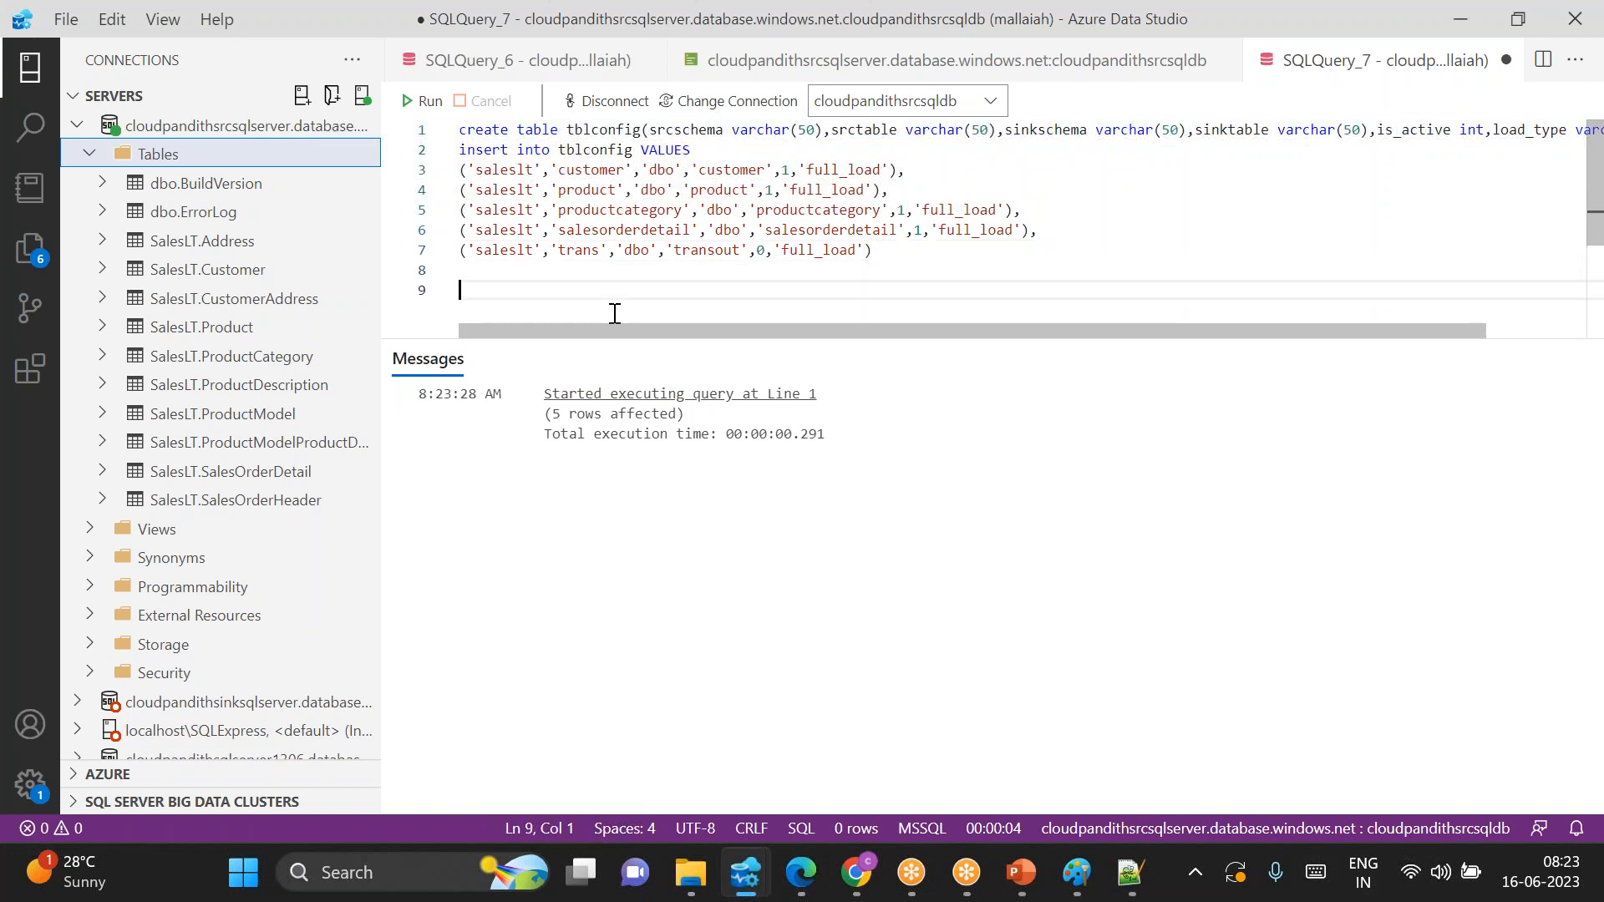
key(ctrl+v)
scroll(759, 227, up, 1)
scroll(760, 227, up, 9)
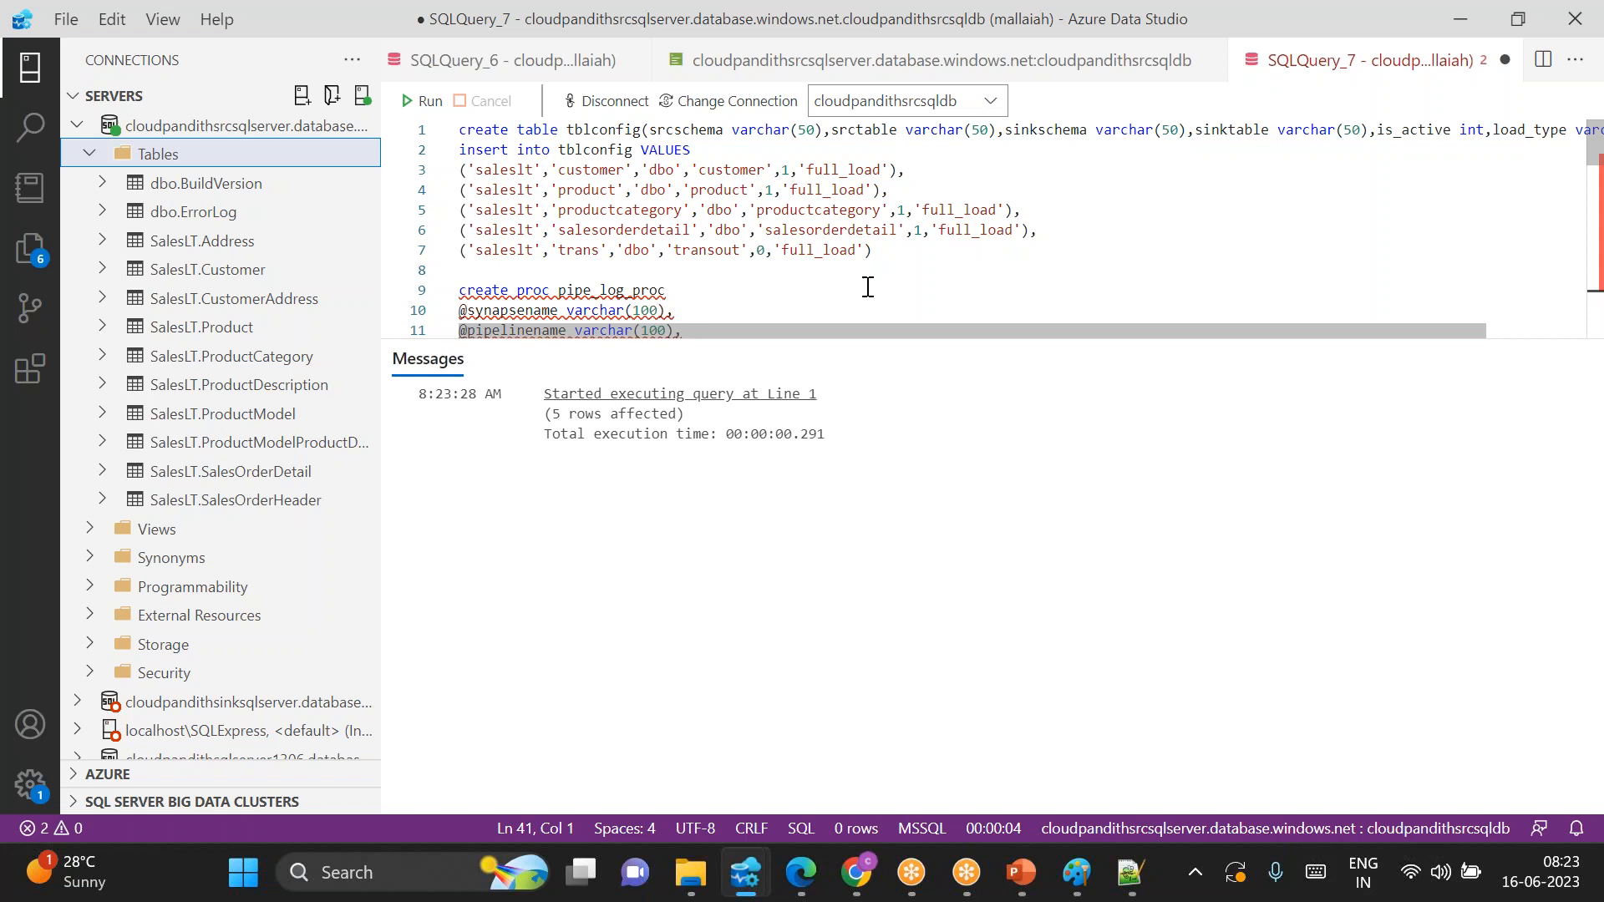
Step: Cut the executed tblconfig create and insert lines into the Notepad++ new 146 notes
drag(909, 252, 459, 130)
key(Delete)
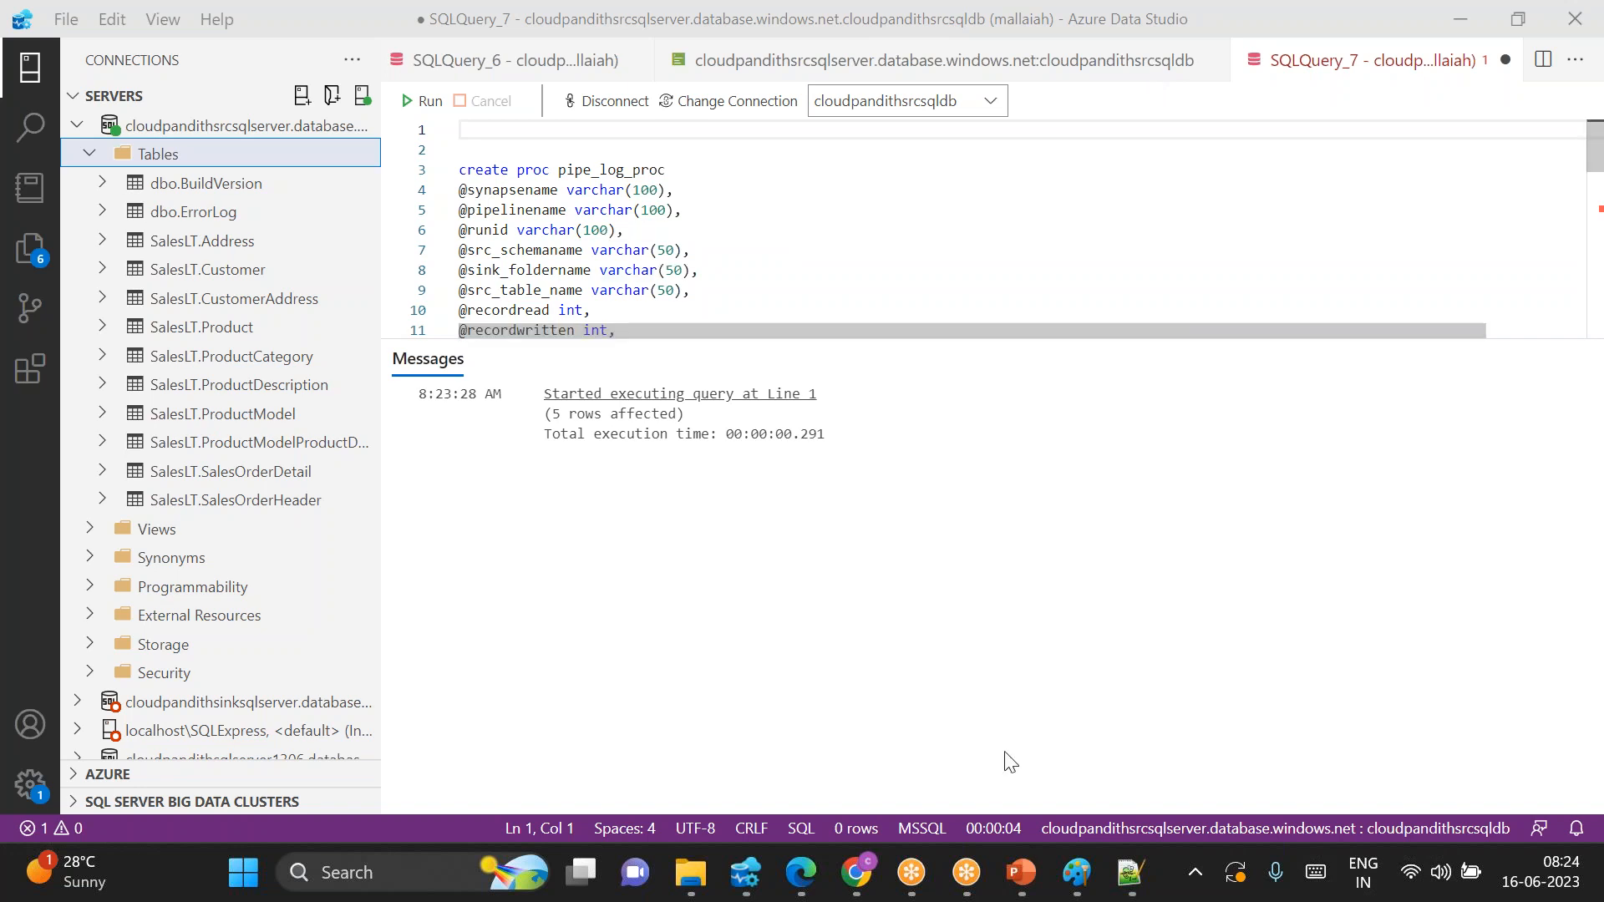
key(alt+Tab)
key(ctrl+v)
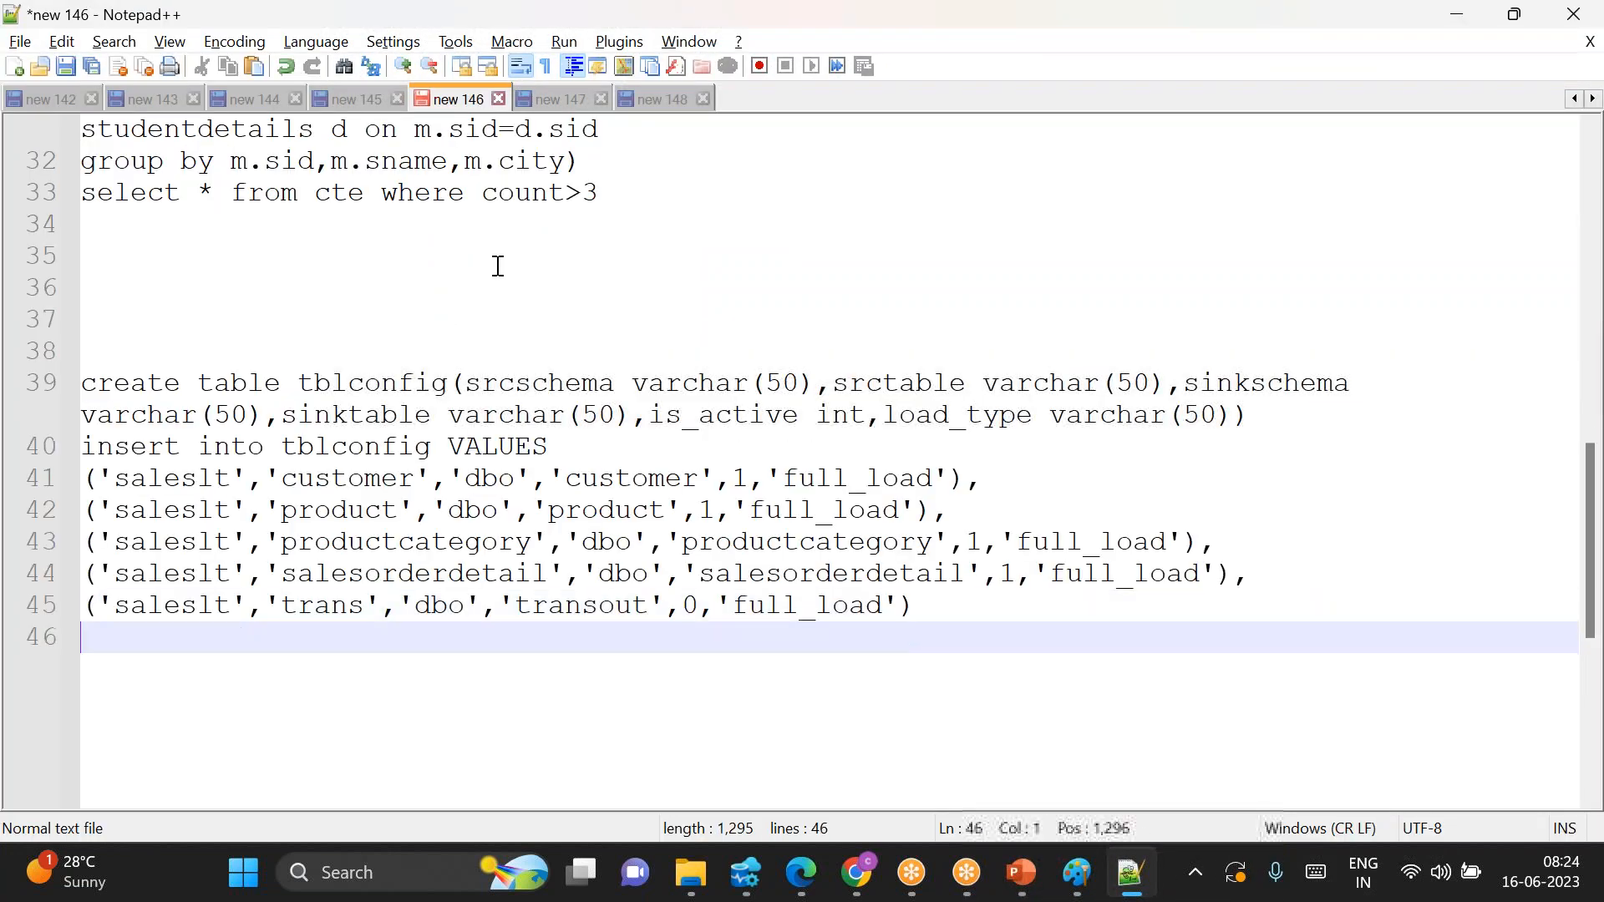
Step: Enlarge the query pane and copy the procedure's parameter declarations
key(alt+Tab)
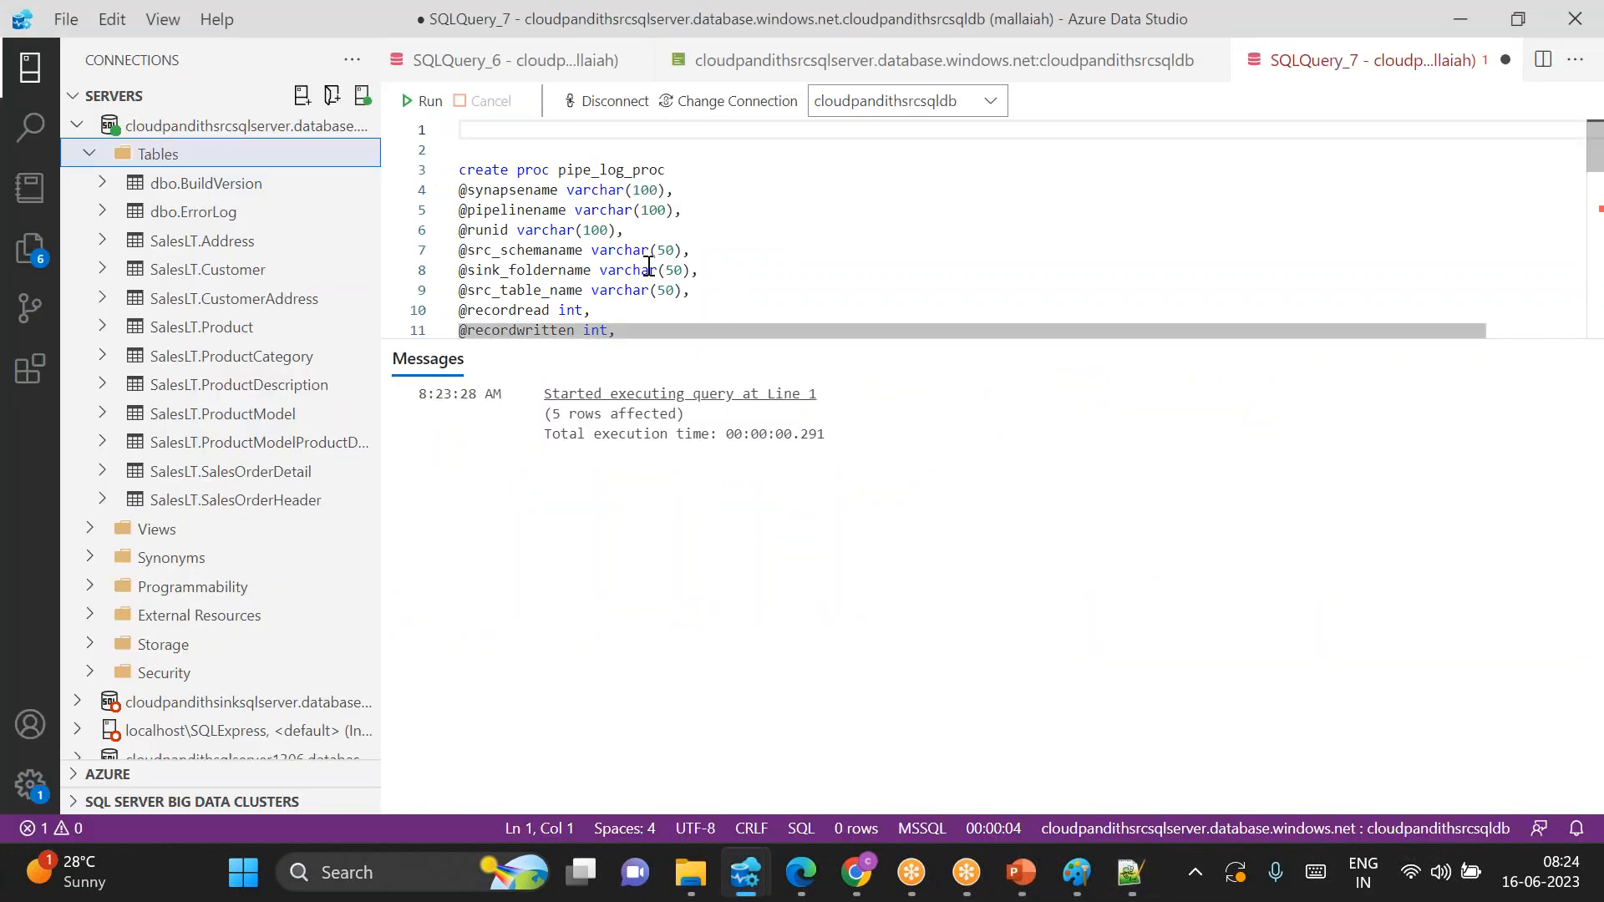
scroll(649, 265, down, 2)
scroll(649, 266, down, 3)
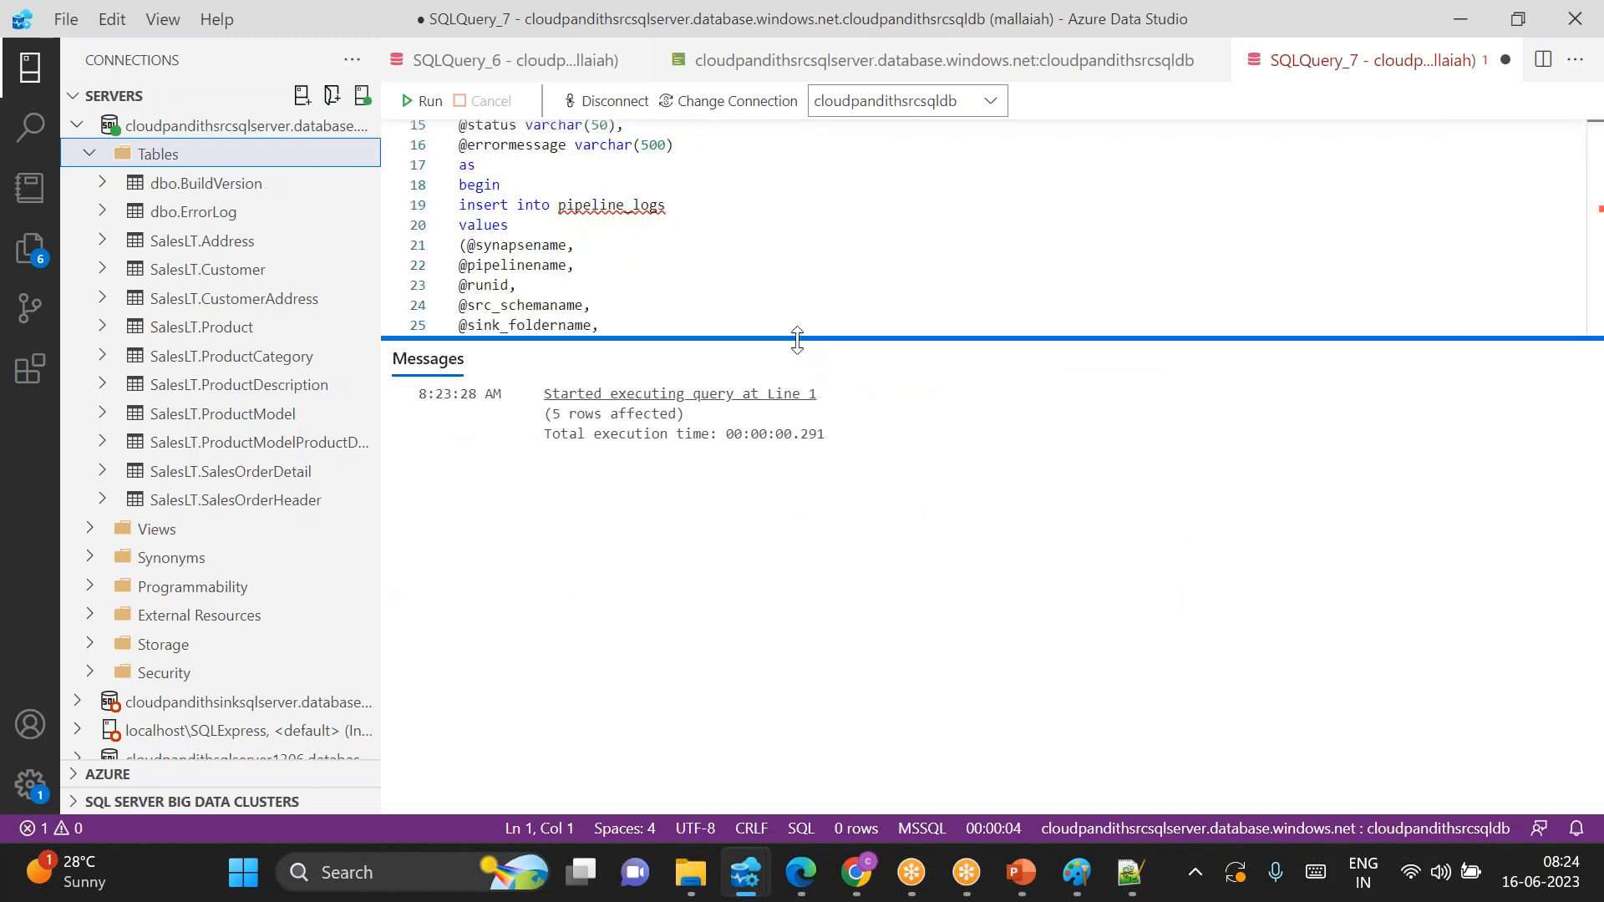
drag(795, 347, 794, 530)
scroll(666, 452, down, 1)
scroll(667, 451, up, 6)
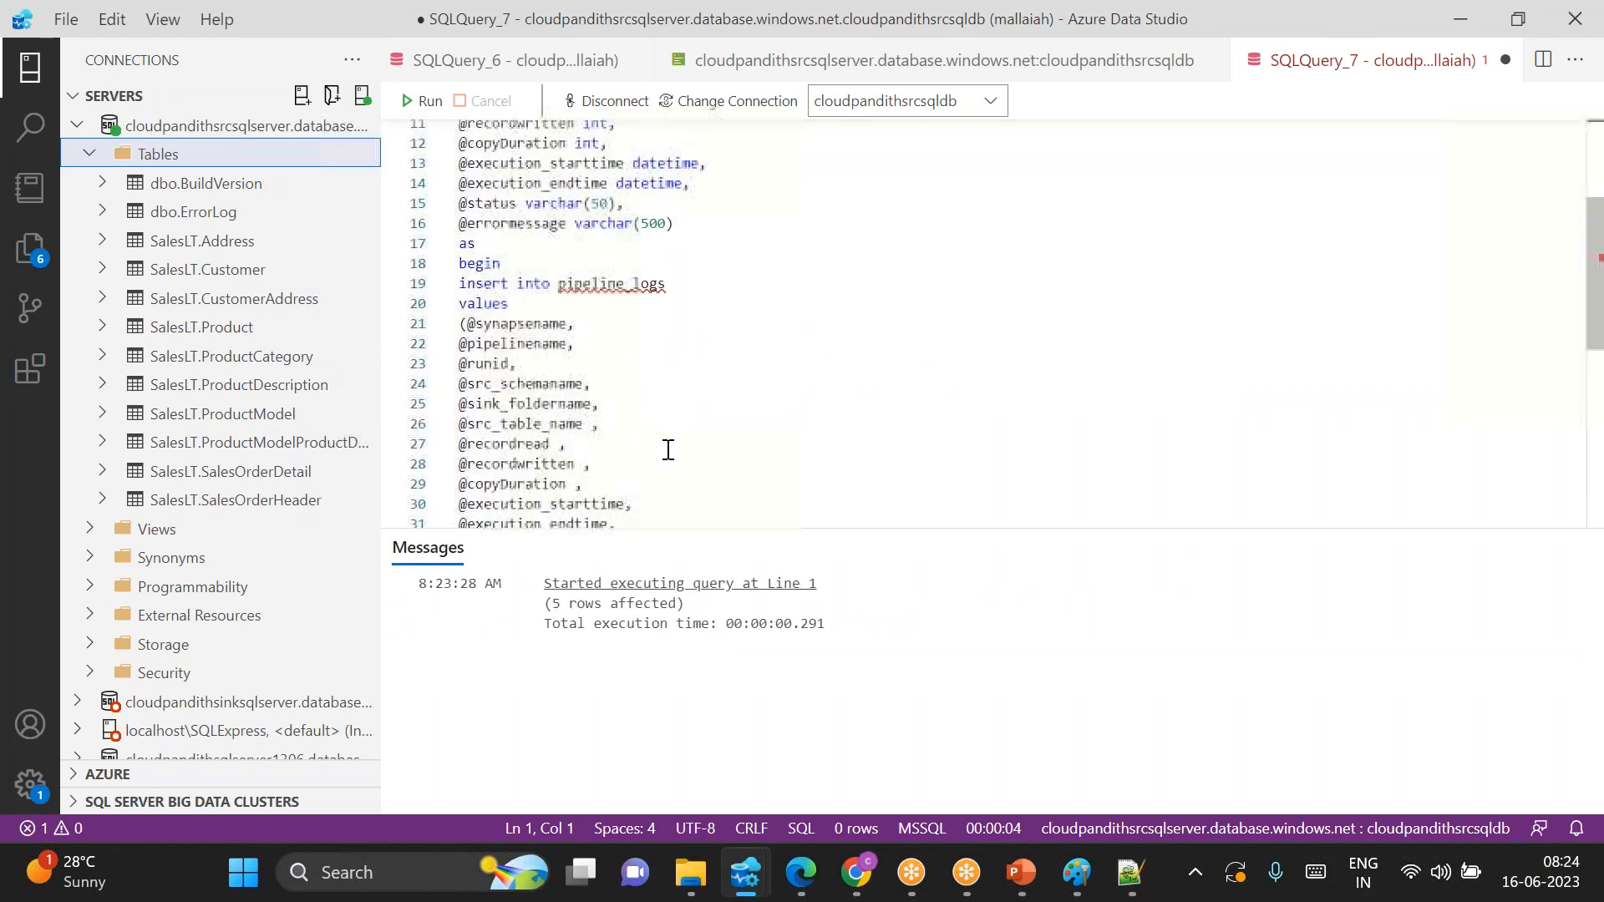
drag(691, 416, 452, 179)
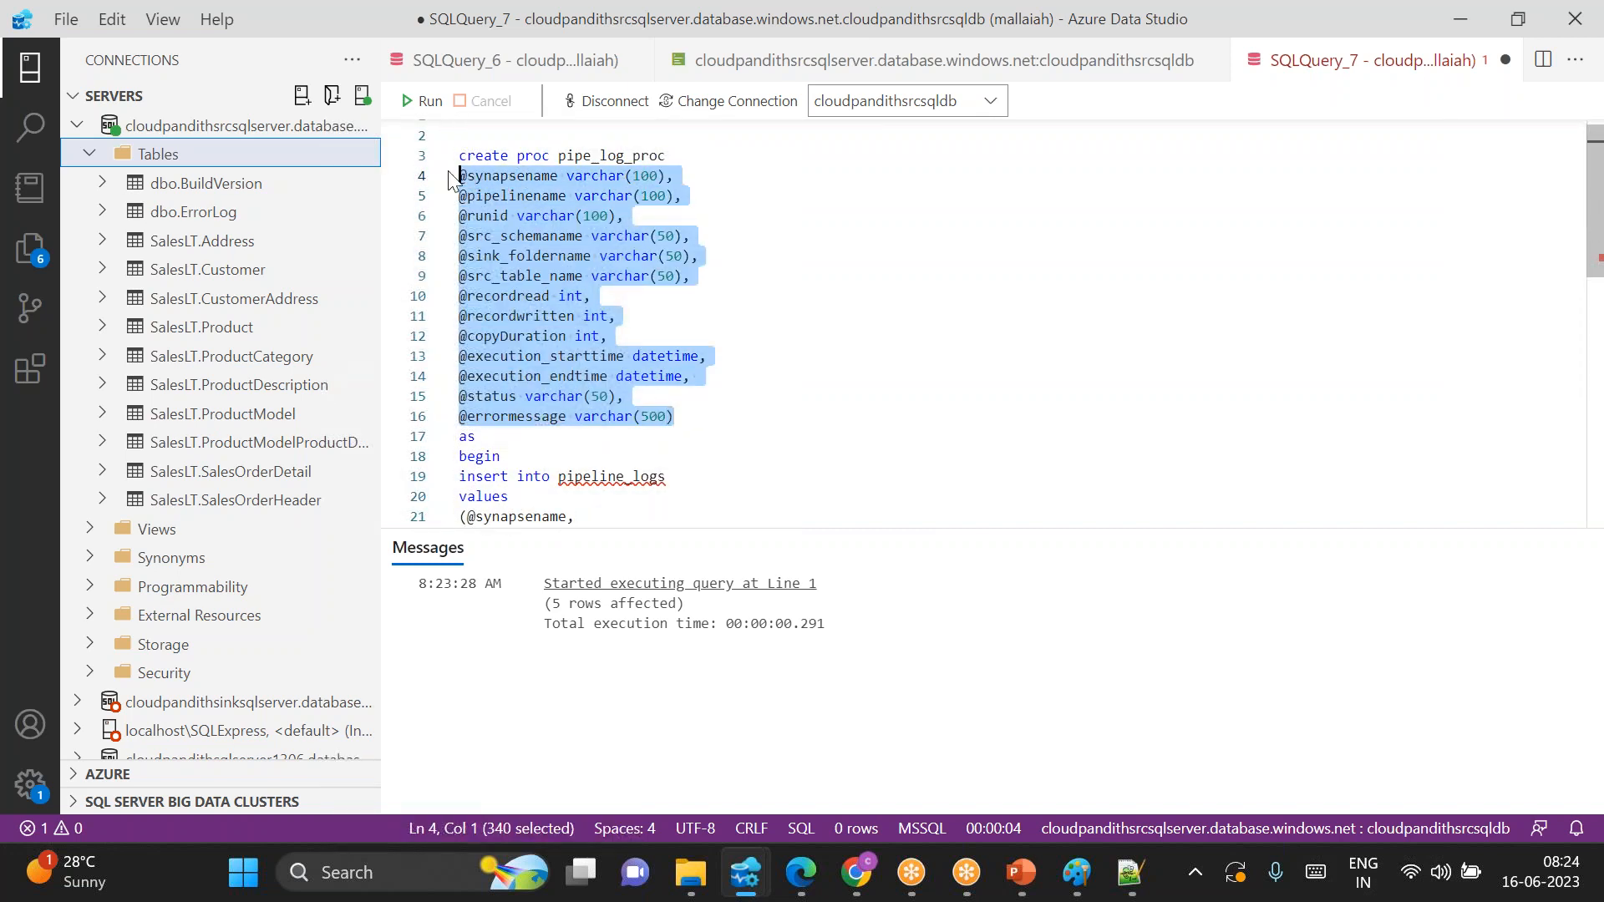
Step: Above the procedure, write create table pipeline_logs( followed by the pasted parameter list
click(526, 136)
key(Return)
key(Return)
key(Return)
key(Up)
key(Up)
key(Up)
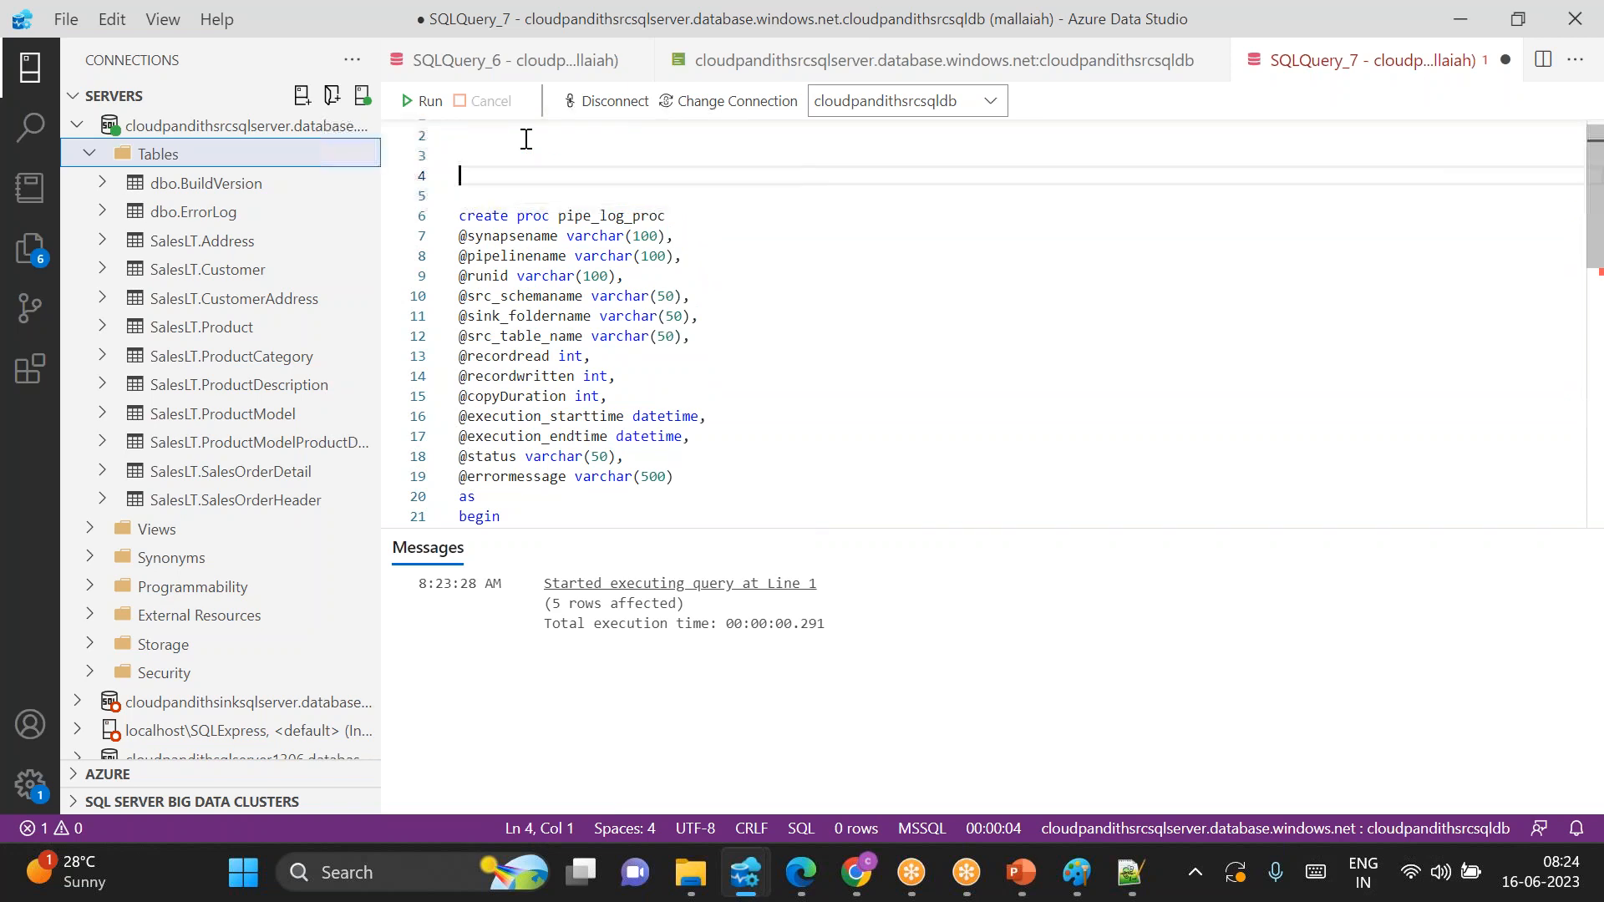
text(create tbale)
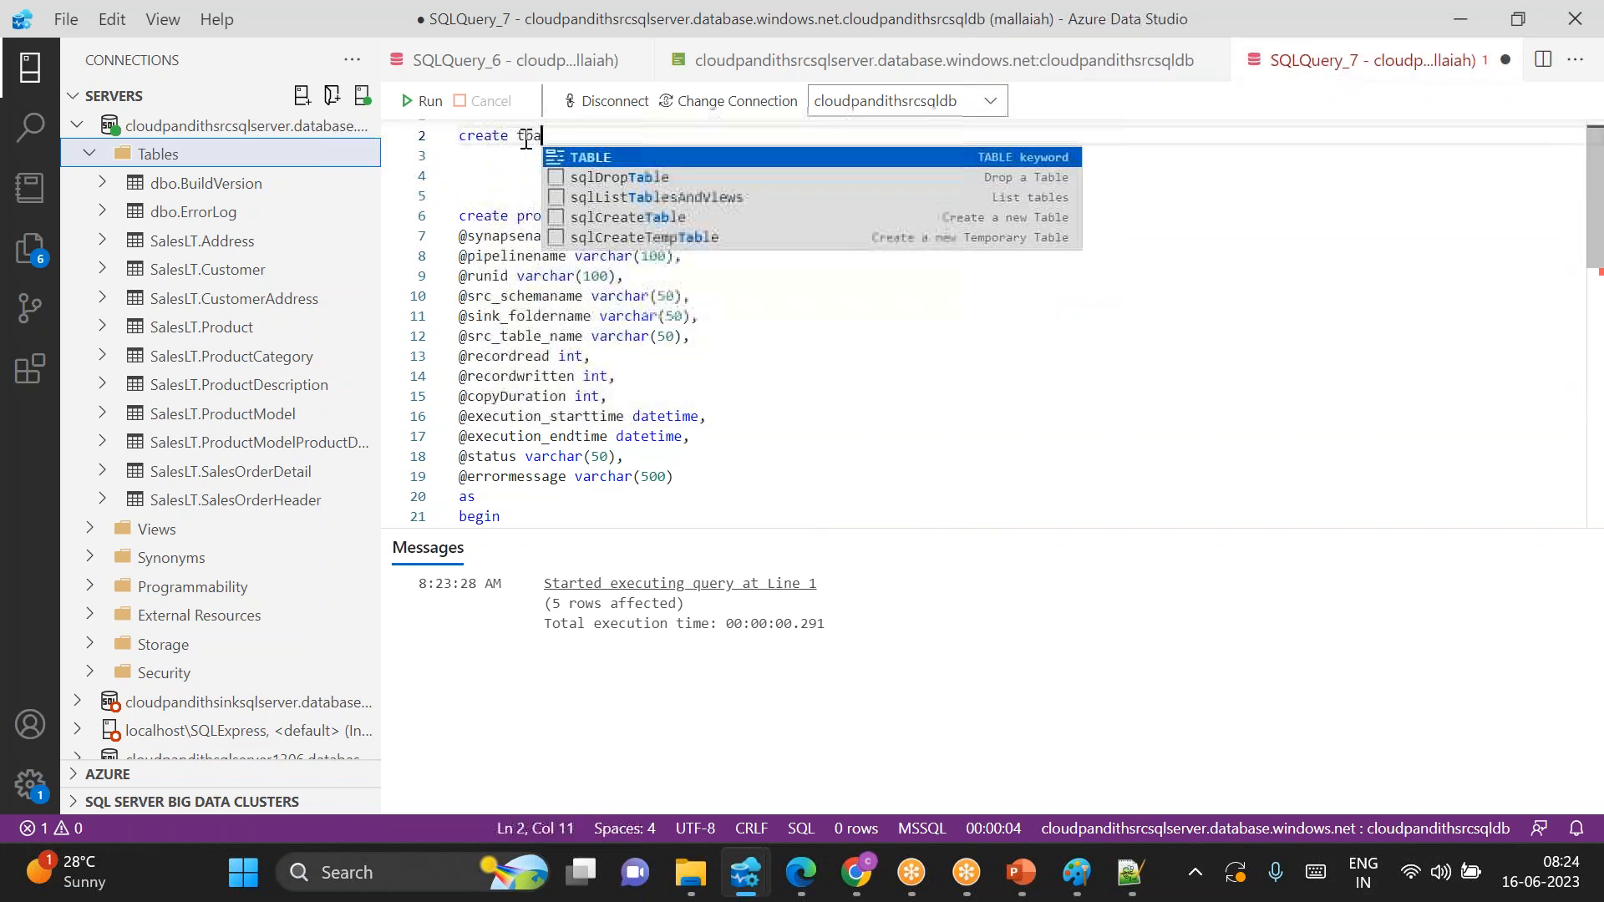
key(BackSpace)
key(BackSpace)
key(BackSpace)
key(BackSpace)
key(BackSpace)
text(able p)
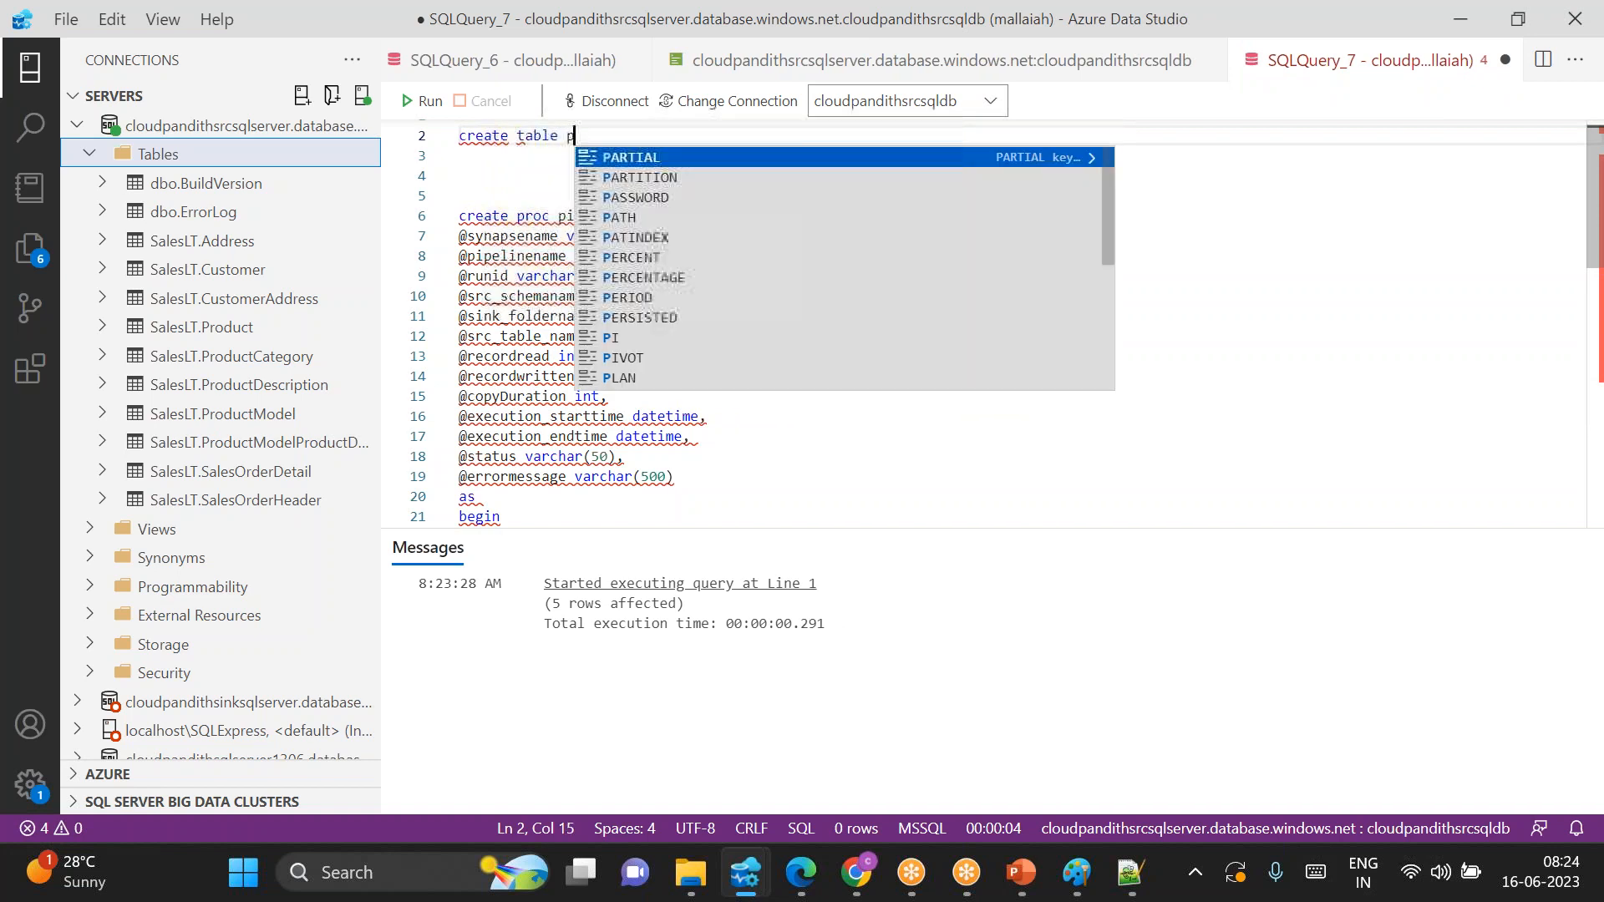
text(ipeline_logs()
key(ctrl+v)
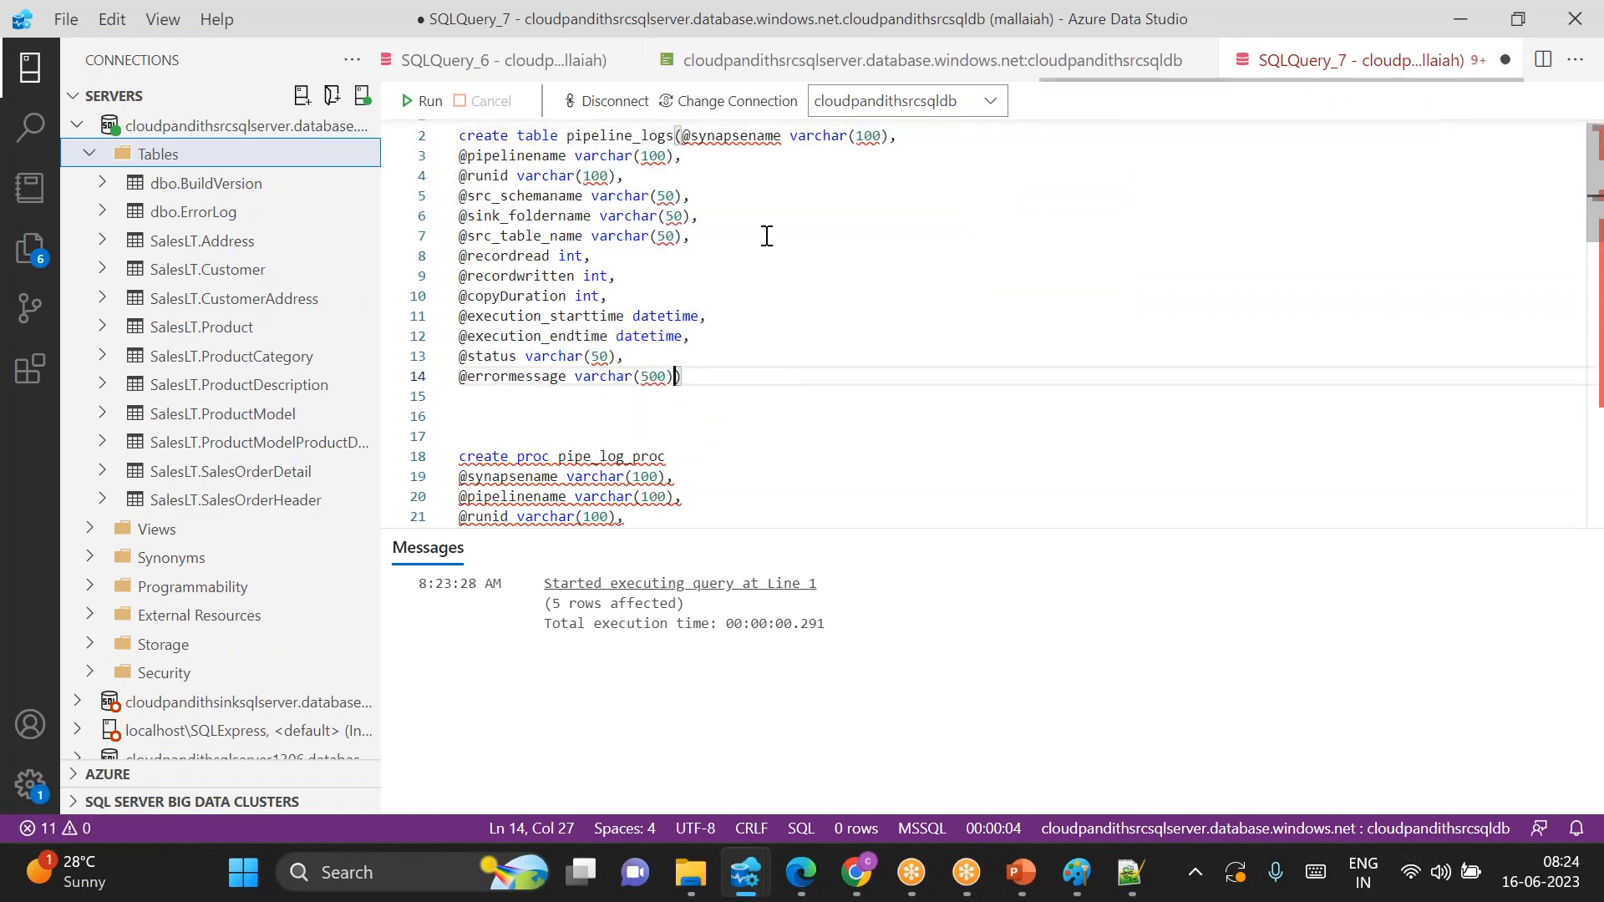
Step: Widen the runid column to varchar(500)
drag(748, 383, 502, 173)
click(762, 401)
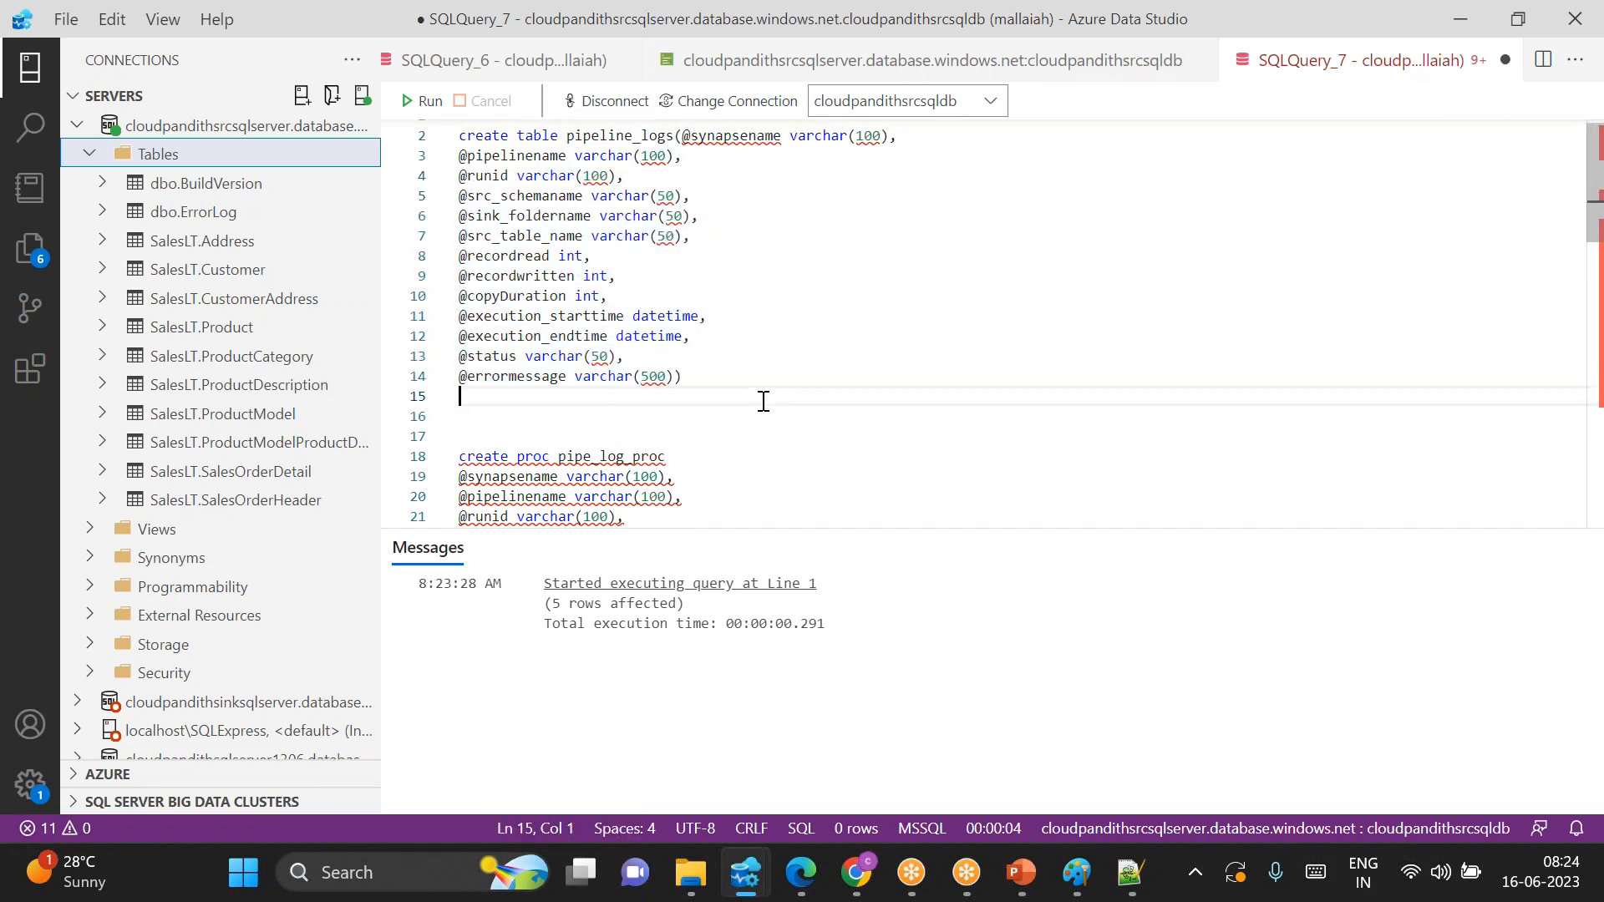
double_click(655, 375)
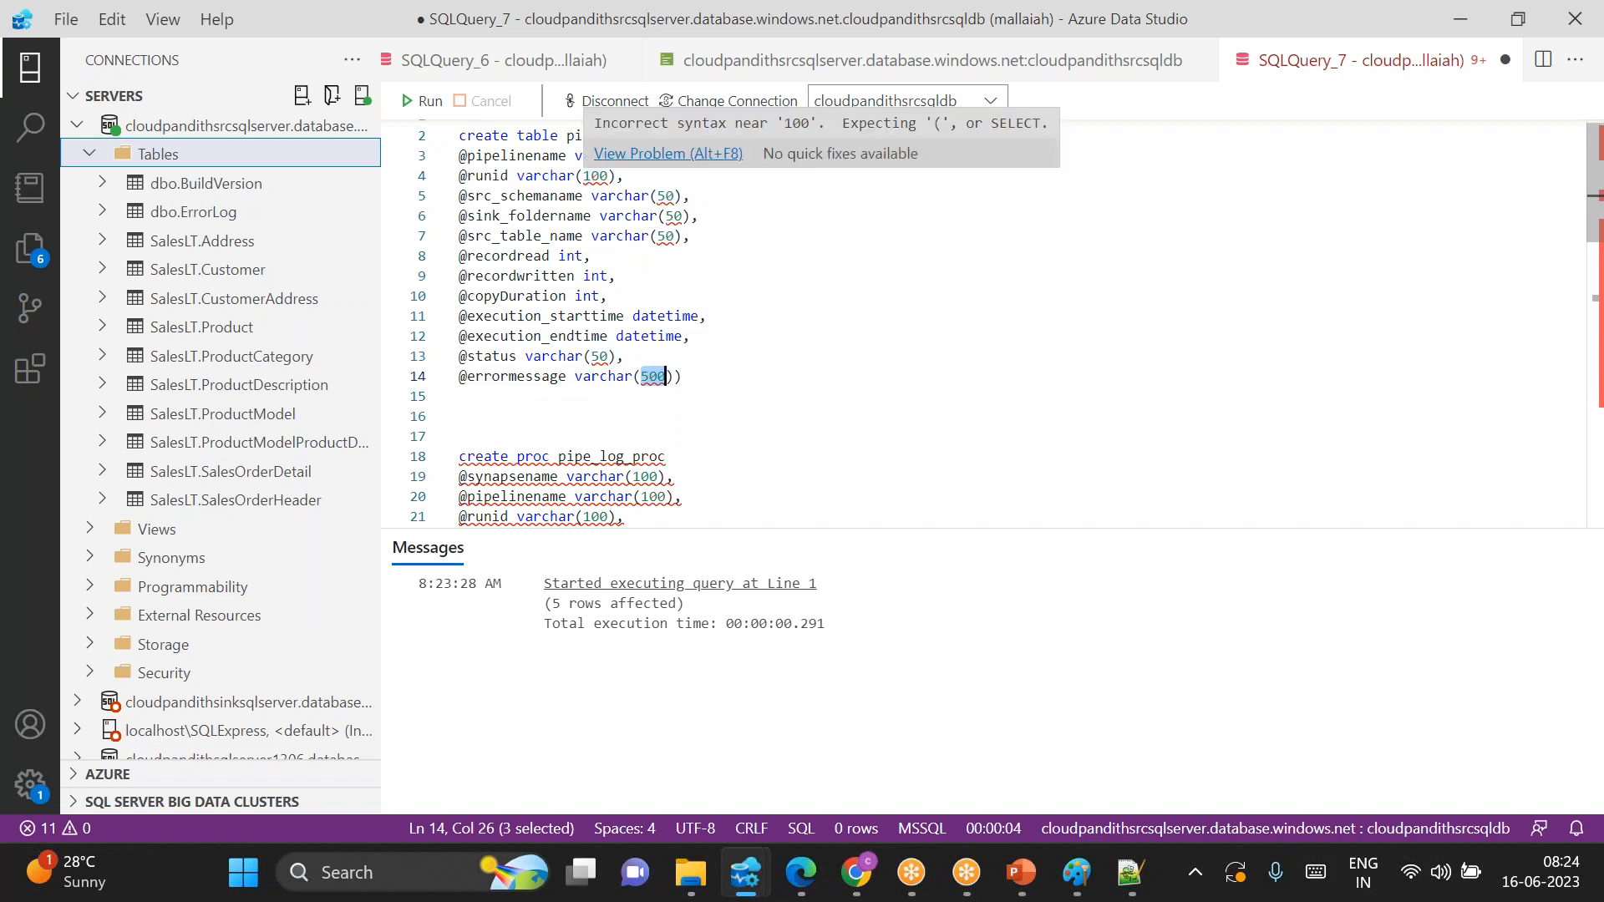
click(587, 176)
key(Delete)
text(5)
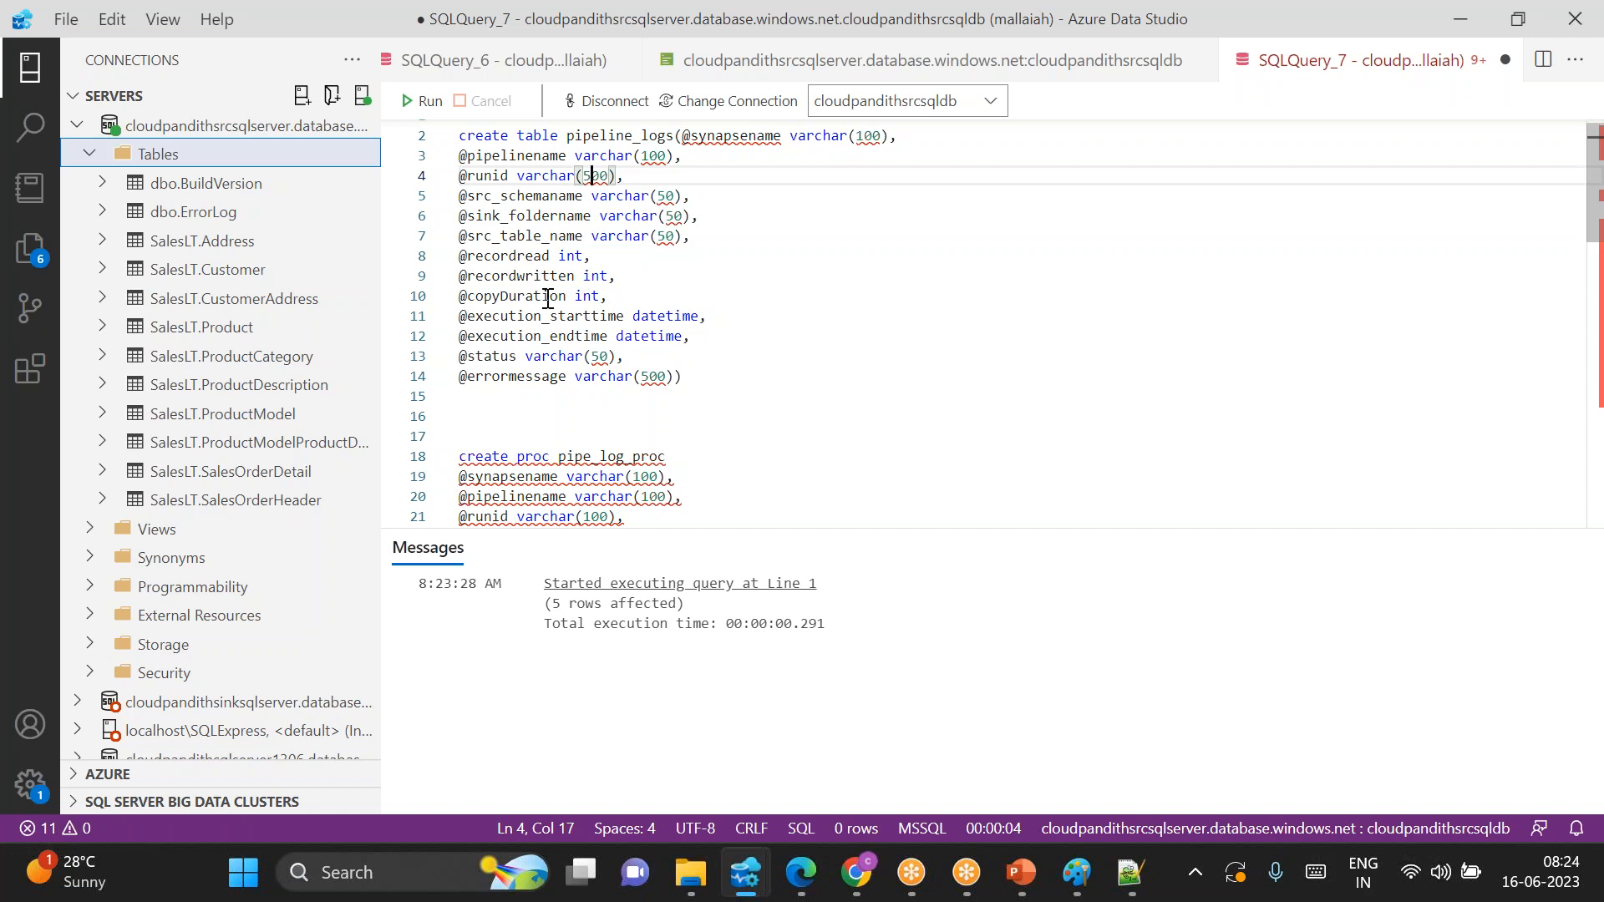
Step: Run the table definition, then remove the @ from synapsename after the syntax error
drag(720, 378, 461, 130)
key(F5)
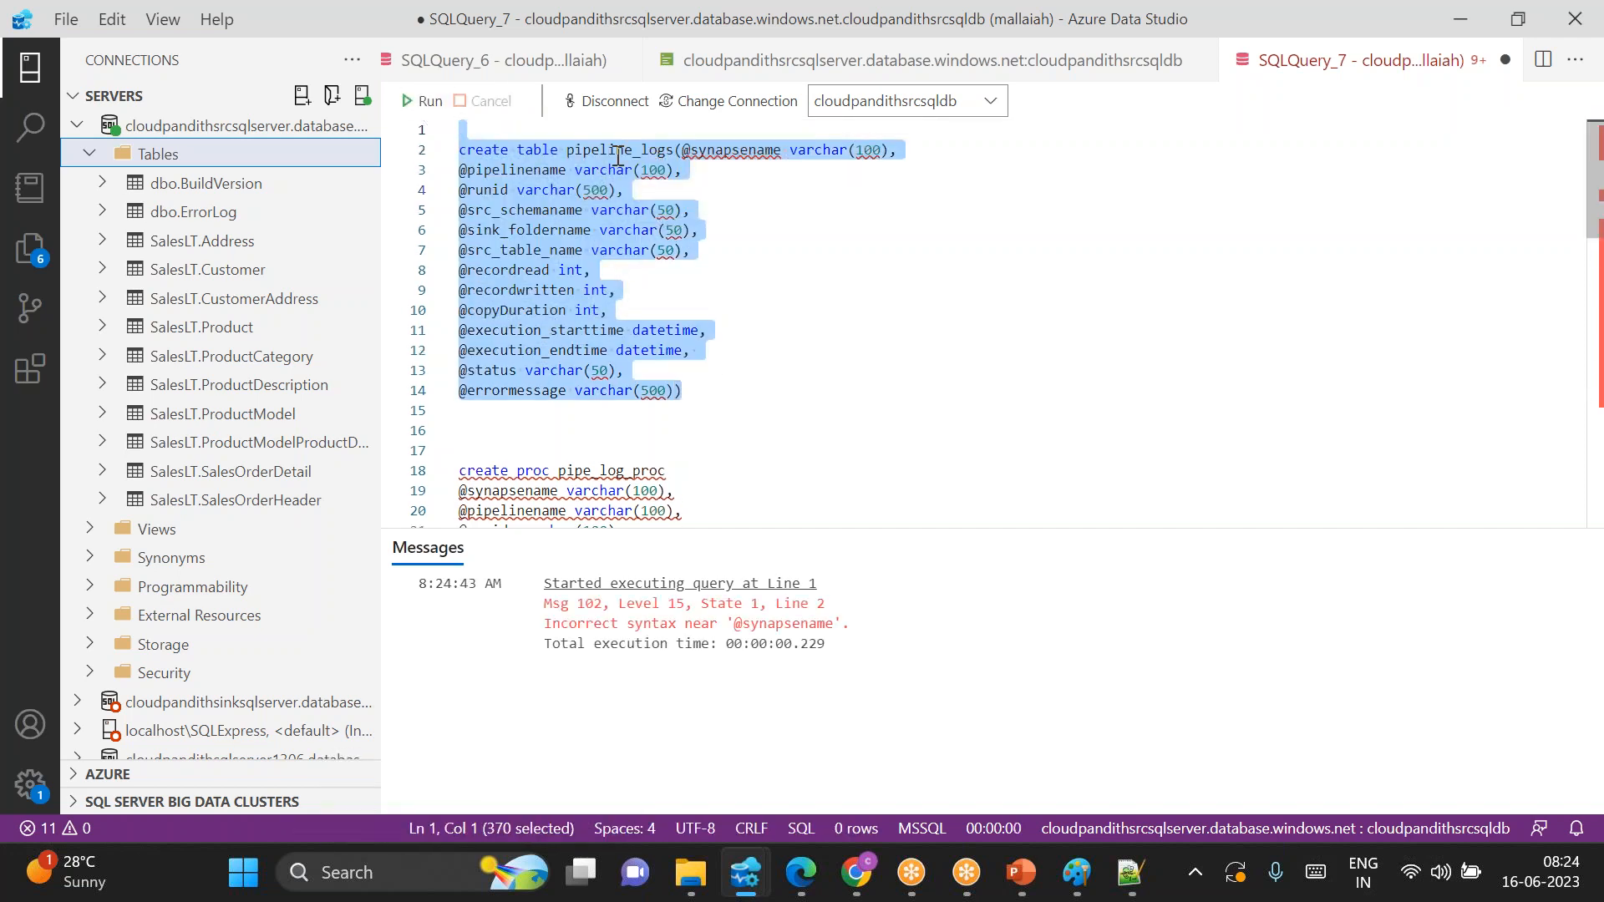
double_click(618, 150)
click(812, 330)
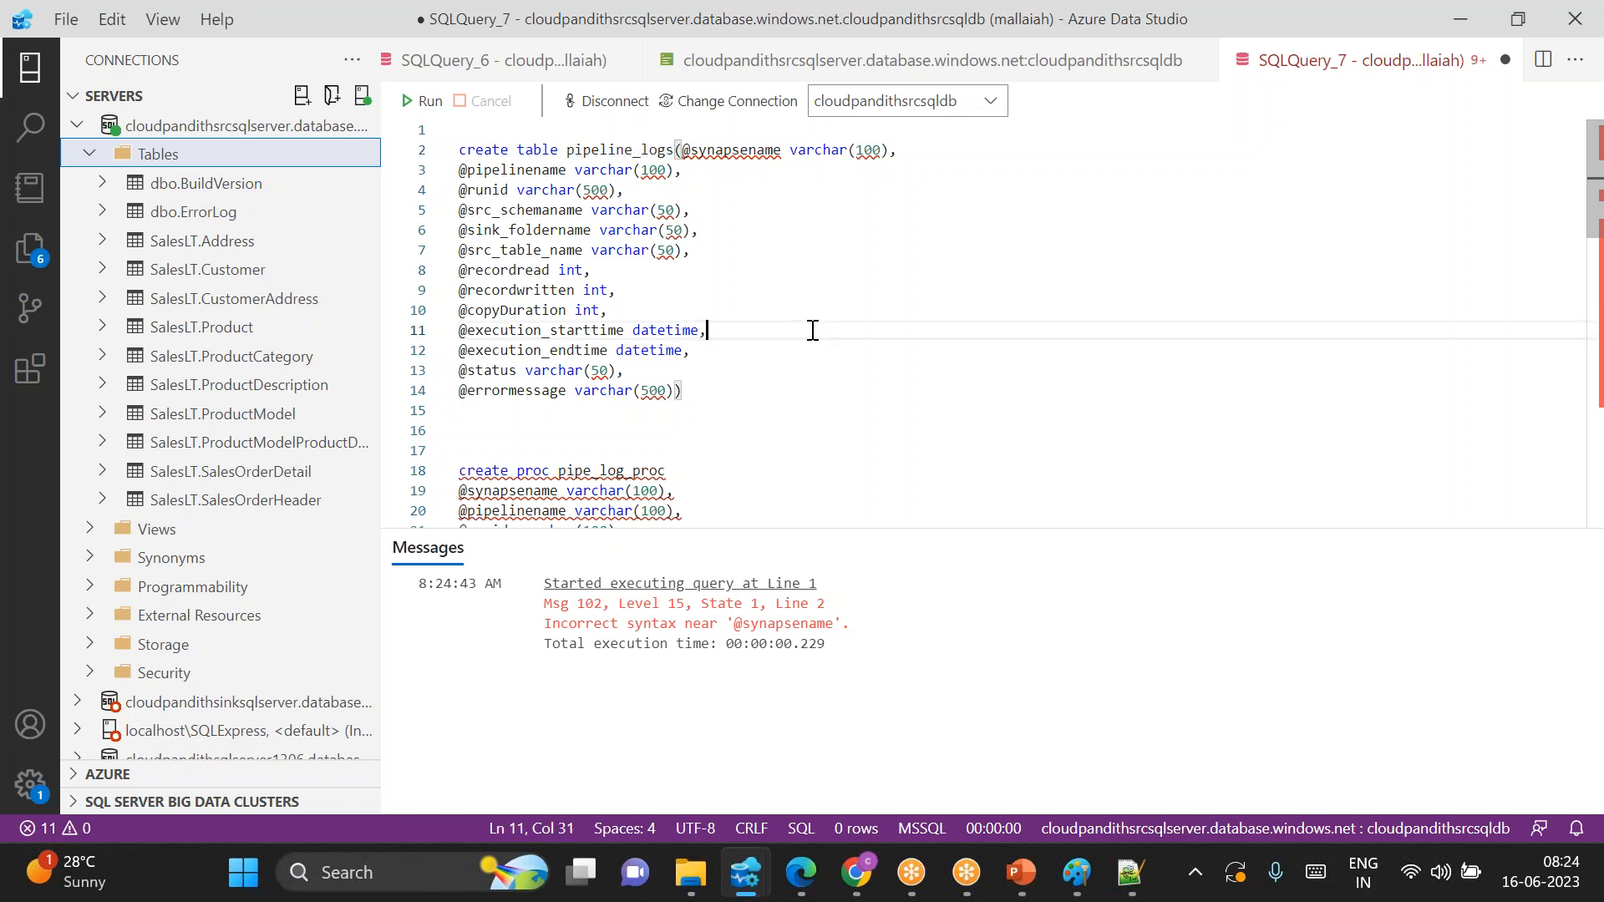
click(688, 150)
key(BackSpace)
click(469, 169)
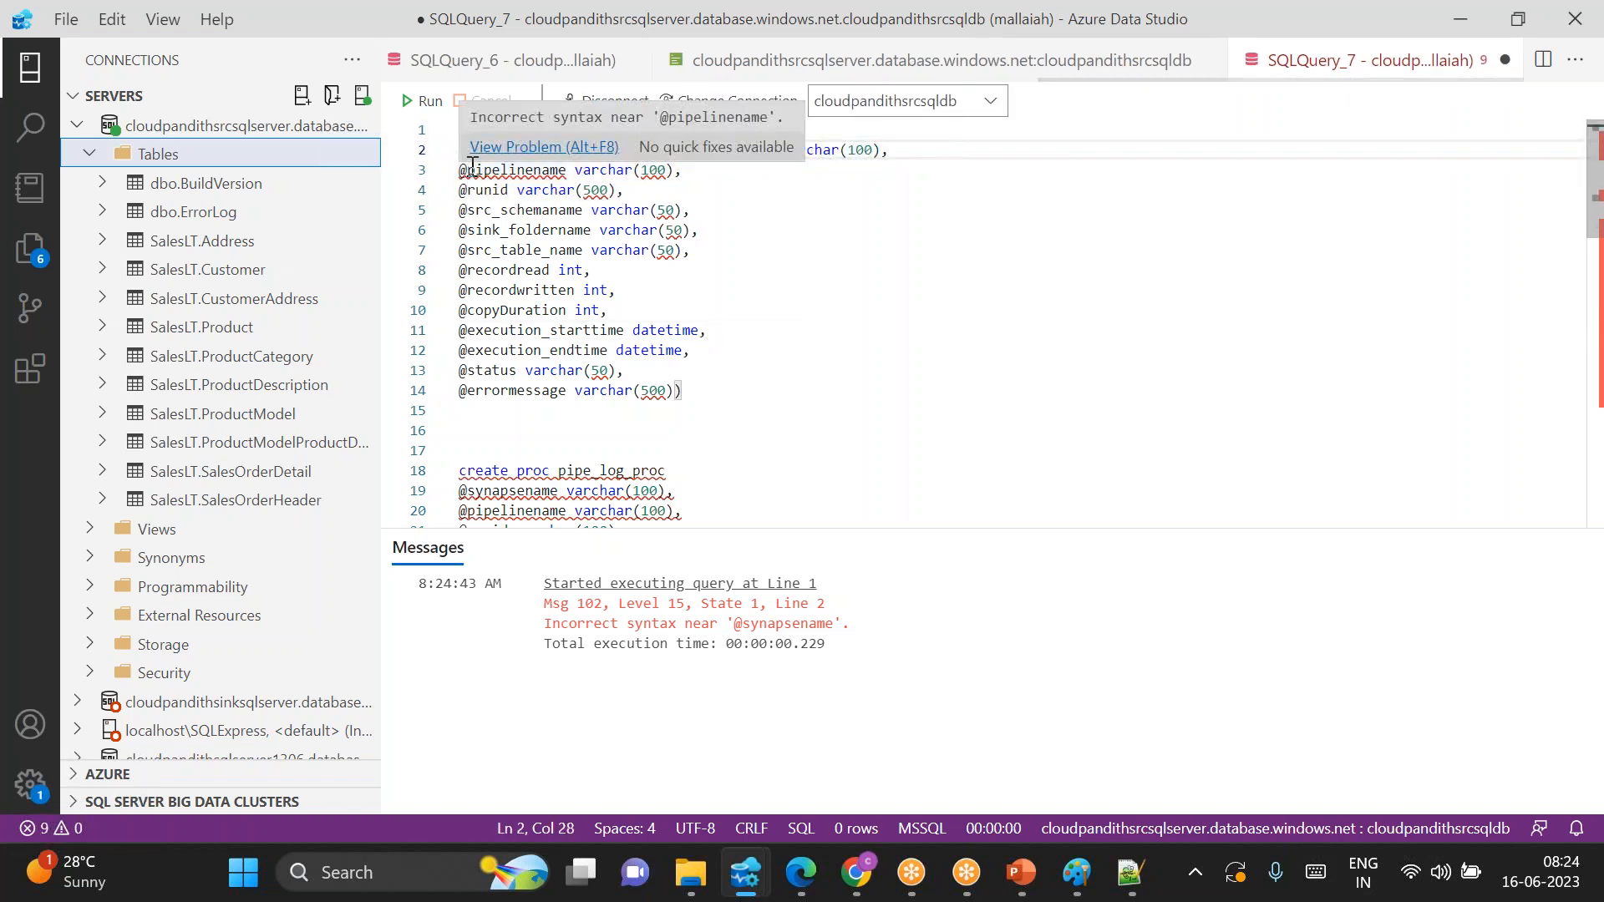
click(1109, 31)
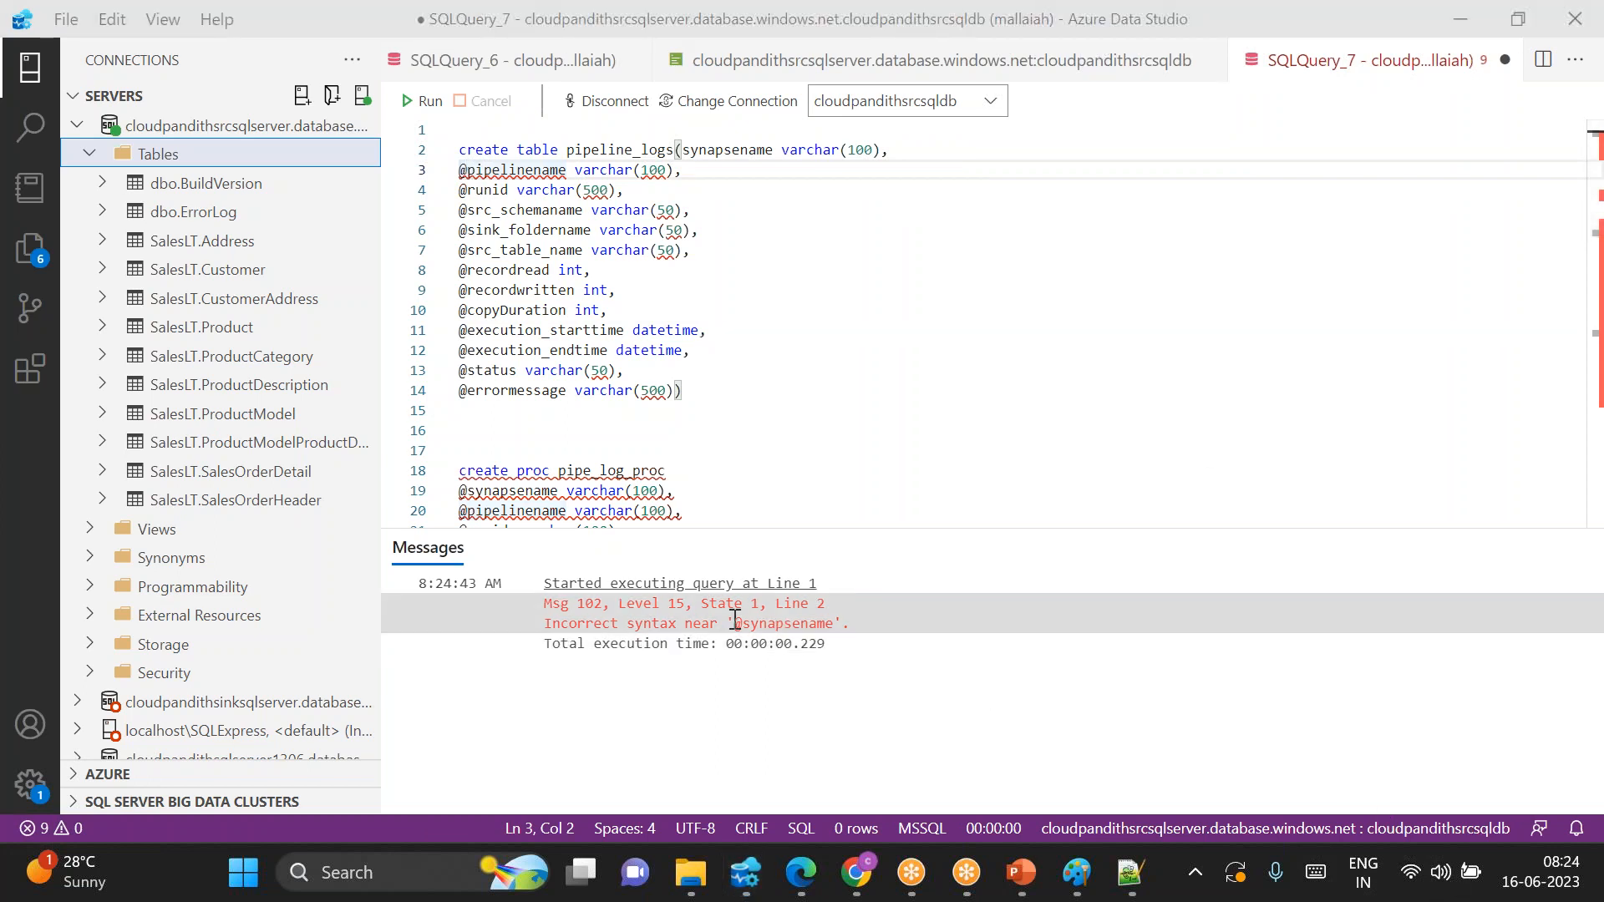
Step: Paste the corrected pipeline_logs definition, add the missing comma after sink_foldername and create it
click(710, 410)
drag(683, 390, 459, 149)
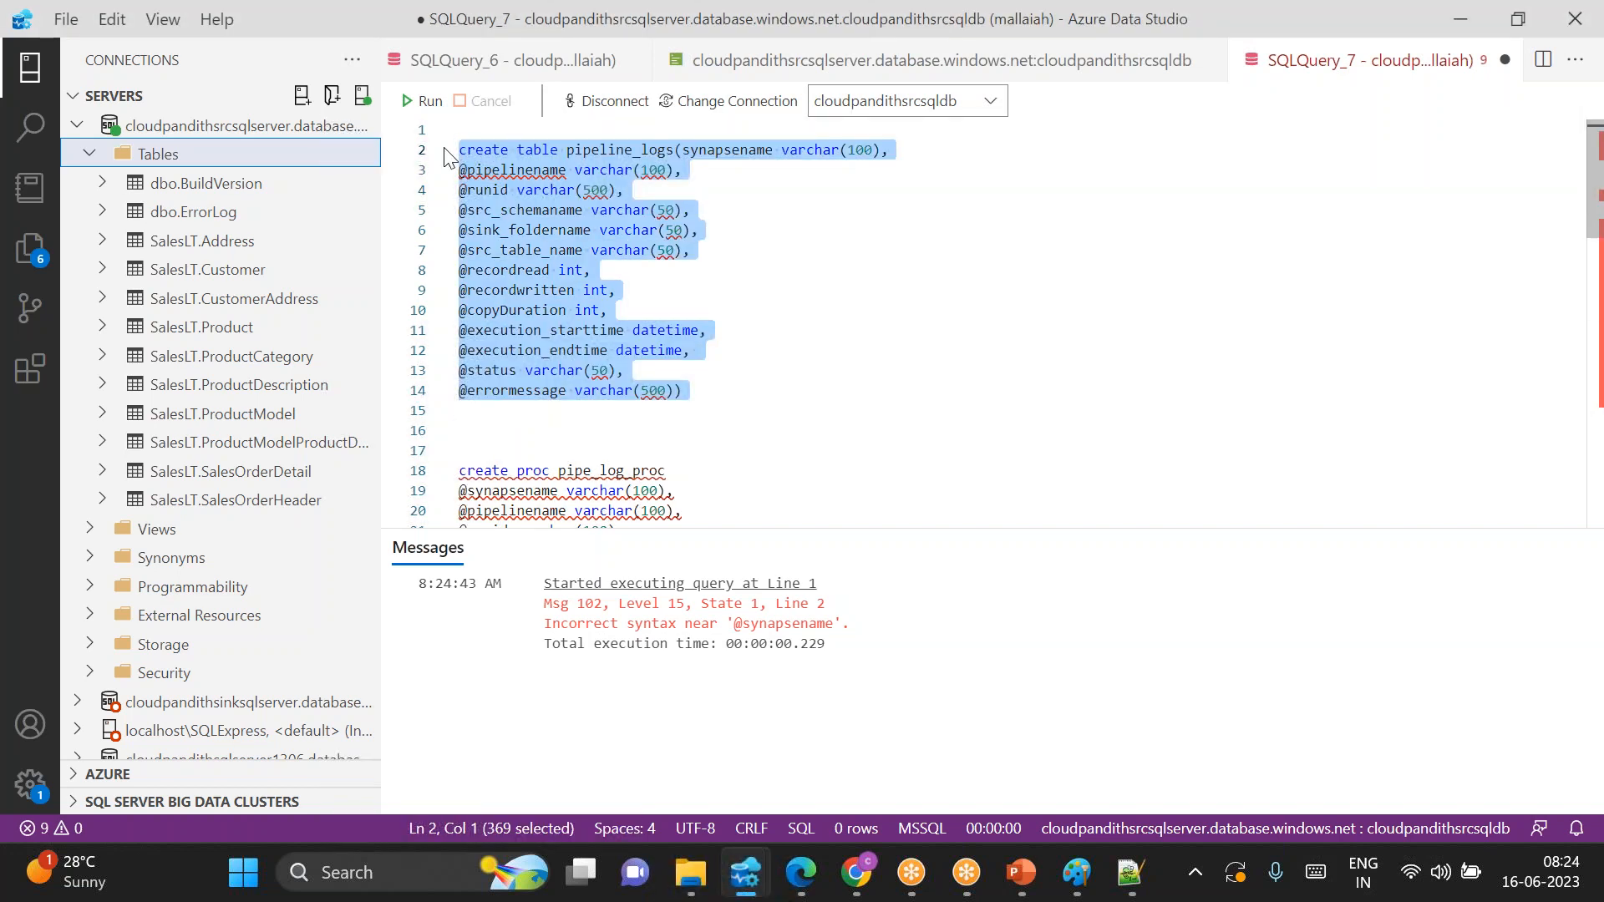
text(create table pipeline_logs (id int IDENTITY(1,1)  Primary Key, synapsename varchar(100), pipelinename varchar(100), runid varchar(100), src_schemaname varchar(50), src_tablename varchar(50), sink_foldername varchar(50) recorsdread int, recorsdwritten int, copyDuration int, execution_starttime datetime, execution_endtime datetime, status varchar(50), errormessage varchar(500)))
drag(730, 437, 642, 134)
key(F5)
double_click(642, 148)
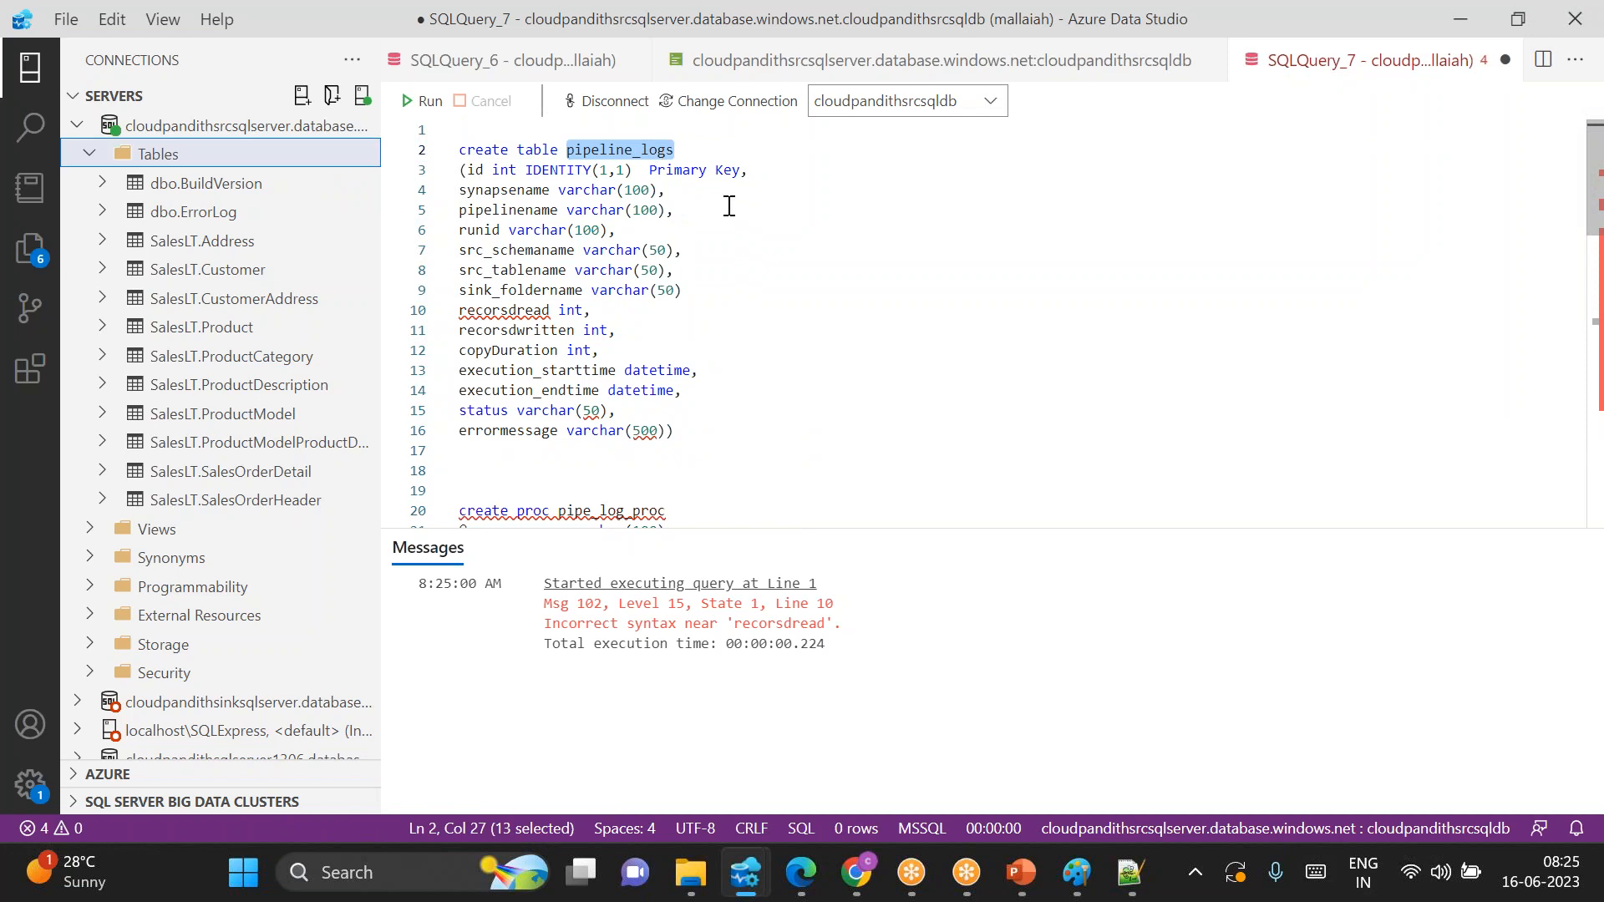
click(756, 292)
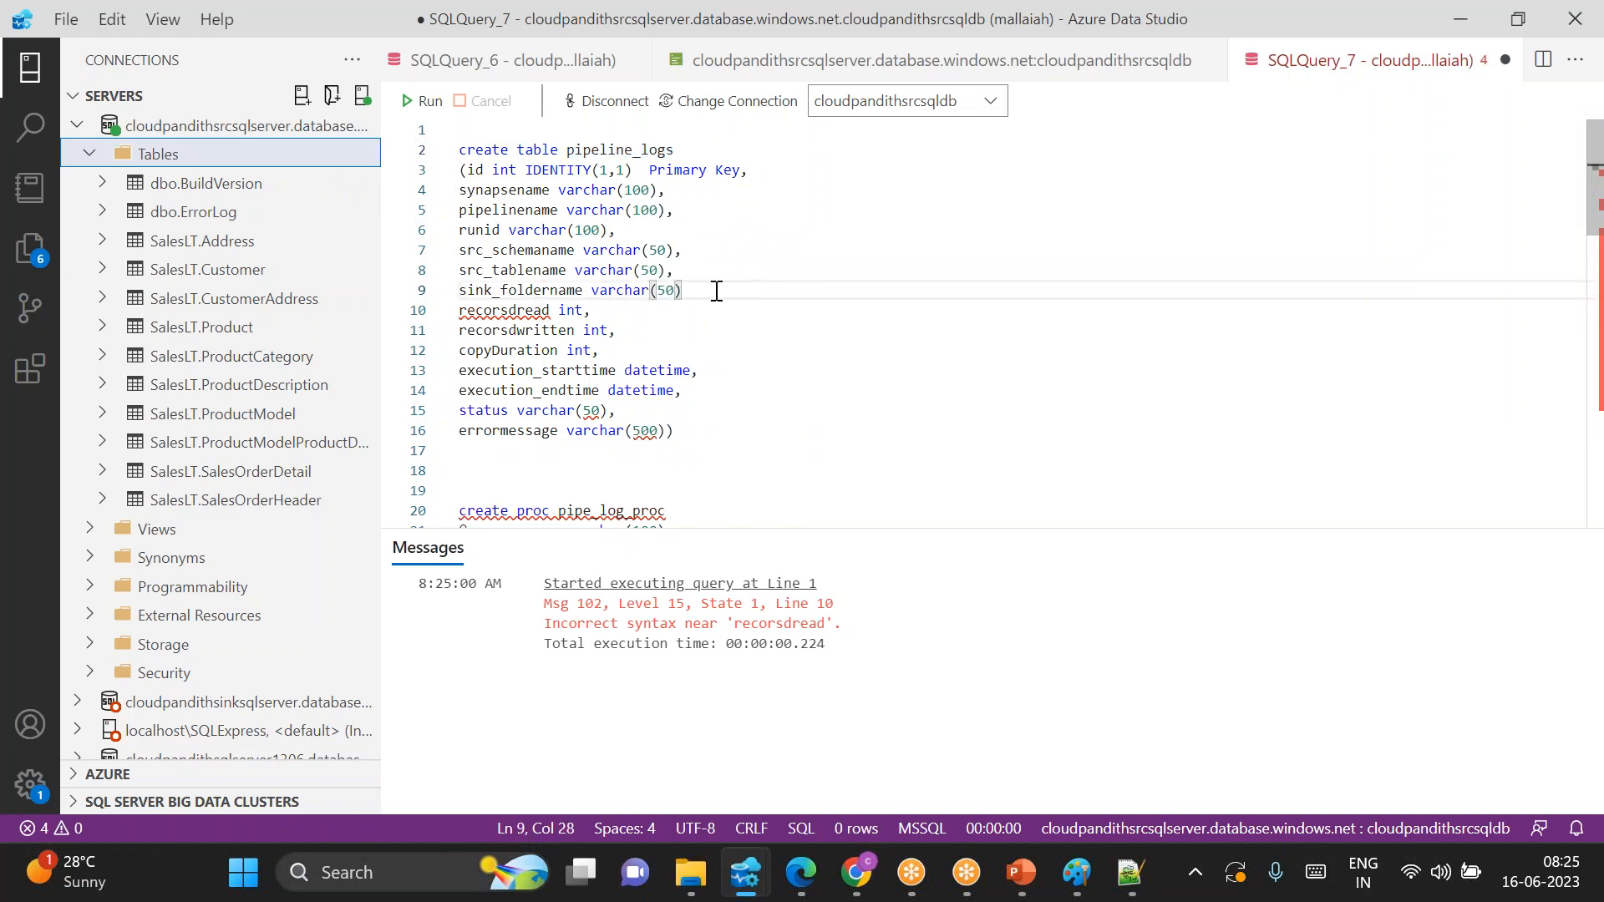
text(,)
drag(700, 431, 461, 129)
key(F5)
Step: Rename the procedure from pipe_log_proc to pipeline_logs_usp
double_click(620, 150)
key(ctrl+c)
scroll(830, 357, down, 3)
double_click(619, 338)
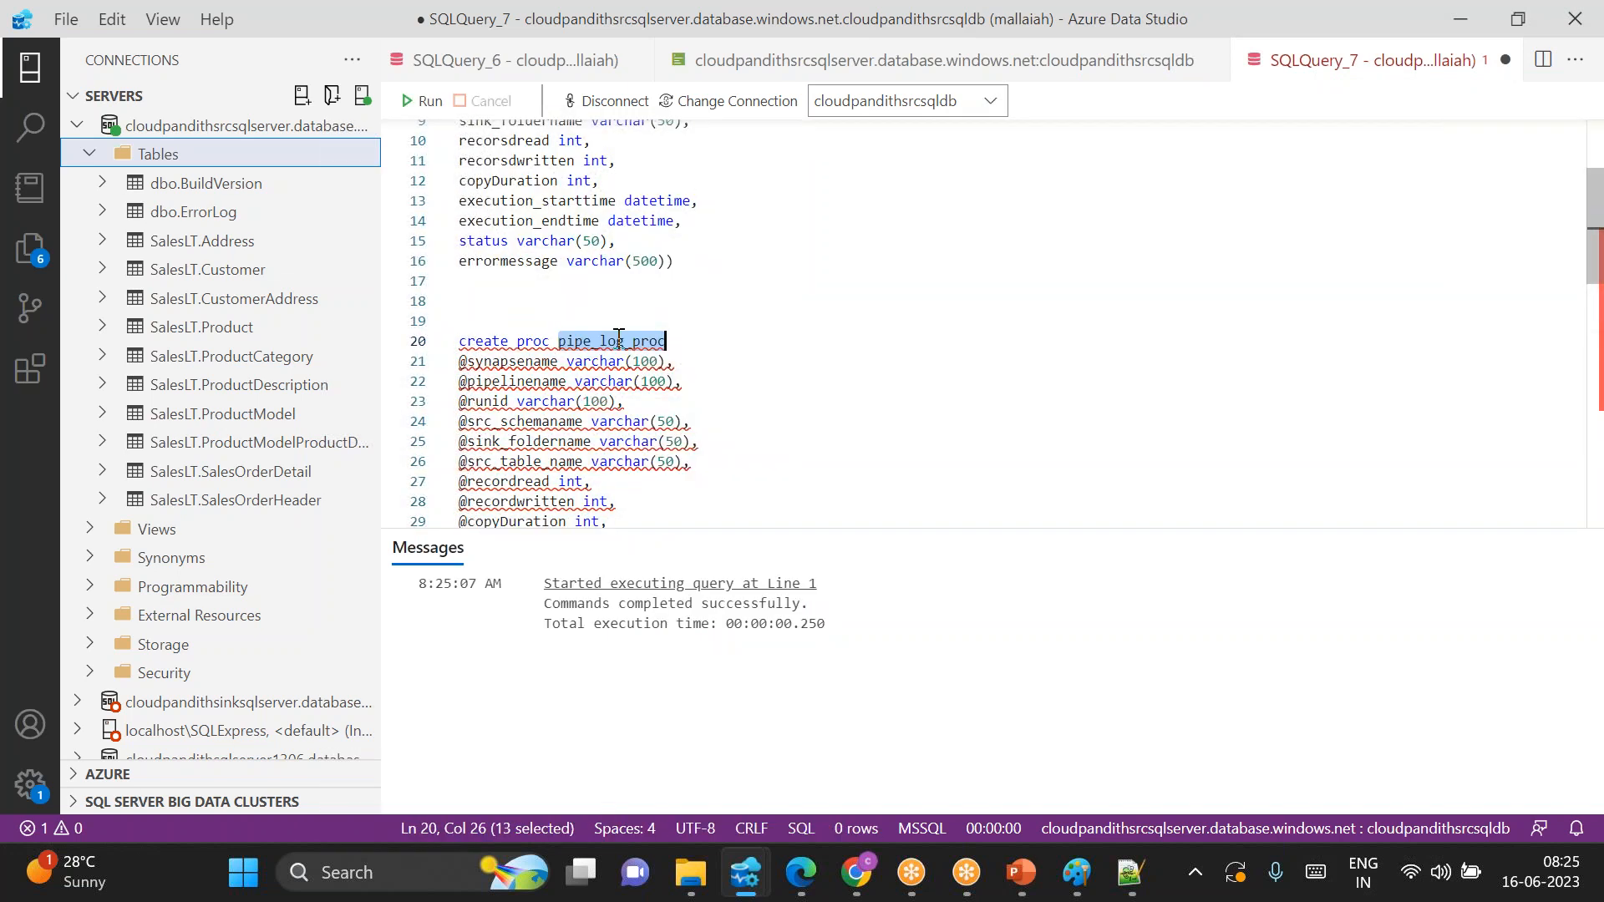
key(ctrl+v)
text(_u)
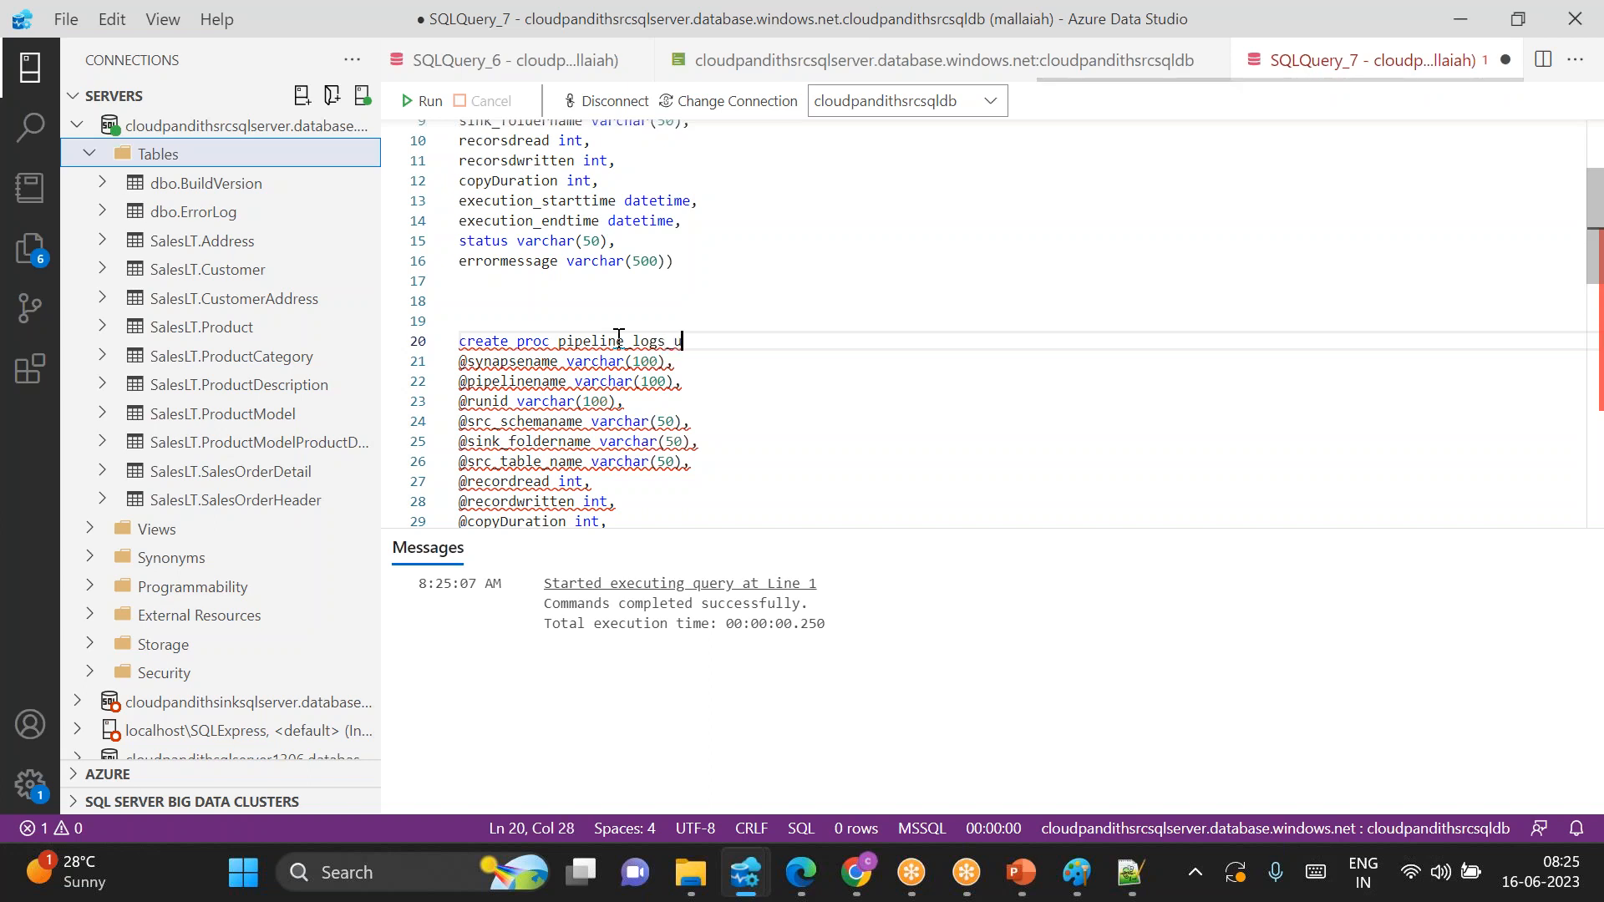
text(sp  as)
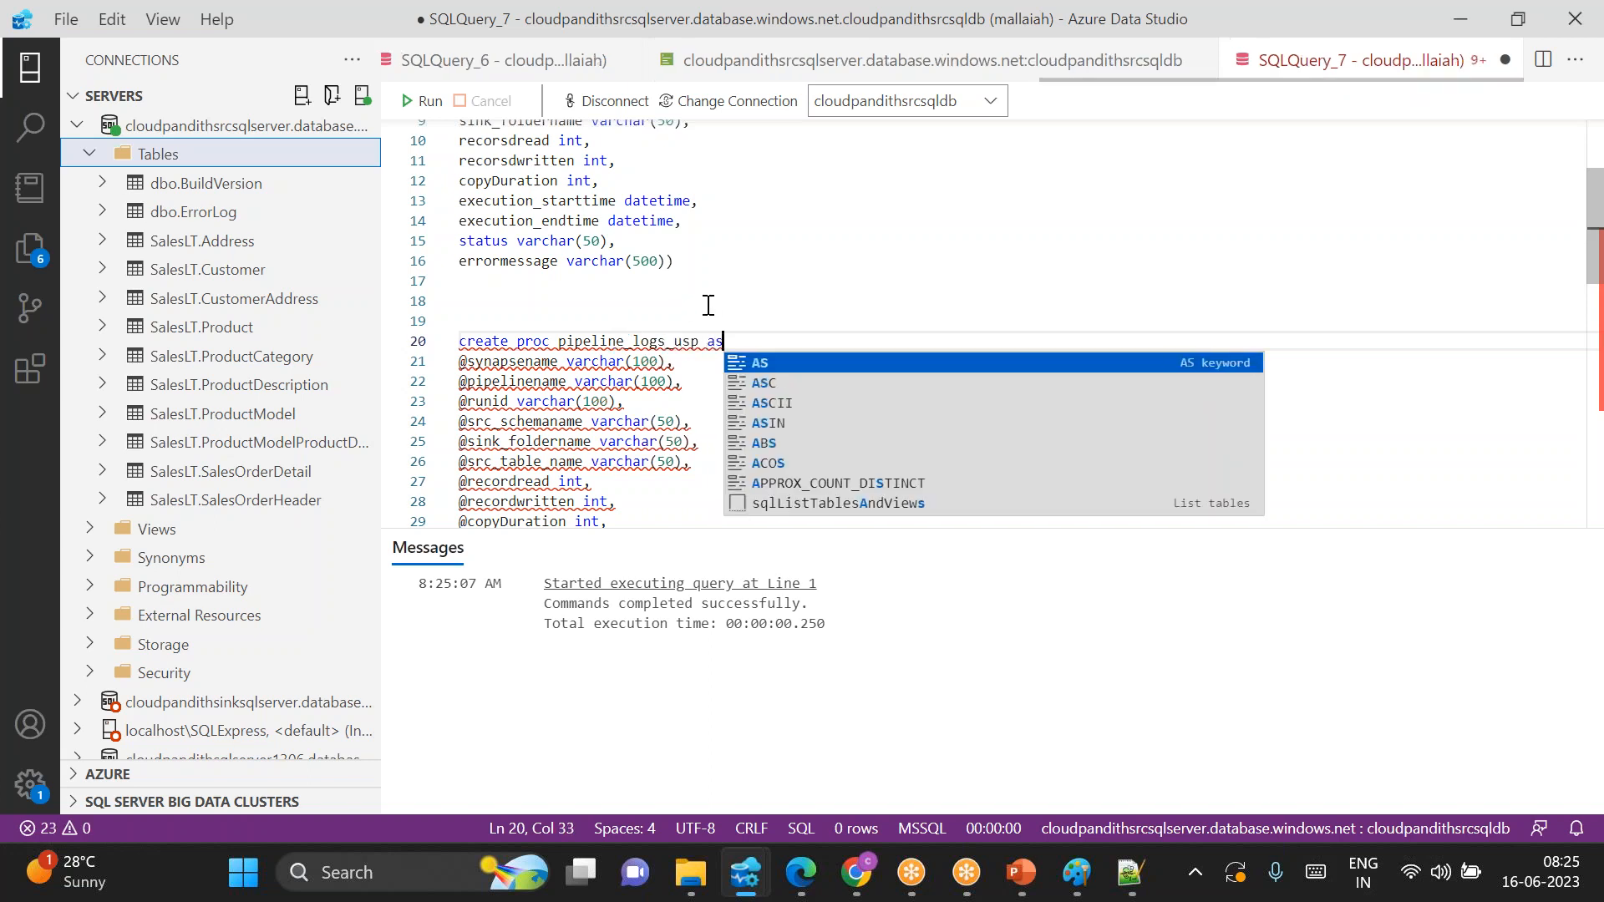
click(709, 301)
click(733, 344)
key(BackSpace)
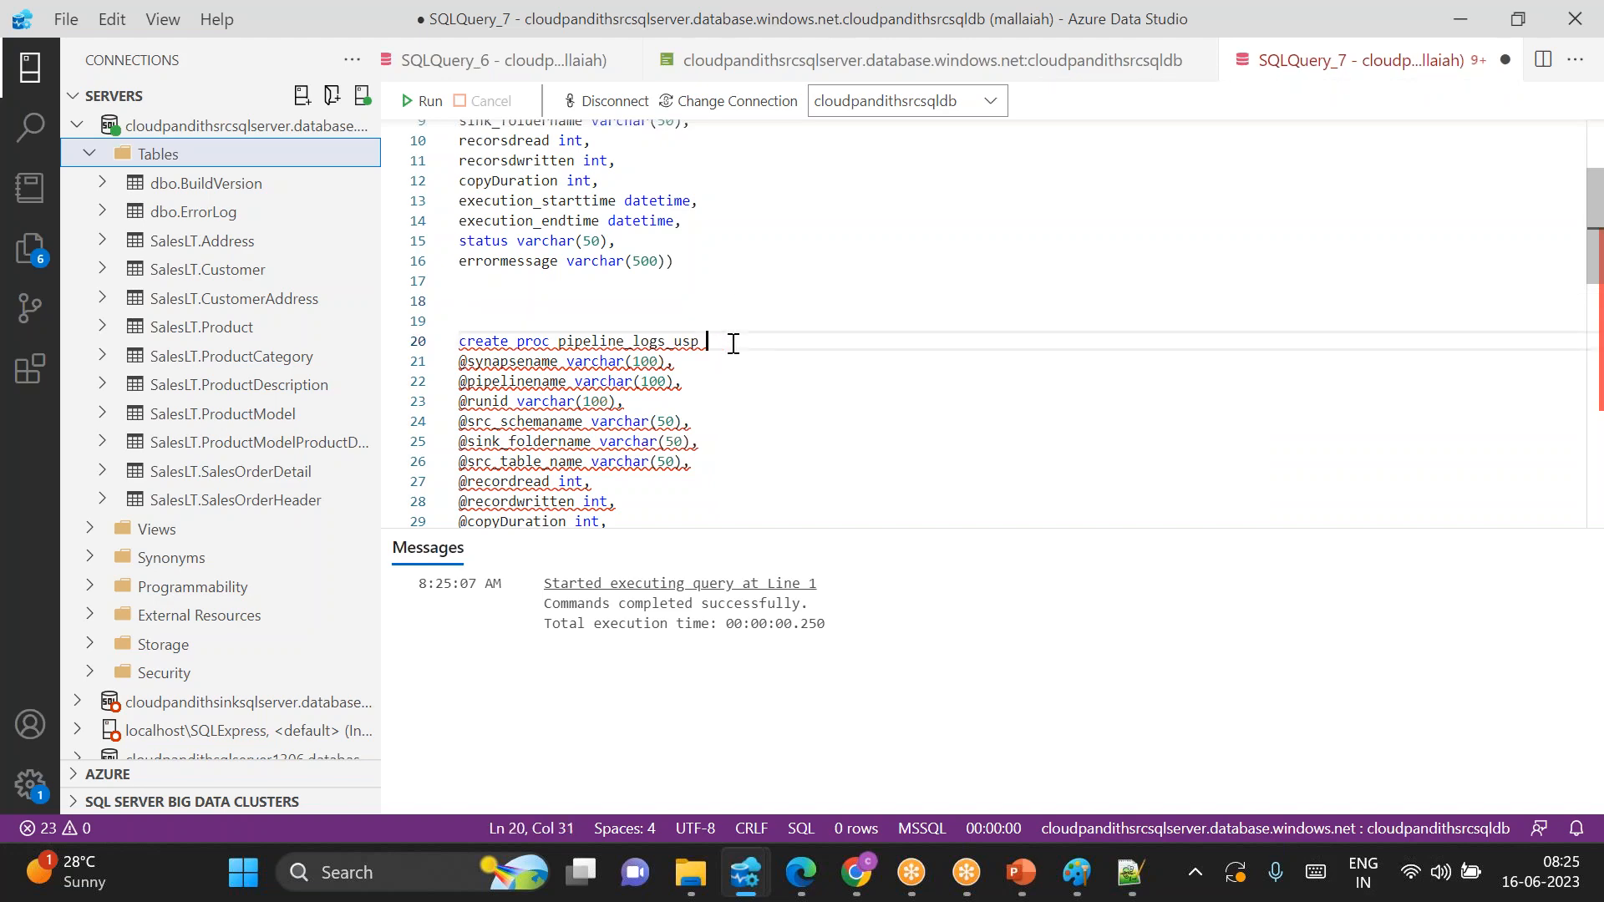
Step: Change the procedure's runid parameter to varchar(500)
scroll(733, 344, down, 5)
scroll(620, 399, up, 5)
scroll(621, 399, up, 2)
scroll(621, 399, down, 7)
scroll(620, 400, down, 2)
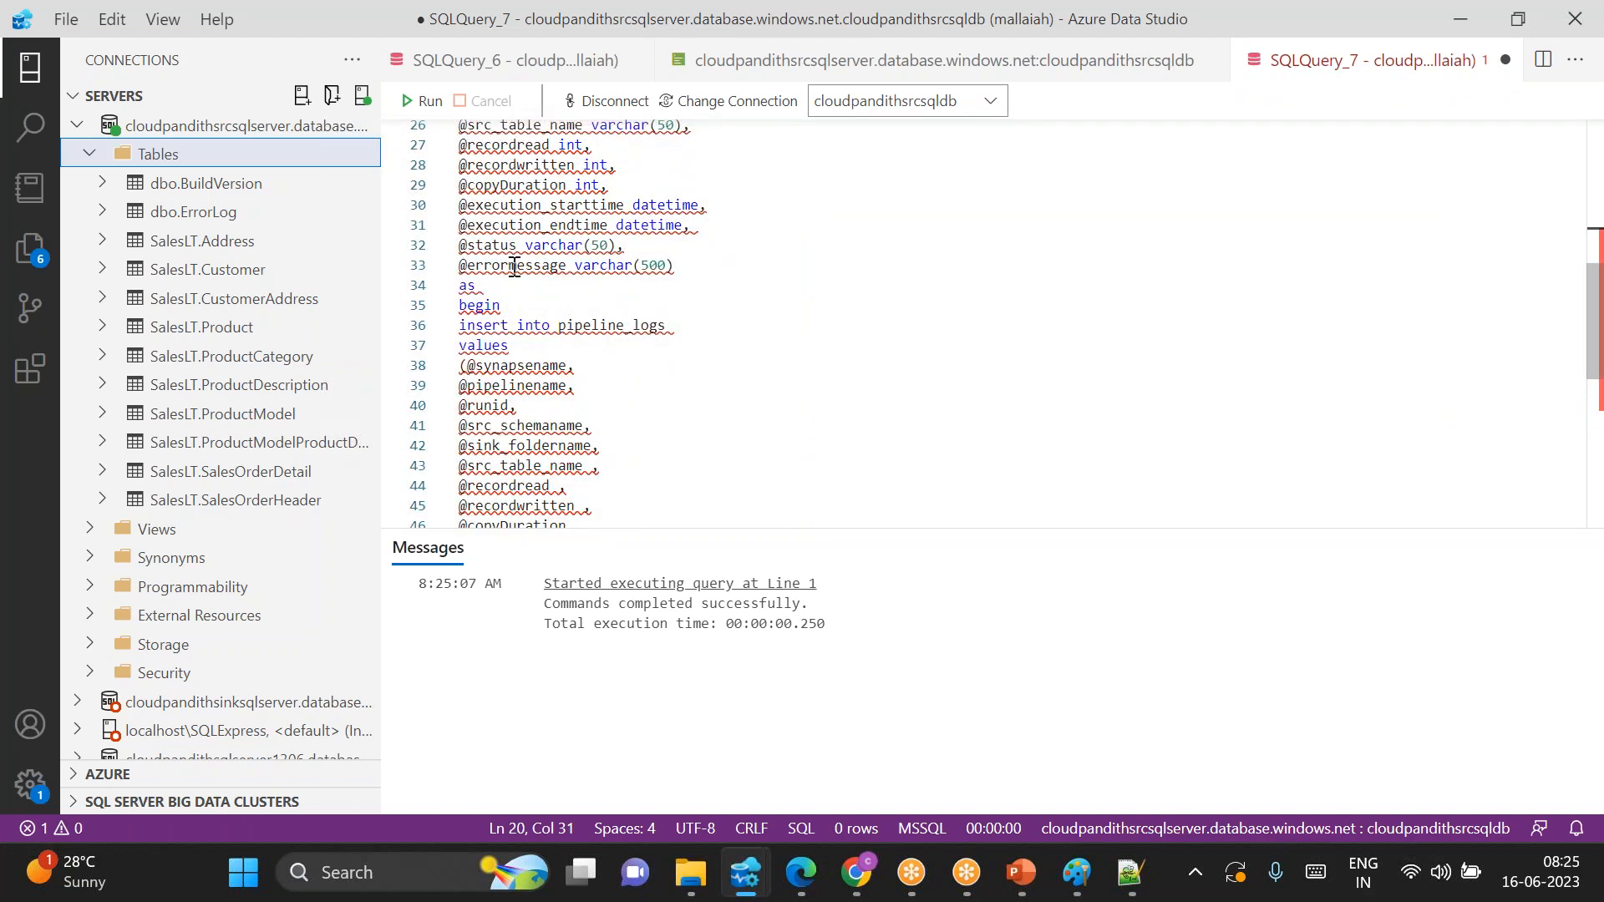
scroll(671, 278, up, 3)
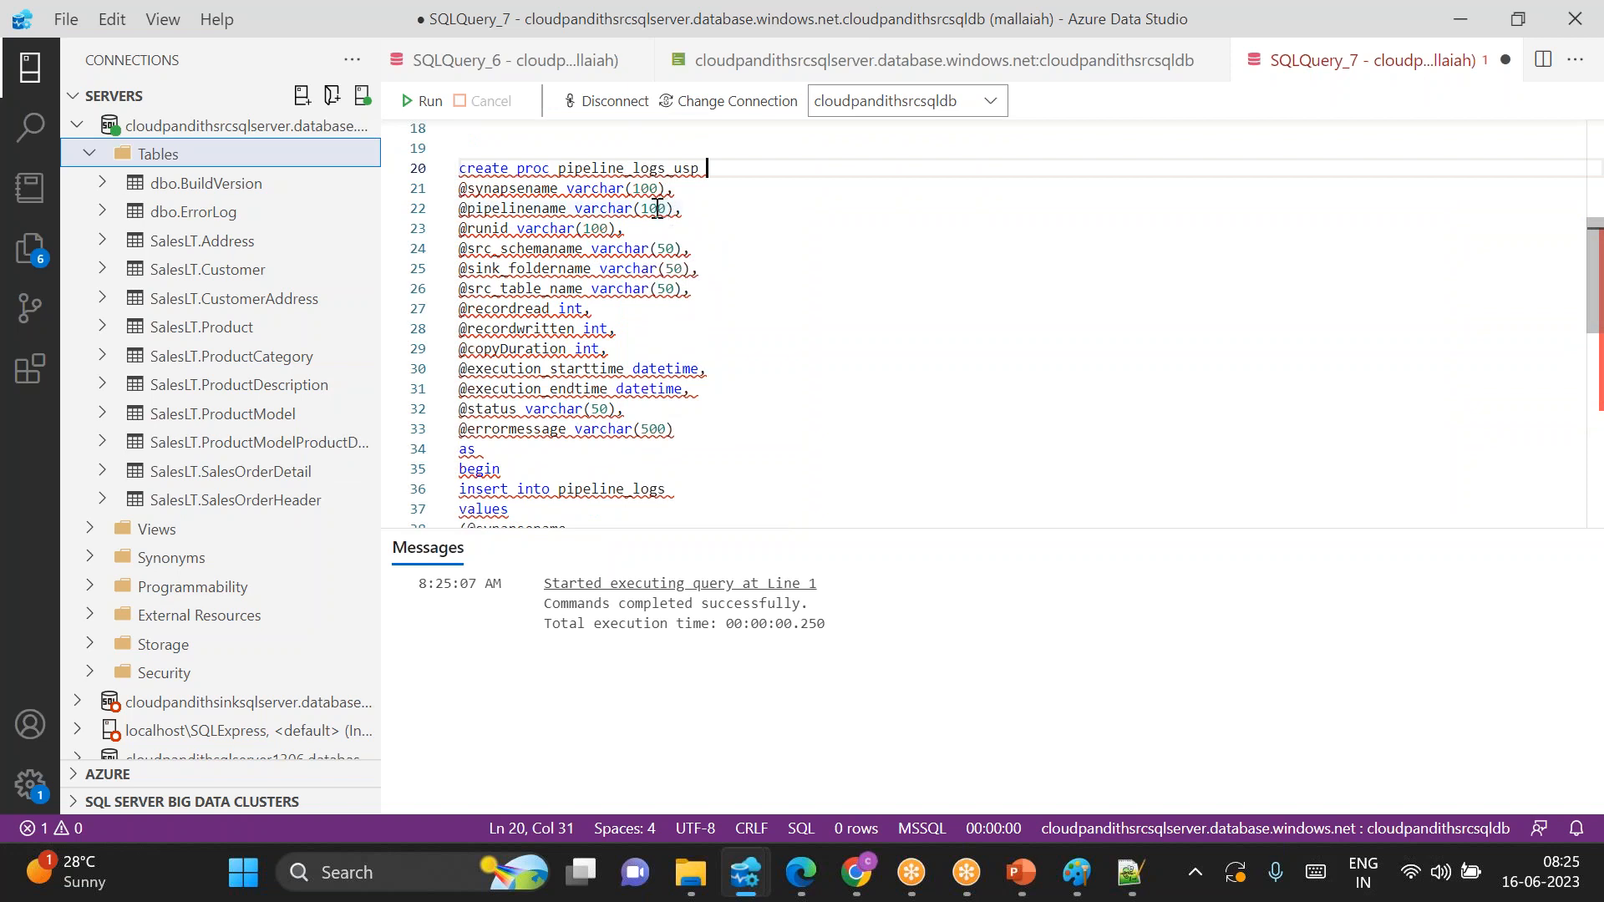
click(592, 228)
key(BackSpace)
text(5)
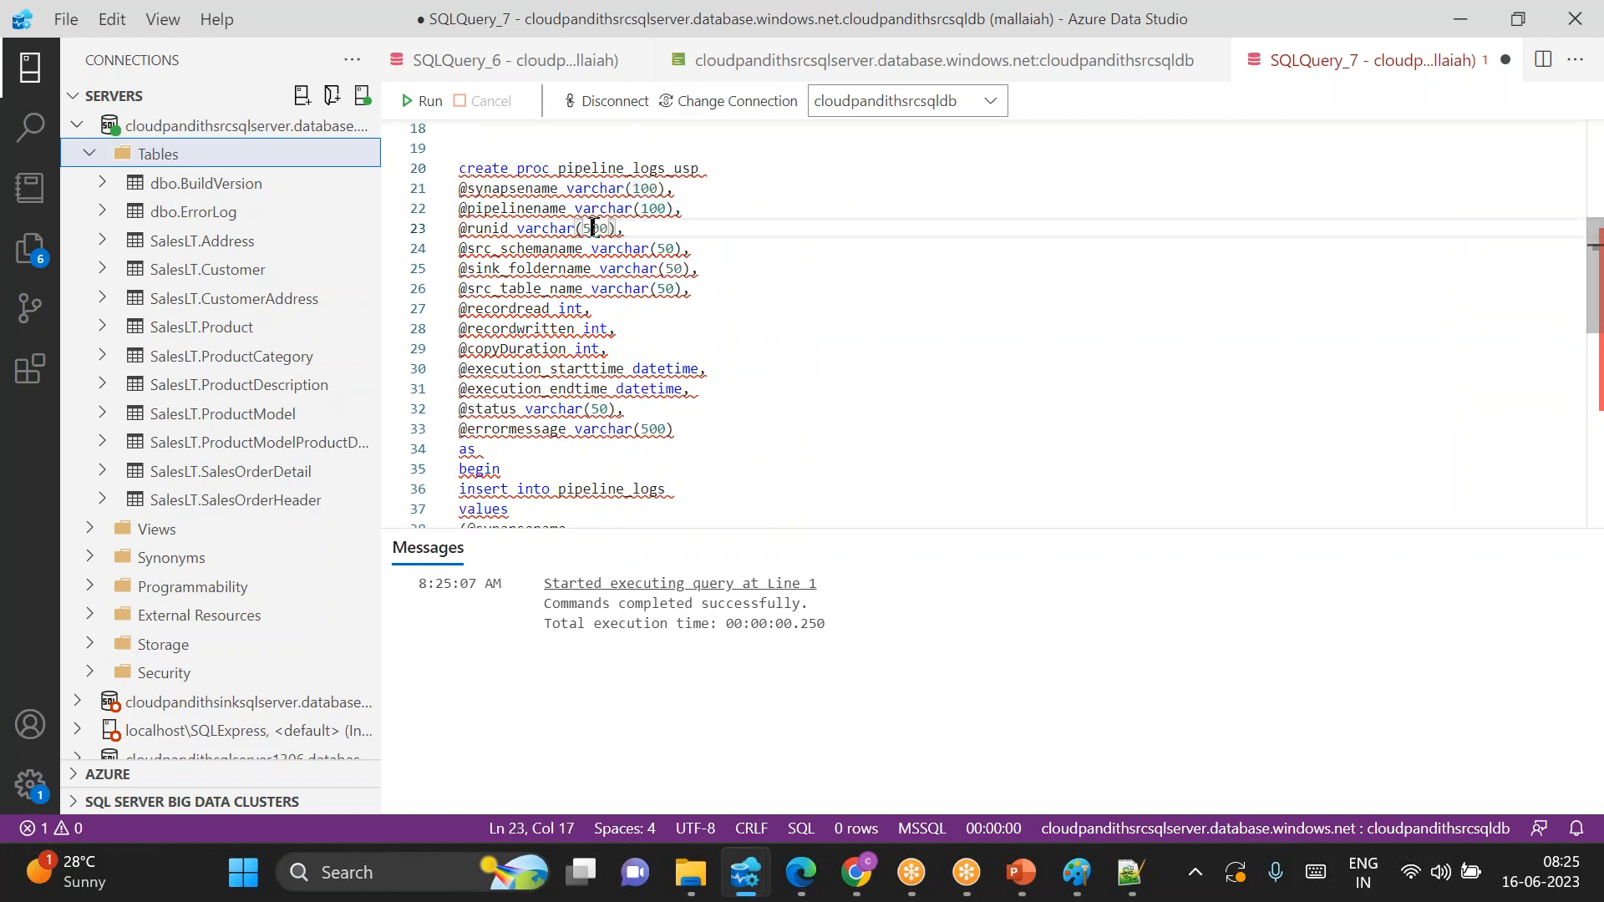
Step: Run the pipeline_logs_usp procedure definition, then clear the query editor
scroll(643, 224, down, 6)
drag(524, 410, 448, 501)
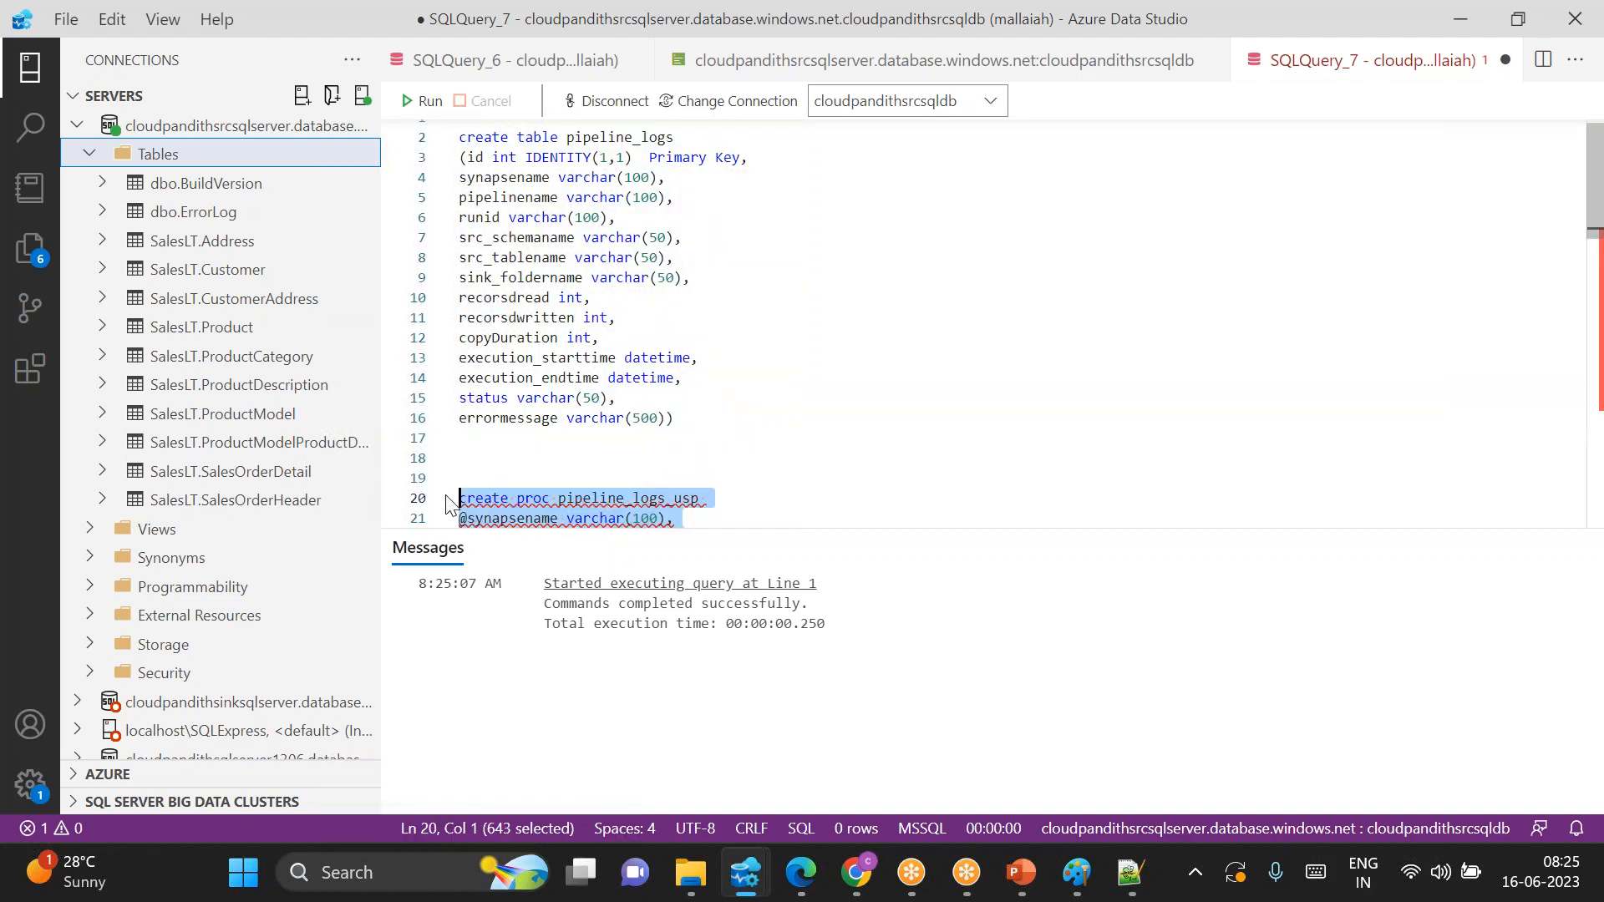
click(423, 100)
click(599, 398)
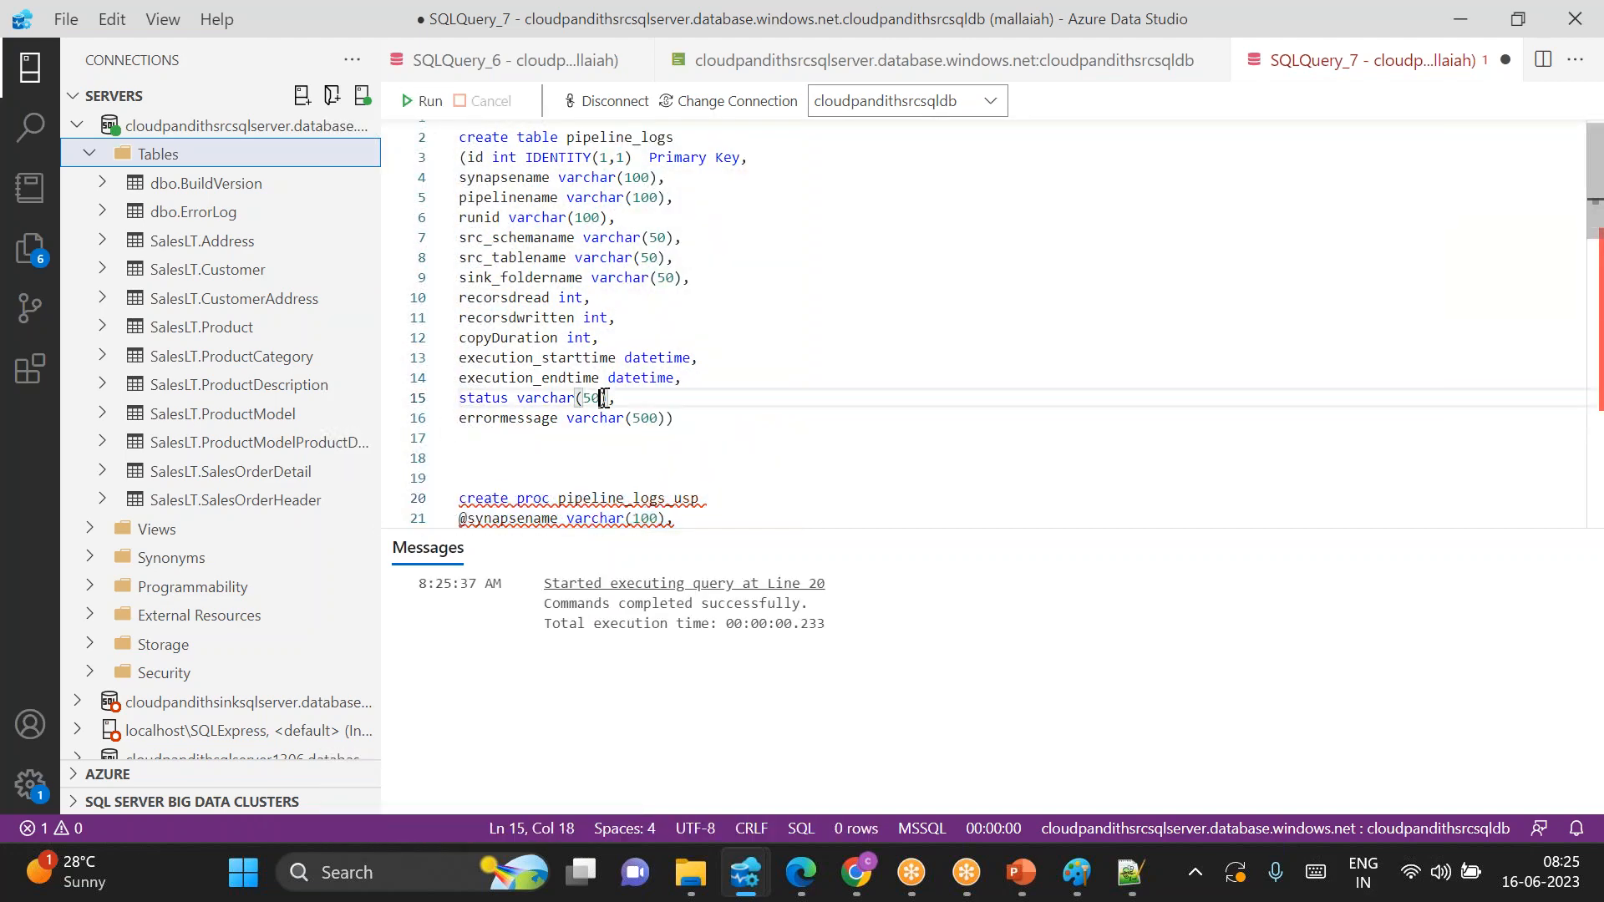
key(ctrl+a)
key(BackSpace)
Step: Append the pipeline_logs table and procedure script to the Notepad++ notes, then return to Azure Data Studio
click(1129, 882)
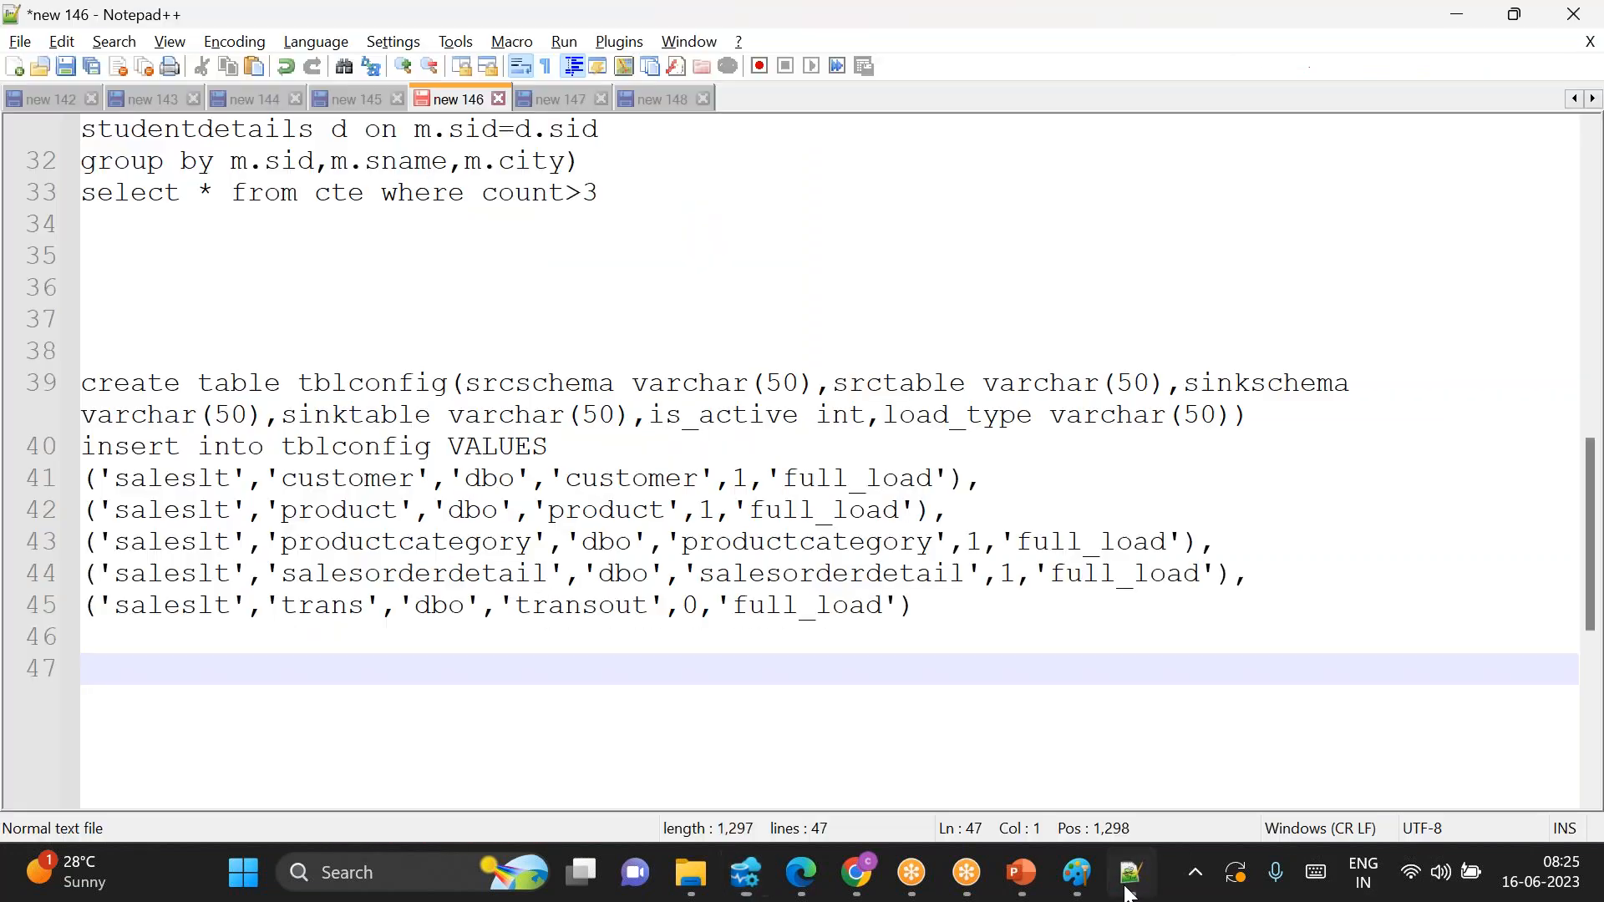
key(Return)
key(ctrl+v)
key(Return)
key(Return)
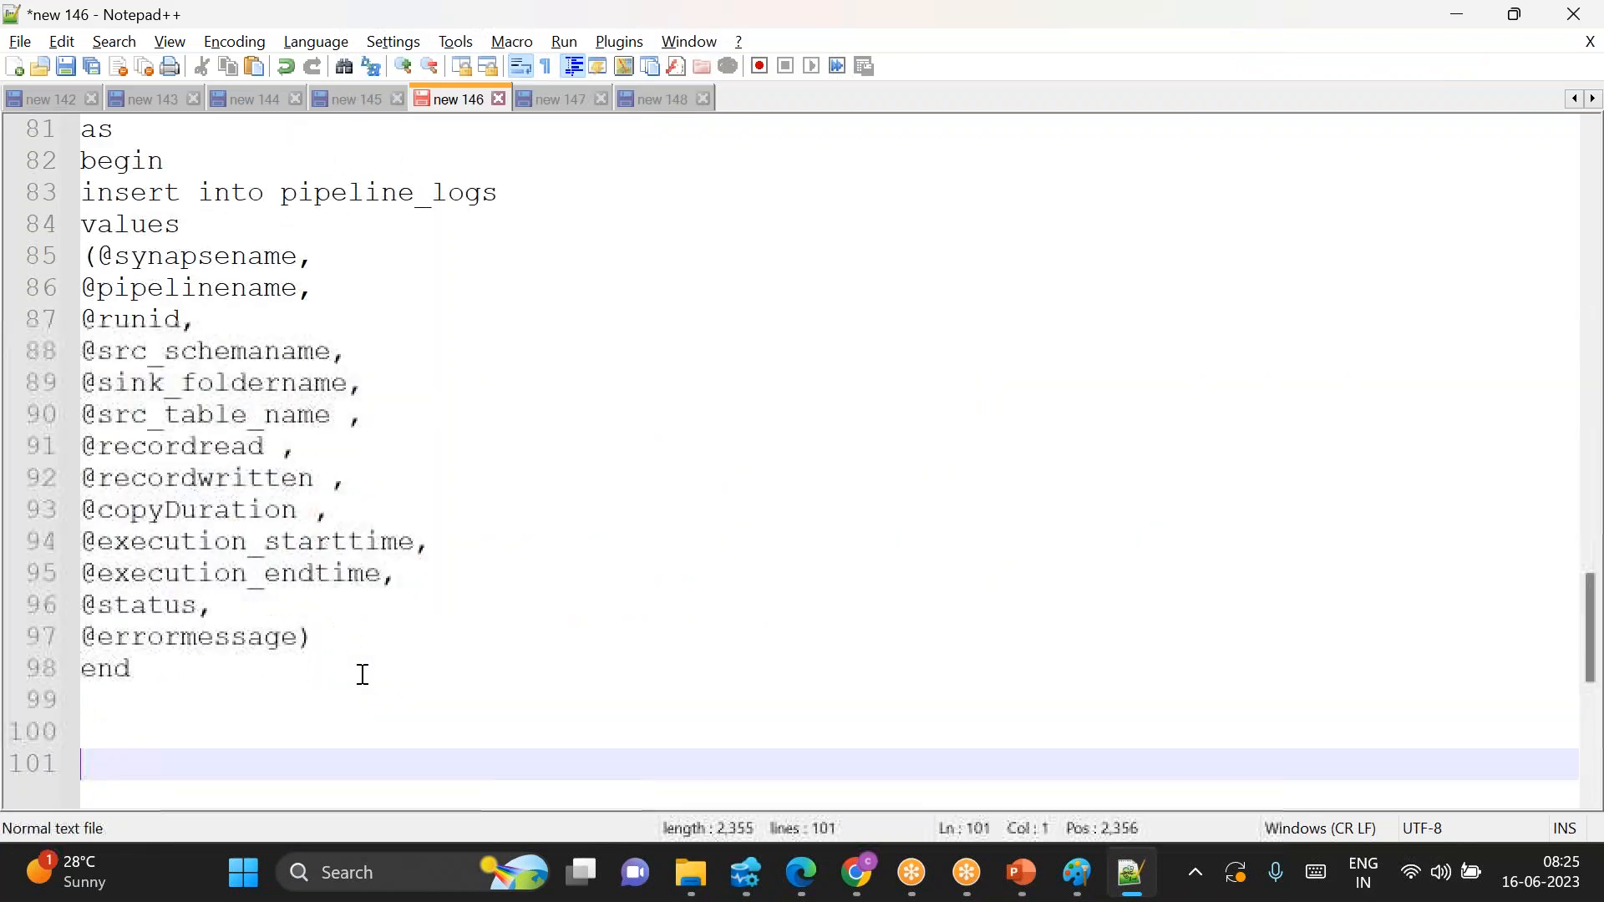
key(alt+Tab)
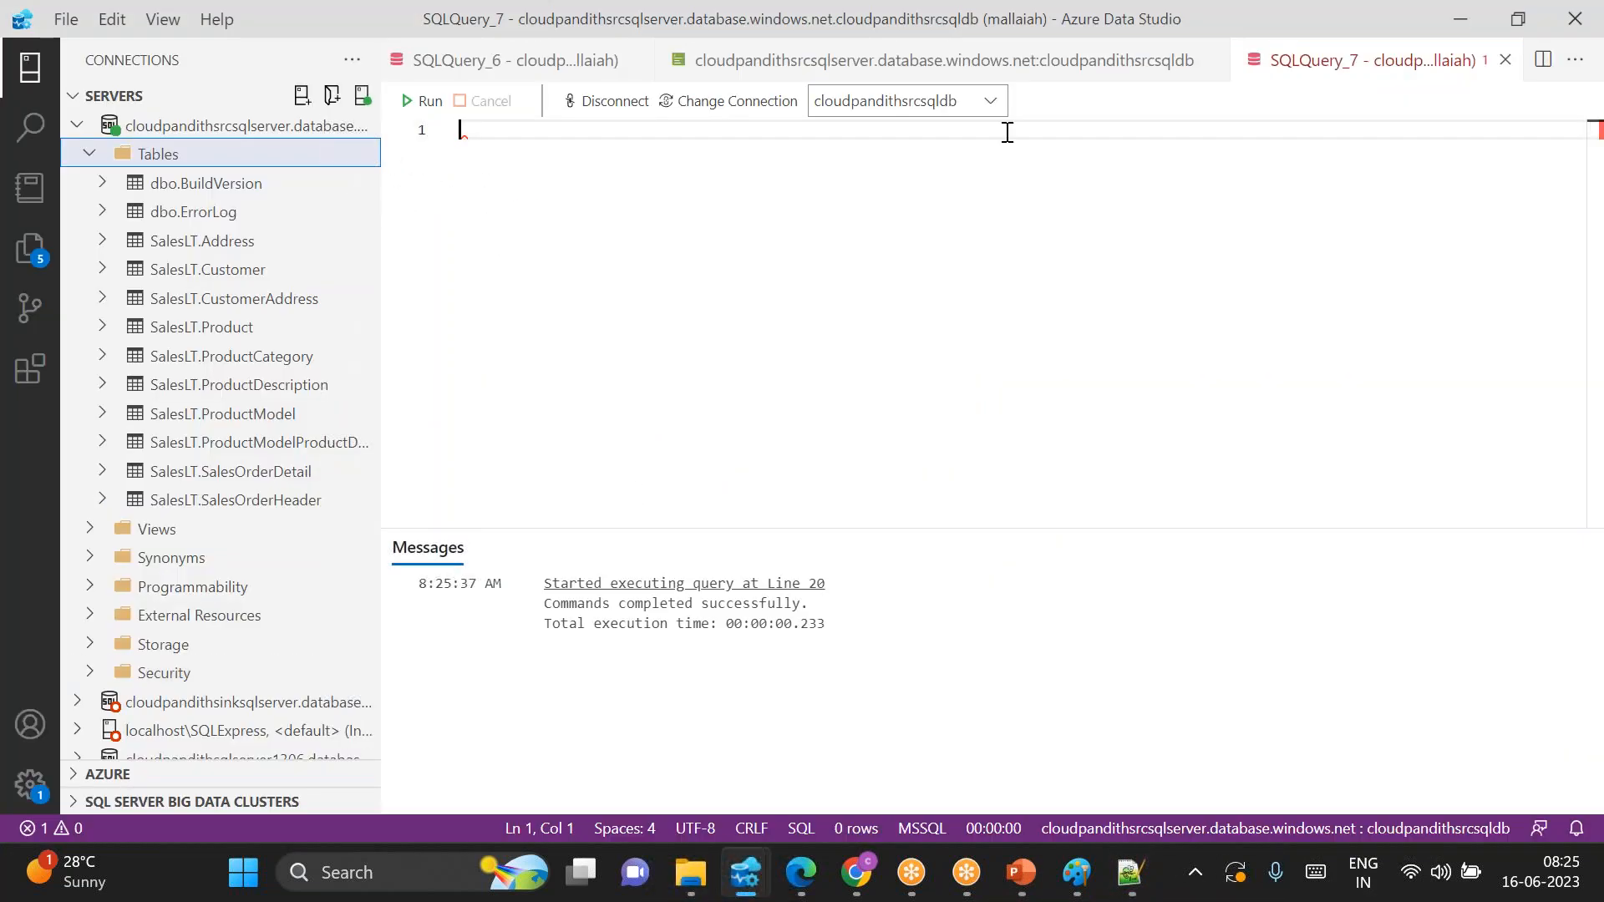
key(alt+Tab)
key(alt+Tab)
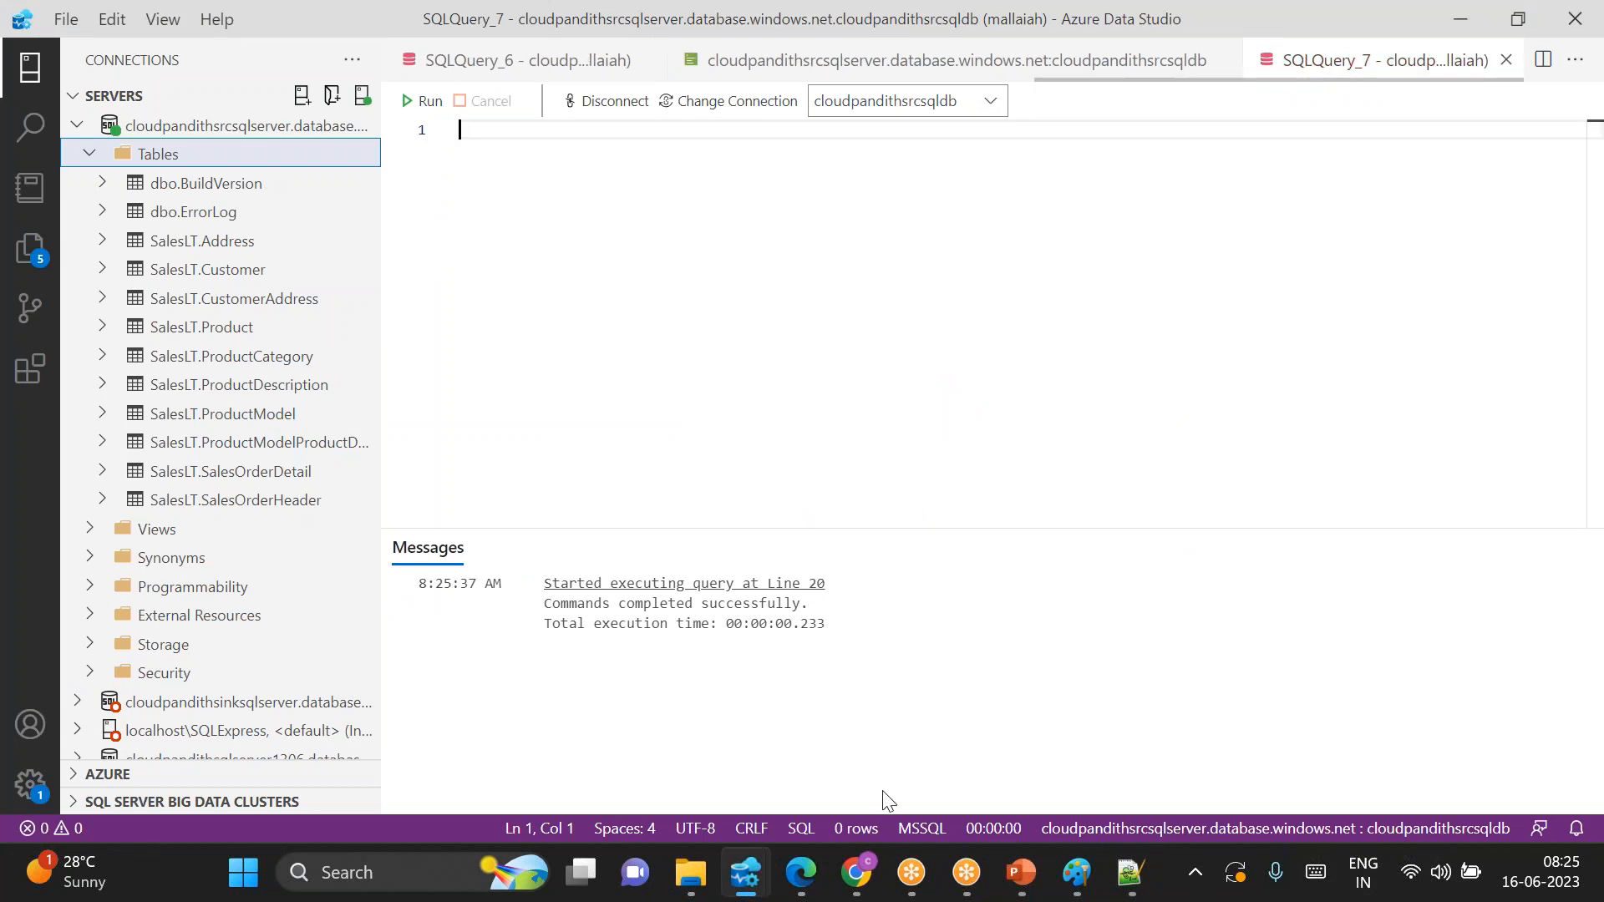
Step: Open the newly deployed sink database cloudpandithsinksqldb from the completed deployment page
mouse_move(857, 891)
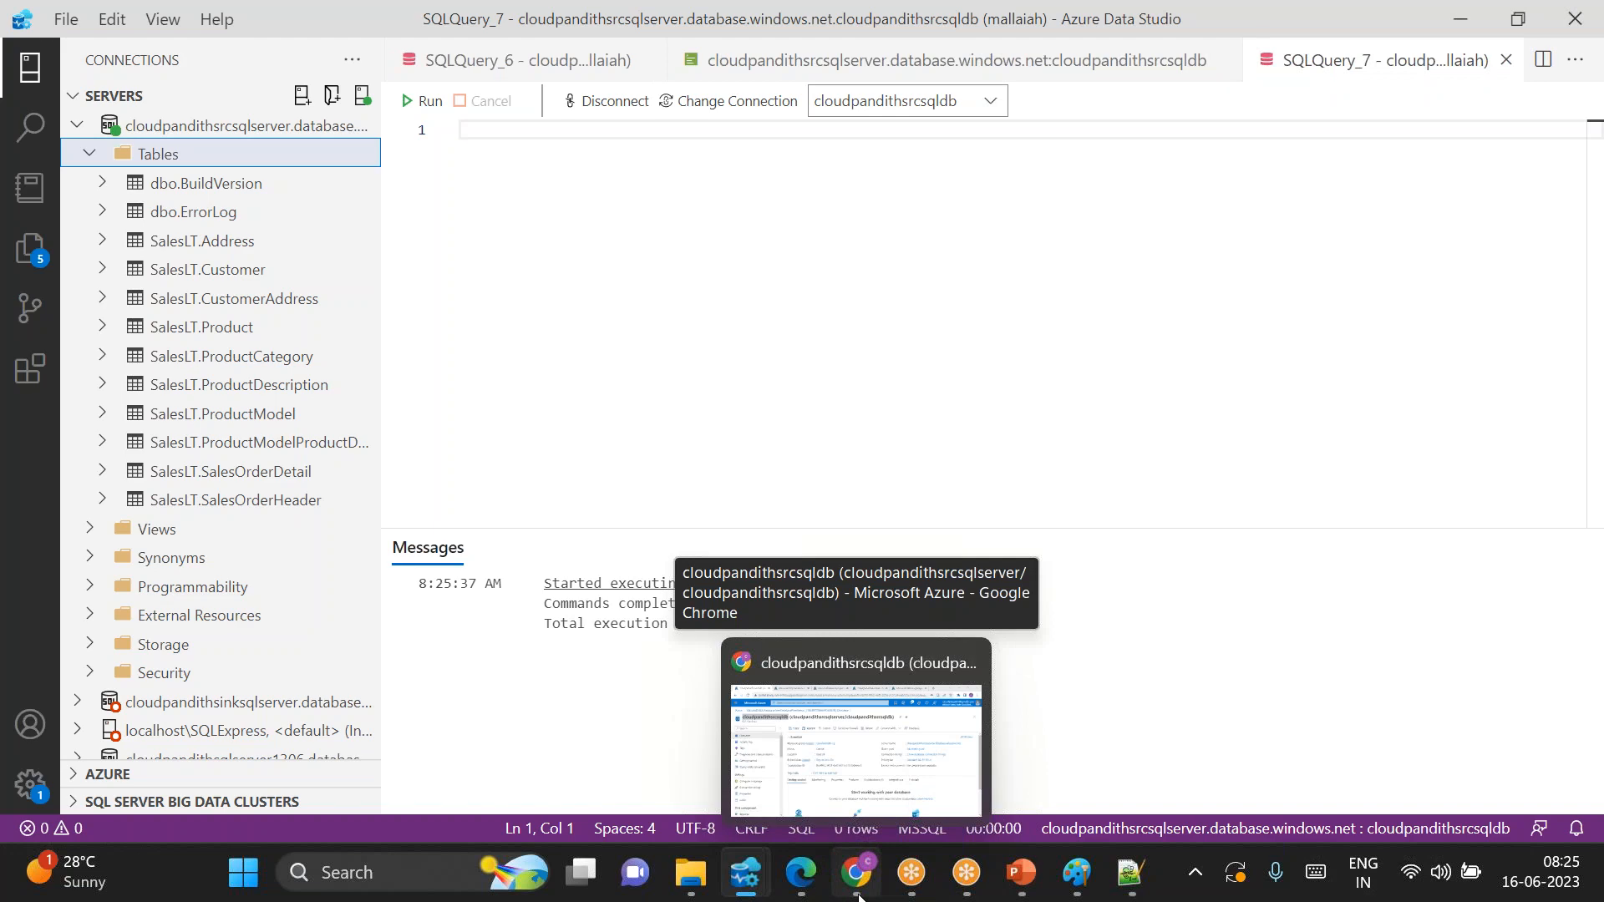
click(844, 776)
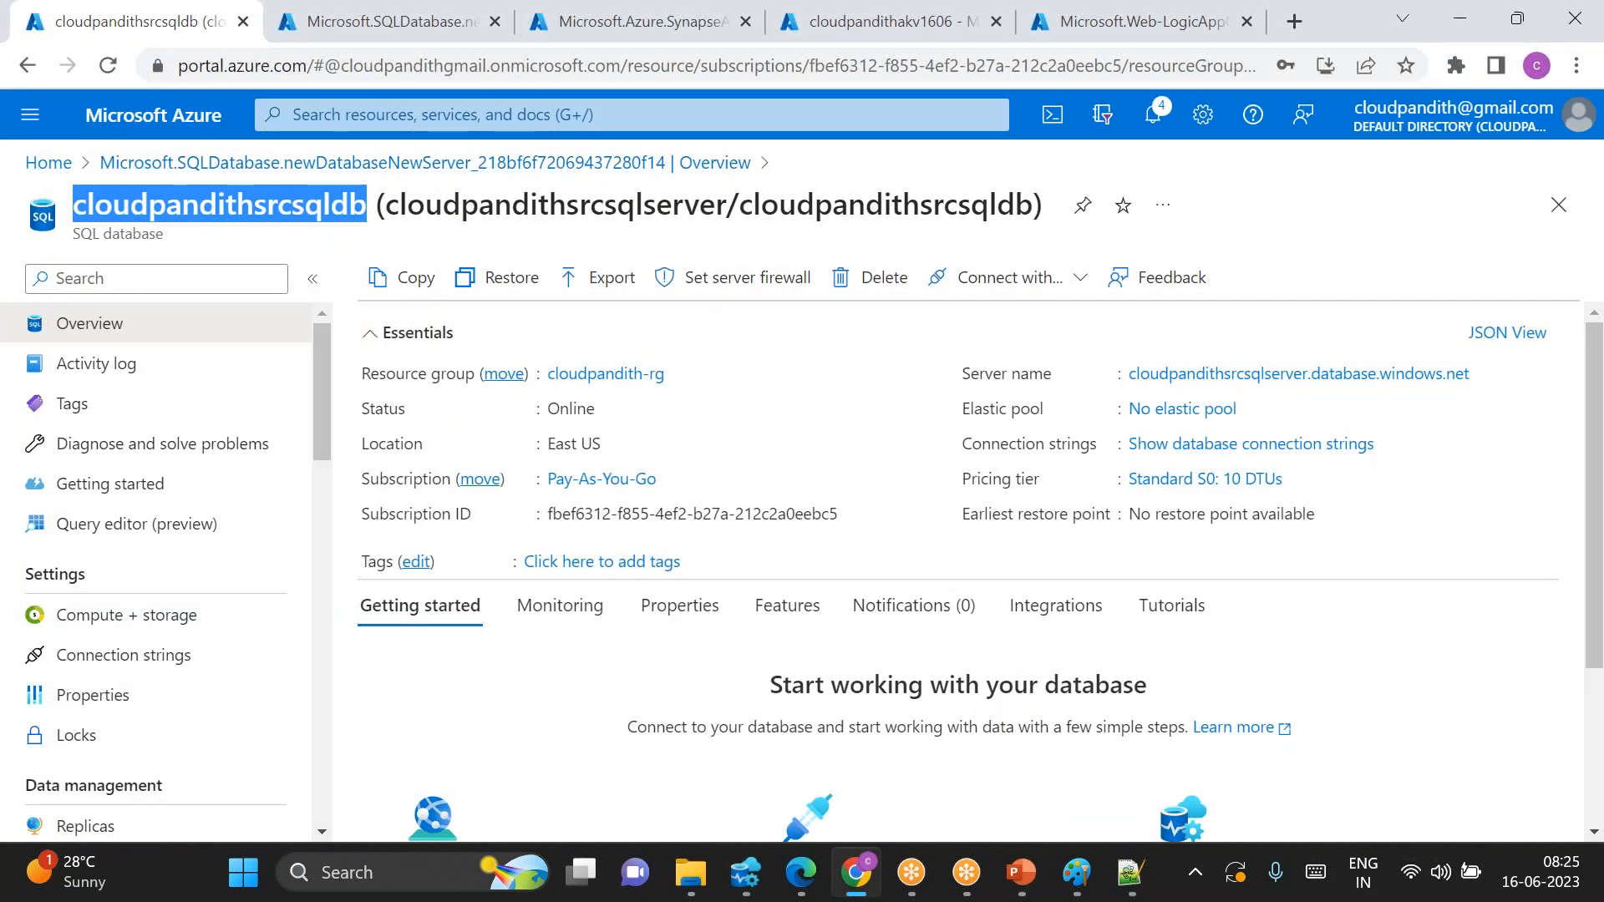
click(391, 25)
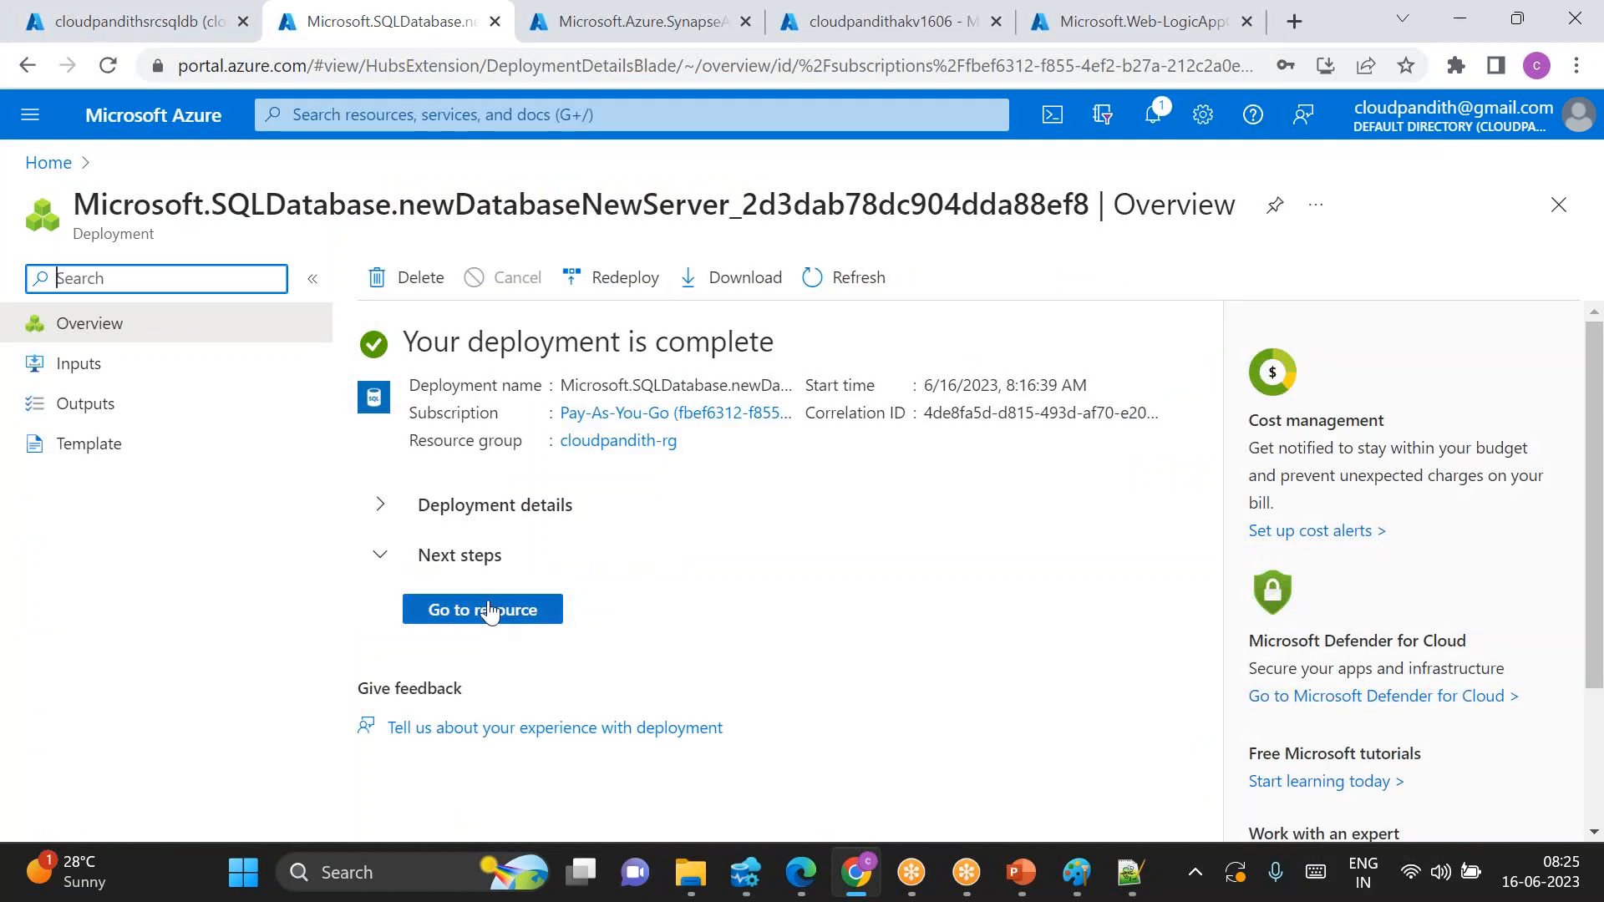
click(484, 609)
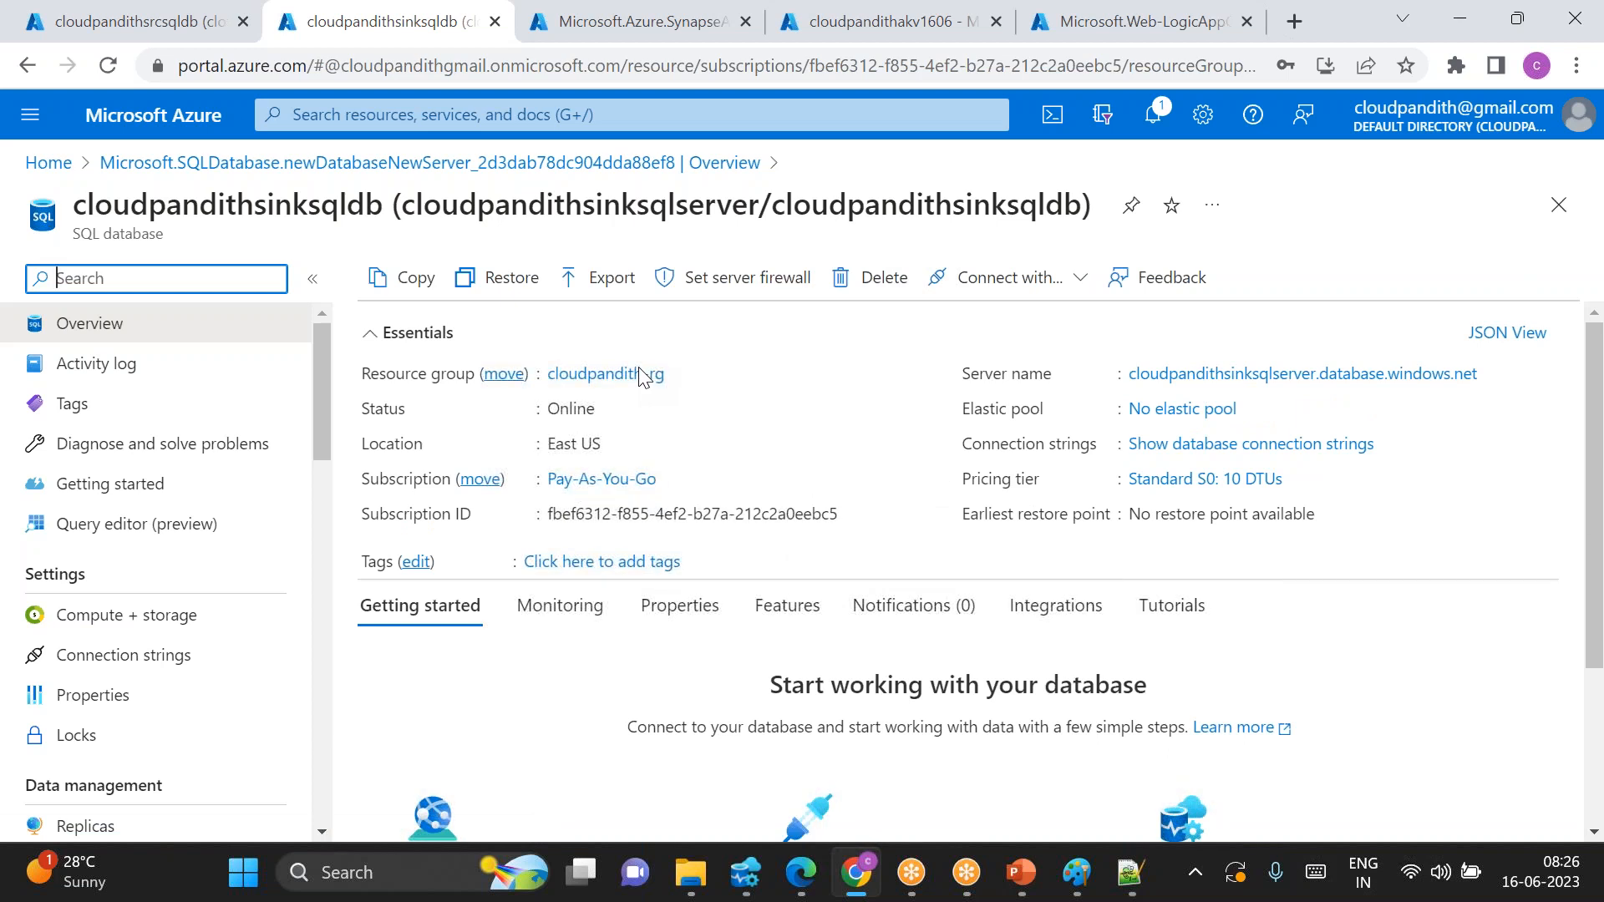
Step: Allow selected networks, add this client's IPv4, allow Azure services, save, and return to the database overview
click(735, 288)
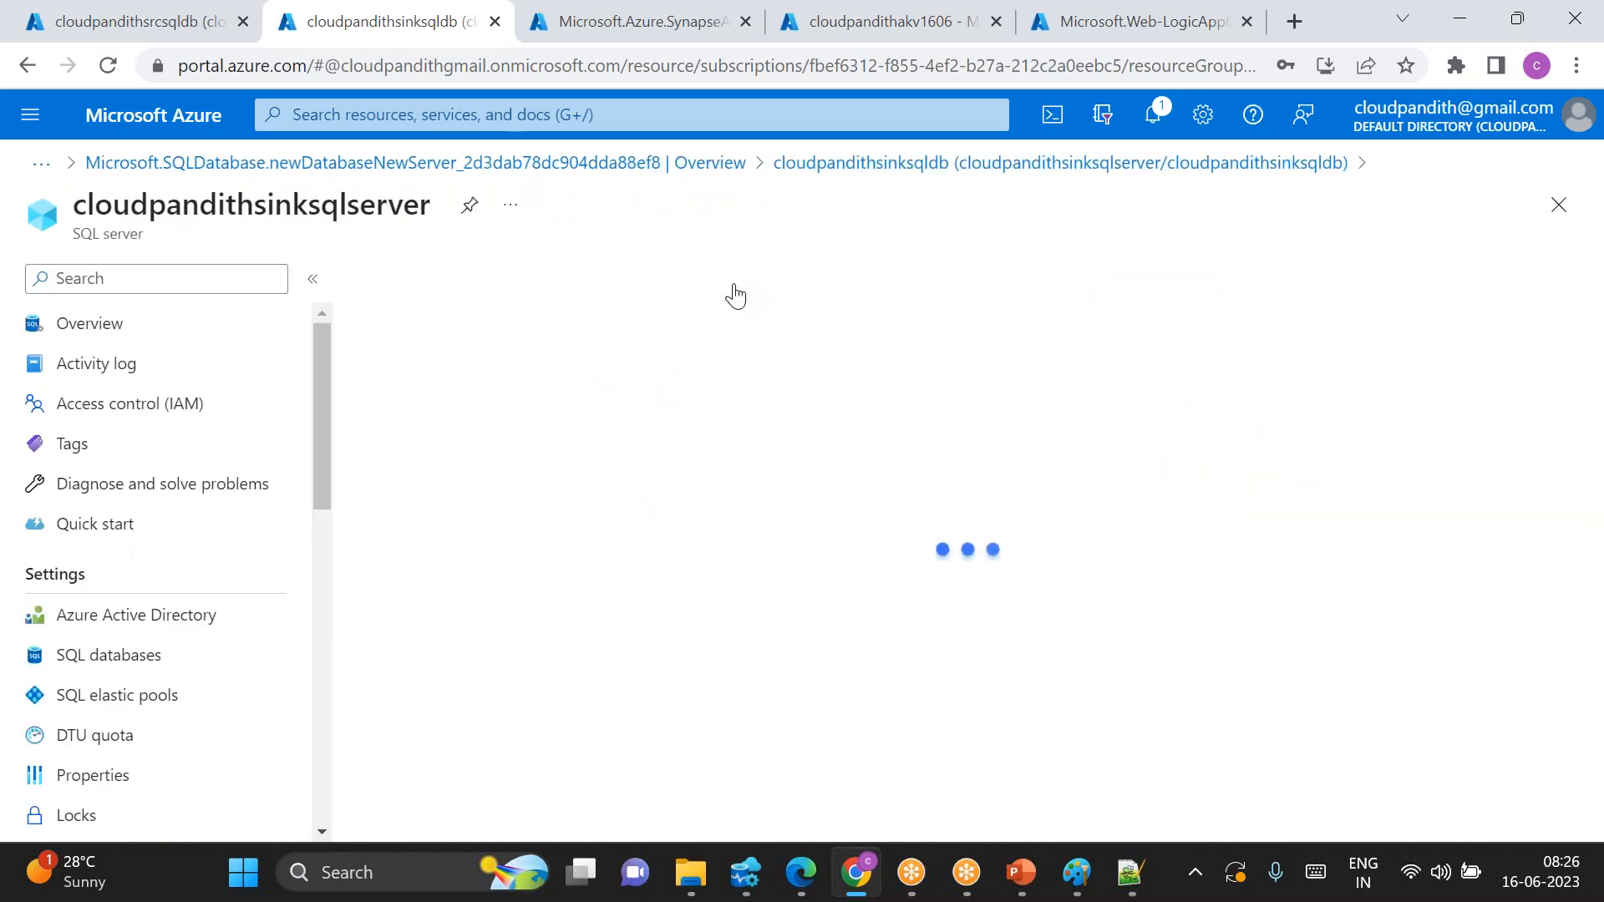
click(776, 558)
scroll(558, 504, down, 7)
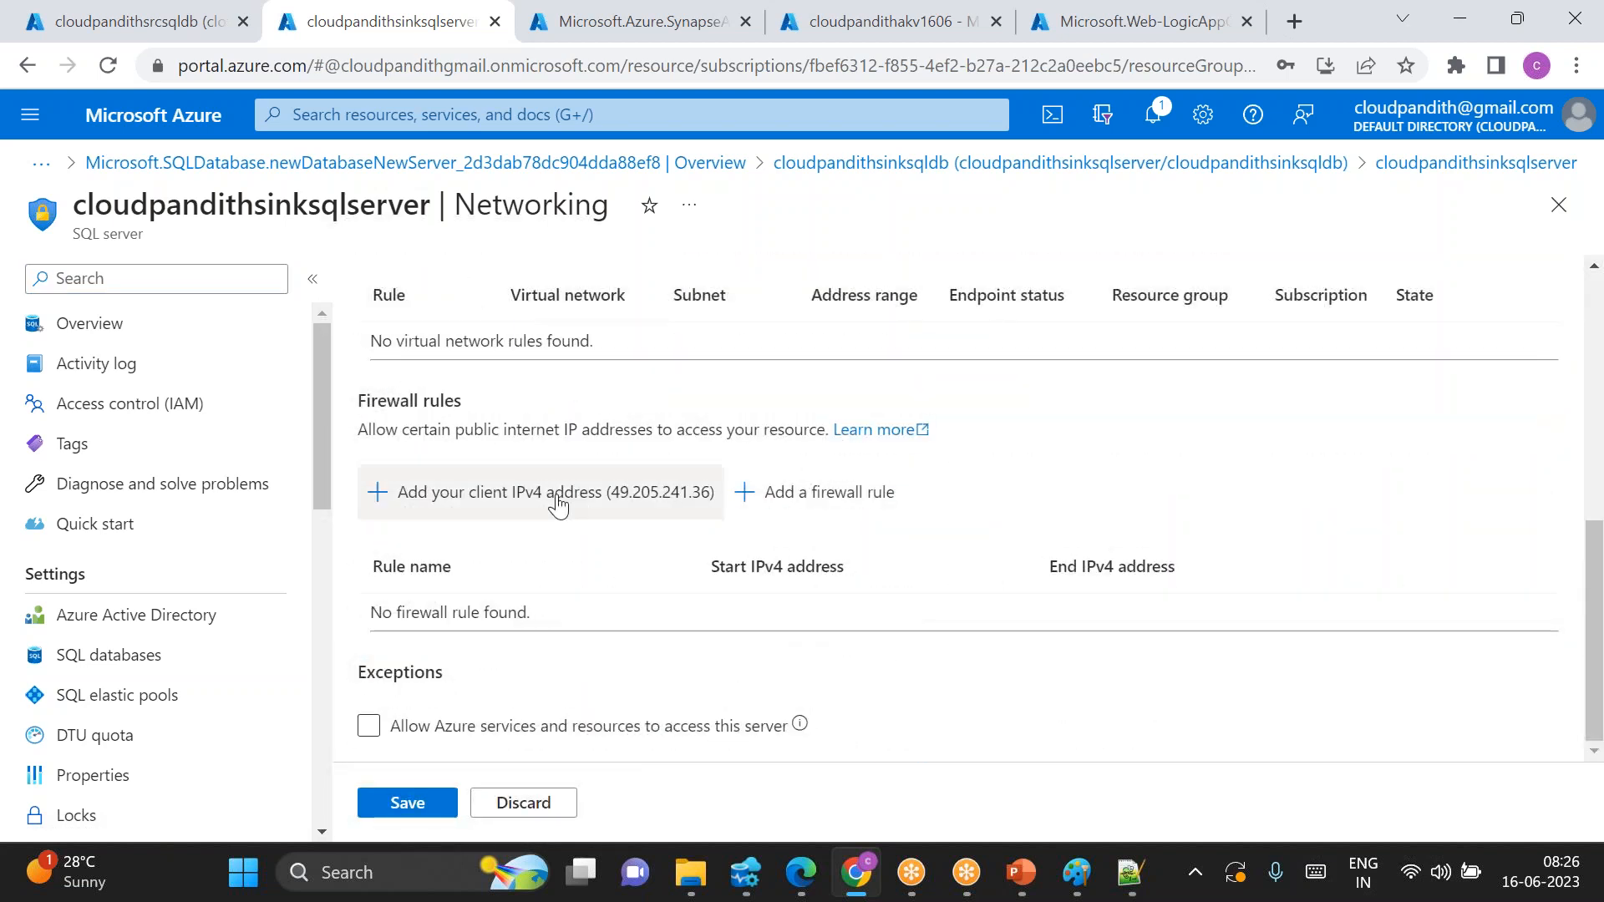
click(512, 499)
scroll(422, 702, down, 1)
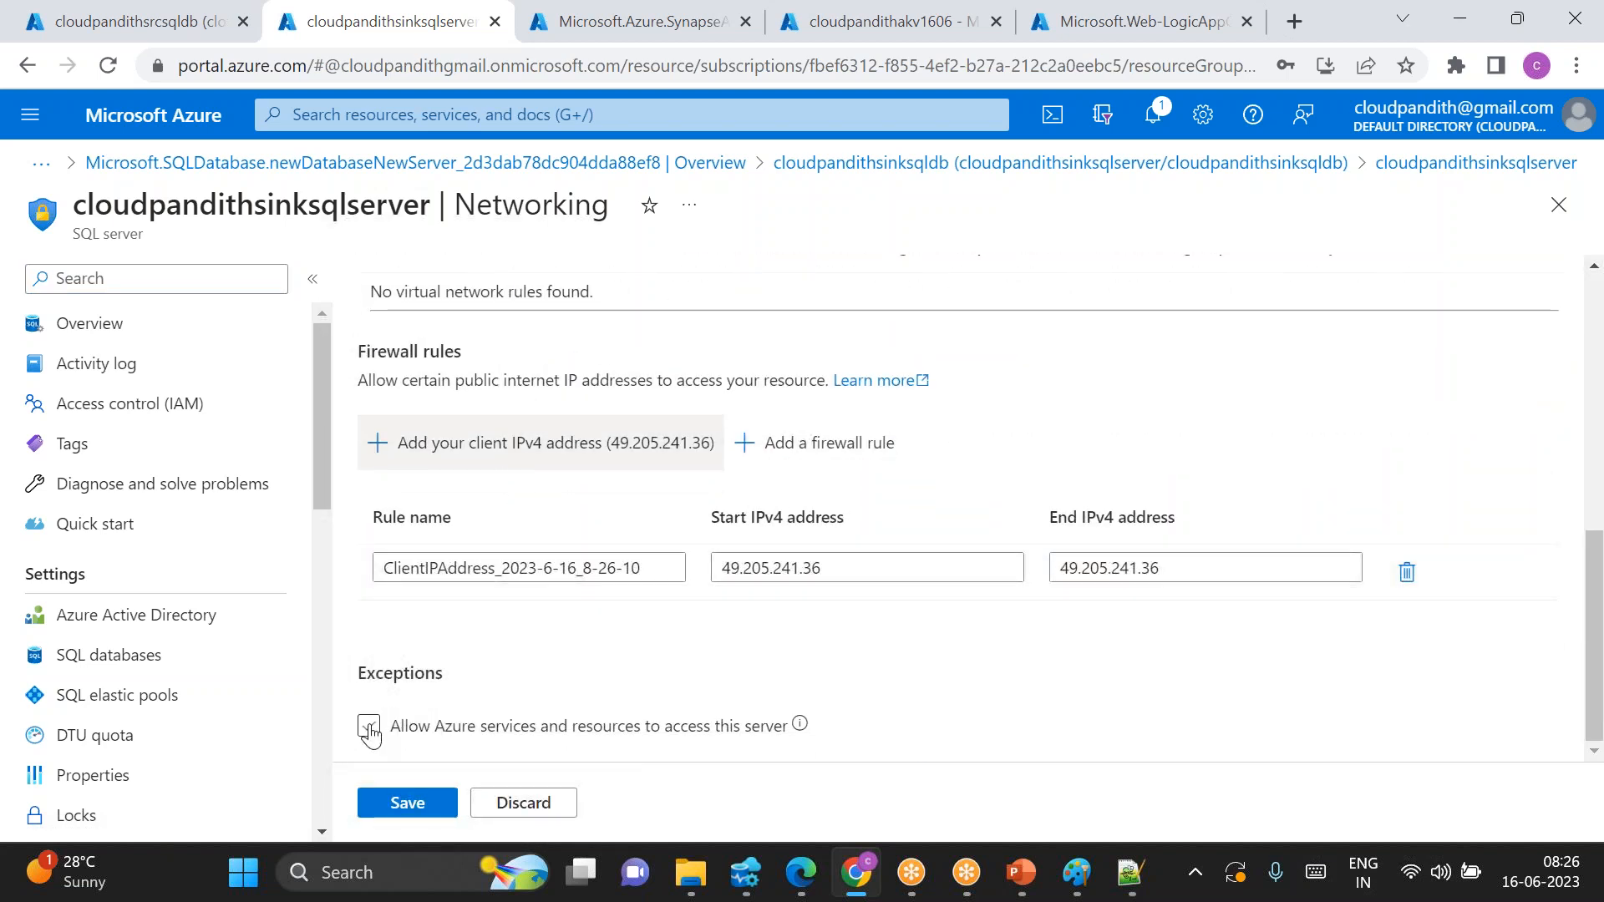
click(369, 727)
click(398, 809)
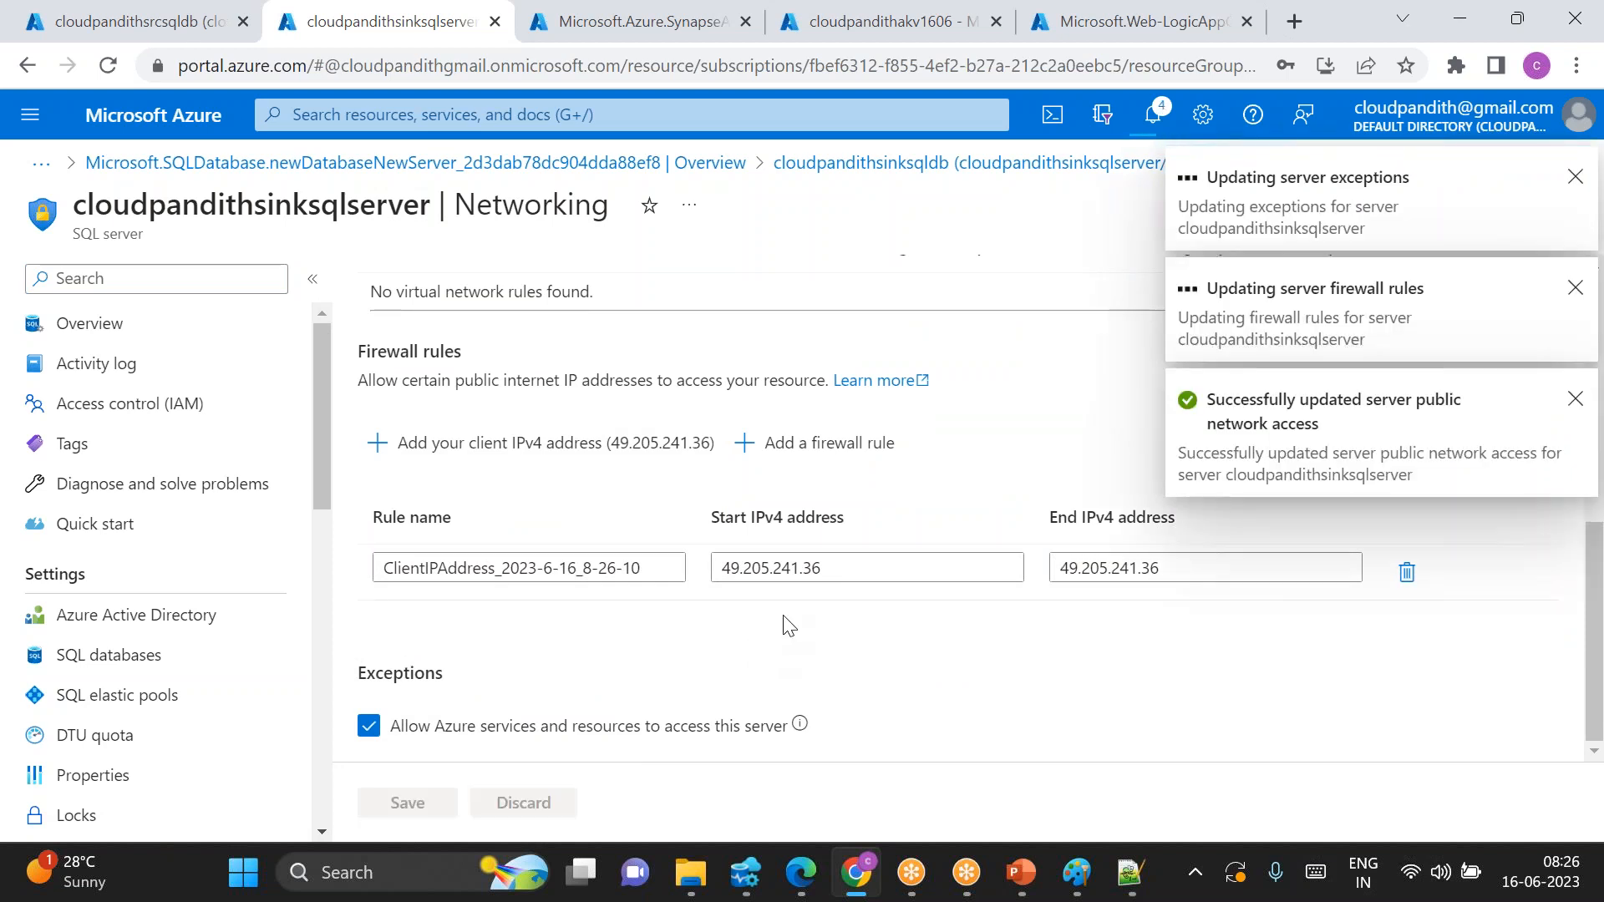
click(927, 173)
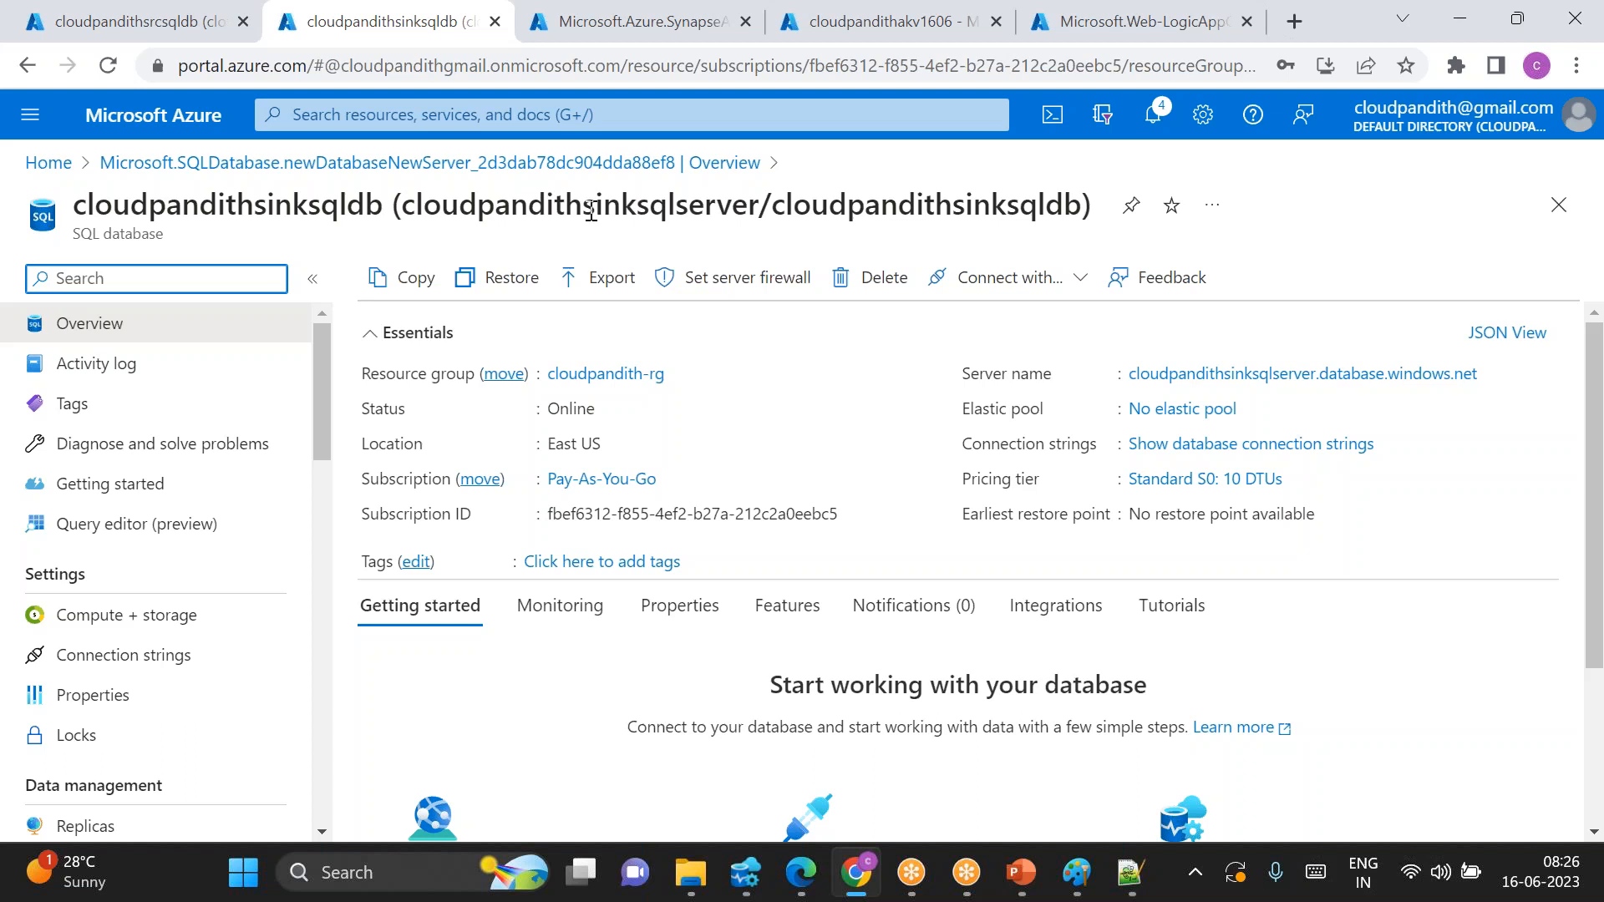
Step: Start a Key Vault Administrator role assignment on cloudpandithakv1606 and add your own user account as a member
click(818, 41)
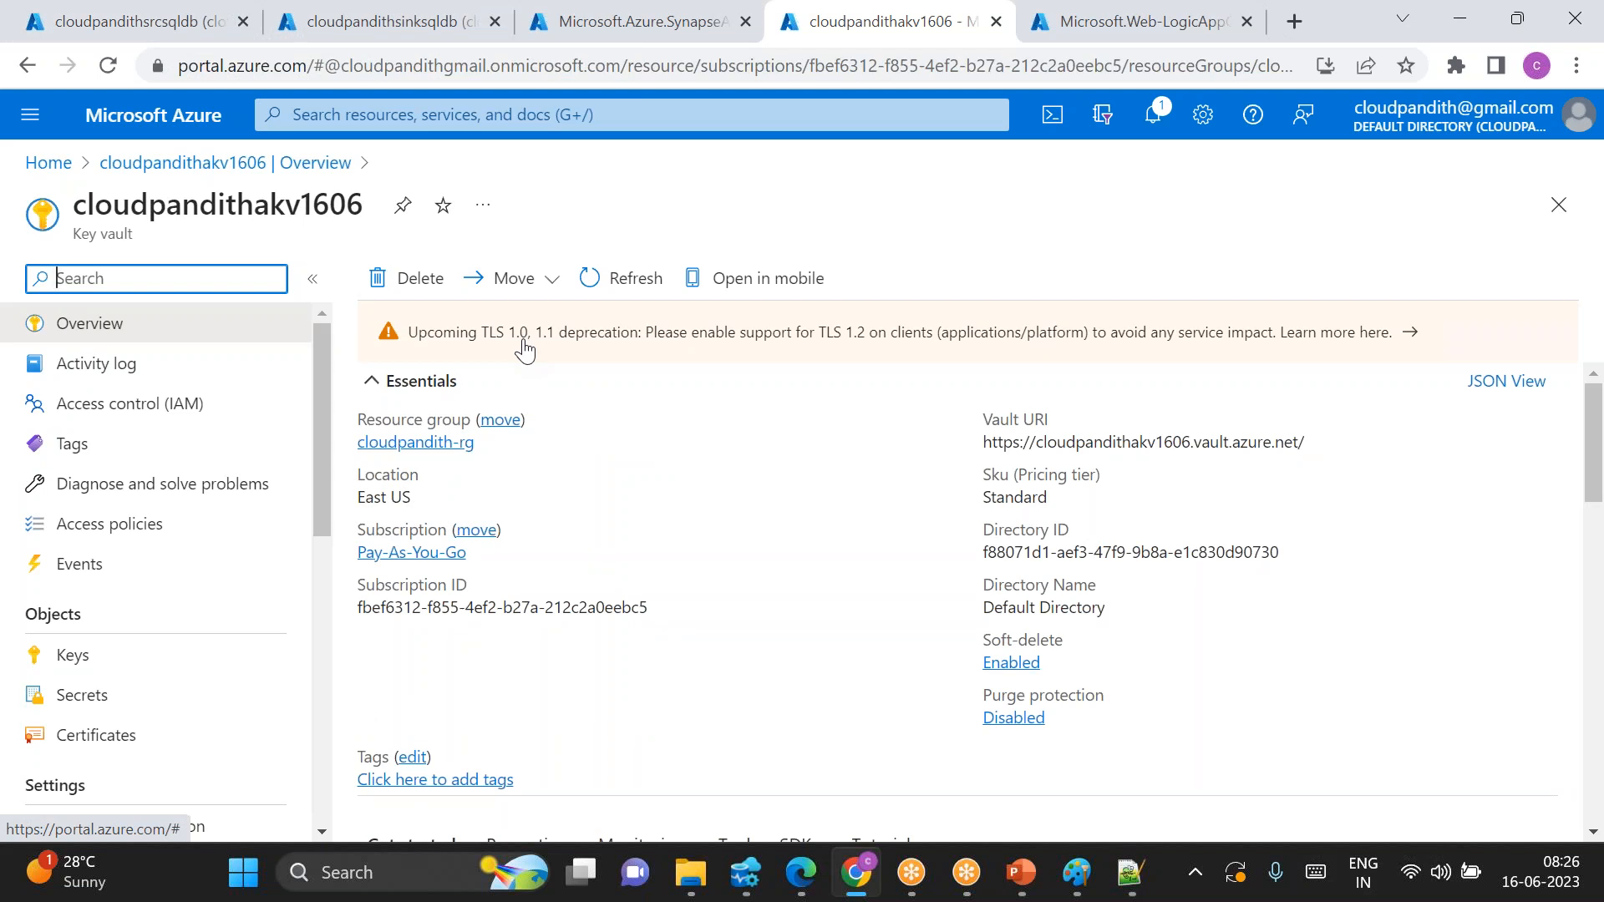
click(201, 407)
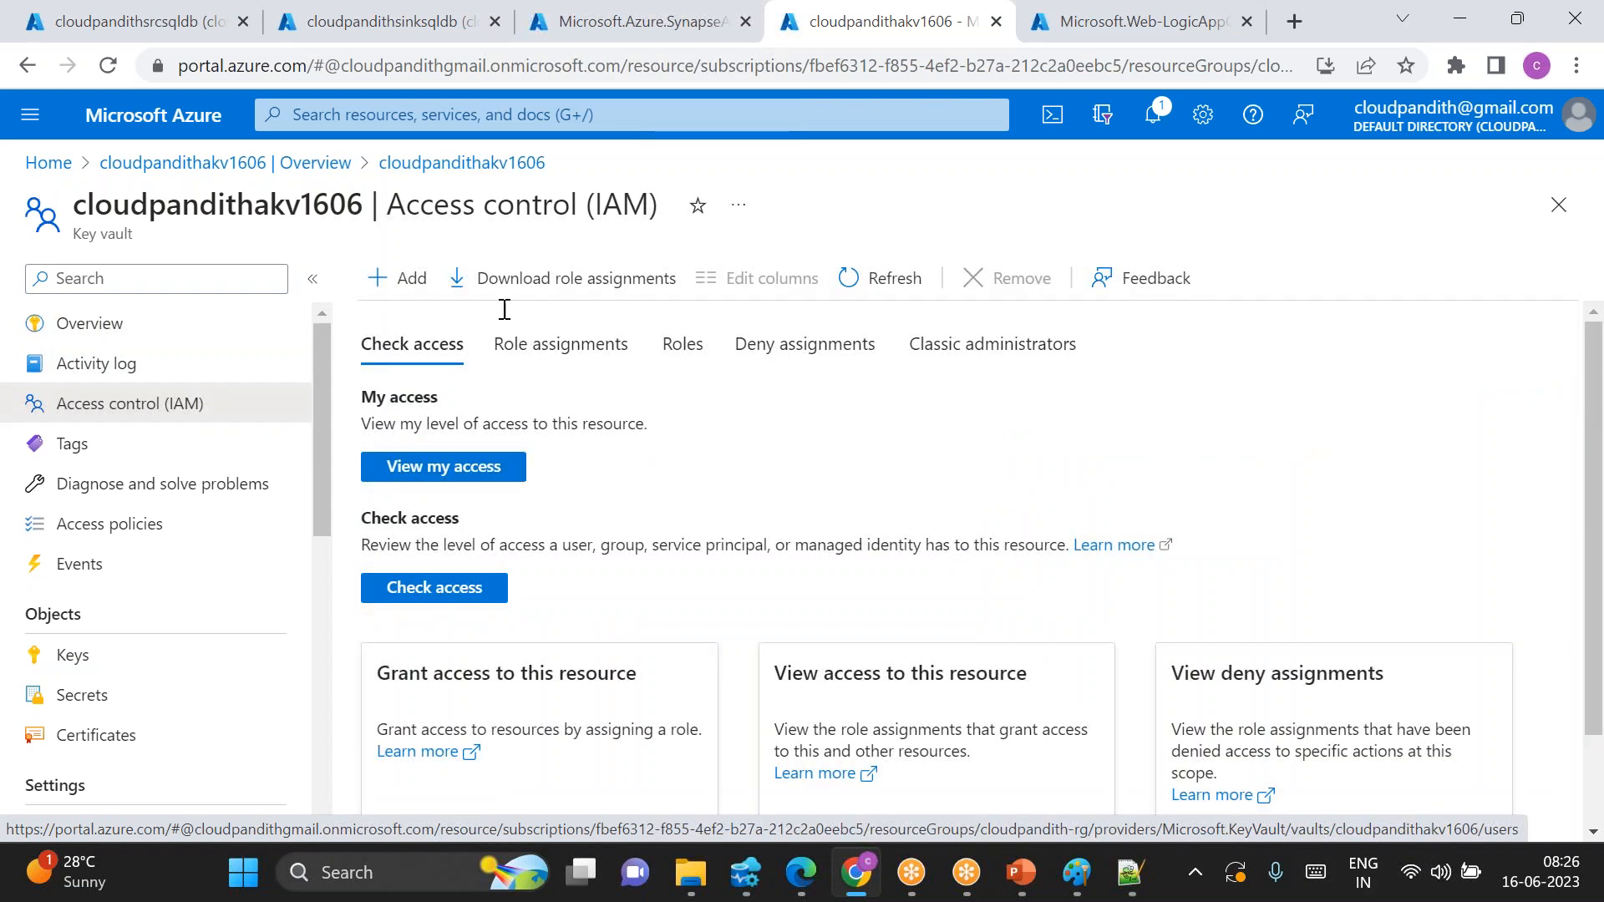
click(405, 289)
click(427, 323)
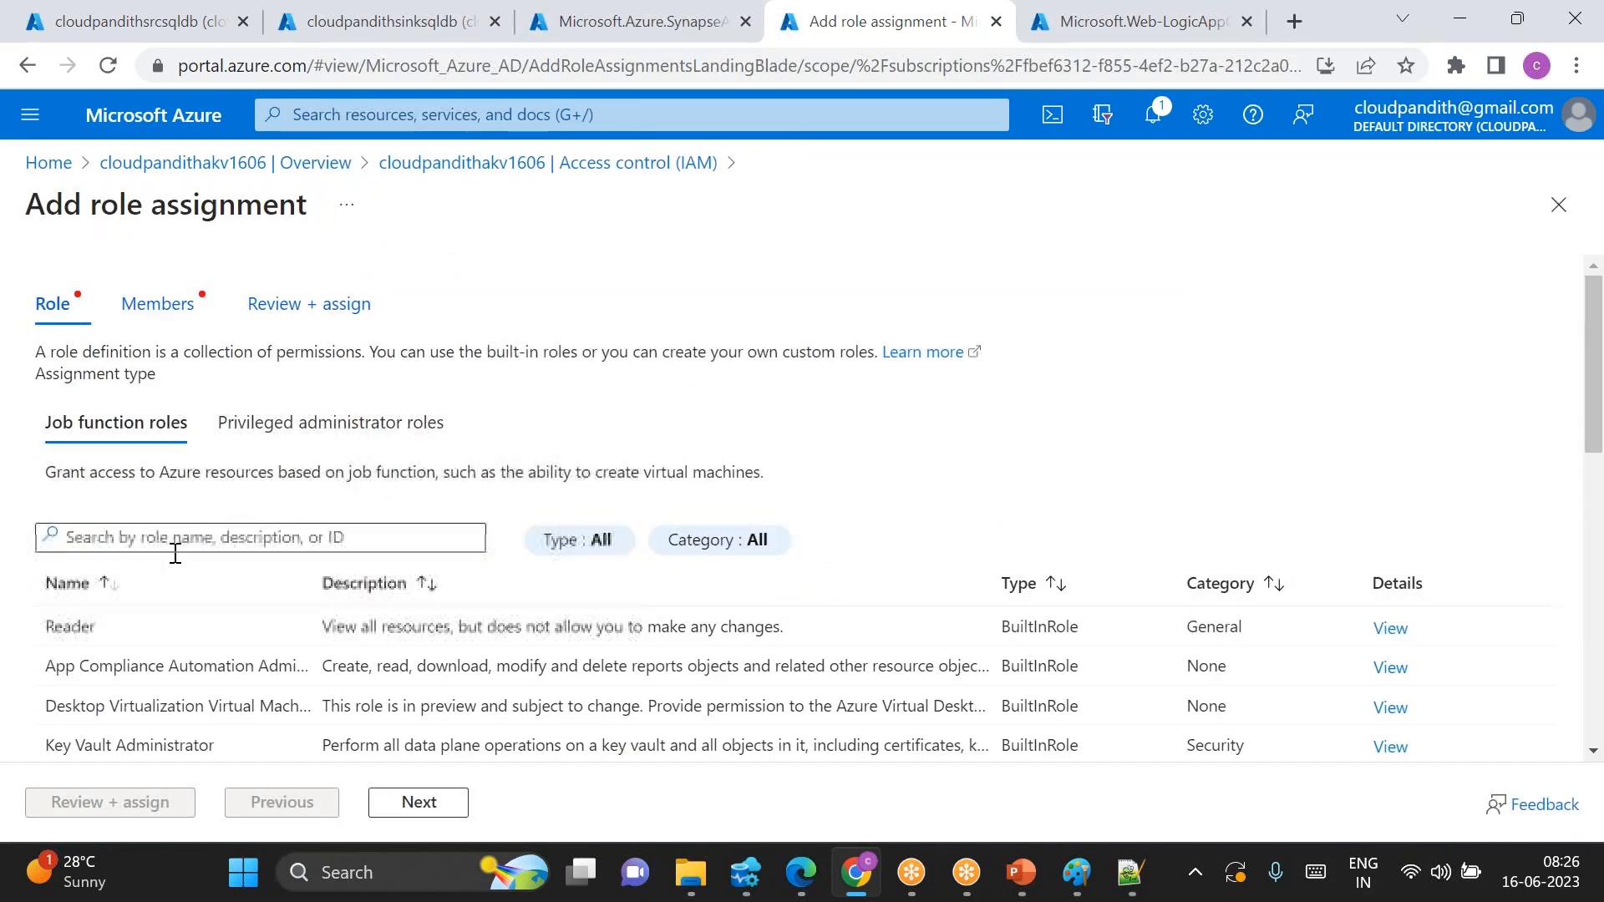
scroll(188, 693, down, 1)
click(267, 644)
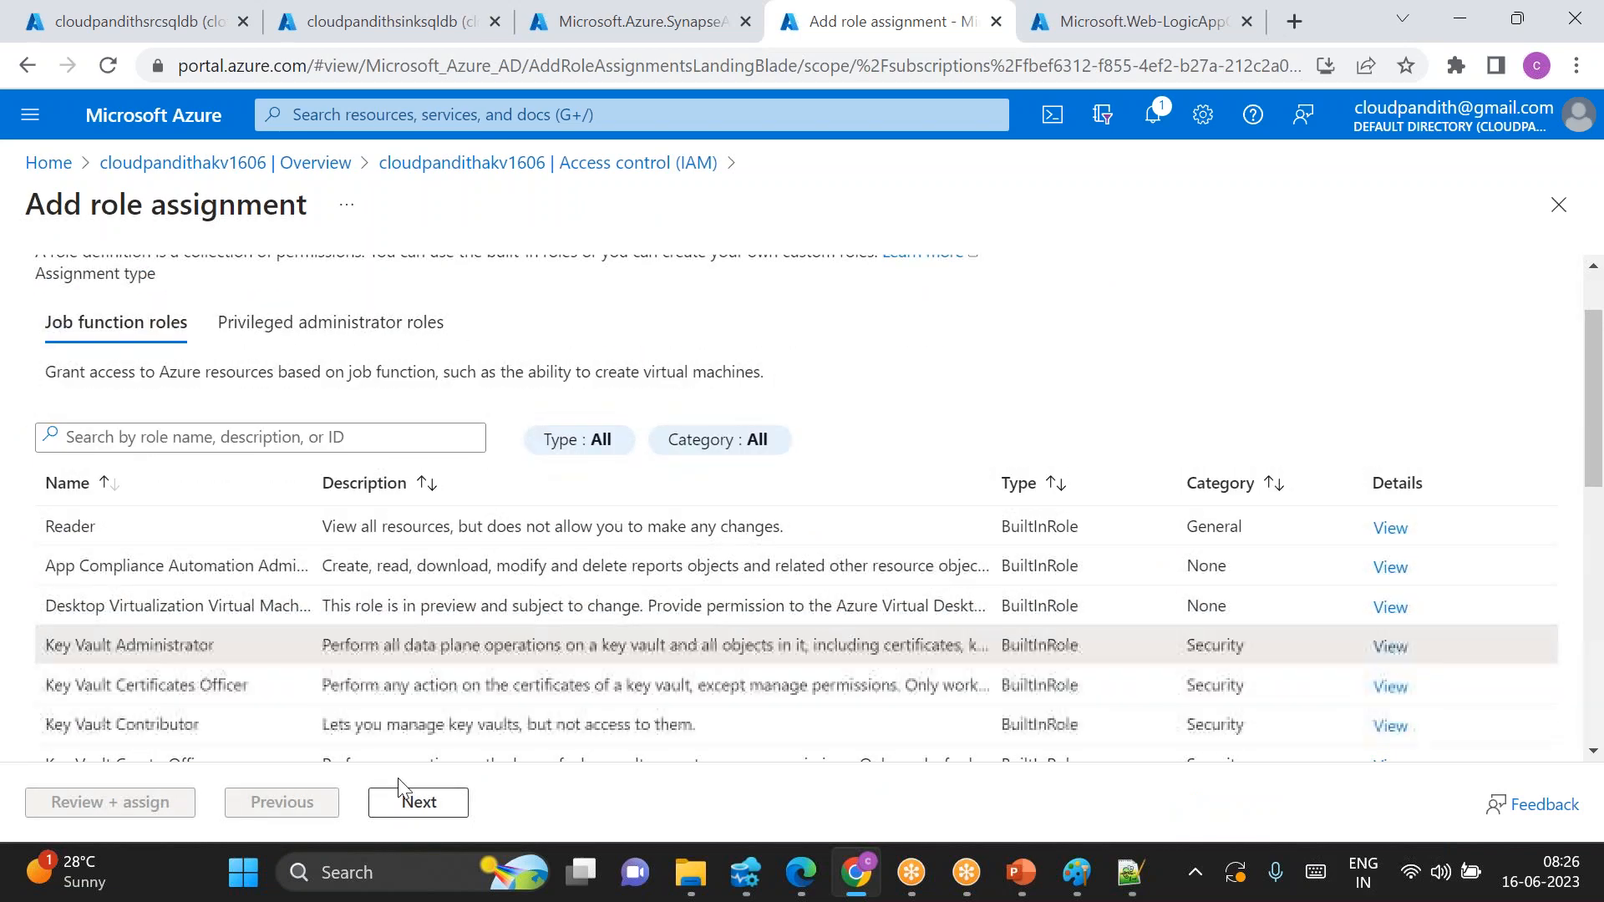
click(419, 802)
click(284, 486)
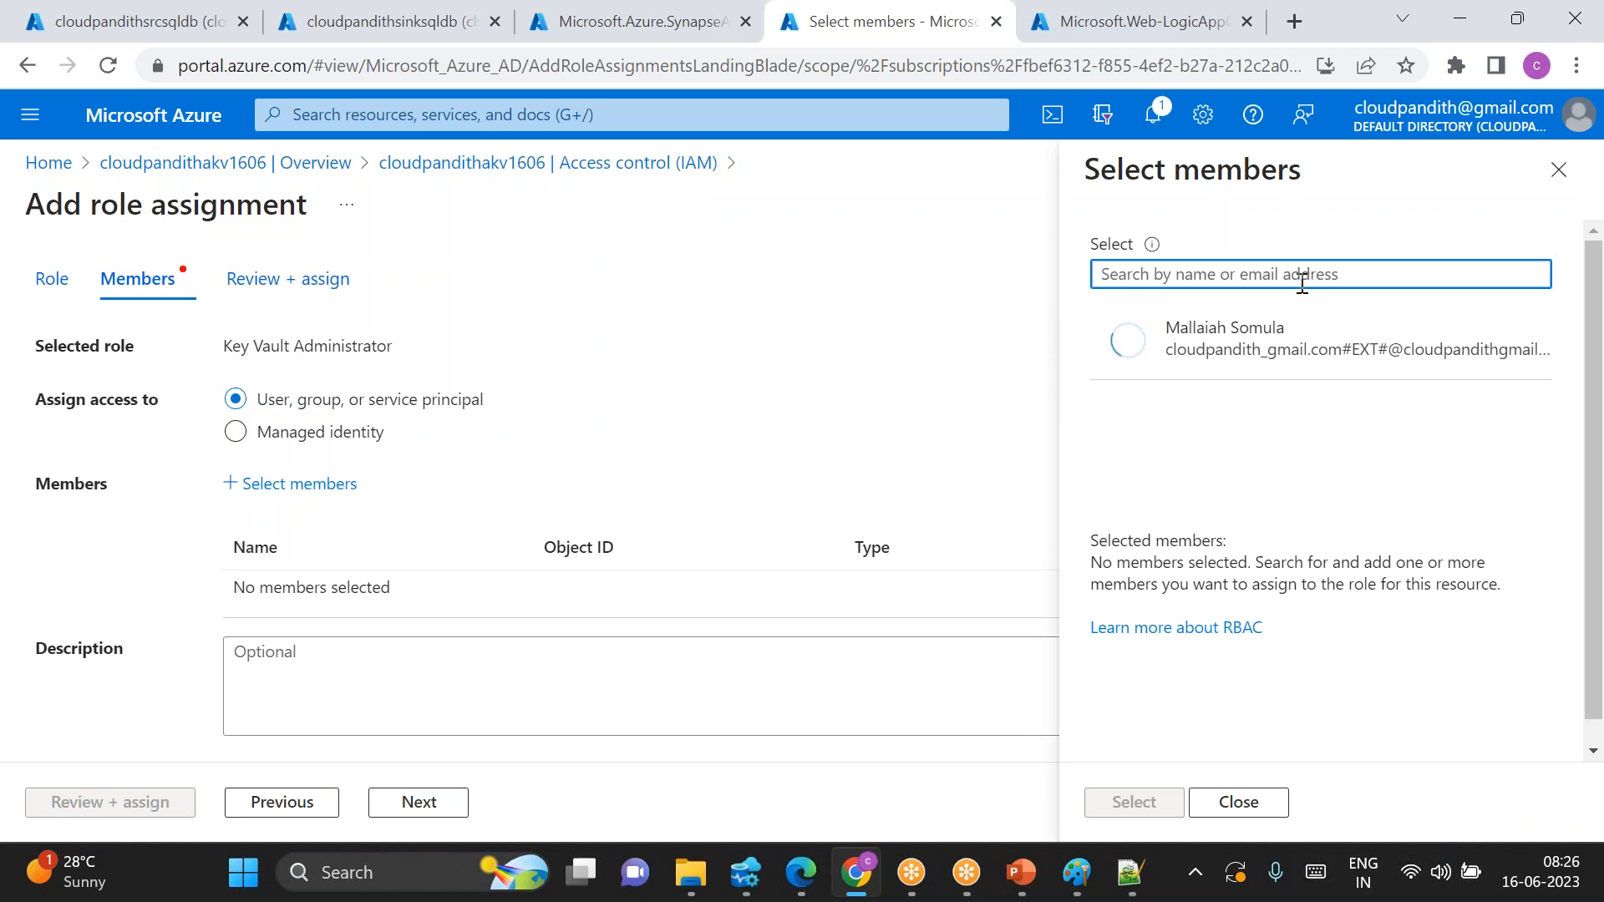
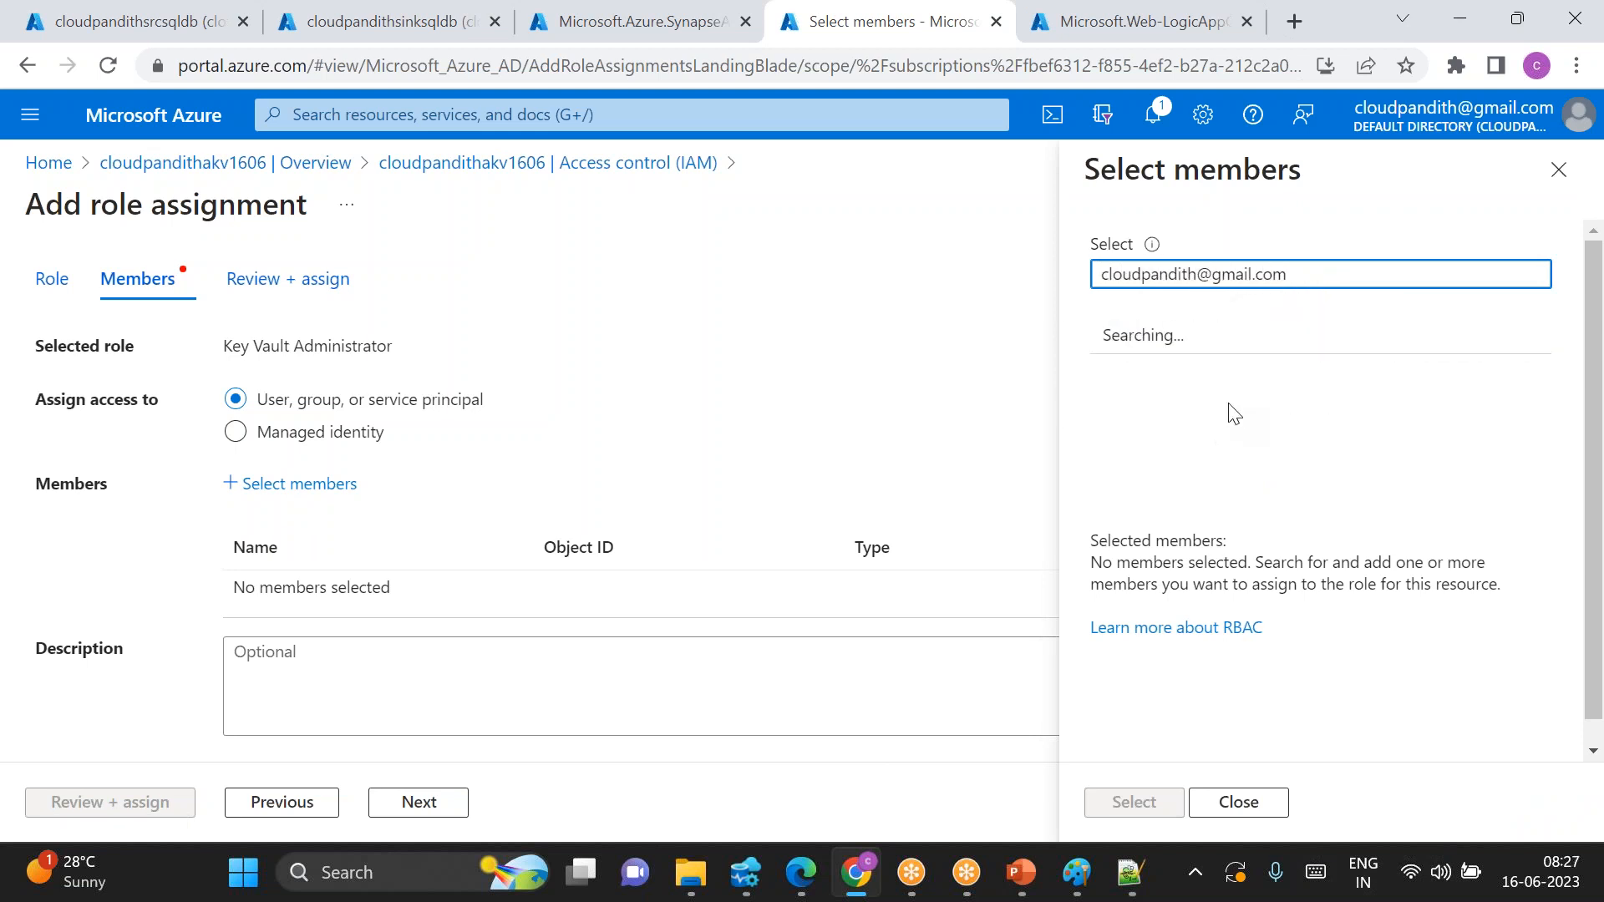
click(1174, 439)
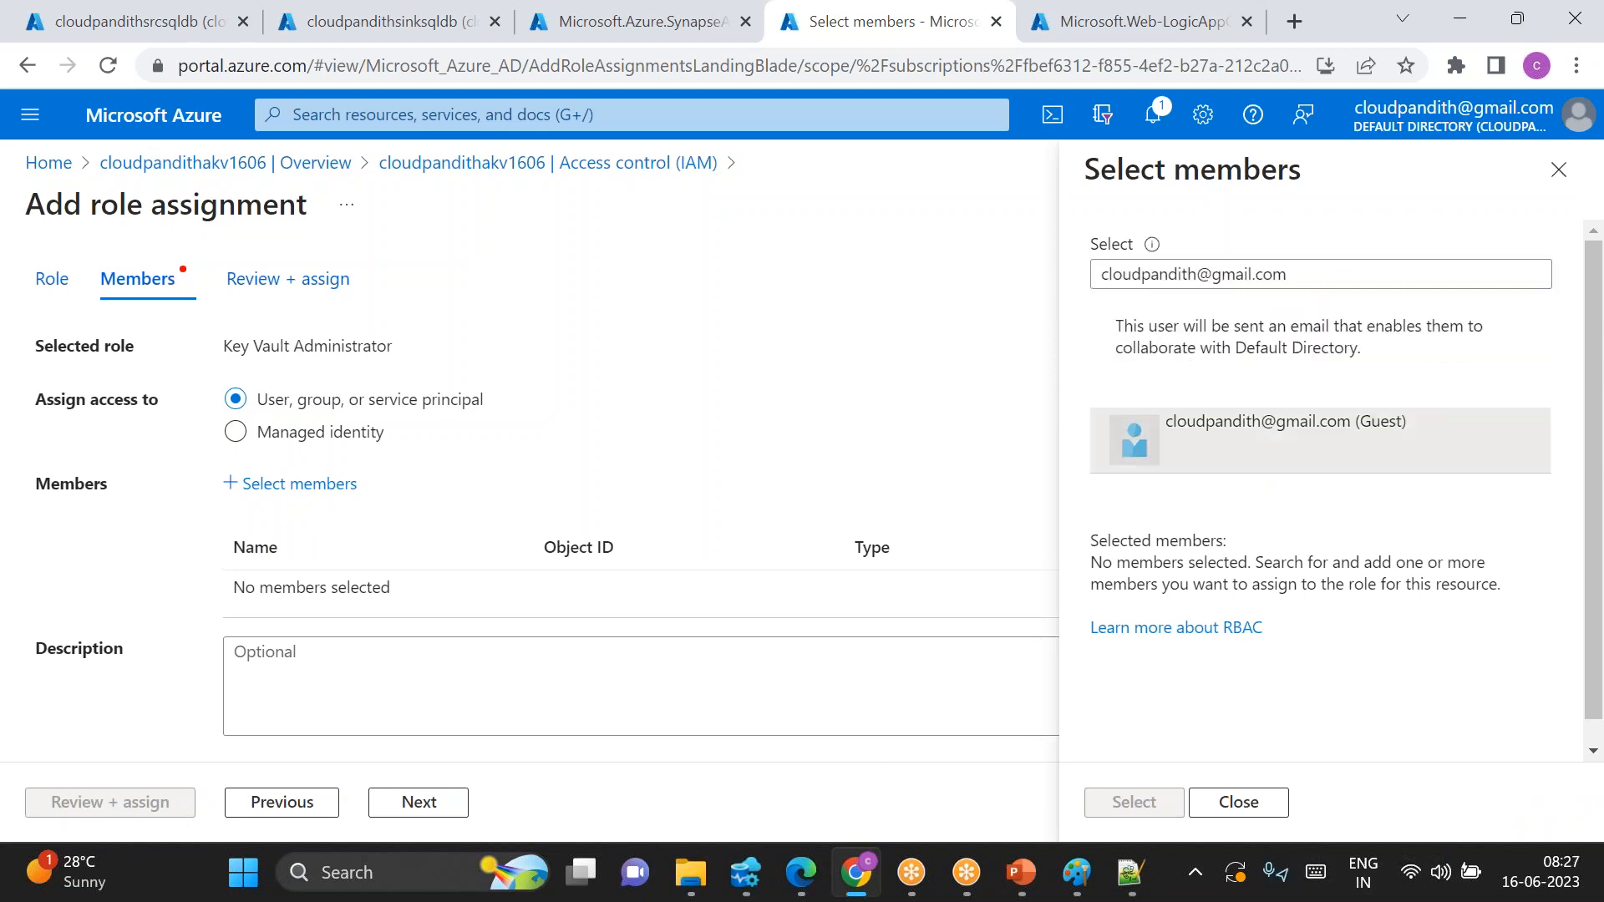
Step: Look up the Synapse workspace name in the resource group and add the workspace as a second member
click(644, 34)
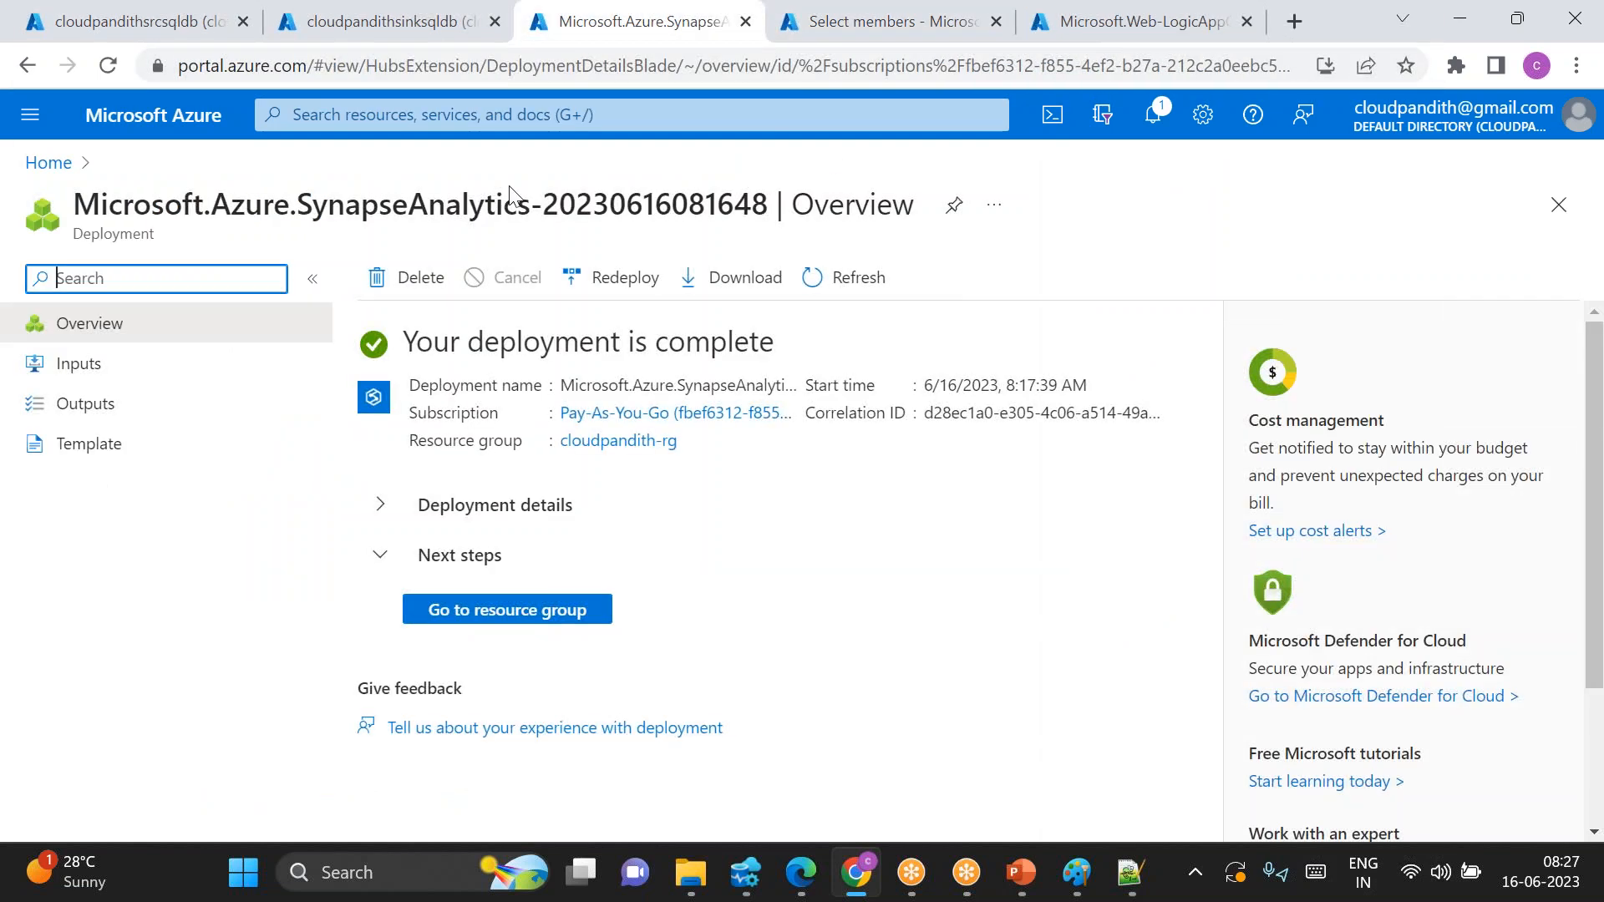
click(524, 611)
scroll(666, 610, down, 1)
drag(634, 820, 428, 770)
key(ctrl+c)
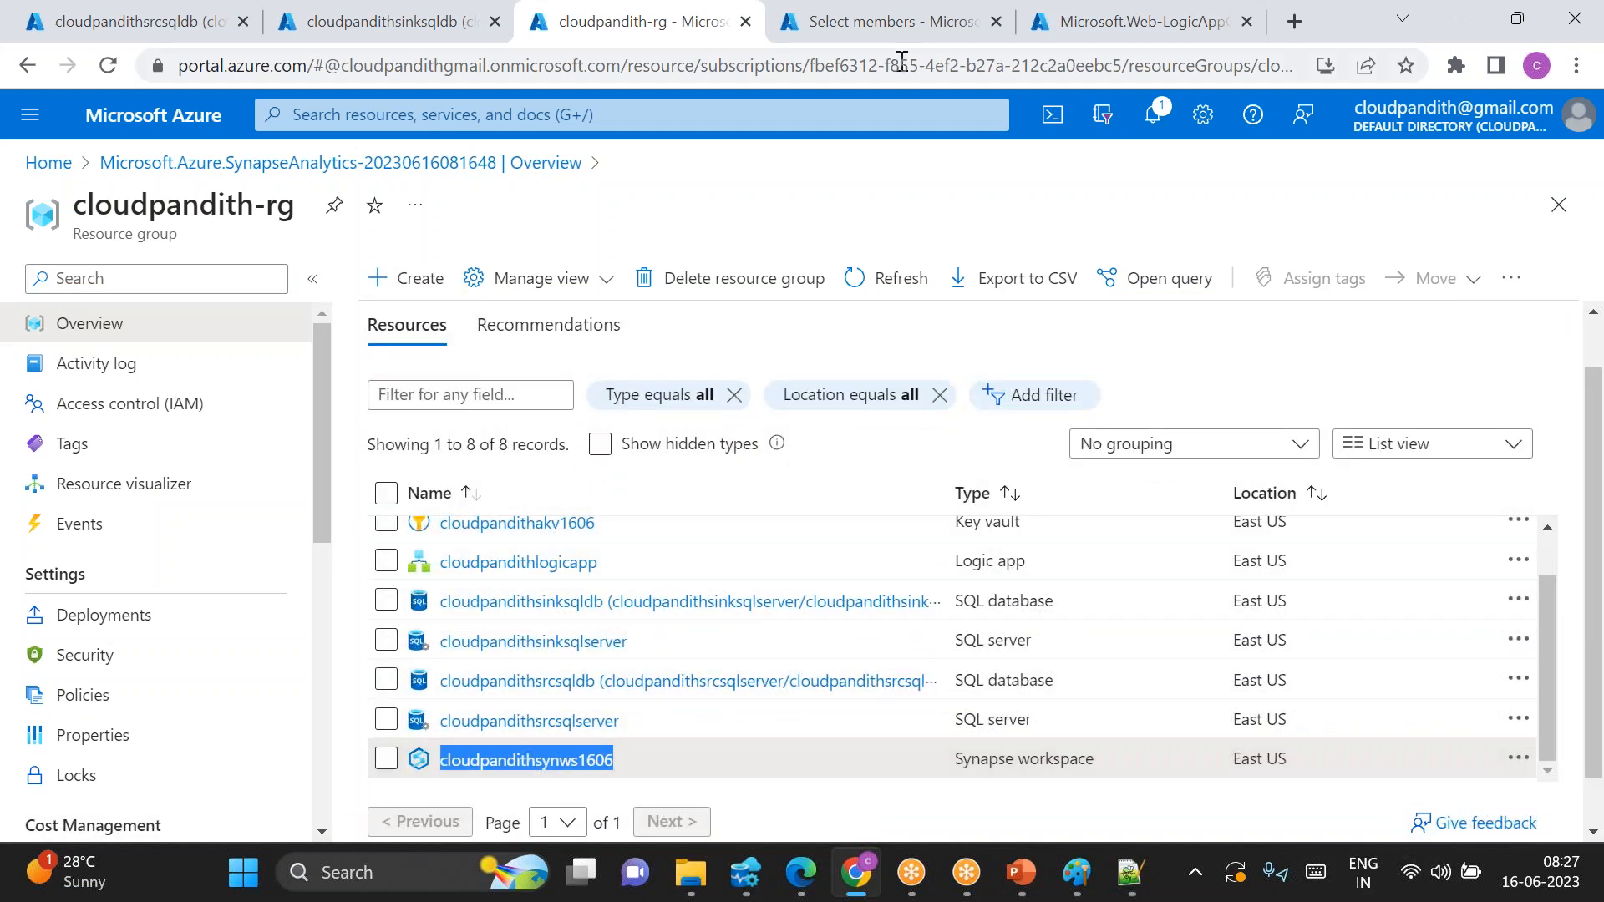
click(859, 37)
triple_click(1150, 273)
key(BackSpace)
key(ctrl+v)
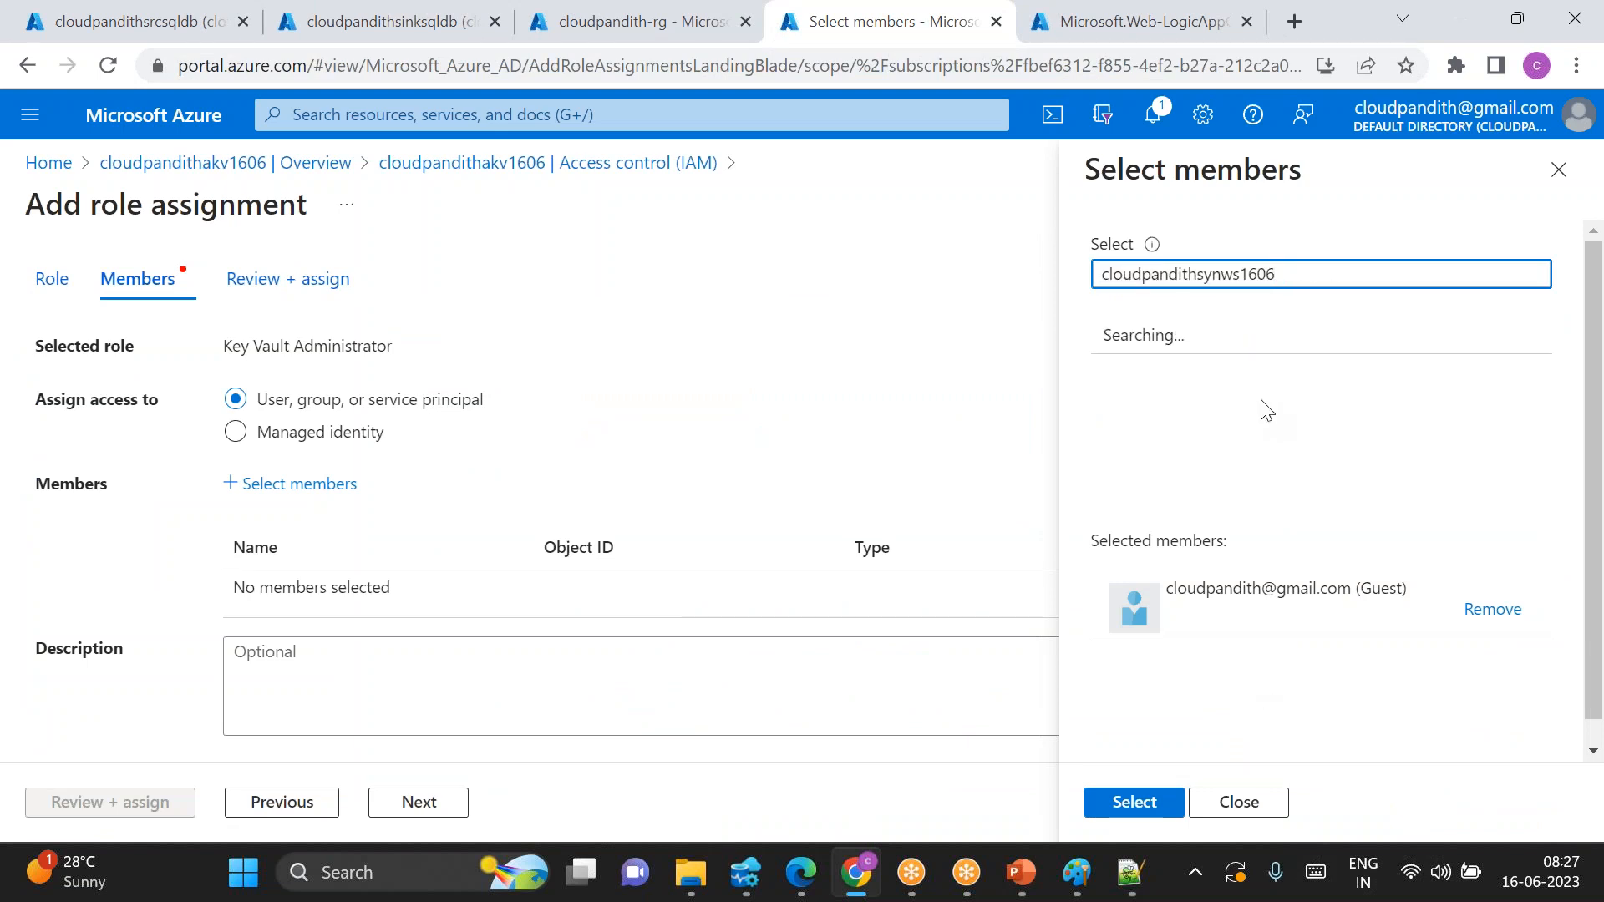
click(1200, 358)
click(1136, 802)
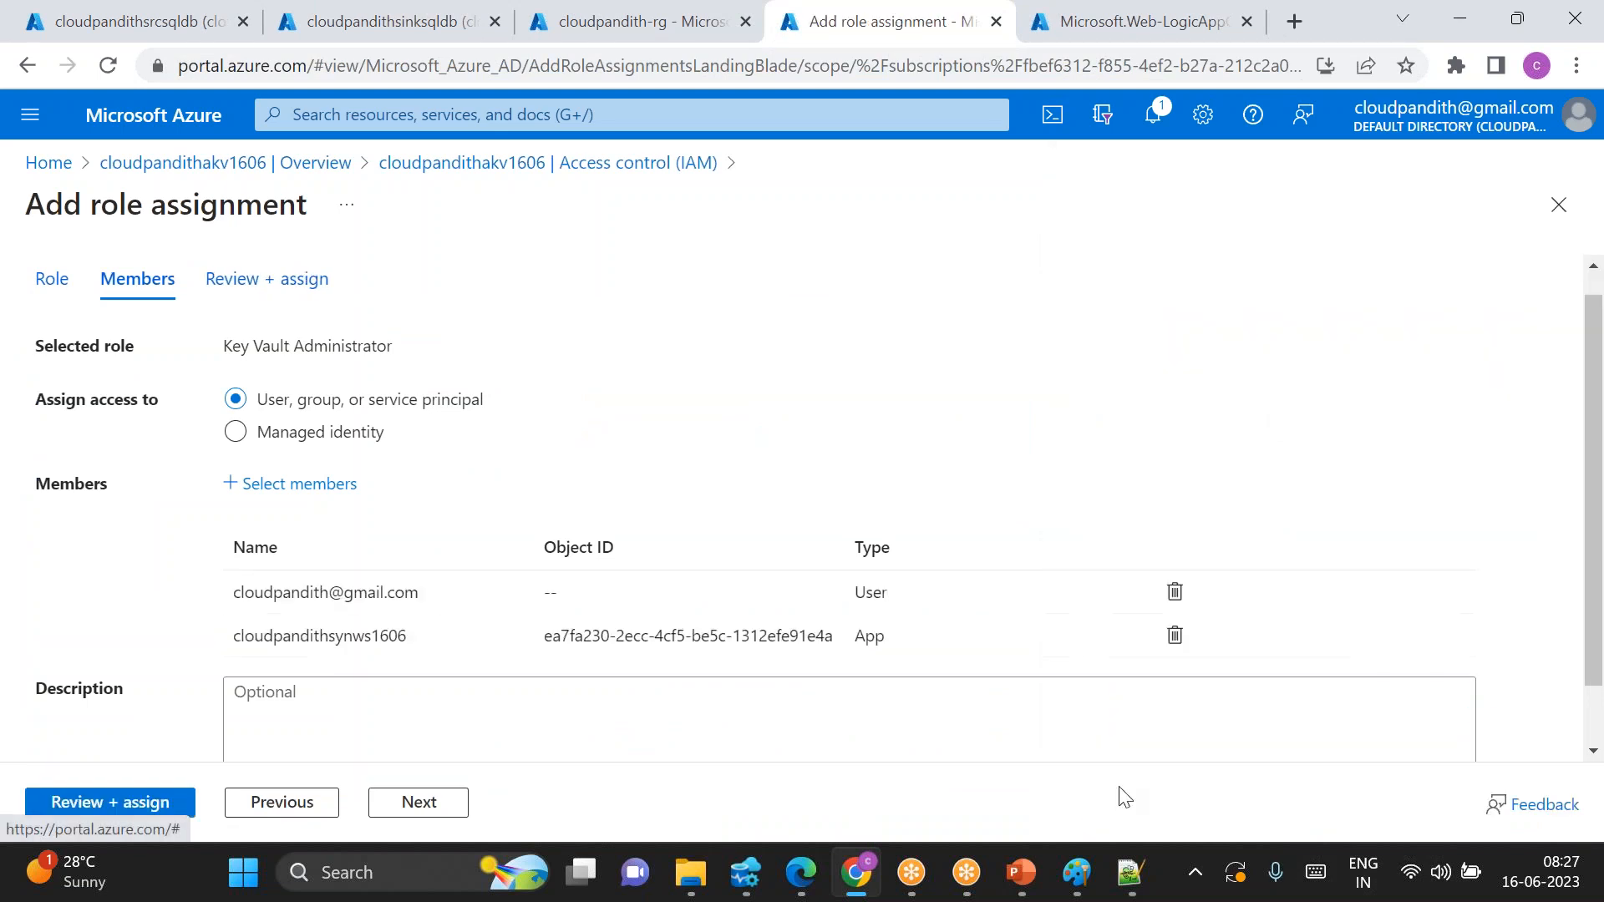
Step: Review and assign the role, then open the key vault's Secrets list and reload it
click(136, 802)
click(136, 802)
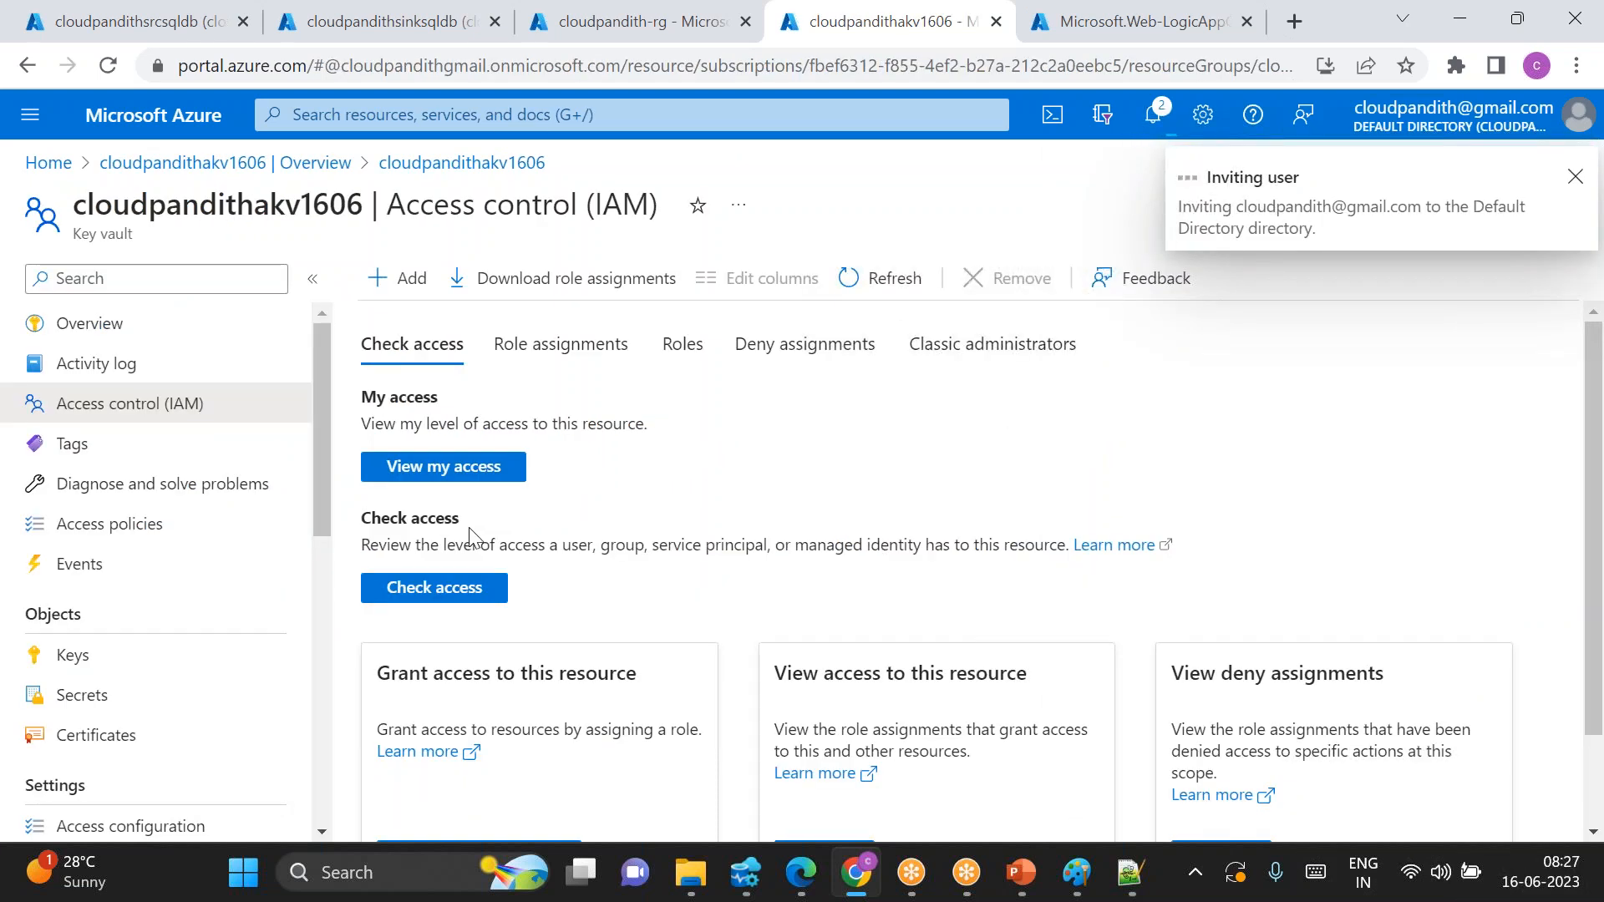
click(122, 711)
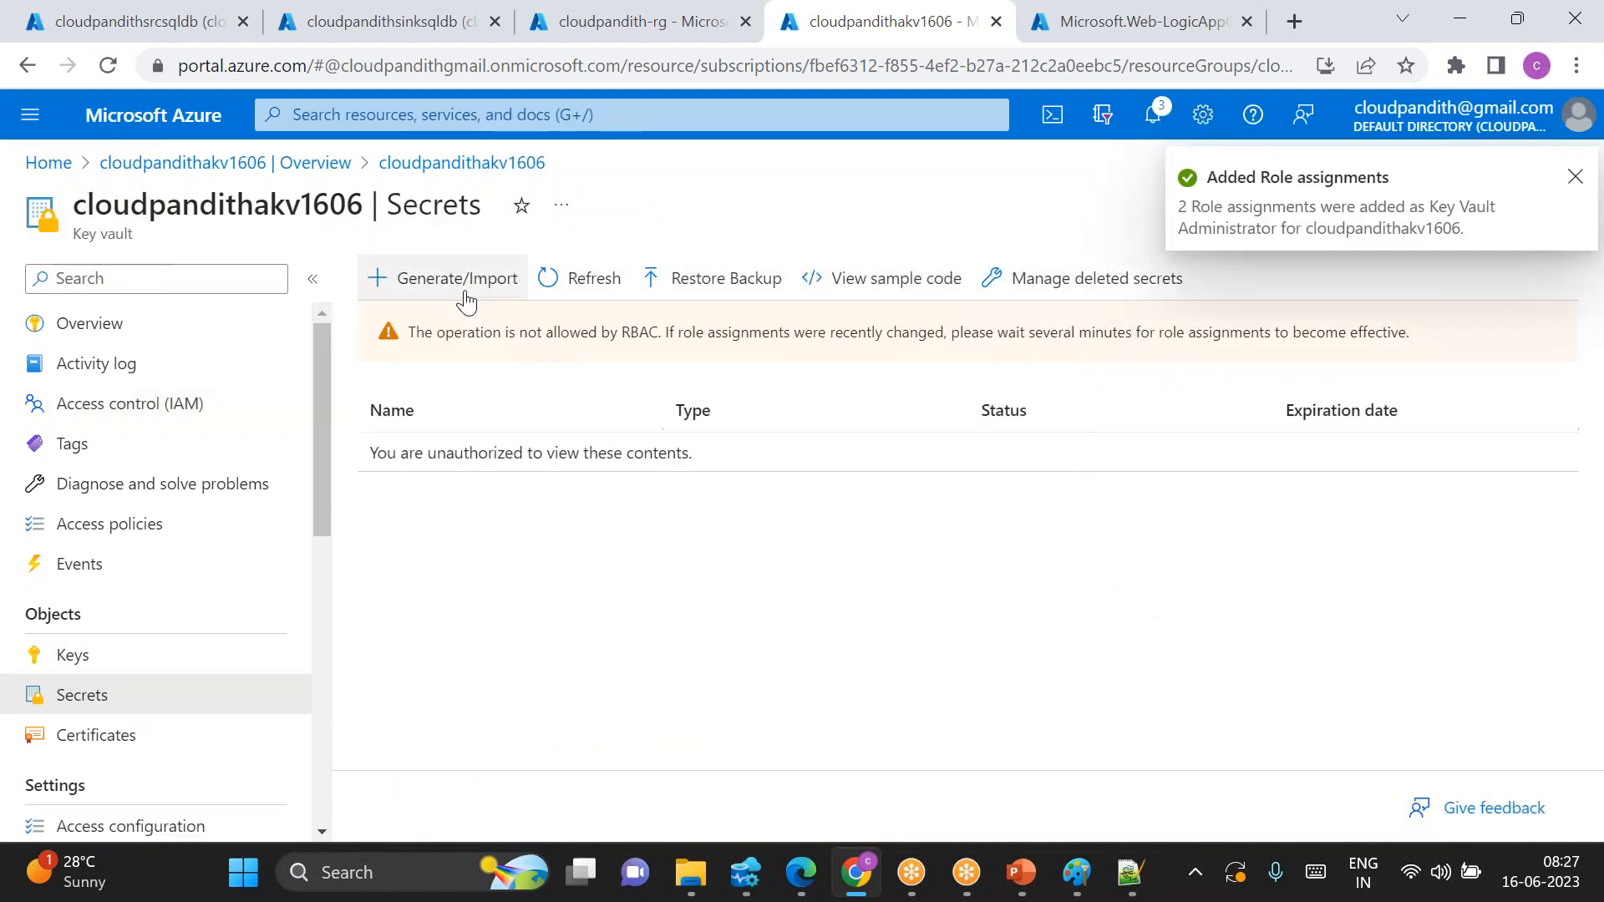
click(595, 278)
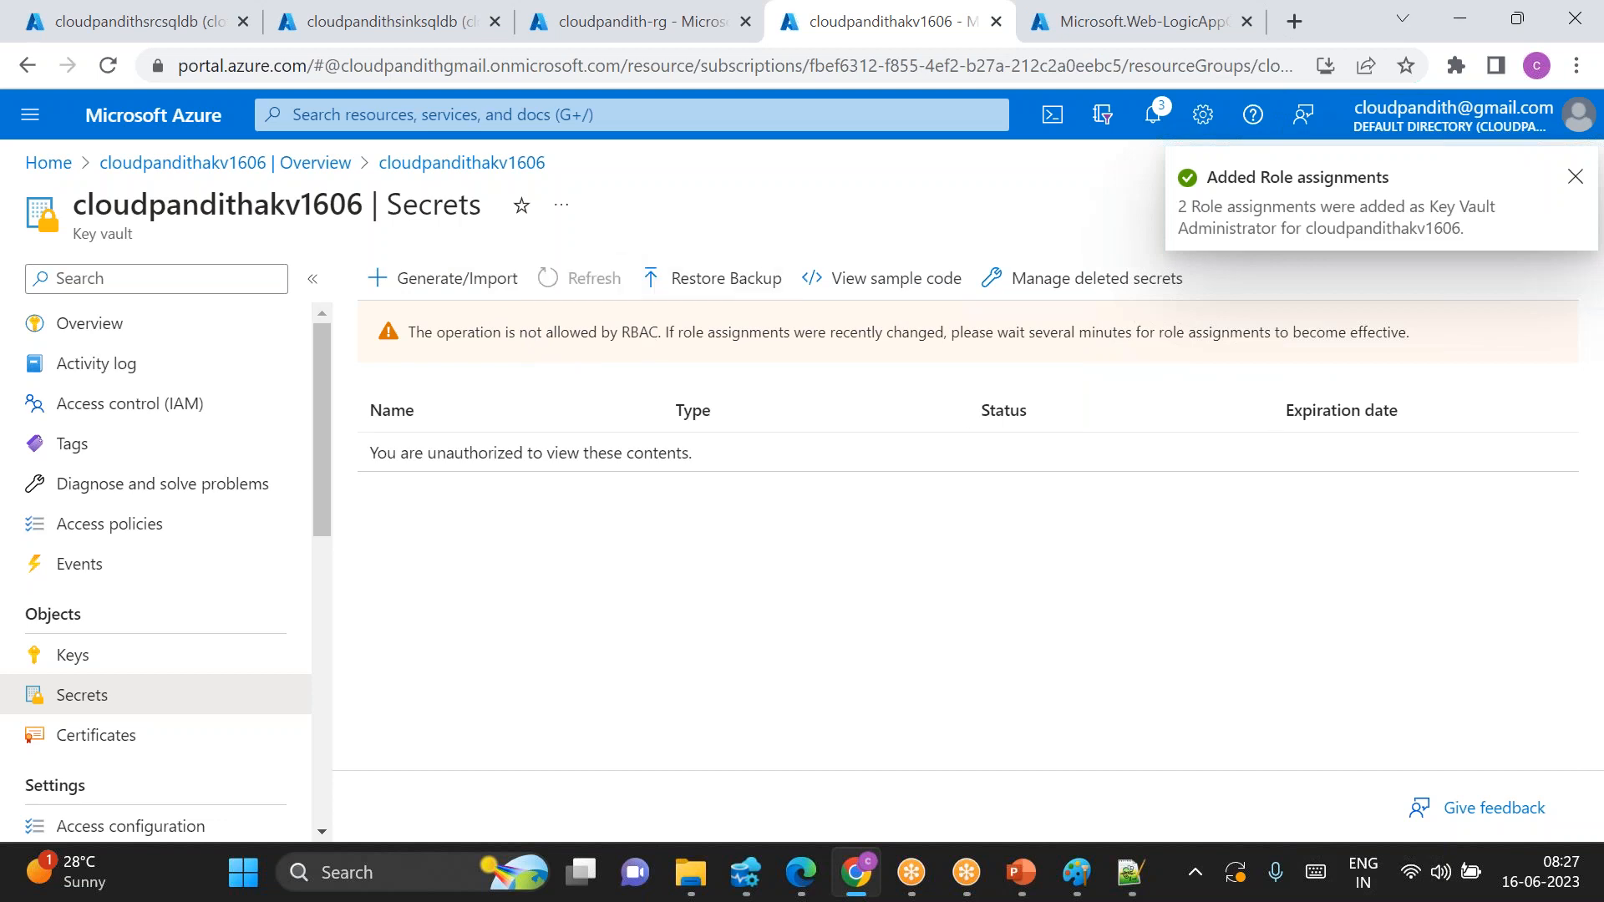
click(598, 279)
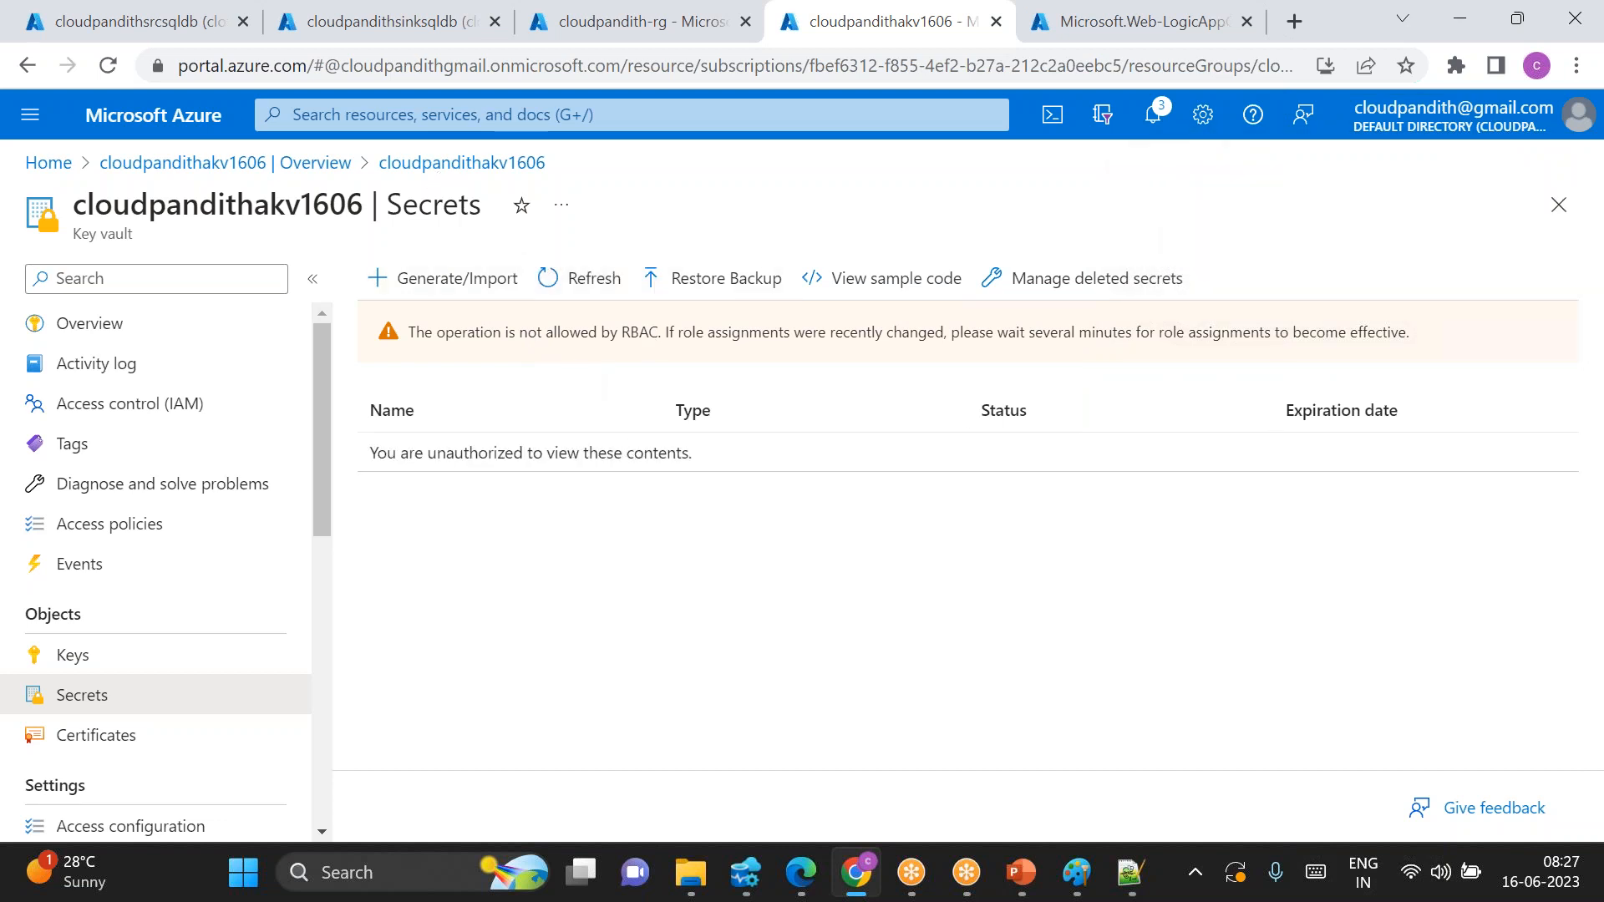
Step: Copy the source database's ADO.NET SQL-authentication connection string into Notepad++'s new 146 notes
click(147, 23)
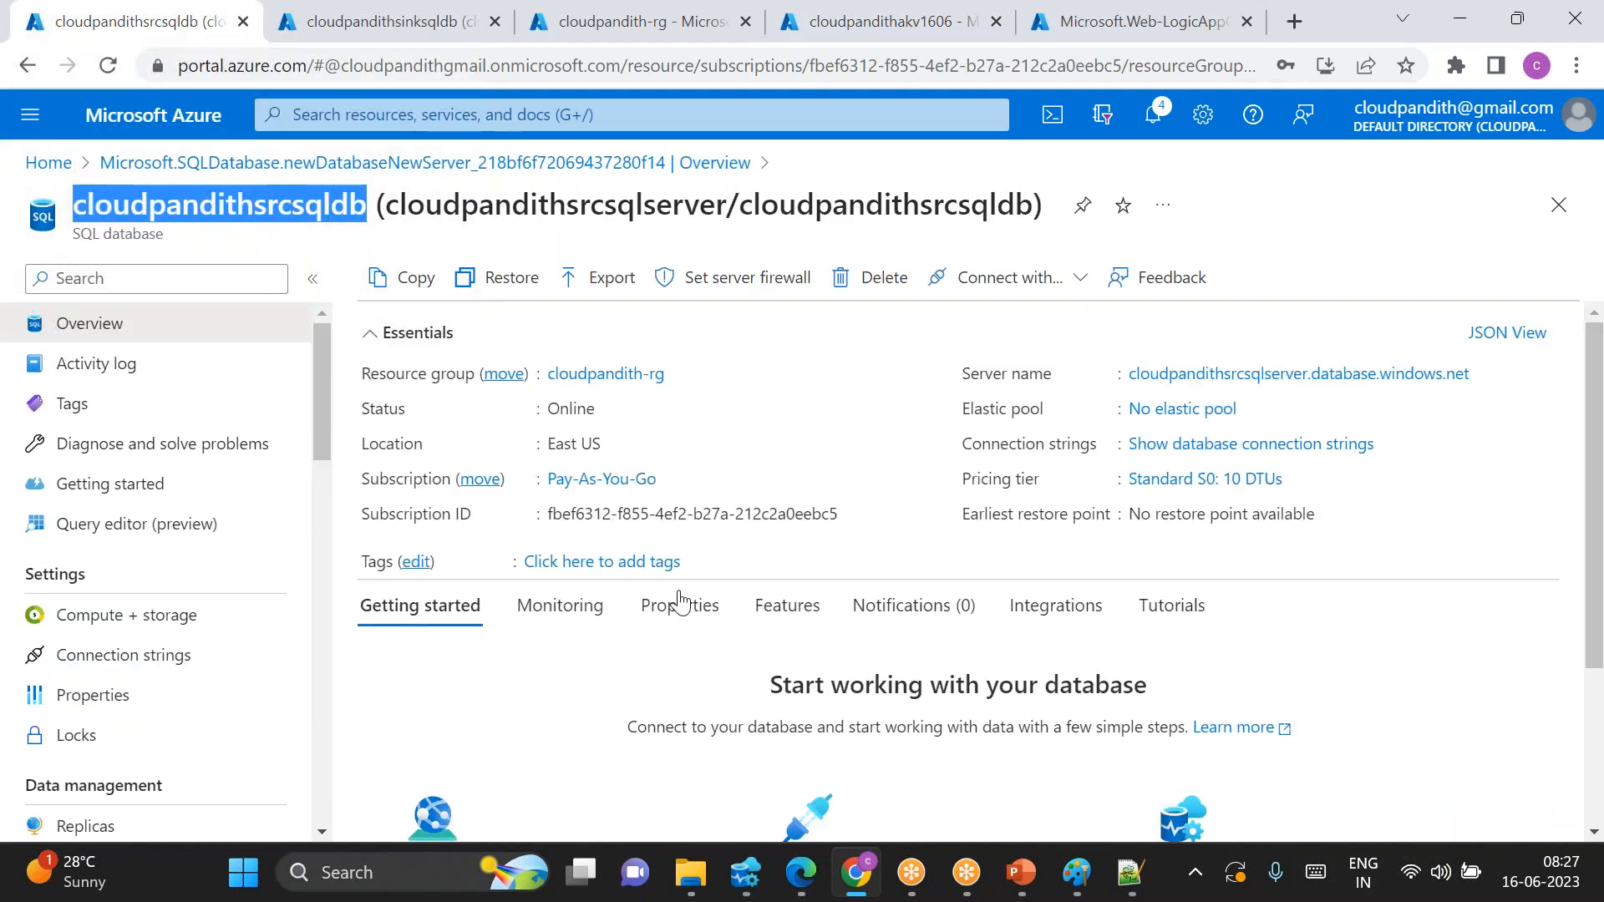
click(149, 668)
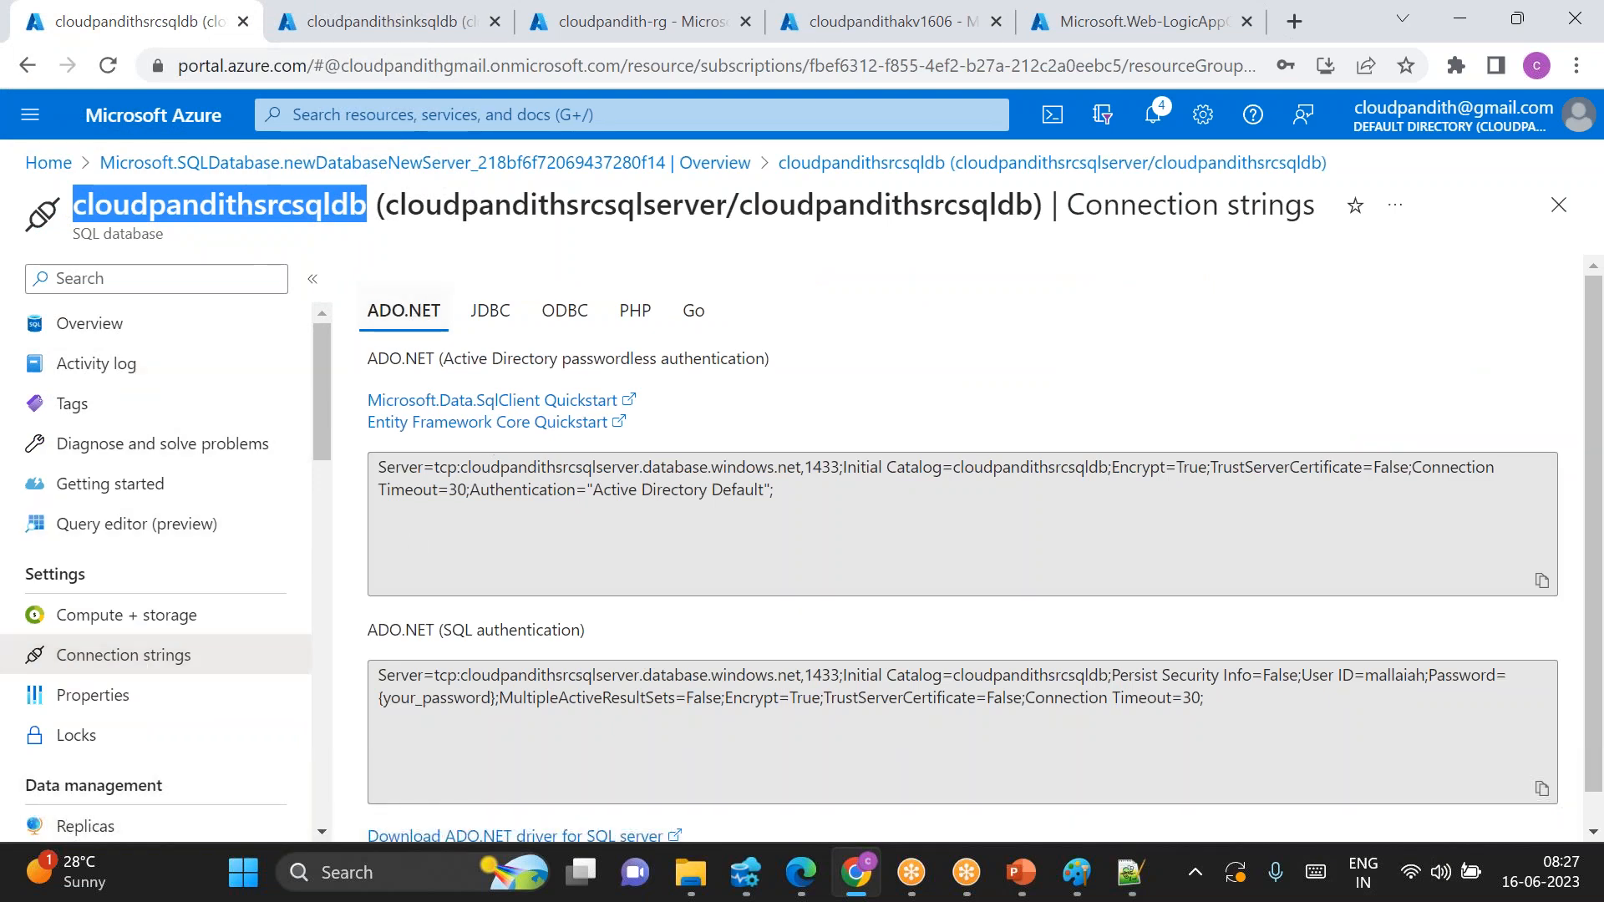
scroll(1086, 651, down, 1)
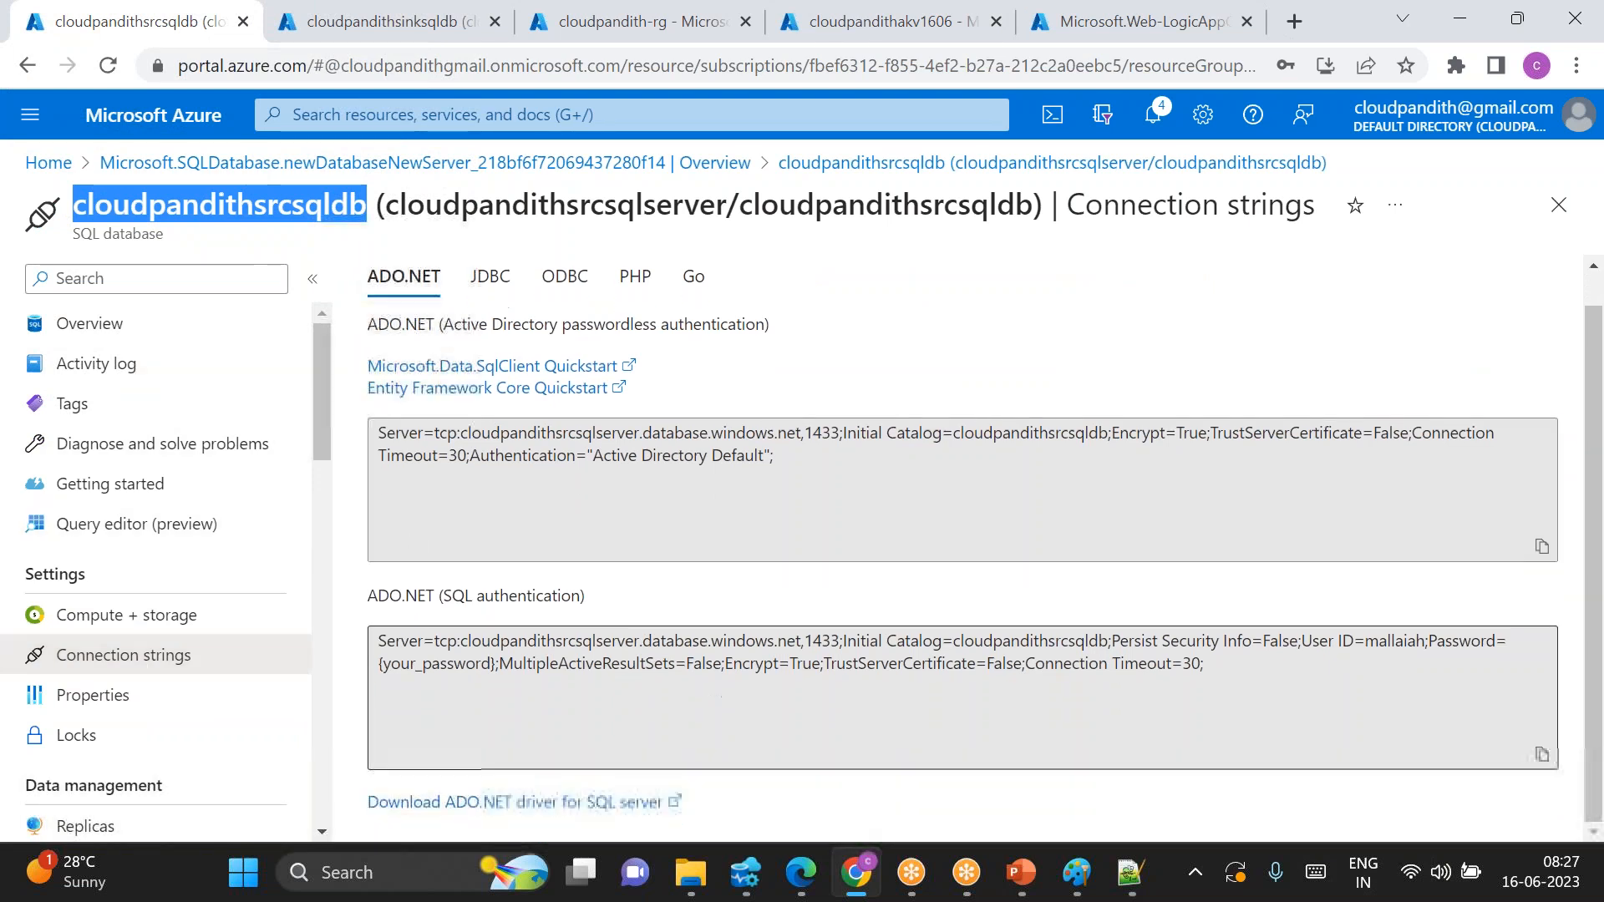
click(1542, 754)
click(1129, 873)
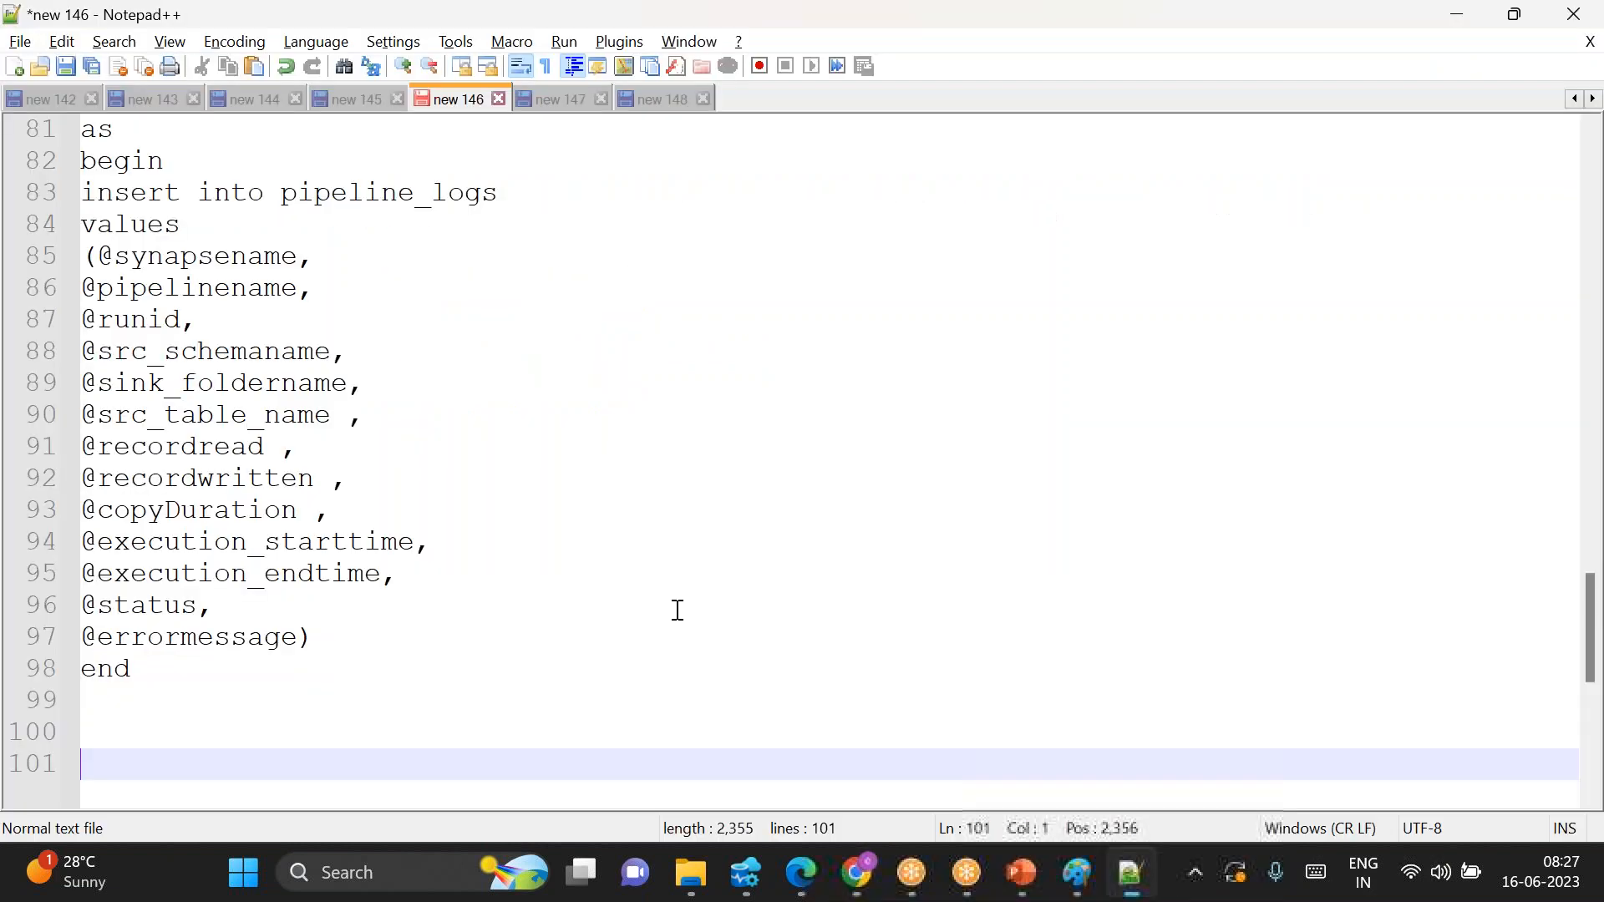
Step: Paste the source string, replace {your_password} and its braces with the real password, then cut line 101
key(ctrl+v)
scroll(558, 719, down, 1)
scroll(558, 718, down, 1)
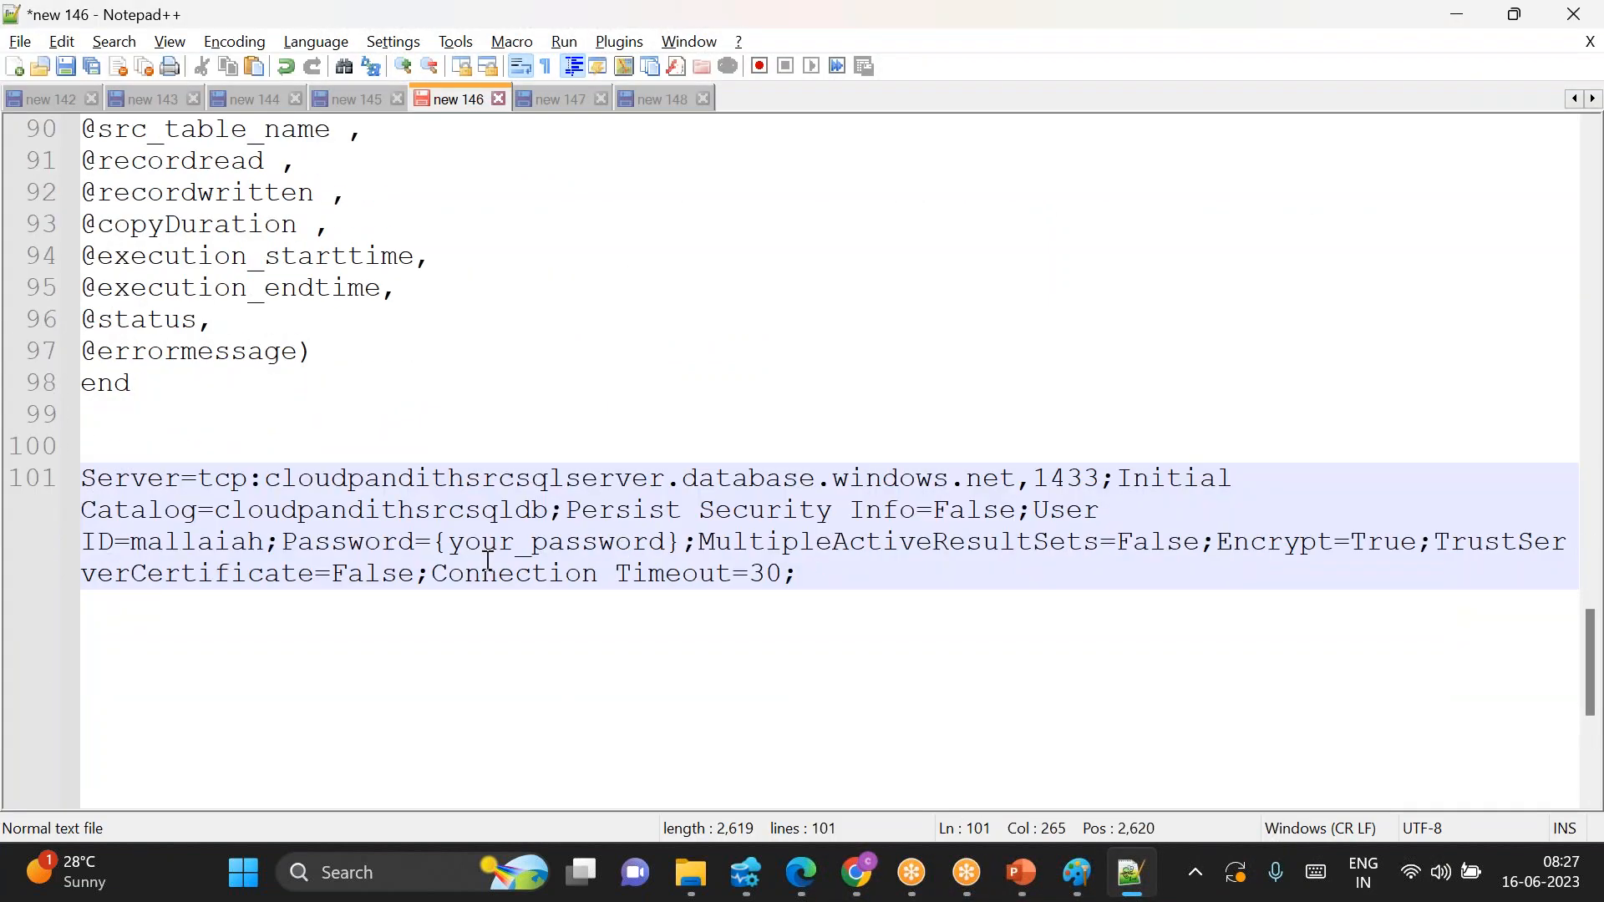
drag(451, 547, 666, 545)
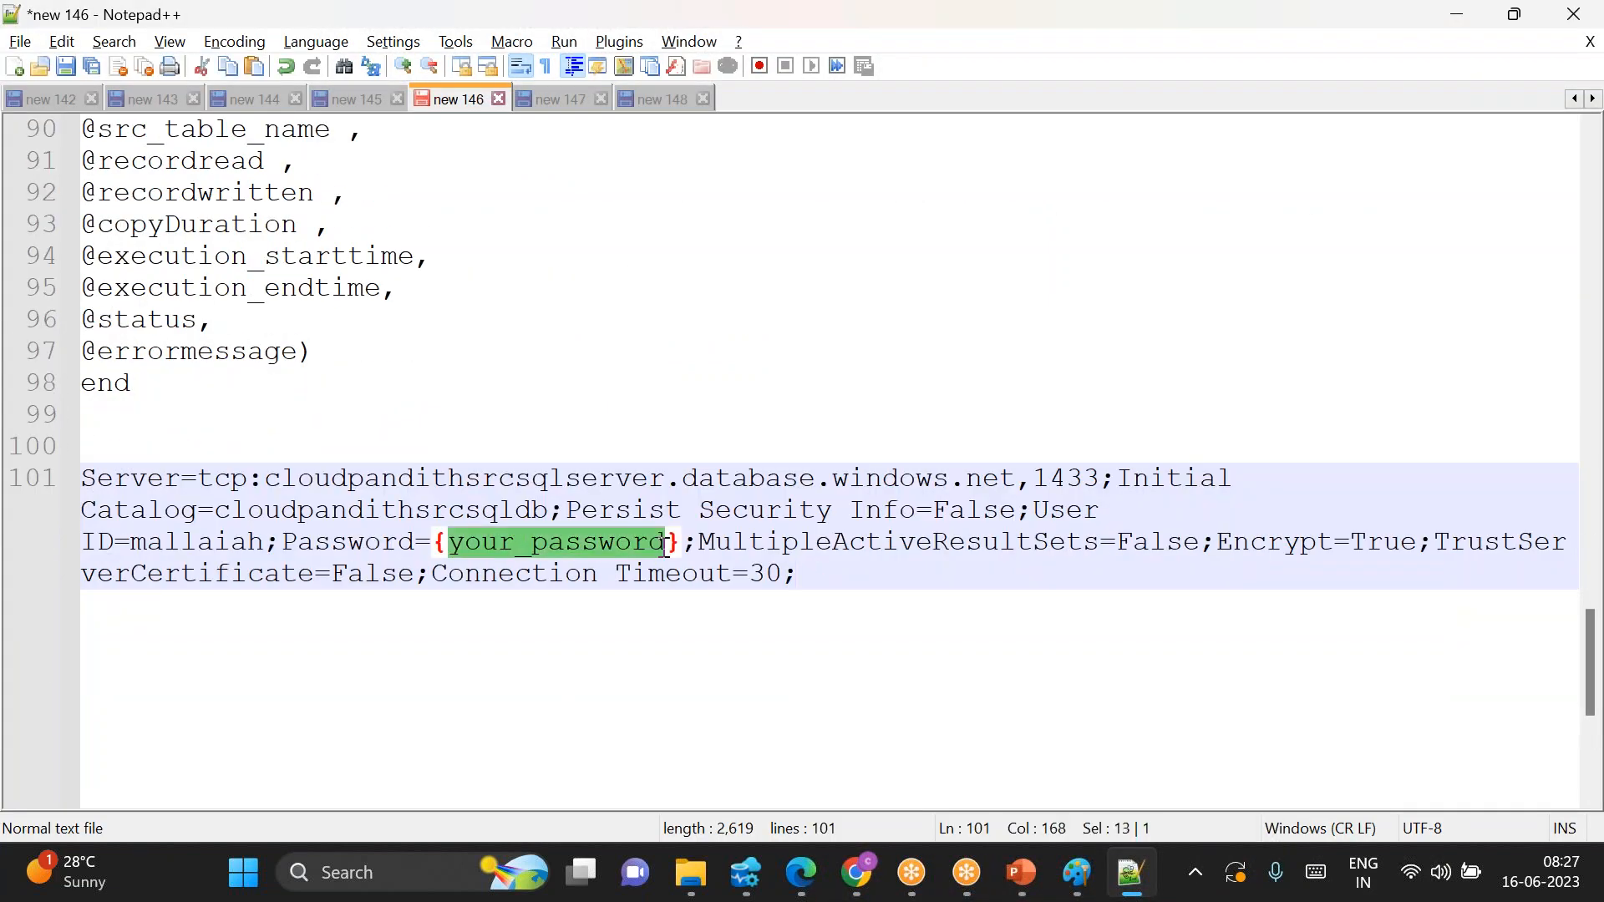
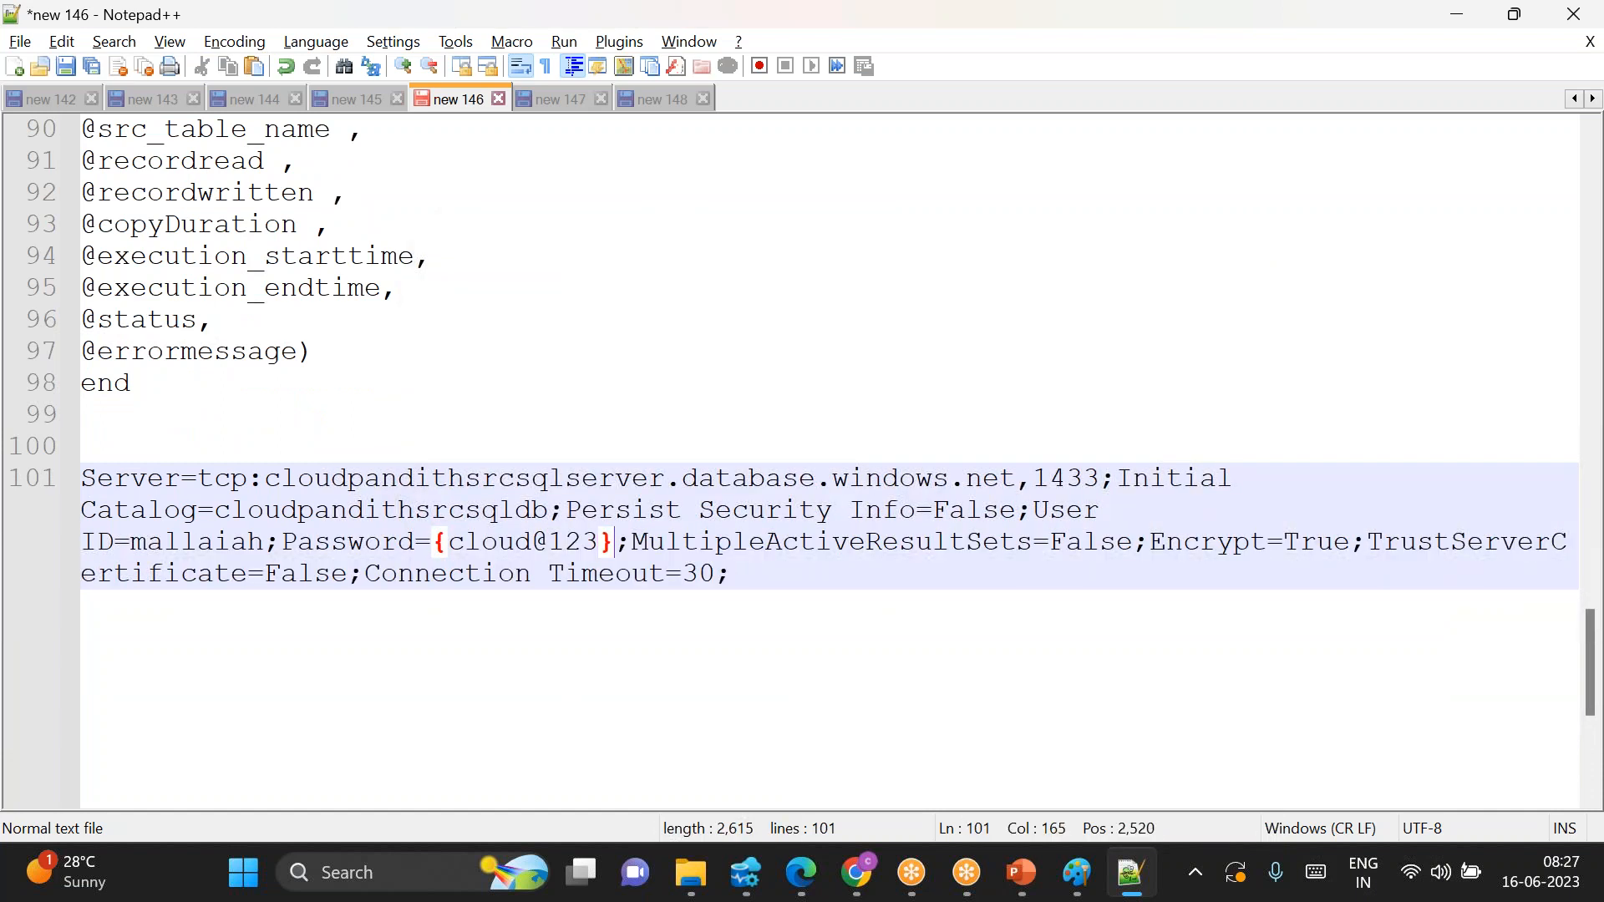
key(Delete)
click(448, 541)
key(BackSpace)
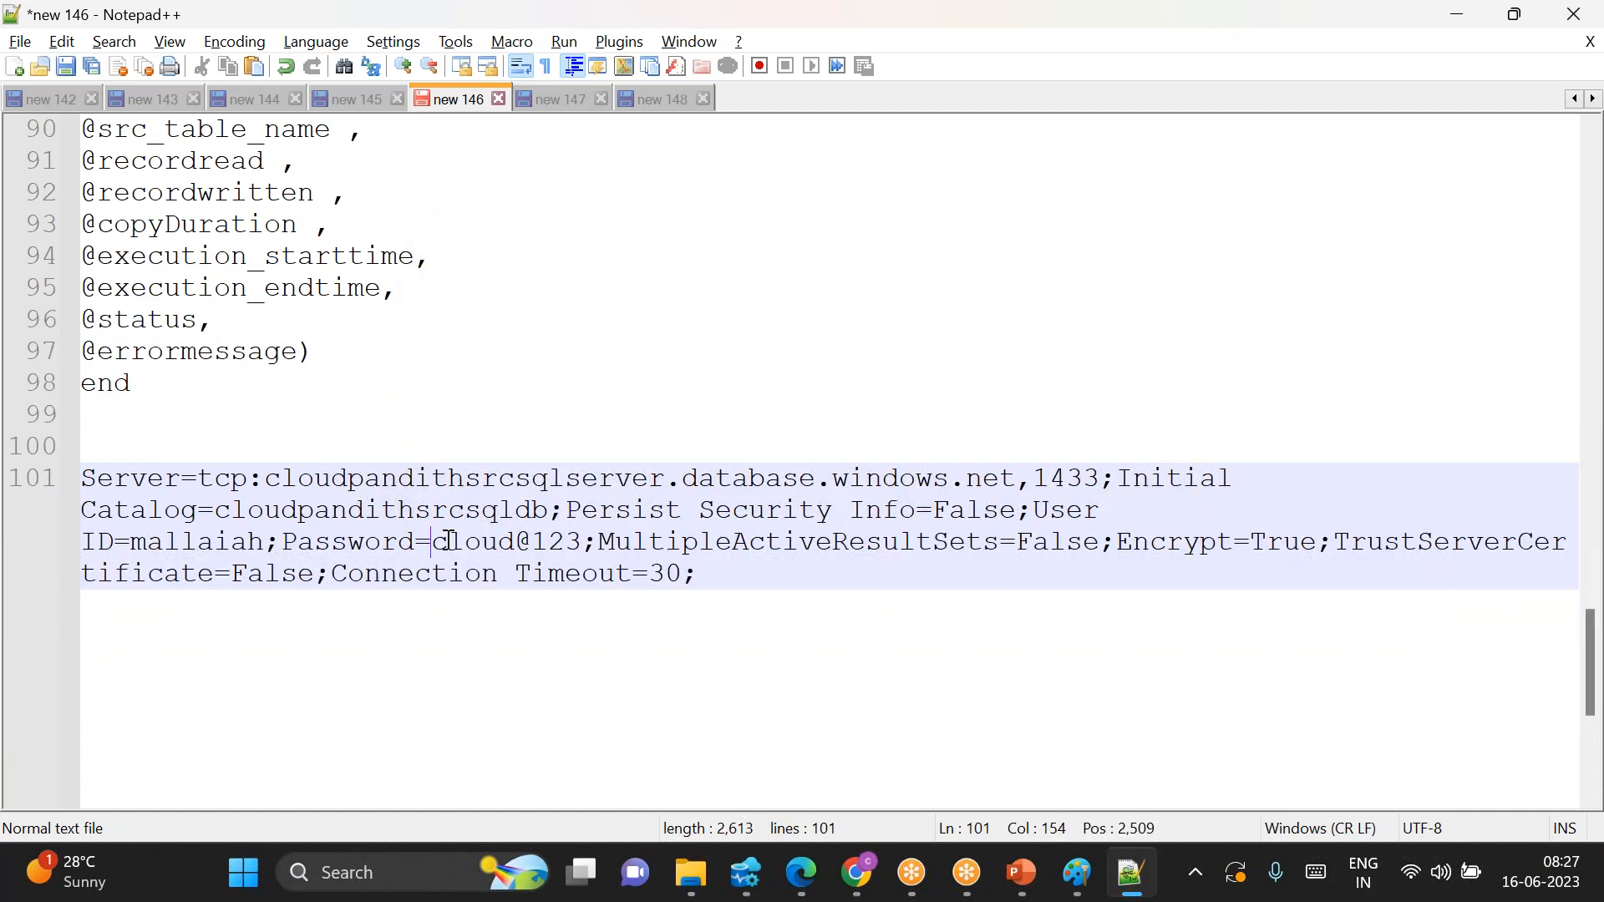
drag(732, 571, 71, 478)
key(ctrl+x)
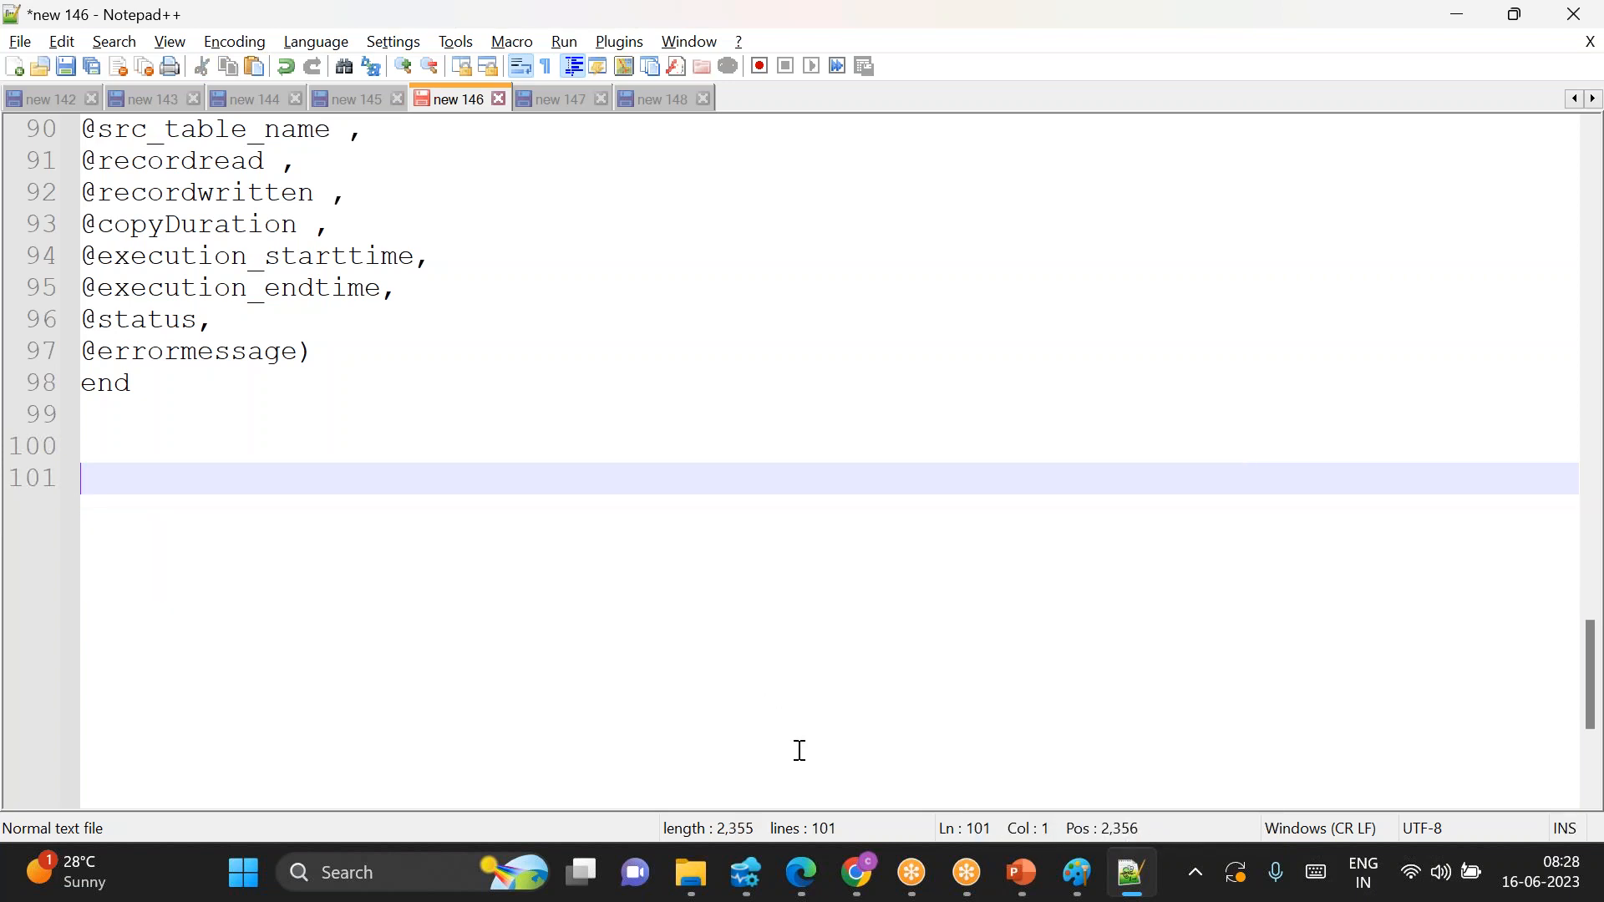
Step: Create the key vault secret srcsqlcs with the source connection string as its value
mouse_move(856, 873)
click(802, 806)
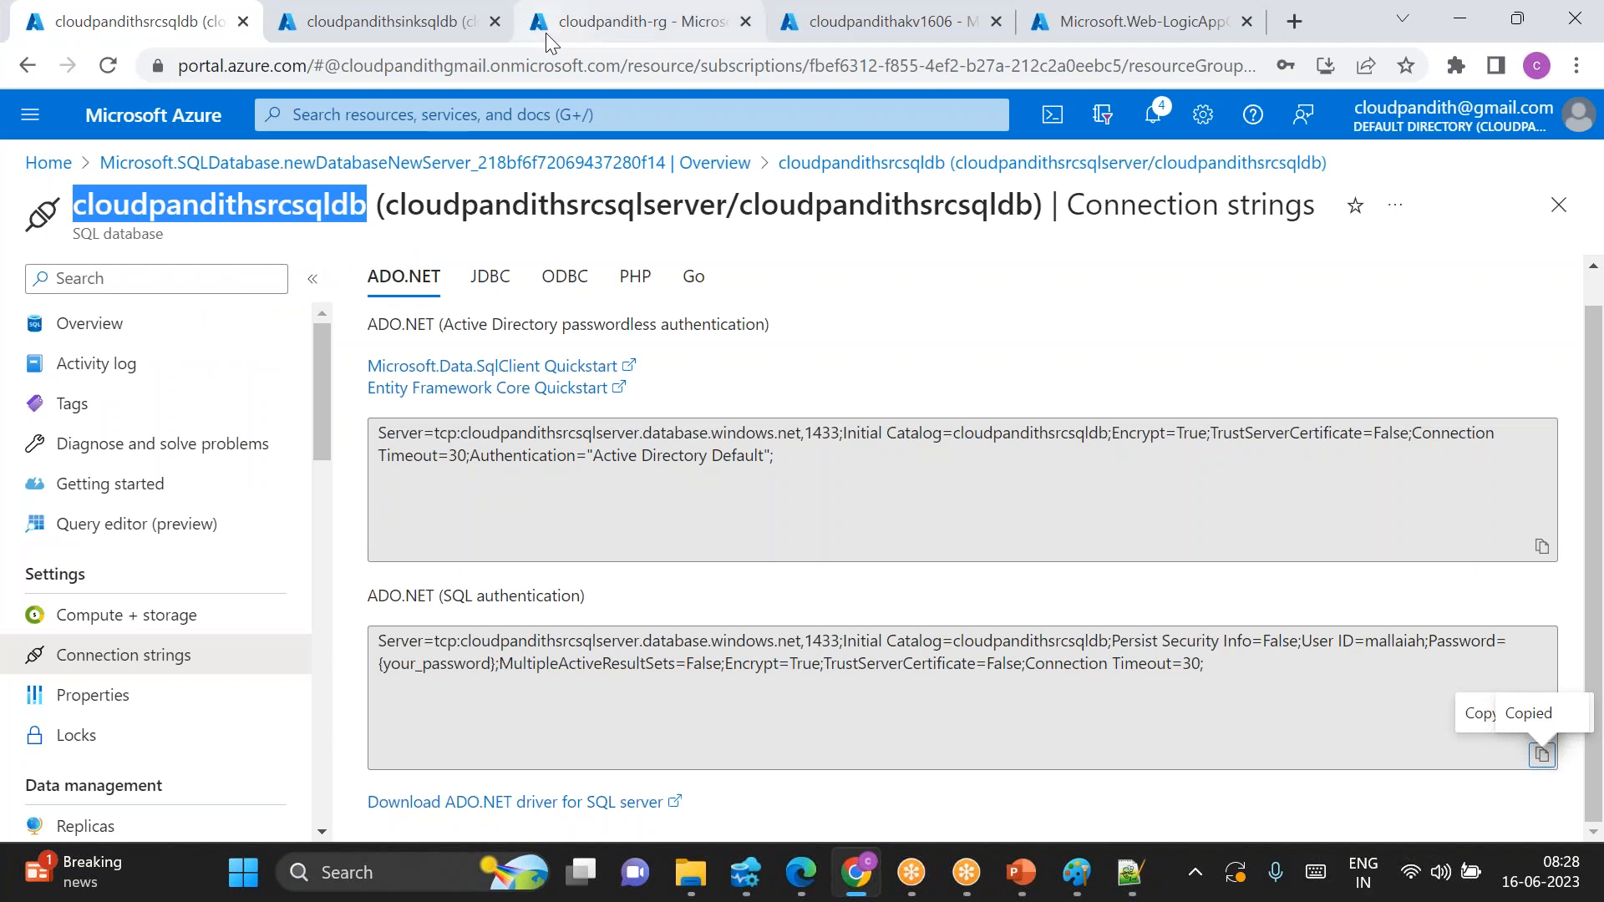
click(797, 38)
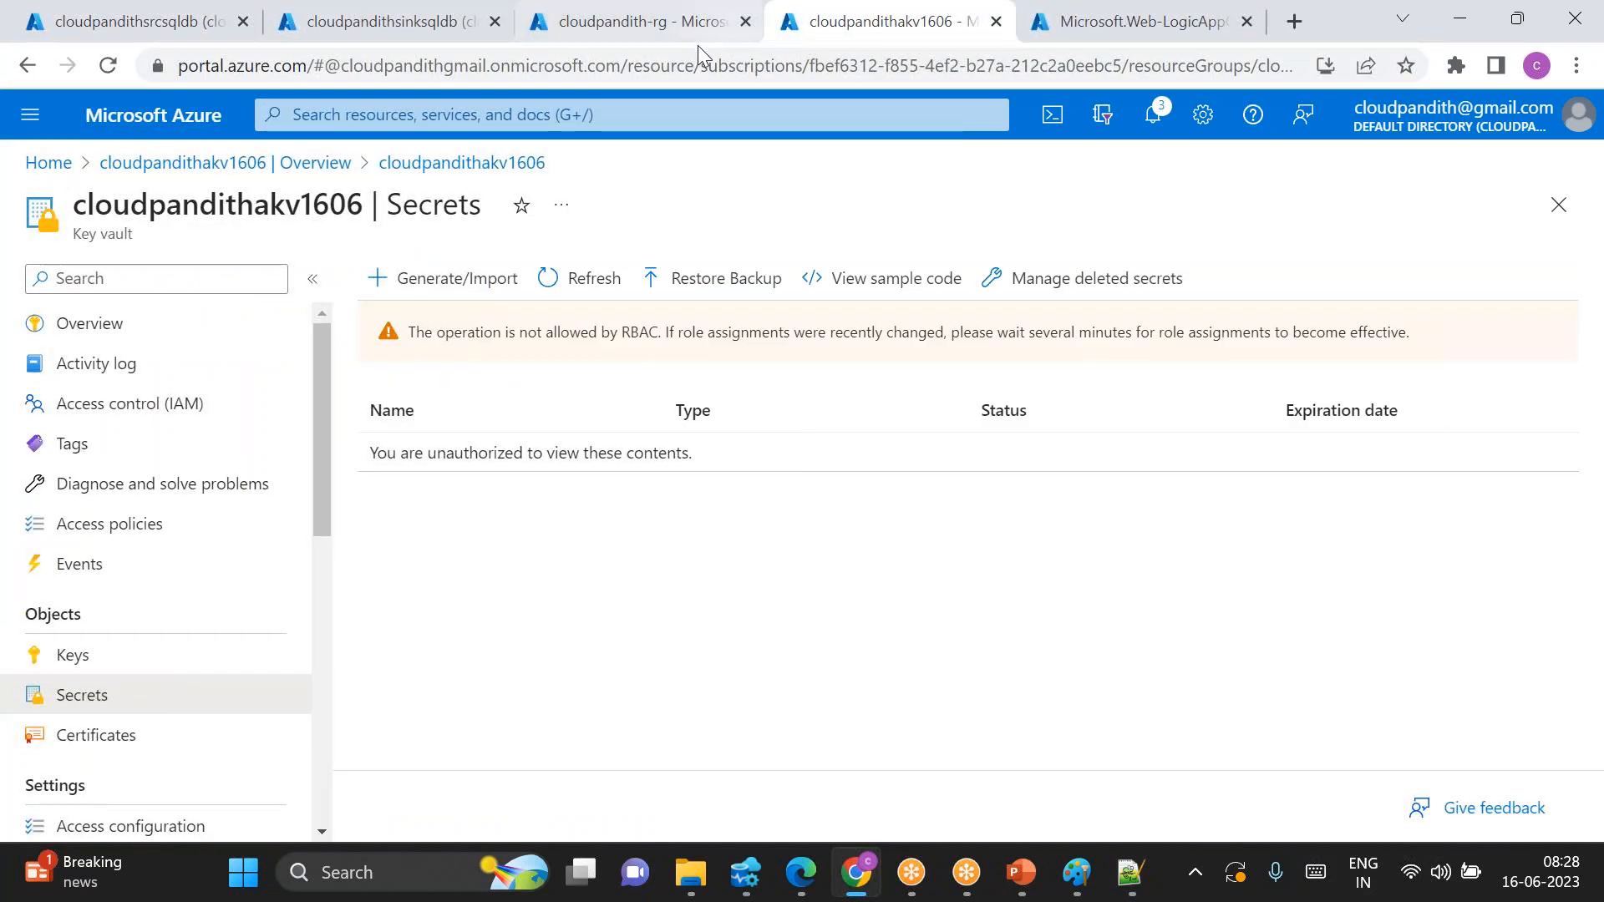
click(478, 281)
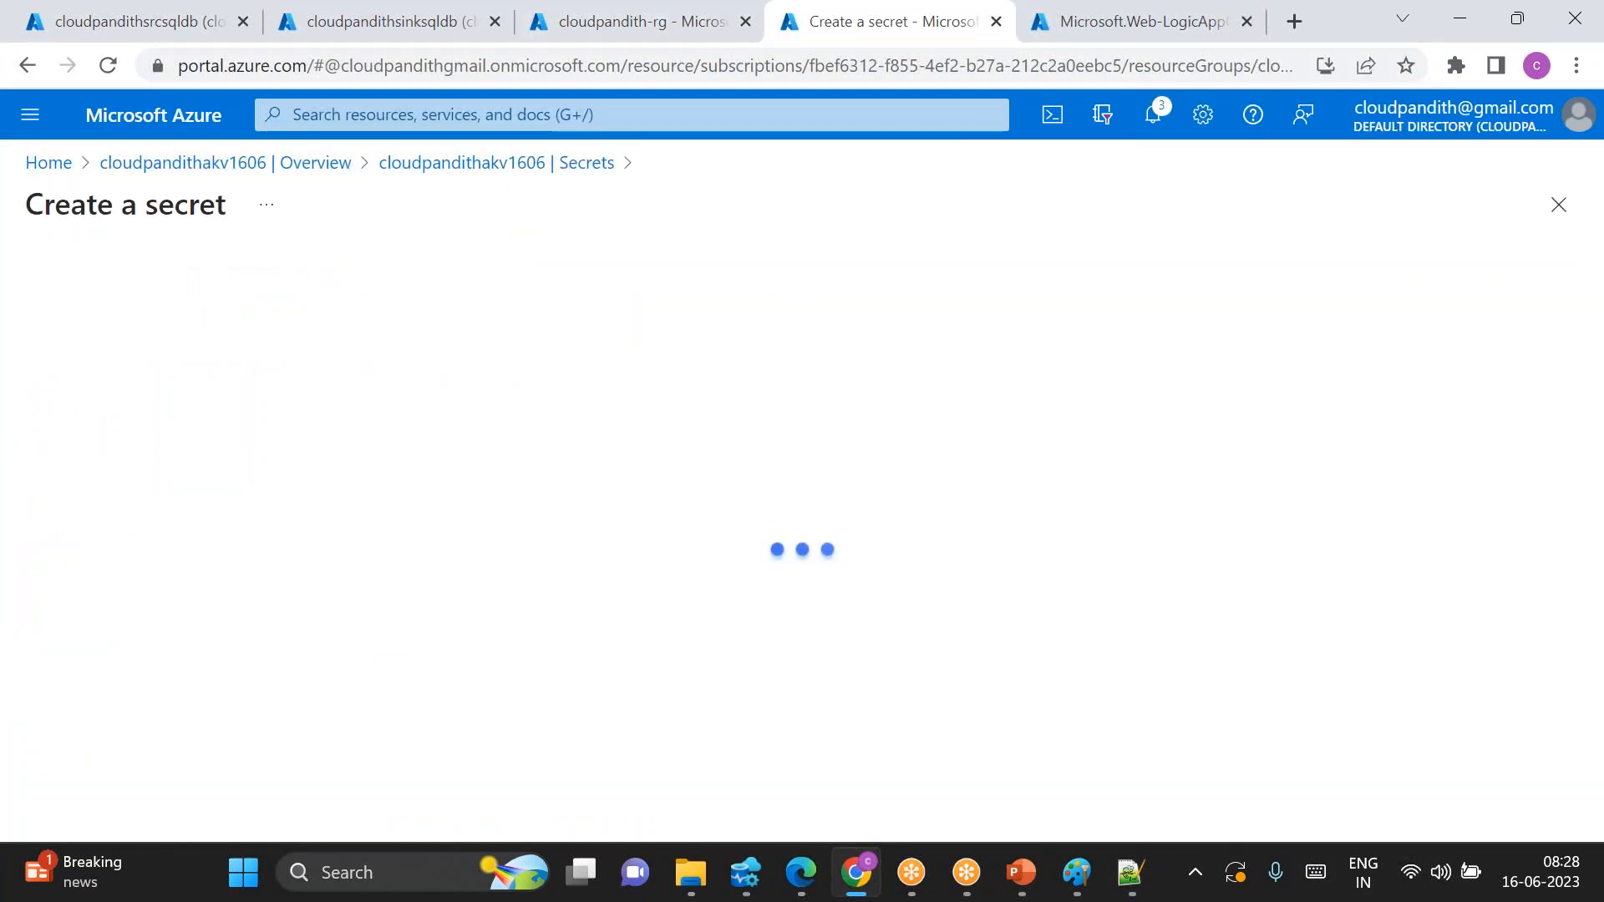
click(432, 359)
text(srcsql)
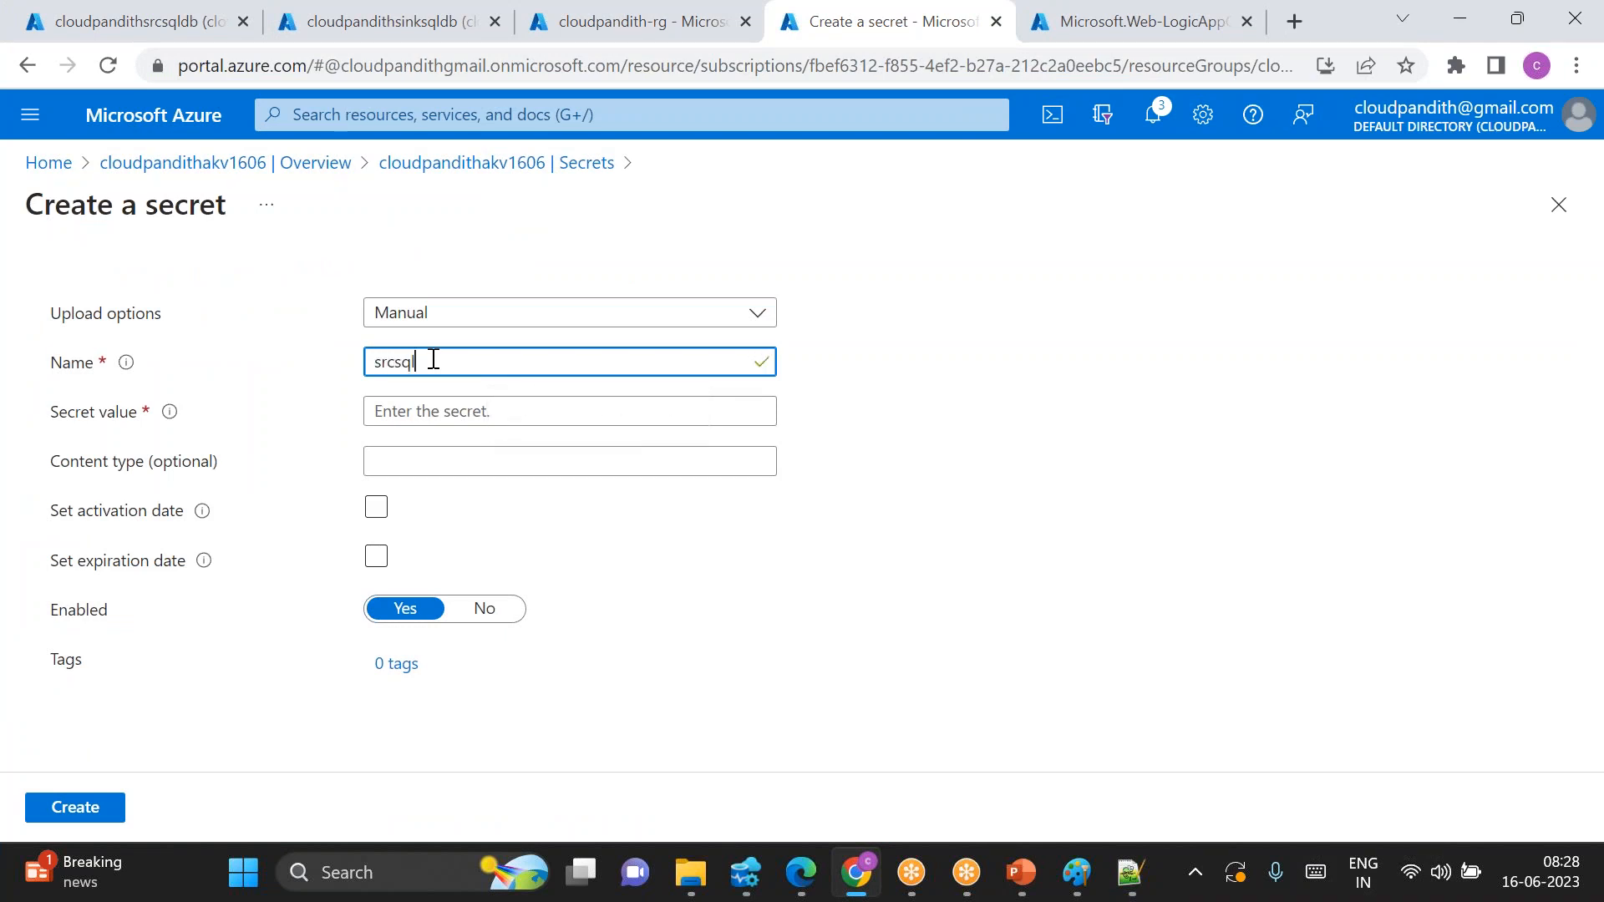
text(cs)
click(403, 416)
key(ctrl+v)
click(74, 812)
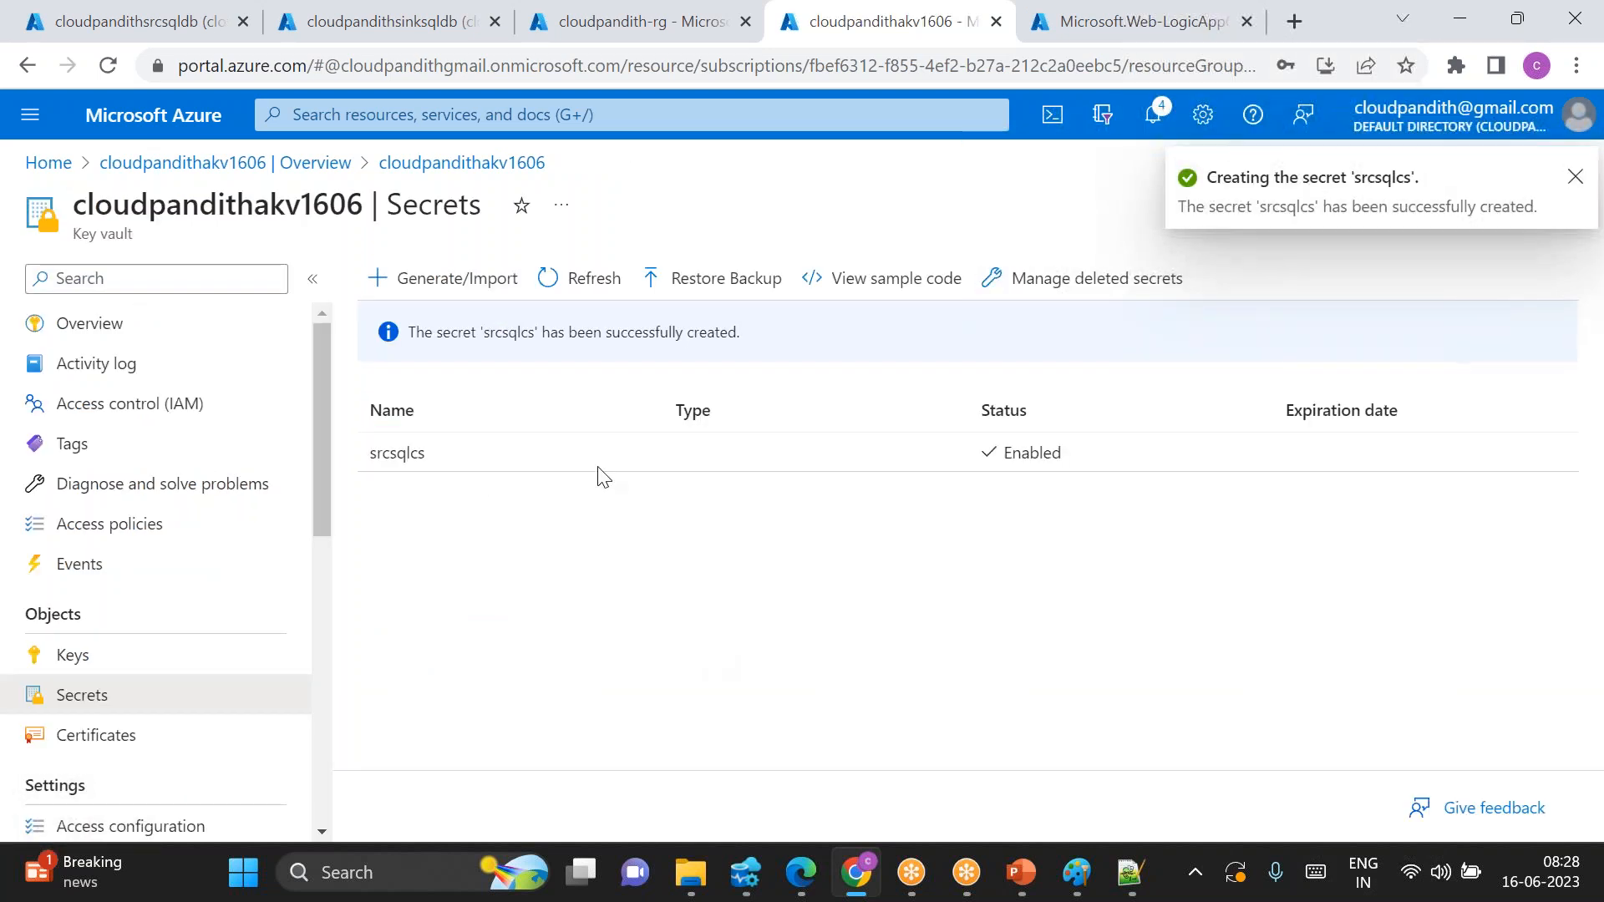
Step: Copy the sink database's ADO.NET SQL-authentication connection string and return to Notepad++
click(351, 29)
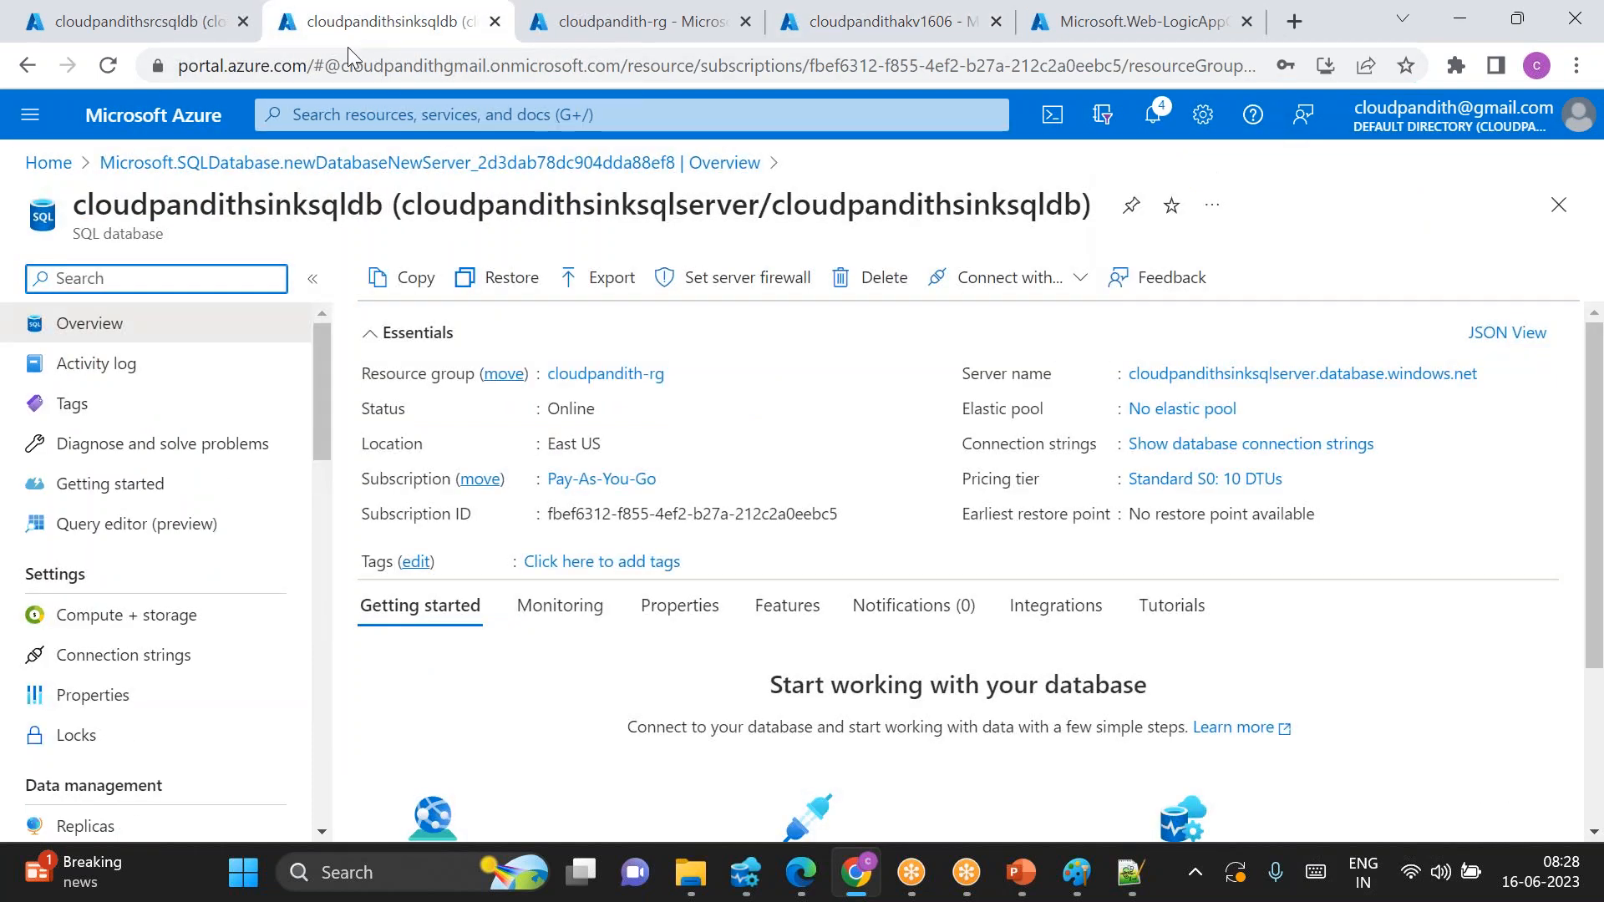
click(125, 657)
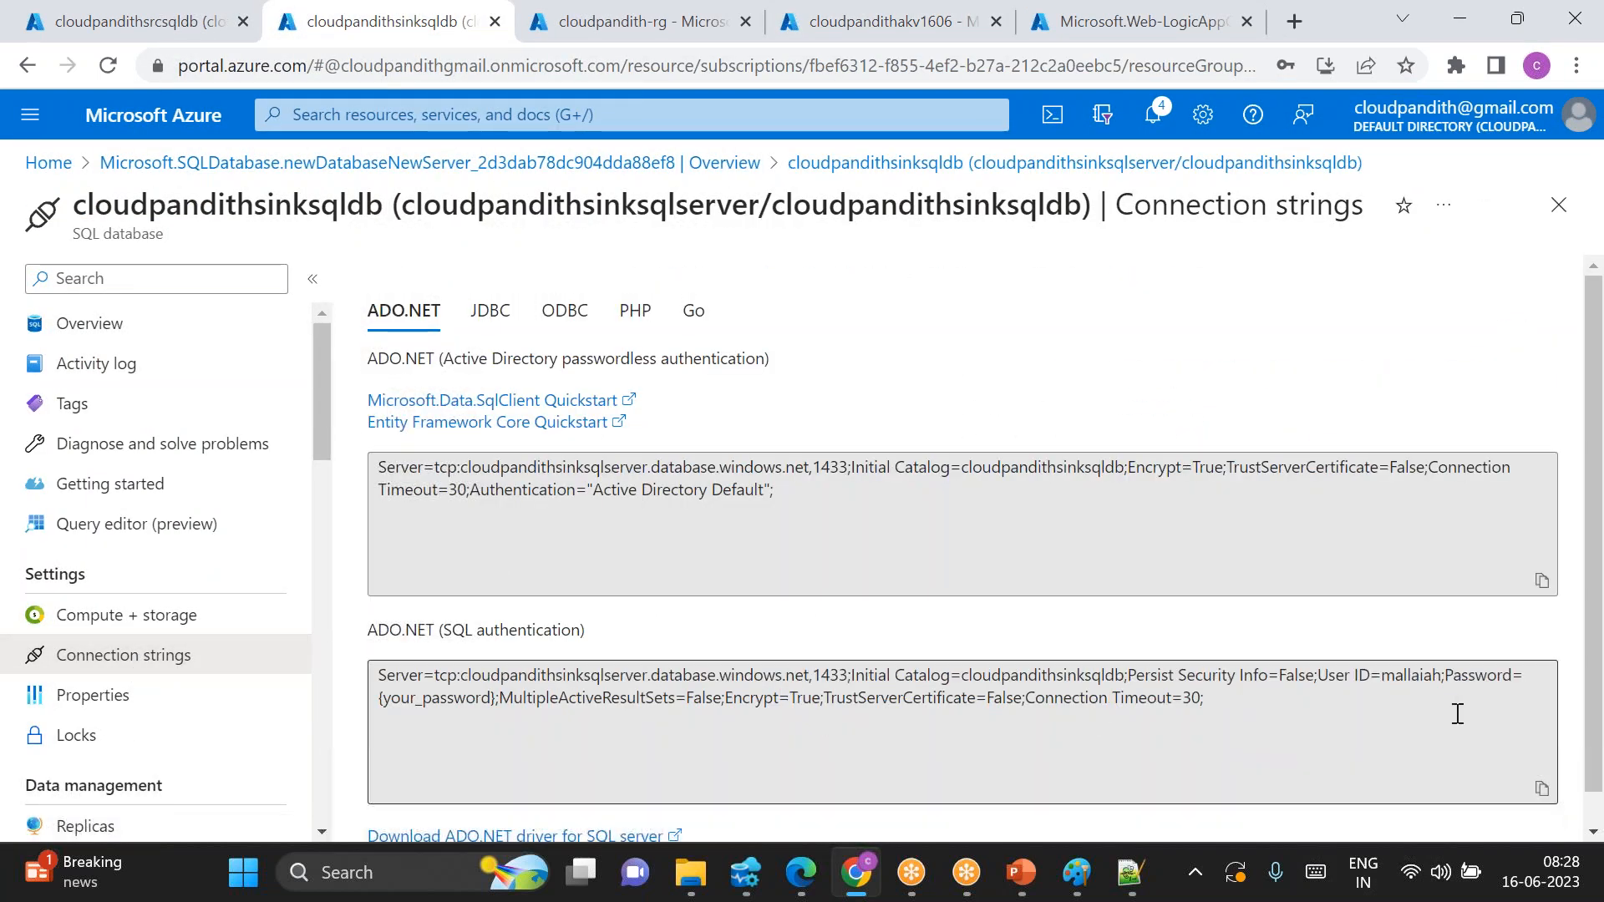
click(1541, 789)
click(1129, 872)
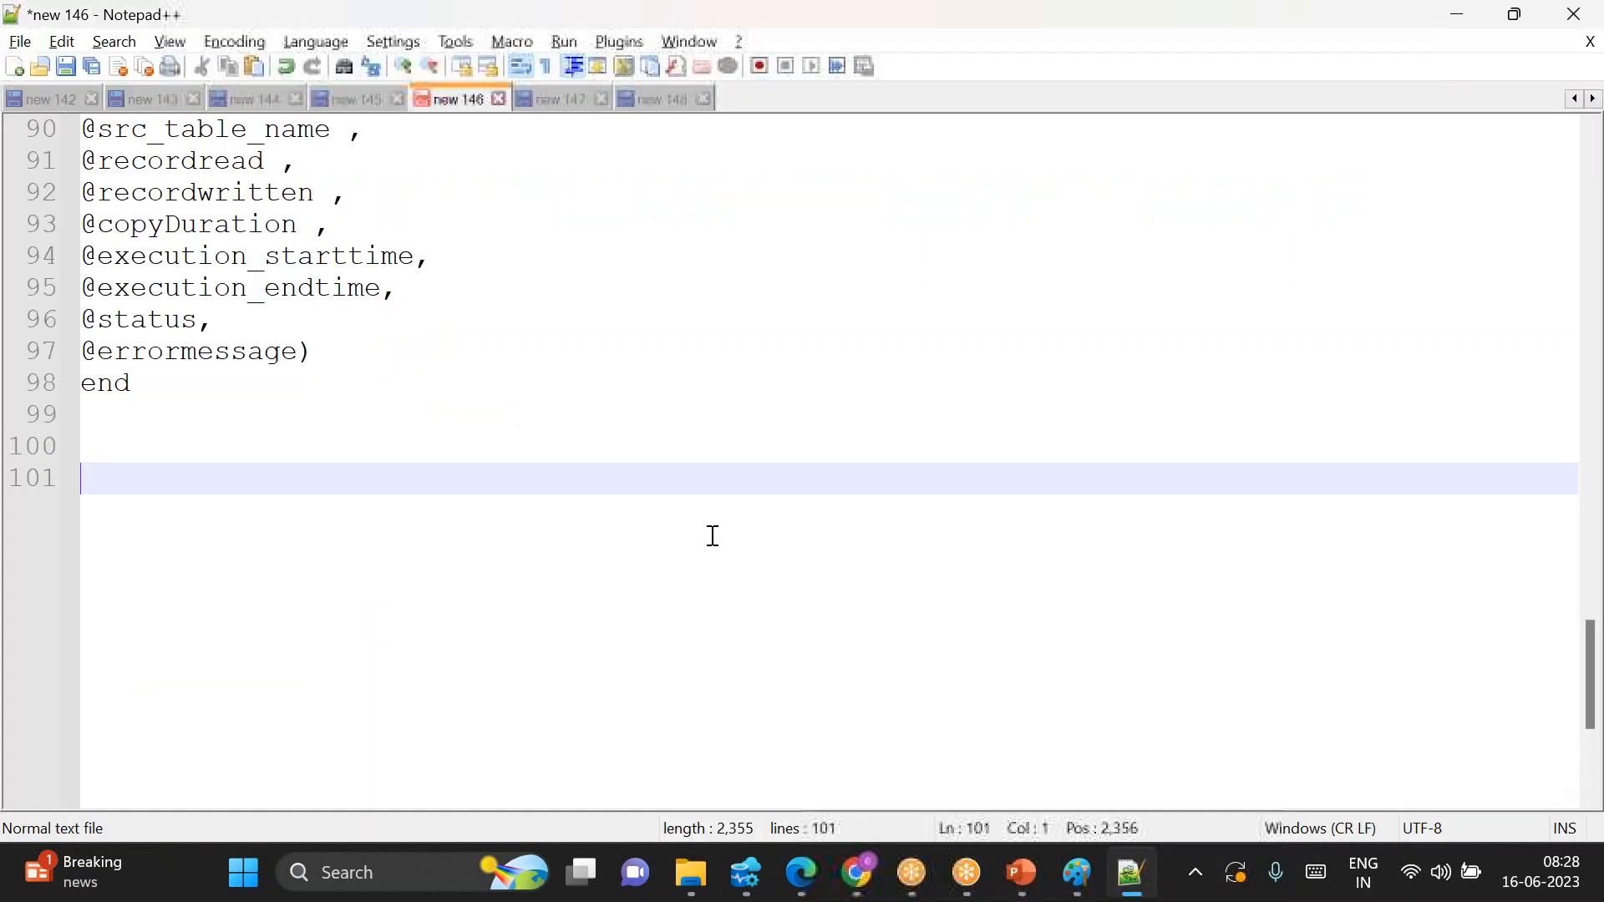
Step: Paste the sink string, replace the password placeholder with the real password, and cut line 101
key(ctrl+v)
drag(433, 545, 676, 536)
key(BackSpace)
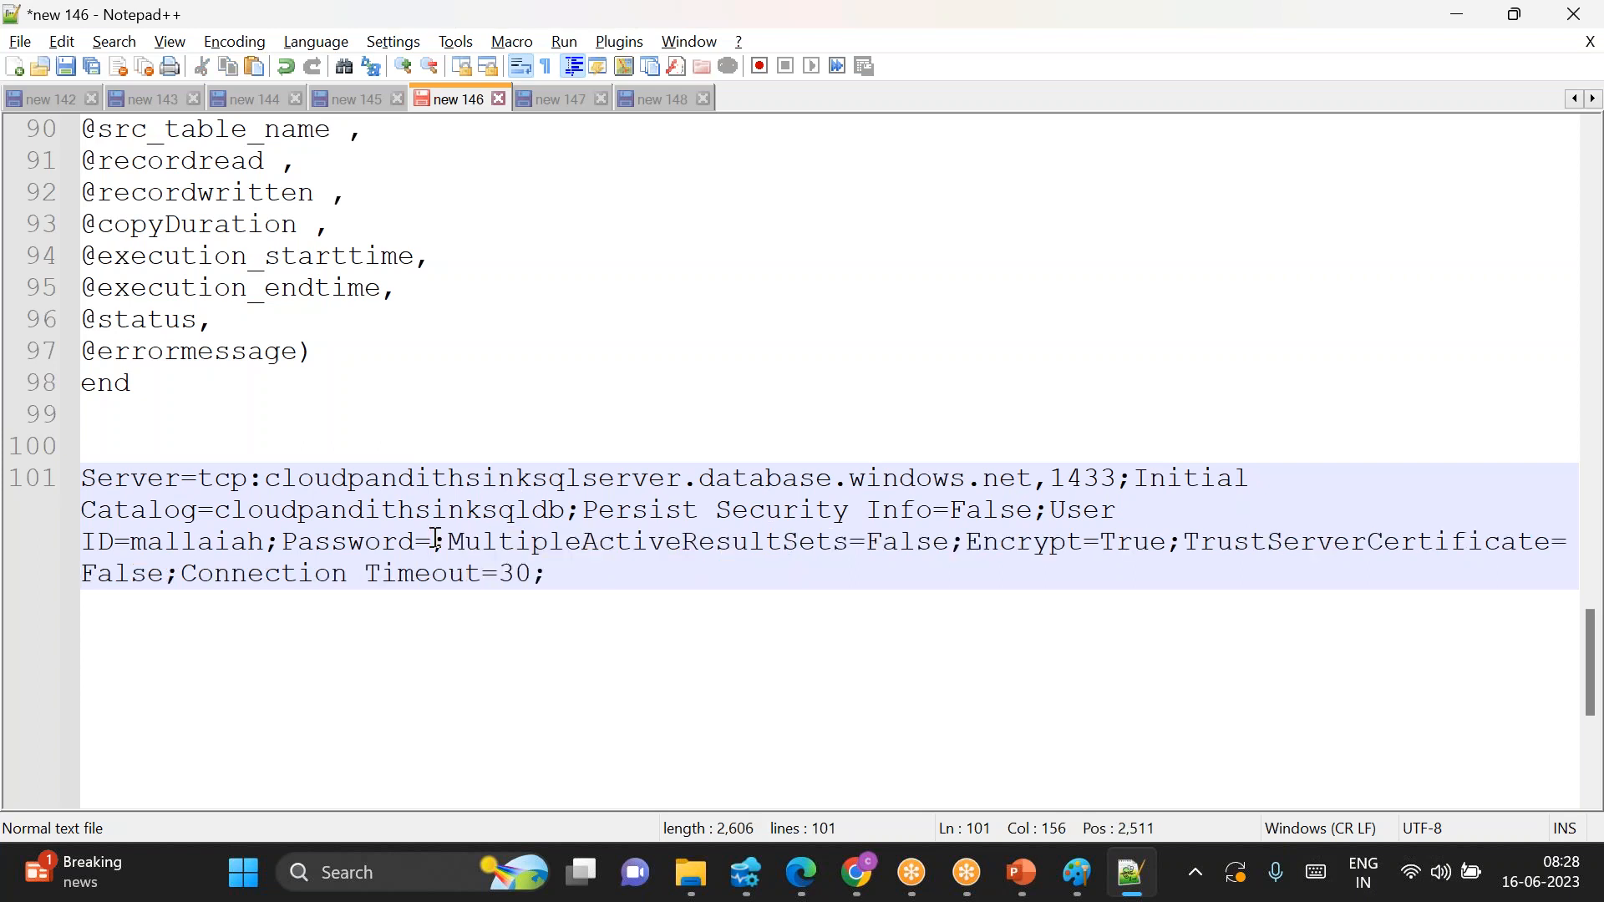
drag(698, 575, 62, 483)
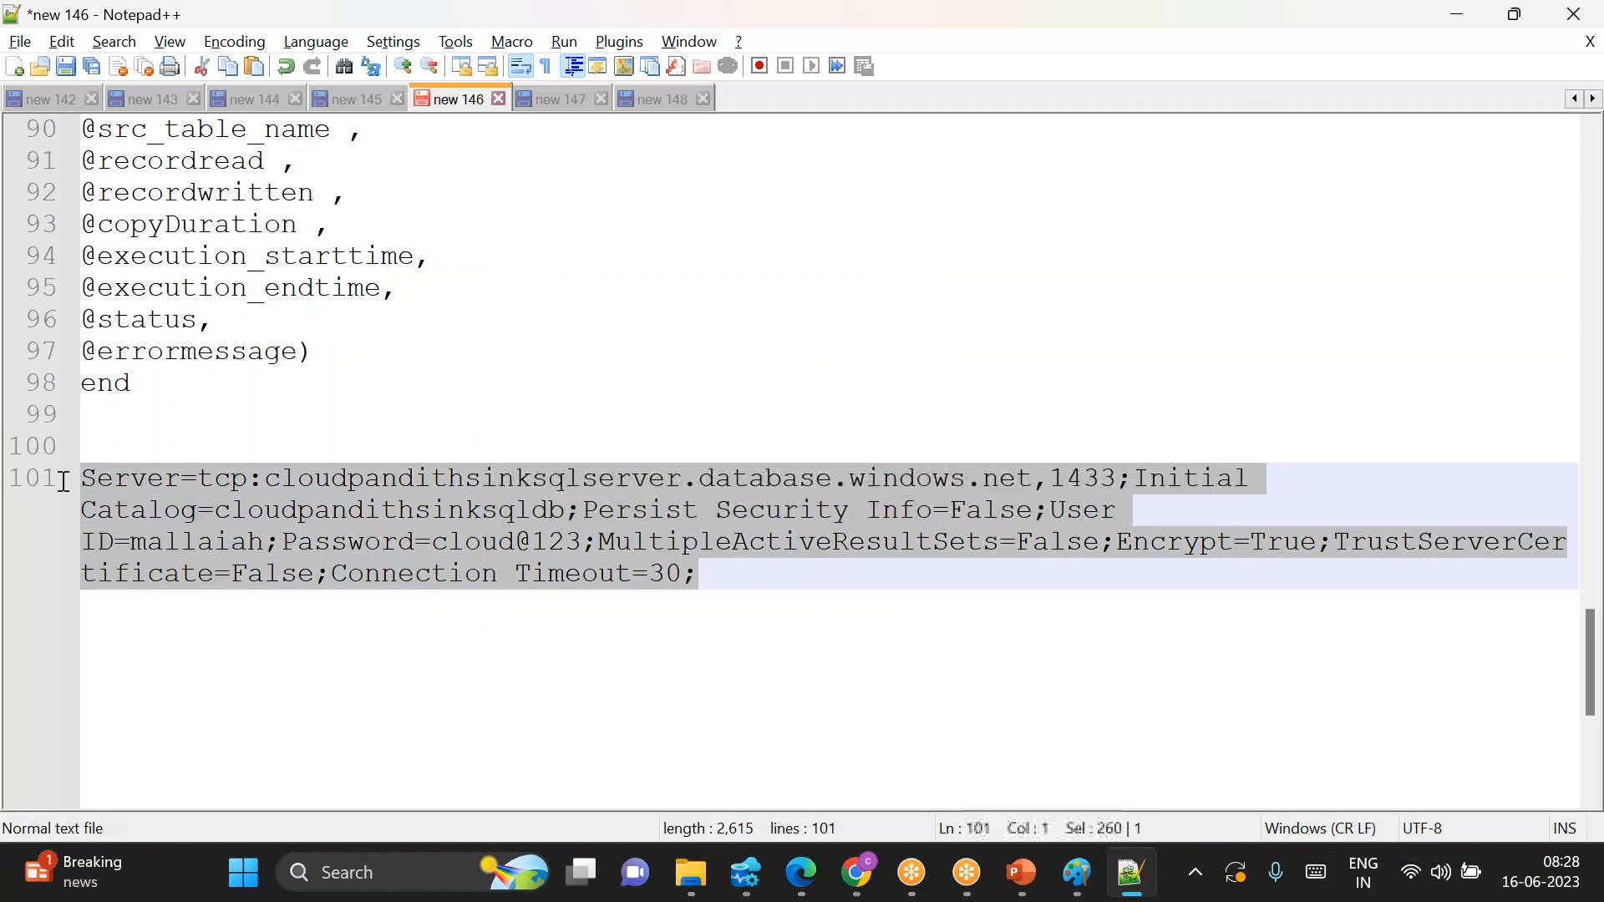
key(ctrl+x)
key(alt+Tab)
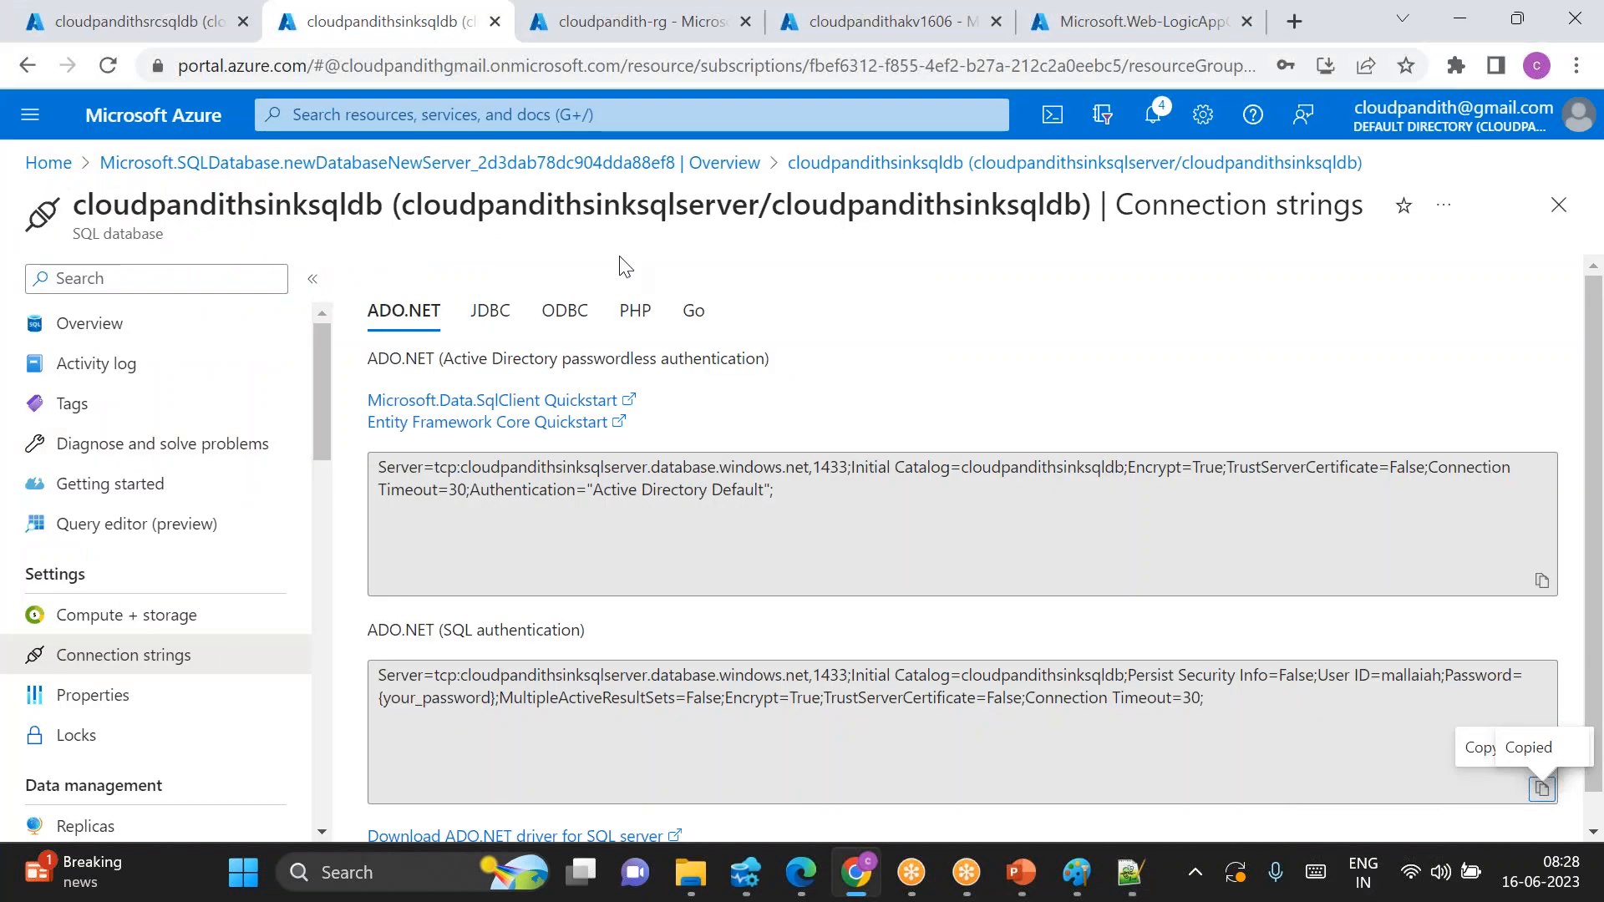
Step: Create the key vault secret sinksqlcs with the pasted sink connection string as its value
click(800, 33)
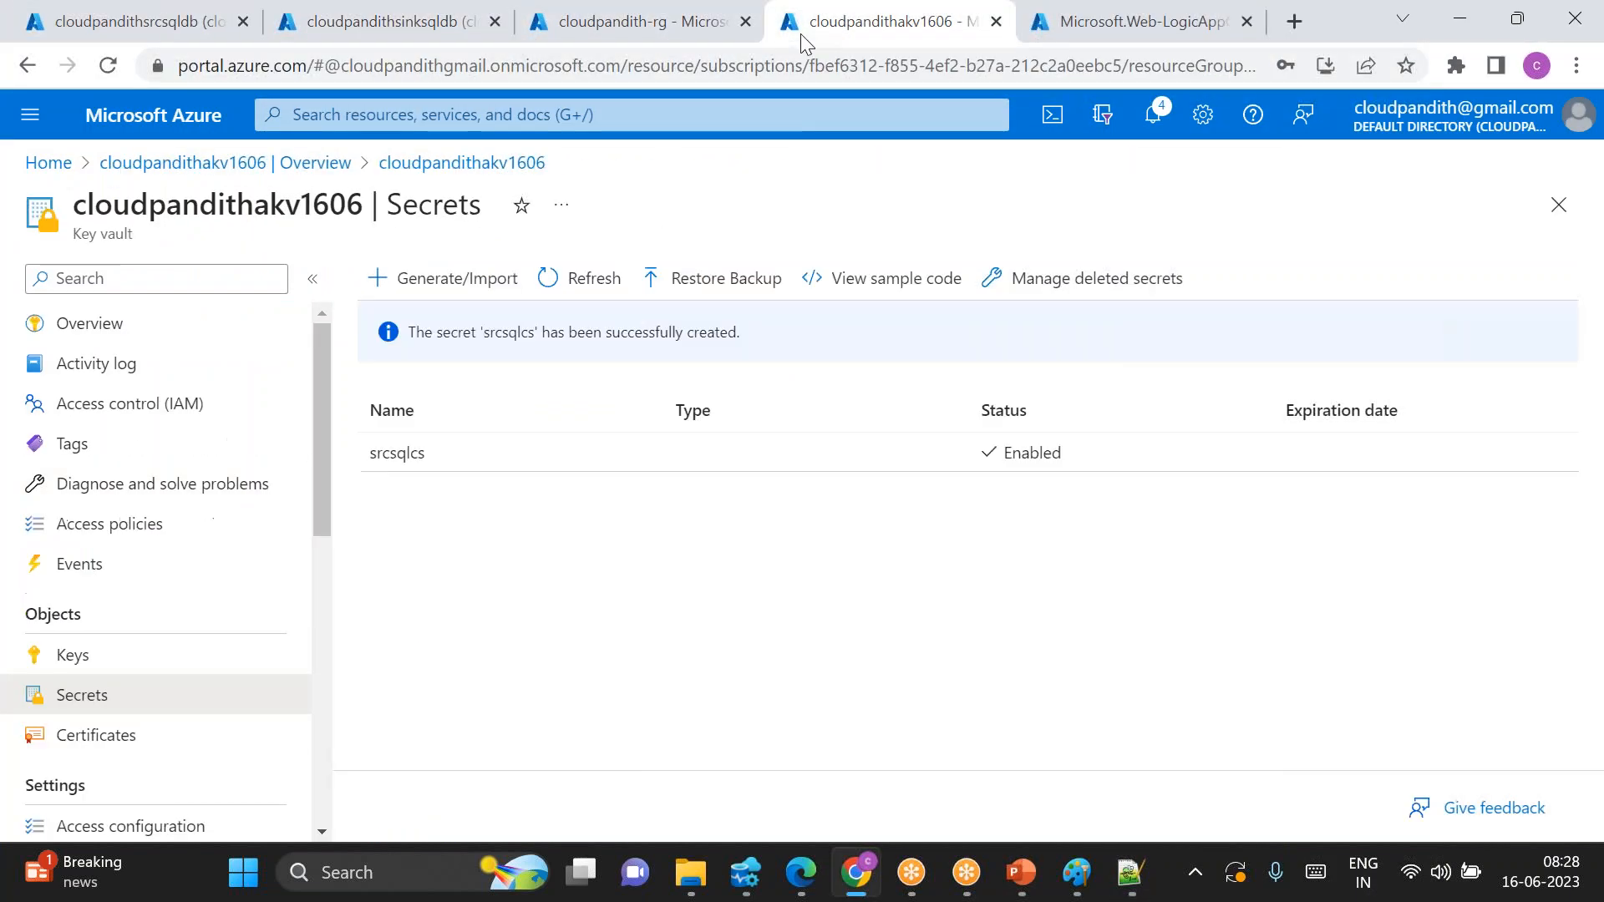
click(449, 293)
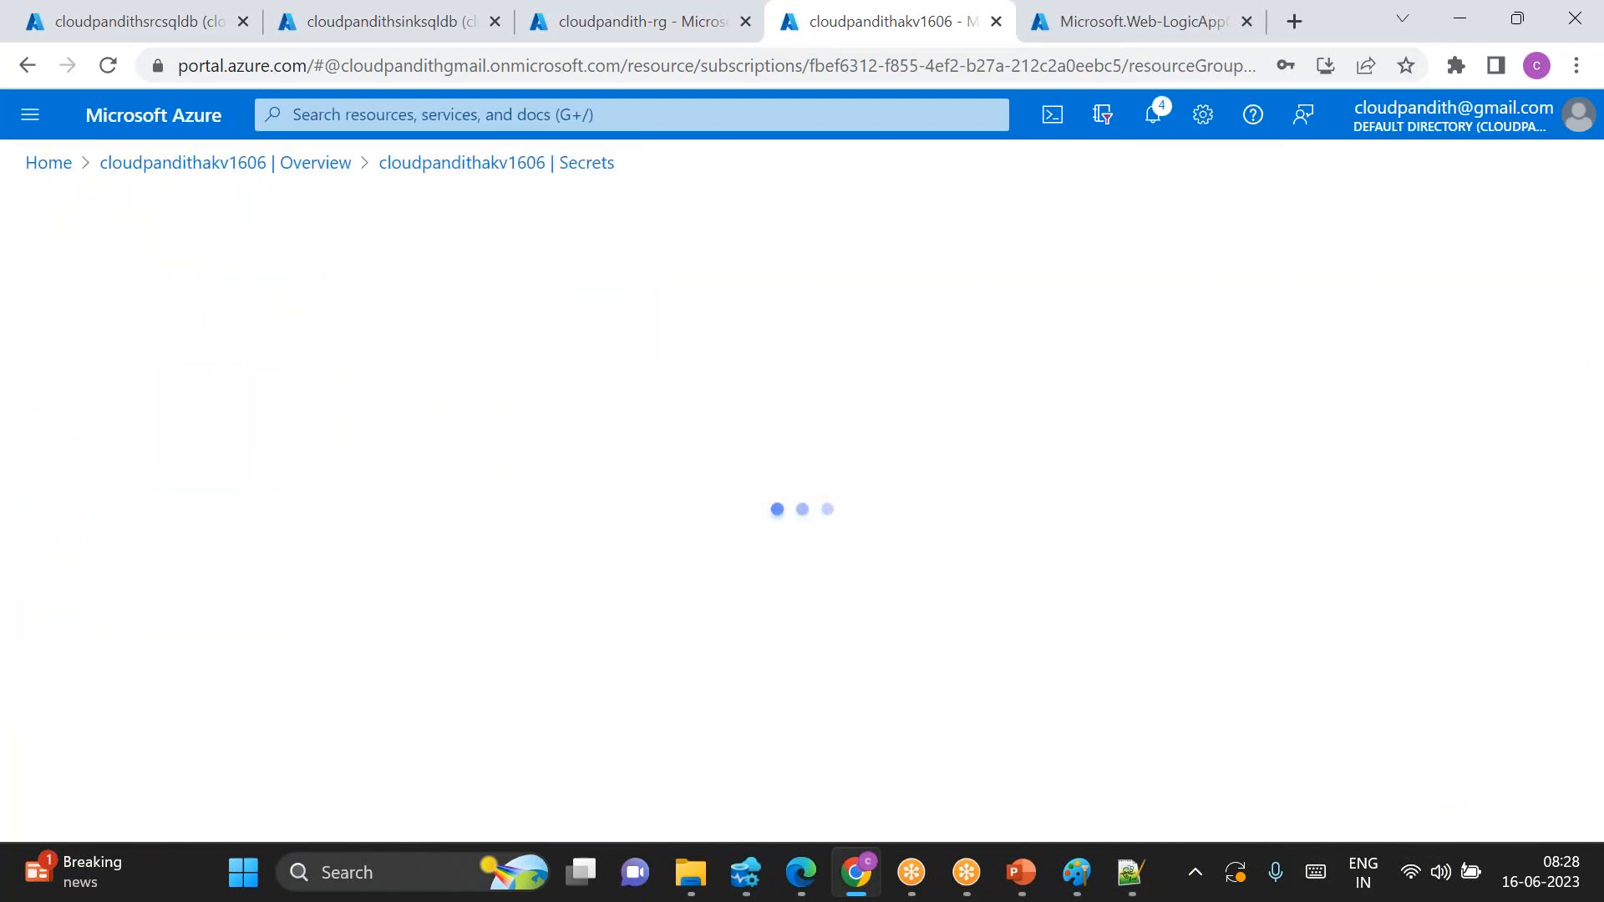
click(396, 365)
text(s)
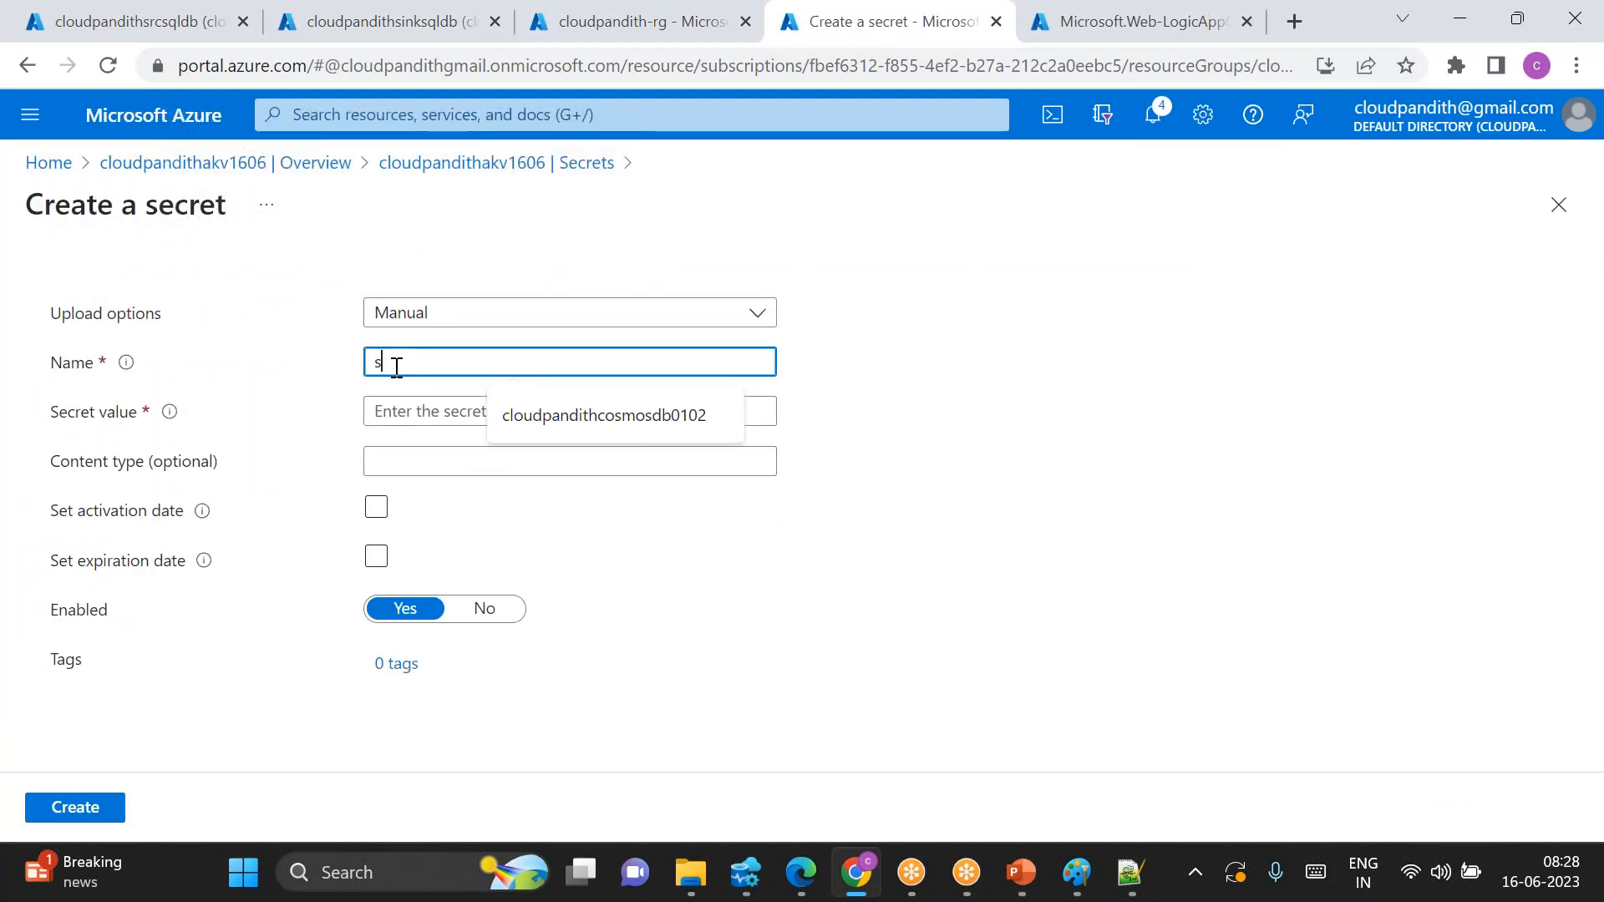
text(inksqlcs)
click(412, 407)
key(ctrl+v)
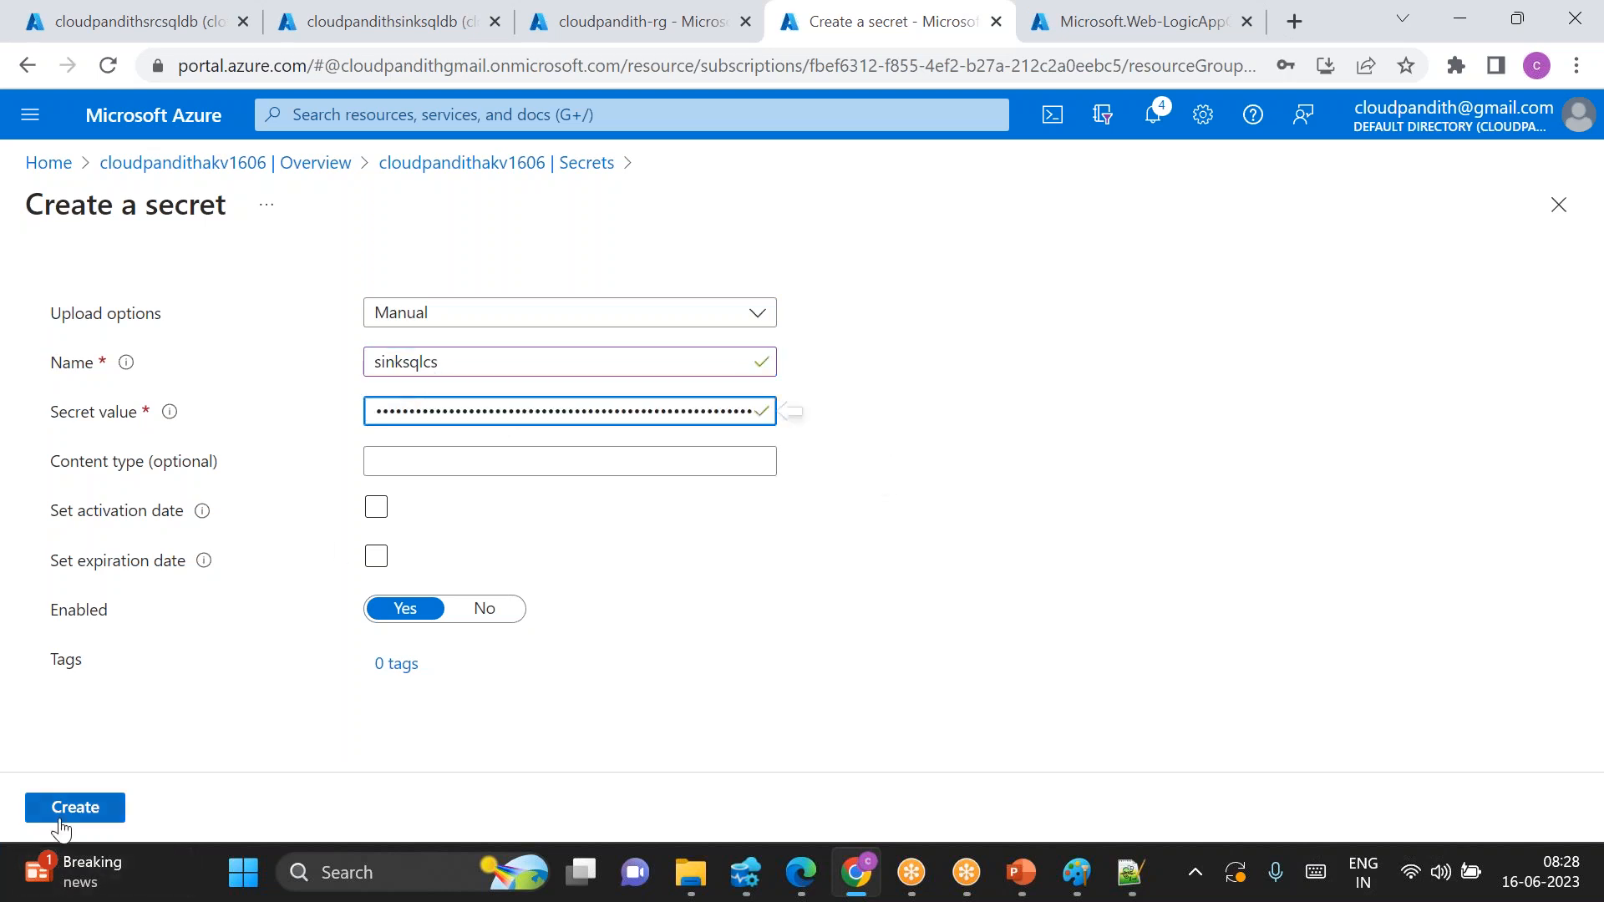
click(71, 814)
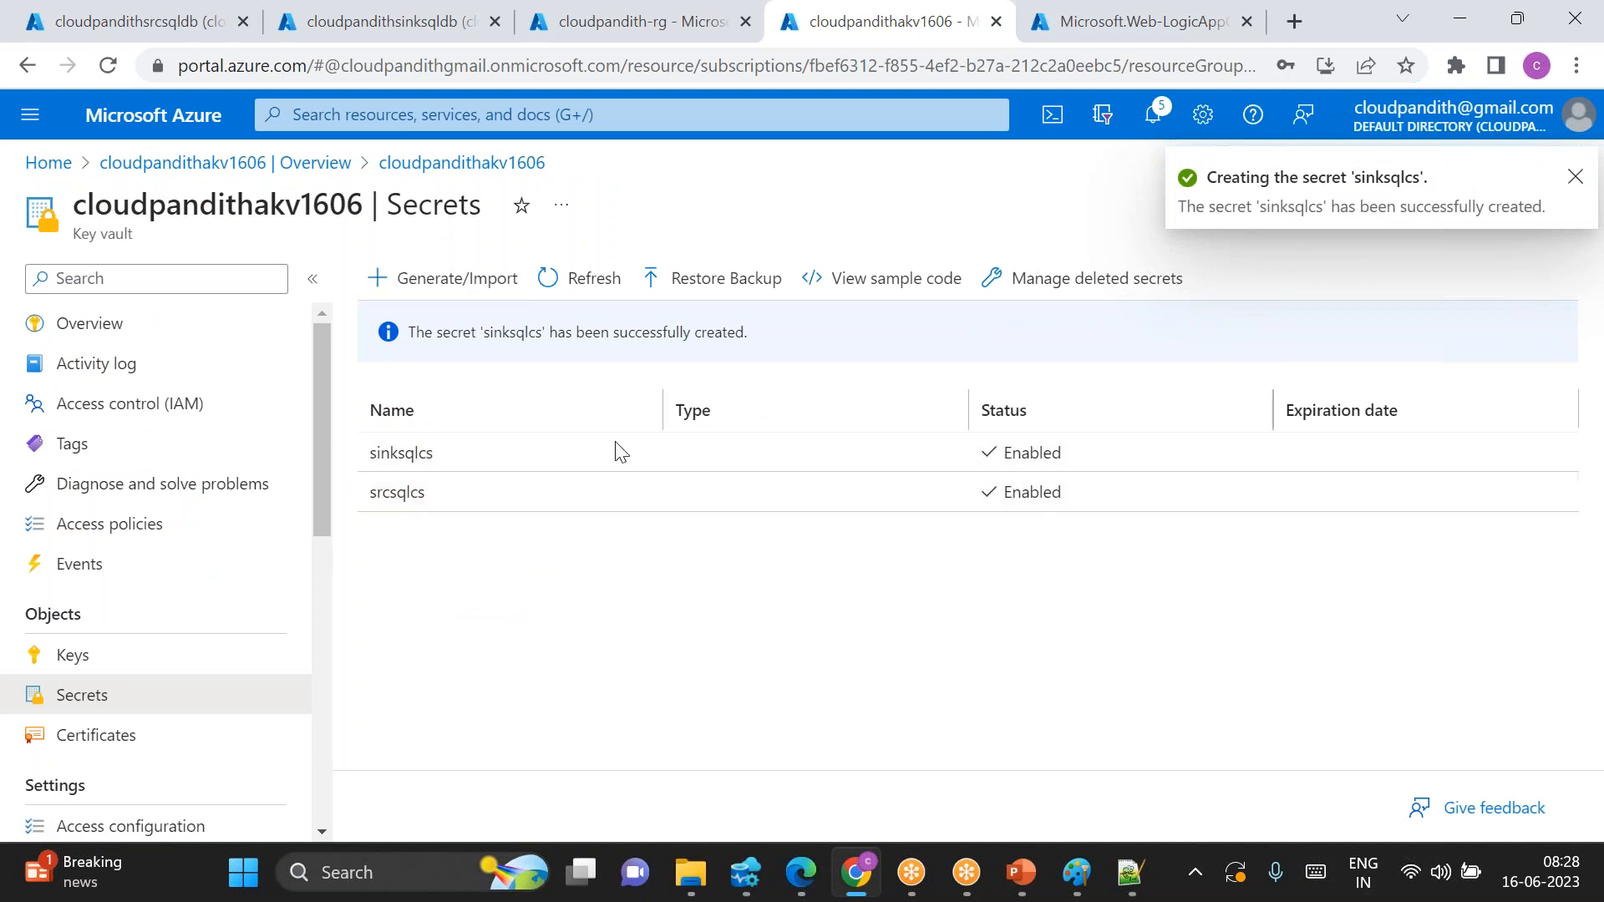
Step: Open the cloudpandithsynws1606 workspace from the resource group and launch Open Synapse Studio
click(580, 33)
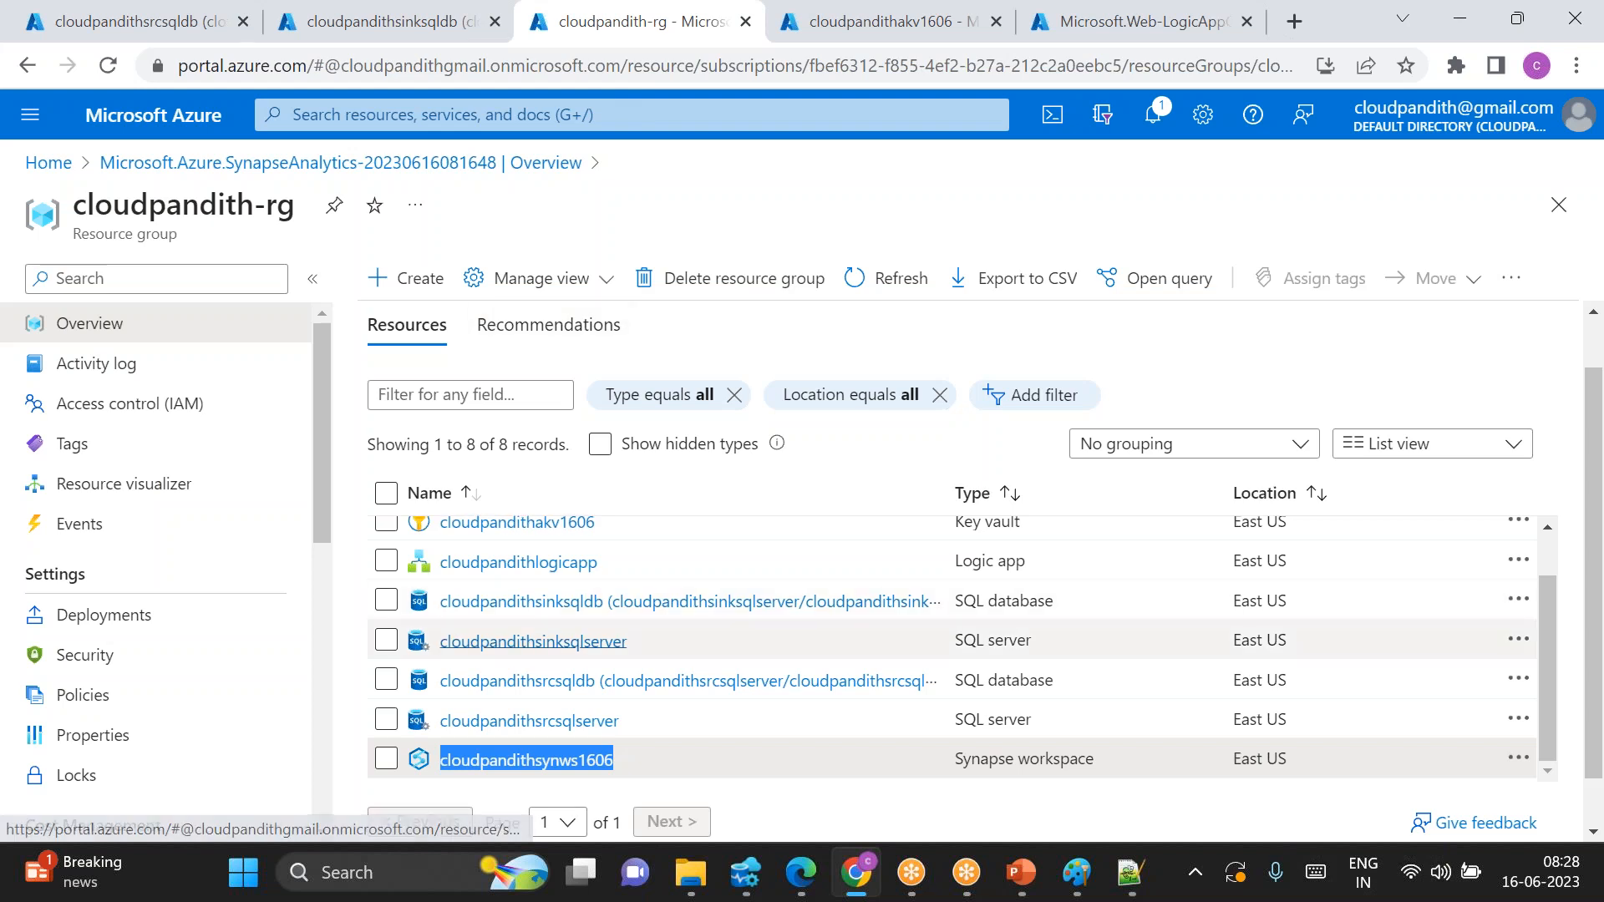
scroll(534, 647, up, 1)
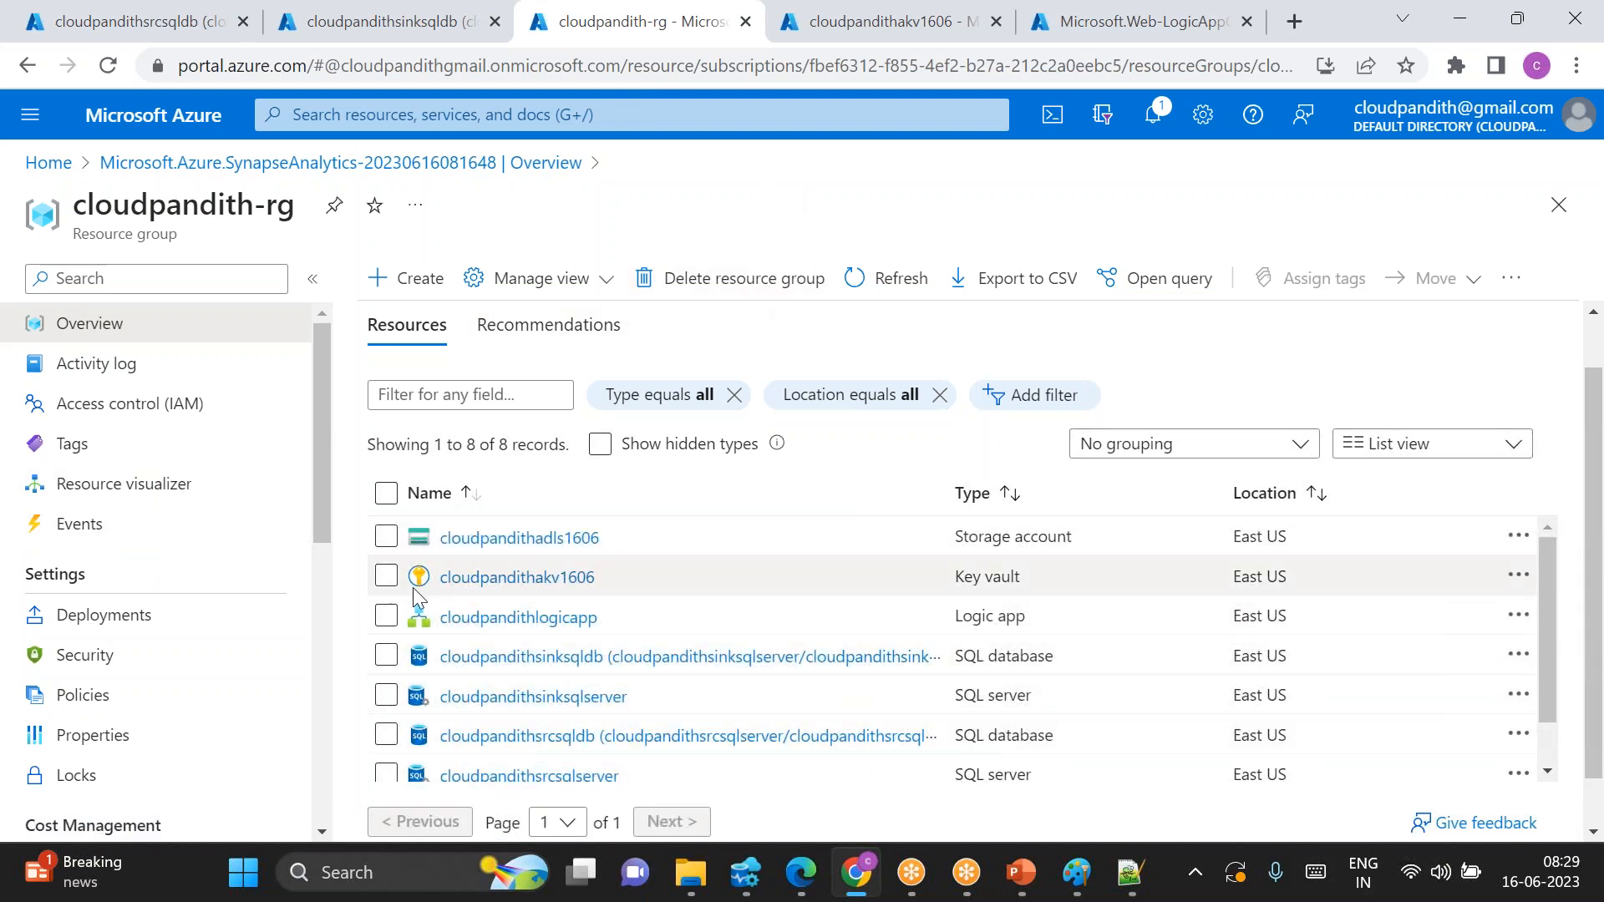
scroll(539, 617, down, 1)
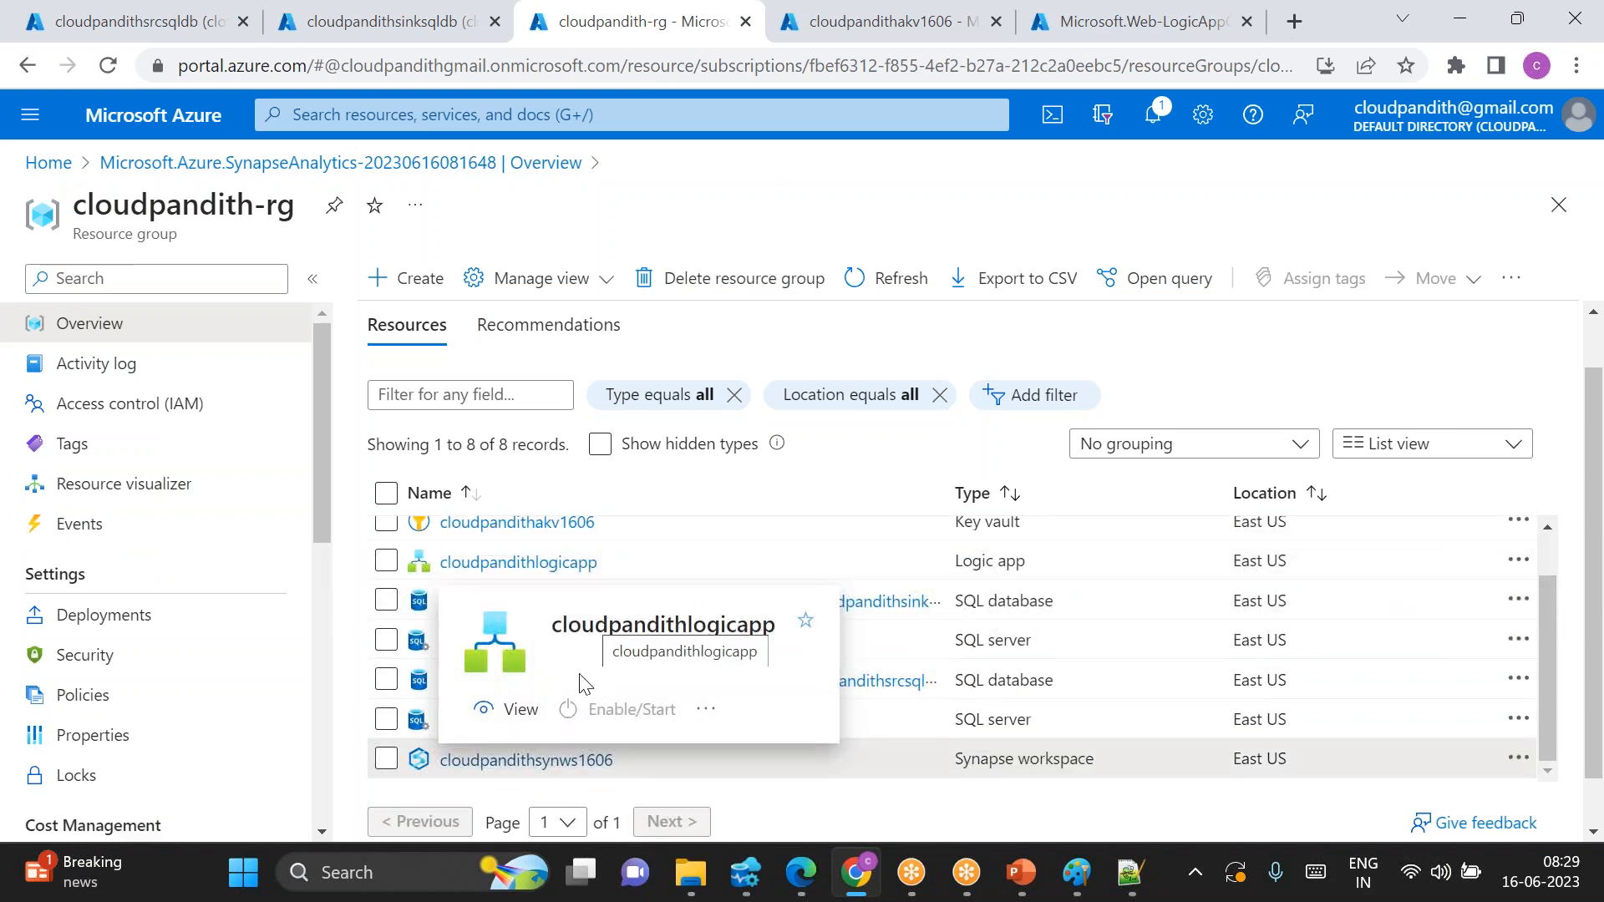
click(522, 762)
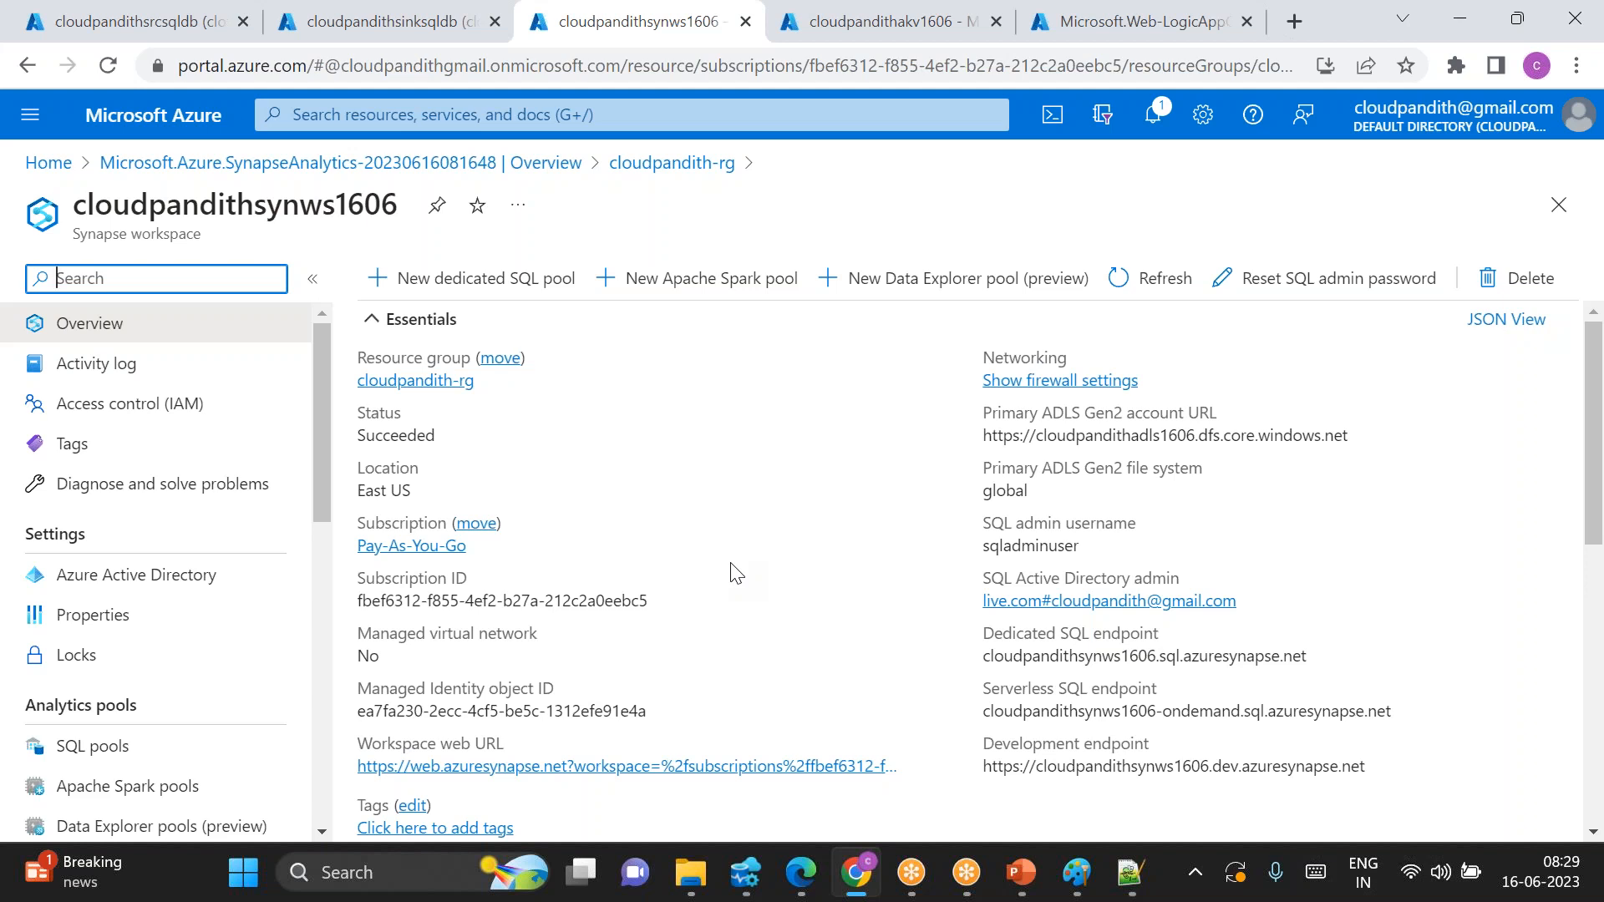
scroll(849, 557, down, 5)
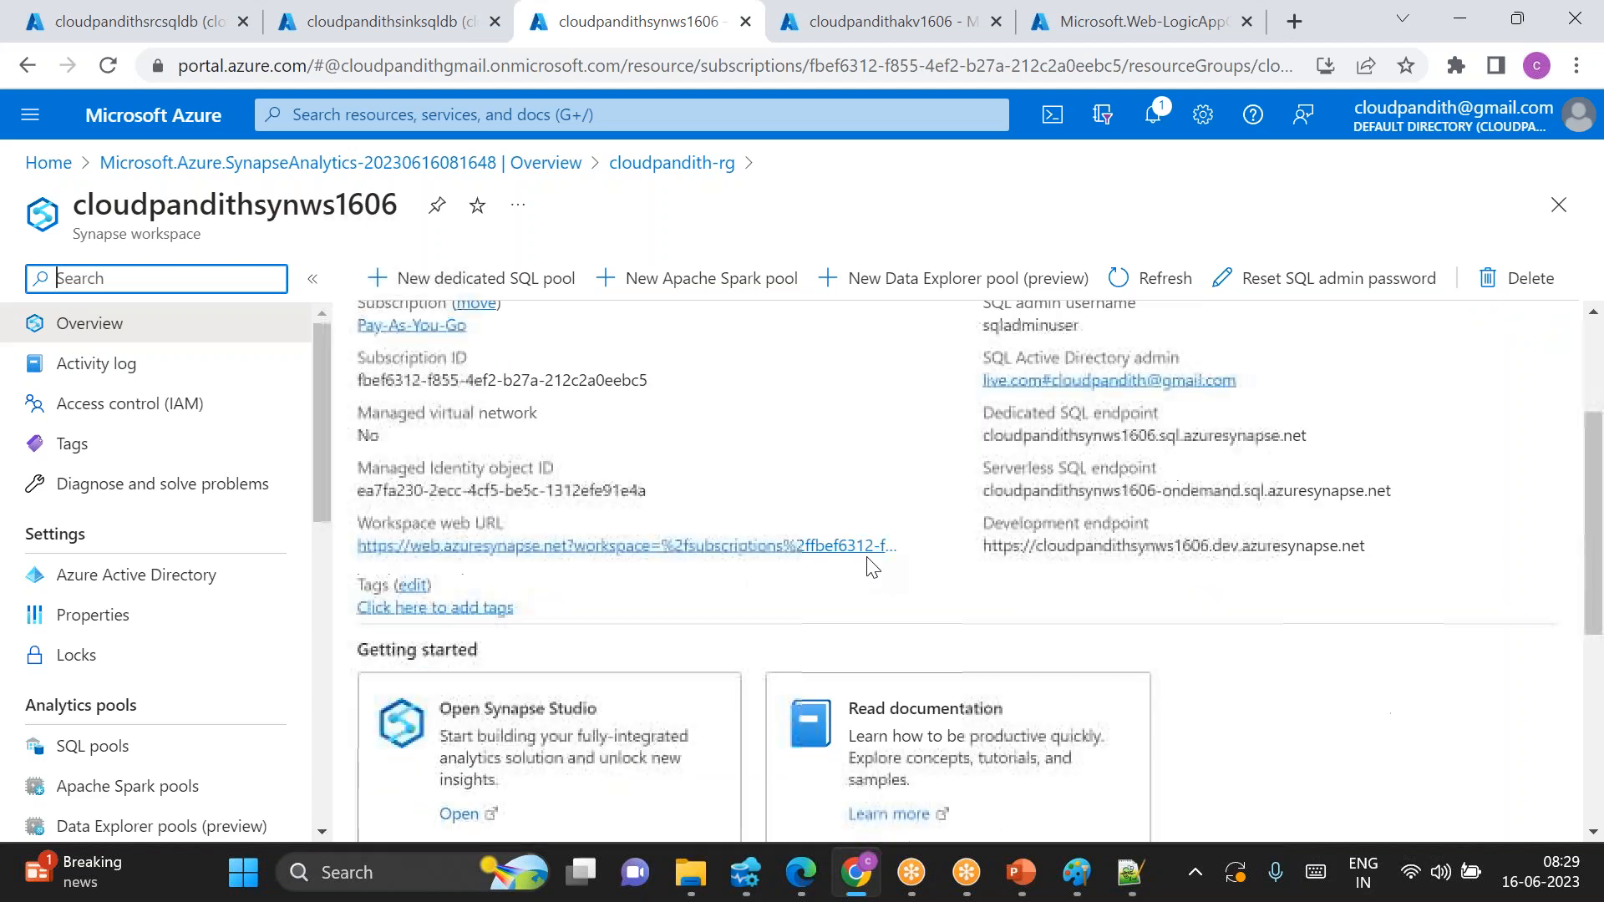
click(449, 605)
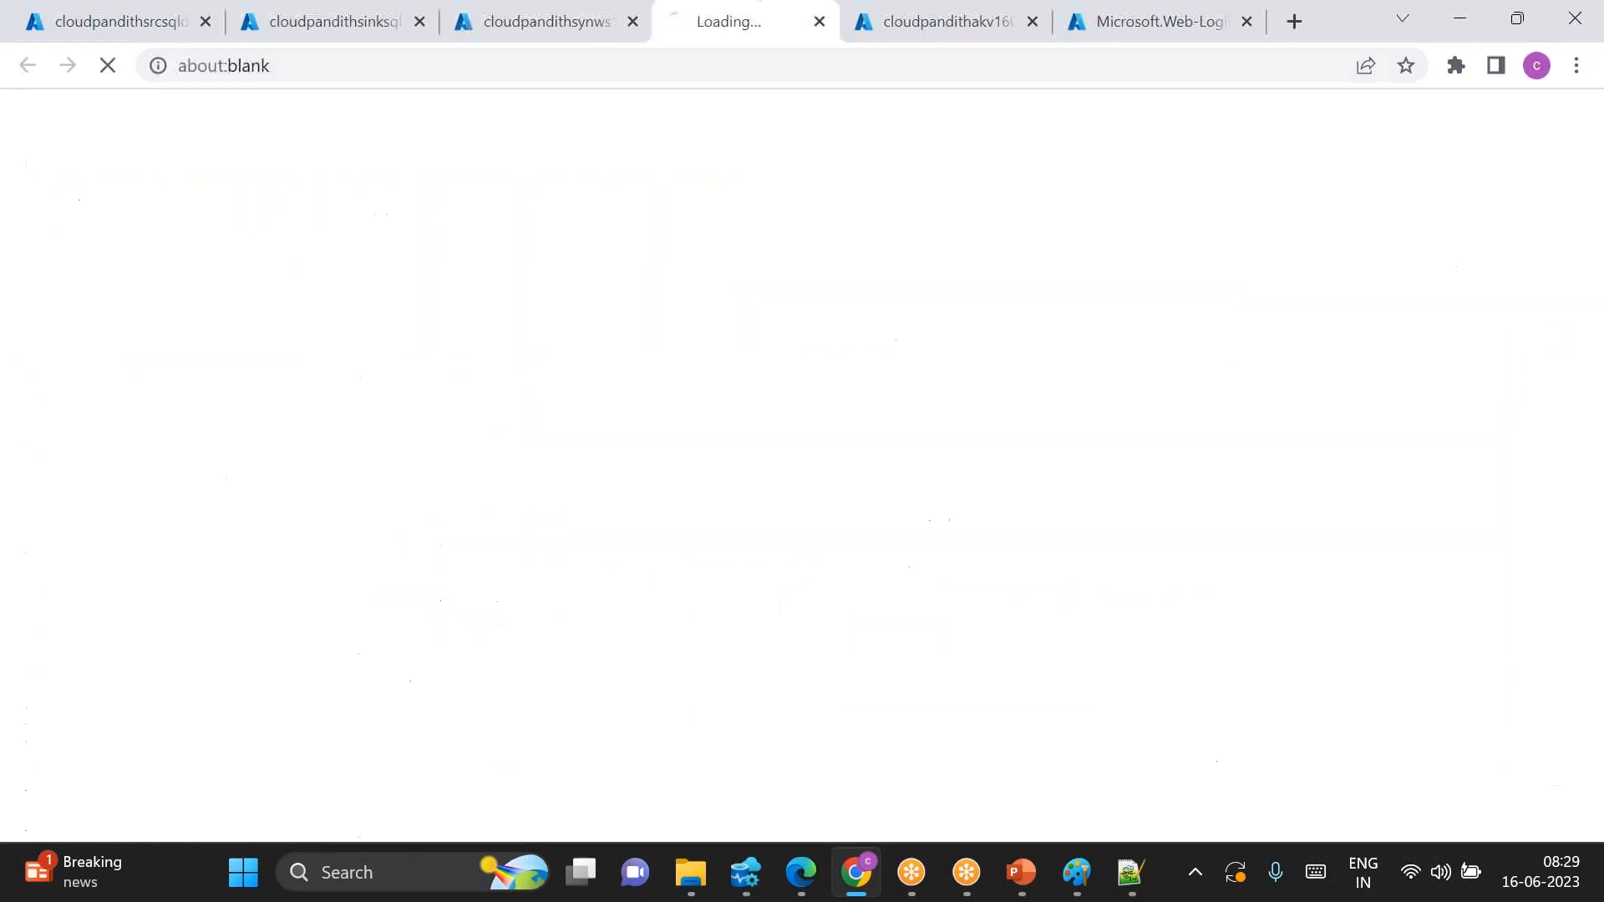
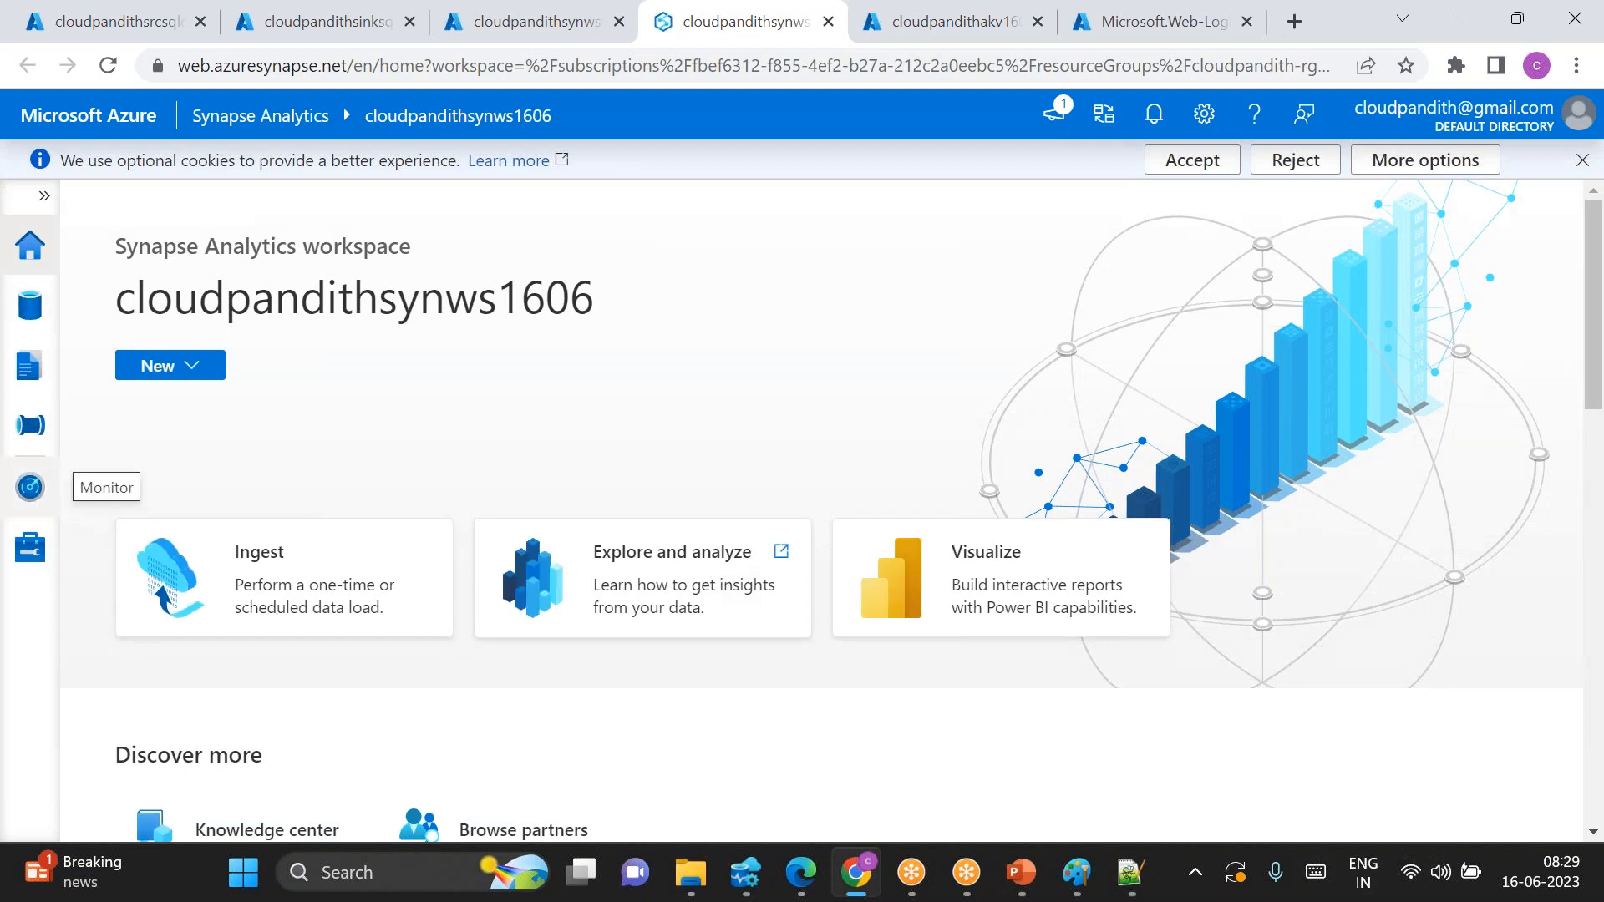
Step: Start a new Azure SQL Database linked service from Manage > Linked services
click(30, 547)
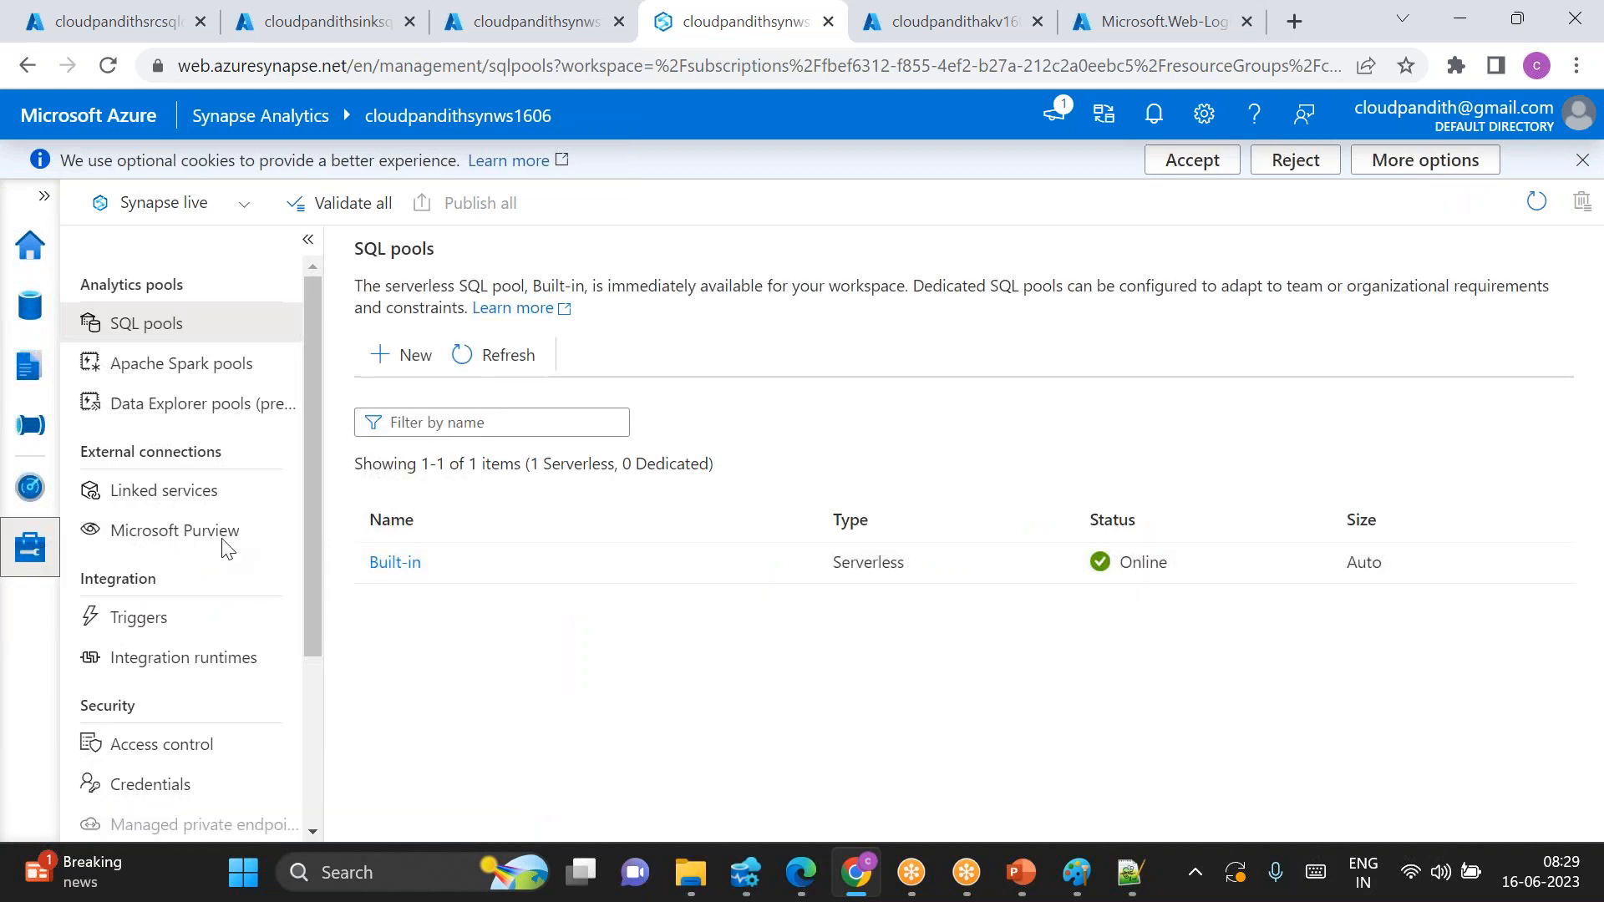
click(158, 494)
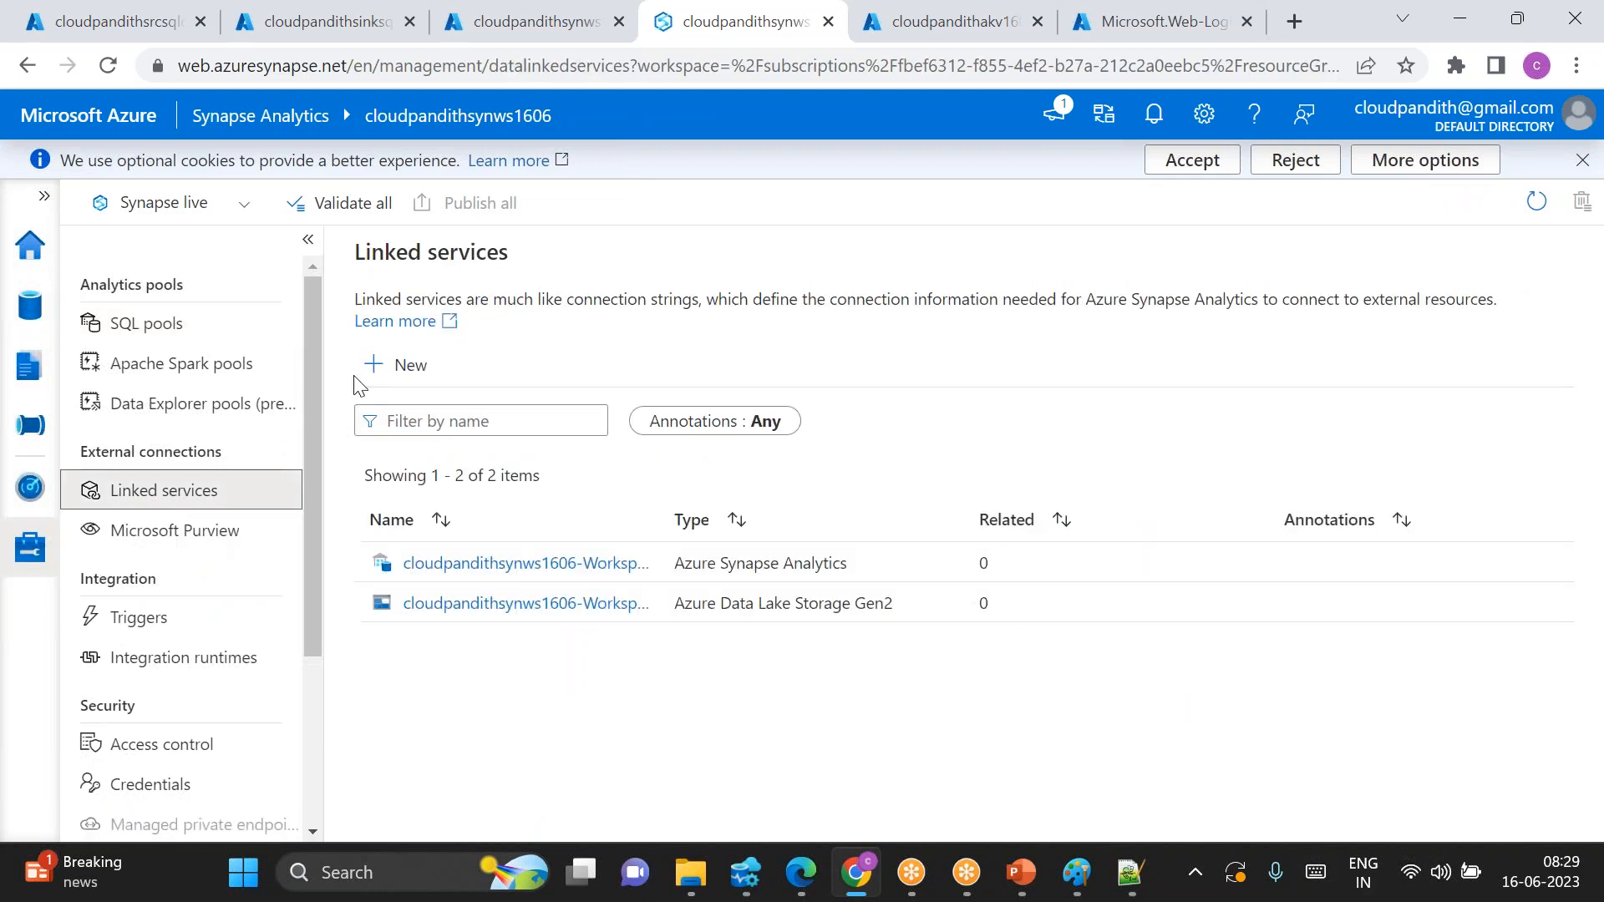
click(382, 367)
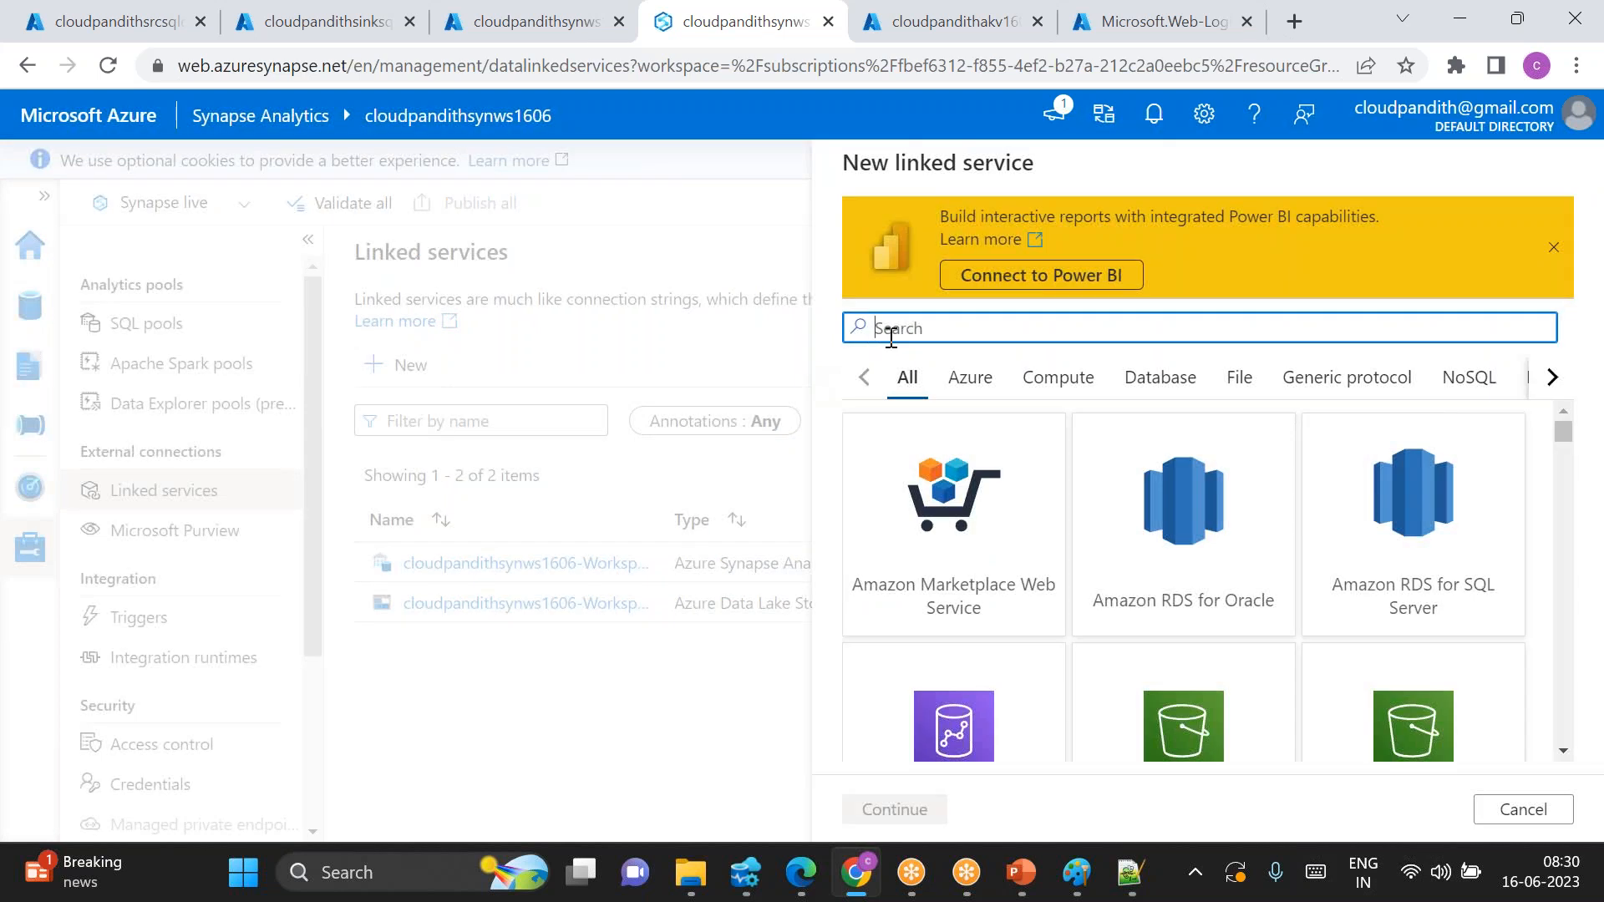
text(sql s)
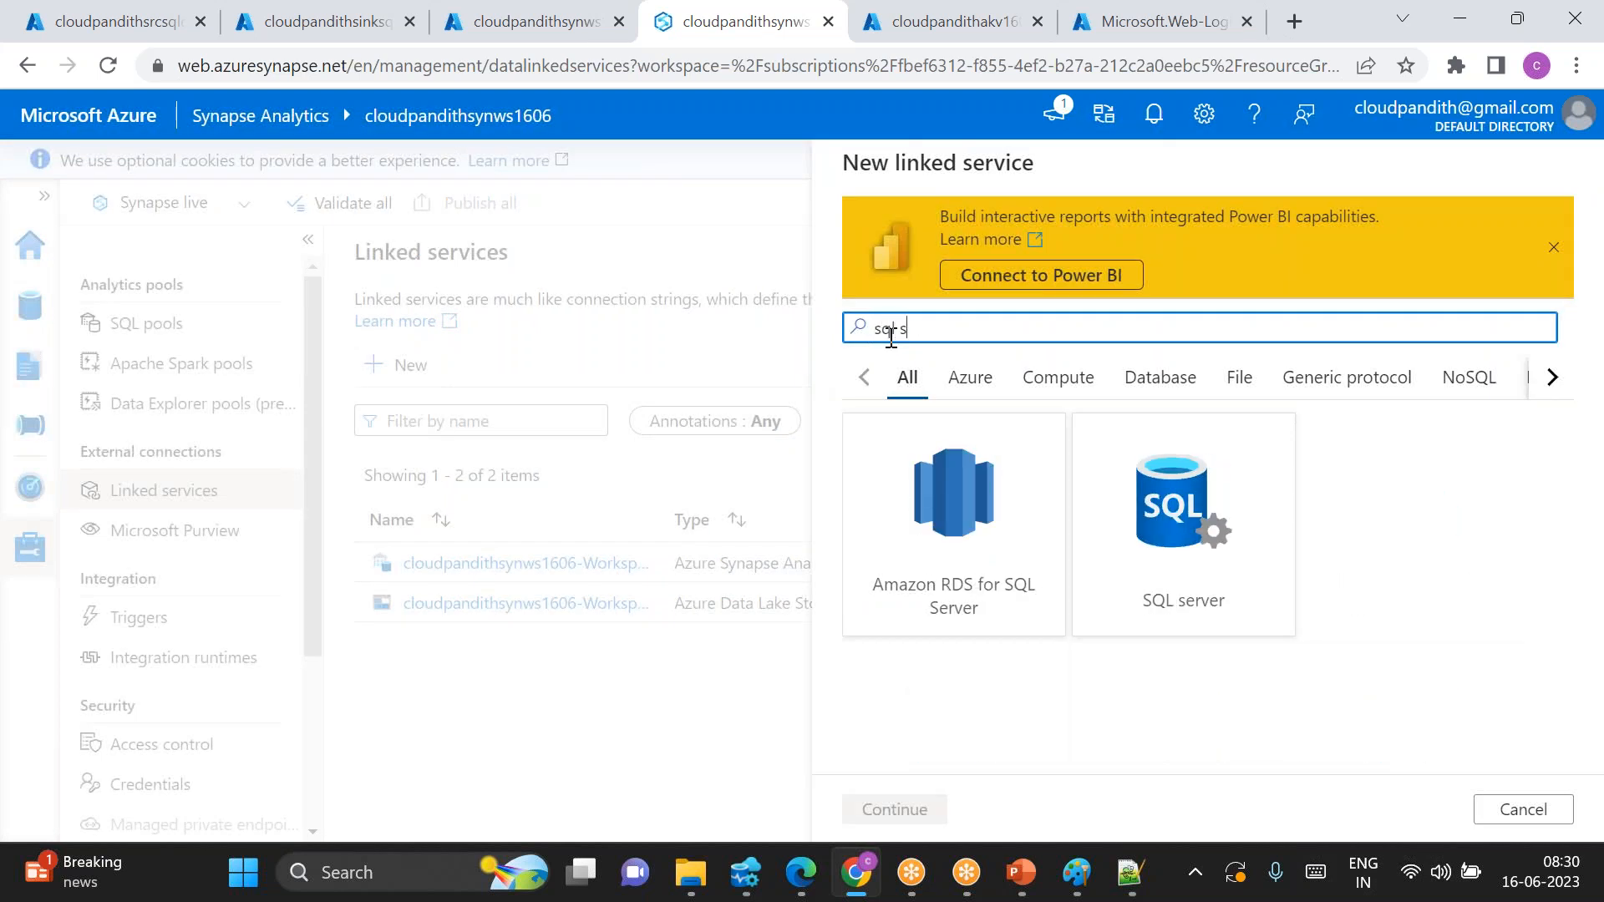
key(BackSpace)
text(d)
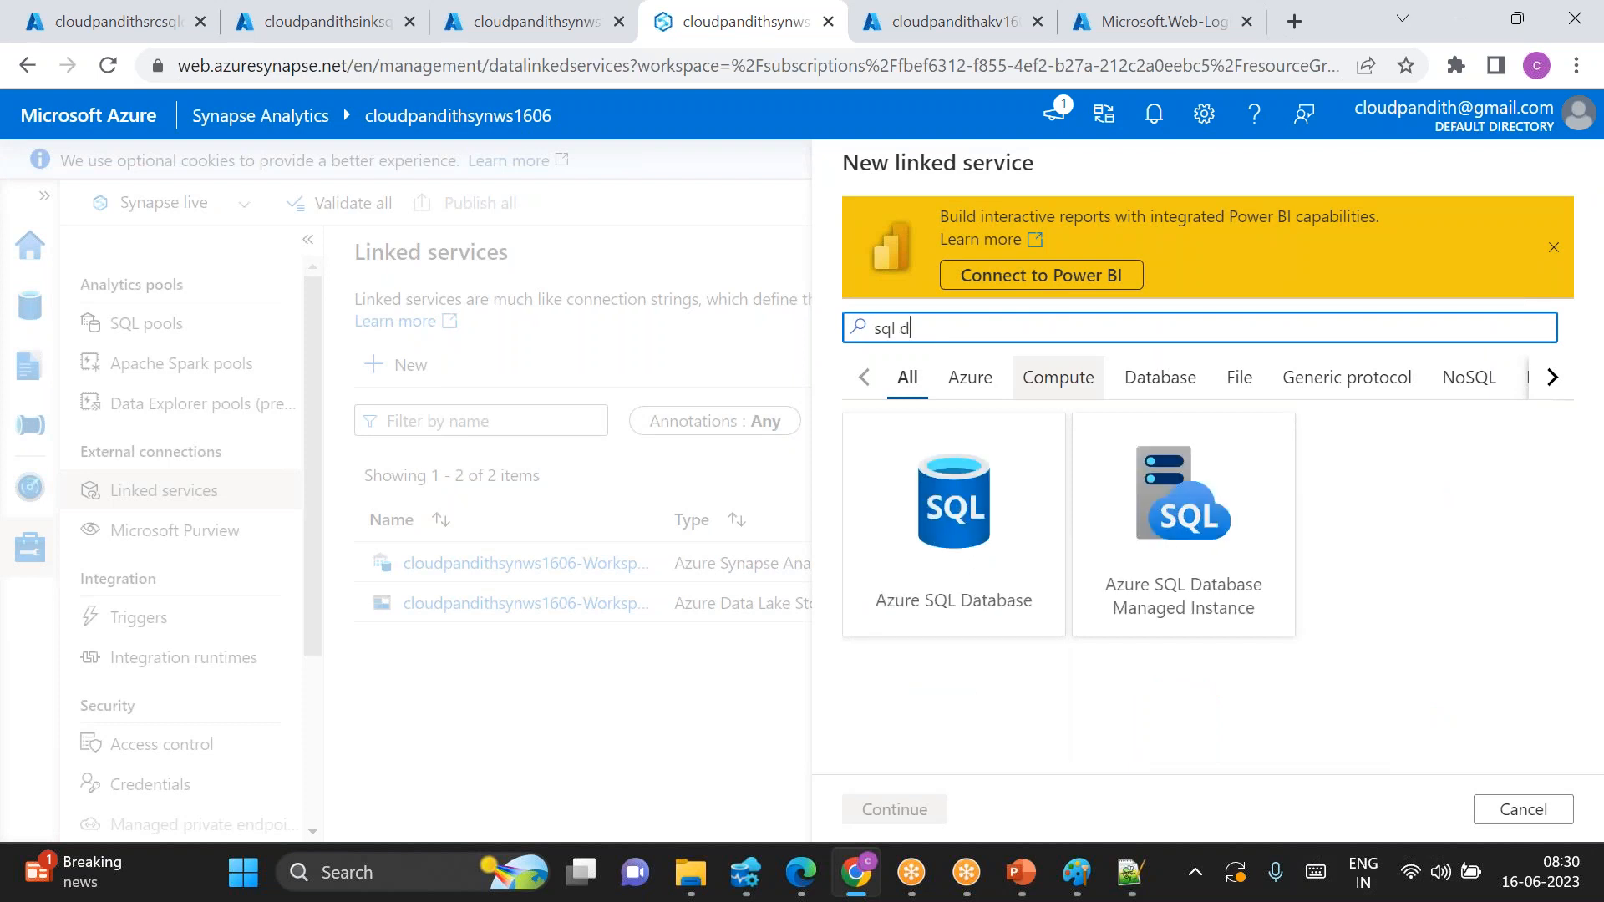
double_click(940, 565)
Step: Name it LS_SQLDB_Source and switch its connection to Azure Key Vault
drag(1035, 316, 777, 343)
text(LS_SQLDB)
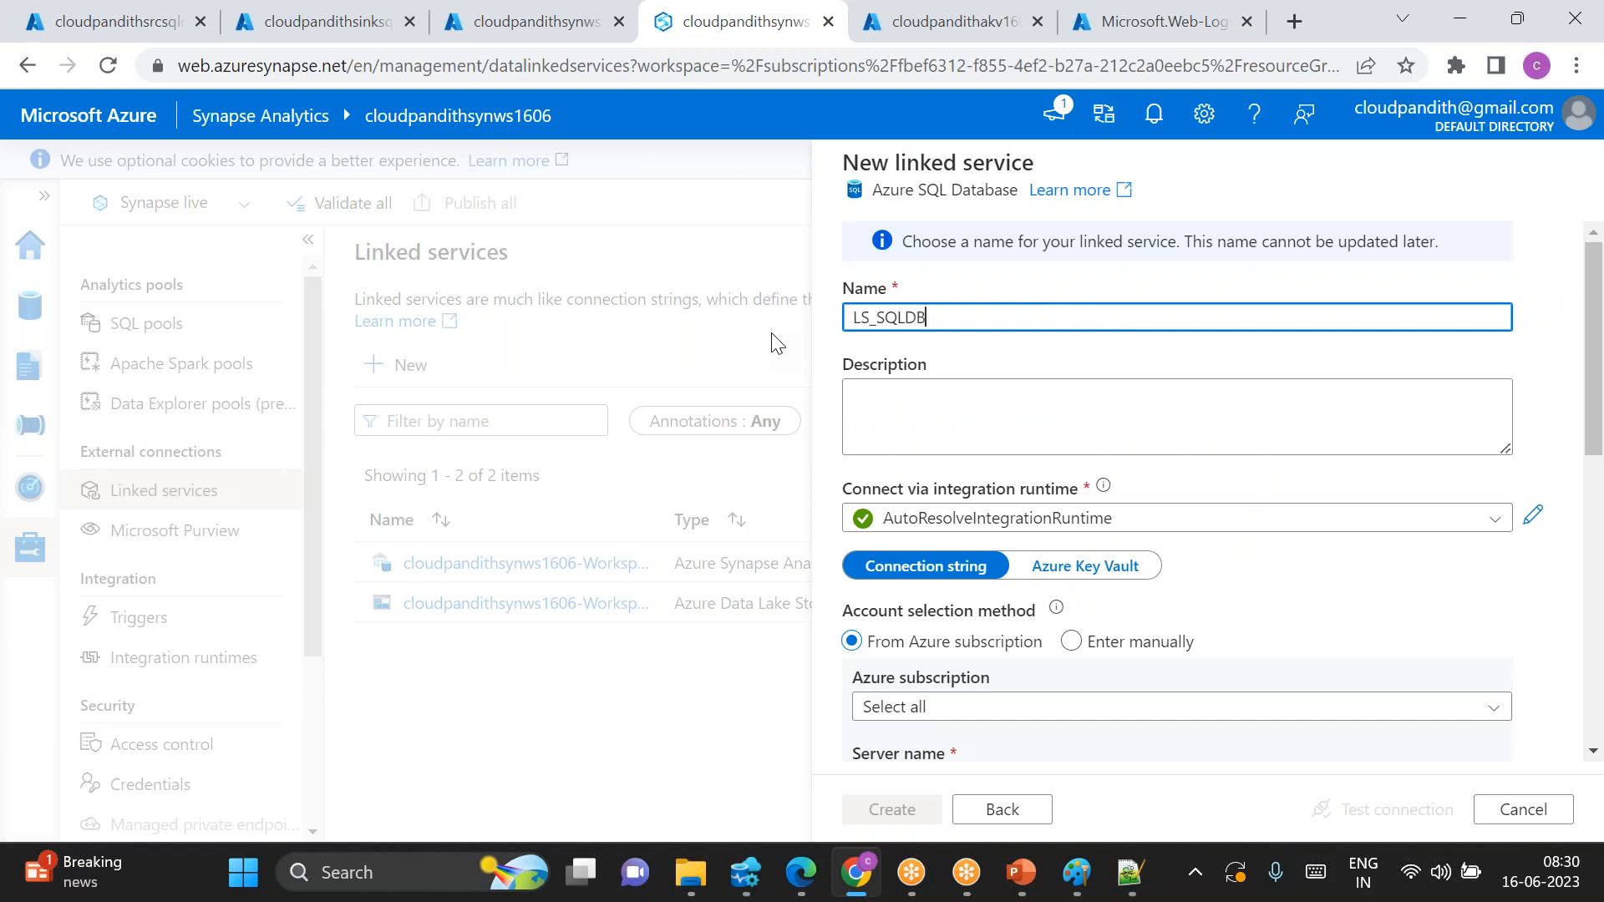
text(_Source)
click(1002, 353)
scroll(966, 337, down, 1)
scroll(967, 337, up, 1)
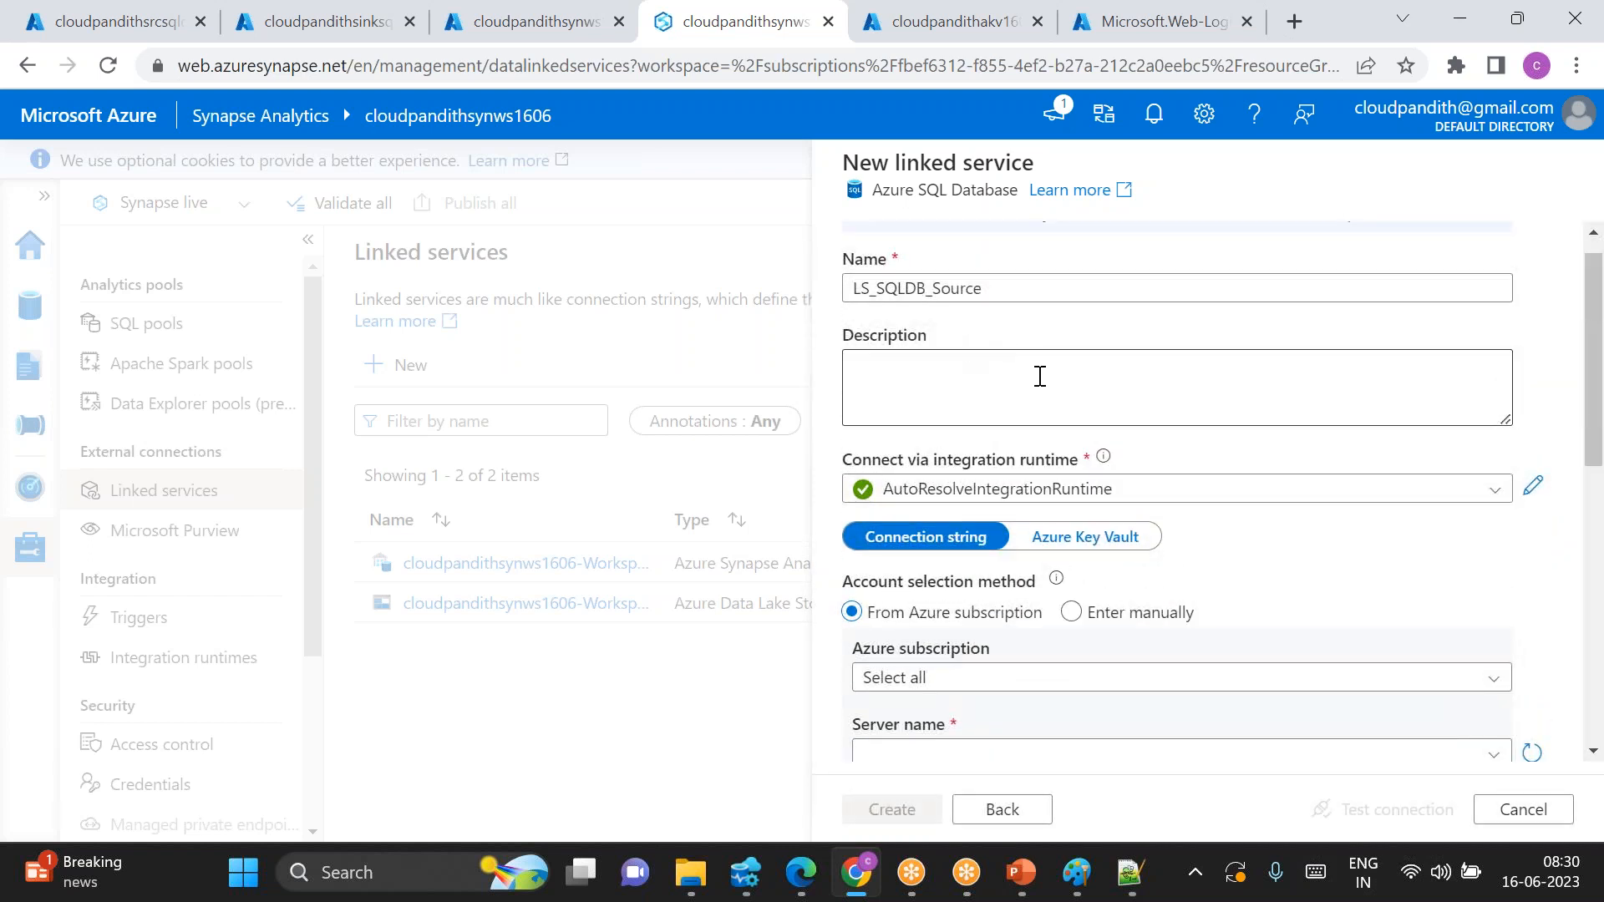
click(1075, 543)
scroll(1075, 543, down, 1)
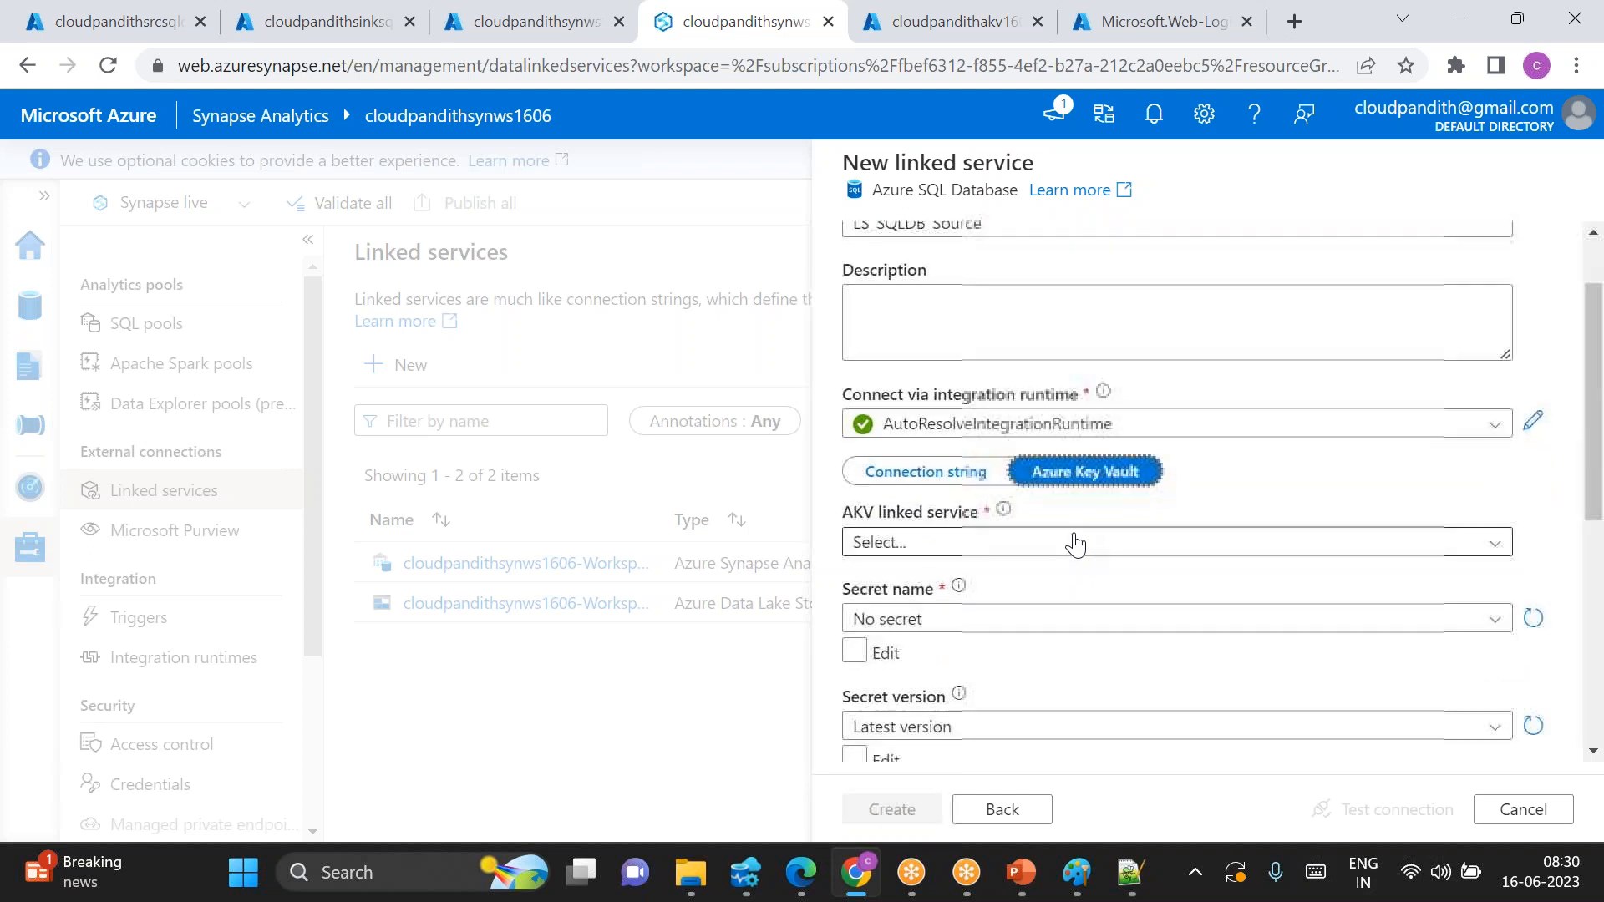
click(922, 551)
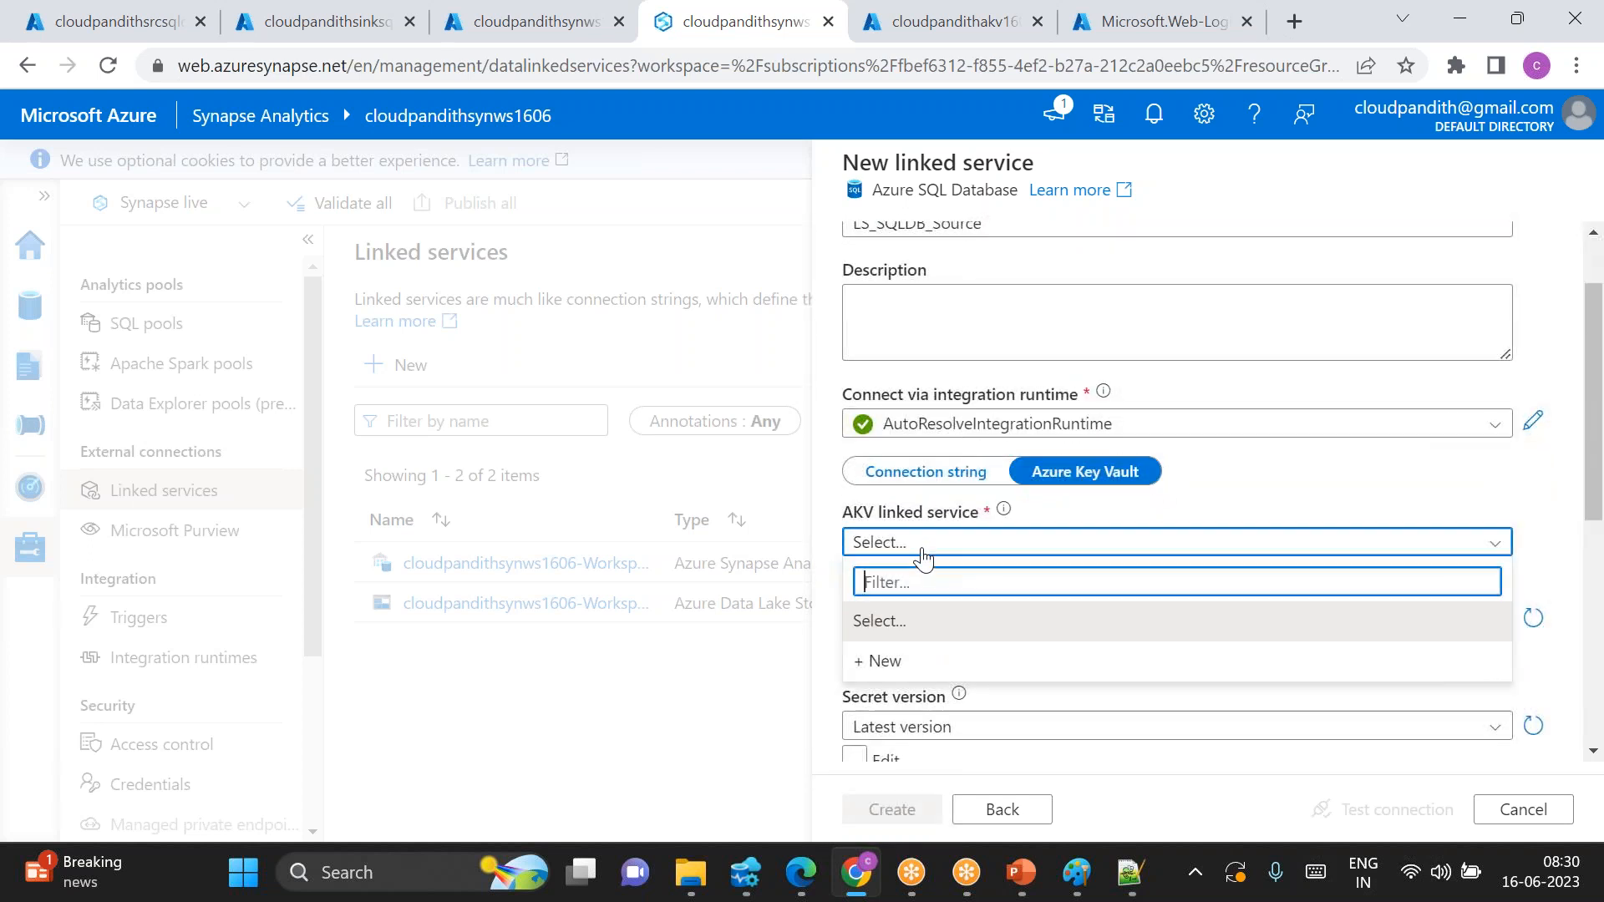
Step: Create key vault linked service LS_AKV on the second Pay-As-You-Go subscription's workspace key vault
click(890, 664)
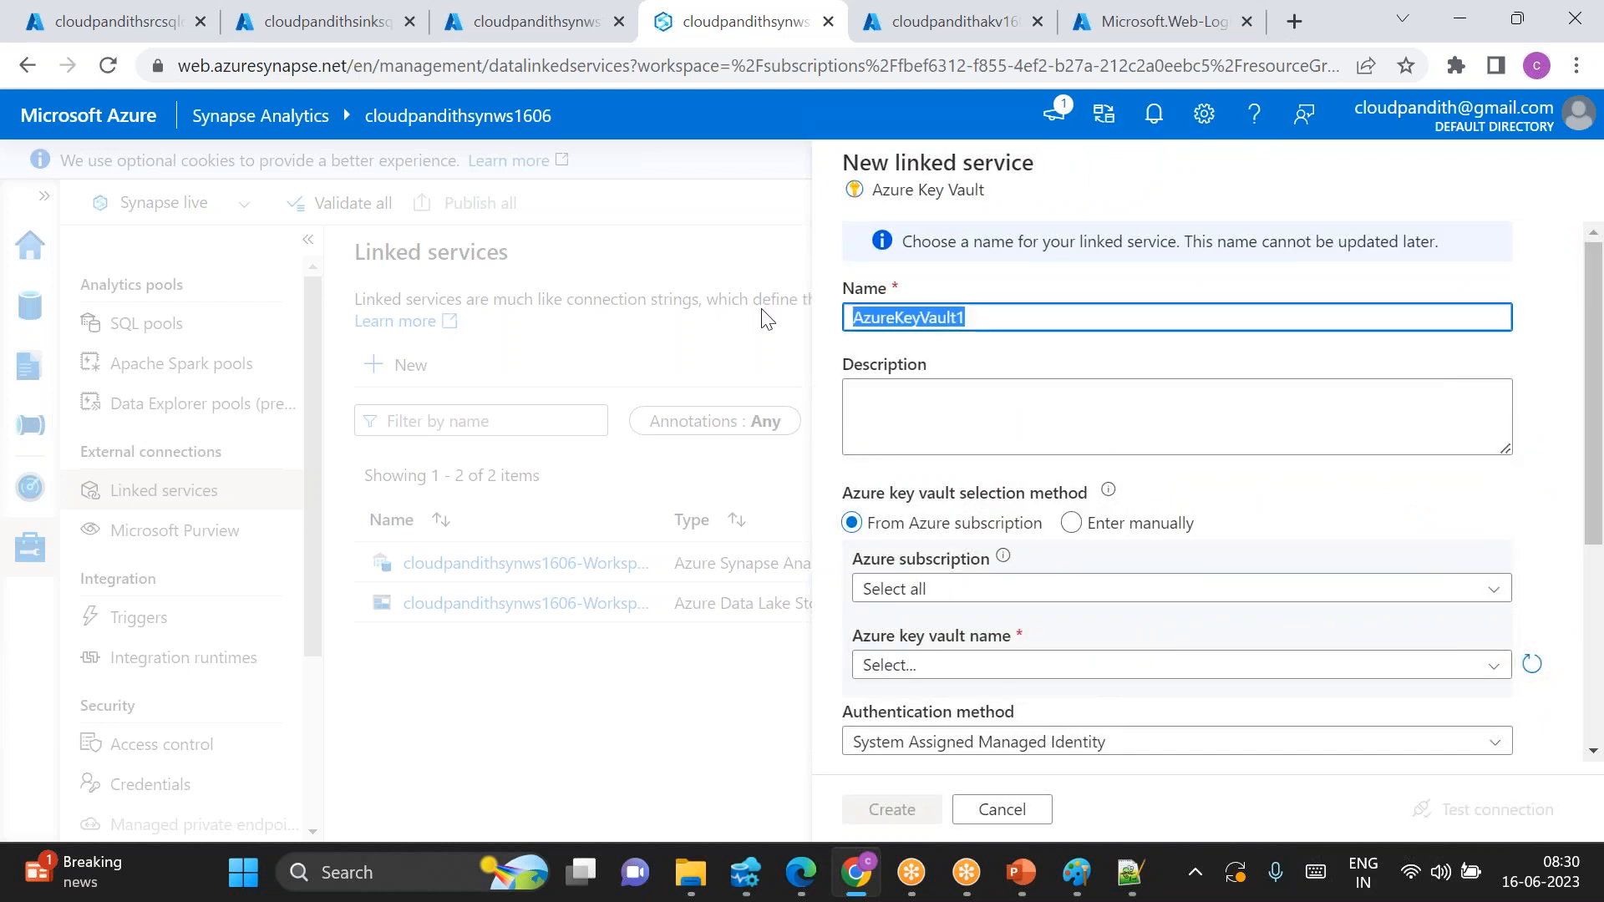
text(LS)
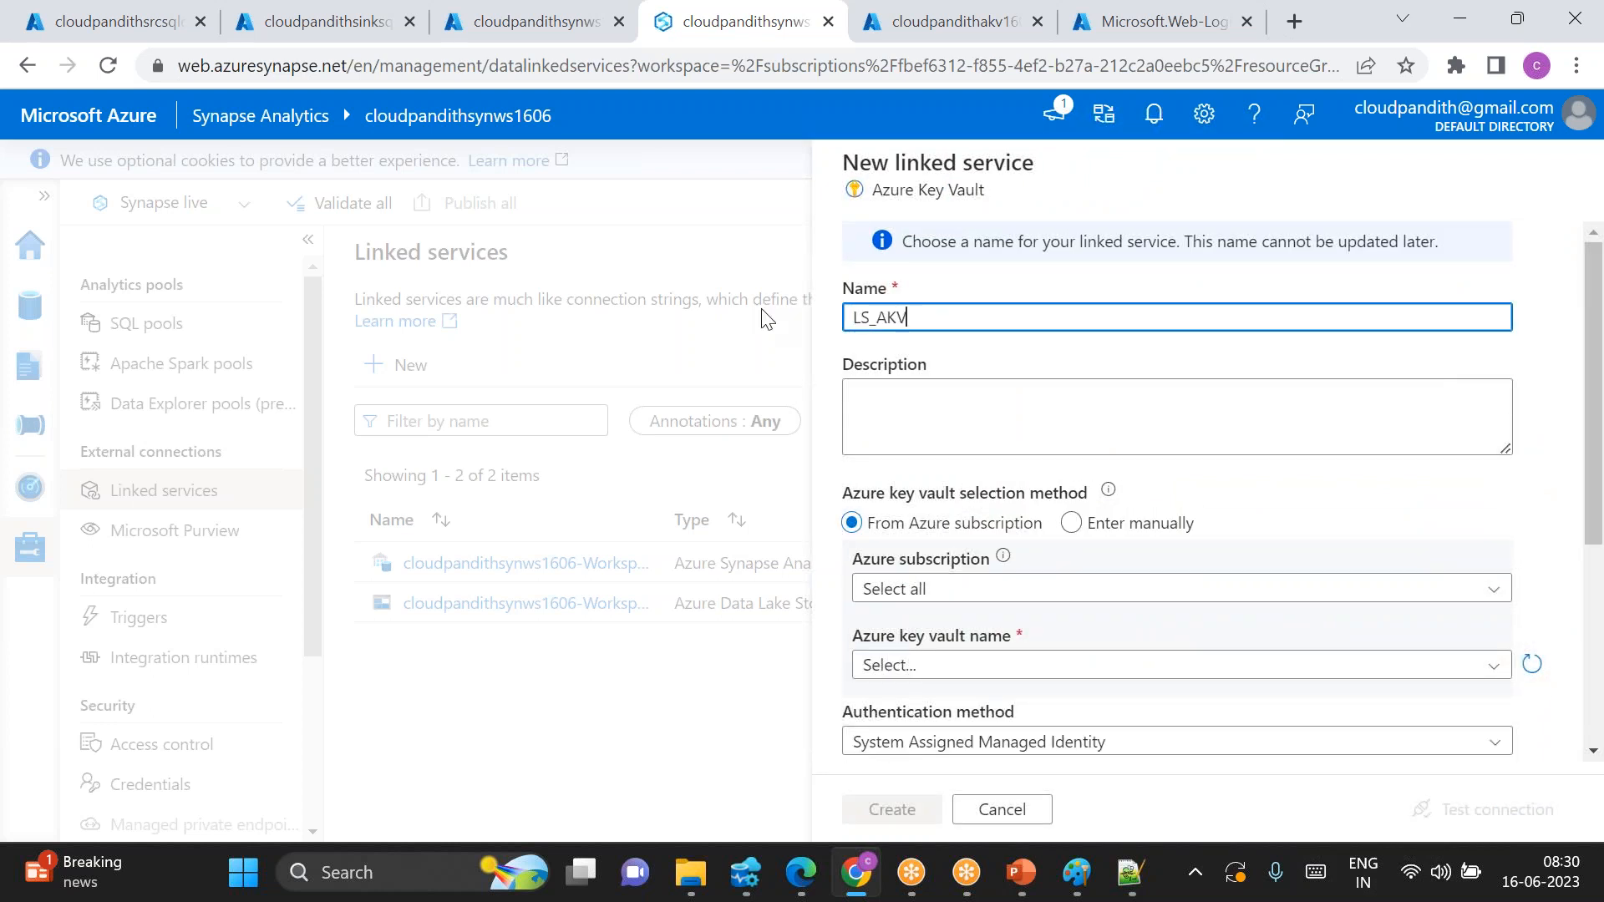
text(_AKV)
click(936, 589)
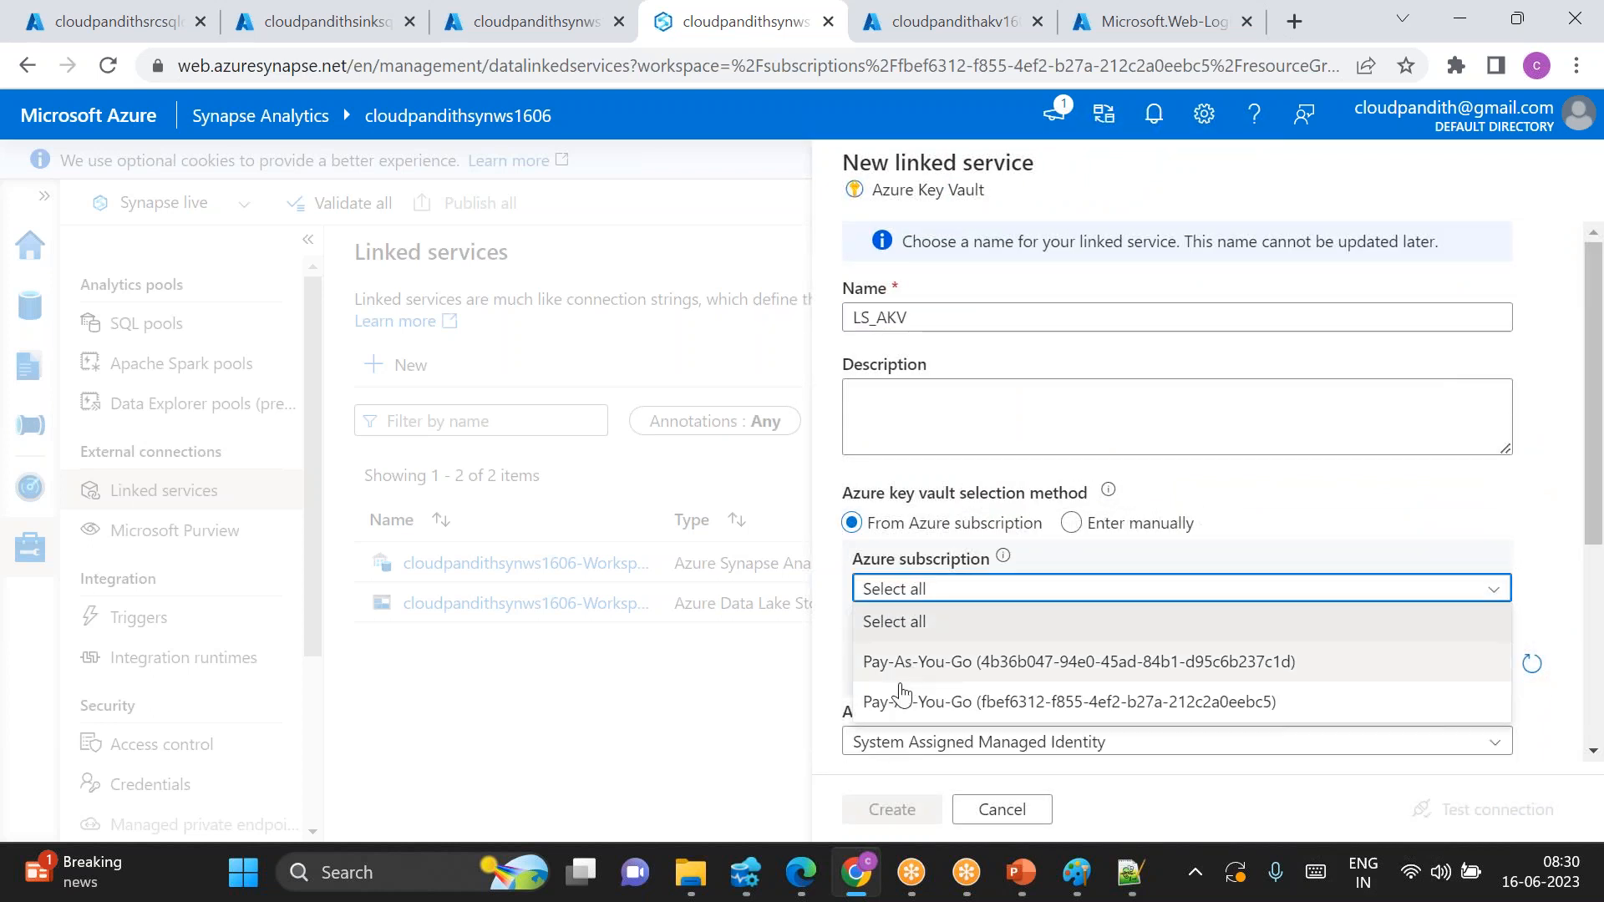
click(898, 701)
scroll(898, 701, down, 1)
click(961, 547)
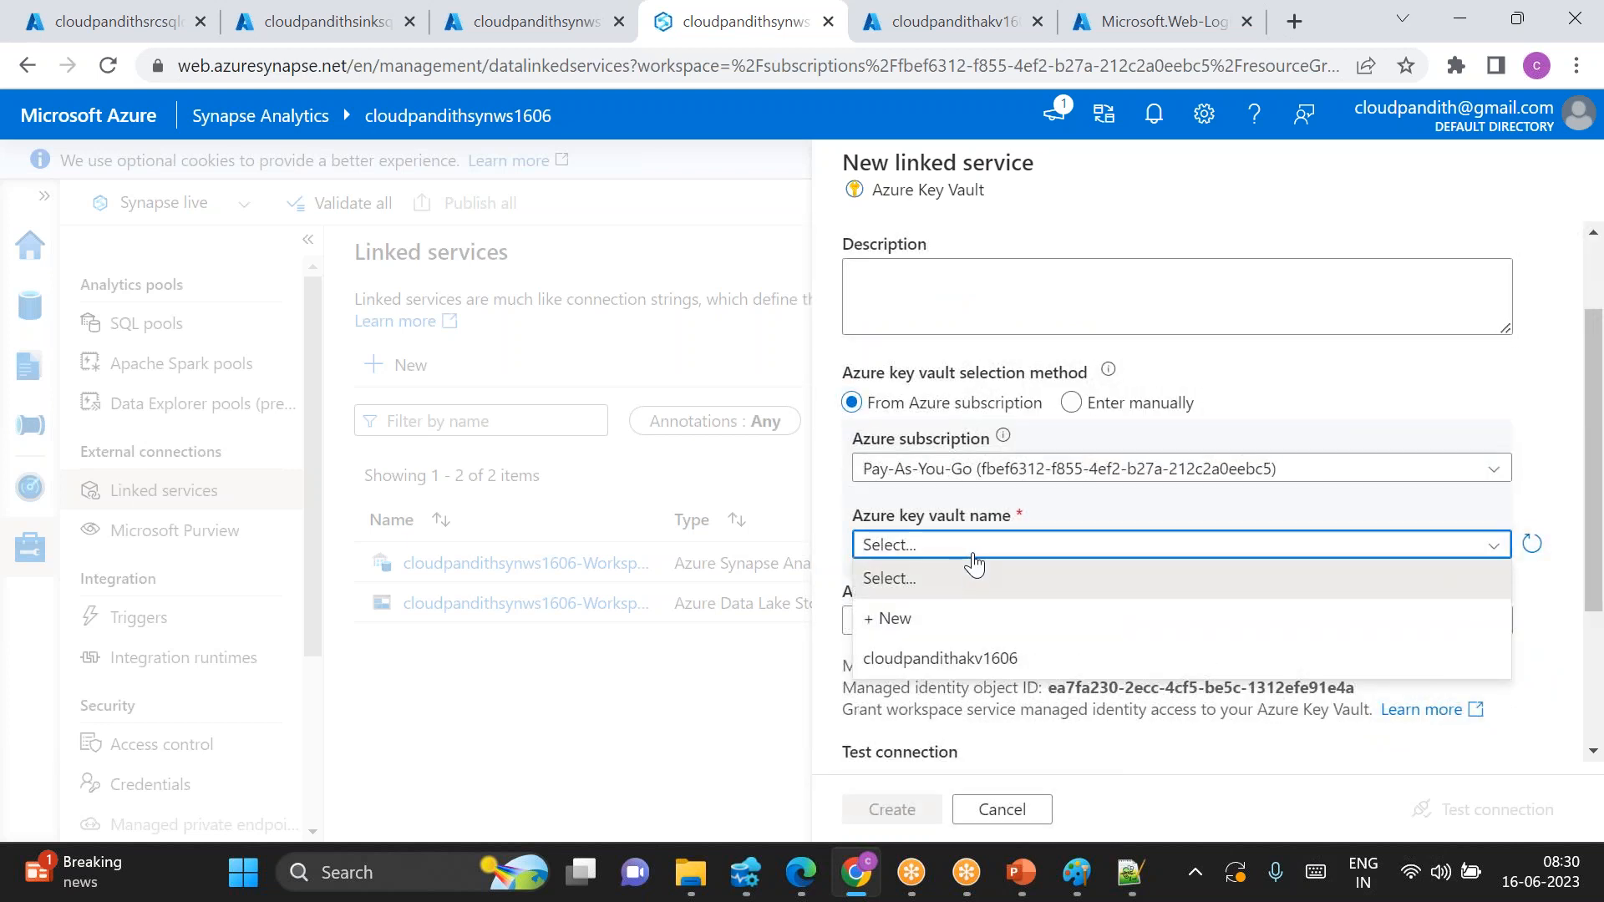
click(966, 660)
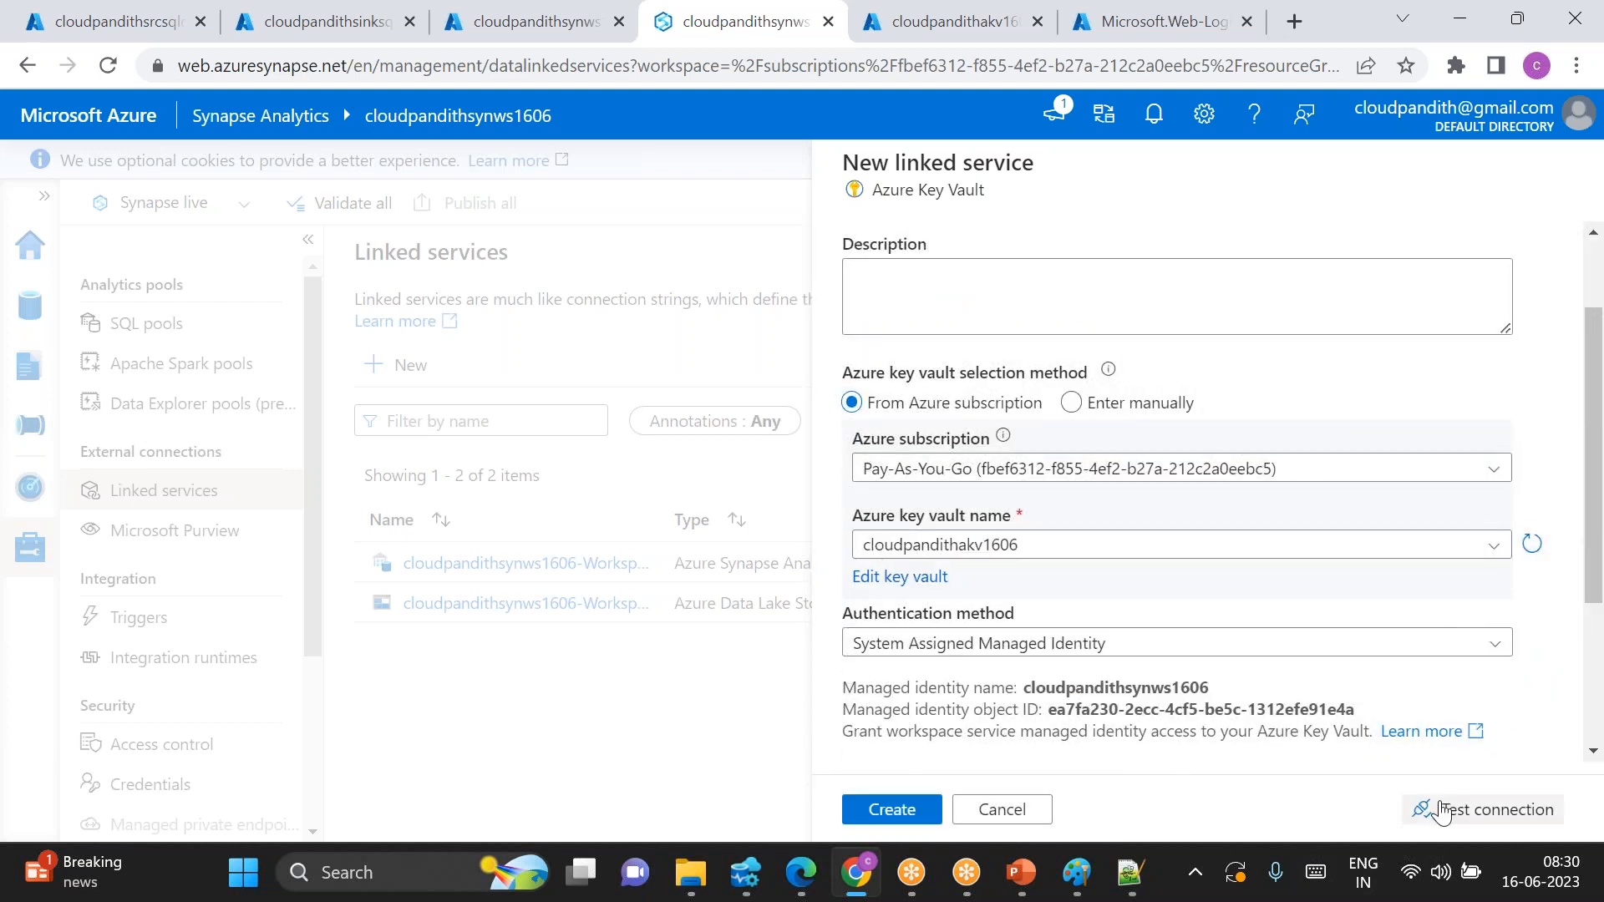
click(1393, 807)
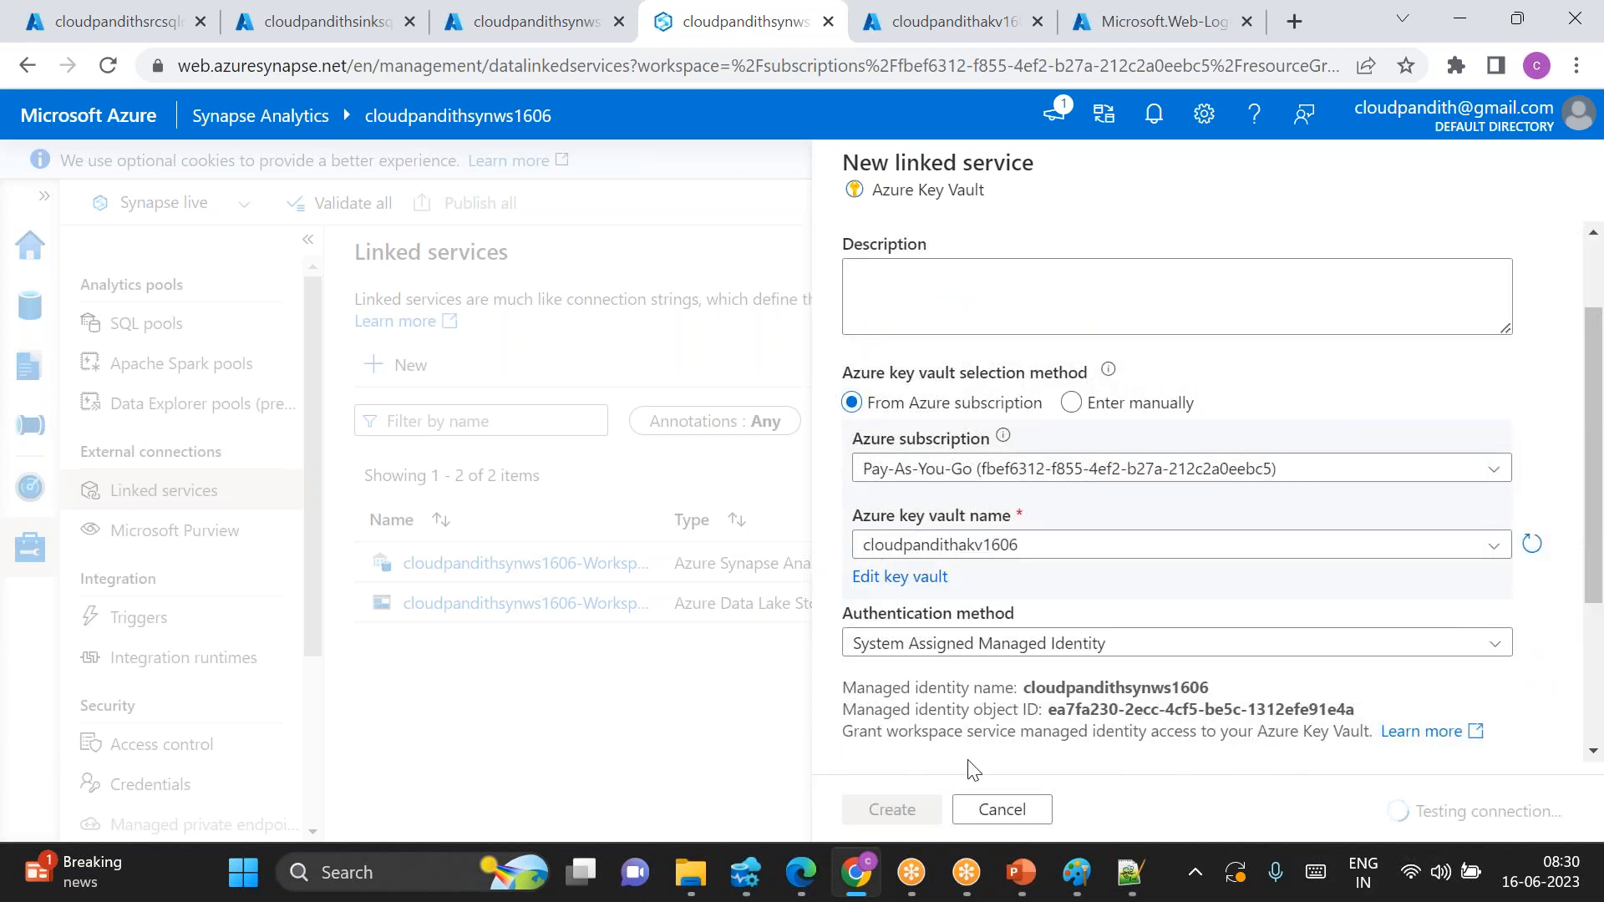
click(895, 809)
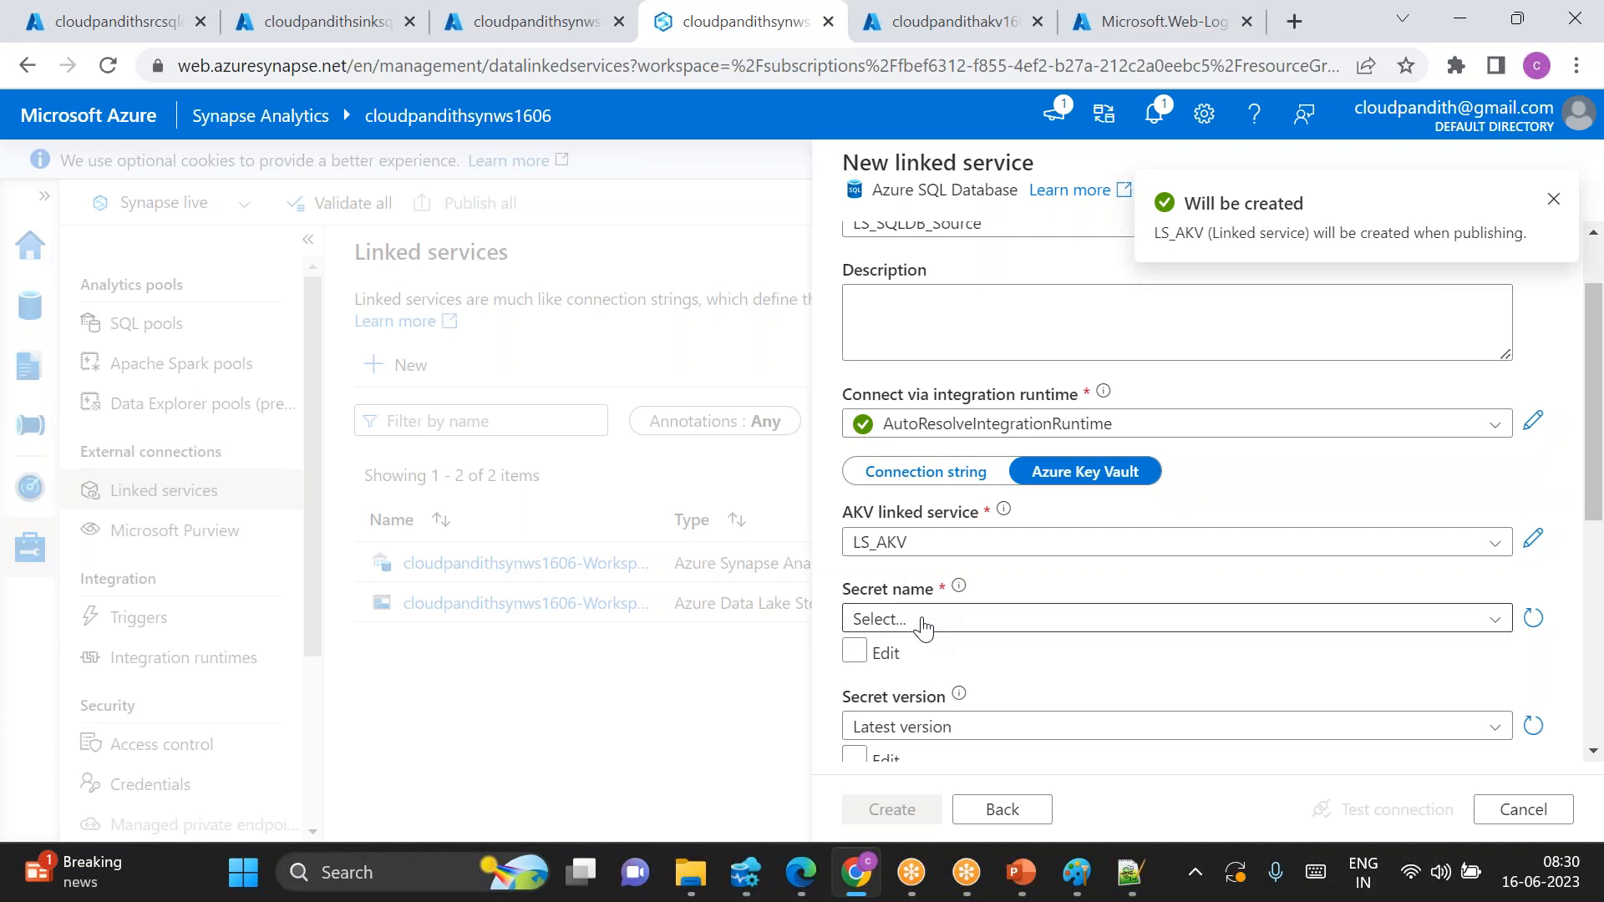
Step: Use secret srcsqlcs, test and create LS_SQLDB_Source, then review LS_AKV's related services
click(921, 622)
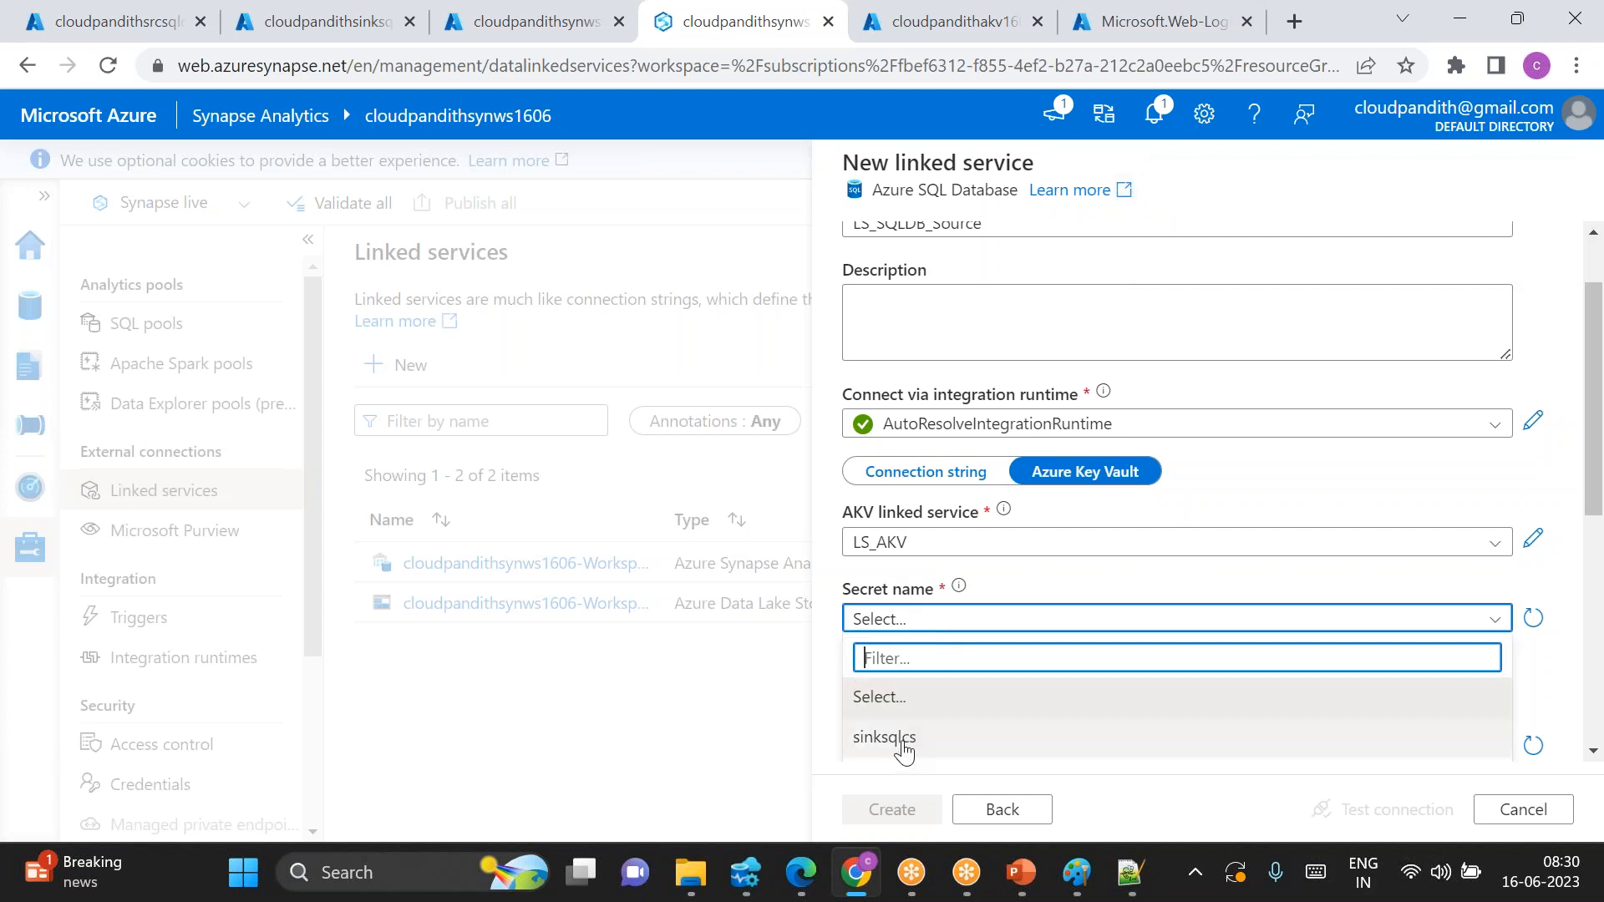
scroll(903, 750, down, 1)
click(884, 701)
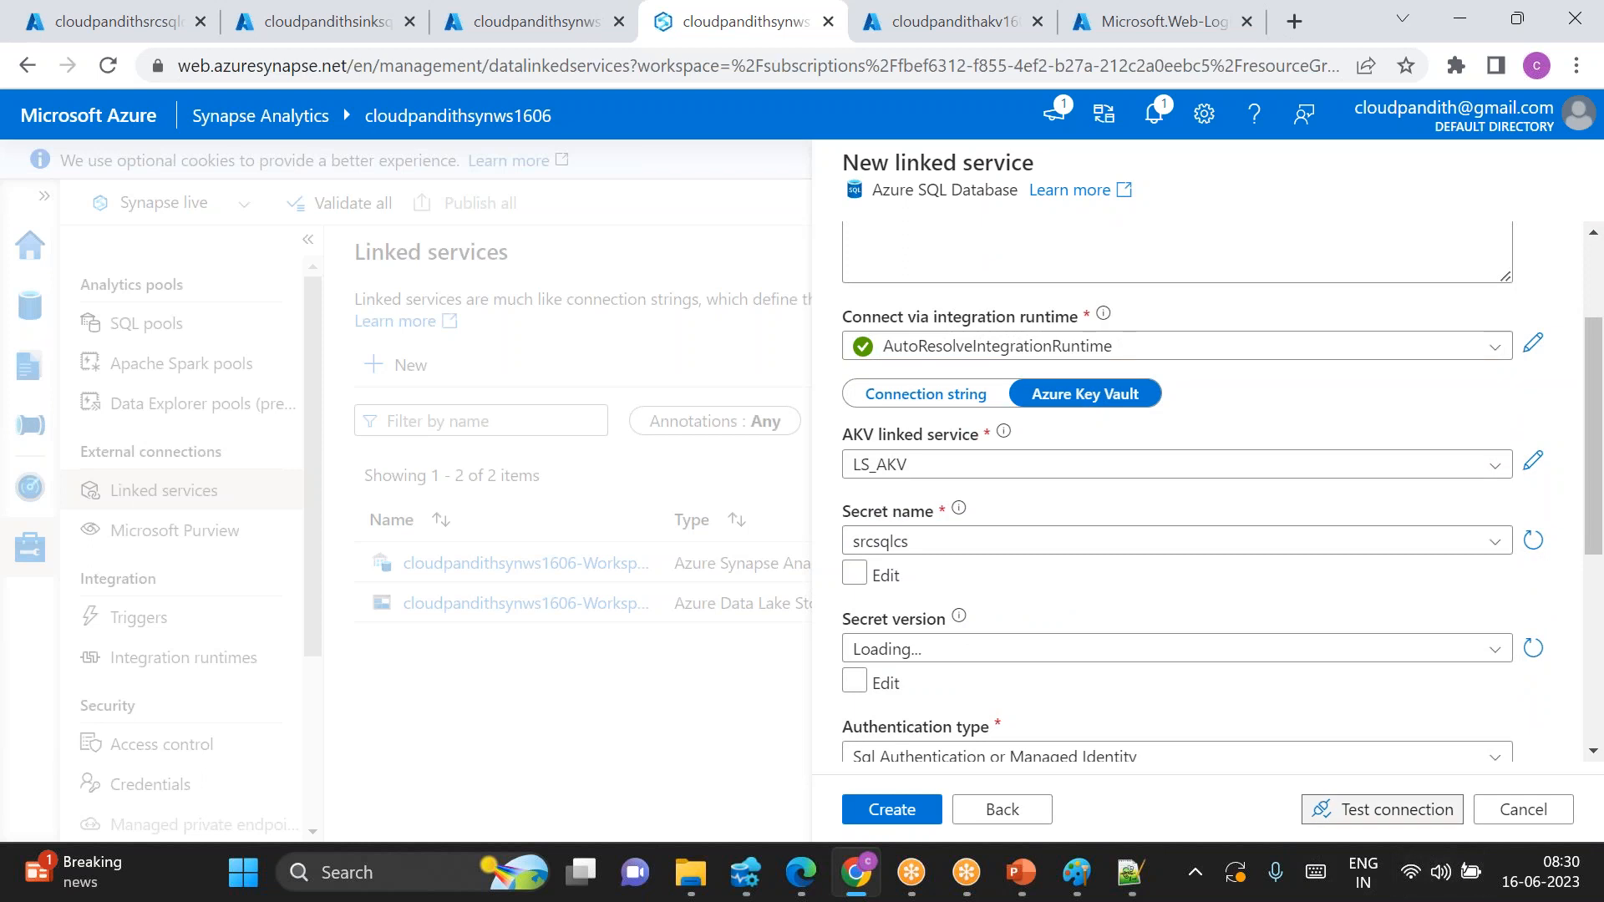
click(1386, 809)
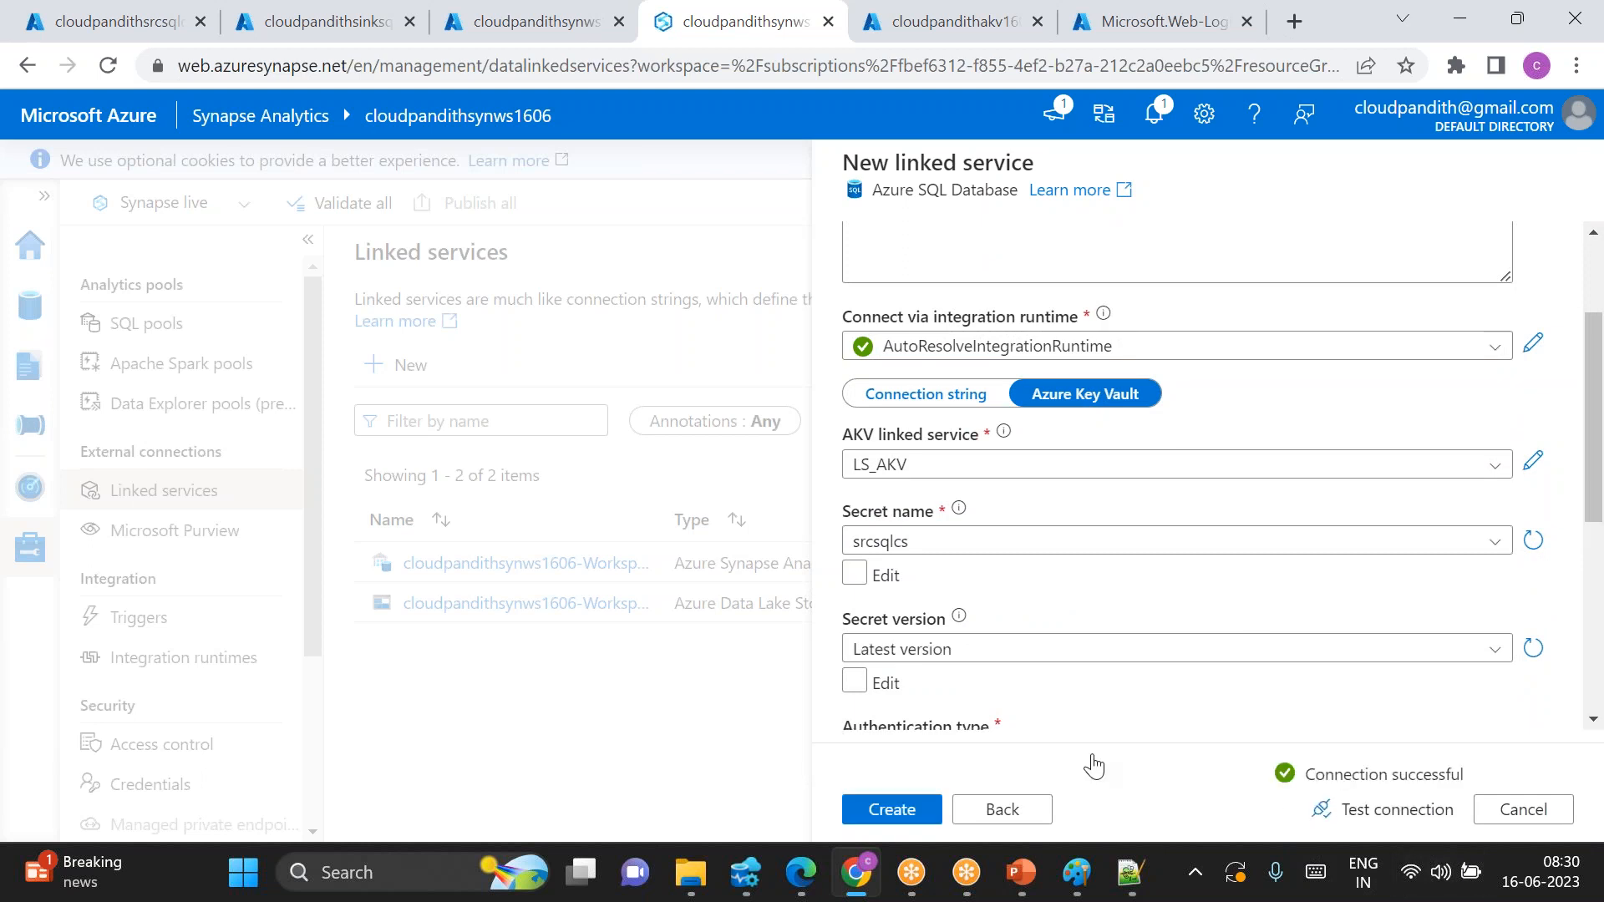
scroll(1010, 648, up, 3)
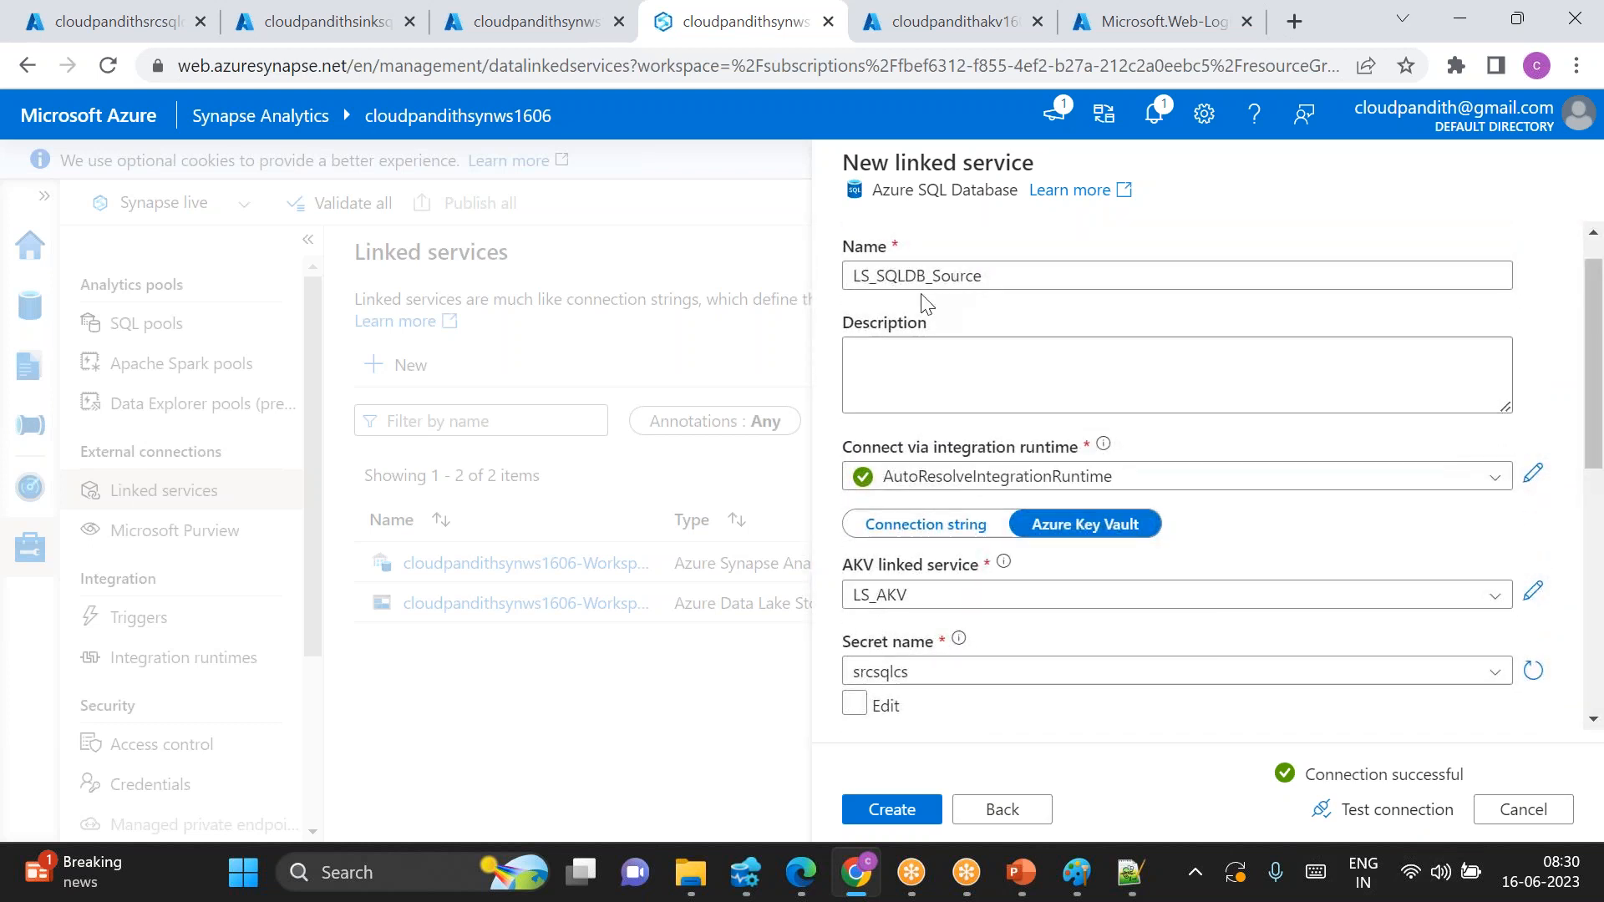
click(897, 823)
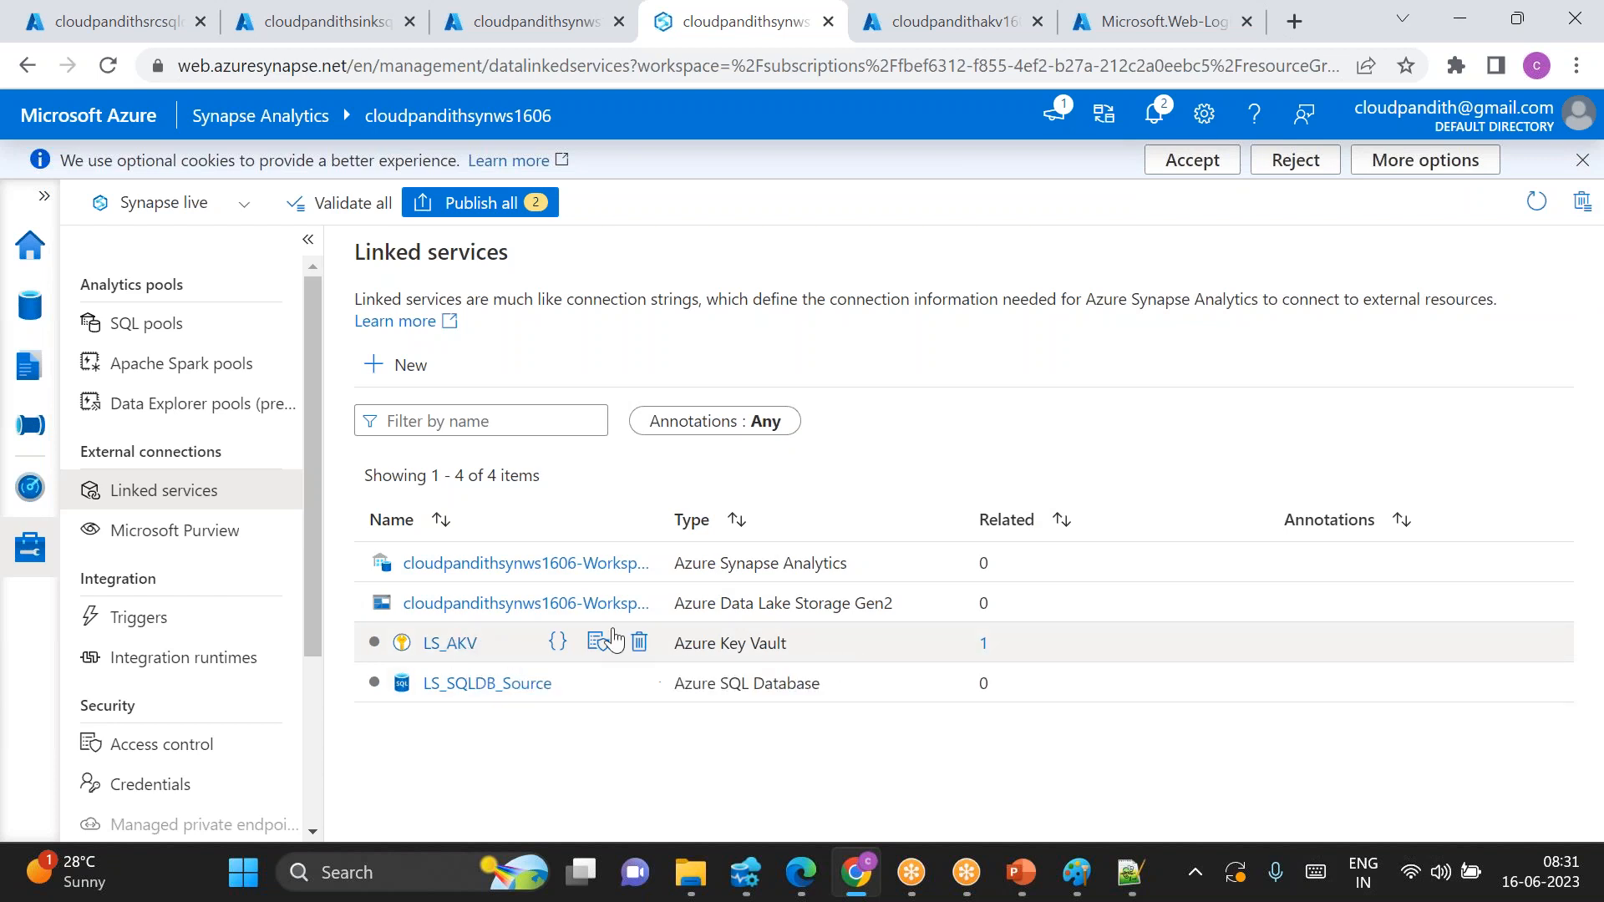
click(983, 645)
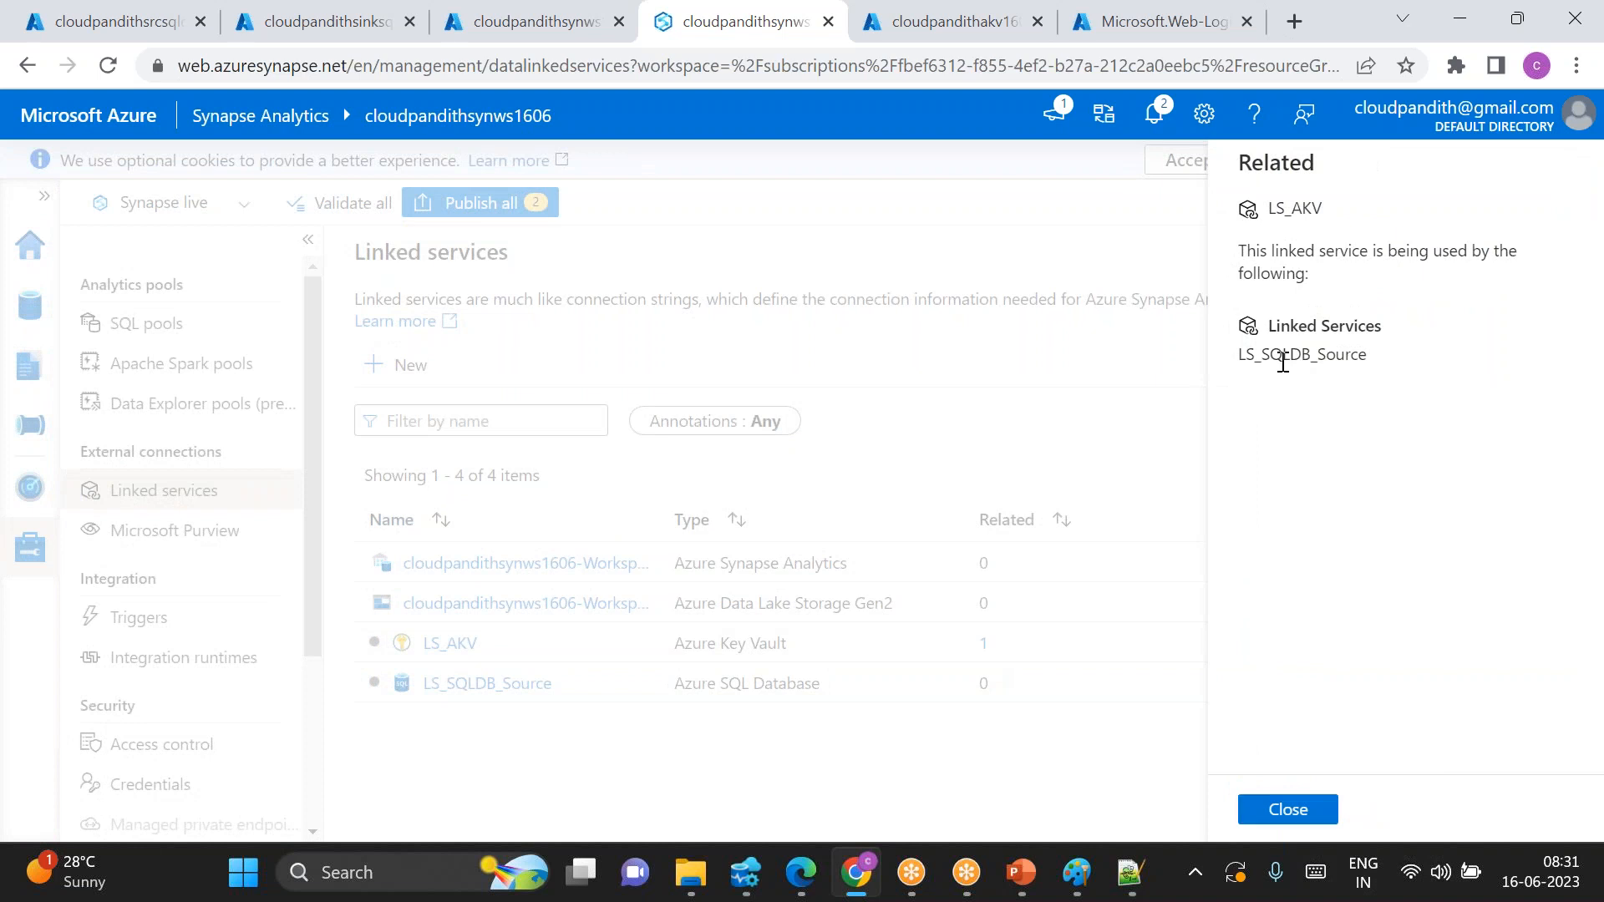
double_click(1282, 361)
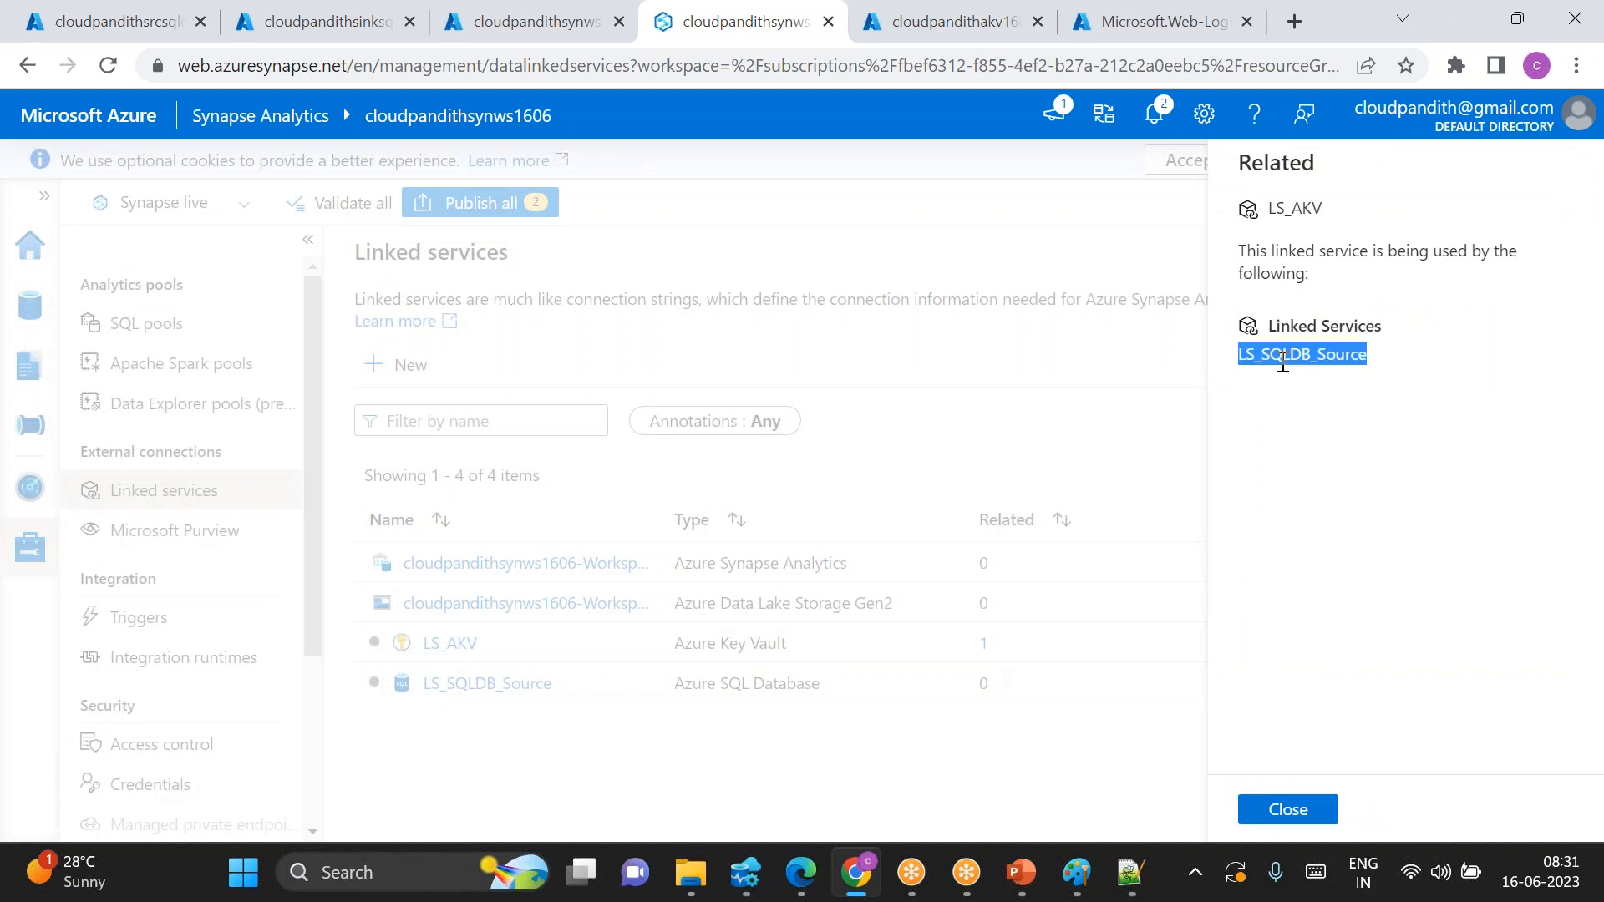
click(1287, 810)
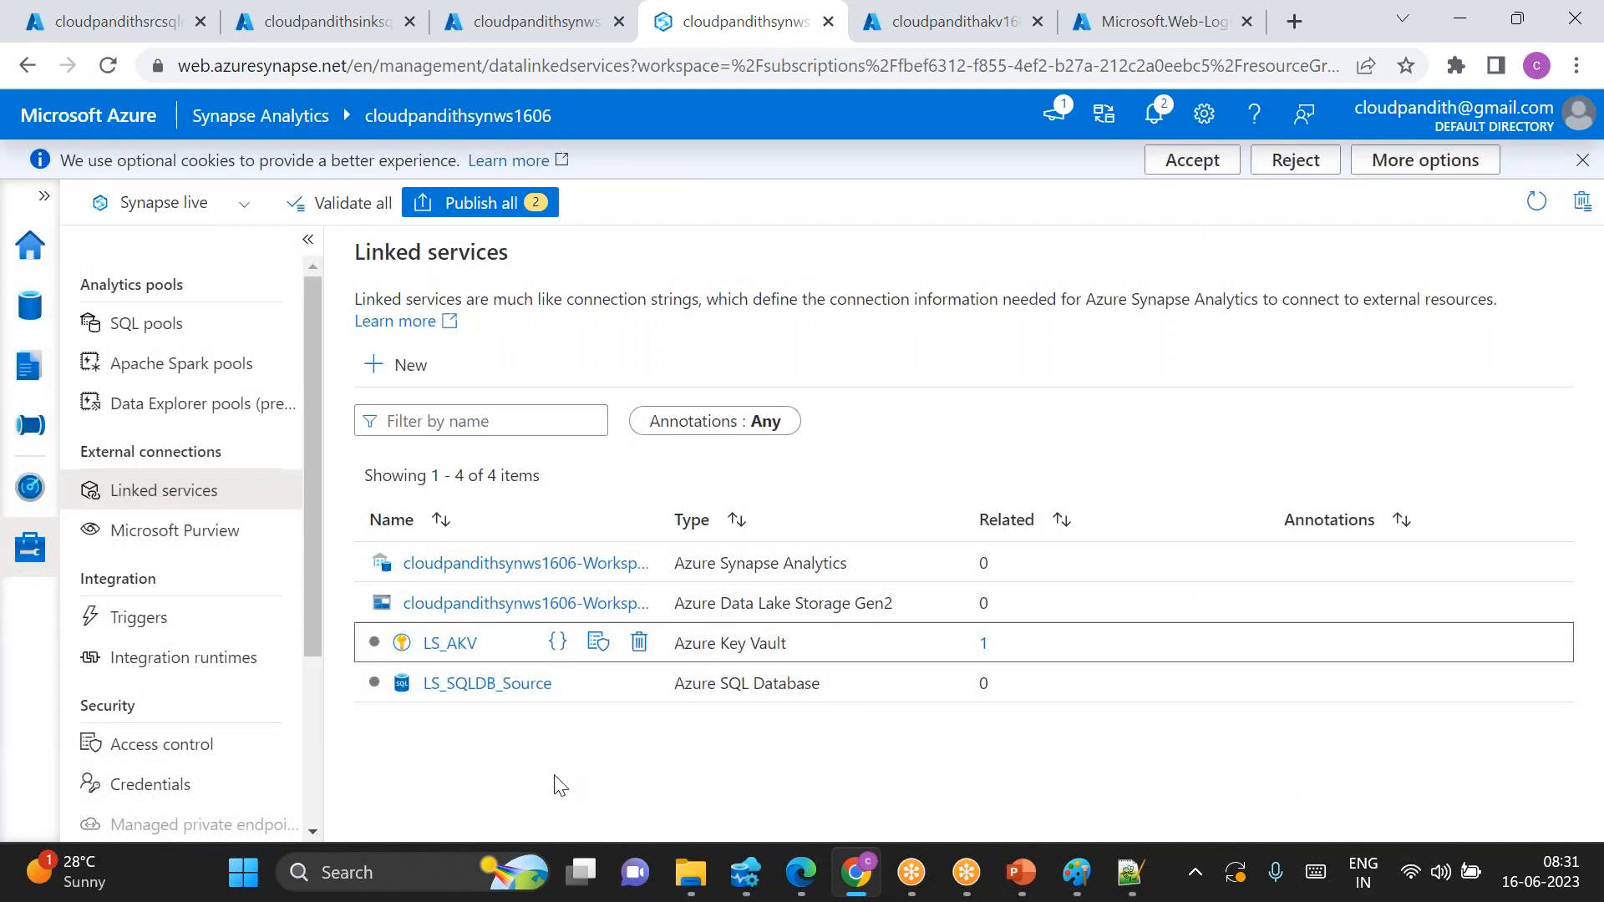
Step: Start another Azure SQL Database linked service named LS_SQLDB_Sink
click(410, 365)
click(927, 328)
text(sql da)
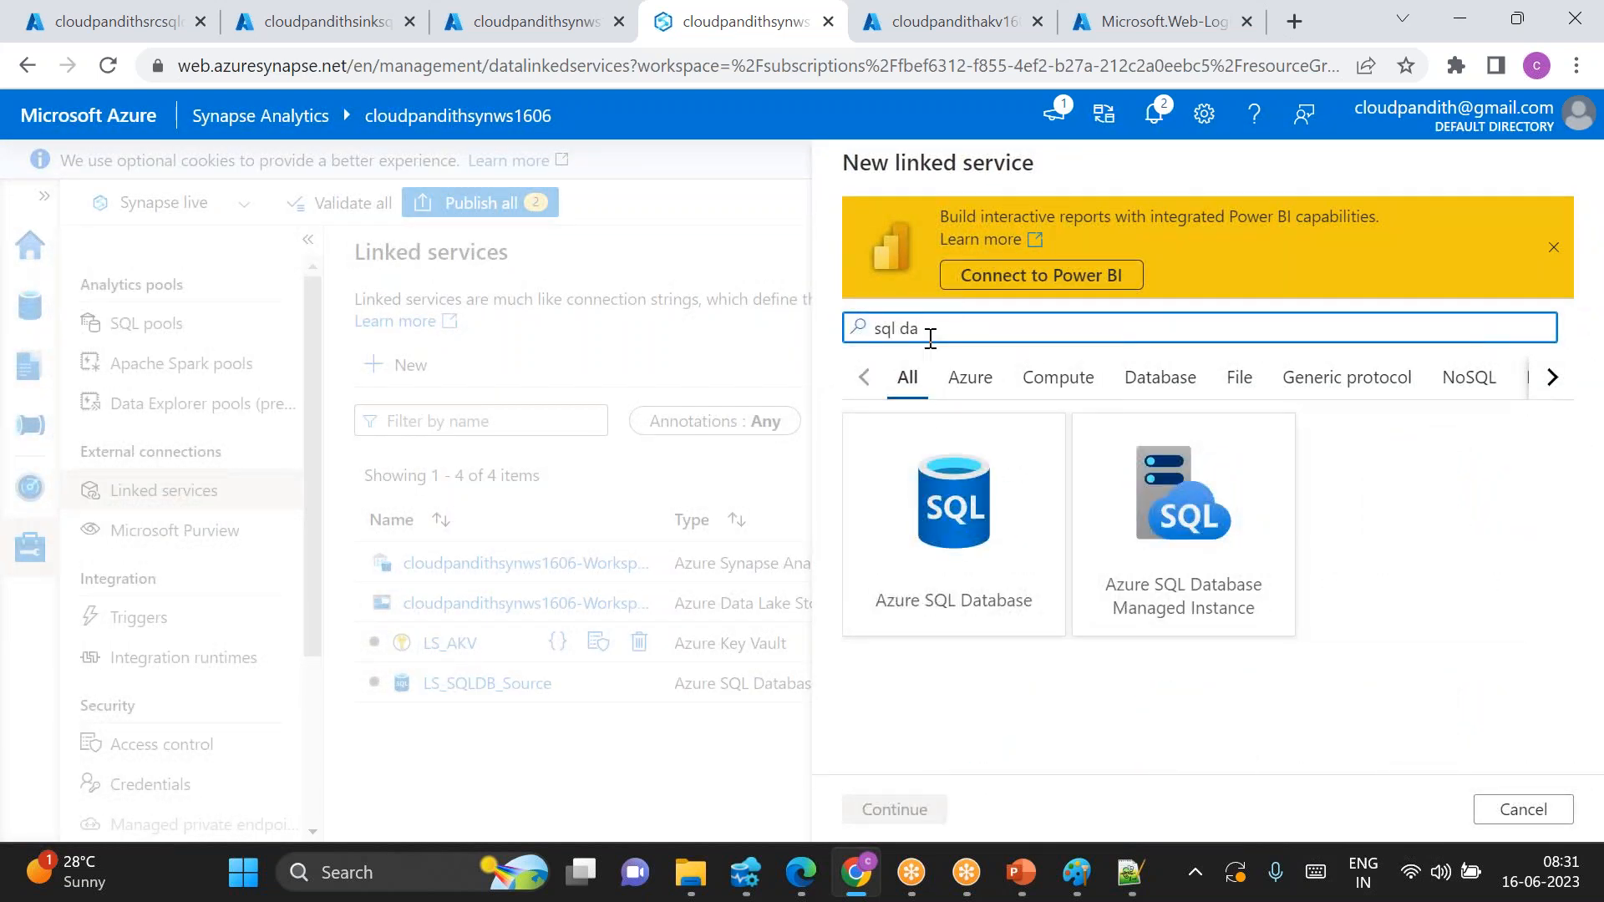
double_click(953, 518)
key(BackSpace)
text(LS_SQLD)
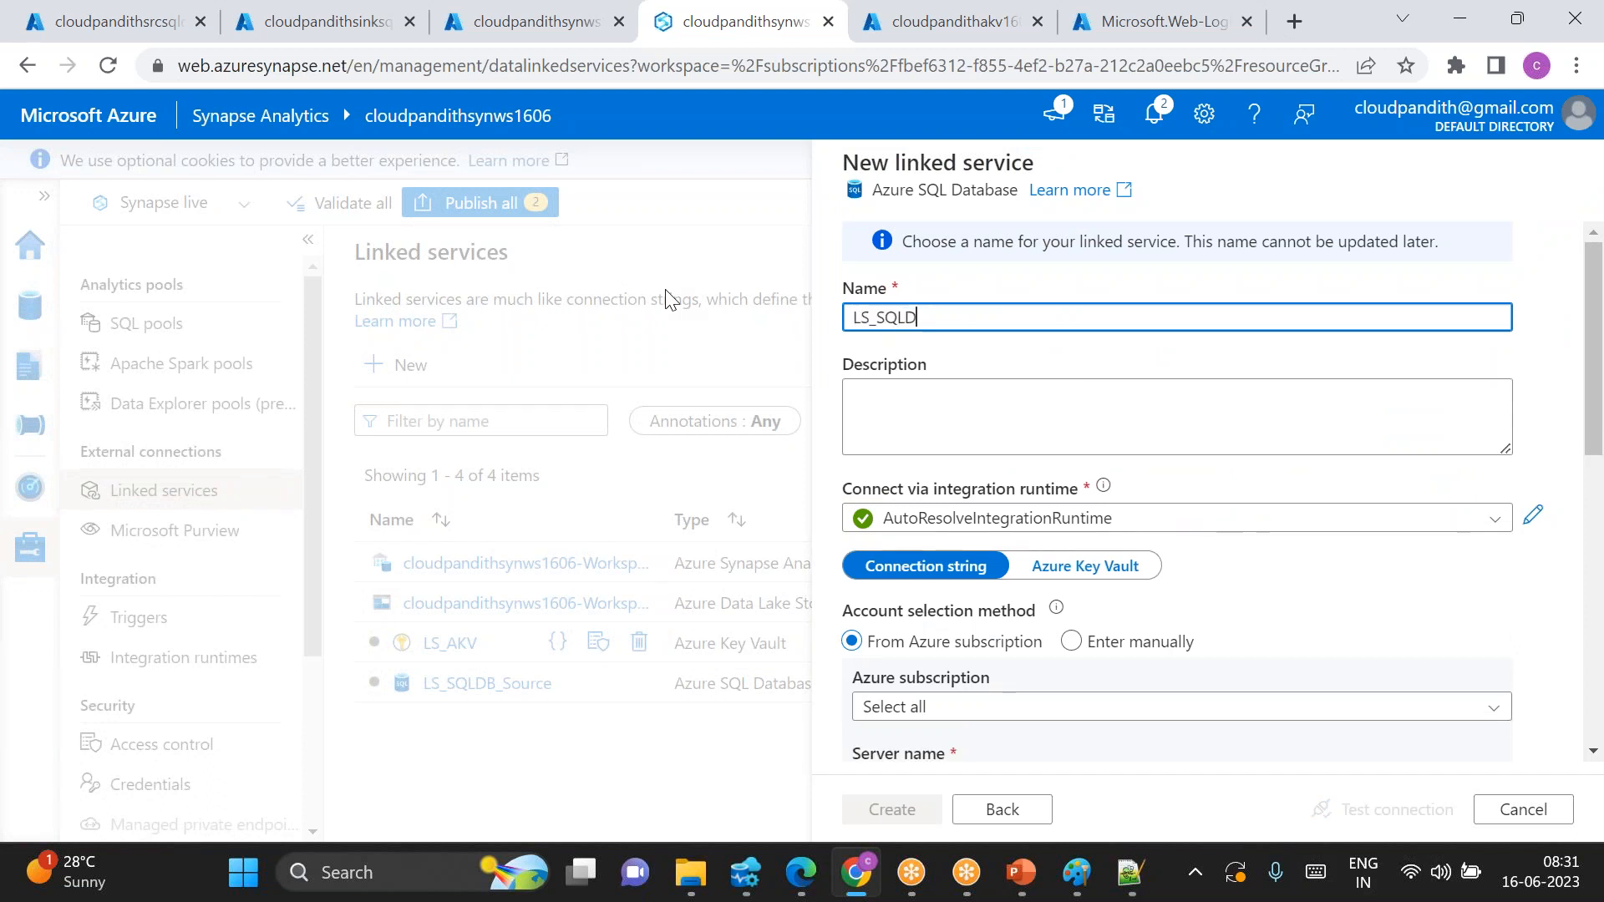
text(B_Sink)
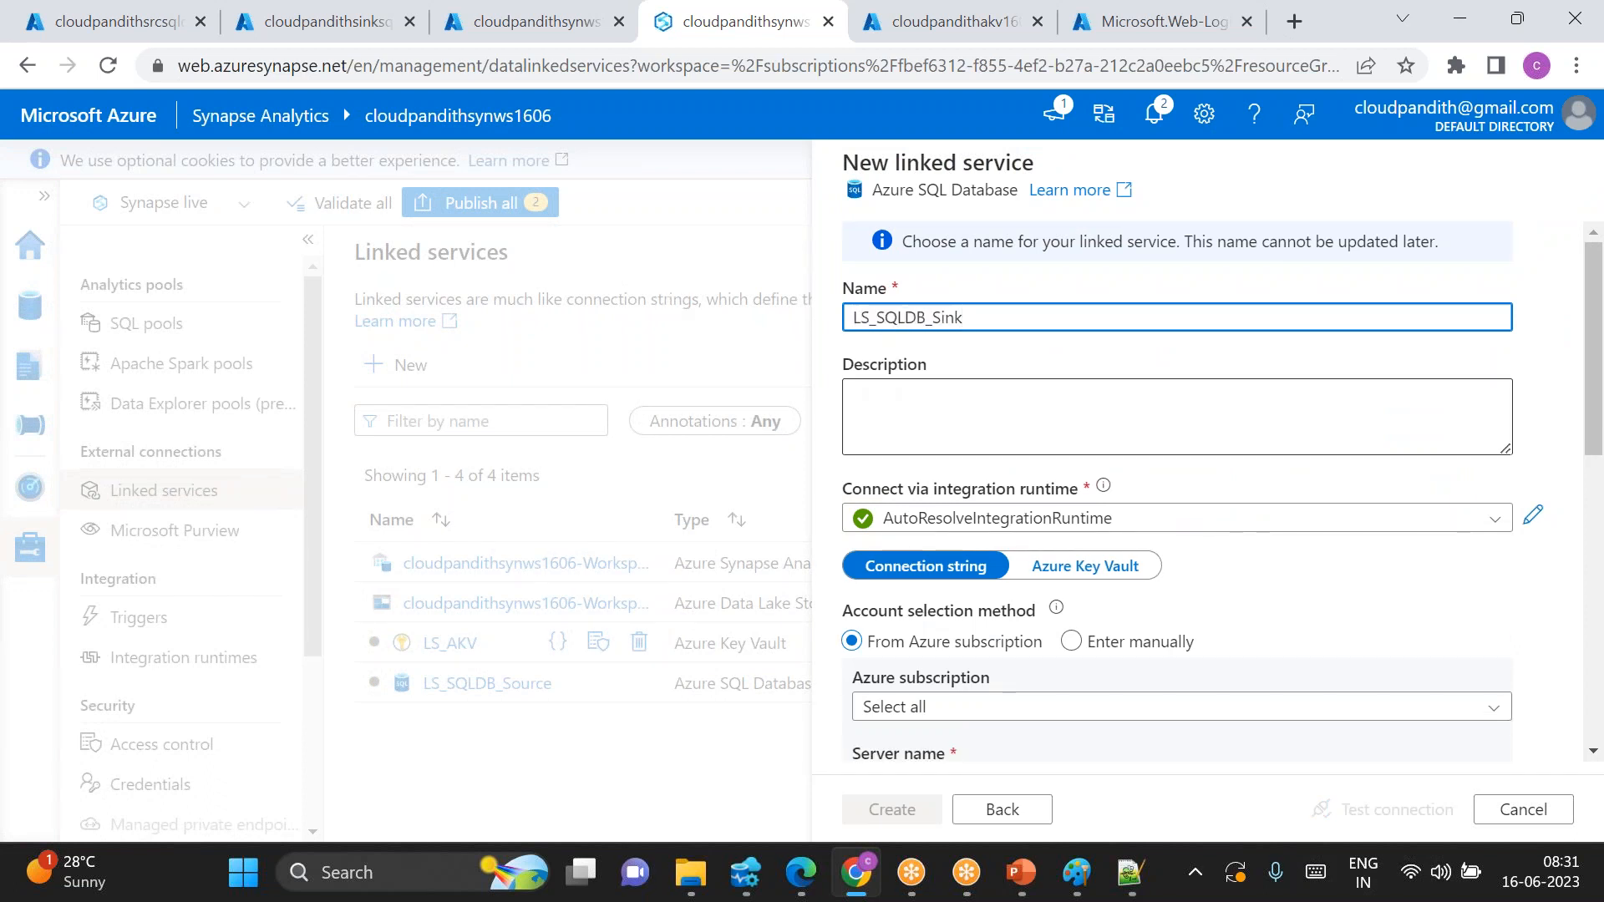
Step: Connect it through LS_AKV with the sinksqlcs secret and create it
click(1077, 565)
scroll(1077, 565, down, 1)
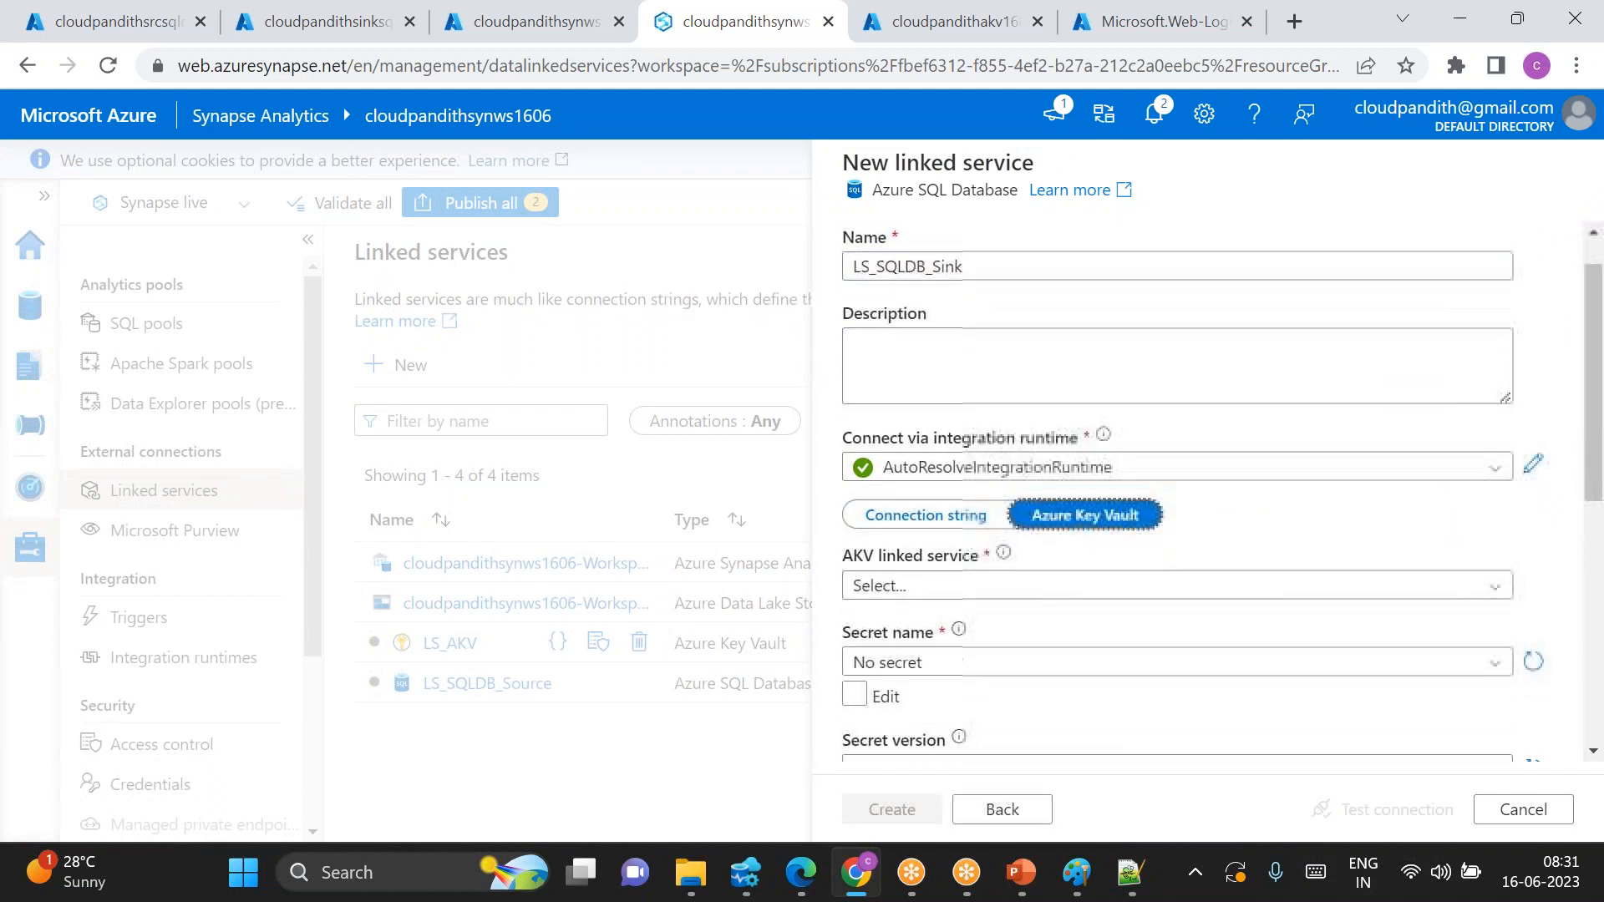
click(999, 589)
click(877, 744)
scroll(969, 543, down, 2)
click(938, 456)
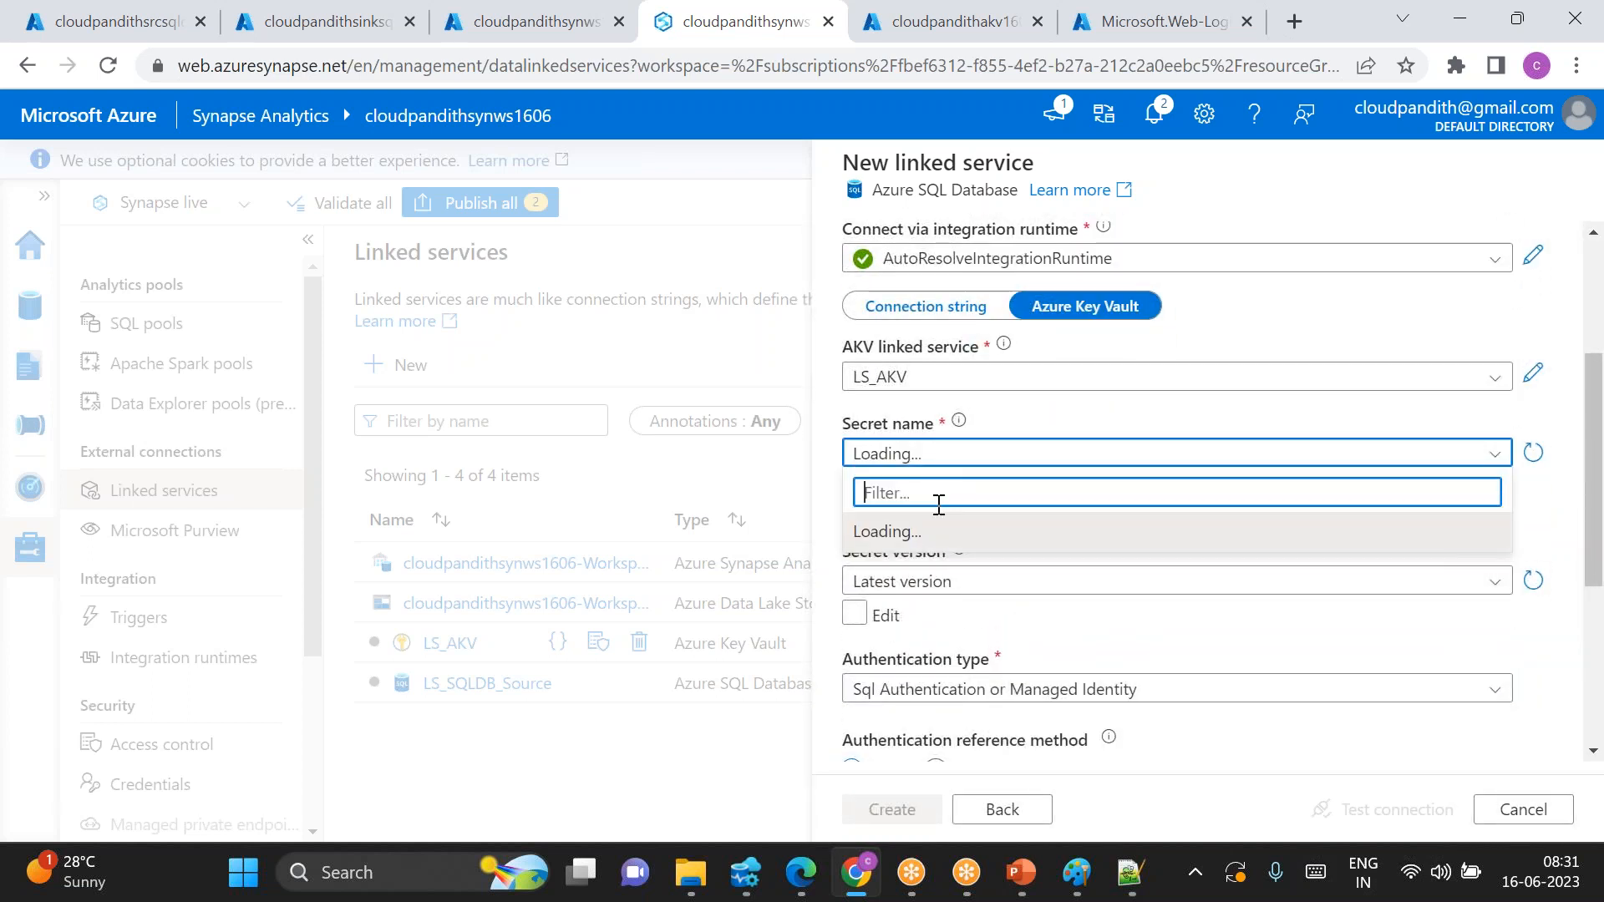
click(911, 589)
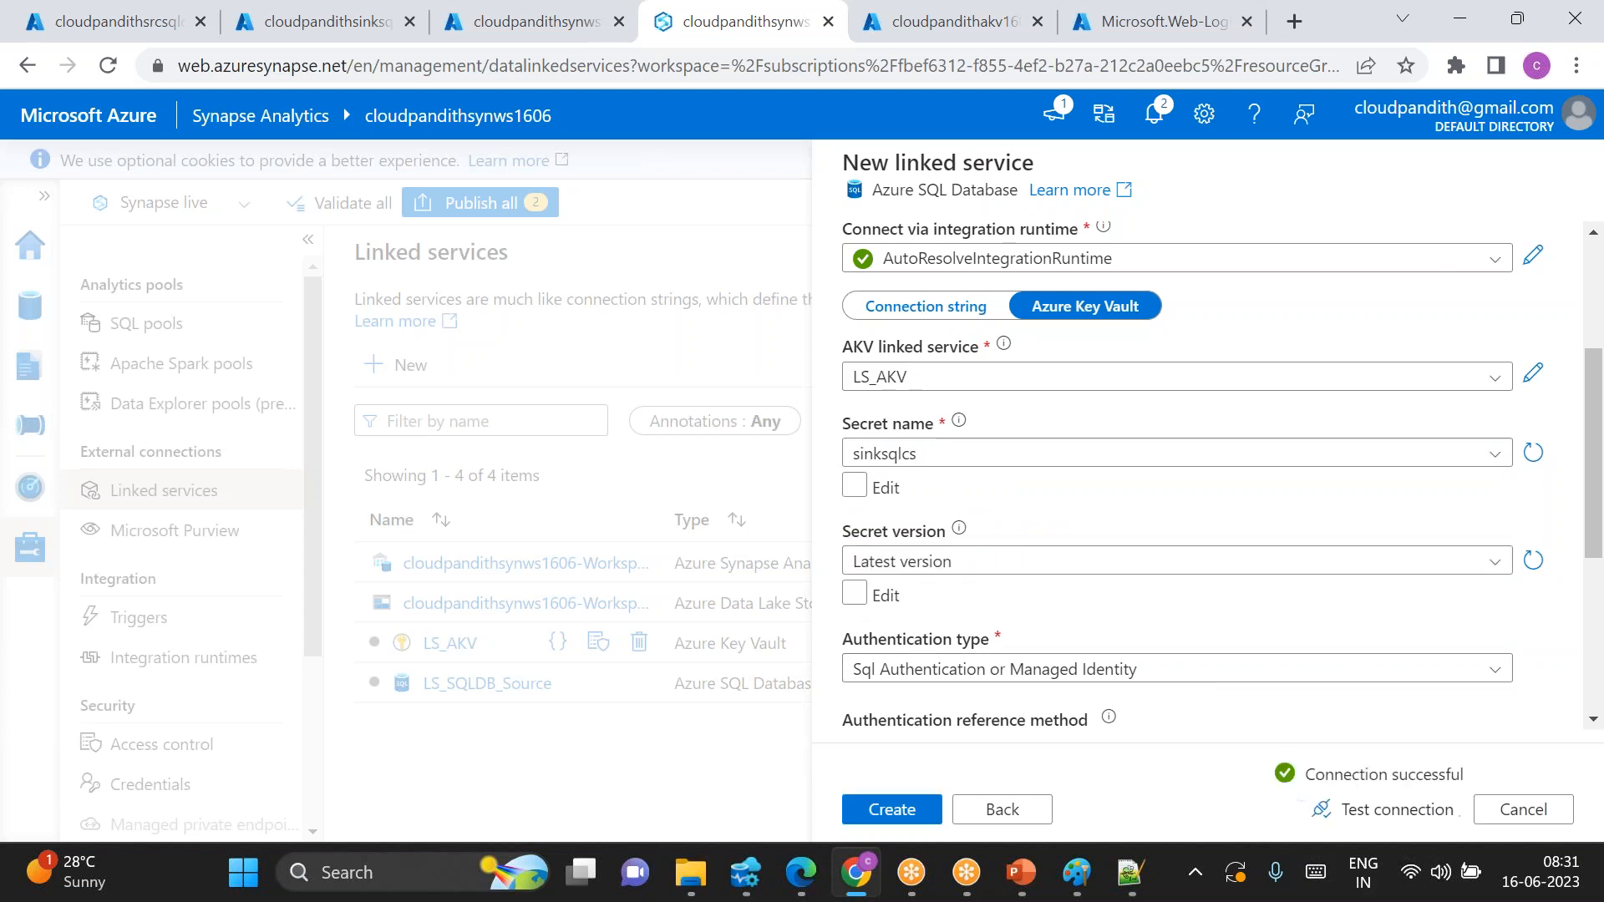
click(887, 809)
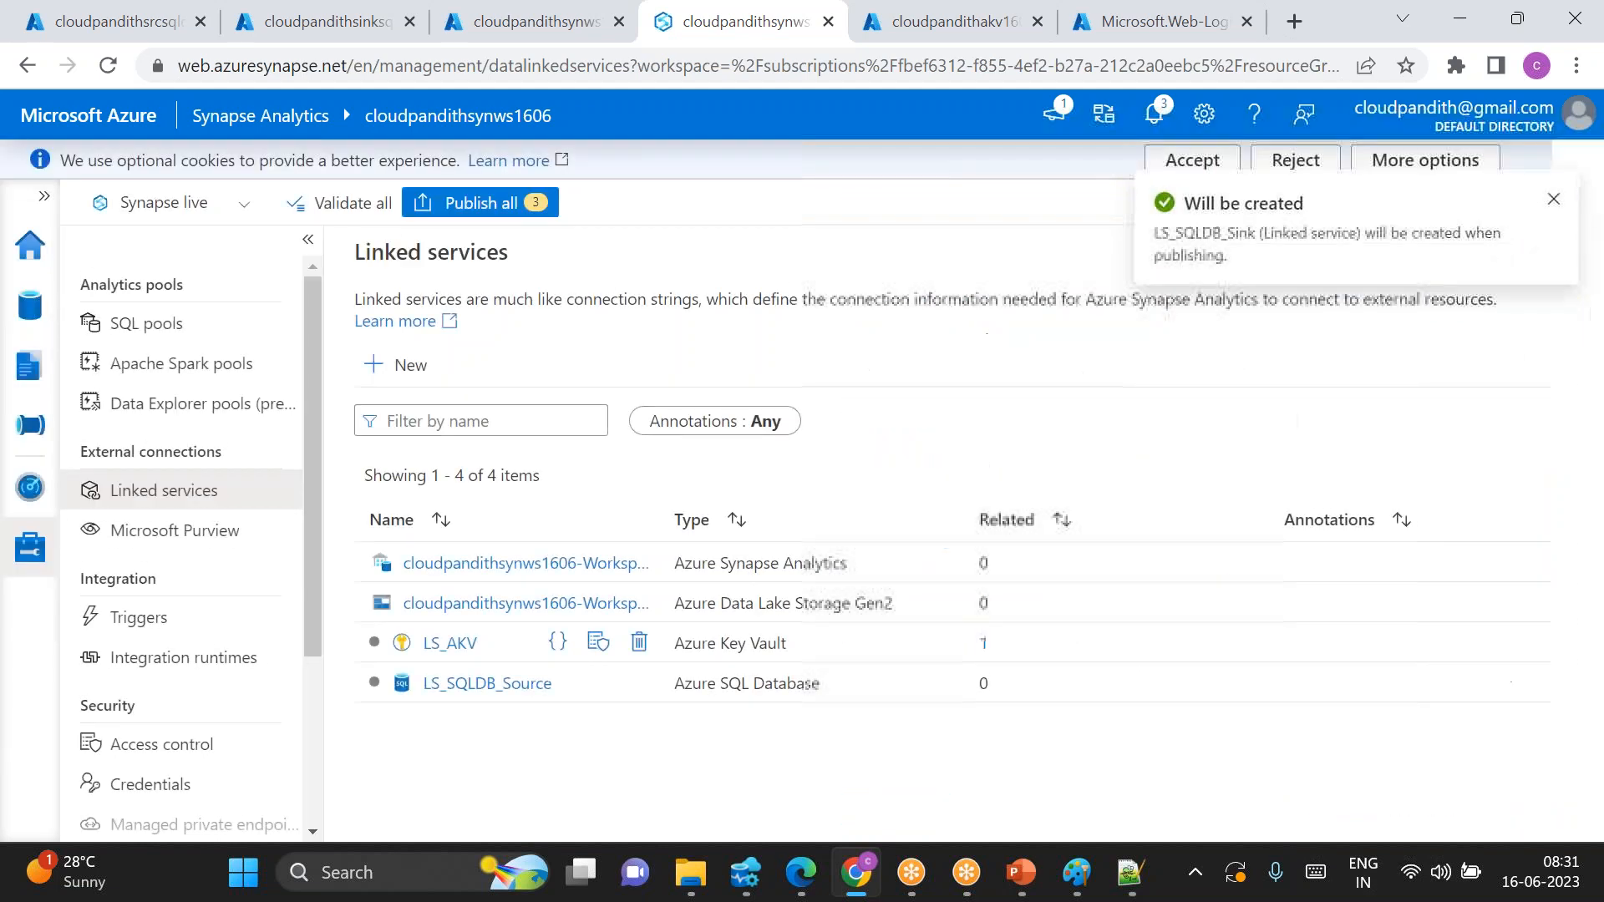
Step: Publish LS_AKV, LS_SQLDB_Source and LS_SQLDB_Sink, then check LS_AKV's dependent services
click(480, 203)
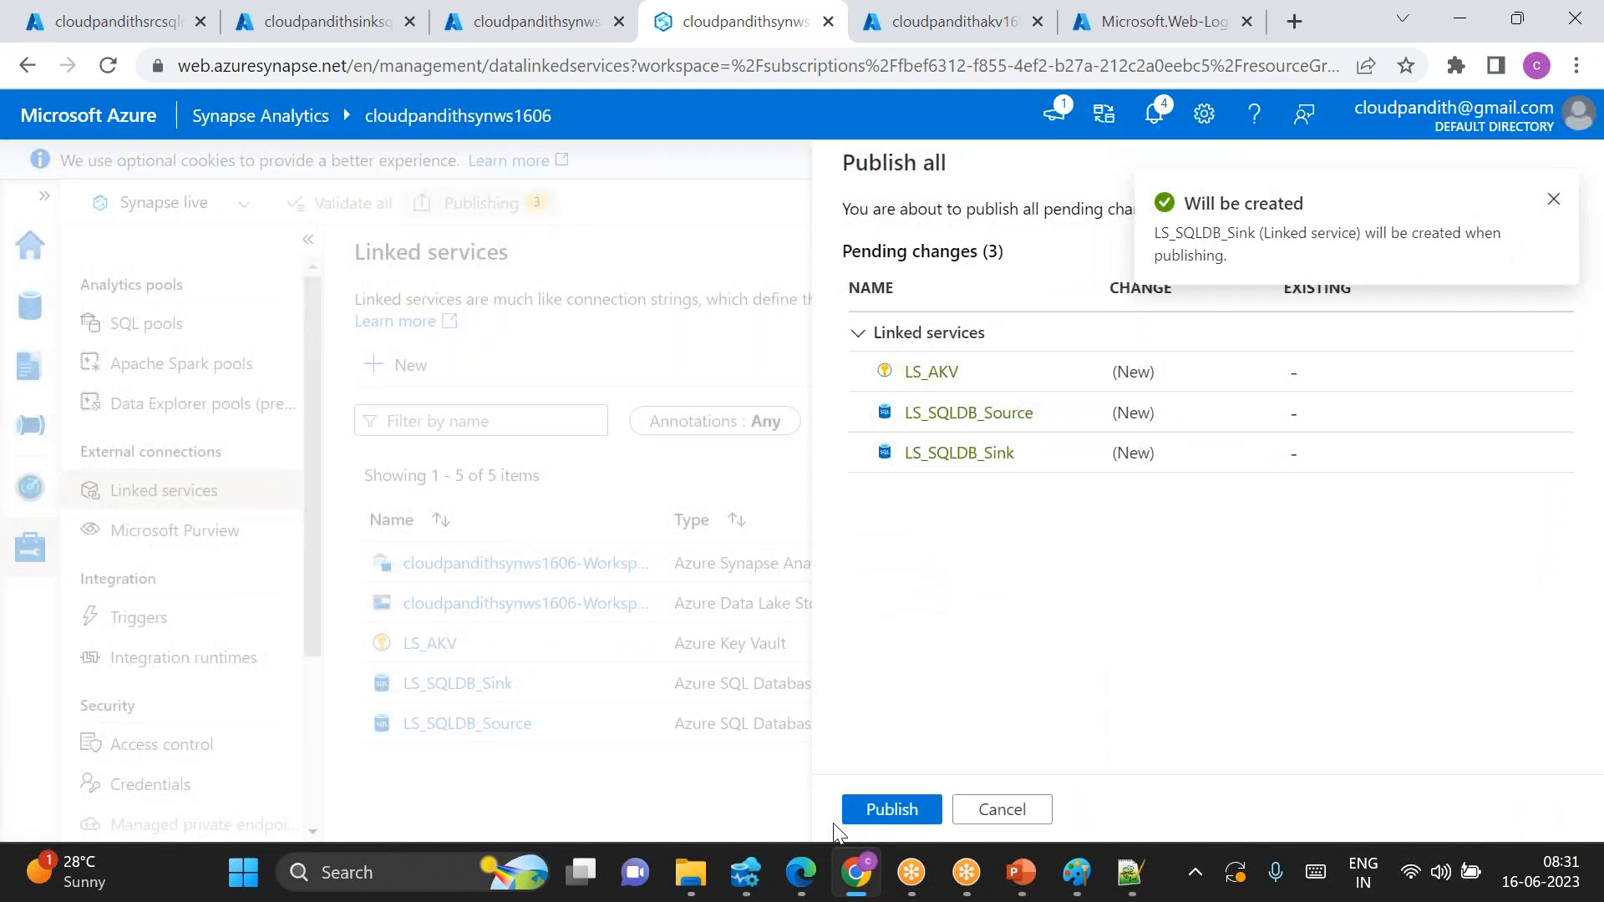
click(882, 812)
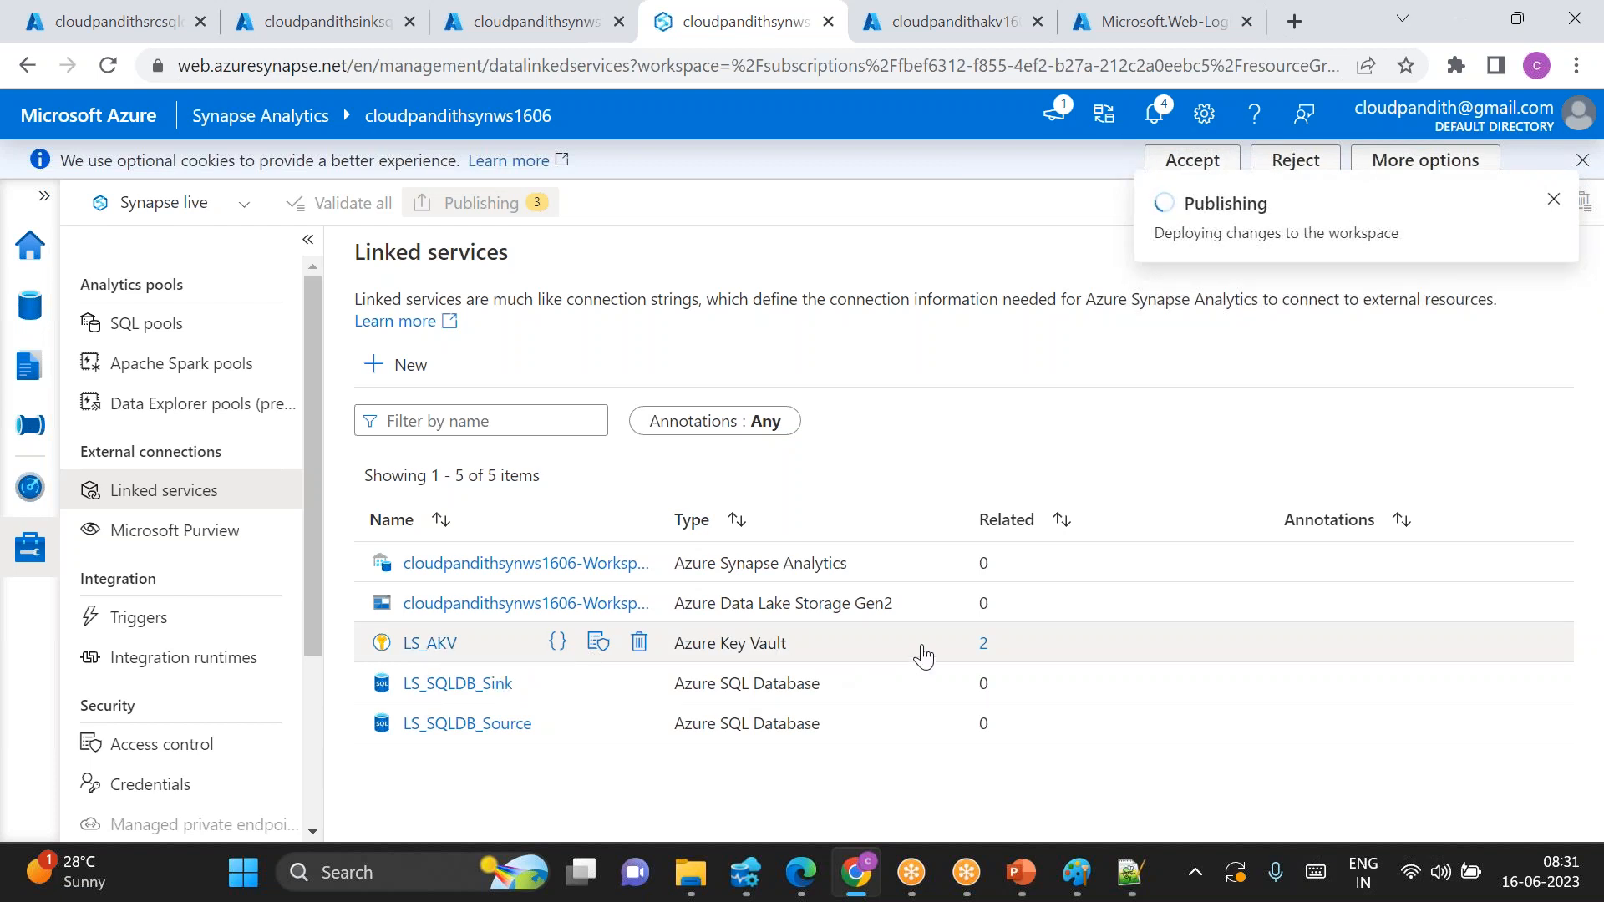
click(984, 645)
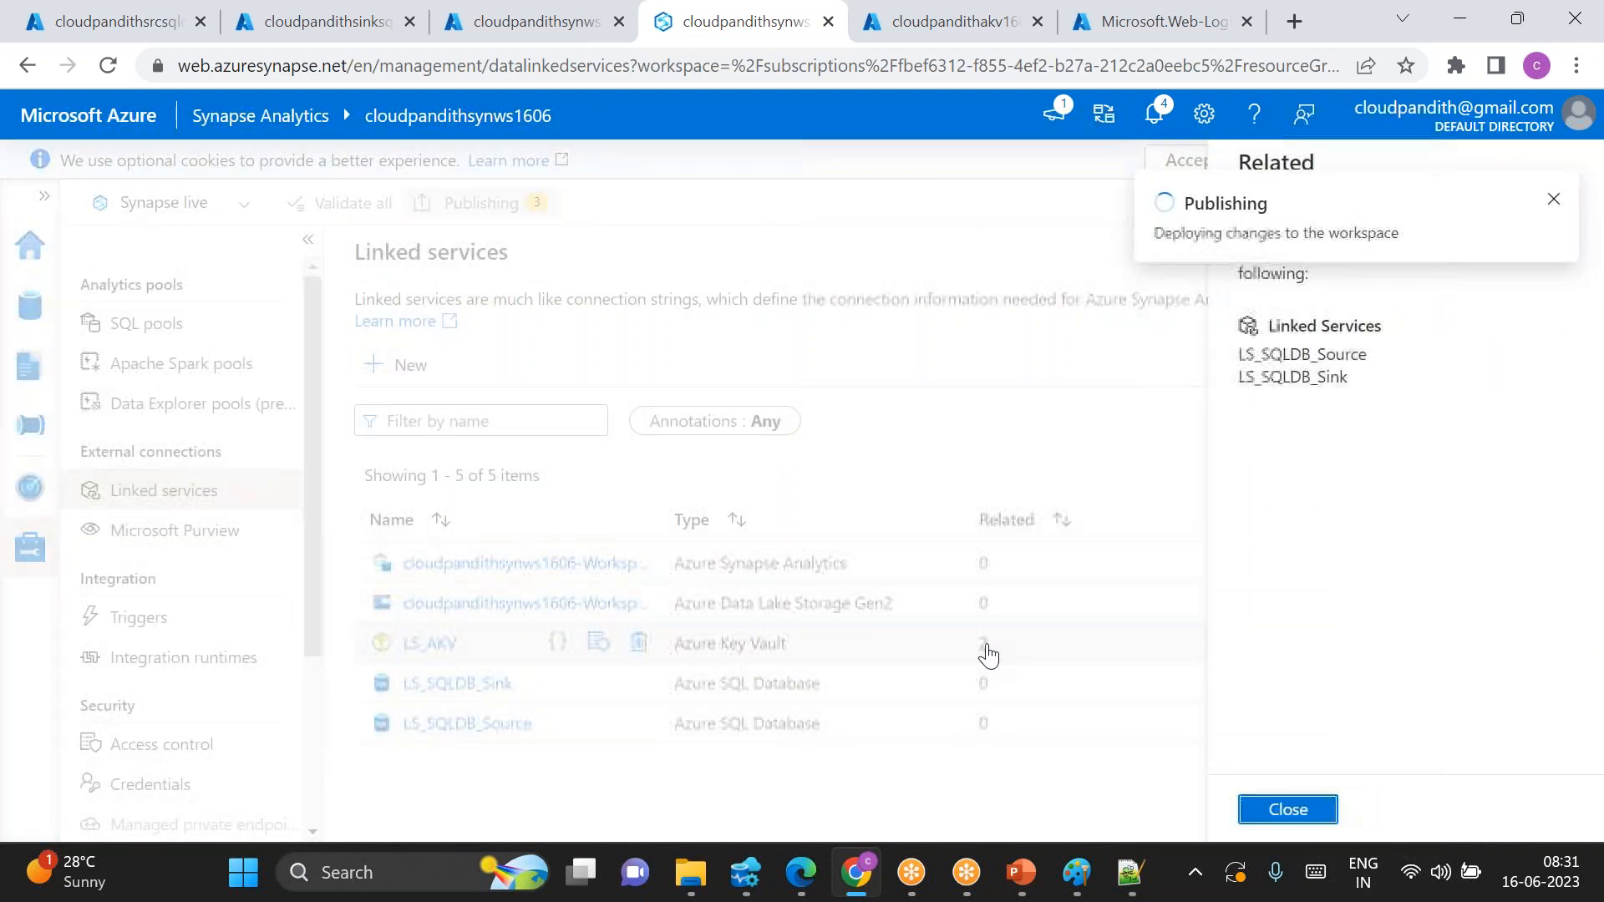
double_click(1271, 378)
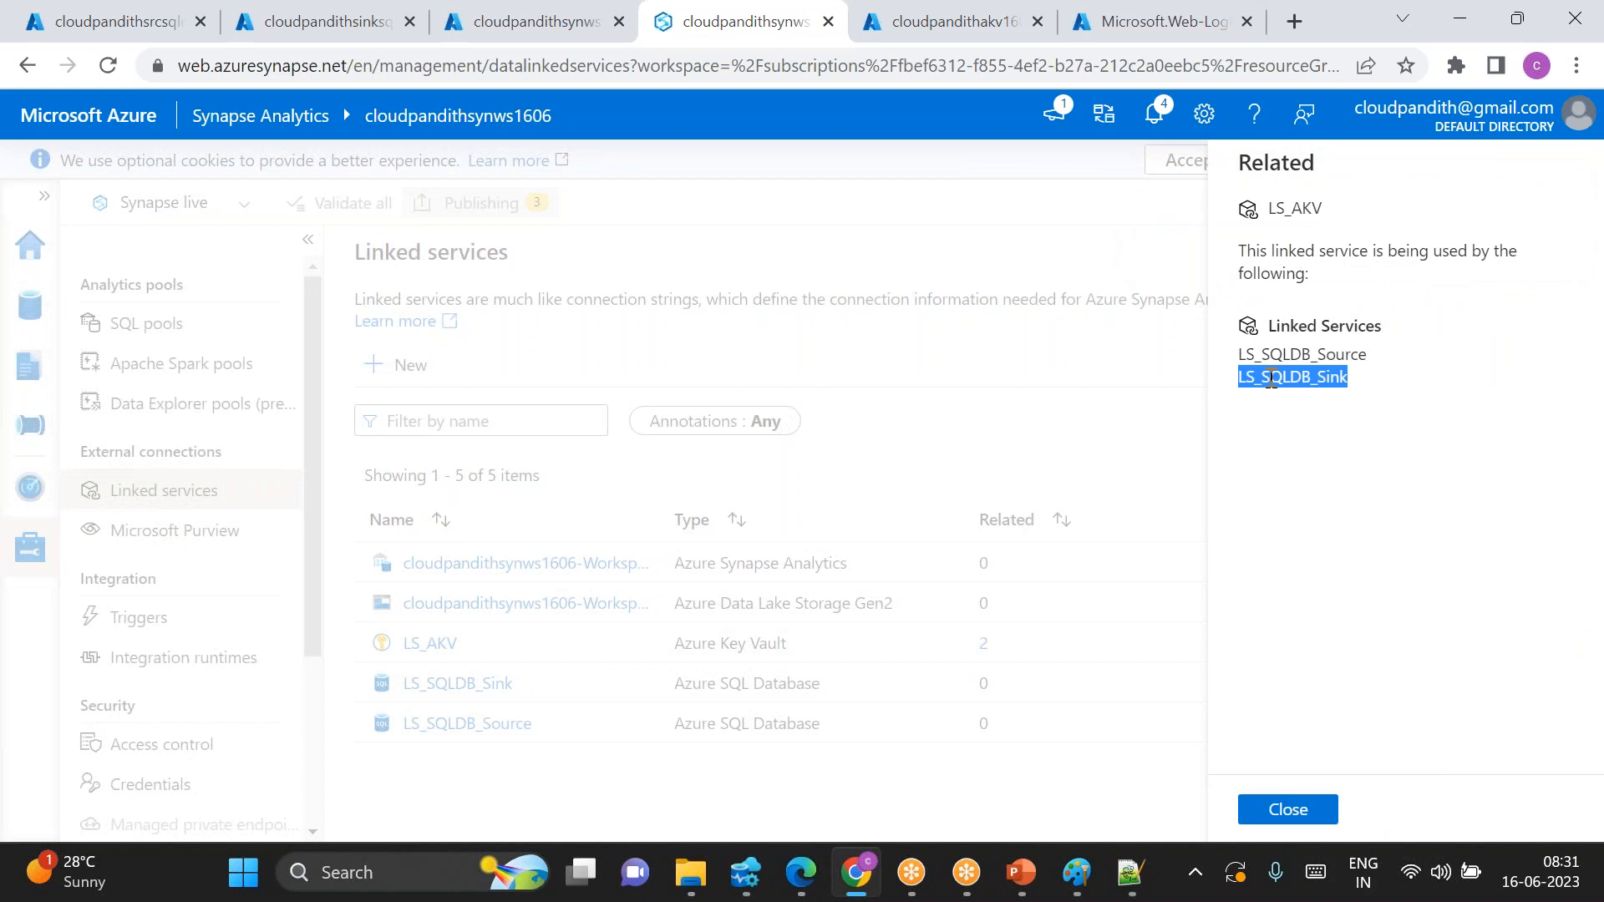
double_click(1271, 355)
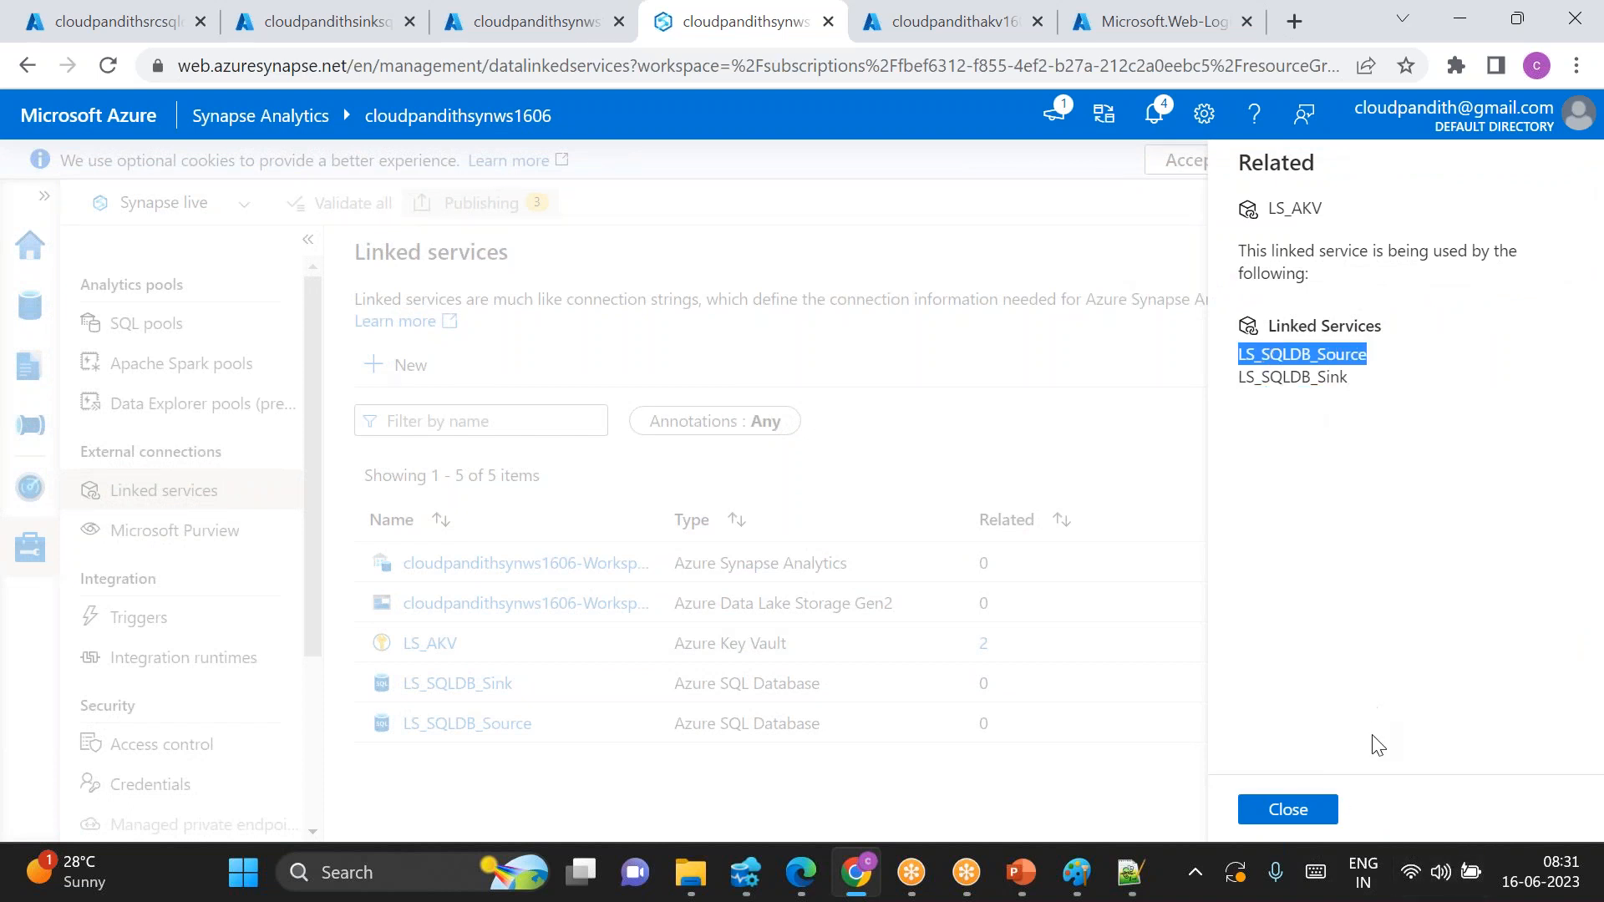
click(1288, 810)
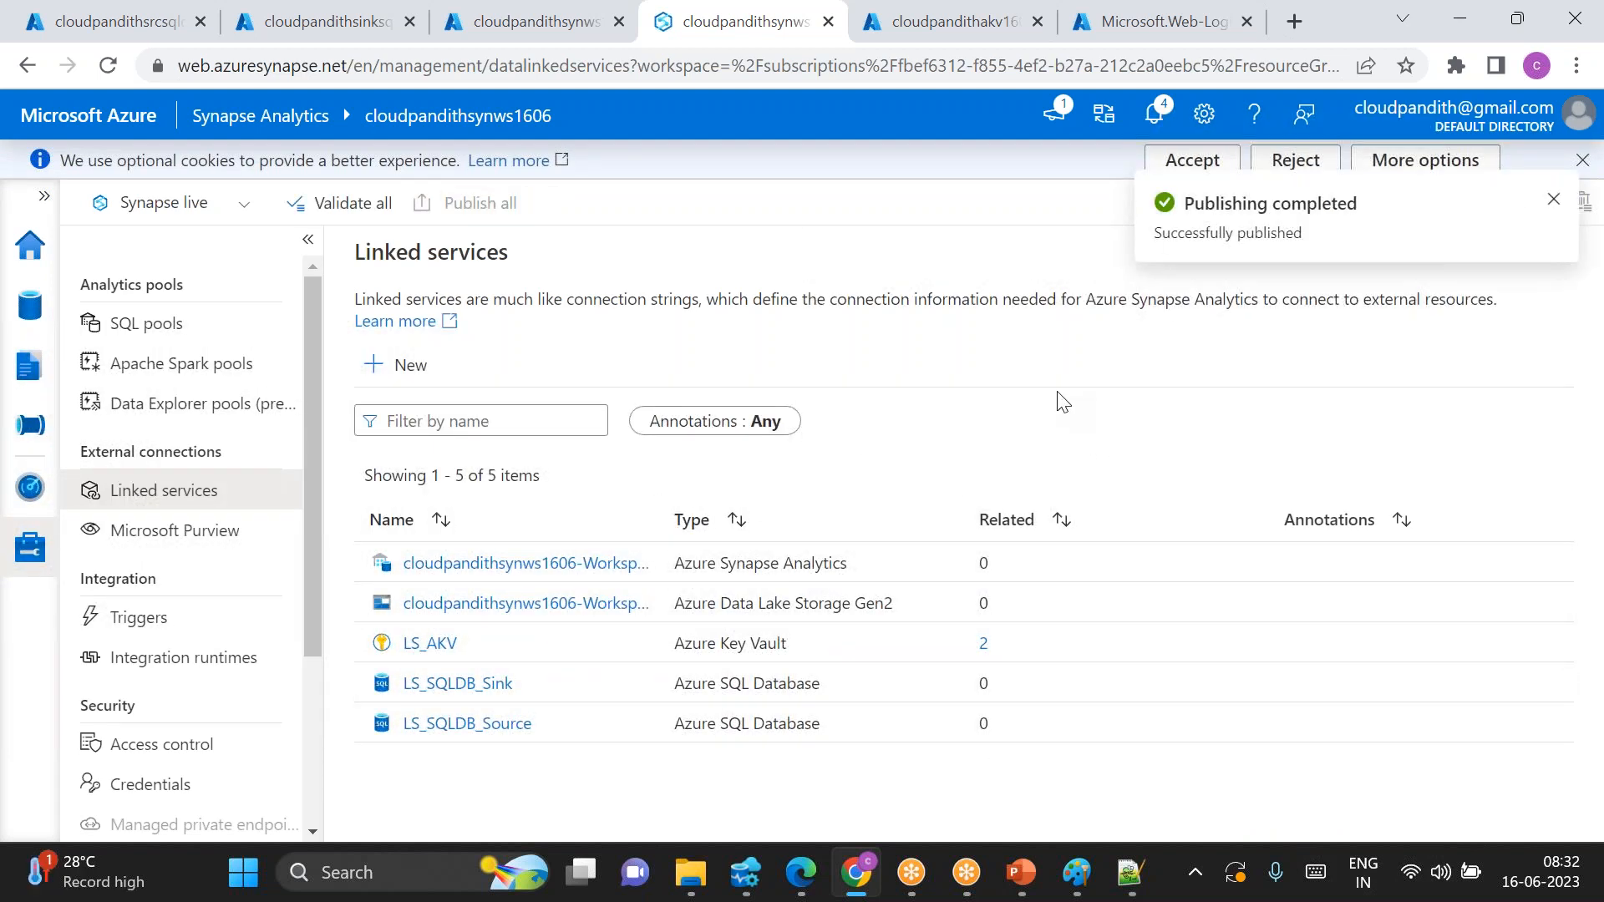
click(29, 308)
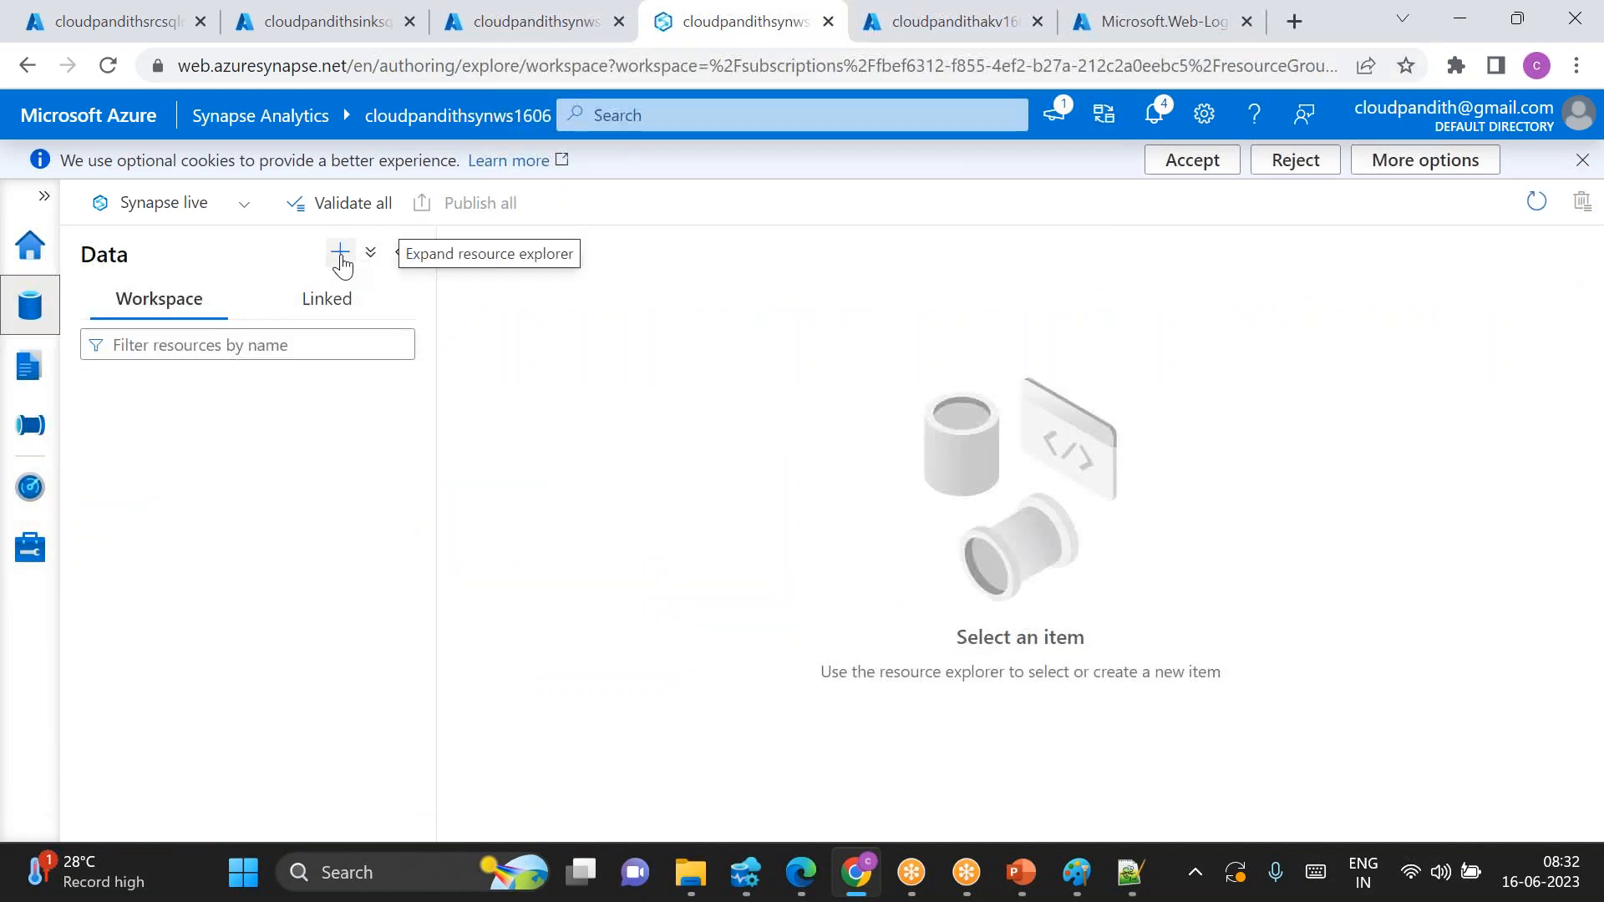
Step: Create Azure SQL Database dataset DS_SQLDB_Source on LS_SQLDB_Source without choosing a table
click(340, 252)
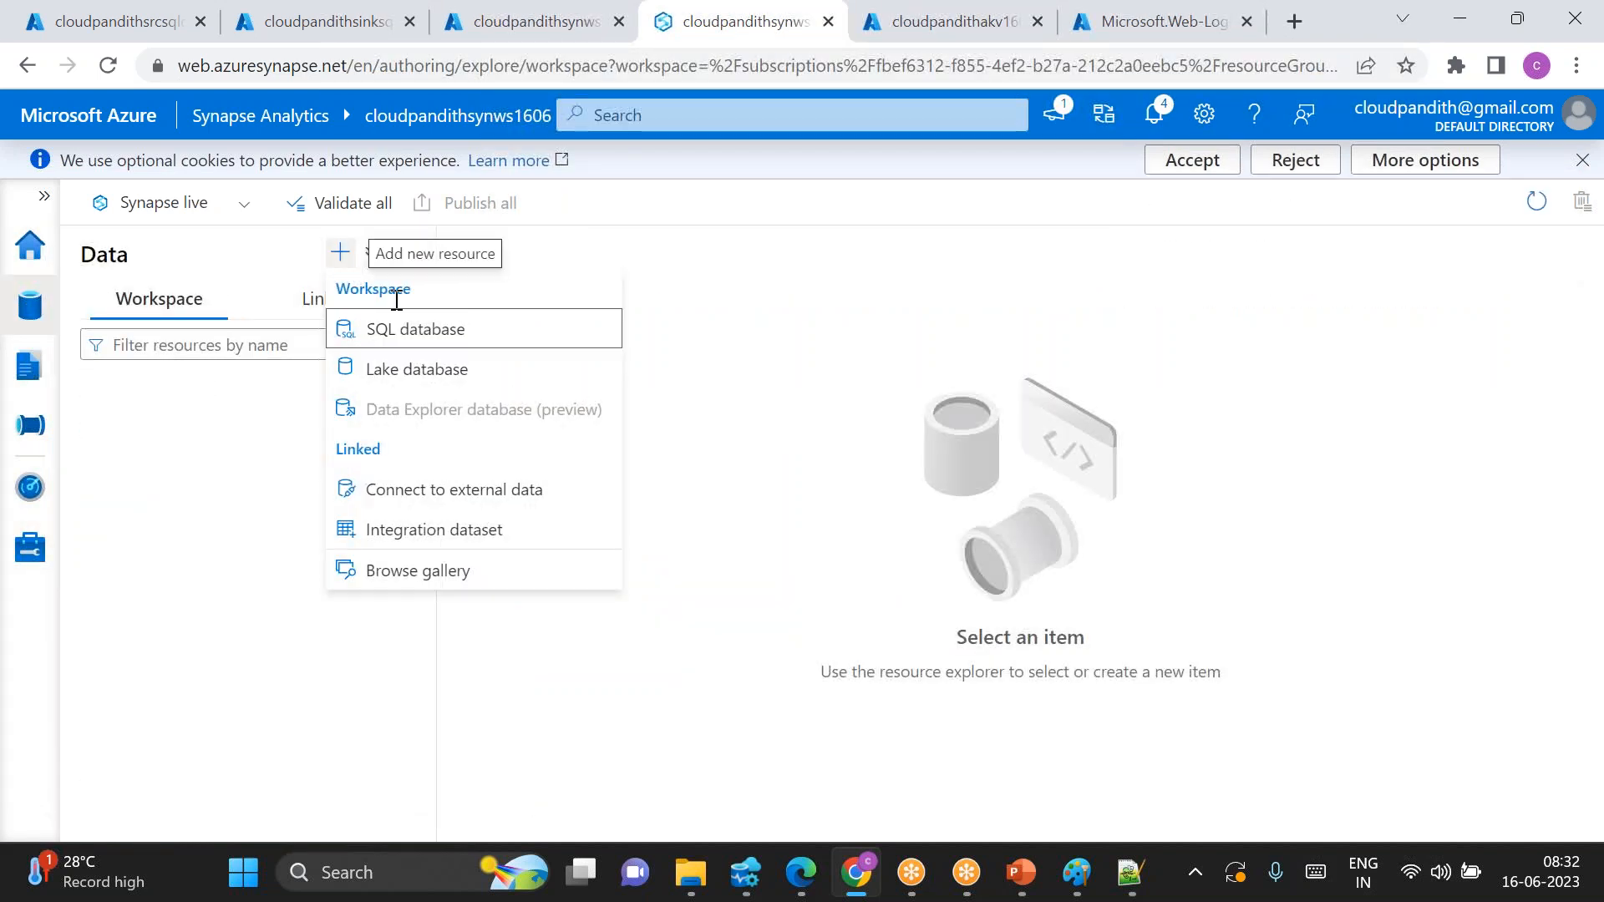
click(393, 531)
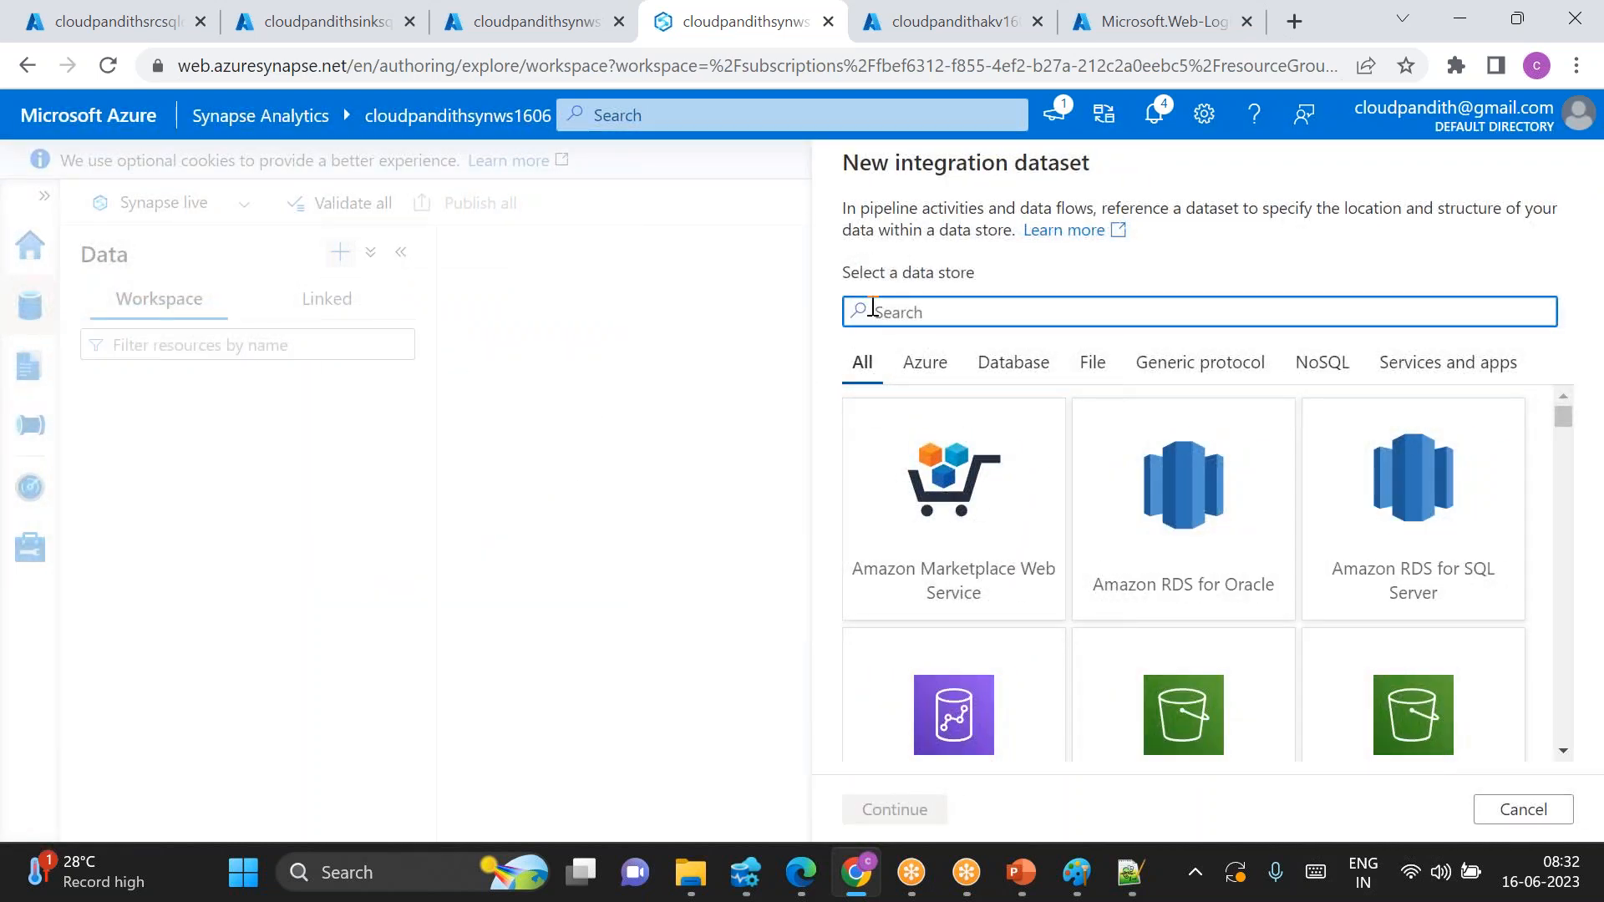
text(sql da)
double_click(924, 519)
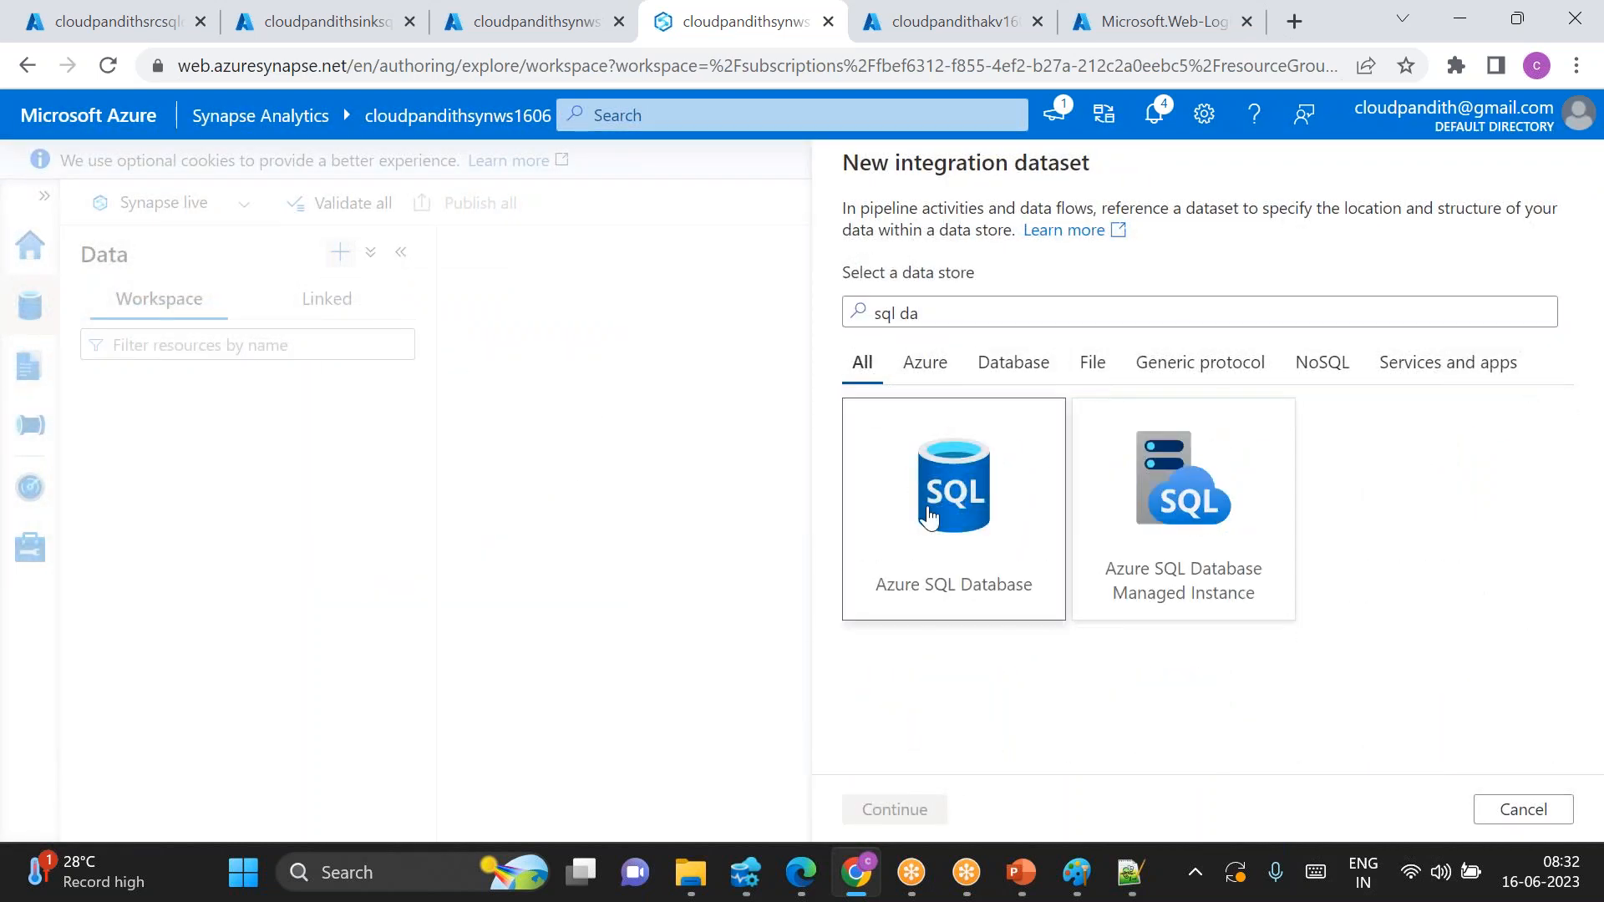
drag(991, 239, 750, 219)
key(BackSpace)
text(LS_SQLD)
key(ctrl+a)
text(DS_SQLDB_Source)
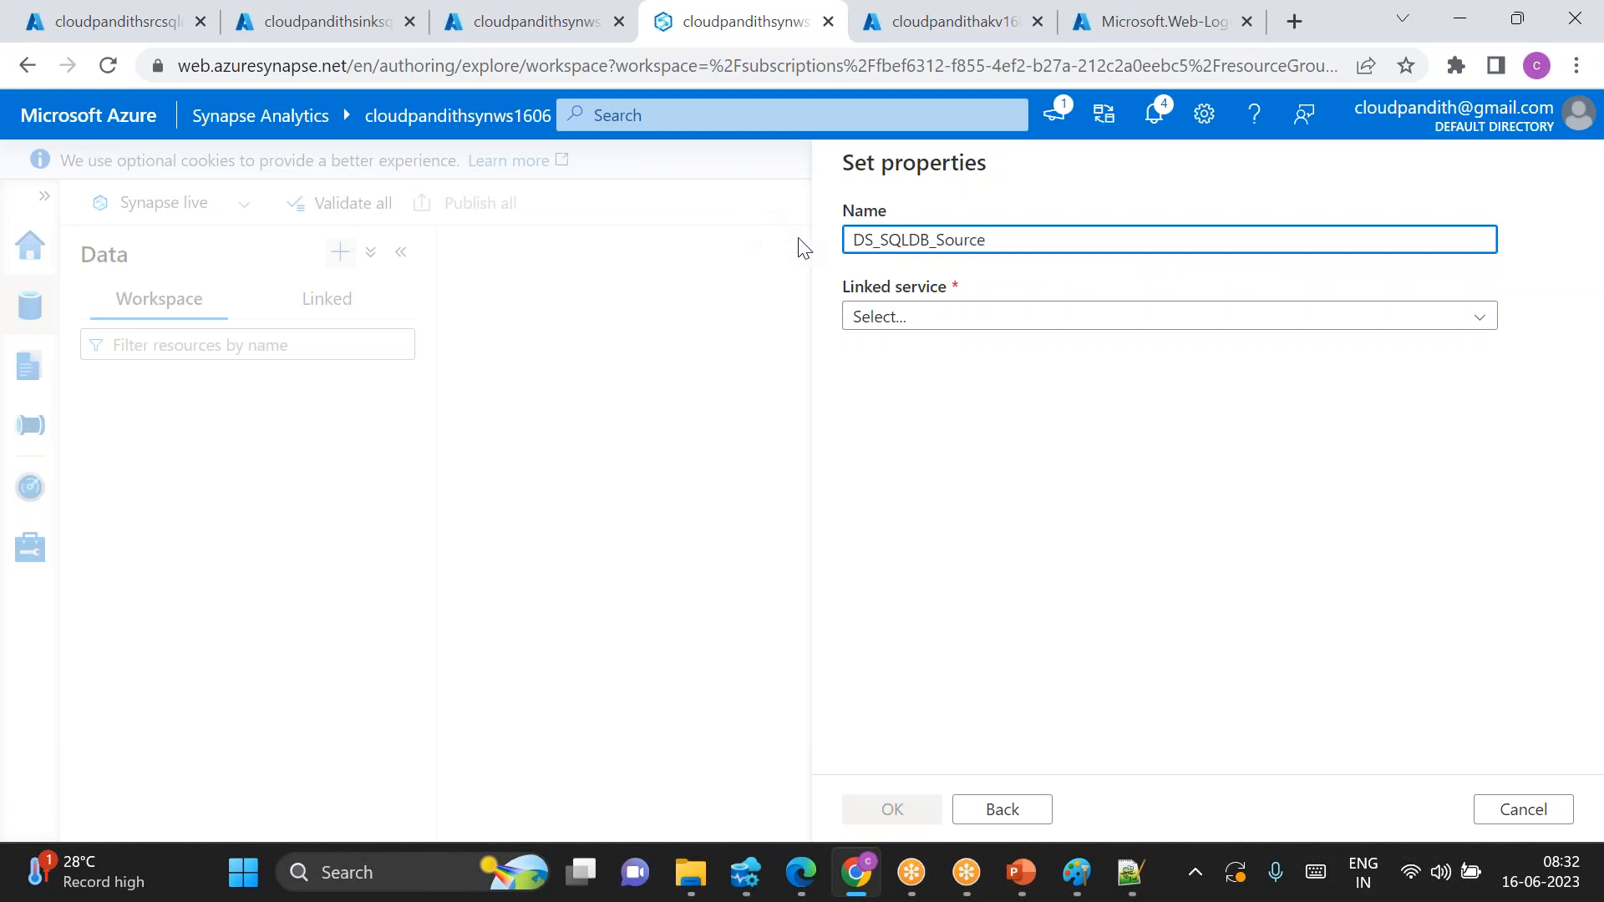
click(910, 321)
click(923, 472)
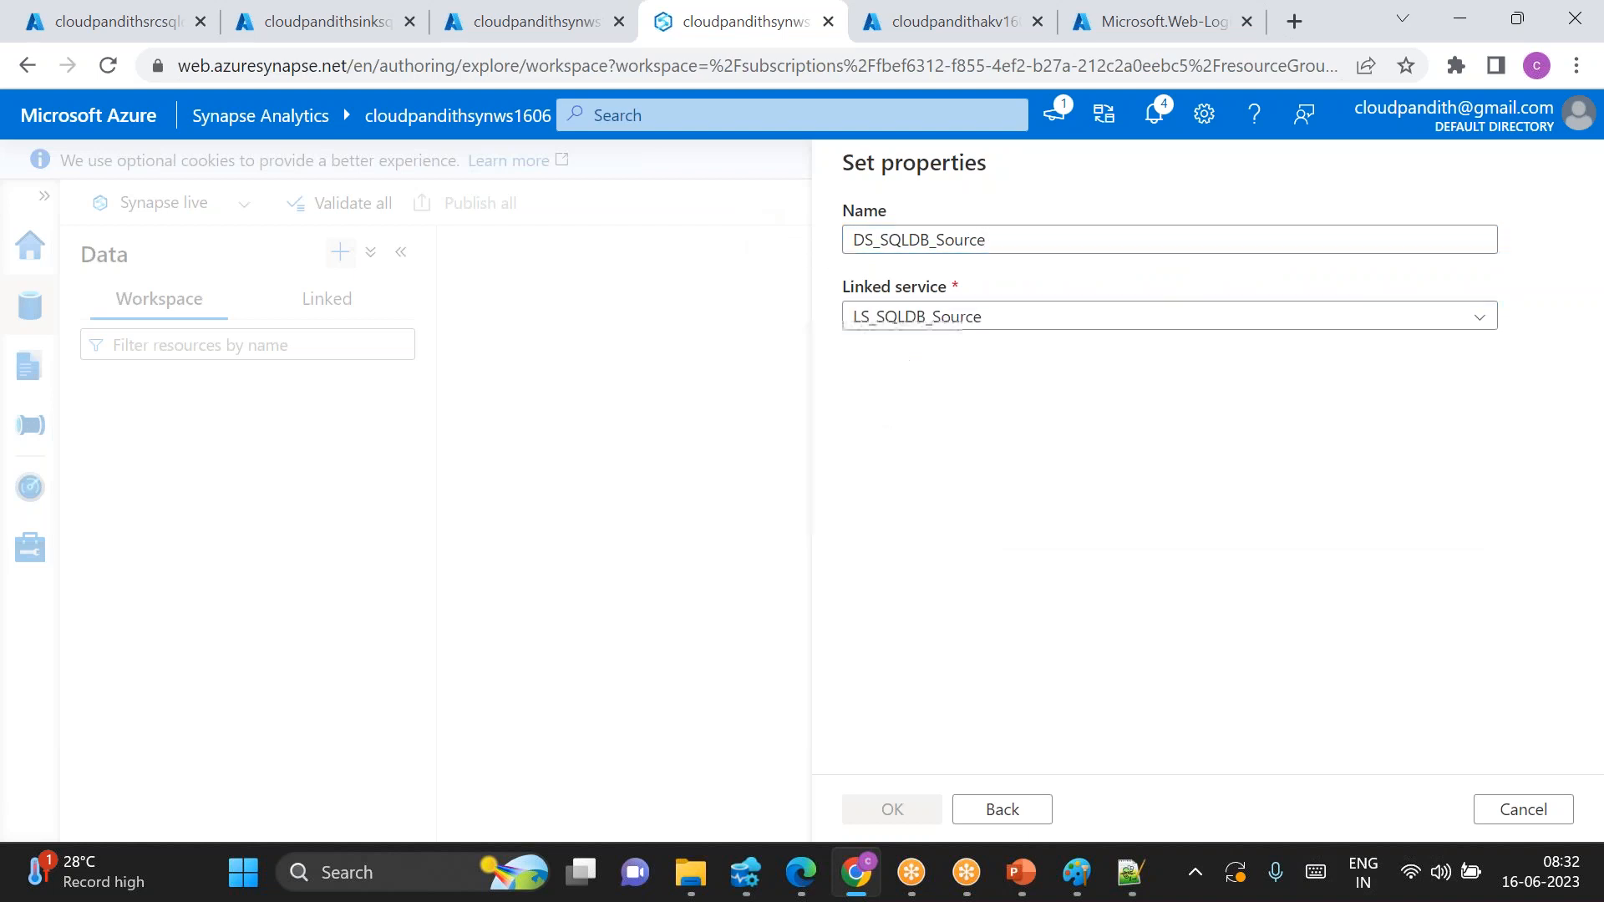
click(925, 474)
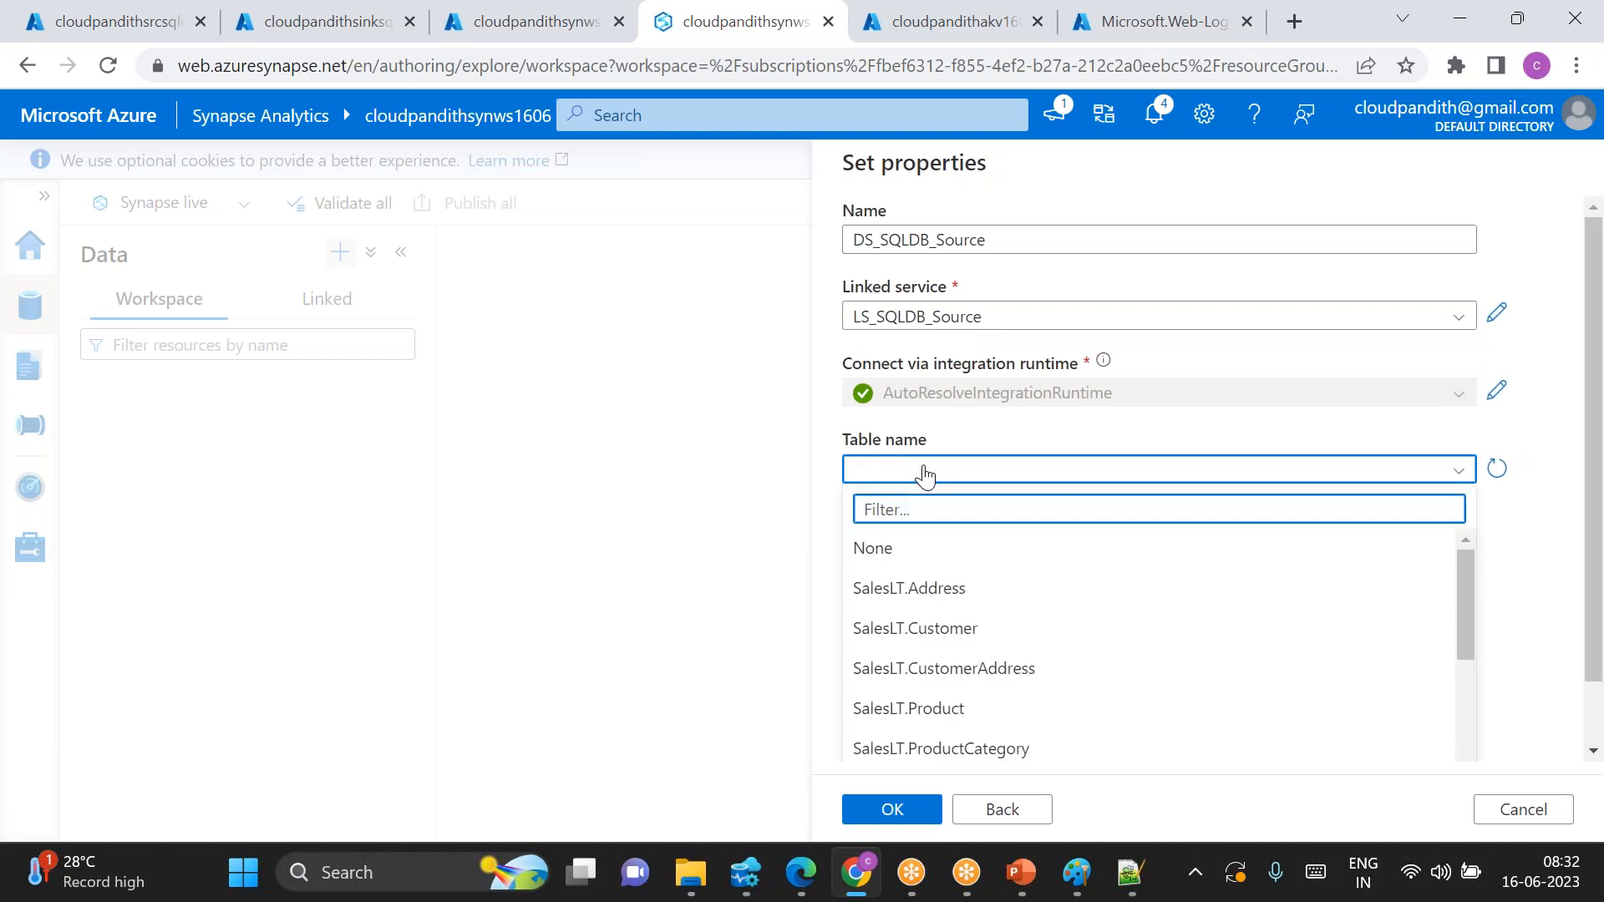
click(1017, 422)
click(889, 810)
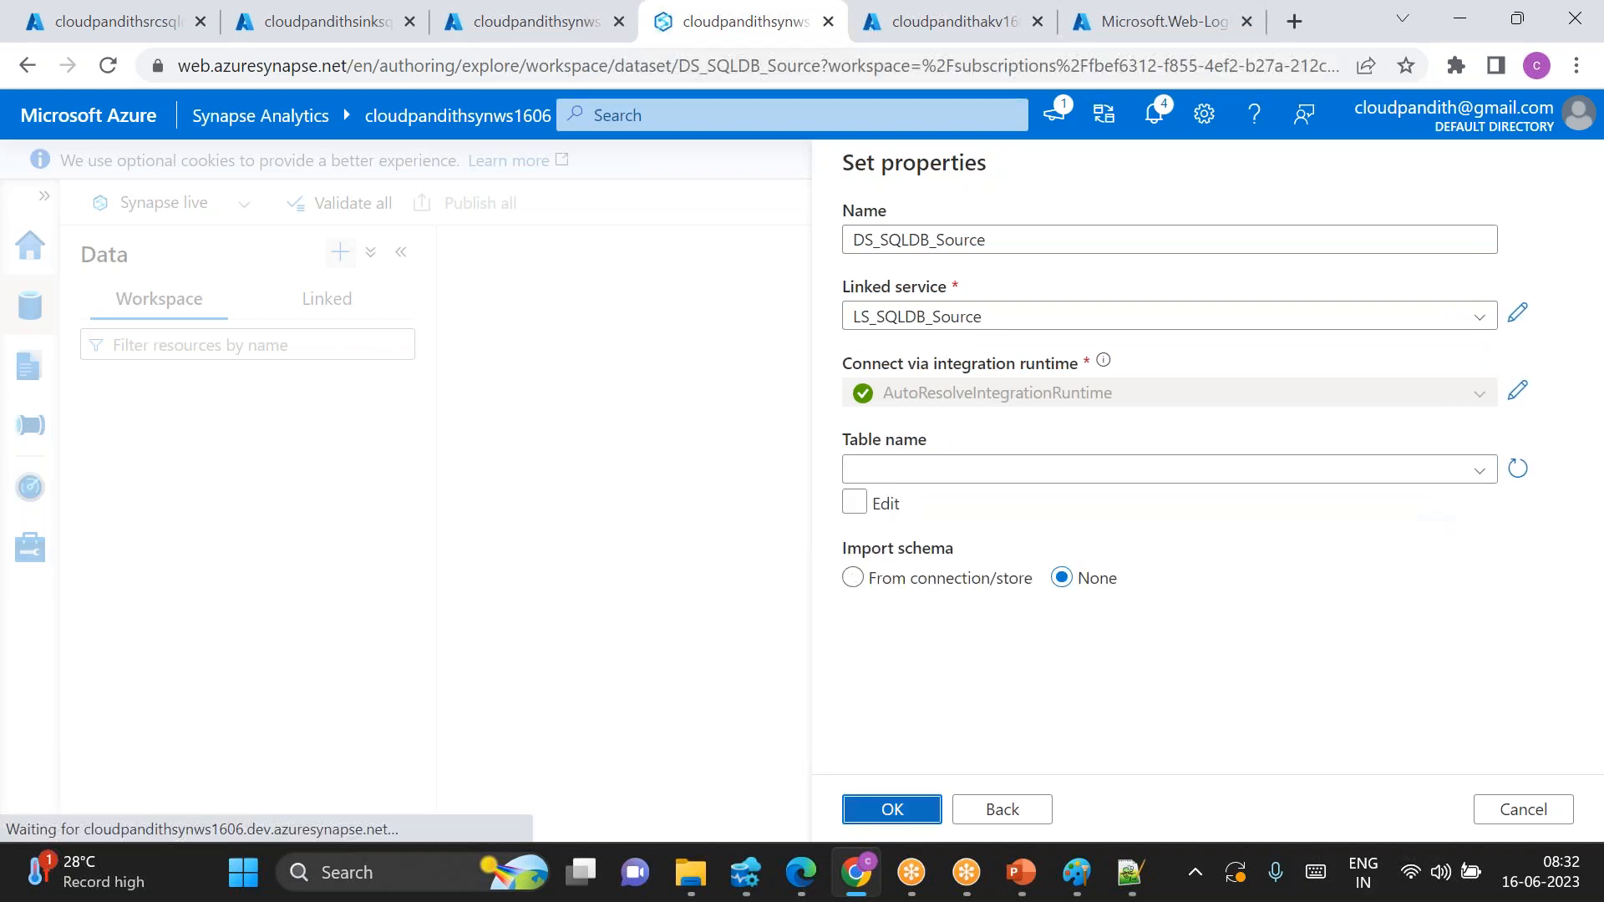
Step: Add dataset parameters ds_param_srcschema and ds_param_srctable
click(324, 296)
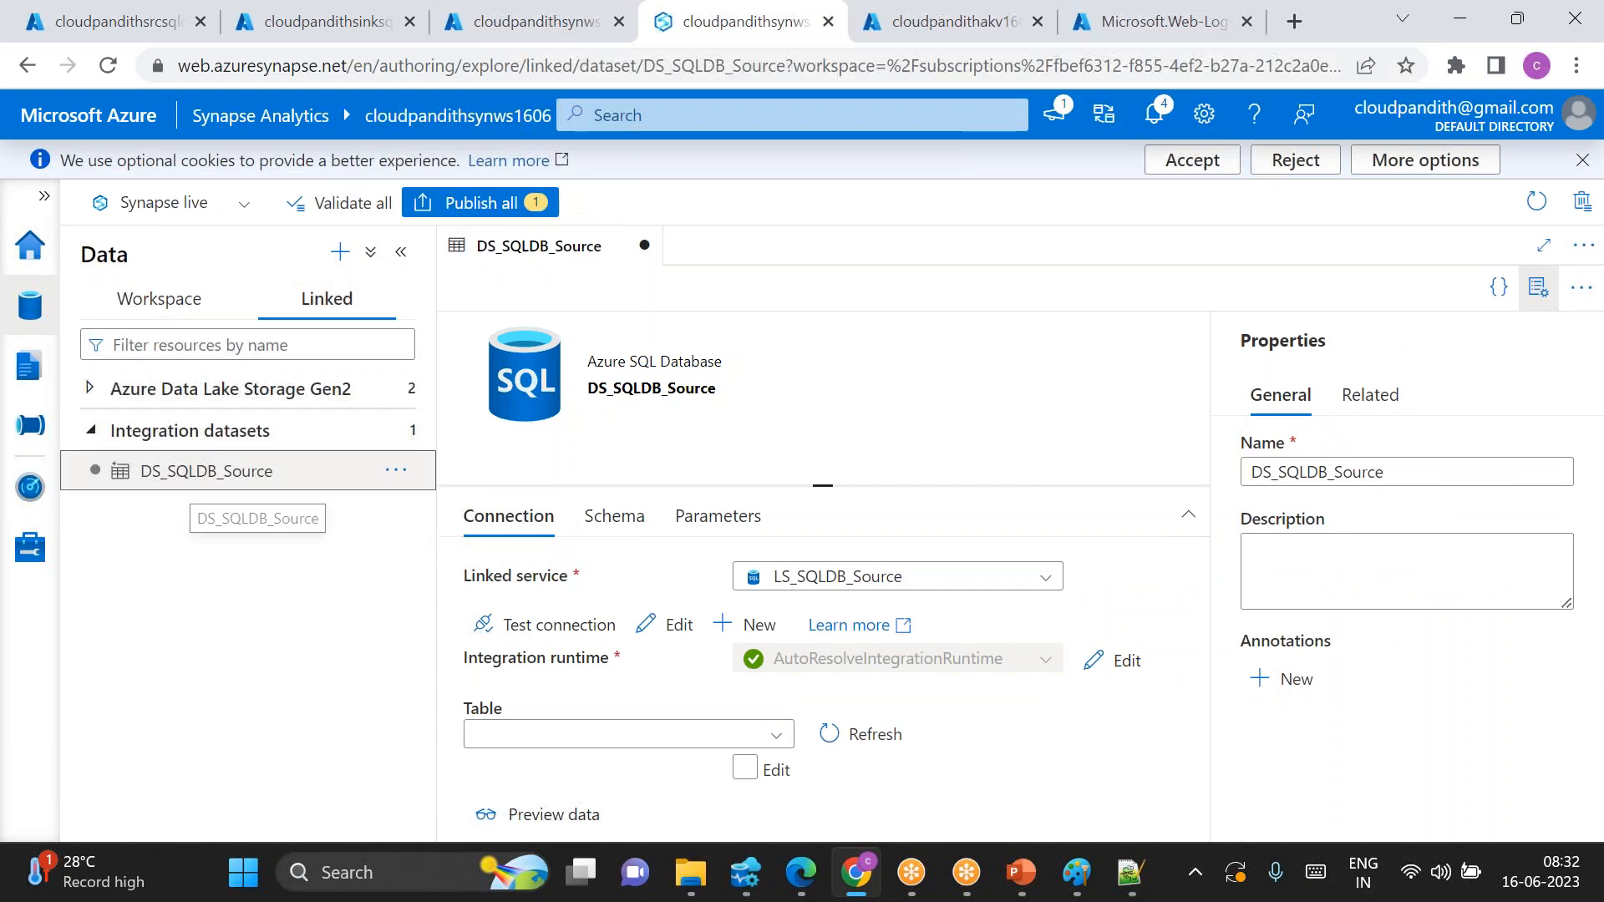
click(687, 520)
click(526, 589)
click(539, 598)
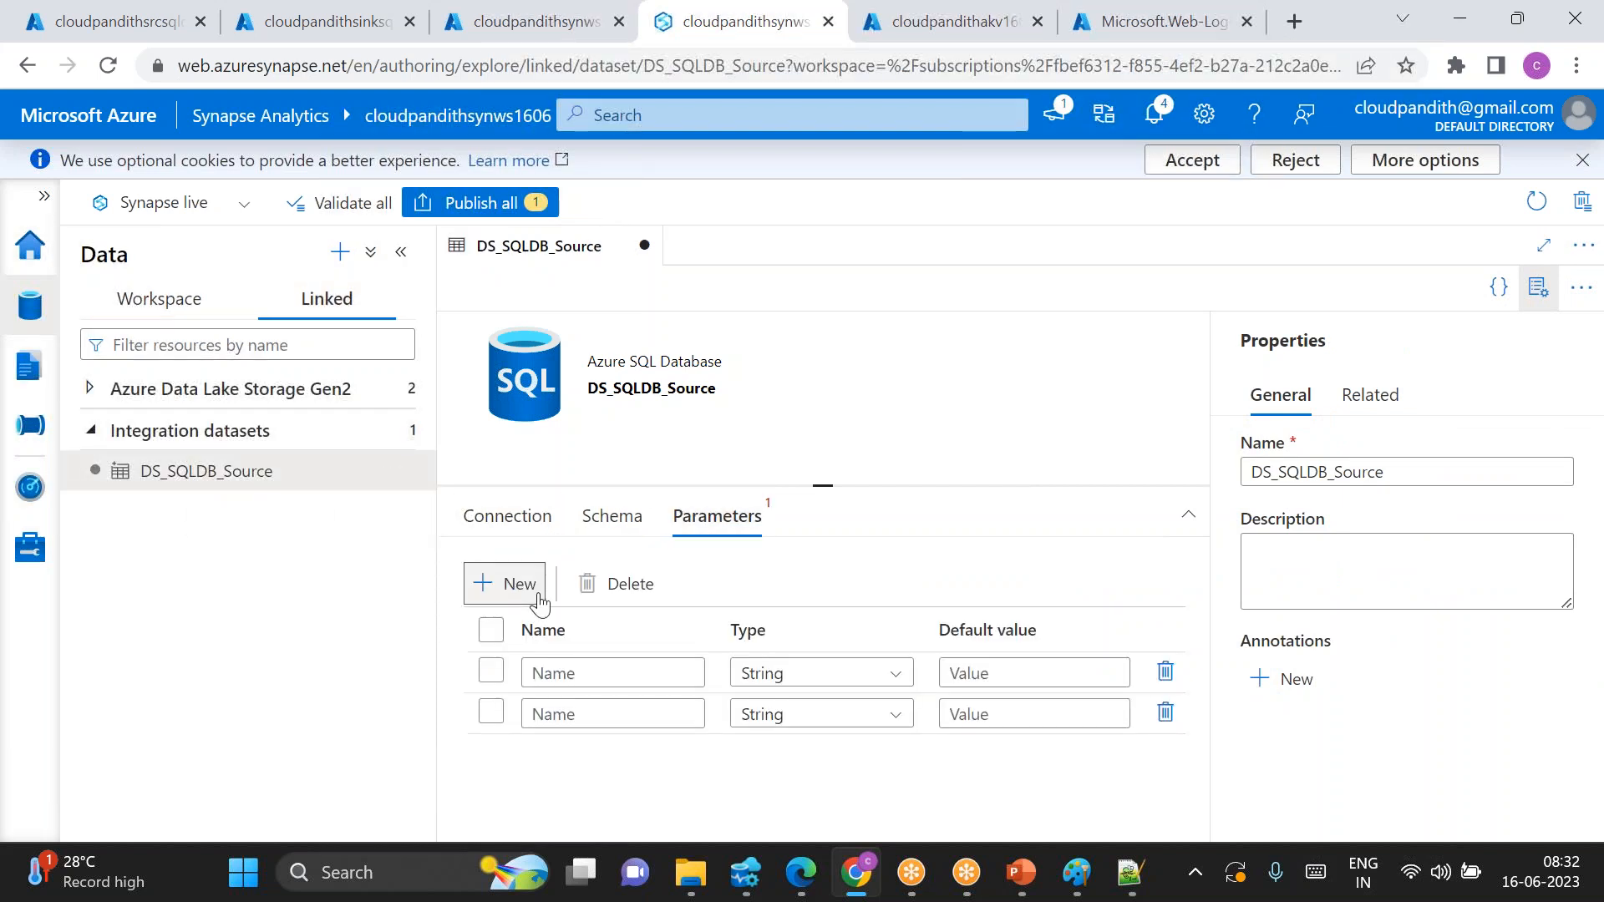
click(586, 673)
text(DS_PARAM)
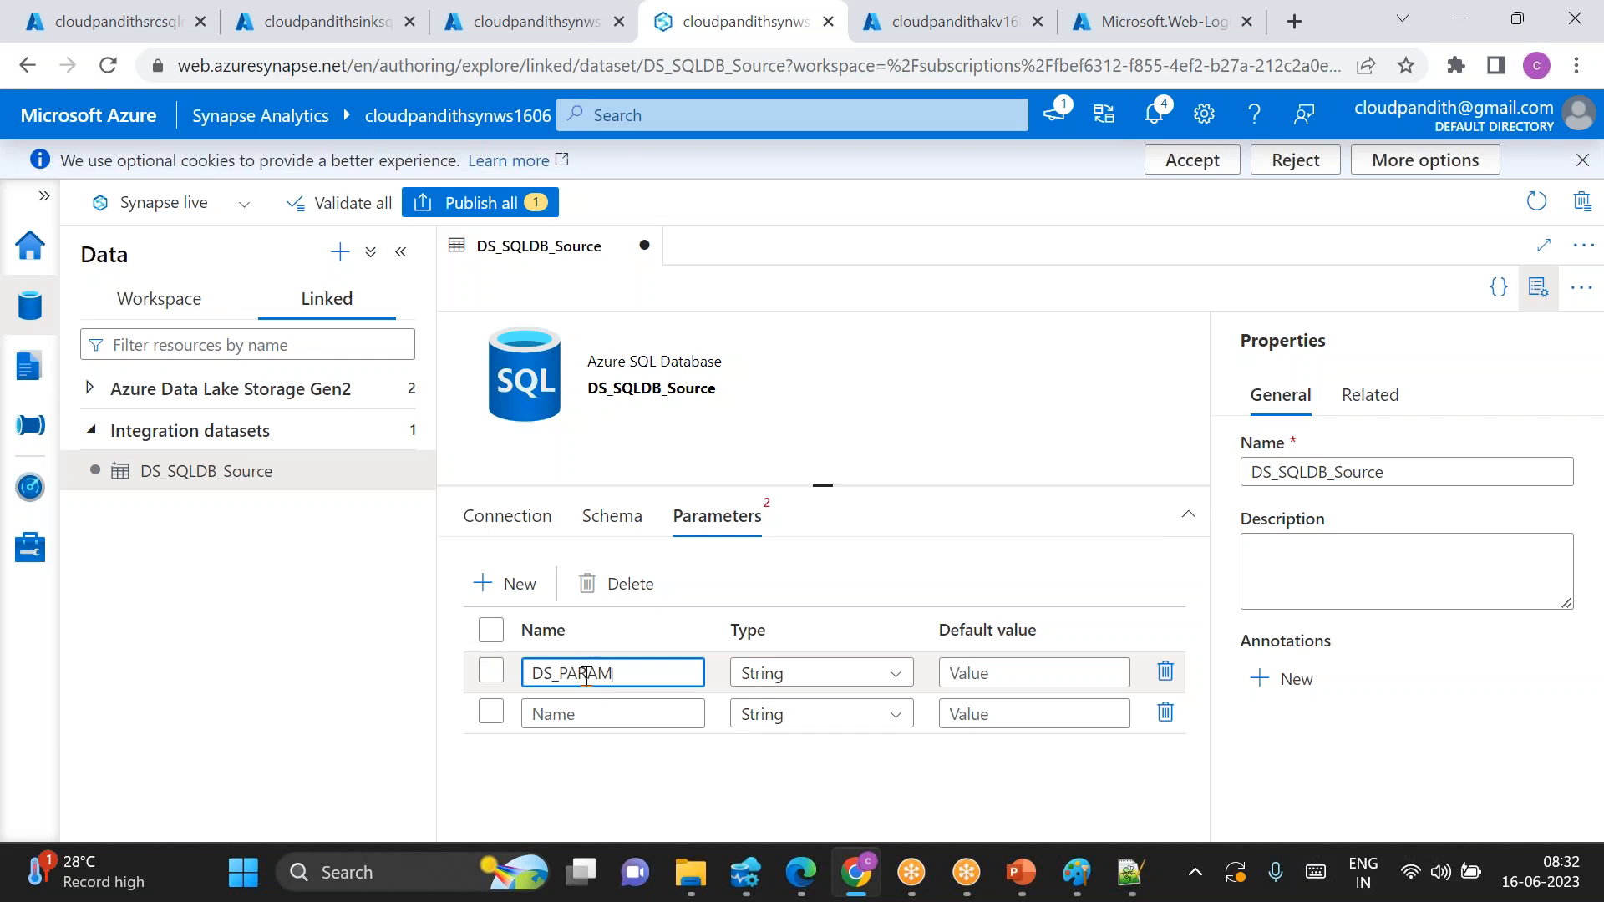
double_click(587, 674)
text(ds_param_srcschema)
double_click(587, 673)
key(ctrl+c)
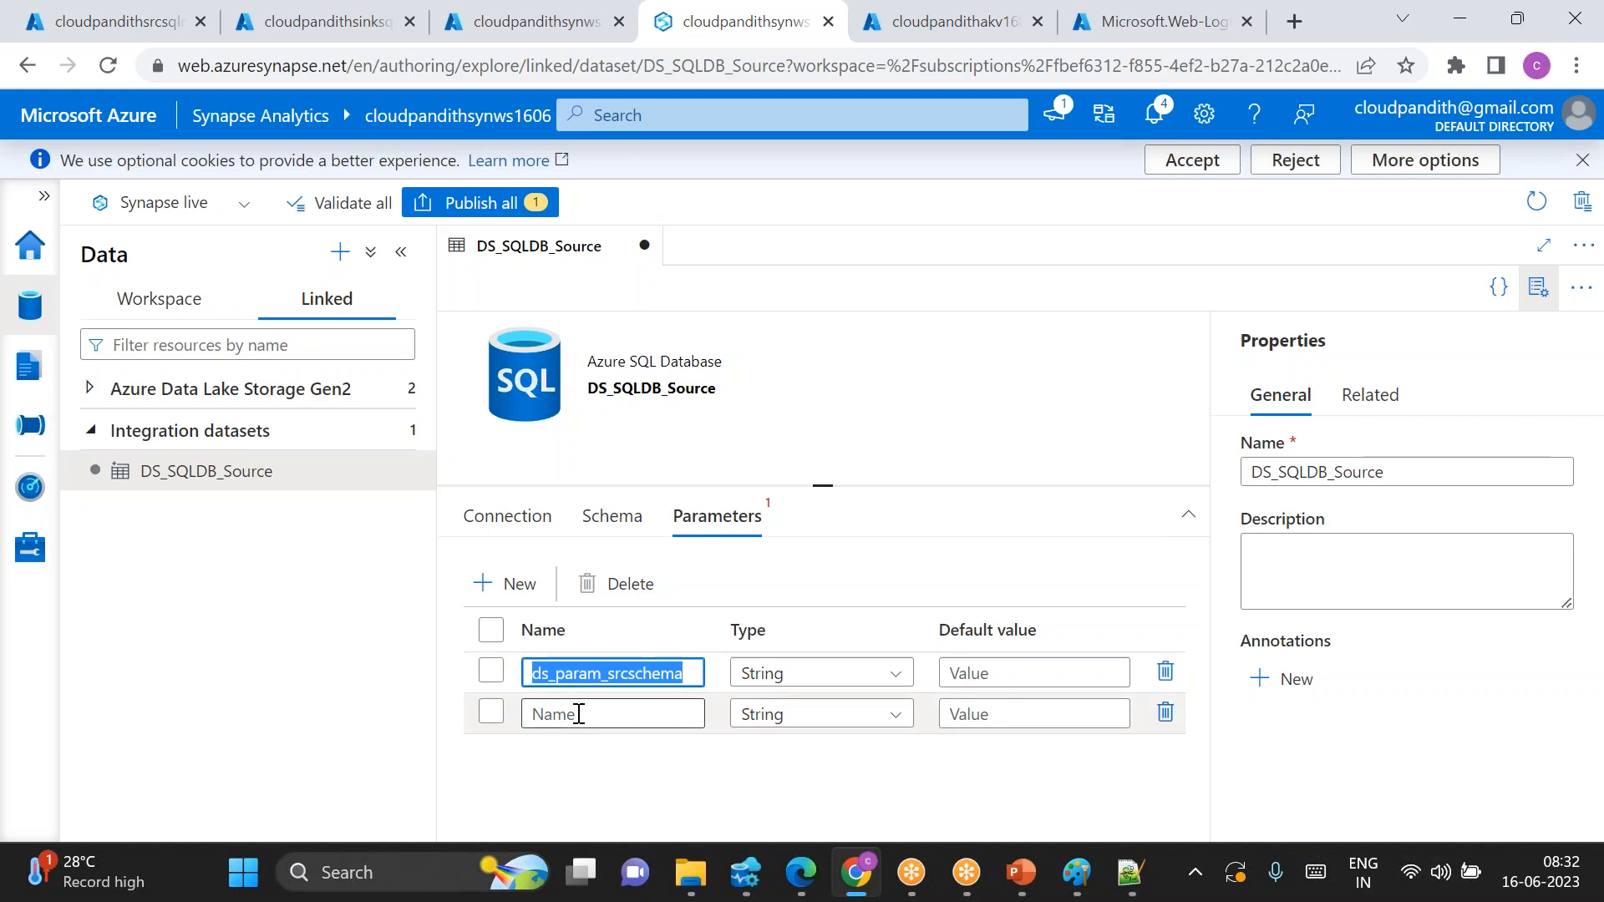
click(579, 715)
key(ctrl+v)
key(BackSpace)
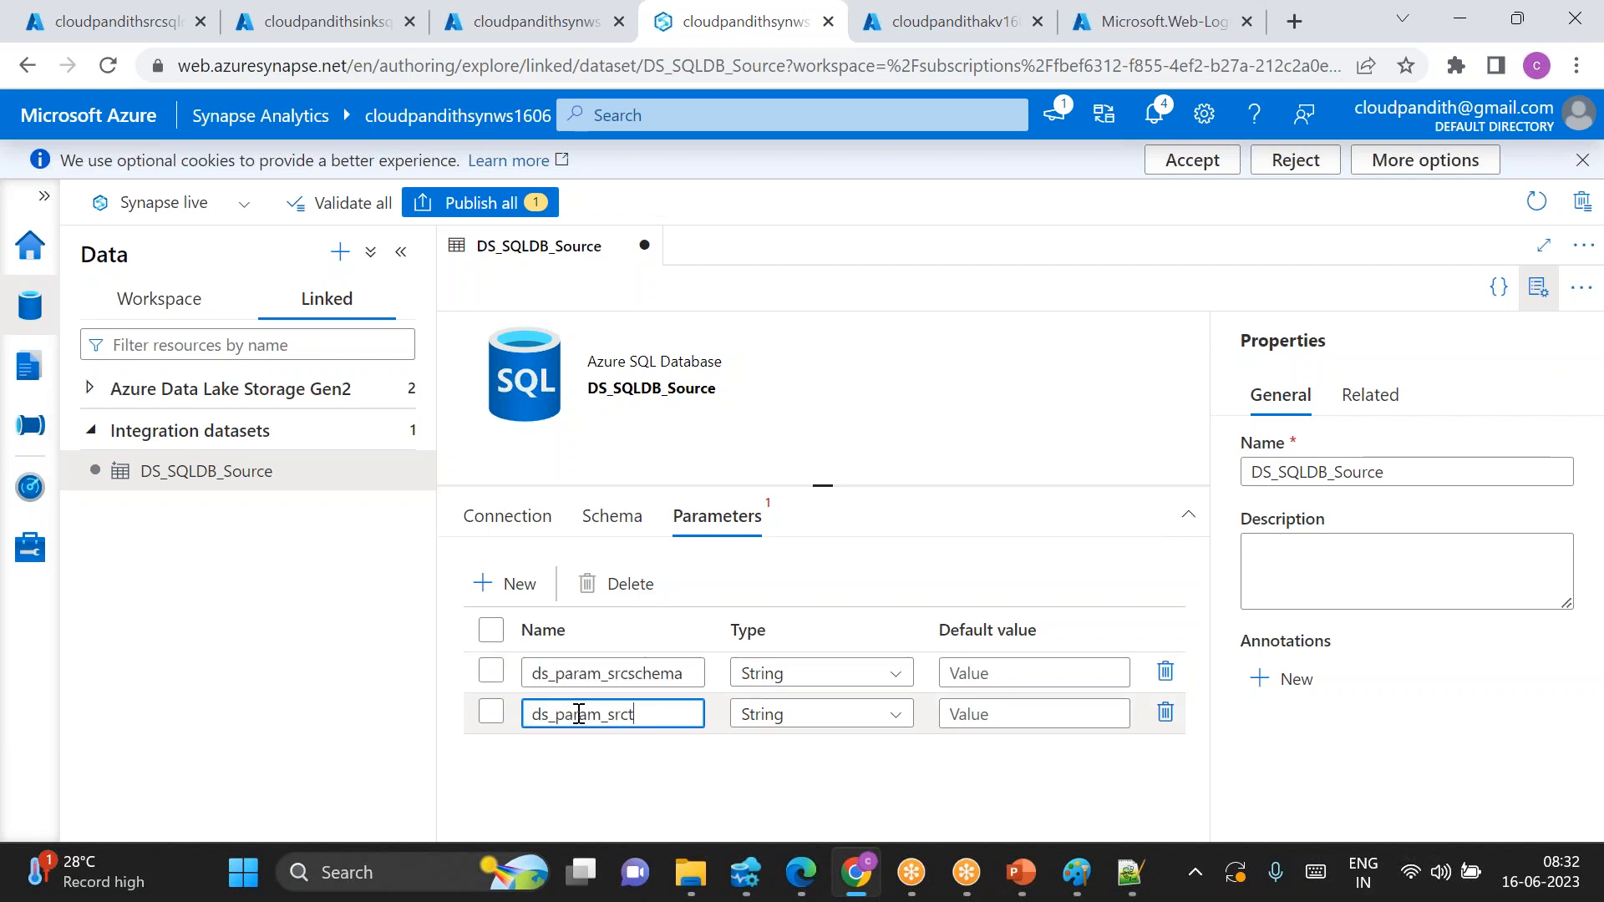
text(table)
Step: Set the table's schema to ds_param_srcschema and name to ds_param_srctable via dynamic content
click(506, 516)
click(742, 768)
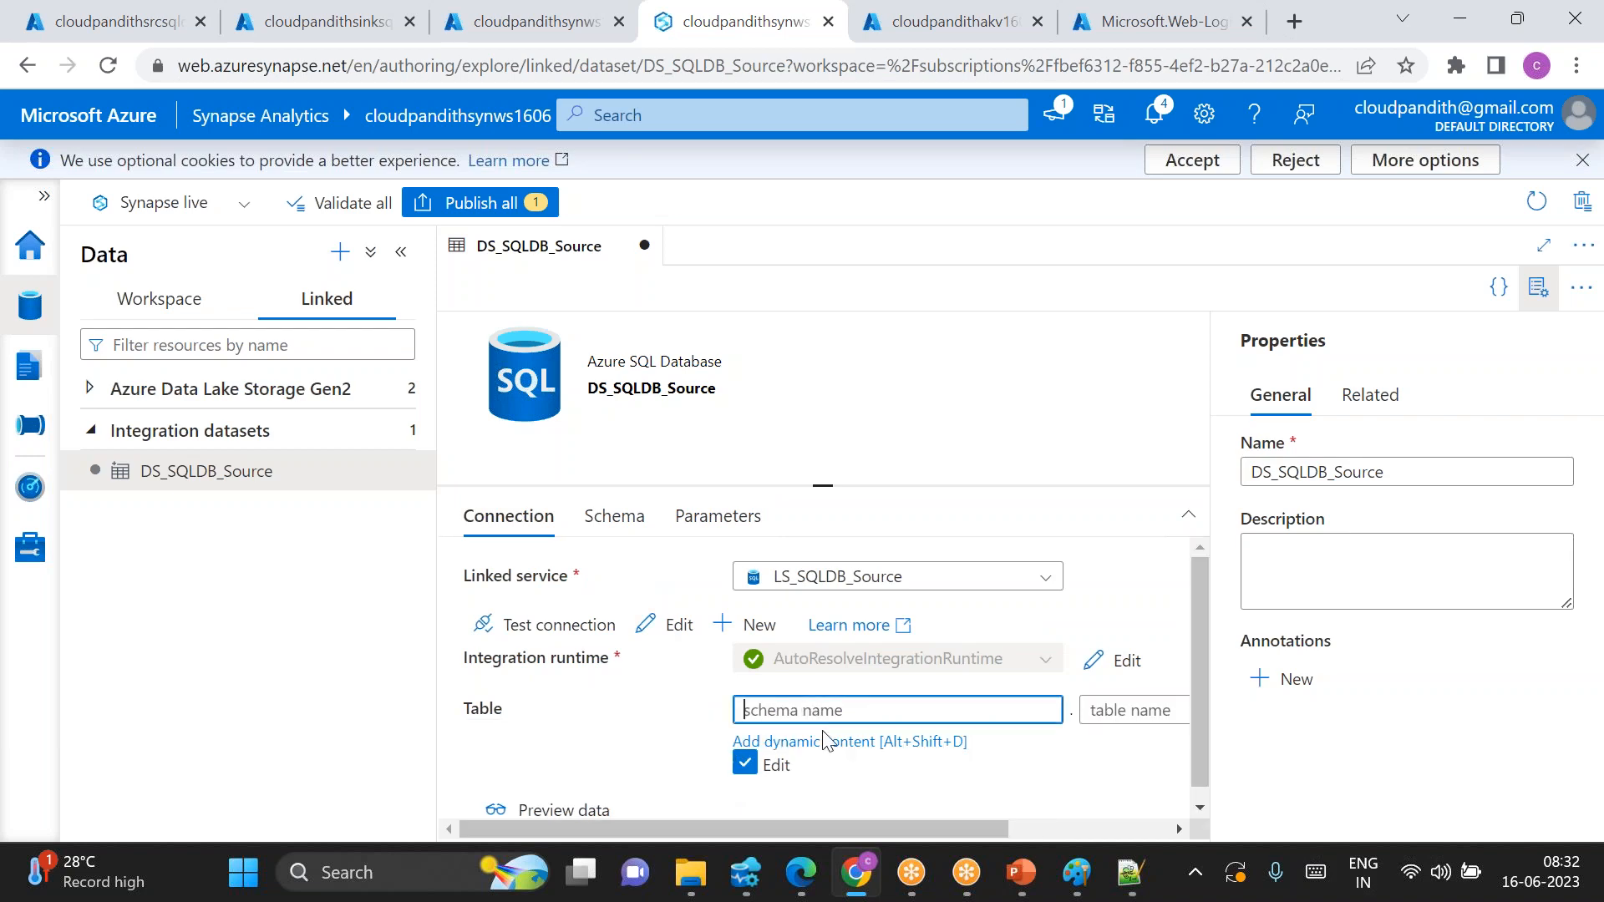
click(768, 741)
click(996, 651)
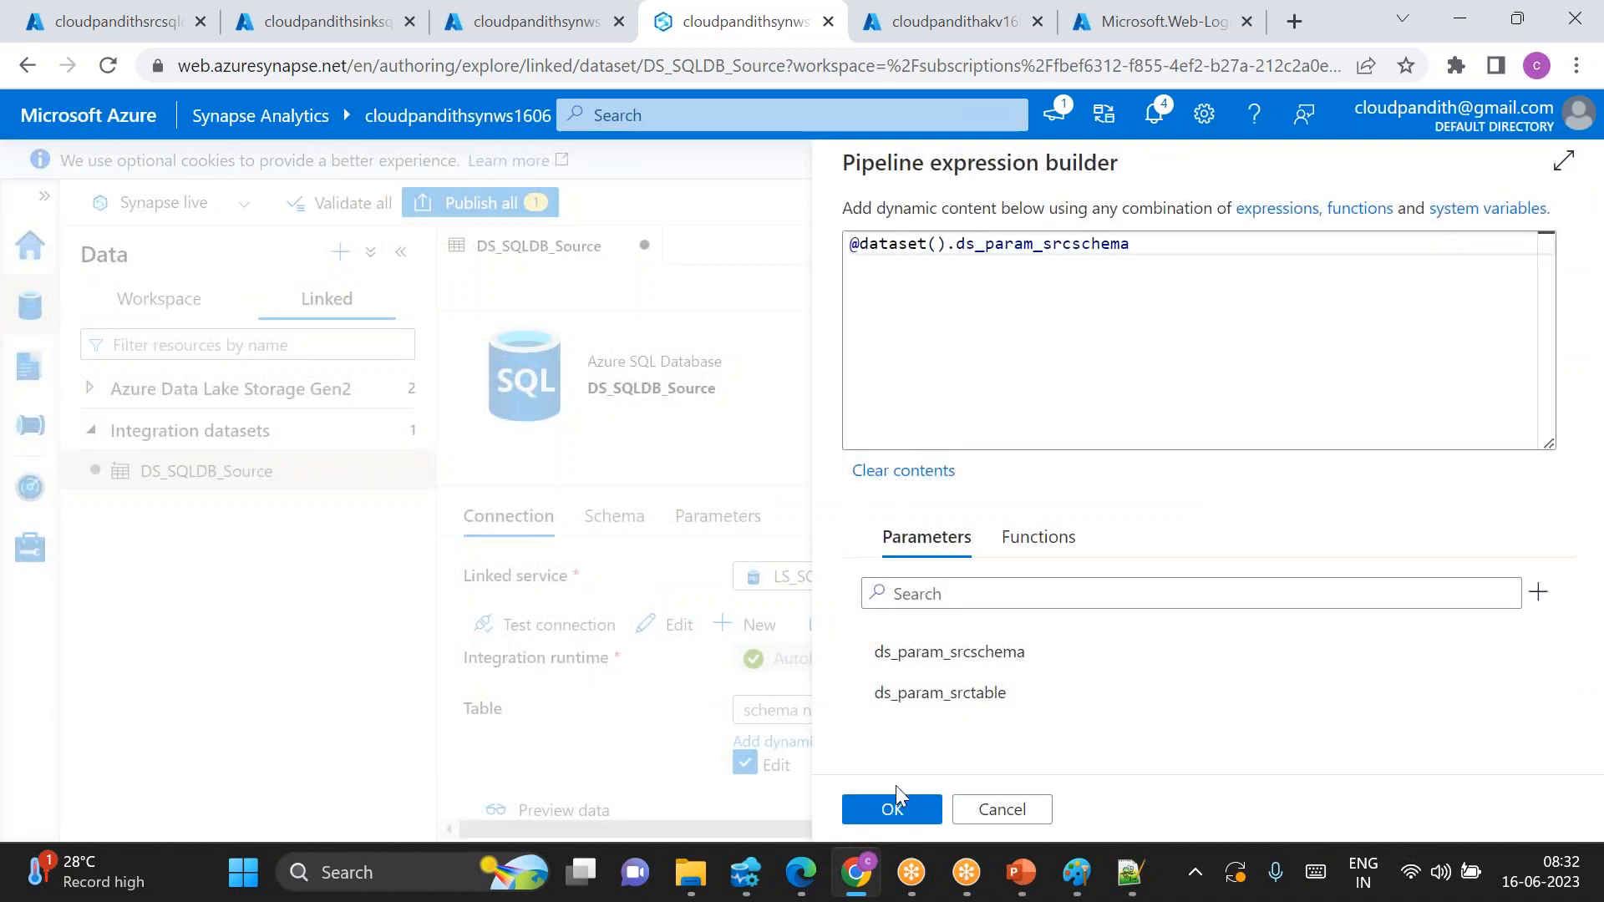
click(887, 810)
click(1095, 709)
click(1124, 746)
click(952, 693)
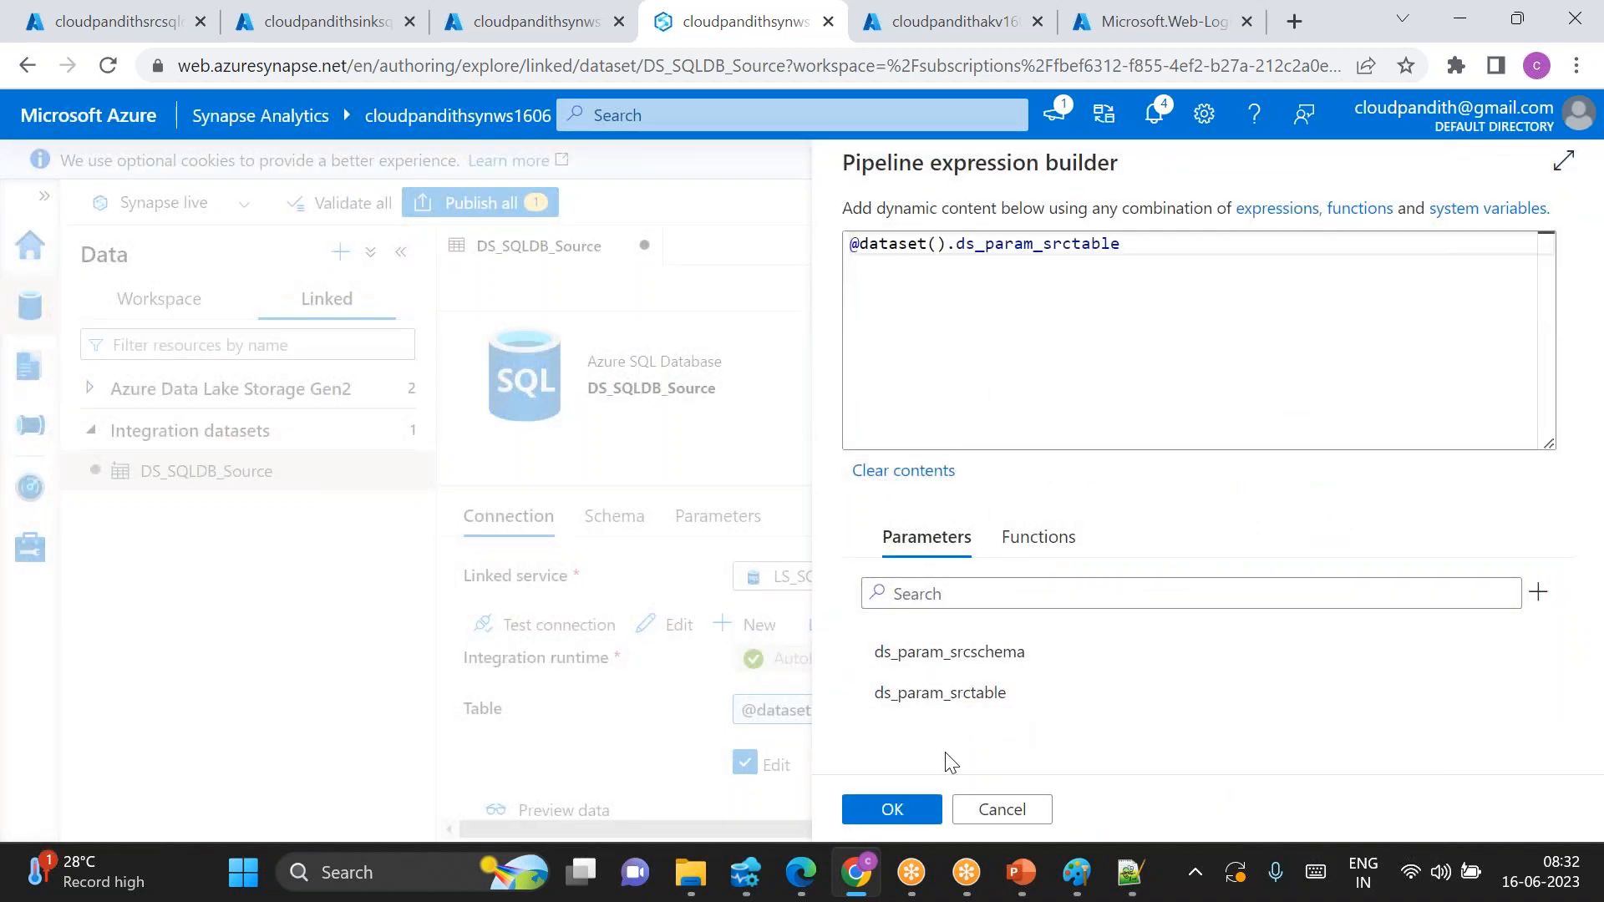
click(892, 810)
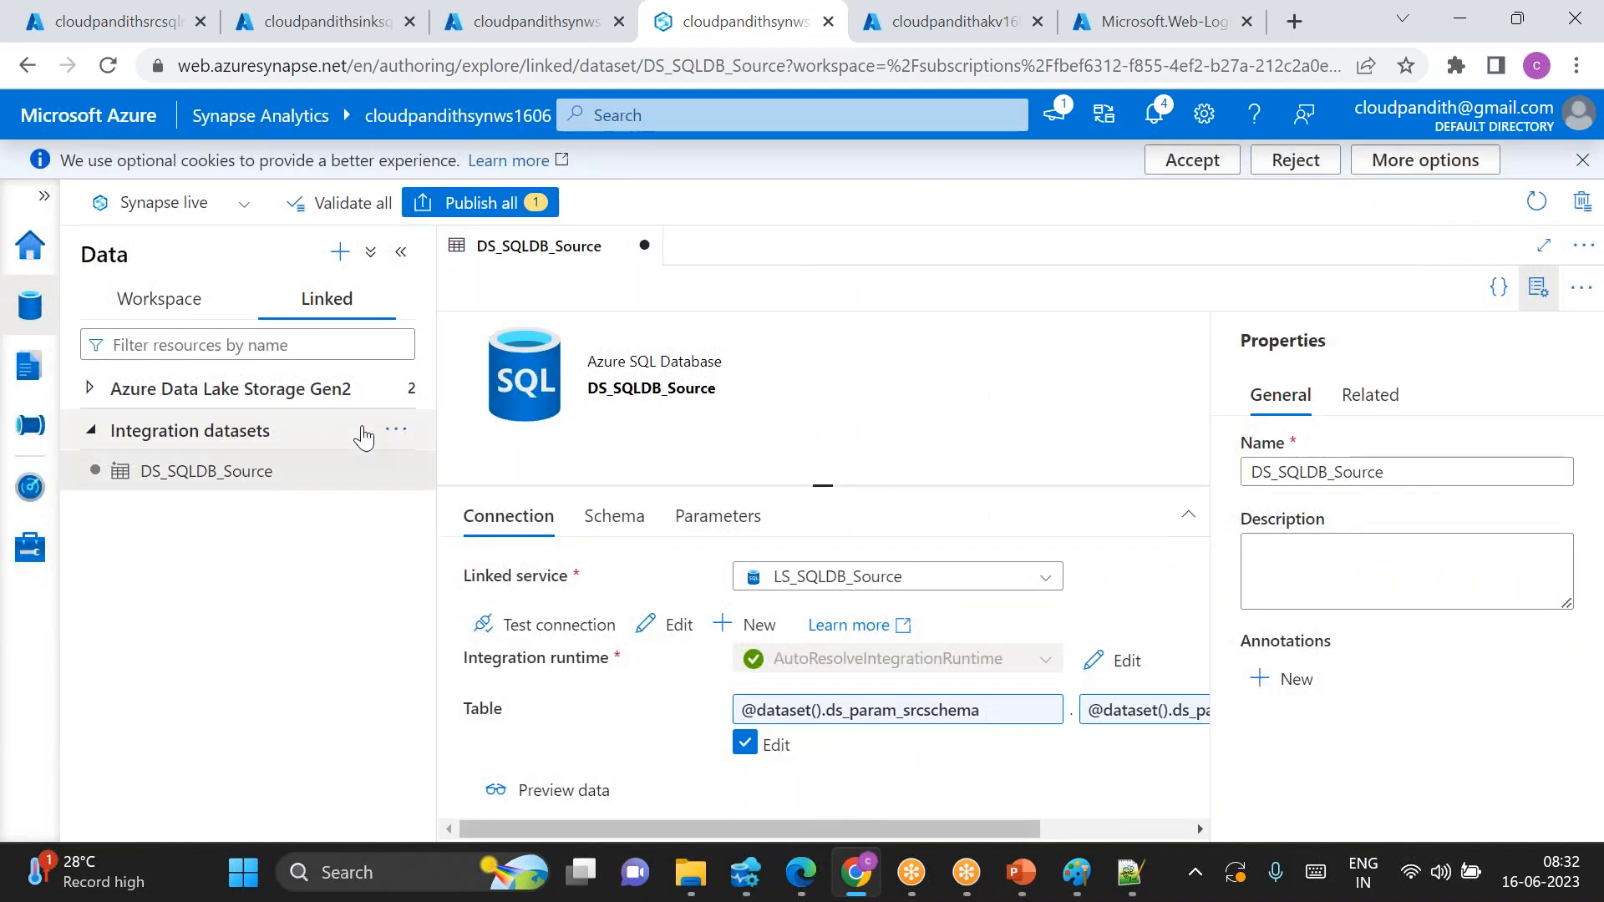
click(339, 252)
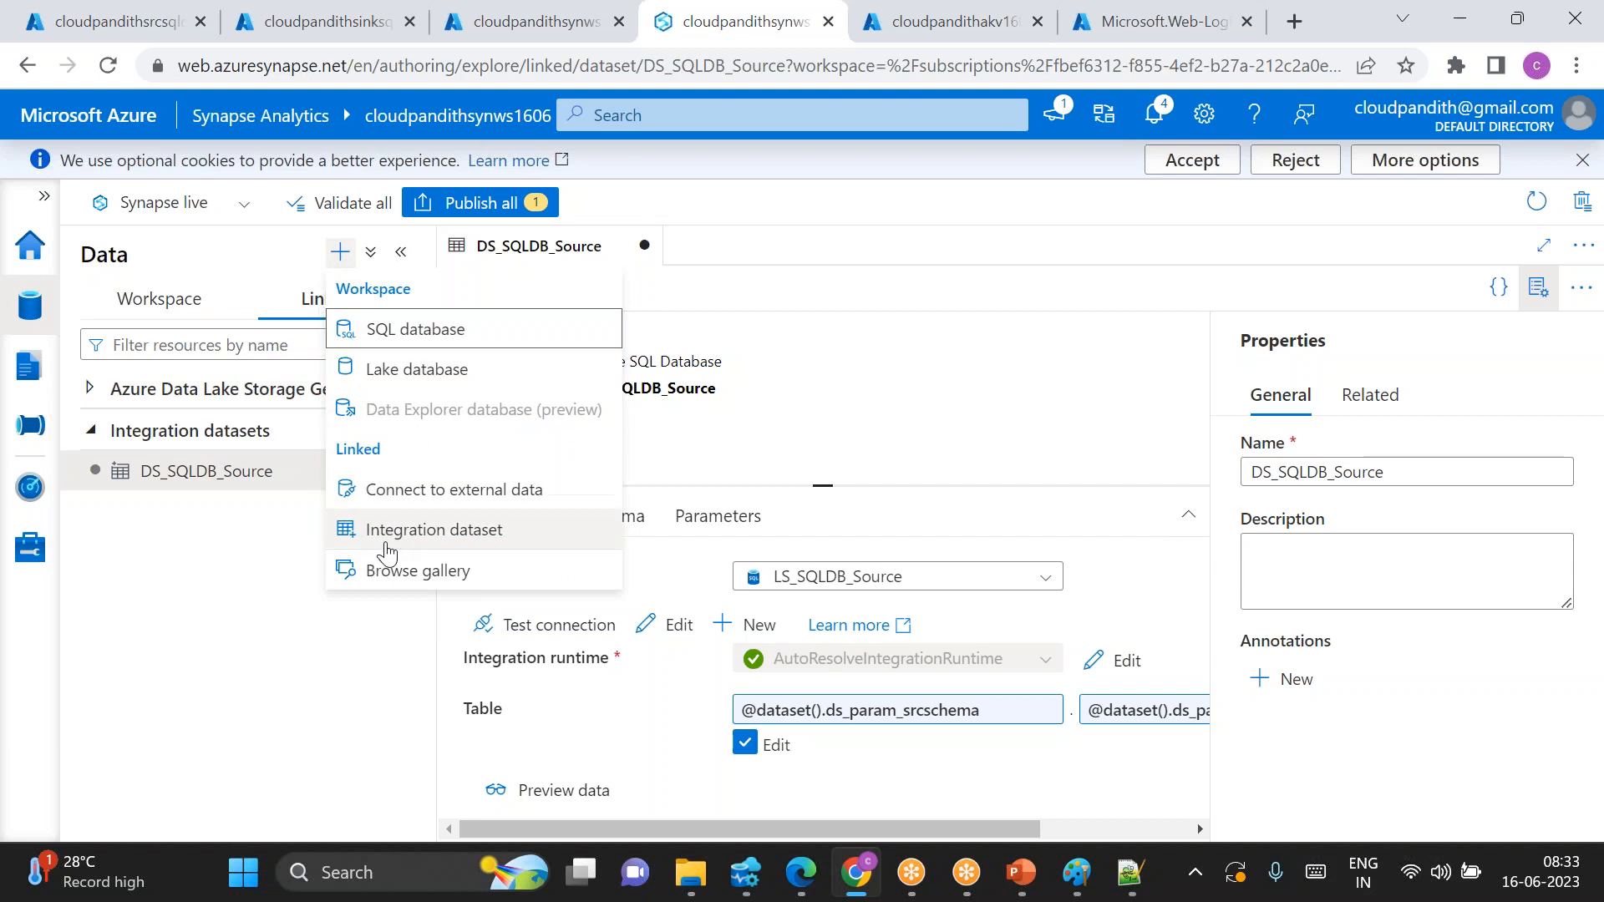
Step: Create Azure SQL Database dataset DS_SQLDB_Sink on LS_SQLDB_Sink with no table selected
click(383, 529)
text(sql s)
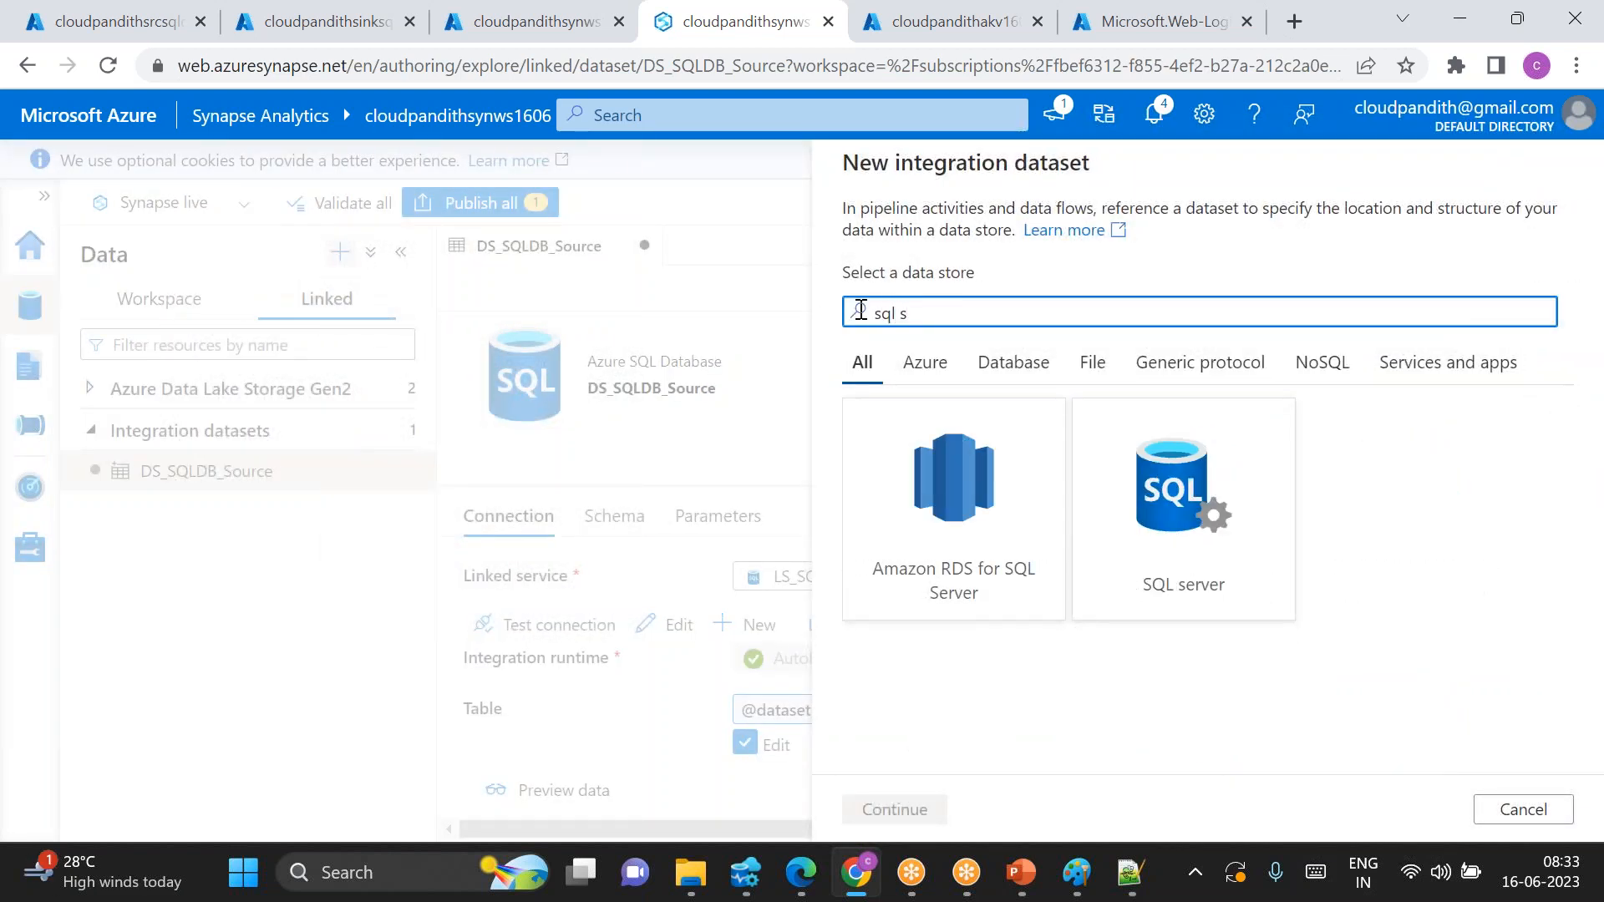
key(BackSpace)
text(da)
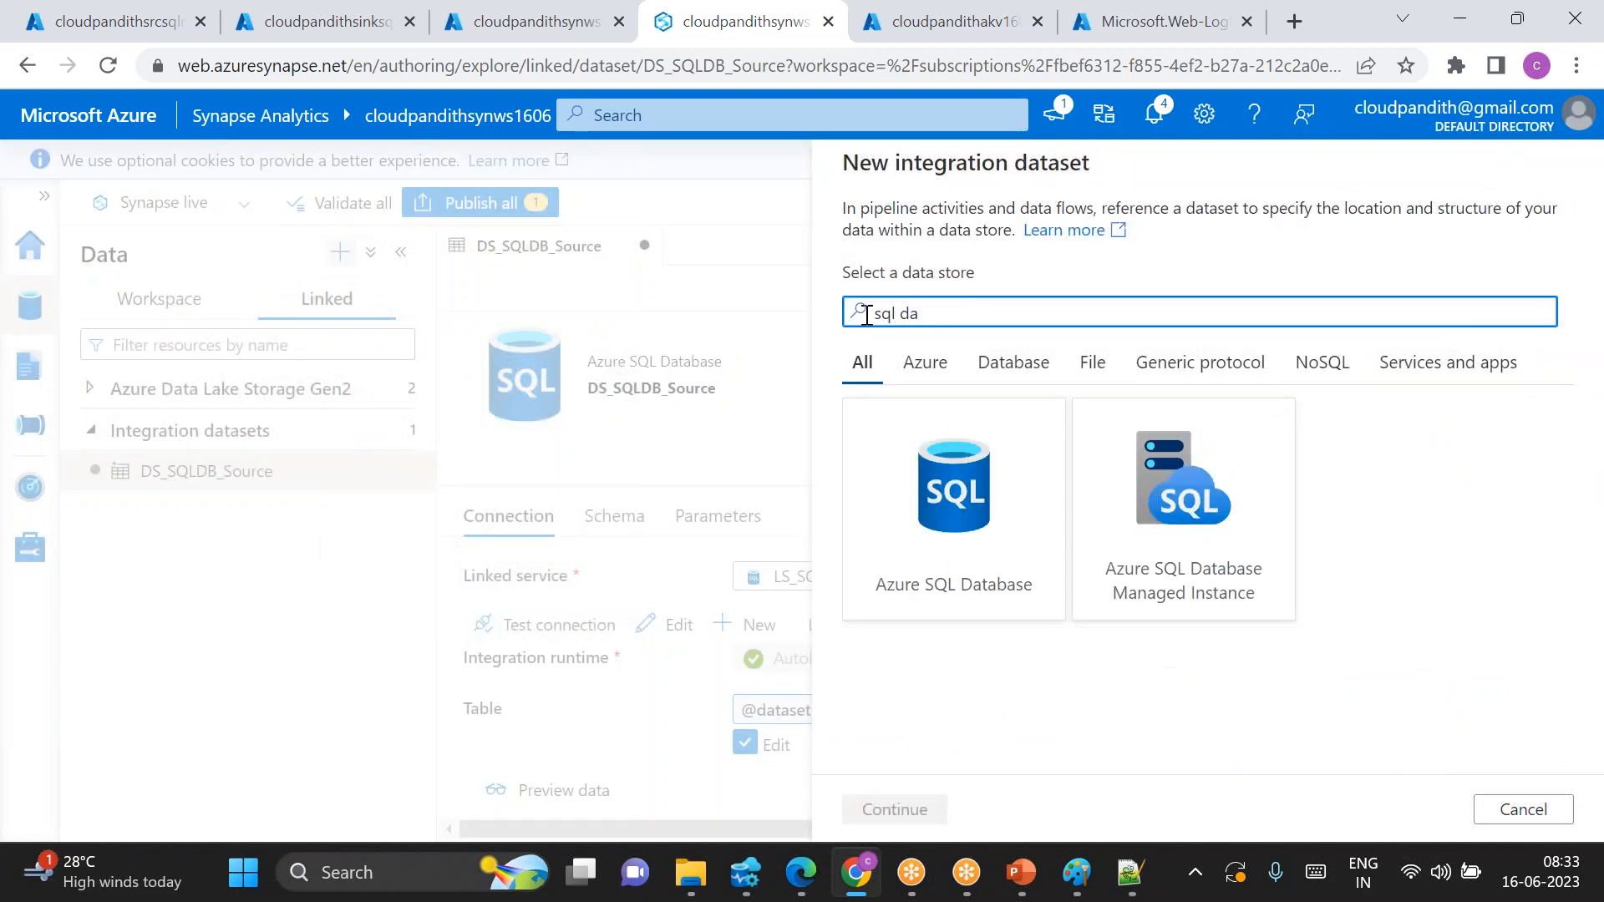
click(980, 507)
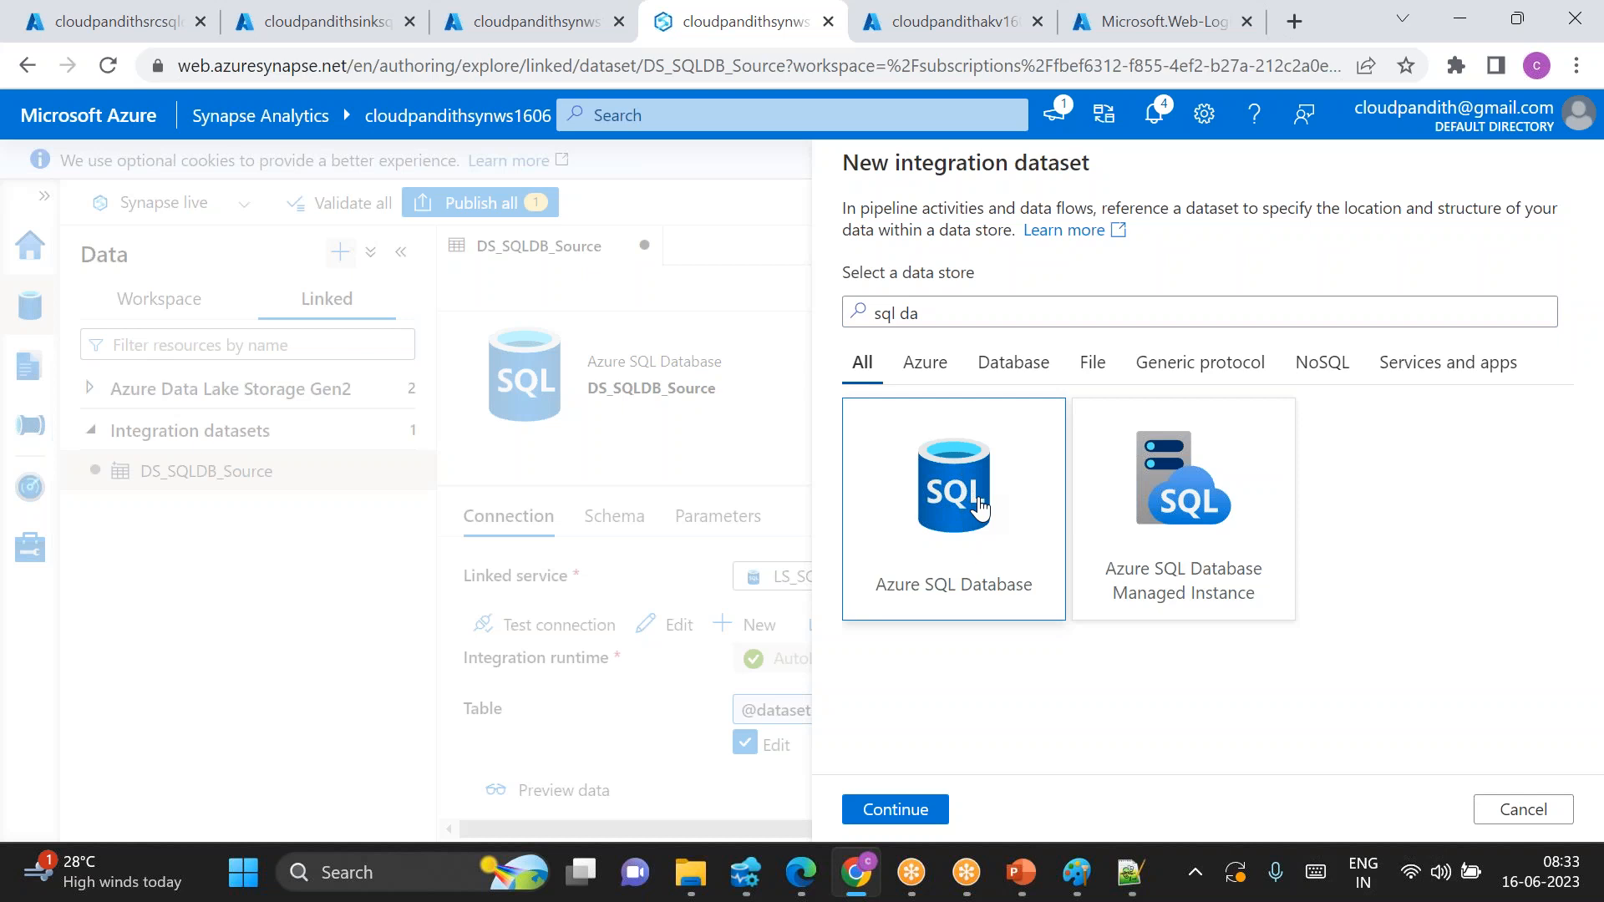
click(912, 810)
drag(1040, 240, 716, 227)
text(DS)
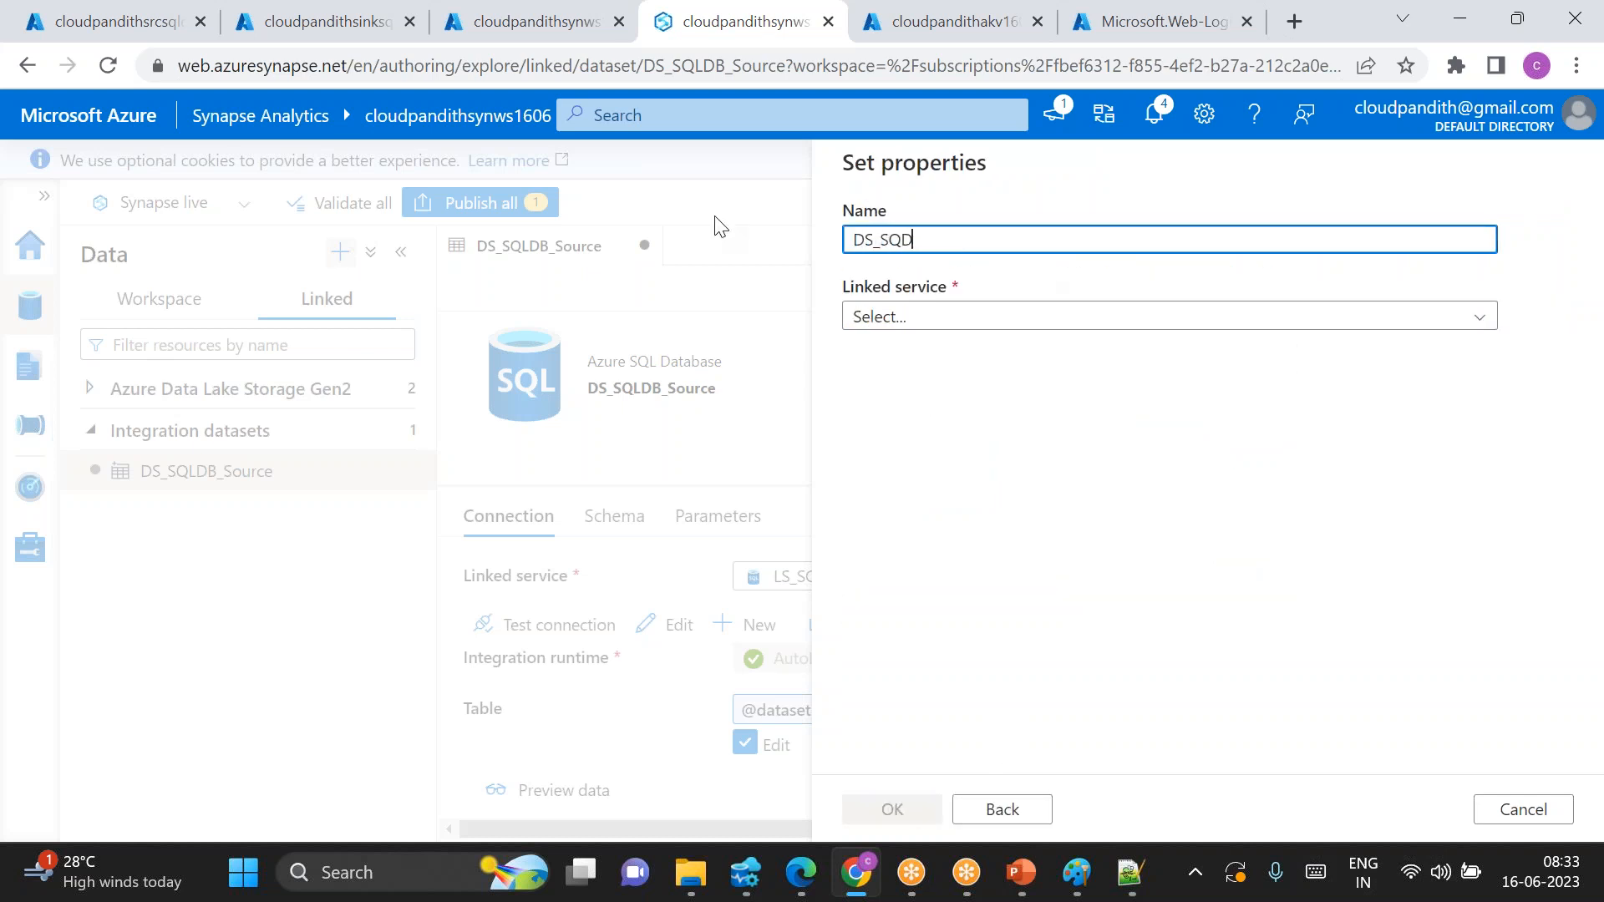
text(_SQLDB_Sink)
click(906, 316)
click(938, 514)
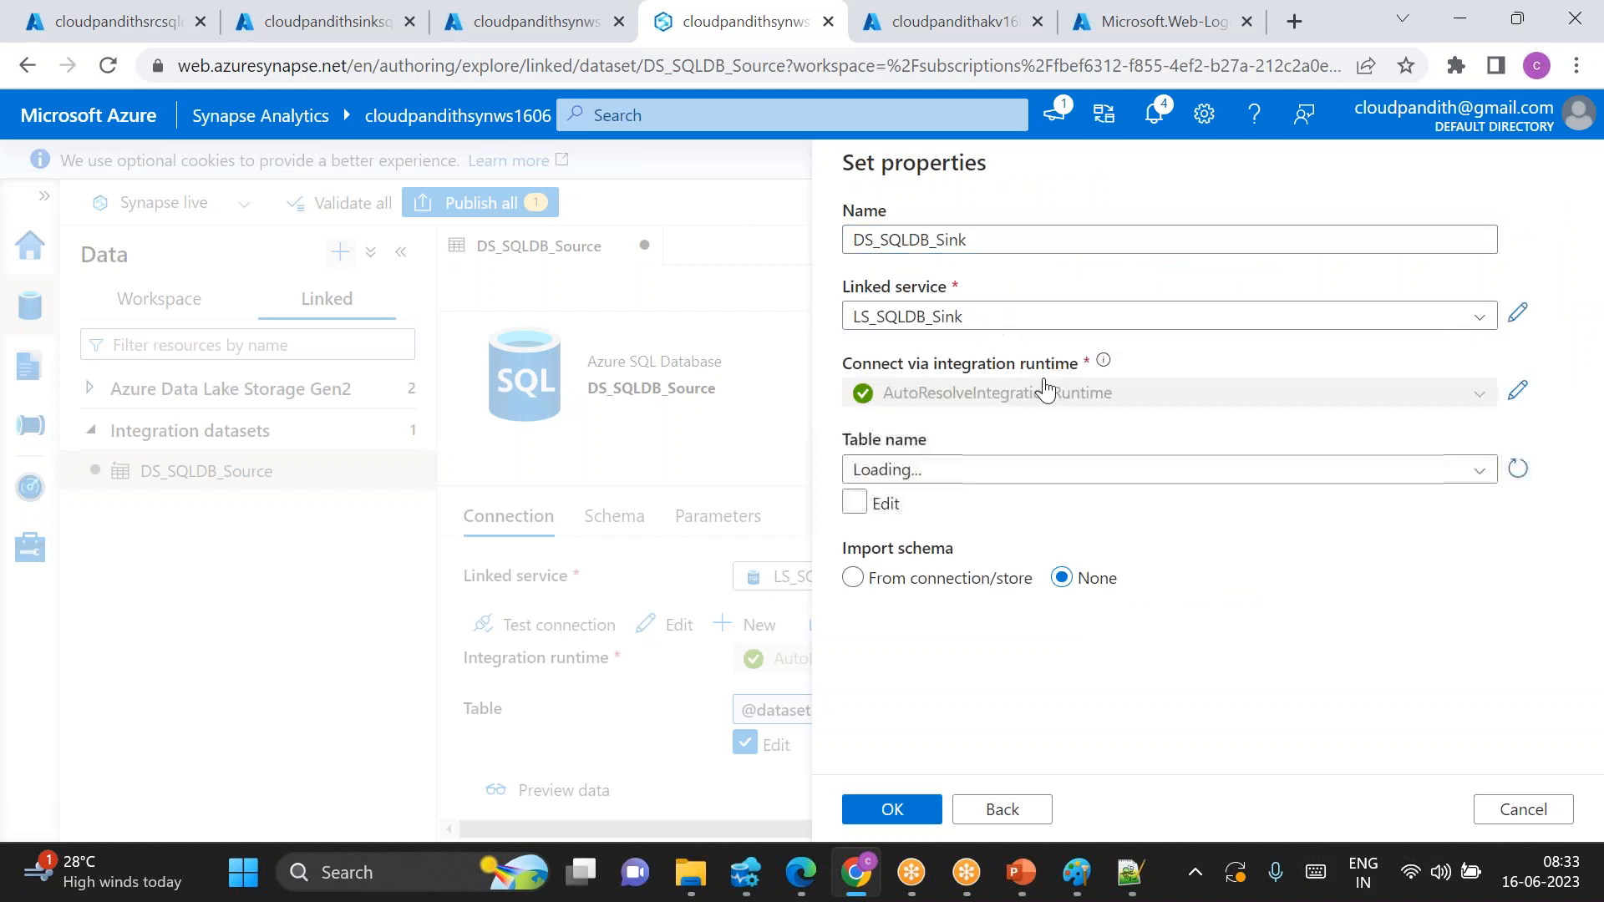
click(919, 477)
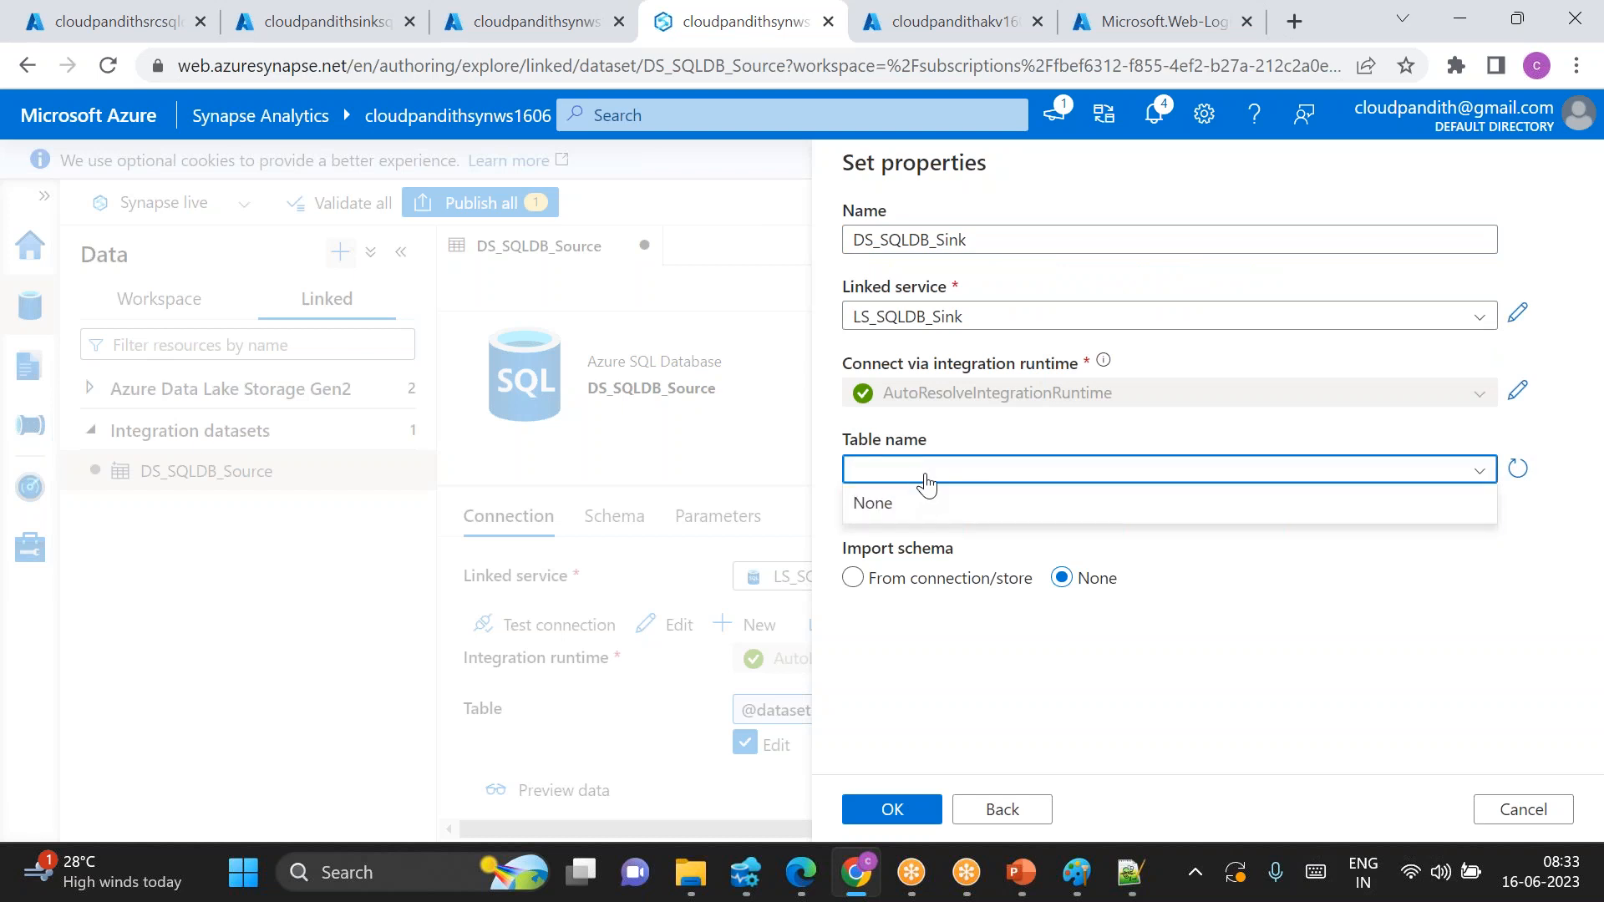
click(1086, 698)
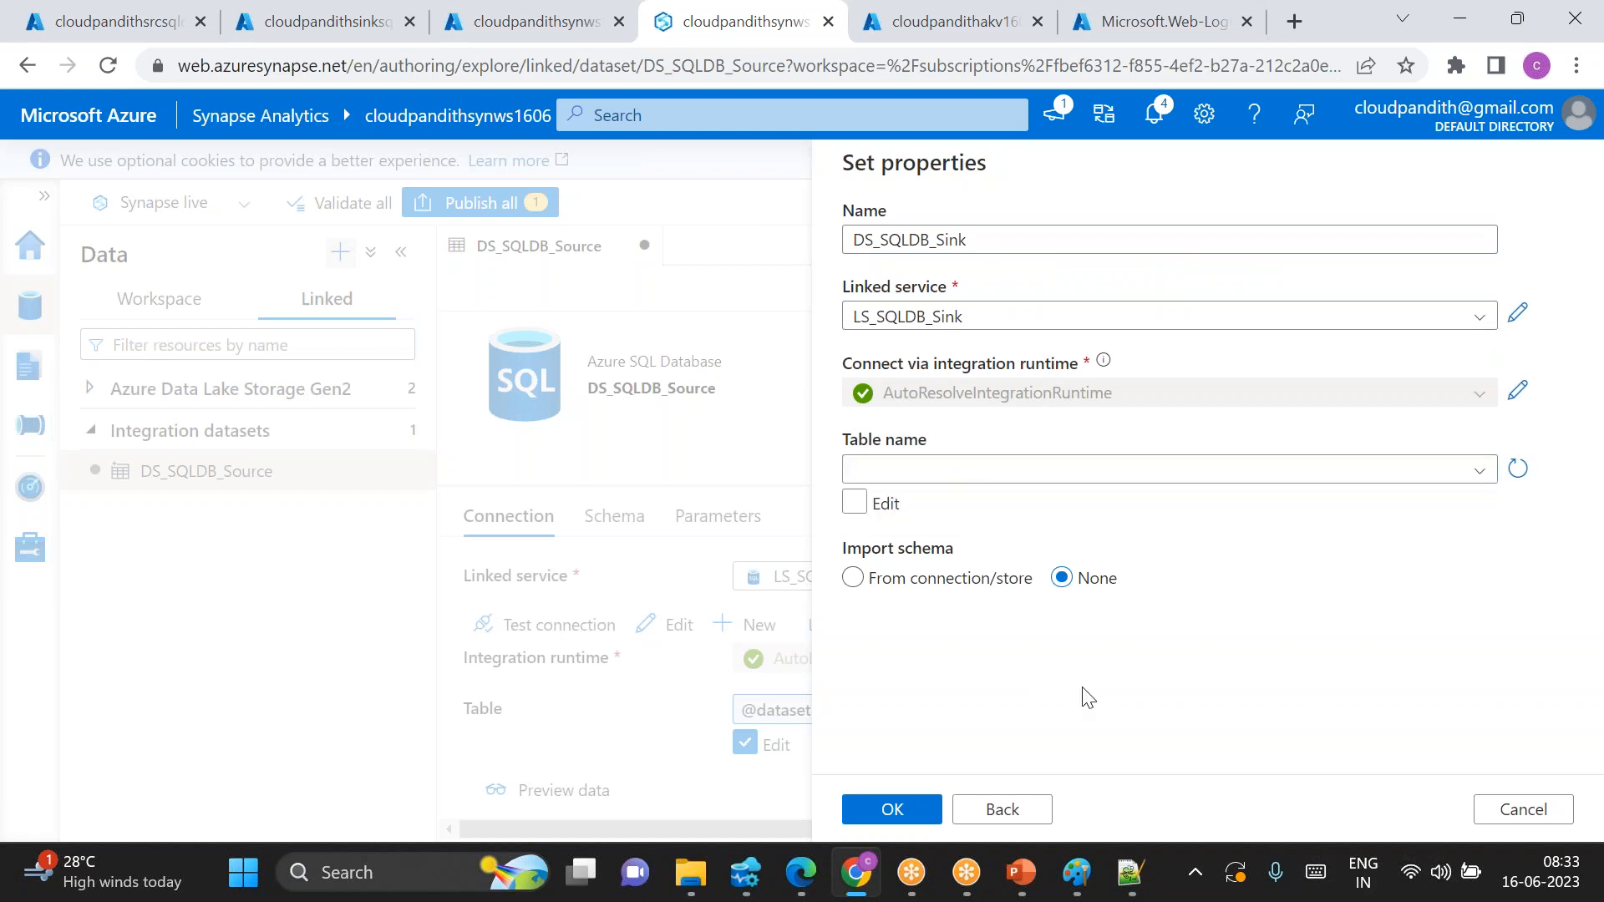
click(892, 810)
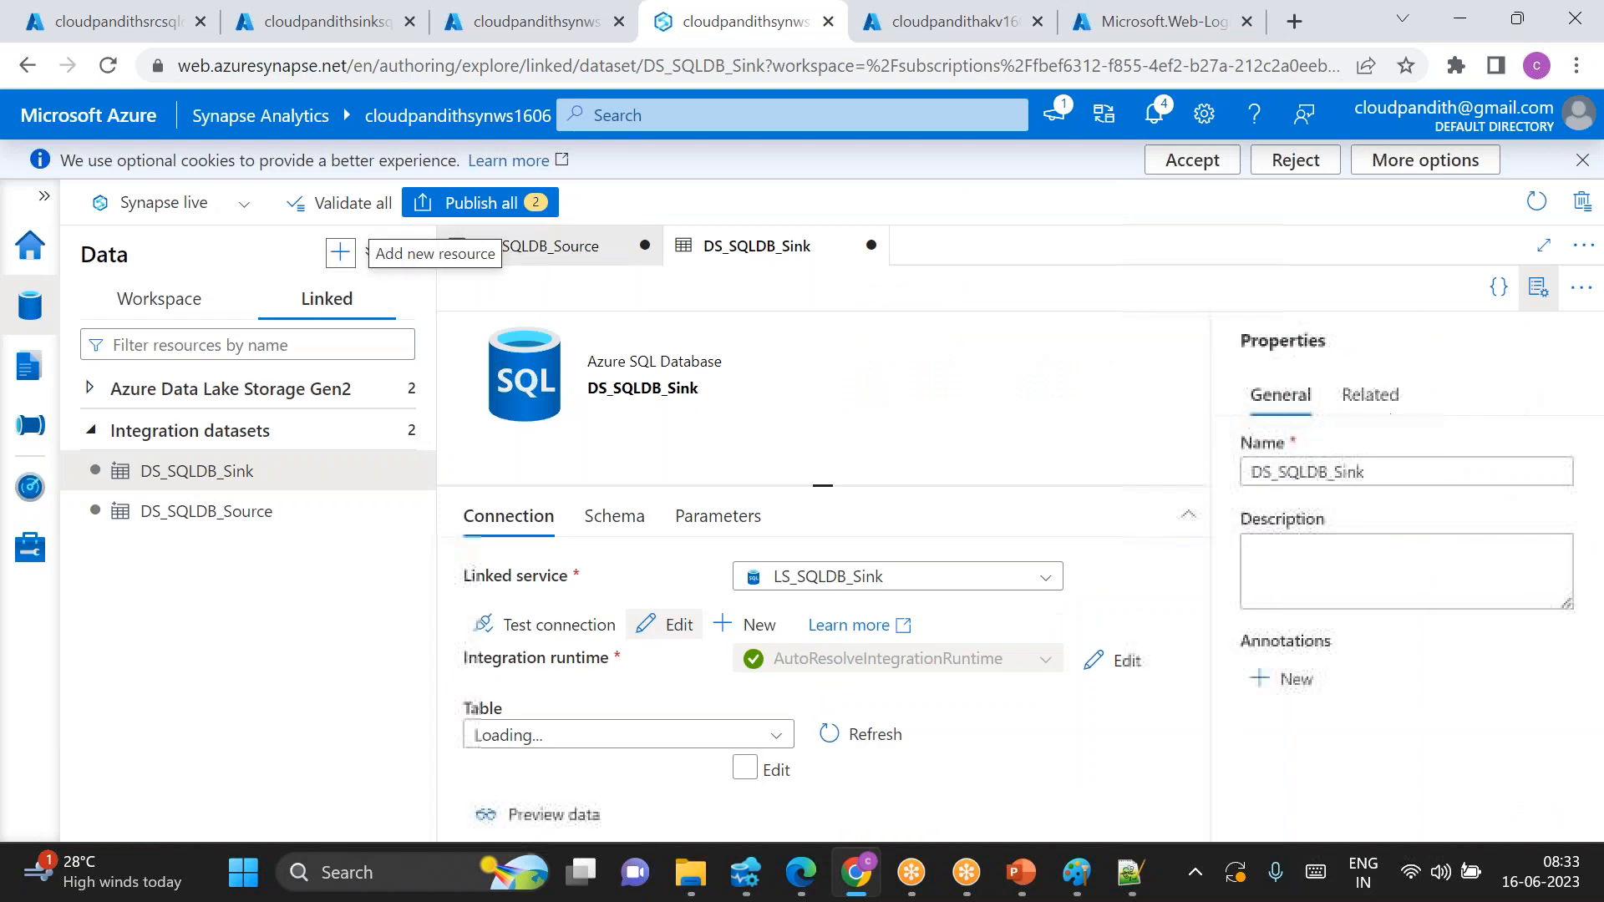
Step: Add dataset parameters ds_param_sinkschema and ds_param_sinktable
click(714, 516)
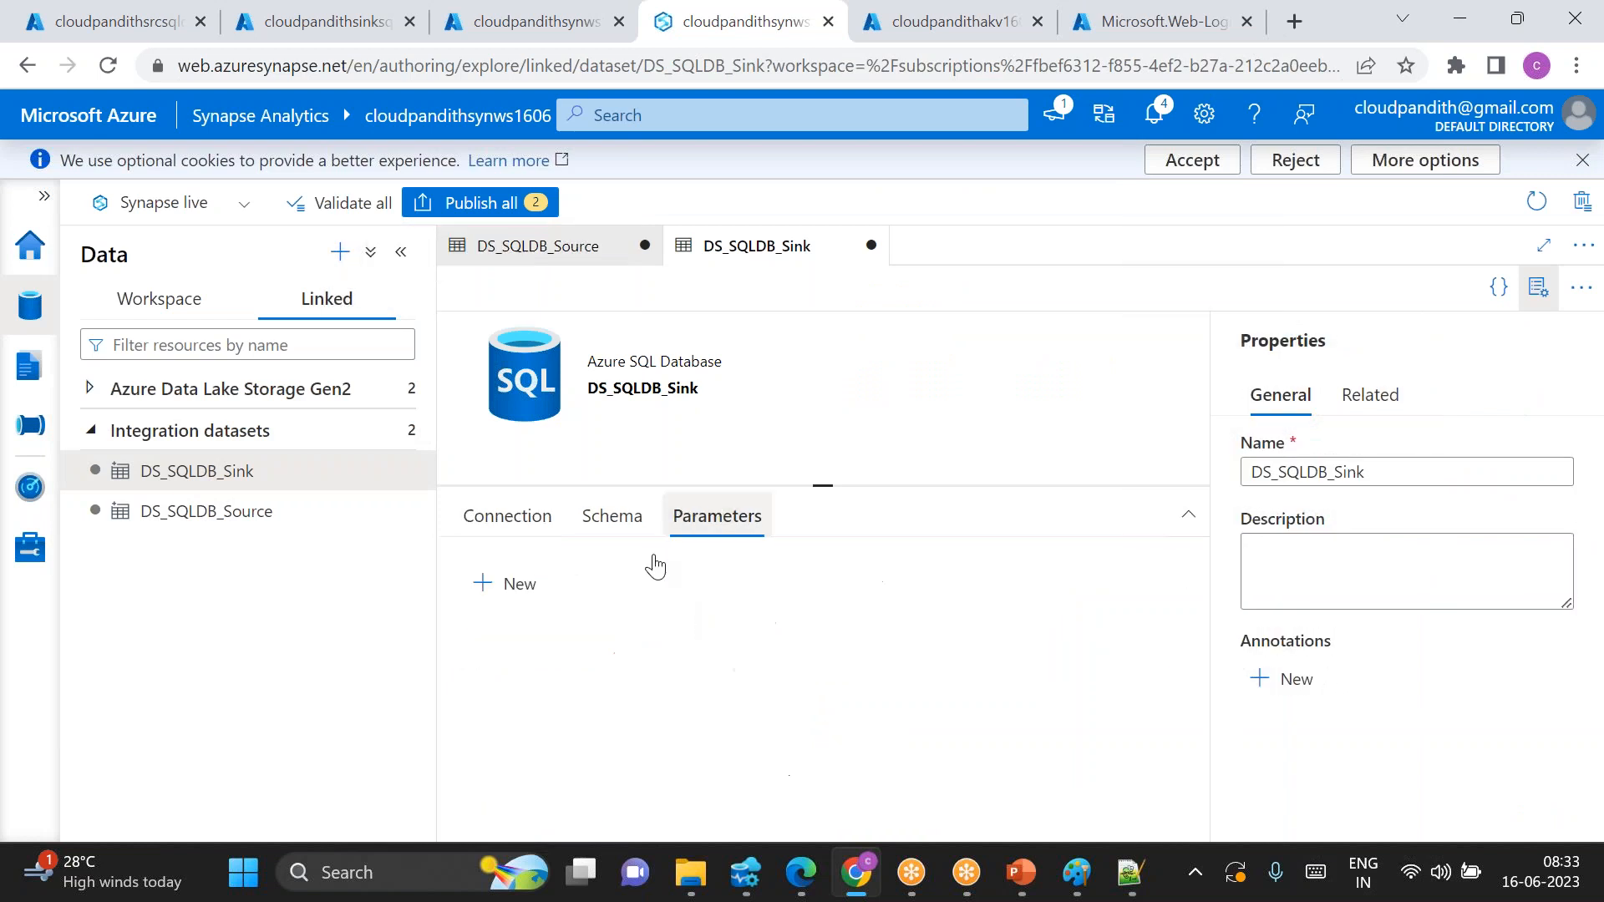
click(506, 584)
click(506, 585)
click(612, 672)
text(ds_param_sinkschema)
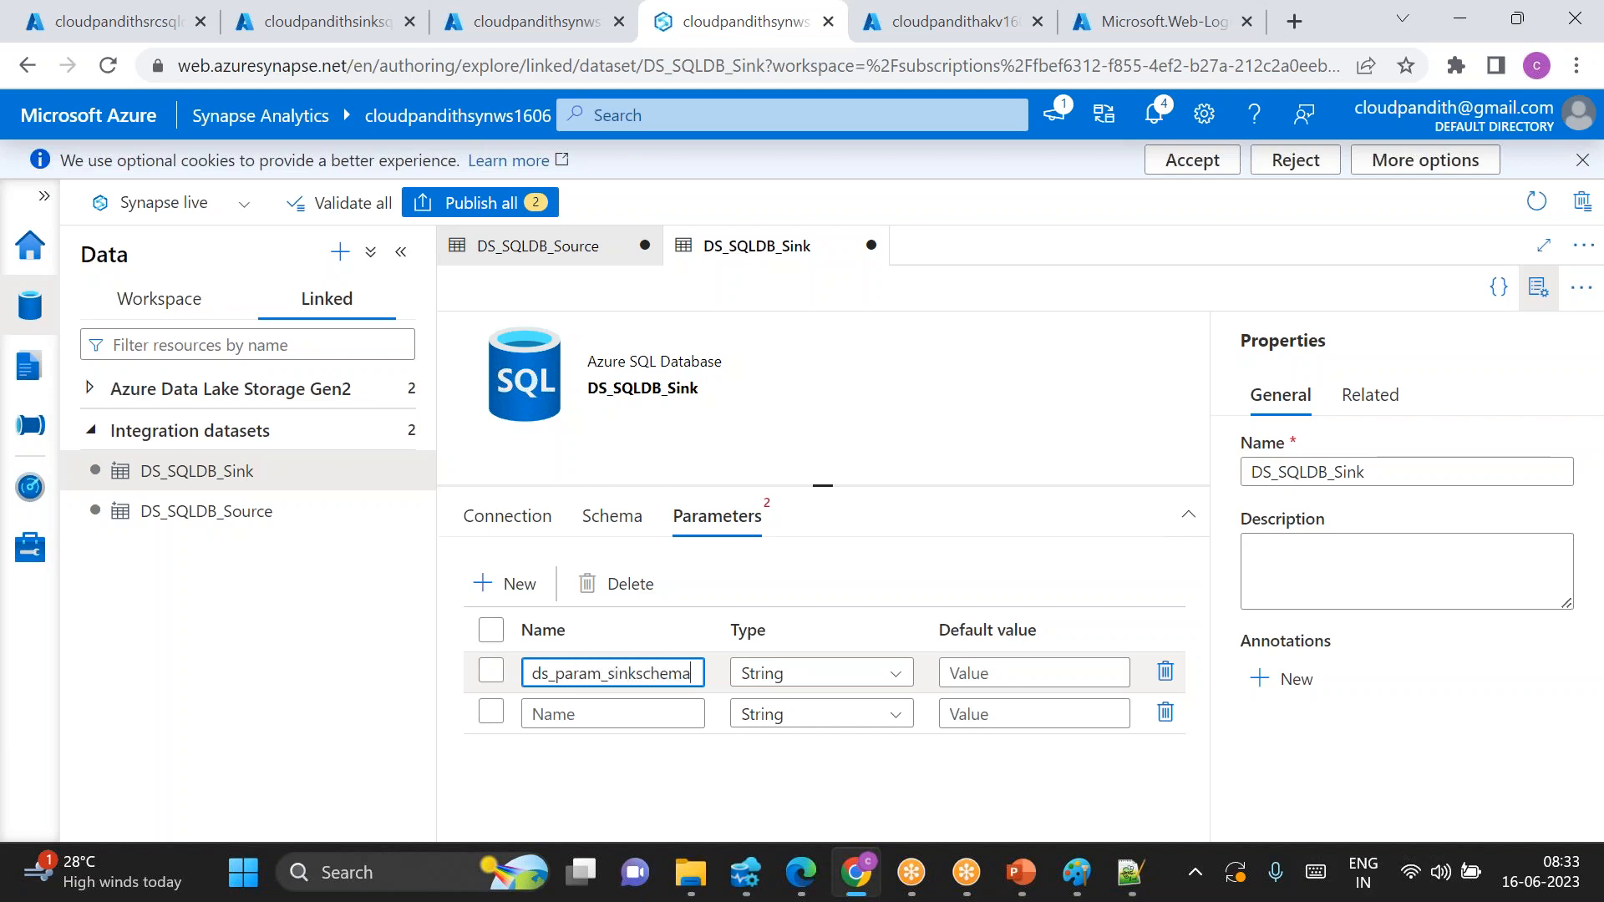
key(ctrl+a)
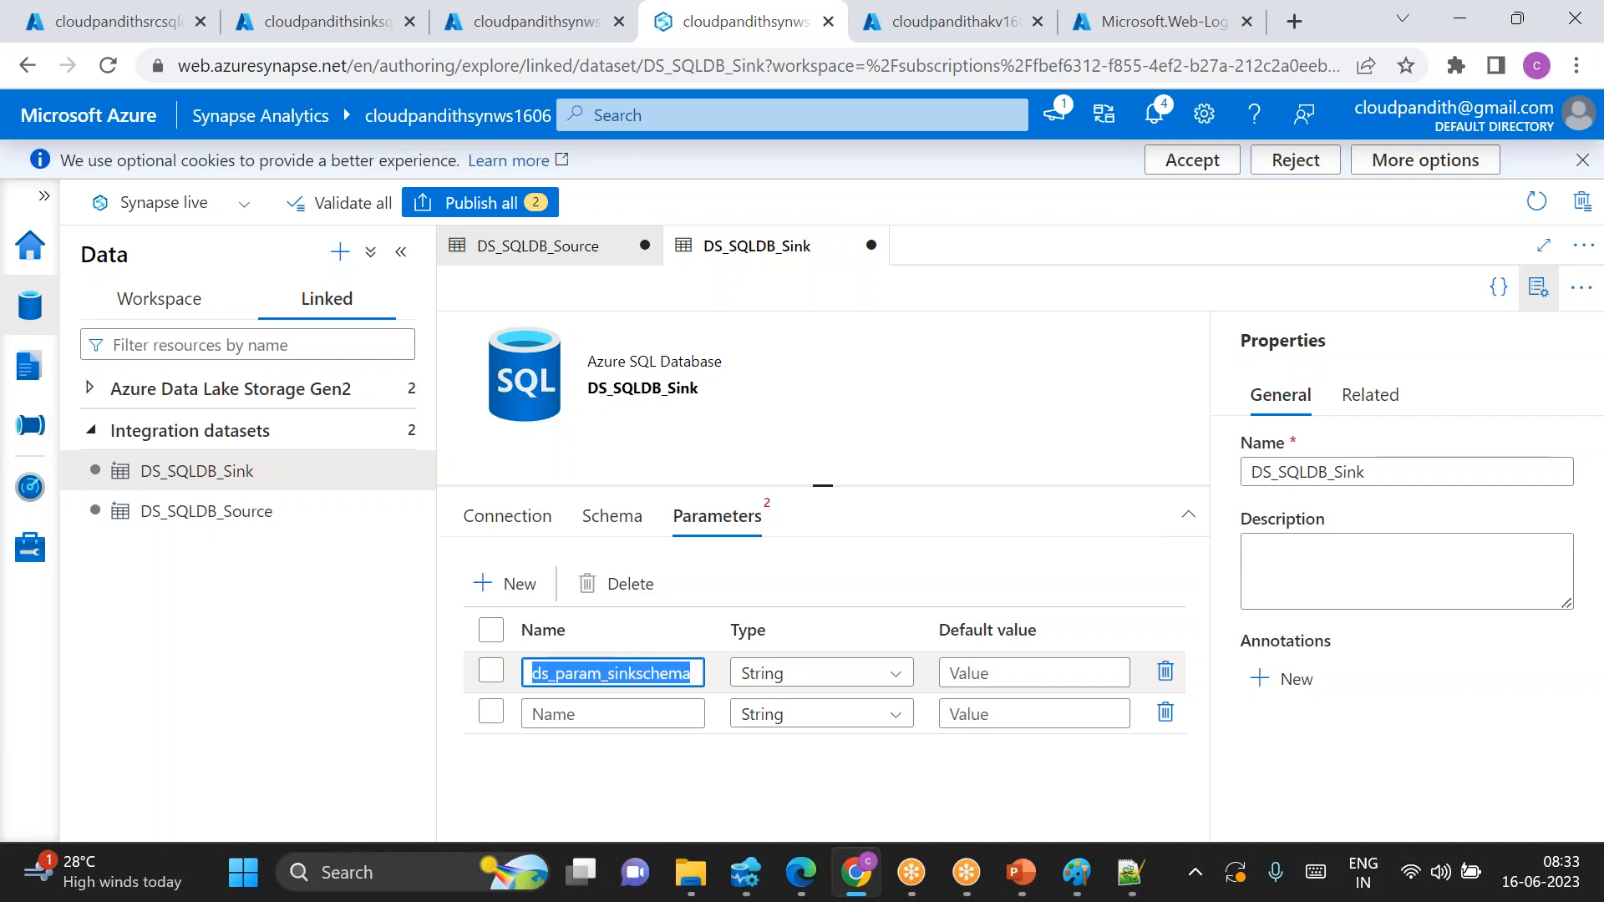
key(ctrl+c)
click(549, 712)
key(ctrl+v)
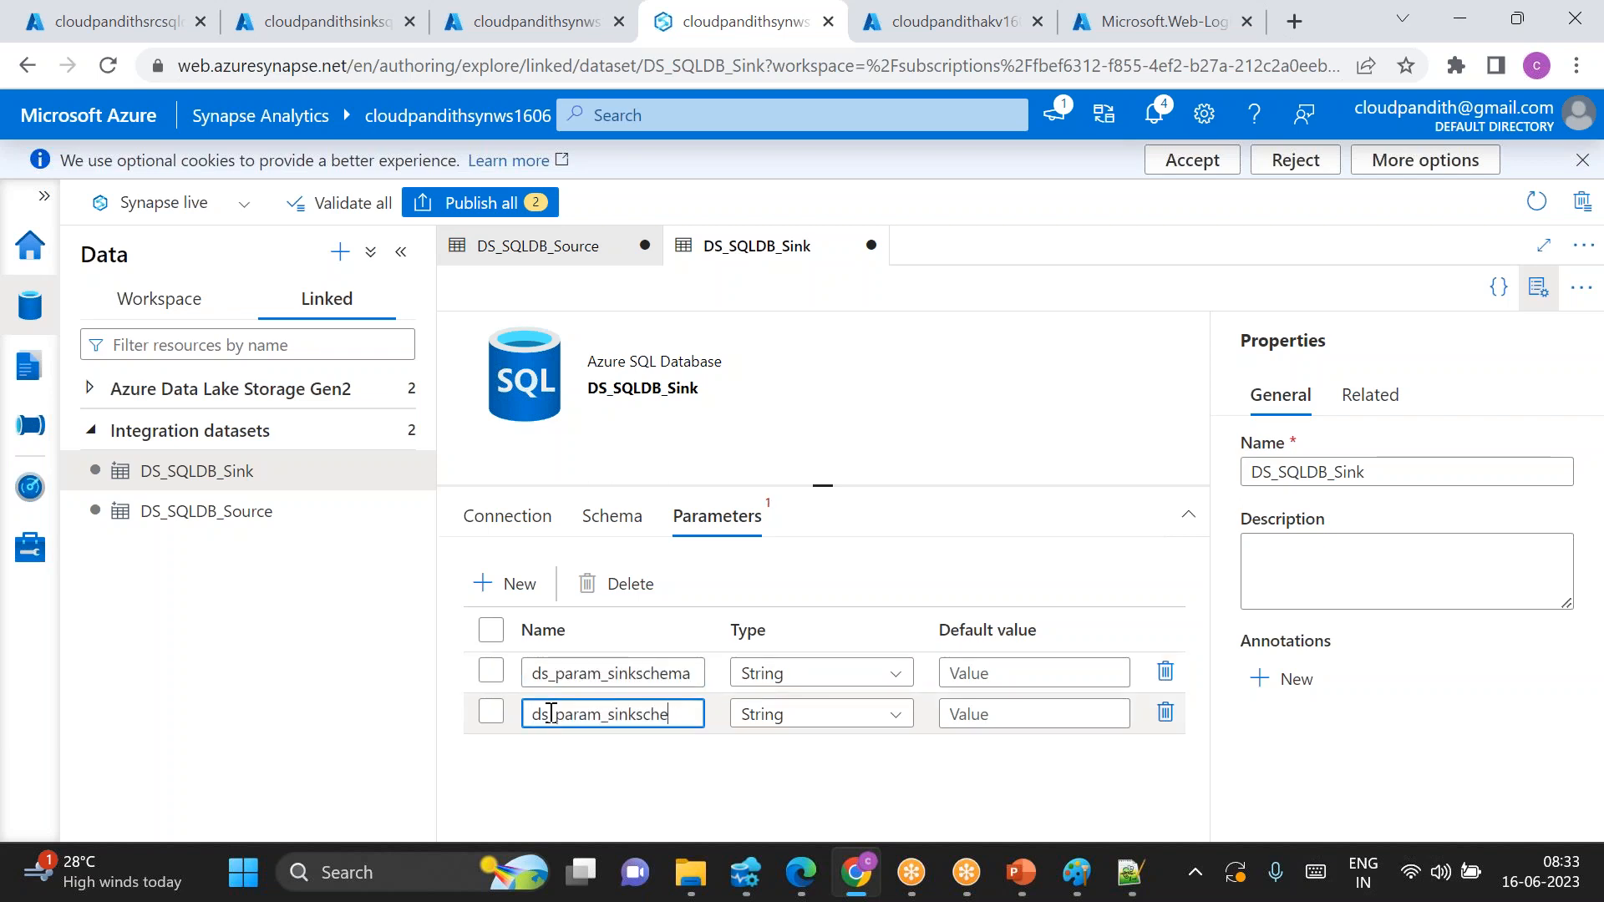
key(BackSpace)
text(tabl)
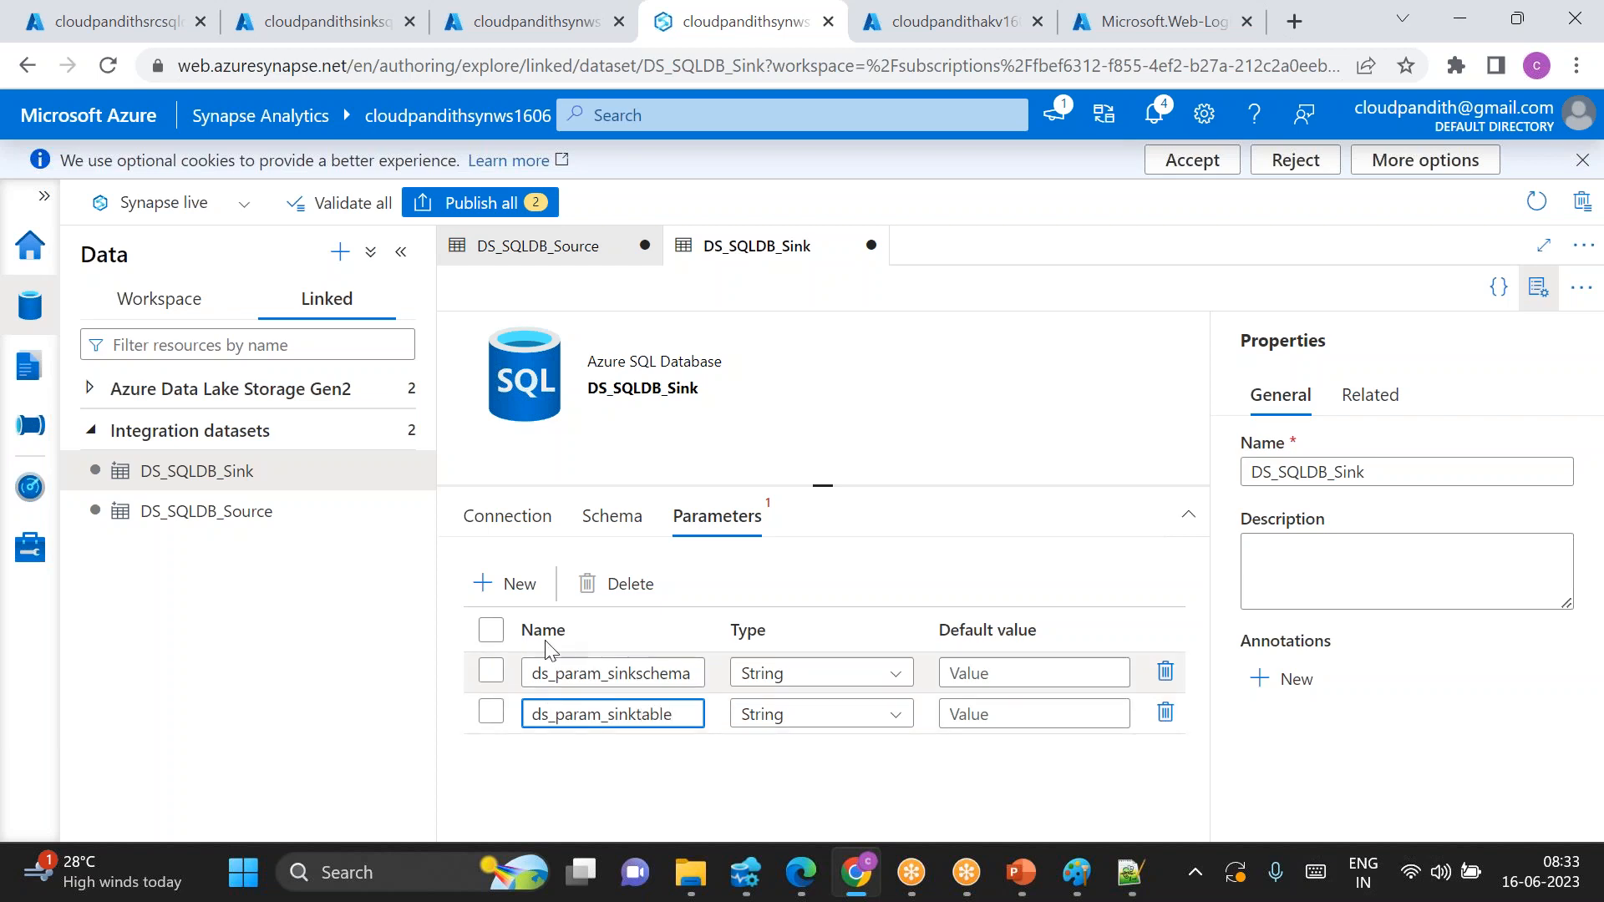
Step: Set the sink table's schema to ds_param_sinkschema and name to ds_param_sinktable via dynamic content
click(501, 516)
click(777, 732)
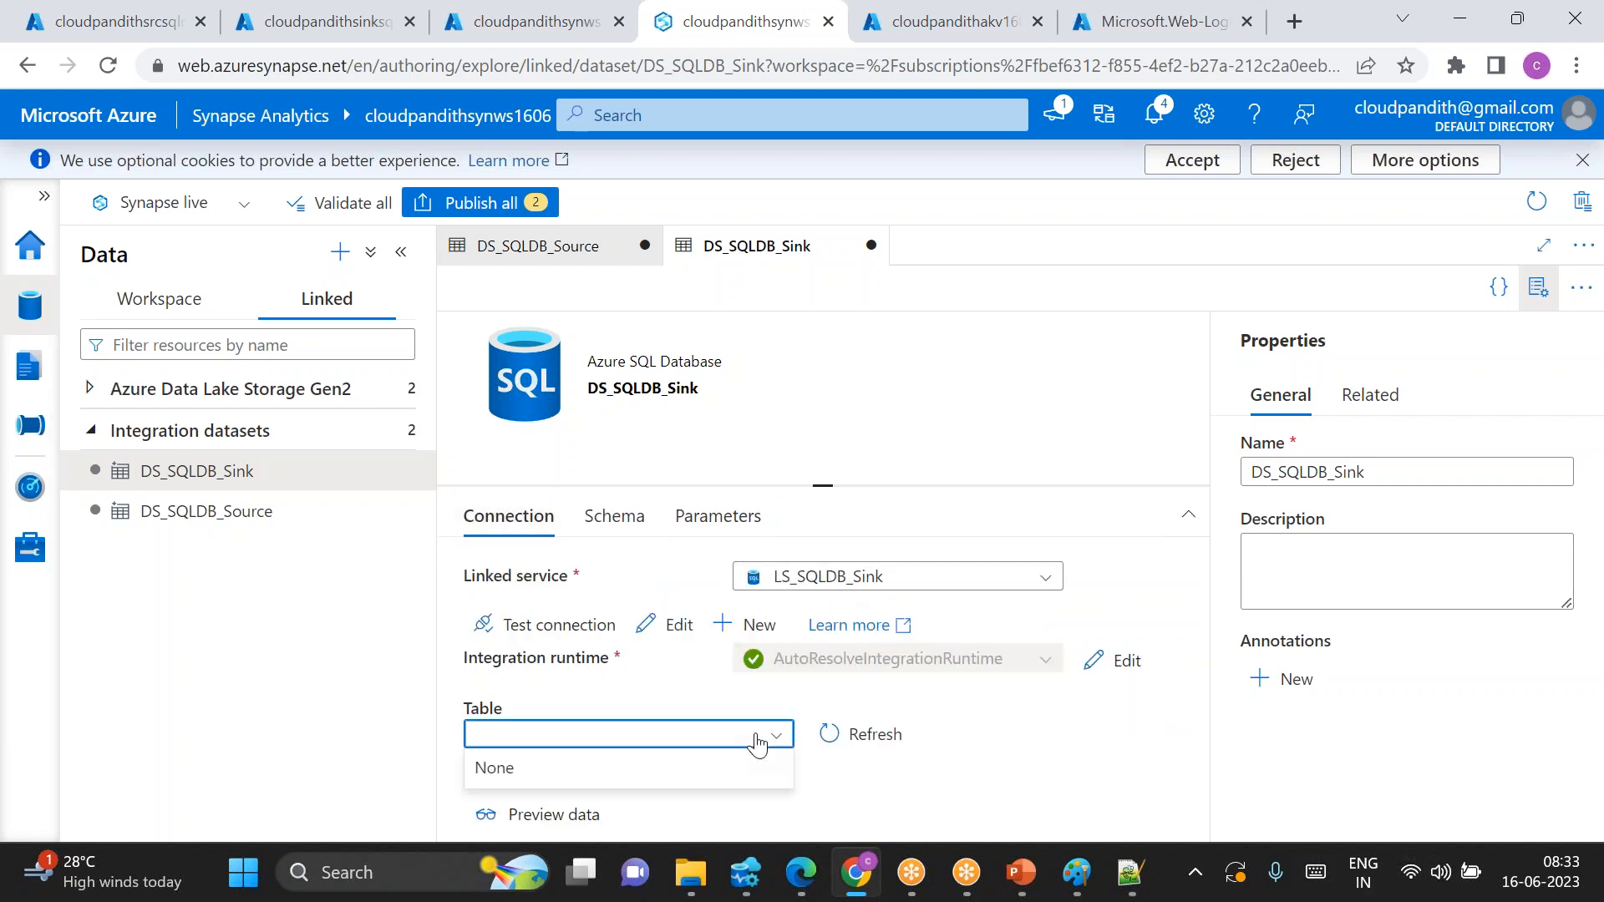
click(982, 750)
click(746, 769)
click(752, 708)
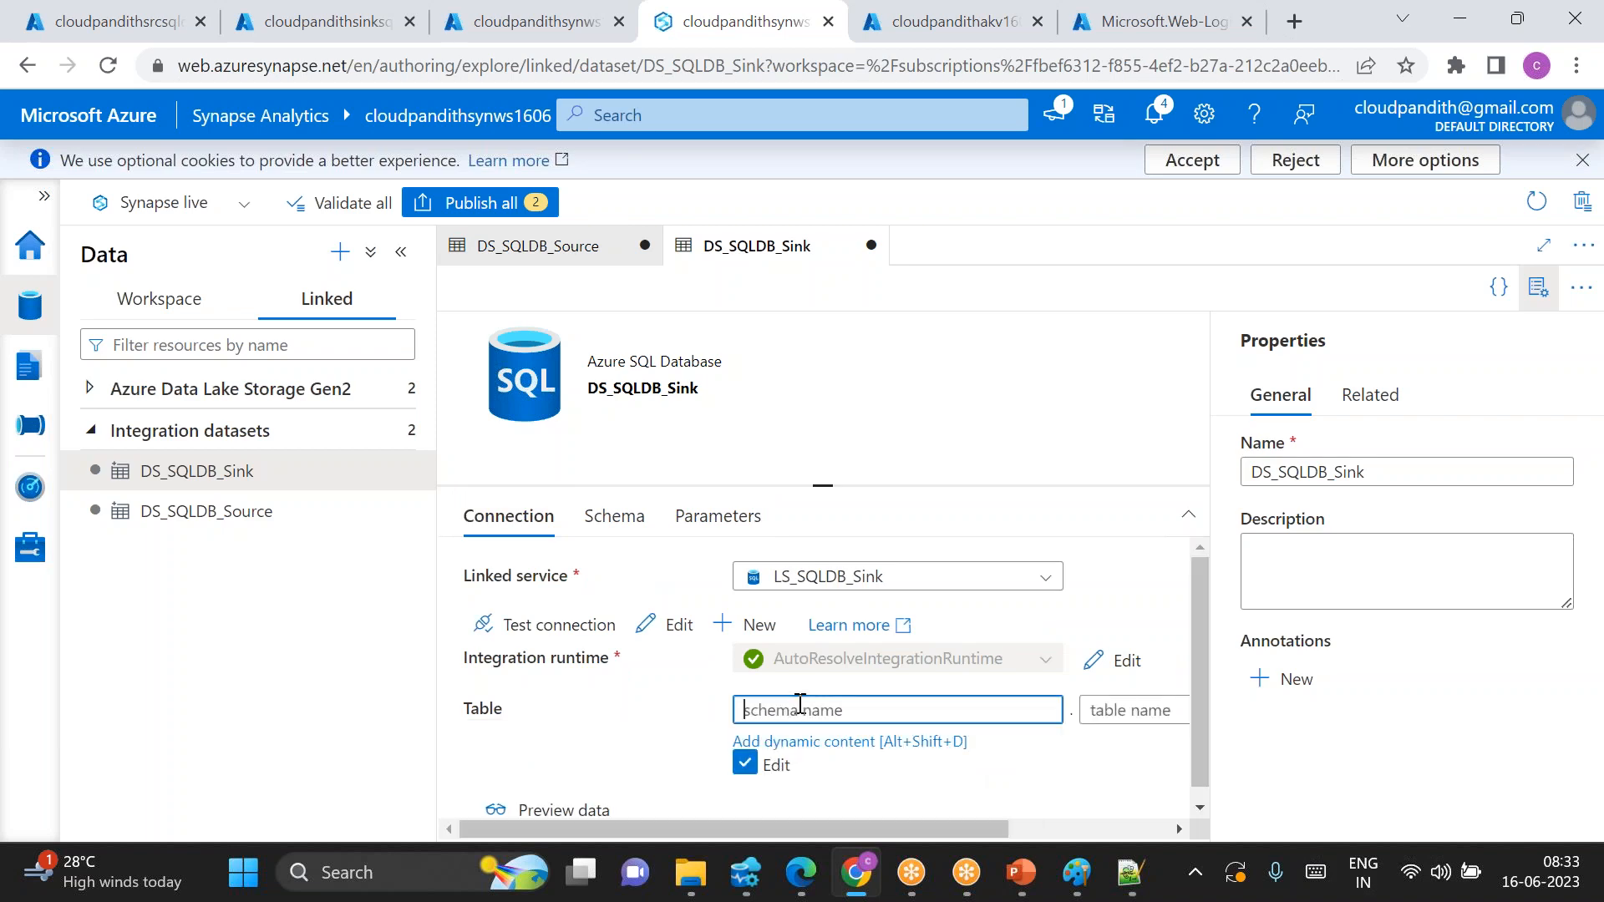
click(827, 741)
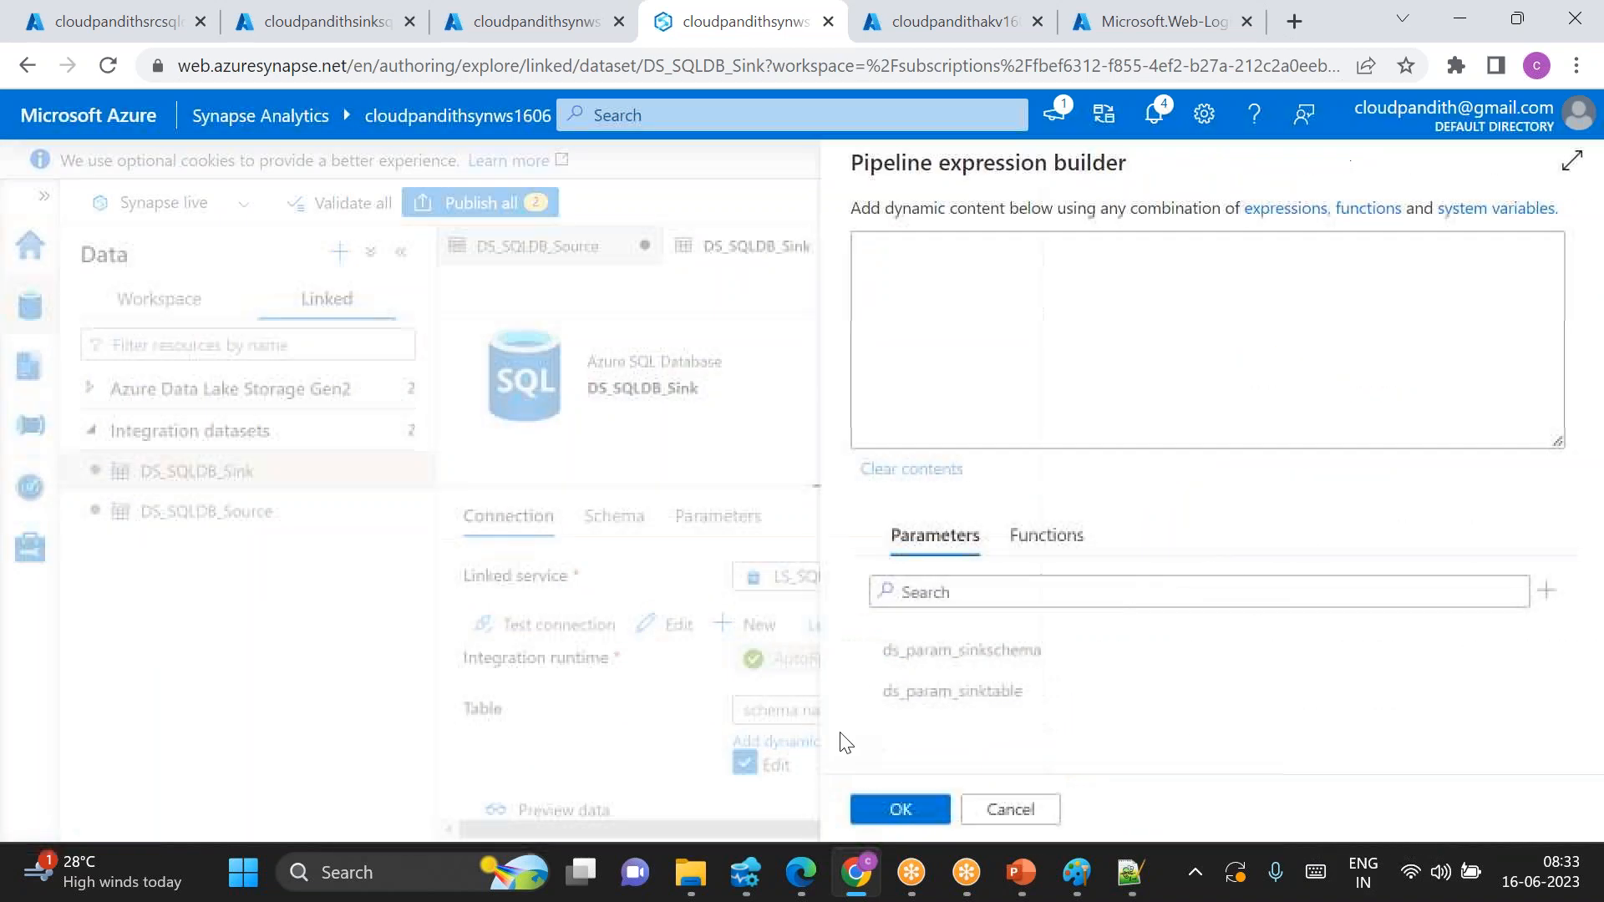
click(1007, 655)
click(892, 809)
click(1102, 709)
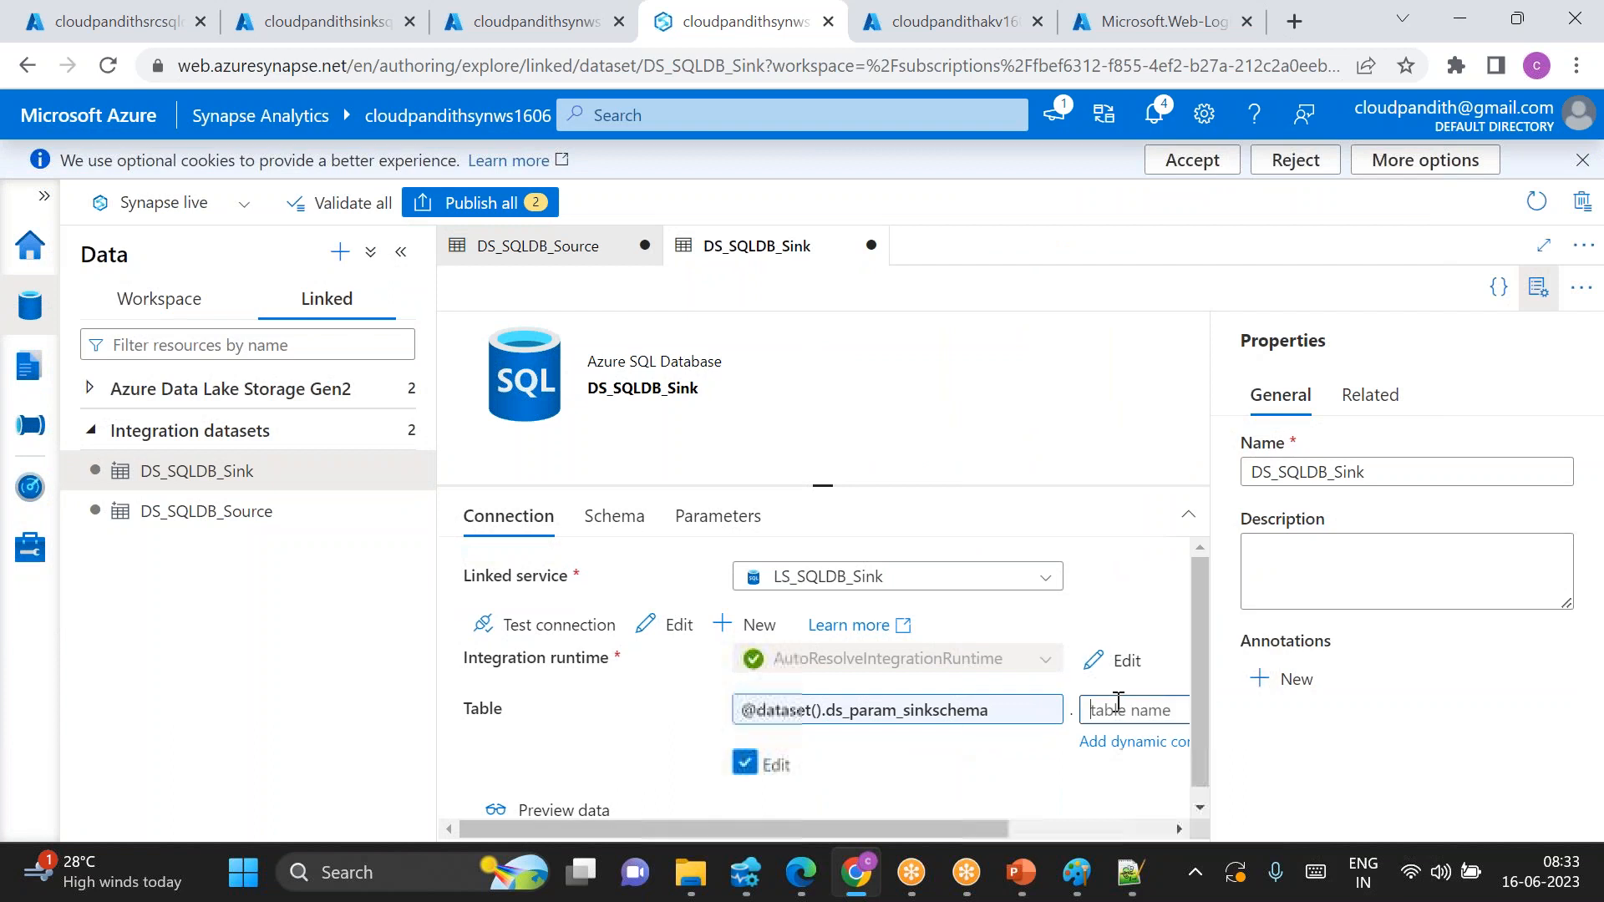
click(1119, 742)
click(967, 694)
click(914, 804)
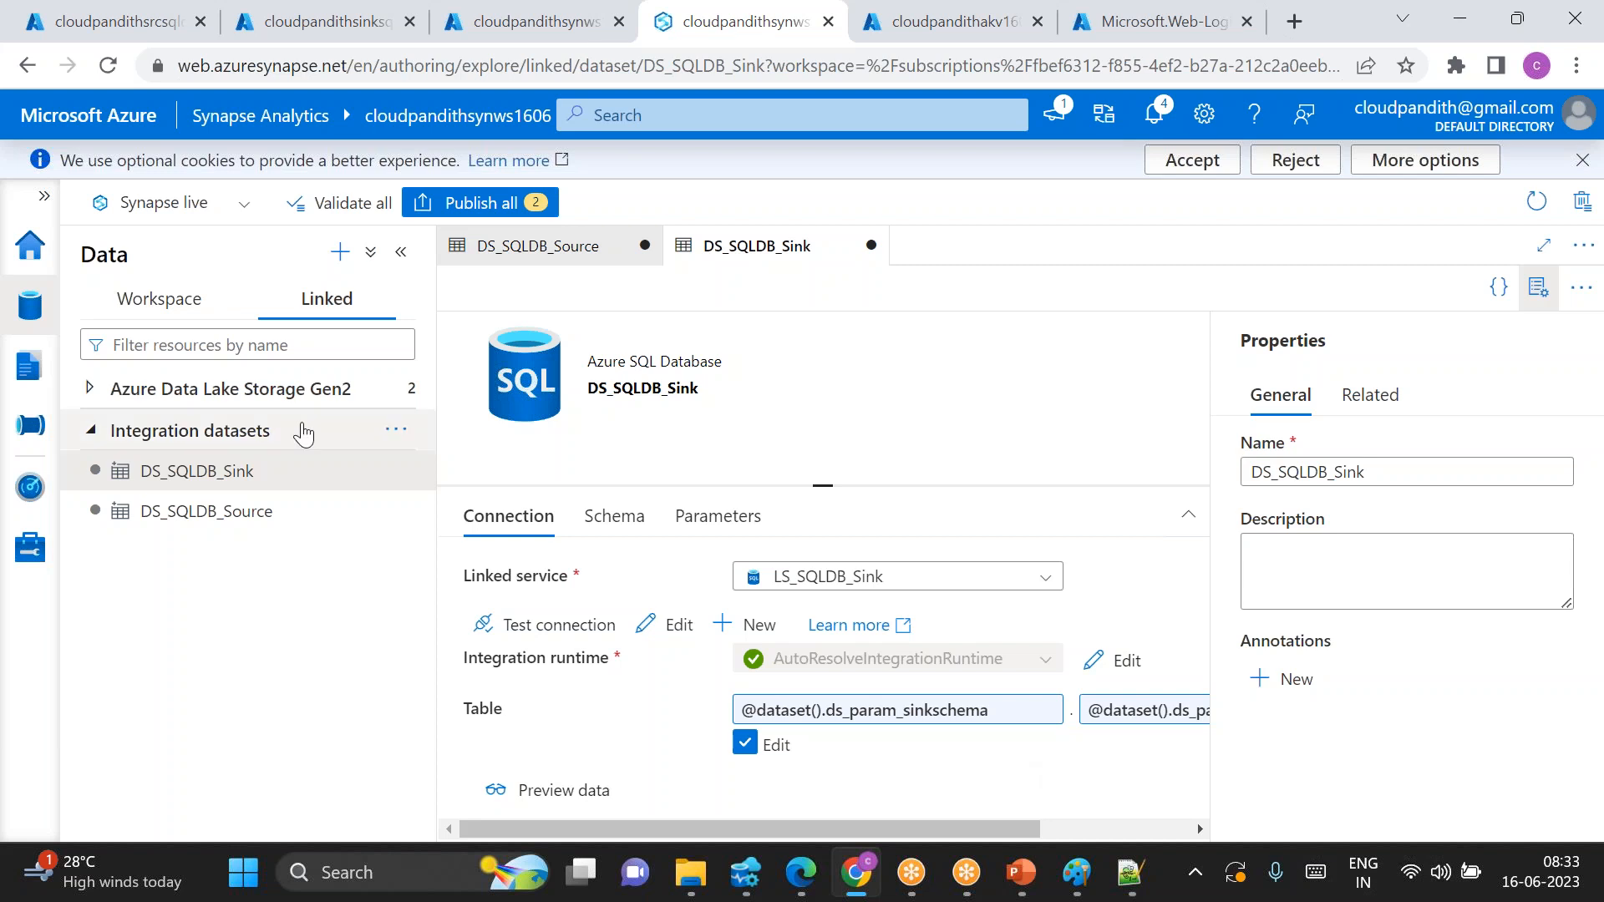
click(32, 428)
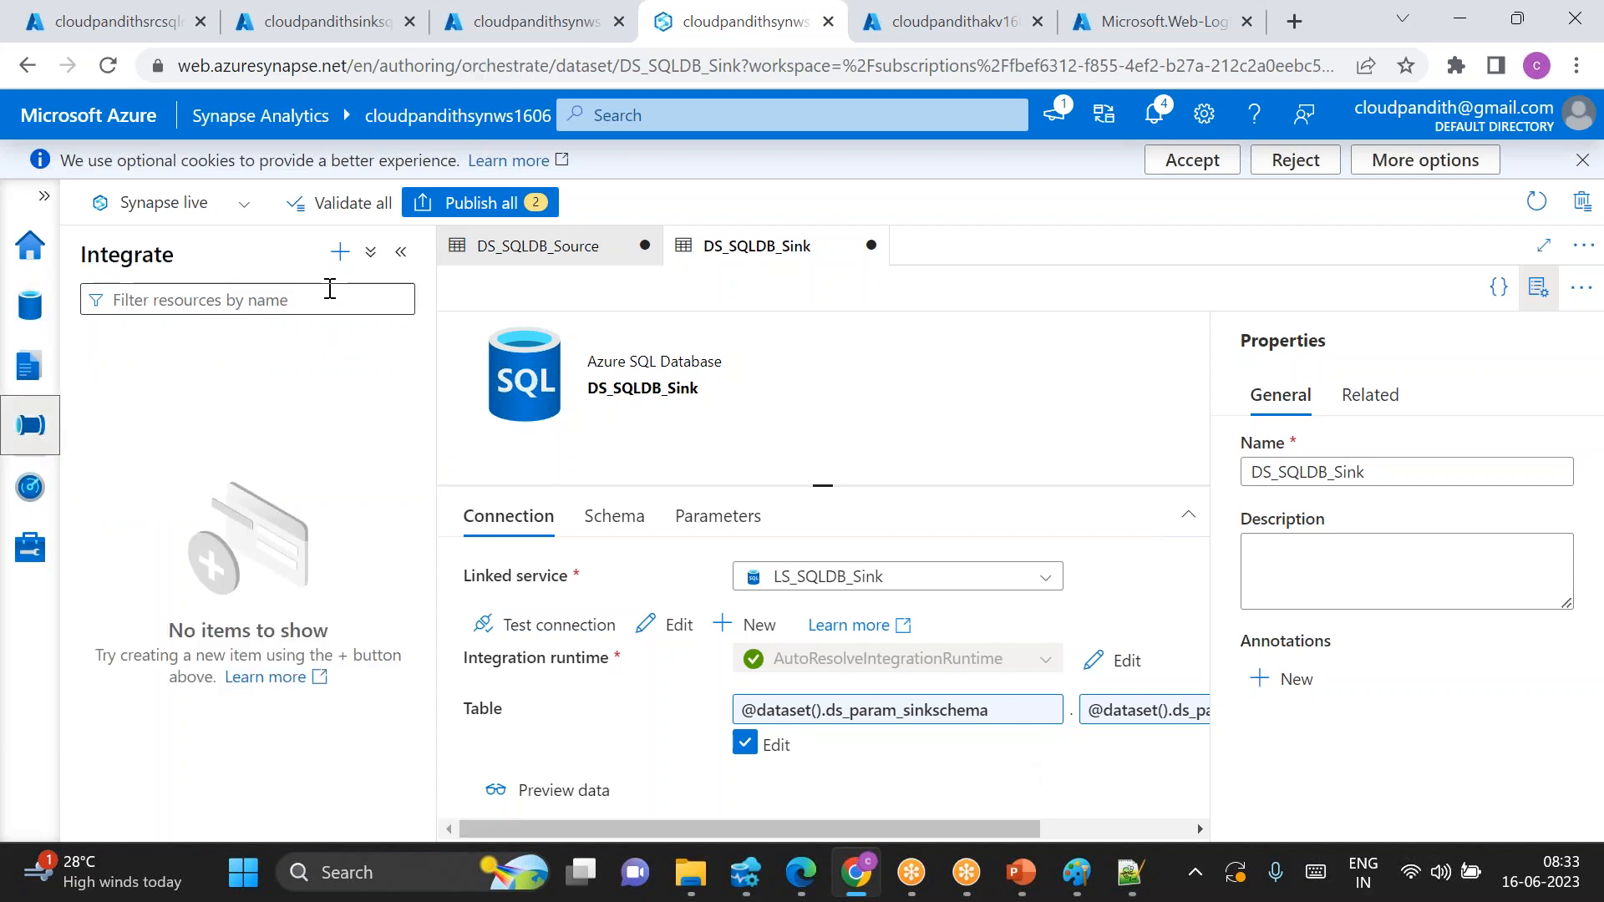
Step: Create a new pipeline and drag a Lookup activity onto its canvas
click(340, 252)
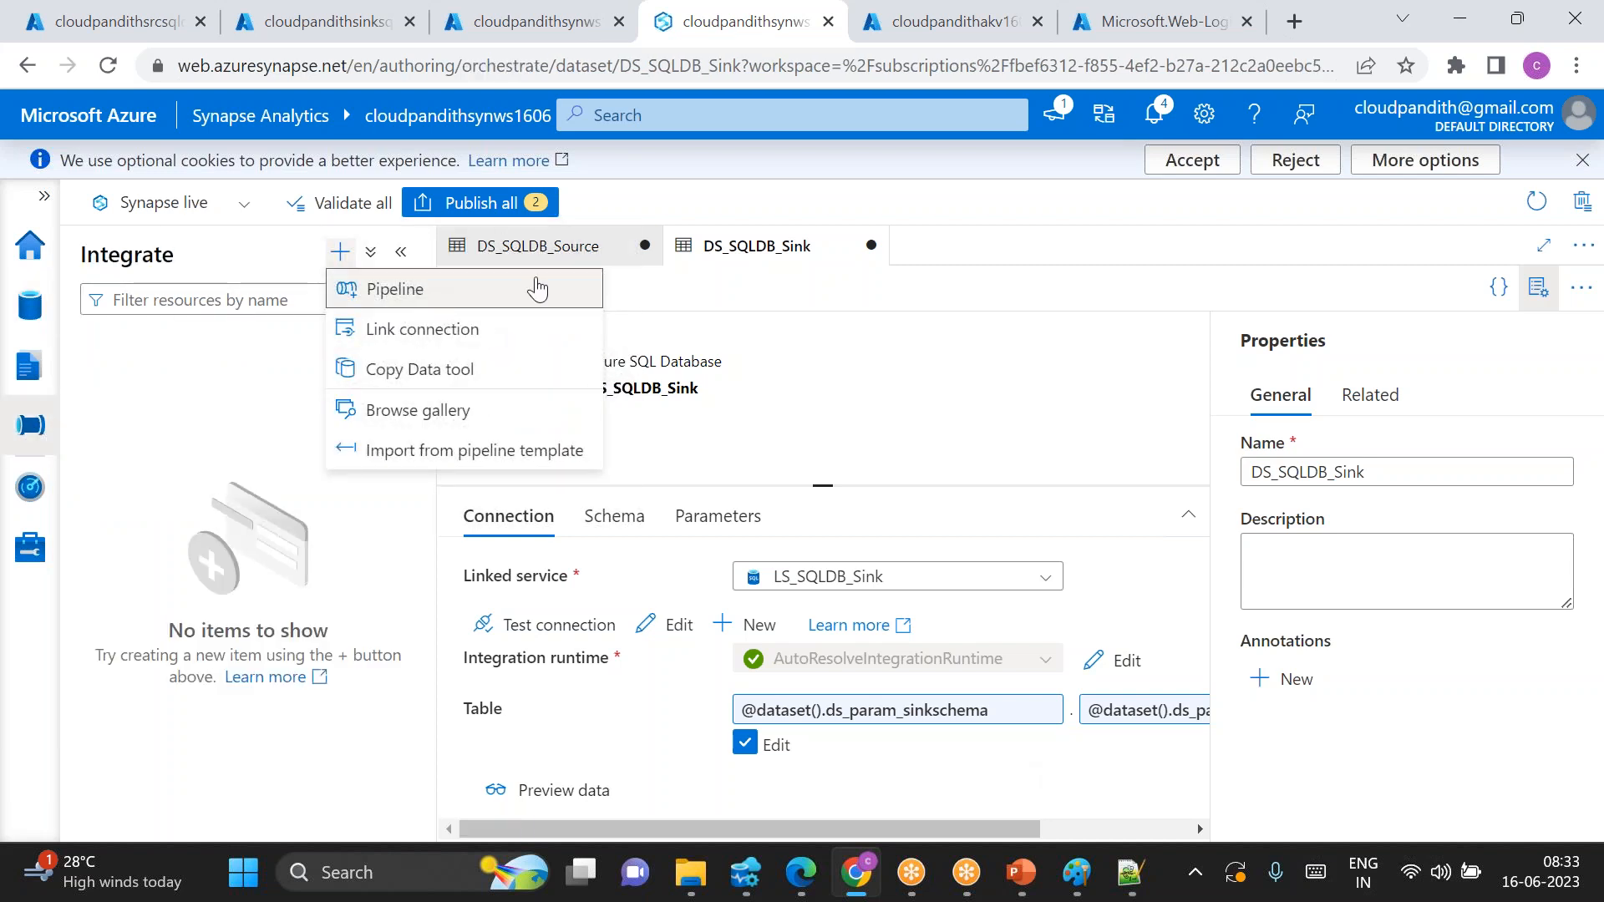
click(537, 288)
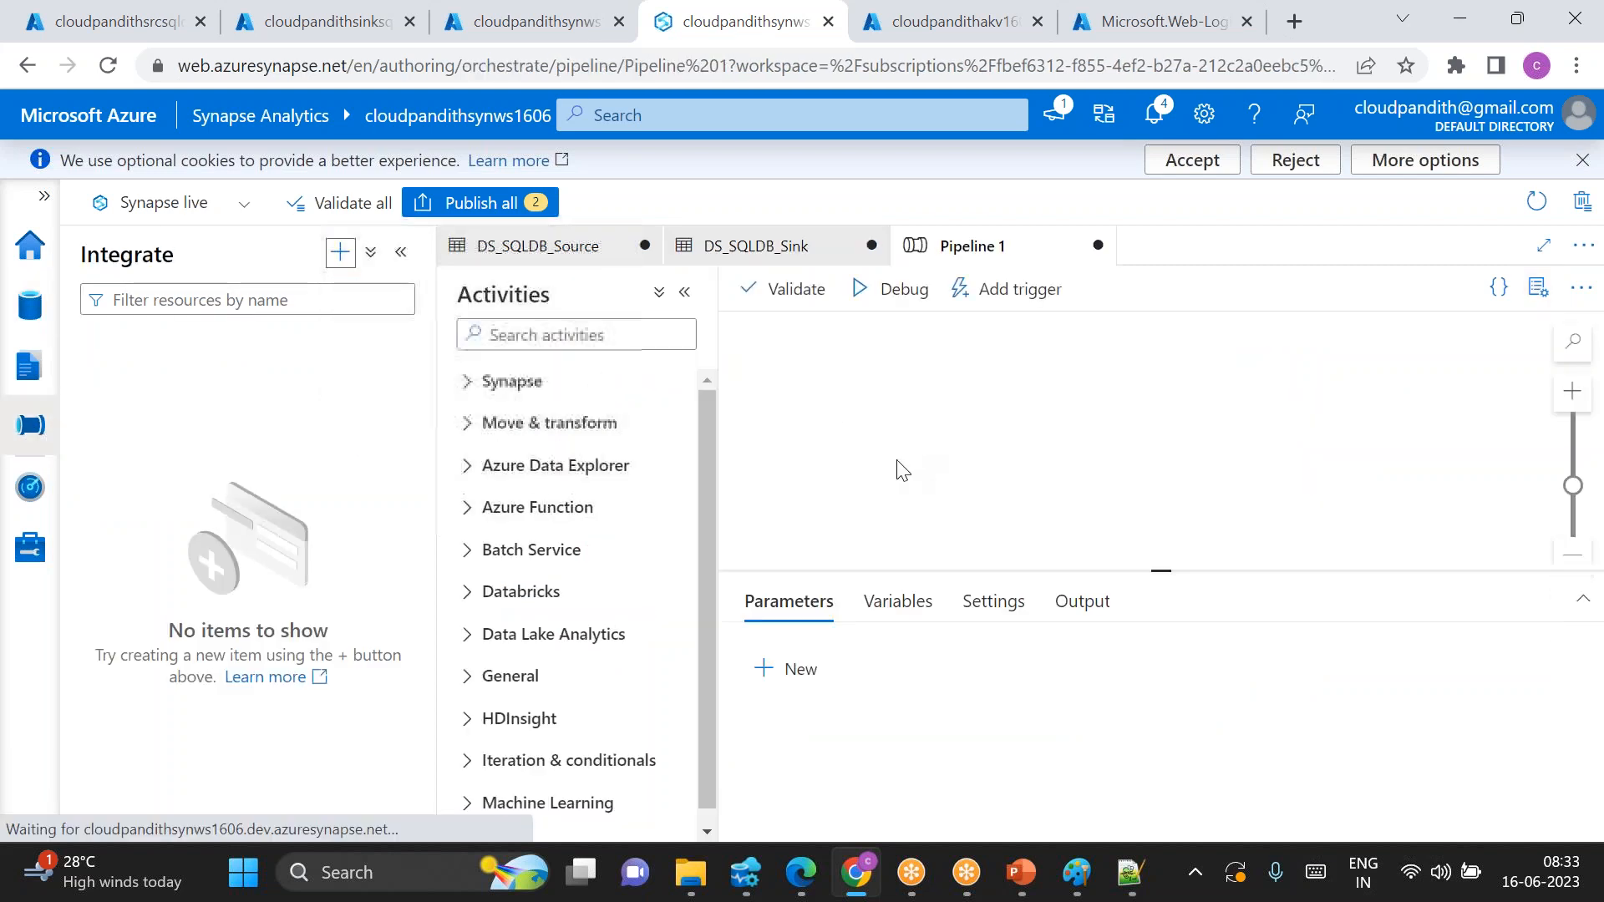
click(1532, 306)
click(528, 332)
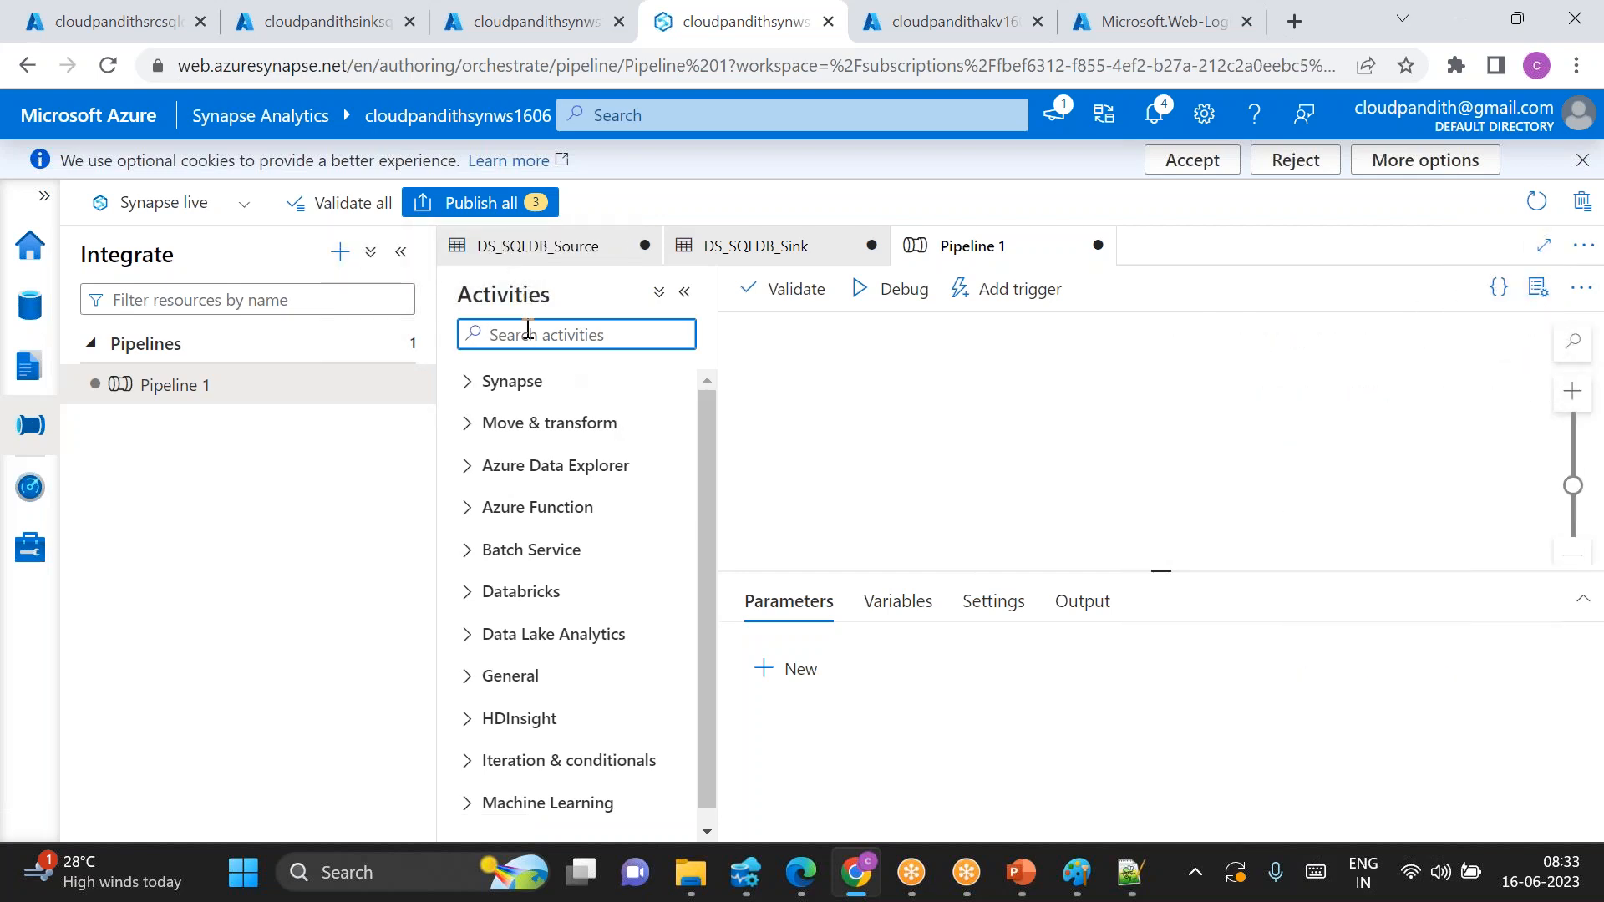
text(look)
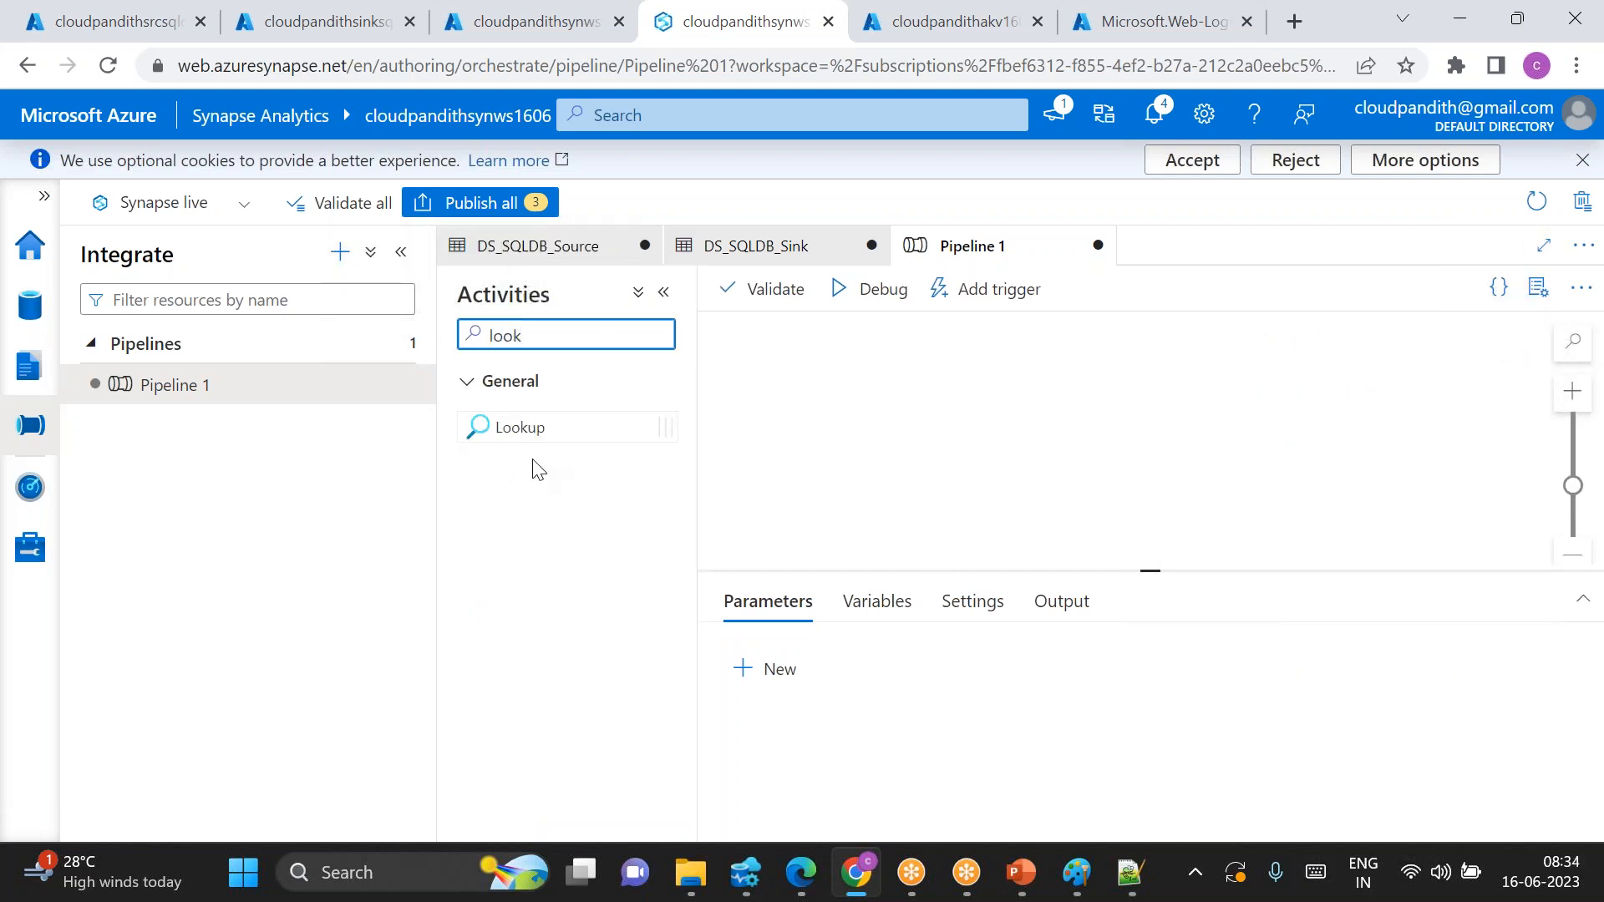
drag(523, 426, 877, 422)
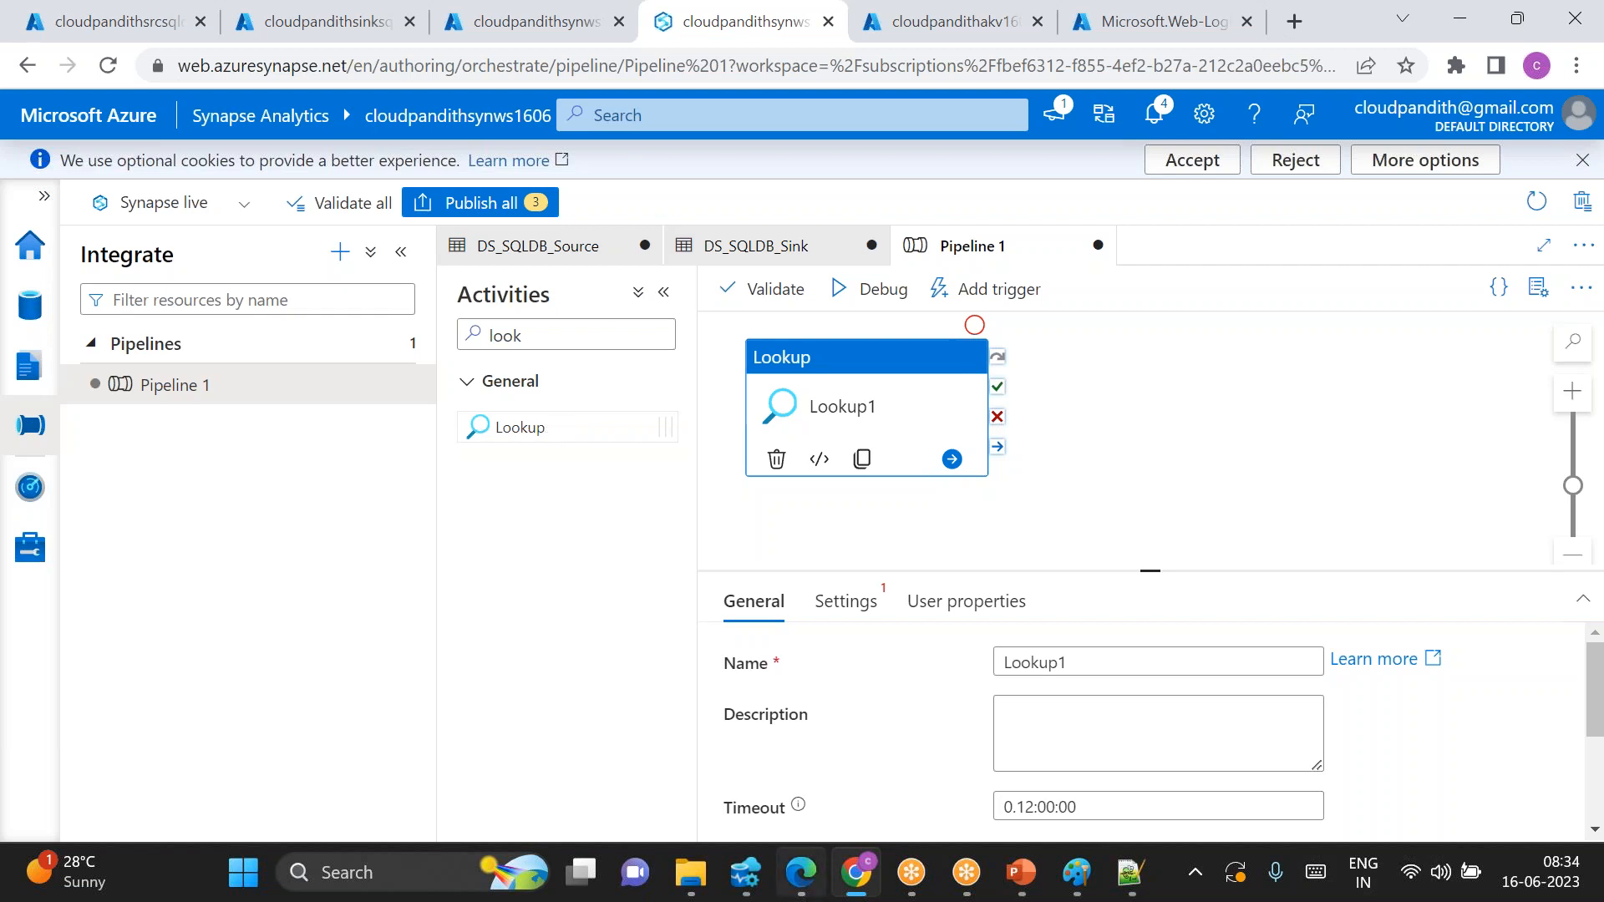
Step: Run select * from tblconfig in SQLQuery_7, showing five config rows with trans→transout inactive
mouse_move(739, 864)
click(664, 757)
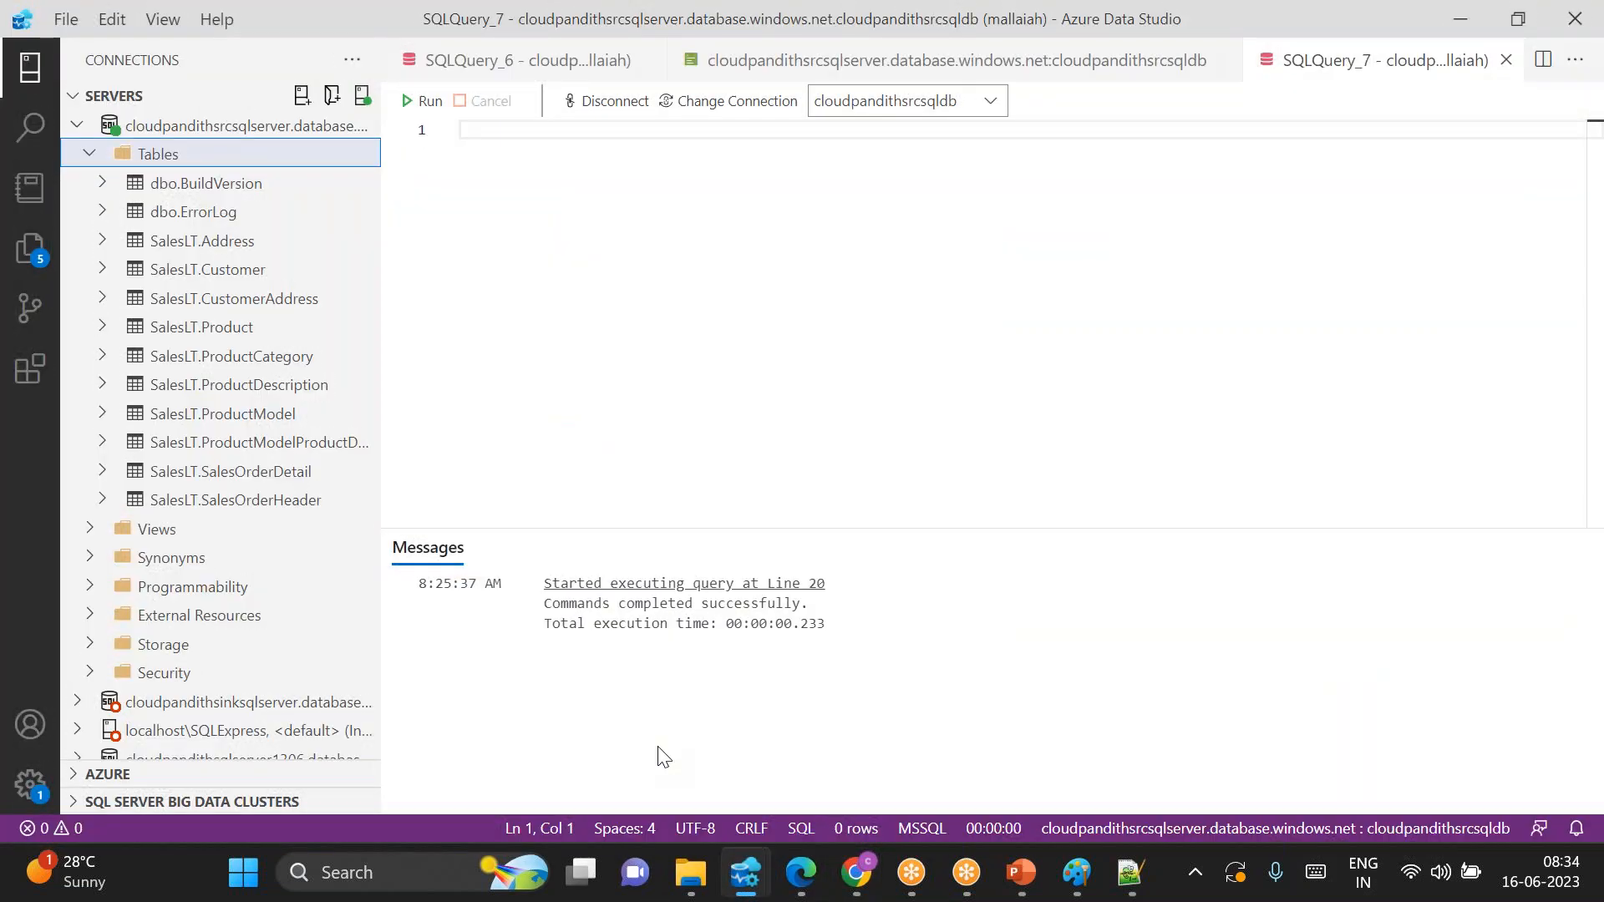
text(sele)
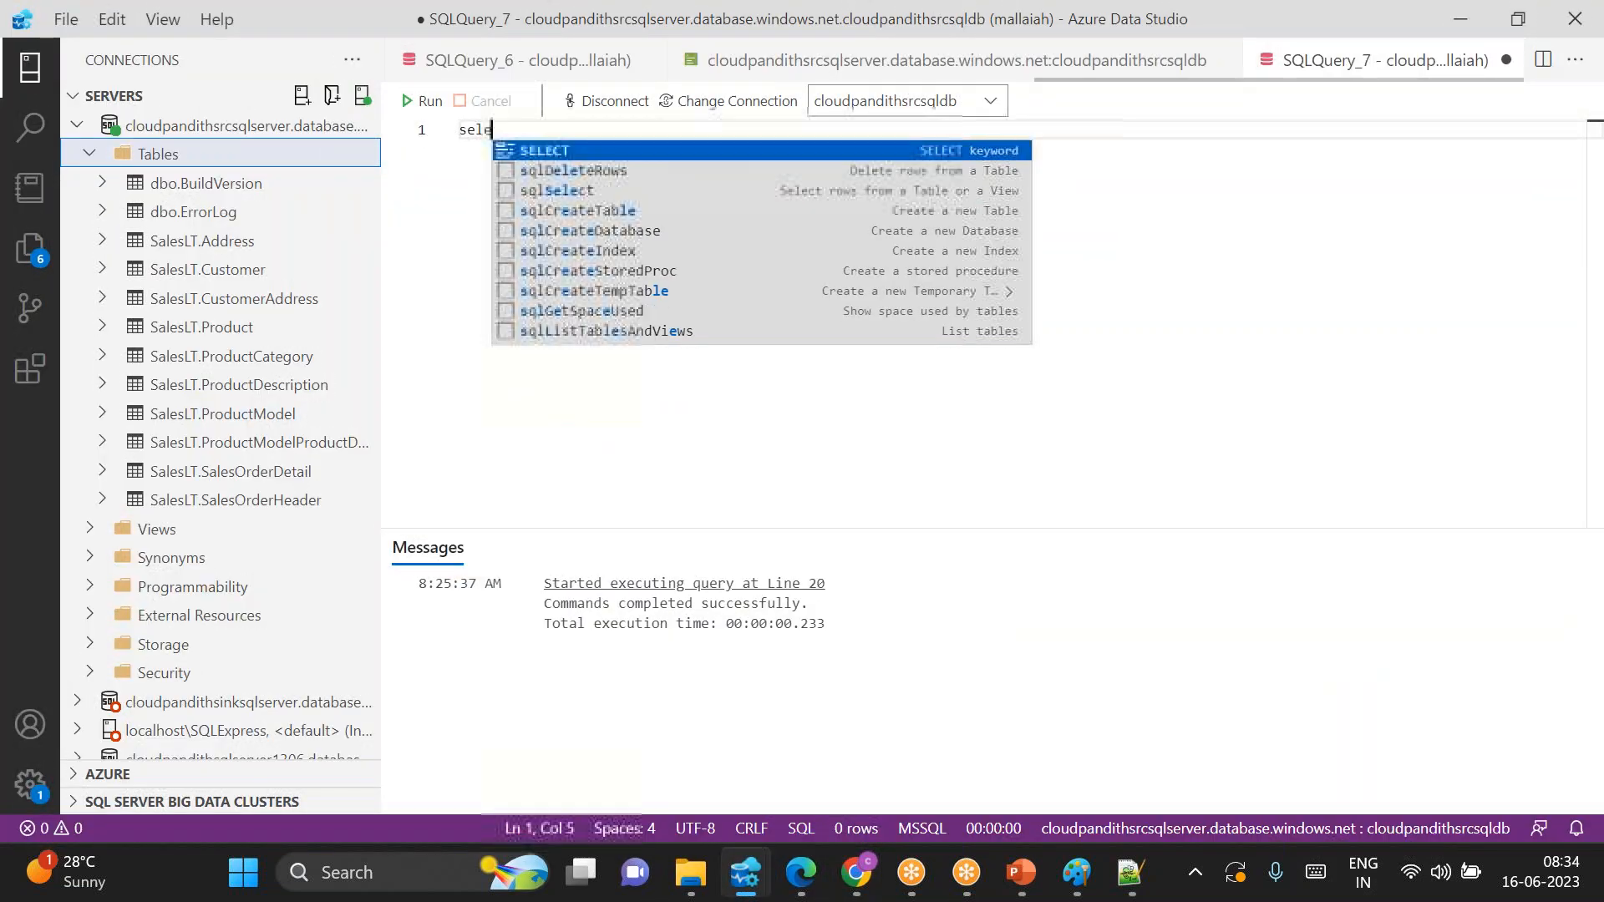
text(ct * from tbl)
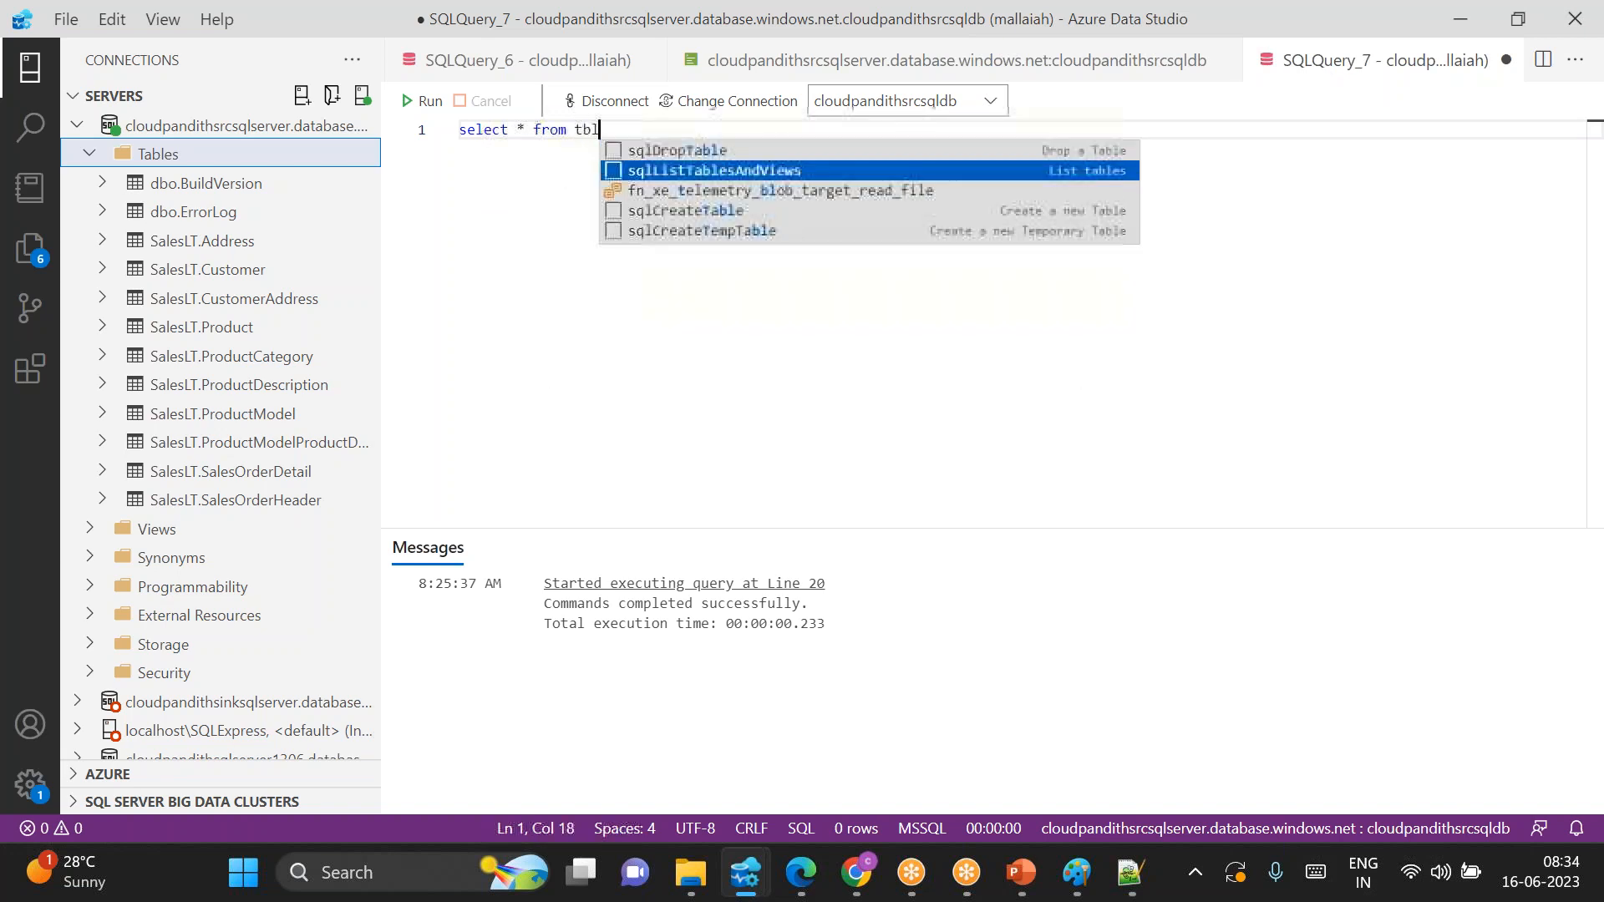
text(config)
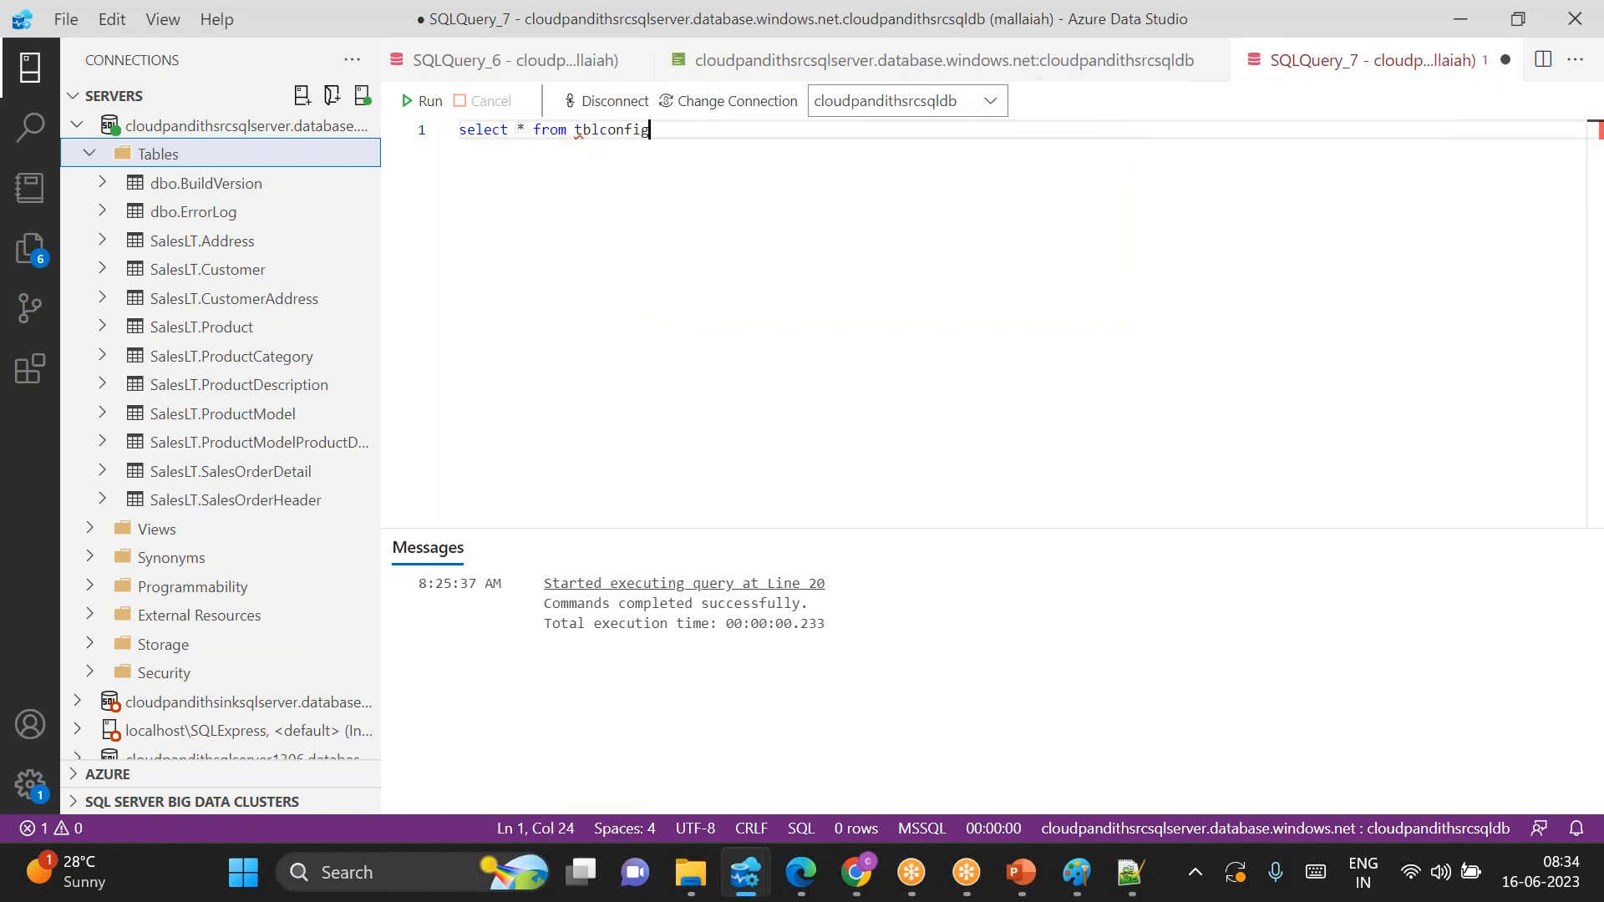
key(ctrl+a)
key(F5)
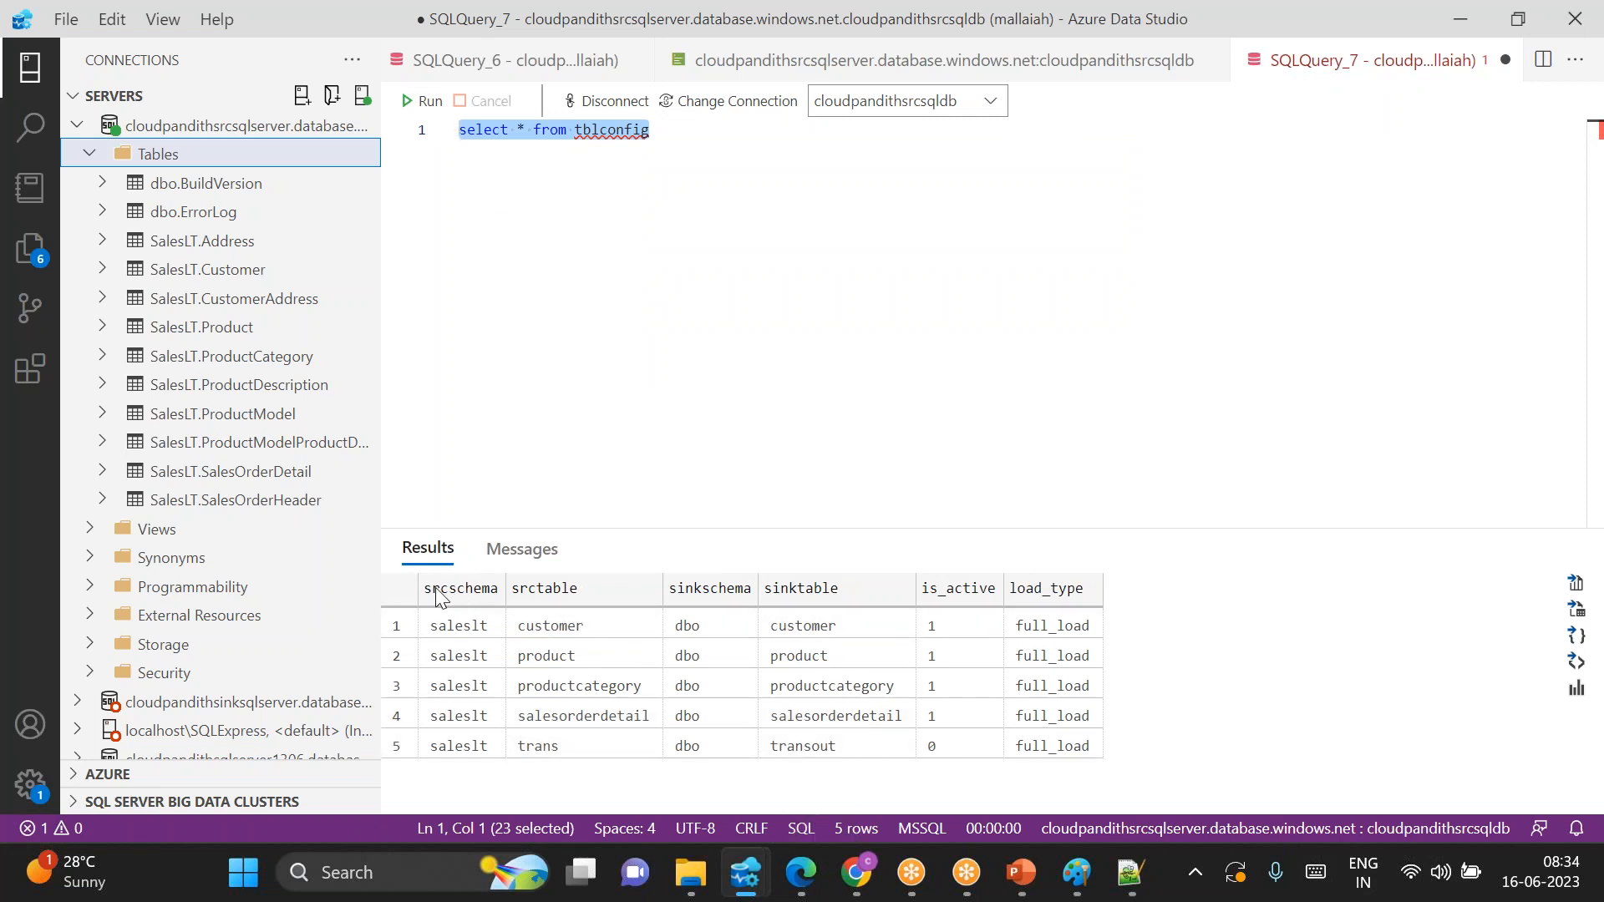
click(503, 745)
drag(560, 752, 1029, 748)
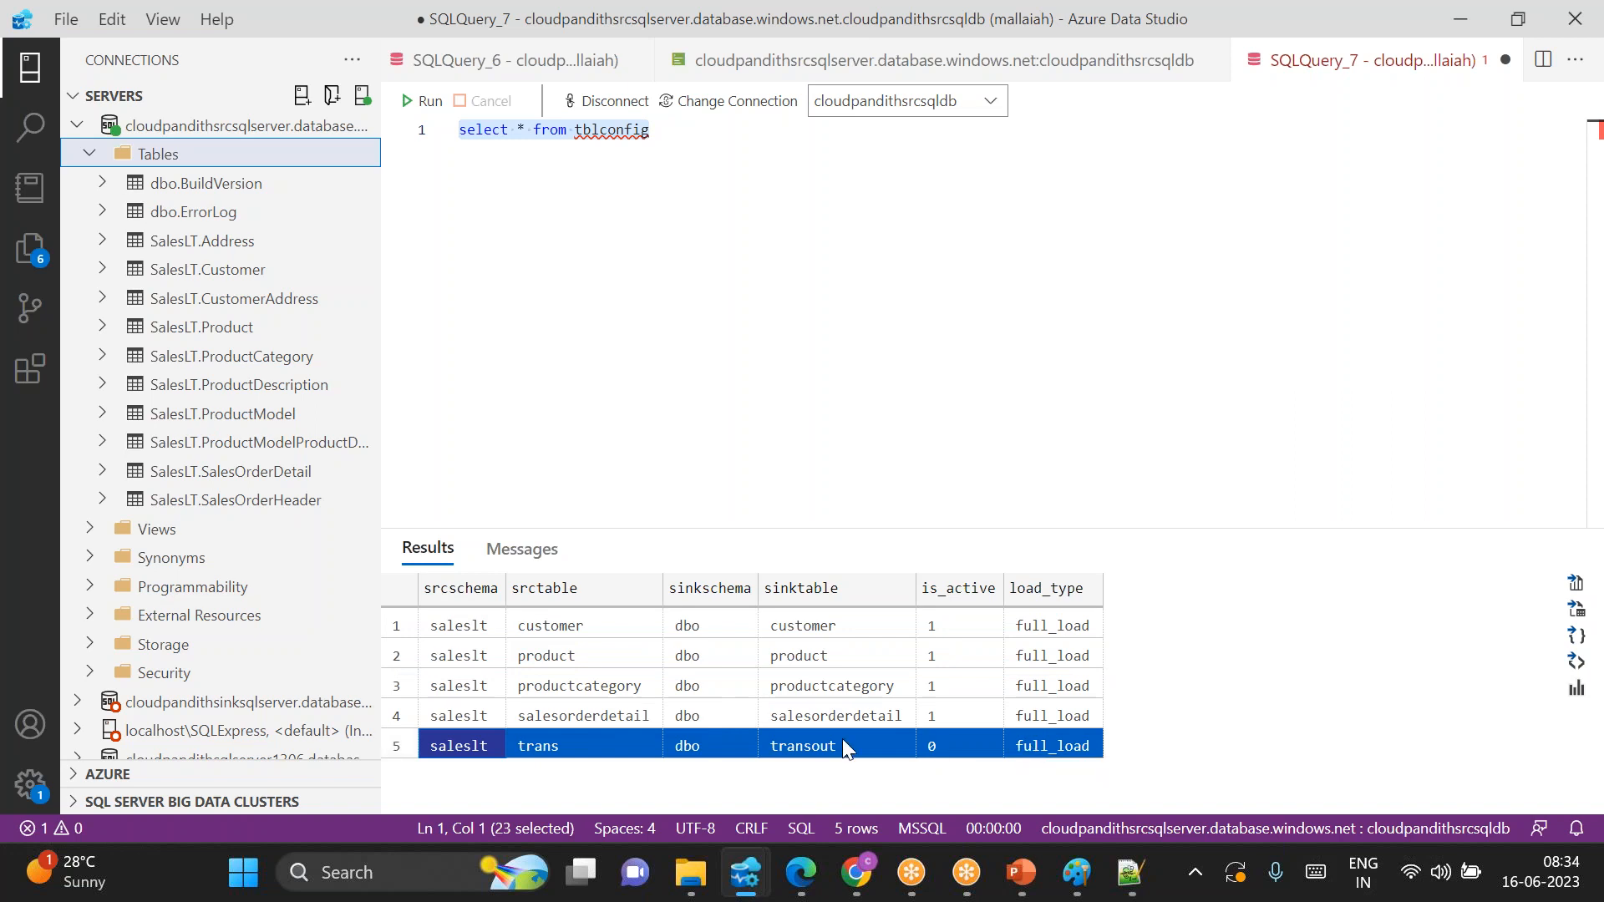
click(706, 162)
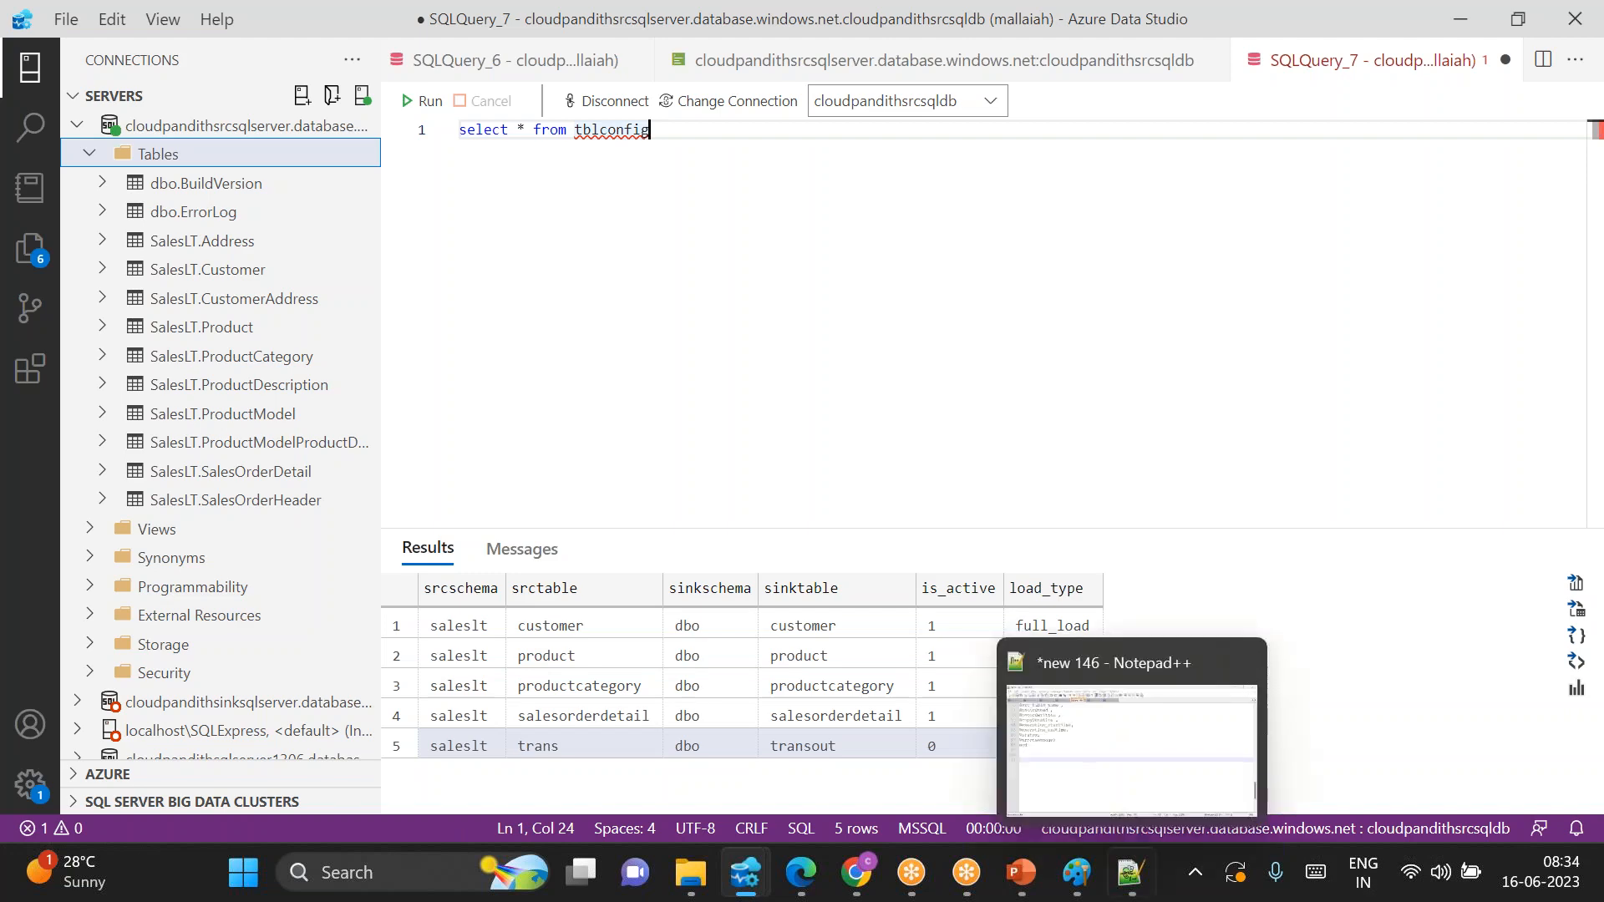
Step: Check the tblconfig insert statement in the Notepad++ script, then add blank lines below the query
click(1129, 872)
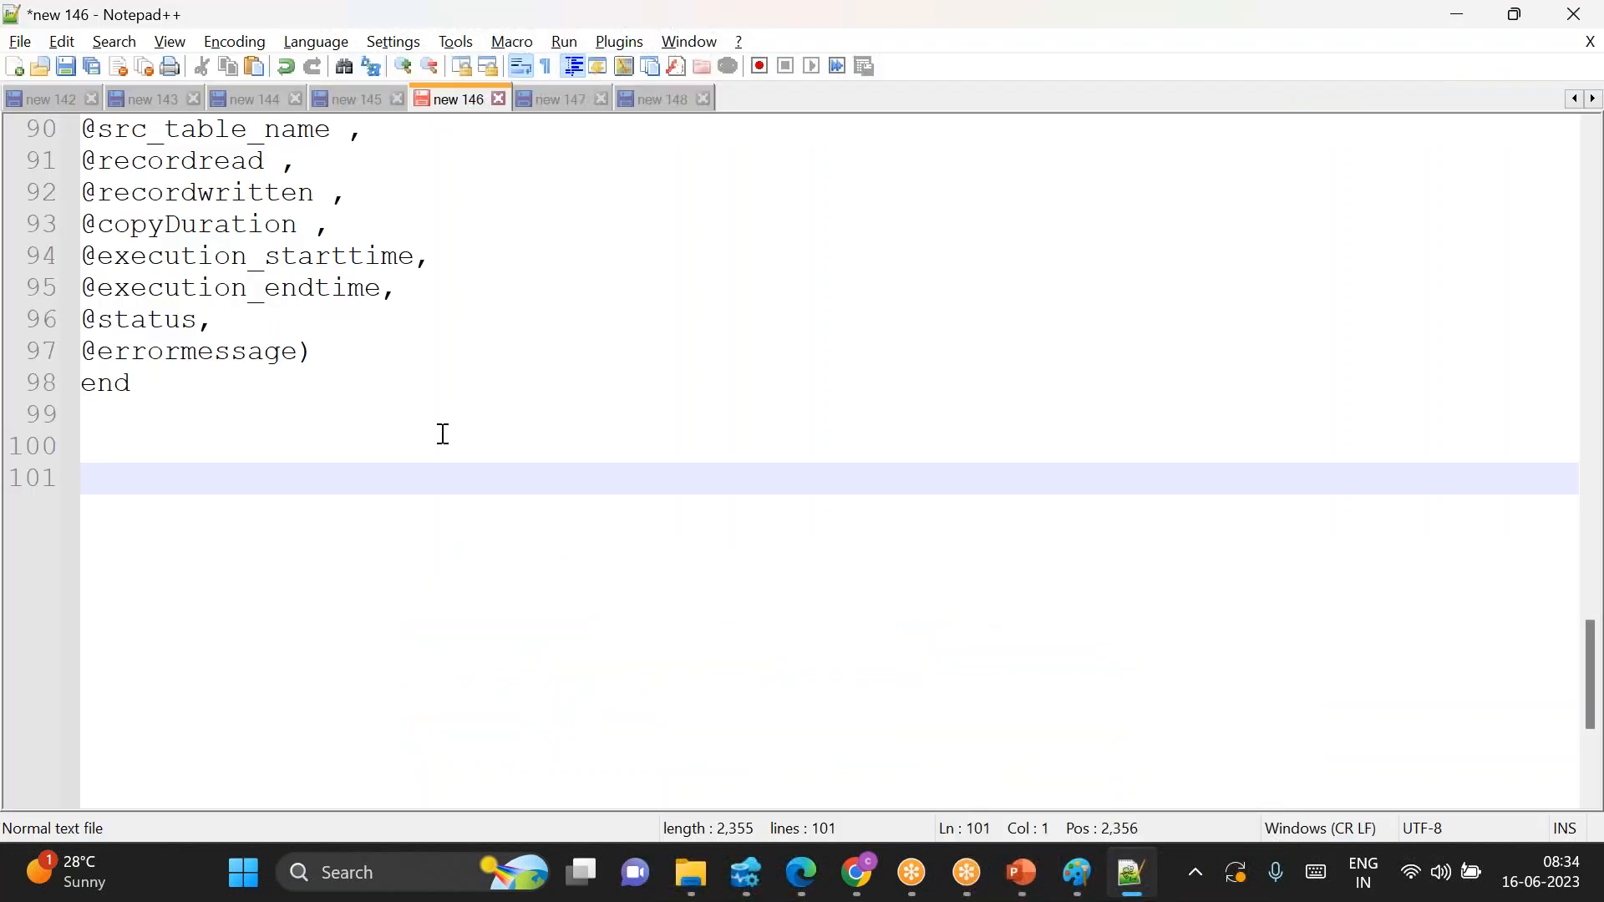
scroll(441, 433, up, 10)
scroll(443, 433, up, 9)
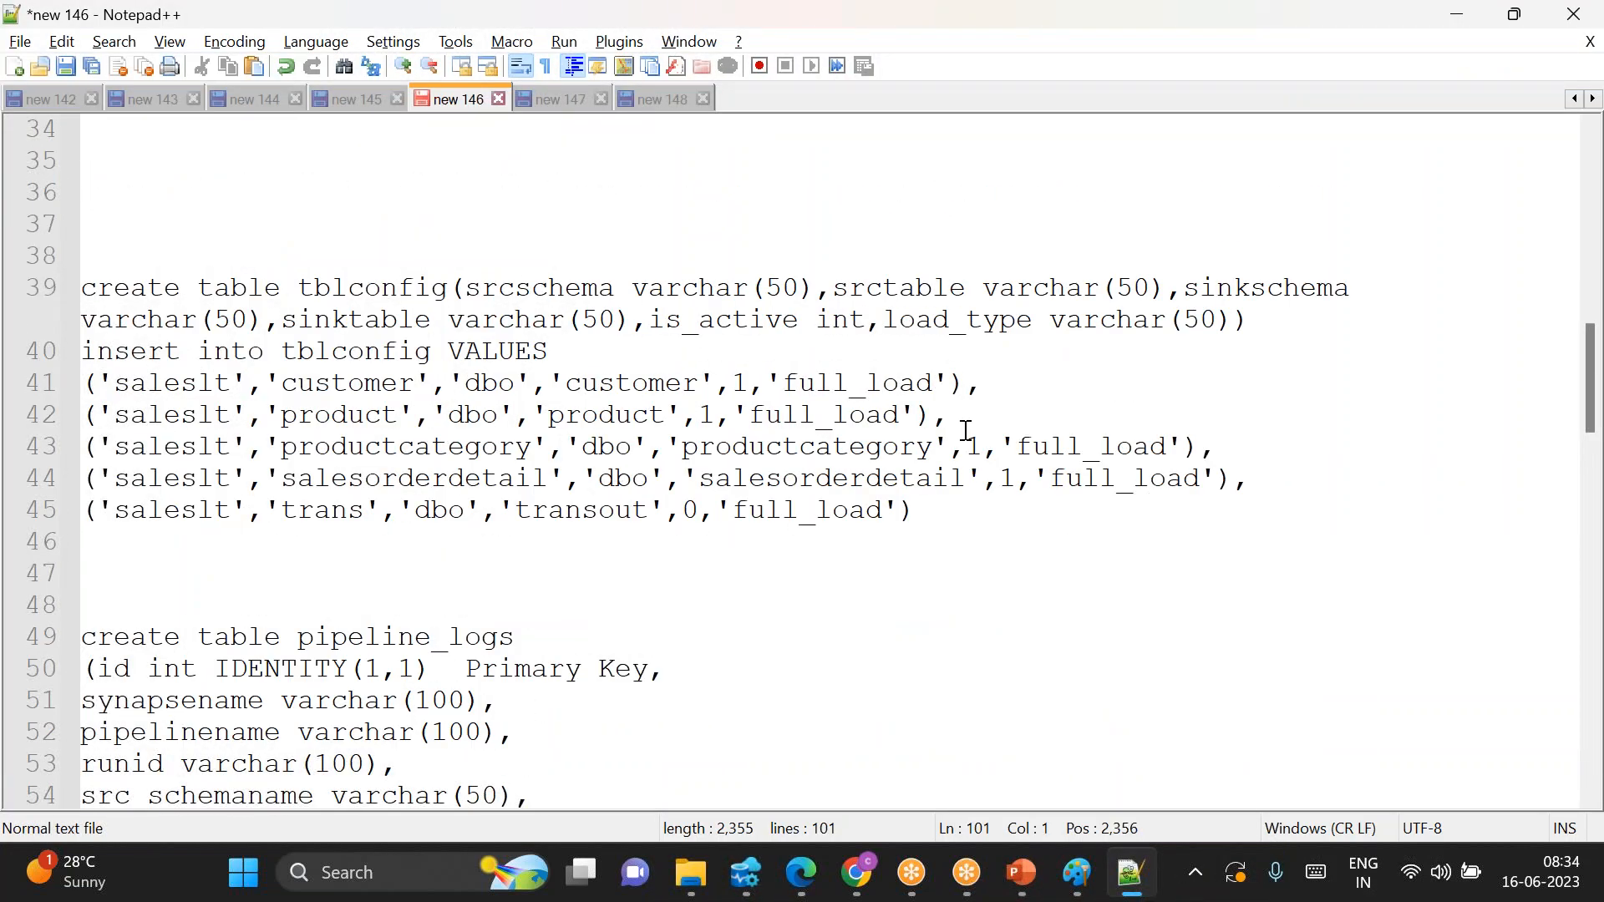
drag(1010, 383, 64, 359)
key(ctrl+c)
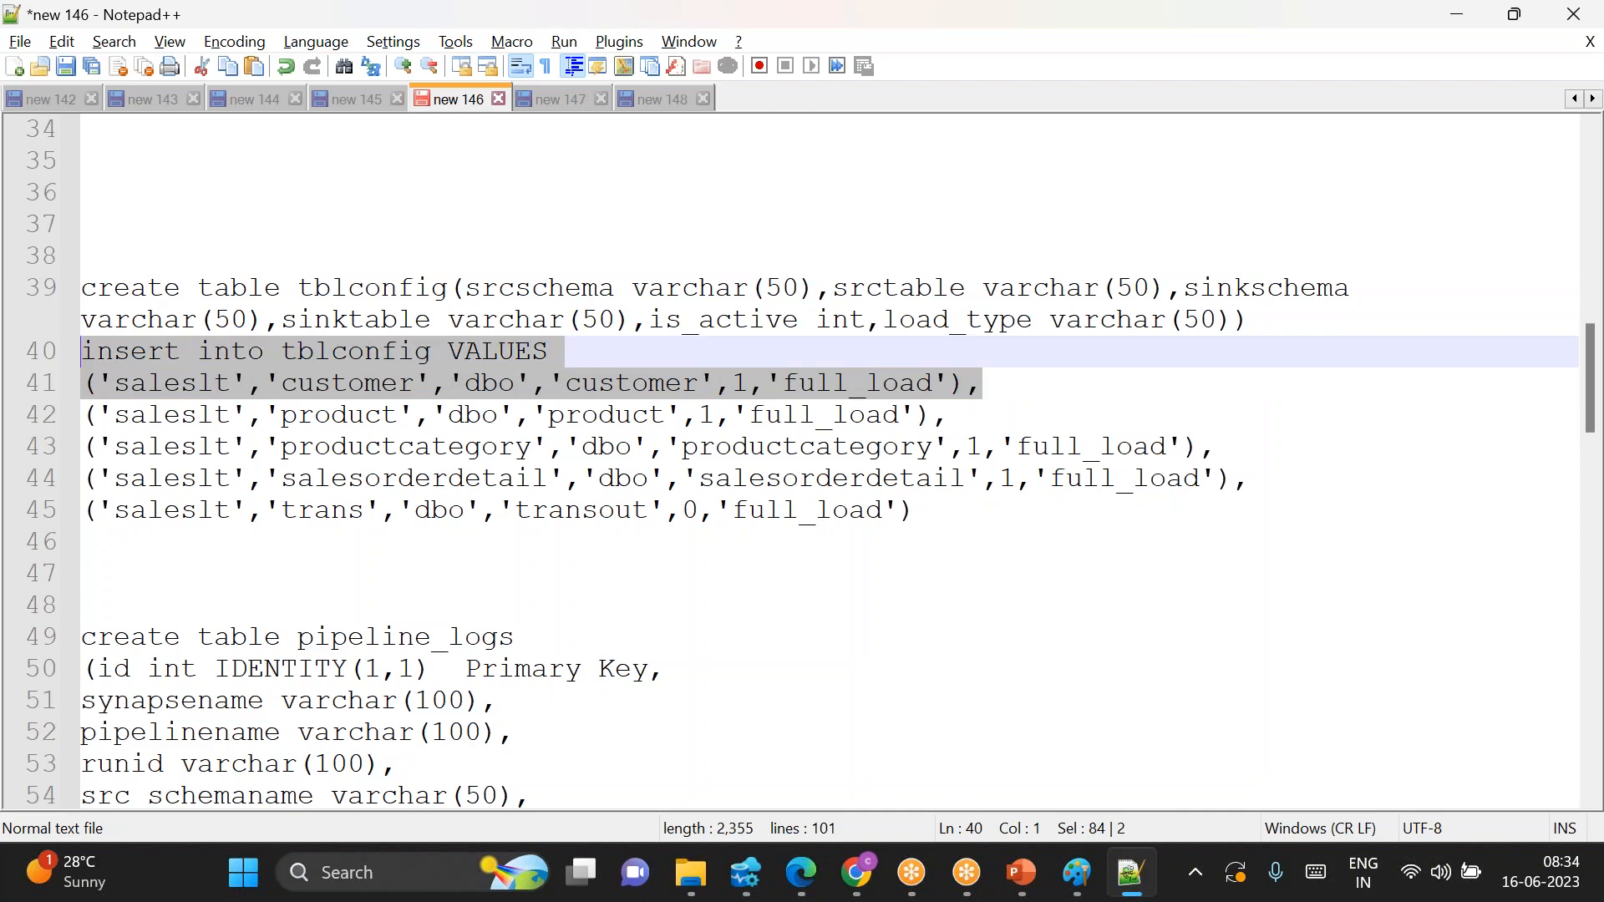
key(alt+Tab)
key(Return)
key(Return)
key(Return)
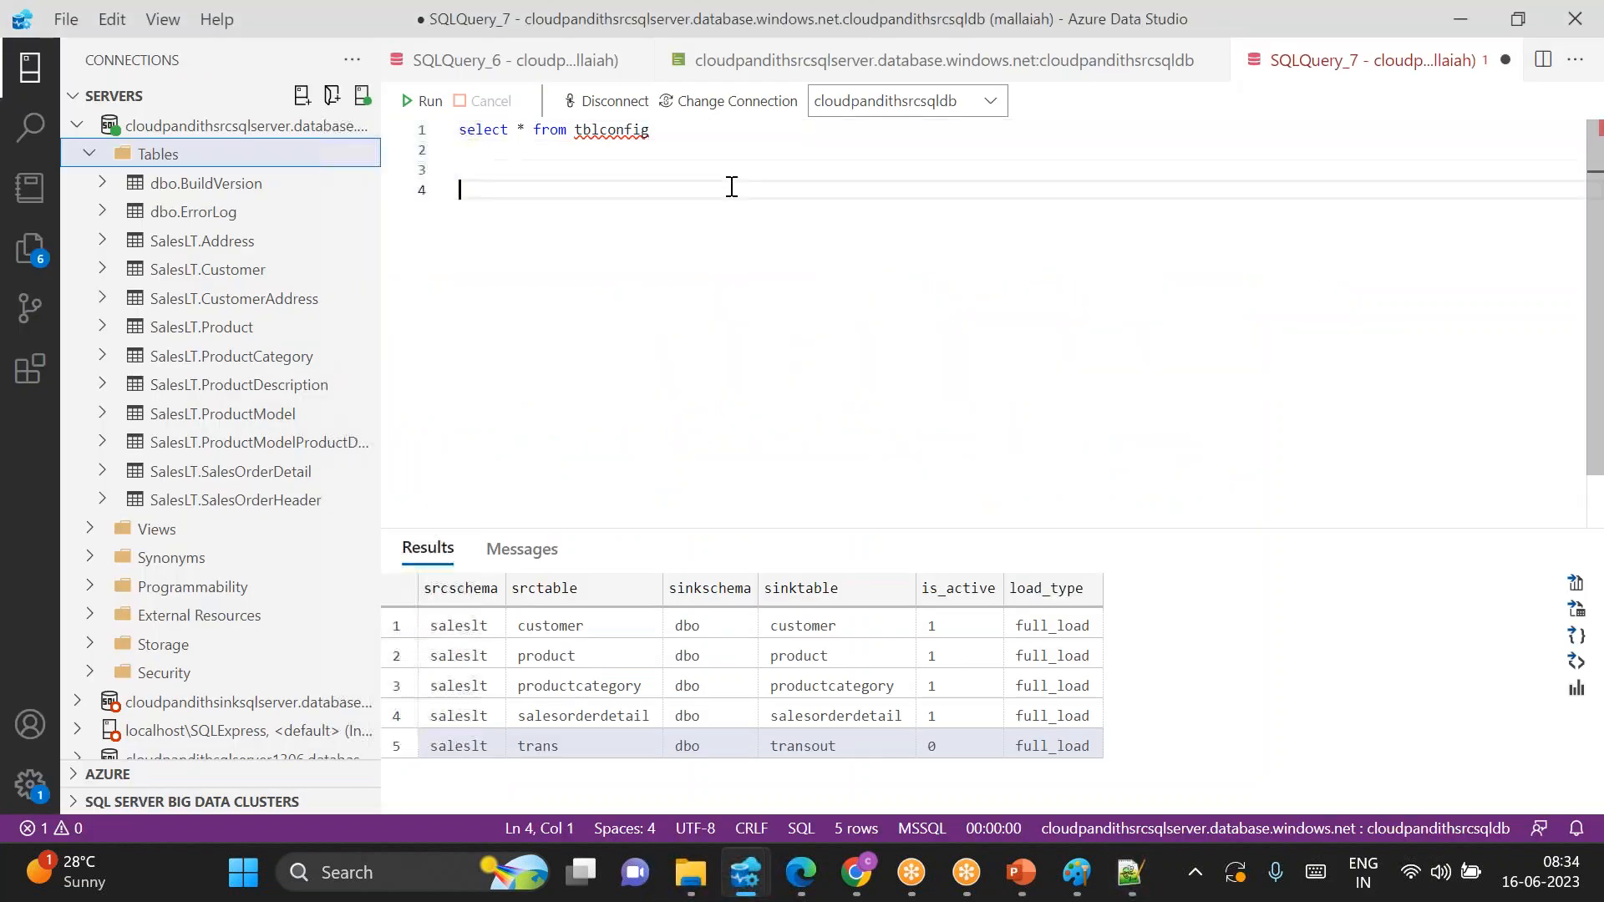
Step: Insert an active full_load tblconfig row mapping saleslt employee to dbo employee
key(ctrl+v)
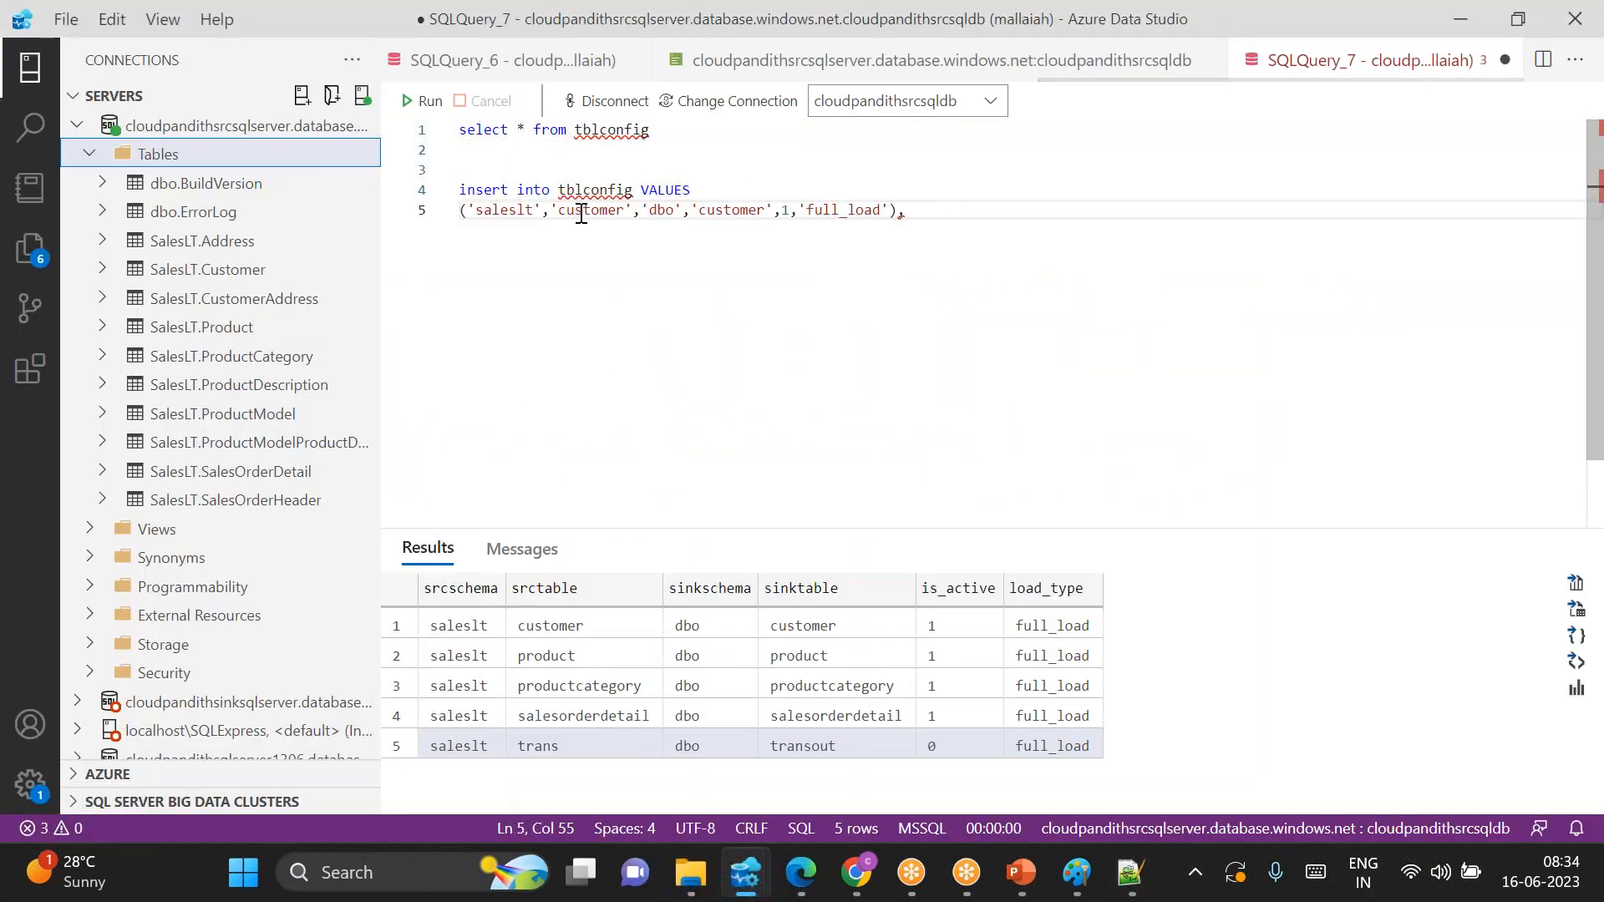
double_click(581, 215)
key(Right)
key(BackSpace)
key(BackSpace)
key(BackSpace)
key(BackSpace)
key(BackSpace)
key(BackSpace)
key(BackSpace)
key(BackSpace)
text(employ)
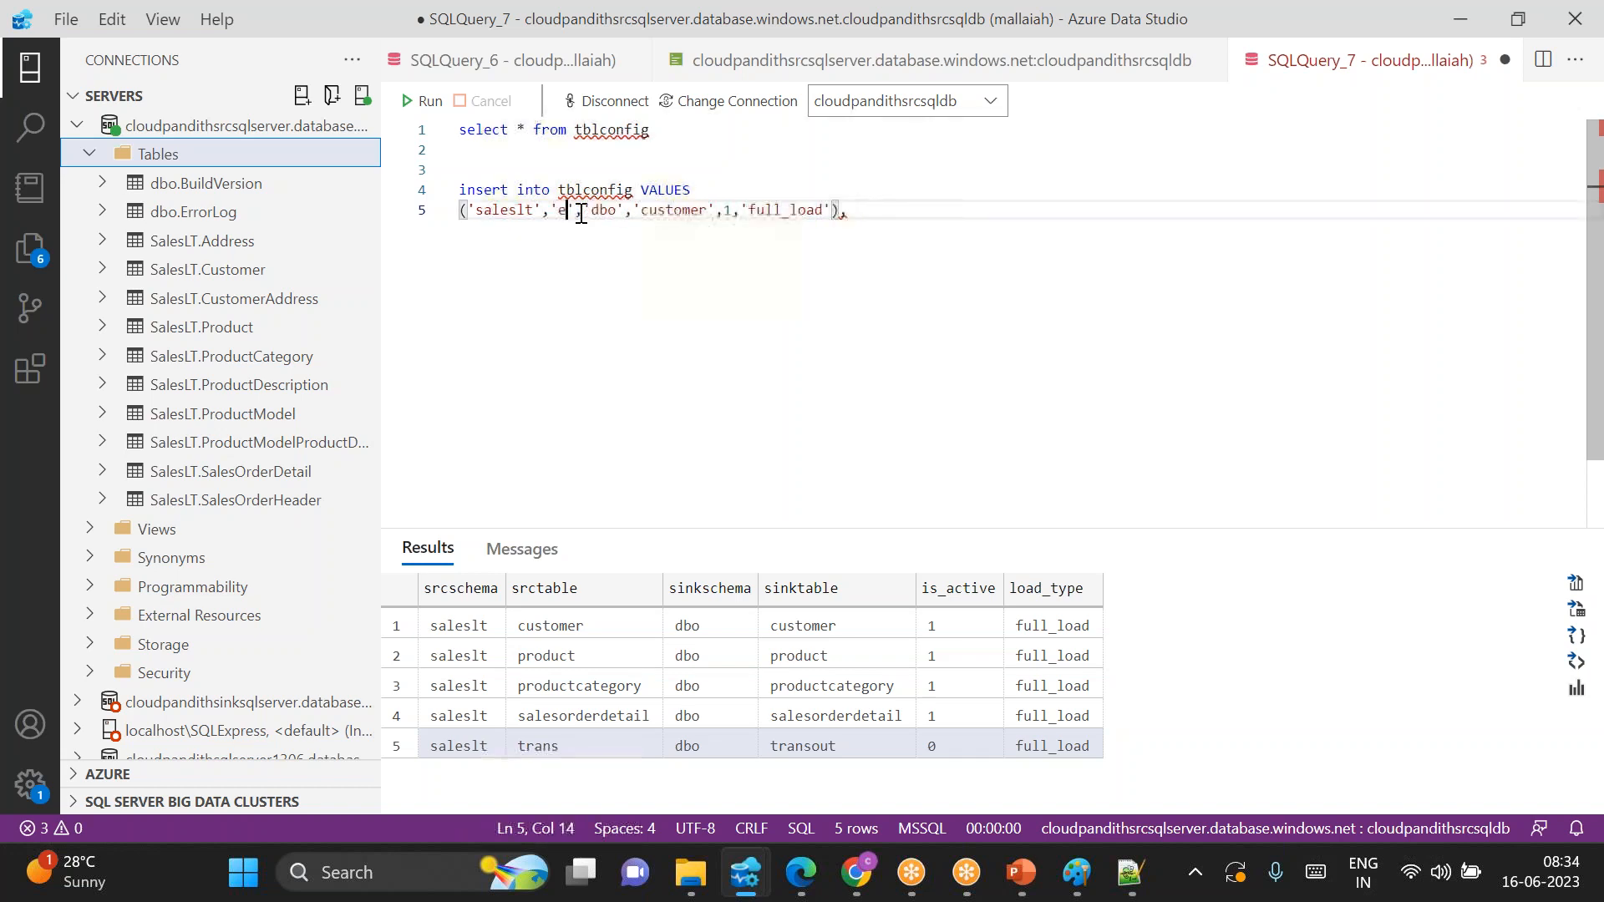
text(ee)
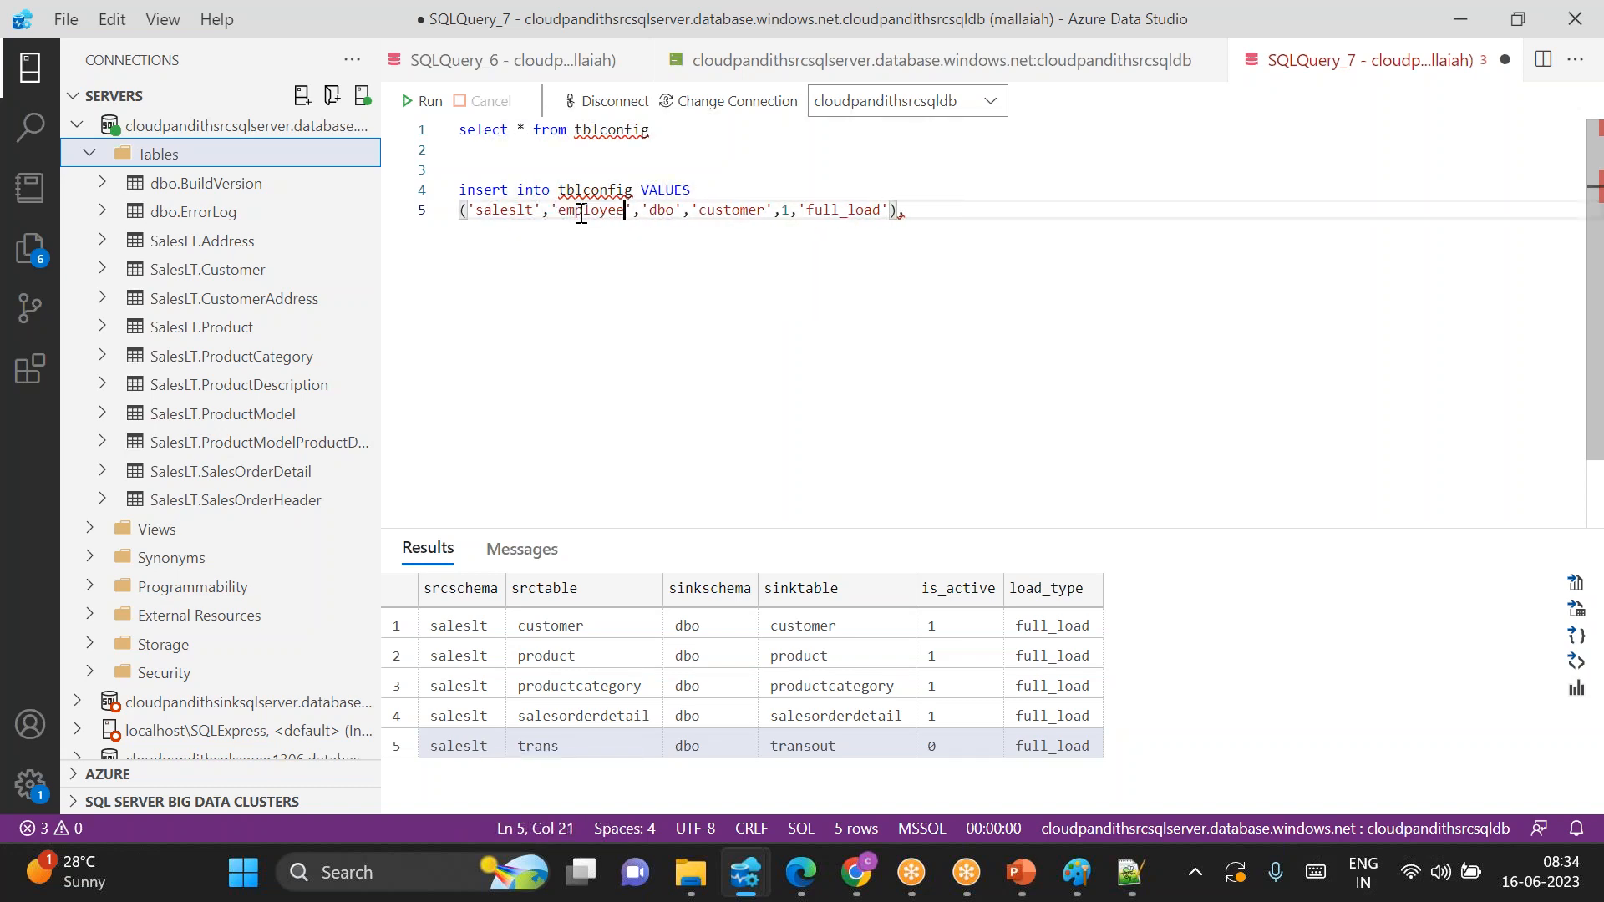
double_click(702, 209)
key(BackSpace)
text(employee)
key(BackSpace)
key(shift+Home)
key(shift+Up)
key(F5)
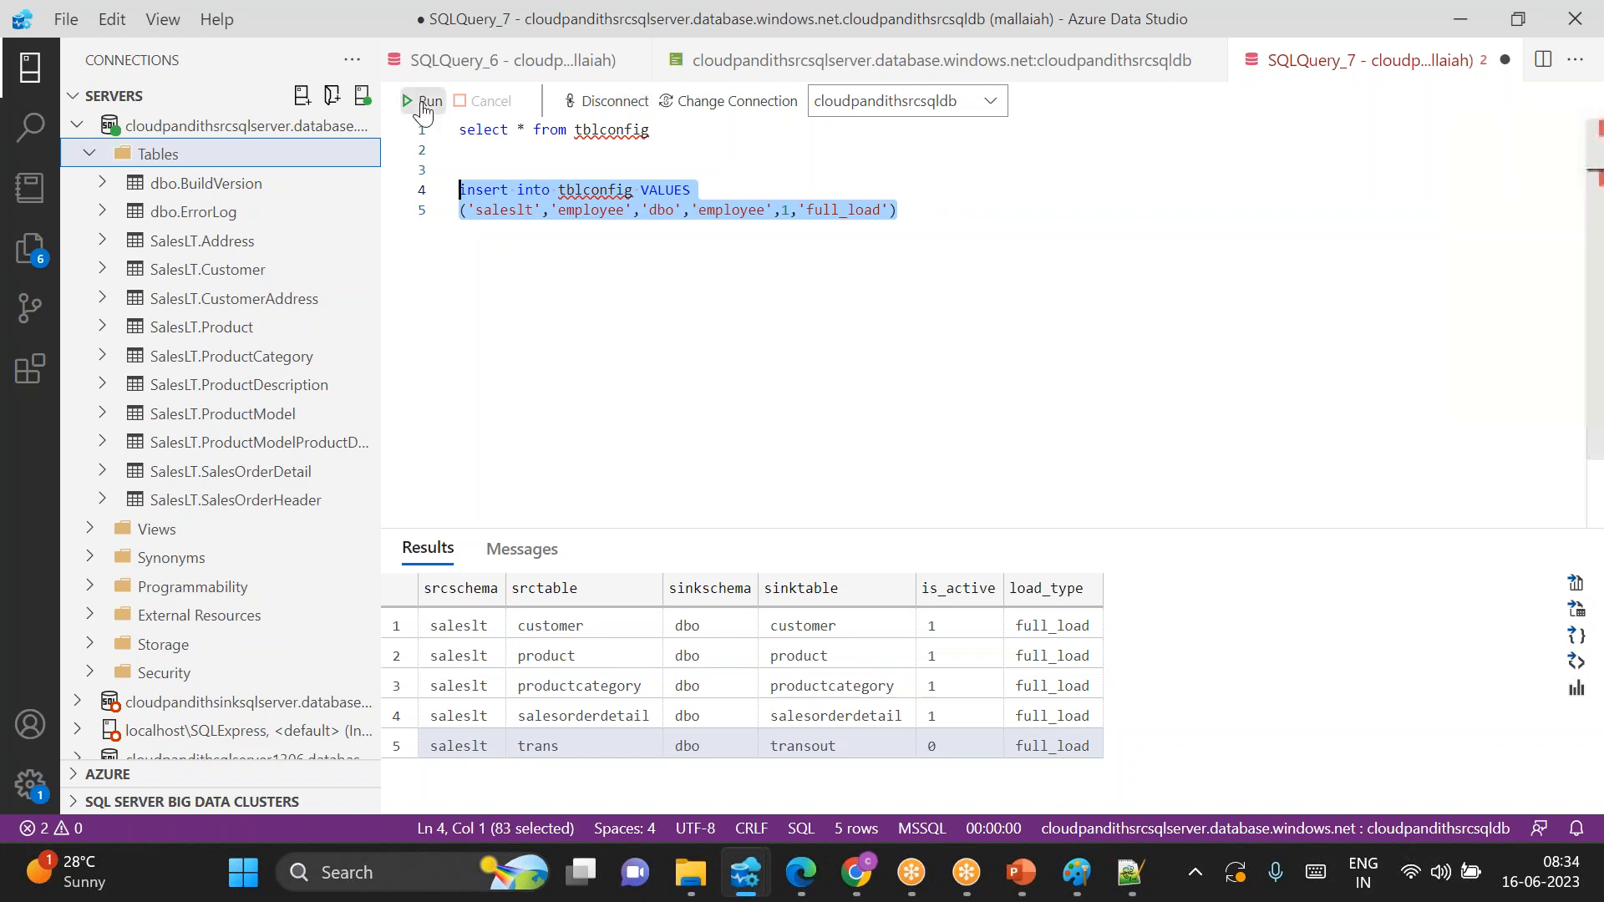
Step: Clear the insert and rerun select * from tblconfig to confirm the sixth employee row
key(Delete)
key(Up)
key(Up)
key(Up)
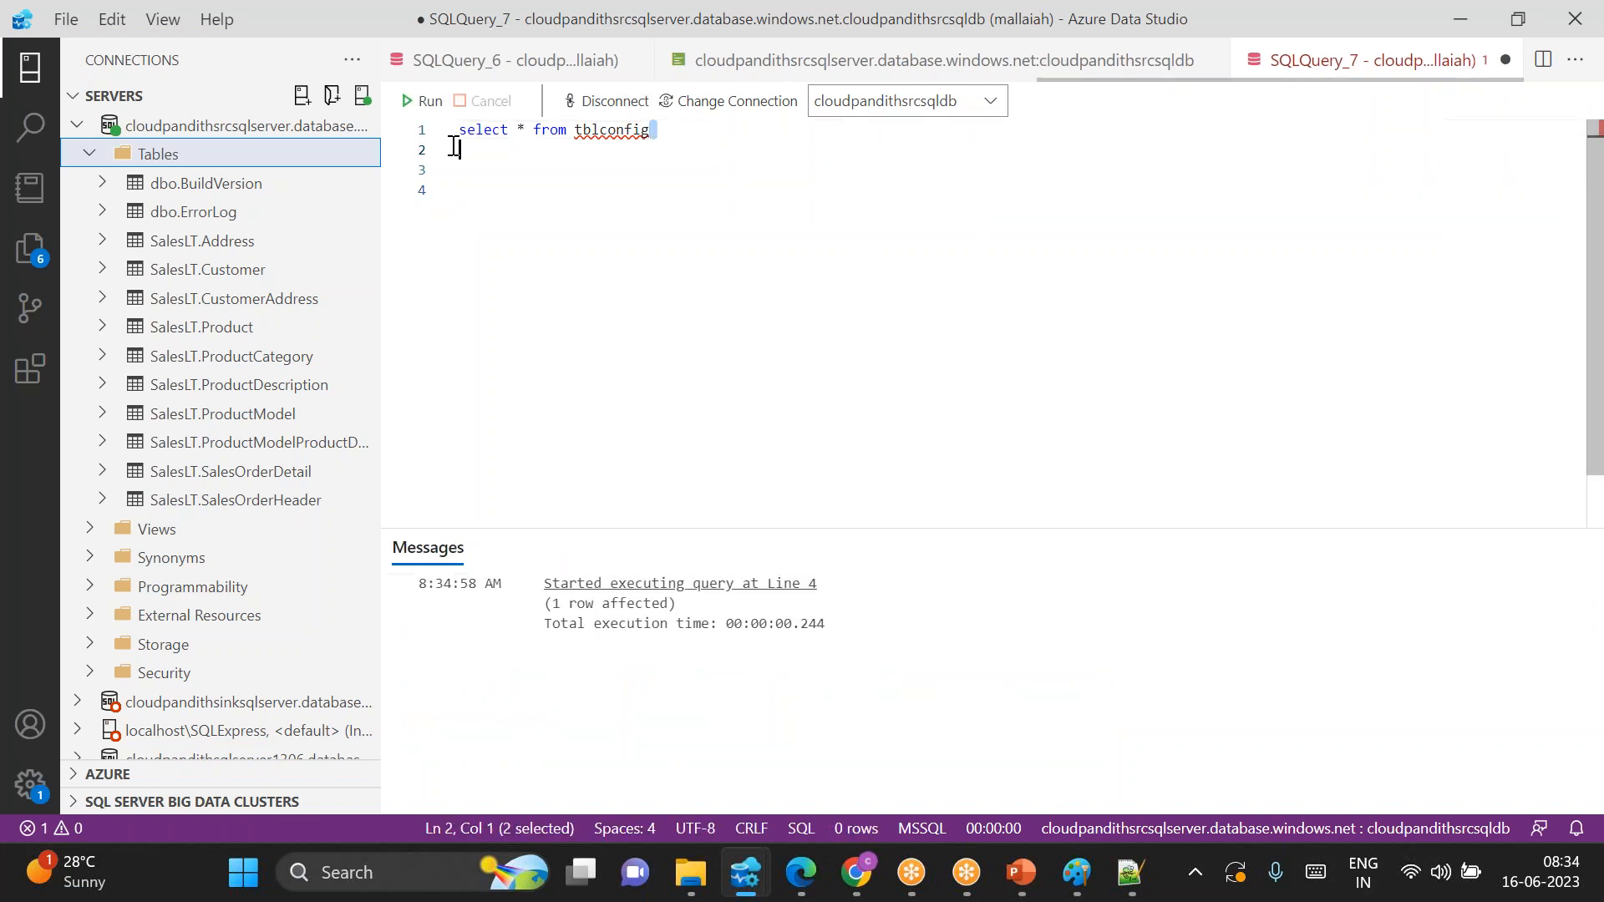
key(End)
key(shift+Home)
key(F5)
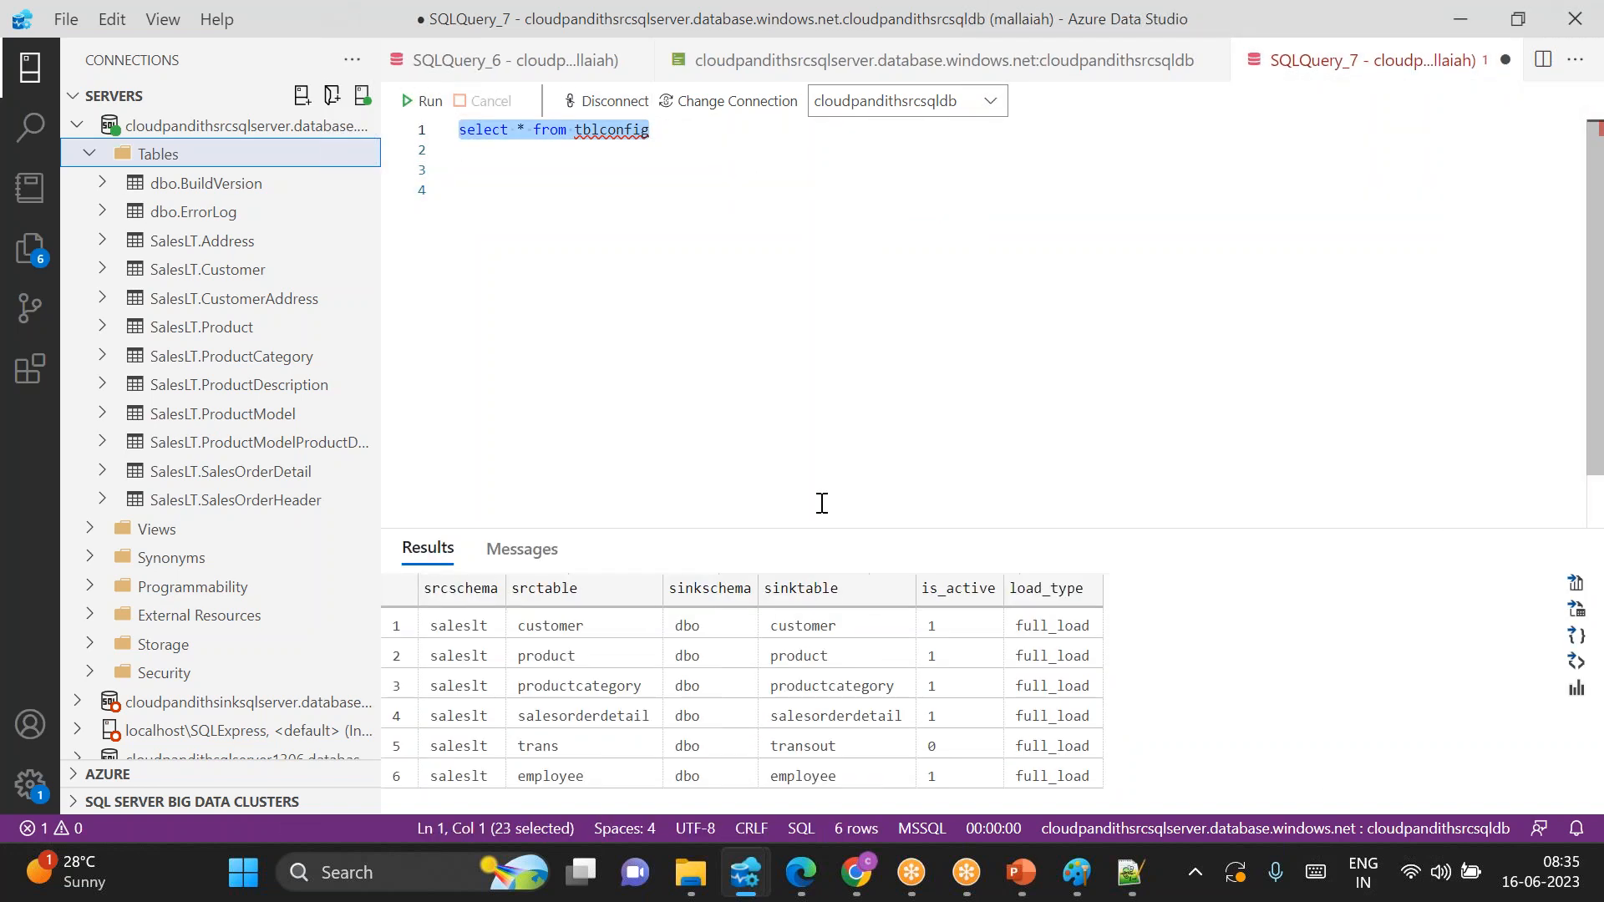
click(967, 746)
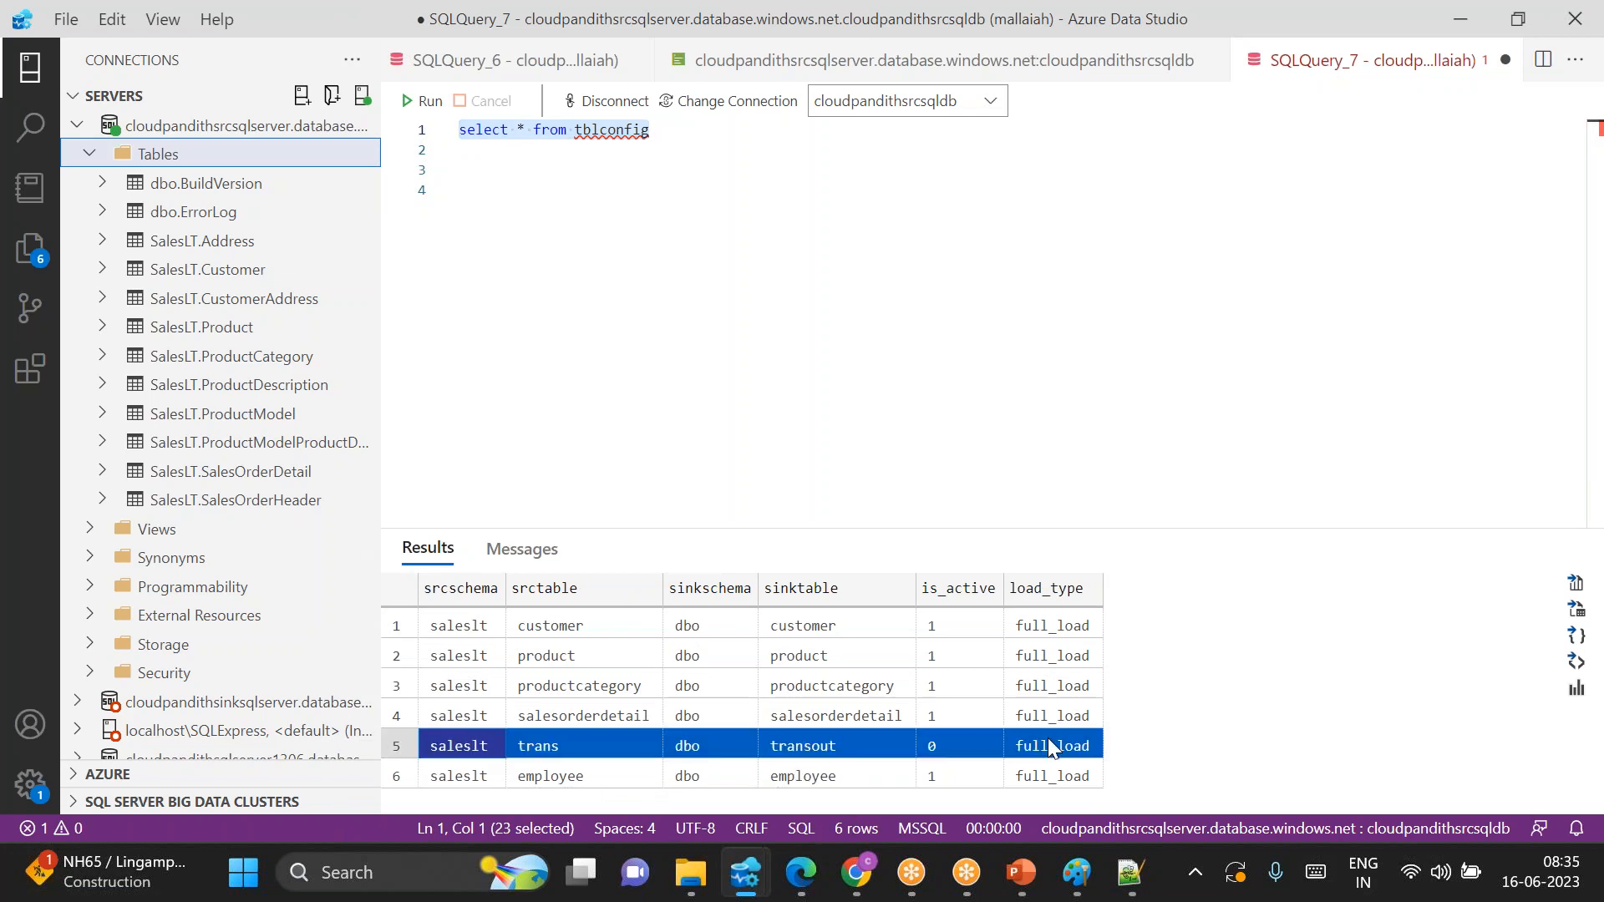
click(660, 132)
Step: Append WHERE is_active=1 to the tblconfig query and run it
text(where )
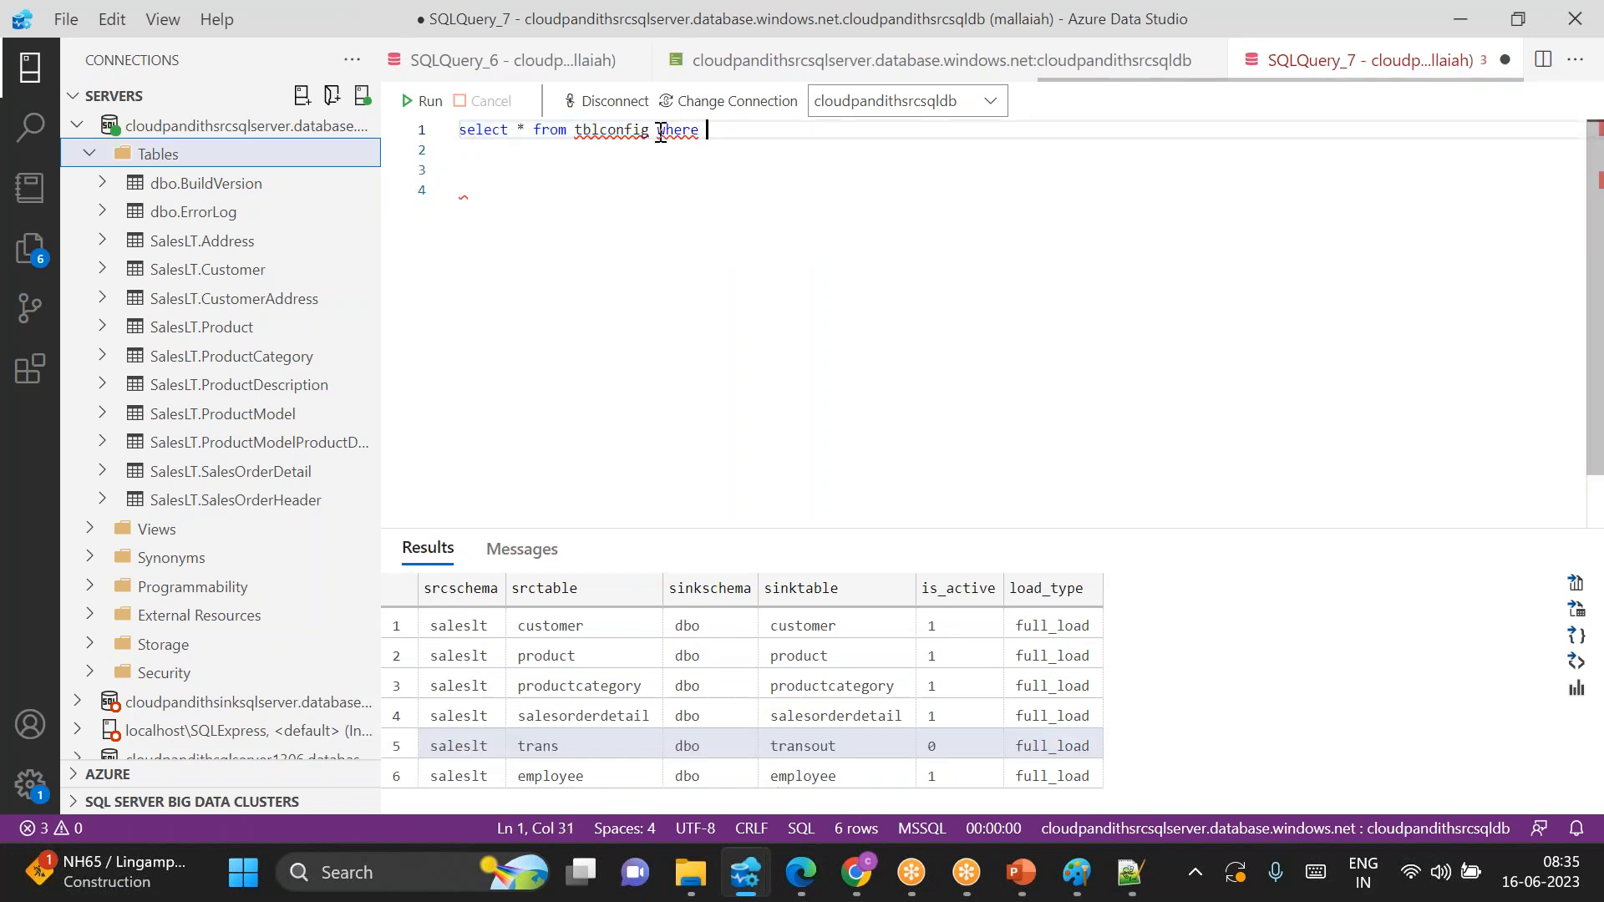
text(is_ACTIVE=1)
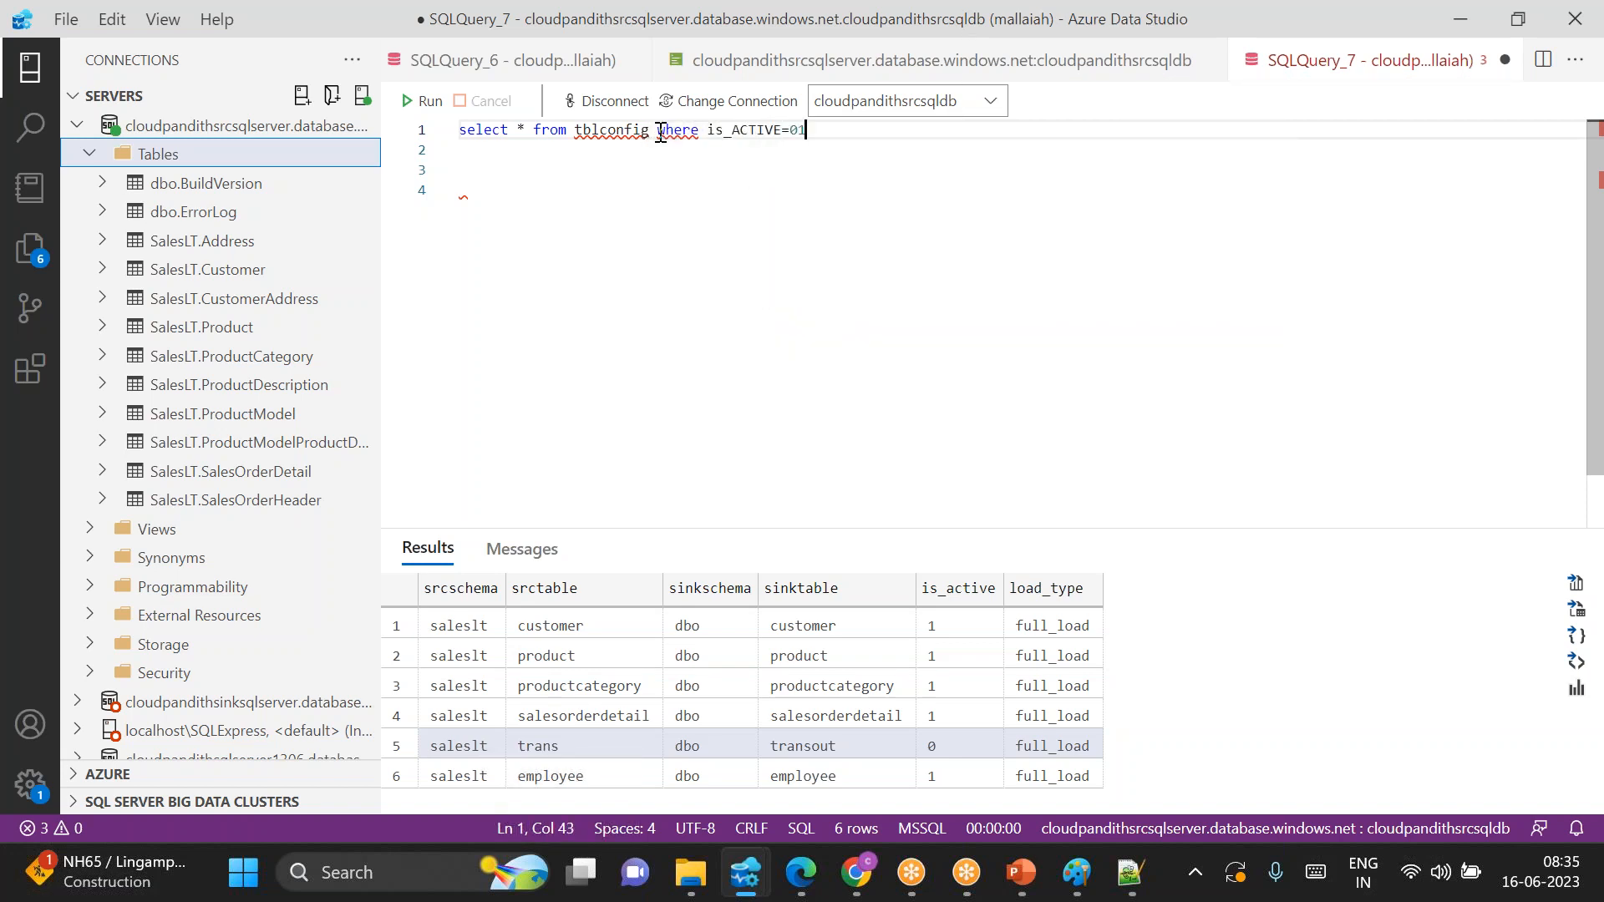
click(424, 100)
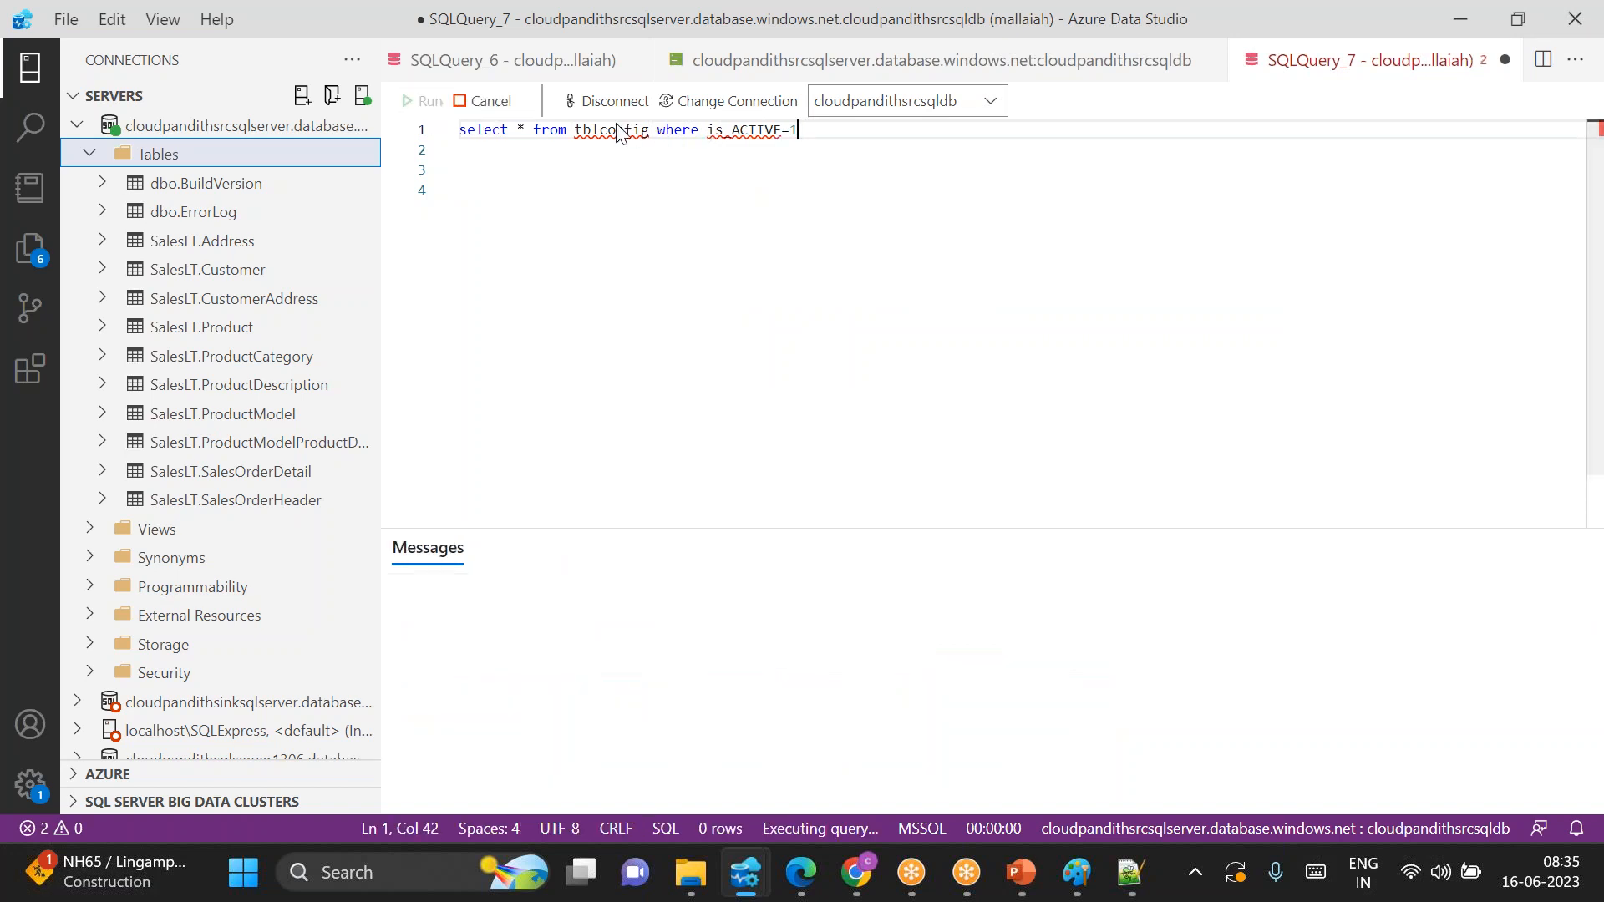
click(775, 131)
key(ctrl+BackSpace)
text(is_active)
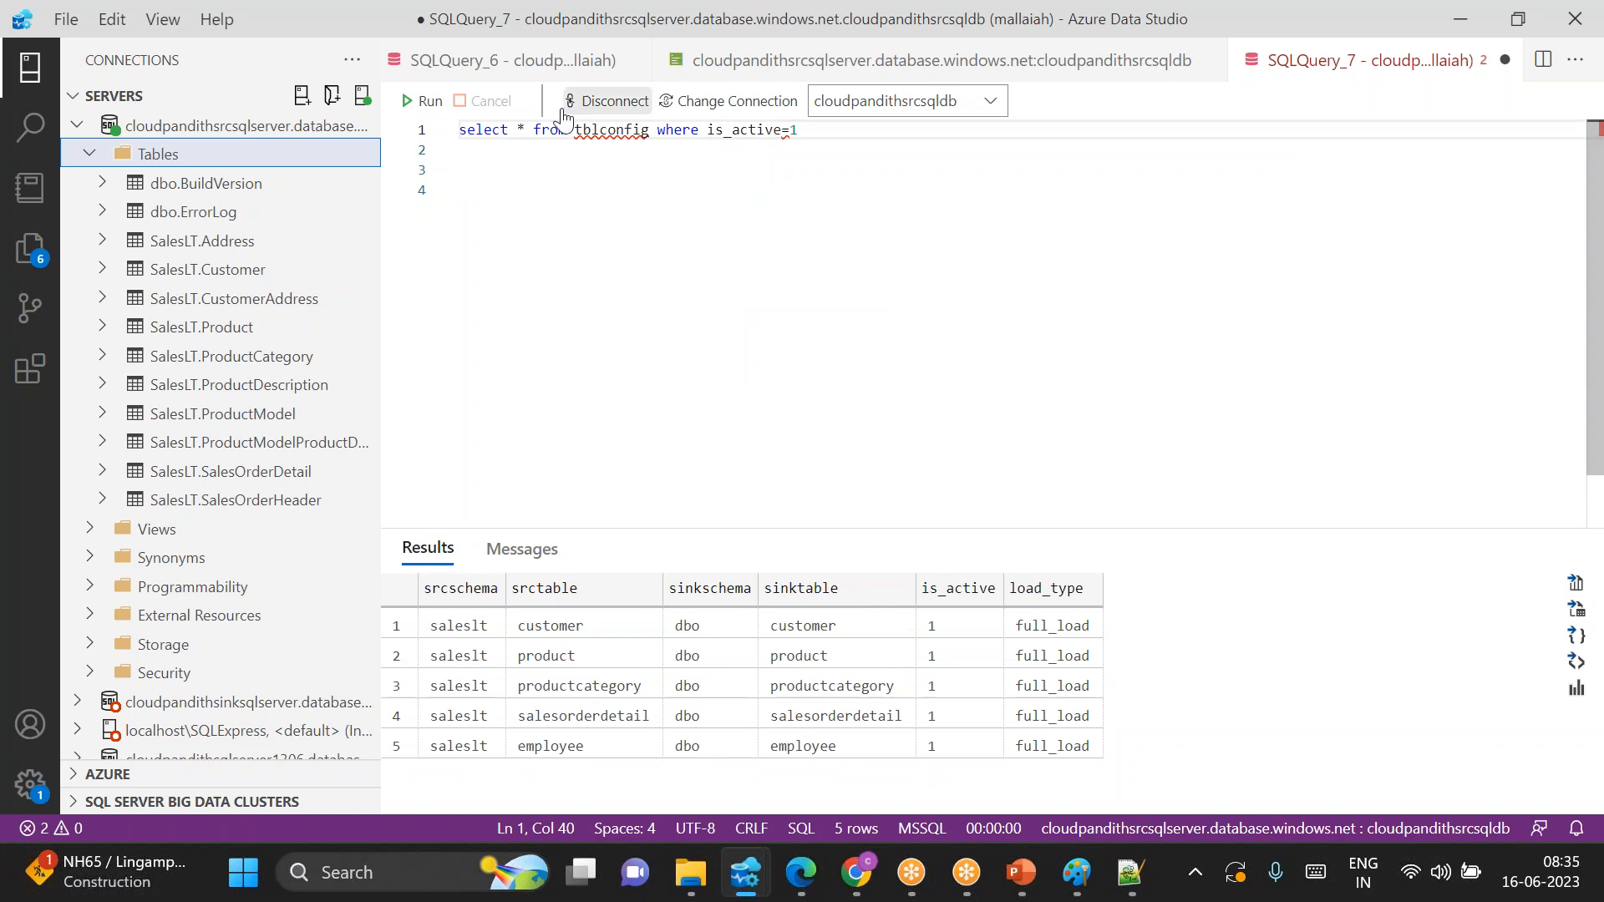
click(424, 101)
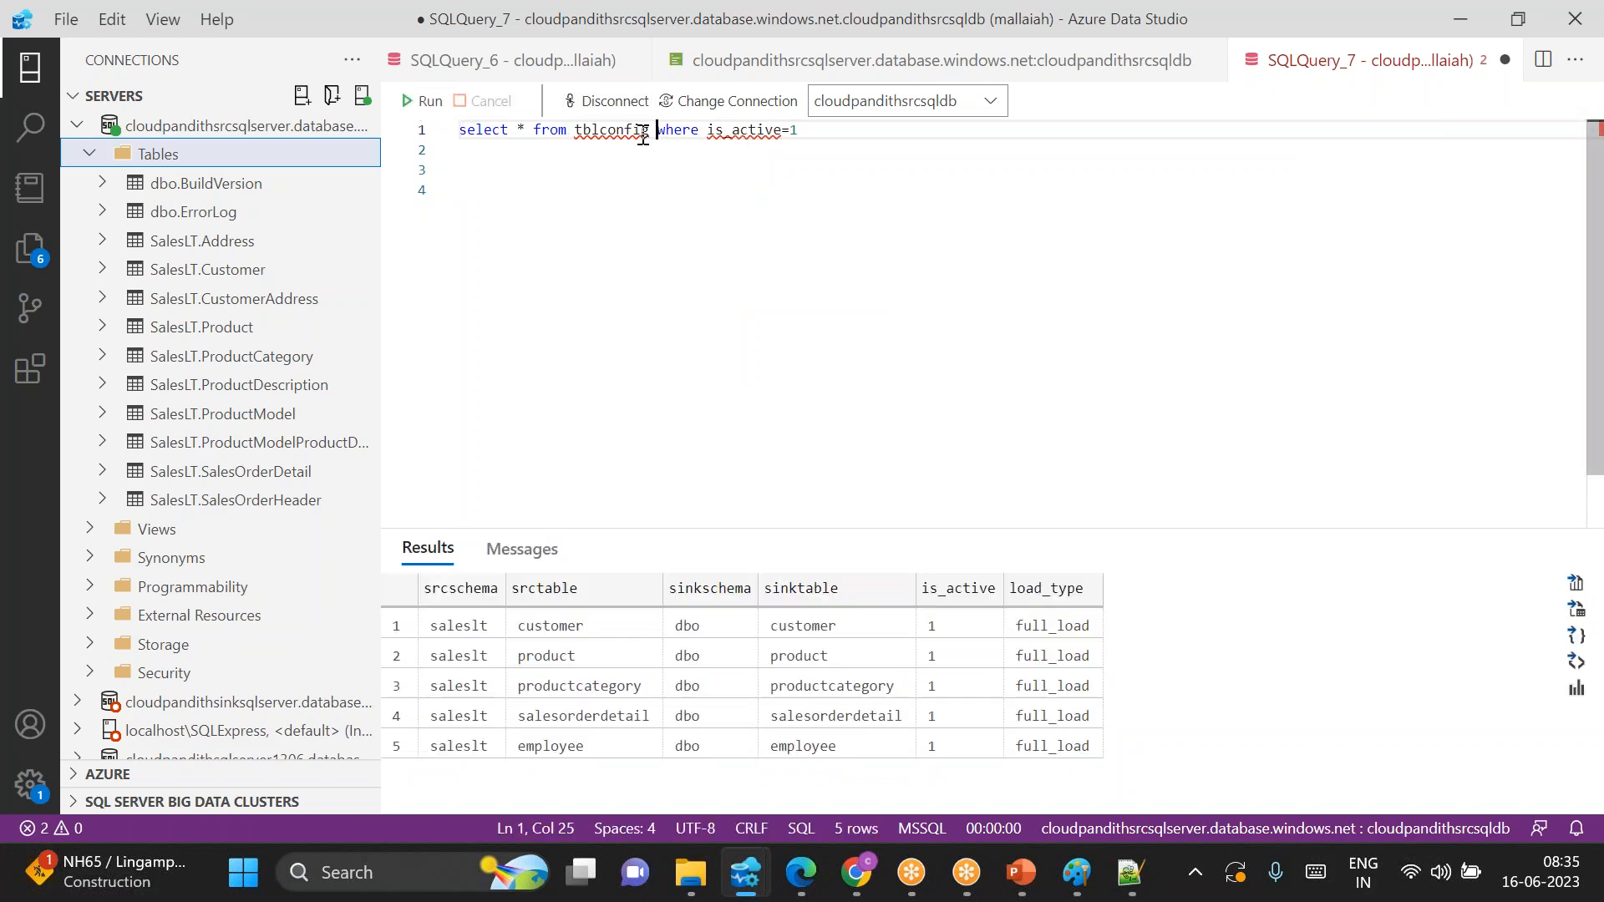
Step: Compare unfiltered and is_active=1 results, then return to the Synapse pipeline in Chrome
drag(643, 134, 459, 131)
click(431, 101)
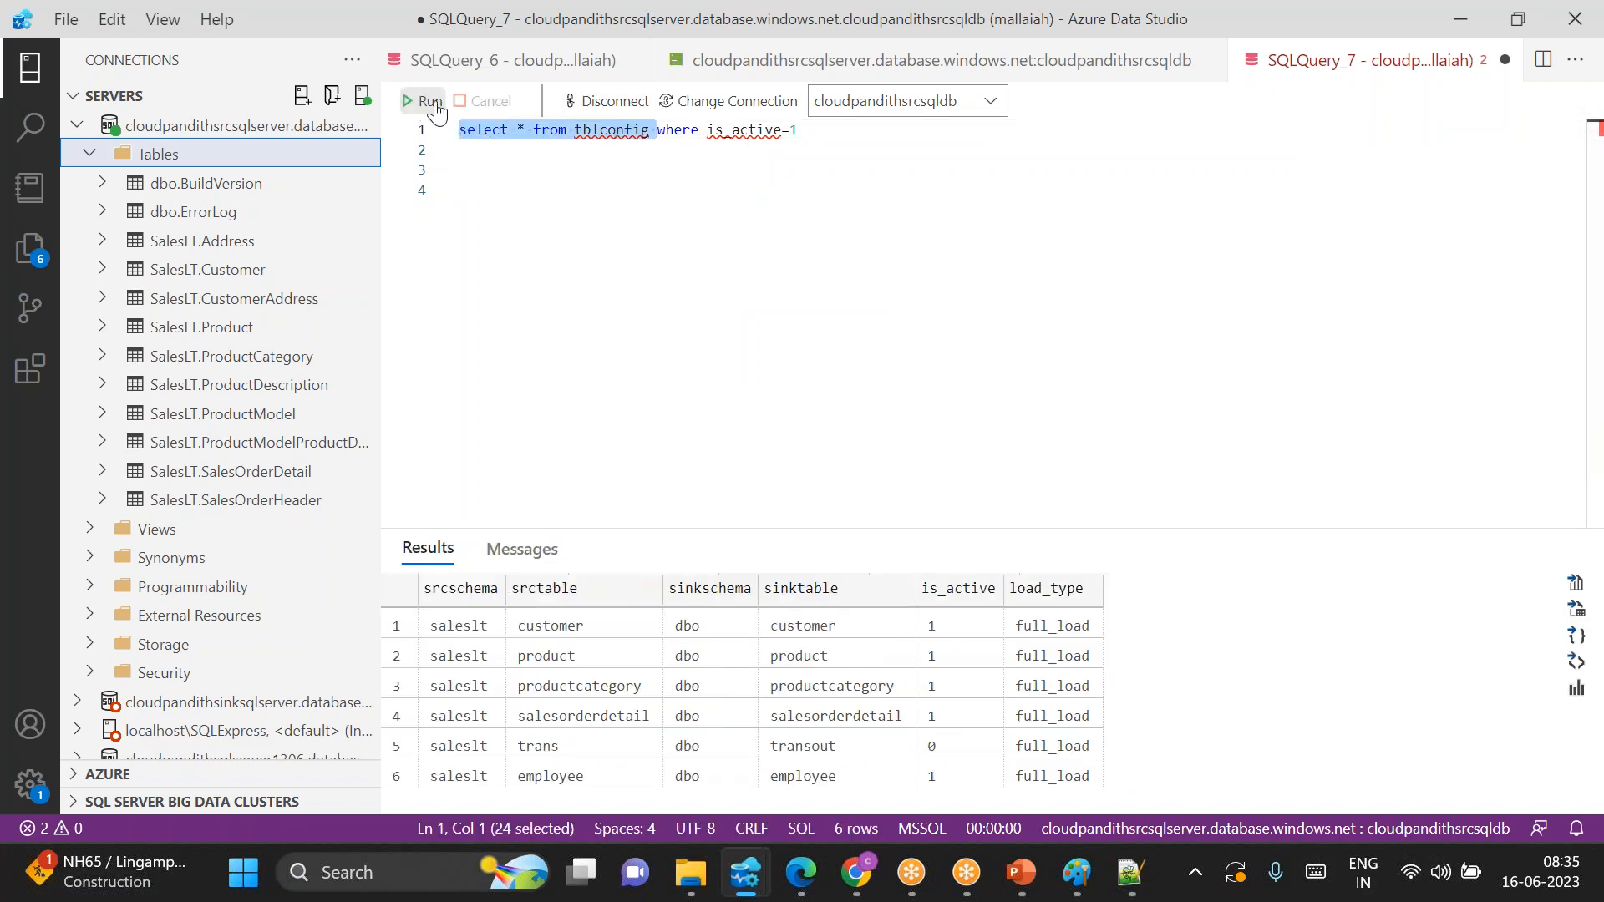
drag(954, 624, 941, 716)
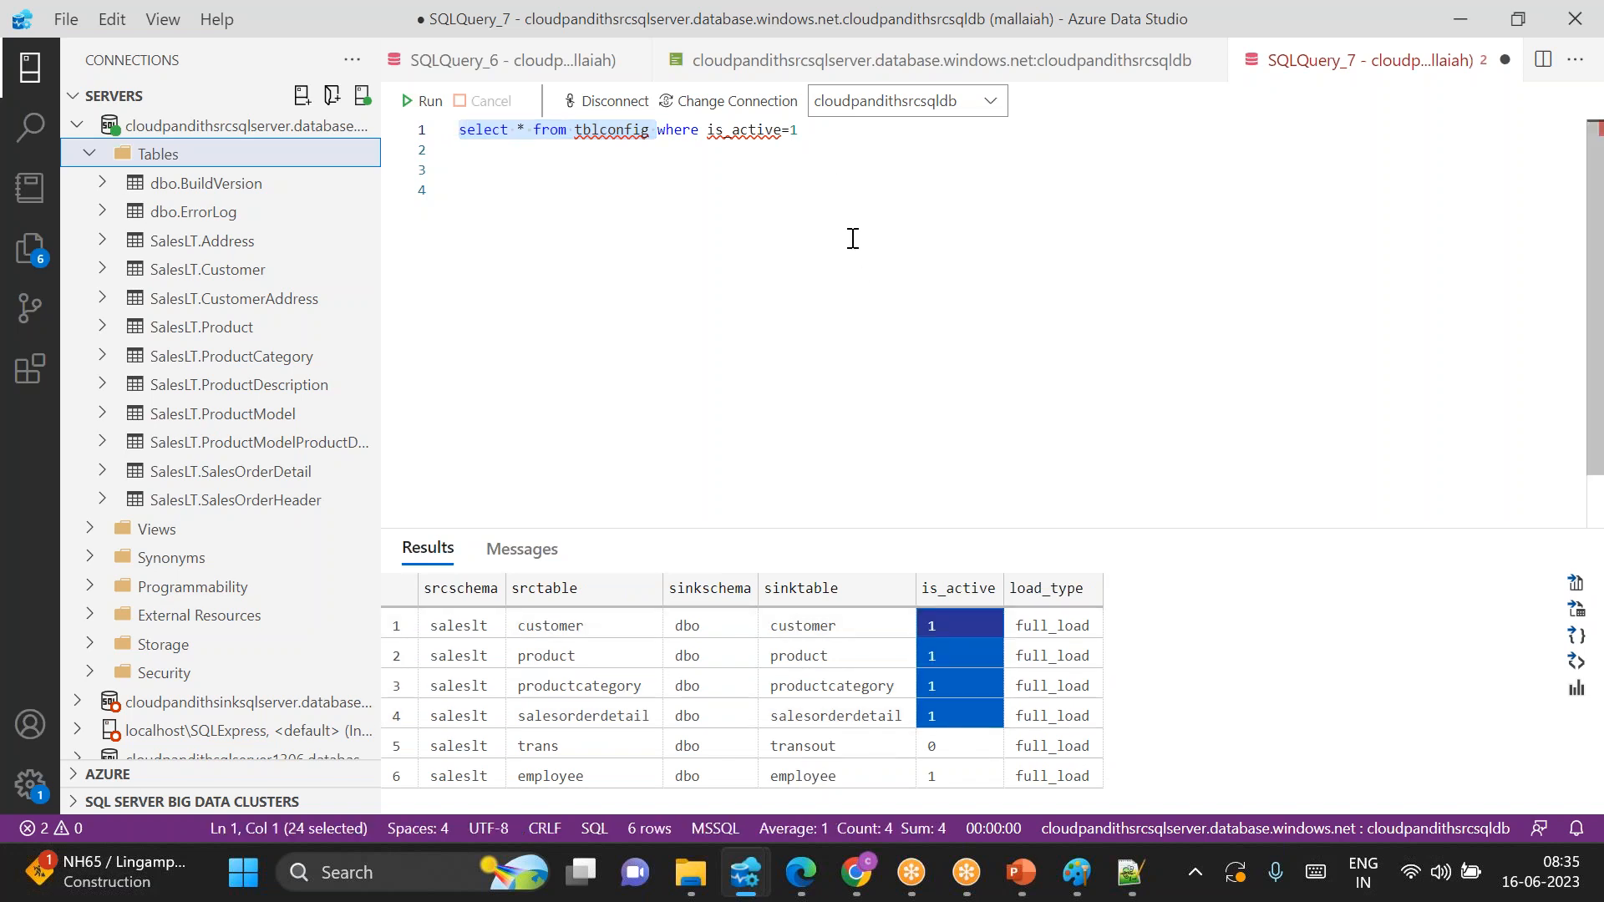
drag(818, 131, 459, 131)
key(ctrl+c)
click(431, 102)
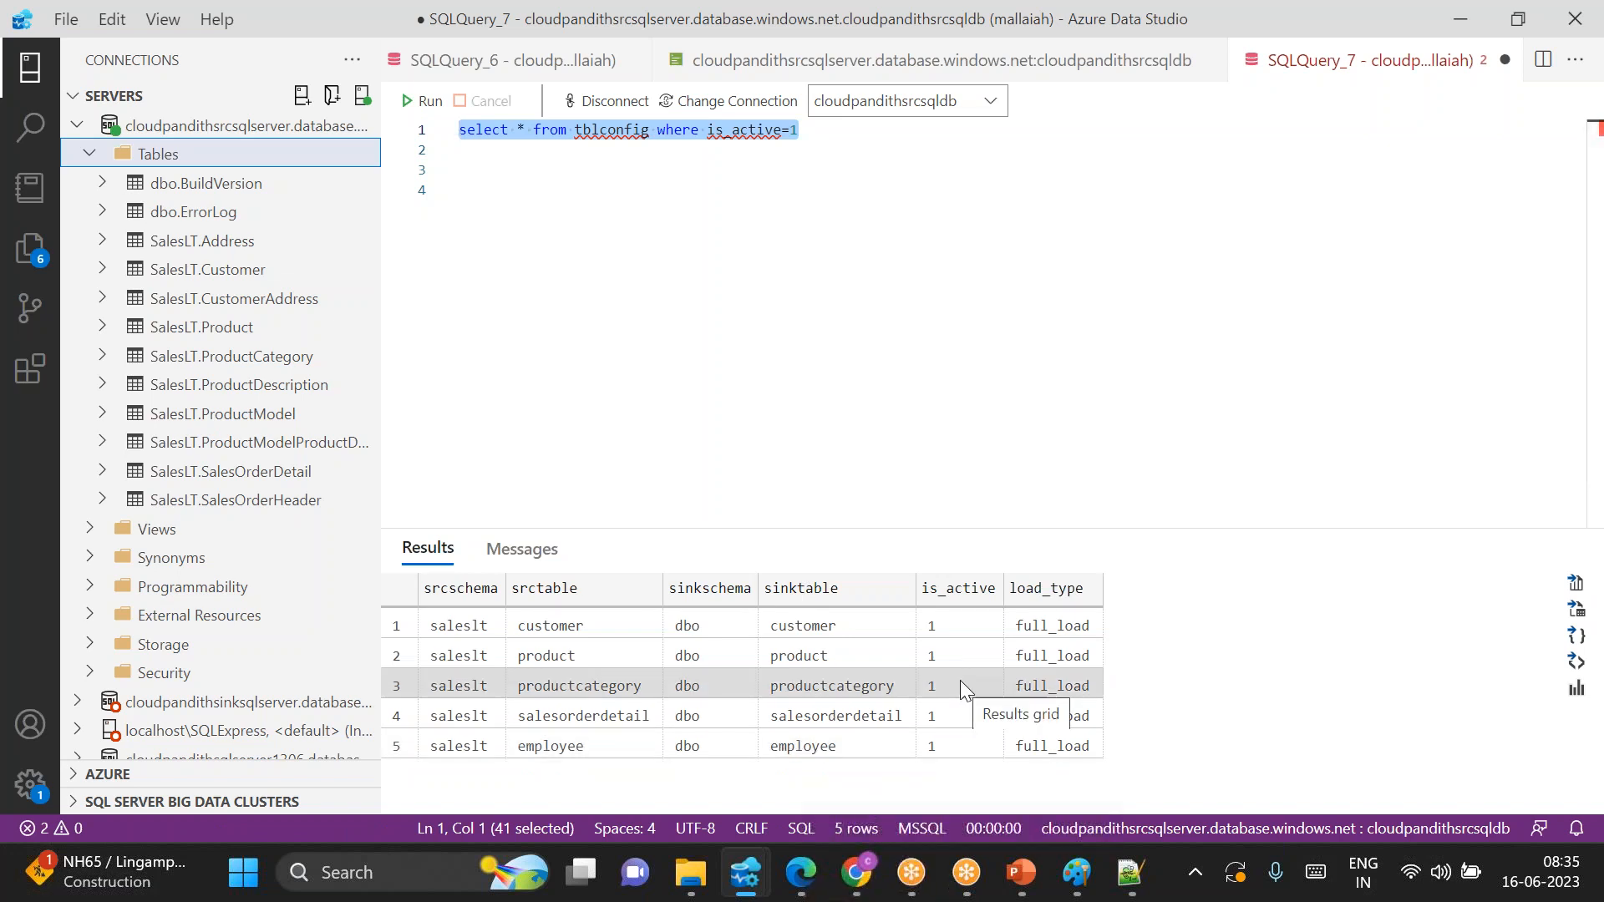
mouse_move(856, 872)
click(982, 716)
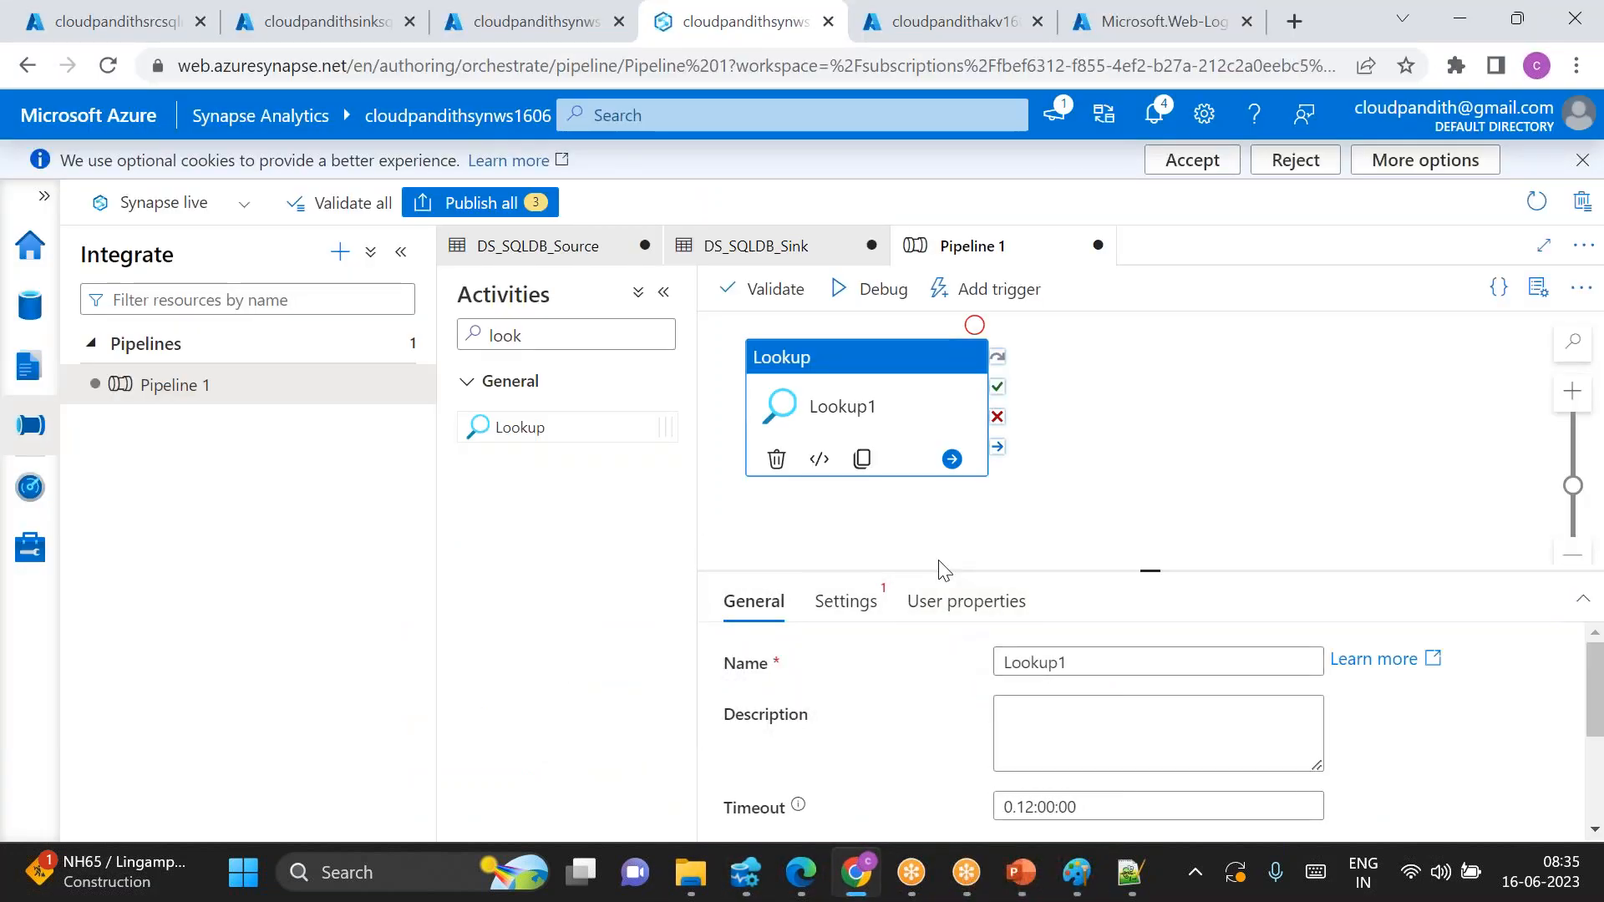
Step: Make Lookup1 return all rows, with First row only cleared, from the DS_SQLDB_Source dataset
click(852, 602)
drag(1147, 570, 1131, 512)
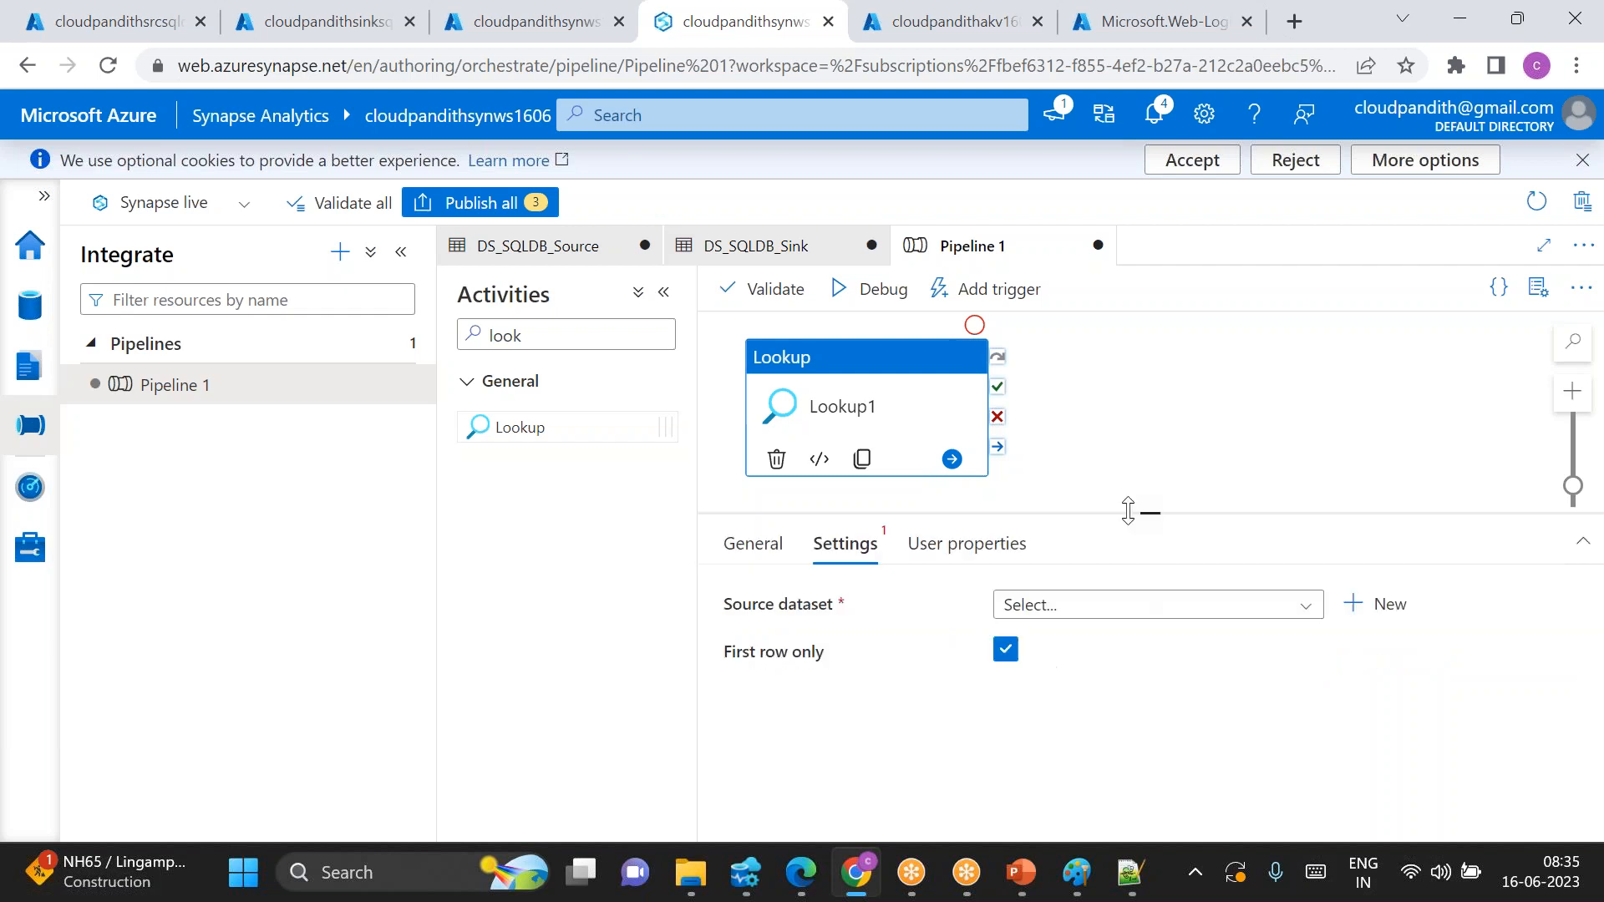
click(1004, 648)
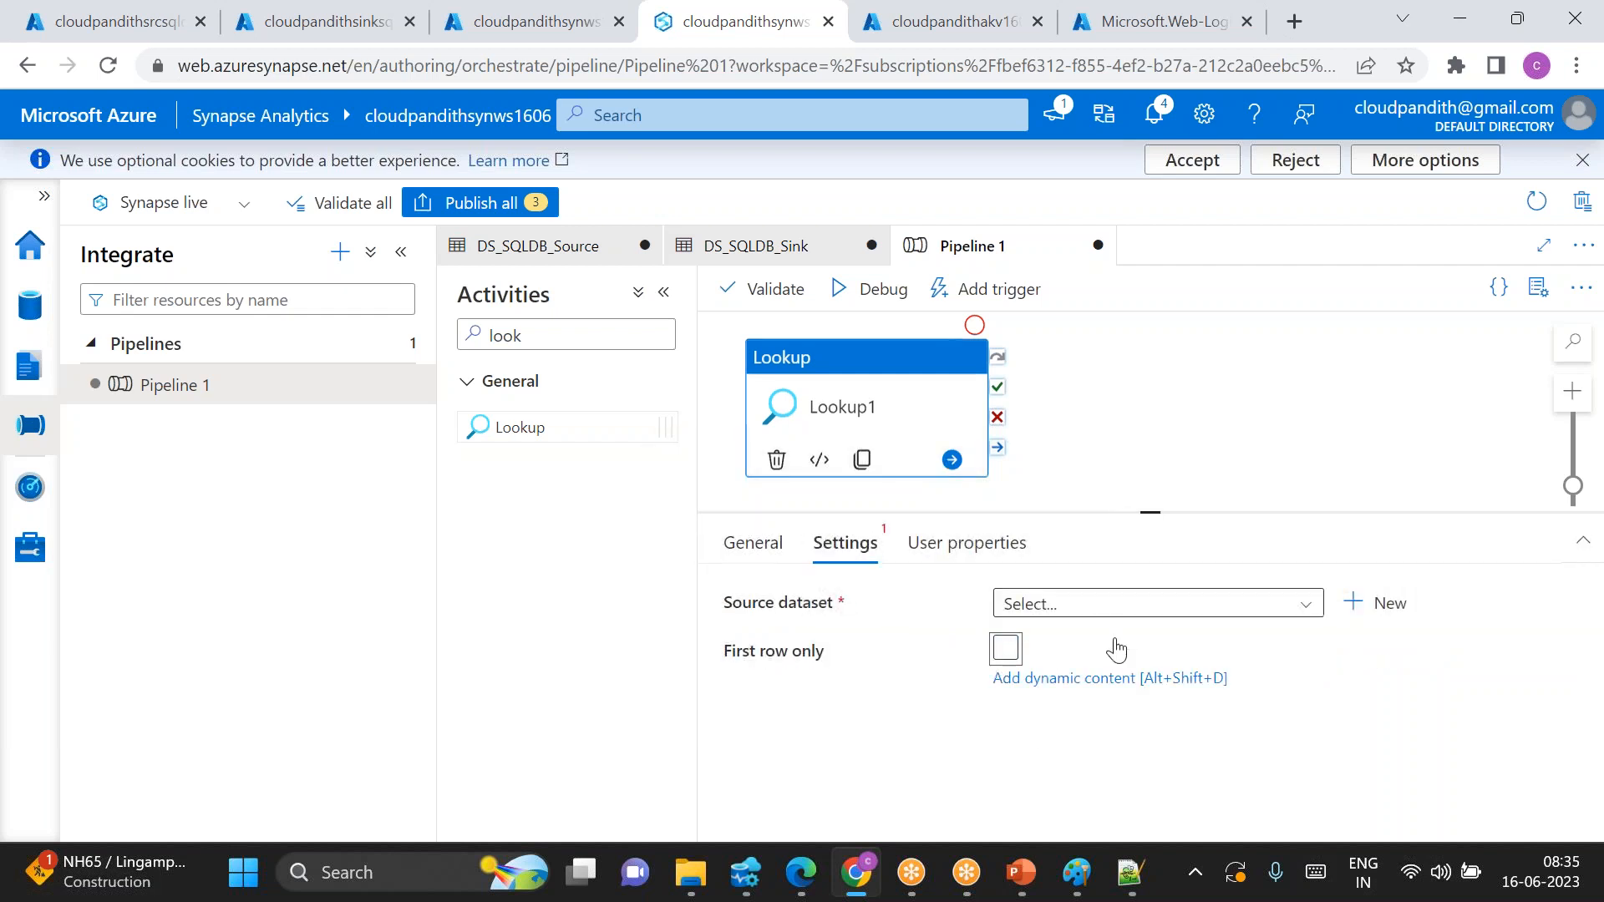
click(1129, 606)
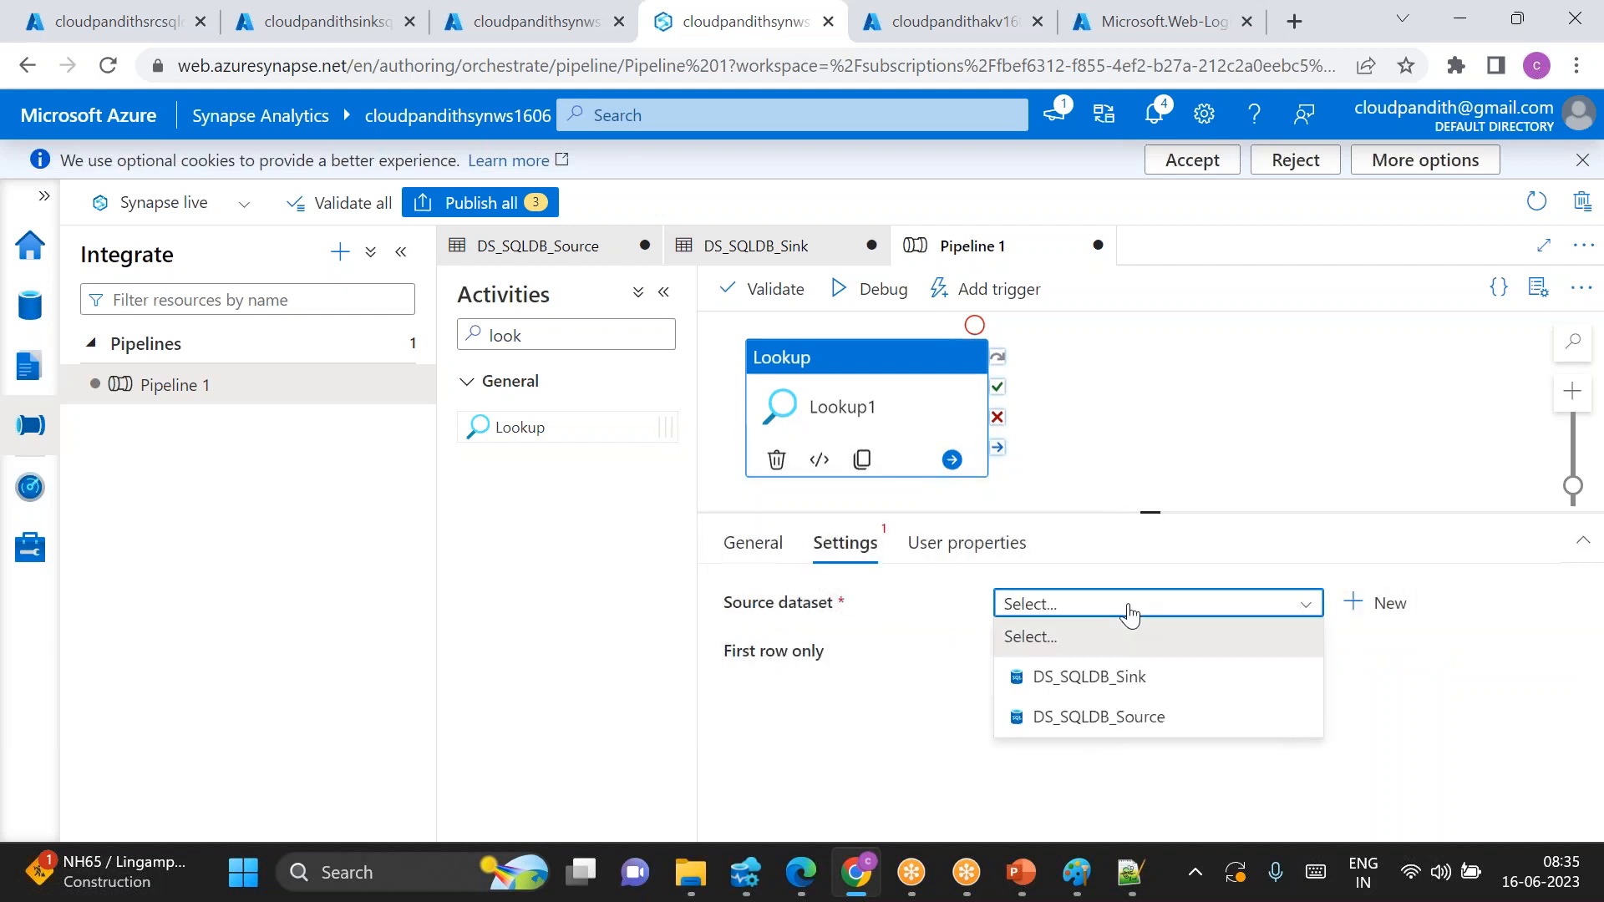
click(1107, 716)
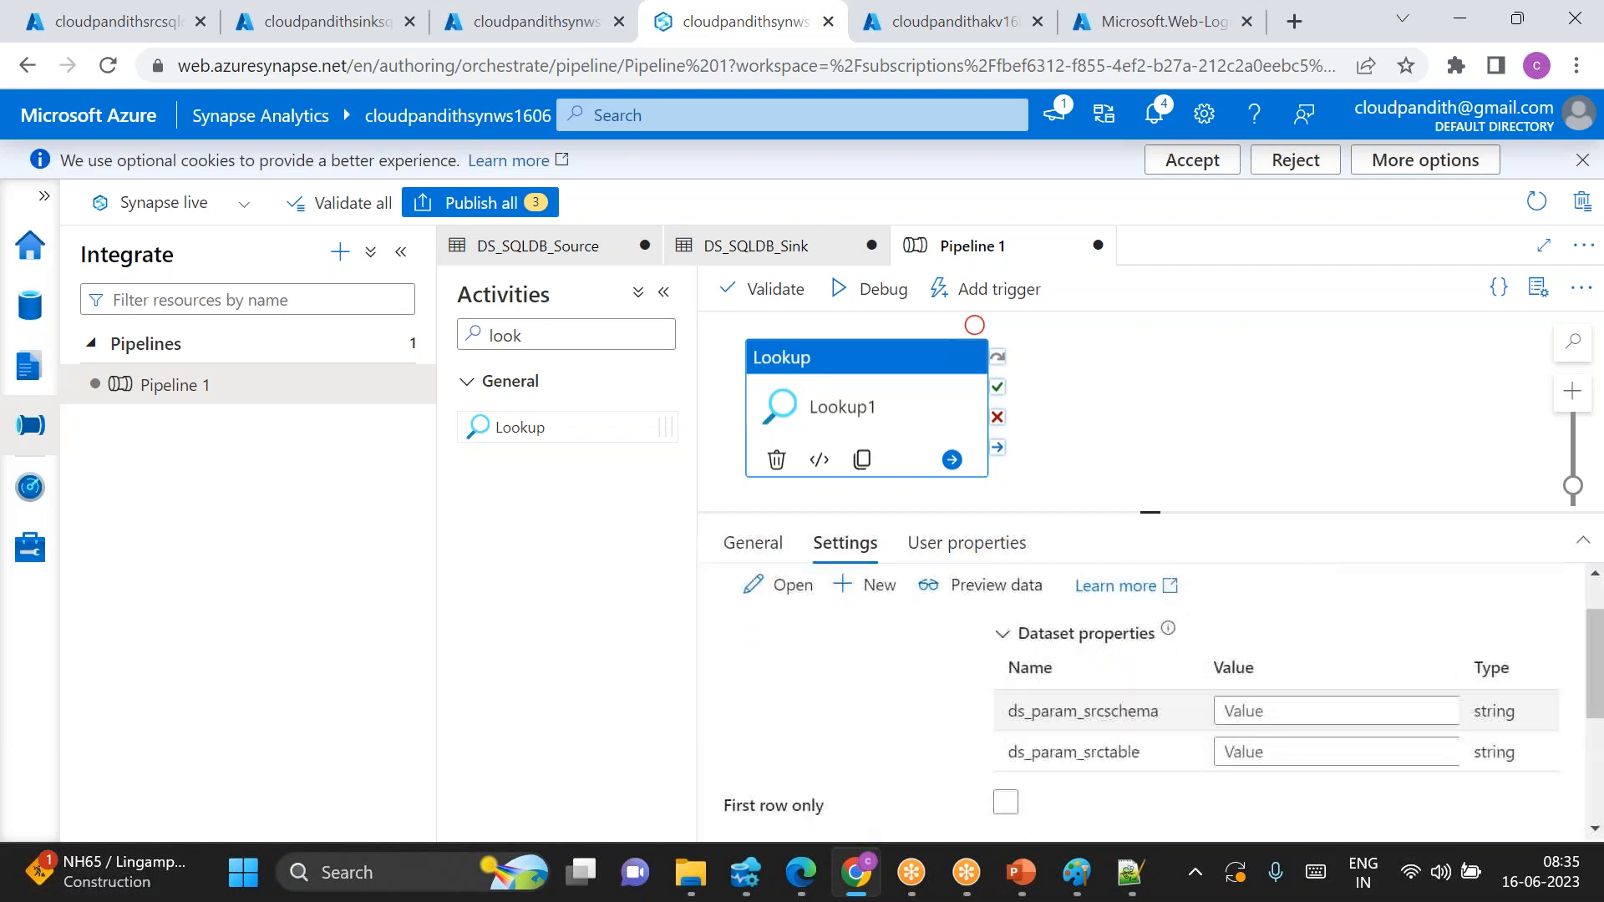
scroll(1275, 644, down, 1)
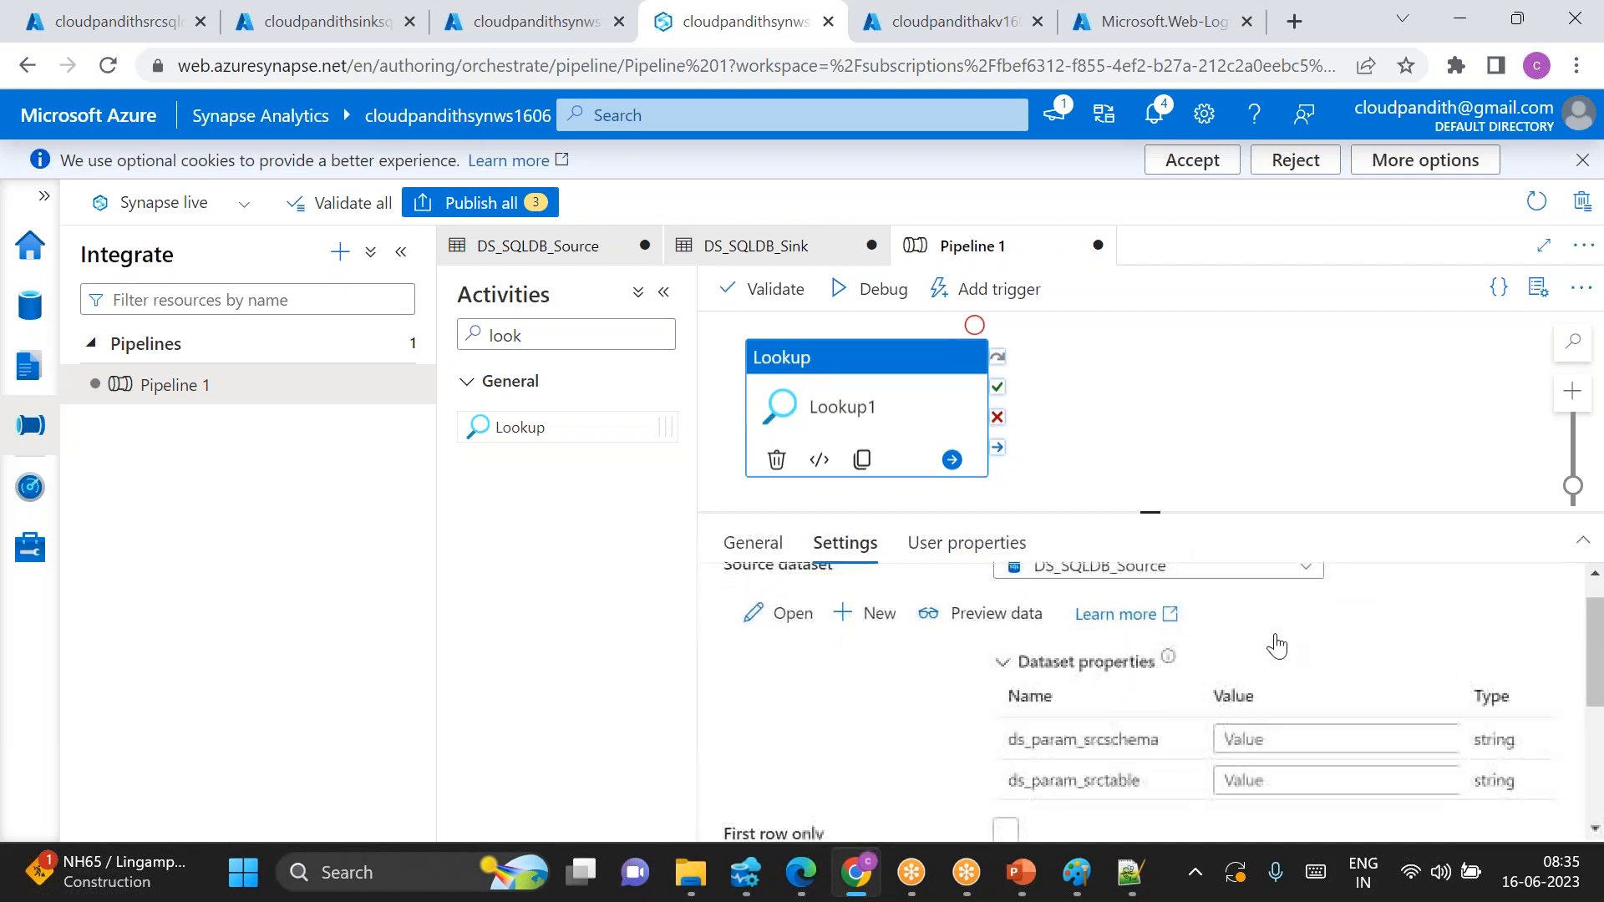
scroll(1300, 719, down, 2)
click(1237, 682)
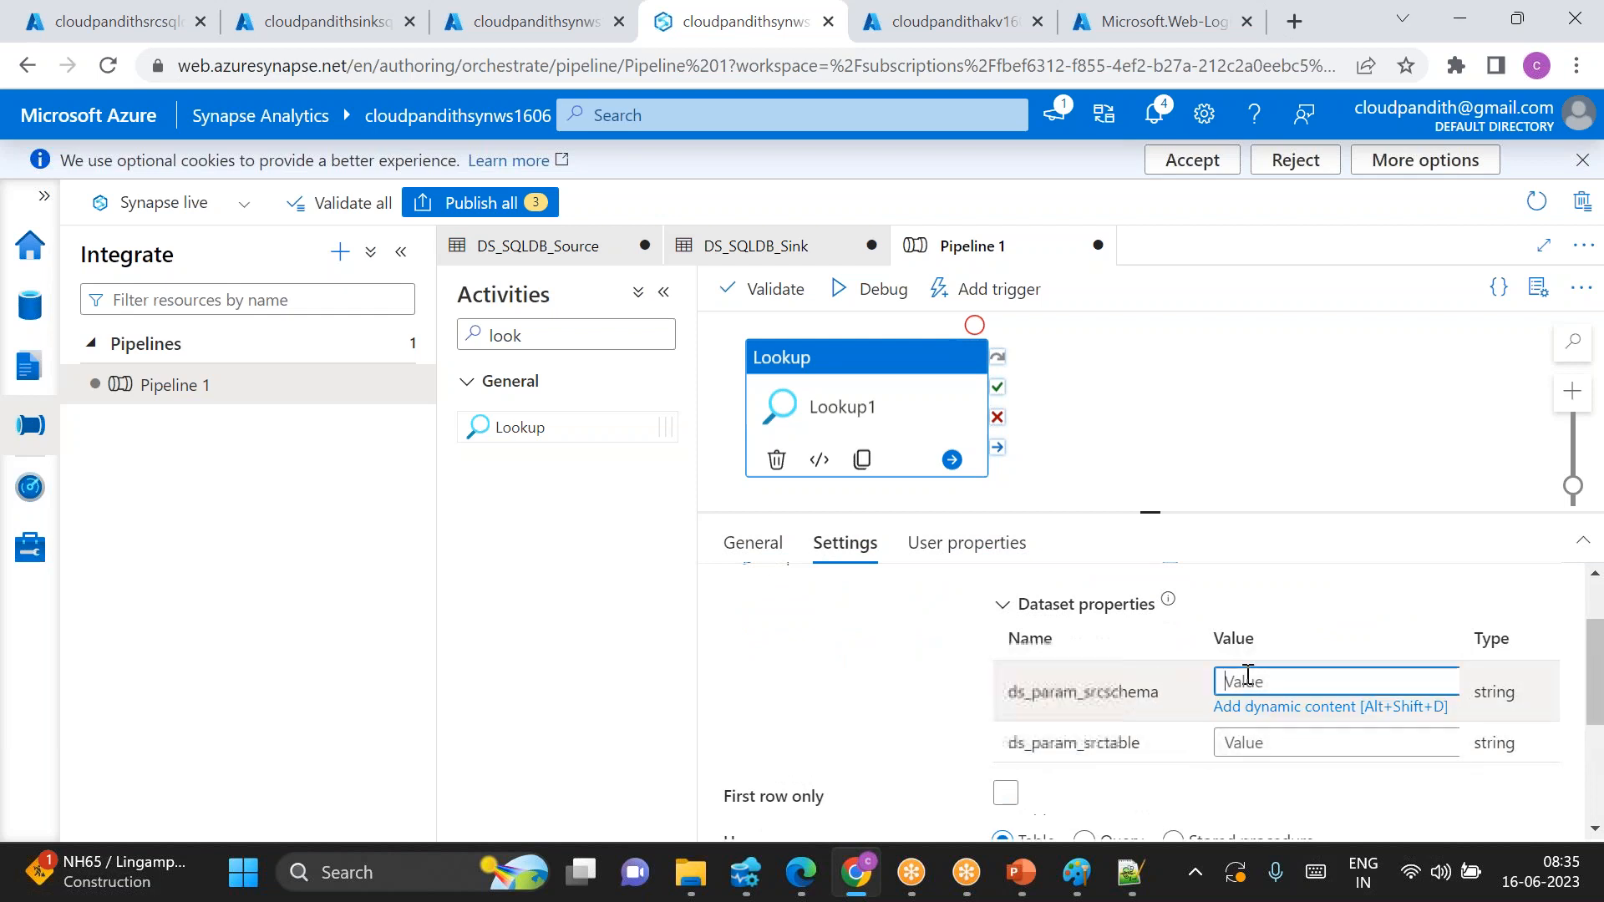
click(1257, 739)
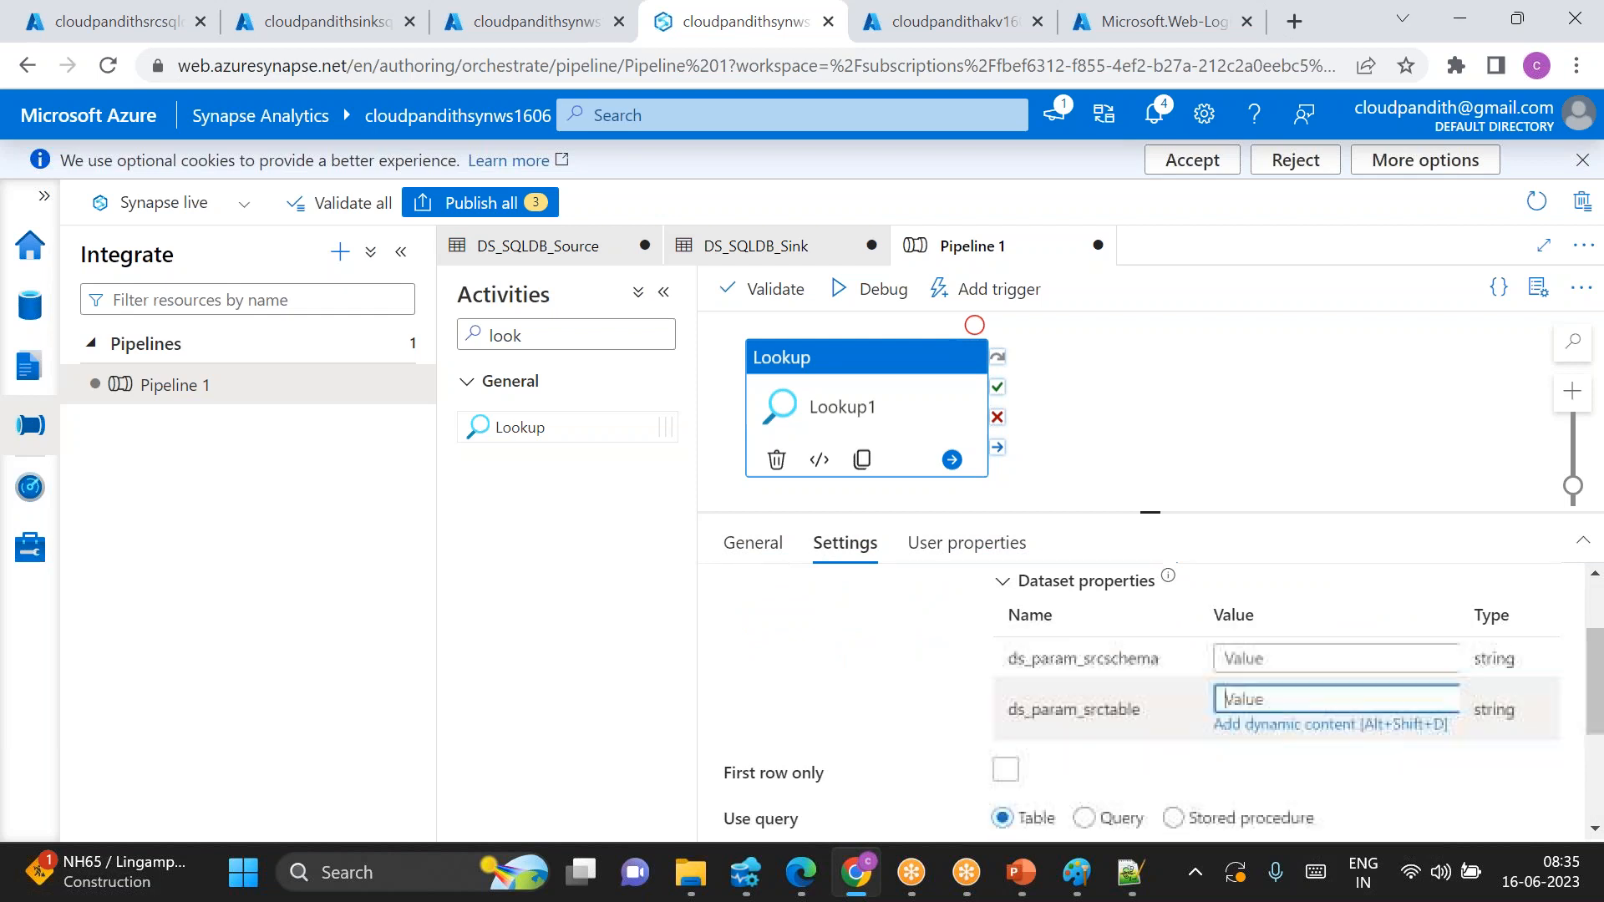
scroll(1253, 735, down, 1)
Step: Switch Lookup1 to Query, paste select * from tblconfig where is_active=1, and validate
click(1085, 768)
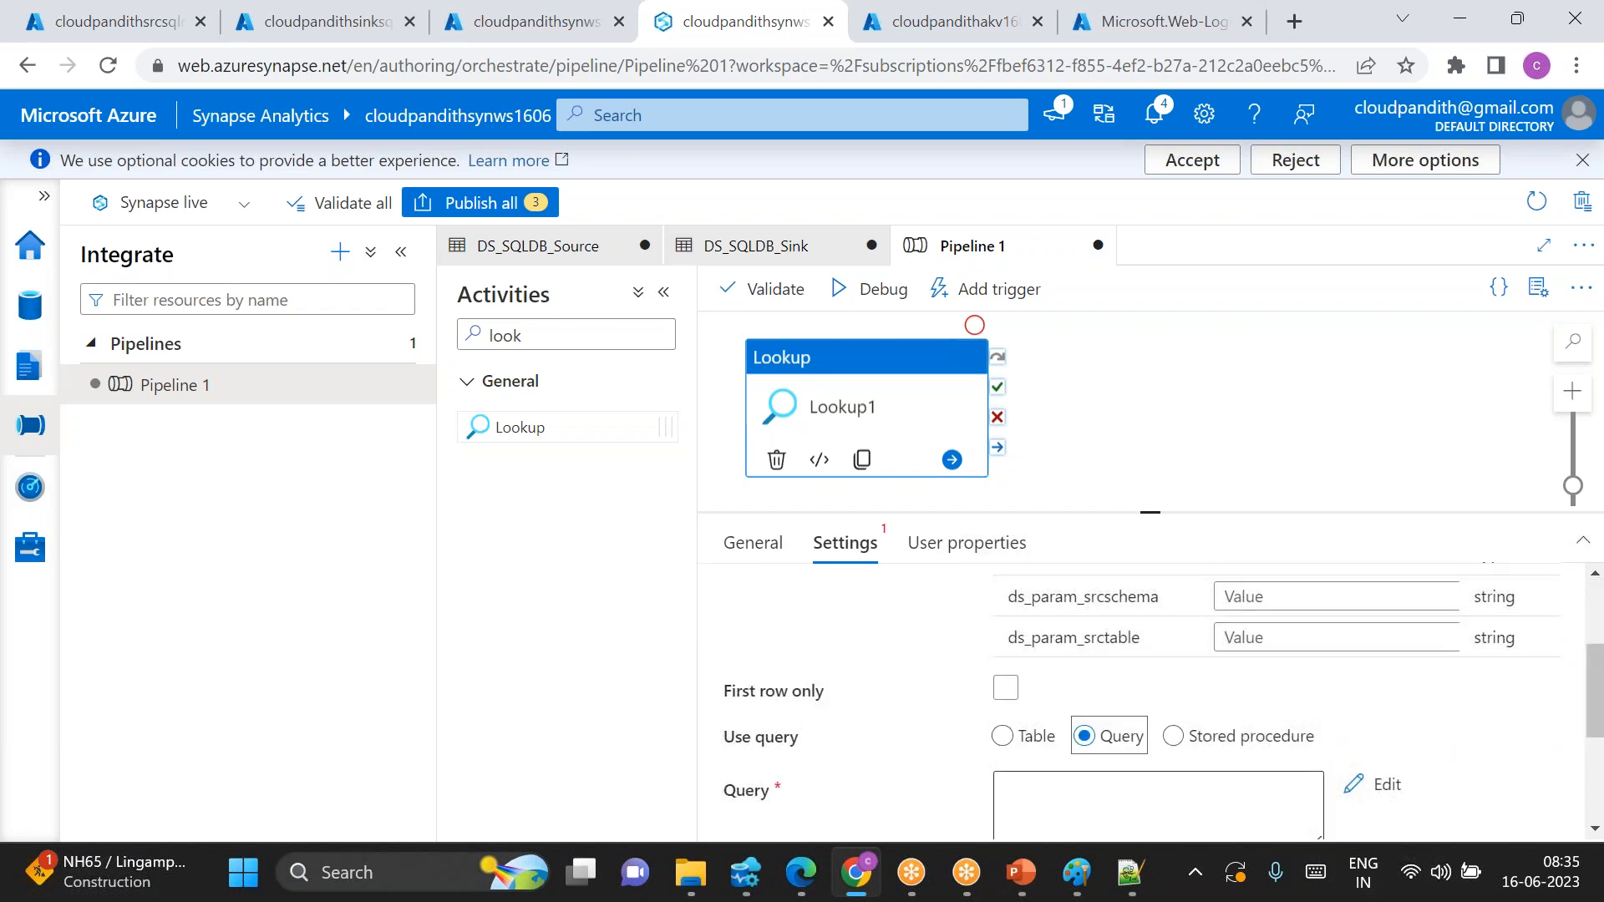
key(alt+Tab)
key(alt+Tab)
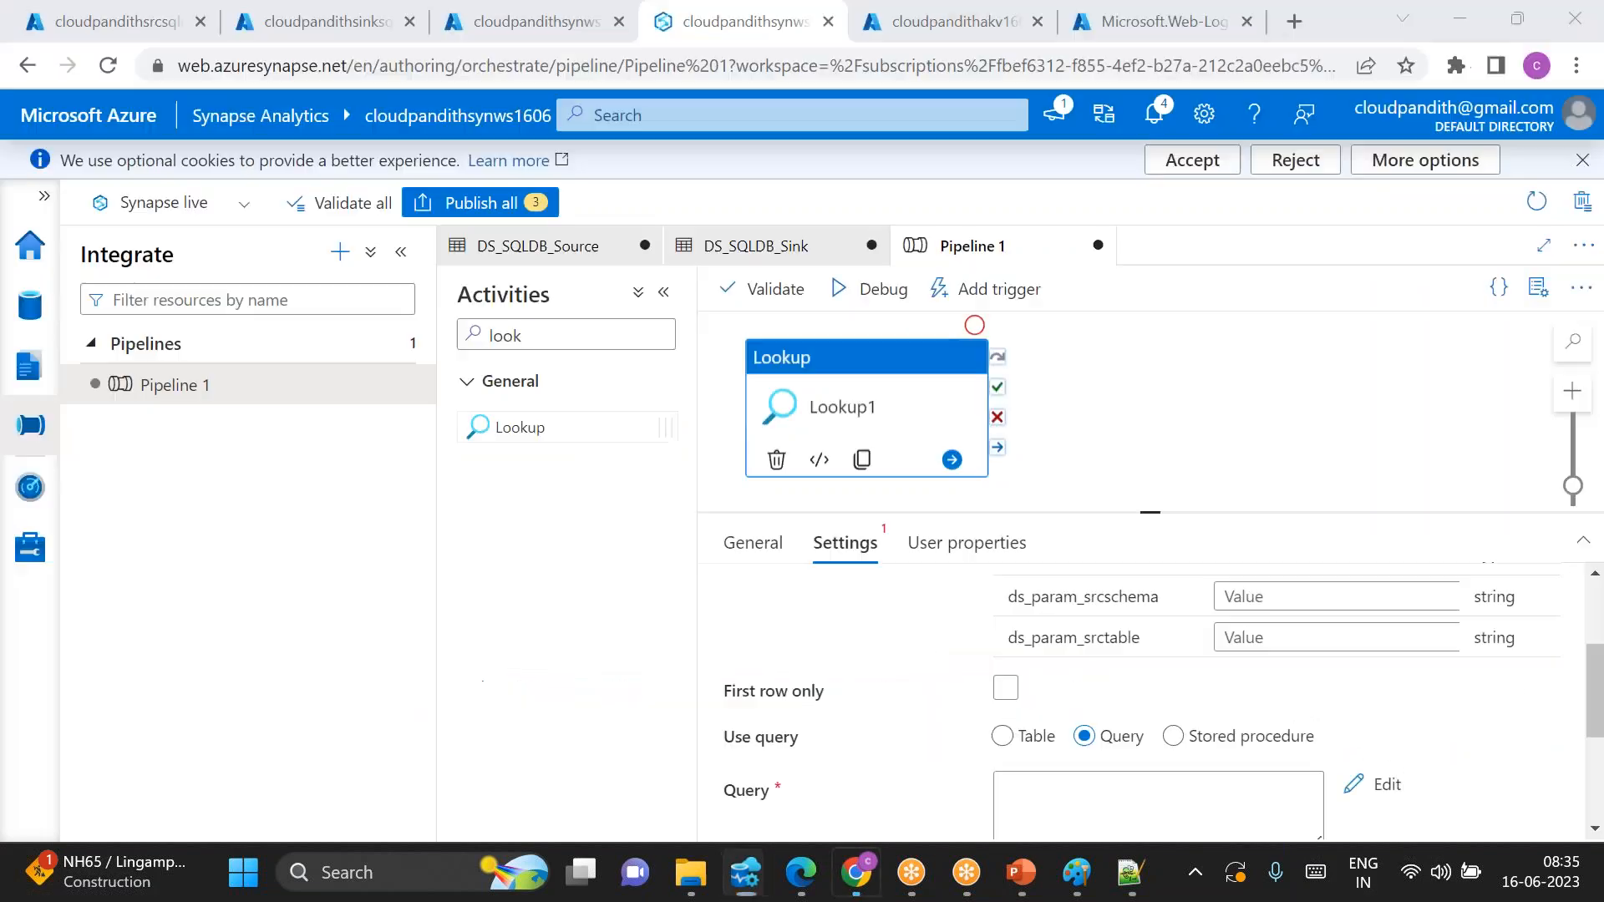
click(1099, 816)
key(ctrl+v)
scroll(1099, 819, down, 1)
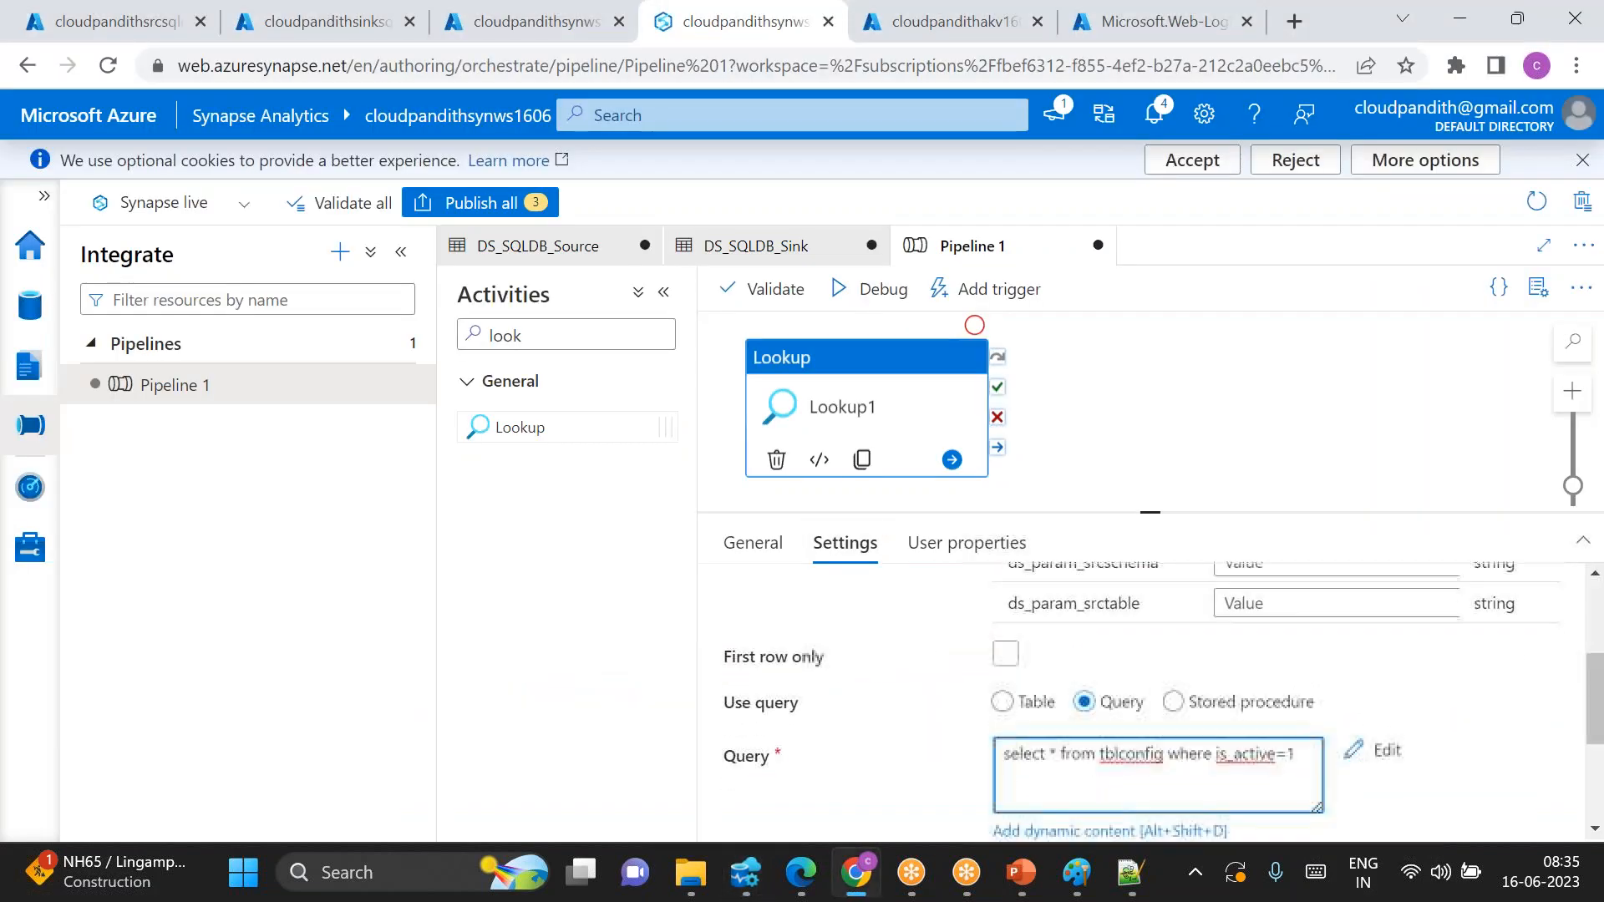
click(884, 288)
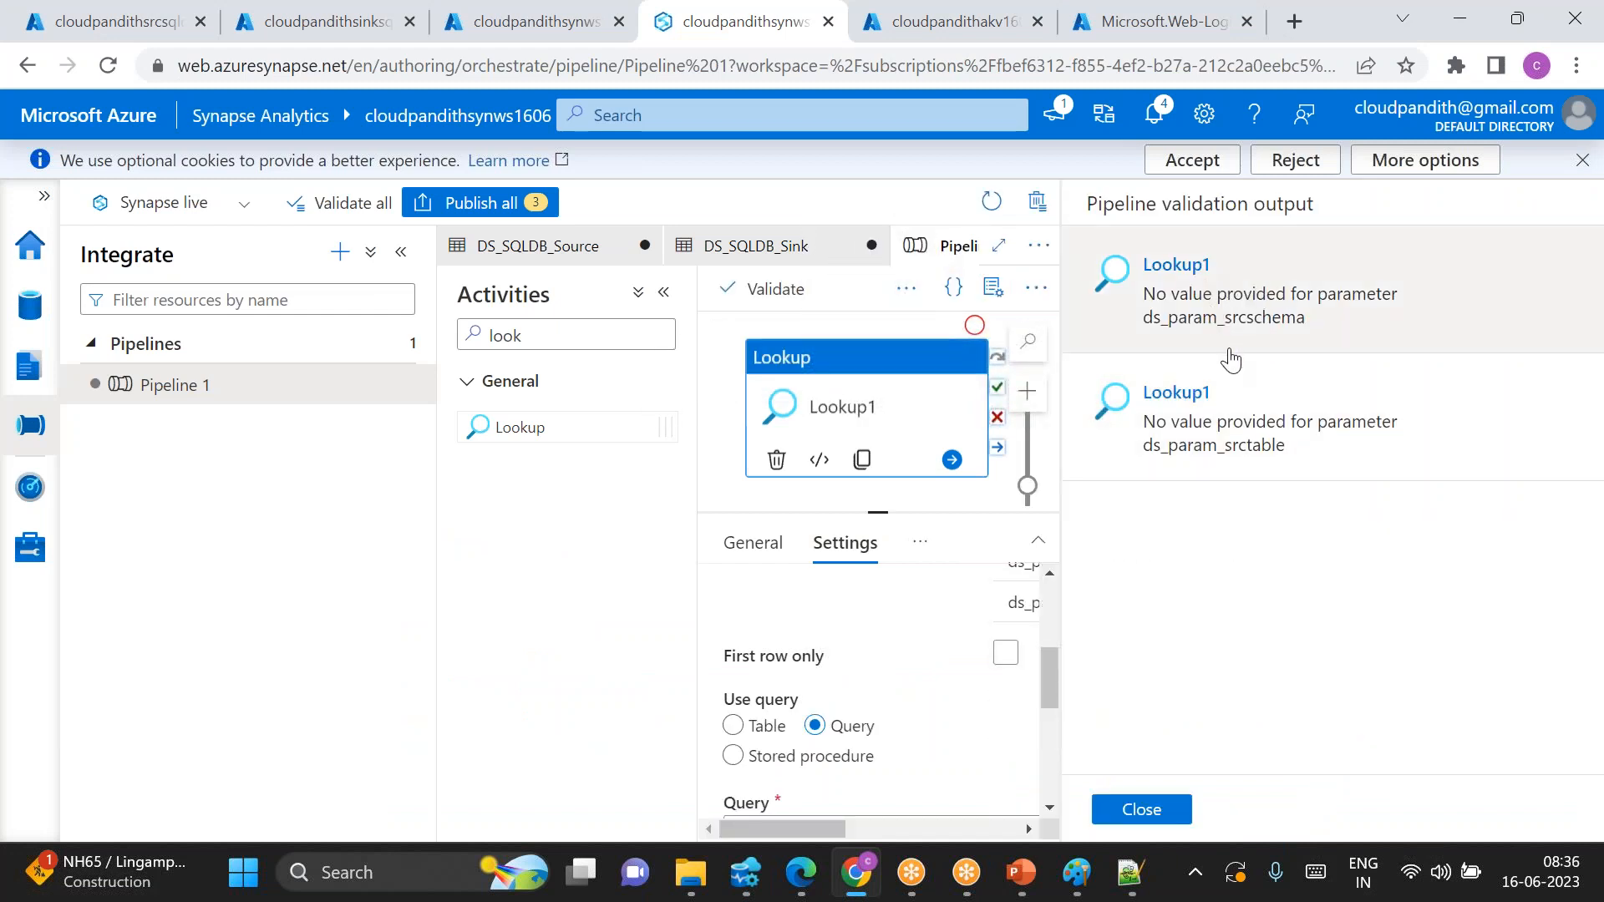
Step: Set ds_param_srcschema and ds_param_srctable to '' and start a debug run of Pipeline 1
click(1141, 809)
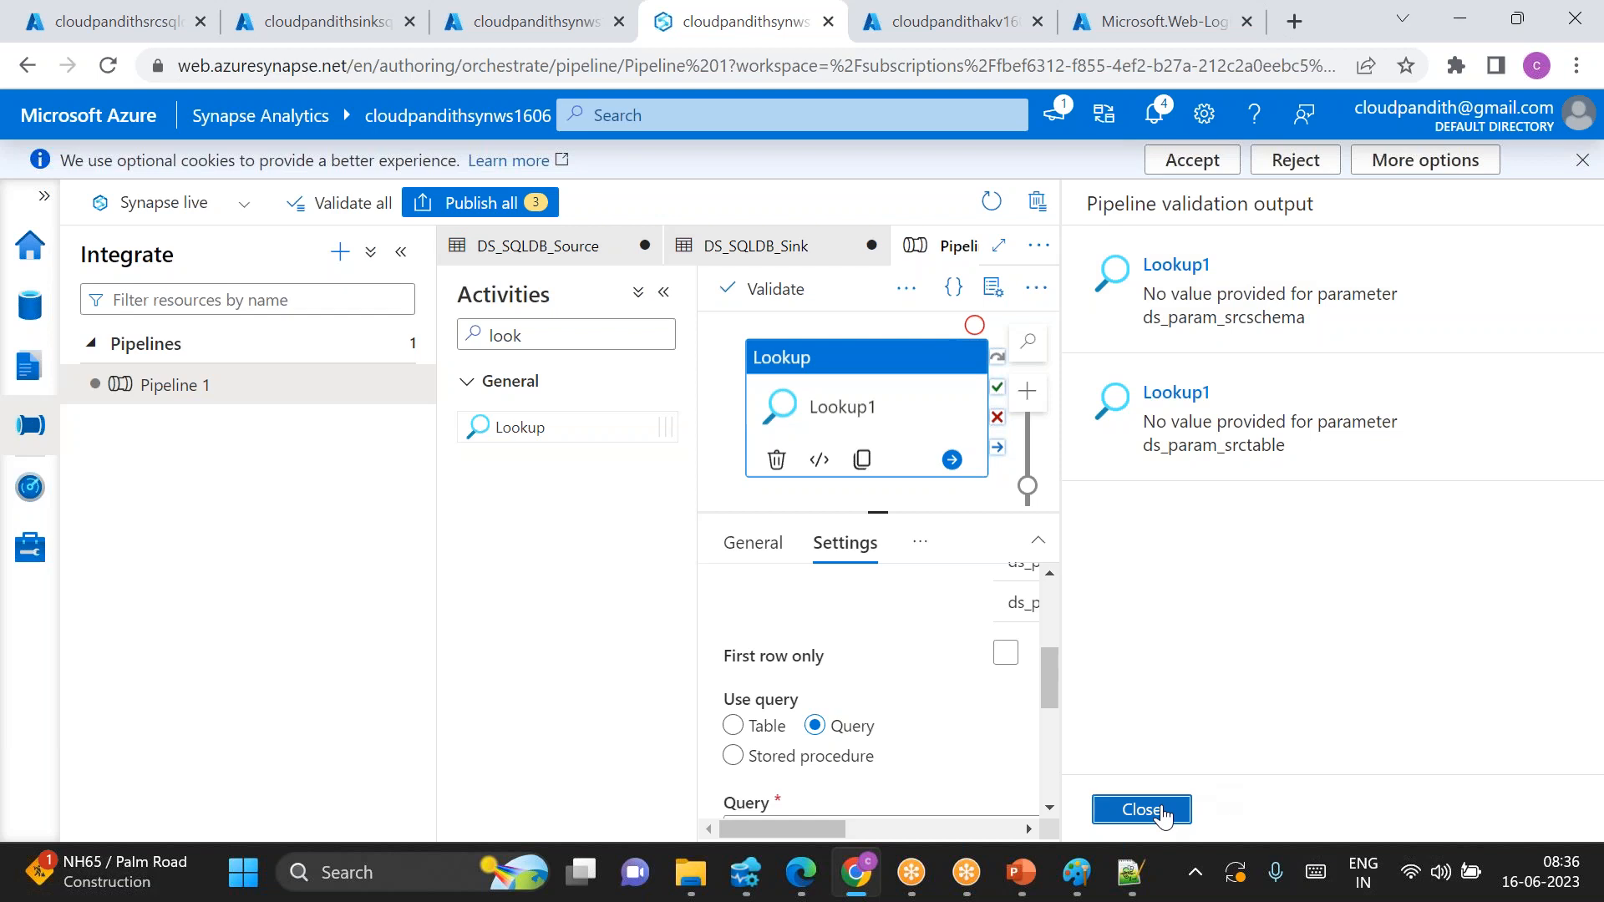
scroll(1324, 664, up, 1)
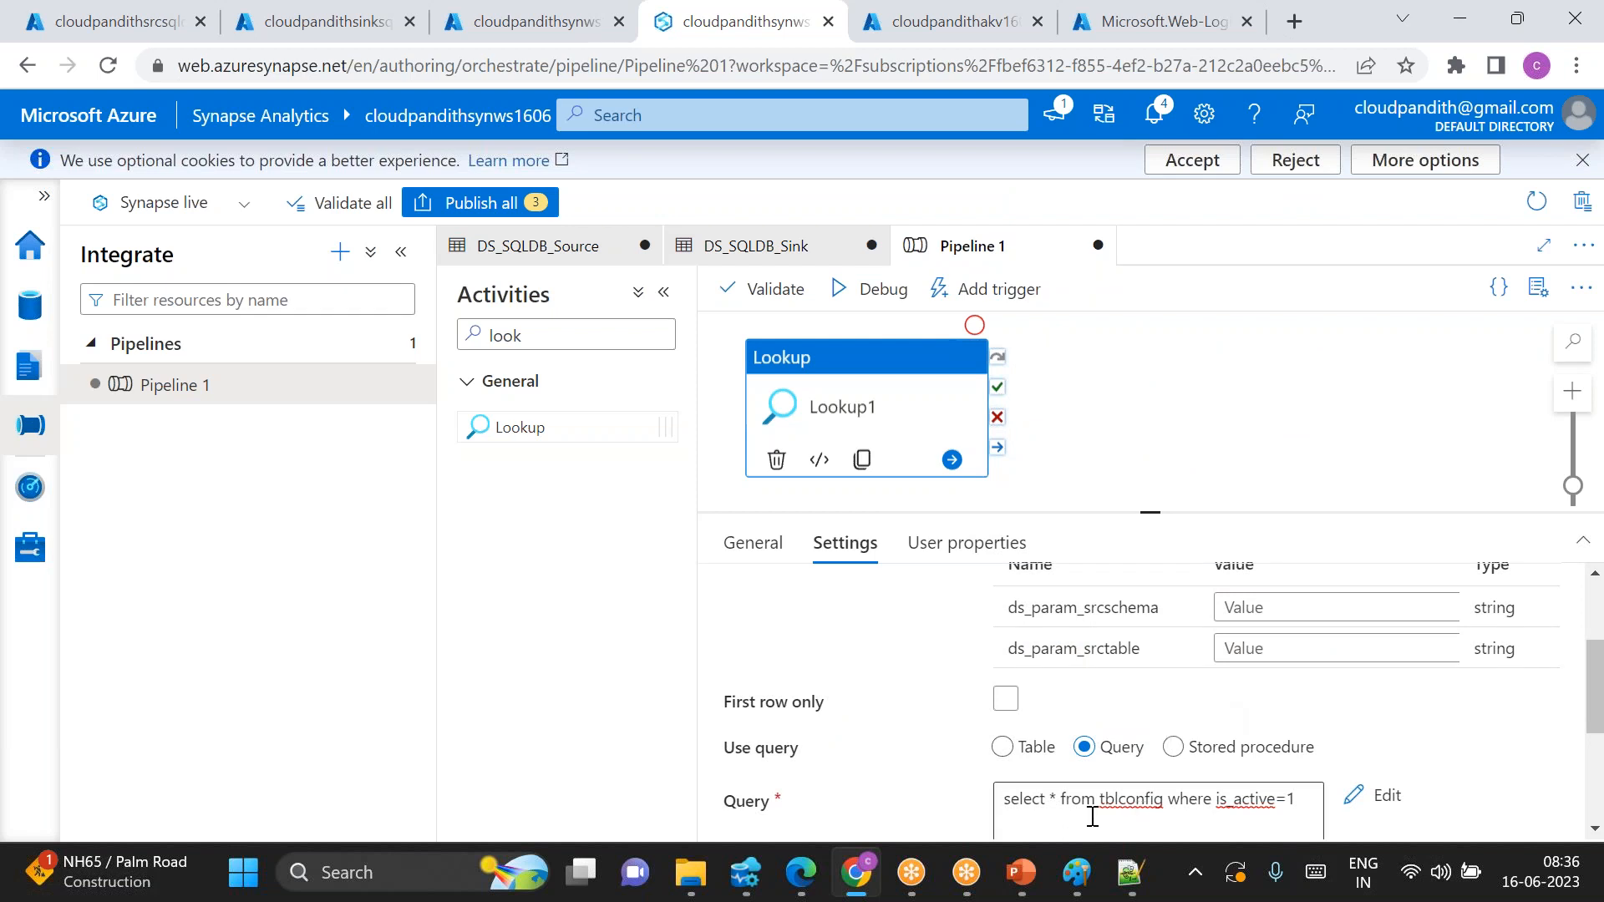
click(1259, 608)
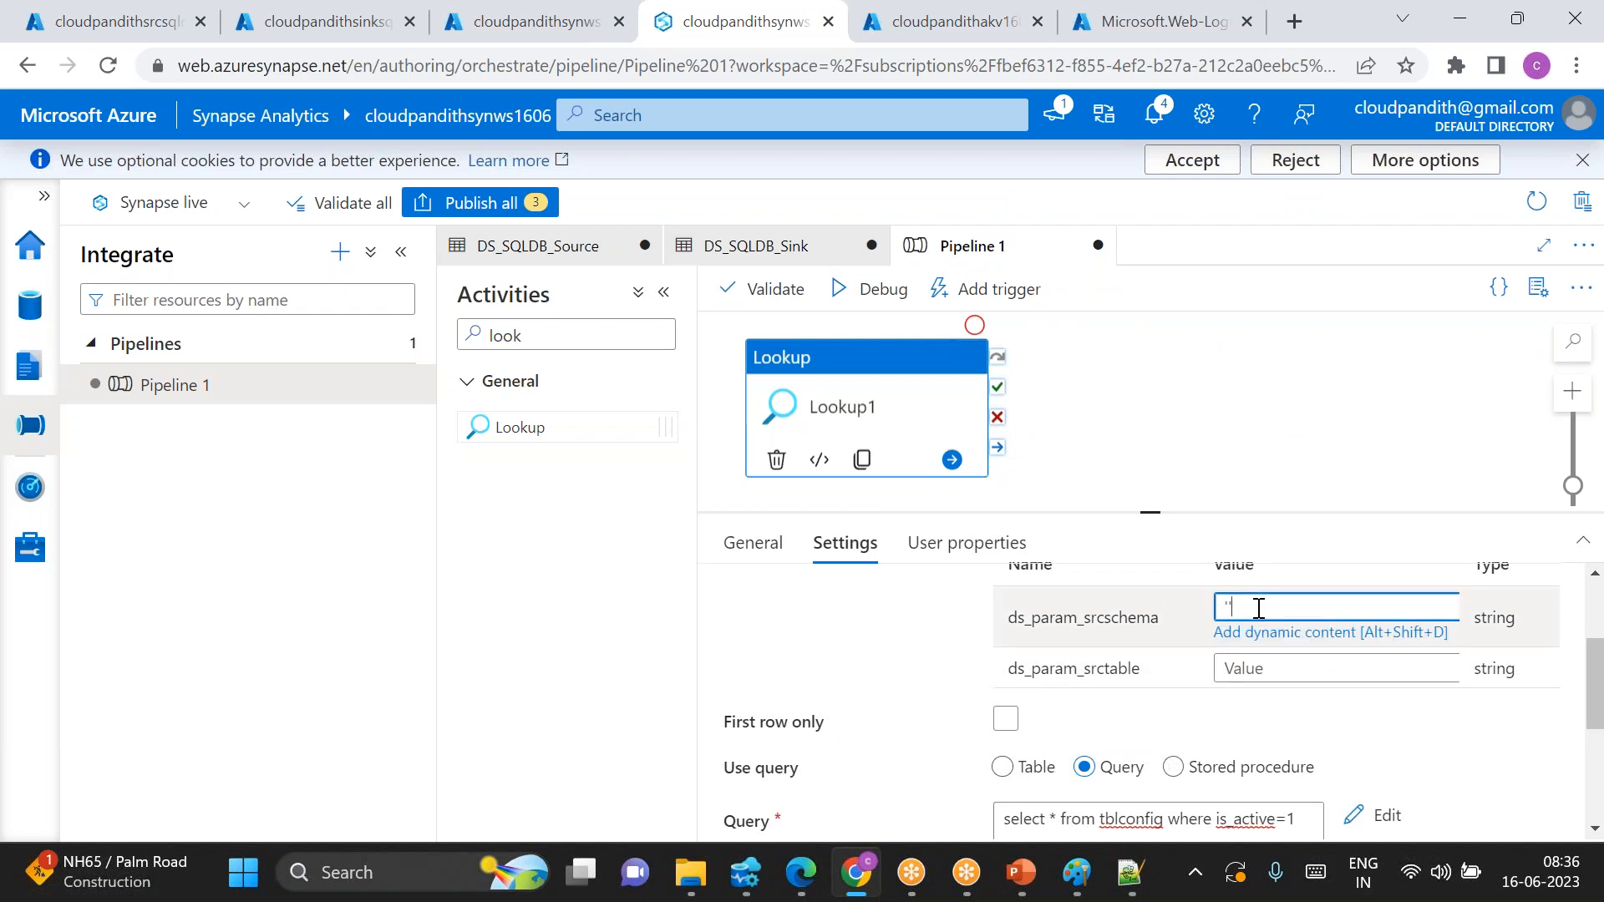
click(1233, 668)
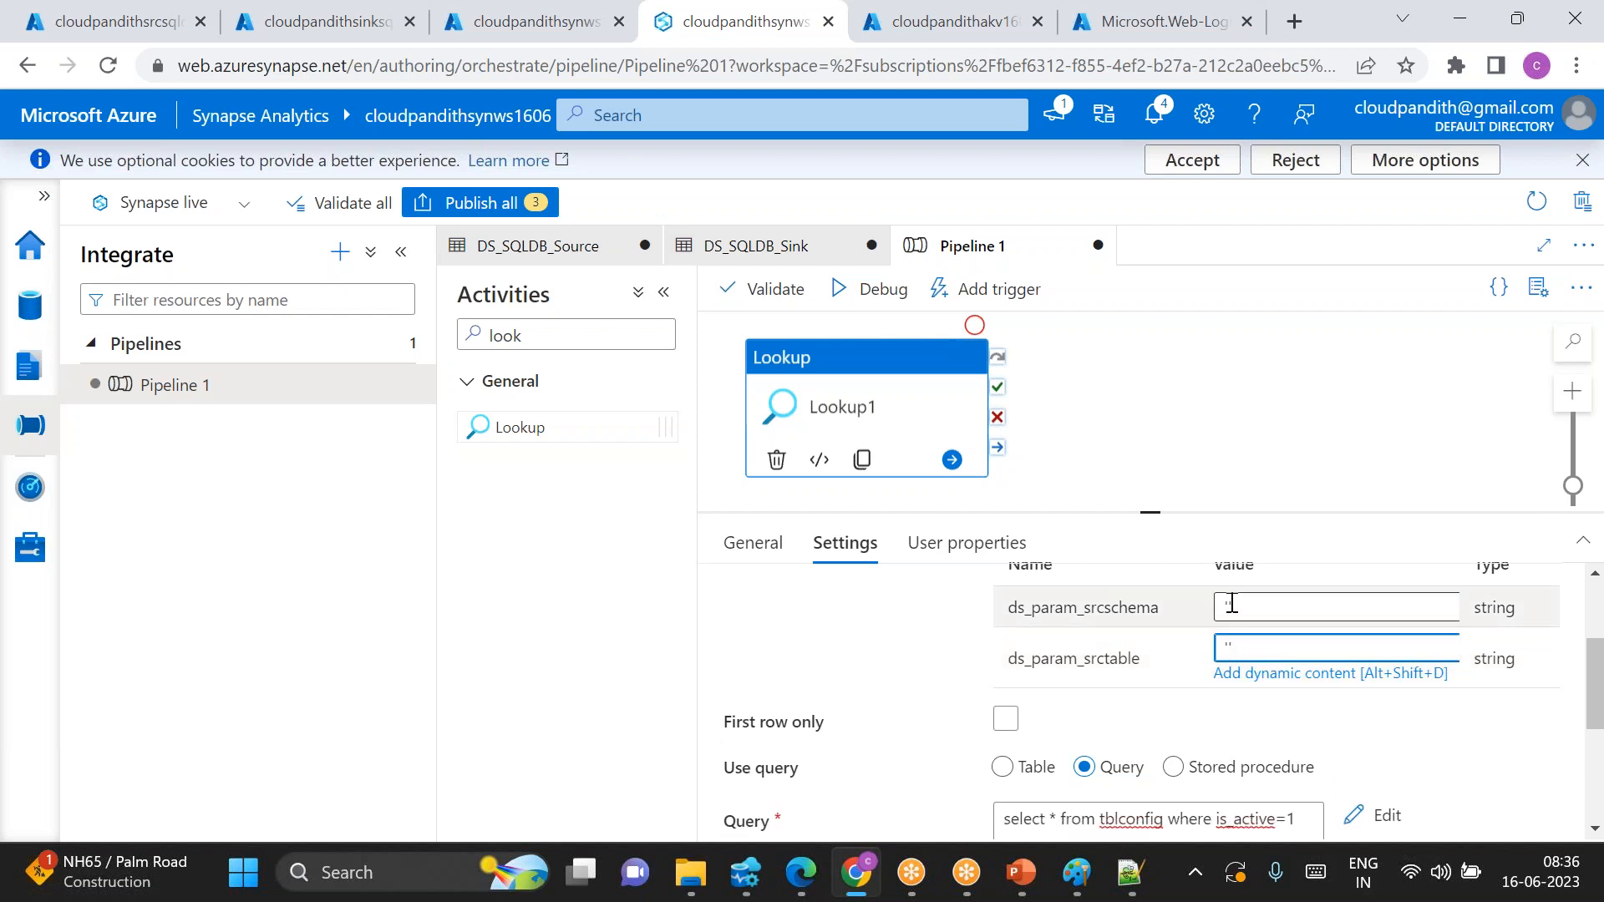
click(881, 301)
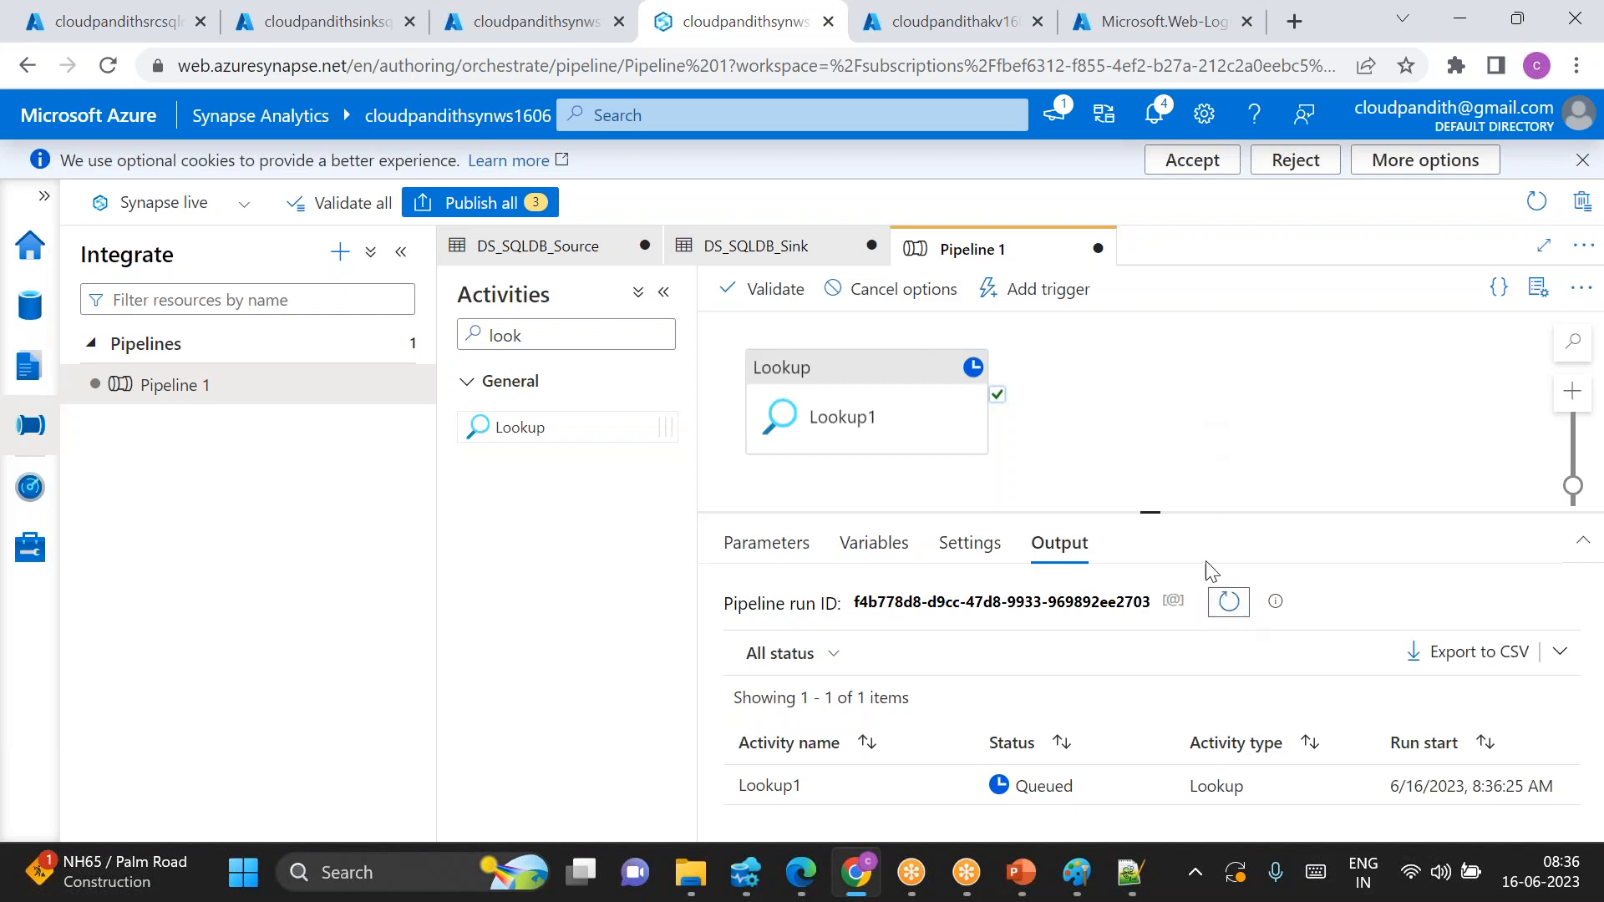
Step: Review Lookup1's five-row output JSON, copy it to the clipboard, and bring up Notepad++
drag(1149, 512, 1130, 453)
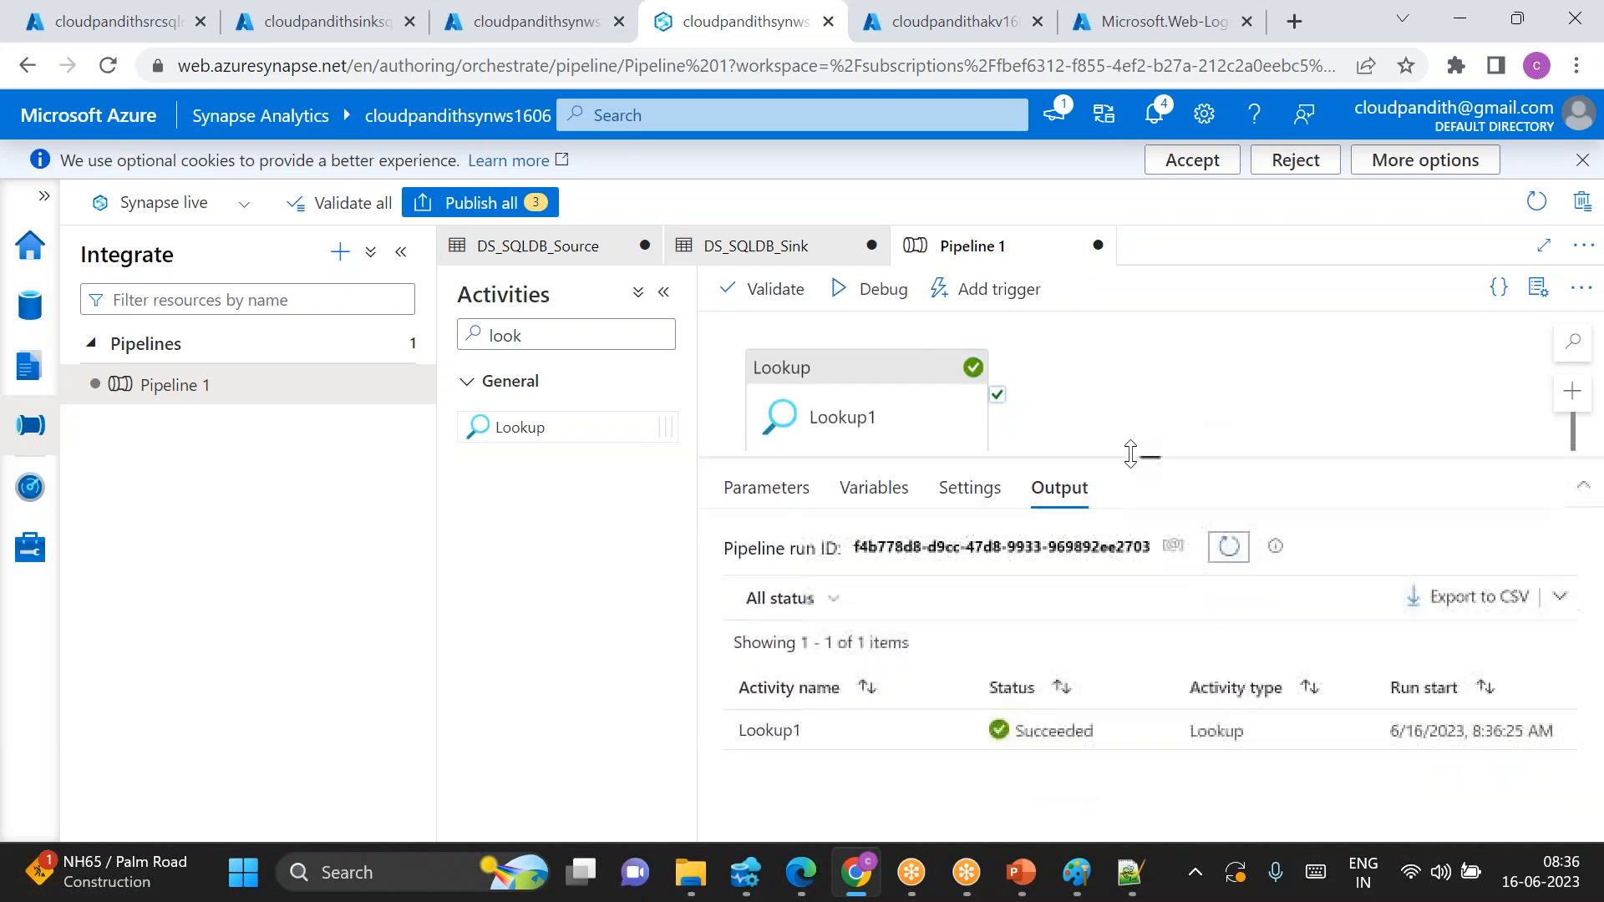
click(953, 731)
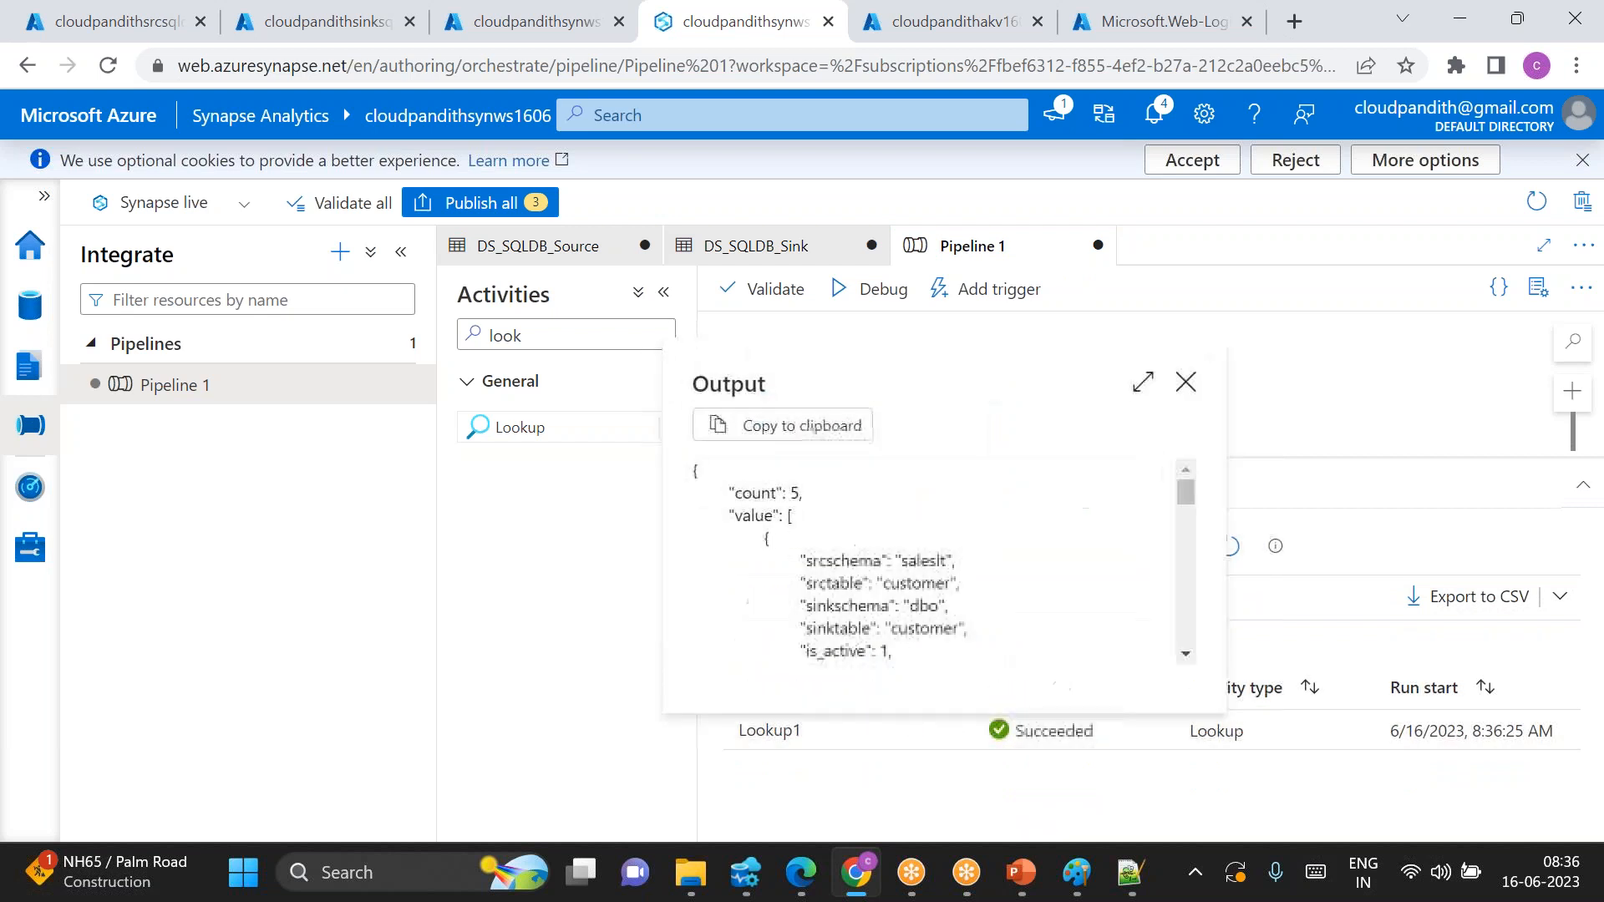
scroll(893, 608, down, 1)
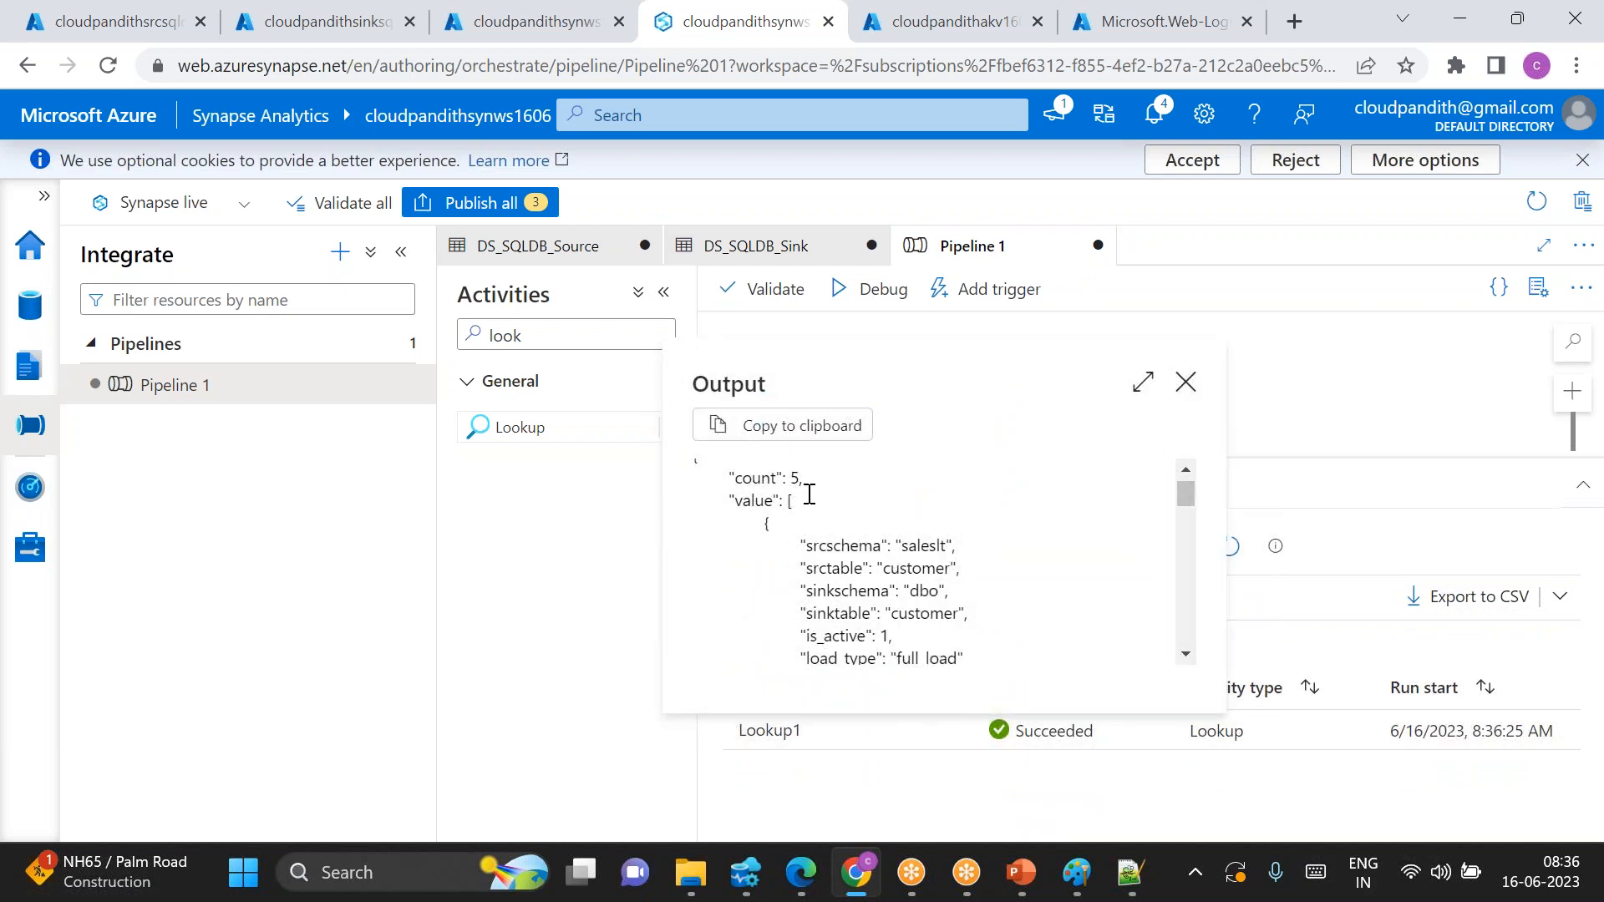
scroll(809, 494, down, 1)
scroll(900, 583, down, 3)
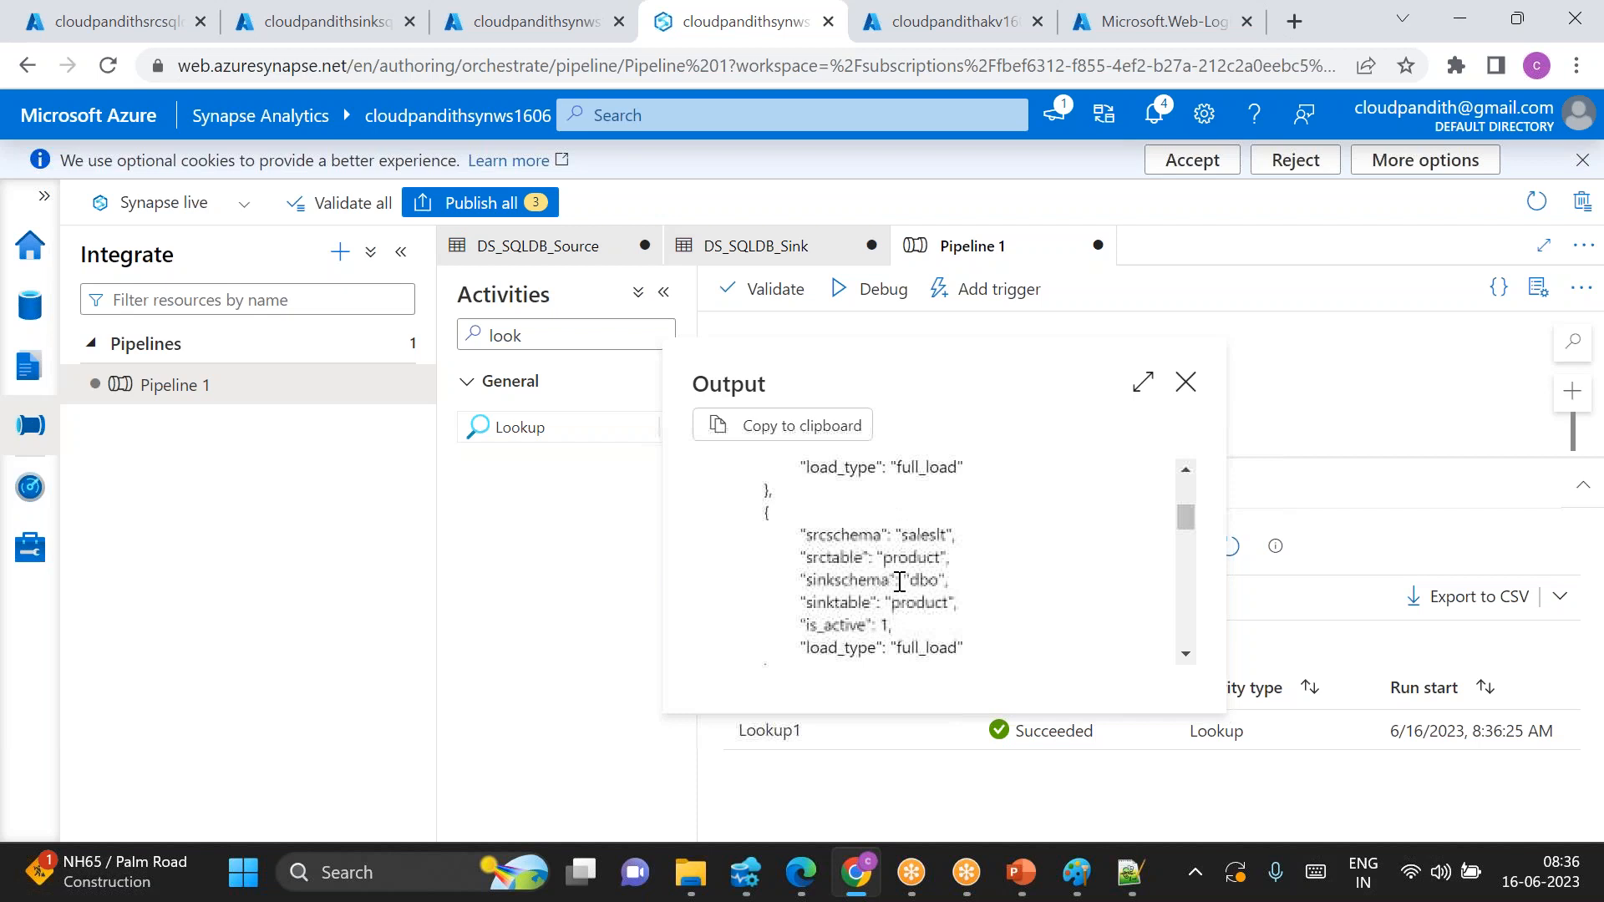
scroll(893, 561, down, 4)
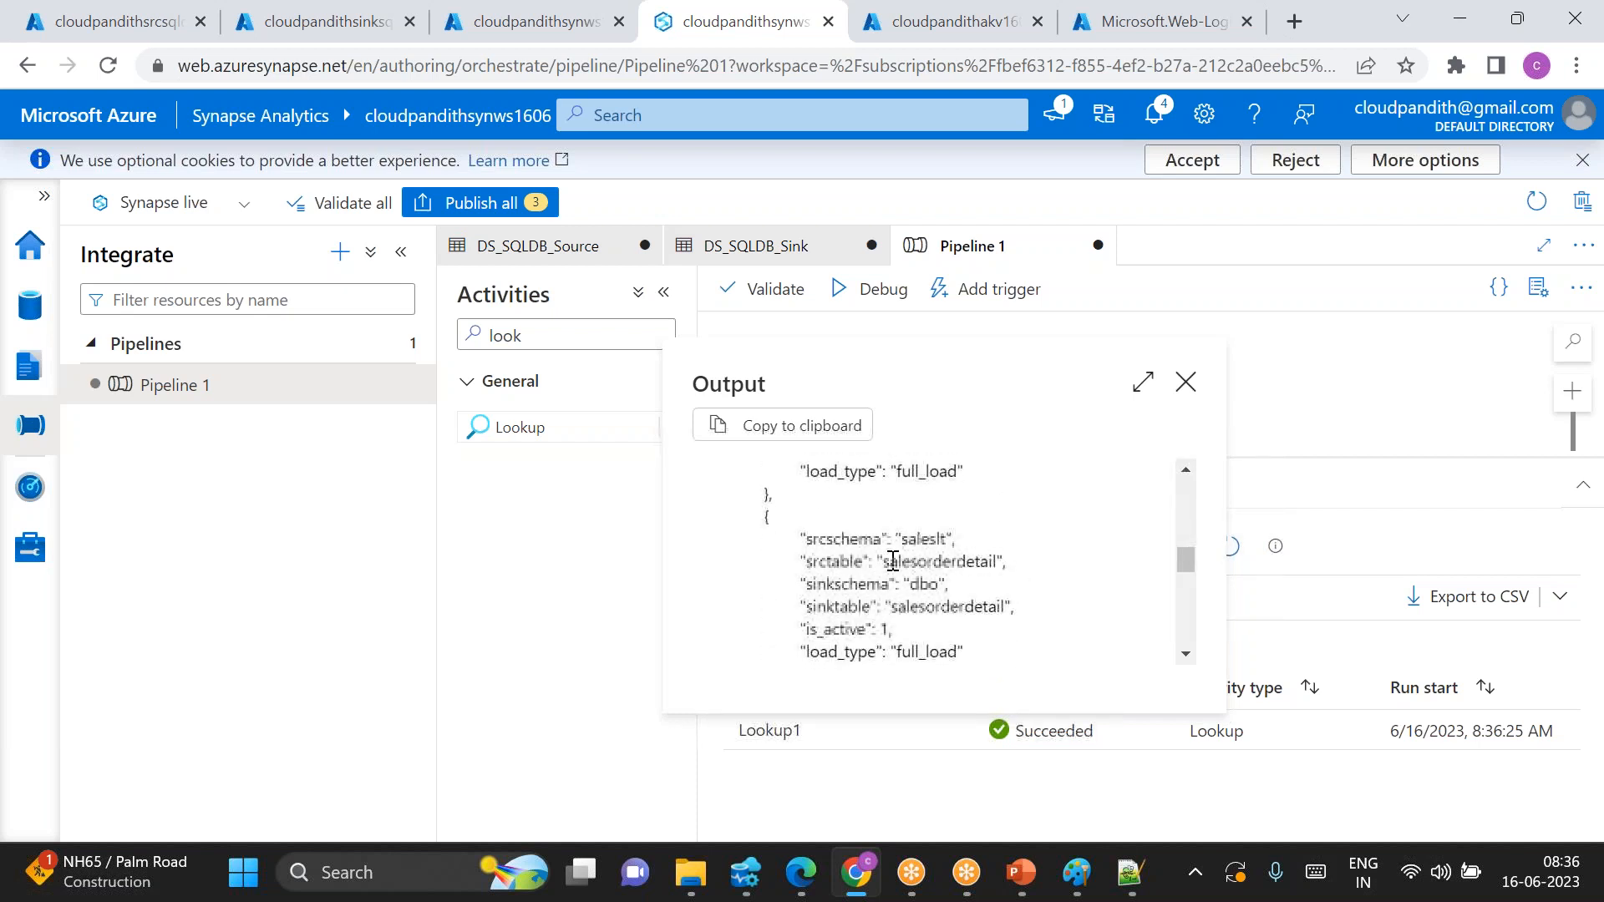
scroll(966, 643, up, 10)
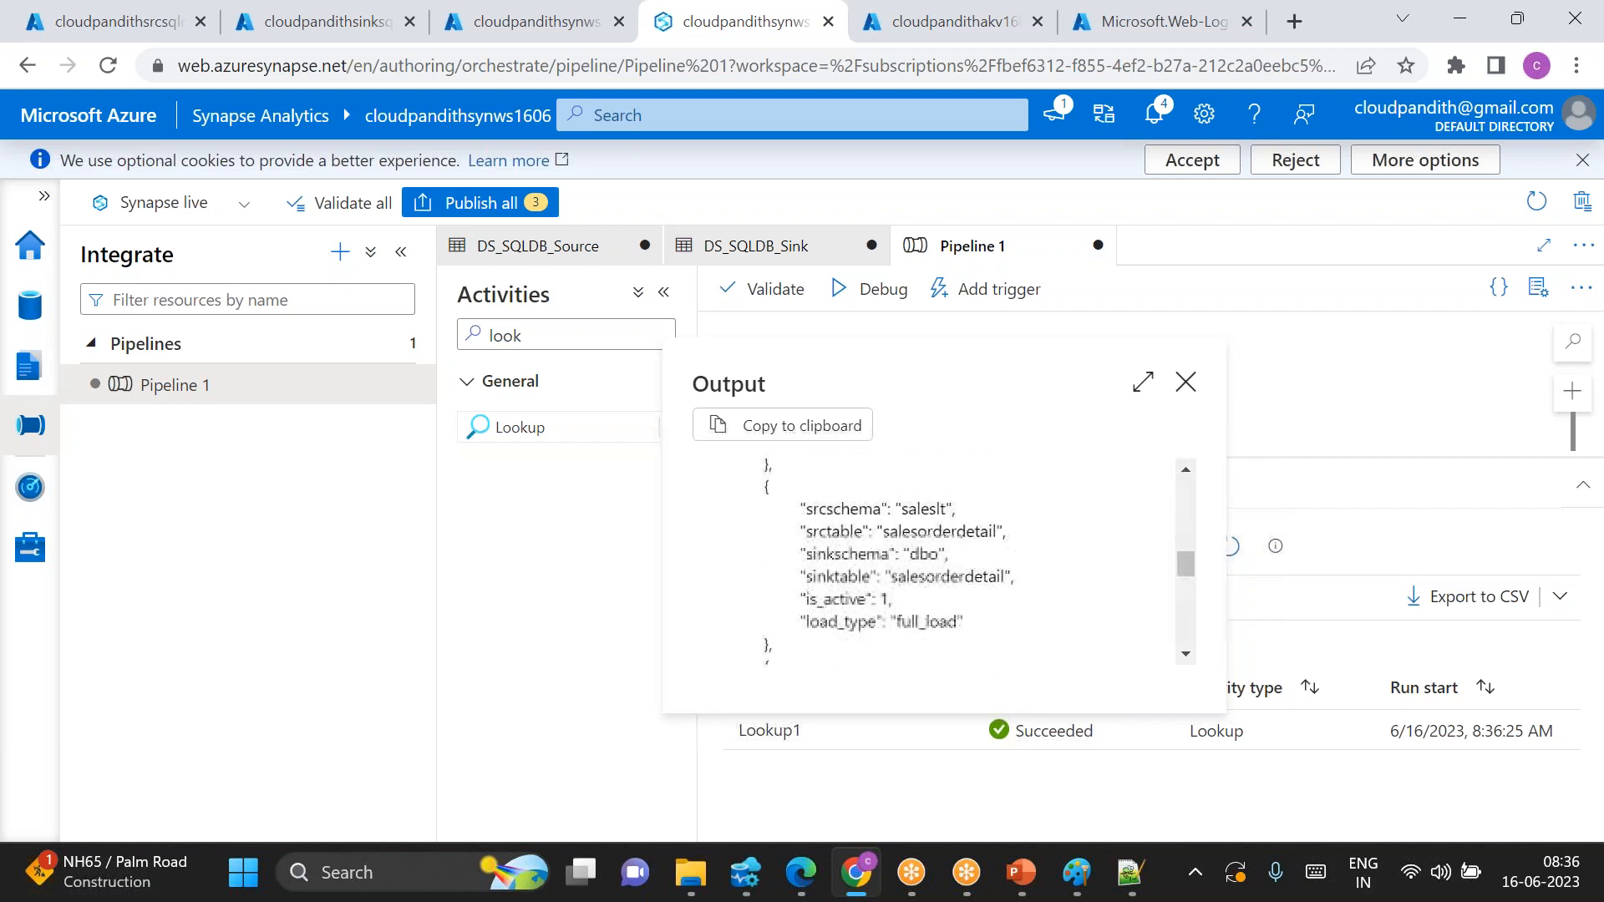
click(807, 430)
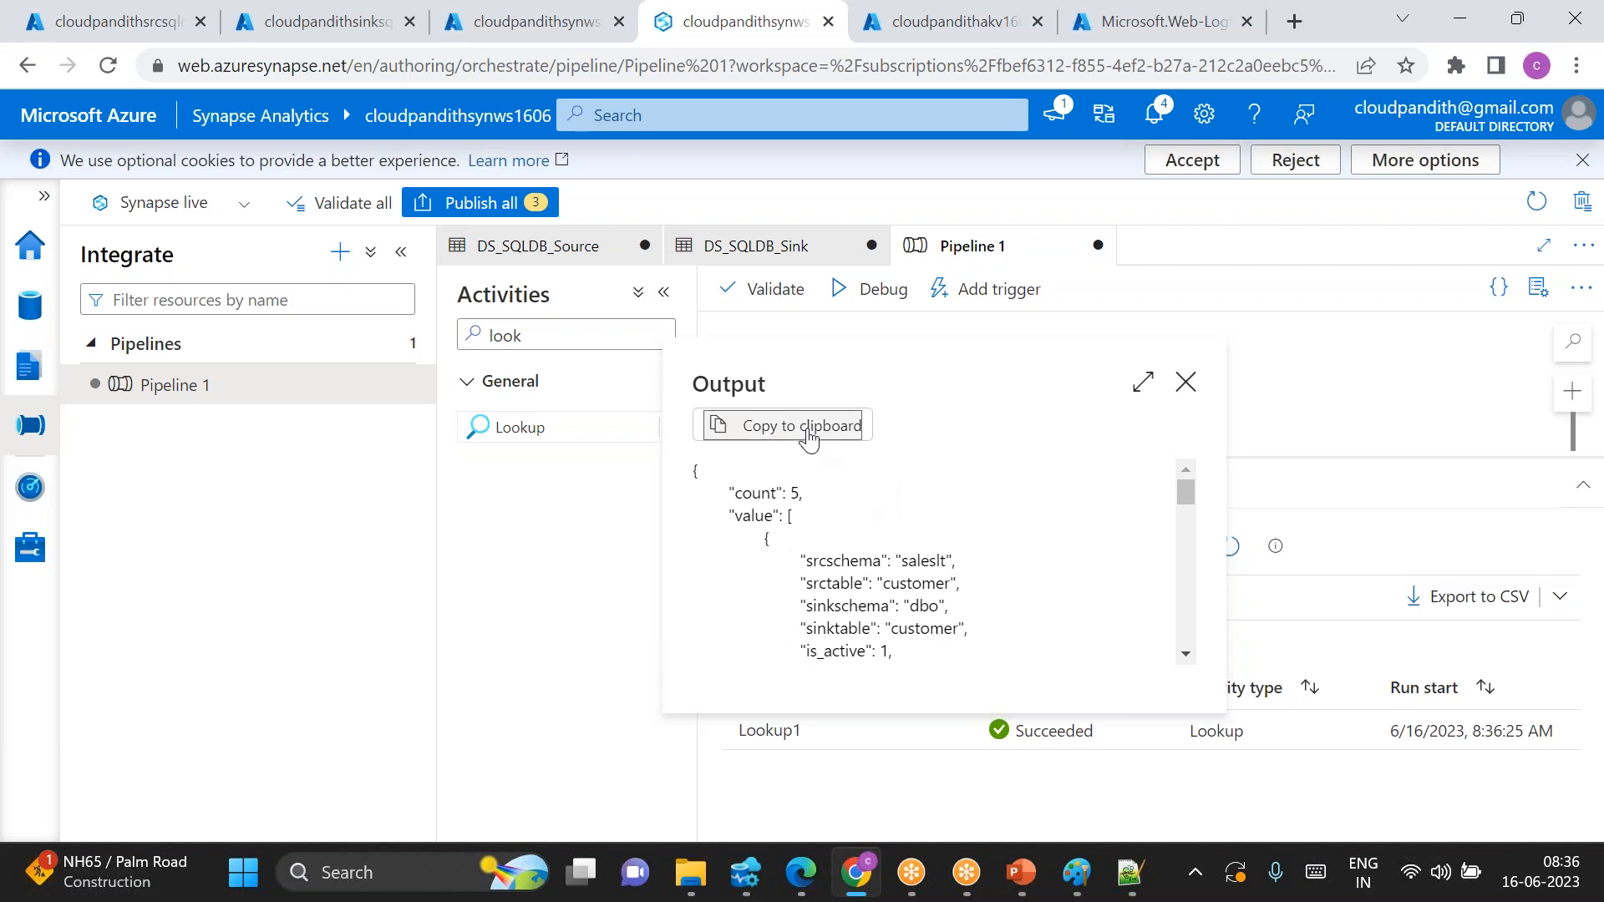
mouse_move(1129, 872)
click(1015, 647)
scroll(638, 626, down, 20)
Step: Paste the Lookup output JSON (count 5) from line 103, then close Synapse's output view
click(204, 184)
key(Return)
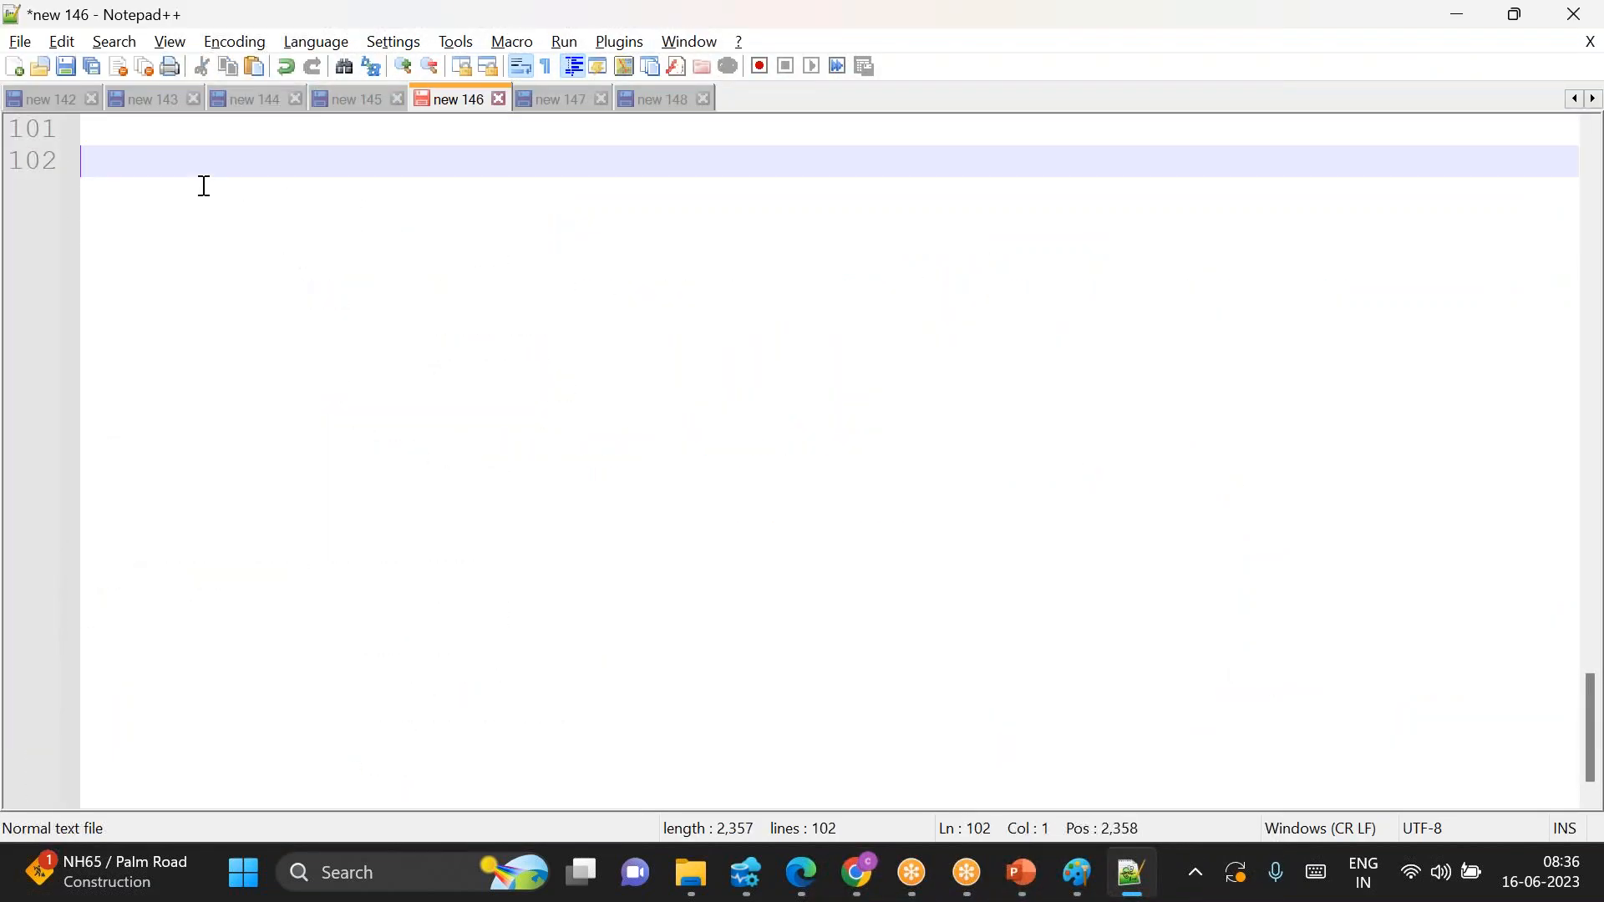
key(ctrl+v)
scroll(544, 381, up, 13)
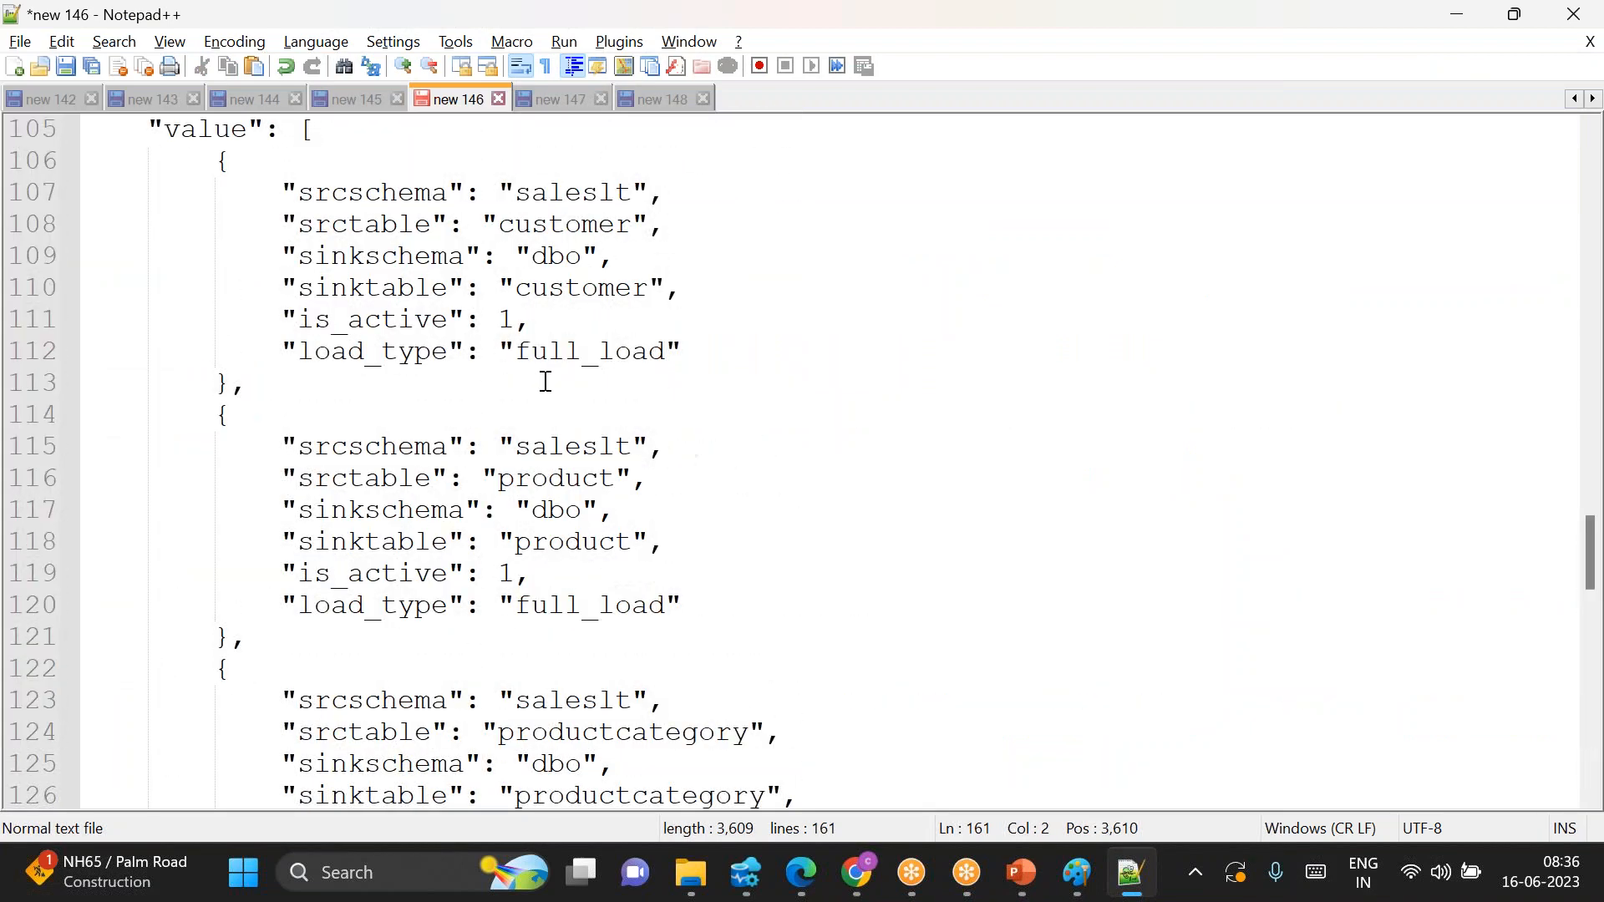
drag(260, 412, 739, 443)
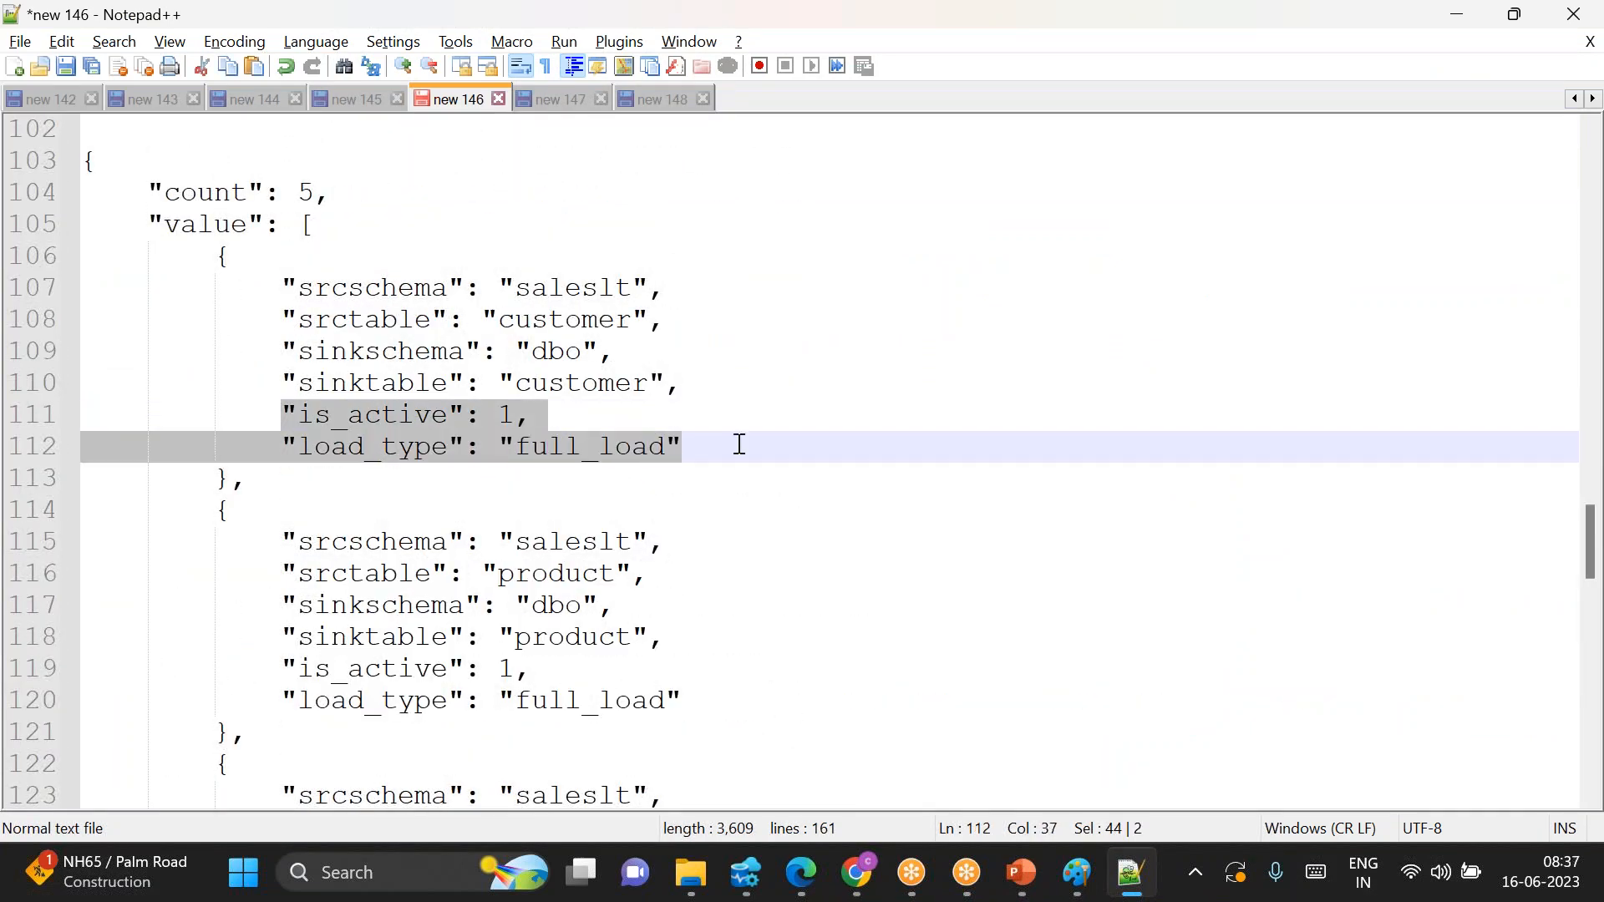
click(745, 447)
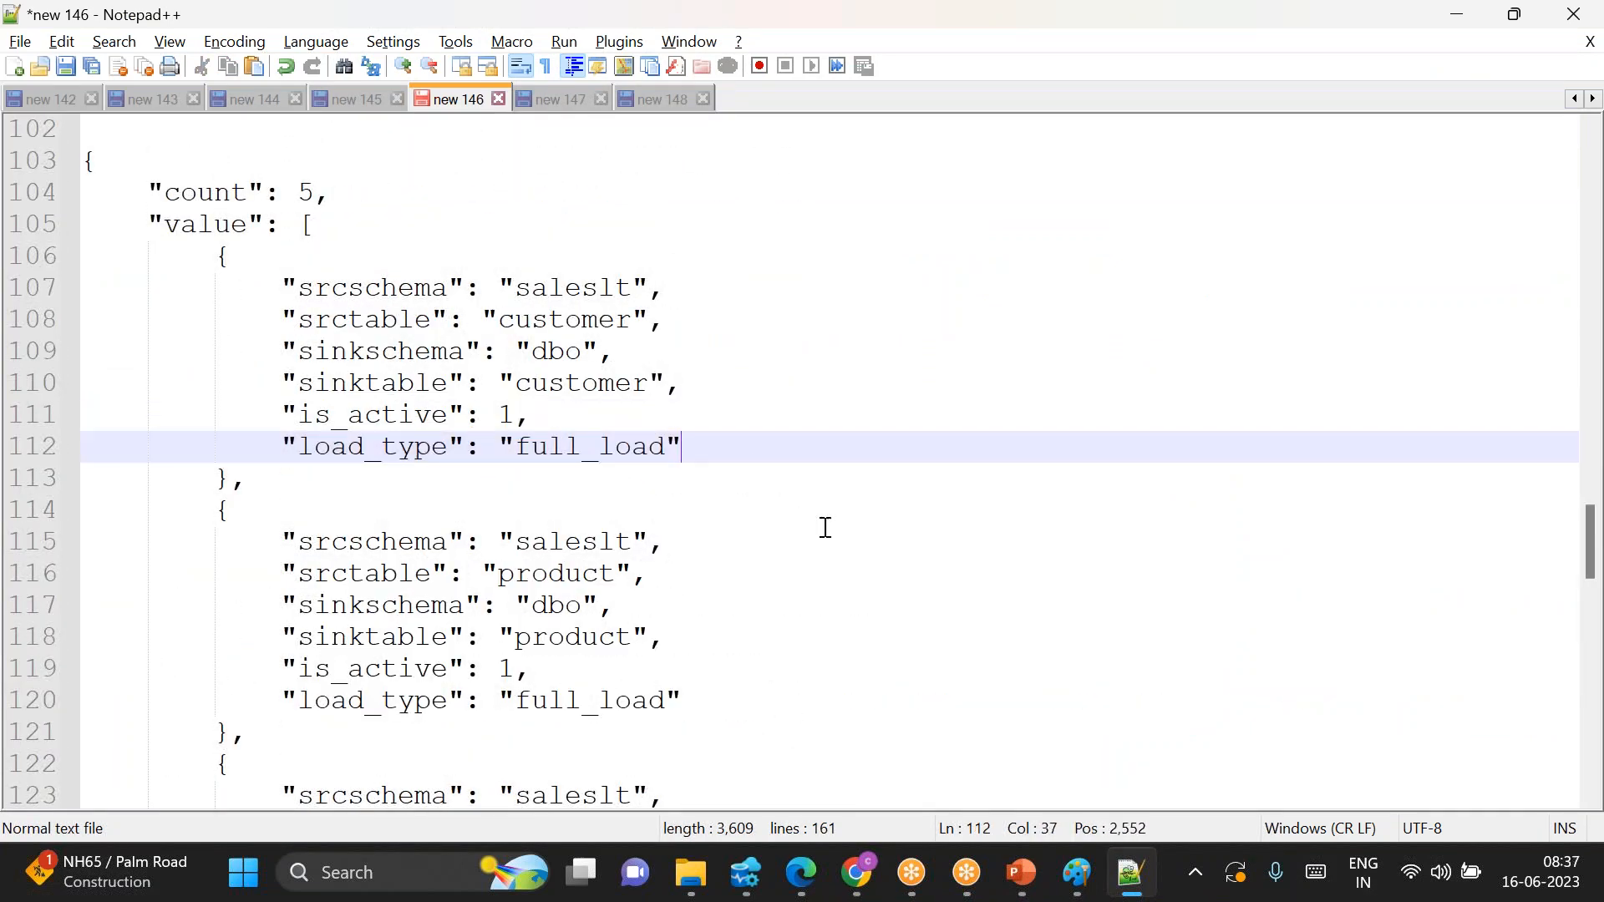
click(858, 877)
click(1186, 382)
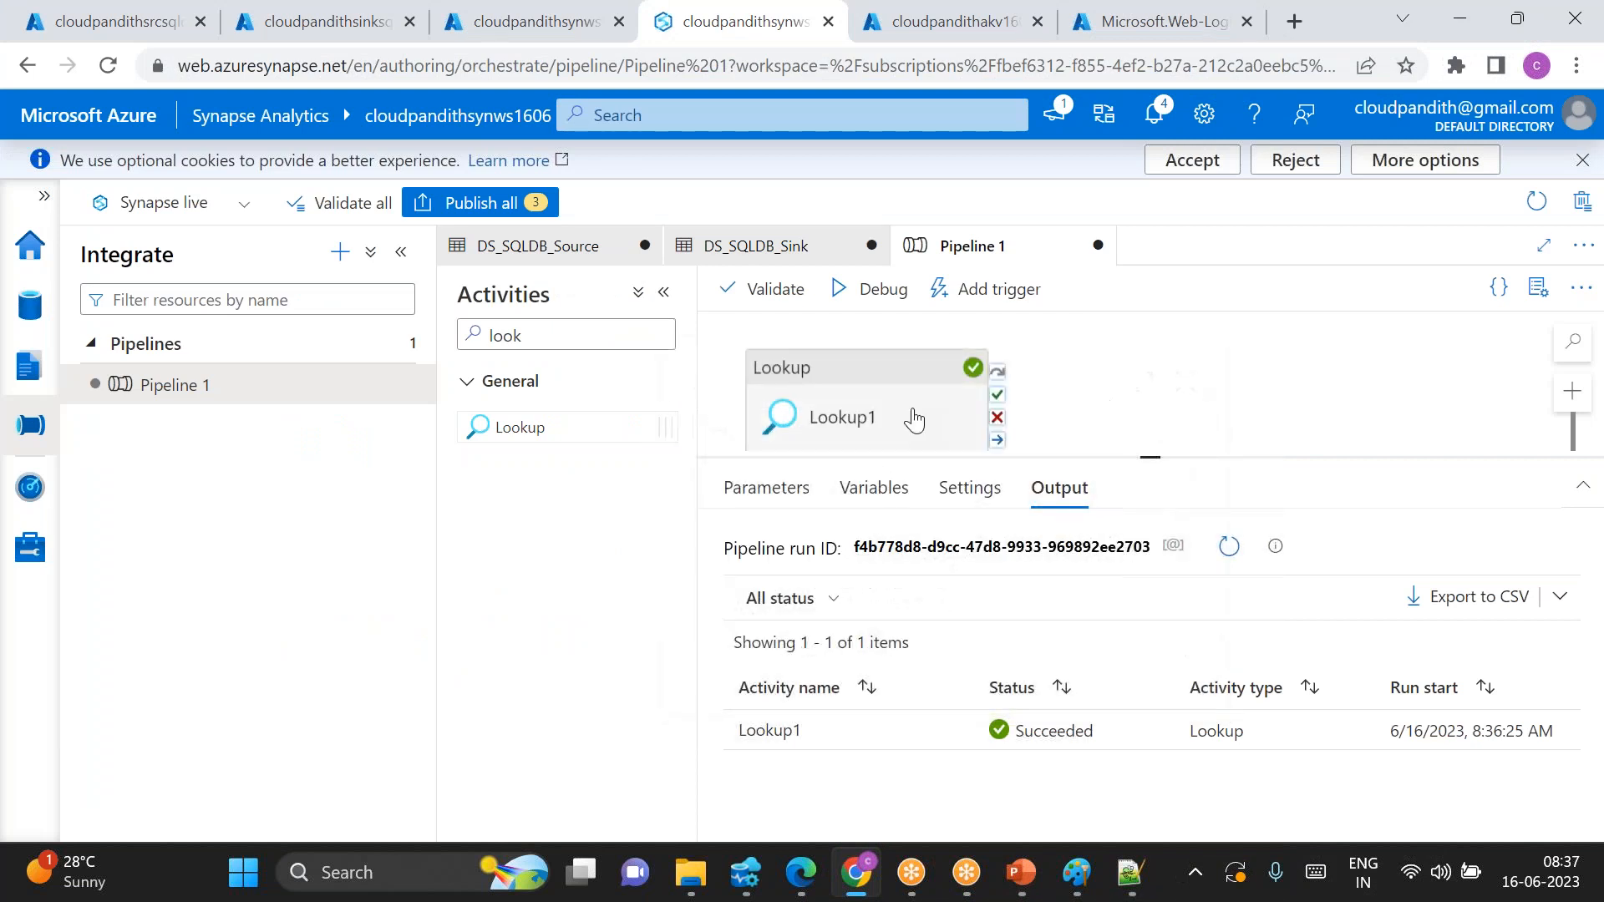
Step: Add and load_type='full_load' to the tblconfig query, run it, and select it for copying
click(906, 416)
scroll(1126, 740, down, 3)
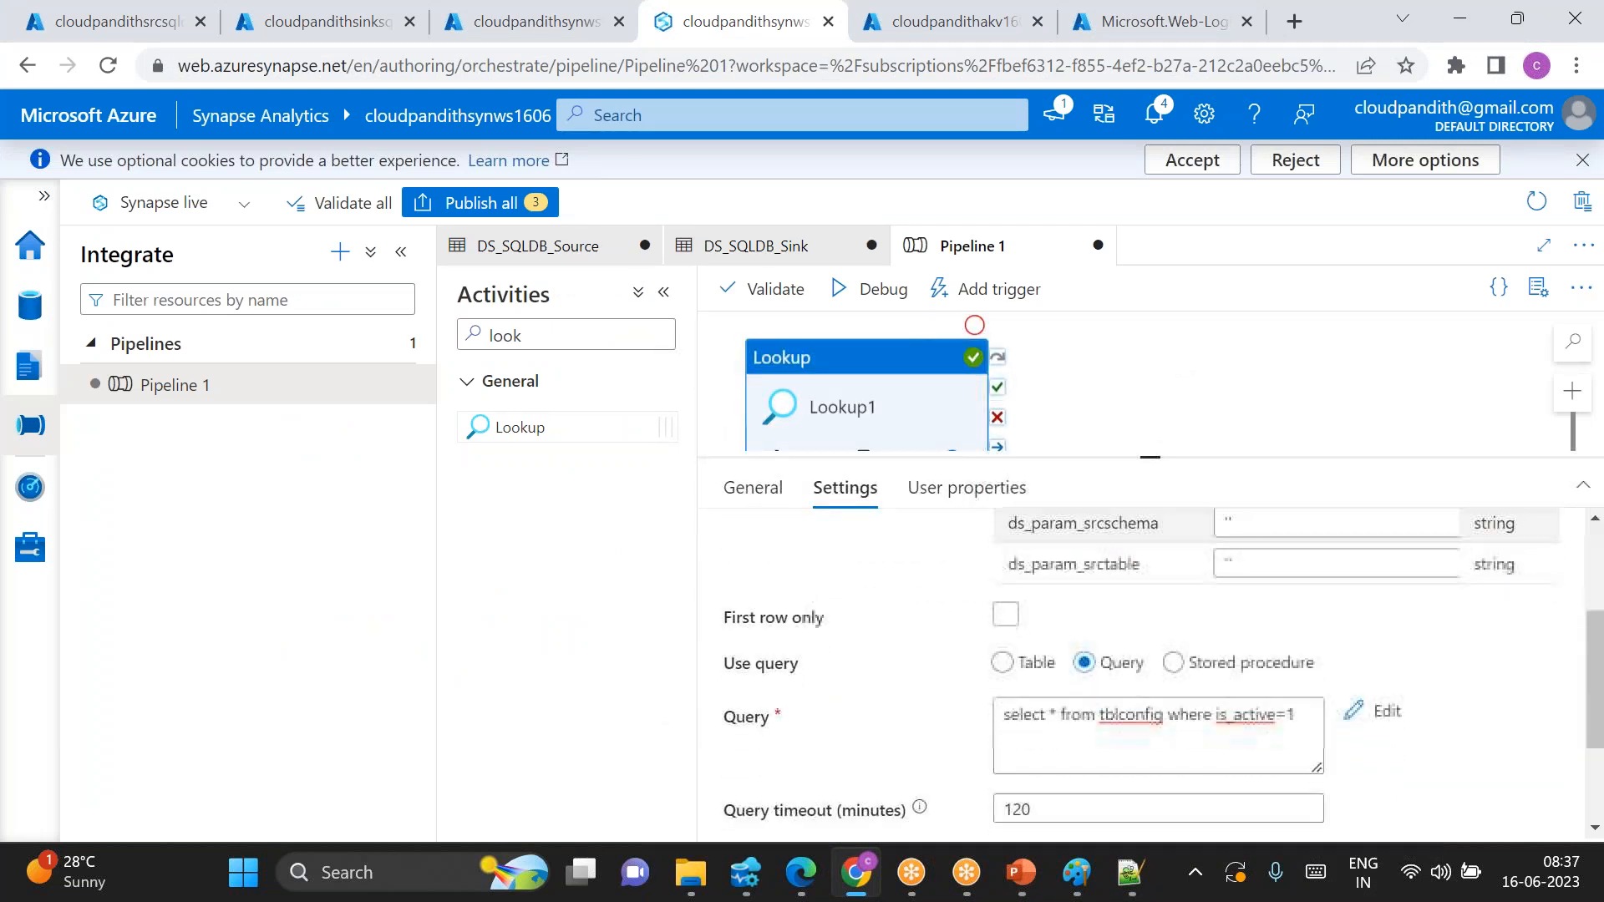
mouse_move(755, 886)
click(634, 735)
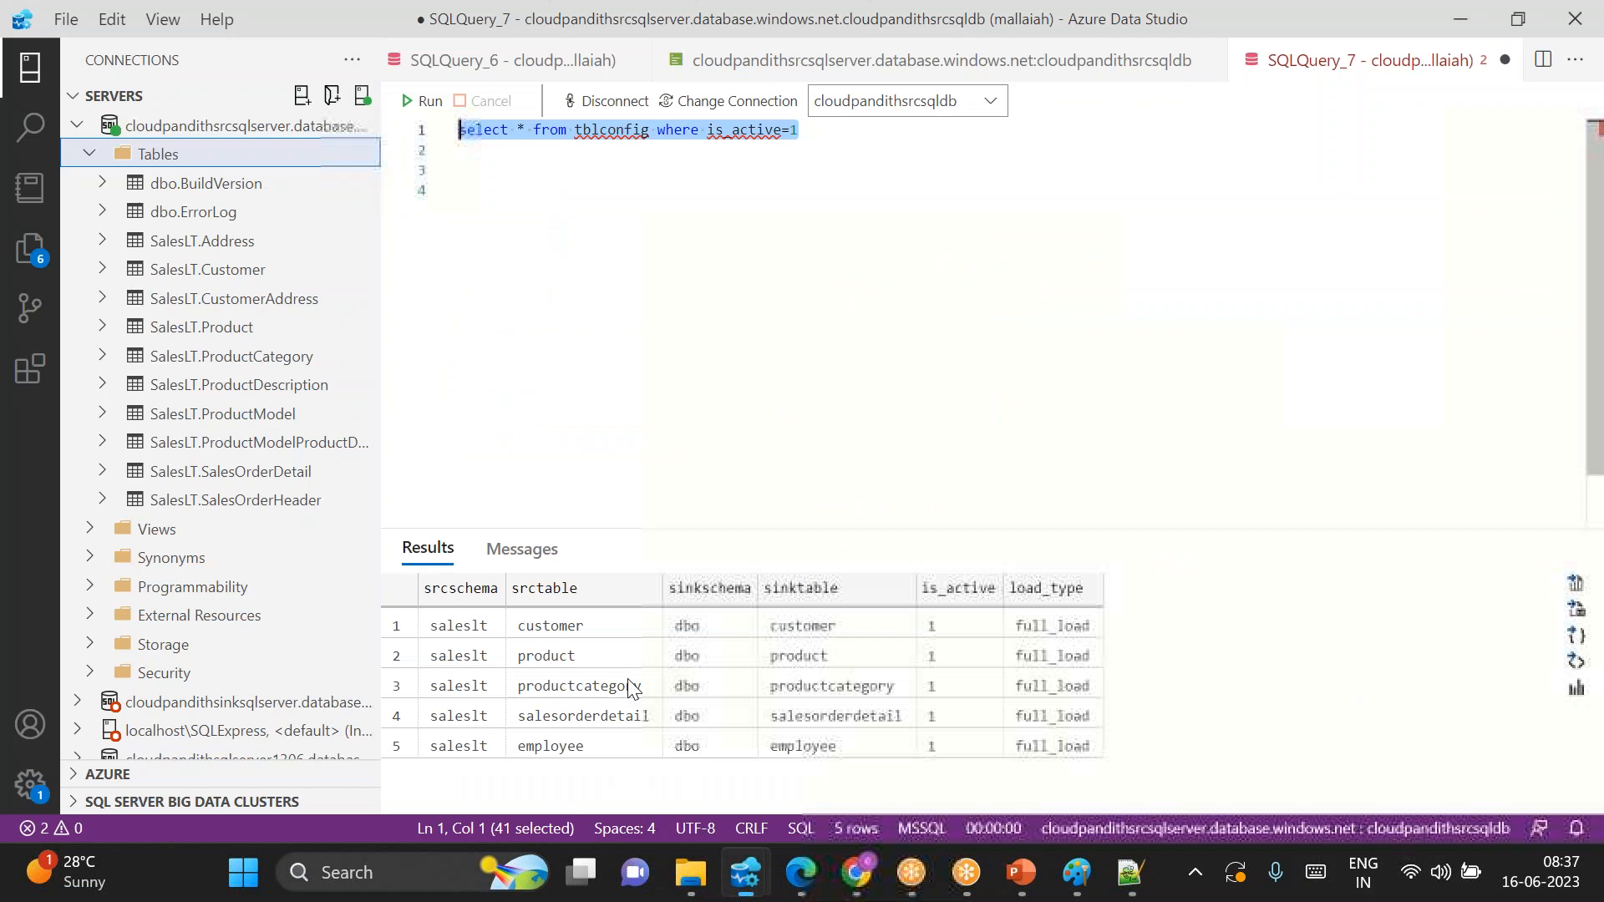
text(and )
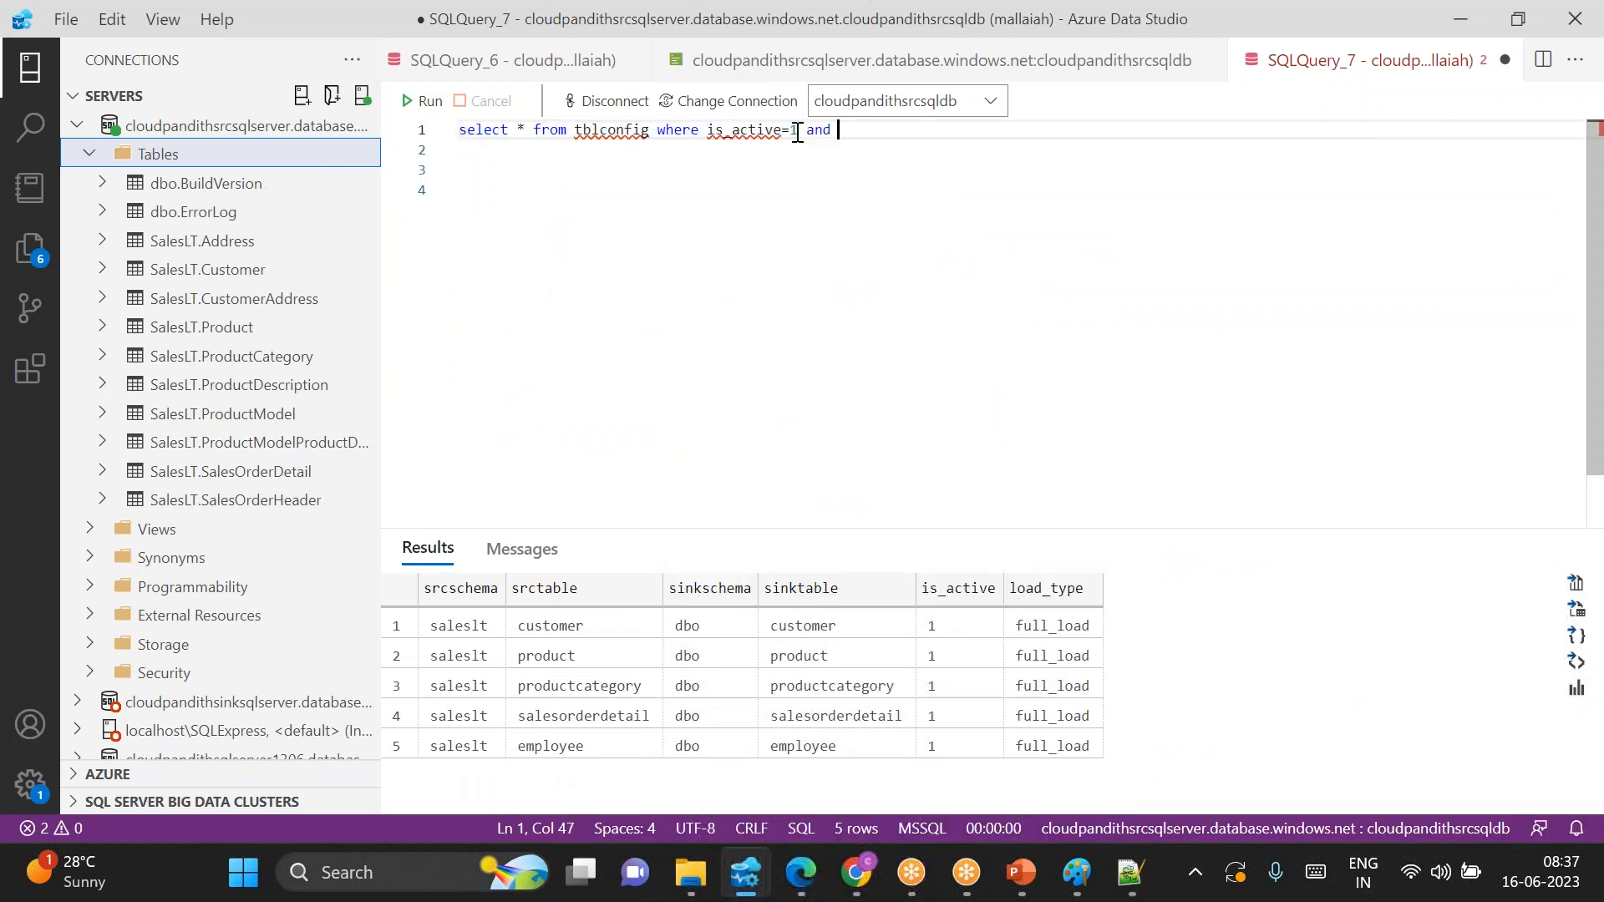
text(load_type='full_load)
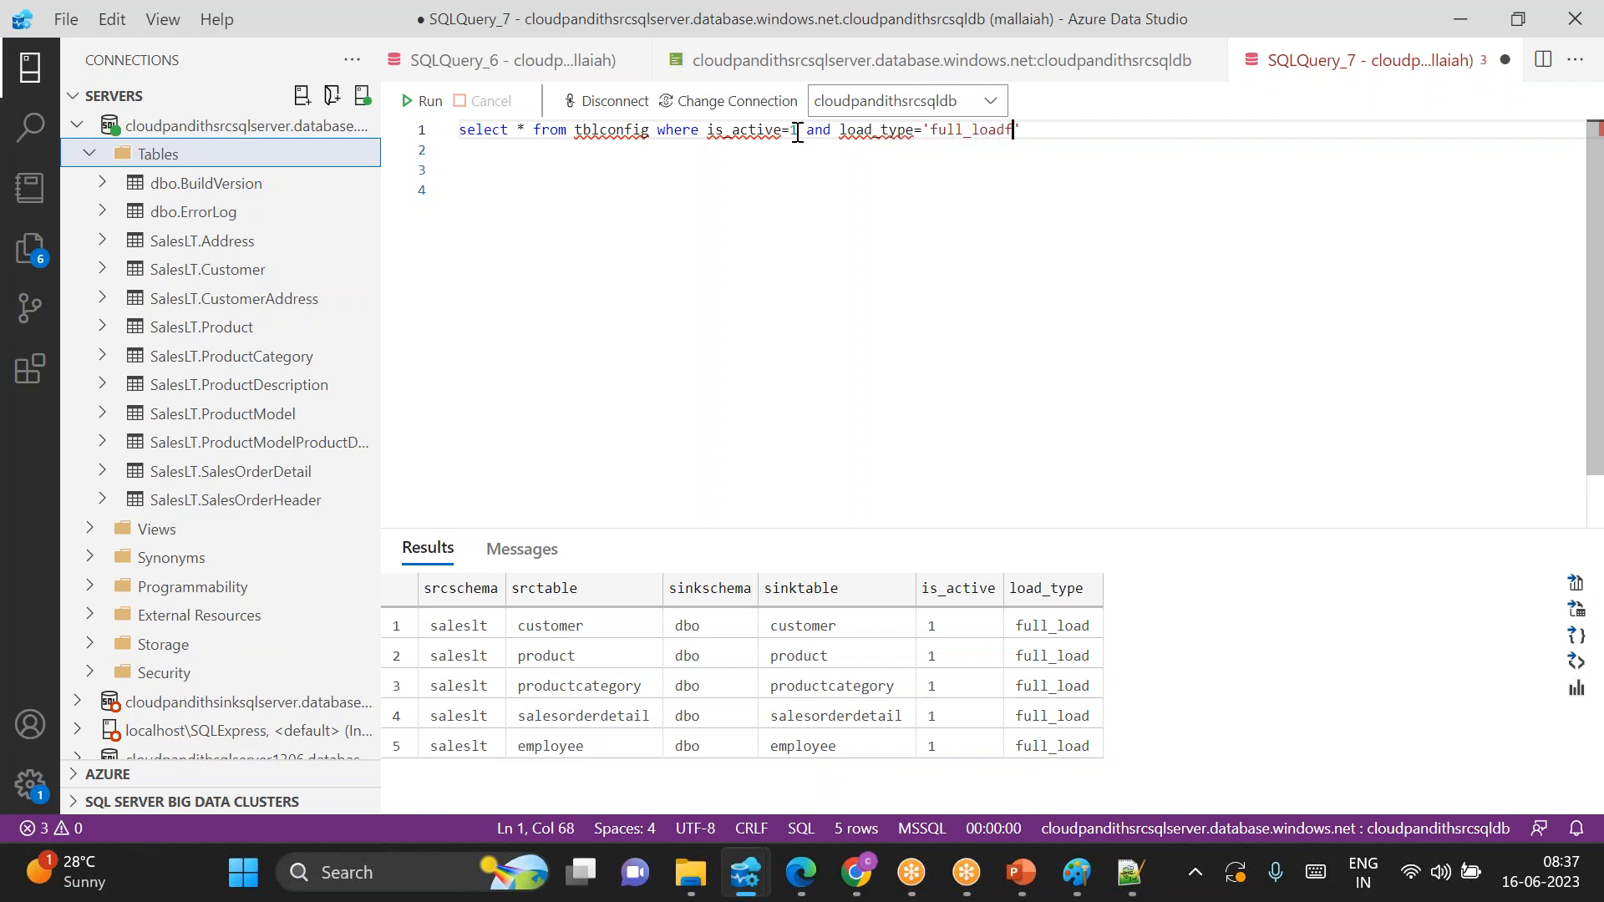
key(shift+Home)
key(F5)
key(ctrl+a)
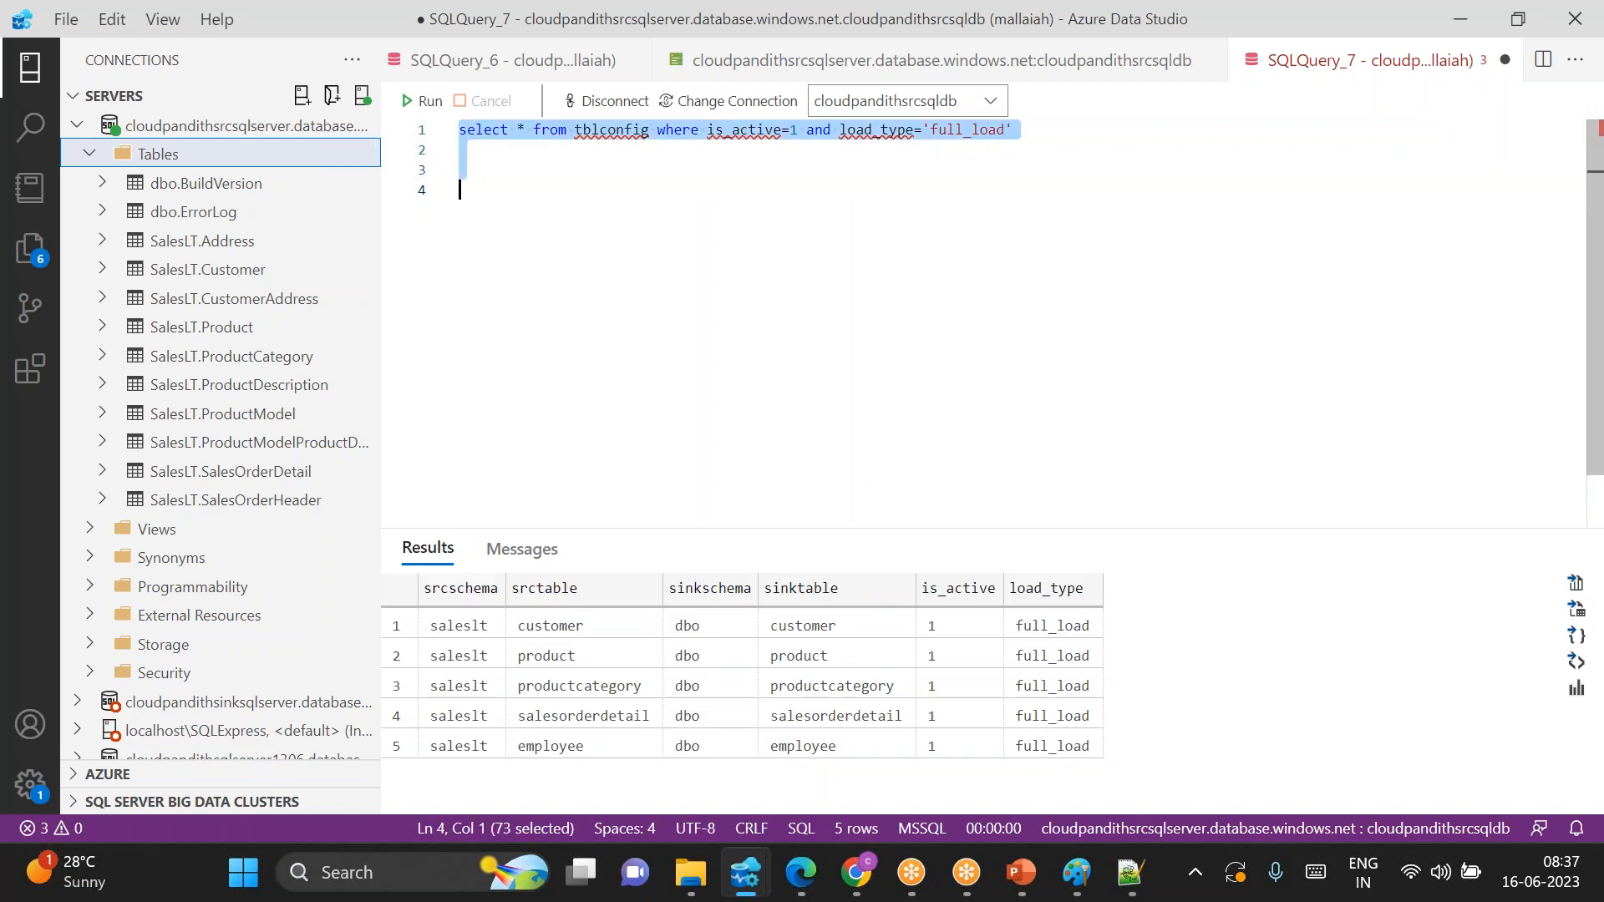
click(856, 872)
Step: Replace Lookup1's query with the full_load-filtered version and start a debug run
click(1077, 735)
key(ctrl+a)
key(BackSpace)
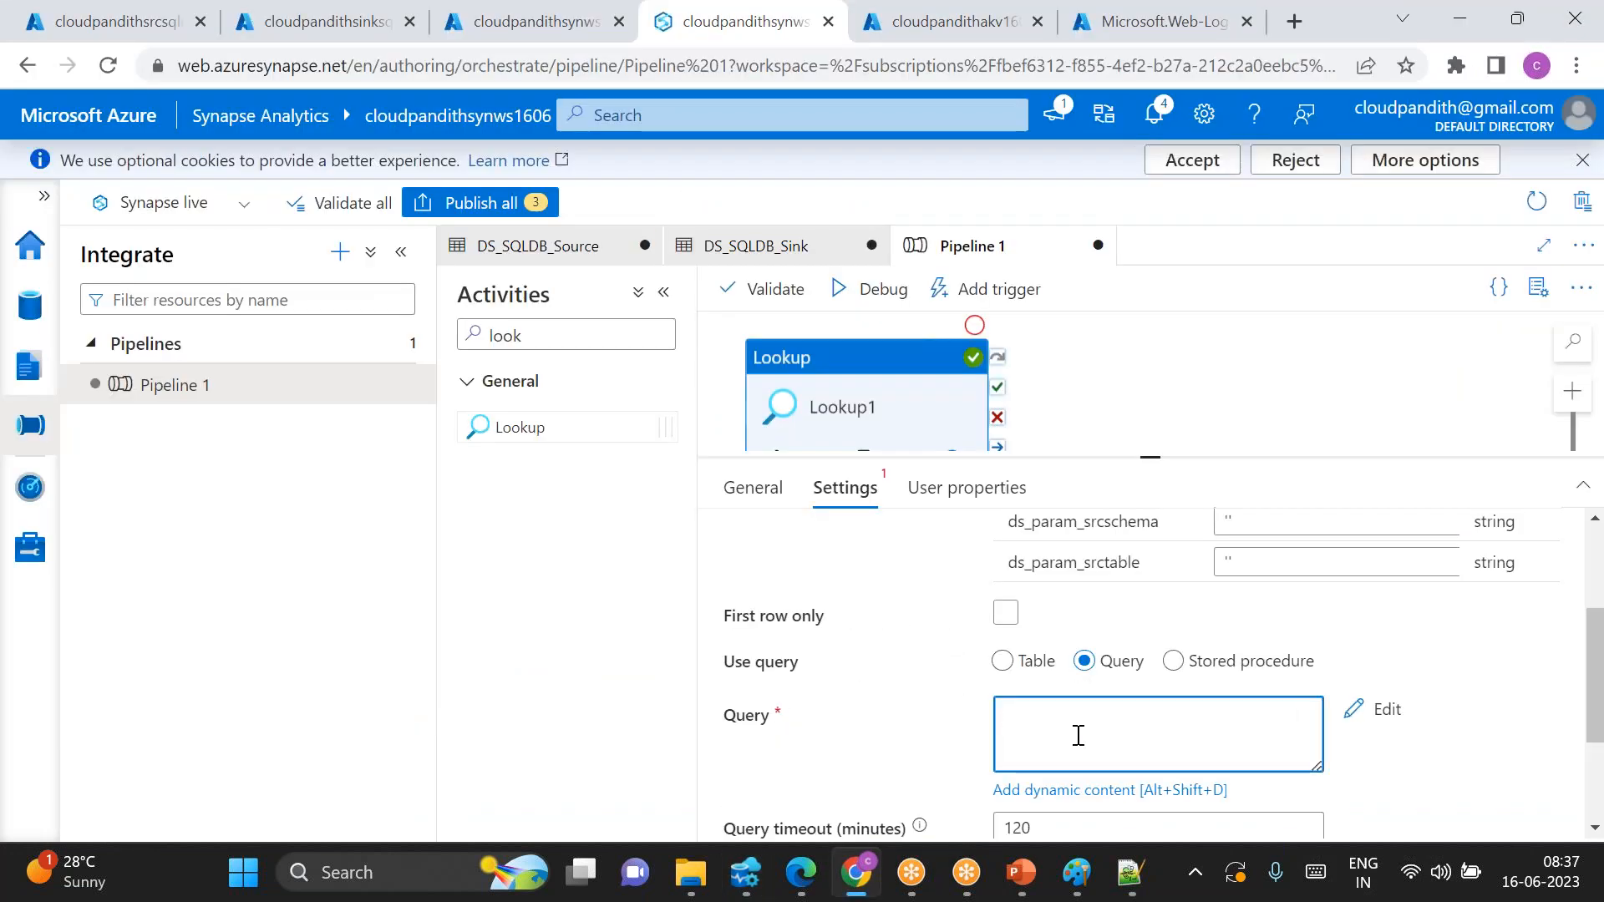
key(ctrl+v)
scroll(1136, 726, up, 1)
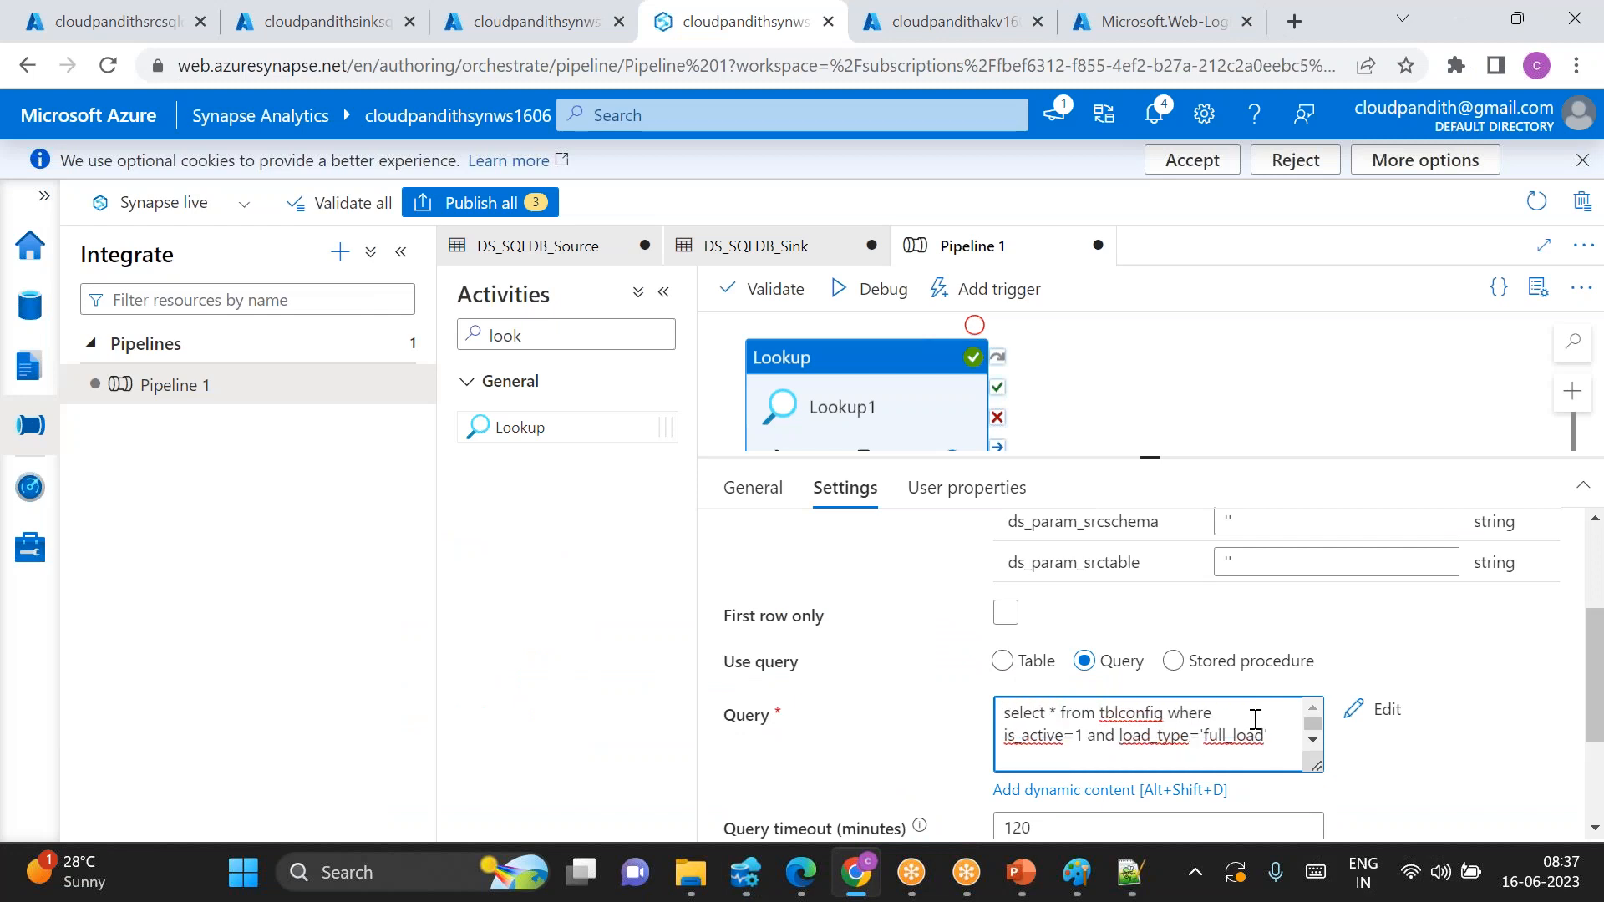
click(881, 296)
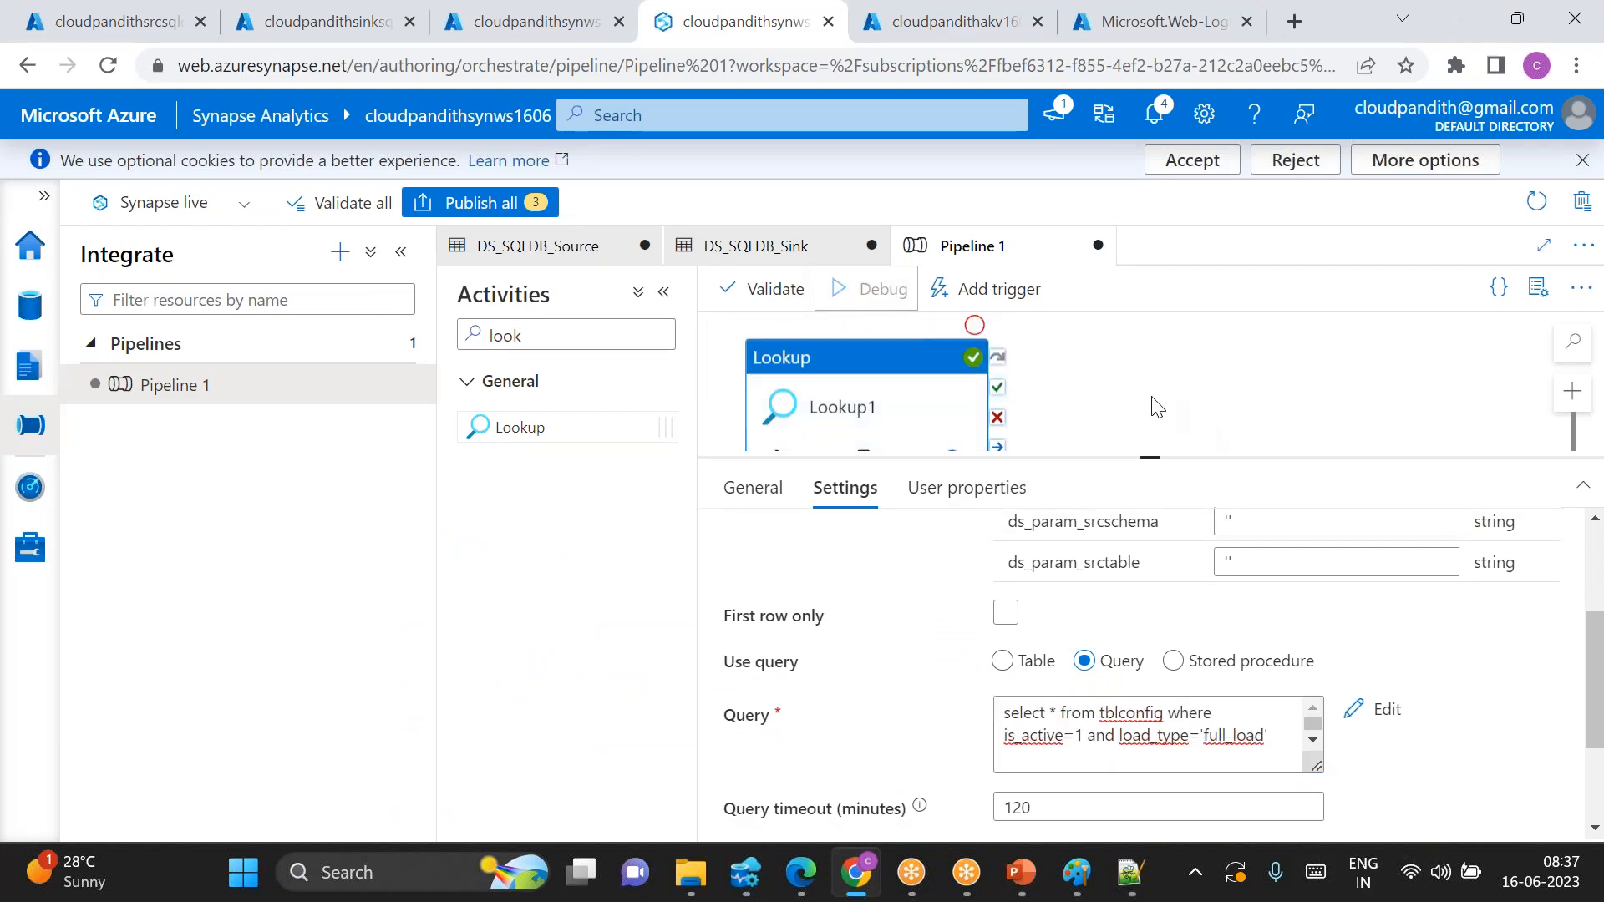
Step: Refresh until the run succeeds and copy Lookup1's new five-row output JSON
click(1218, 547)
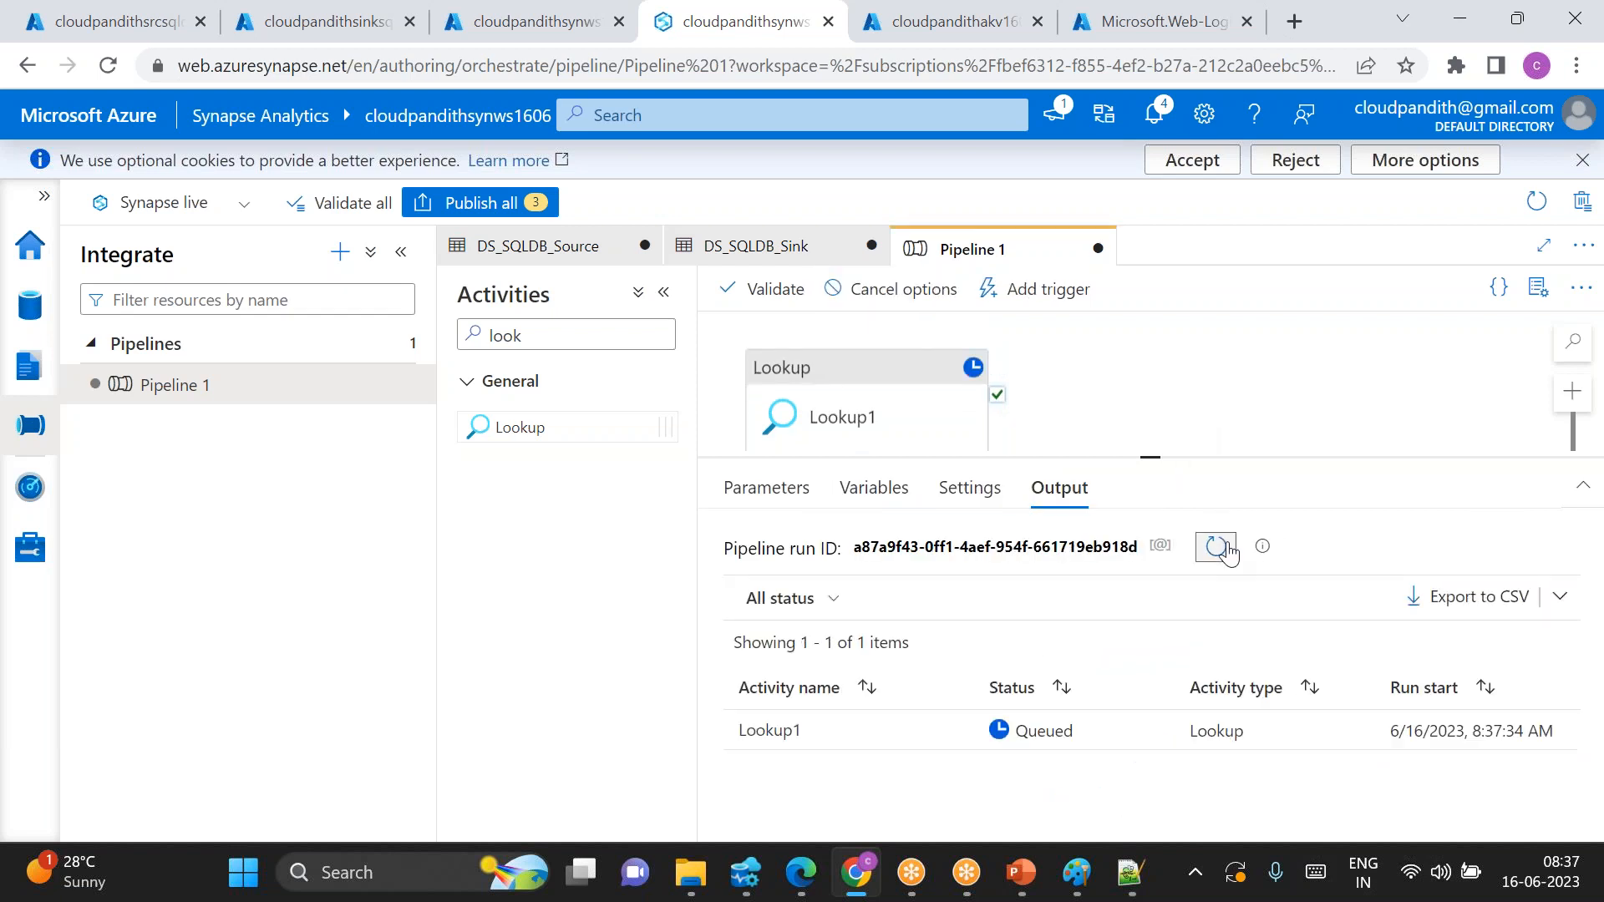
click(1217, 547)
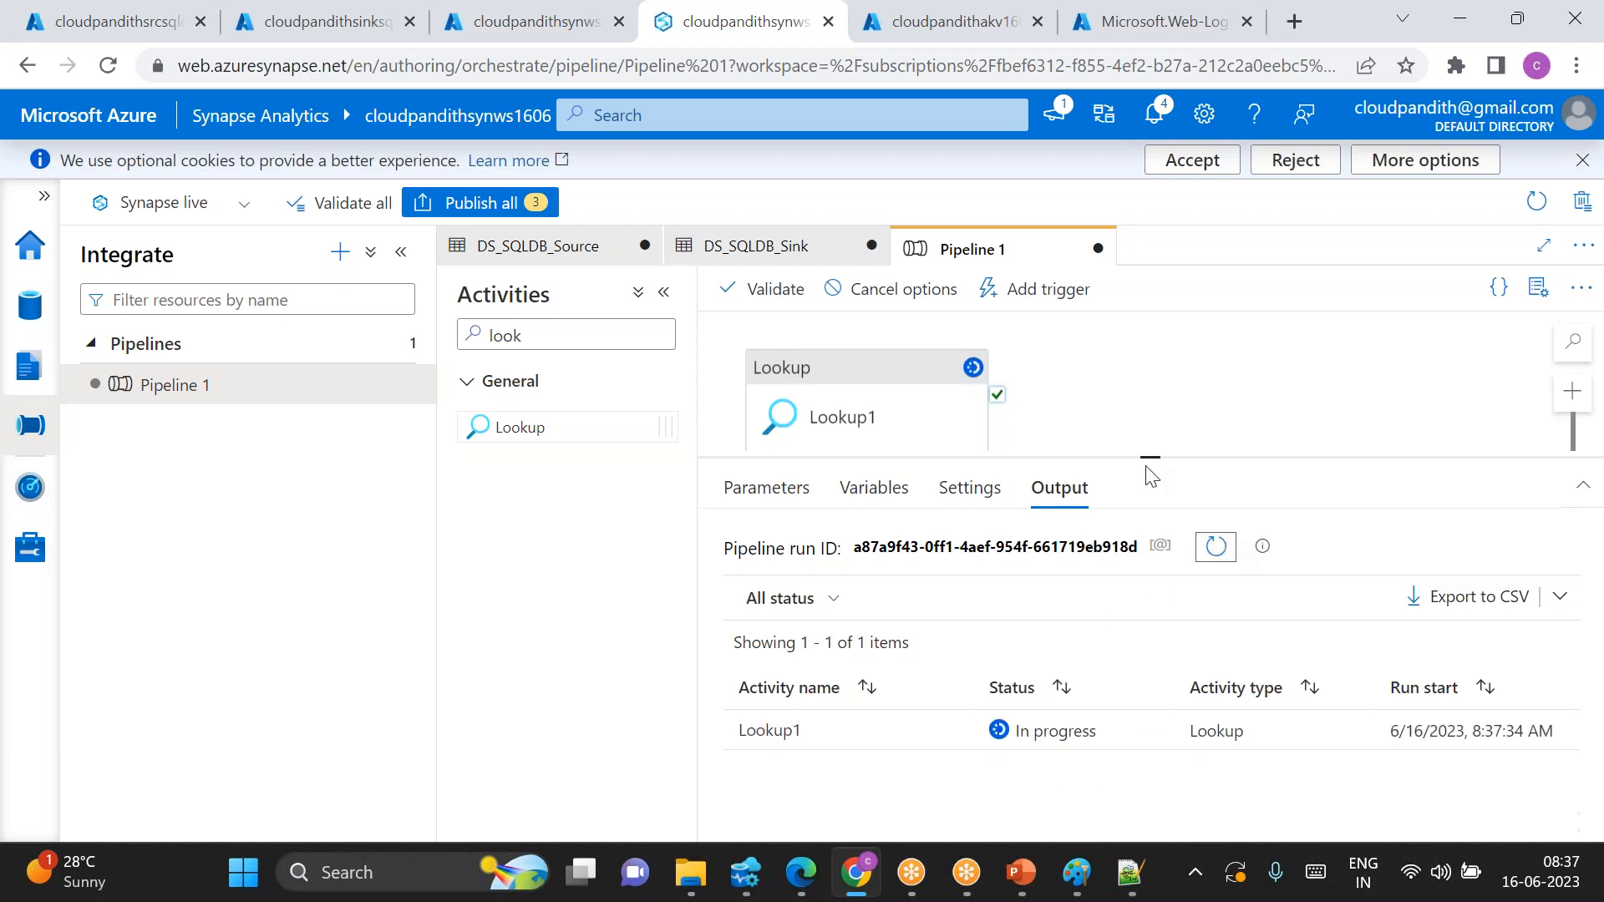
click(1214, 548)
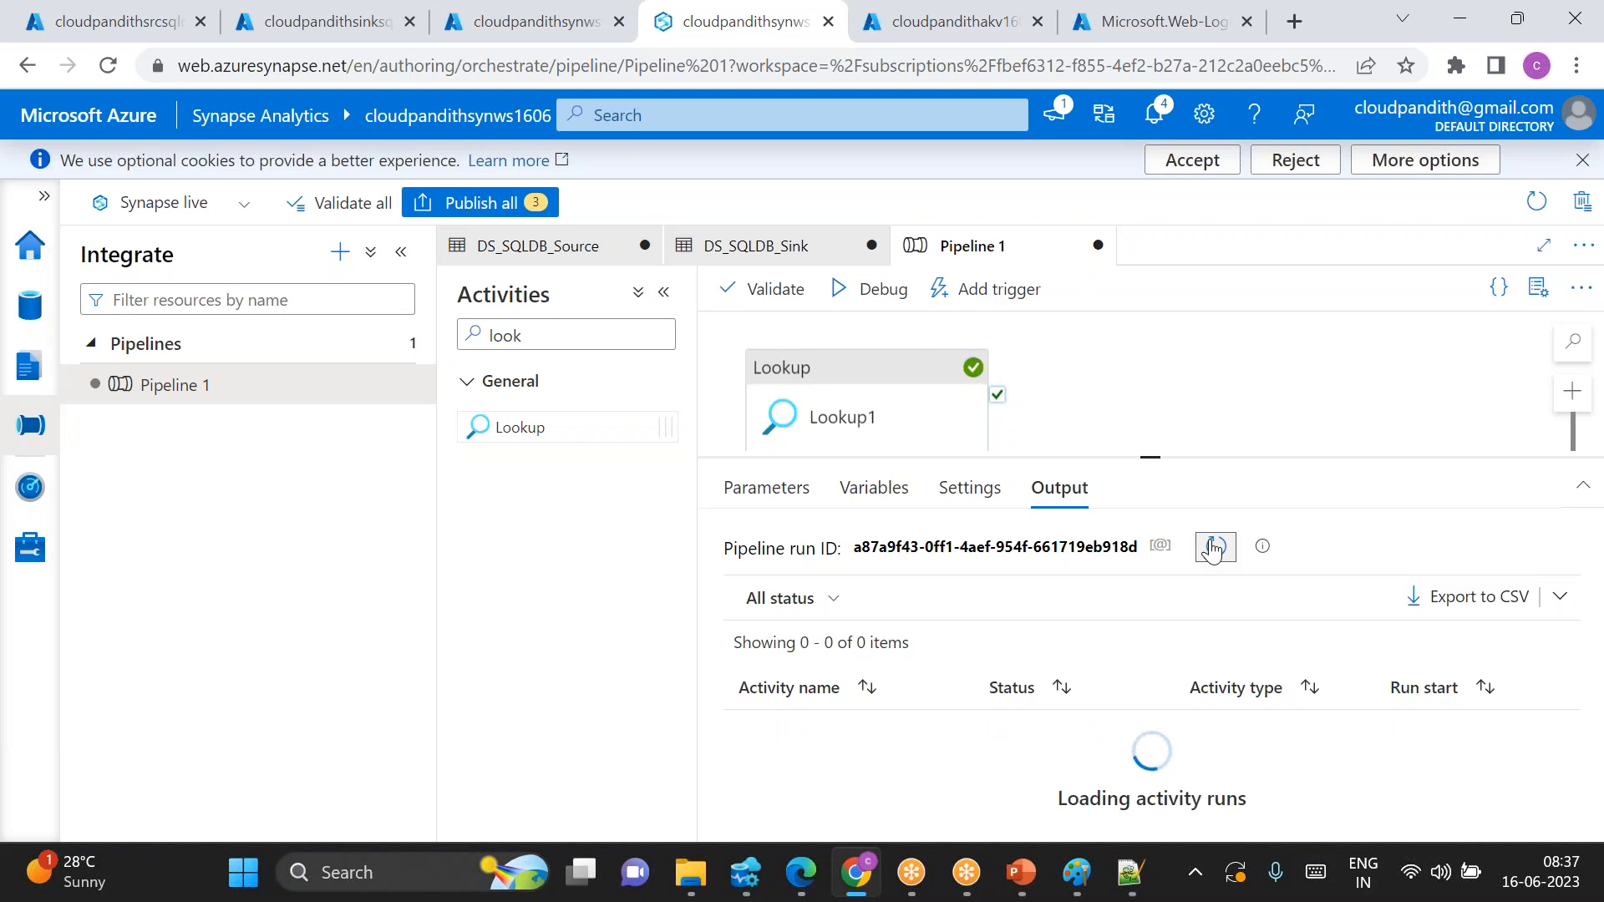
click(953, 732)
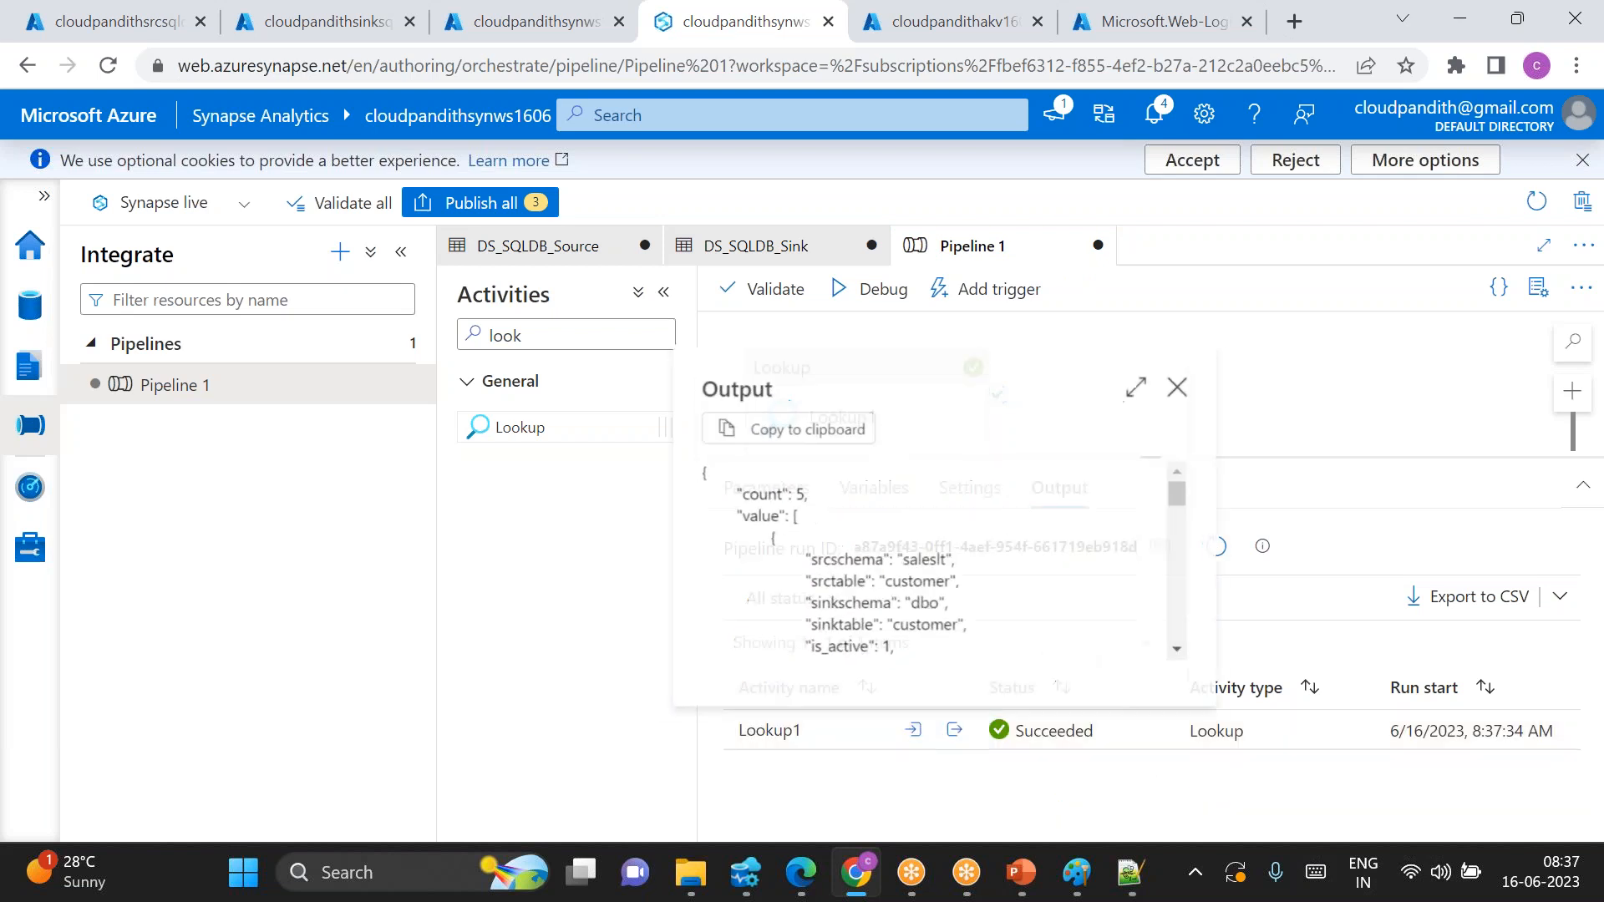
click(760, 426)
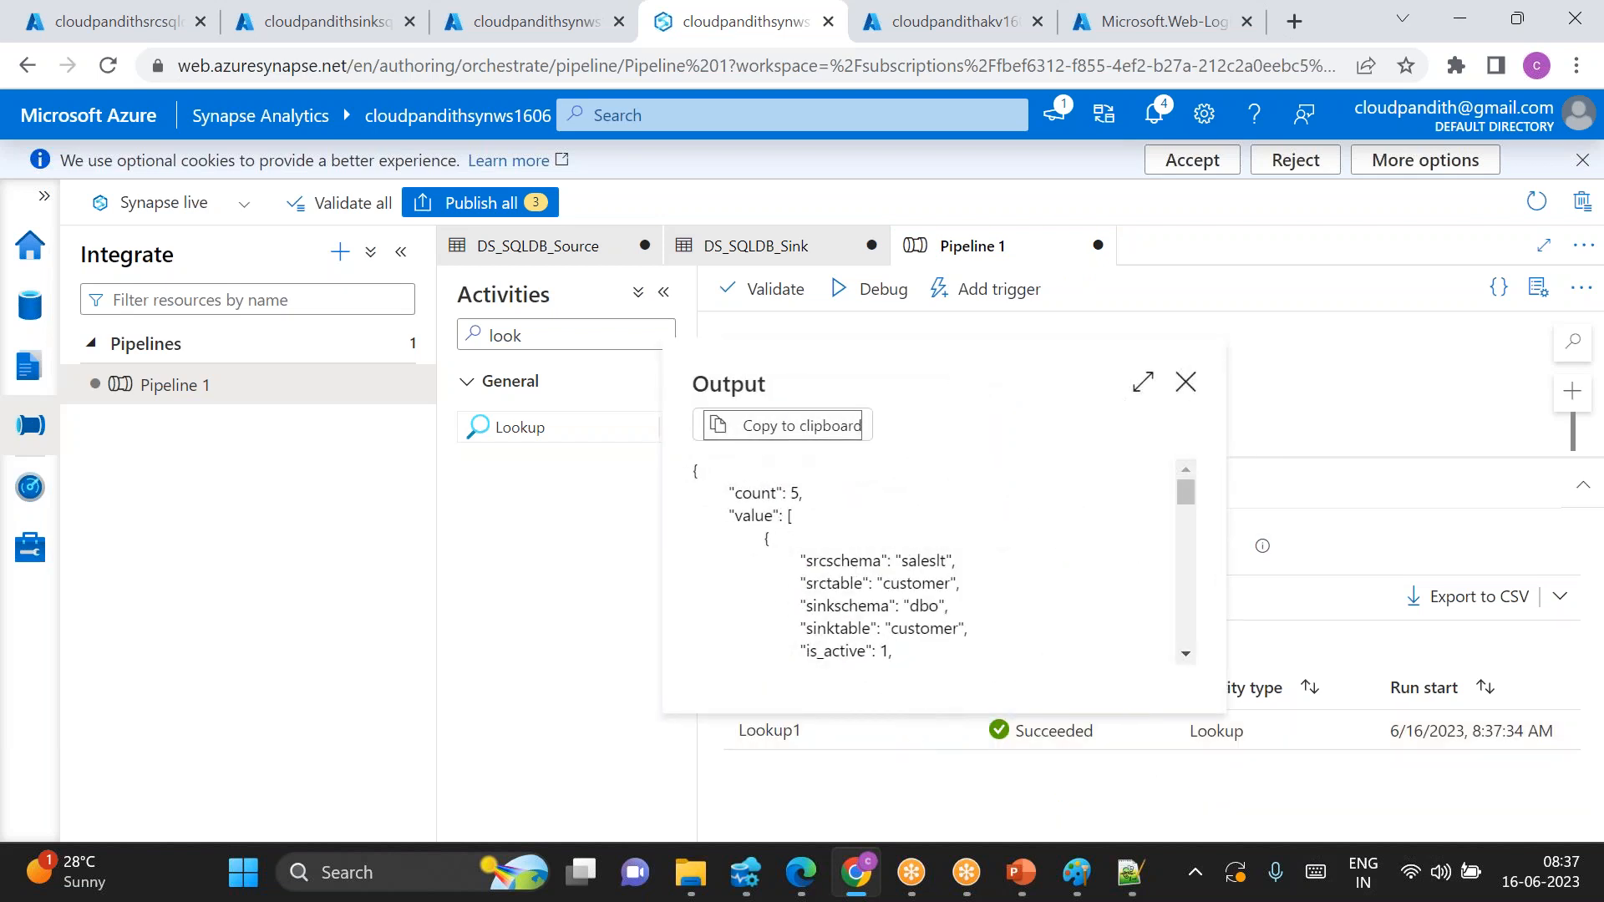
click(1129, 871)
Step: Replace the old Notepad++ output with the new Lookup JSON and inspect its first customer record
scroll(626, 522, down, 16)
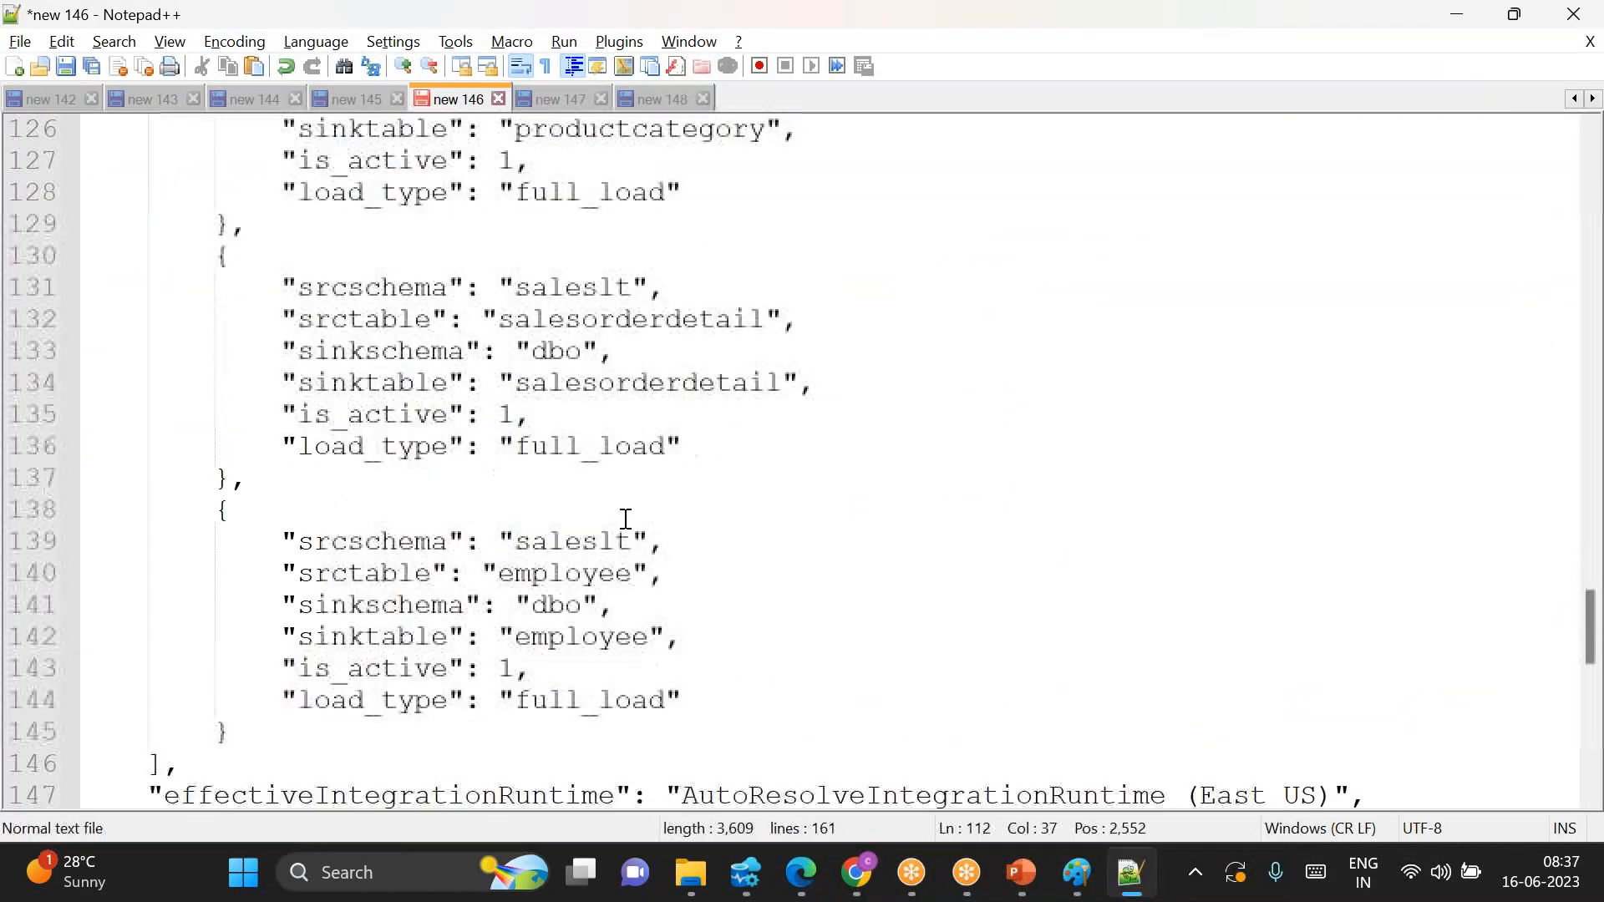
drag(272, 526, 83, 509)
key(Delete)
key(ctrl+v)
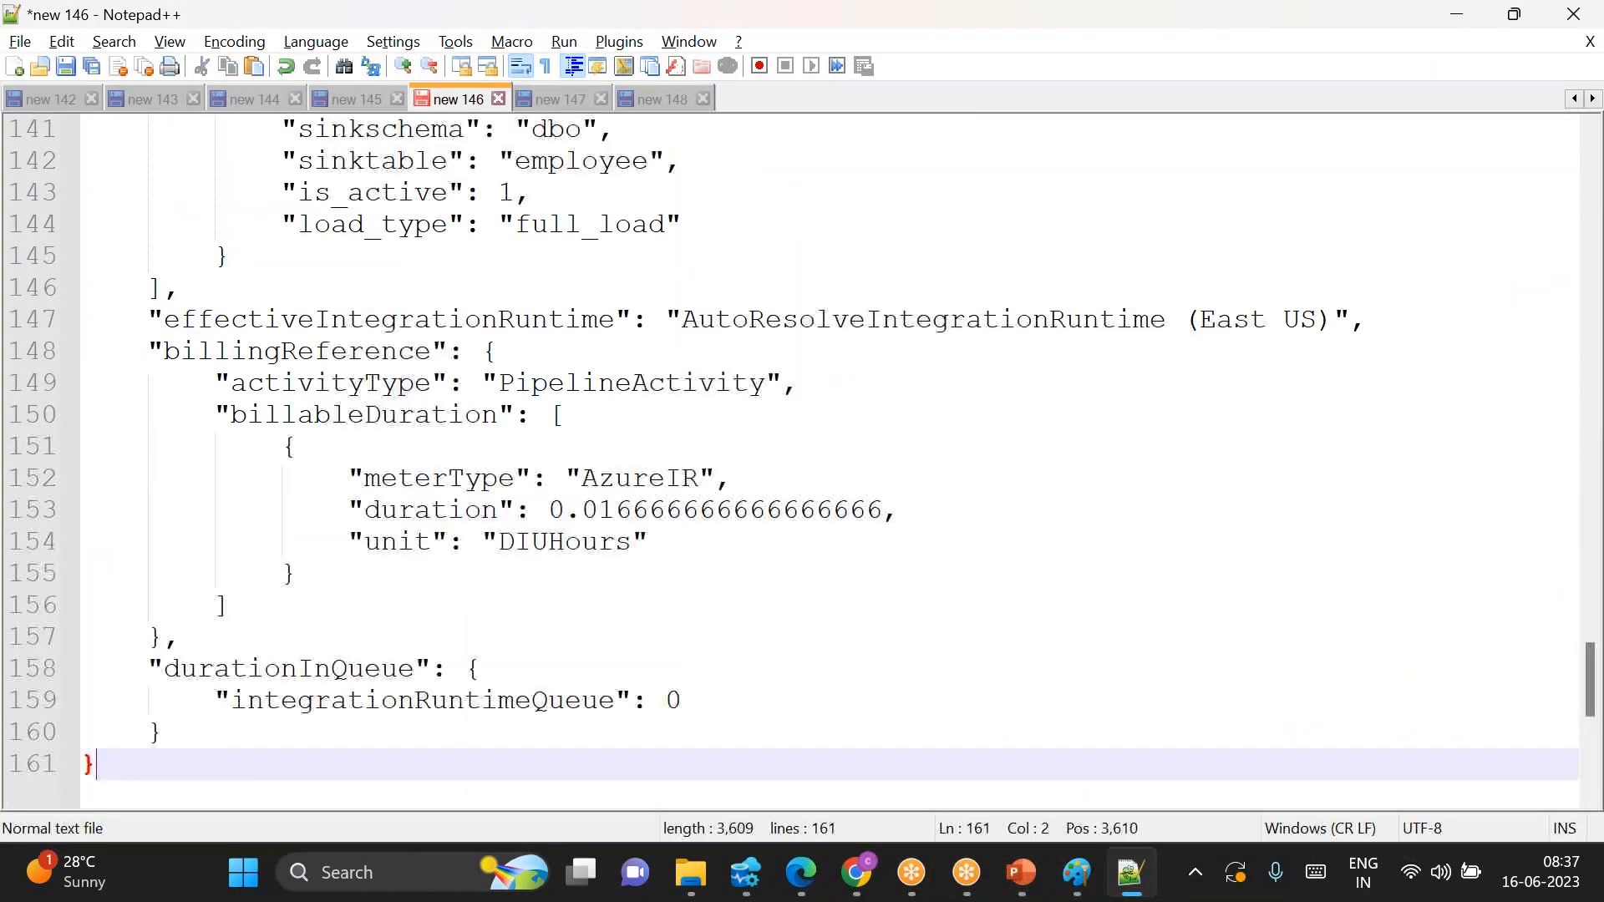
scroll(531, 414, up, 10)
scroll(405, 347, up, 5)
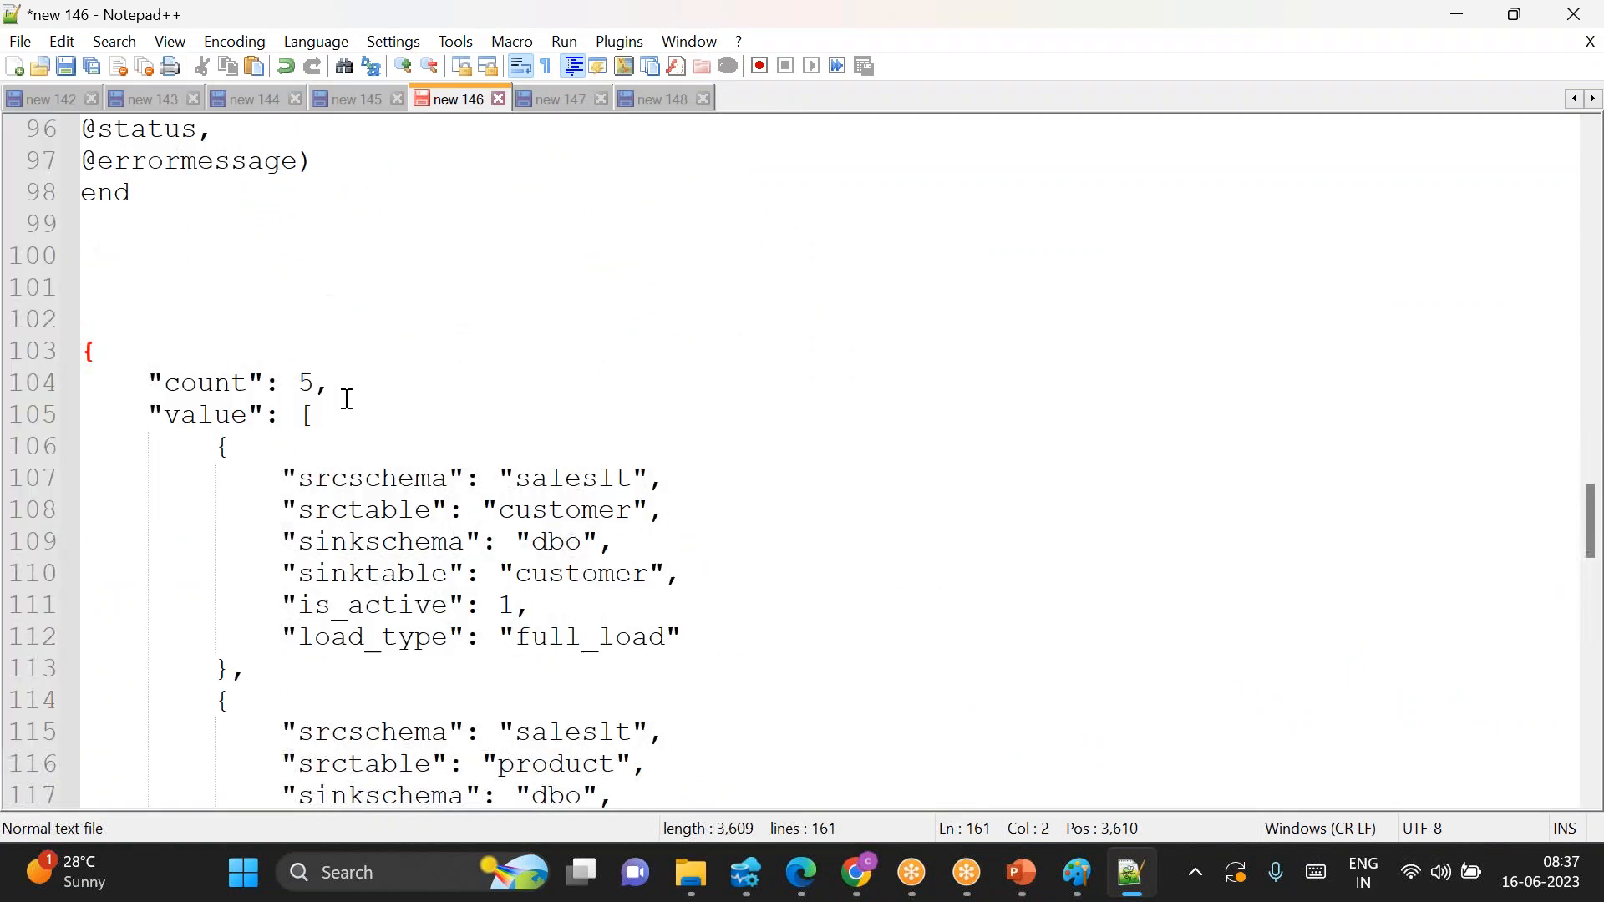
drag(176, 468, 333, 695)
click(706, 643)
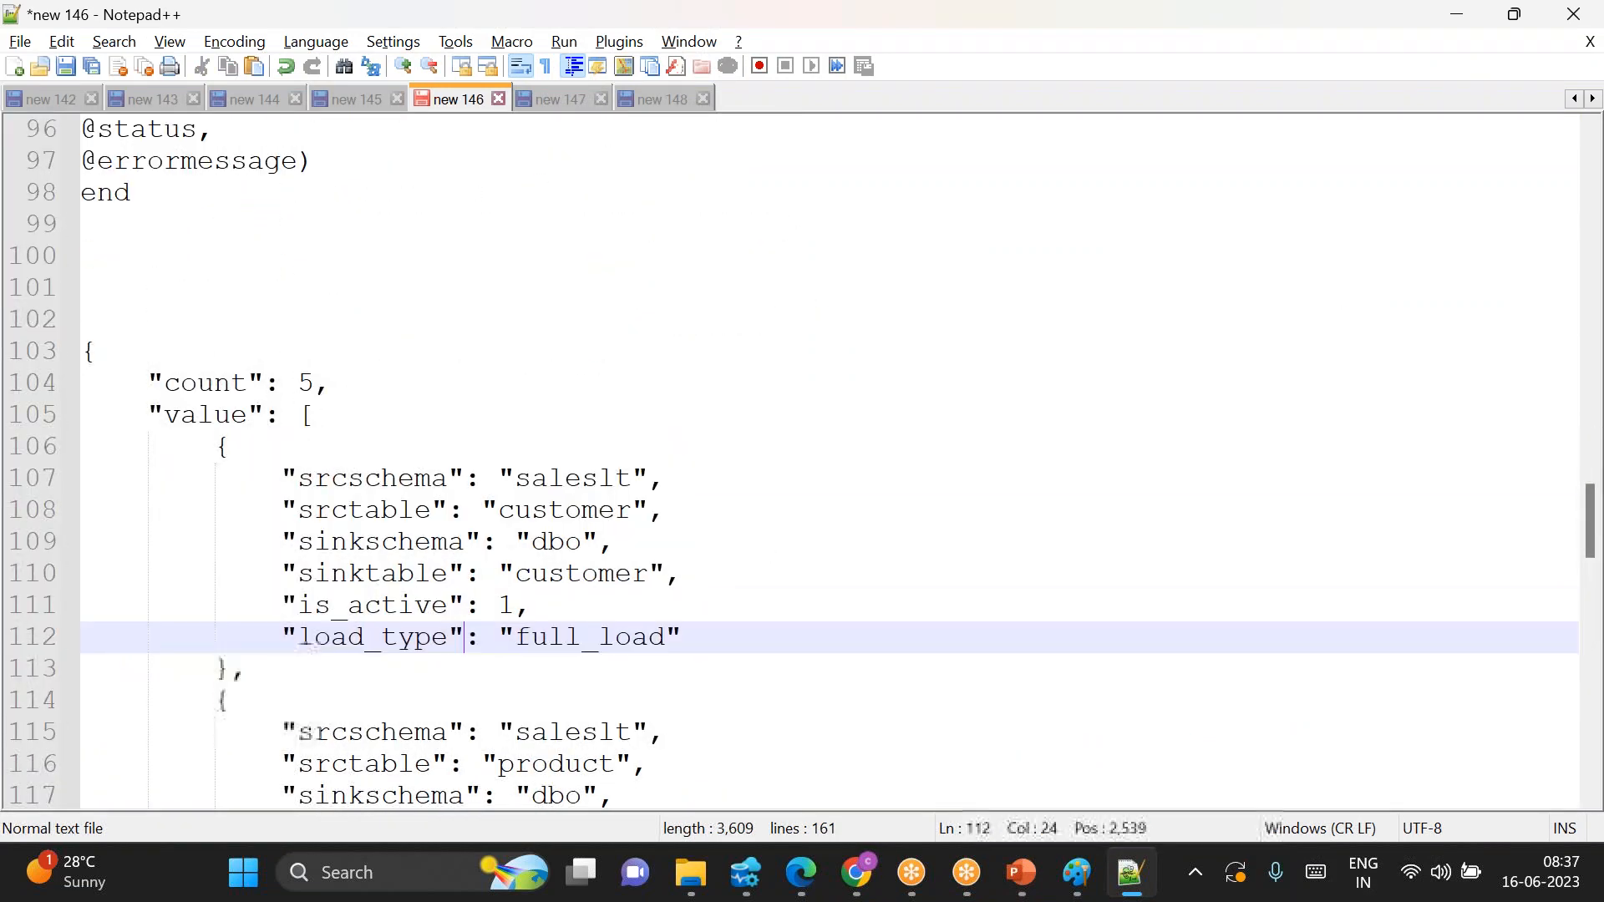
click(856, 872)
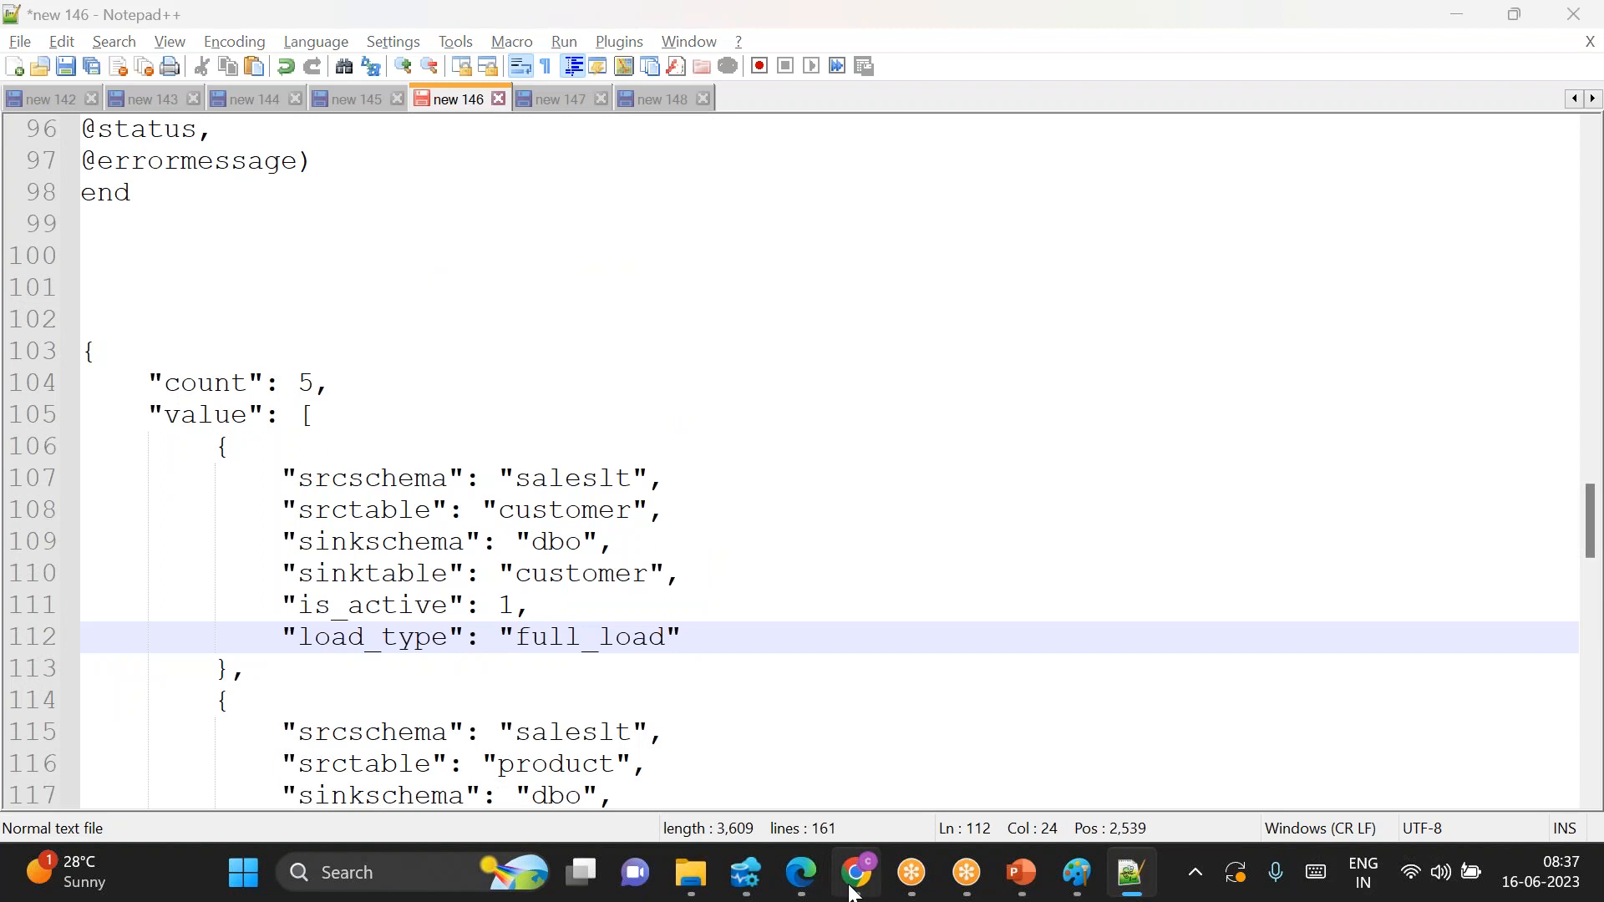
Step: Add a ForEach activity to the canvas, connected from Lookup1's success output
click(1185, 382)
double_click(563, 334)
key(BackSpace)
text(fo)
text(ra)
key(BackSpace)
key(BackSpace)
text(re)
drag(809, 424, 1161, 405)
drag(996, 394, 1164, 392)
click(1163, 393)
click(845, 488)
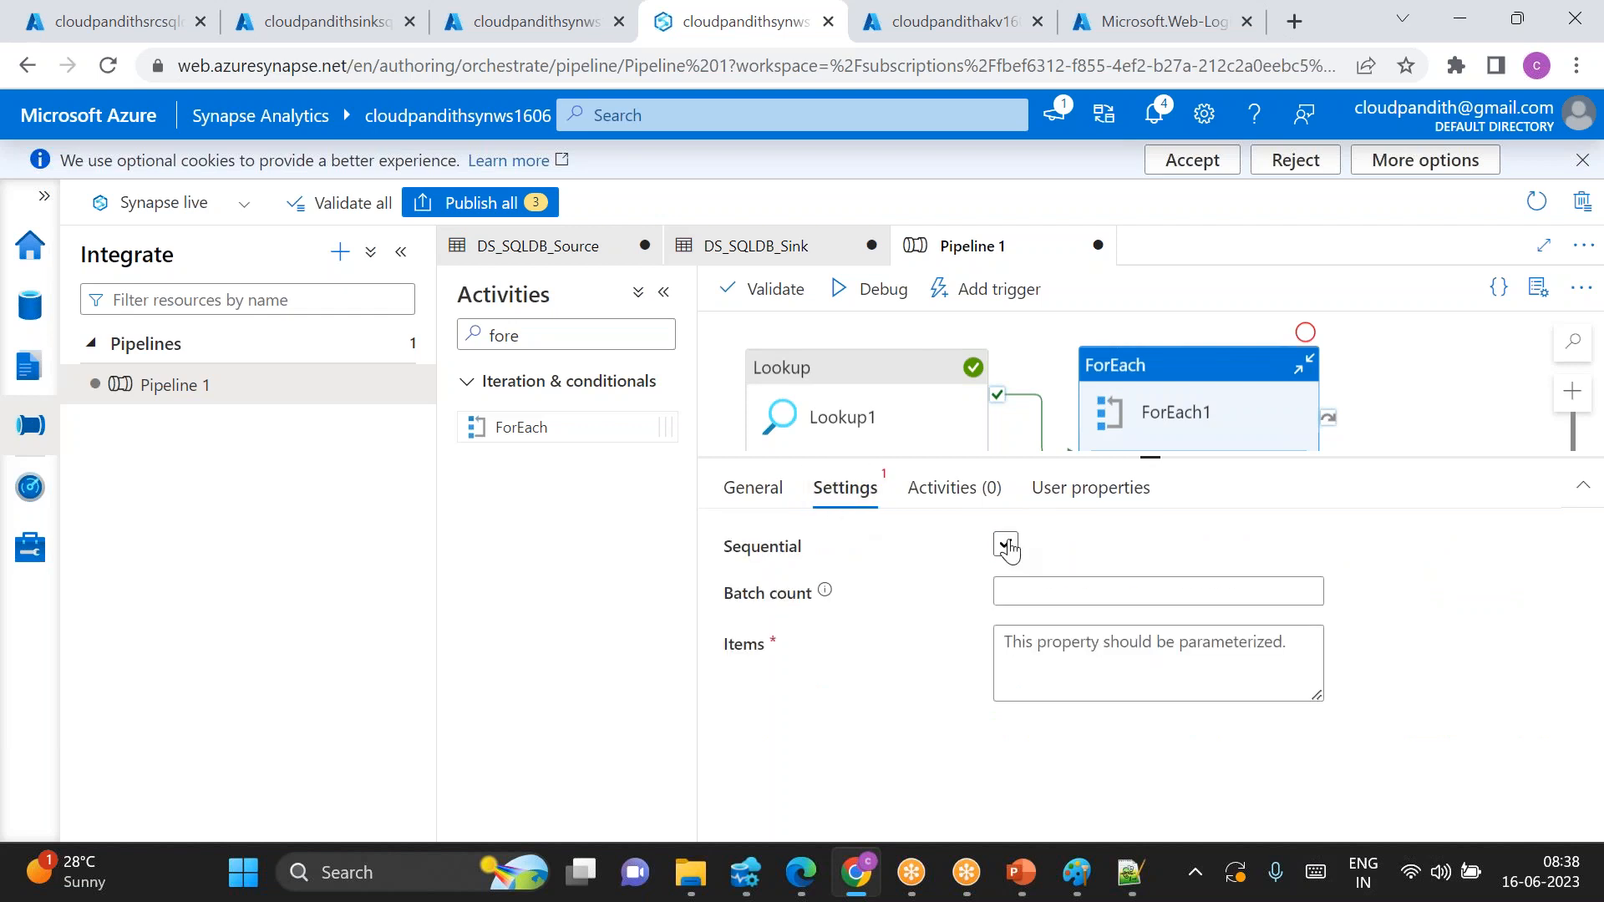
click(1006, 545)
click(1060, 612)
click(1060, 669)
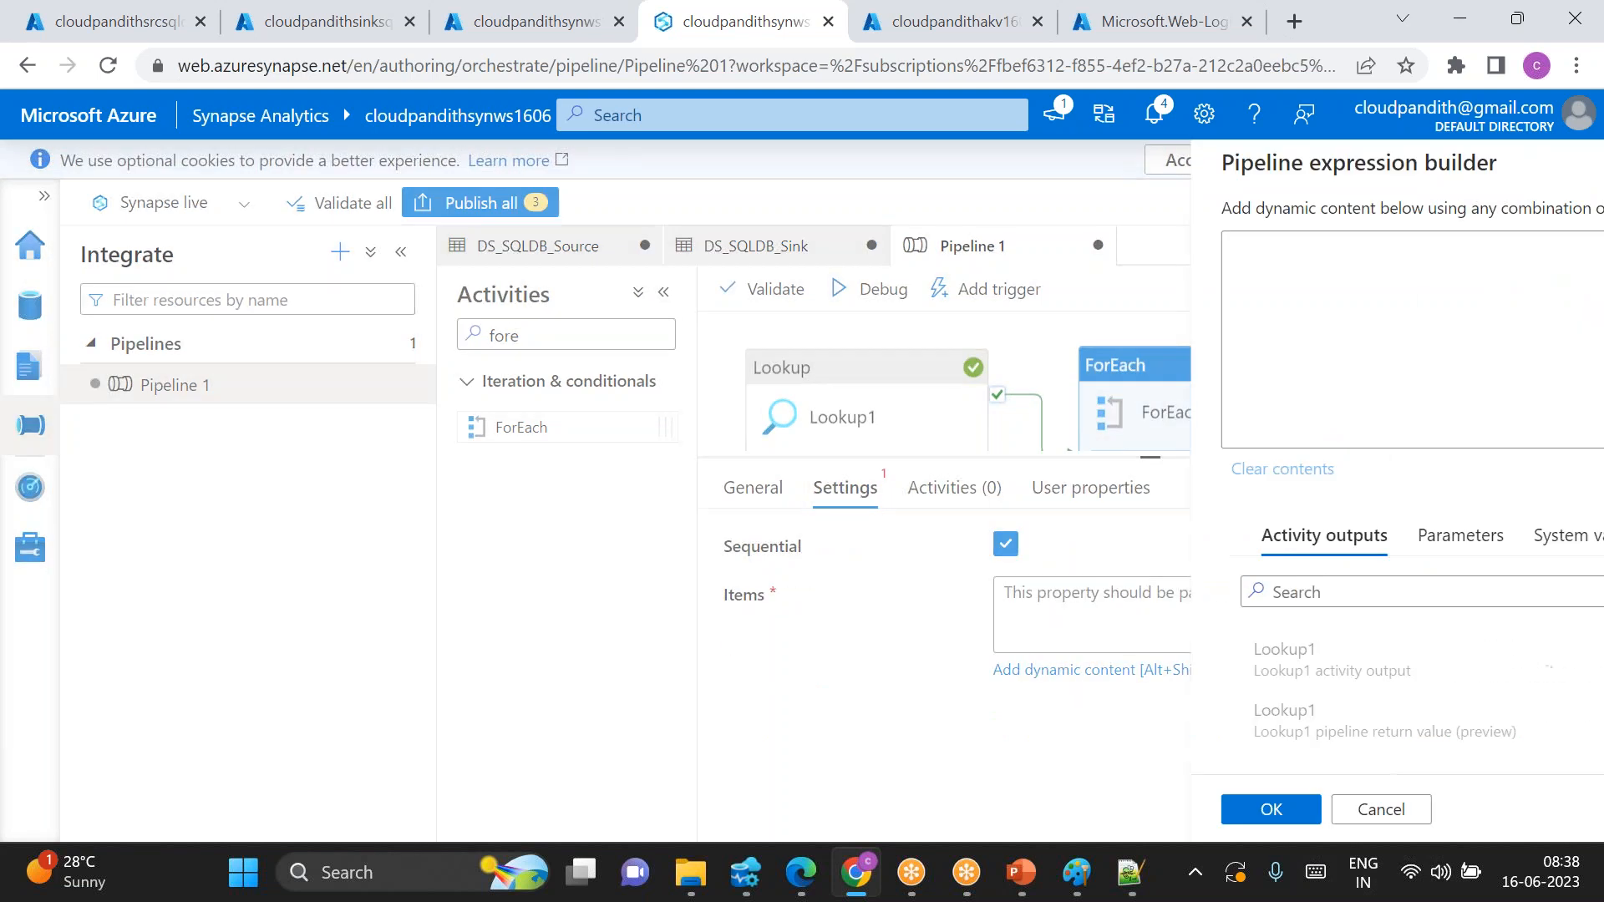
scroll(1028, 702, down, 2)
click(978, 721)
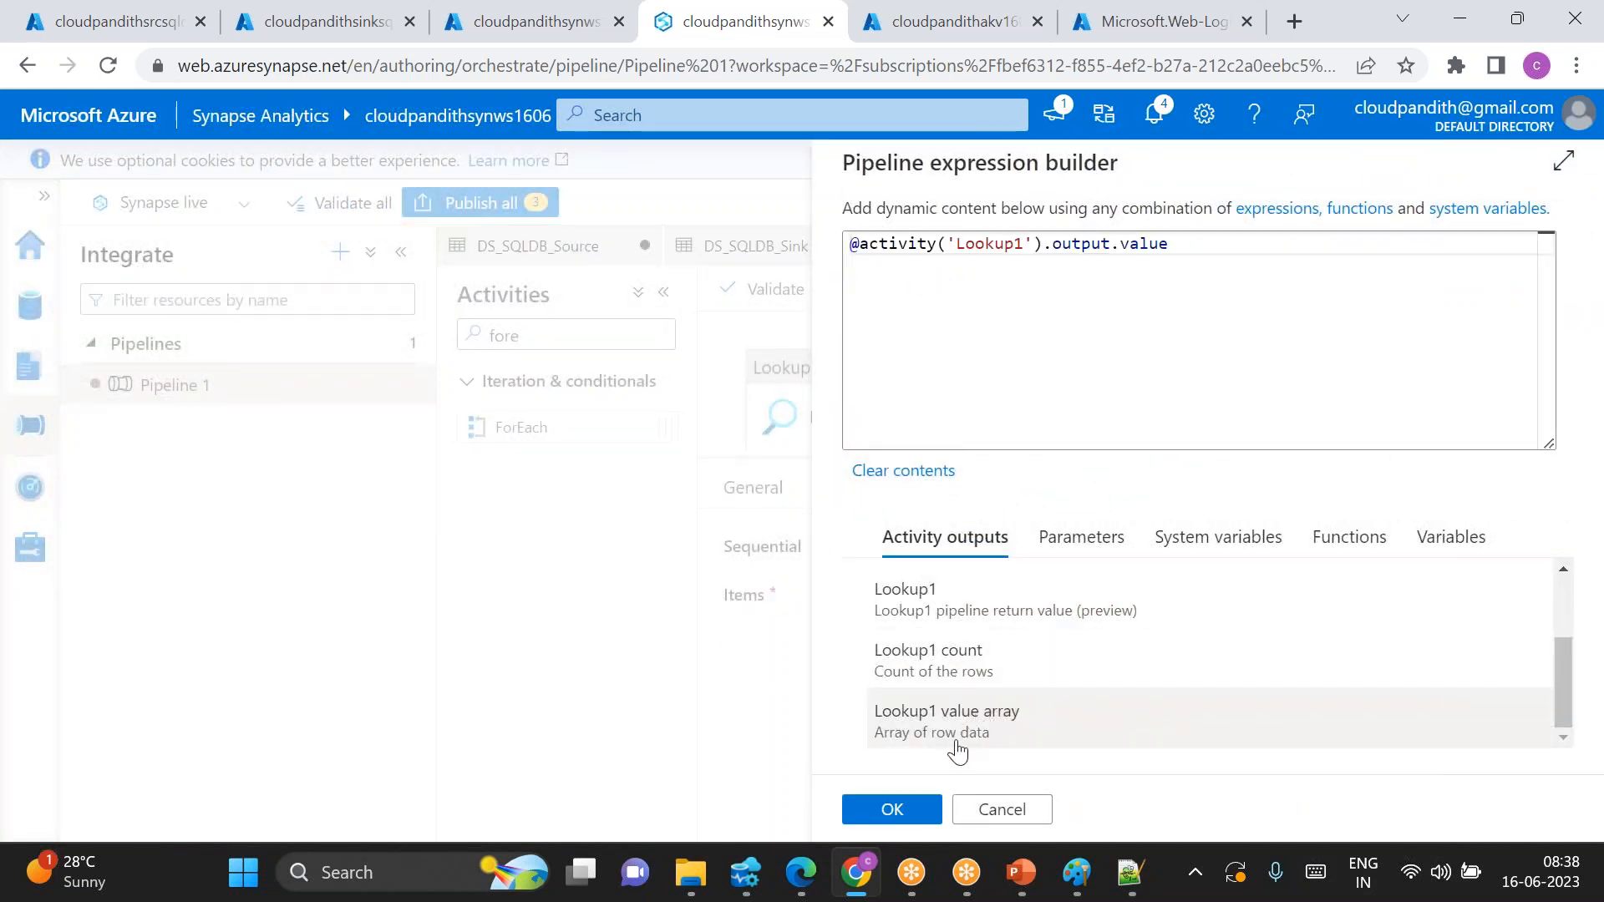
click(893, 809)
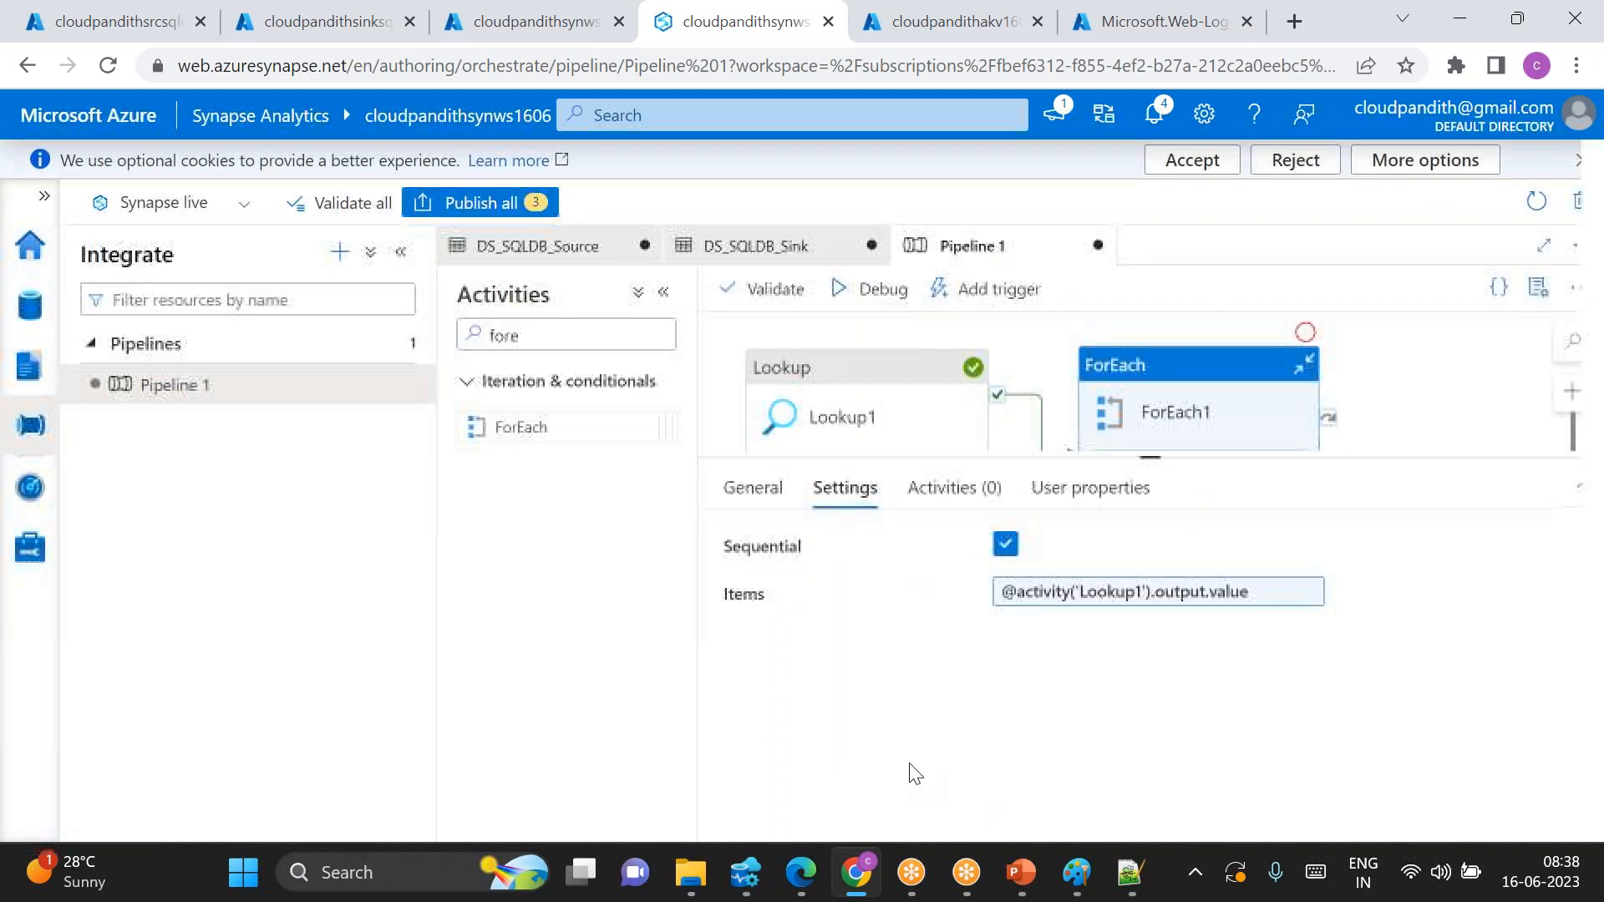
Step: Open ForEach1's inner canvas and search the activities for Get Metadata
double_click(1178, 375)
drag(577, 329, 459, 333)
key(BackSpace)
text(gte)
key(BackSpace)
Step: Add a Get Metadata activity inside ForEach1 using the DS_SQLDB_Source dataset
text(et)
drag(576, 427, 956, 491)
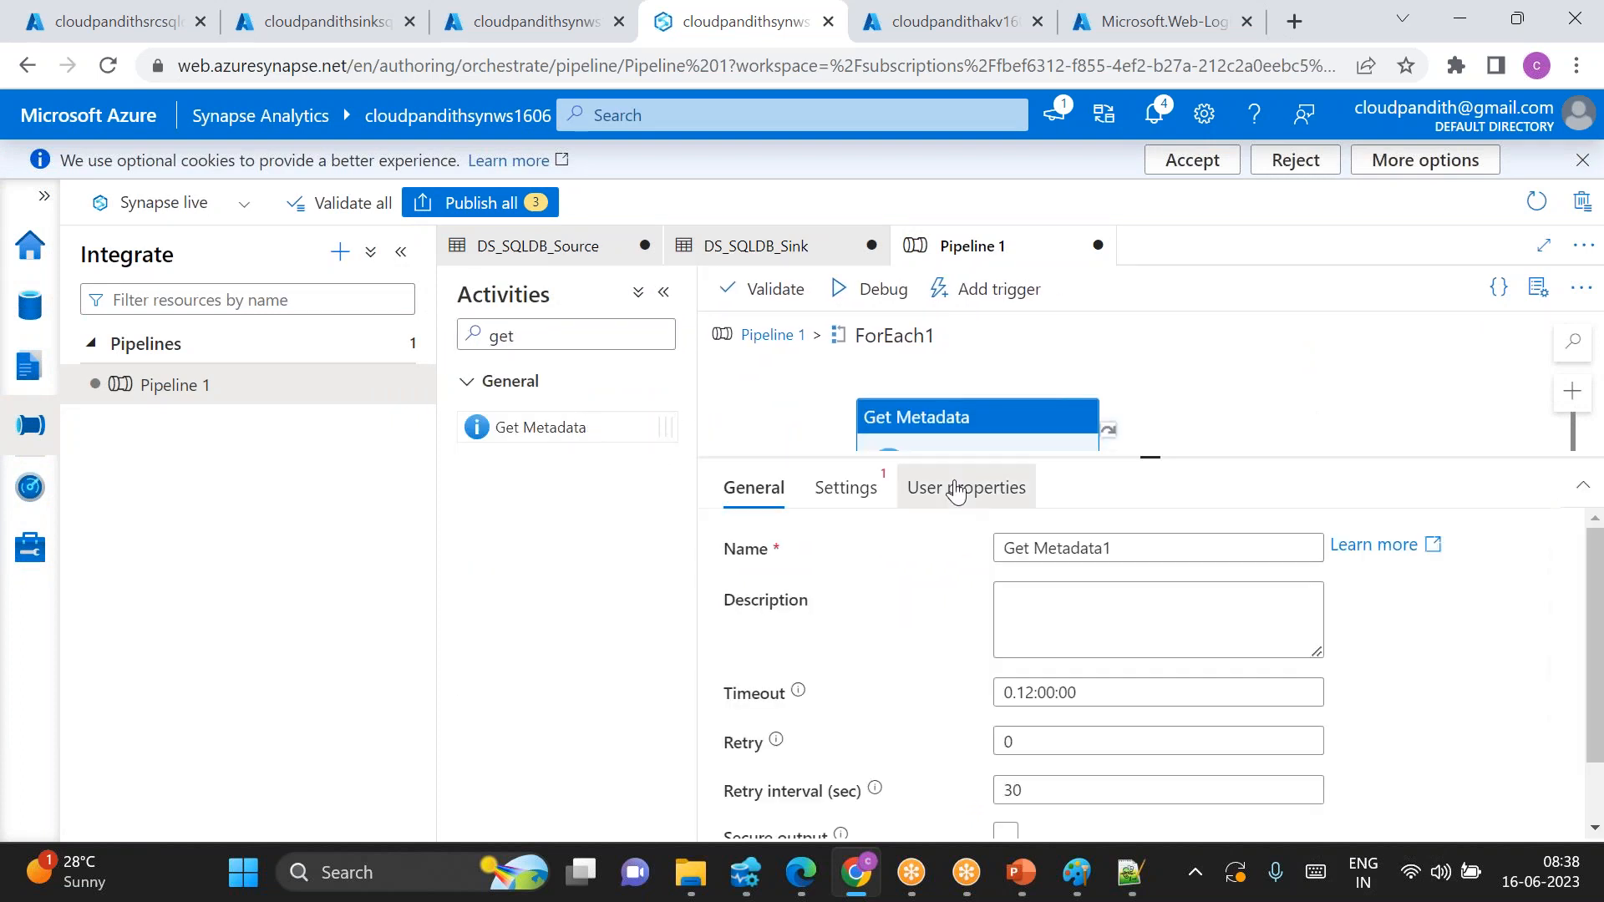
click(1027, 489)
click(839, 490)
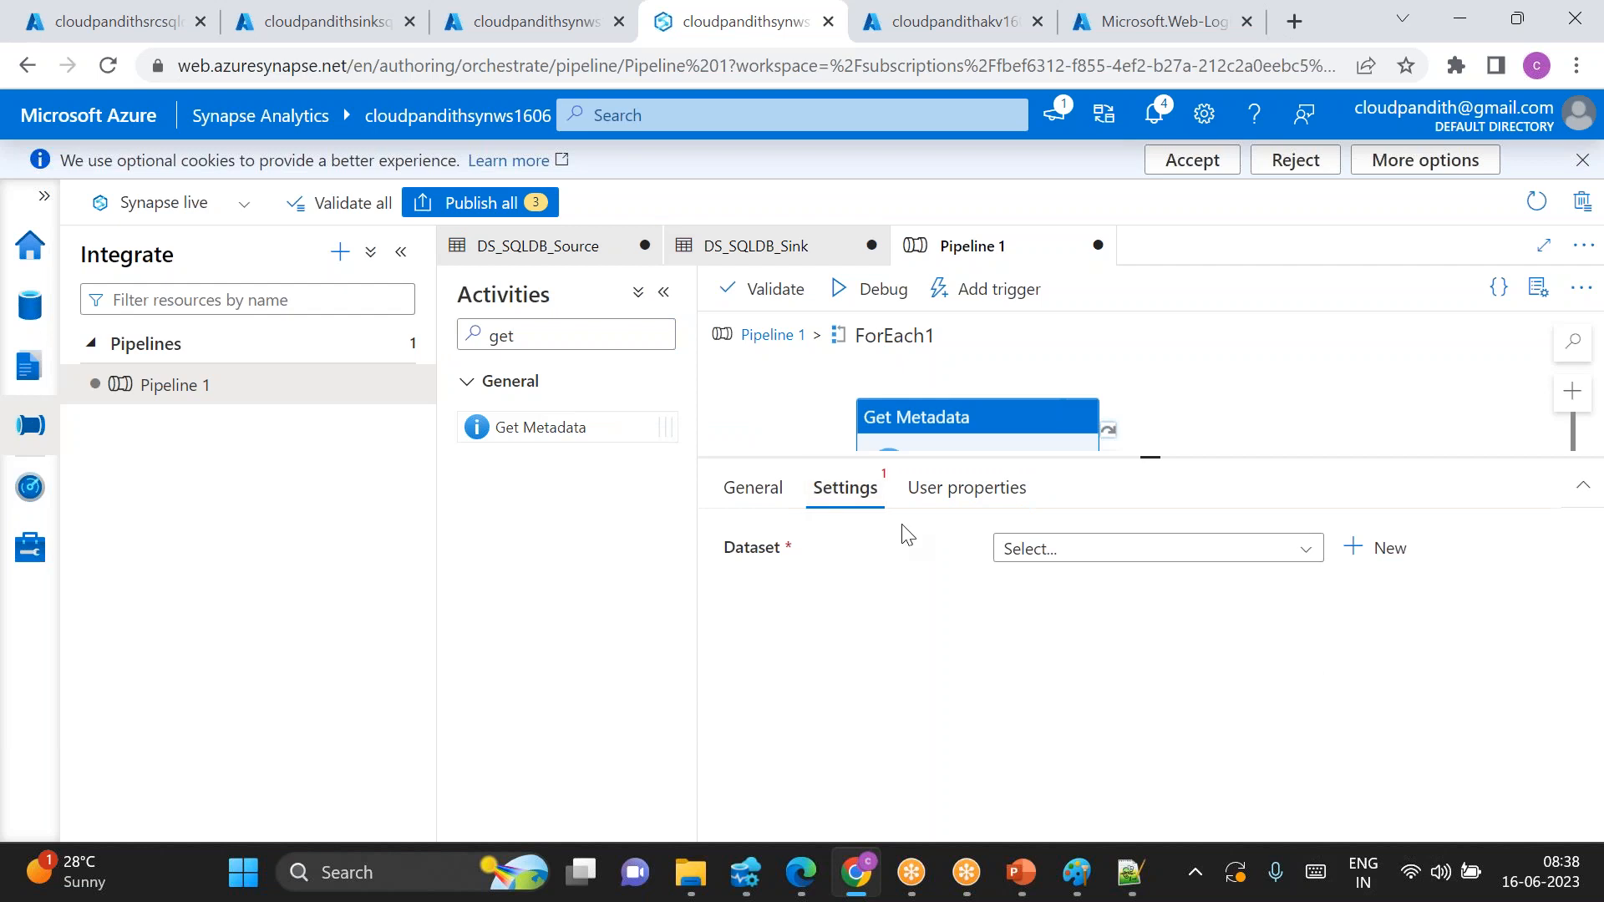
click(1034, 549)
click(1079, 661)
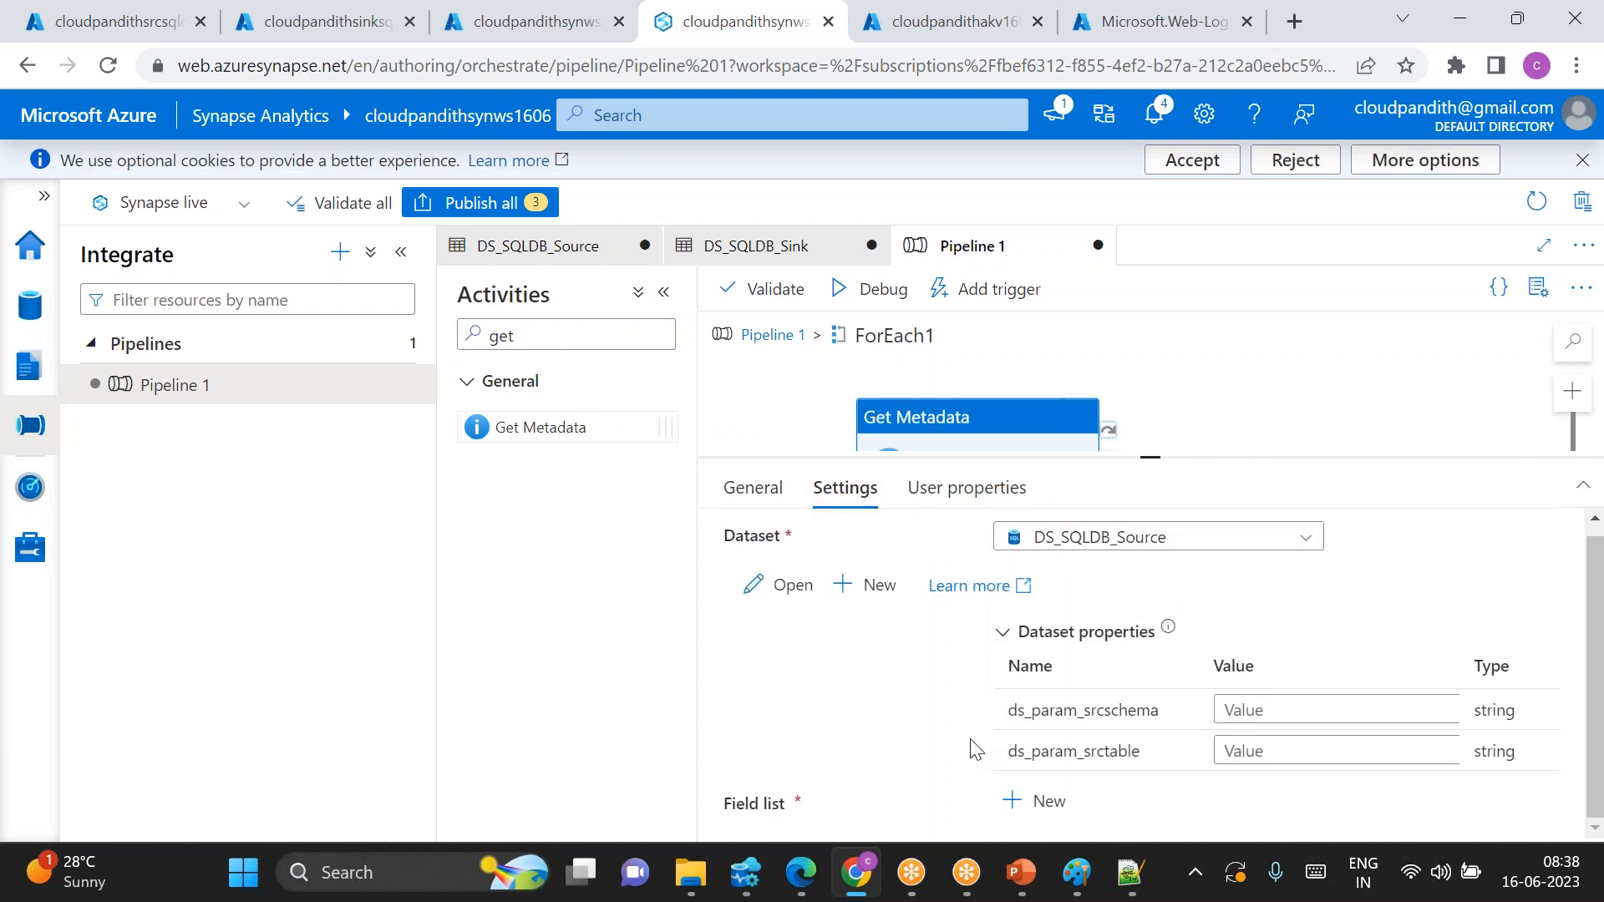
click(1252, 709)
click(1256, 737)
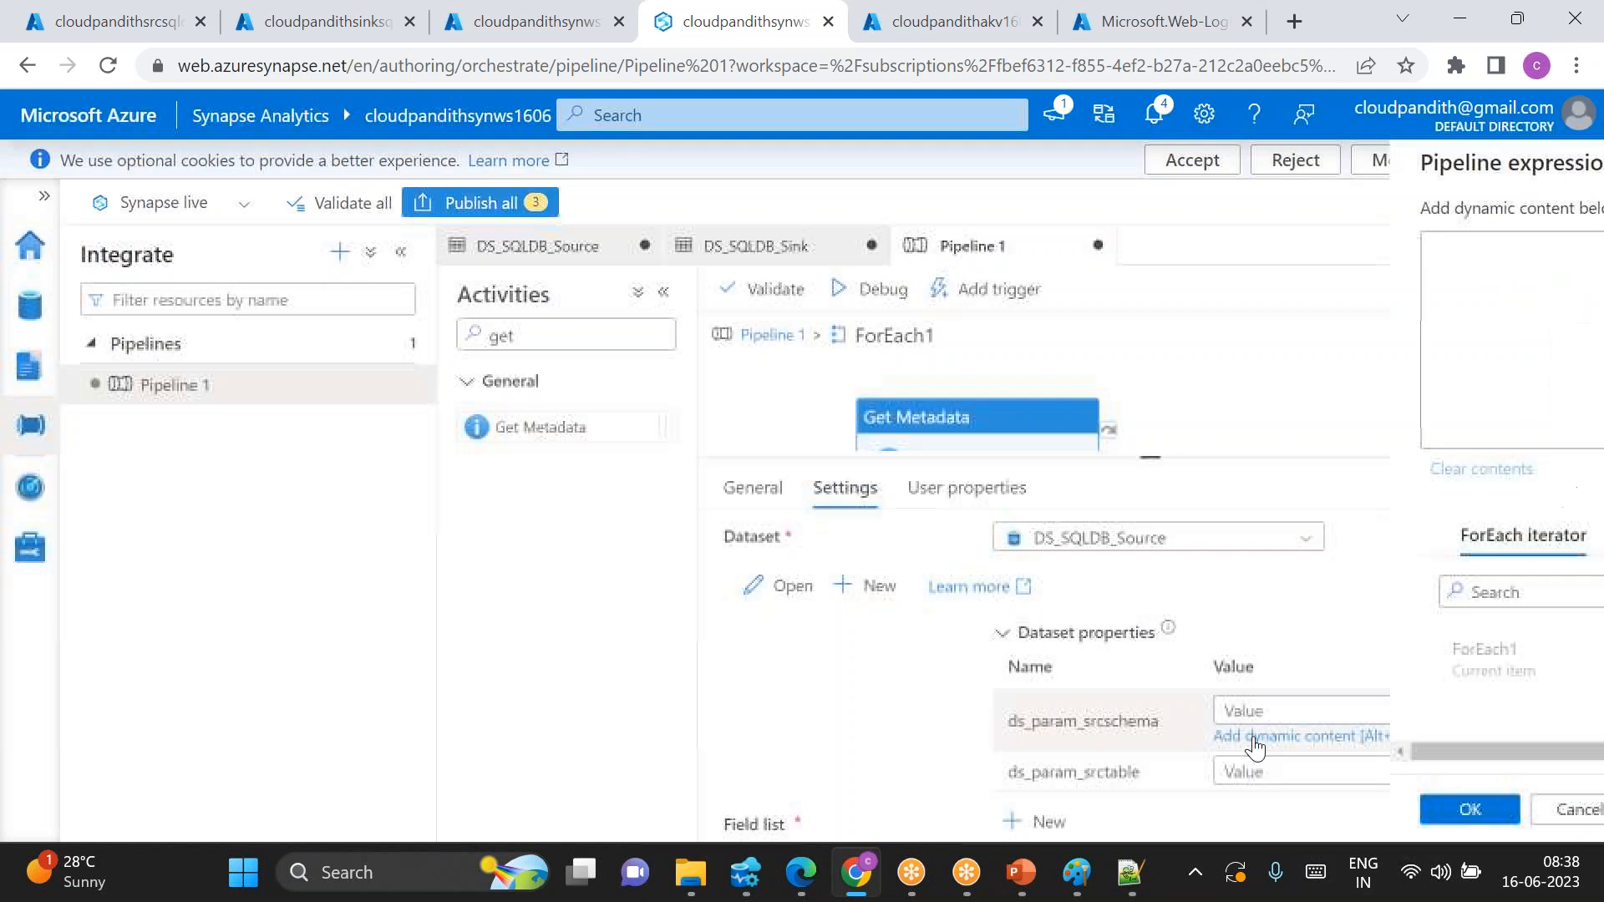
click(1024, 660)
click(949, 251)
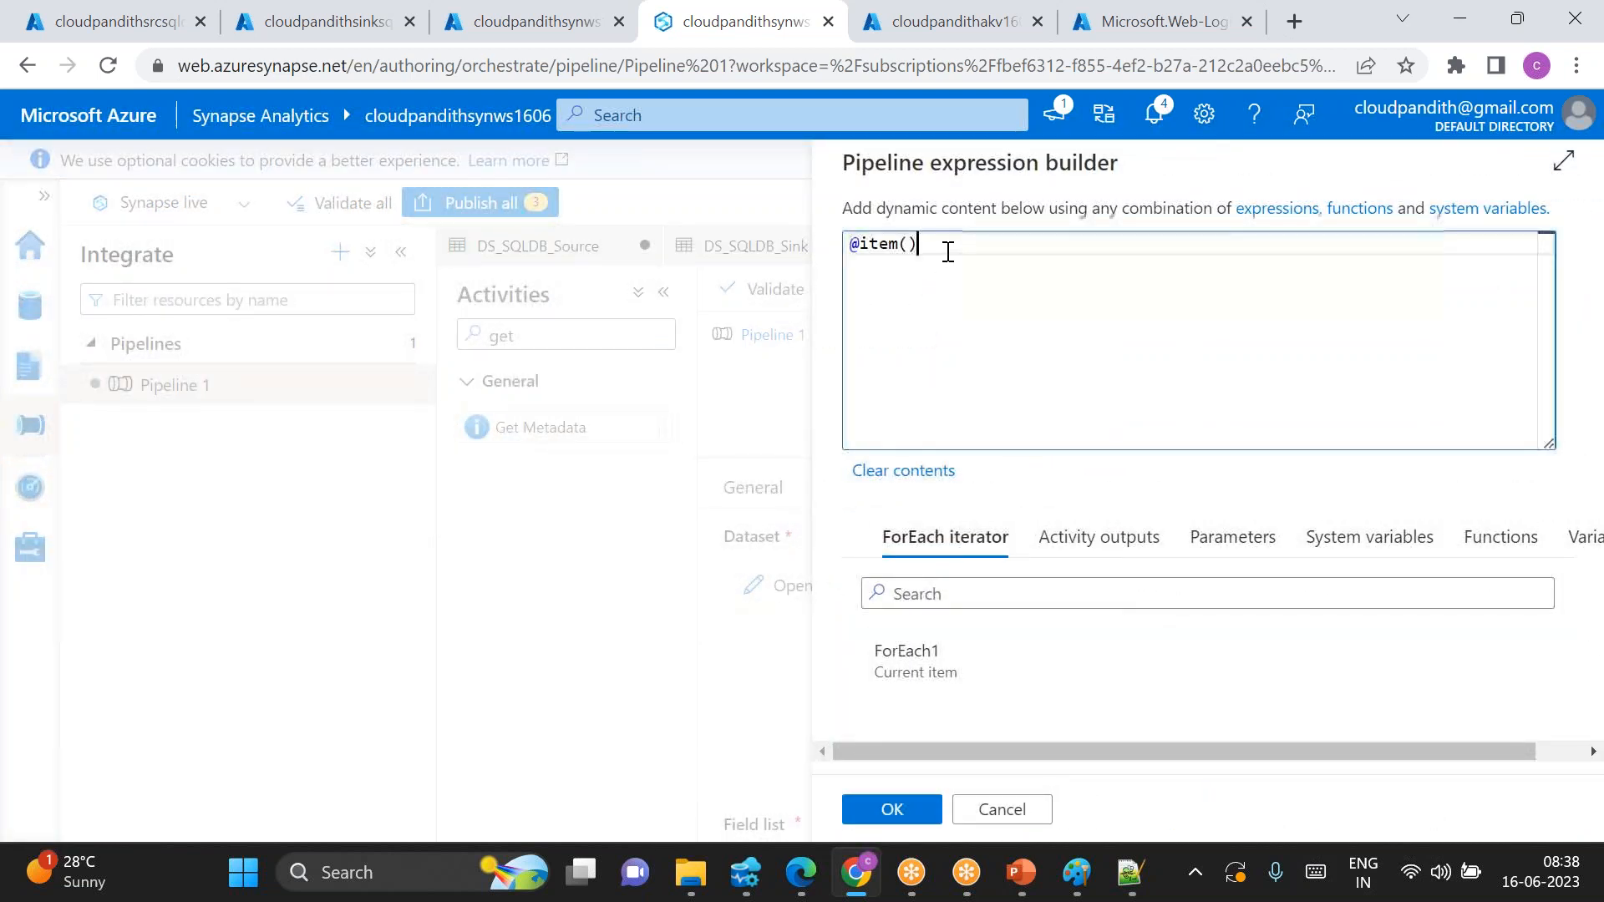
text(.)
key(alt+Tab)
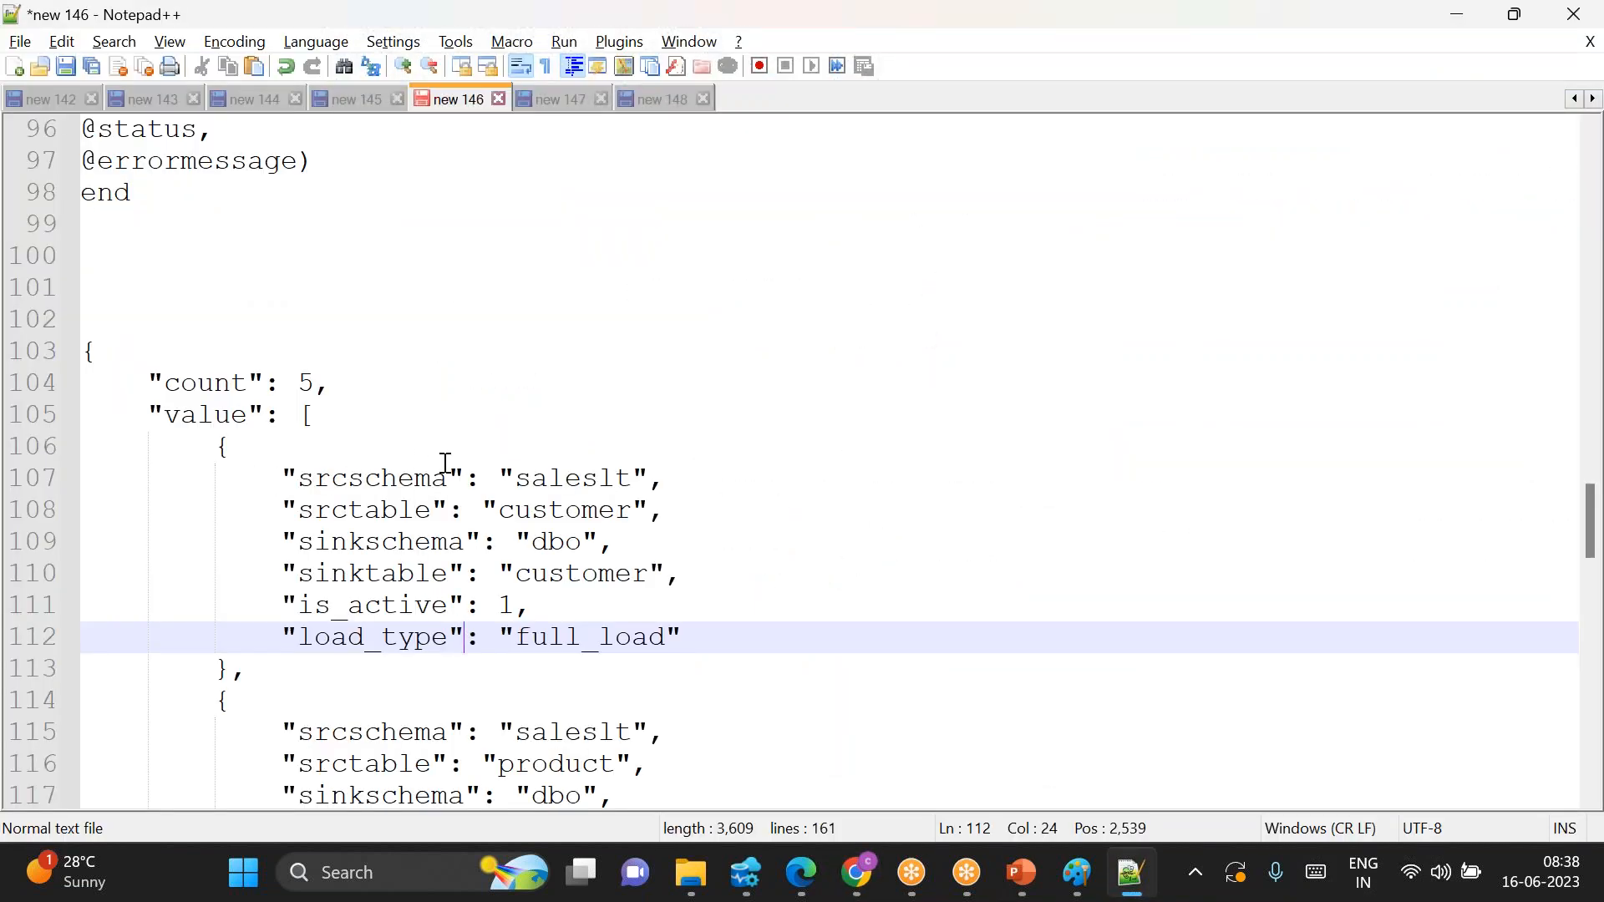
double_click(573, 481)
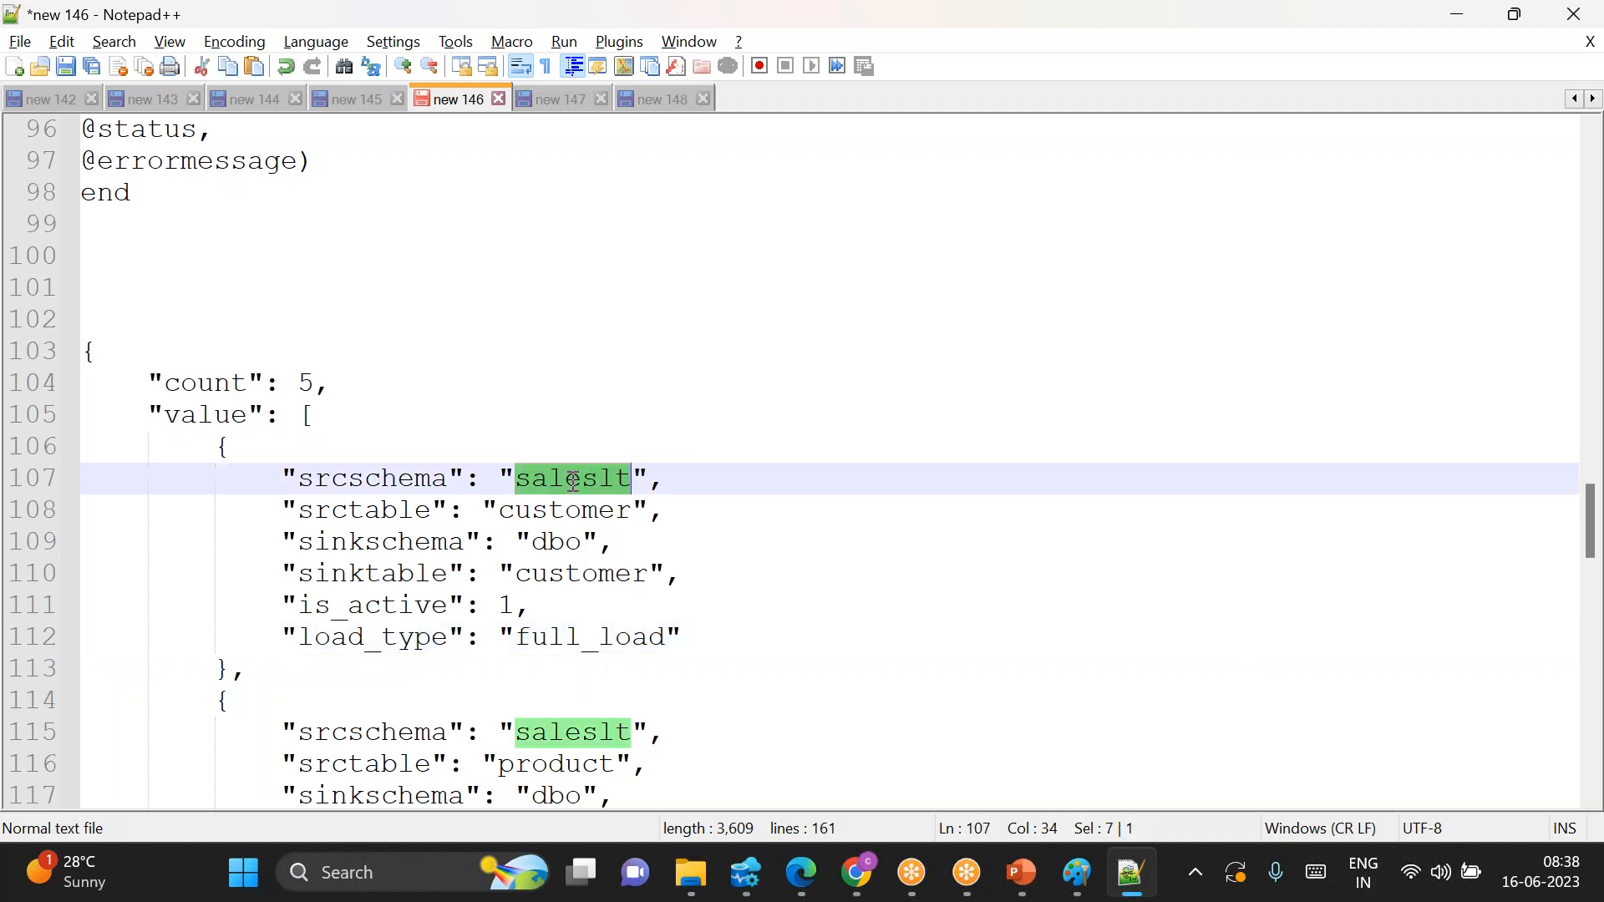
double_click(377, 479)
key(ctrl+c)
key(alt+Tab)
key(ctrl+v)
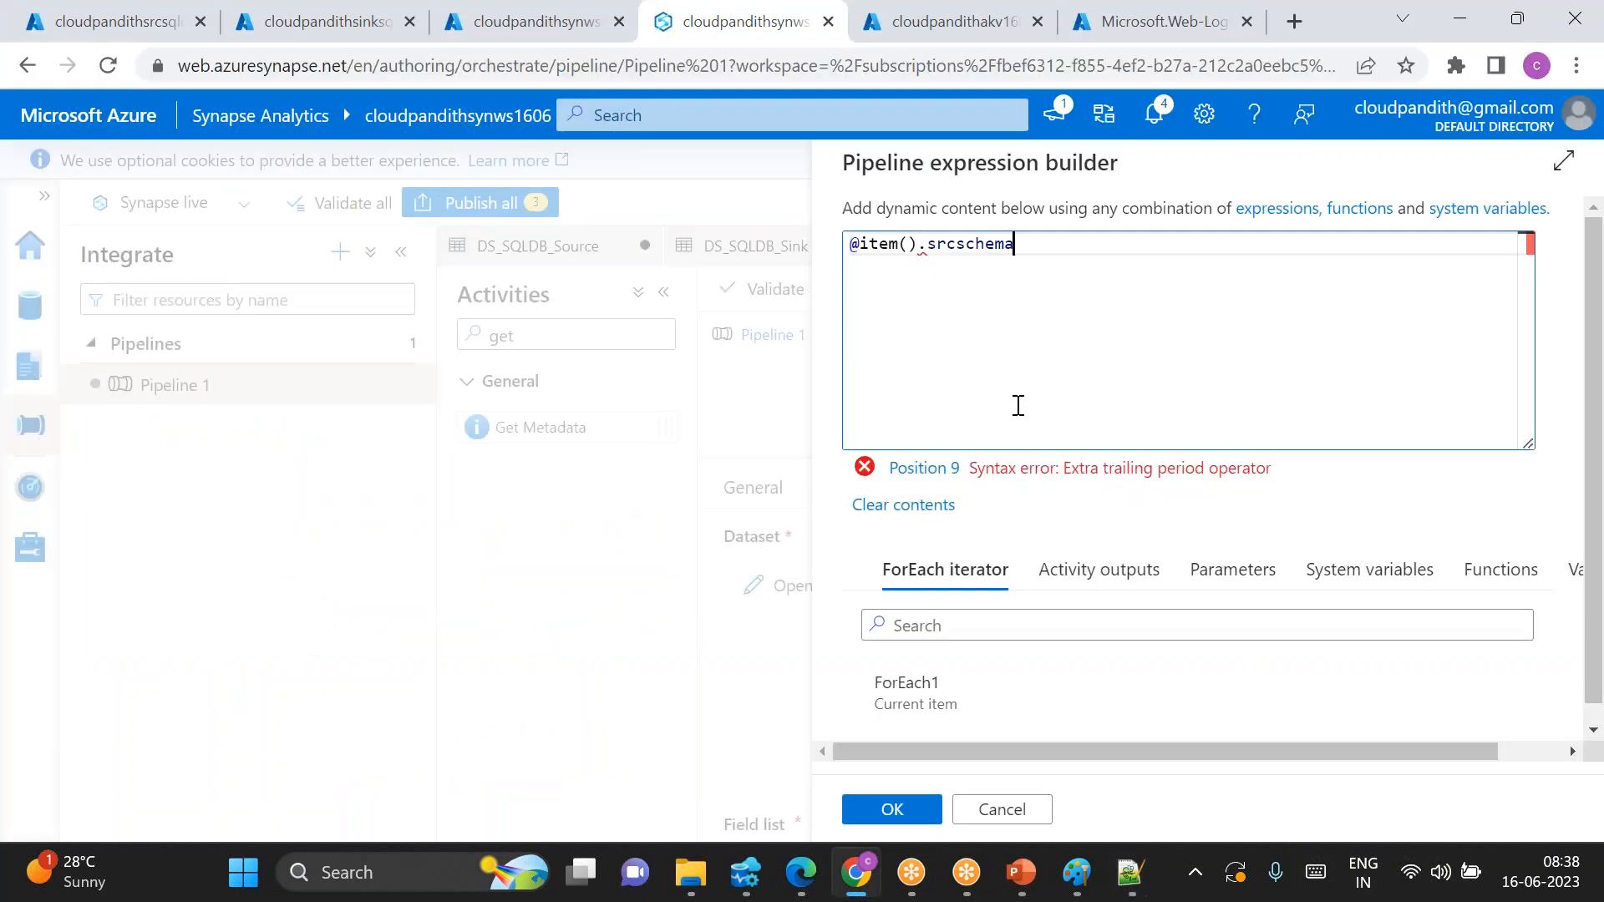
click(892, 810)
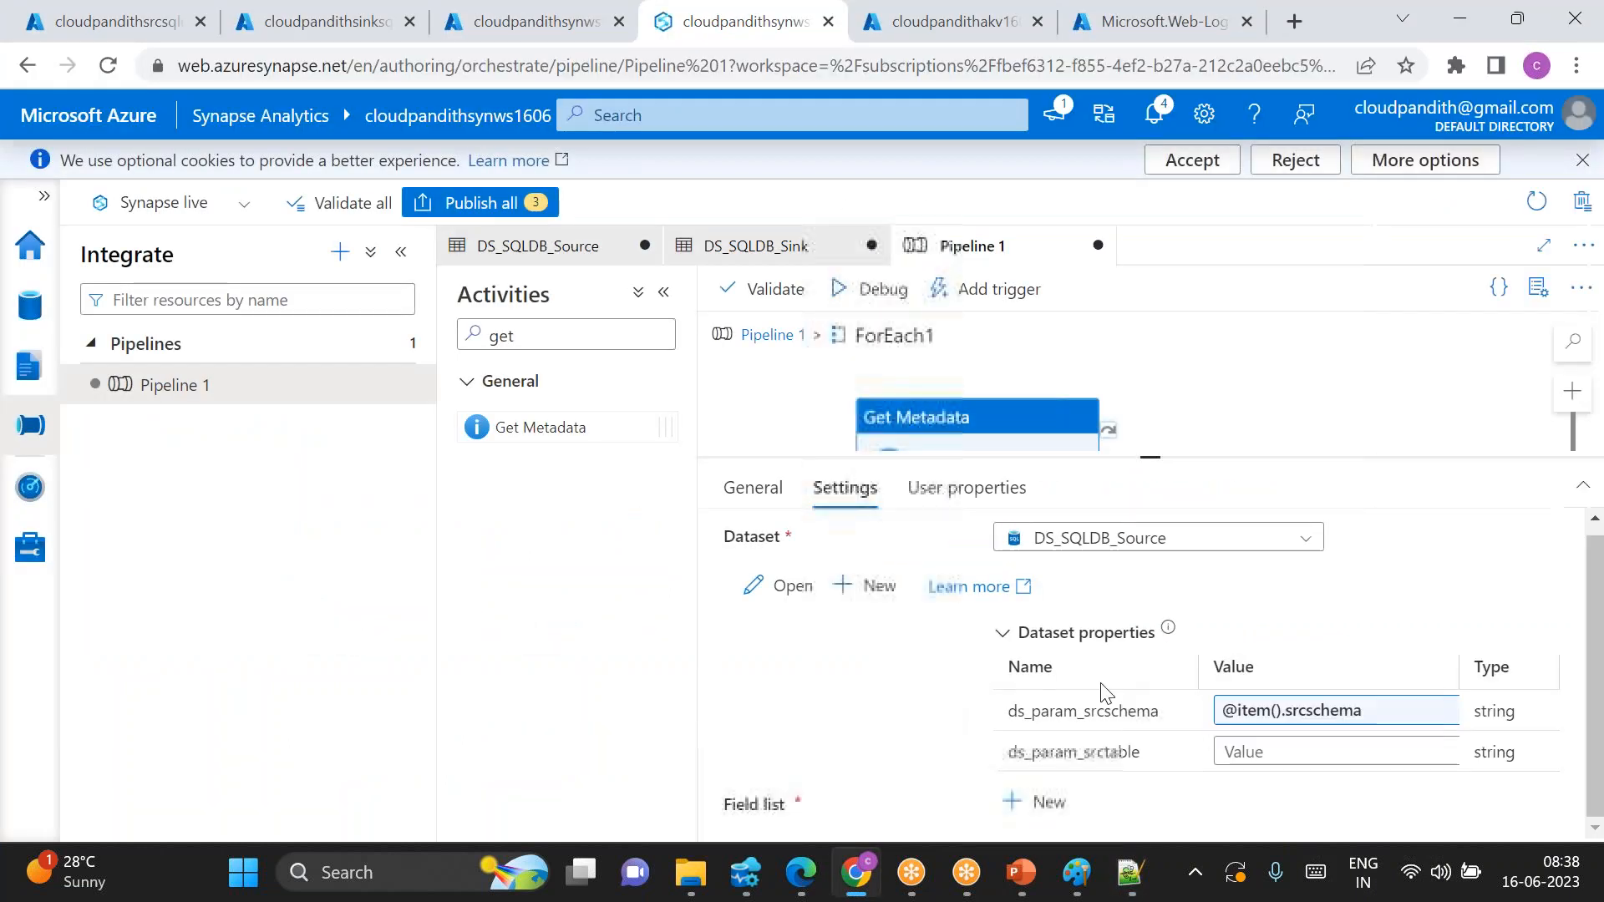
click(1245, 752)
click(1296, 781)
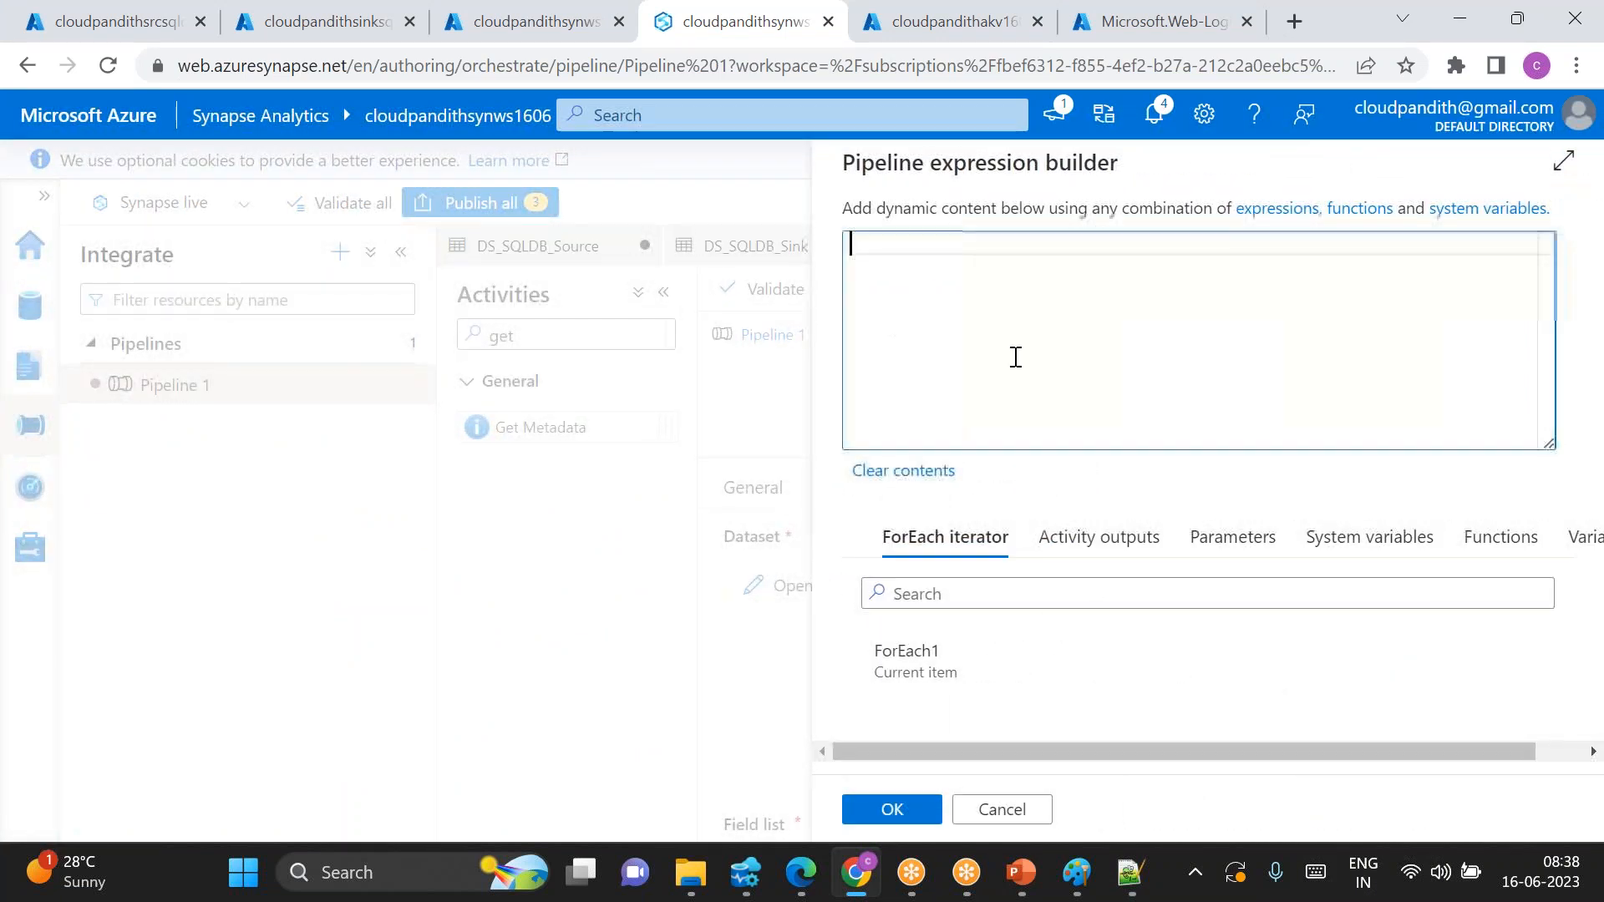
click(931, 663)
click(921, 248)
text(.)
key(alt+Tab)
double_click(373, 507)
key(ctrl+c)
key(alt+Tab)
key(ctrl+v)
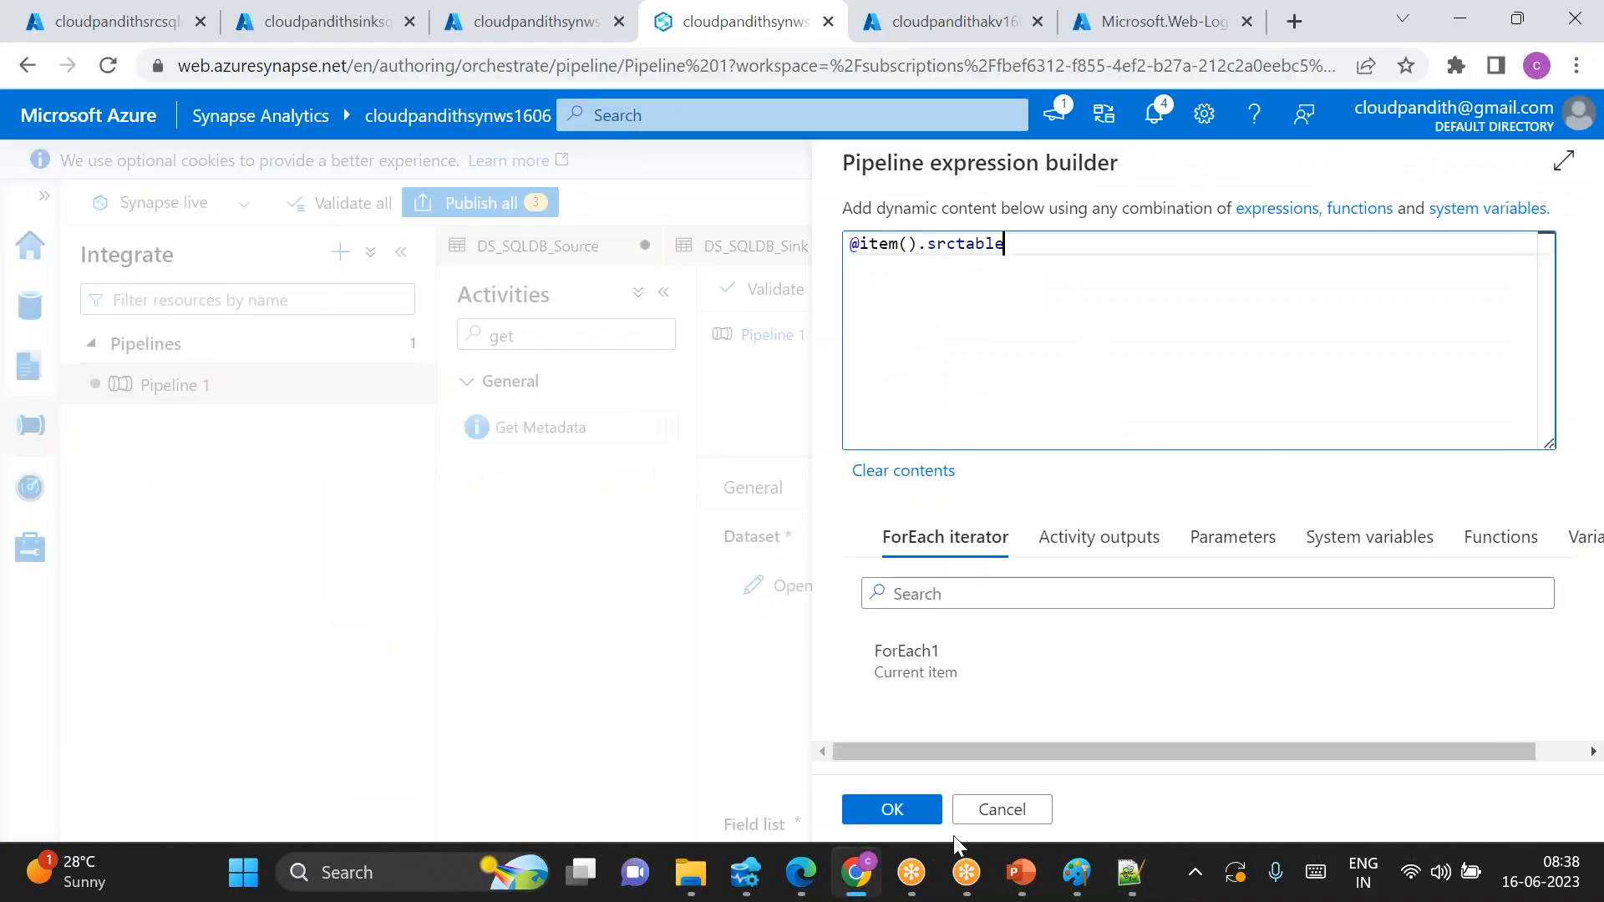
click(887, 812)
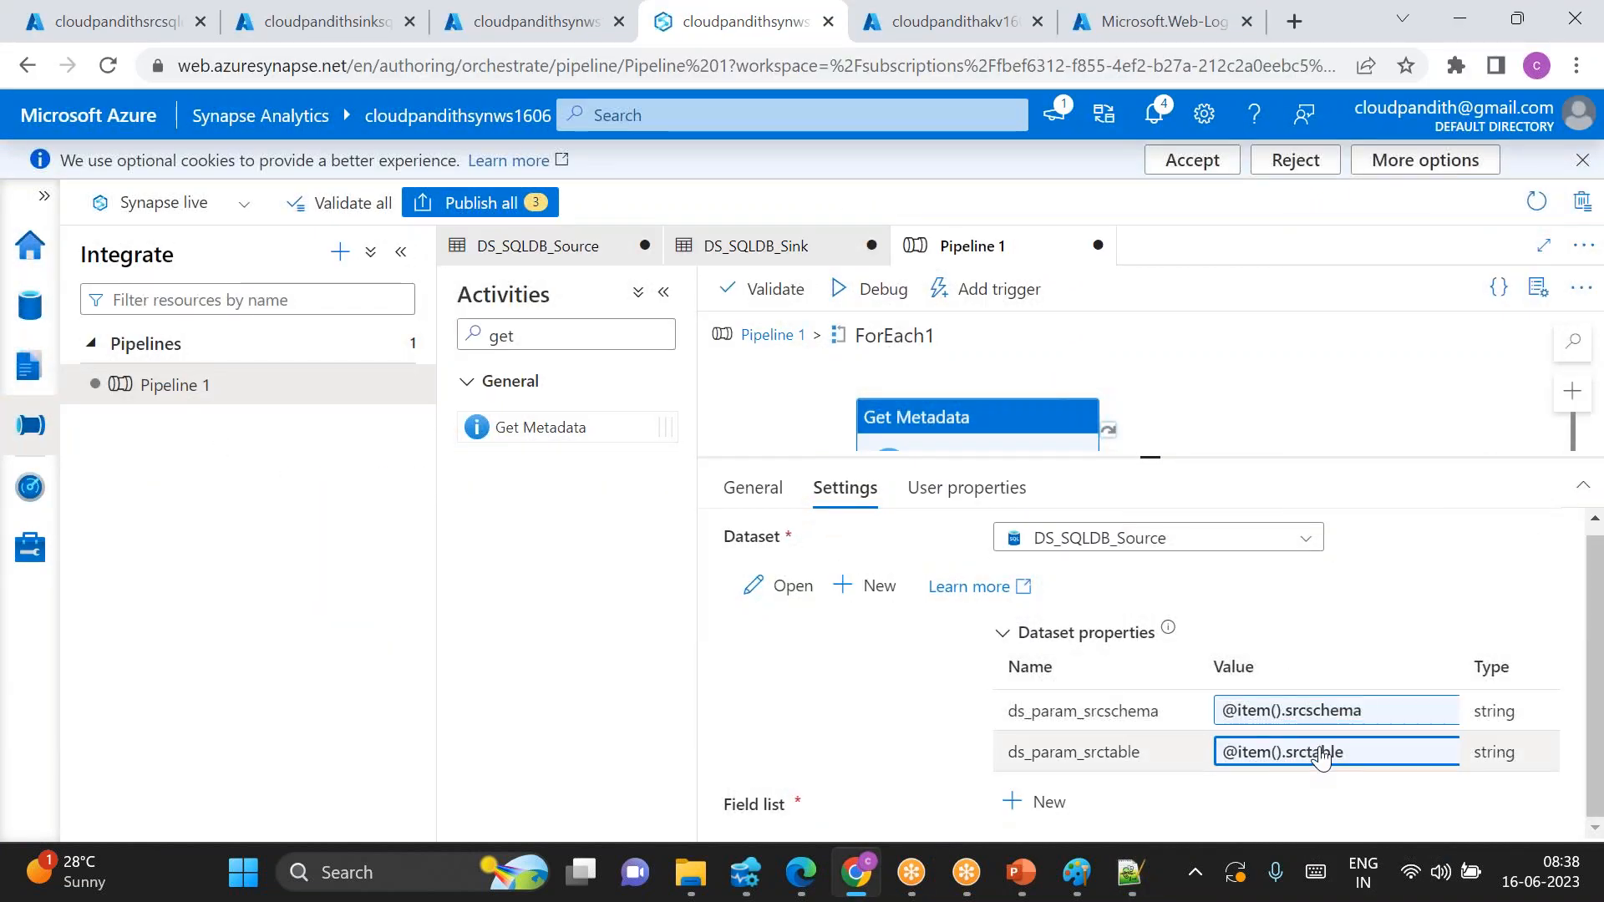
Step: Review the product and employee records' schema and table values in the metadata JSON
key(alt+Tab)
drag(515, 480, 632, 509)
scroll(632, 508, down, 2)
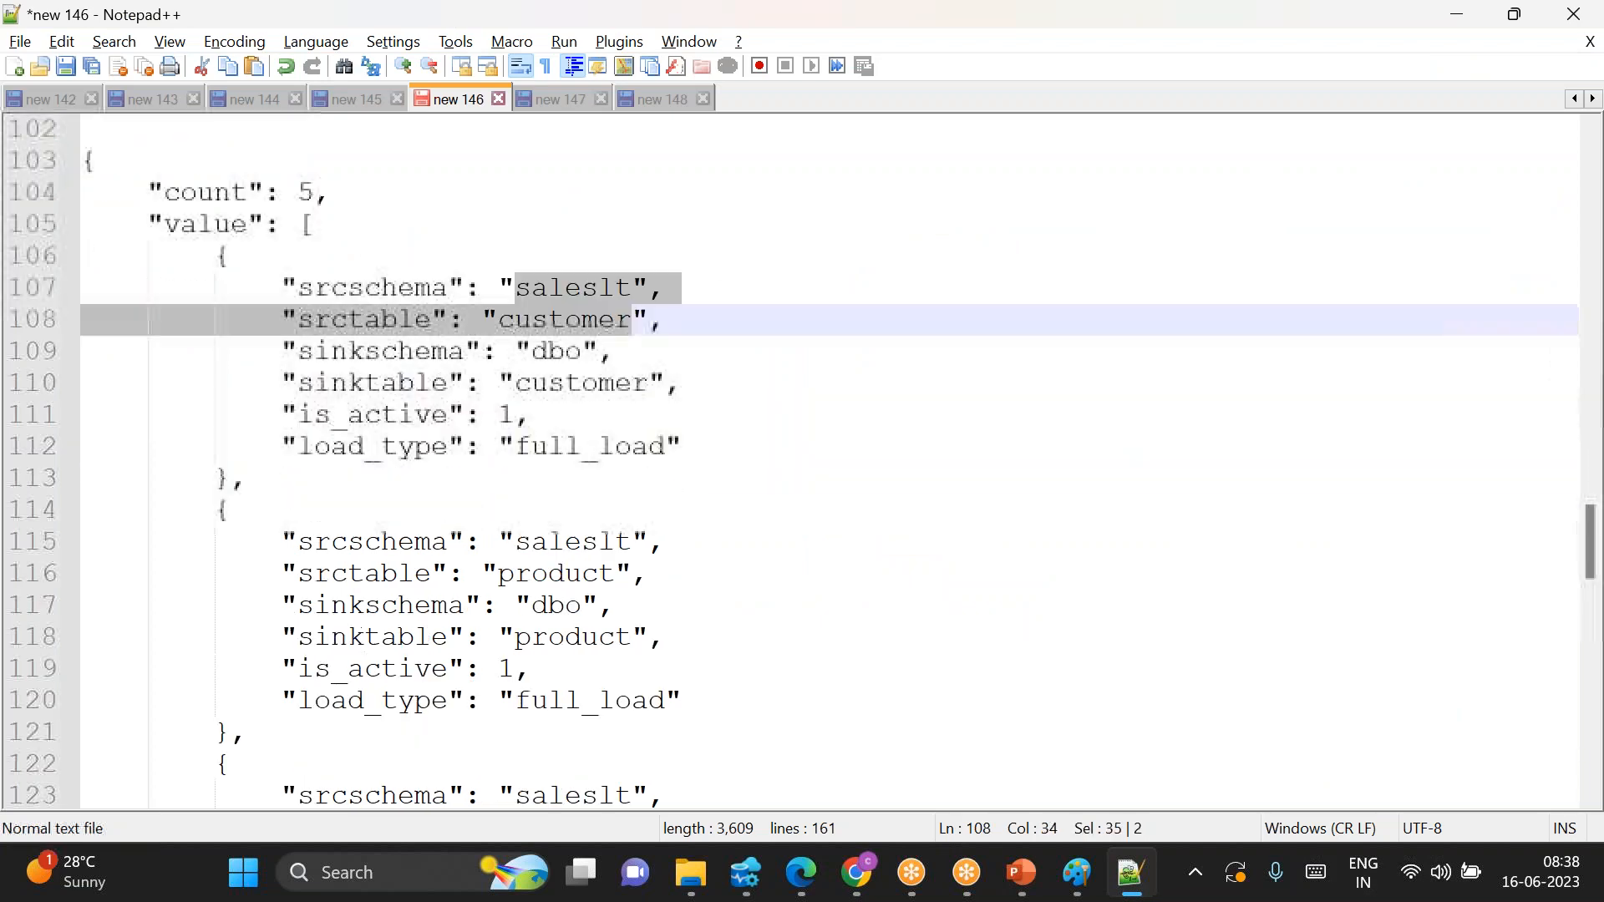
scroll(602, 469, down, 1)
drag(515, 445, 599, 476)
scroll(598, 477, down, 2)
drag(481, 510, 681, 541)
scroll(681, 542, down, 2)
drag(492, 576, 699, 605)
scroll(699, 604, down, 3)
drag(515, 547, 648, 575)
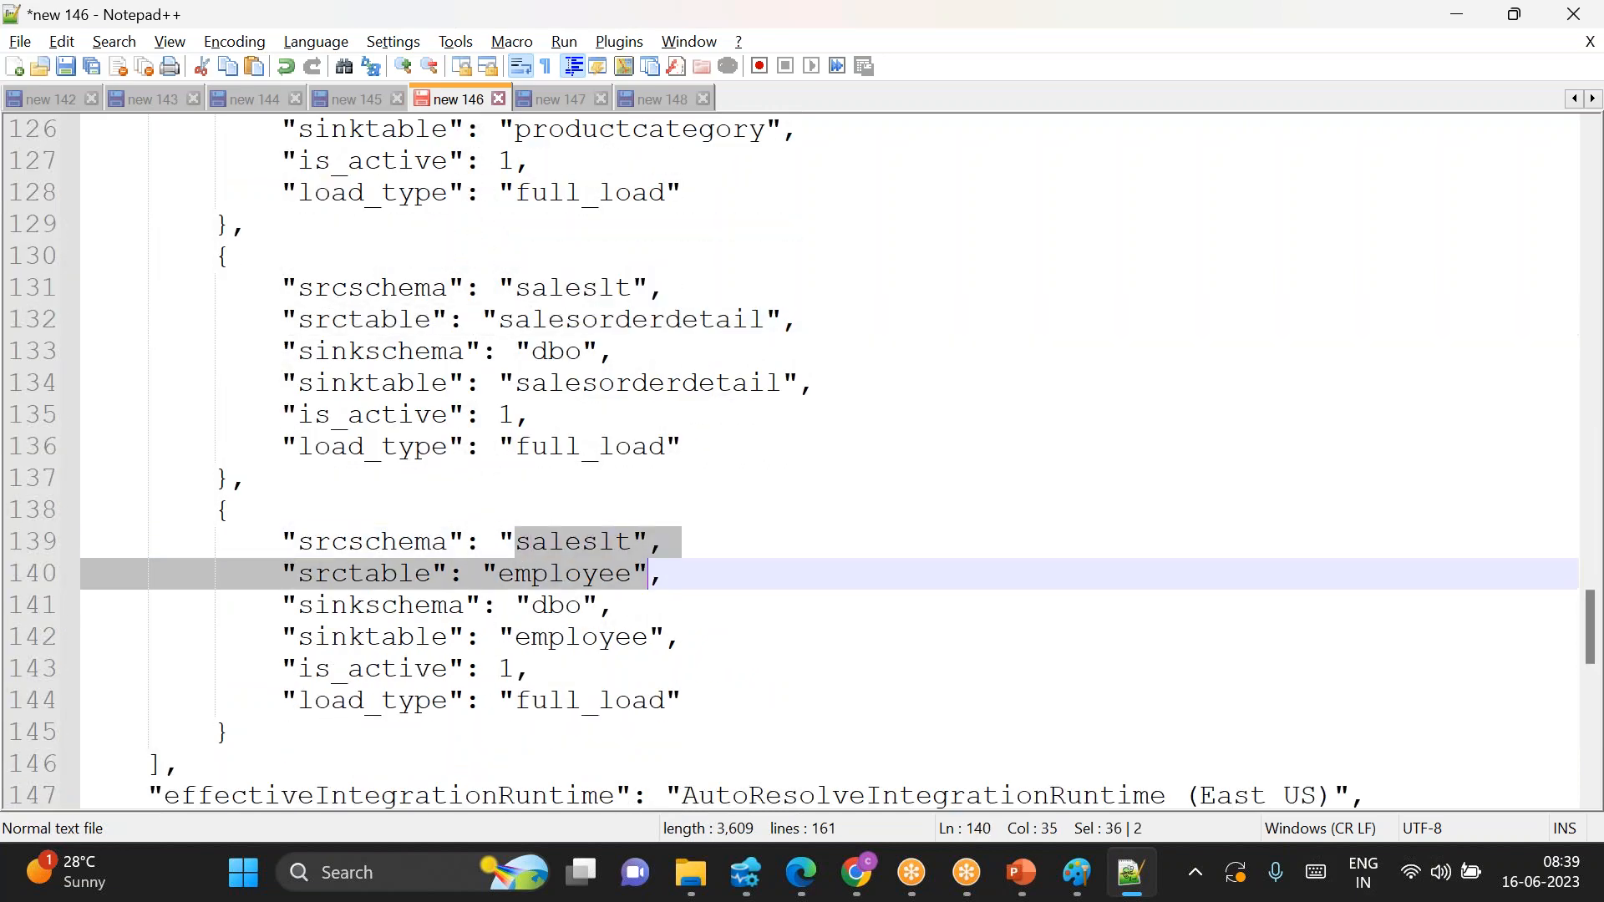
scroll(761, 575, up, 6)
key(alt+Tab)
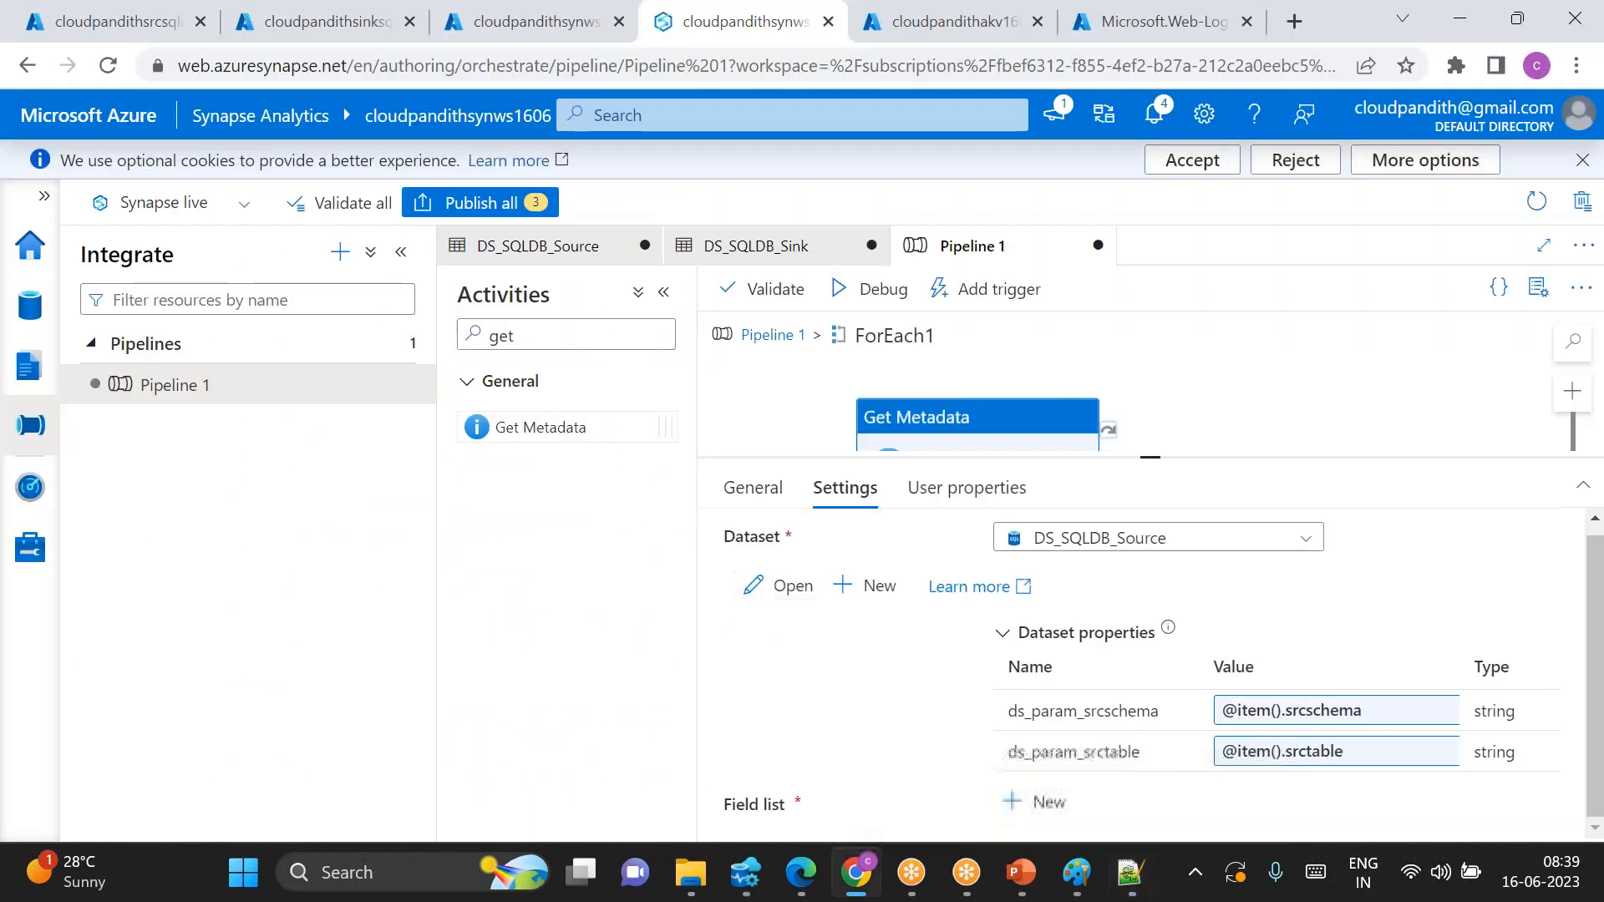
Step: Add Exists to the Get Metadata field list
click(1024, 800)
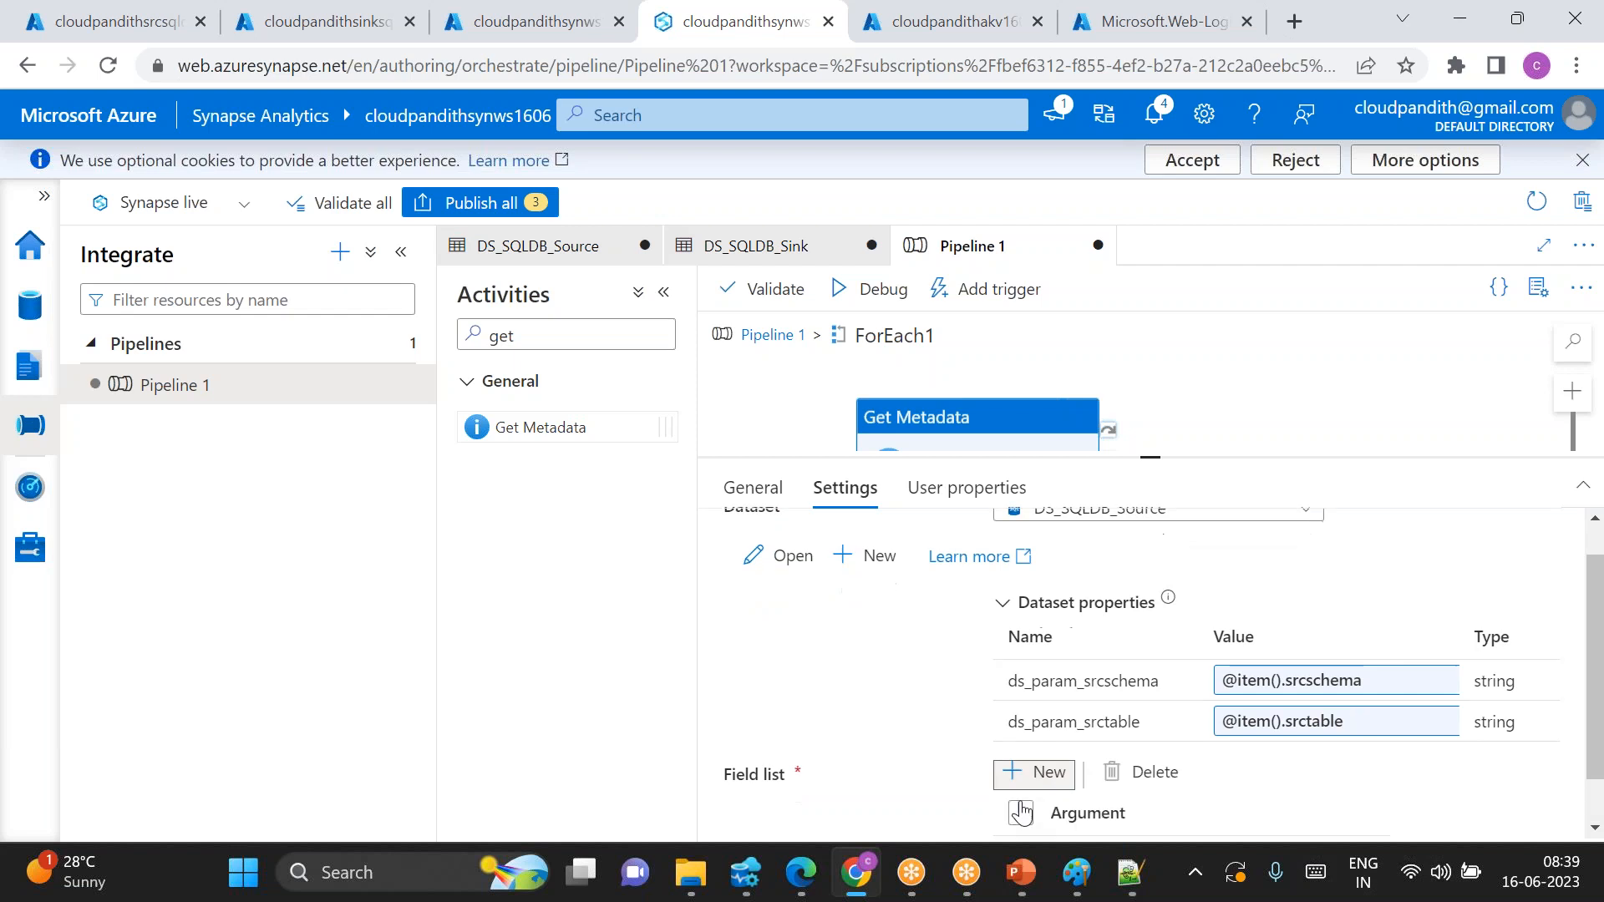
click(1107, 800)
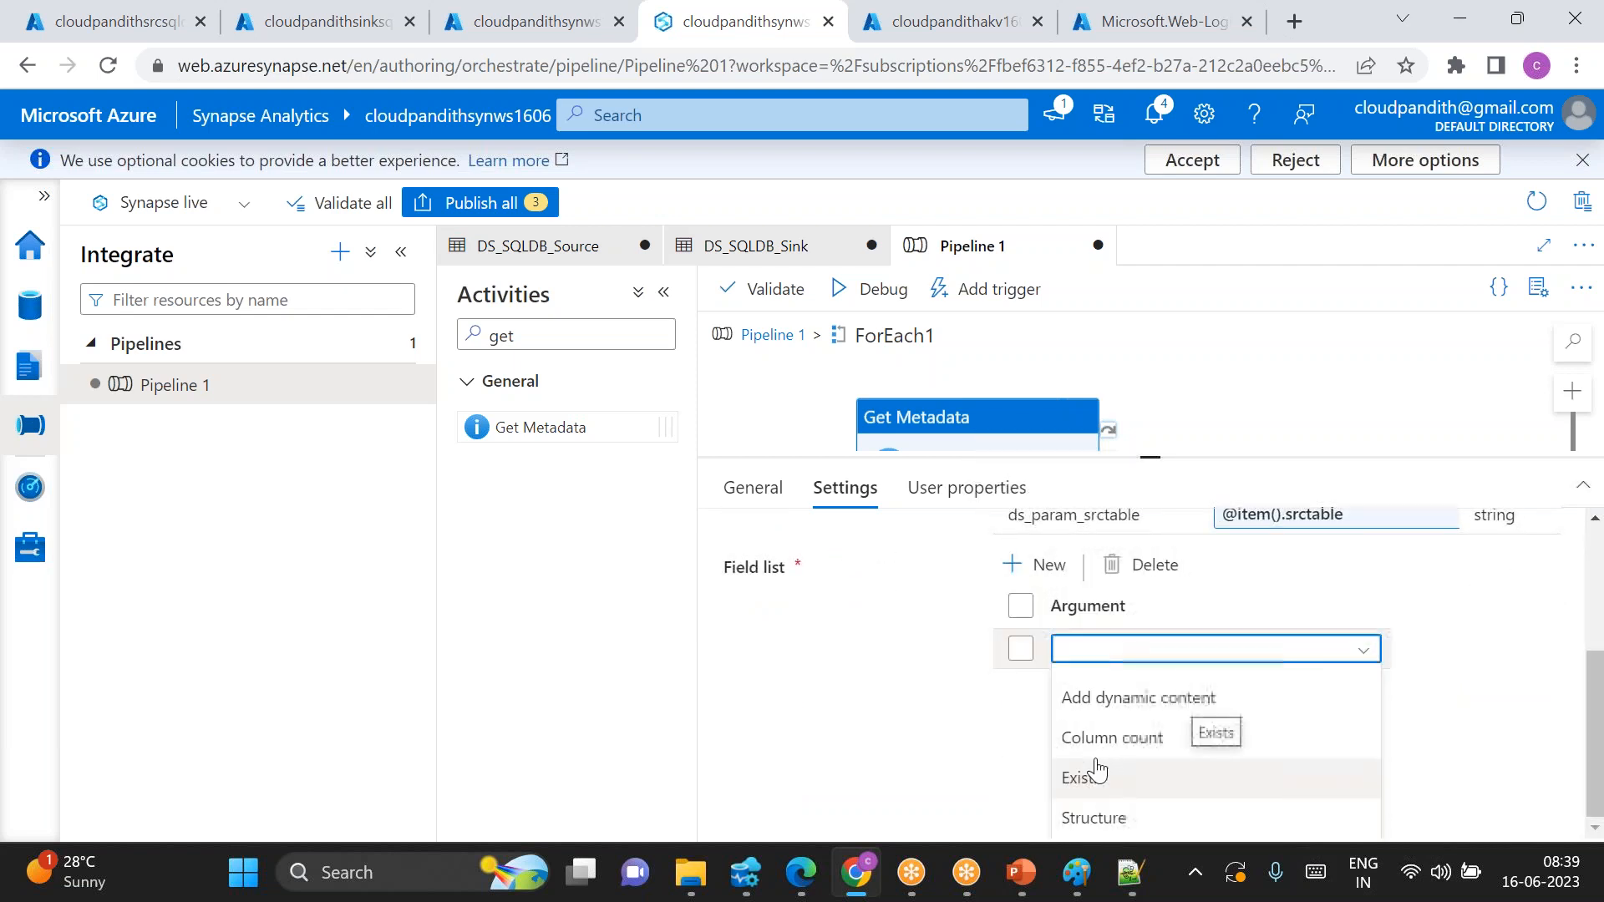
click(1095, 770)
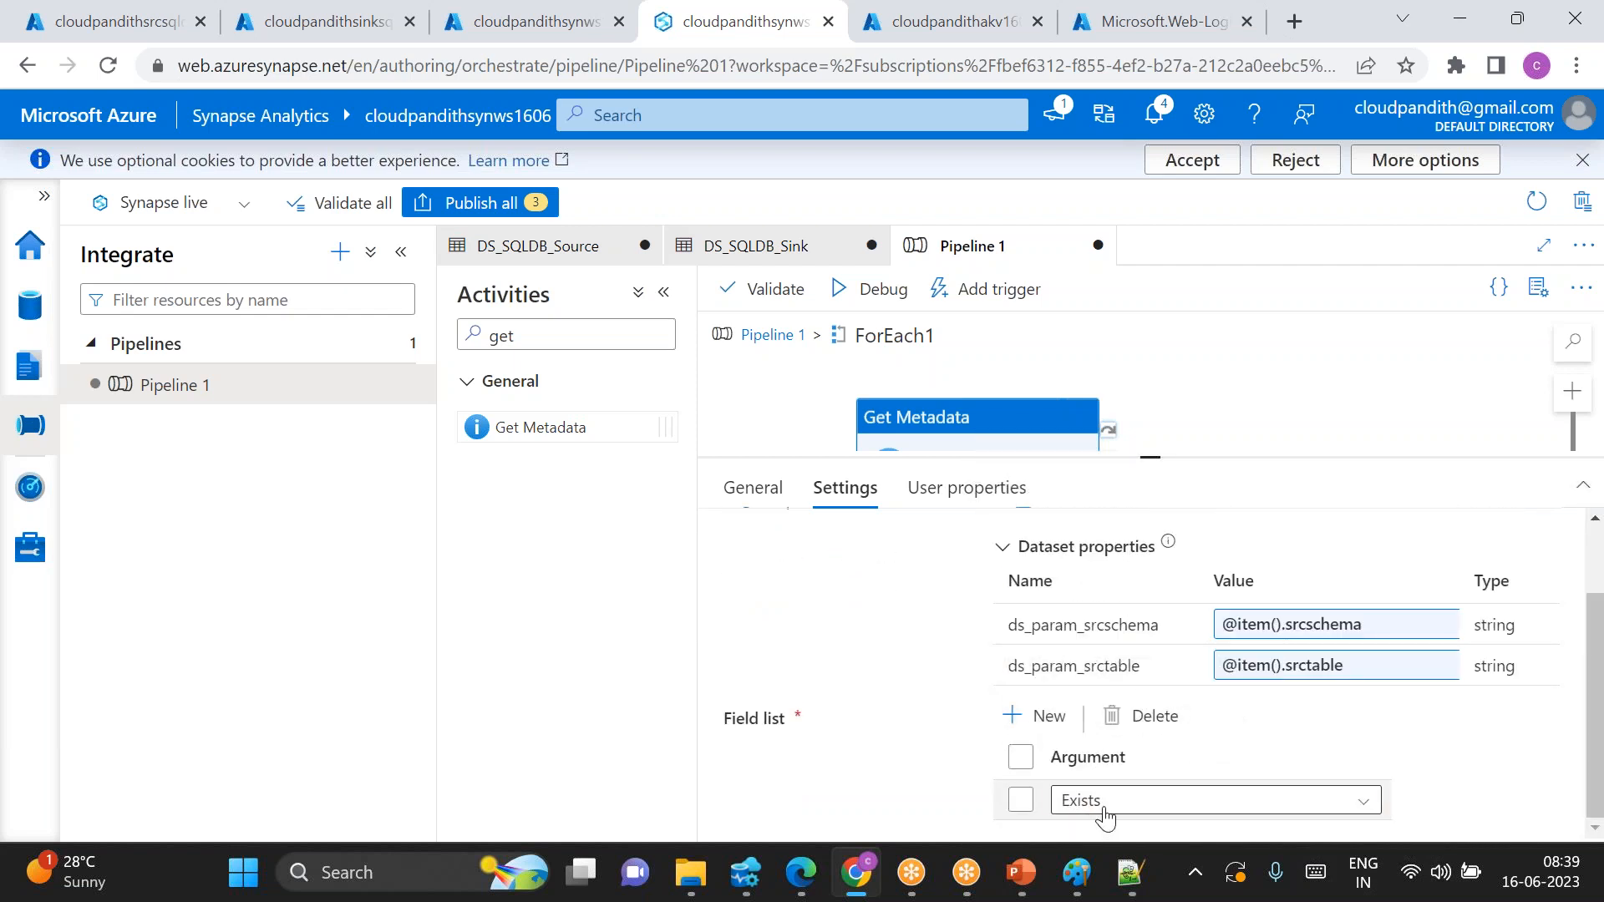
drag(1155, 457, 1177, 624)
Step: Add an If Condition inside ForEach1, connected from Get Metadata1's success output
double_click(530, 336)
key(BackSpace)
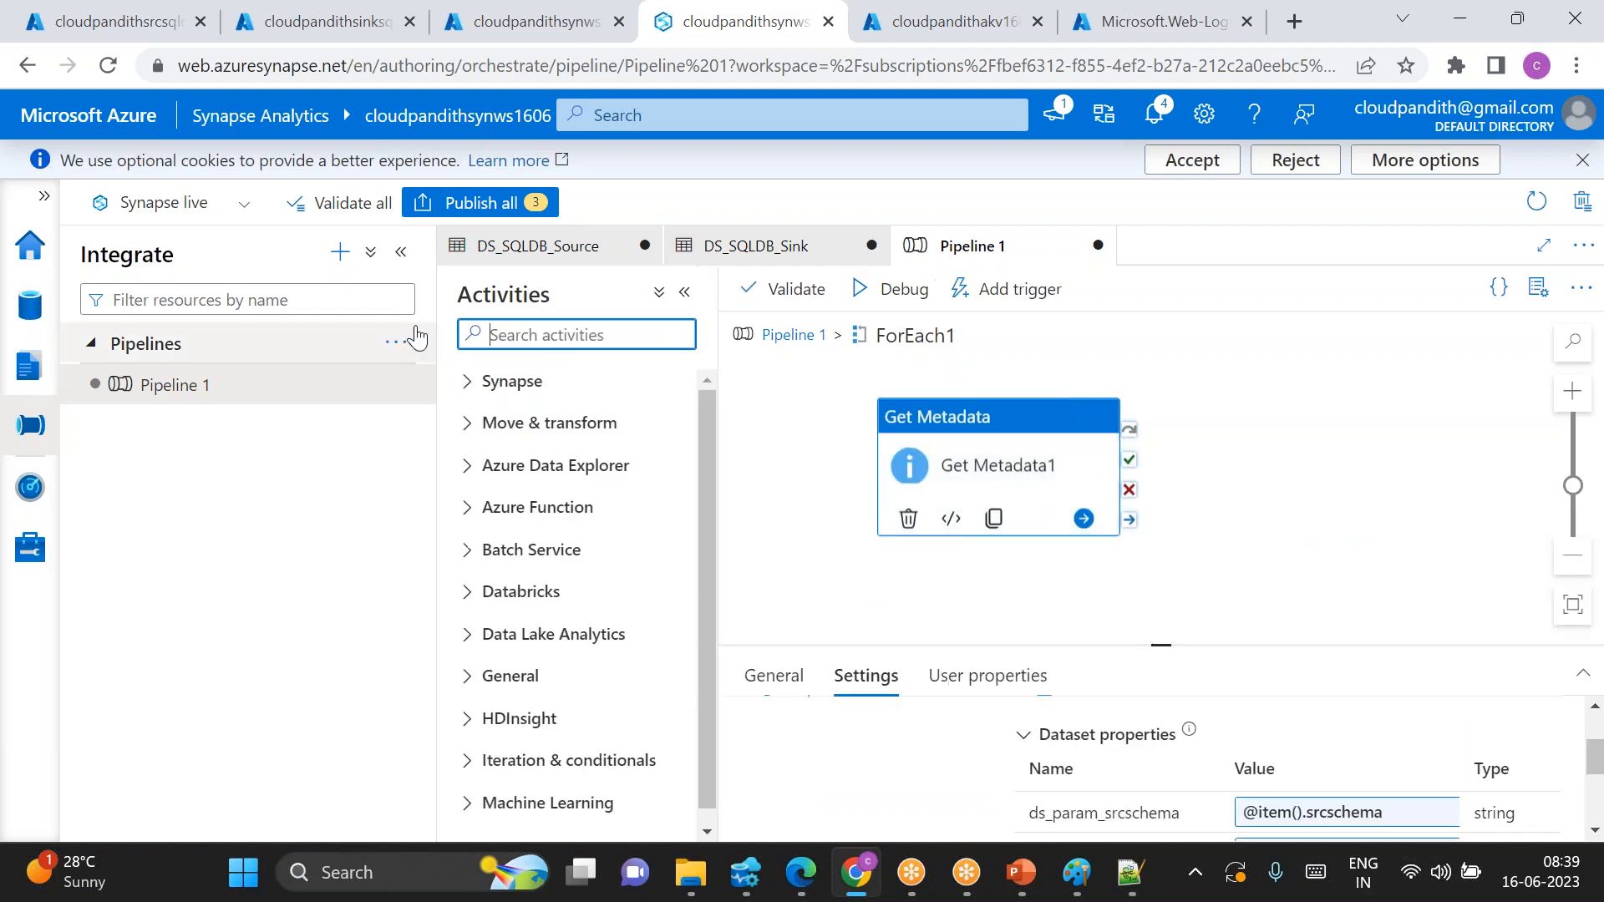
text(if)
drag(573, 419, 1337, 472)
drag(1108, 481, 1374, 472)
click(1374, 472)
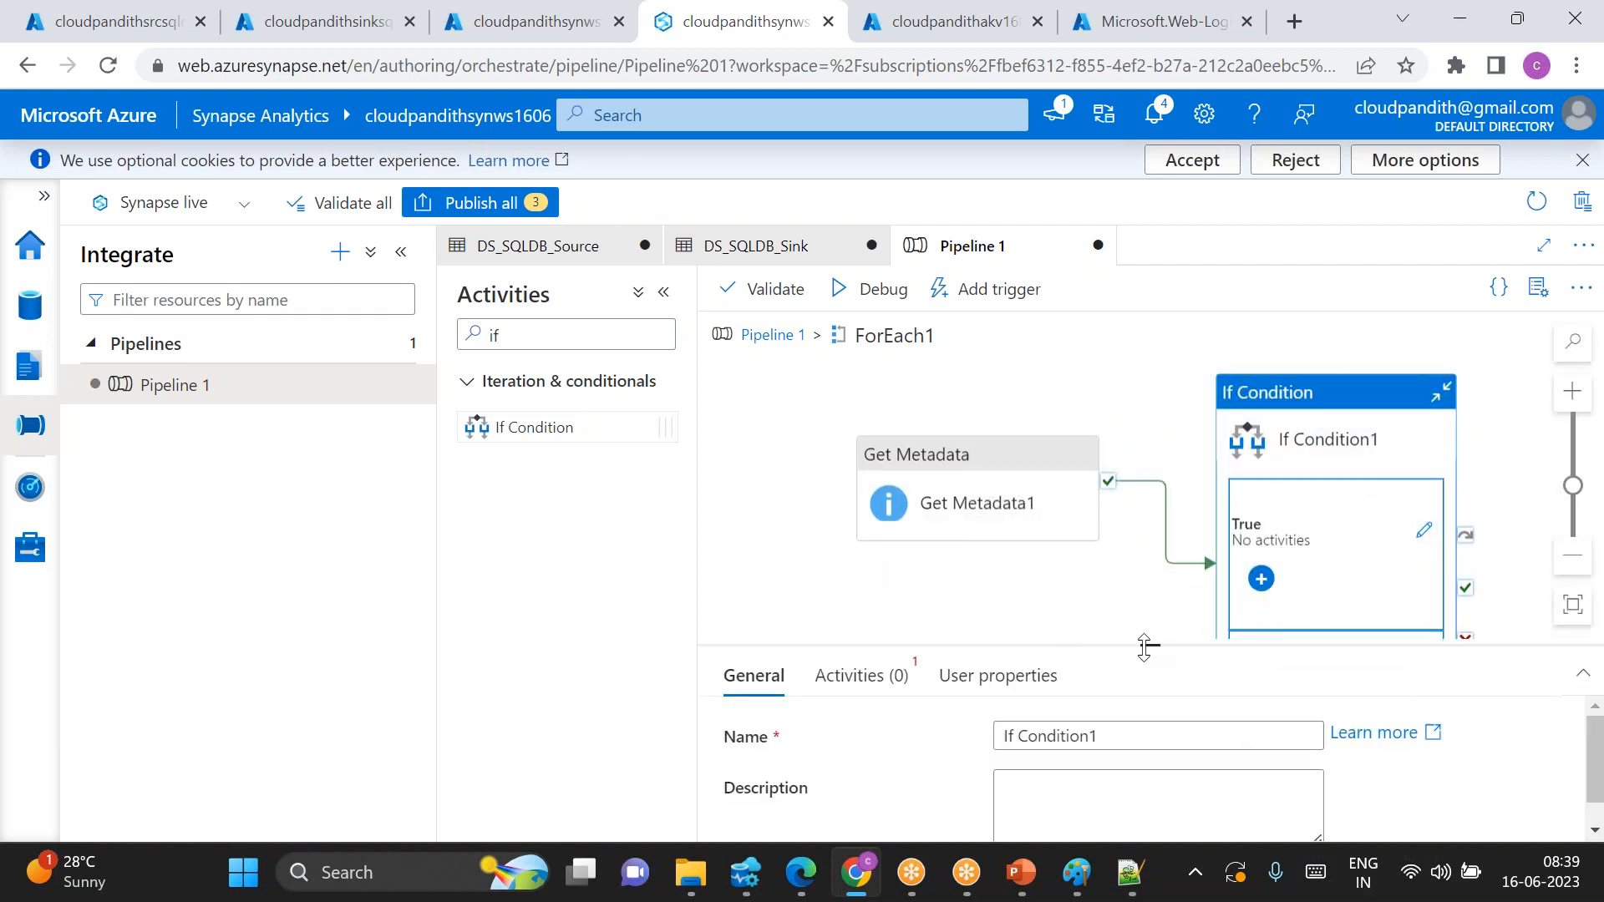
drag(1146, 646, 1102, 472)
click(854, 505)
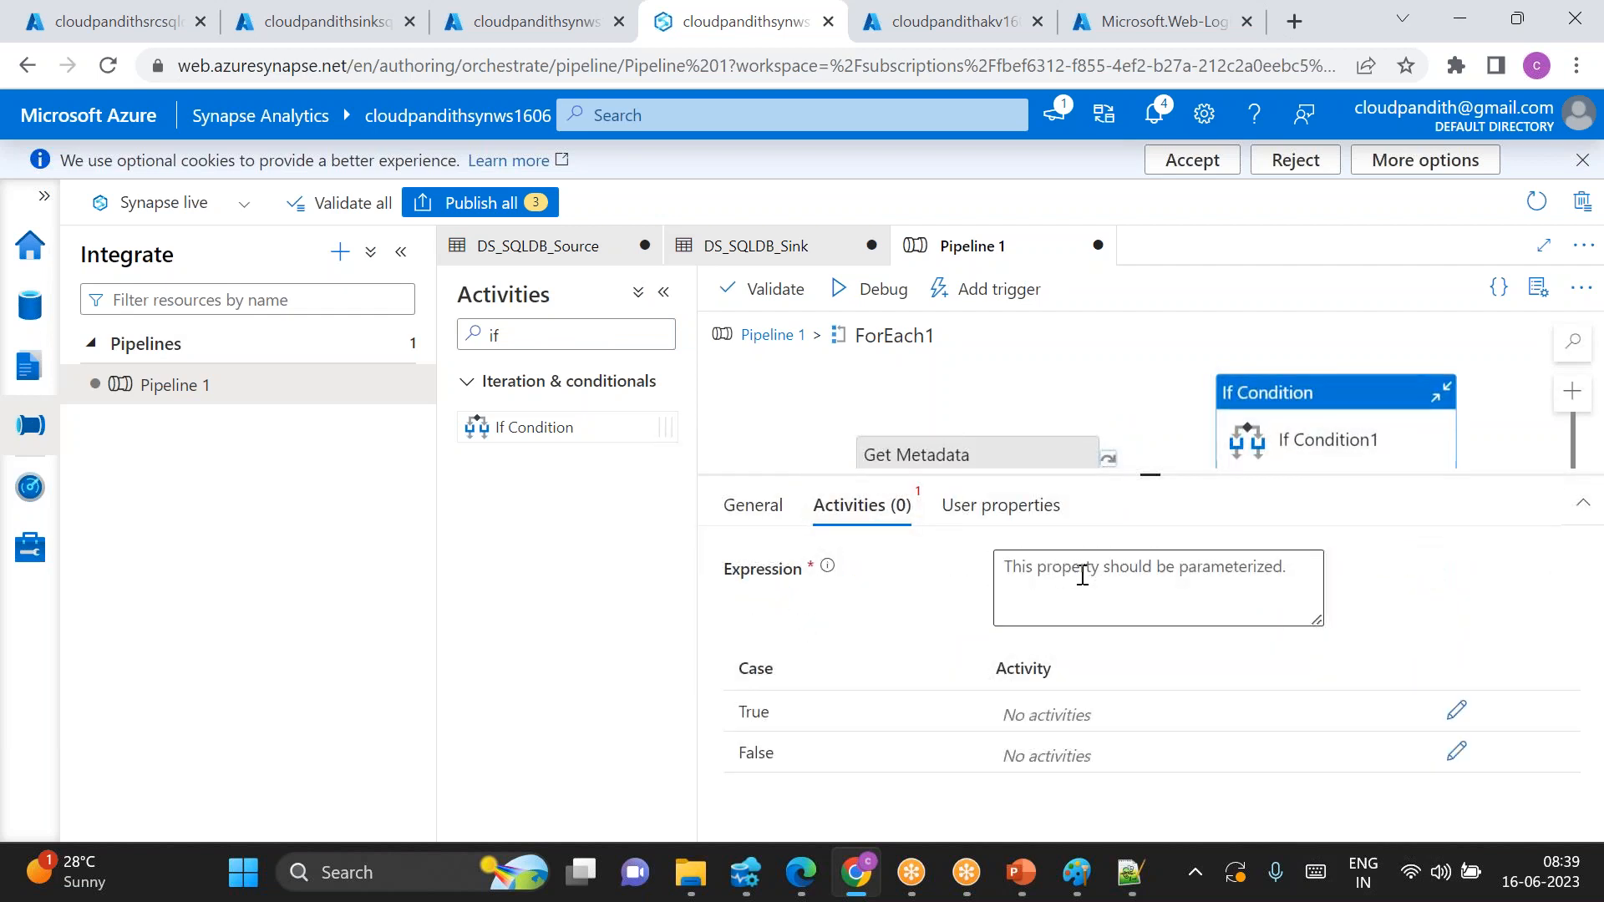
click(1082, 574)
click(1054, 647)
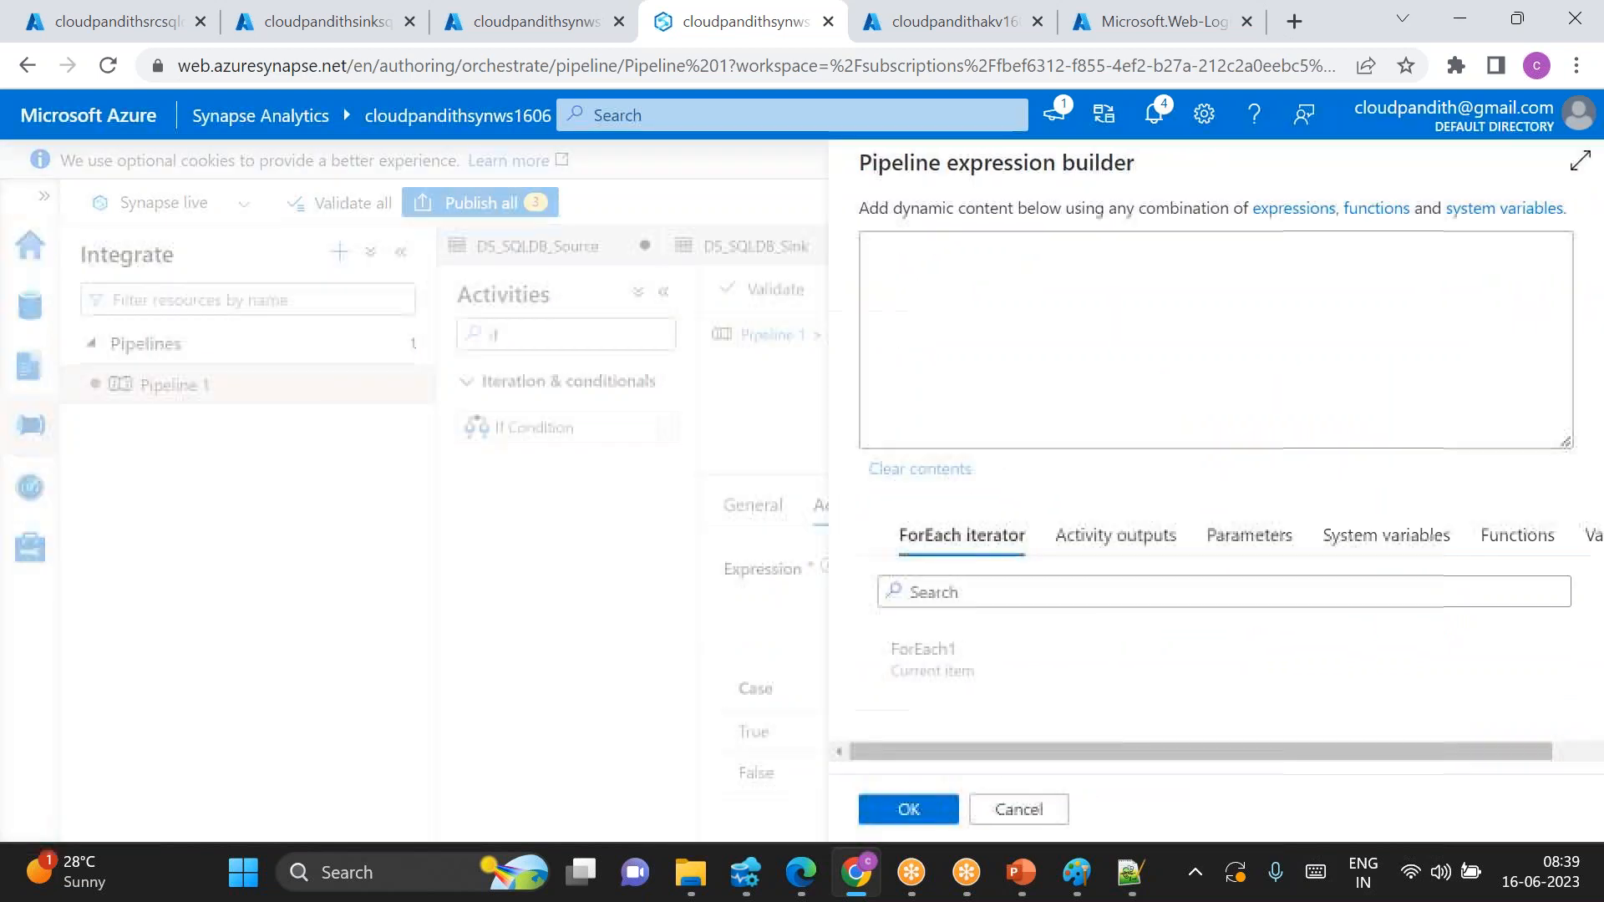
click(1103, 543)
scroll(1077, 664, down, 4)
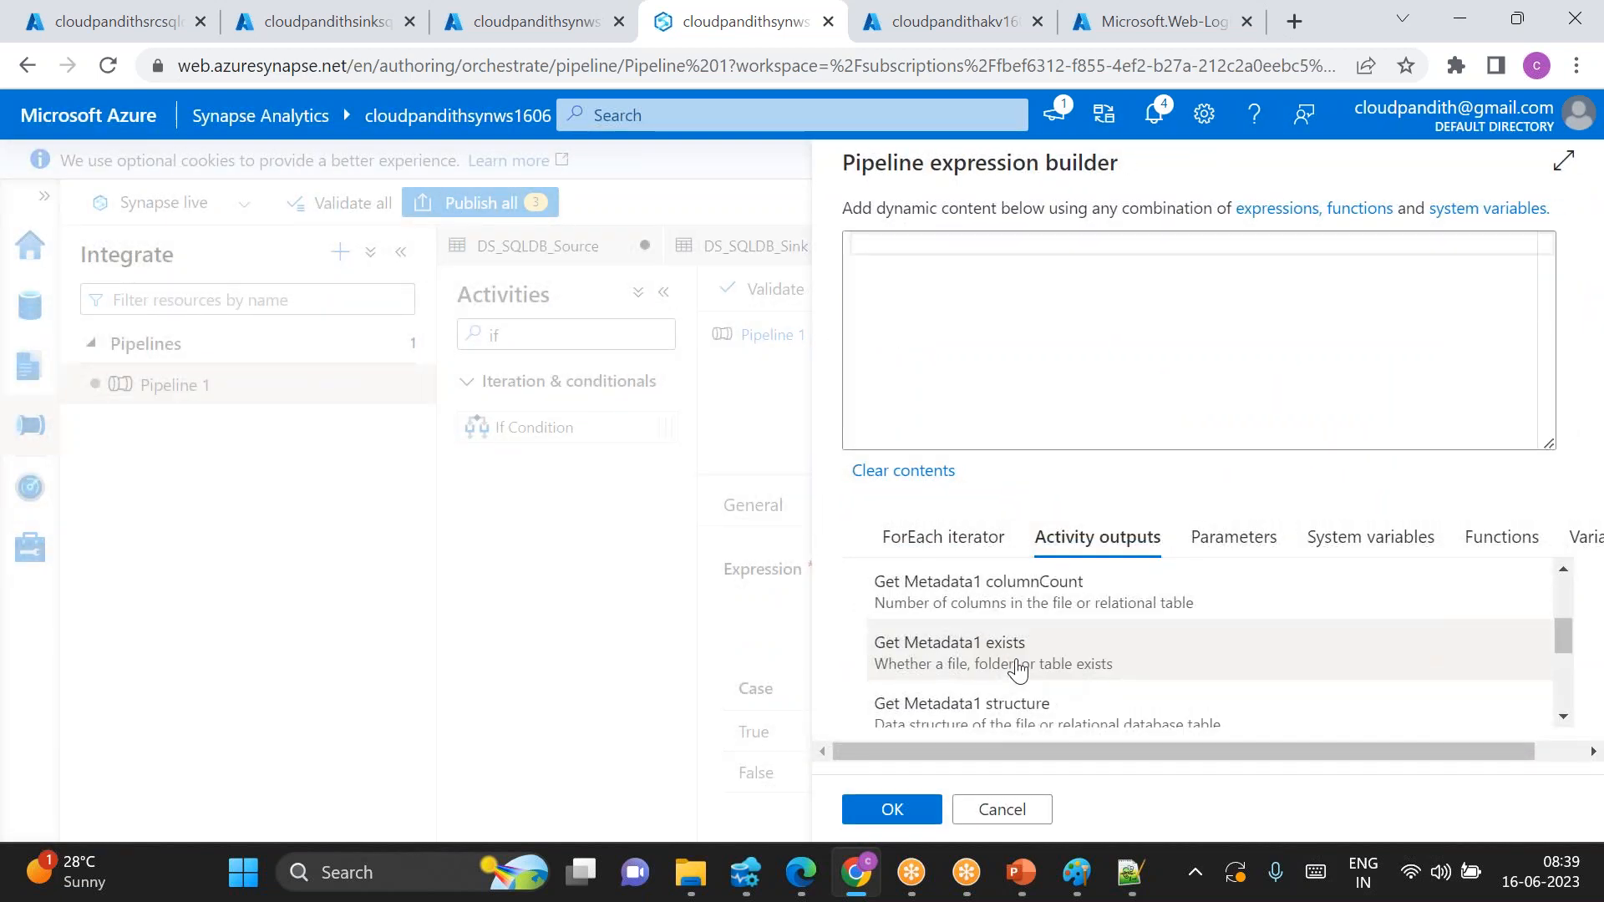
click(1017, 669)
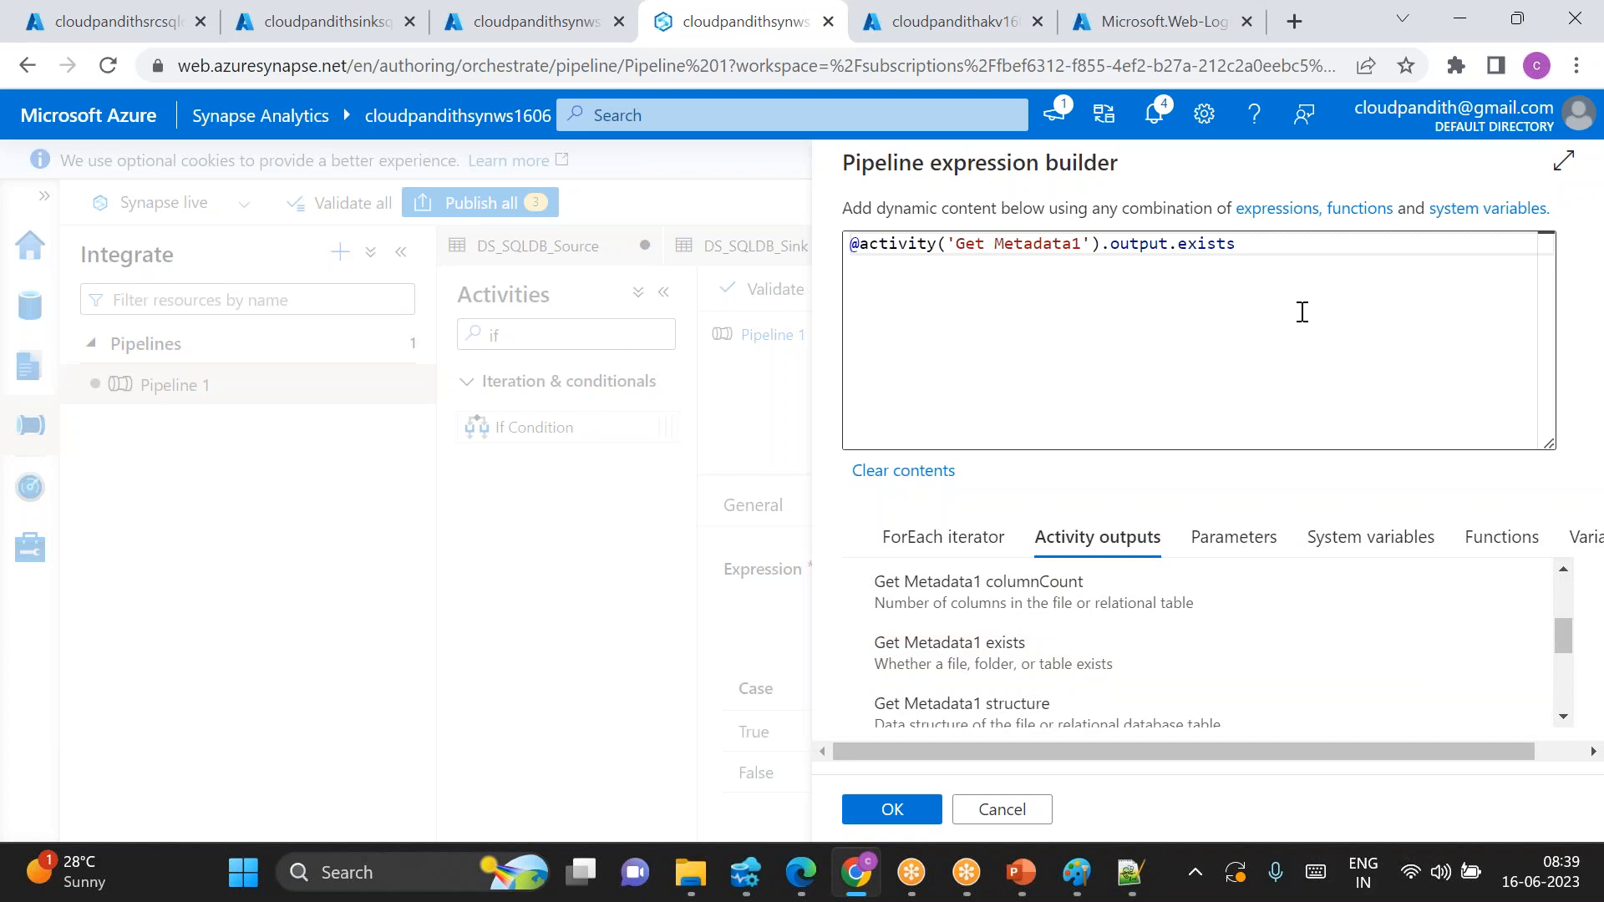
click(892, 809)
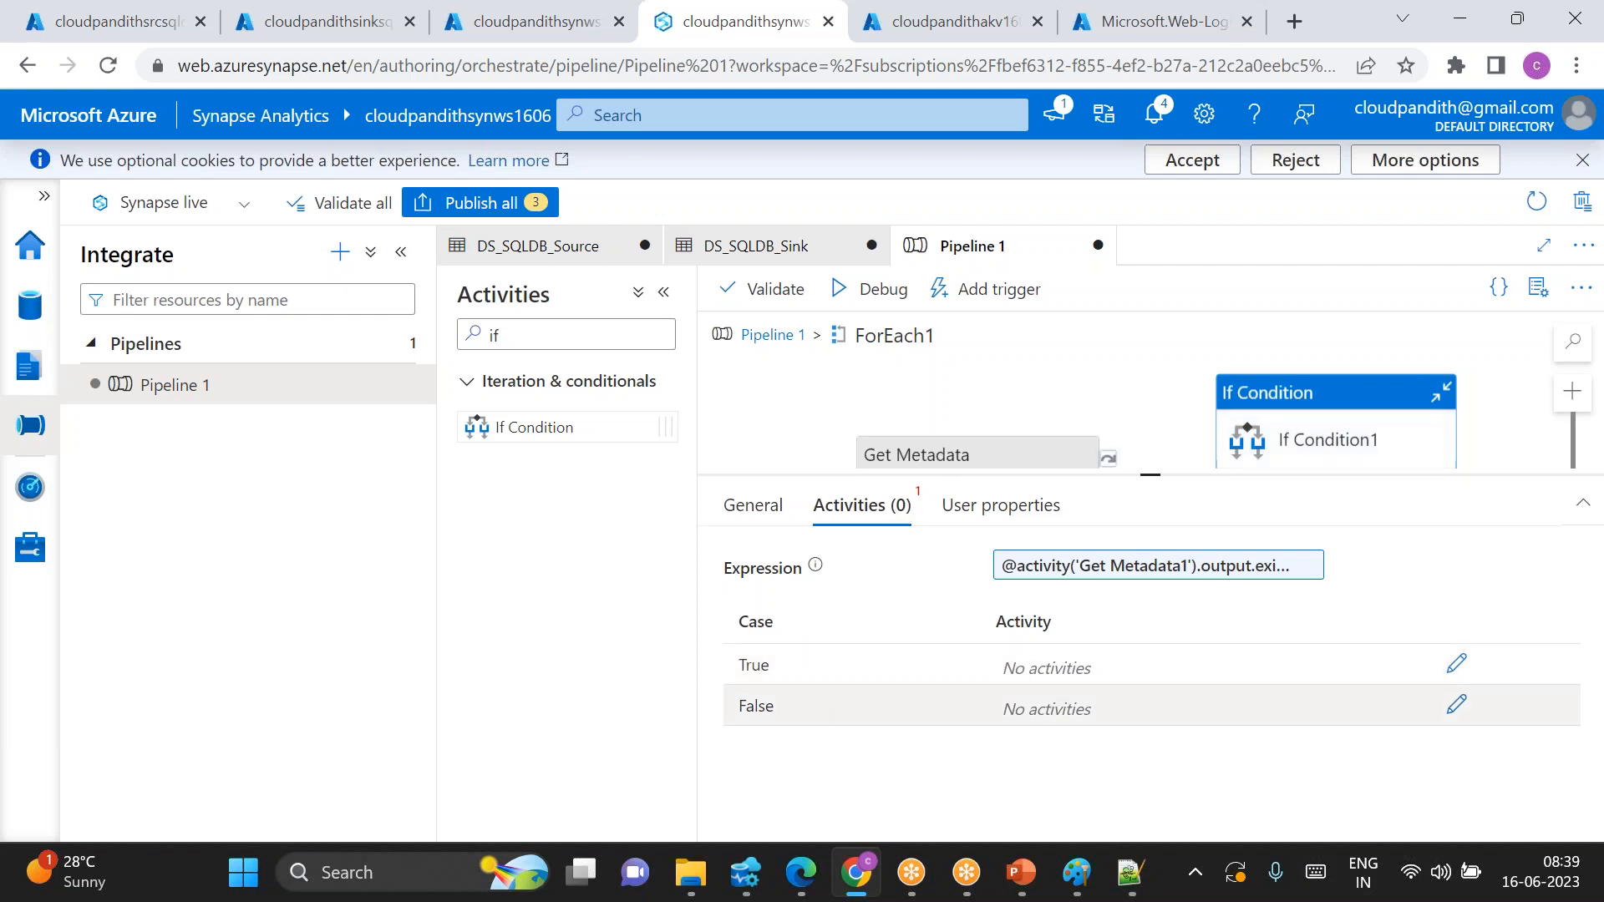
drag(735, 708, 788, 710)
Step: Open the empty True case canvas of If Condition1 inside ForEach1
click(788, 710)
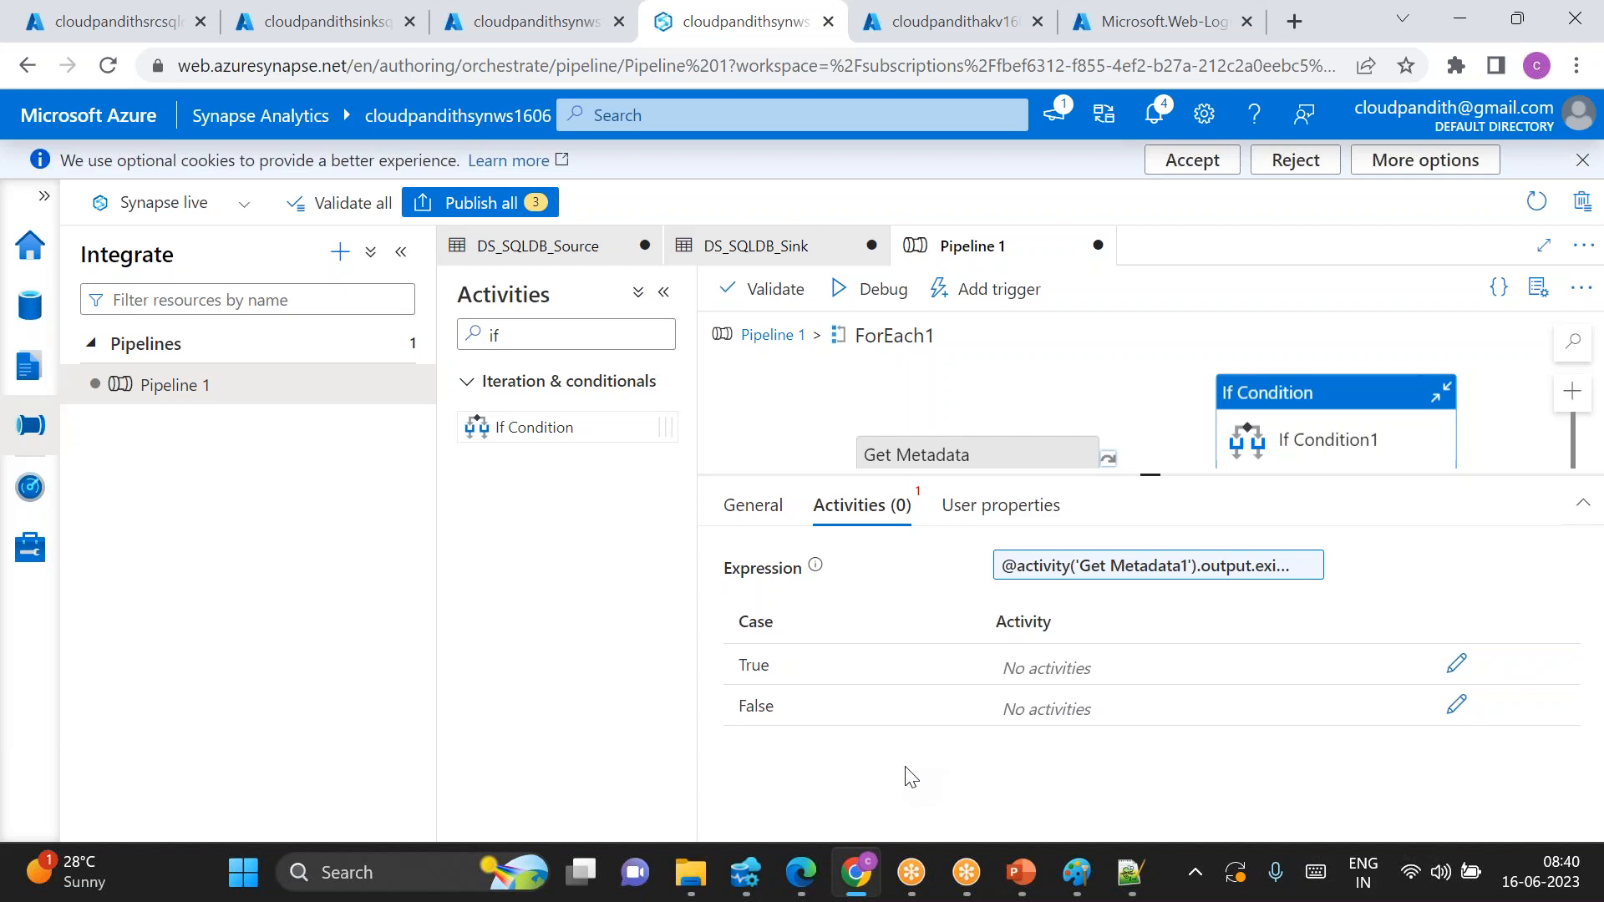
click(1457, 666)
Step: Add a Copy data activity to the True branch with DS_SQLDB_Source as its source
click(537, 333)
drag(537, 333, 465, 333)
key(BackSpace)
text(cop)
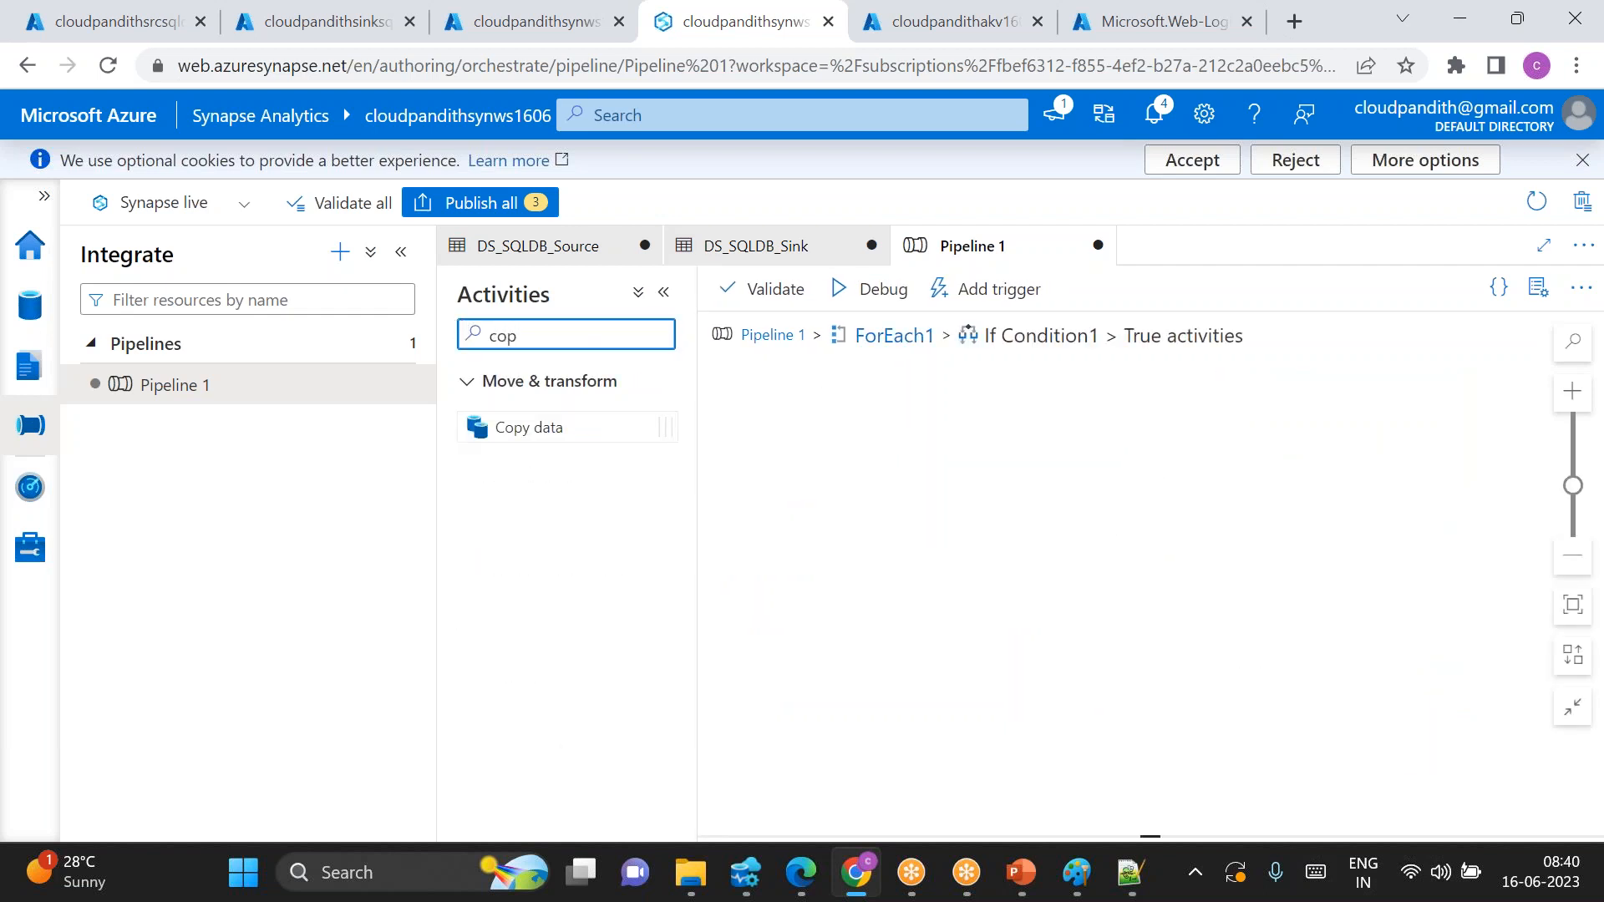
drag(521, 422, 952, 481)
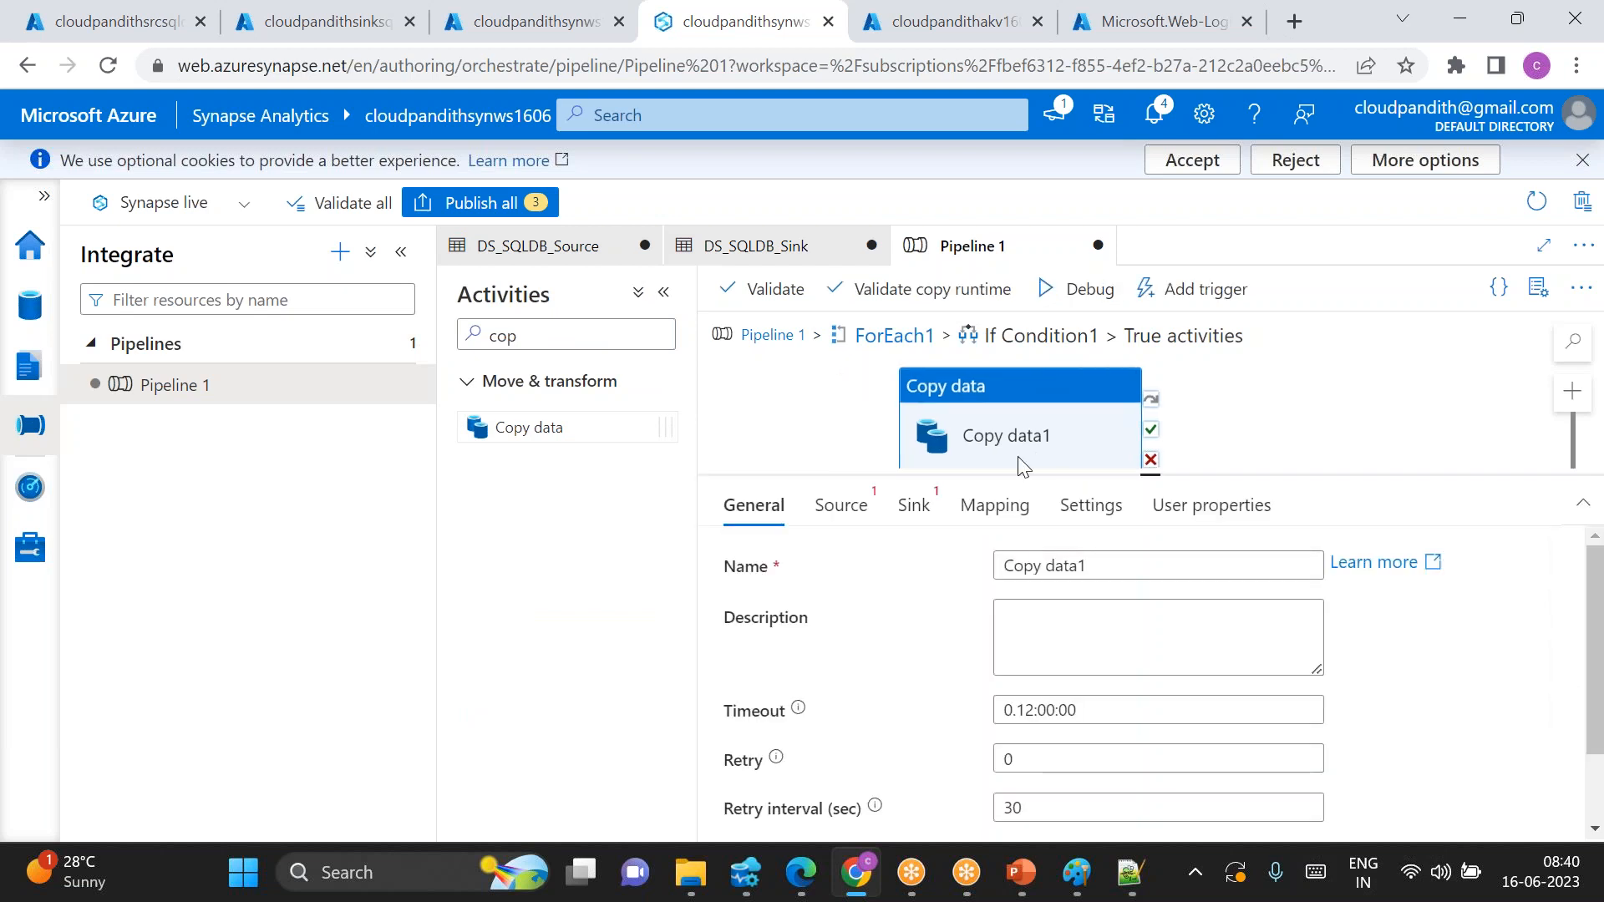
click(841, 505)
click(1061, 565)
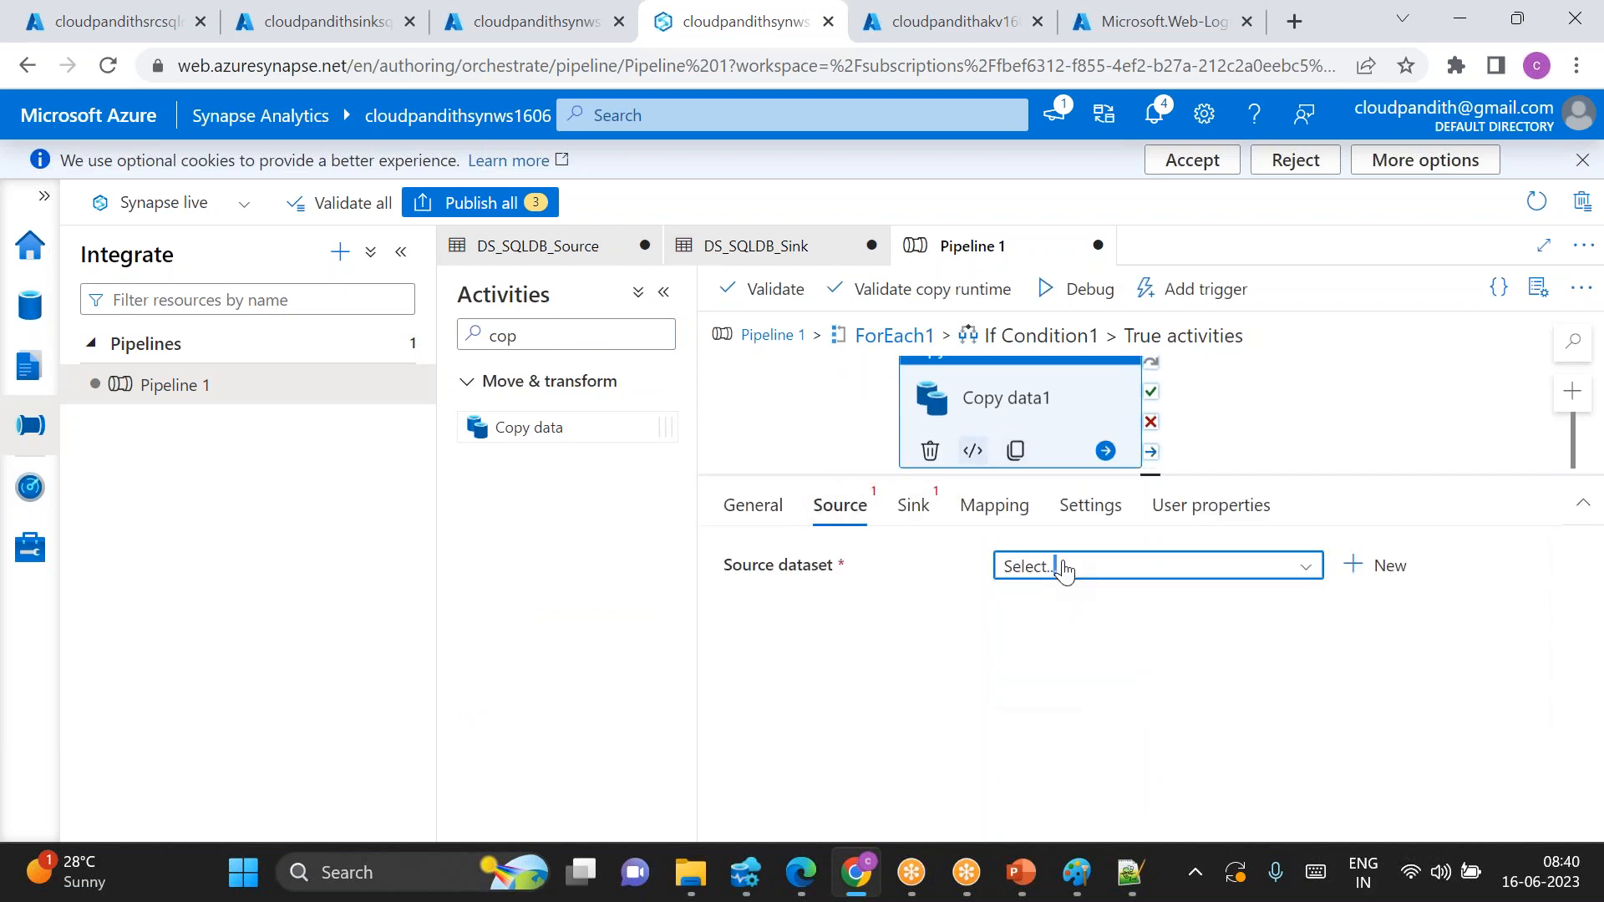
click(1062, 567)
click(1059, 679)
scroll(1060, 672, down, 1)
click(1244, 632)
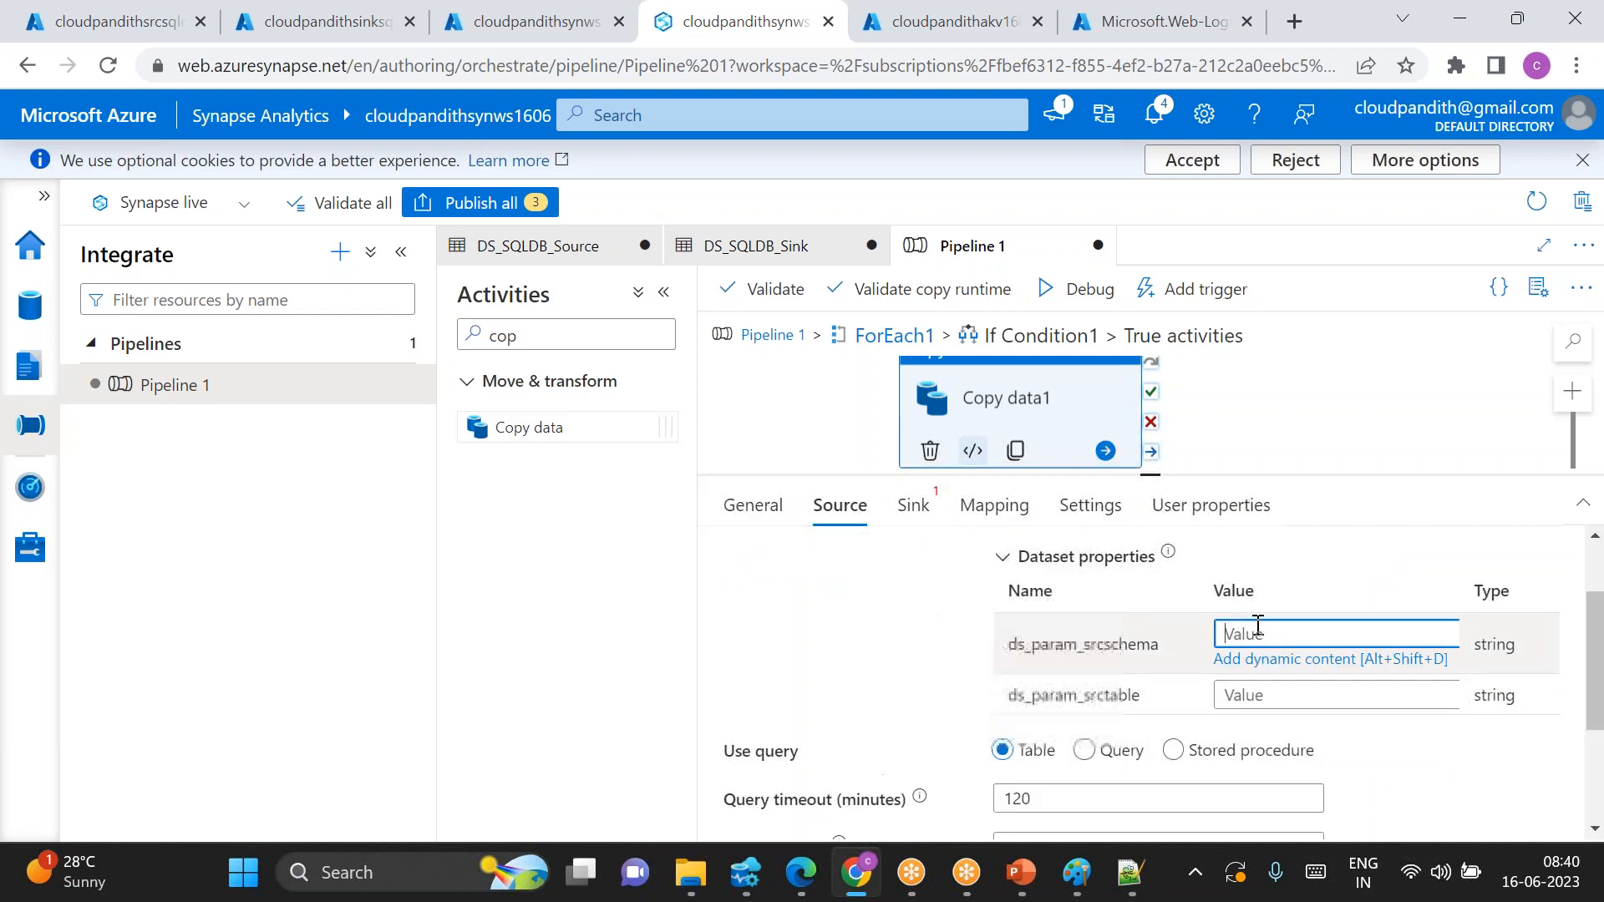
click(1259, 661)
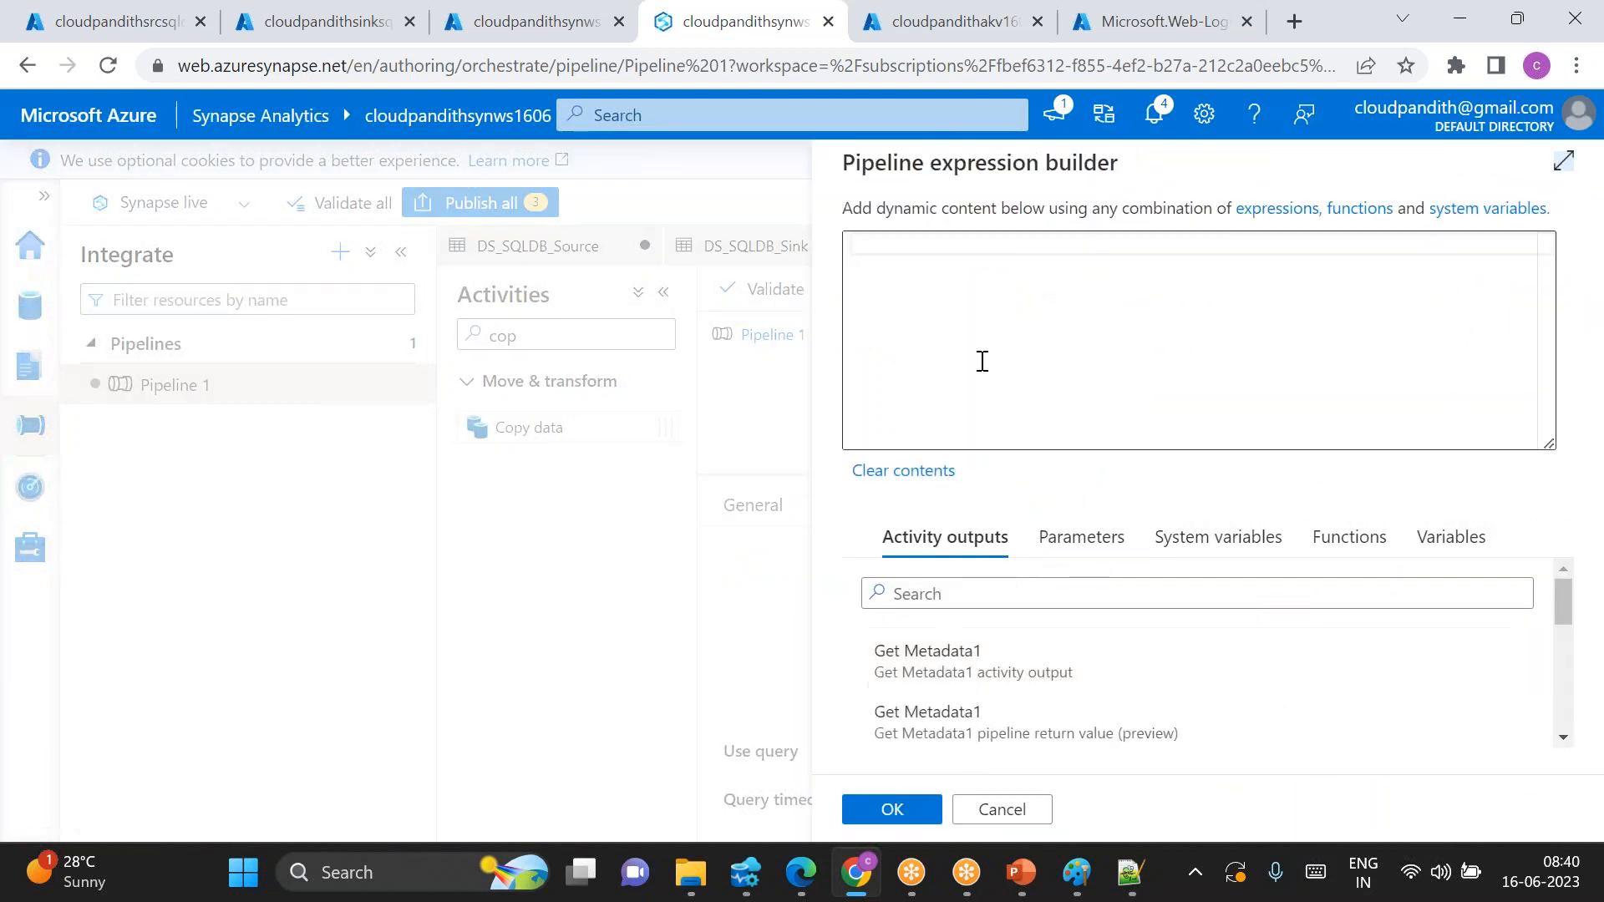
click(1004, 293)
text(@item().)
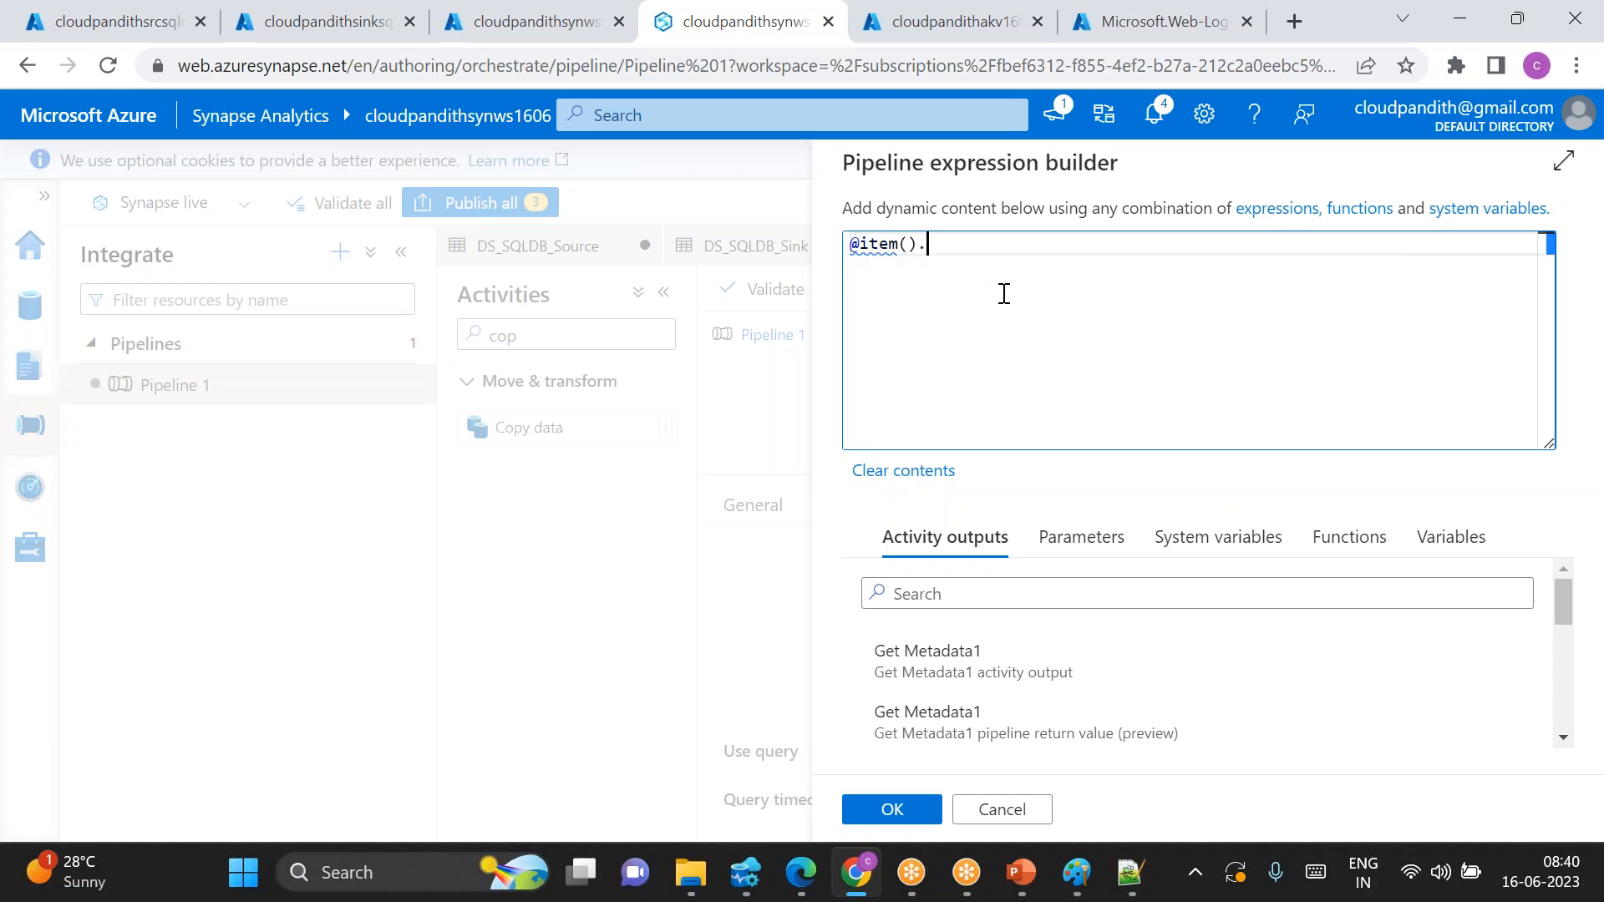
key(alt+Tab)
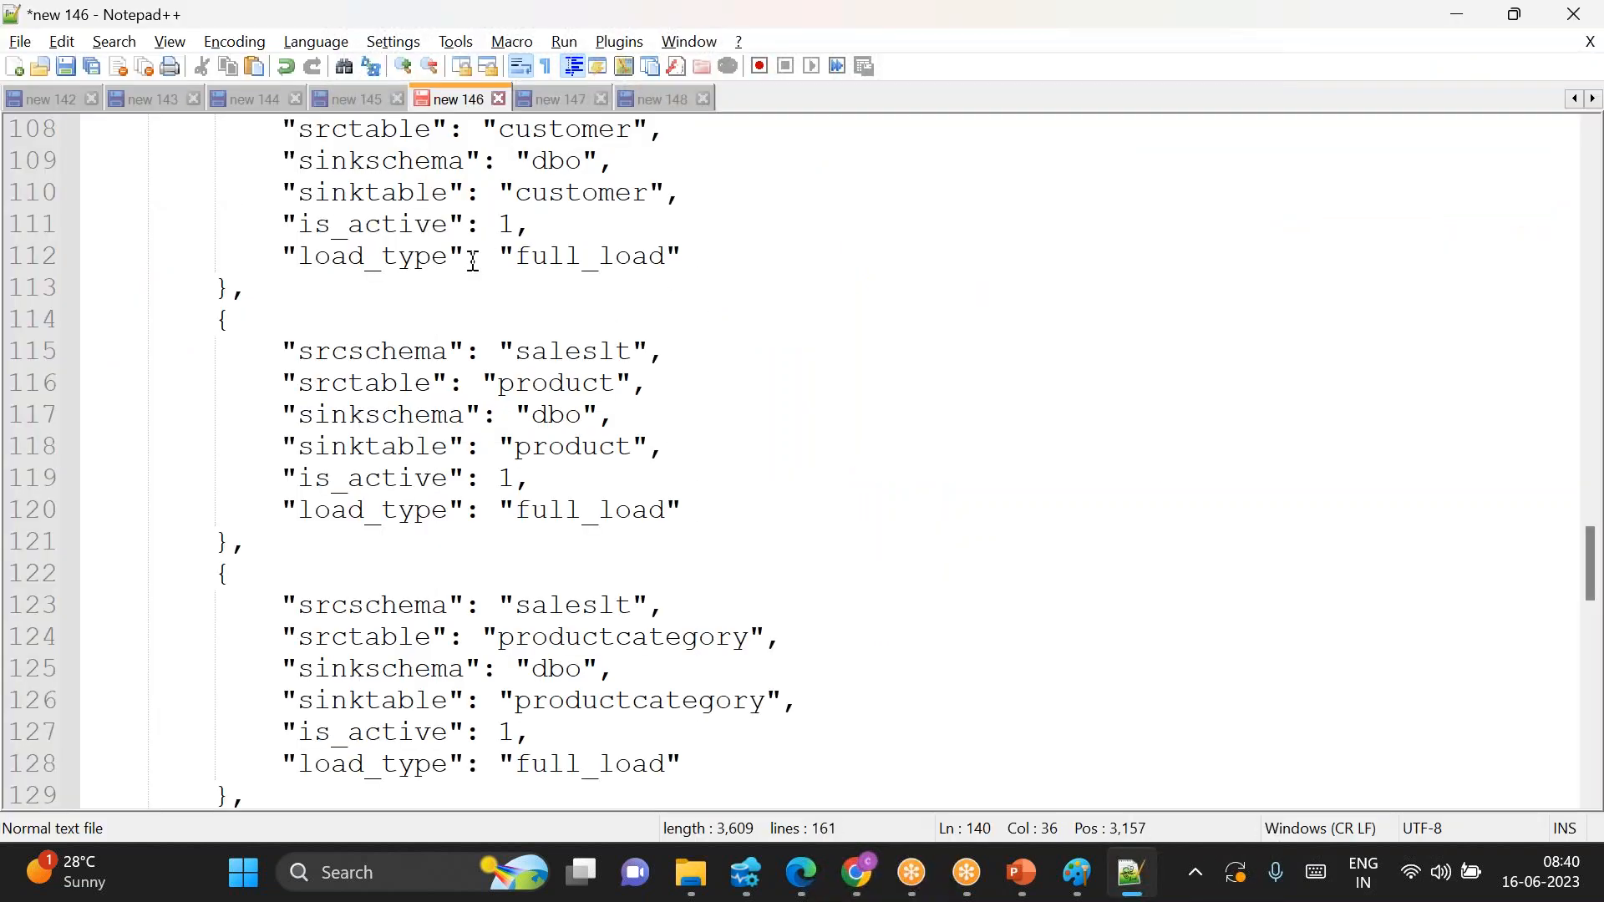
double_click(372, 346)
key(ctrl+c)
key(alt+Tab)
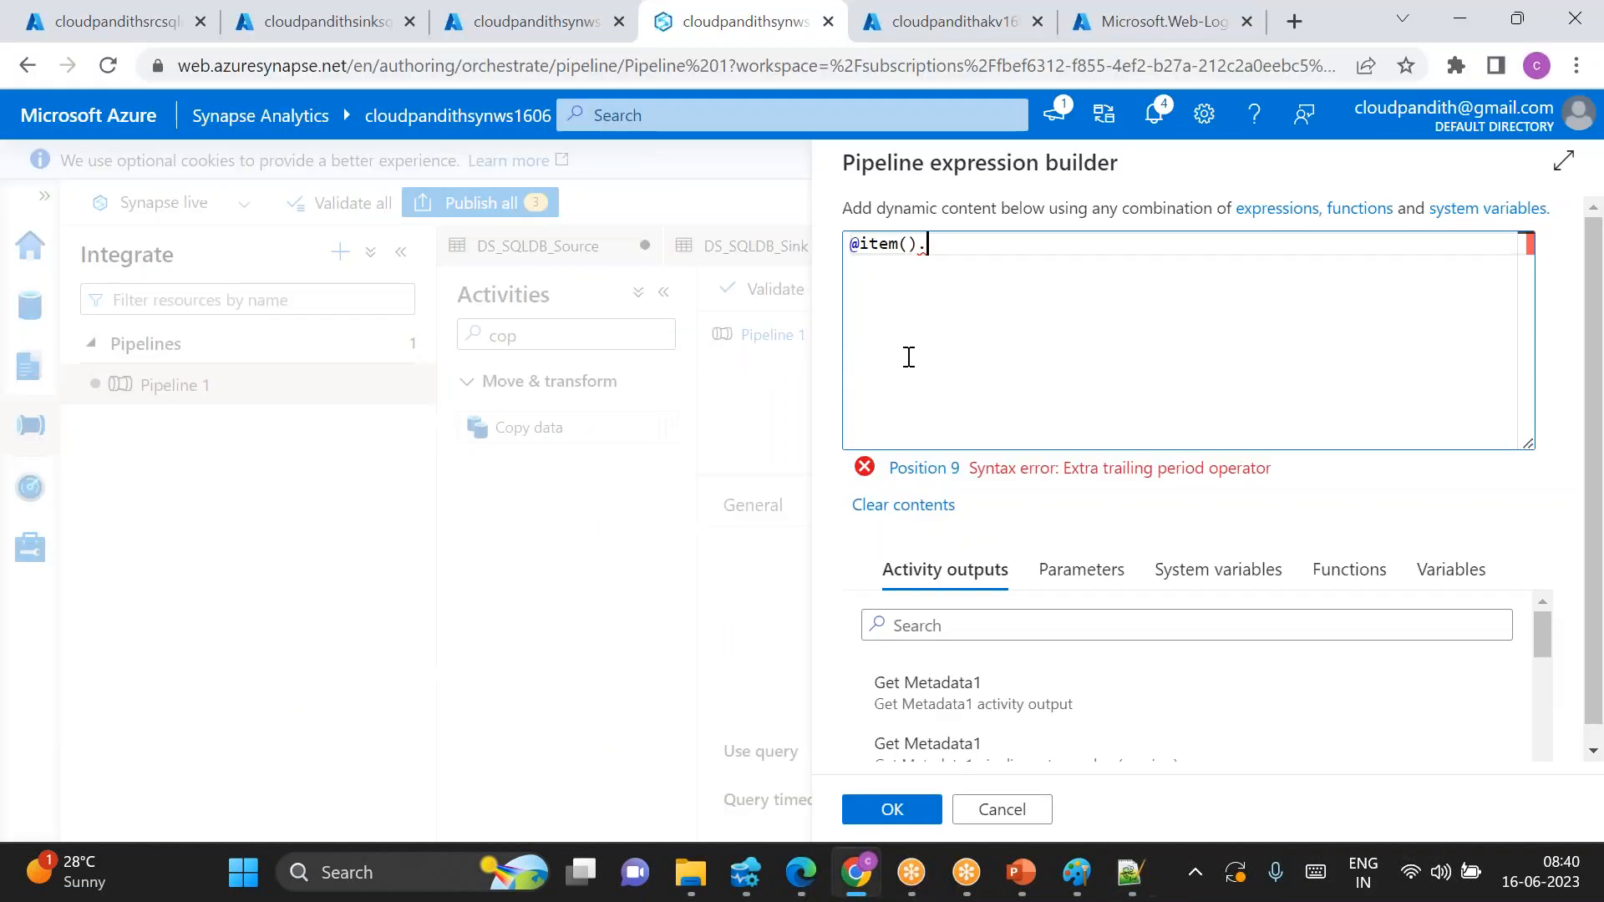
key(ctrl+v)
click(892, 810)
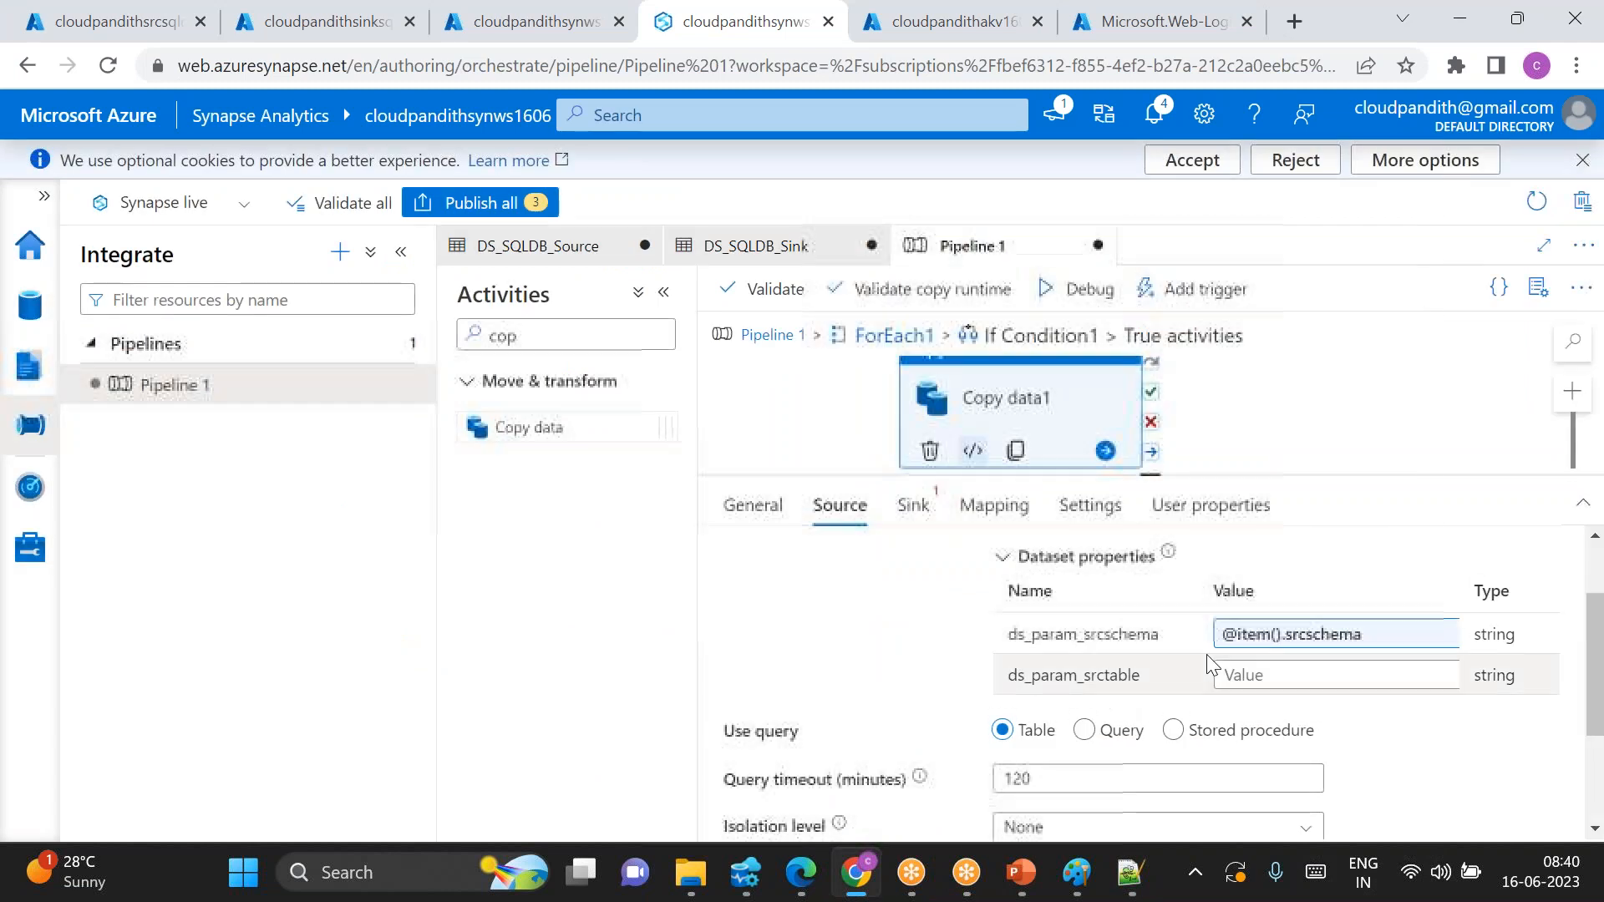
click(1248, 668)
click(1270, 701)
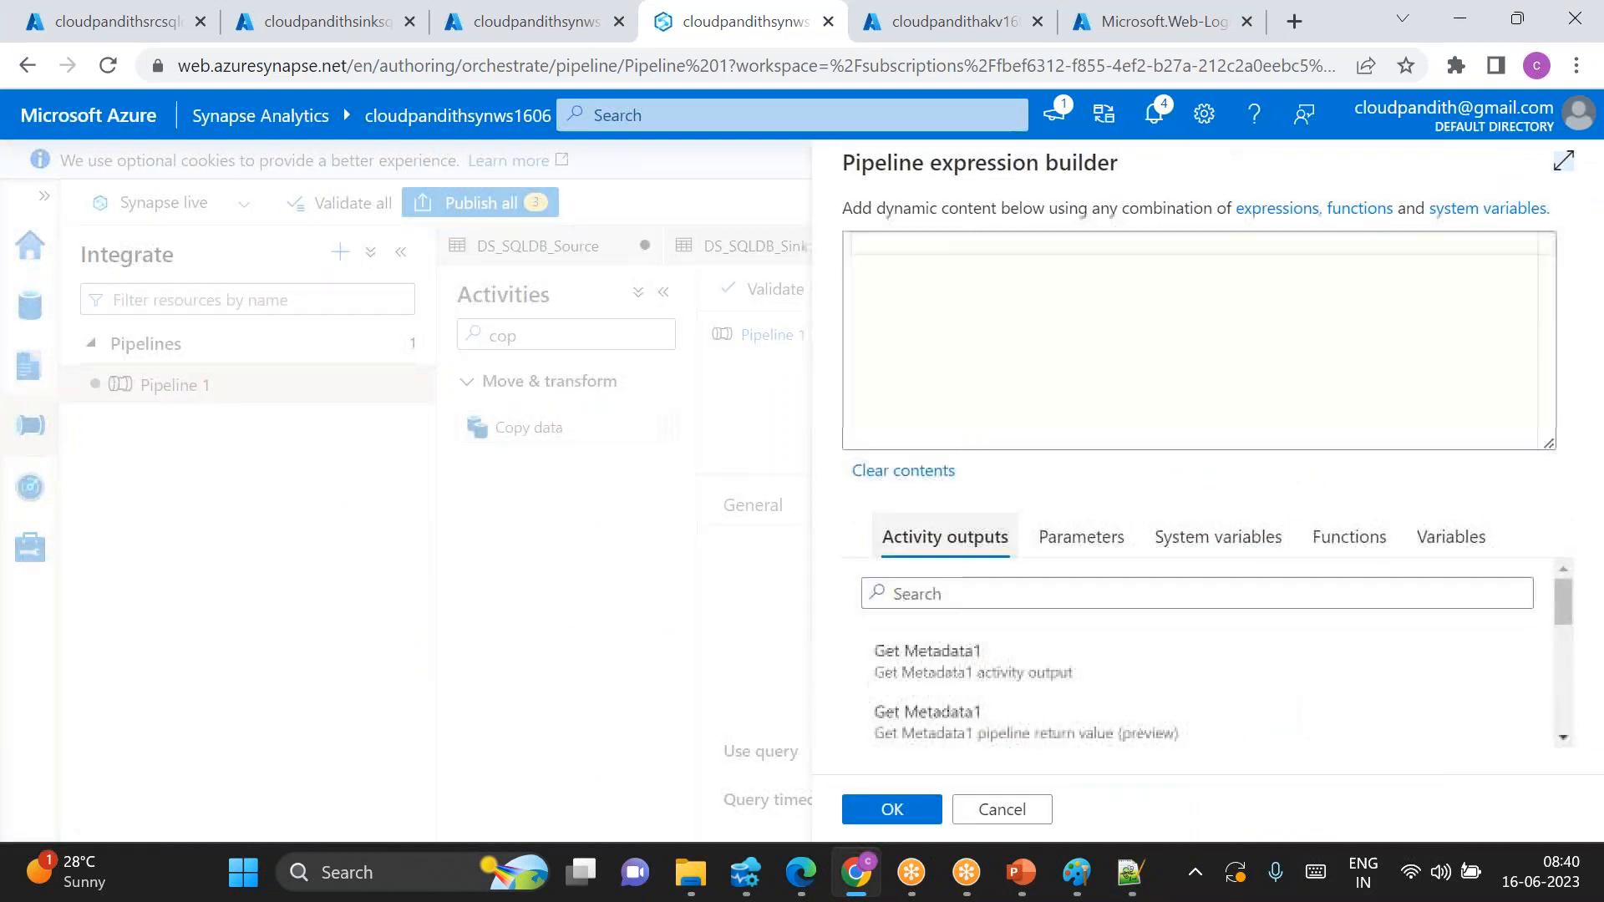
text(@item())
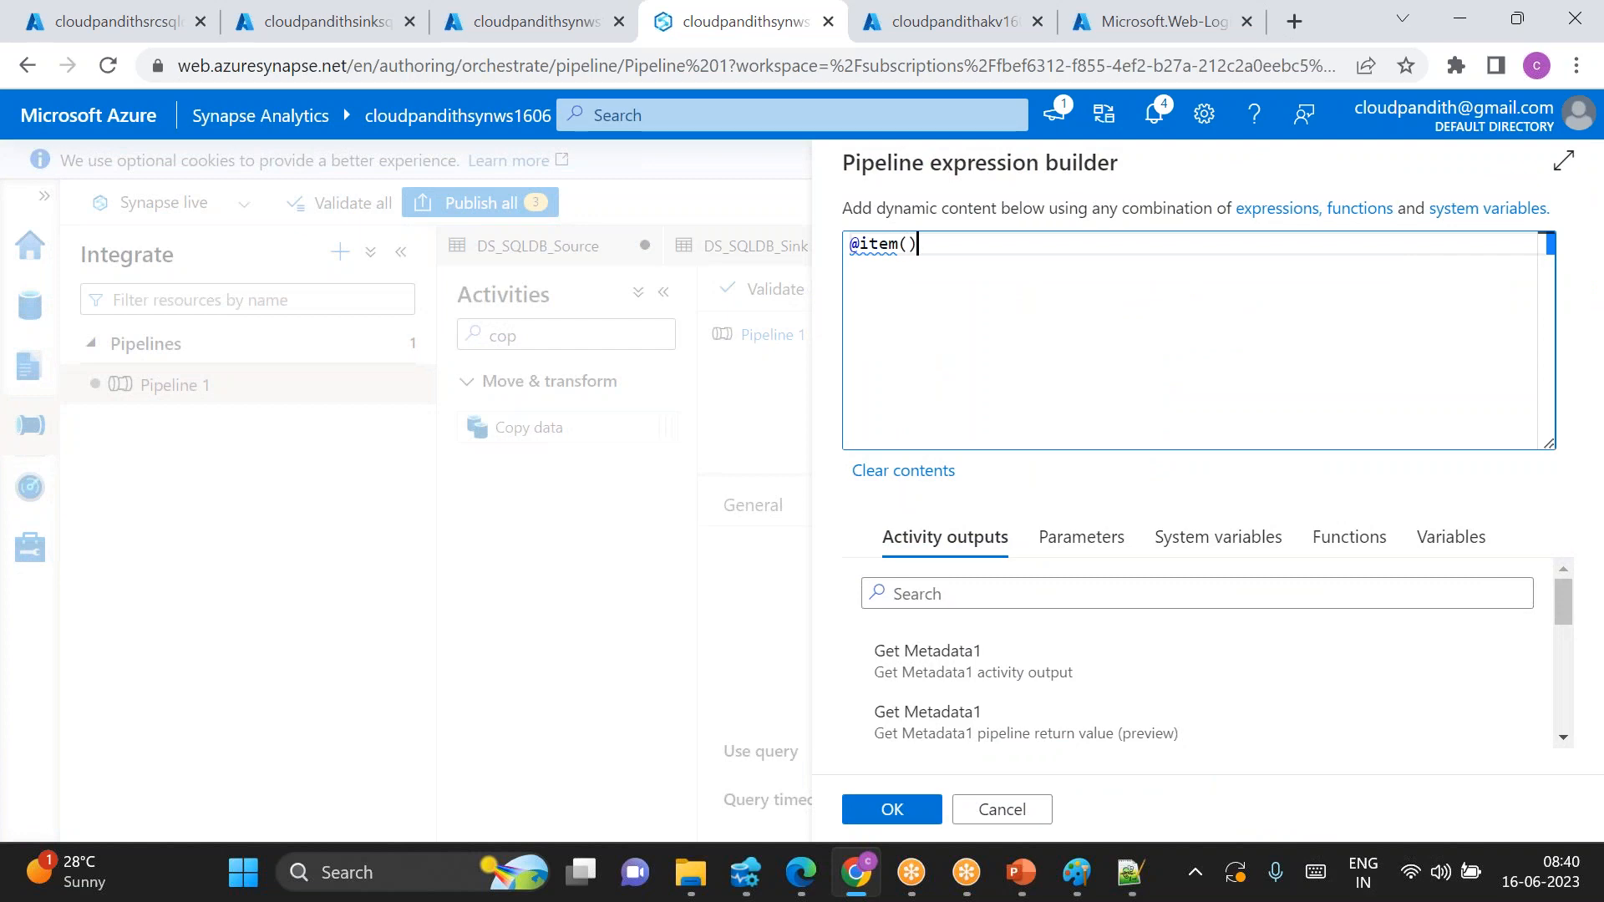
key(alt+Tab)
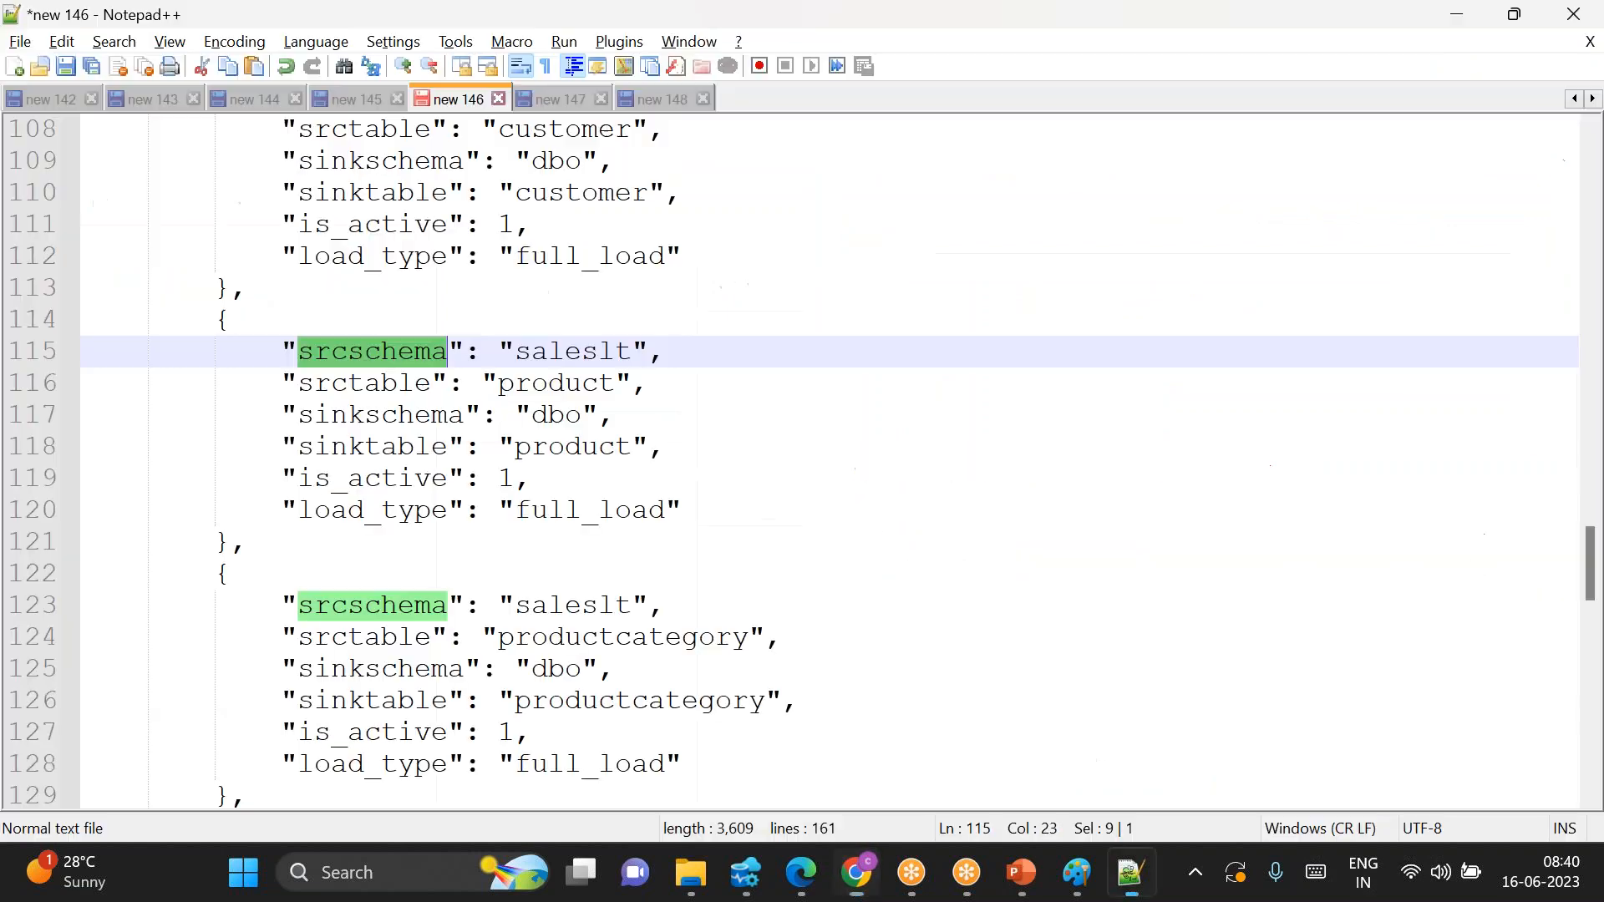
double_click(362, 386)
key(ctrl+c)
key(alt+Tab)
key(ctrl+v)
click(892, 809)
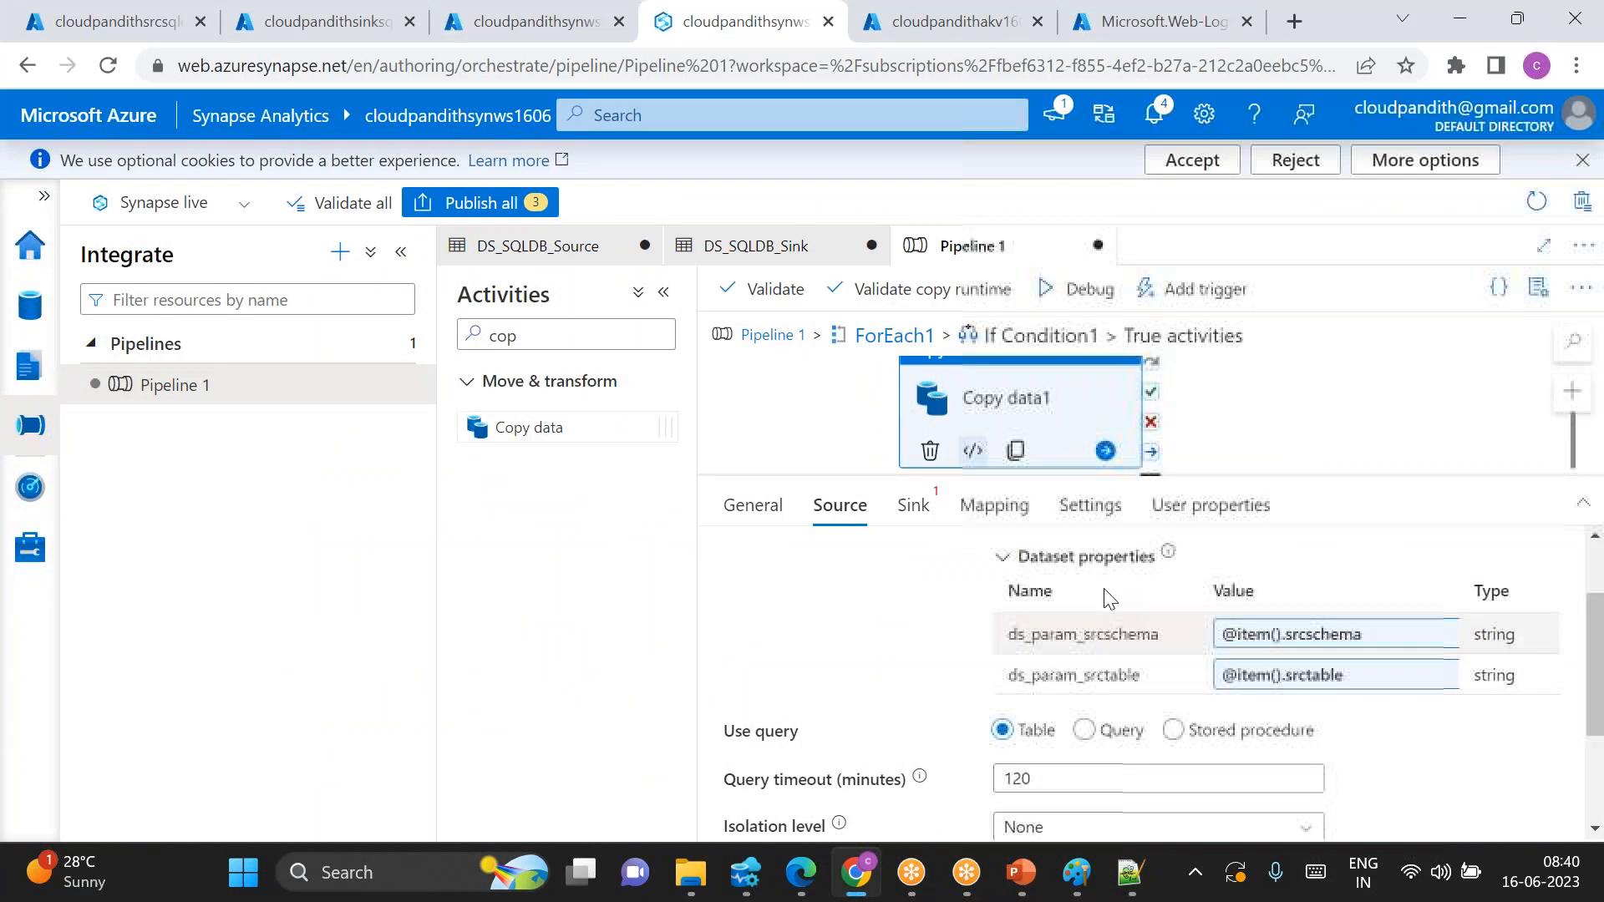
click(914, 507)
click(1099, 568)
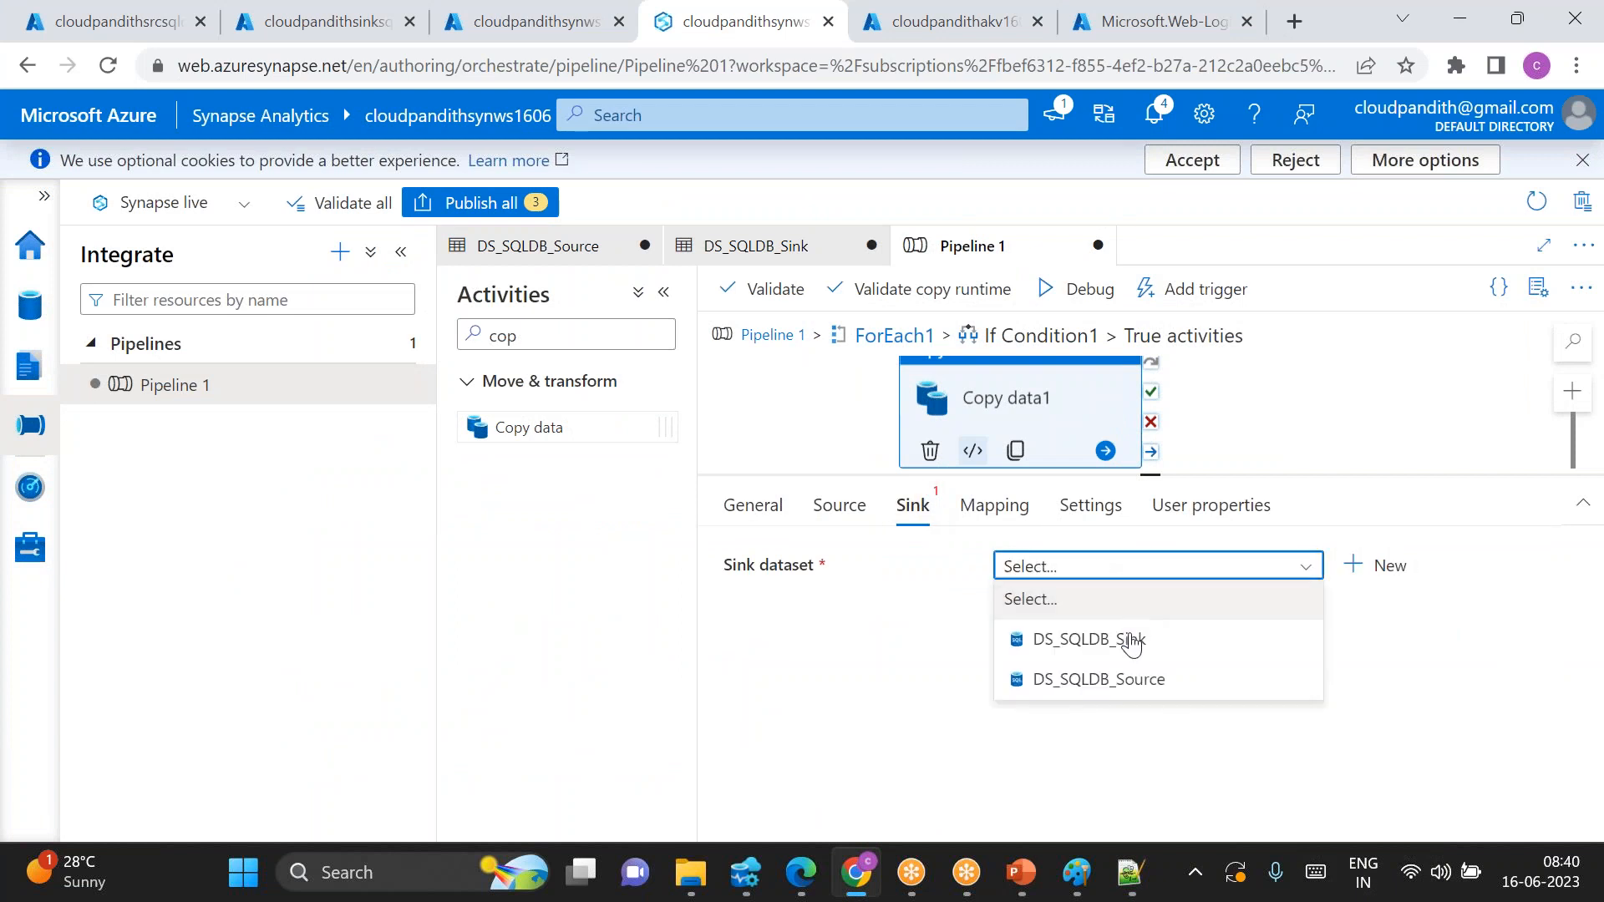
click(1117, 641)
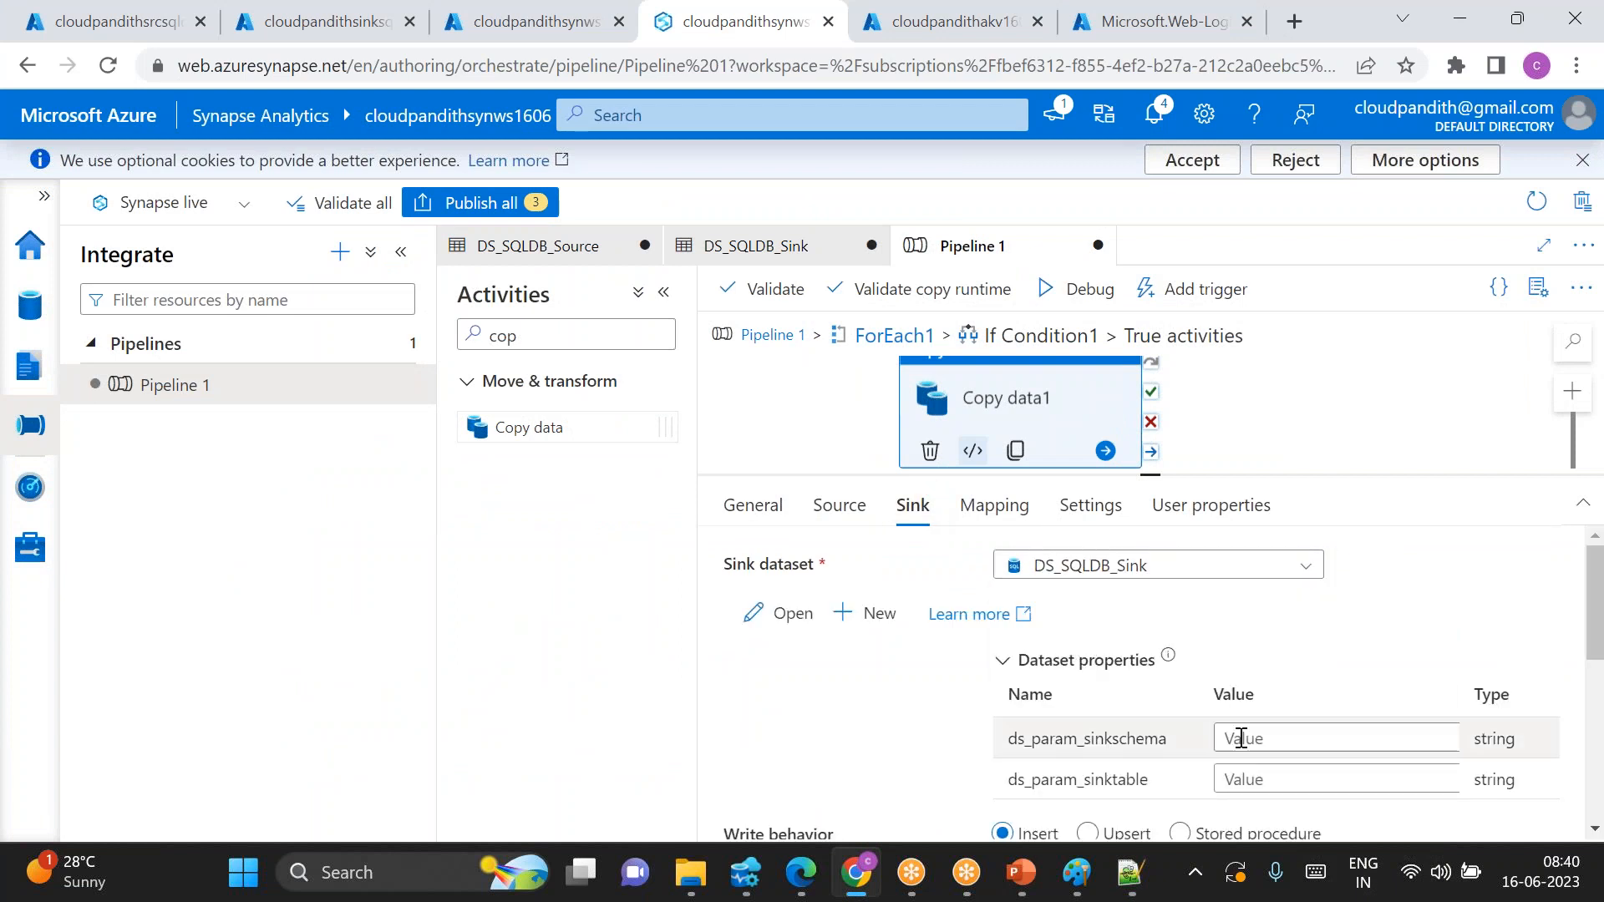
click(1239, 737)
click(1291, 766)
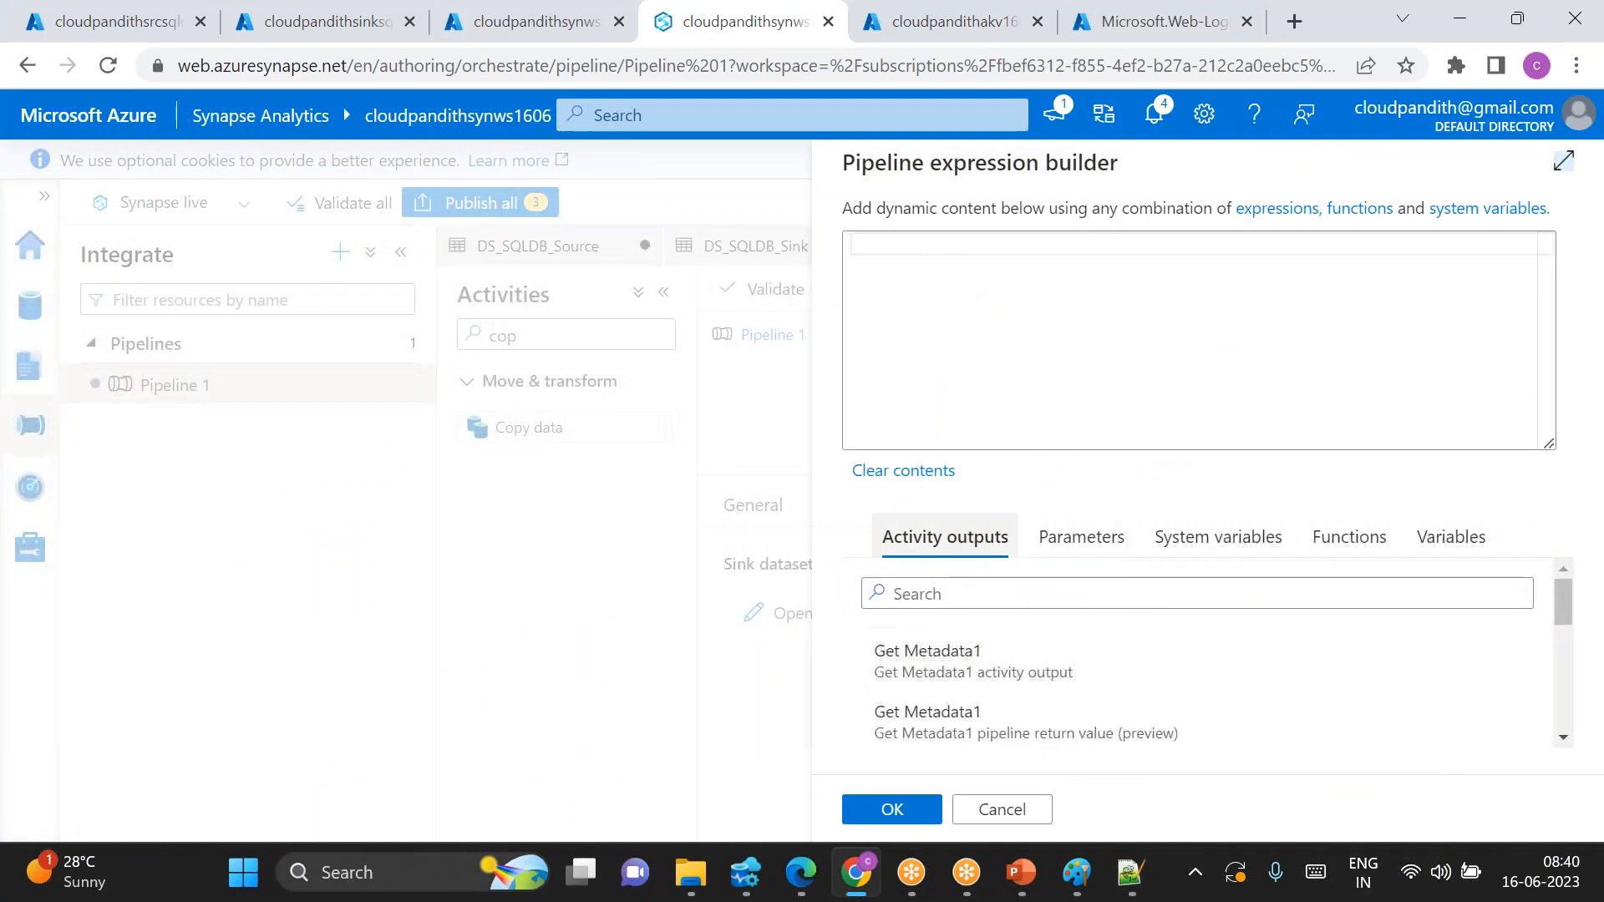
text(@item)
key(BackSpace)
key(BackSpace)
key(BackSpace)
key(BackSpace)
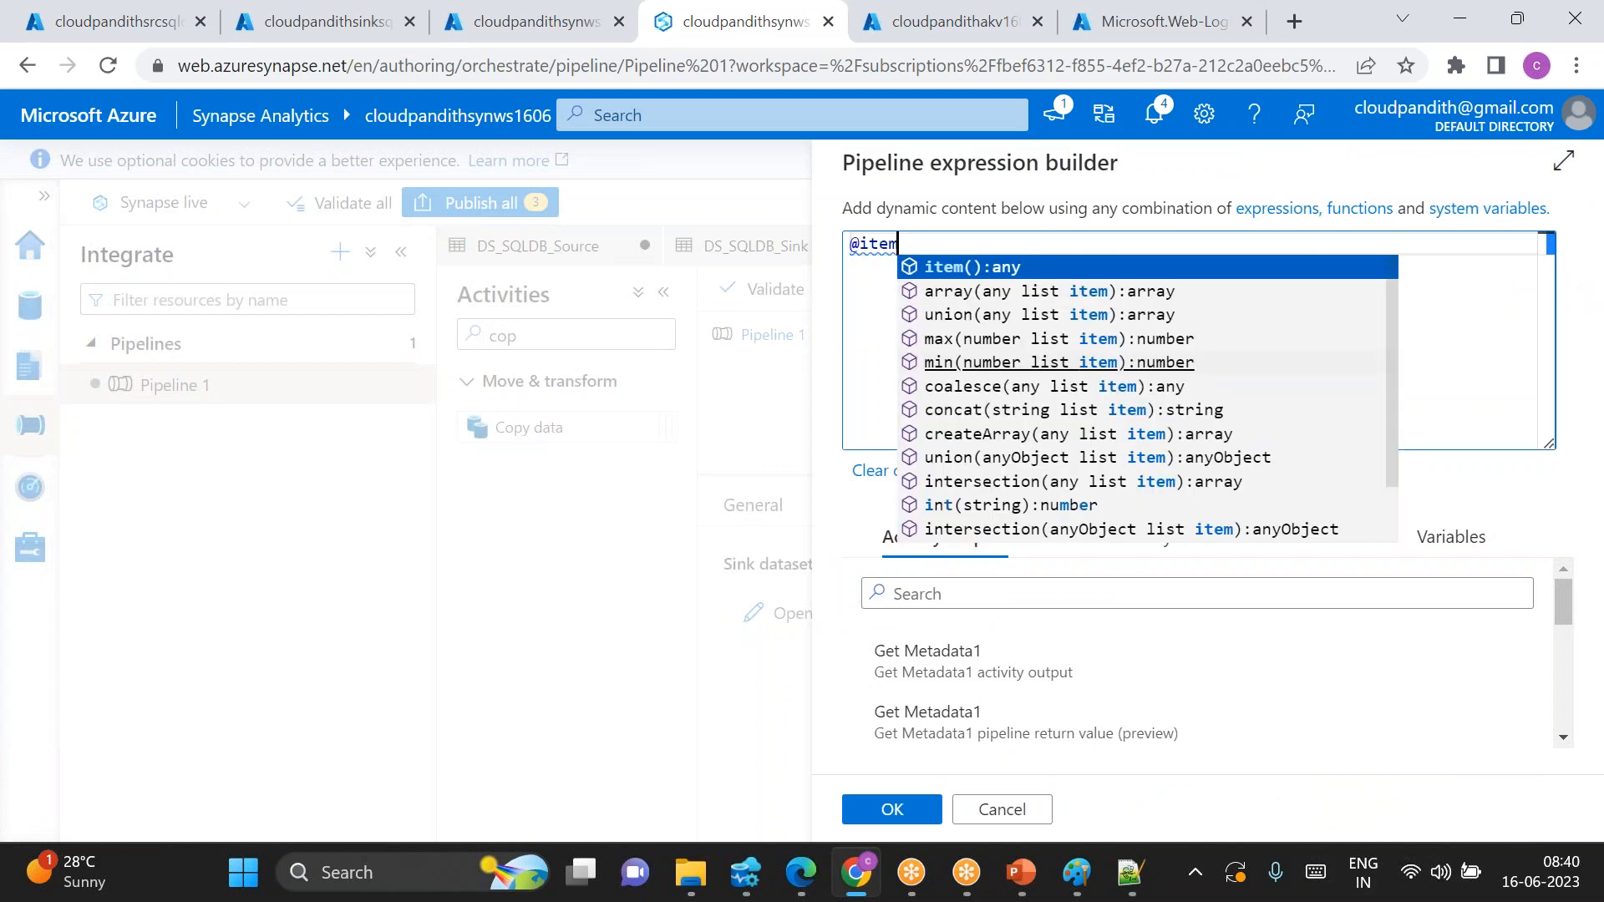
key(alt+Tab)
double_click(388, 414)
key(ctrl+c)
key(alt+Tab)
key(ctrl+v)
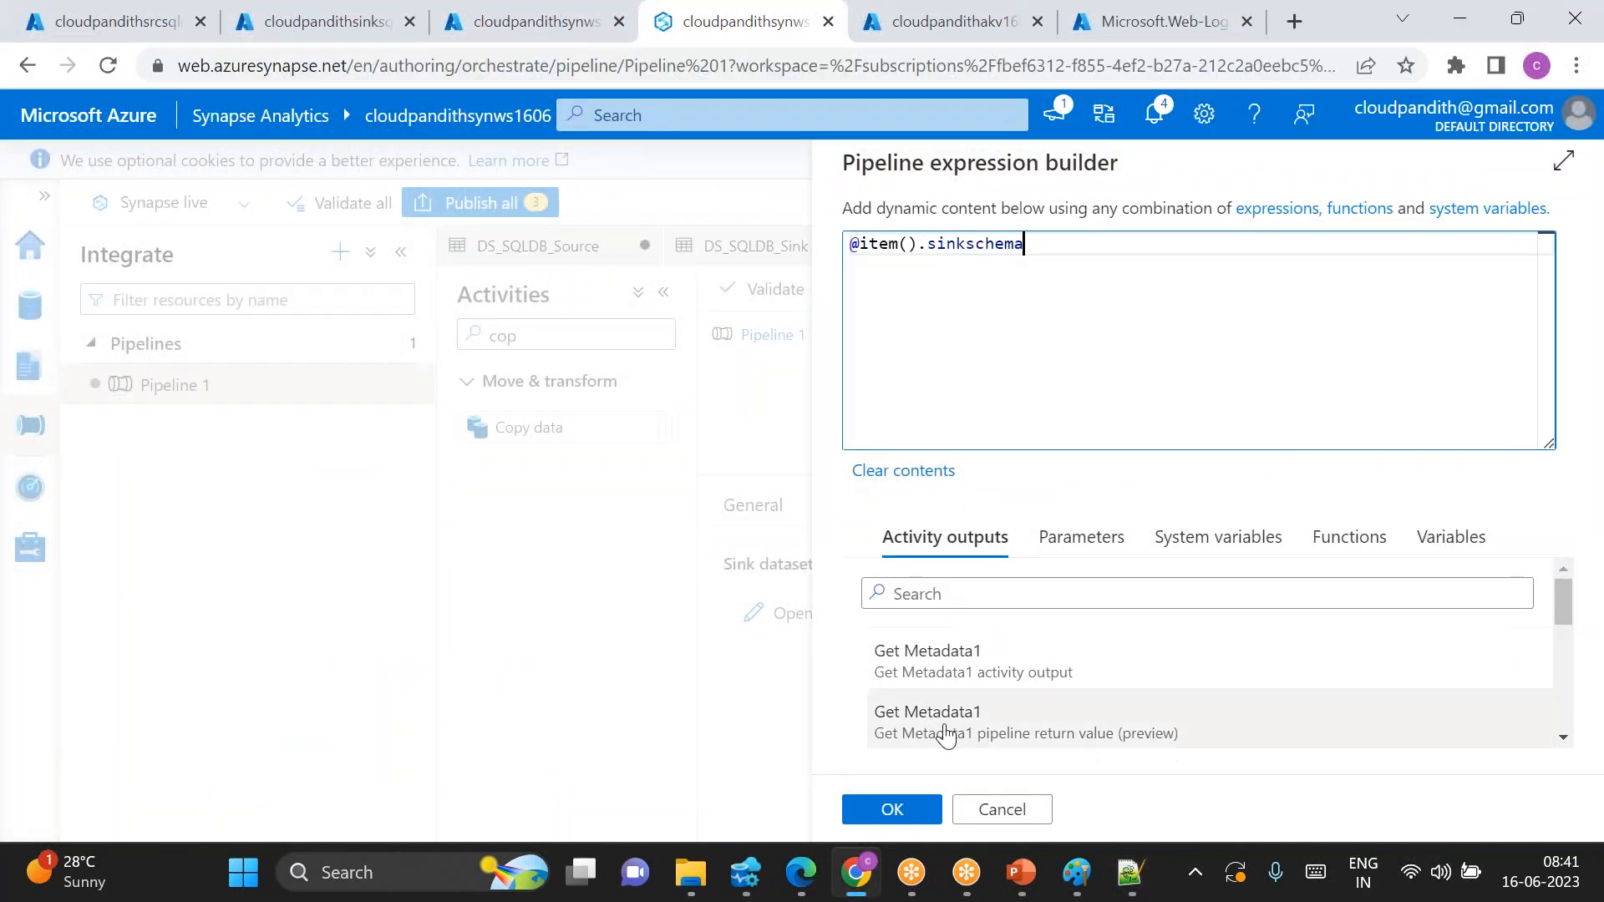
click(891, 809)
click(1249, 780)
click(1245, 805)
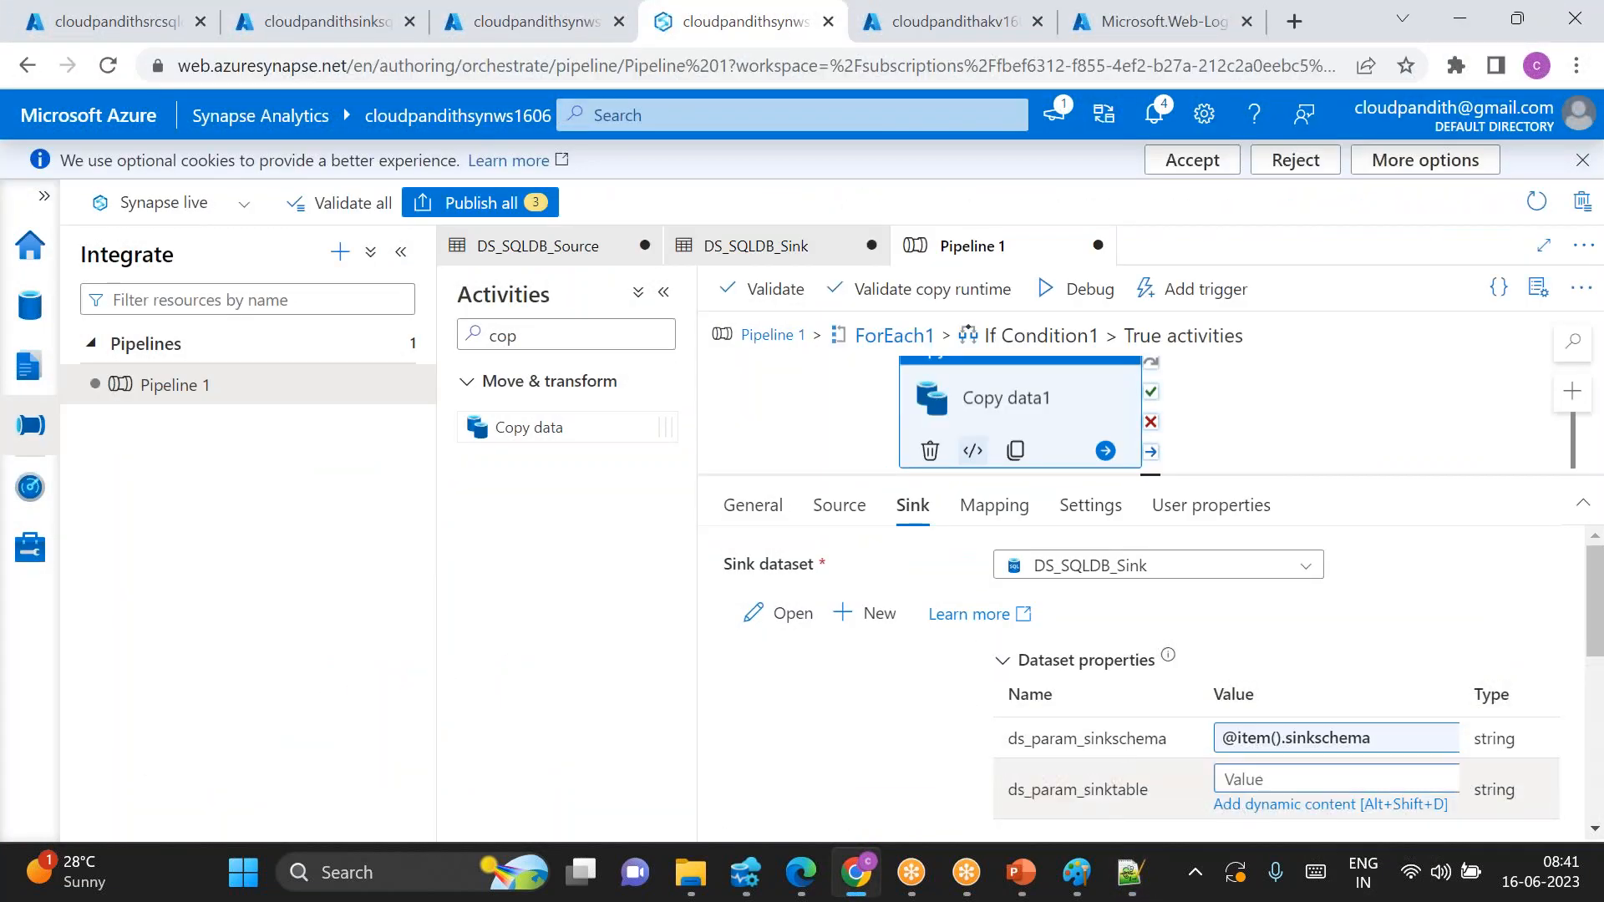
text(@item().)
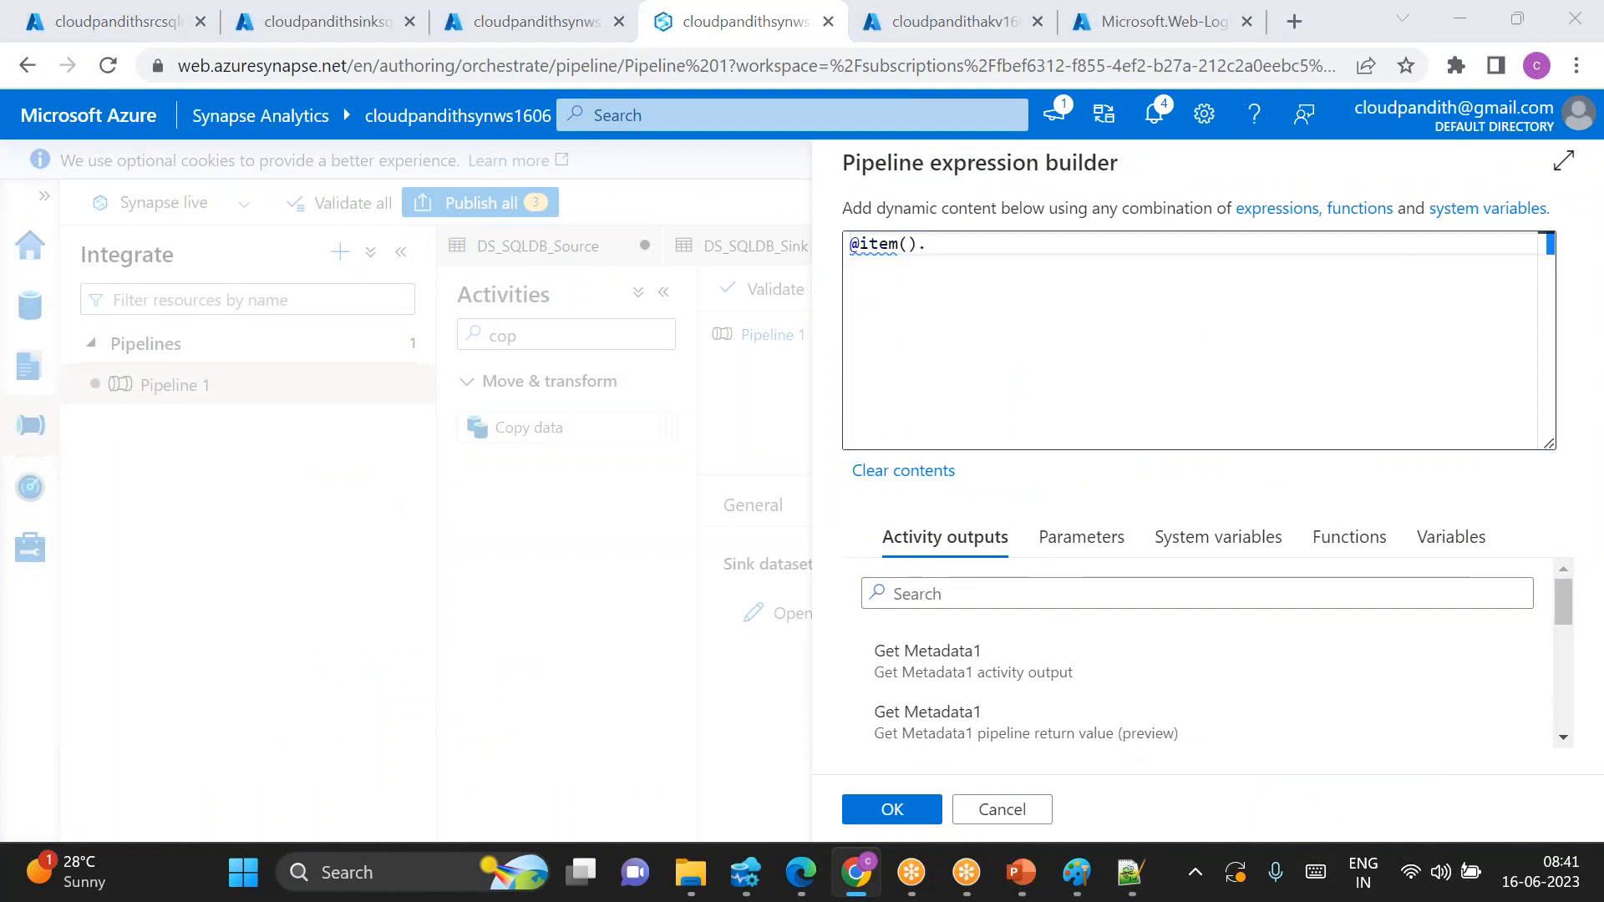
key(alt+Tab)
double_click(394, 448)
key(ctrl+c)
key(alt+Tab)
key(ctrl+v)
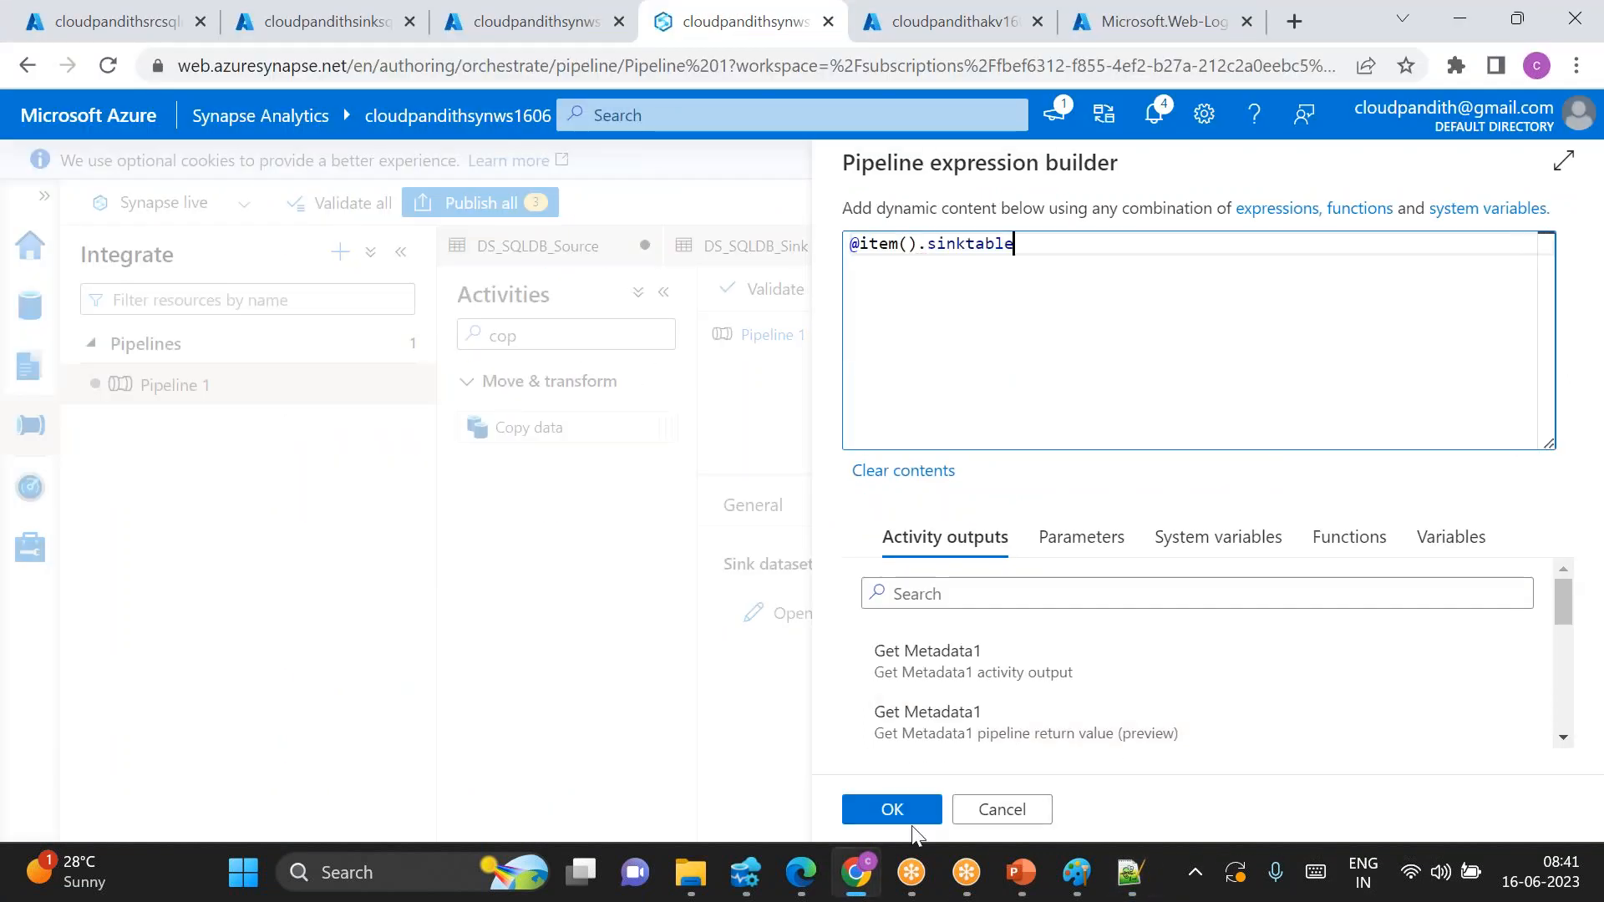
click(889, 808)
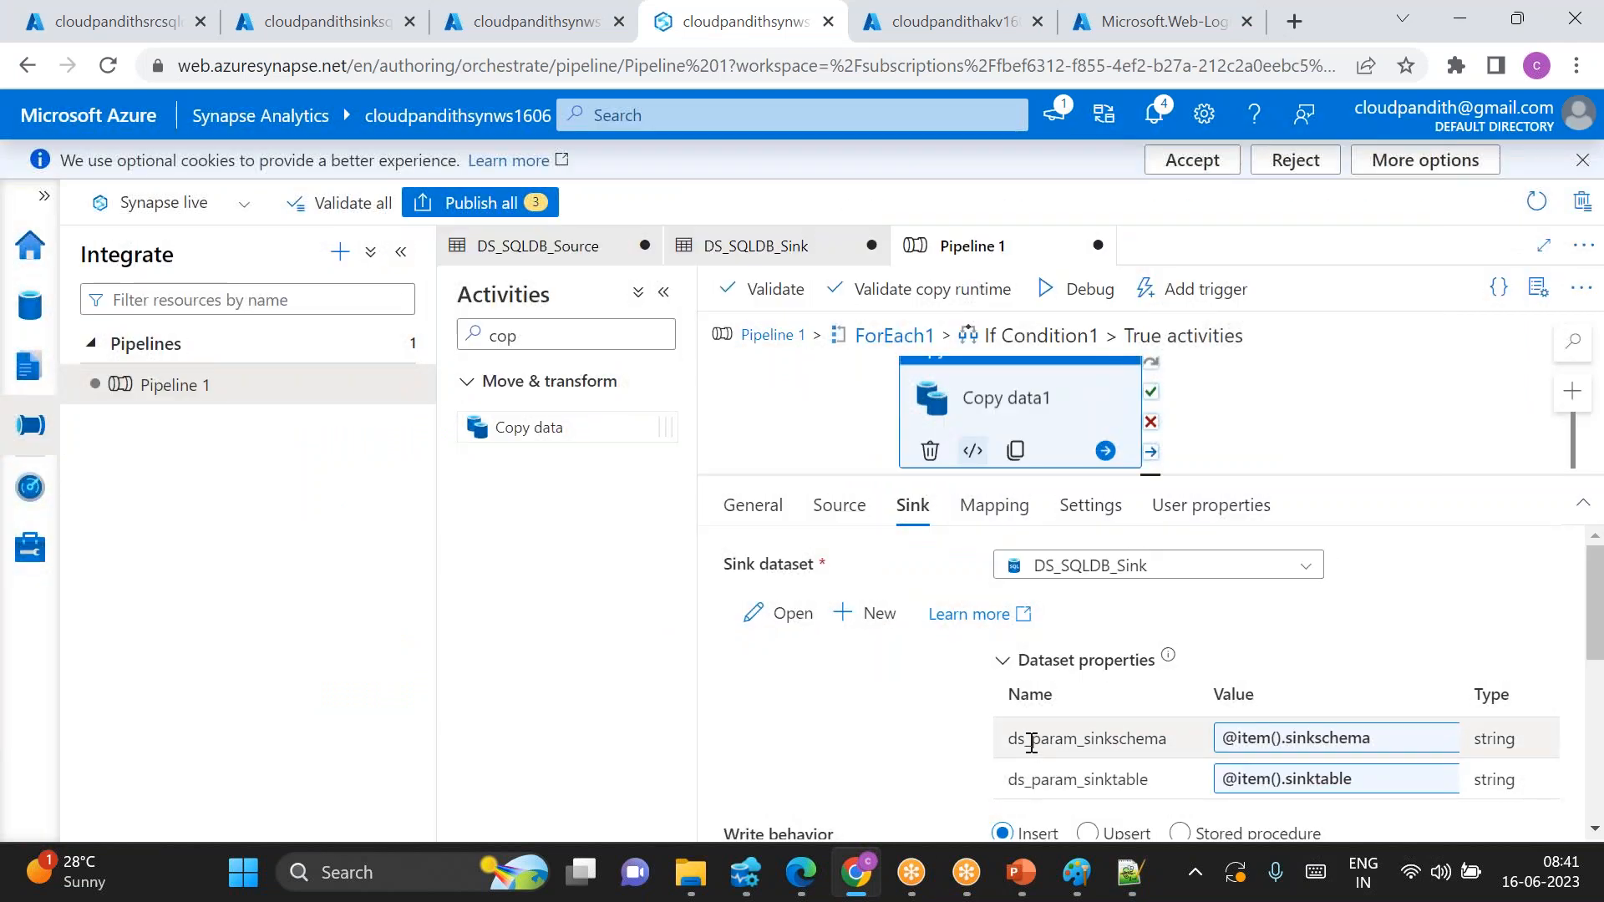
Step: Set the sink's table option to Auto create table and review the write batch settings
click(839, 505)
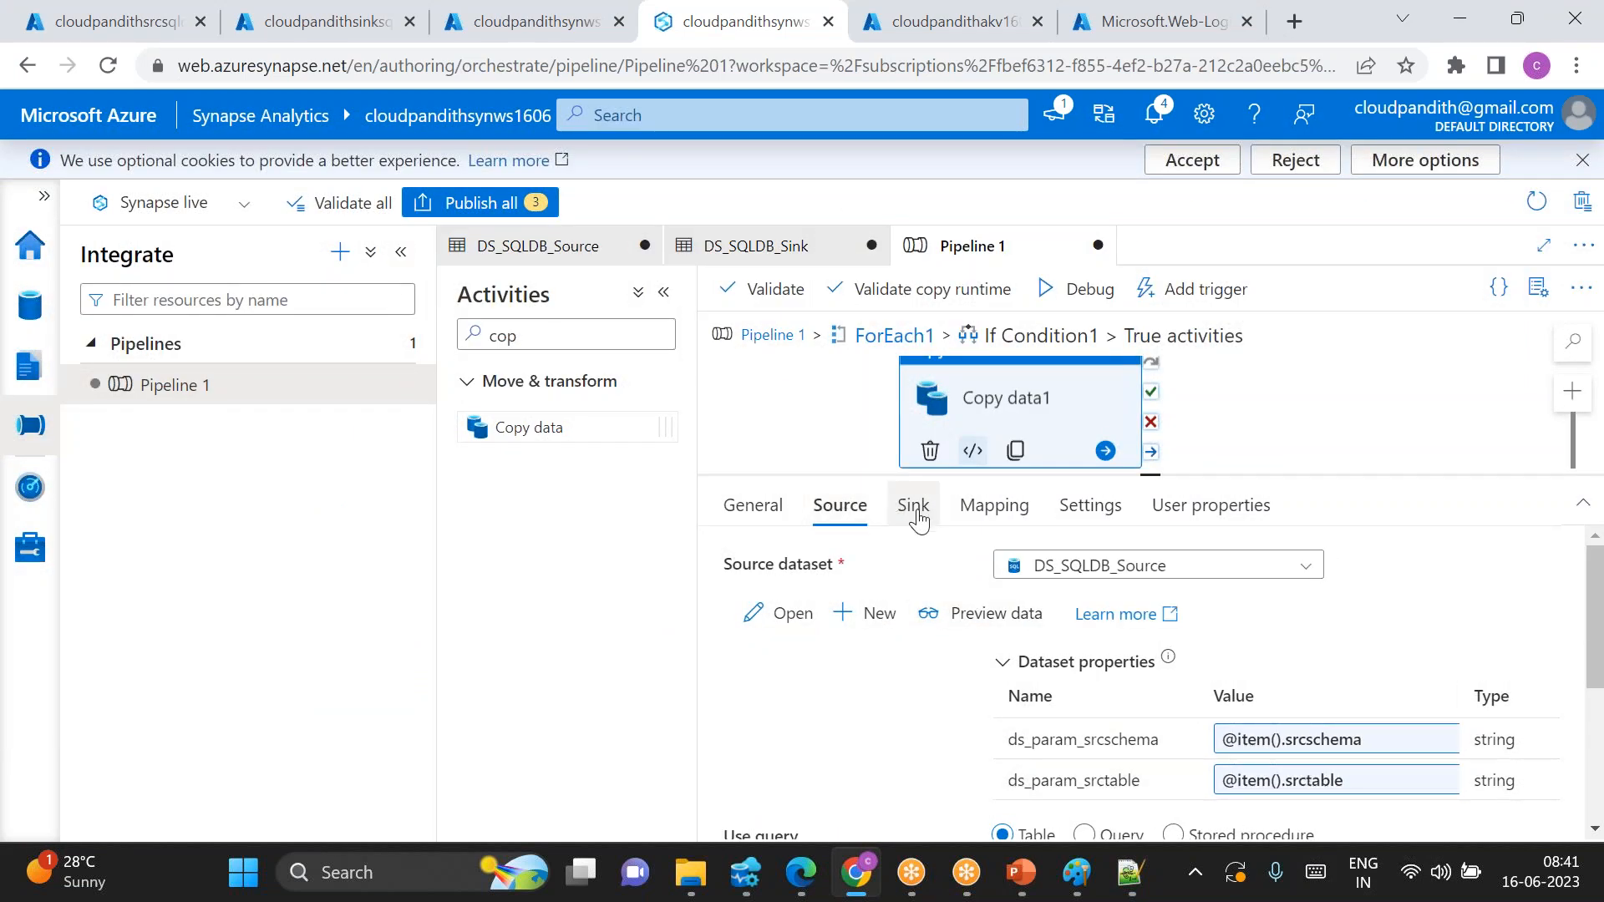
click(916, 511)
scroll(1336, 651, down, 2)
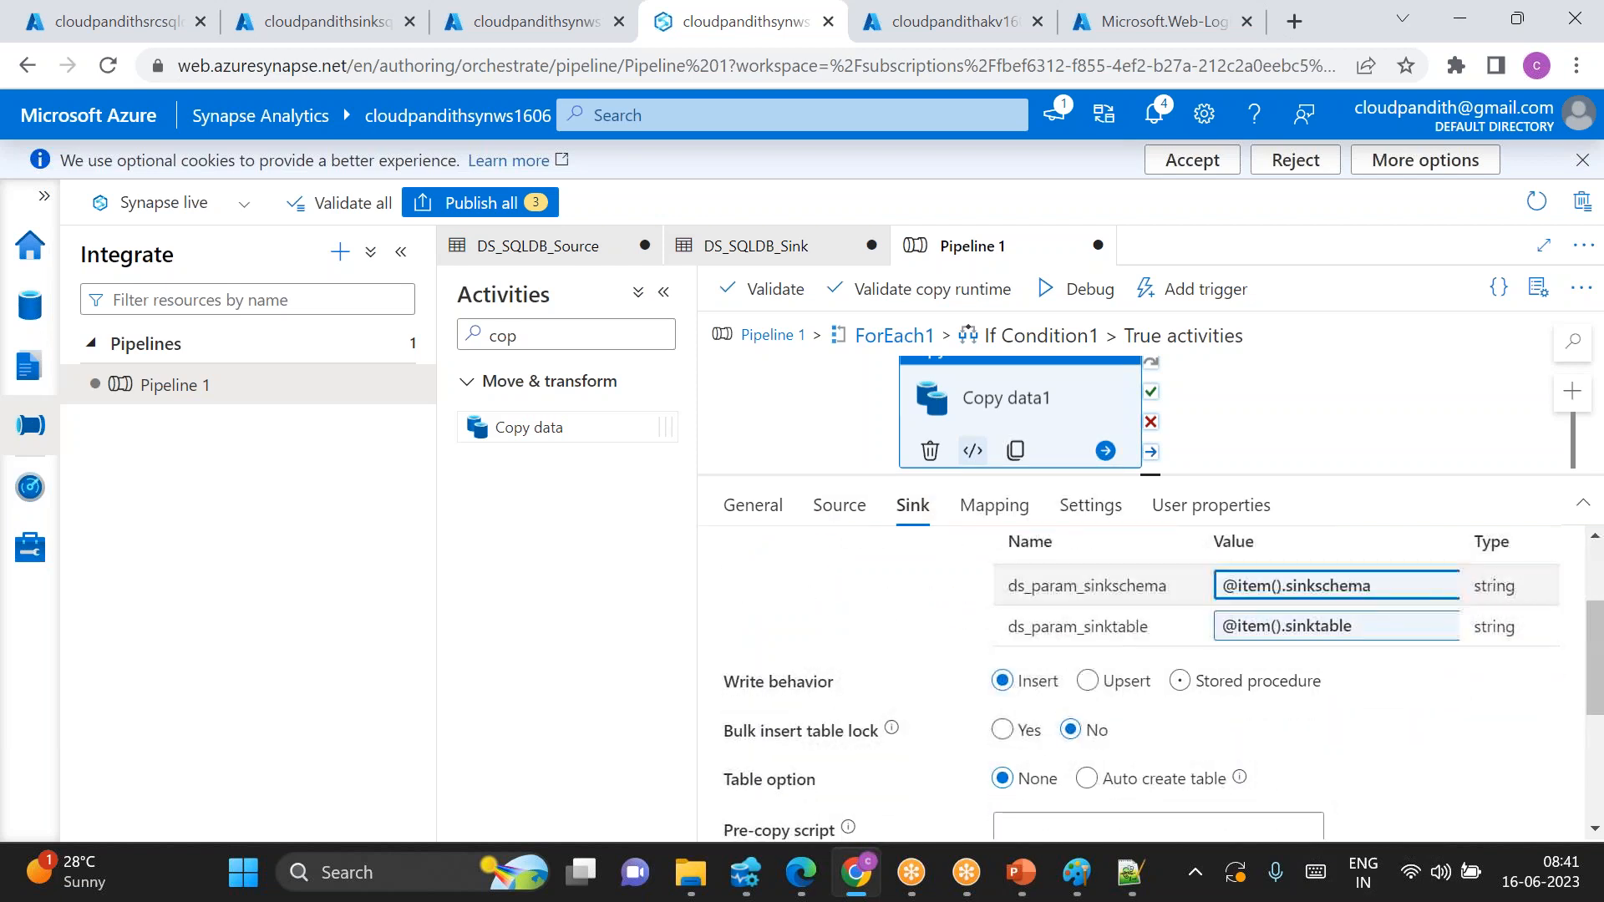
scroll(1367, 656, down, 1)
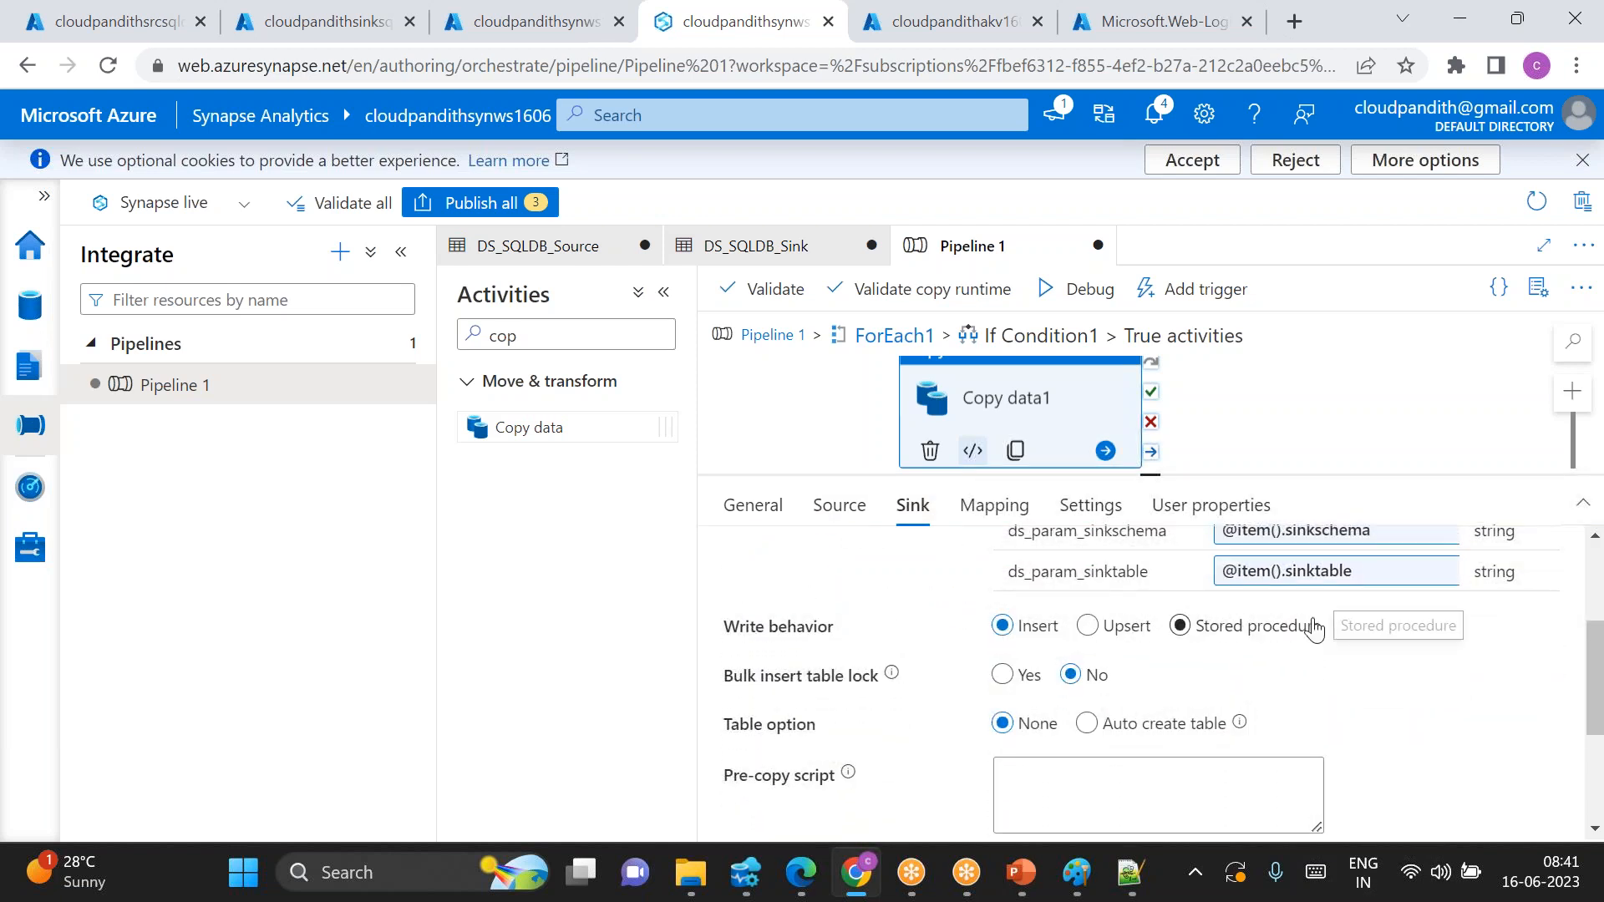
click(1086, 724)
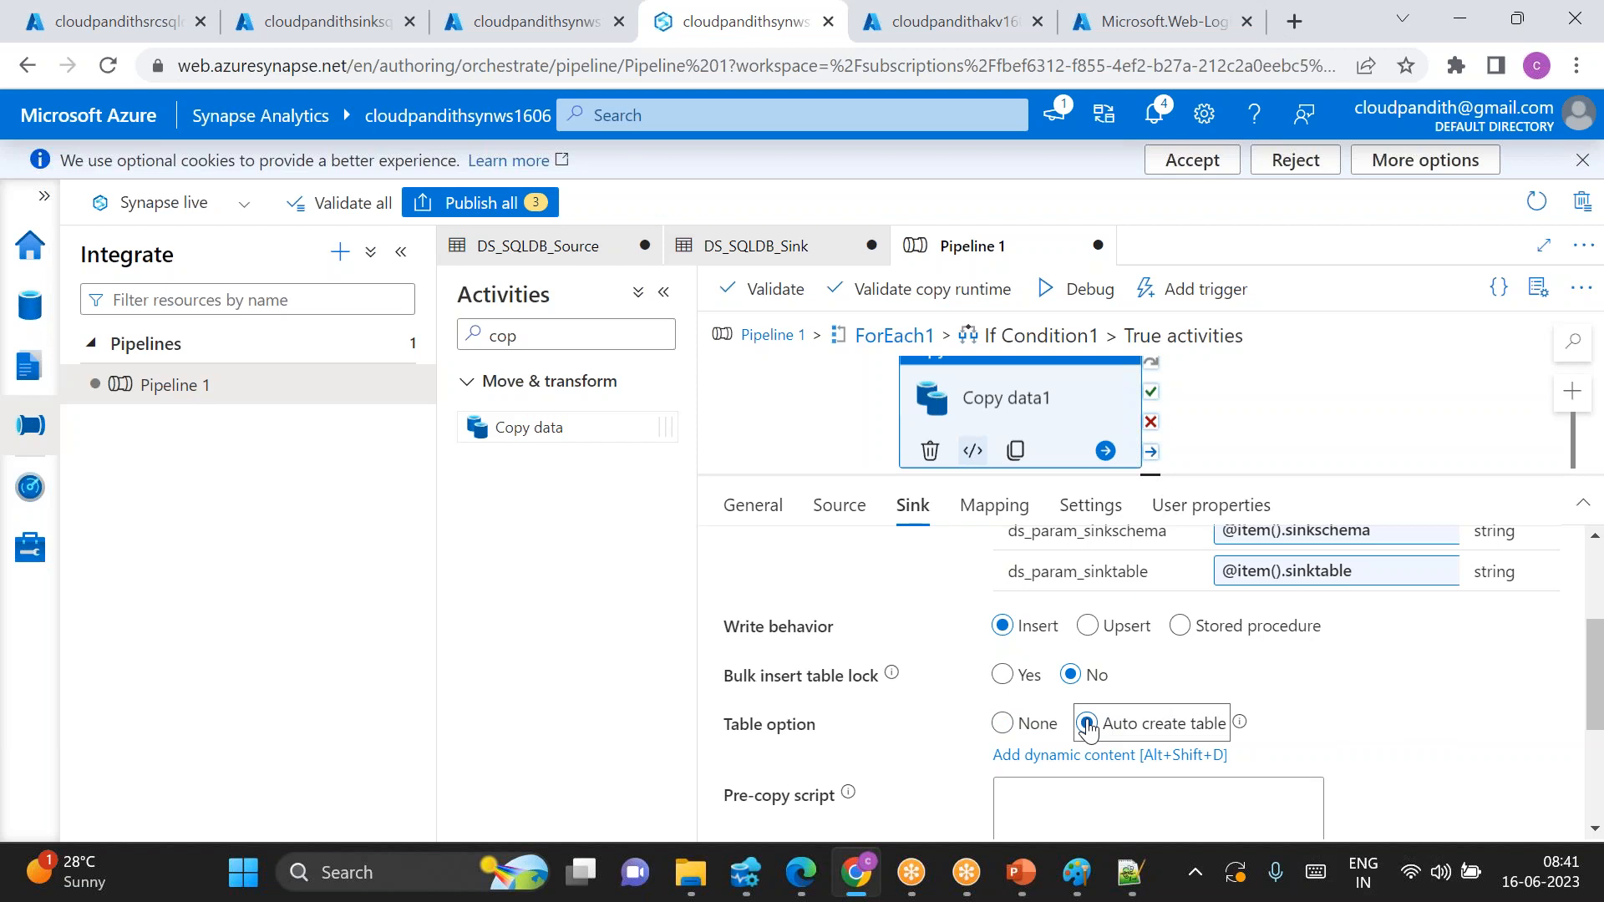
click(1300, 725)
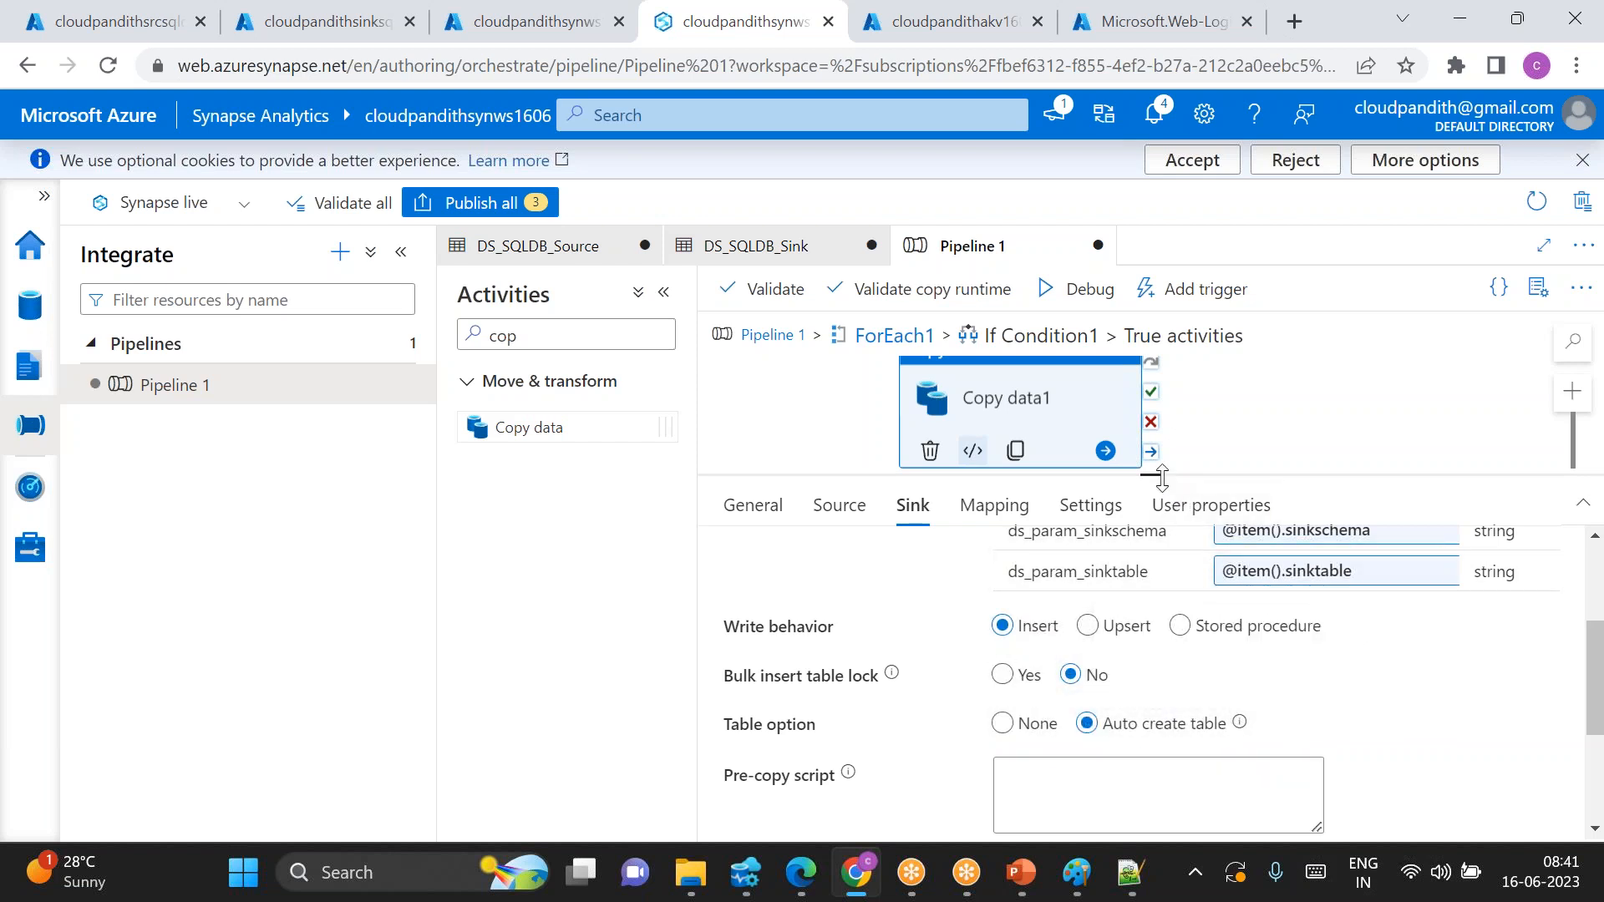
scroll(1153, 535, down, 3)
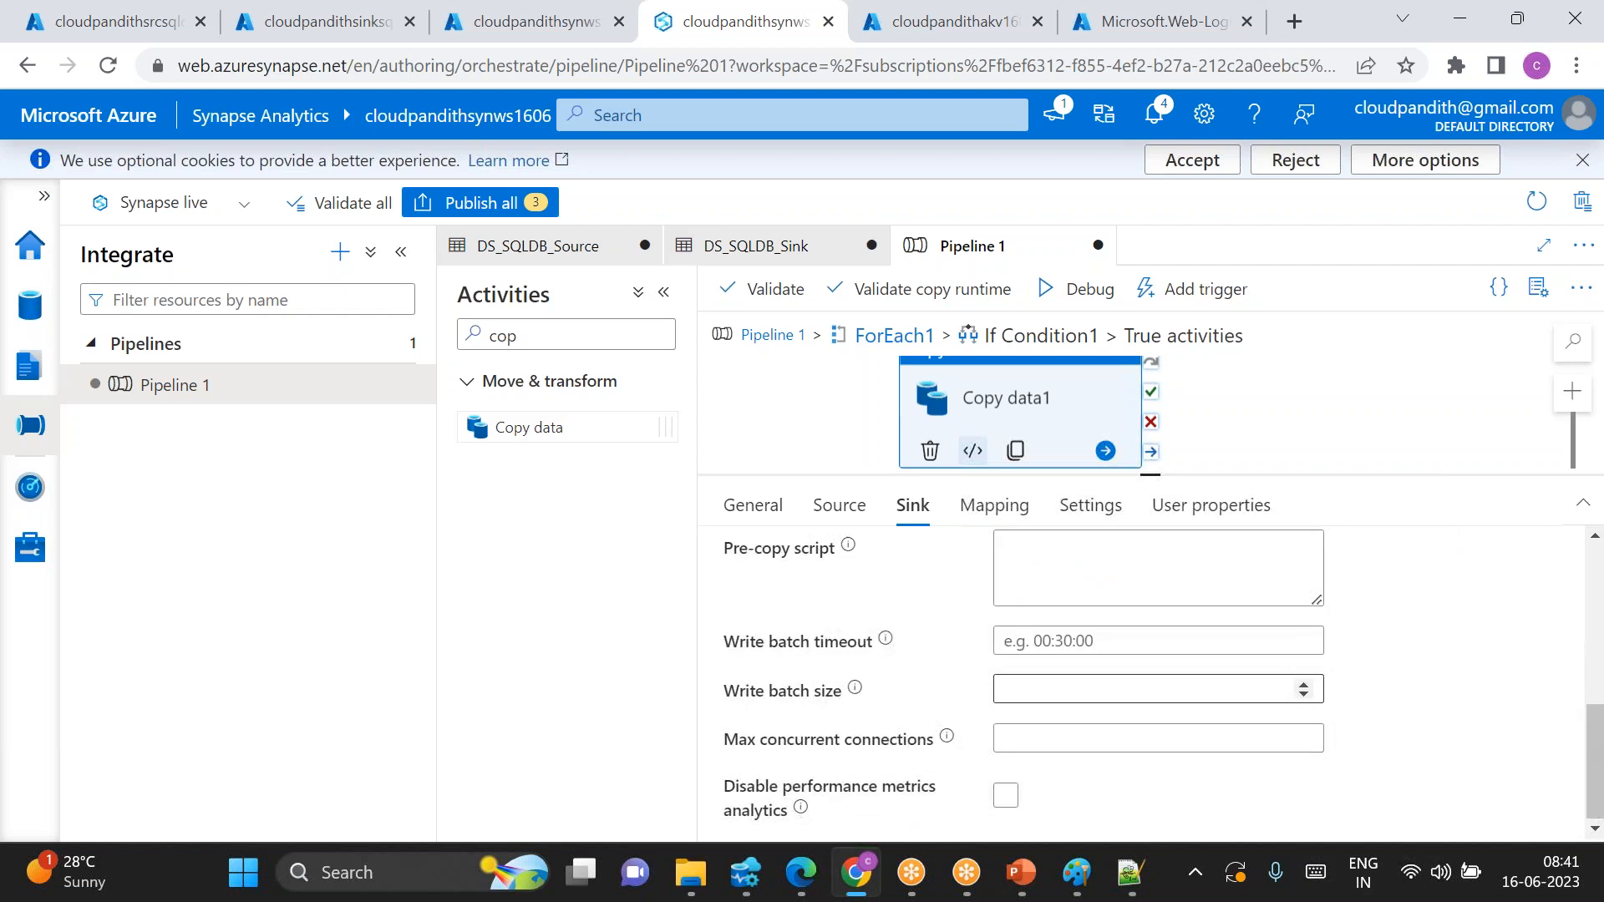
scroll(1153, 528, up, 5)
Step: Search Activities for 'store' and add one Stored procedure activity to the True branch
drag(1150, 473, 1151, 693)
drag(1034, 433, 999, 494)
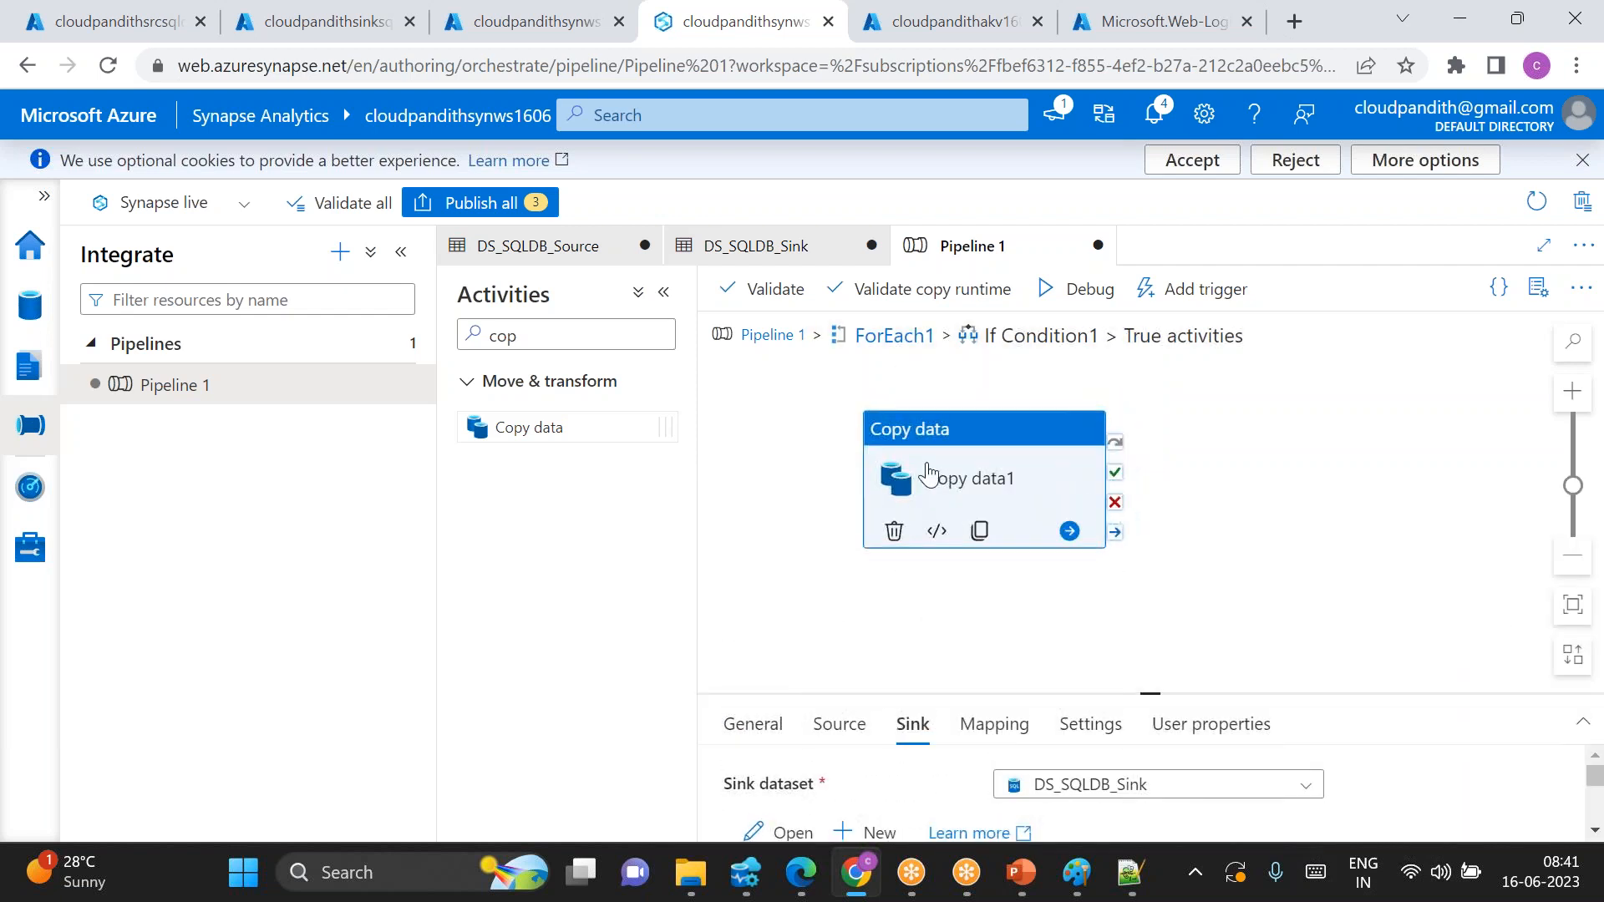
double_click(582, 333)
key(BackSpace)
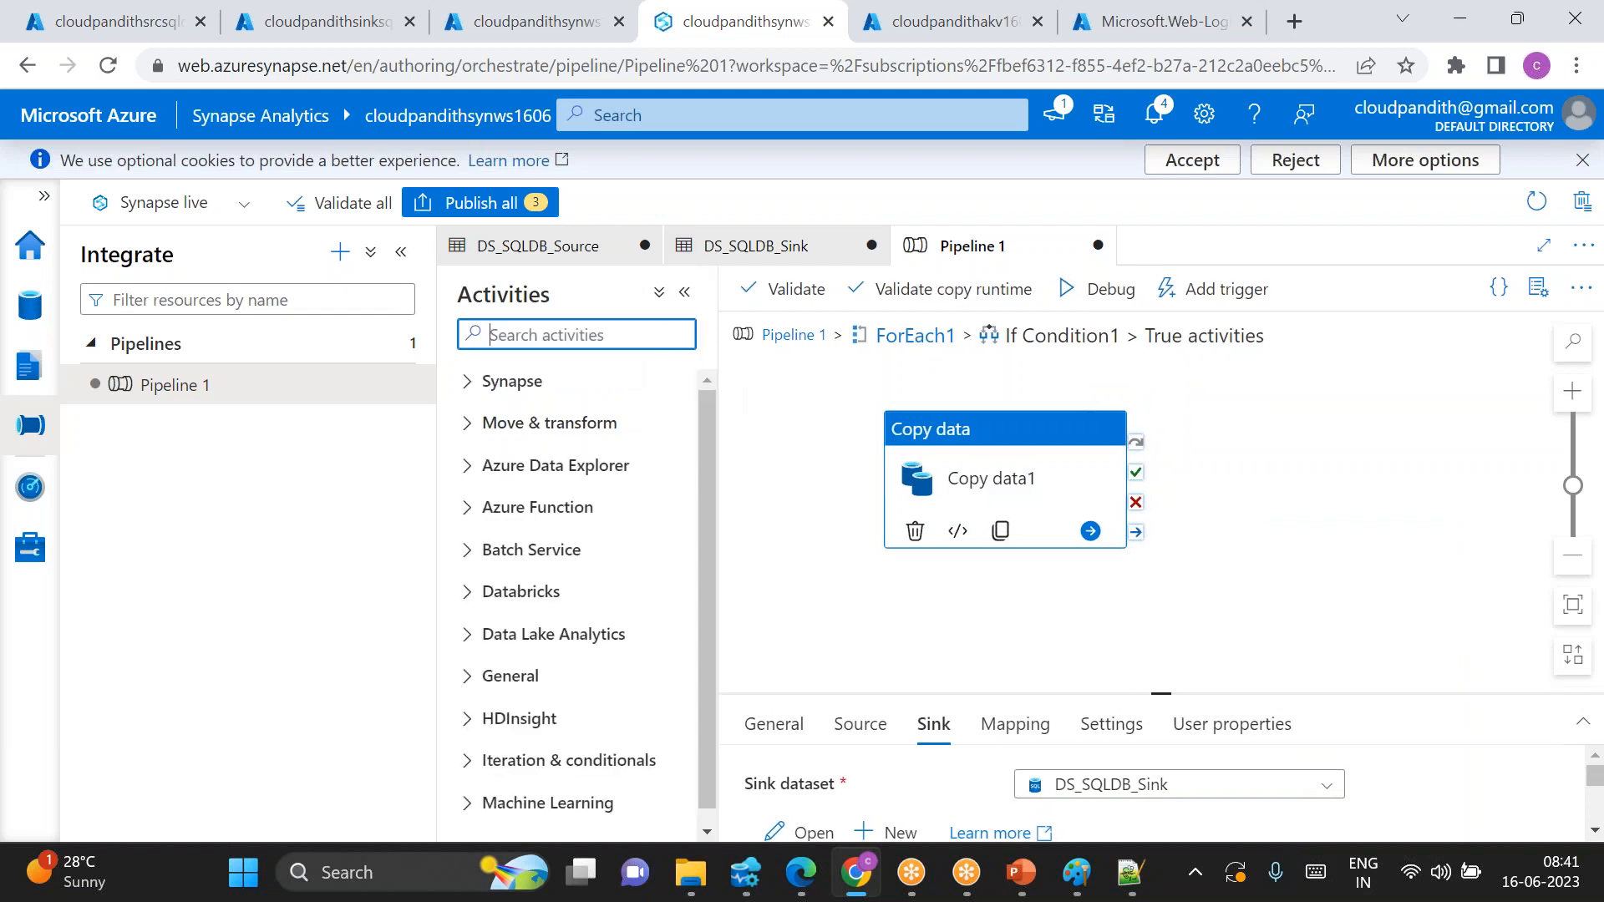
text(store)
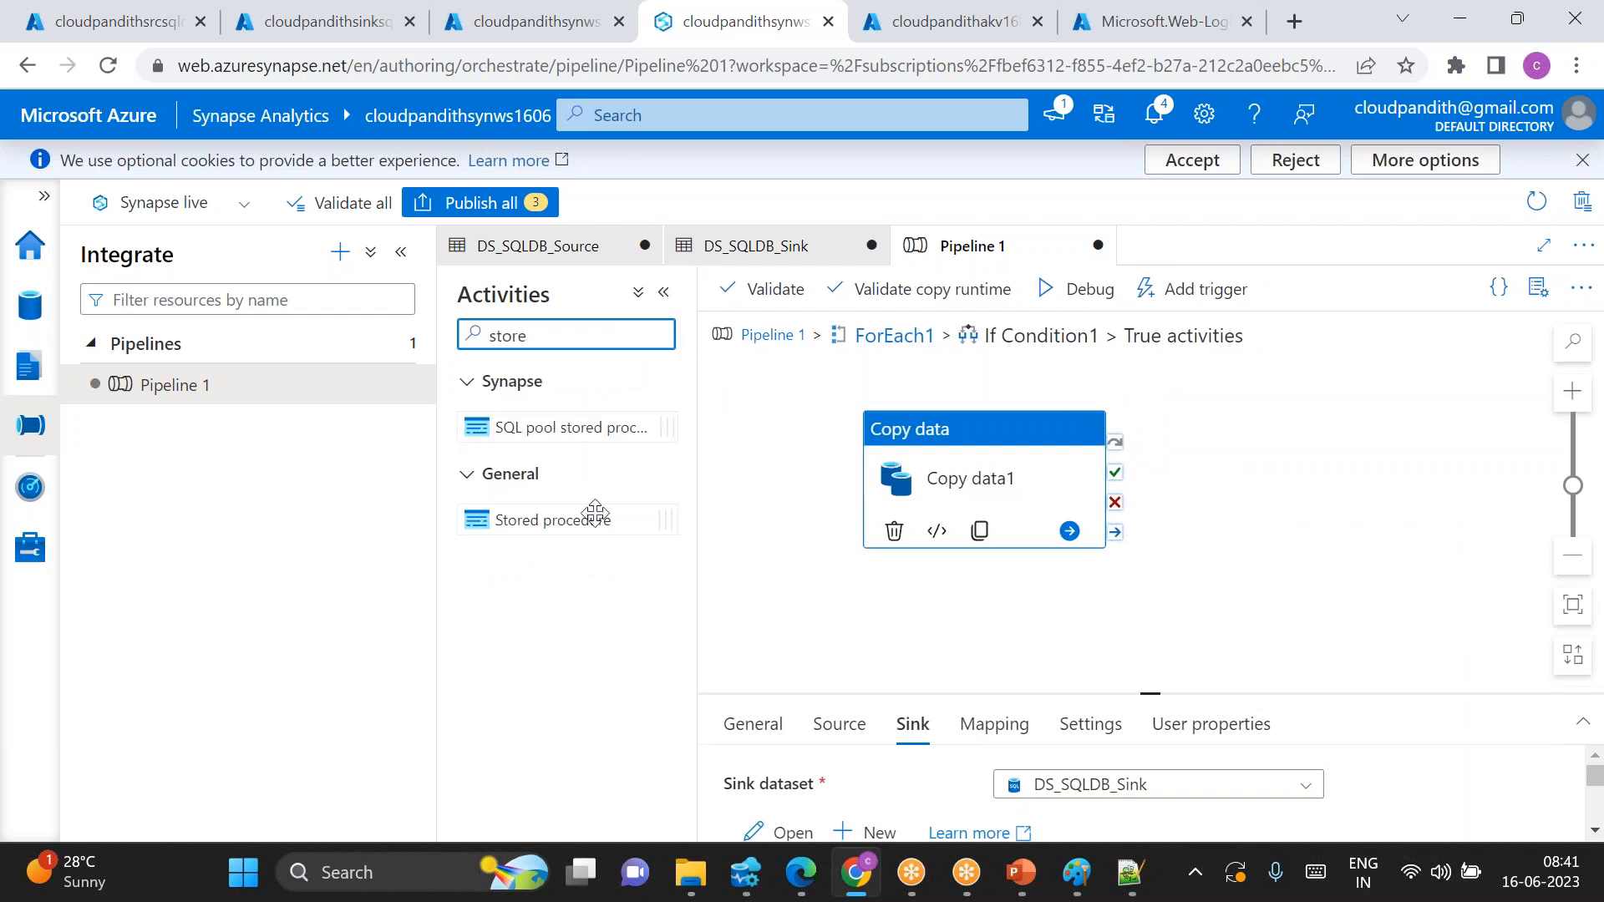
drag(571, 527, 1345, 401)
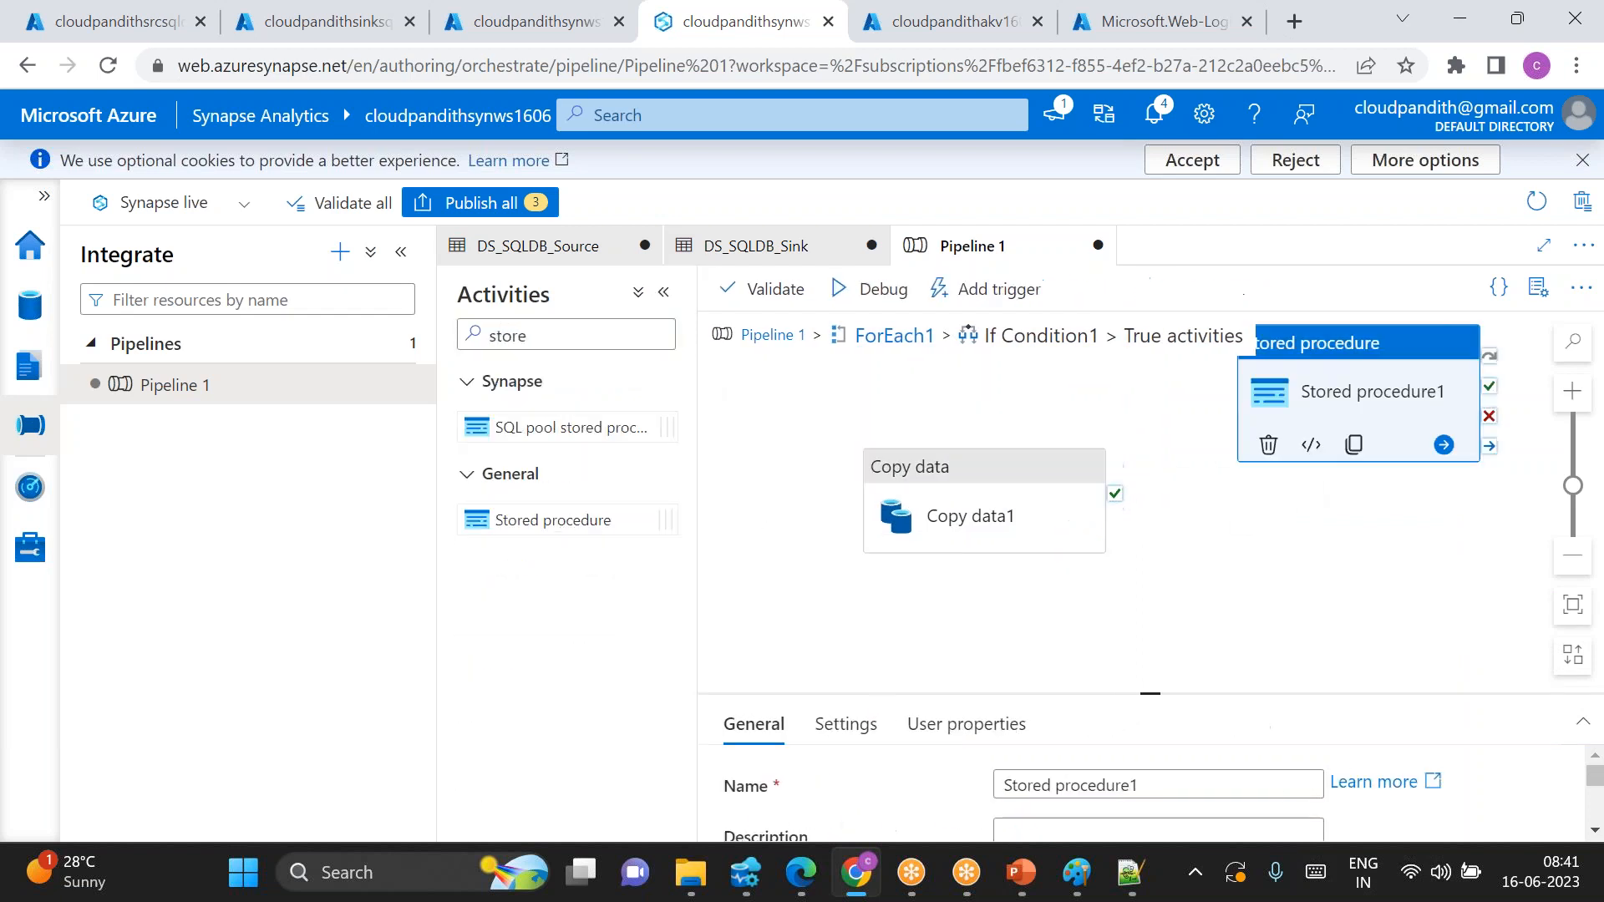
drag(543, 520, 1420, 639)
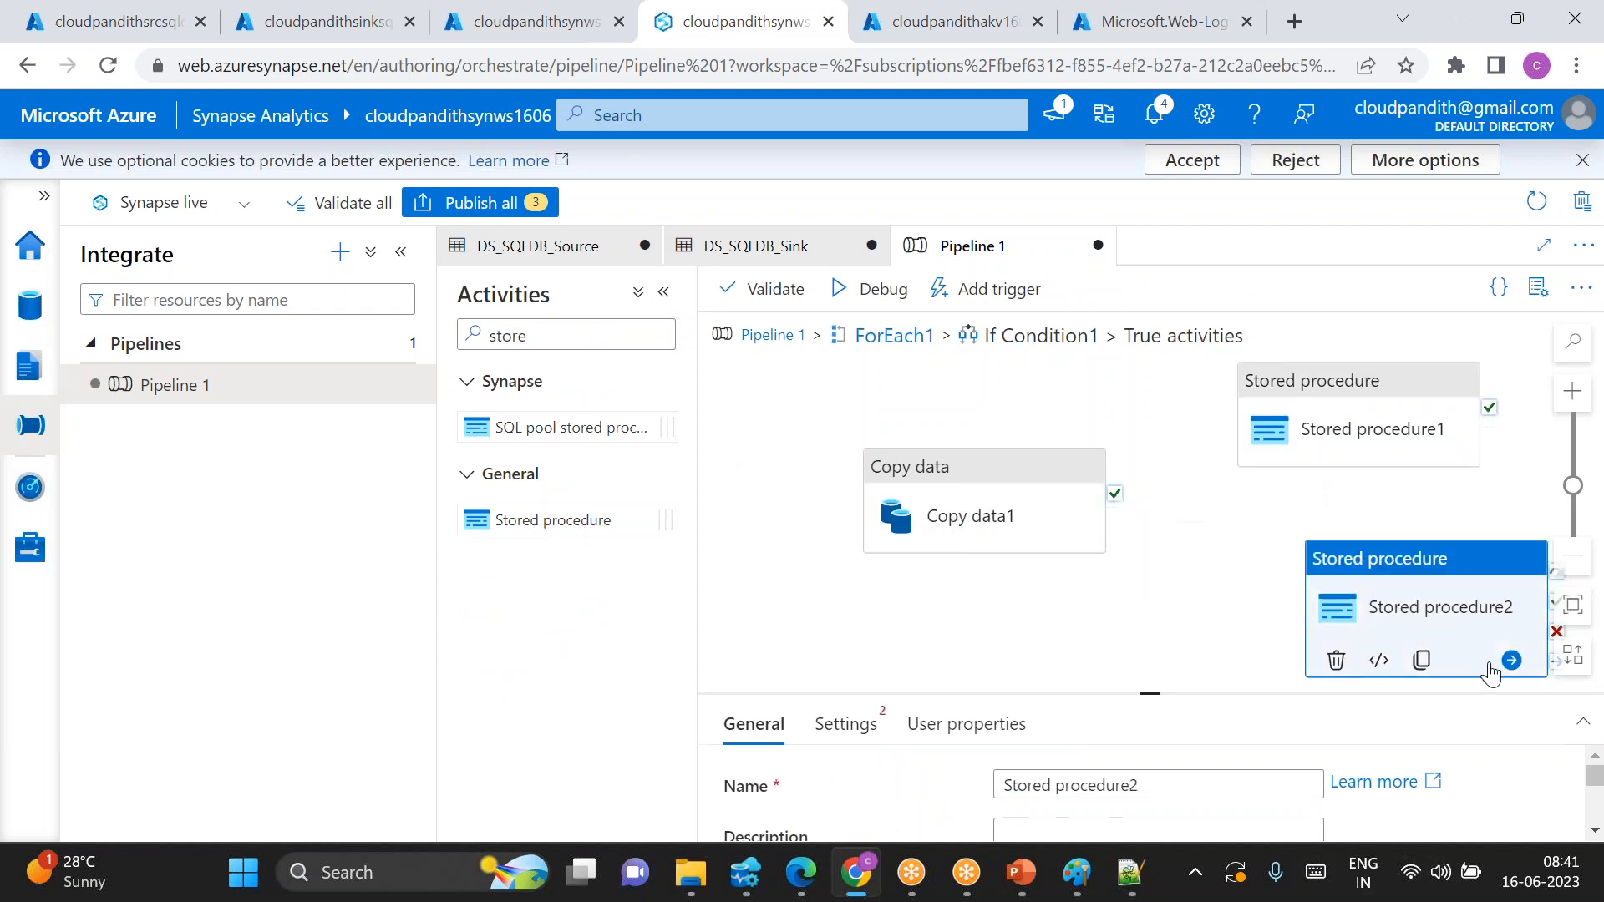
click(1336, 660)
Step: Connect Copy data1's success output to Stored procedure1
click(1361, 418)
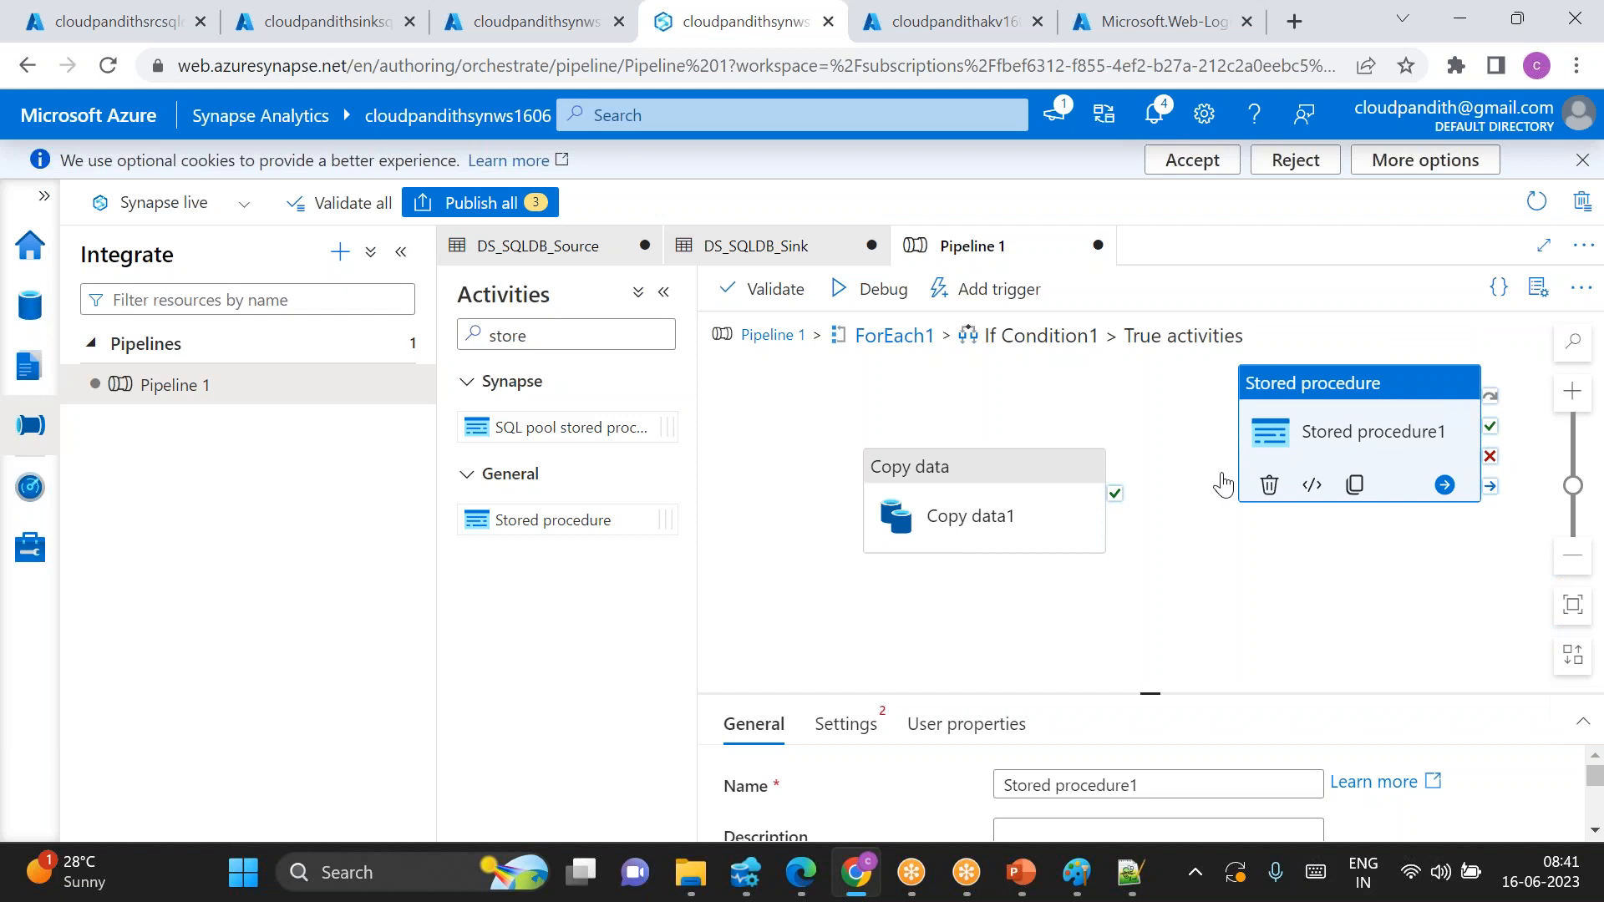
click(1045, 502)
drag(1114, 472, 1278, 464)
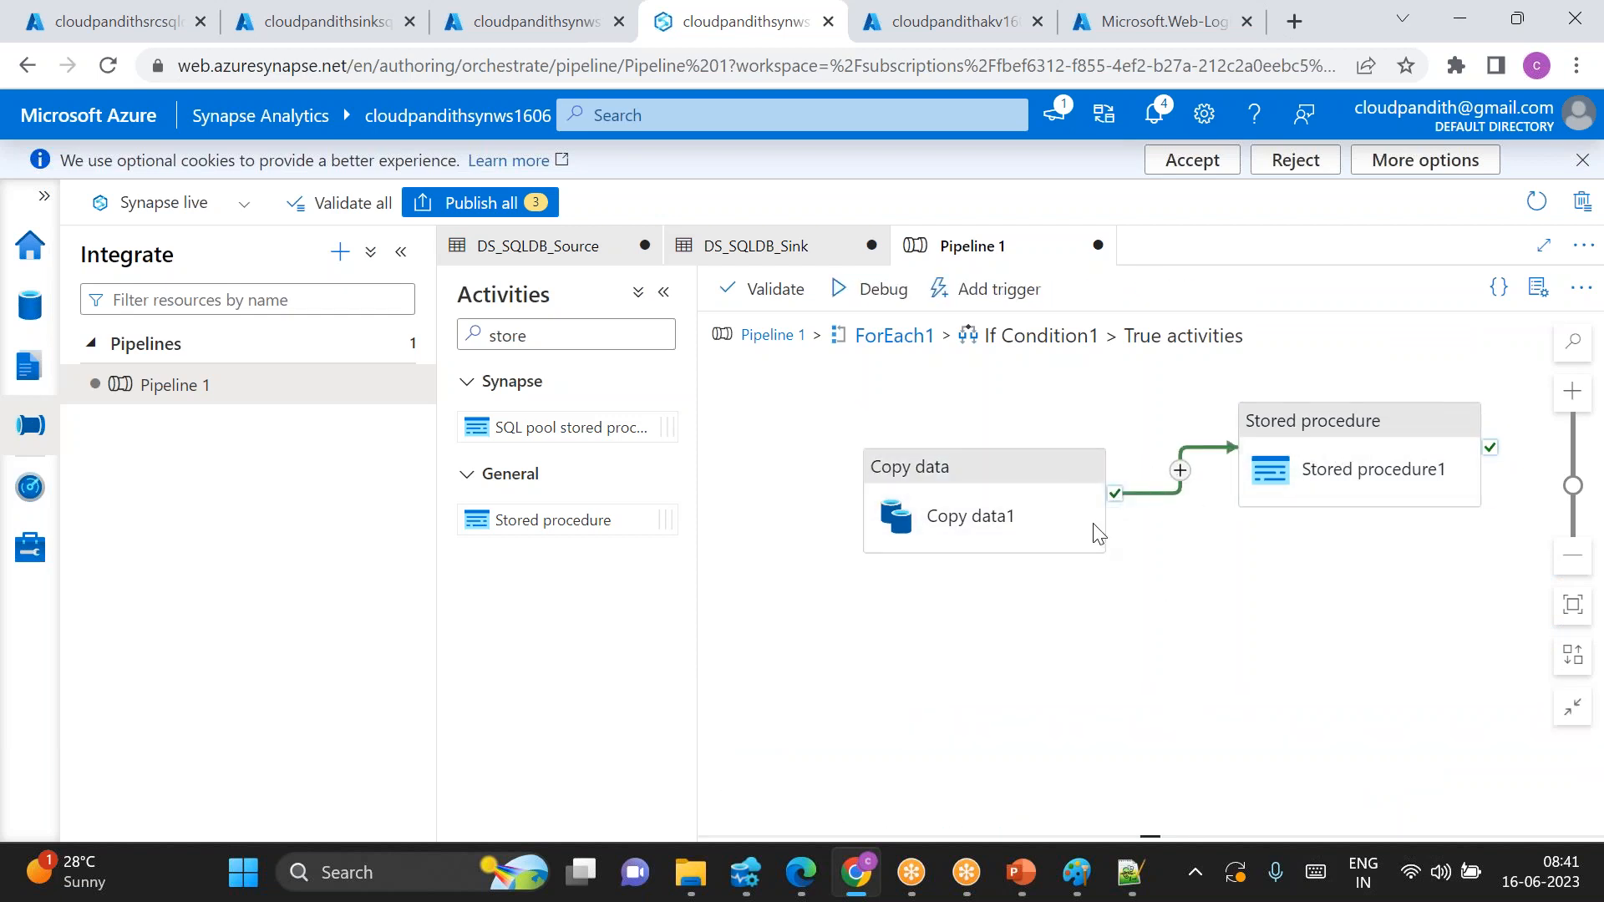
click(1369, 422)
drag(1145, 693, 1149, 562)
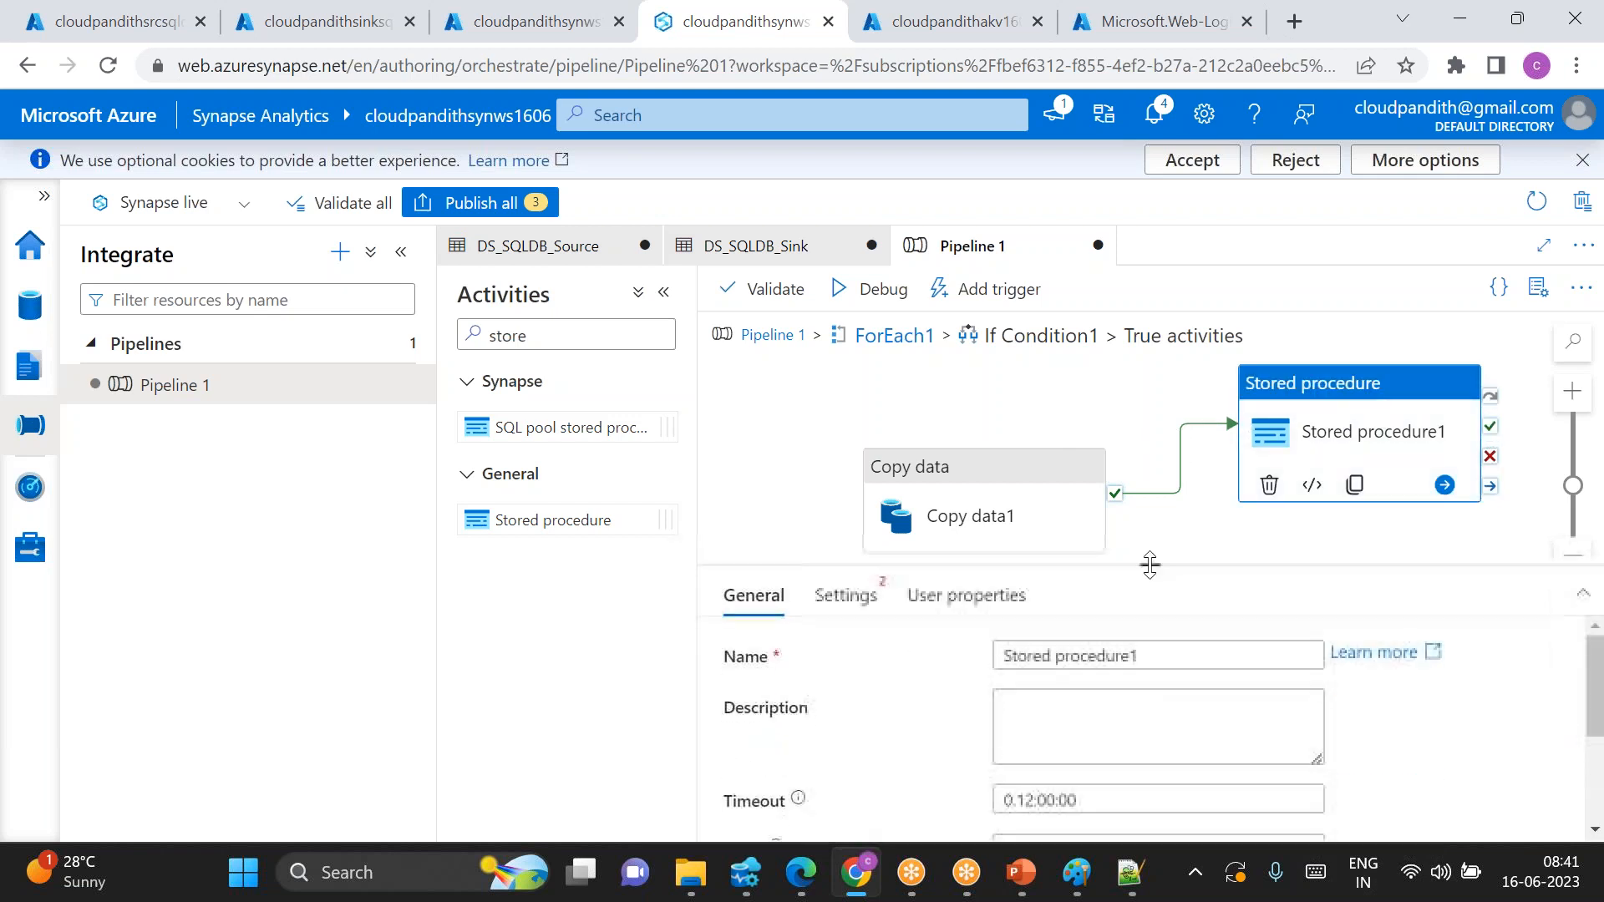
Step: Add an additional column named load_date to Copy data1's source
click(1006, 490)
click(838, 595)
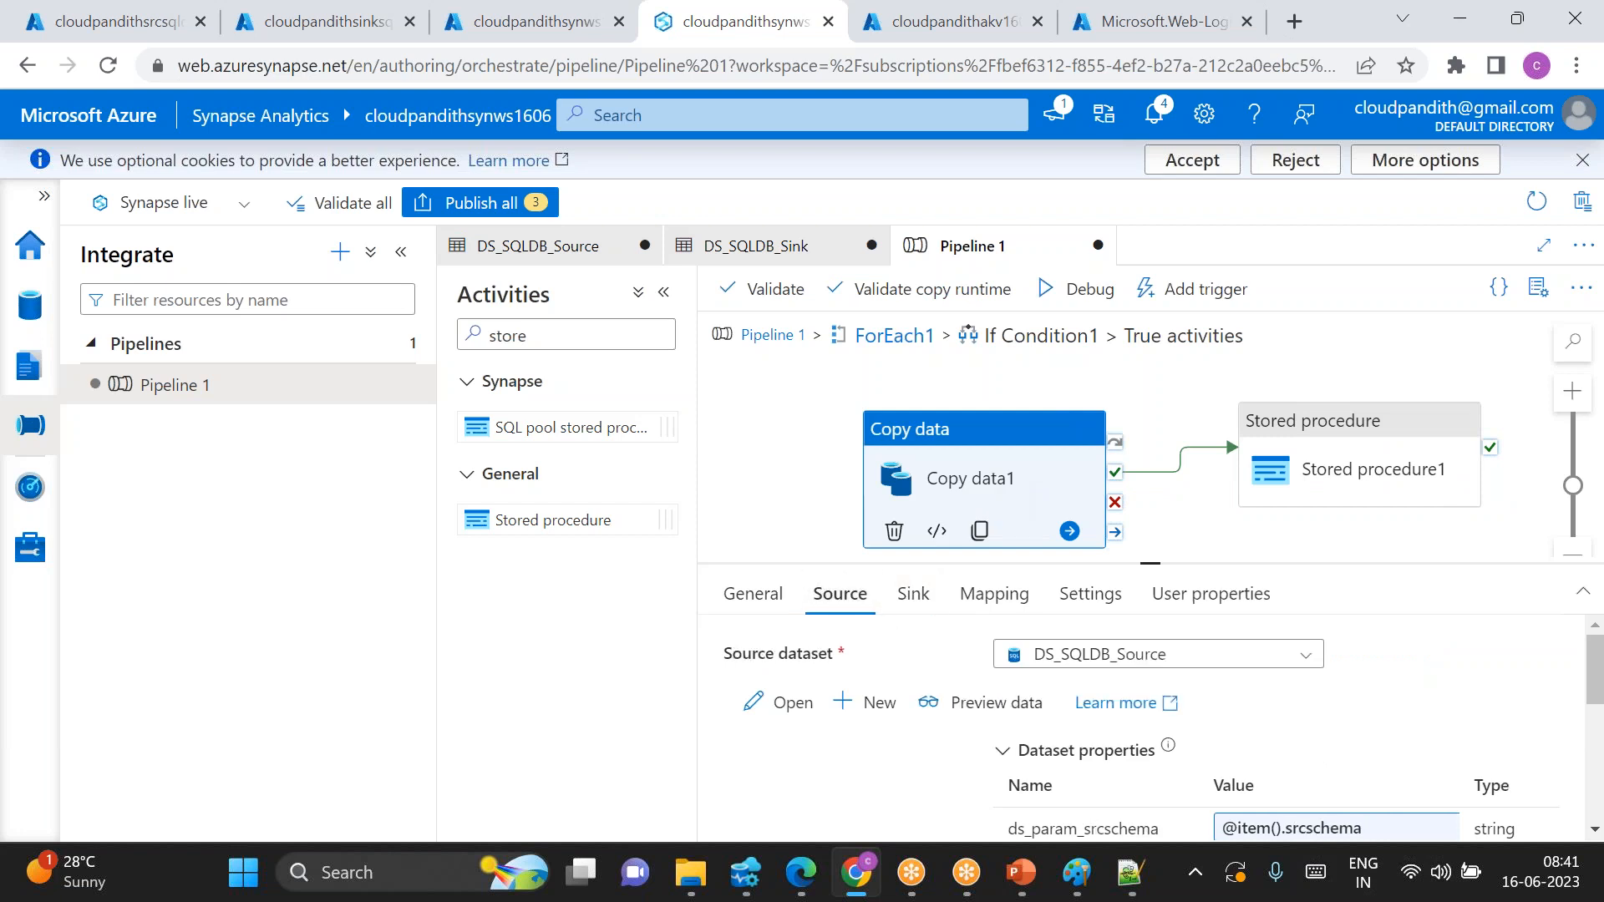
scroll(1153, 736, down, 5)
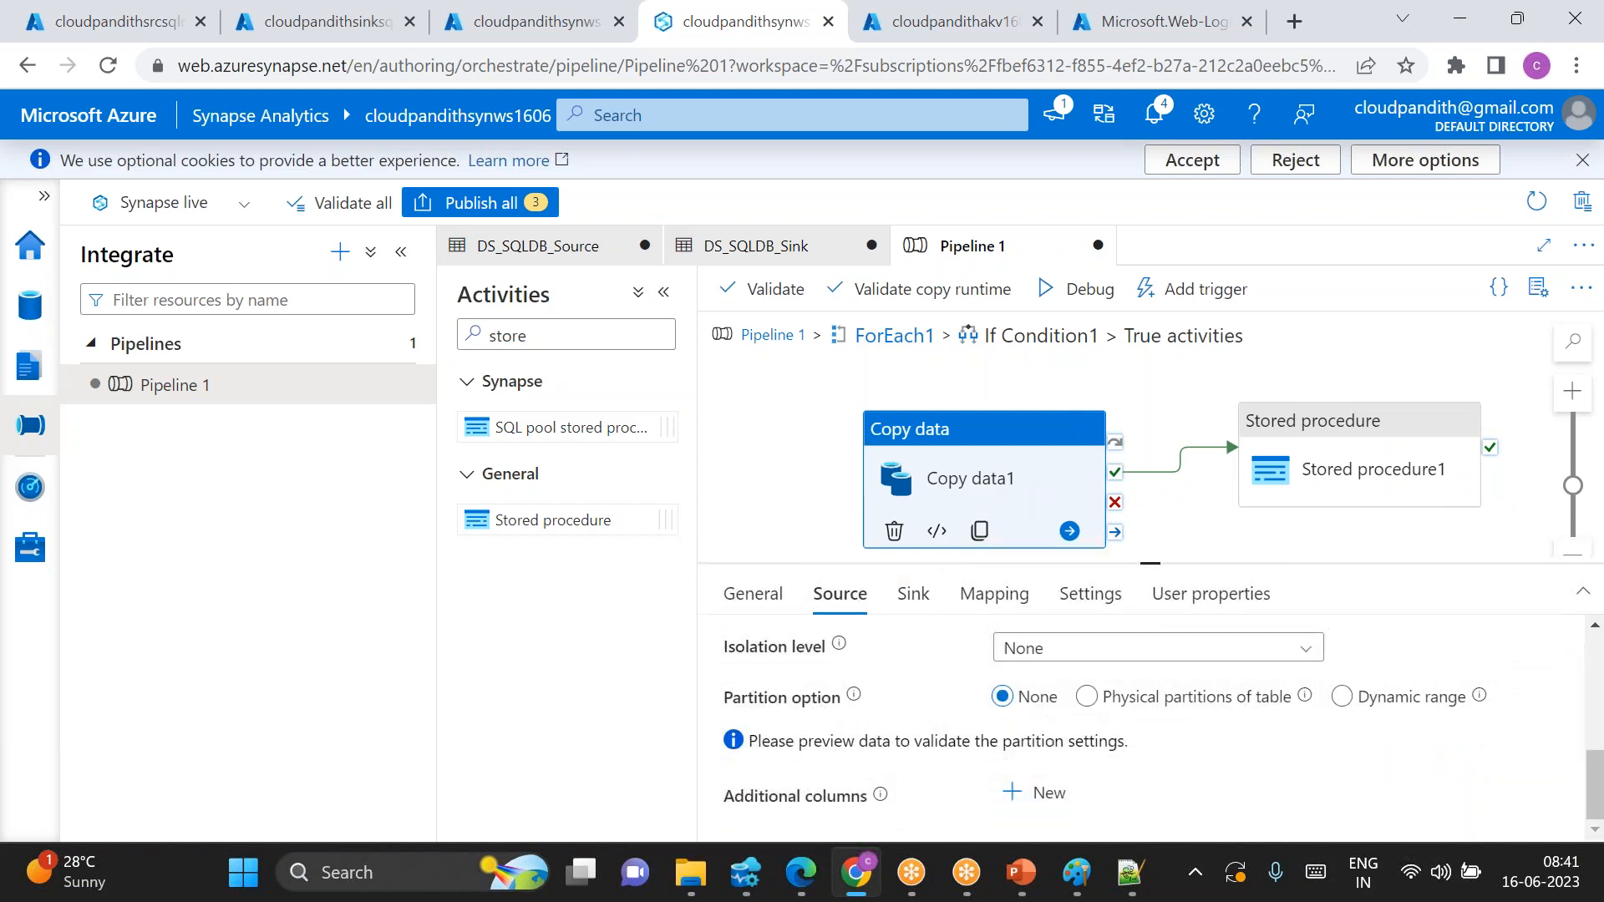
click(1036, 791)
scroll(1129, 771, down, 2)
click(995, 723)
text(load_date)
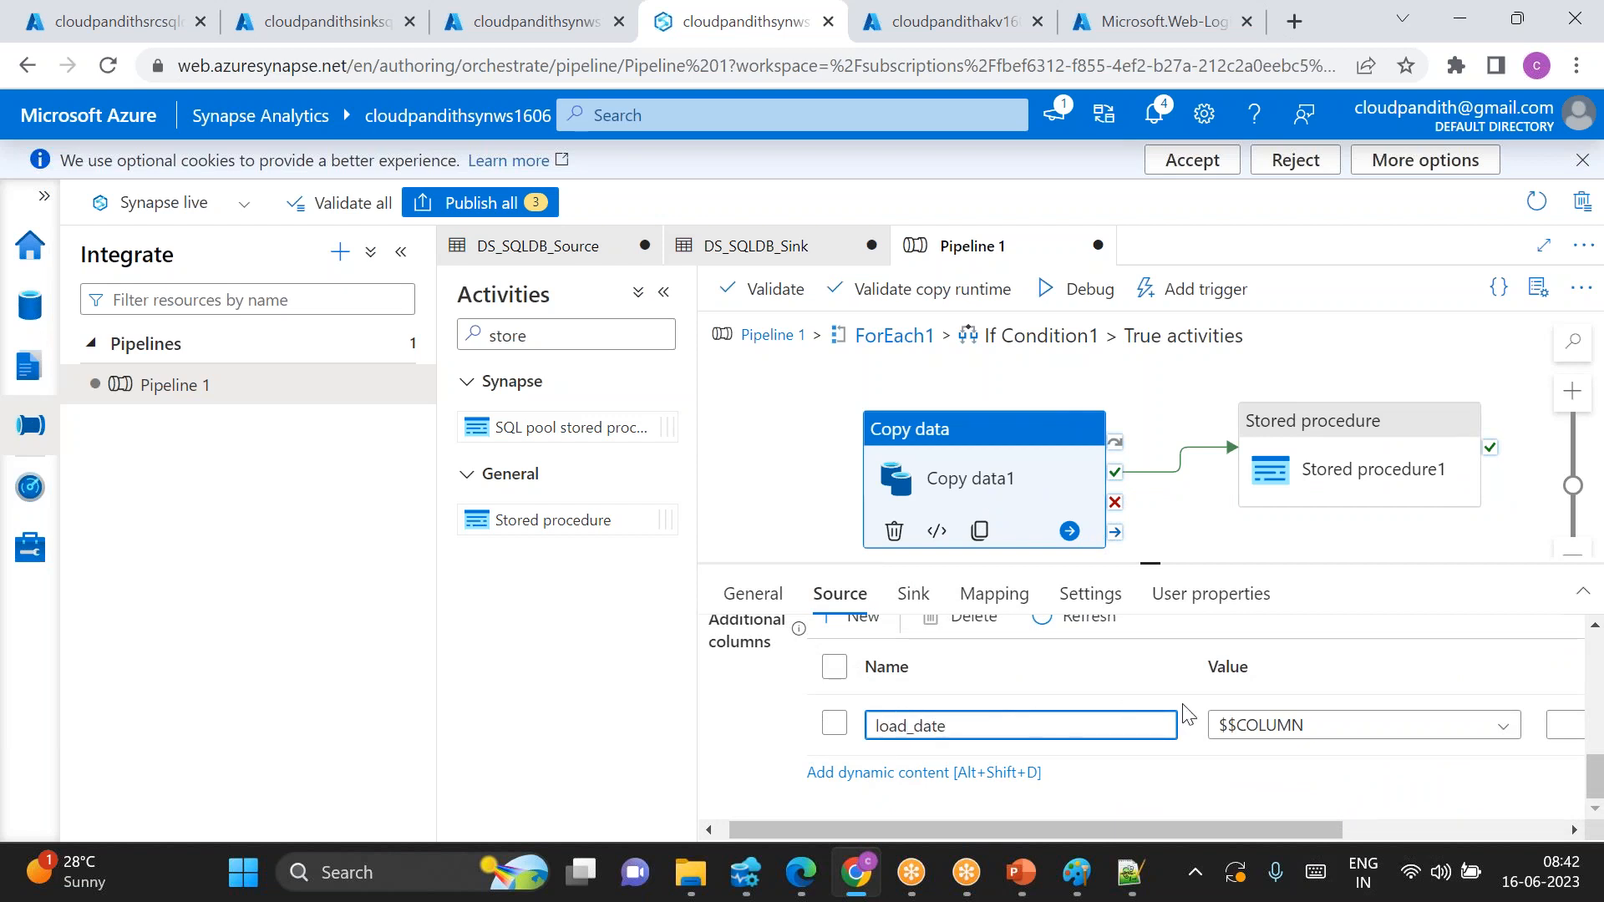
double_click(1270, 725)
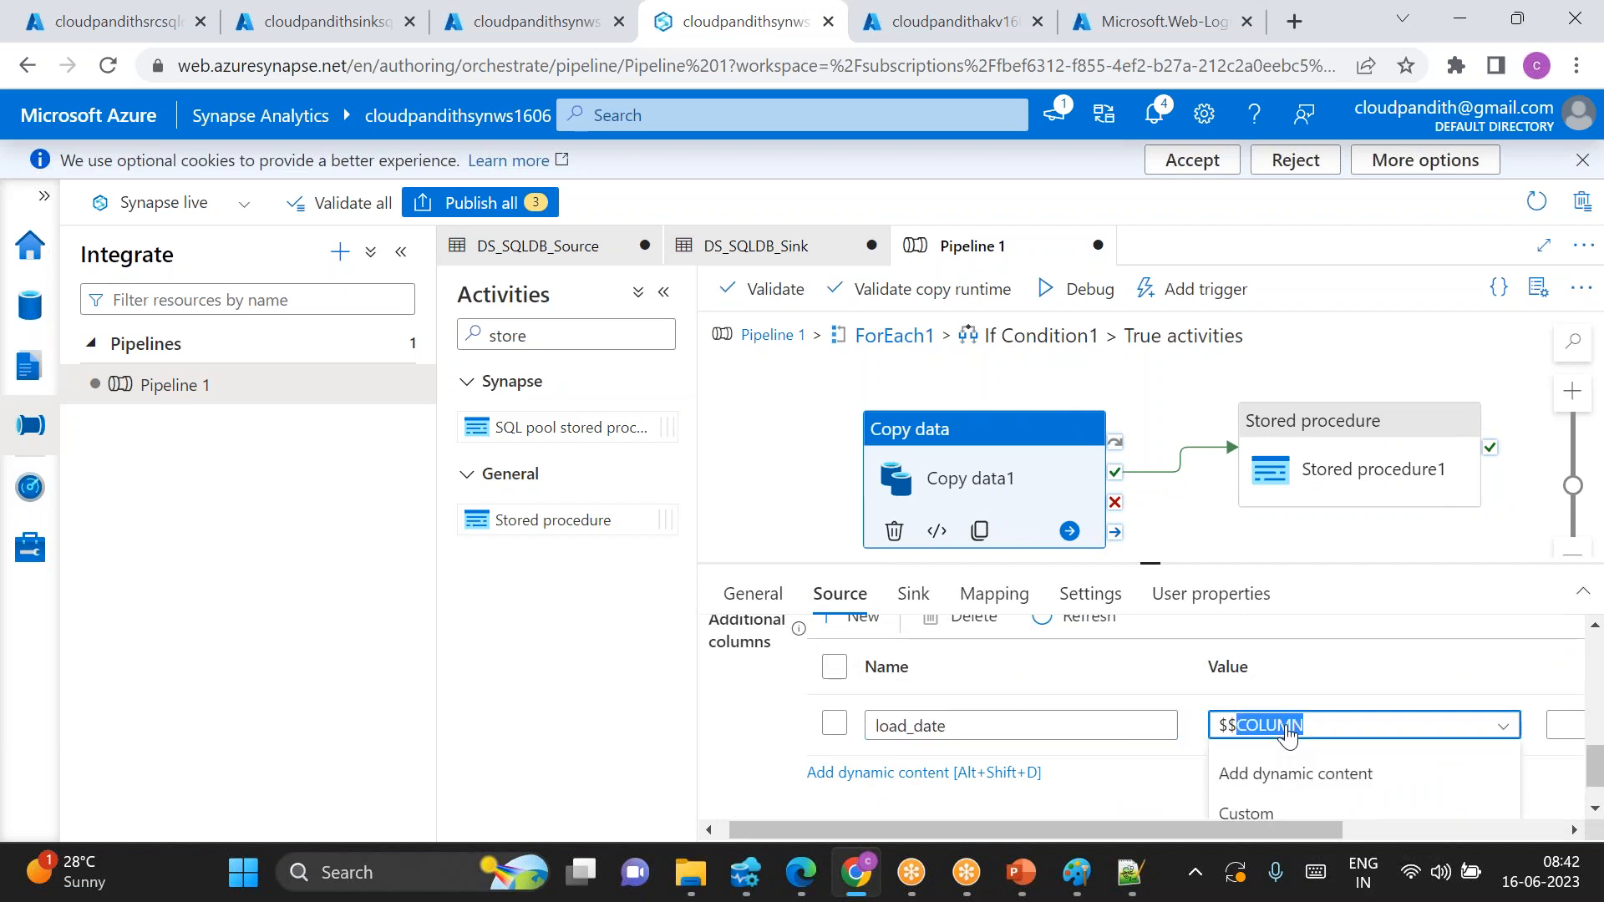
click(1278, 770)
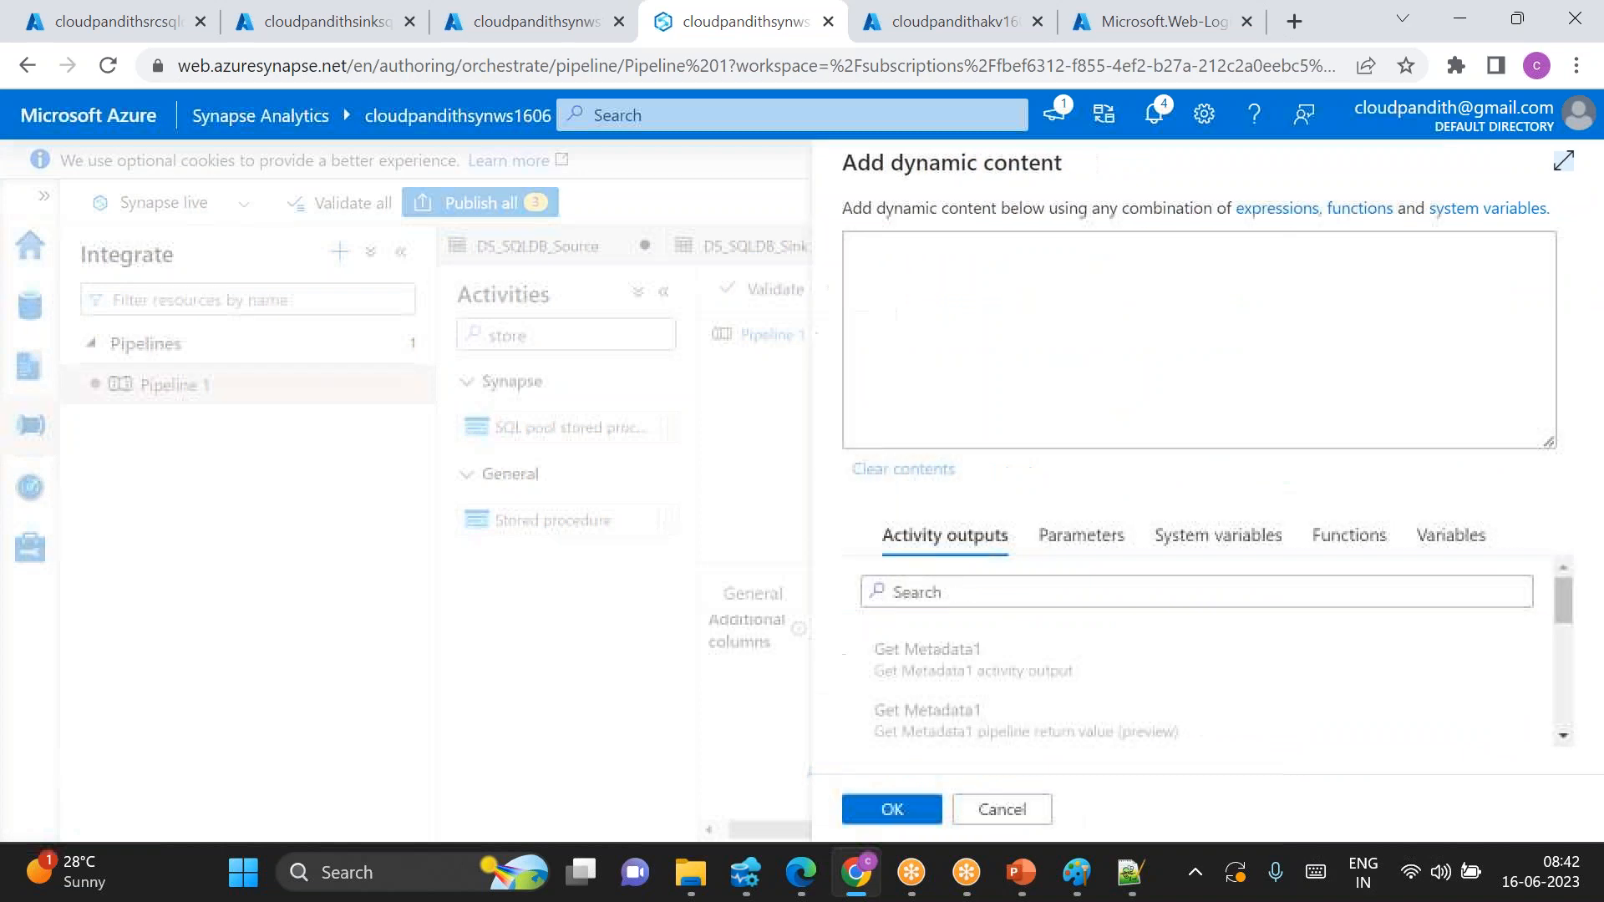
text(@conv)
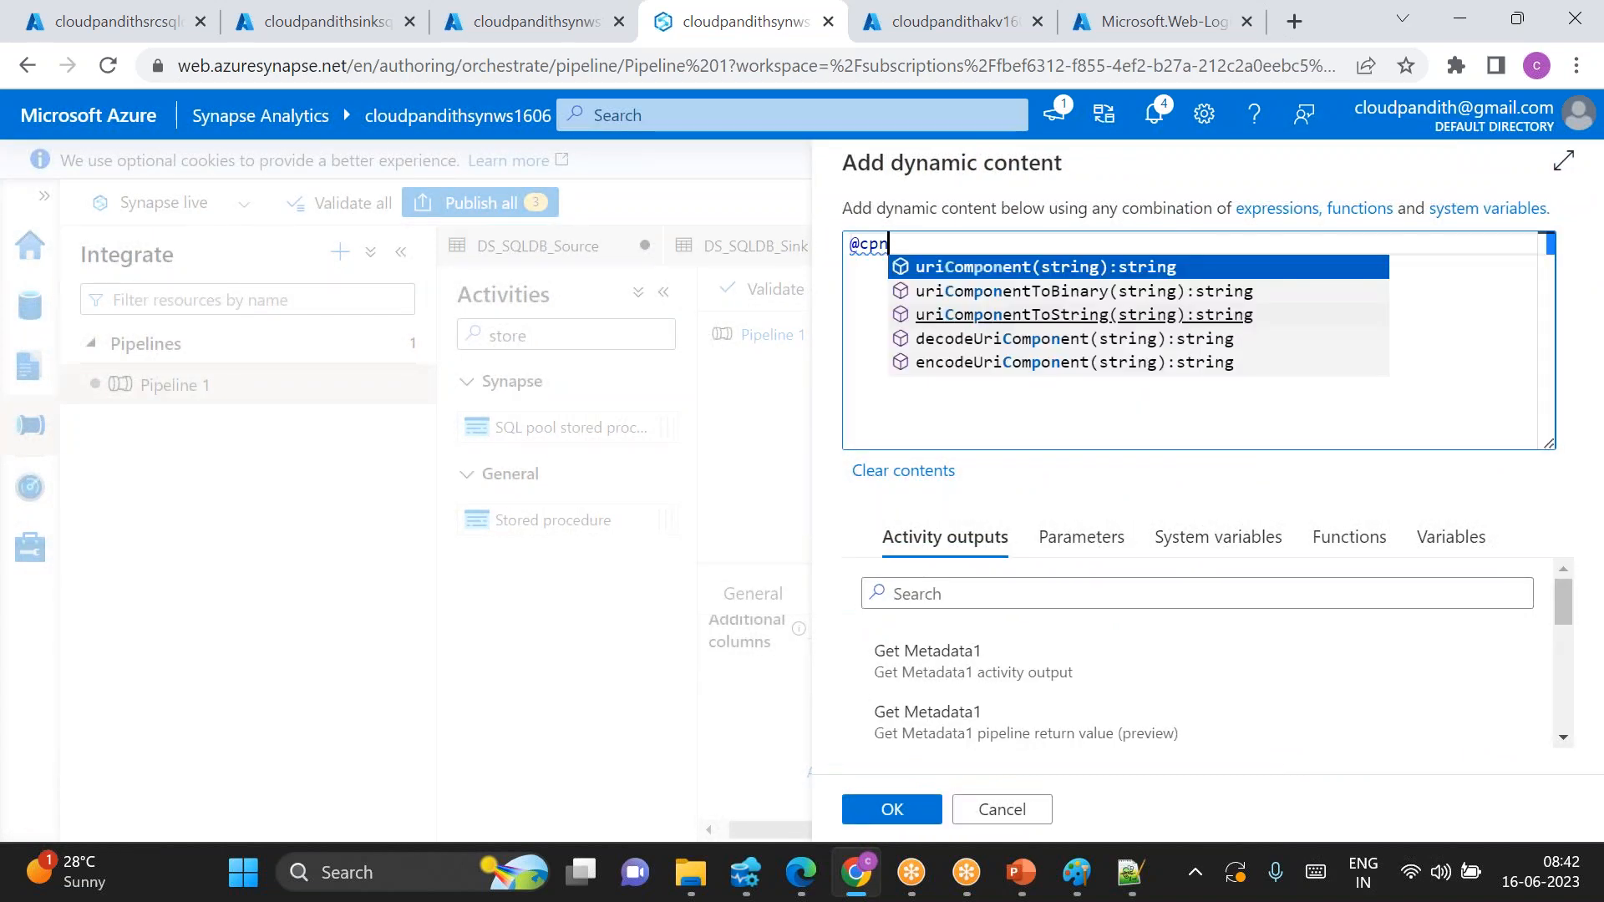
key(Return)
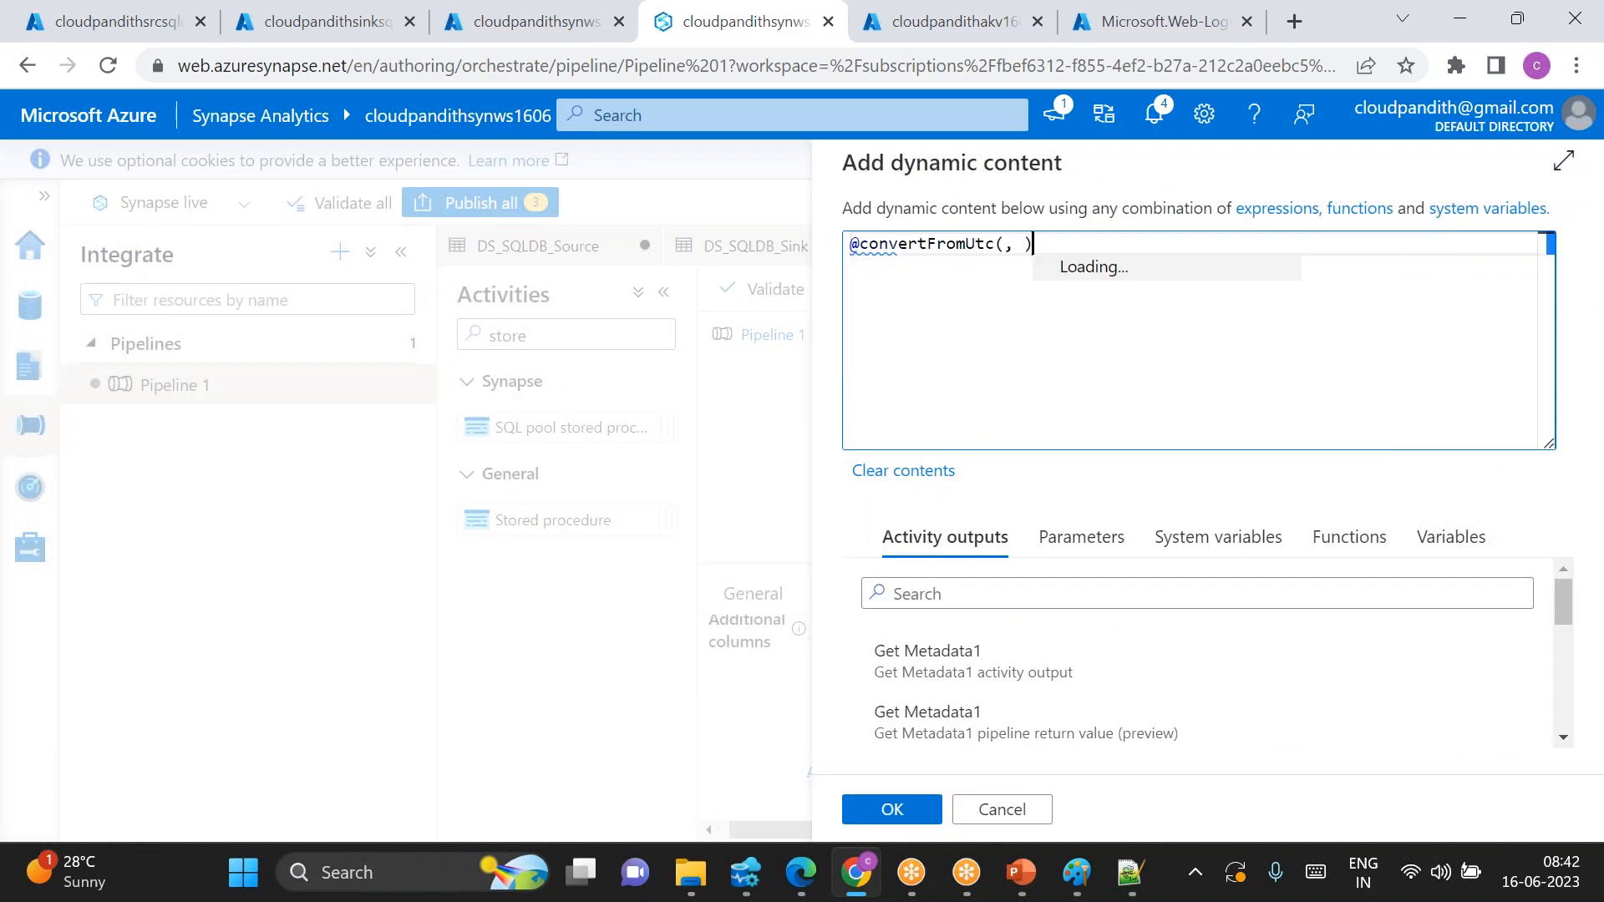
text(utcn)
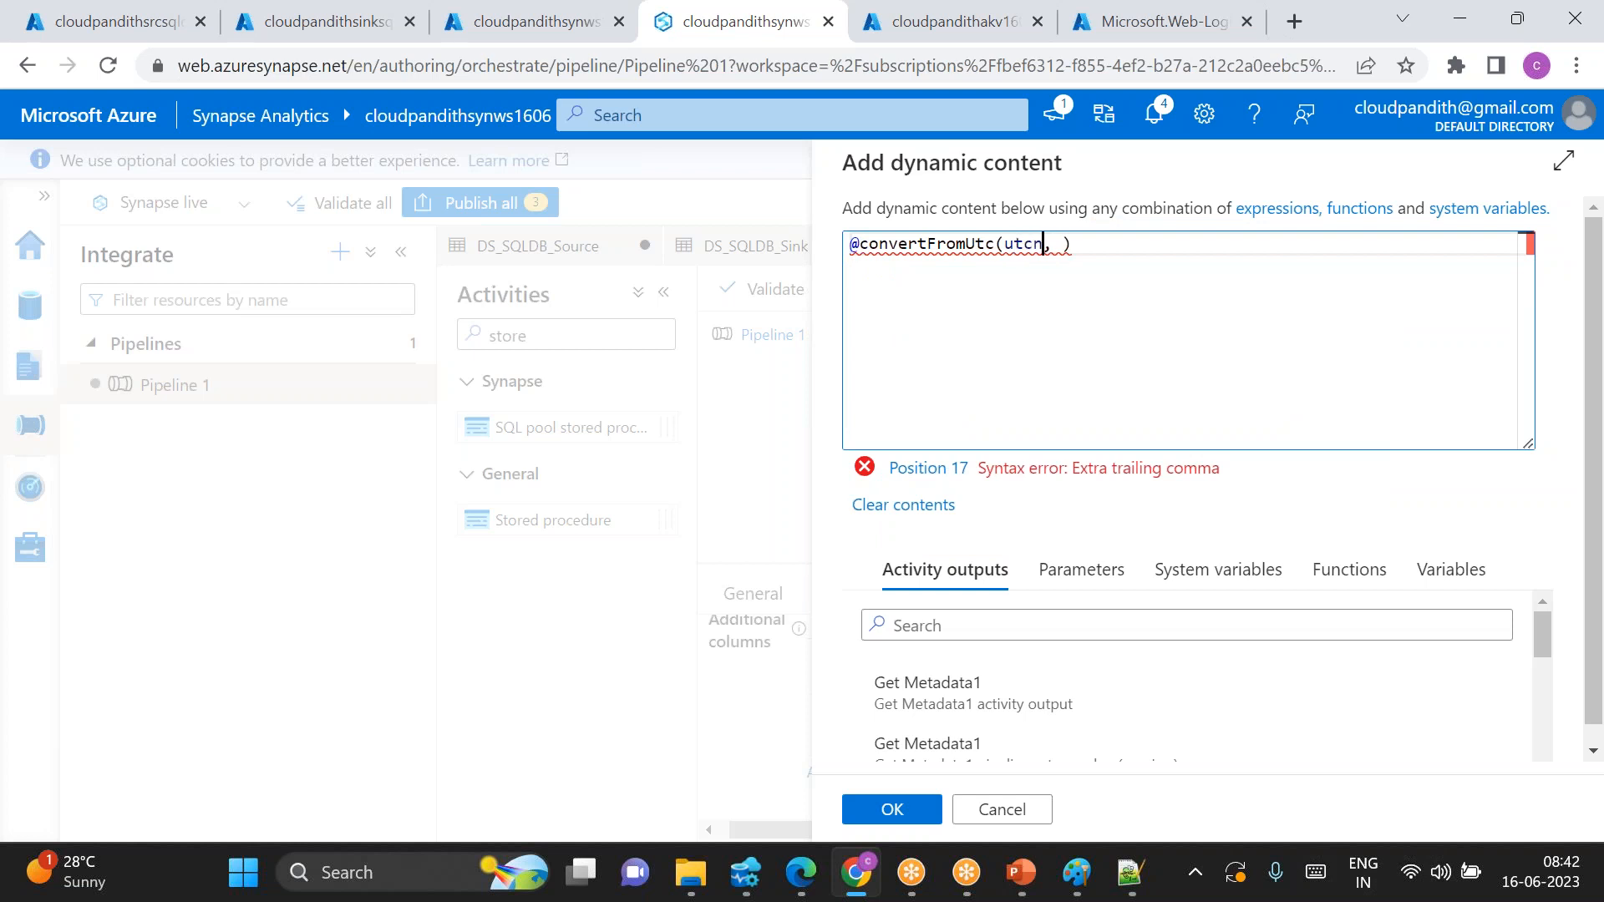
text(ow()
key(Right)
text(')
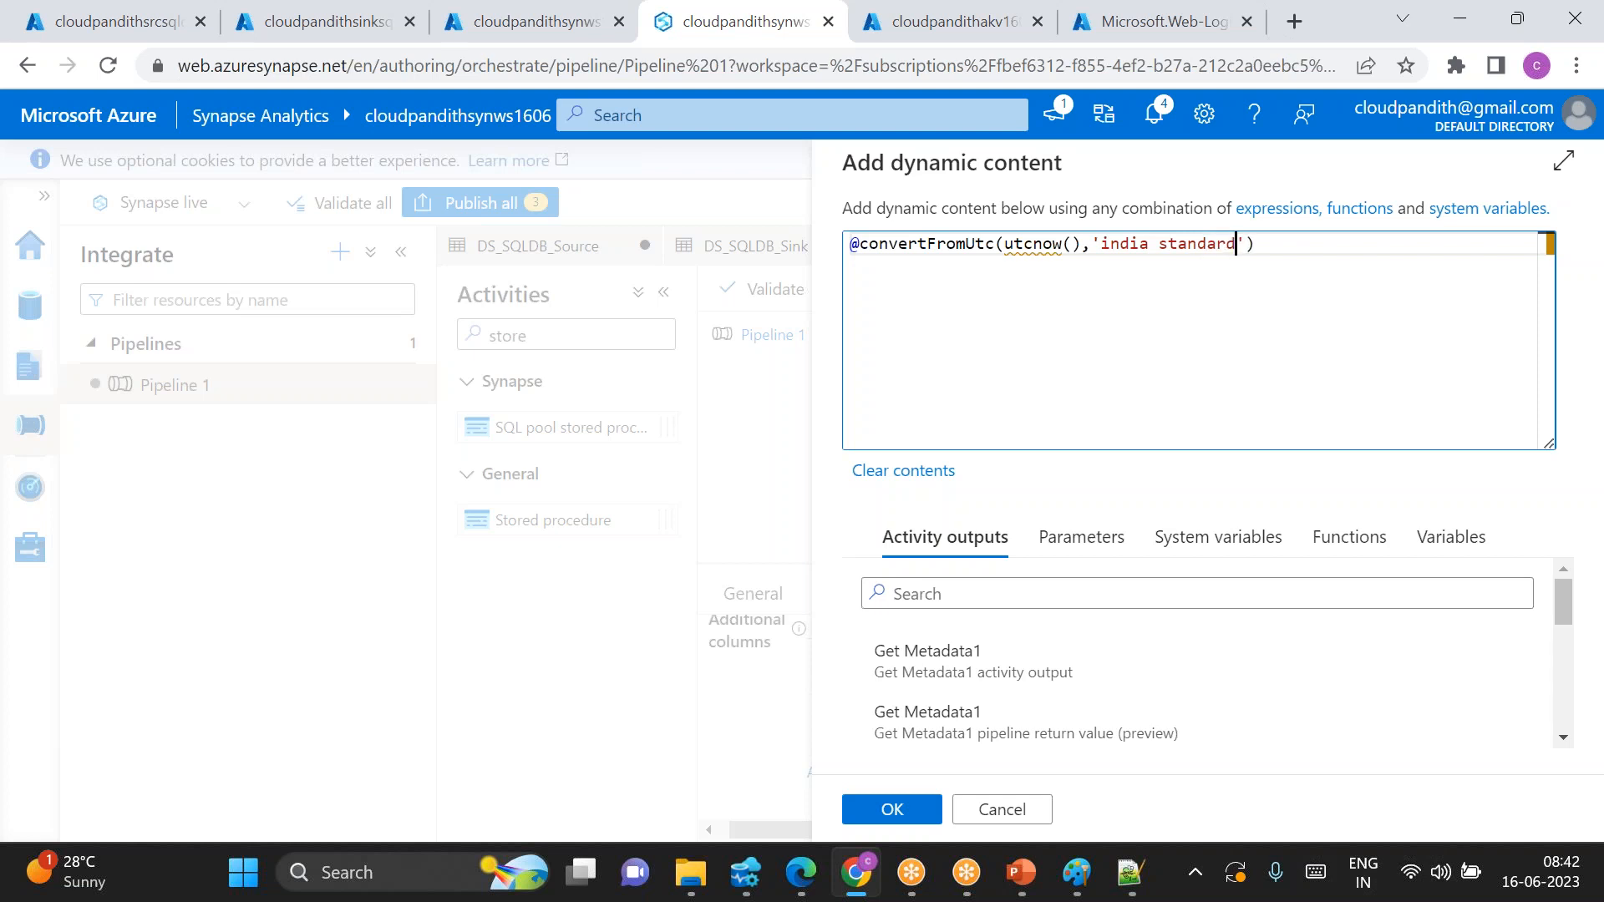
click(902, 808)
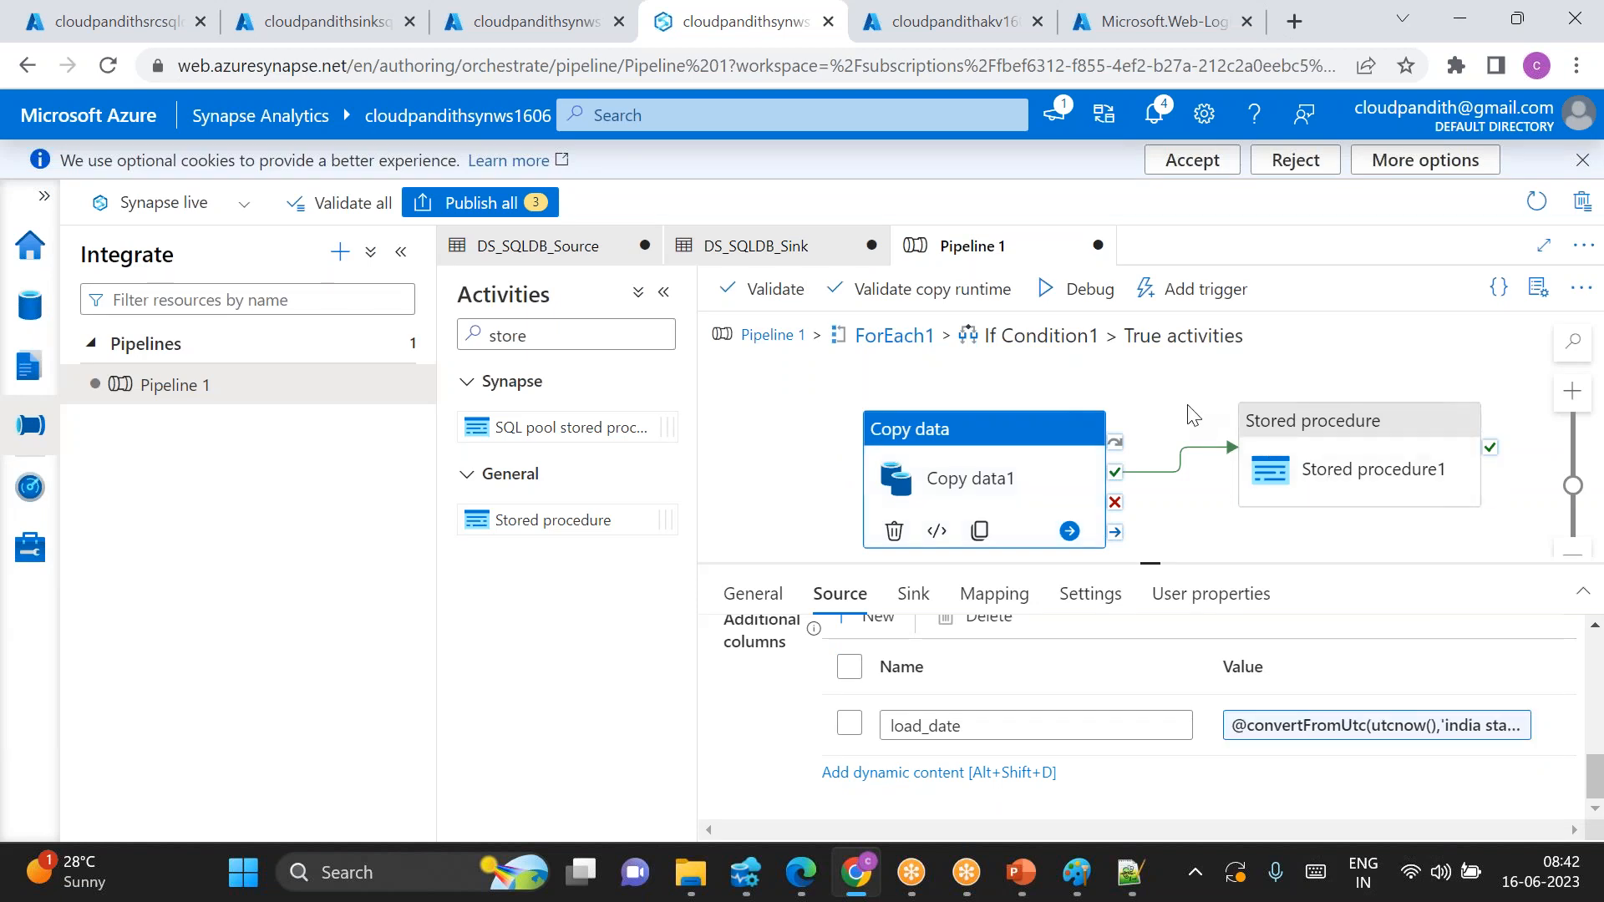
click(1312, 468)
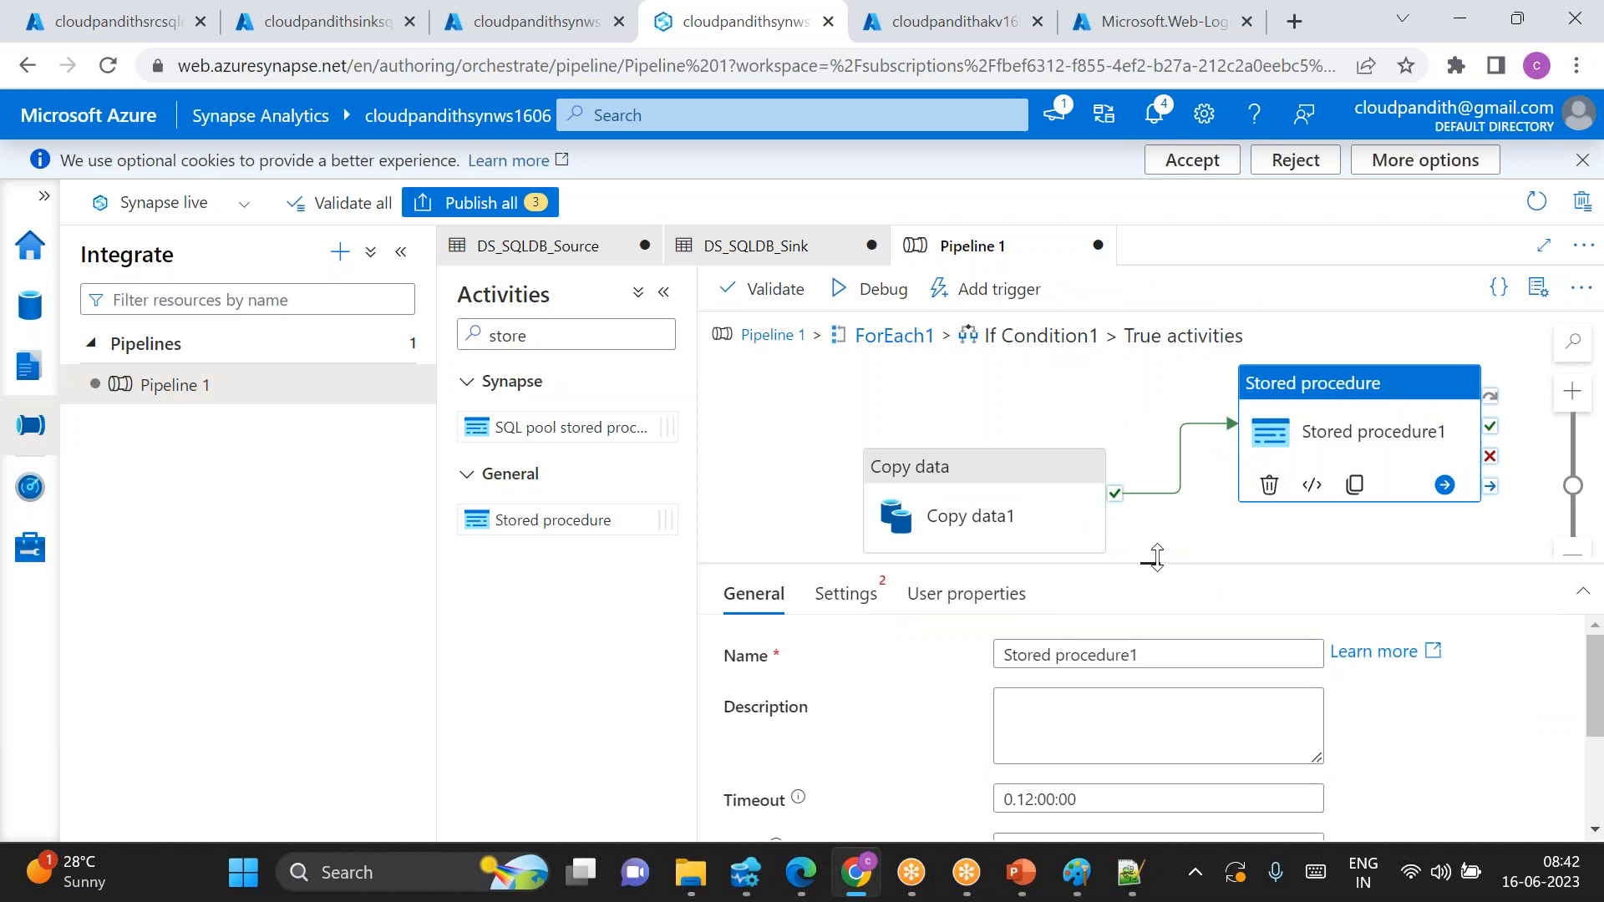
Step: Set Stored procedure1's linked service to LS_SQLDB_Source and browse the available stored procedures
drag(1157, 557, 1151, 515)
click(843, 547)
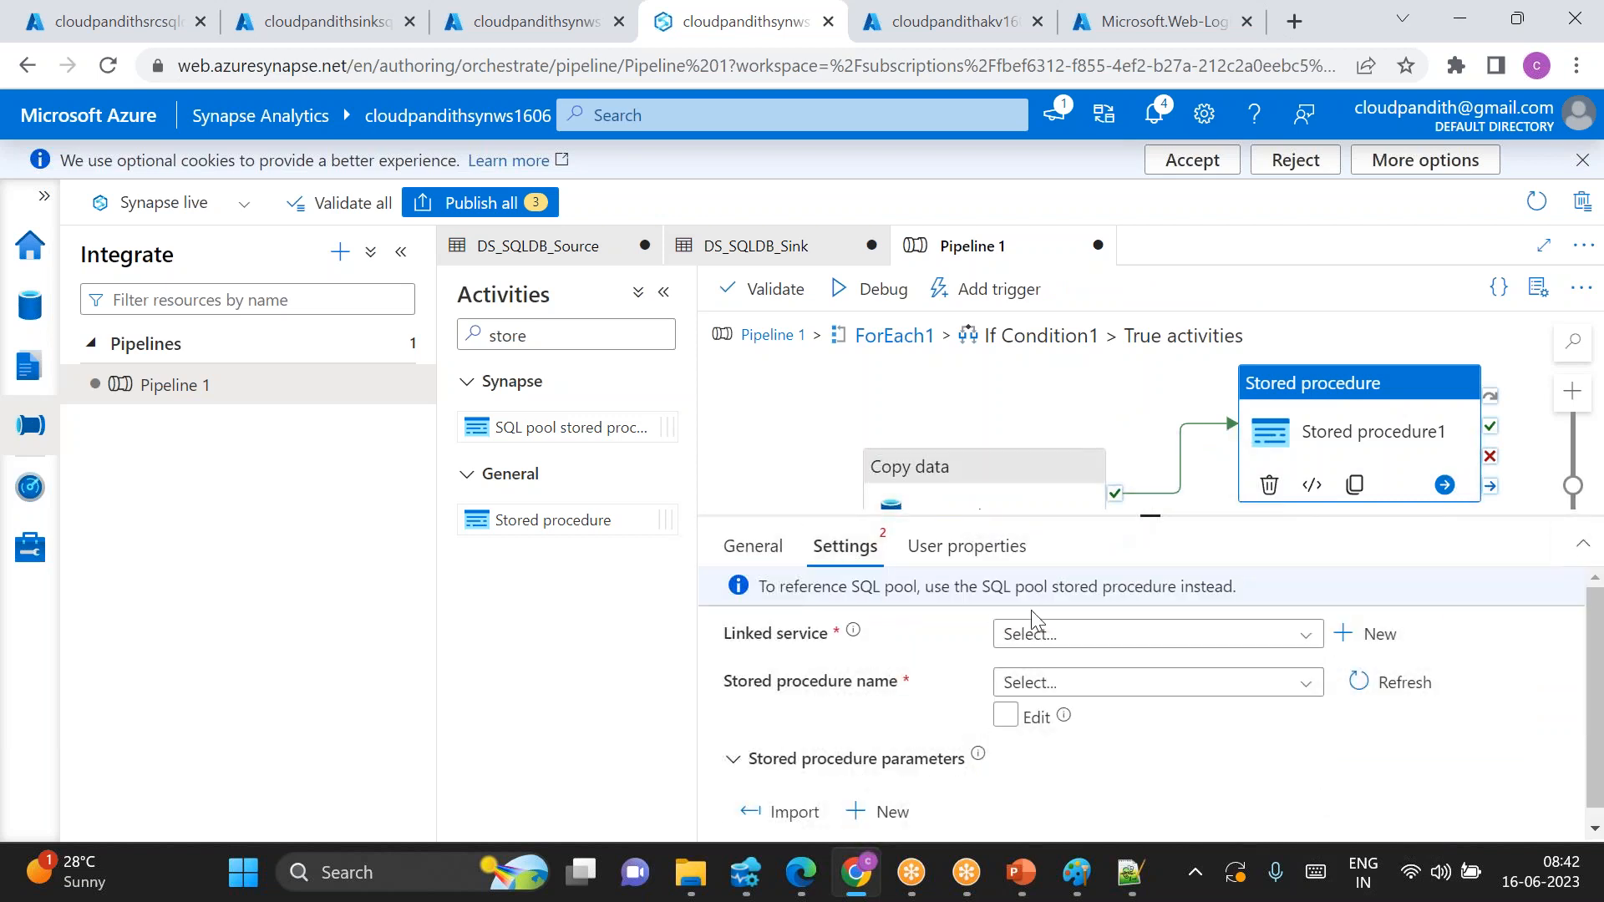
click(1071, 636)
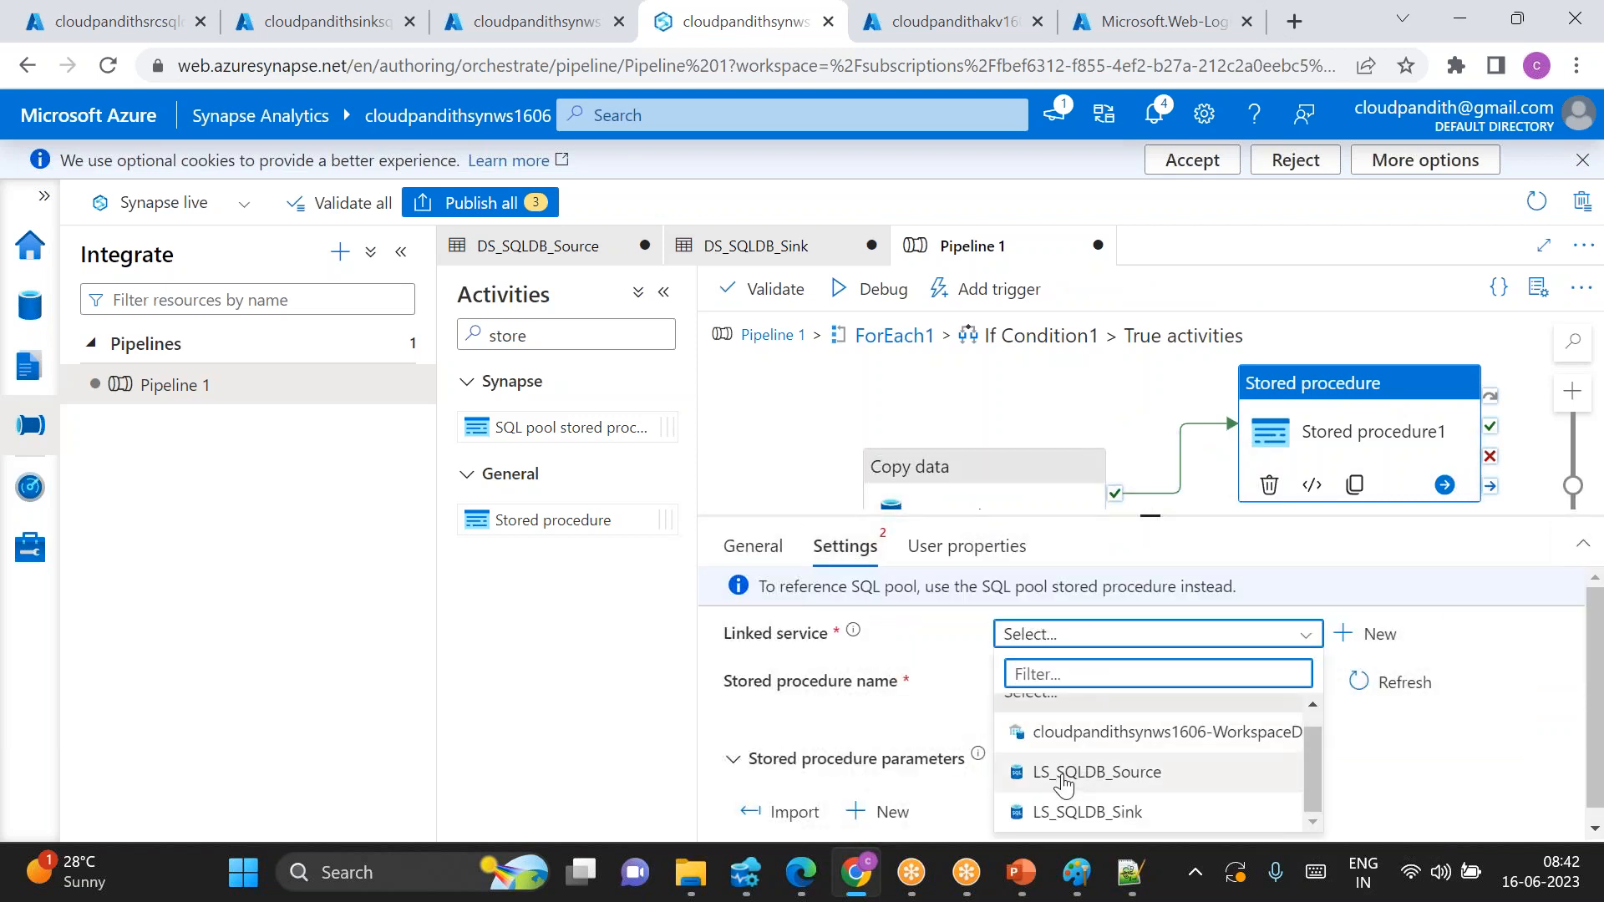
click(1063, 772)
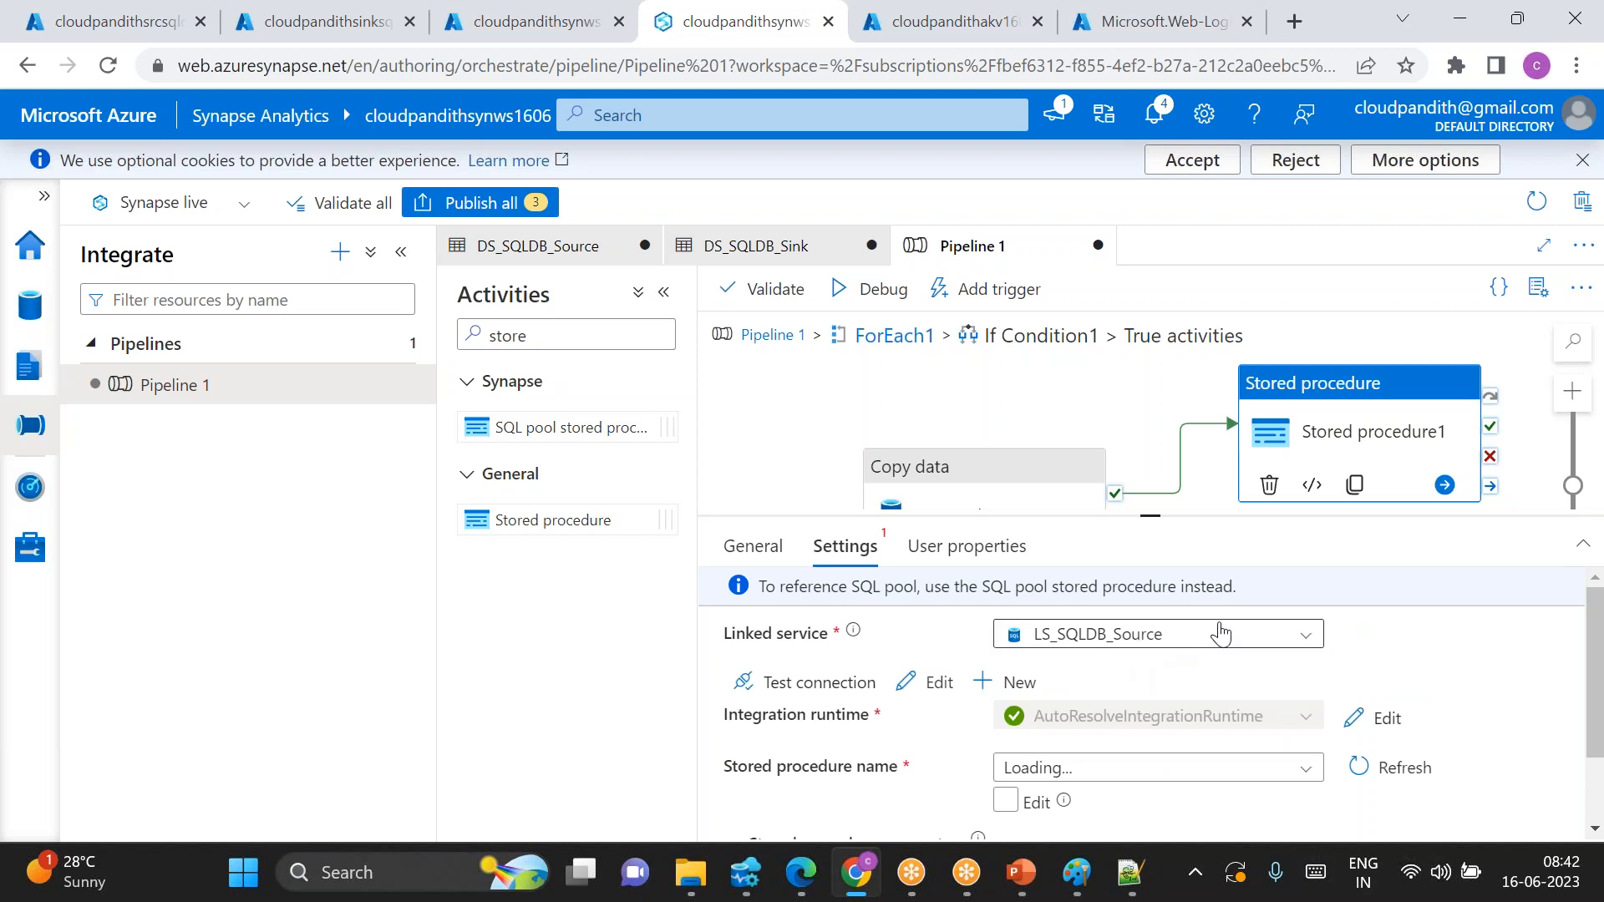
drag(1169, 517, 1169, 446)
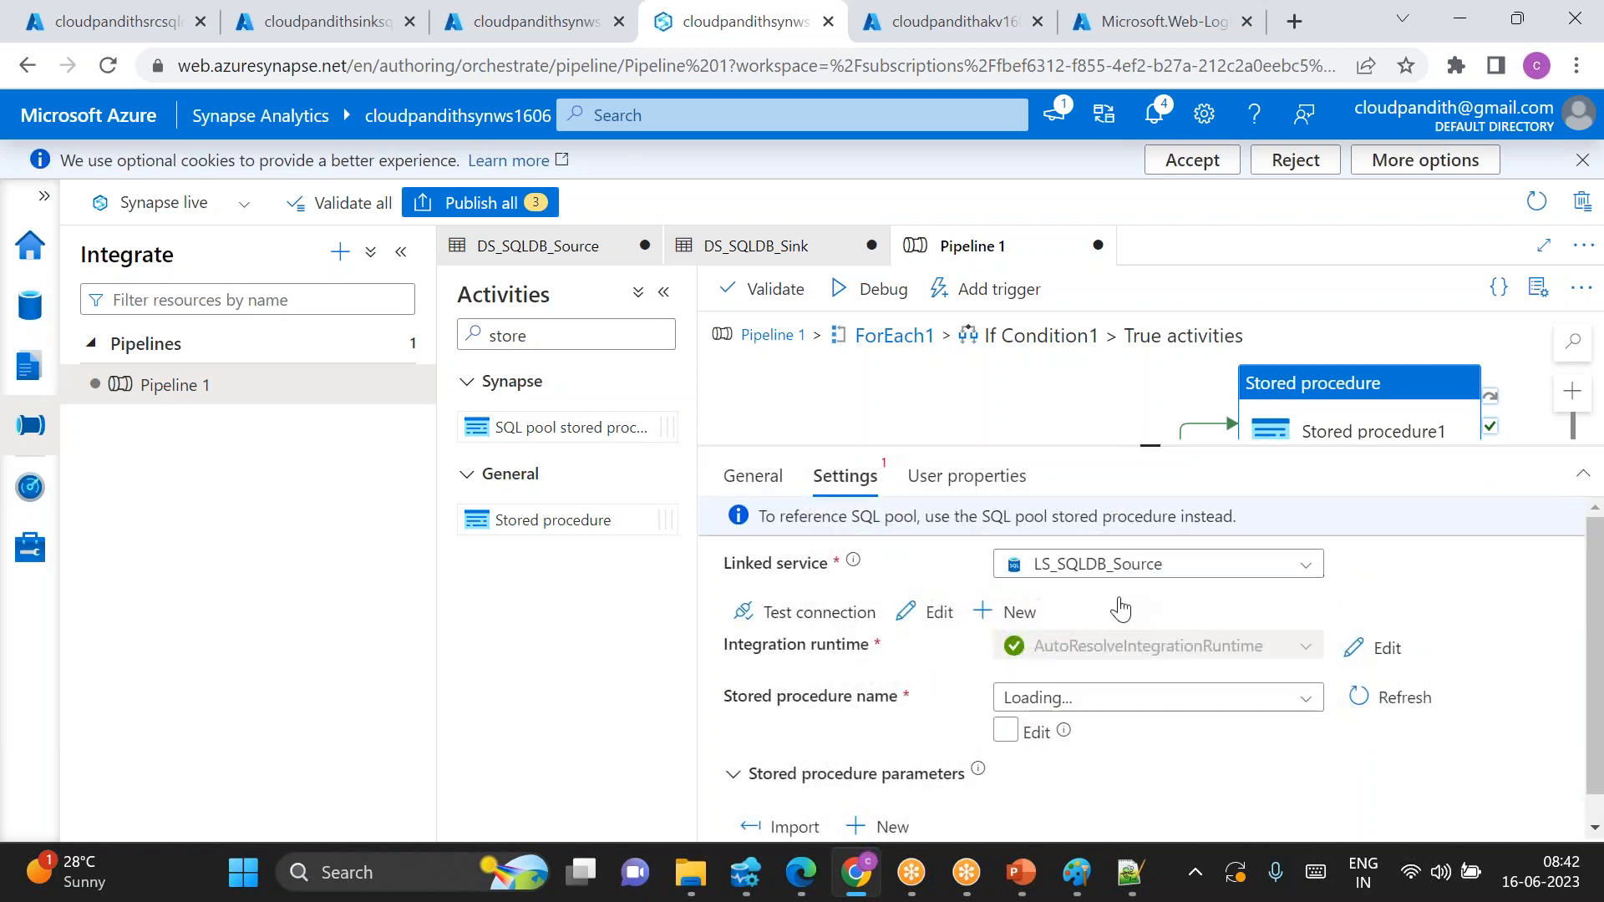
click(1054, 683)
scroll(1058, 714, down, 1)
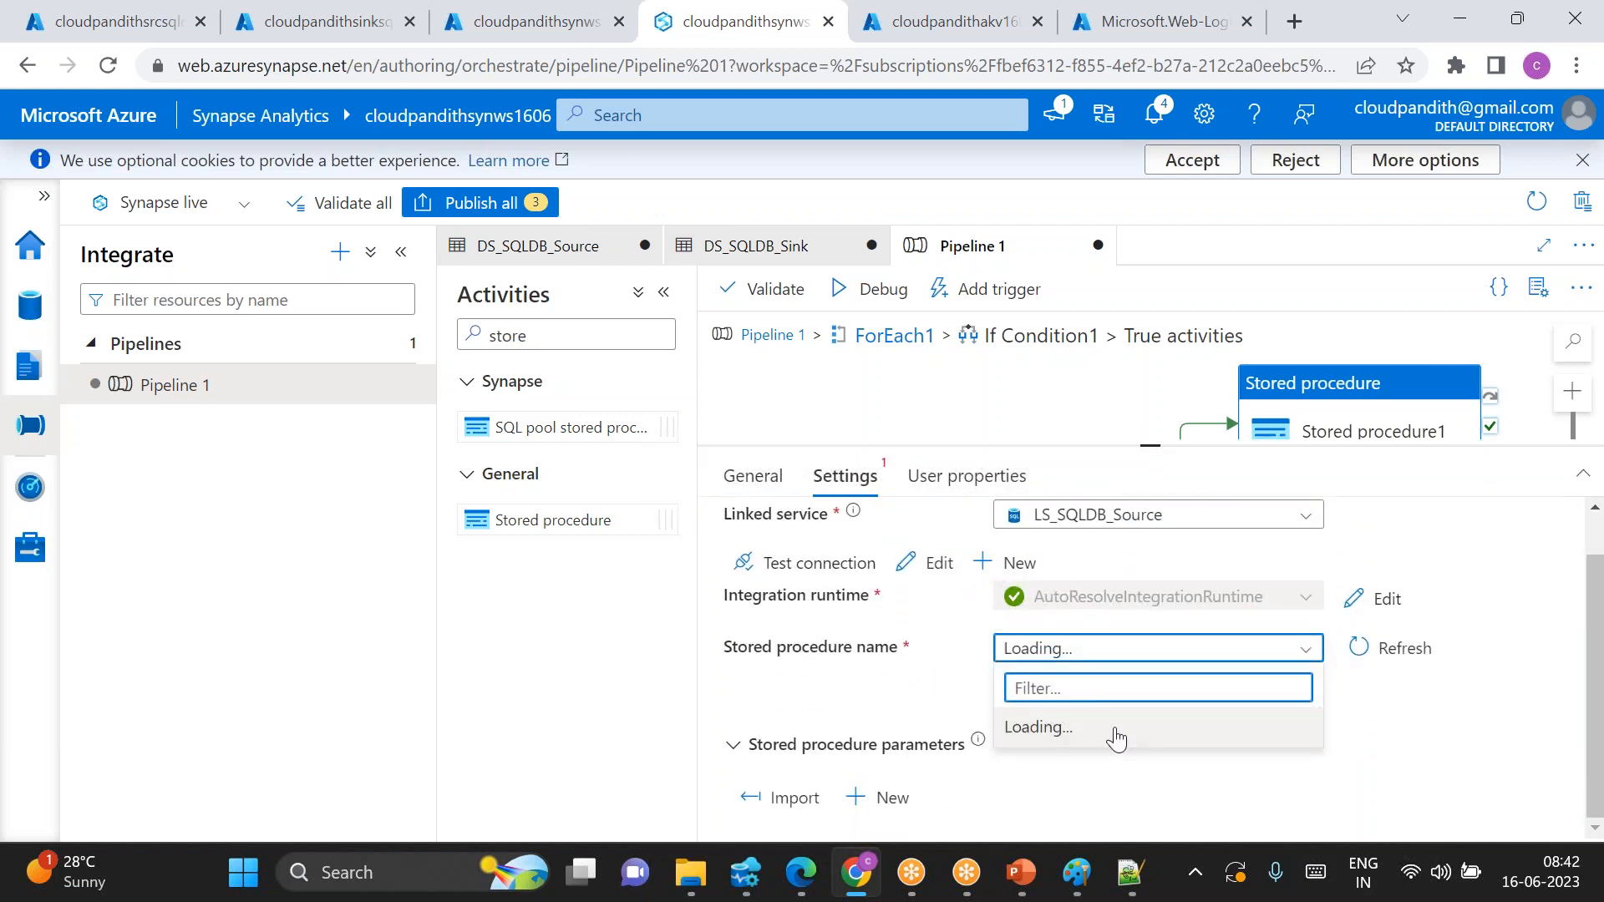
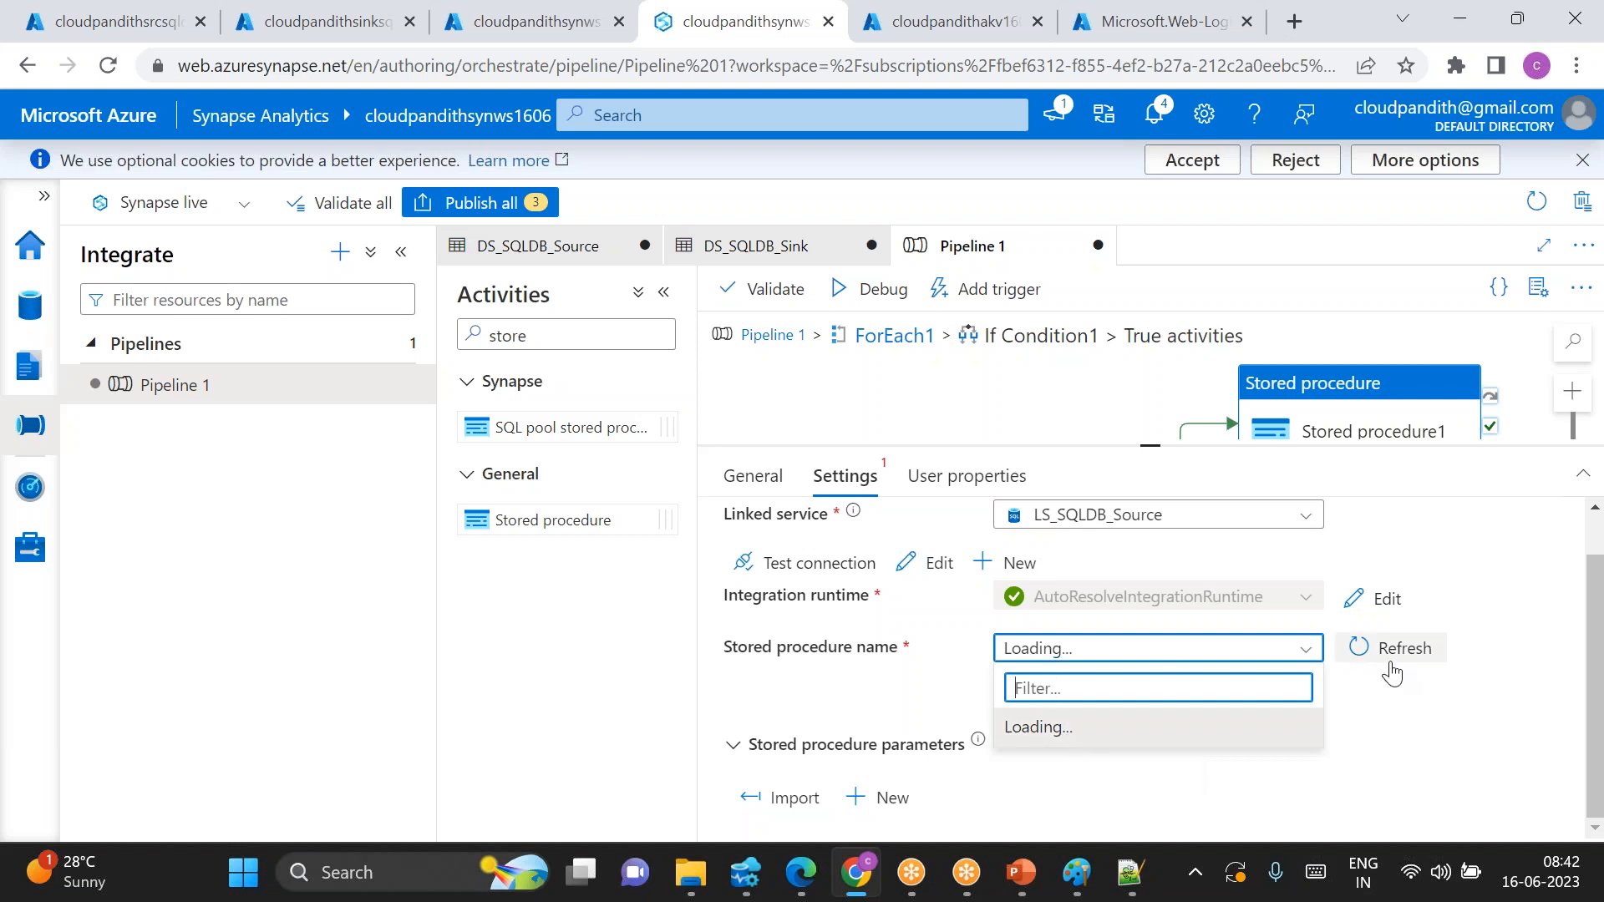
Step: Point Stored procedure1 at [dbo].[pipeline_logs_usp] and import its parameters
click(1361, 651)
click(1290, 662)
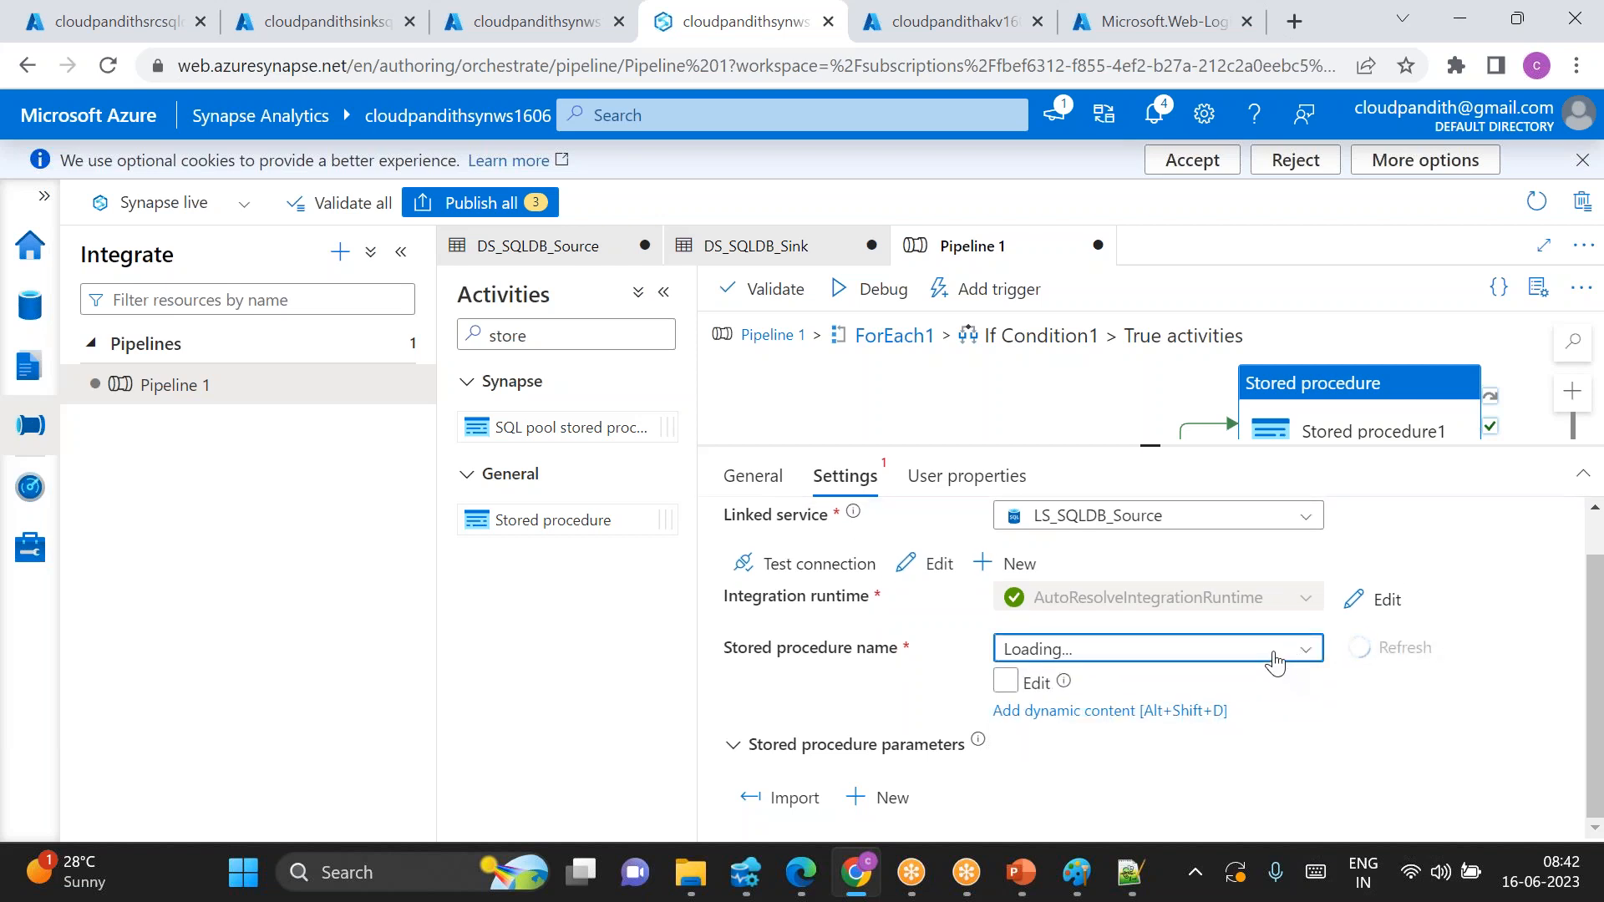
click(1273, 659)
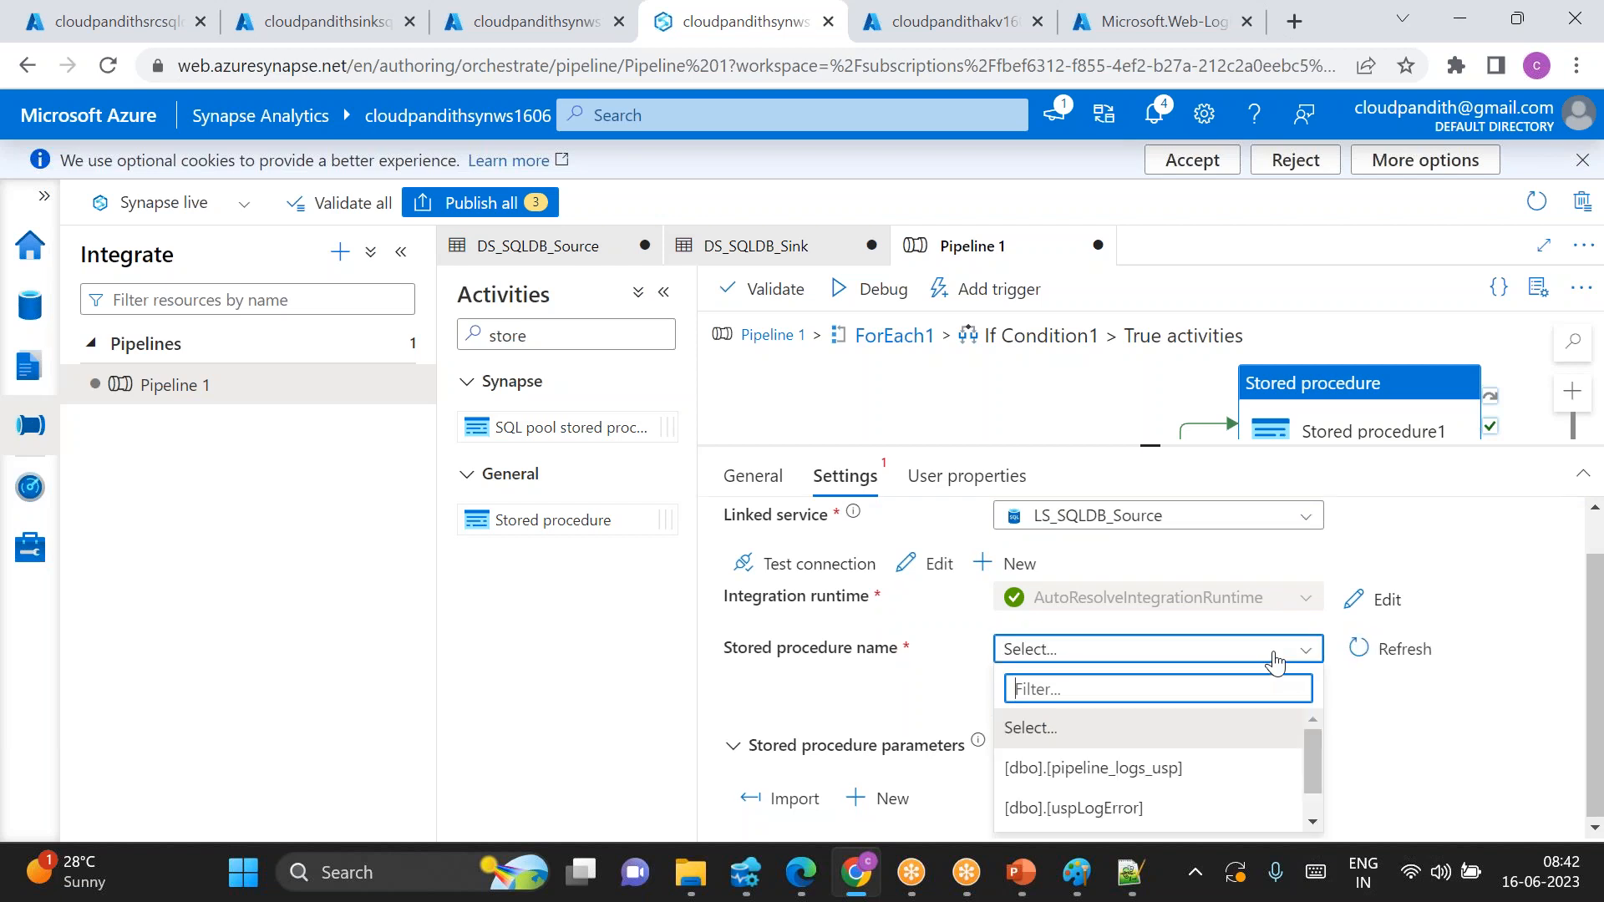
click(1127, 770)
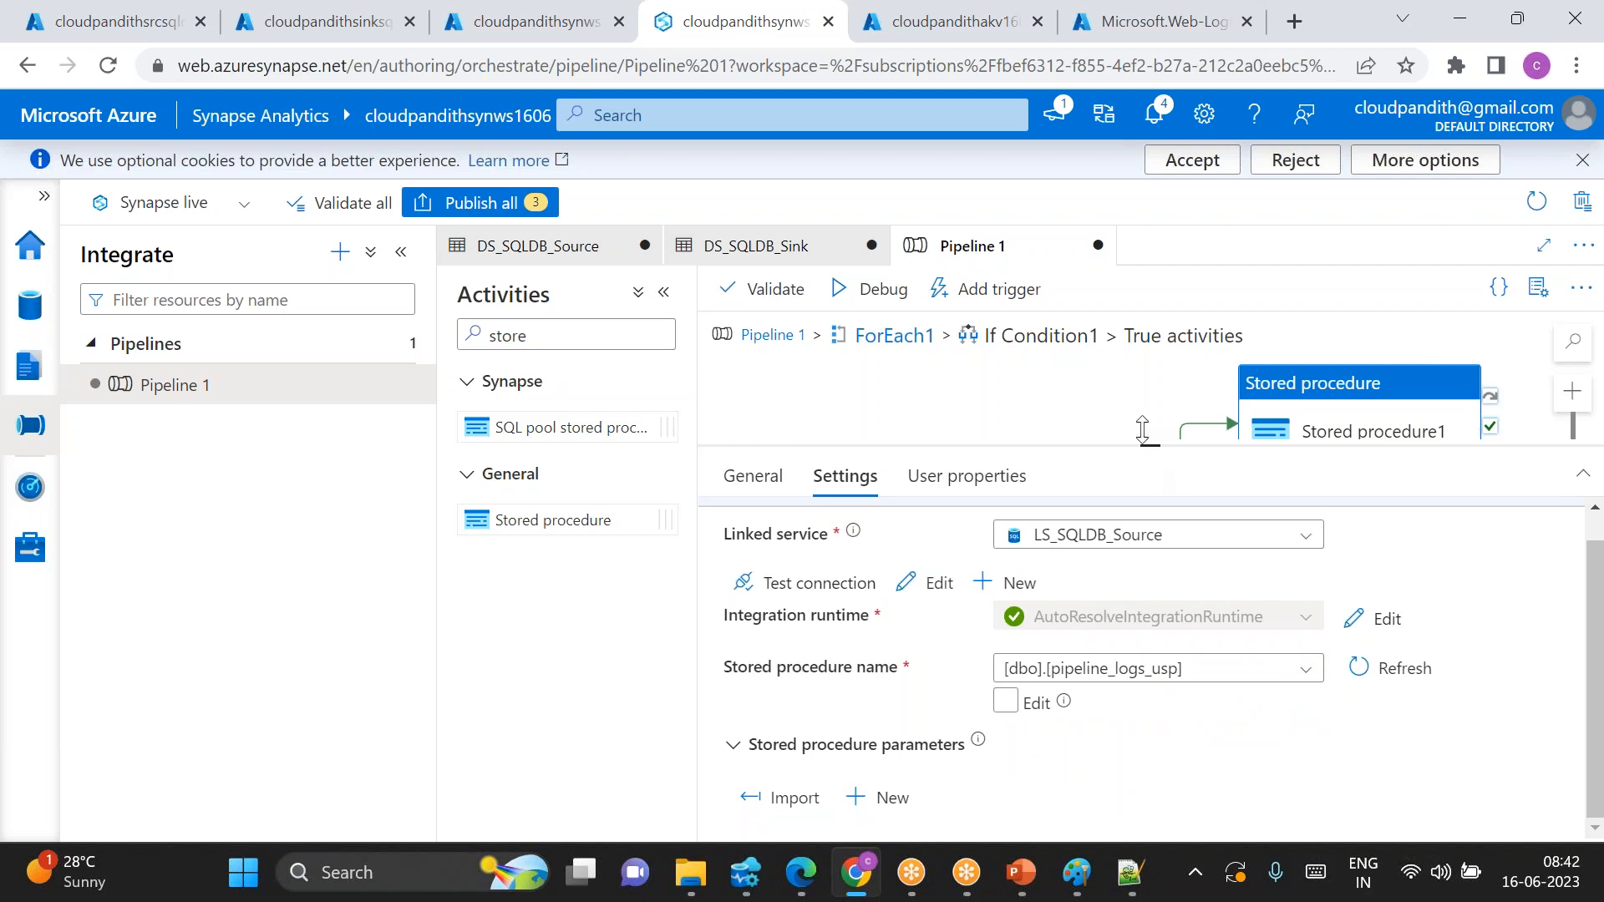
drag(1142, 430, 1142, 302)
click(781, 698)
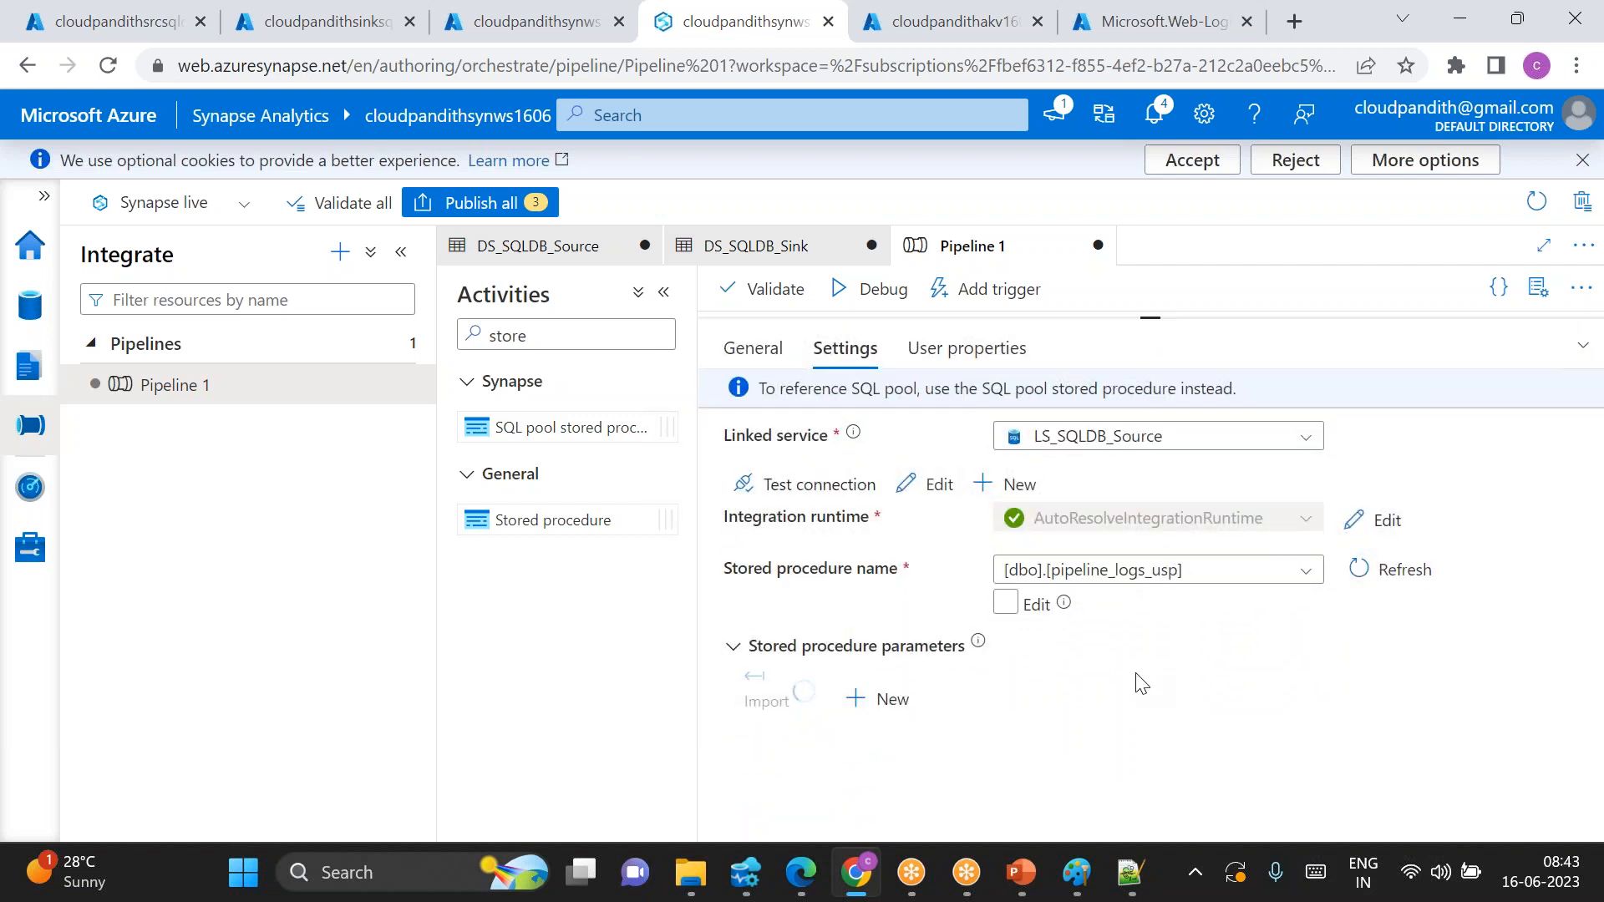
Step: Set copyDuration to Copy data1's output copyDuration value
scroll(1138, 680, down, 5)
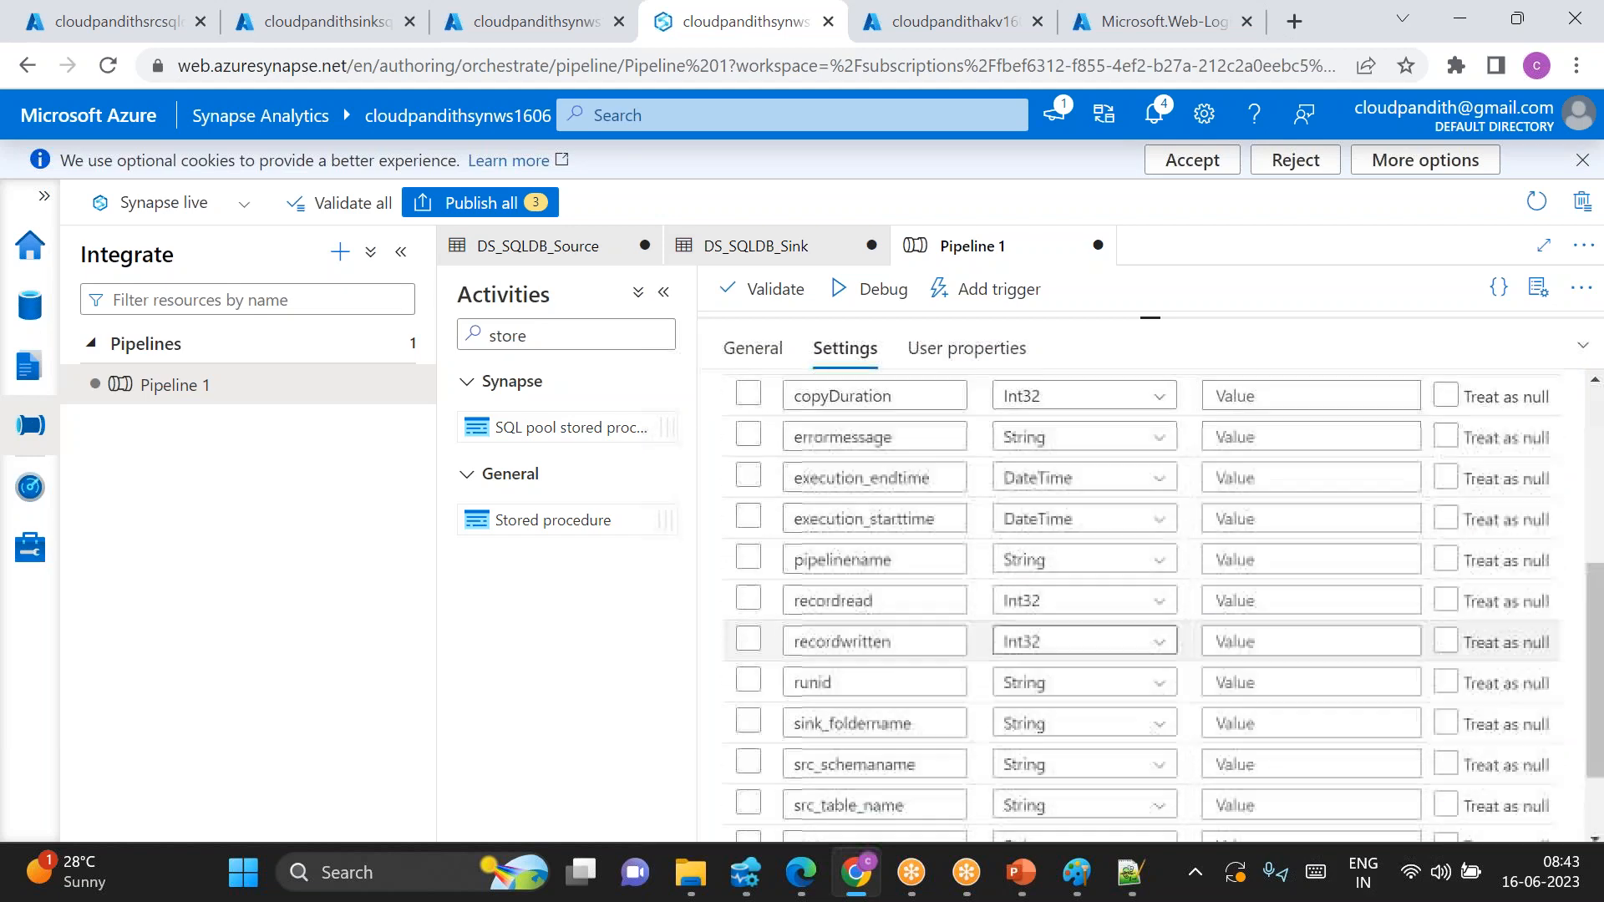
scroll(1119, 656, down, 1)
scroll(1119, 660, up, 1)
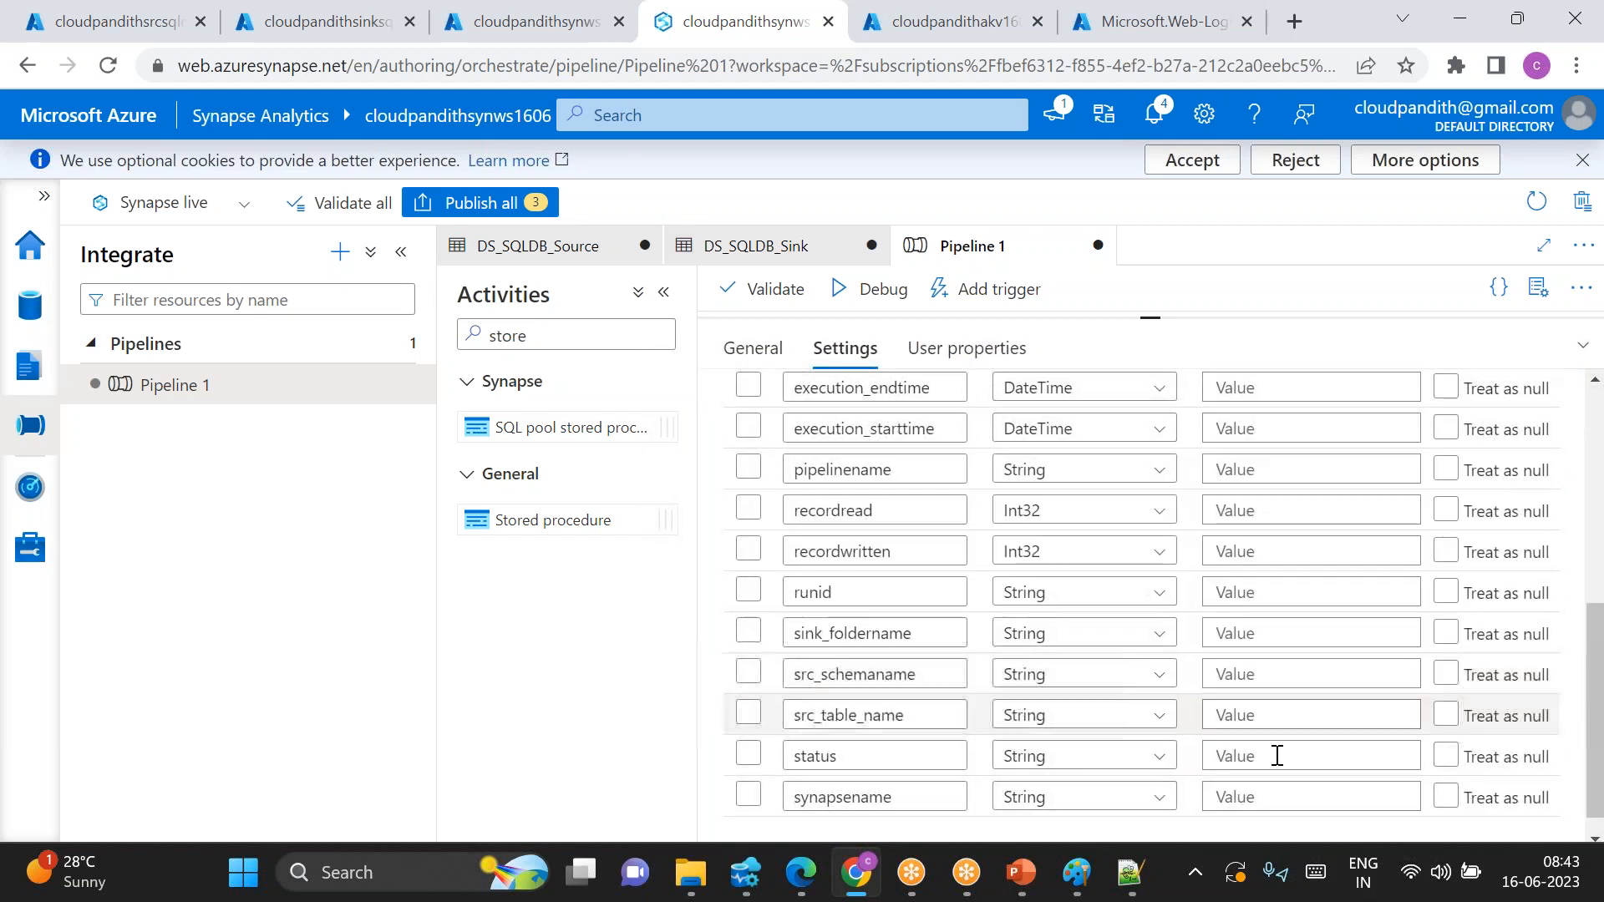
scroll(1240, 664, up, 3)
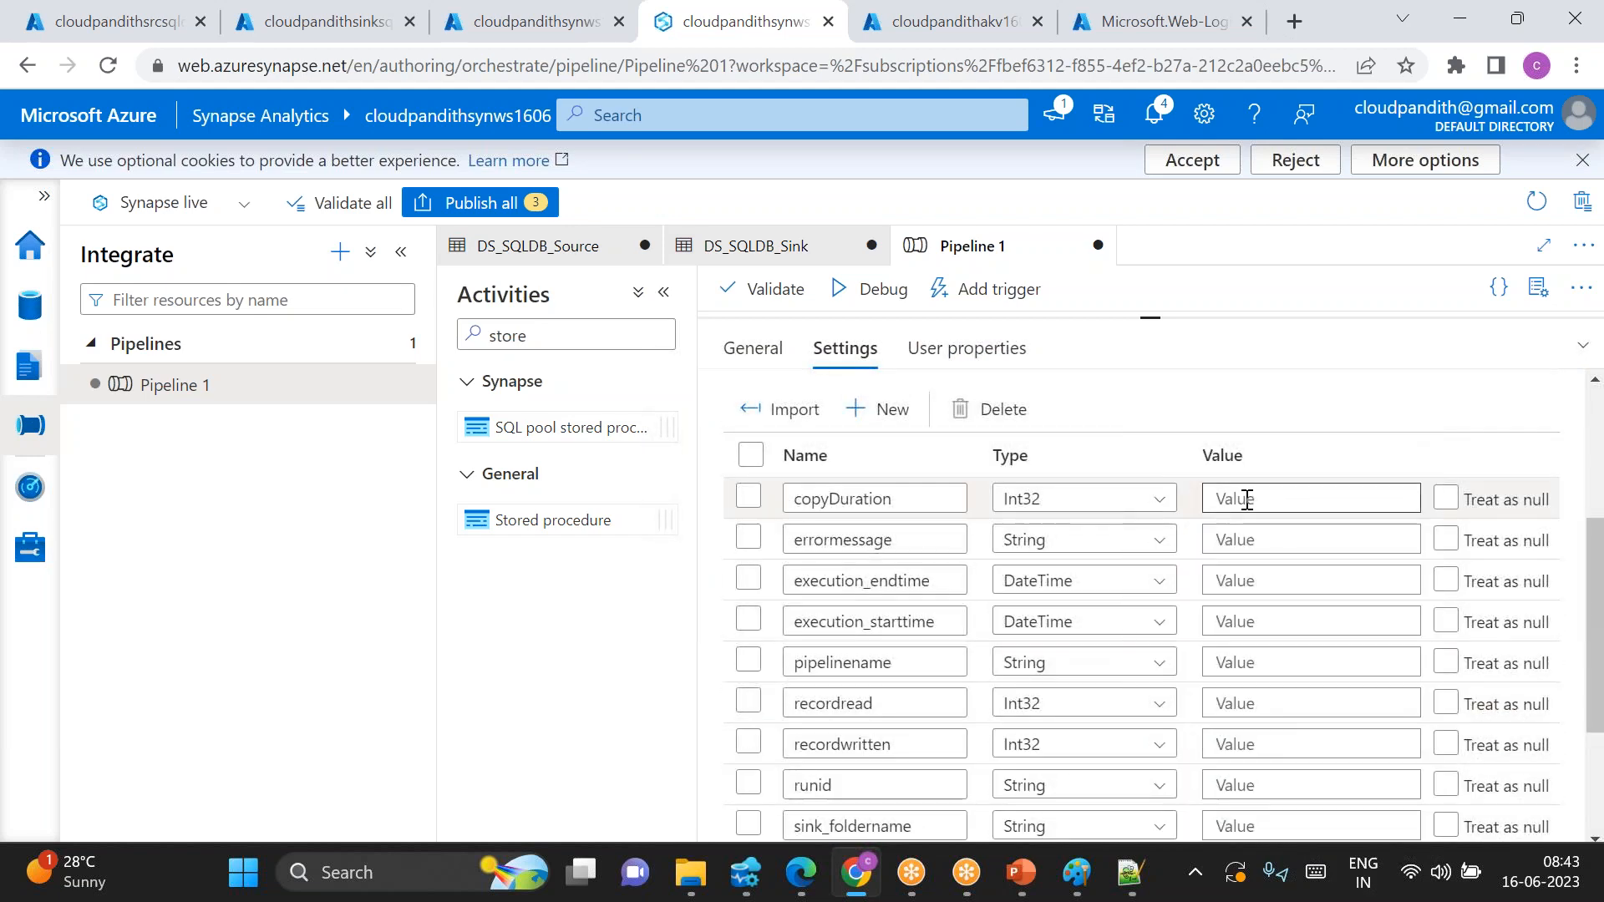
click(1253, 511)
click(1253, 522)
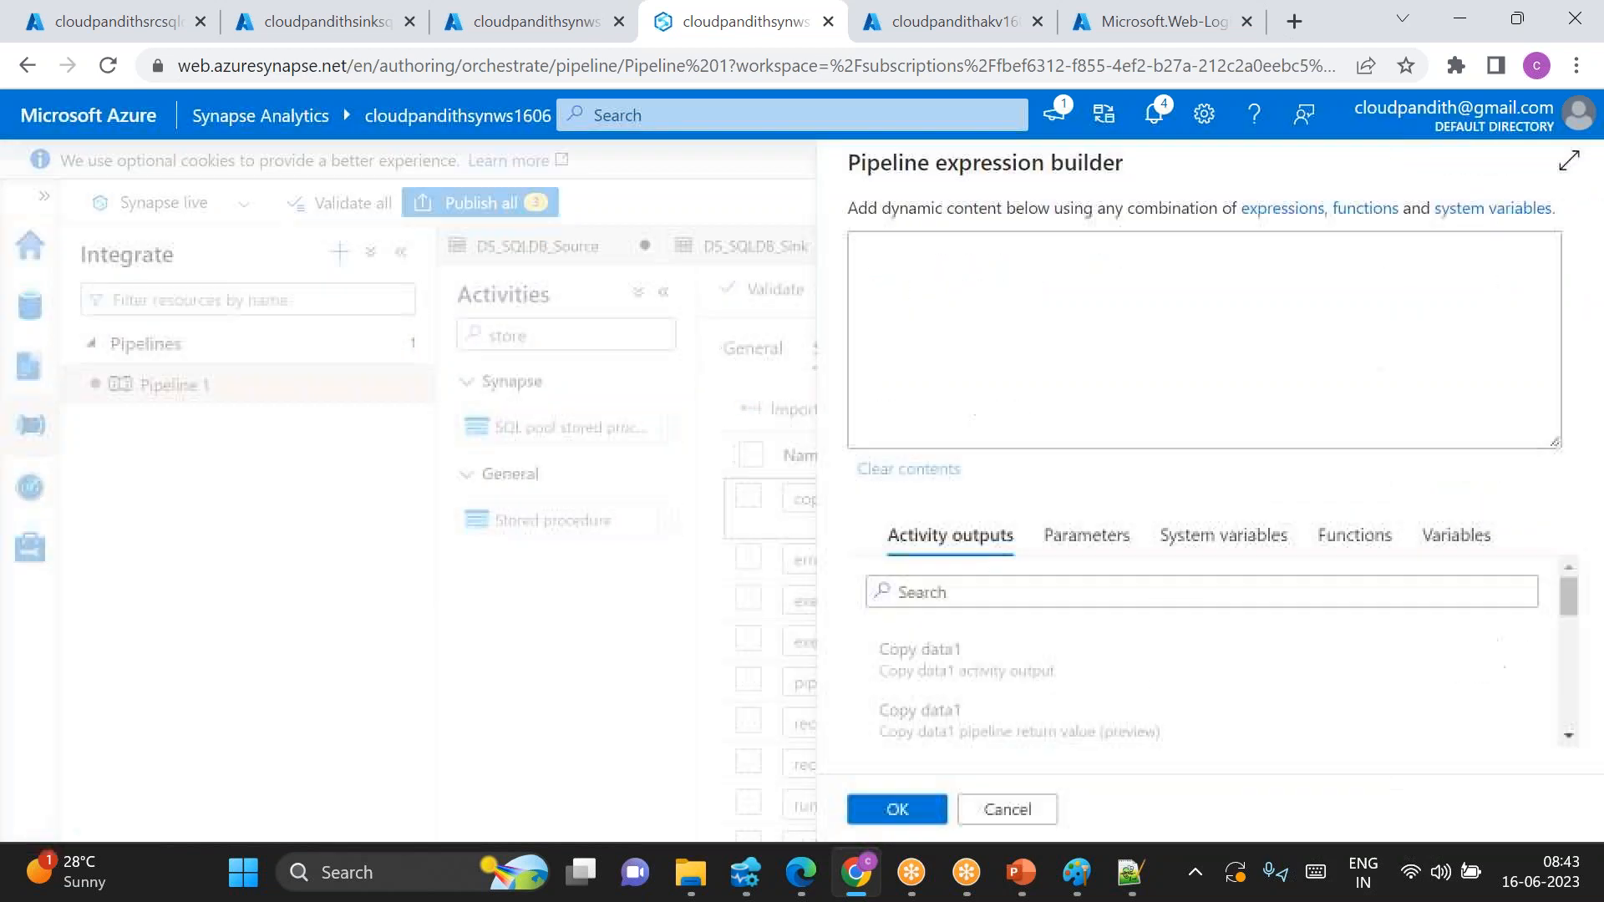
click(1031, 669)
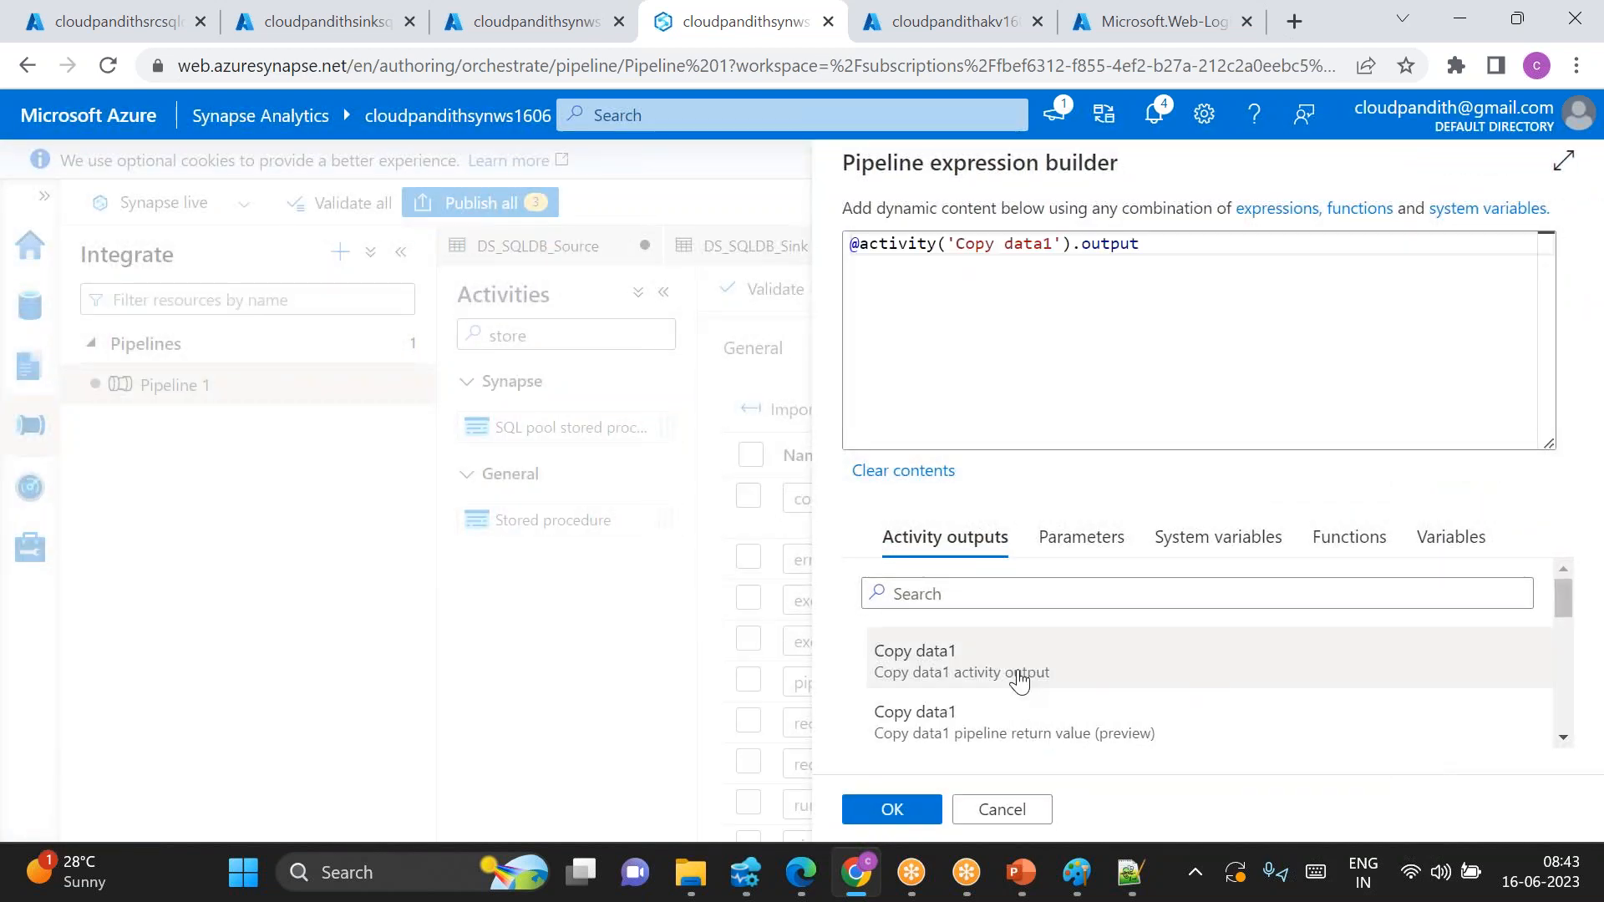
click(1159, 244)
text(.copyDuration)
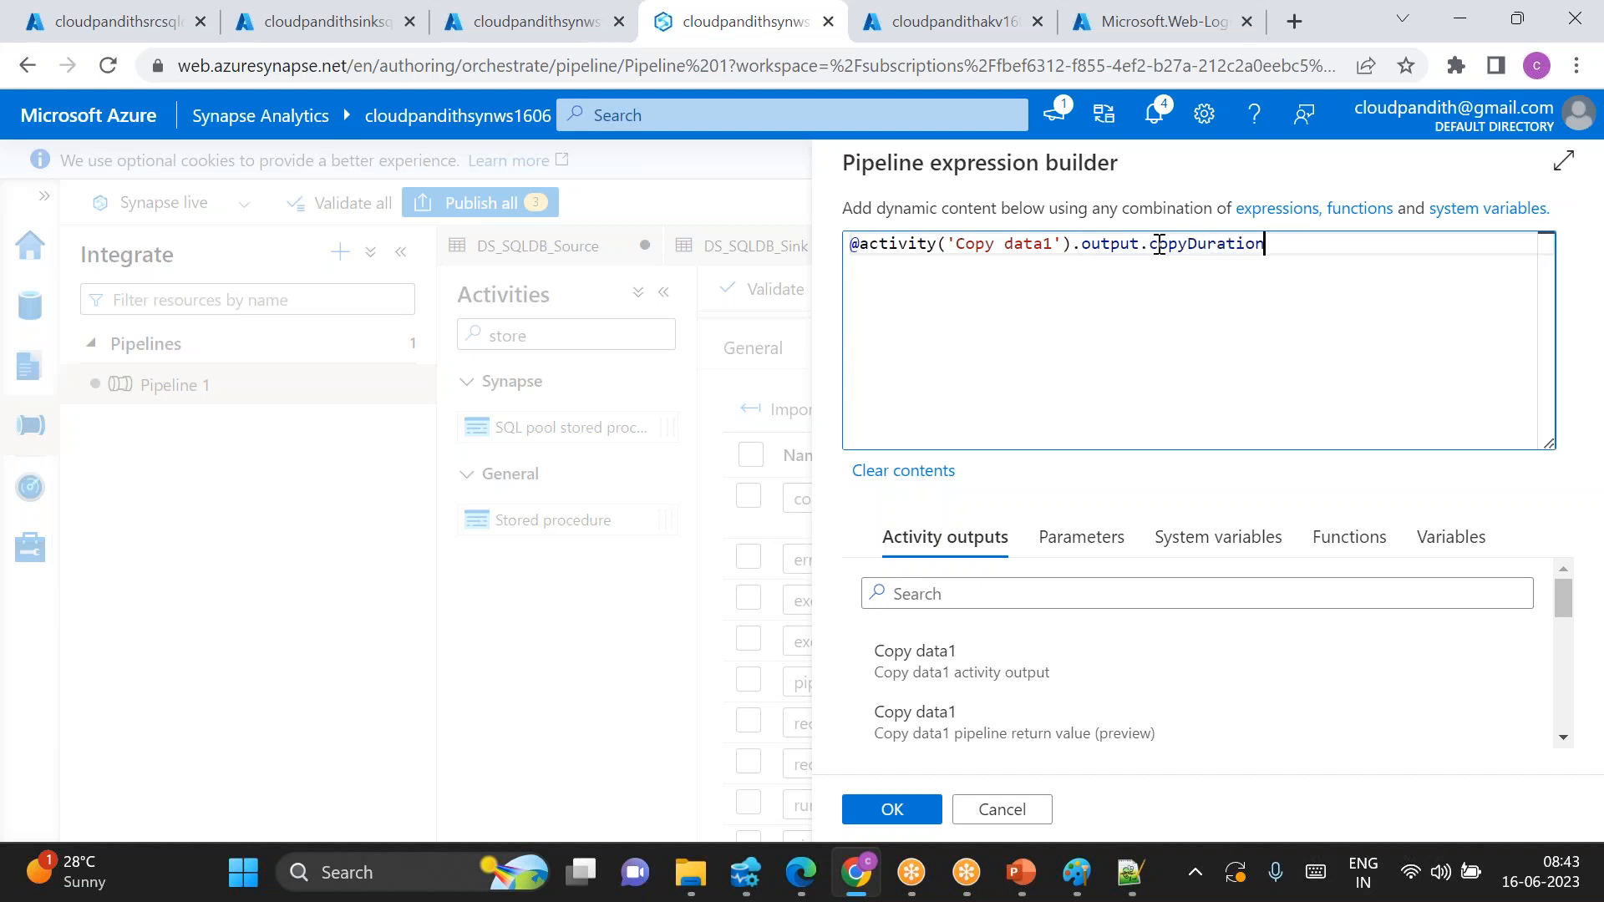
click(915, 811)
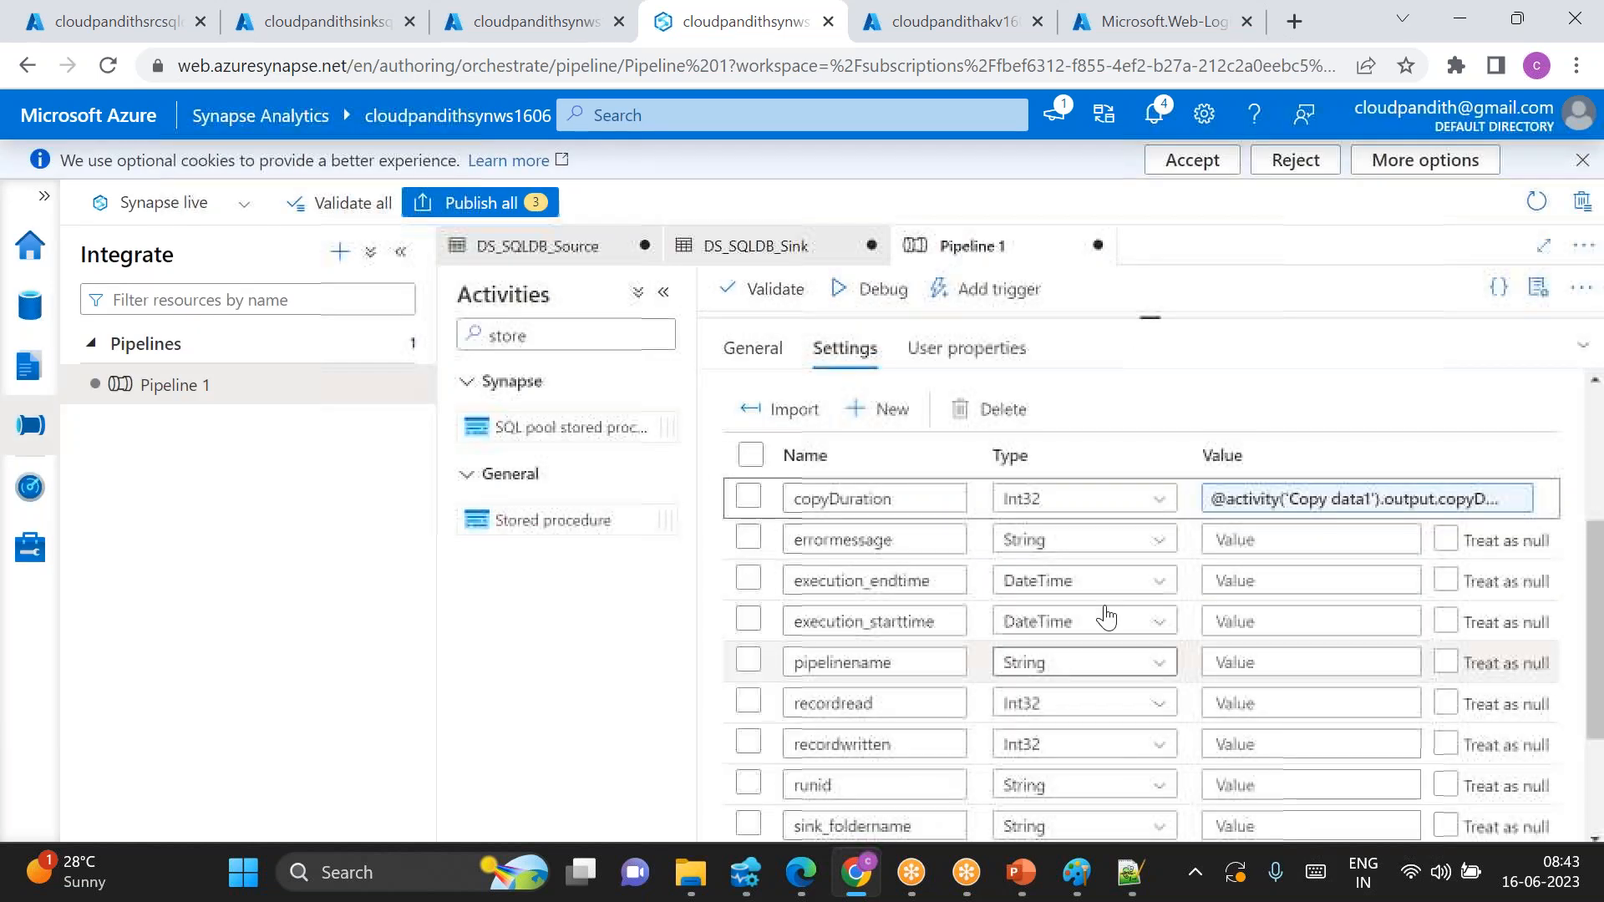
Step: Clear errormessage's drafted errors[0] expression and send it as null
click(1232, 541)
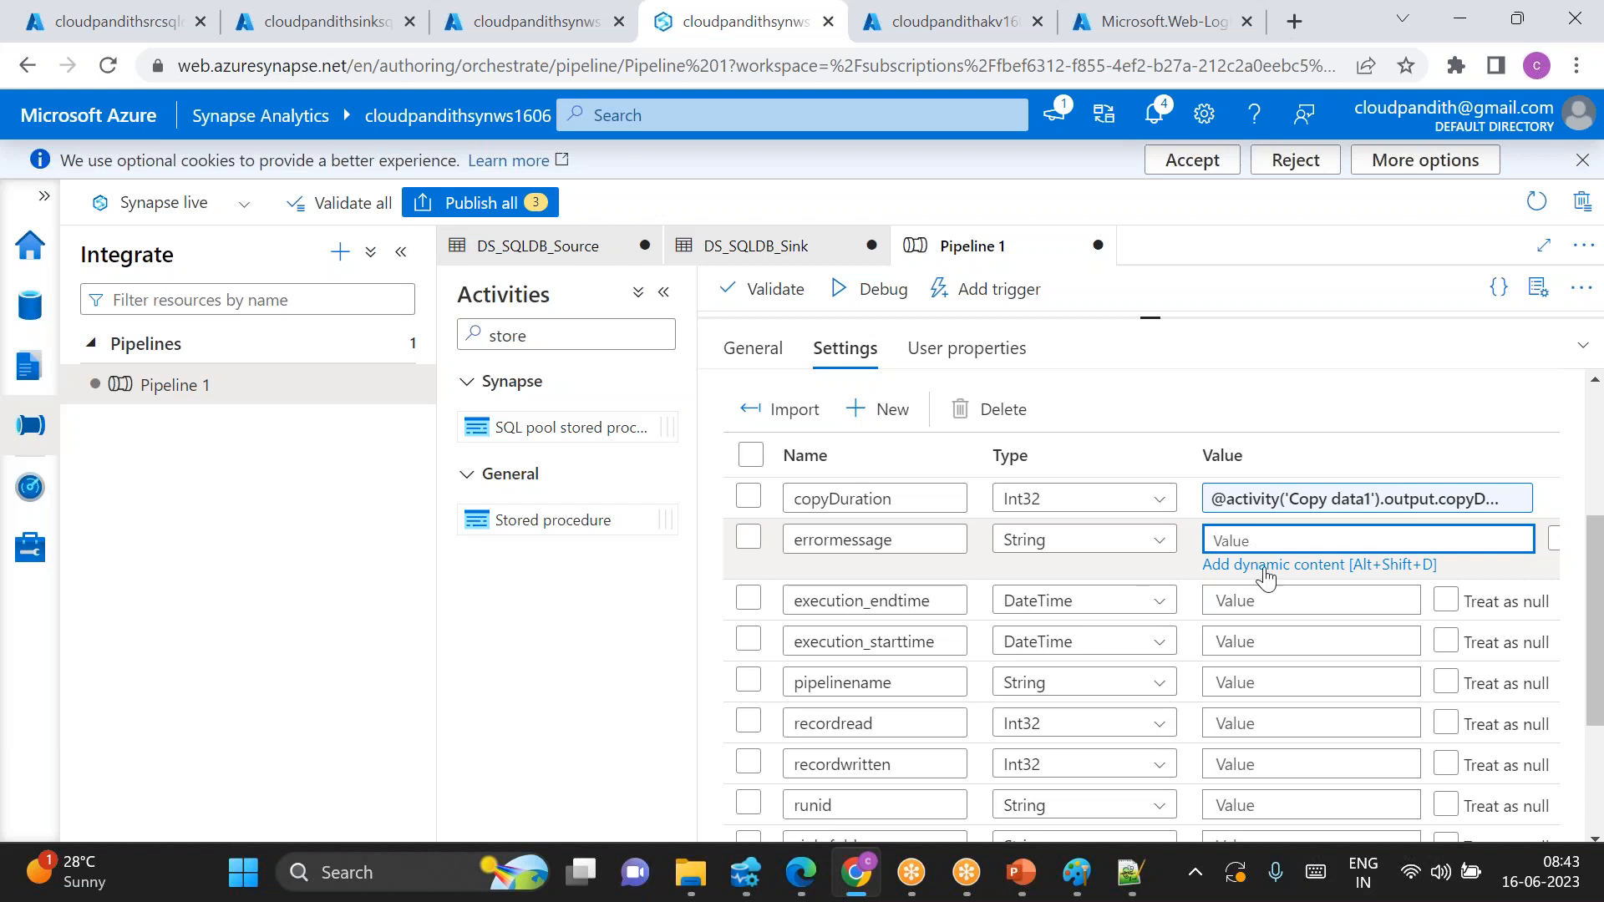
click(1267, 565)
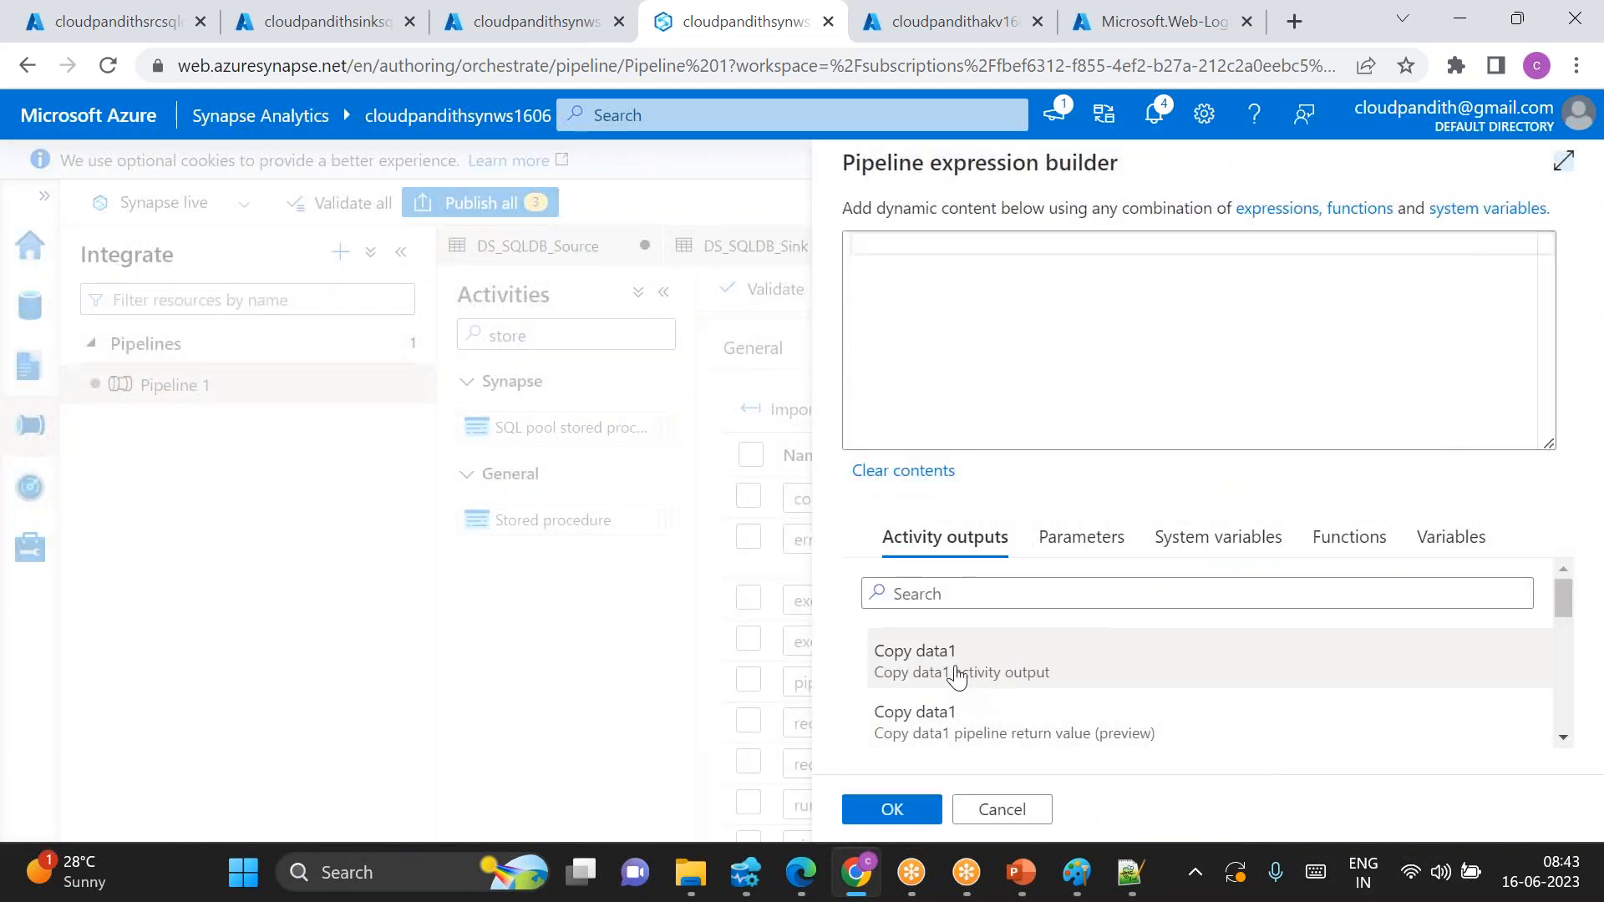
click(957, 677)
click(1167, 250)
text(.output.)
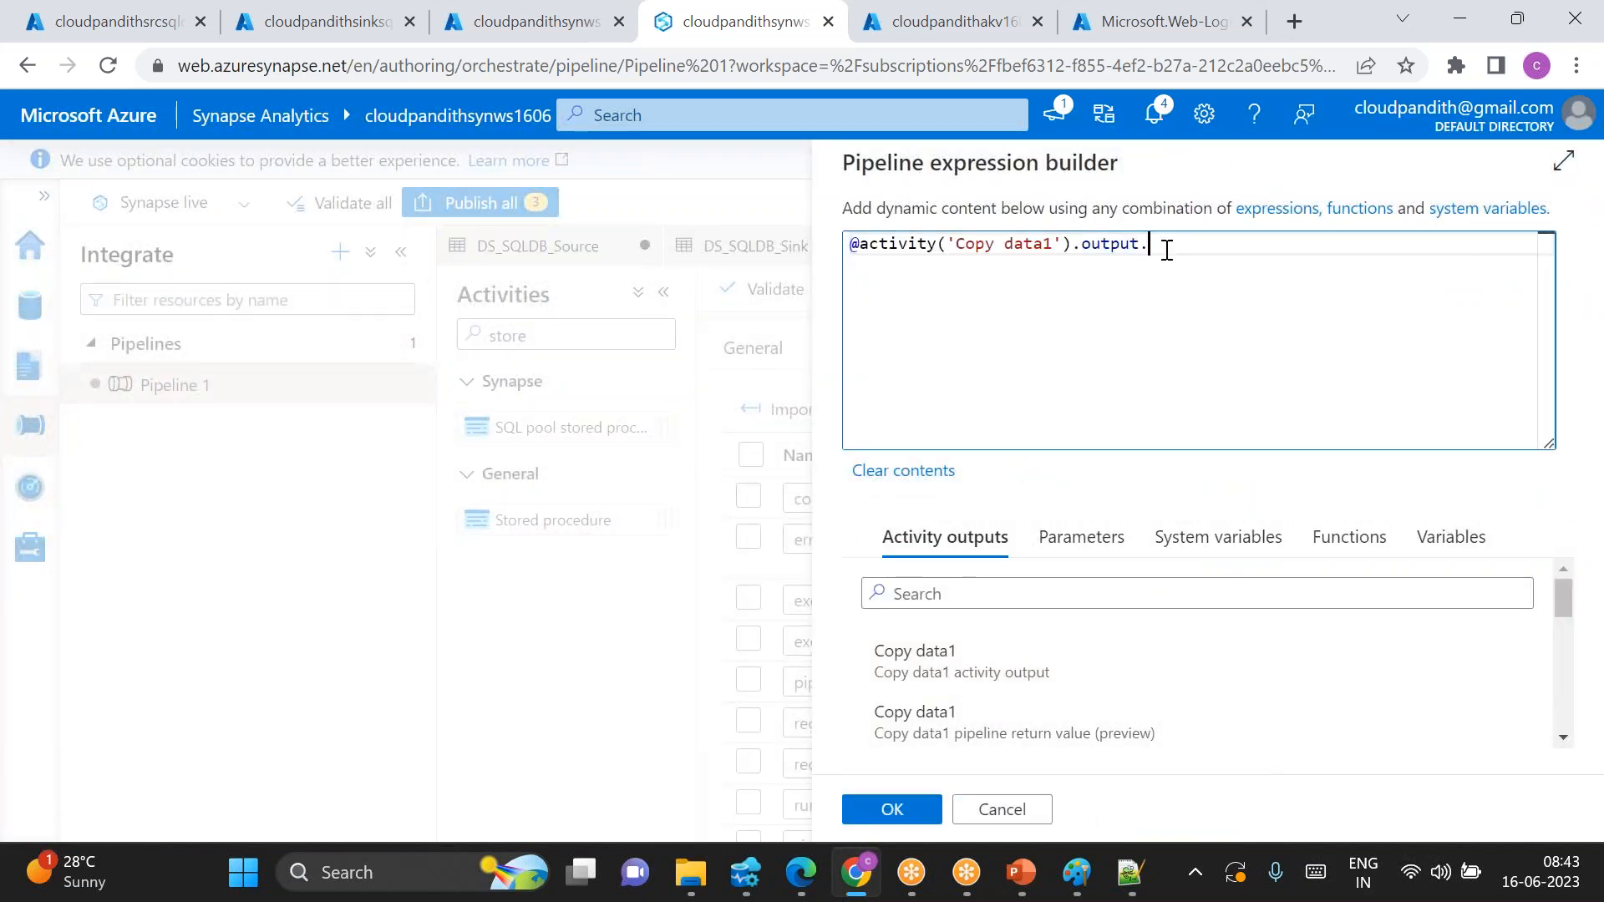
text(errors[0]/)
key(BackSpace)
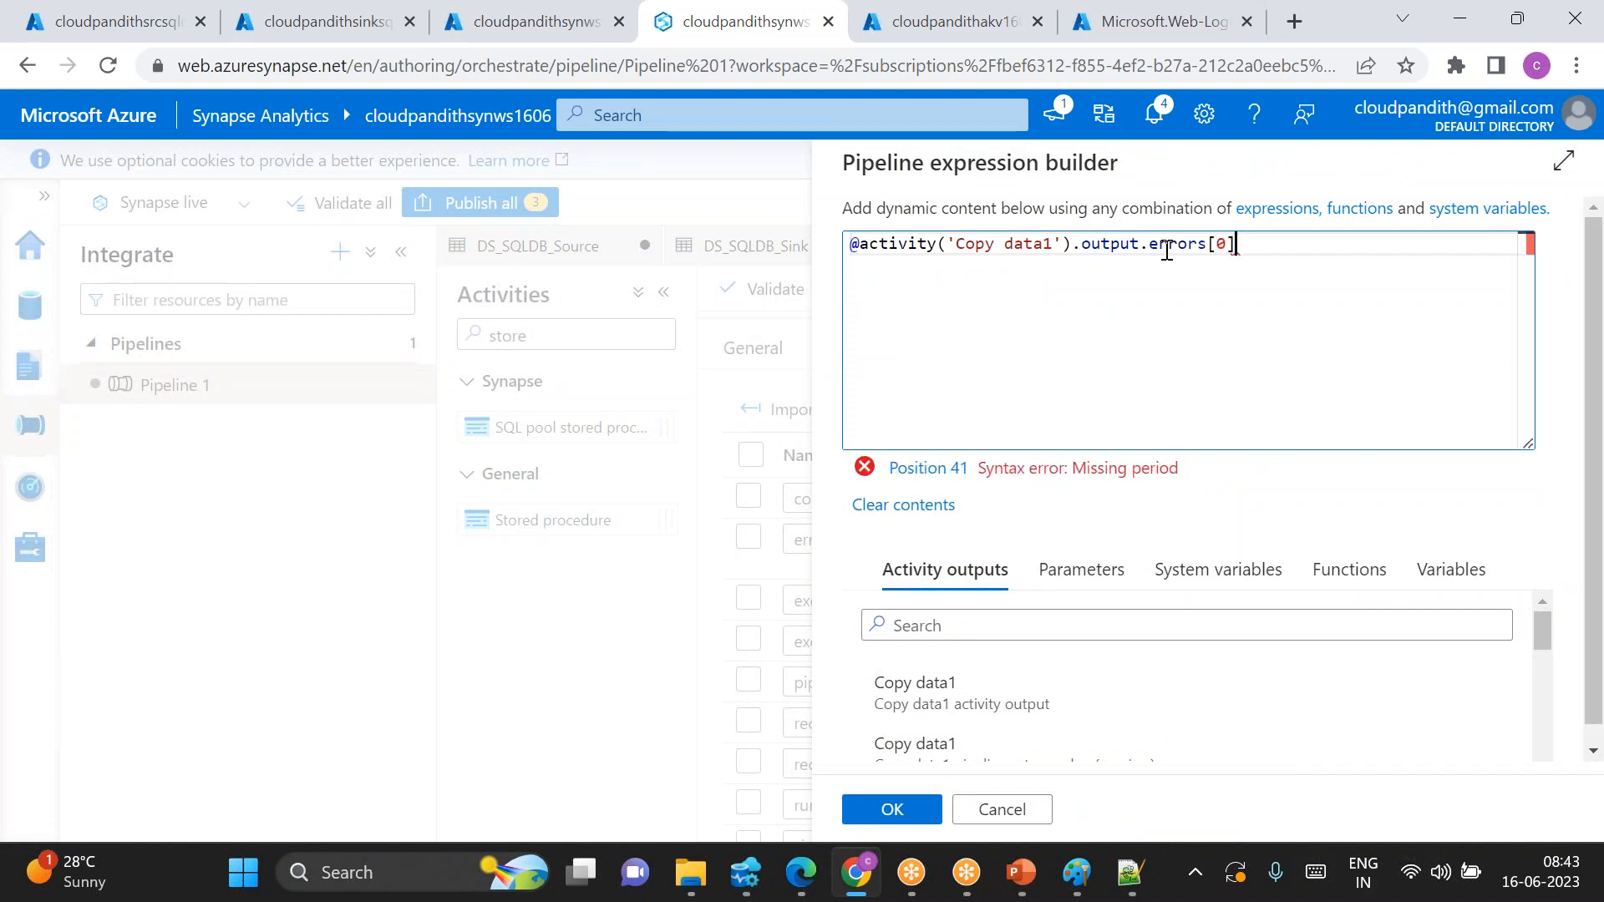
text(.message)
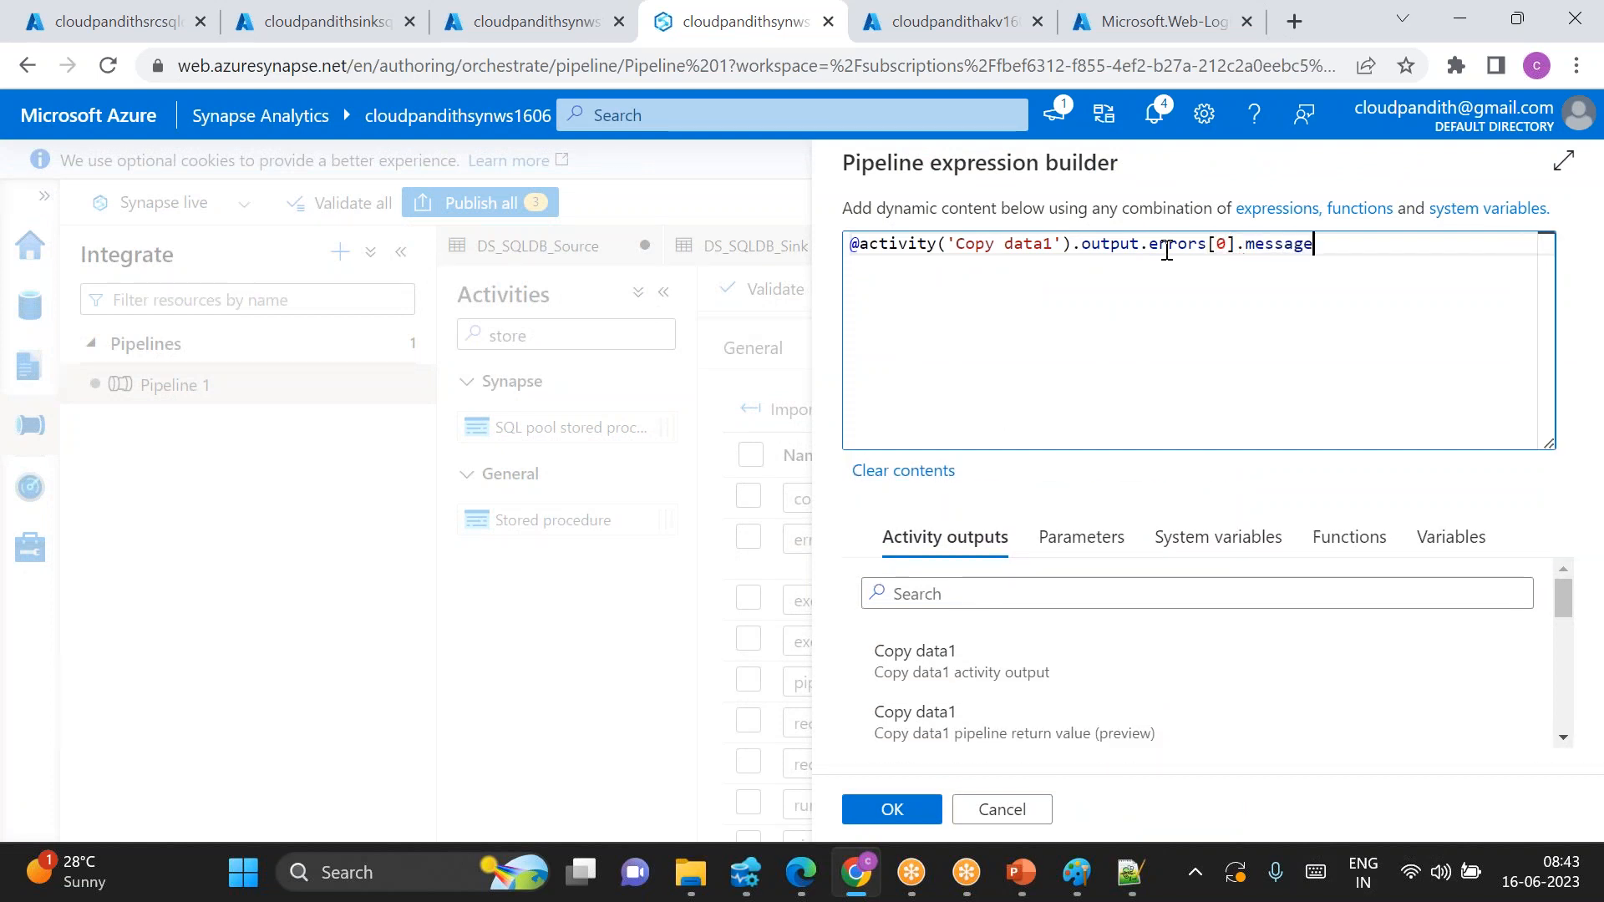
click(891, 809)
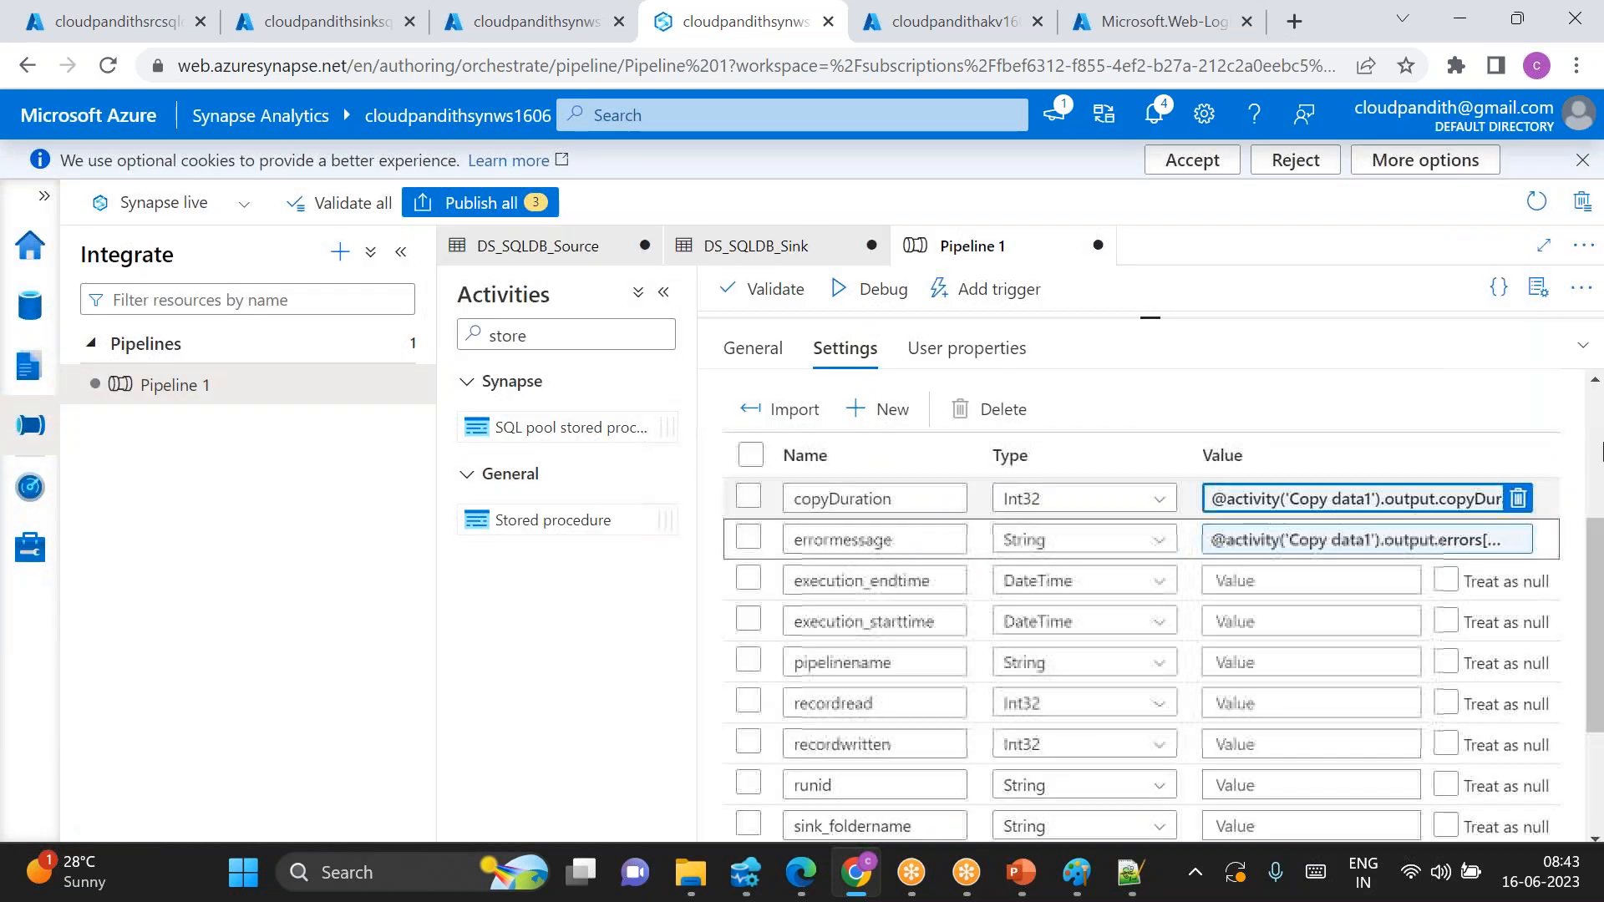
click(1521, 541)
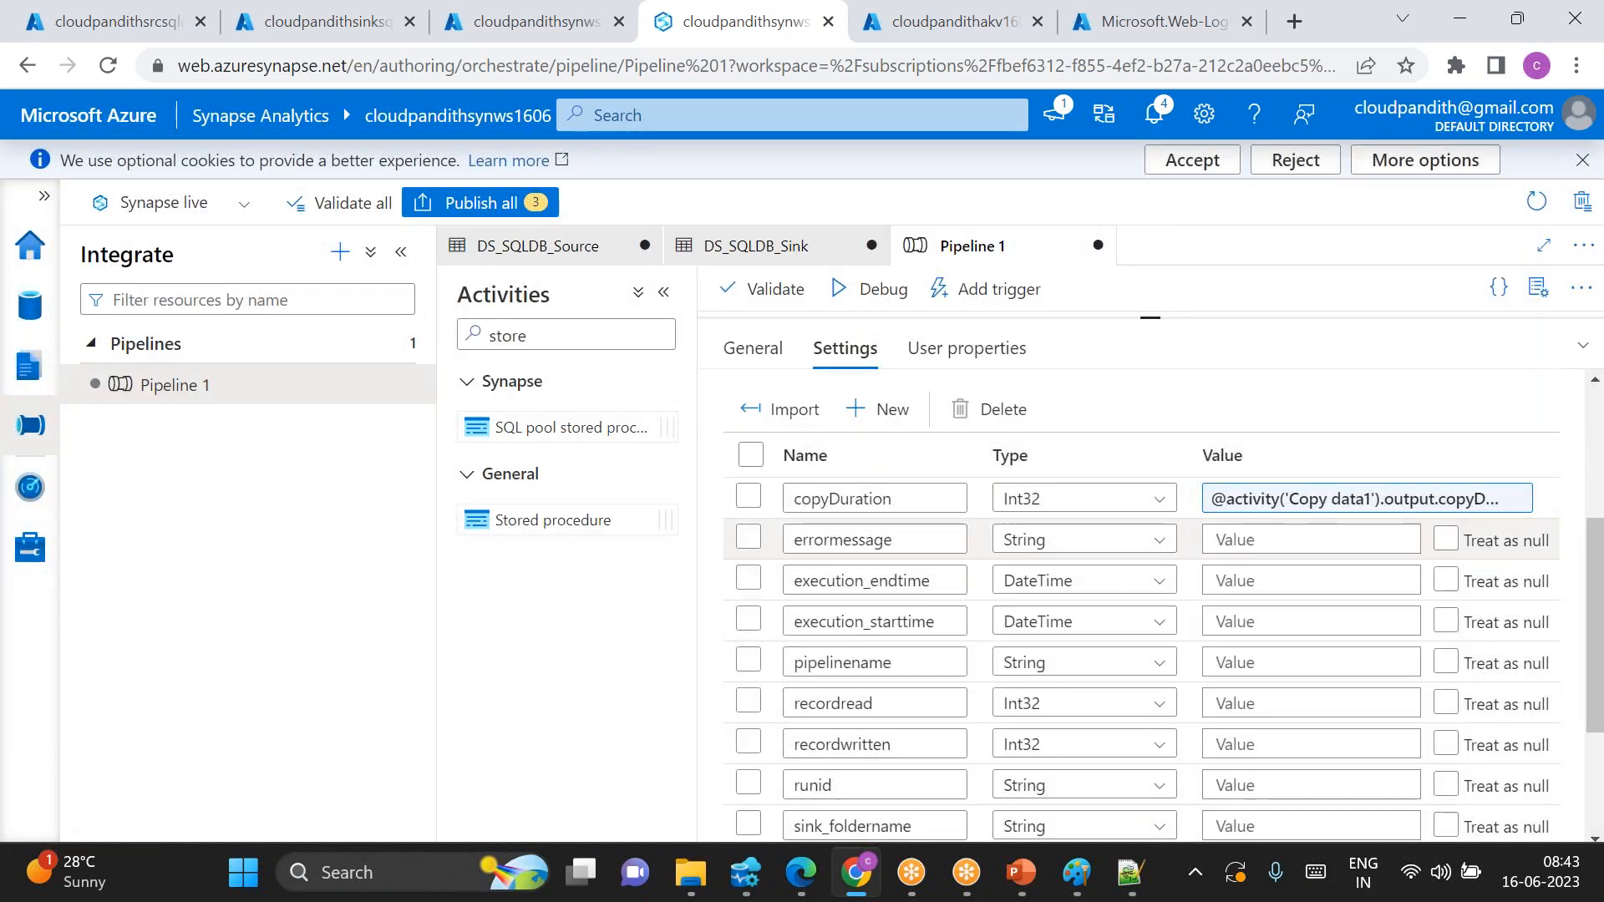
click(1446, 539)
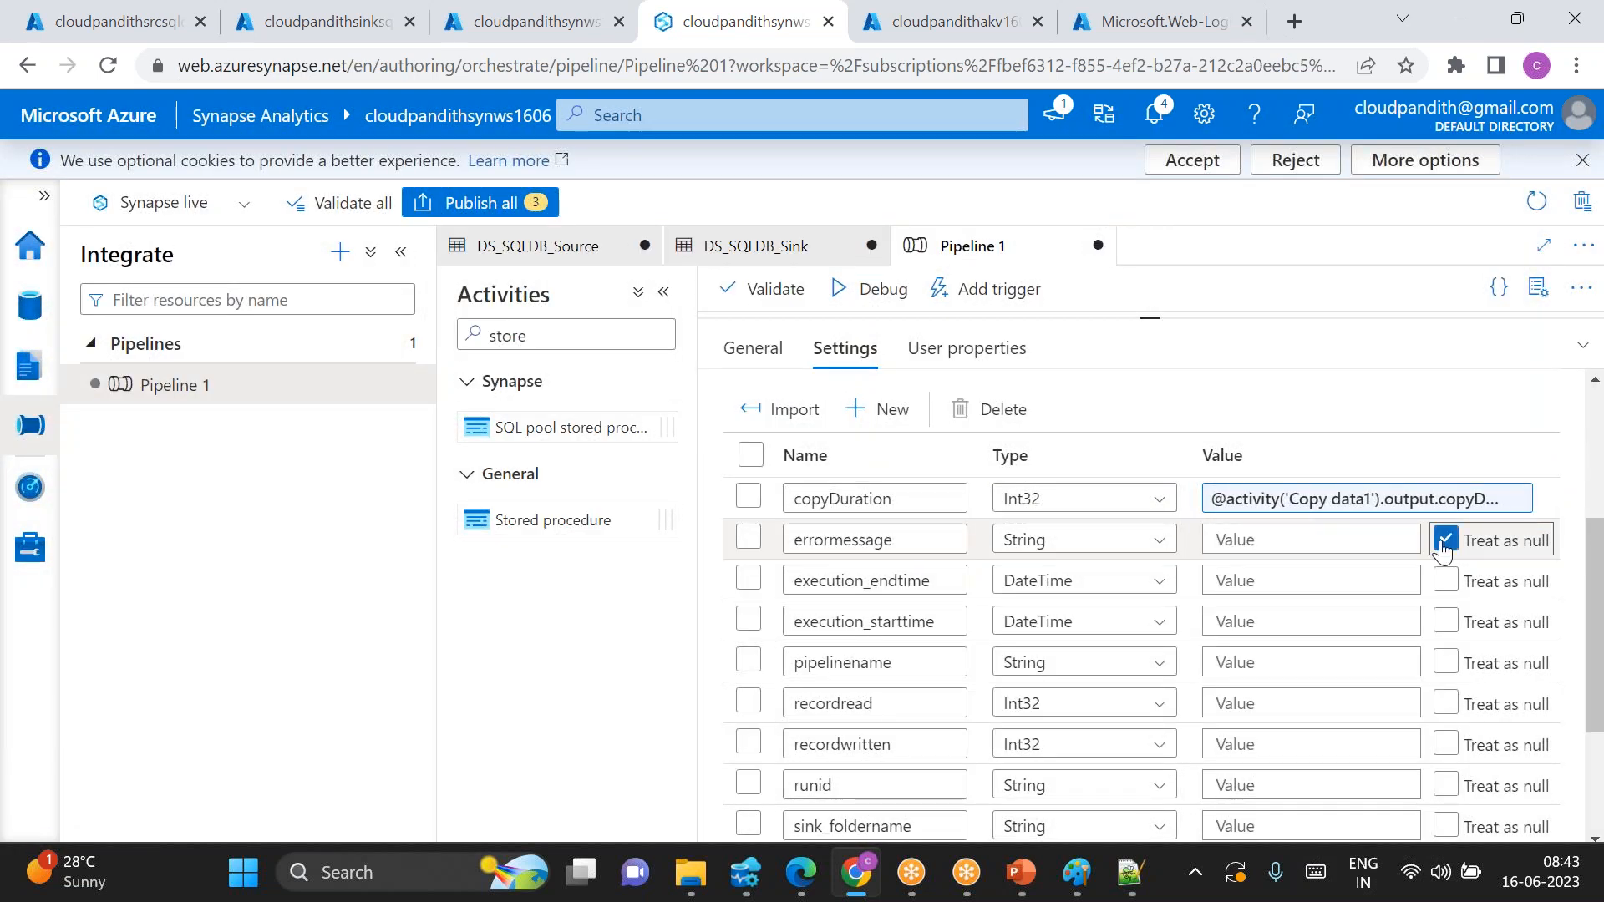
click(1264, 585)
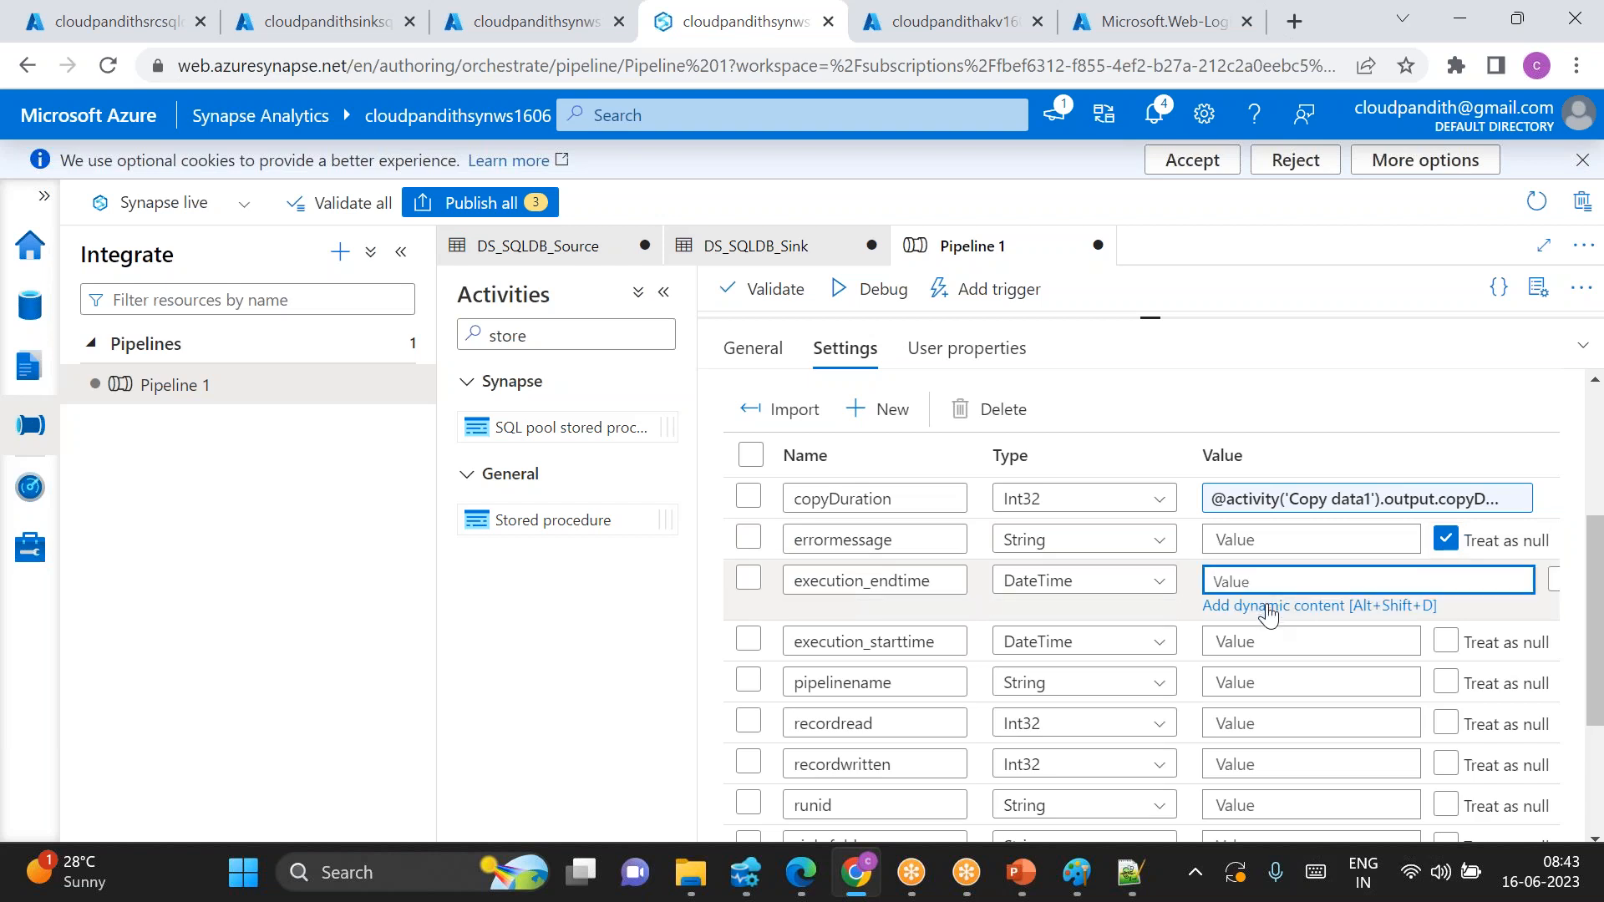
click(1268, 608)
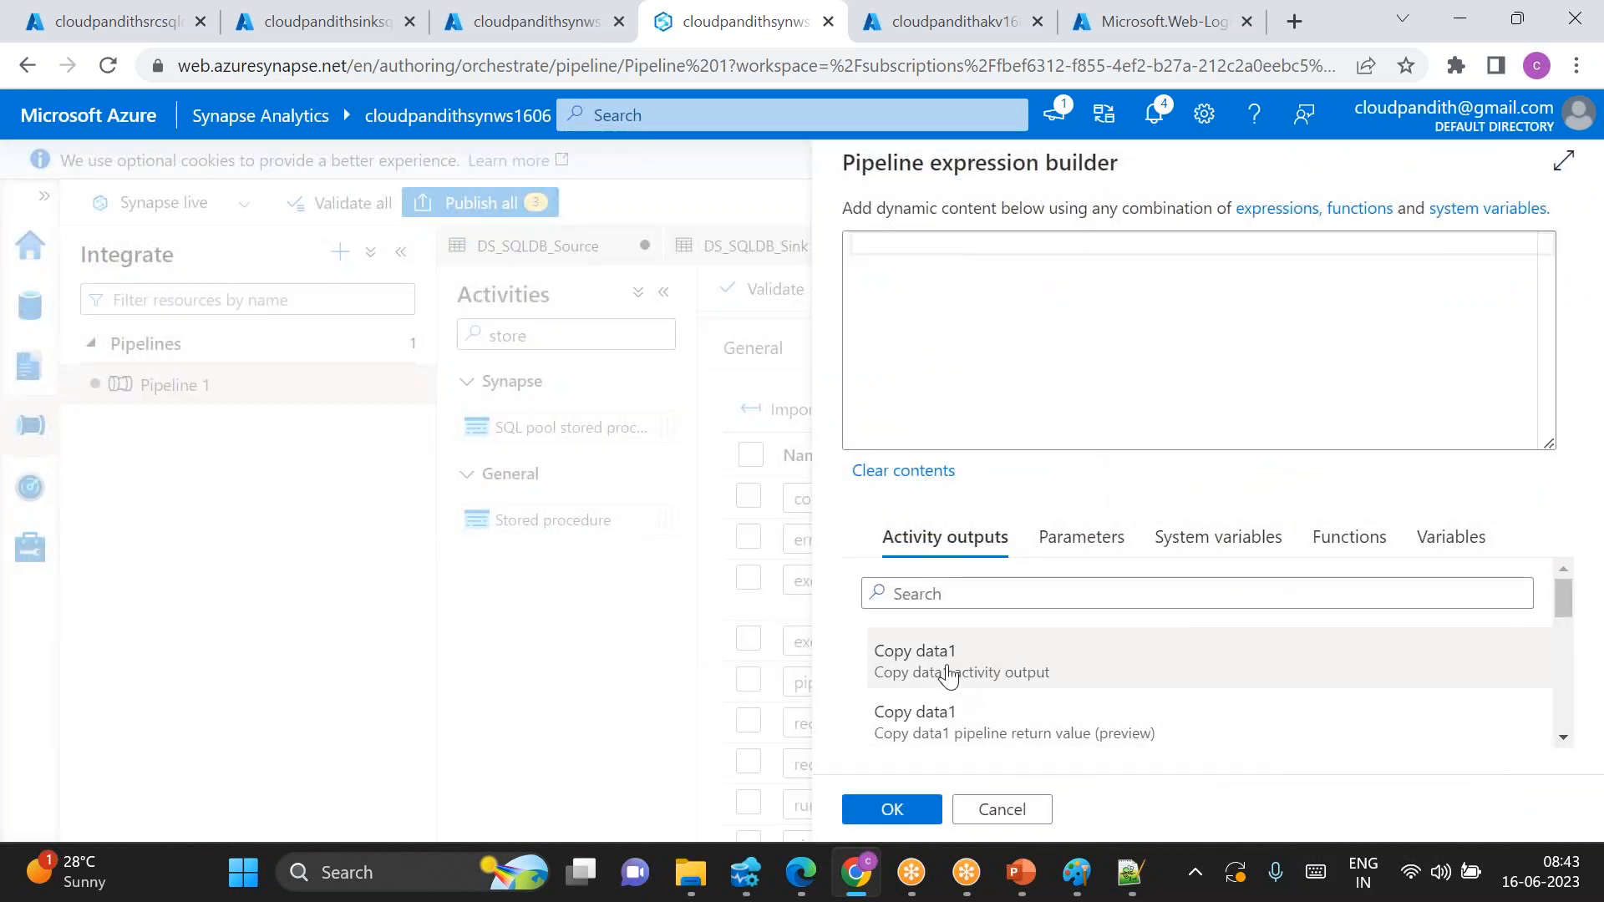
click(948, 675)
key(BackSpace)
key(BackSpace)
key(BackSpace)
key(BackSpace)
key(BackSpace)
key(BackSpace)
text(ex)
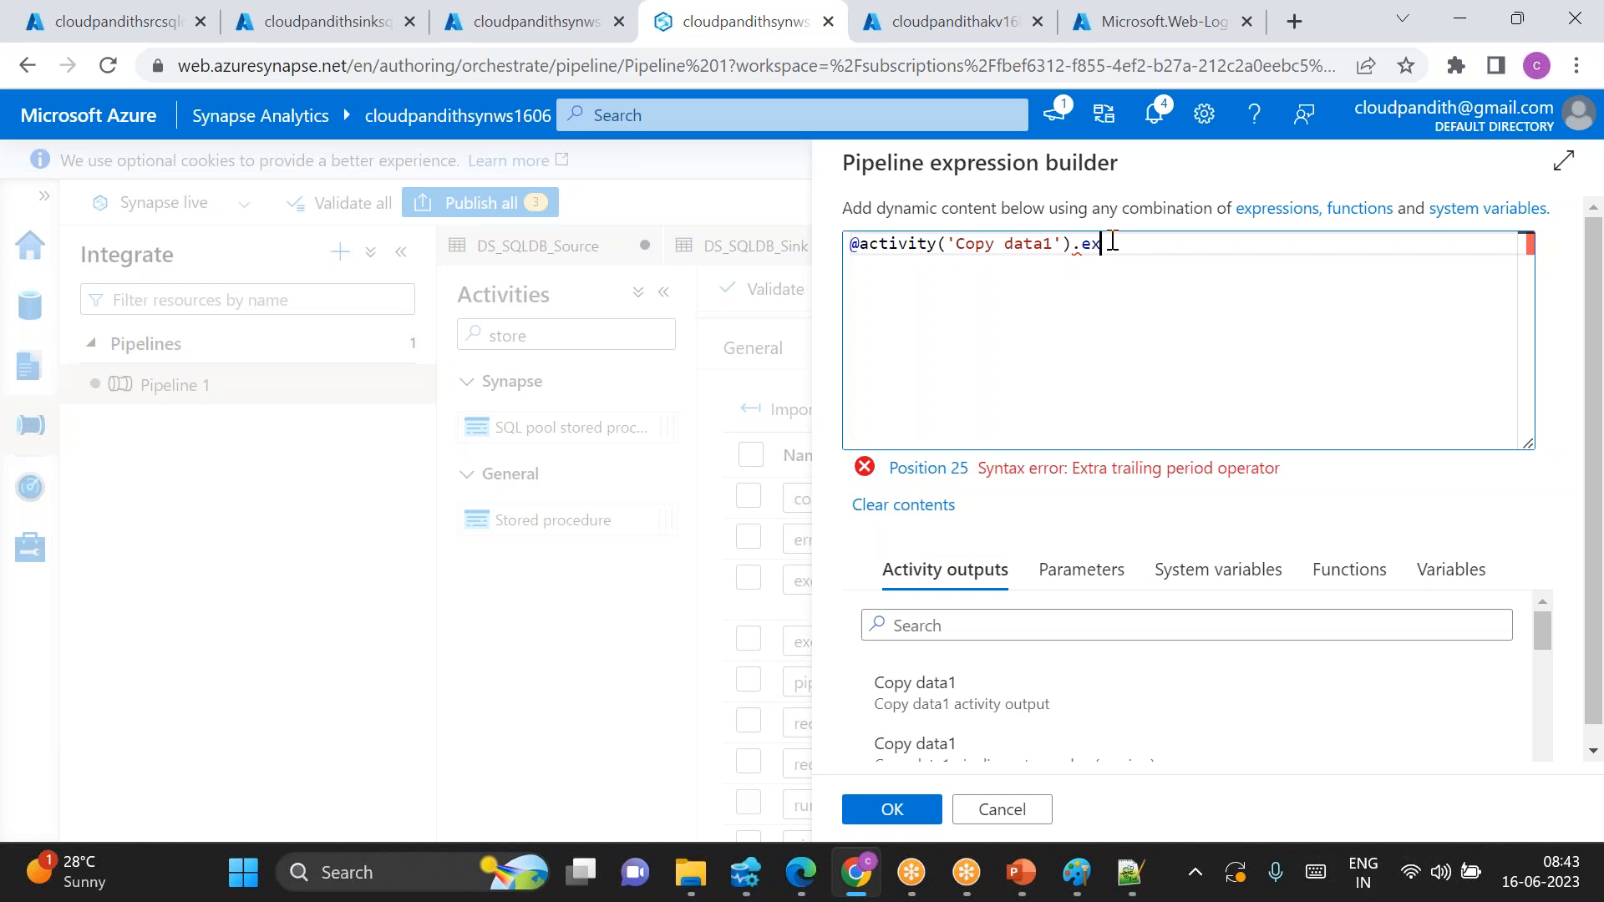
text(ecutionendtime)
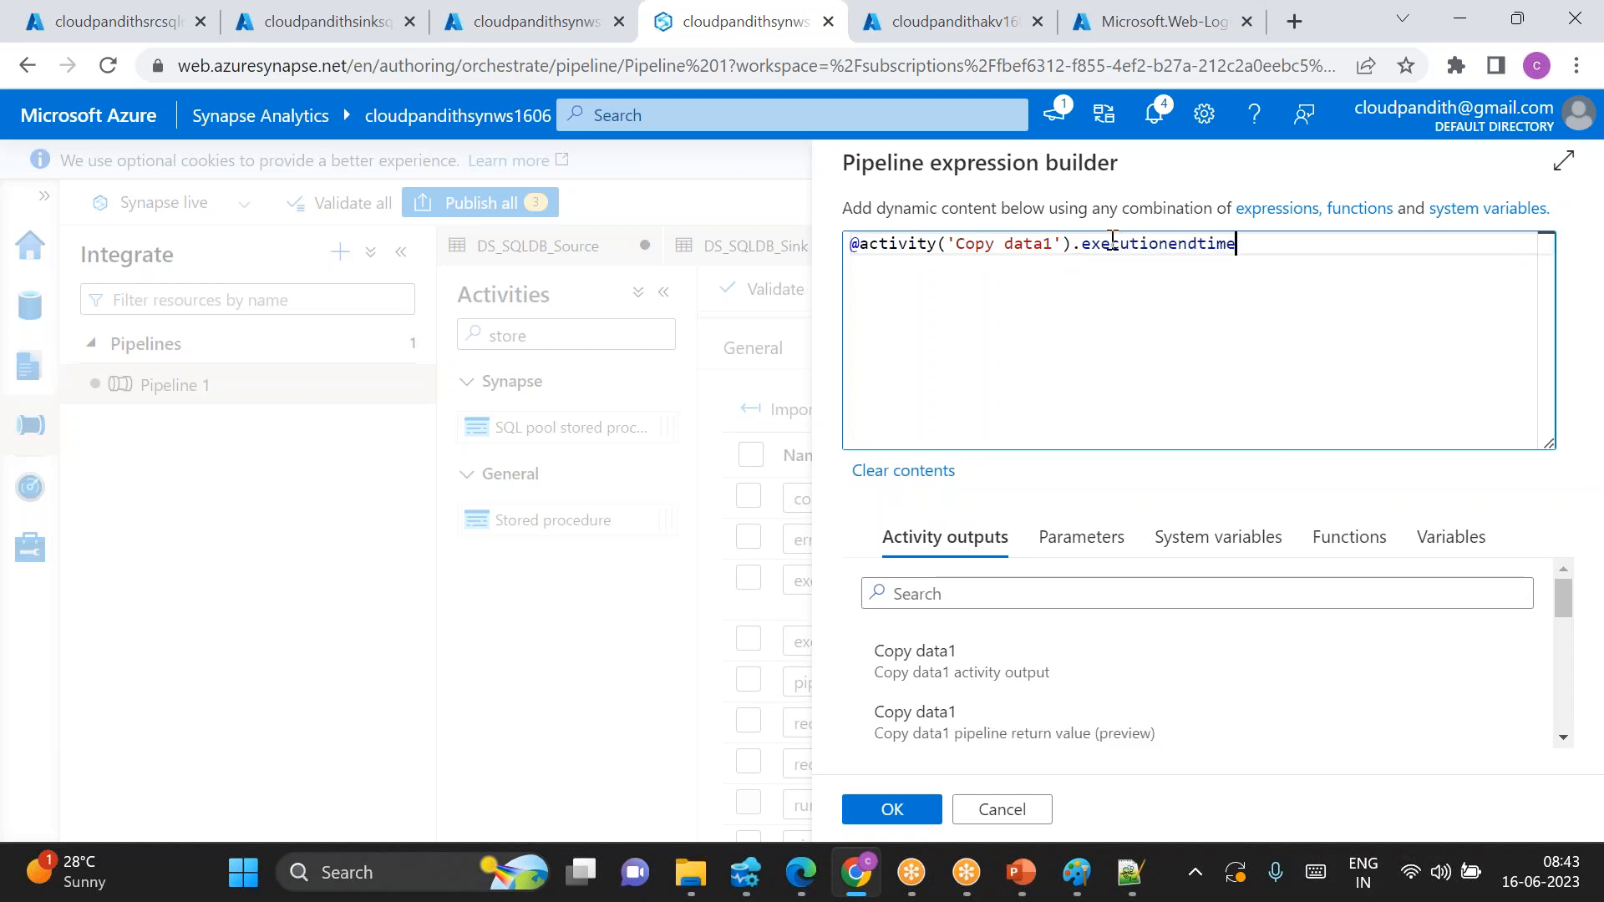
click(906, 811)
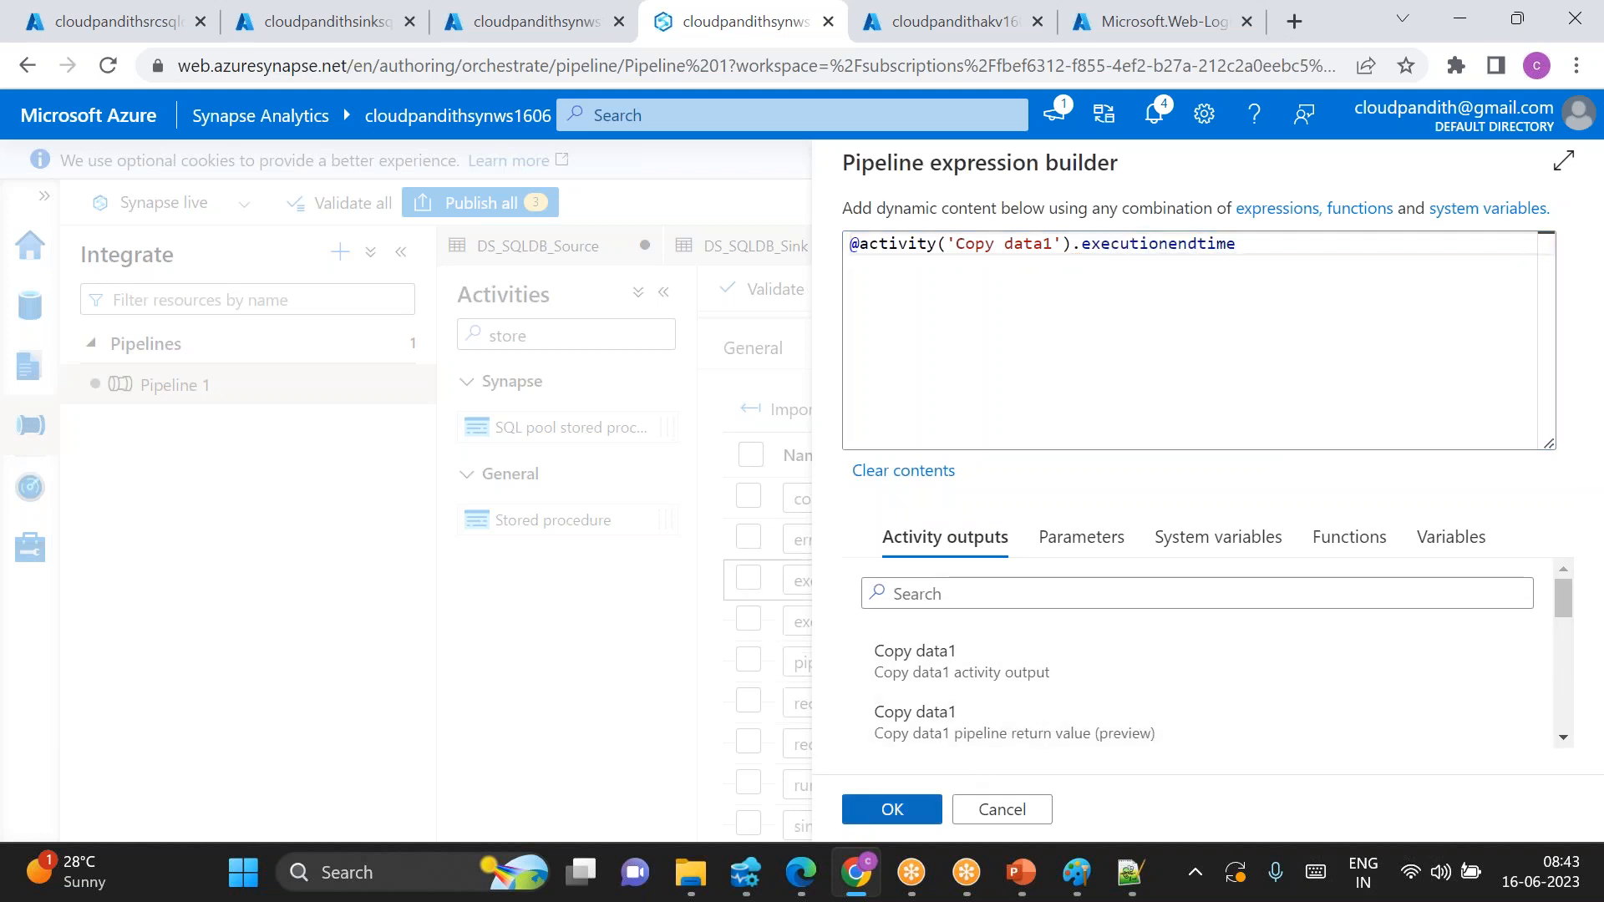
click(1235, 620)
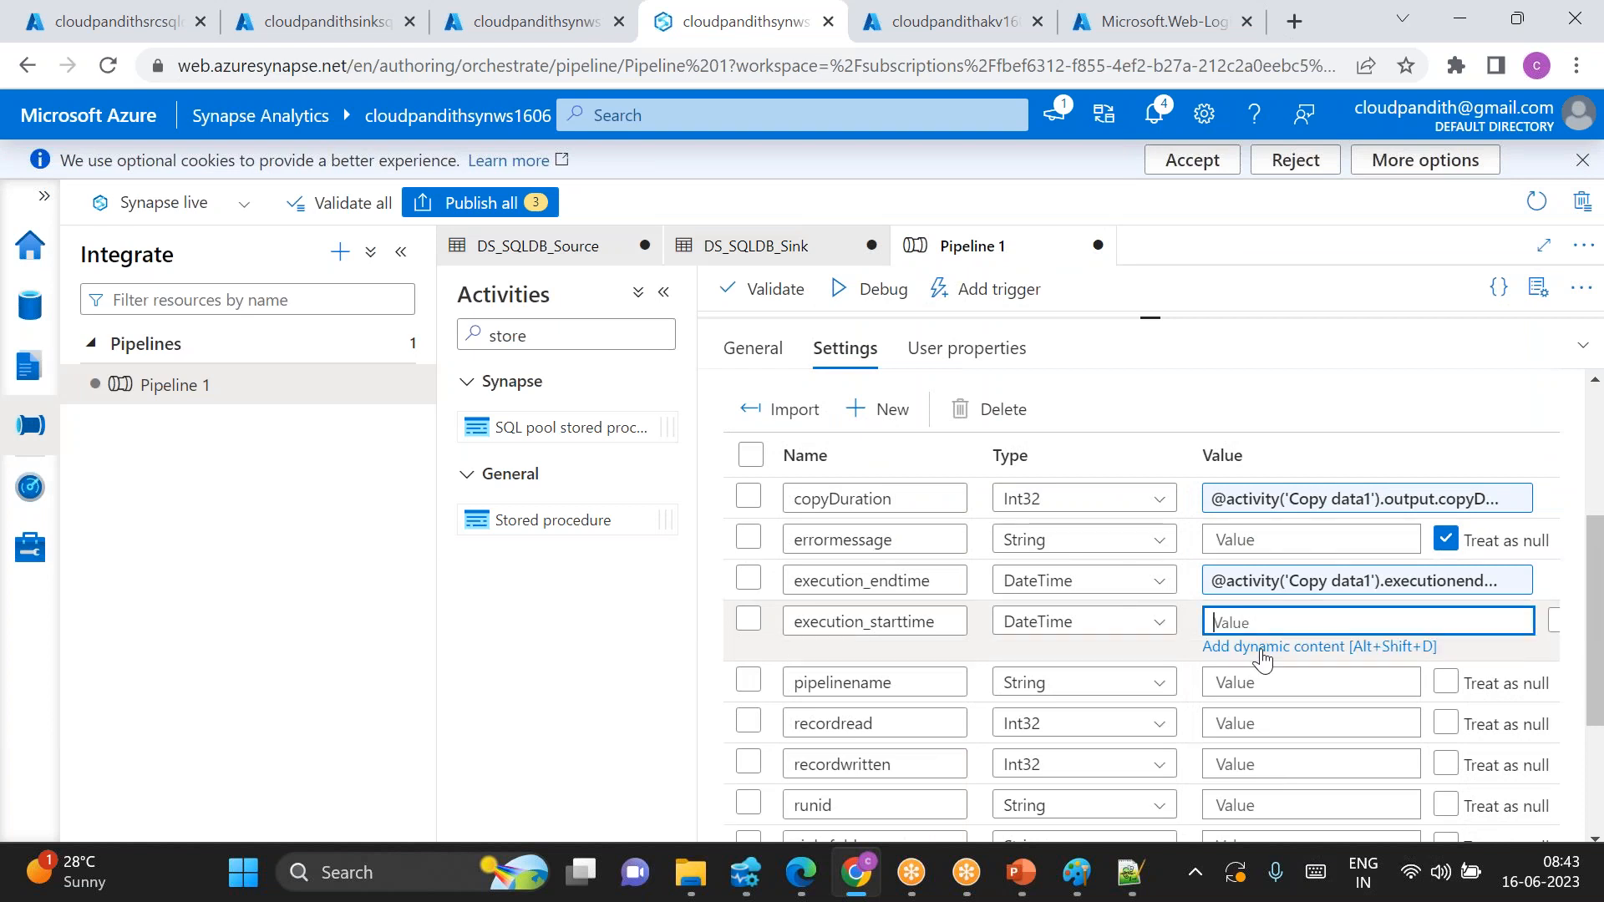
Step: Set execution_starttime from Copy data1 and pipelinename to the Pipeline Name system variable
click(1262, 653)
click(1041, 666)
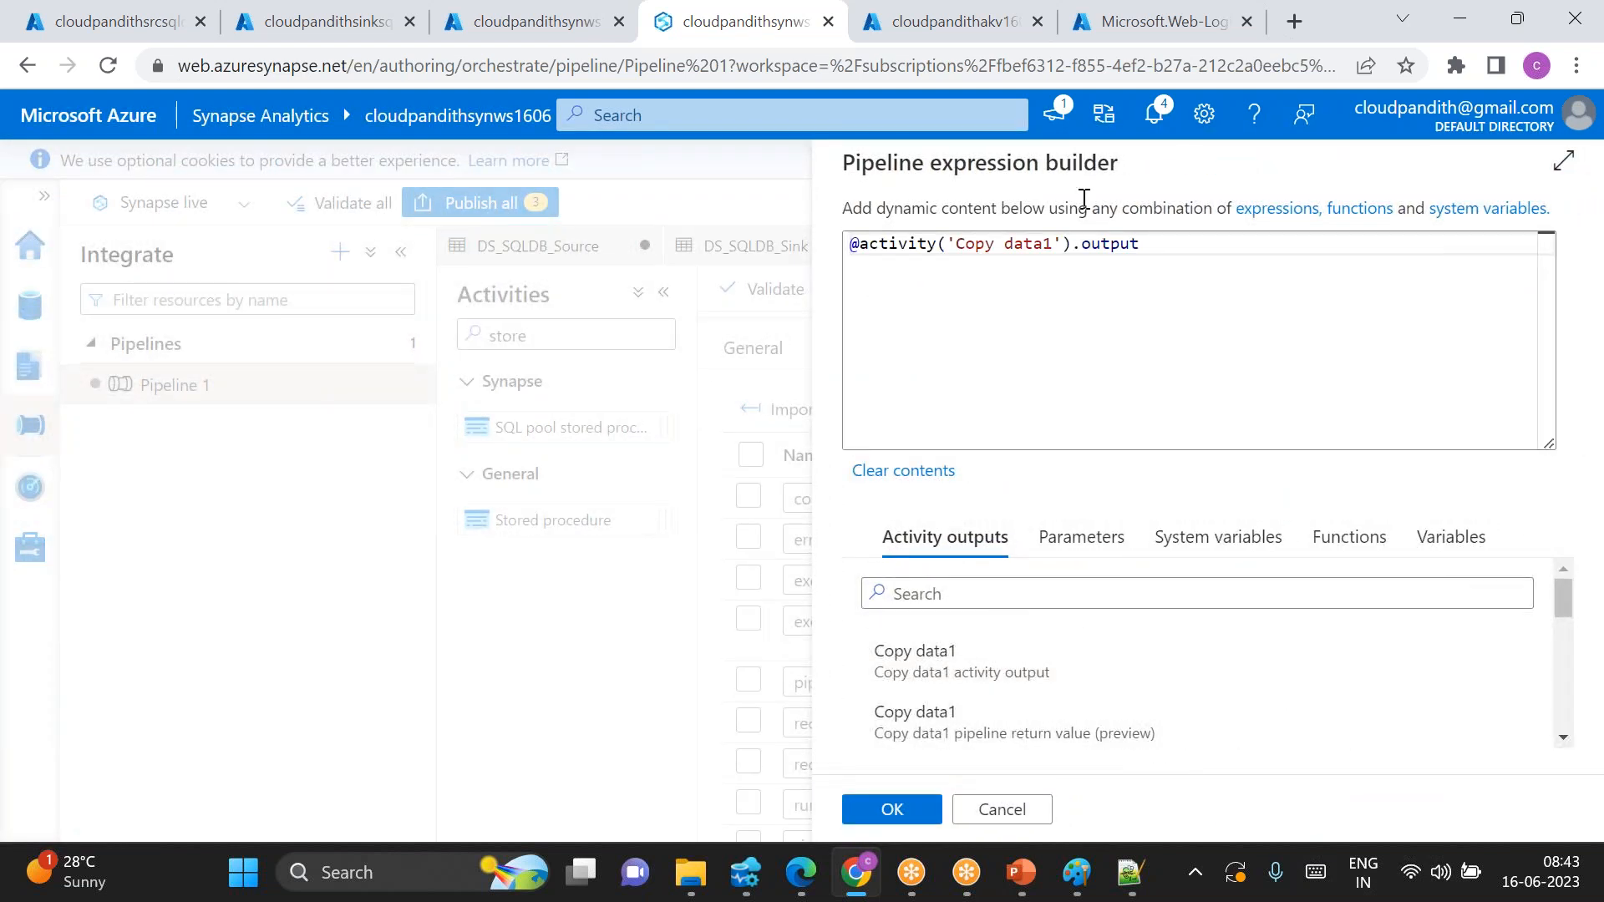
double_click(1117, 240)
key(BackSpace)
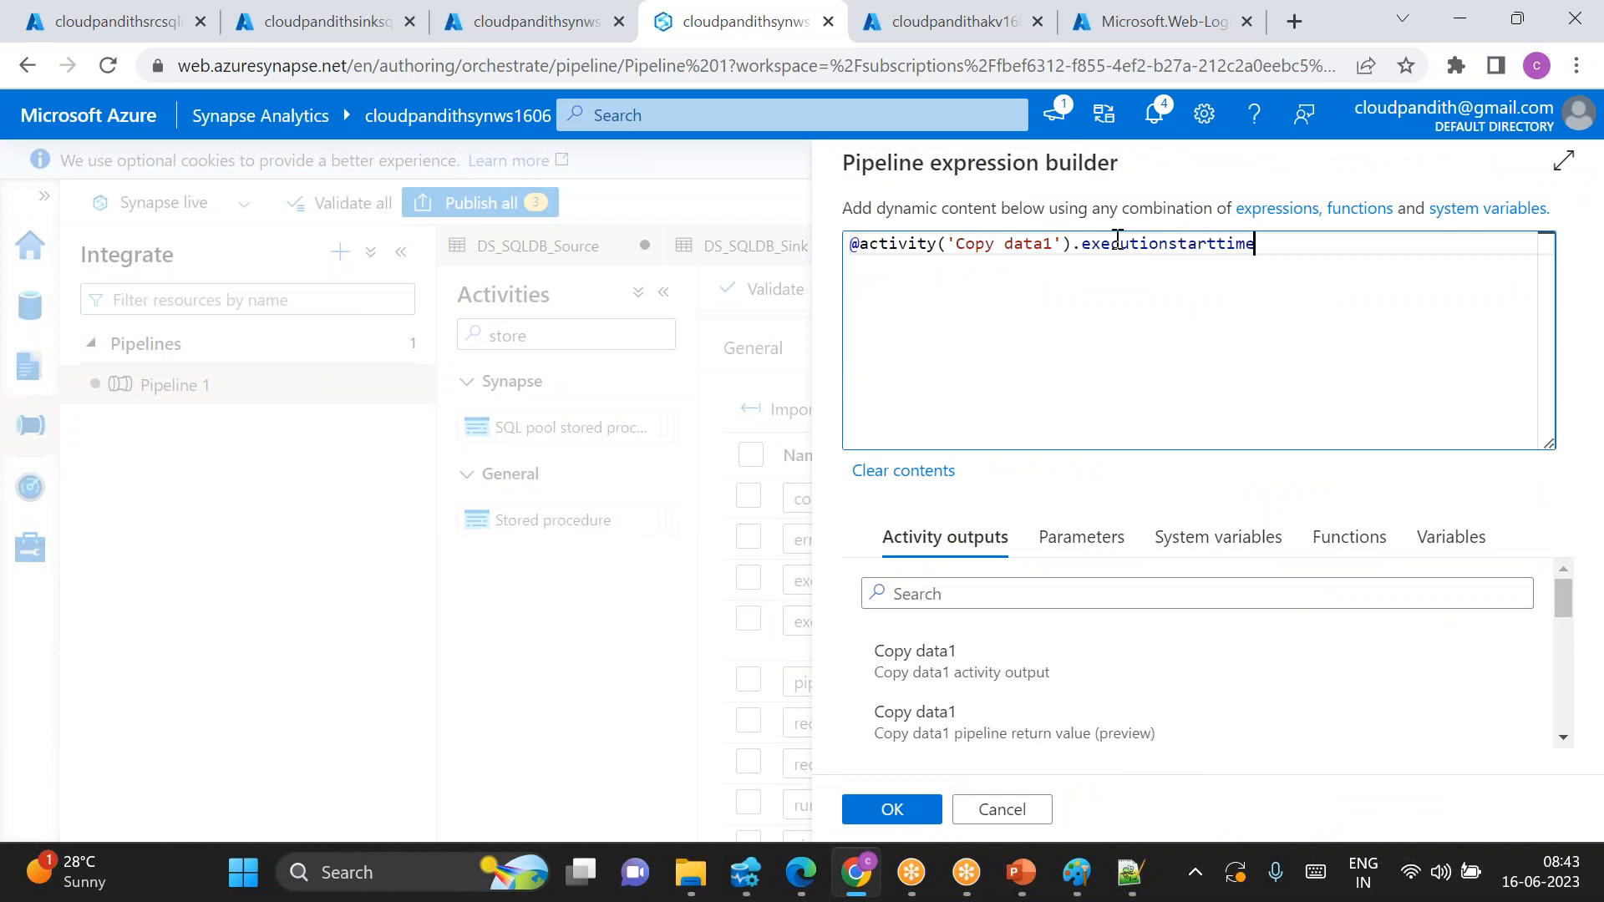
click(897, 821)
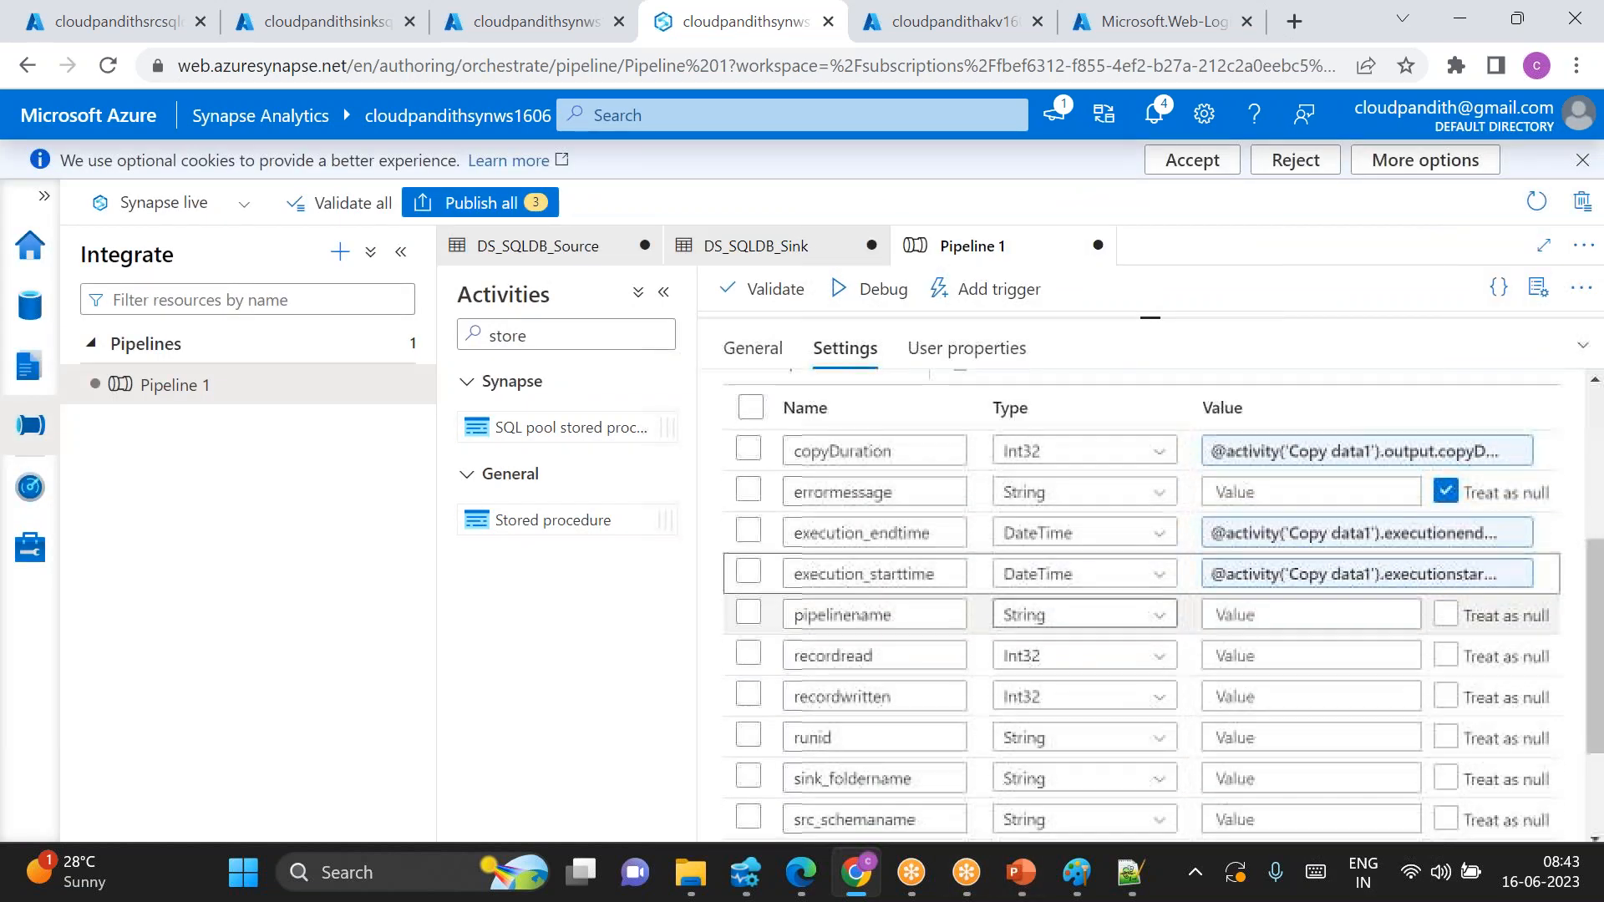
click(1270, 615)
click(1278, 639)
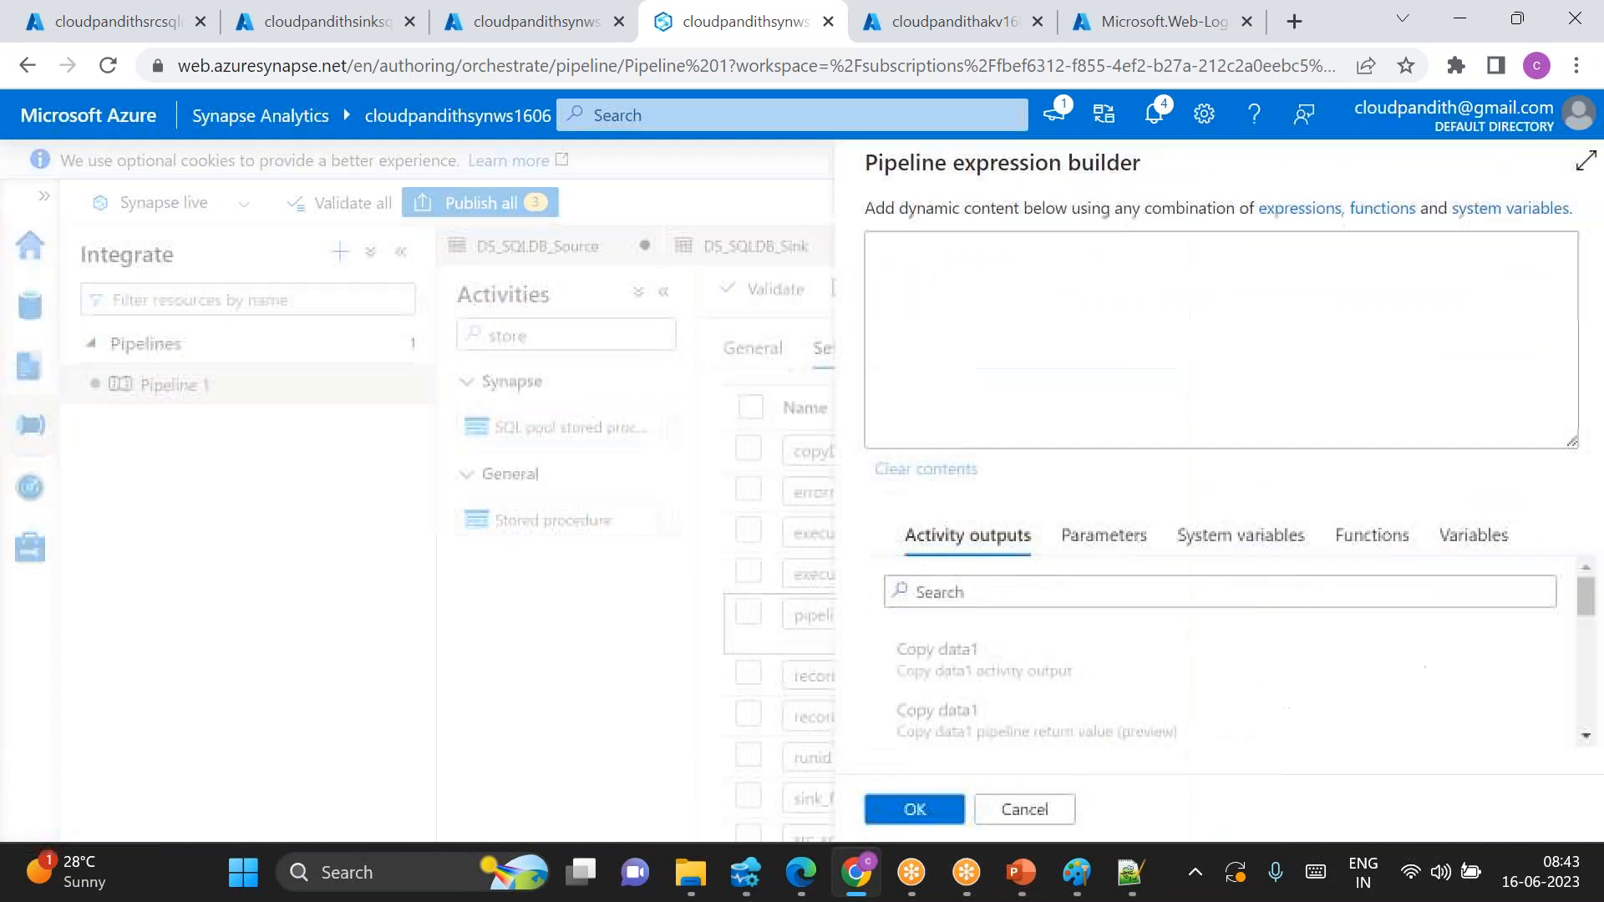
click(1215, 537)
click(1017, 665)
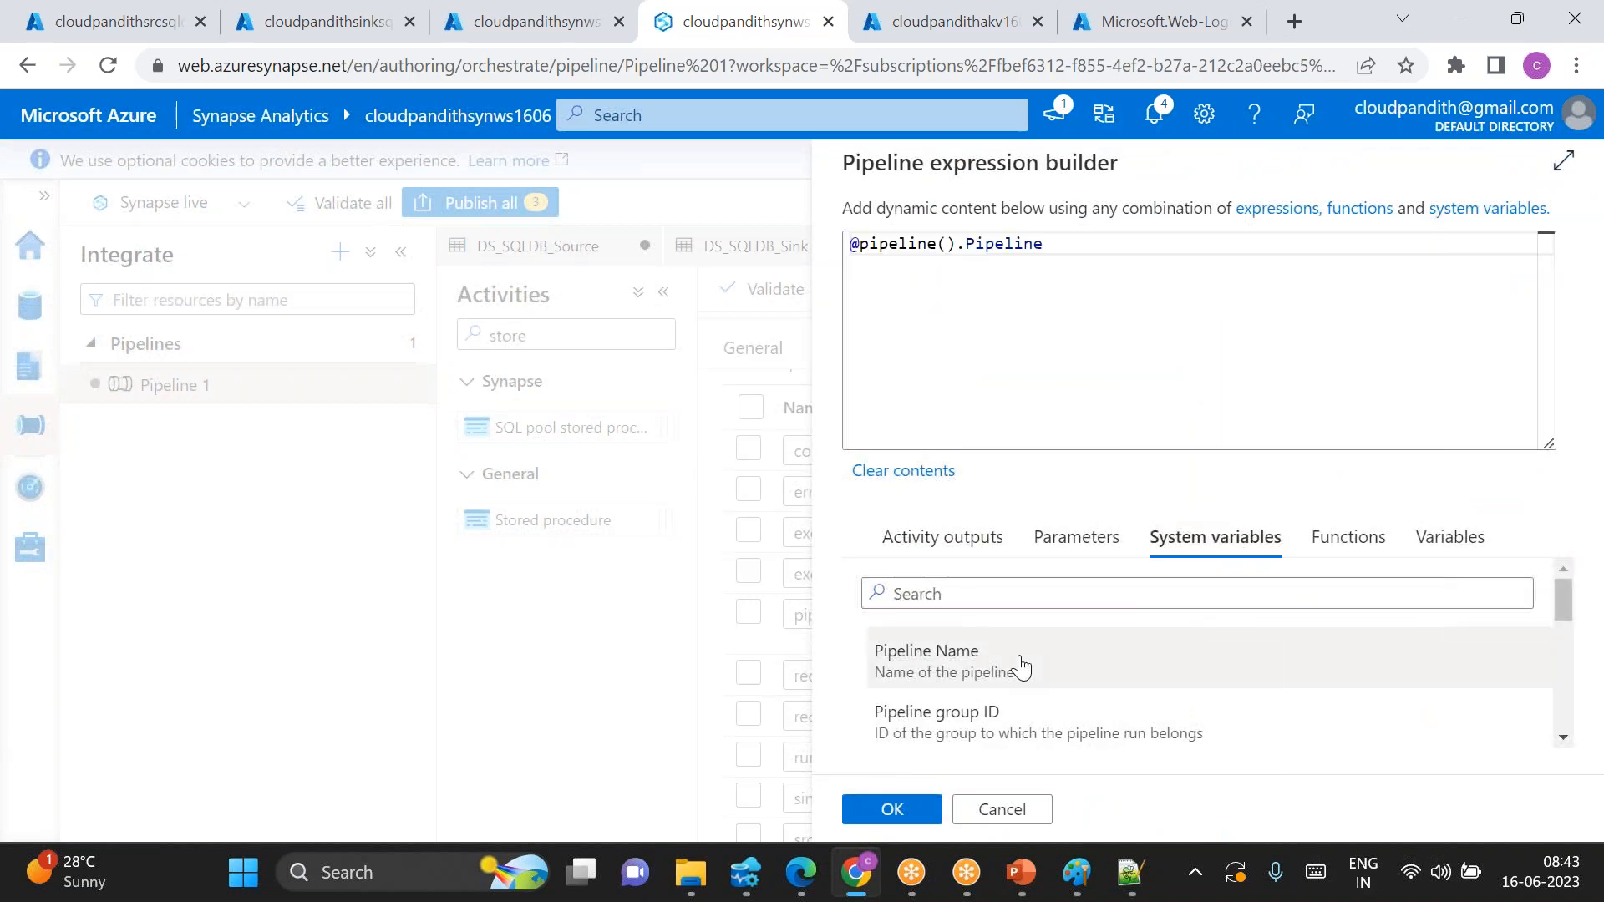
click(891, 810)
Step: Set recordread to Copy data1's output rowsread and recordwritten to its rows copied
click(1232, 657)
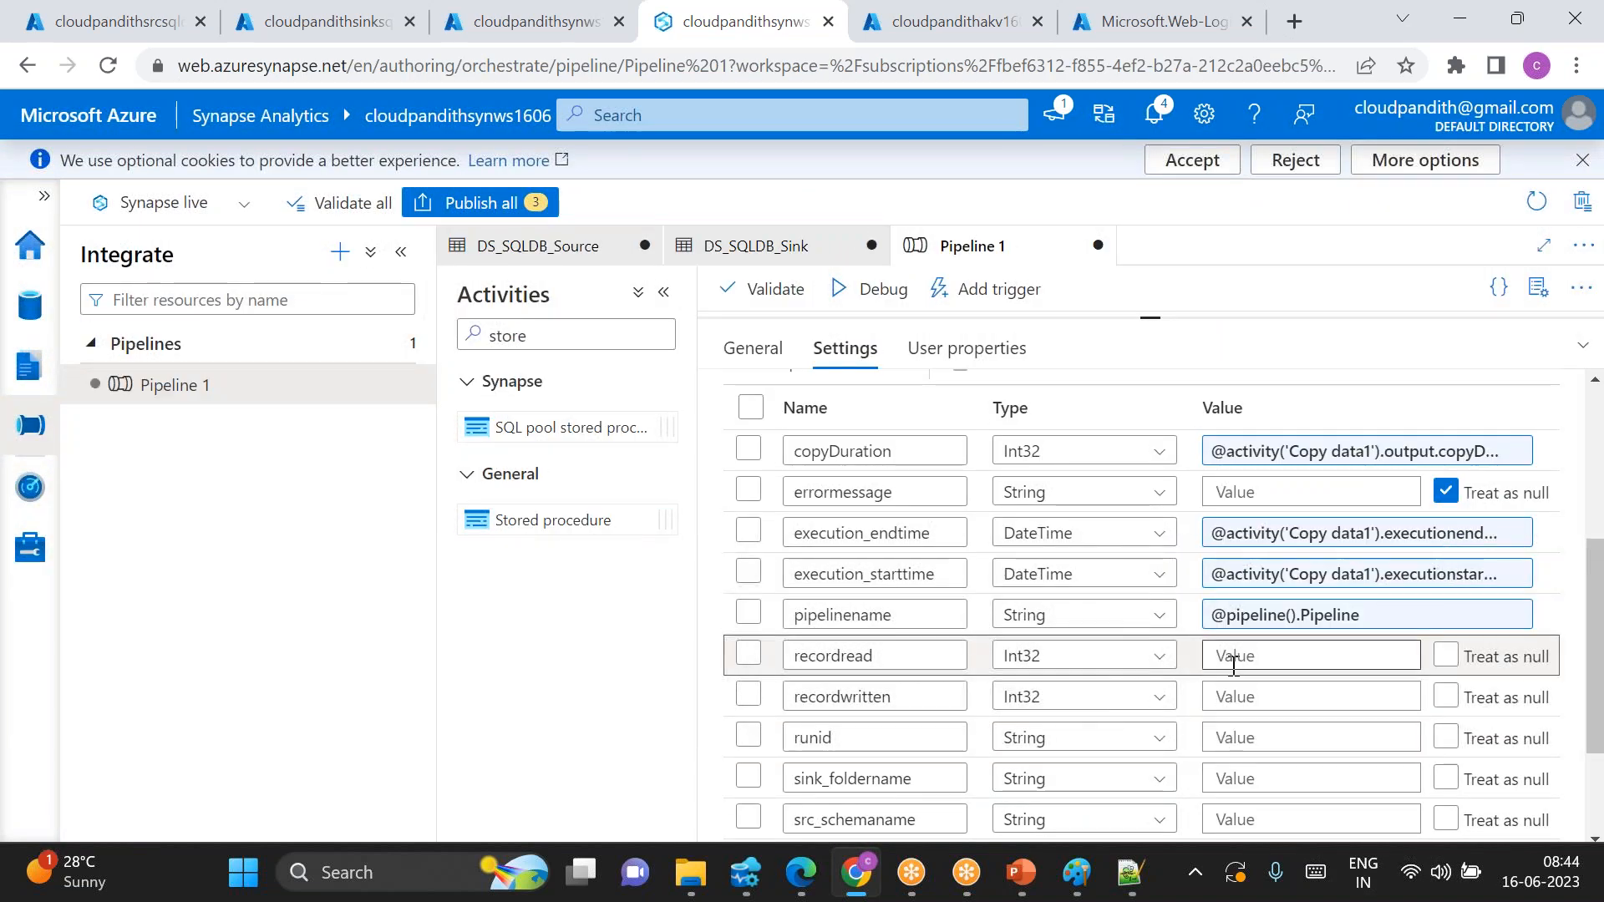
click(1287, 681)
click(1103, 655)
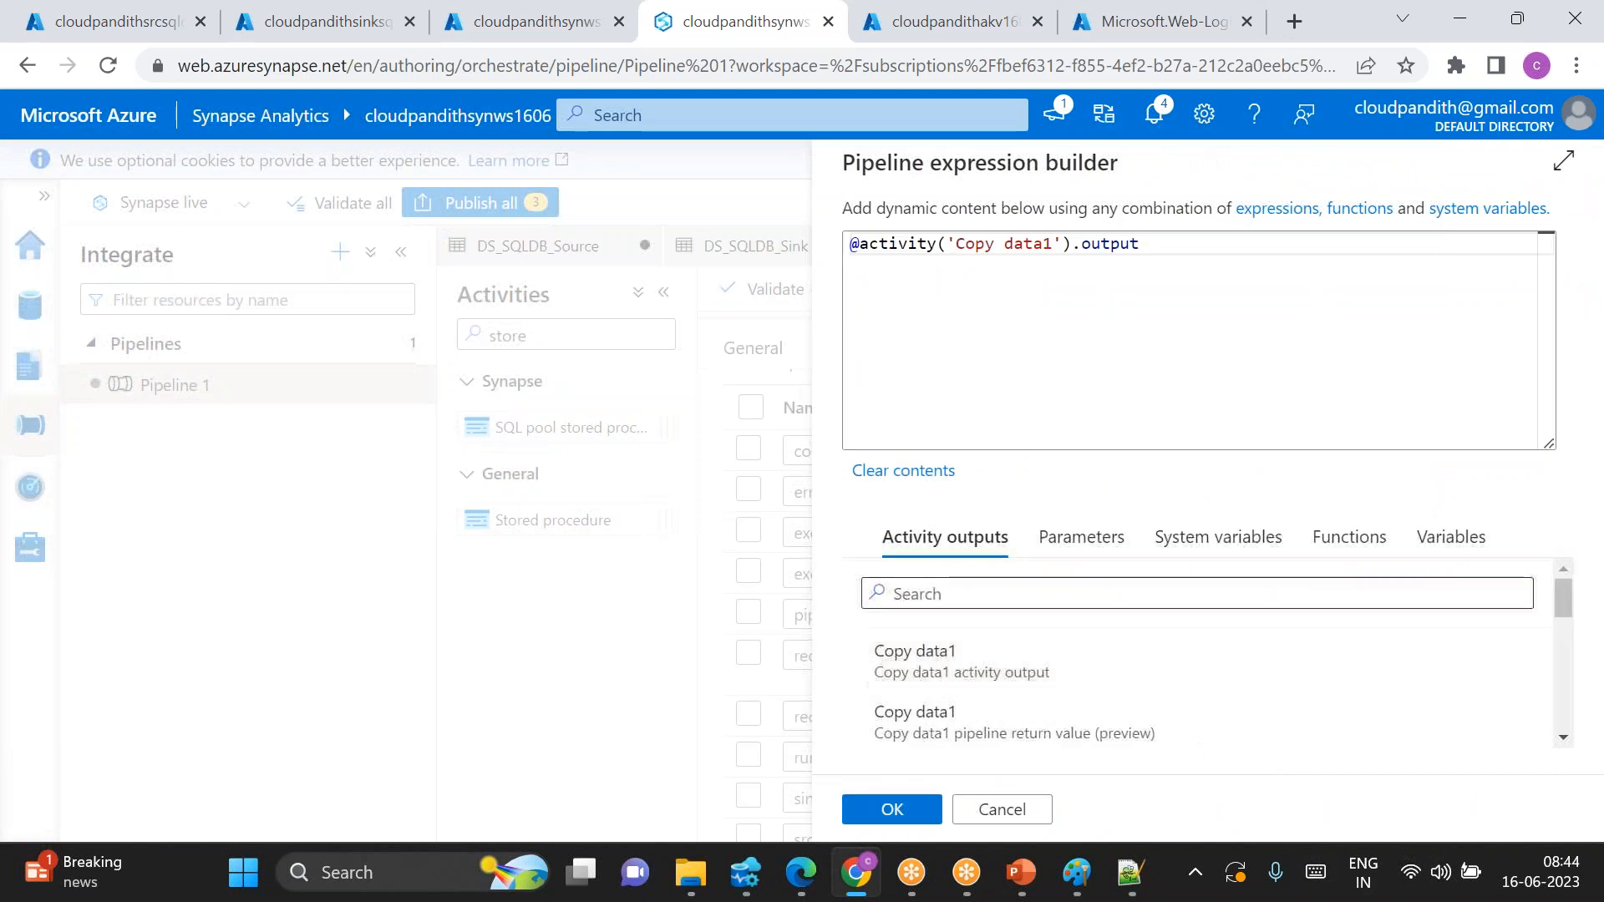
text(.rowsre)
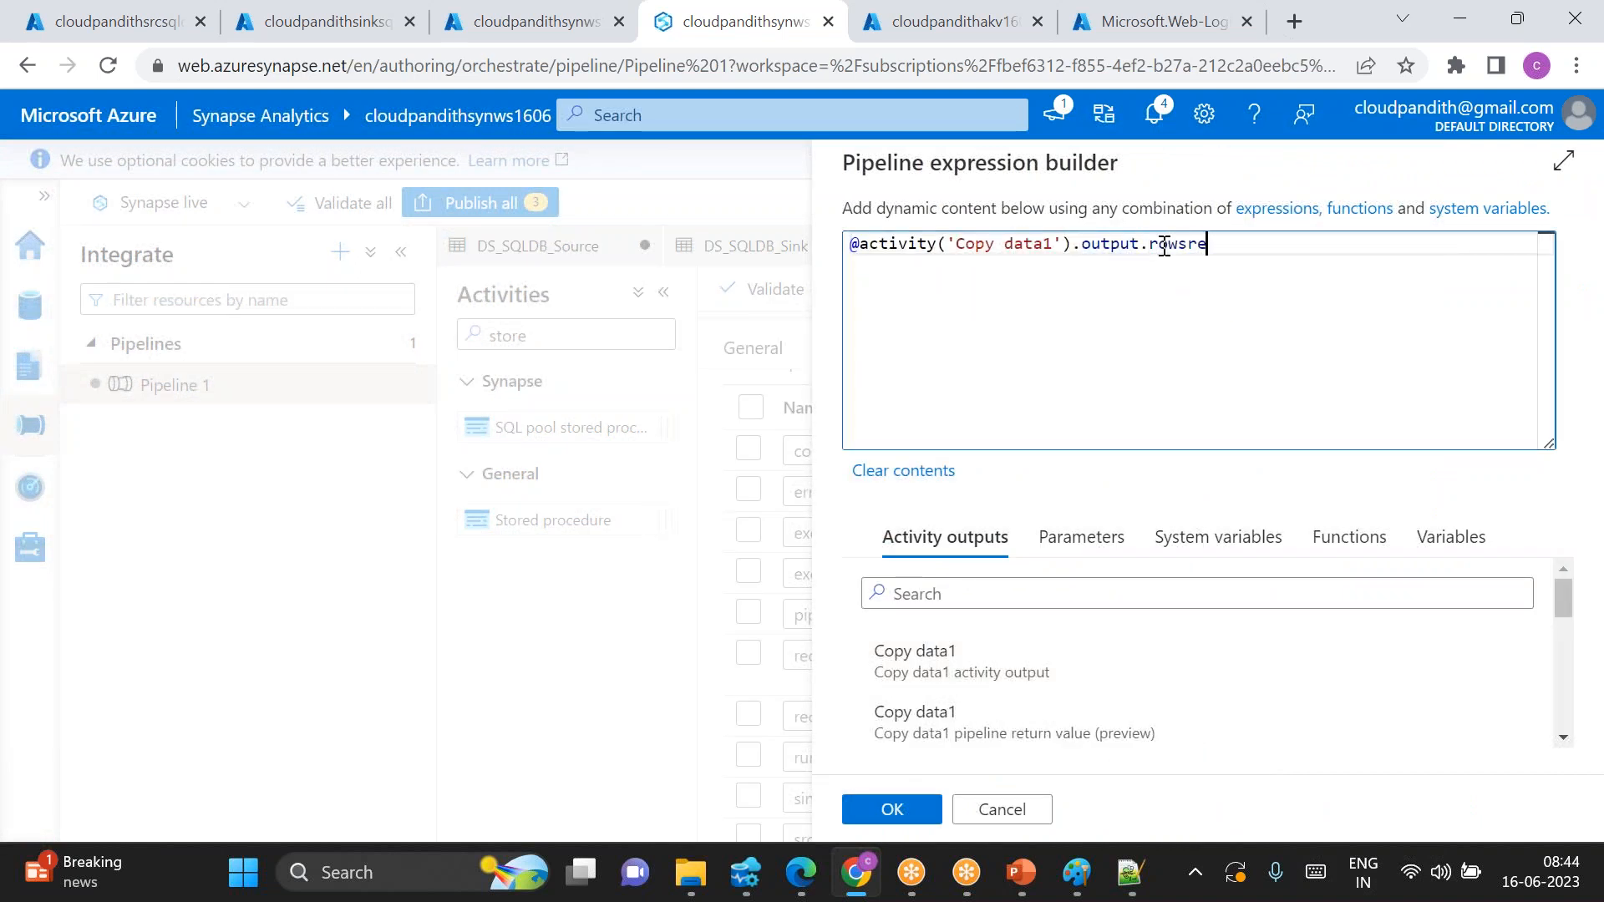
text(ad)
click(892, 809)
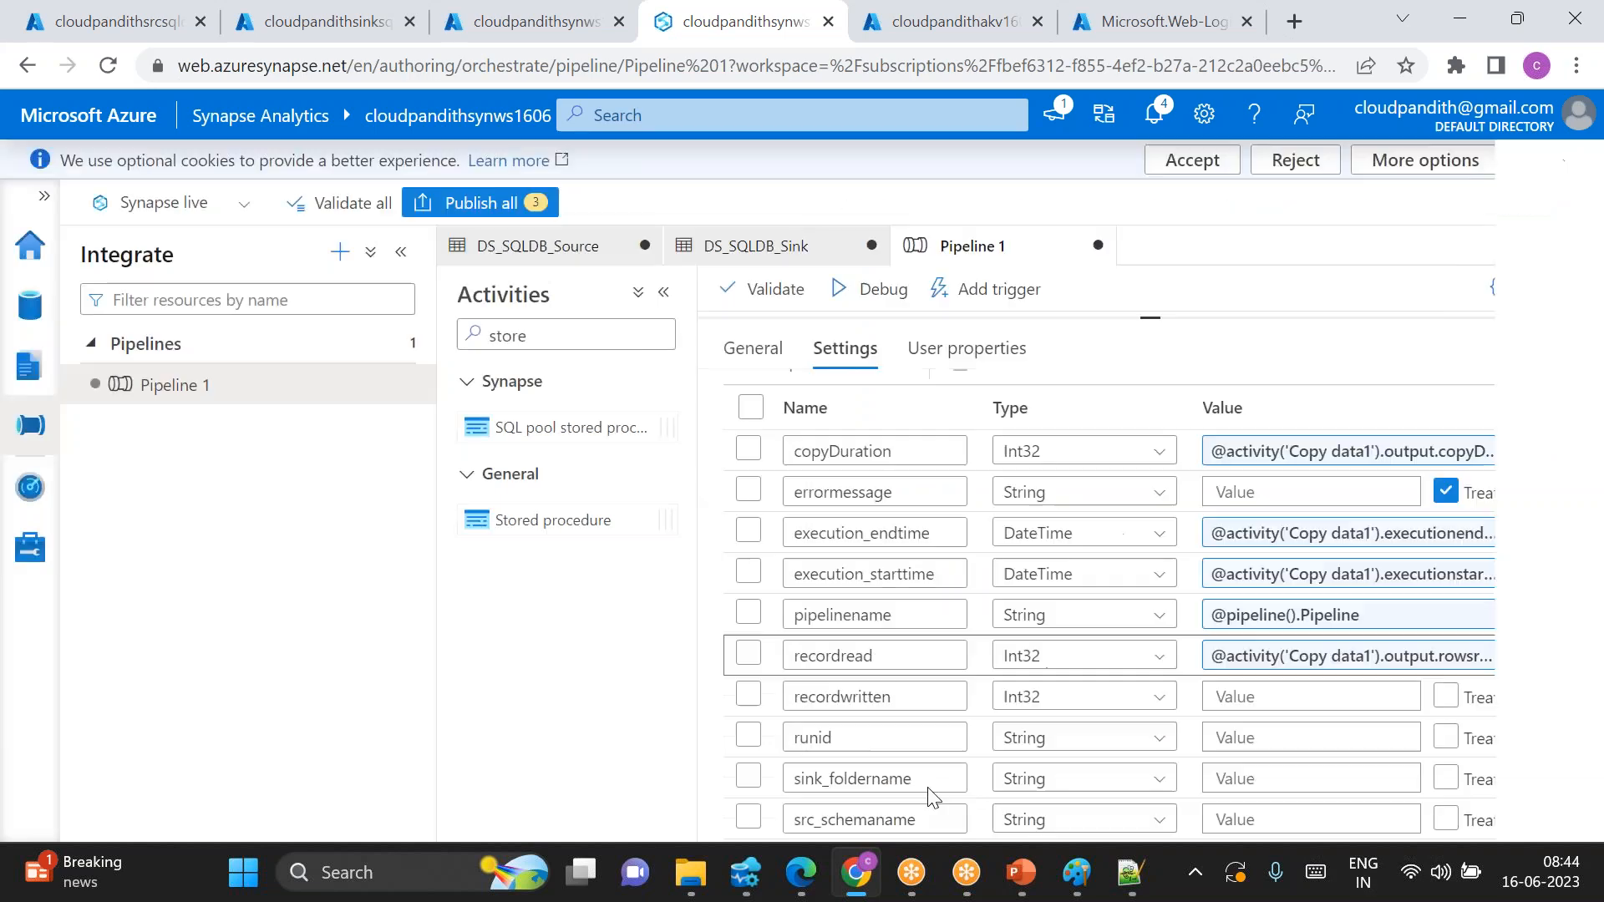
click(1232, 696)
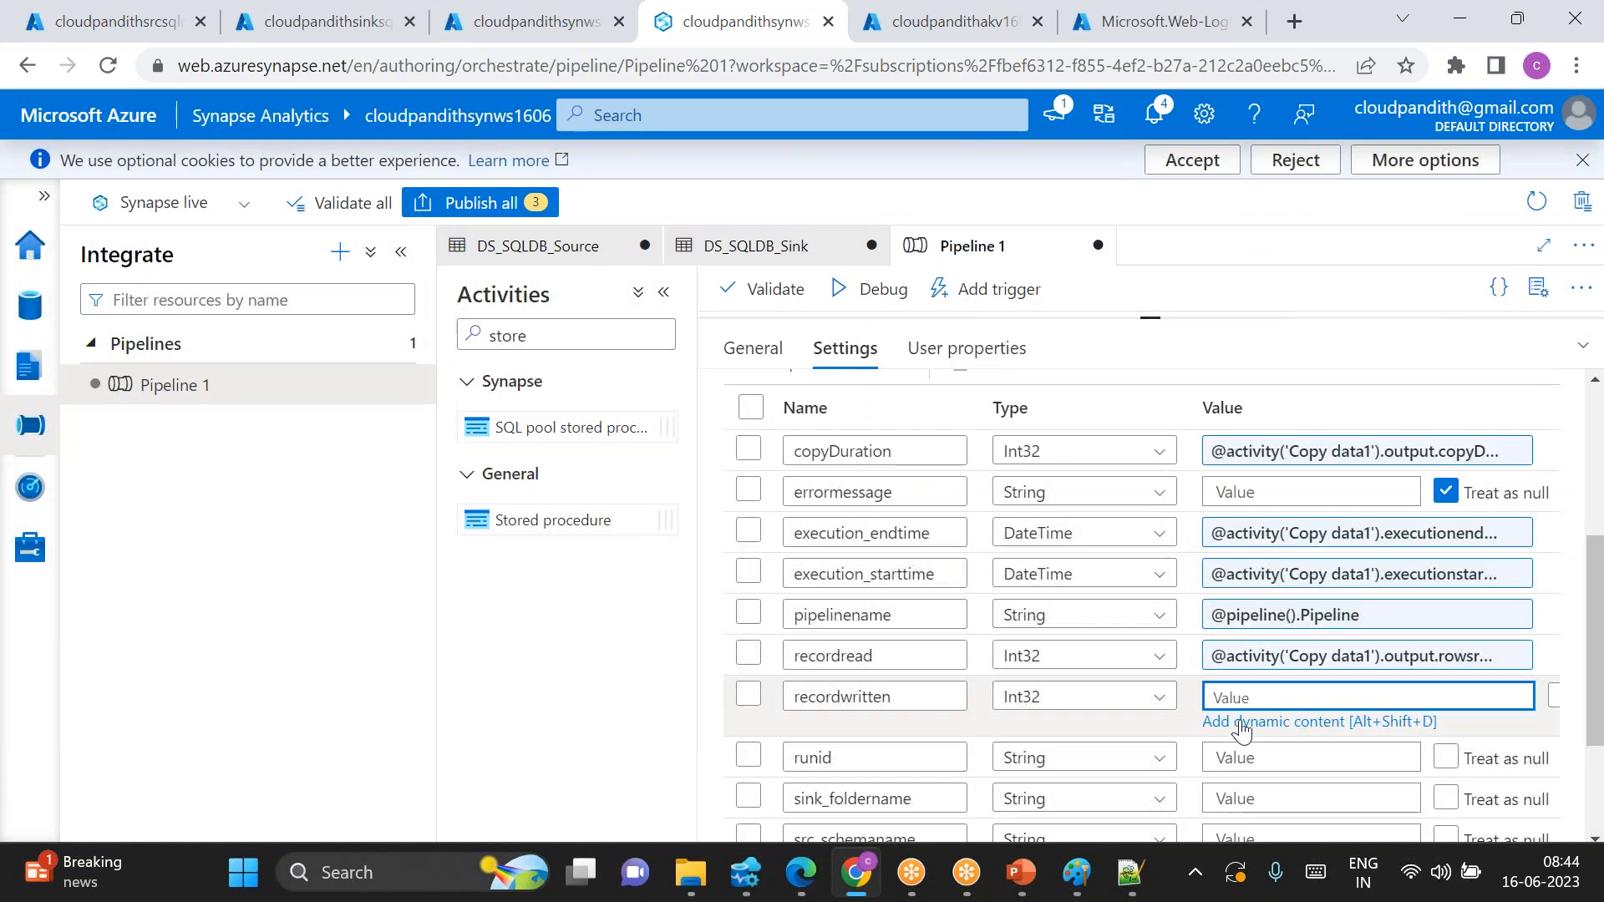
click(1242, 722)
click(994, 662)
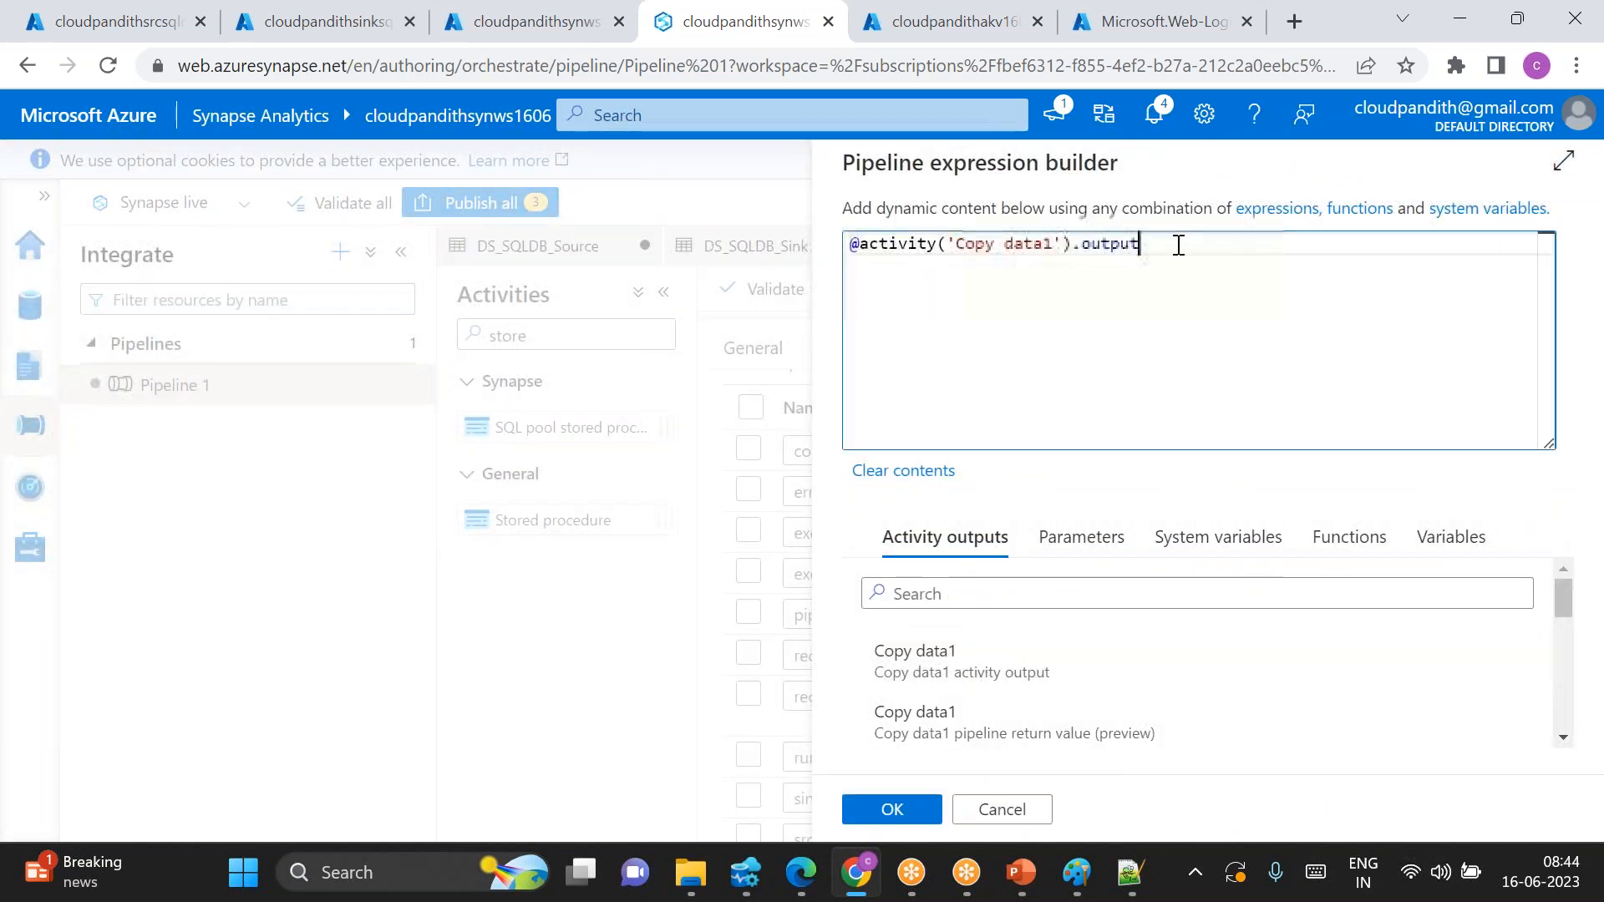
text(.rowscopied)
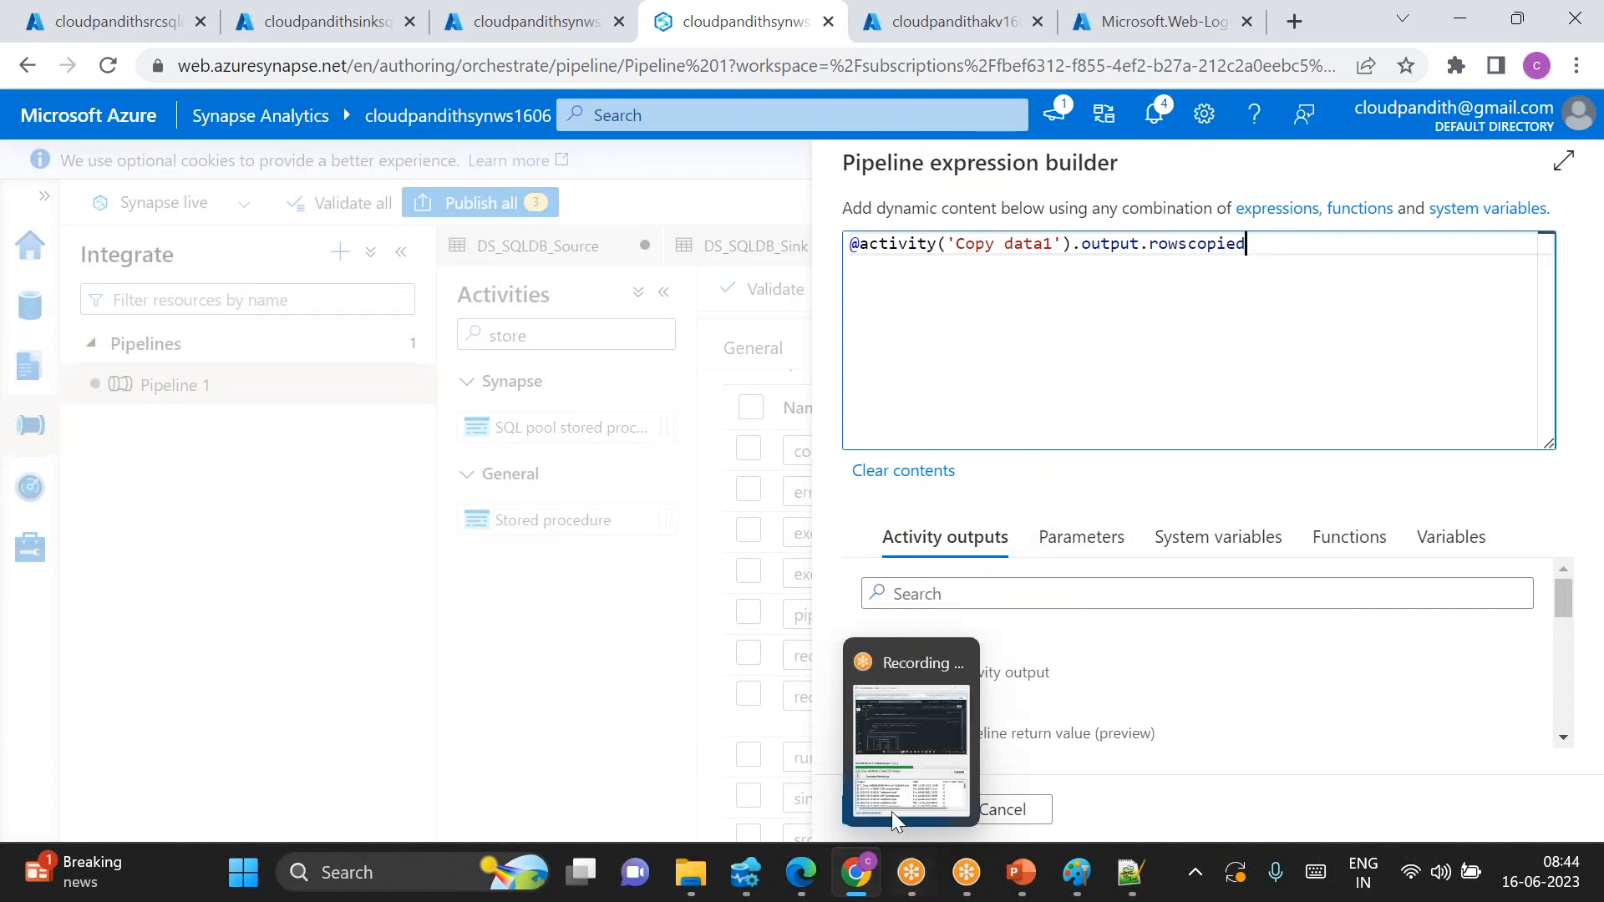
click(911, 810)
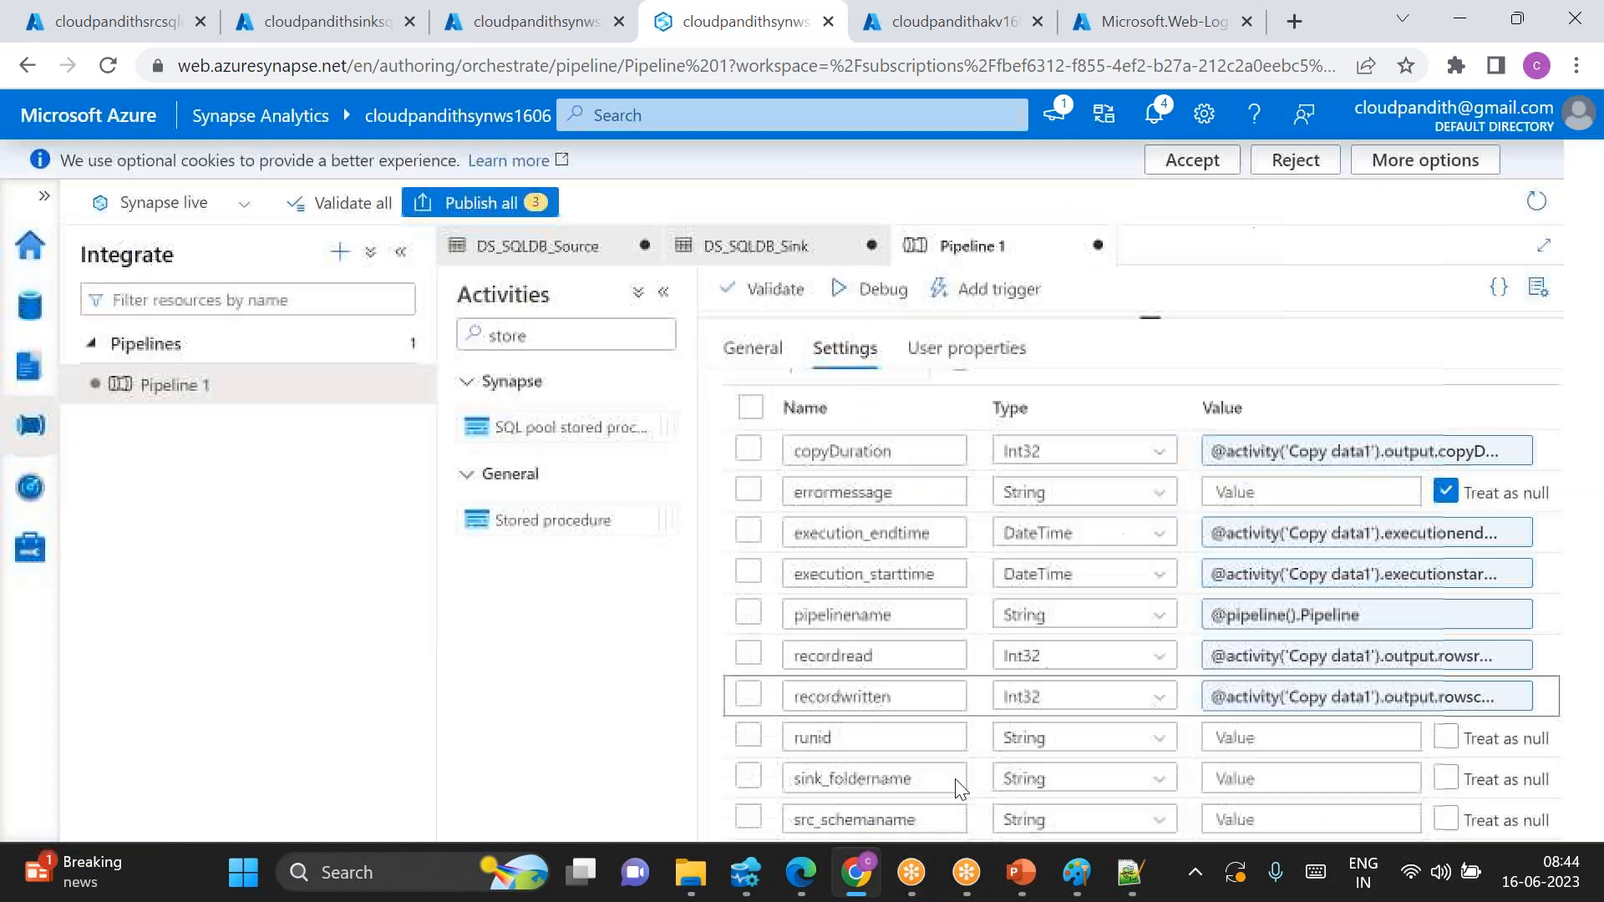
scroll(1245, 650, down, 2)
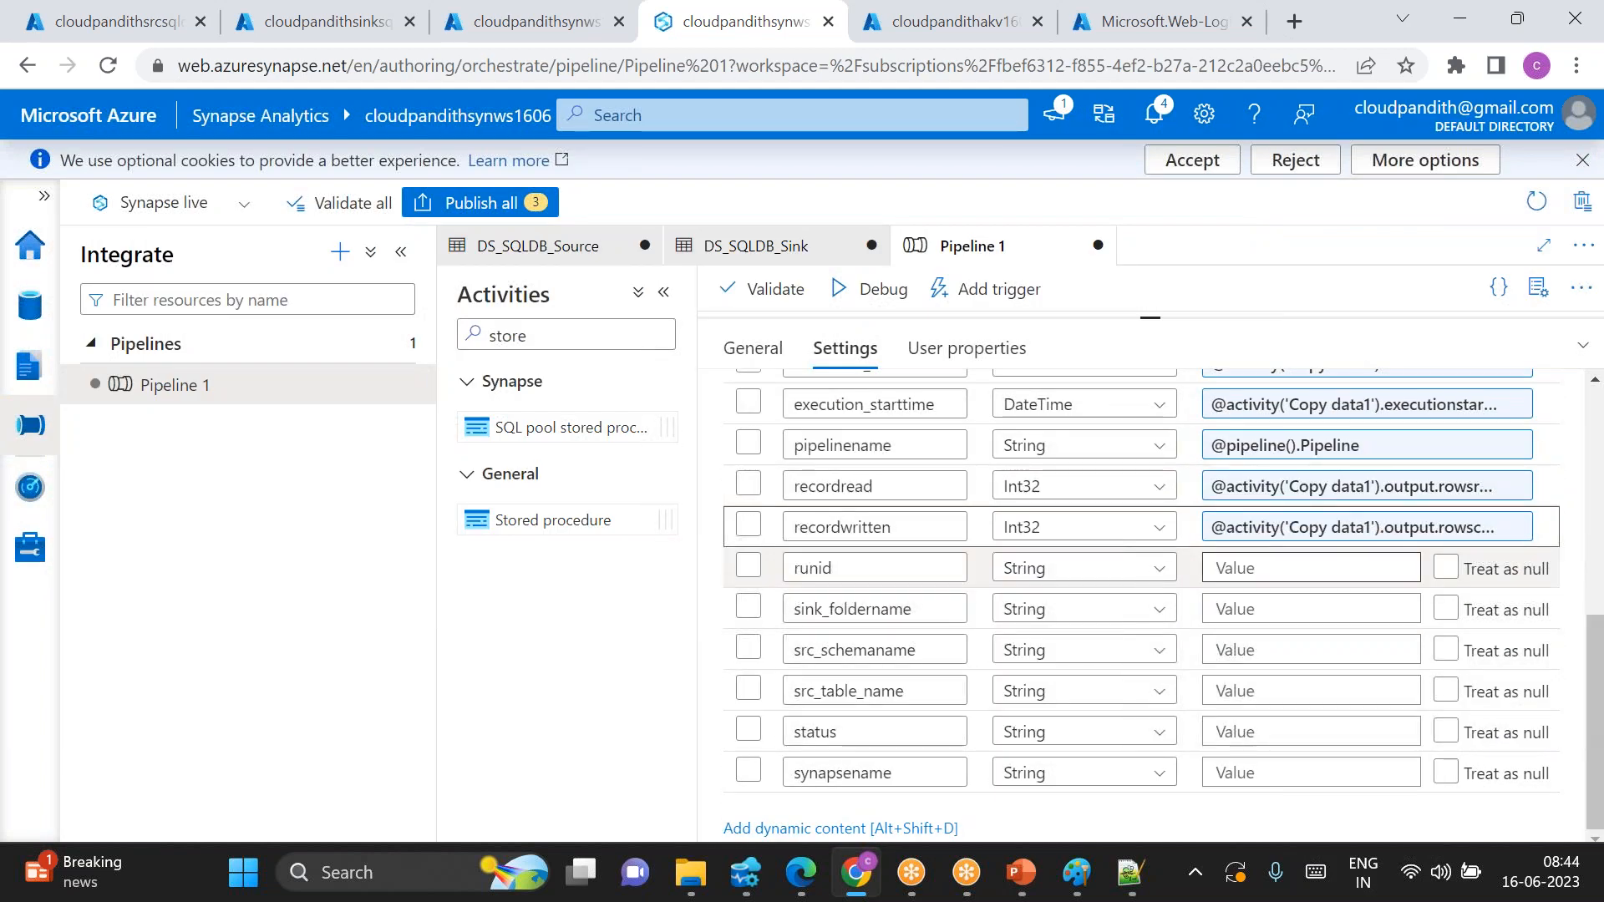
click(1228, 568)
click(1271, 591)
click(1234, 531)
scroll(1027, 689, down, 1)
click(967, 686)
click(892, 809)
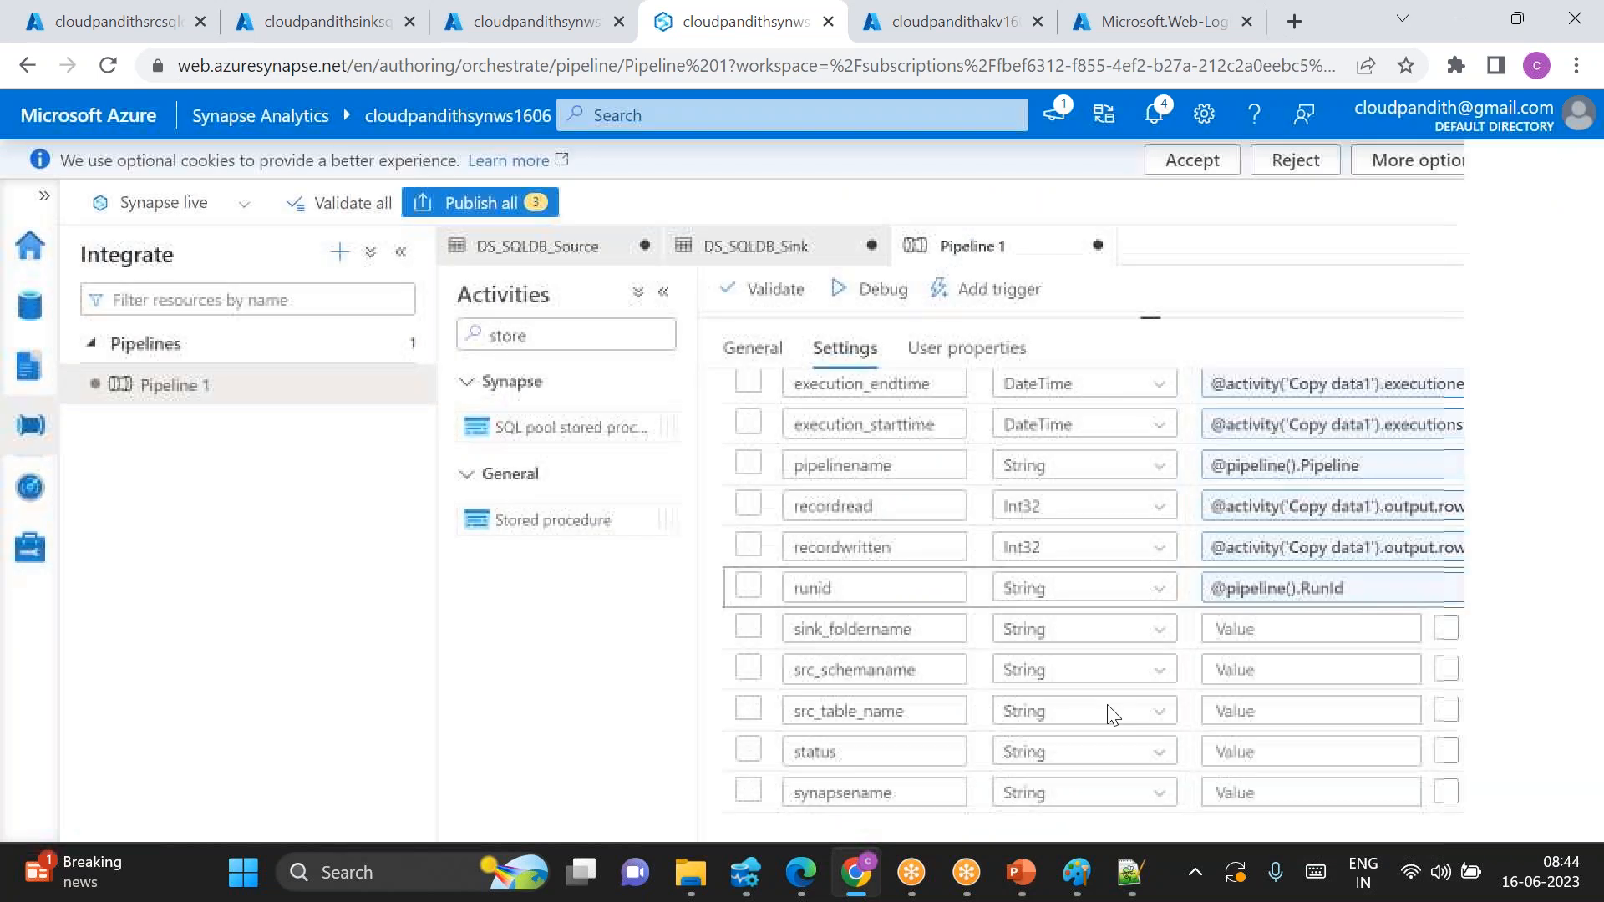
click(1263, 608)
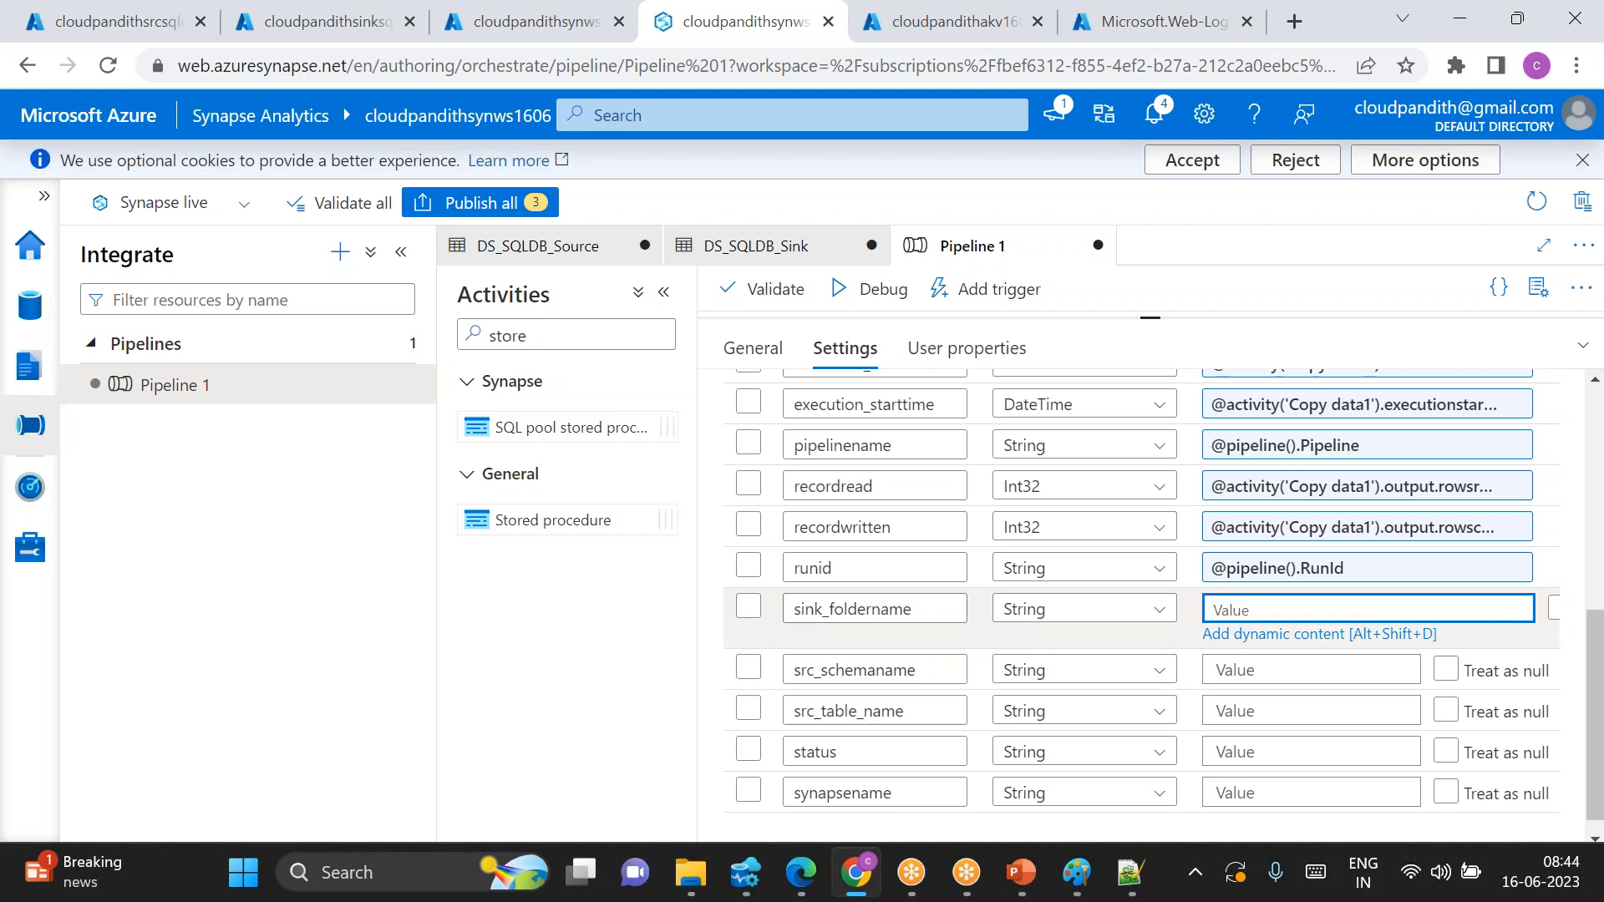
click(1243, 637)
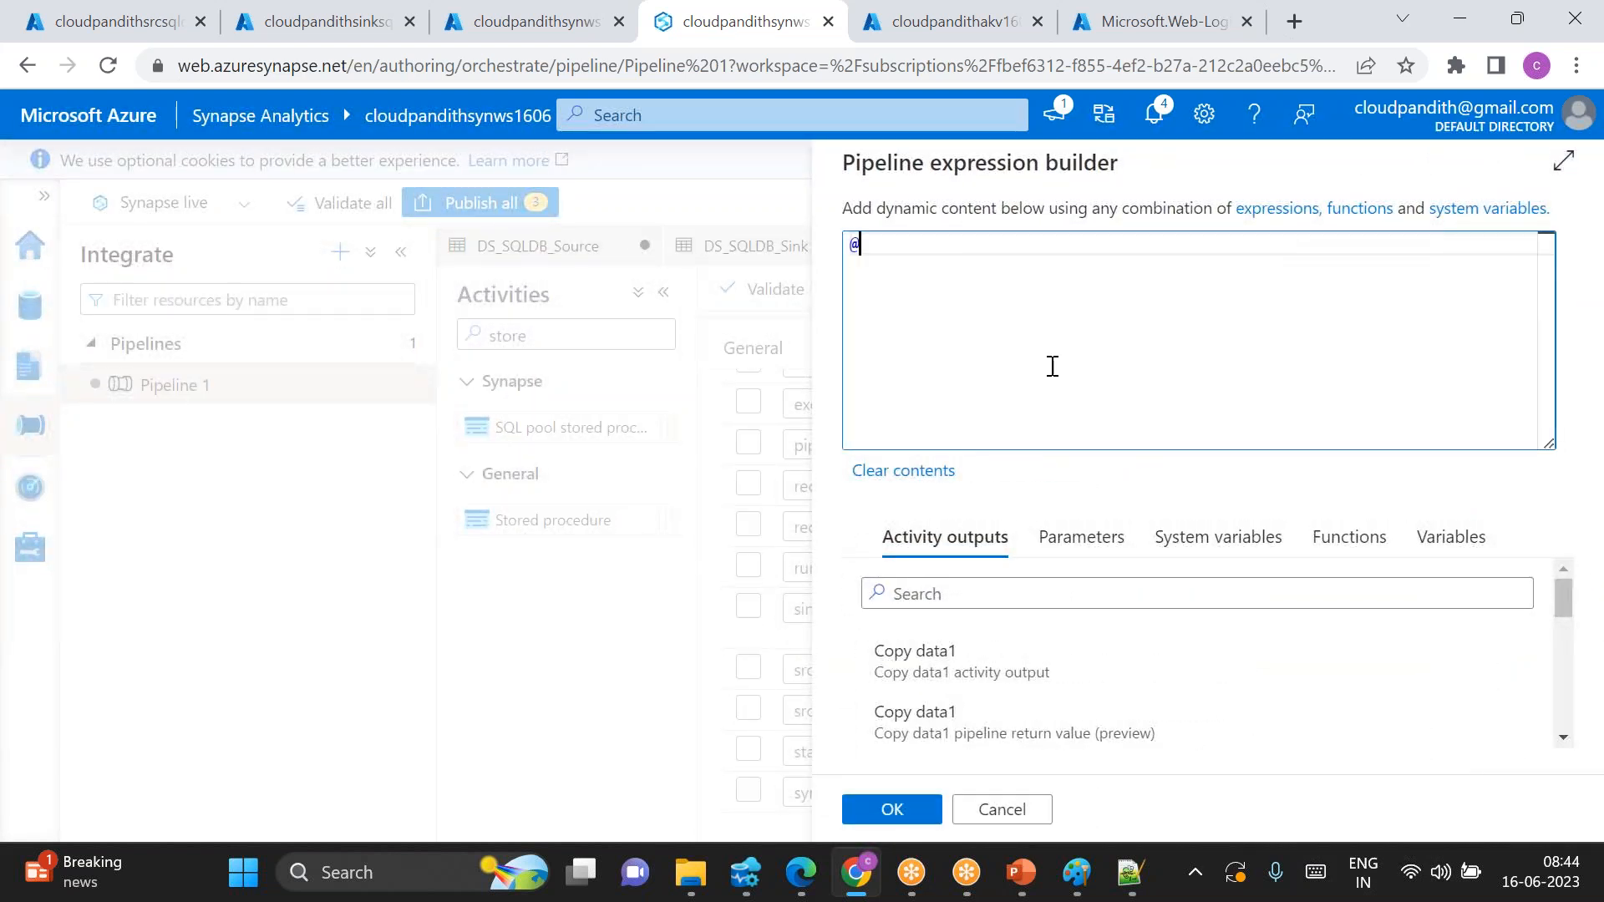
text(@concat(item)
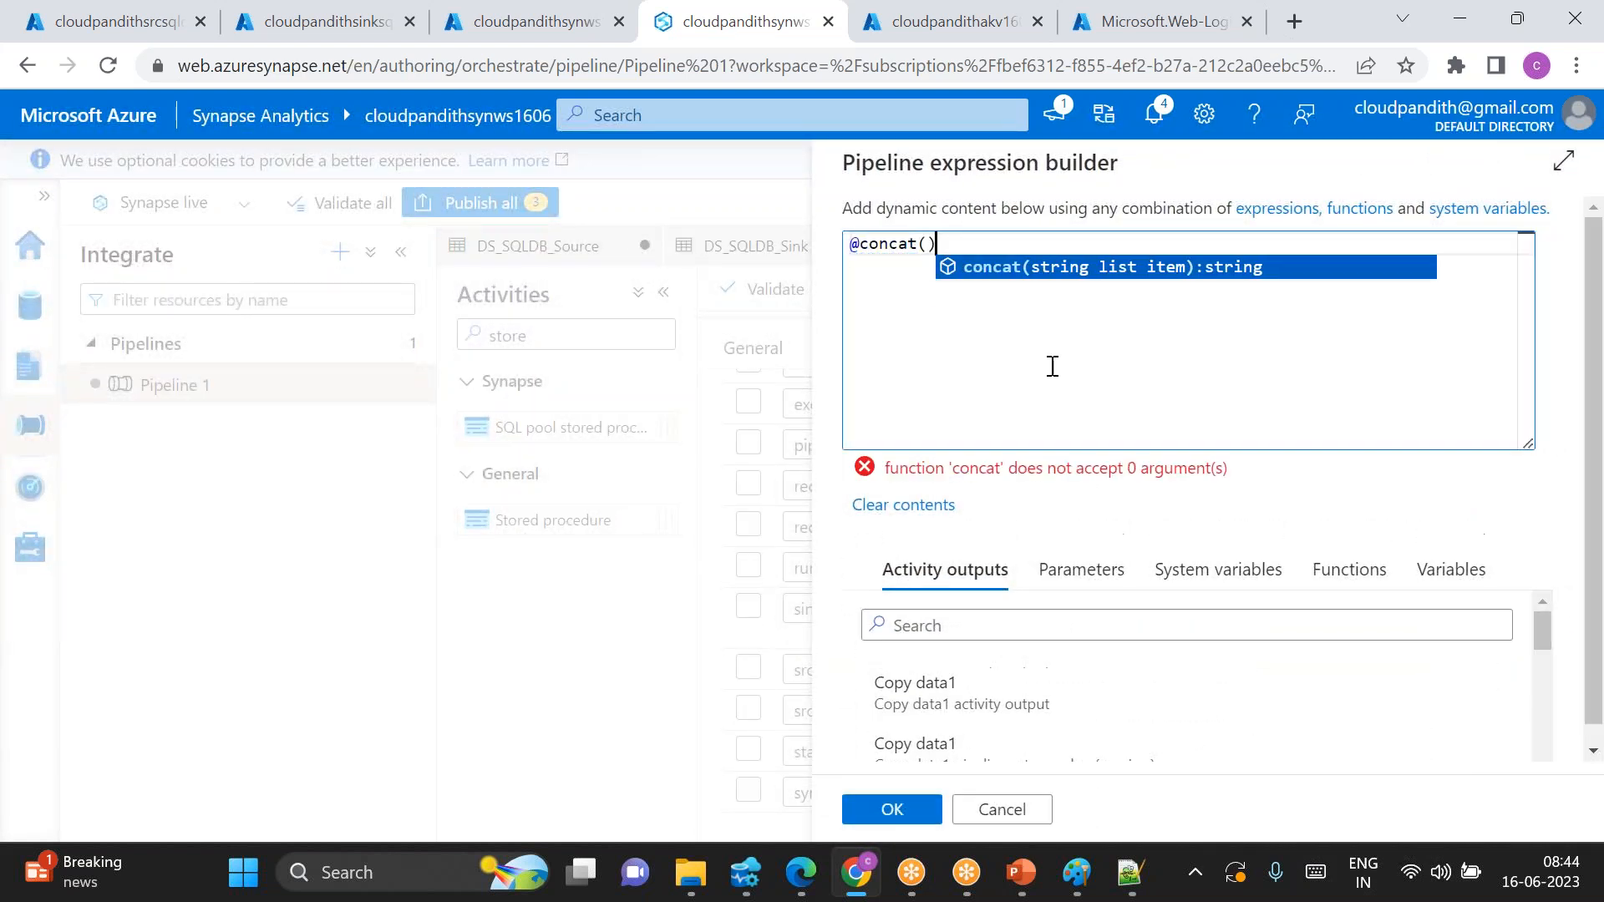
text(().s)
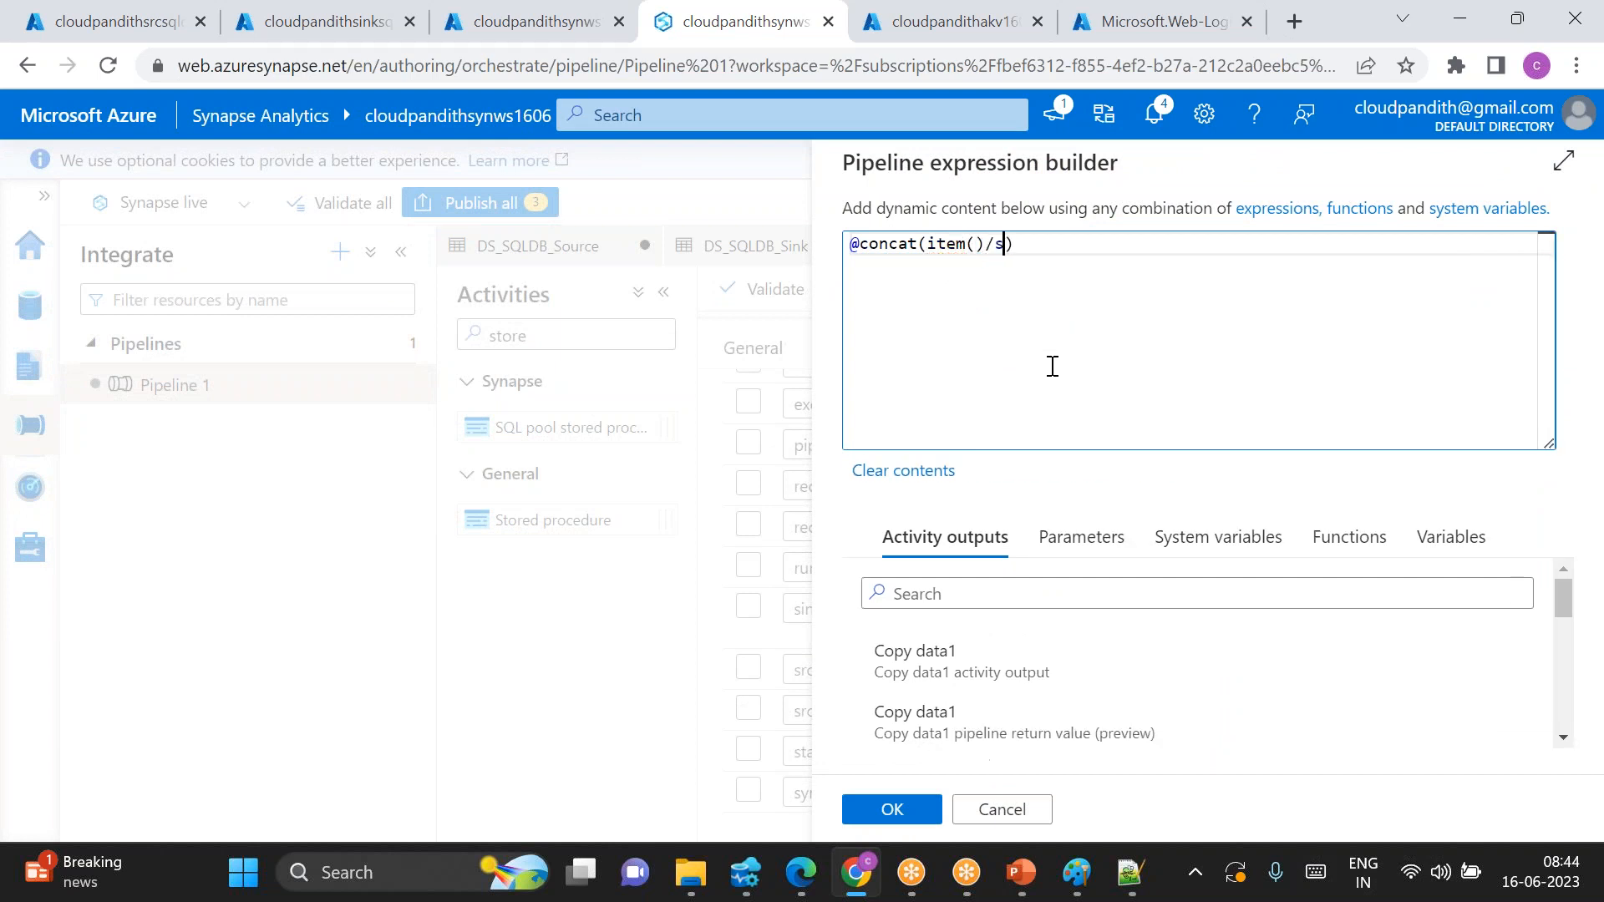
key(BackSpace)
key(BackSpace)
text(.sin)
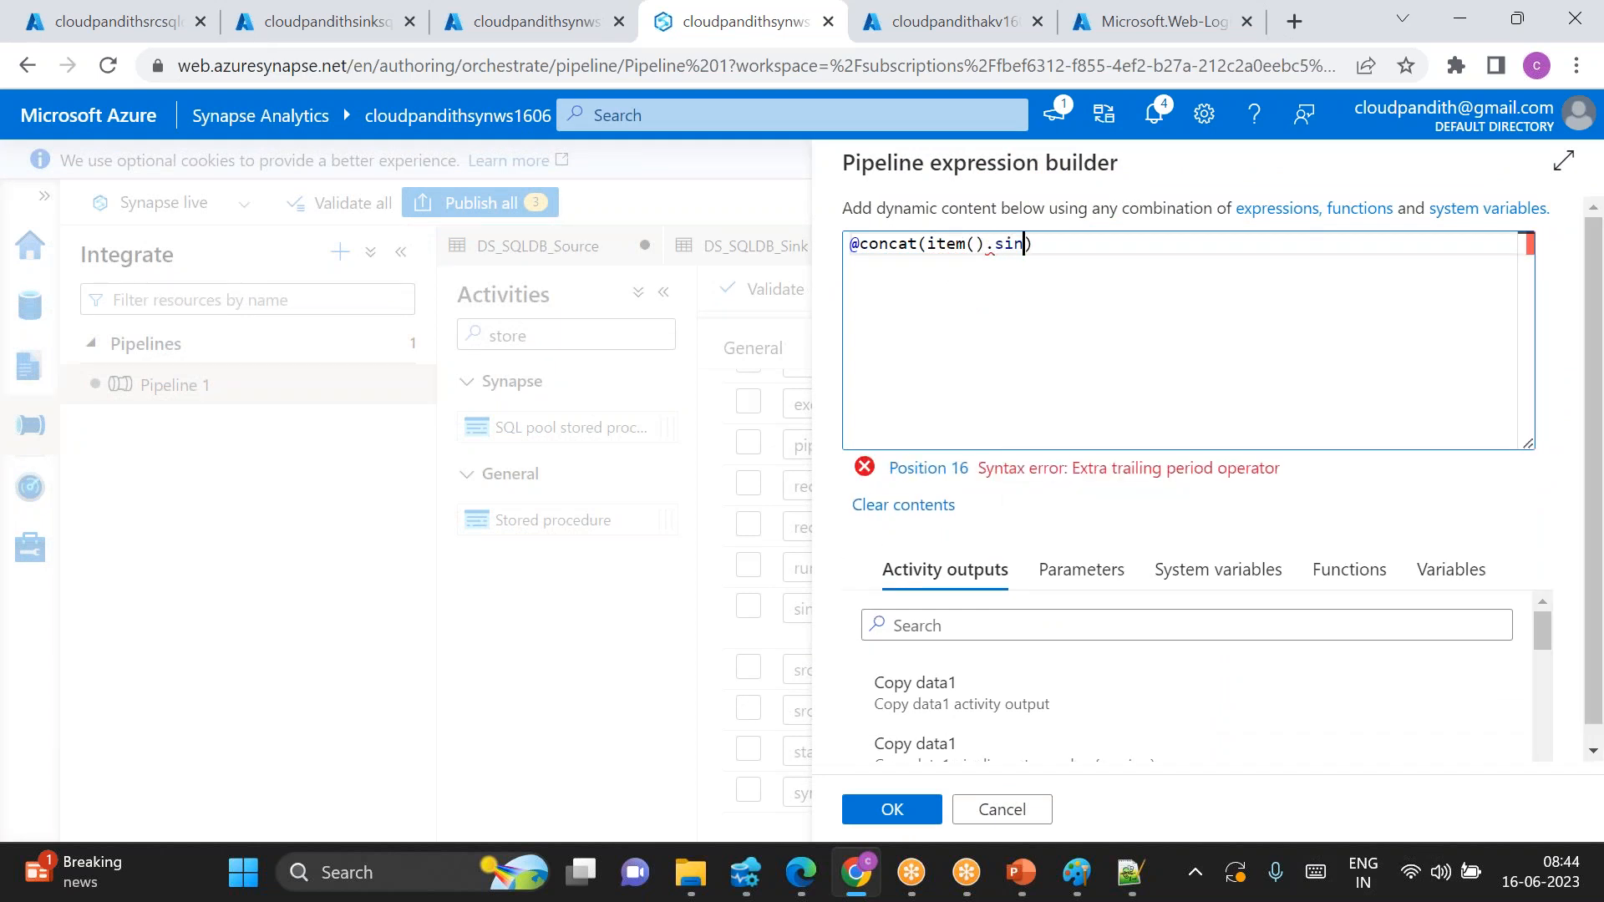
text(kschema,)
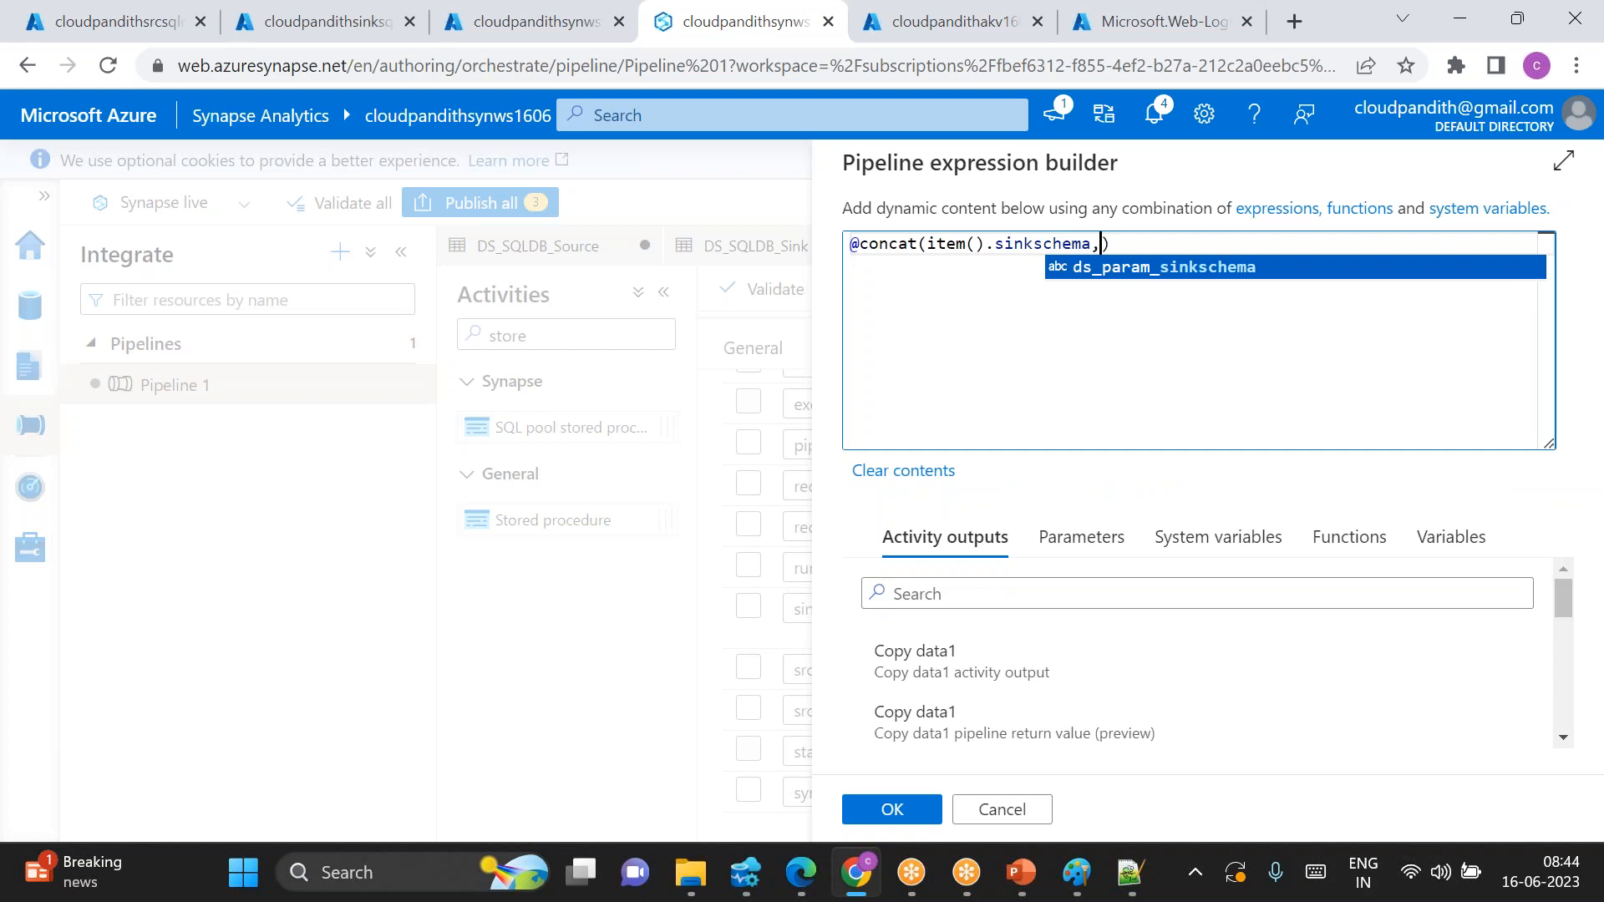
text('')
key(Left)
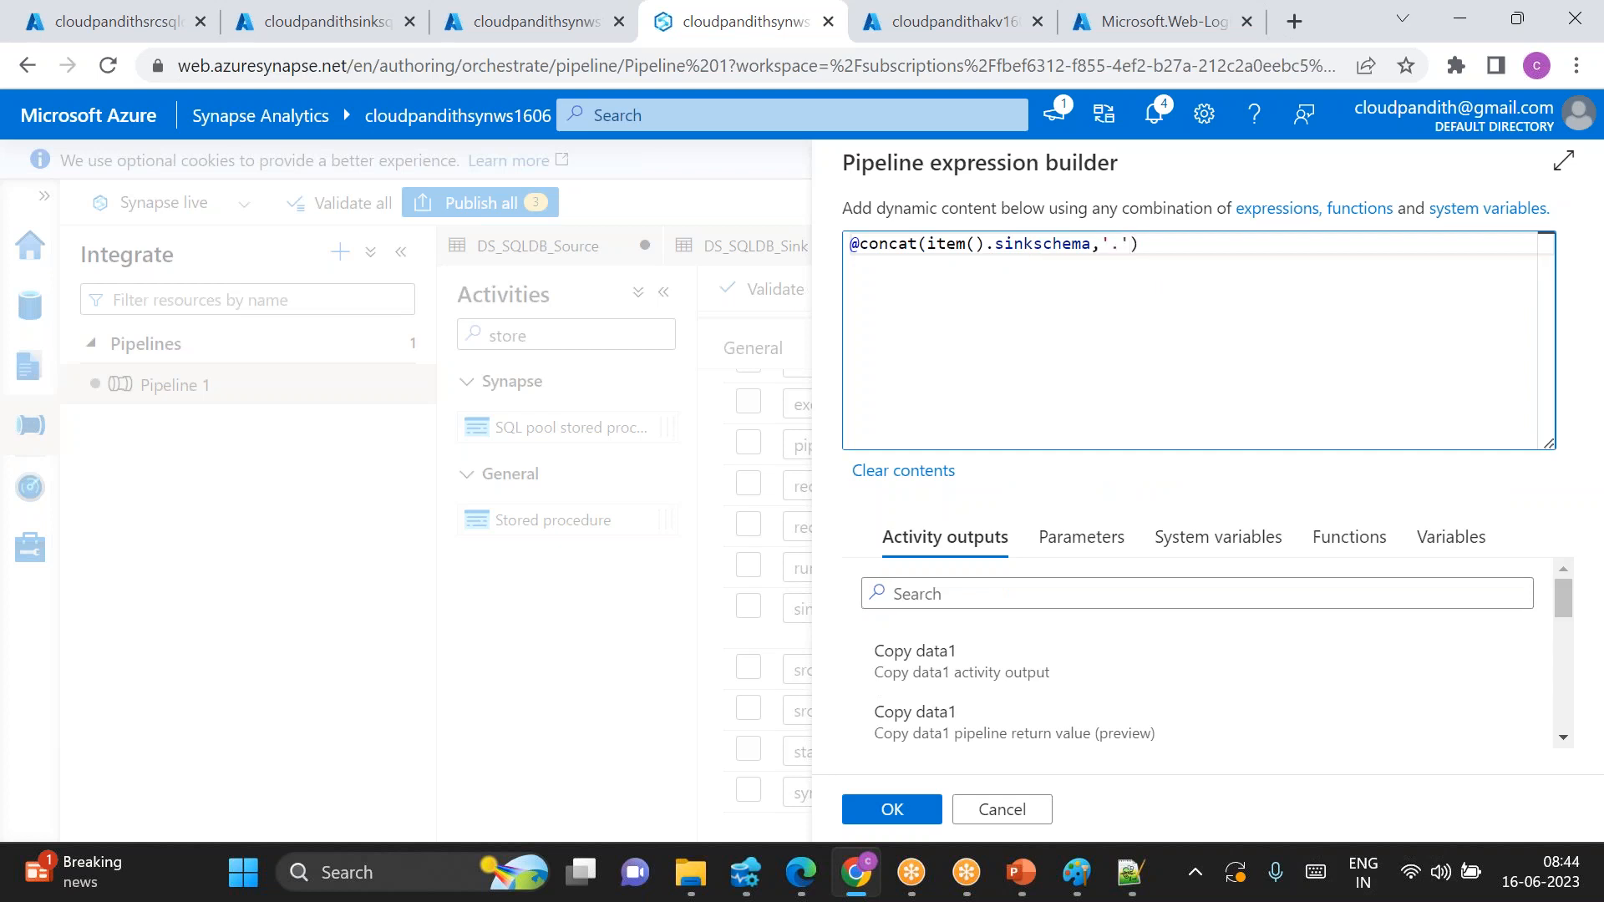
text('')
text(@item)
key(BackSpace)
key(BackSpace)
key(BackSpace)
key(BackSpace)
key(BackSpace)
text(item())
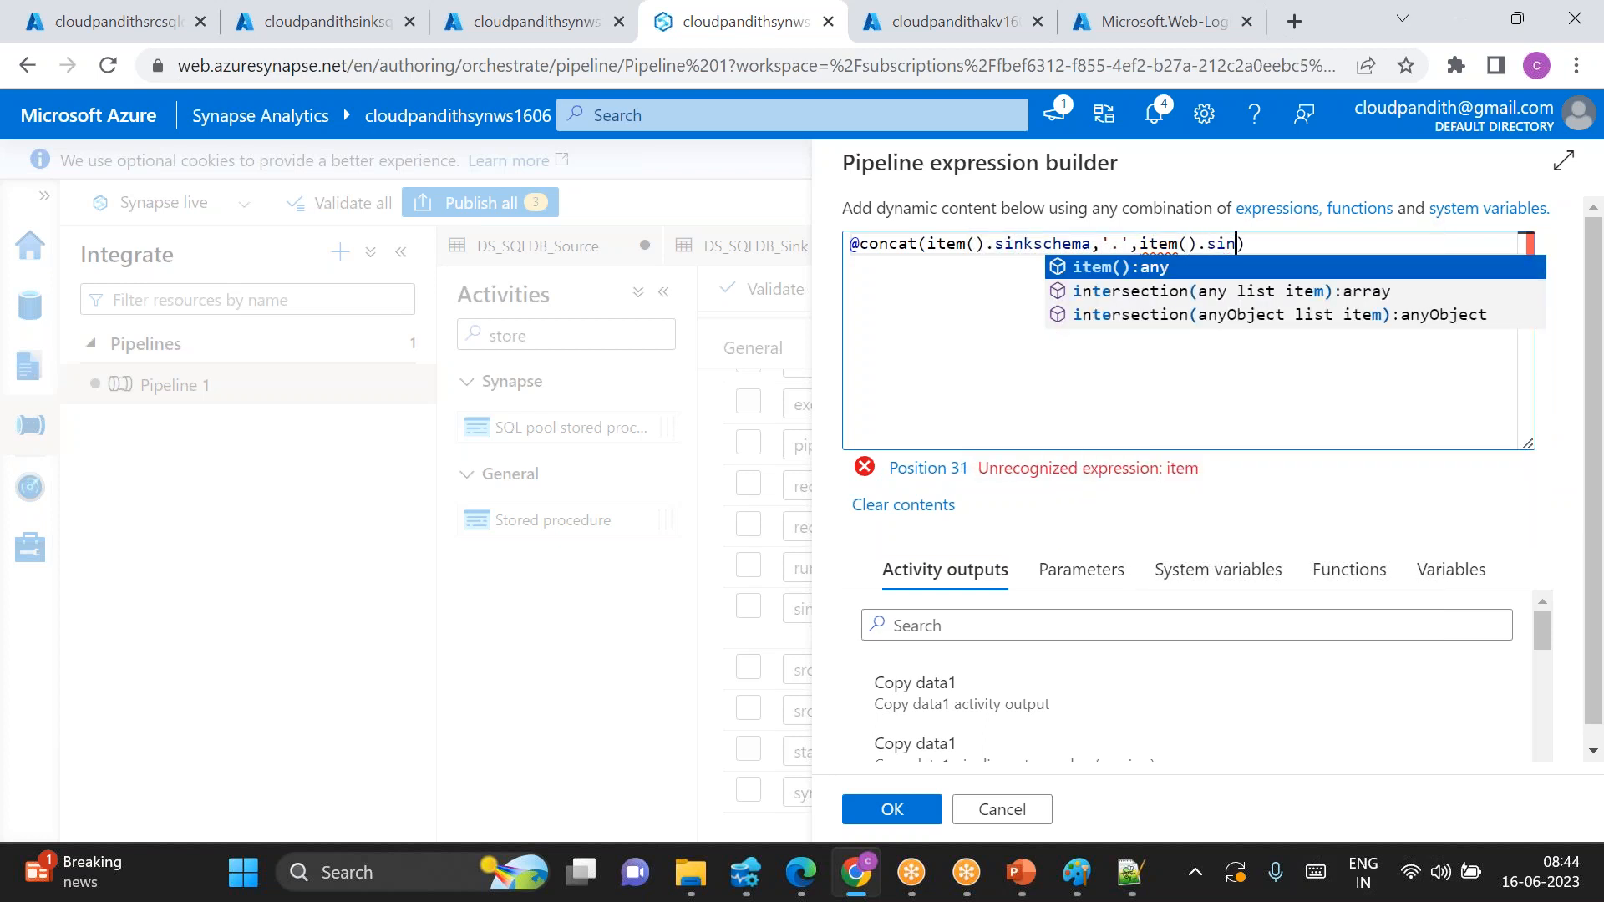
key(BackSpace)
key(BackSpace)
key(BackSpace)
key(BackSpace)
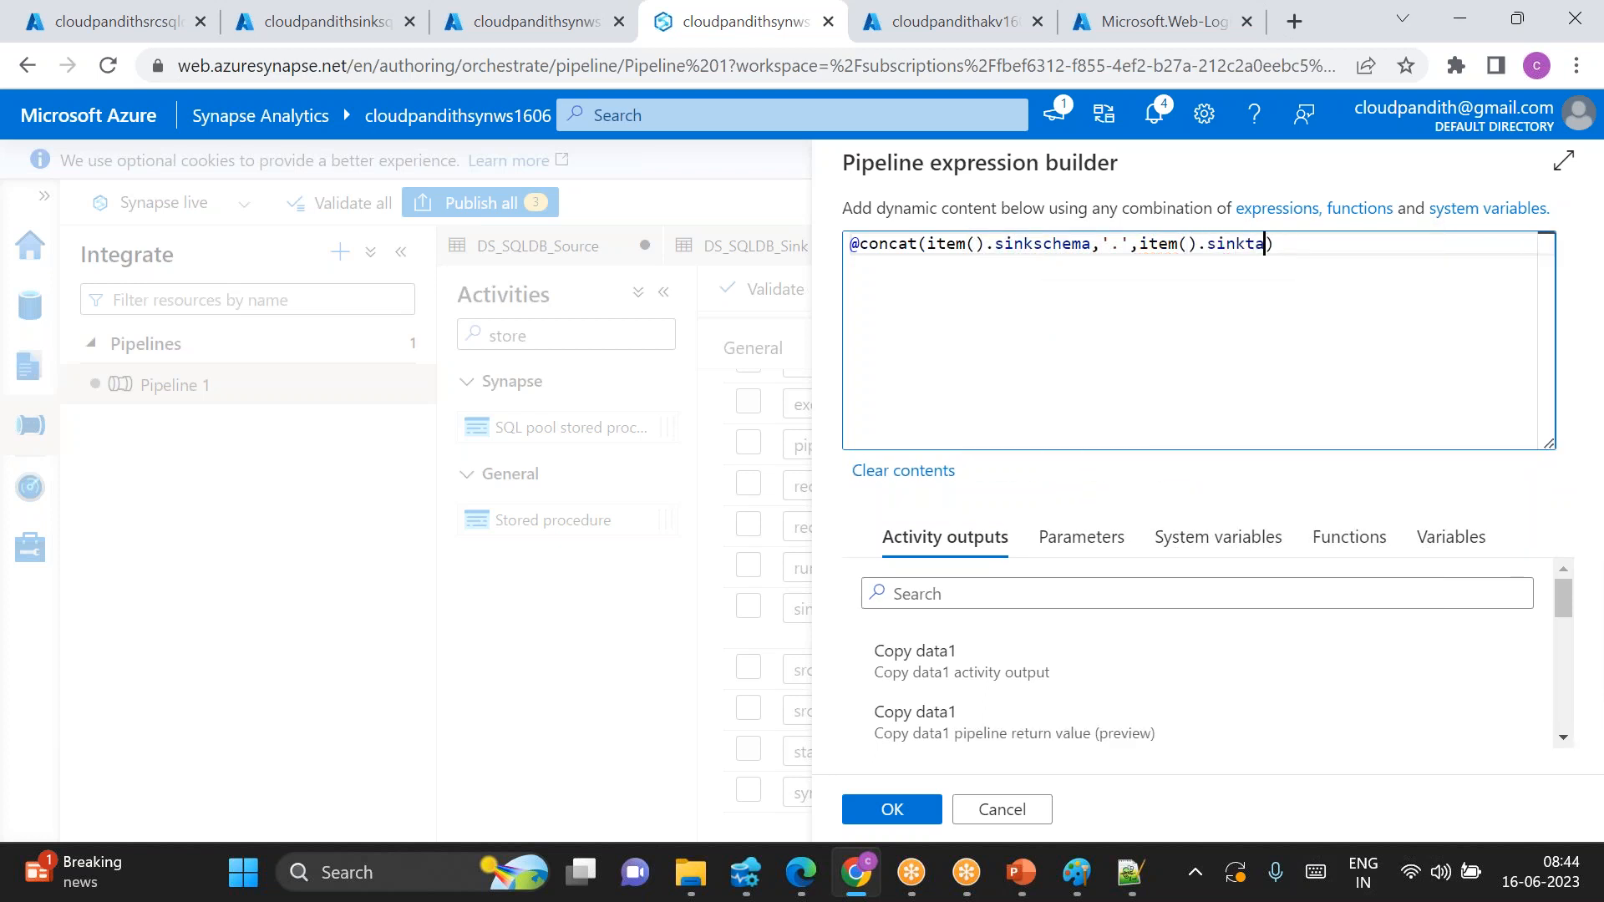
text(ble)
click(1131, 872)
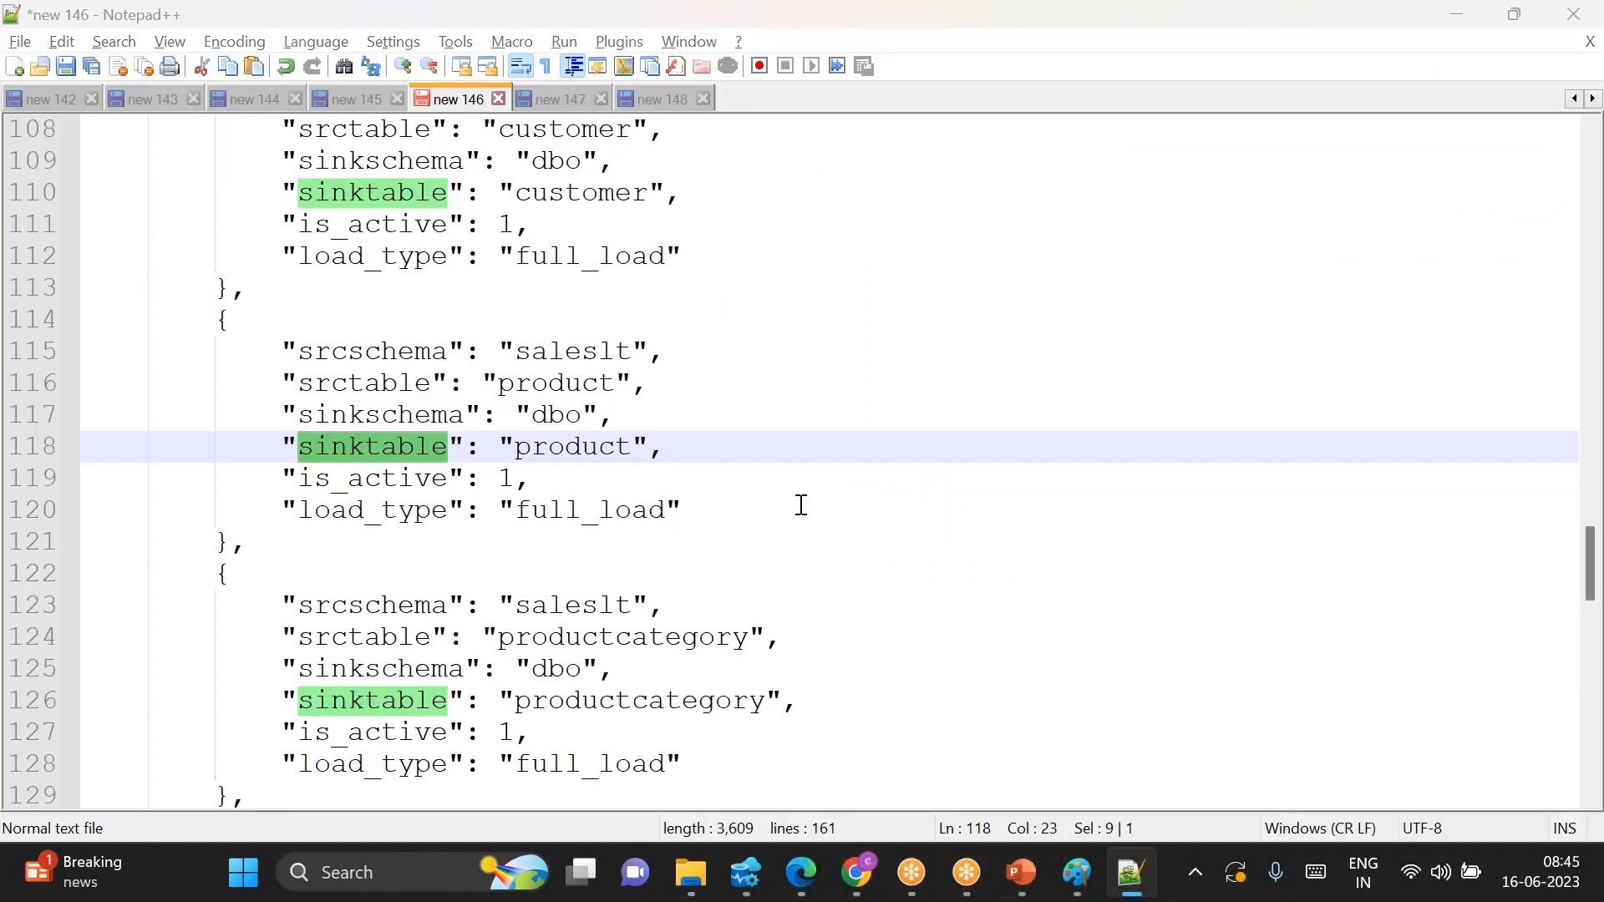
key(alt+Tab)
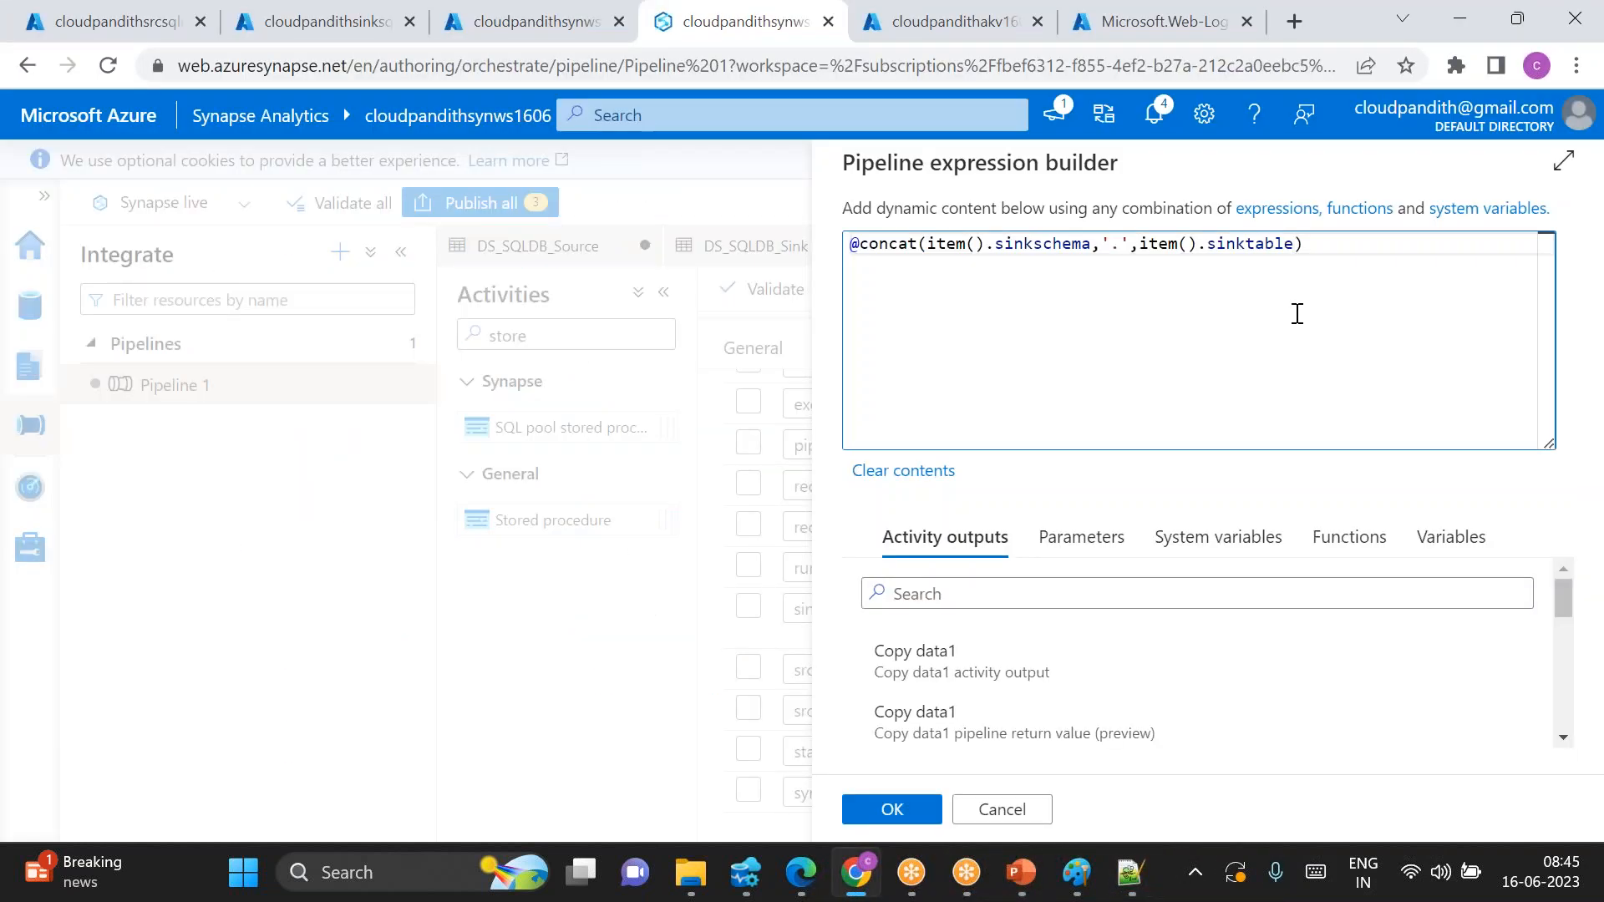
click(906, 812)
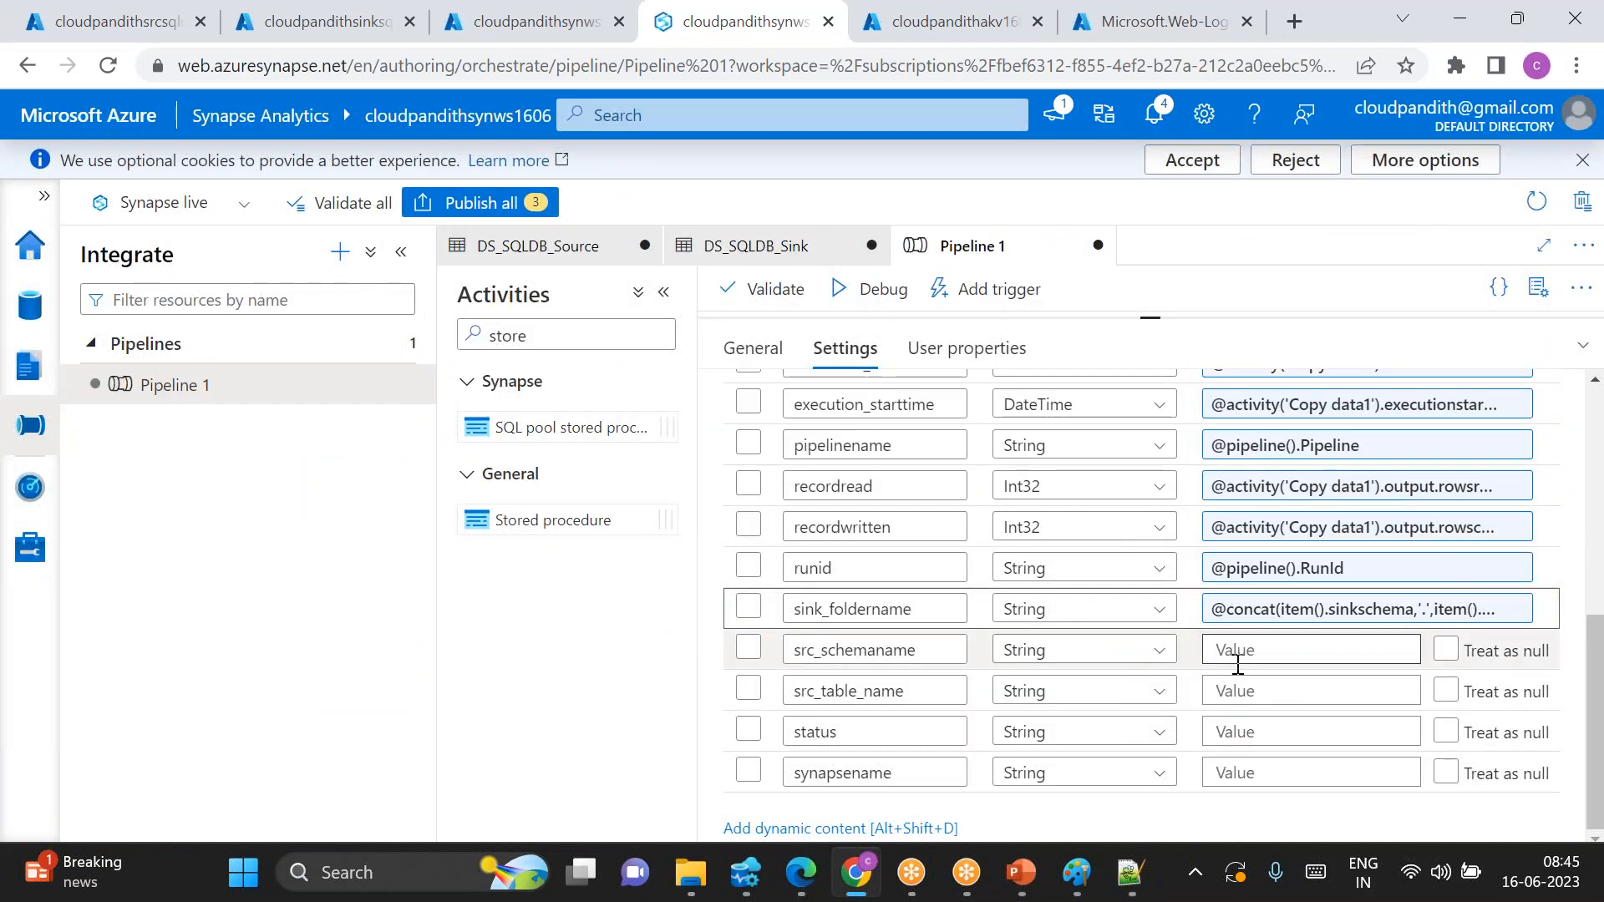
click(1237, 659)
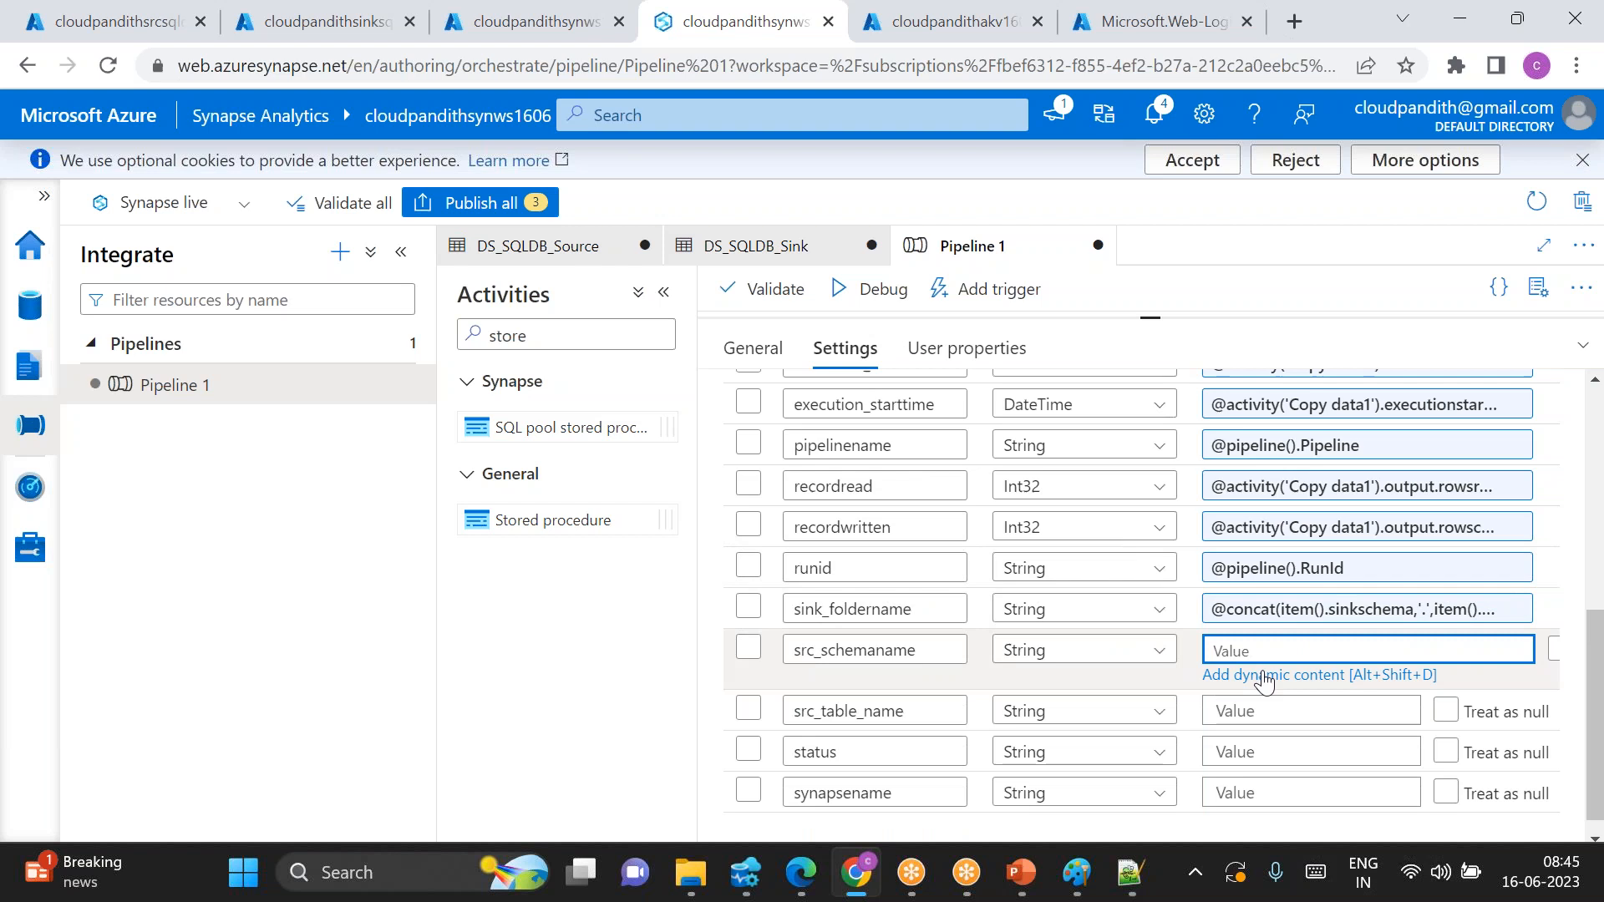
click(1264, 672)
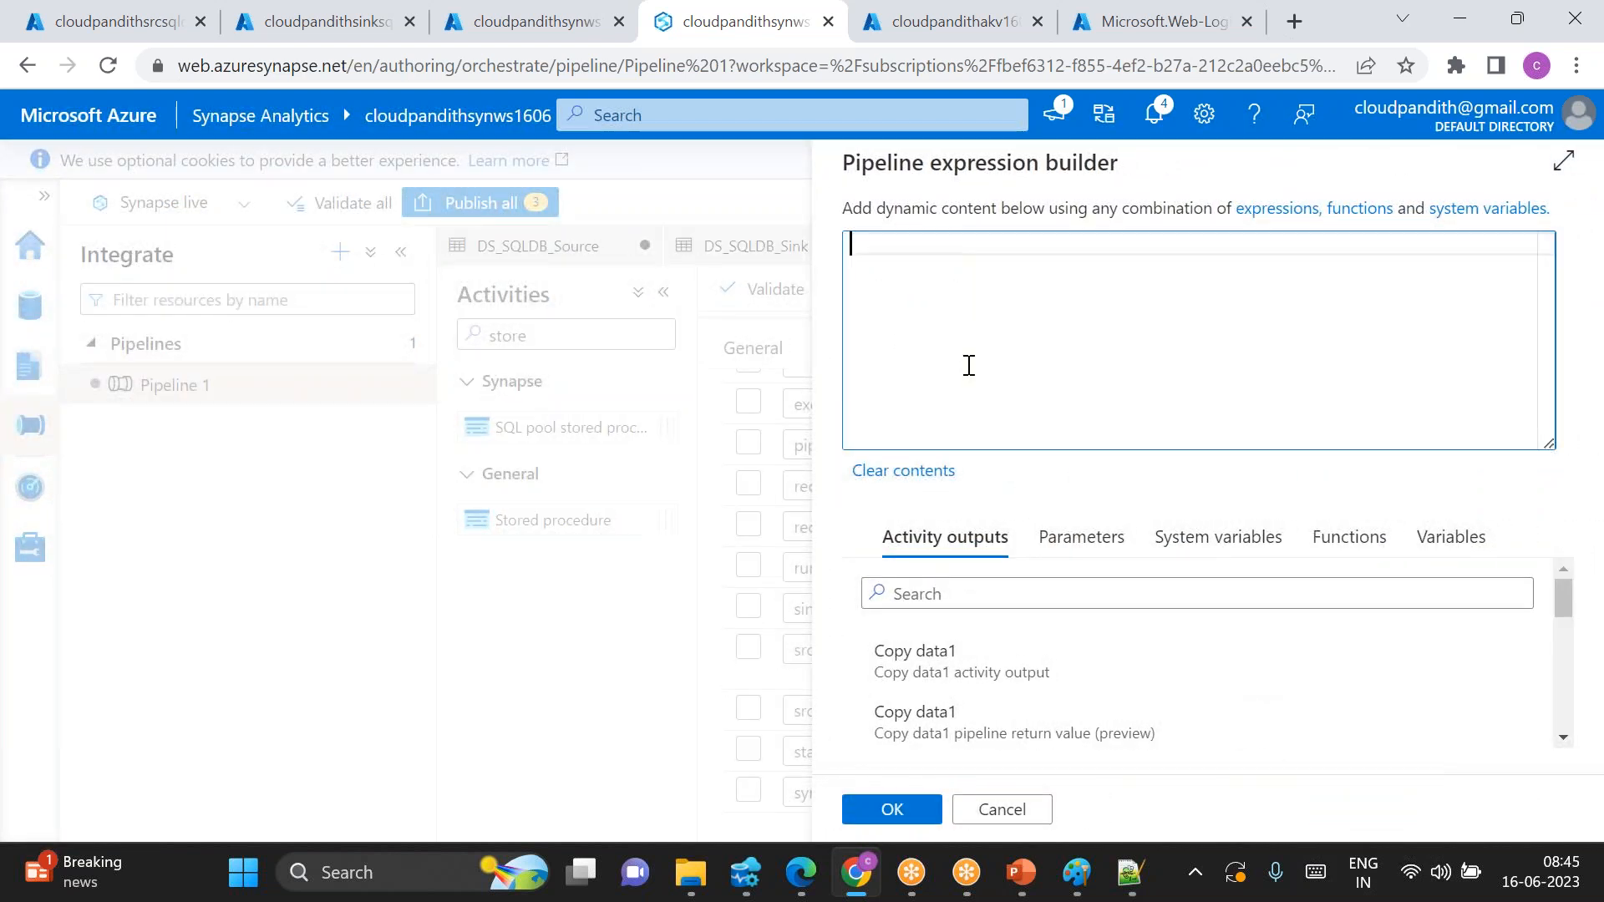
text(@item()/.s)
key(BackSpace)
key(BackSpace)
key(BackSpace)
text(.srcschema)
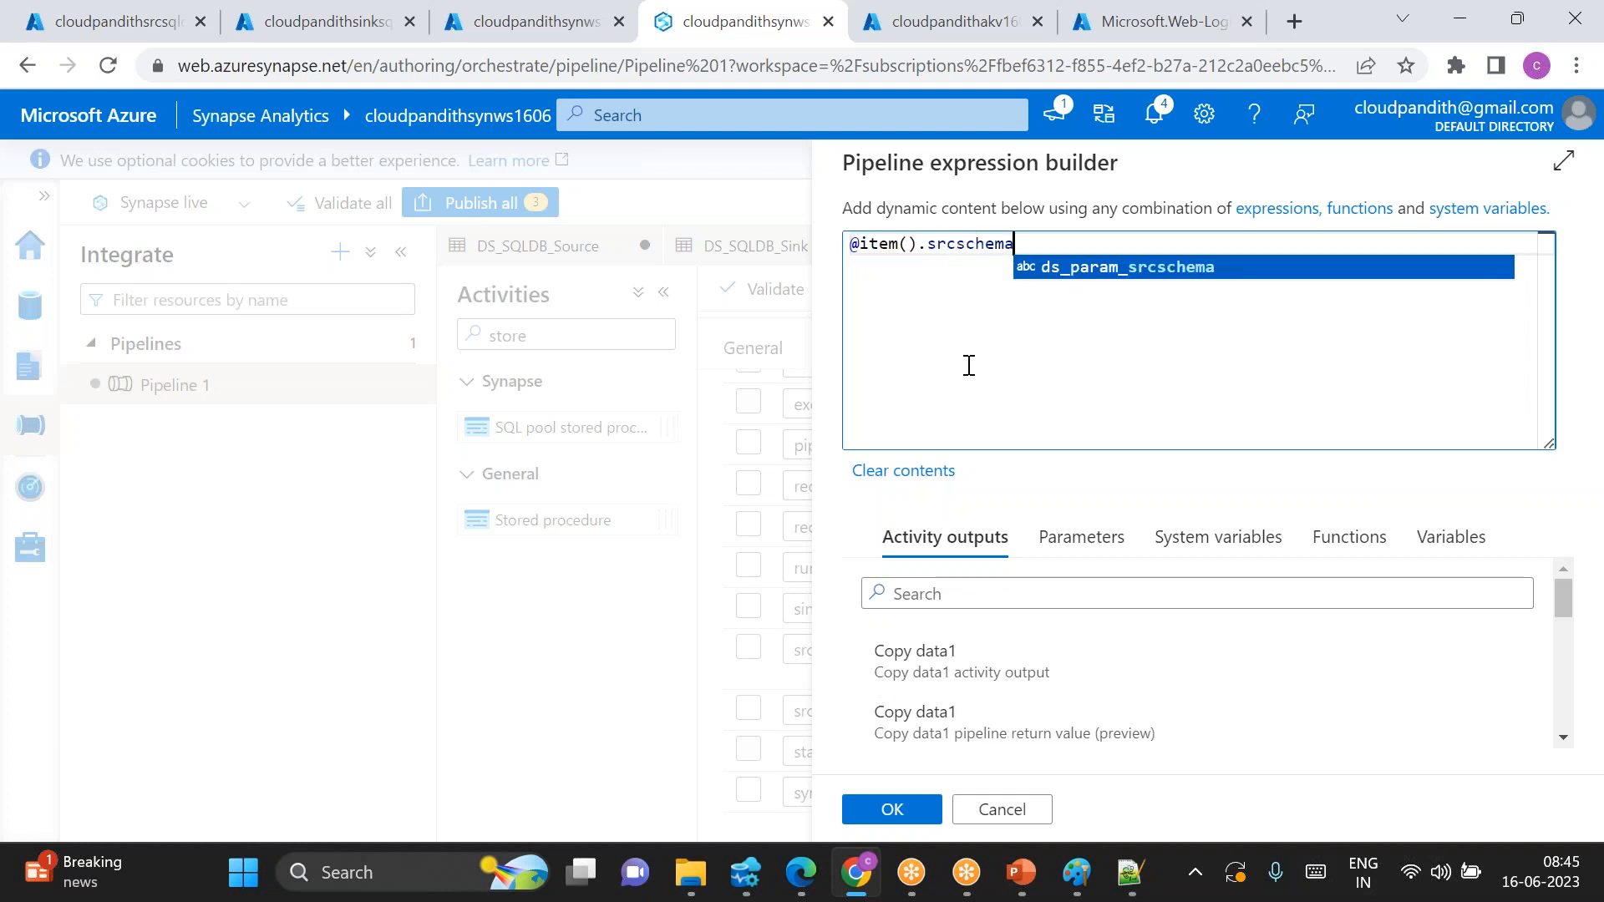
key(alt+Tab)
double_click(350, 351)
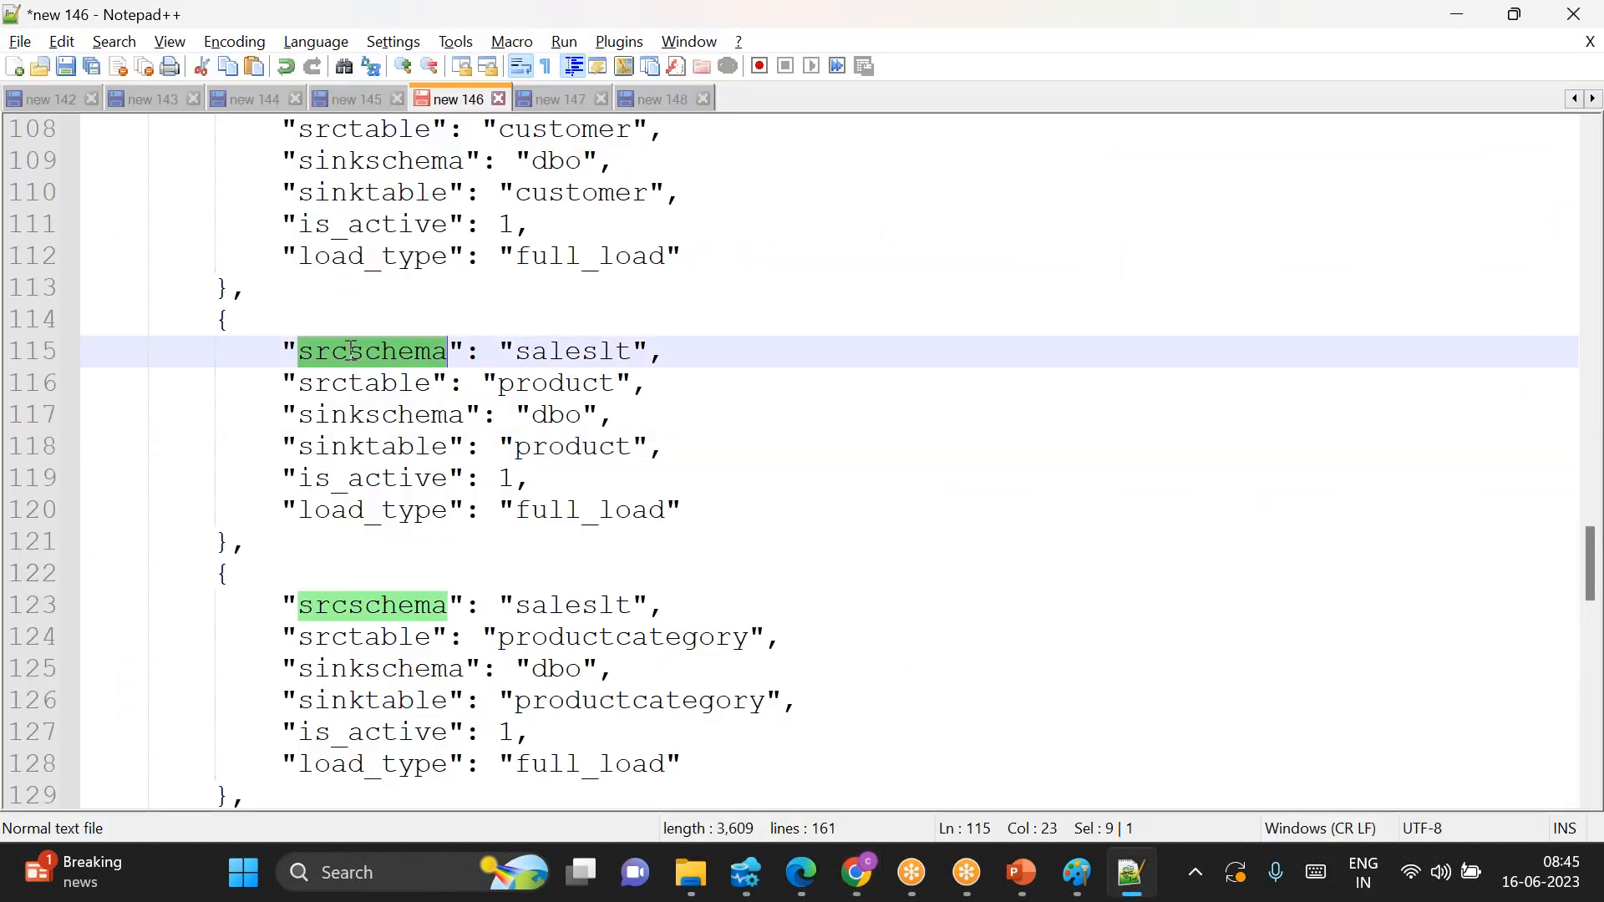
double_click(351, 386)
key(alt+Tab)
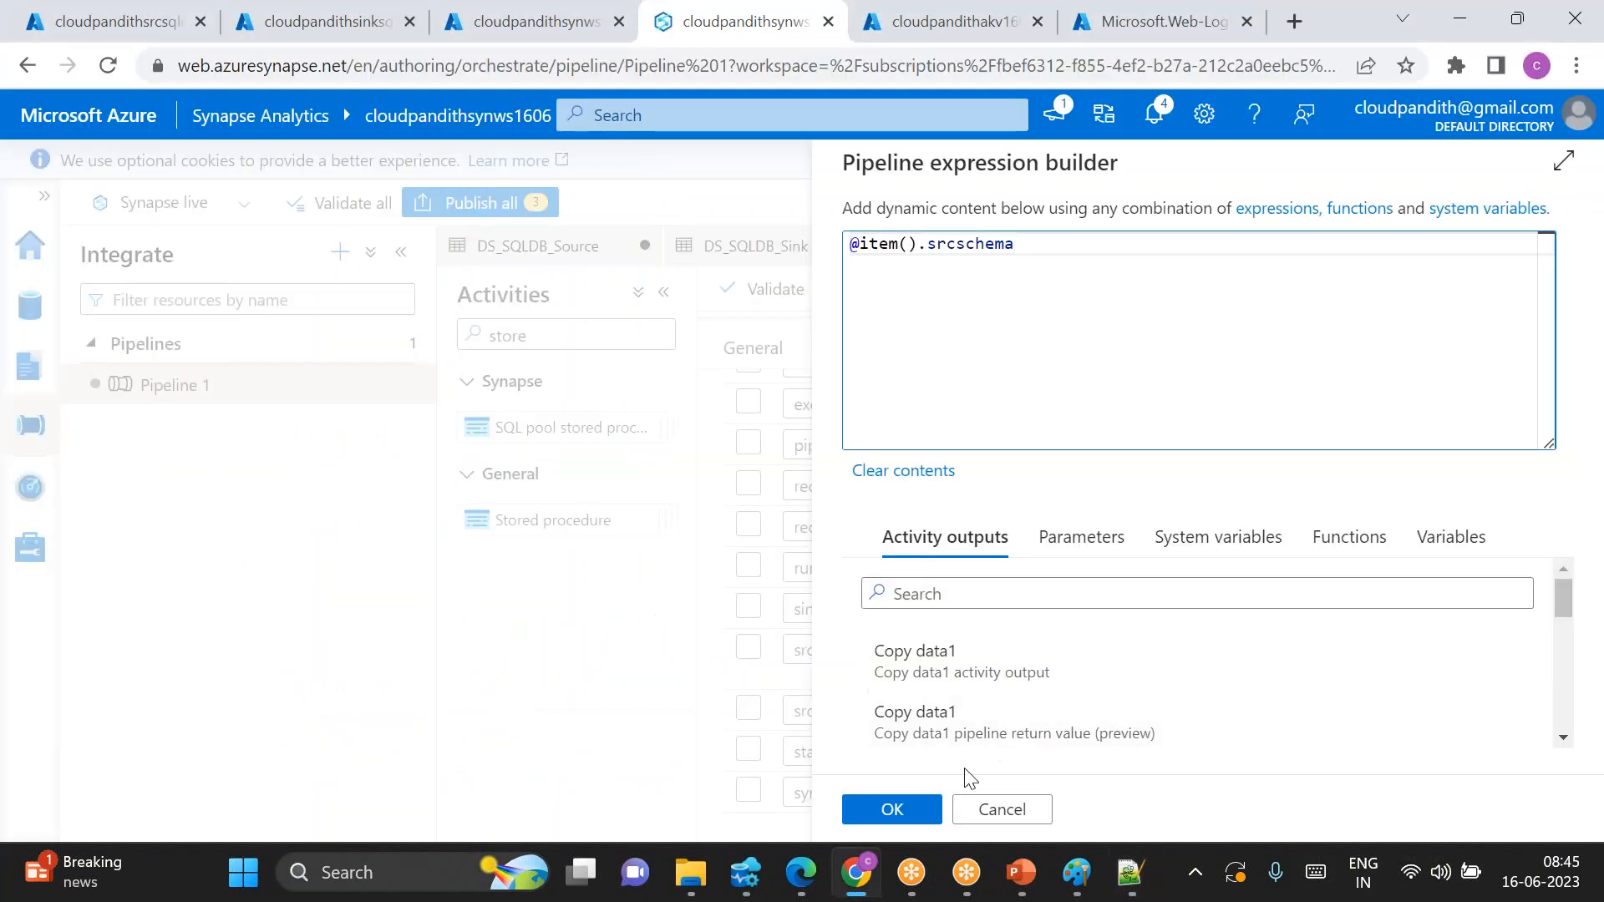
click(907, 811)
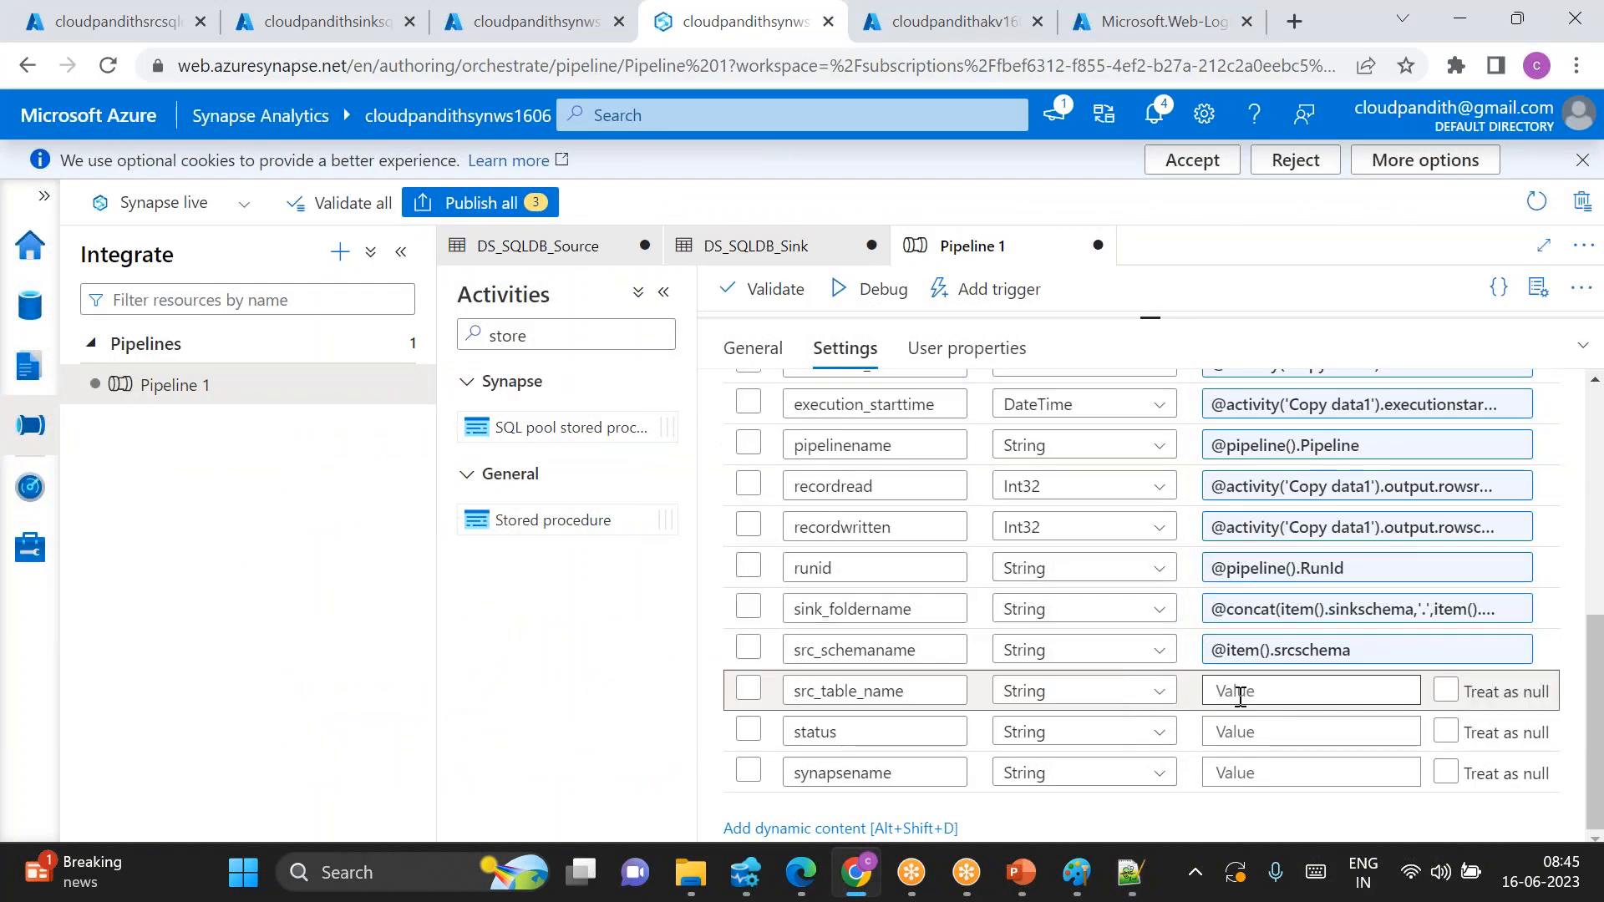
click(1253, 693)
click(1247, 716)
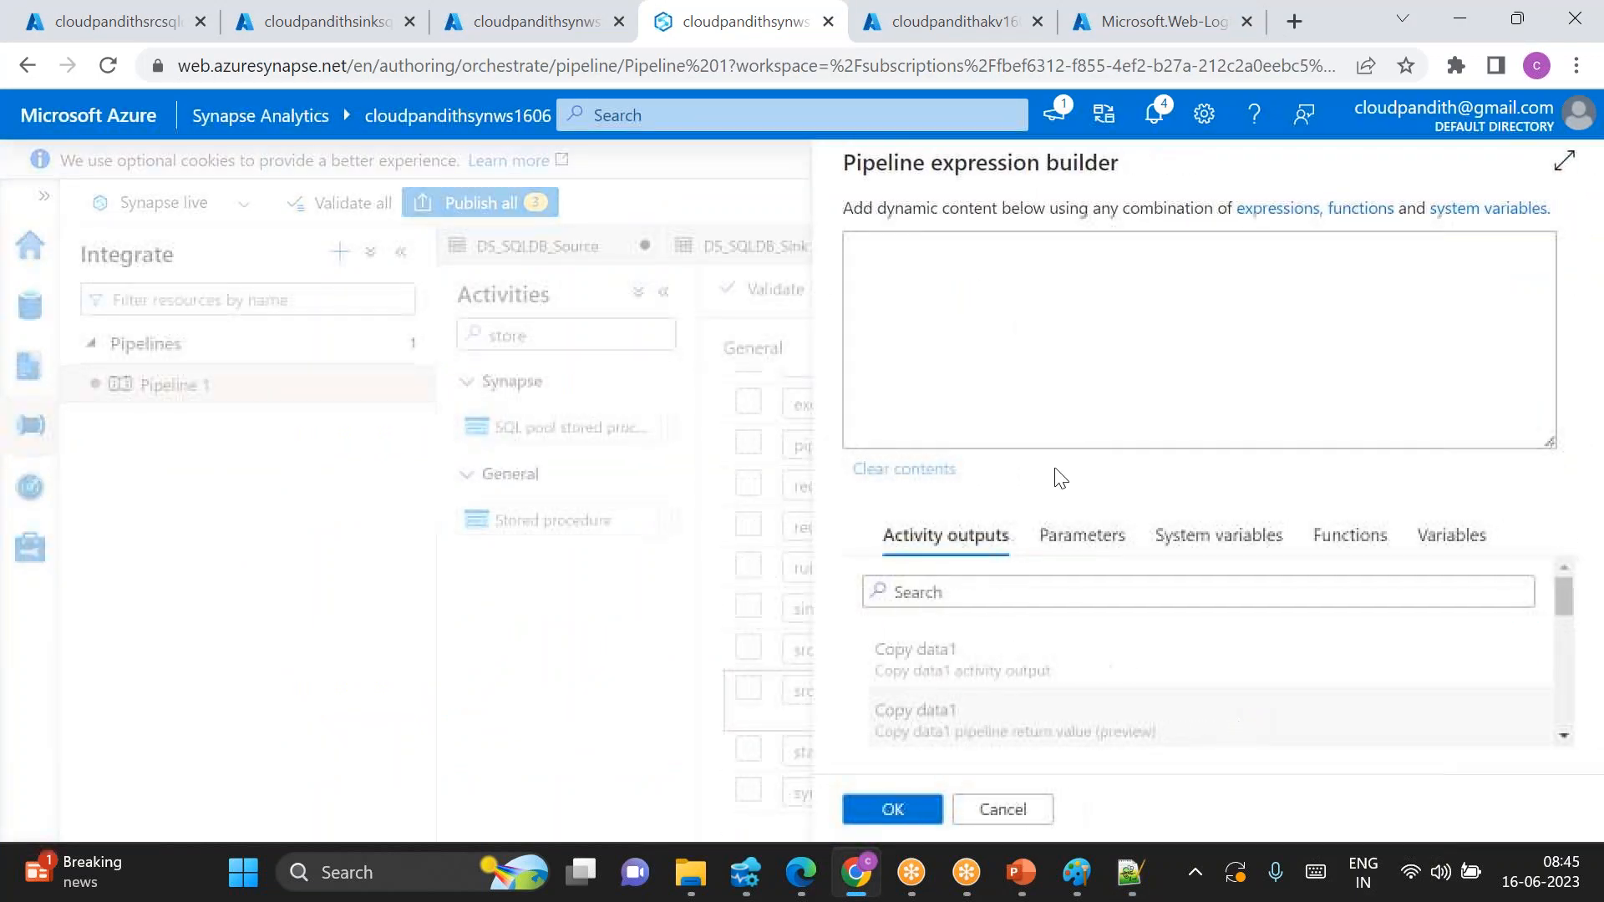
text(@item())
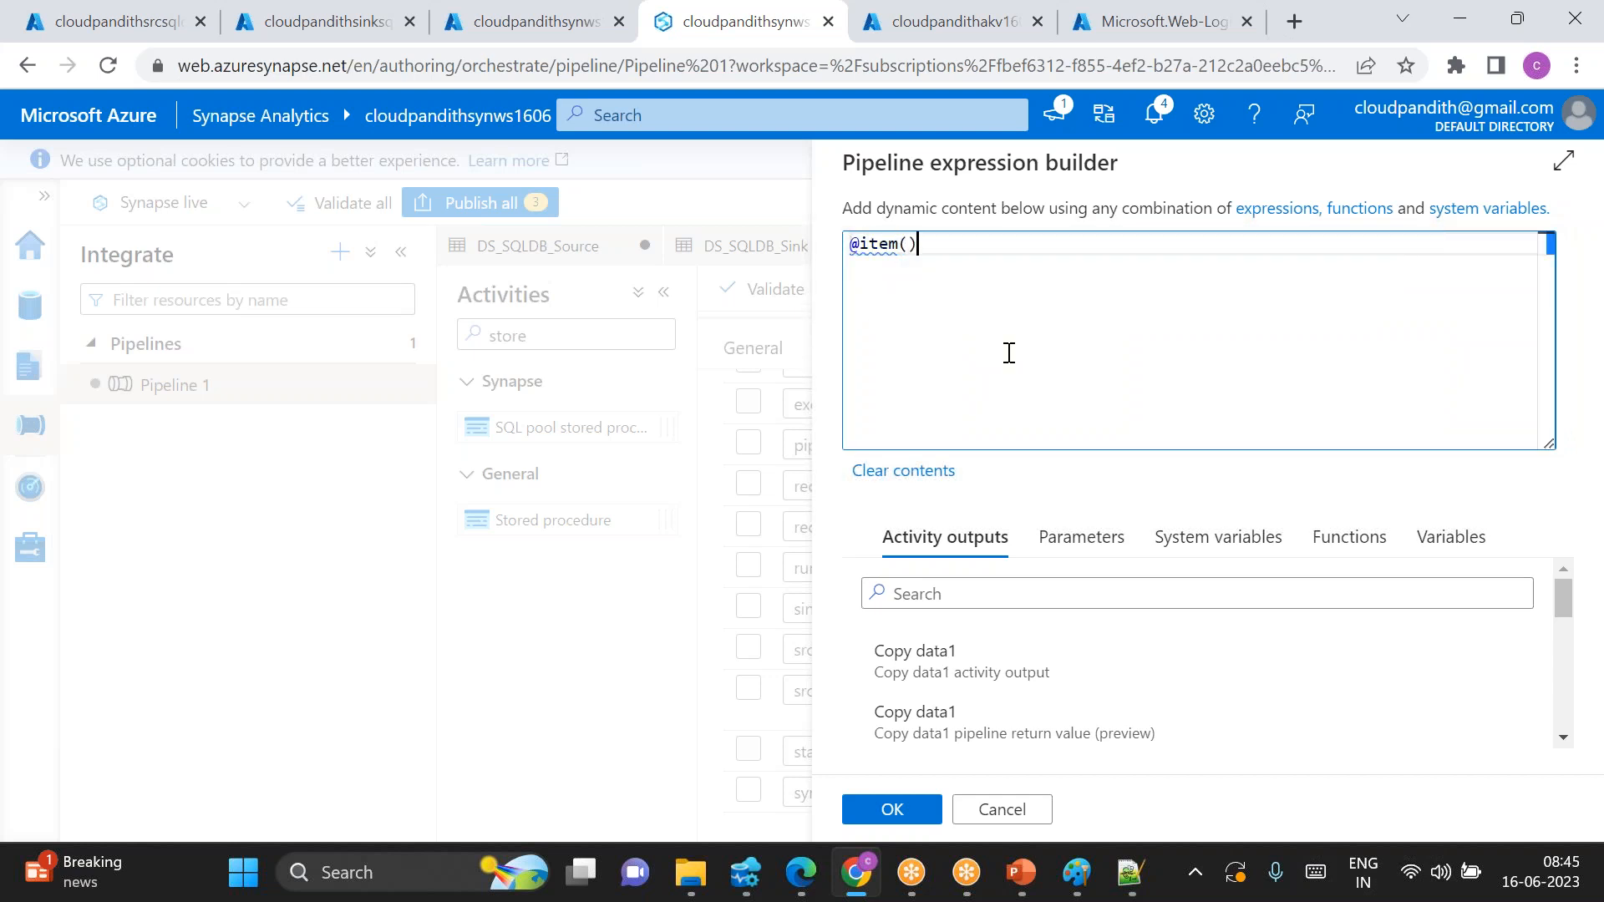
text(.srctable)
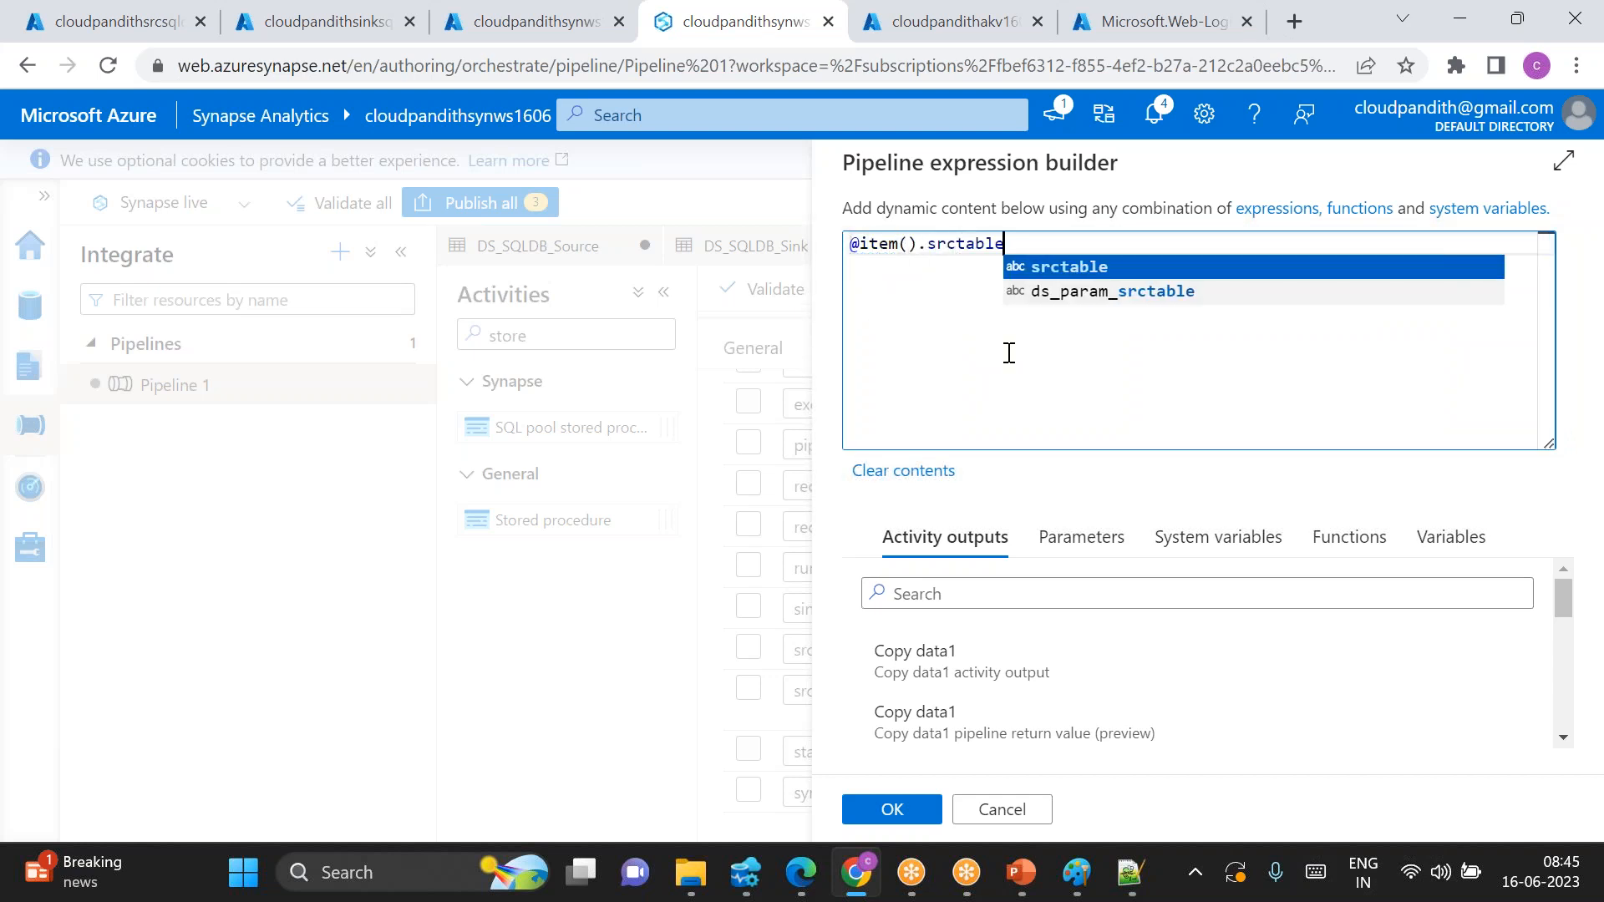
click(875, 822)
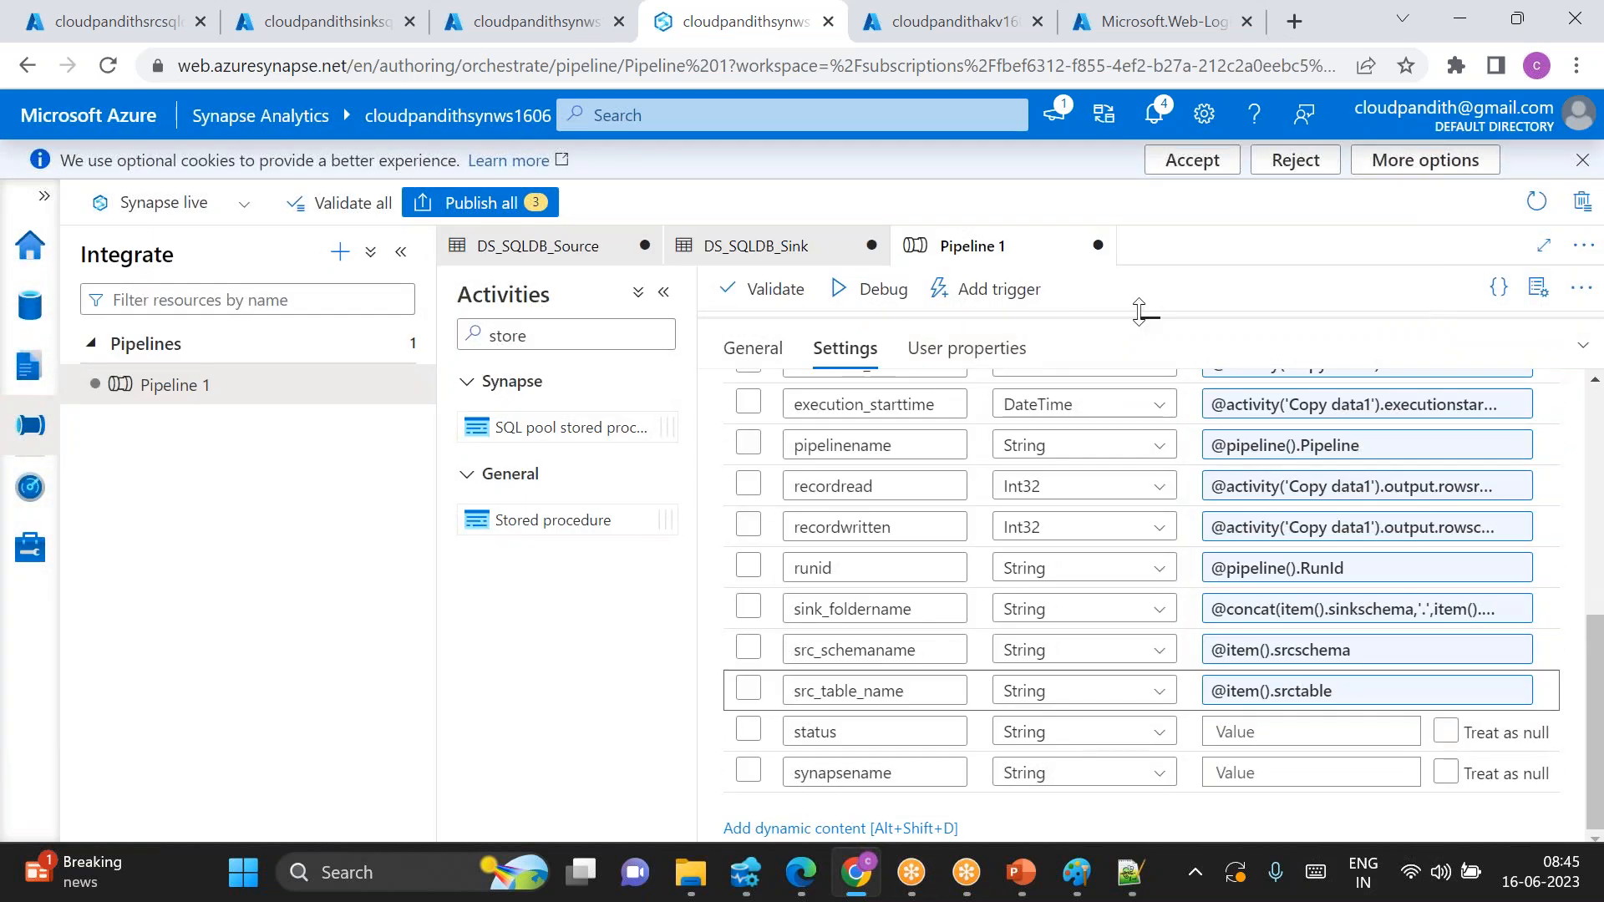
drag(1146, 315, 1206, 504)
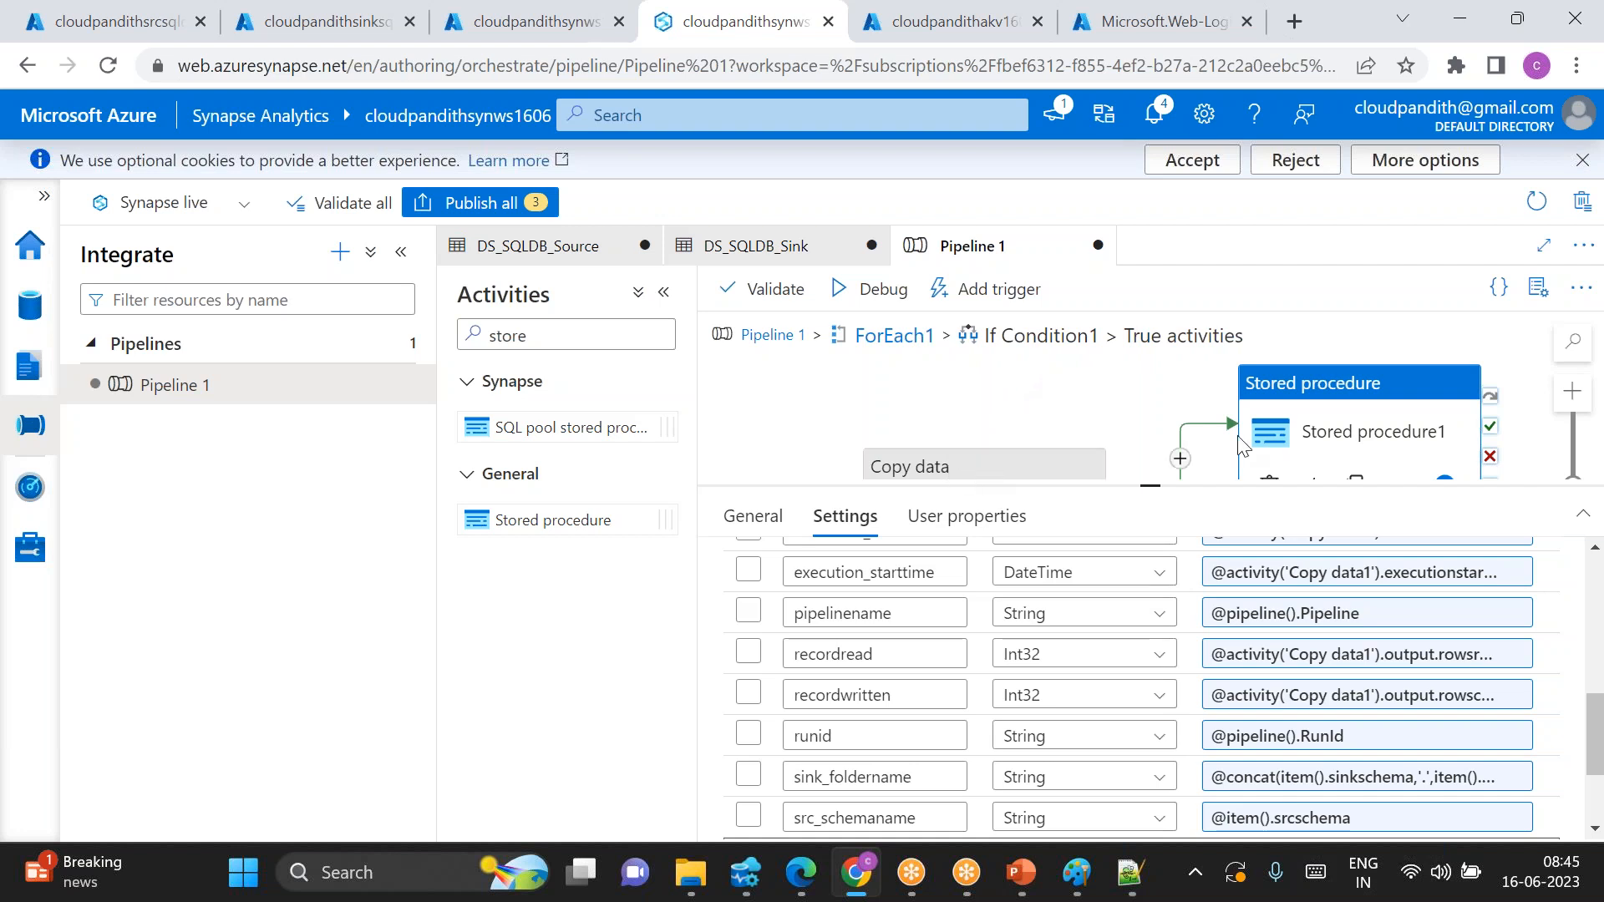
drag(1142, 482, 1136, 394)
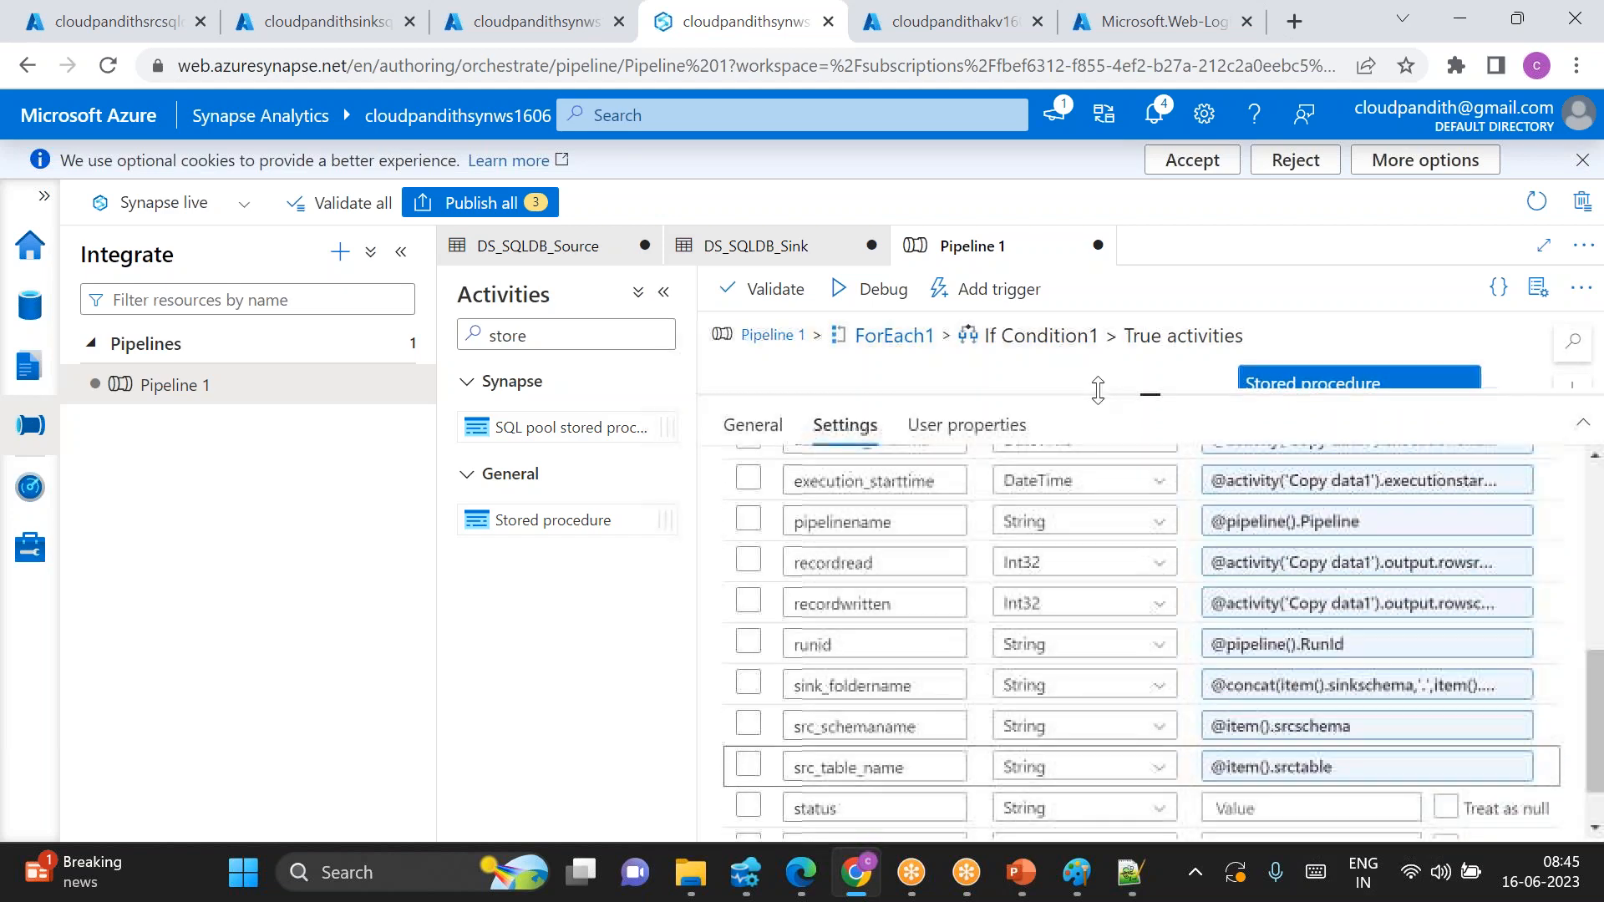
scroll(1215, 568, down, 2)
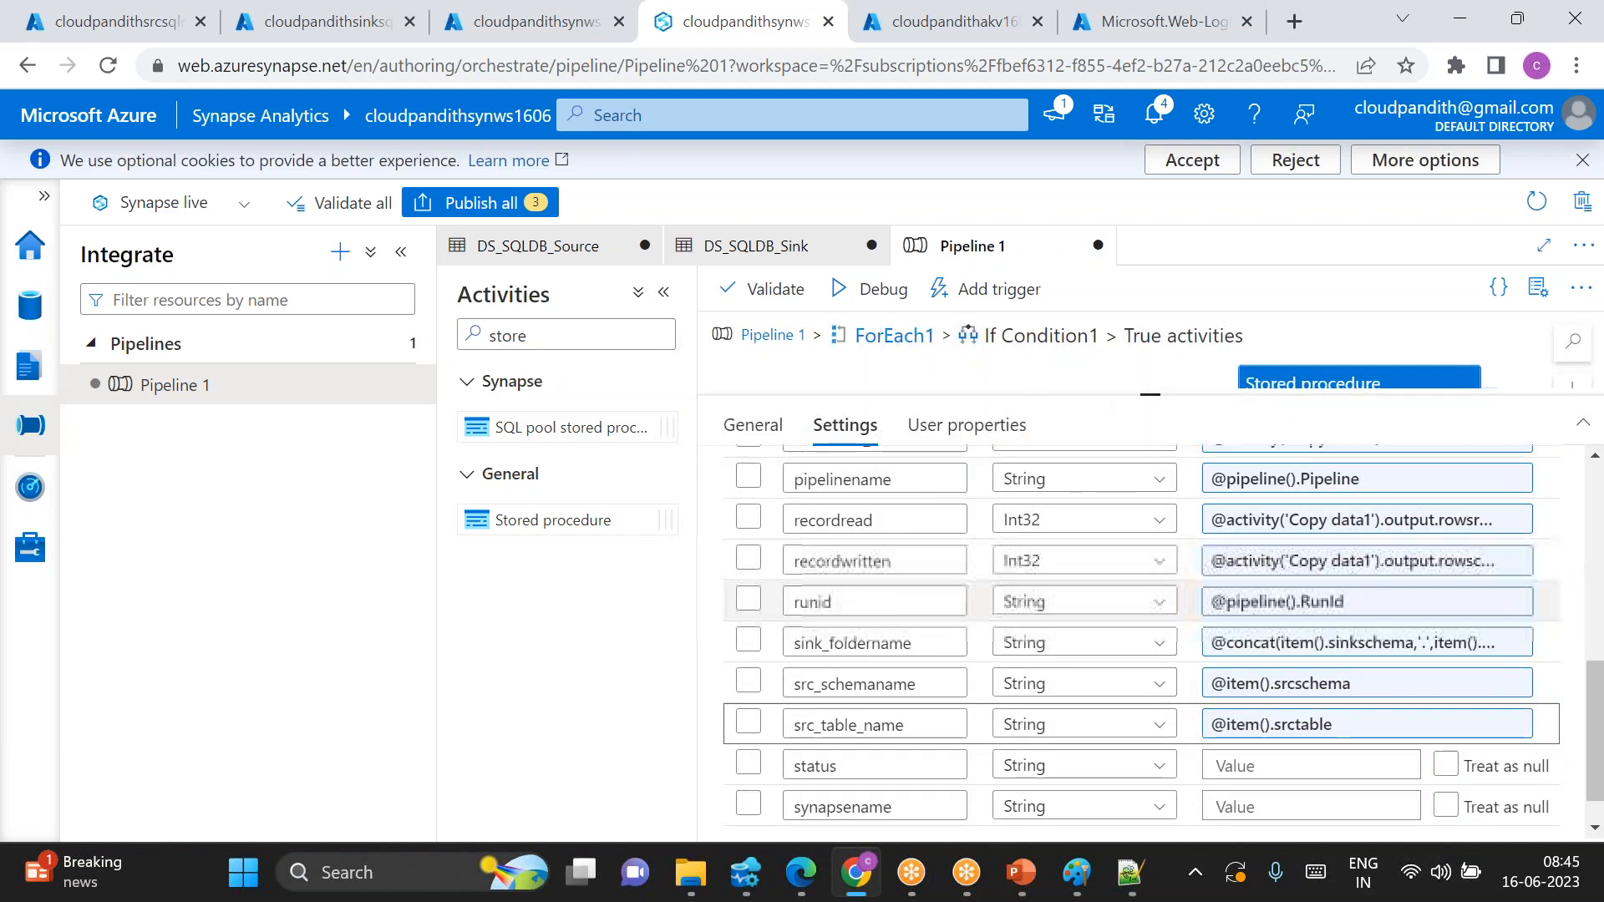
click(1232, 720)
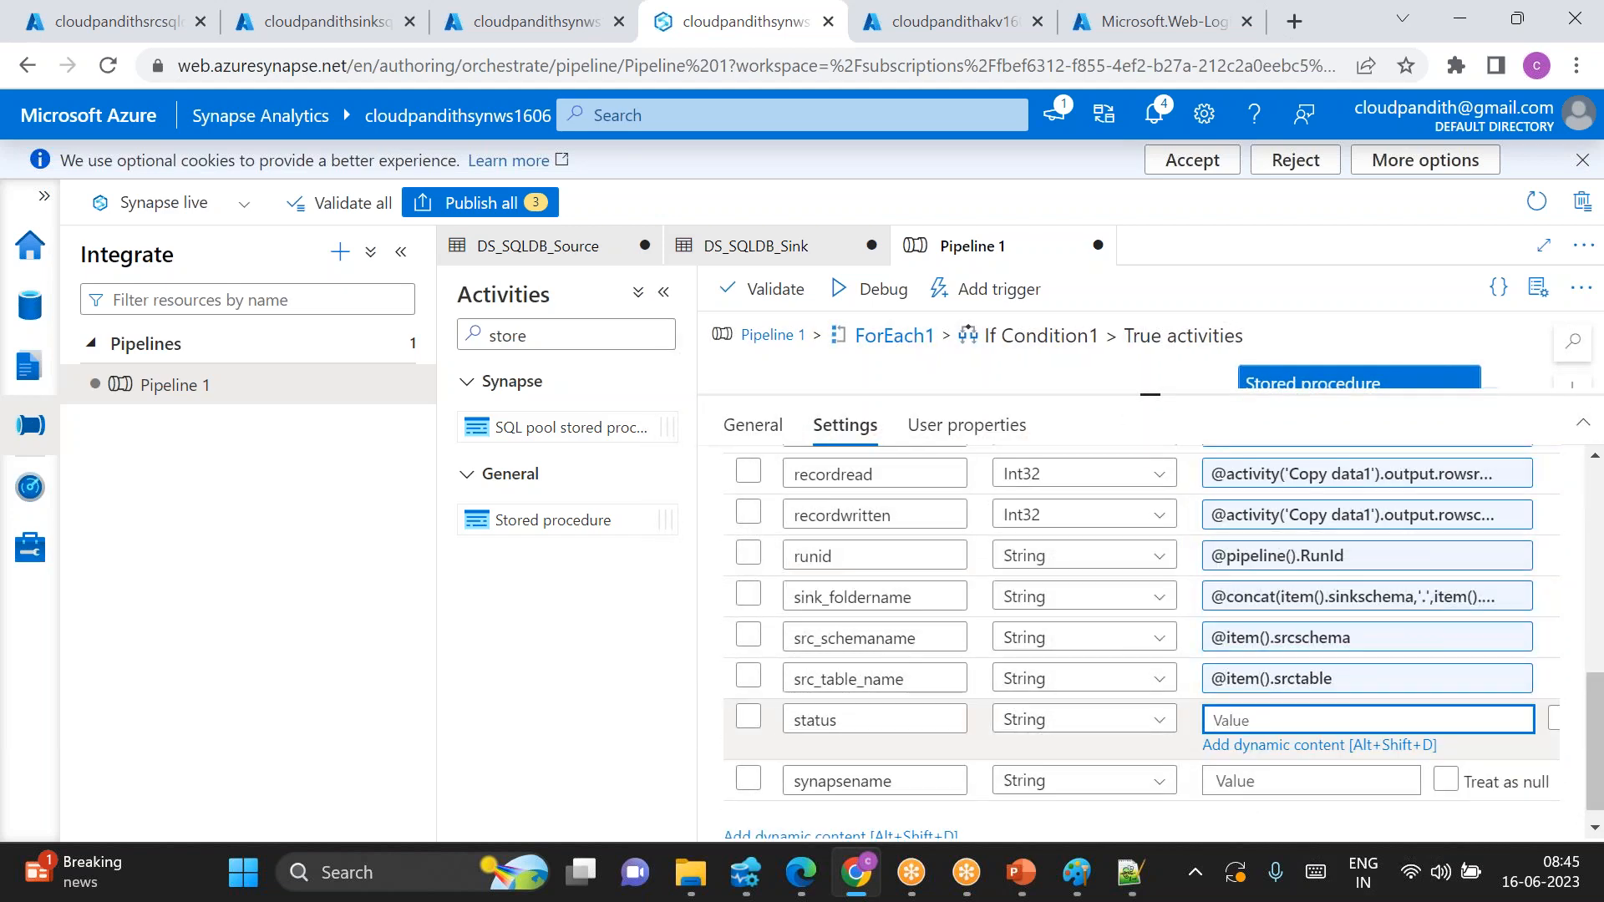
click(1270, 744)
click(1020, 660)
double_click(1090, 244)
text(status)
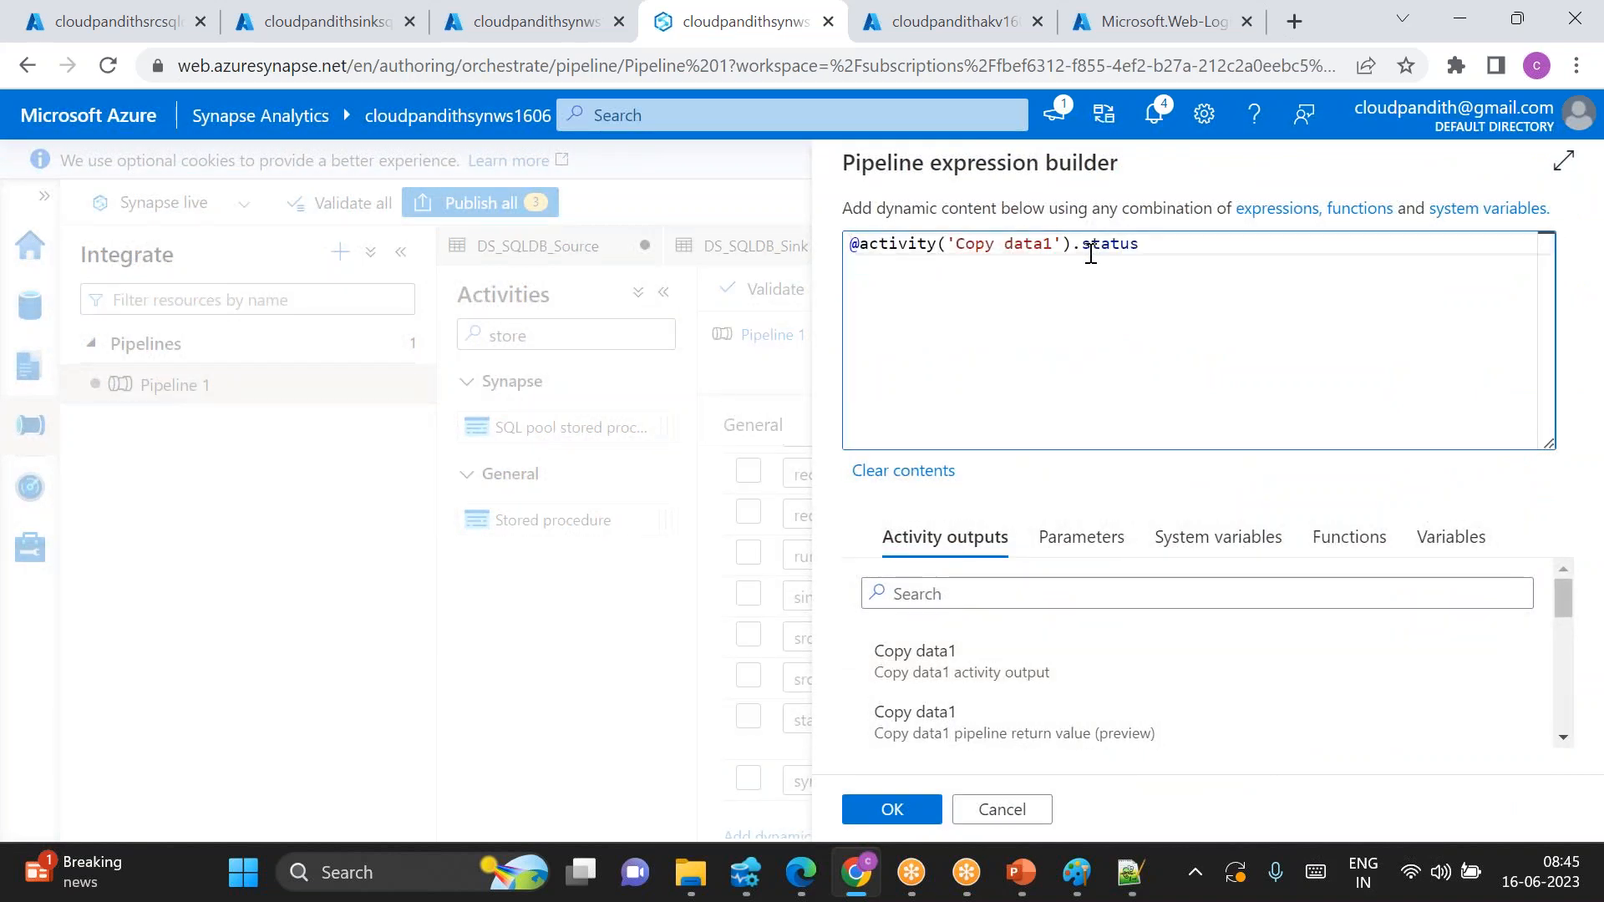
click(890, 809)
click(1239, 762)
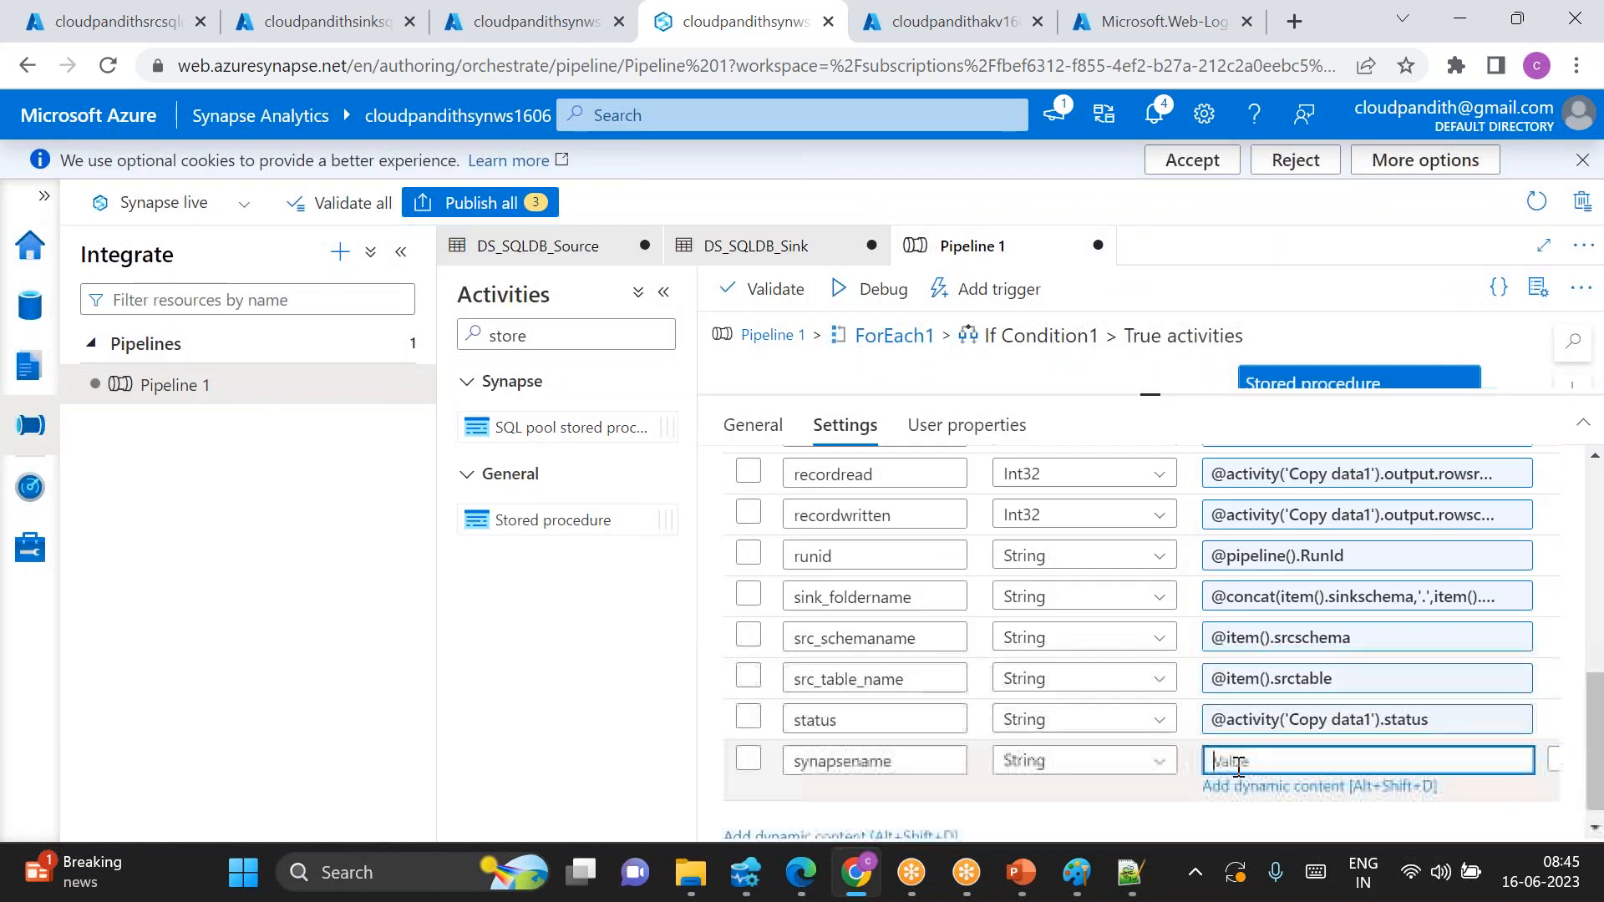
click(1242, 786)
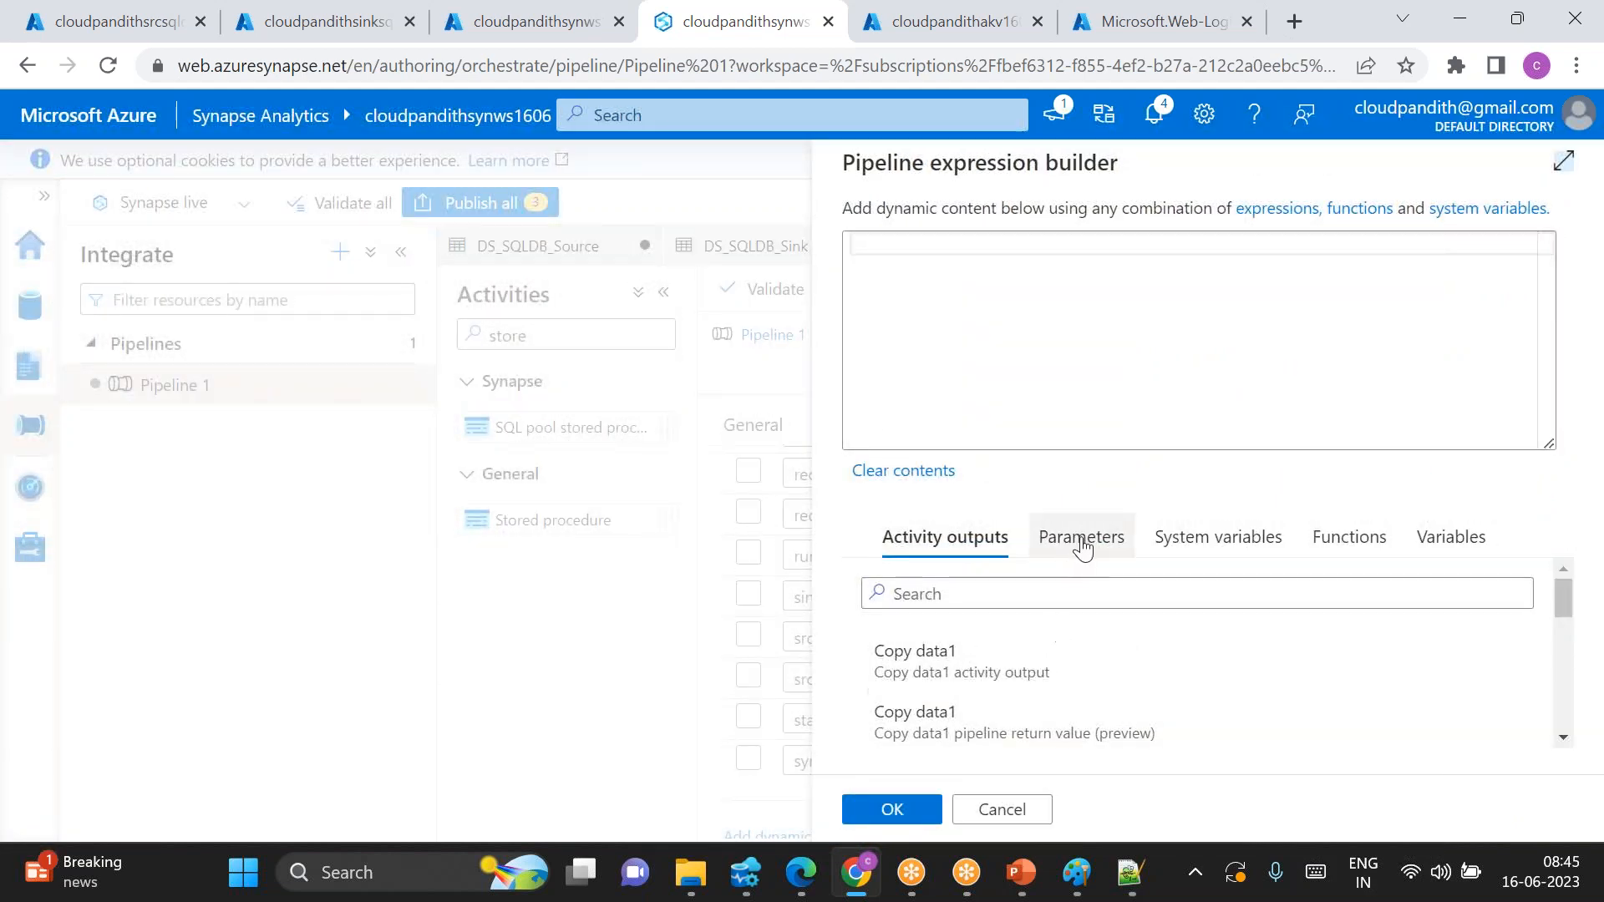
click(1192, 537)
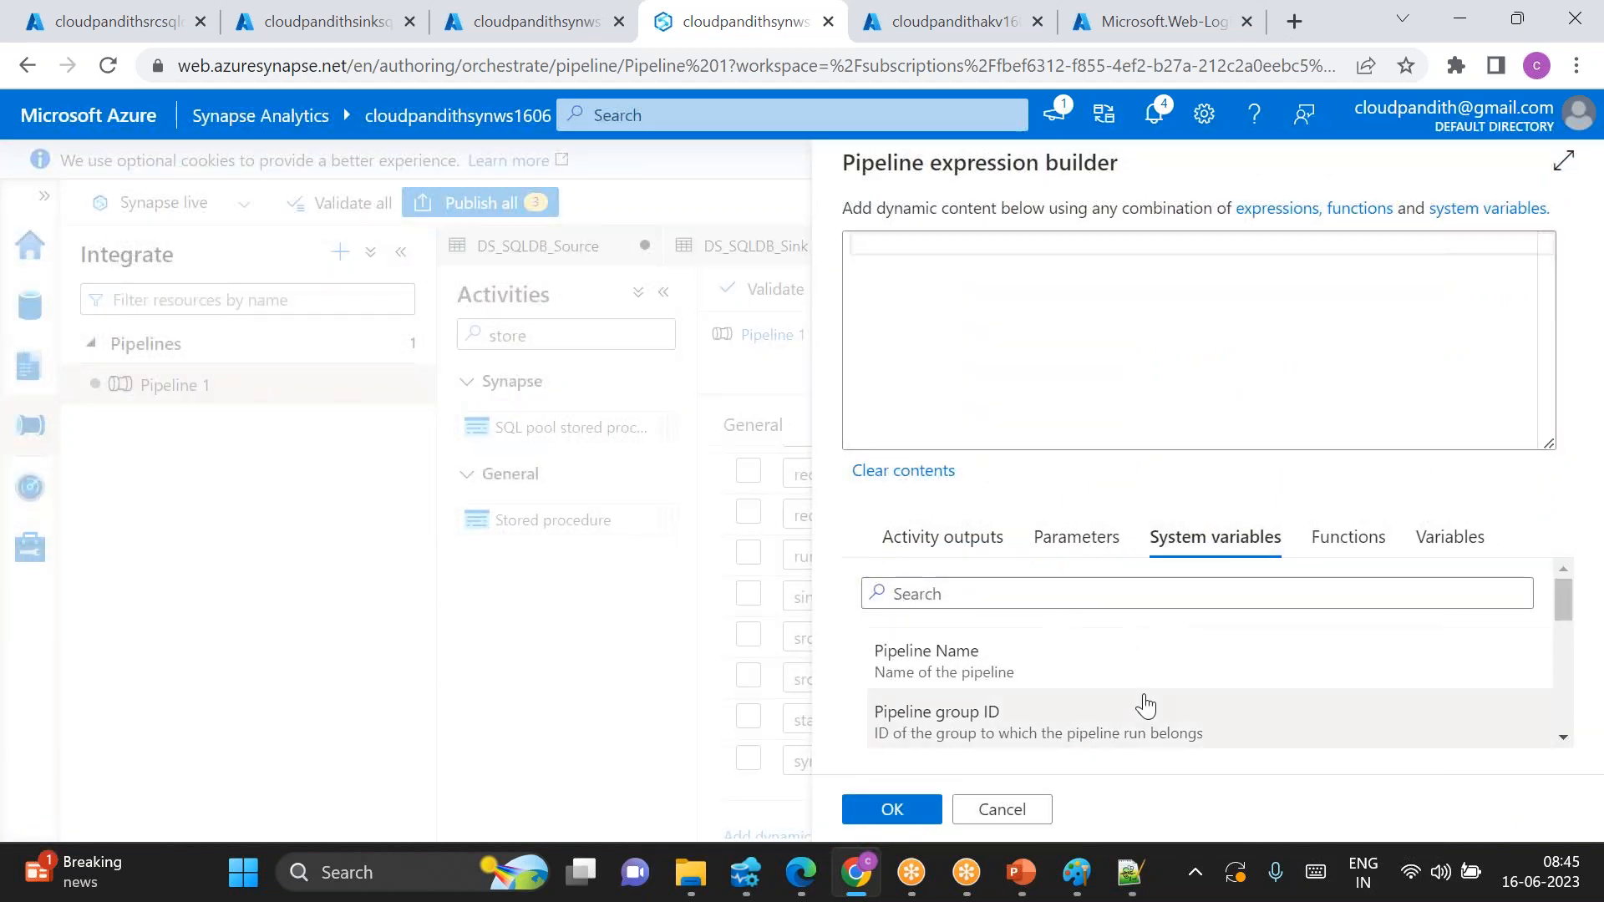
scroll(1145, 705, down, 5)
click(1052, 718)
click(892, 810)
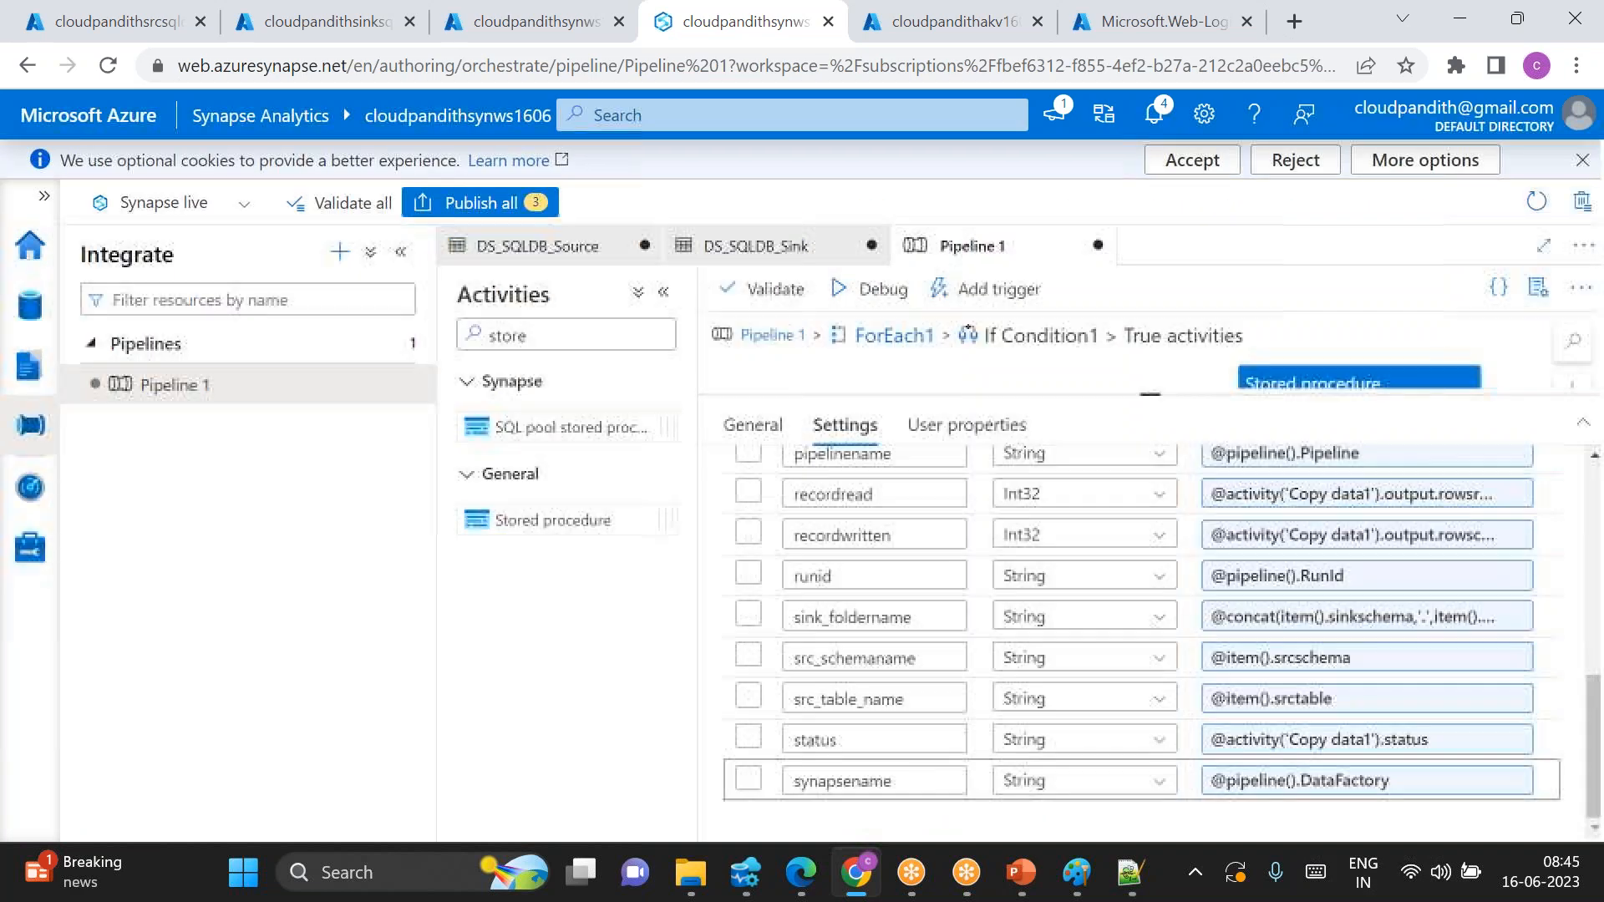
scroll(1140, 635, up, 5)
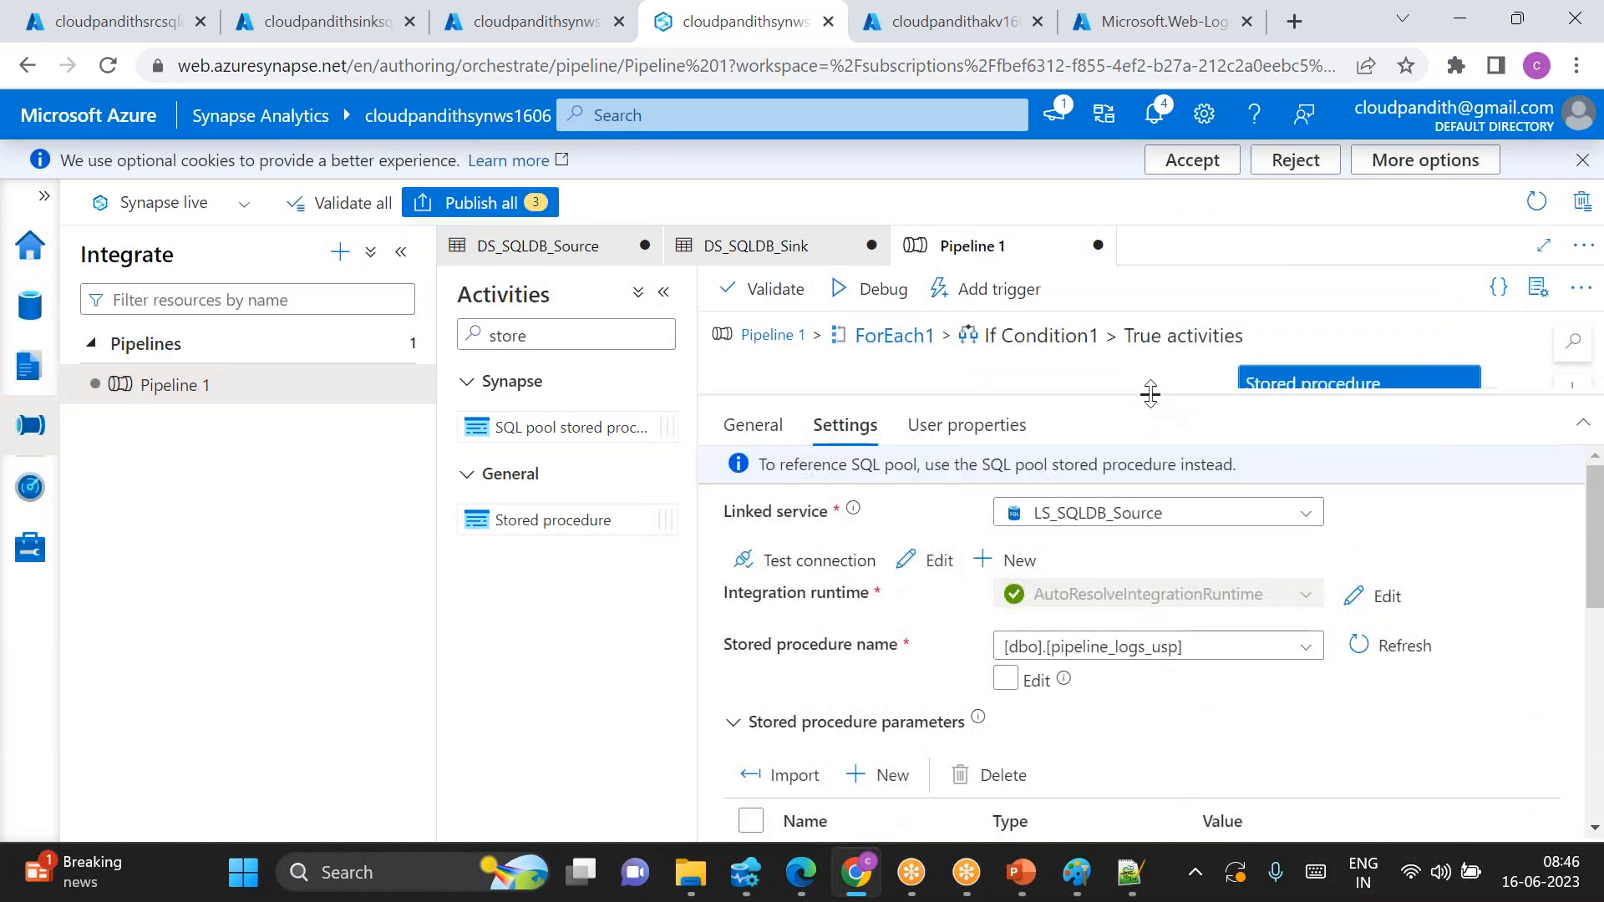
Step: Clone Stored procedure1 and connect Copy data1's On failure output to the copy
drag(1151, 393, 1150, 582)
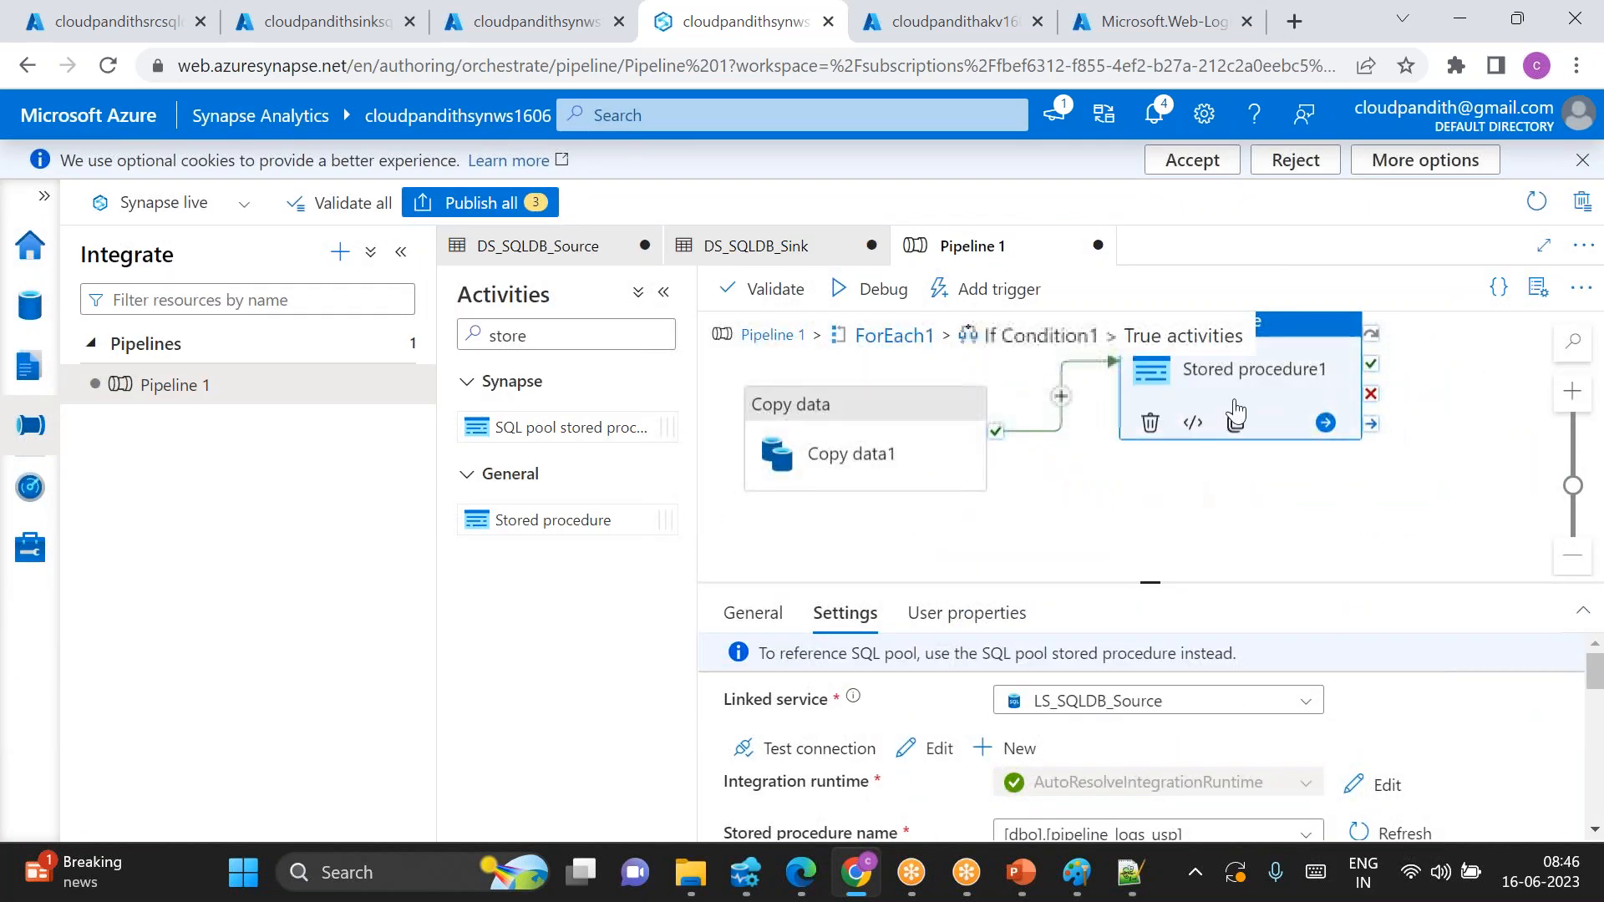
click(1237, 424)
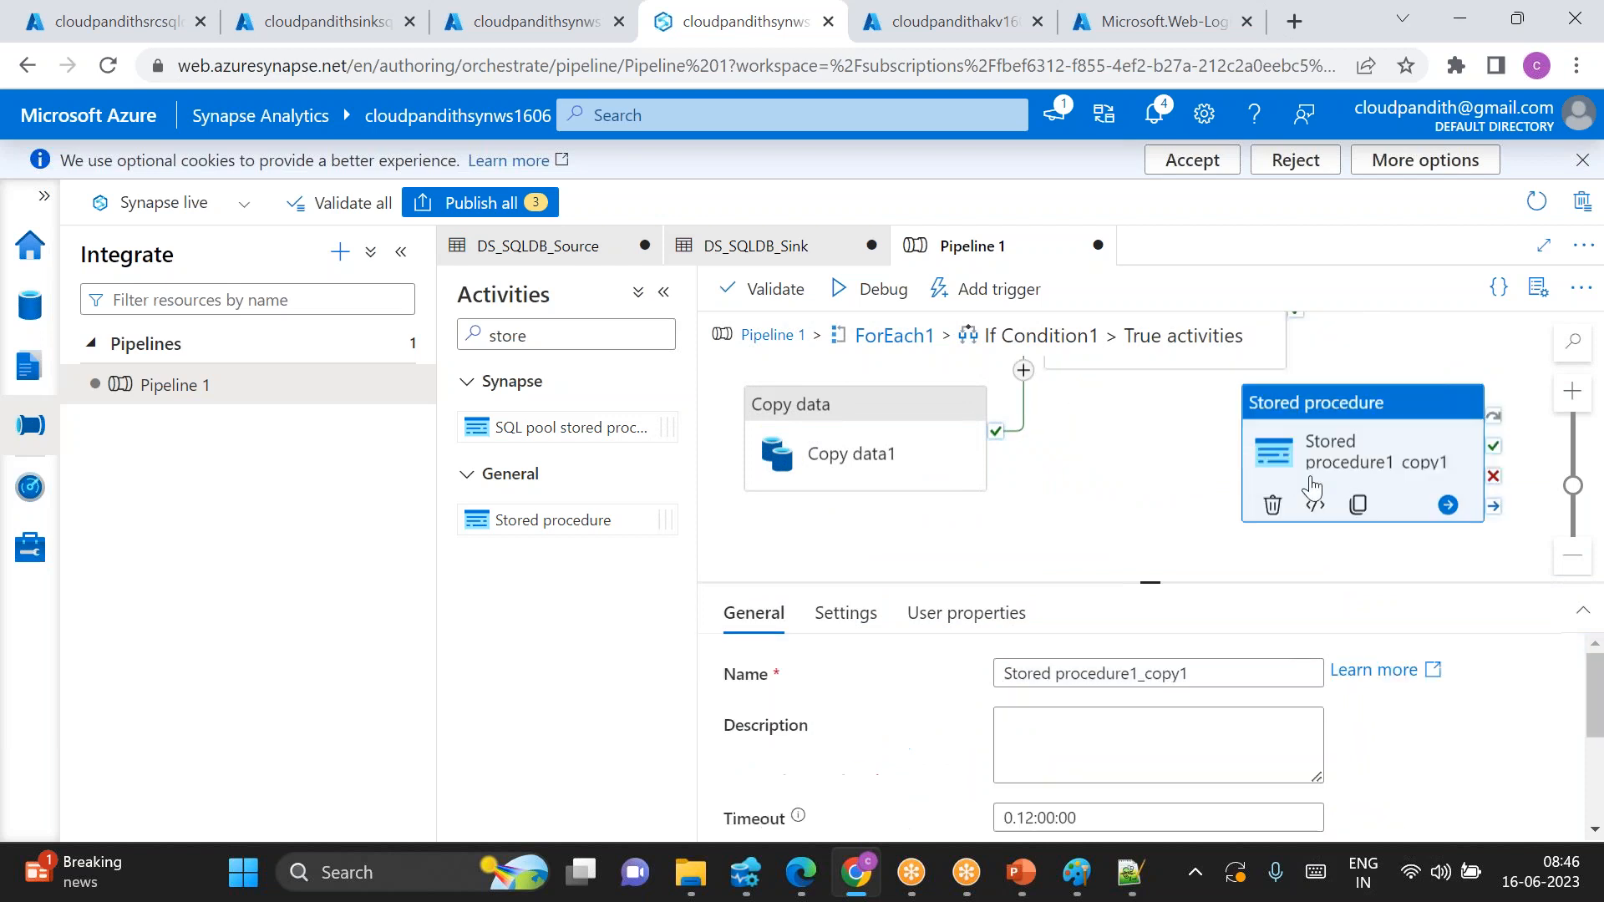
drag(1336, 482, 1284, 537)
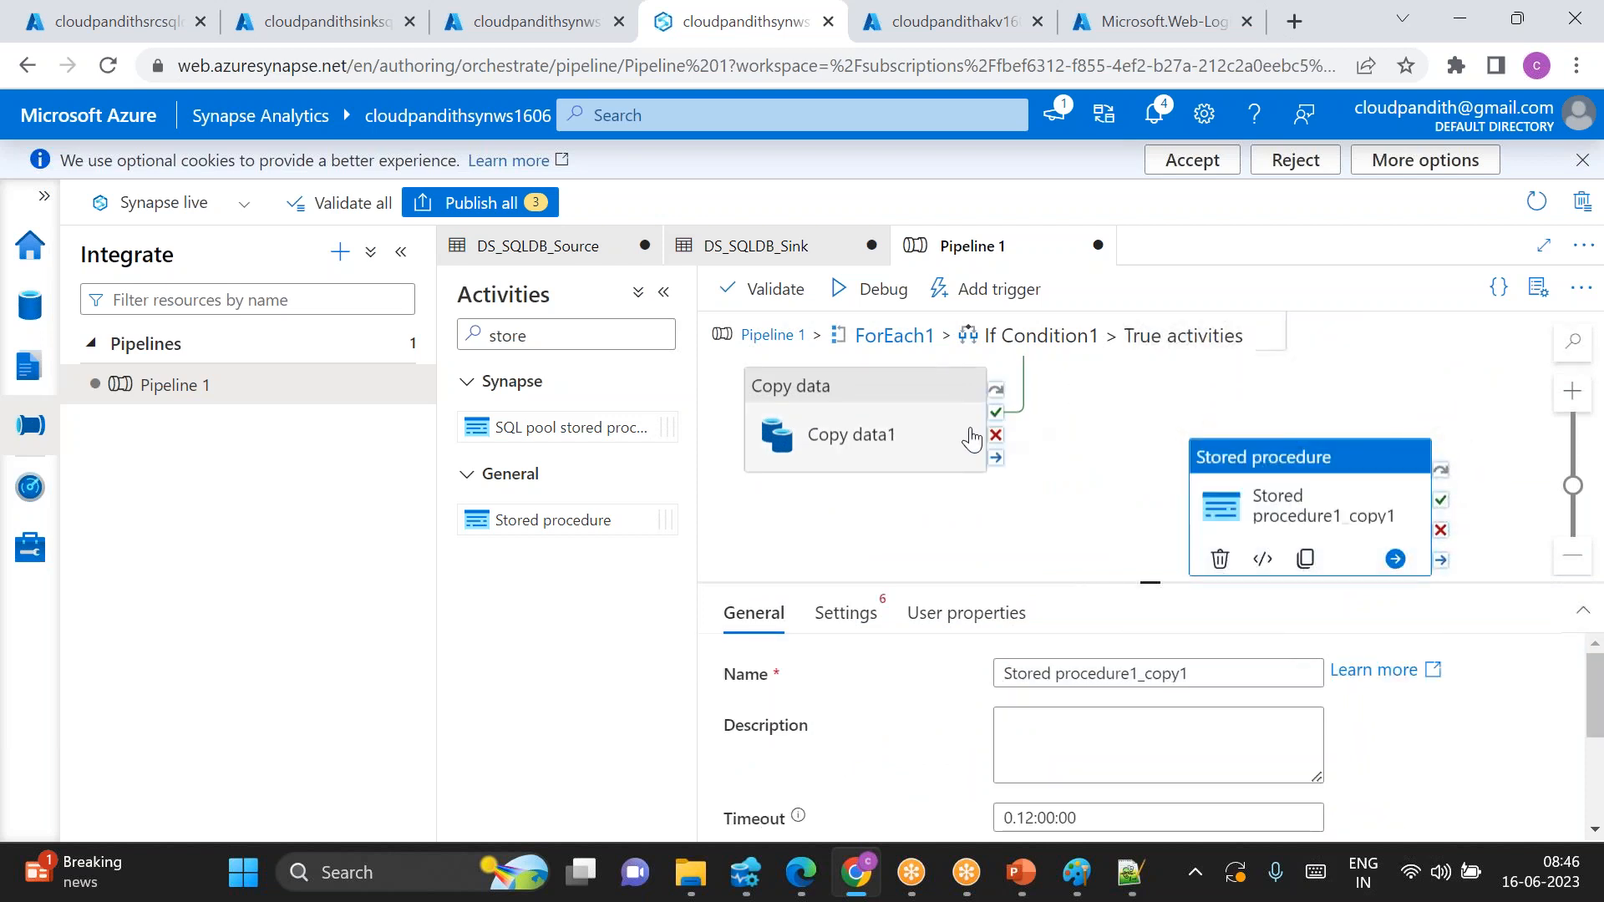
drag(996, 436, 1177, 518)
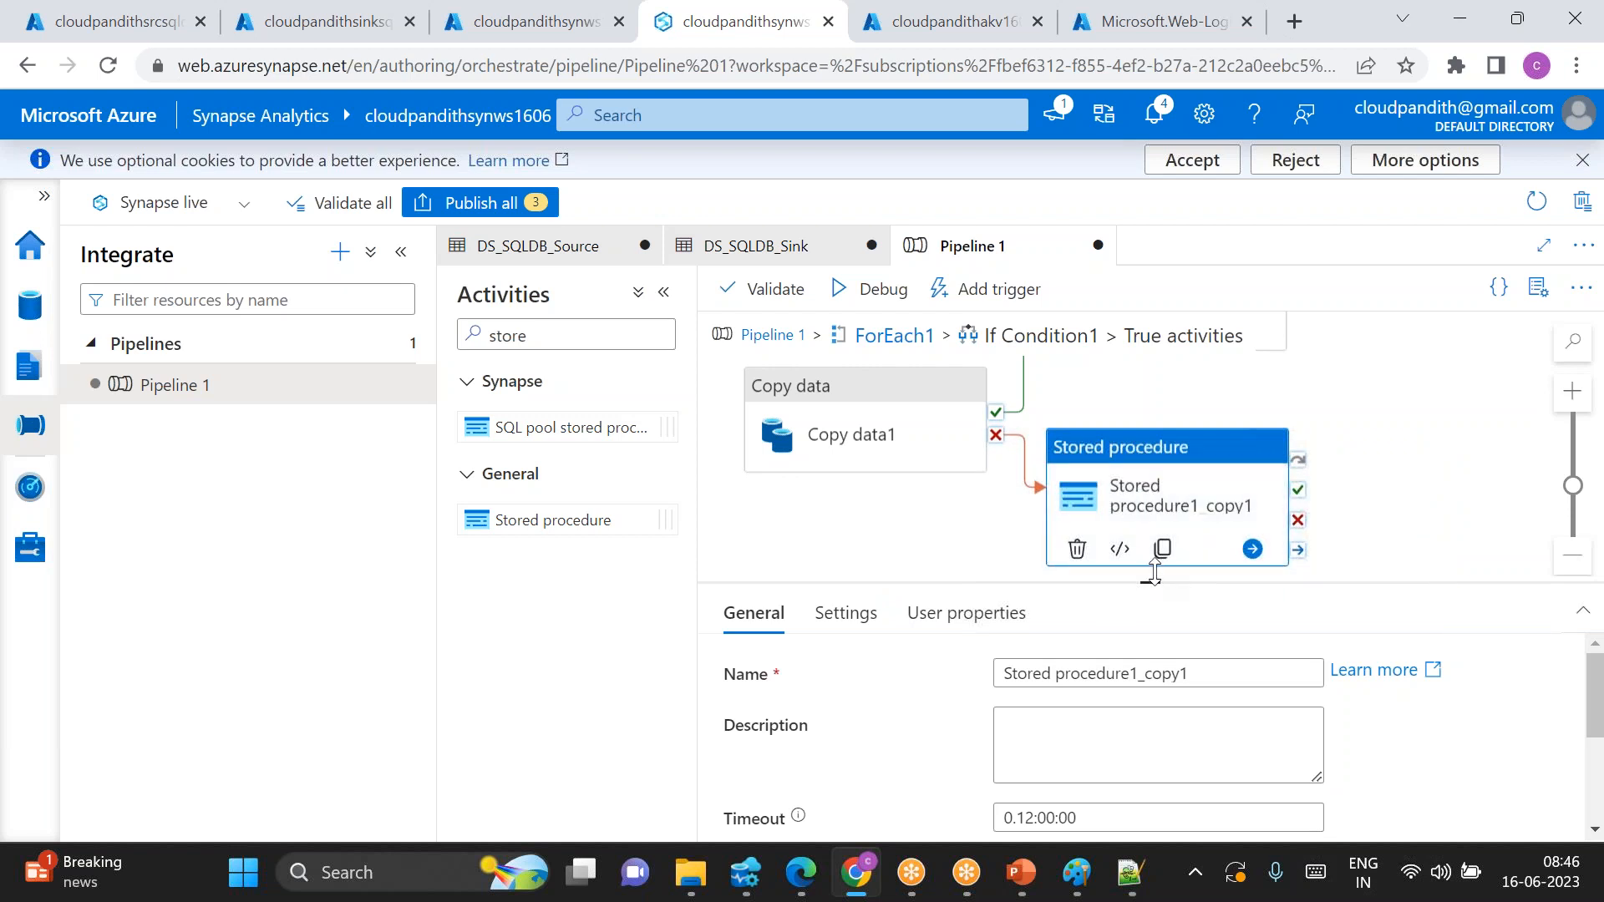
drag(1152, 575, 1151, 448)
click(852, 477)
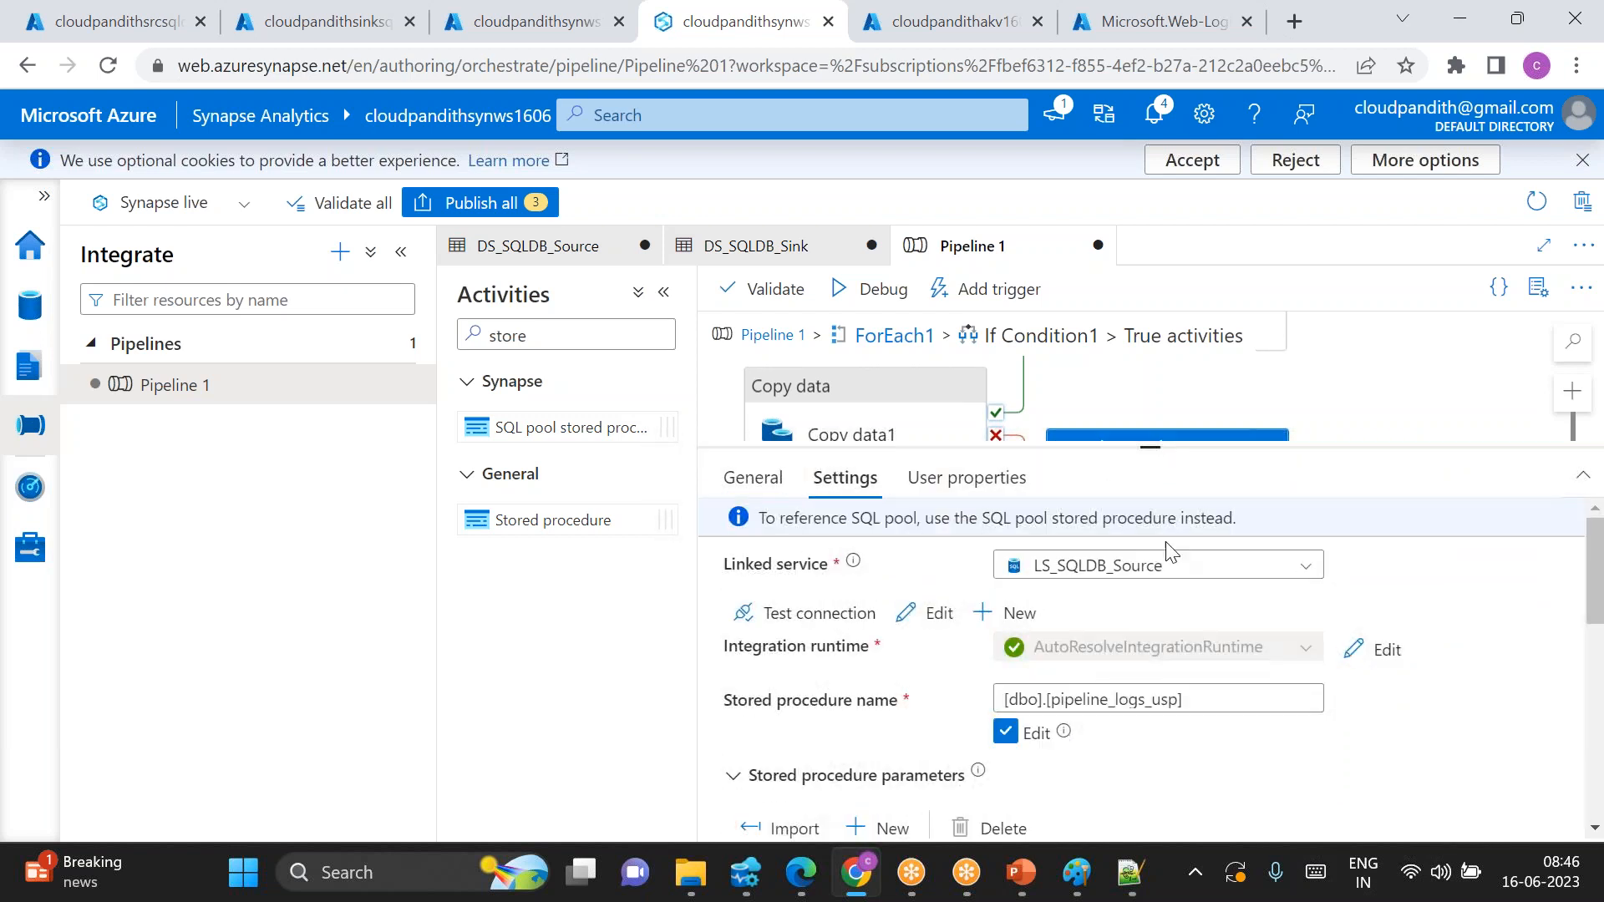
scroll(1220, 660, down, 5)
click(1447, 632)
click(1278, 642)
click(1253, 658)
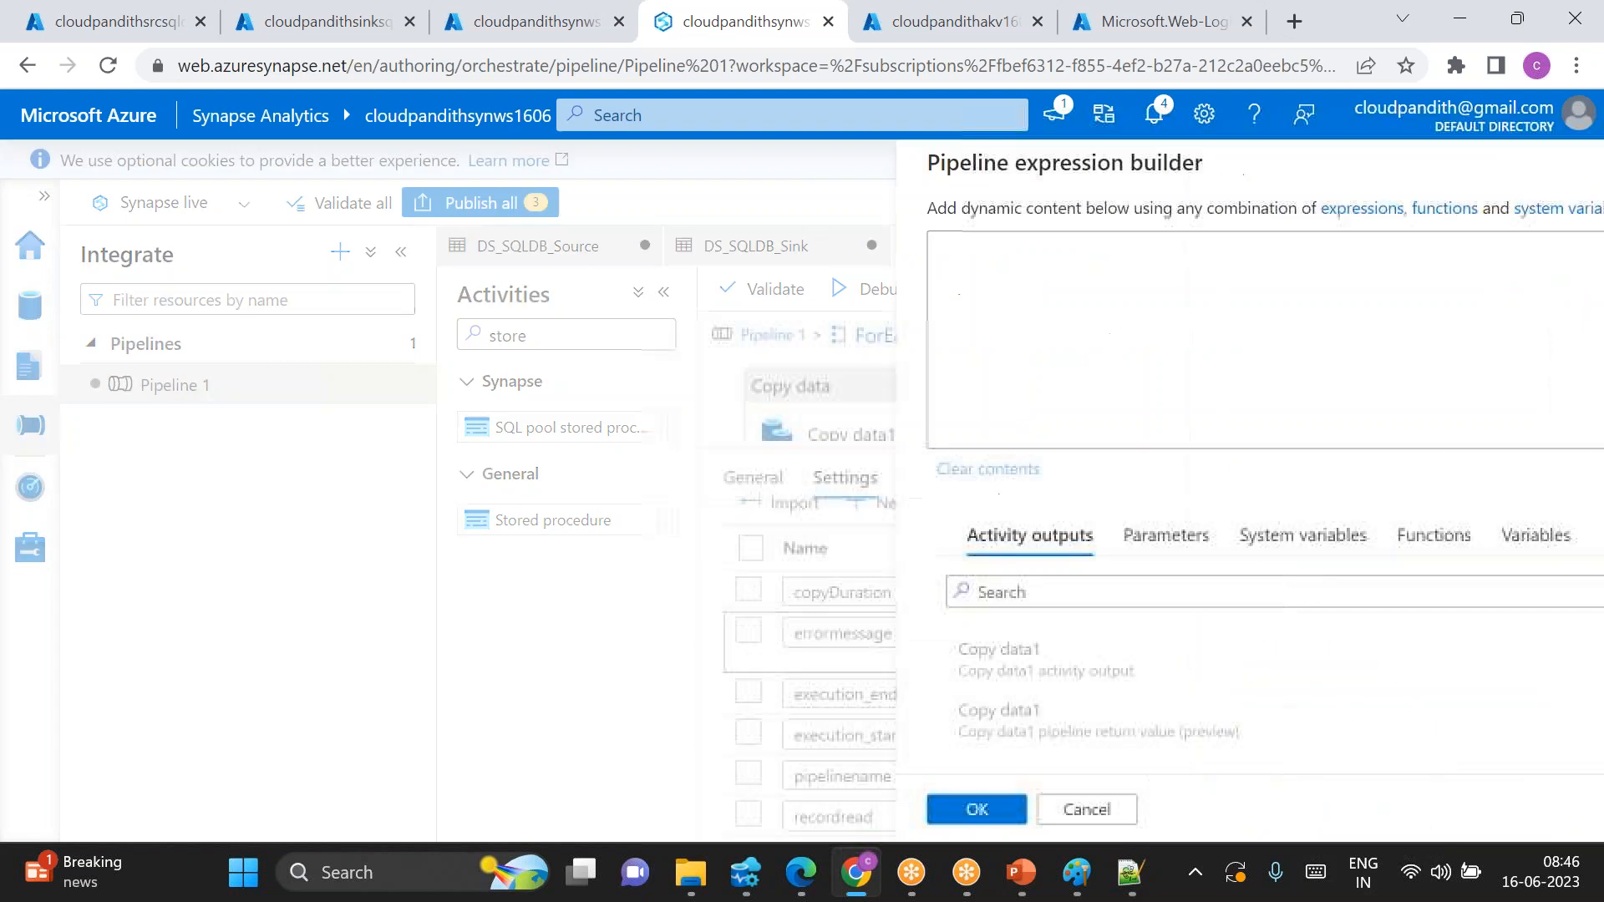
click(960, 715)
double_click(1201, 244)
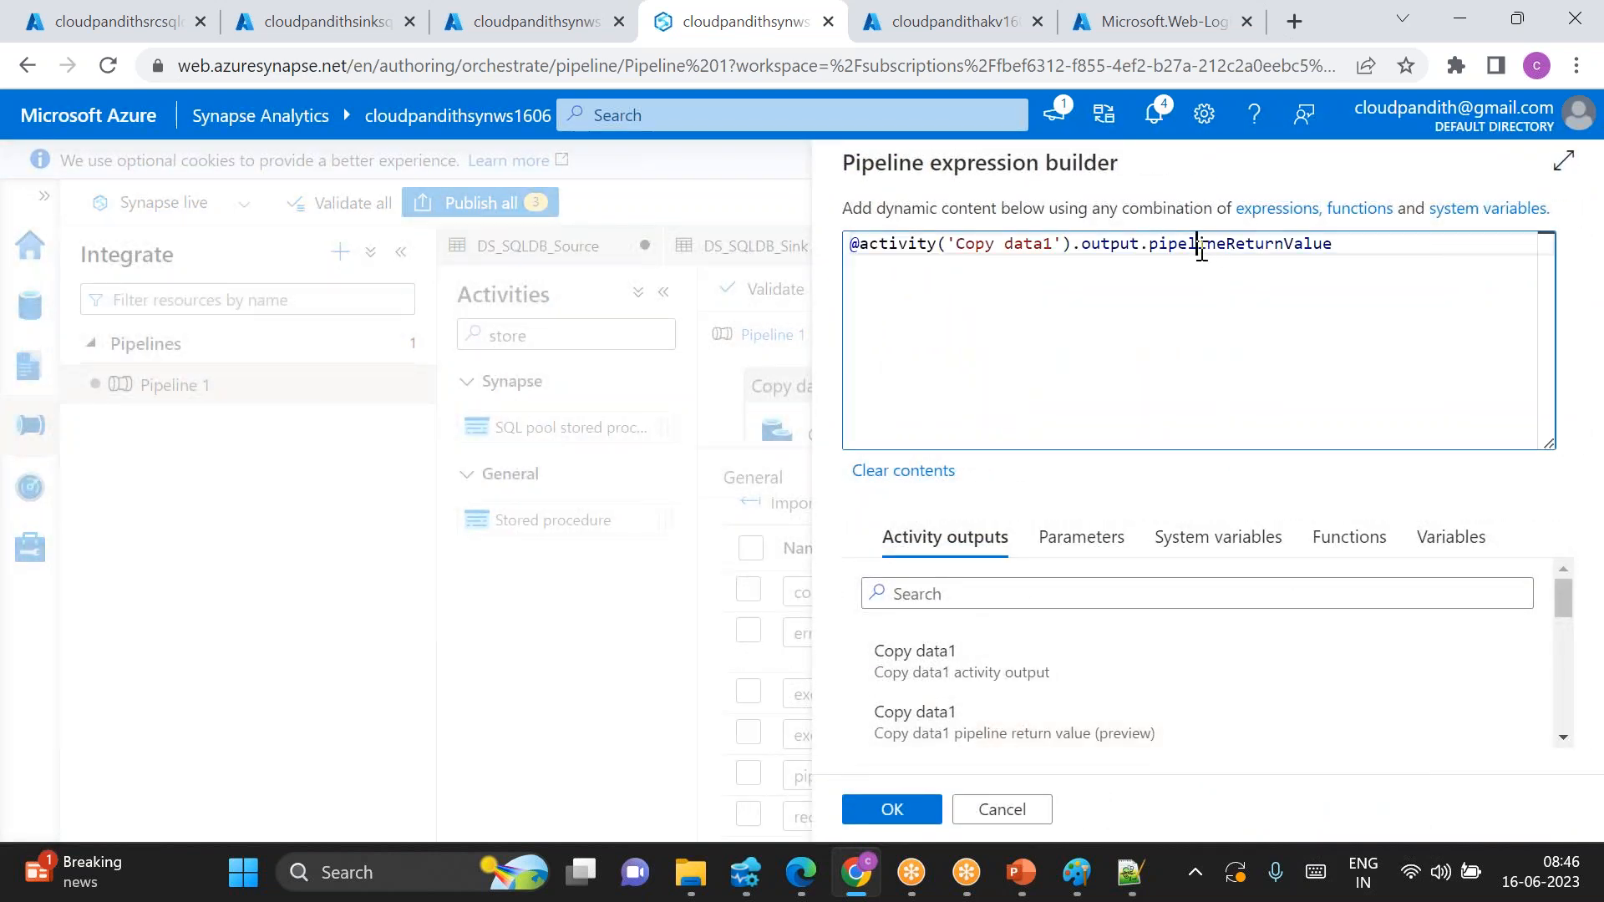
key(BackSpace)
text(errors[0].)
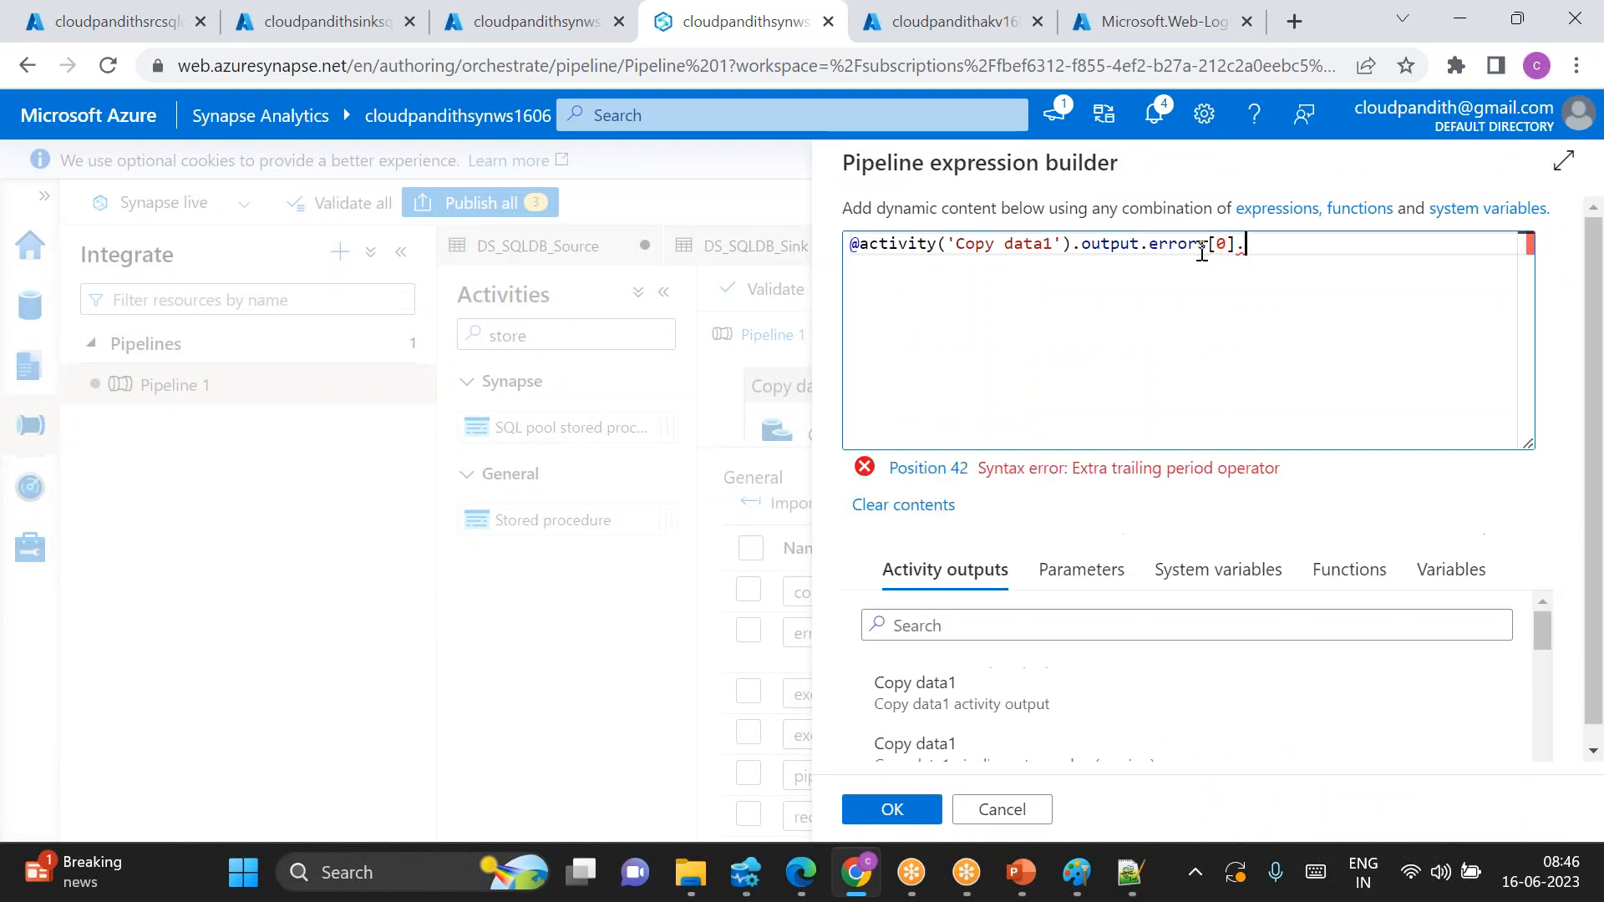
text(message)
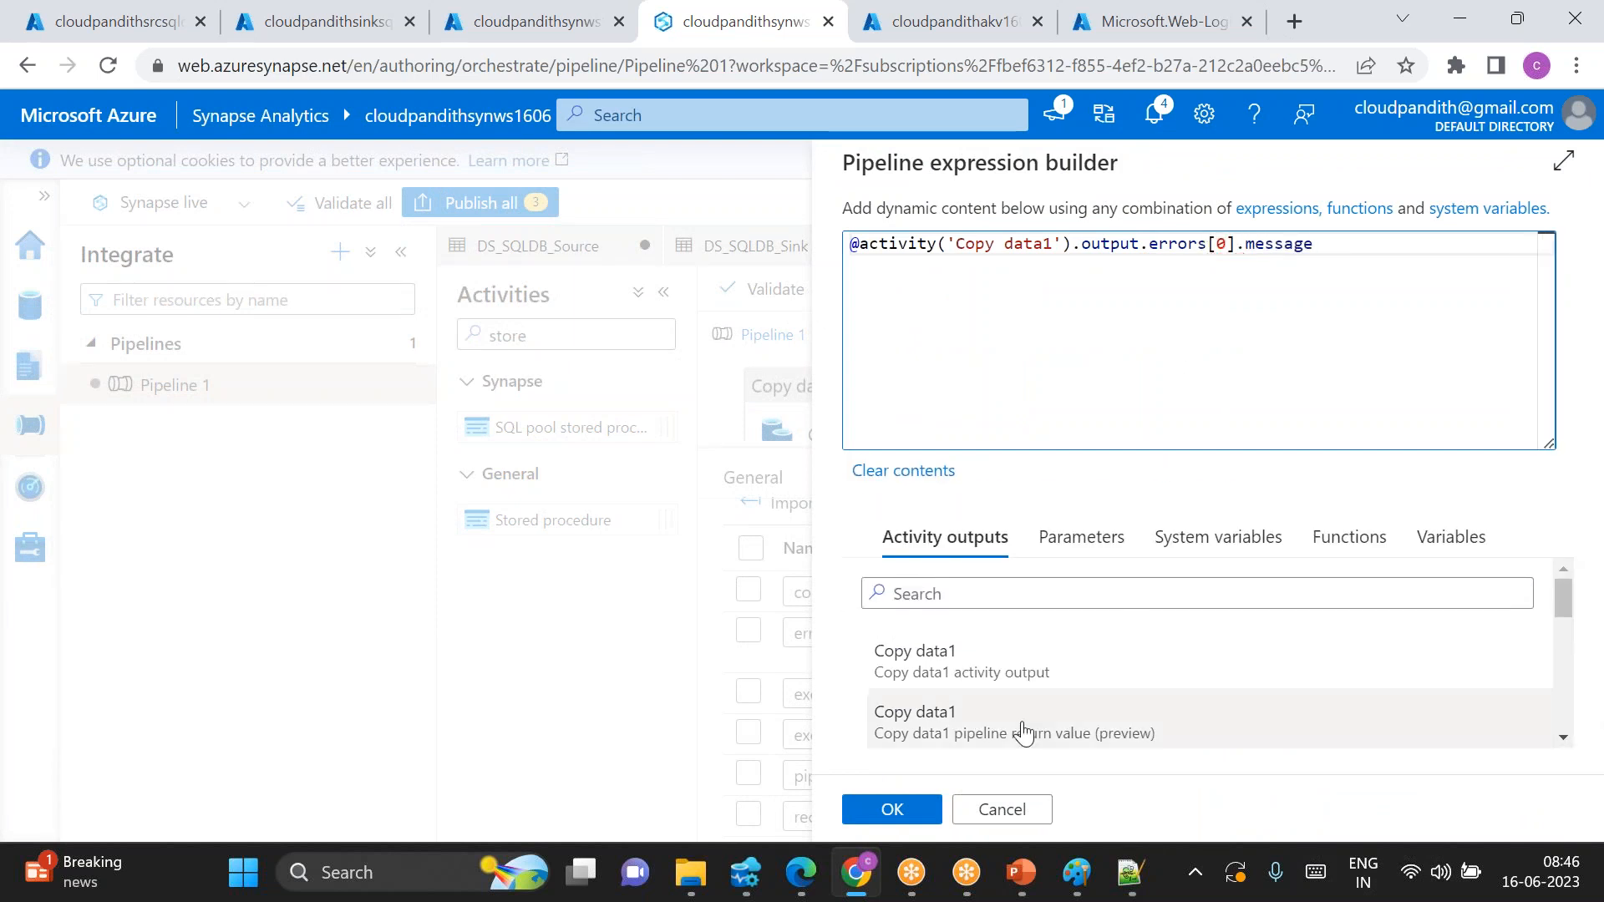
click(892, 809)
Step: Clear recordread and recordwritten and mark both Treat as null
scroll(1290, 695, down, 2)
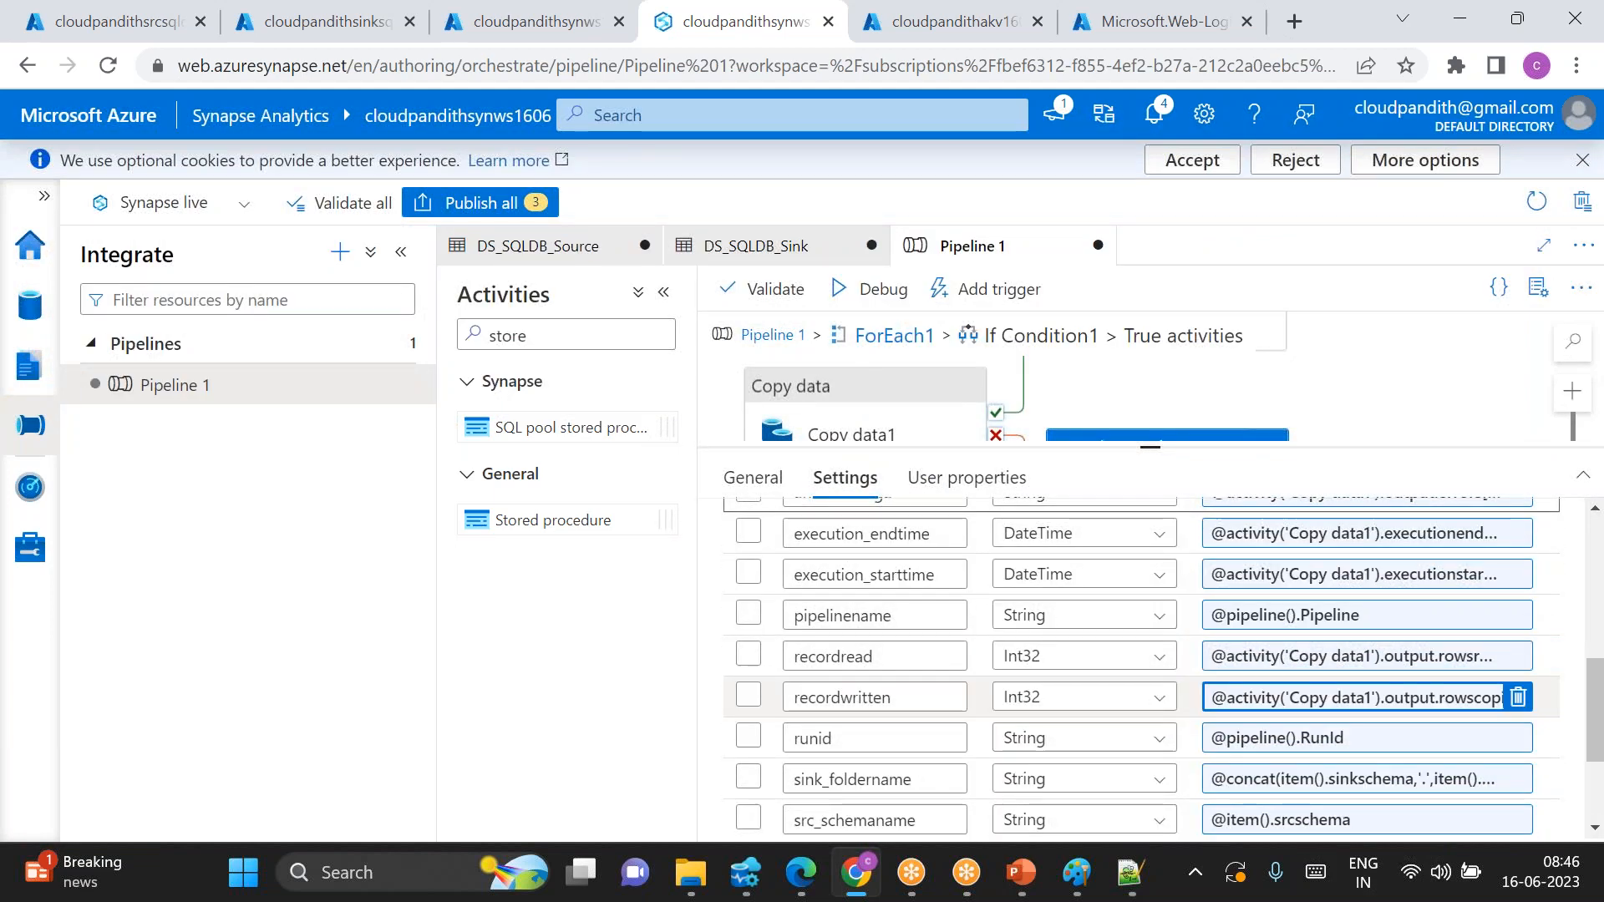
click(1518, 655)
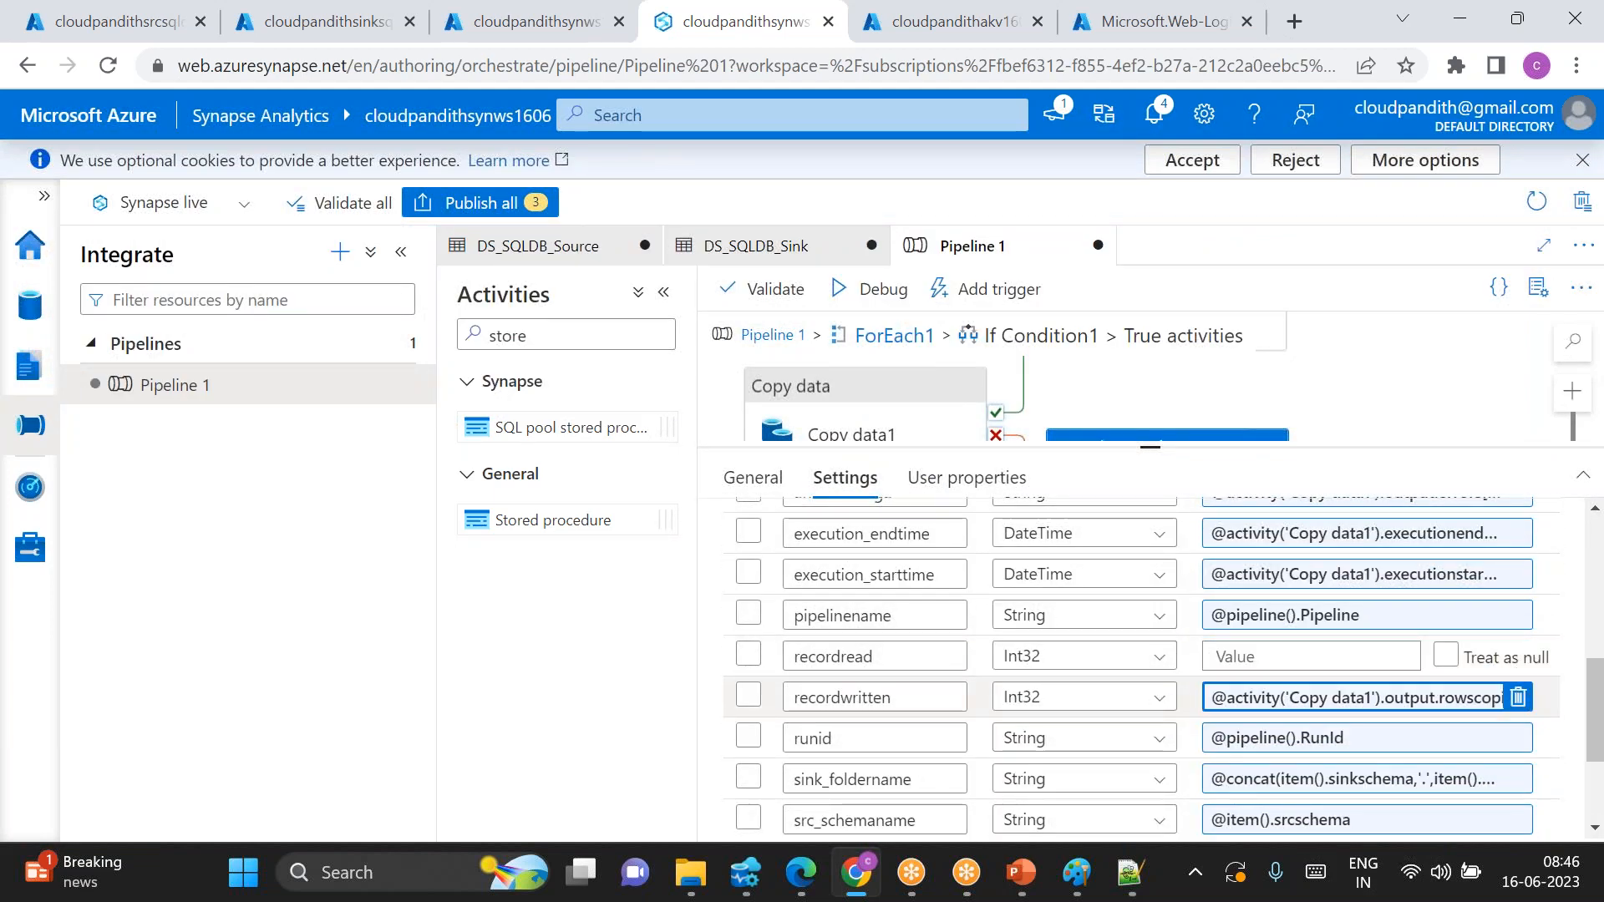
click(1518, 696)
click(1446, 655)
click(1446, 697)
scroll(1446, 699, down, 2)
scroll(1170, 584, up, 5)
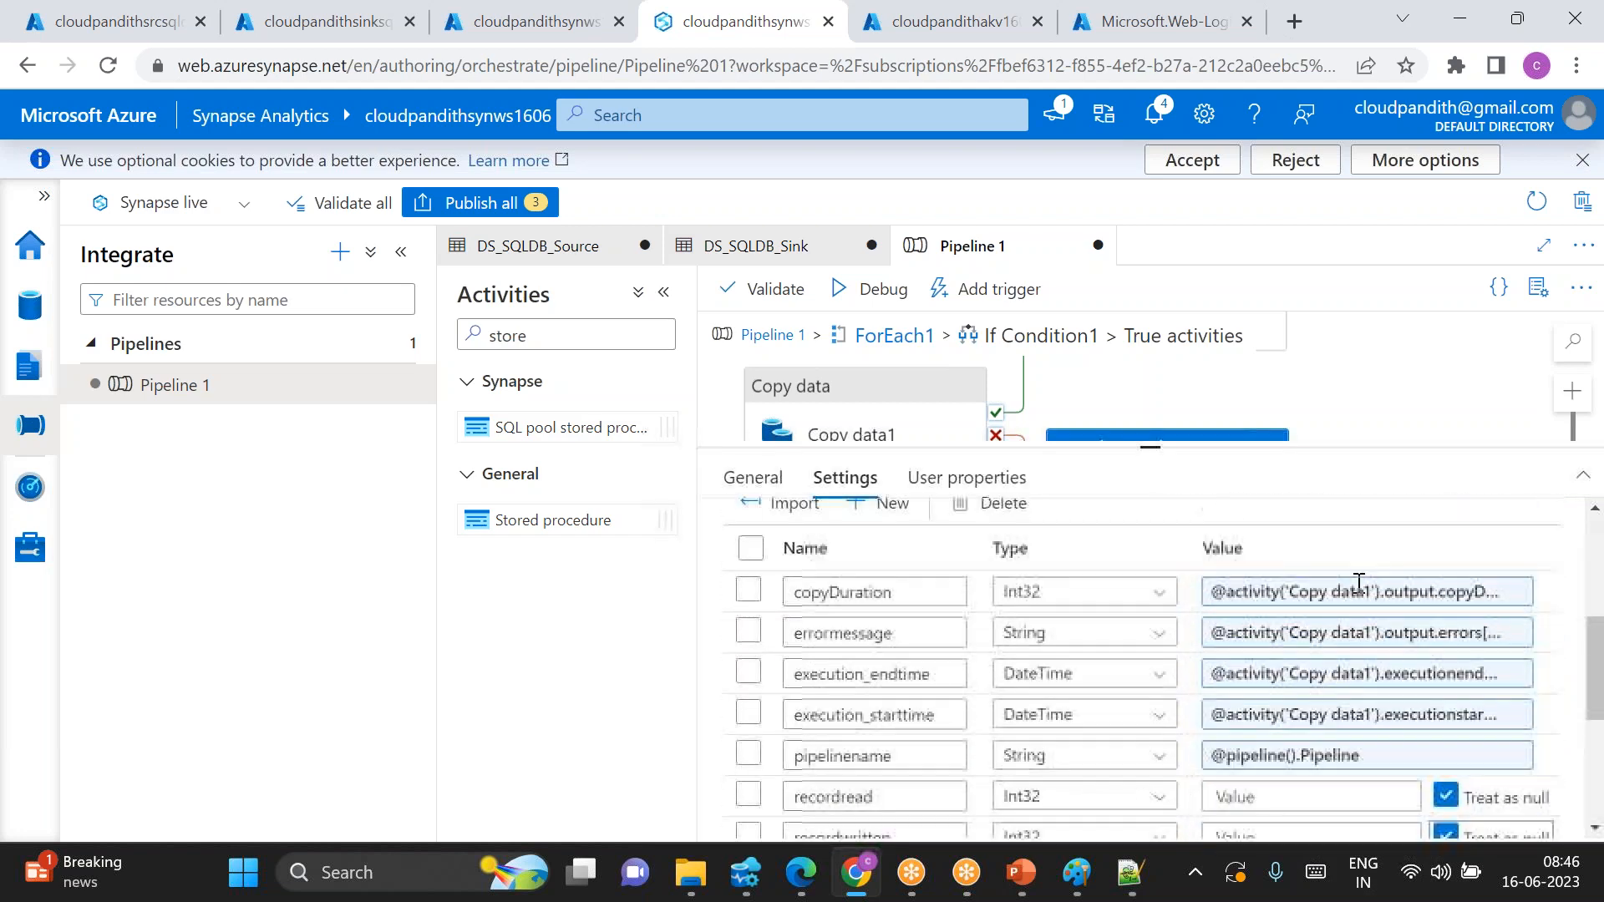
drag(1141, 442, 1149, 668)
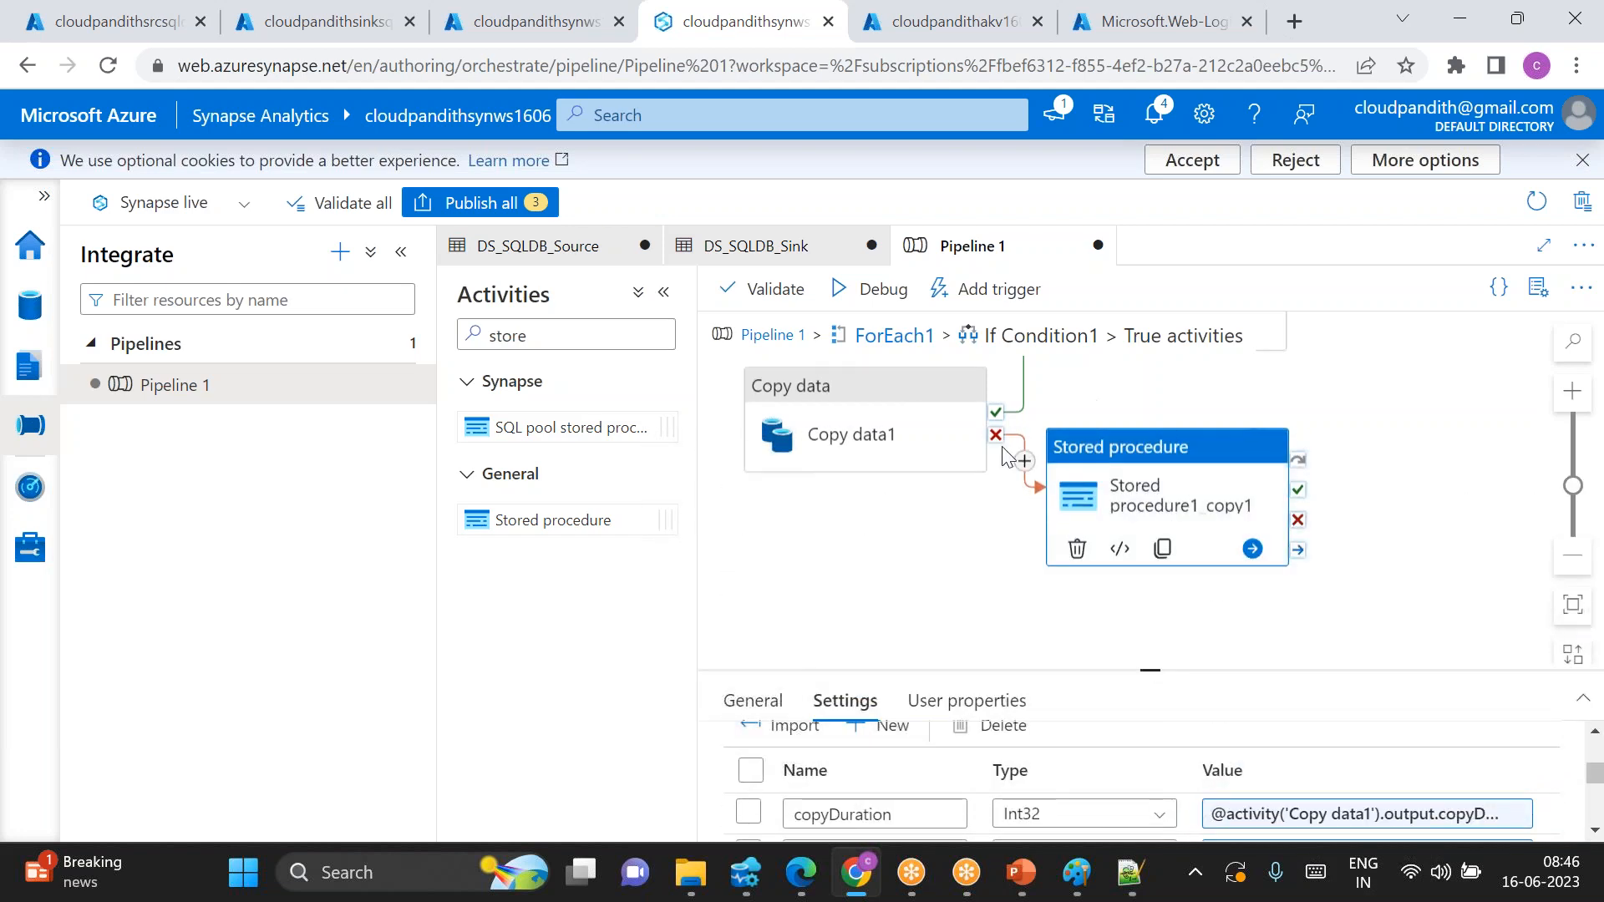
Step: In the True branch, discard the extra duplicate procedure and auto-align the activities
click(896, 336)
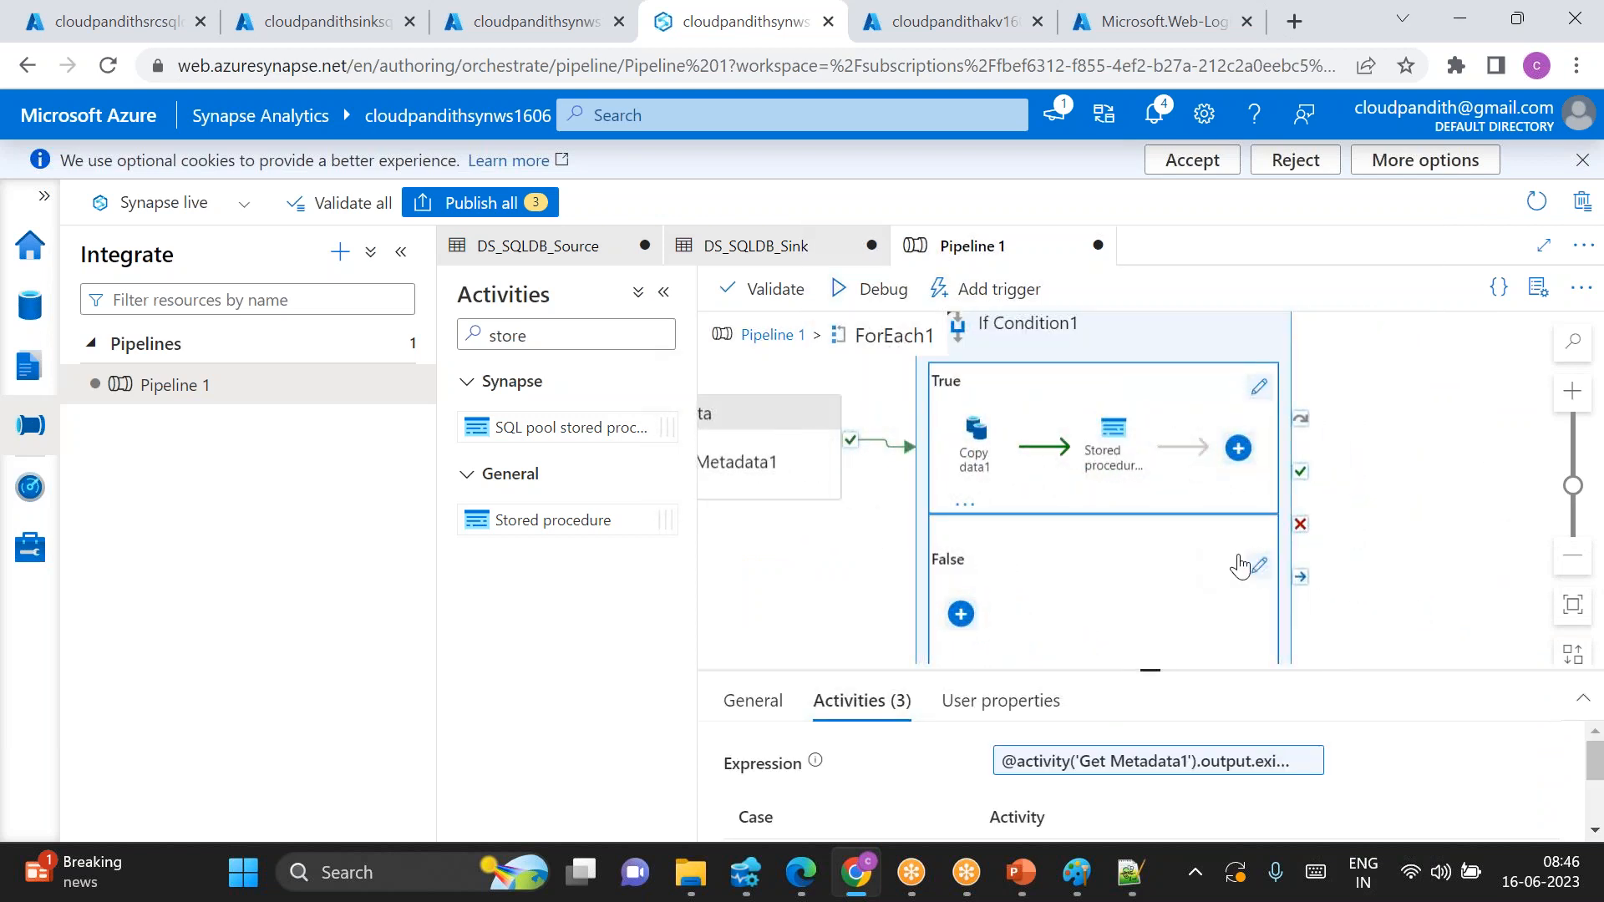
click(1259, 566)
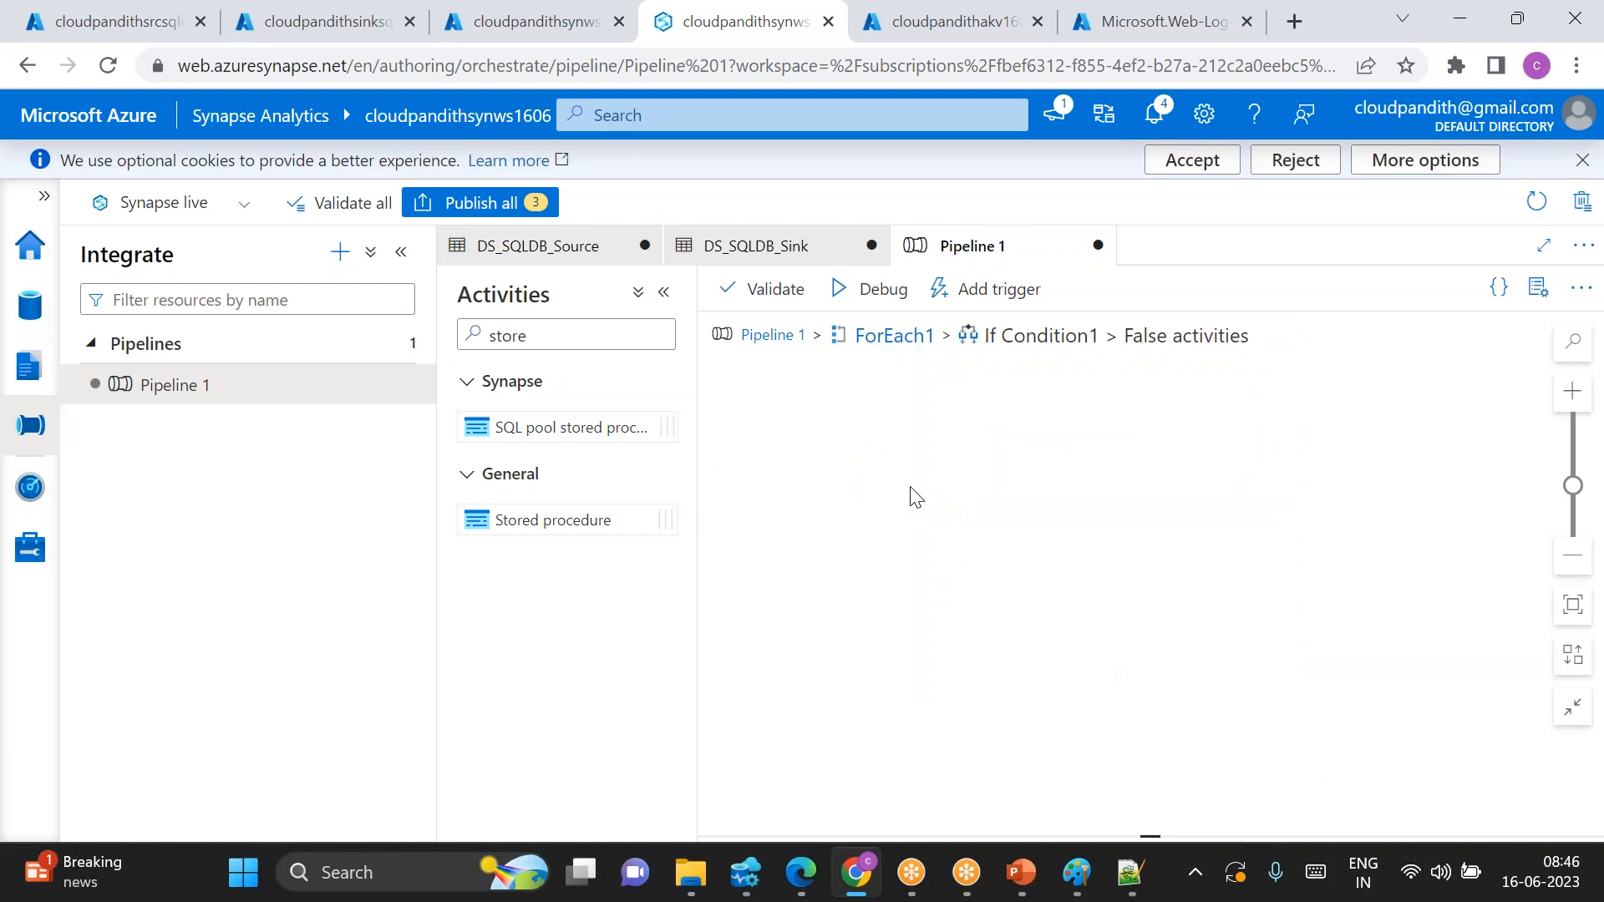
click(572, 335)
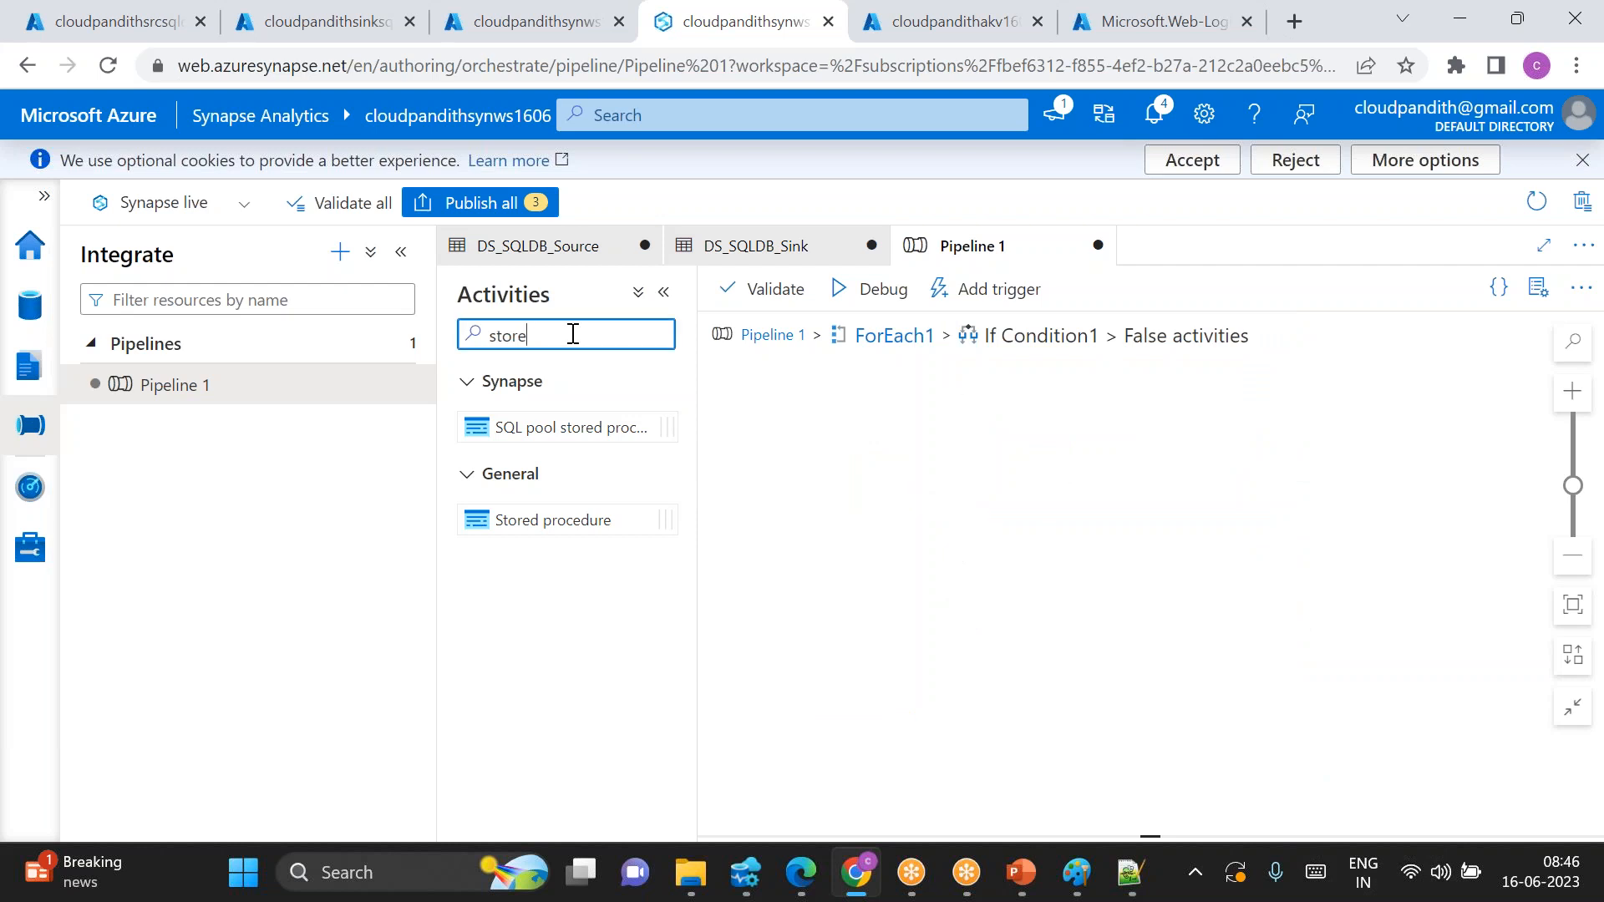
click(894, 335)
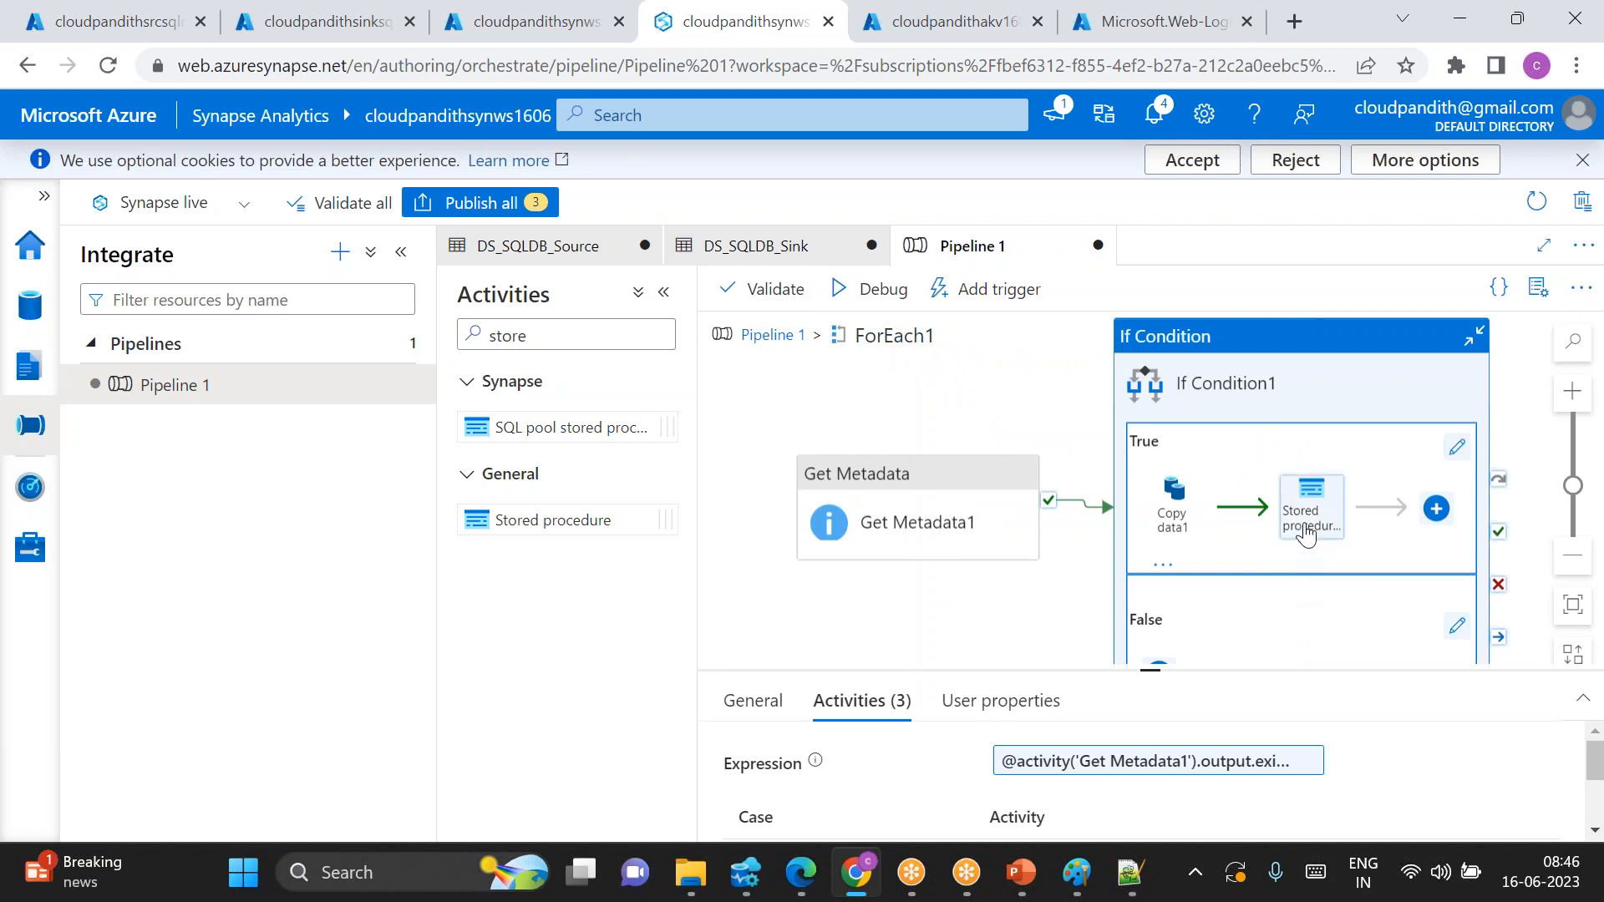
click(1457, 447)
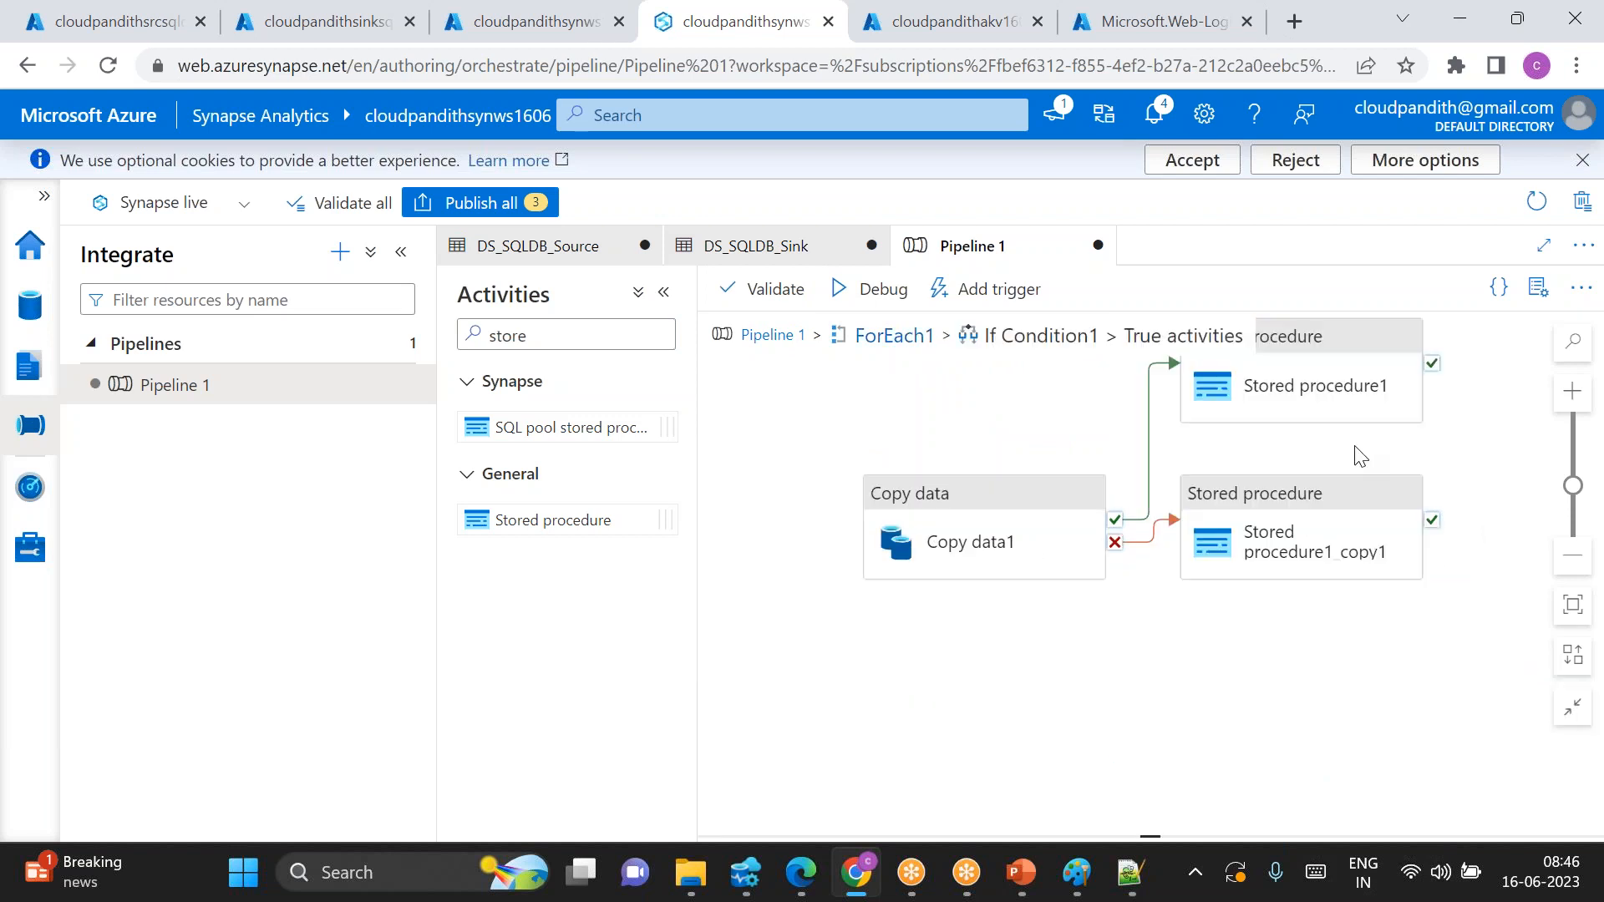
click(1301, 541)
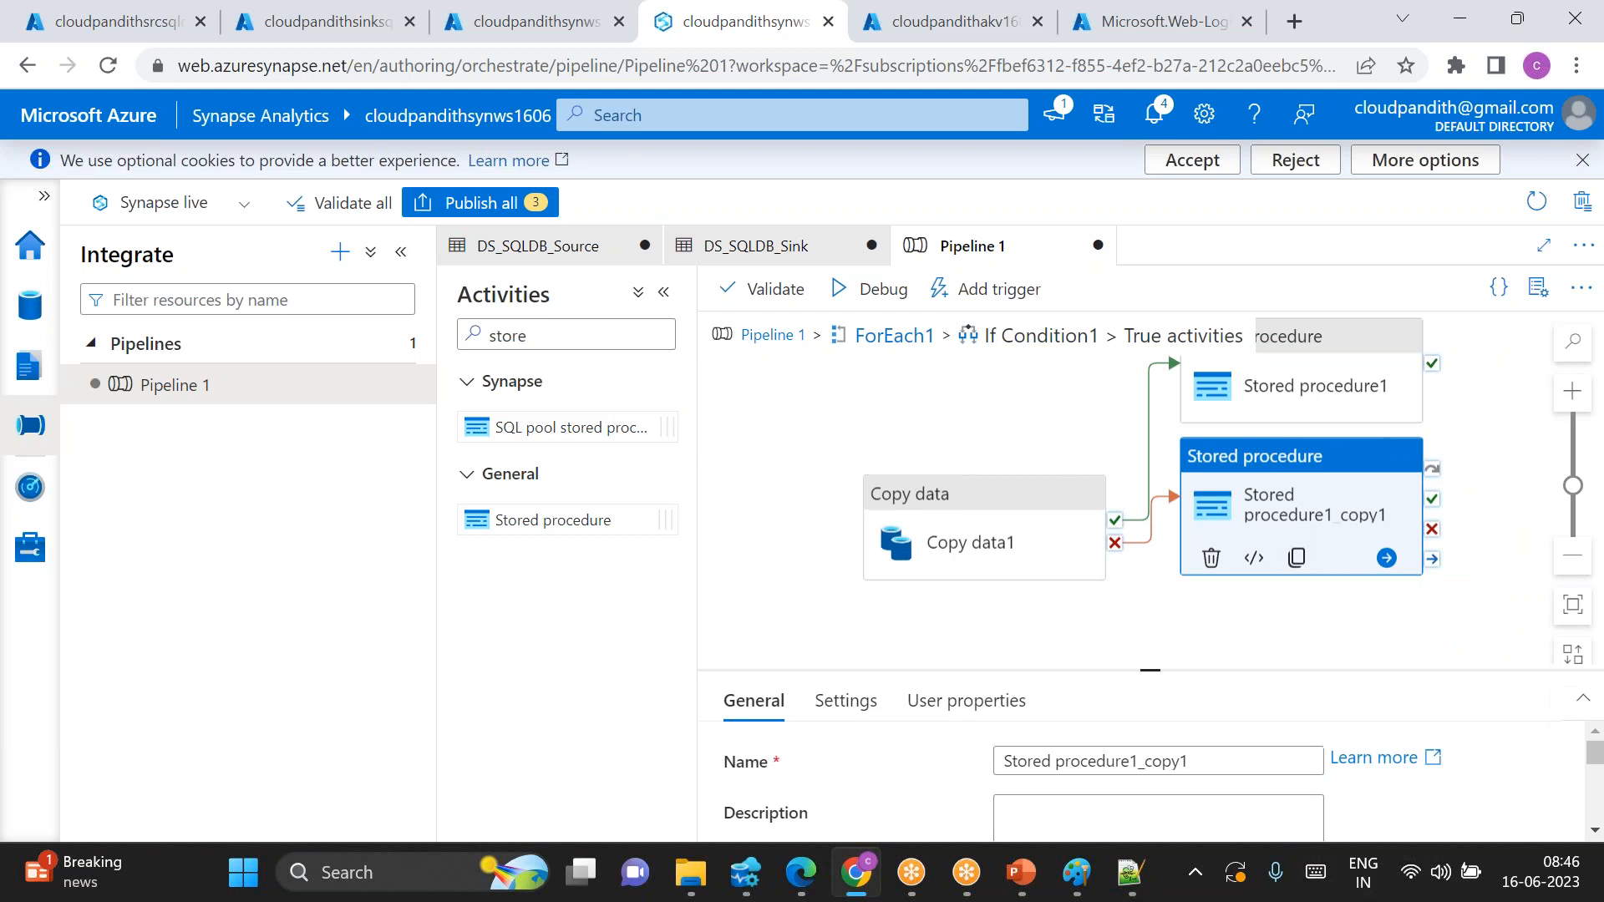
click(1297, 558)
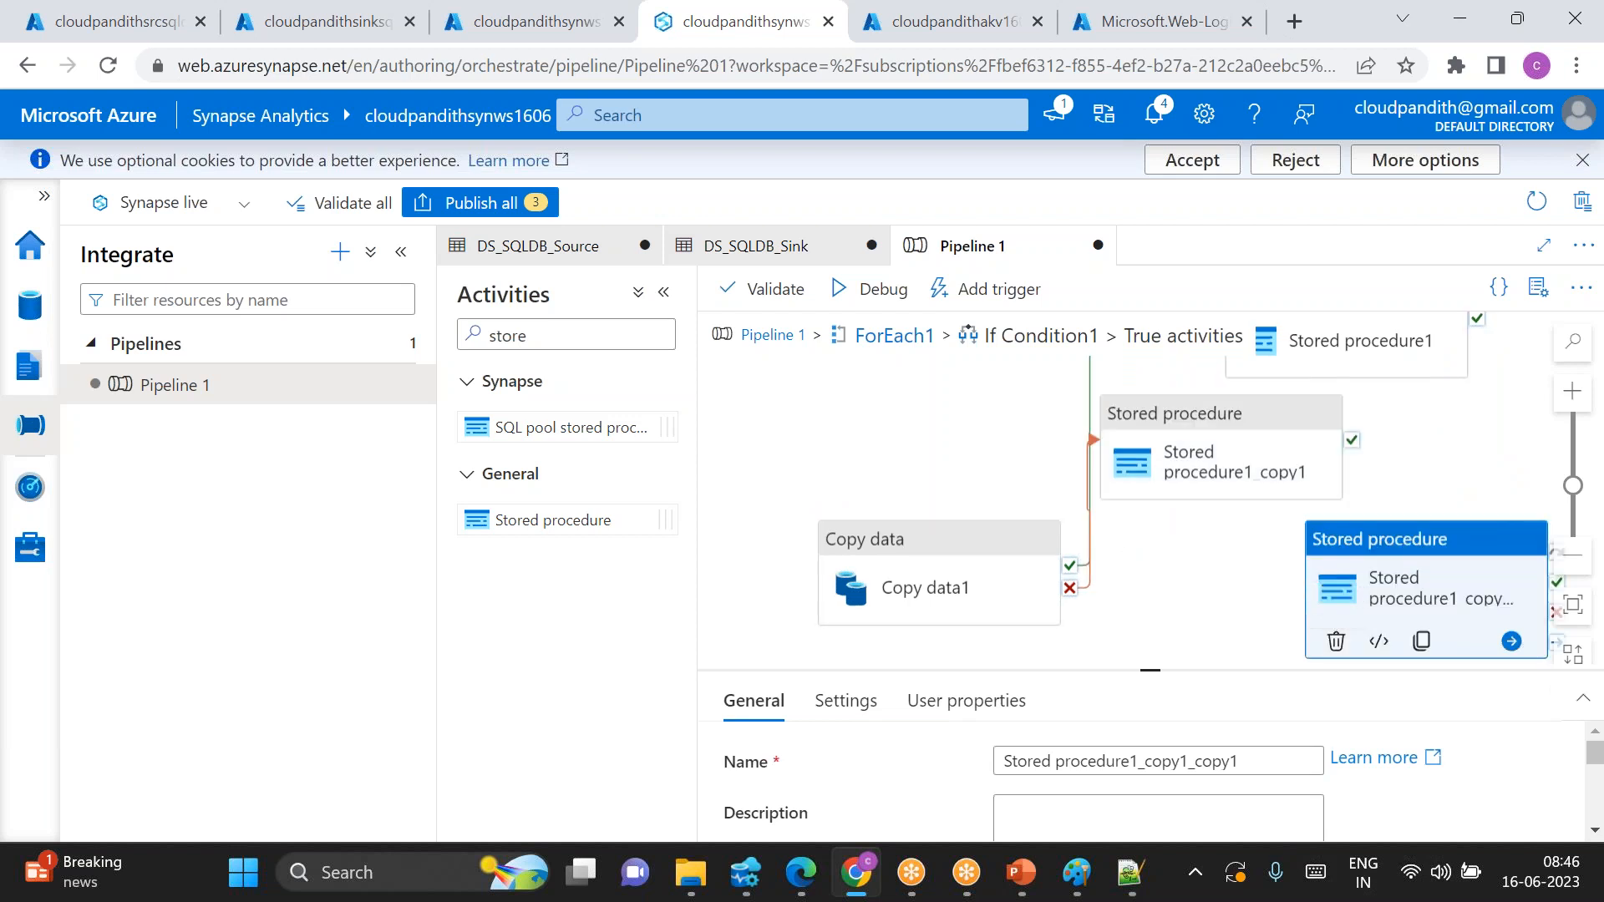
click(1334, 642)
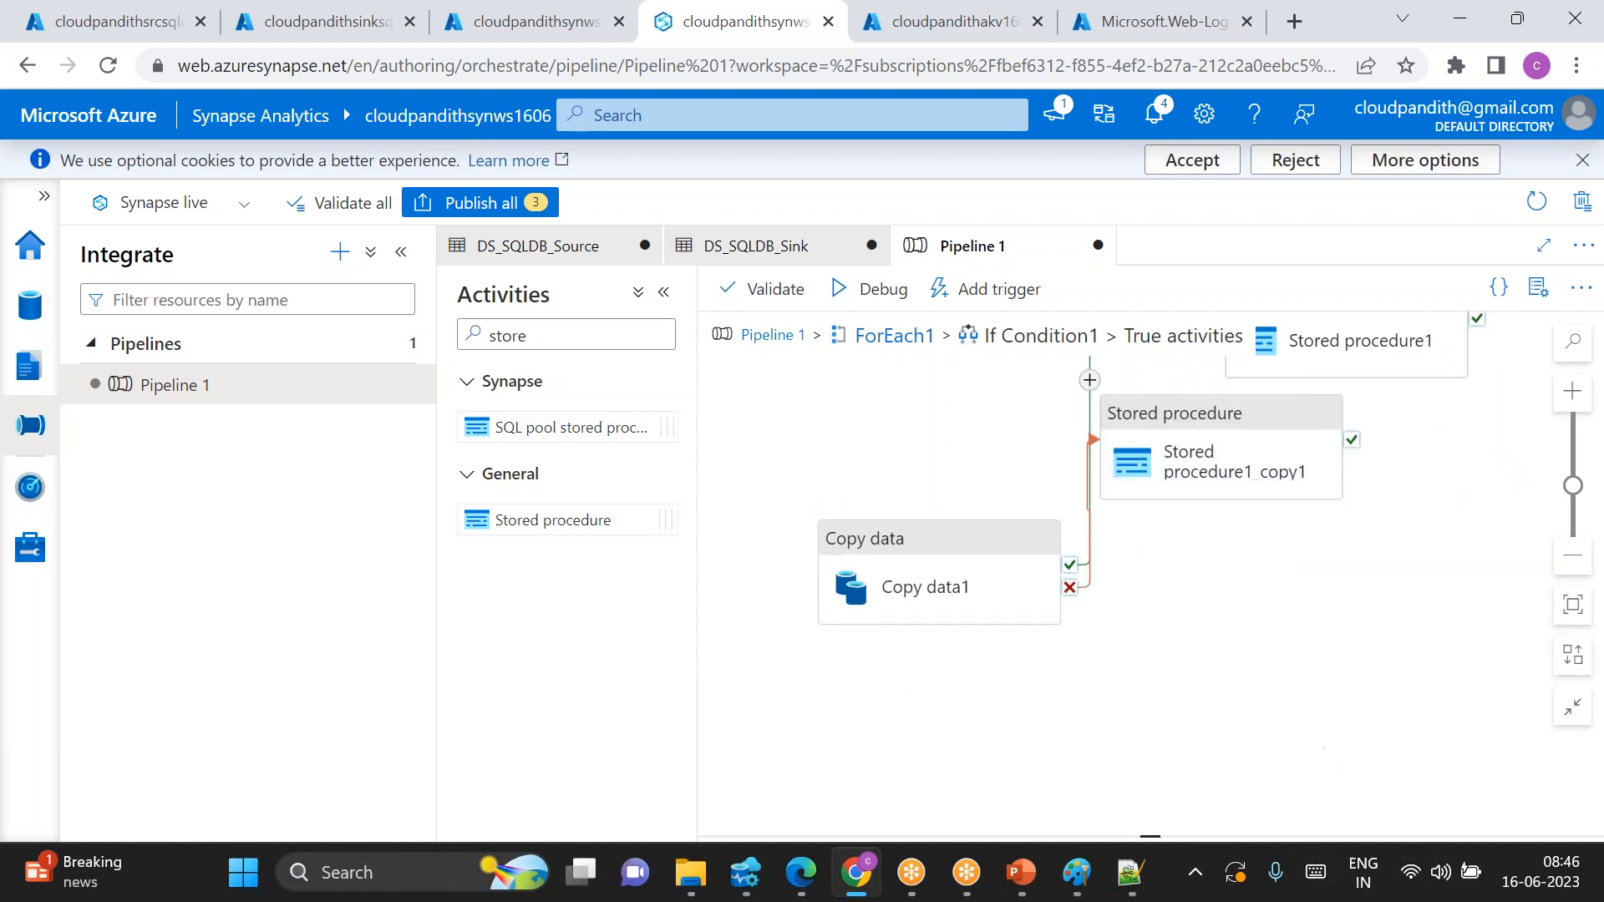
right_click(951, 422)
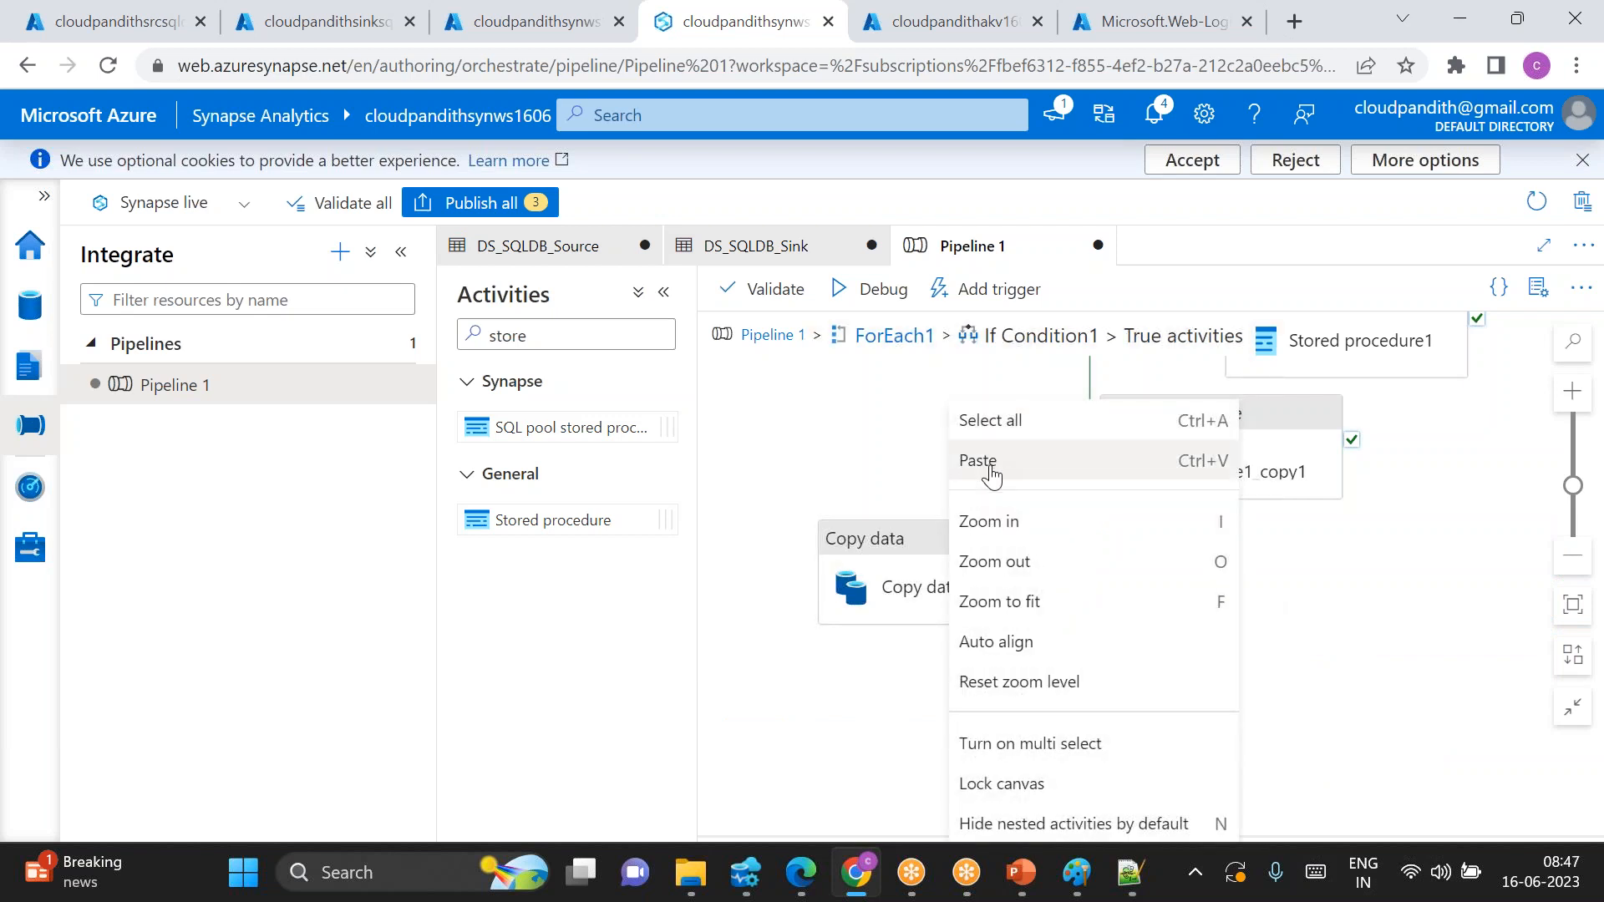
click(1007, 645)
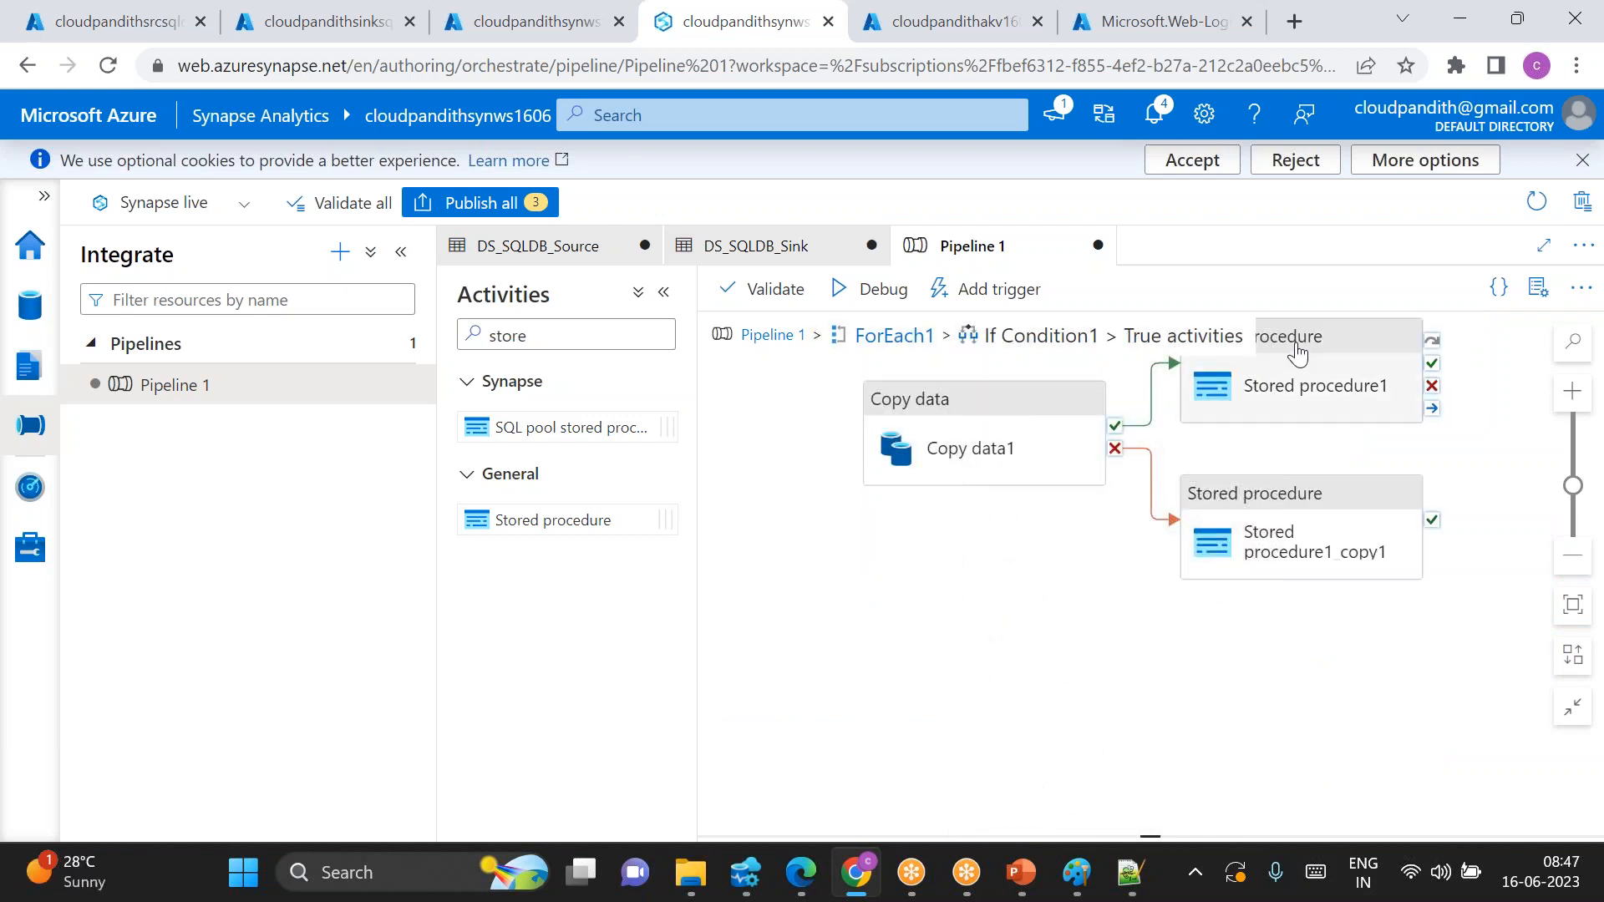
Step: Rename the two True-branch stored procedures to success_sp and failed_sp
click(1296, 409)
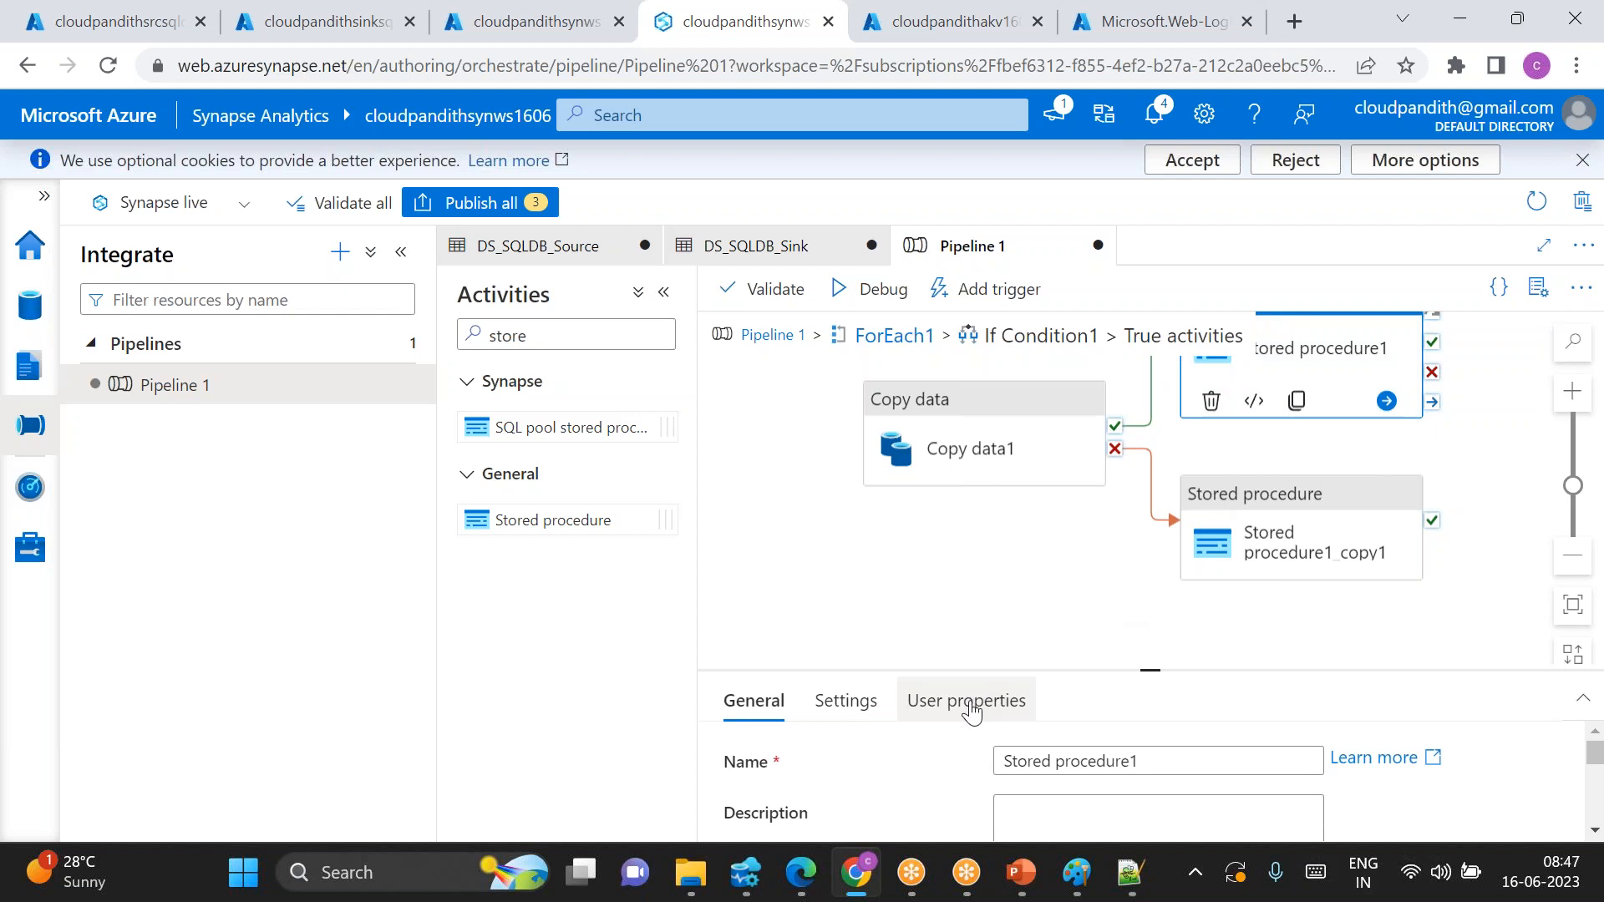
drag(1173, 770, 823, 762)
text(succ)
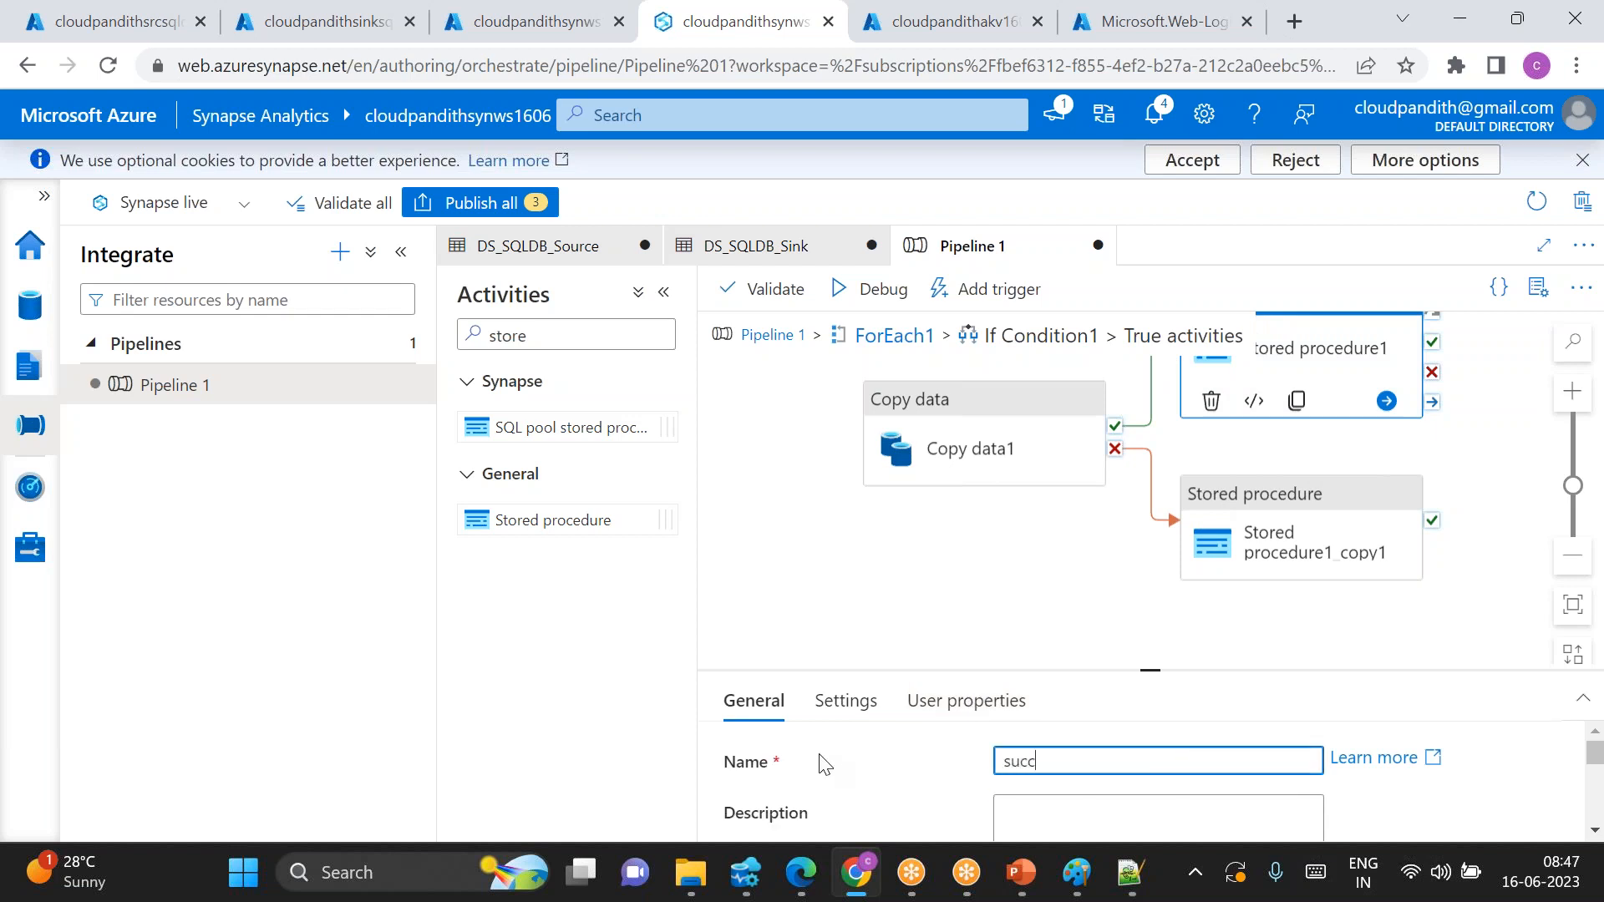
text(ess_sp)
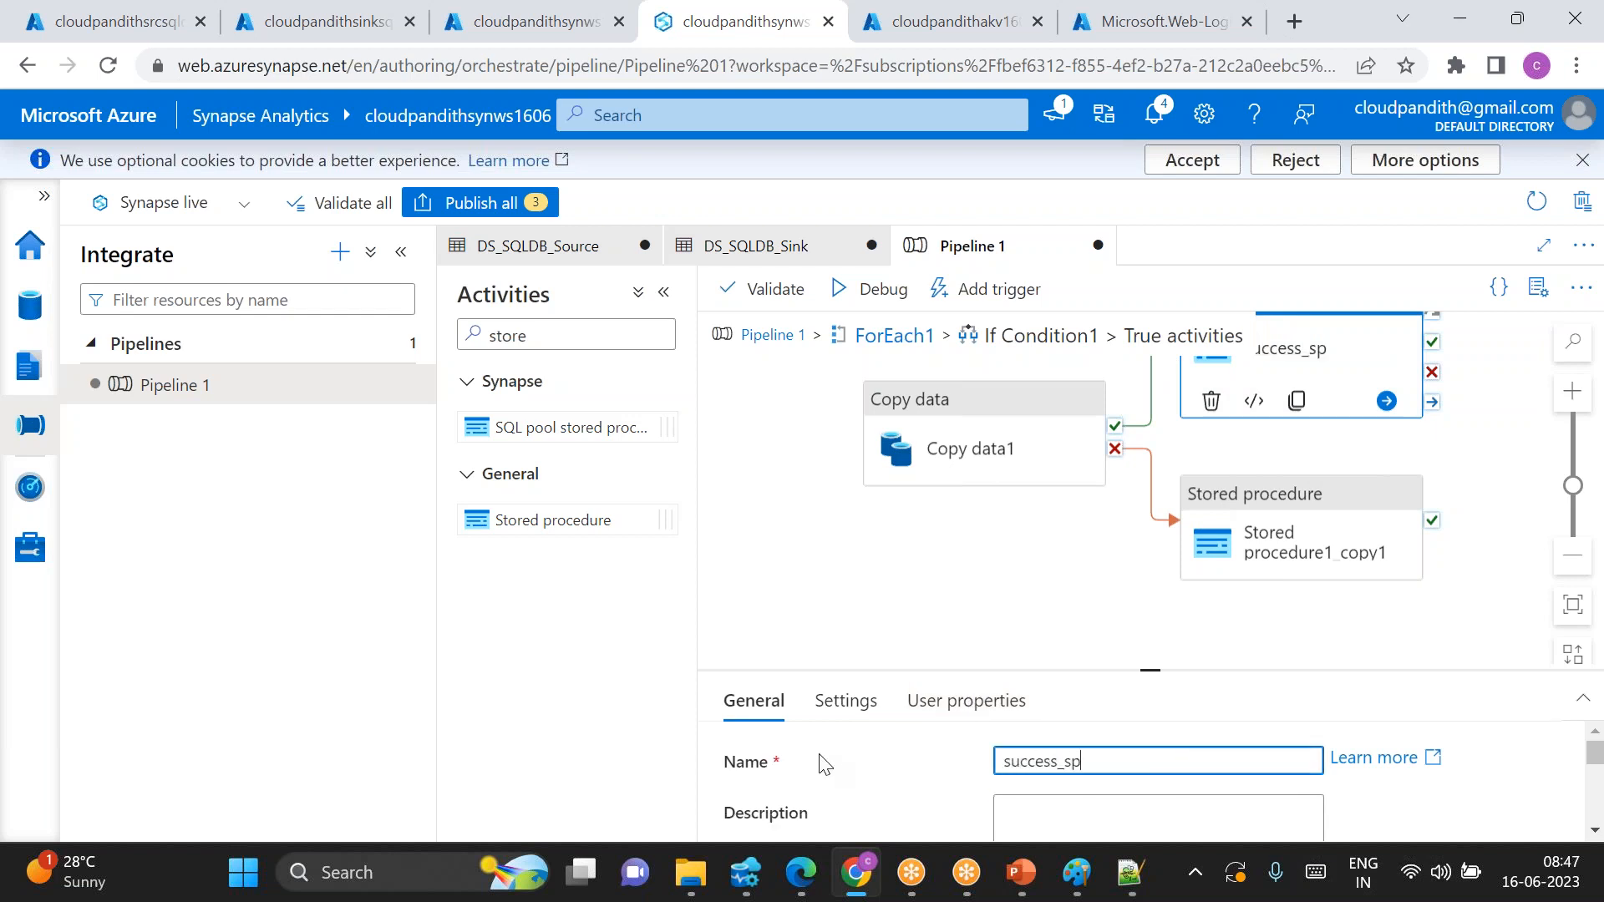
click(1307, 496)
click(842, 701)
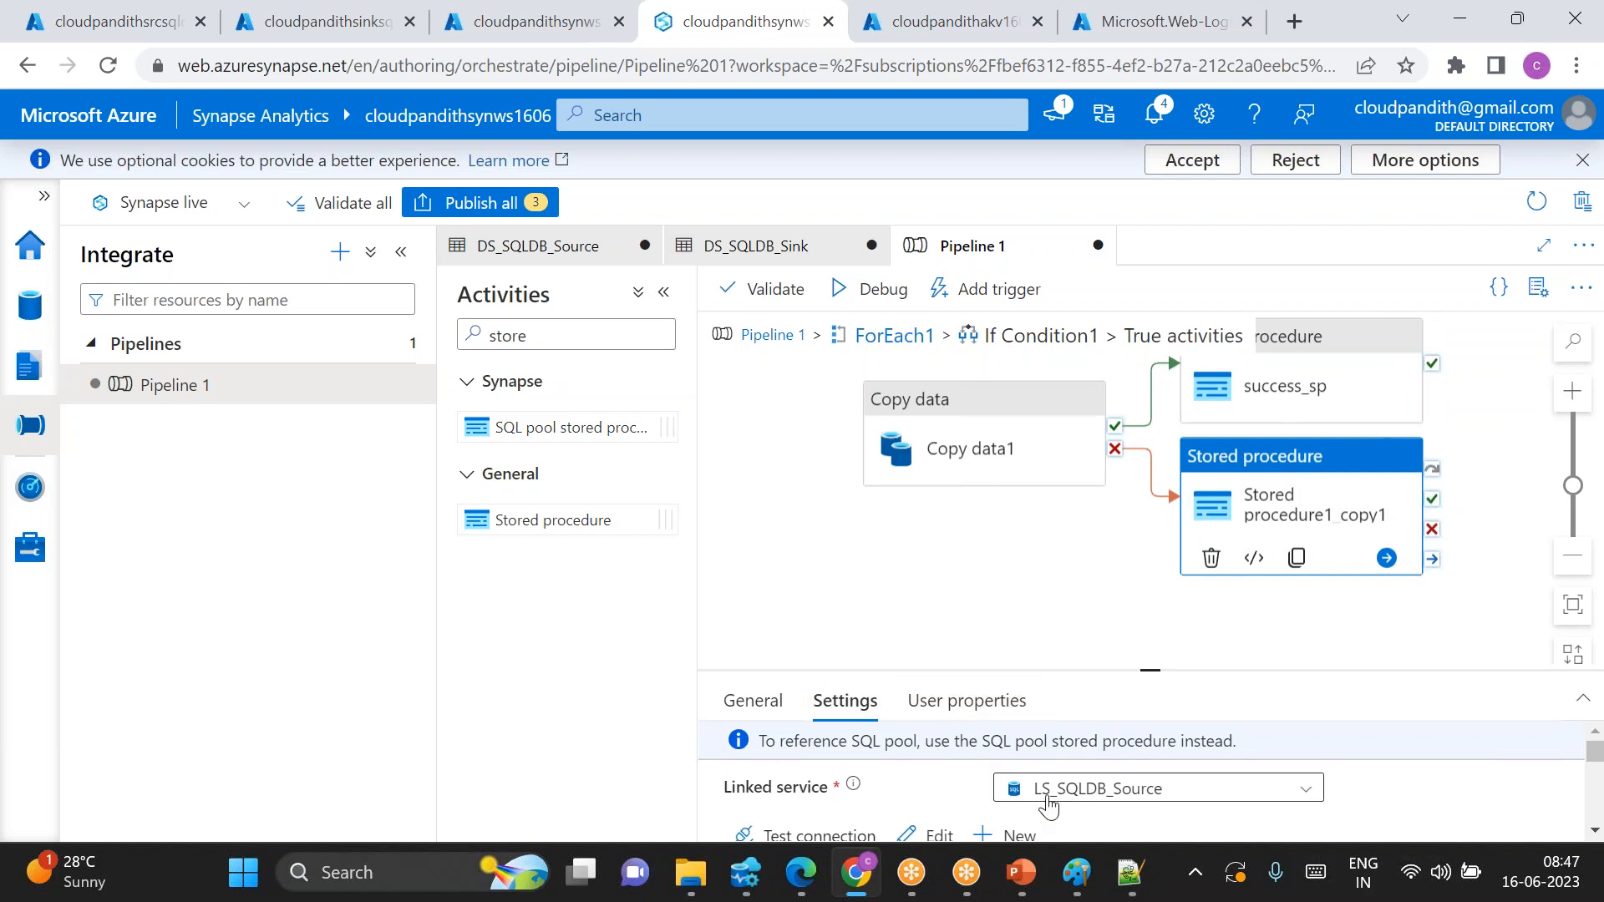
click(1055, 759)
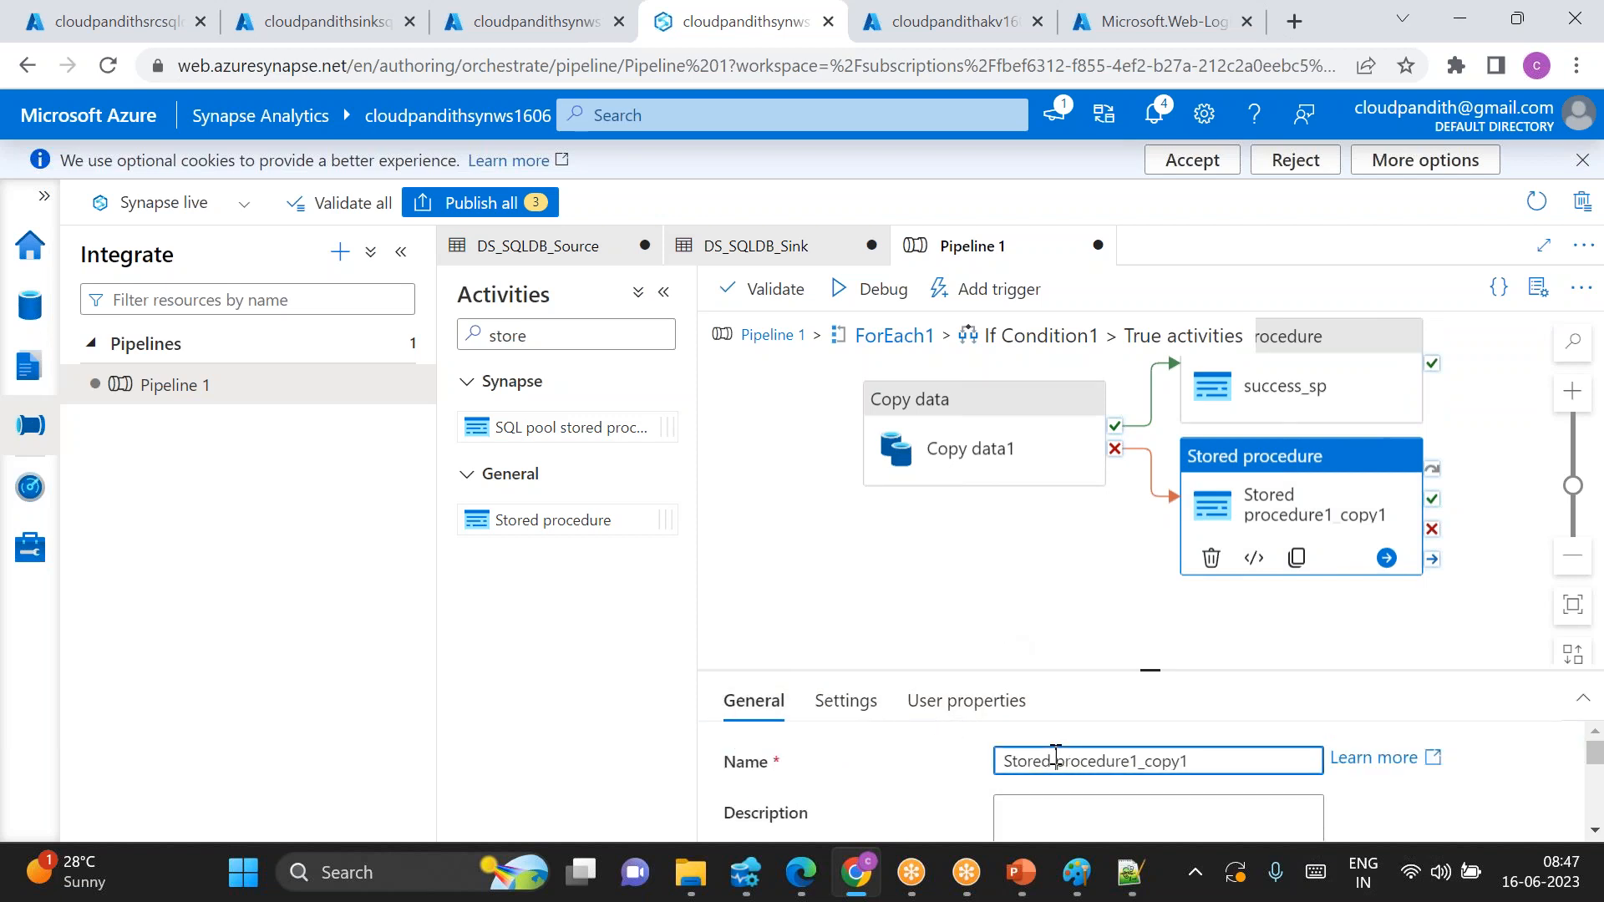
key(ctrl+a)
key(BackSpace)
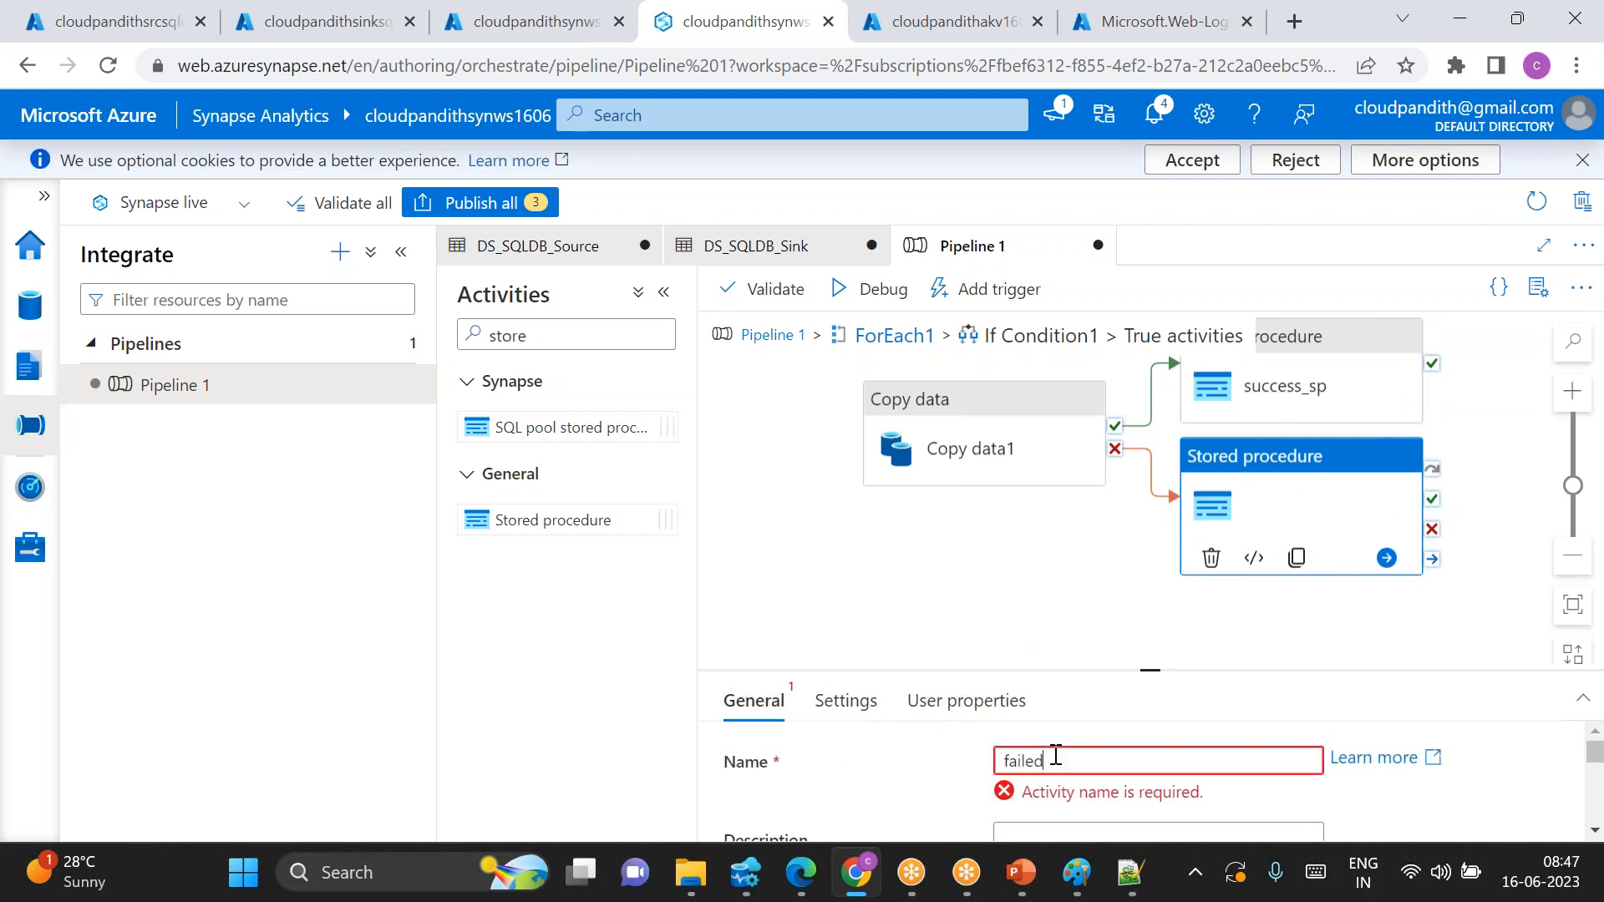
click(1099, 589)
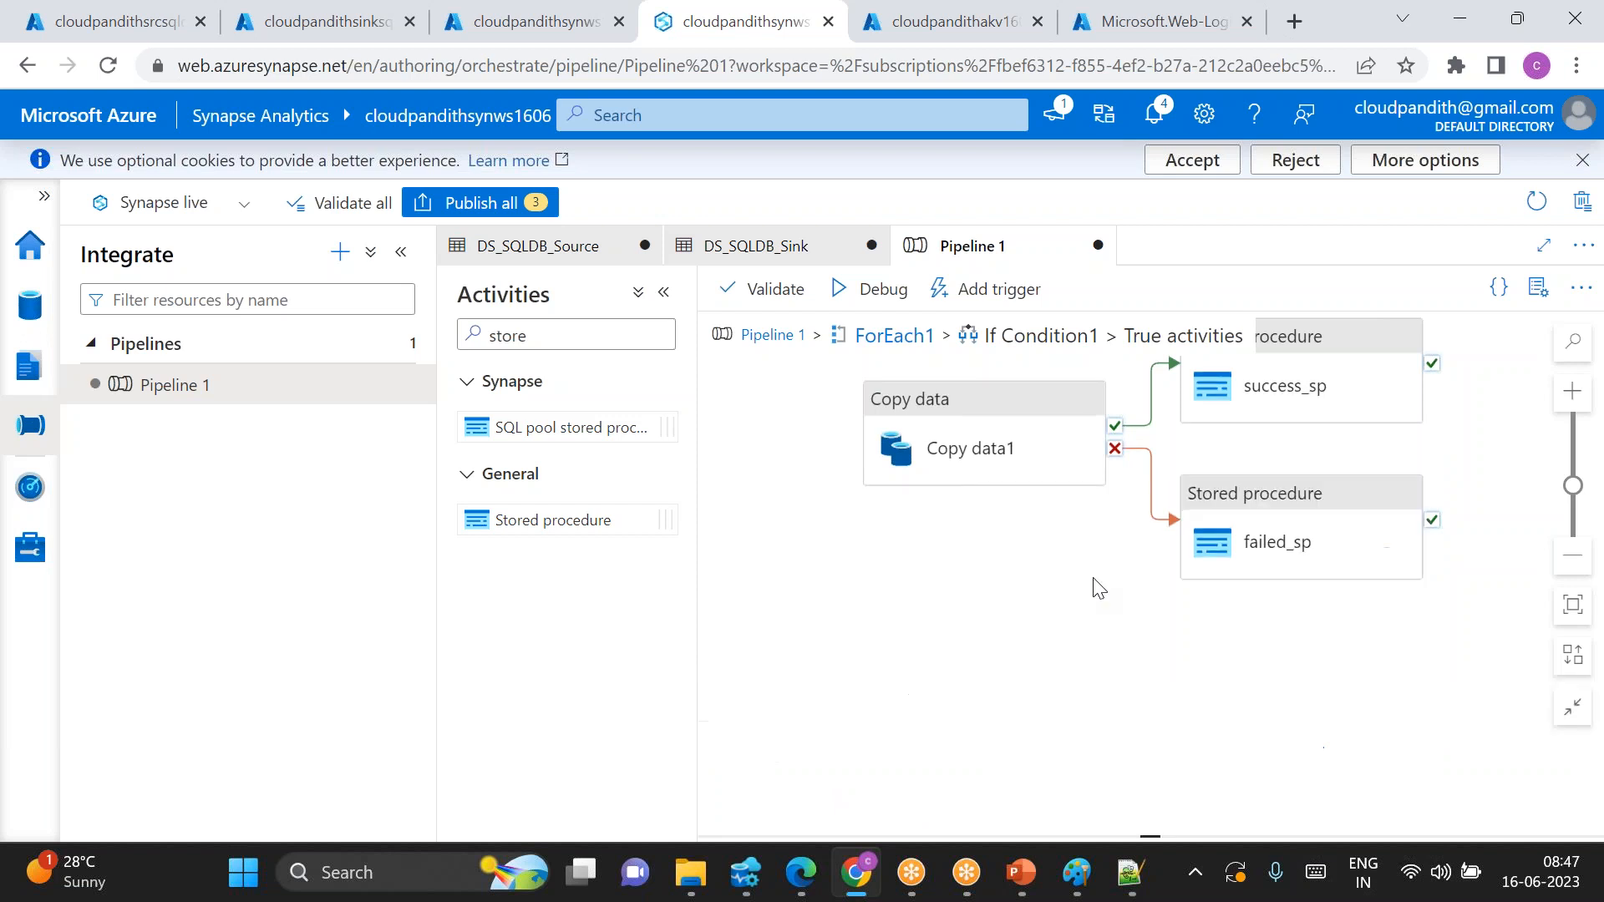
Step: Copy failed_sp and paste it into If Condition1's False branch as failed_sp_copy1
click(1274, 498)
right_click(1274, 501)
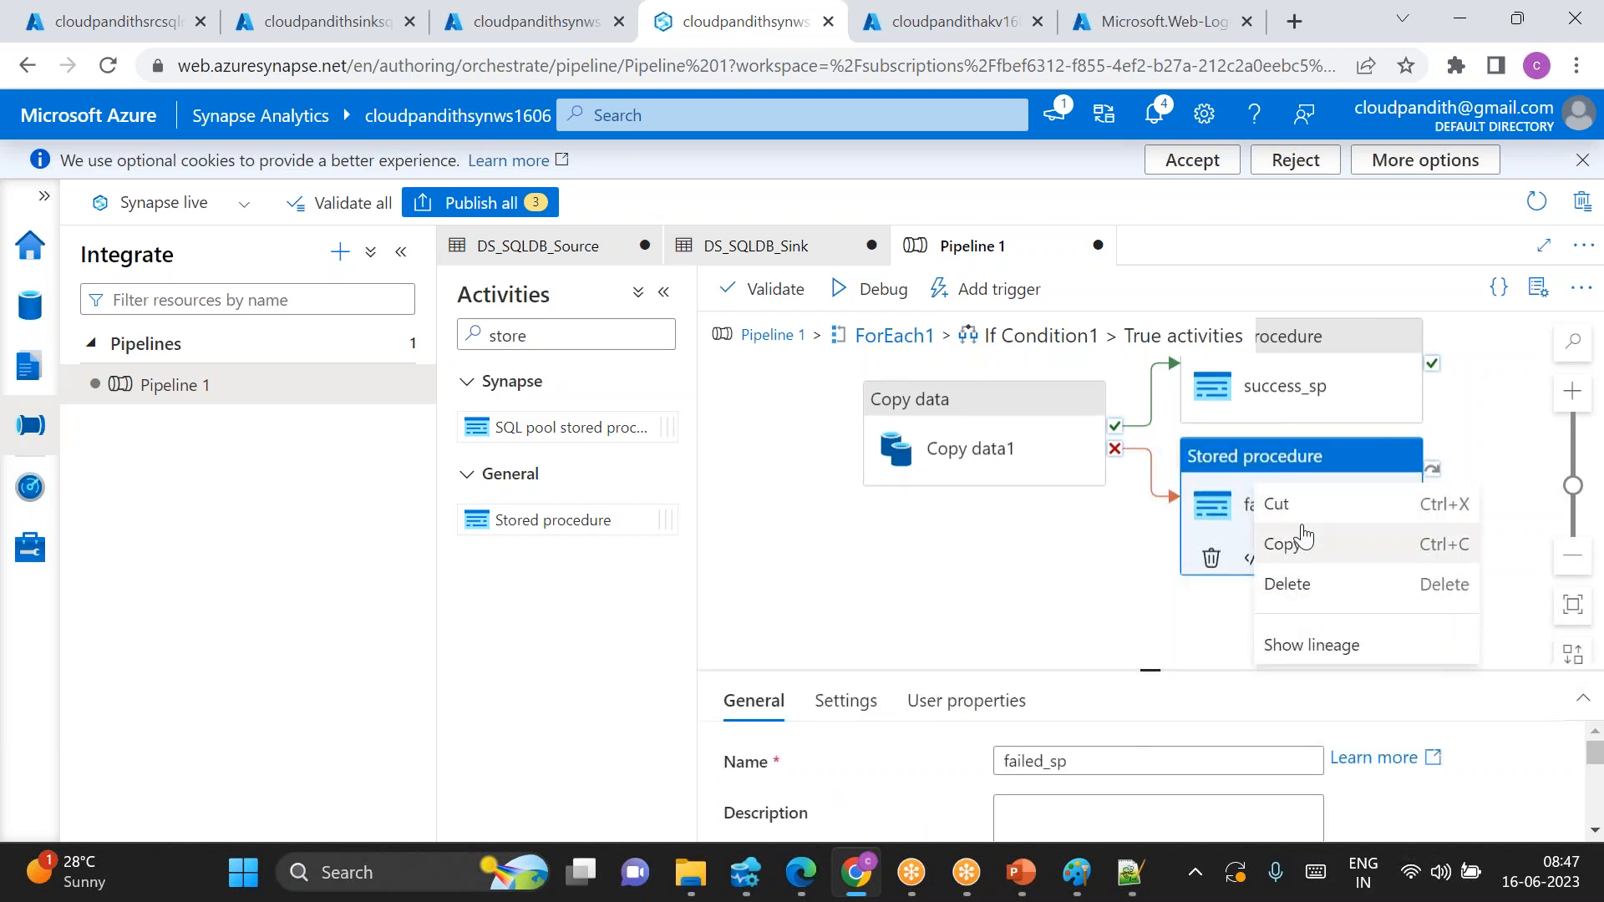
click(1303, 548)
click(900, 336)
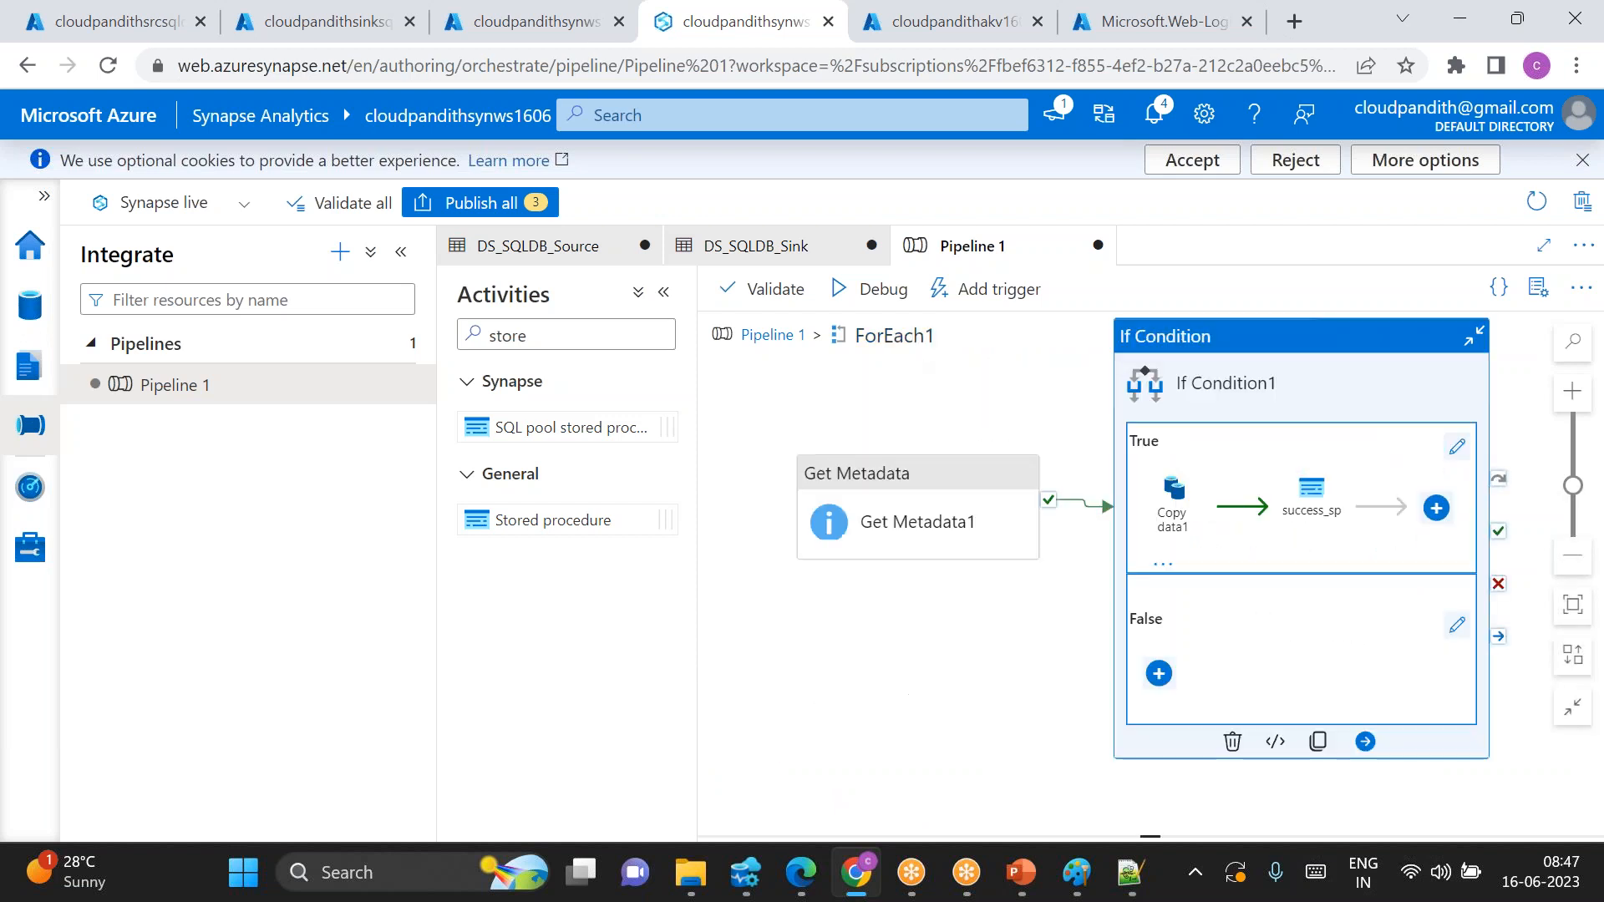
click(1453, 619)
right_click(986, 436)
click(1062, 475)
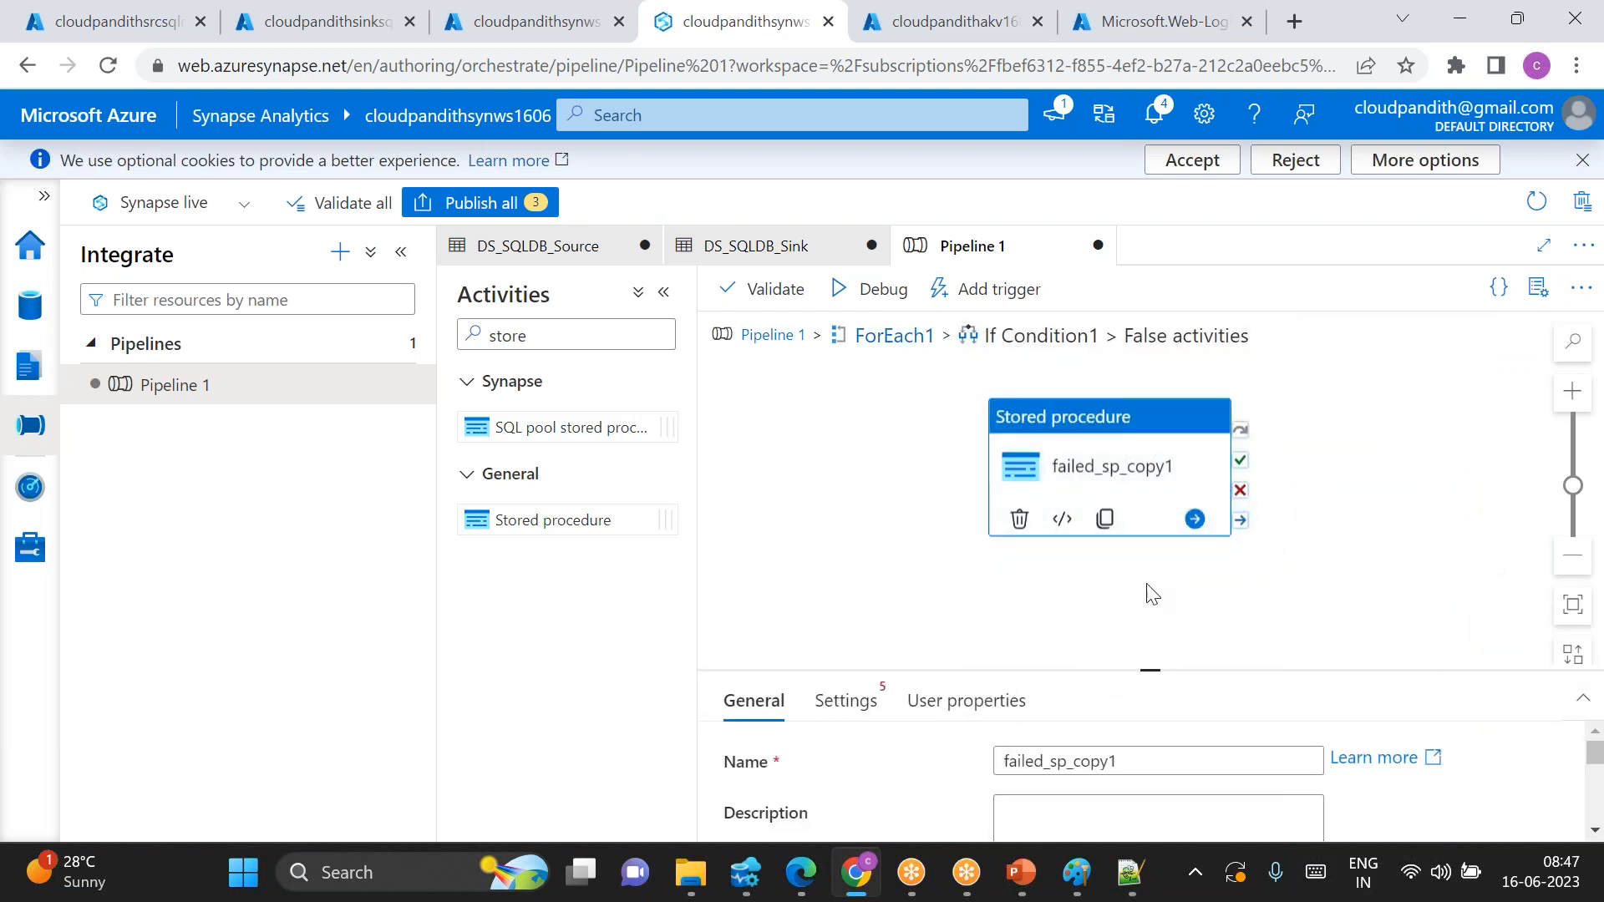
drag(1162, 672, 1167, 505)
Step: Set copyDuration, errormessage, execution_endtime and execution_starttime parameters of failed_sp_copy1 to null
click(845, 613)
scroll(1247, 665, down, 3)
scroll(1248, 665, down, 2)
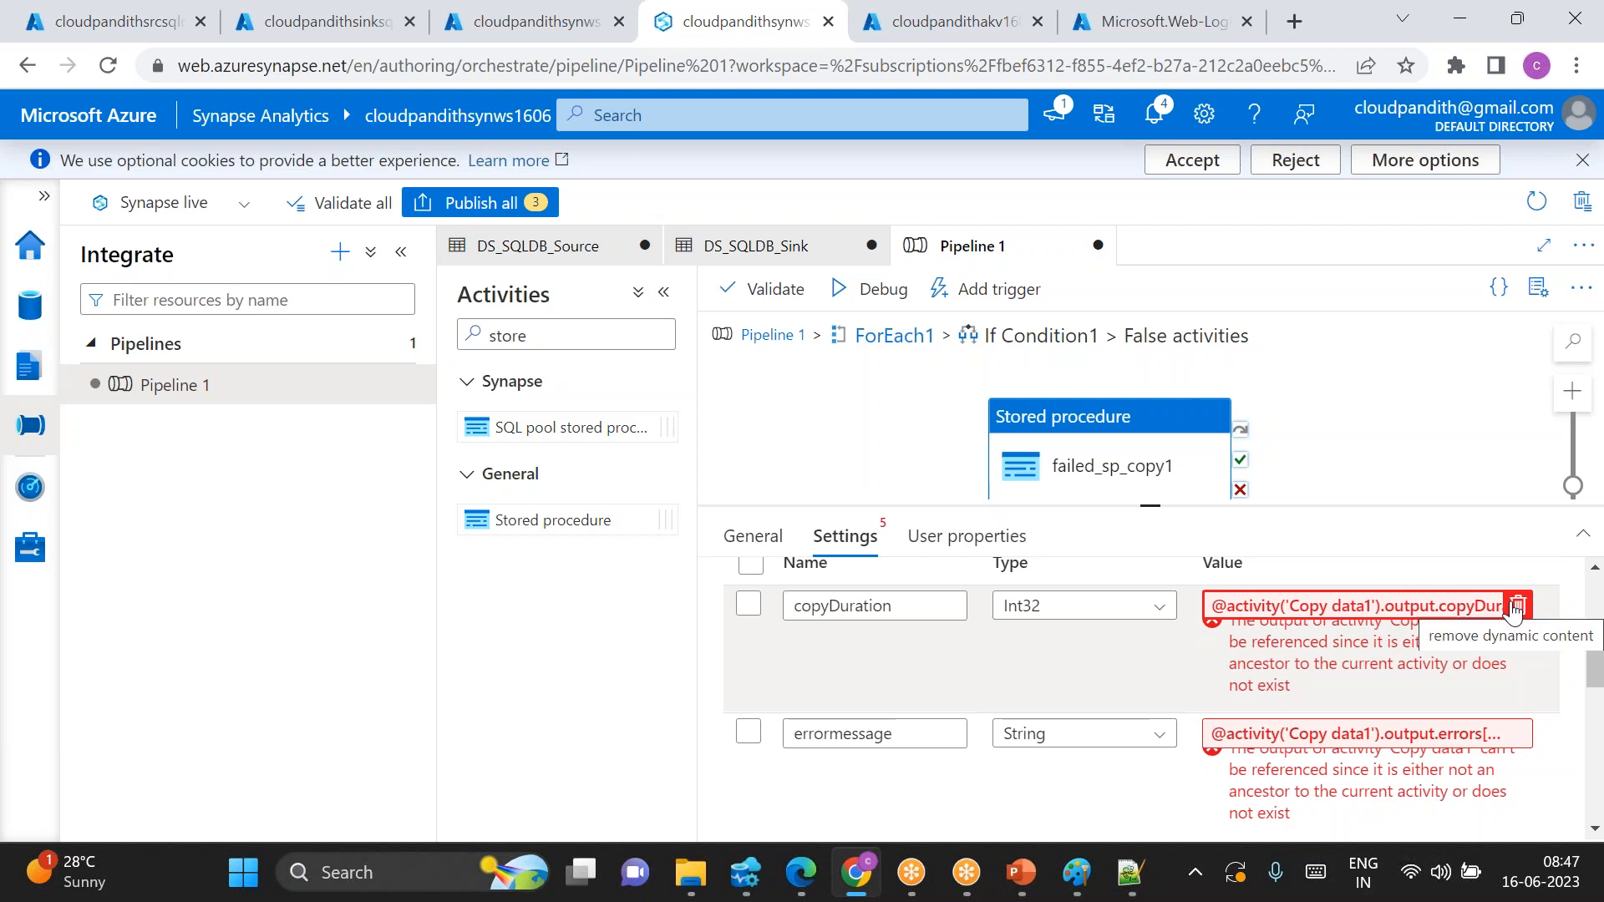
click(1517, 606)
click(1445, 604)
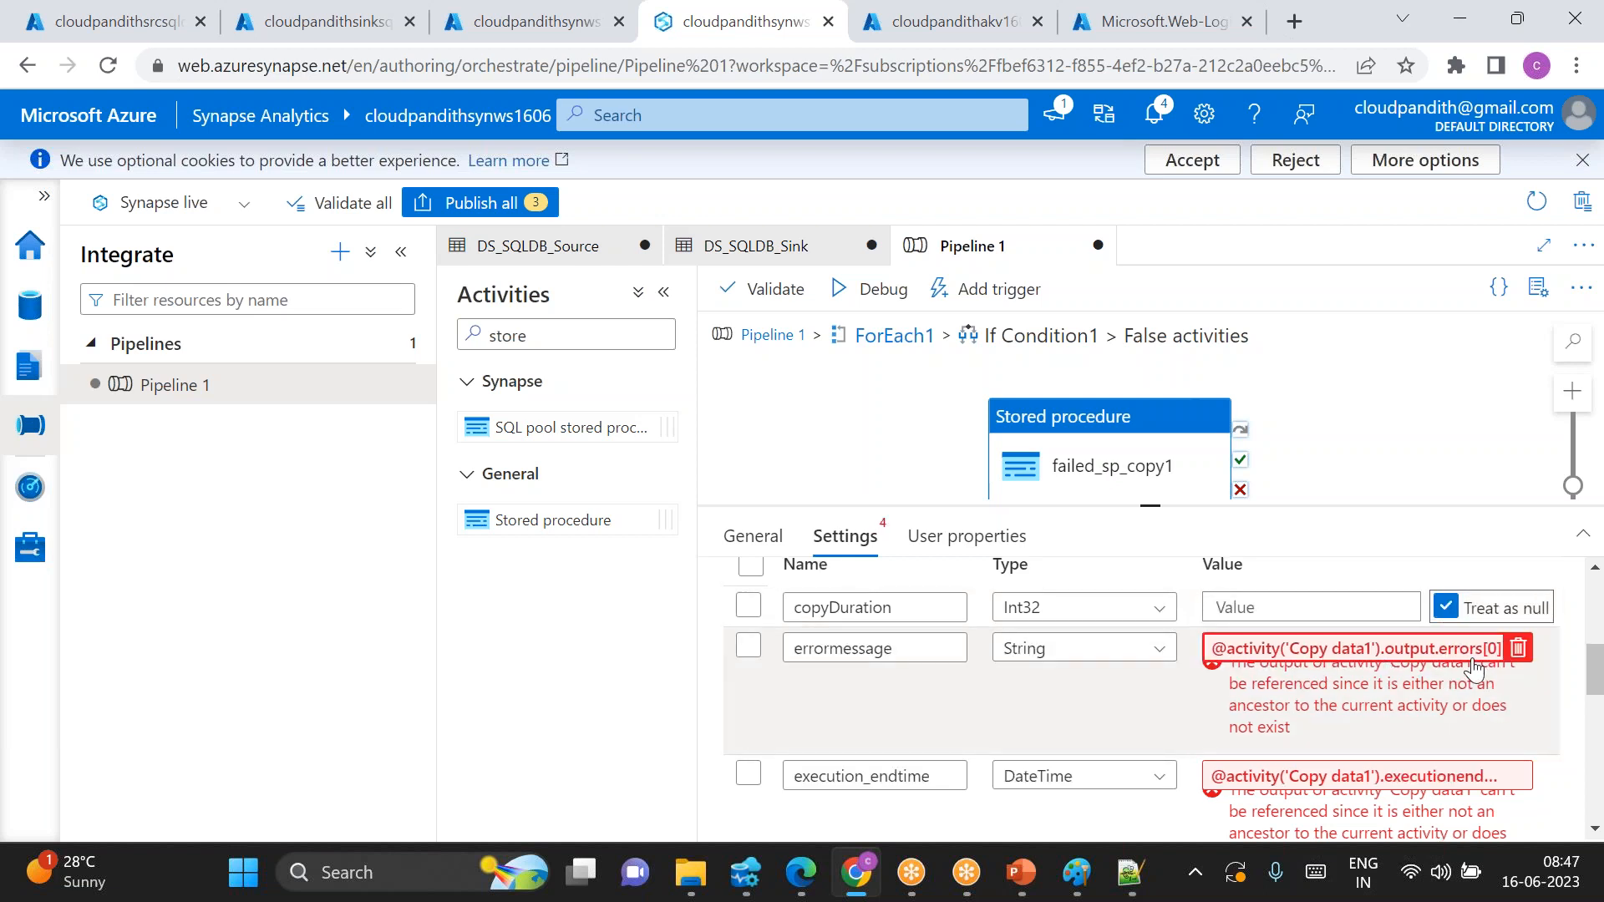
click(1518, 649)
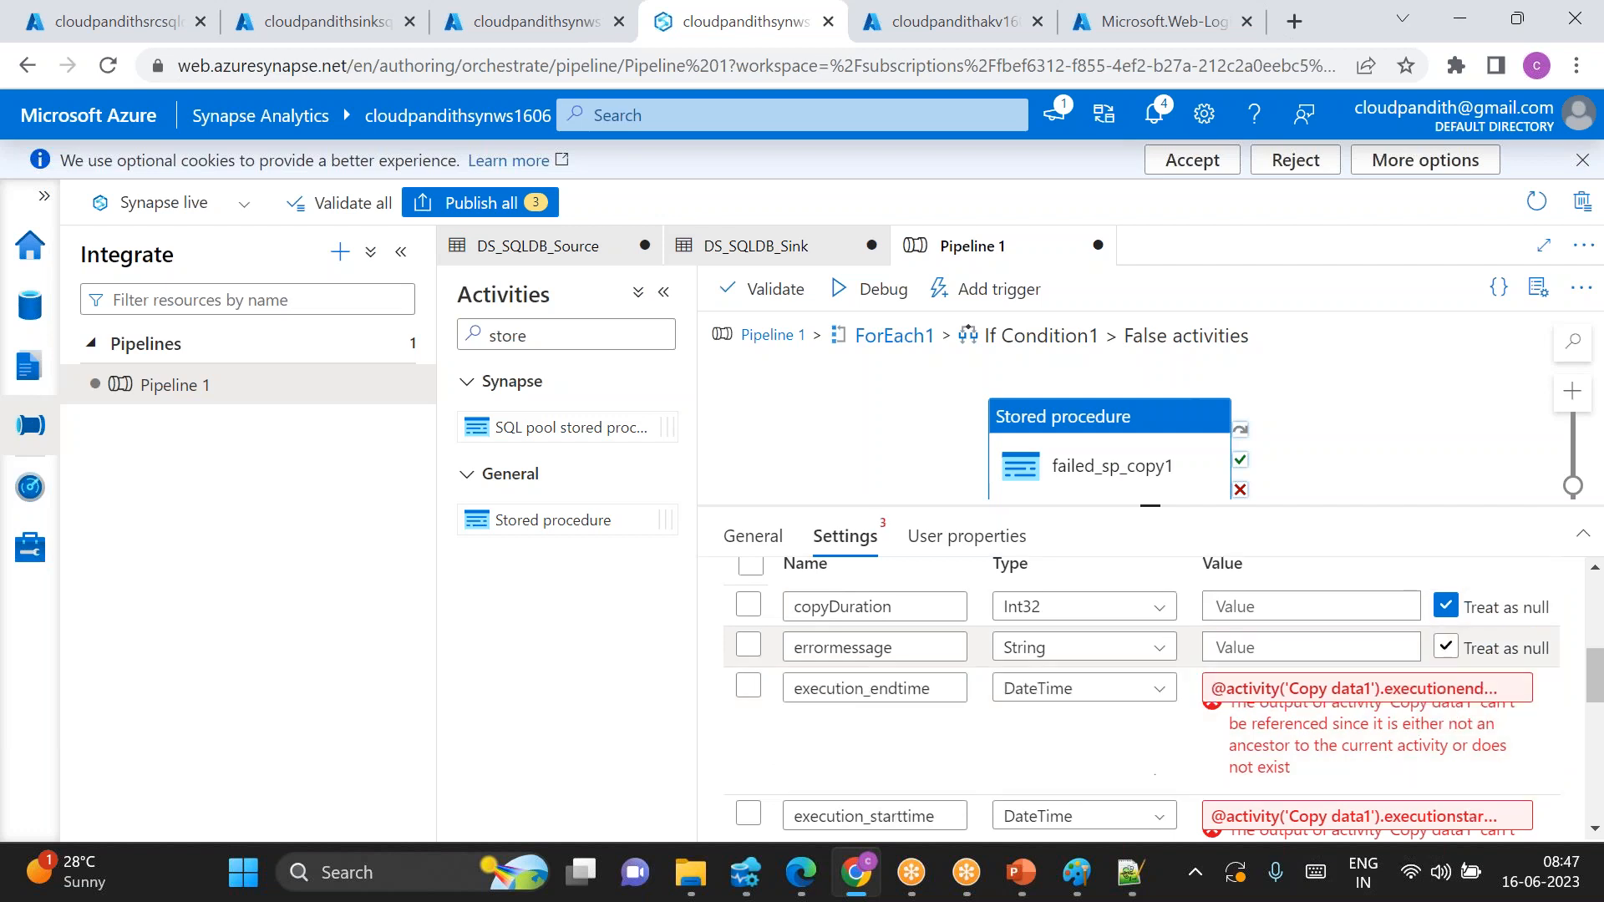
click(1446, 650)
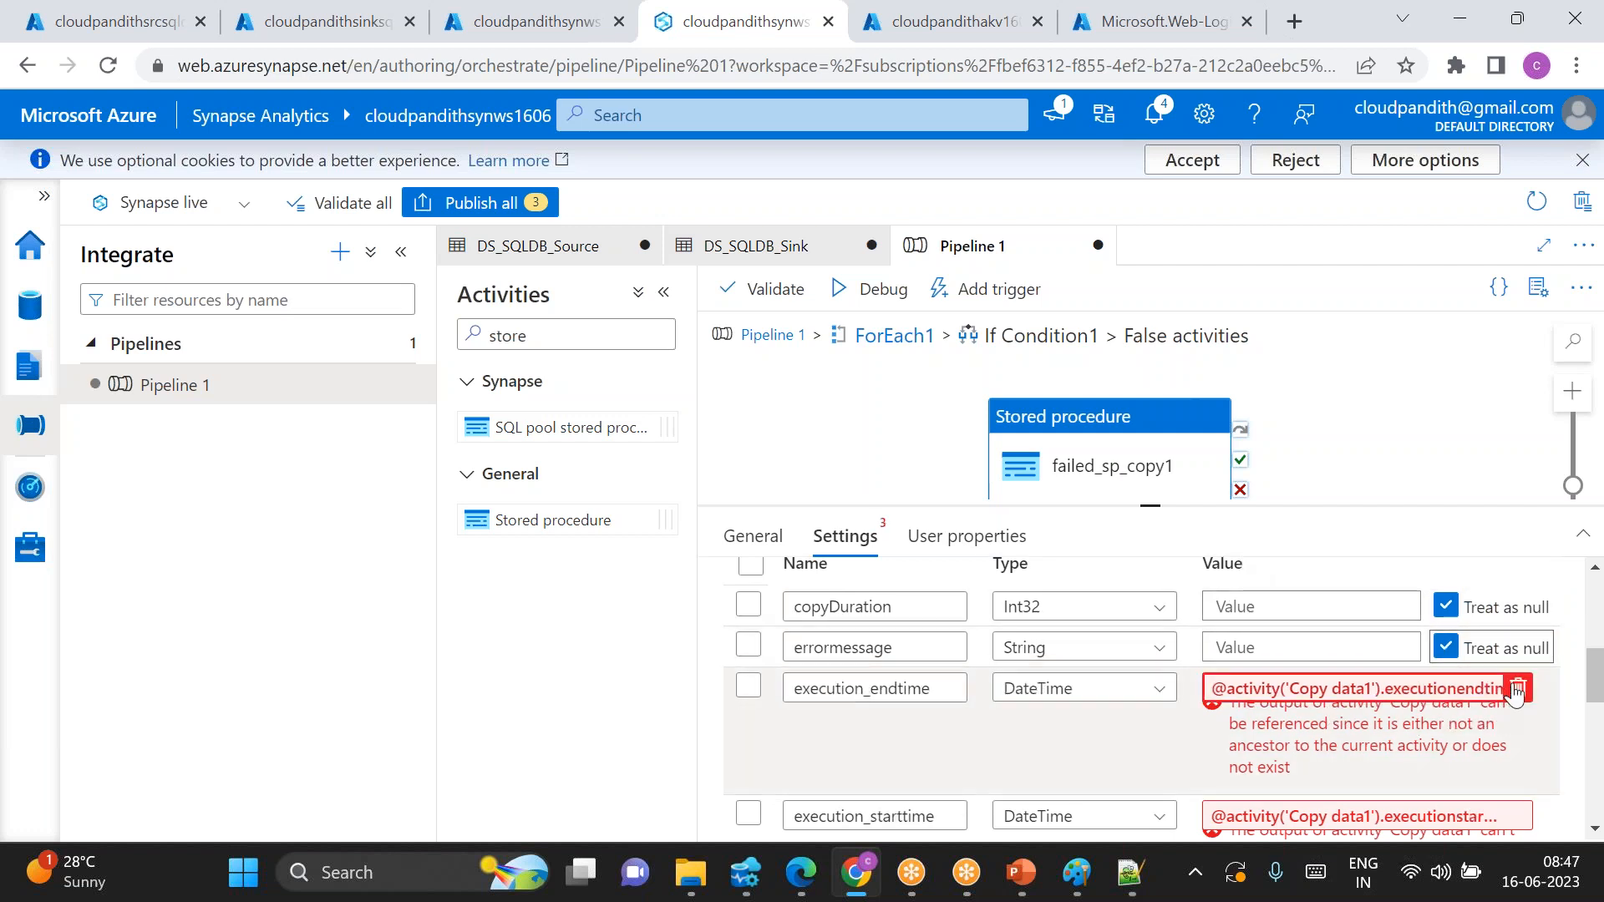
click(1518, 690)
click(1446, 690)
scroll(1446, 698, down, 1)
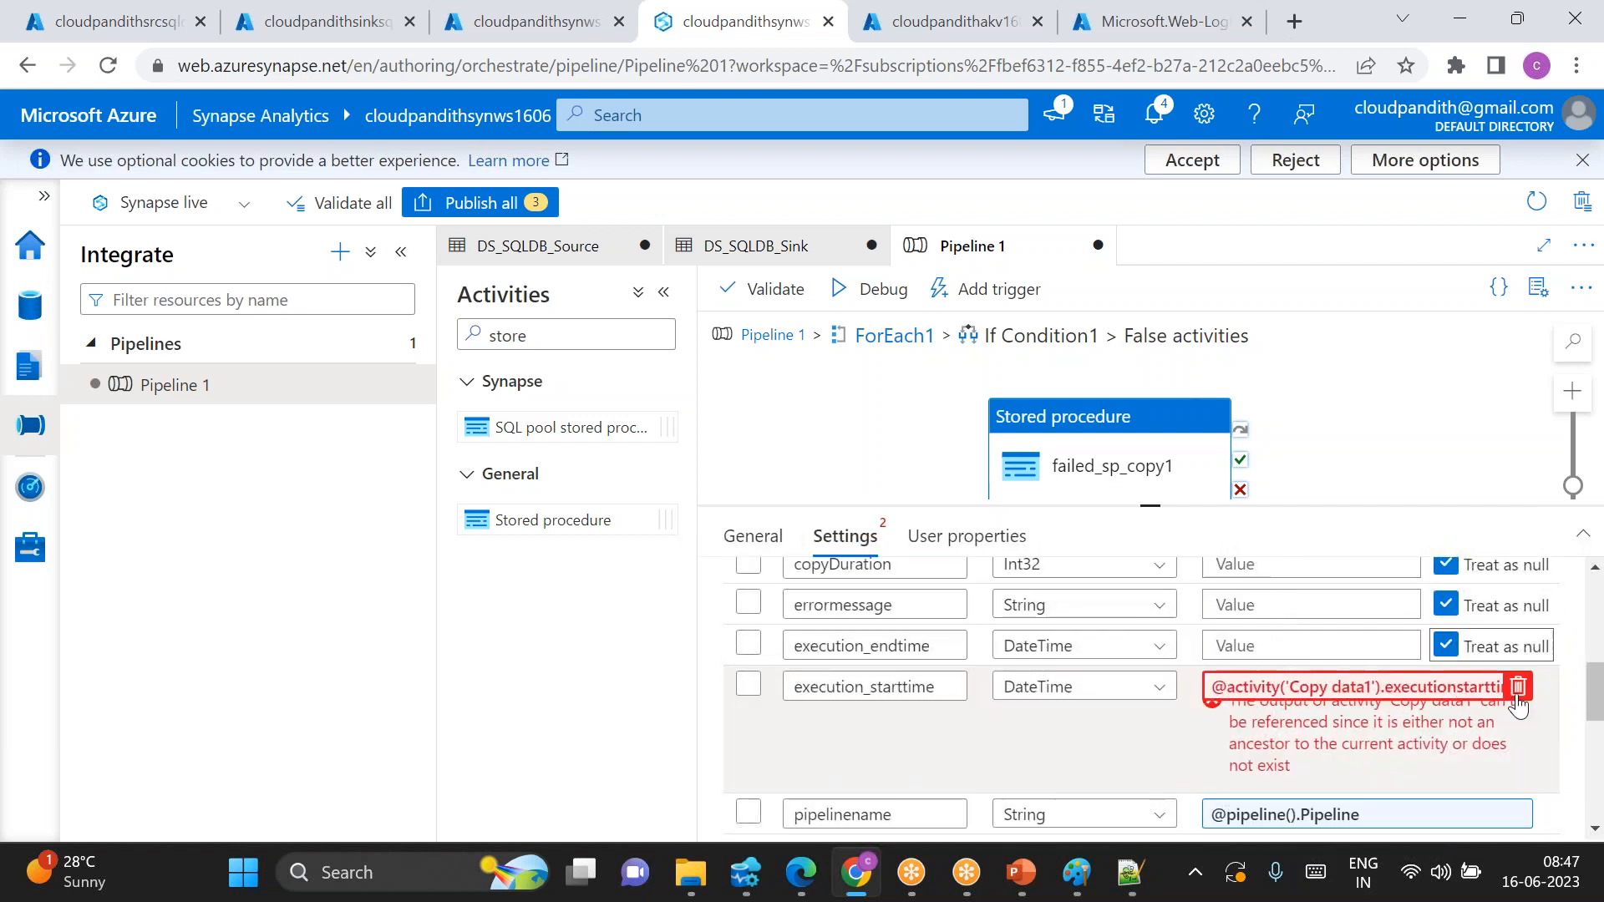
click(1517, 690)
click(1475, 695)
Step: Replace the status parameter's expression with the fixed value failed
scroll(1454, 690, down, 2)
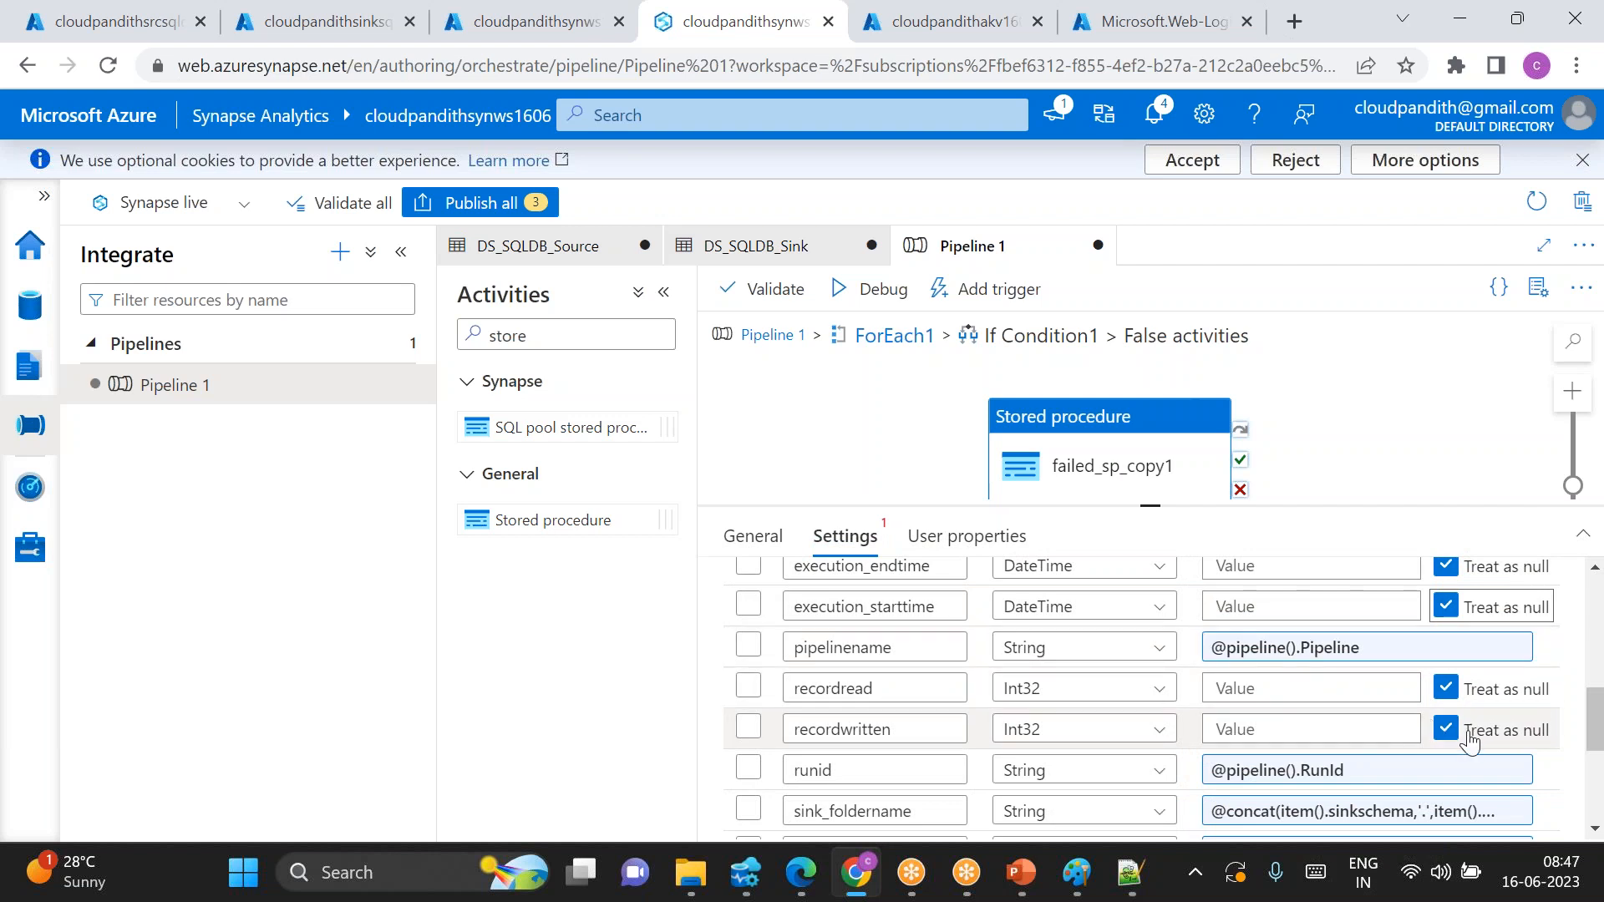
scroll(1467, 733, down, 3)
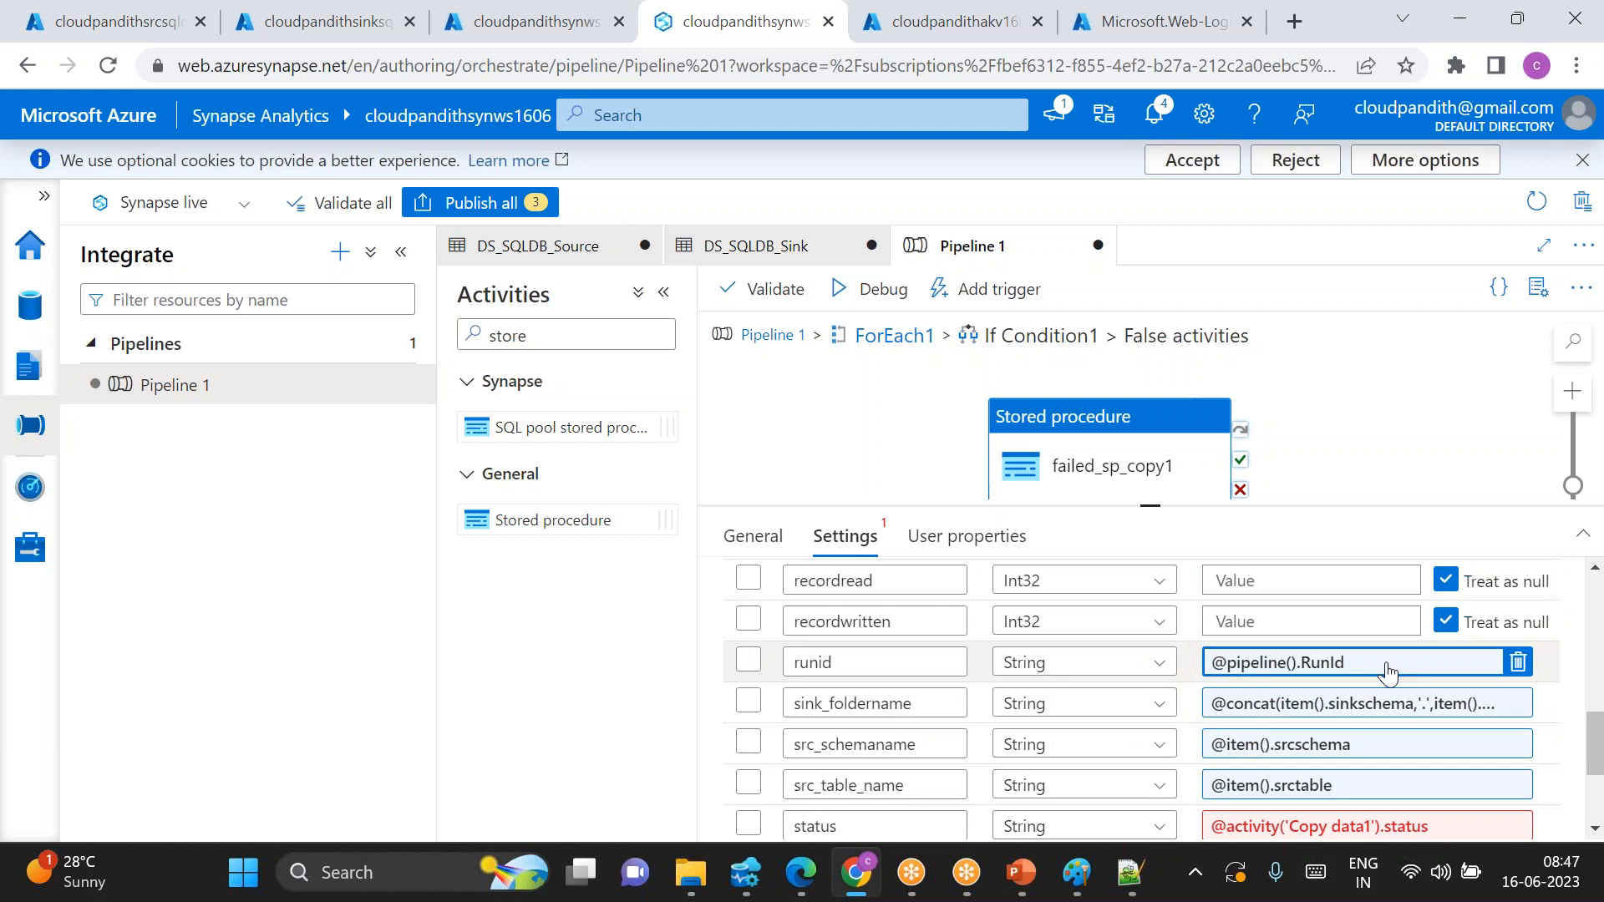
click(1419, 708)
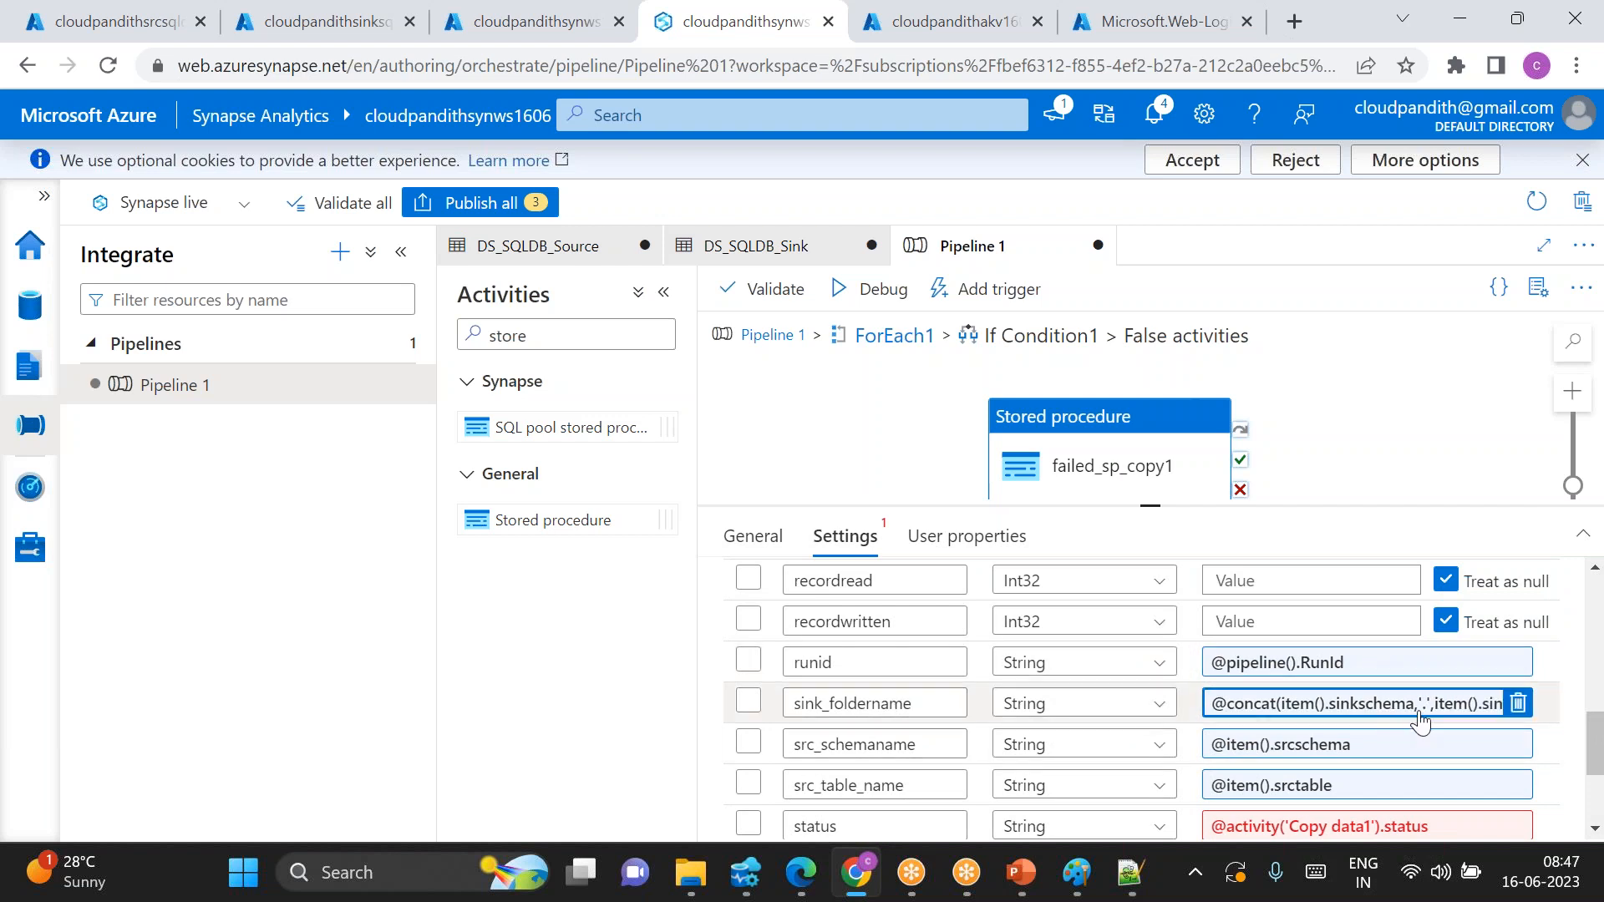
scroll(1416, 708, up, 1)
scroll(1416, 709, down, 1)
scroll(1370, 706, down, 1)
scroll(1378, 708, down, 2)
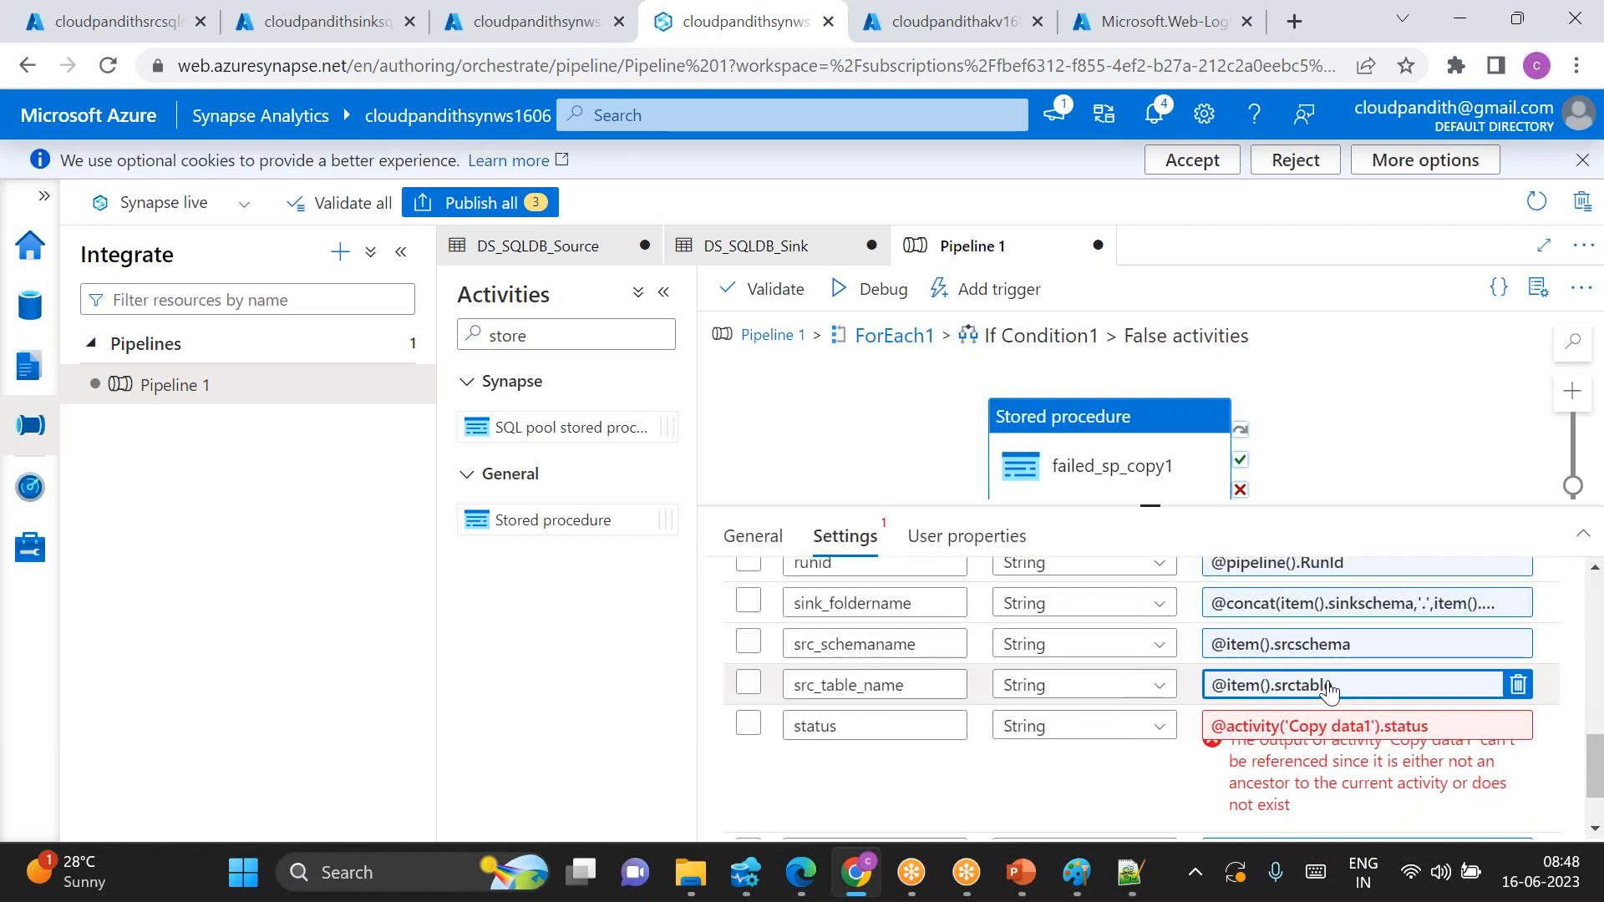
click(1518, 725)
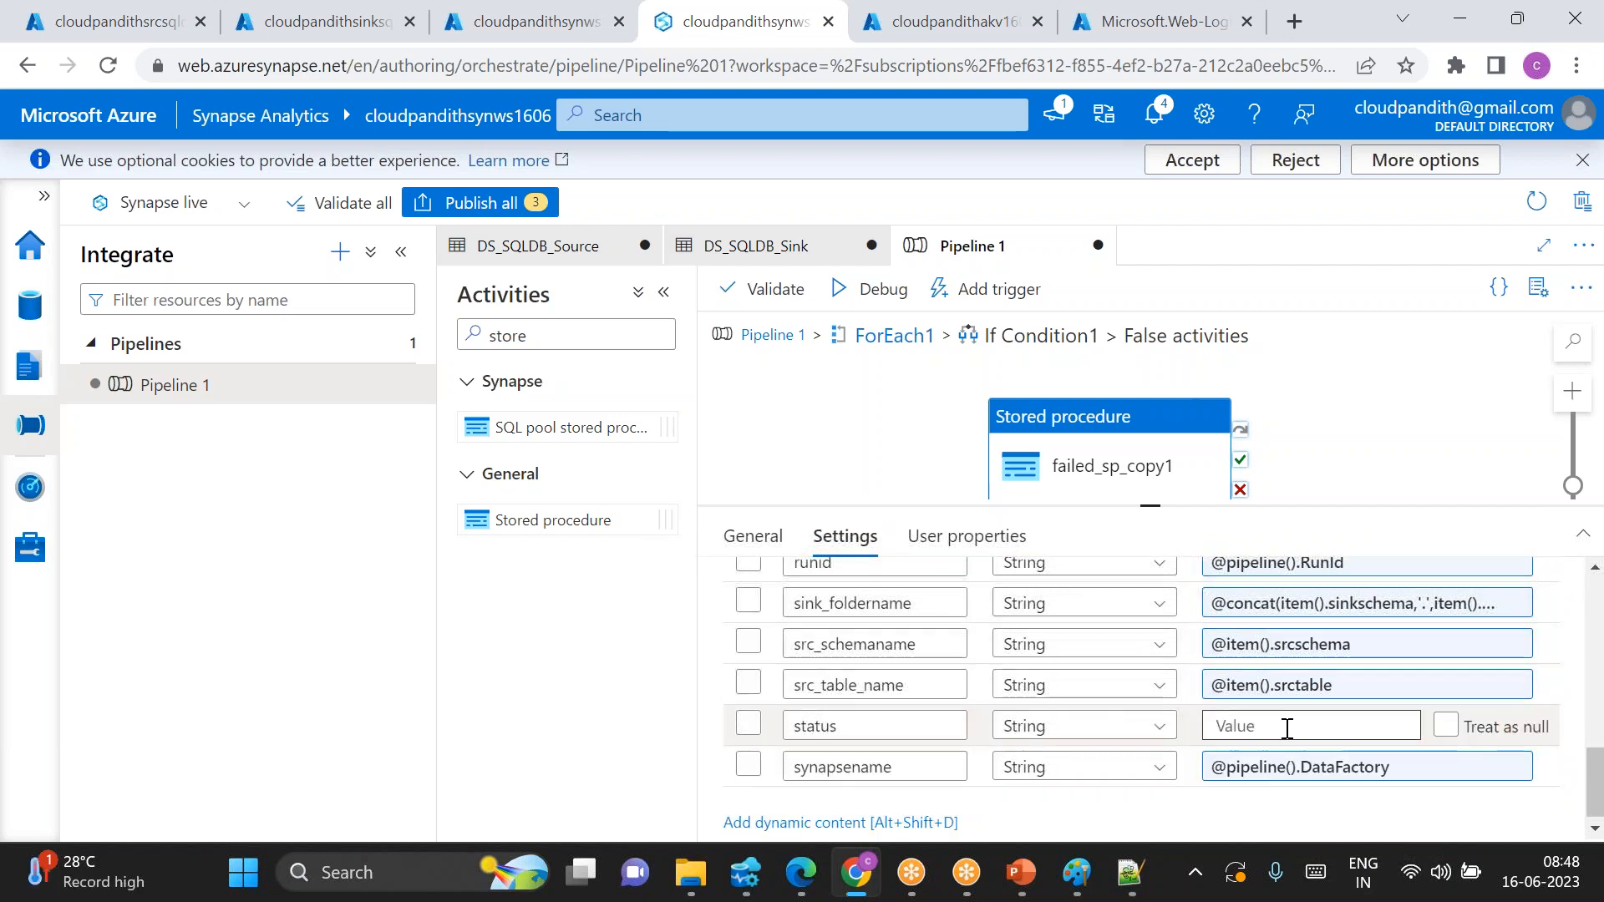
click(1286, 726)
text(fa)
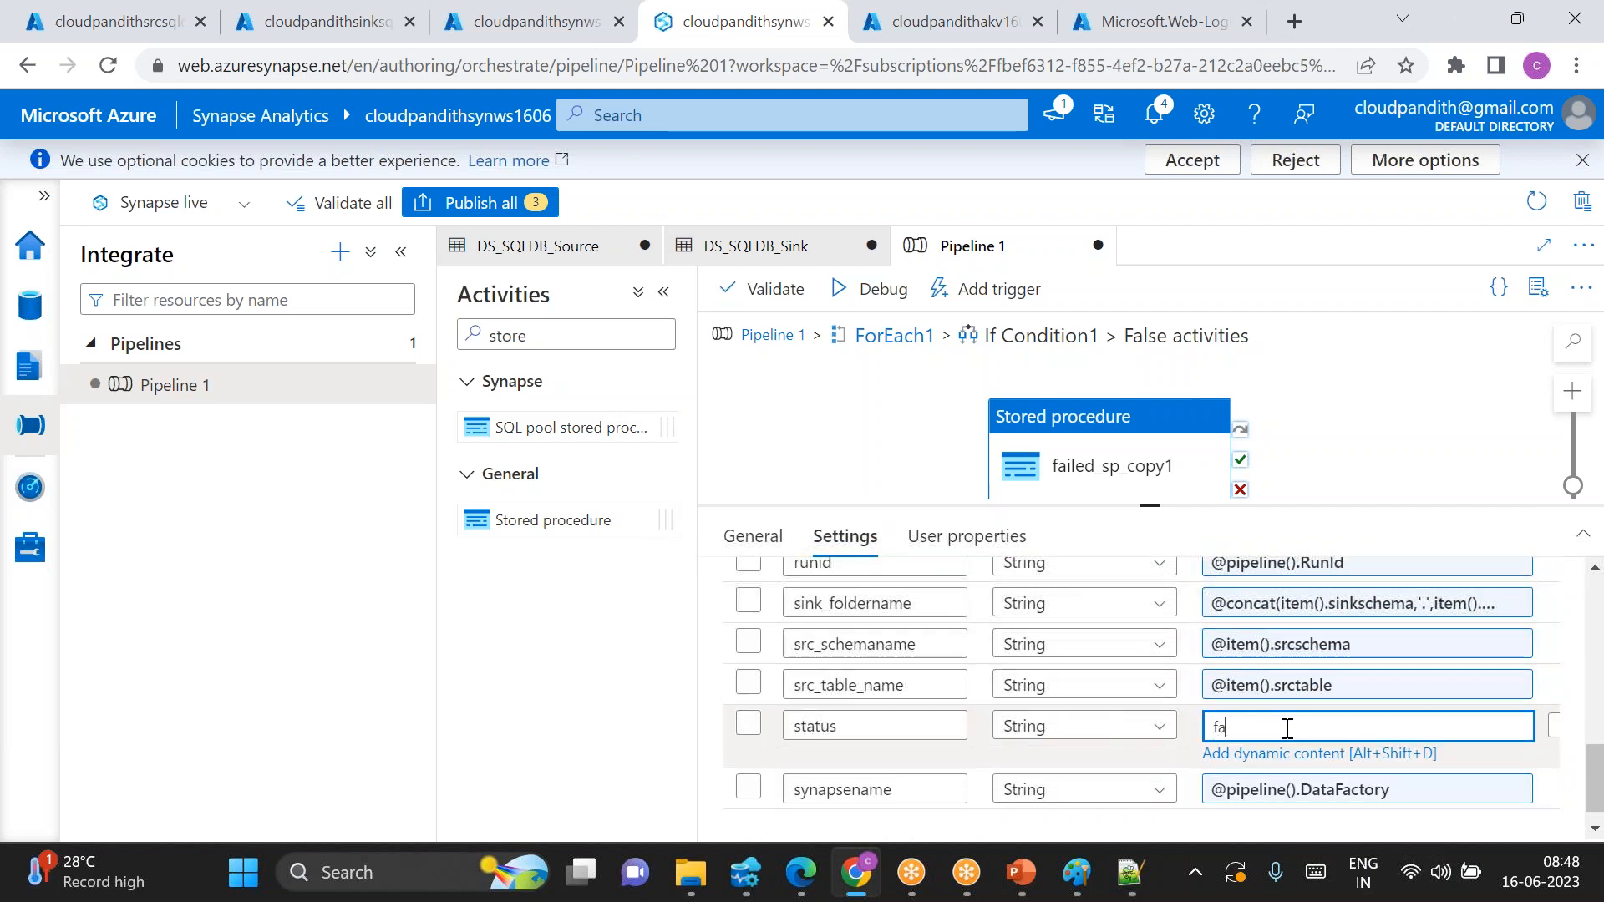
text(iled)
scroll(1245, 777, down, 1)
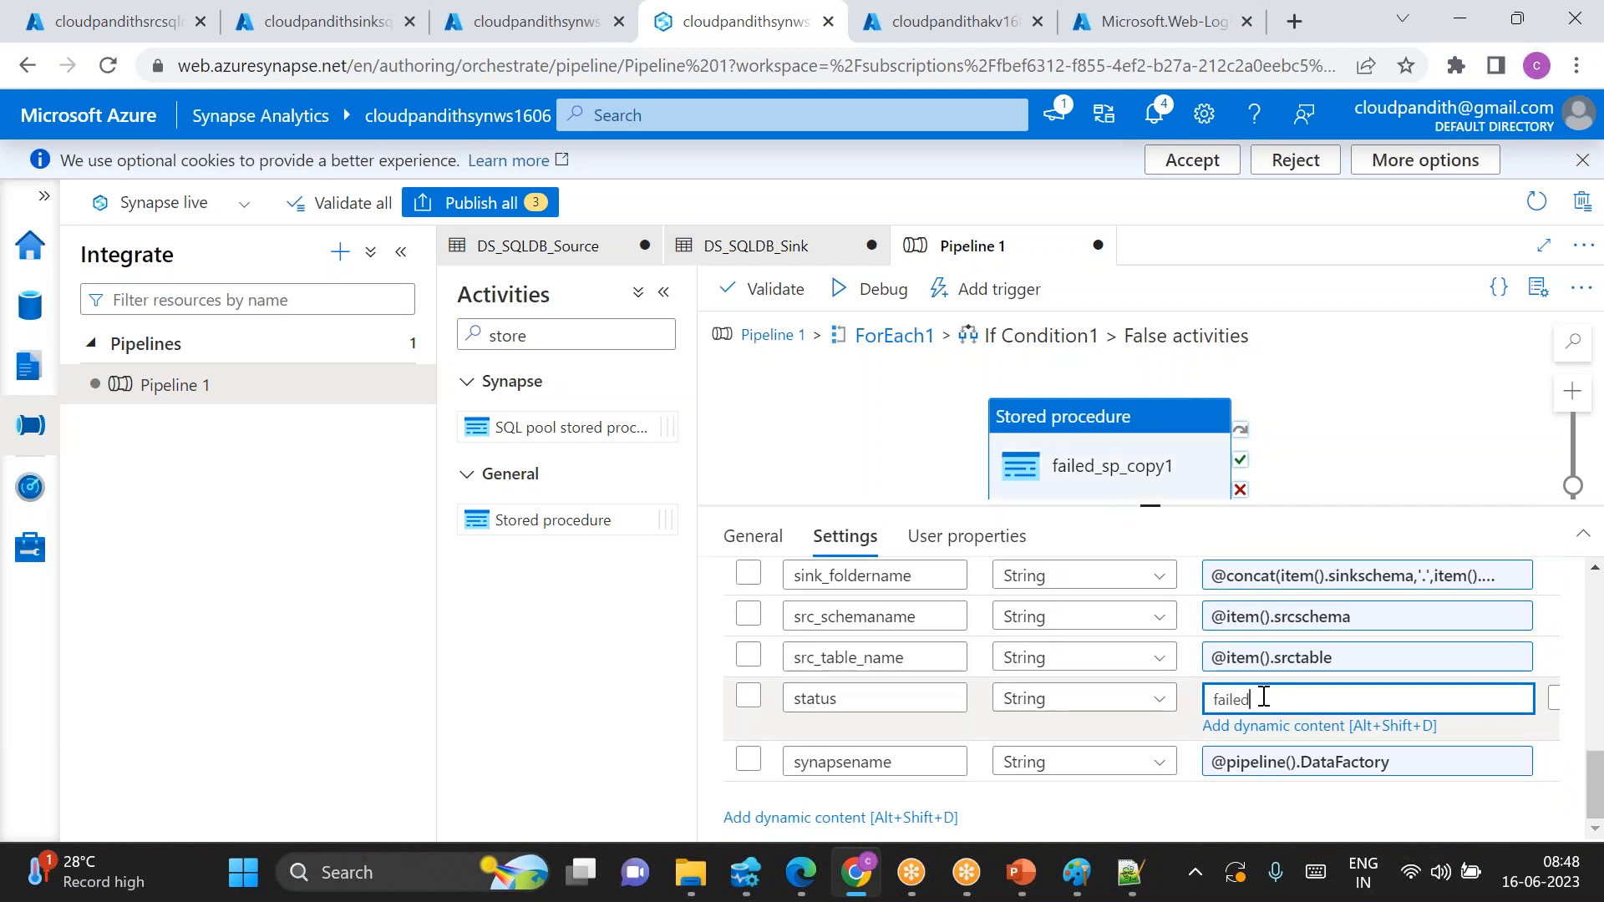
scroll(1217, 695, up, 6)
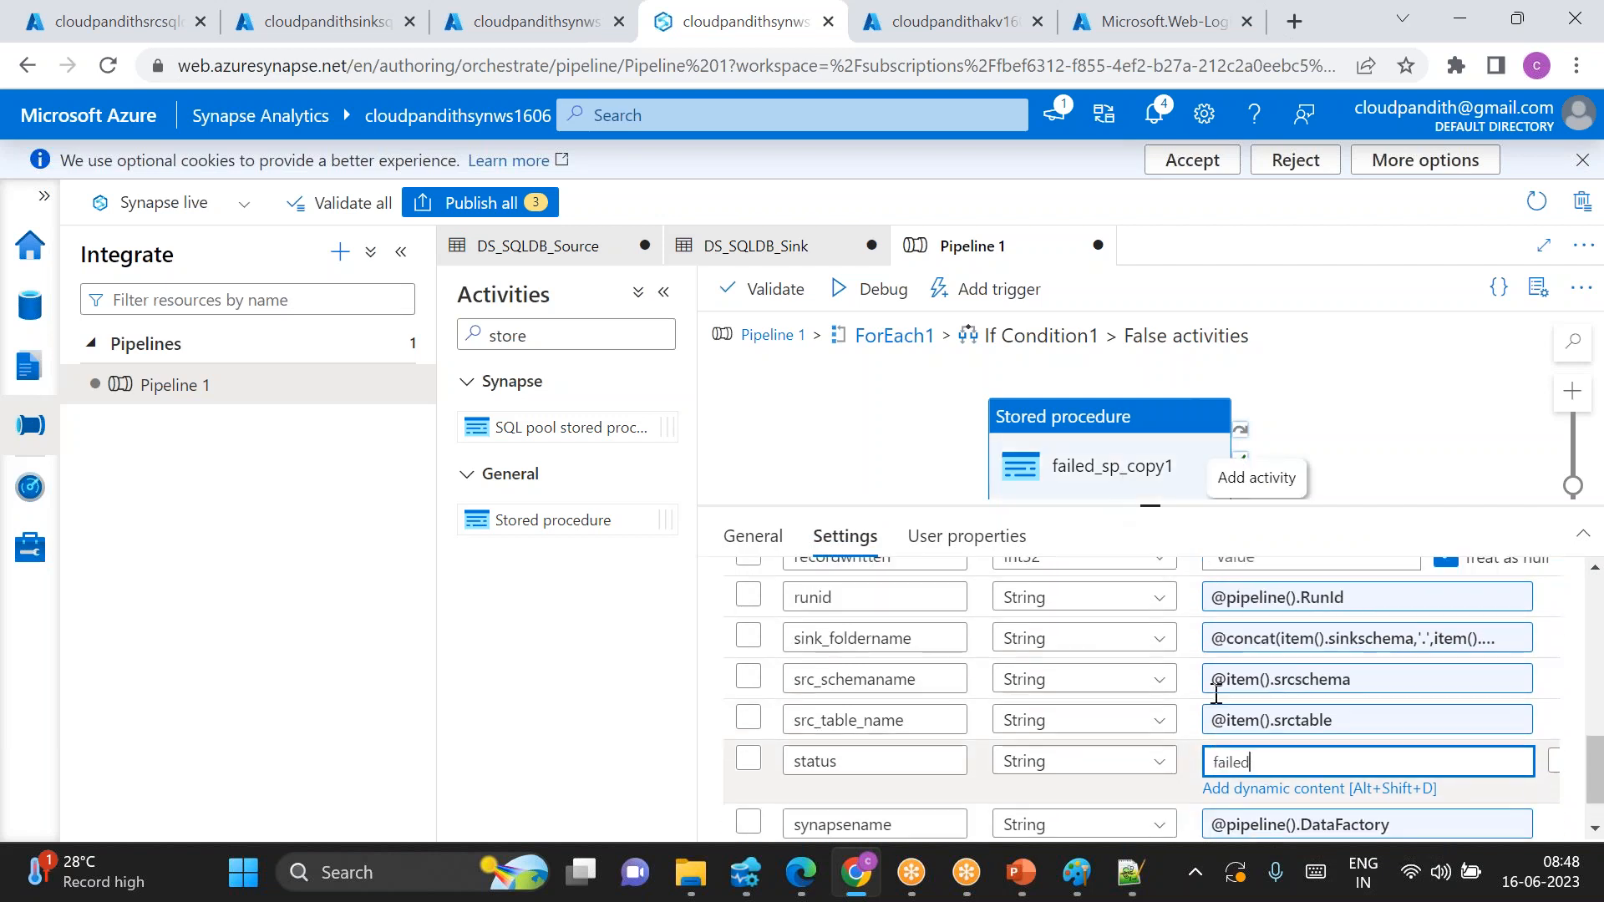
scroll(1086, 651, down, 5)
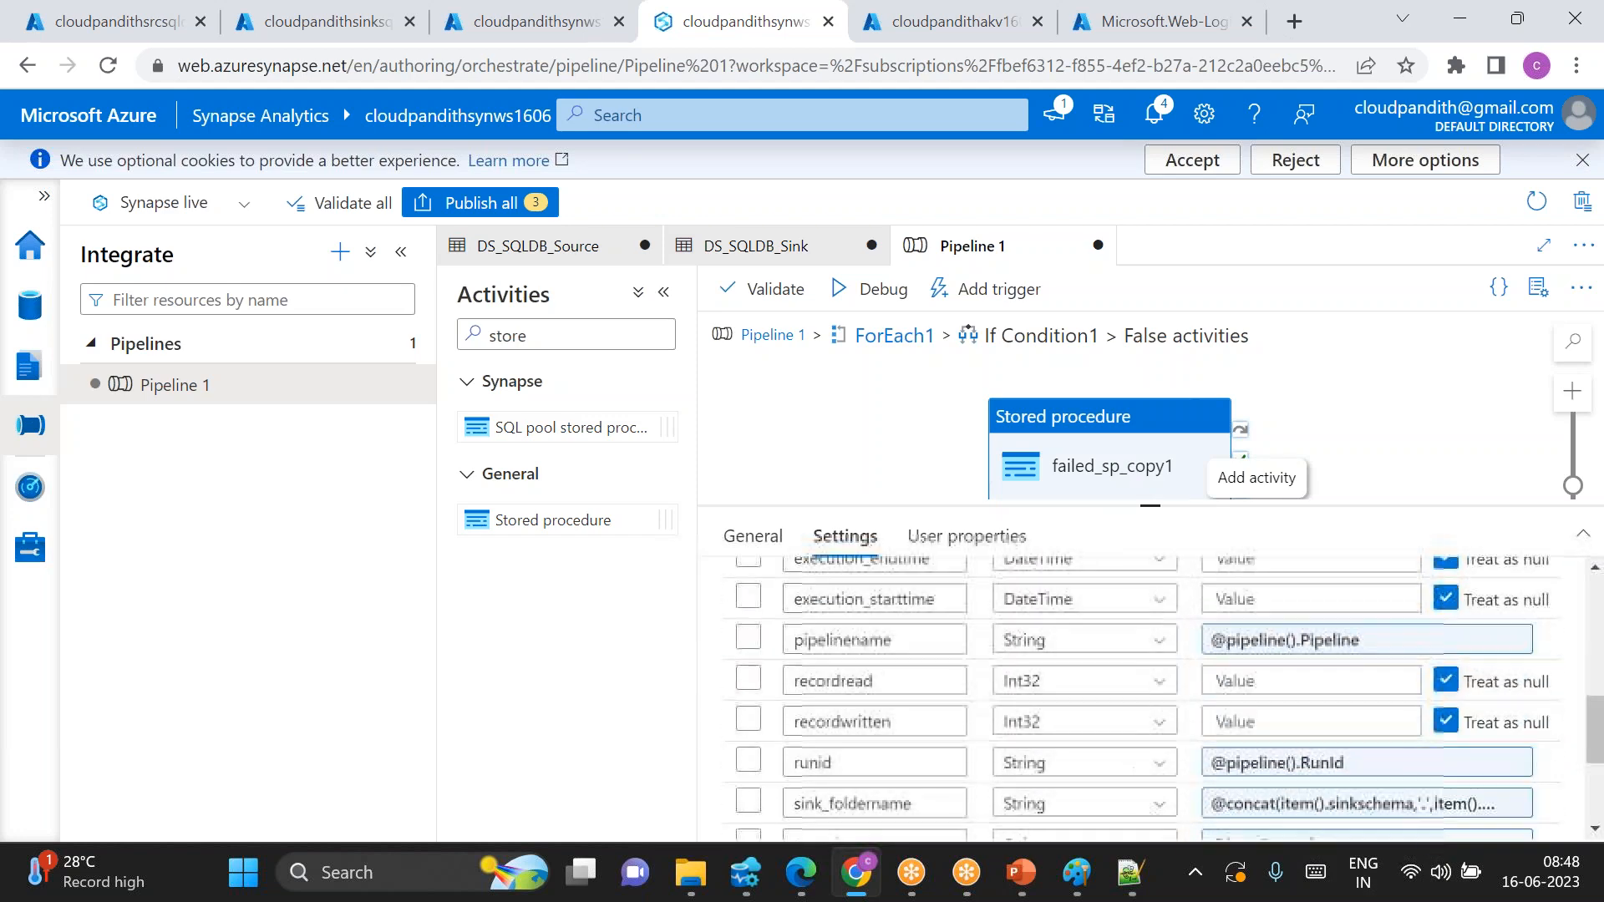
scroll(1084, 655, up, 1)
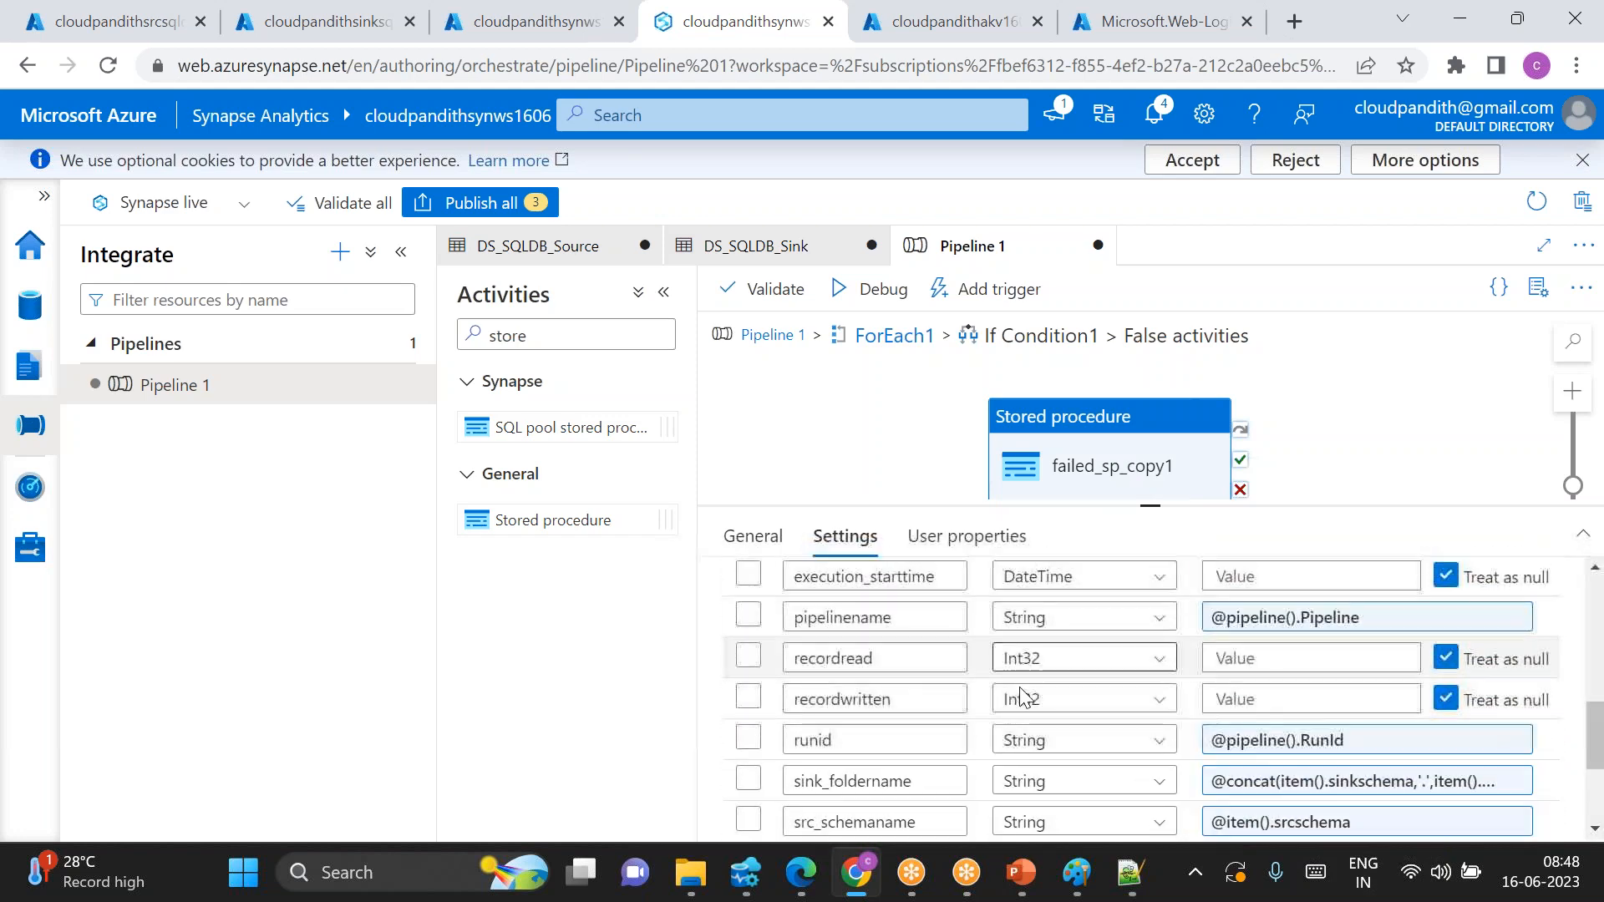
scroll(1094, 659, up, 3)
scroll(1110, 671, up, 3)
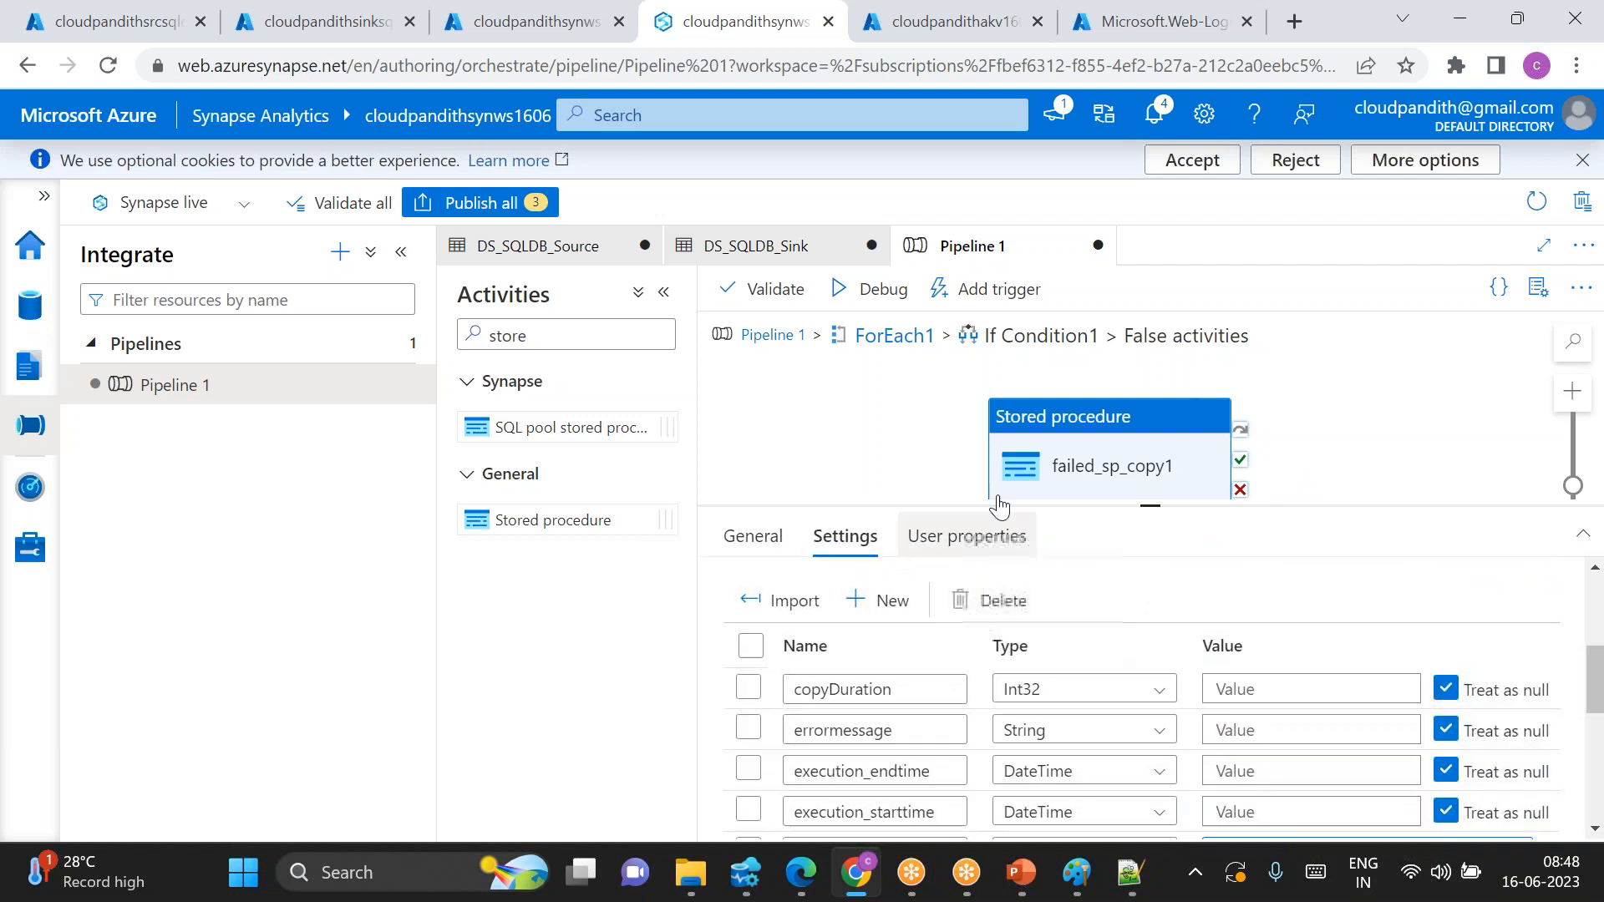
Step: Return to the ForEach1 canvas, enlarge it, and consult the Paint pipeline sketch before returning
click(894, 337)
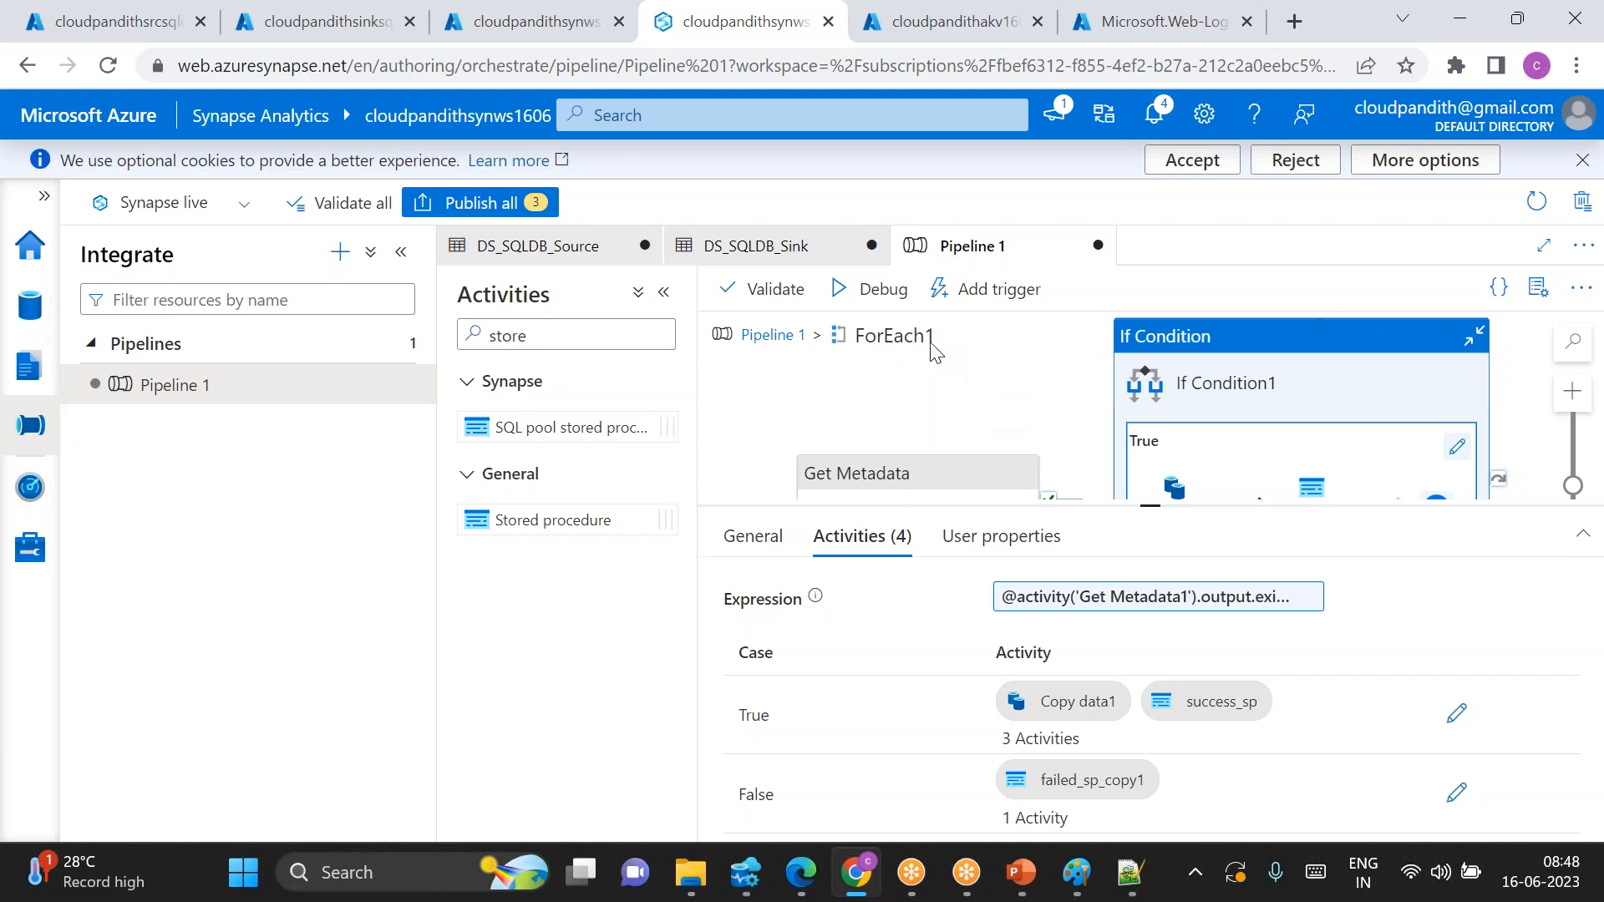
drag(1149, 502, 1150, 551)
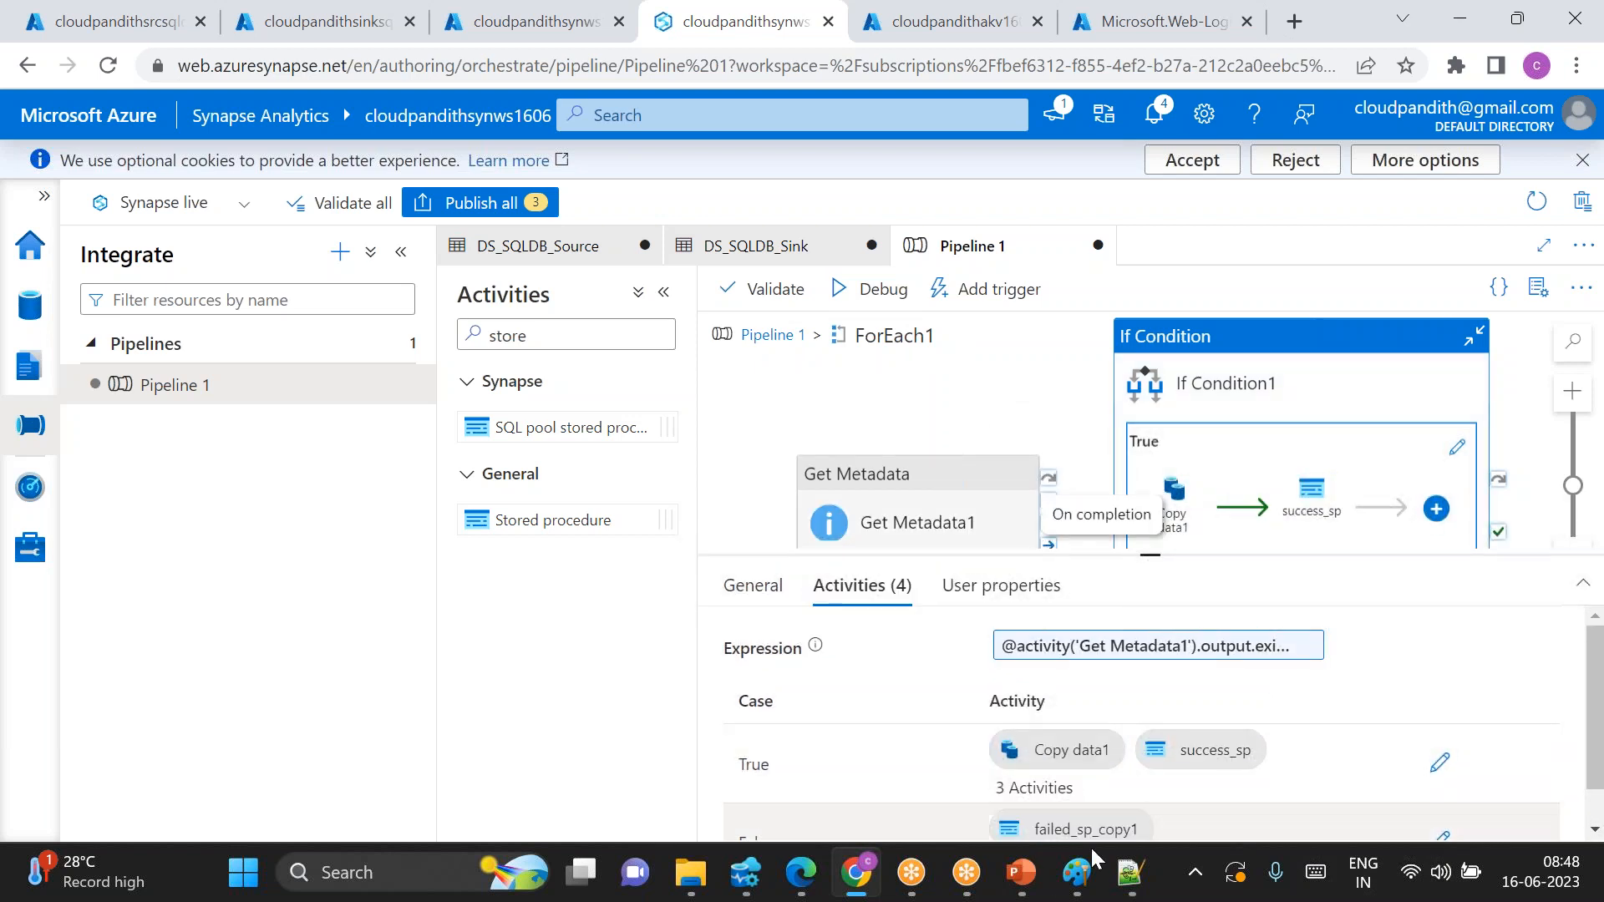
click(1079, 870)
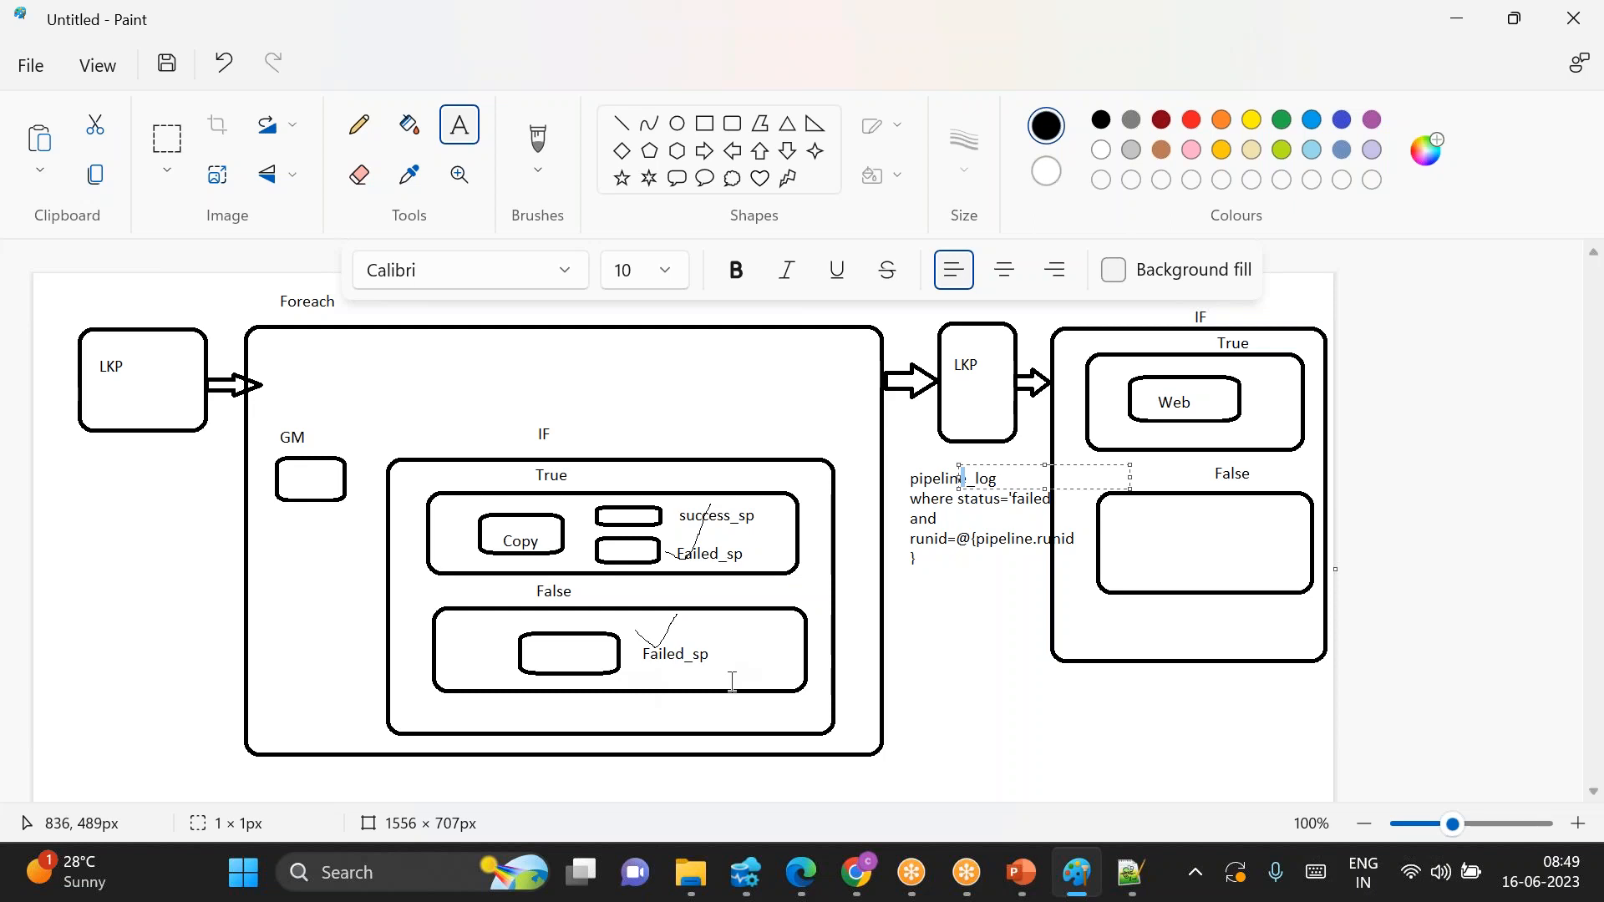
key(alt+Tab)
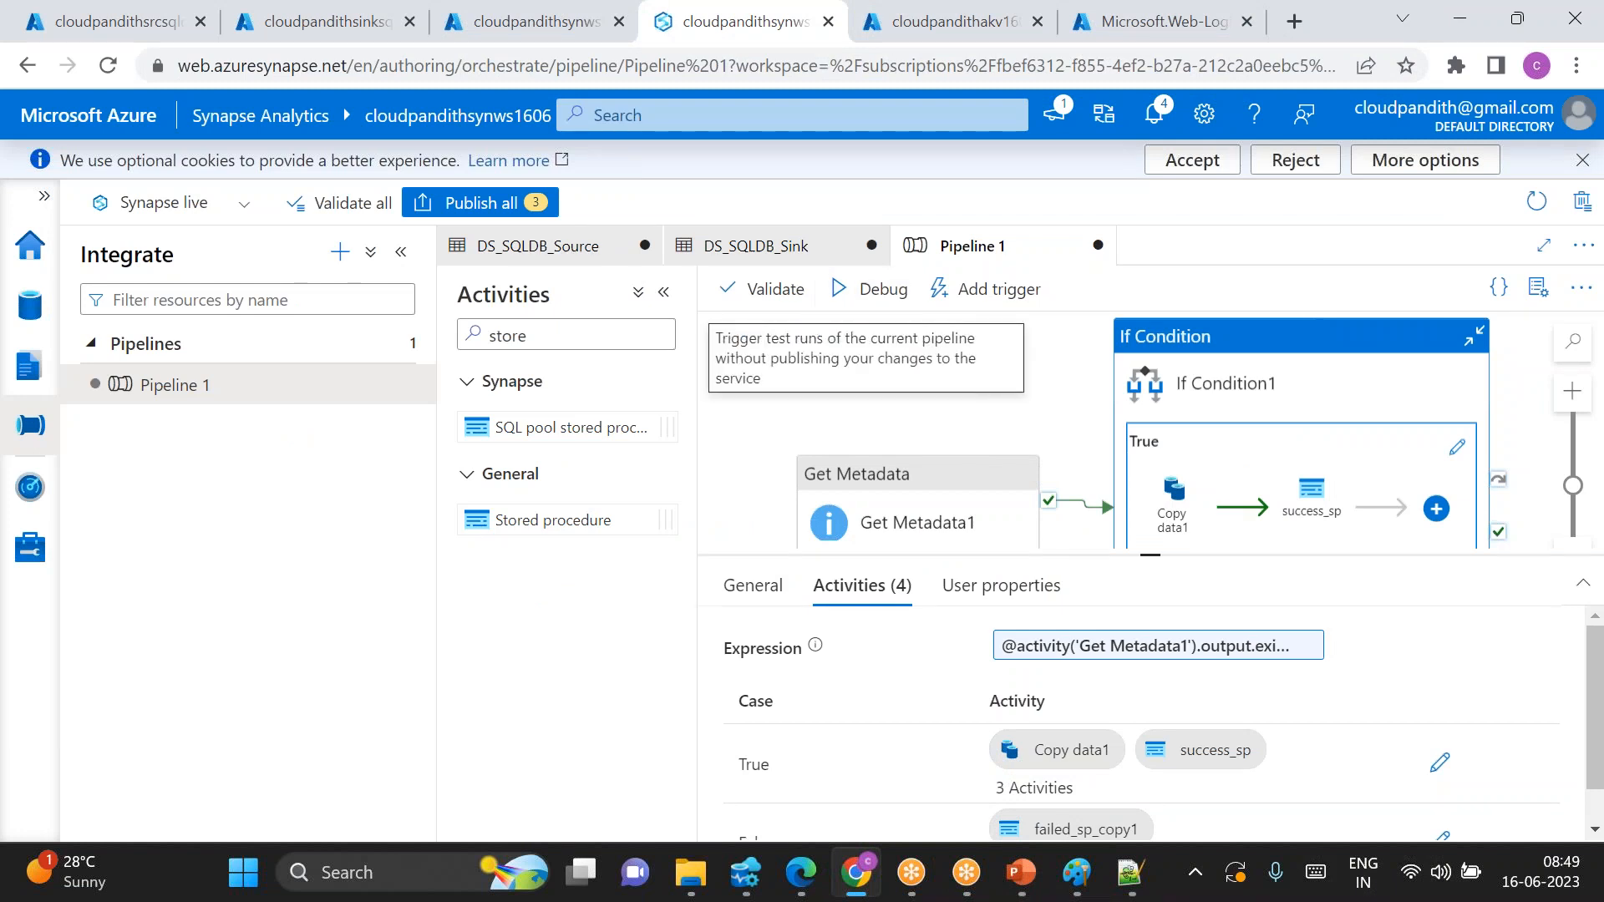
Step: Pan to If Condition1 and open its True branch holding Copy data1 and success_sp
drag(1052, 426, 952, 388)
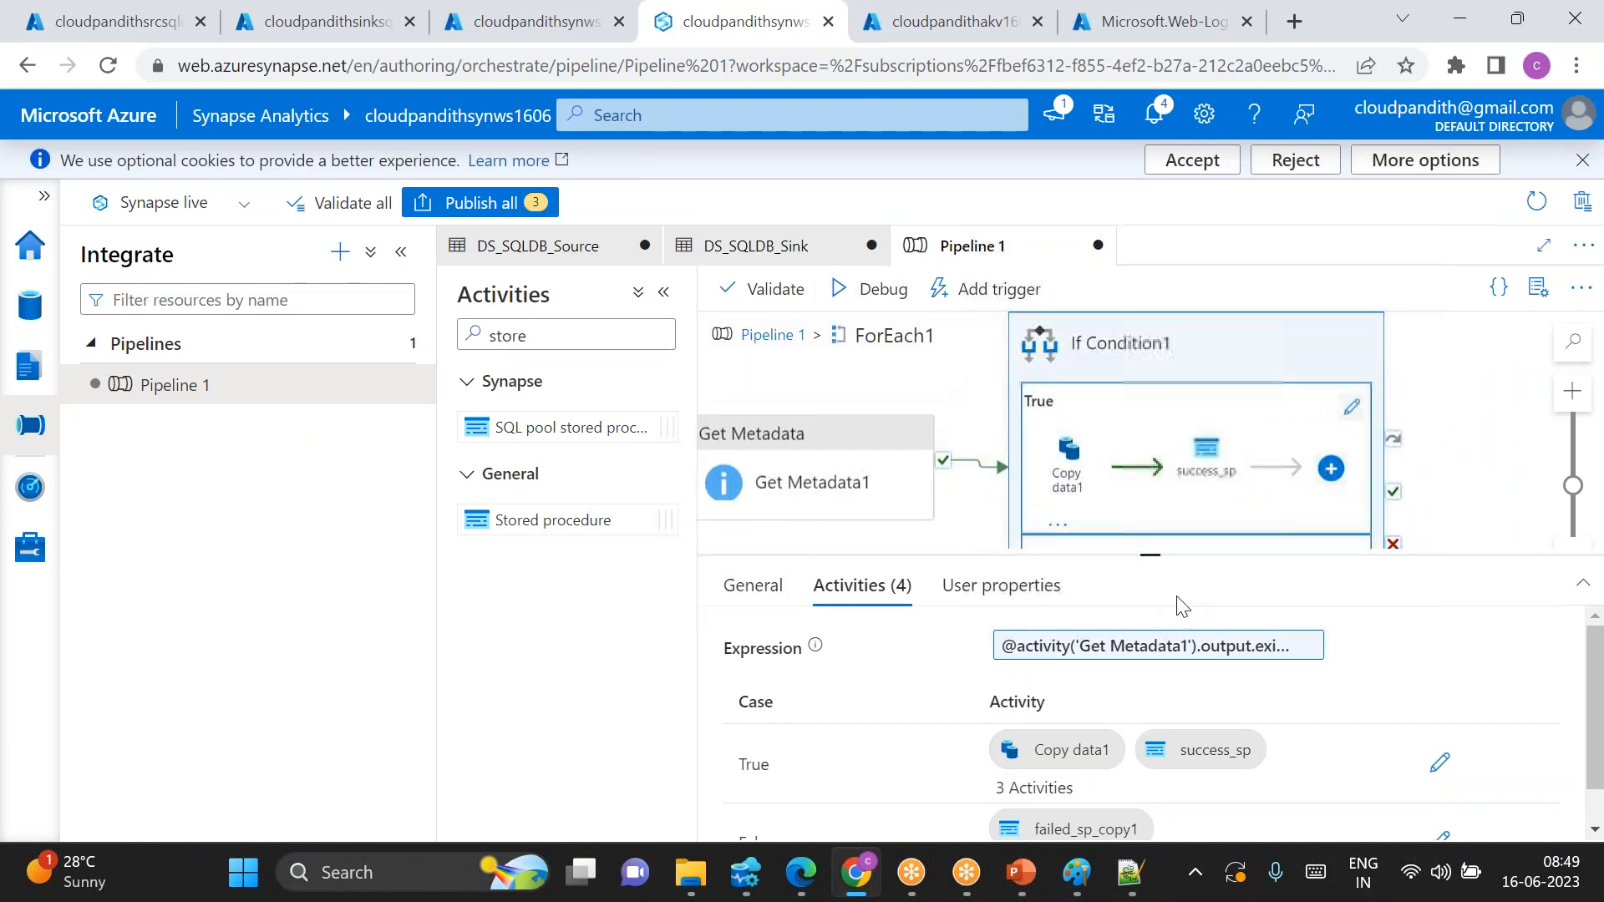
drag(1154, 555, 1186, 710)
drag(946, 568, 982, 608)
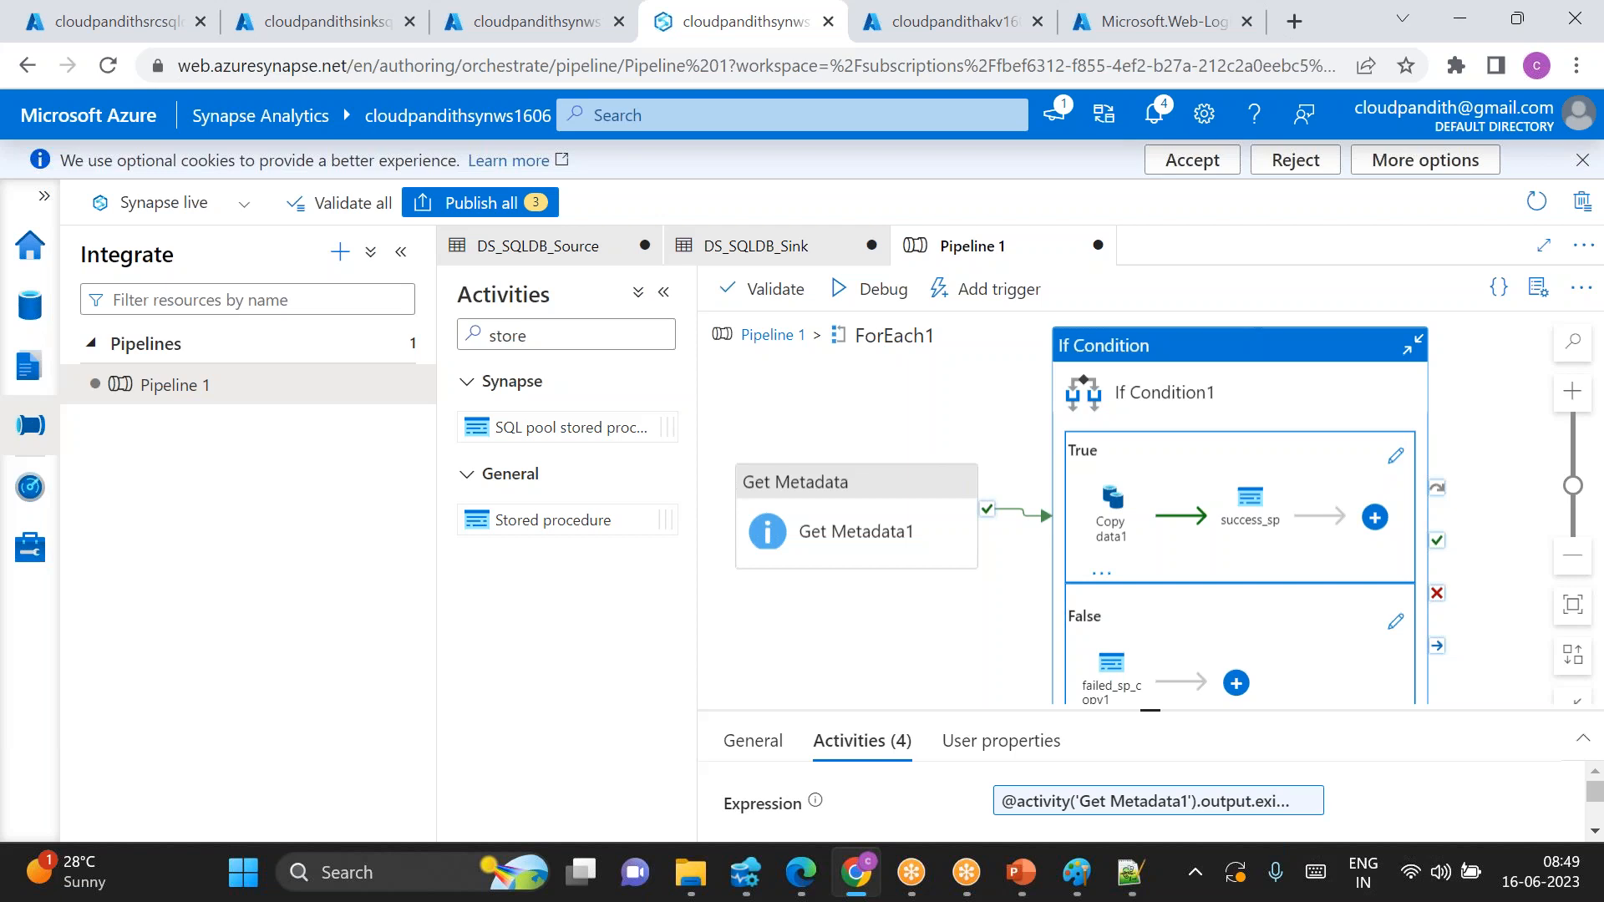
click(1395, 455)
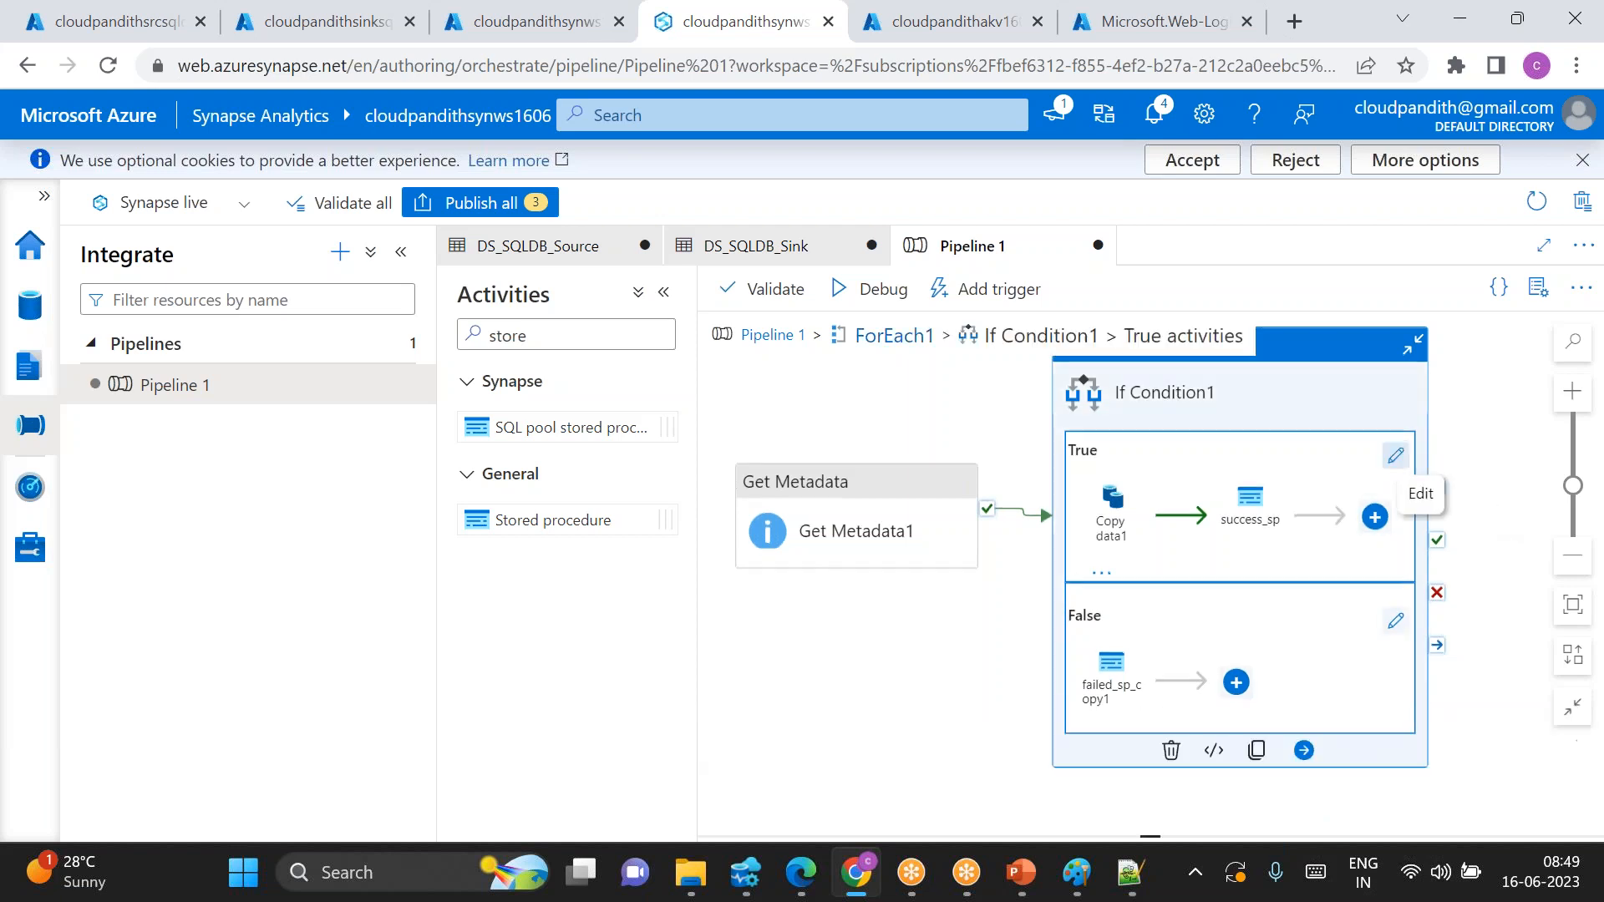
Step: Review the success and failure link conditions, then auto-align the True branch activities
click(1148, 414)
right_click(1149, 414)
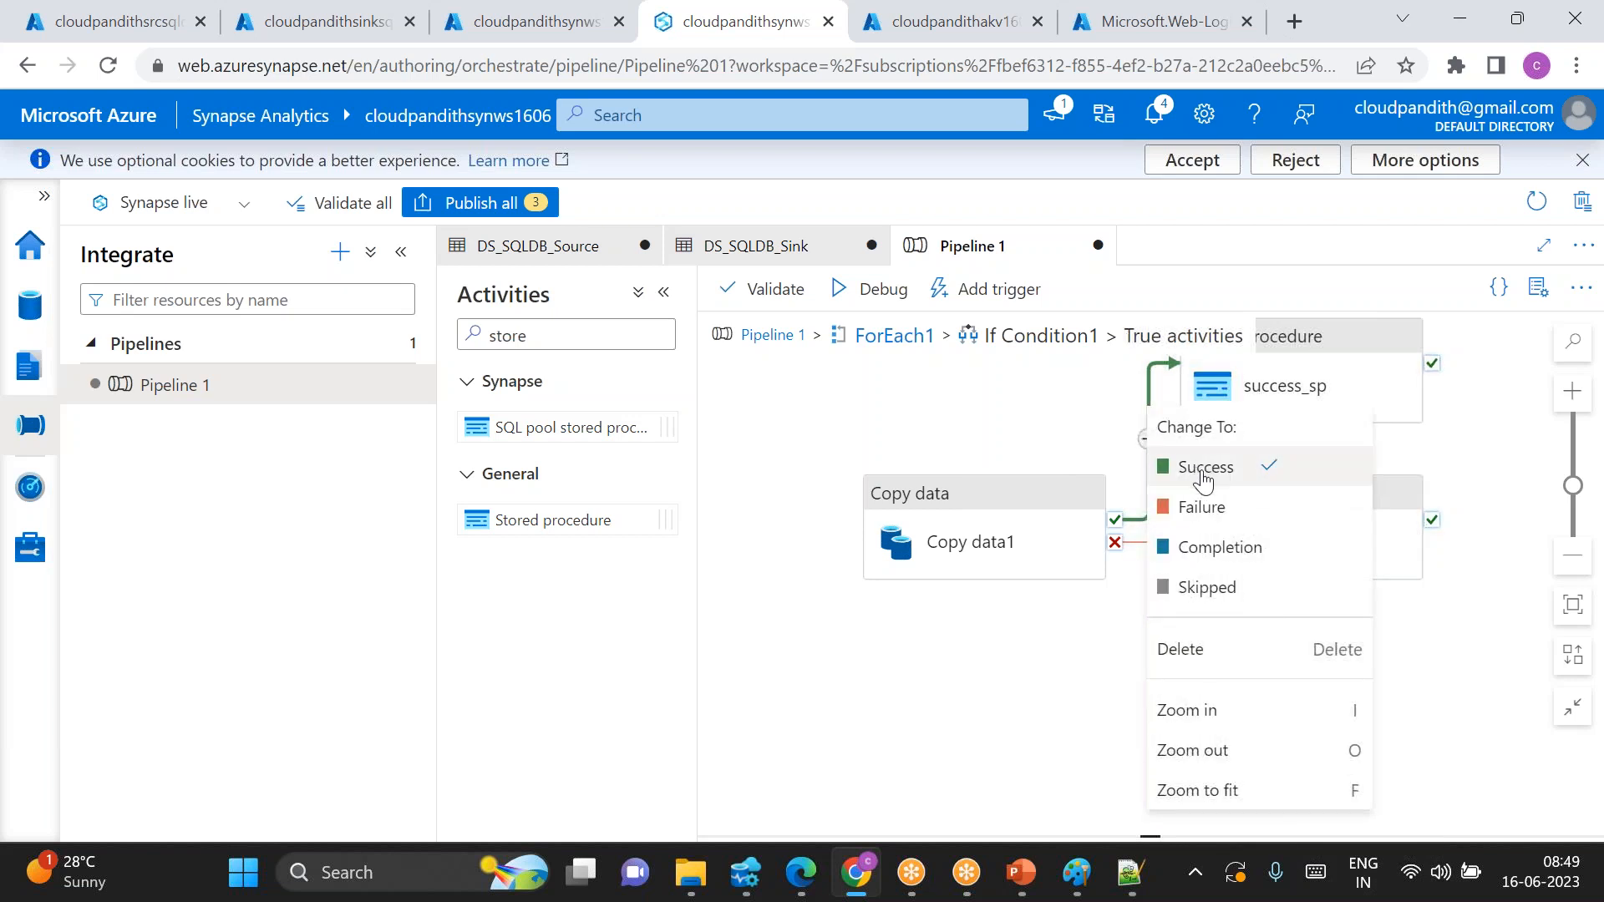
click(1114, 618)
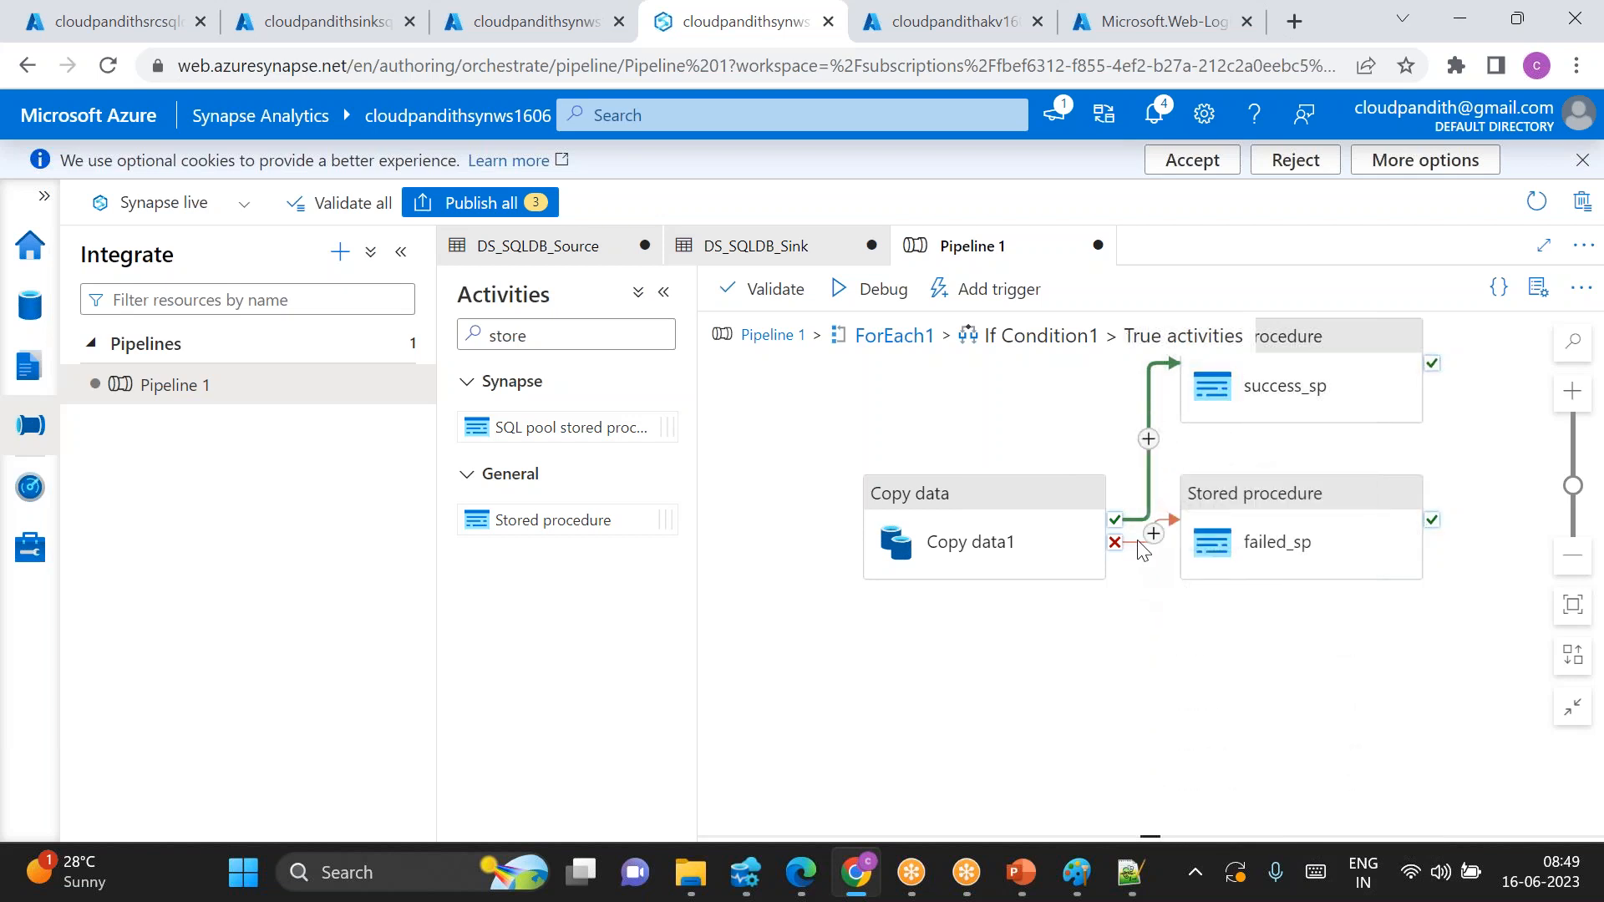
click(1141, 545)
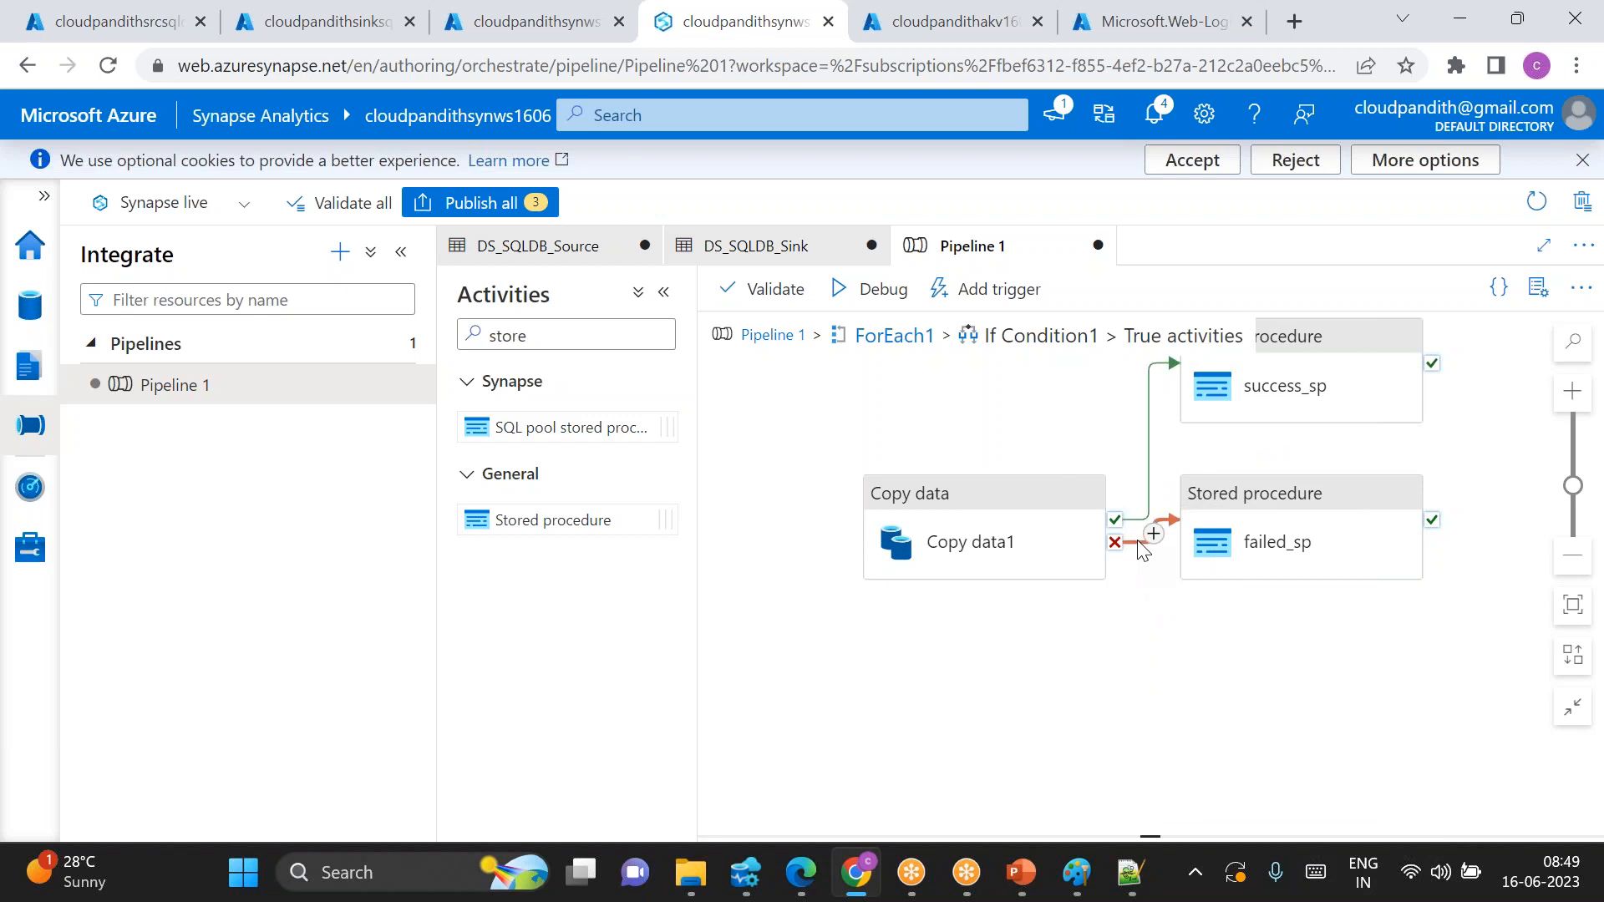
right_click(1142, 549)
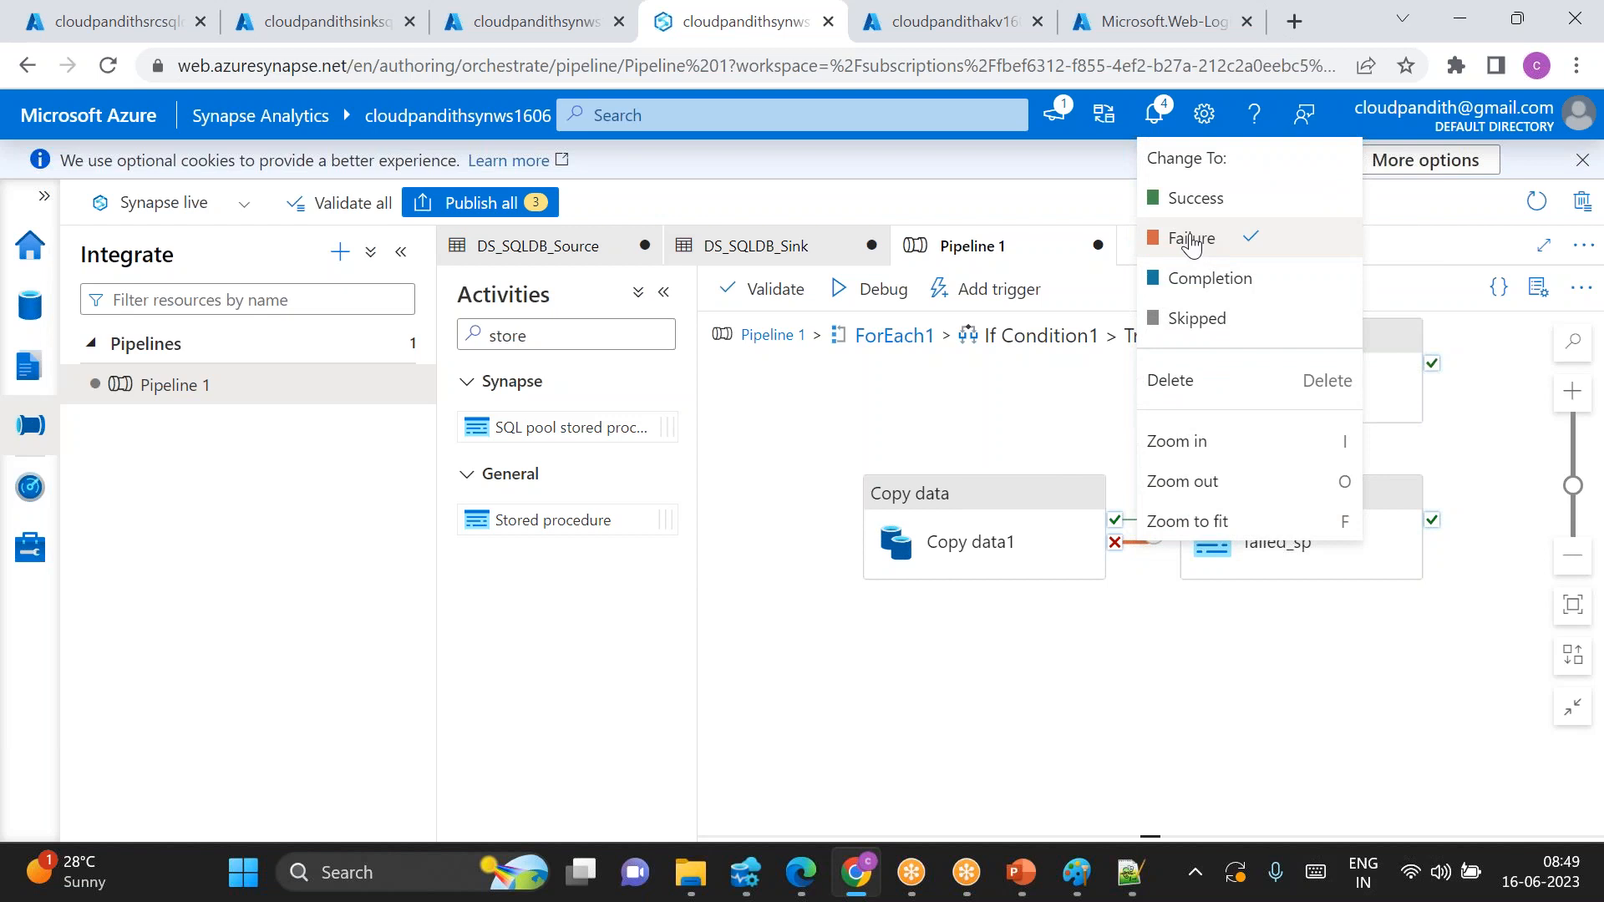
click(1165, 751)
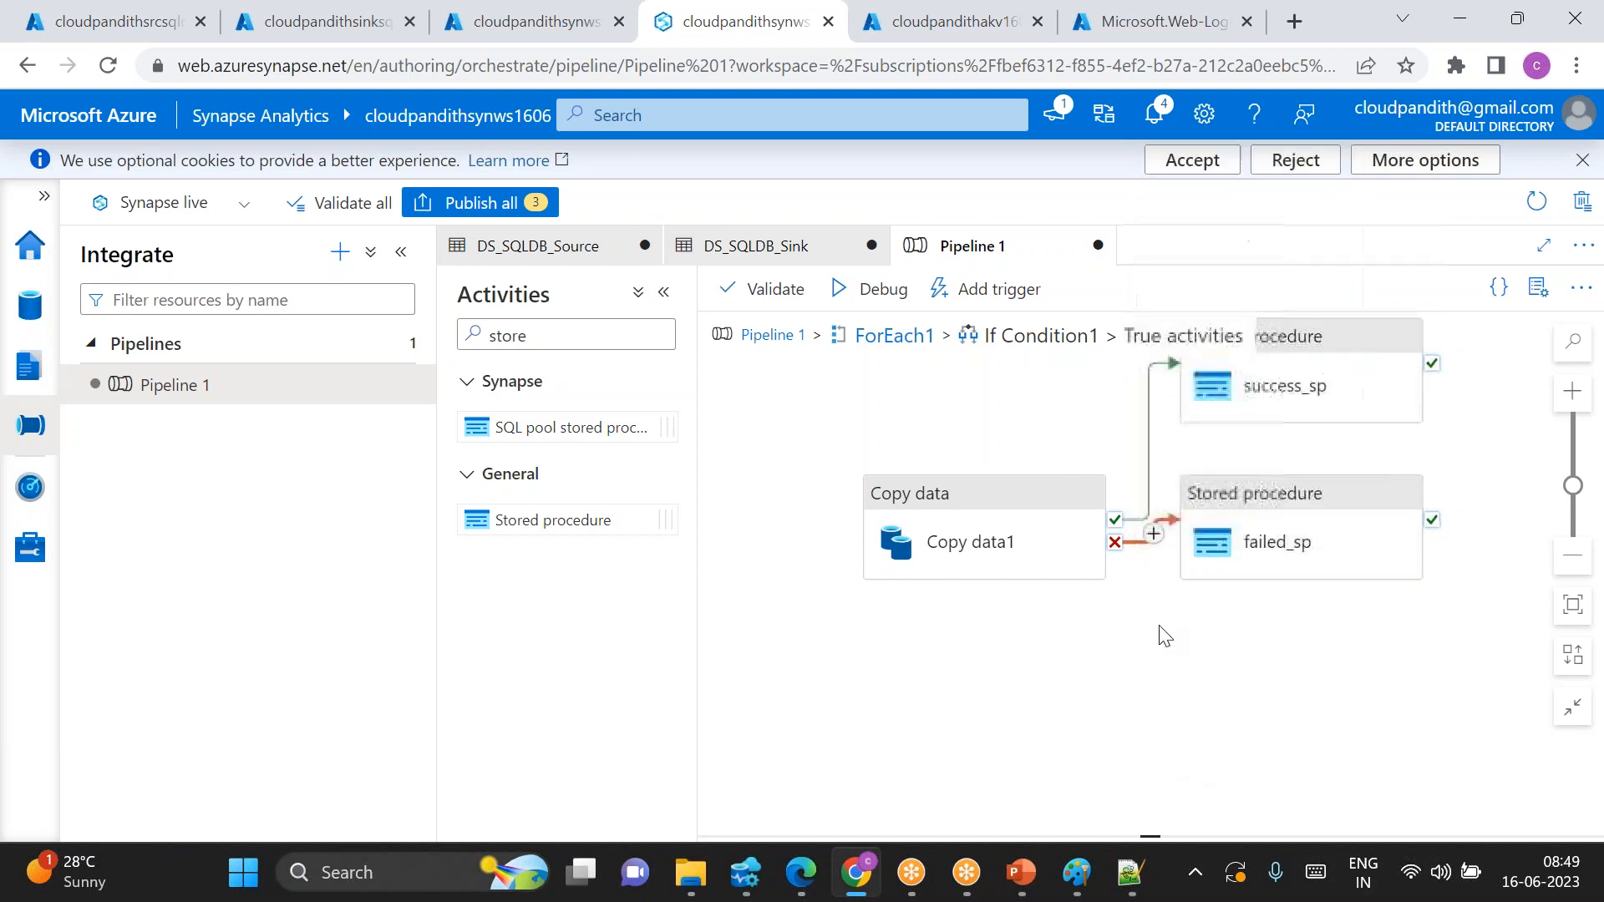
click(1150, 468)
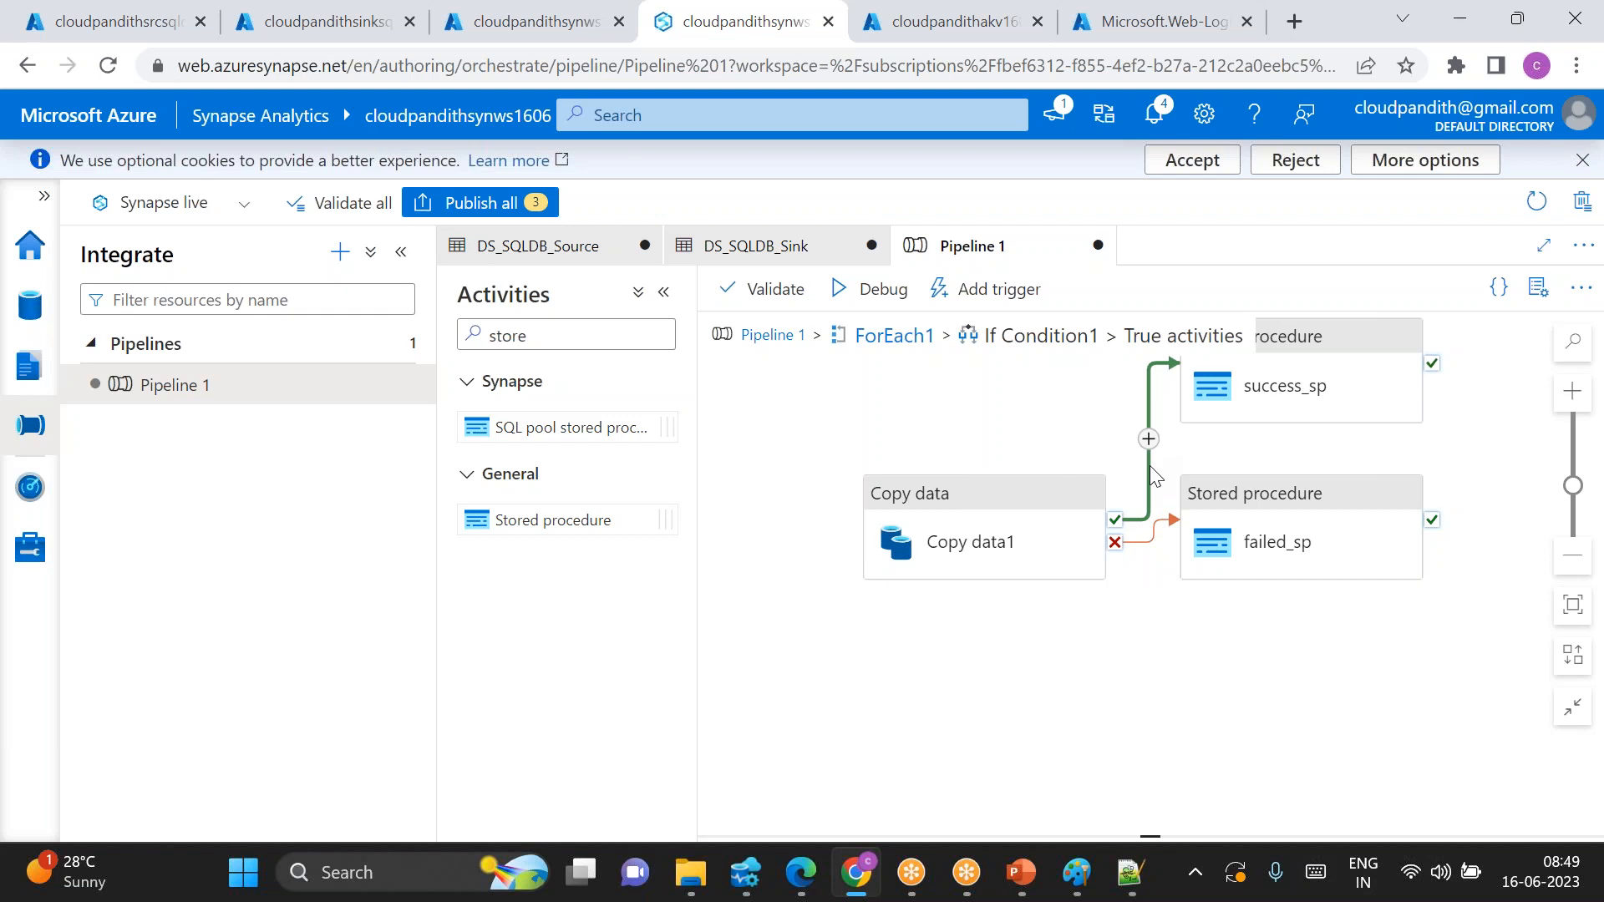
right_click(1150, 467)
right_click(921, 403)
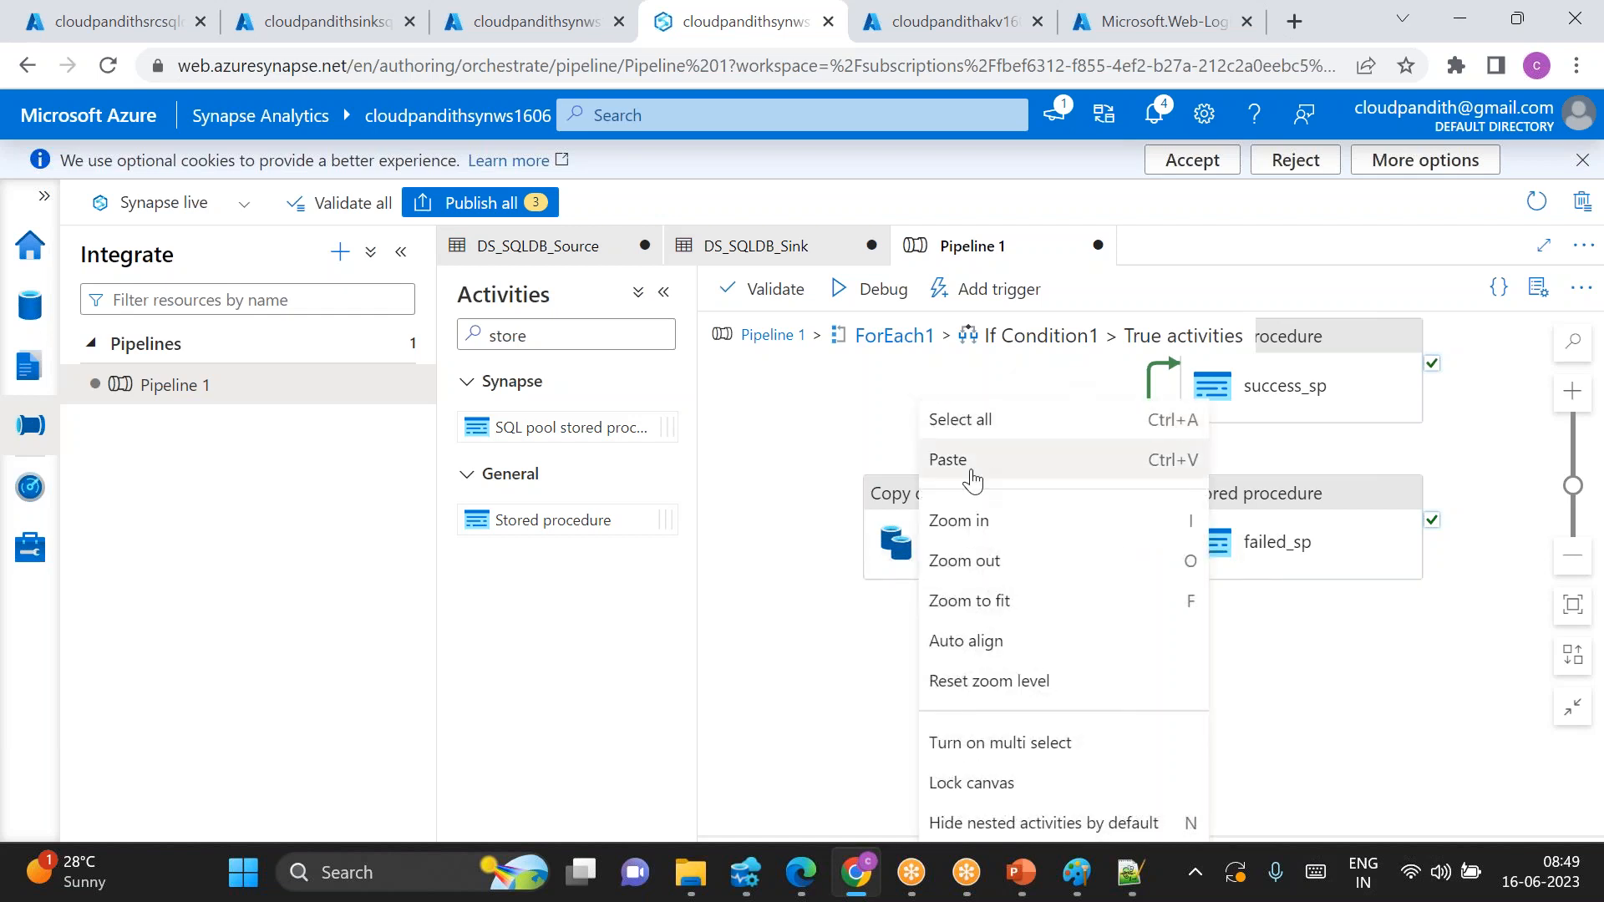
click(979, 648)
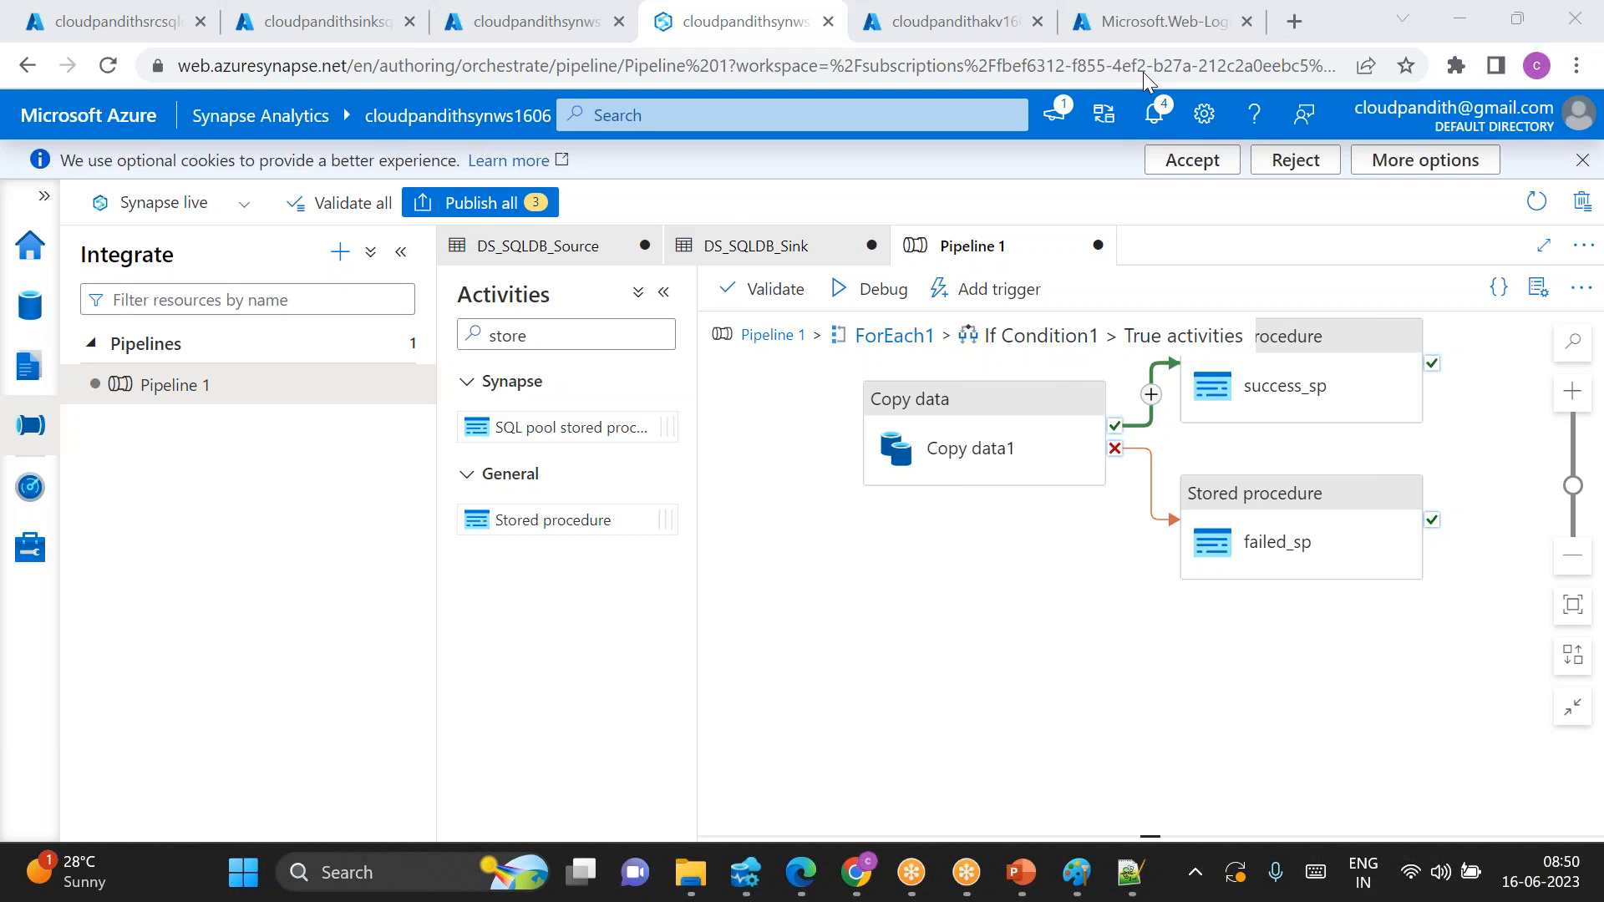
Step: Return through ForEach1 to the top-level Pipeline 1 and check the Paint sketch
drag(1113, 526, 1022, 603)
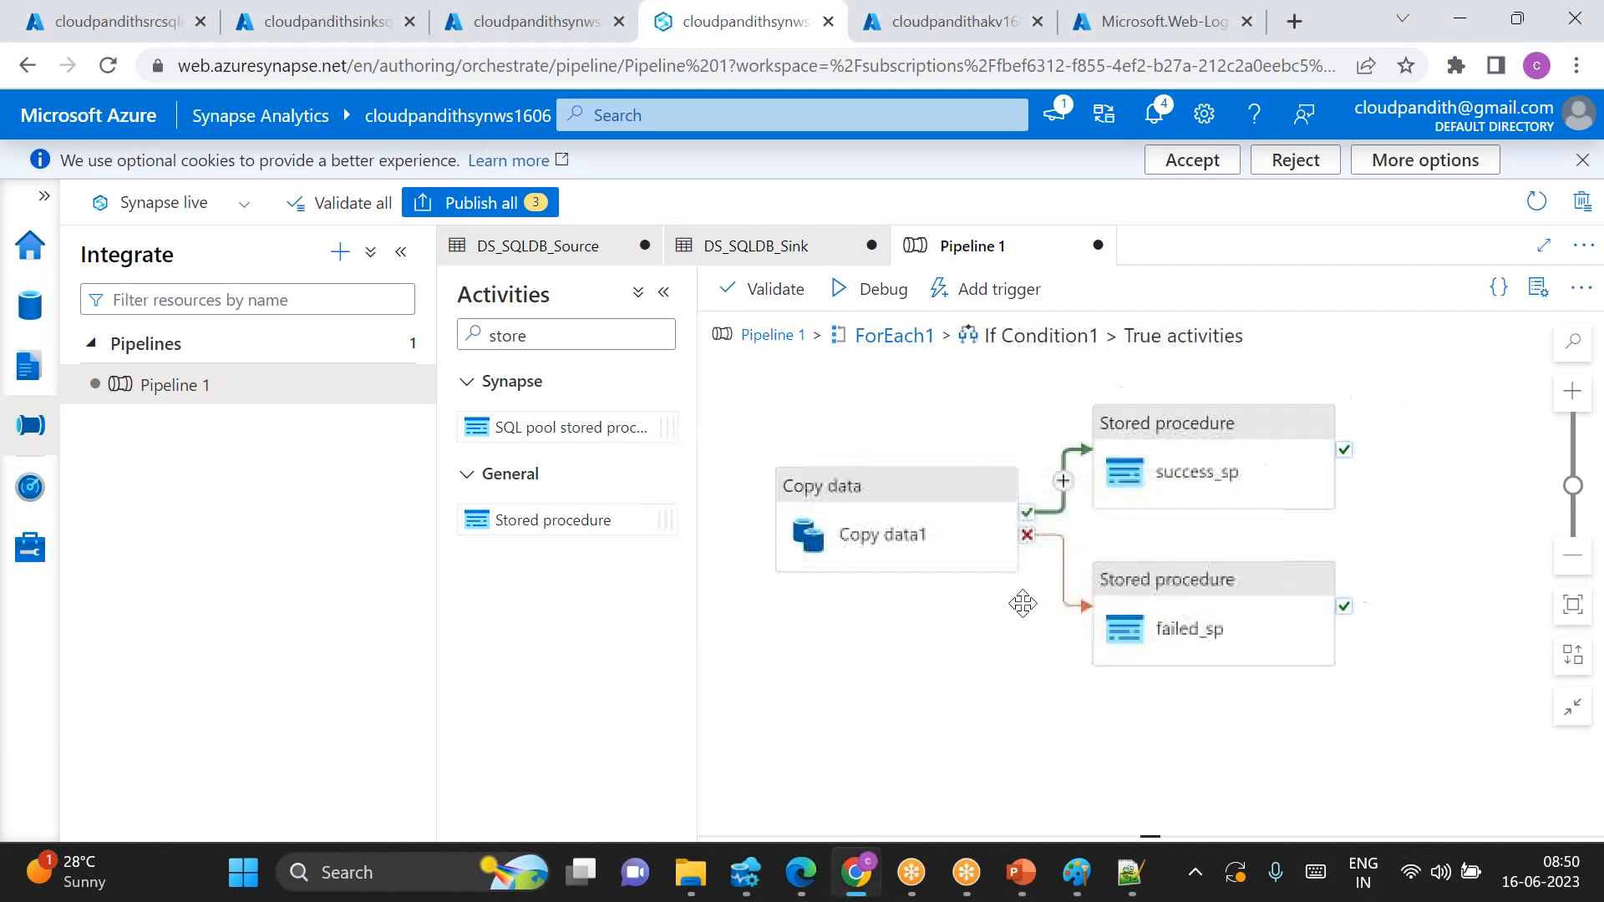
click(888, 337)
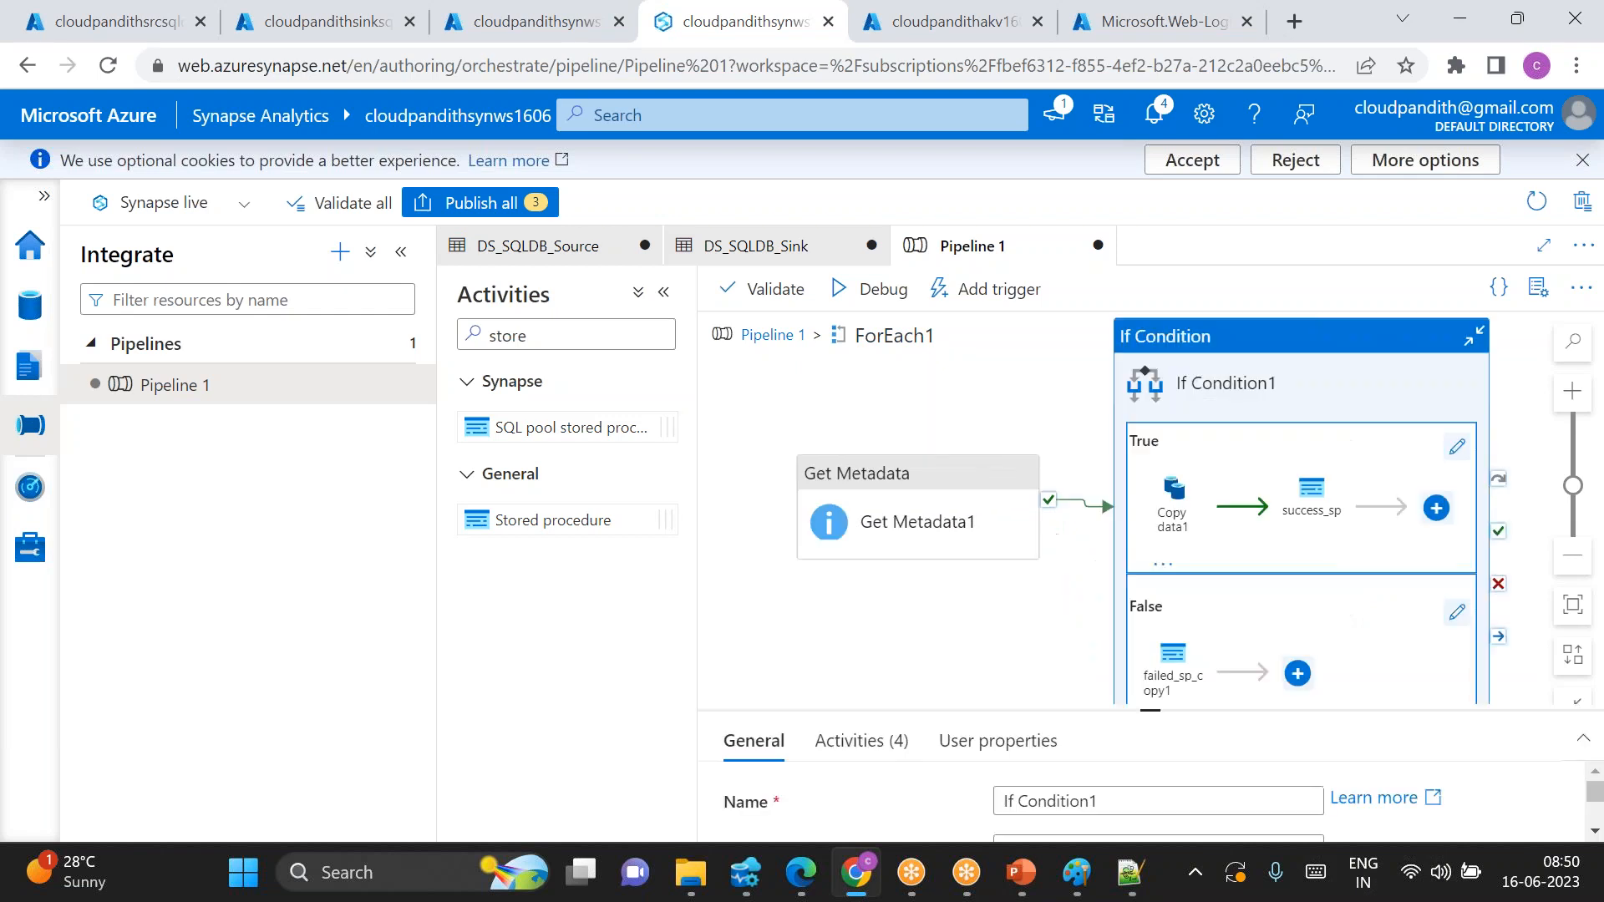
drag(1030, 440, 680, 456)
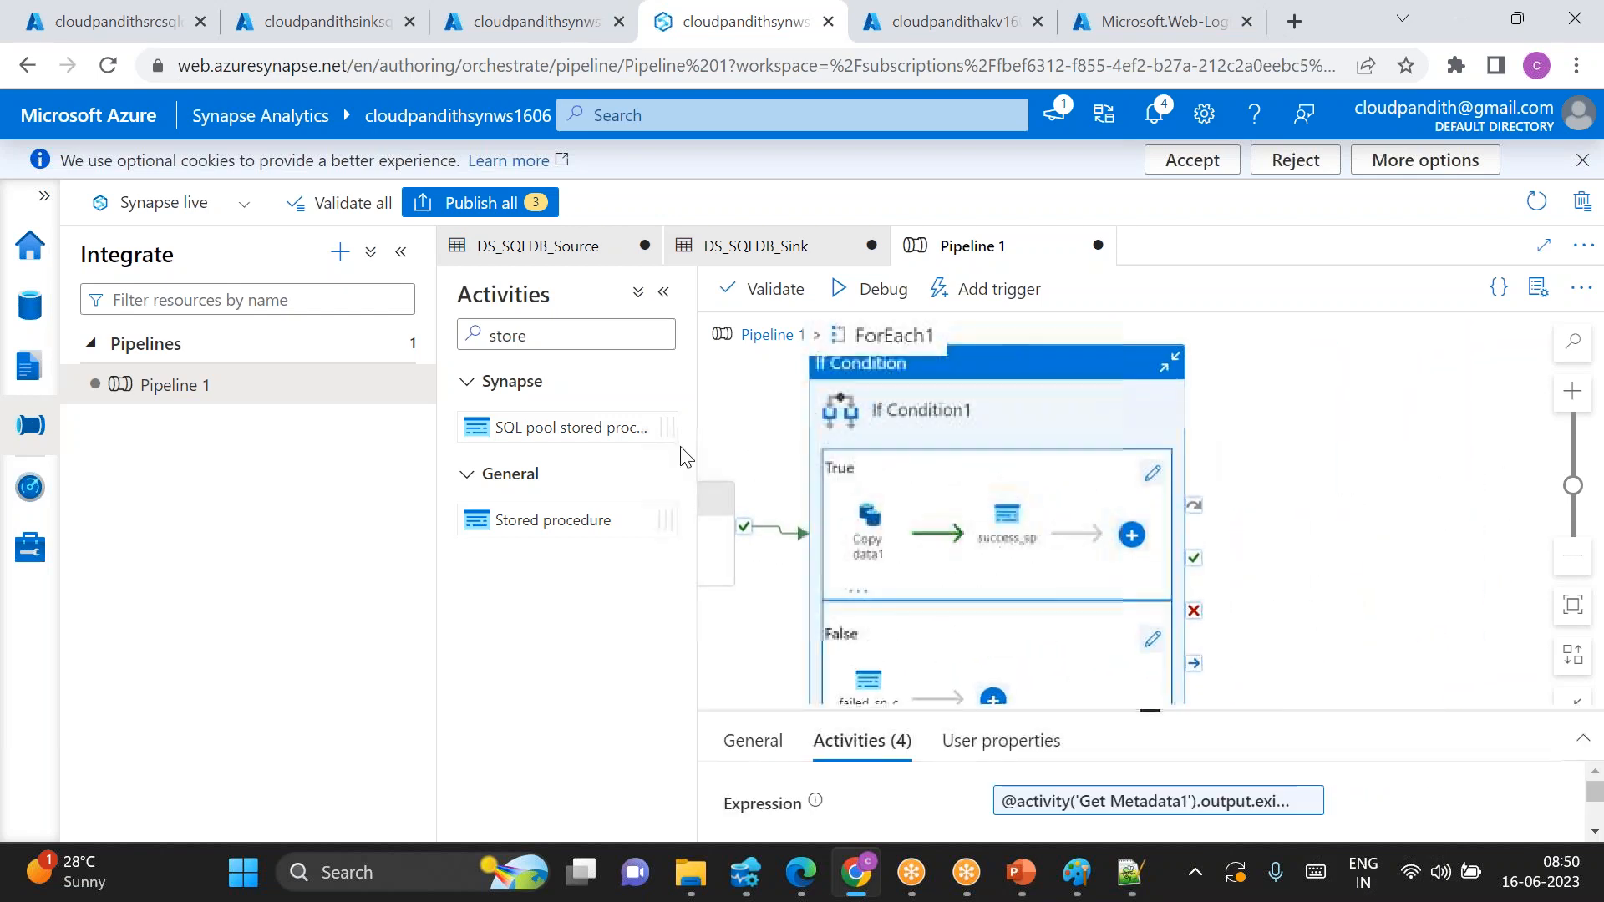
click(766, 334)
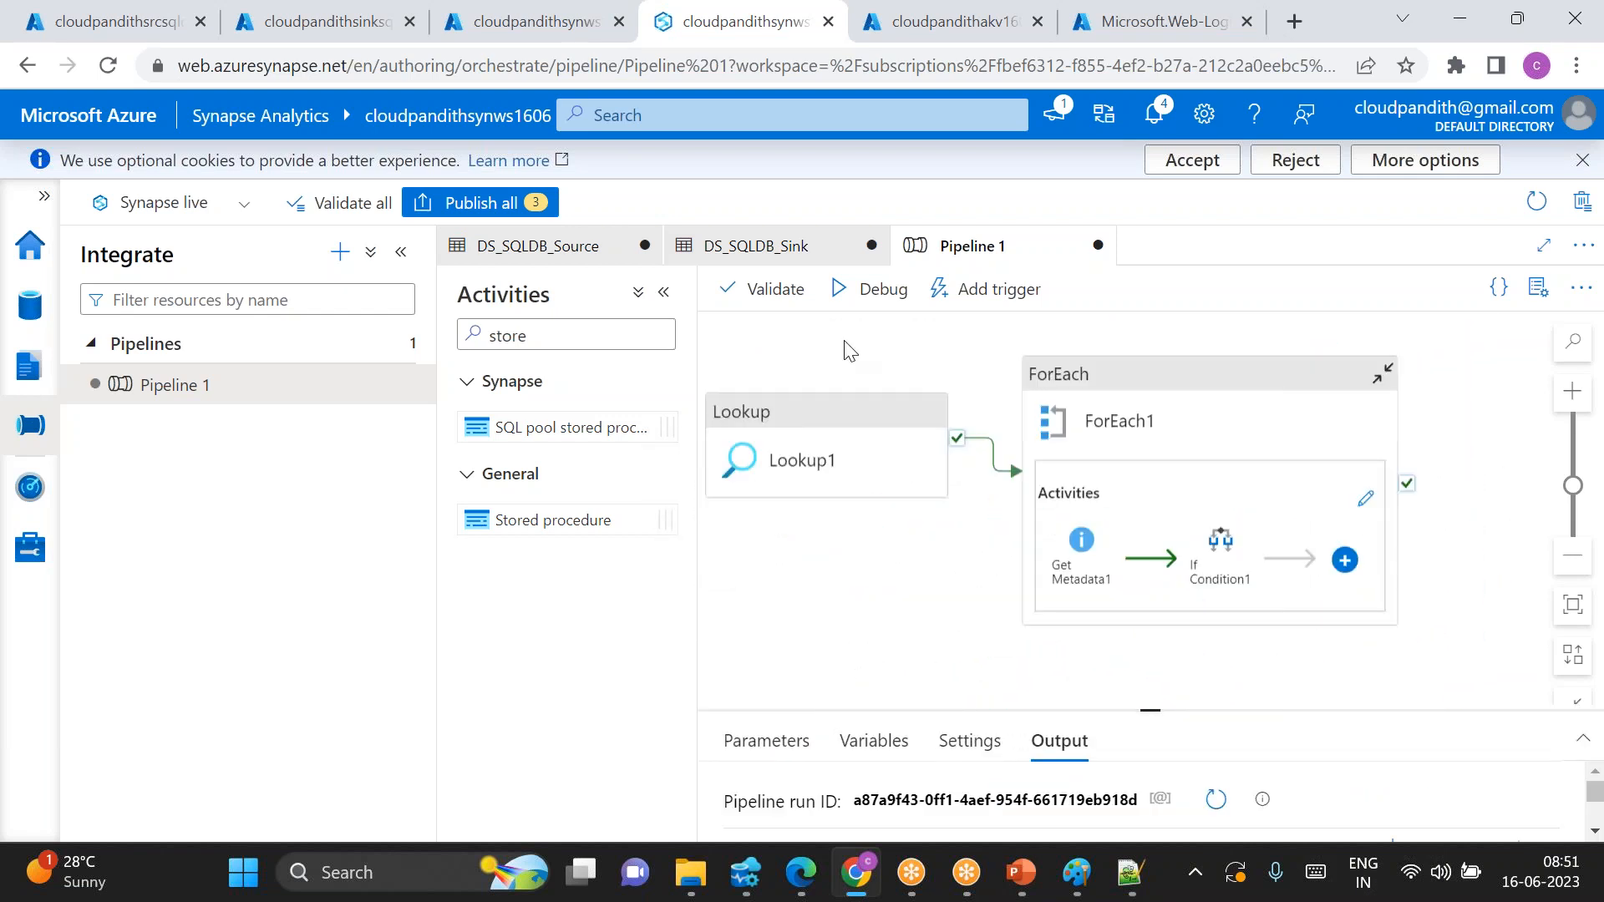
mouse_move(1074, 877)
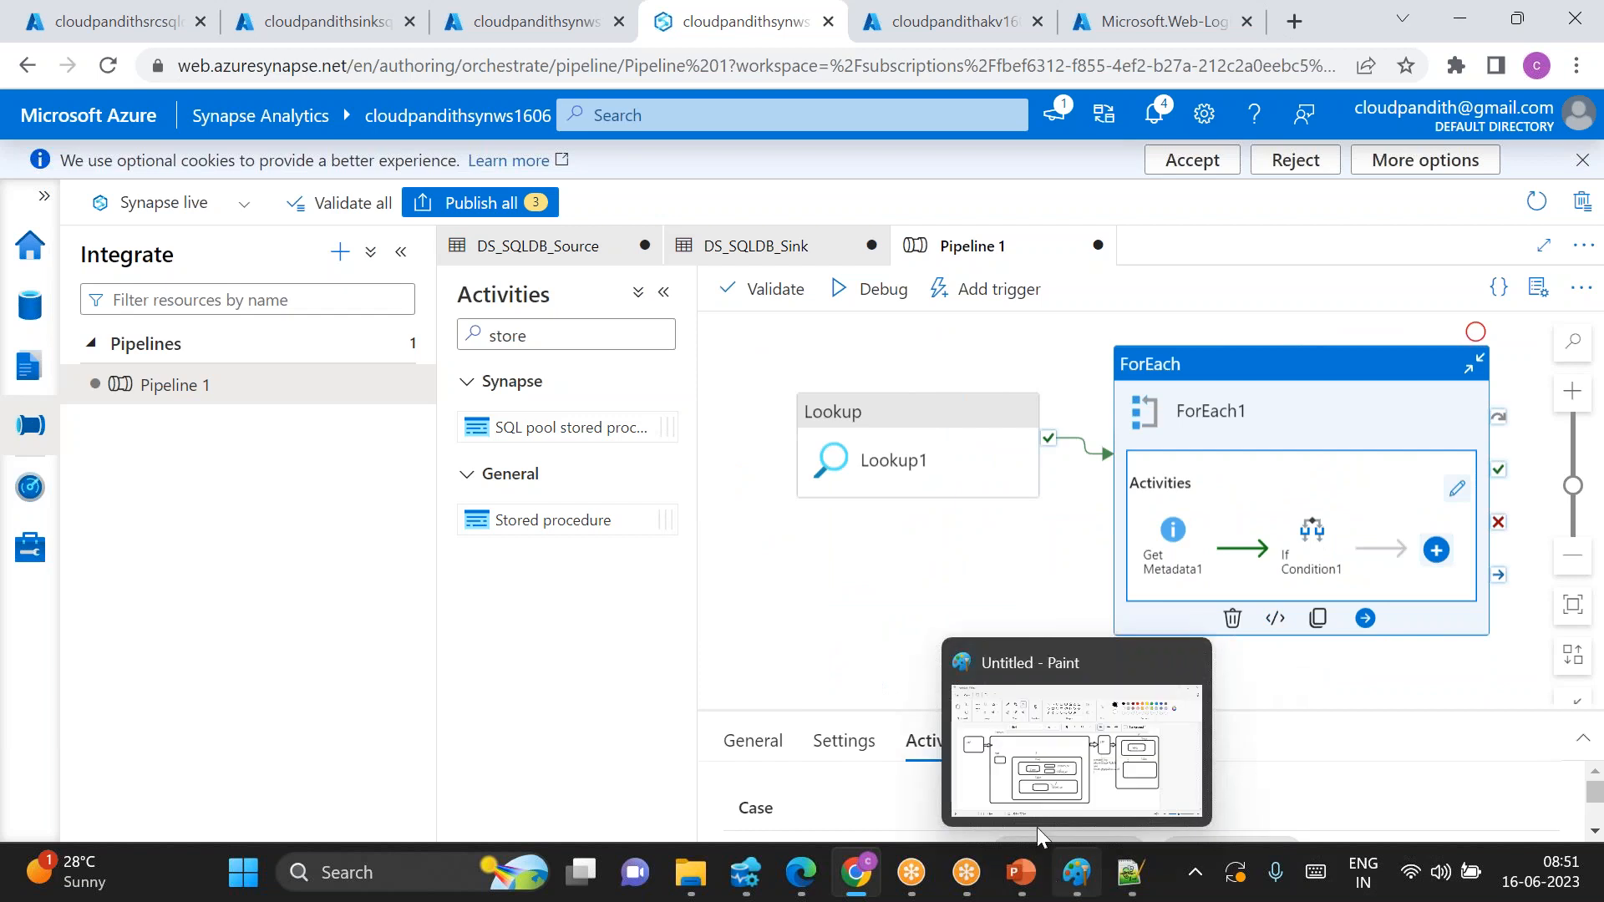
click(1024, 748)
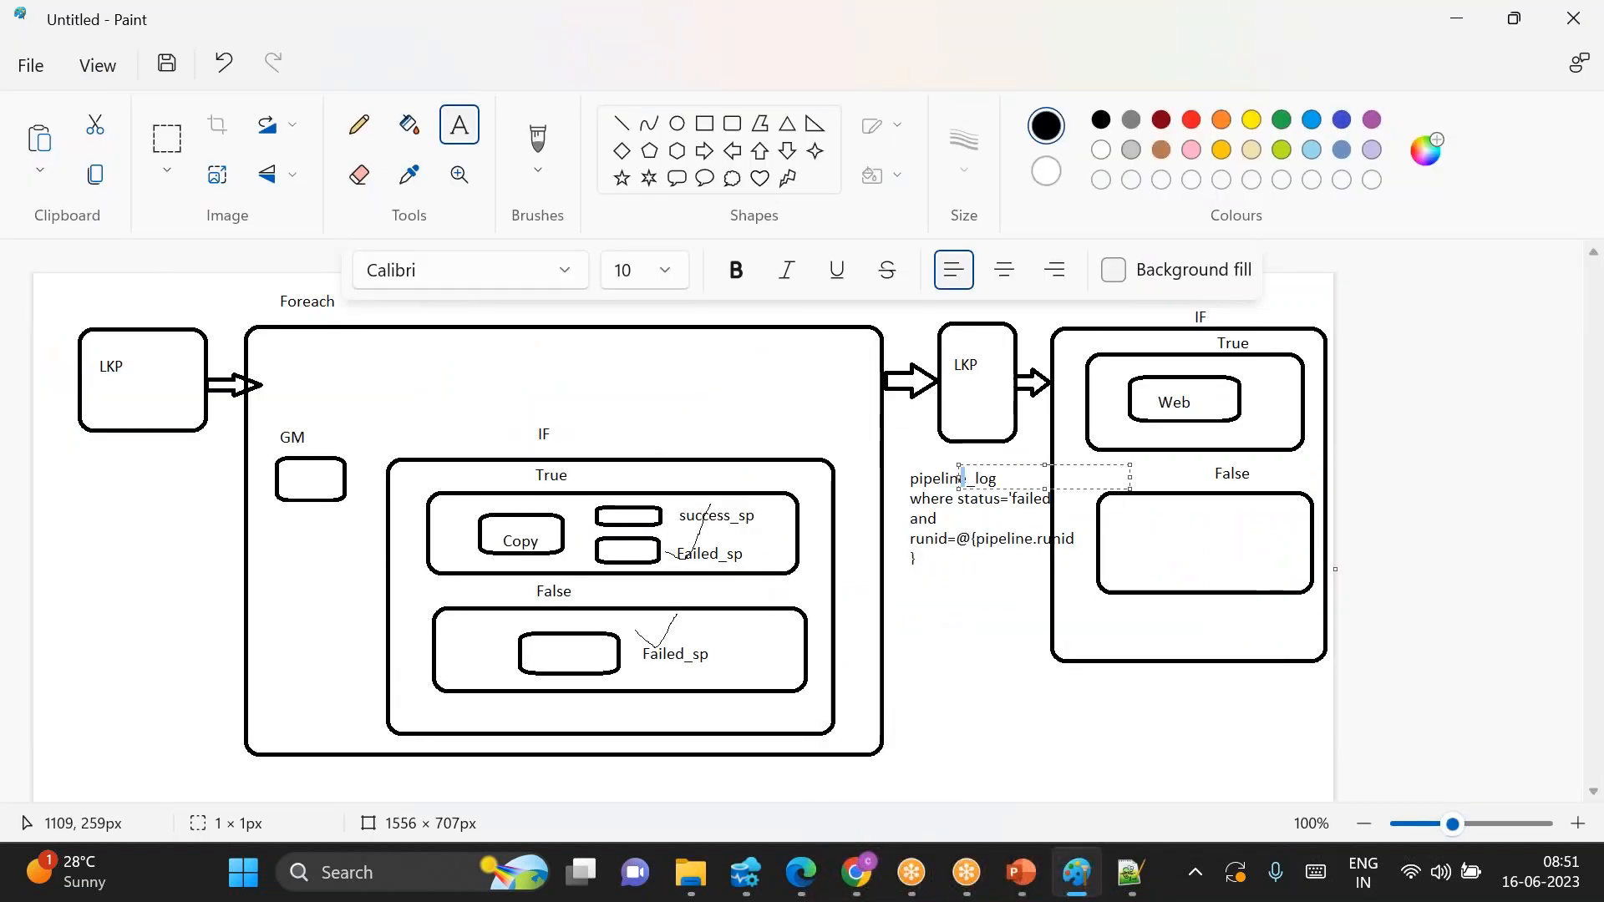
key(alt+Tab)
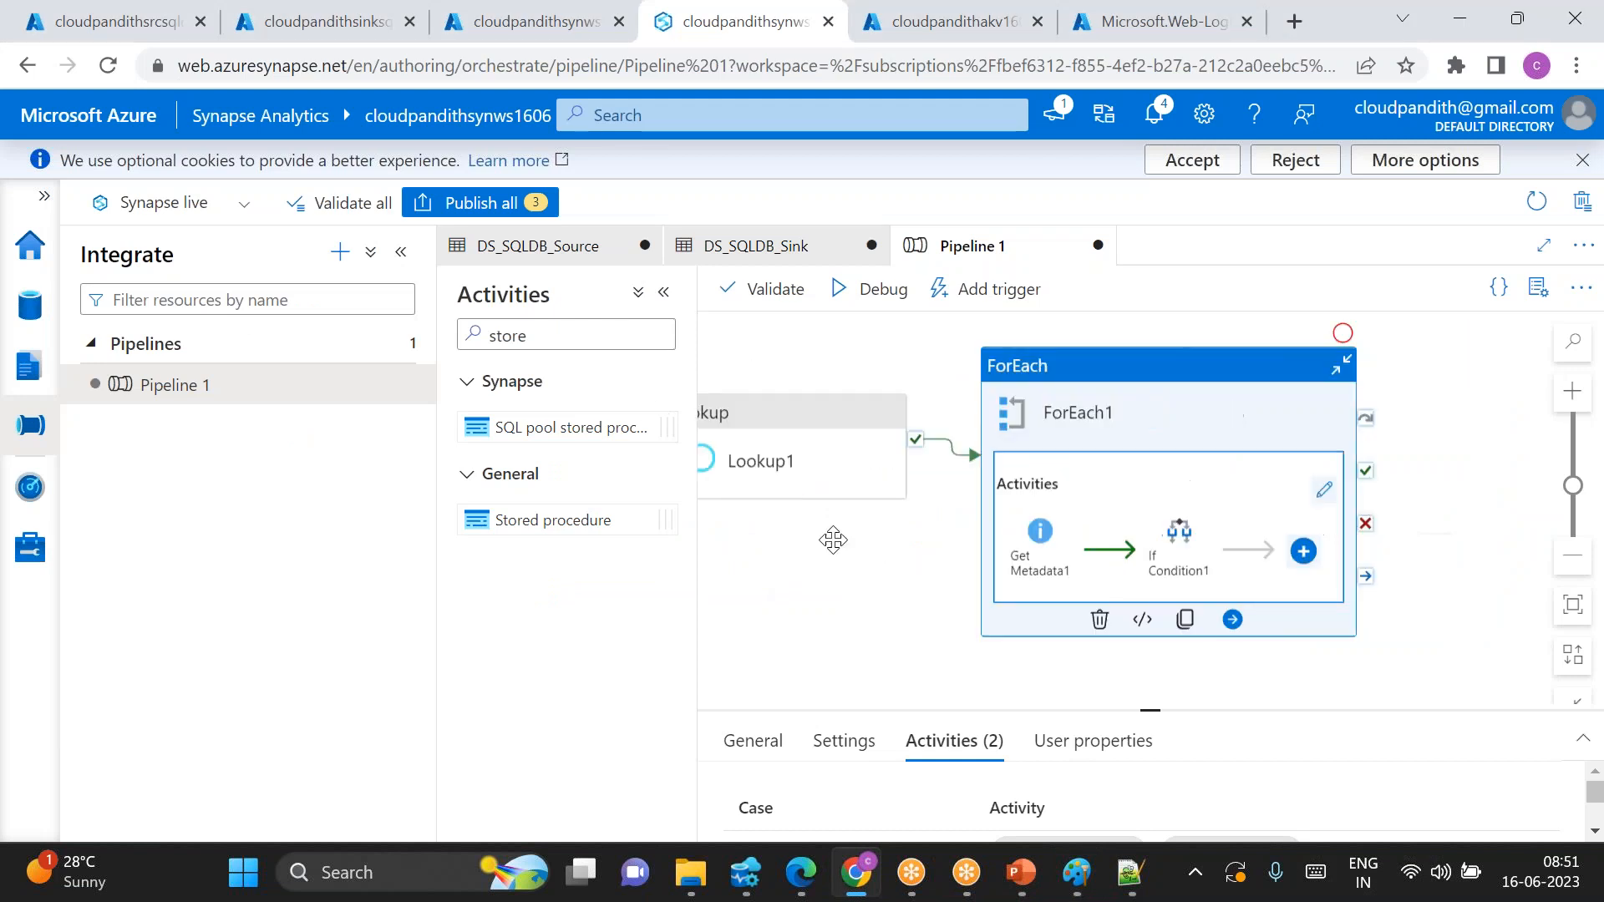
Step: Search the activities for Lookup and place a Lookup activity on the canvas
double_click(534, 335)
key(BackSpace)
text(lokk)
key(BackSpace)
key(BackSpace)
text(oo)
key(BackSpace)
text(k)
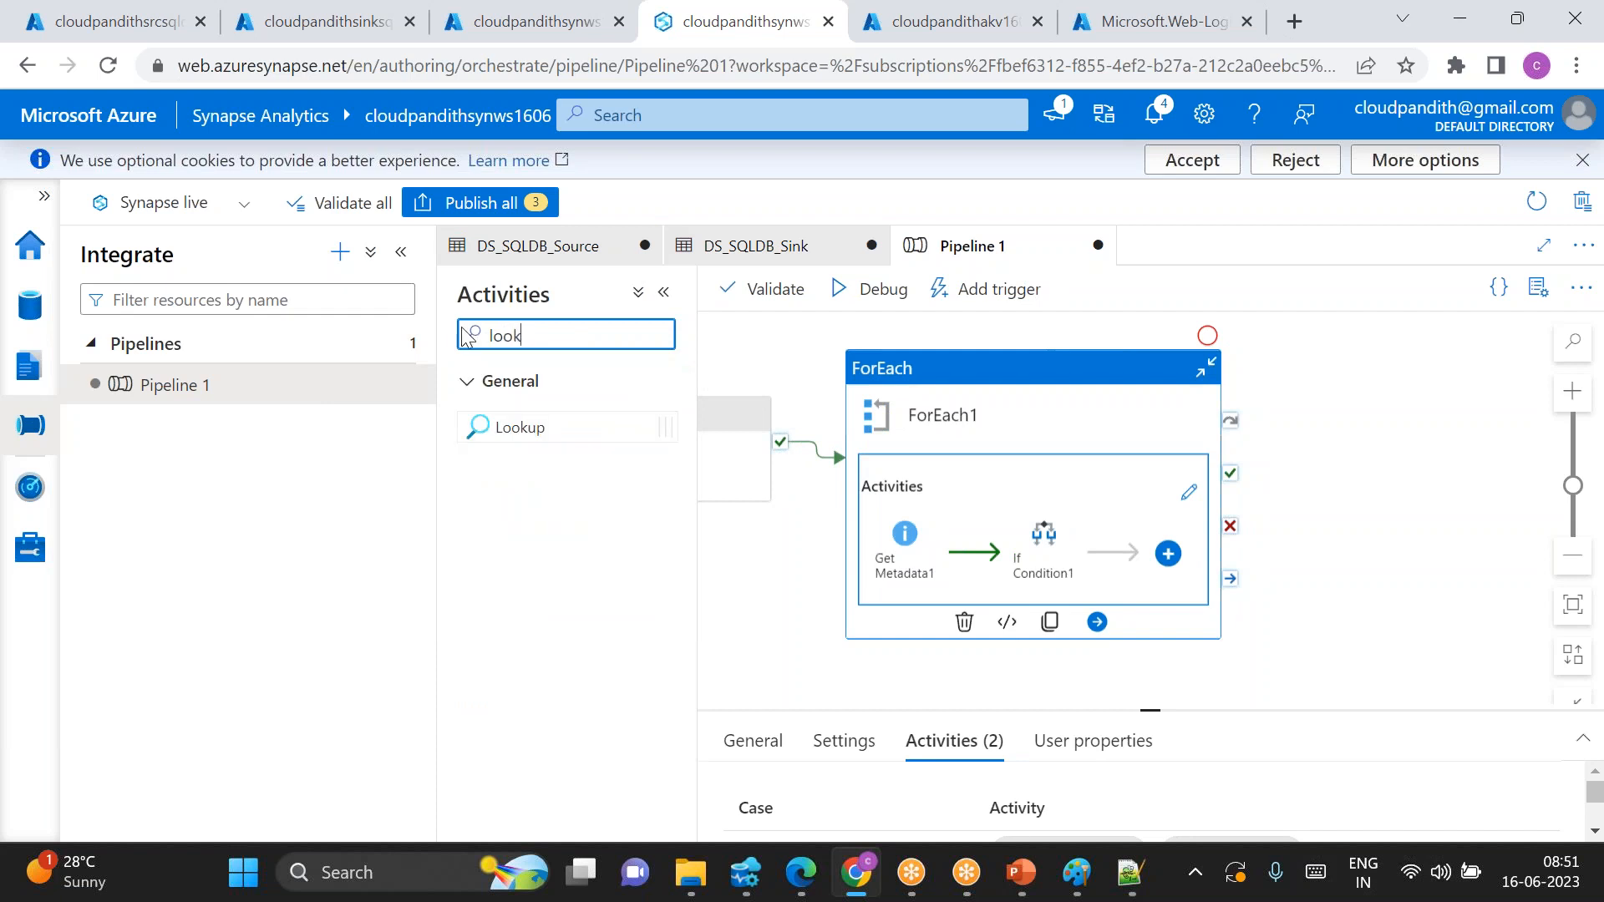
drag(522, 427, 1357, 455)
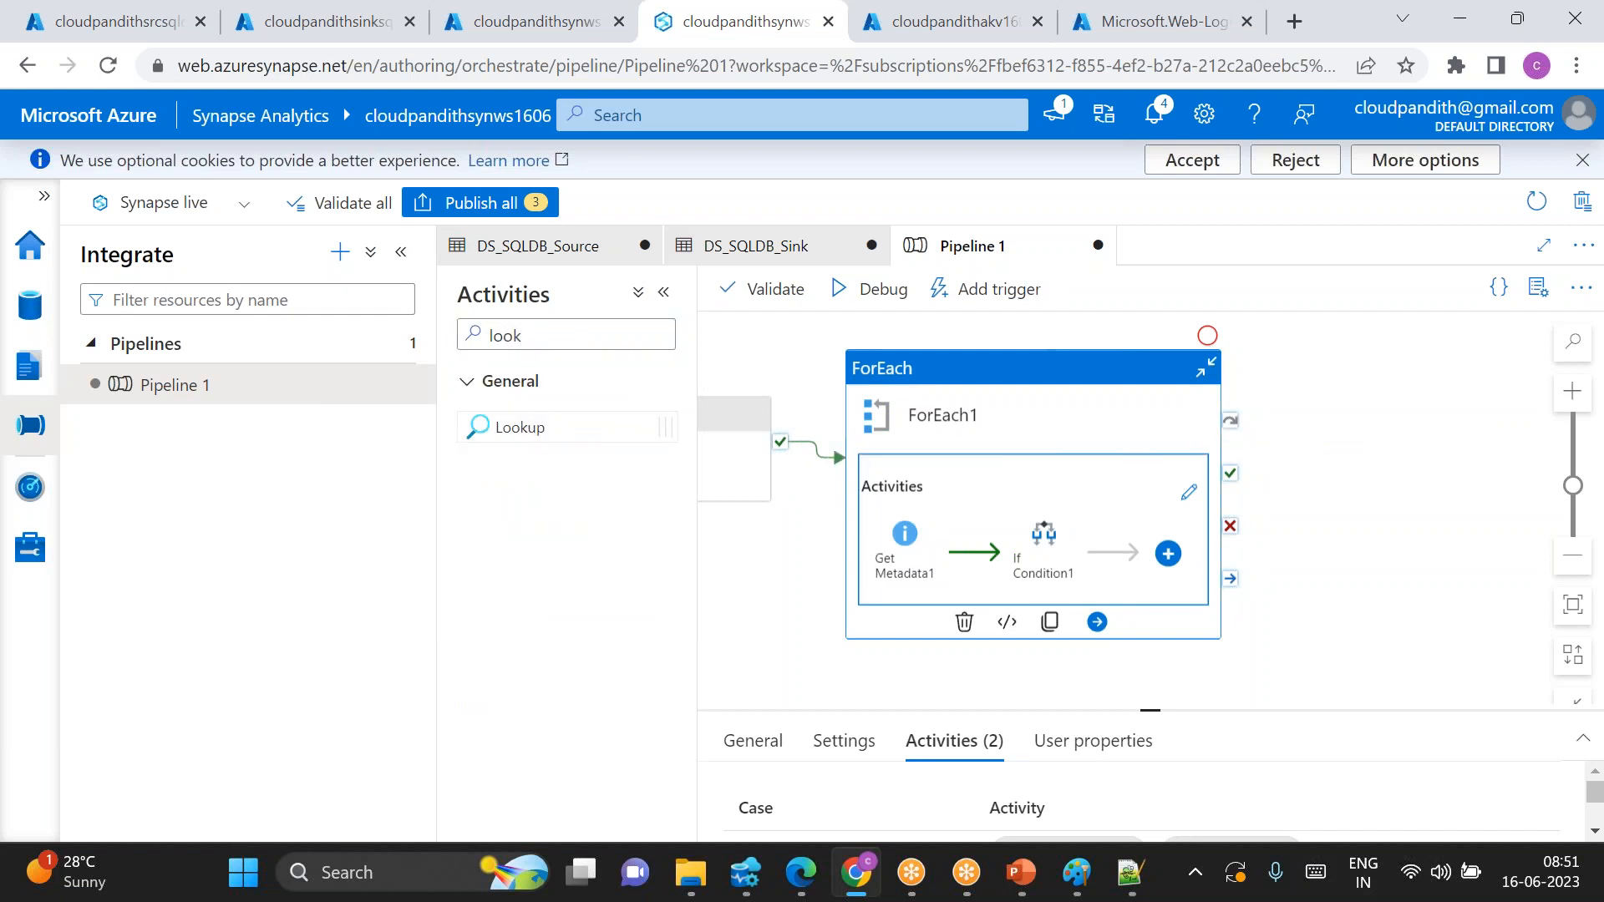
drag(1344, 641, 1069, 621)
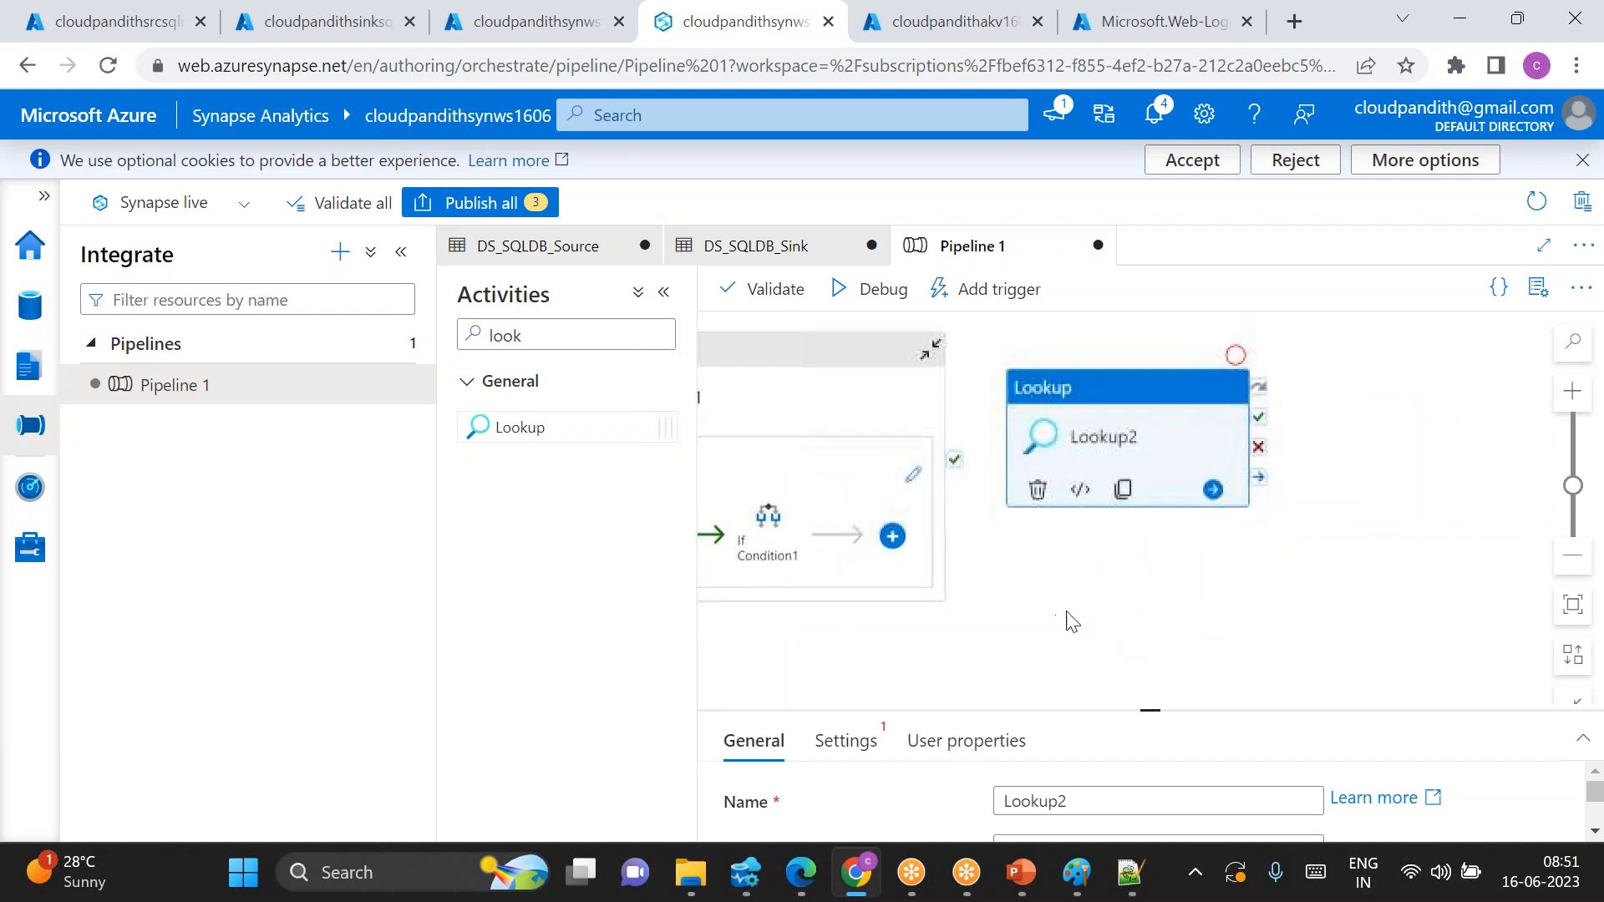
Step: Connect ForEach1 to Lookup2 with a Completion dependency and select Lookup2
click(919, 417)
drag(959, 396, 1191, 427)
click(996, 424)
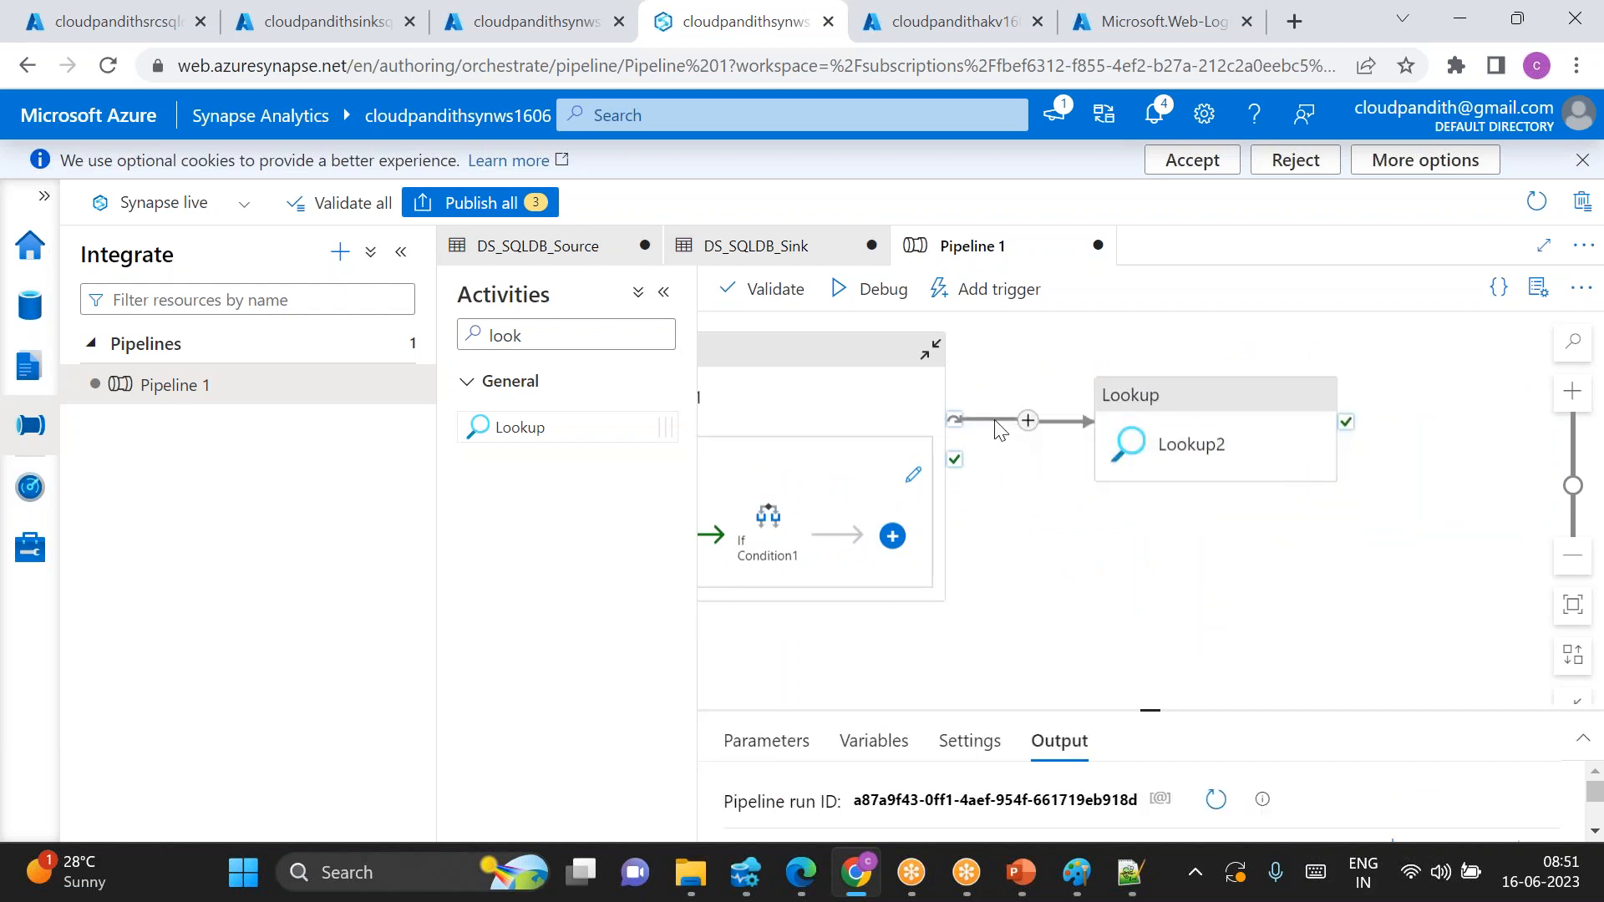
right_click(998, 424)
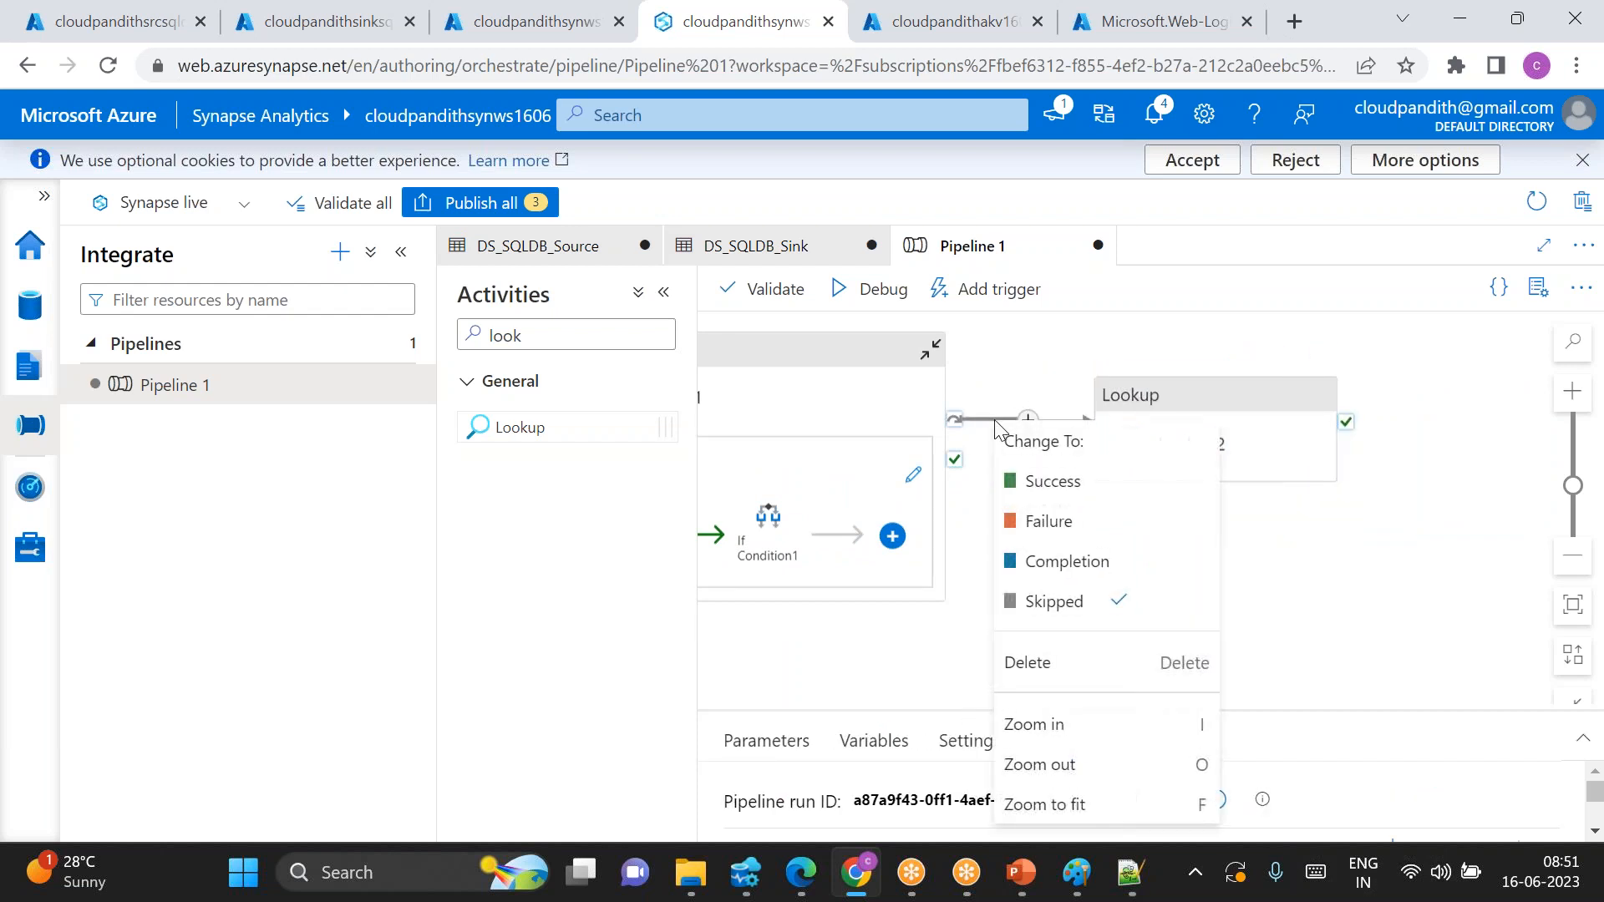
click(1065, 561)
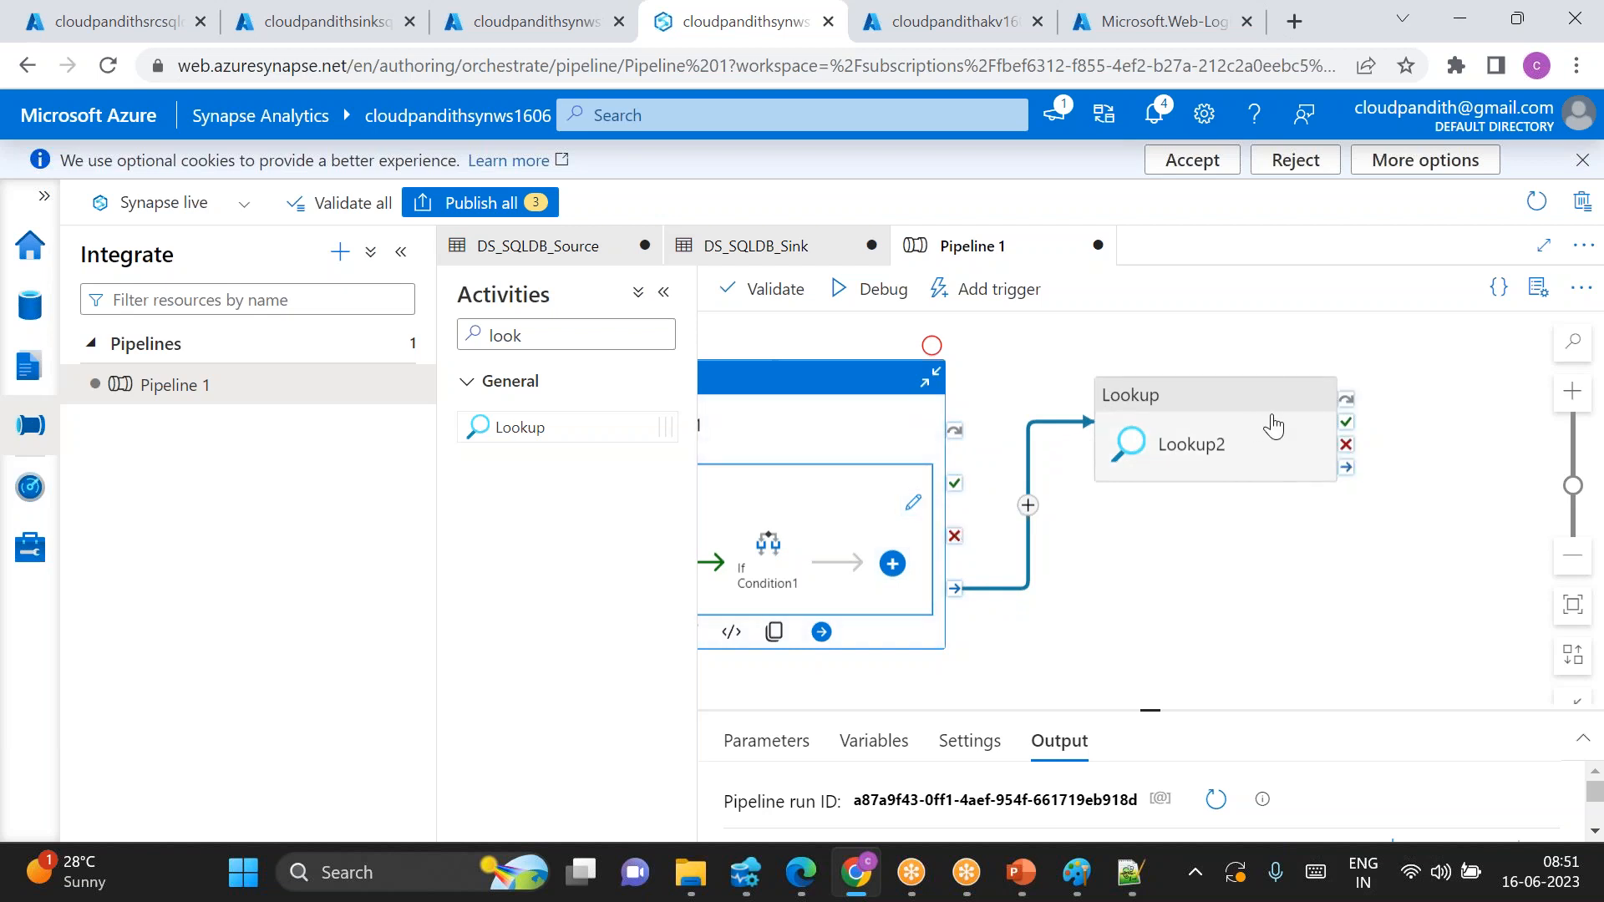
click(1235, 441)
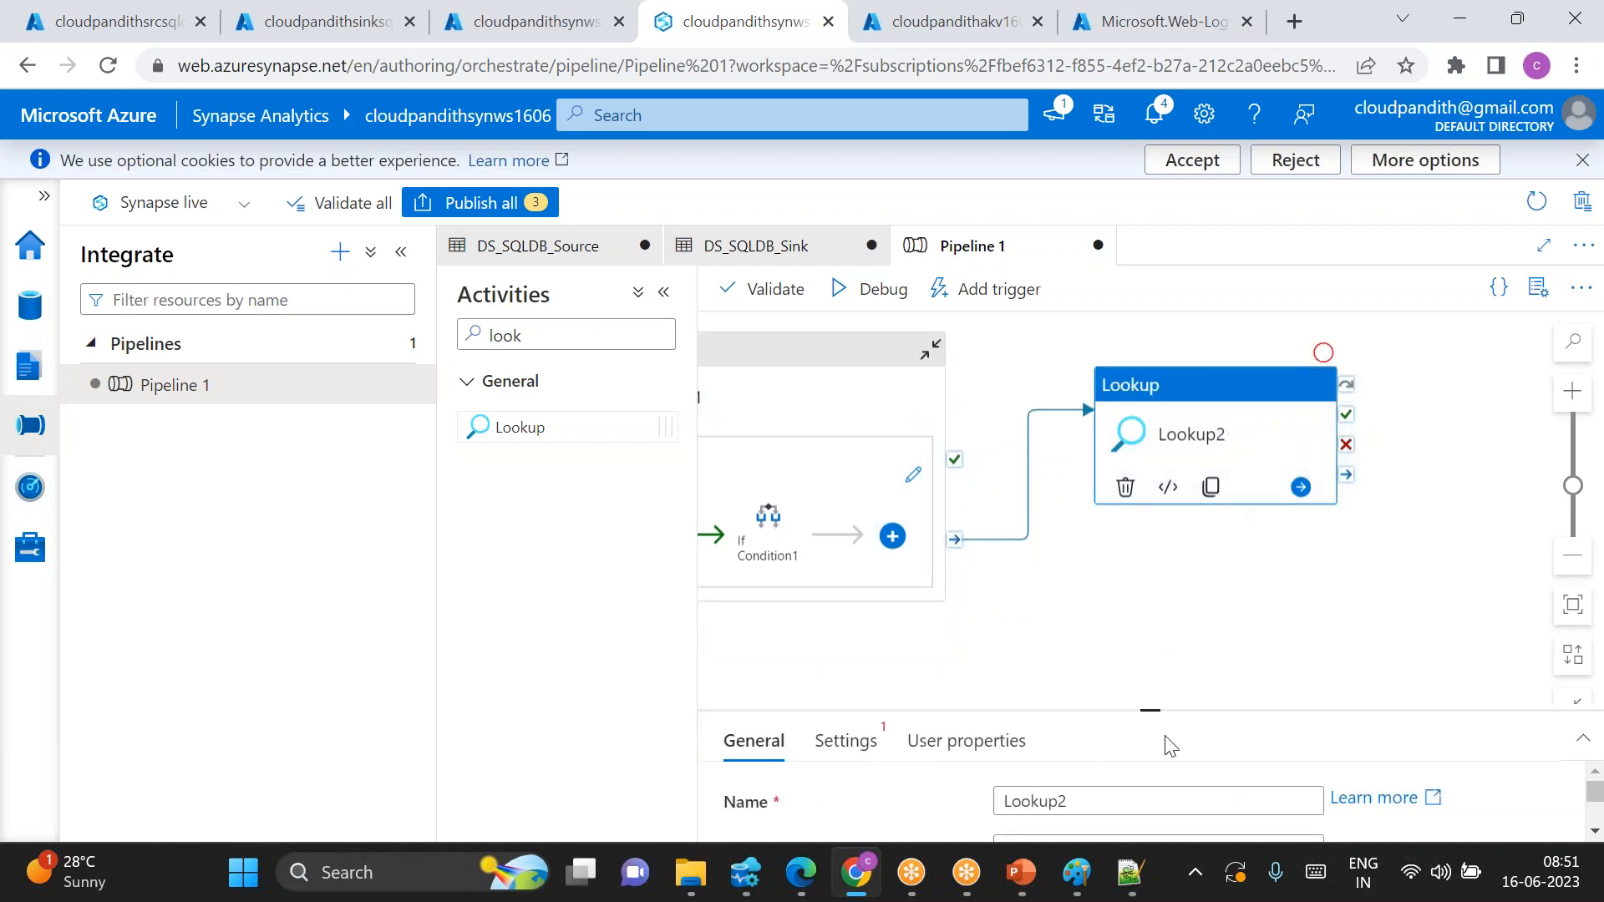
drag(1168, 710, 1150, 545)
Step: Rename the Lookup activity to lkp_fetch_failedrecords
double_click(1035, 635)
key(BackSpace)
text(fatech)
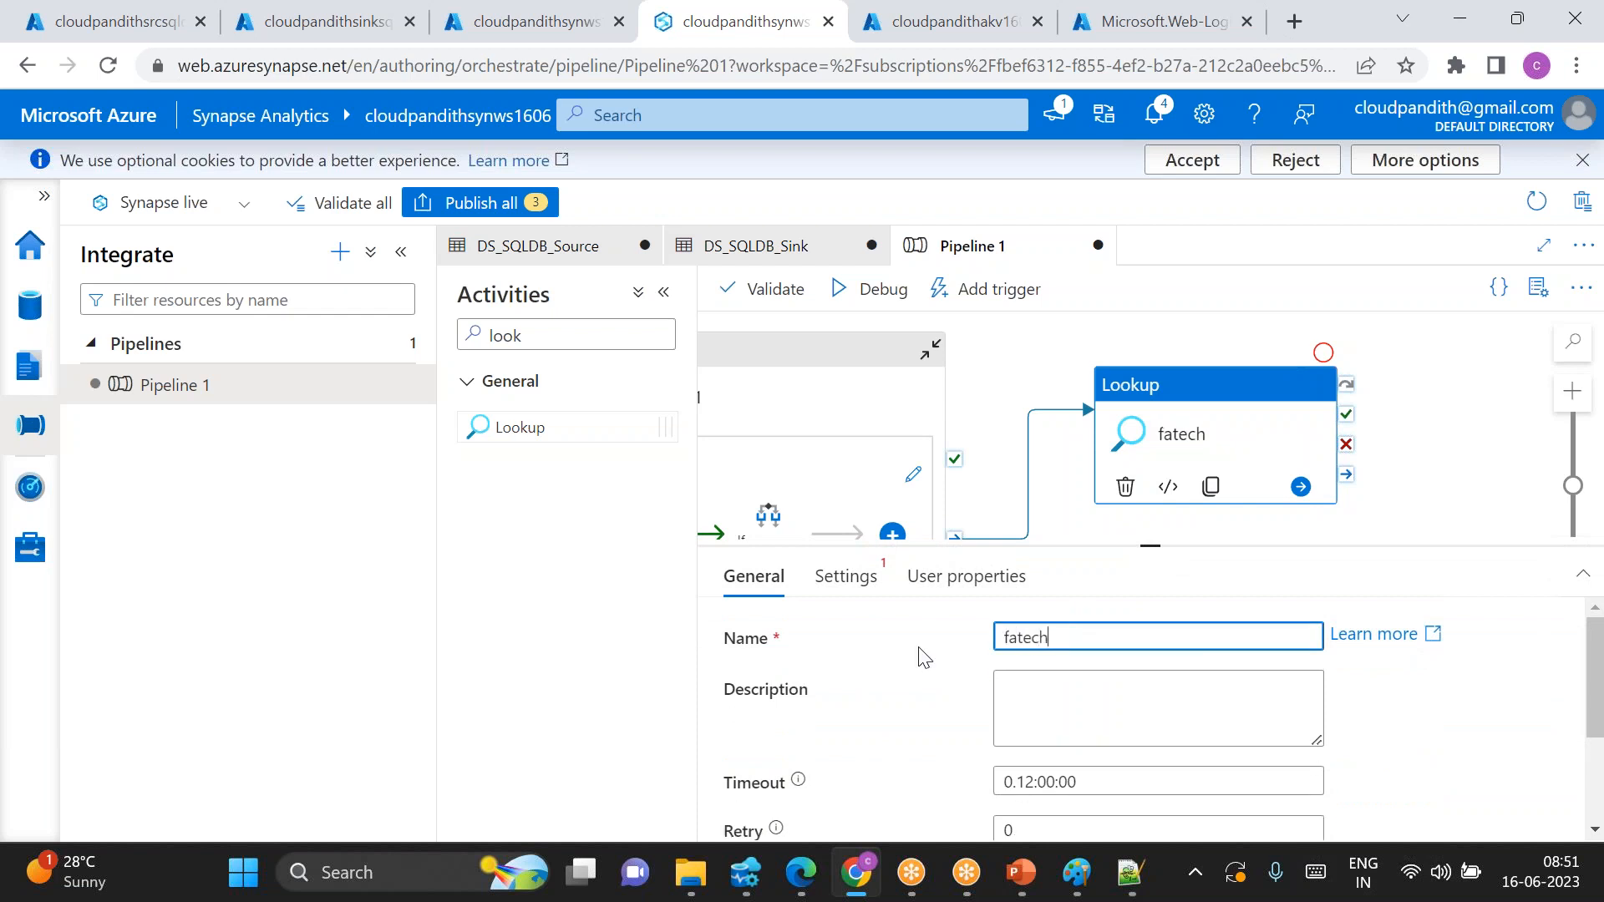
text(_failedrecords)
key(Home)
text(lkp)
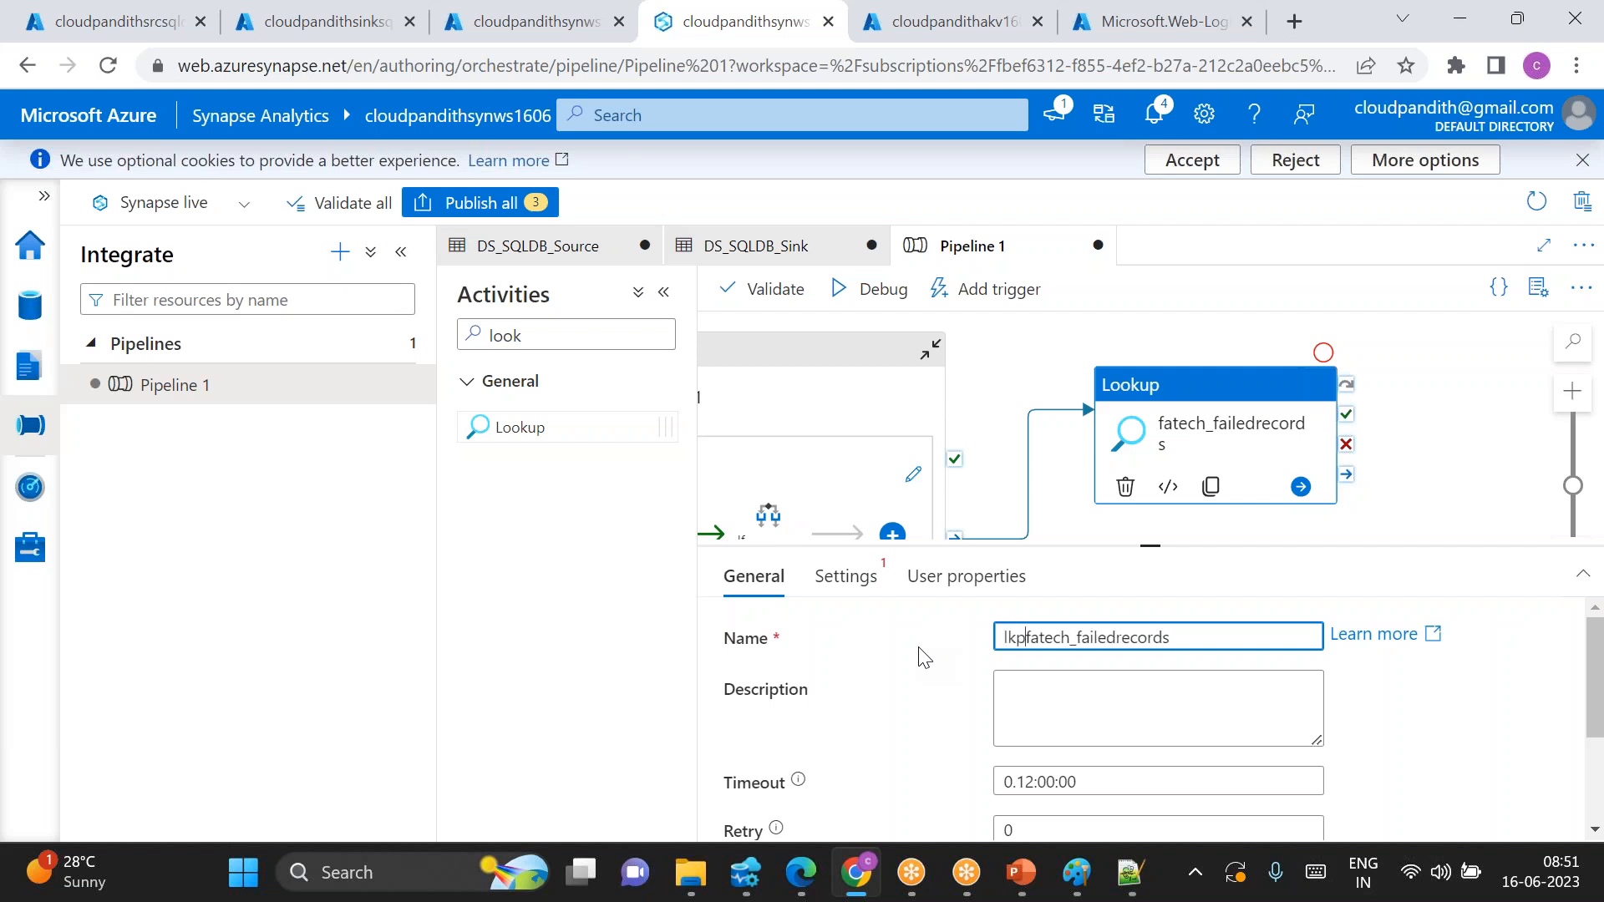
text(_)
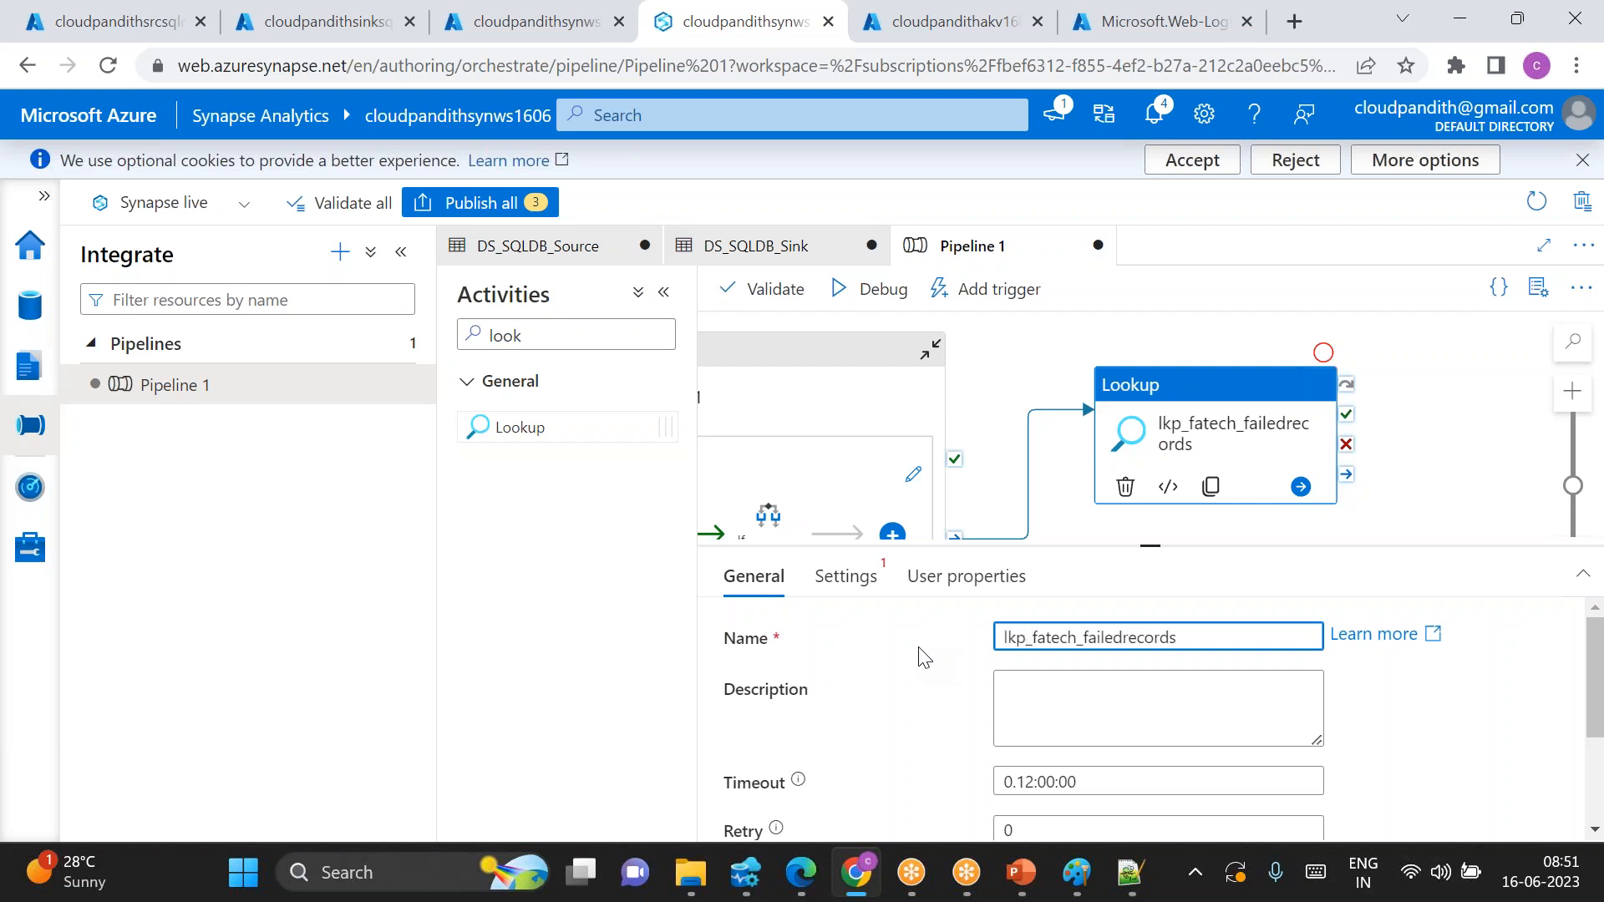
click(1056, 640)
key(BackSpace)
key(BackSpace)
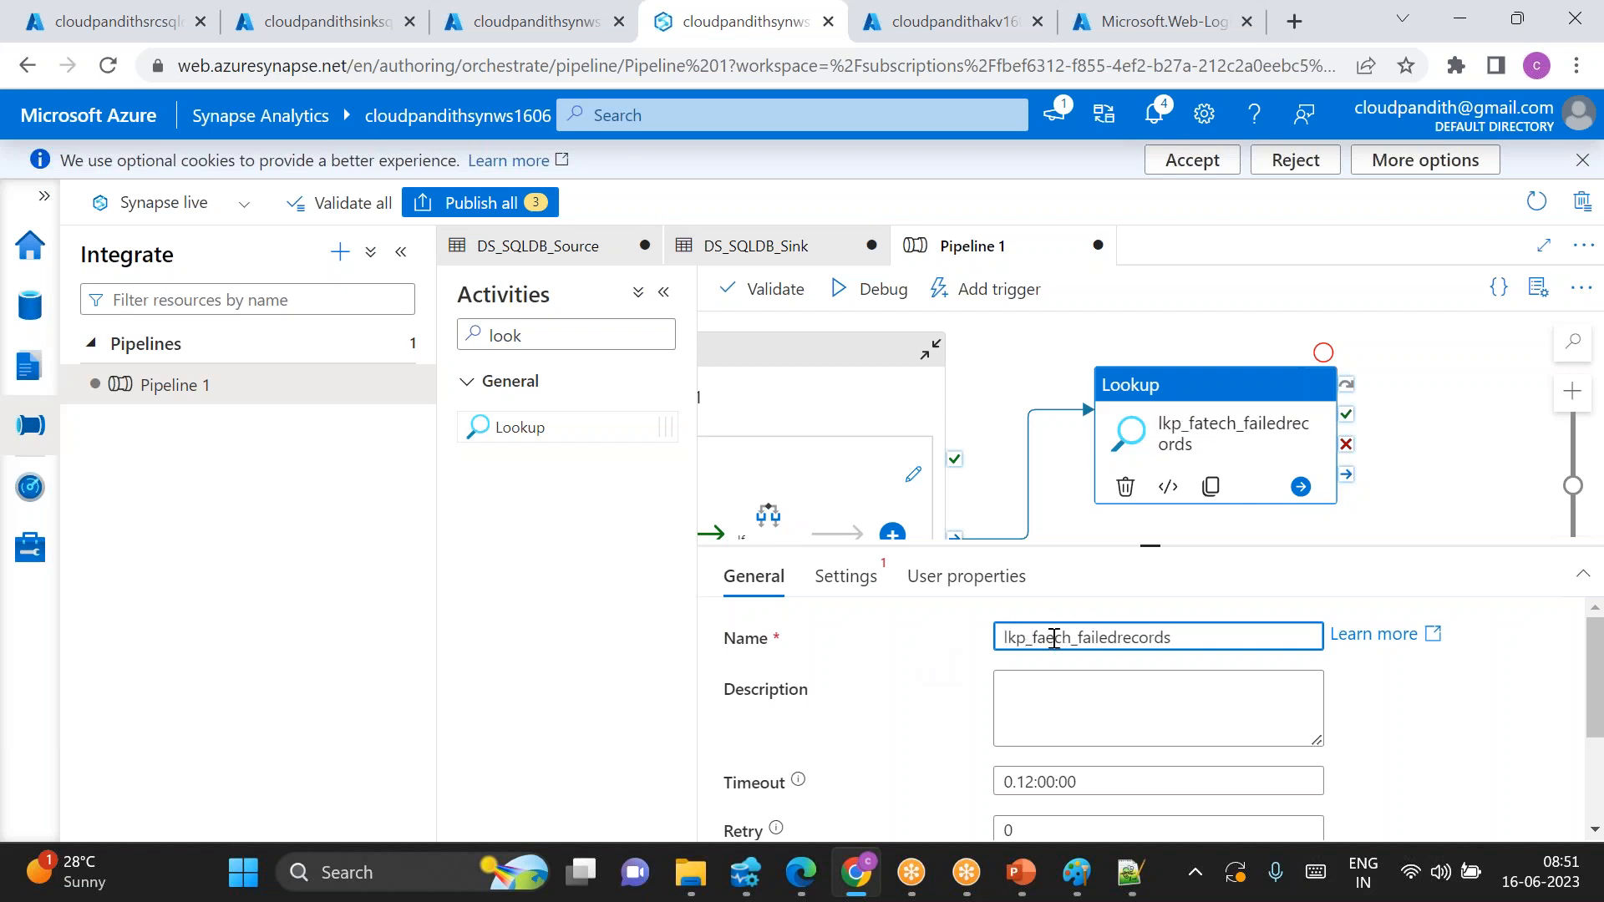
text(t)
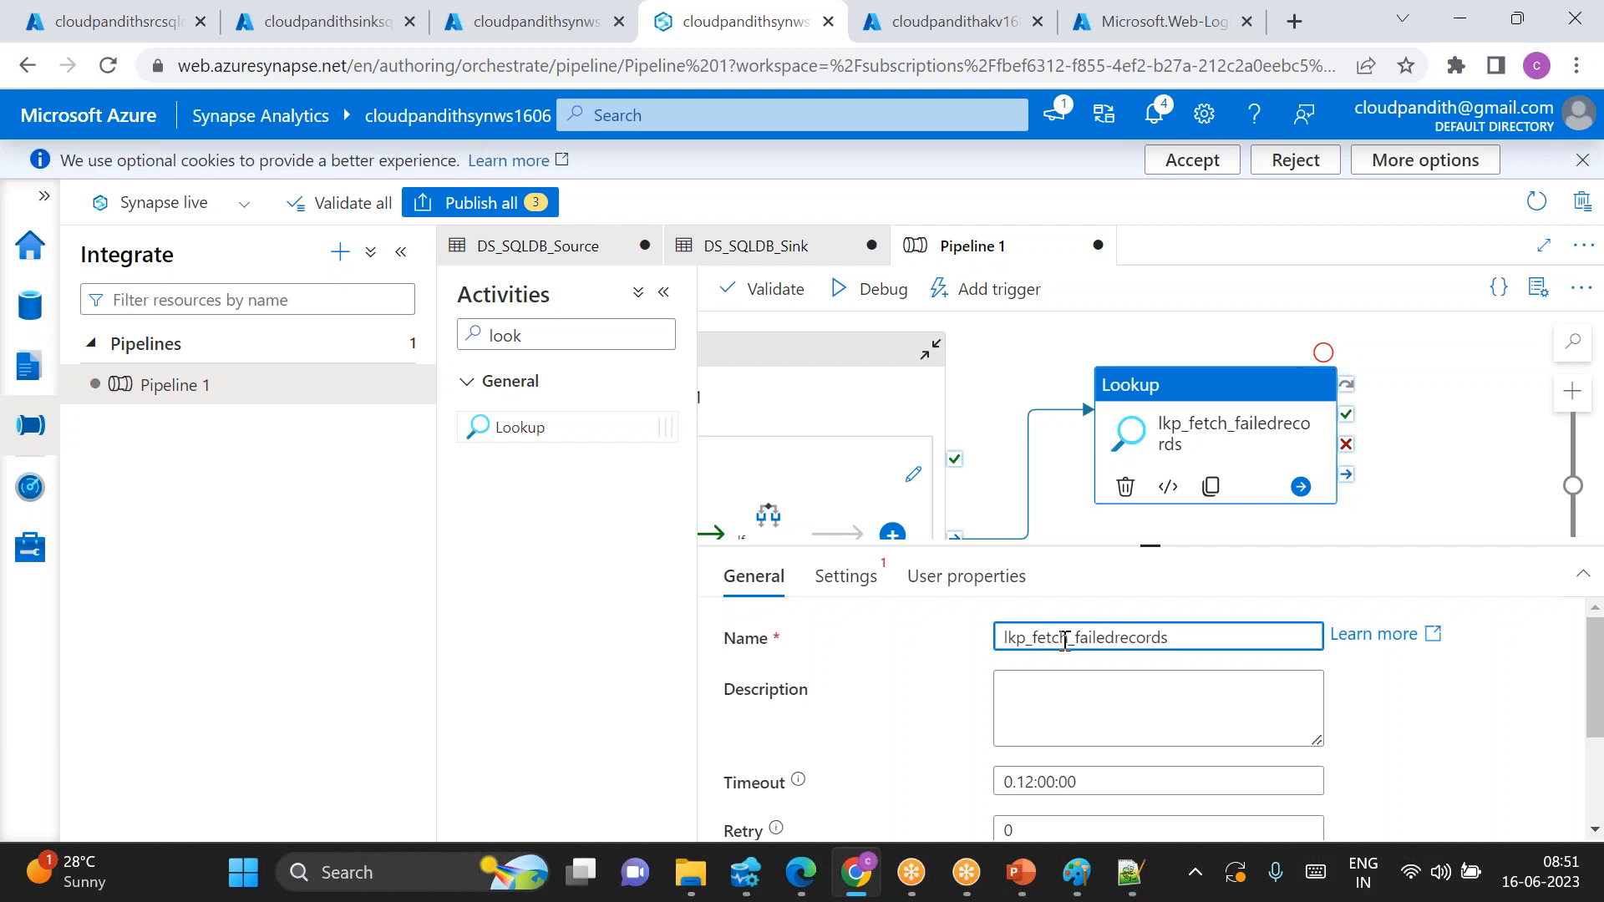
Step: Use DS_SQLDB_Source as the source dataset with empty schema and table parameters
click(843, 576)
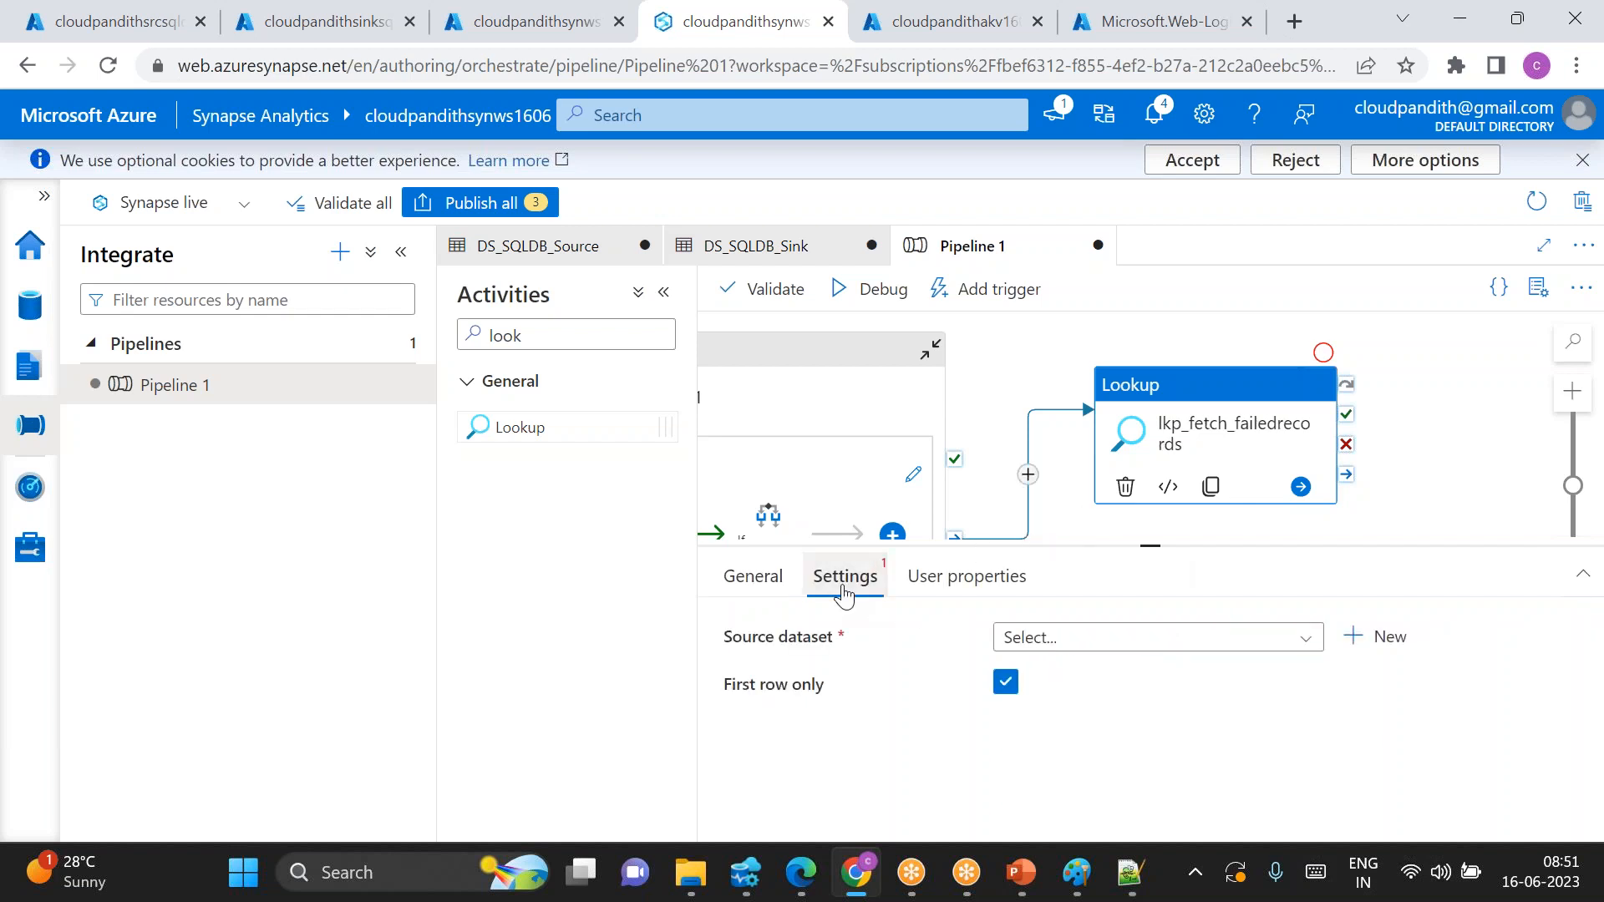
click(1056, 638)
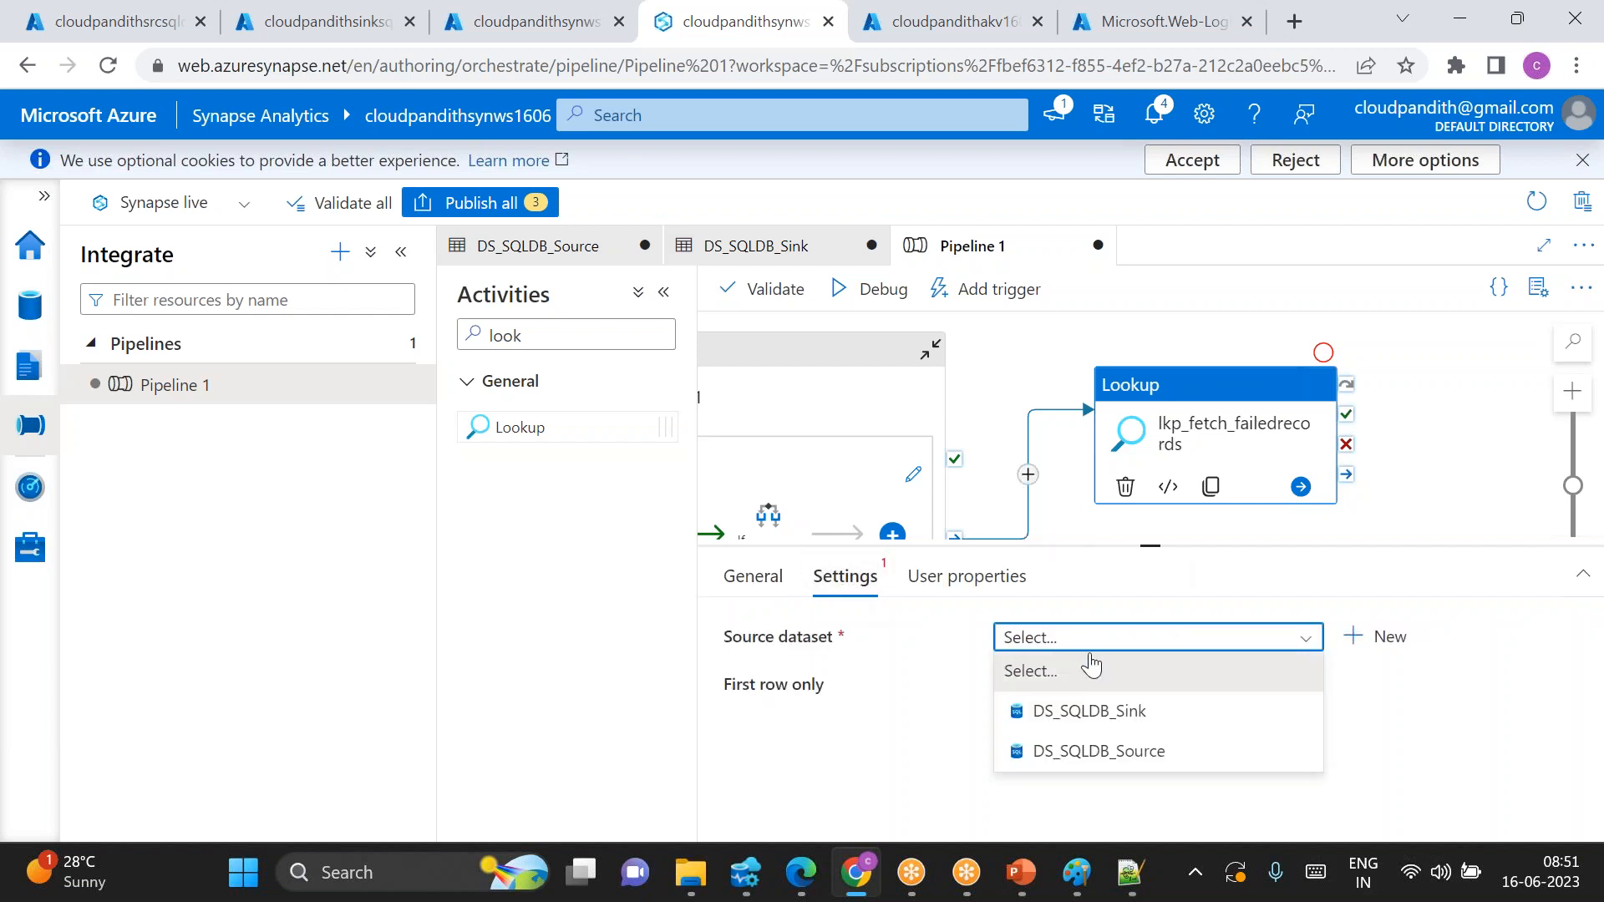
click(1096, 751)
scroll(1262, 701, down, 3)
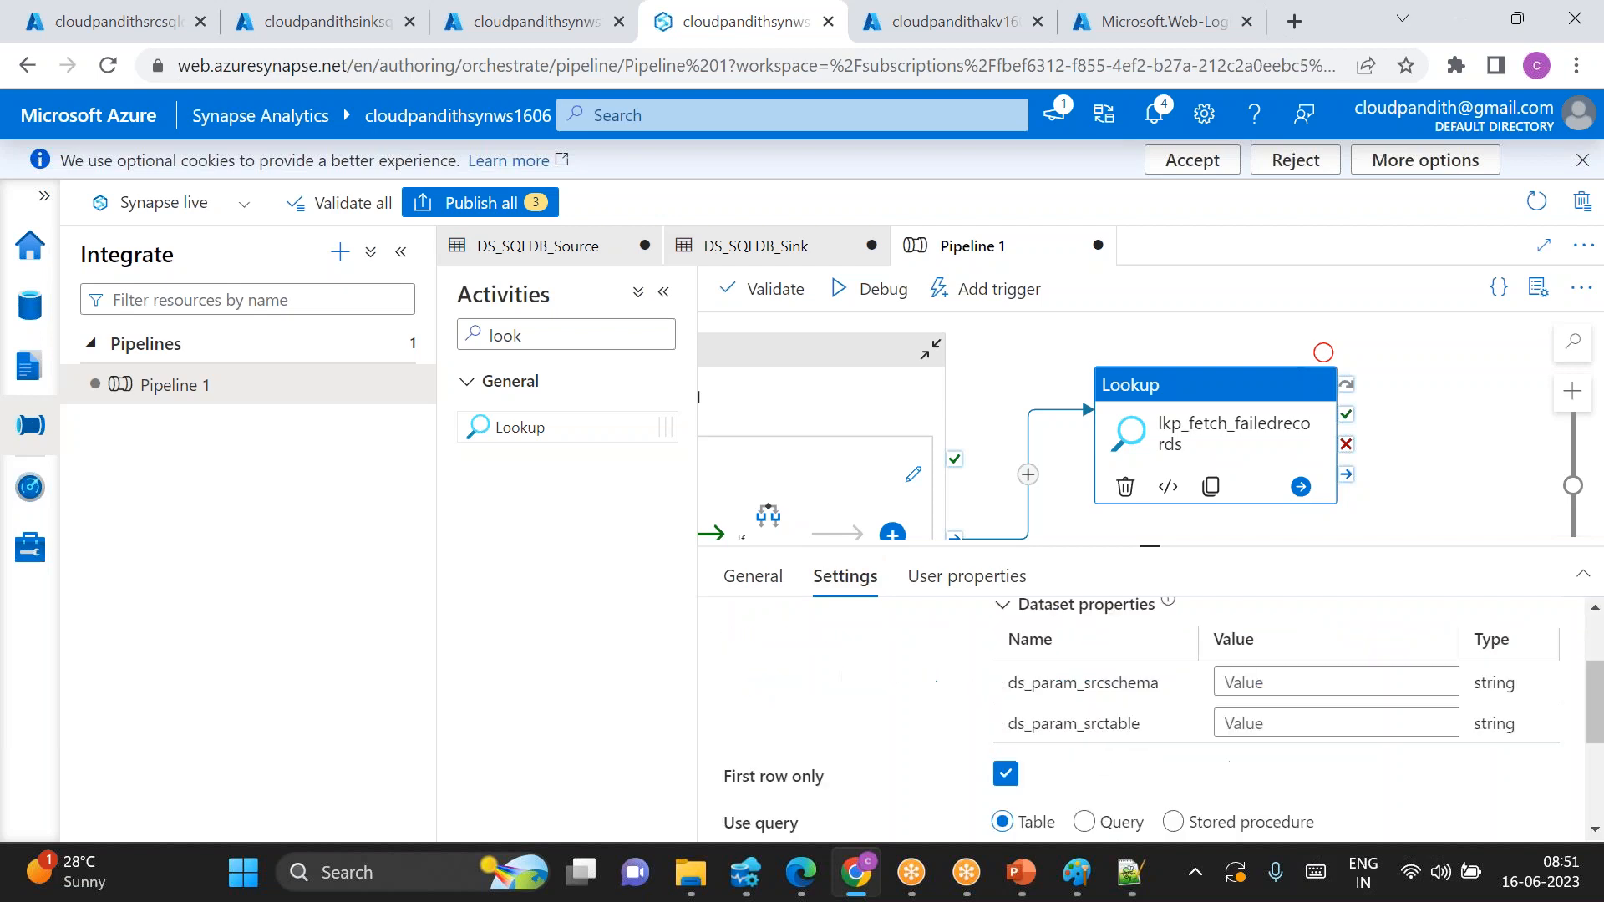
click(1228, 638)
text('')
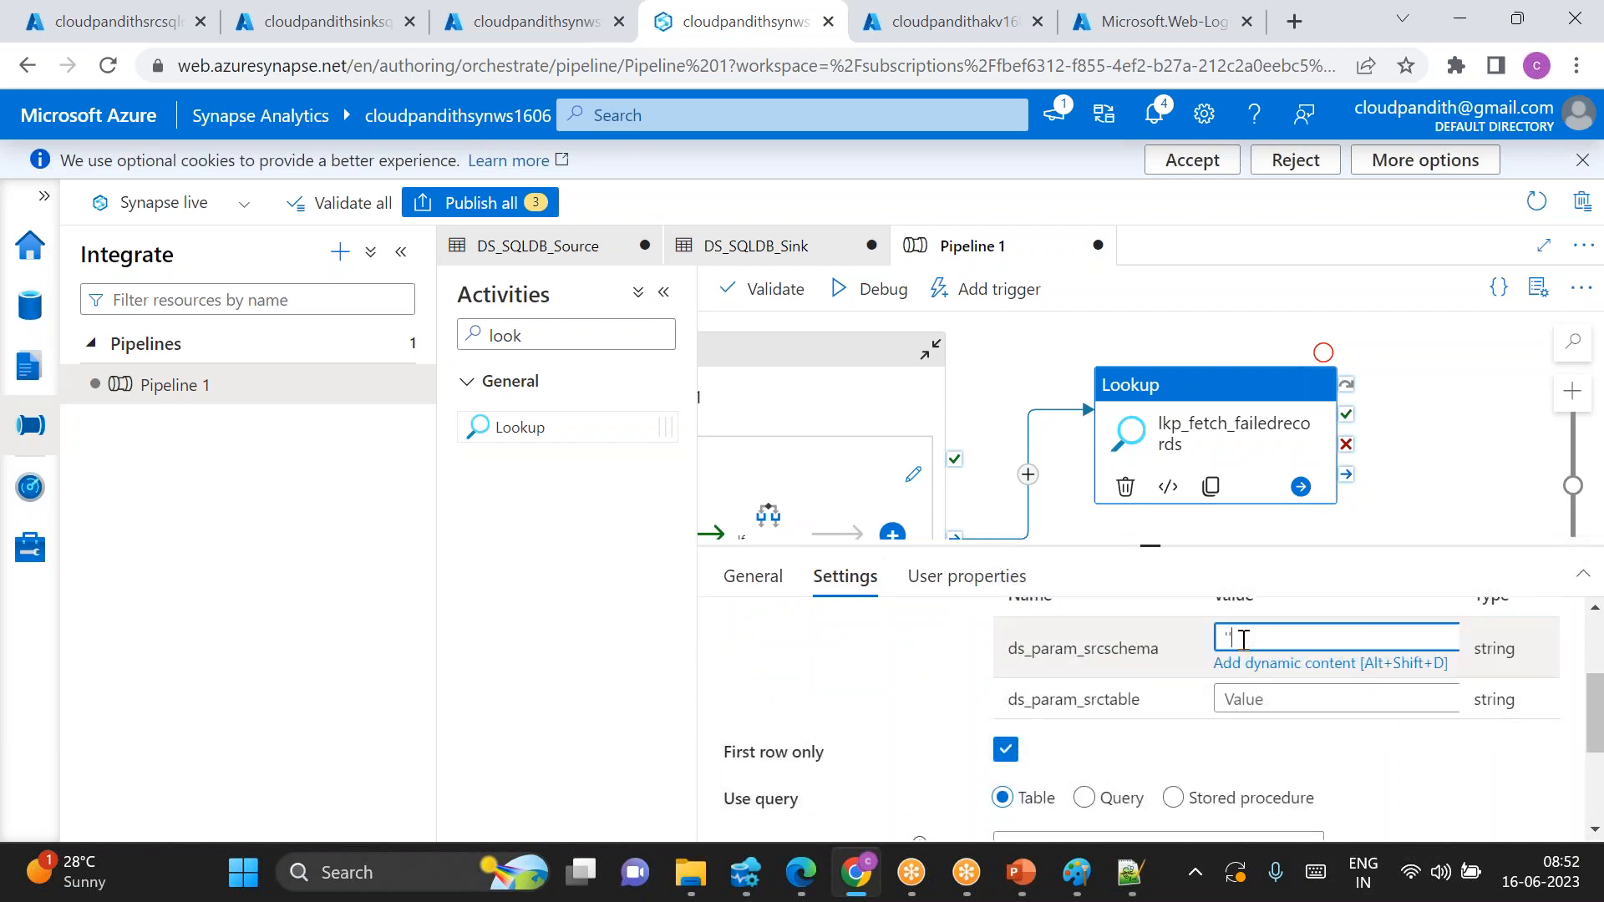
click(1242, 690)
text('')
scroll(1242, 690, down, 2)
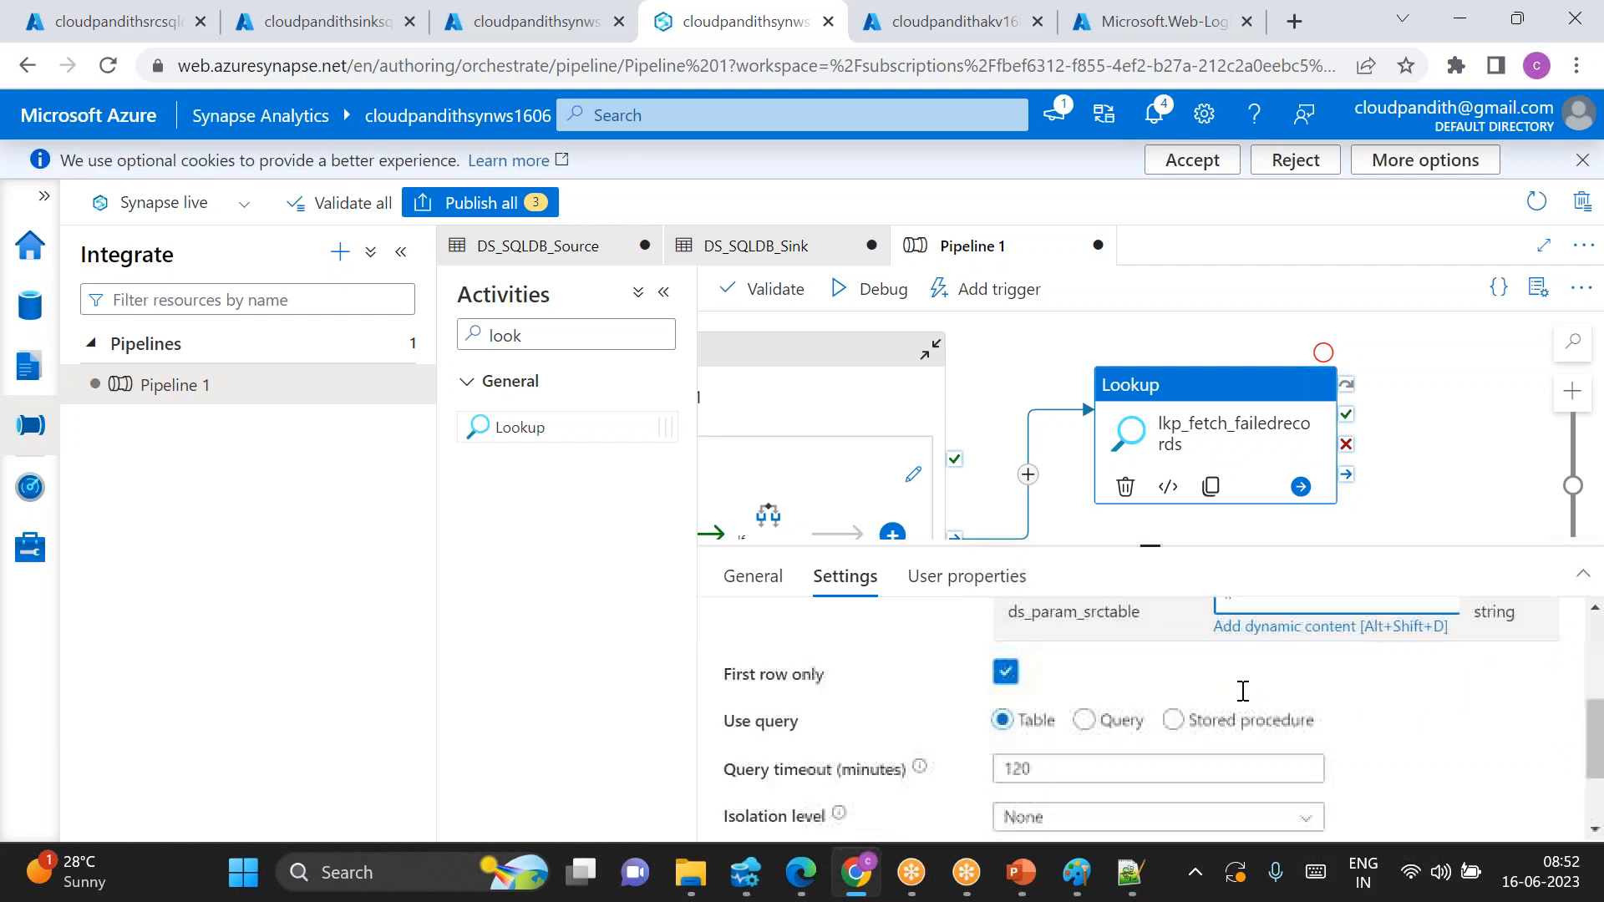
Step: Switch to Query and enter select * from pipeline_logs where status='failed' and runid=
click(1083, 718)
scroll(1128, 710, down, 1)
click(1057, 714)
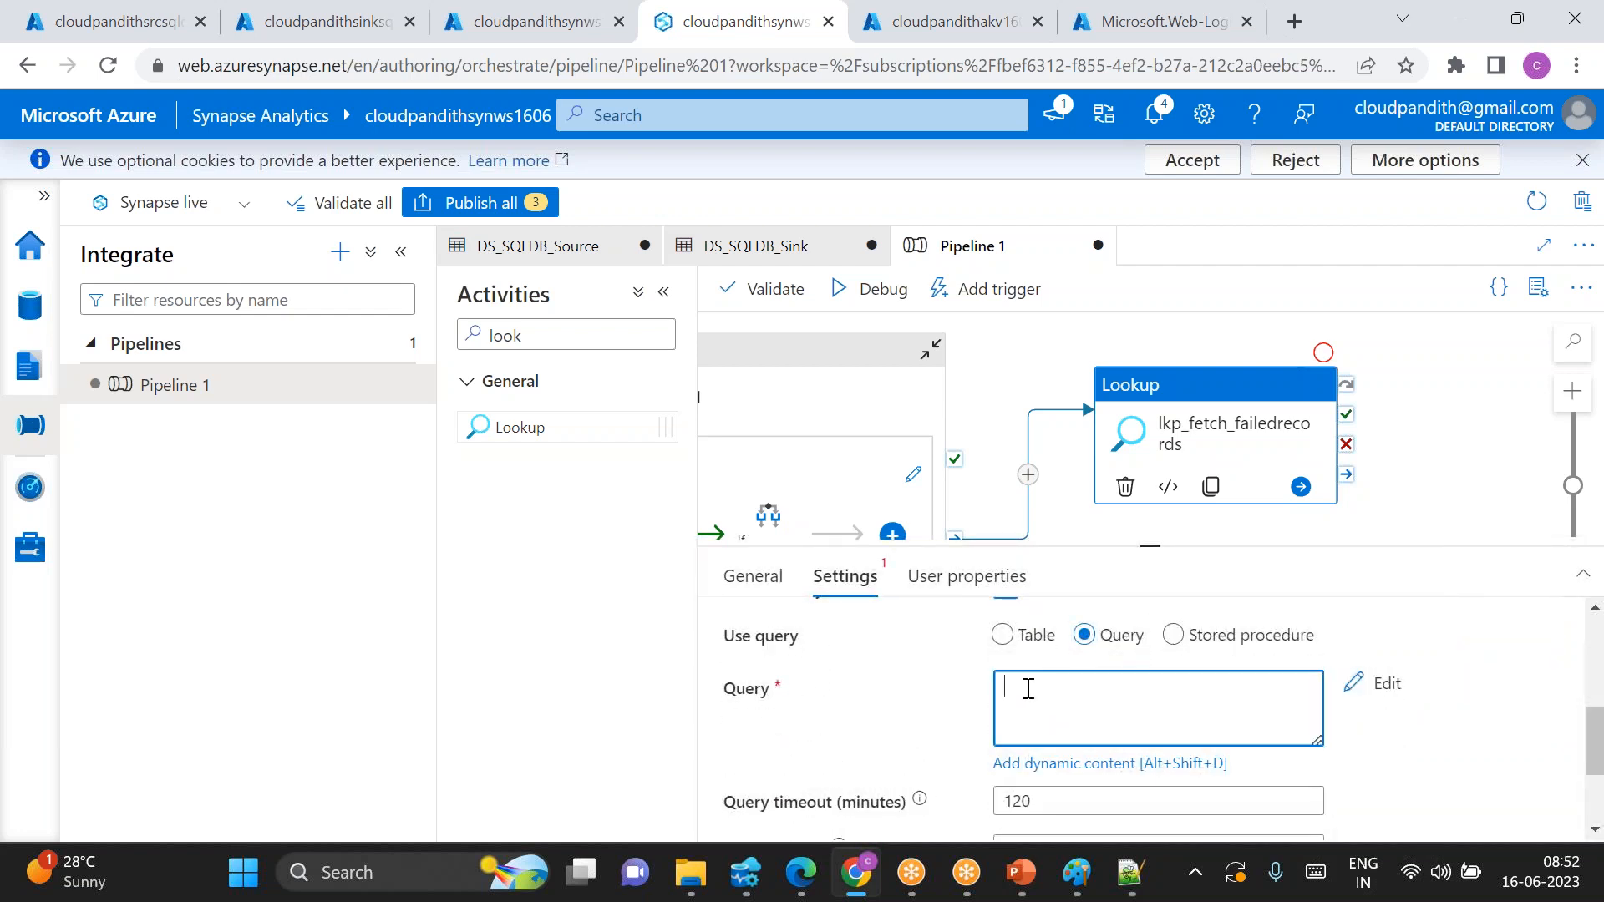
text(select * from pipel)
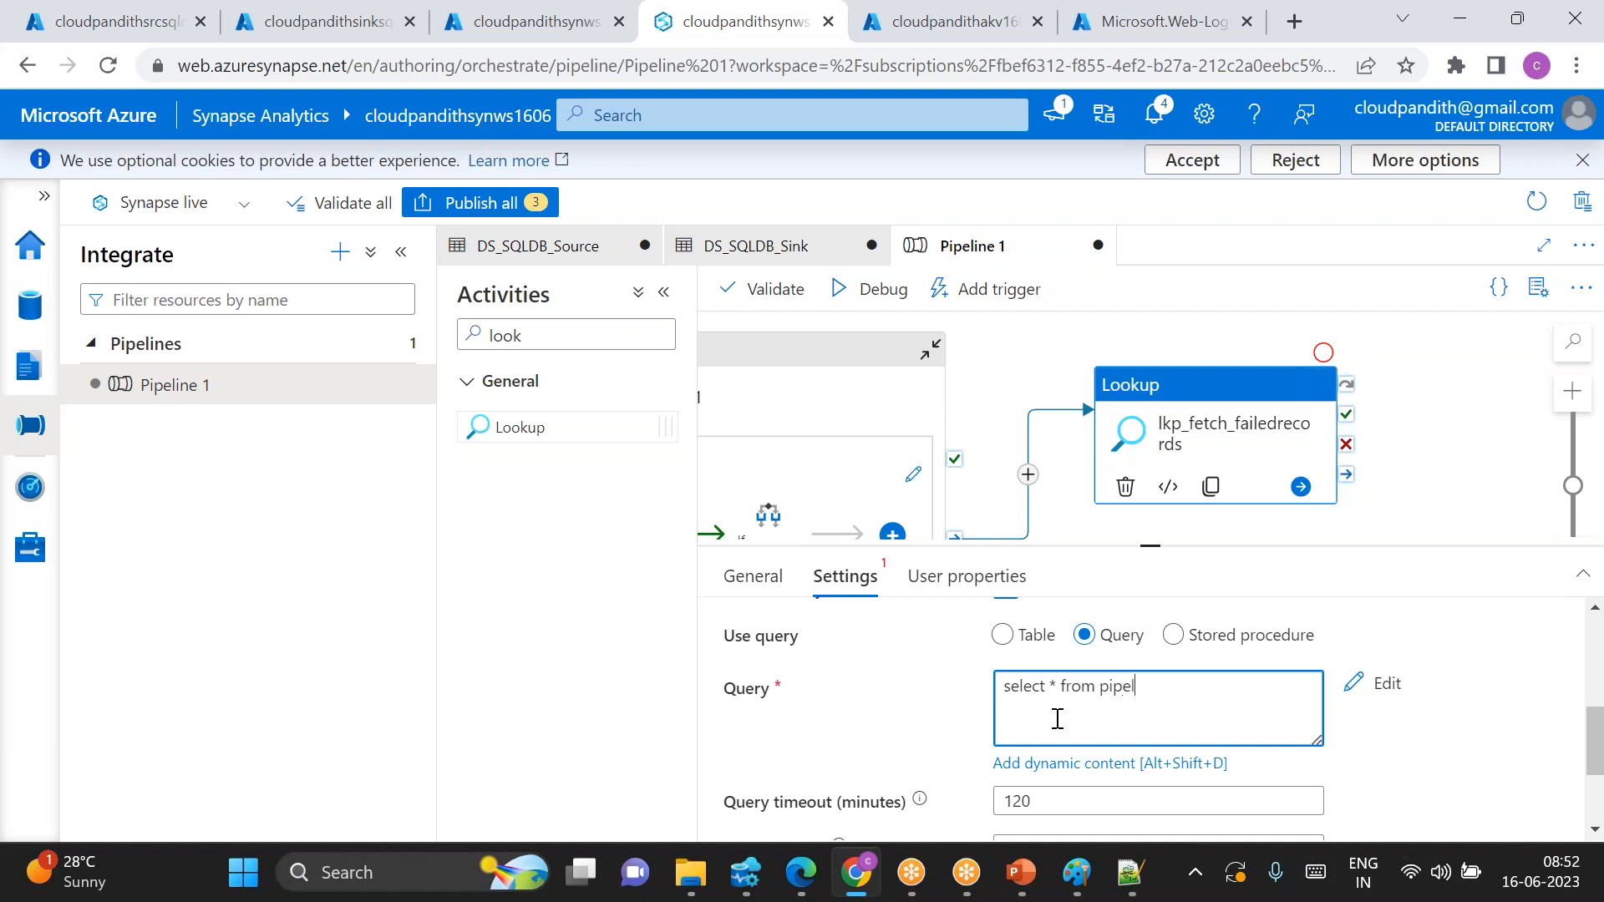
text(ine_logs where sta)
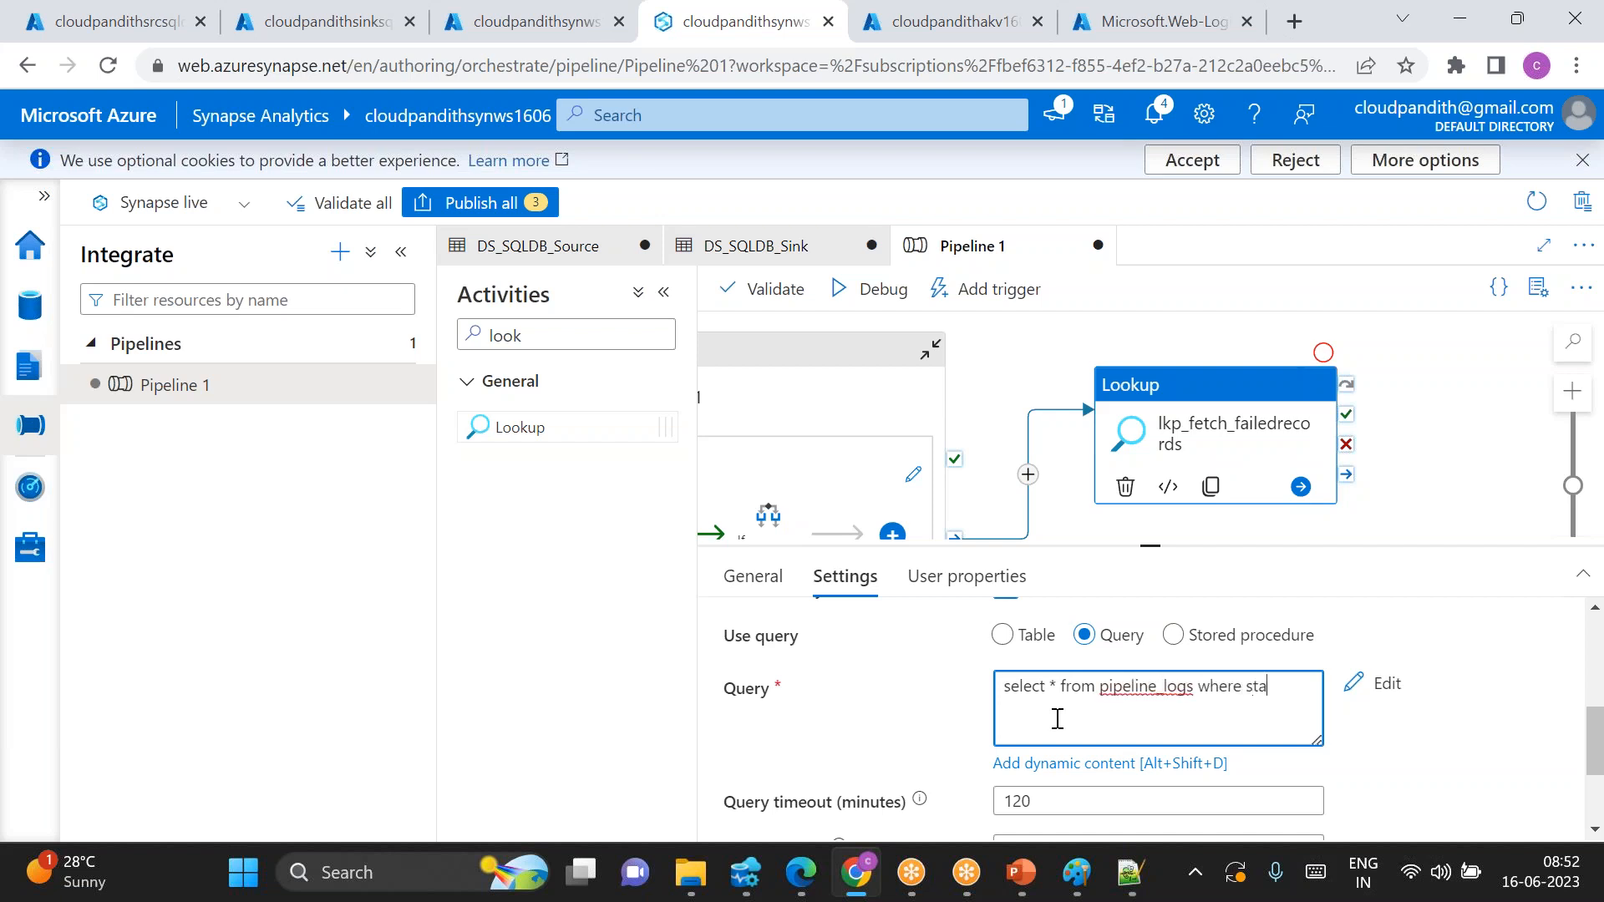
text(tus='failed' and runid)
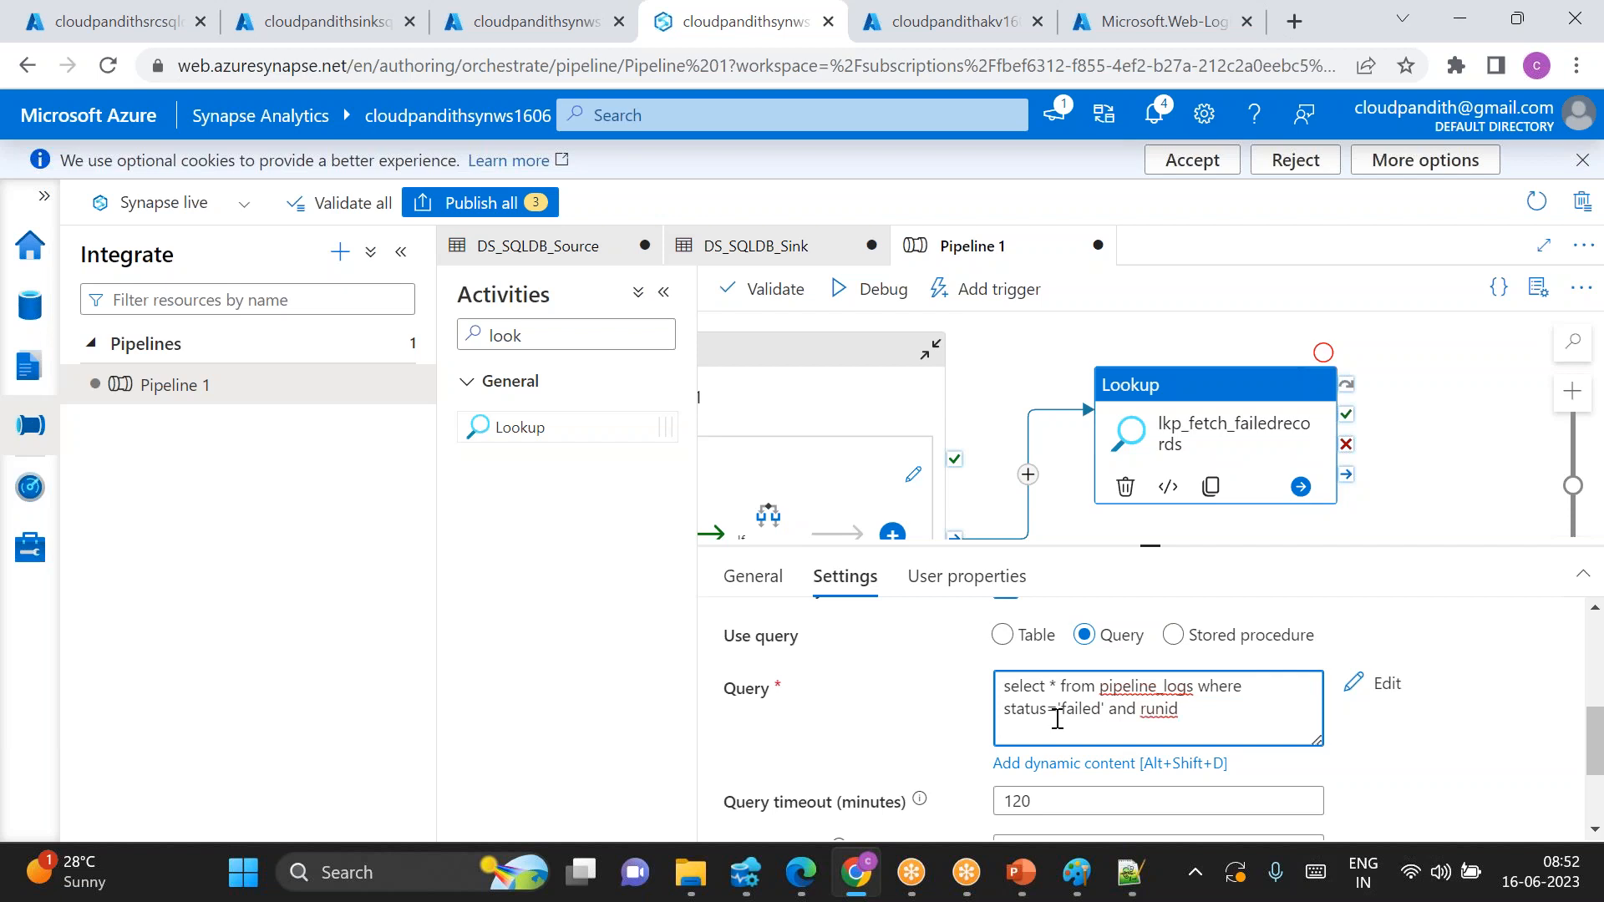
text(=)
key(ctrl+a)
key(ctrl+x)
Step: Paste the failed pipeline_logs query into the Lookup's expression builder and insert pipeline().RunId
click(1042, 762)
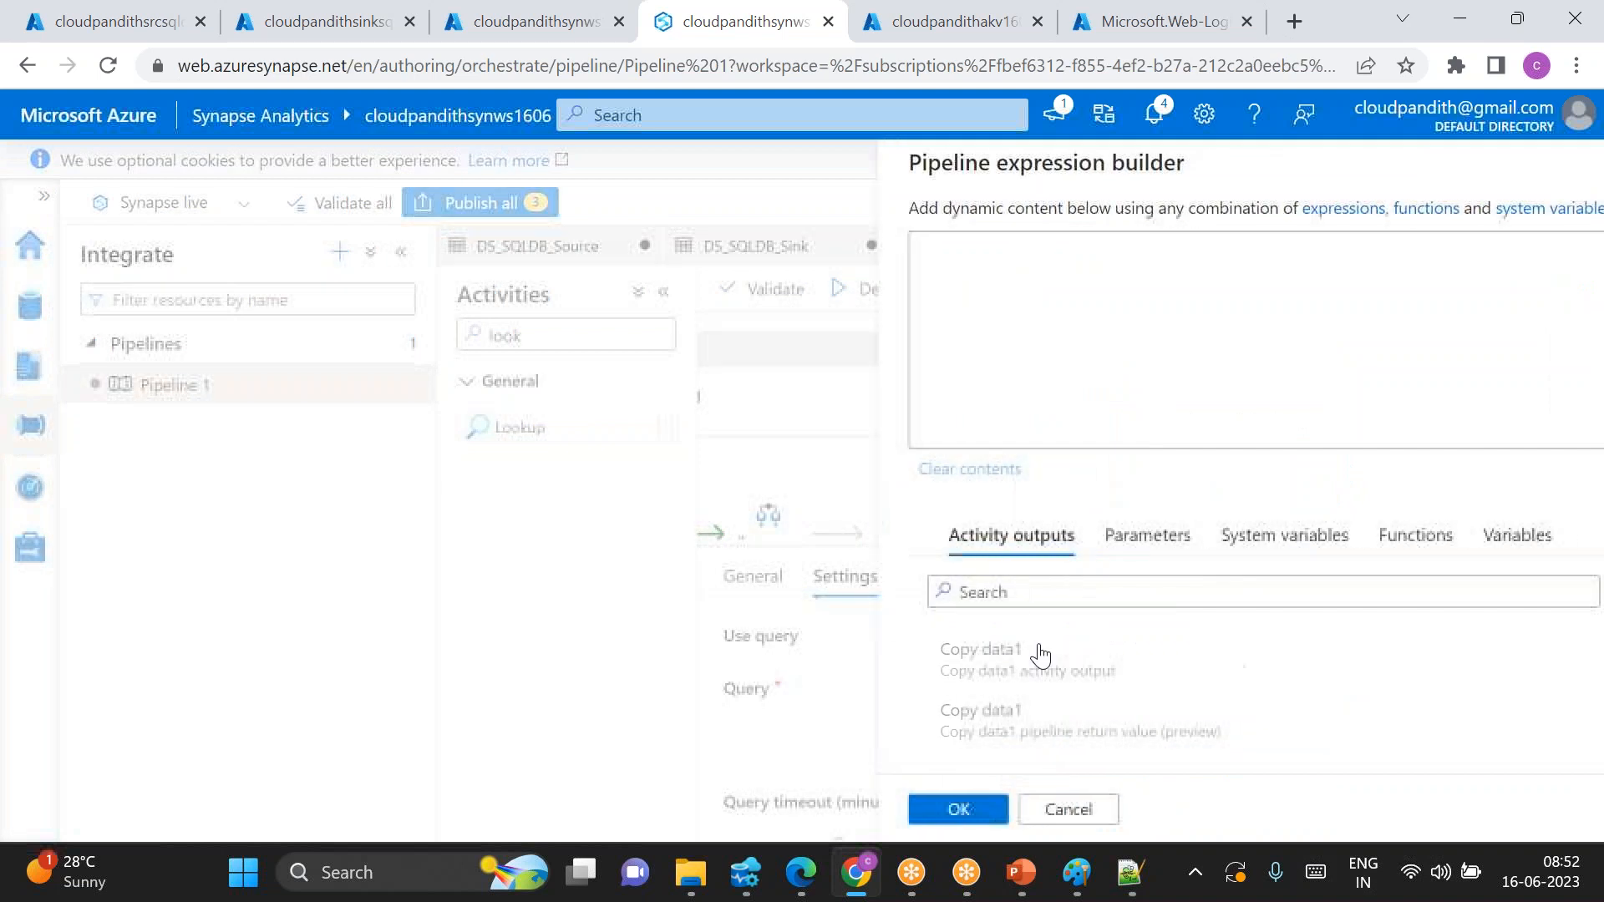
click(1045, 297)
key(ctrl+v)
text(@)
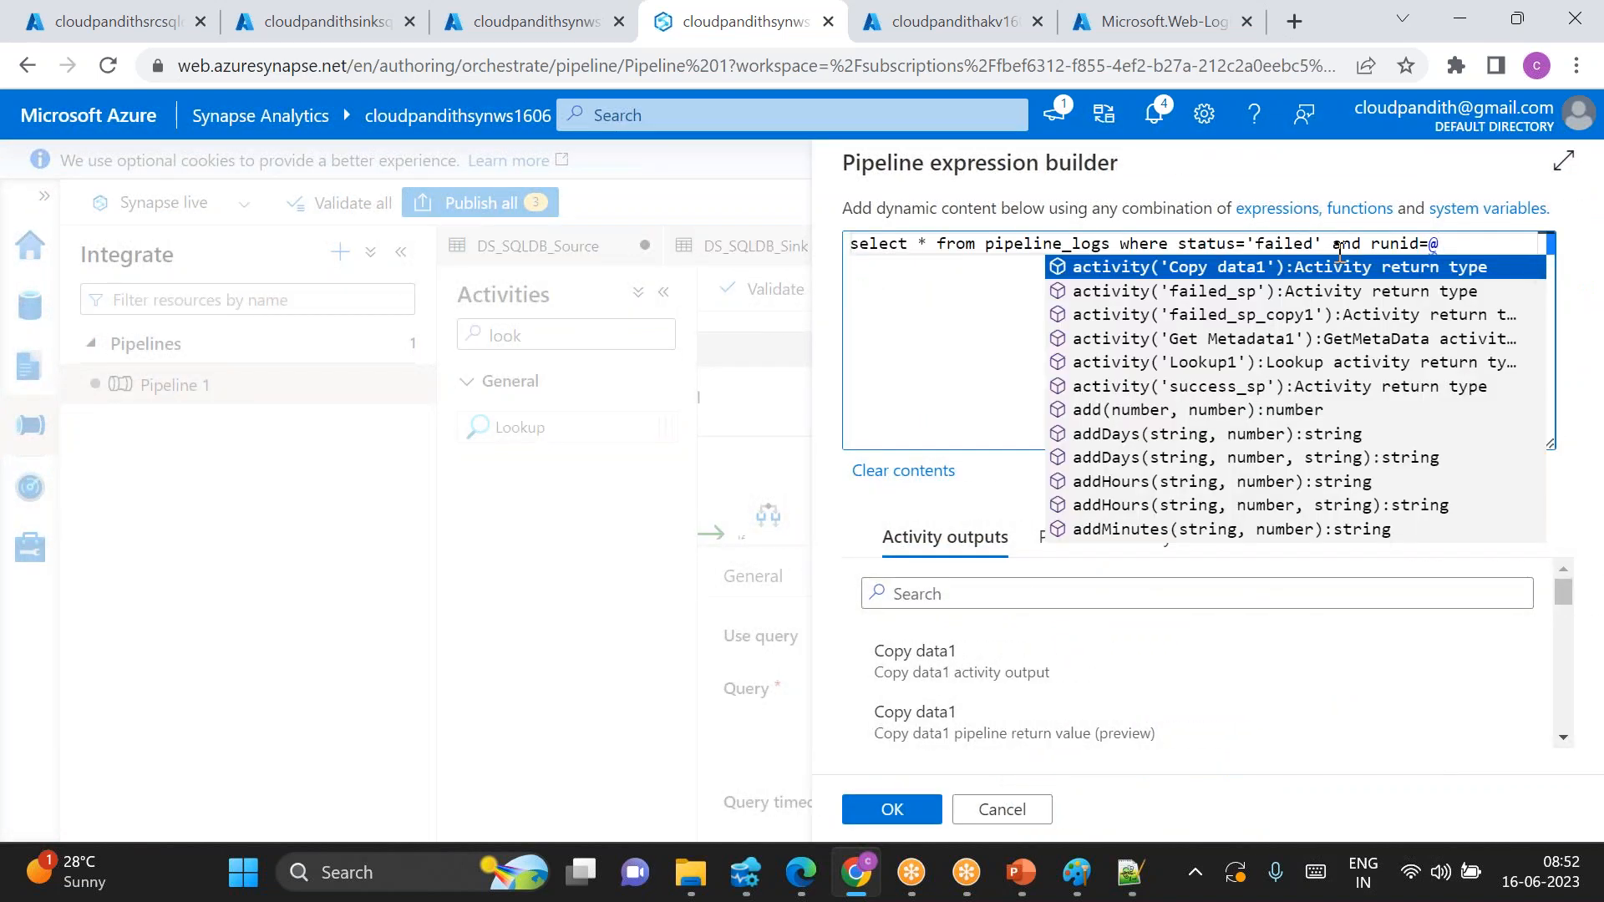
text({})
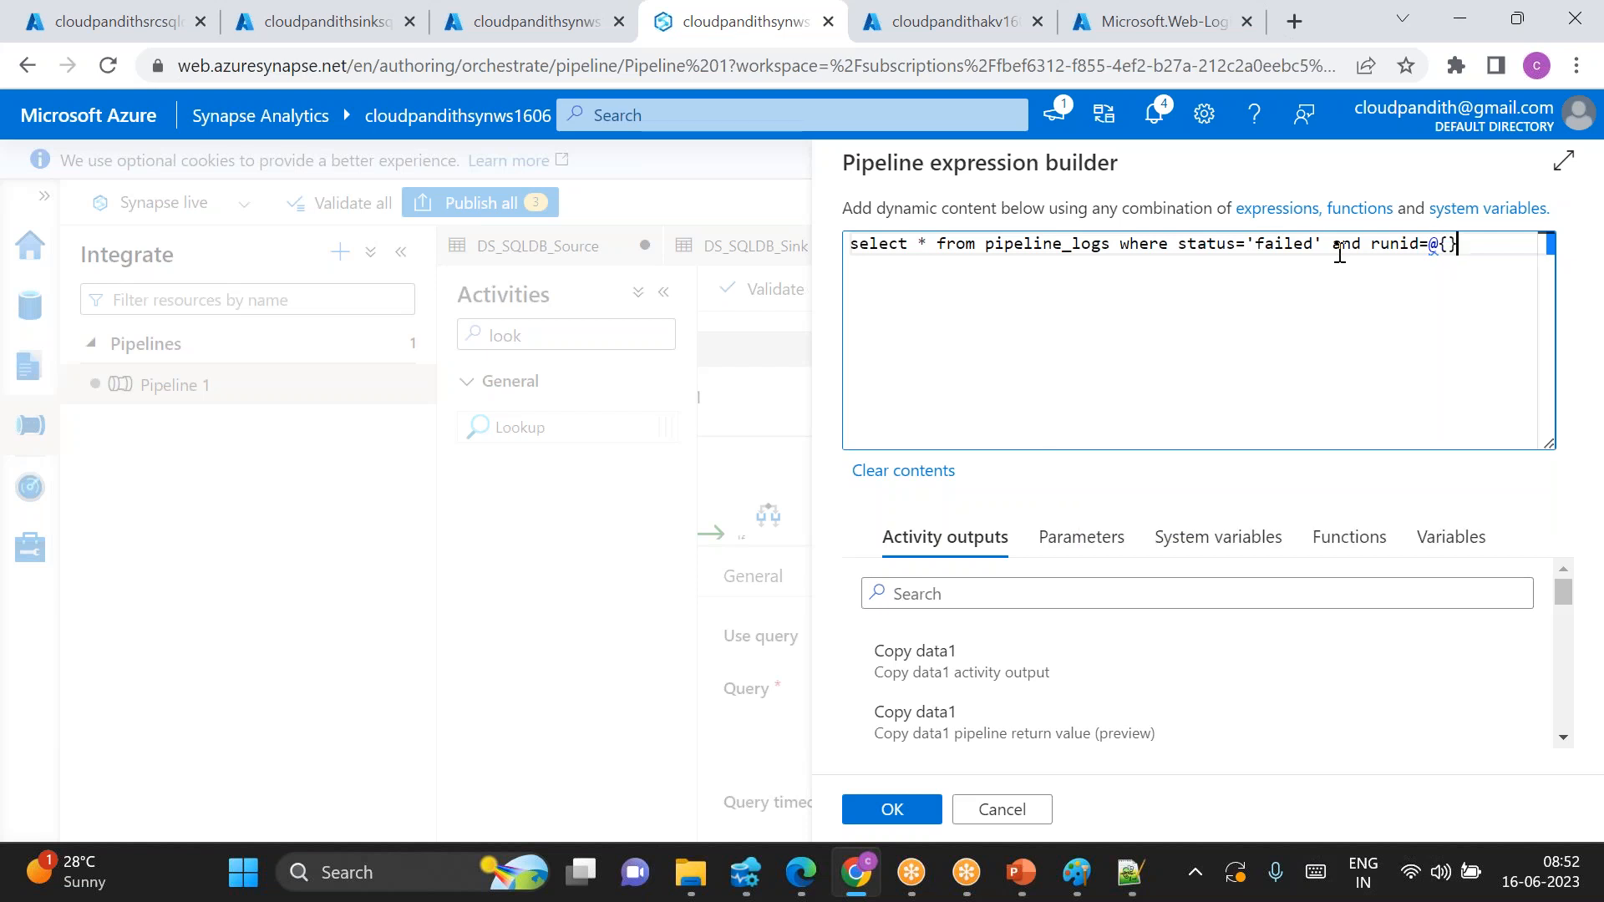
click(1099, 573)
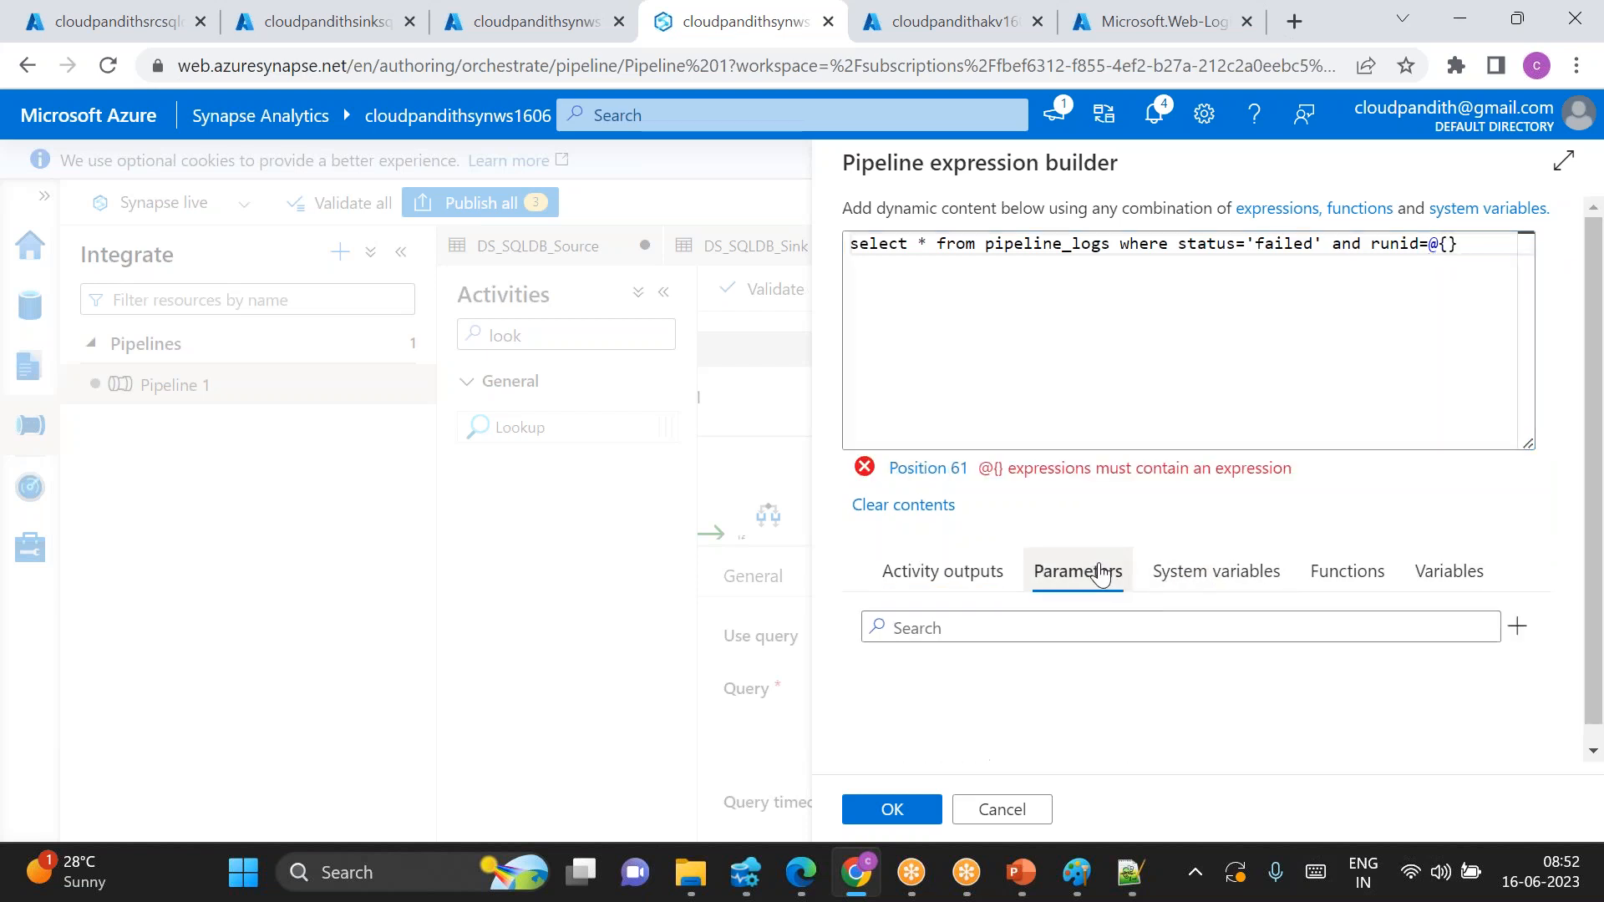
click(1192, 572)
scroll(1034, 710, down, 1)
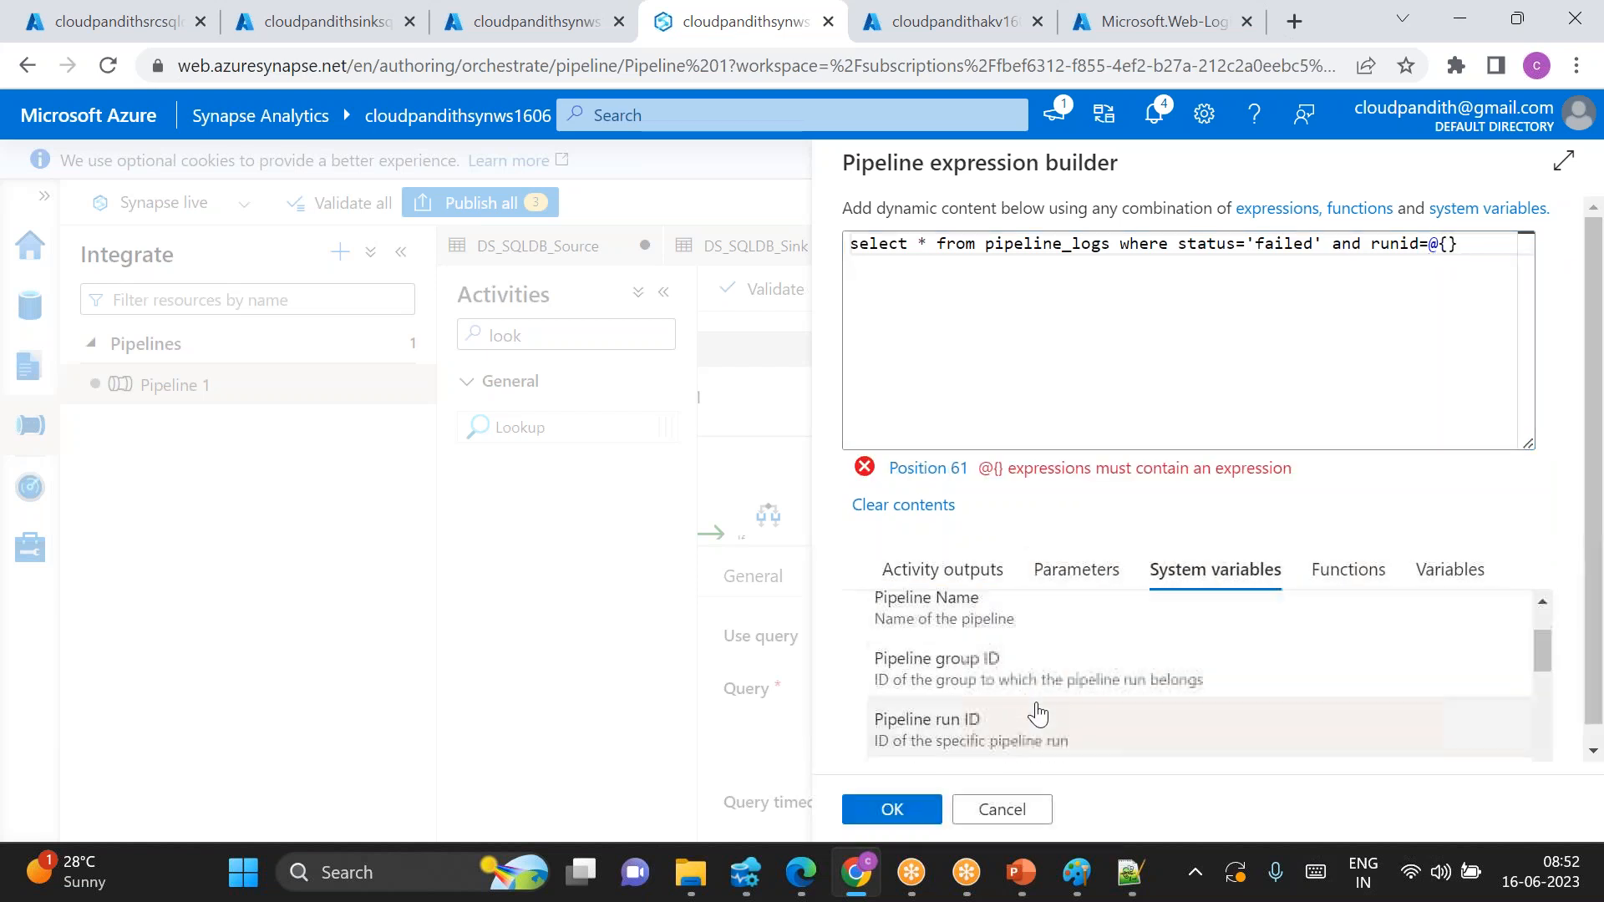
click(1038, 714)
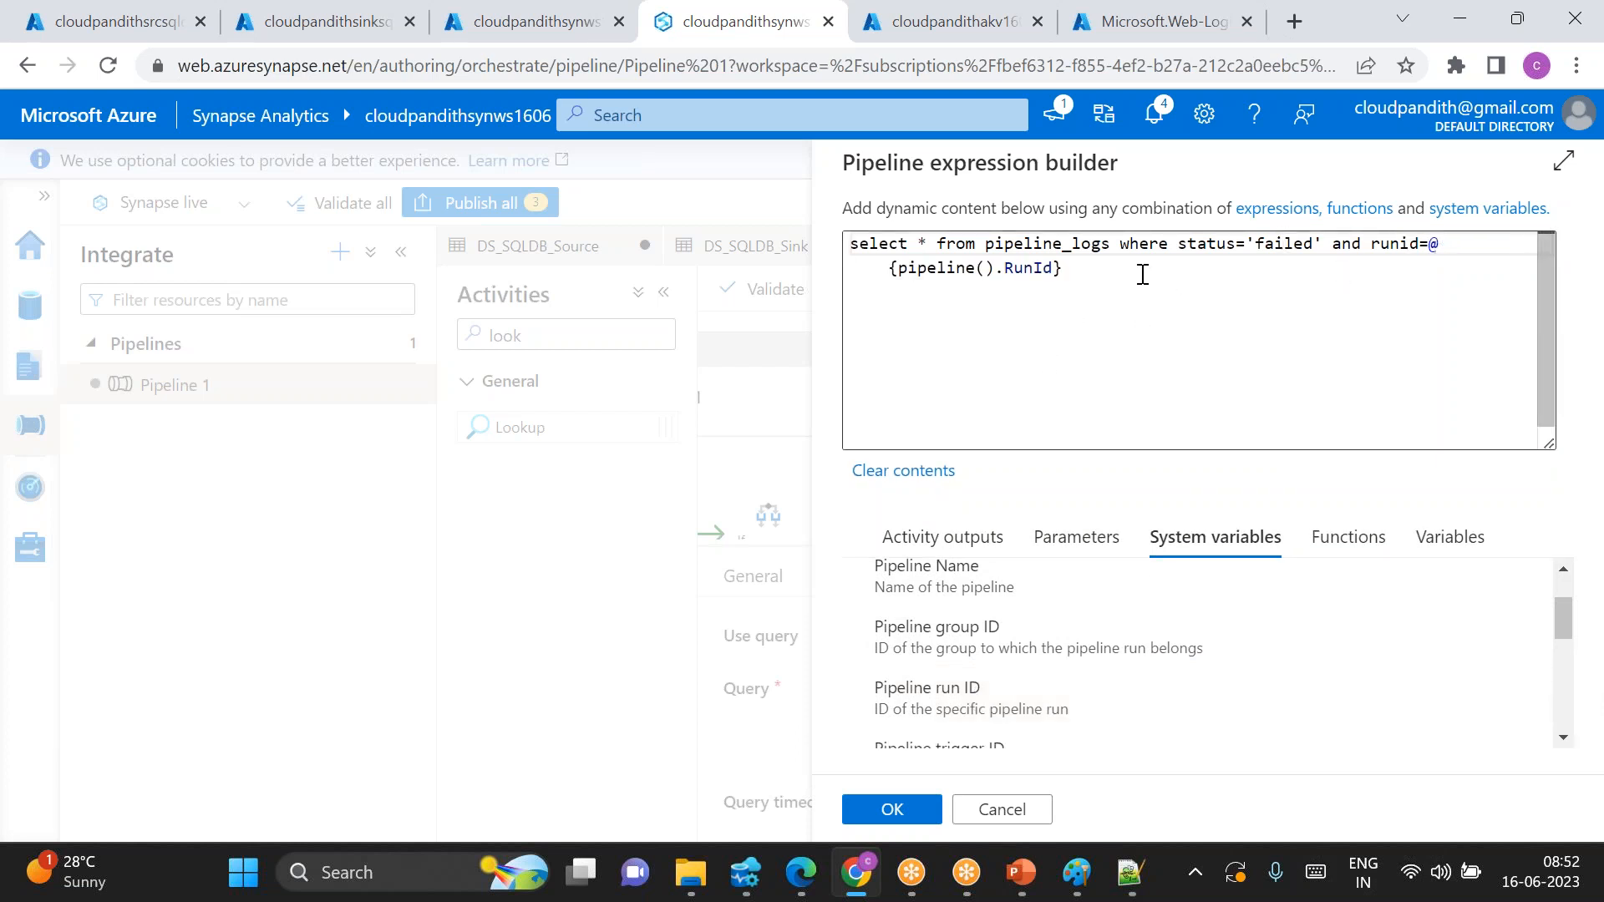
Step: Fix the quoting so the filter reads runid='@{pipeline().RunId}'
click(890, 267)
key(BackSpace)
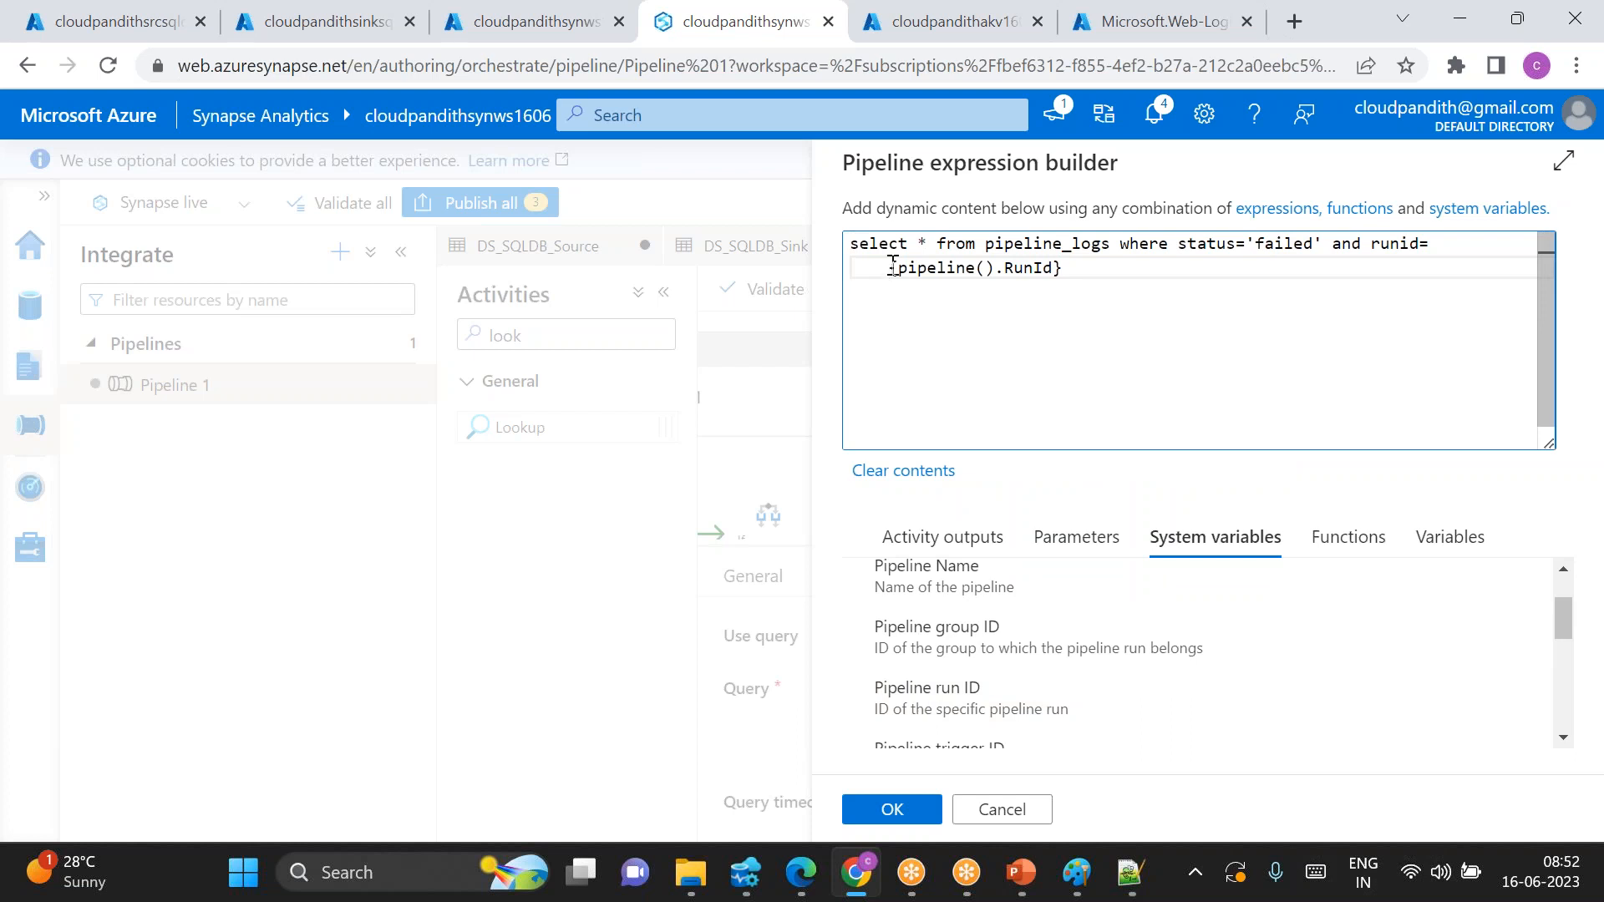
text(@)
key(Left)
text(')
key(End)
text(')
Step: Review the query select * from pipeline_logs where status='failed' and runid='@{pipeline().RunId}' and apply it
key(ctrl+a)
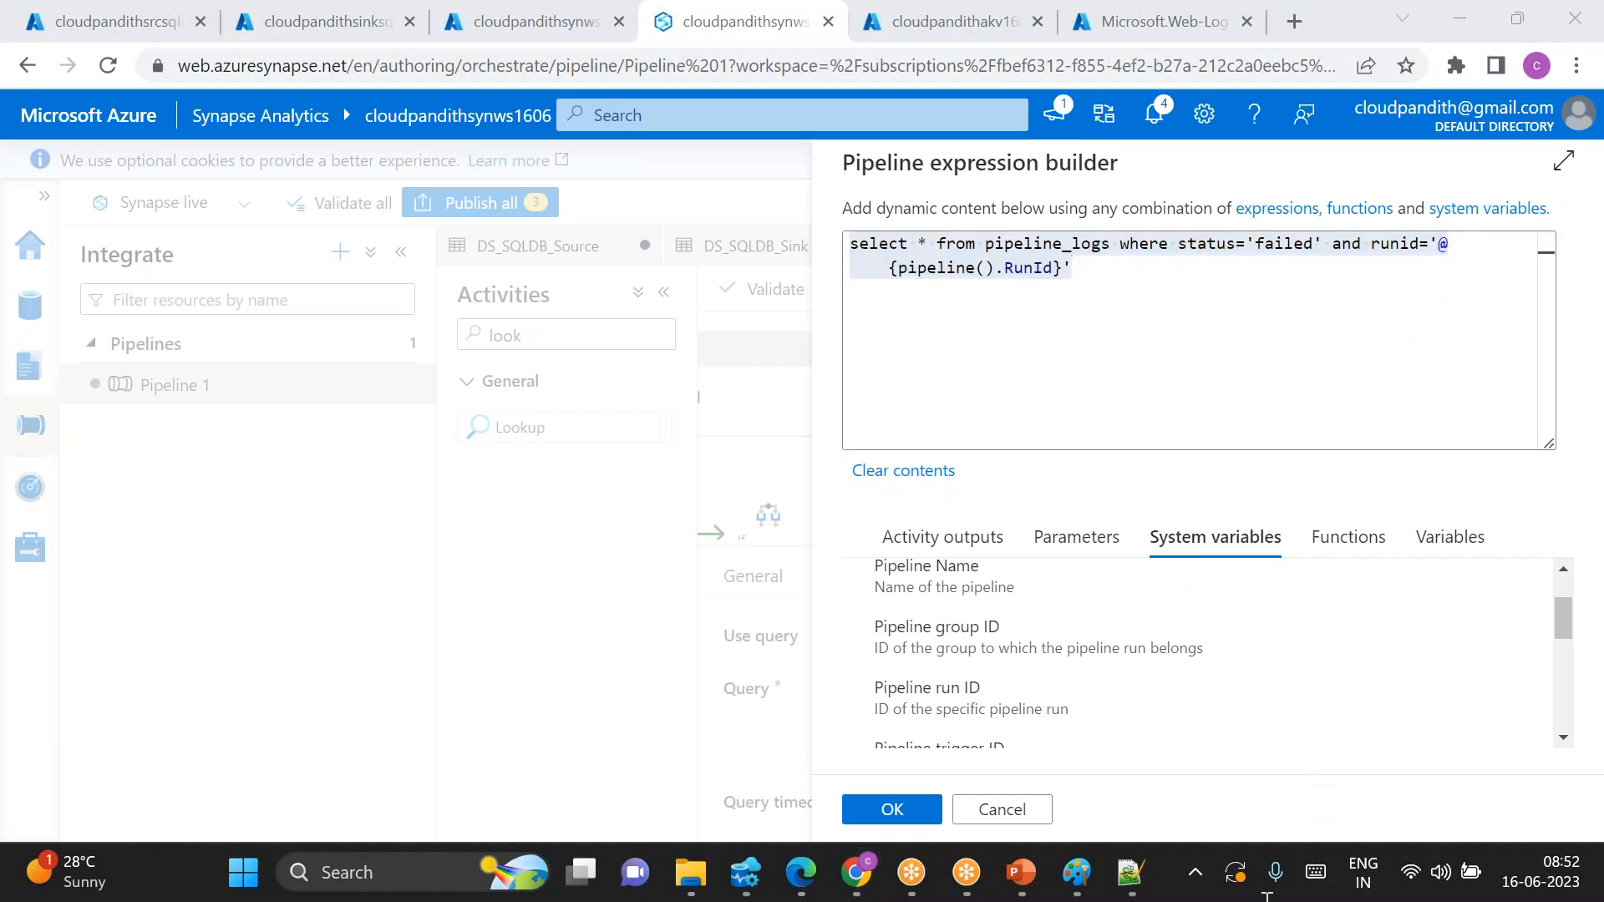
click(895, 385)
key(alt+Tab)
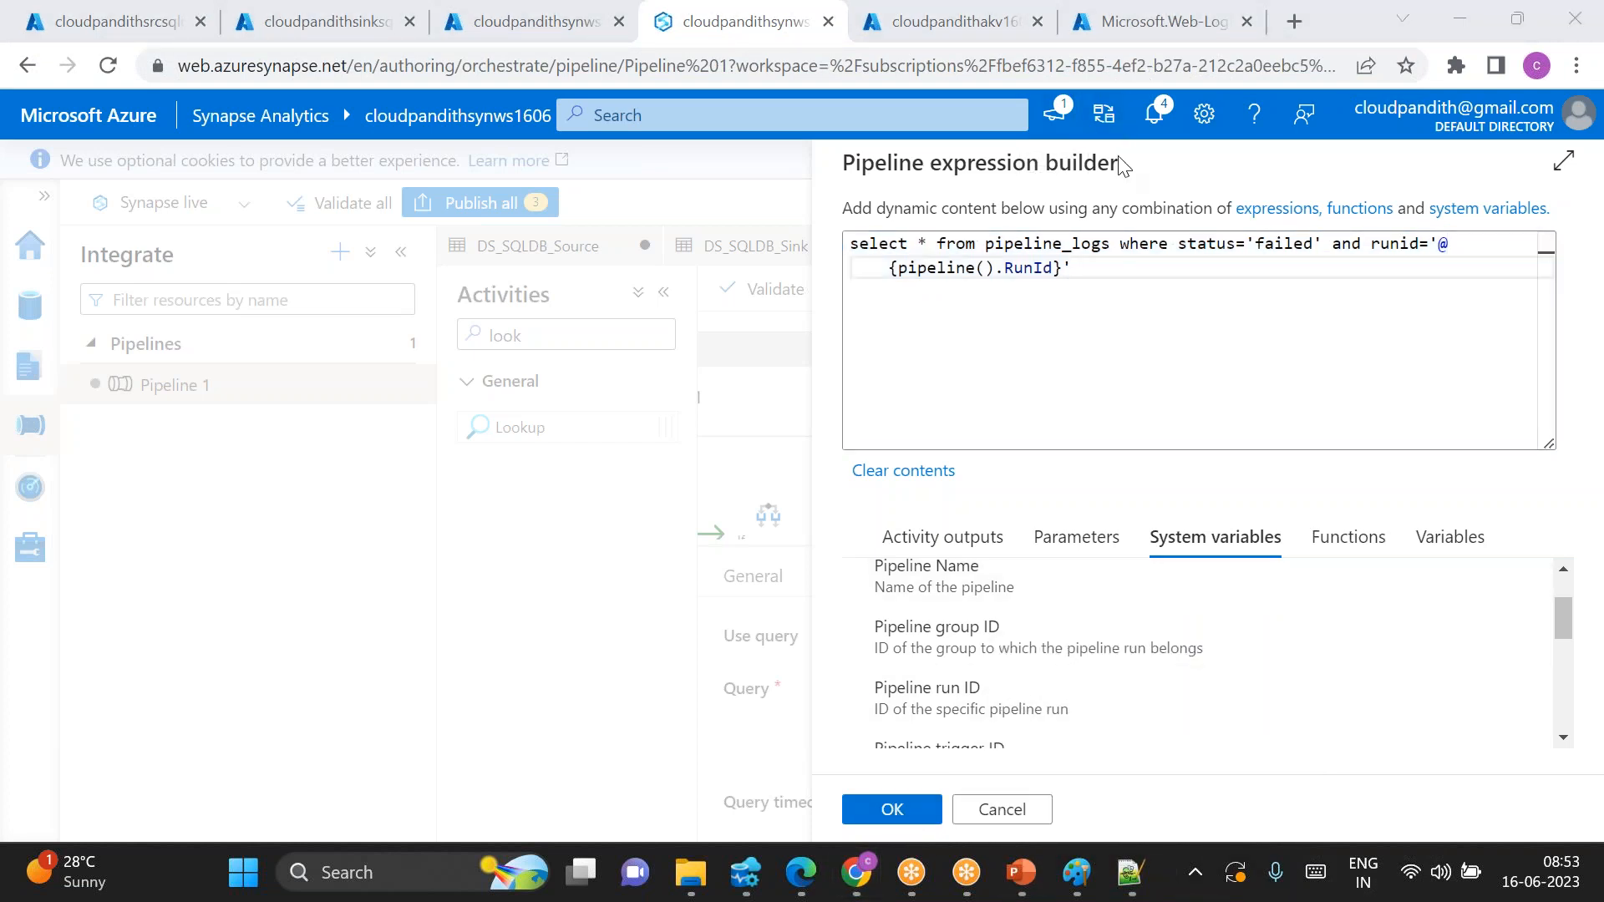
key(alt+Tab)
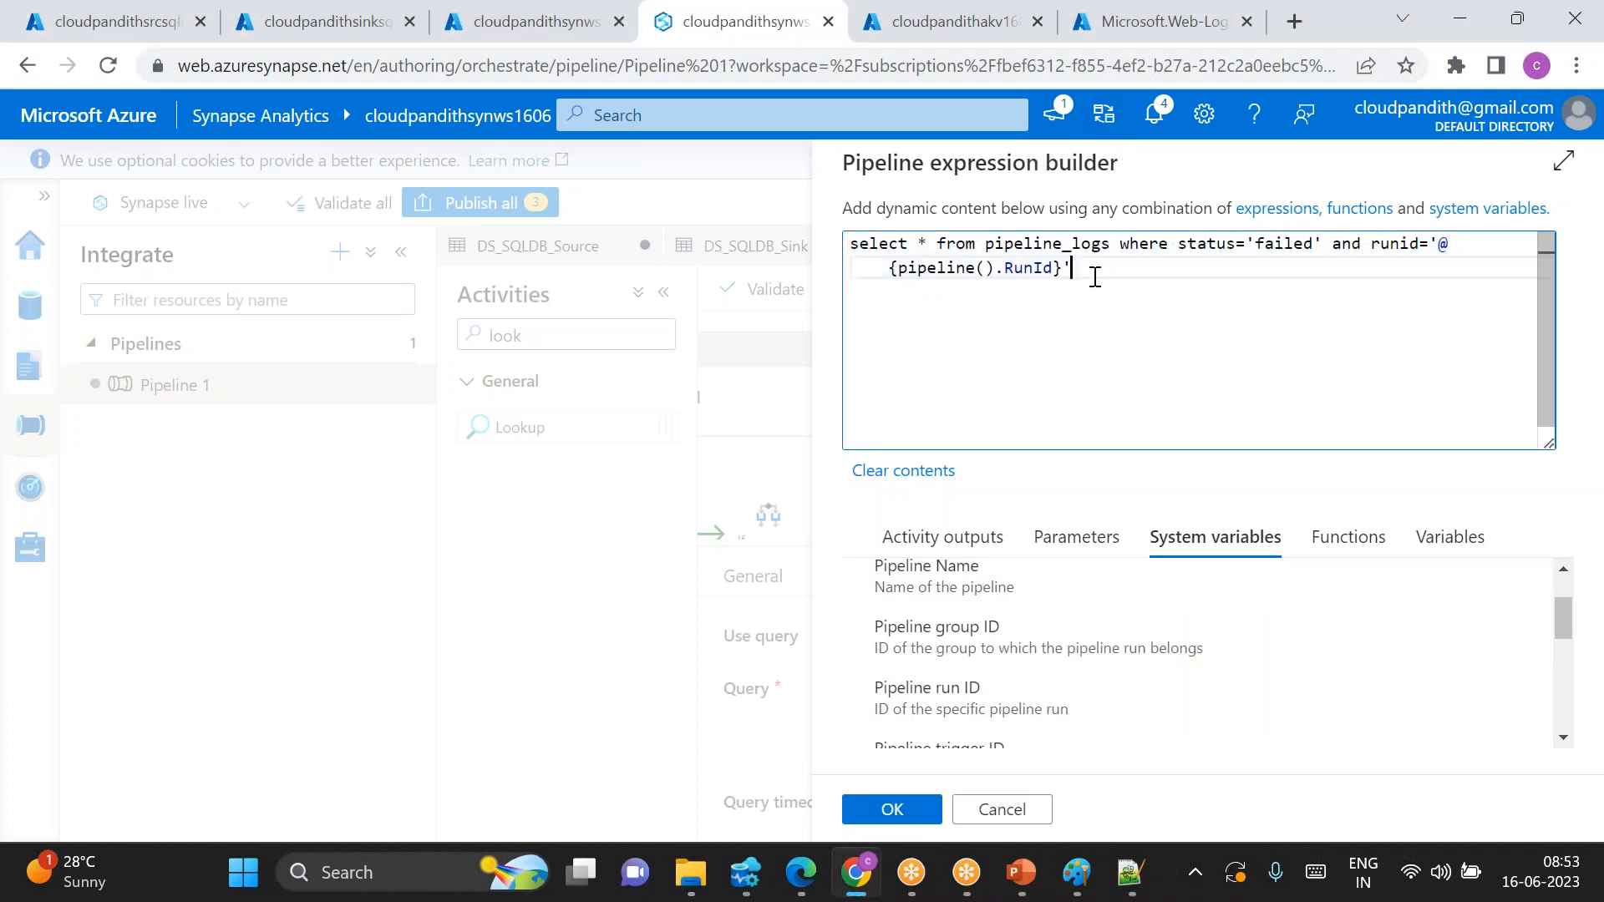
right_click(973, 276)
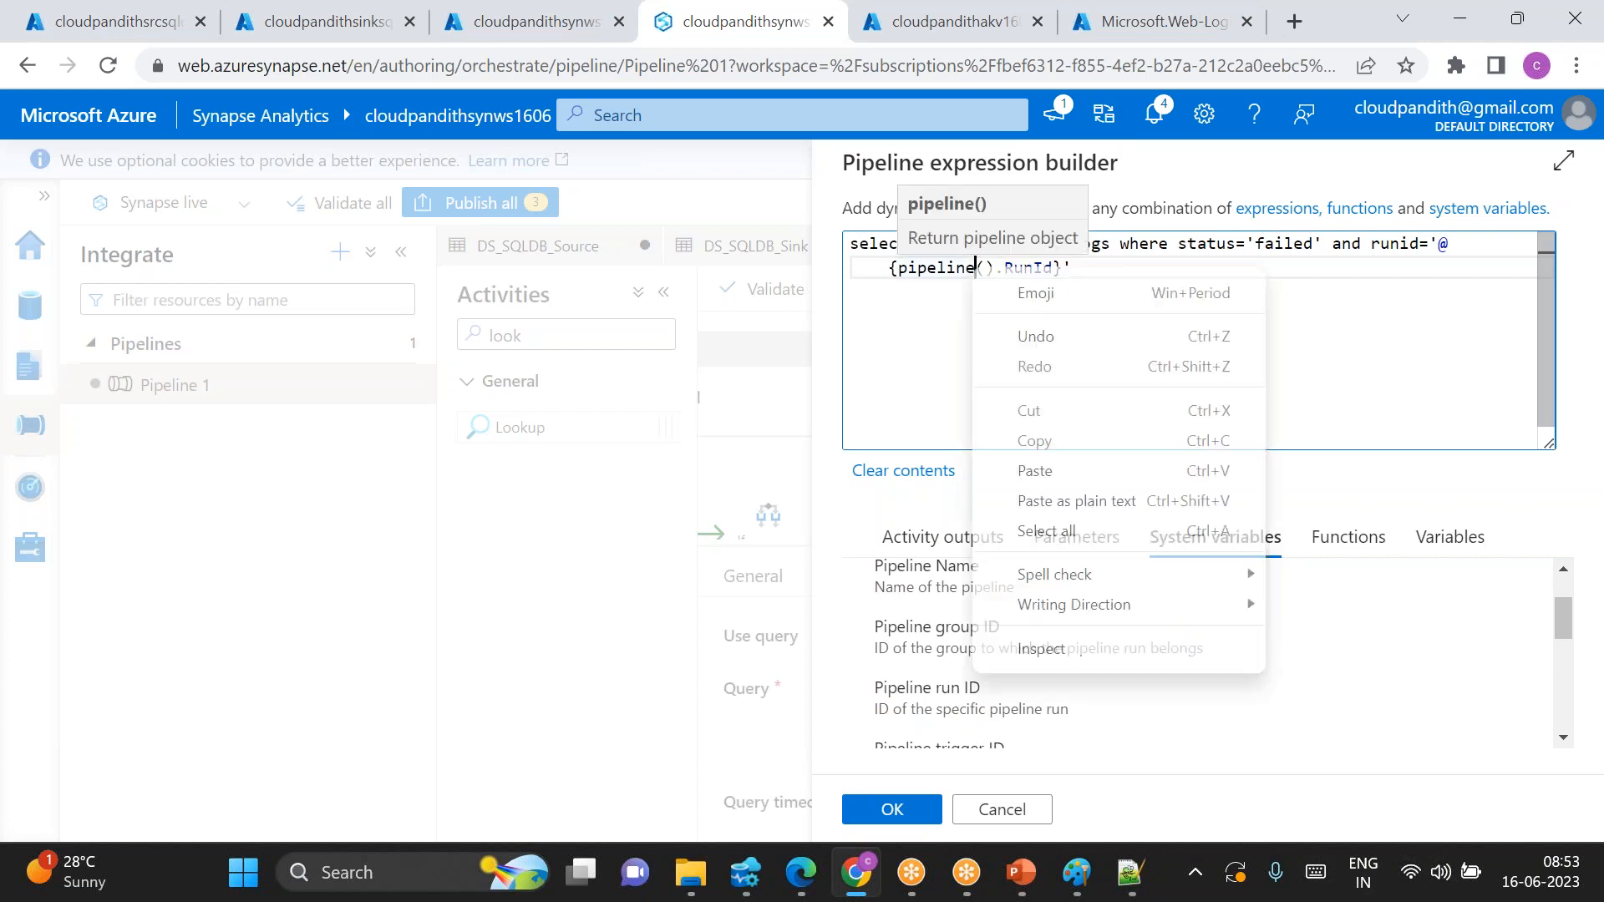
double_click(1303, 251)
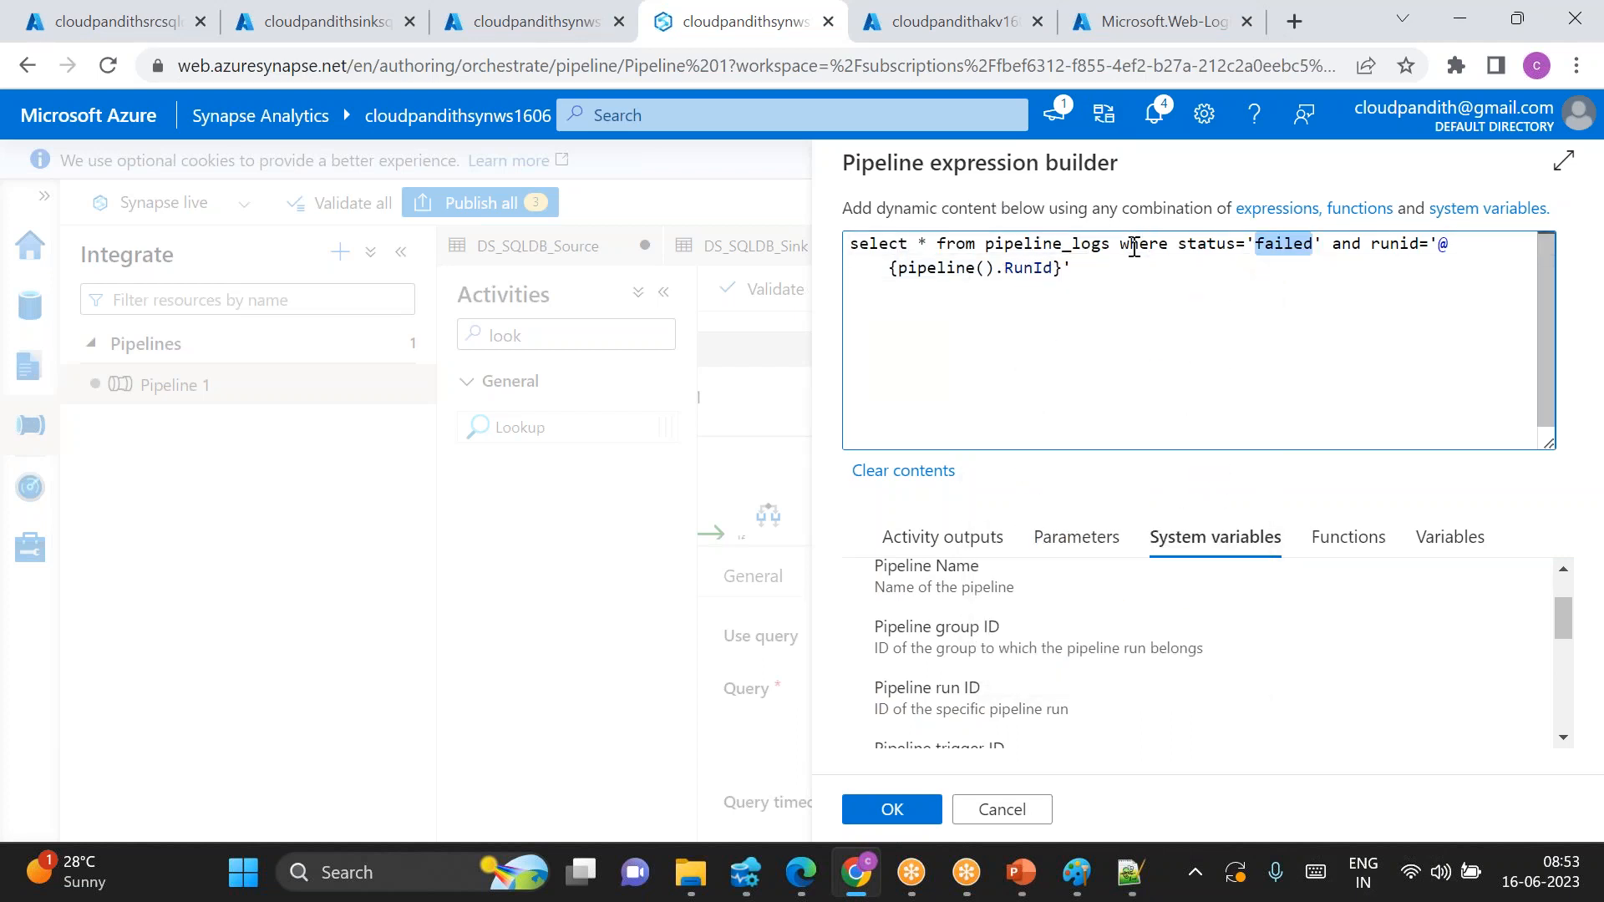
click(1126, 301)
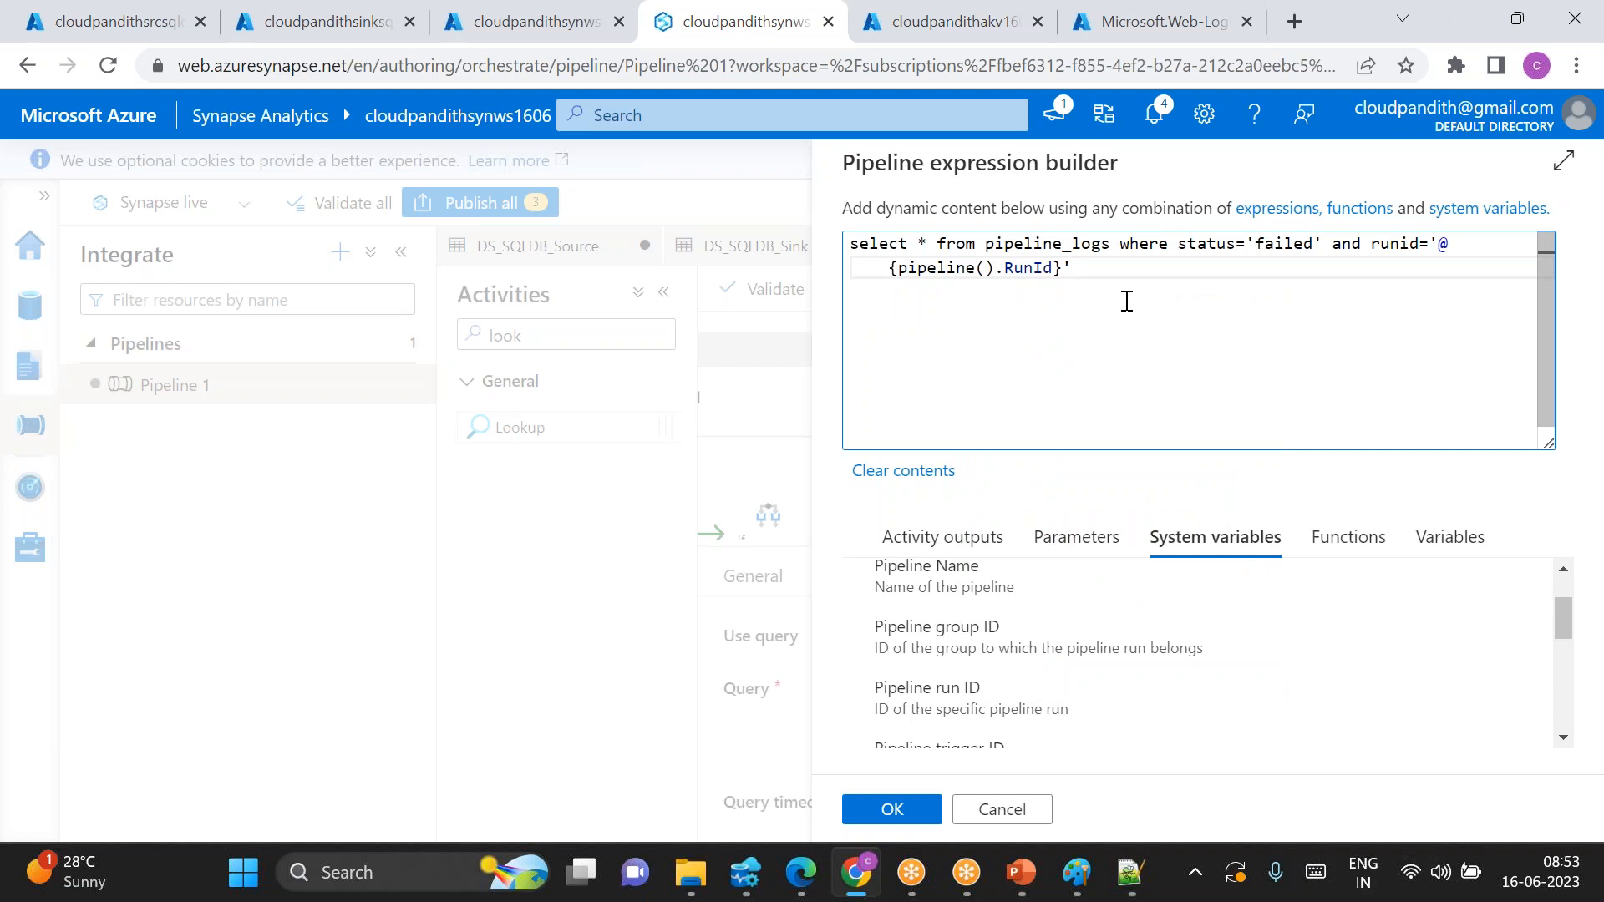
double_click(1014, 269)
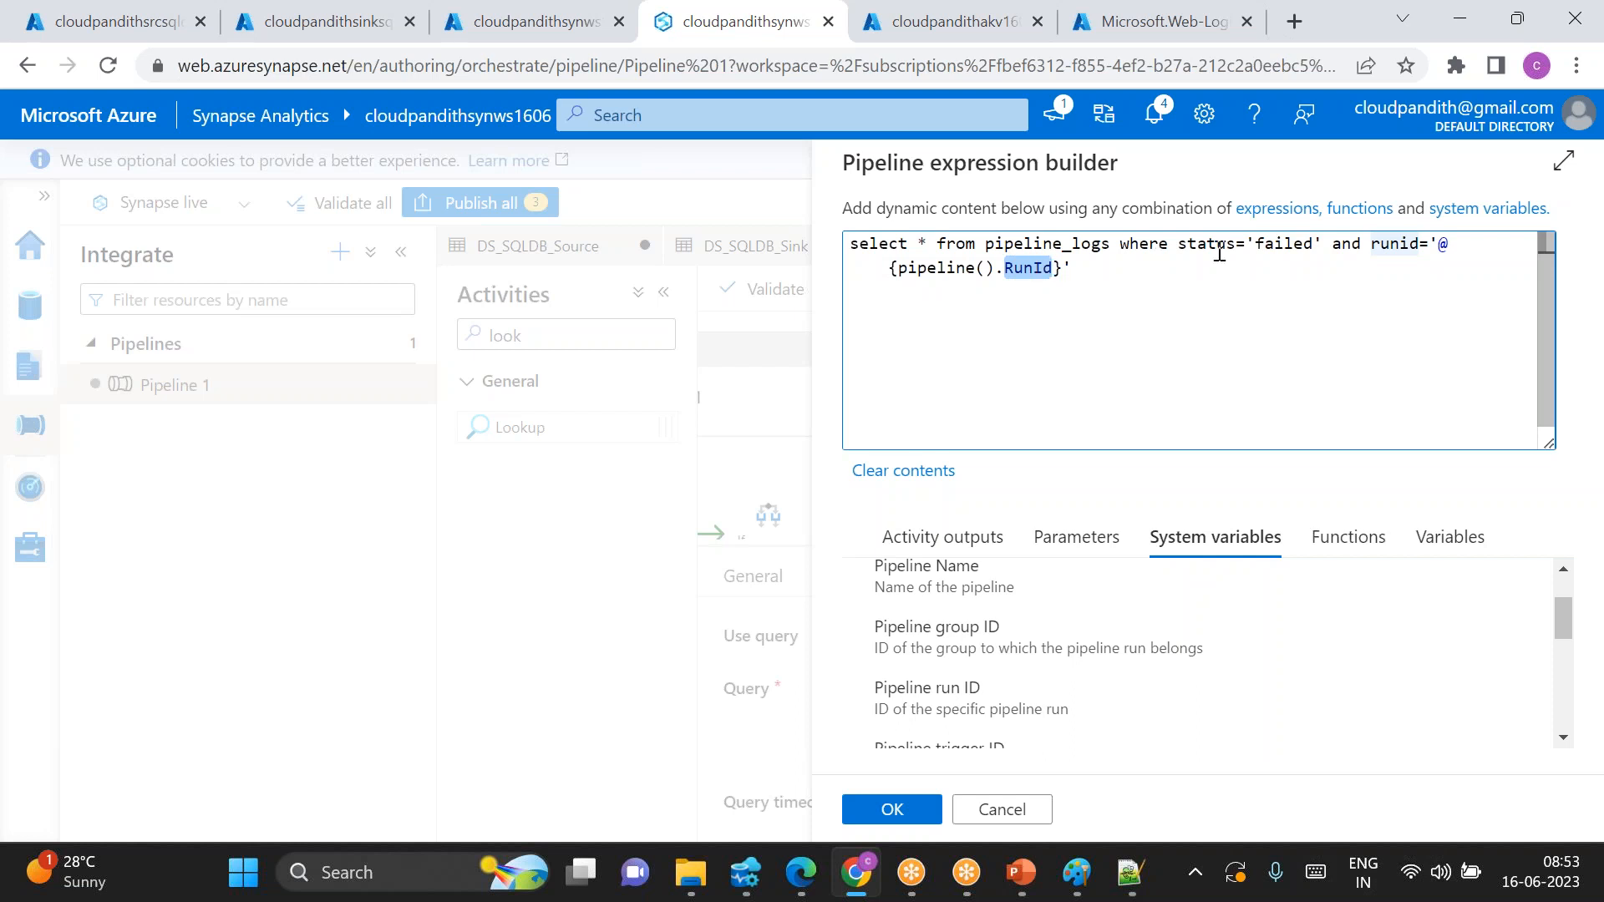
double_click(1296, 243)
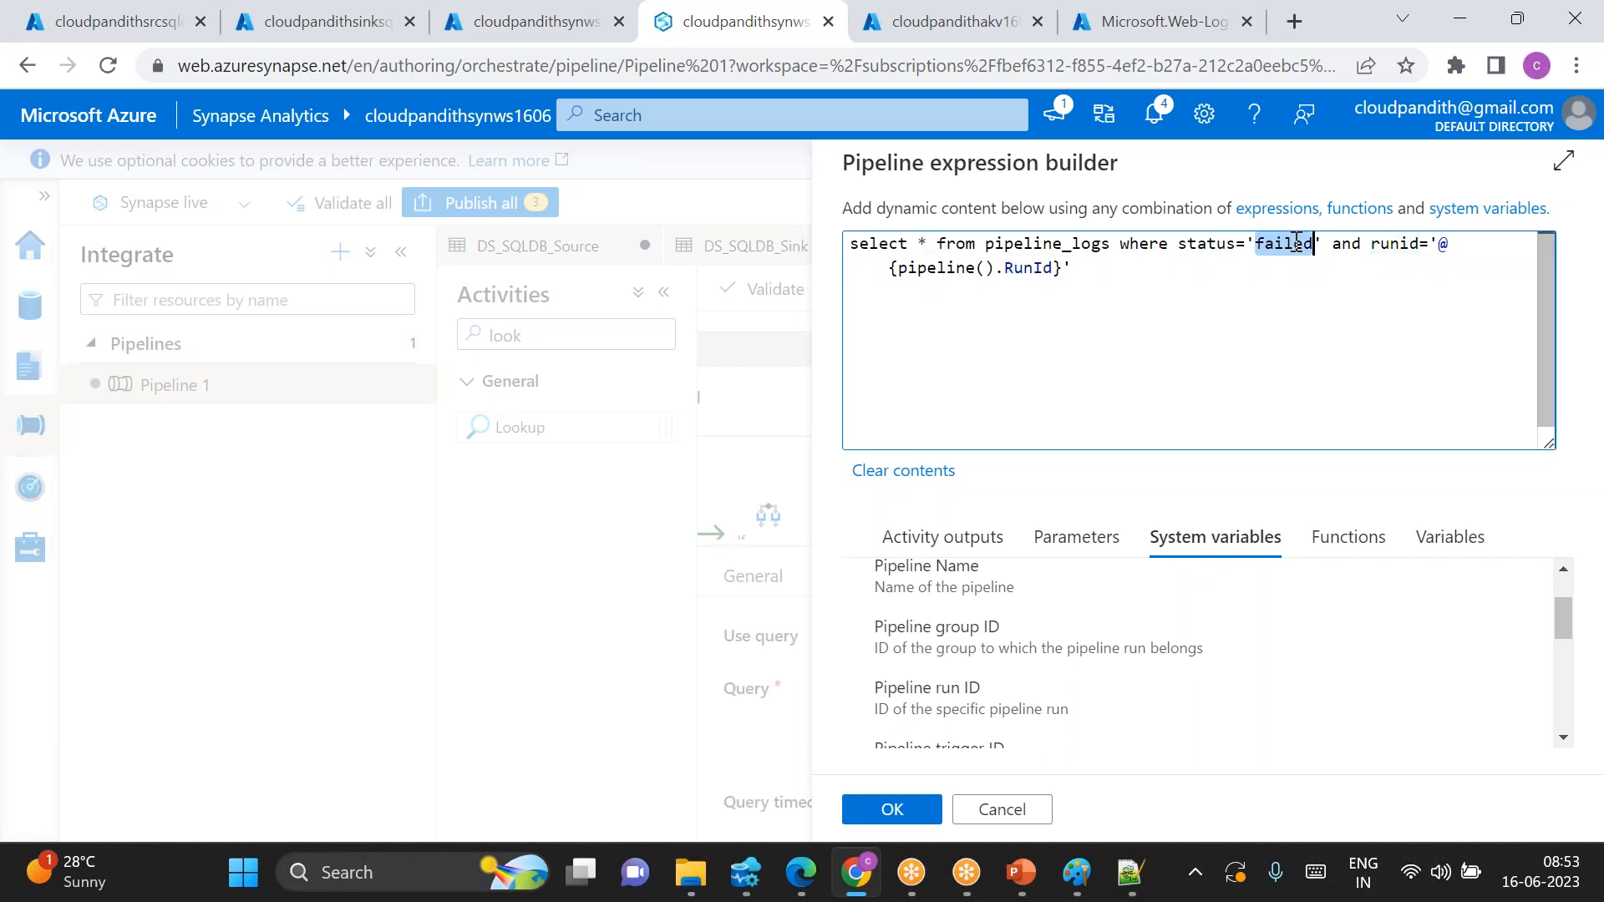
click(892, 809)
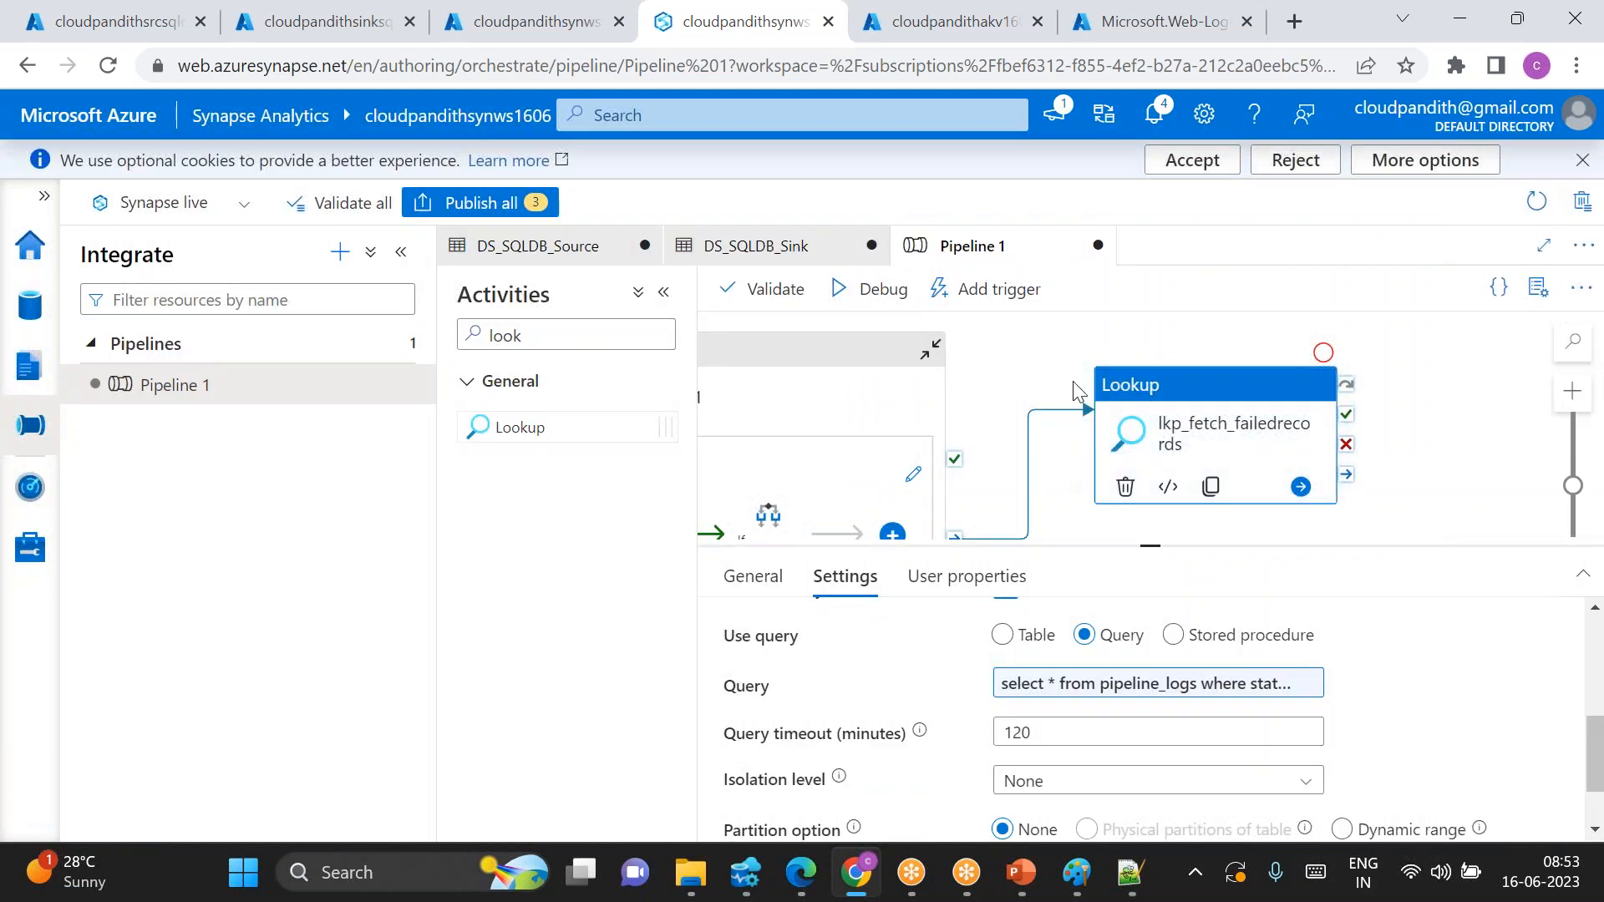
Step: Search 'if' in Activities and drop If Condition2 onto the canvas beside lkp_fetch_failedrecords
drag(1016, 358, 881, 343)
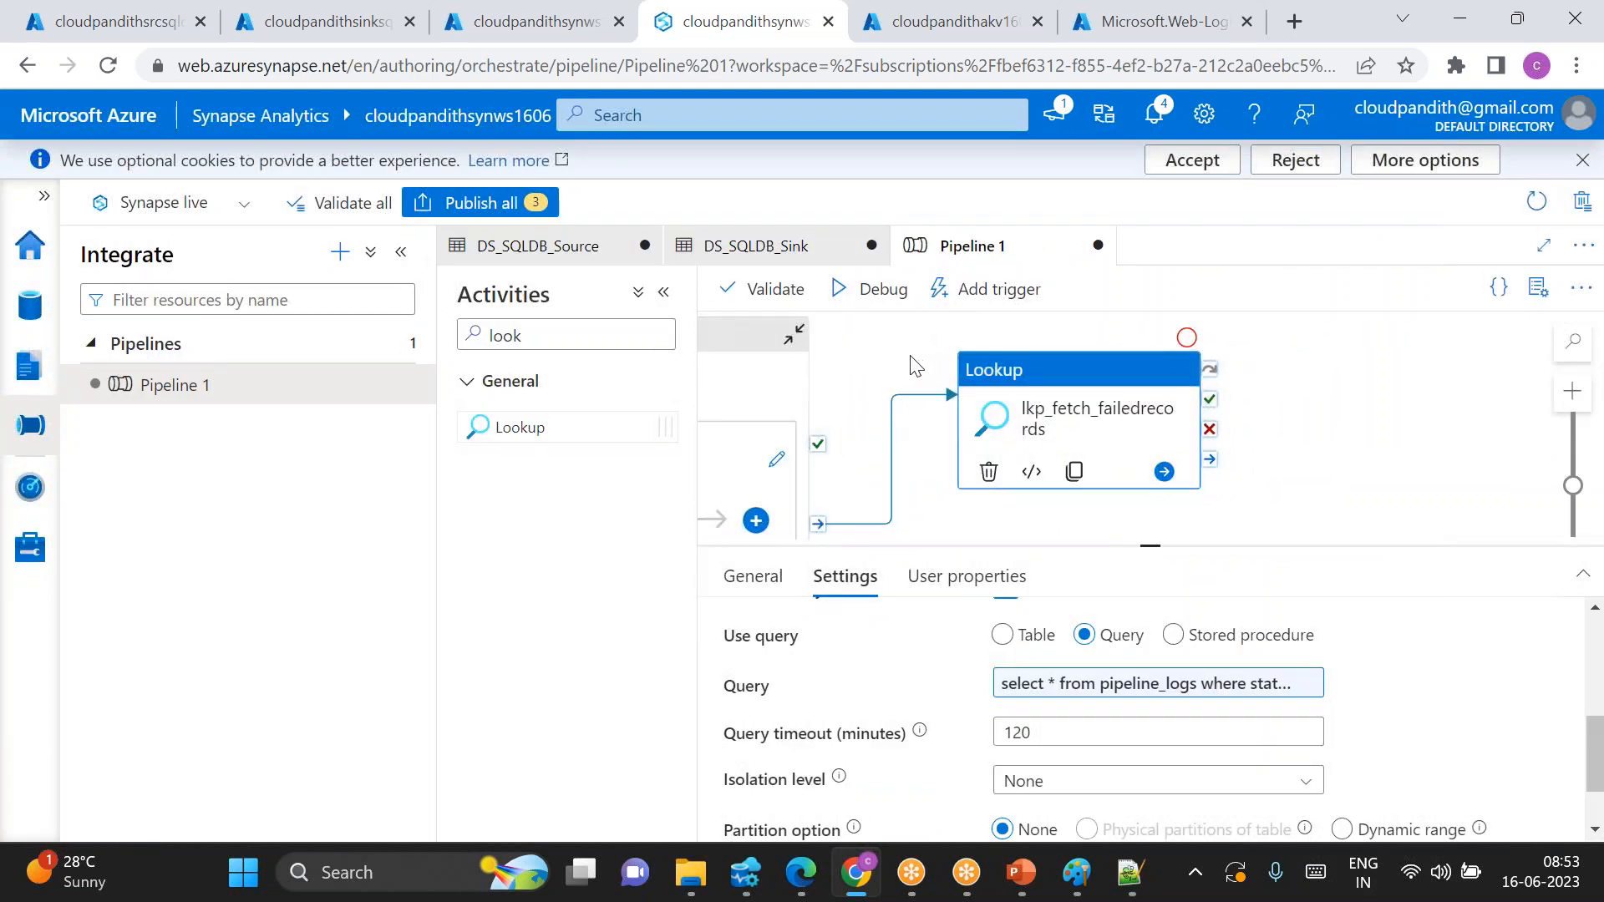
double_click(566, 334)
key(BackSpace)
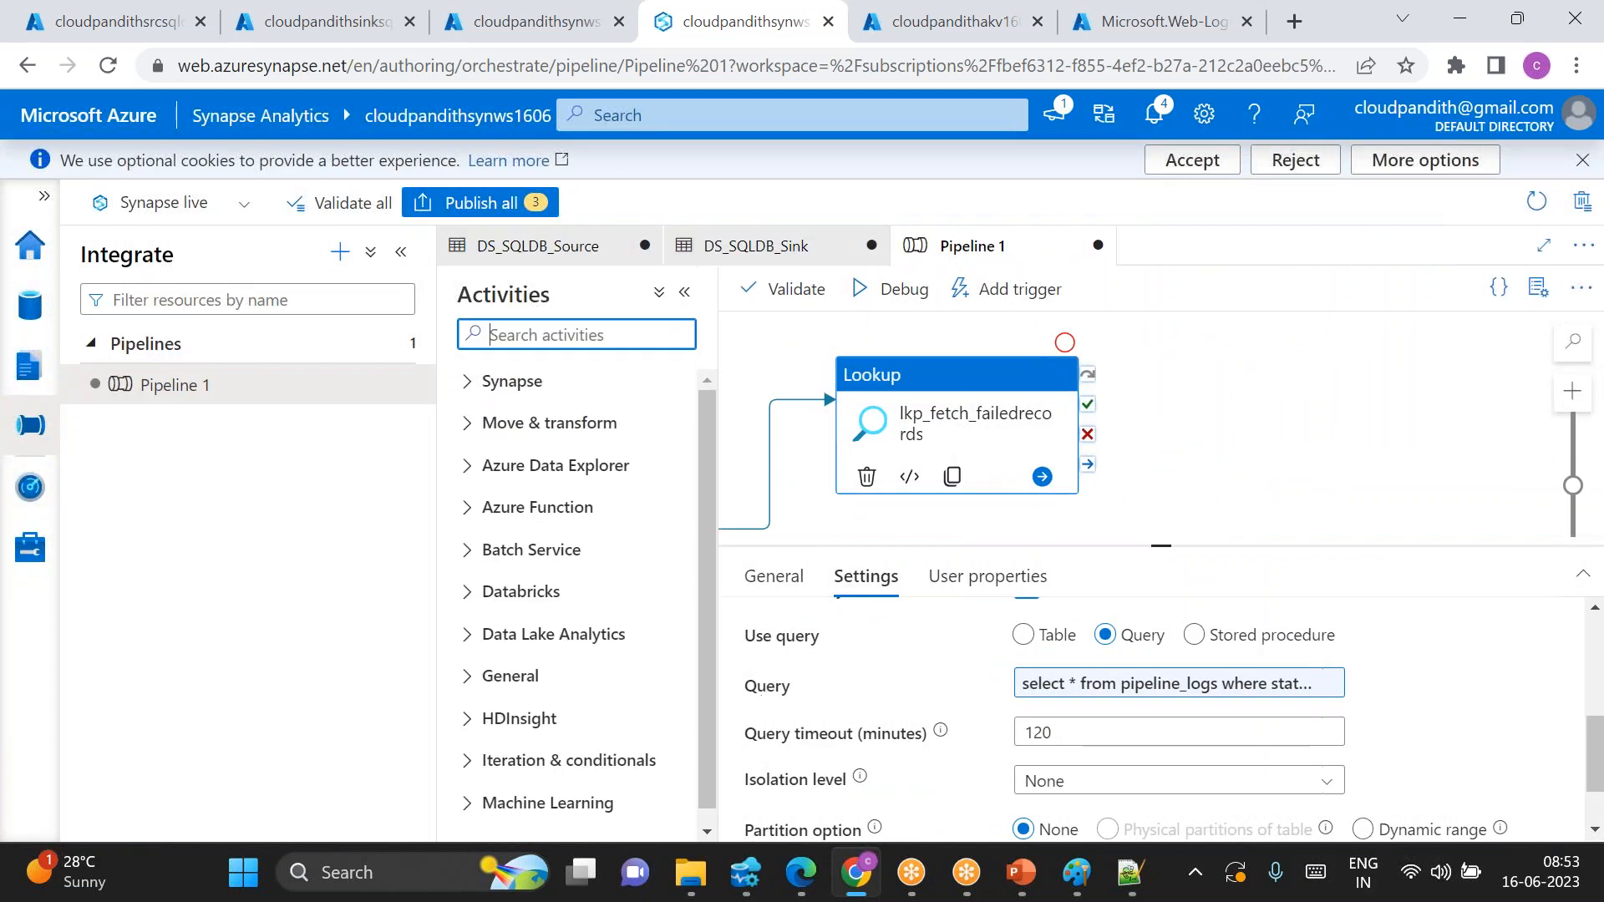
text(if)
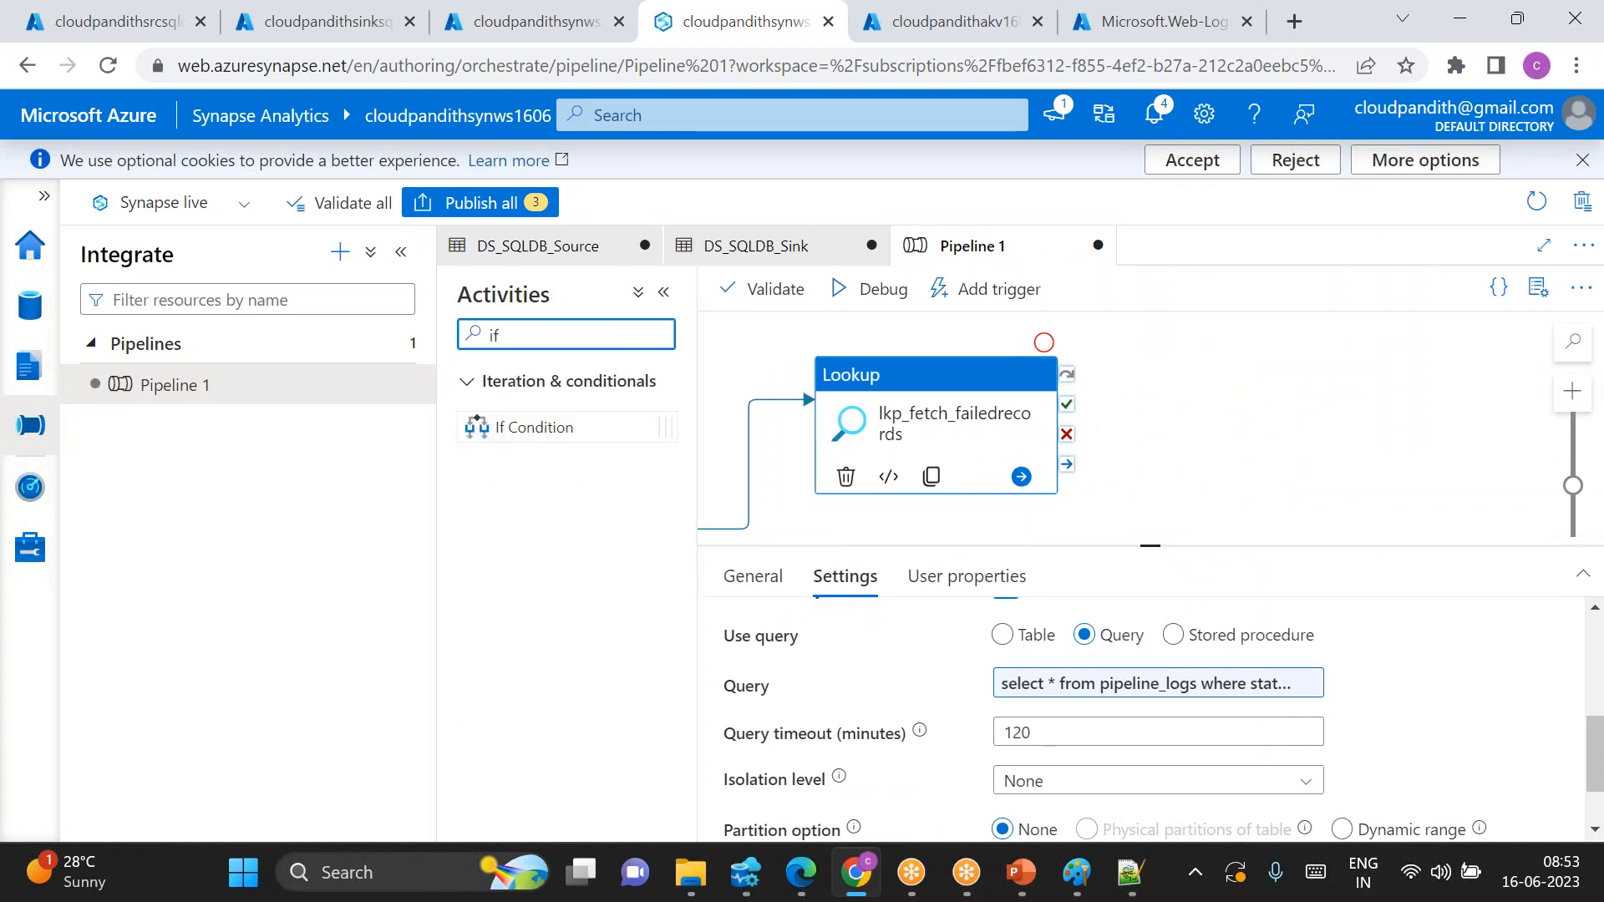
drag(555, 422, 1355, 417)
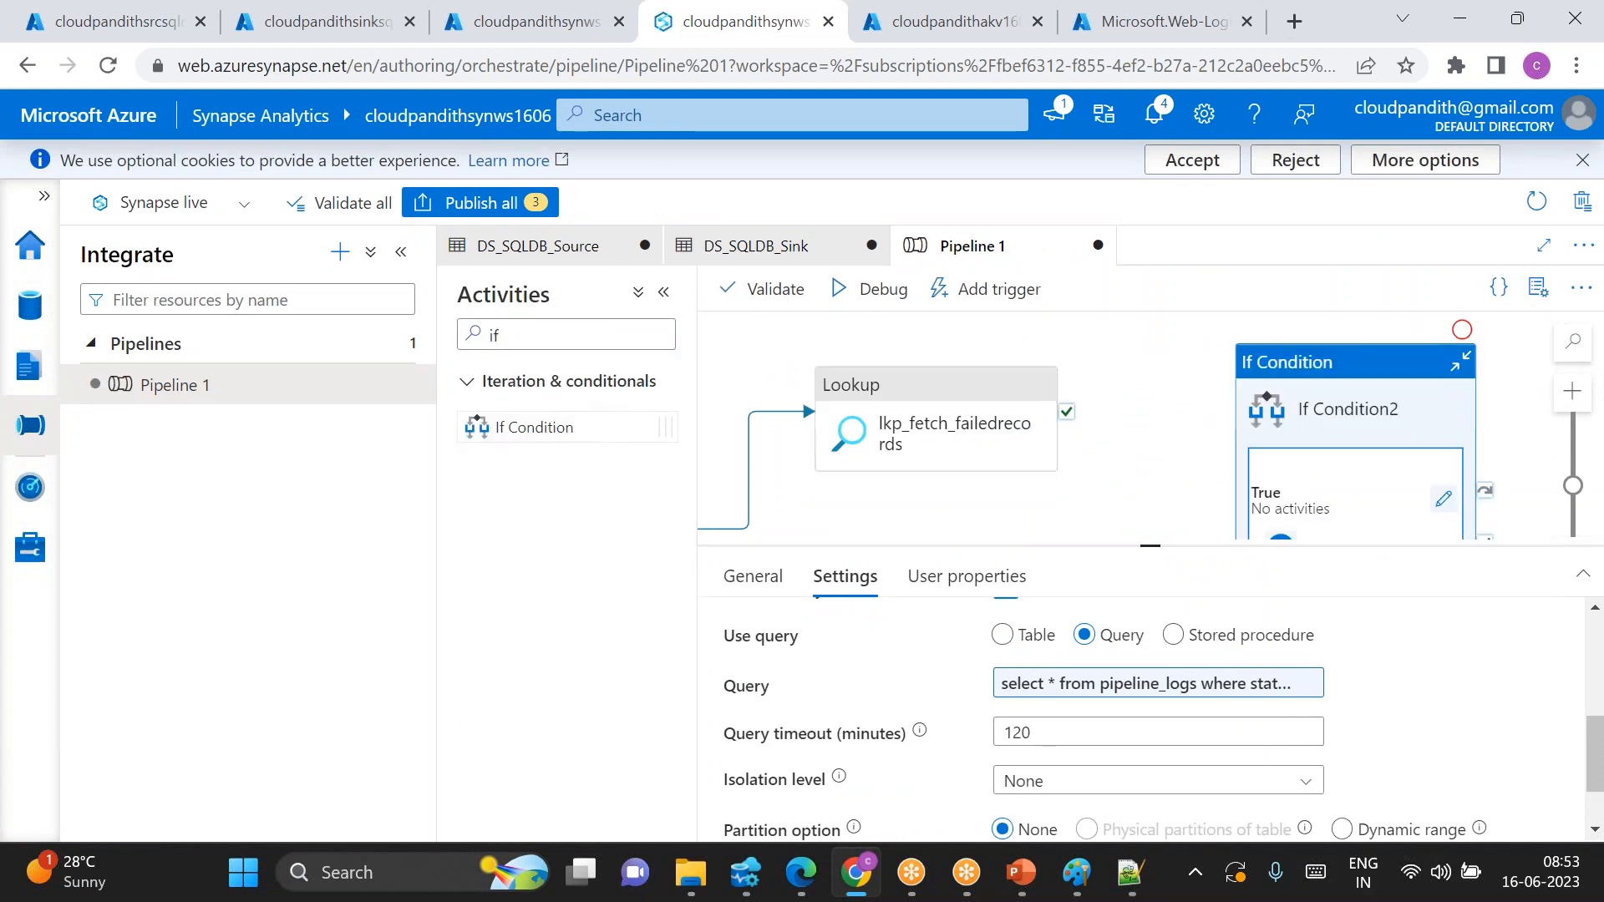
Step: Link lkp_fetch_failedrecords on success to If Condition2, leaving its condition builder unchanged
drag(1067, 411, 1266, 396)
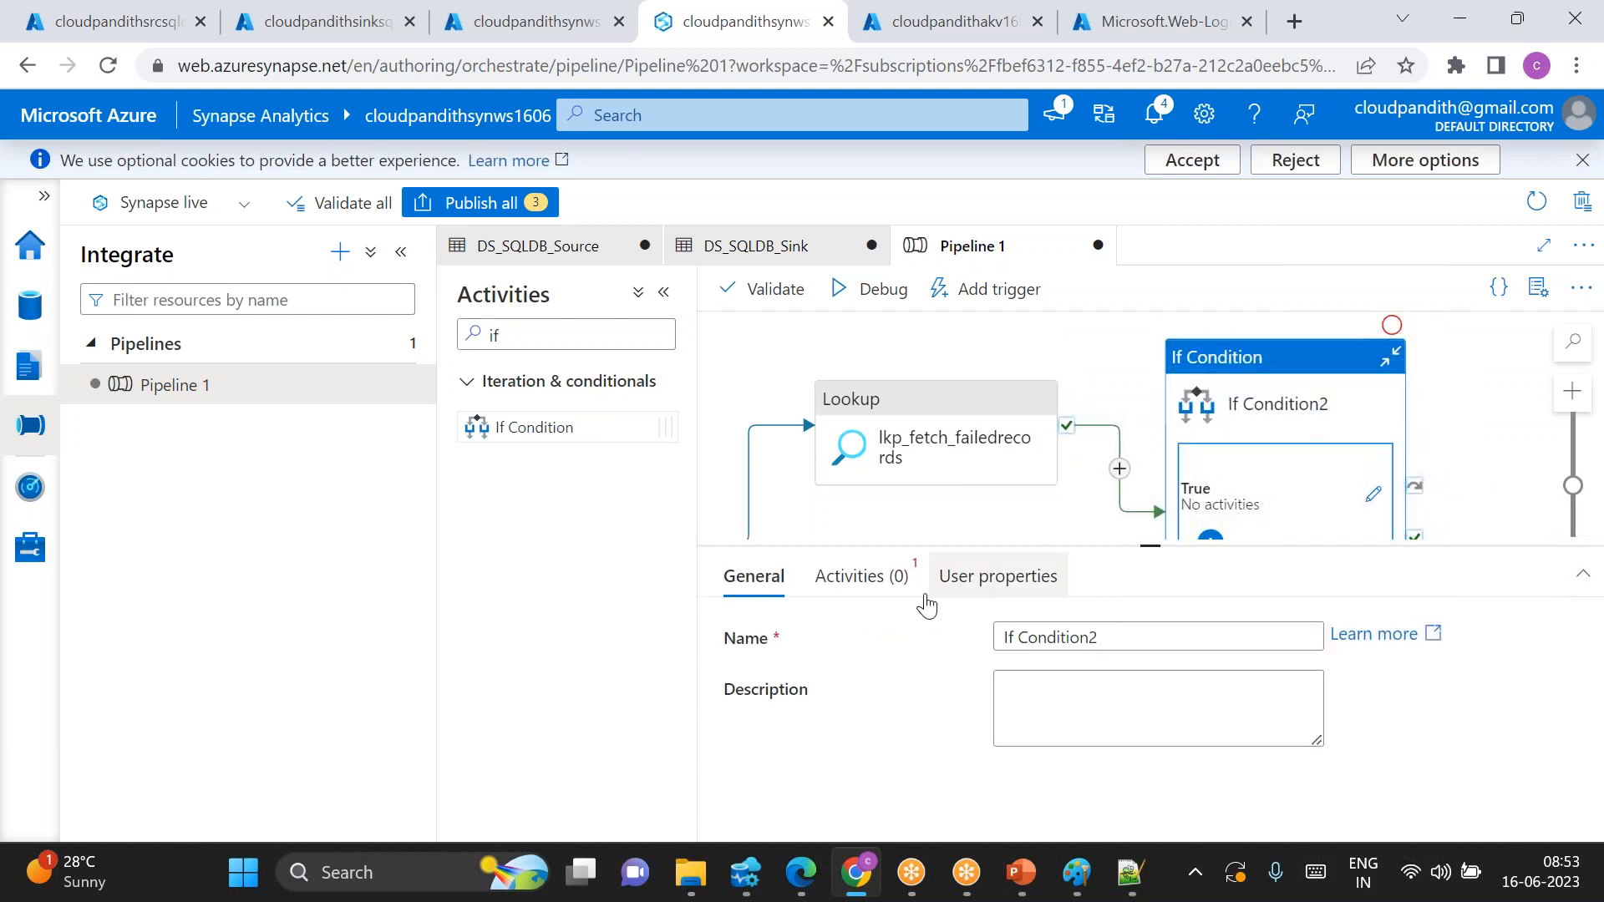
click(861, 575)
click(1045, 639)
click(1044, 714)
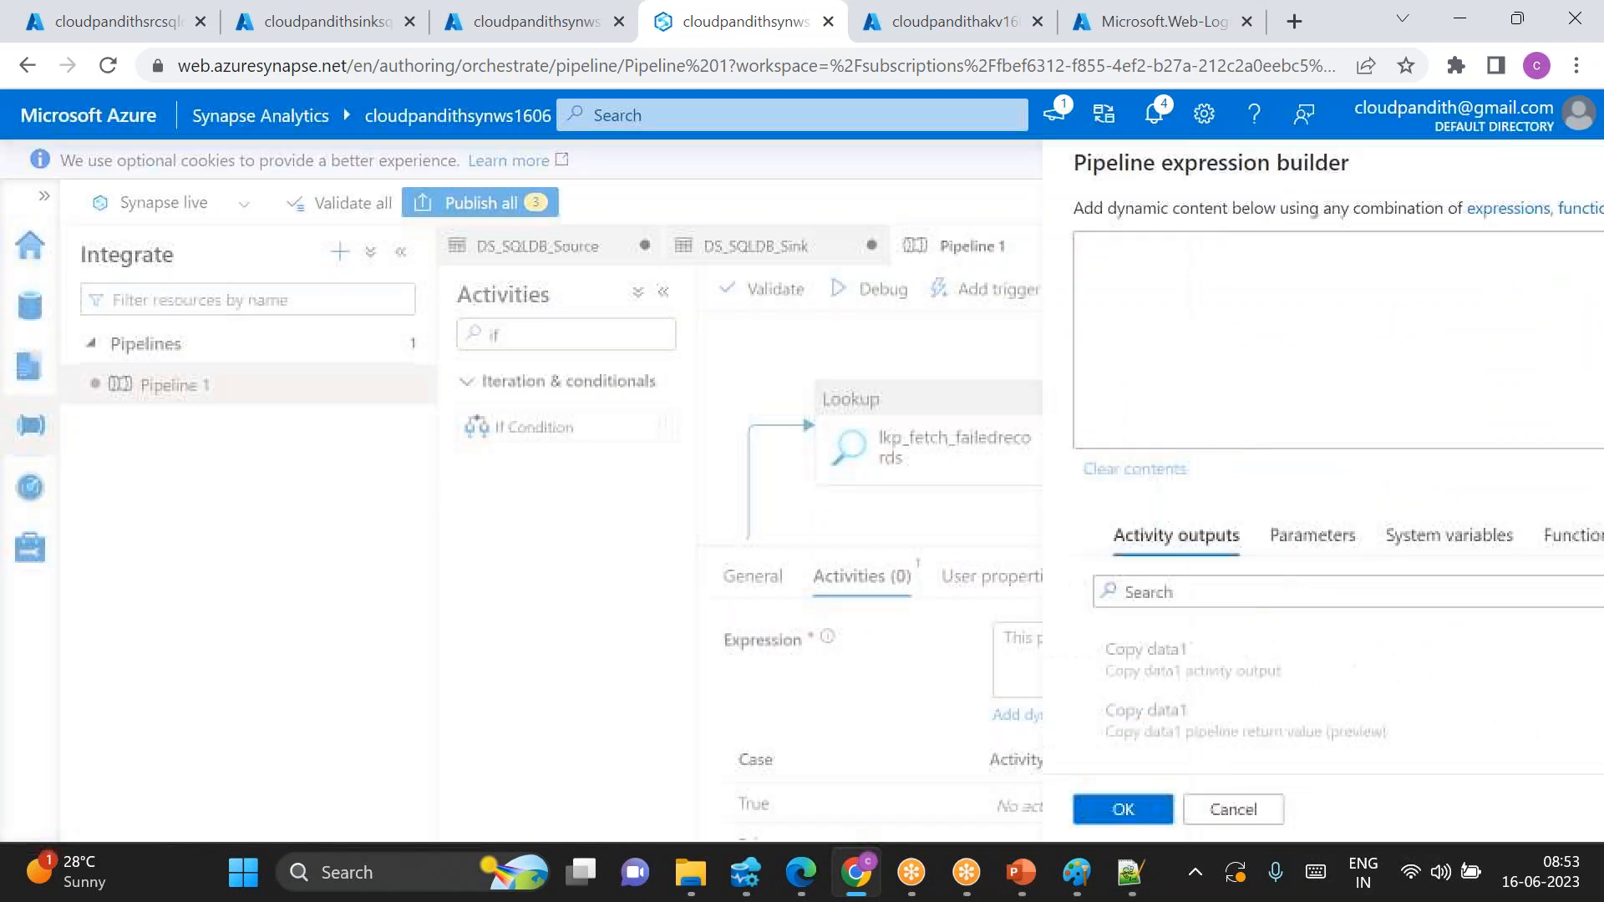
scroll(1013, 705, down, 2)
scroll(1013, 707, down, 8)
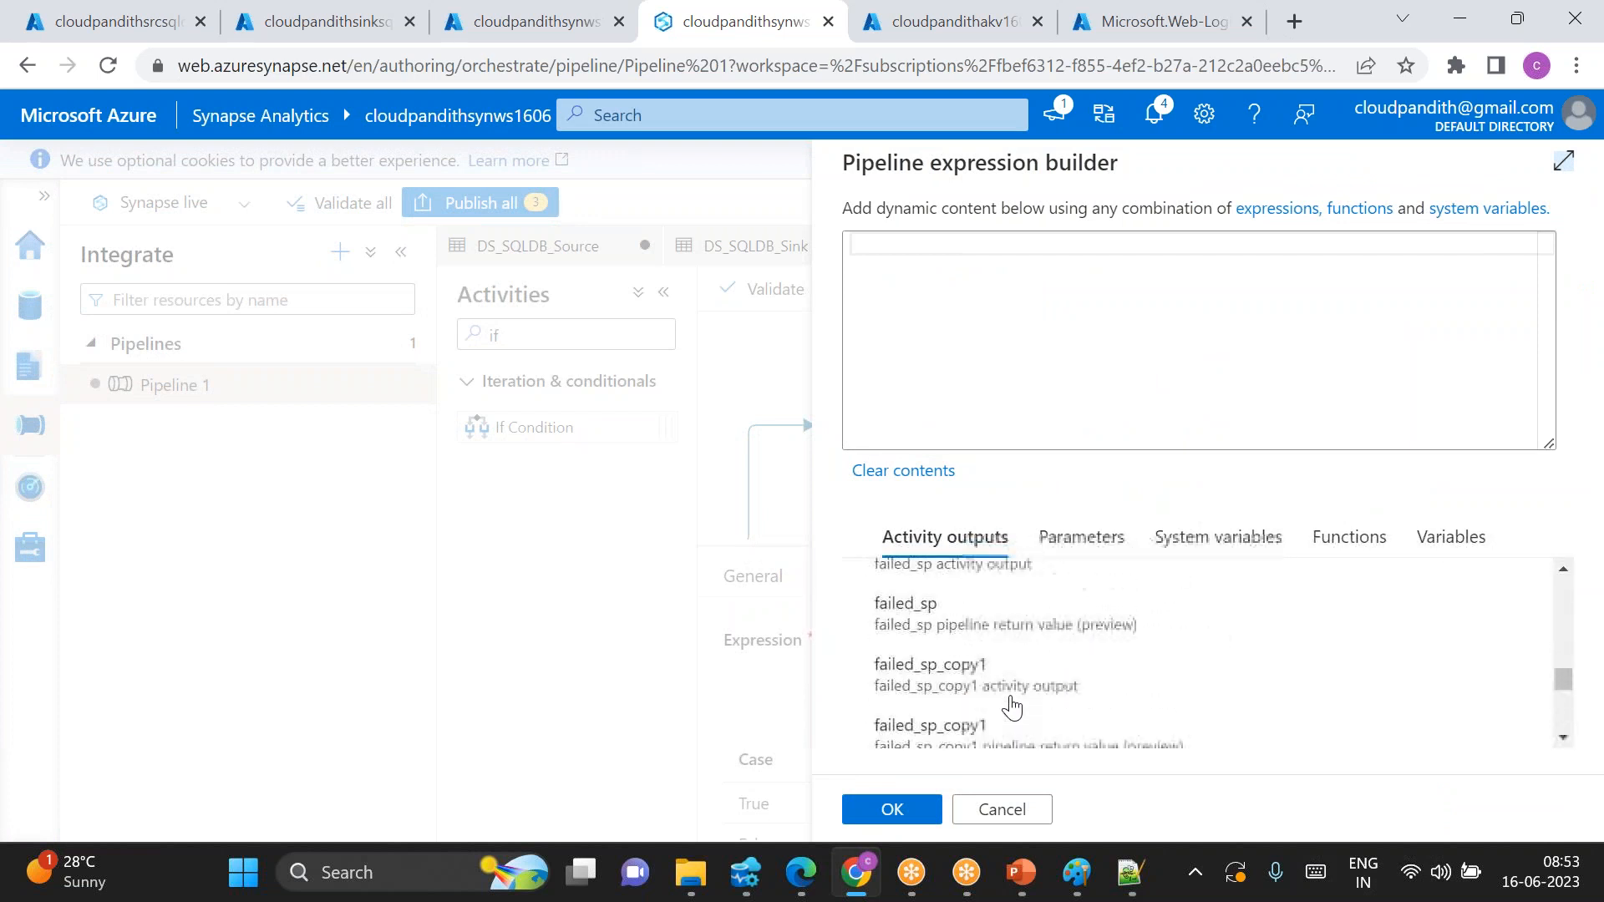
scroll(1011, 707, down, 2)
scroll(976, 687, down, 1)
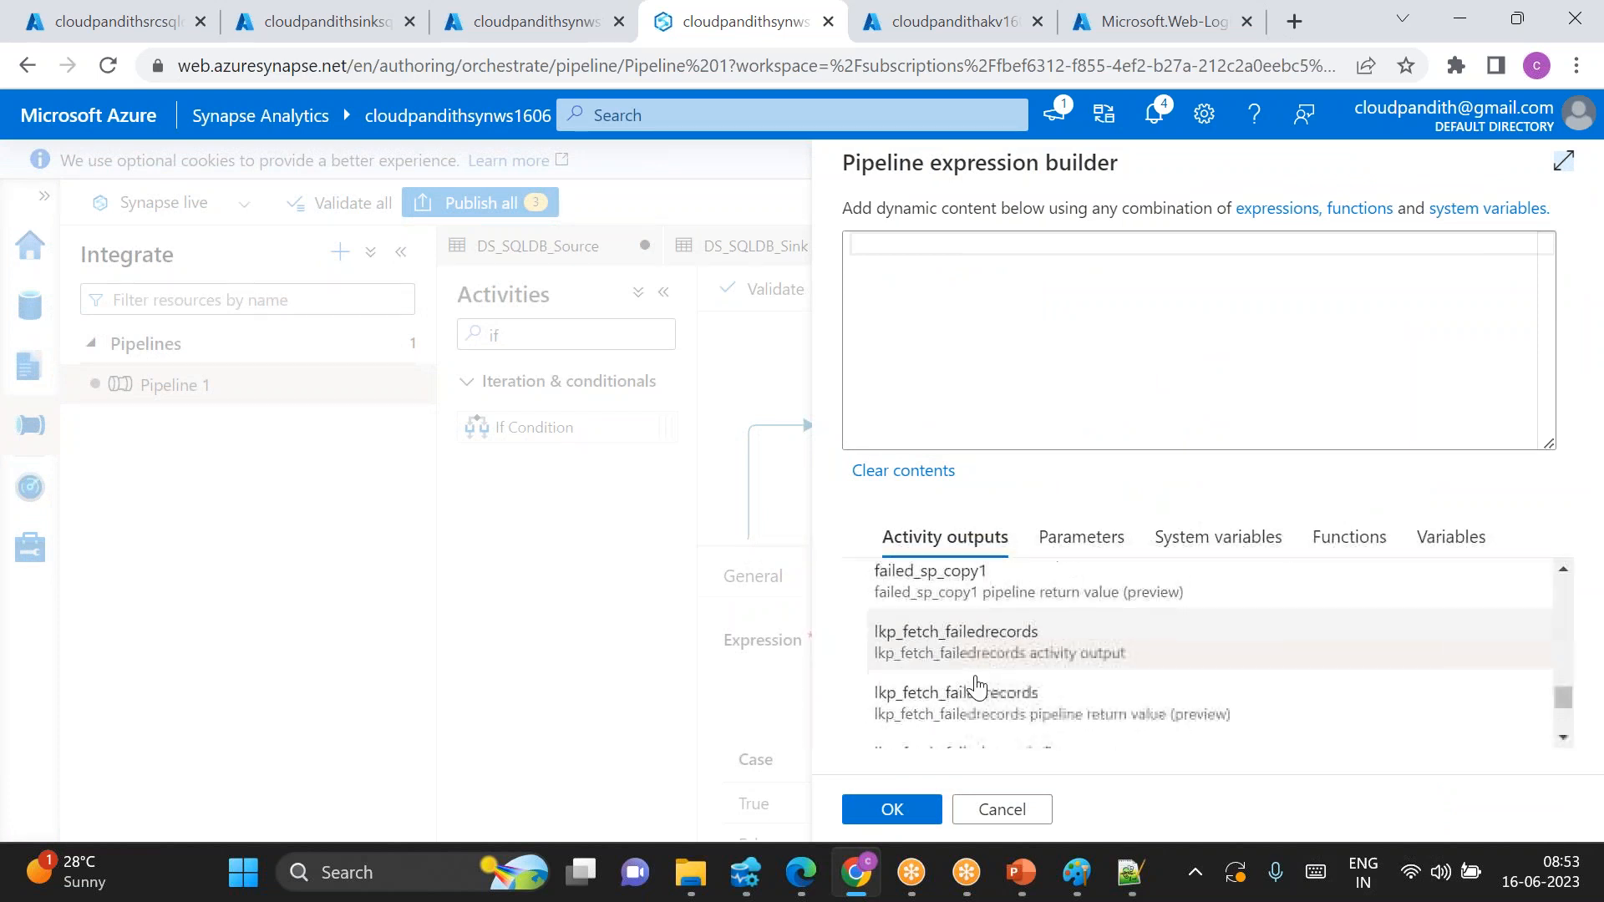
scroll(1028, 653, up, 1)
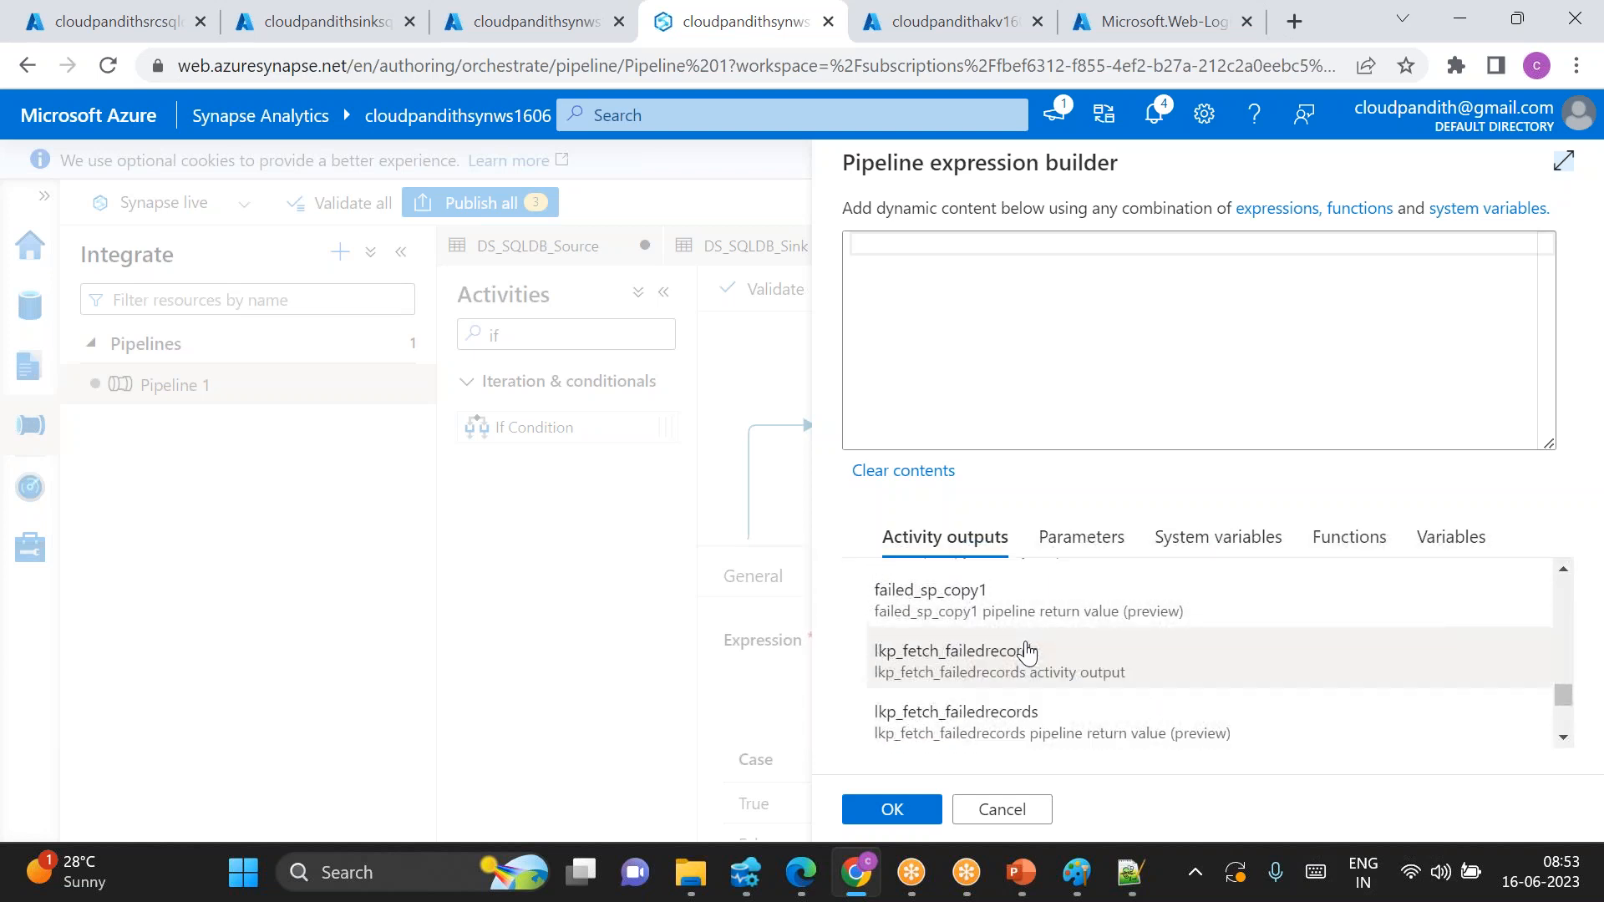
scroll(1015, 647, down, 1)
scroll(994, 637, down, 2)
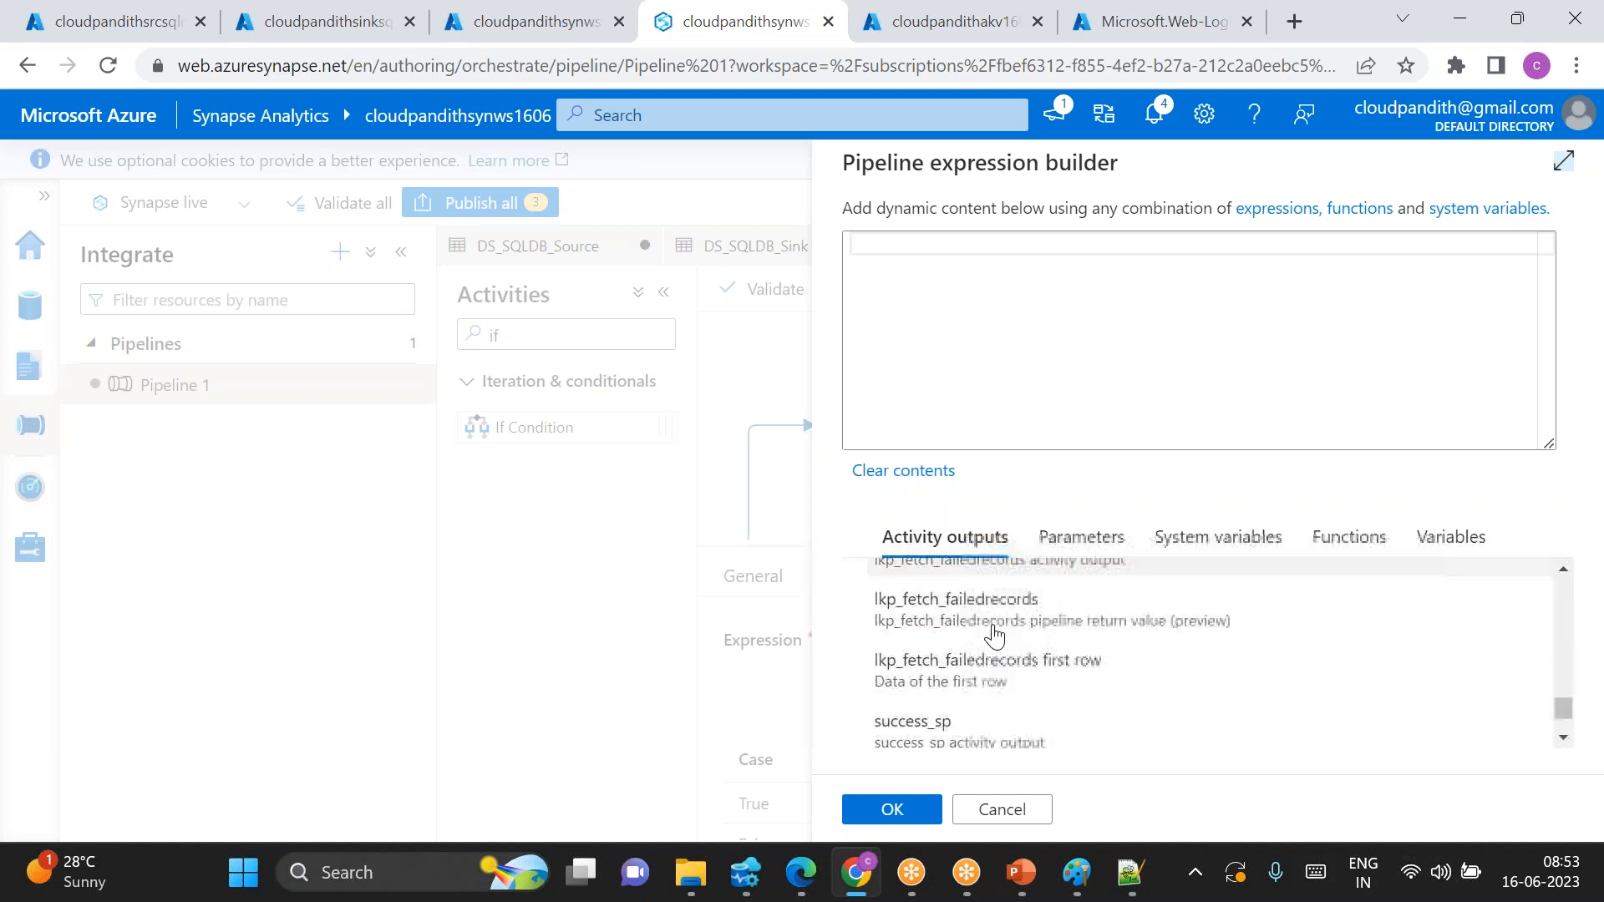
click(1001, 809)
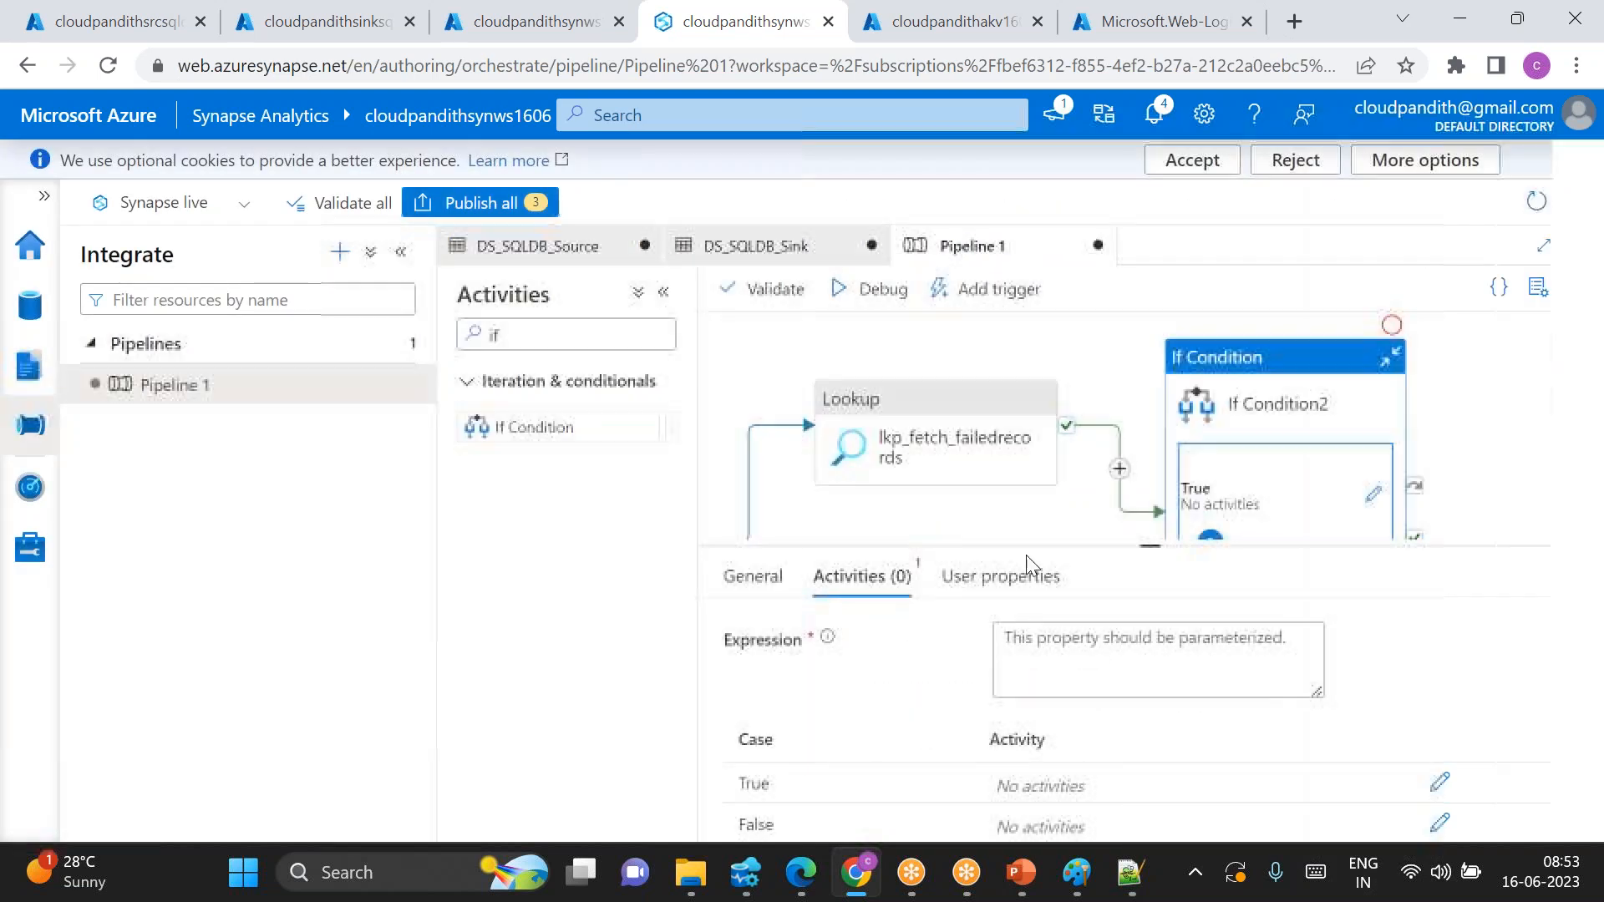
Step: Turn off First row only on lkp_fetch_failedrecords, then reselect If Condition2
click(942, 437)
scroll(973, 736, down, 2)
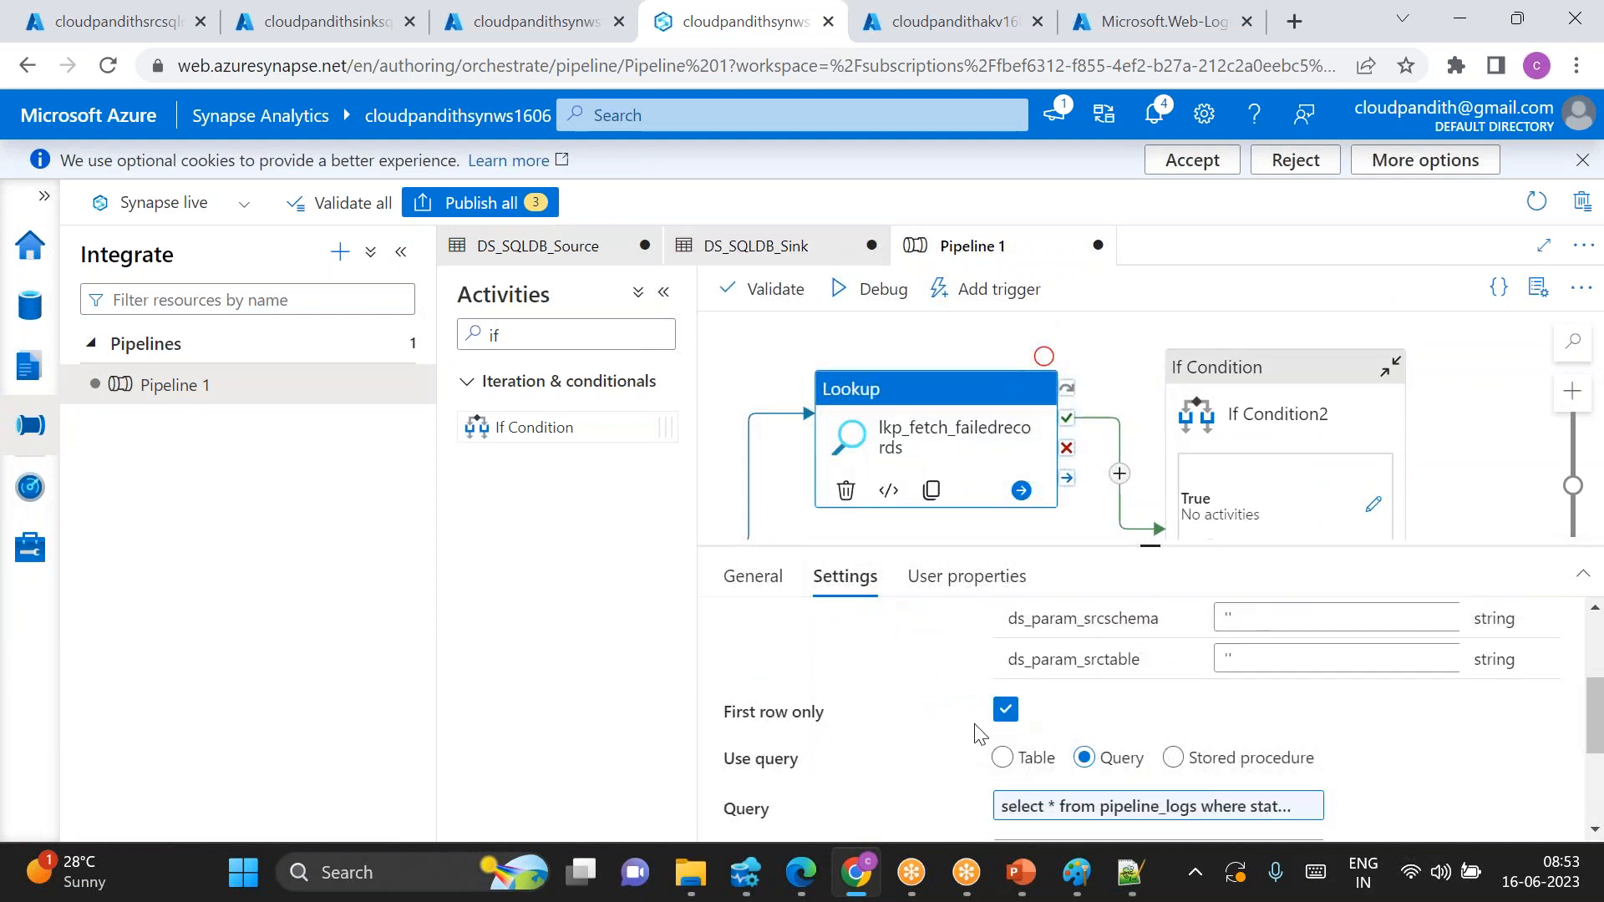
click(1005, 710)
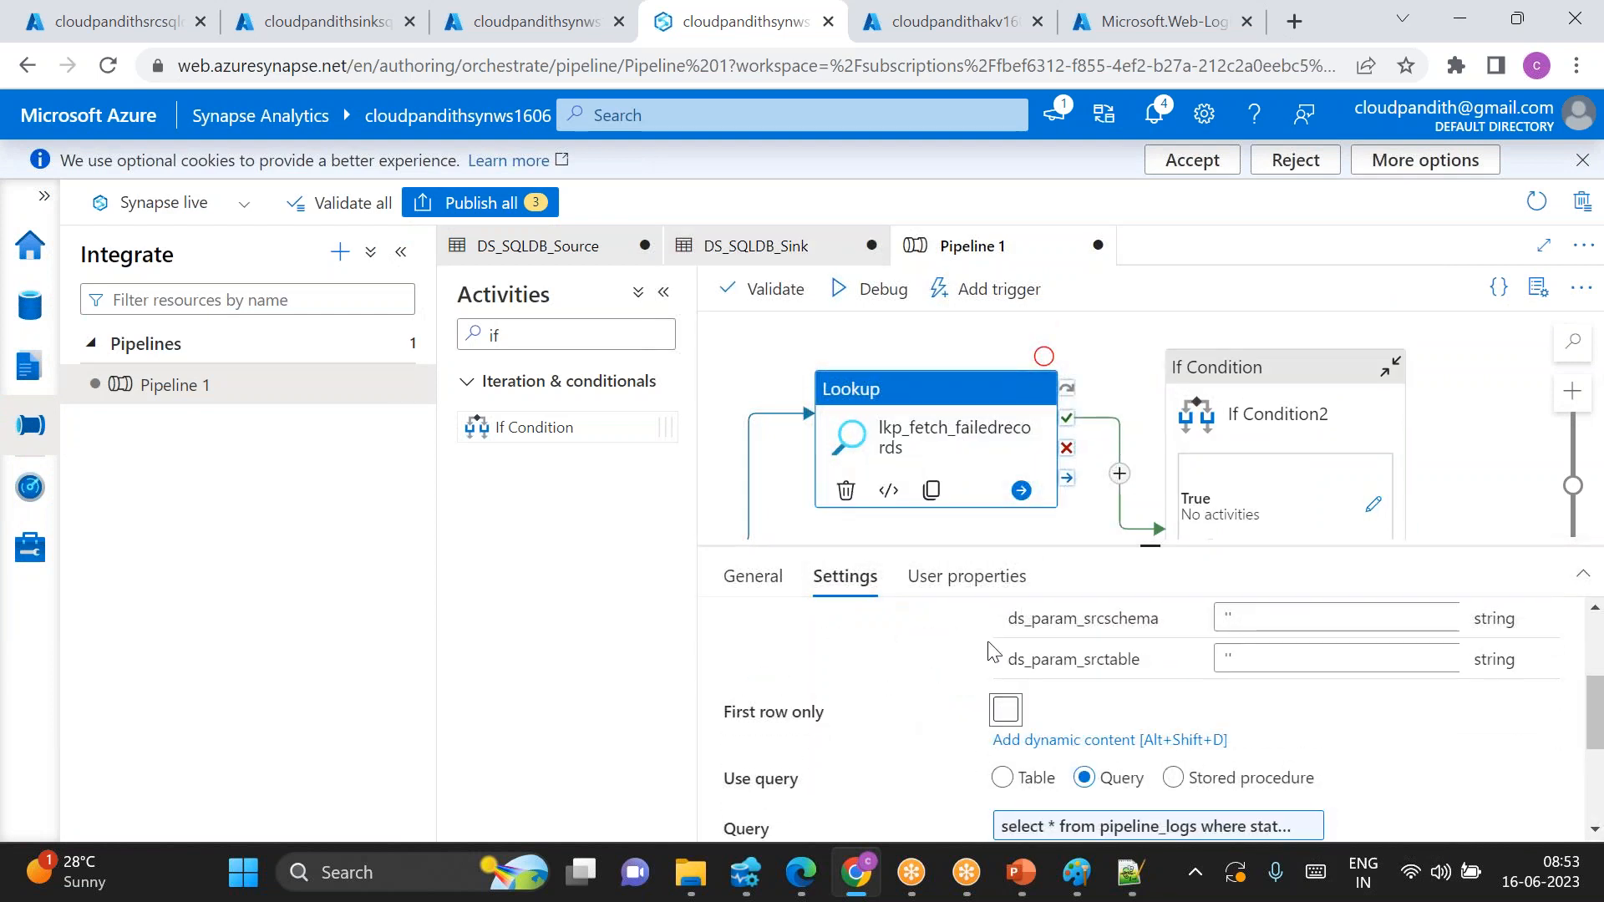
click(1274, 372)
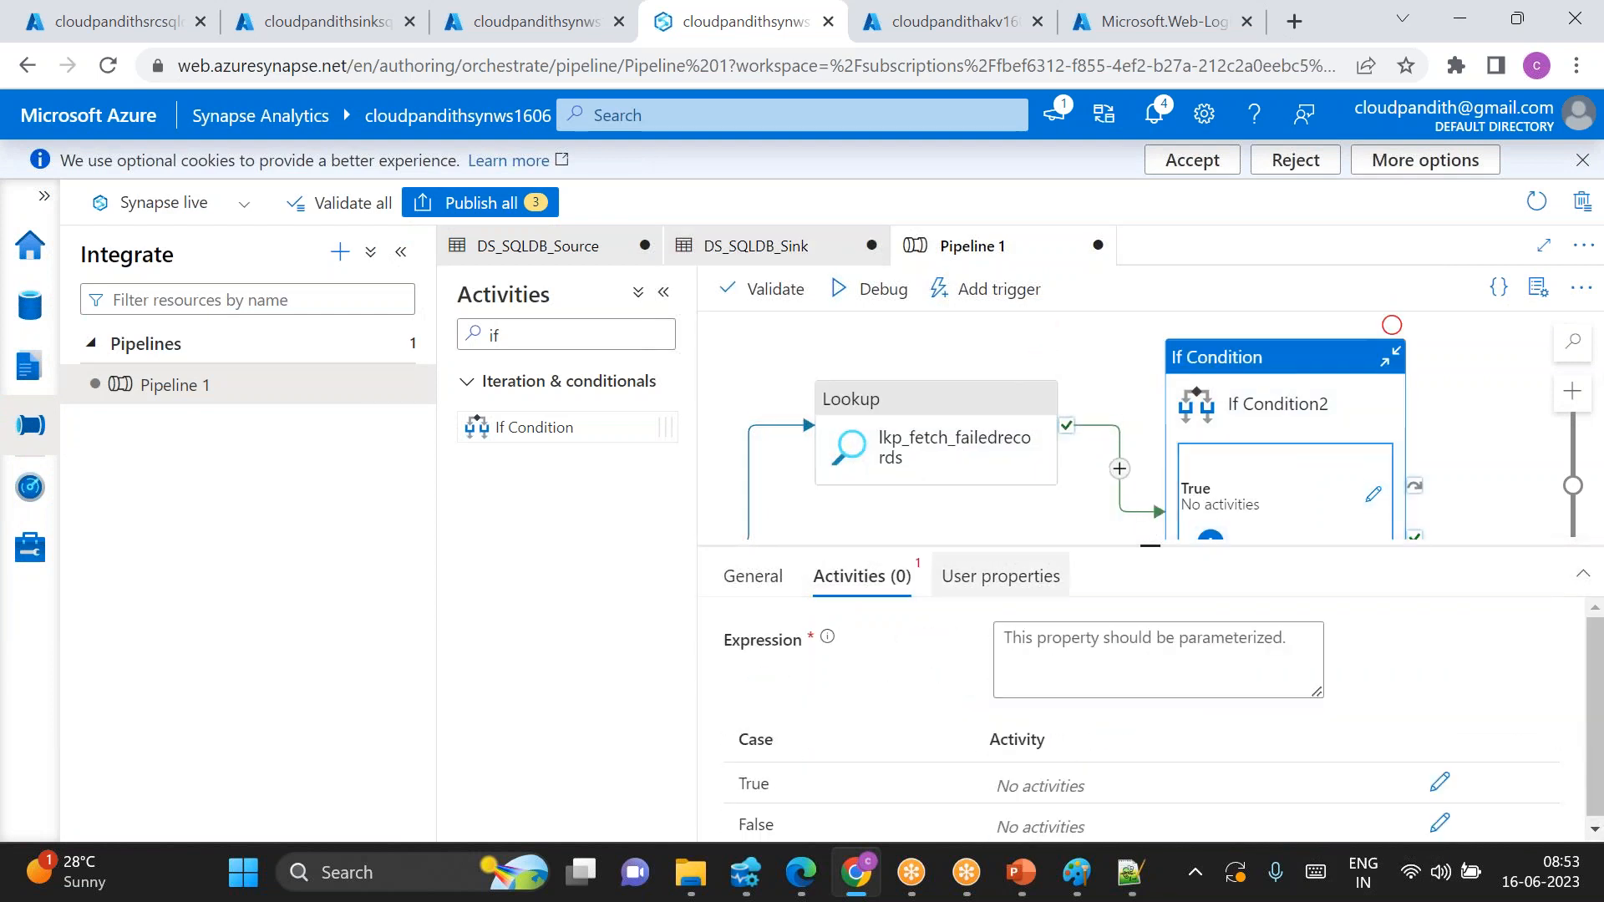
click(1102, 661)
click(1040, 734)
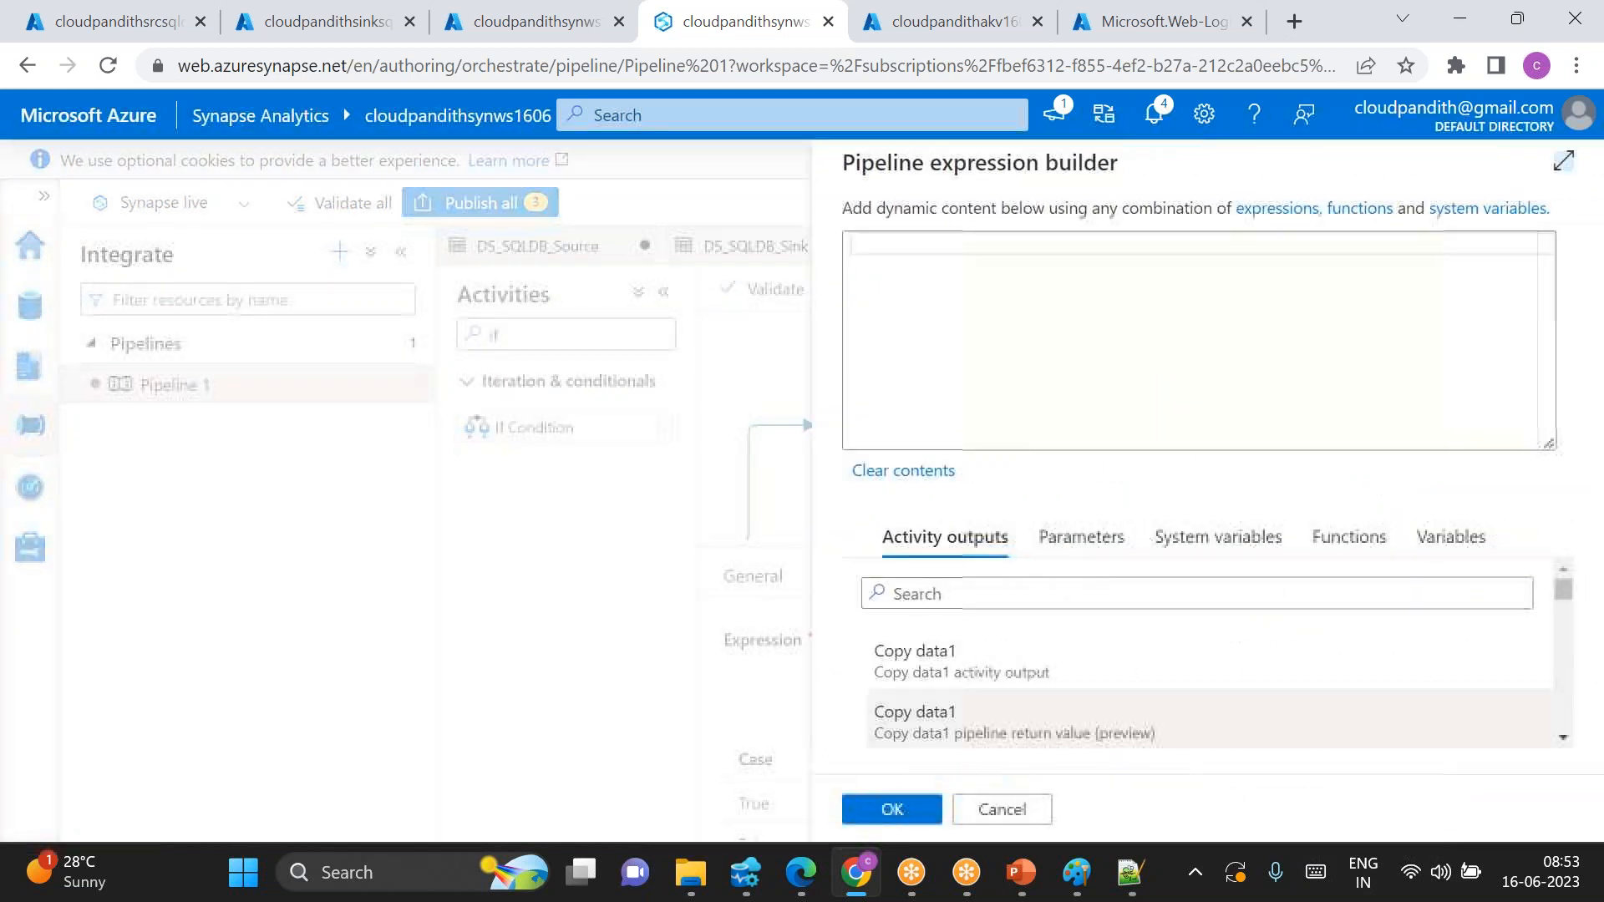
scroll(1064, 639, down, 5)
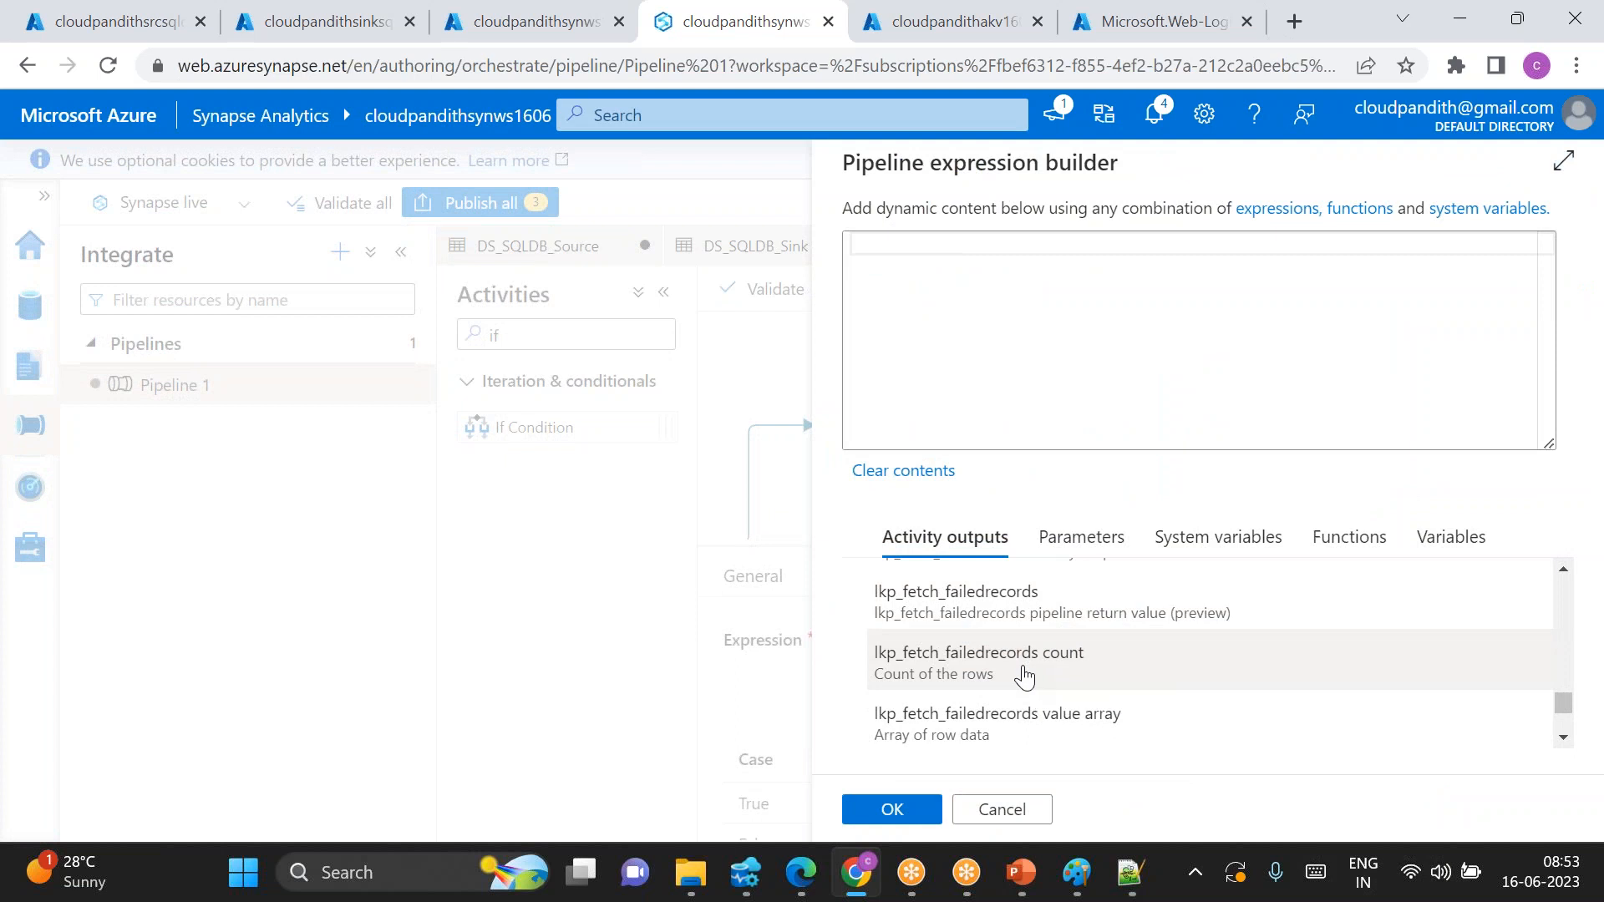
click(1023, 660)
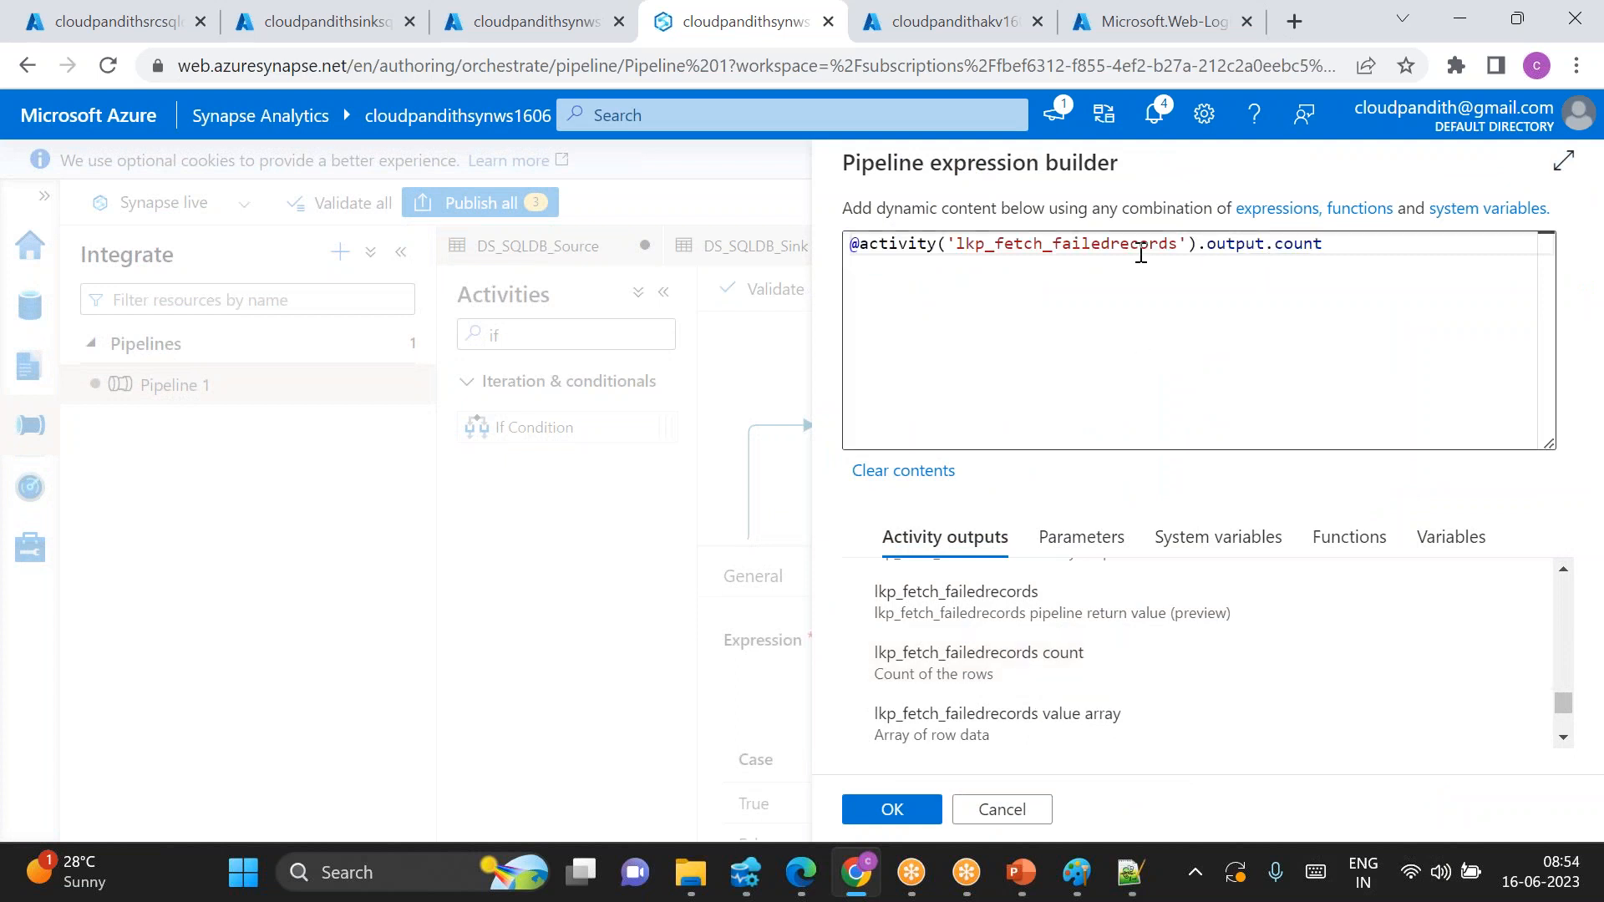
double_click(1077, 249)
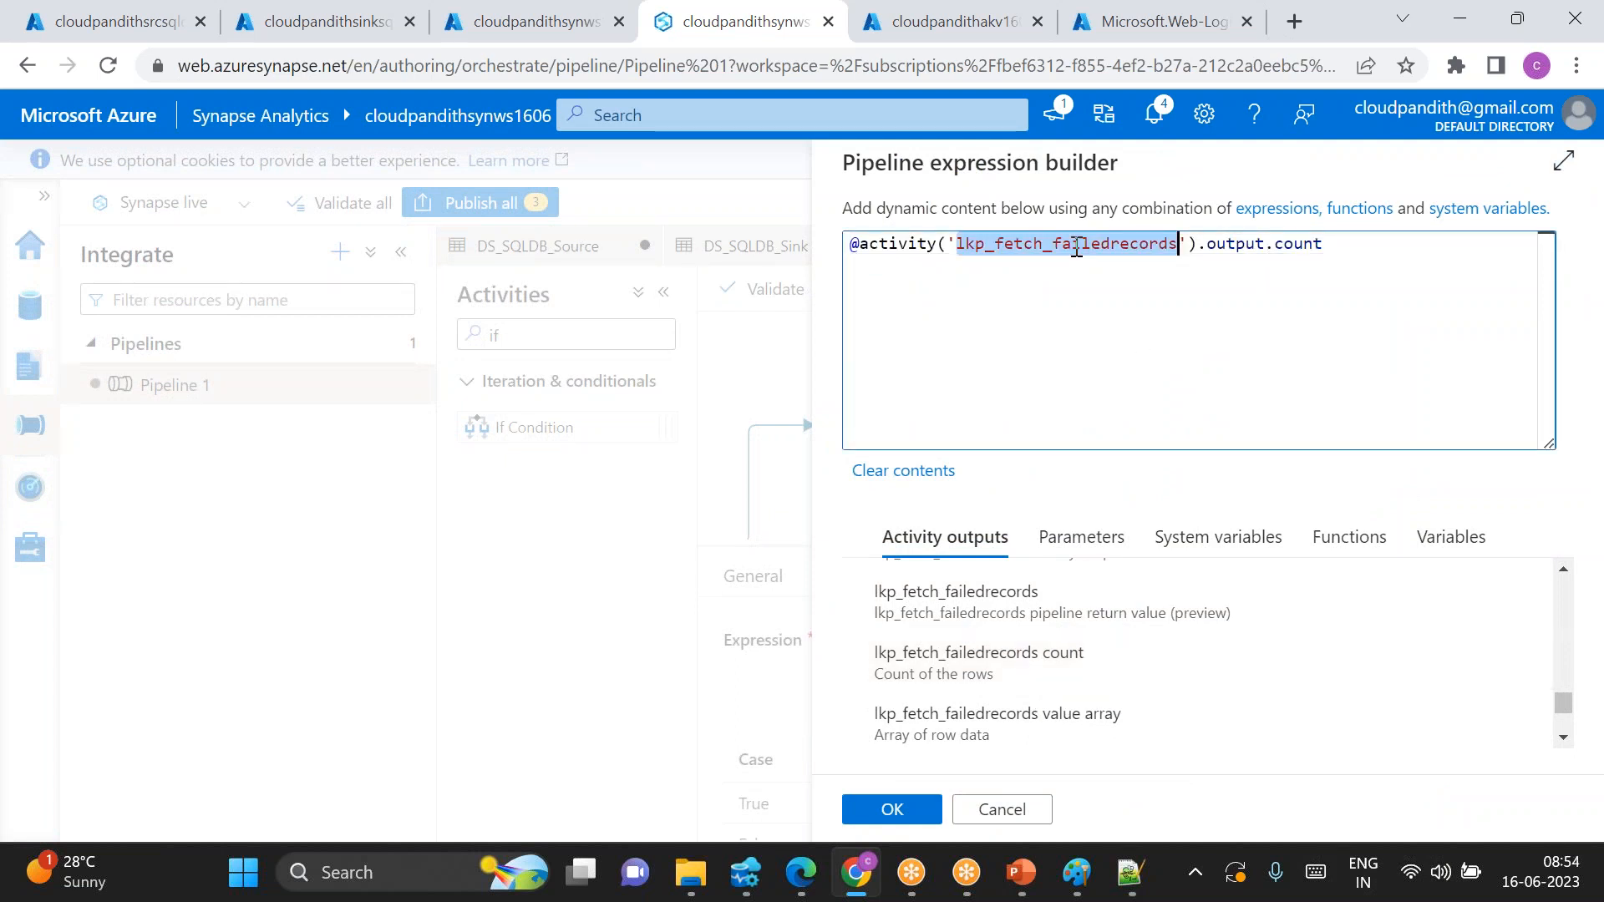
click(892, 810)
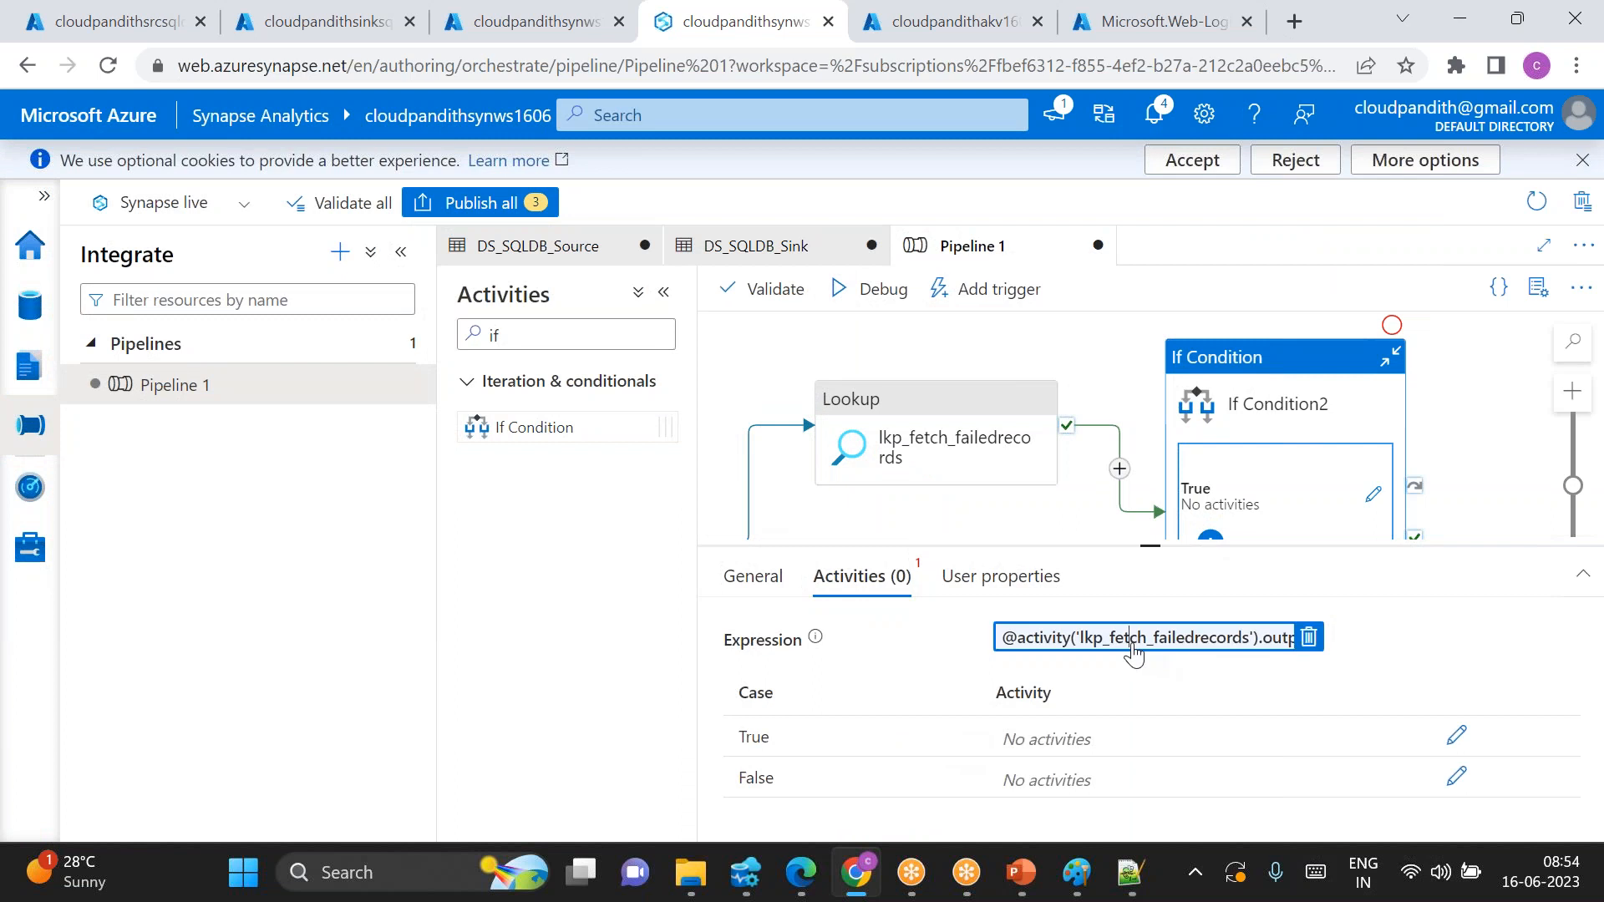
Step: Reopen the condition expression and search the functions list for 'gr' to find greater
click(1134, 654)
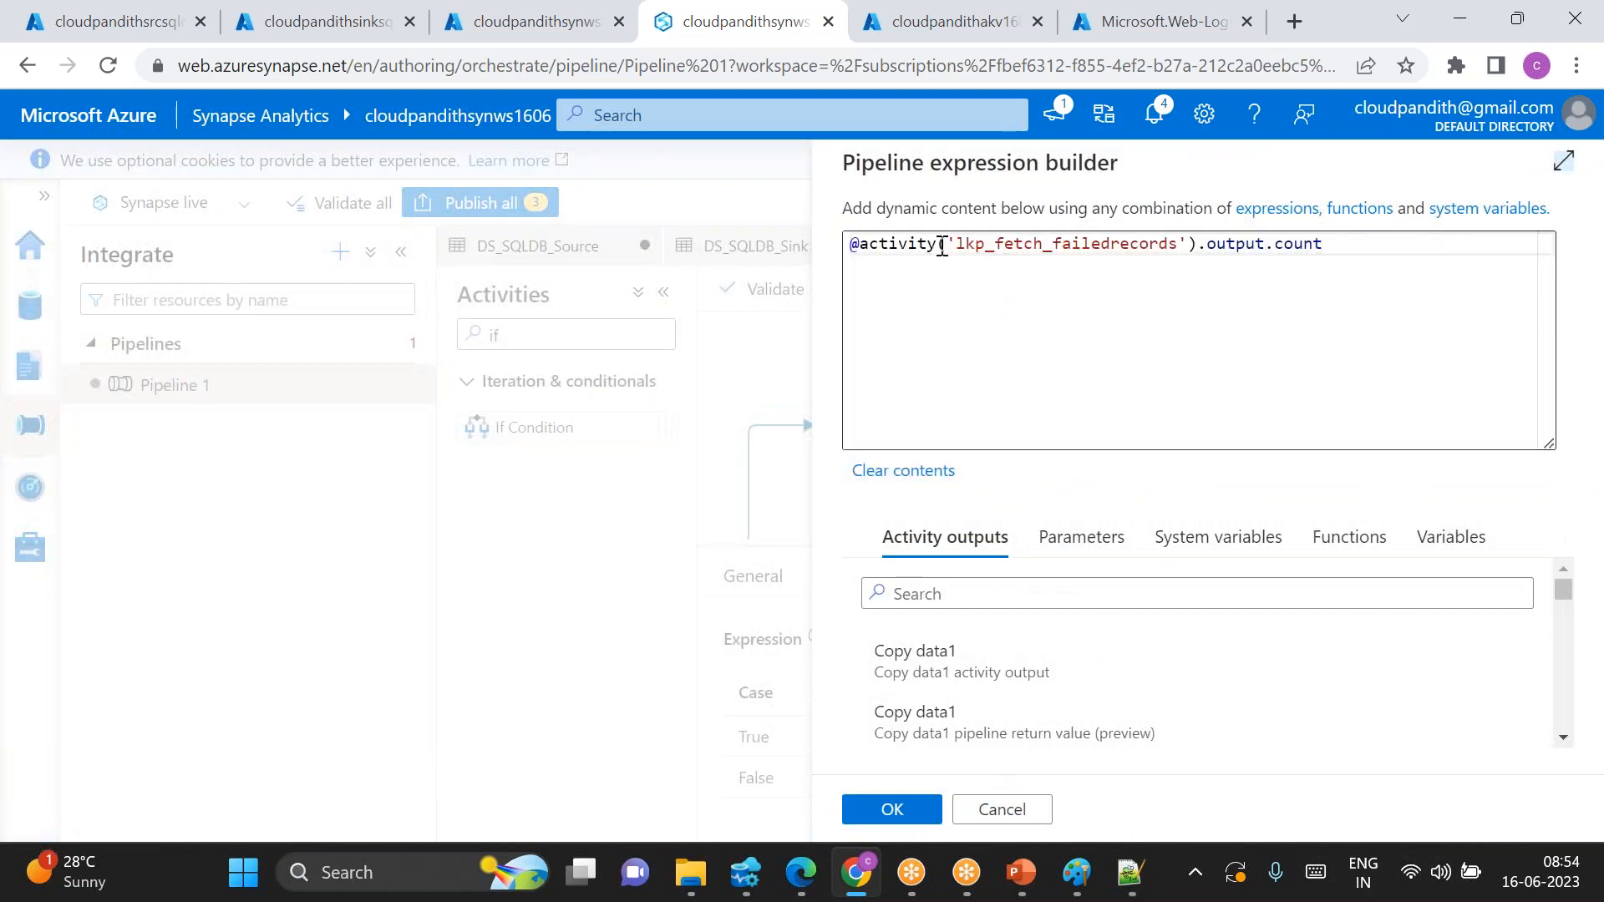
click(864, 243)
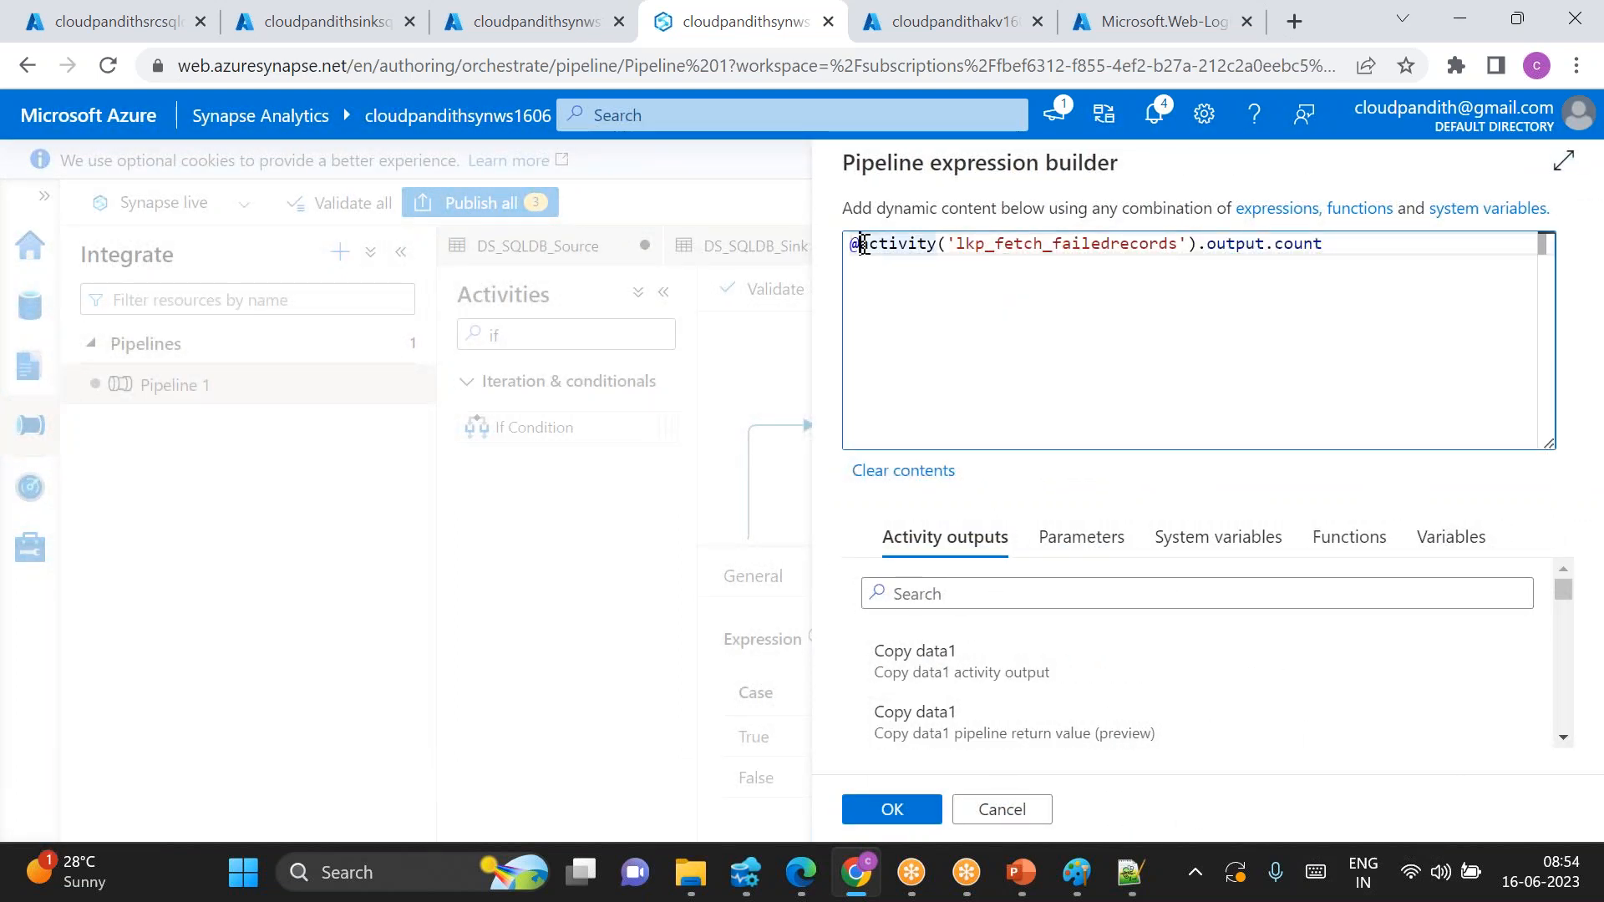
text(equa)
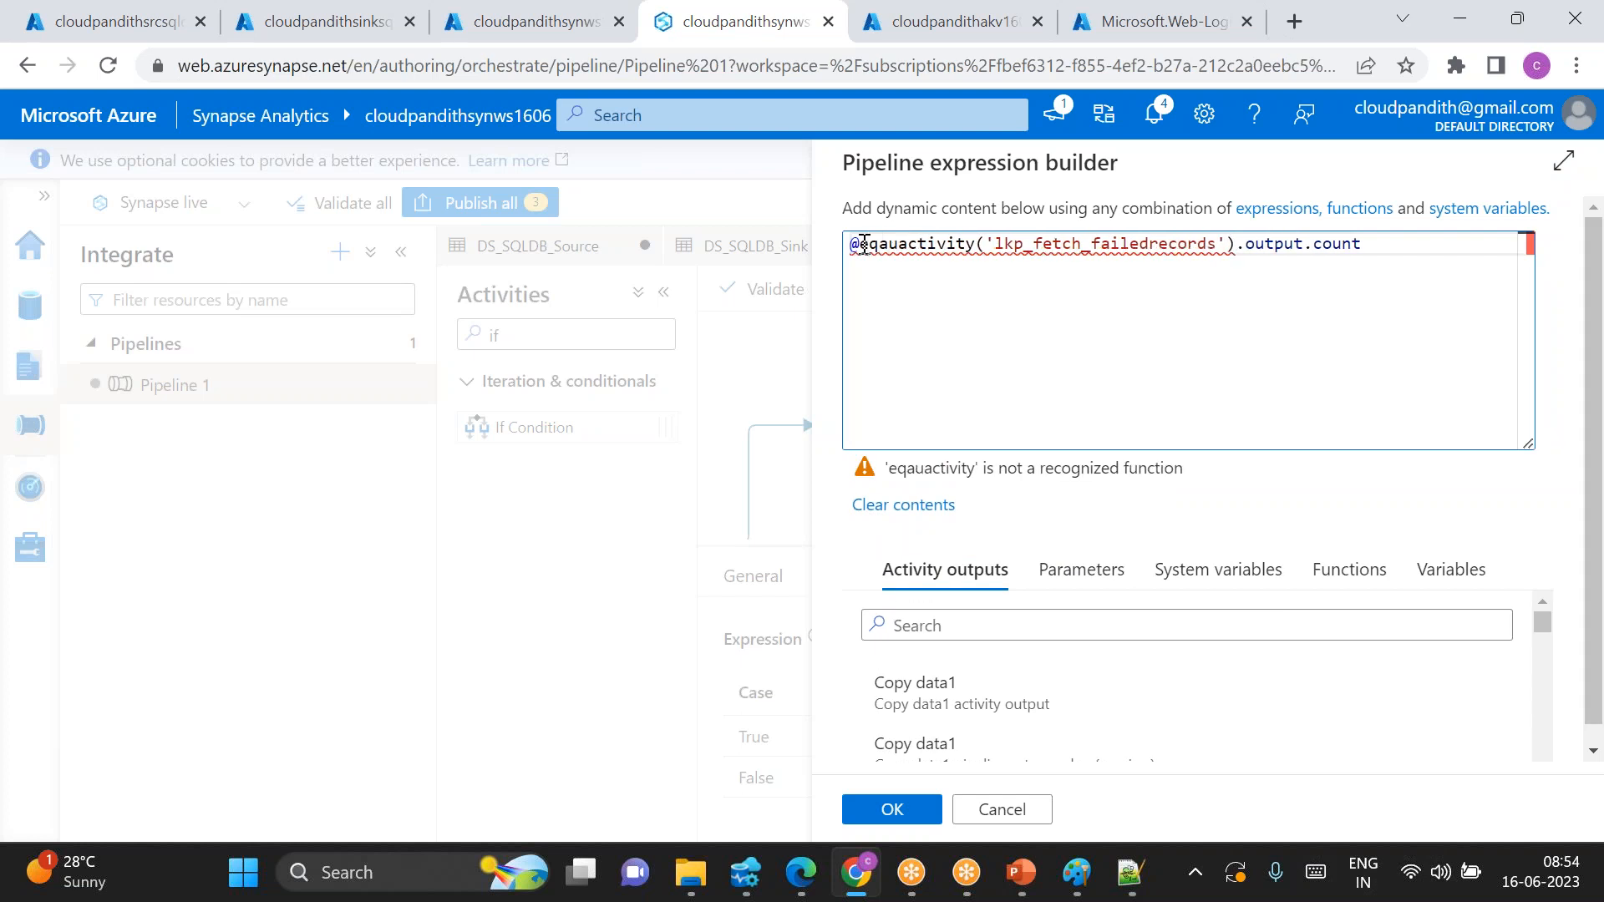
key(BackSpace)
key(BackSpace)
key(BackSpace)
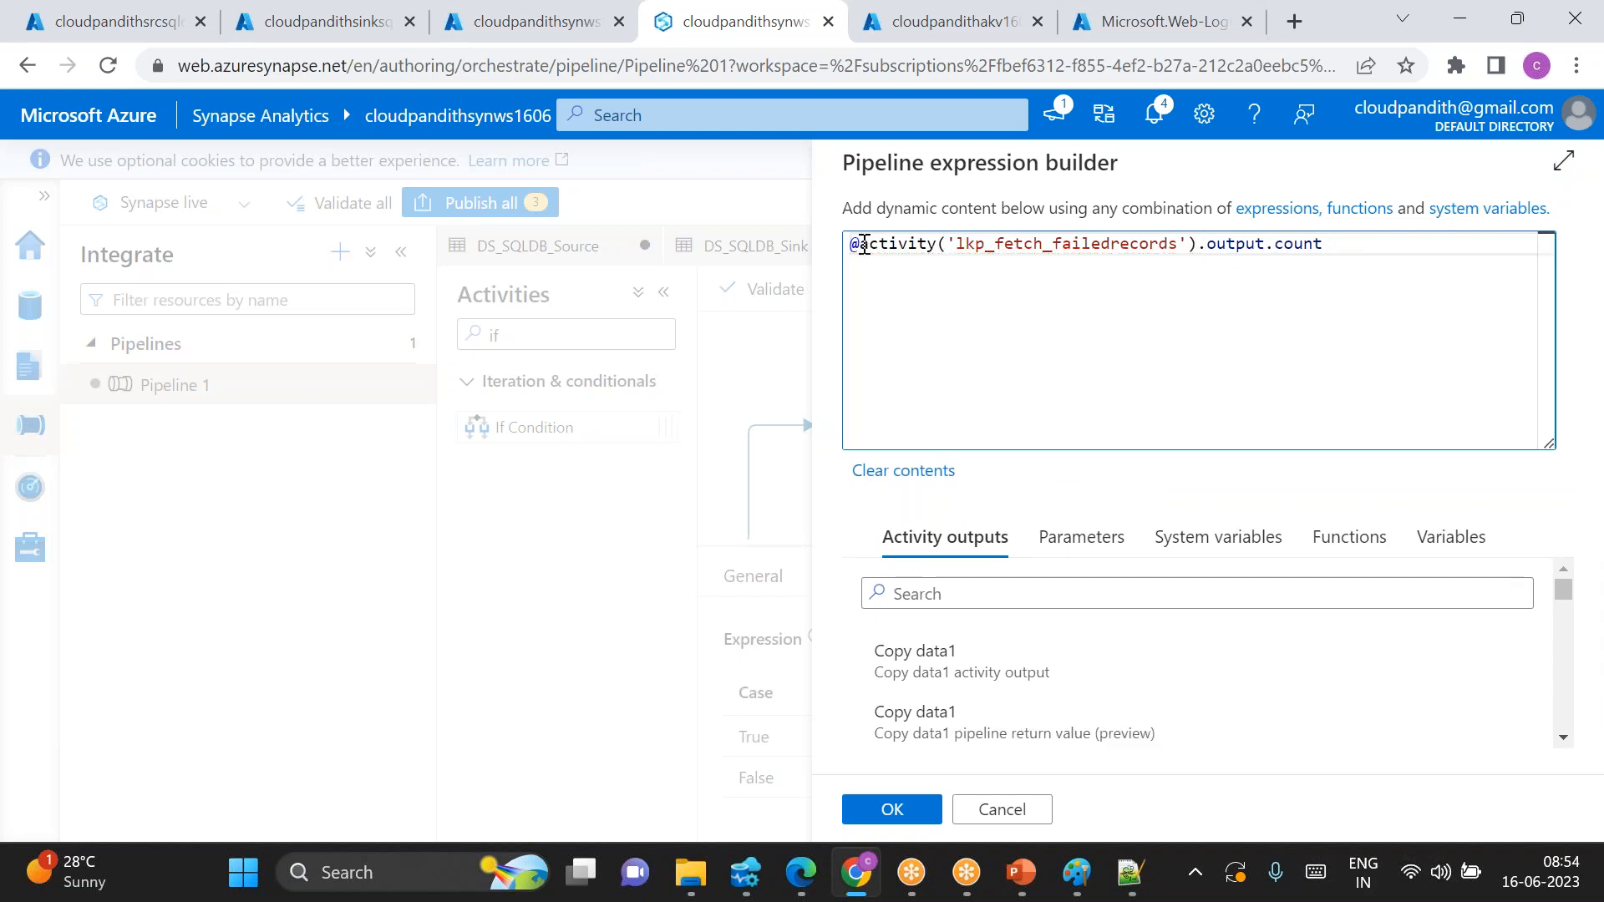
click(1328, 541)
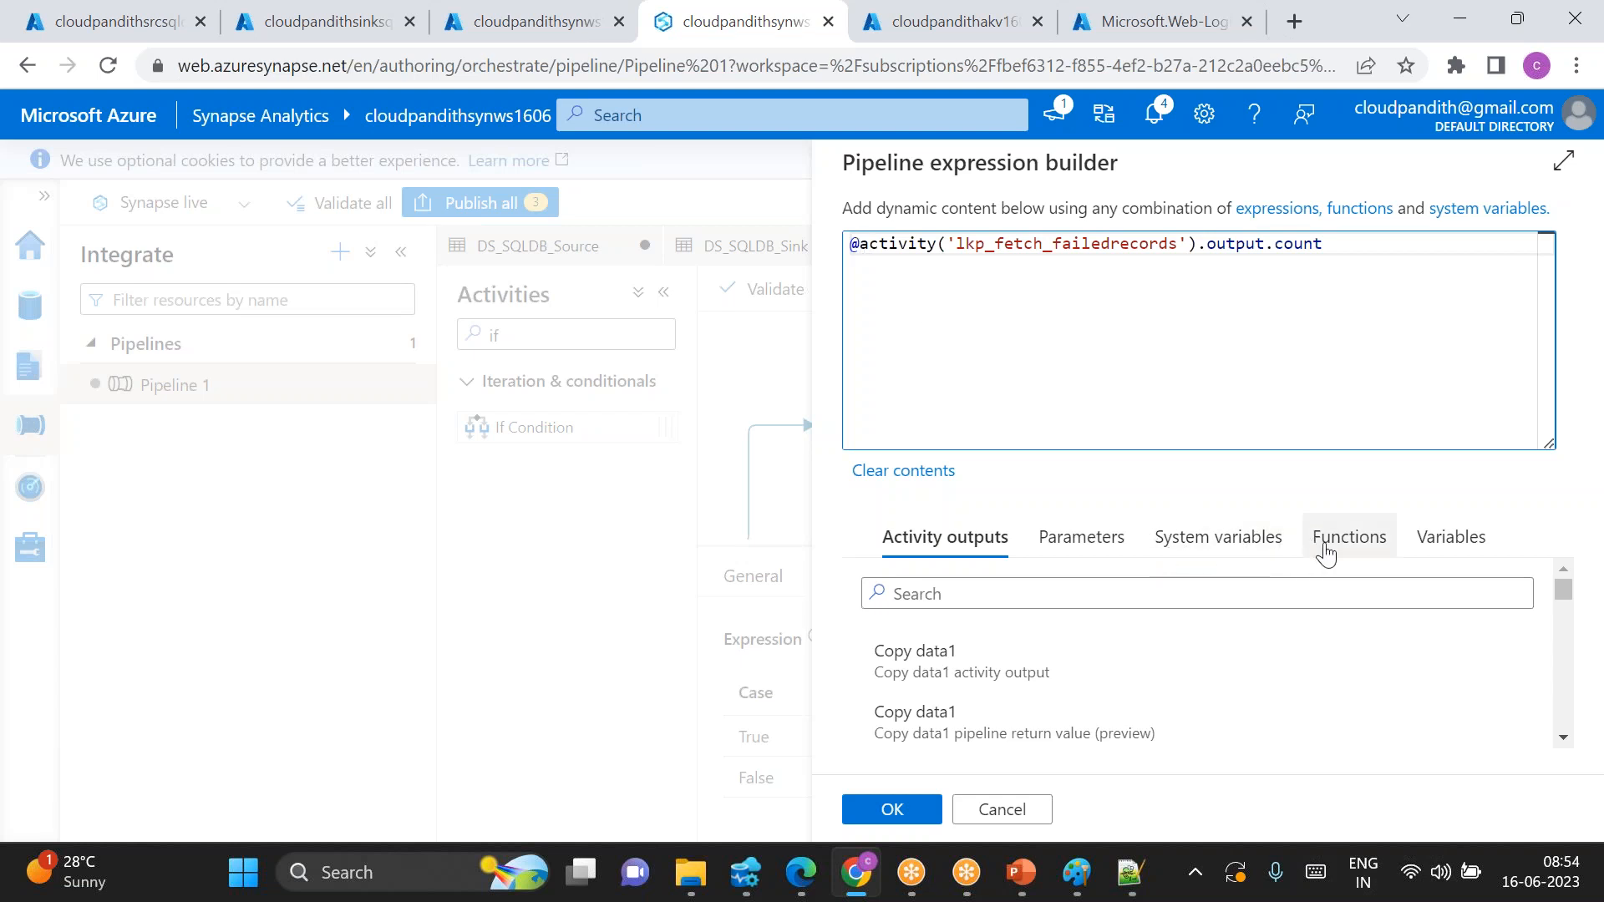
click(996, 592)
text(greater)
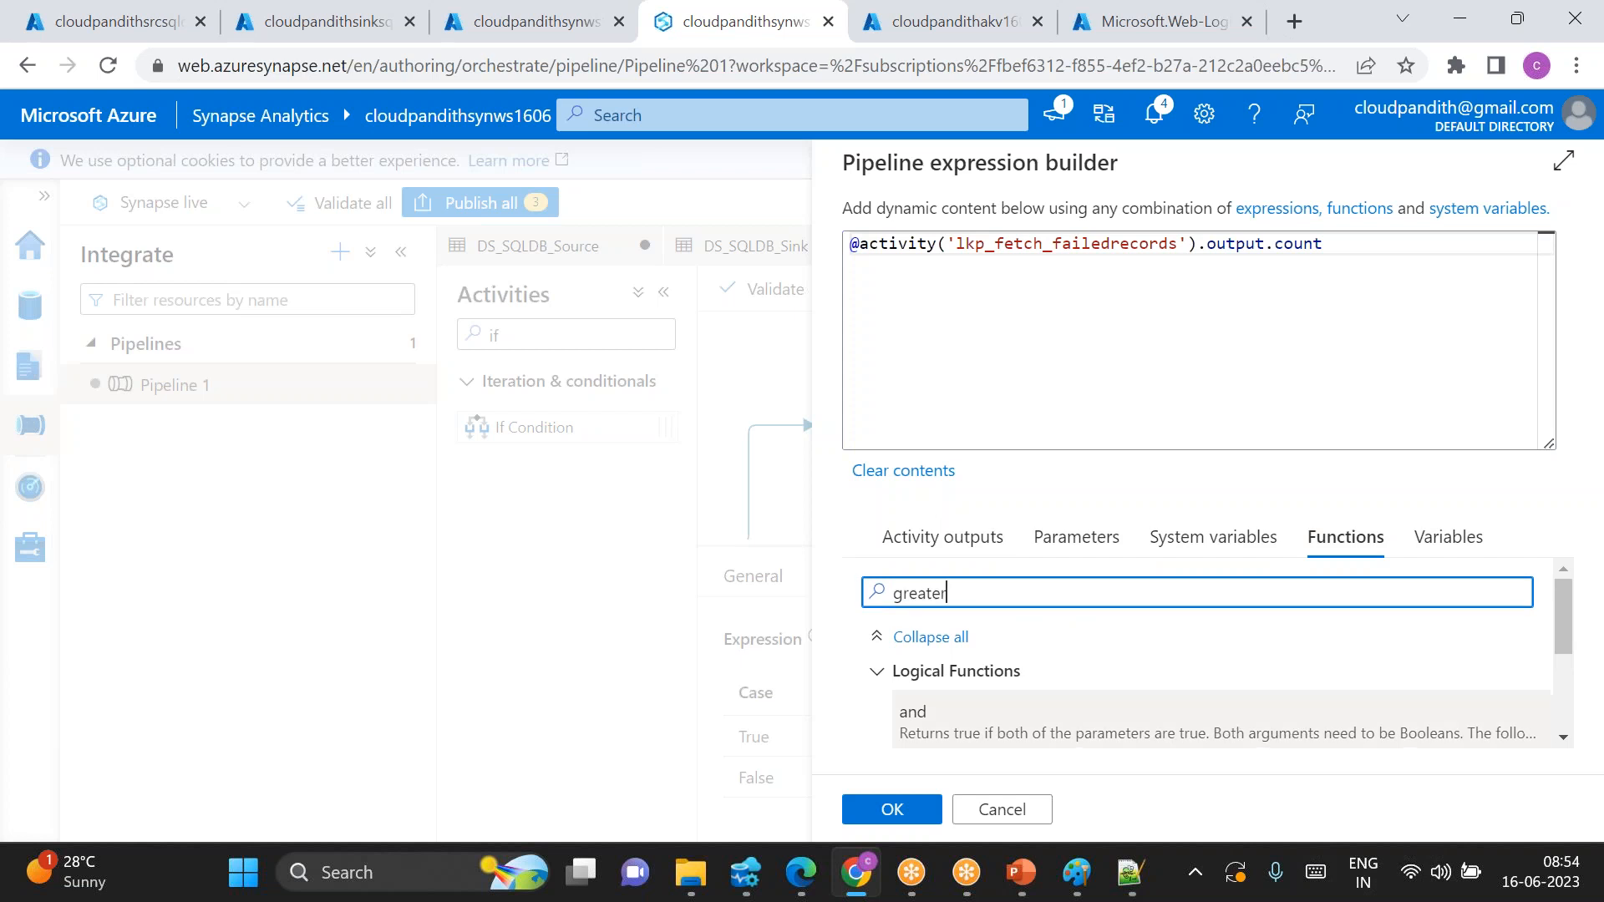
scroll(997, 601, down, 2)
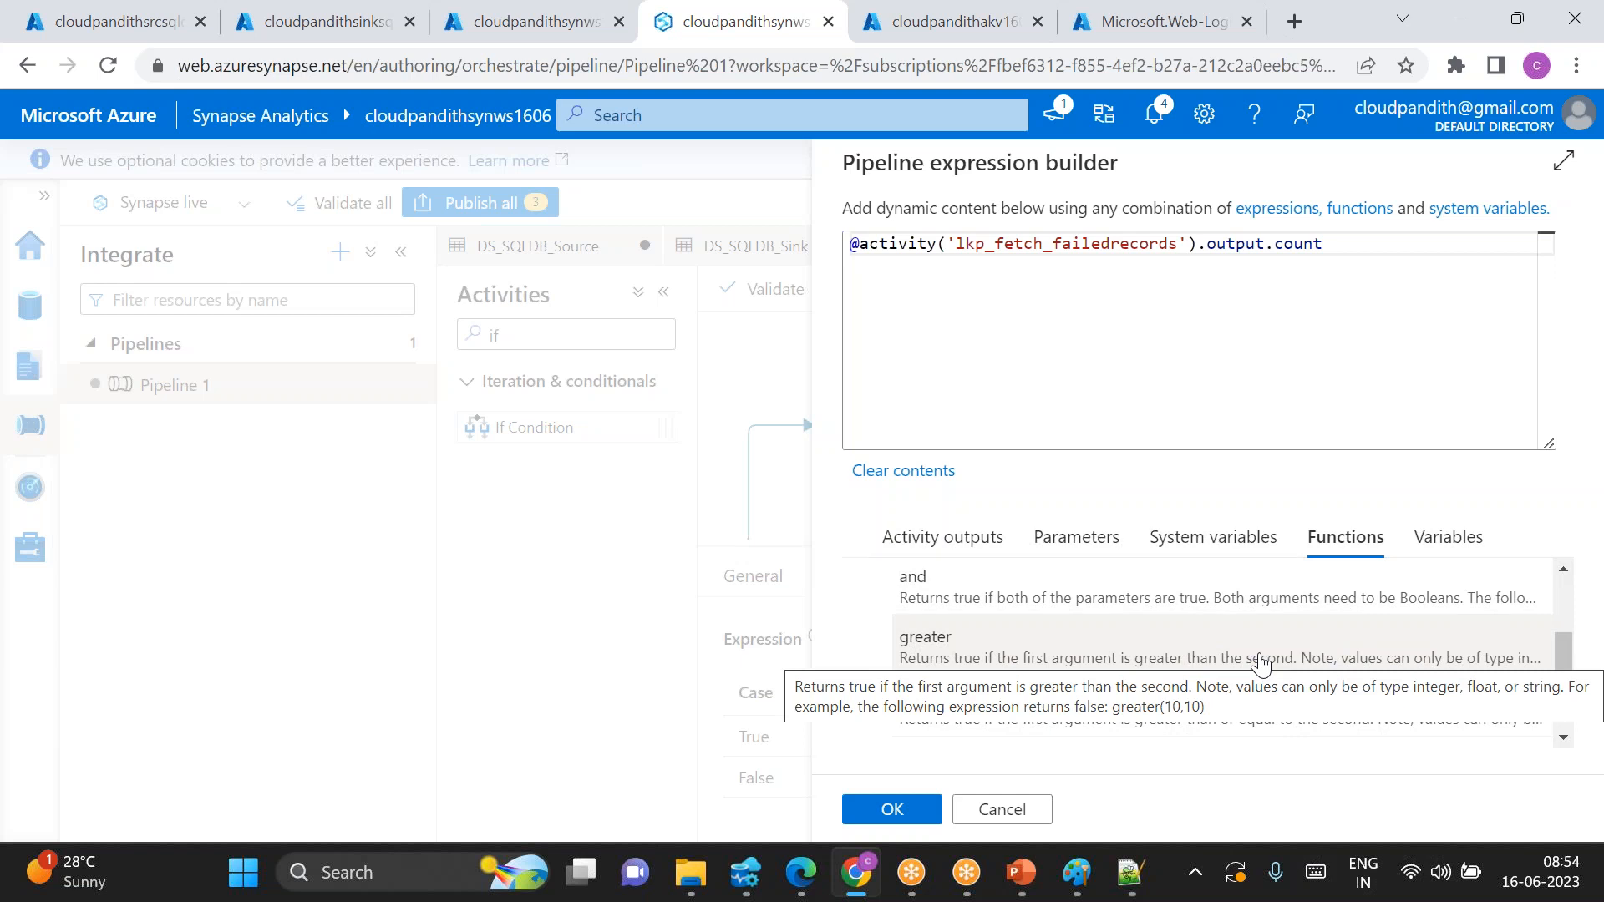
Step: Append ',0' and wrap the lookup count in greater( in the condition expression
click(1345, 241)
text(,0)
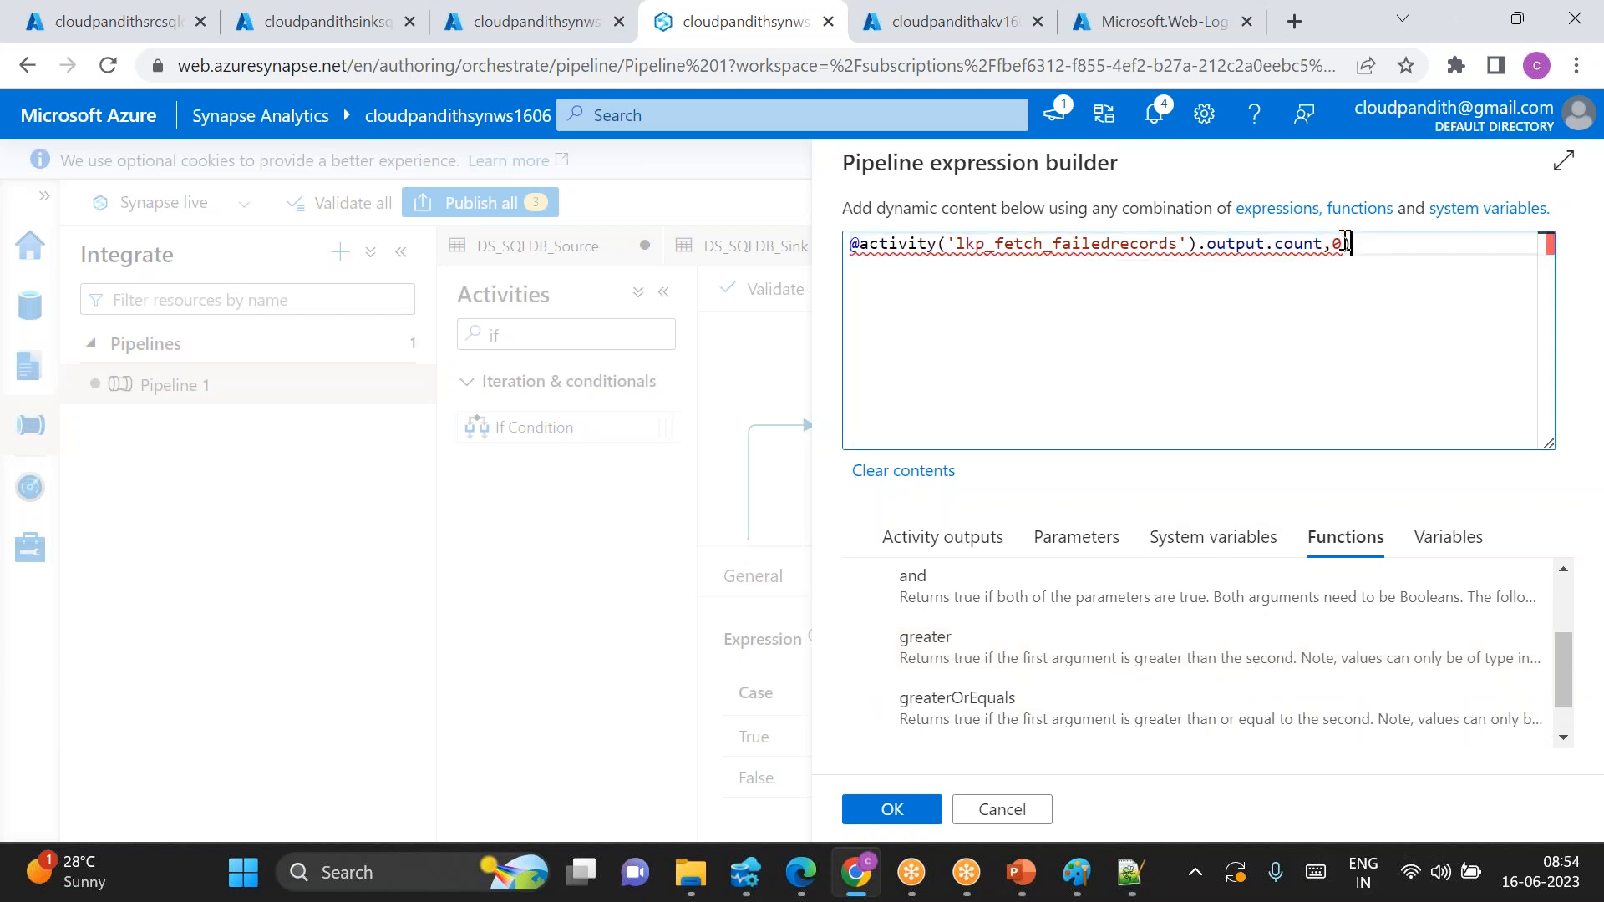
key(Right)
text(grea)
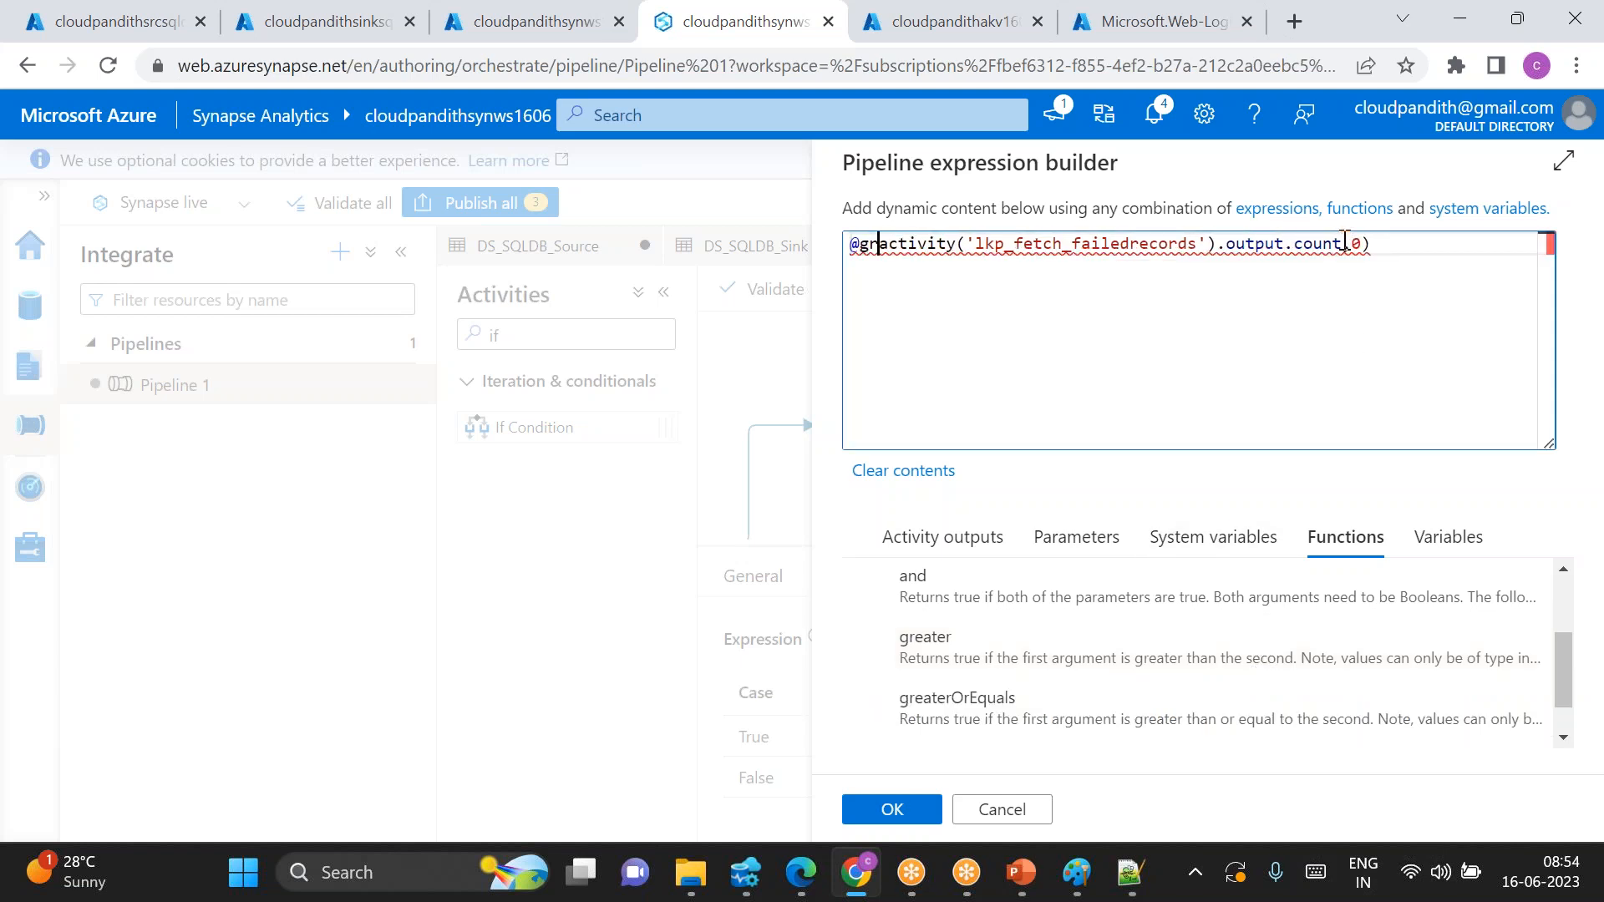
text(ter()
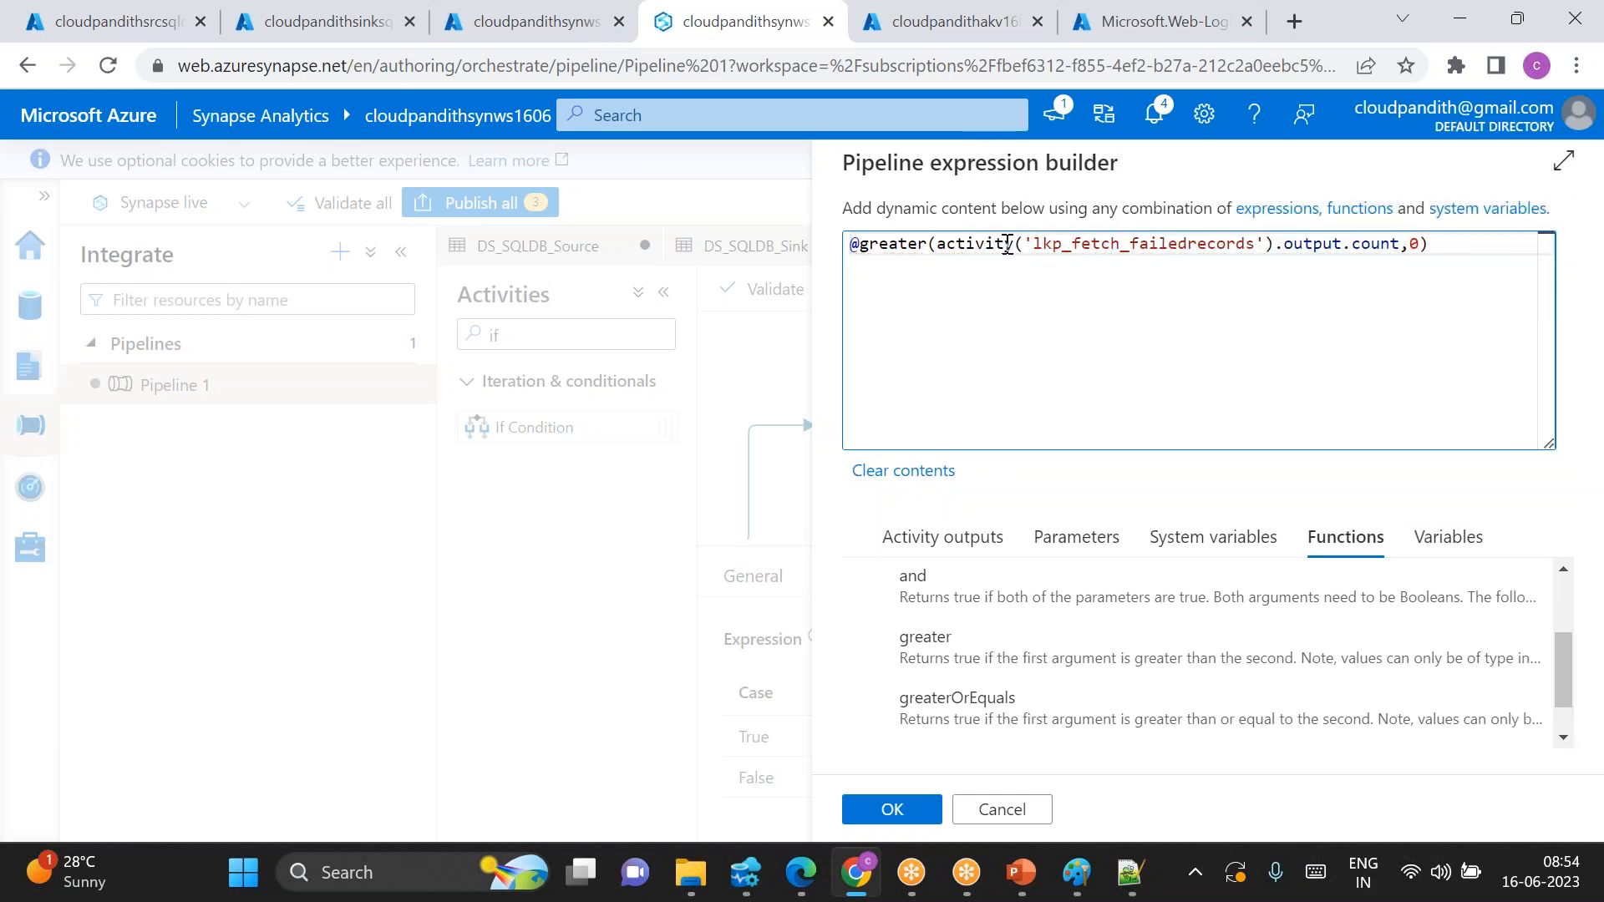
click(909, 243)
Step: Check the lkp_fetch_failedrecords output reference inside the greater expression
drag(994, 243, 1317, 252)
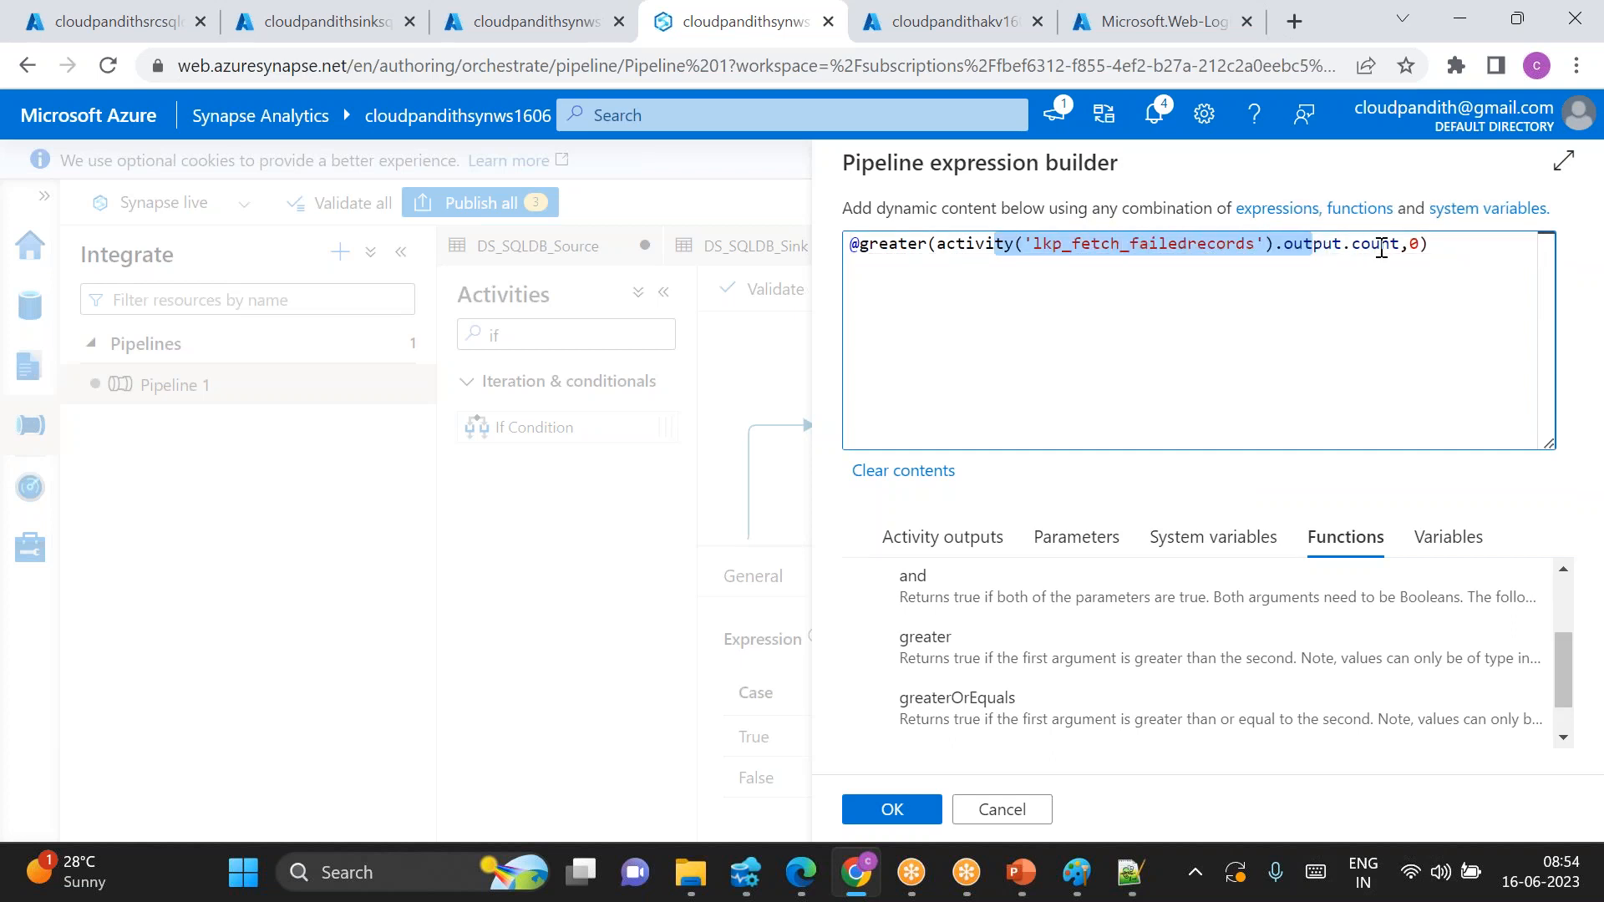
click(1415, 245)
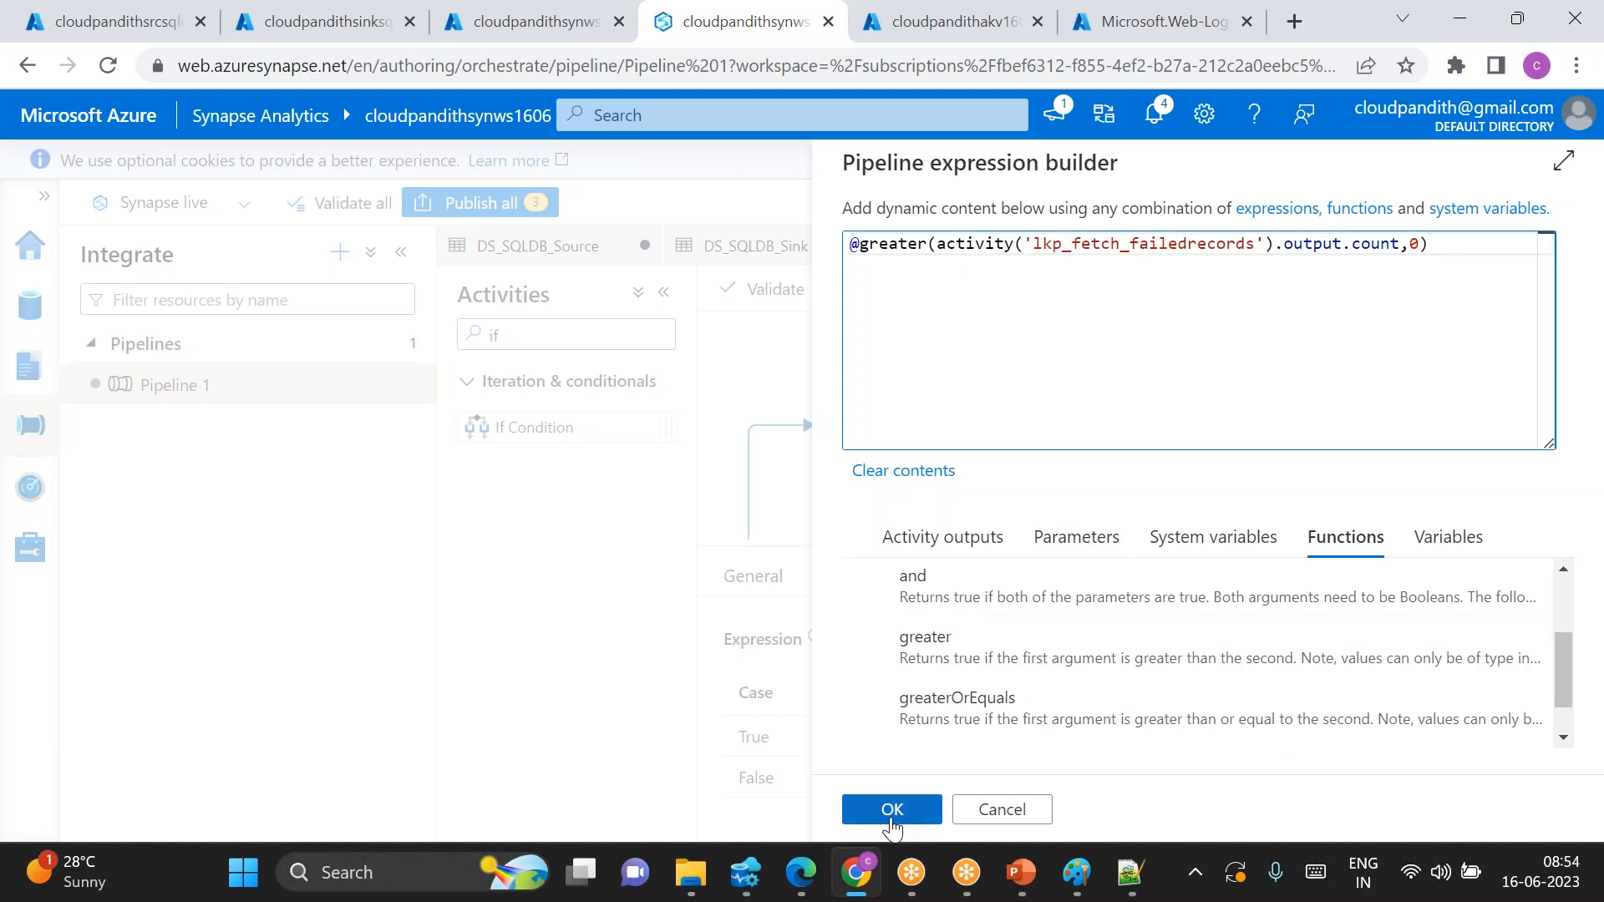
double_click(1373, 243)
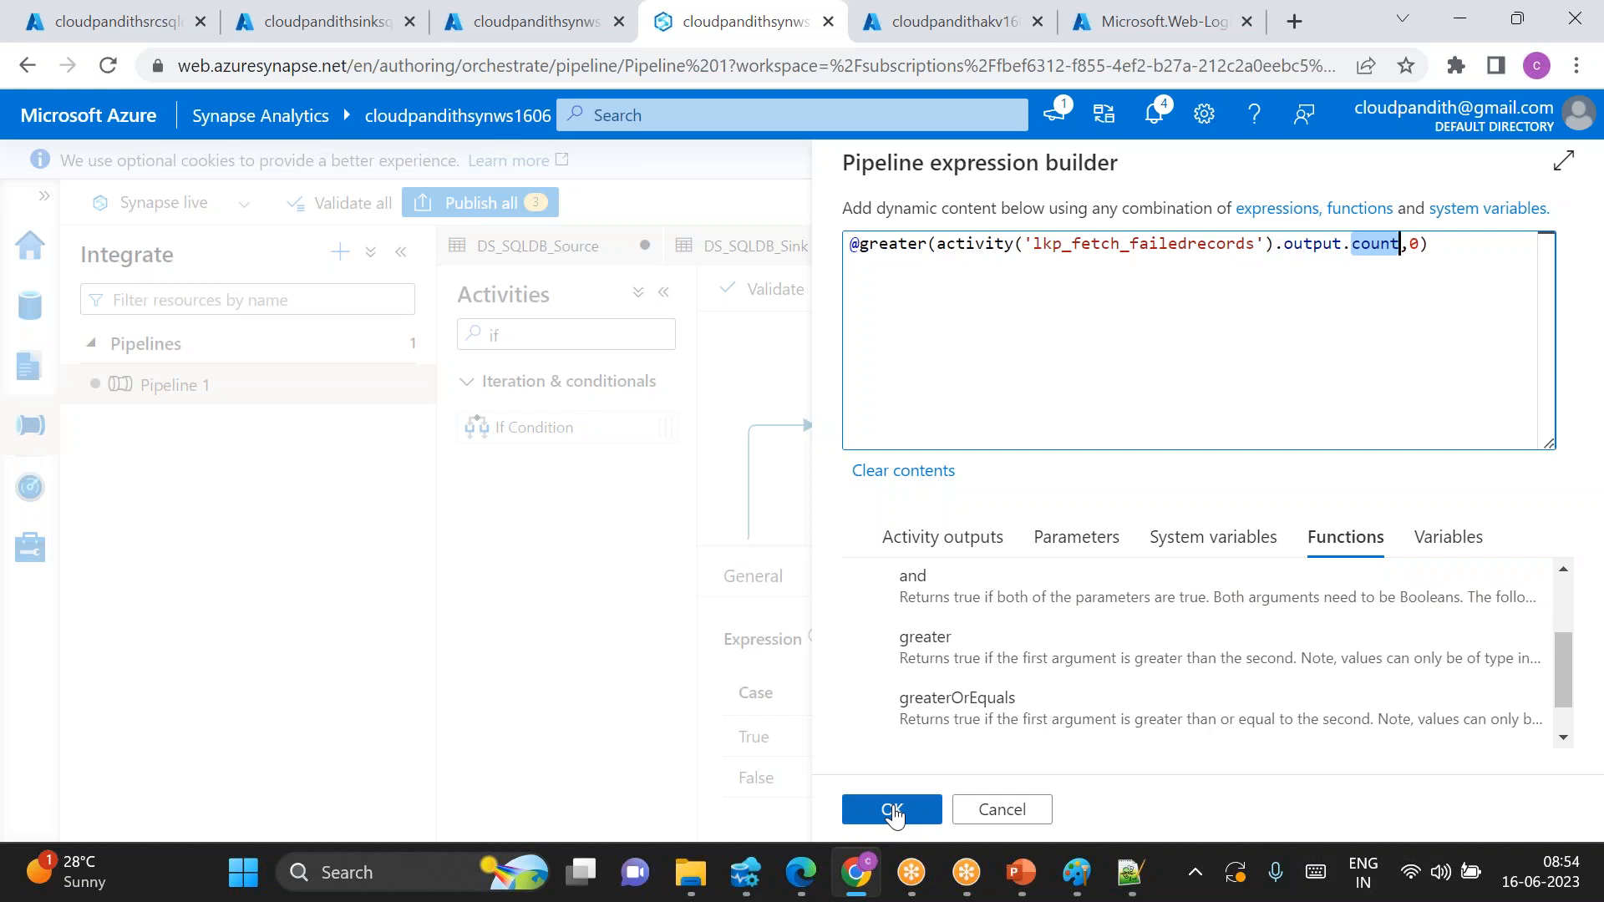
click(1028, 355)
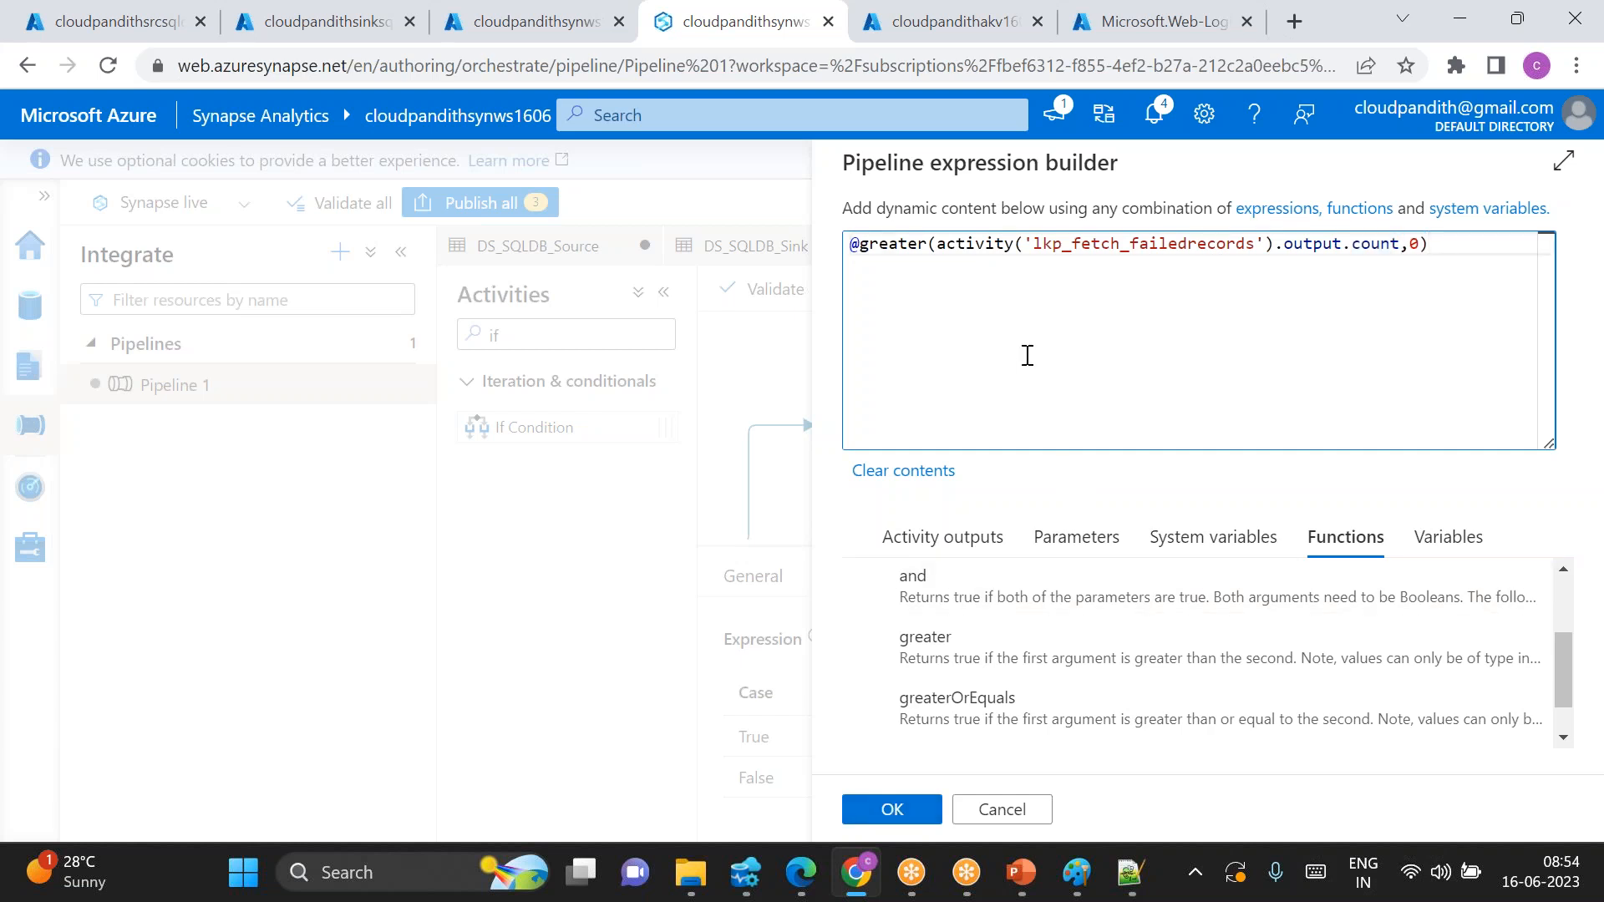
click(1175, 42)
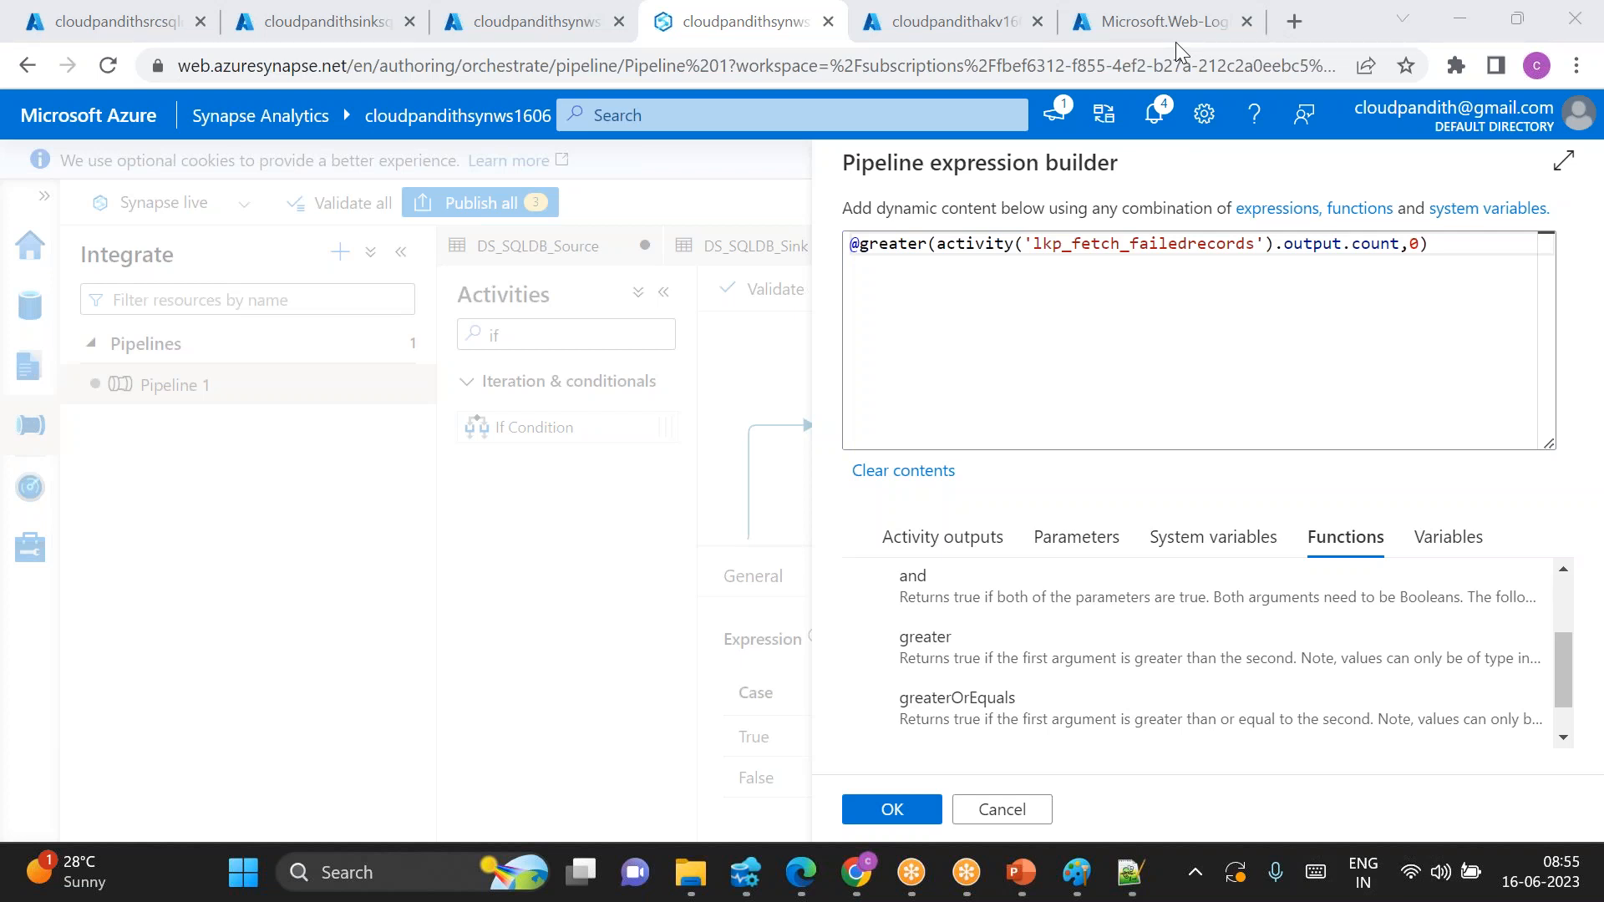
drag(1158, 290, 1120, 246)
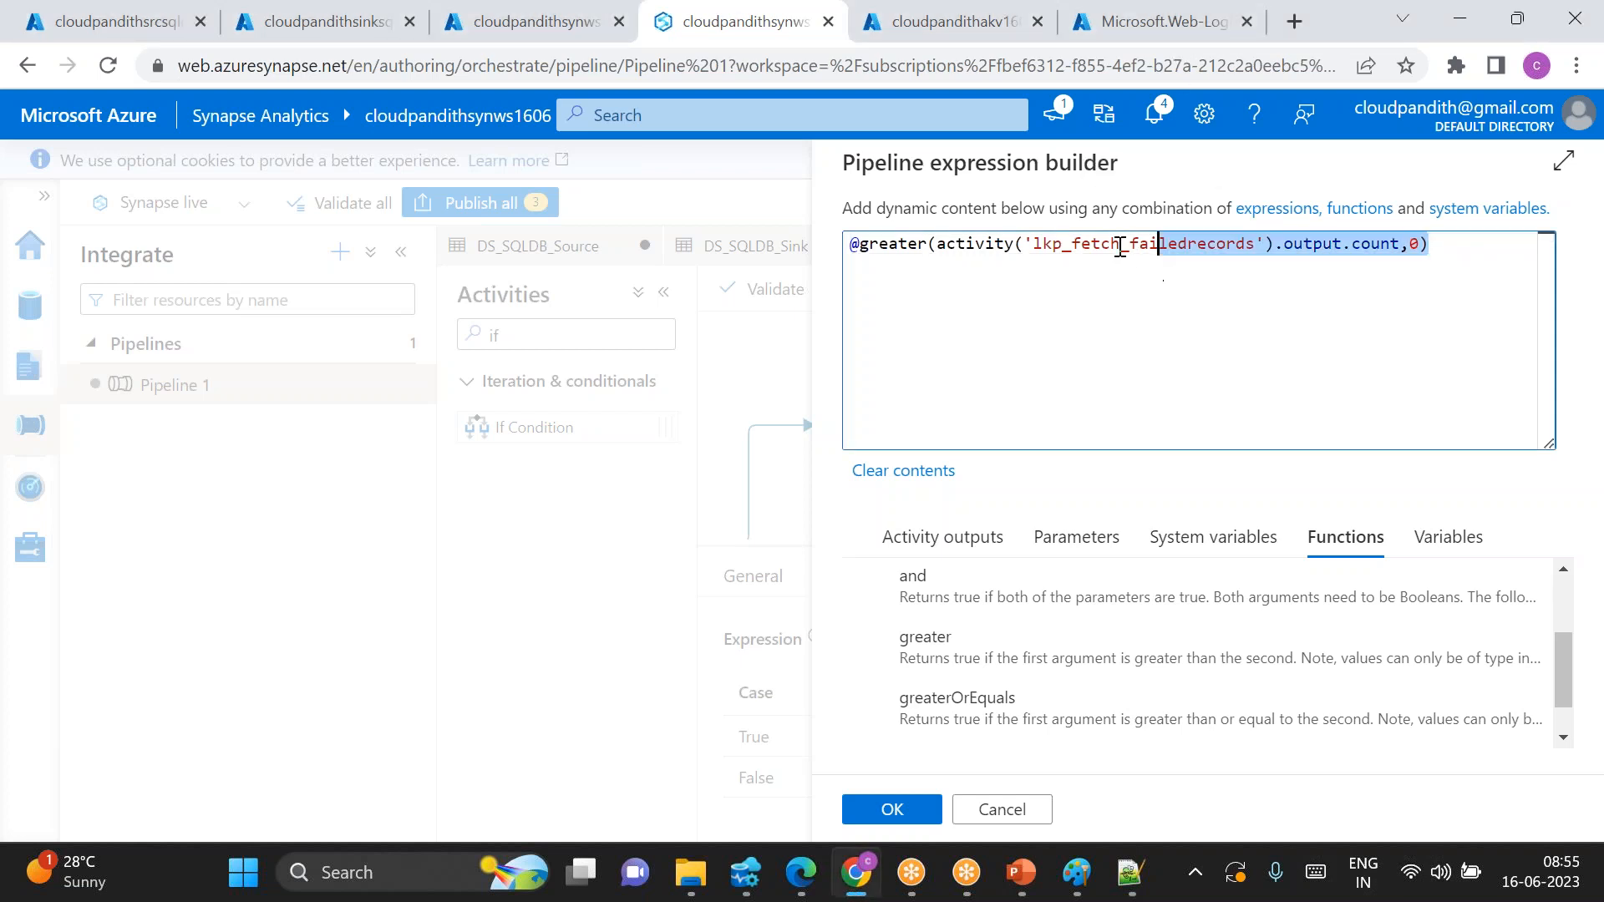
double_click(1110, 240)
click(1075, 315)
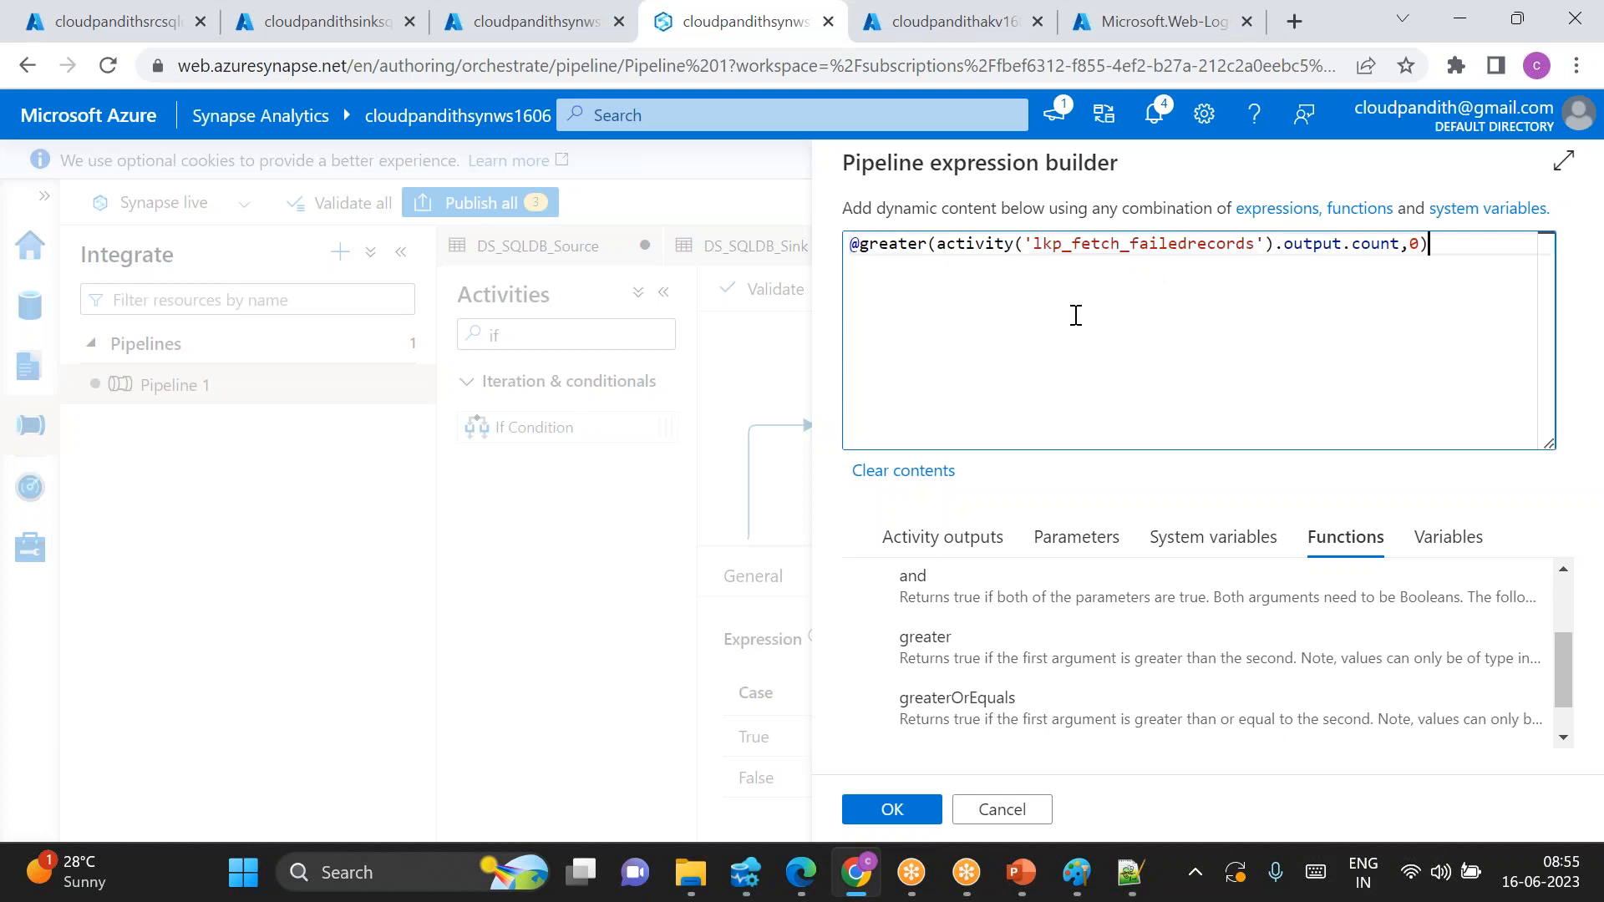
click(1087, 335)
double_click(1311, 244)
double_click(1374, 243)
click(939, 343)
click(1412, 243)
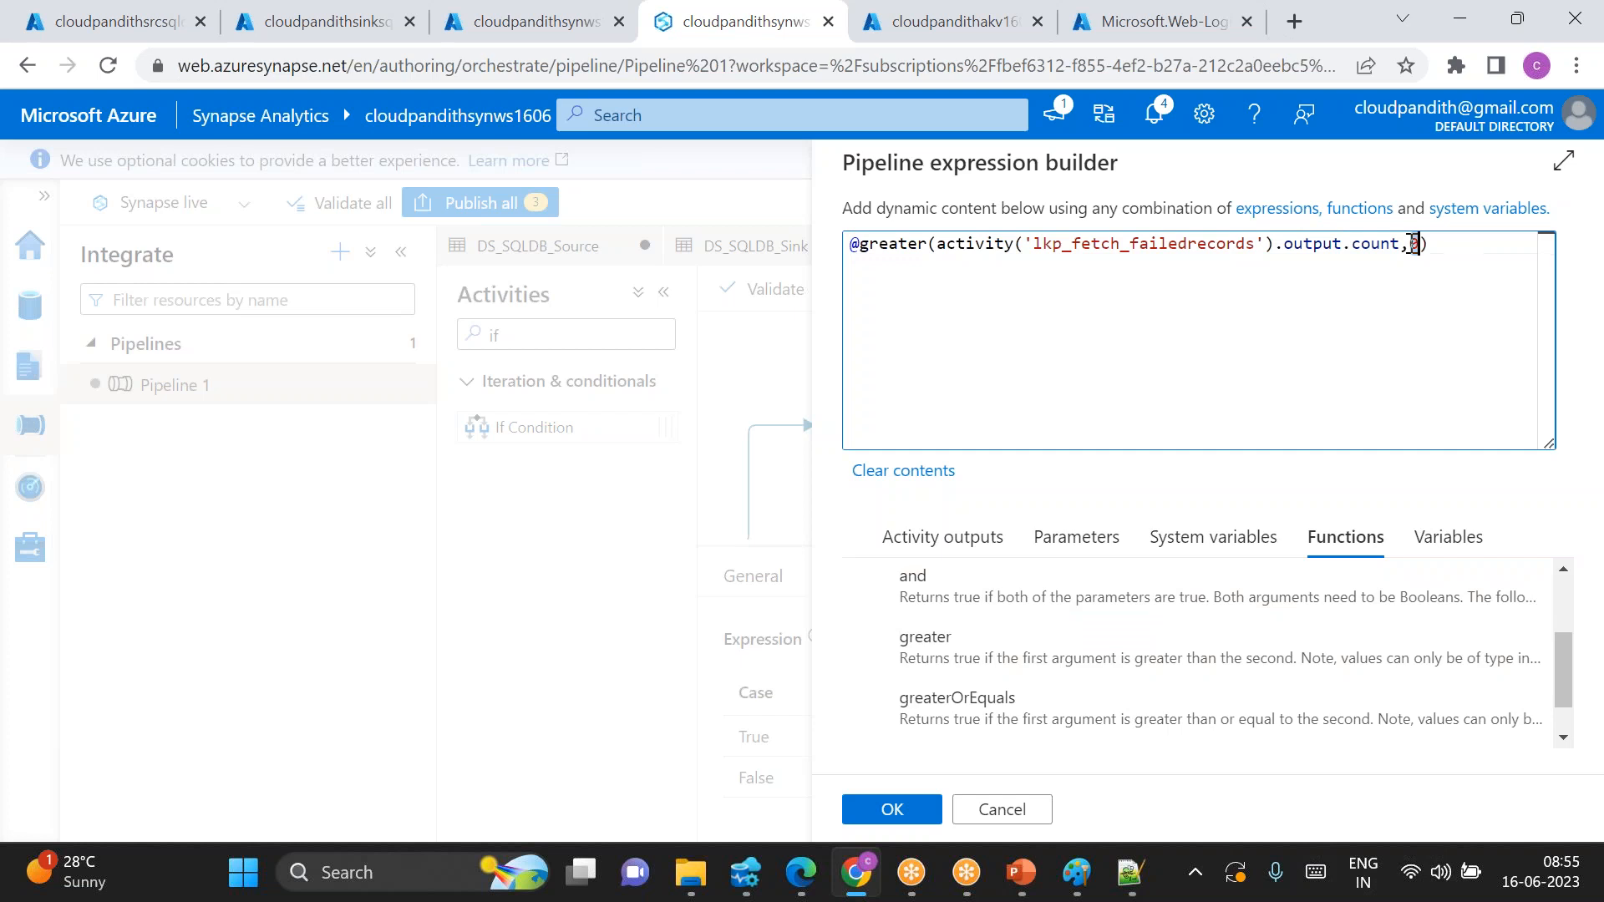
drag(1401, 243, 929, 252)
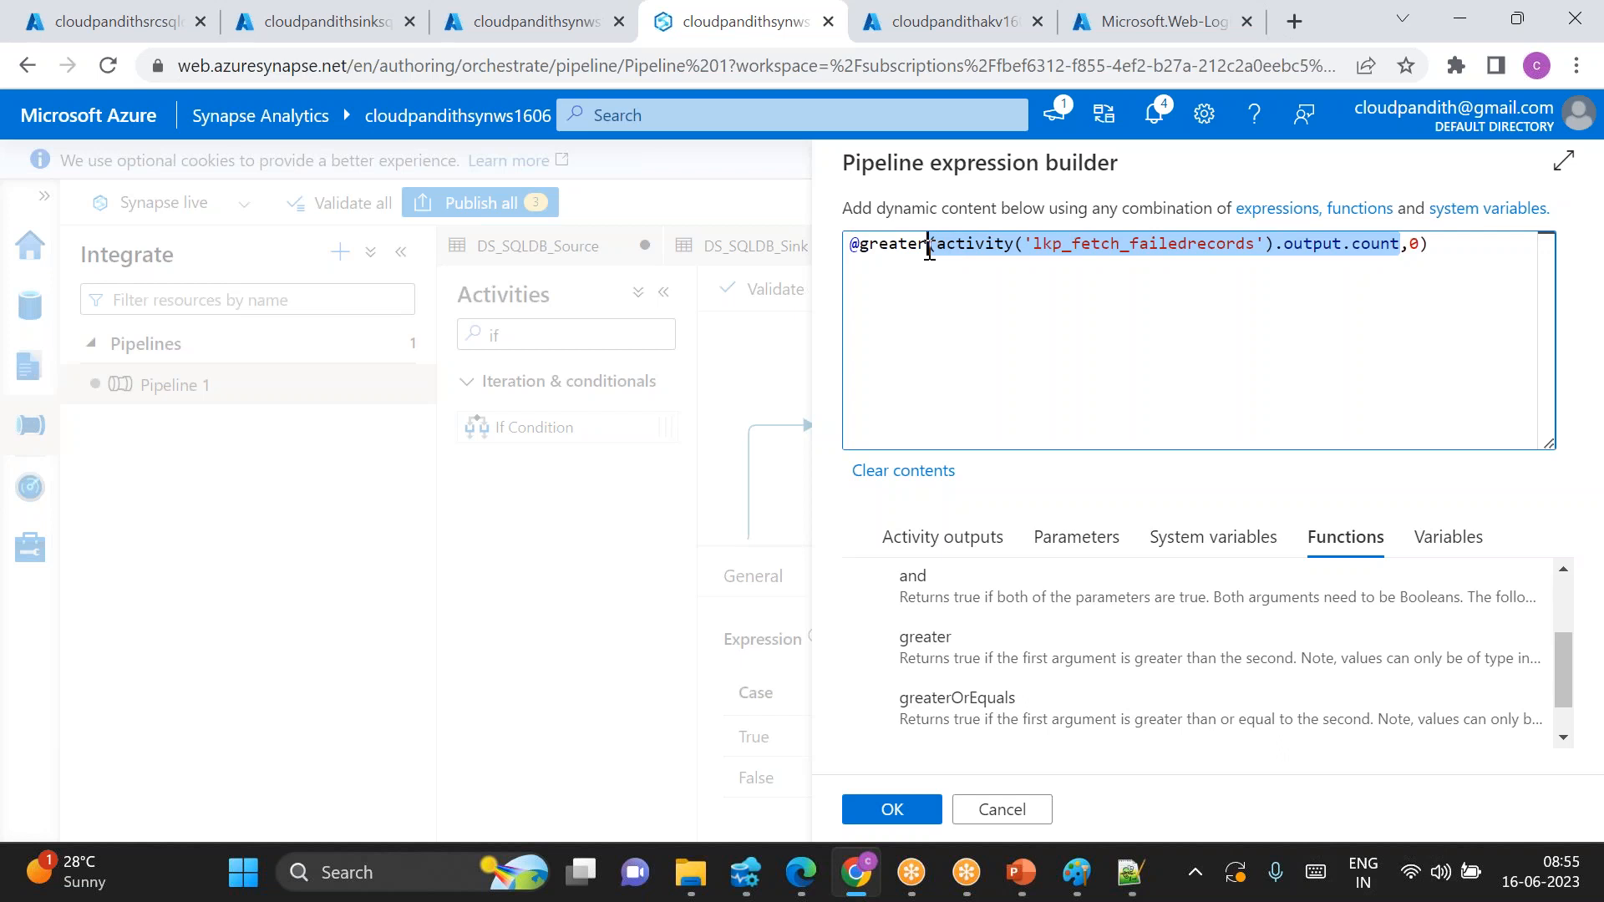
double_click(1375, 245)
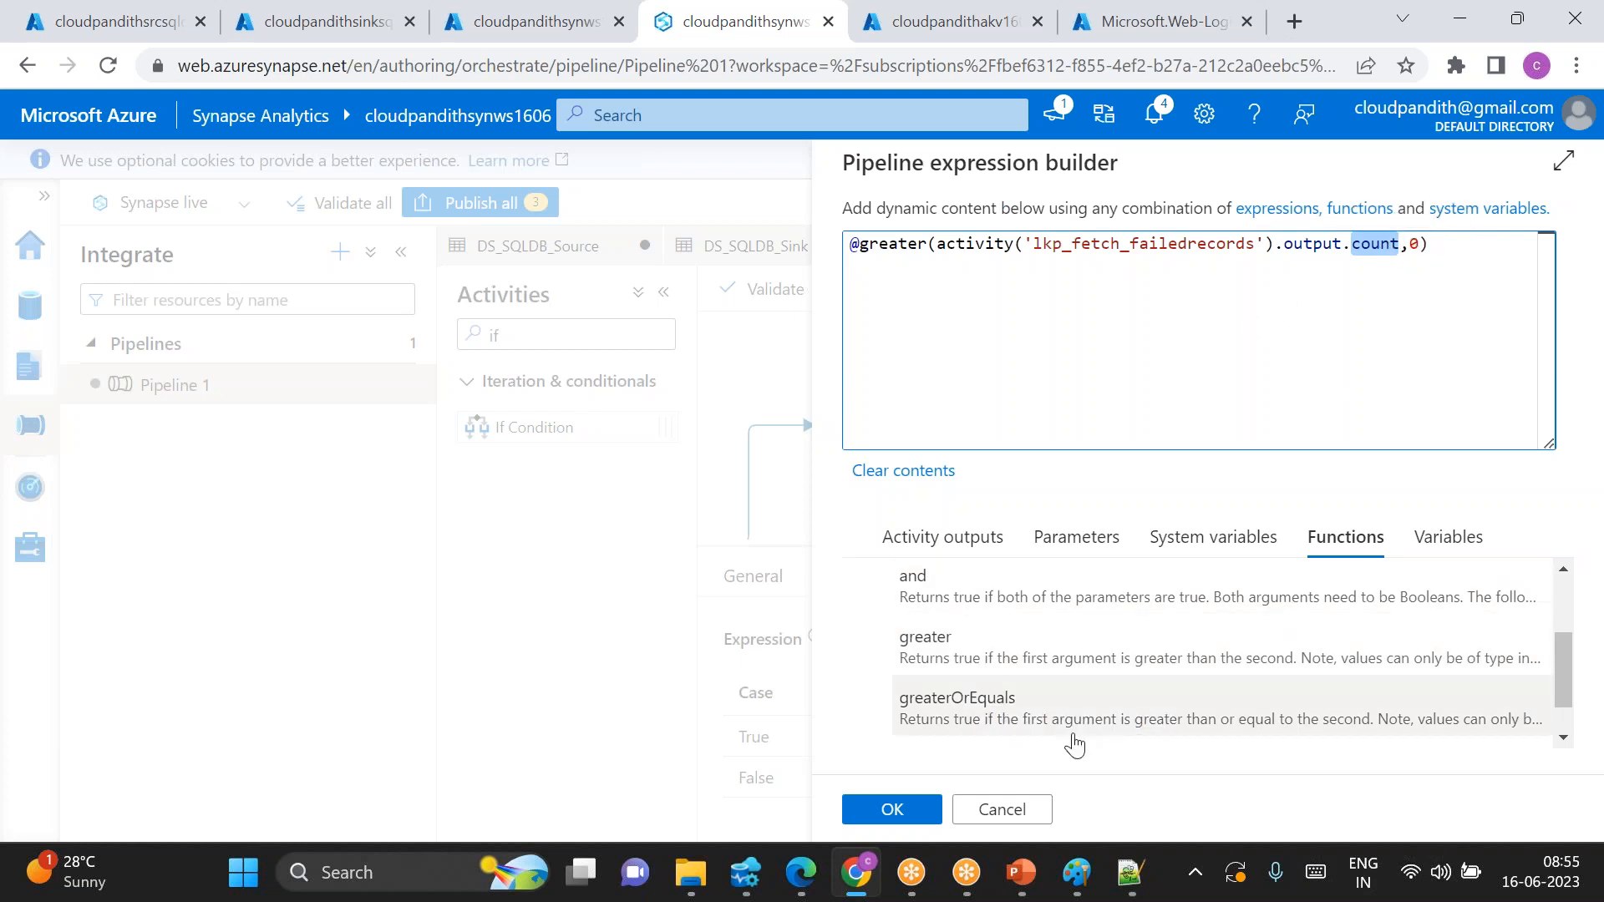
click(898, 812)
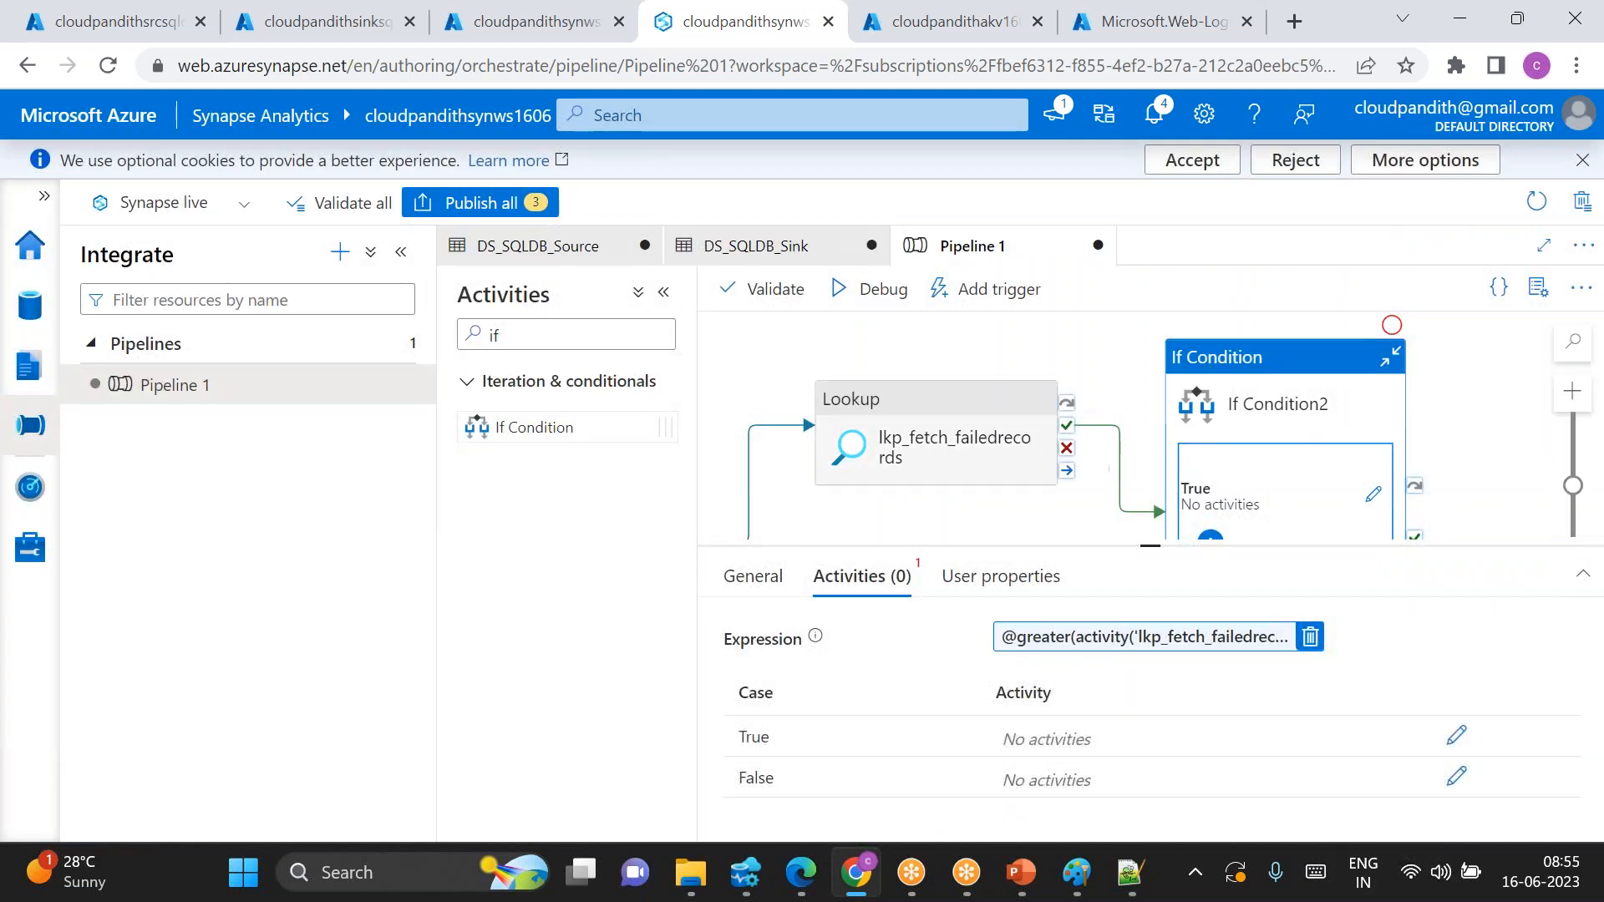
Step: Add a Web activity (Web1) to the True branch, then switch to the Logic App deployment page
click(1456, 735)
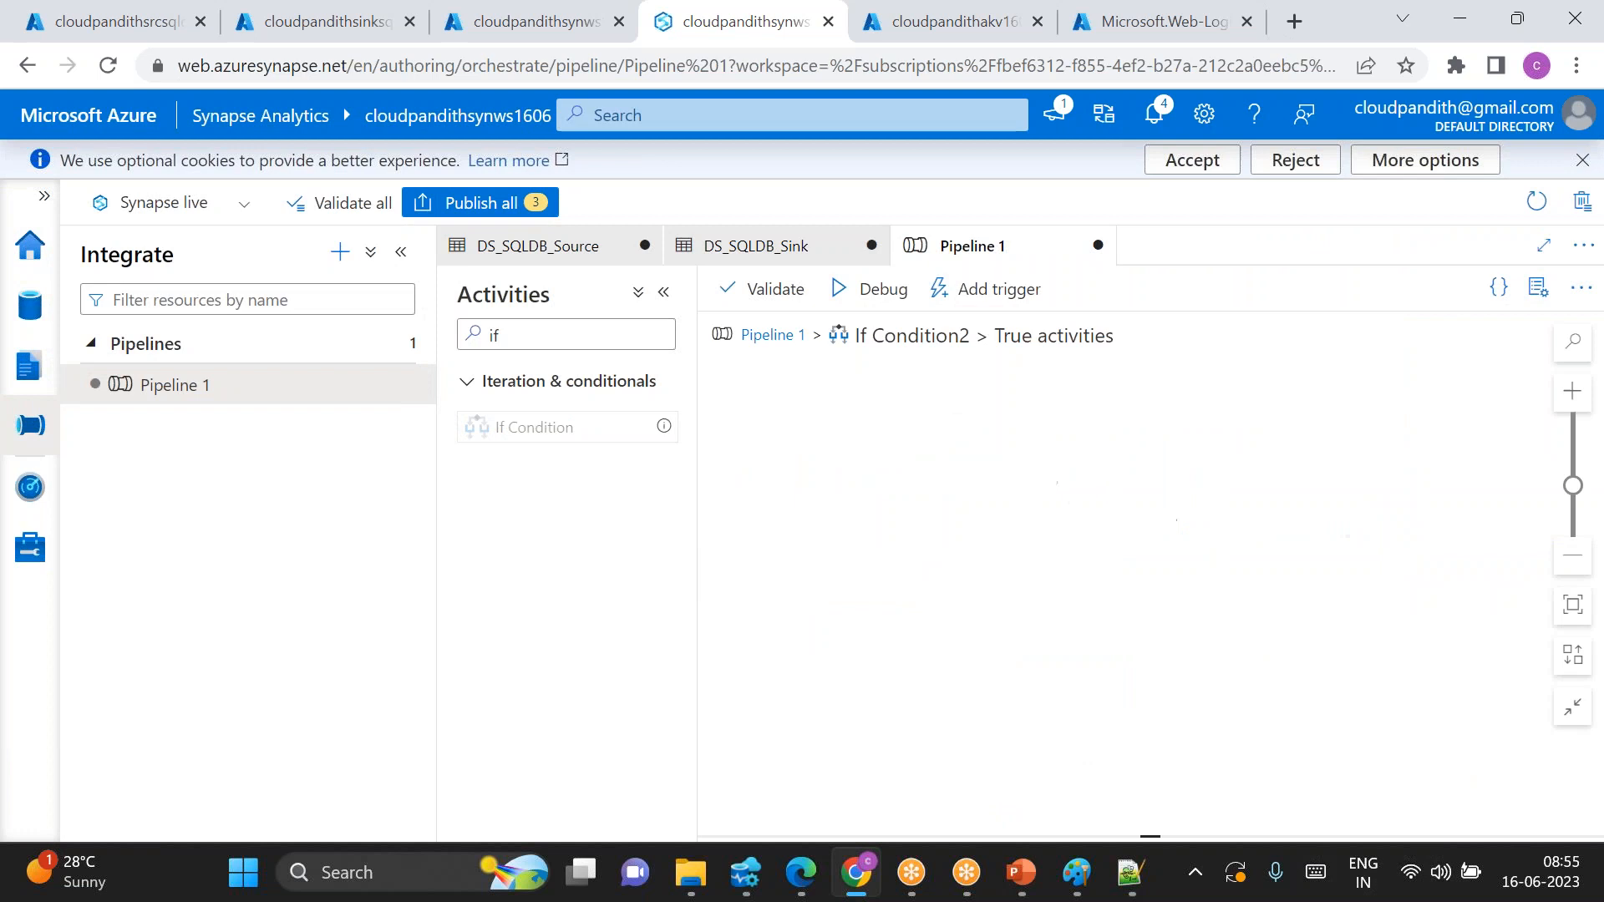
click(539, 335)
text(we)
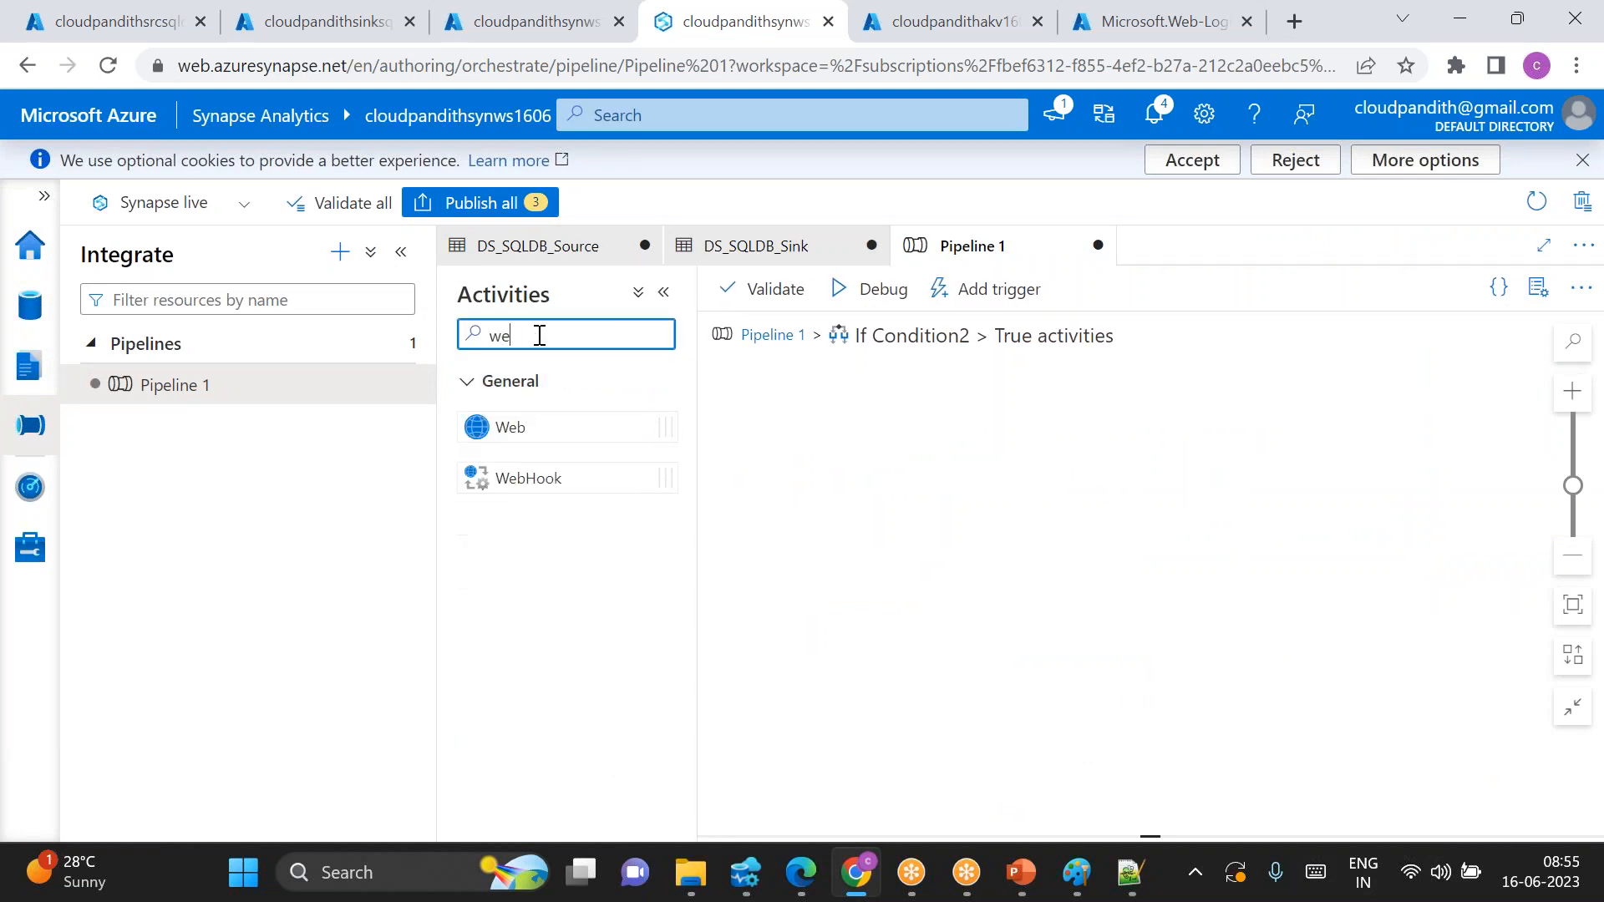
drag(506, 427, 1078, 501)
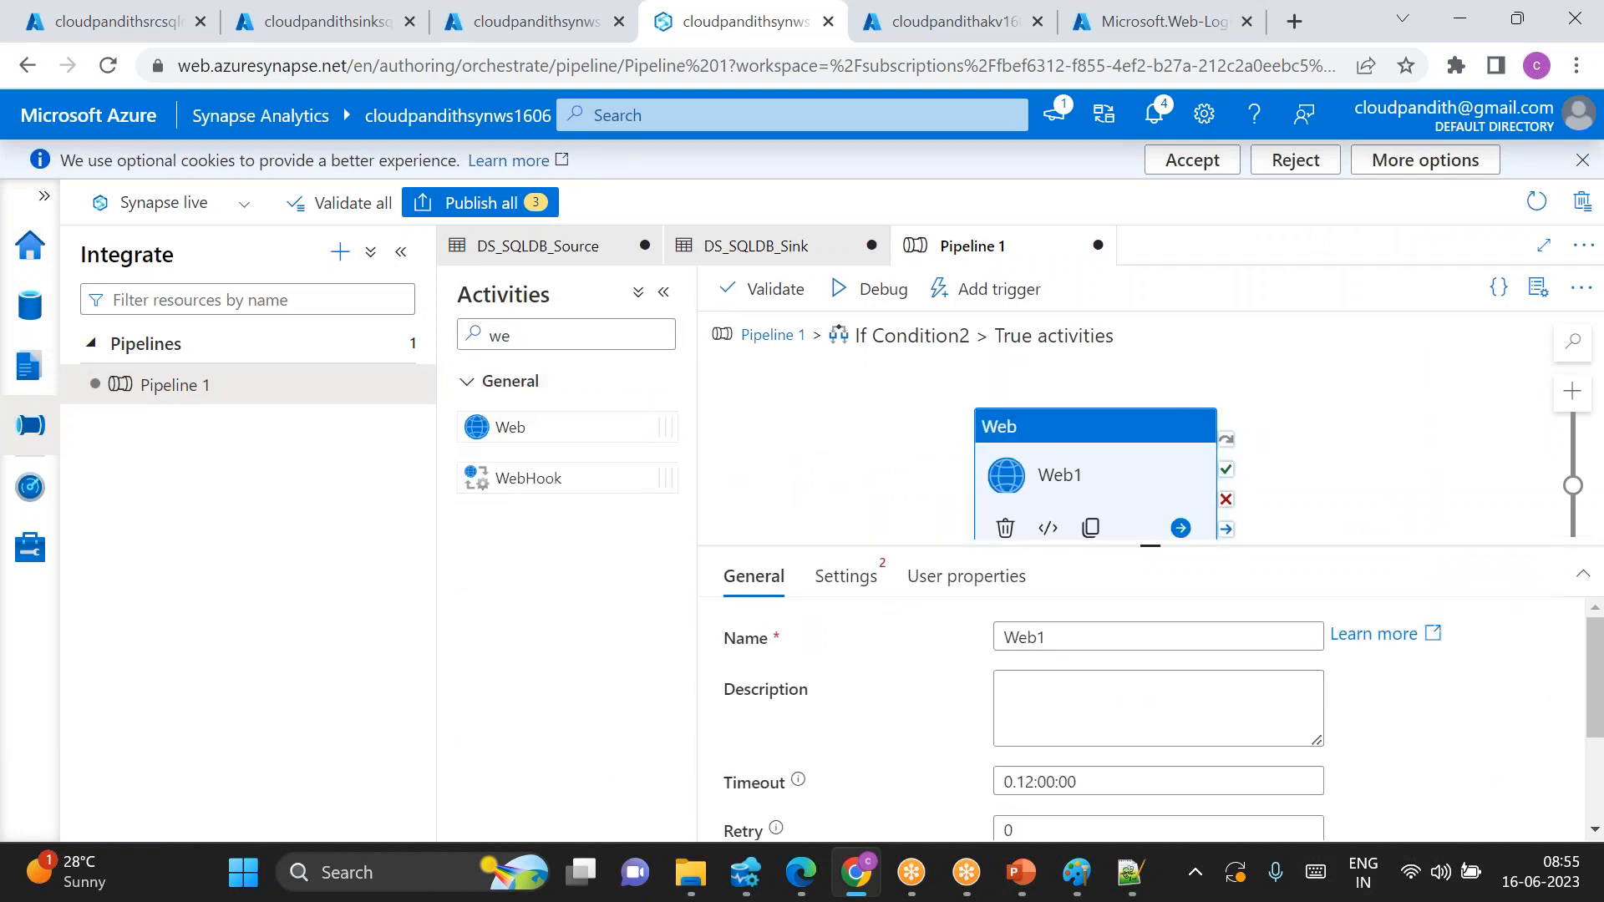
click(872, 35)
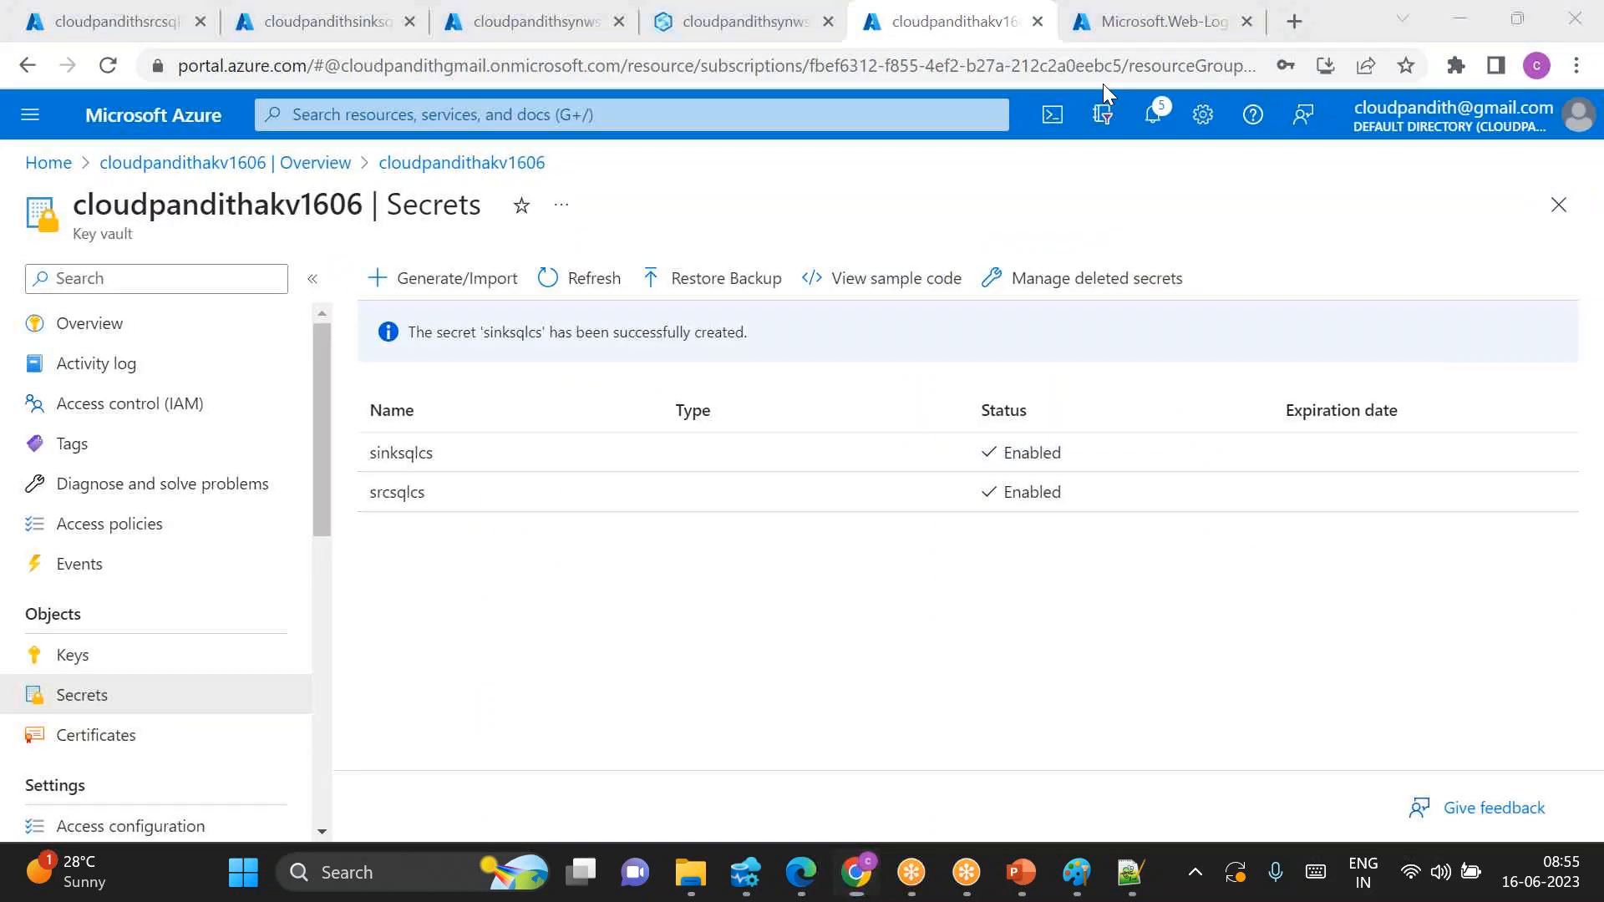
click(1186, 5)
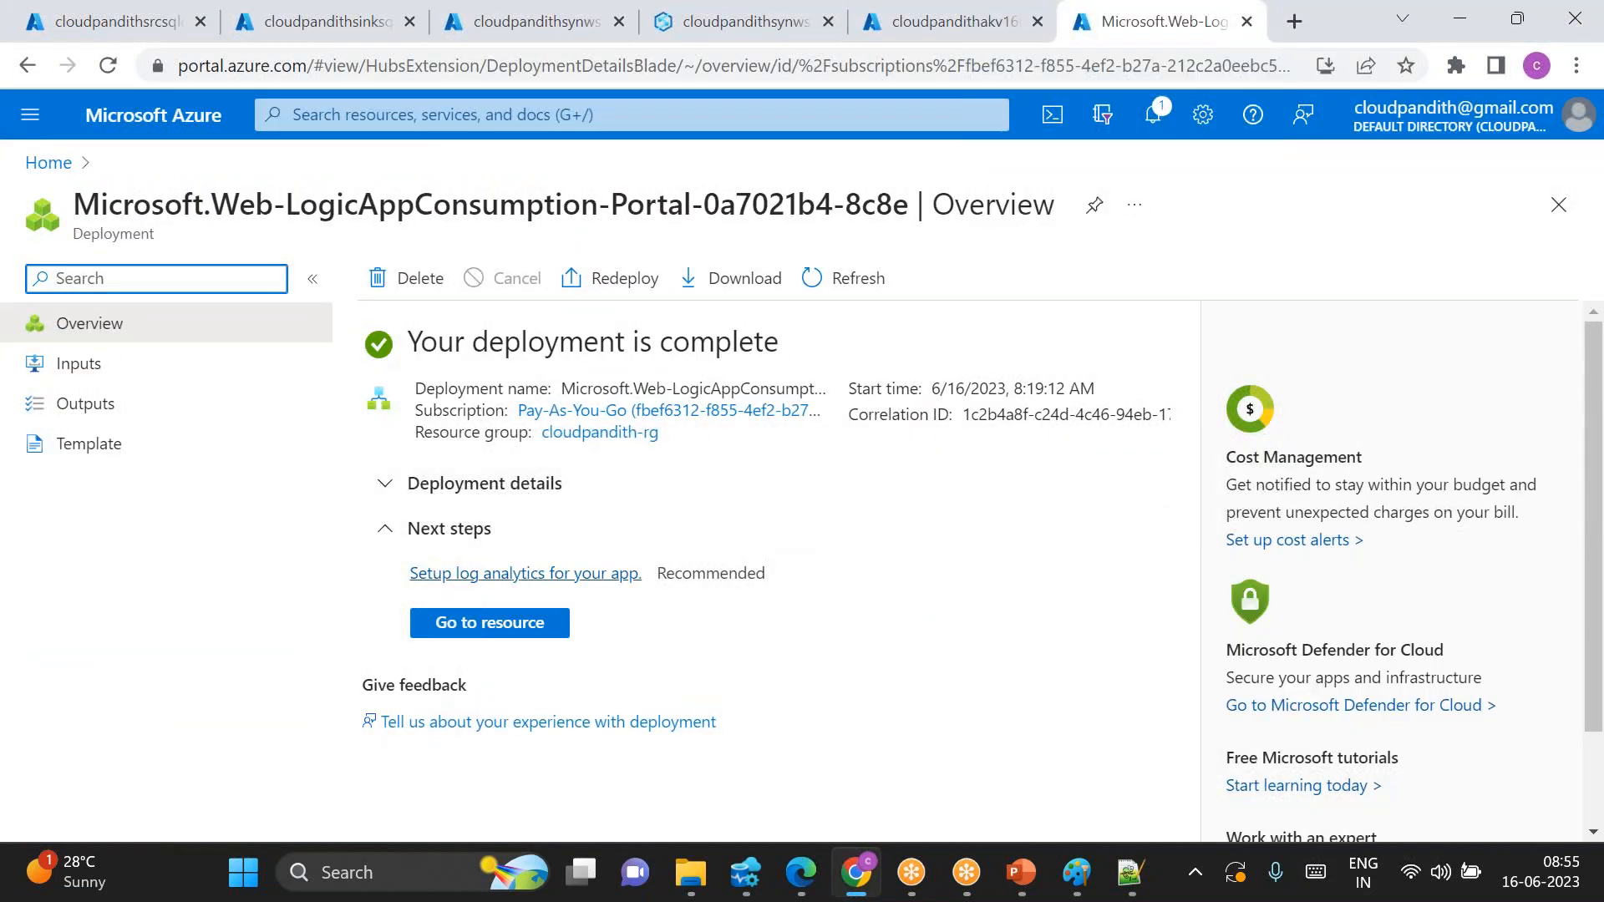
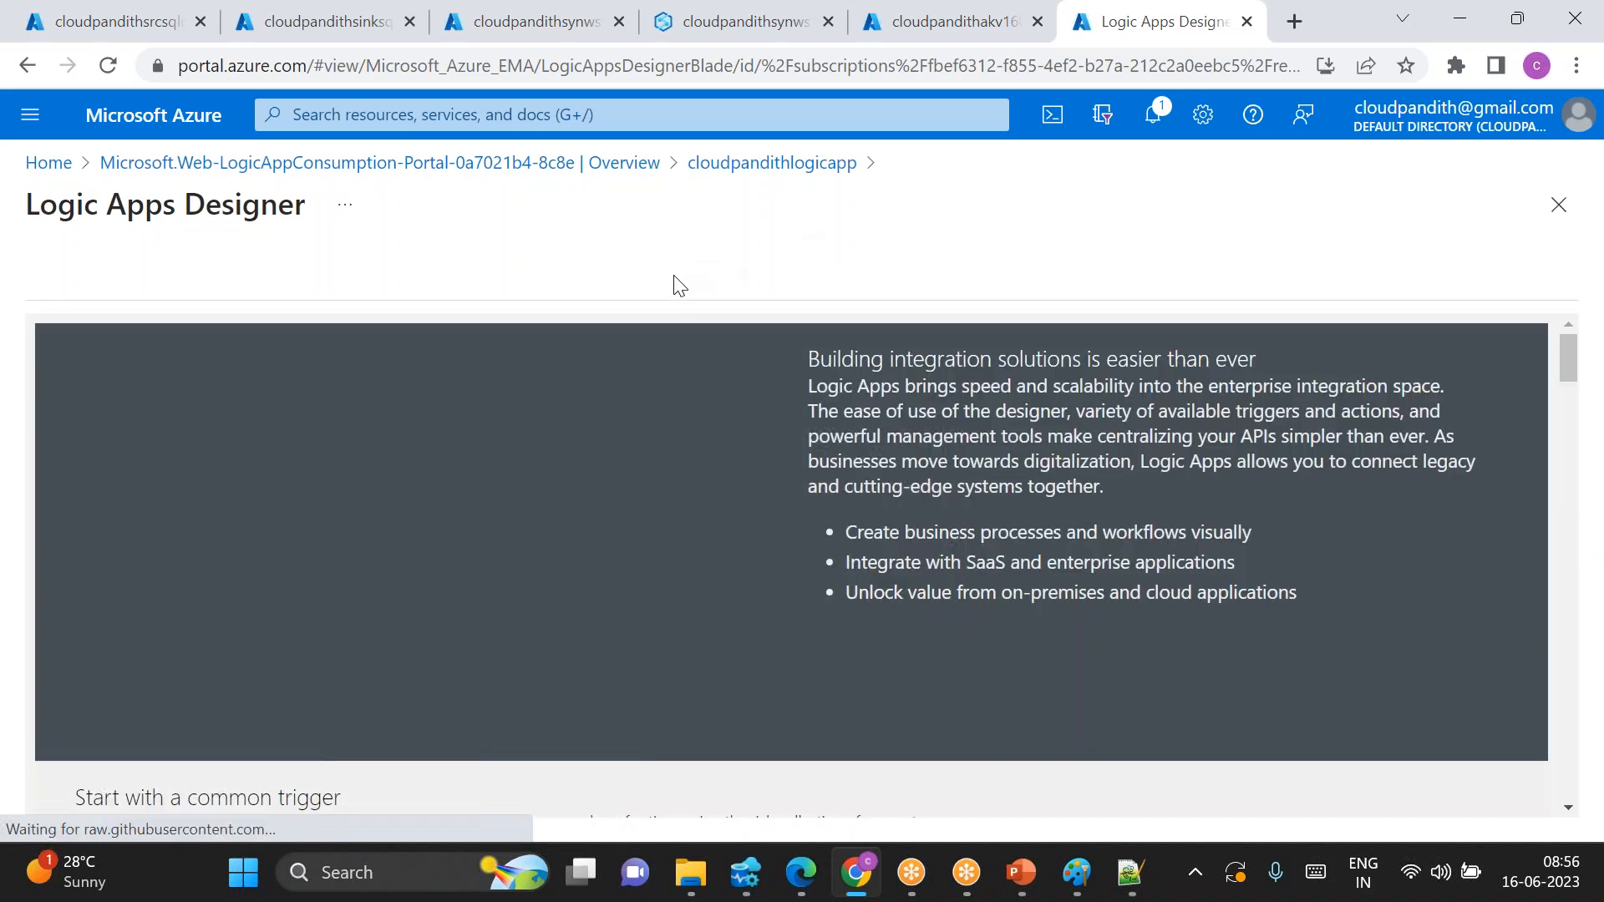
Step: Start a blank logic app with the Request trigger 'When a HTTP request is received'
scroll(610, 511, down, 5)
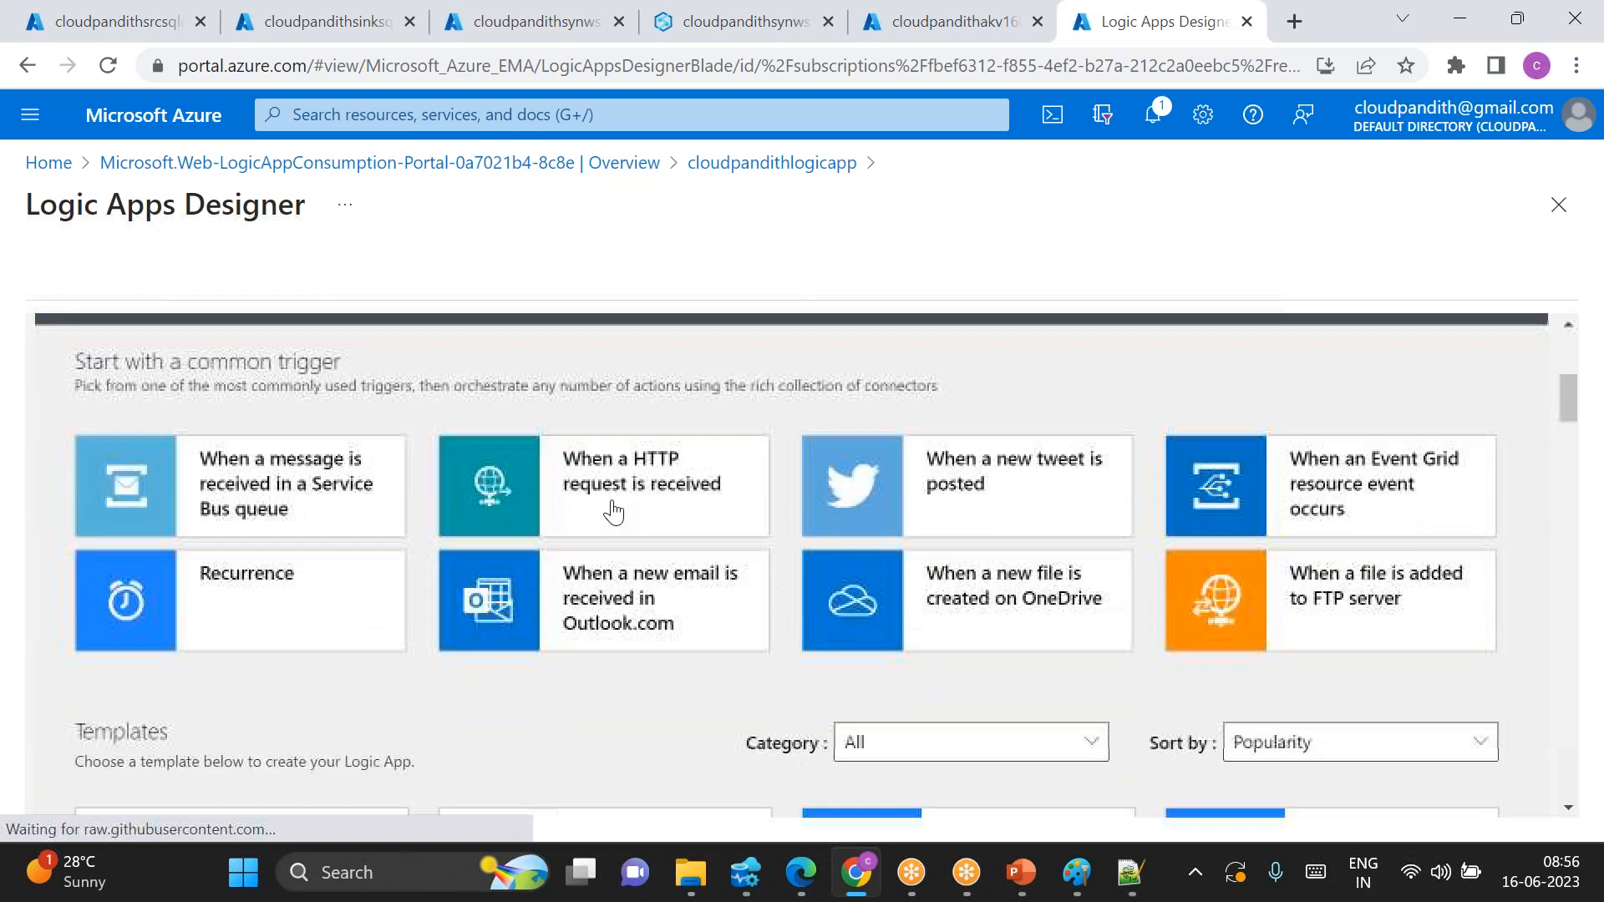
scroll(612, 511, down, 2)
click(258, 691)
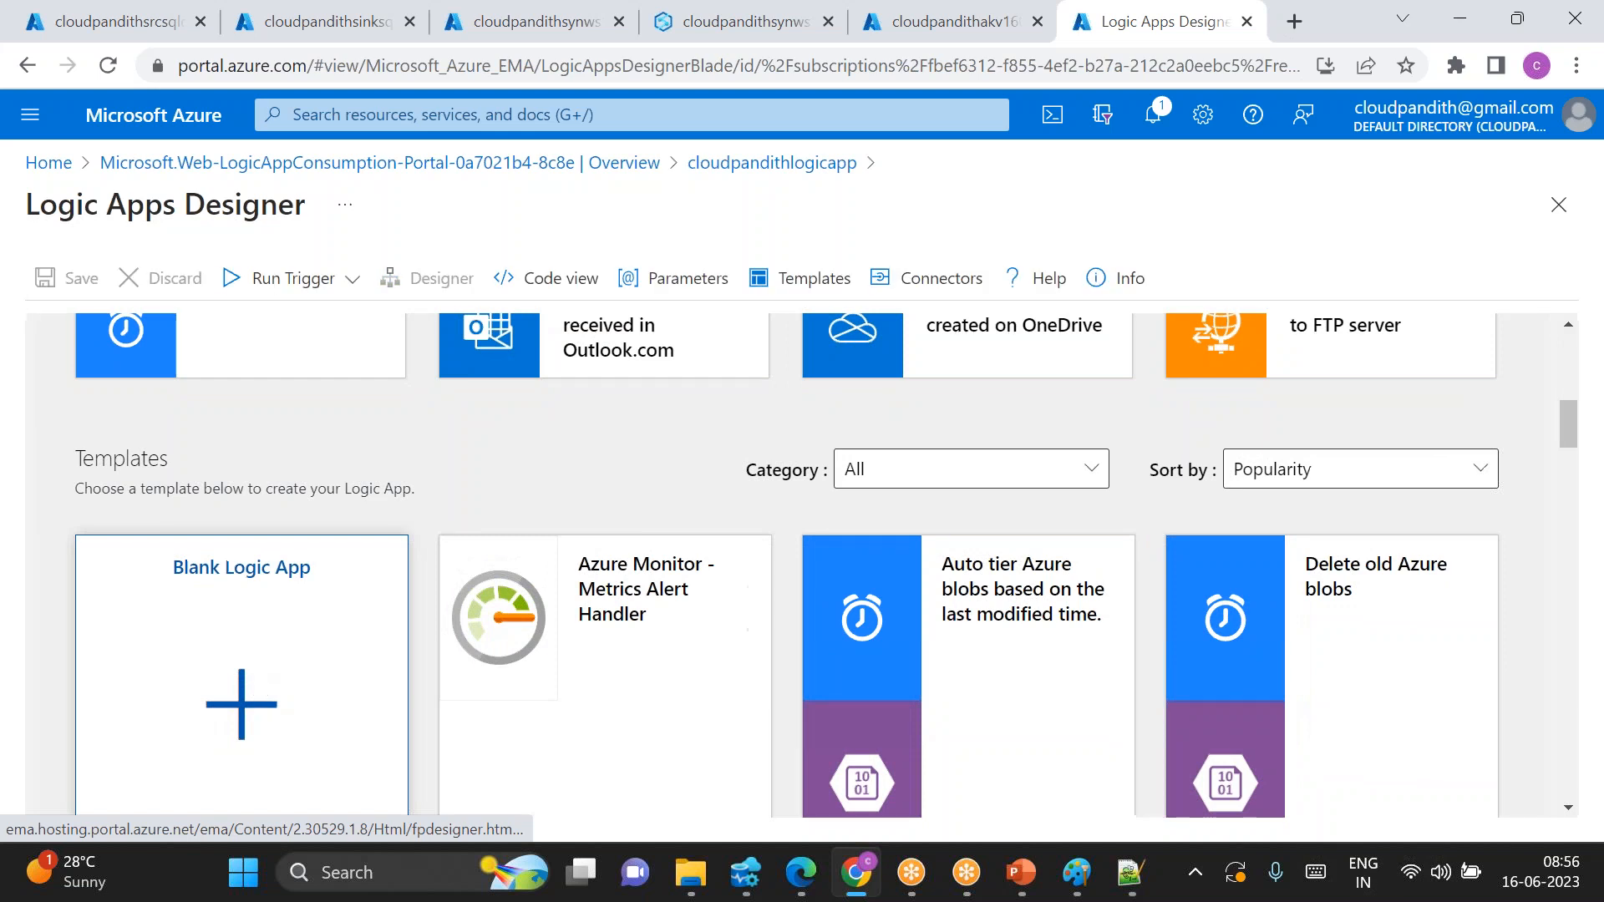
click(565, 378)
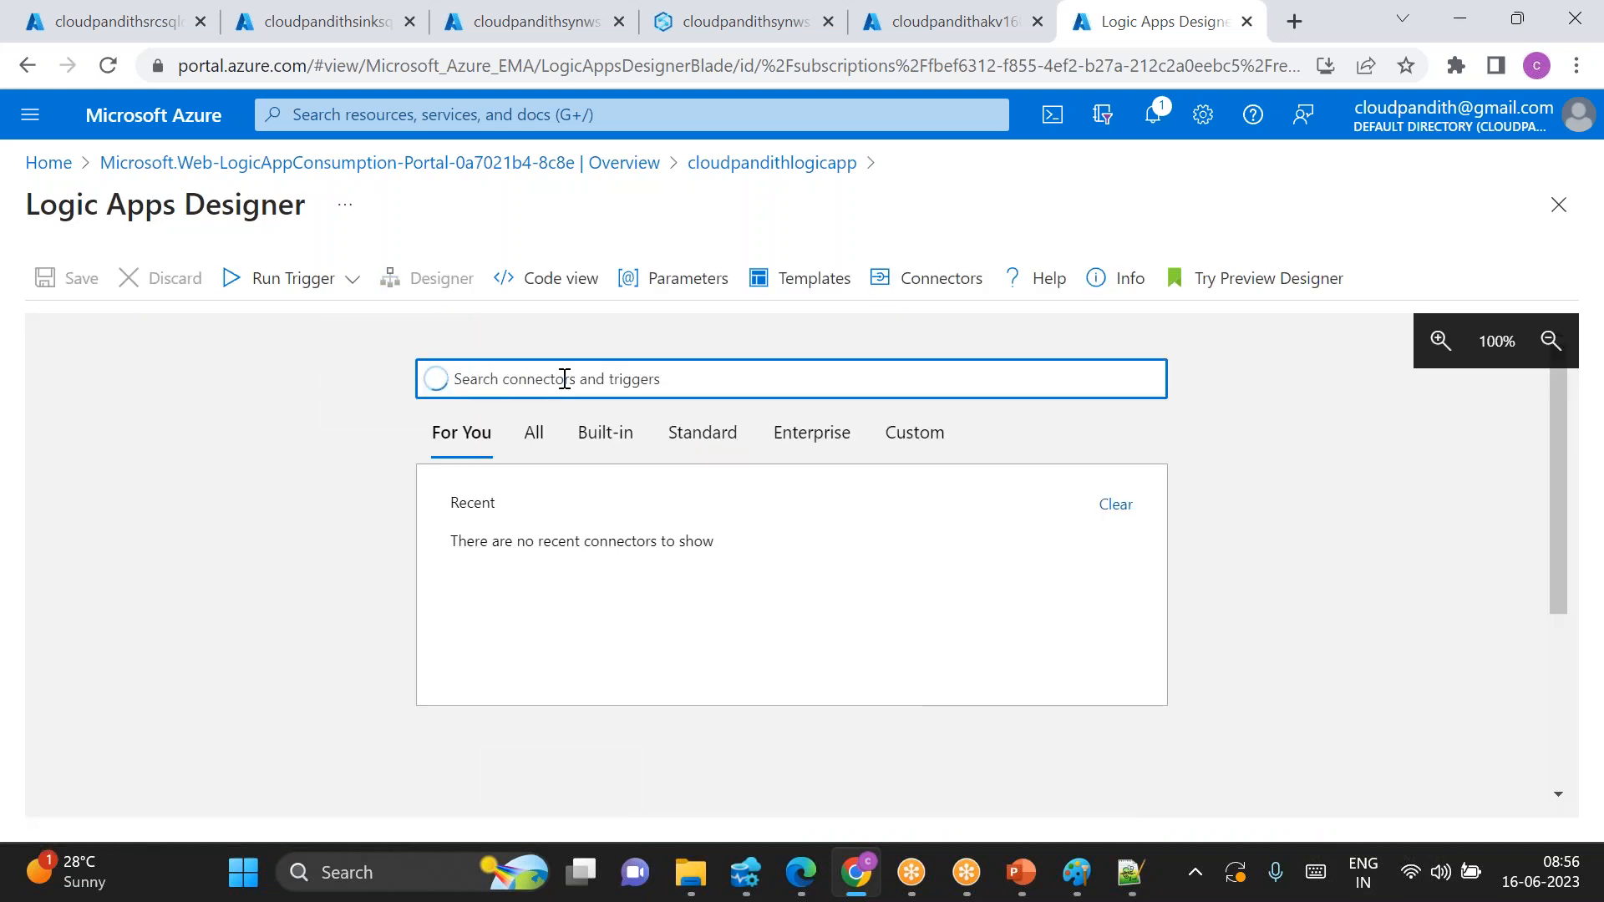
text(http)
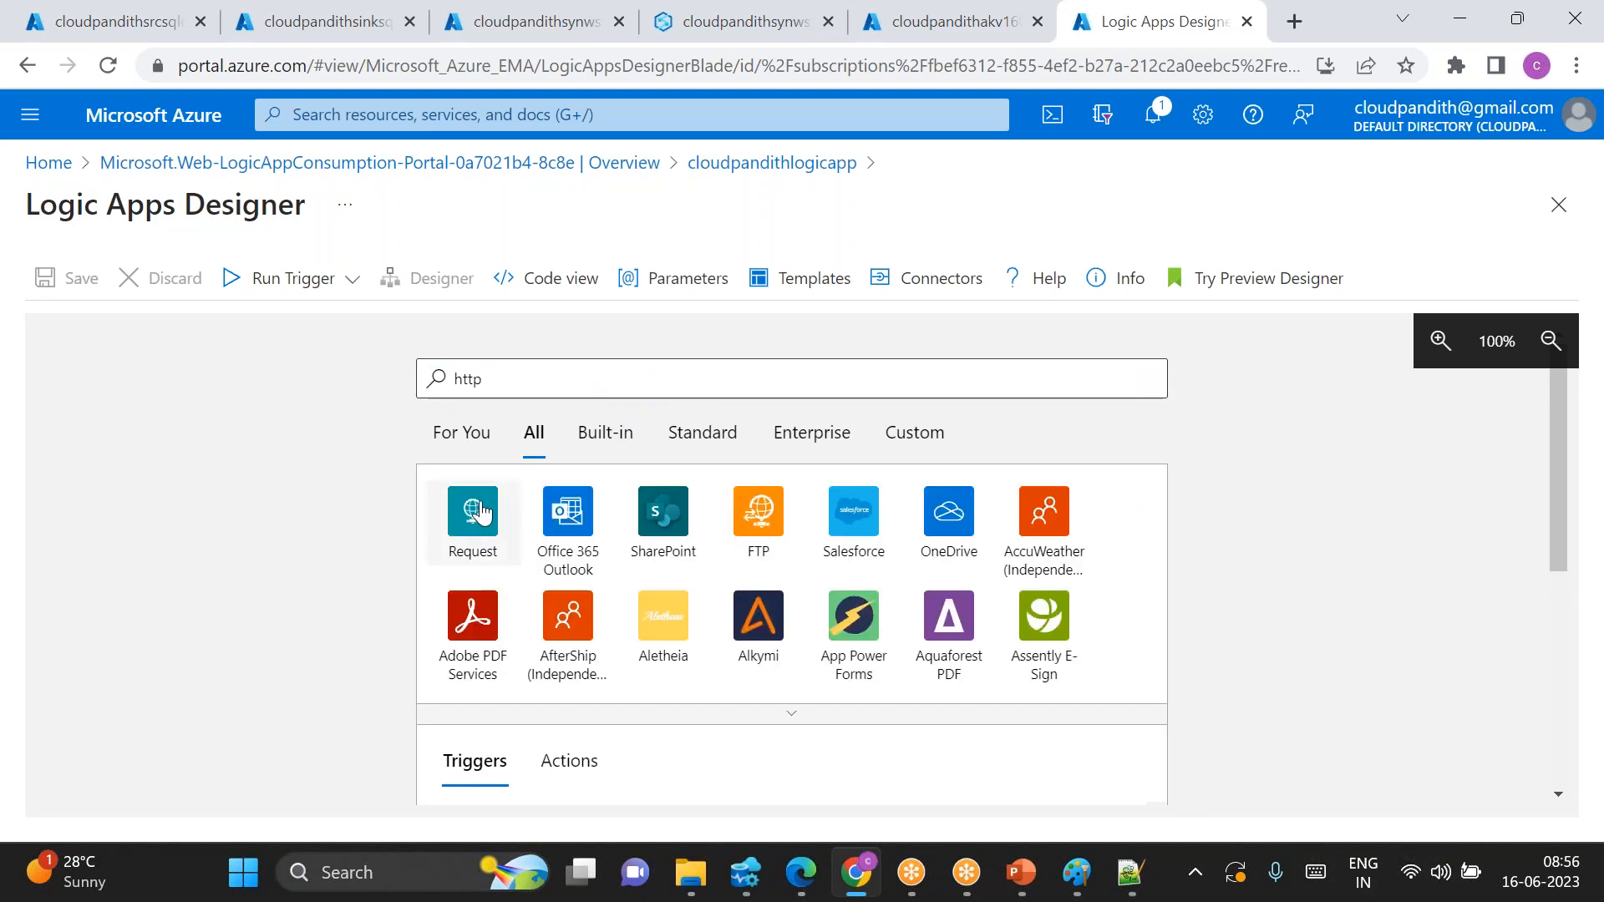
click(480, 511)
click(560, 518)
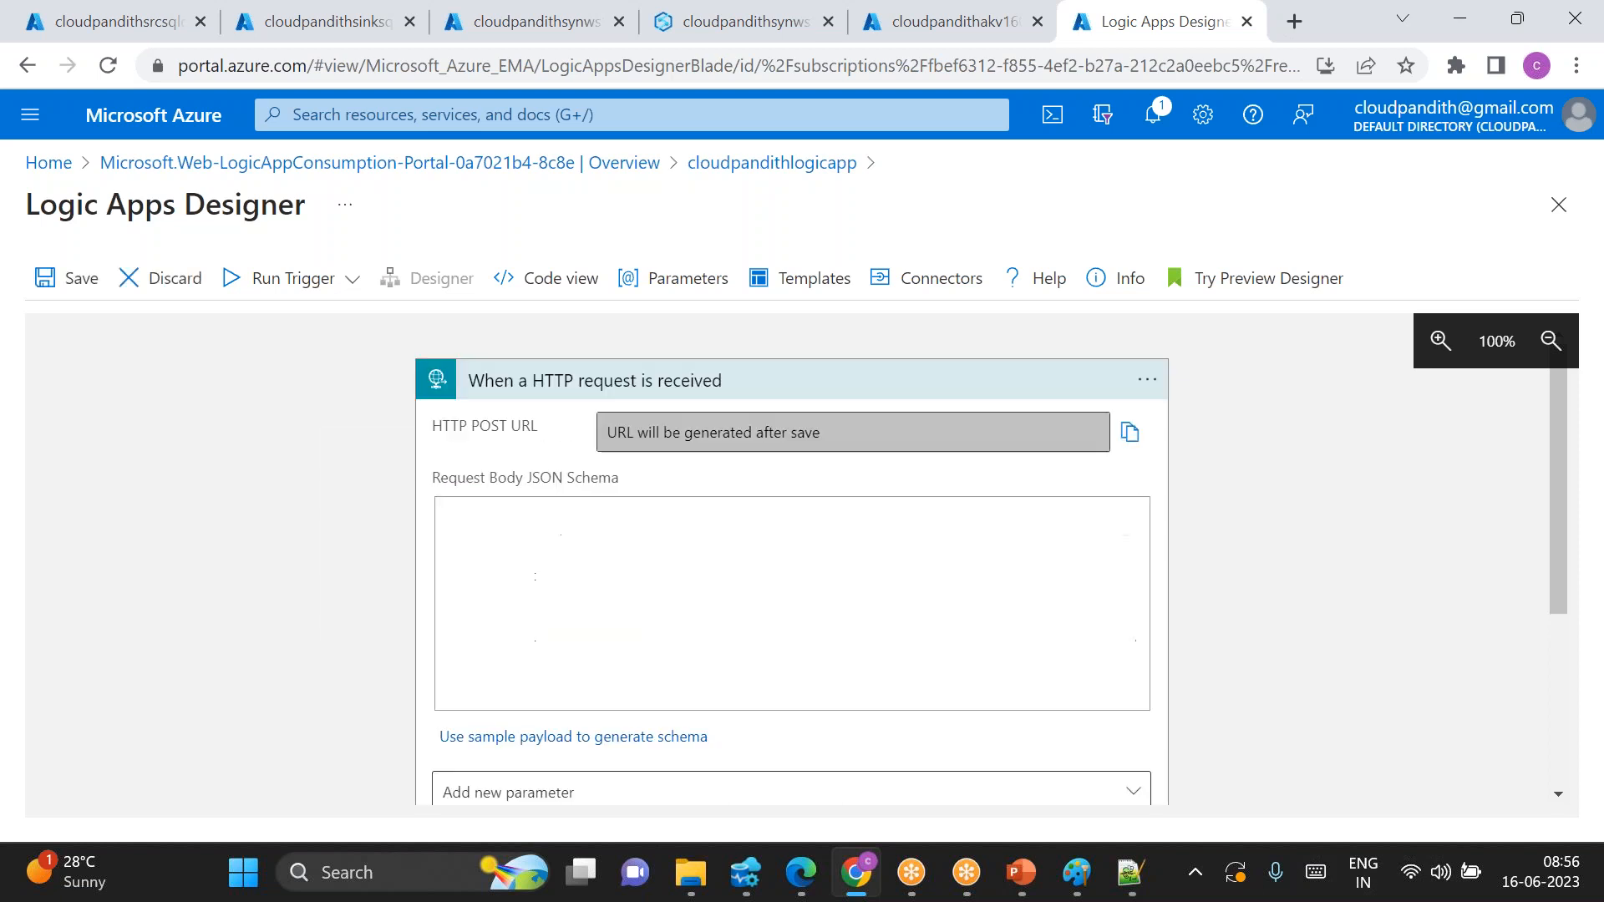
Step: Add the Method parameter to the HTTP trigger and set it to POST
scroll(791, 584, down, 3)
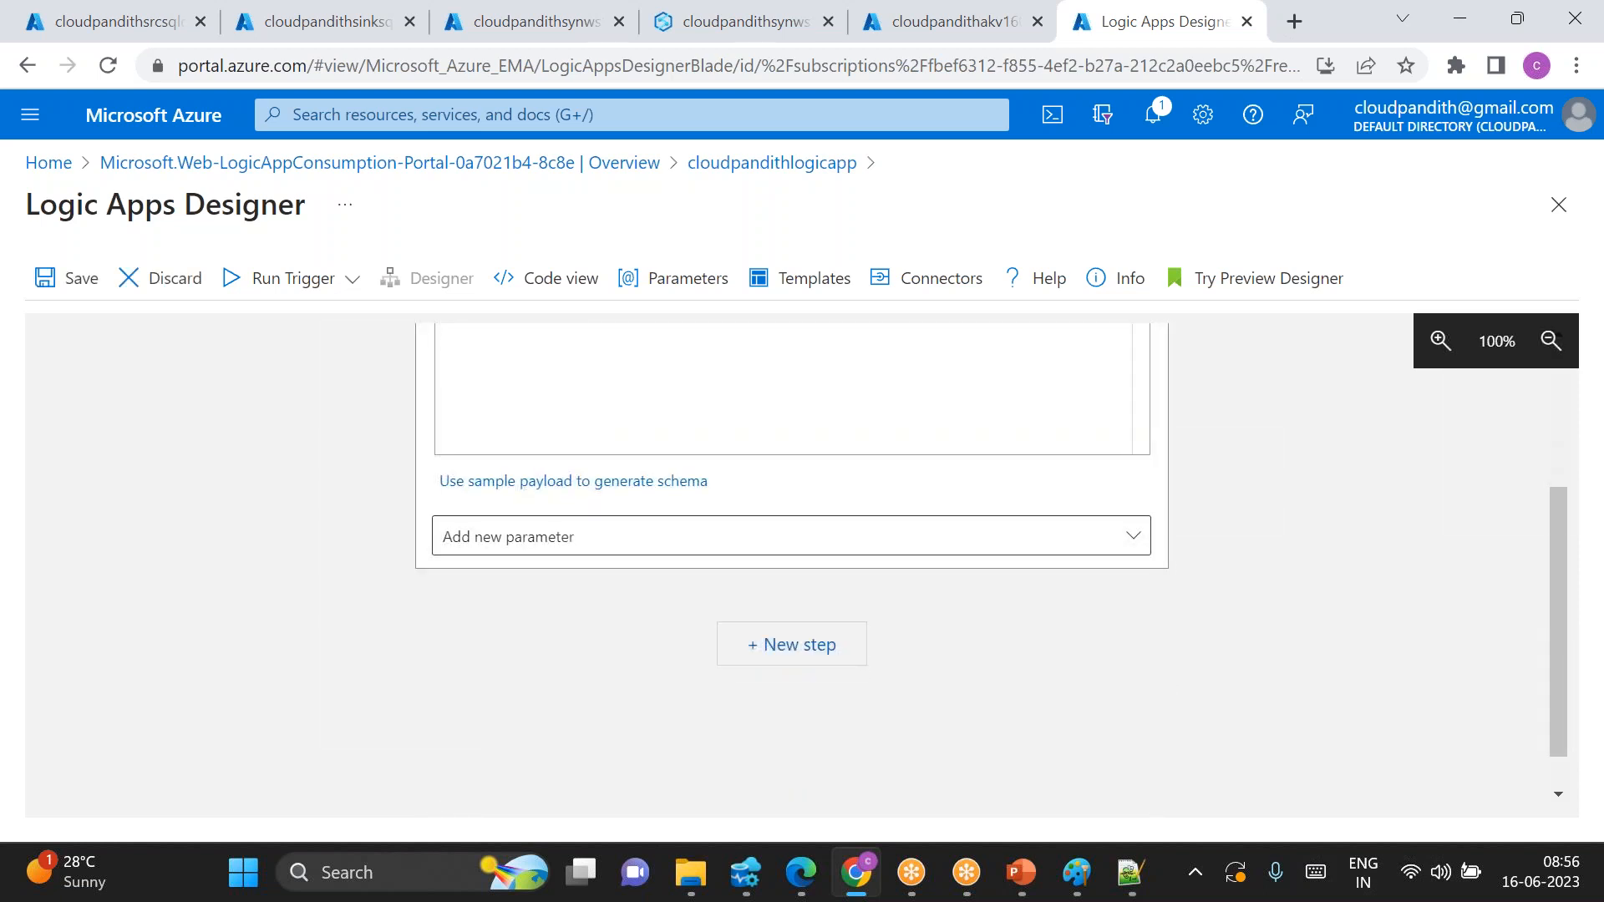
click(538, 547)
click(465, 652)
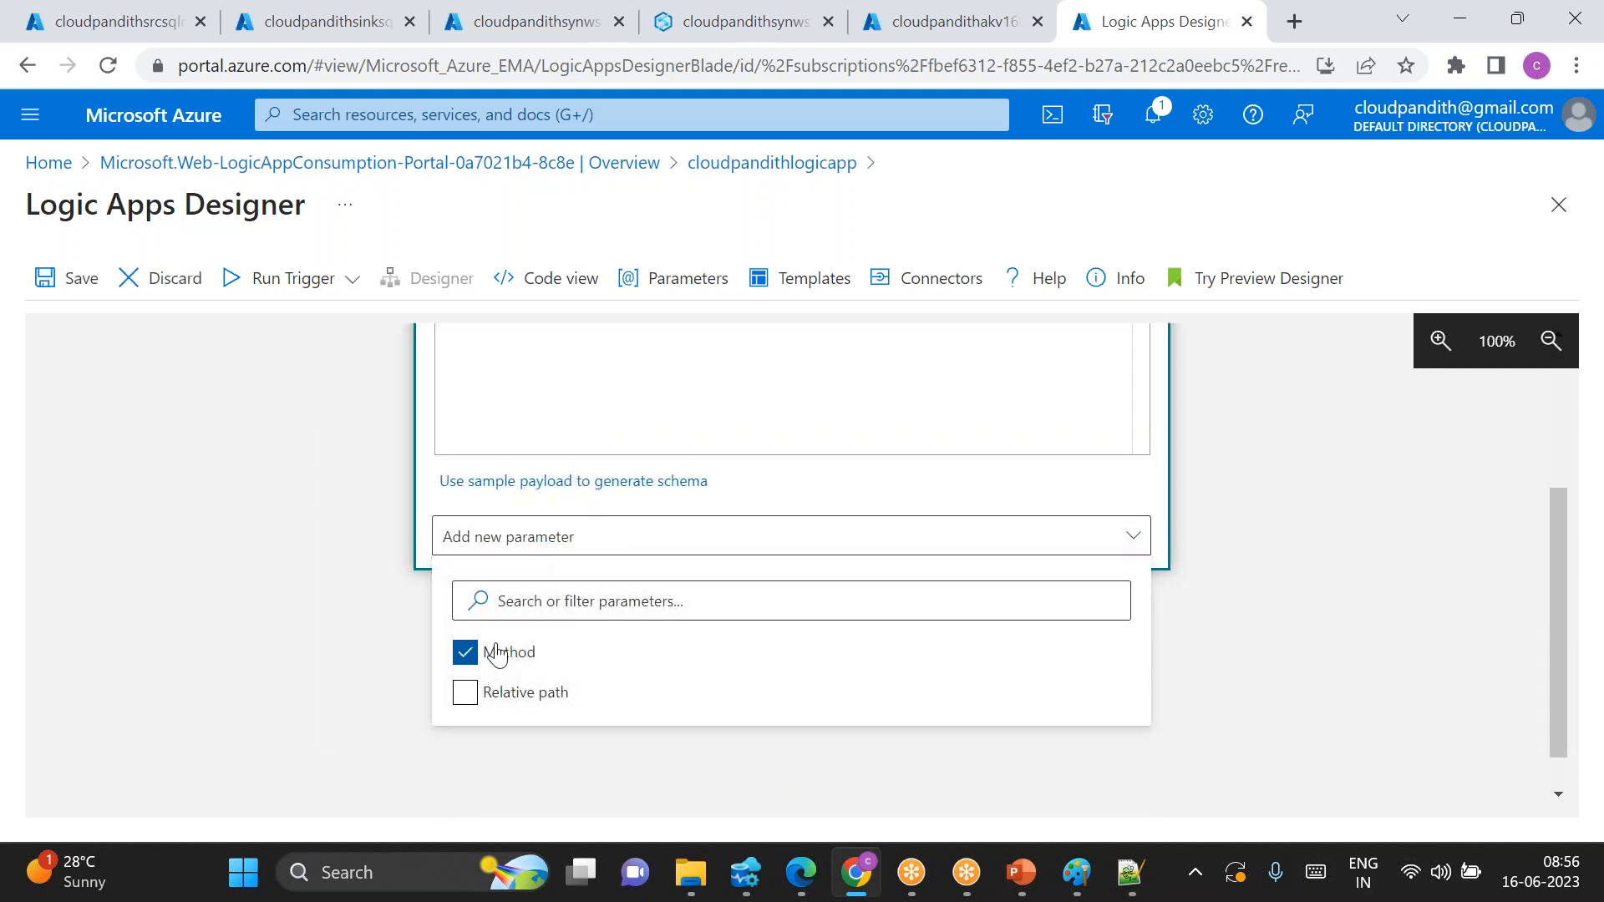
click(394, 659)
click(559, 582)
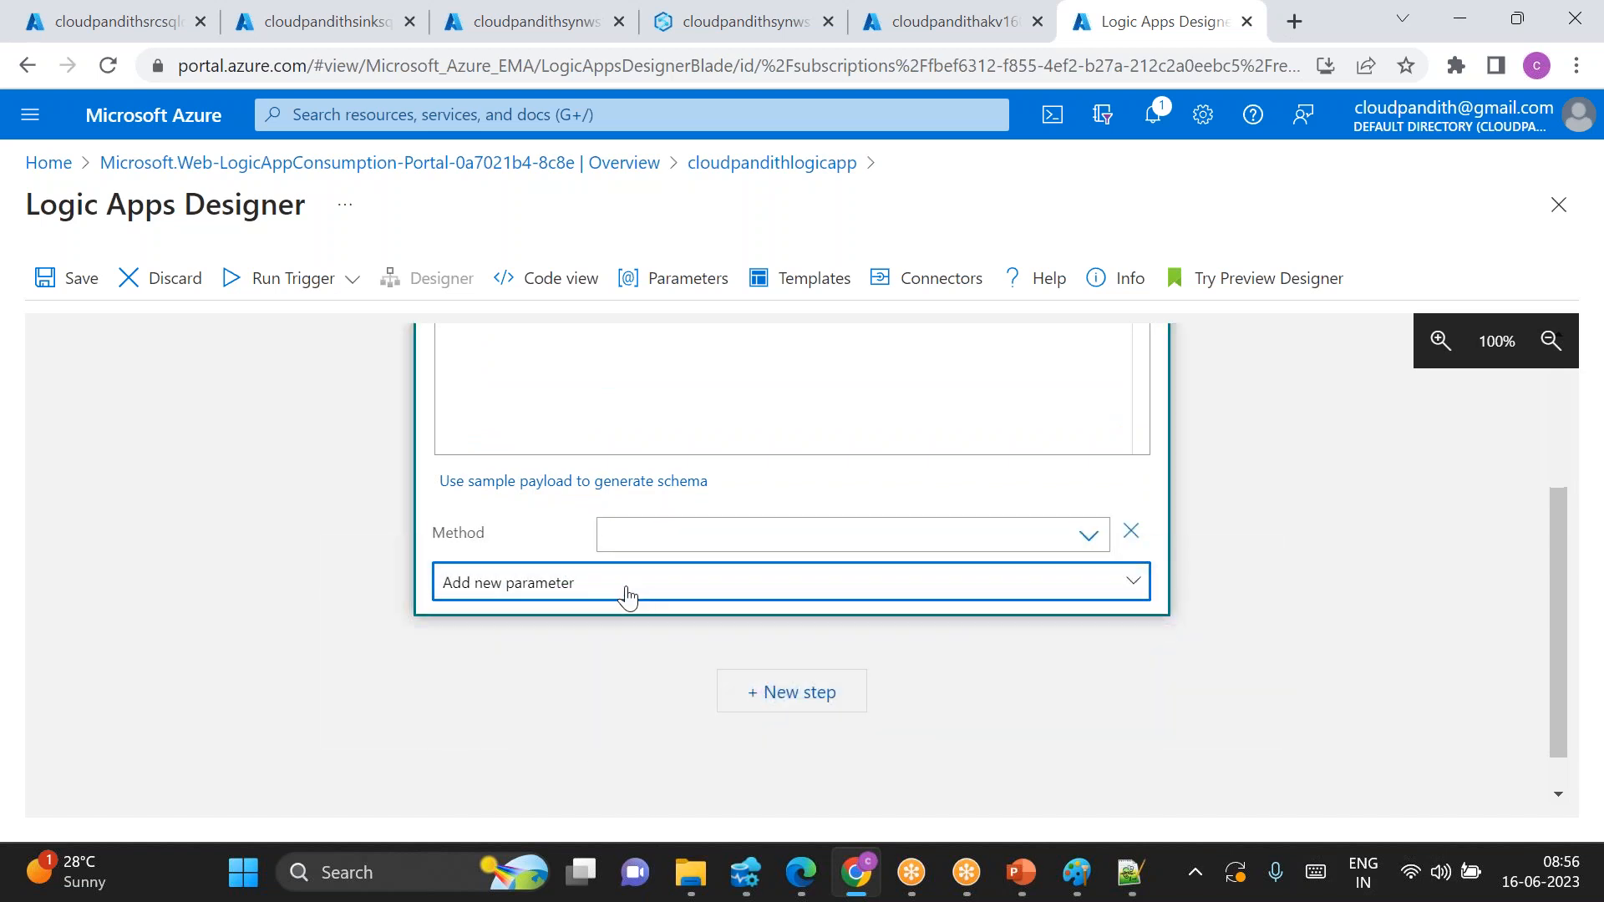
click(655, 530)
click(638, 648)
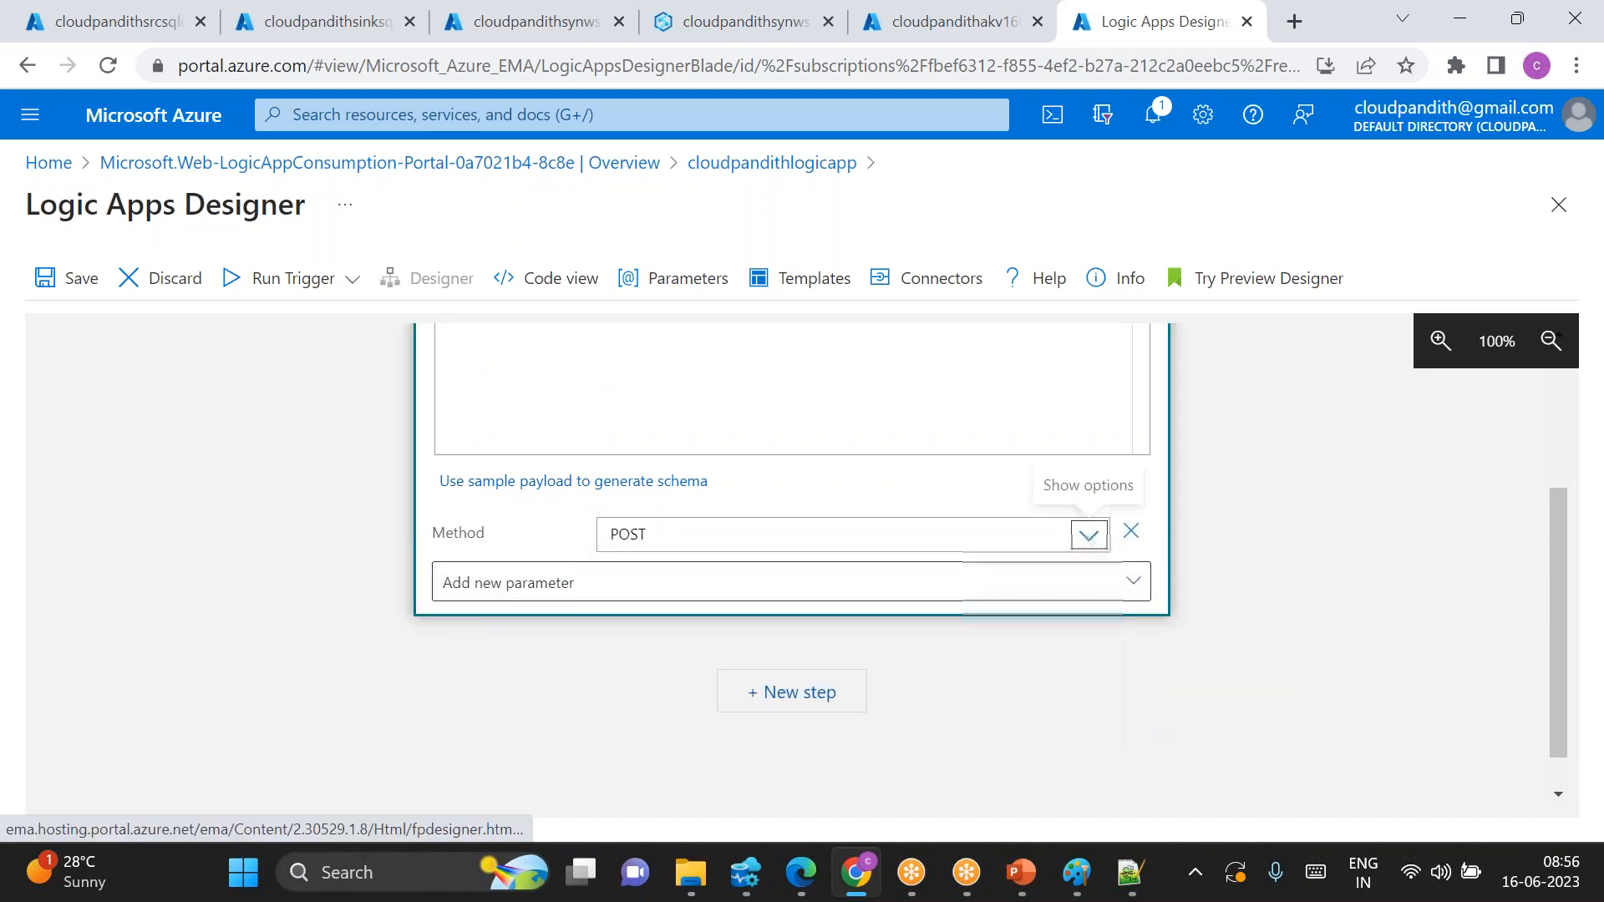
Step: Add a Gmail Send email (V2) action after the HTTP trigger
click(806, 707)
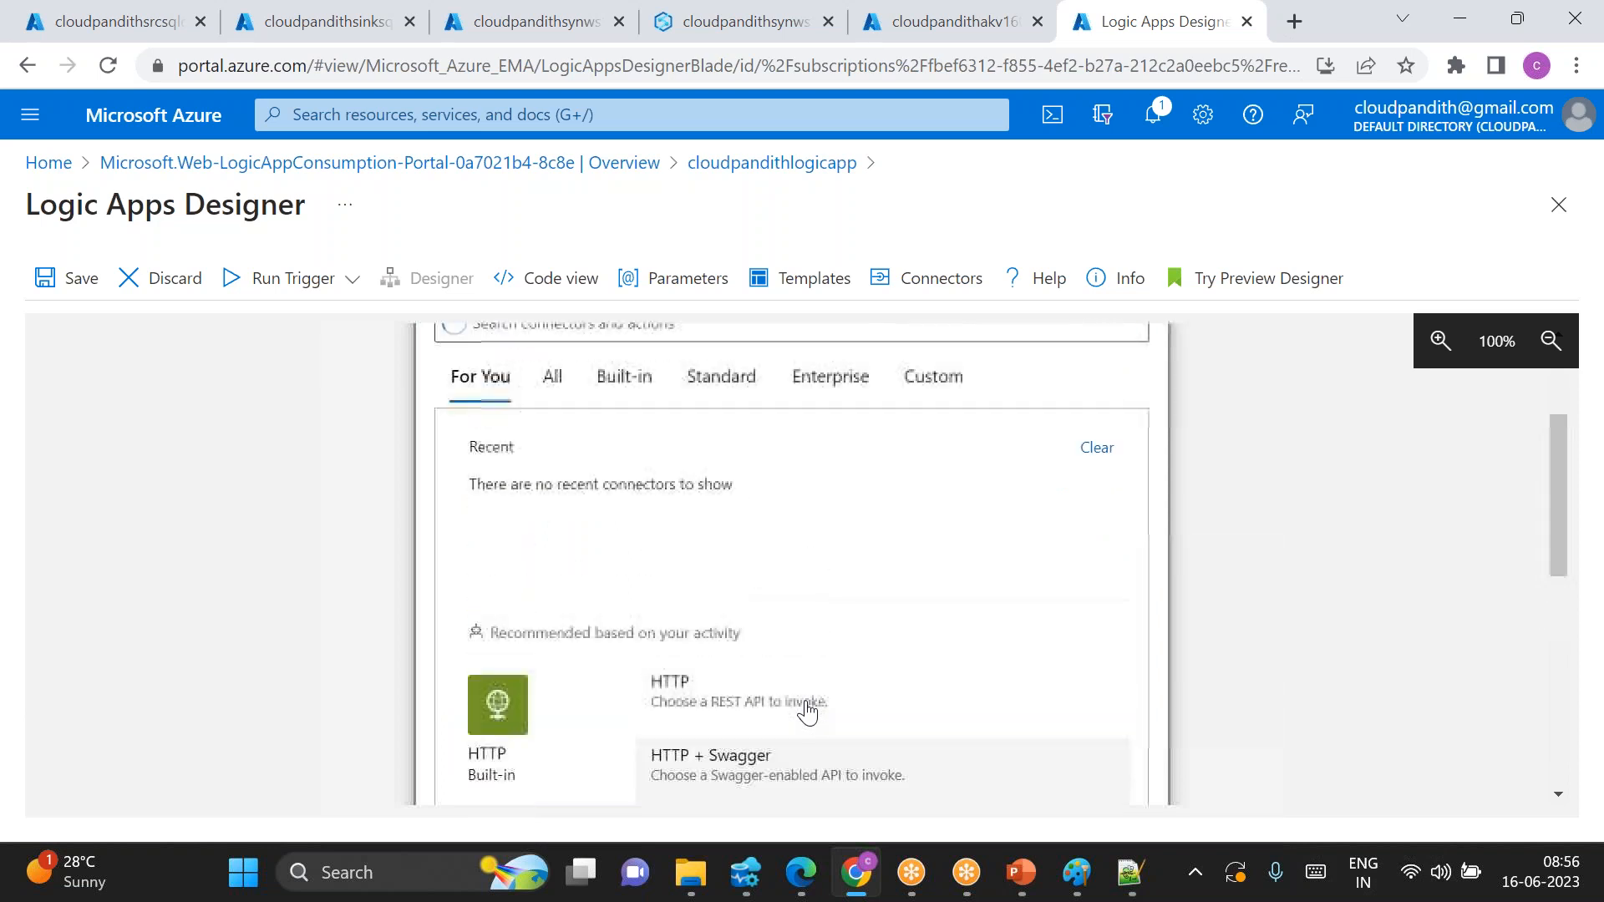
click(522, 496)
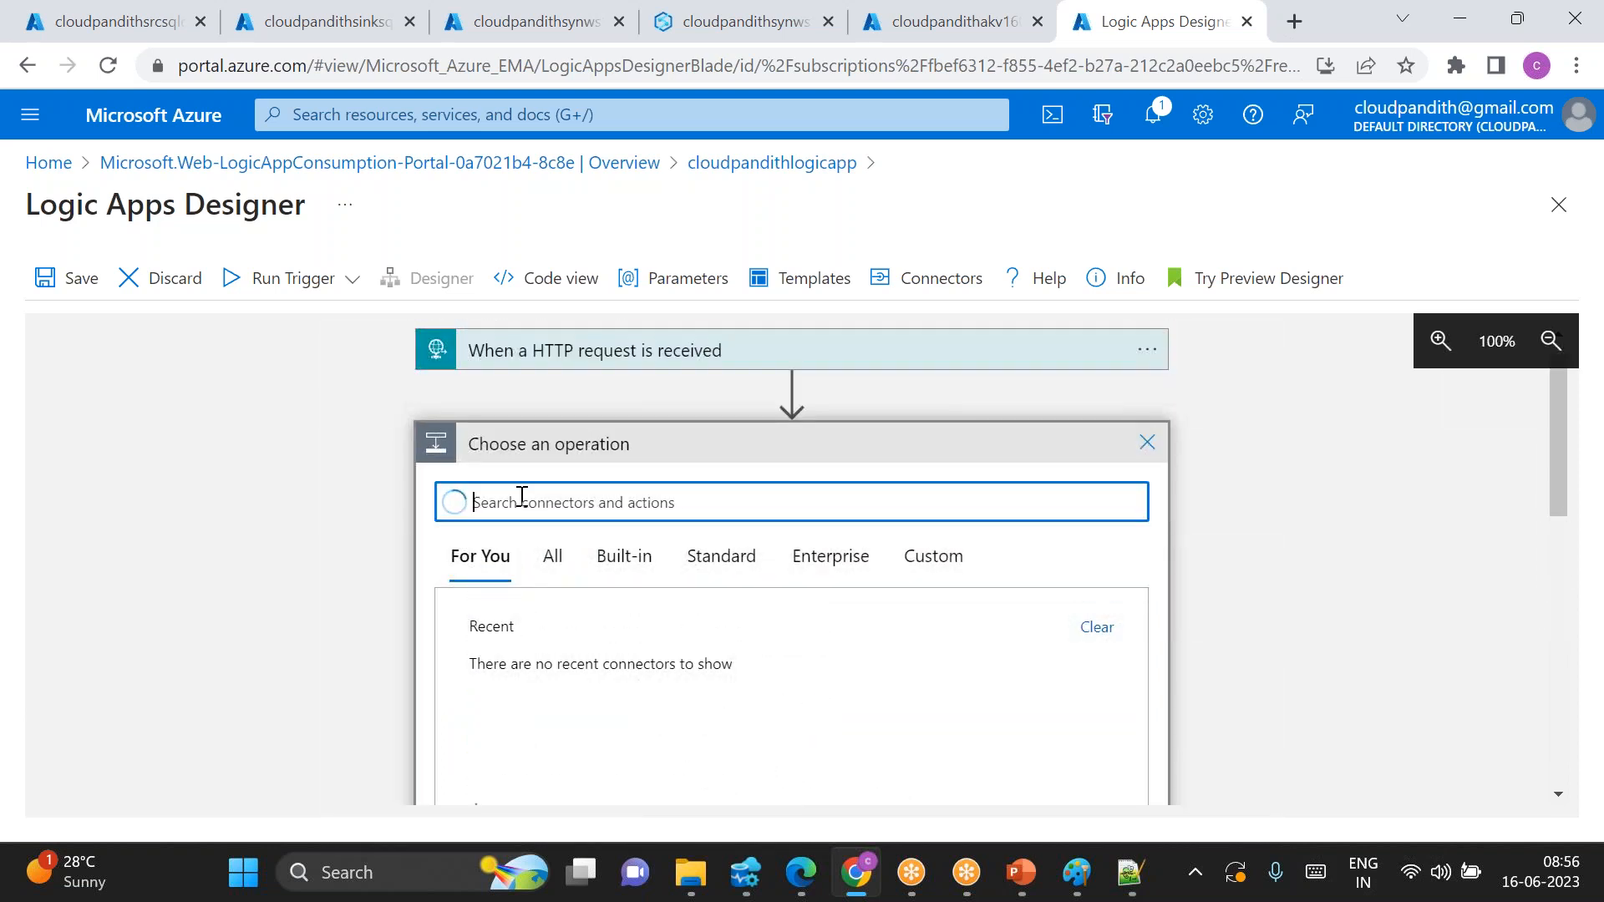
text(gmail)
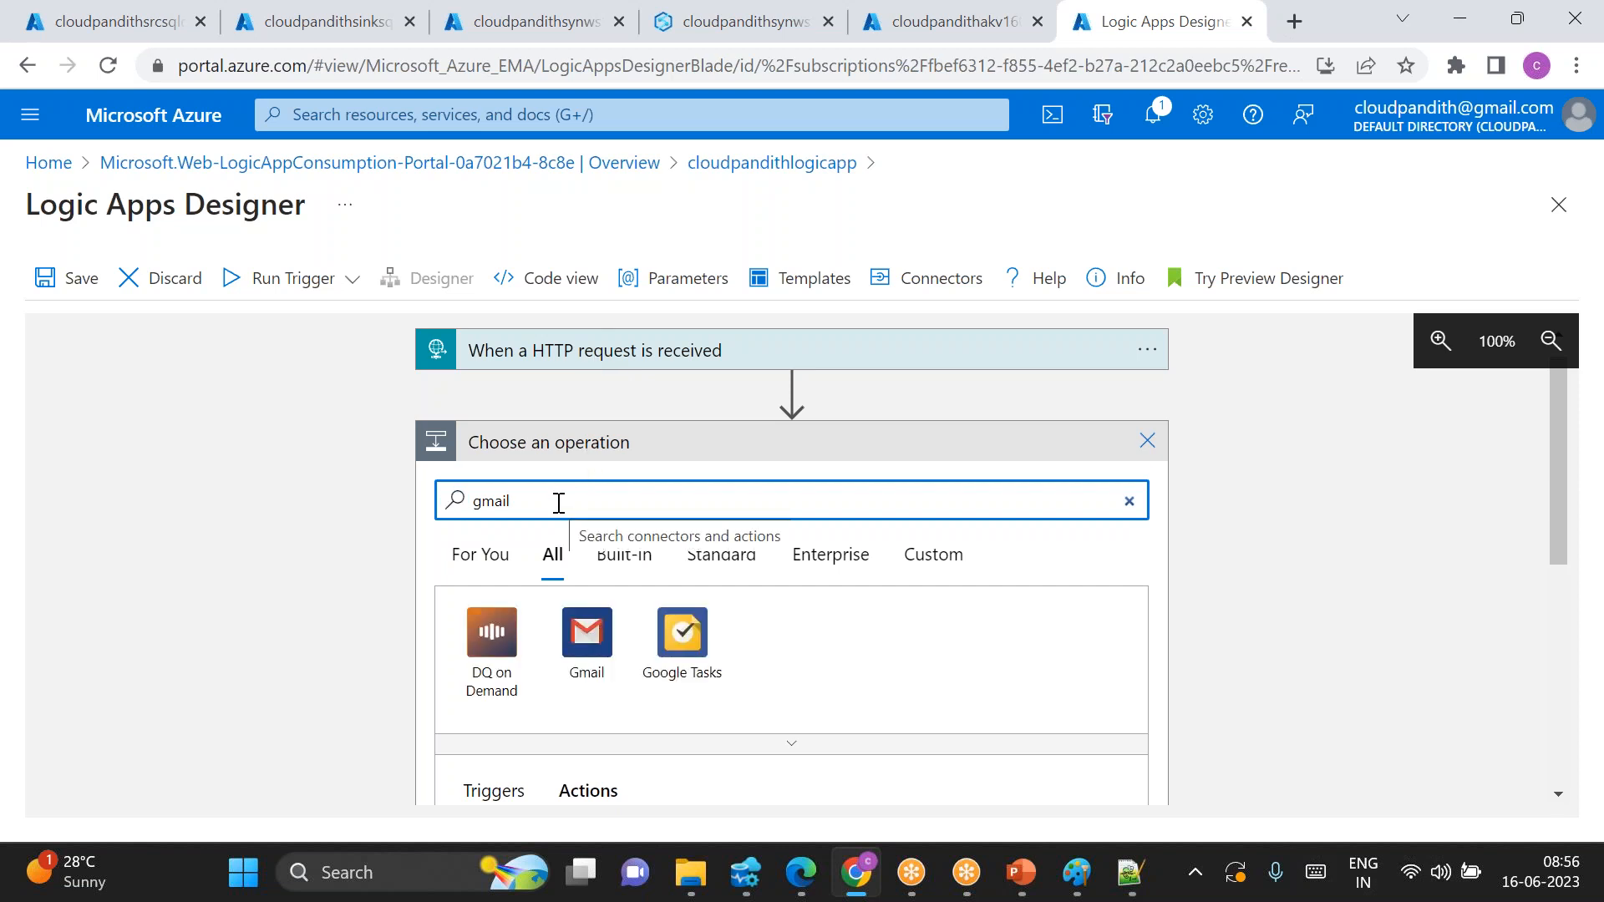
click(586, 632)
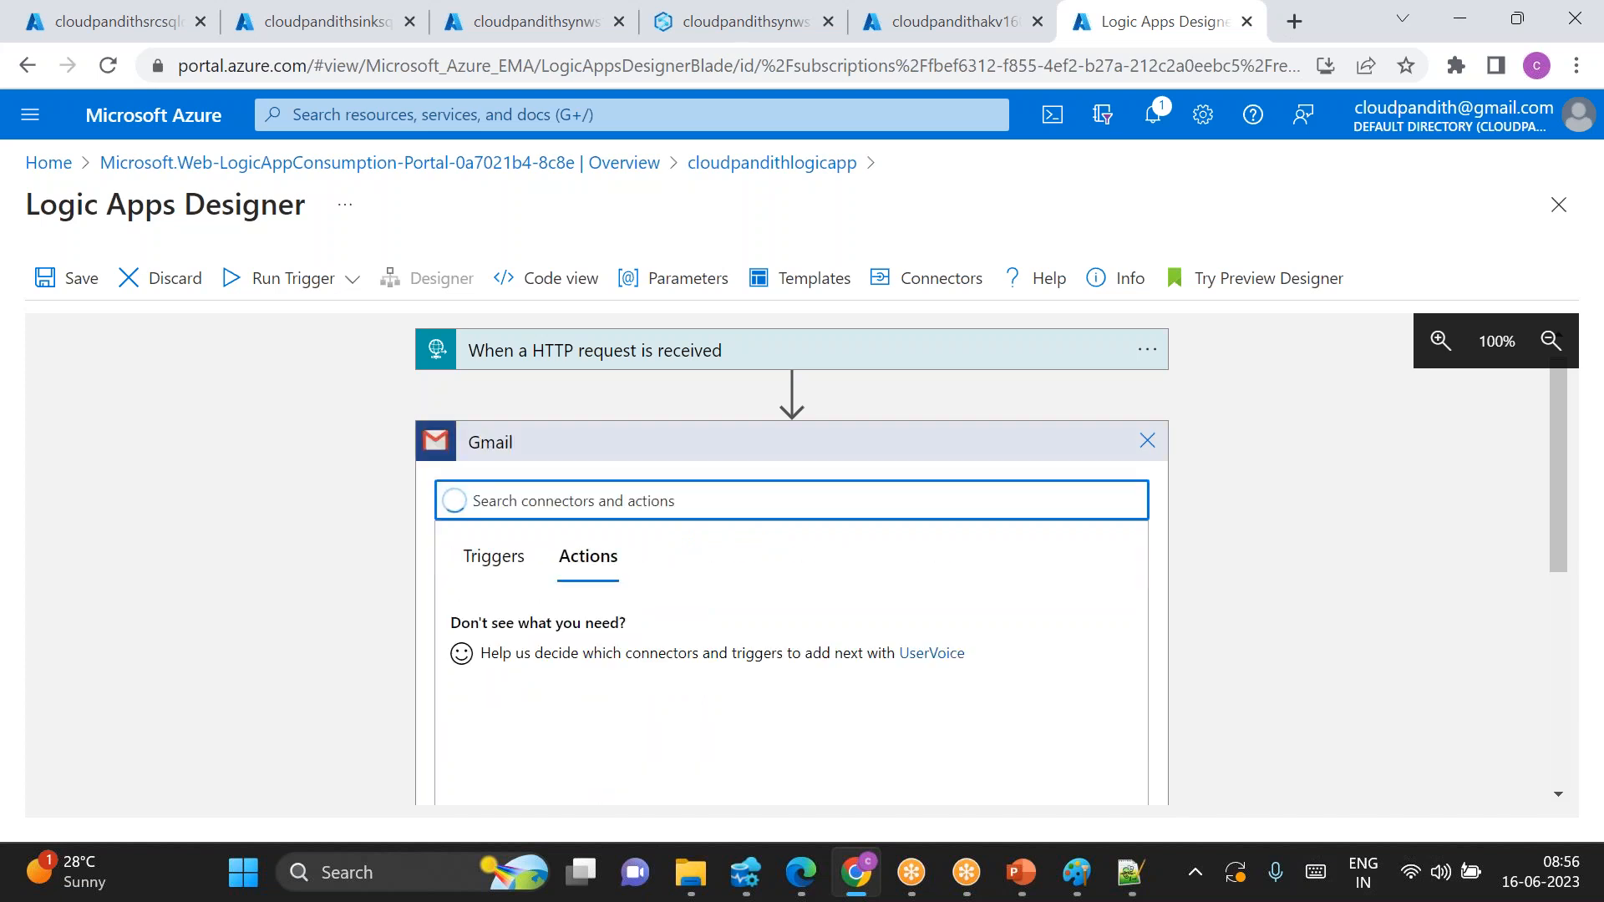
scroll(691, 631, down, 2)
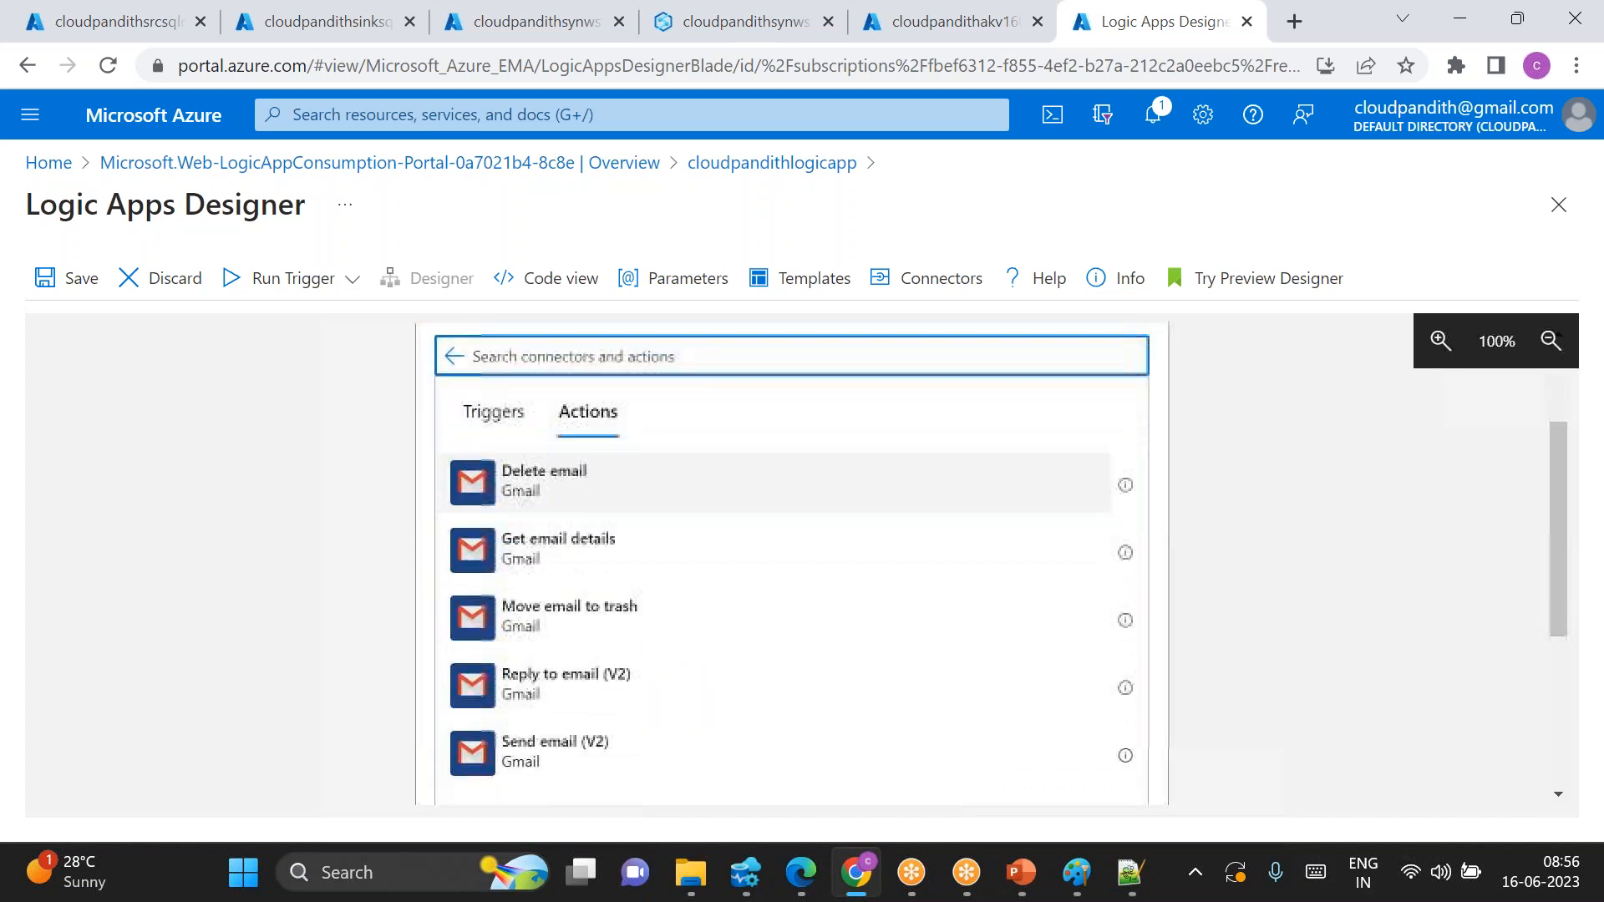
scroll(615, 648, down, 2)
scroll(615, 649, up, 3)
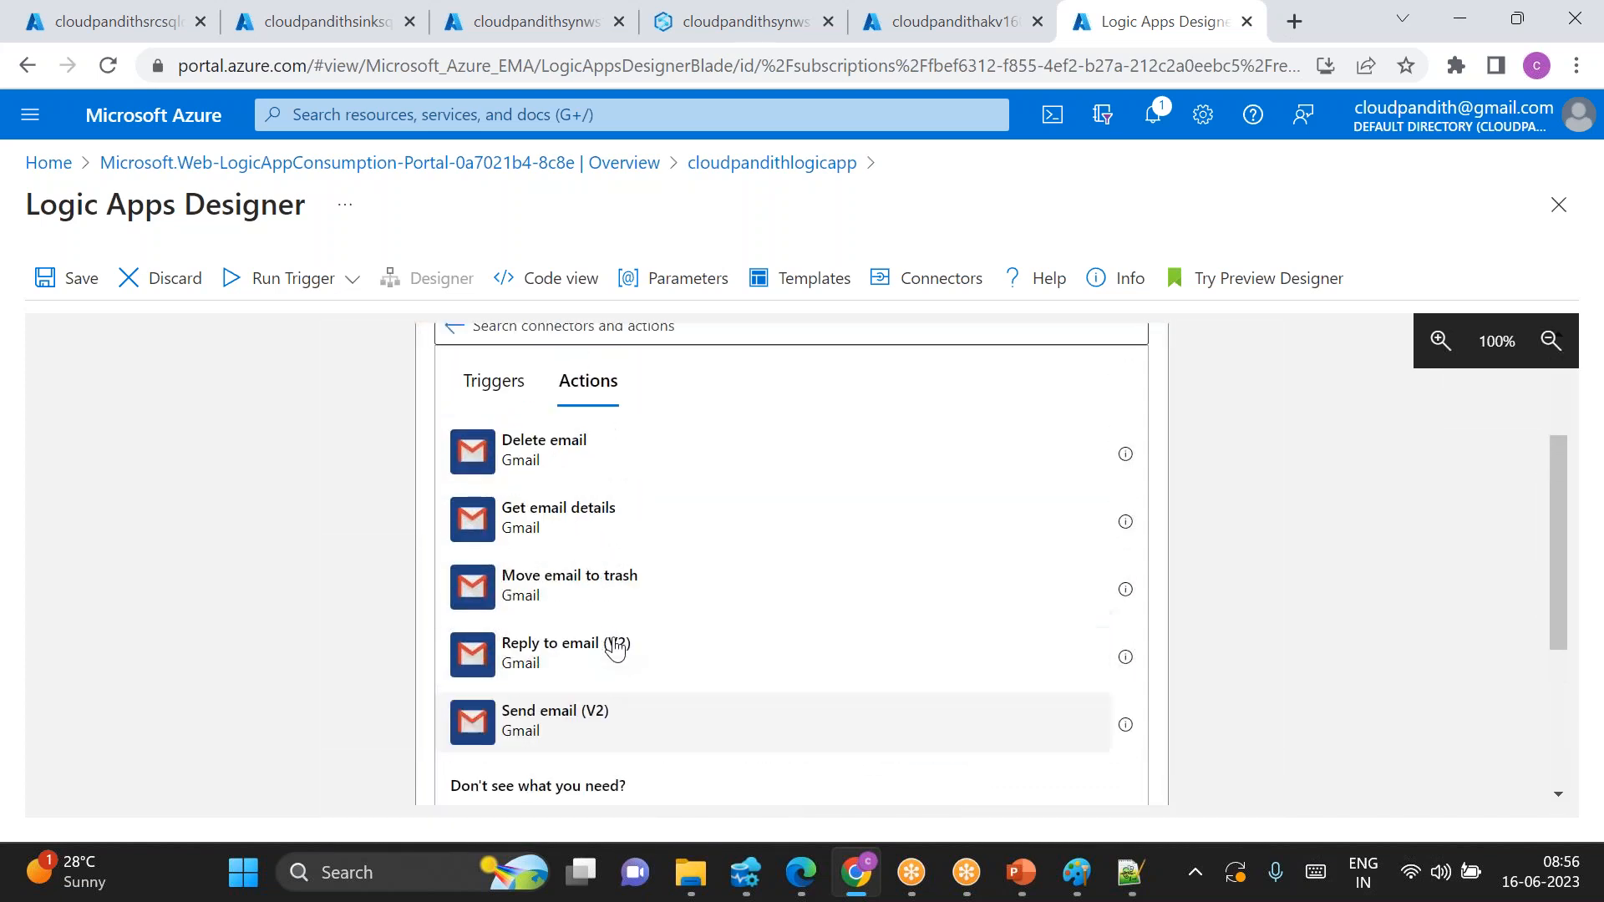
click(585, 785)
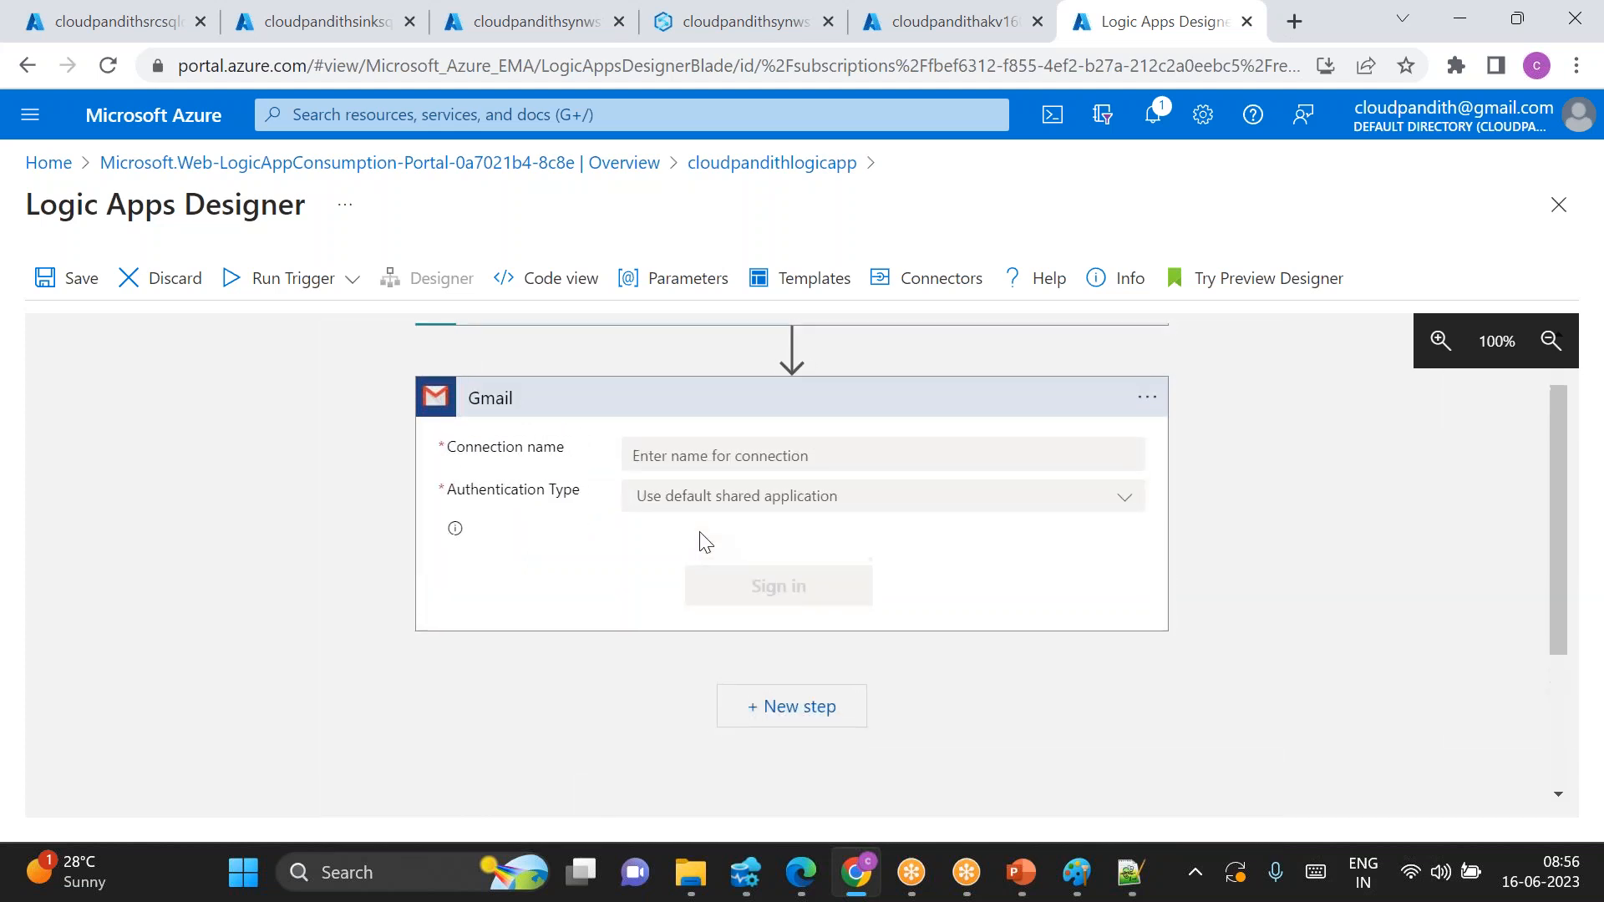
Step: Name the Gmail connection gmailconn and begin signing in
click(651, 451)
text(gmailconn)
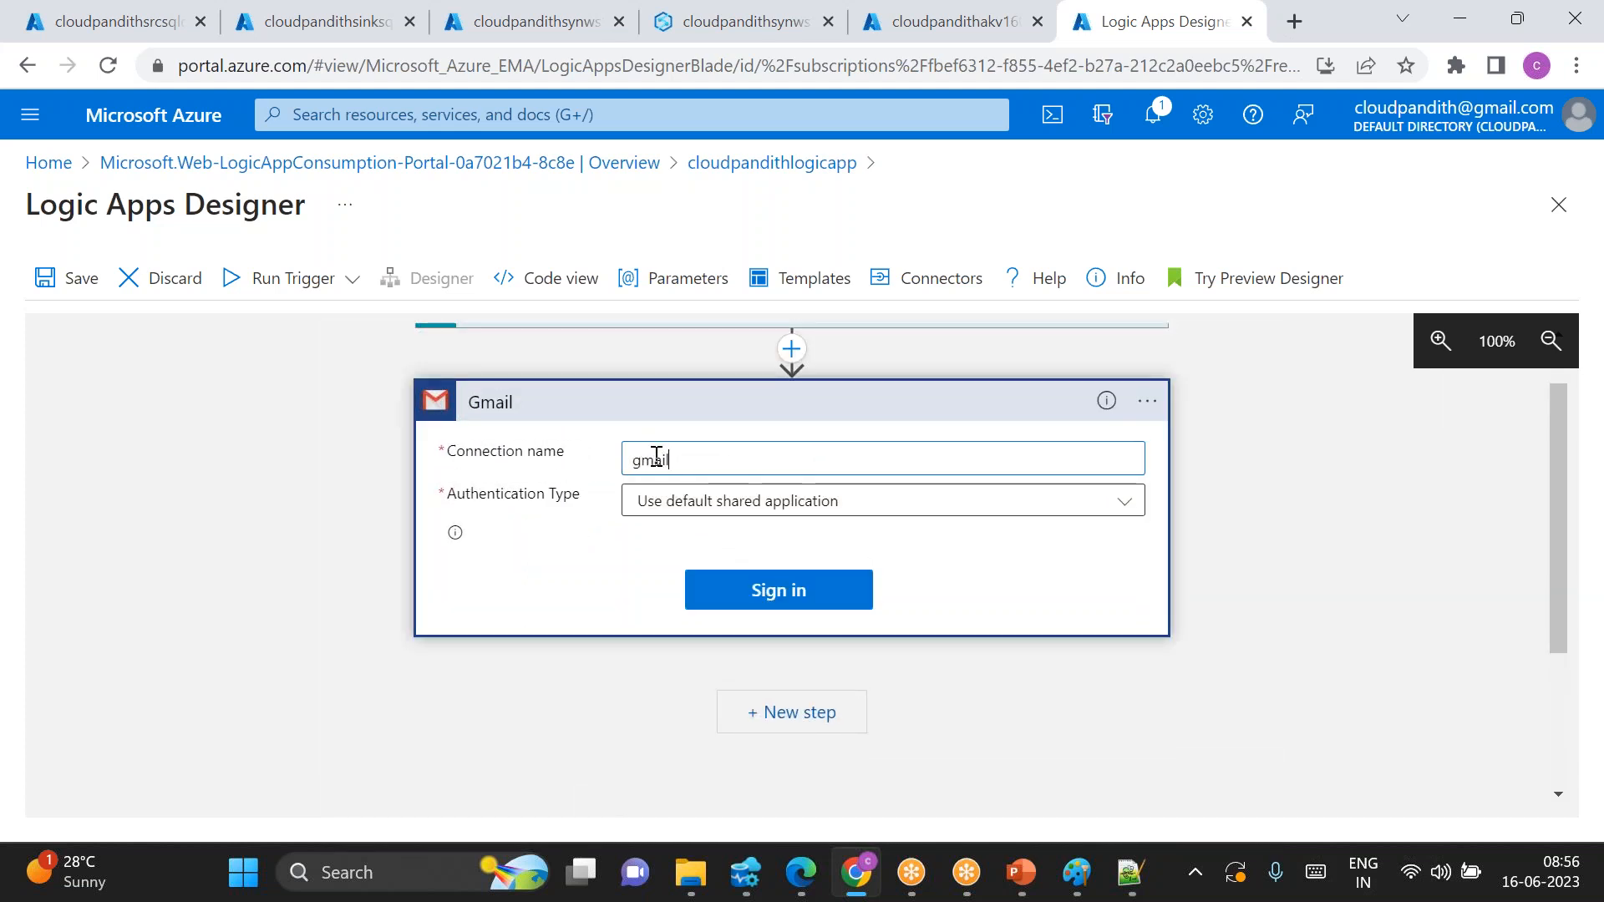
click(818, 603)
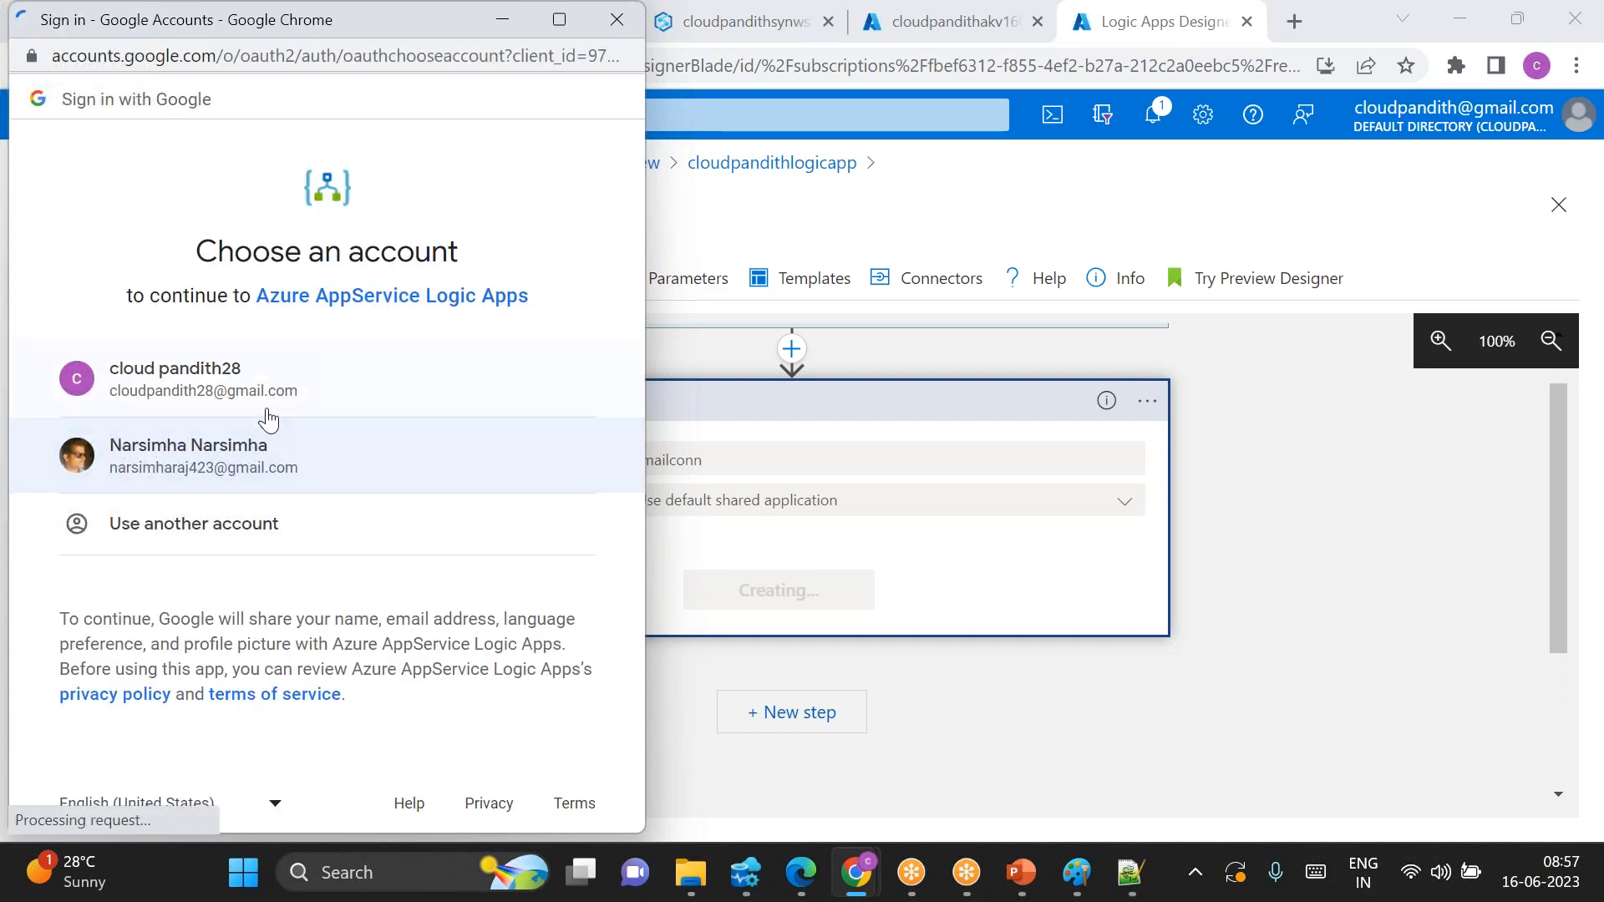
Step: Sign in with another Google account's email and password, then allow Logic Apps Gmail access
click(257, 526)
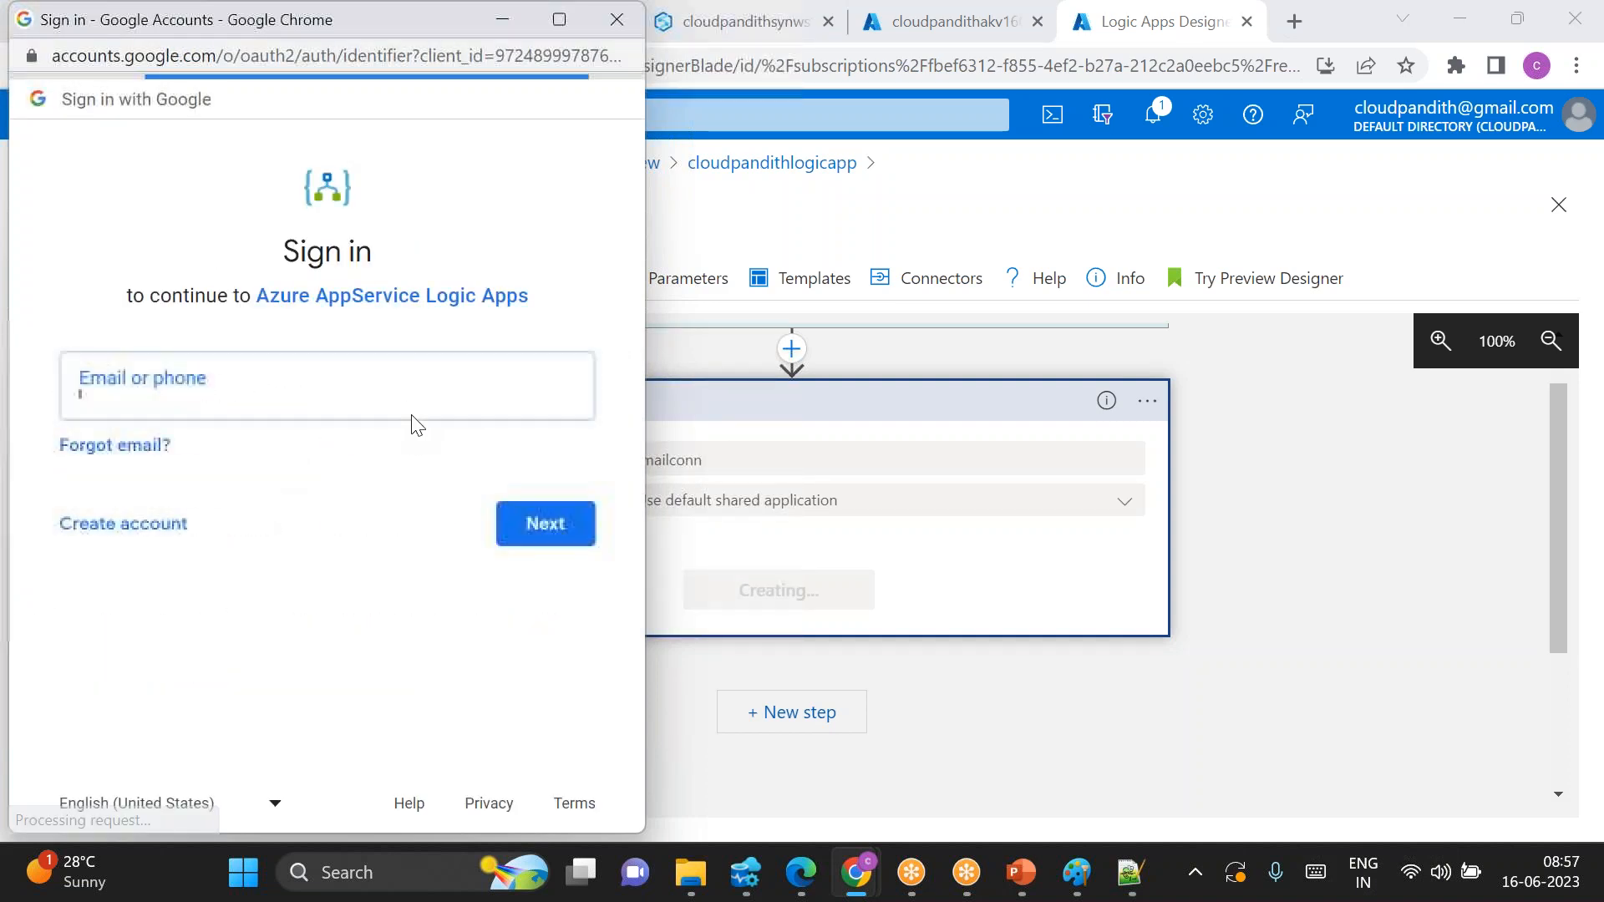
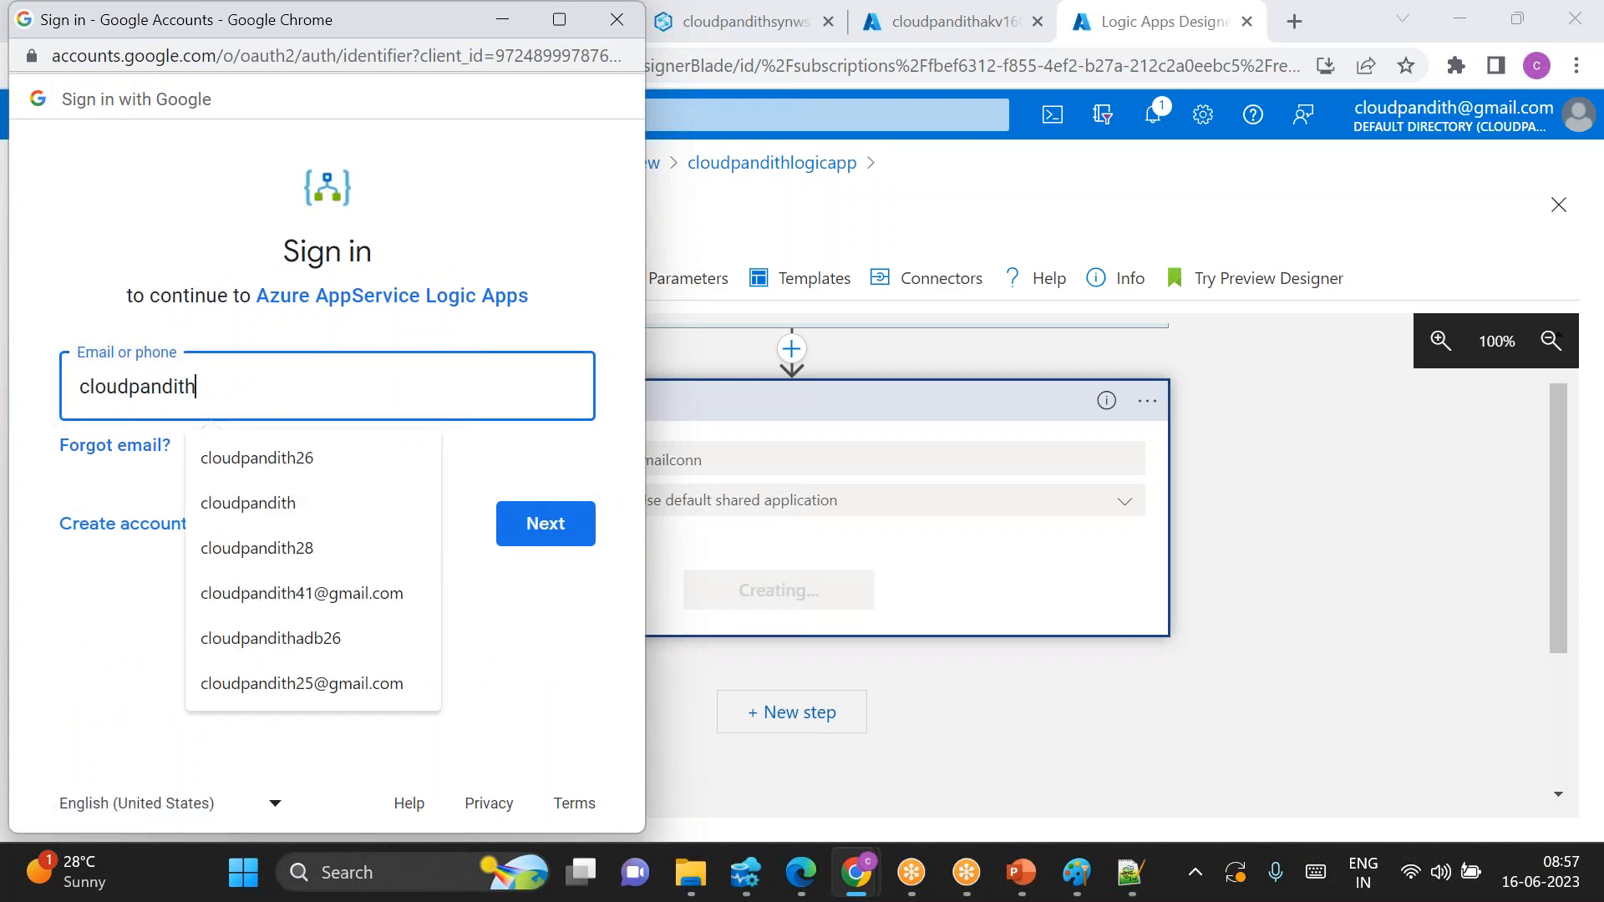
key(Return)
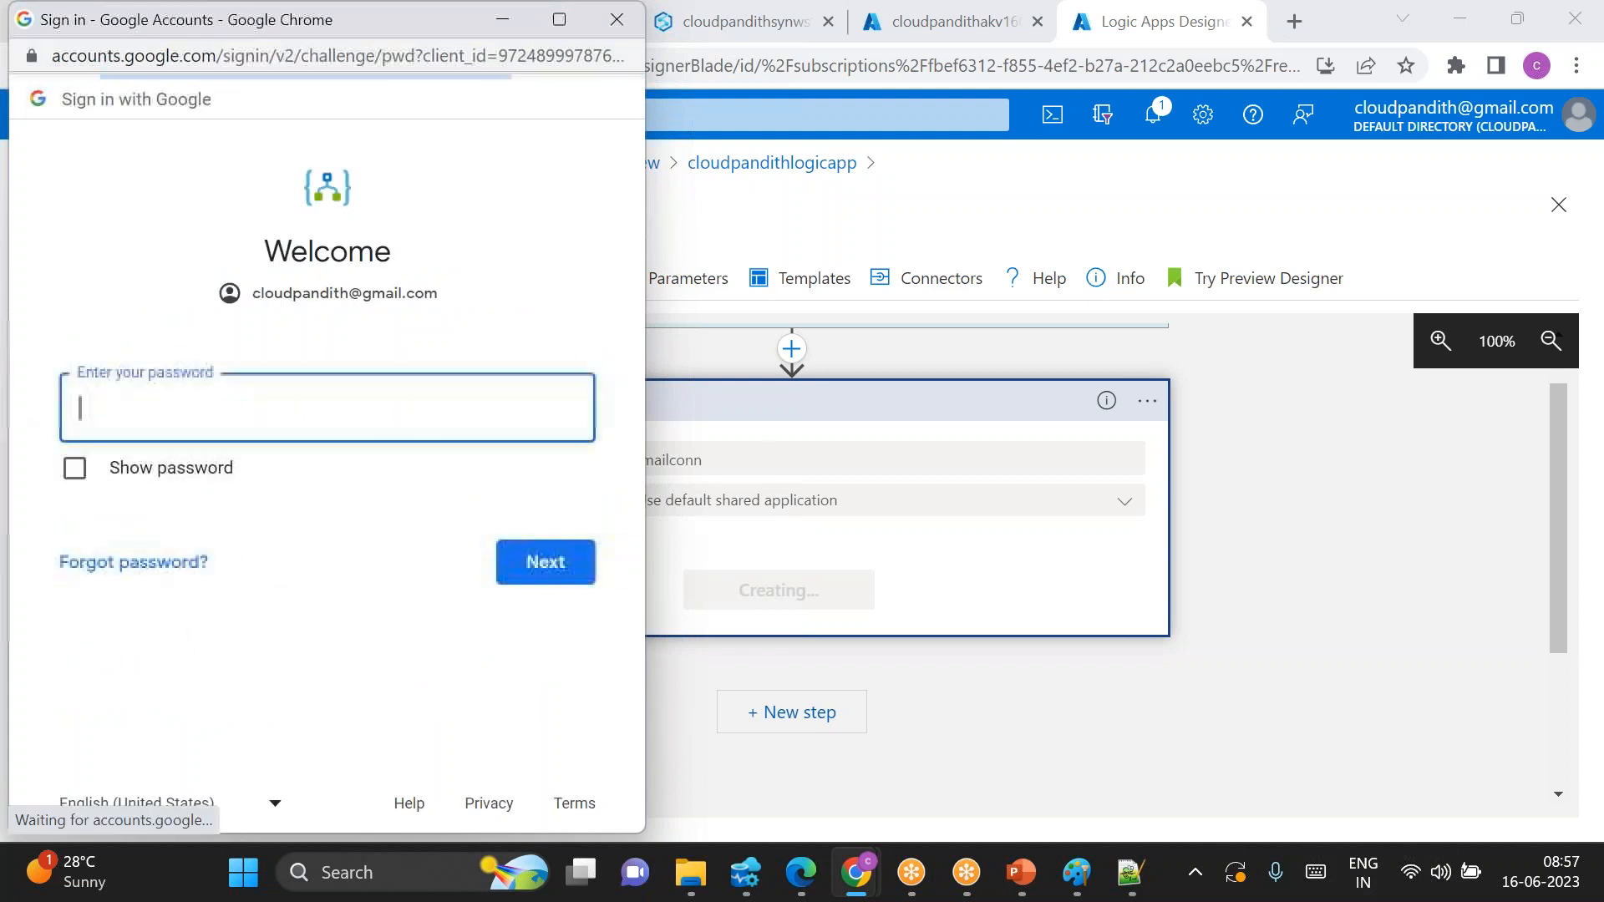
text(•••••)
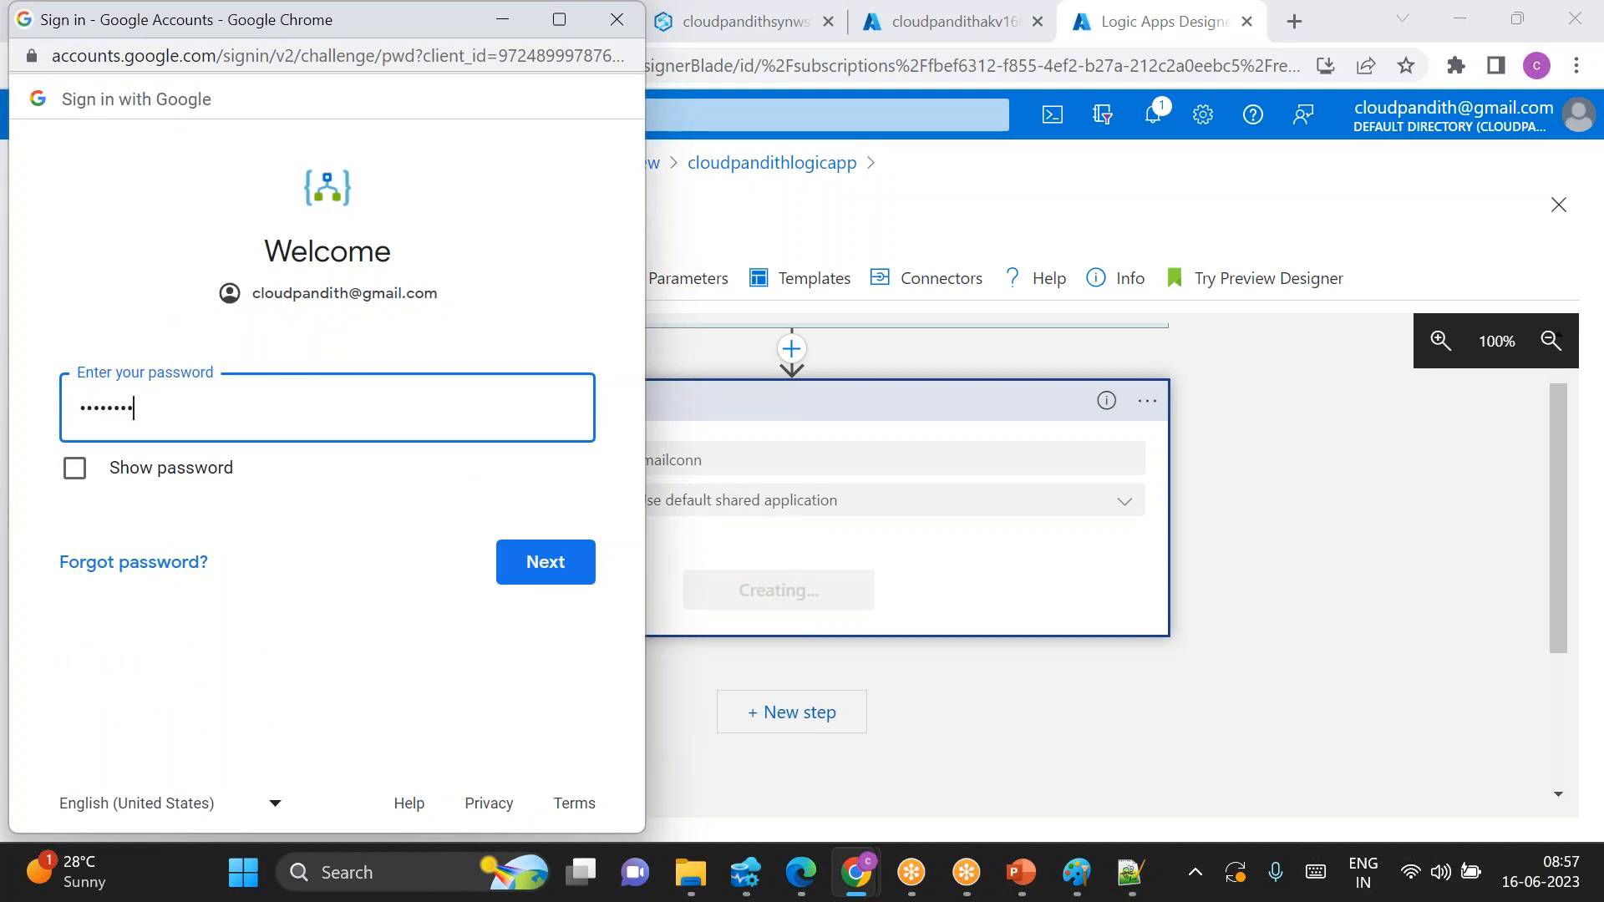
key(Return)
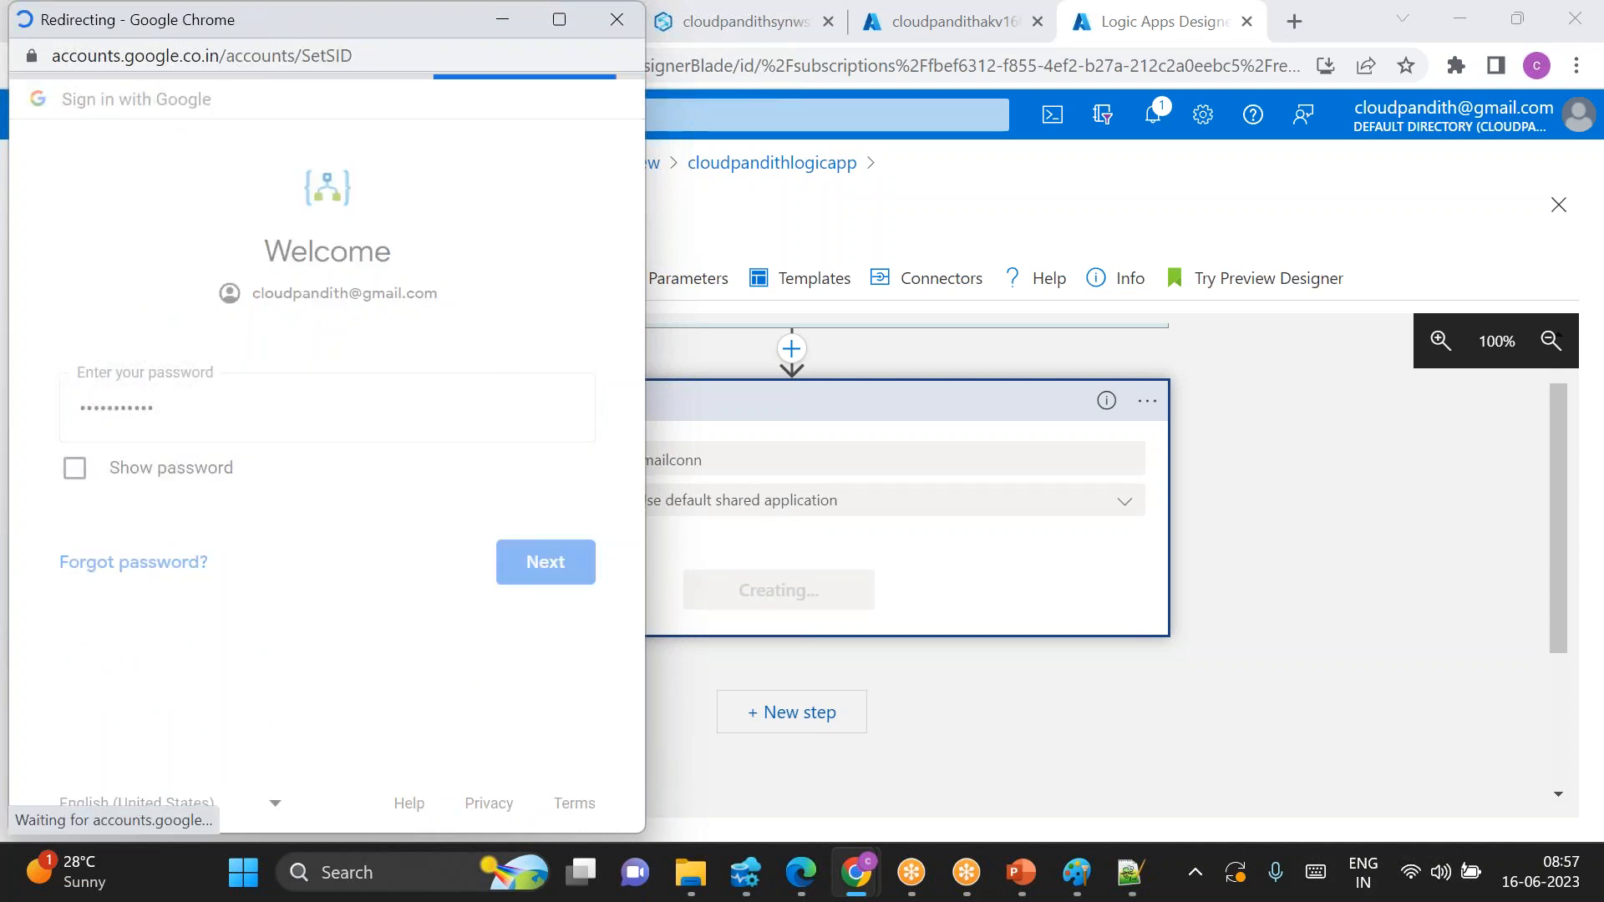
scroll(362, 437, down, 2)
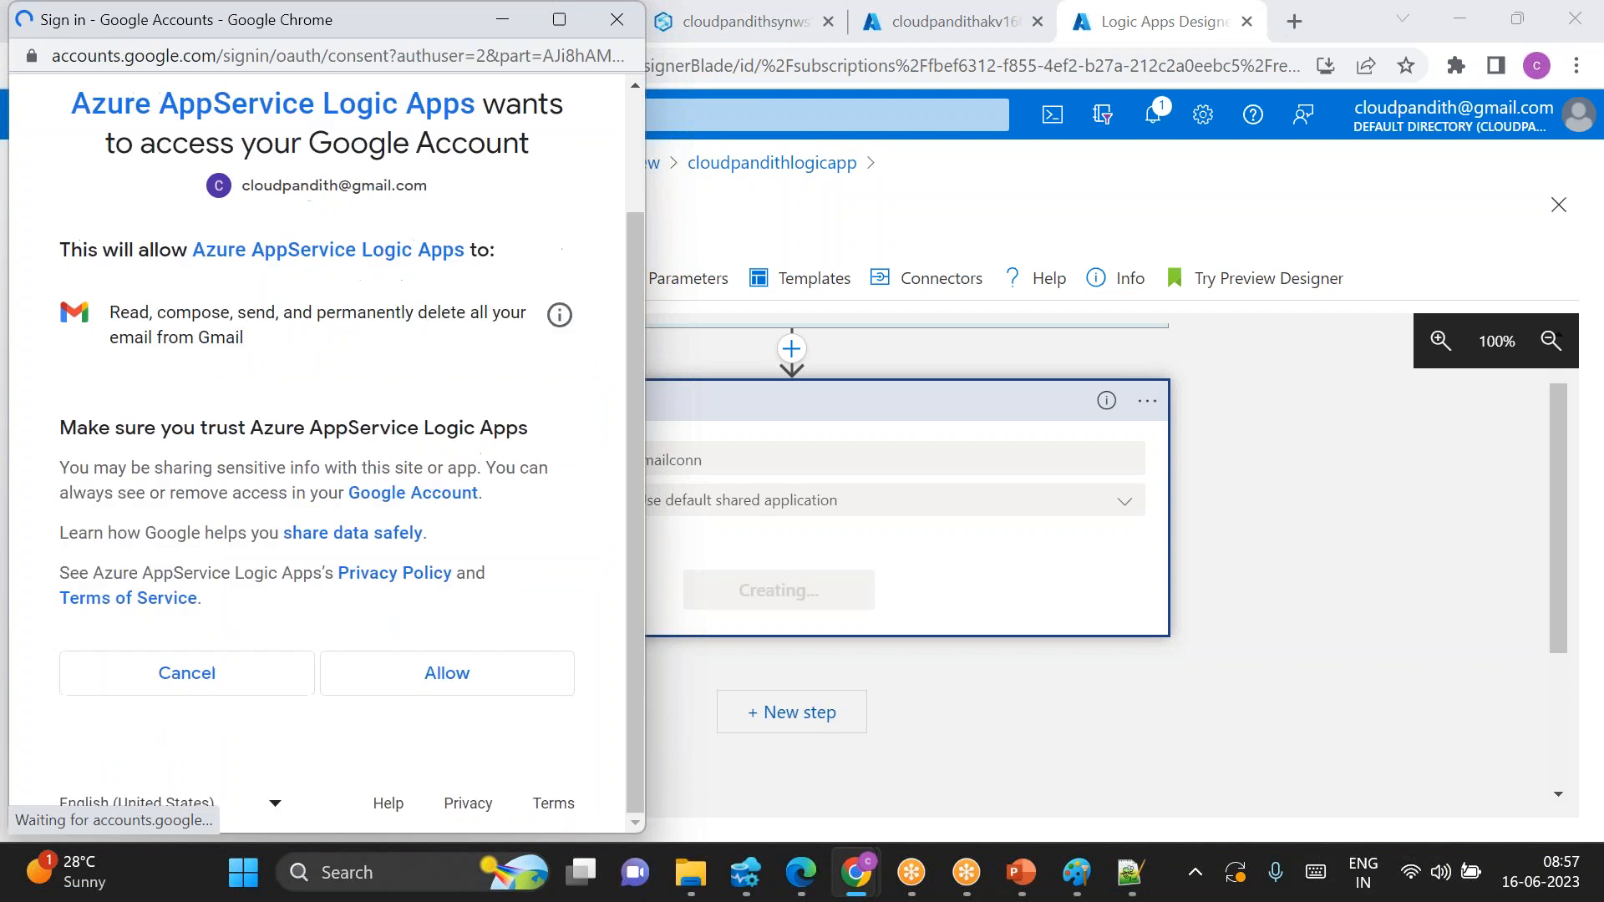
click(420, 677)
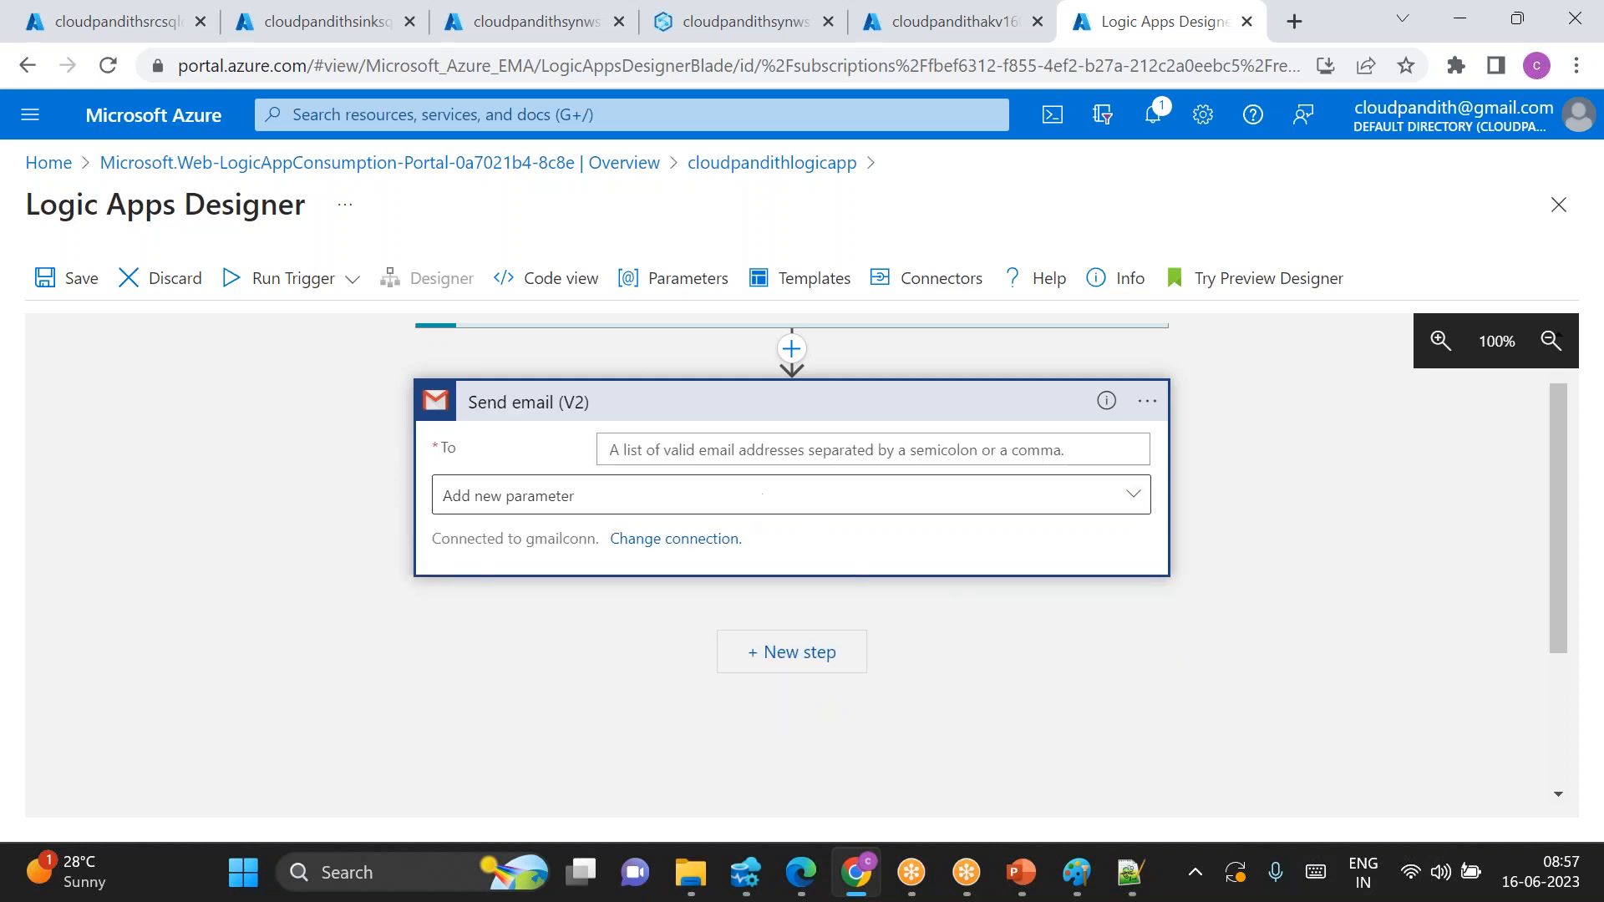
Step: Enter the recipient's e-mail address and add Subject and Body fields to the email
click(688, 449)
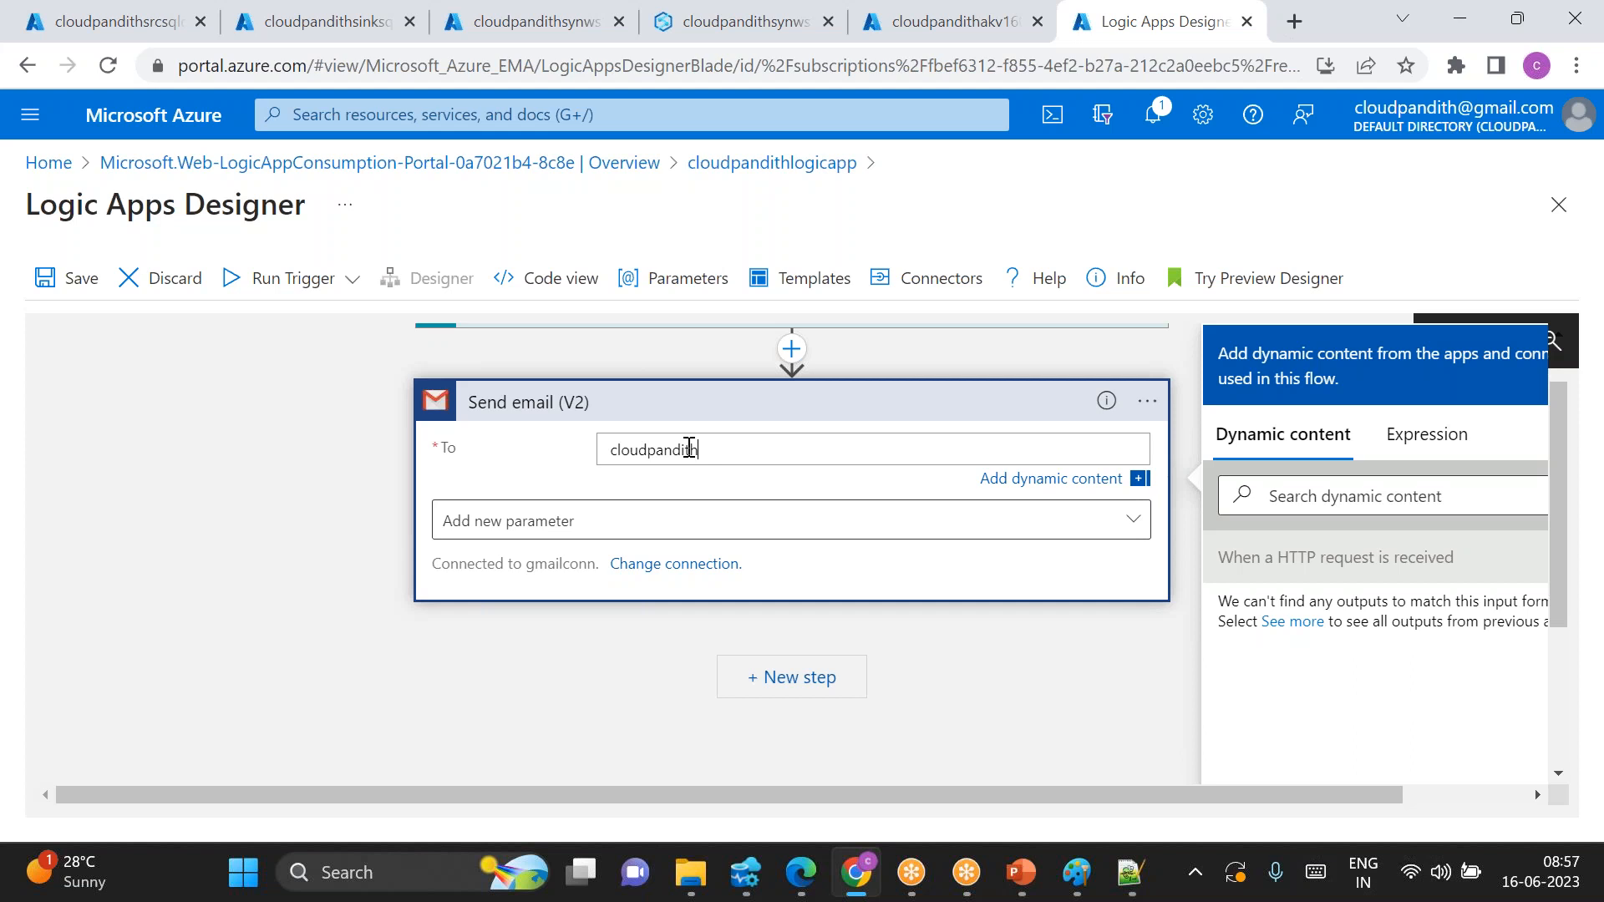
click(594, 526)
click(486, 574)
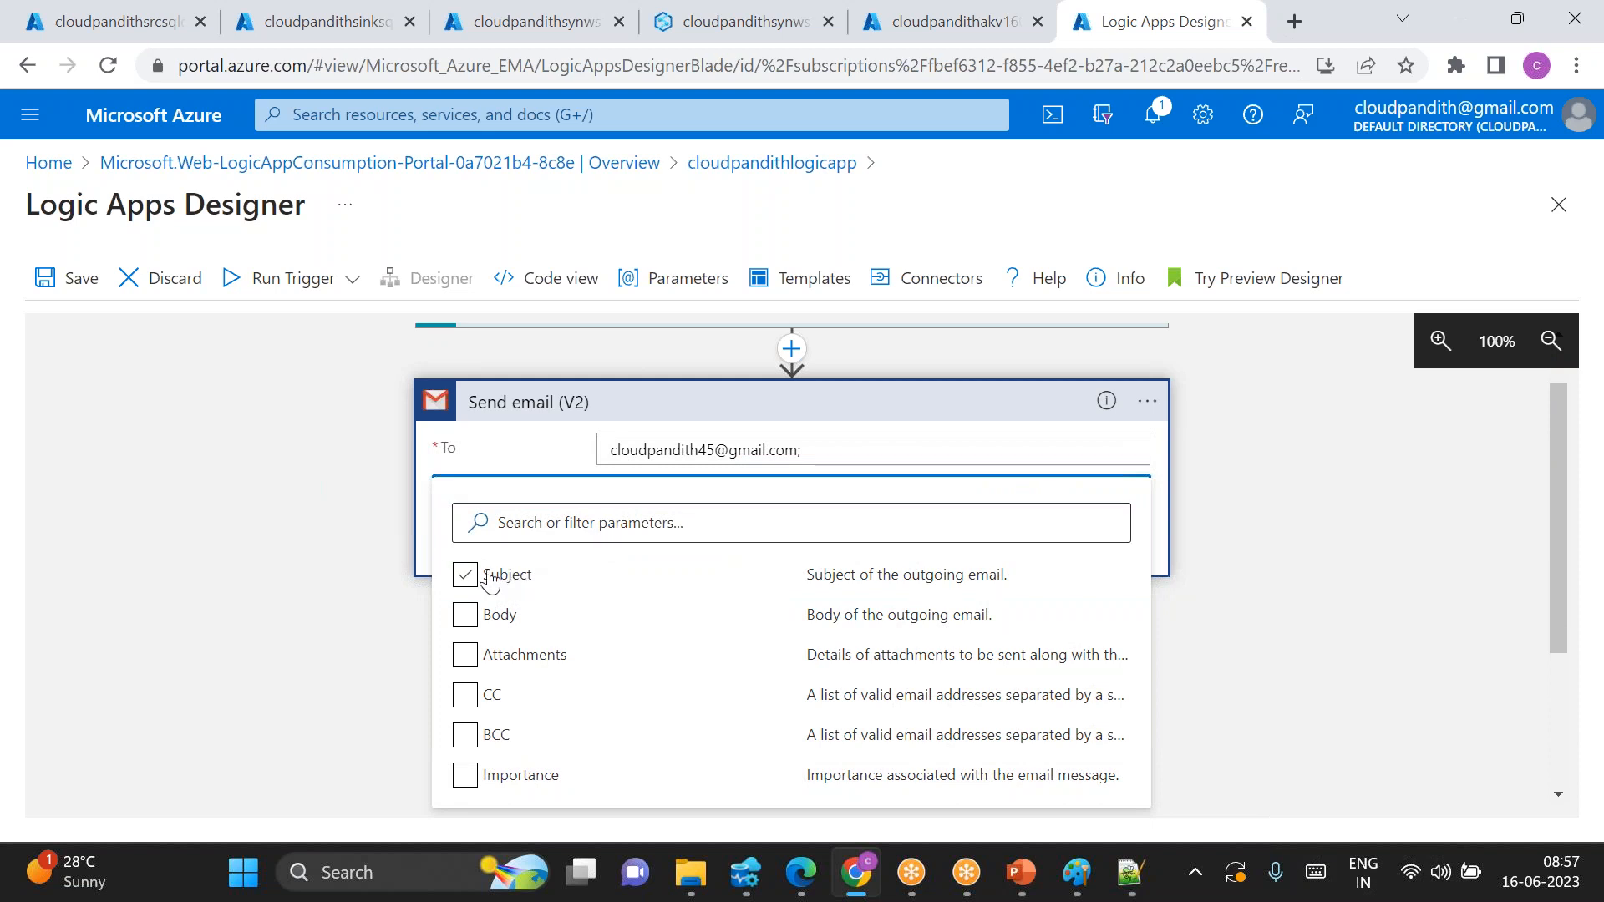
click(495, 625)
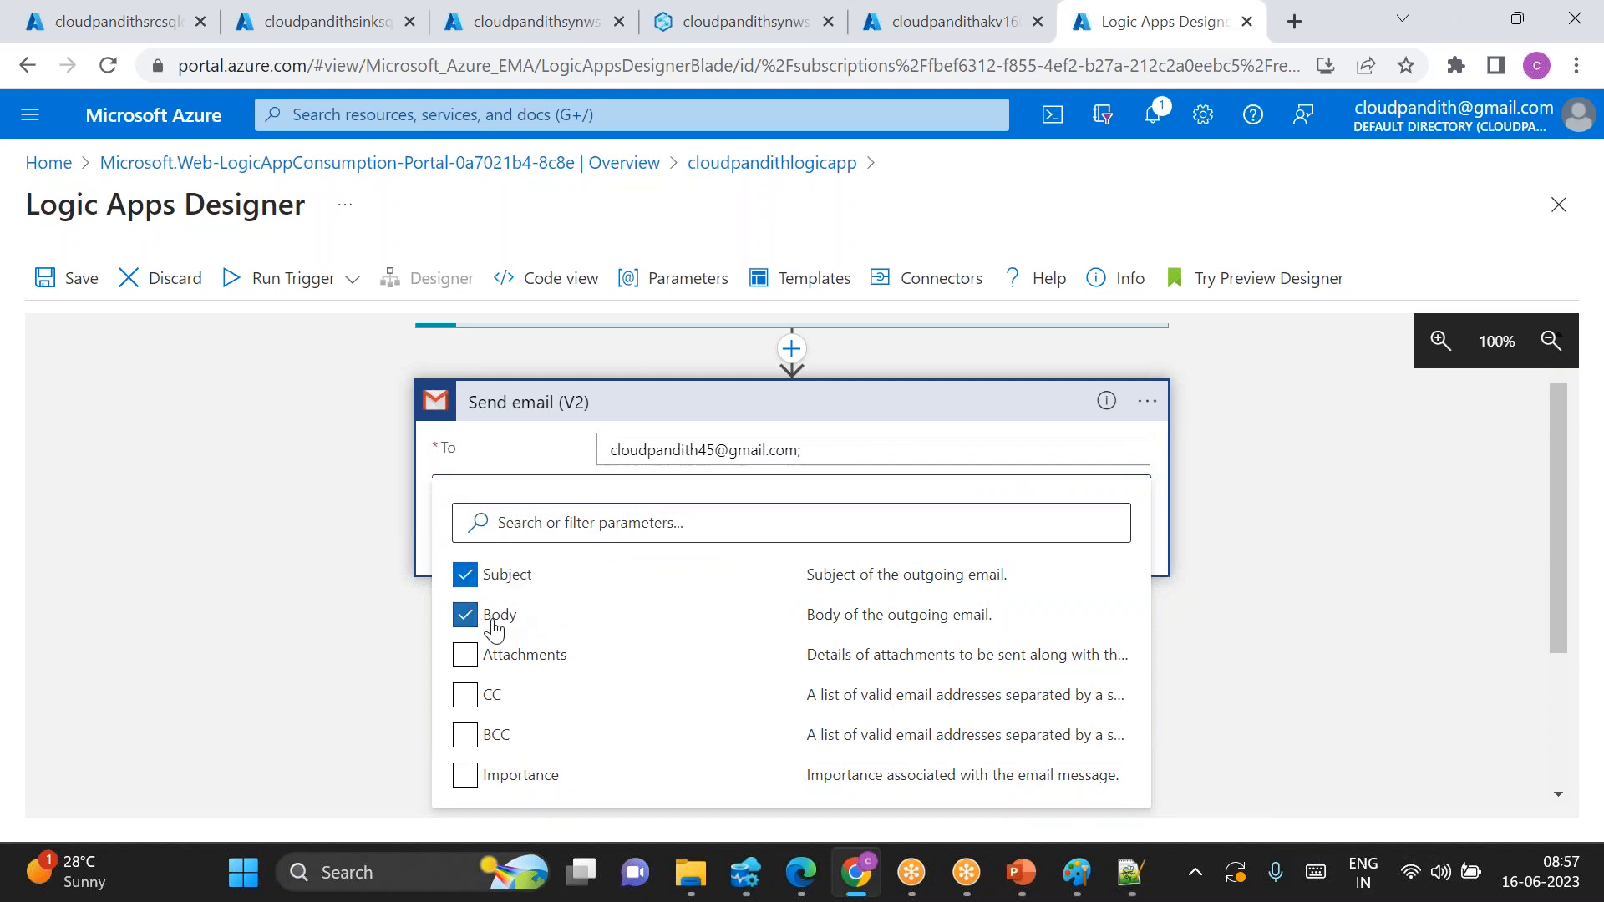
click(373, 630)
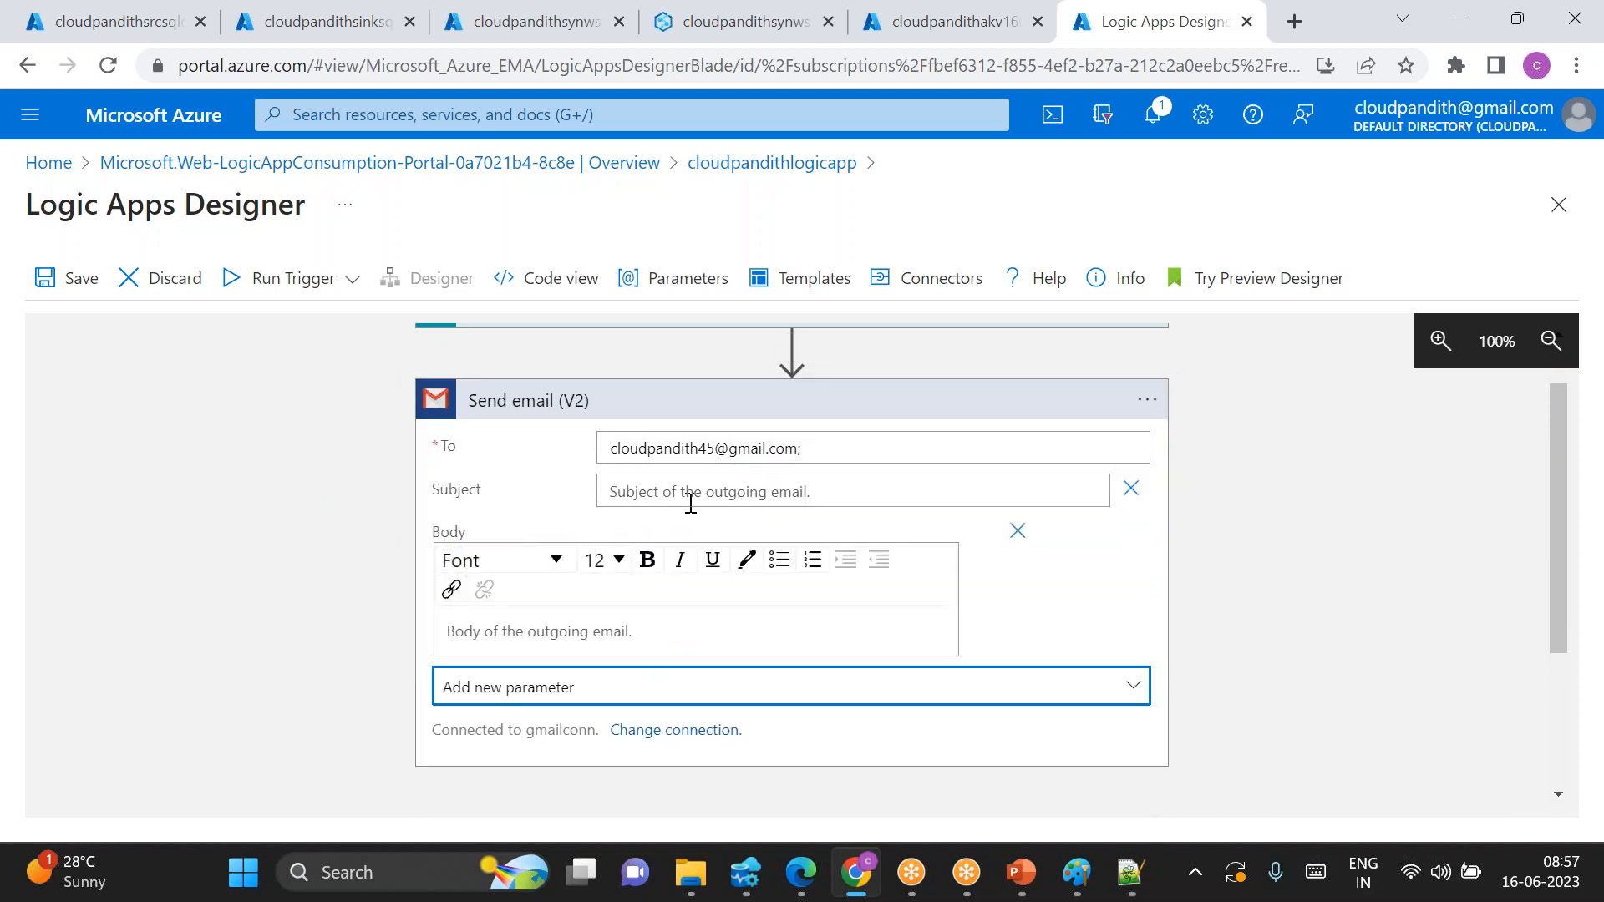
Step: Set the email subject to 'Pipeline failed!!!'
click(534, 632)
text(Pipel)
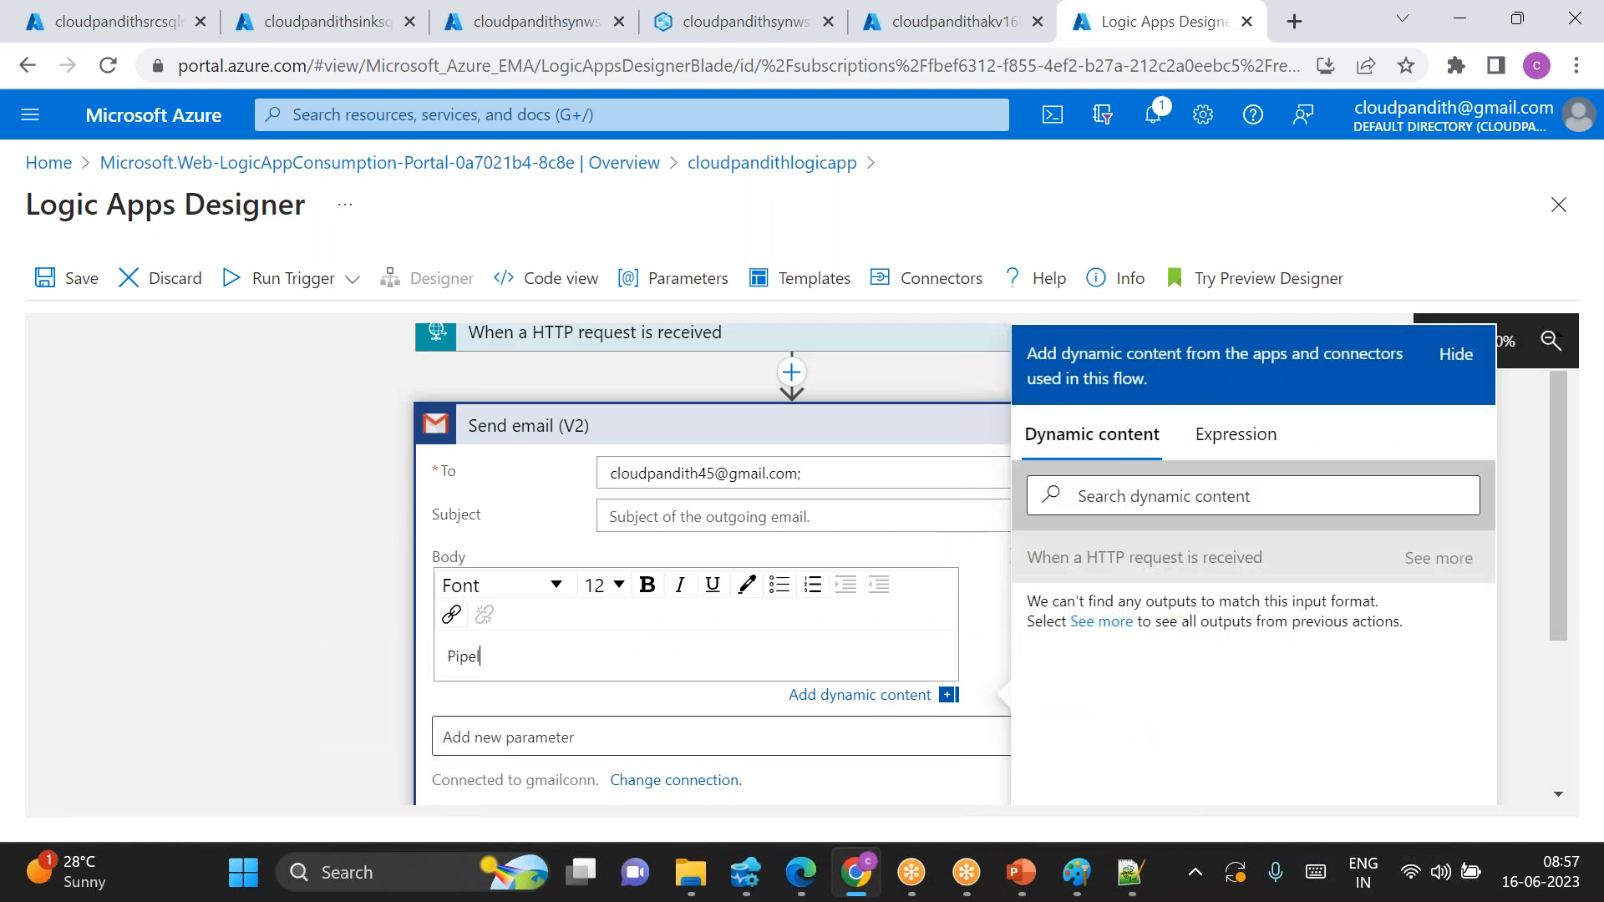
click(656, 513)
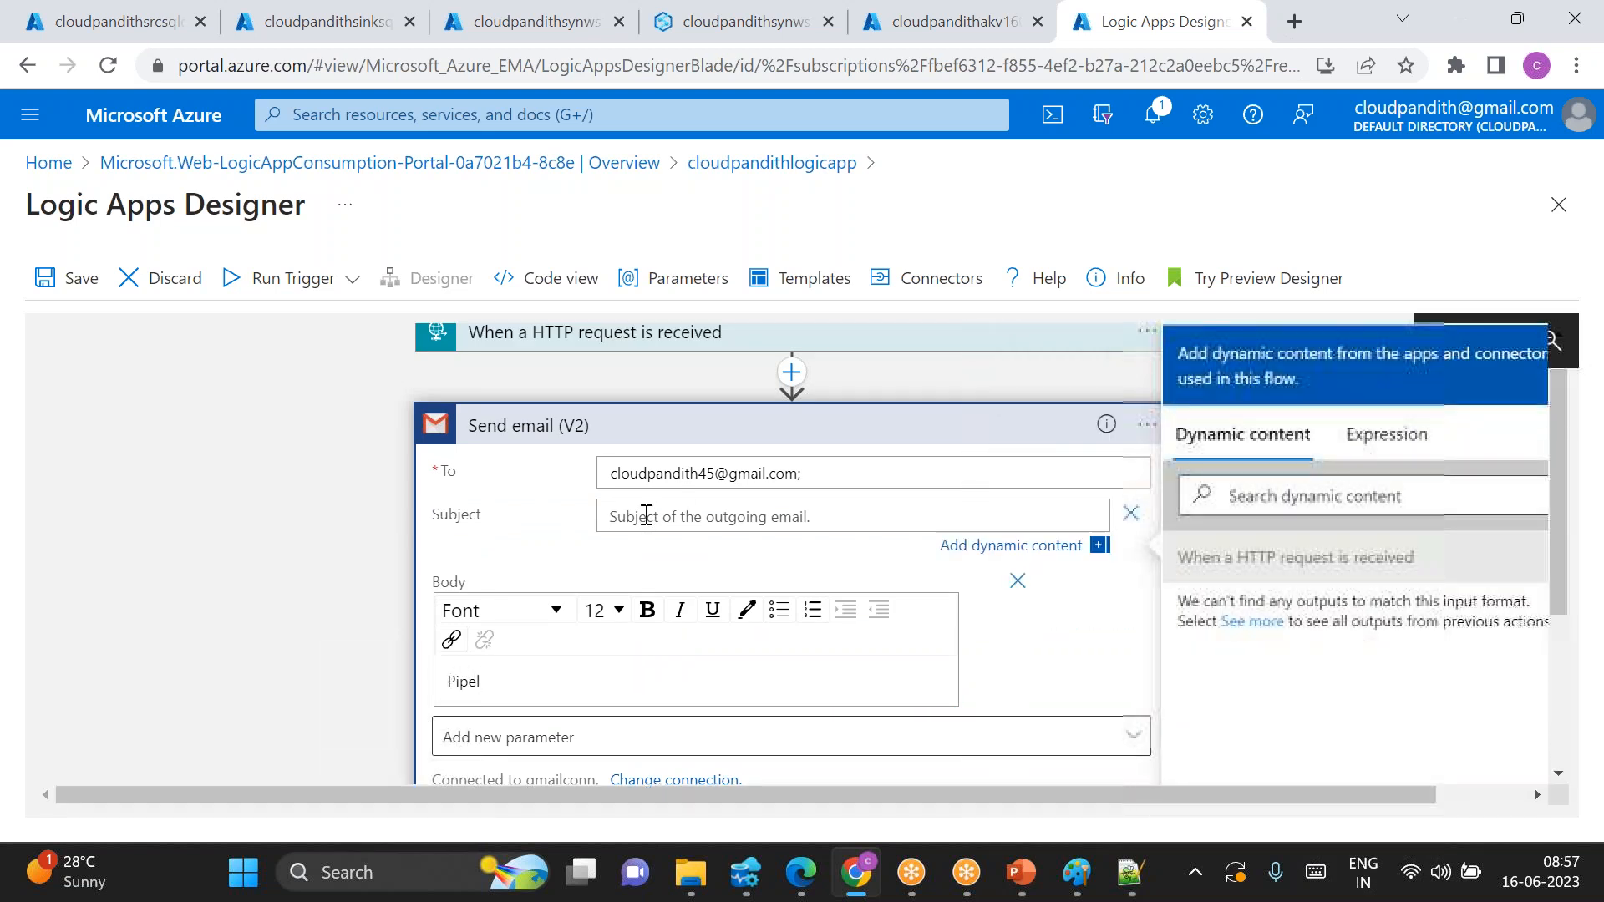
text(Pipeline has)
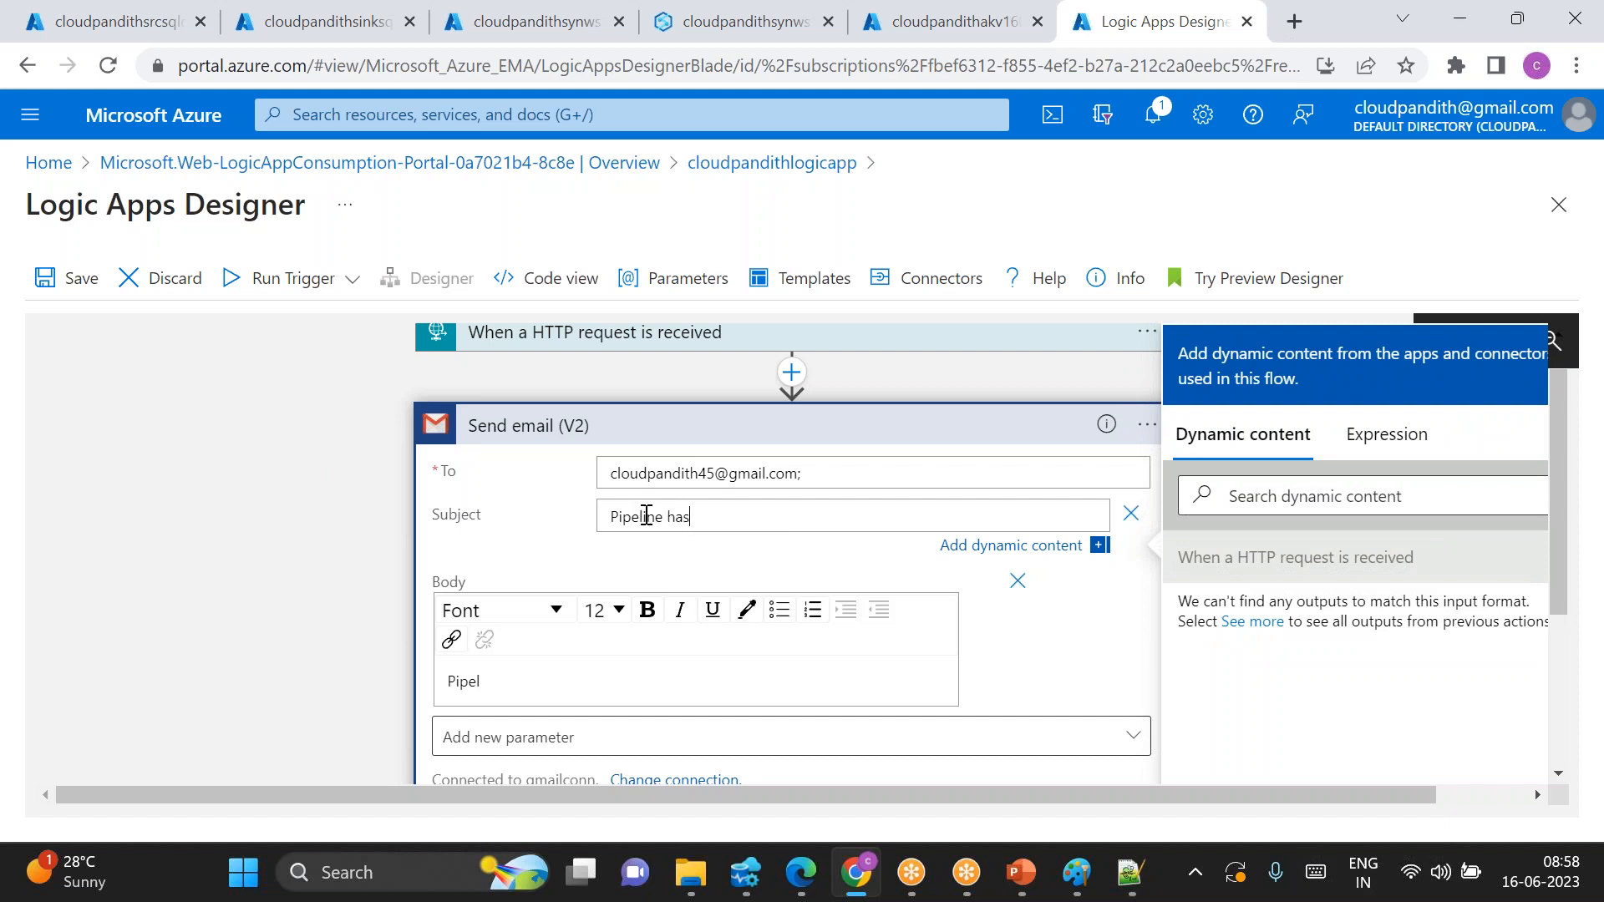
text( som)
key(BackSpace)
key(BackSpace)
key(BackSpace)
text(failed)
Step: Write the body 'Hi Team,' asking to check the daily full_load pipeline, signed 'Thanks,' and the sender's name
click(508, 675)
key(BackSpace)
key(BackSpace)
key(BackSpace)
key(BackSpace)
key(BackSpace)
text(Hi T)
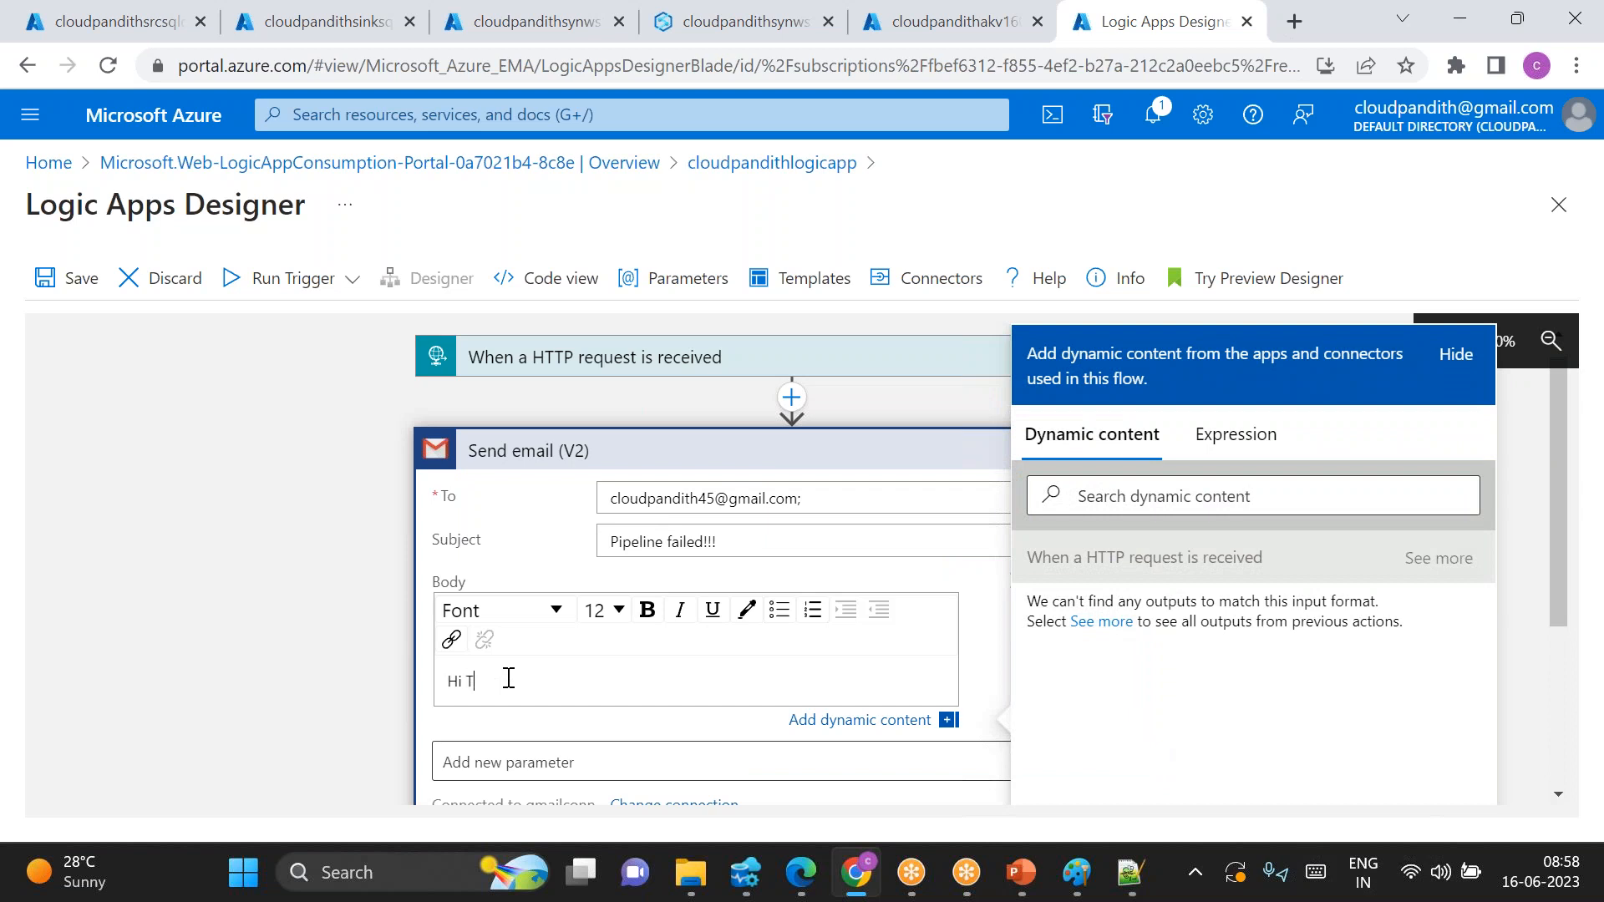
text(eam,)
key(Return)
text(Plea)
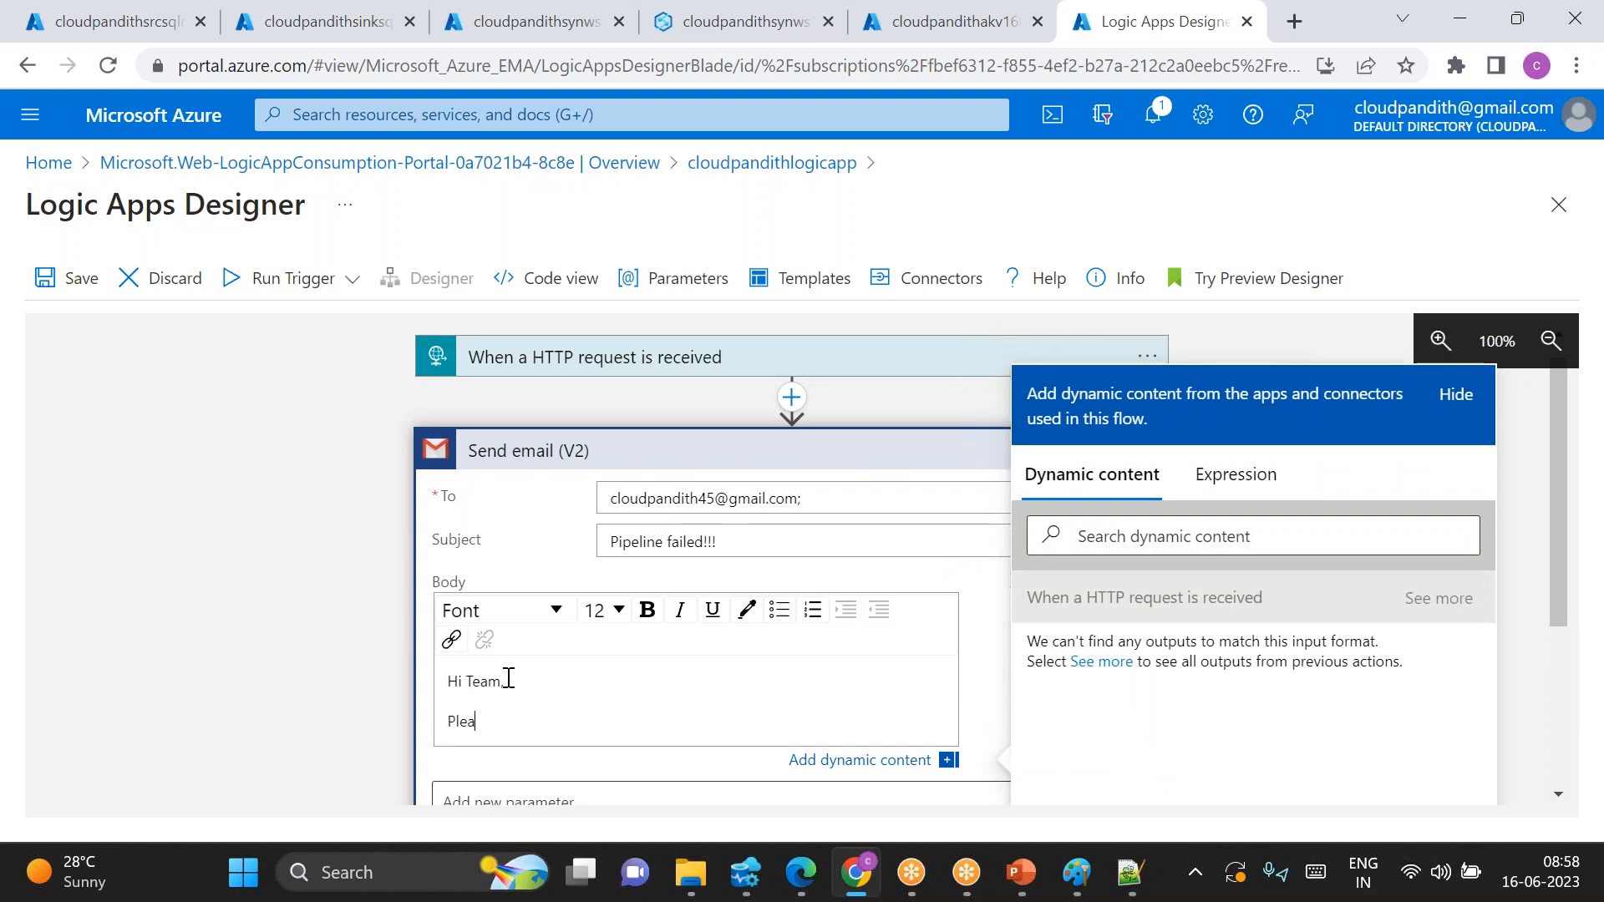
text(se check pipeli)
key(BackSpace)
key(BackSpace)
key(BackSpace)
key(BackSpace)
text(daily full_load pipeli)
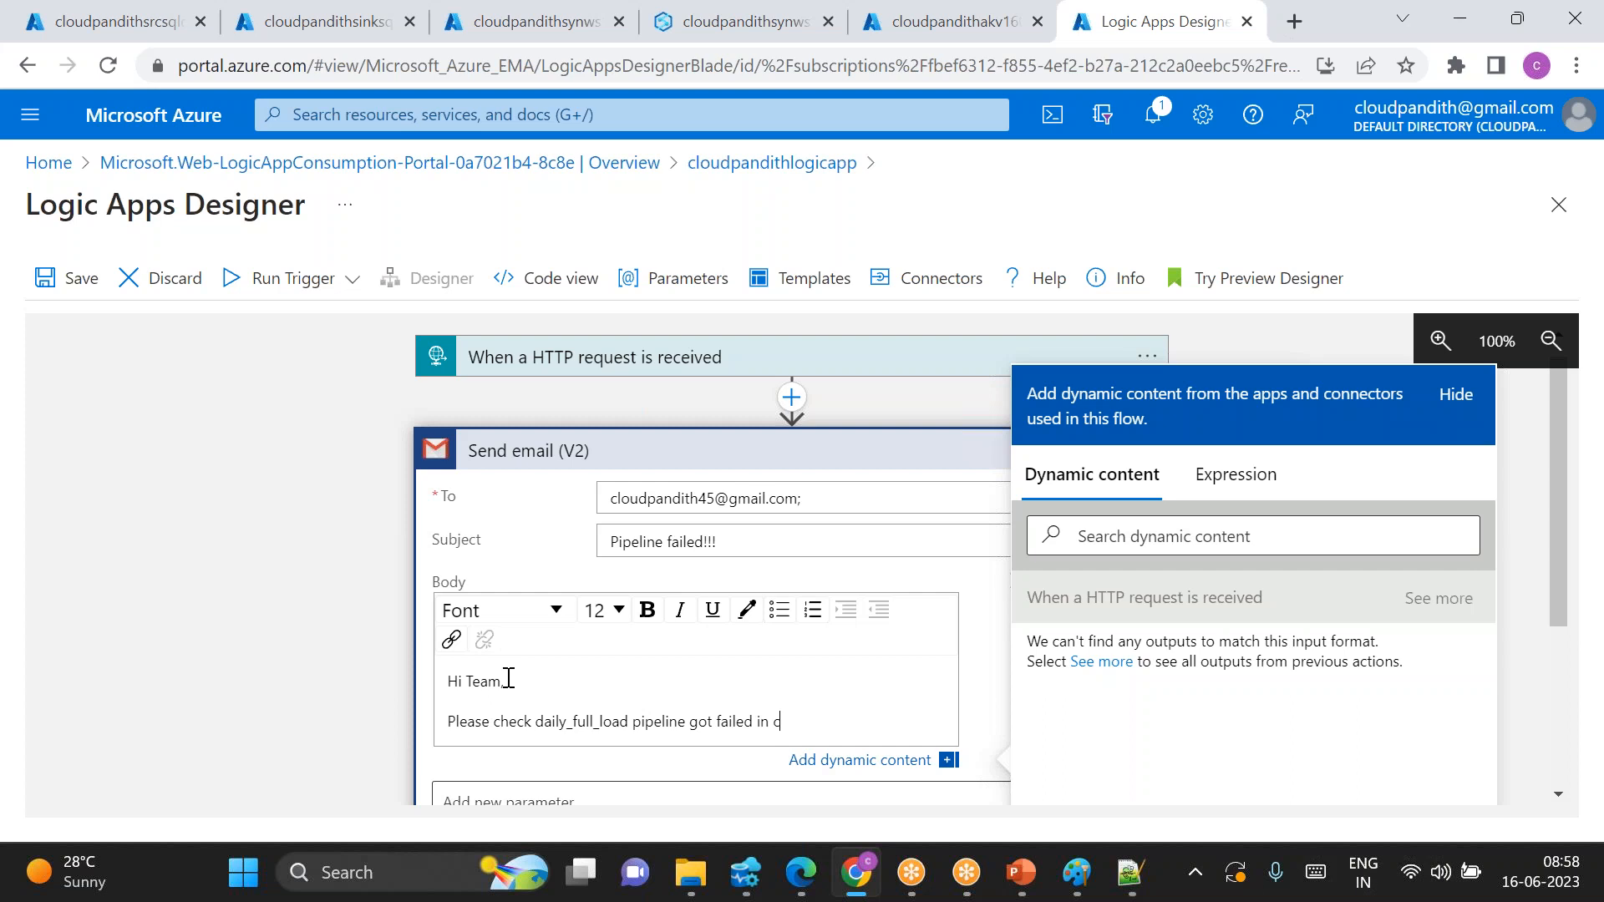
text(dpand)
text(wor)
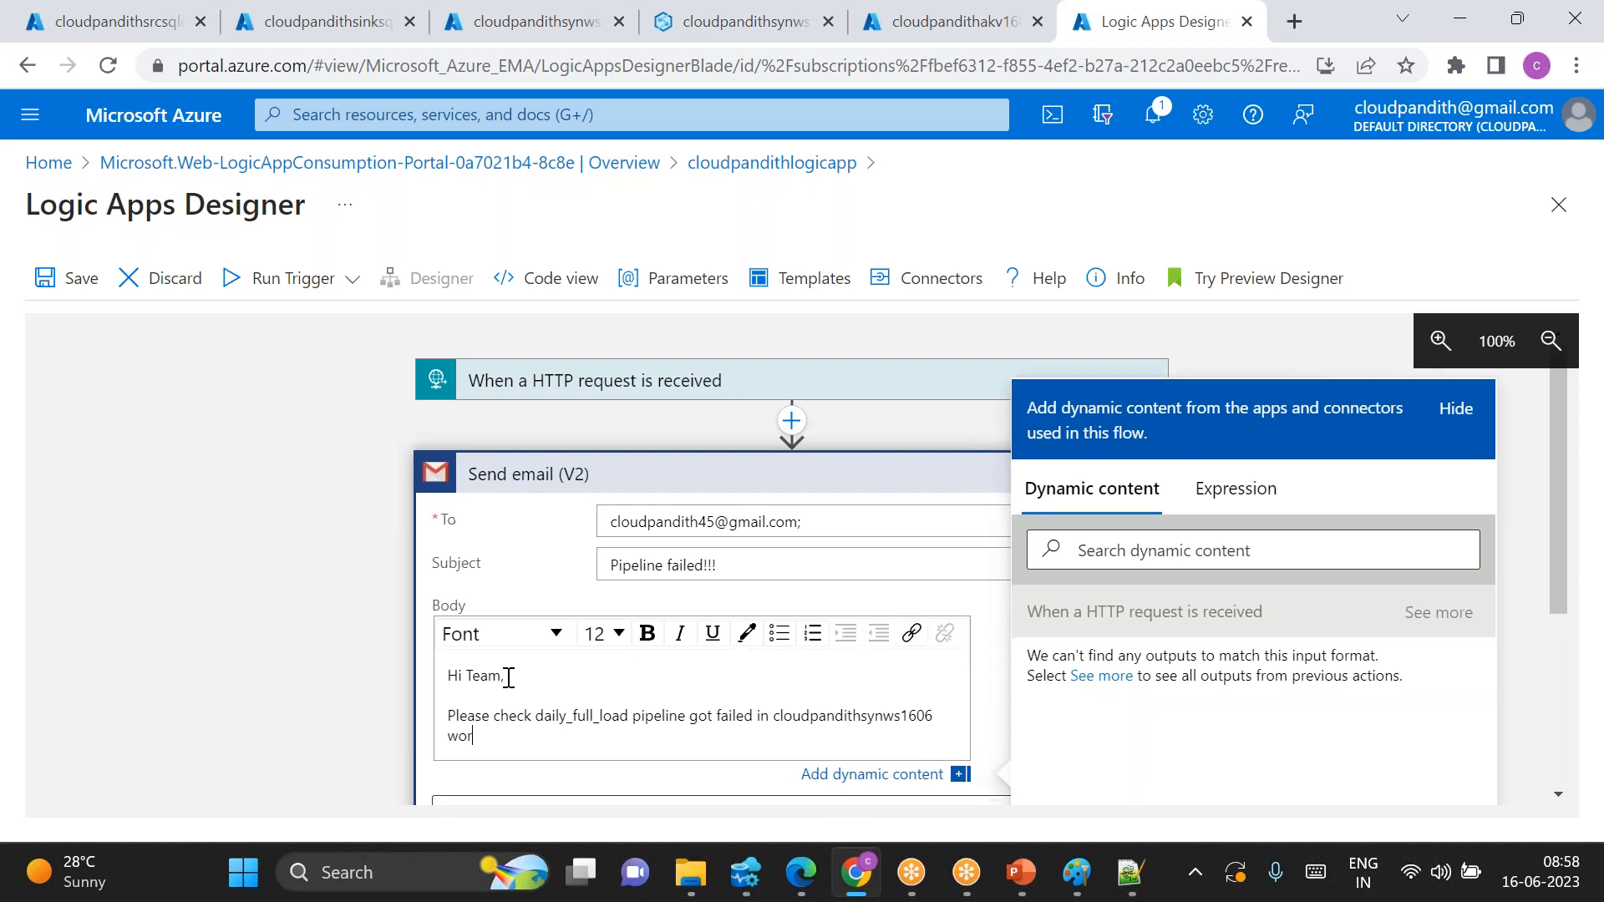
text(kspace.)
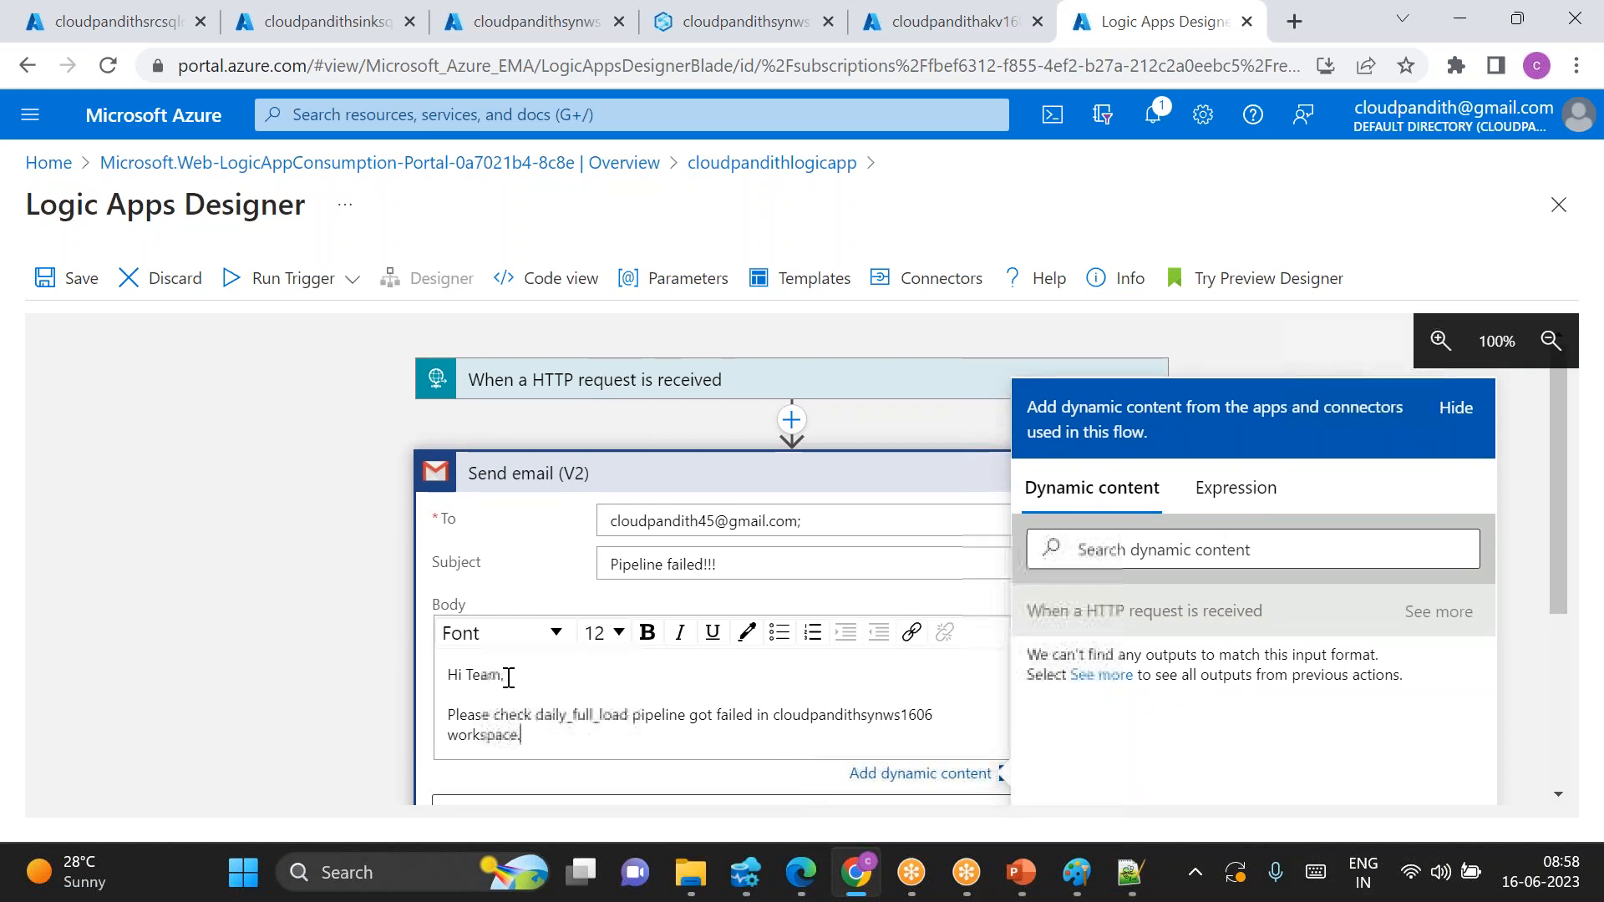
key(Return)
text(Thtank)
key(BackSpace)
key(BackSpace)
key(BackSpace)
key(BackSpace)
text(anks,.)
key(Return)
key(BackSpace)
key(BackSpace)
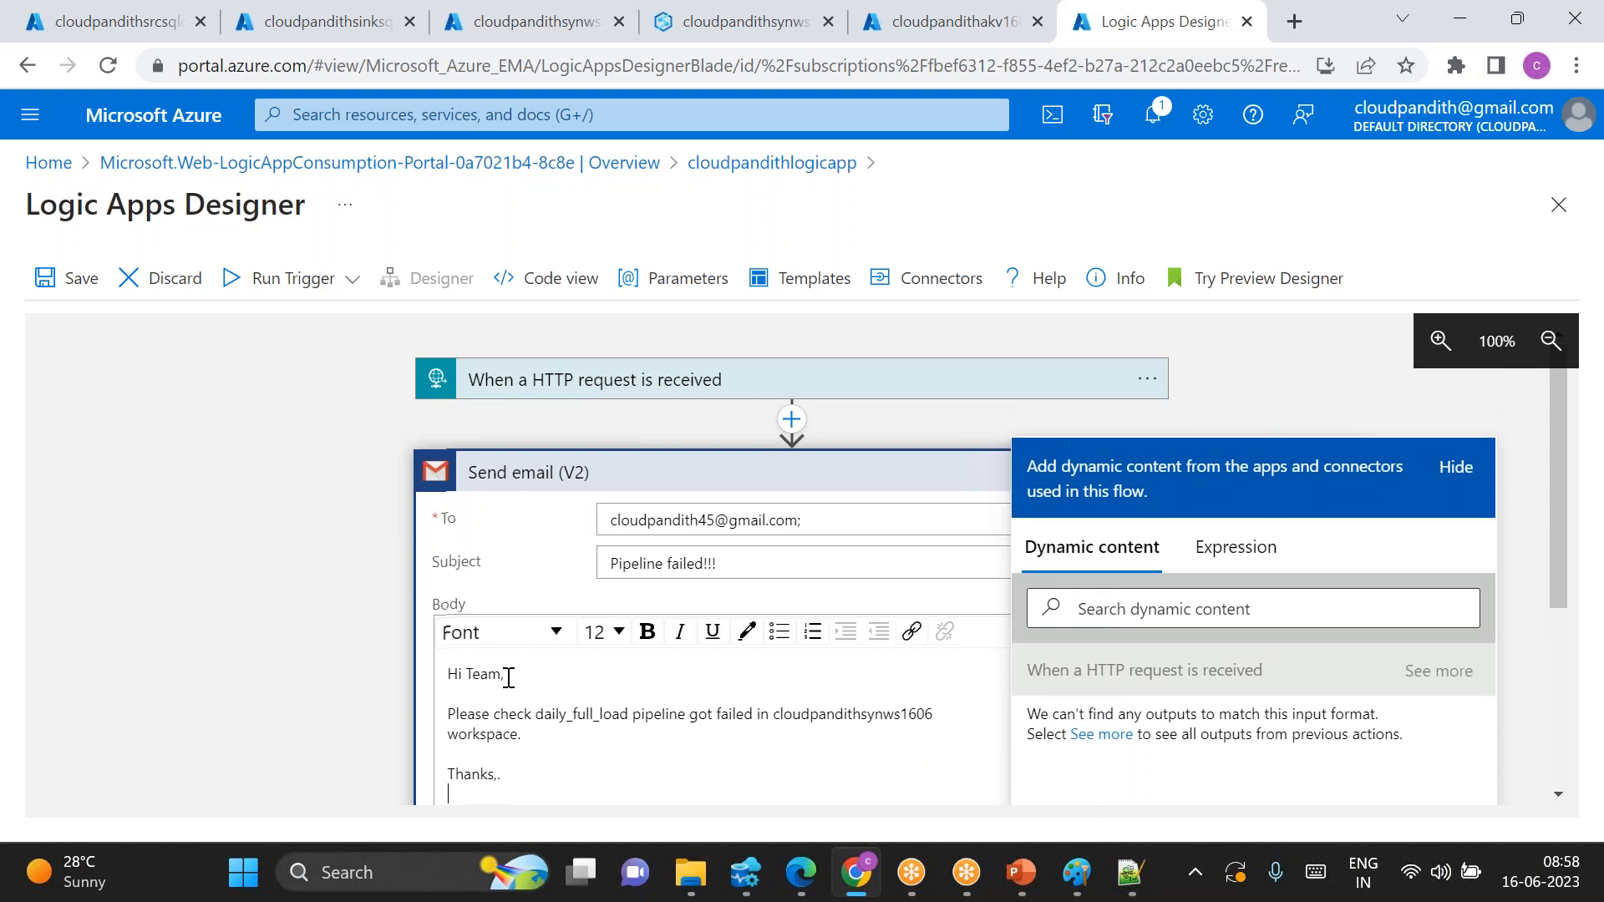
key(Return)
text(Mallaiah)
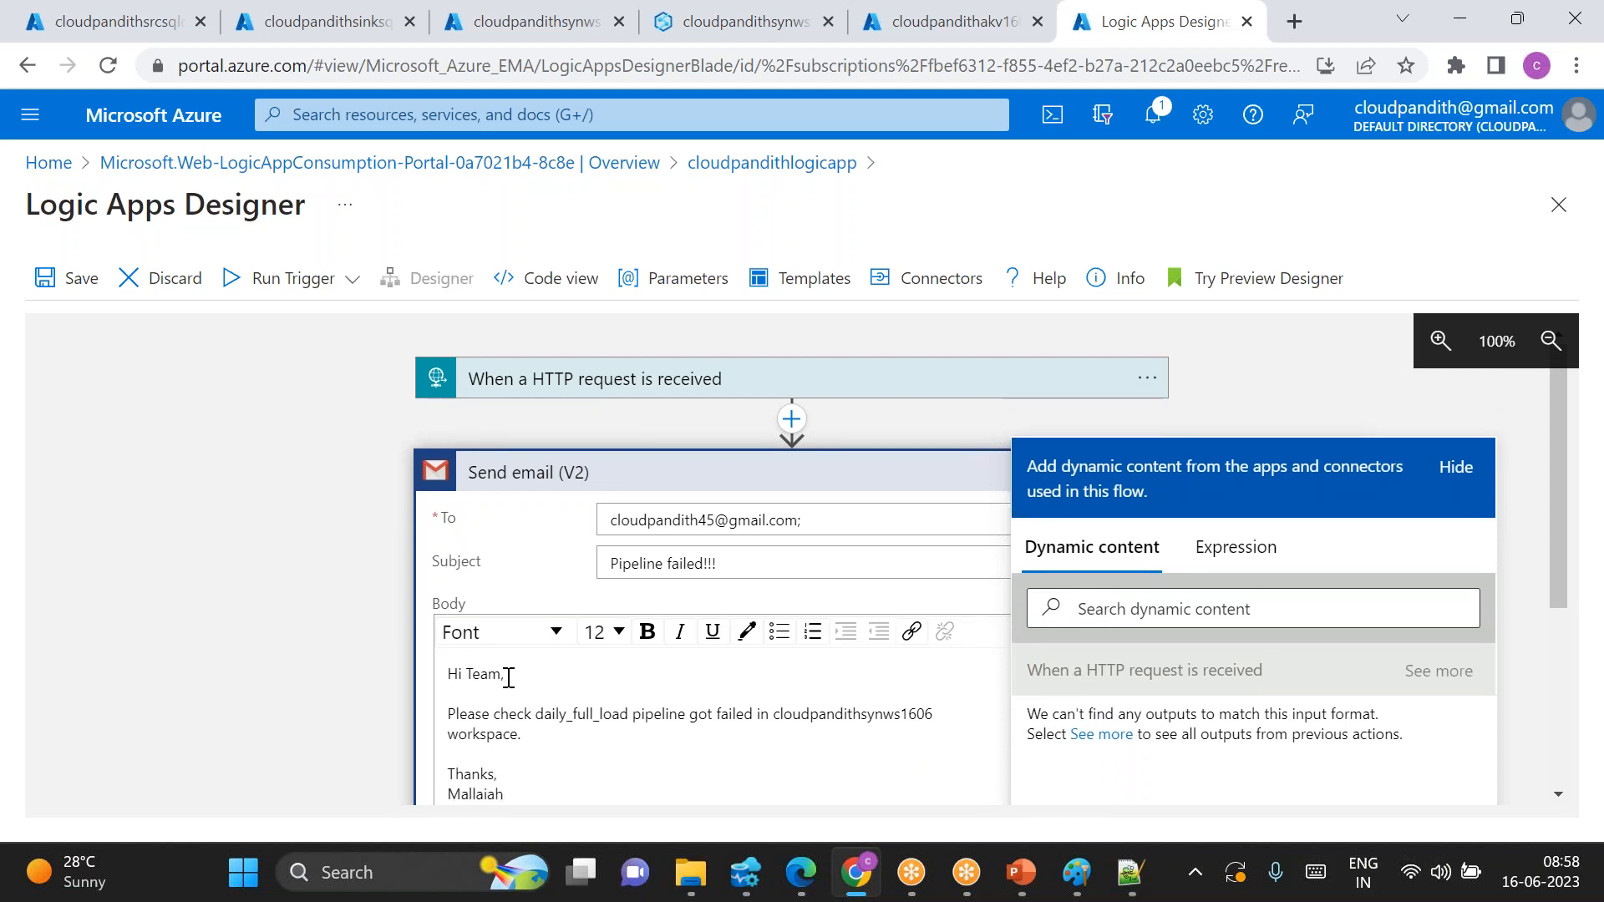
Step: Review the email fields and save the logic app
scroll(507, 678, down, 2)
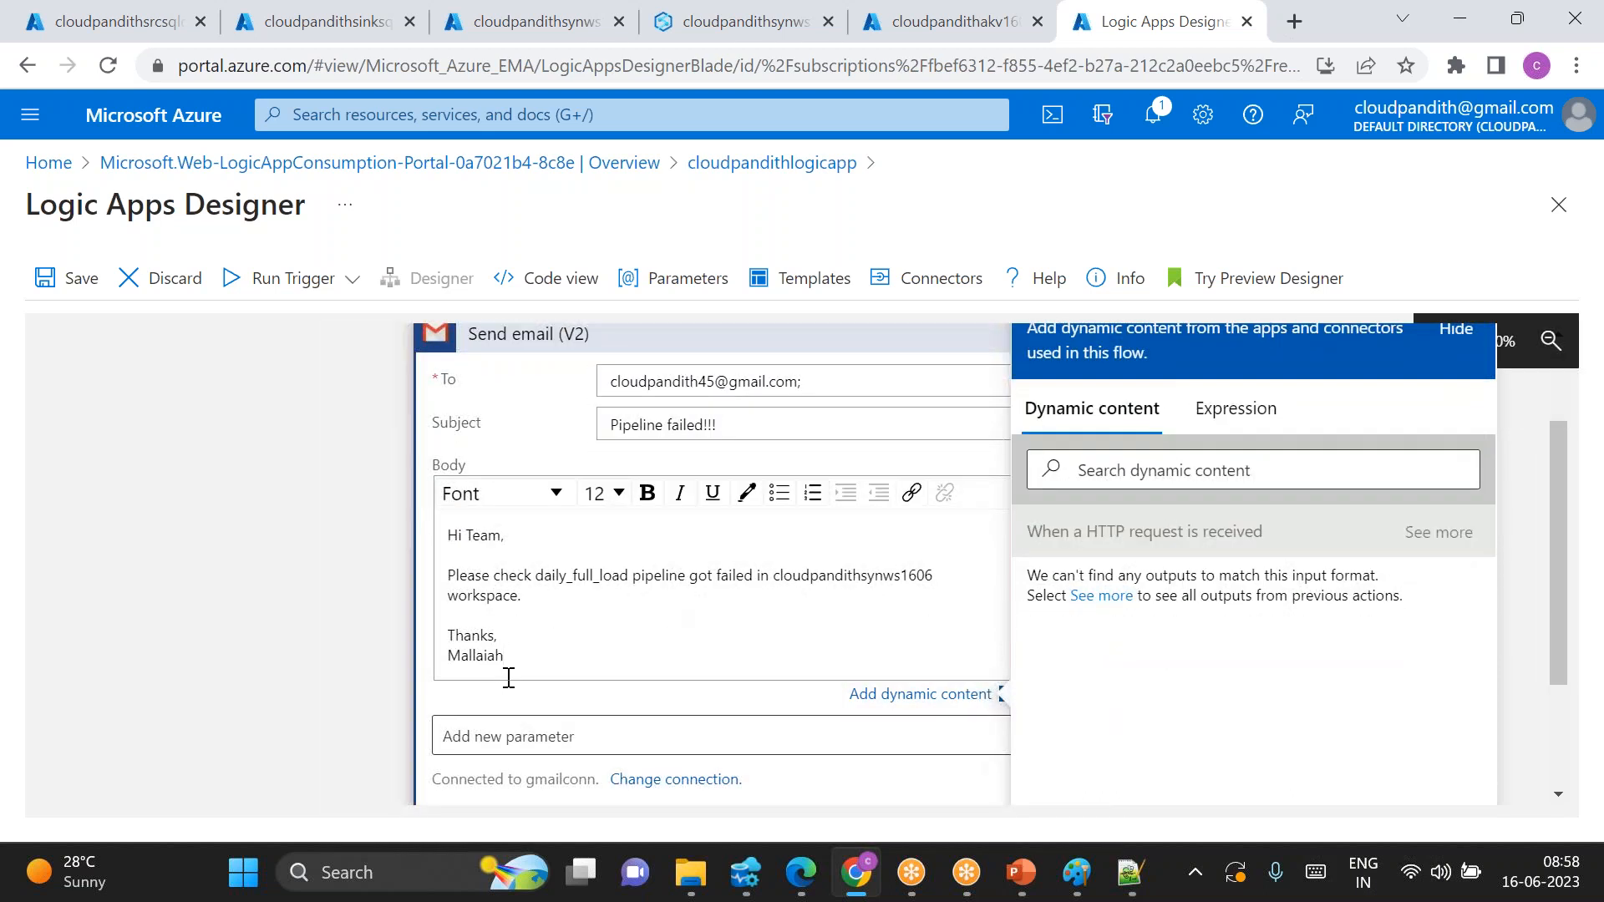
click(1561, 214)
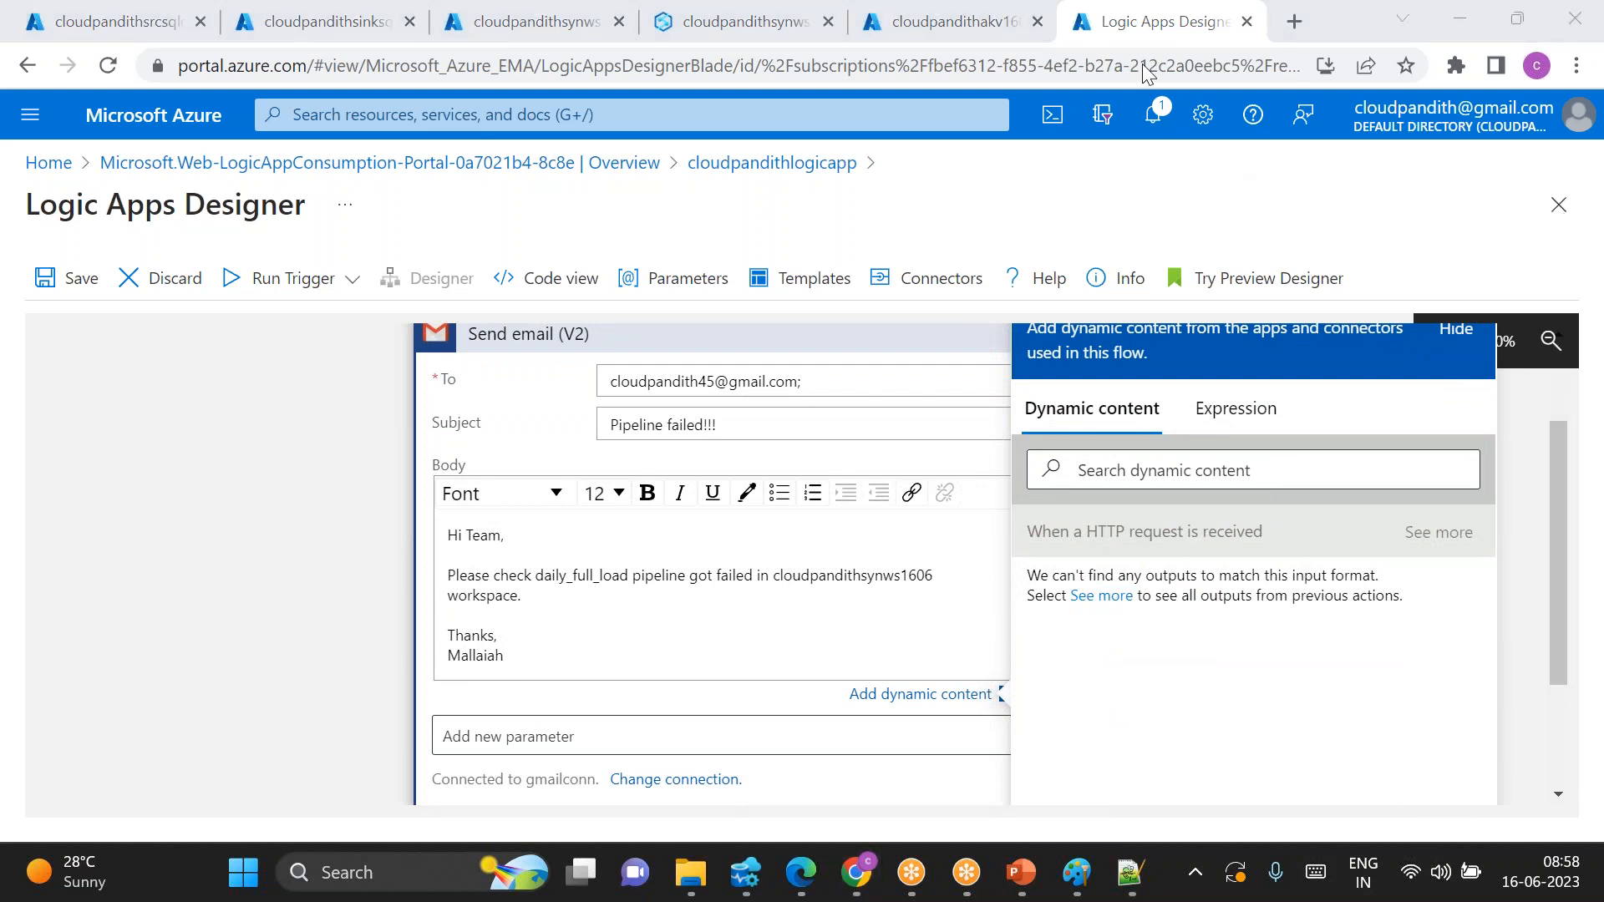
scroll(886, 520, up, 1)
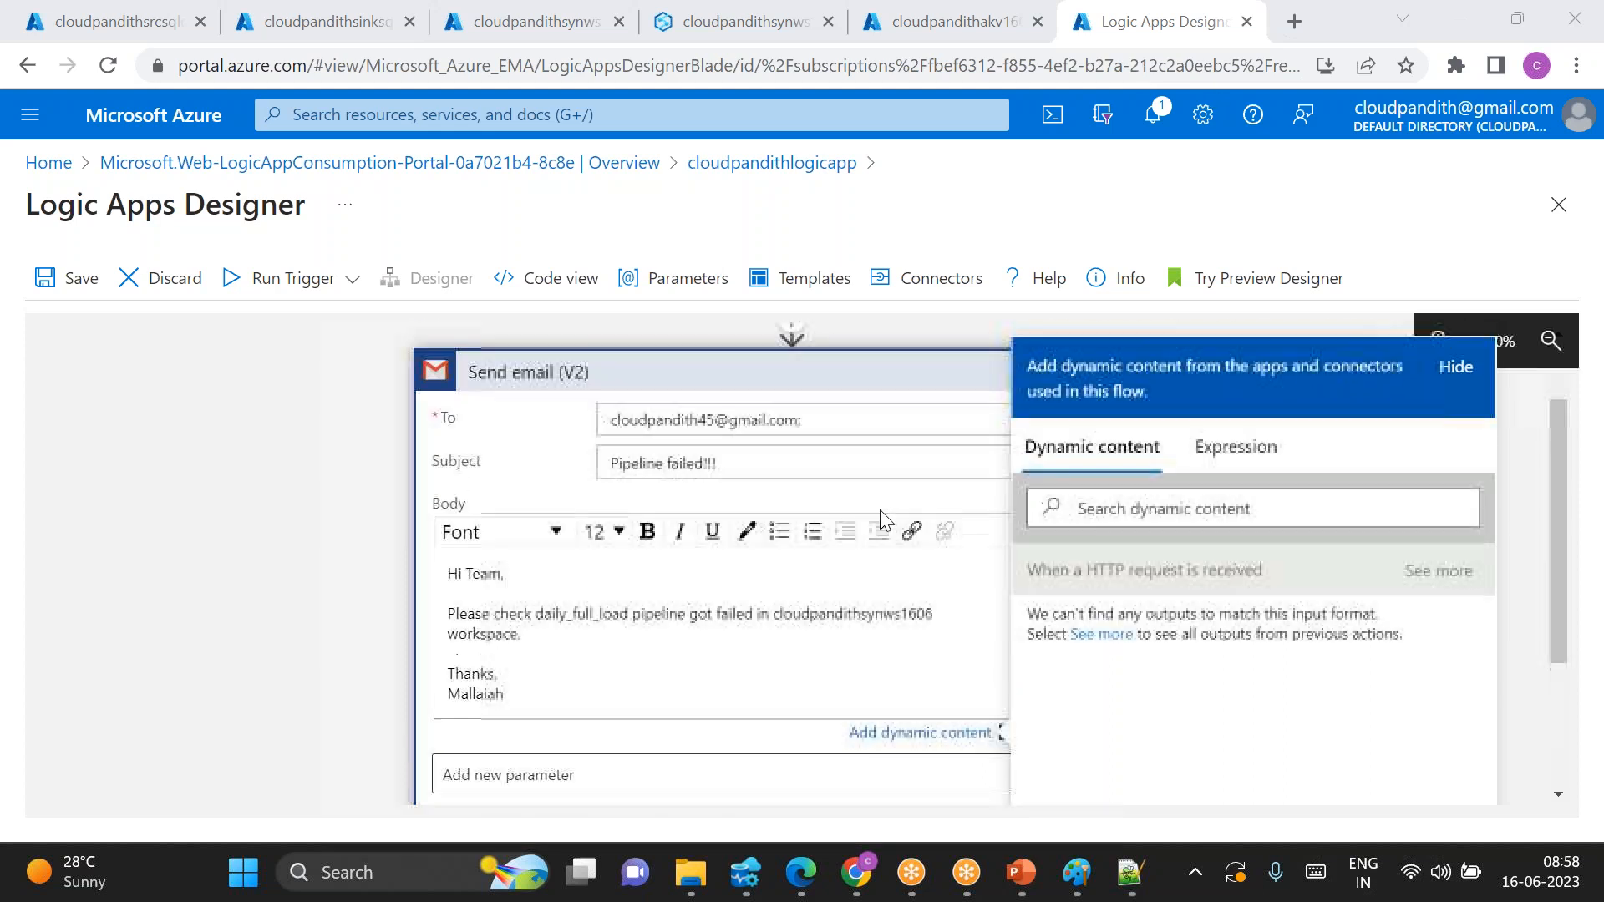
click(819, 423)
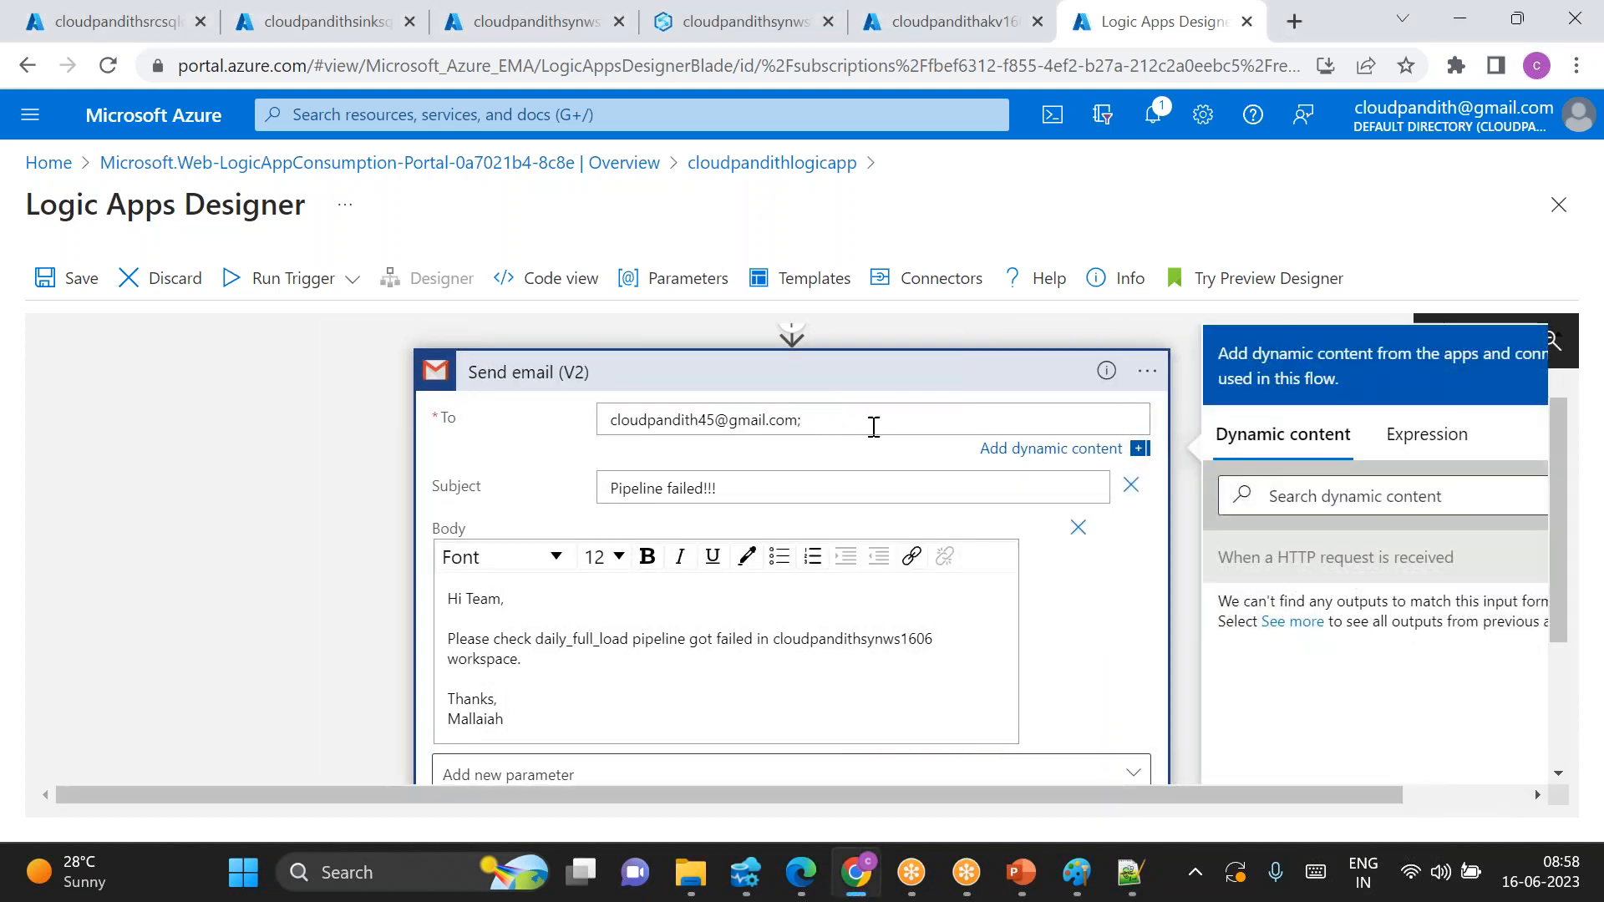
scroll(827, 633, down, 3)
scroll(827, 633, up, 3)
scroll(827, 633, down, 2)
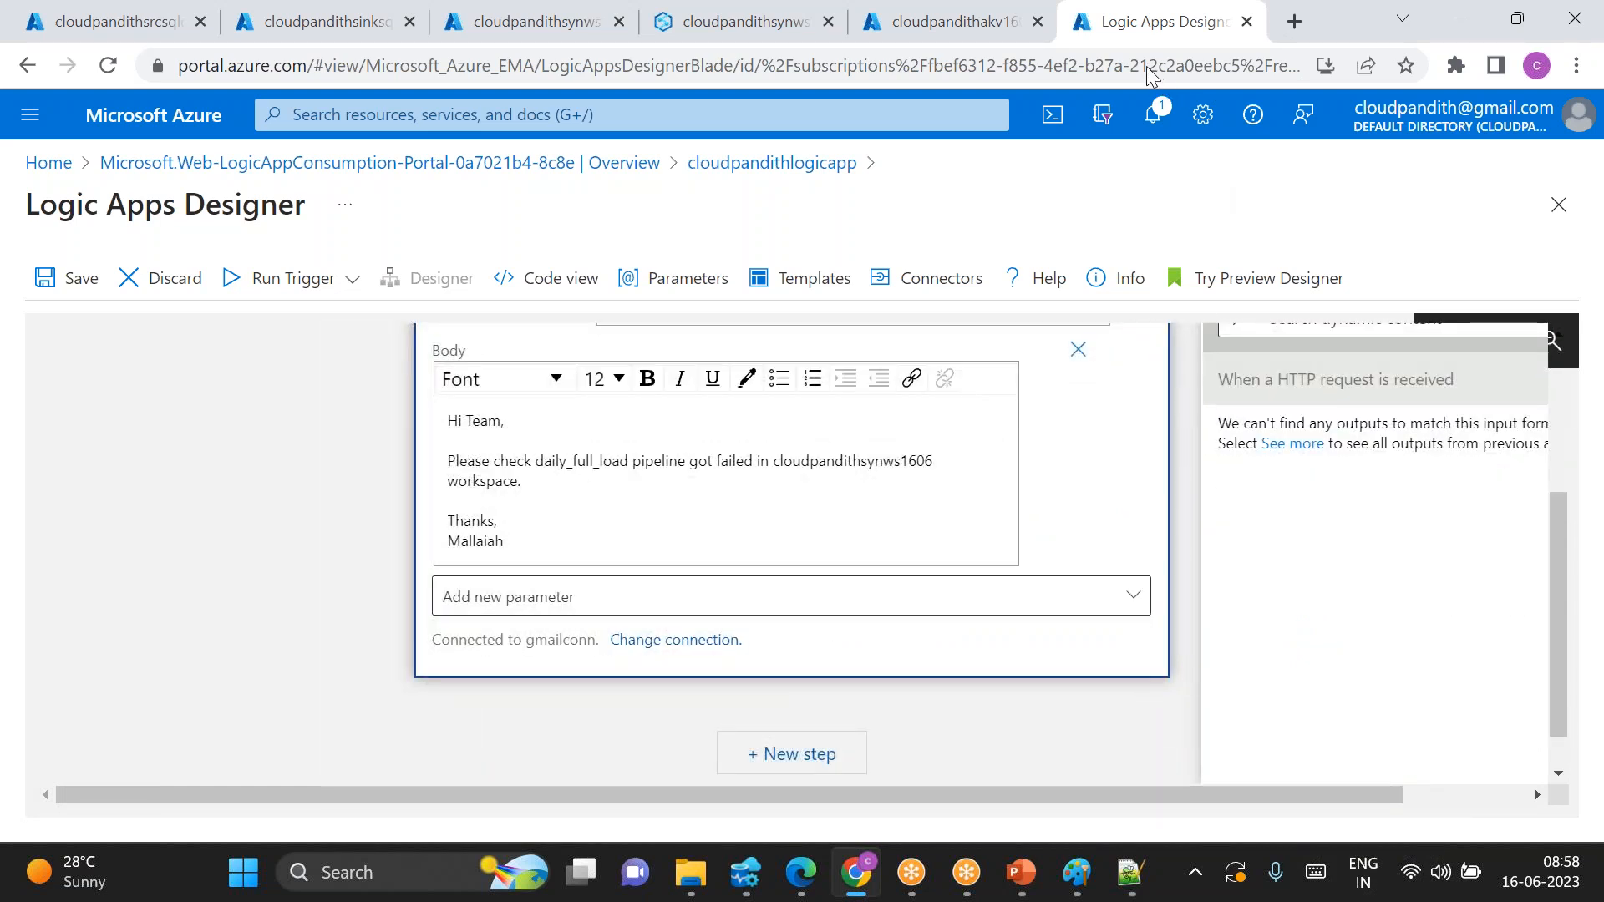
scroll(770, 674, up, 3)
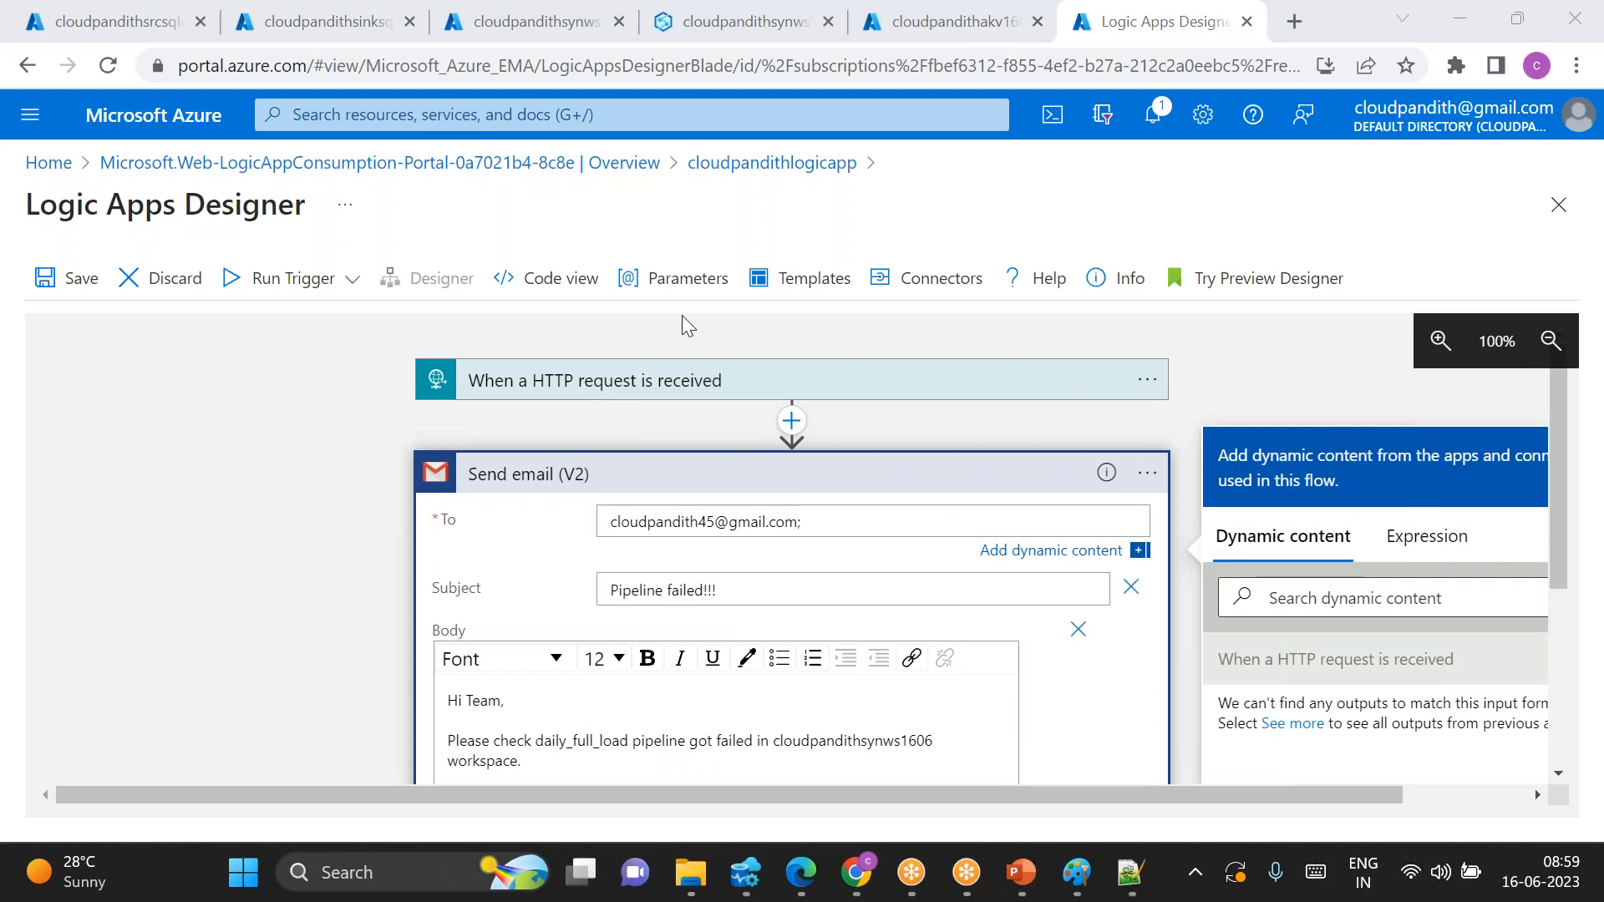
click(67, 277)
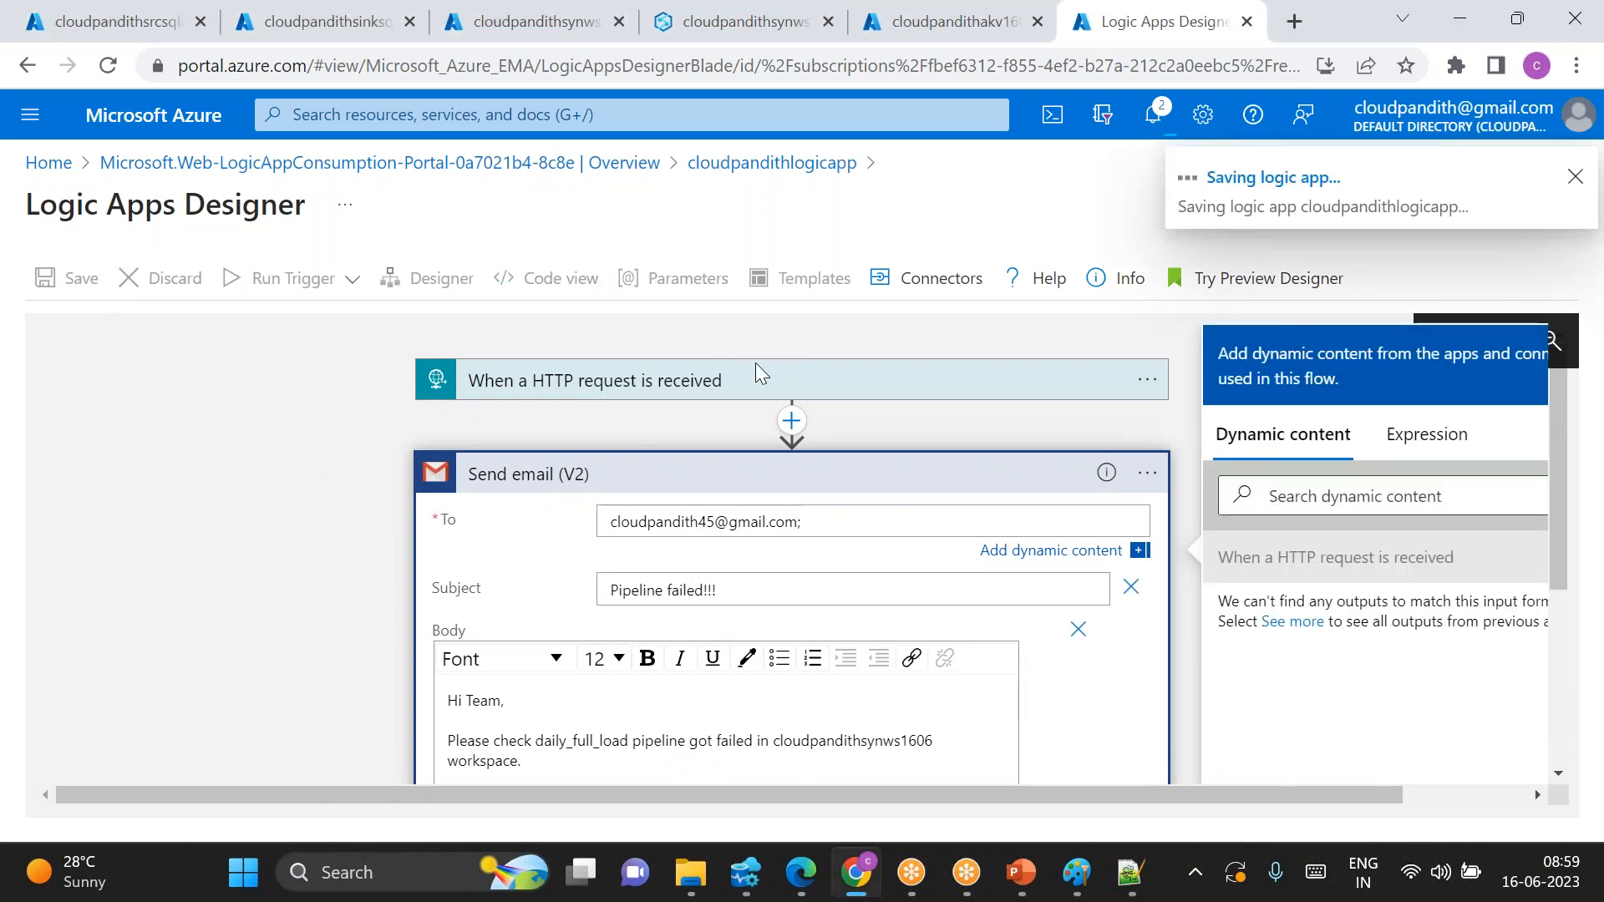
Step: Copy the HTTP POST URL from the HTTP request trigger
click(645, 383)
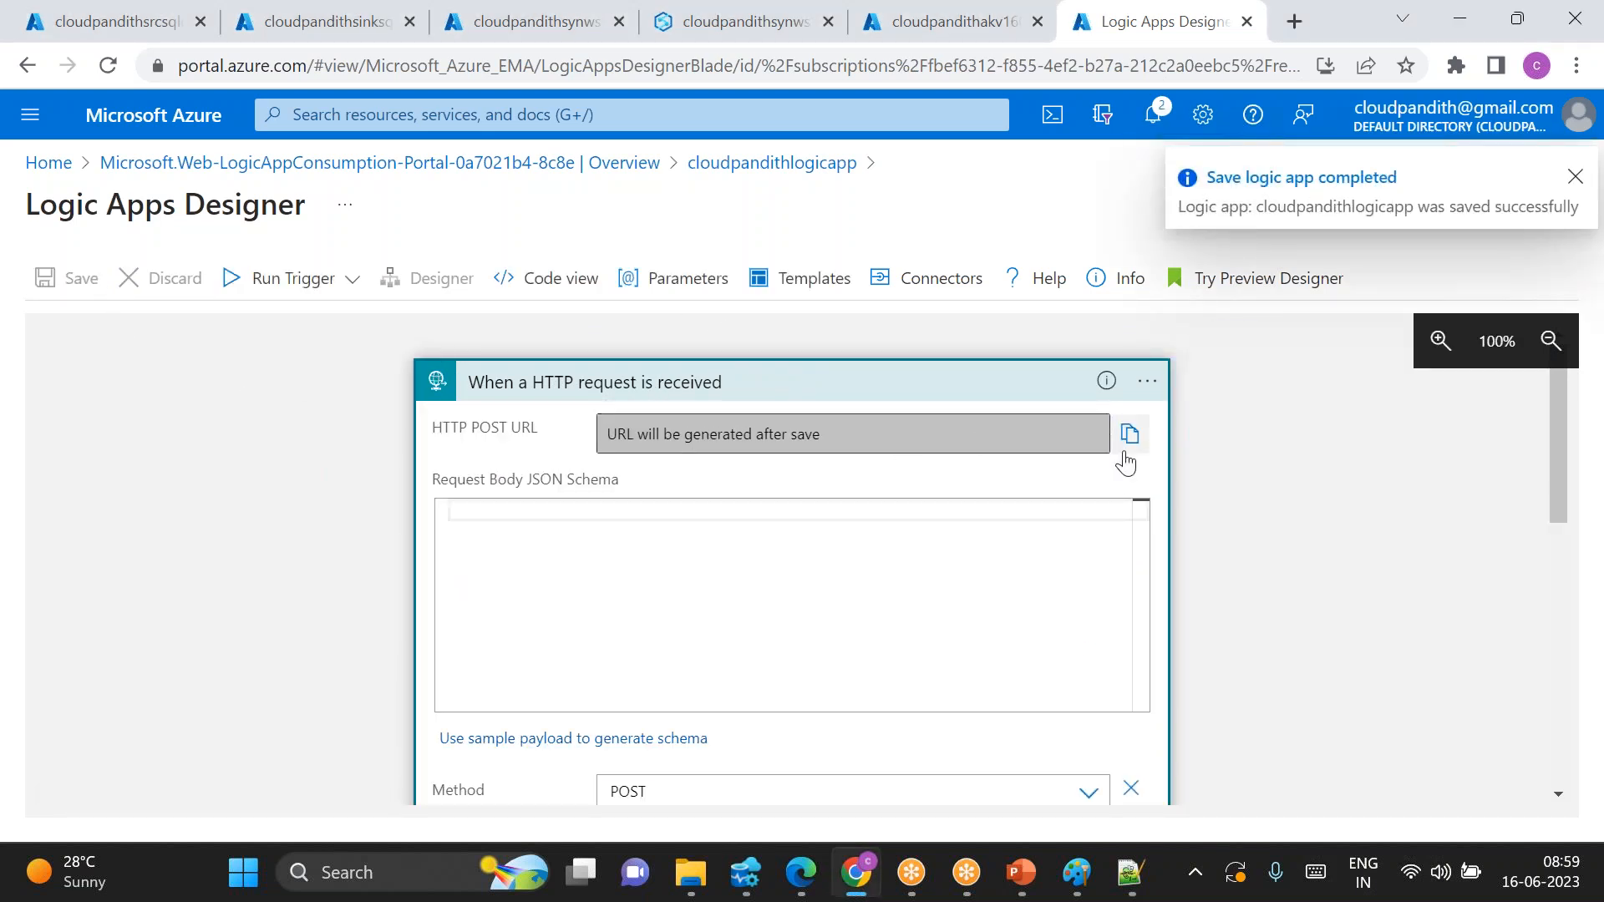
click(1129, 434)
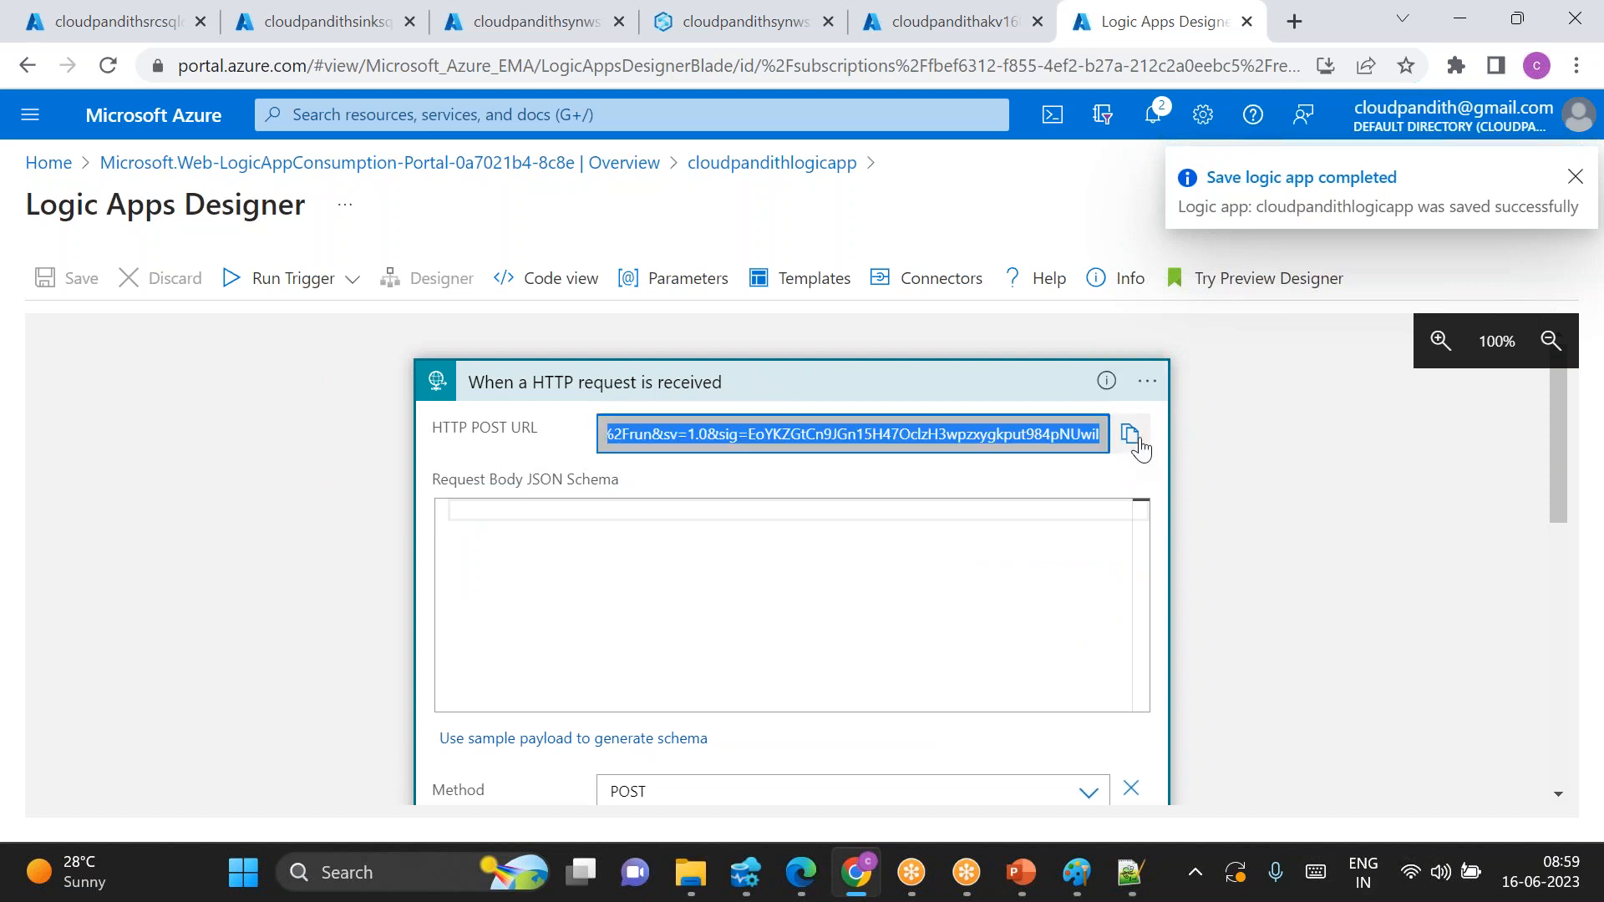
click(736, 41)
Step: Configure Web1 with the pasted Logic App URL, POST method and body {}
click(845, 578)
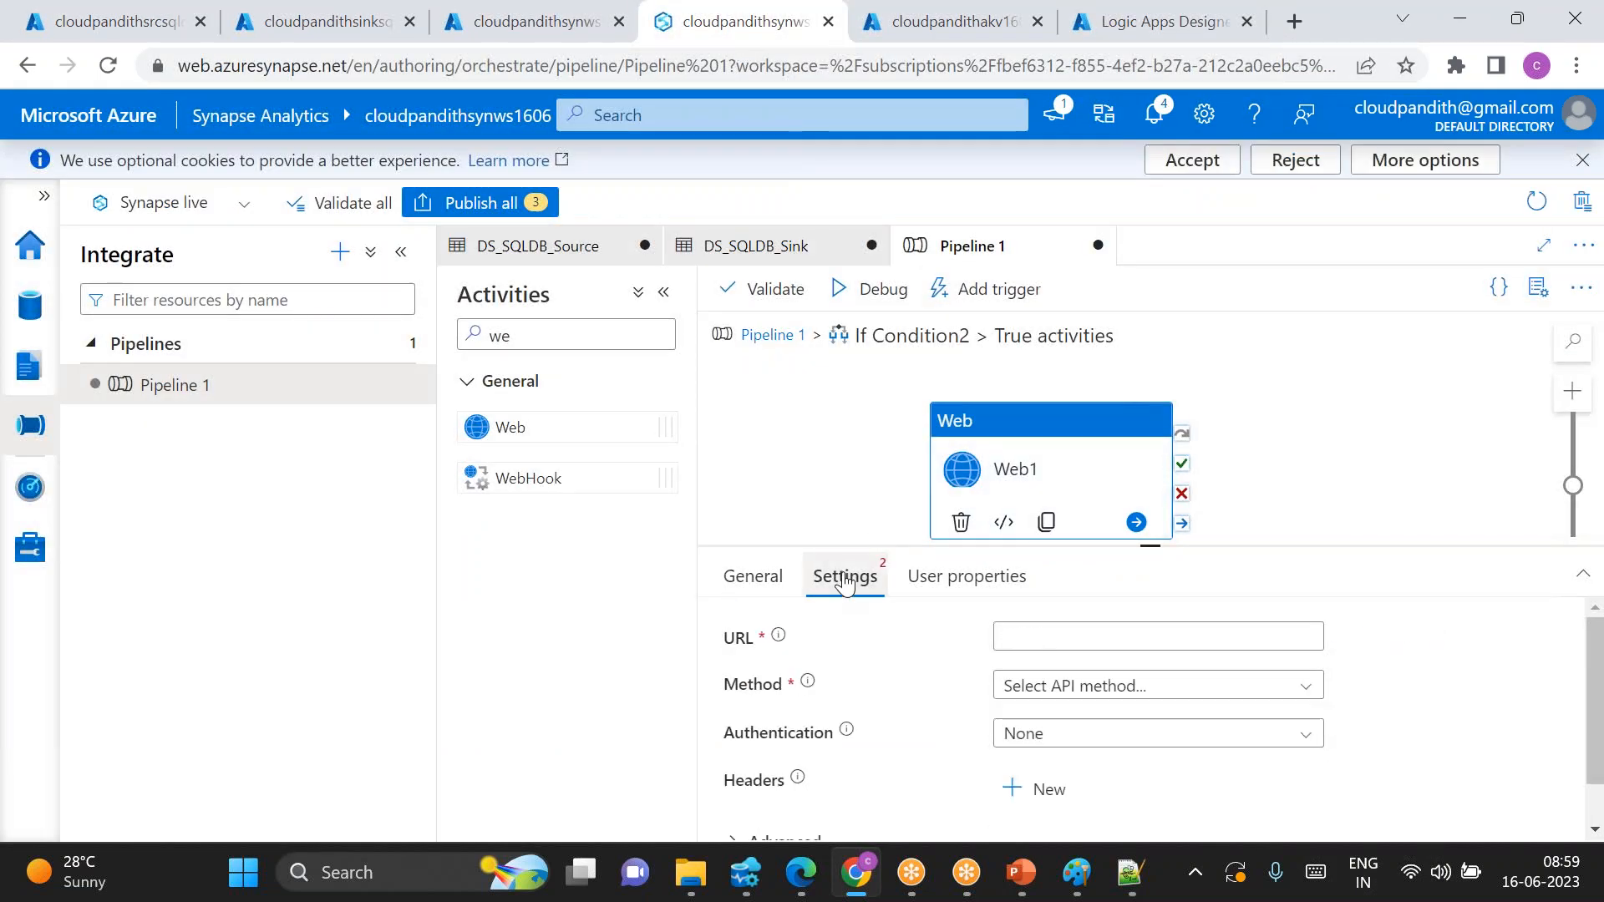
click(1059, 637)
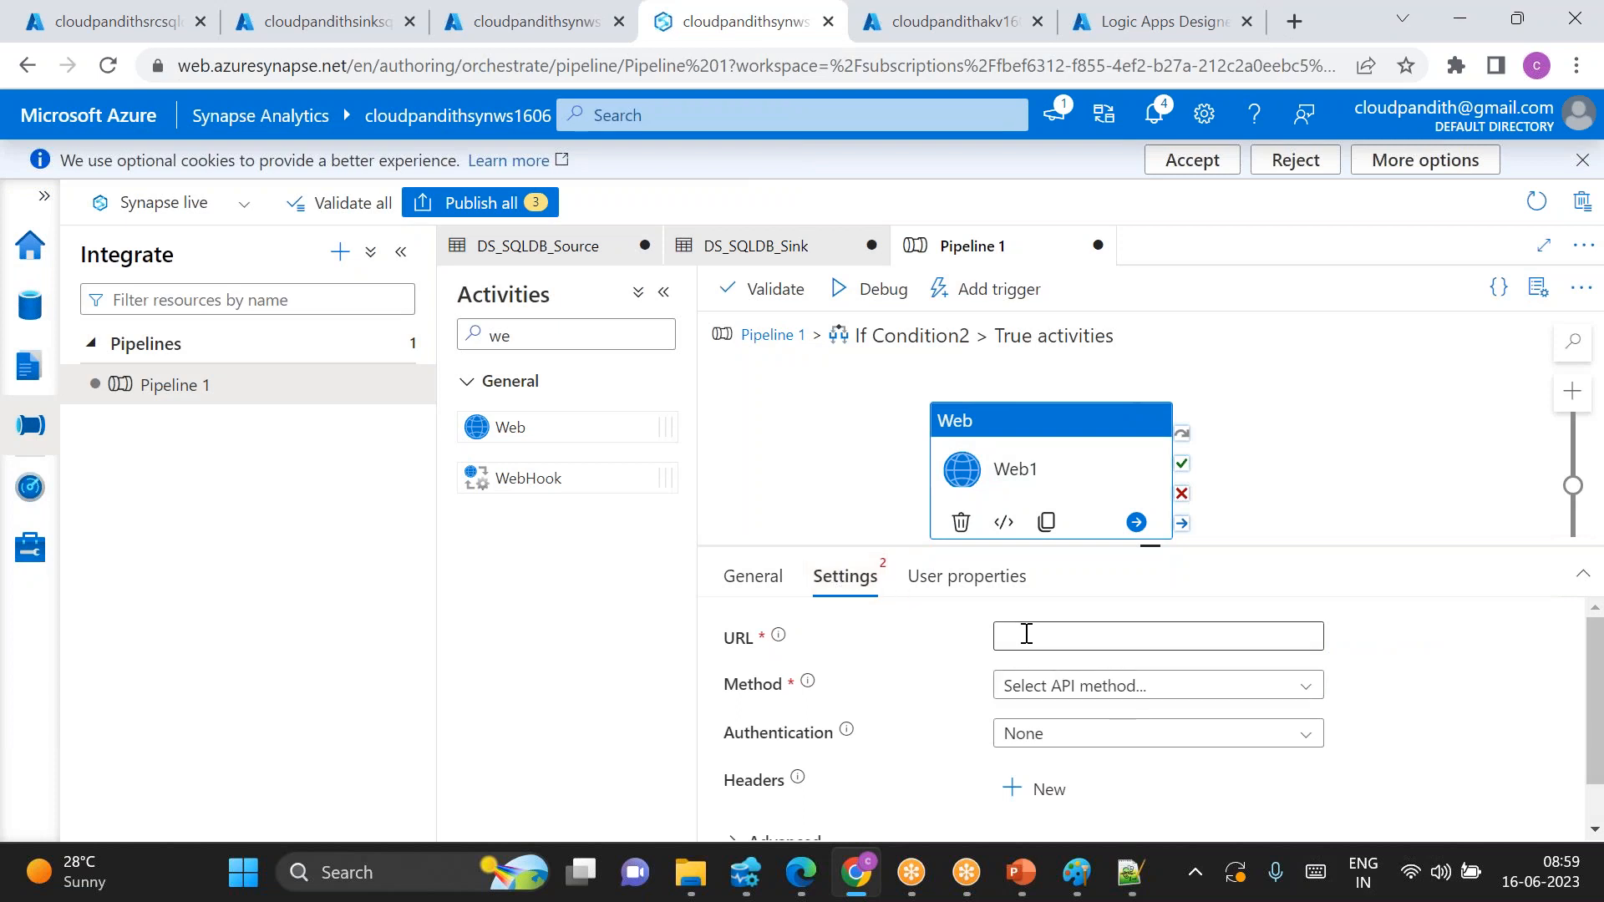
key(ctrl+v)
scroll(1054, 706, down, 2)
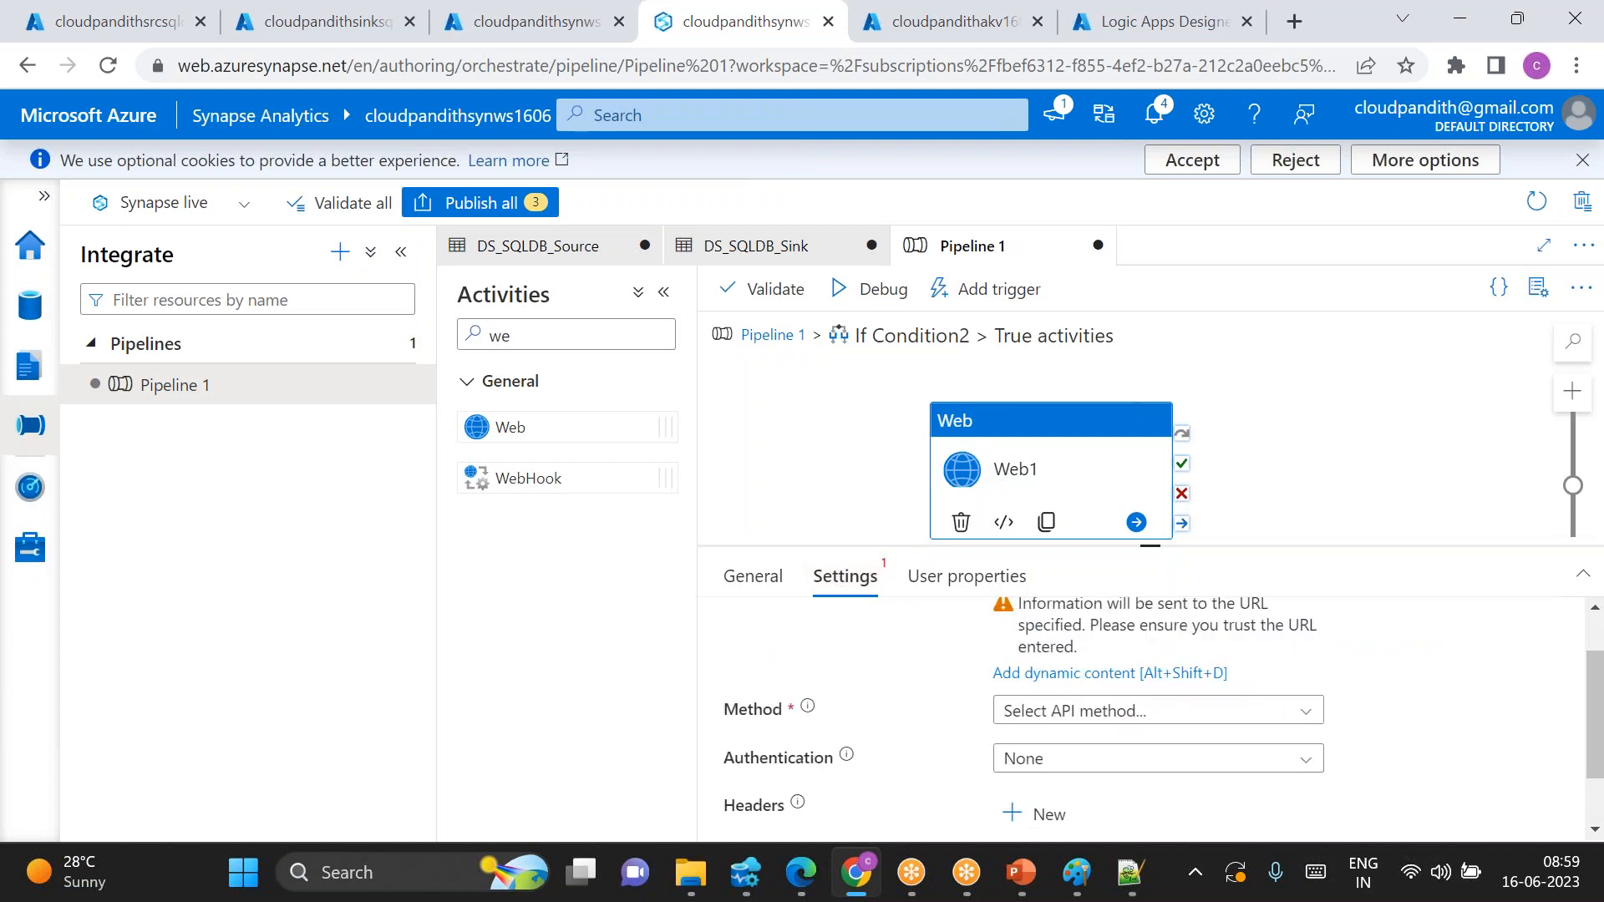
click(1075, 655)
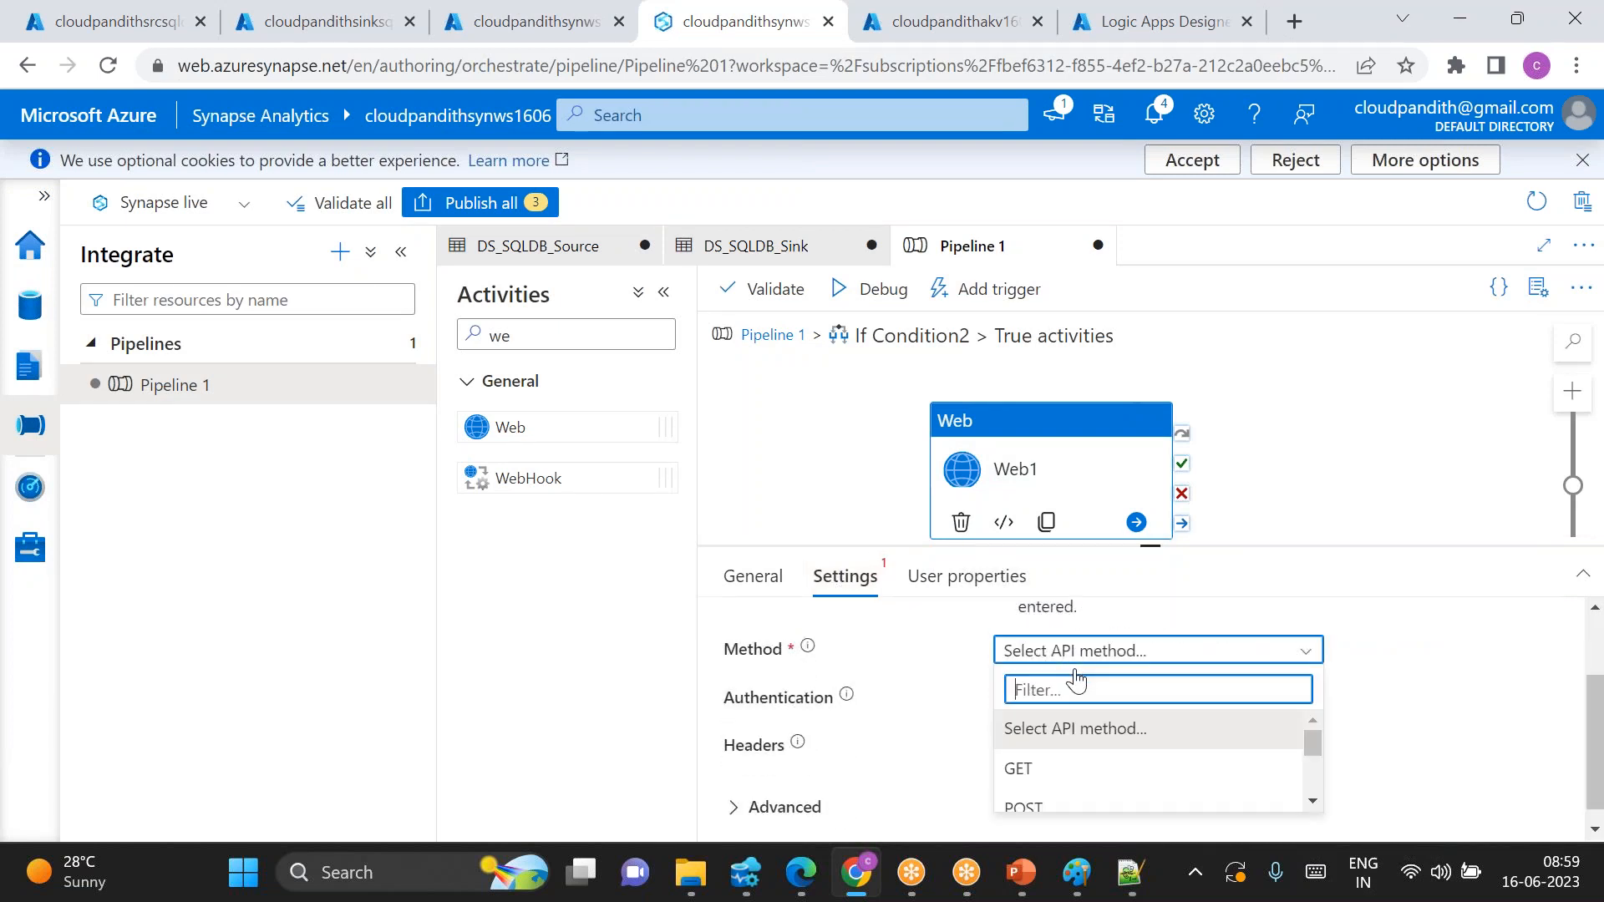
click(1035, 807)
click(1034, 712)
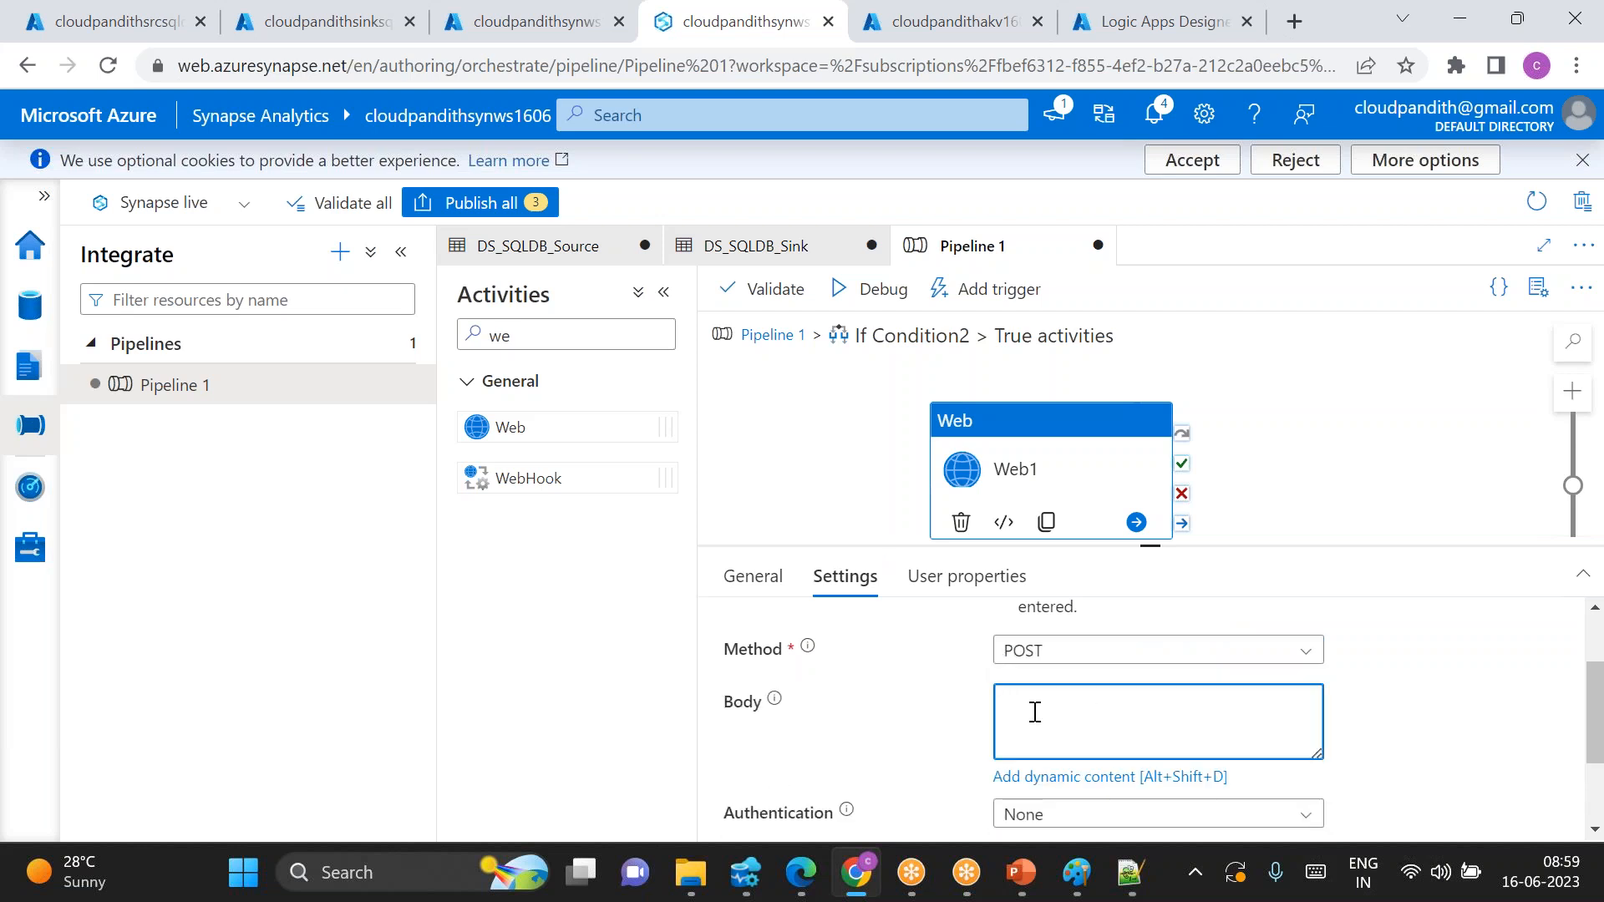
text({})
click(887, 767)
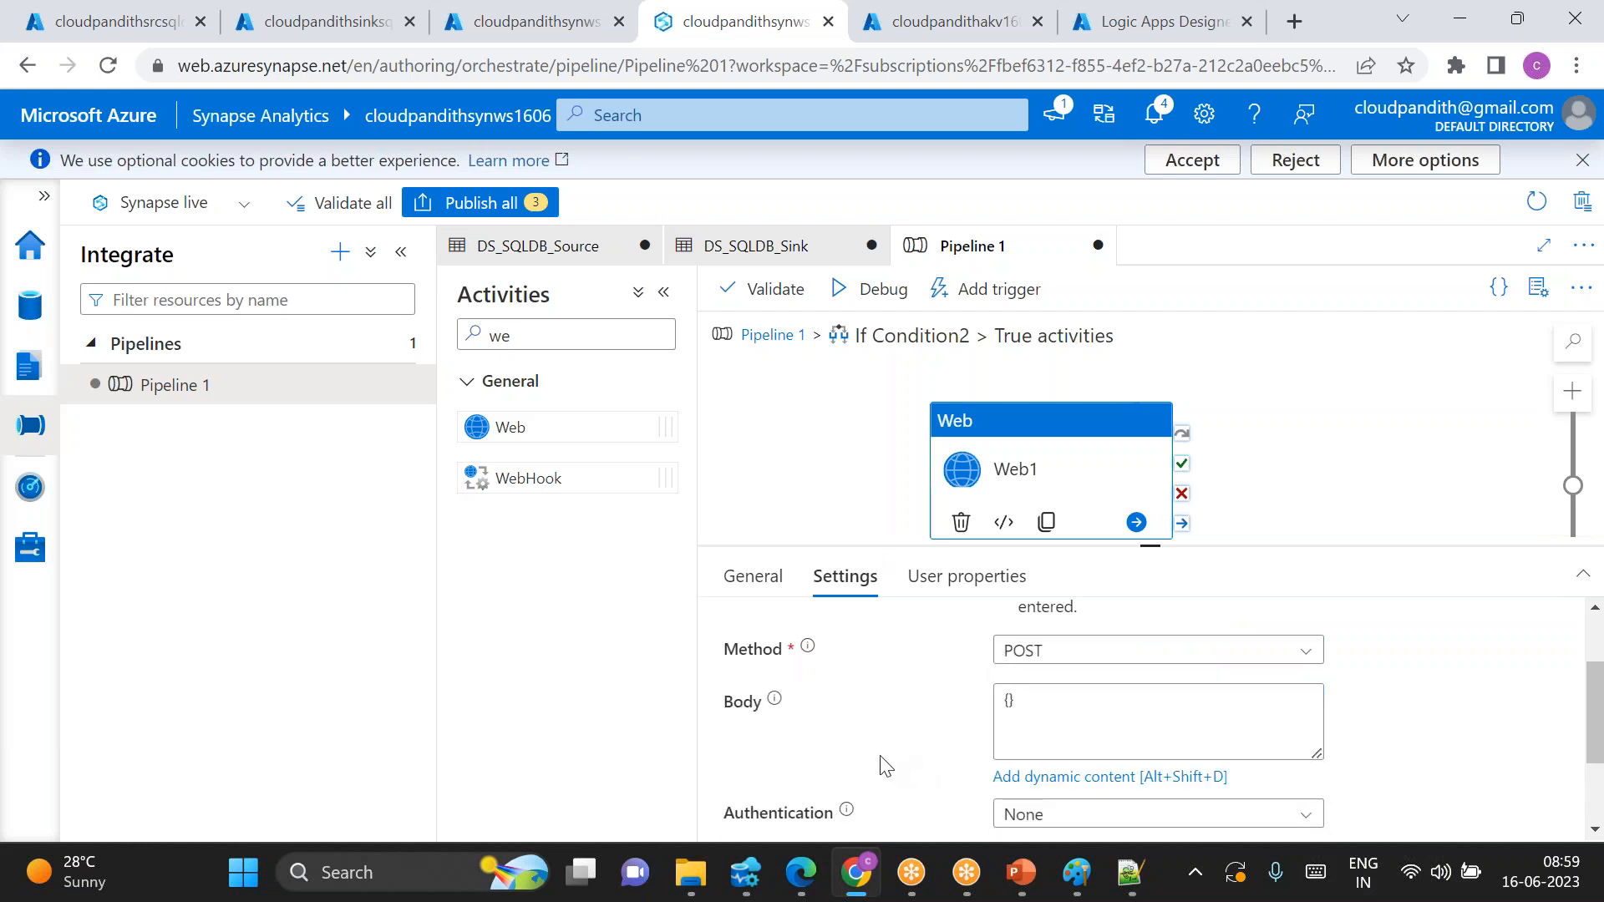
Step: Validate Pipeline 1 and confirm no errors were found
click(785, 336)
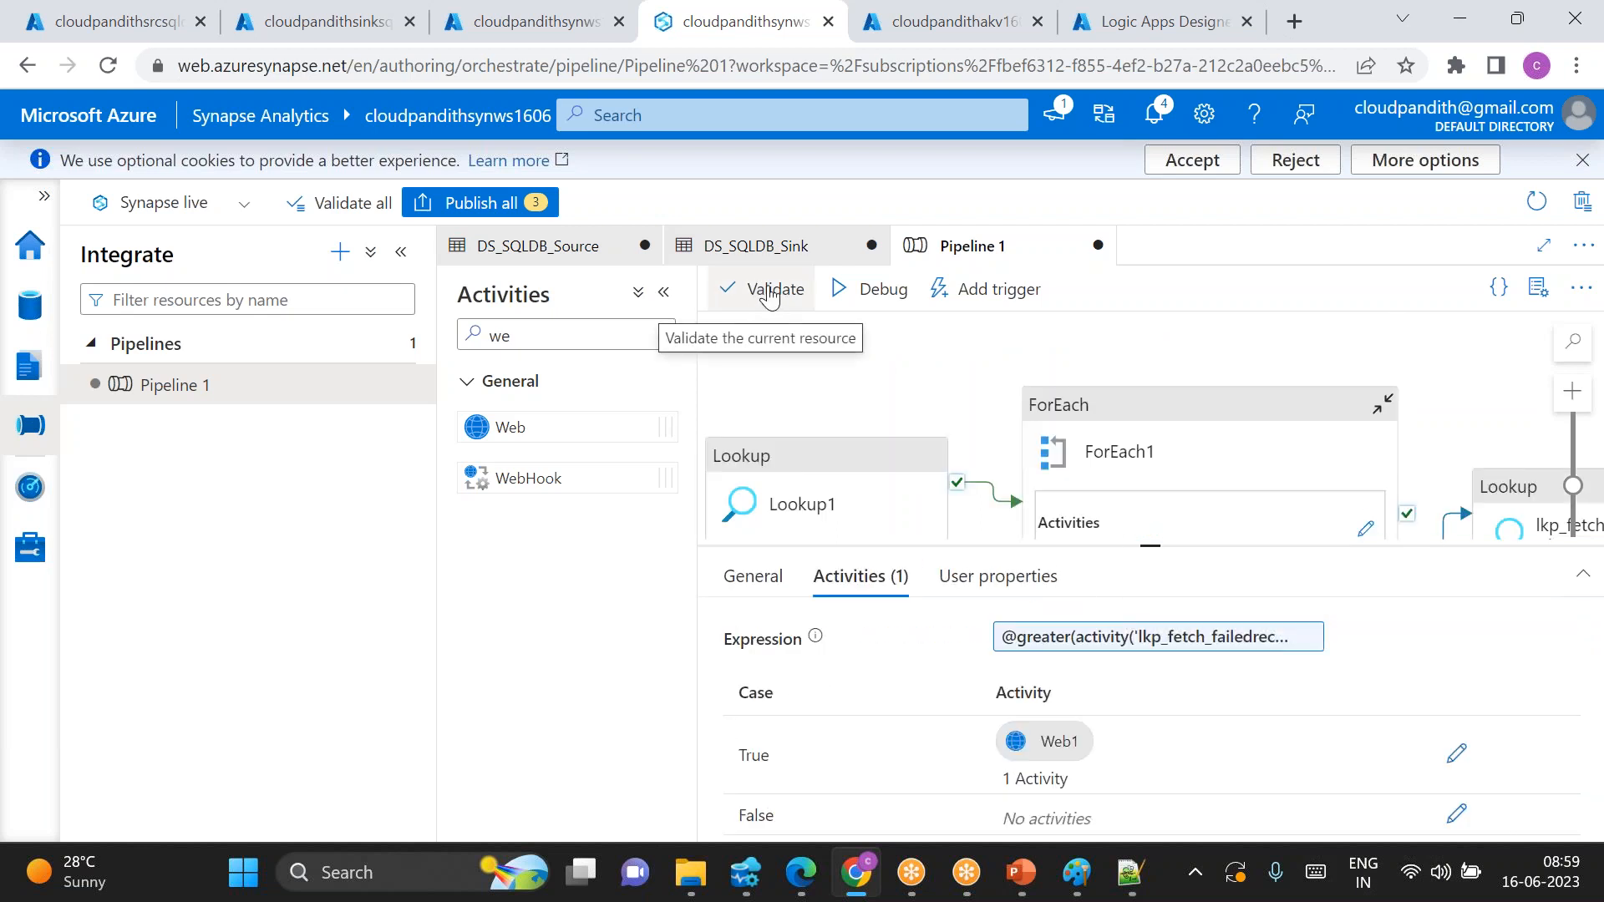
click(769, 293)
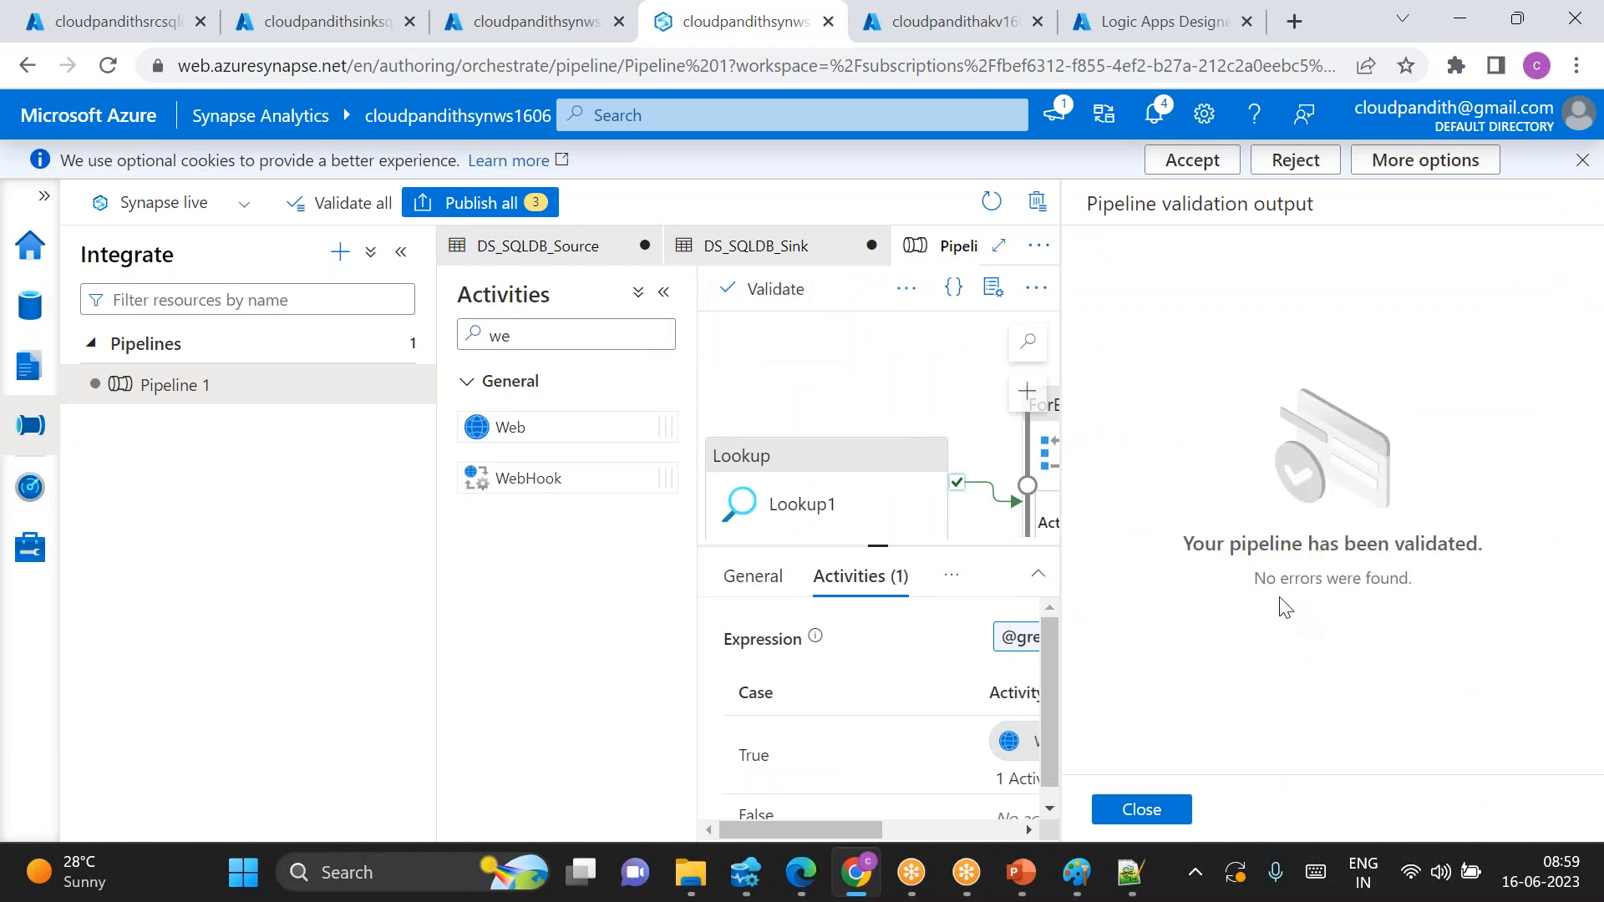
drag(1266, 576, 1390, 578)
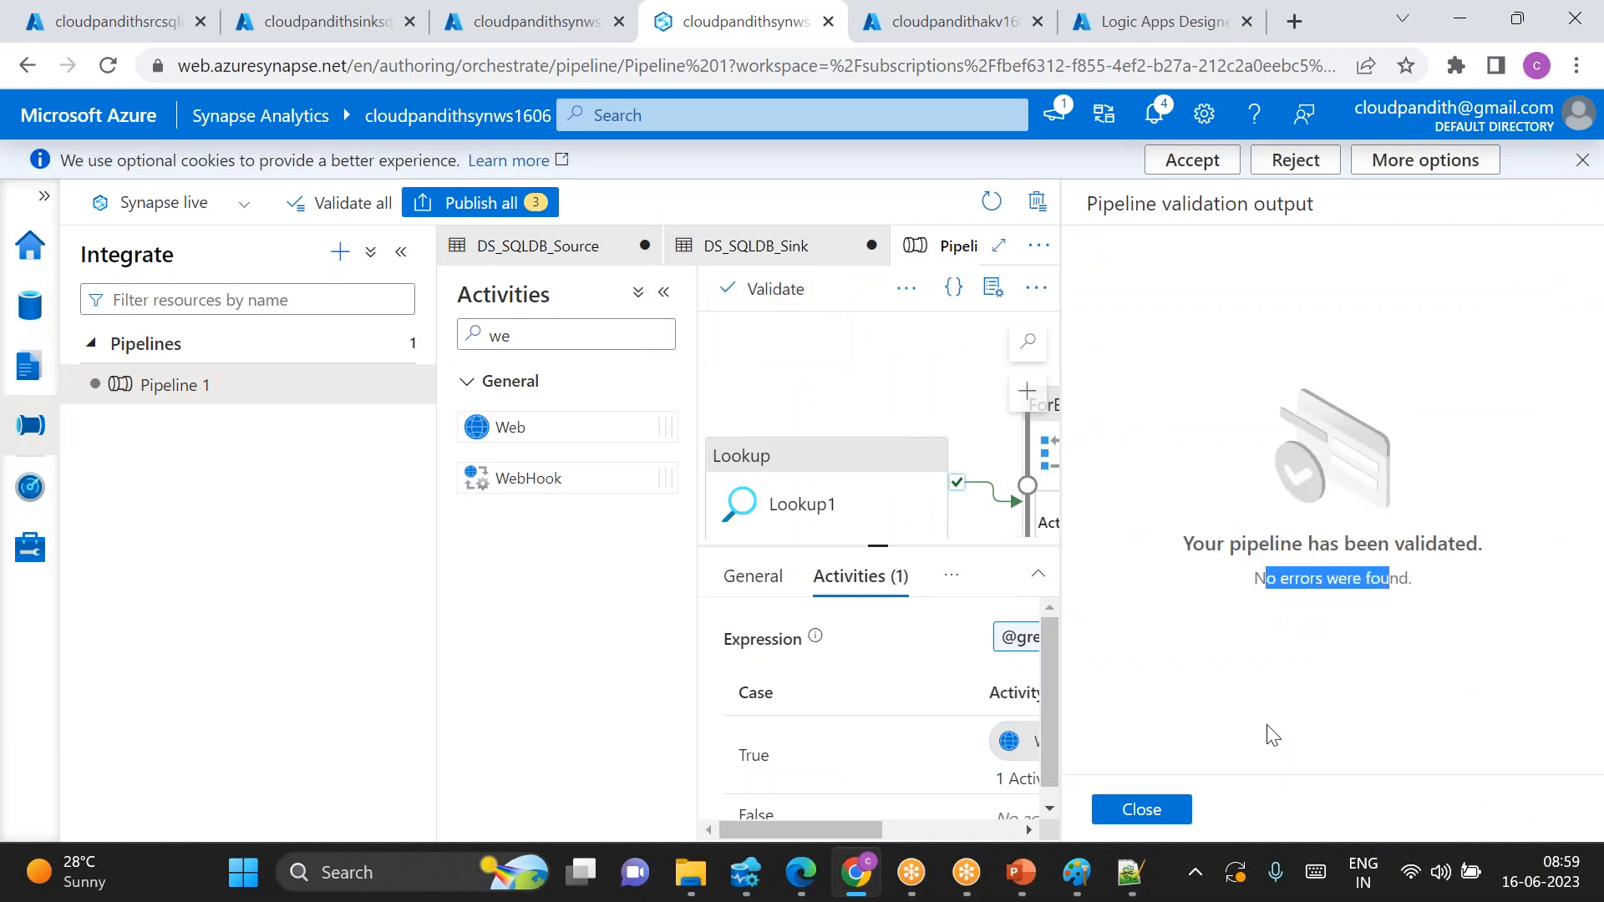
click(1141, 810)
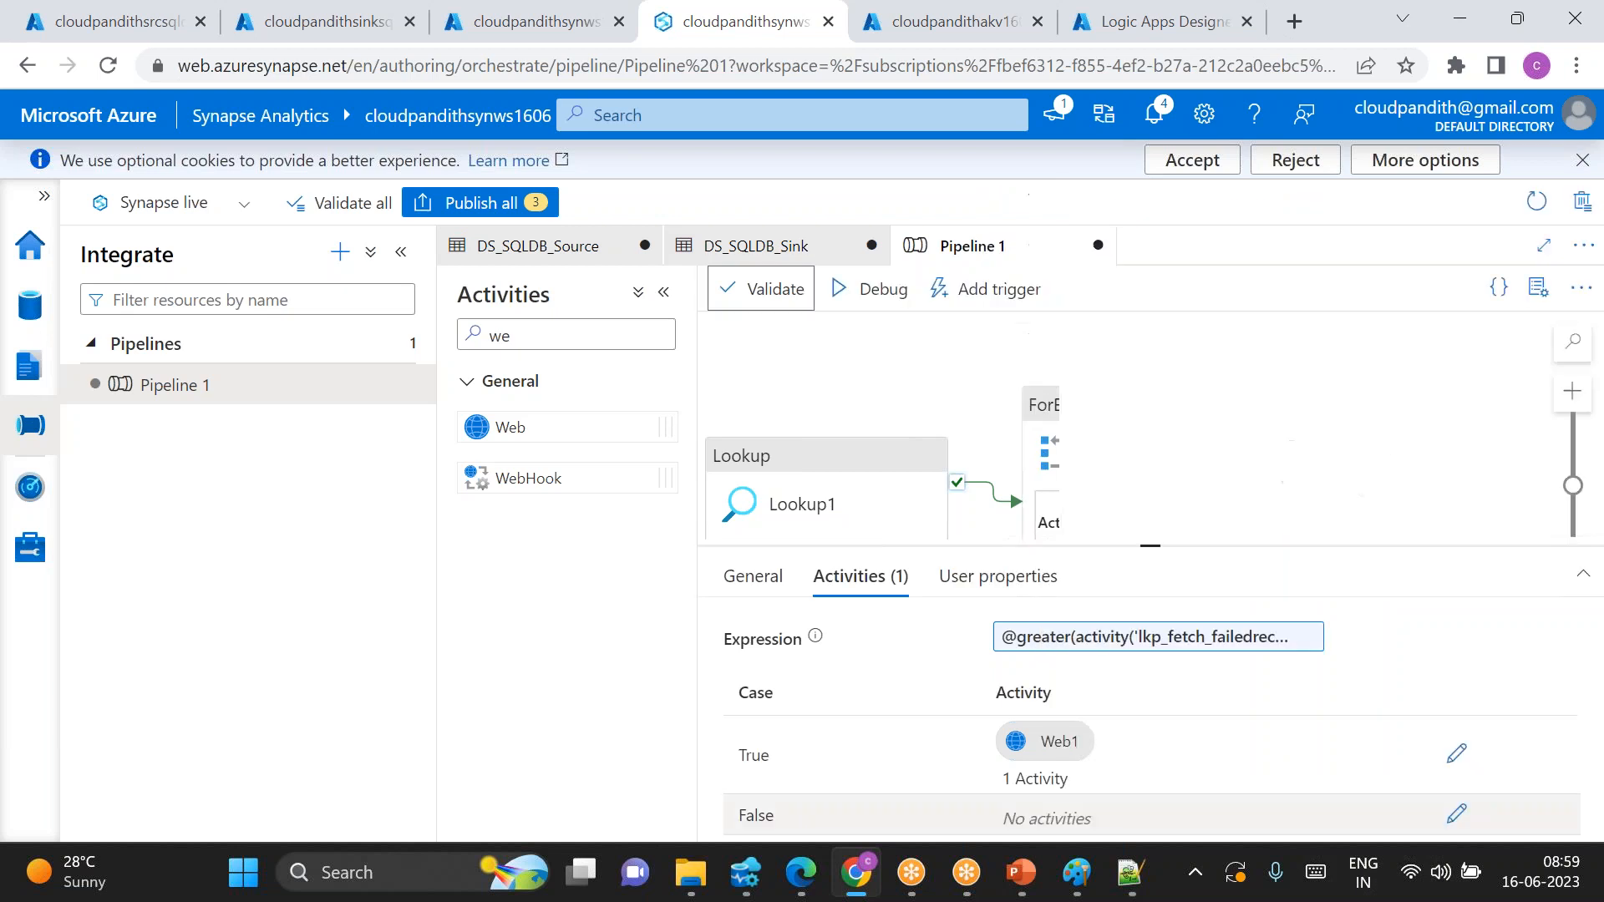
Step: Debug Pipeline 1 and inspect Lookup1's output JSON for the employee table
click(884, 311)
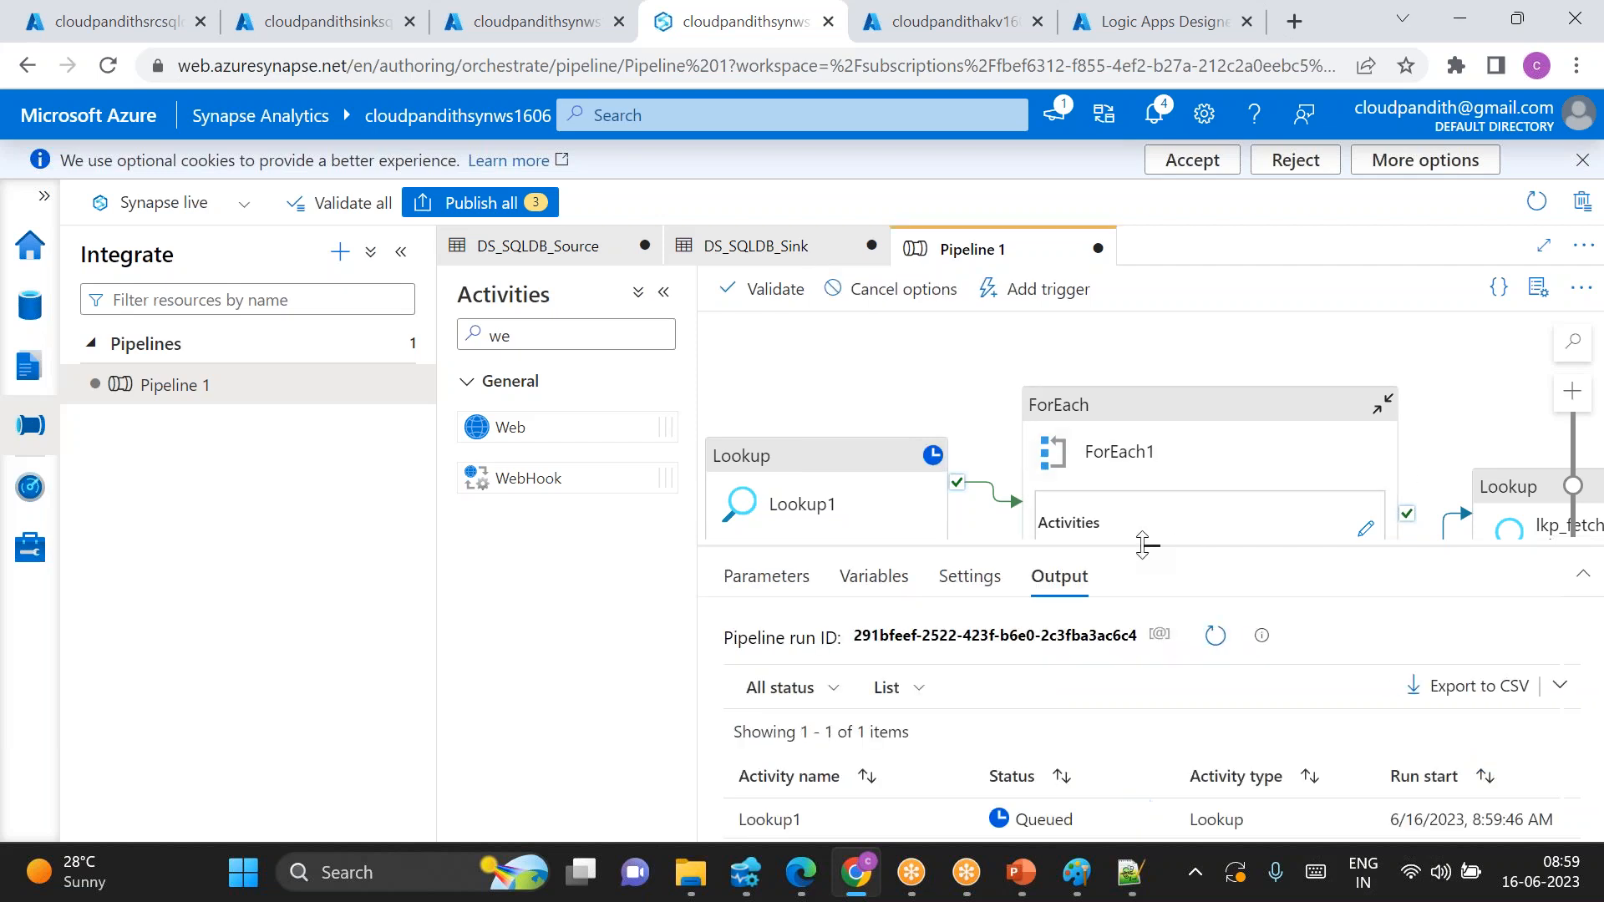
drag(1143, 545, 1149, 392)
click(1213, 488)
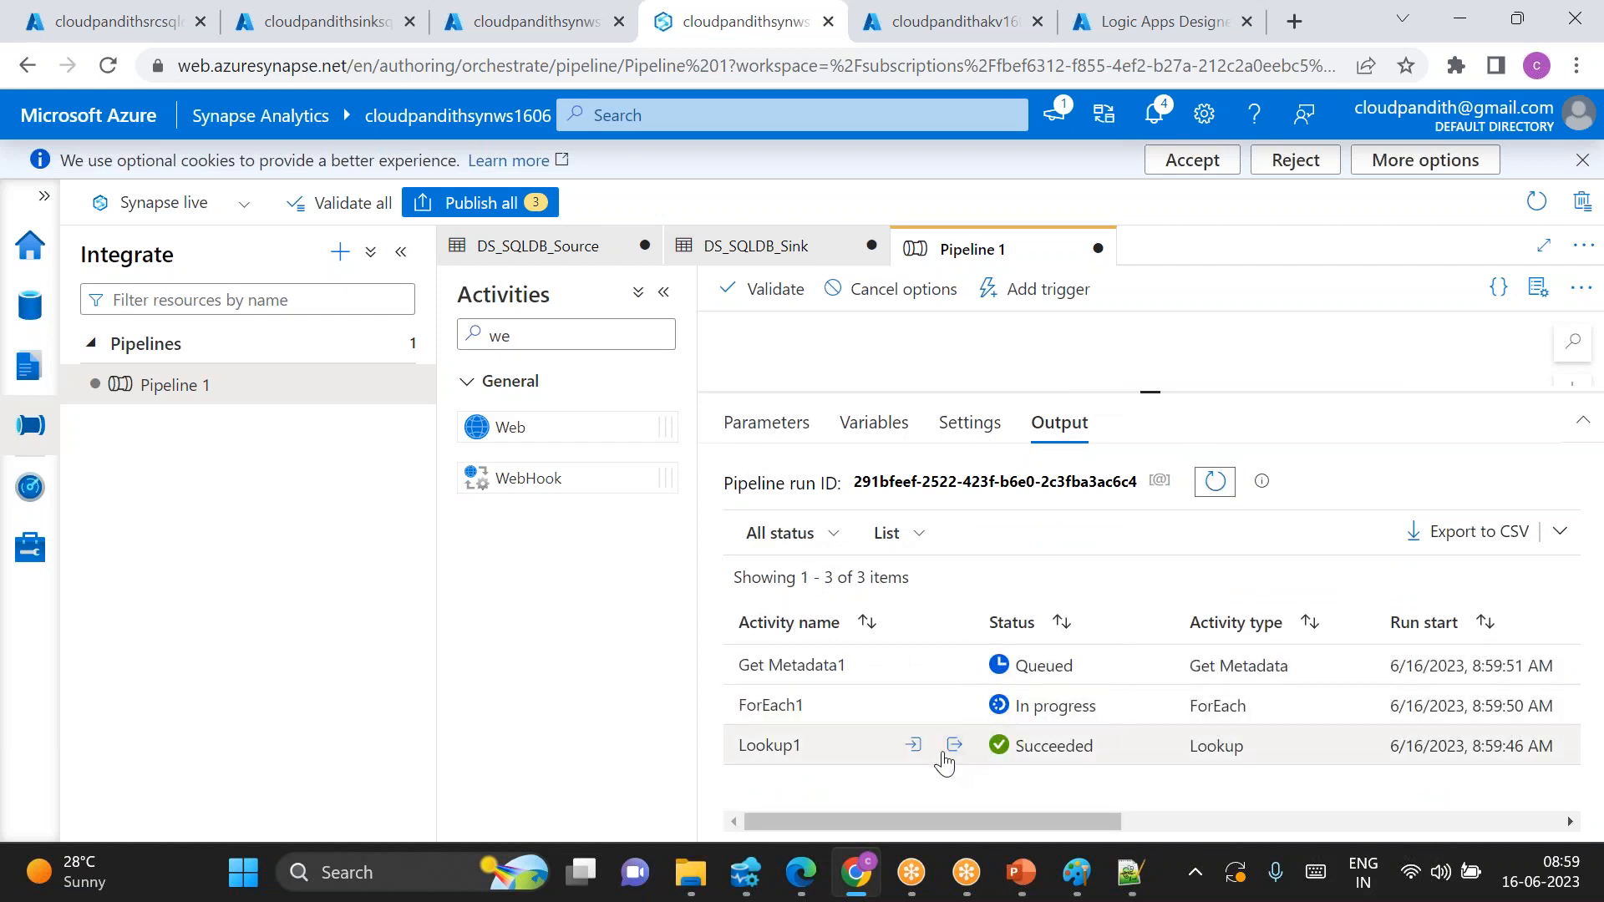
click(955, 744)
scroll(936, 577, down, 6)
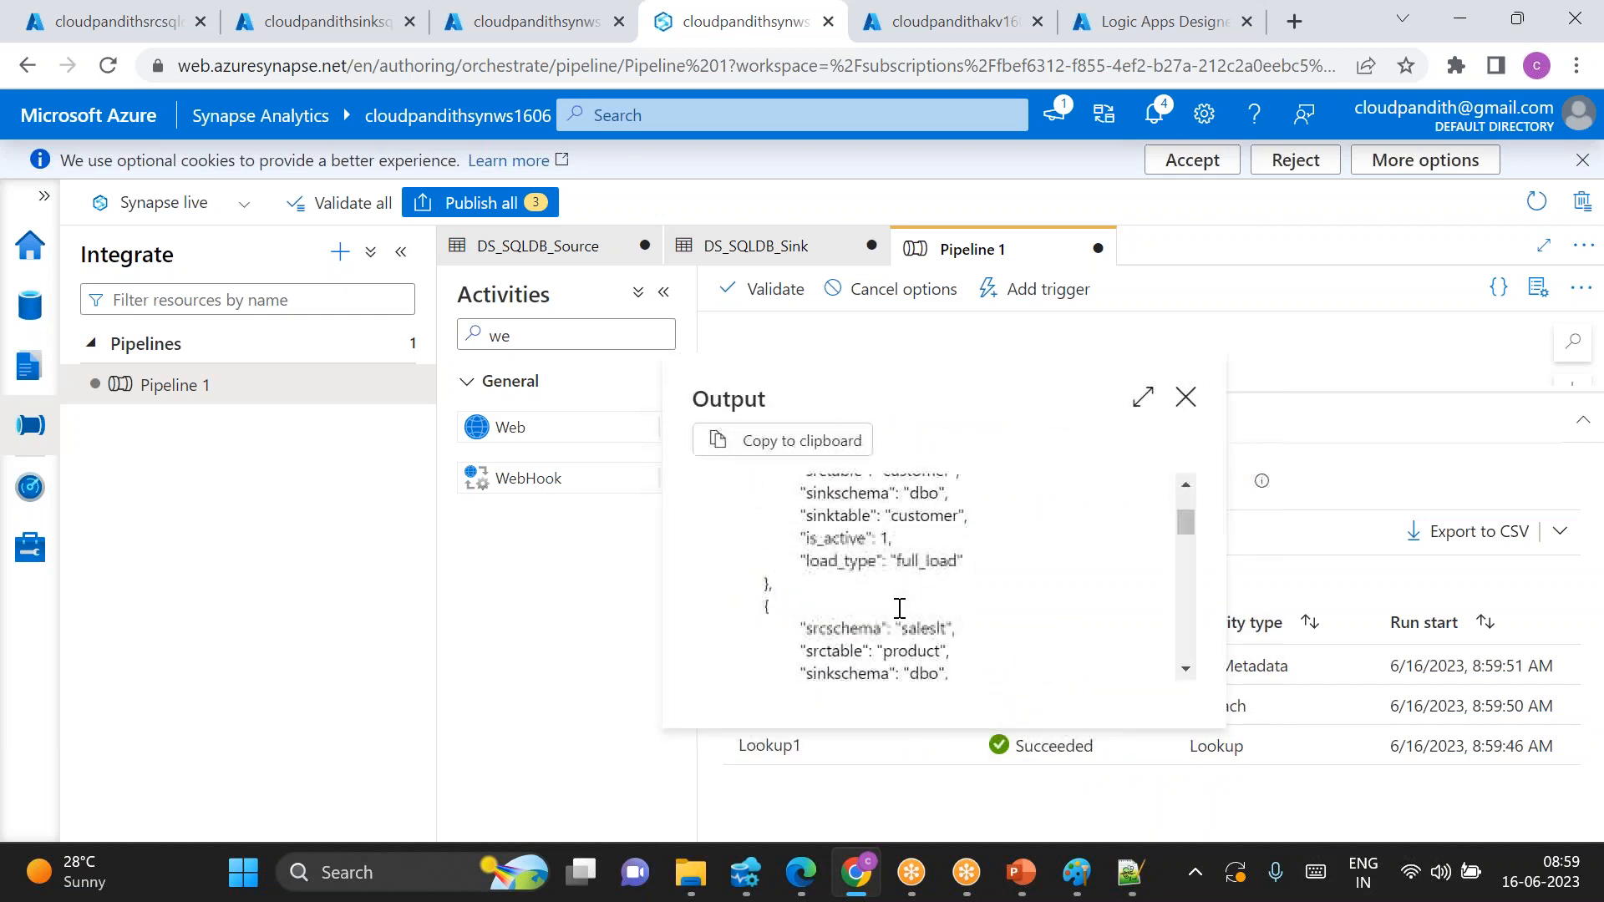
scroll(932, 533, down, 2)
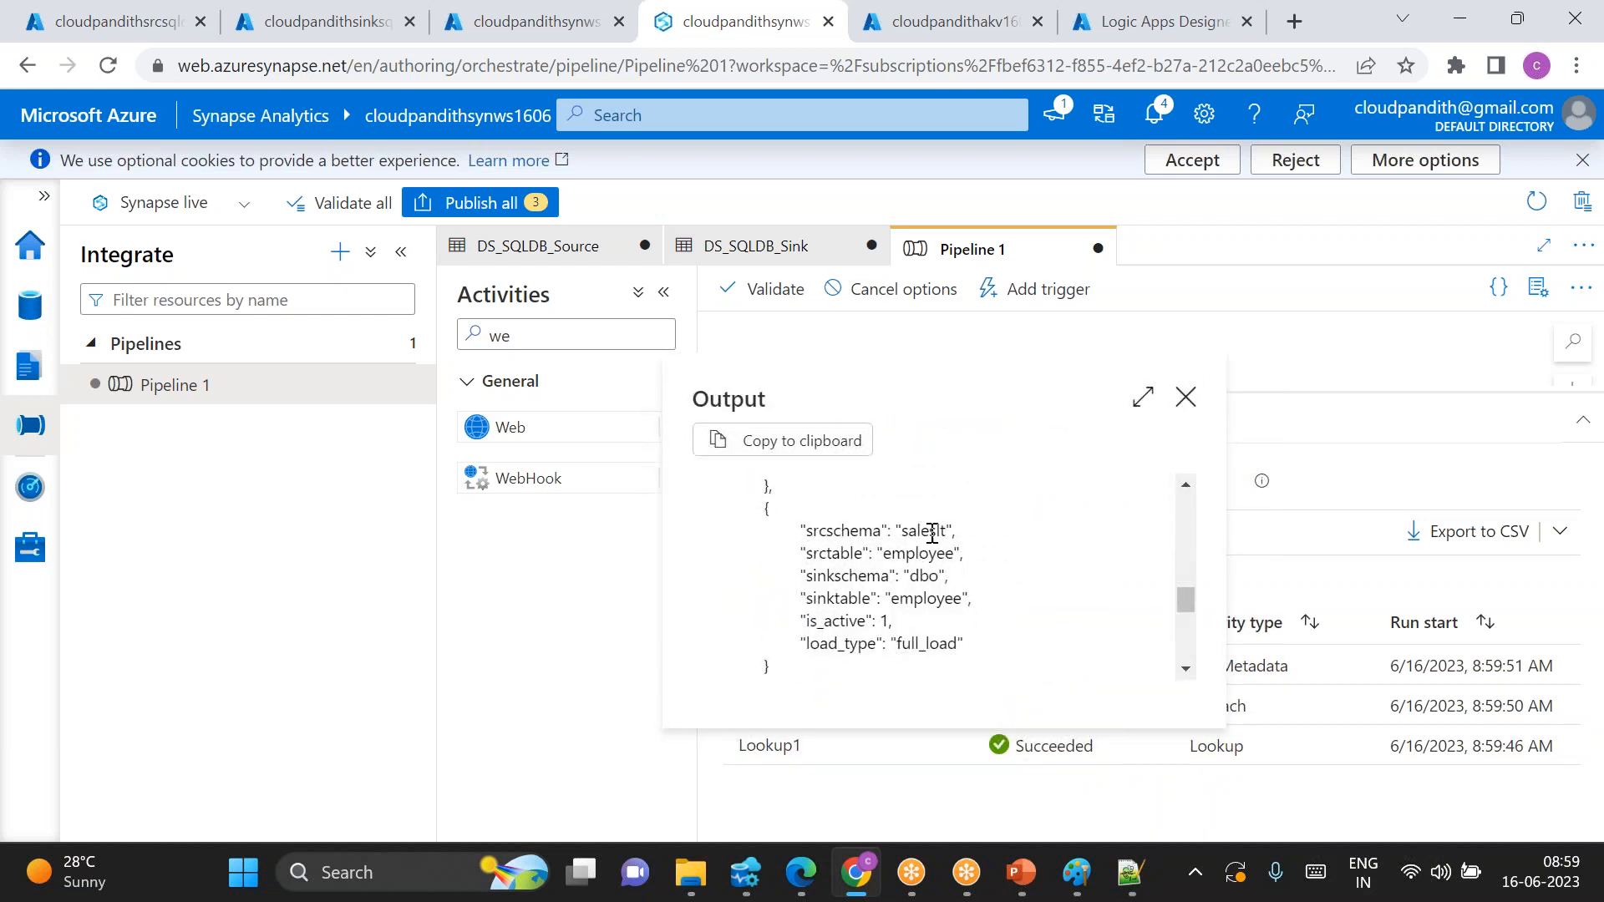
triple_click(884, 558)
click(1186, 397)
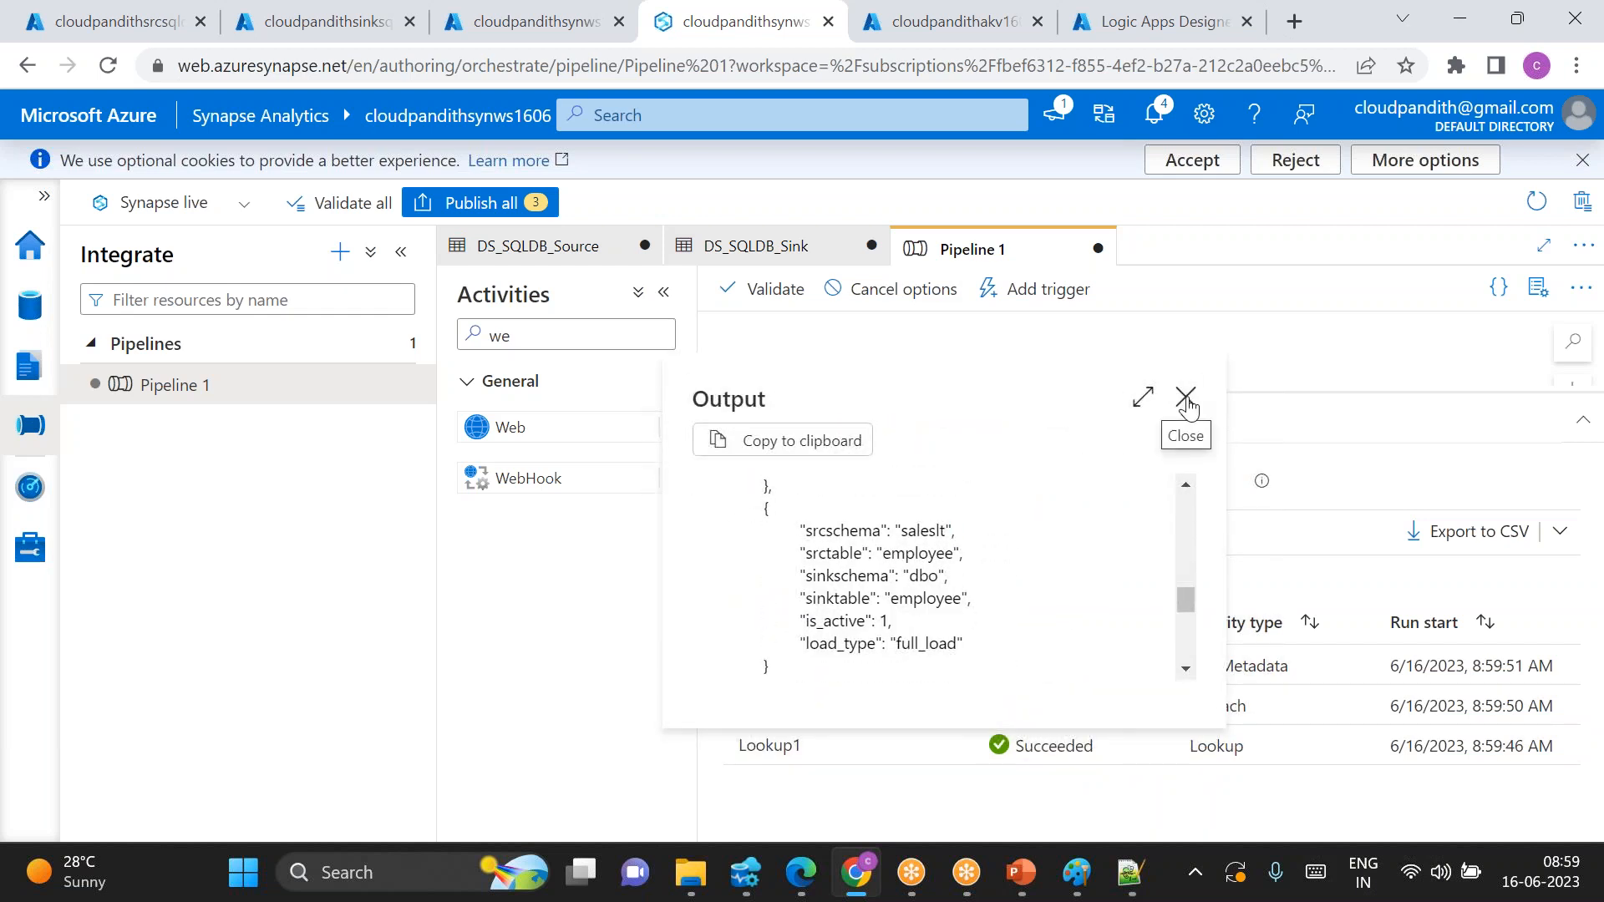
Step: Refresh the activity runs until Copy data1 appears and confirm Get Metadata1's exists is true
click(1215, 482)
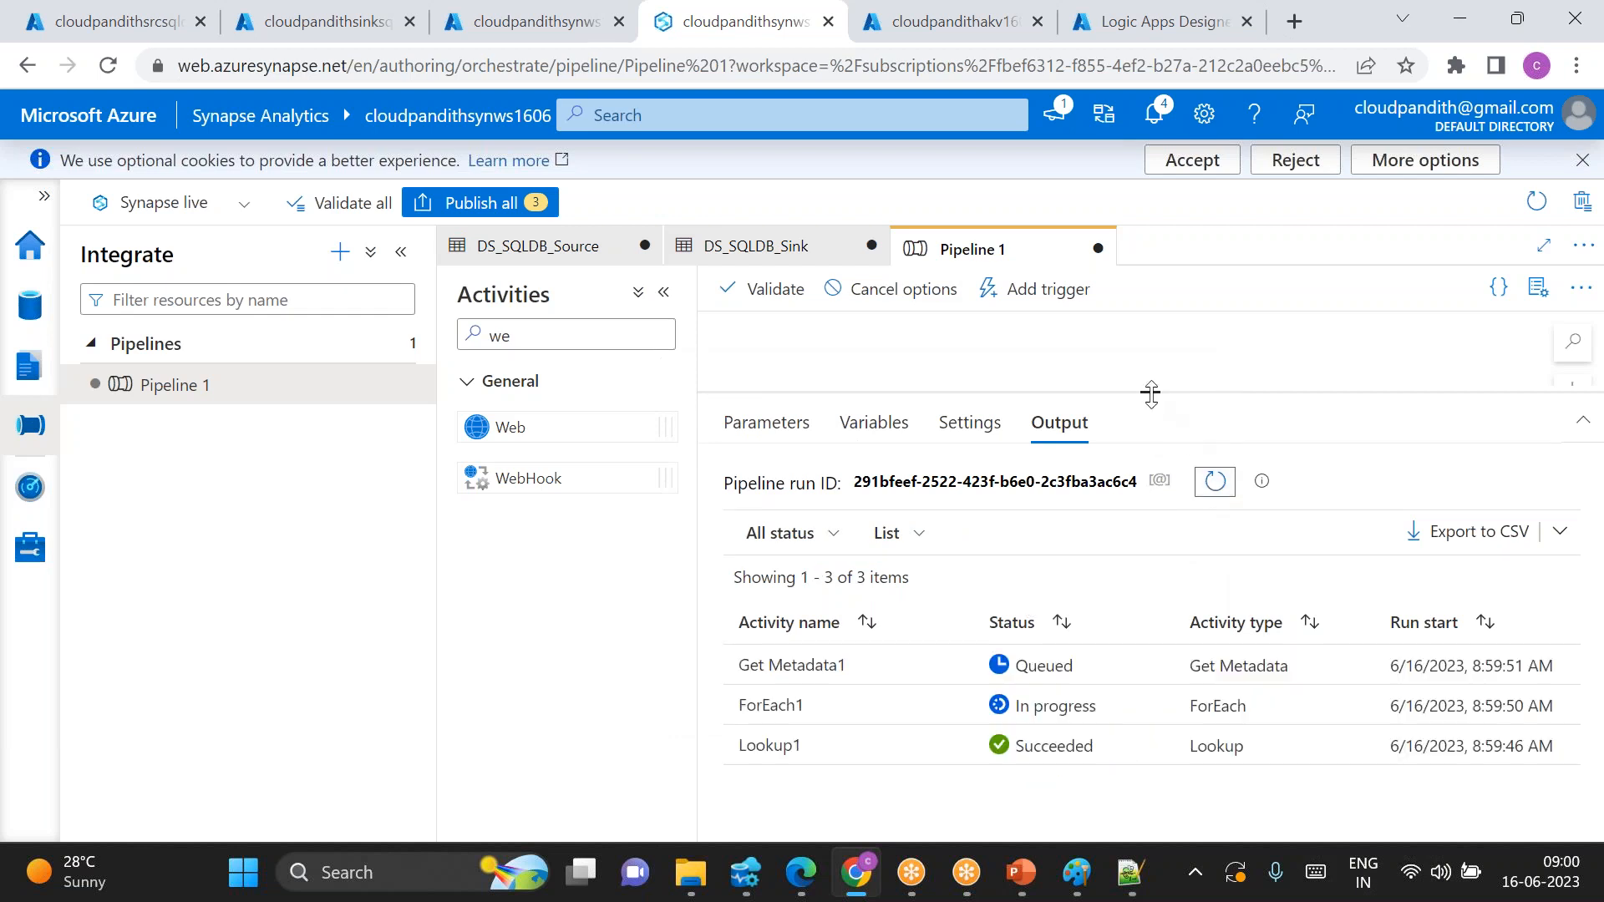
drag(1146, 393, 1131, 315)
click(1216, 409)
click(1214, 409)
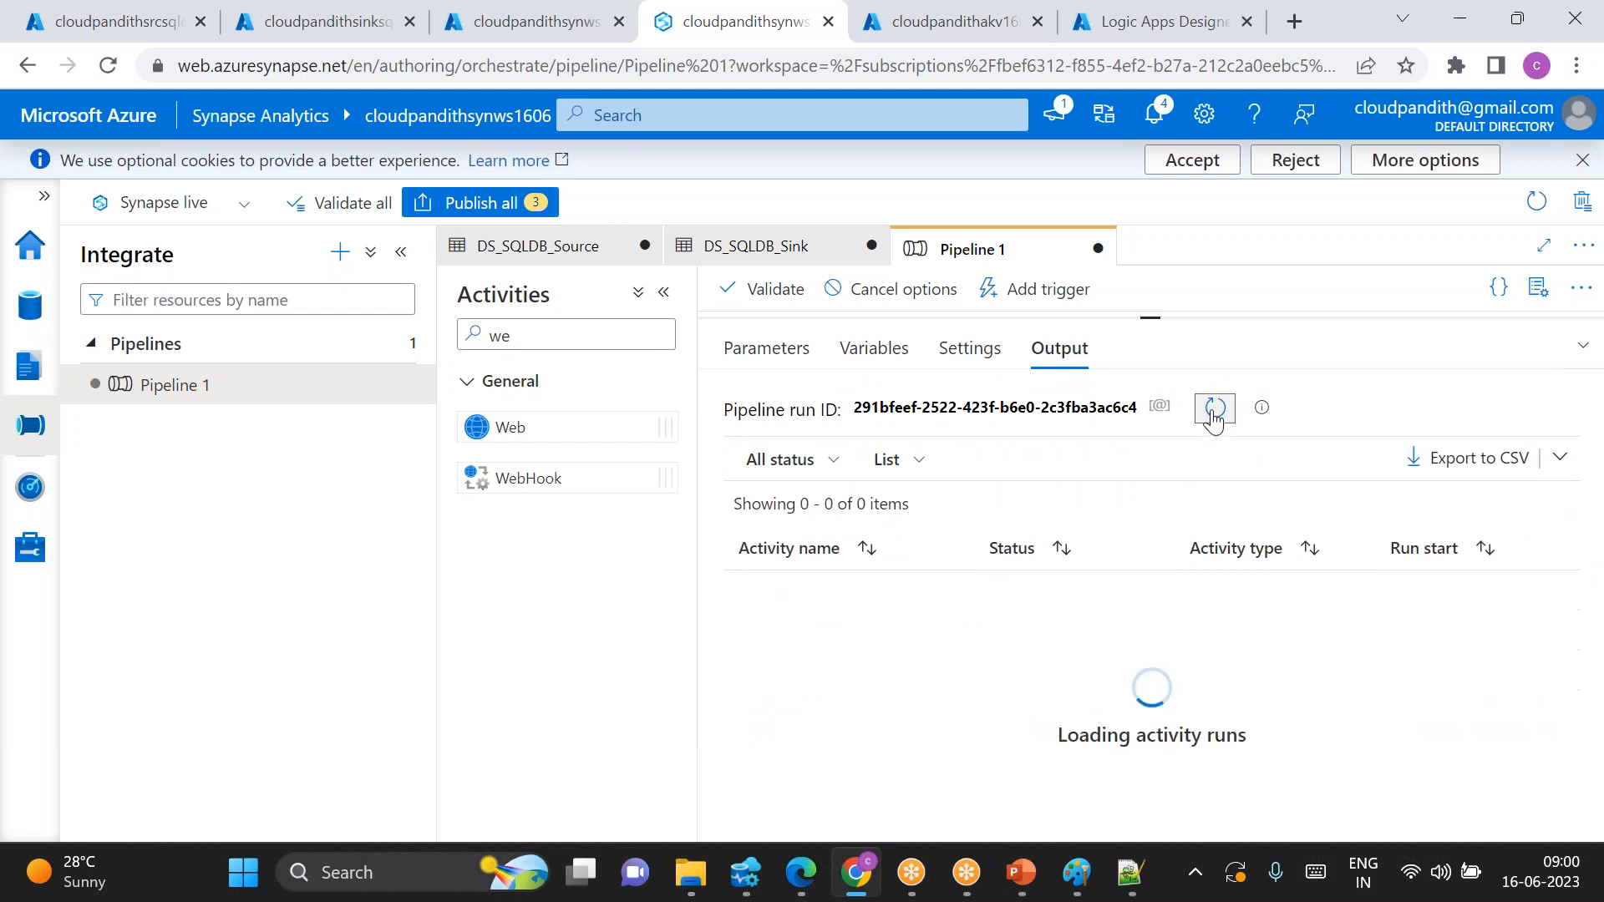
click(1213, 410)
click(1213, 411)
click(1213, 409)
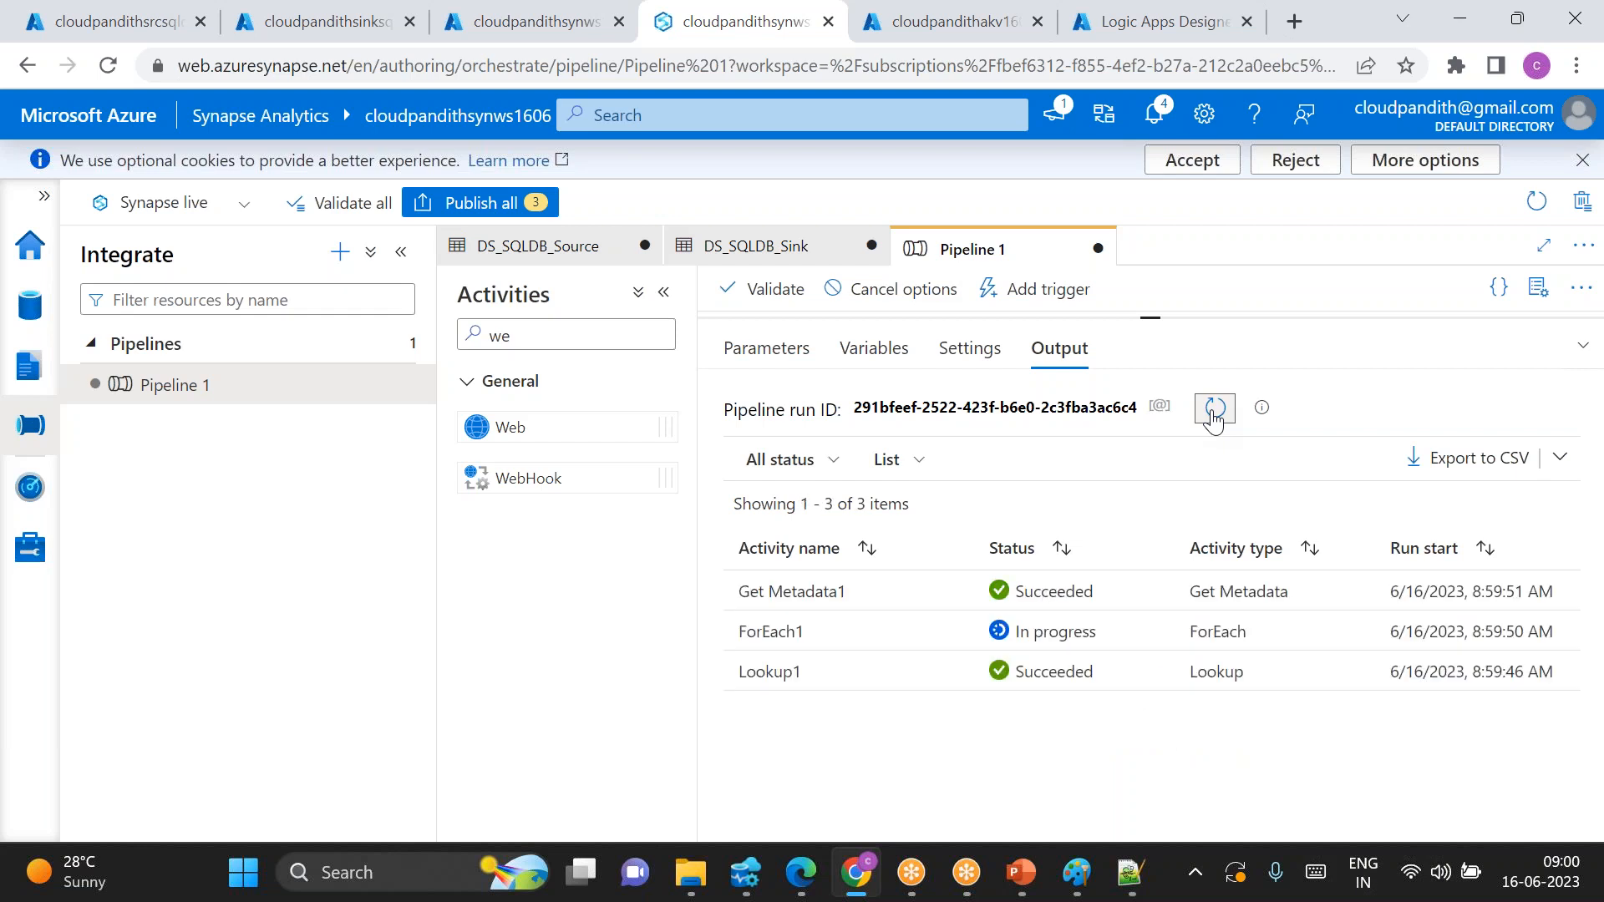
click(1213, 411)
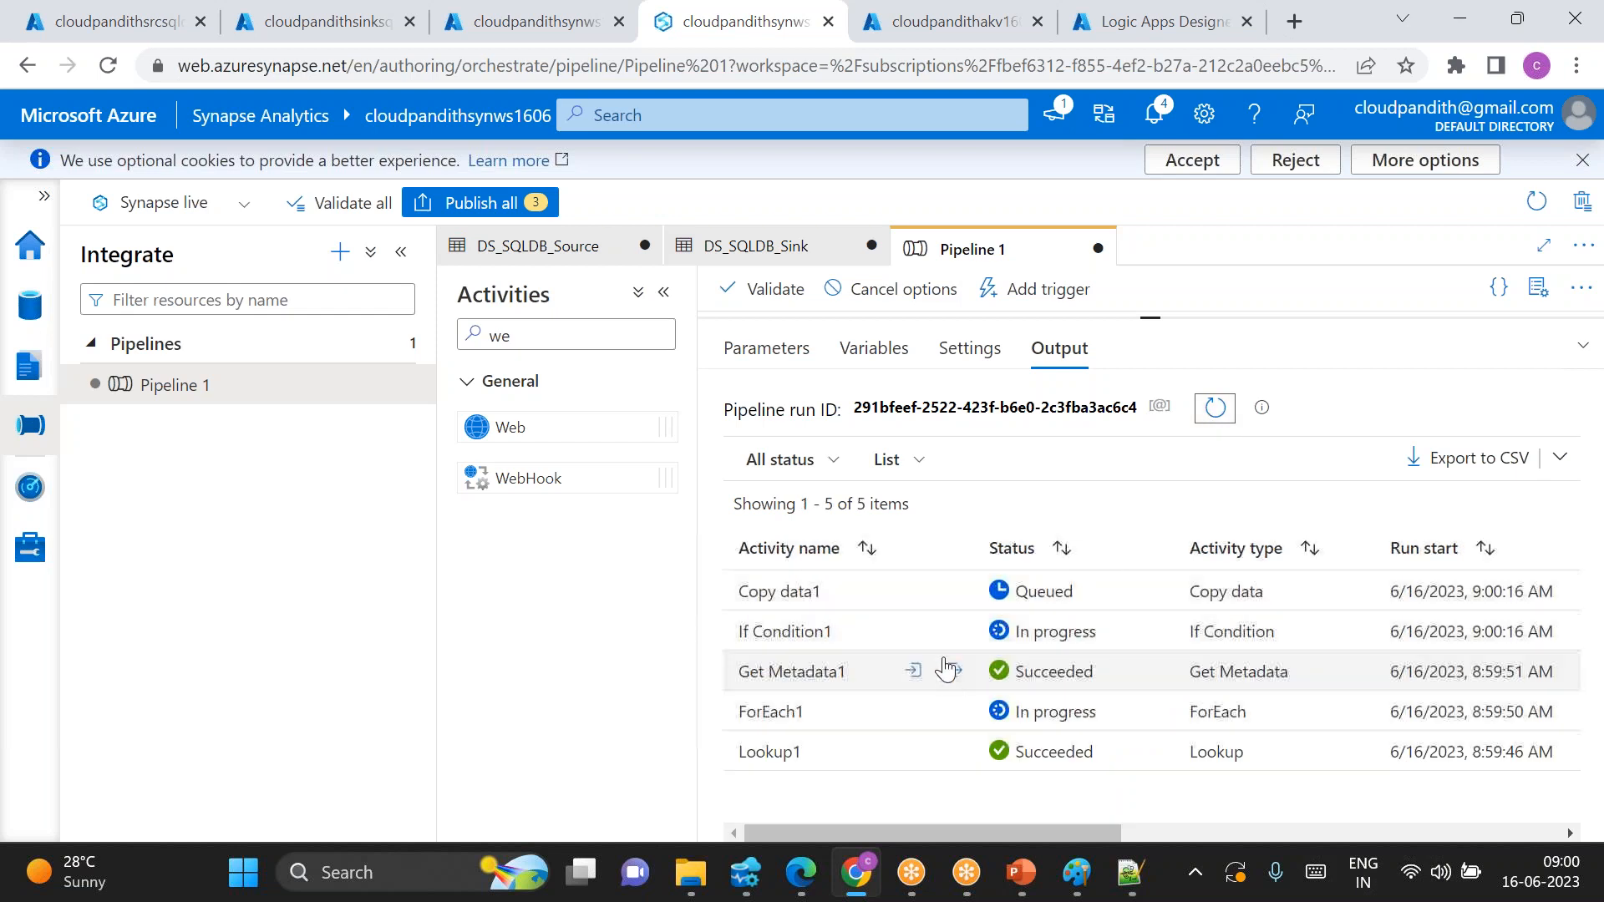
click(952, 673)
double_click(800, 439)
click(1185, 323)
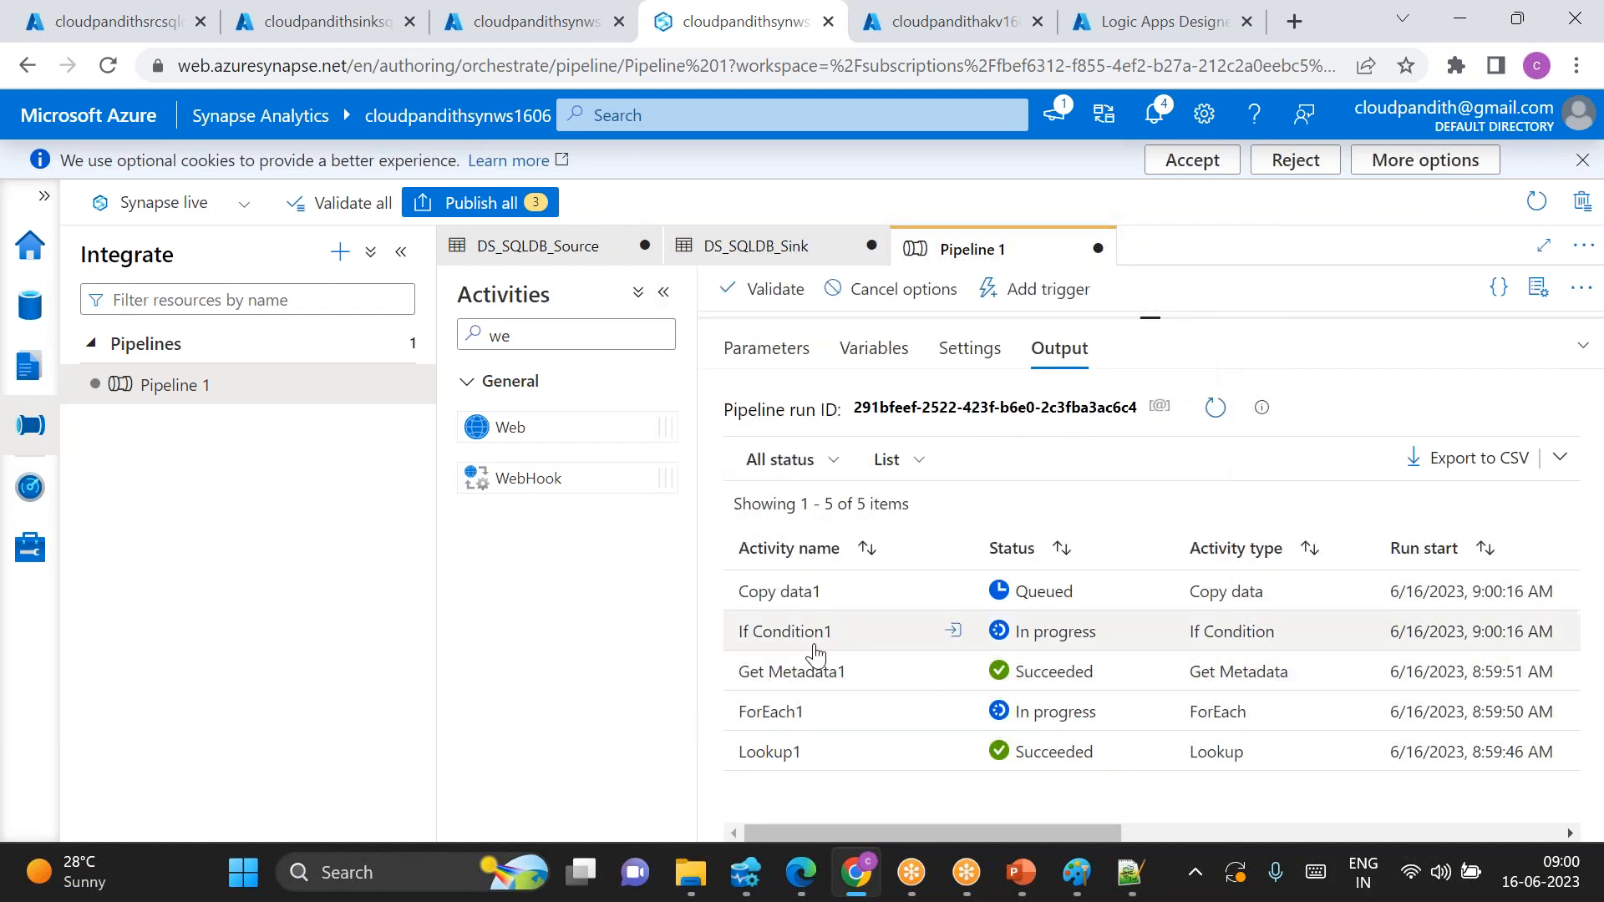
Step: Refresh the activity runs until a new Get Metadata1 appears, and check its saleslt input and output
click(1215, 408)
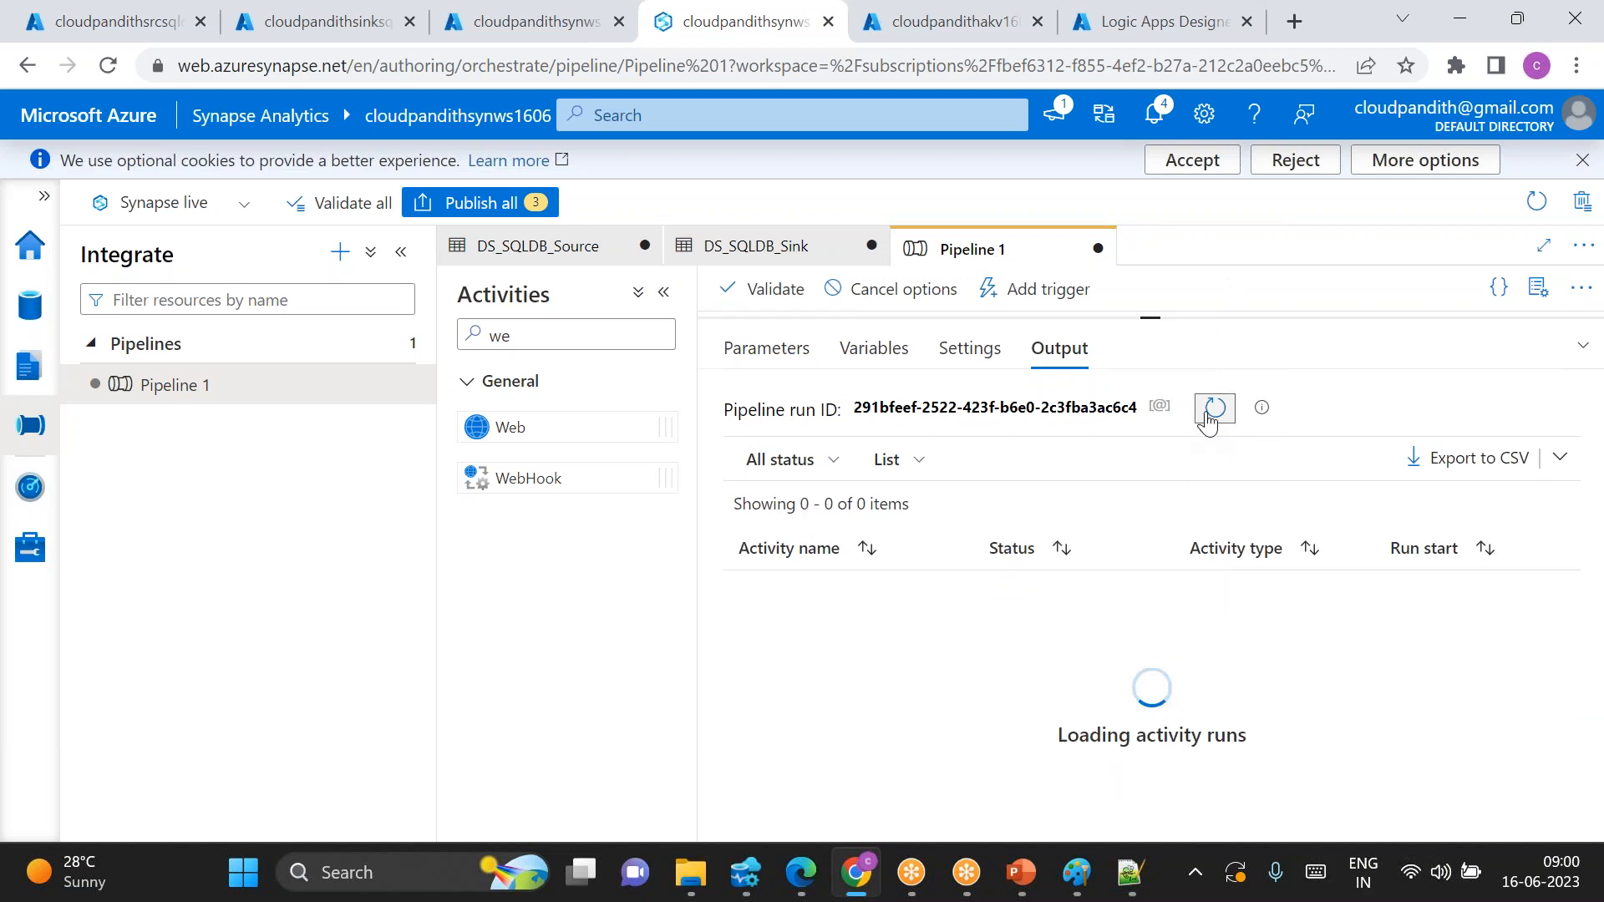
click(1207, 419)
click(1207, 419)
click(1207, 419)
click(1216, 408)
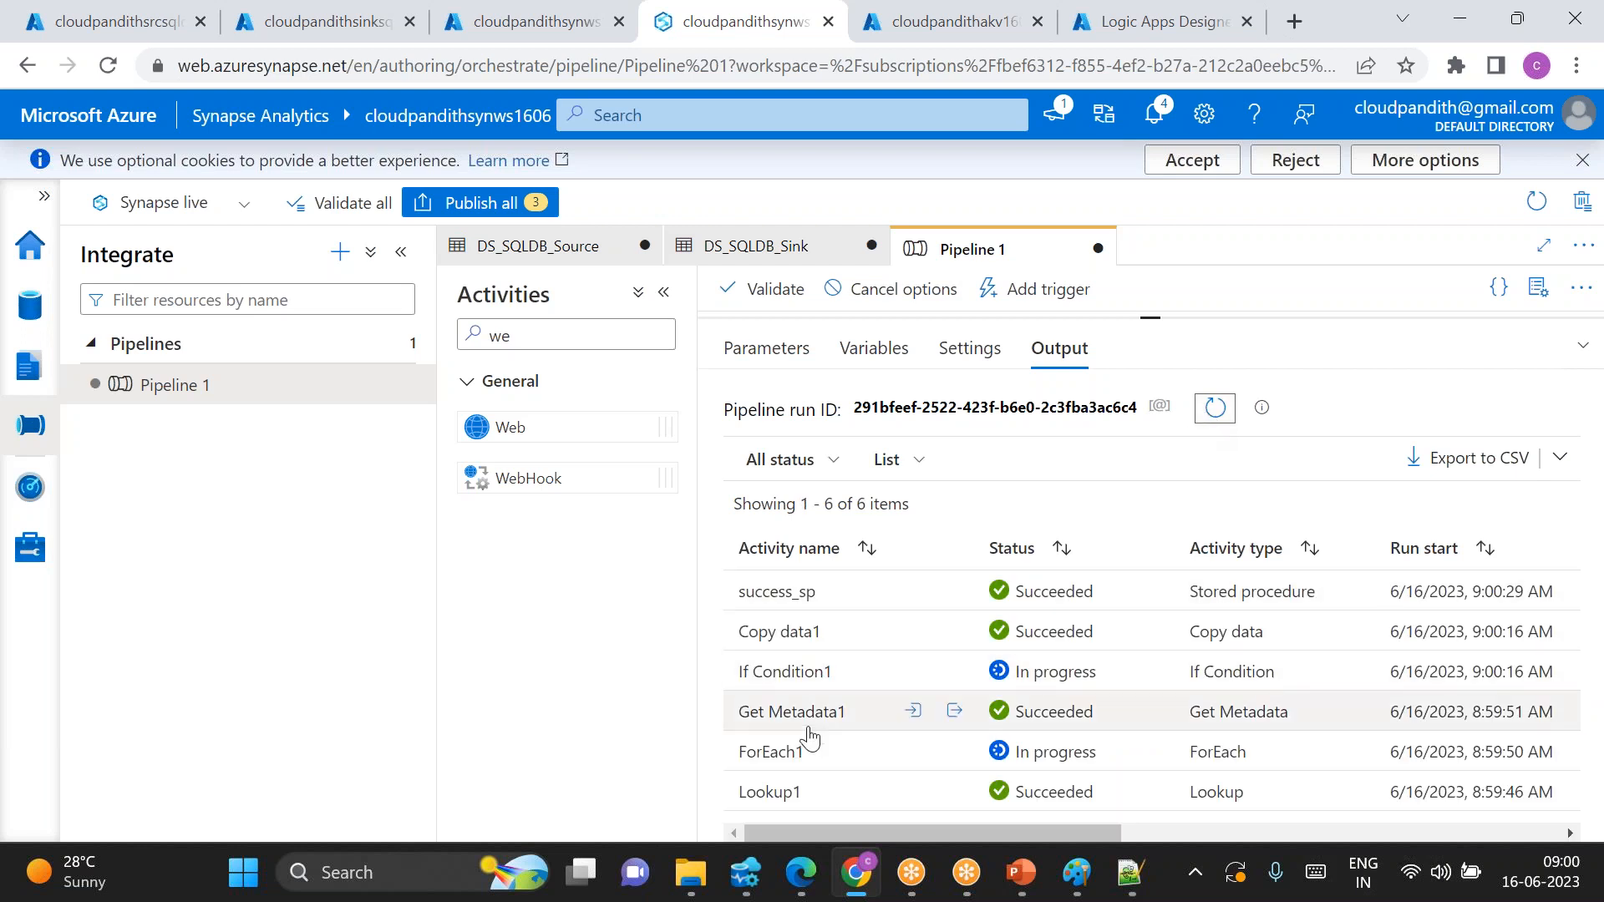
click(1217, 411)
click(1217, 411)
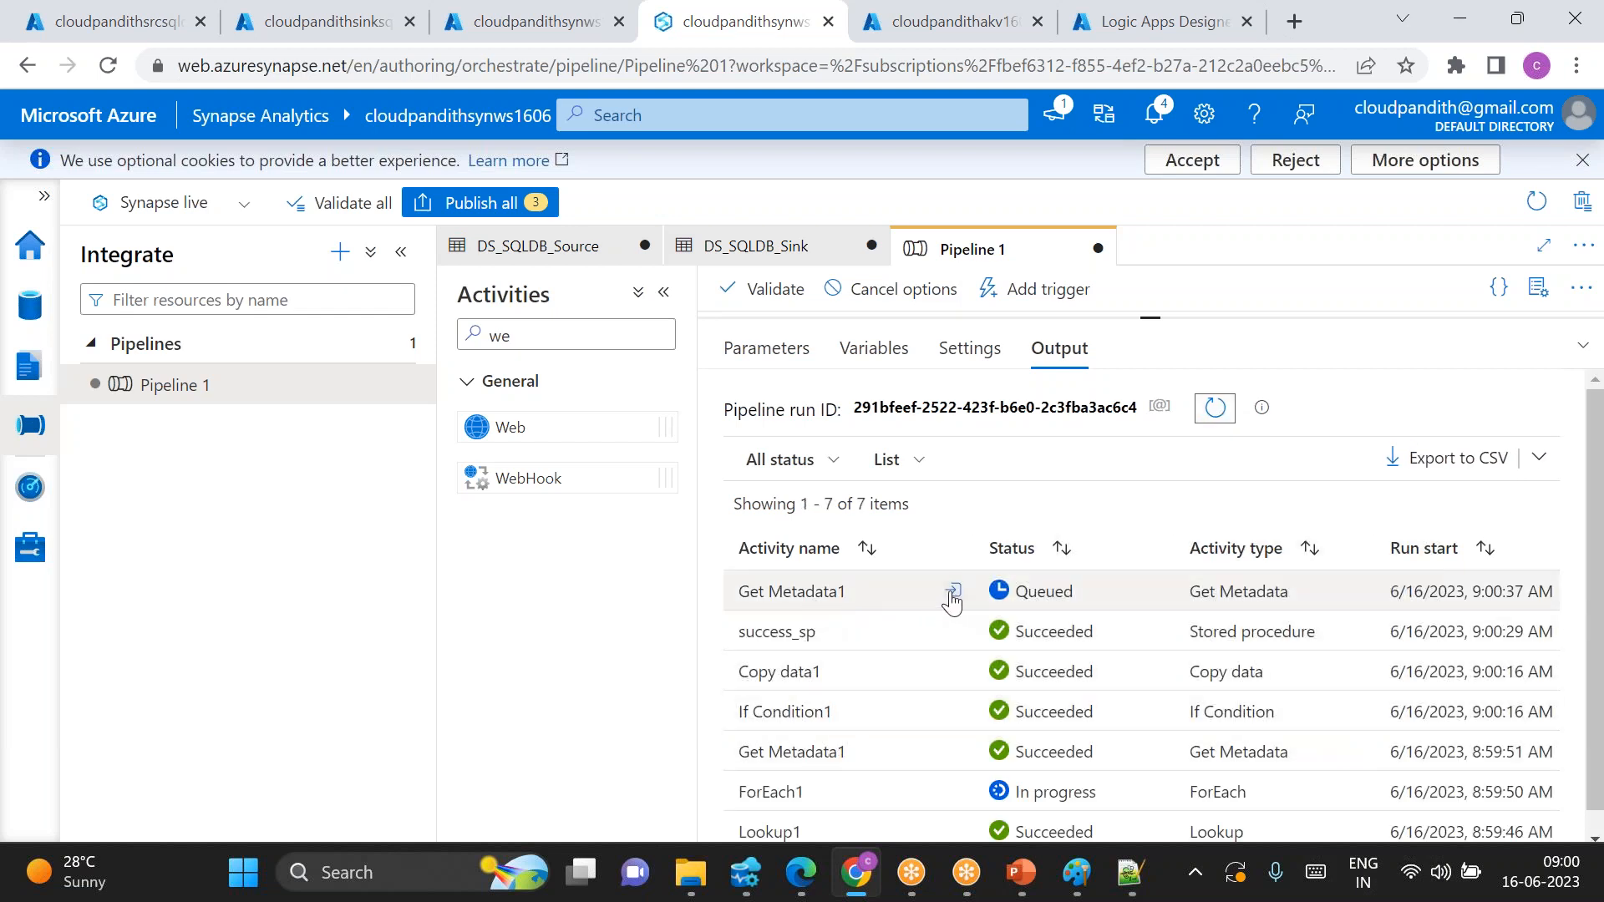
click(953, 592)
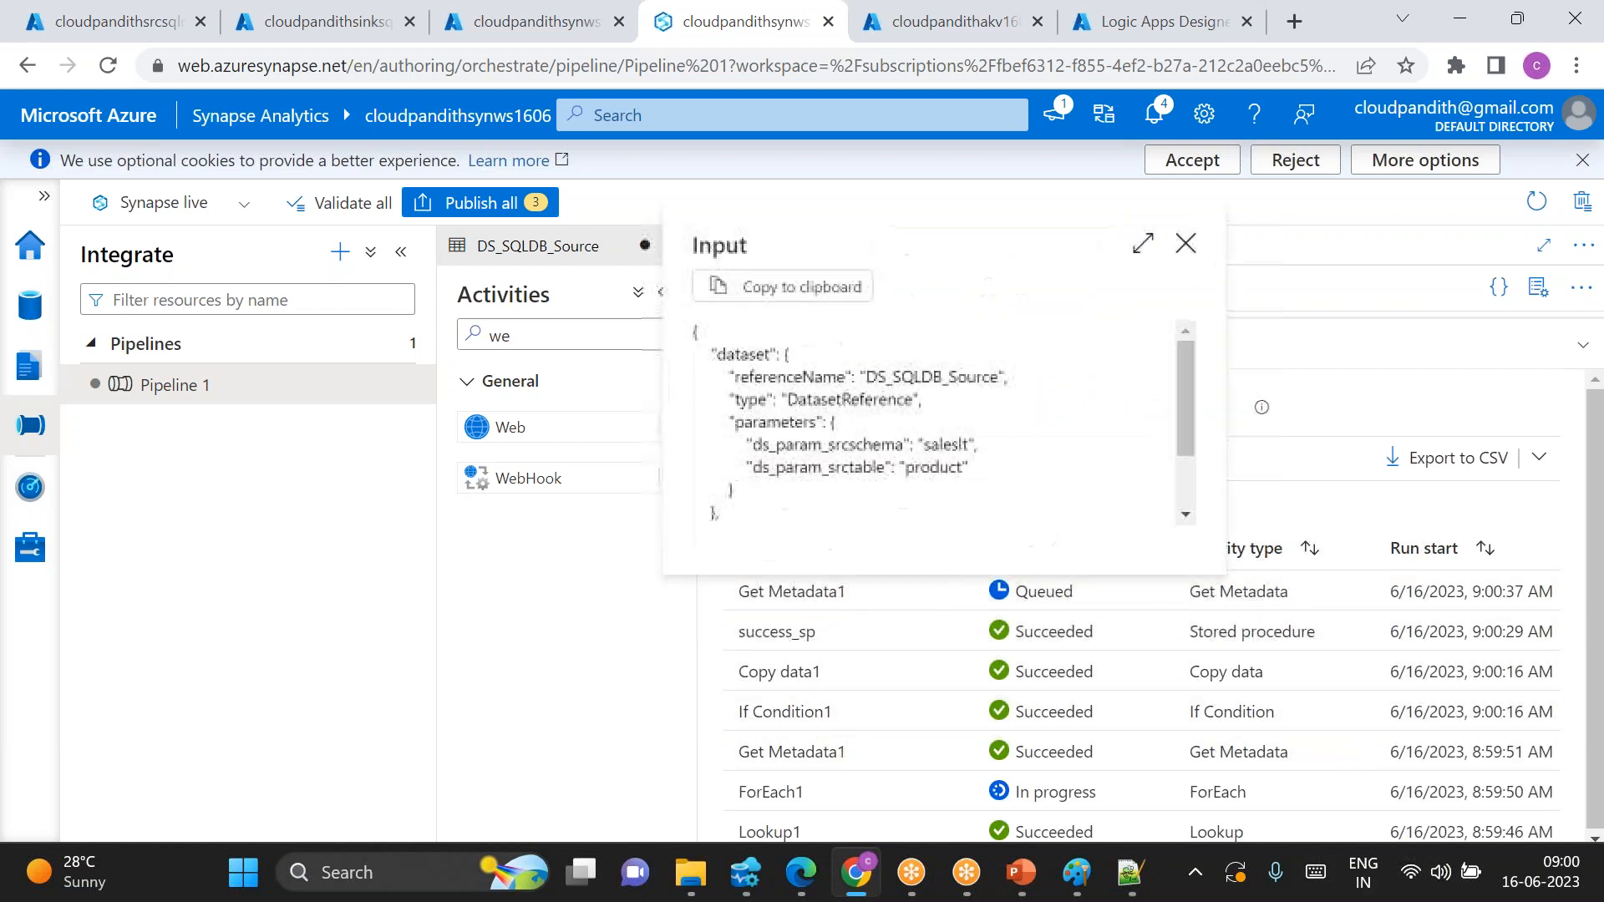
double_click(951, 447)
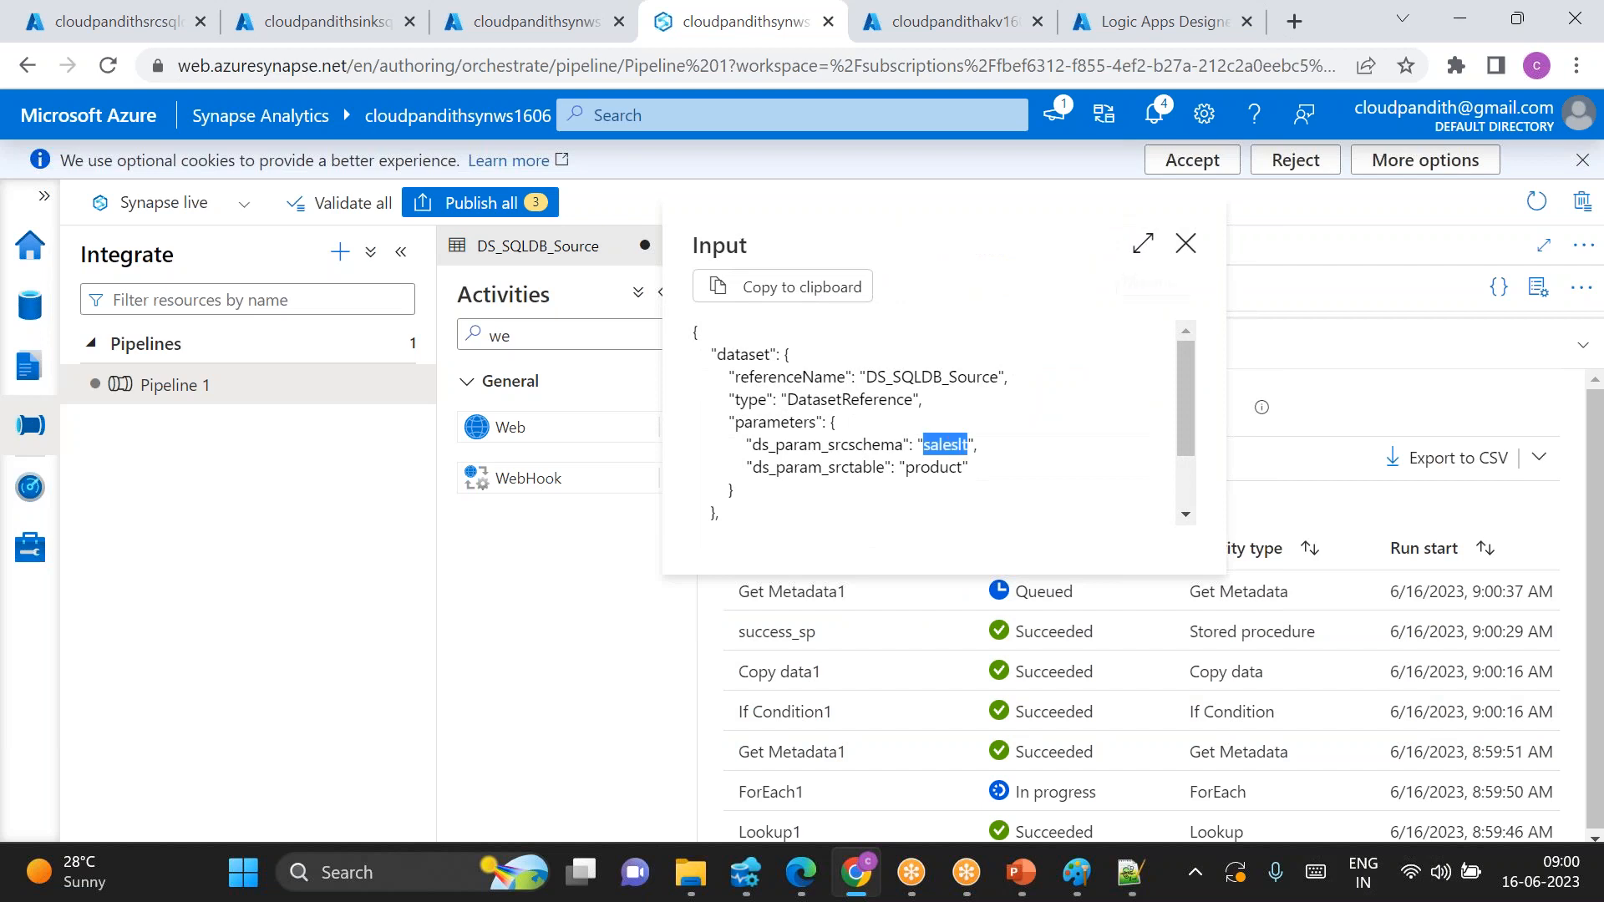
click(1186, 243)
click(1204, 424)
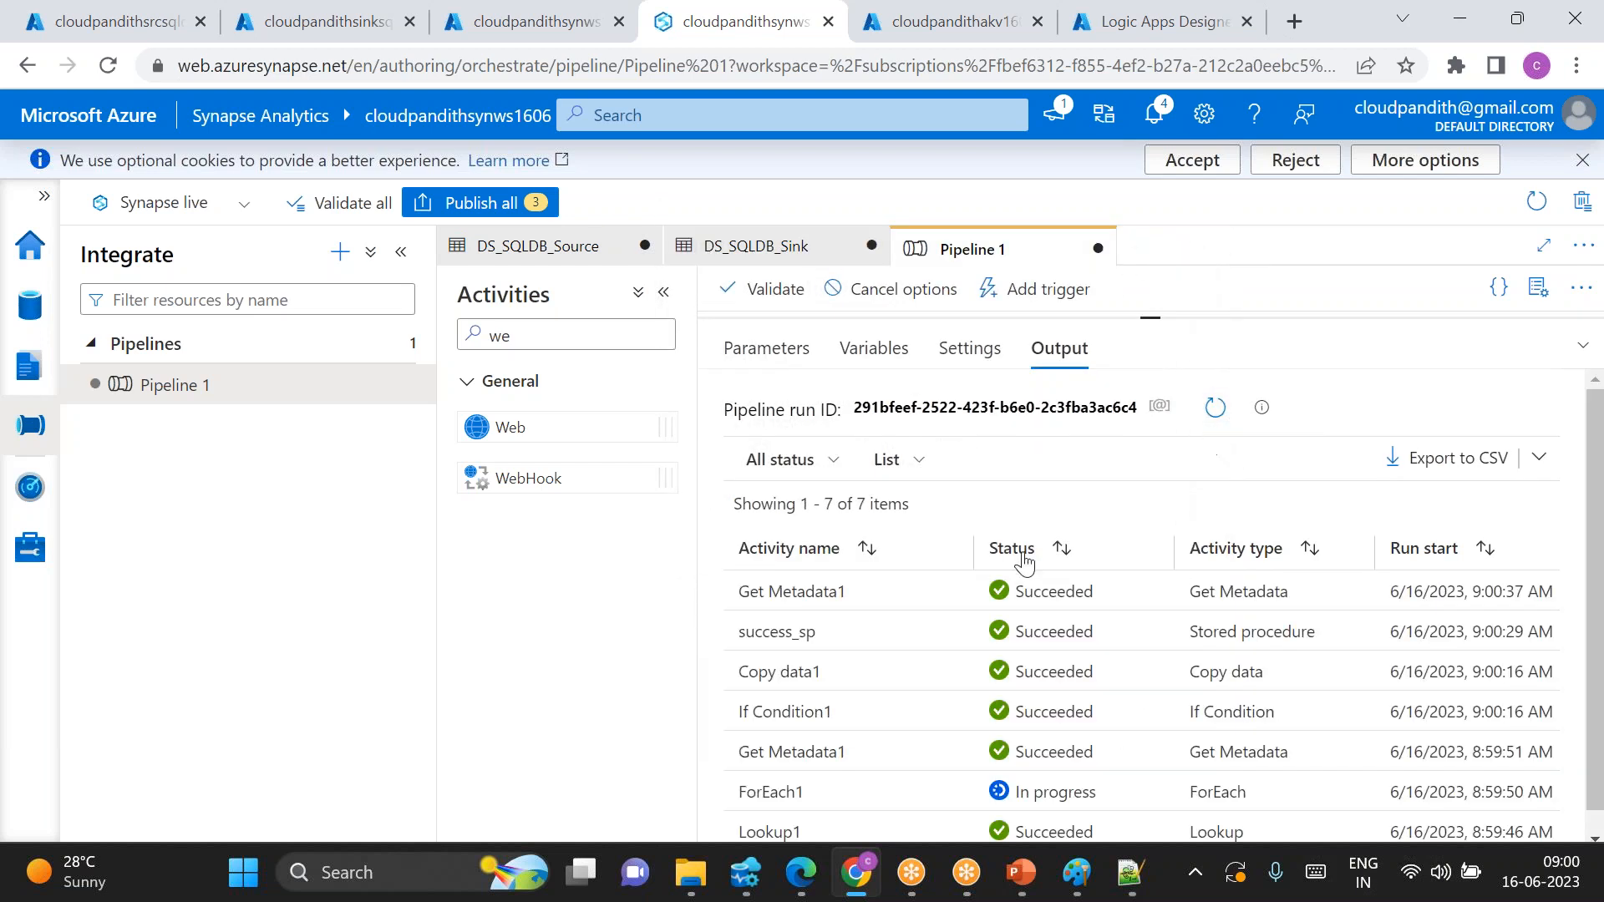
click(954, 591)
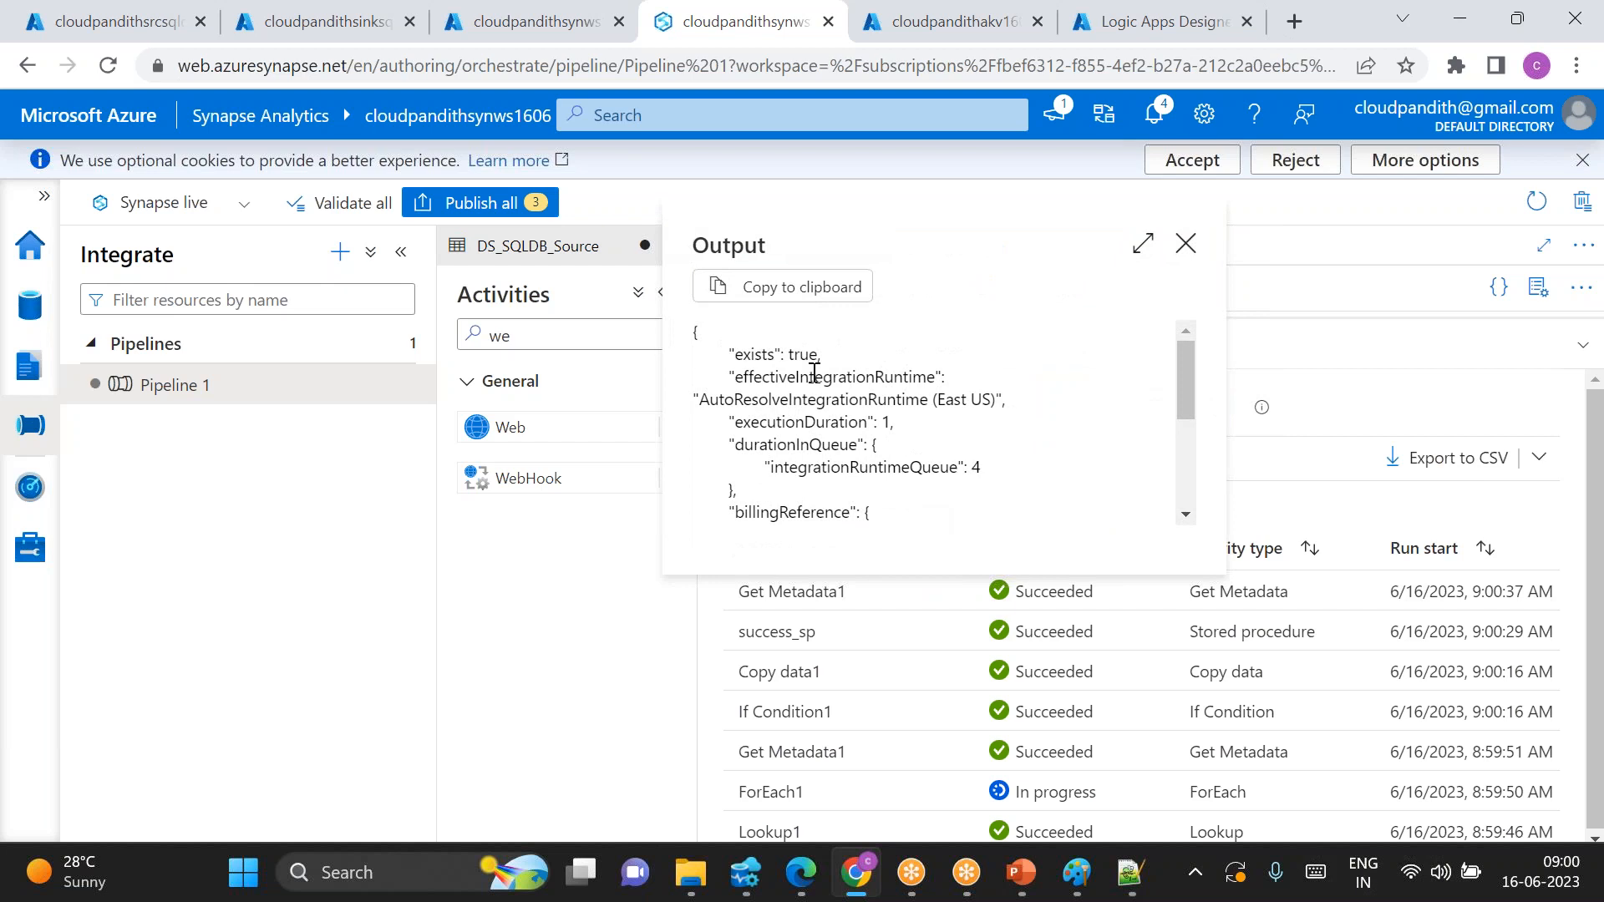
click(1185, 245)
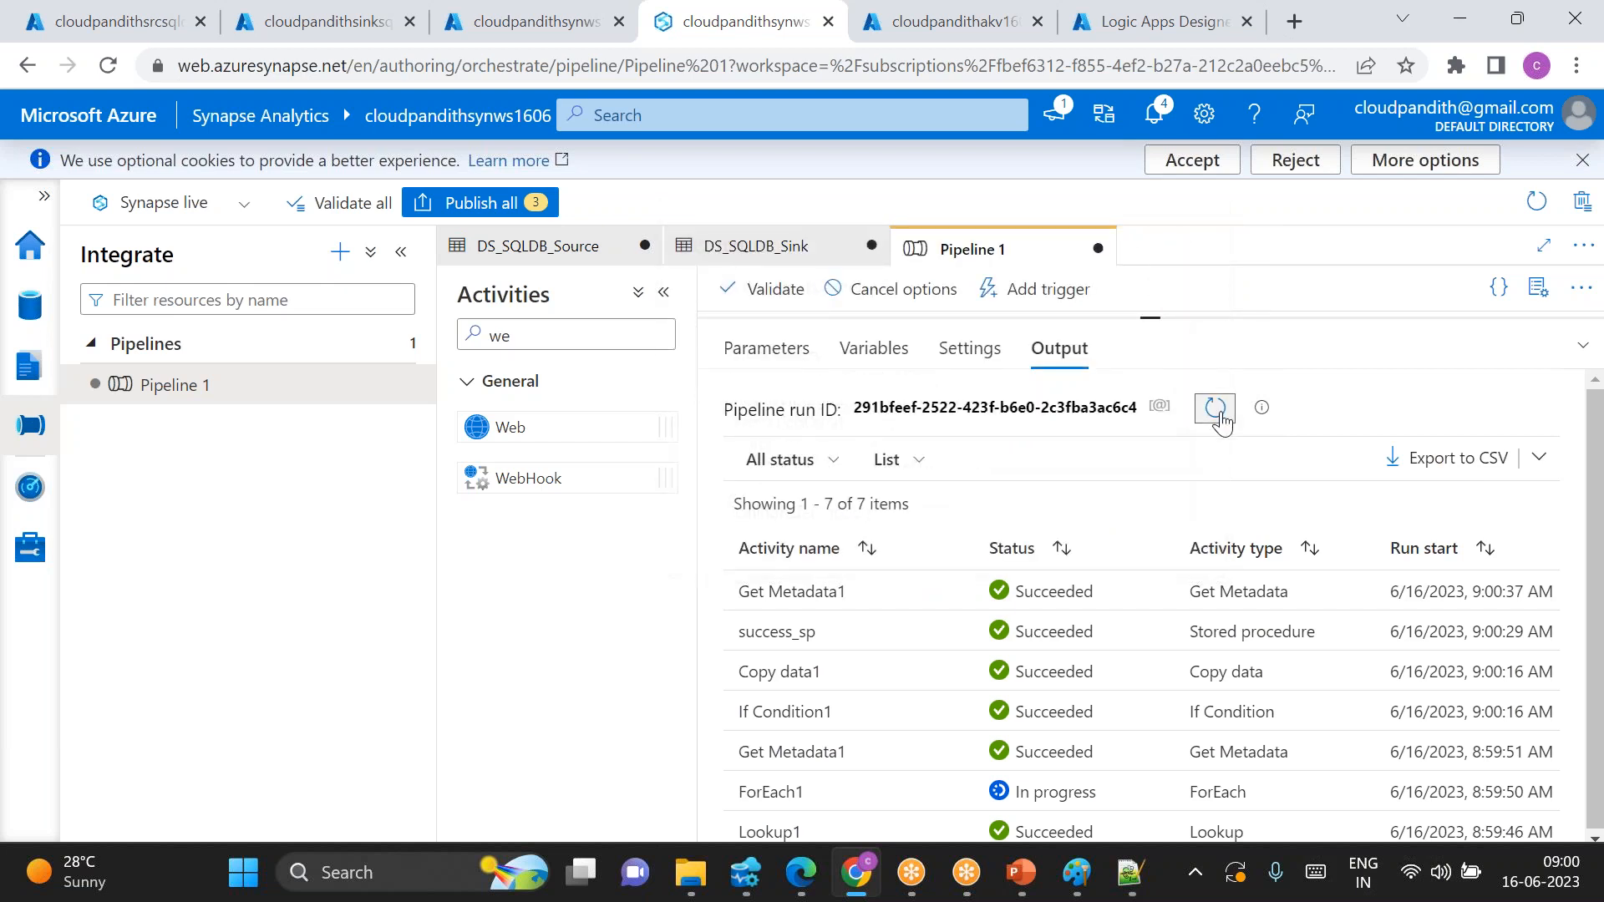
Step: Keep refreshing through Copy data1 and success_sp, checking Copy data1's input and the newest Get Metadata1's details
click(1217, 413)
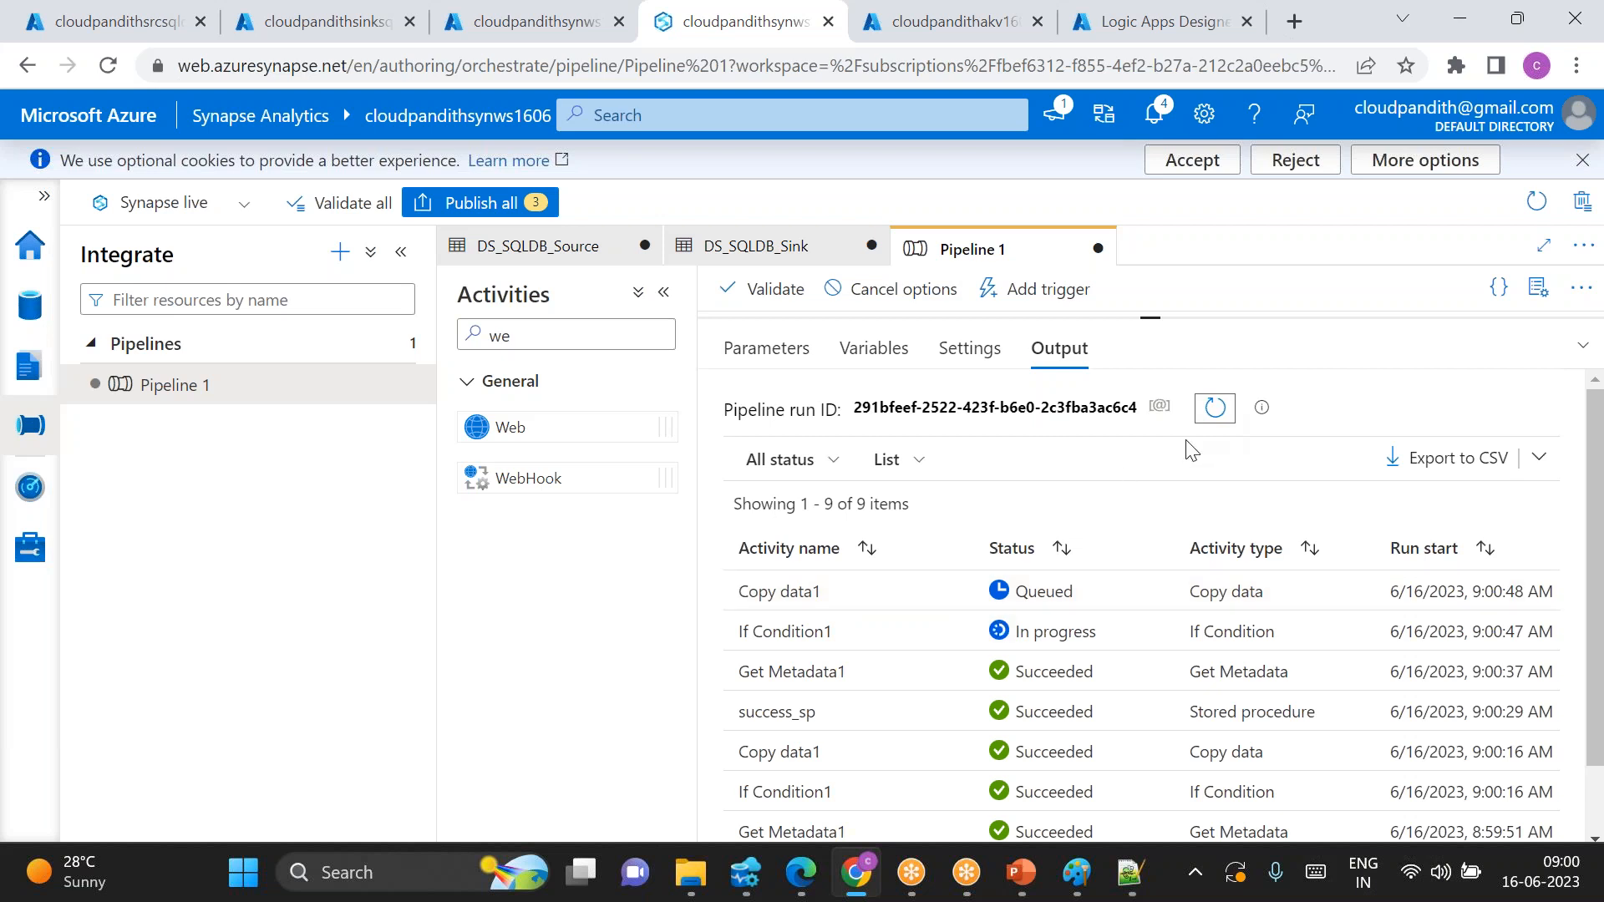
click(953, 593)
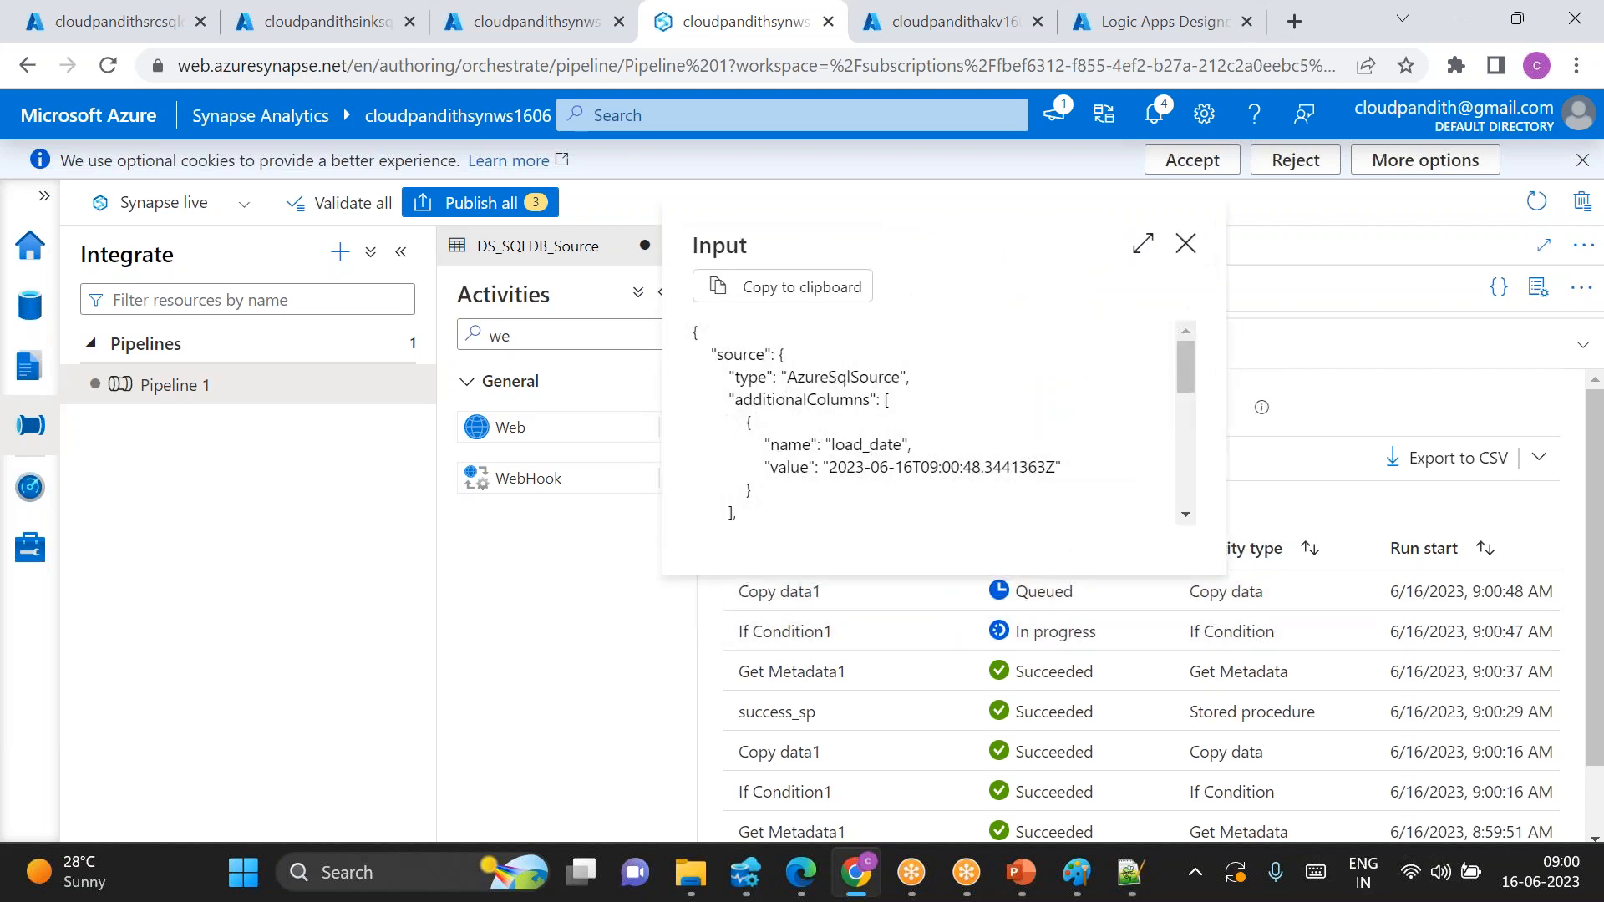
key(Escape)
click(1214, 408)
click(1214, 409)
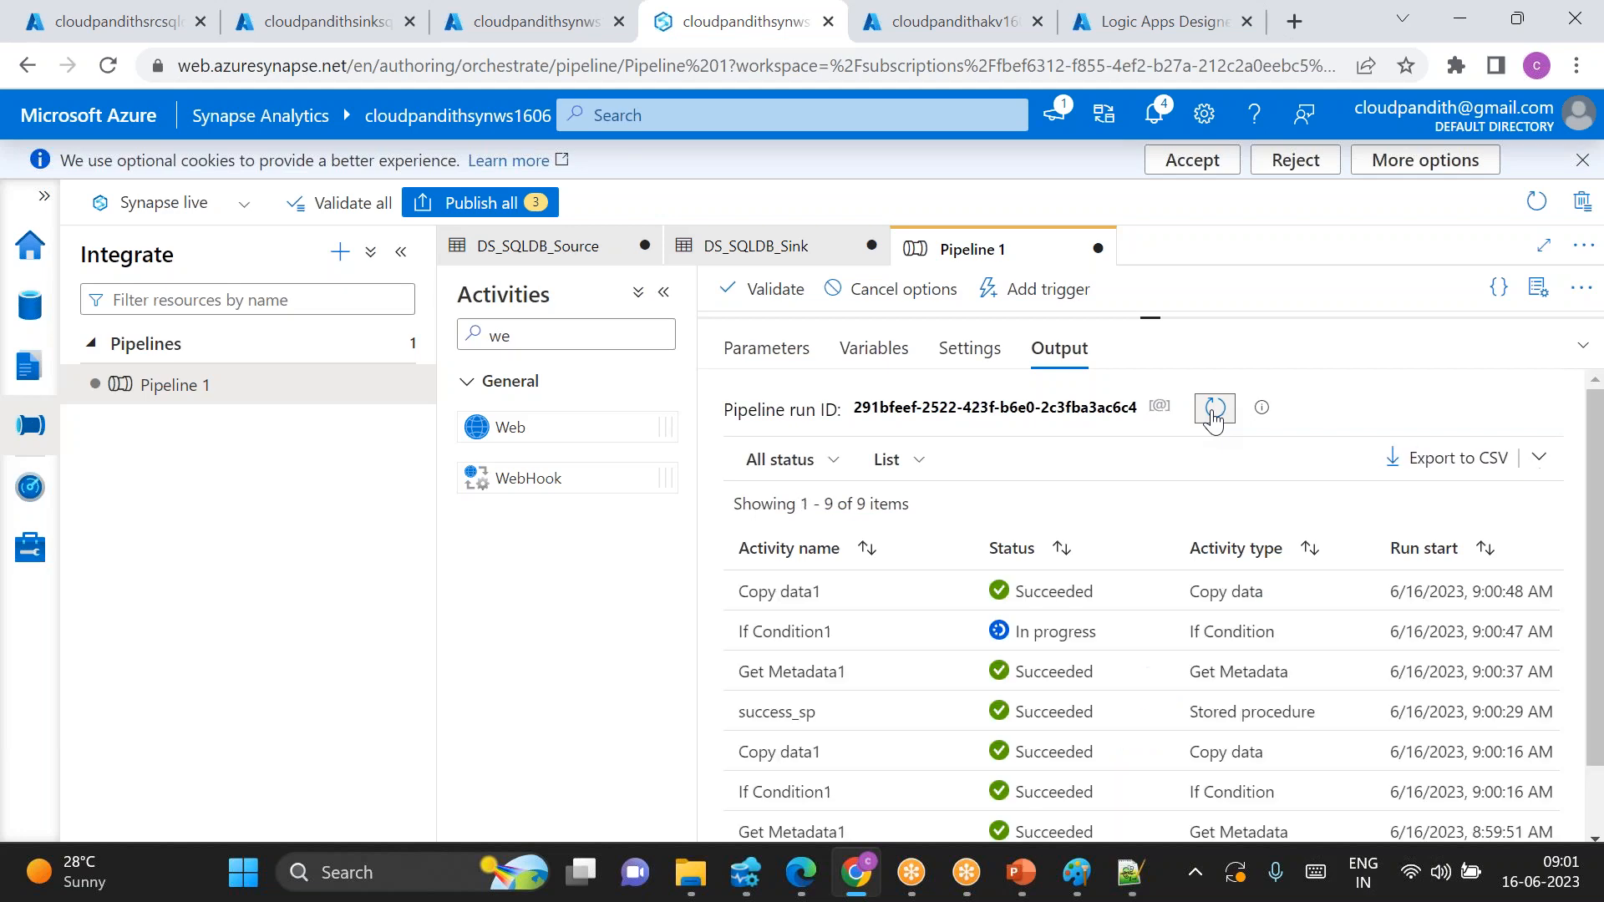
click(1214, 410)
click(1214, 409)
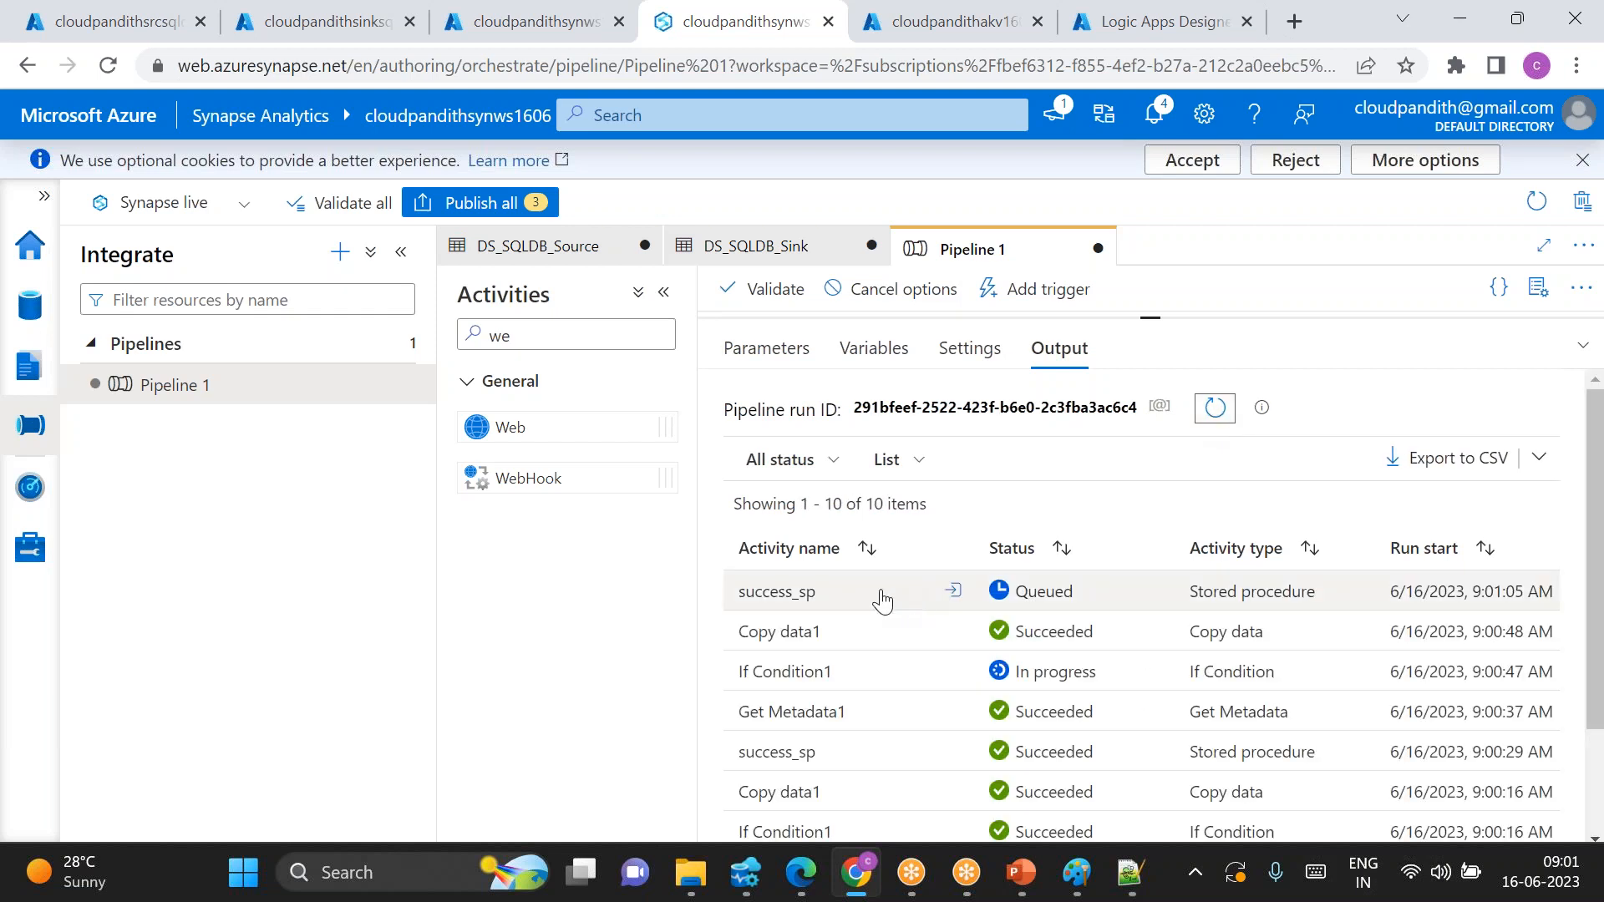
click(1215, 409)
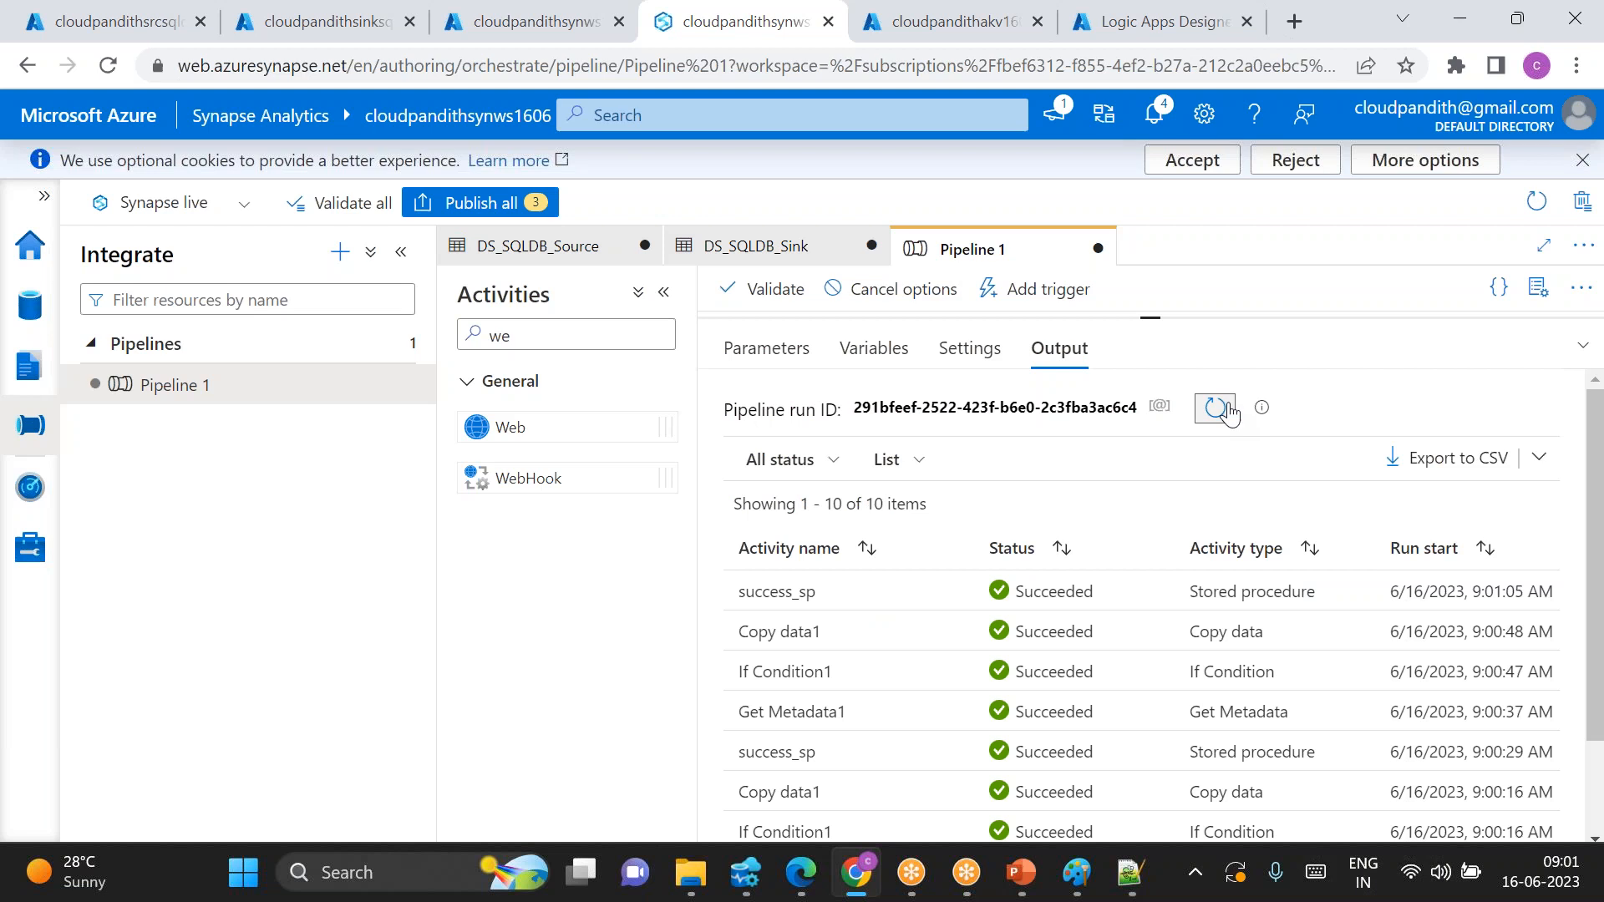
click(1226, 407)
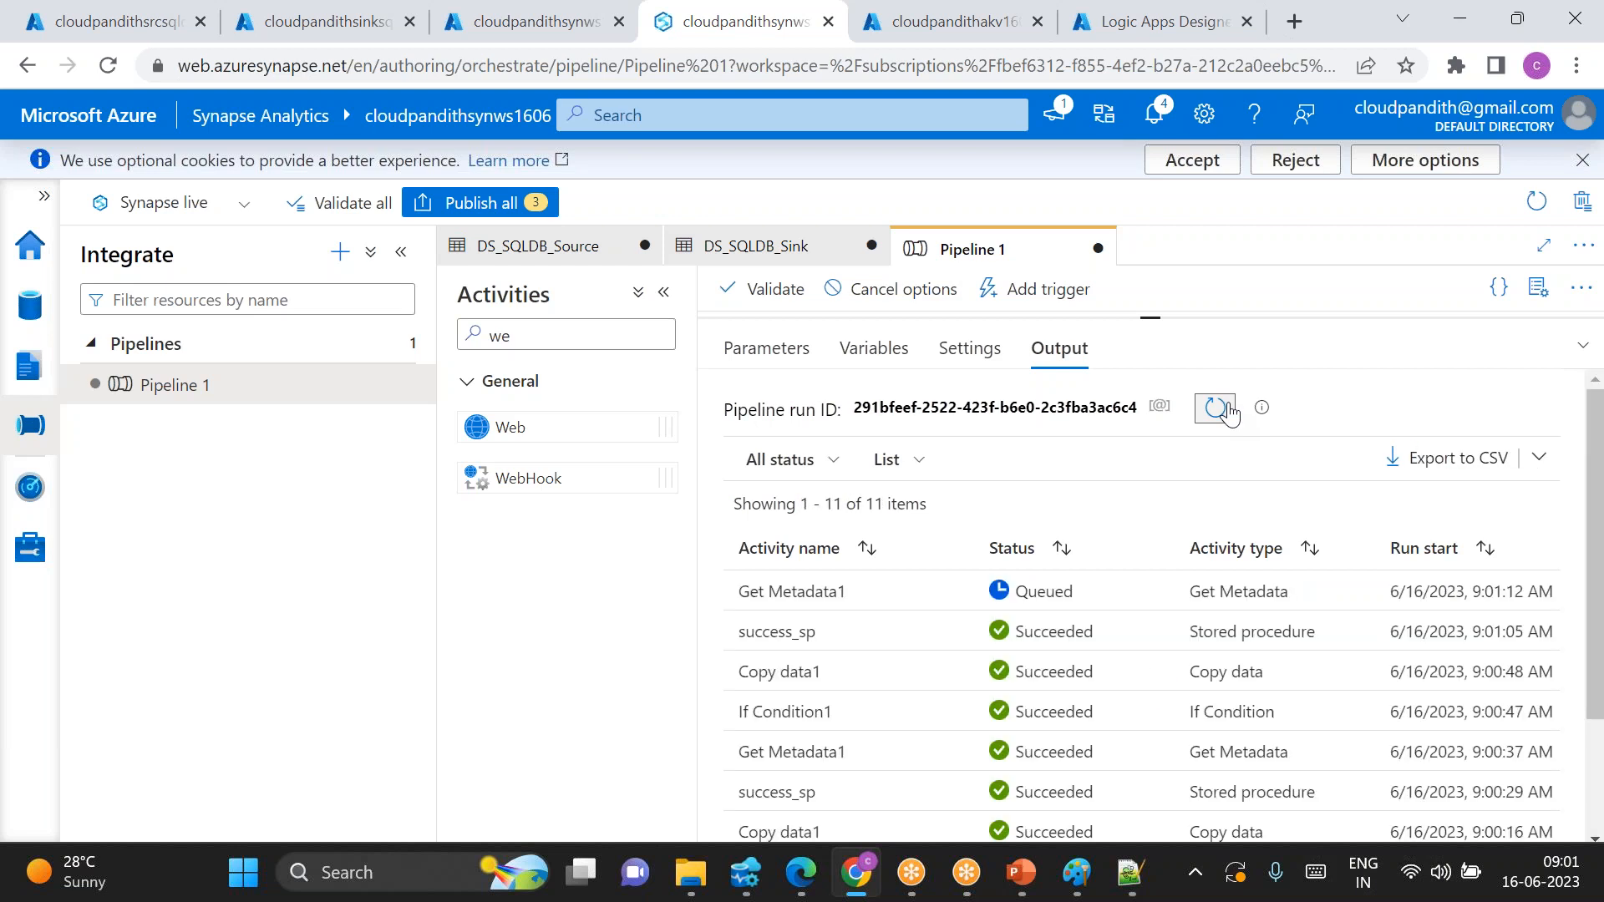
click(952, 591)
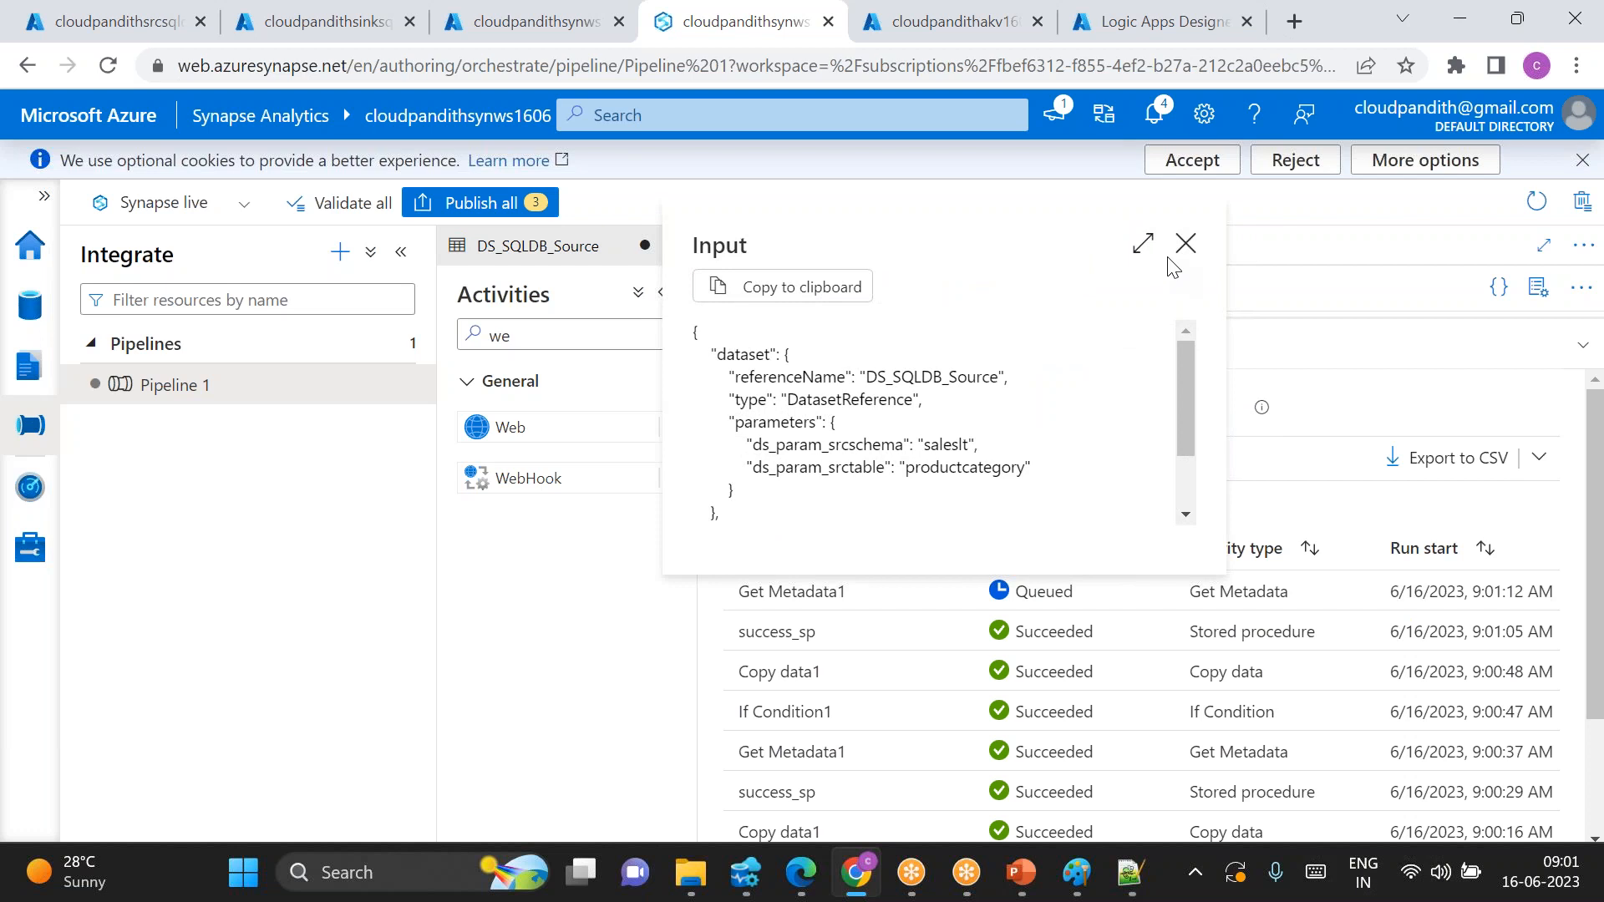
click(1187, 244)
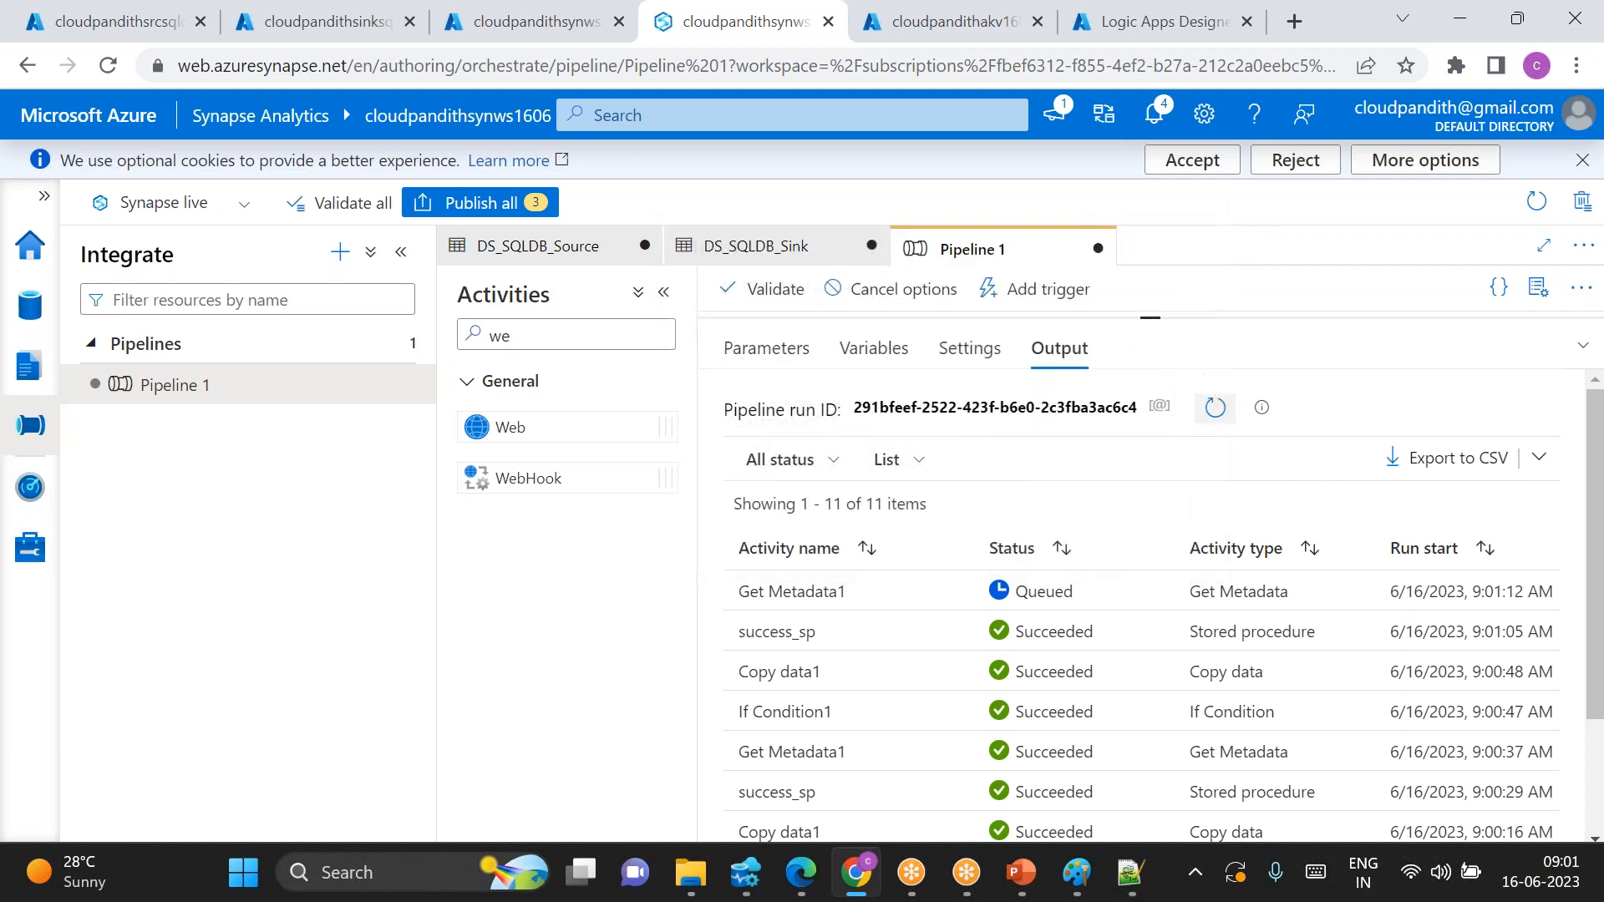
click(1215, 408)
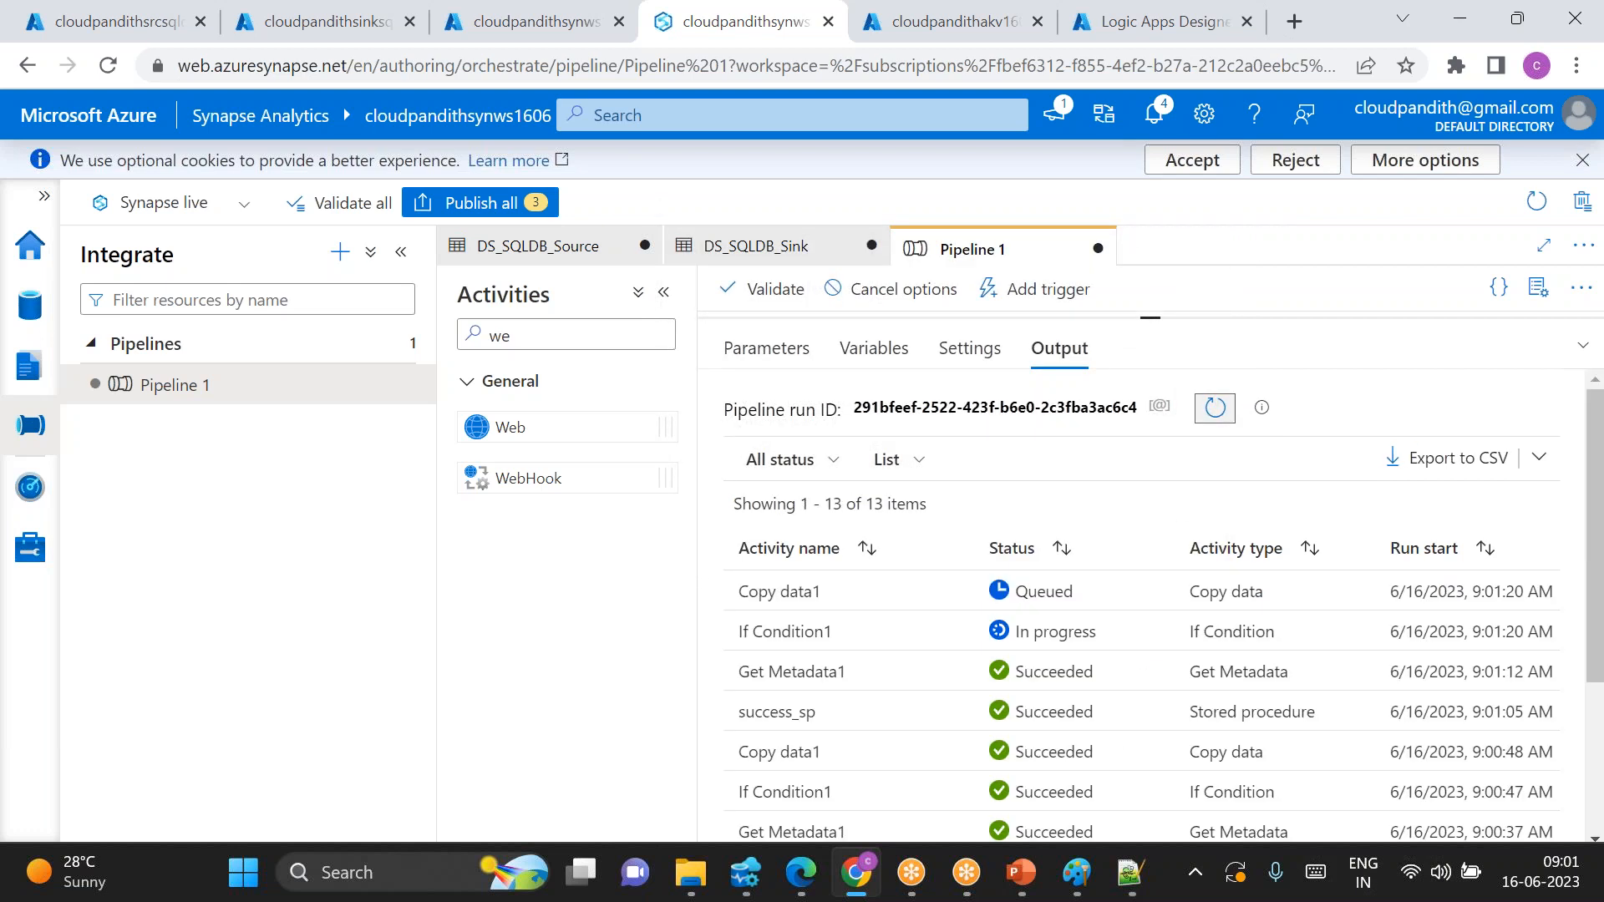
click(1214, 408)
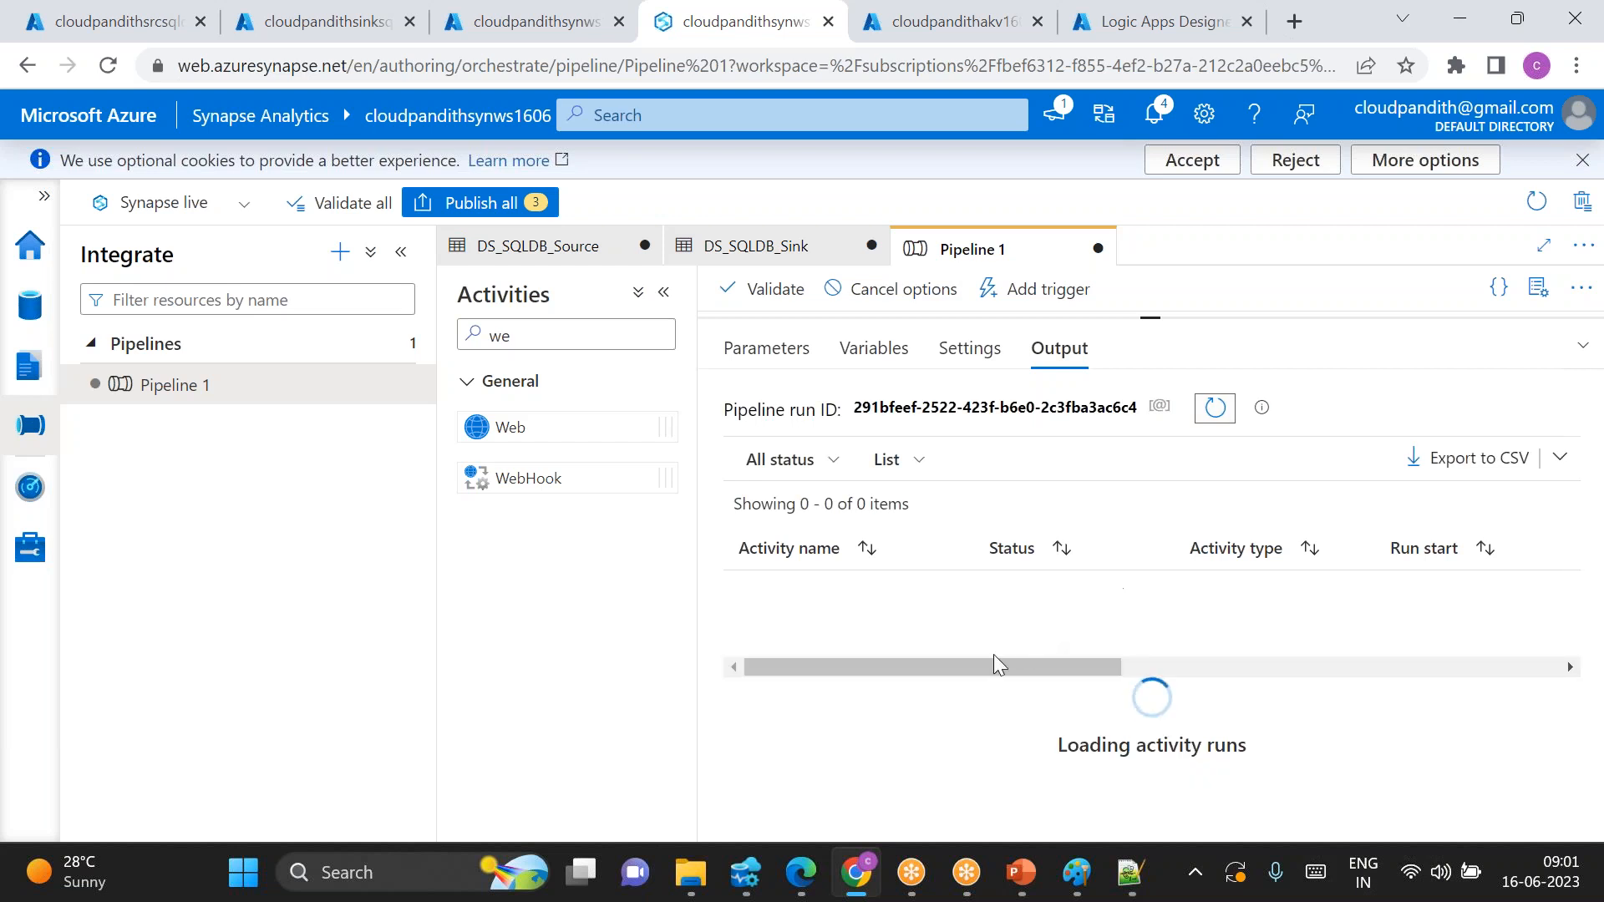
click(955, 678)
click(955, 678)
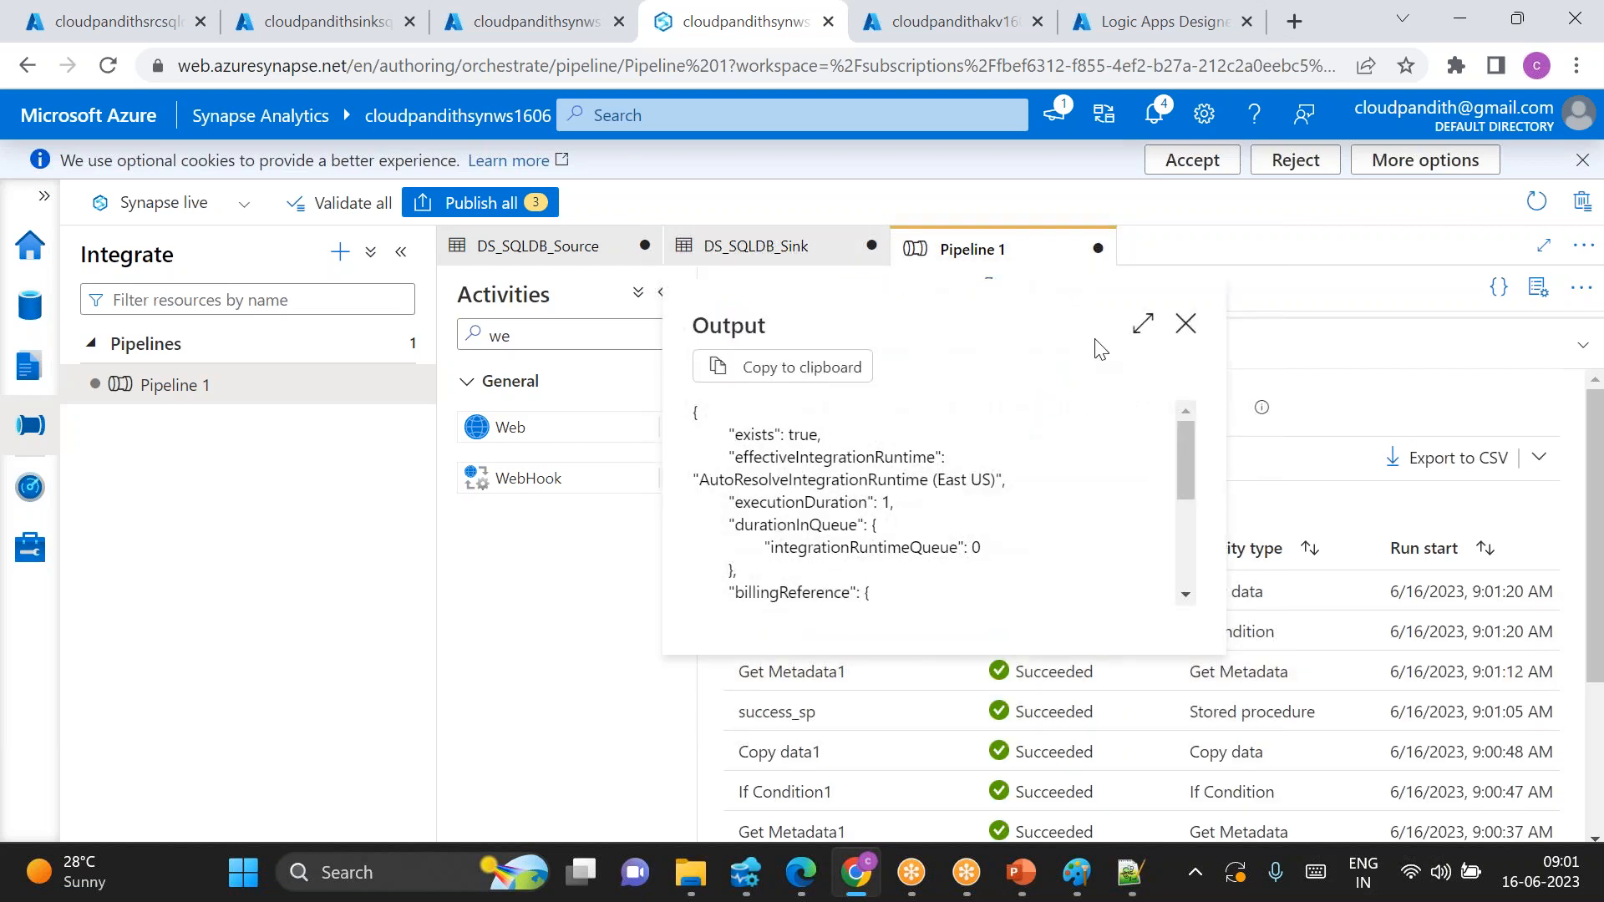
click(1186, 324)
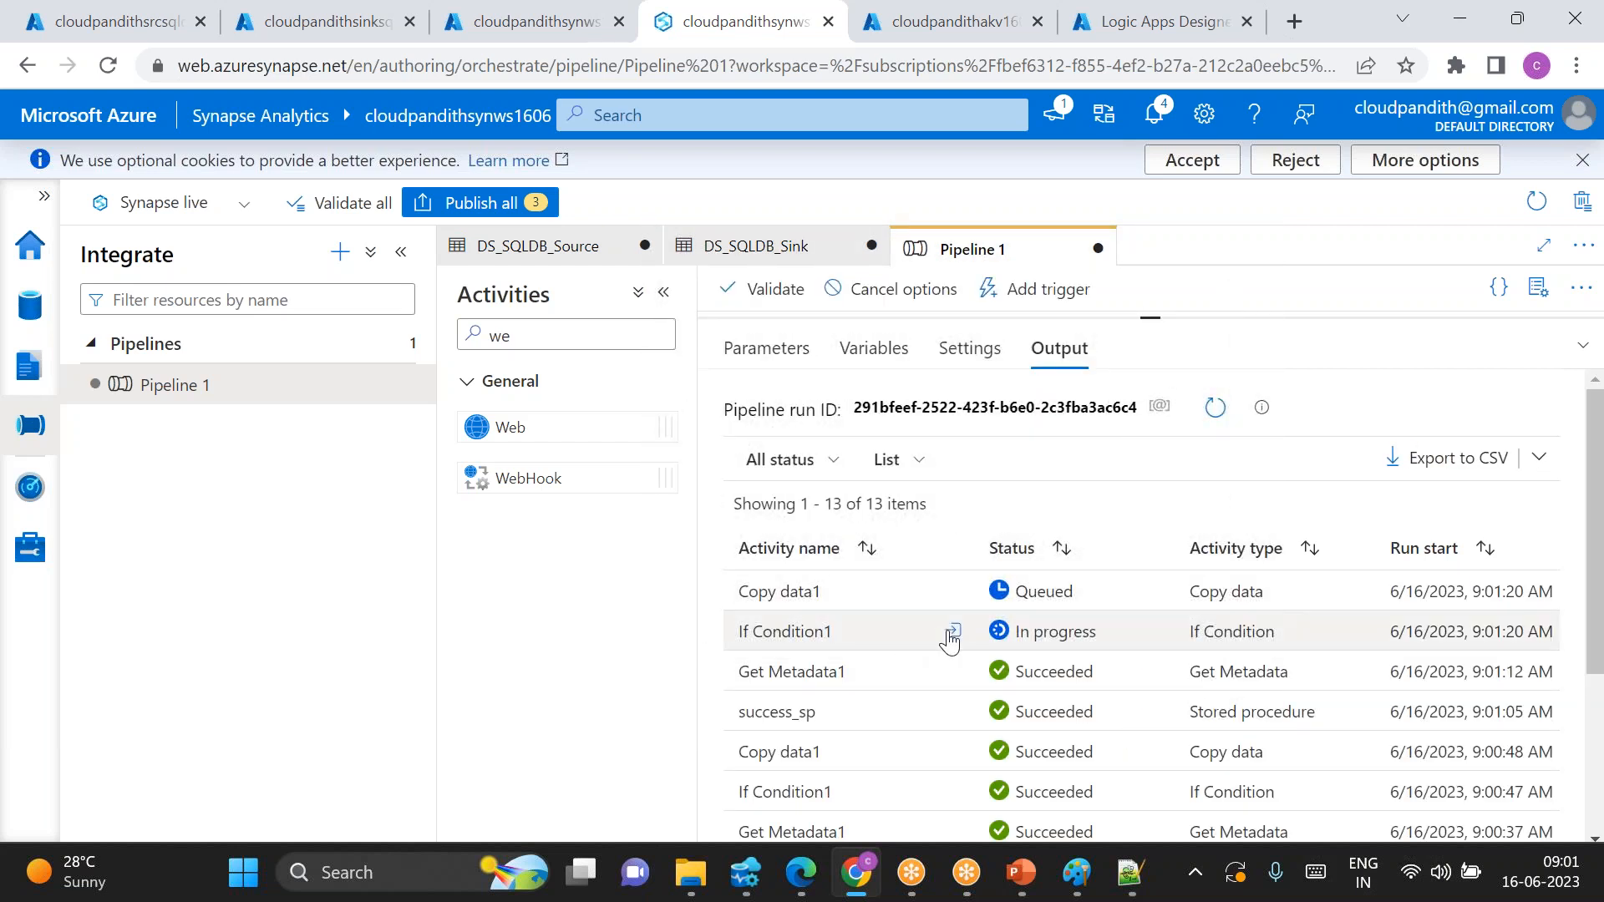
Step: Refresh repeatedly until success_sp finishes and another Get Metadata1 run is in progress, 19 runs listed
click(1216, 408)
click(1226, 416)
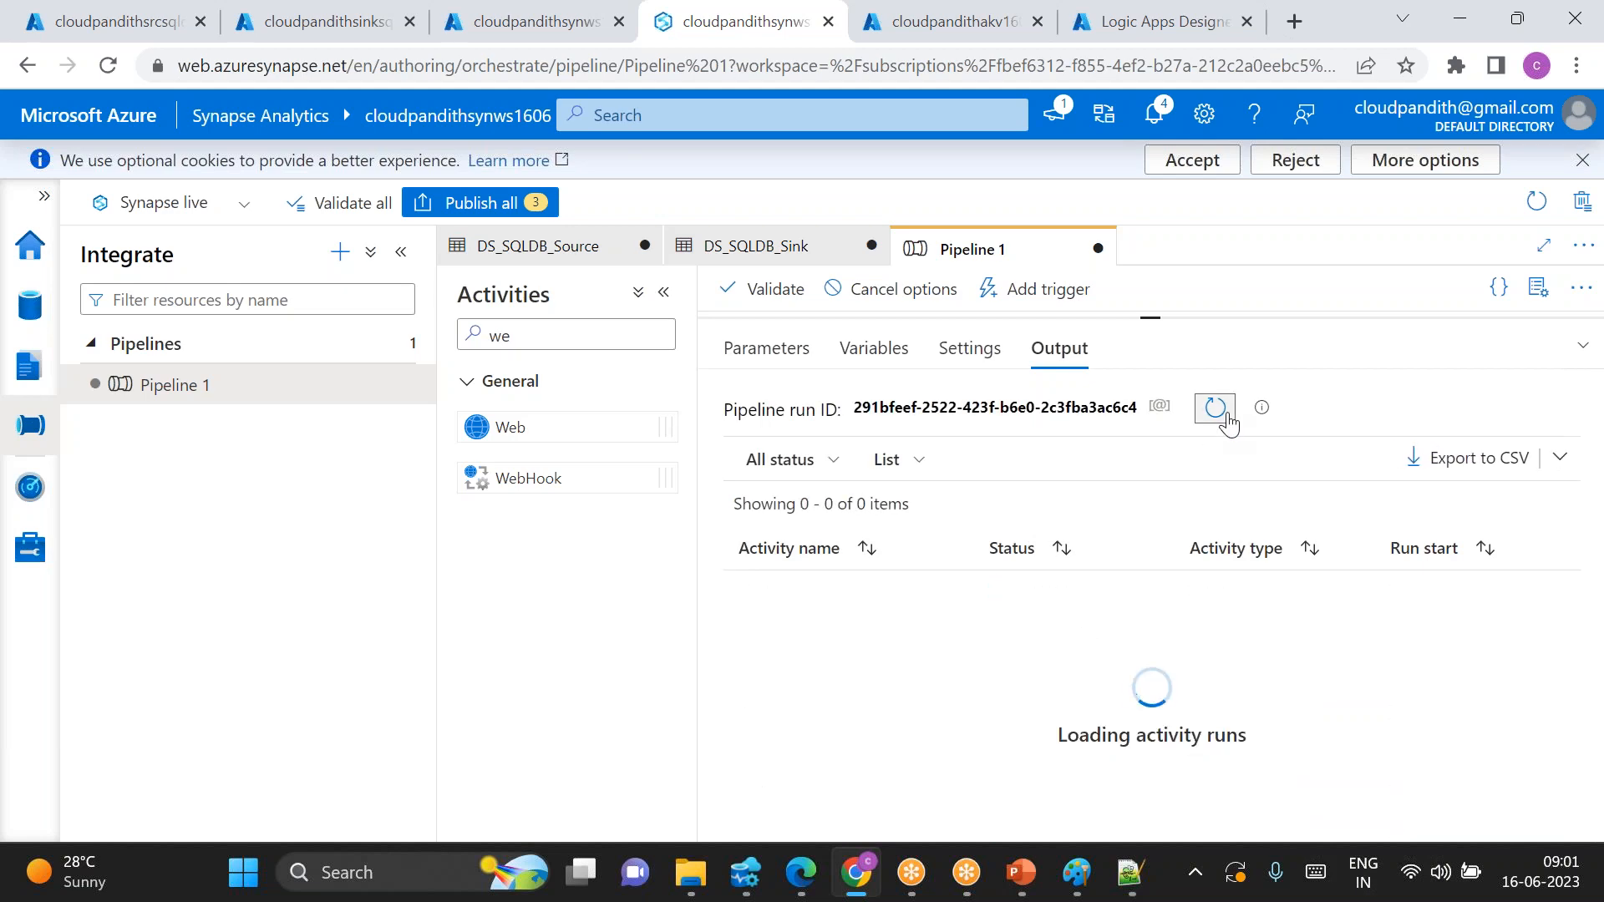
click(1226, 416)
click(1226, 416)
click(1216, 407)
click(1215, 407)
click(1225, 416)
click(1225, 416)
click(1216, 407)
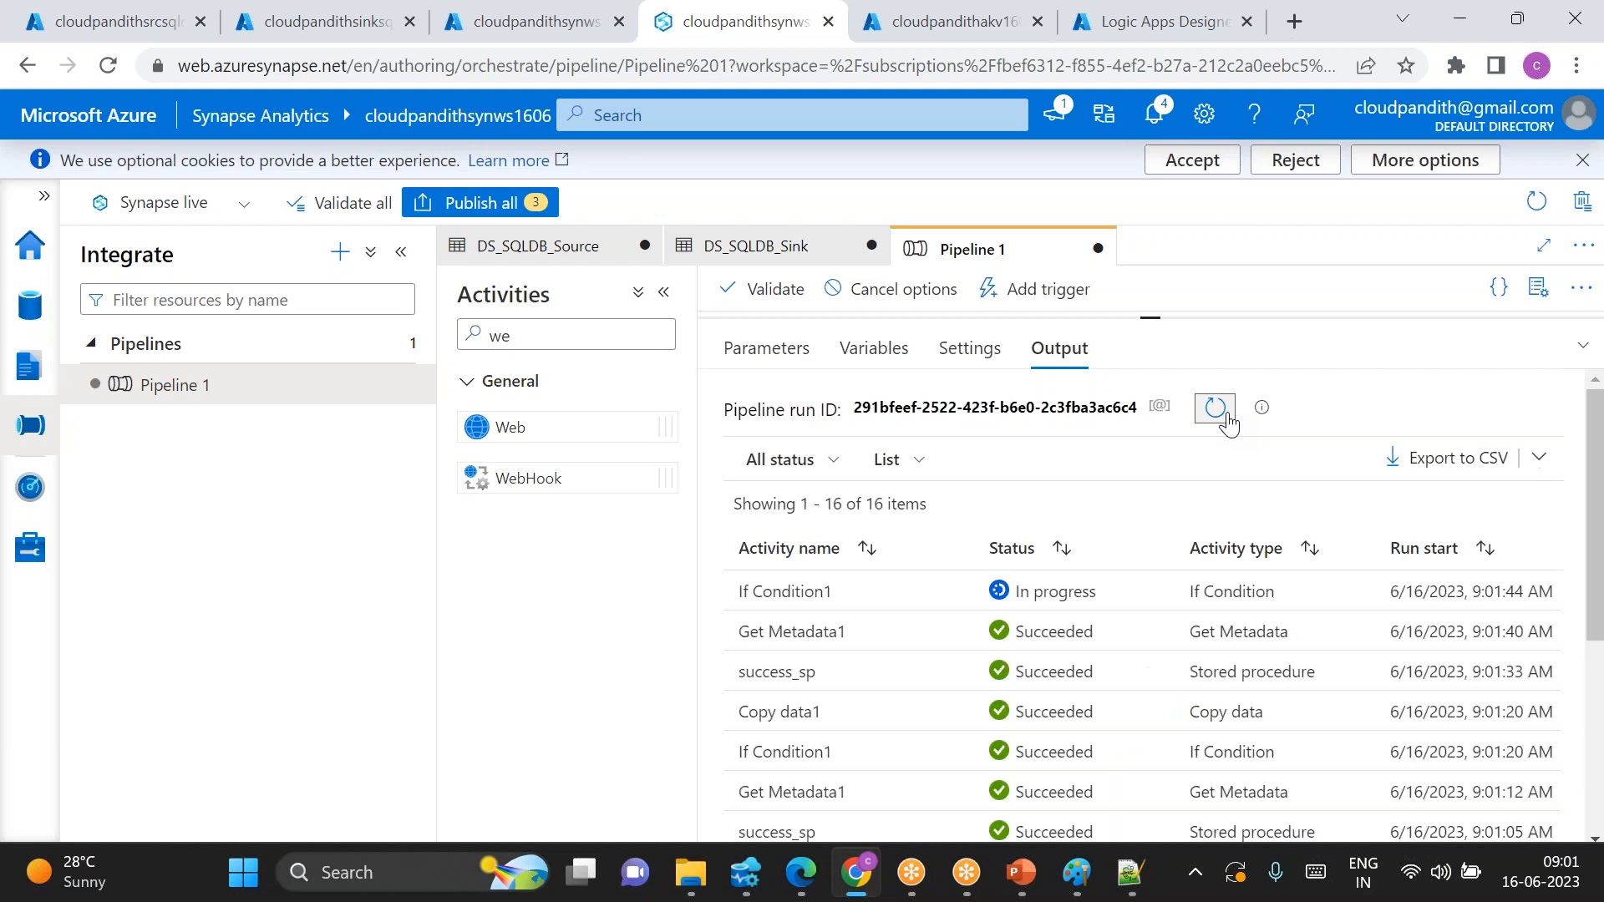
click(1225, 416)
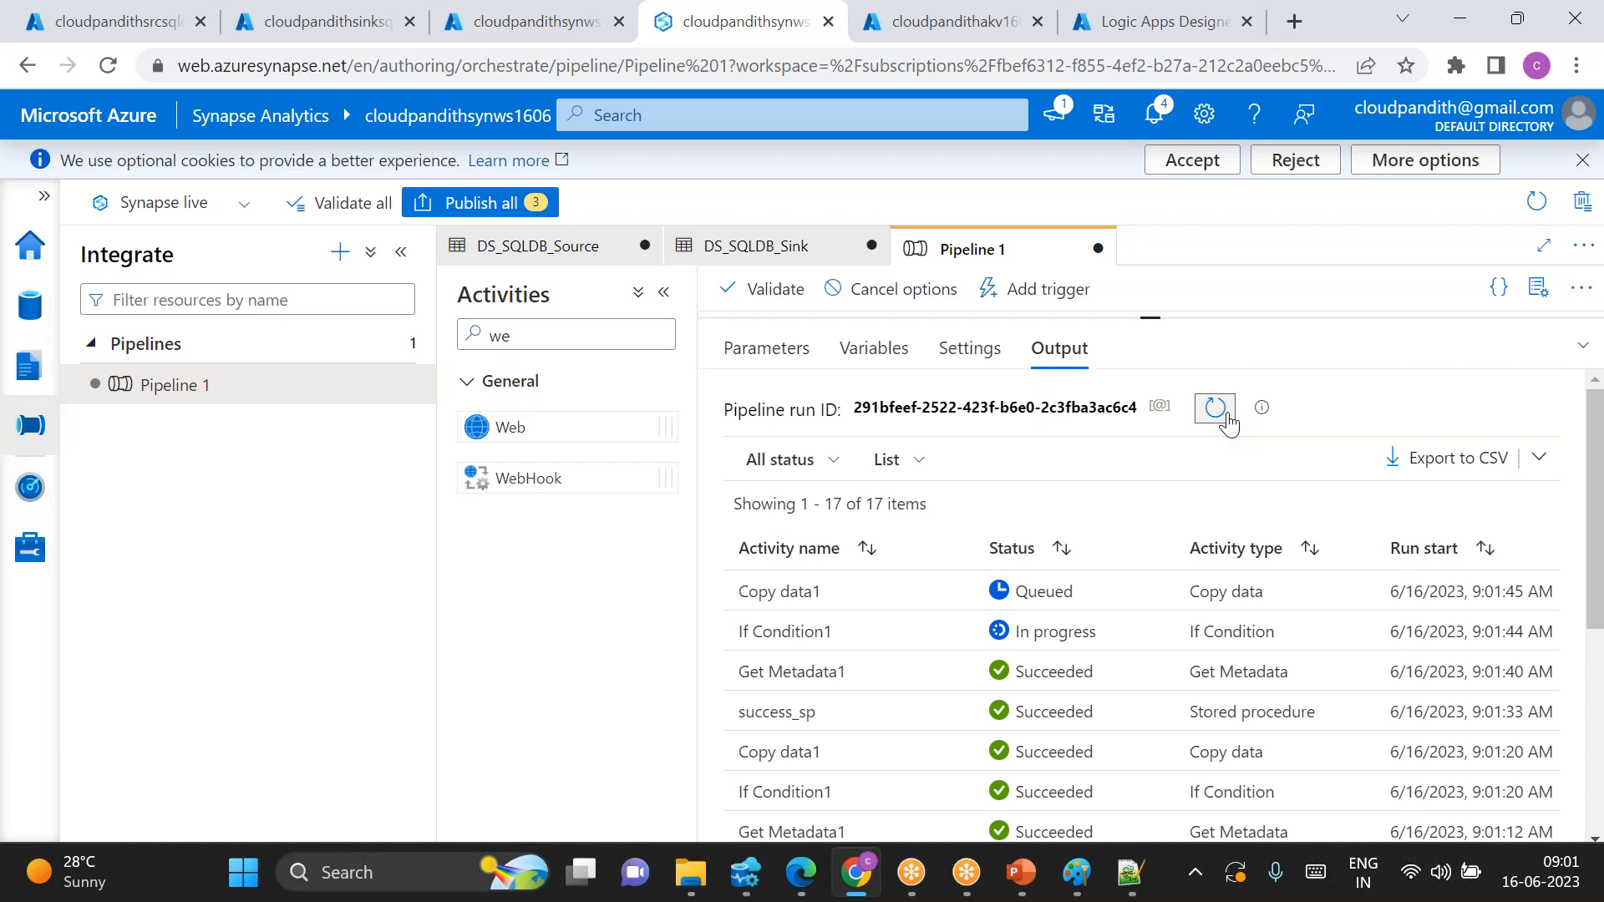
click(1226, 416)
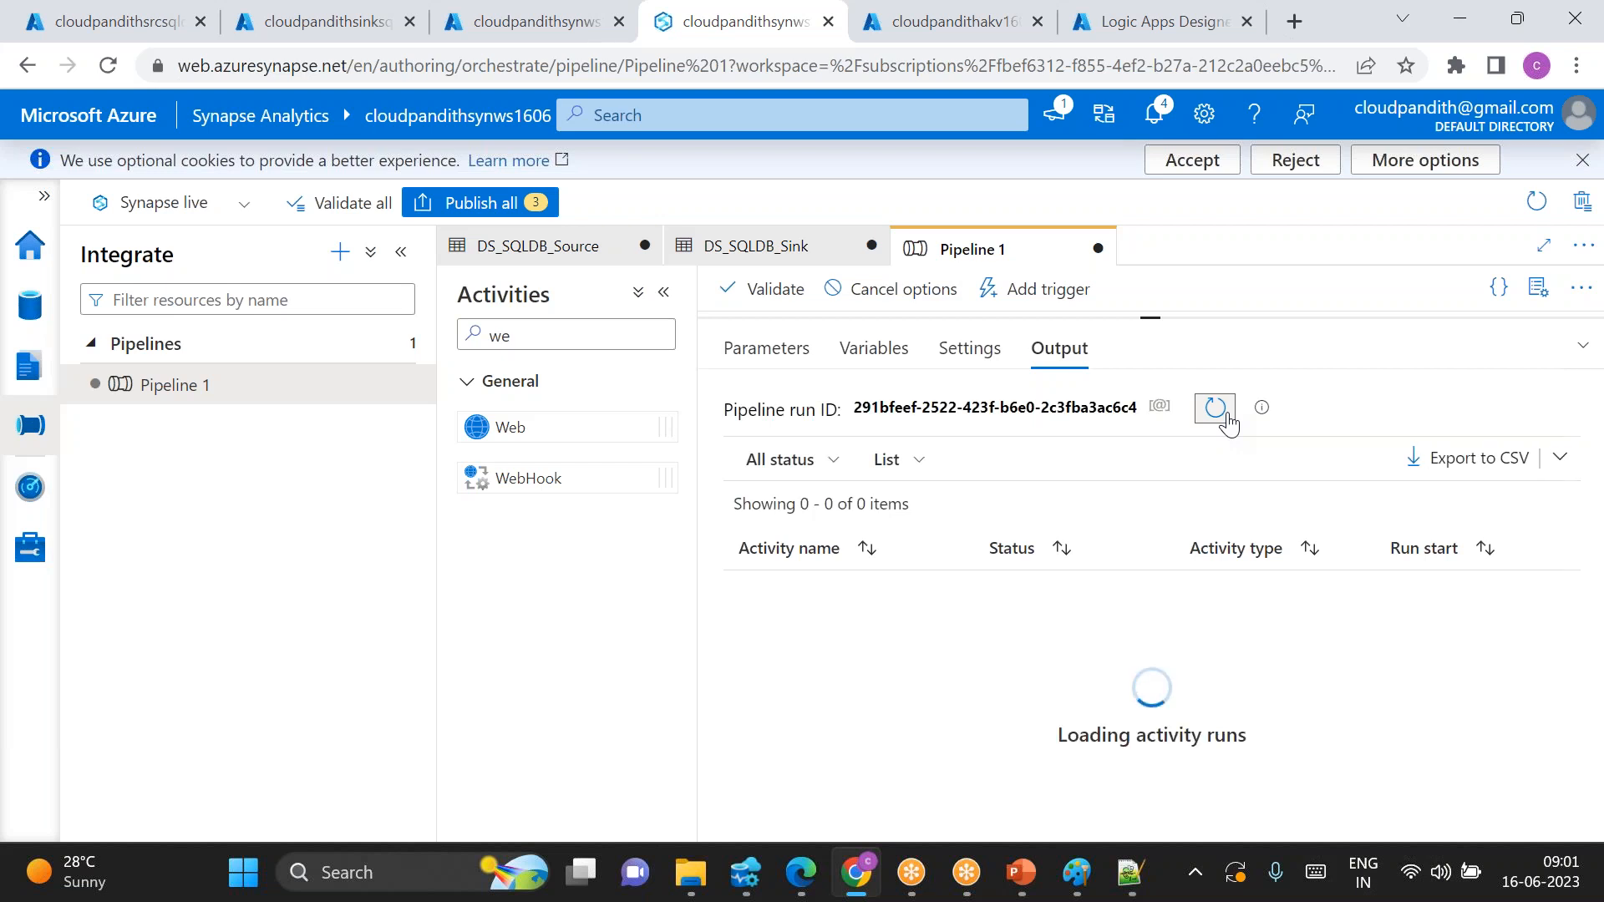
click(1215, 410)
click(1215, 410)
click(1215, 409)
click(1215, 409)
click(1216, 409)
click(1221, 413)
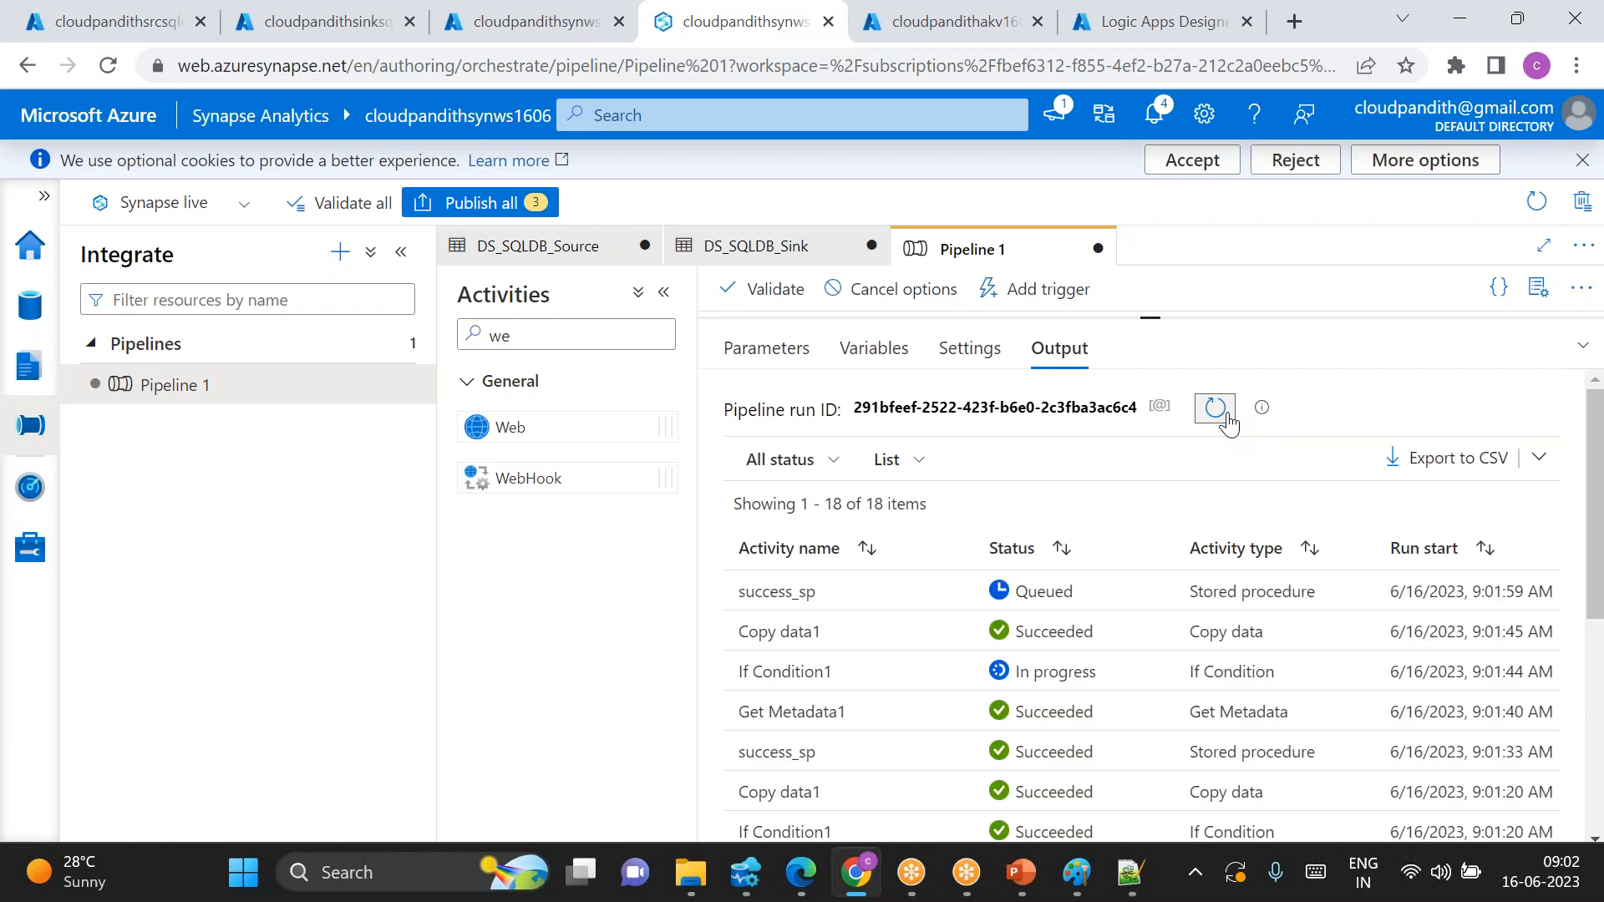
click(1226, 416)
click(1227, 416)
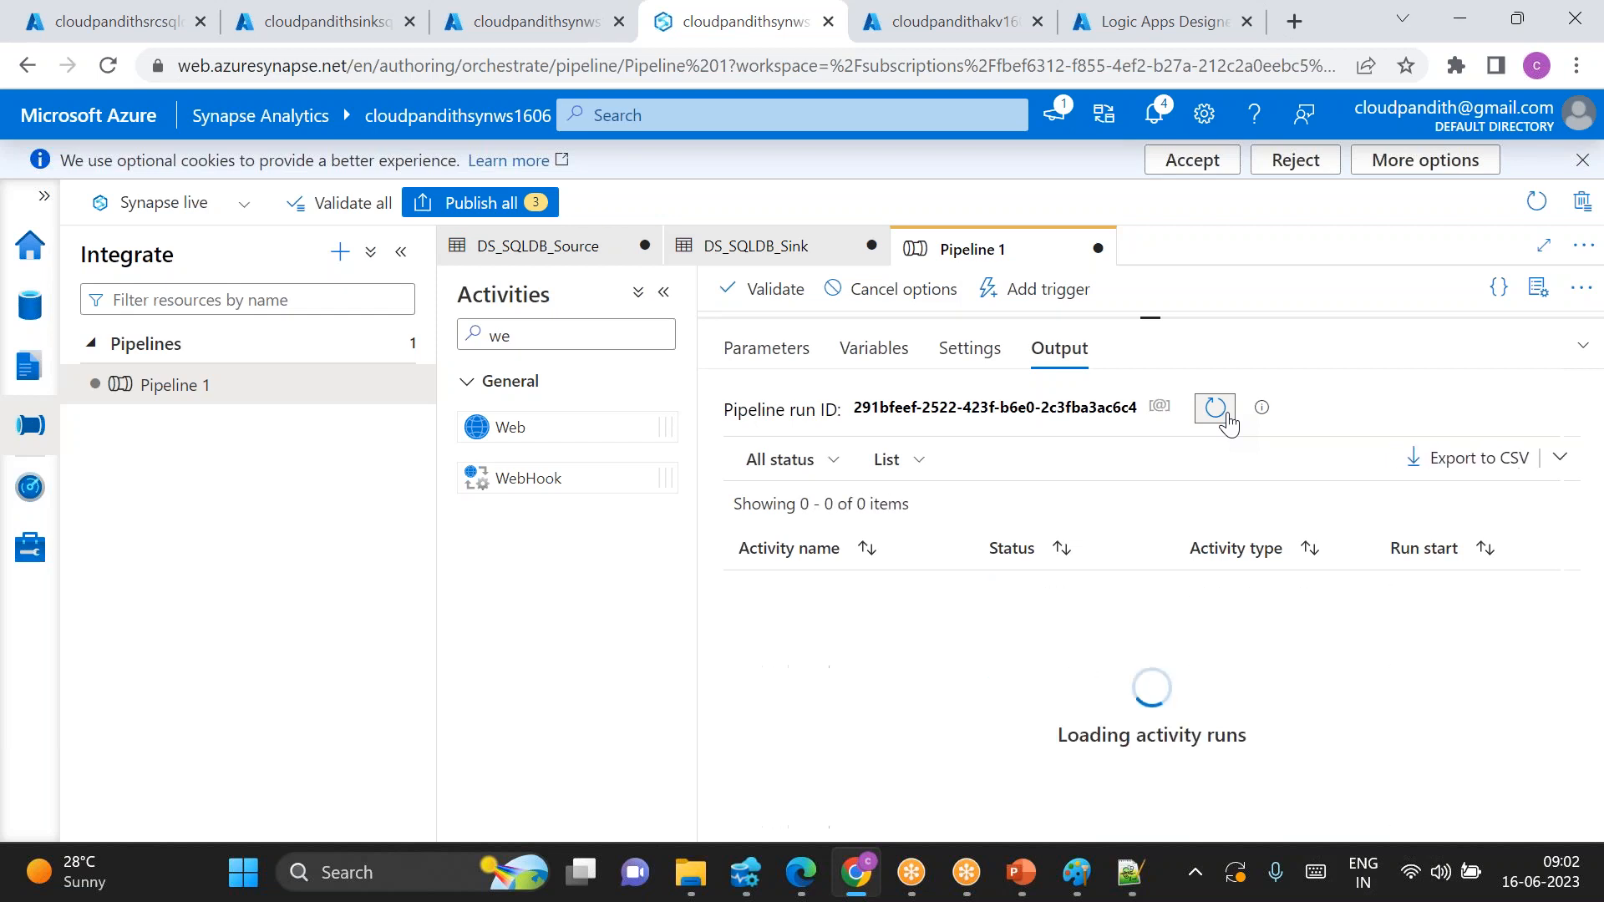
click(1217, 409)
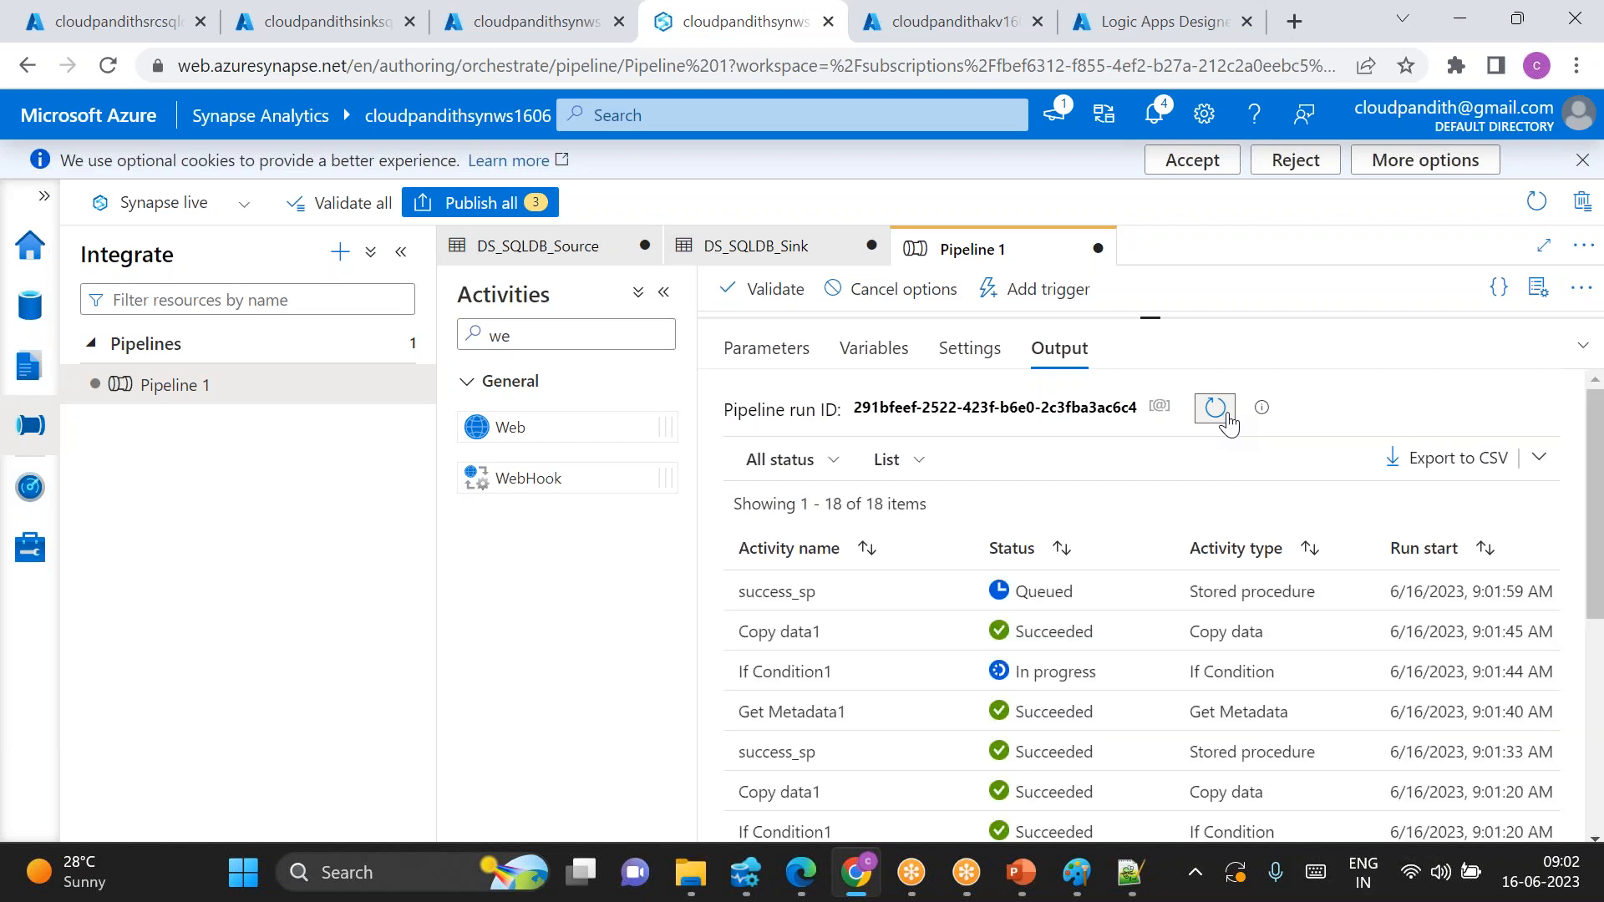
click(1226, 417)
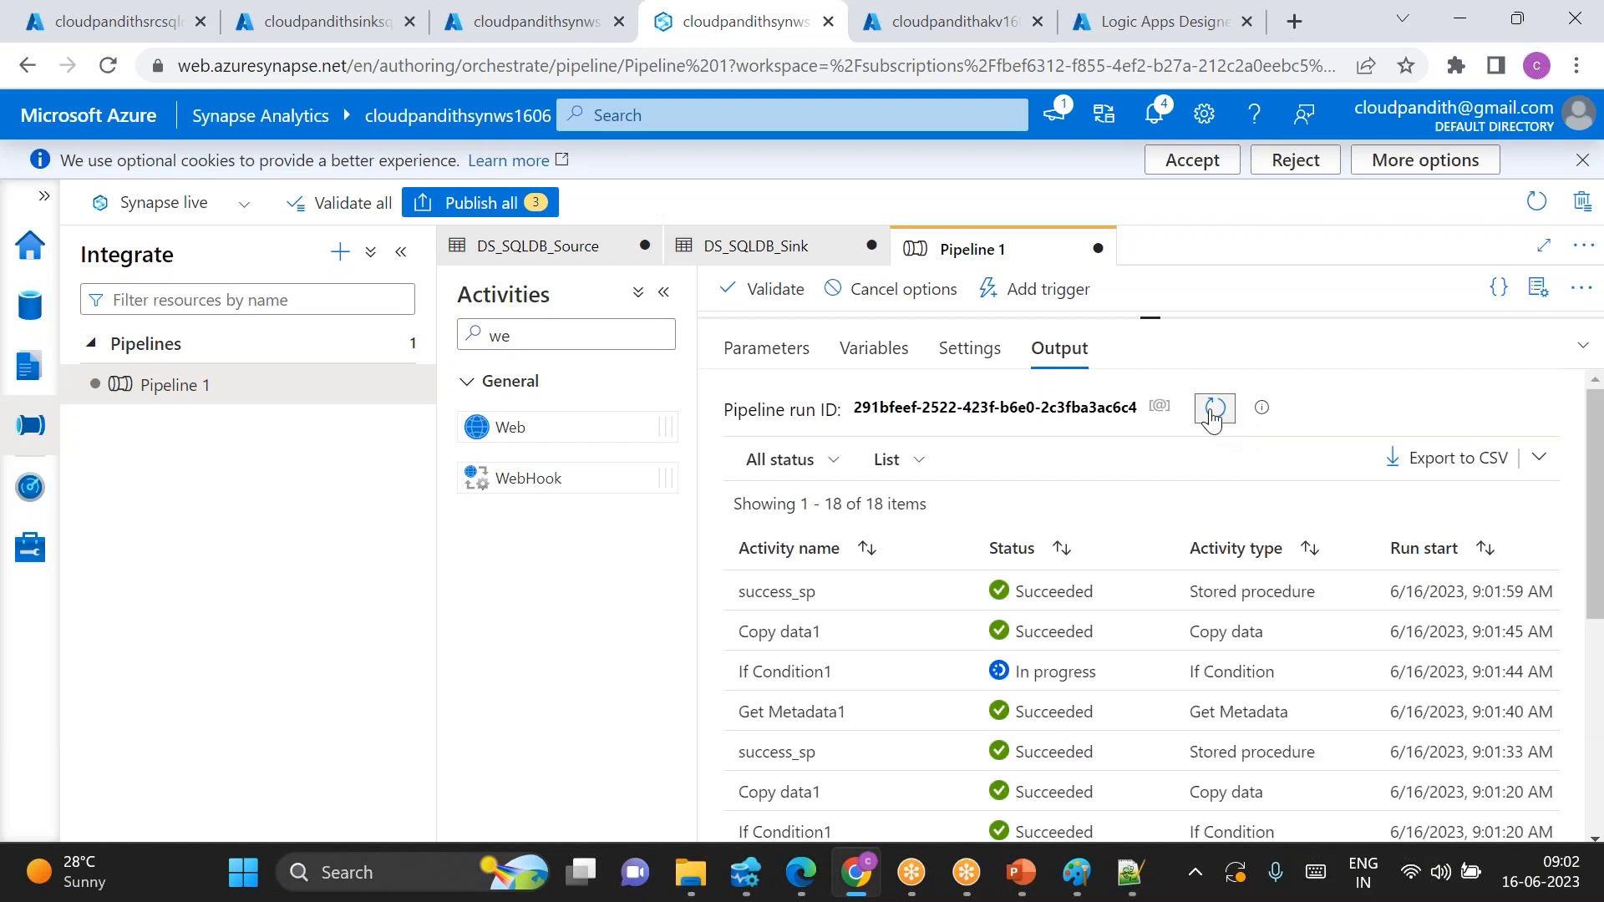
click(1213, 415)
click(1213, 415)
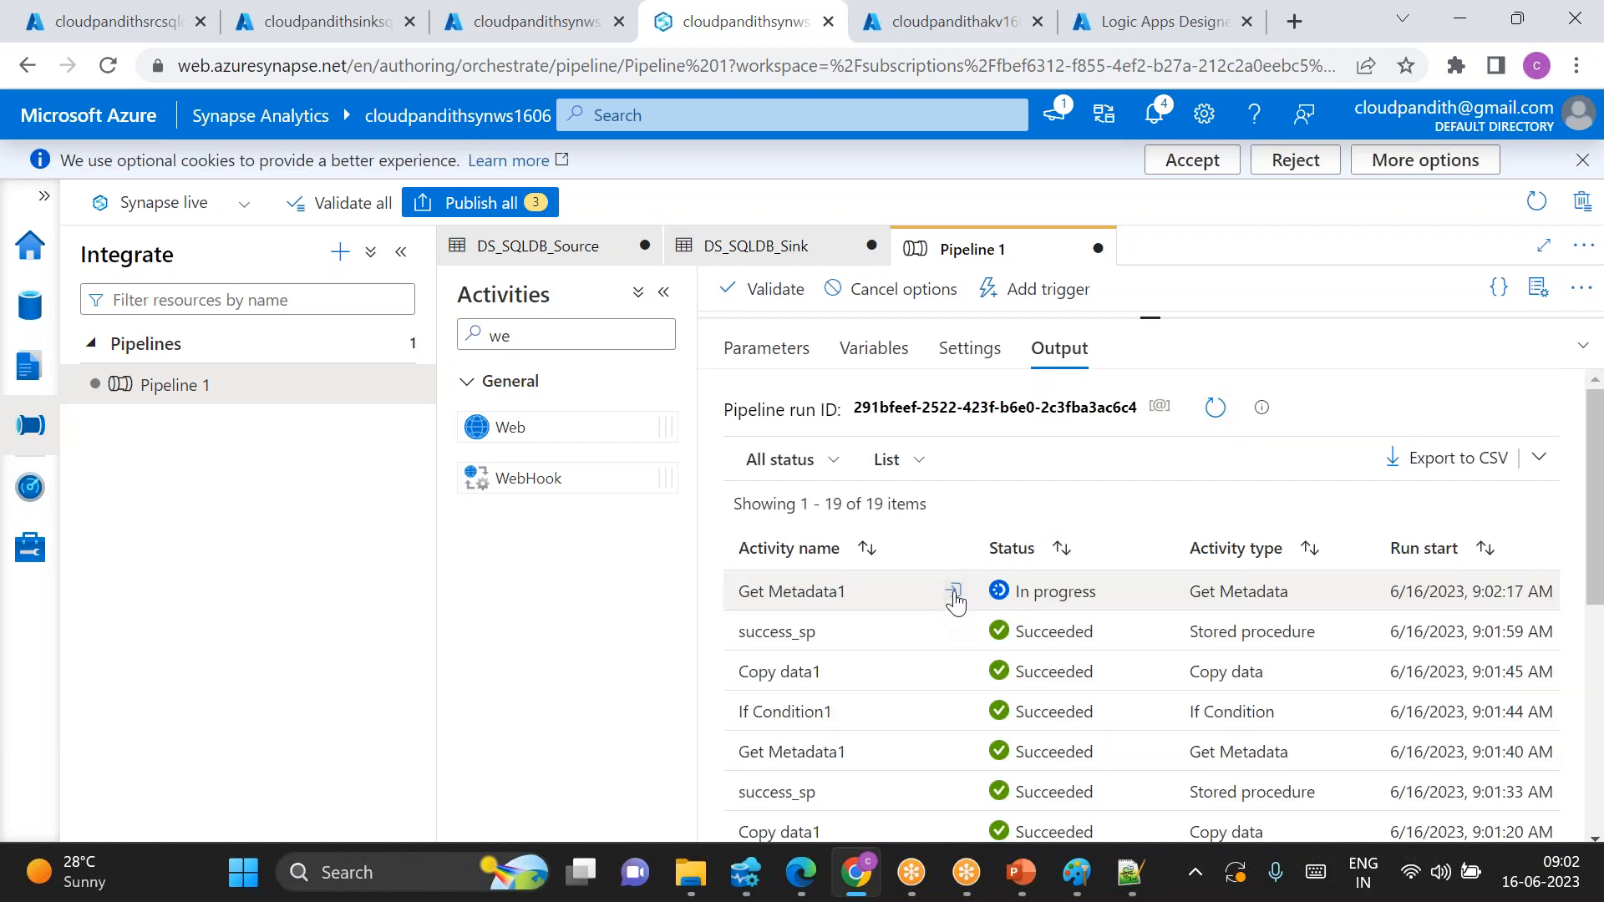
Step: Check Get Metadata1's input, then refresh until If Condition1, failed_sp_copy1 and lkp_fetch_failedrecords succeed
click(953, 591)
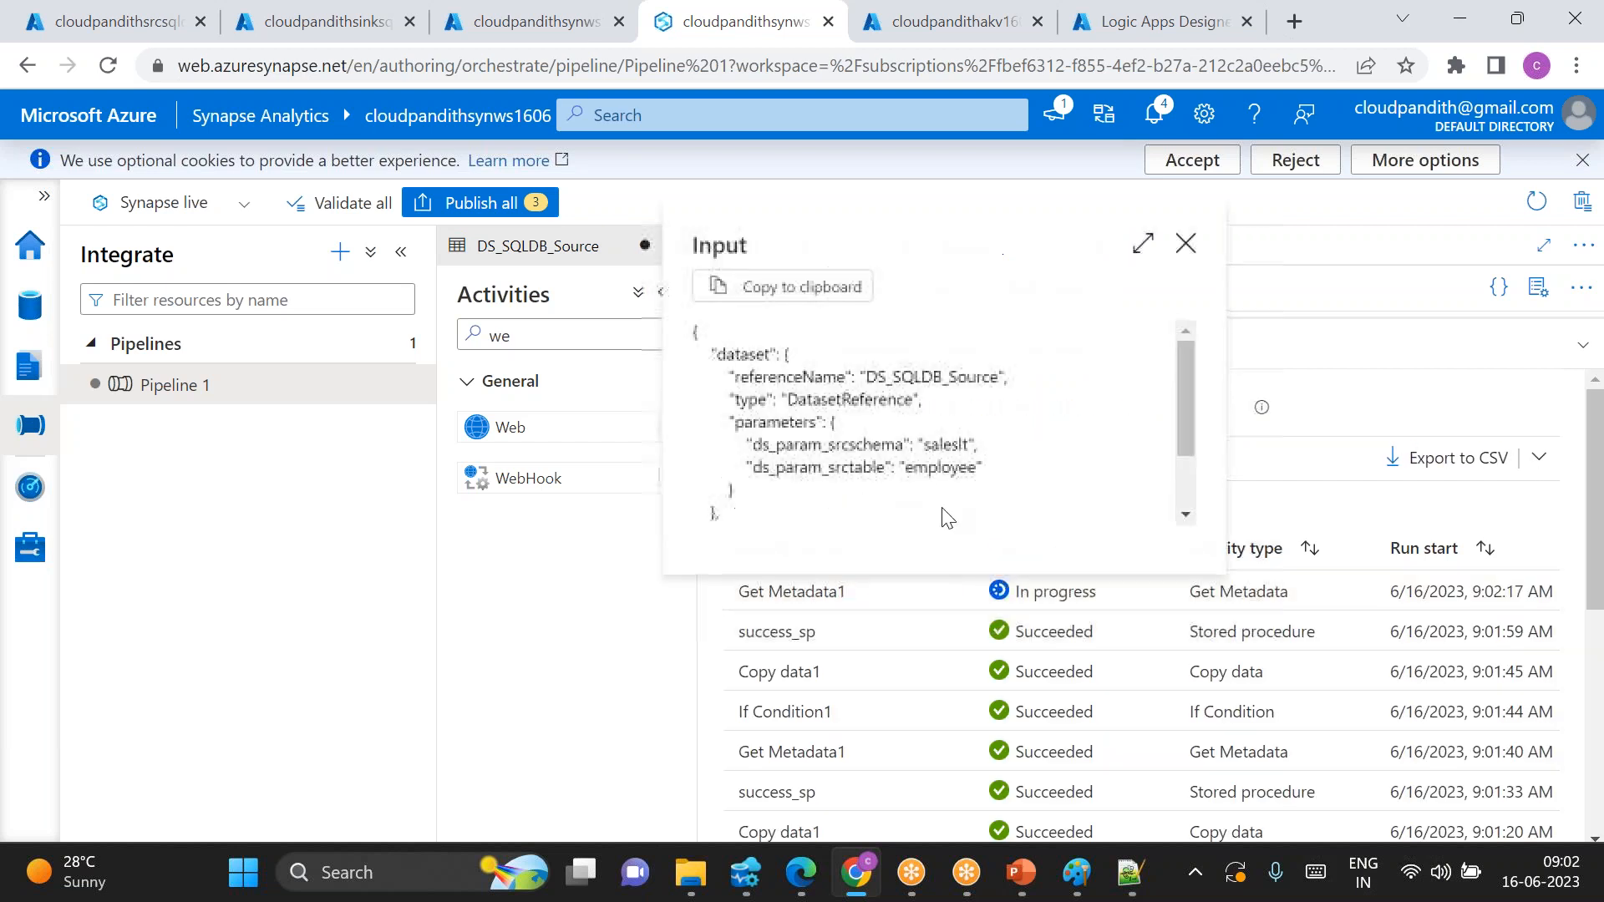
click(1185, 243)
click(1216, 409)
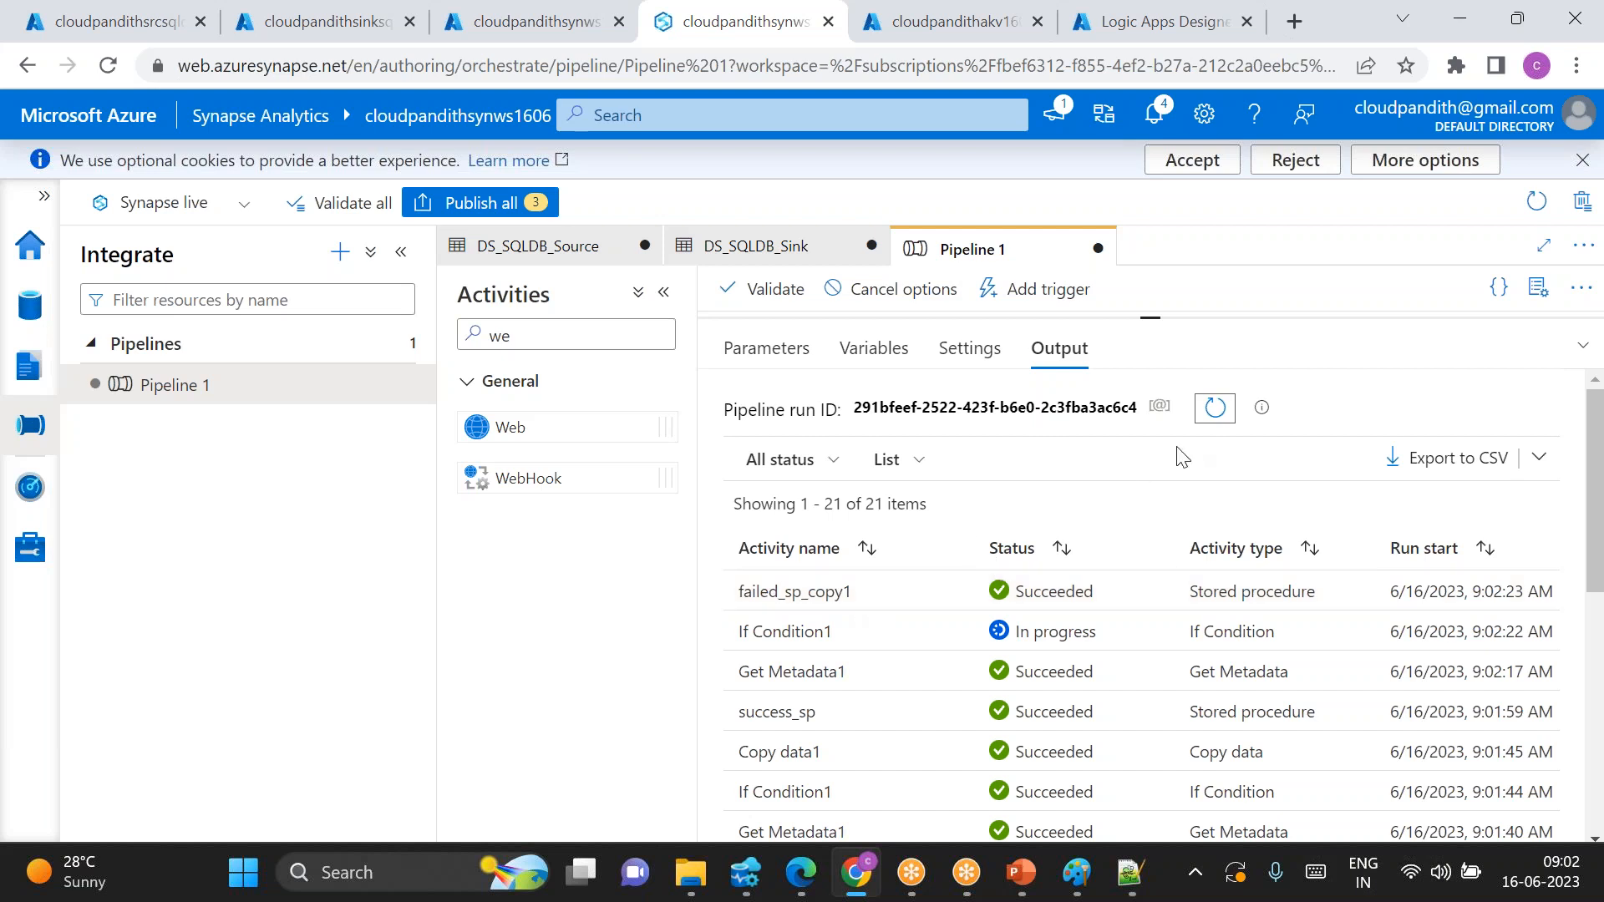
click(1216, 409)
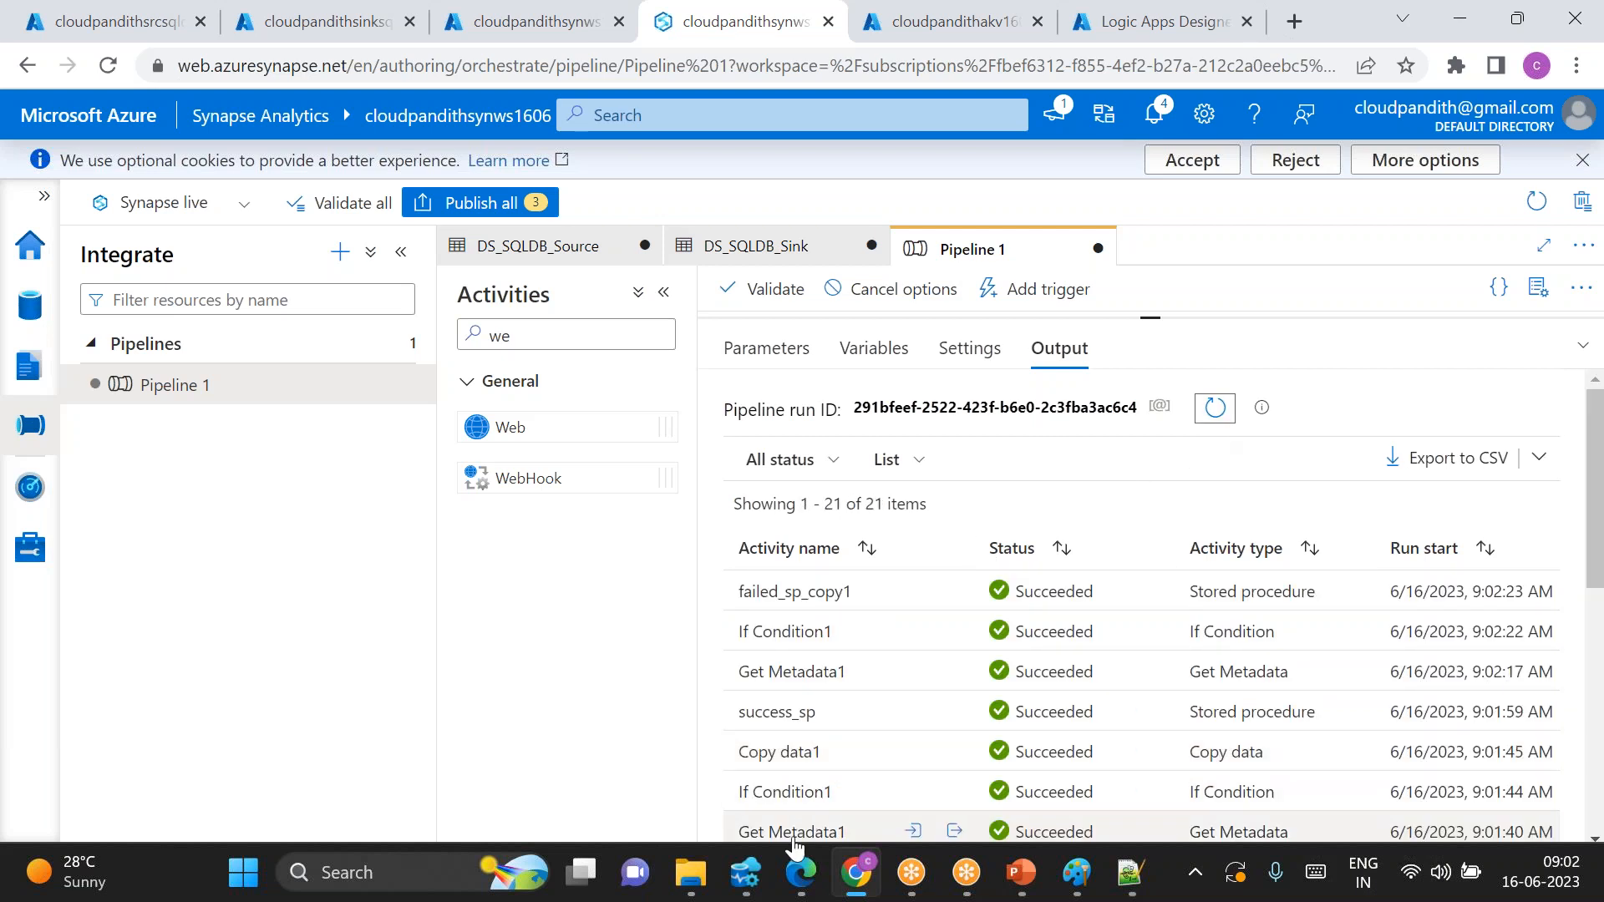
click(1233, 420)
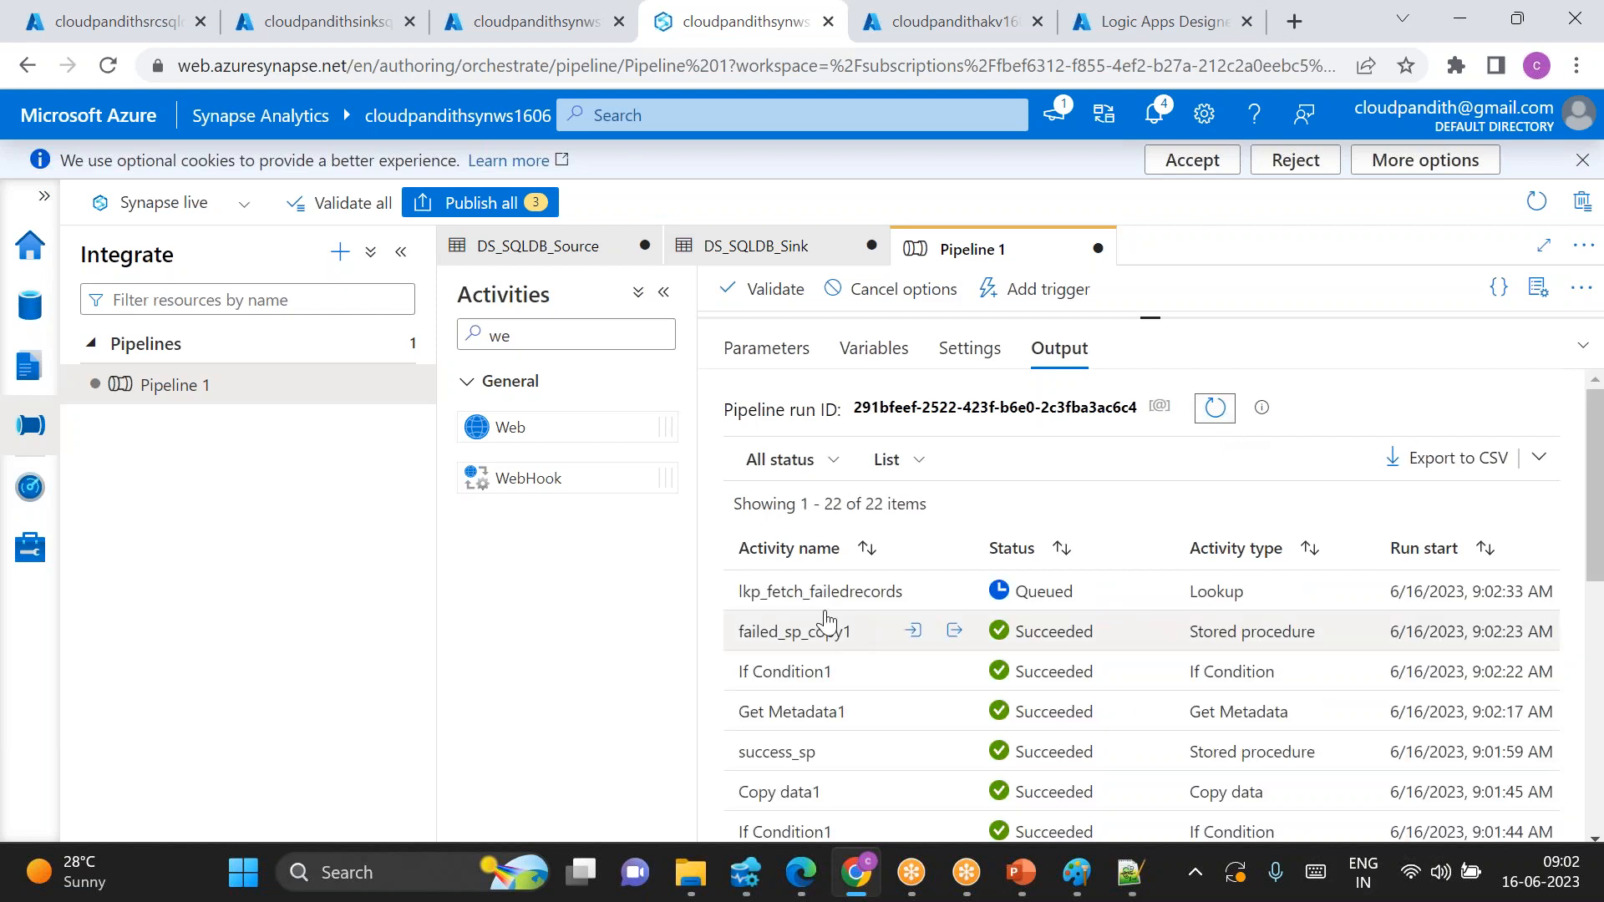
click(1200, 422)
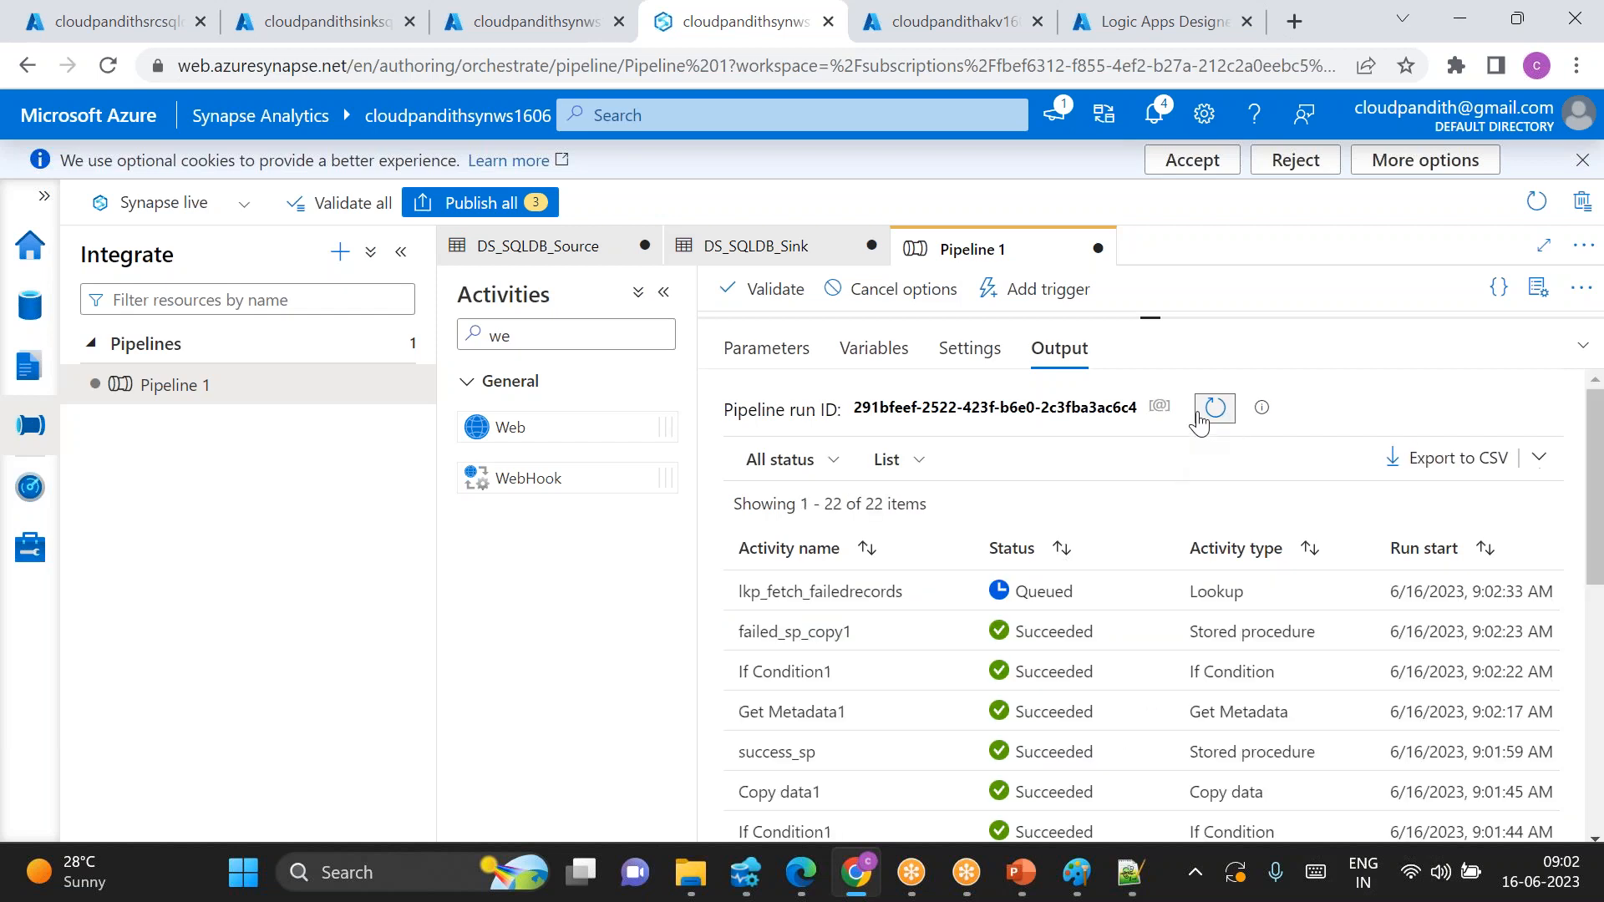
click(1201, 423)
click(1200, 423)
click(1201, 422)
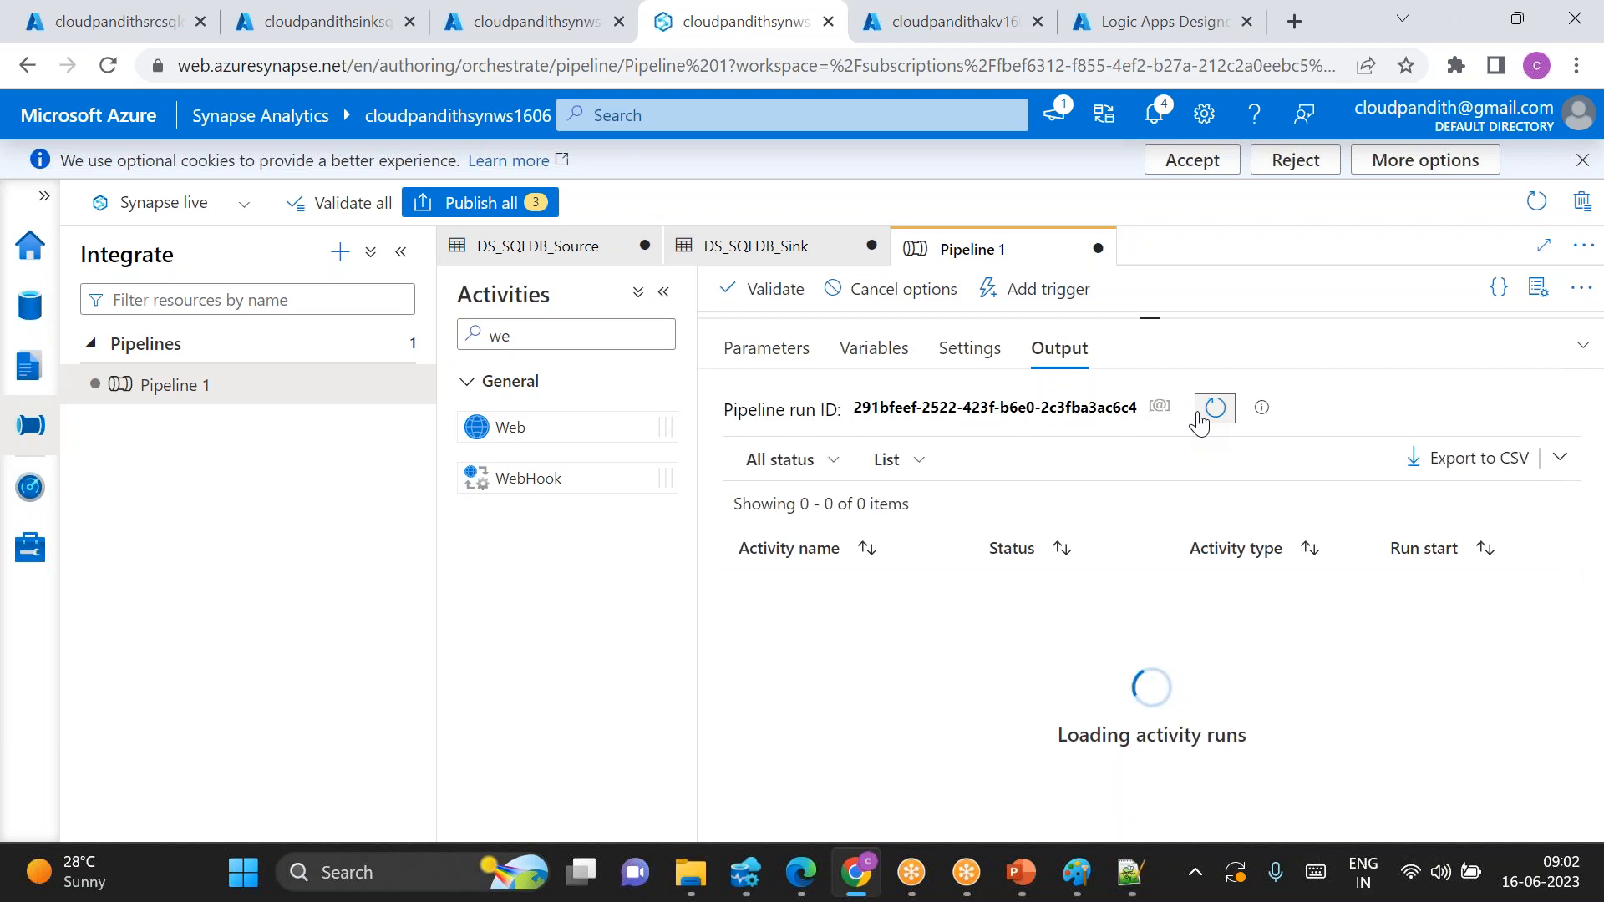
click(1201, 422)
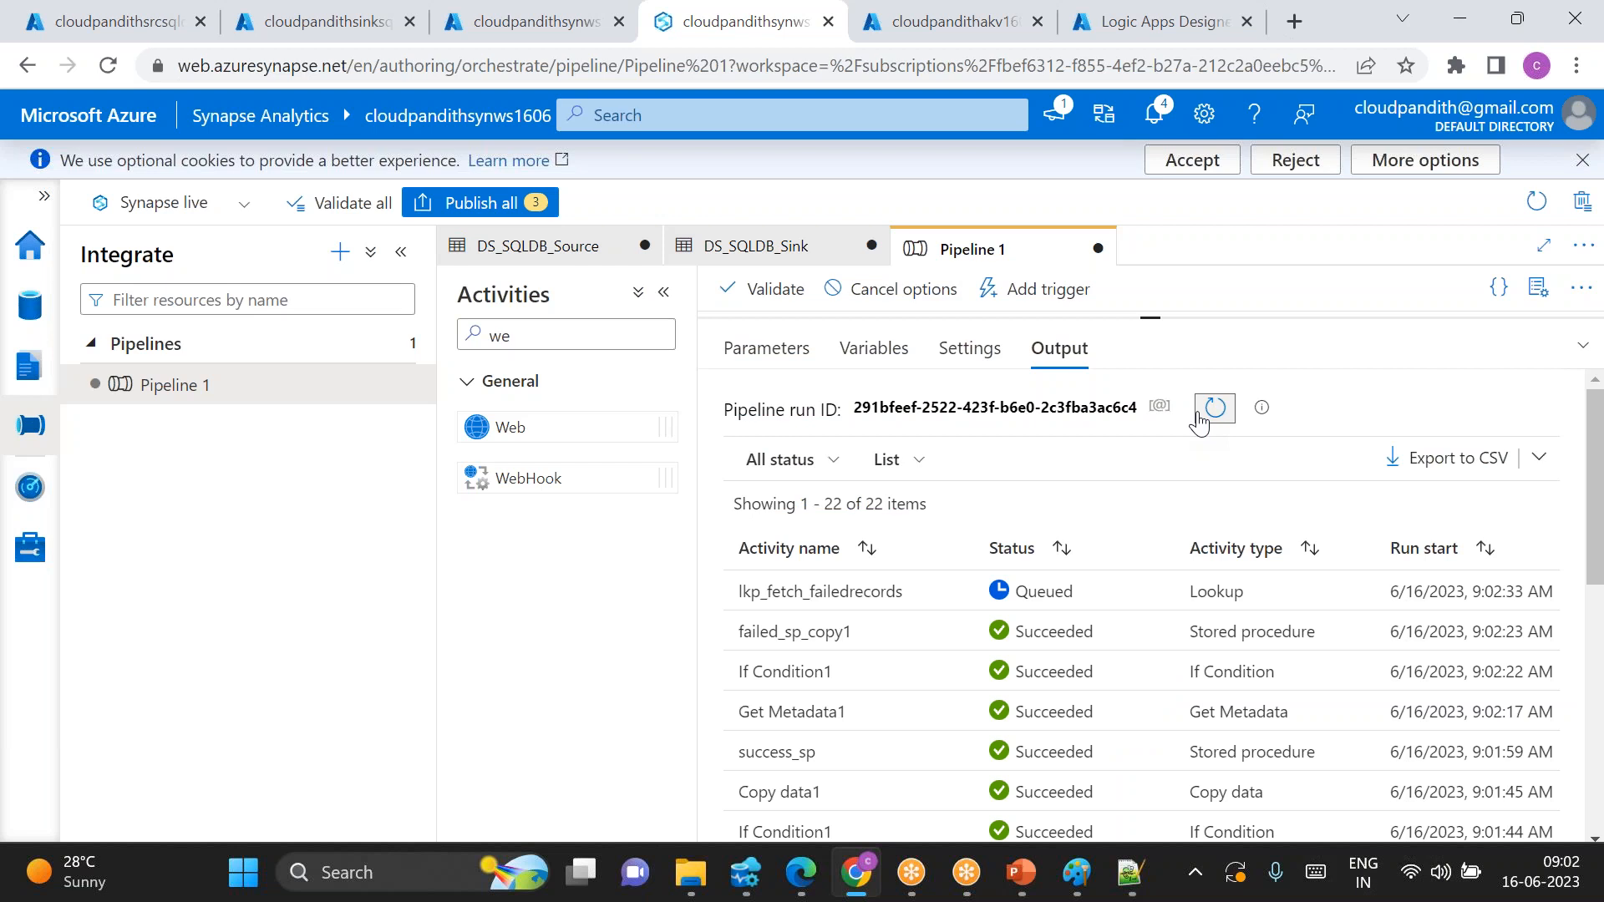
click(1200, 423)
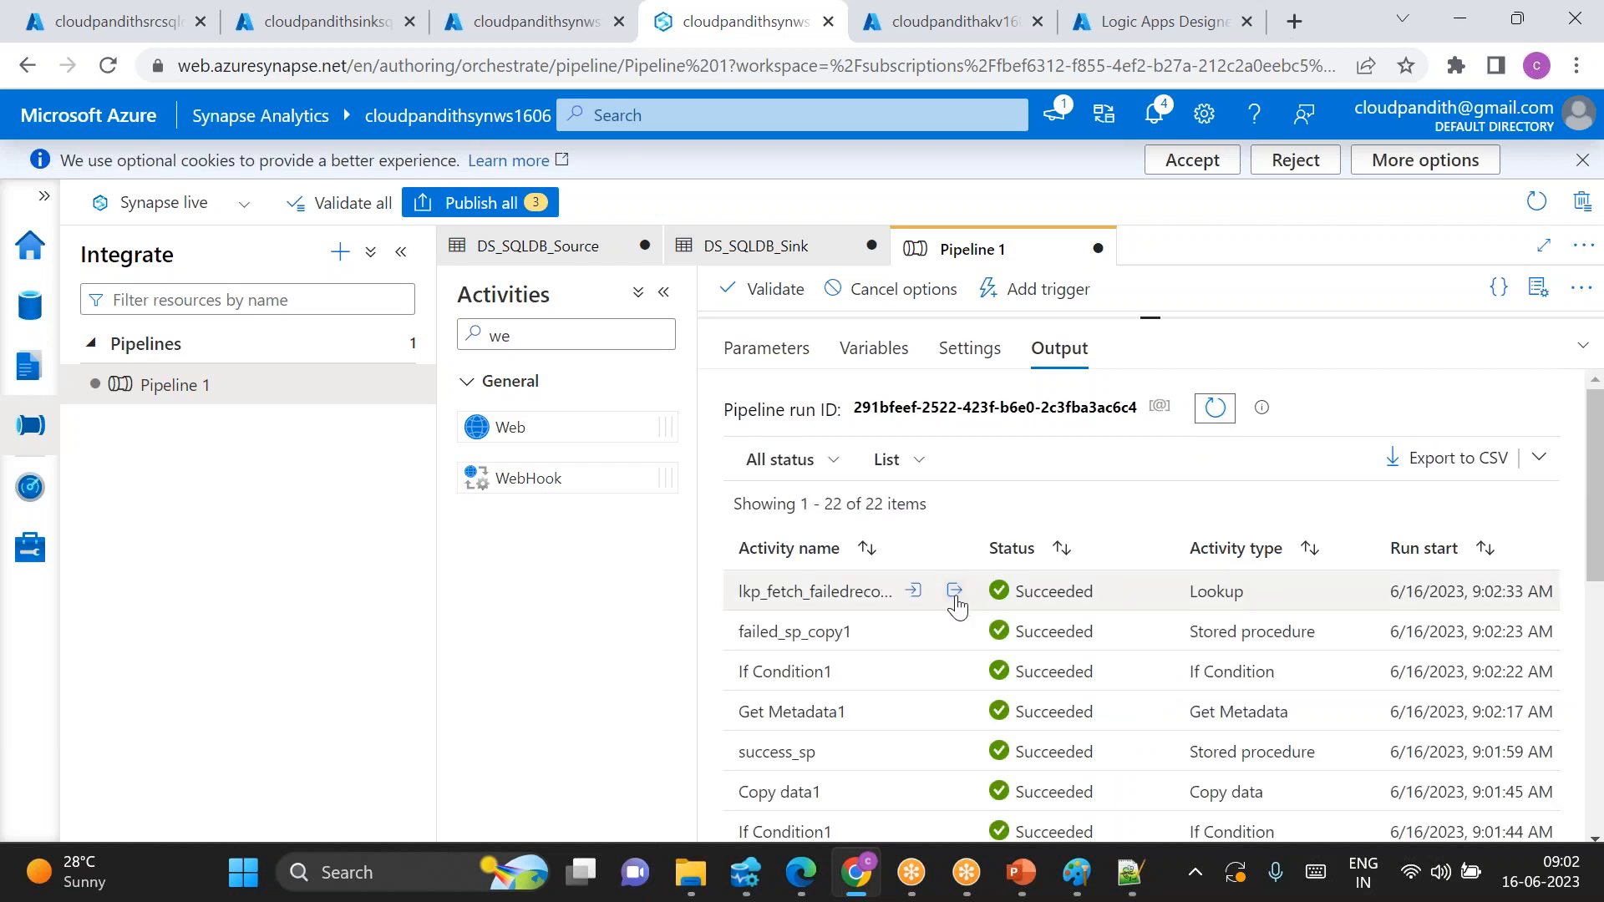
Step: Read lkp_fetch_failedrecords' output JSON for the failed record count, then refresh until all 24 runs succeed
click(958, 601)
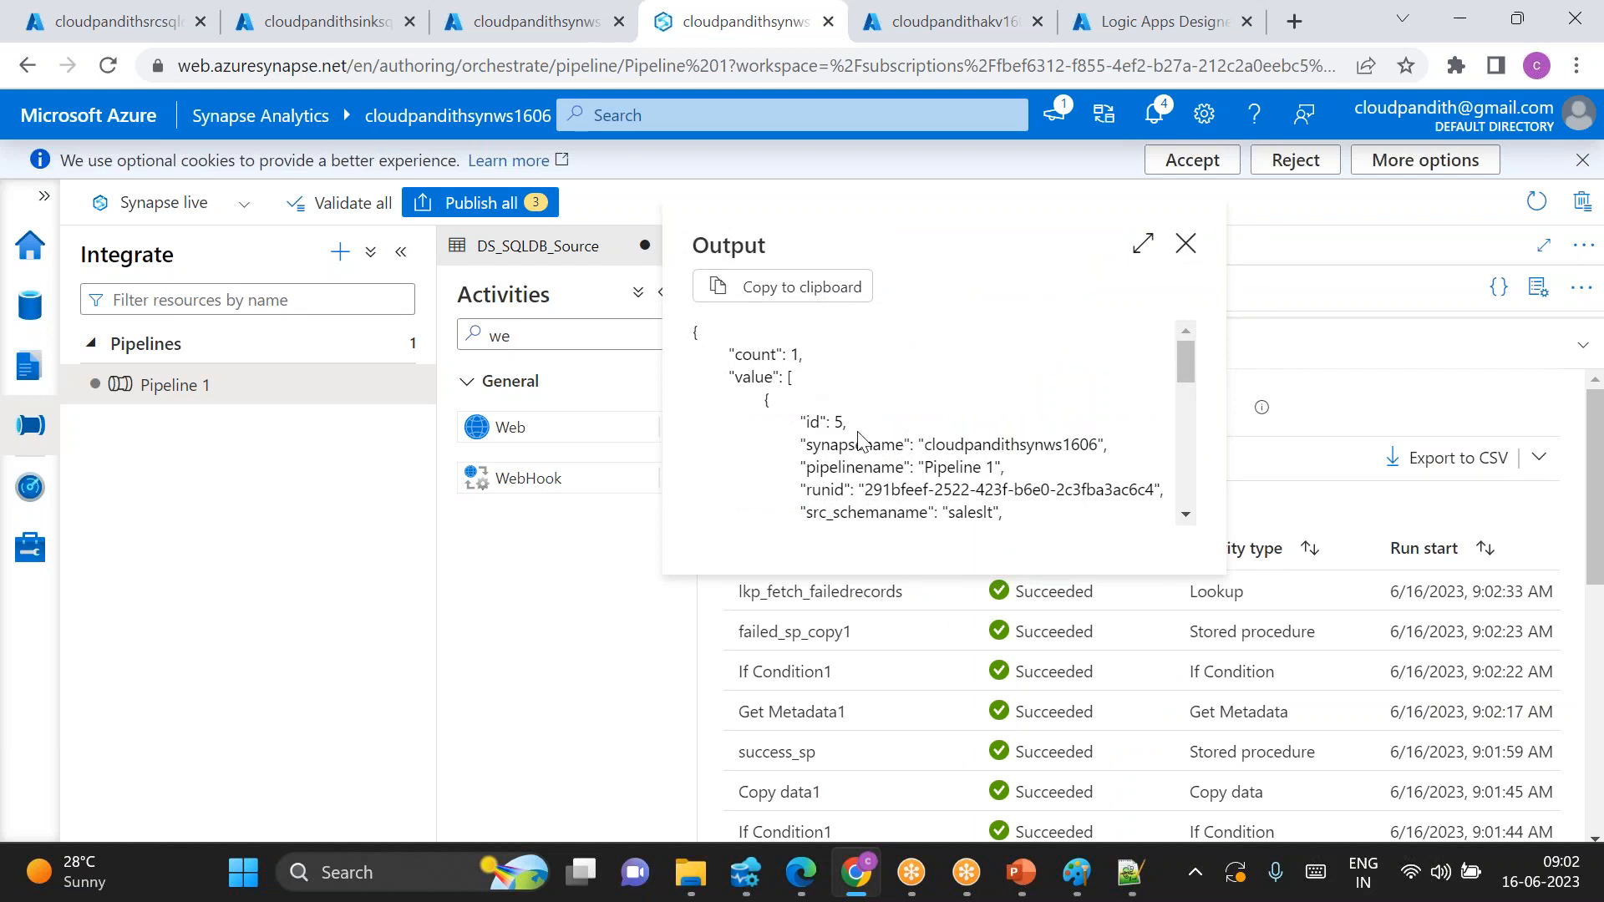
scroll(998, 484, down, 1)
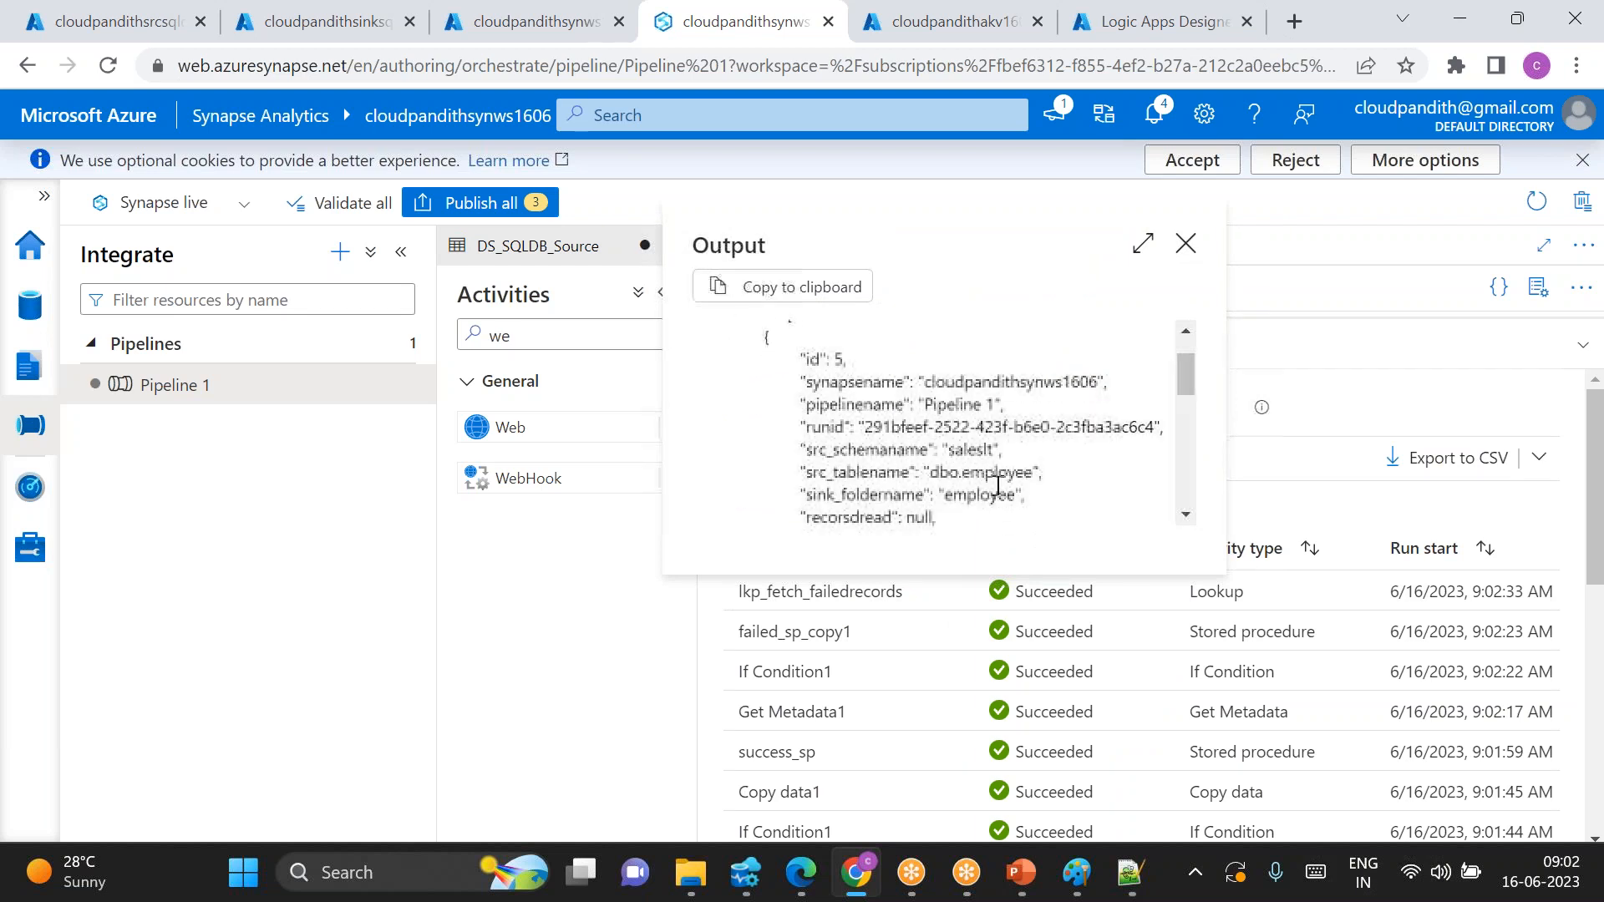
drag(964, 445, 839, 378)
scroll(919, 435, down, 1)
click(956, 460)
scroll(957, 460, down, 1)
scroll(957, 461, up, 2)
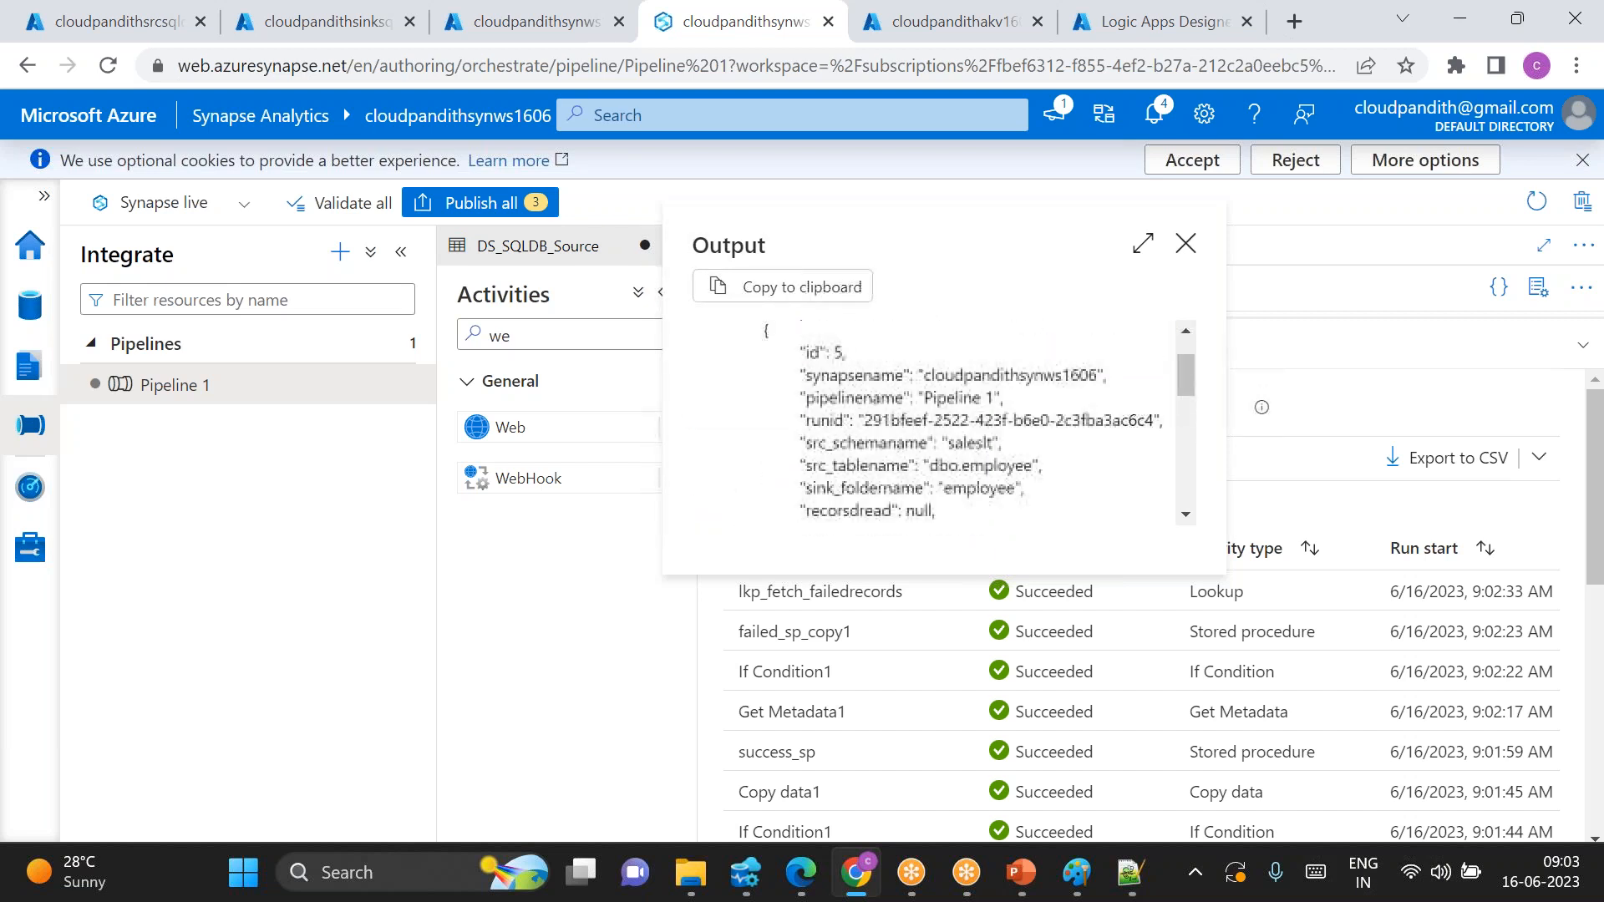
drag(810, 353, 952, 493)
click(952, 492)
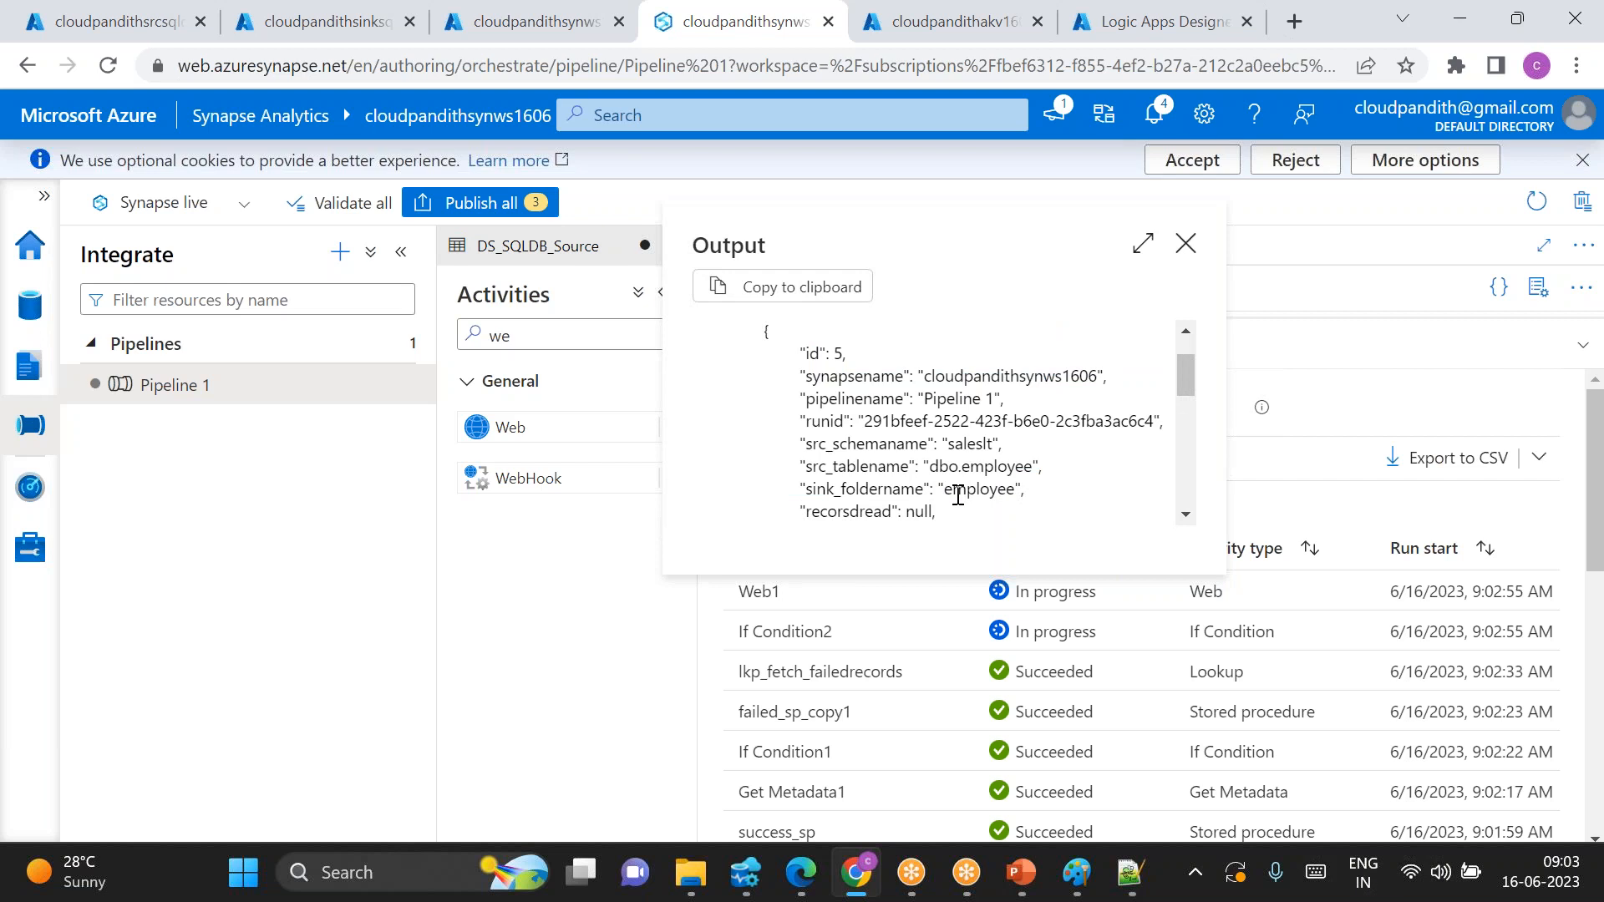
scroll(952, 493, down, 2)
double_click(887, 449)
scroll(911, 447, up, 3)
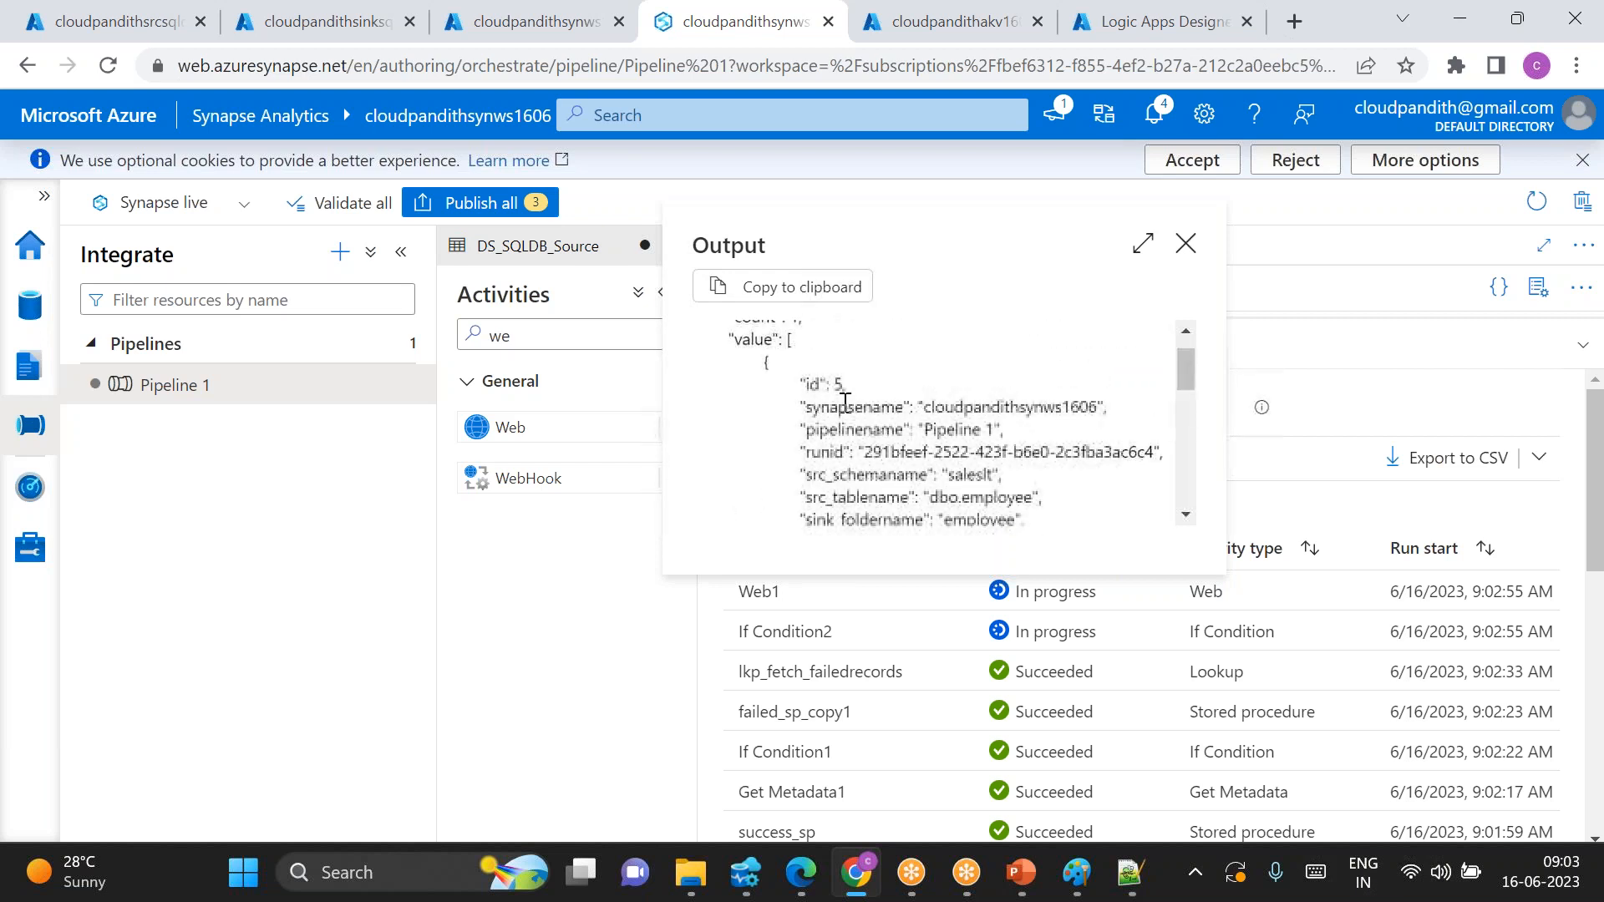
drag(728, 354, 804, 354)
click(1185, 243)
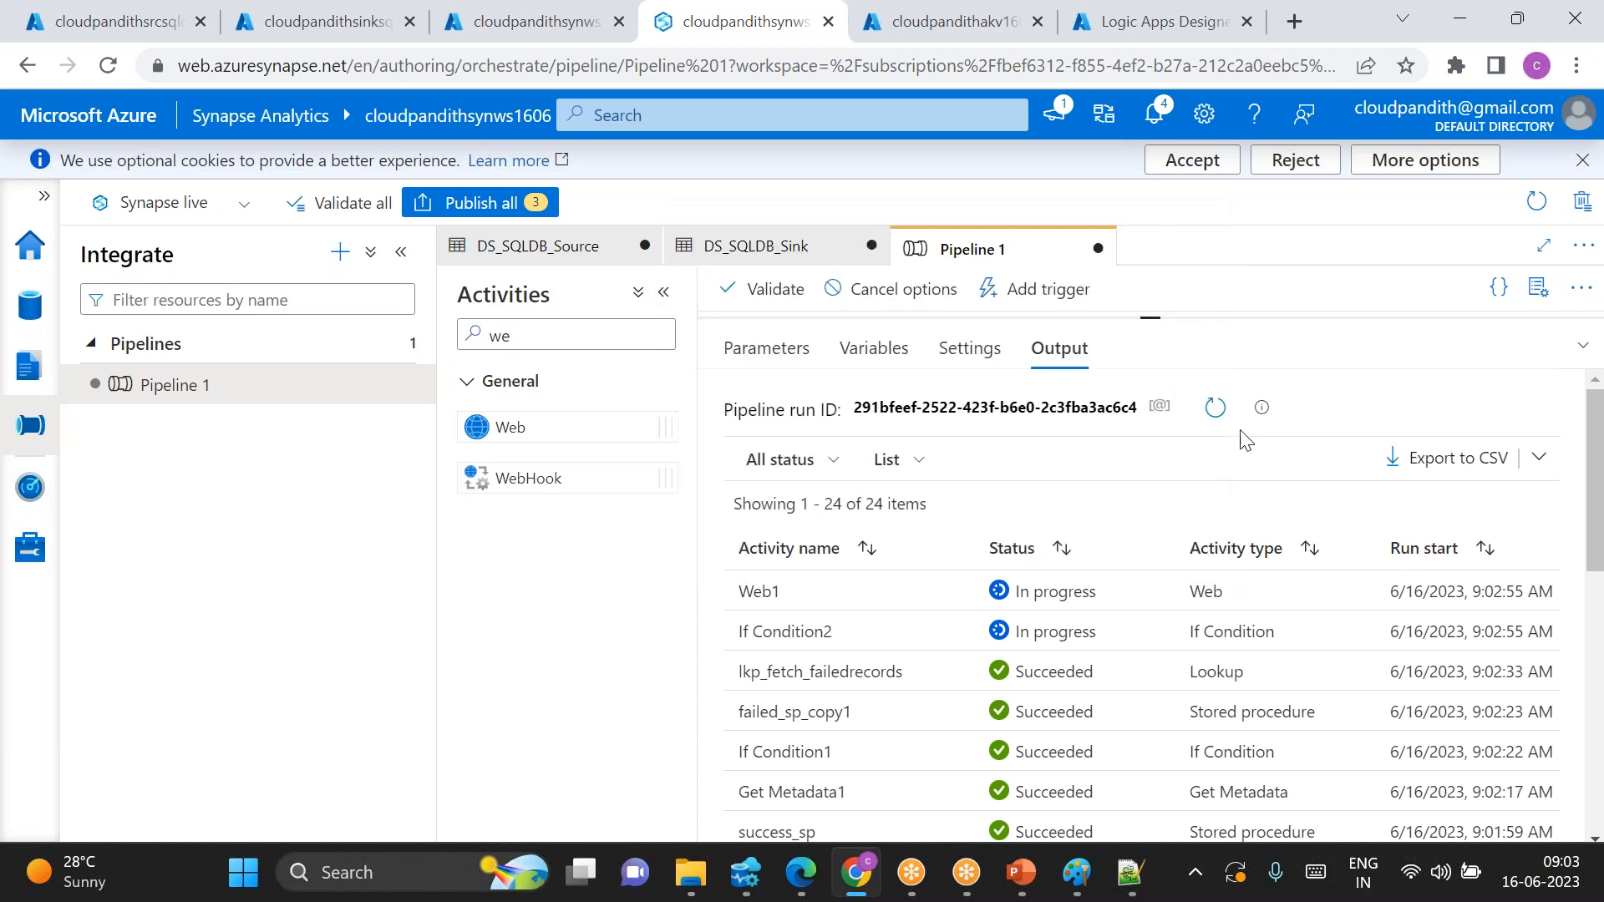
click(1222, 415)
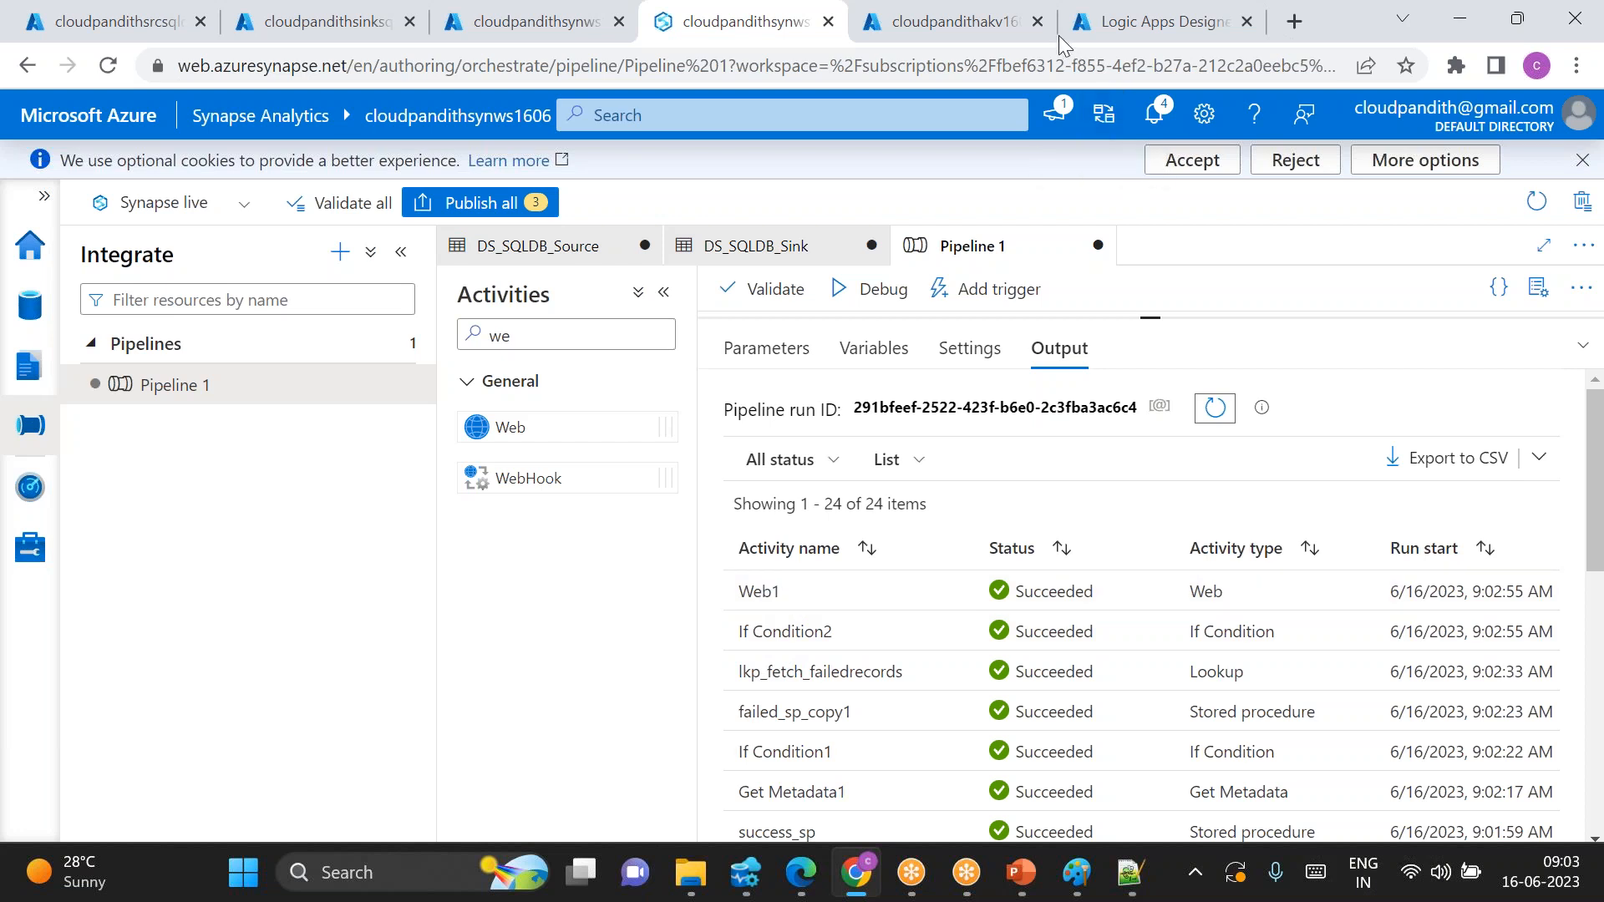
Step: Open Gmail in a new tab of the current profile and check the account and profile menus
click(1280, 24)
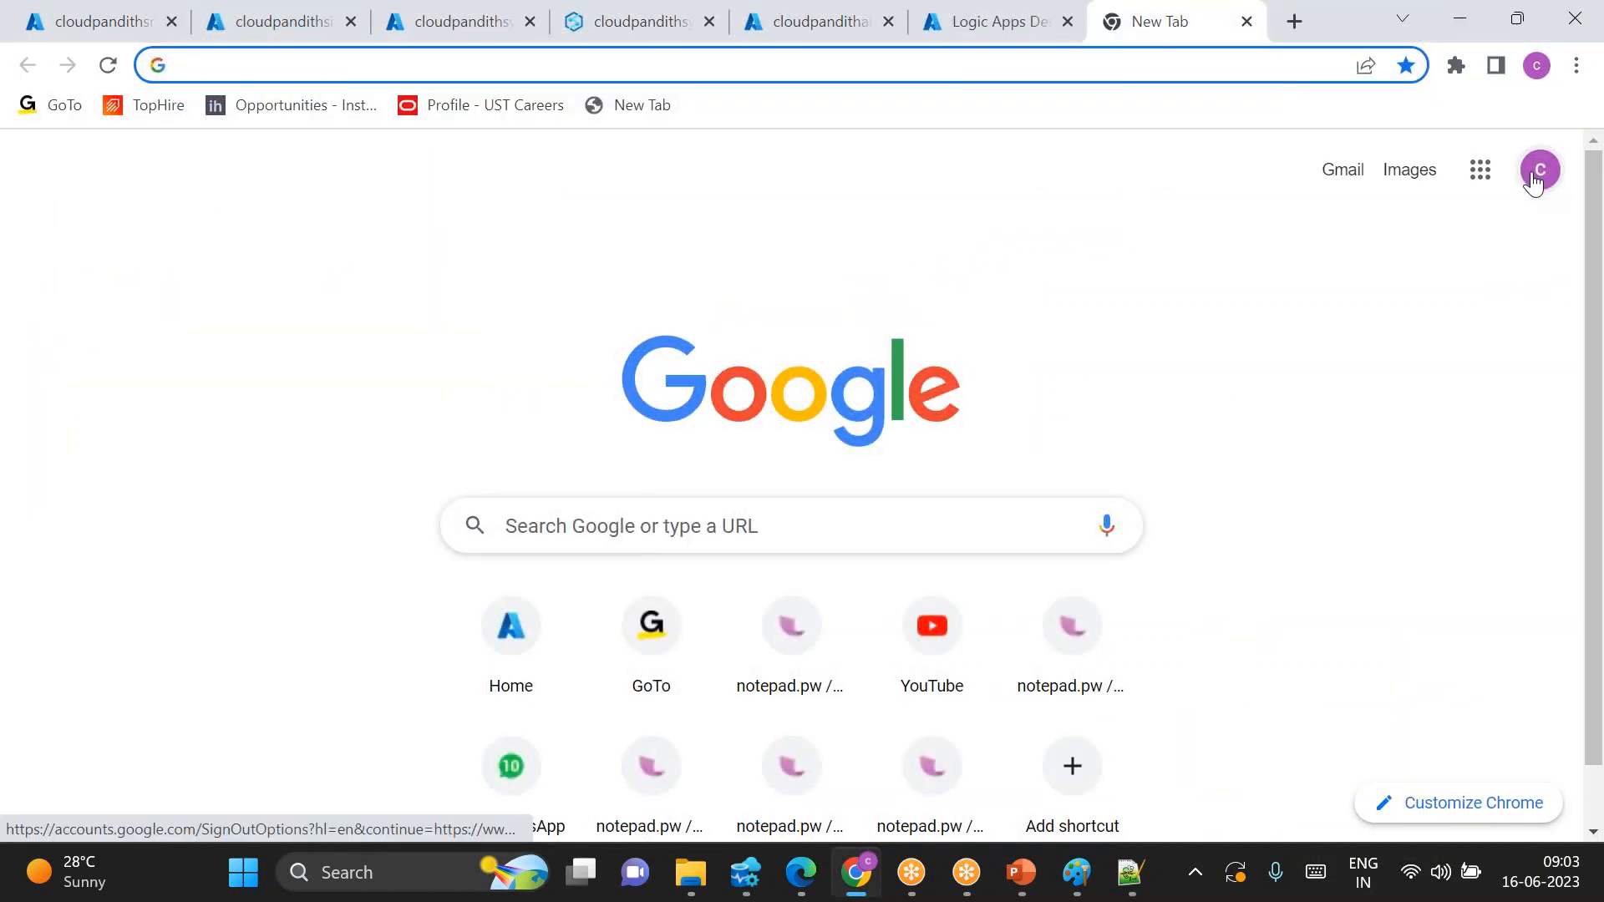
click(1540, 170)
click(1480, 169)
click(1480, 170)
click(1481, 170)
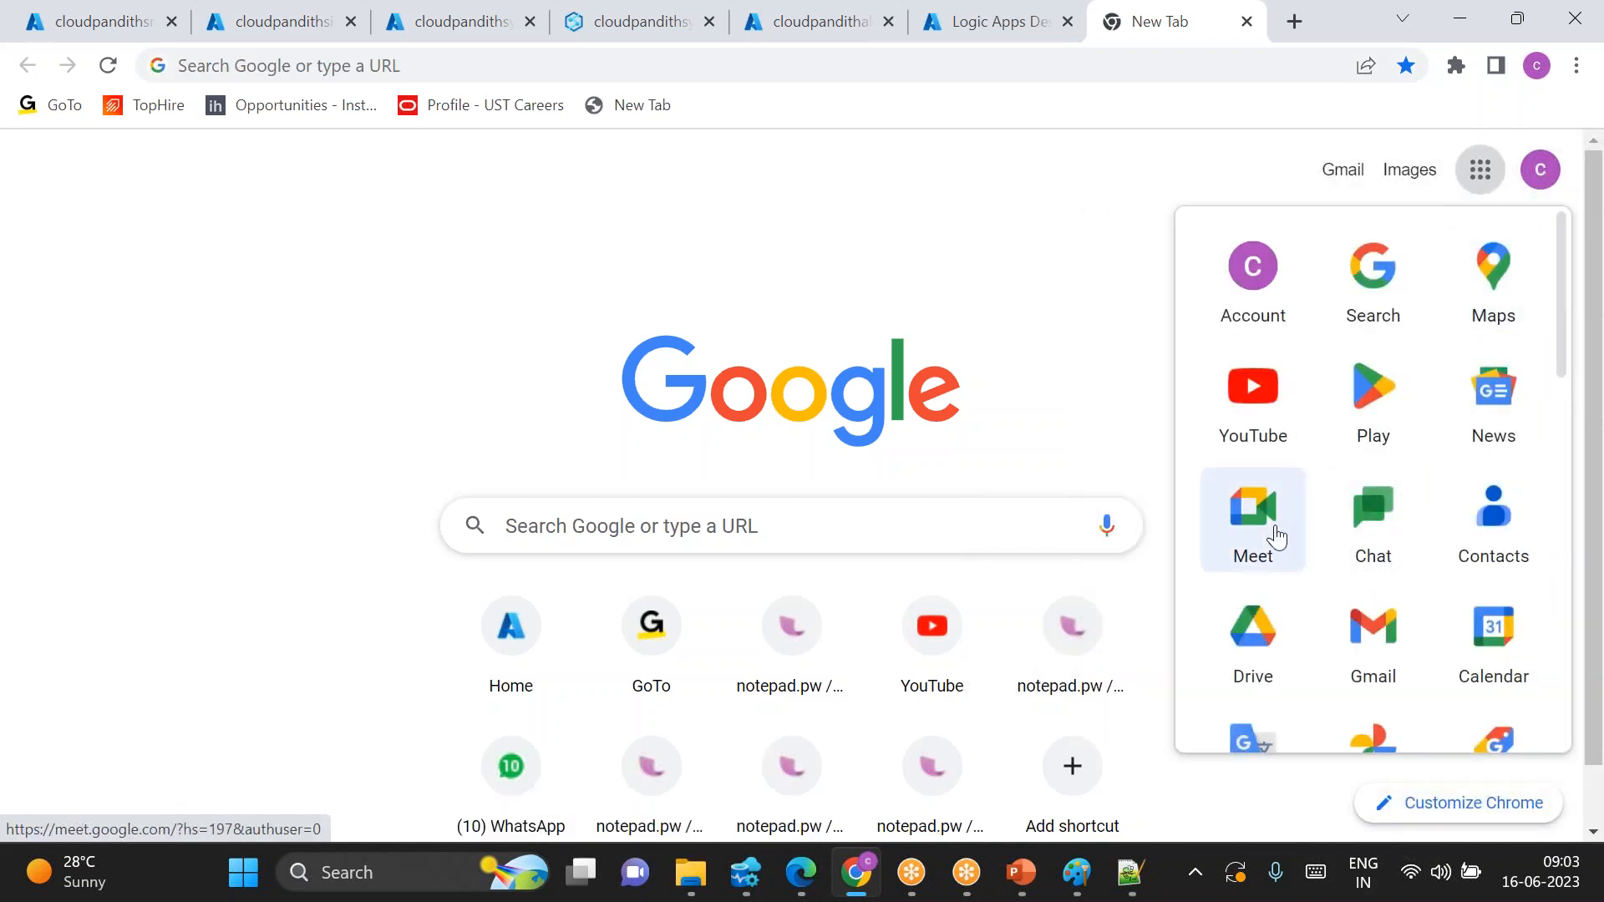
click(1403, 639)
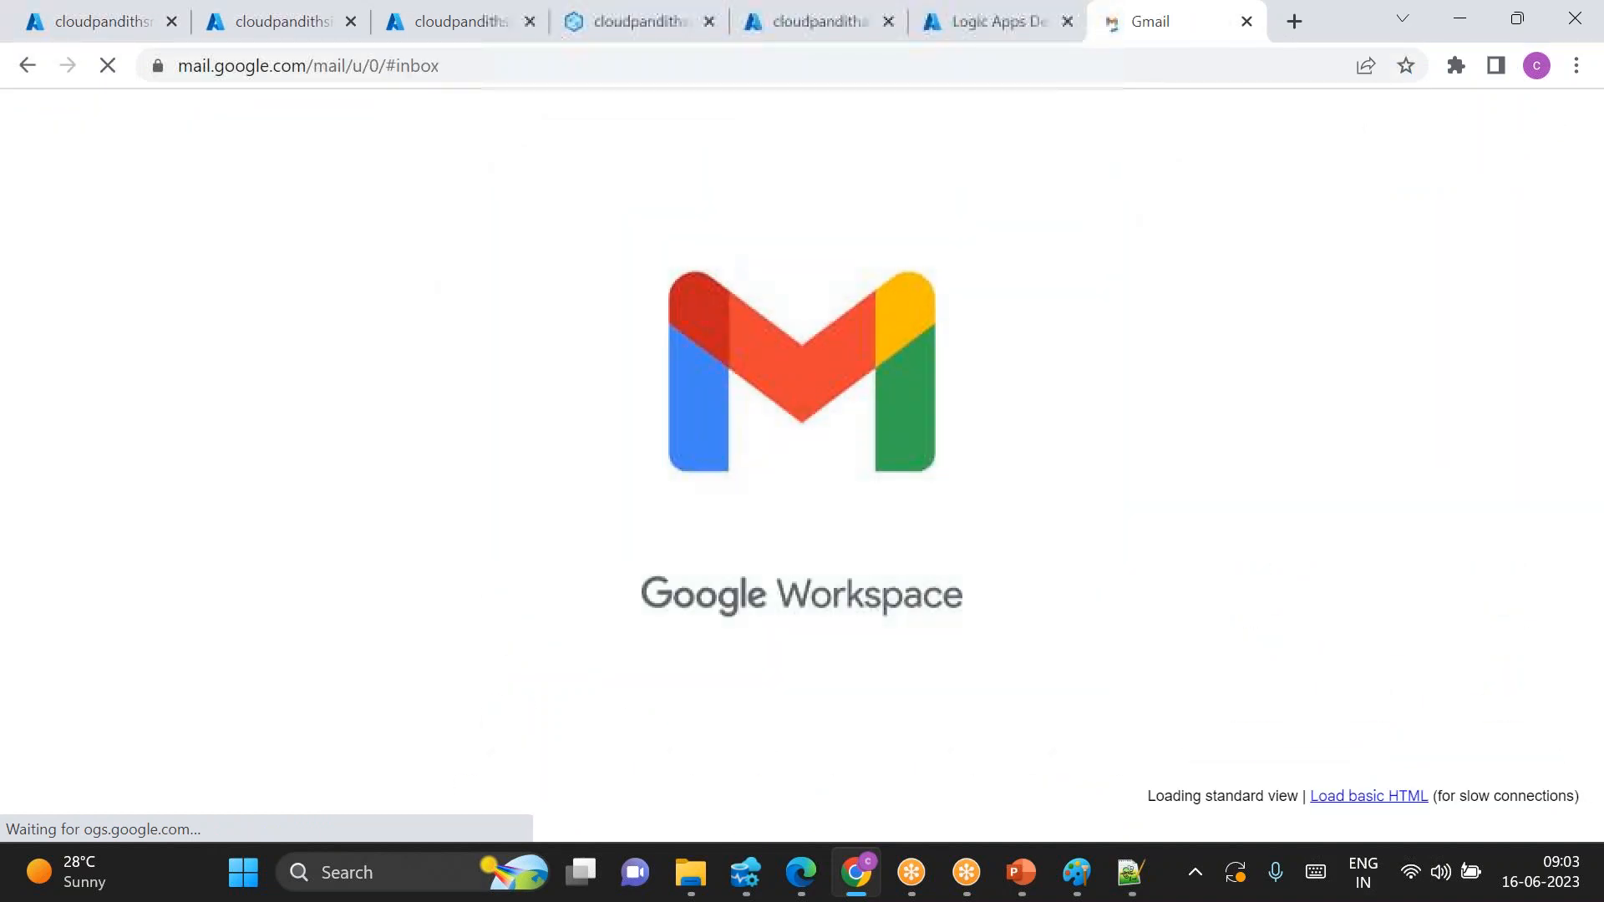
click(1567, 142)
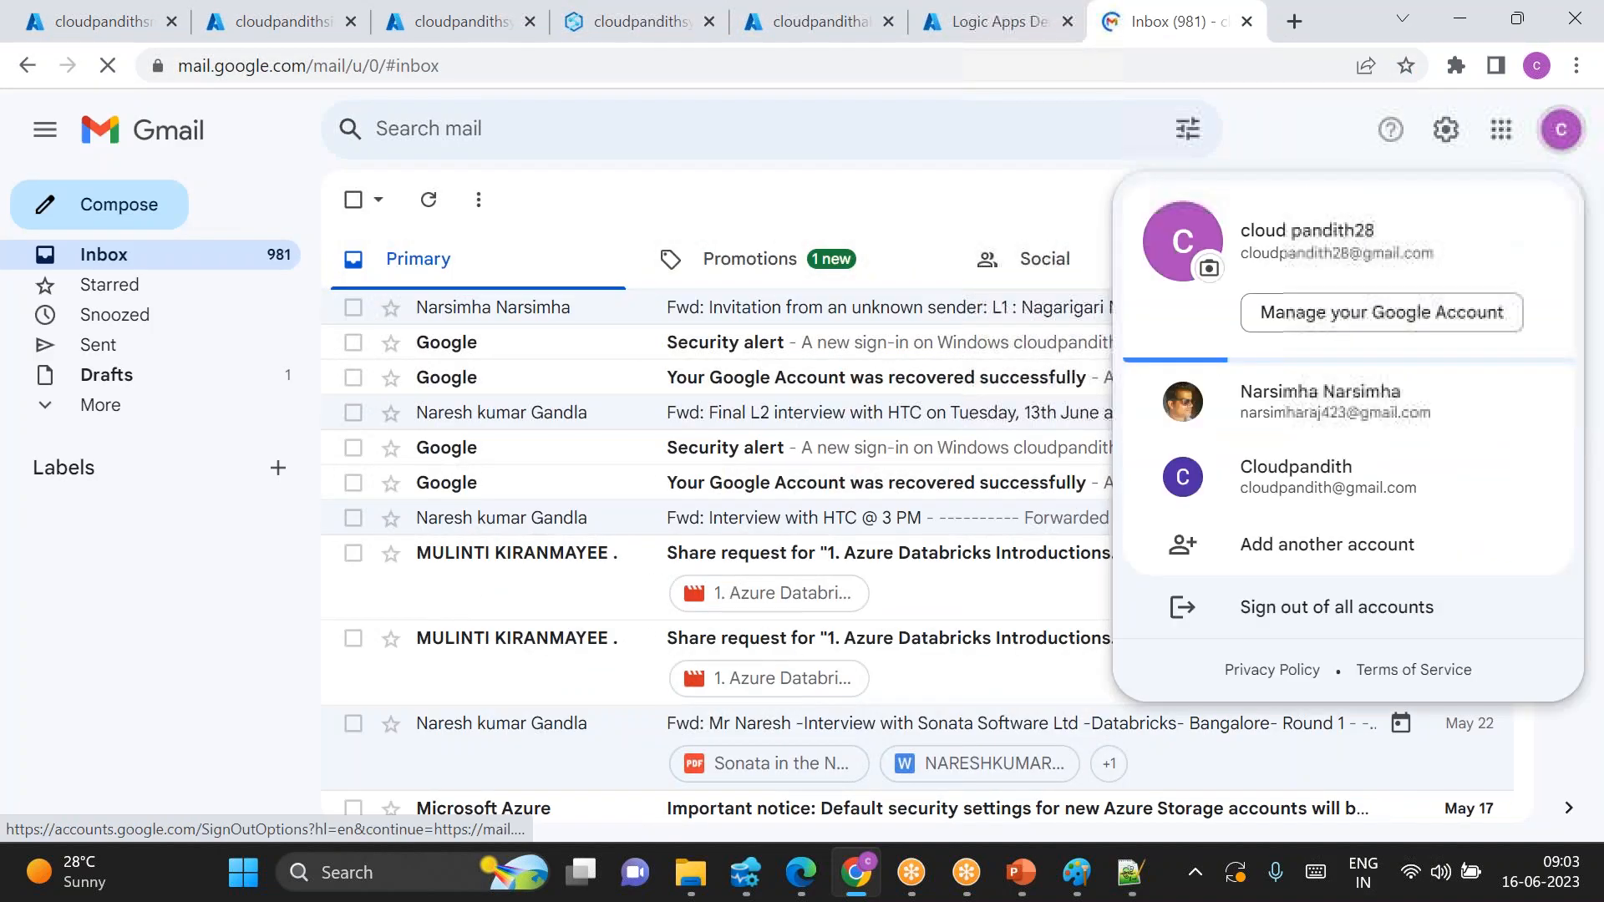
click(1536, 66)
click(1535, 66)
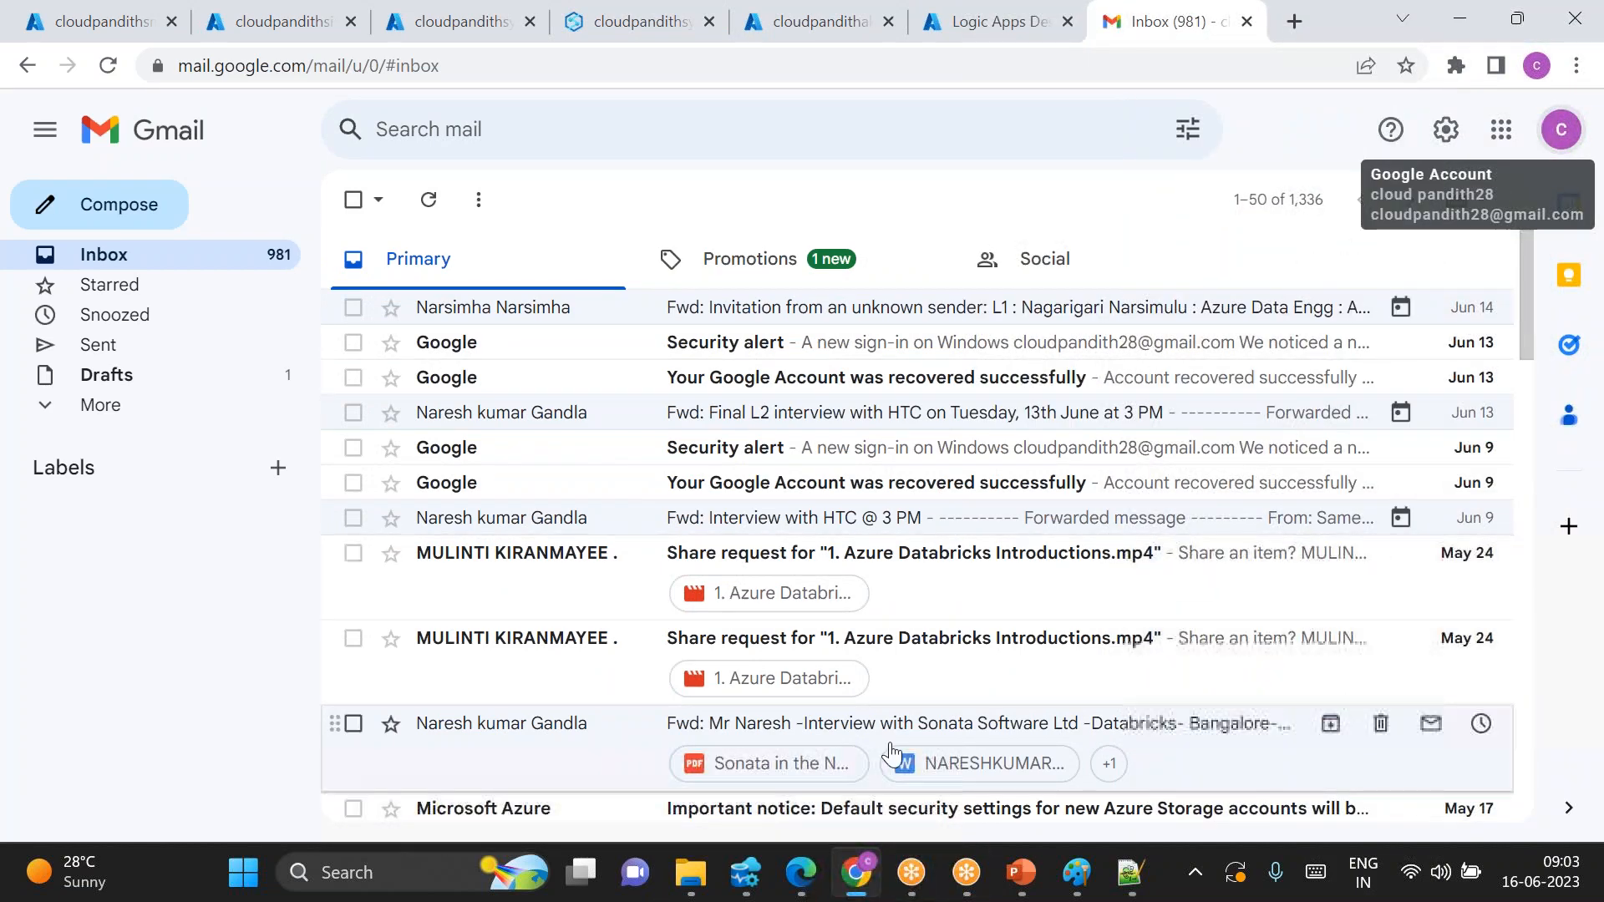
Step: Launch Chrome under the second profile, go to its Gmail, and open the 'Pipeline failed!!!' email
click(423, 872)
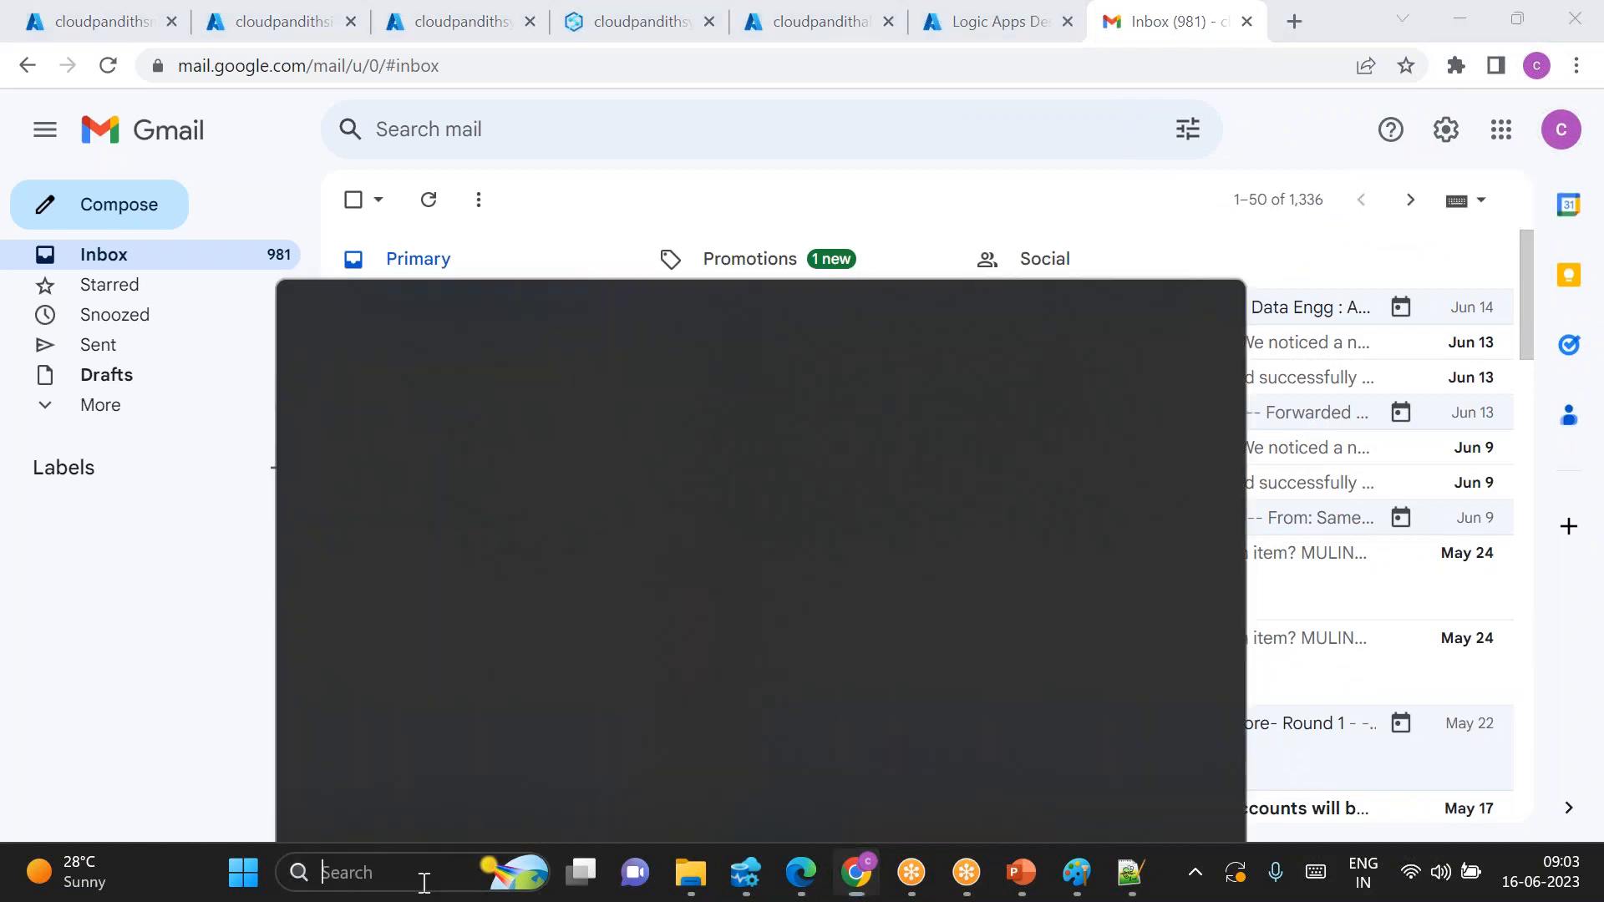
text(chrome)
key(Return)
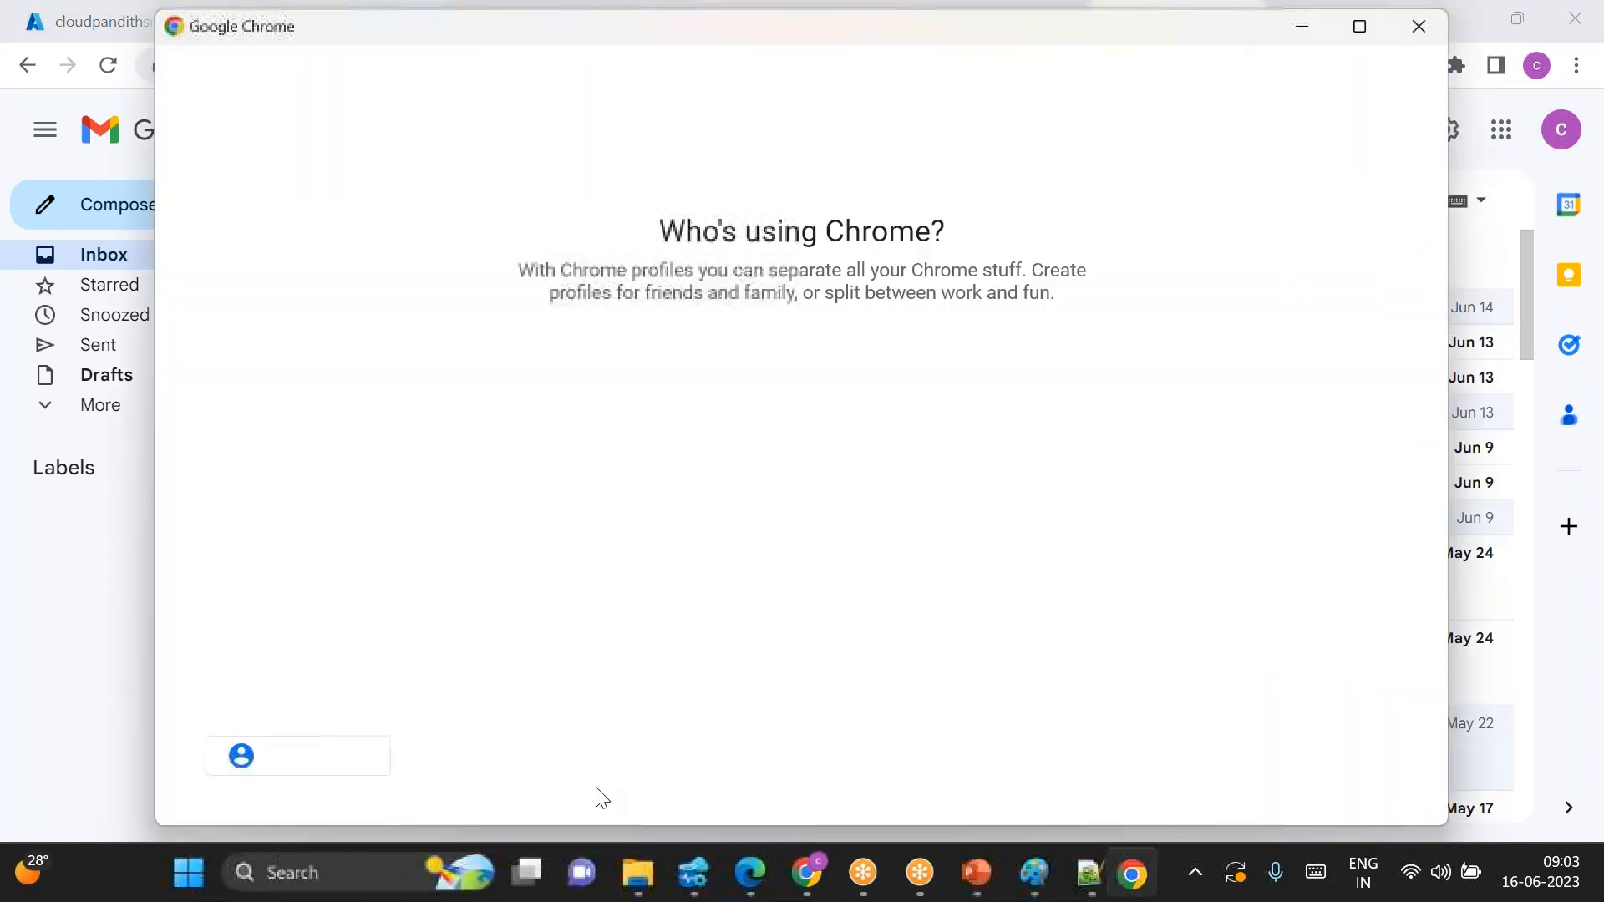
click(434, 523)
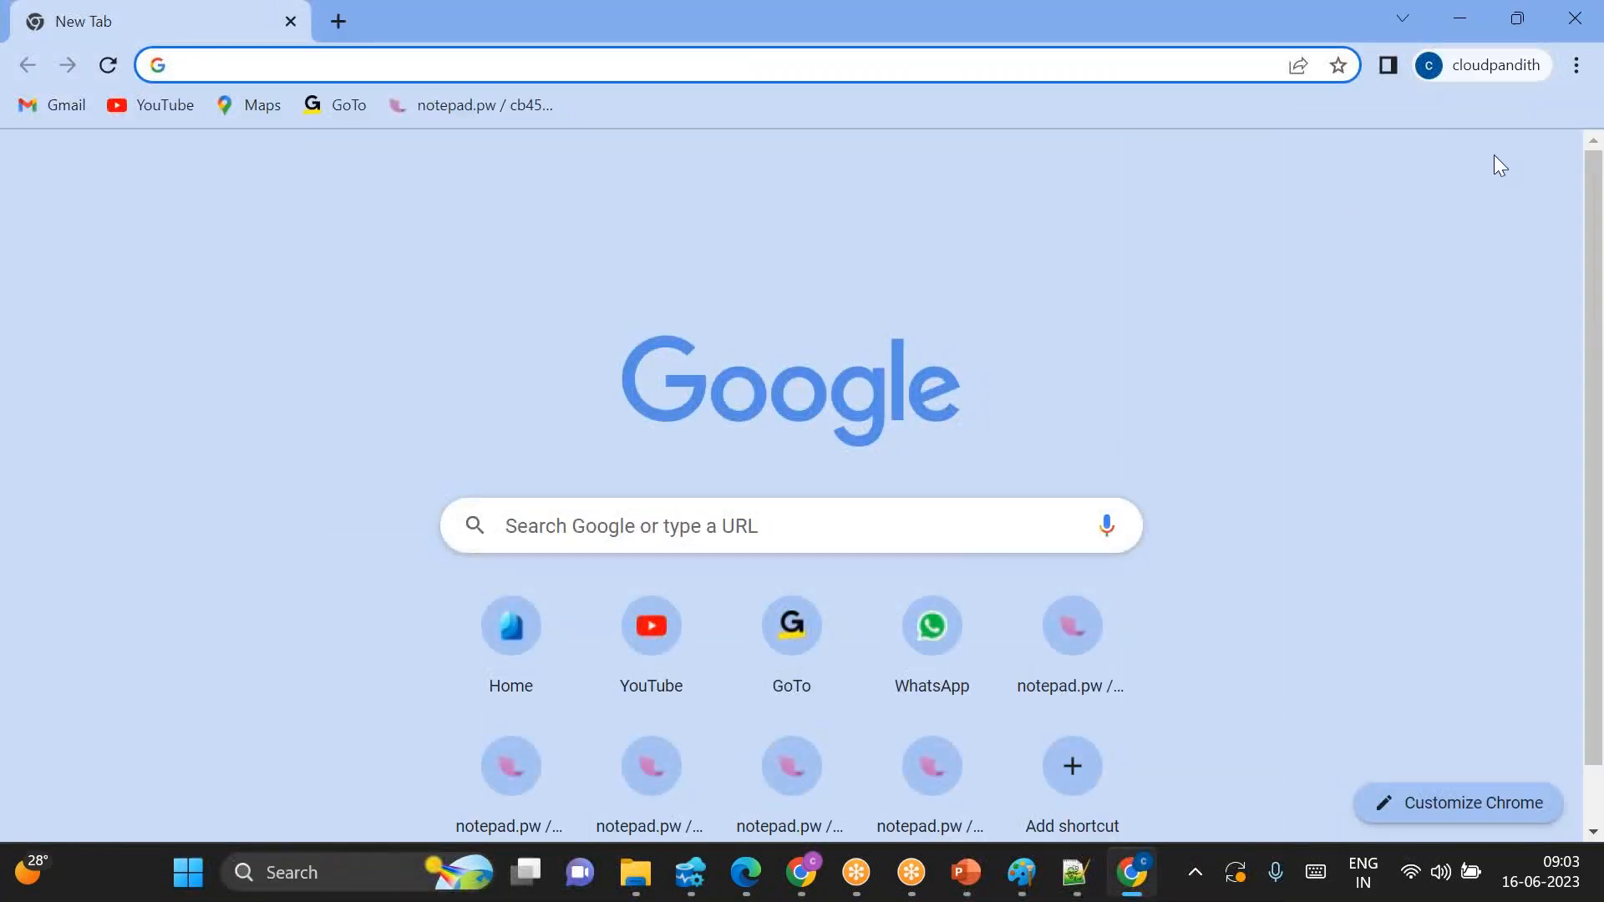
click(1486, 184)
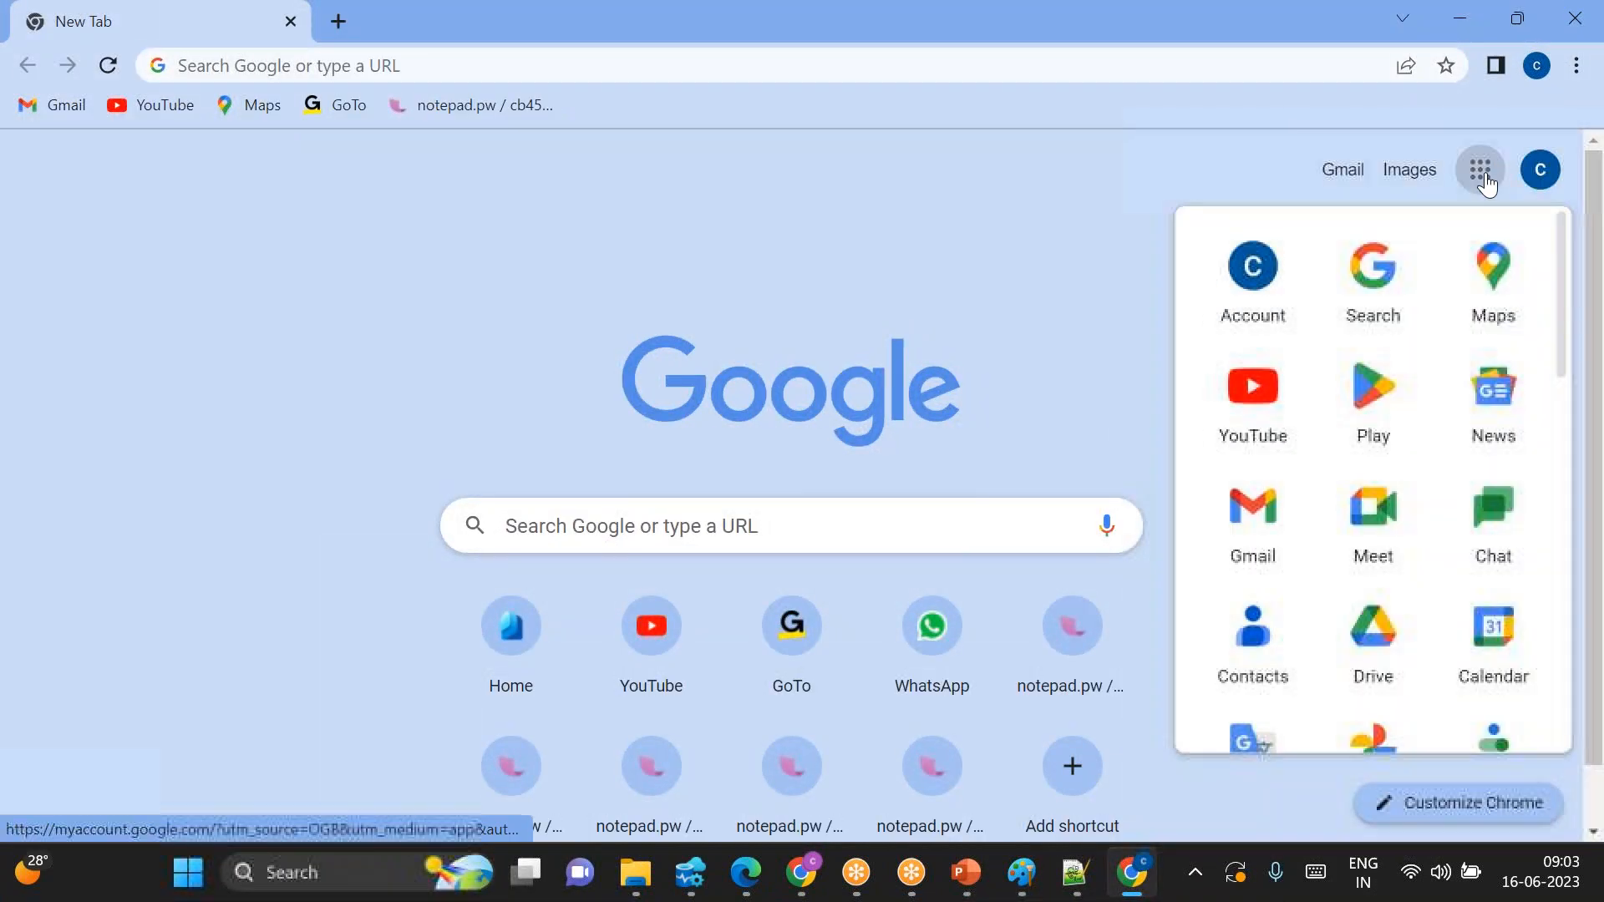
click(1299, 540)
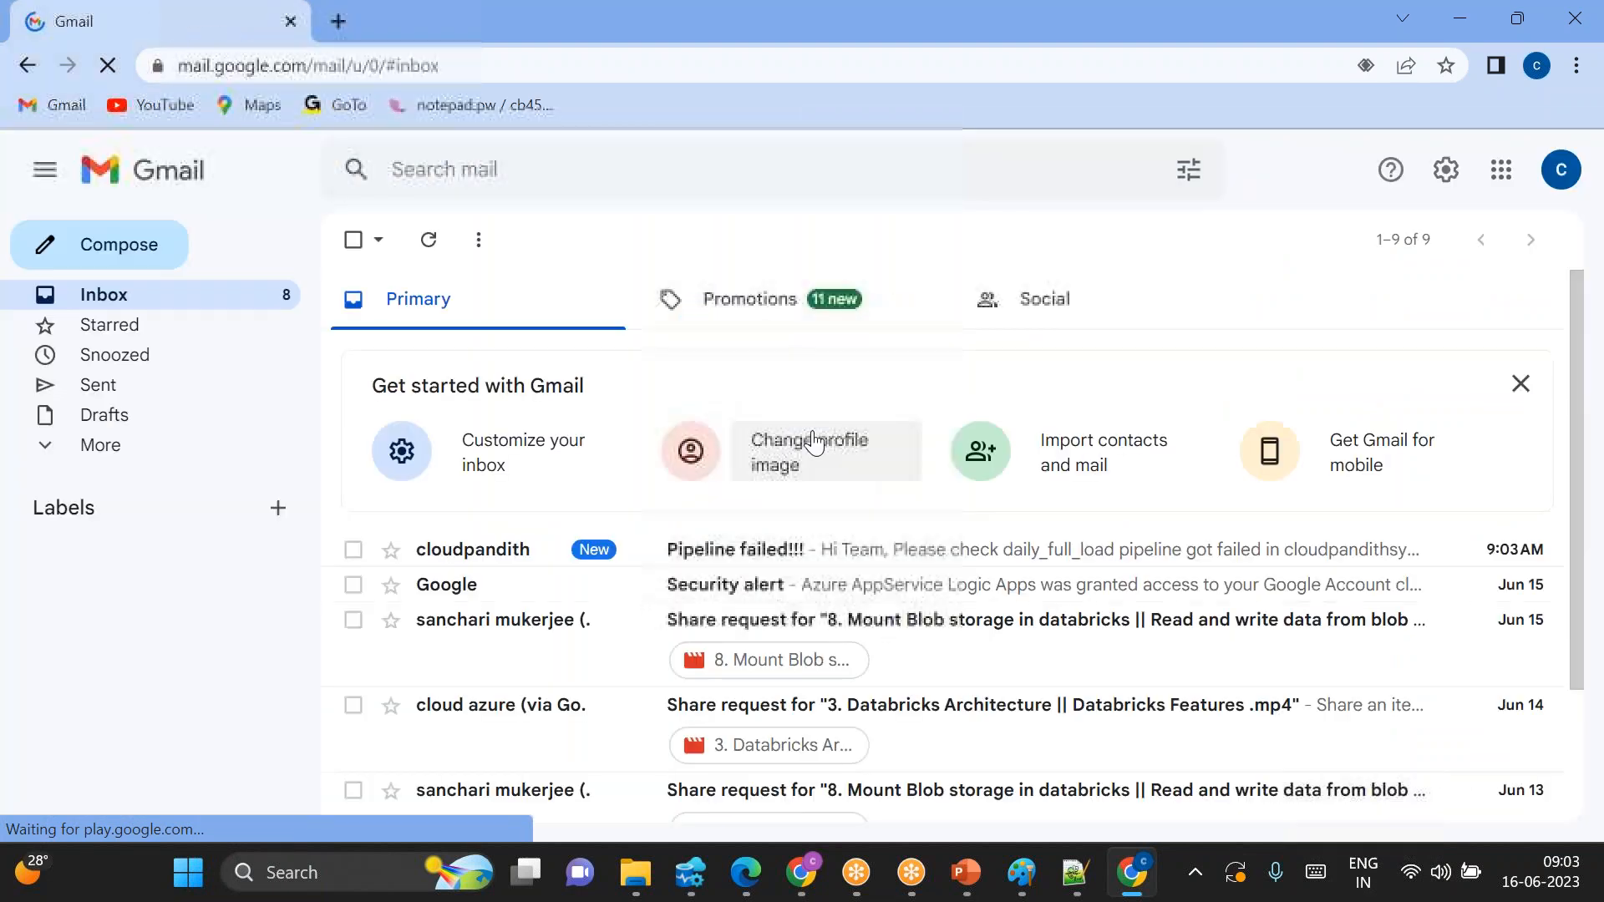
click(765, 631)
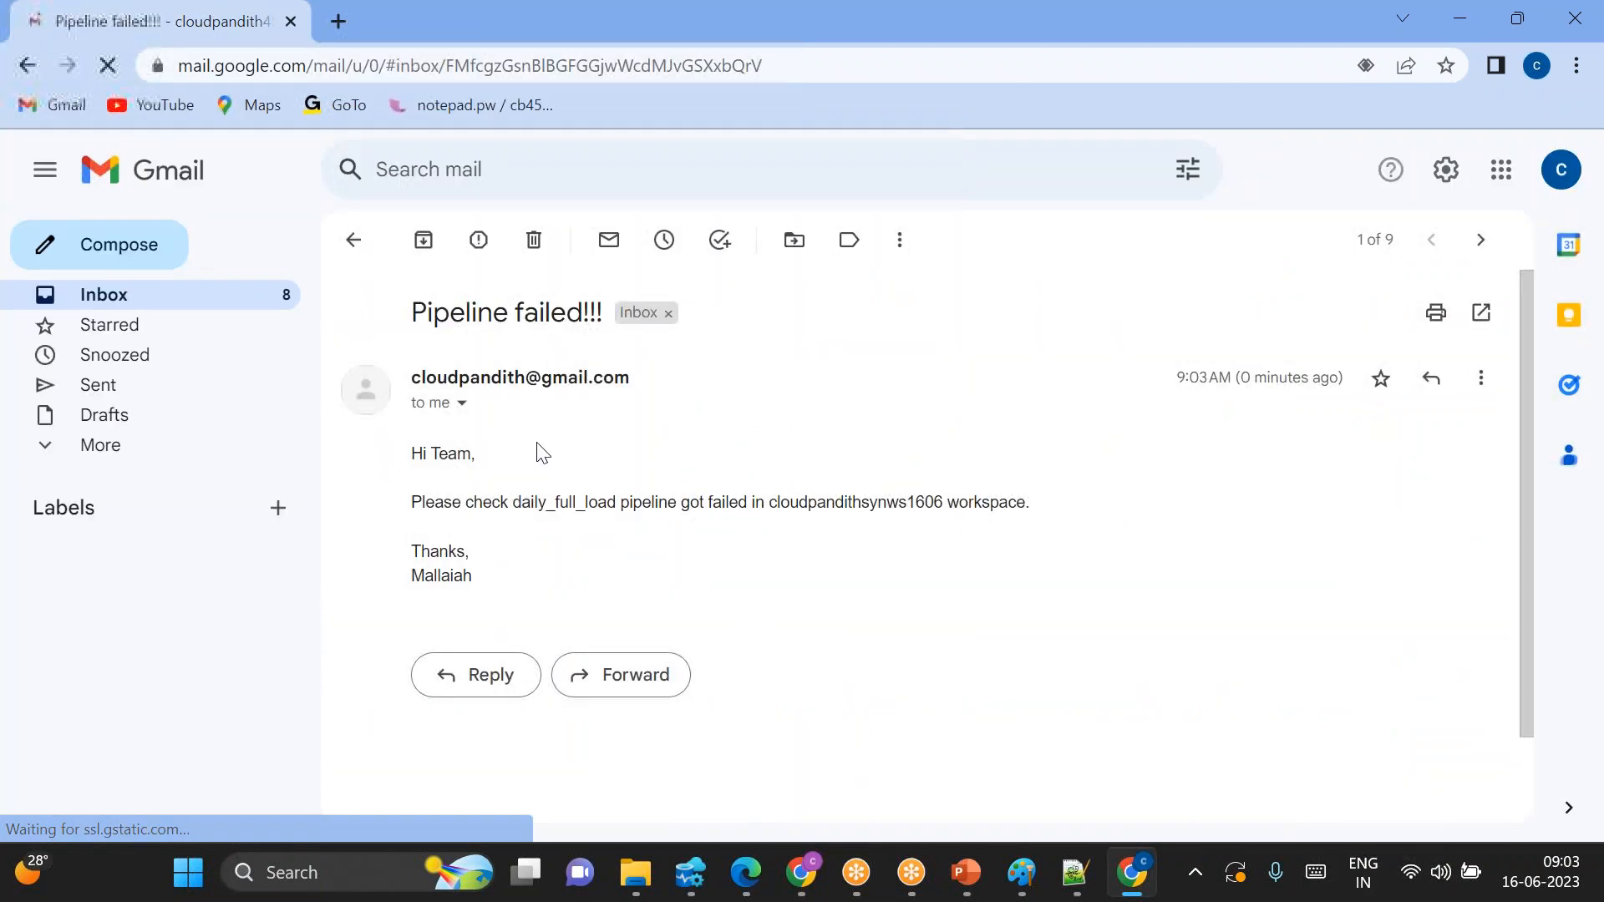
Step: Read the alert naming workspace cloudpandithsynws1606, check the recipient details, and return to the original window
drag(529, 502, 822, 502)
double_click(912, 516)
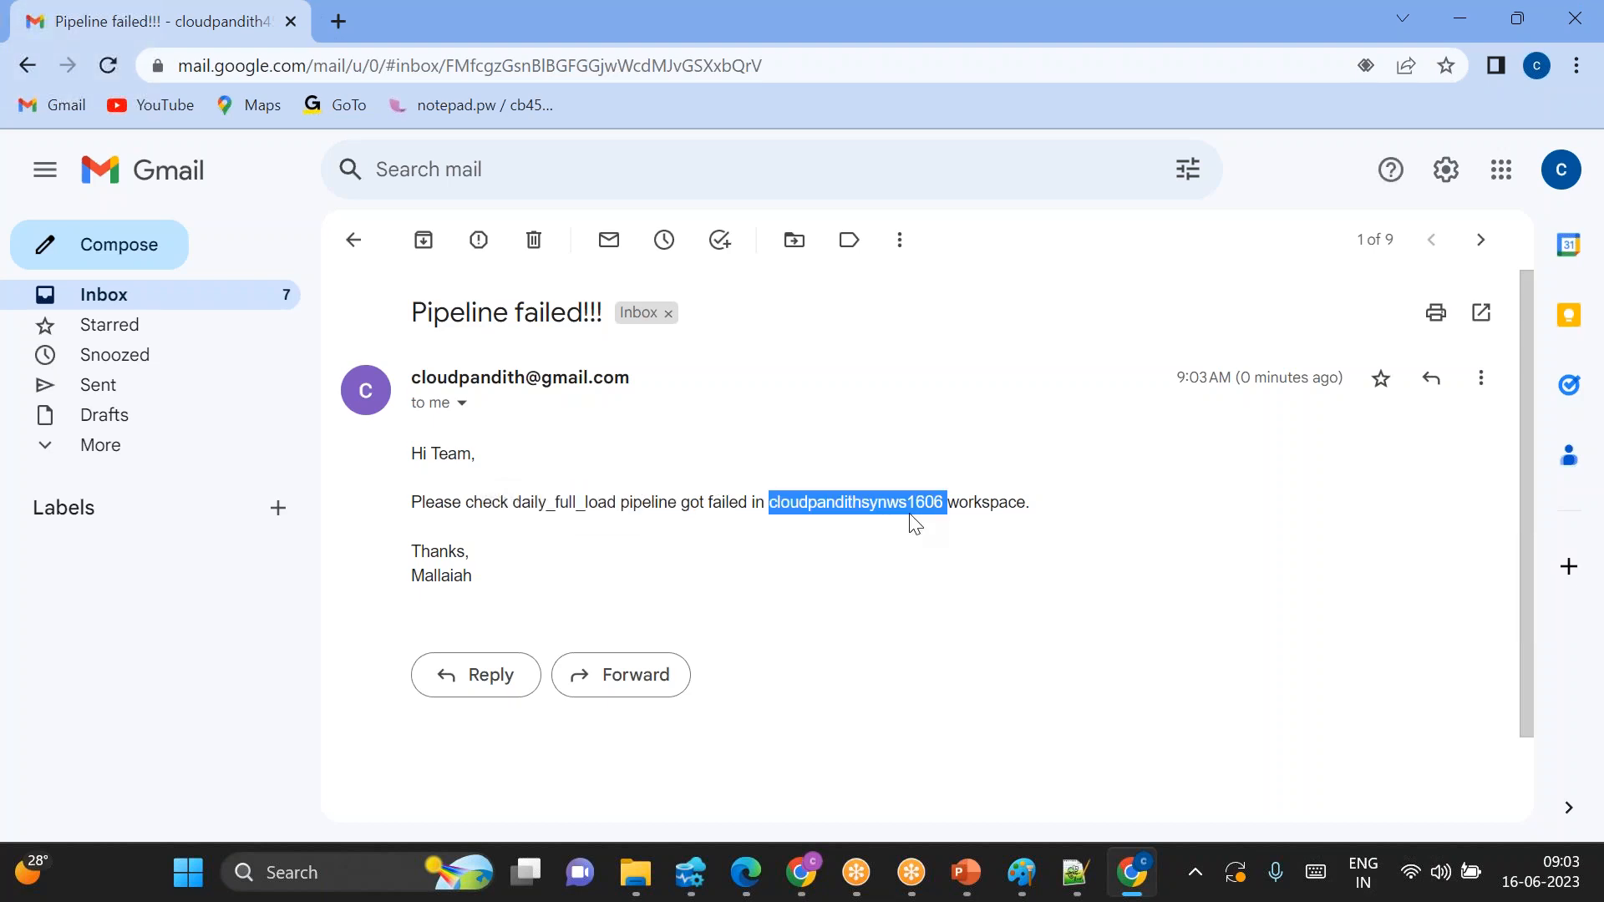
double_click(998, 501)
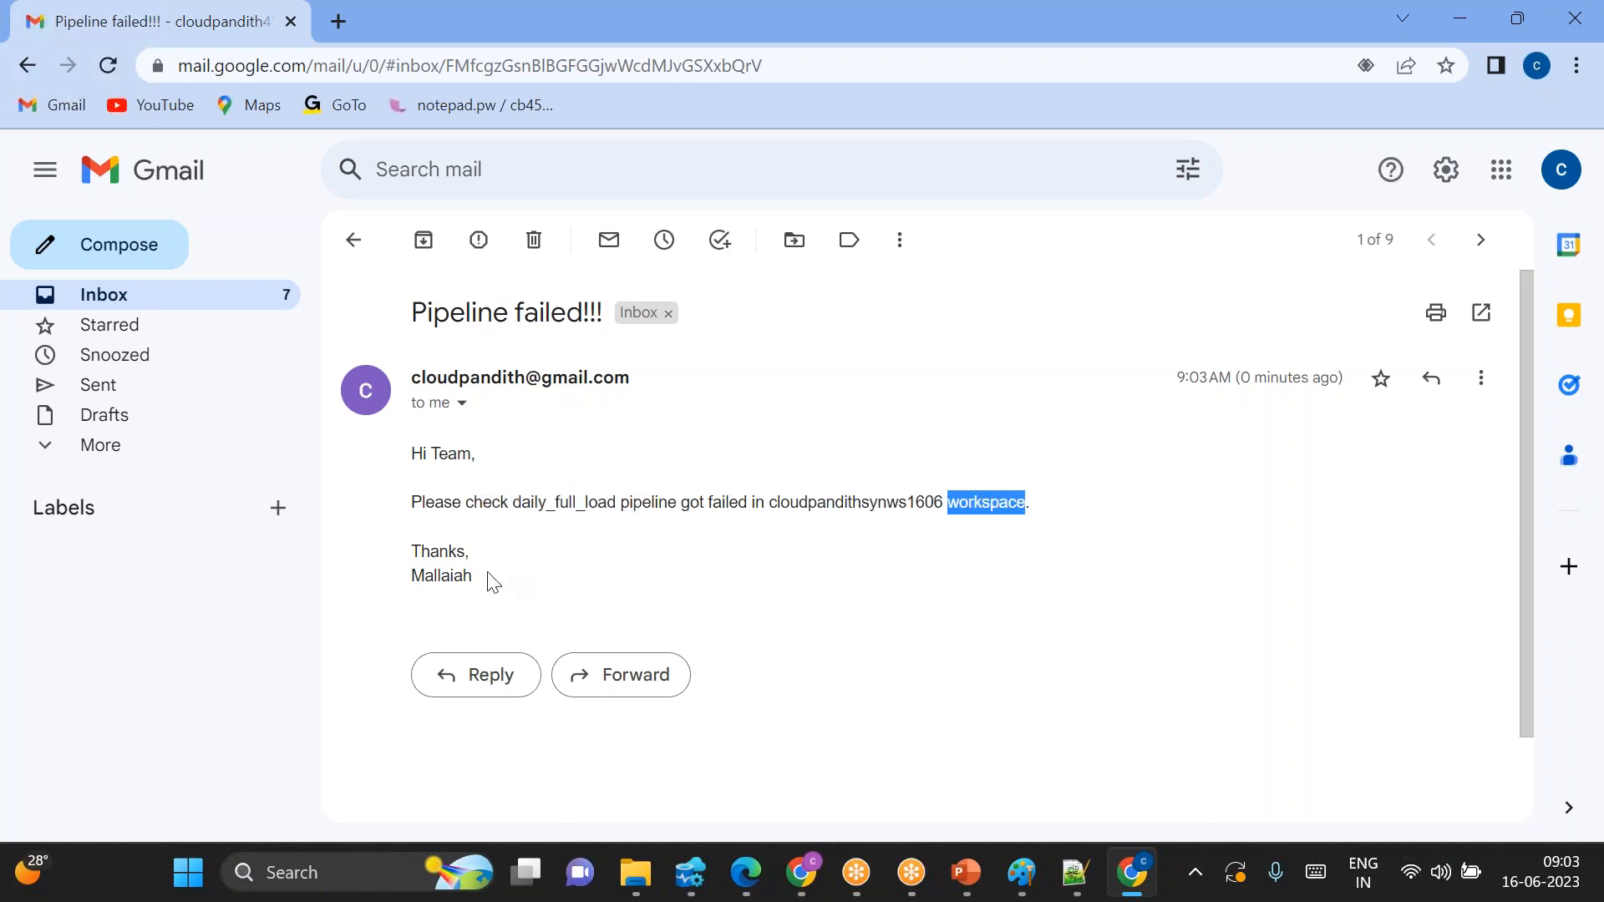
drag(490, 579, 387, 451)
click(590, 584)
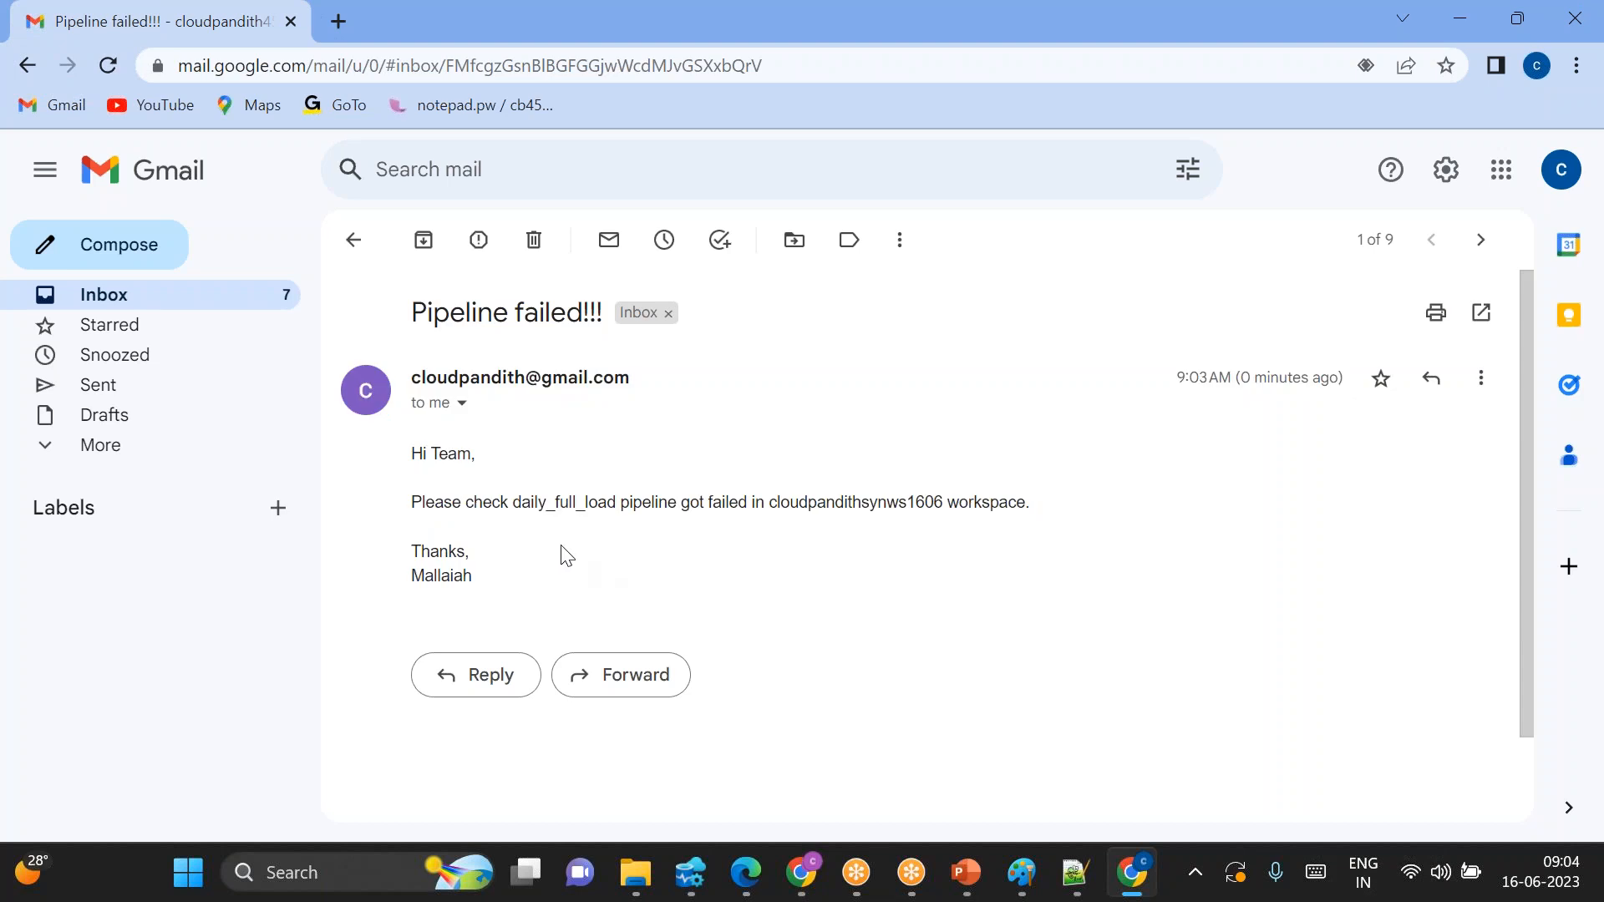
click(462, 403)
drag(595, 473, 795, 473)
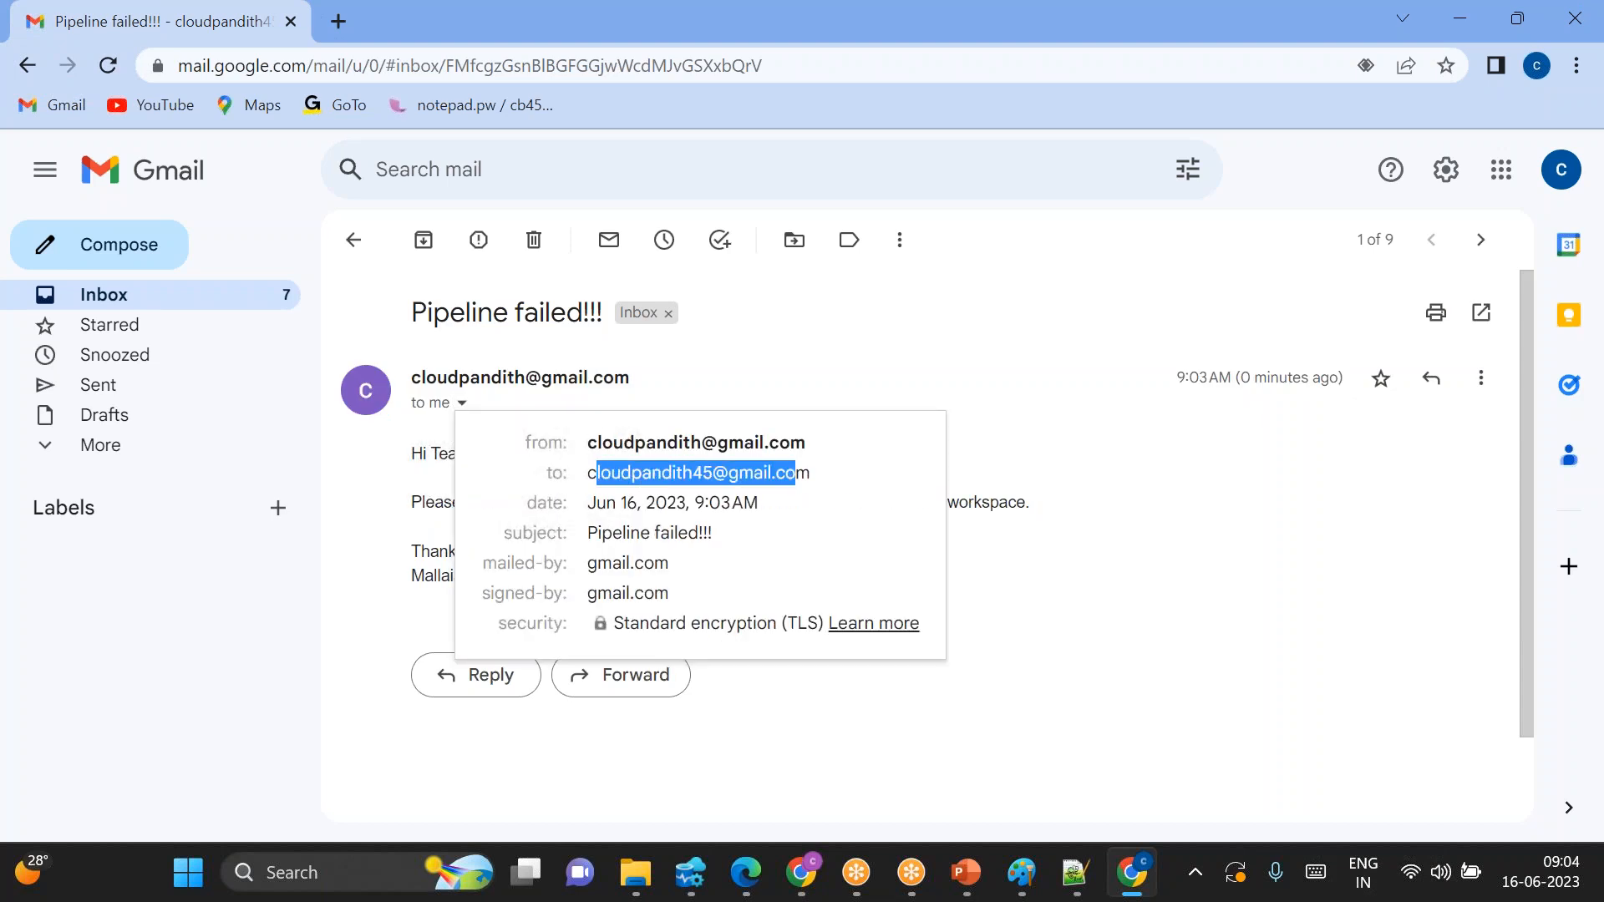
click(829, 487)
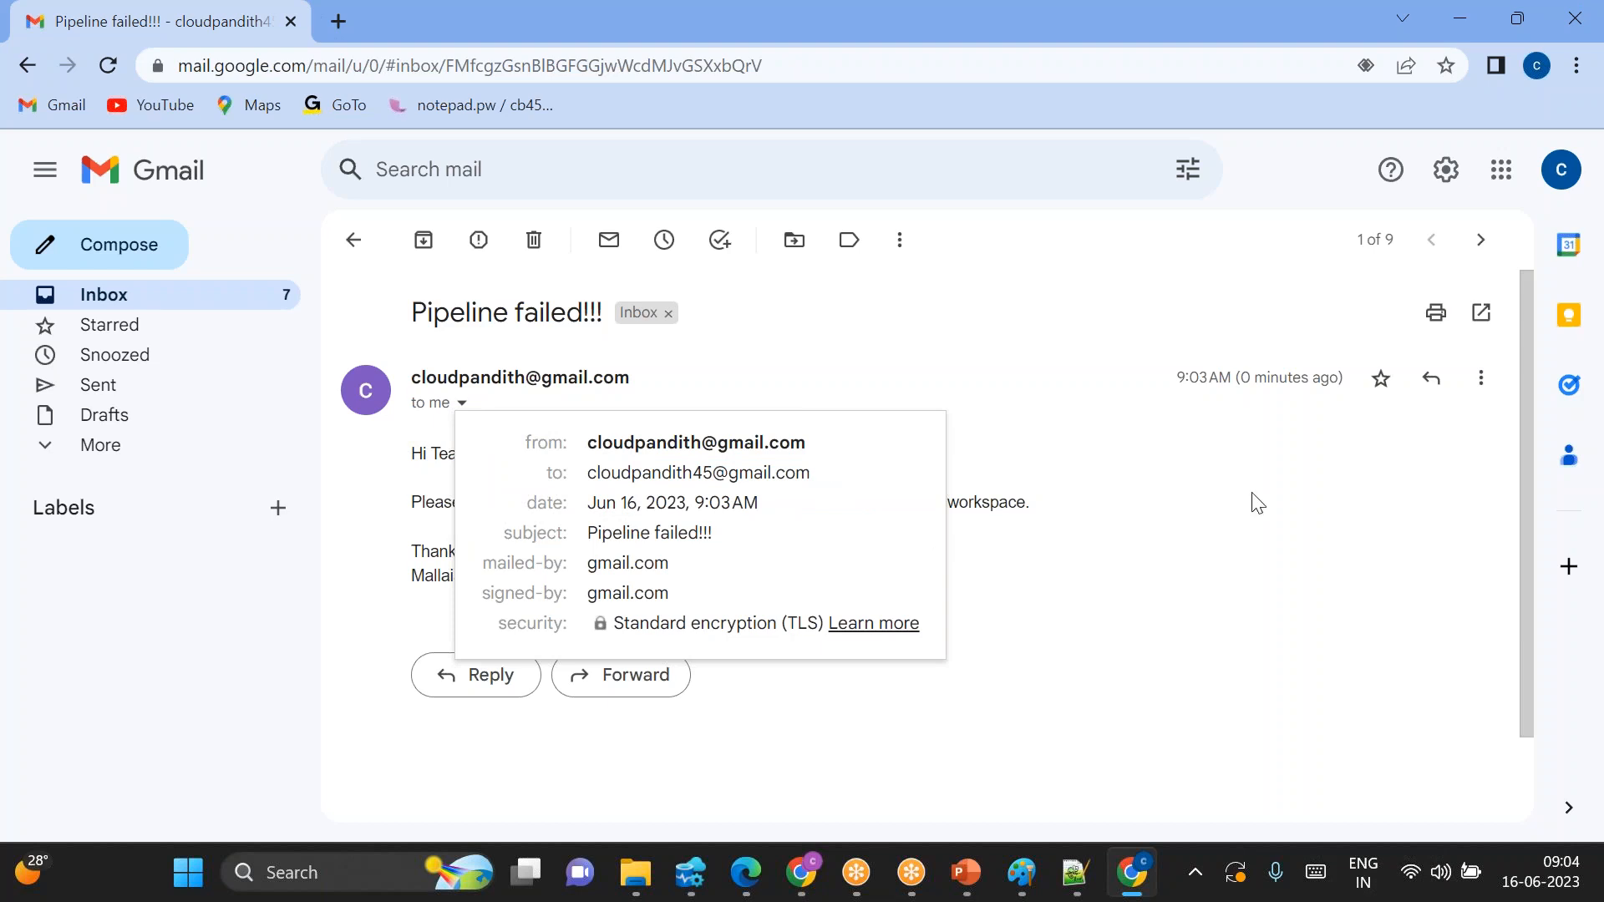
key(alt+Tab)
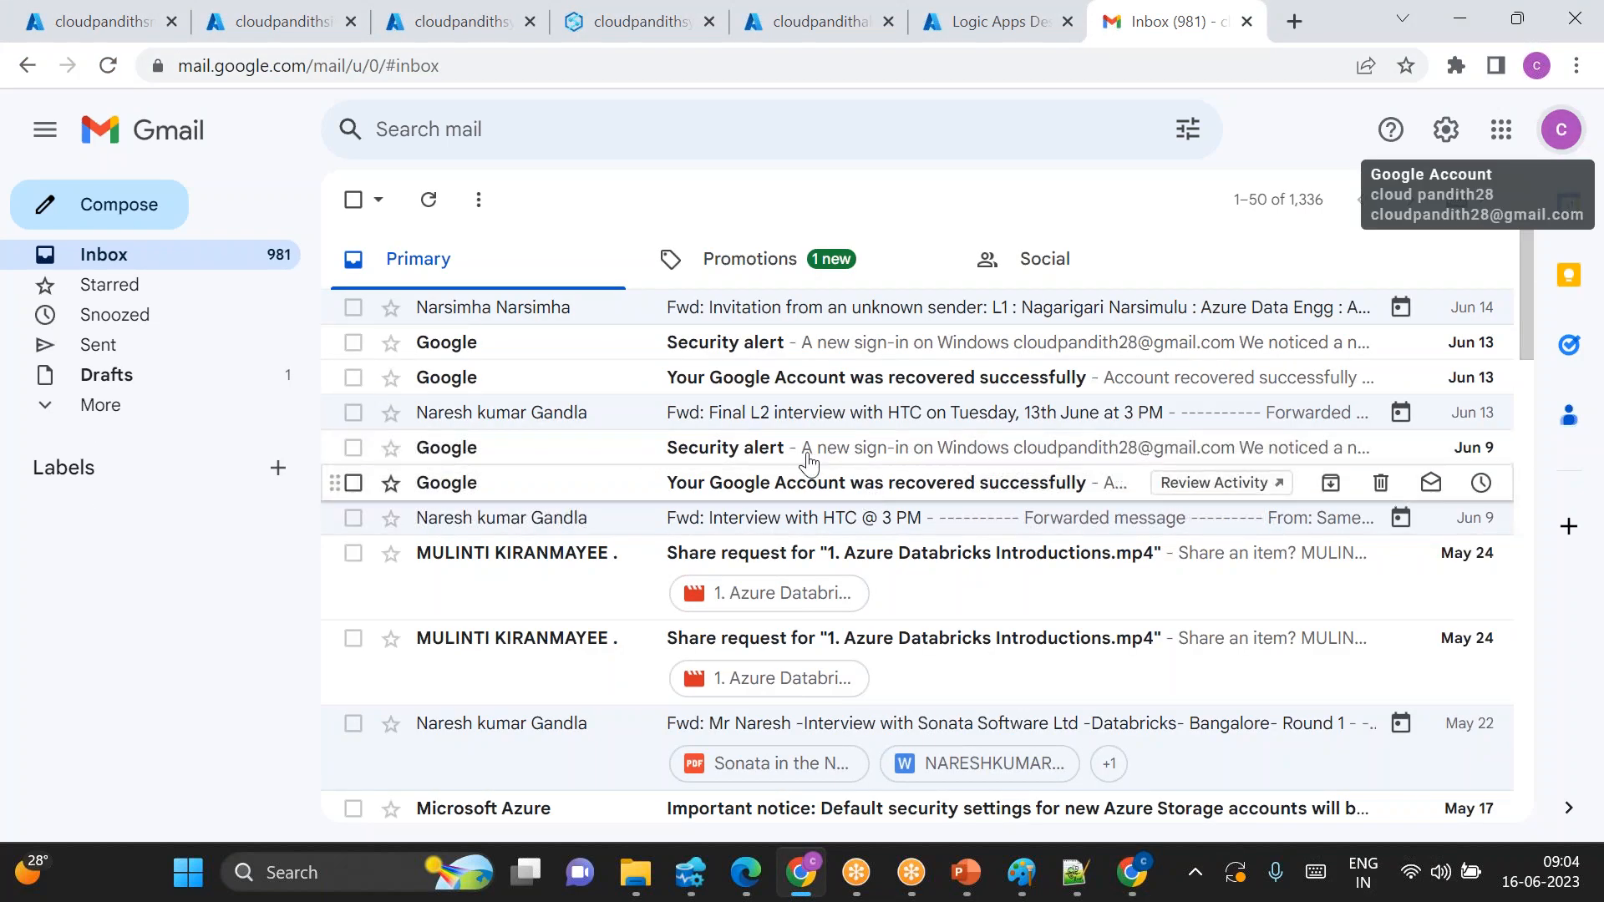
Step: Switch to the Logic Apps Designer tab, then bring the SQLQuery_7 editor in Azure Data Studio forward
click(662, 49)
click(951, 41)
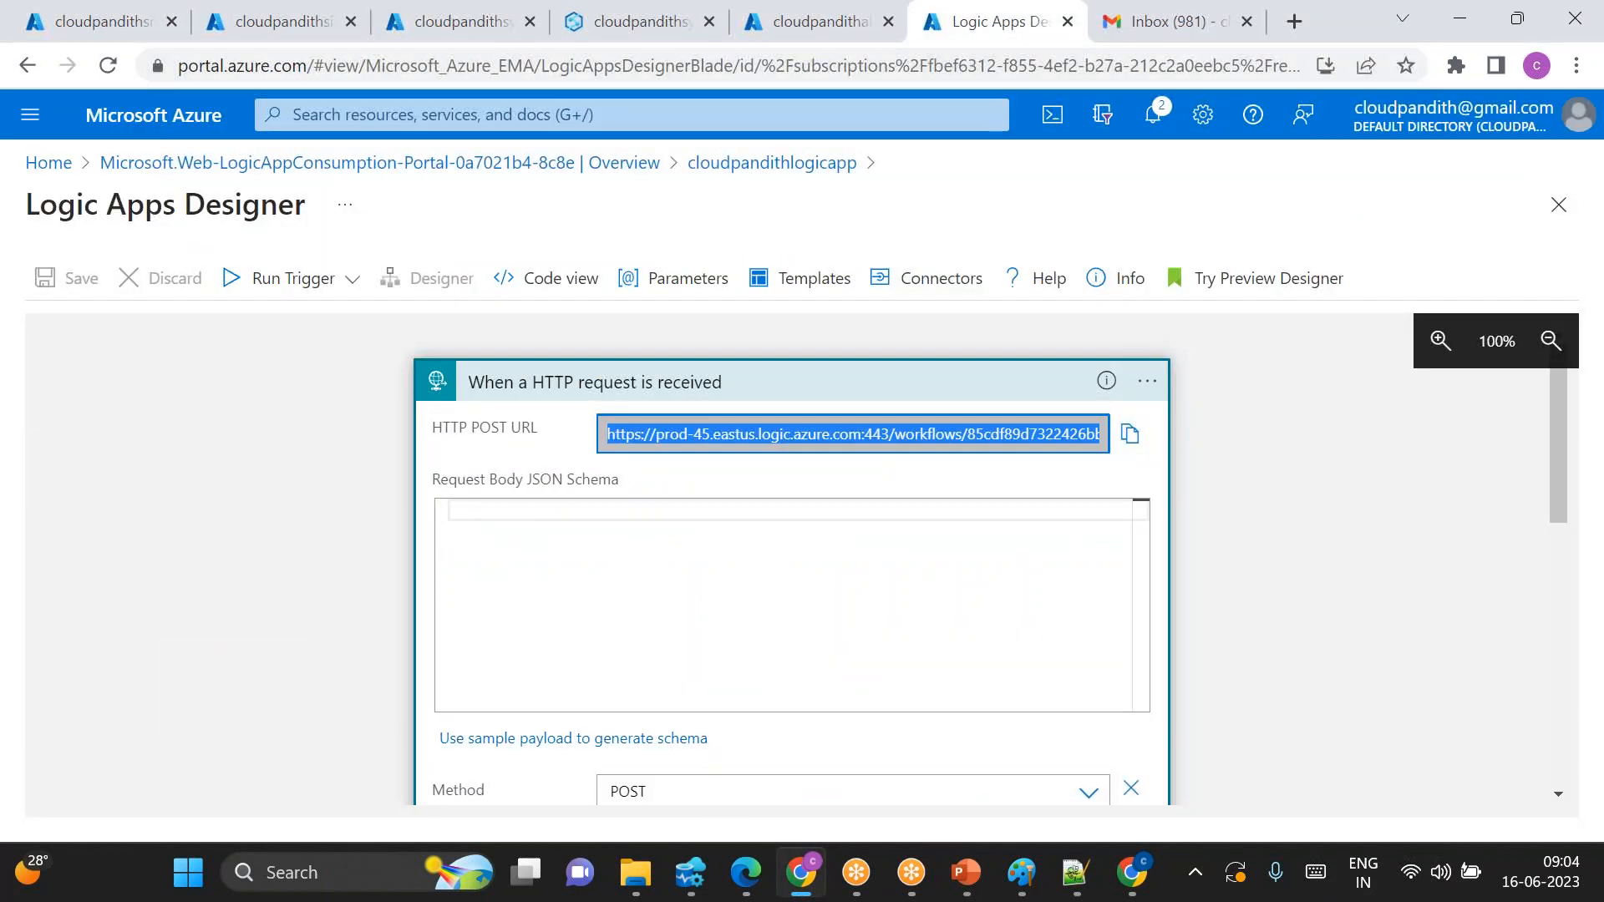
click(695, 890)
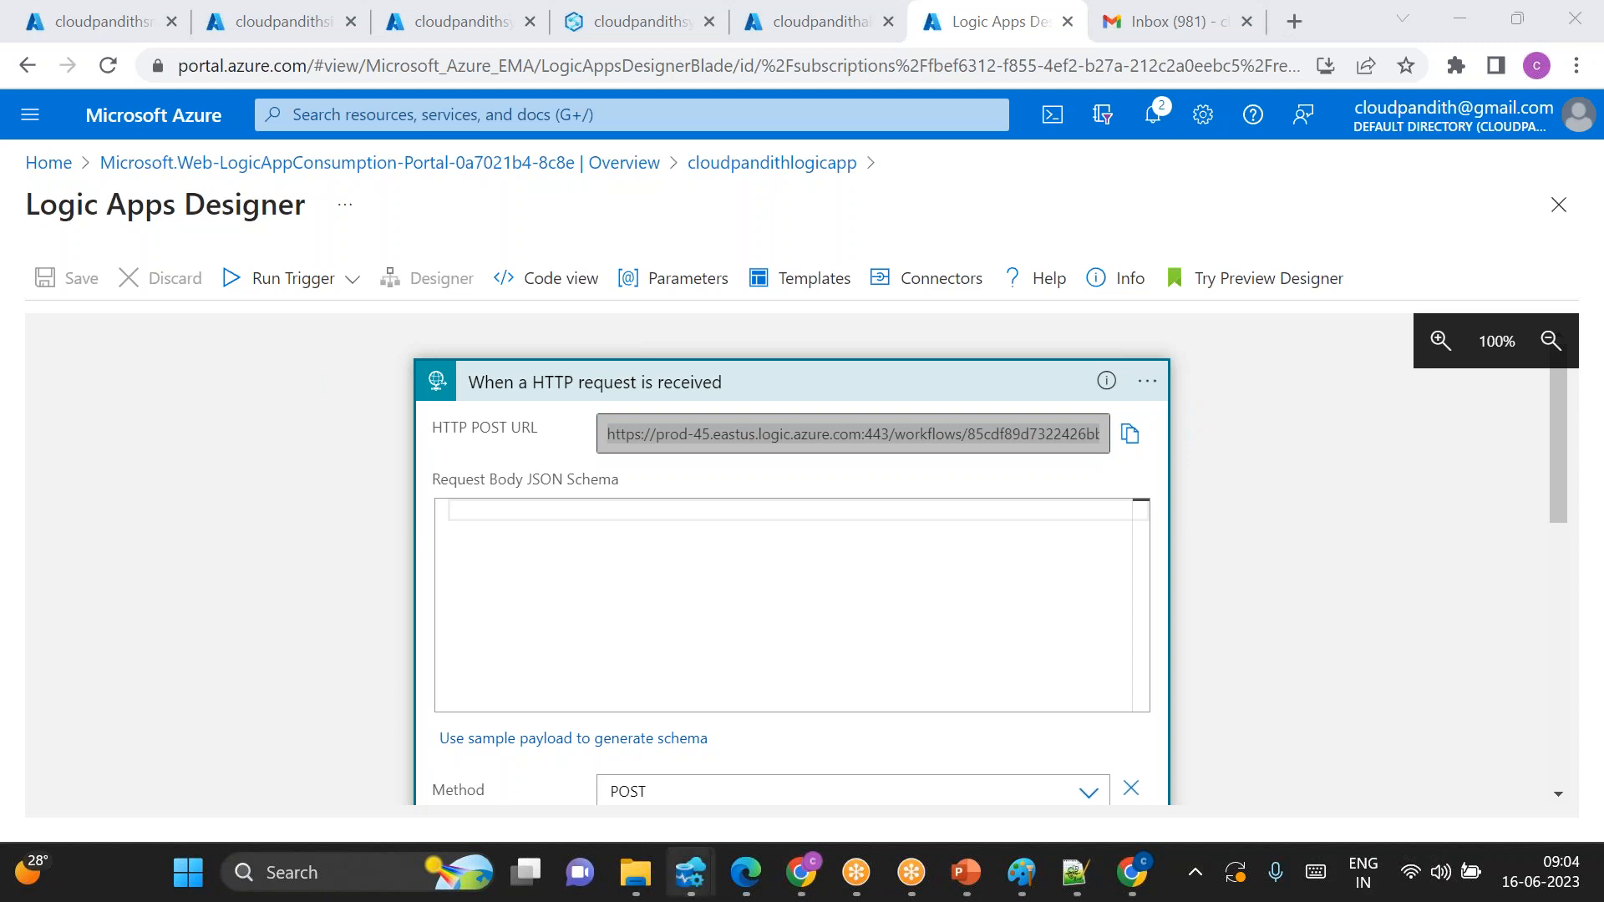
click(579, 735)
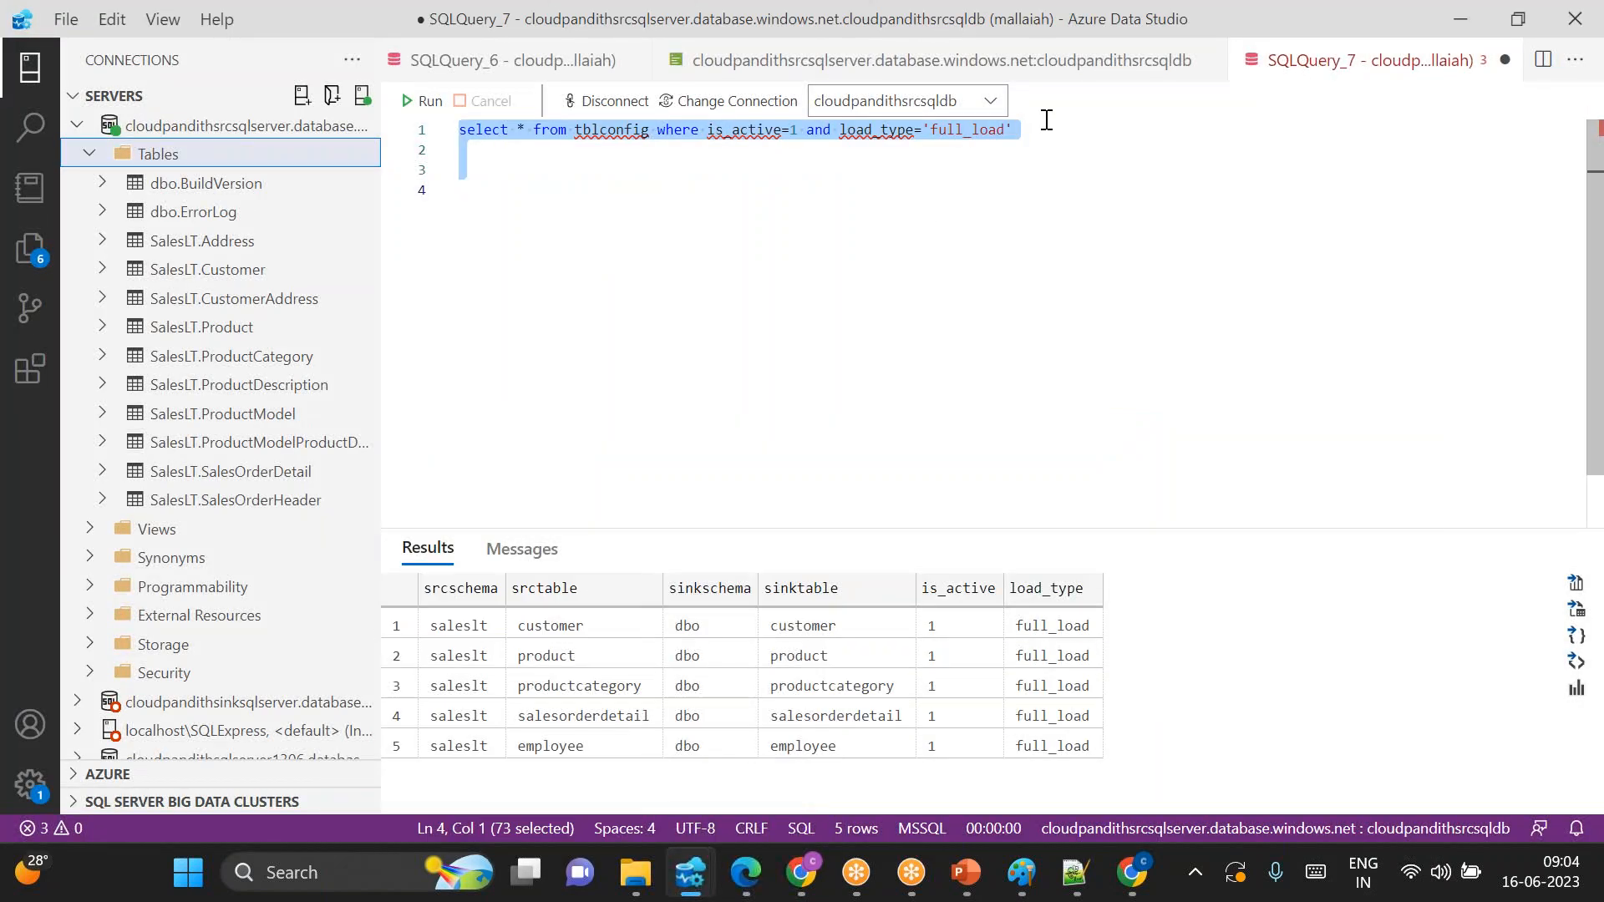
Step: Add 'select * from pipeline_logs' below the existing query and run just that line
key(Left)
key(Return)
key(Return)
key(End)
key(Return)
key(Return)
key(Return)
text(select * from p)
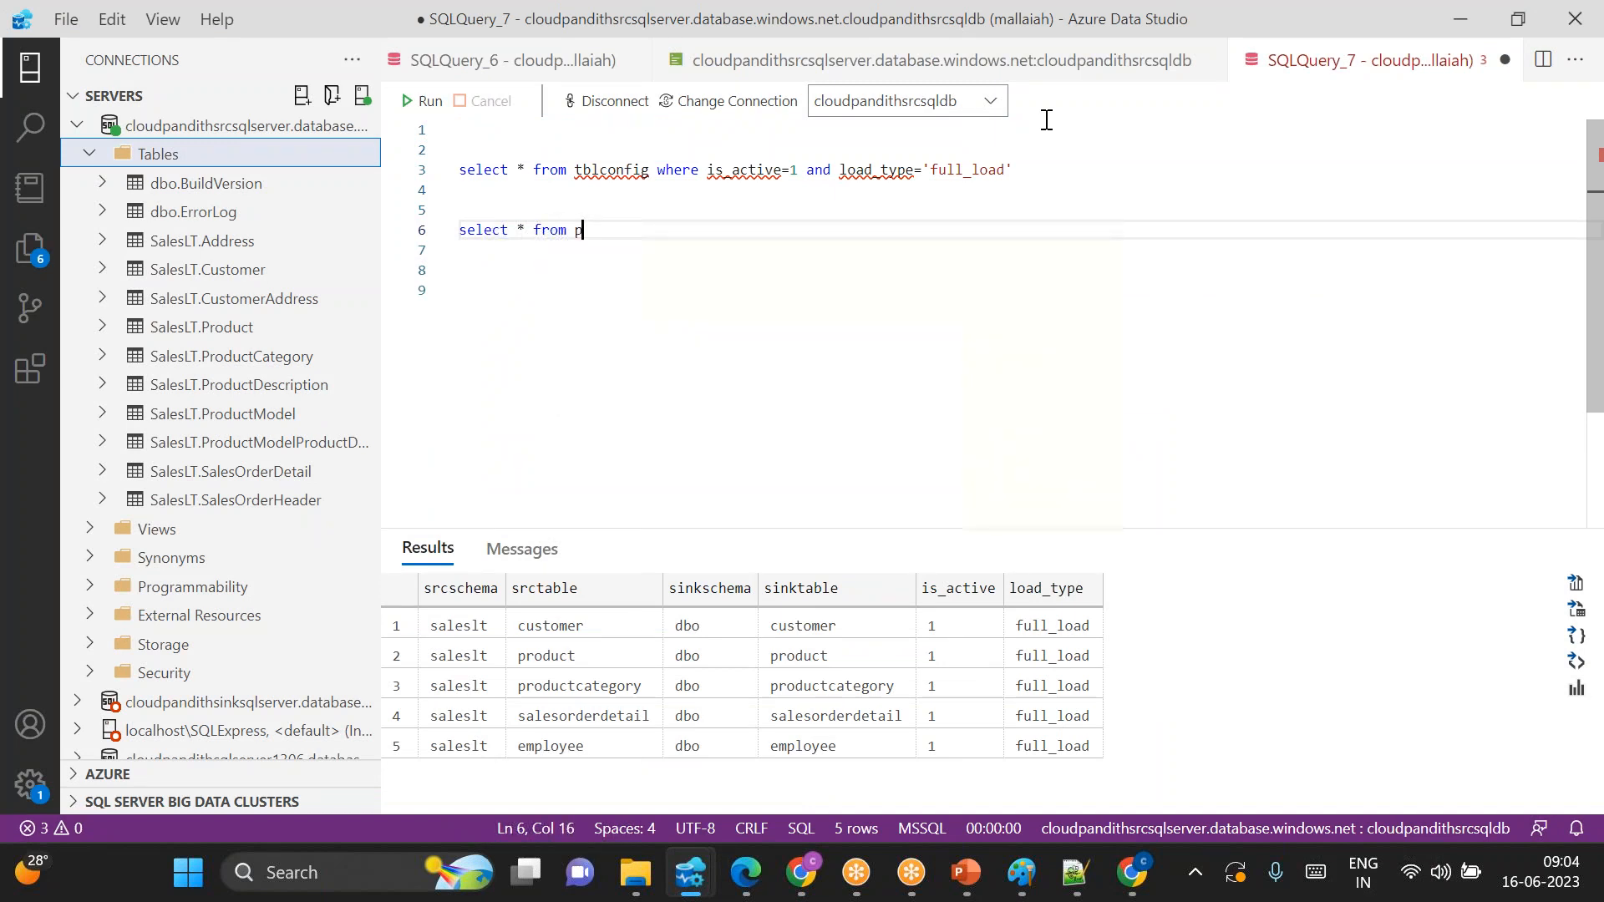
text(ipeline_logs)
key(shift+Home)
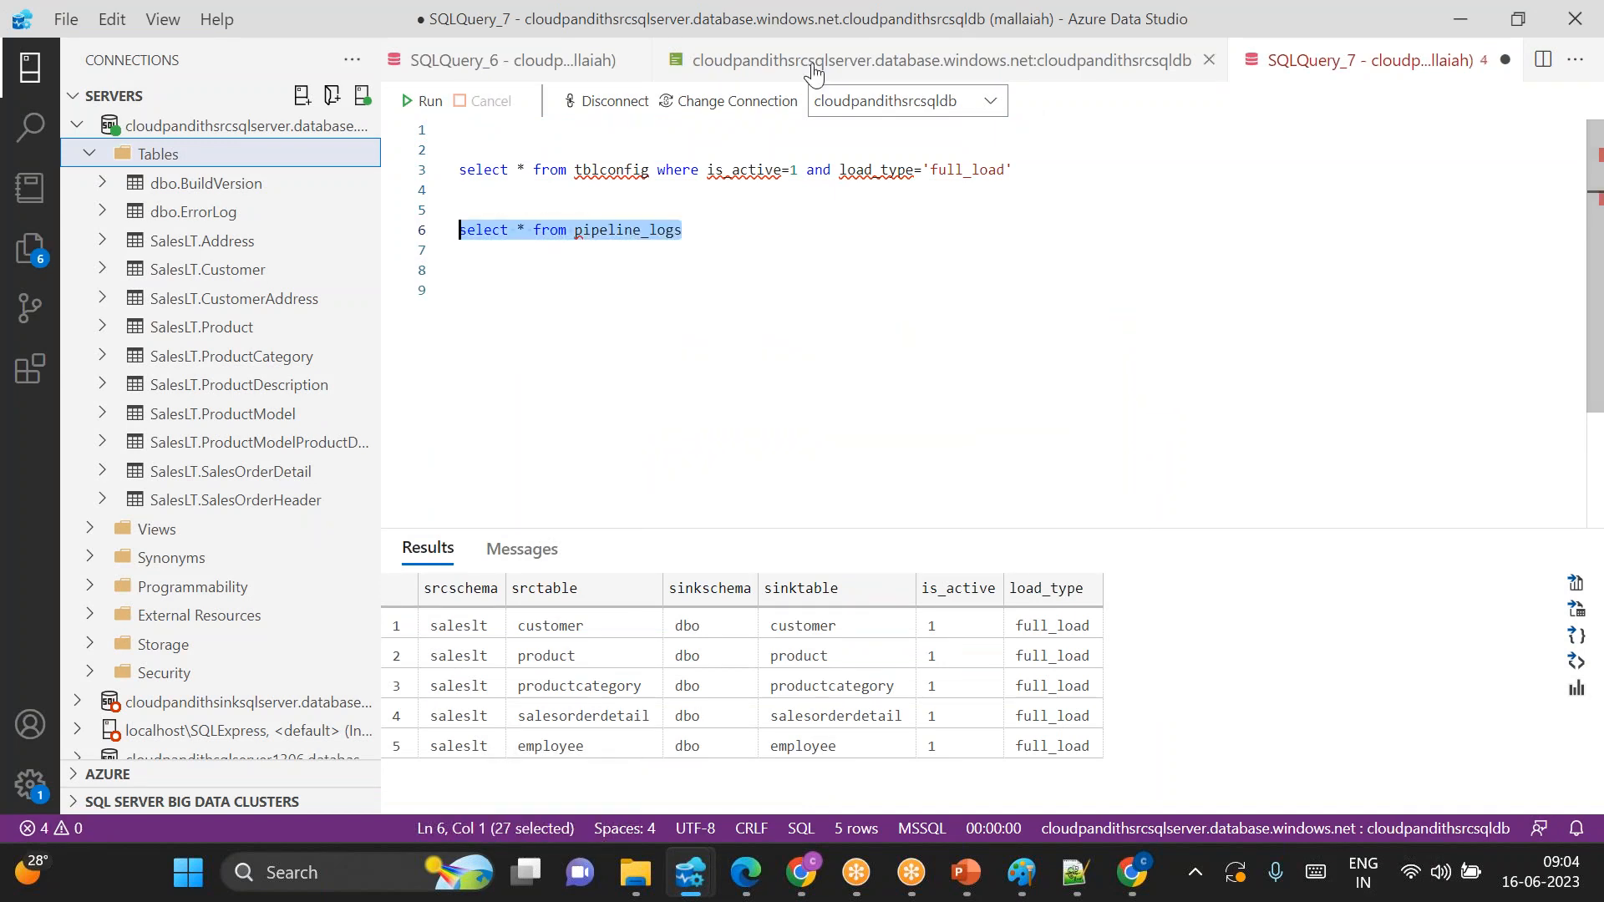
click(424, 100)
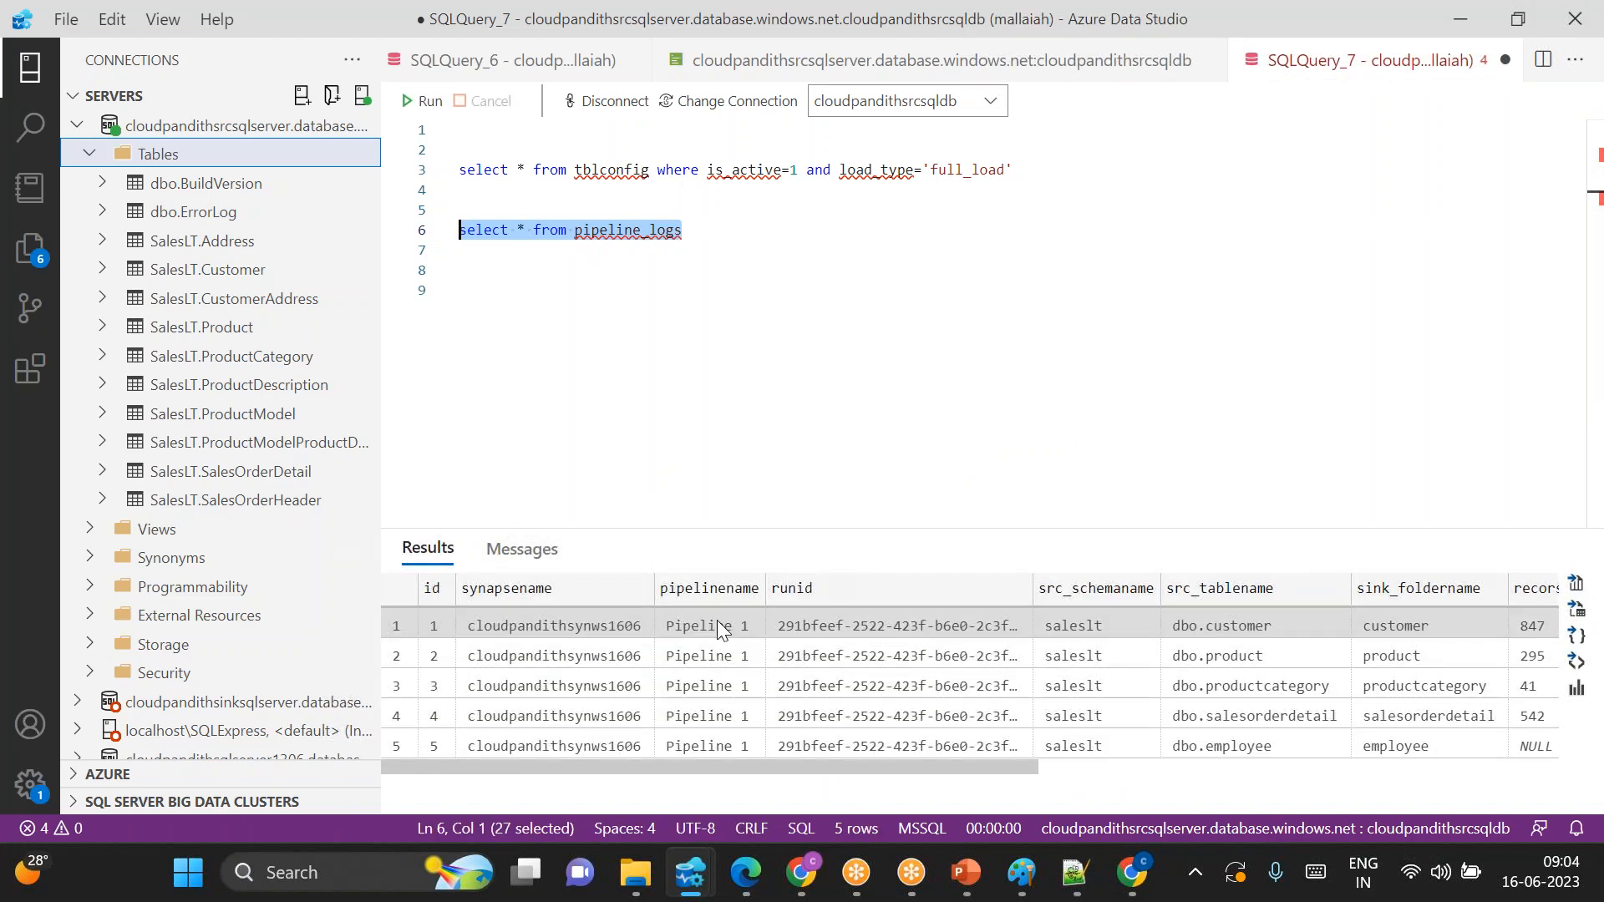
Step: Inspect the five log rows, picking out the dbo.employee load with failed status
drag(710, 626, 712, 749)
scroll(712, 749, right, 10)
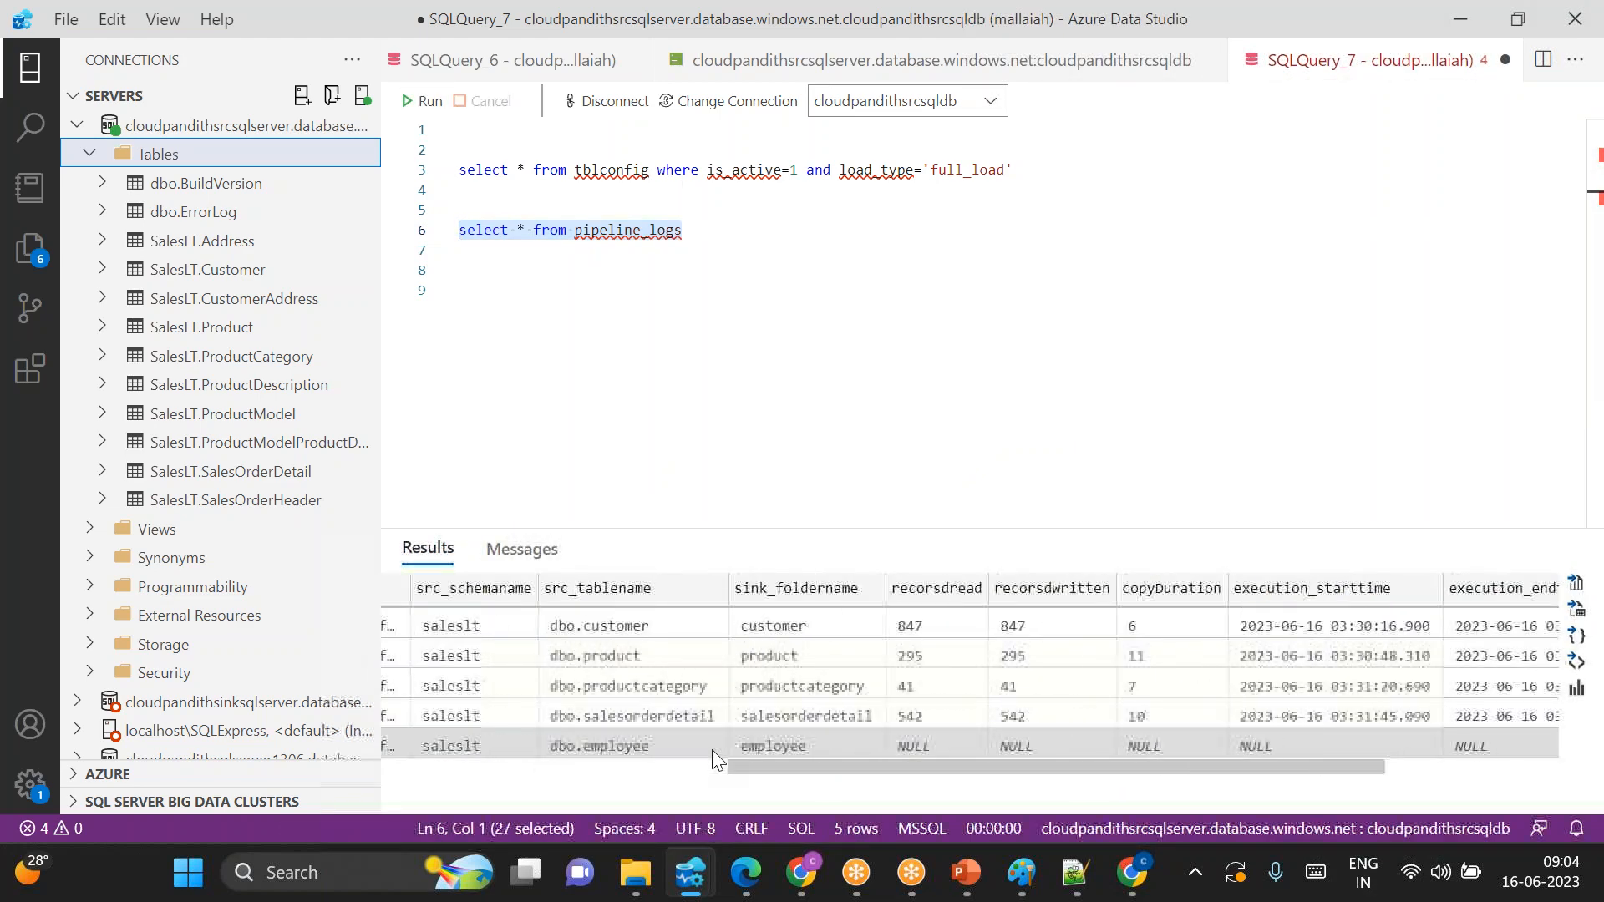
drag(752, 746, 1440, 742)
click(1375, 743)
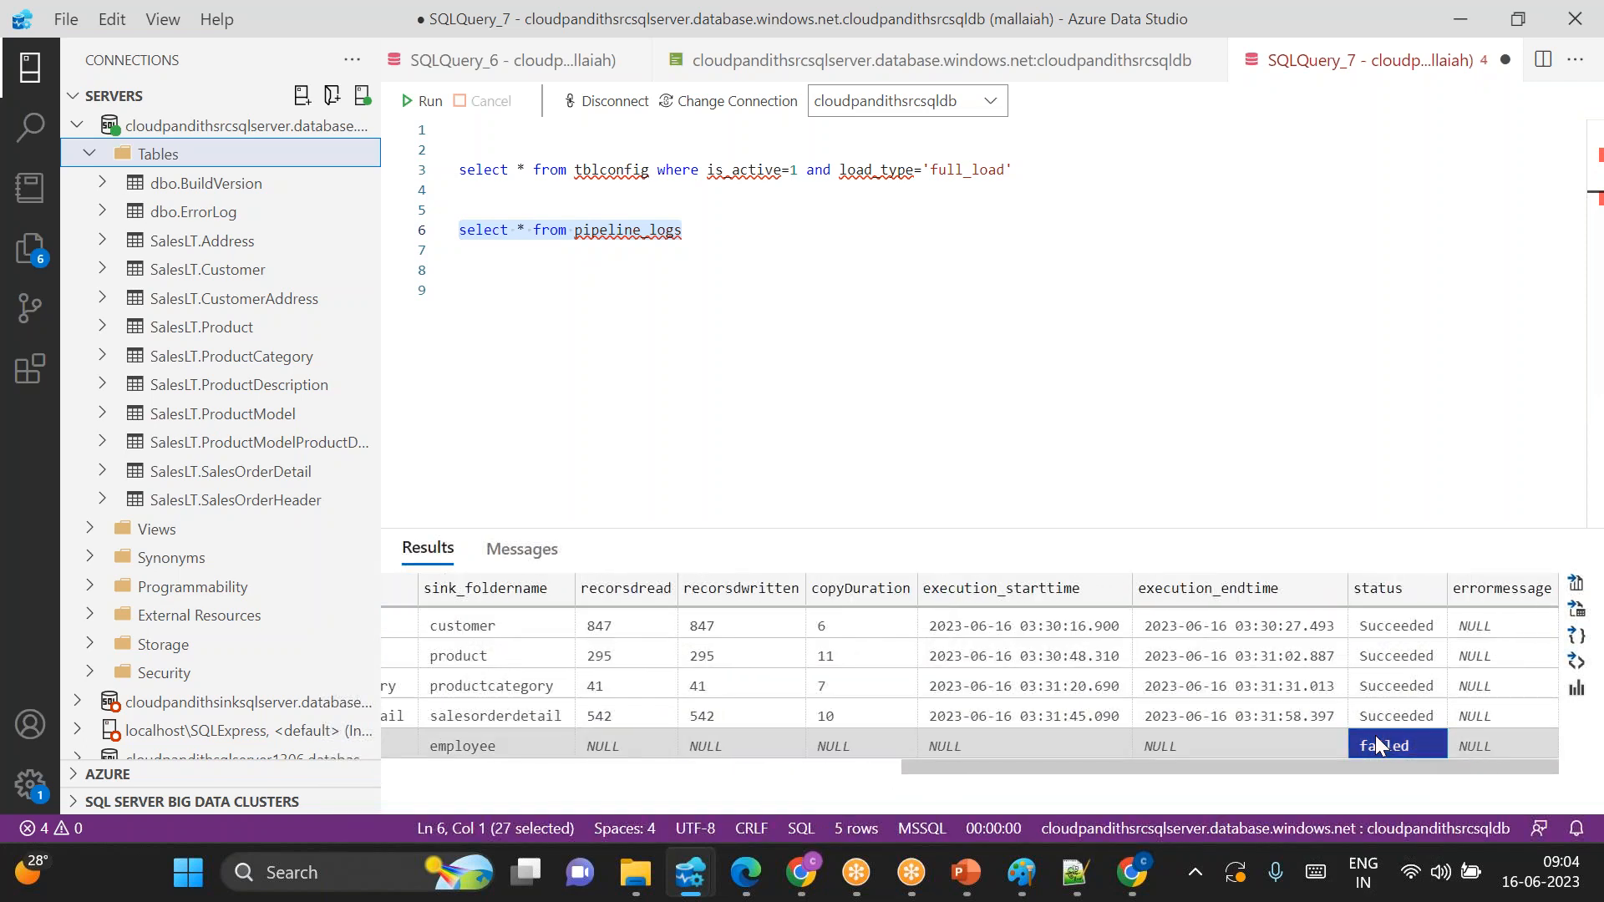
scroll(929, 735, left, 10)
drag(454, 748, 920, 749)
click(1140, 743)
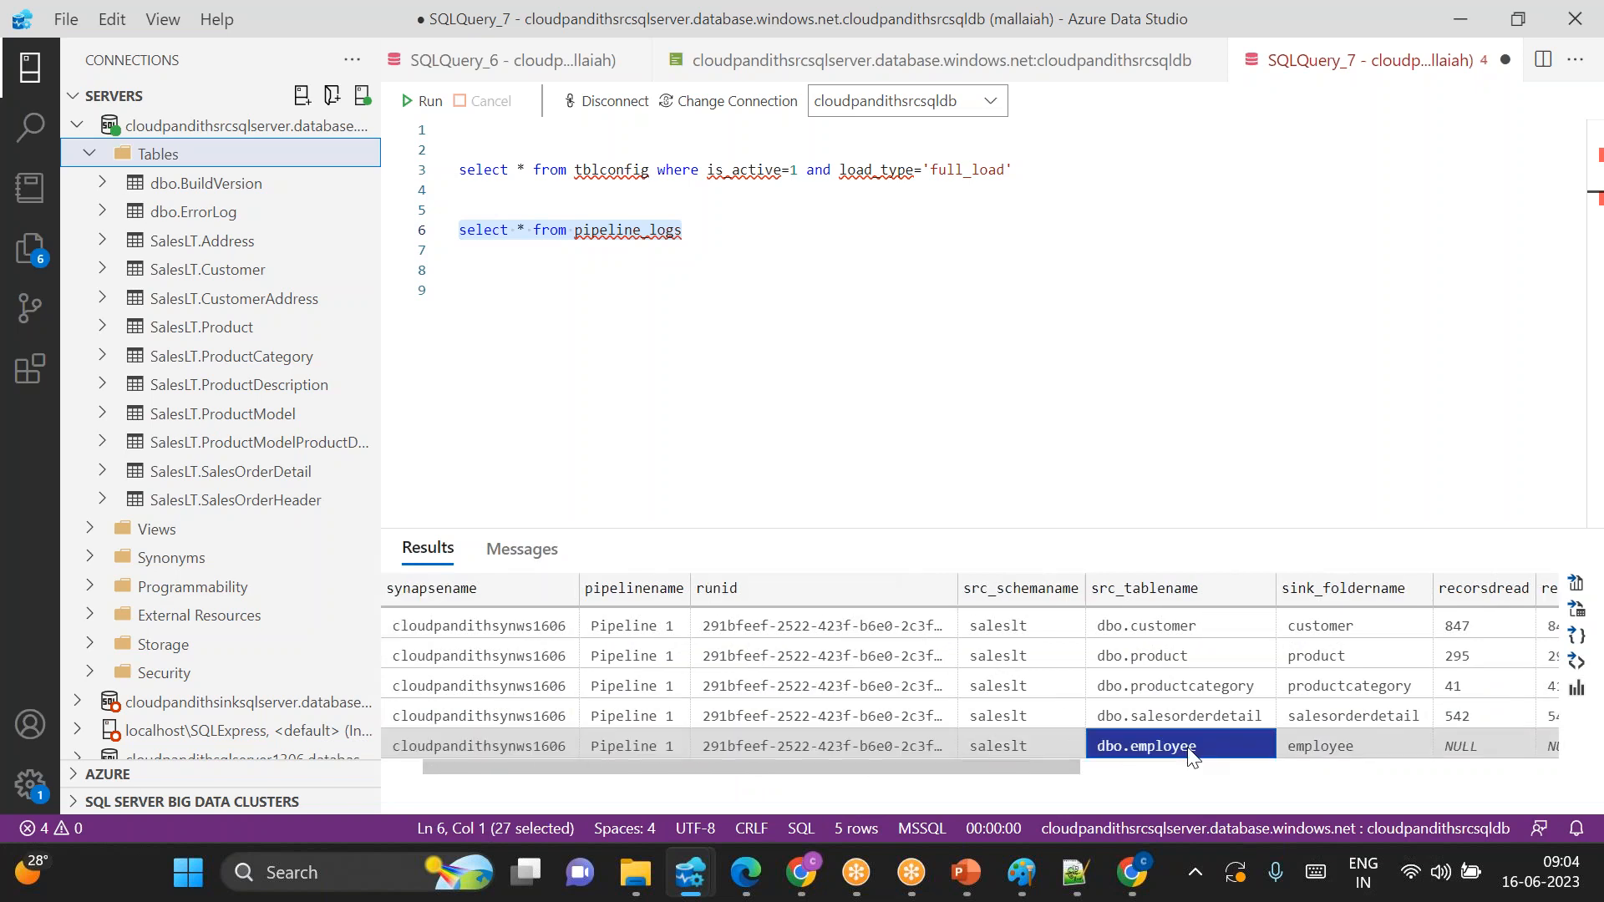
scroll(1186, 747, right, 10)
click(1406, 749)
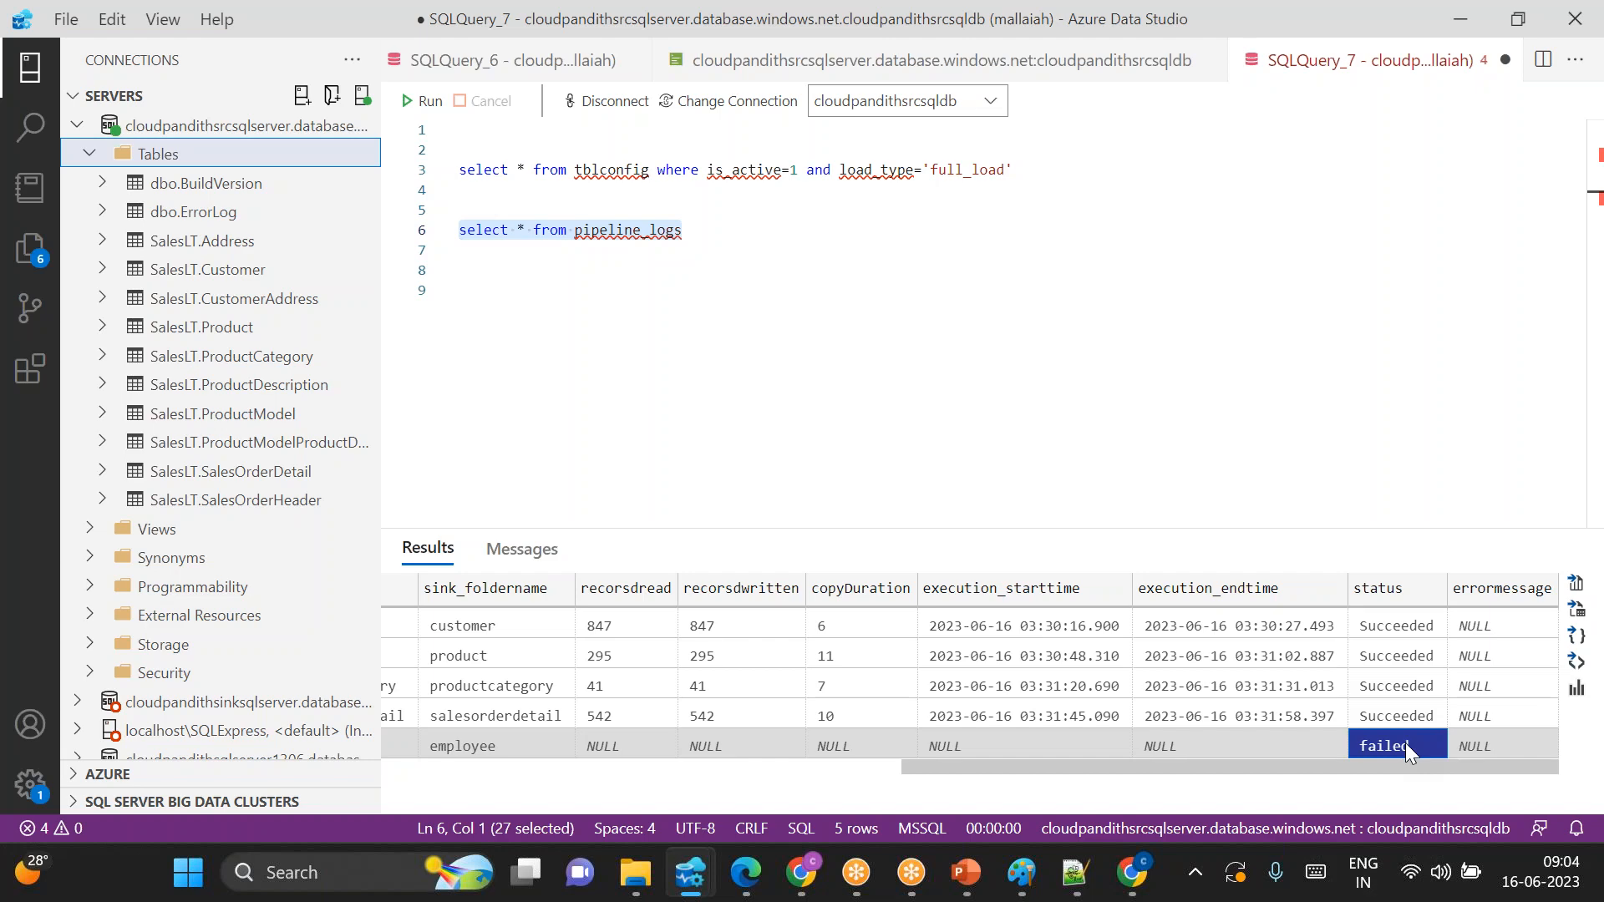
scroll(1190, 713, left, 10)
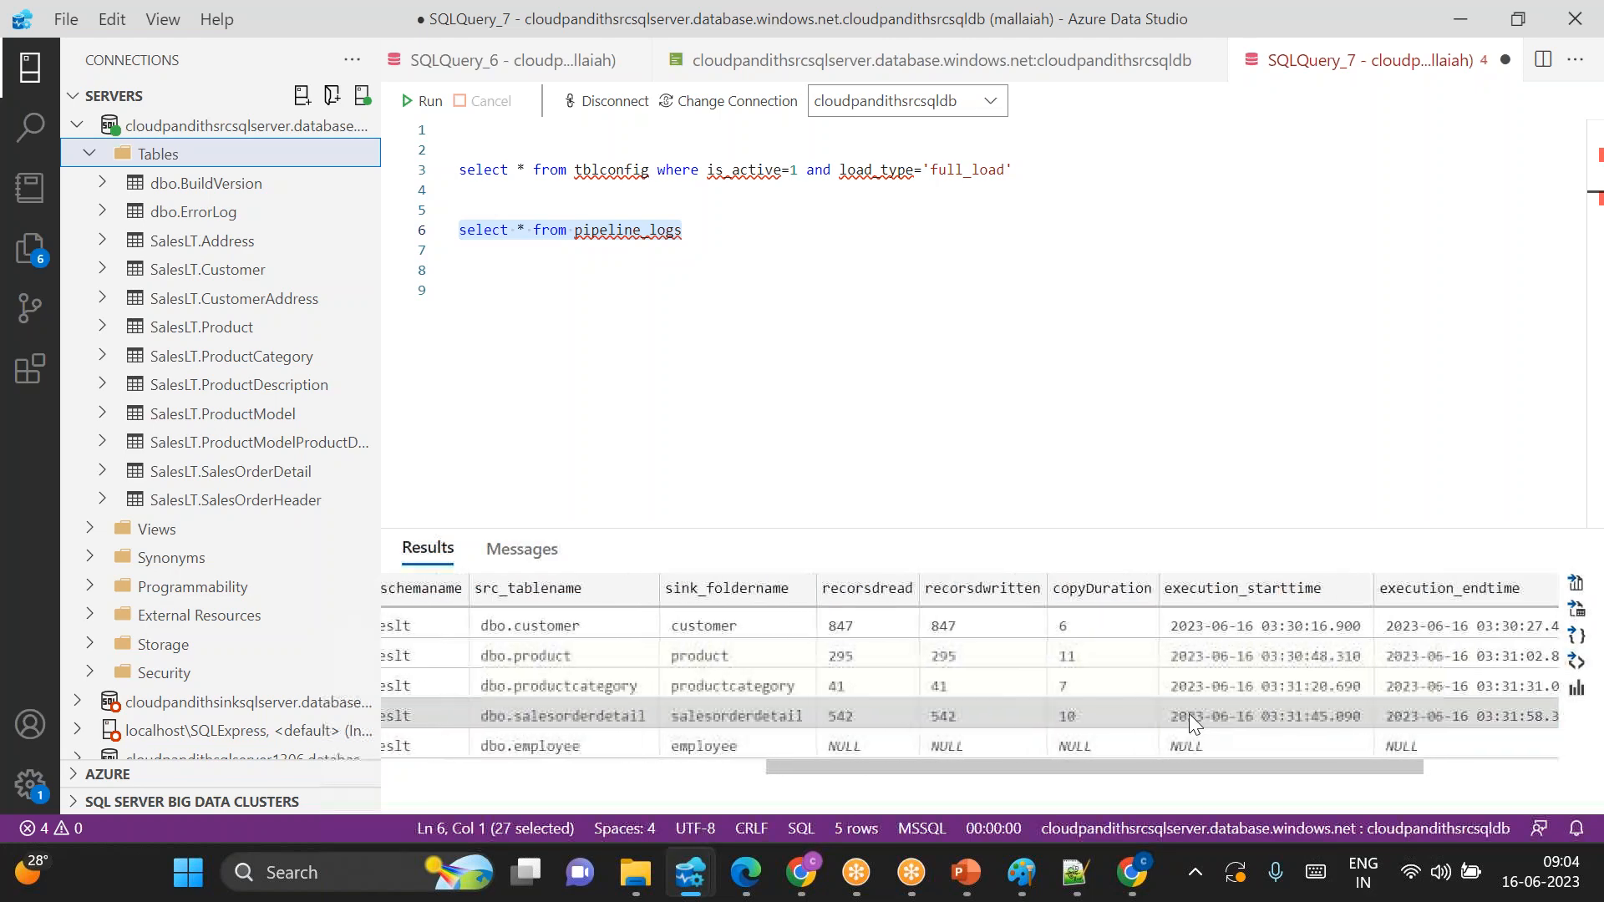
scroll(1190, 714, right, 10)
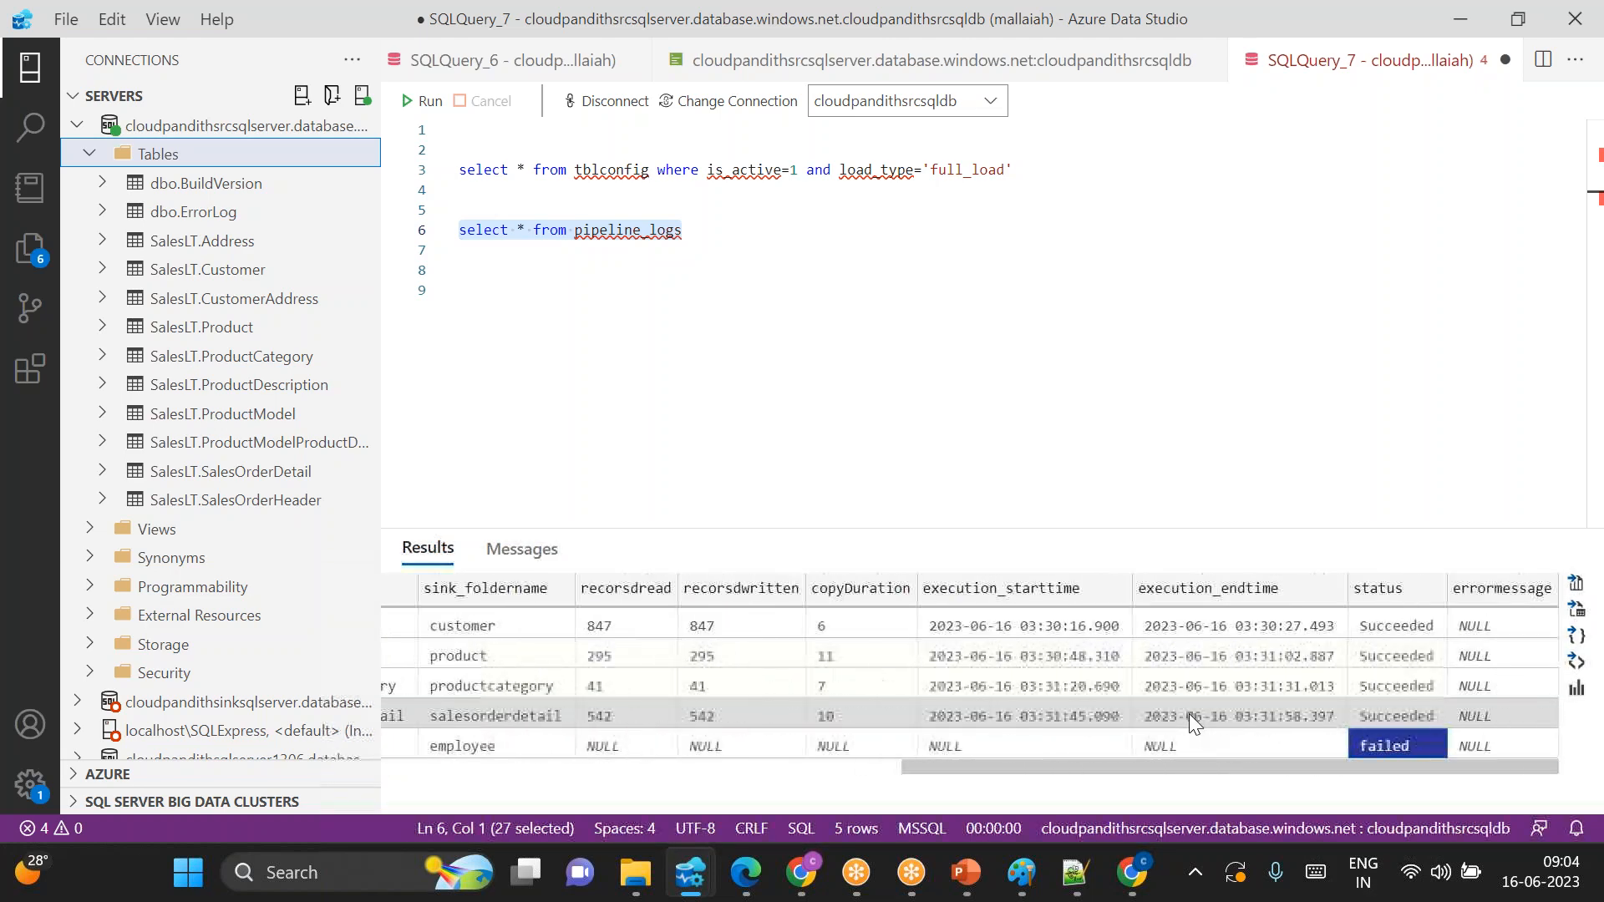
scroll(957, 675, left, 10)
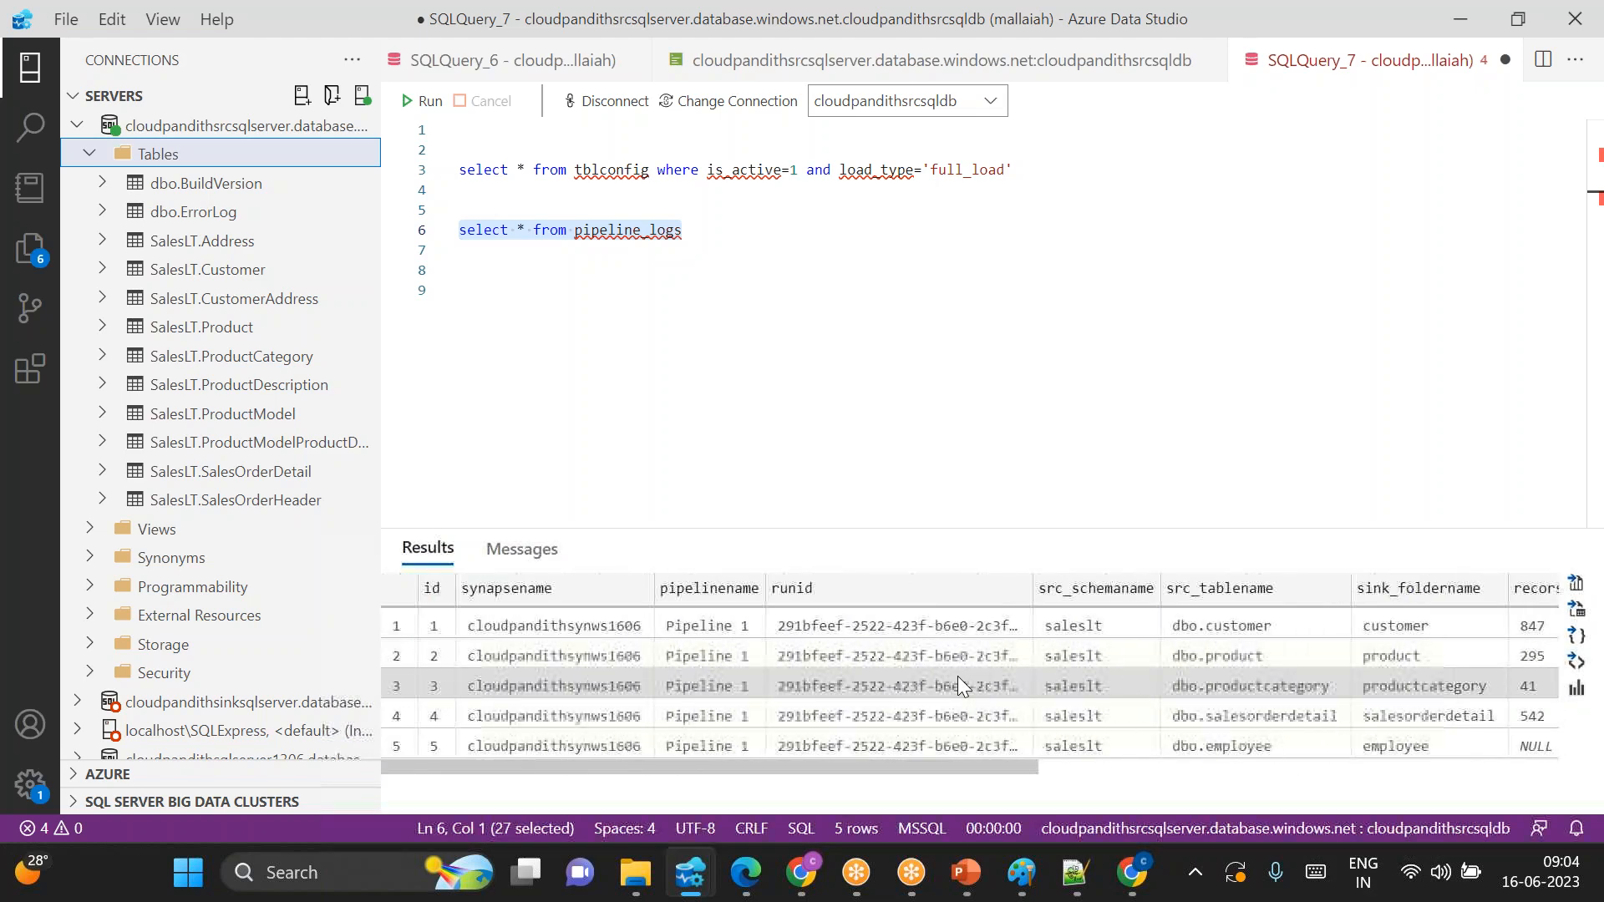
click(723, 233)
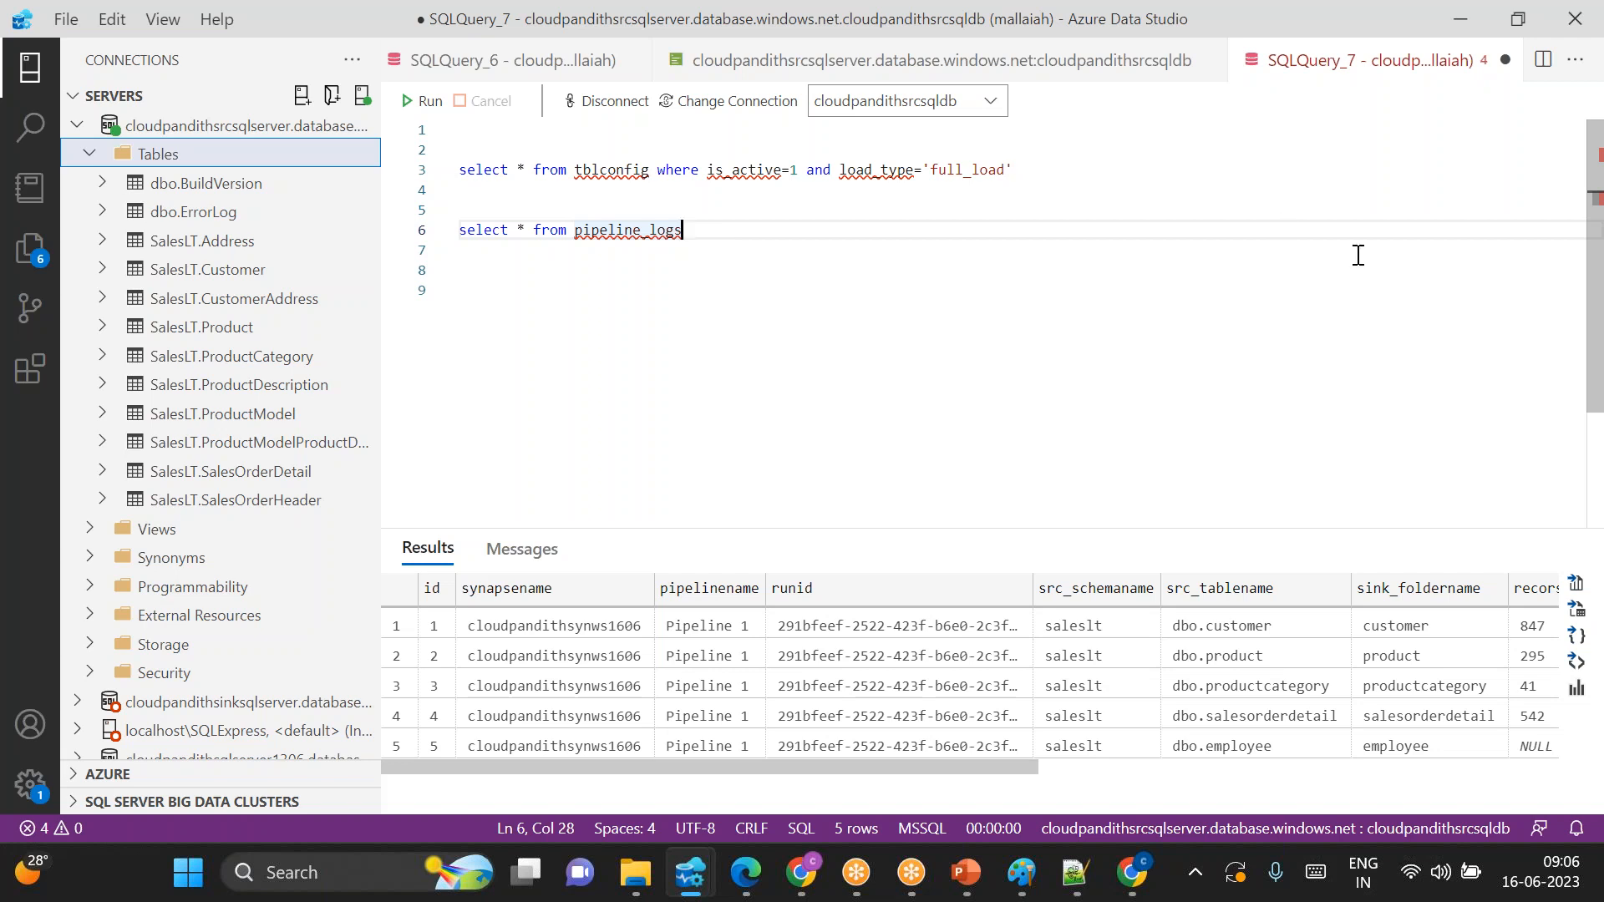
click(1576, 418)
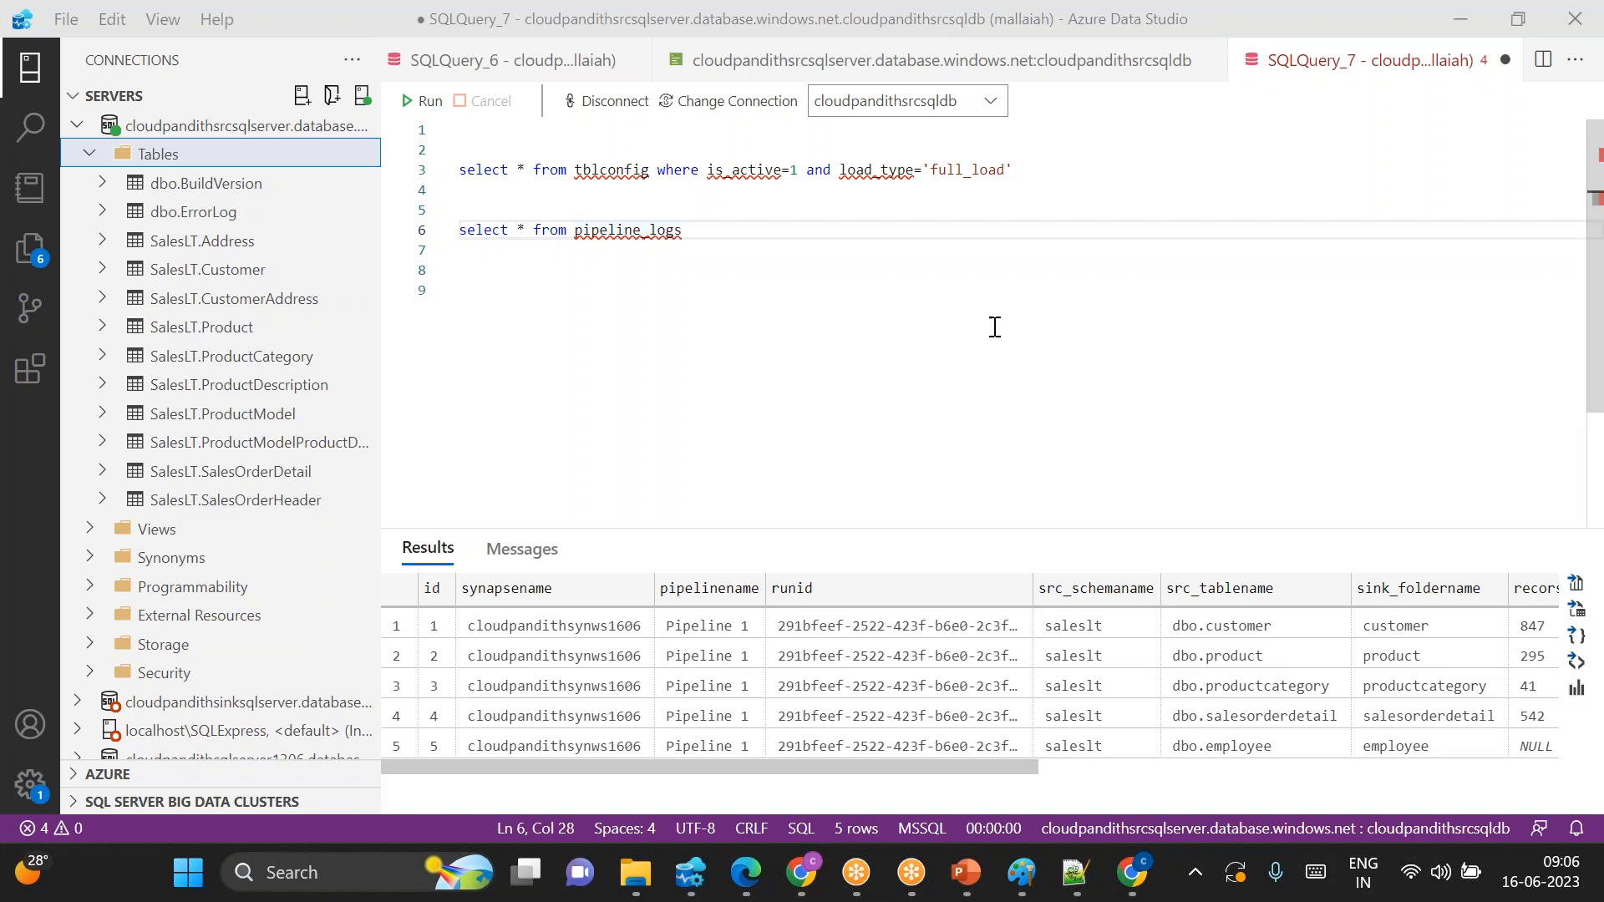
click(967, 318)
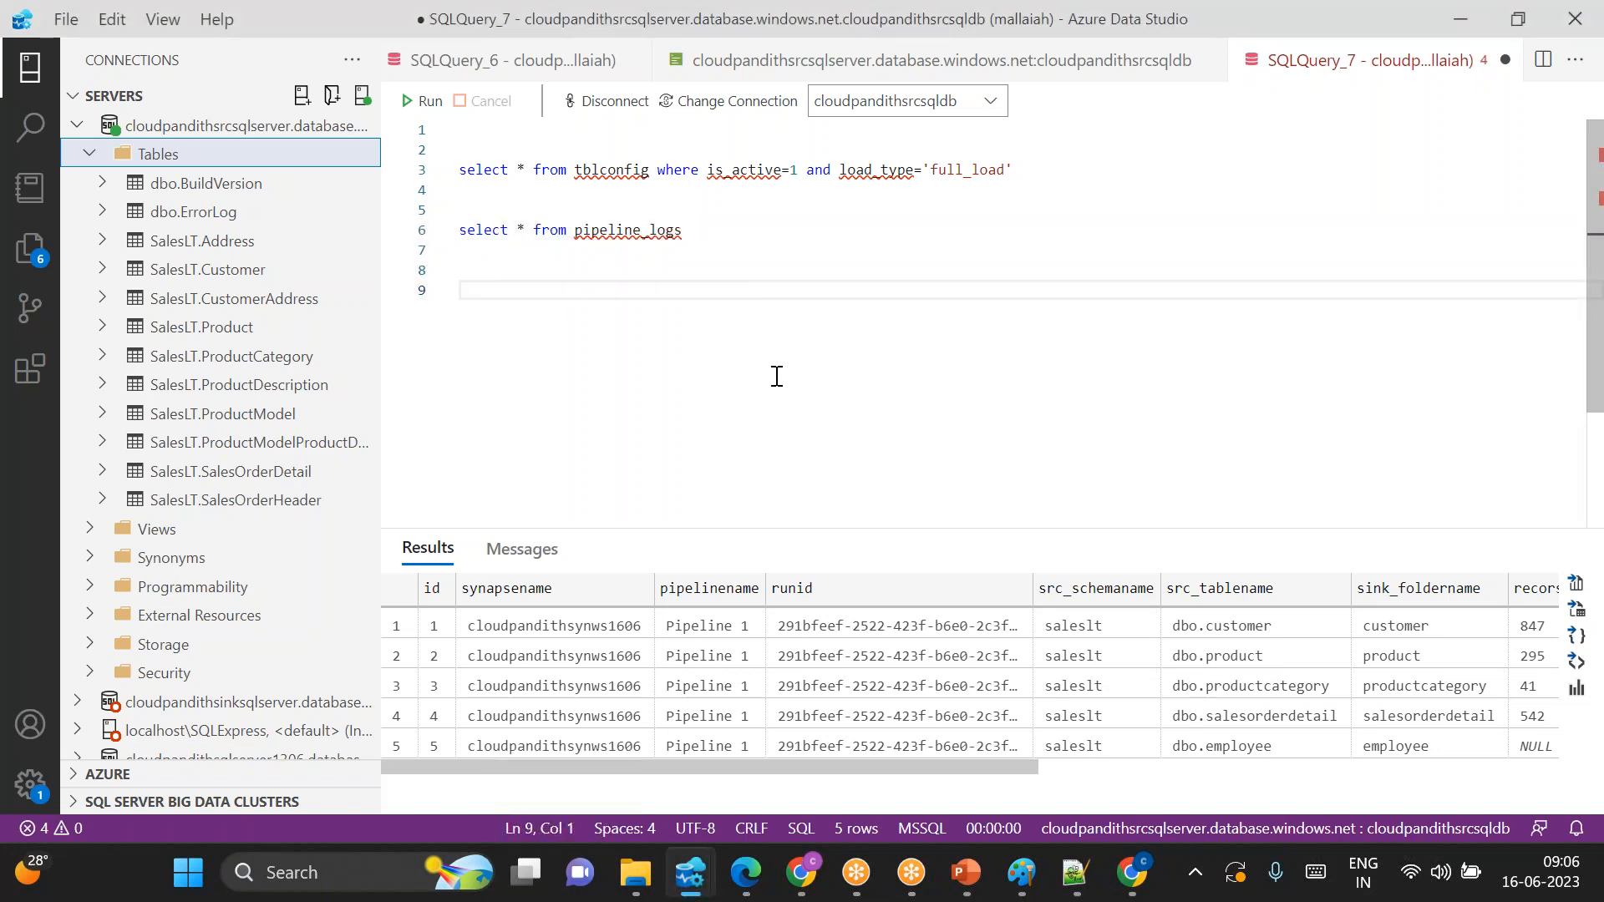
double_click(660, 231)
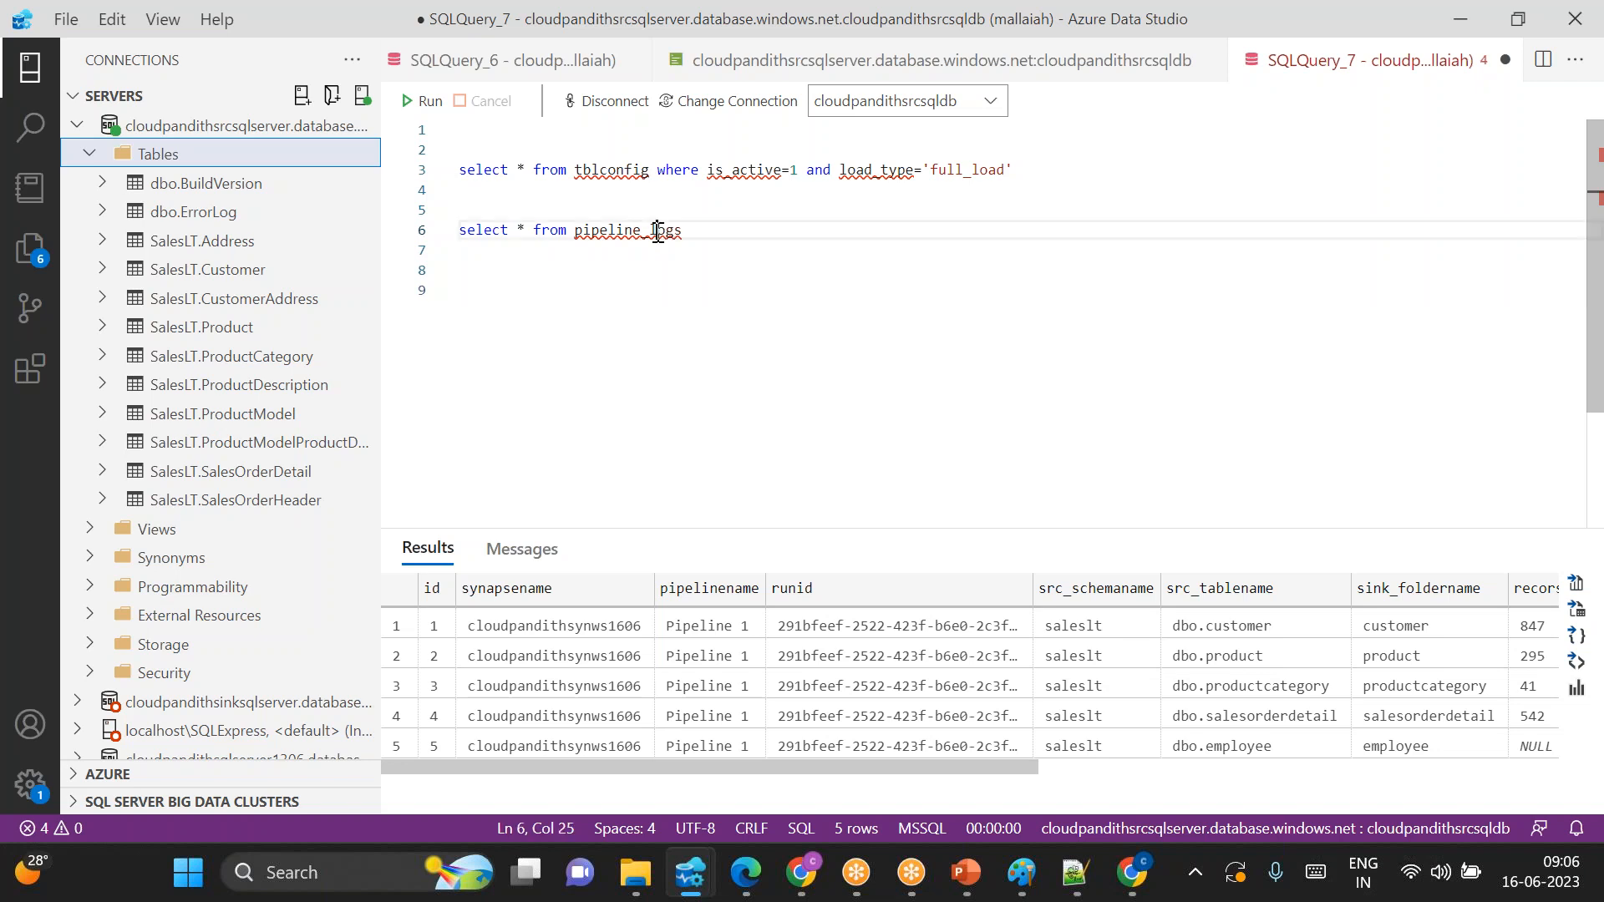
click(749, 232)
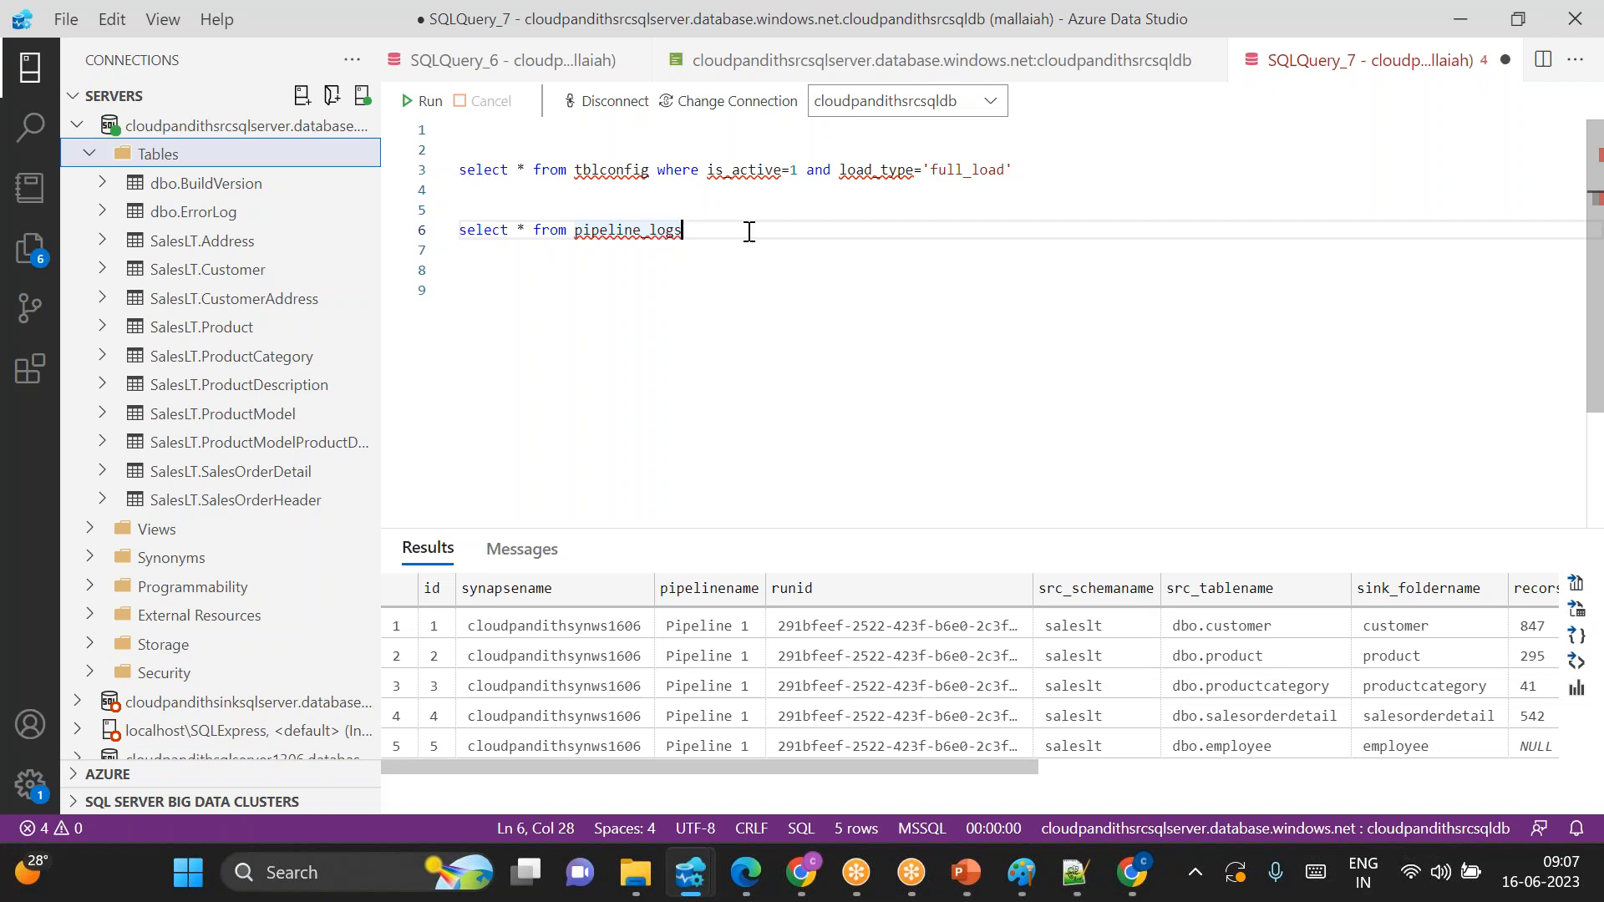
Step: Highlight the tblconfig and pipeline_logs queries, then bring up Gmail showing the 'Pipeline failed!!!' alert
drag(680, 207, 443, 134)
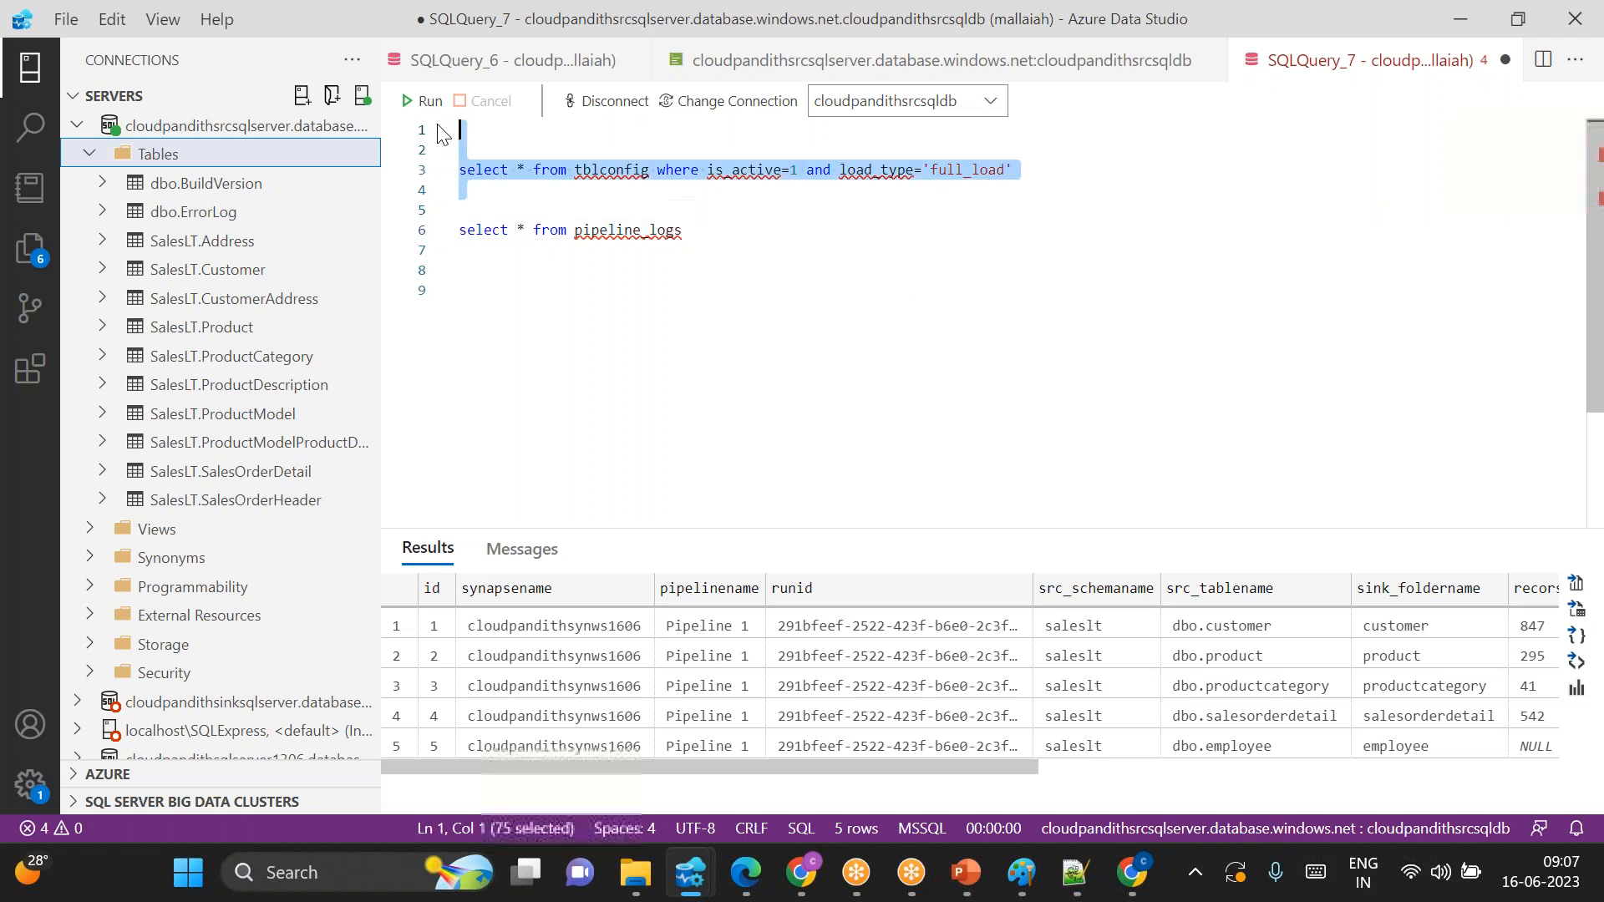
click(726, 238)
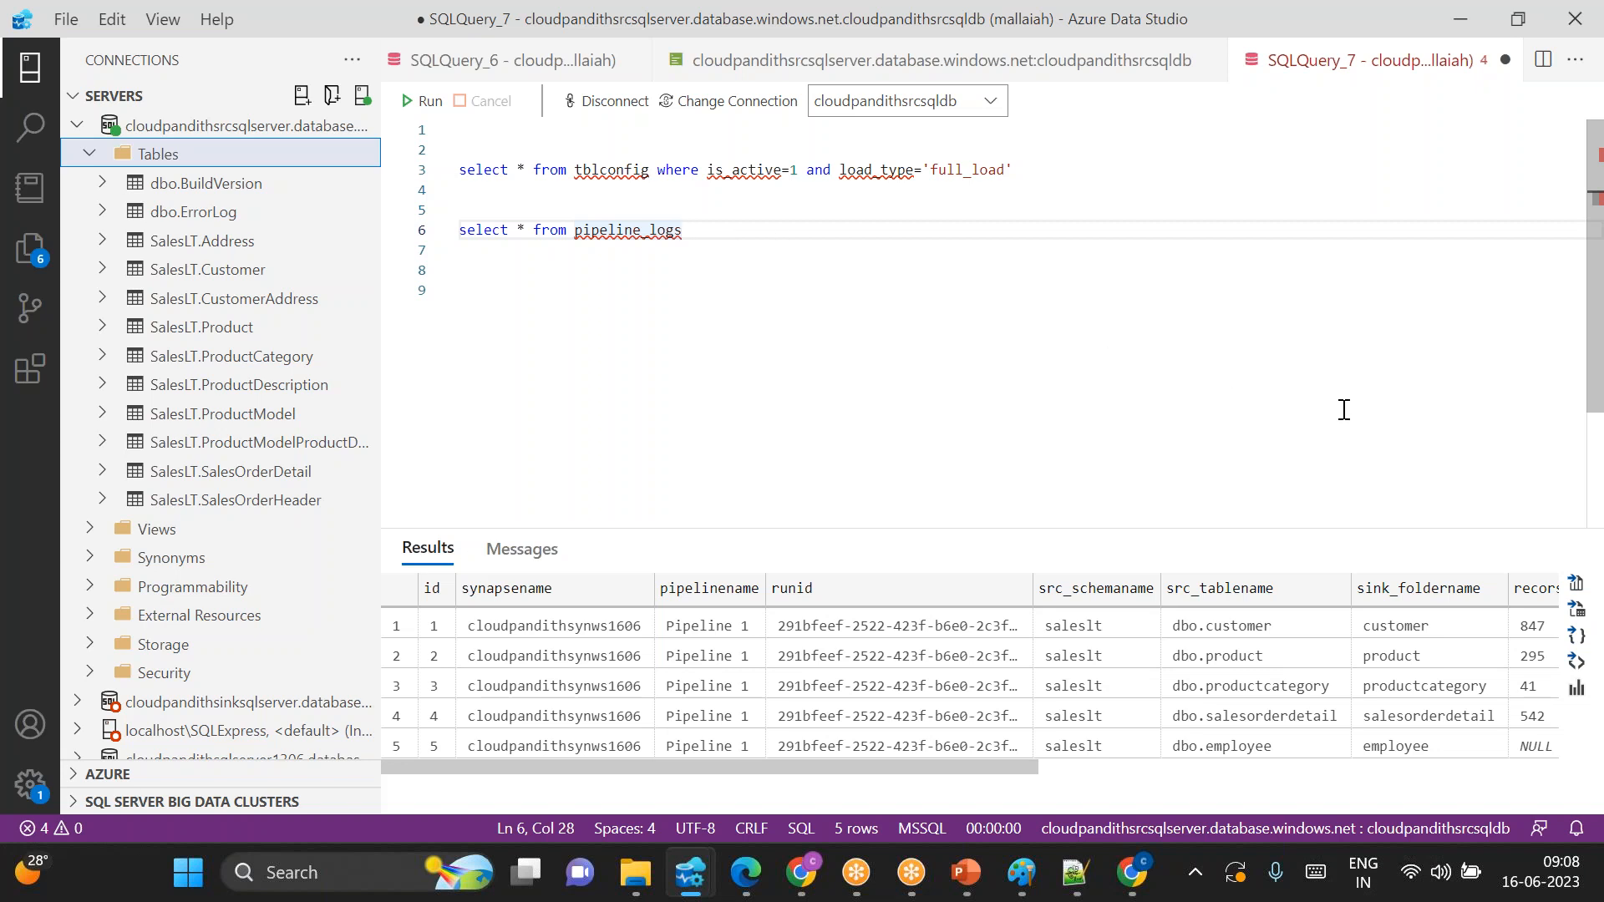
triple_click(700, 233)
click(700, 233)
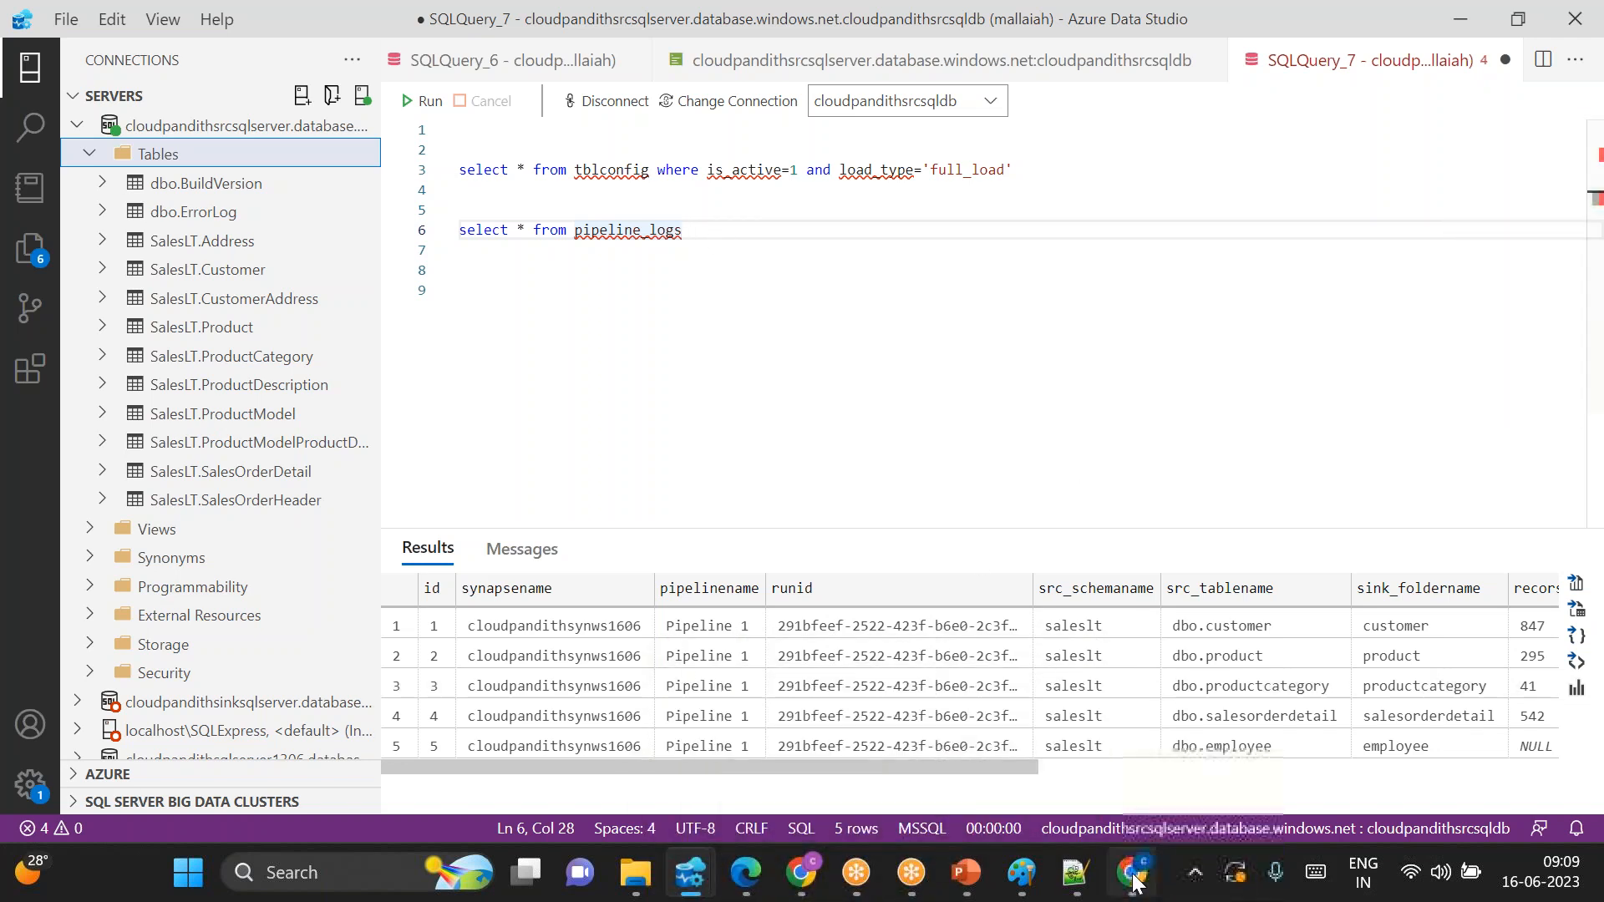
mouse_move(684, 231)
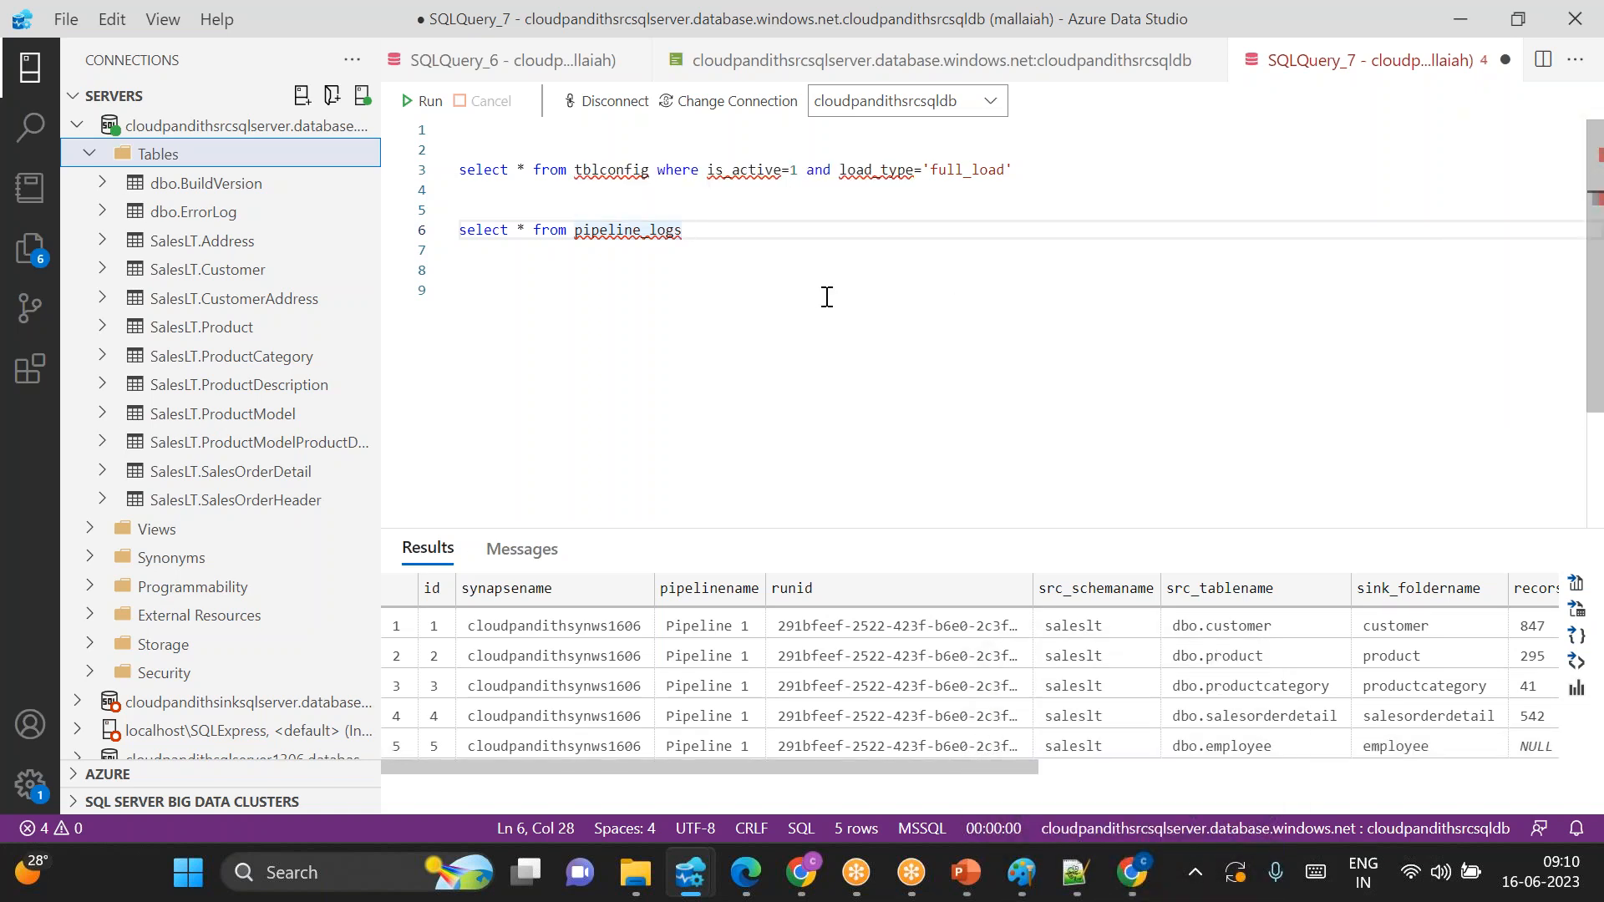
mouse_move(1132, 872)
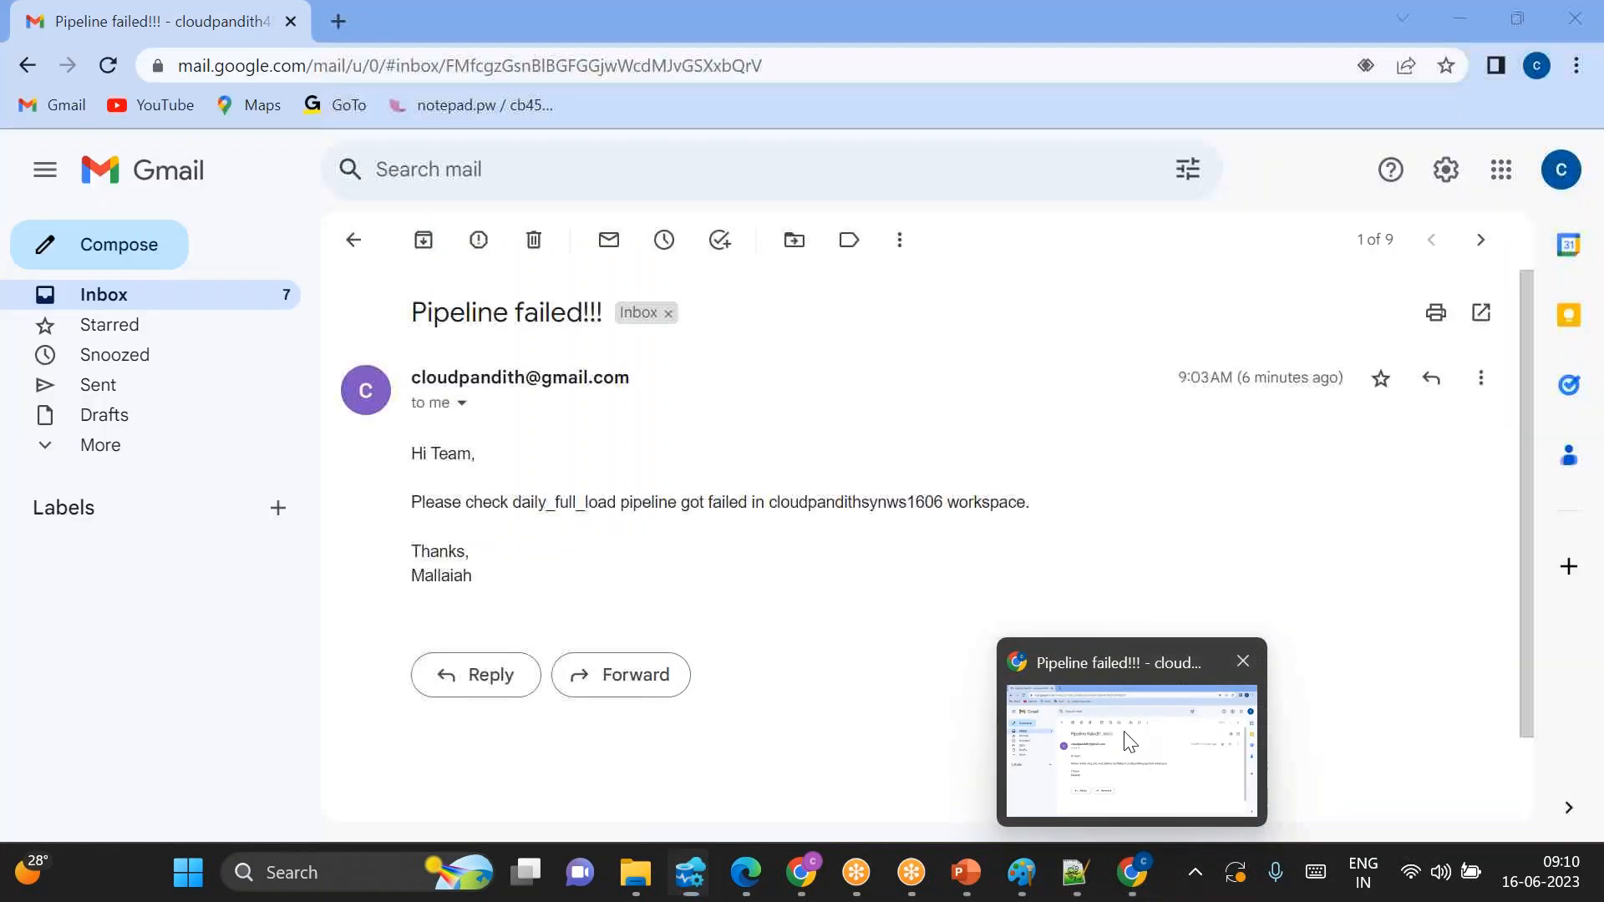
click(1129, 742)
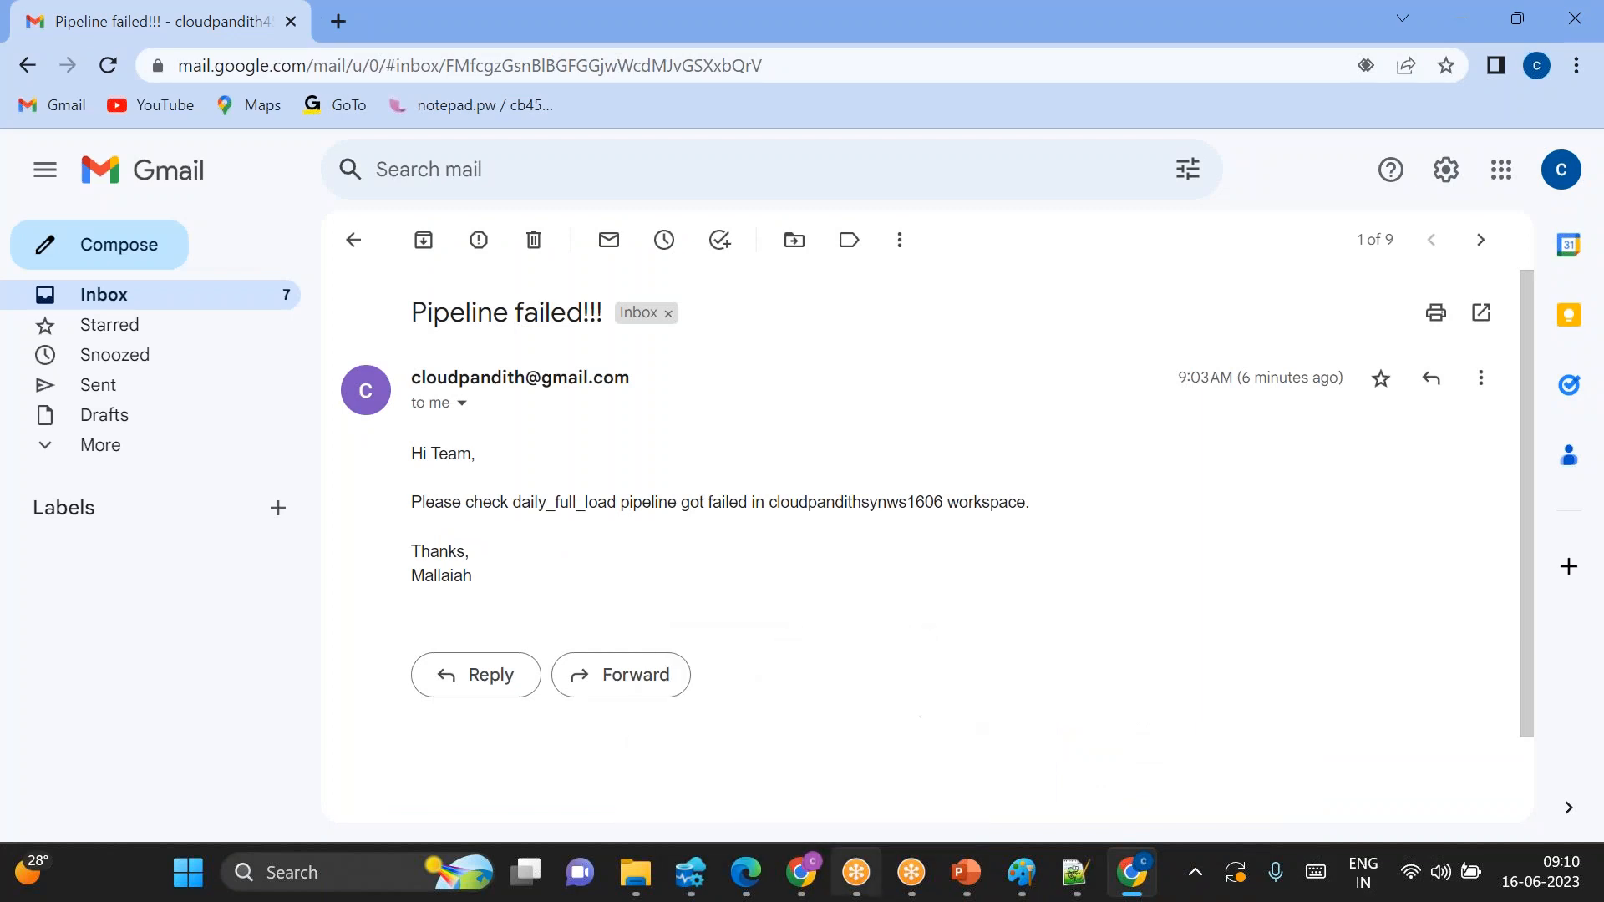
mouse_move(800, 872)
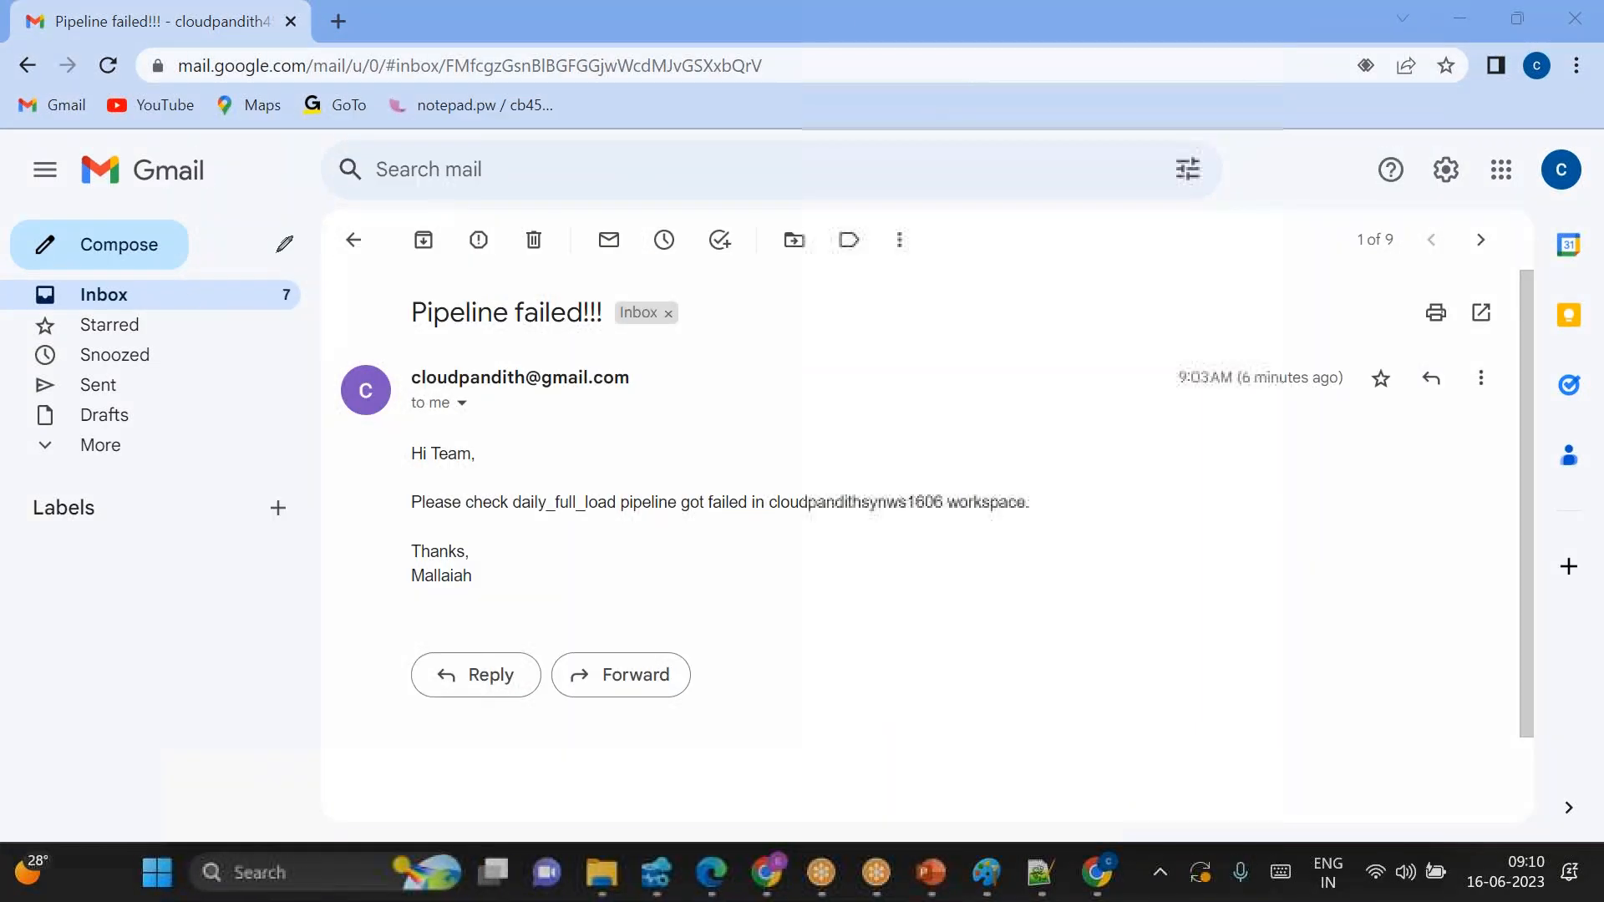
mouse_move(107, 335)
mouse_down()
mouse_move(197, 343)
mouse_move(117, 340)
mouse_up()
mouse_move(410, 211)
mouse_down()
mouse_move(420, 360)
mouse_move(393, 217)
mouse_up()
mouse_move(756, 115)
mouse_down()
mouse_move(848, 144)
mouse_move(765, 111)
mouse_up()
mouse_move(1113, 84)
mouse_down()
mouse_move(1126, 115)
mouse_move(1087, 102)
mouse_up()
drag(104, 336, 284, 632)
drag(1120, 117, 1169, 94)
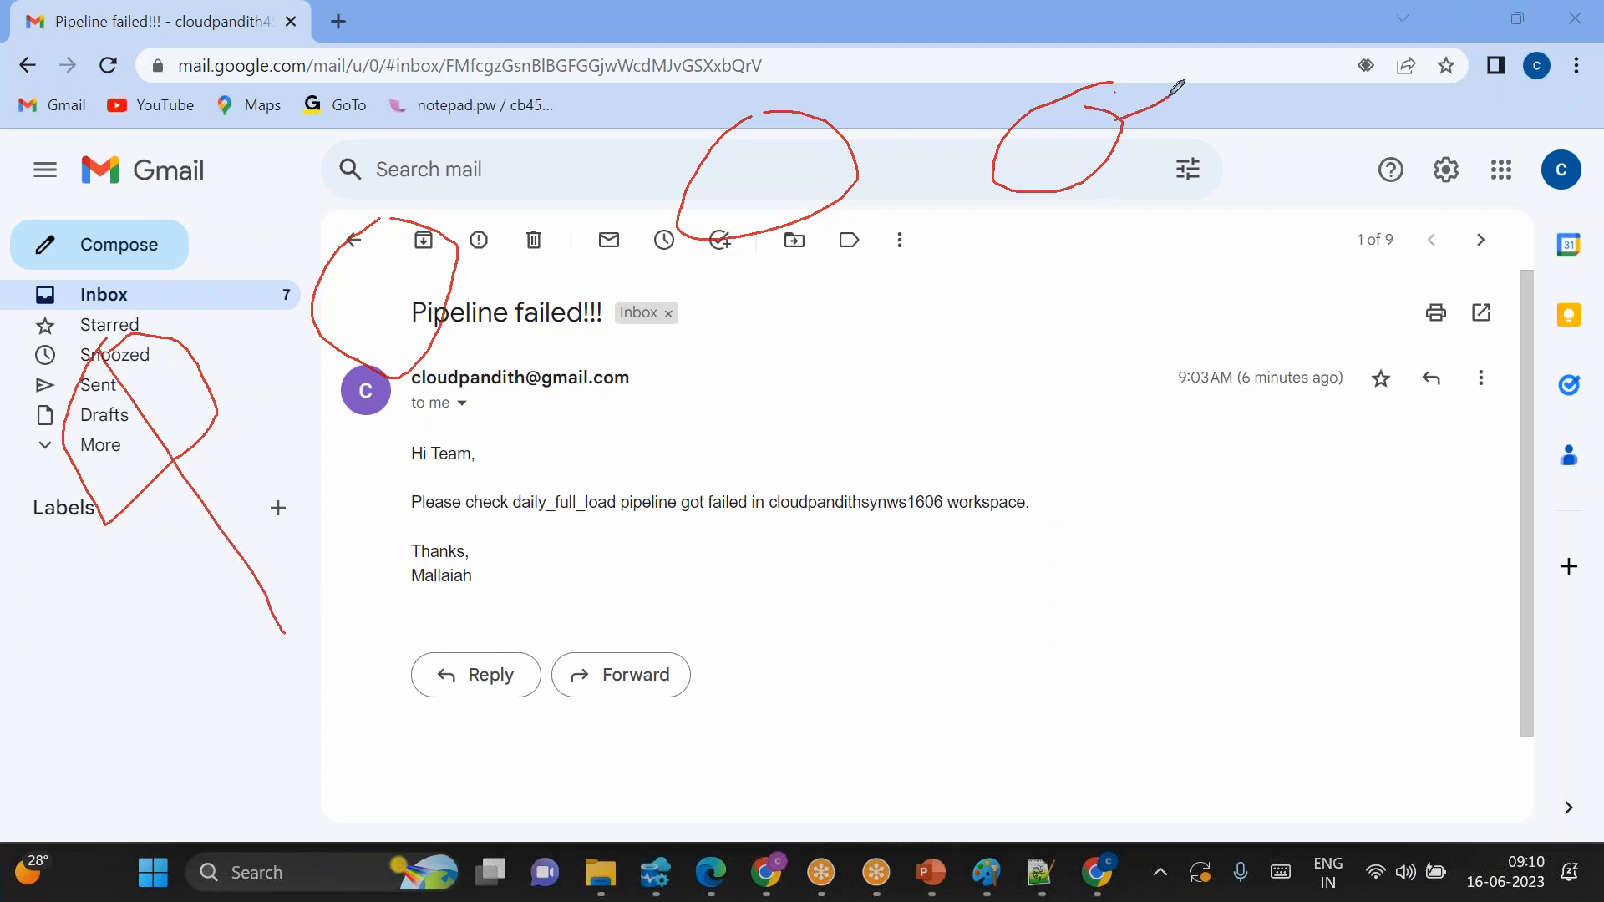
drag(1204, 169, 234, 643)
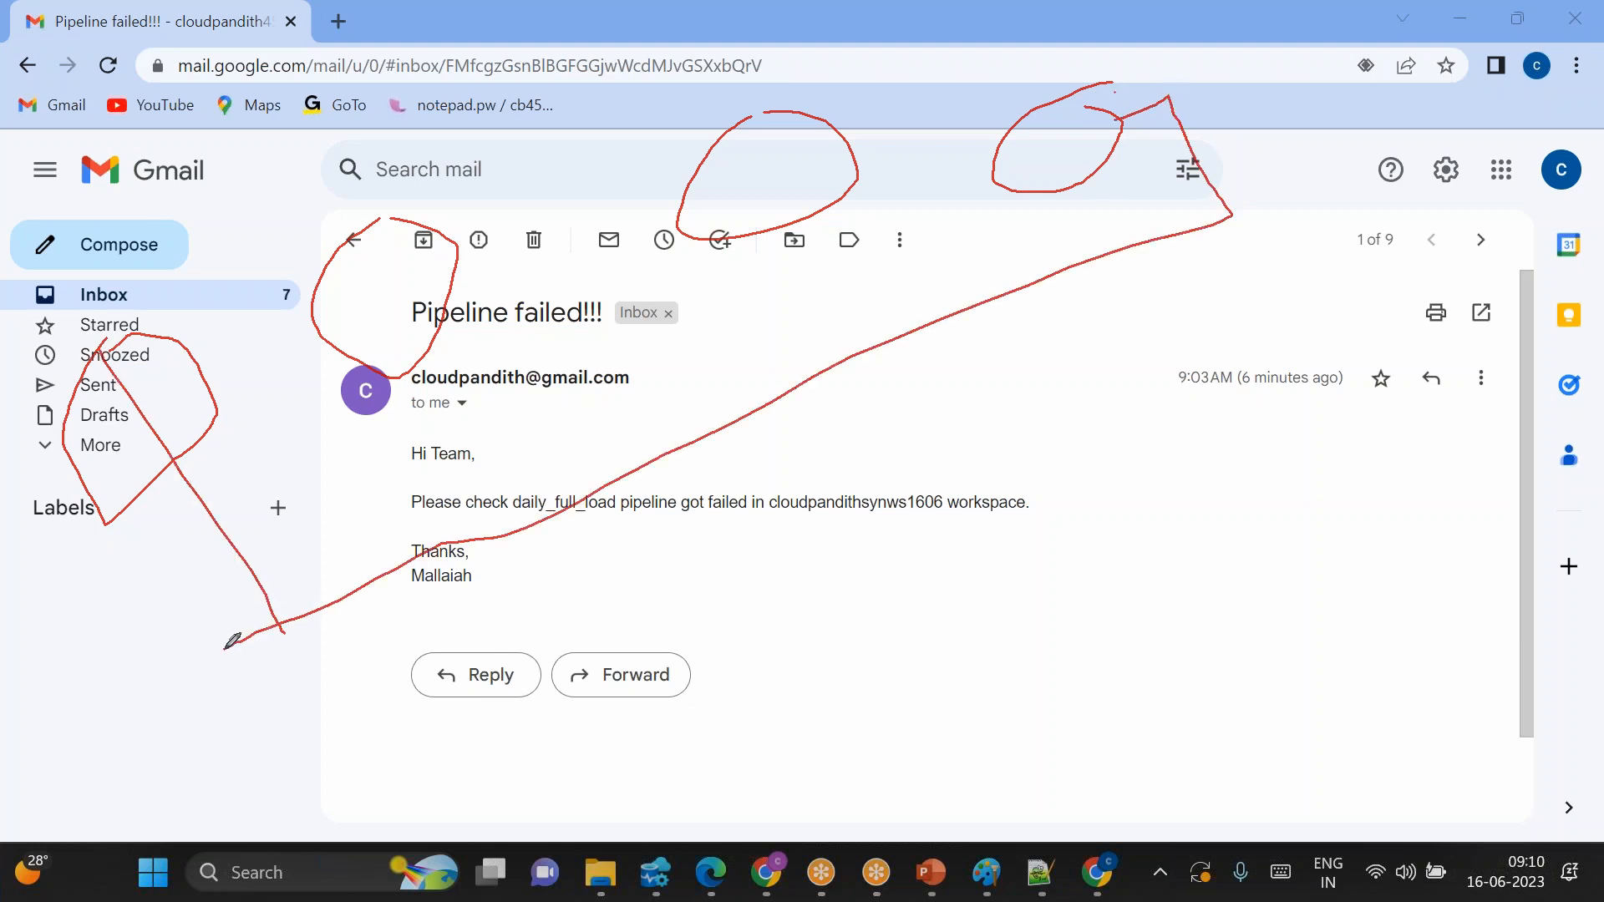
mouse_move(1181, 125)
mouse_down()
mouse_move(1308, 25)
mouse_move(1336, 124)
mouse_move(1267, 153)
mouse_move(1259, 118)
mouse_up()
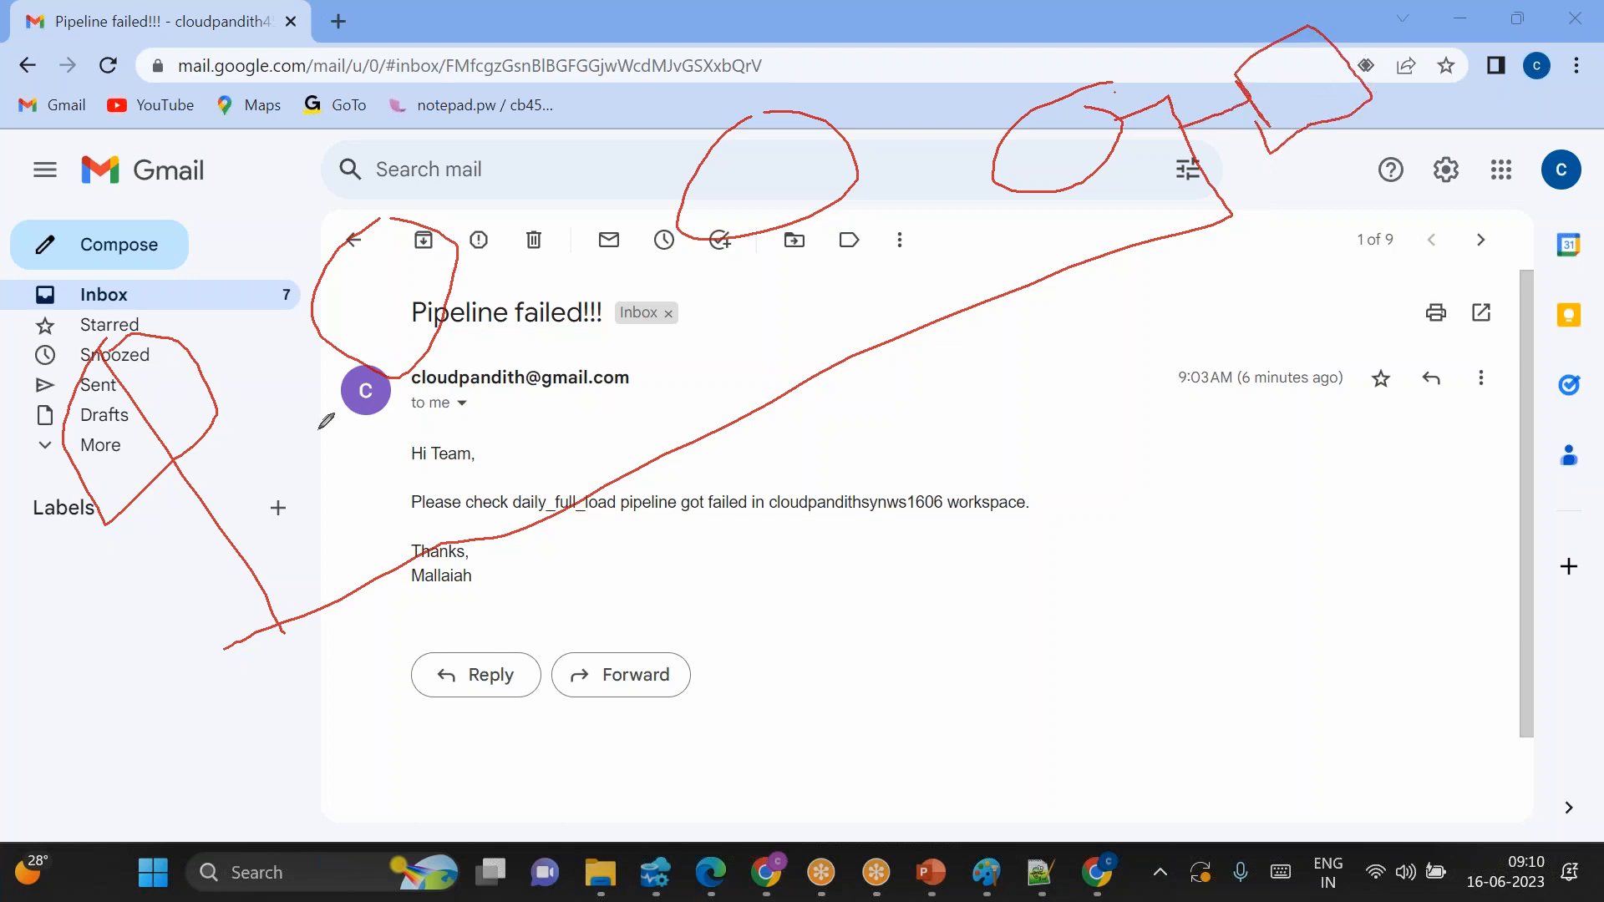
mouse_move(129, 396)
mouse_down()
mouse_move(1120, 490)
mouse_move(1145, 243)
mouse_move(1190, 230)
mouse_move(1159, 302)
mouse_up()
mouse_move(148, 317)
mouse_down()
mouse_move(102, 528)
mouse_move(106, 364)
mouse_up()
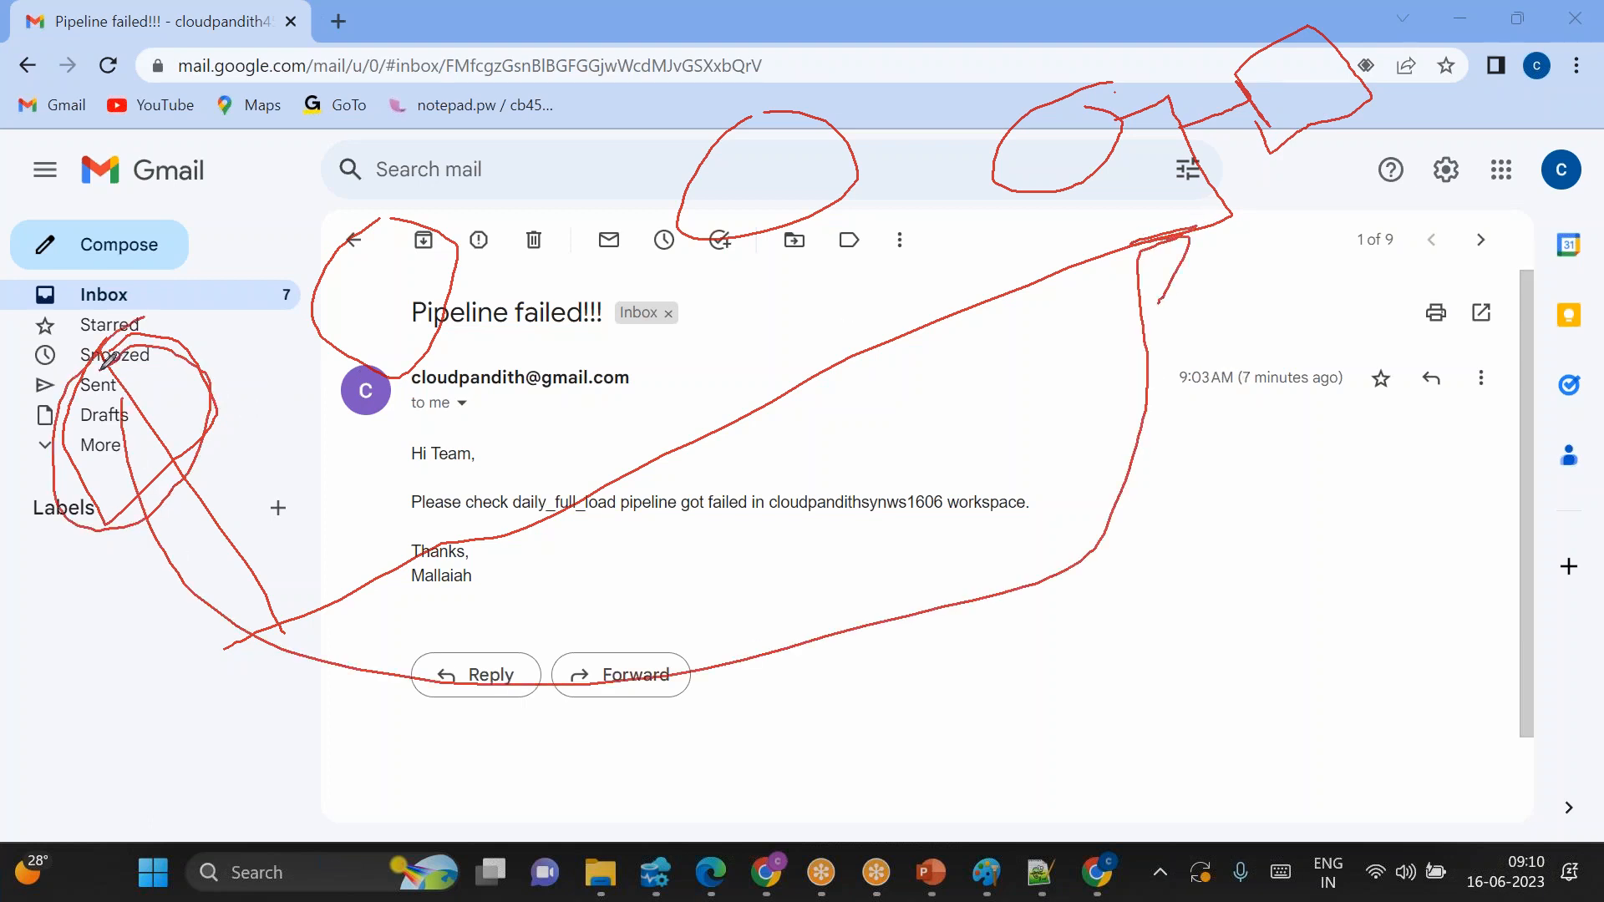
mouse_move(421, 340)
mouse_down()
mouse_move(510, 510)
mouse_move(1050, 320)
mouse_up()
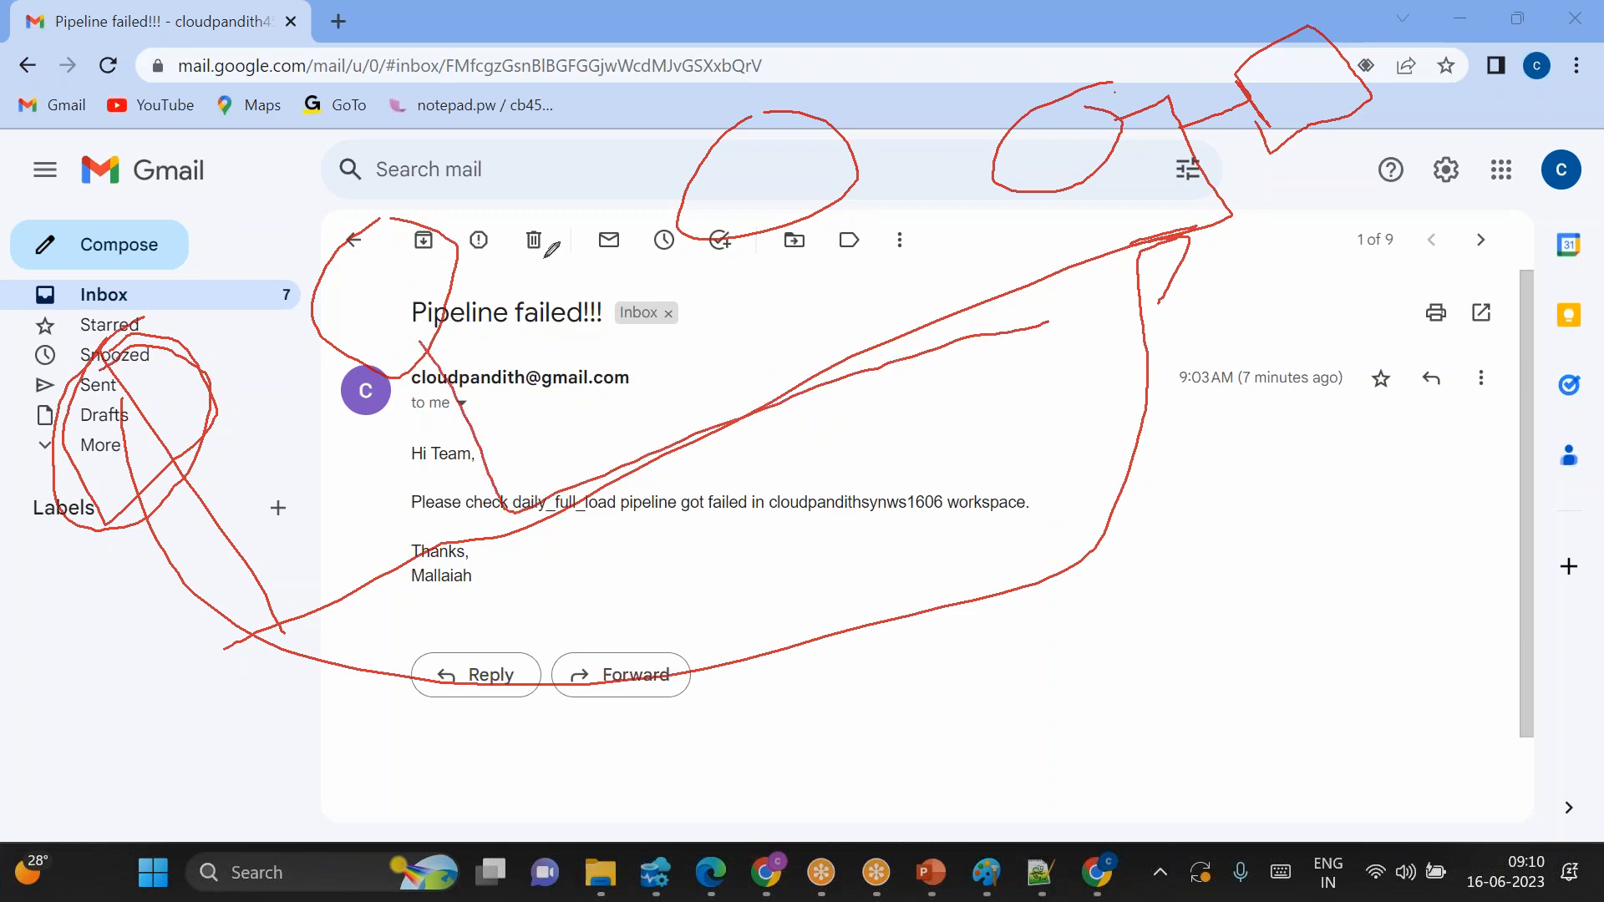
drag(755, 181, 874, 142)
mouse_move(1106, 125)
mouse_down()
mouse_move(1195, 75)
mouse_move(1242, 194)
mouse_up()
mouse_move(403, 343)
mouse_down()
mouse_move(1067, 331)
mouse_move(1174, 116)
mouse_up()
drag(1274, 73, 1345, 2)
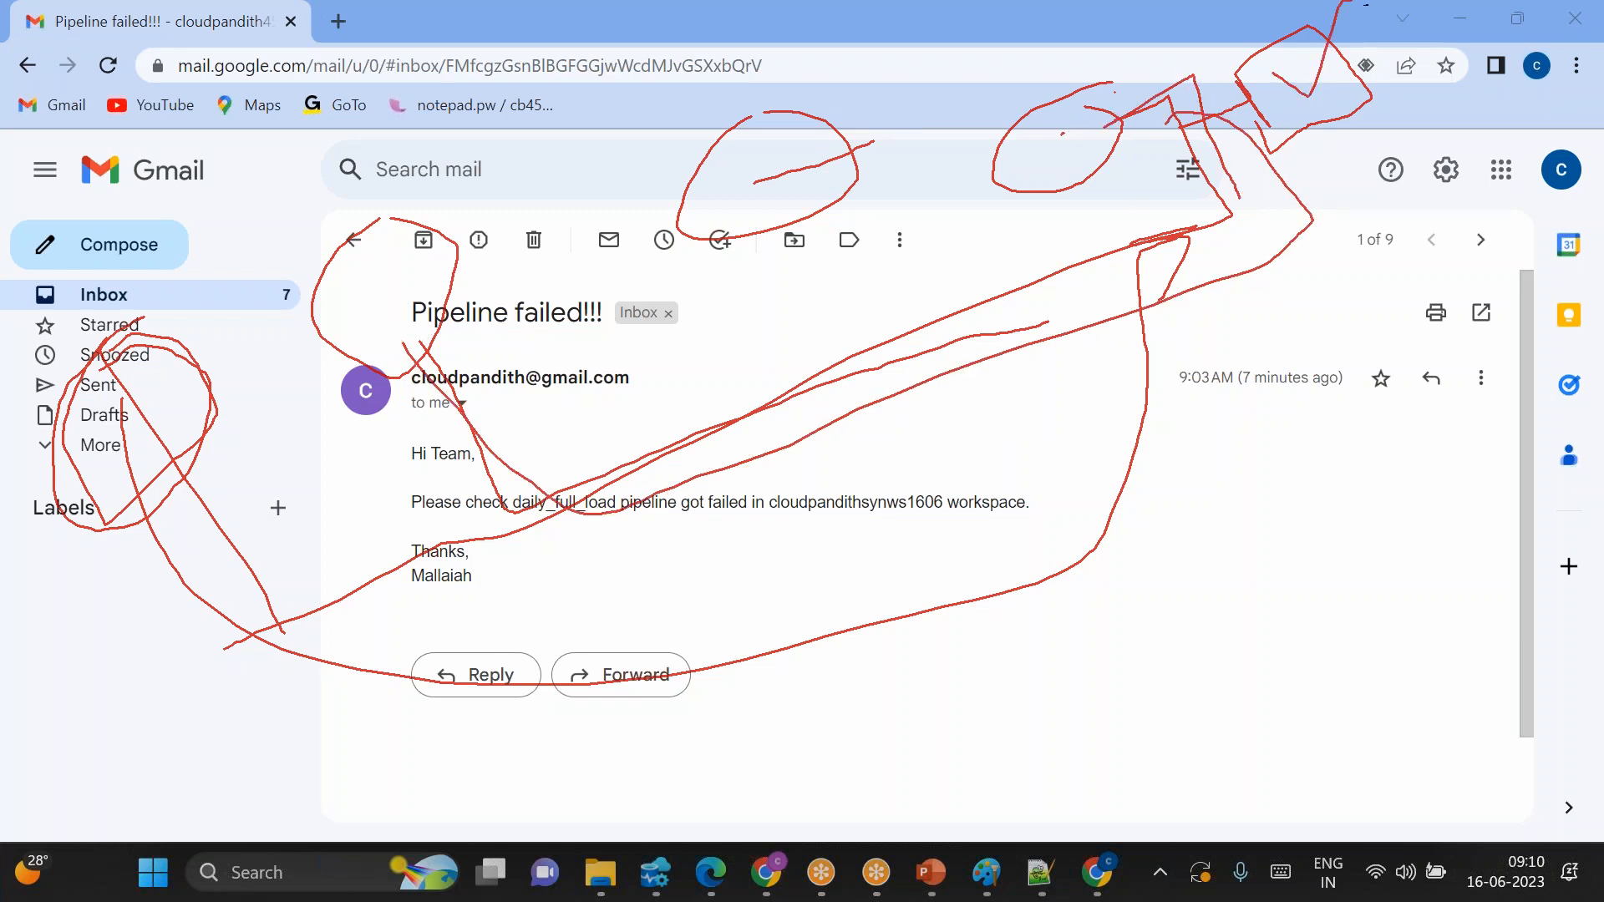
drag(1276, 66, 1253, 61)
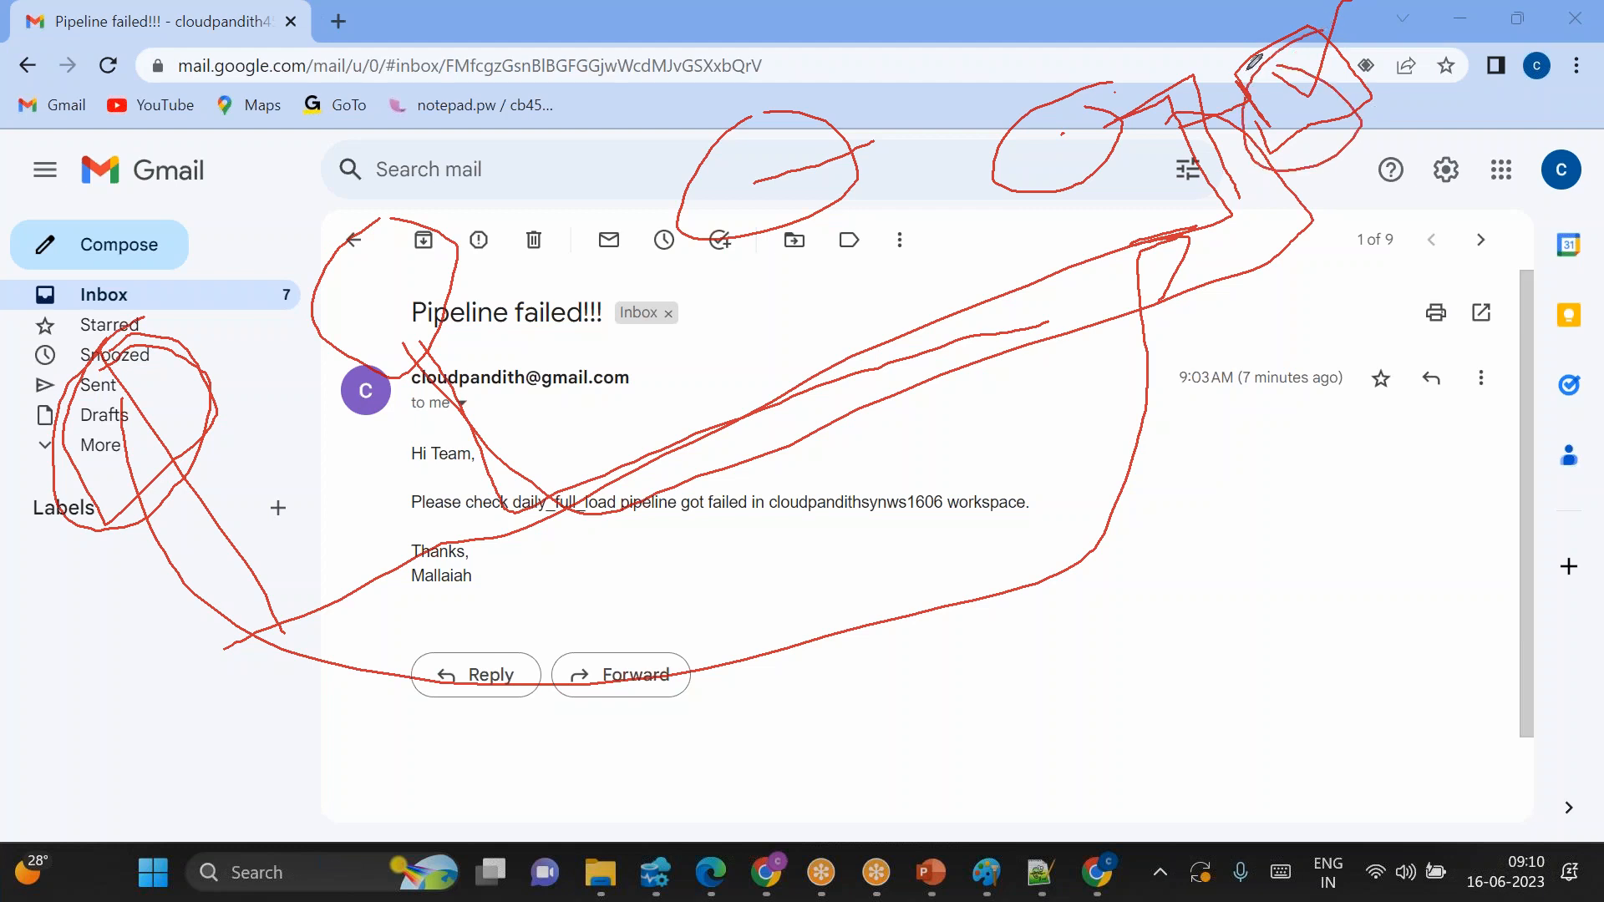
drag(383, 286, 368, 317)
click(1030, 180)
click(1094, 42)
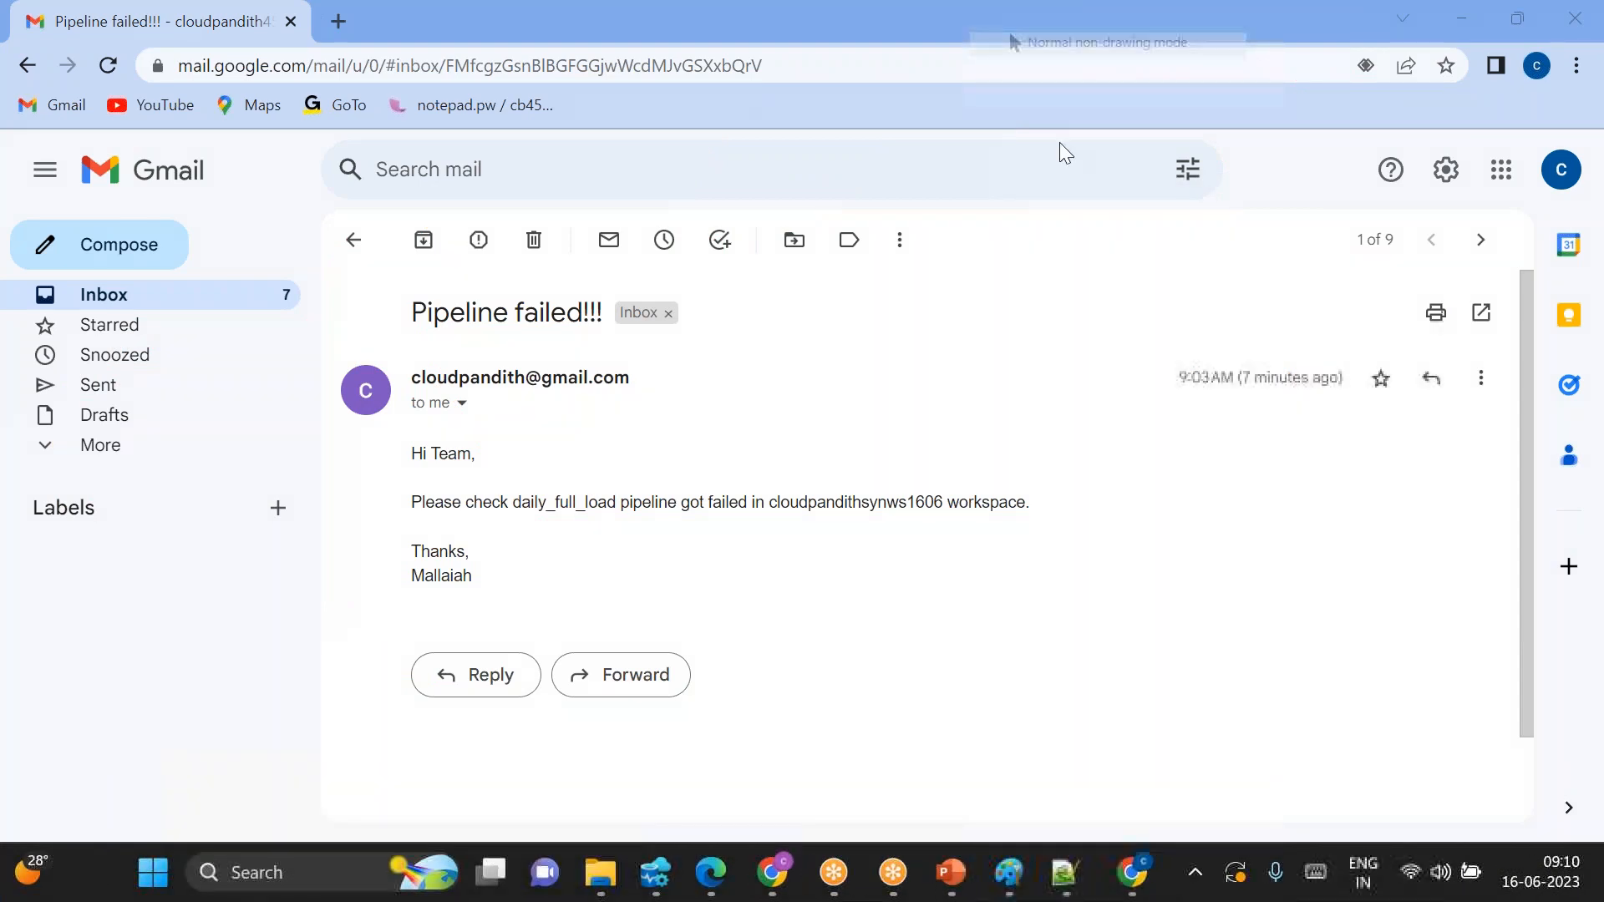
click(1131, 877)
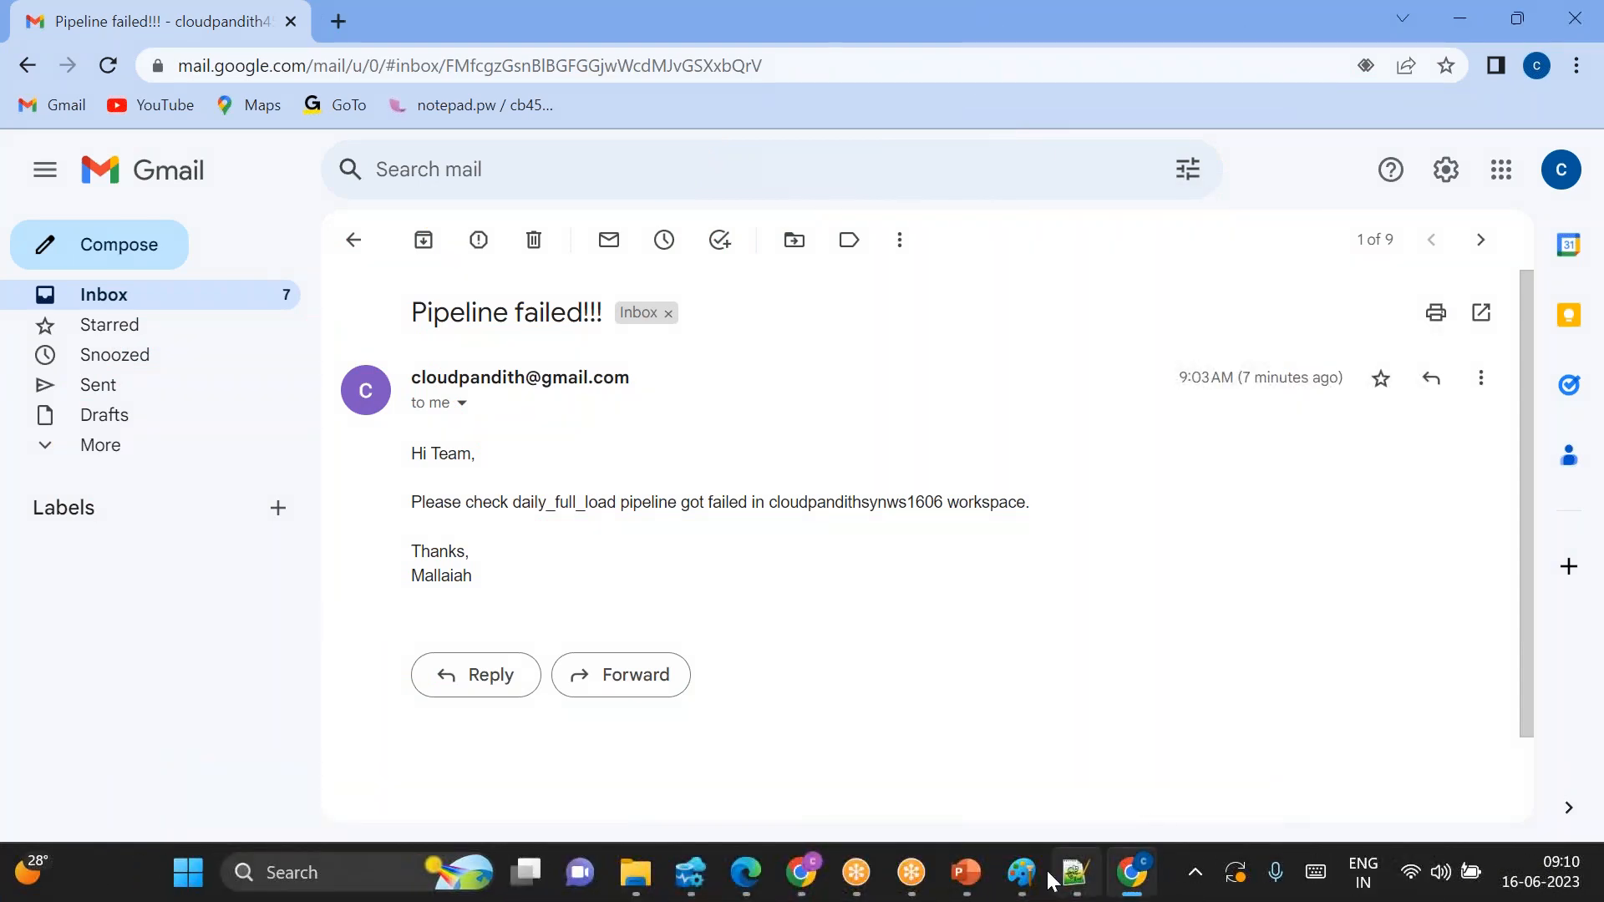
Step: Move through the Logic Apps Designer and key vault windows back to the Synapse pipeline
click(801, 872)
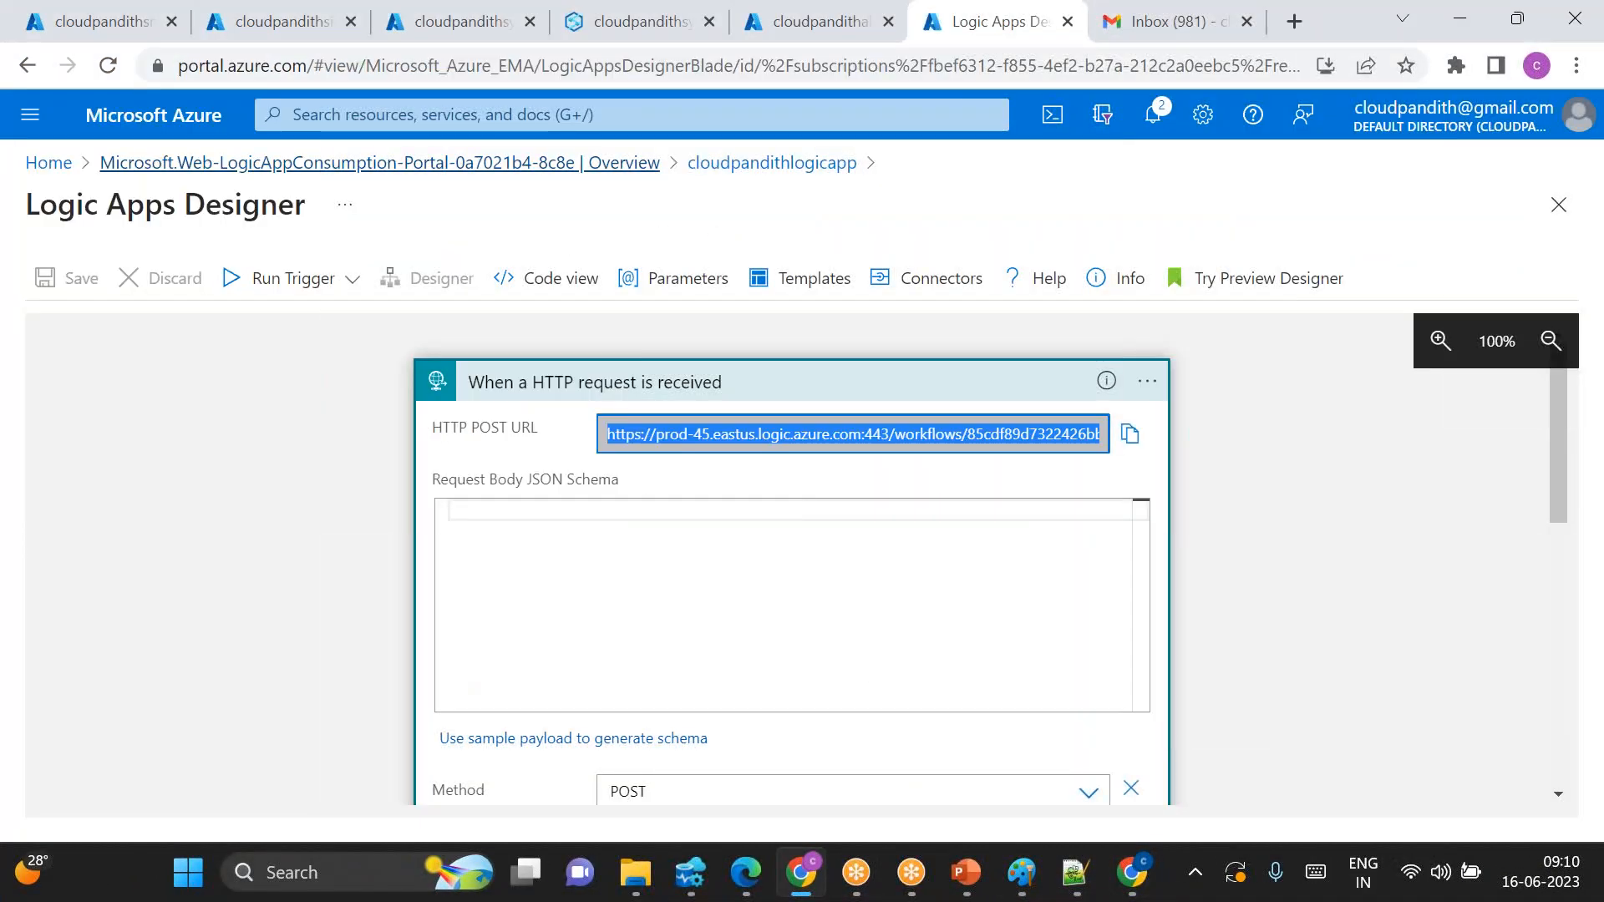
click(760, 33)
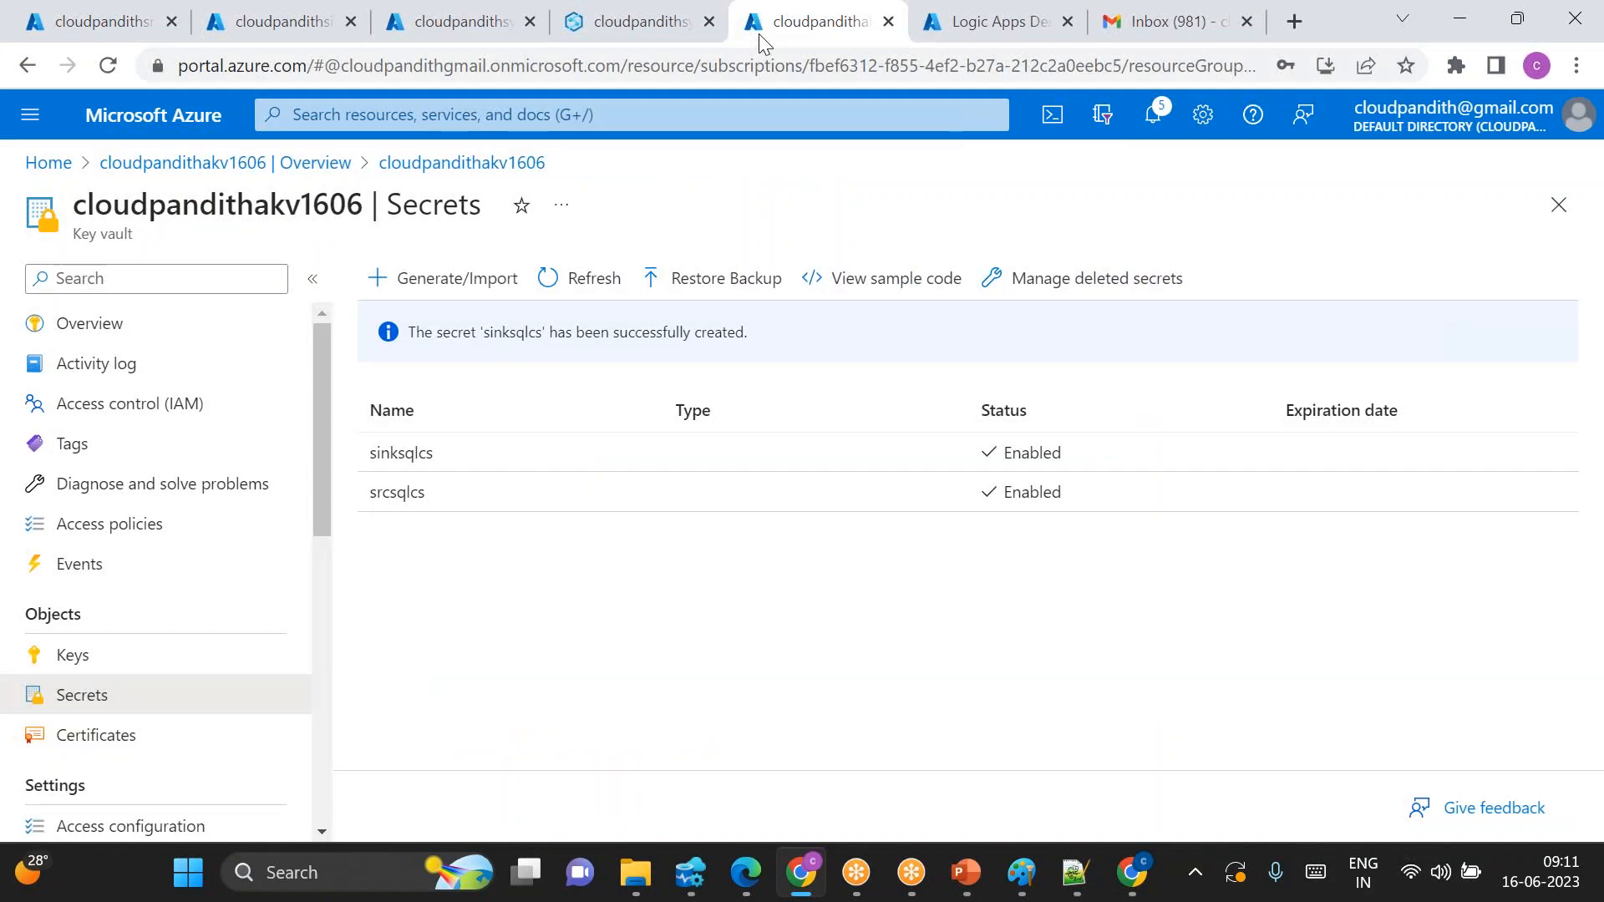
click(589, 38)
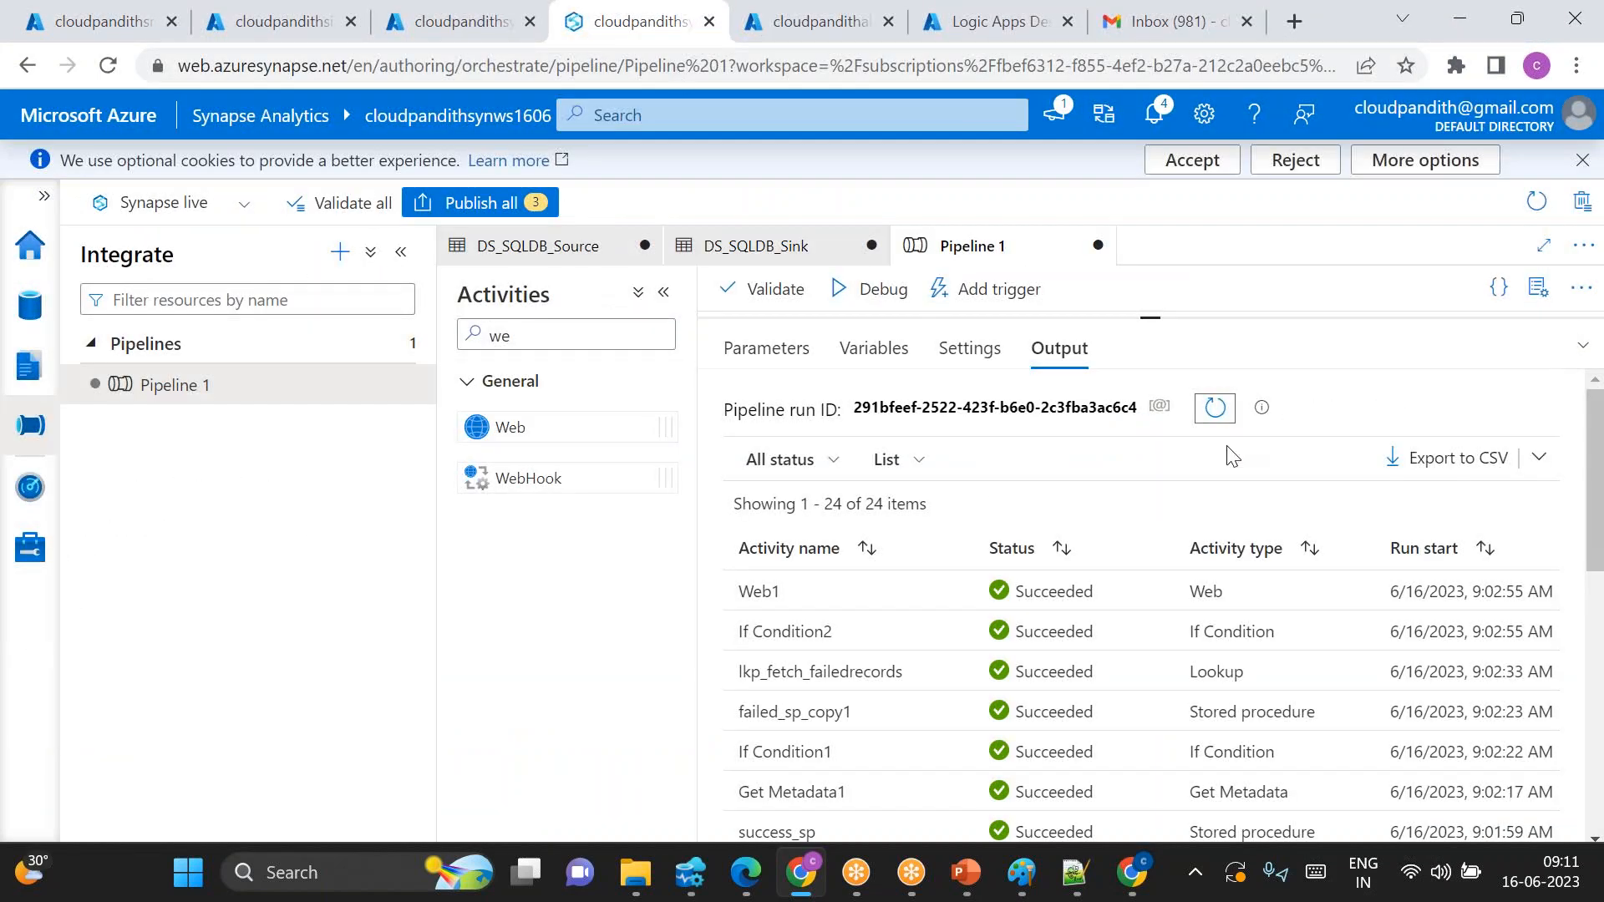
Step: Collapse the run output, enter ForEach1, hide Properties, and open If Condition1's True activities
drag(1152, 317, 910, 622)
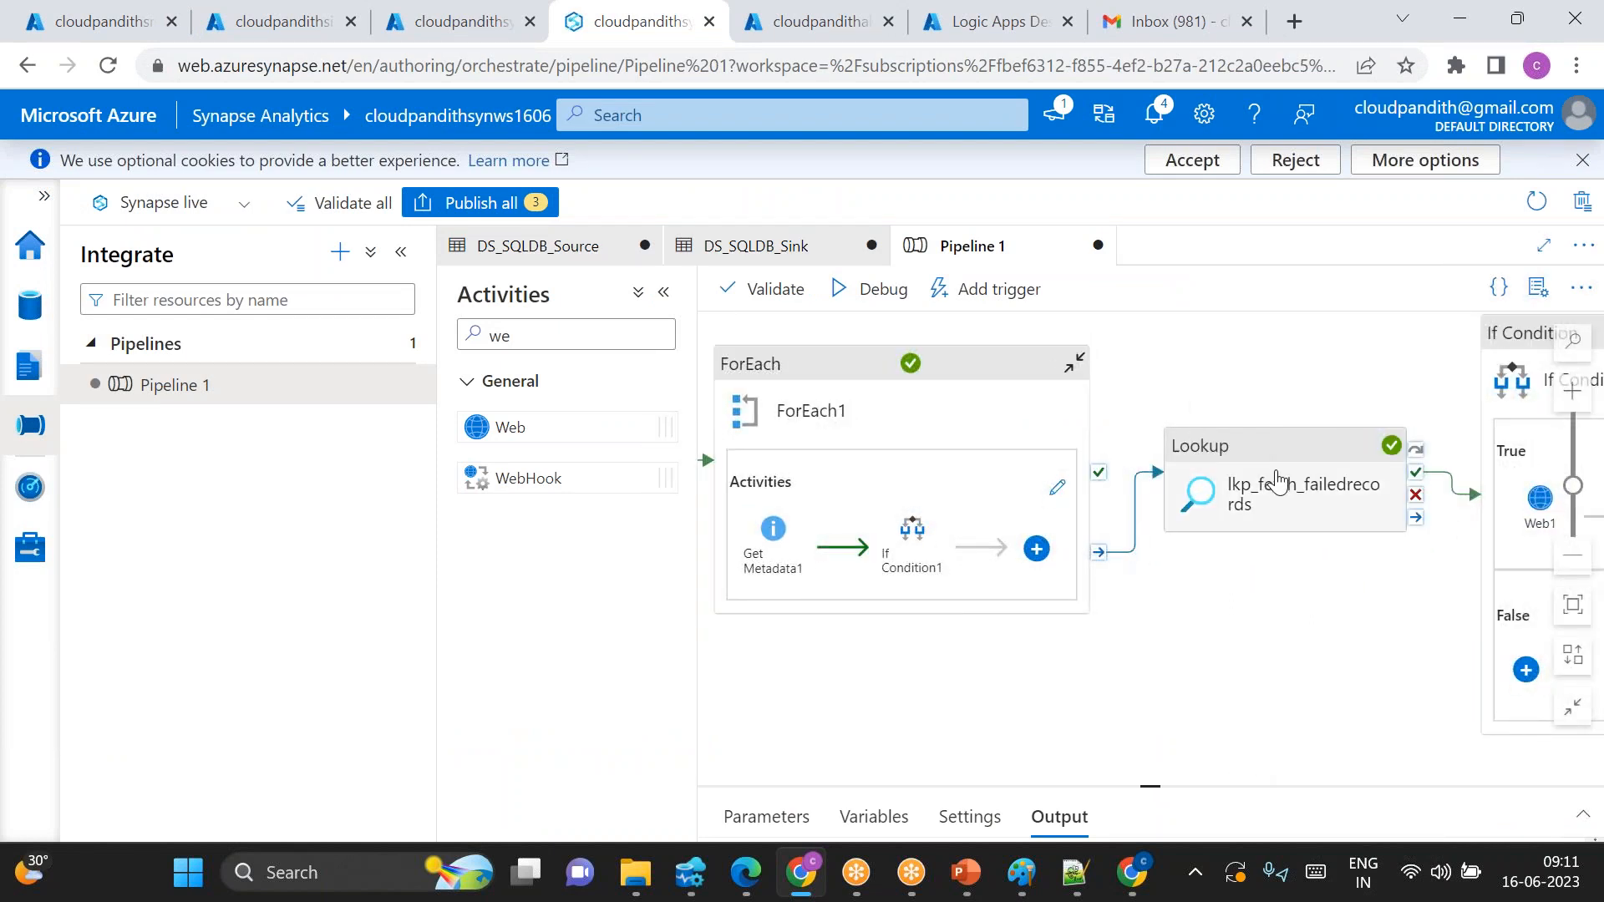
click(1002, 430)
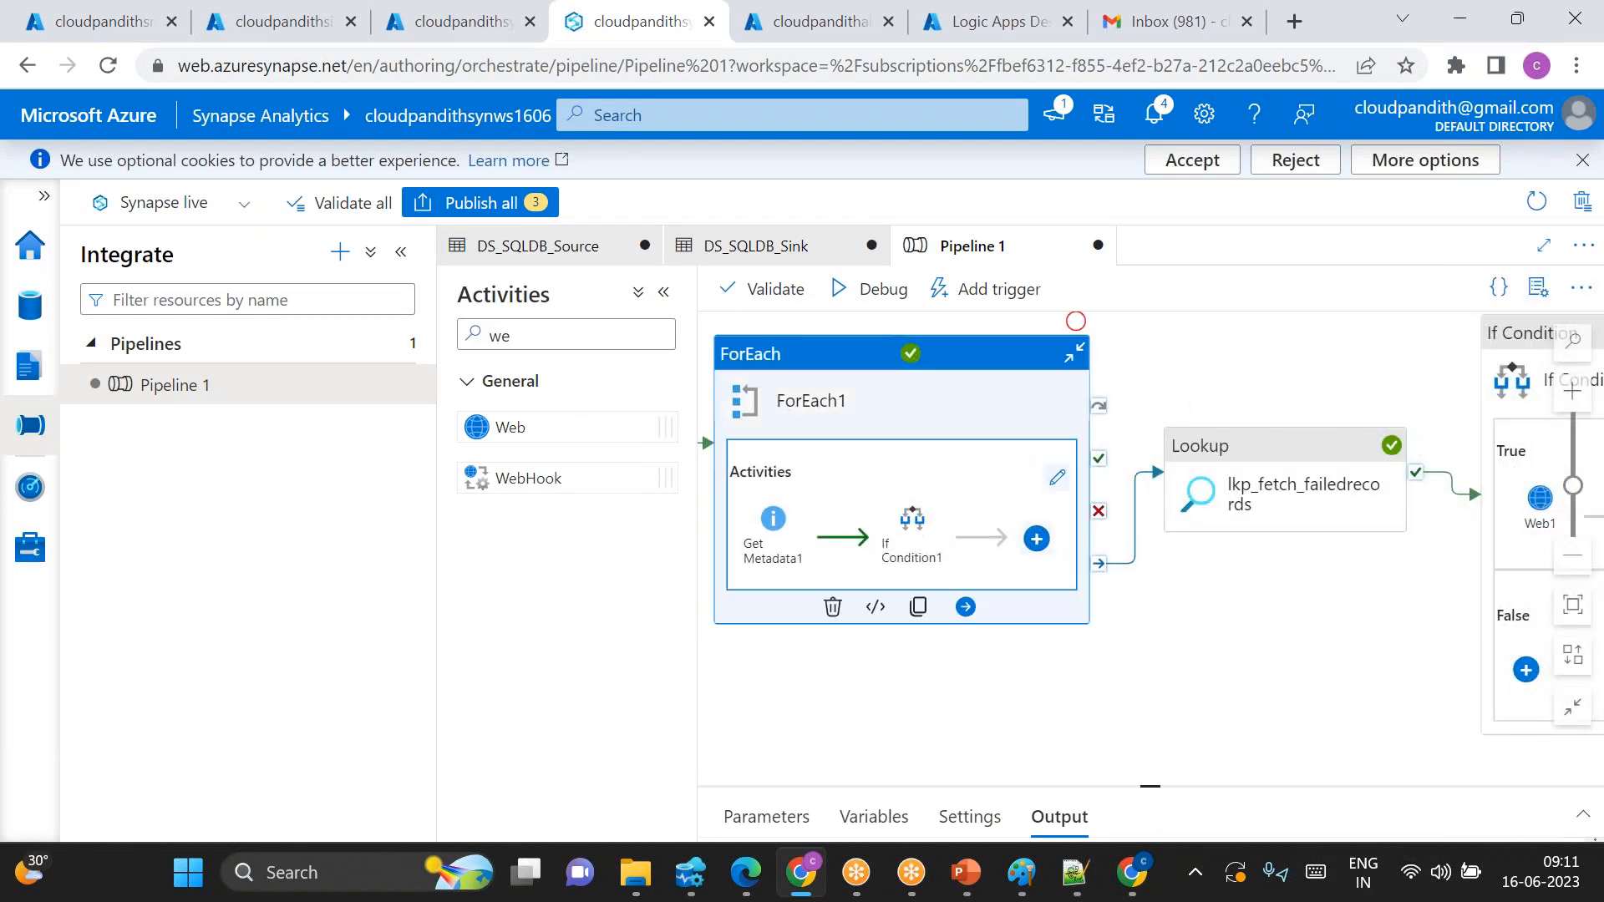
click(1054, 480)
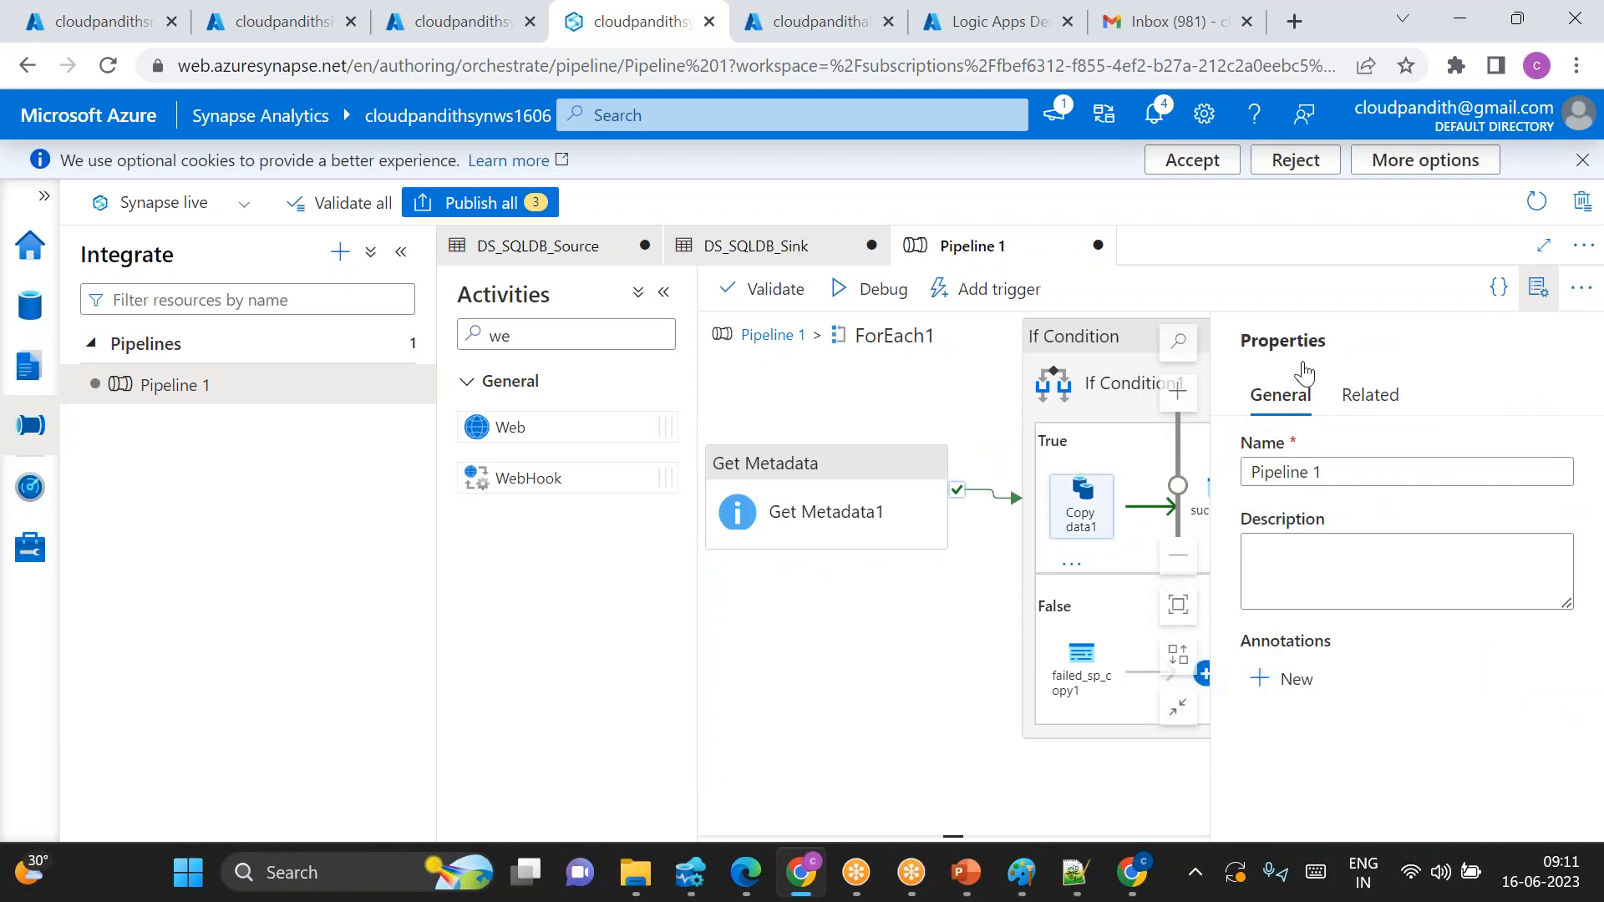
click(1538, 287)
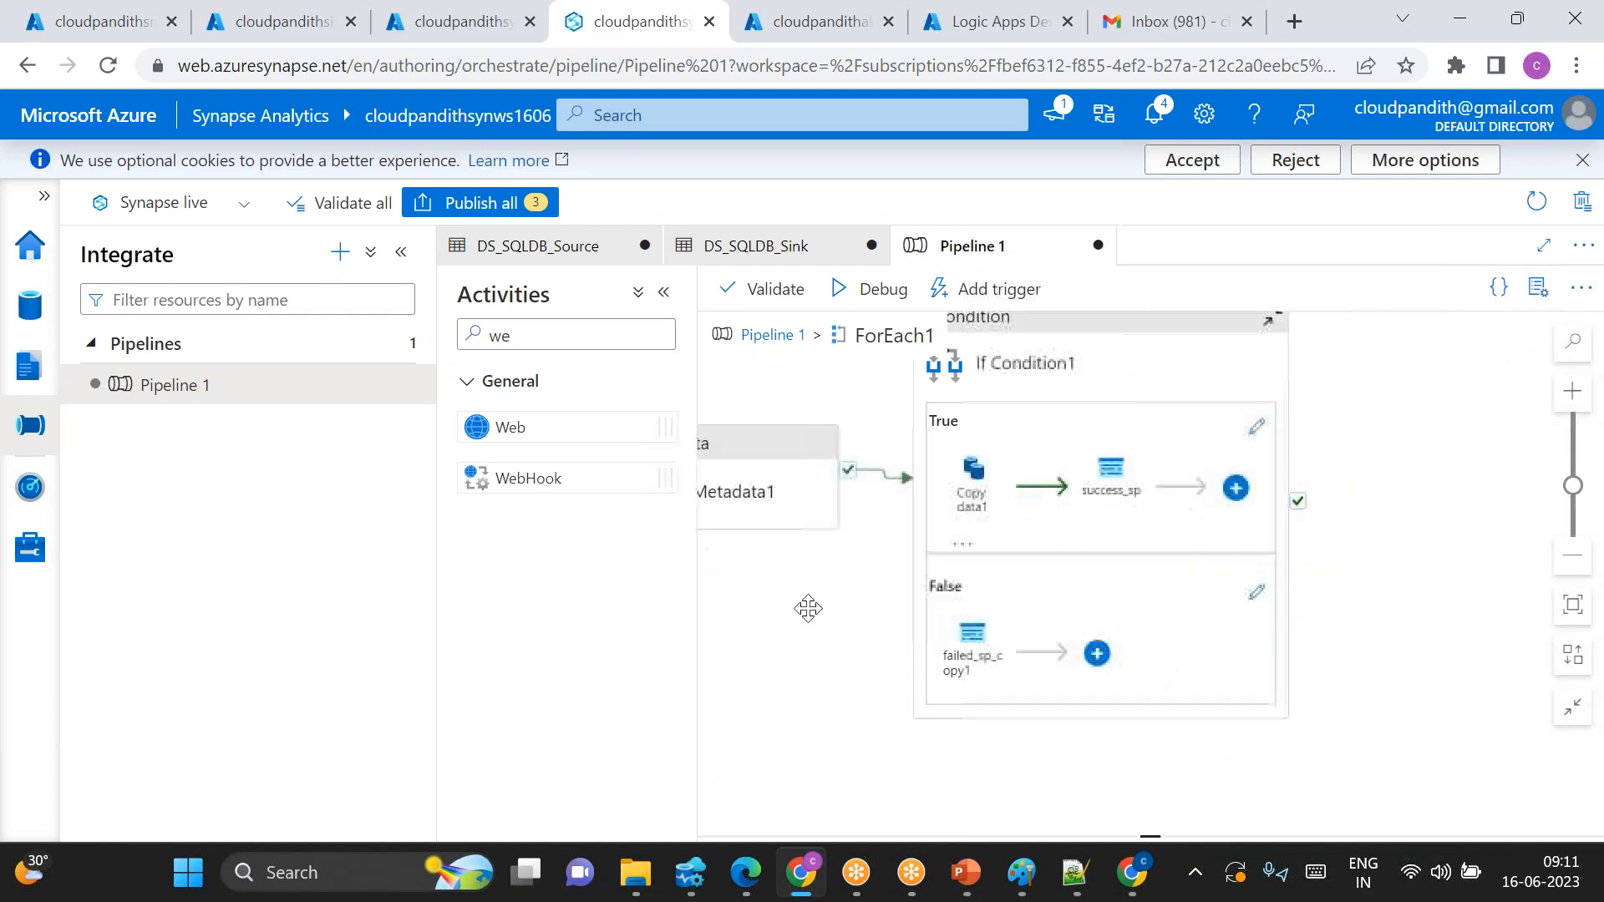
click(1255, 426)
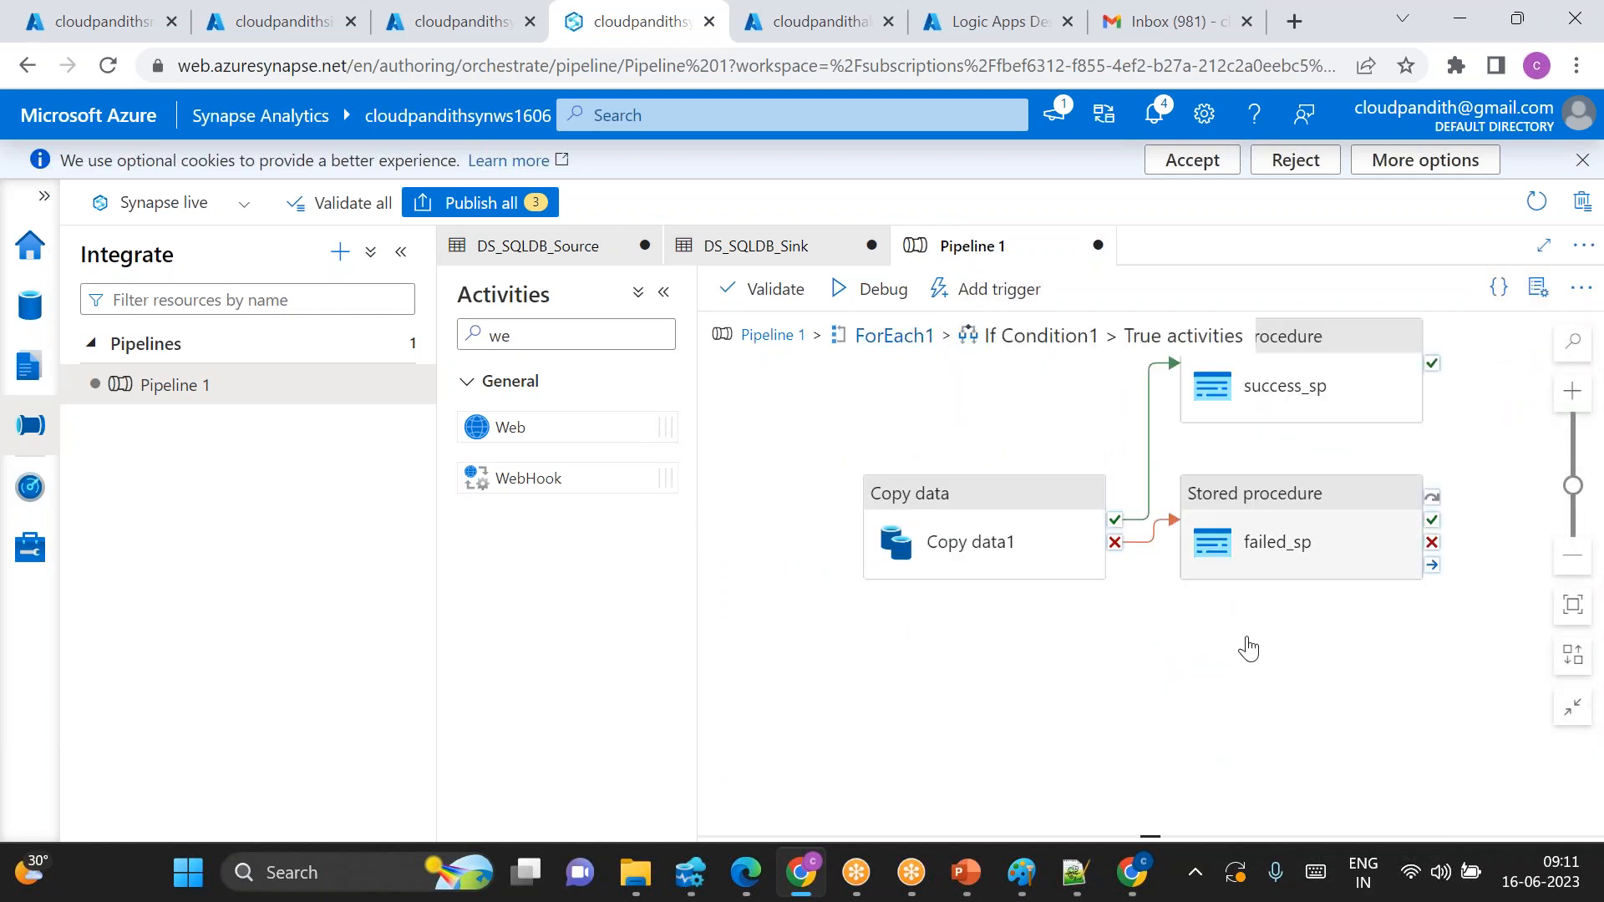
Step: Add a Set variable activity (search 'vari') beside failed_sp and connect failed_sp to it
click(538, 335)
key(BackSpace)
key(BackSpace)
text(v)
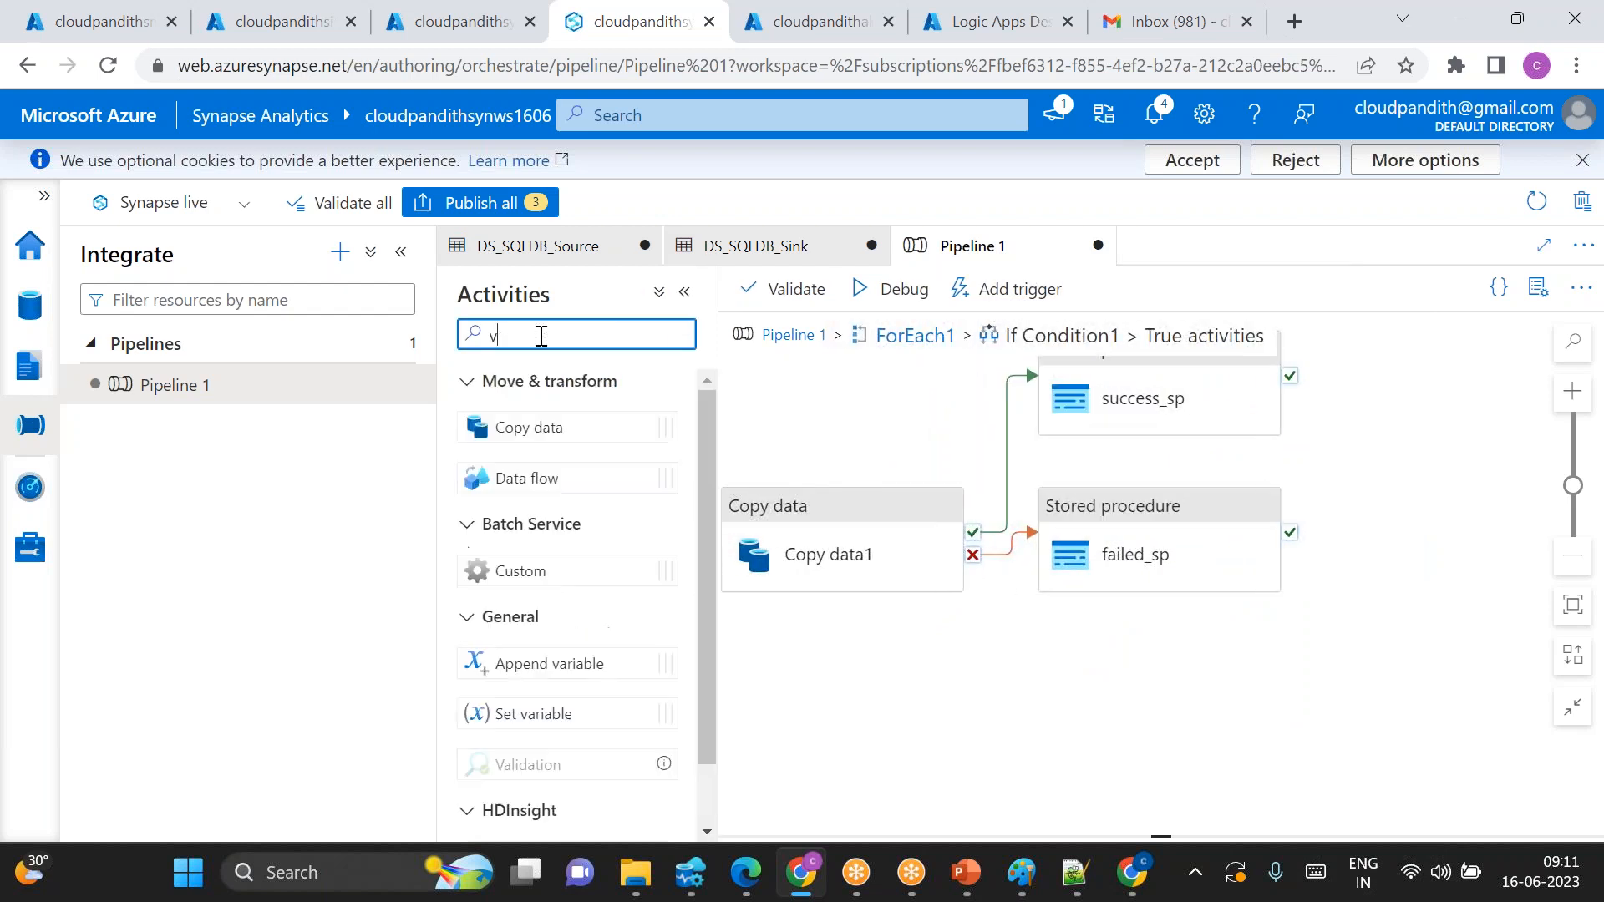
text(aria)
drag(527, 477, 1388, 511)
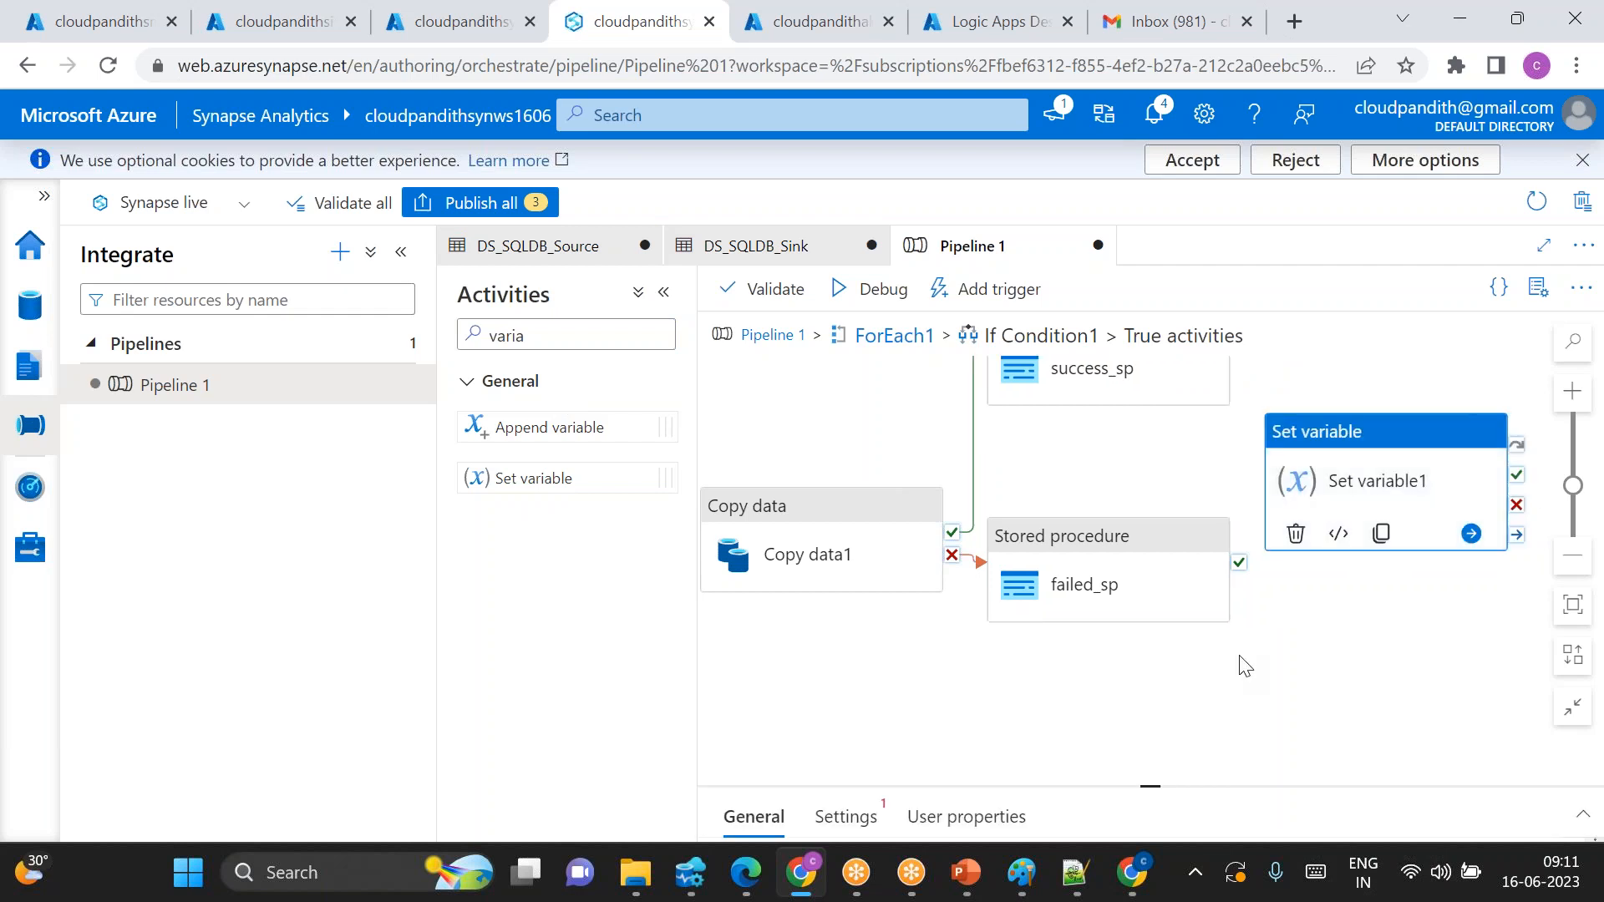
drag(1268, 474, 1283, 485)
drag(920, 541, 954, 506)
drag(1068, 456, 1213, 469)
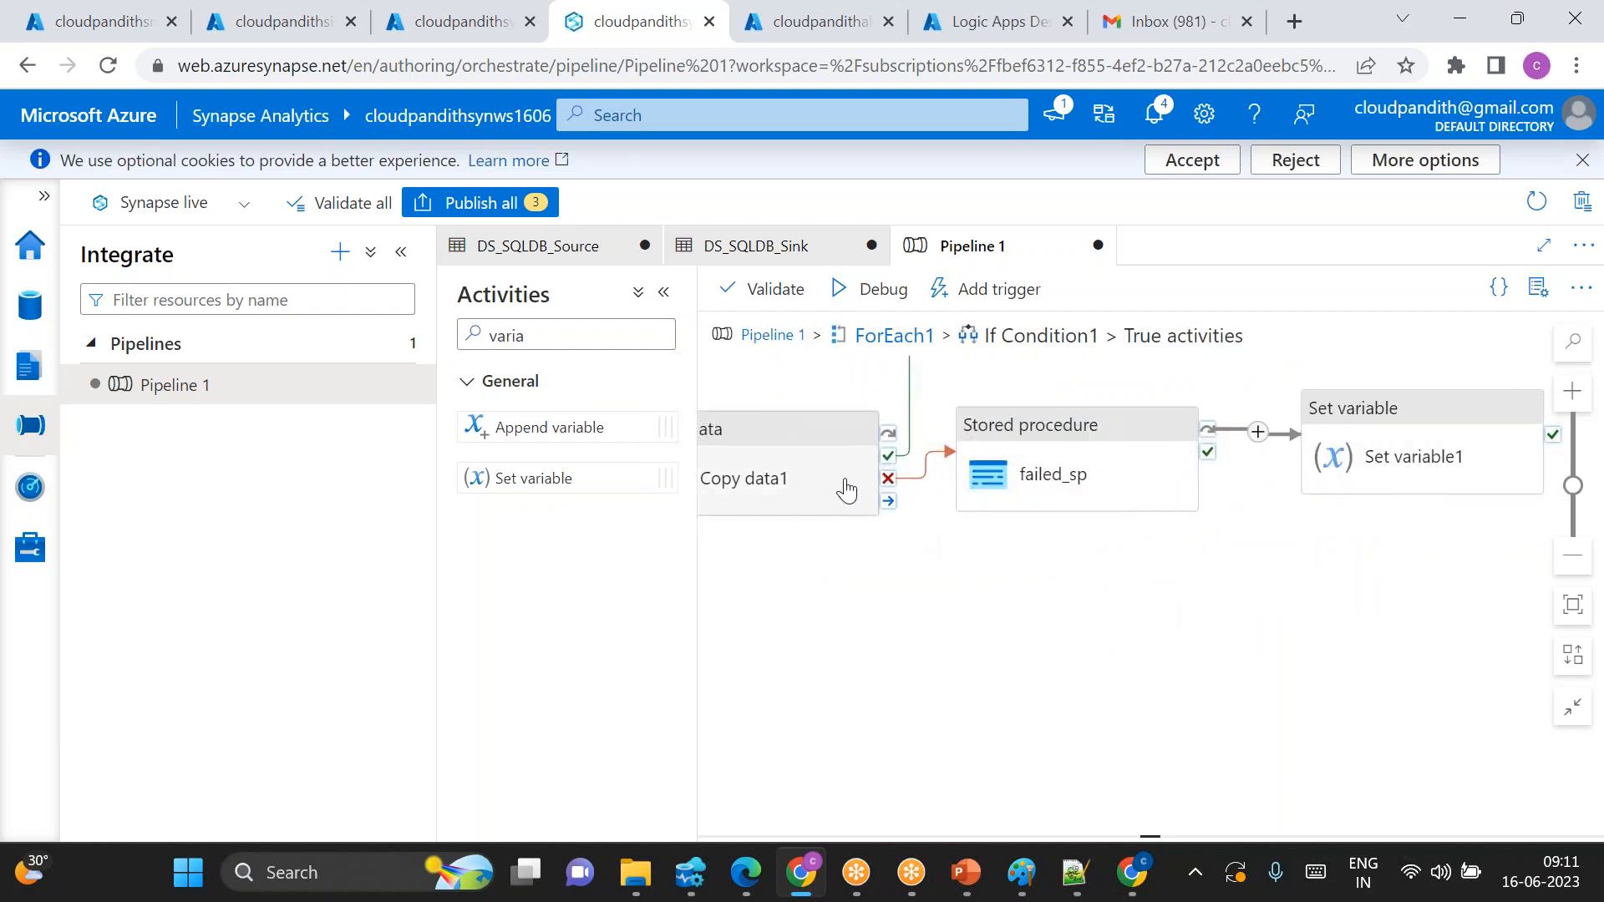
Step: Route Copy data1's and failed_sp's failure outputs into Set variable1, then check each link
drag(888, 479, 1352, 619)
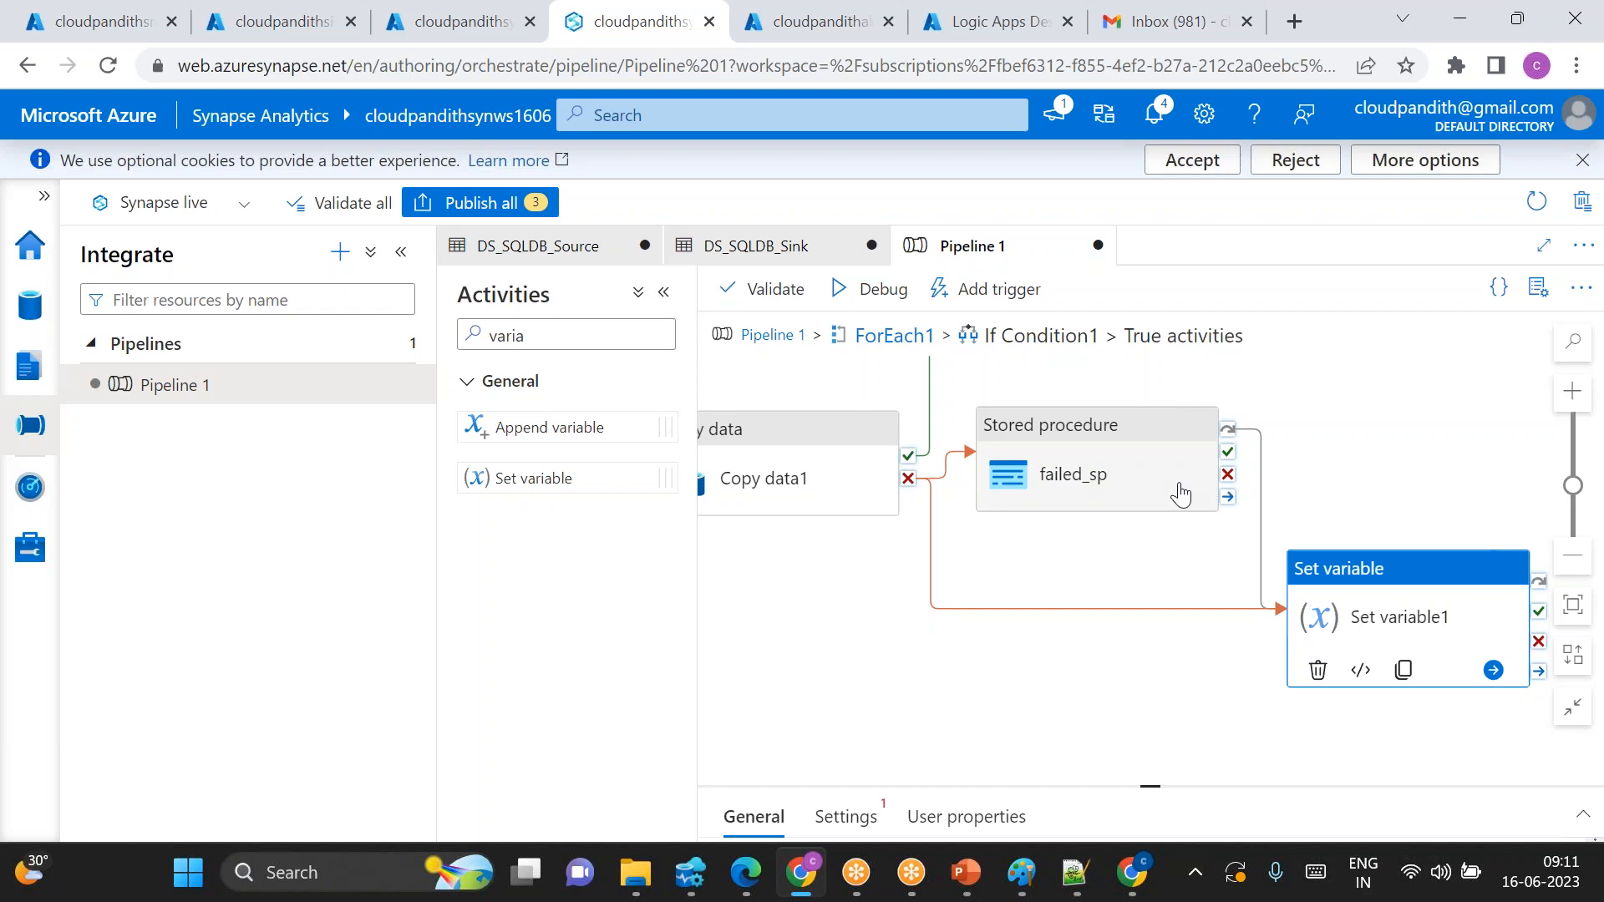
drag(1227, 474, 1353, 575)
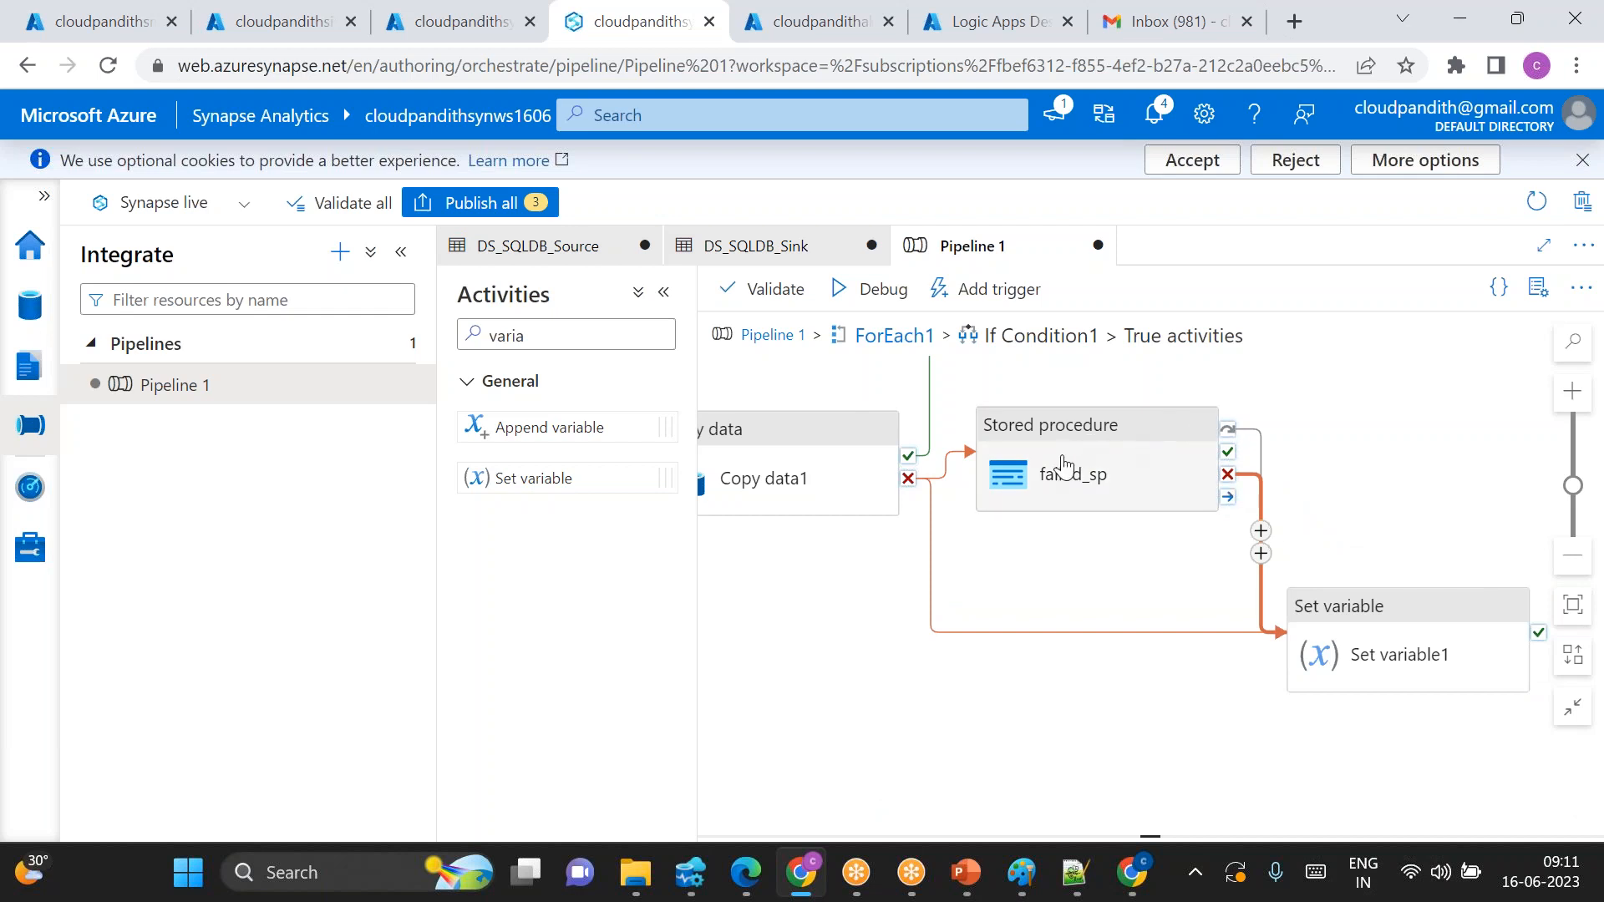
click(1063, 462)
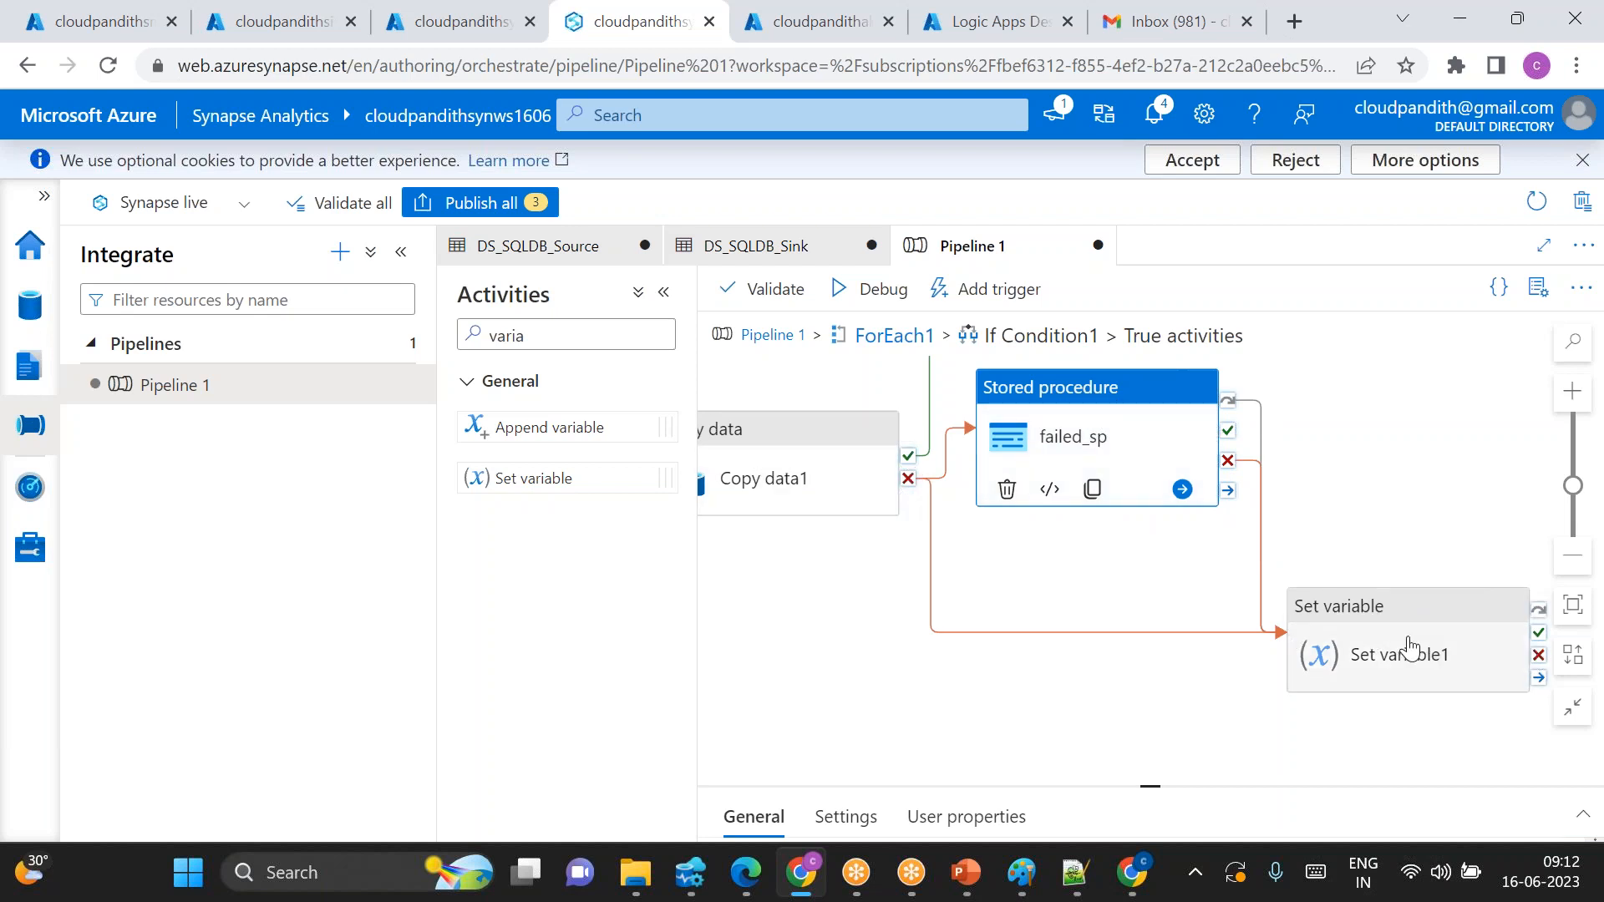
click(1420, 650)
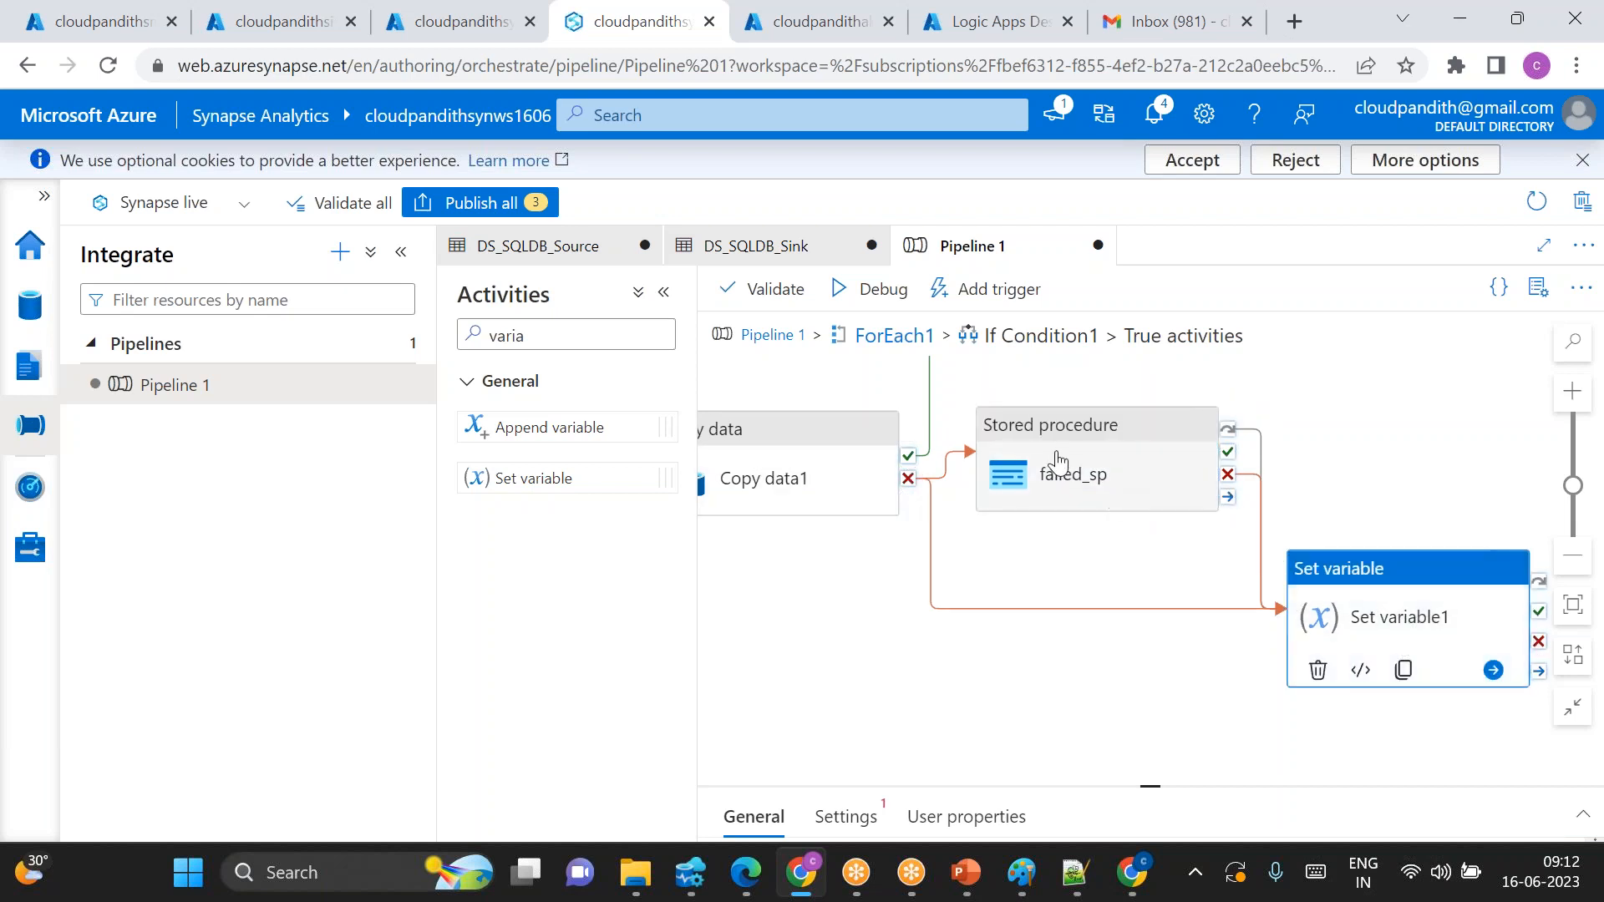
click(1057, 465)
click(734, 458)
click(1463, 658)
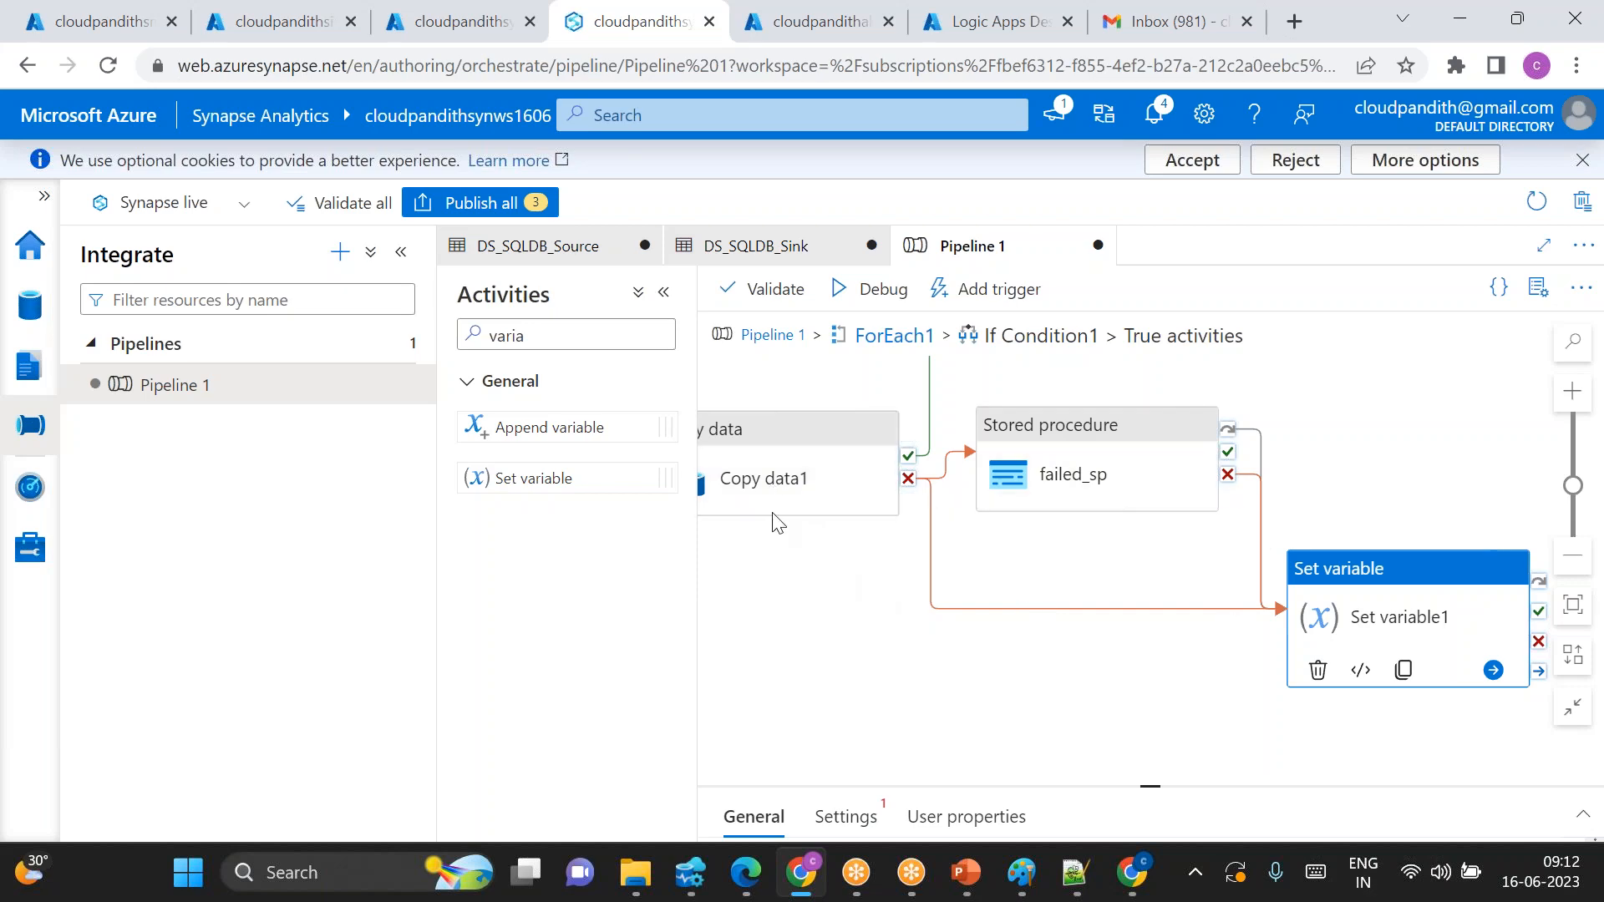
Step: Below the JSON in new 146, write if (1==1,"copy activity","sp failed") and return to Synapse
click(1076, 872)
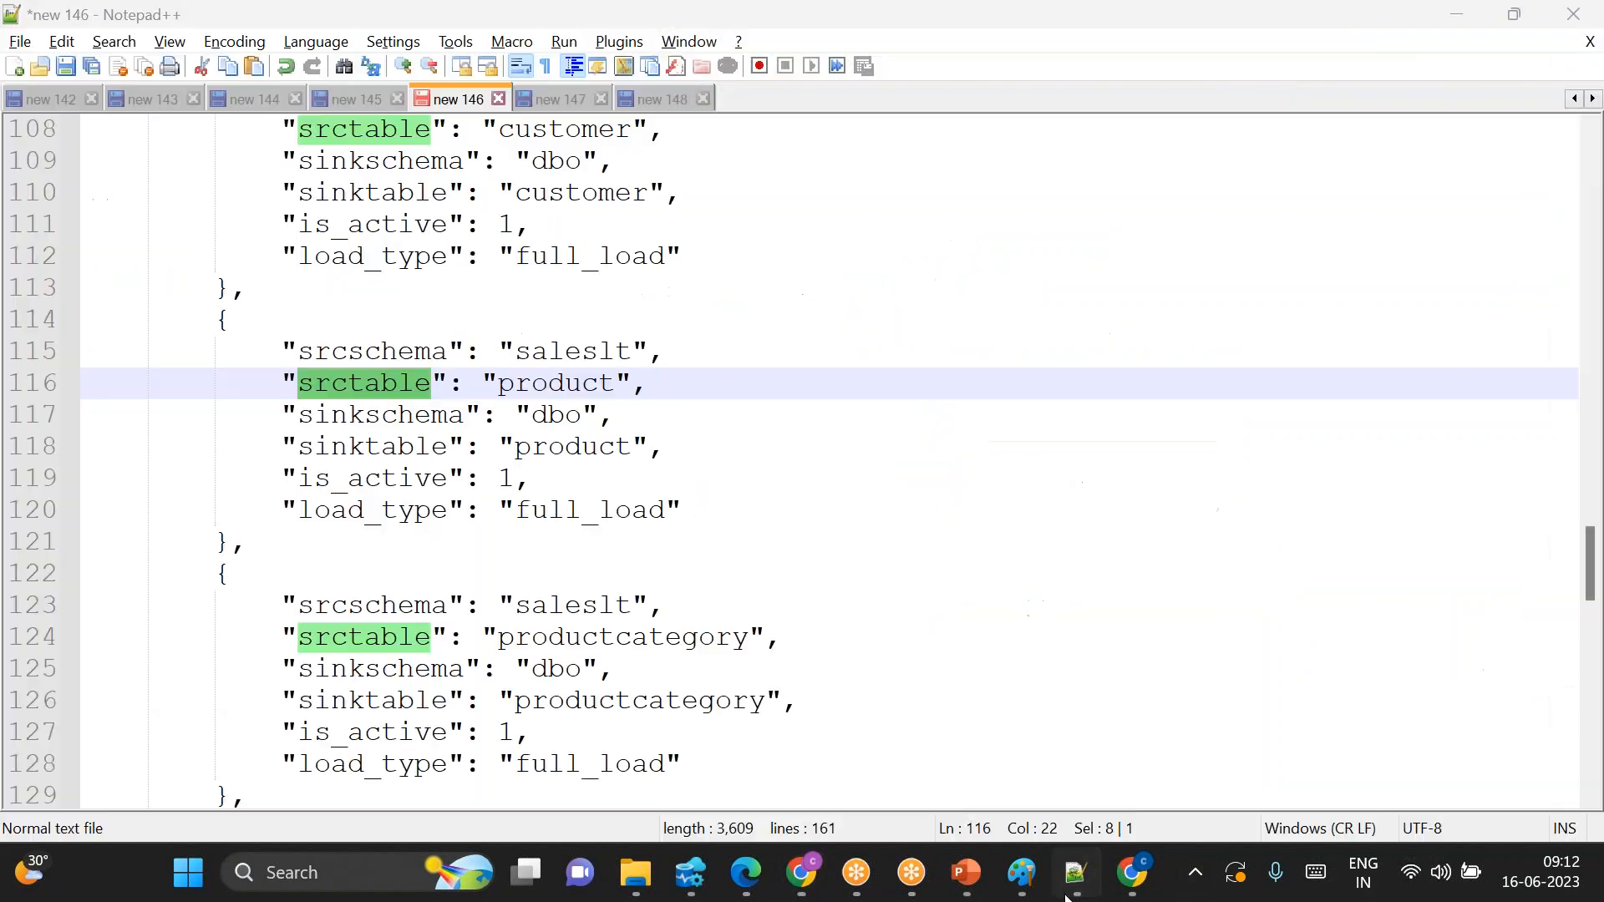
scroll(697, 668, down, 14)
scroll(701, 691, down, 1)
click(233, 598)
key(Return)
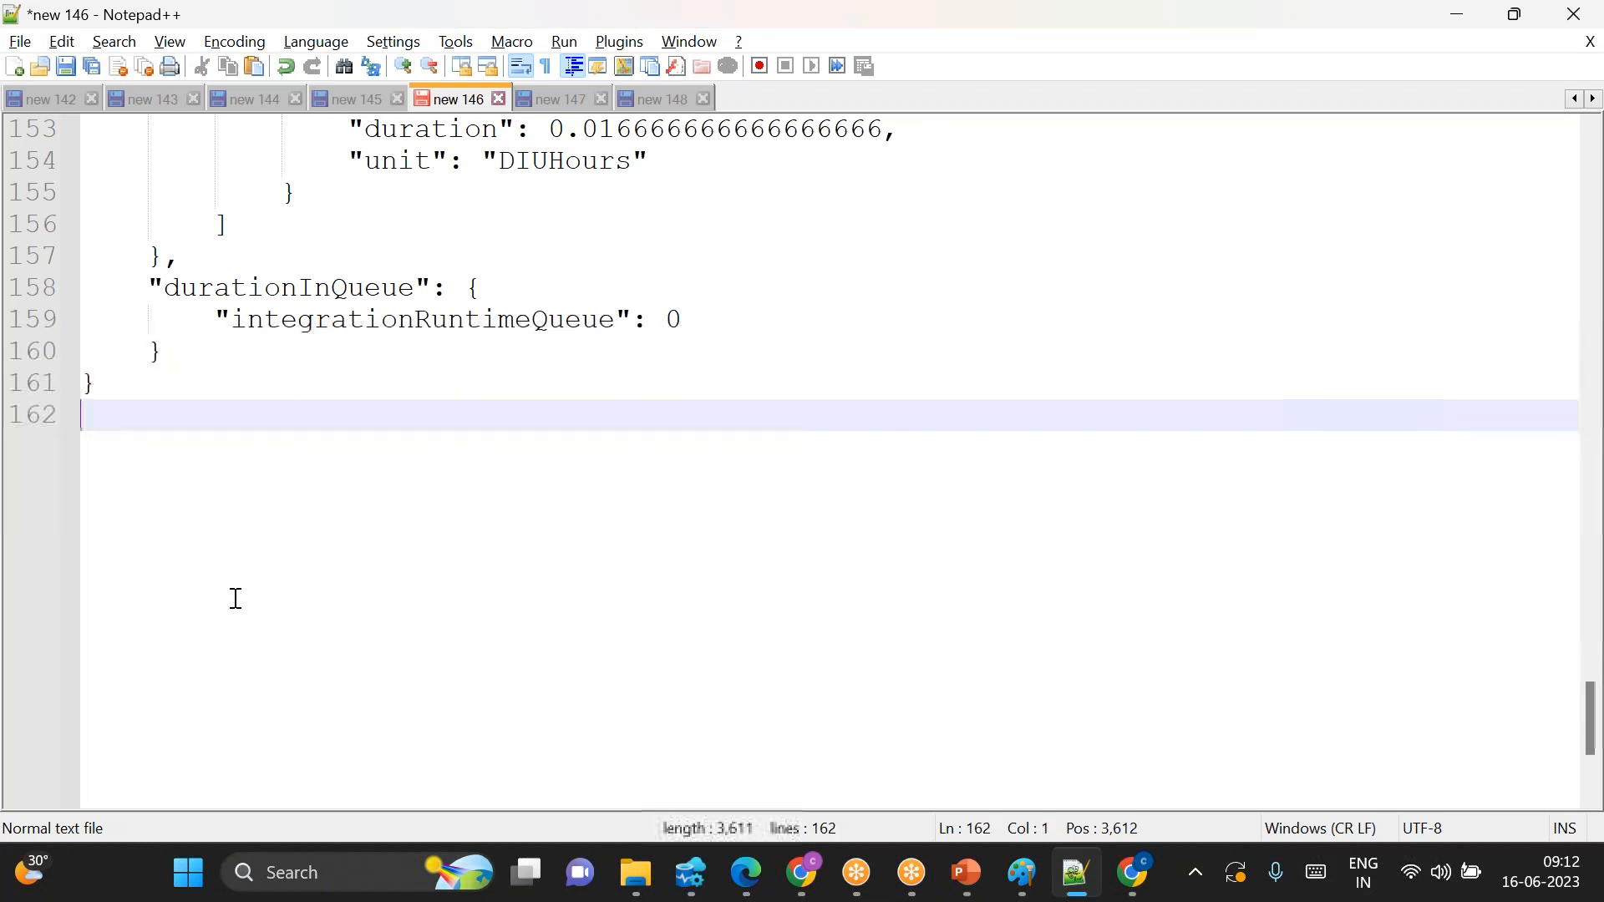
key(Return)
text(if (1=)
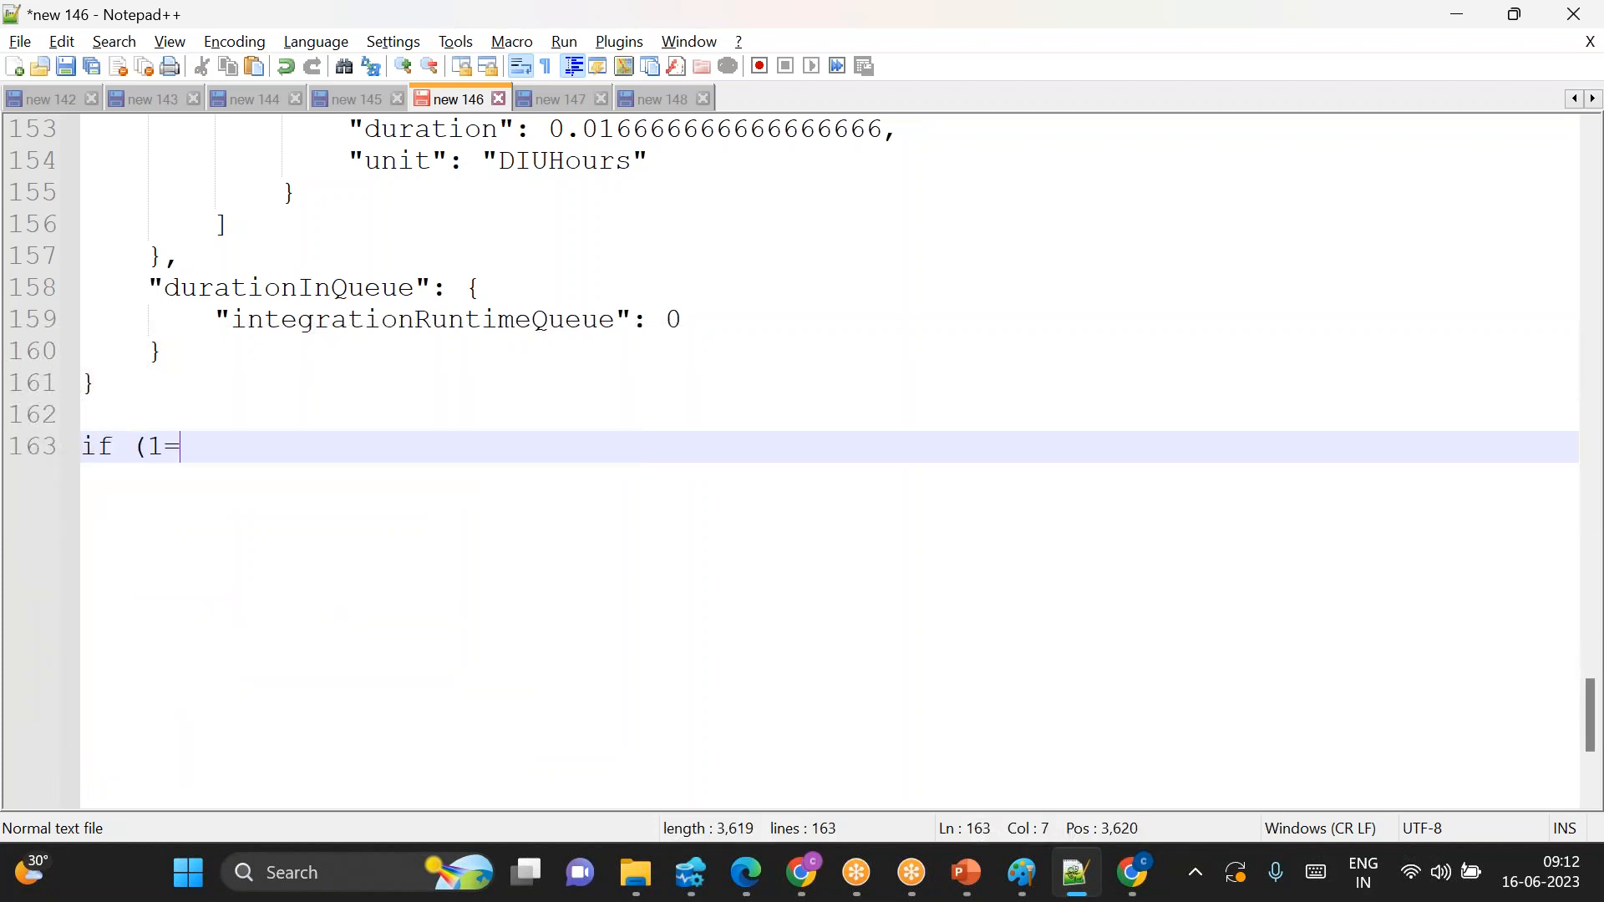
text(= ,"copy acti)
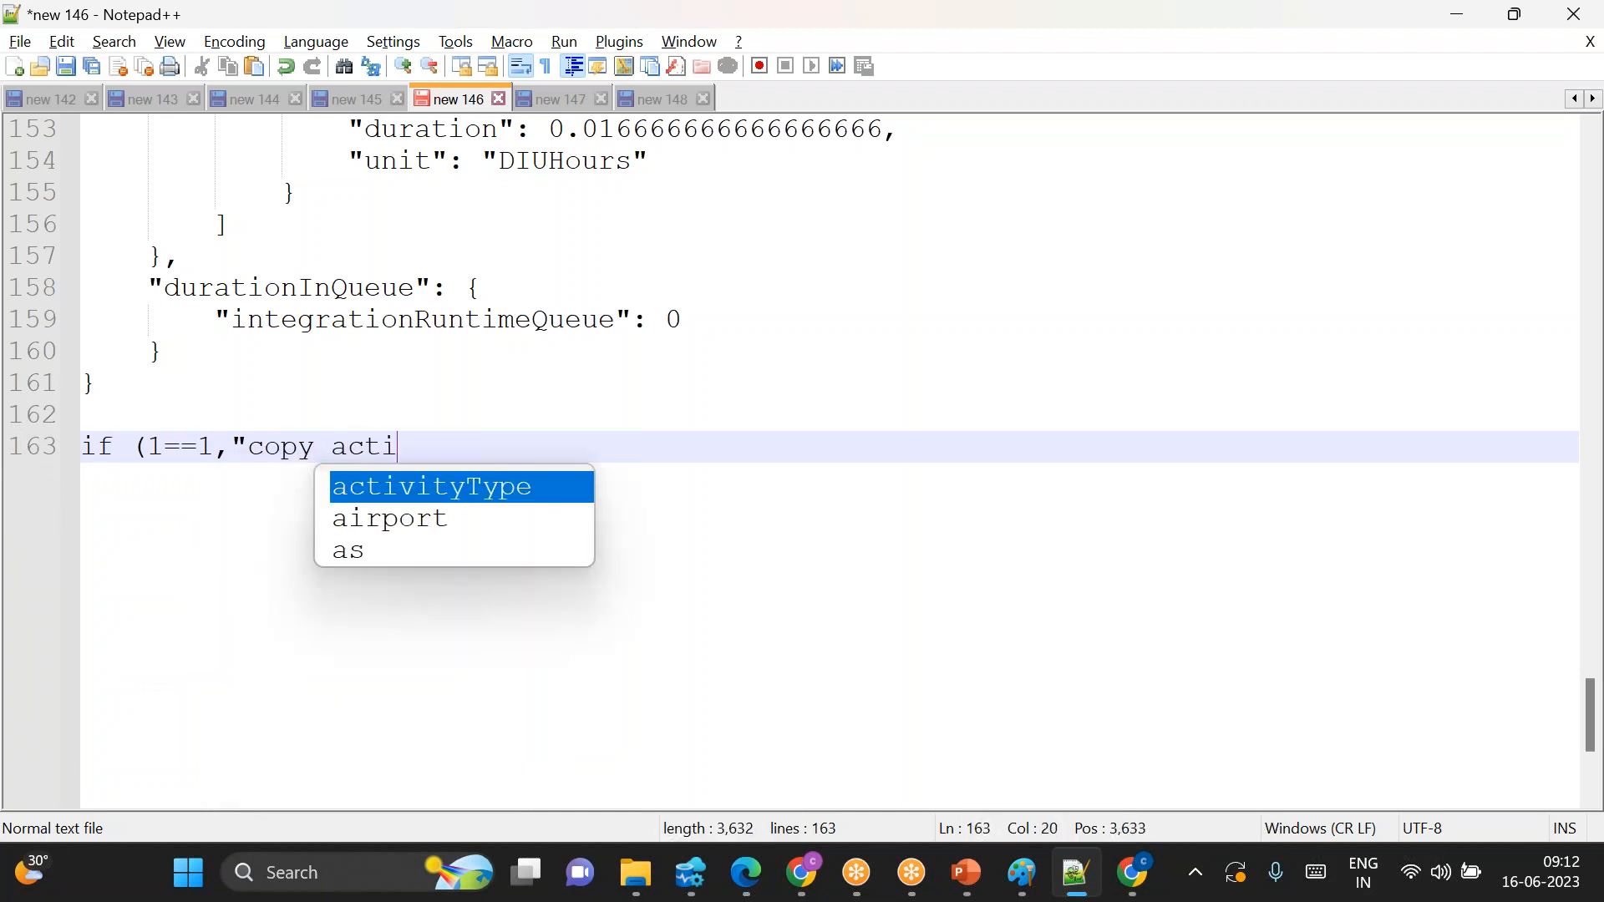
text(vity")
text(,sp failed")
key(Left)
key(Left)
key(Left)
key(Left)
key(Left)
key(Left)
key(Left)
key(Left)
key(Left)
text("))
key(Return)
key(Return)
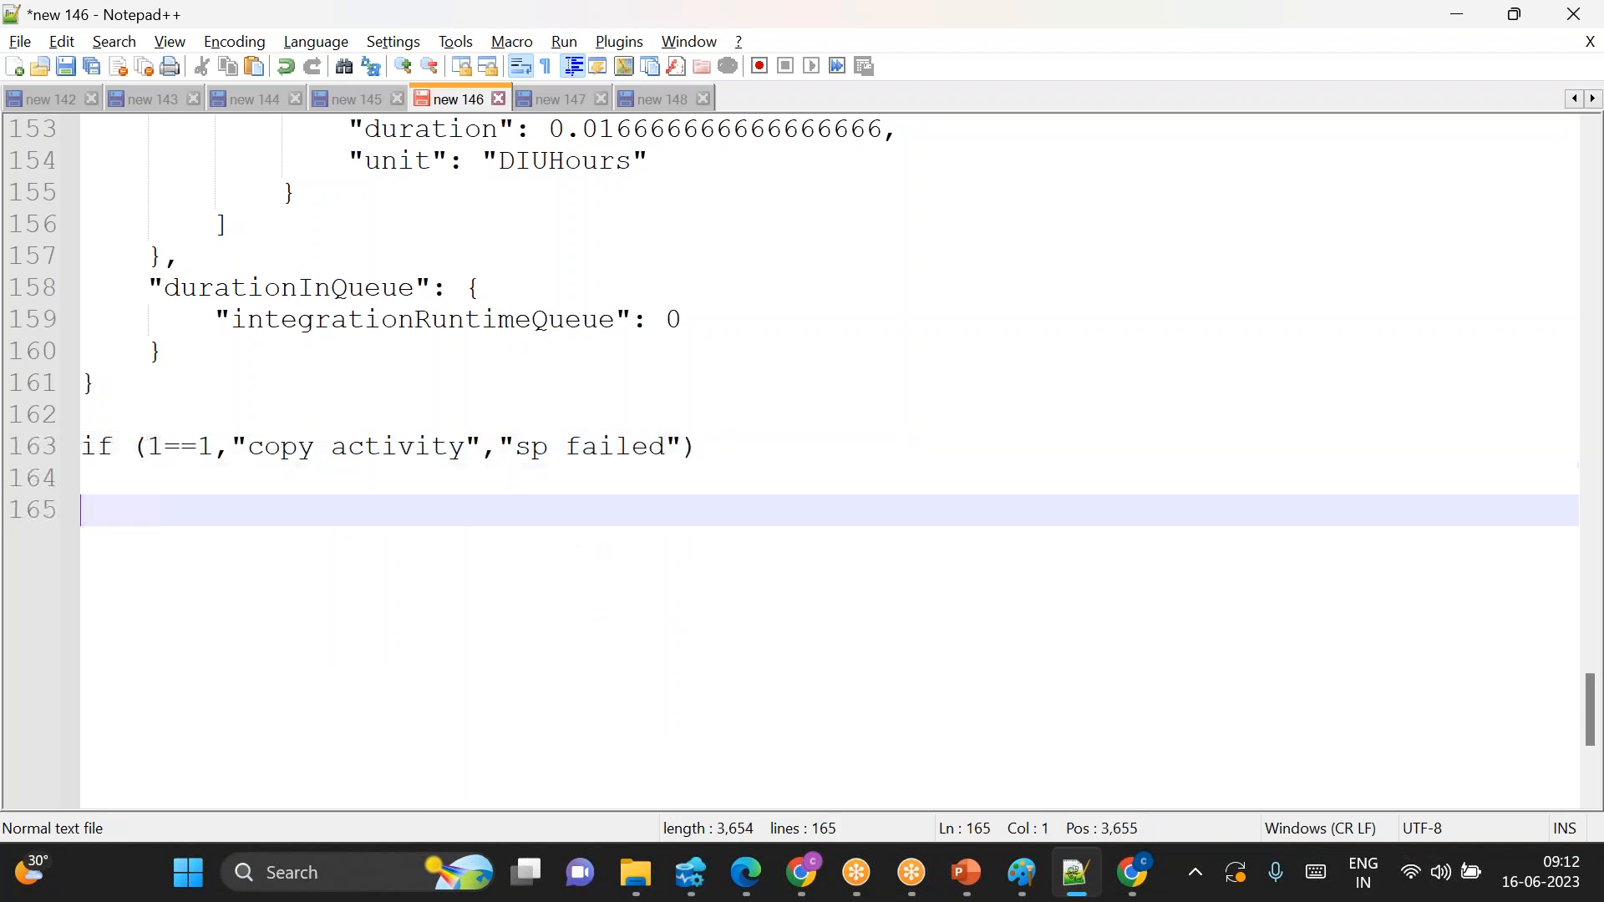
key(alt+Tab)
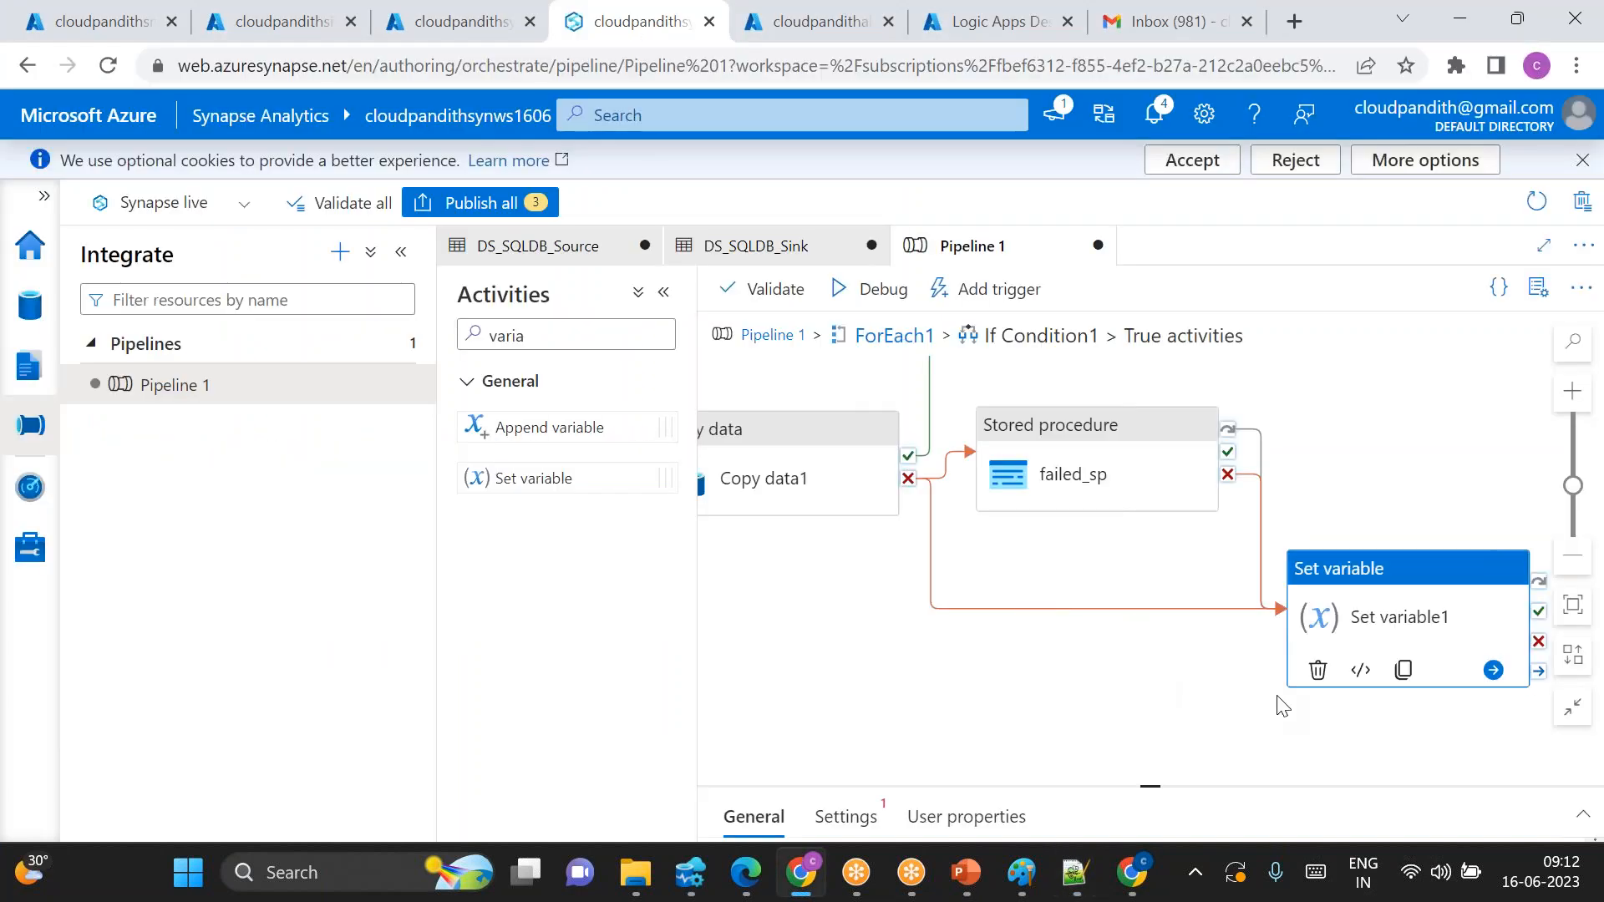
drag(1178, 700, 943, 733)
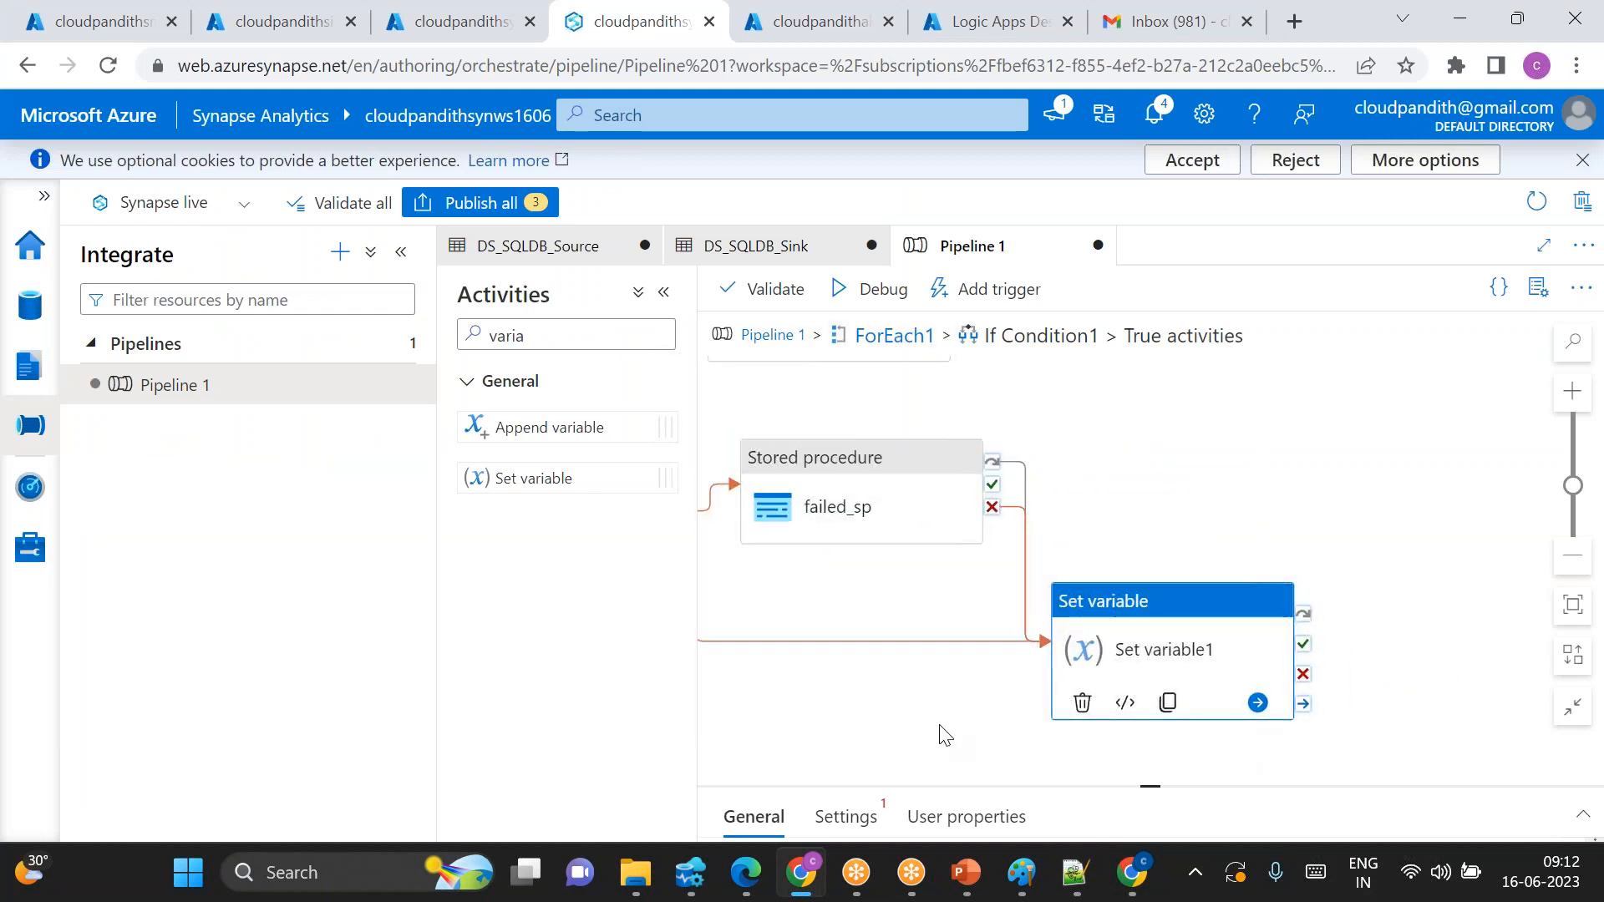
key(alt+Tab)
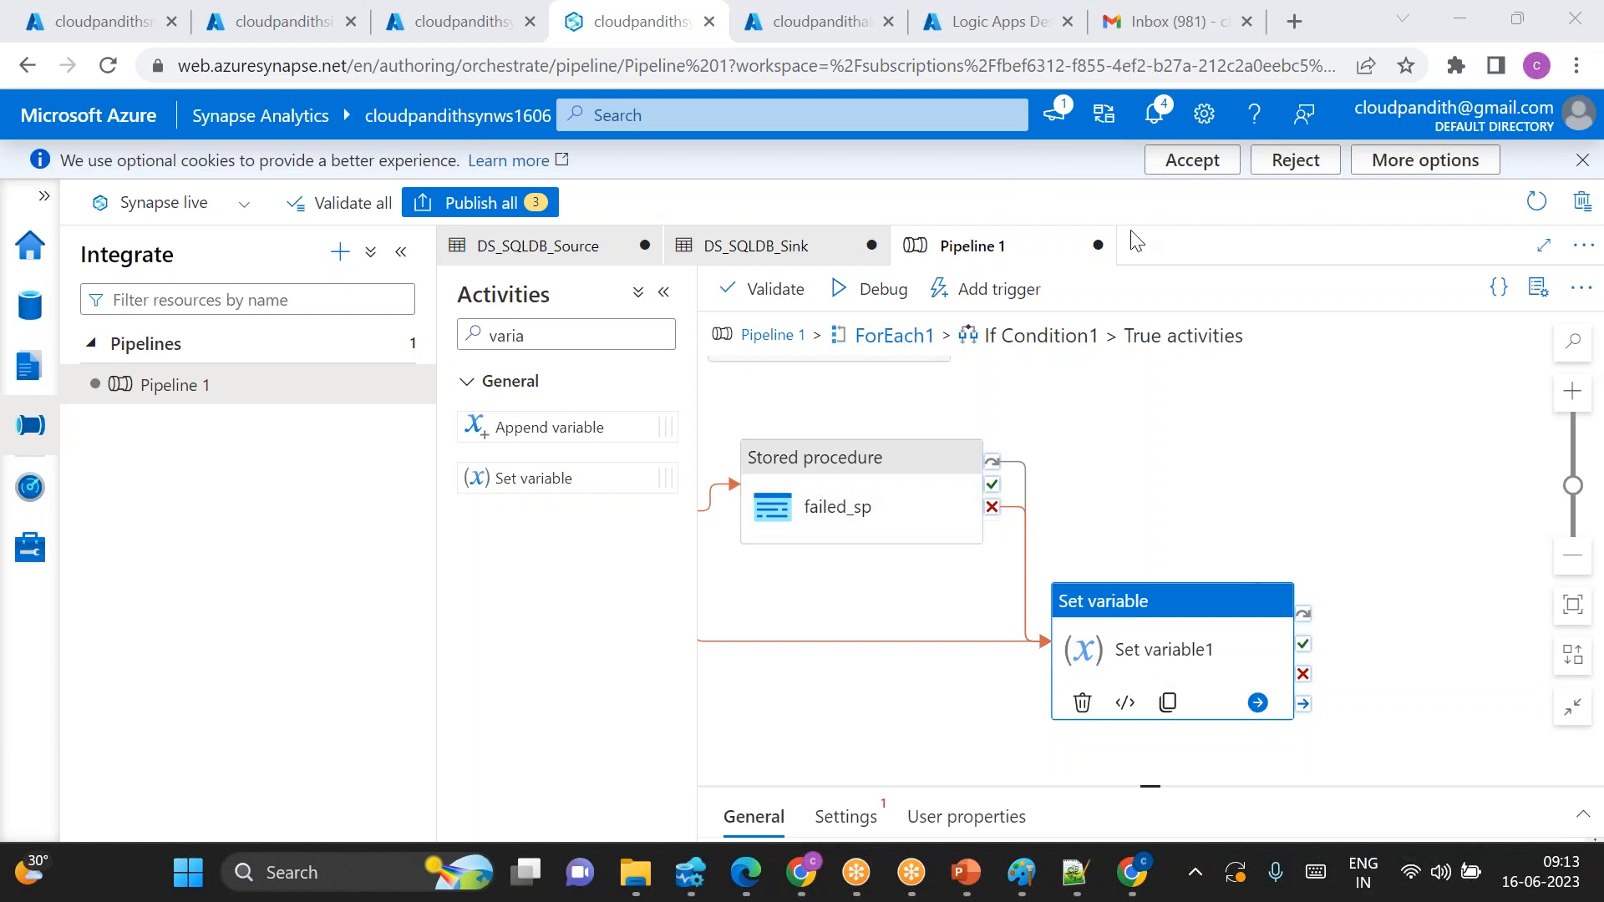
drag(1144, 509, 932, 498)
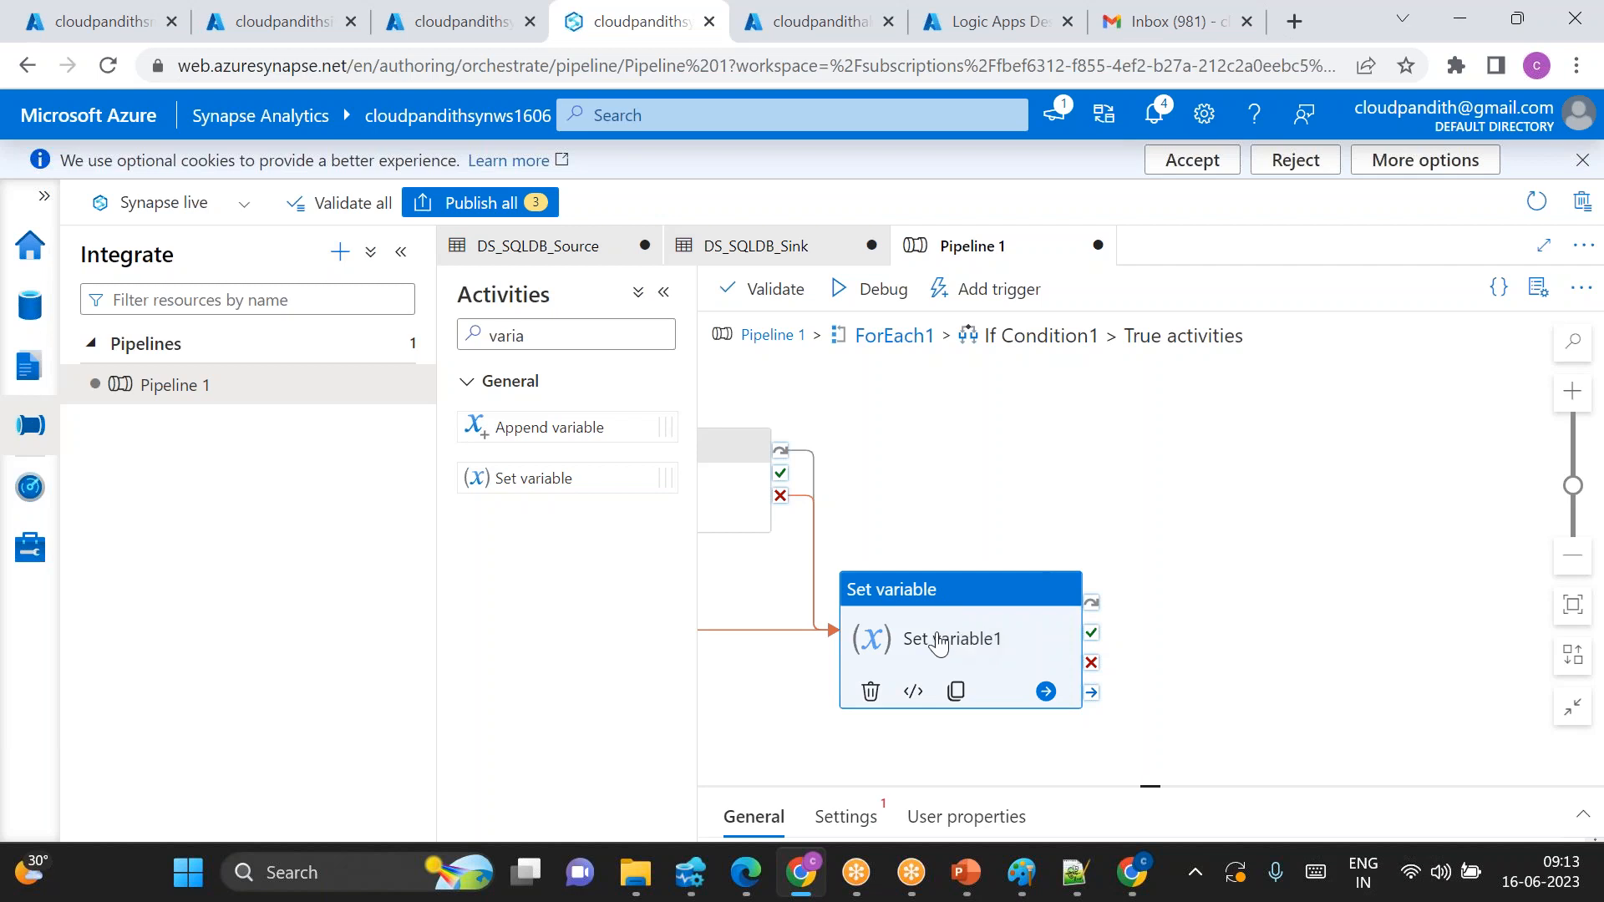
Step: Search Activities for 'exe' and place Execute Pipeline to the right of Set variable1
click(545, 334)
key(ctrl+a)
text(exe)
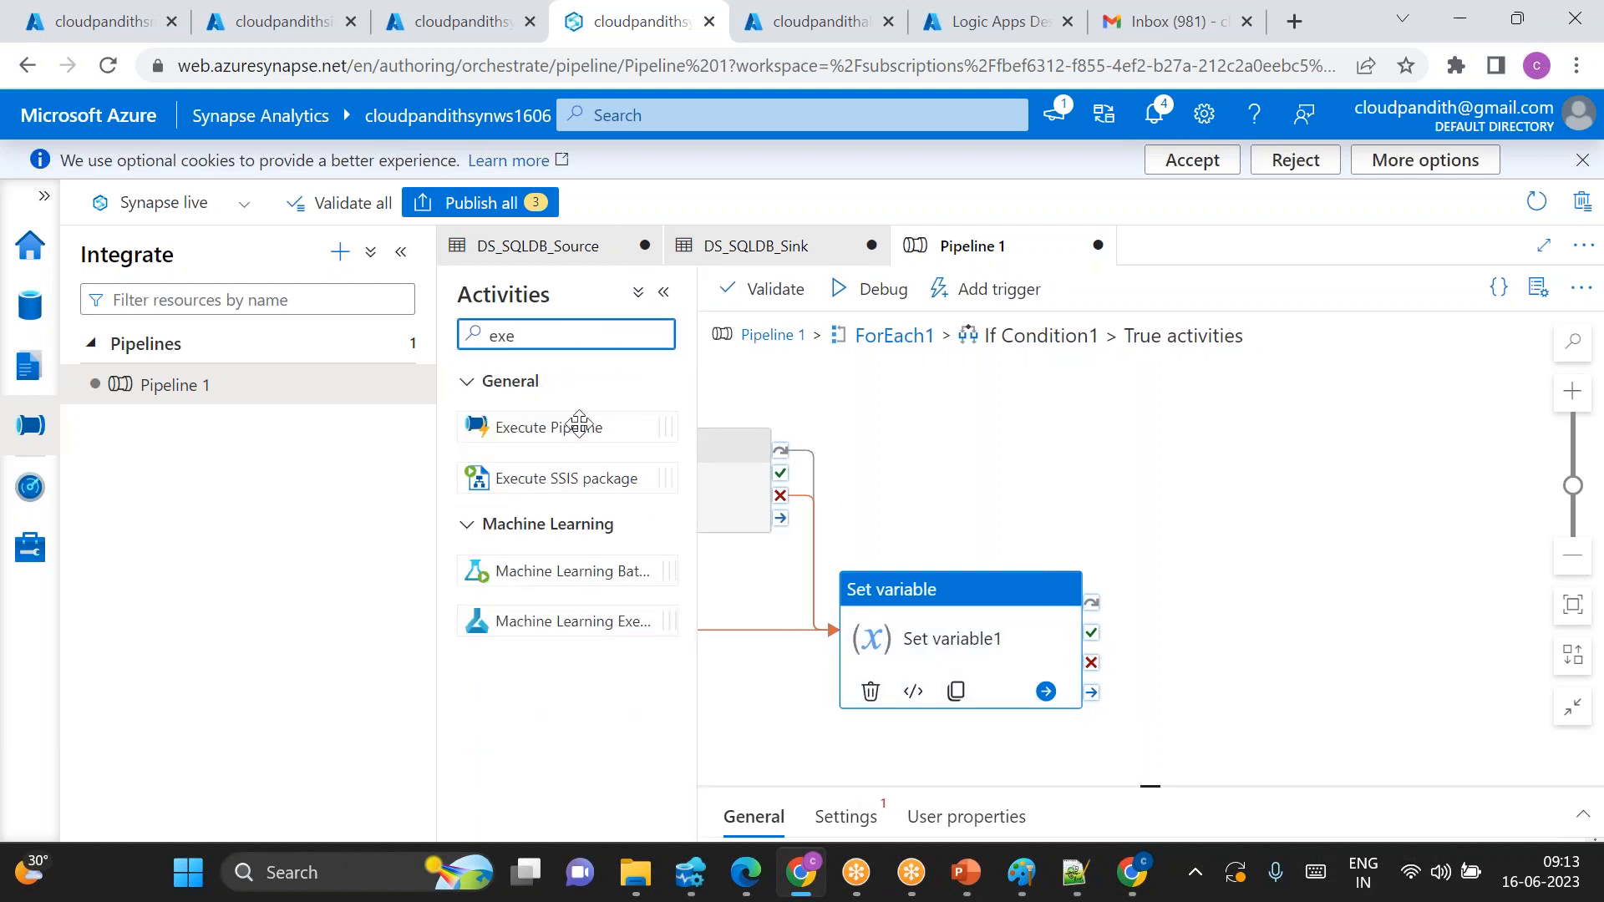
drag(573, 425, 1437, 568)
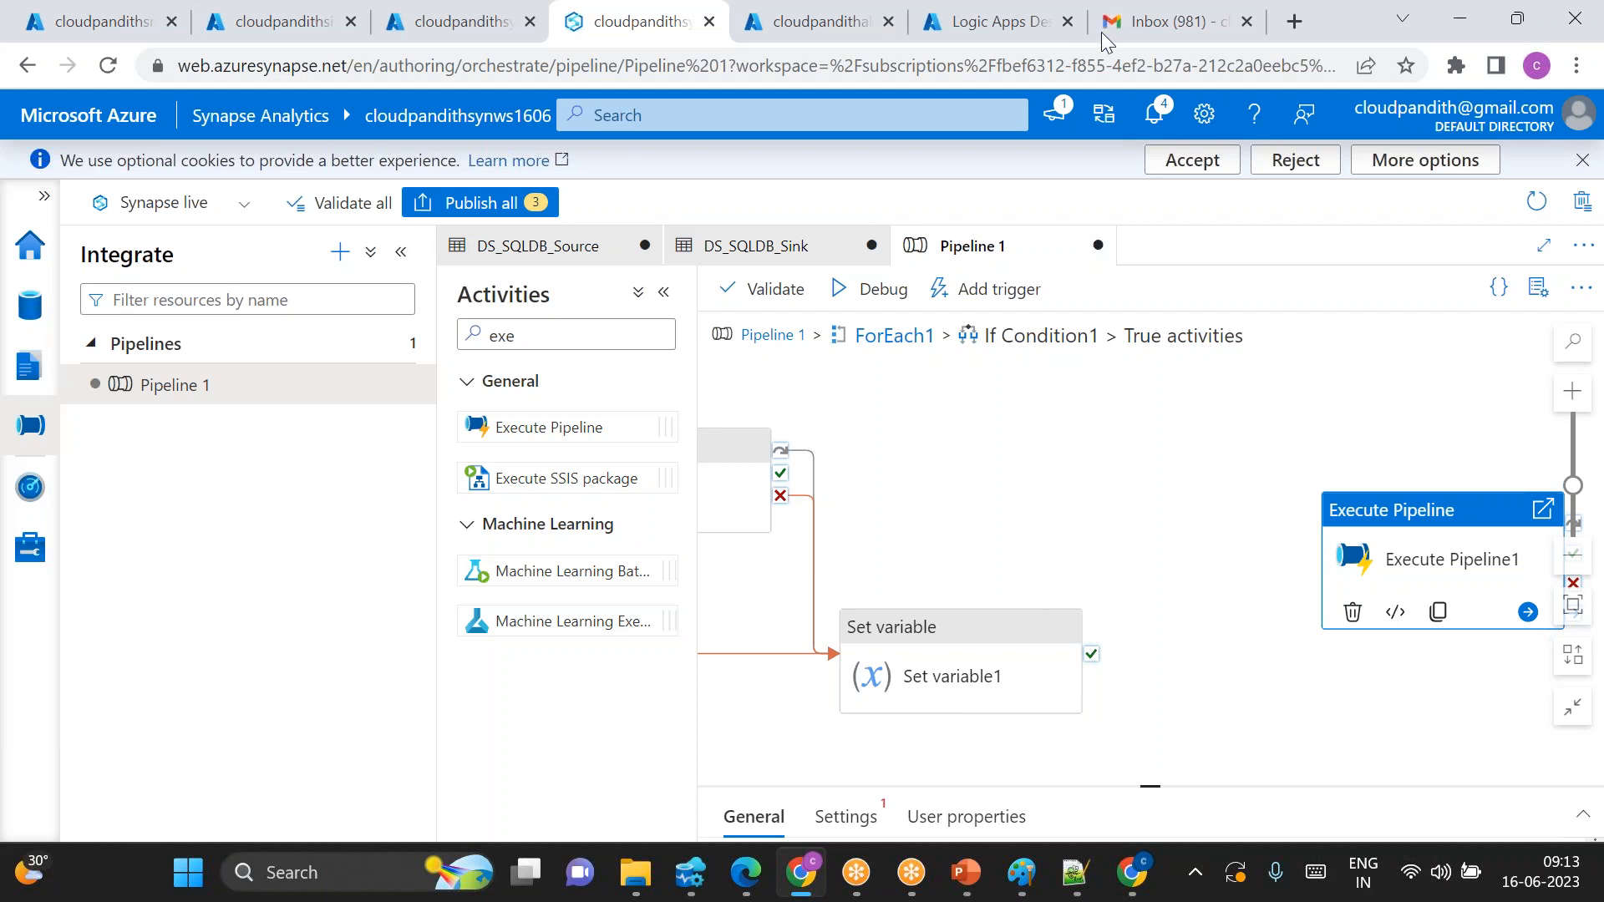
mouse_move(1101, 32)
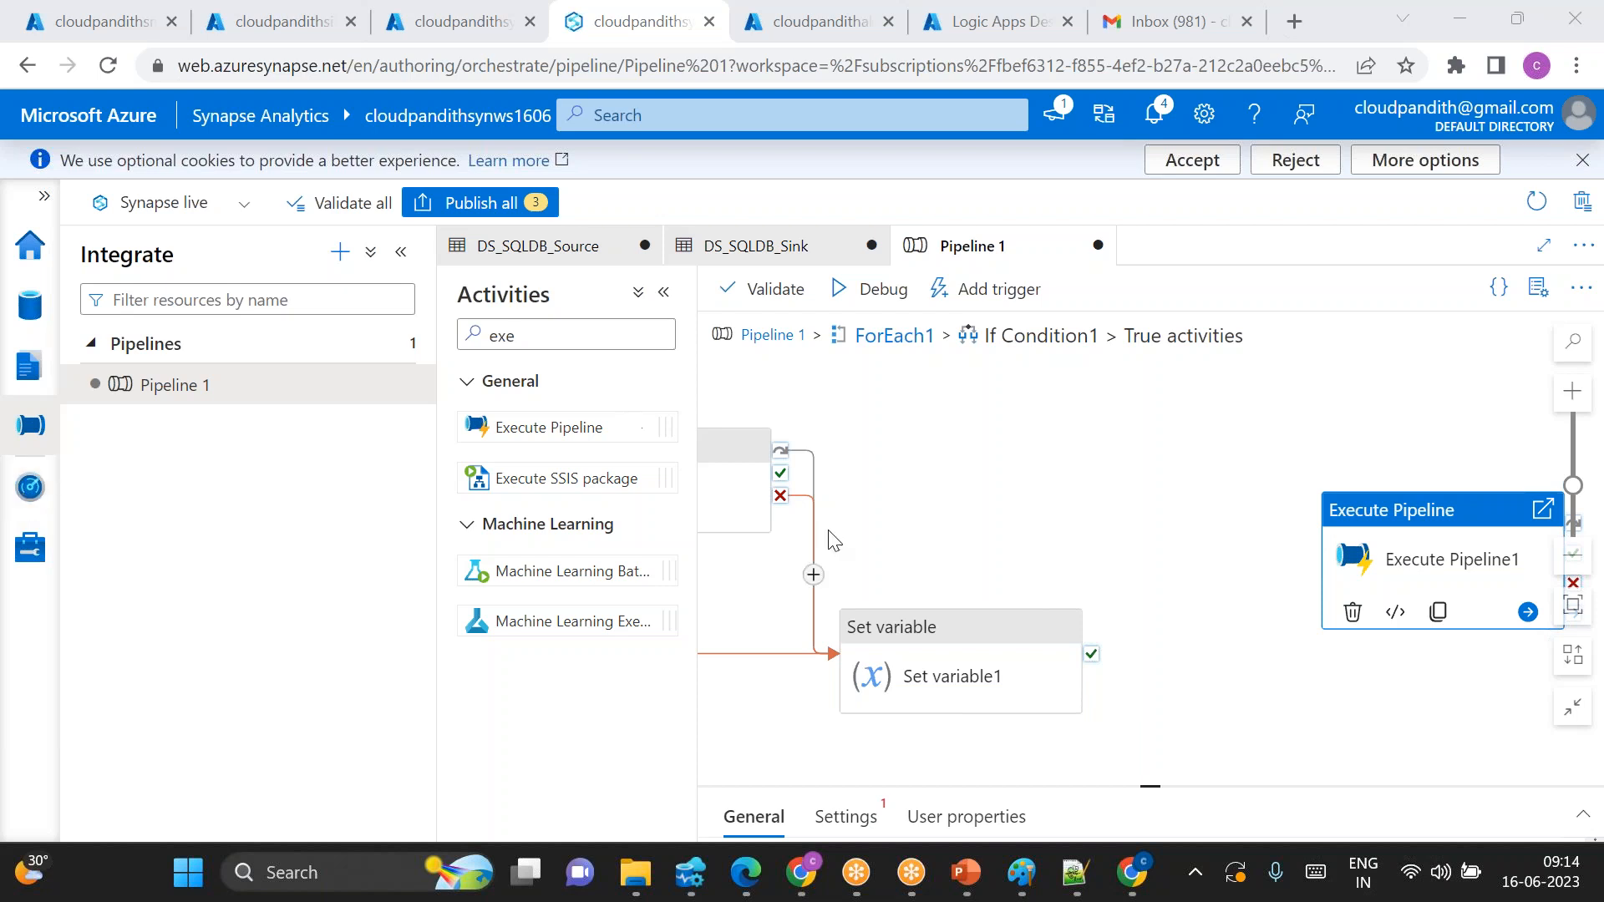
drag(978, 484, 1029, 446)
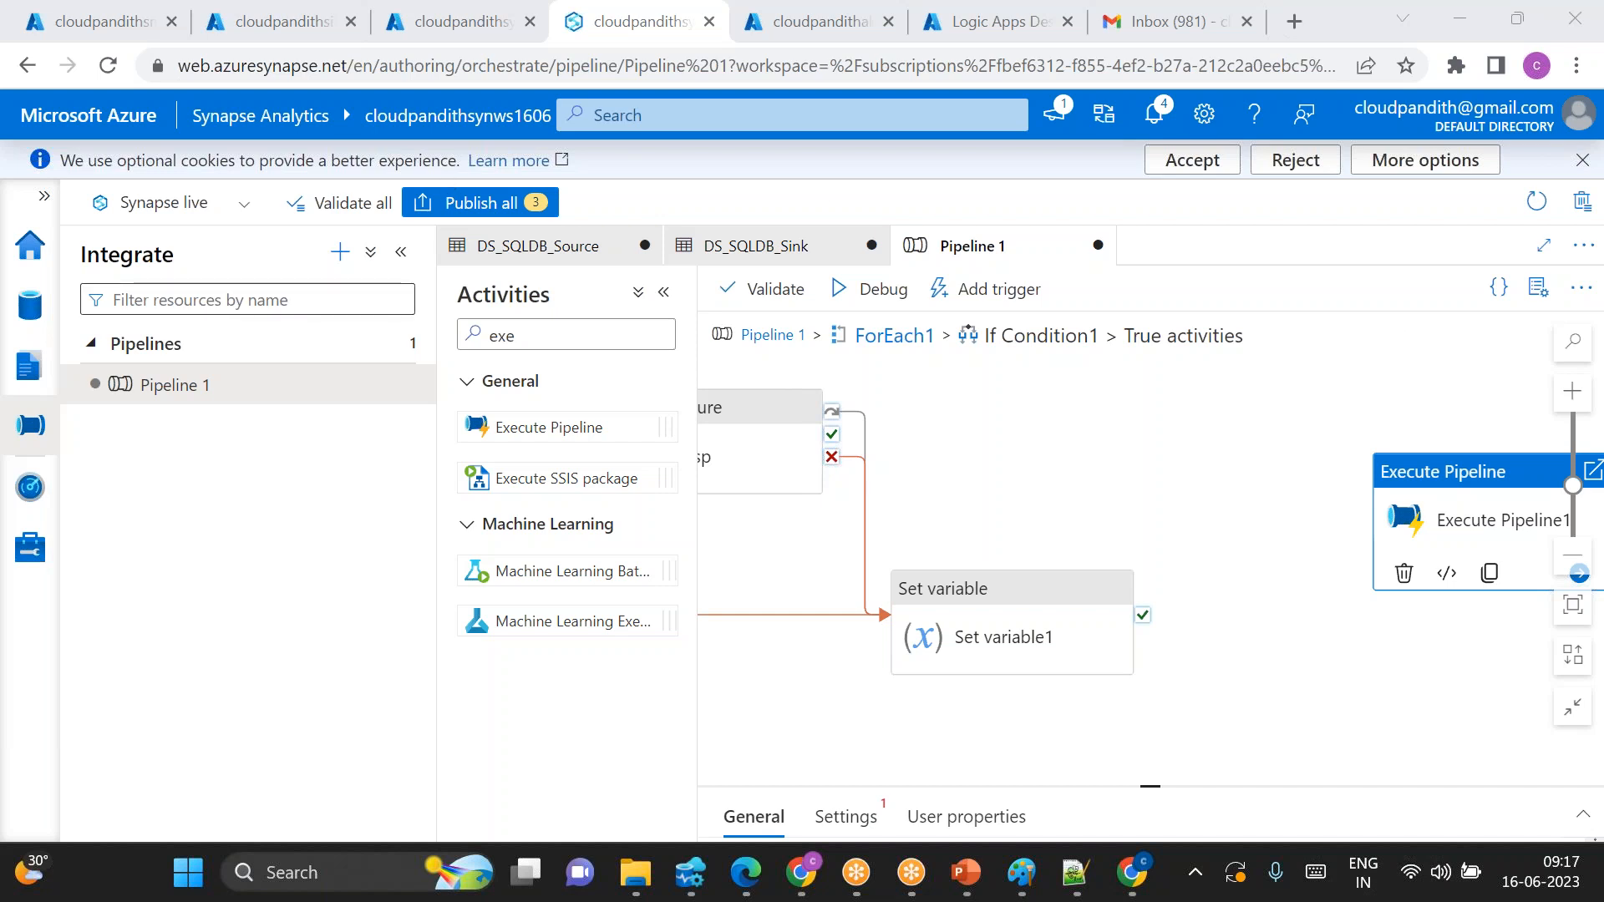
Step: Open the Manage hub to list the workspace's linked services
click(30, 548)
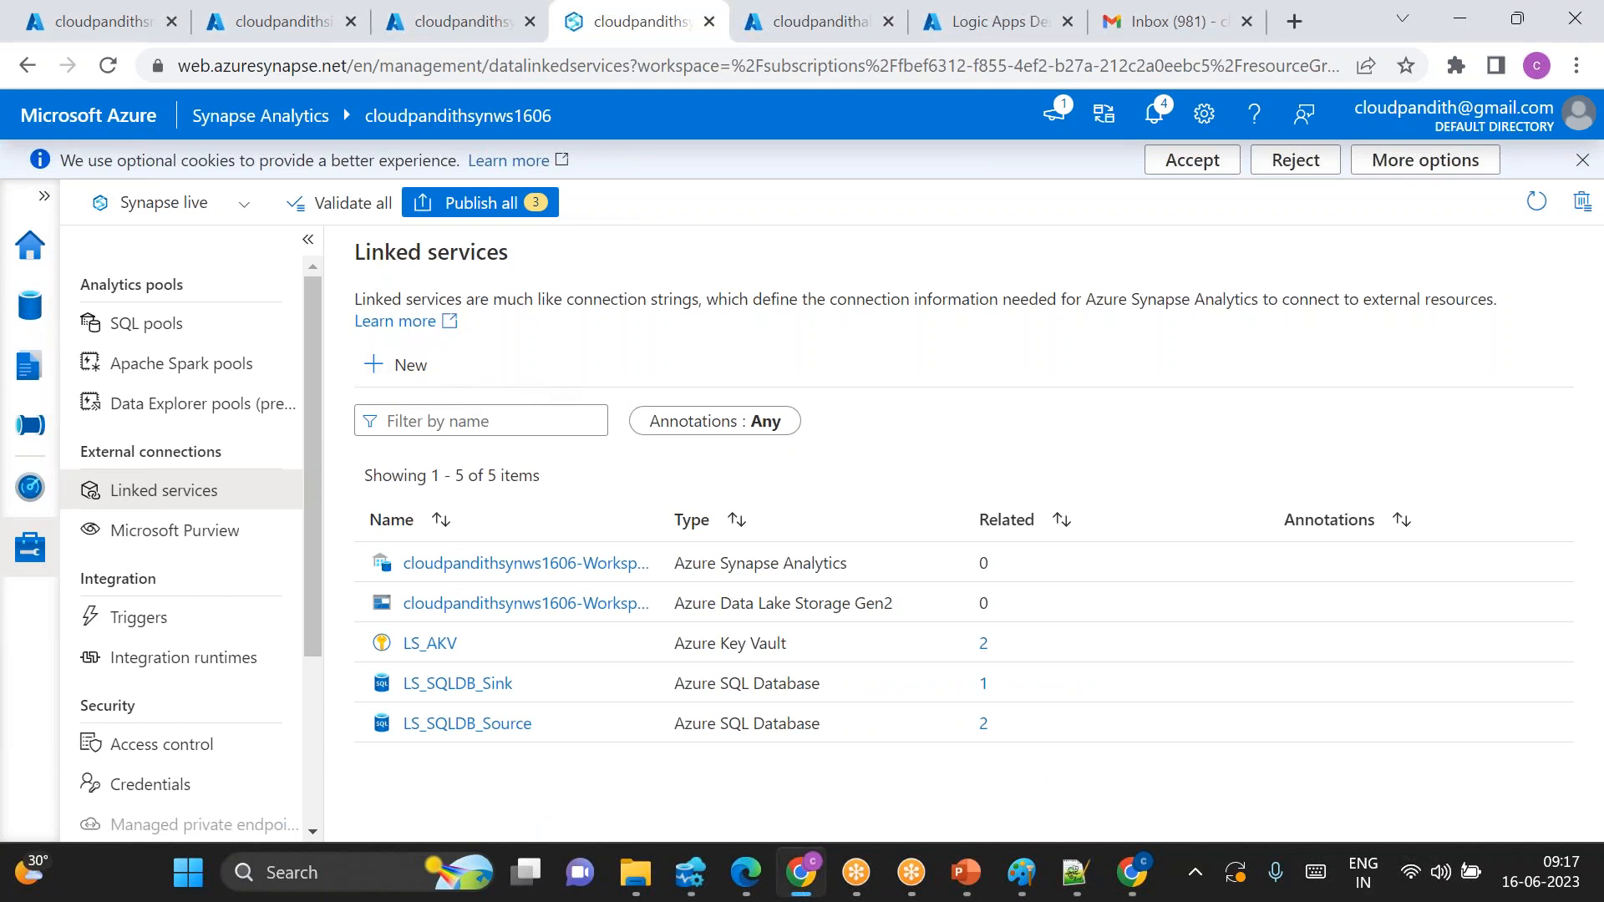
click(406, 373)
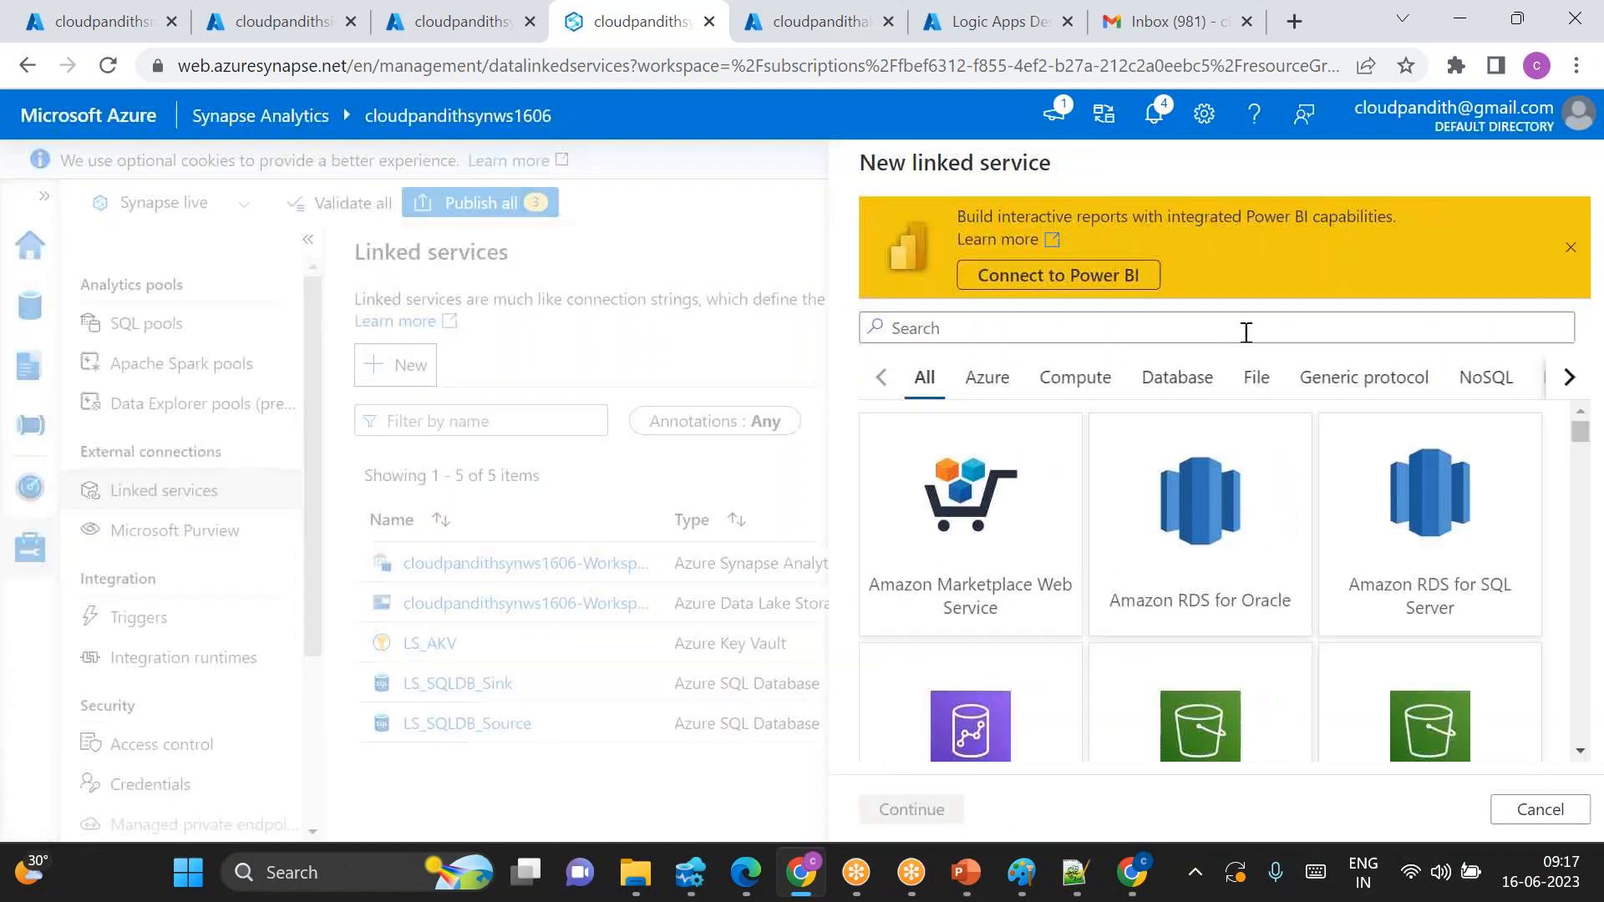
text(powe)
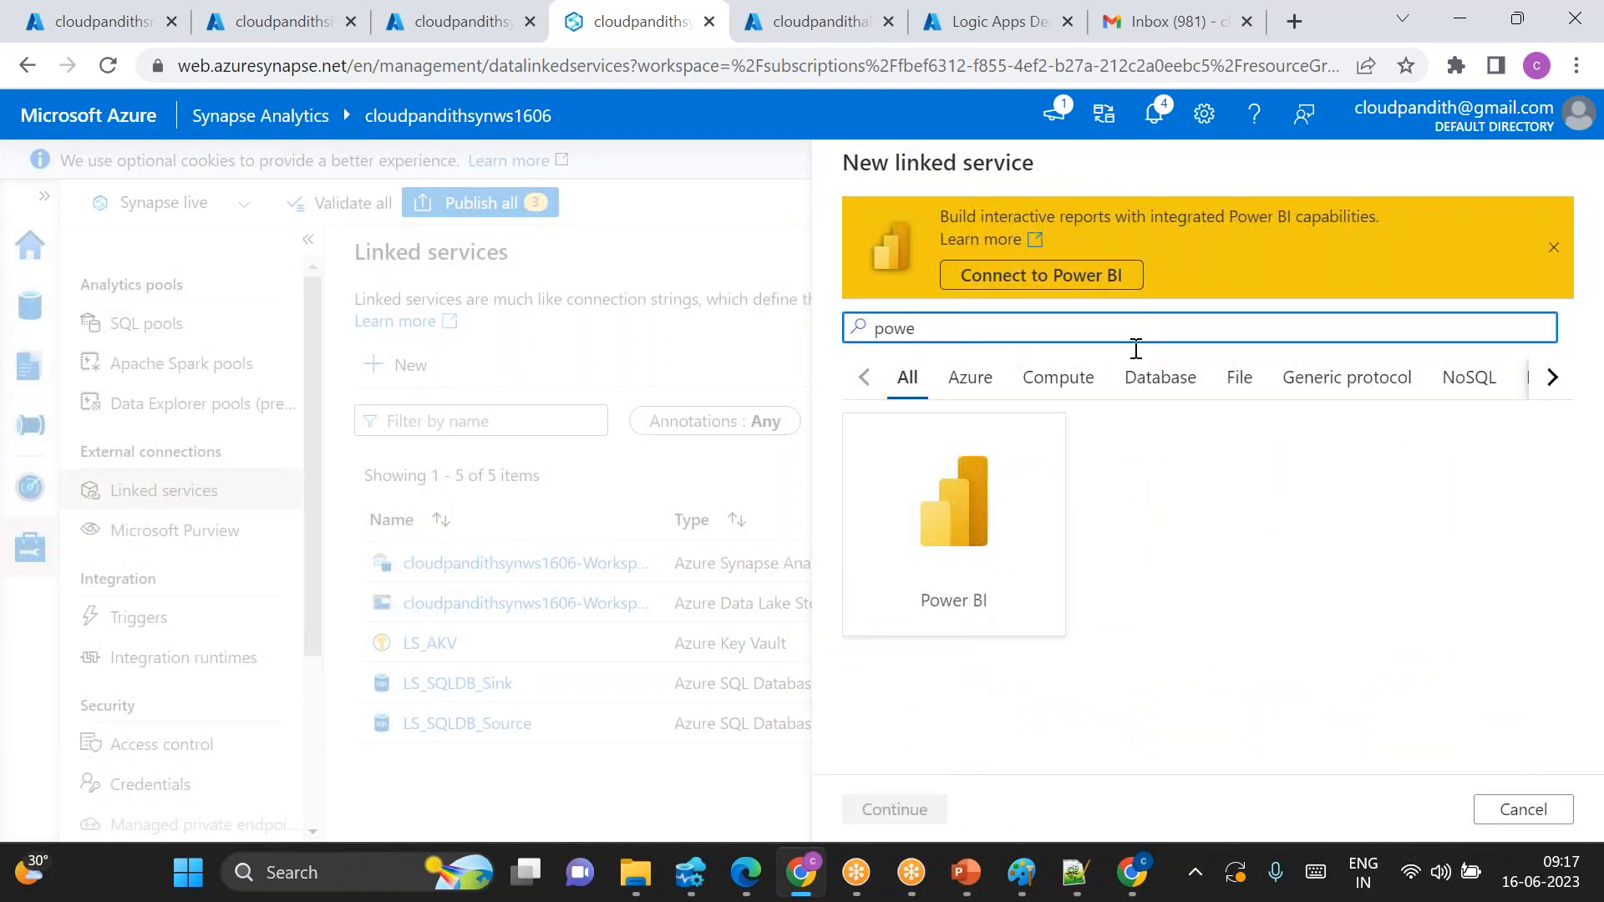
click(961, 533)
click(961, 534)
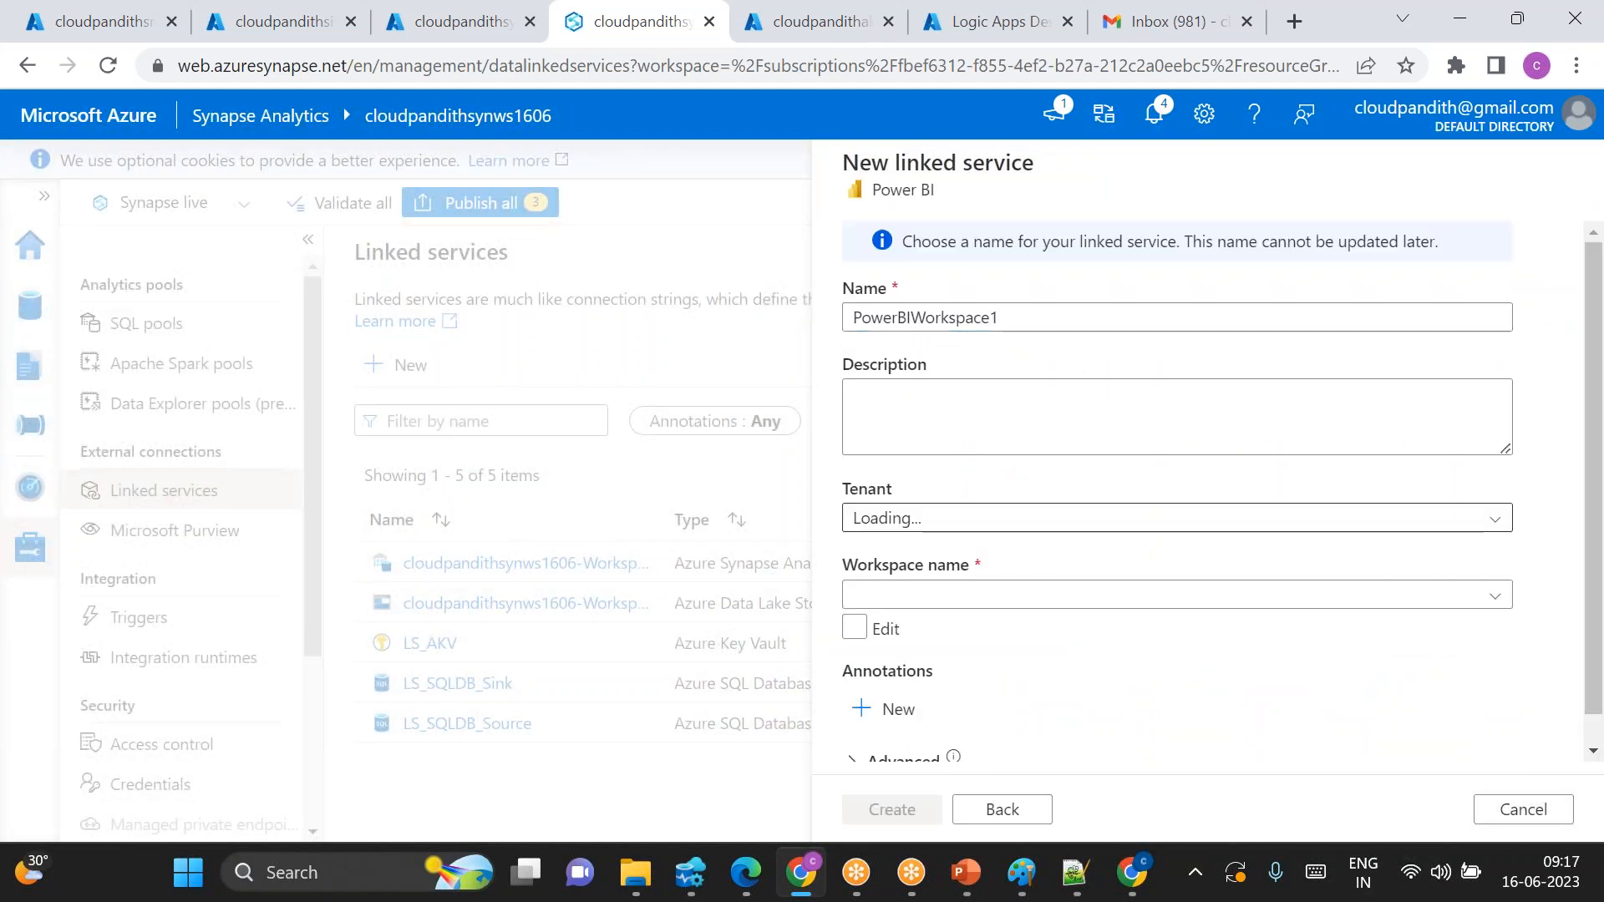
scroll(1006, 484, down, 1)
click(906, 491)
click(906, 491)
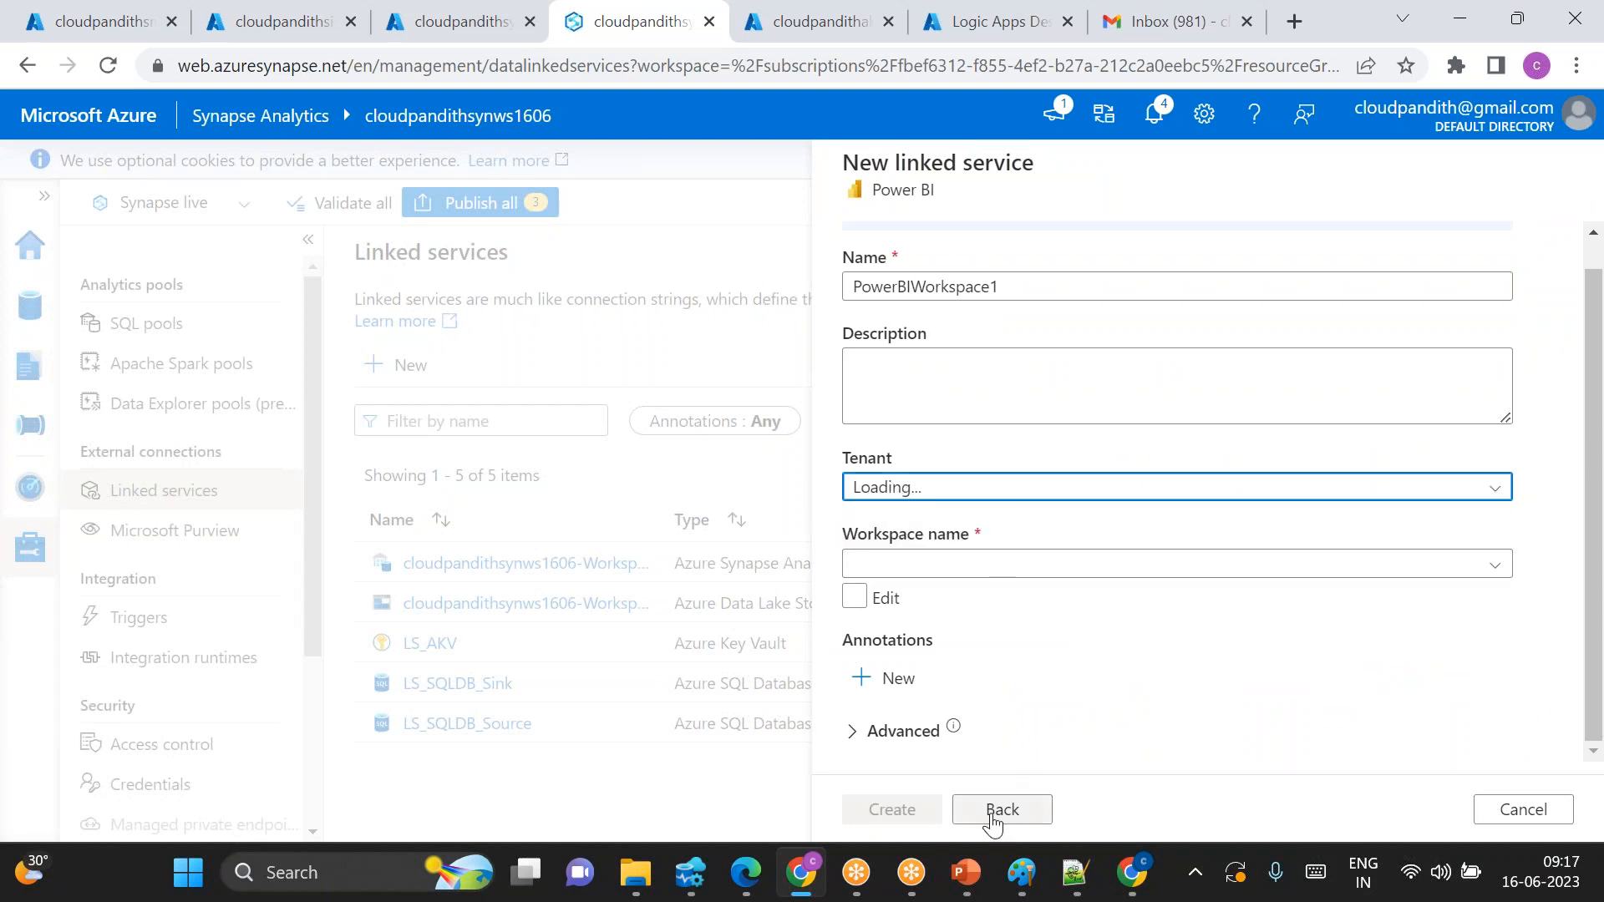
click(1522, 806)
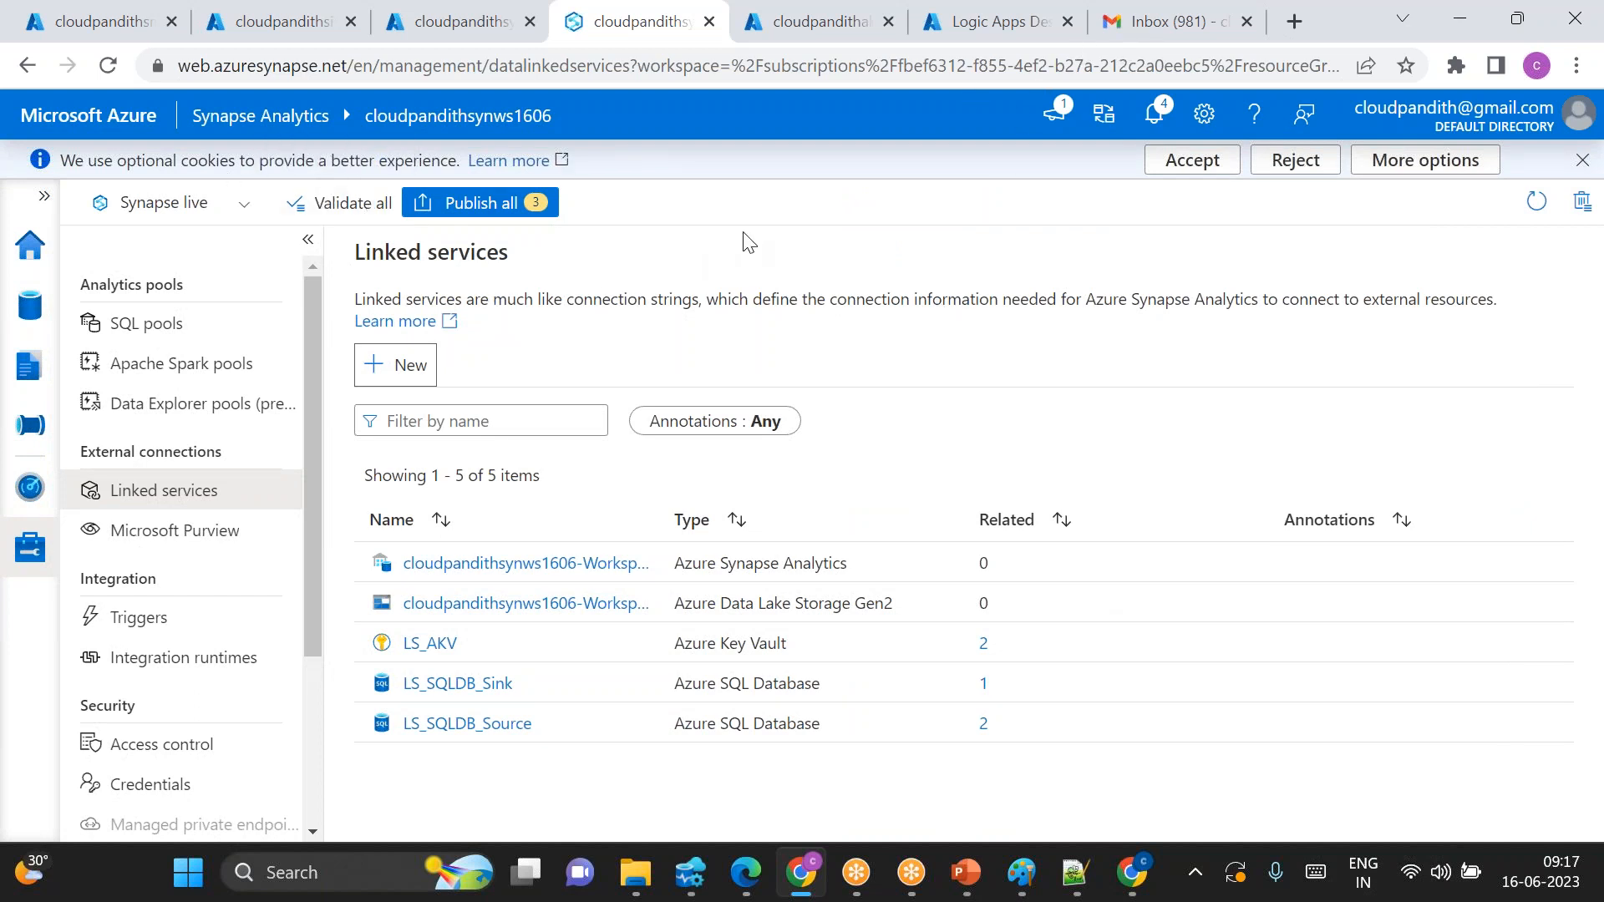
click(1053, 41)
click(899, 218)
click(1321, 327)
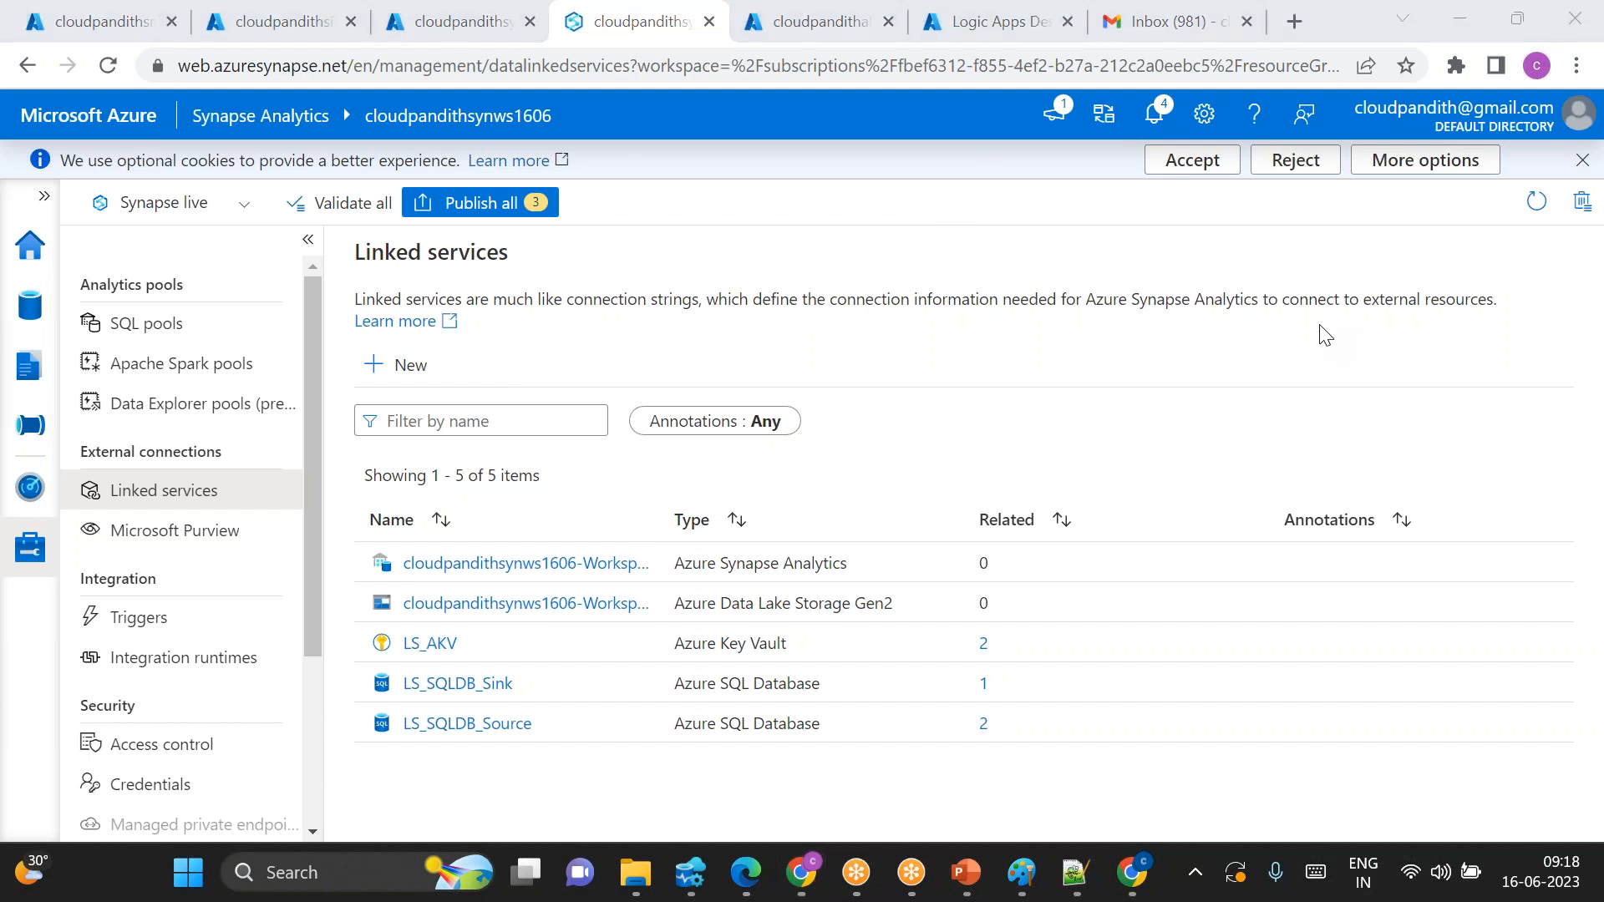